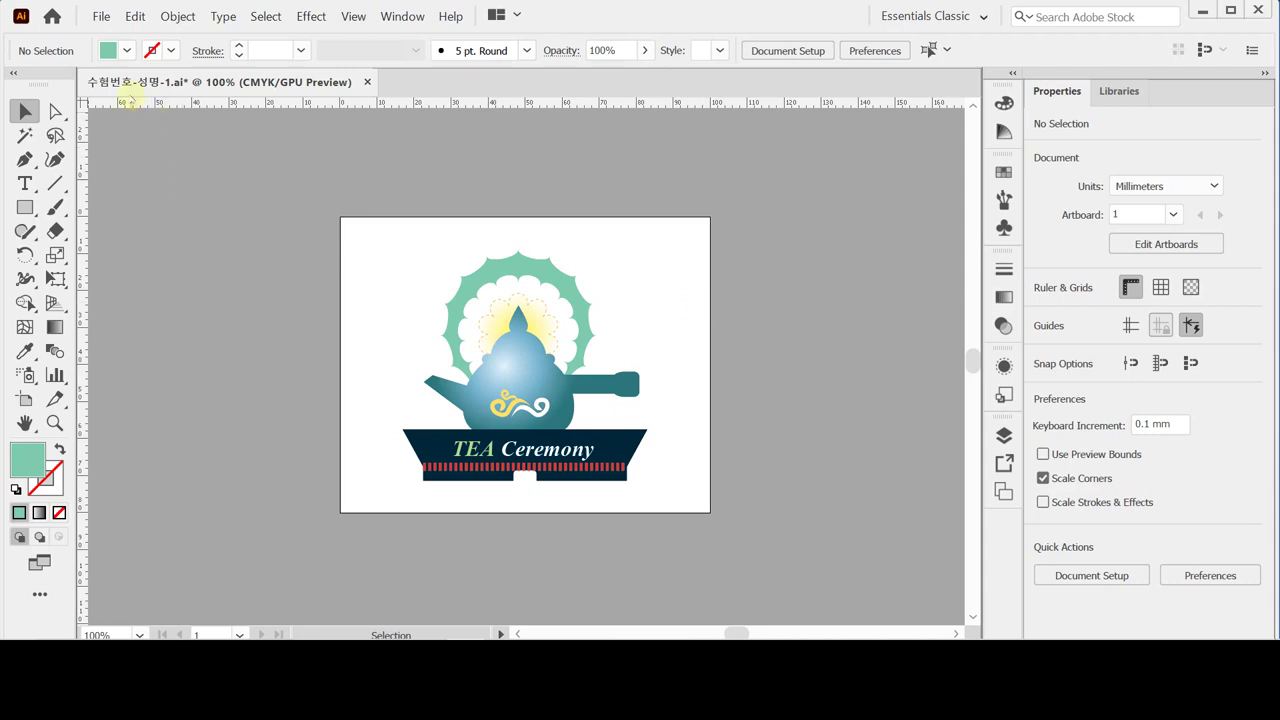
Create a new document 100 mm wide and 80 mm high, with millimetre units and CMYK colour mode.
{"action": "left_click", "coordinate": [104, 18]}
{"action": "left_click", "coordinate": [110, 39]}
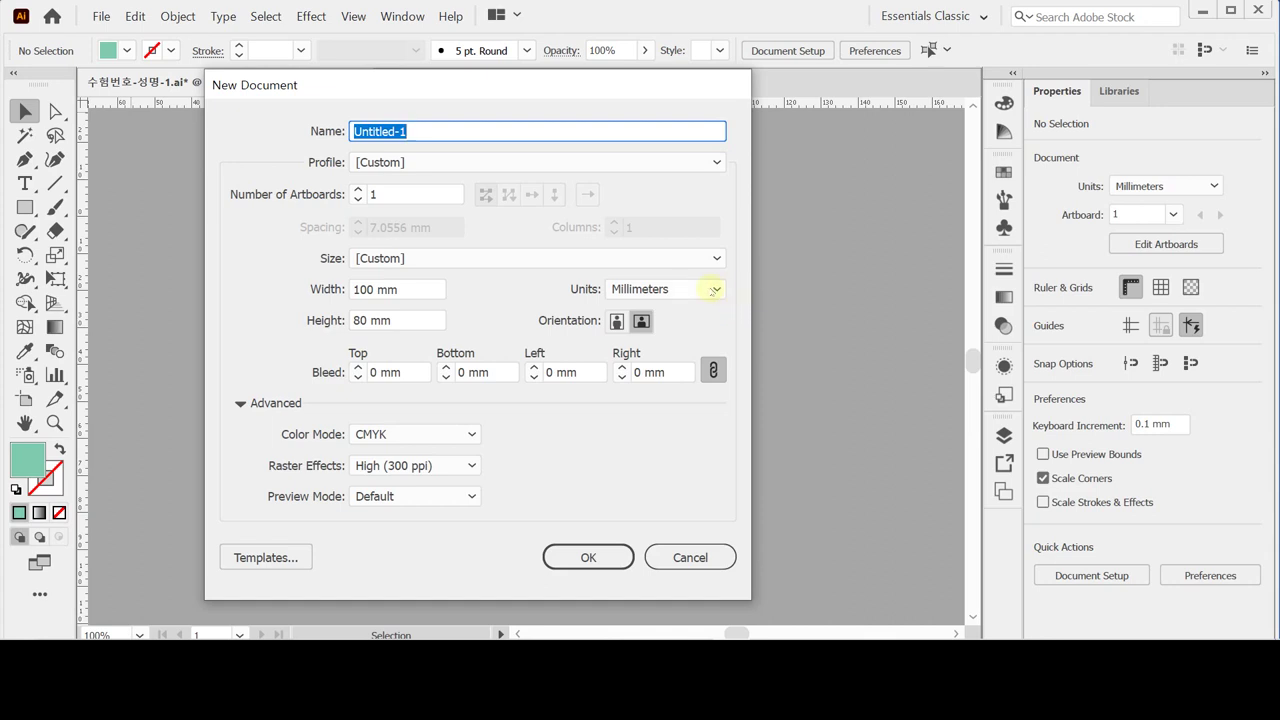
{"action": "left_click", "coordinate": [710, 290]}
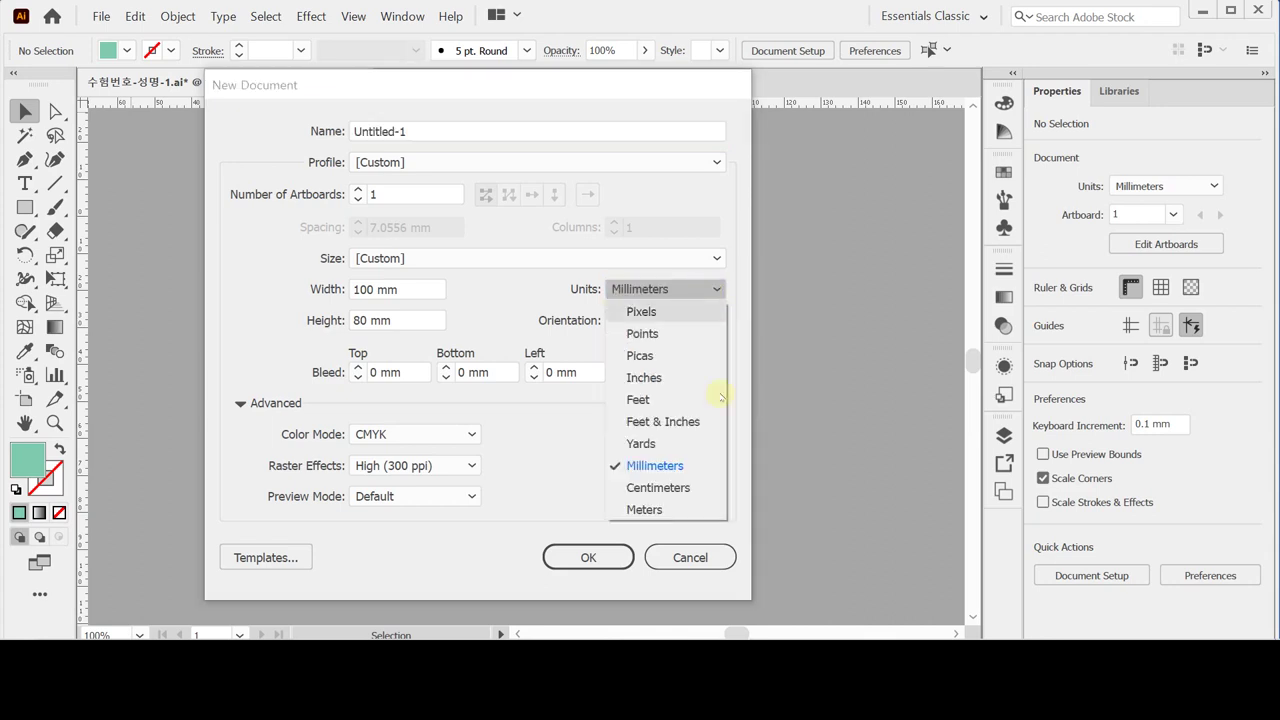
{"action": "left_click", "coordinate": [712, 471]}
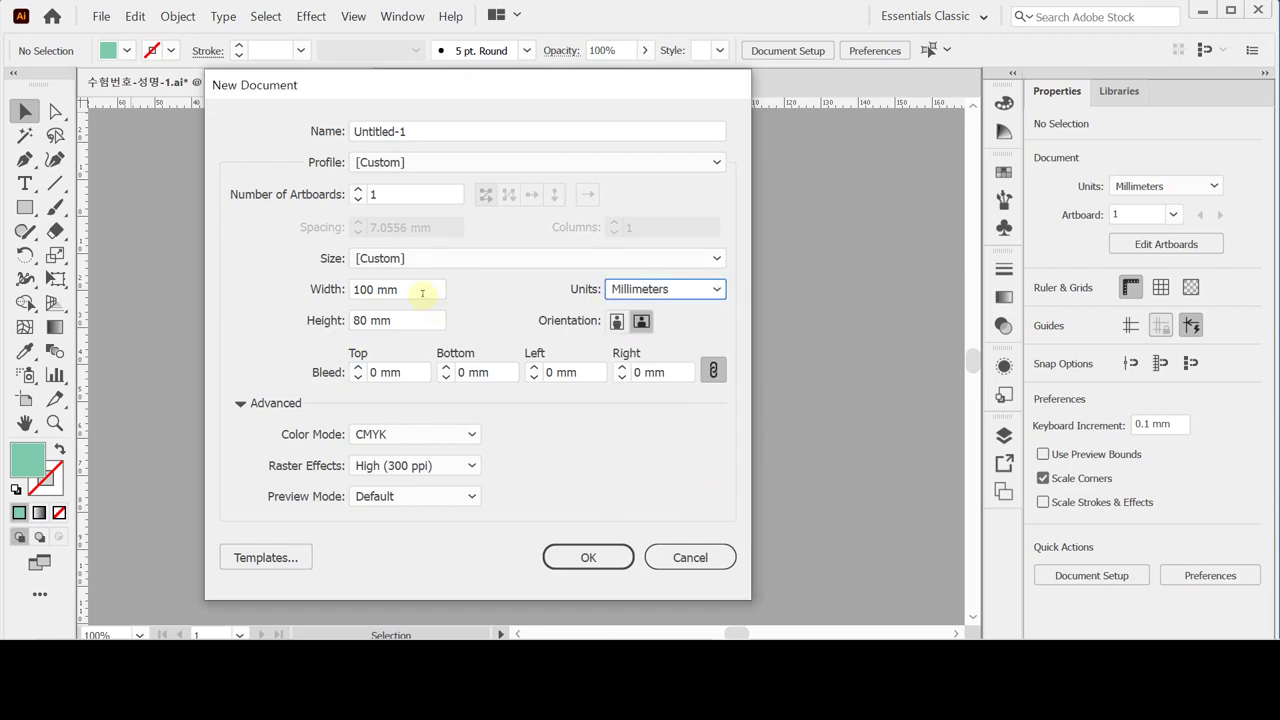
{"action": "left_click", "coordinate": [422, 289]}
{"action": "left_click", "coordinate": [428, 318]}
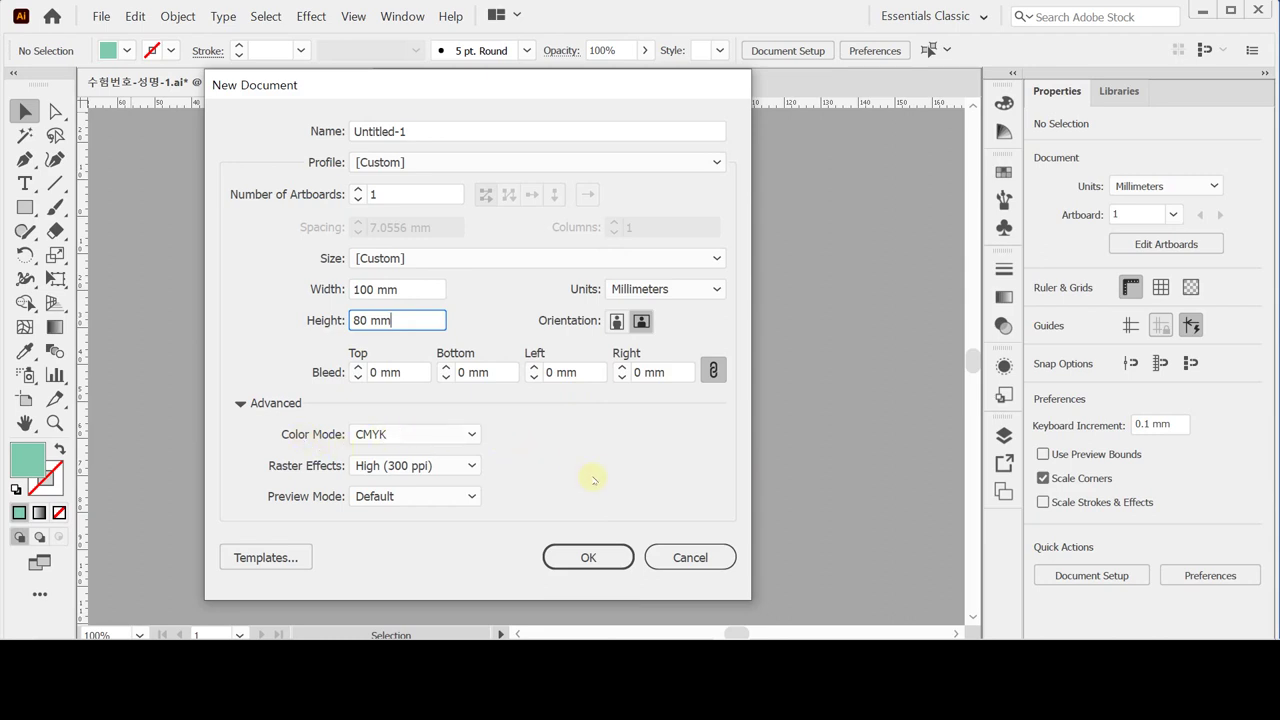
{"action": "left_click", "coordinate": [590, 556]}
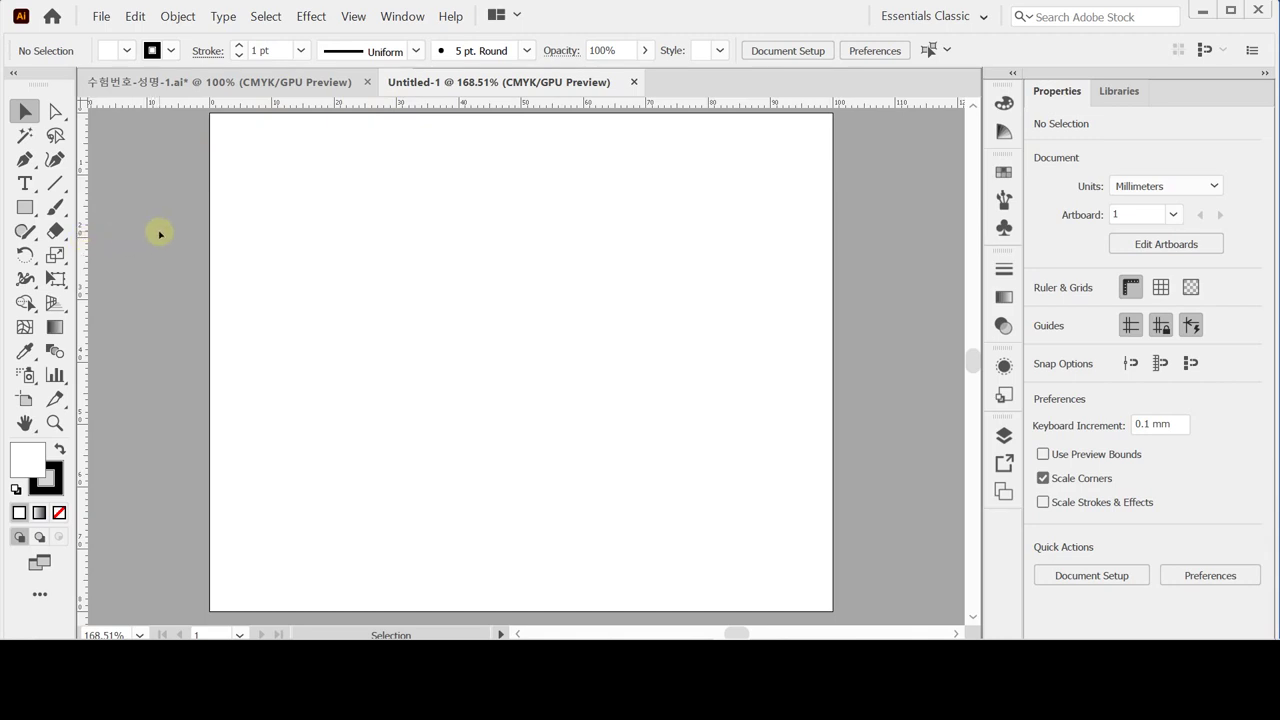
Paste the copied set of one vertical and four horizontal guides onto the artboard and deselect them.
{"action": "key", "text": "ctrl"}
{"action": "key", "text": "ctrl+v"}
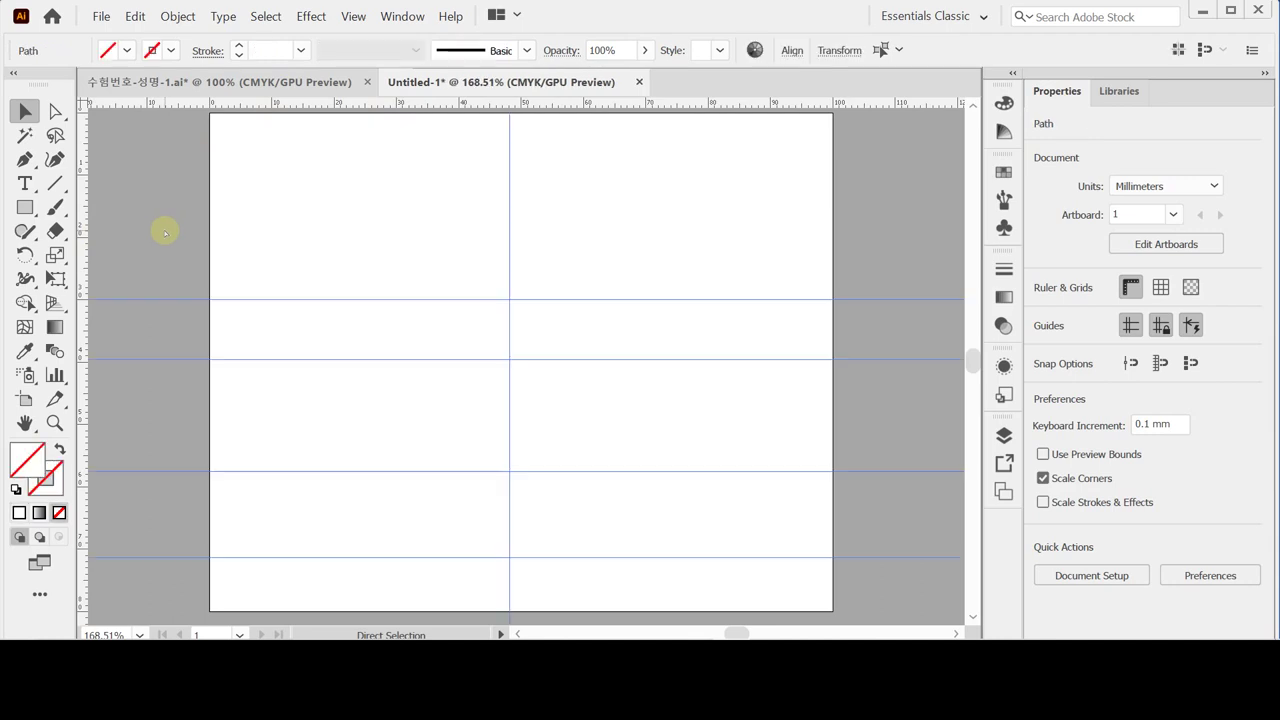
{"action": "left_click", "coordinate": [238, 231]}
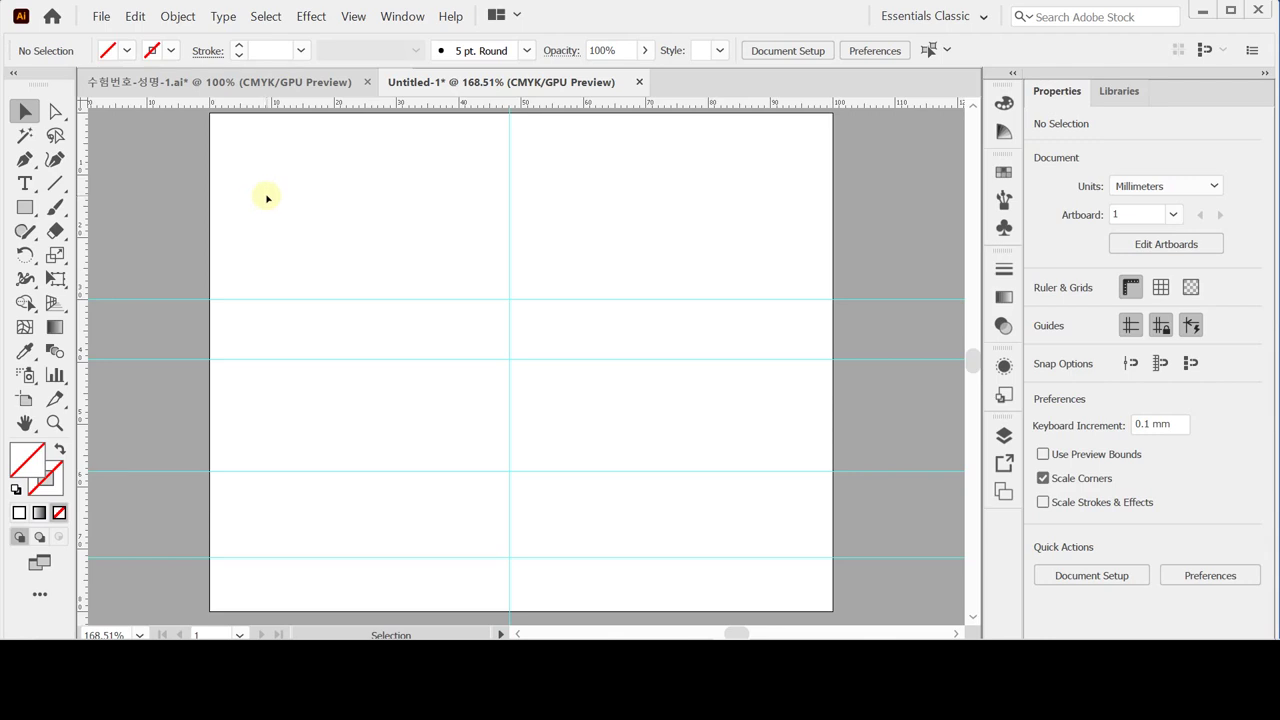
{"action": "key", "text": "a"}
Start saving the document and choose the GTQ folder inside Documents (문서) as its location.
{"action": "key", "text": "ctrl+s"}
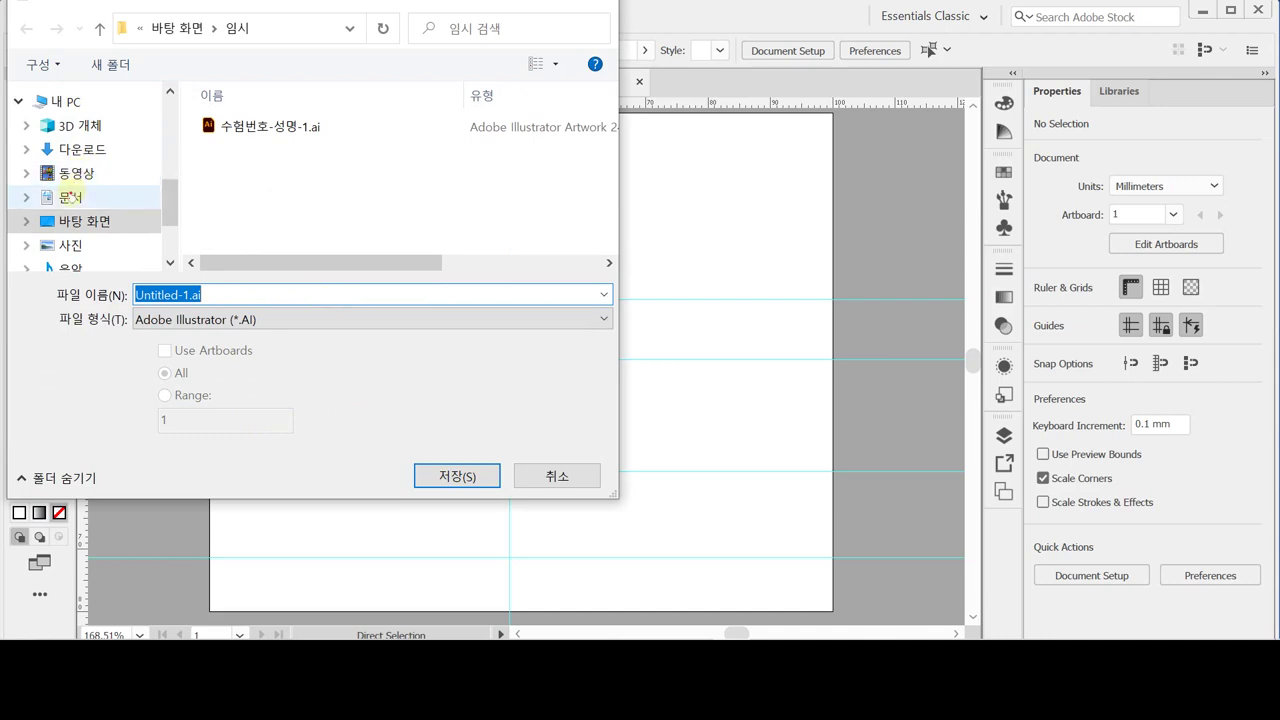
{"action": "left_click", "coordinate": [70, 197]}
{"action": "scroll", "coordinate": [175, 224], "scroll_direction": "down", "scroll_amount": 2}
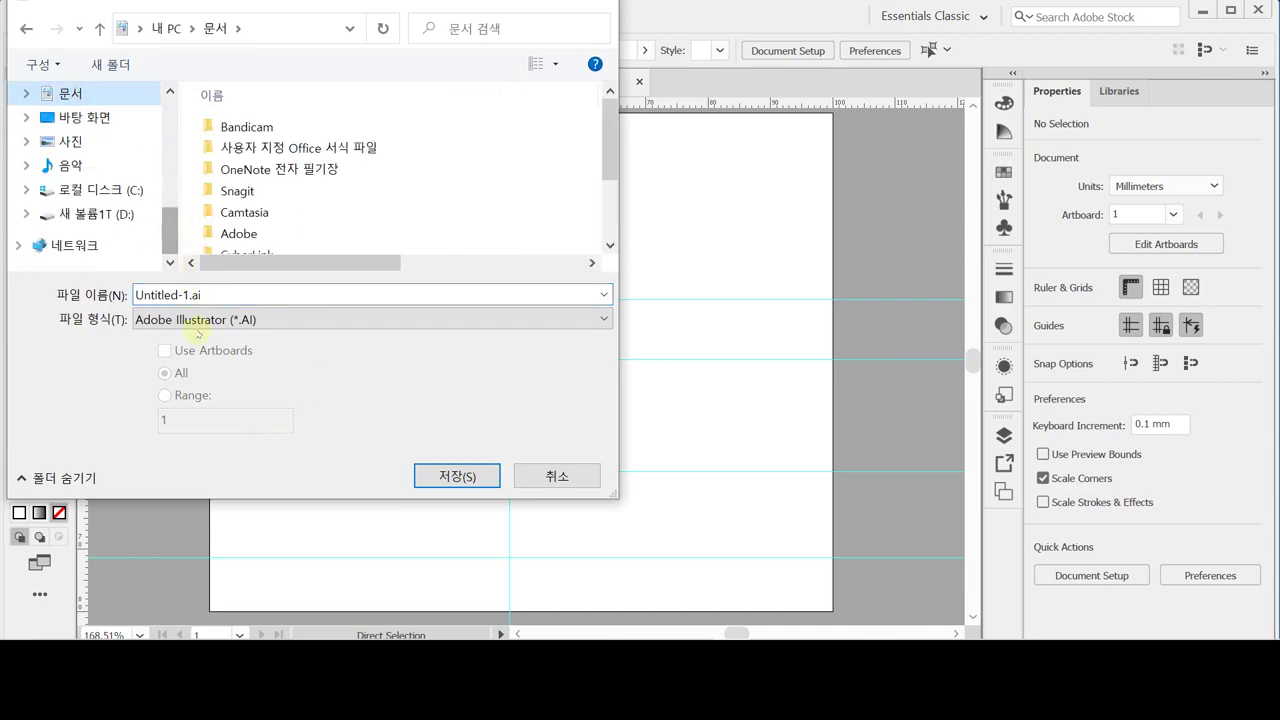
{"action": "scroll", "coordinate": [300, 200], "scroll_direction": "down", "scroll_amount": 2}
{"action": "left_click", "coordinate": [221, 250]}
{"action": "double_click", "coordinate": [221, 250]}
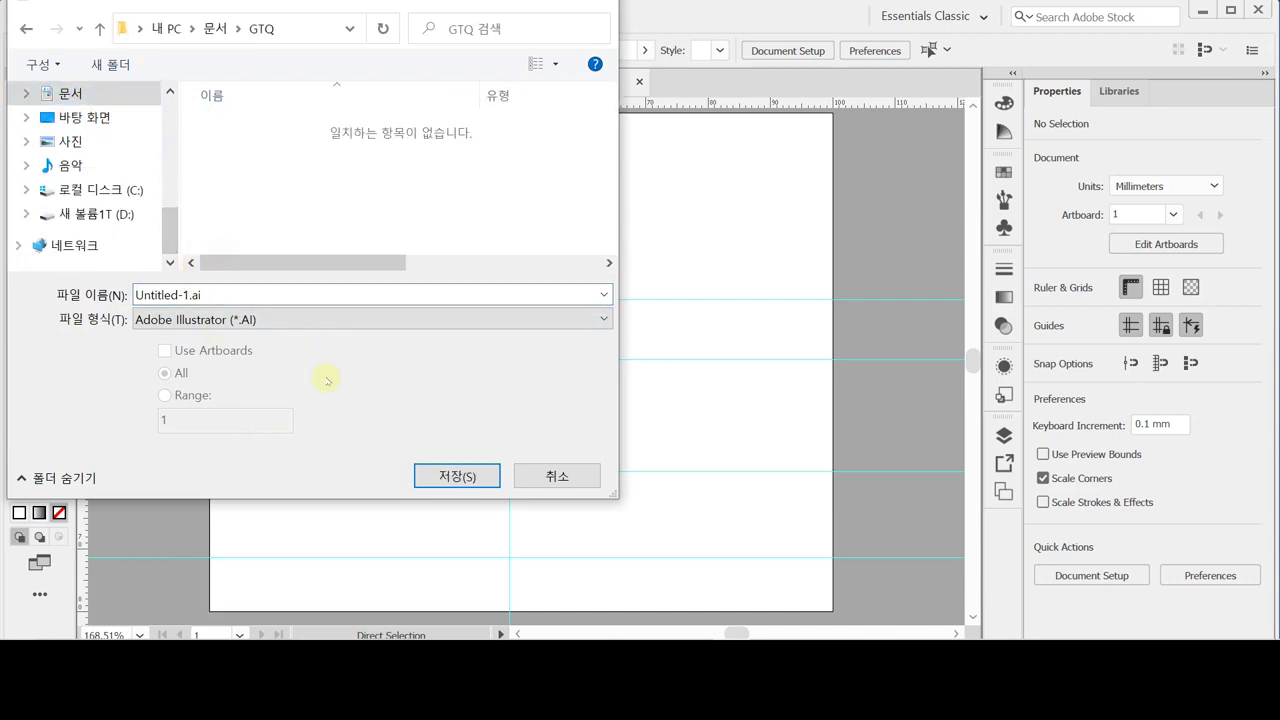
Name the file 수험번호-성명-1 and save it as an Adobe Illustrator file in the Illustrator 2020 version.
{"action": "left_click", "coordinate": [264, 295]}
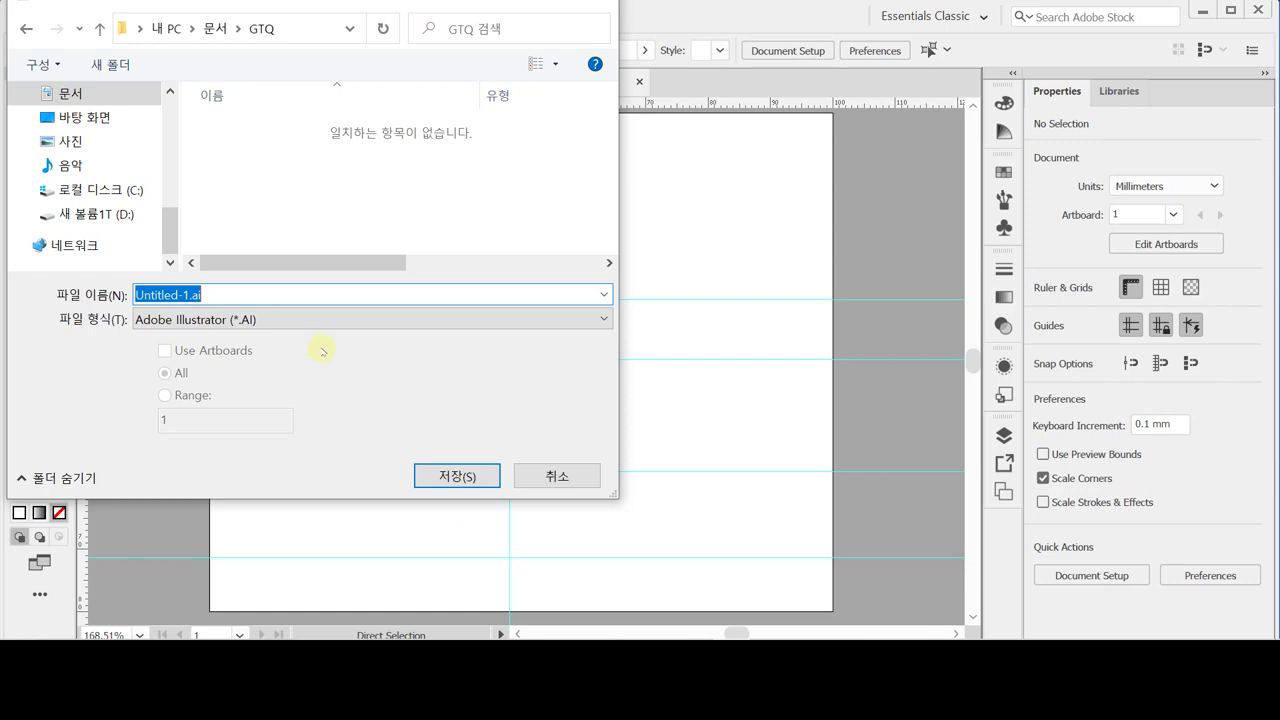
{"action": "type", "text": "수험"}
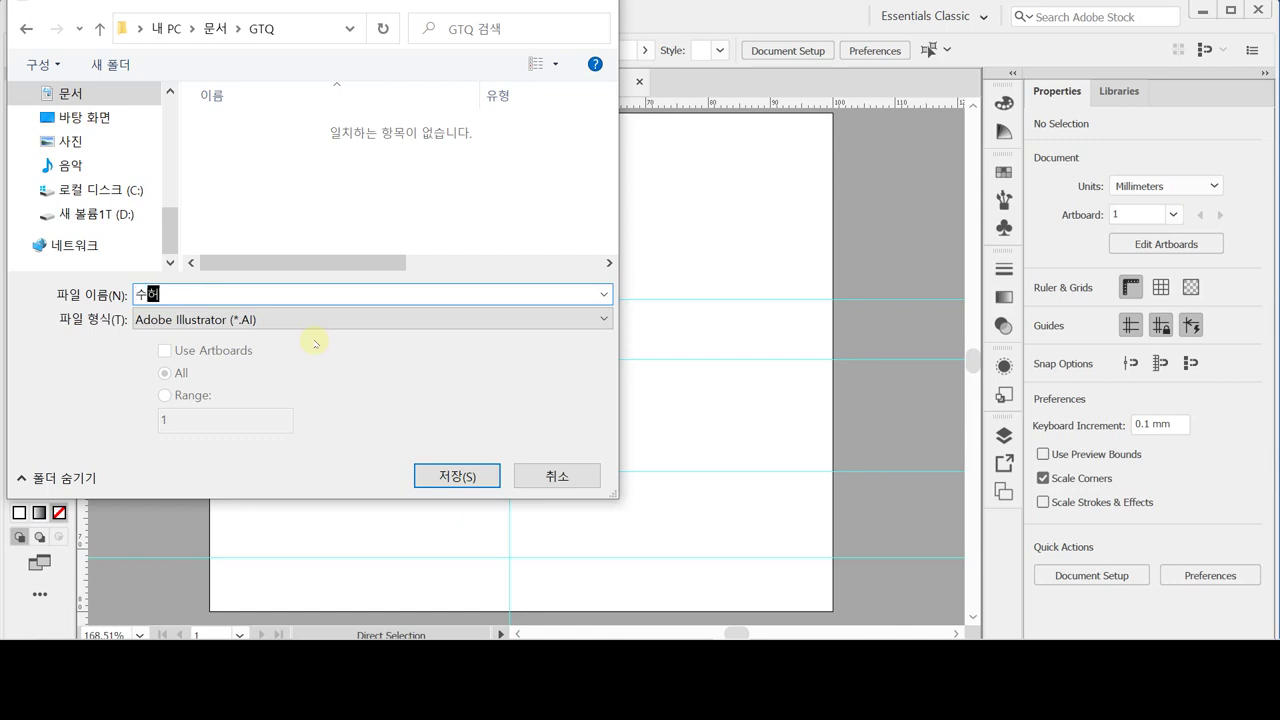
{"action": "type", "text": "버ㄴ호-"}
{"action": "type", "text": "성며"}
{"action": "type", "text": "ㅇ-"}
{"action": "type", "text": "1"}
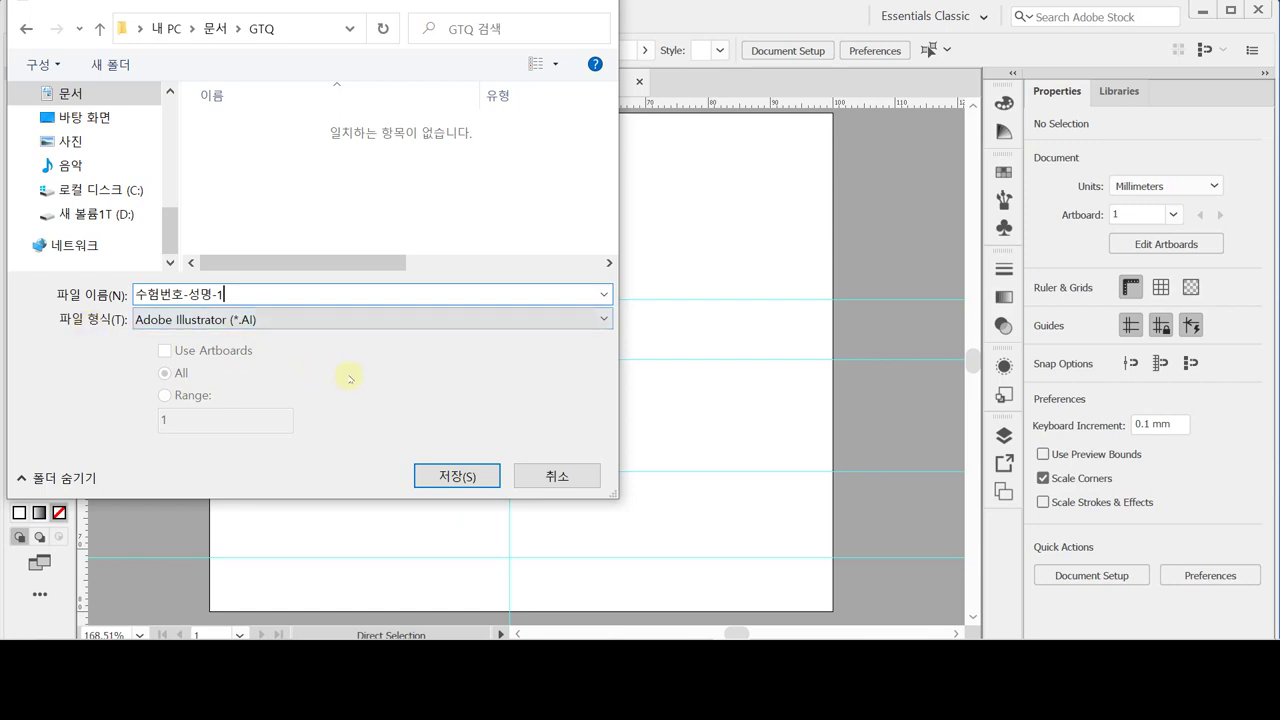
{"action": "left_click", "coordinate": [457, 476]}
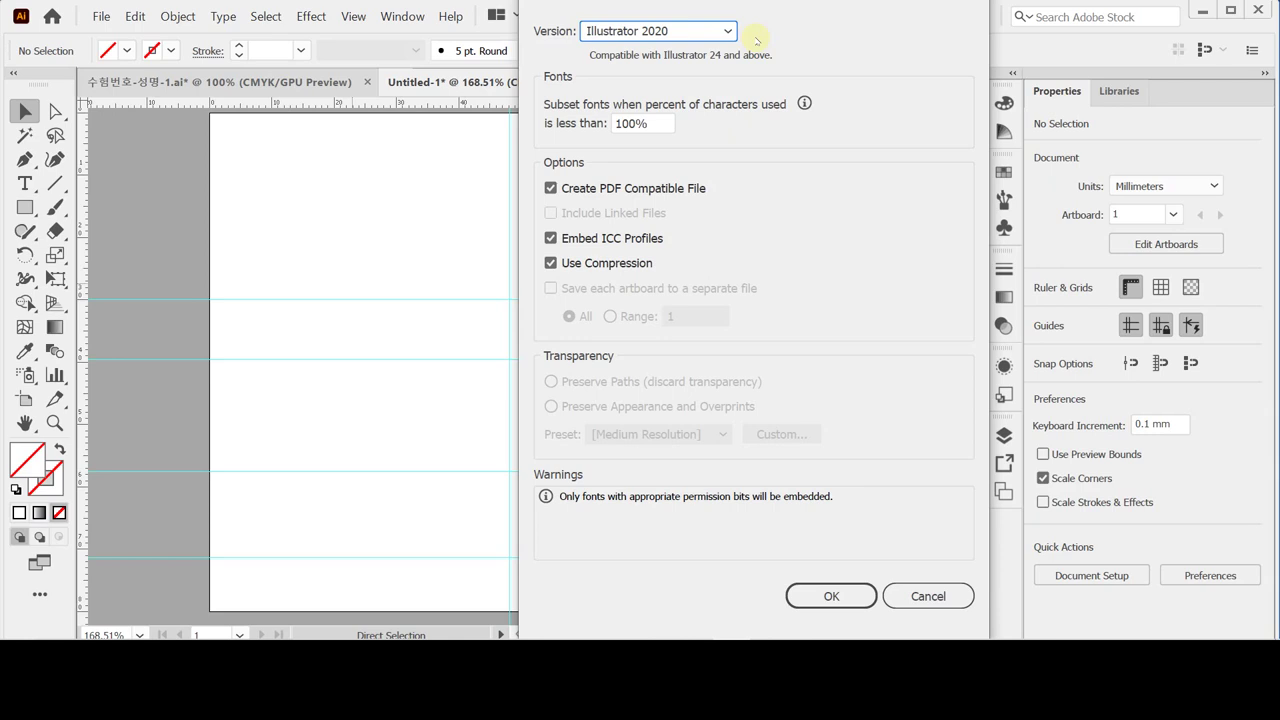
{"action": "left_click", "coordinate": [840, 592]}
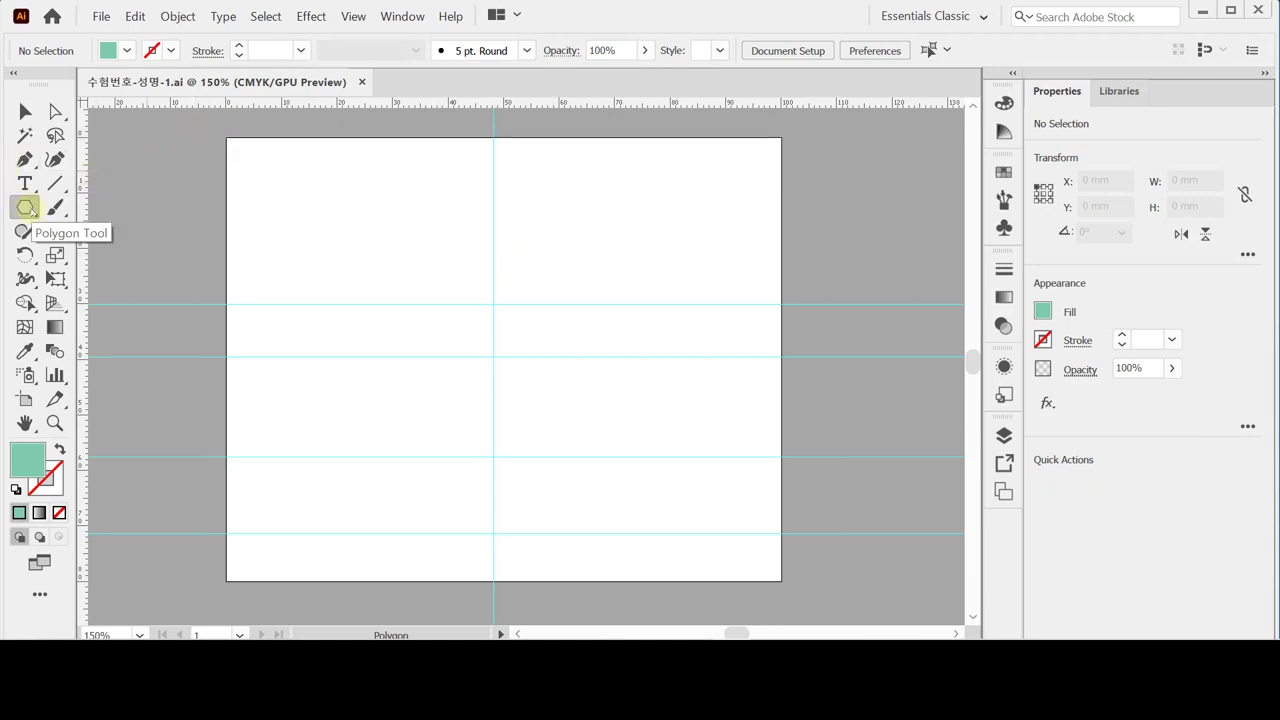
Detach the shape tools as a floating set and create a 15-sided polygon of 20 mm radius centred where the vertical and uppermost horizontal guides cross.
{"action": "left_click_drag", "start_coordinate": [28, 207], "coordinate": [239, 236]}
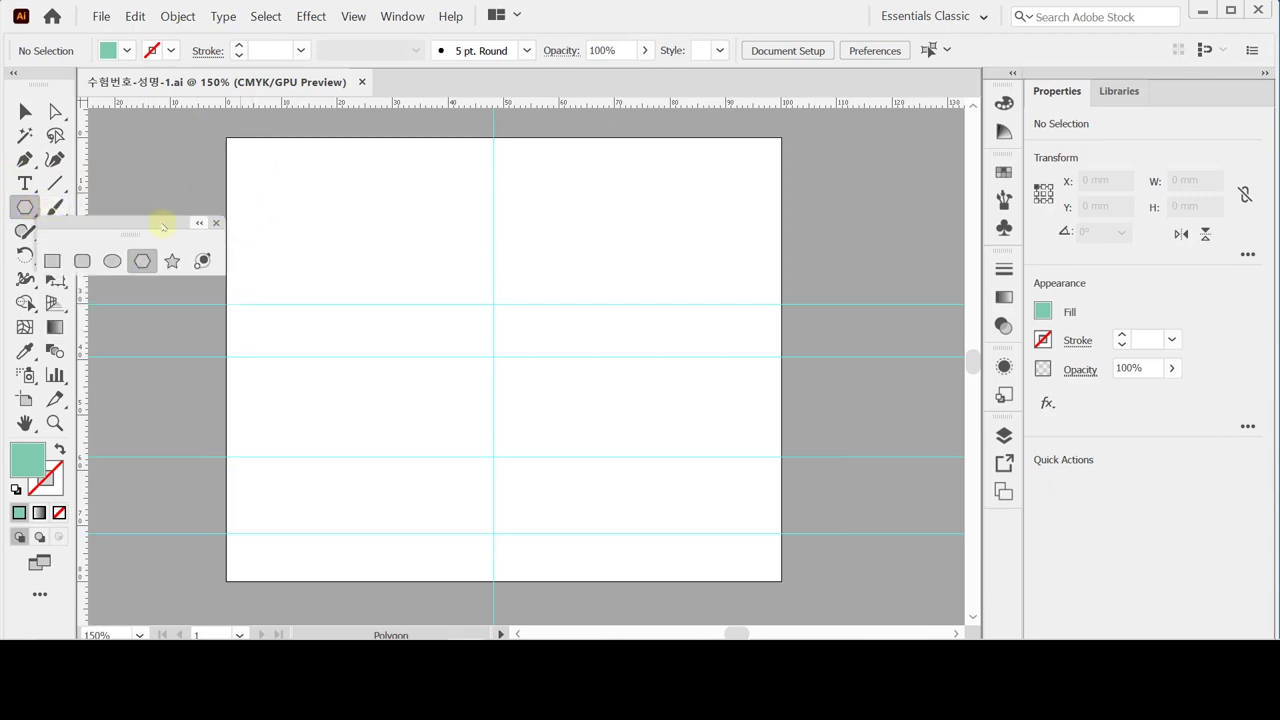
{"action": "left_click_drag", "start_coordinate": [146, 224], "coordinate": [205, 195]}
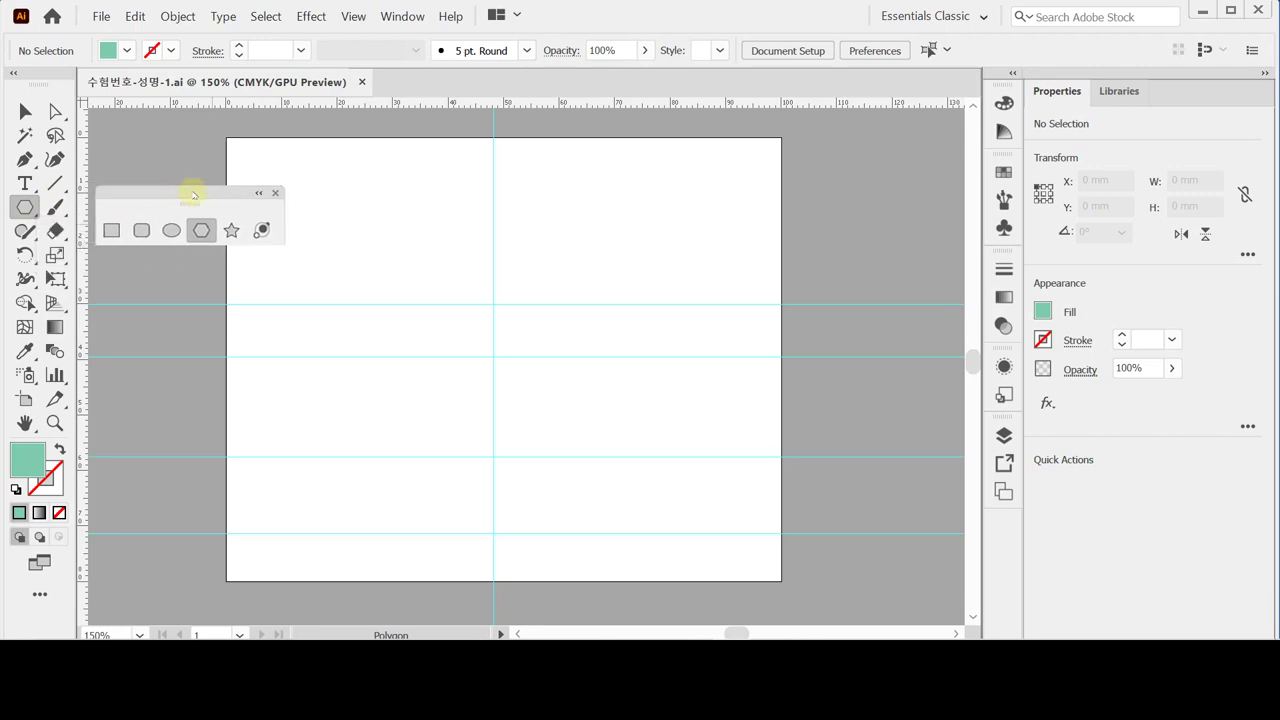
{"action": "left_click", "coordinate": [205, 232]}
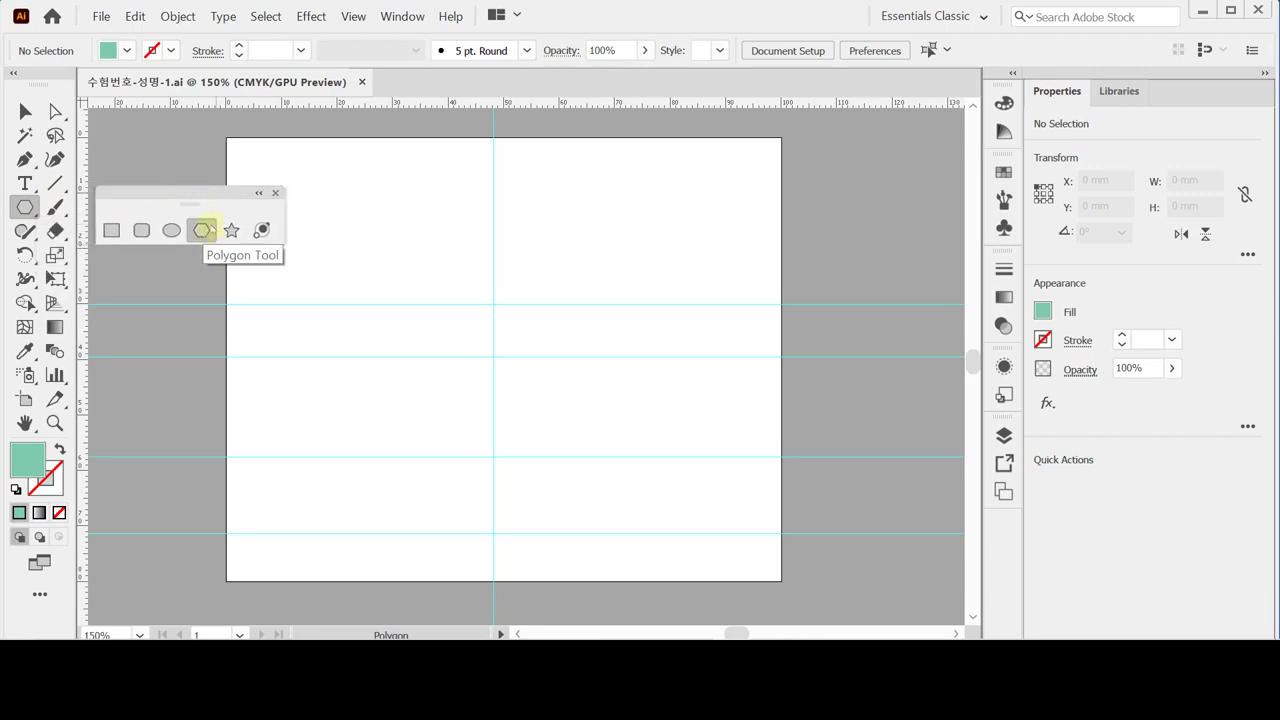
{"action": "left_click", "coordinate": [494, 305]}
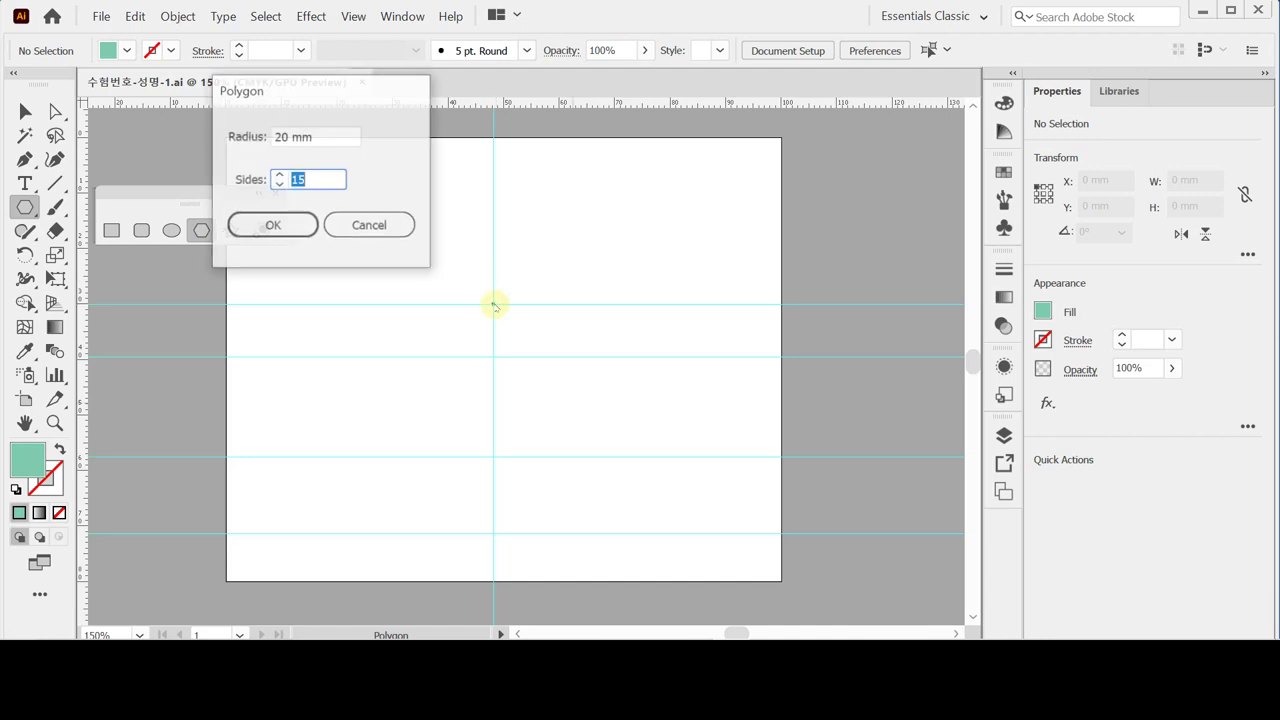
{"action": "left_click", "coordinate": [326, 137]}
{"action": "left_click_drag", "start_coordinate": [323, 137], "coordinate": [275, 137]}
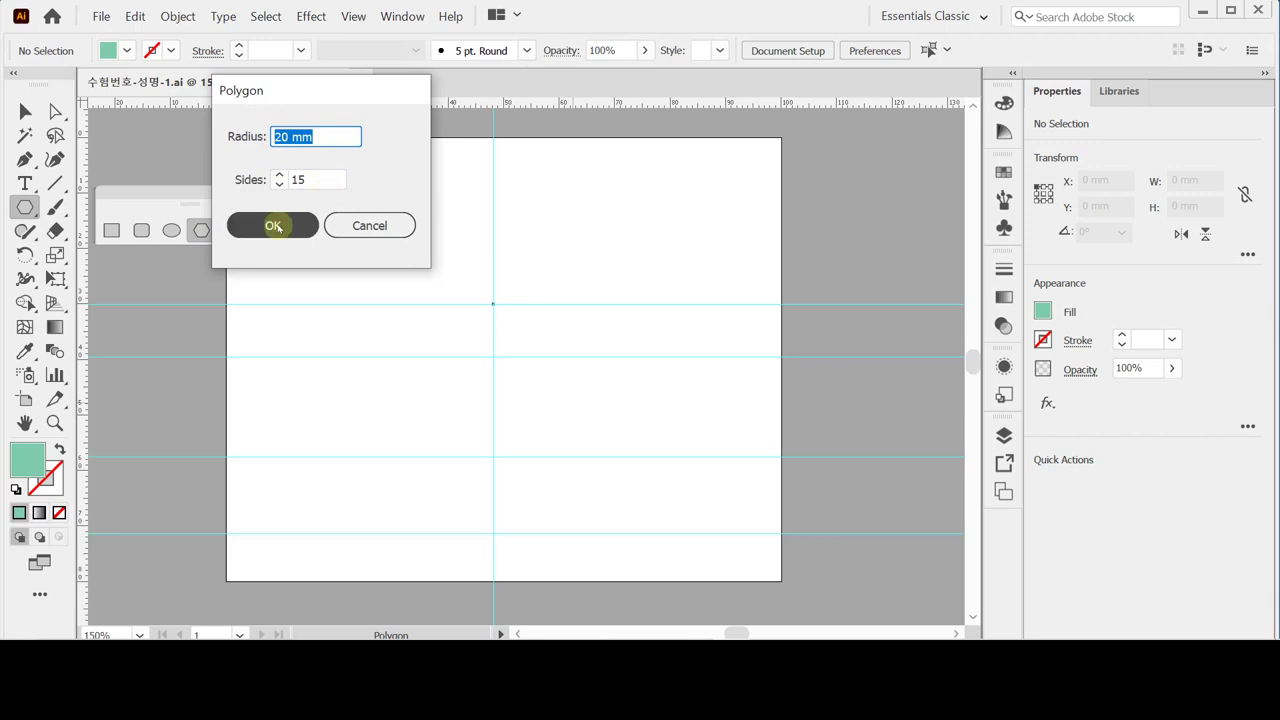
{"action": "left_click", "coordinate": [277, 226]}
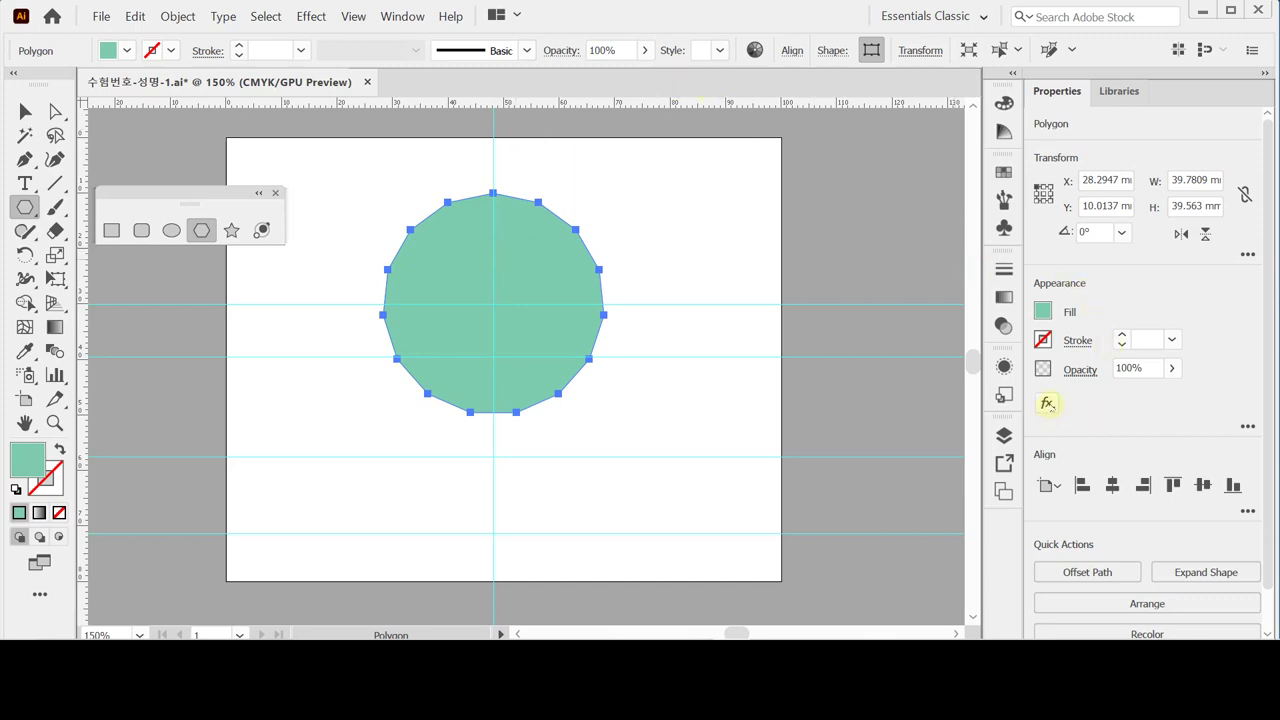
Open the Pucker & Bloat distortion effect for the green polygon.
{"action": "left_click", "coordinate": [1047, 403]}
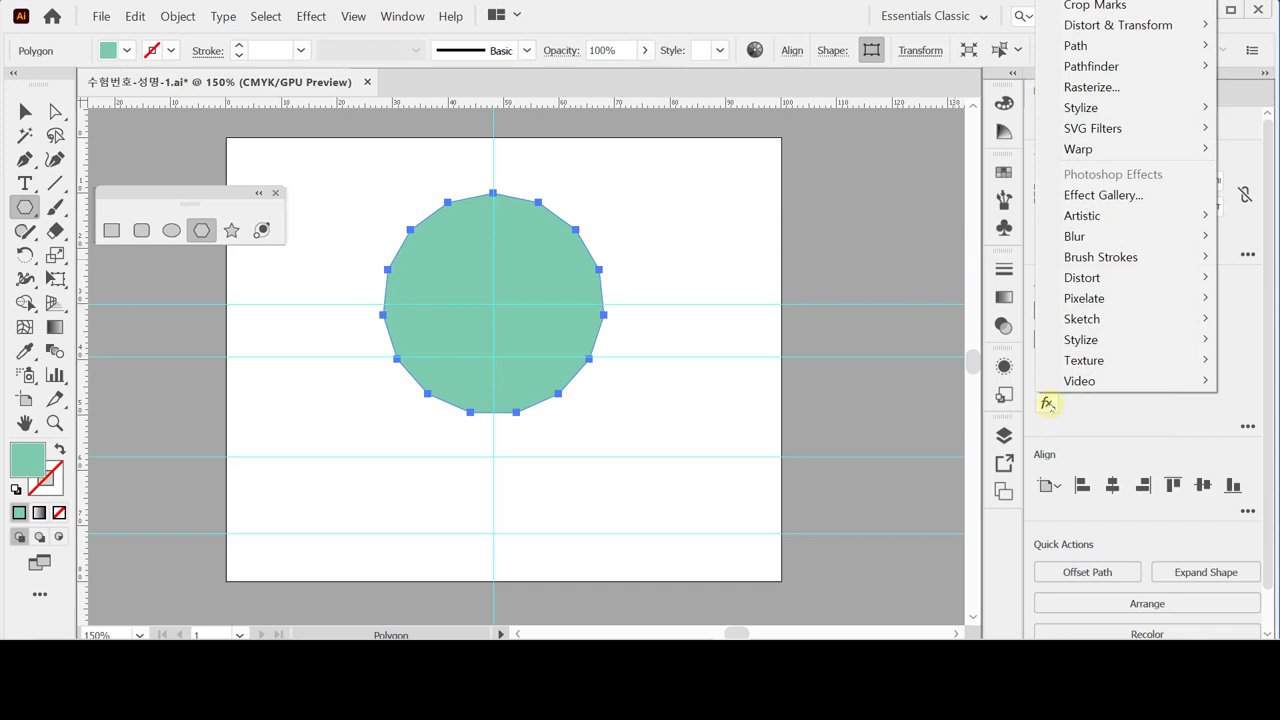
{"action": "left_click", "coordinate": [1047, 403]}
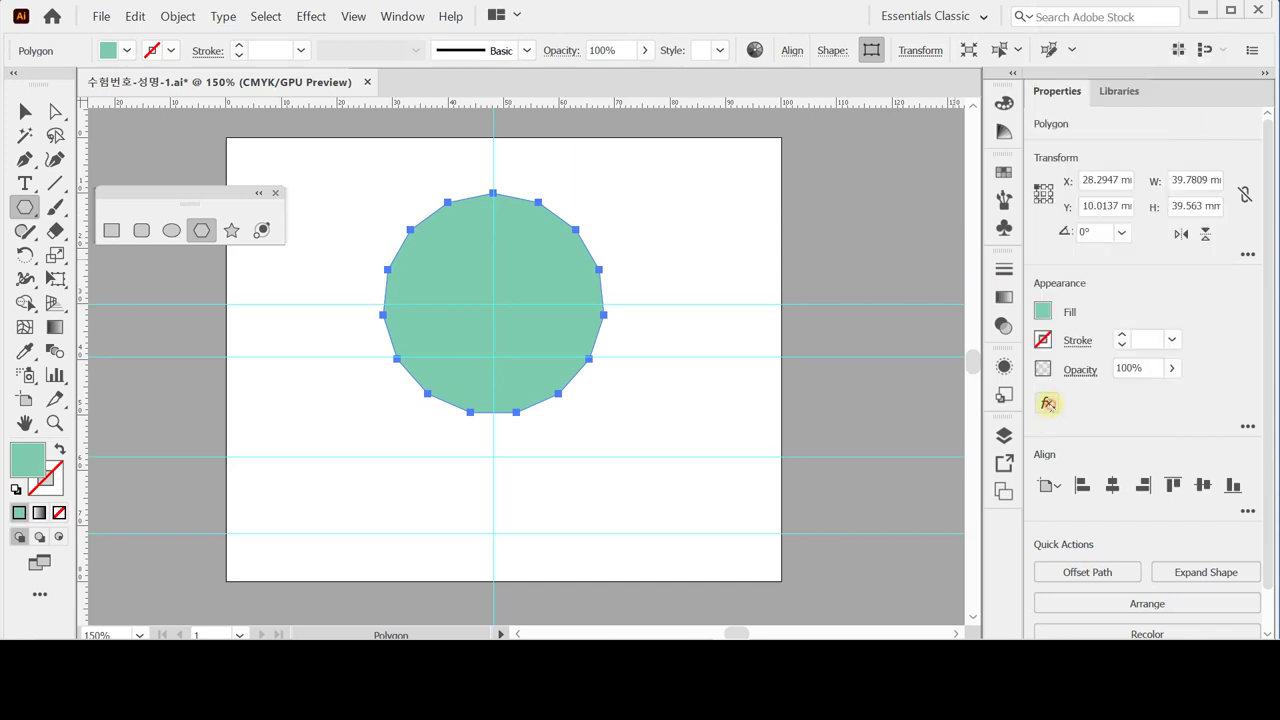
{"action": "left_click", "coordinate": [1047, 403]}
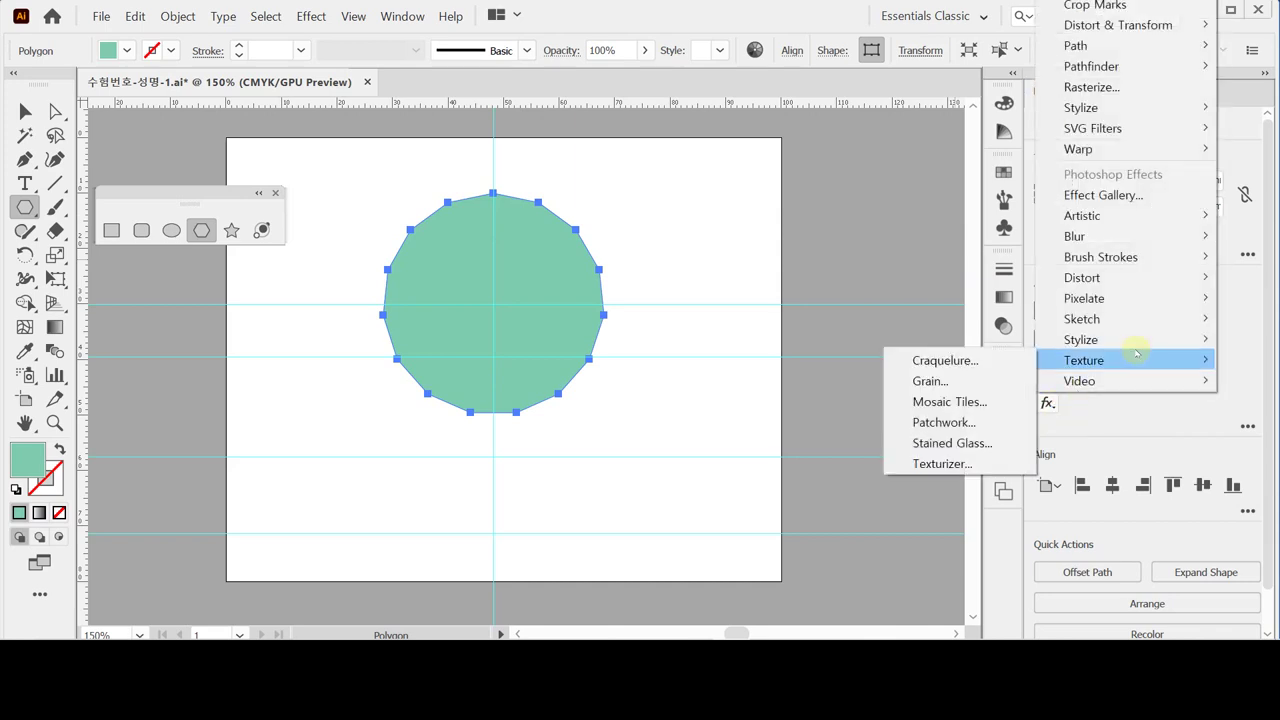
{"action": "mouse_move", "coordinate": [1156, 243]}
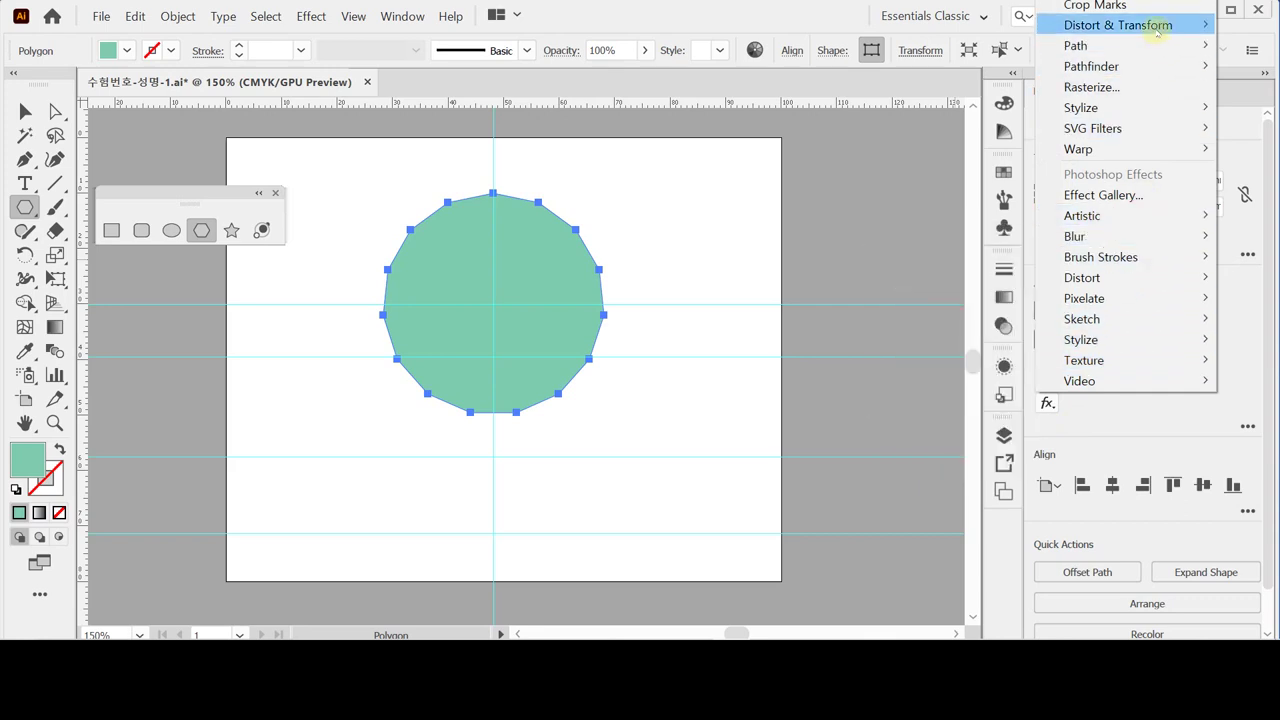
{"action": "mouse_move", "coordinate": [1157, 33]}
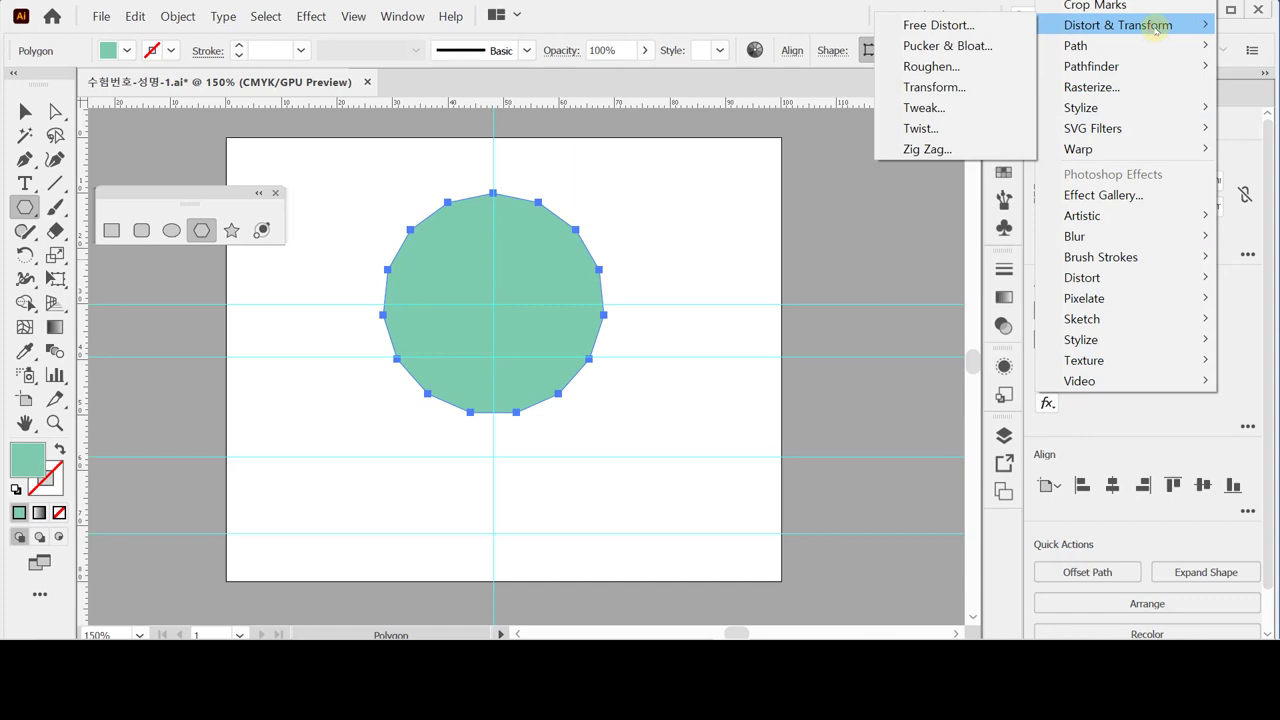
{"action": "left_click", "coordinate": [996, 46]}
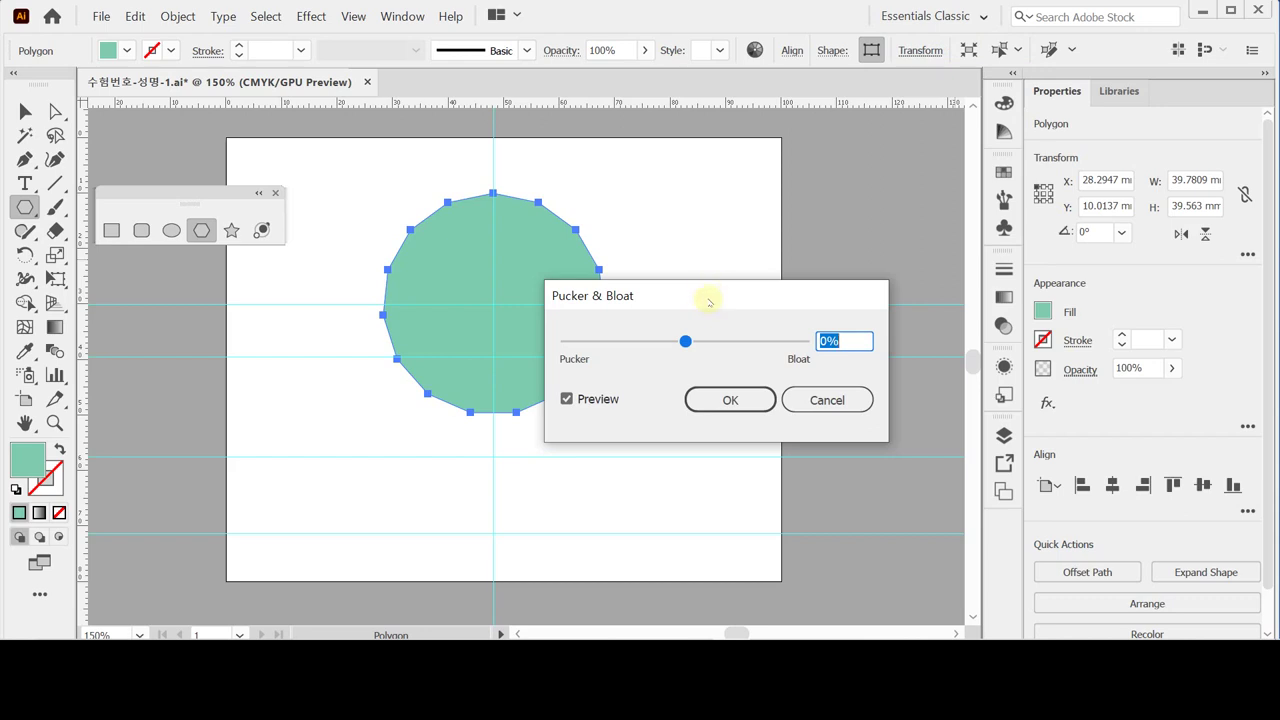
Try Pucker & Bloat amounts of -59% and -30% on the polygon with the preview on.
{"action": "left_click_drag", "start_coordinate": [726, 349], "coordinate": [651, 340]}
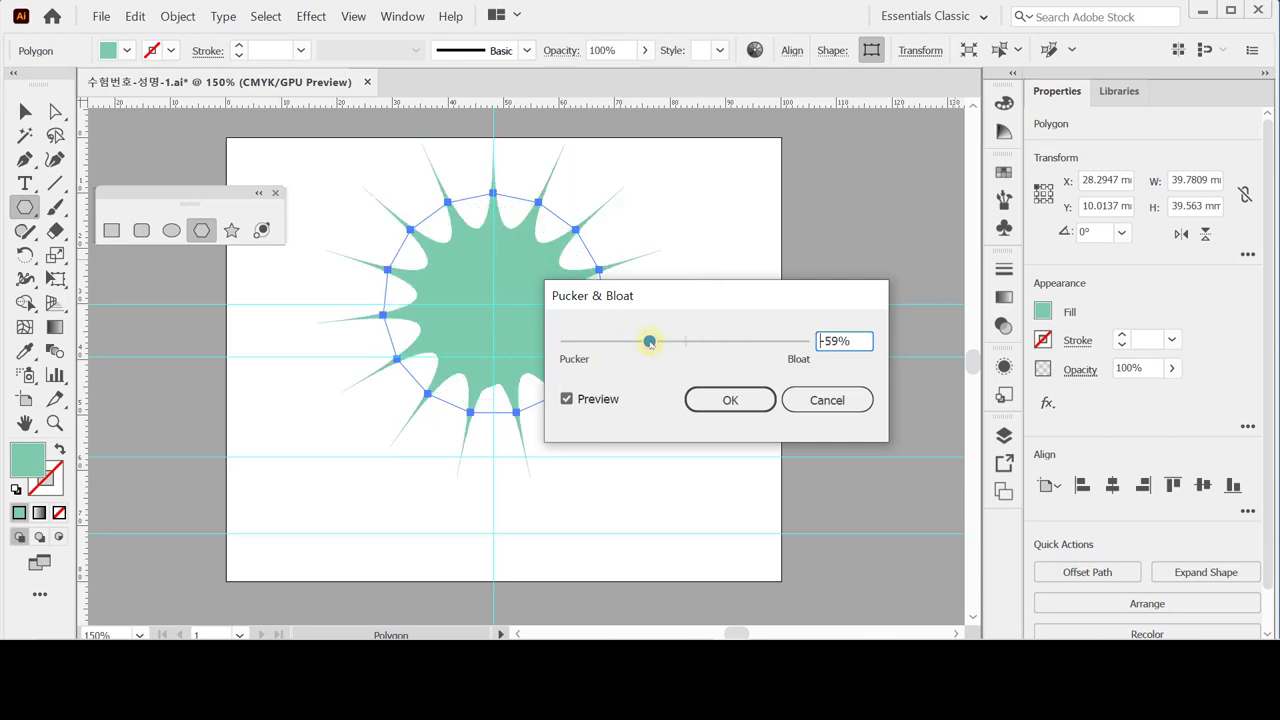
{"action": "left_click_drag", "start_coordinate": [656, 296], "coordinate": [652, 328]}
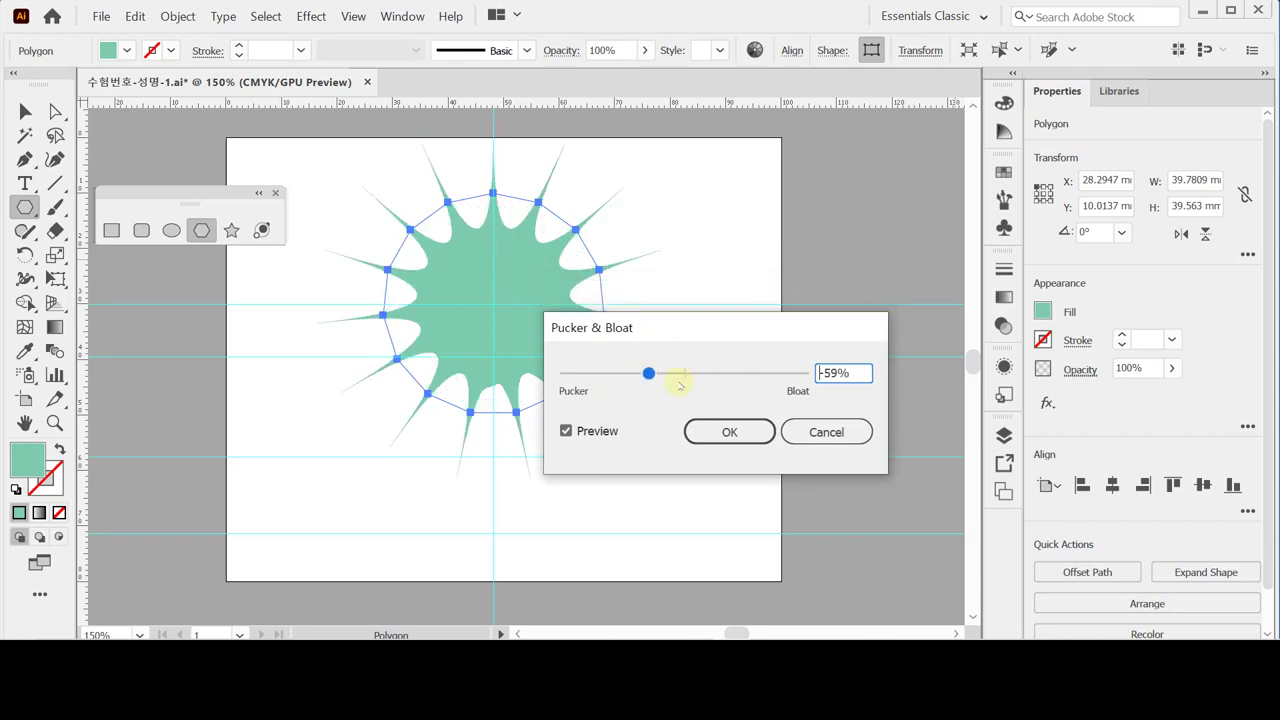
{"action": "left_click", "coordinate": [667, 373]}
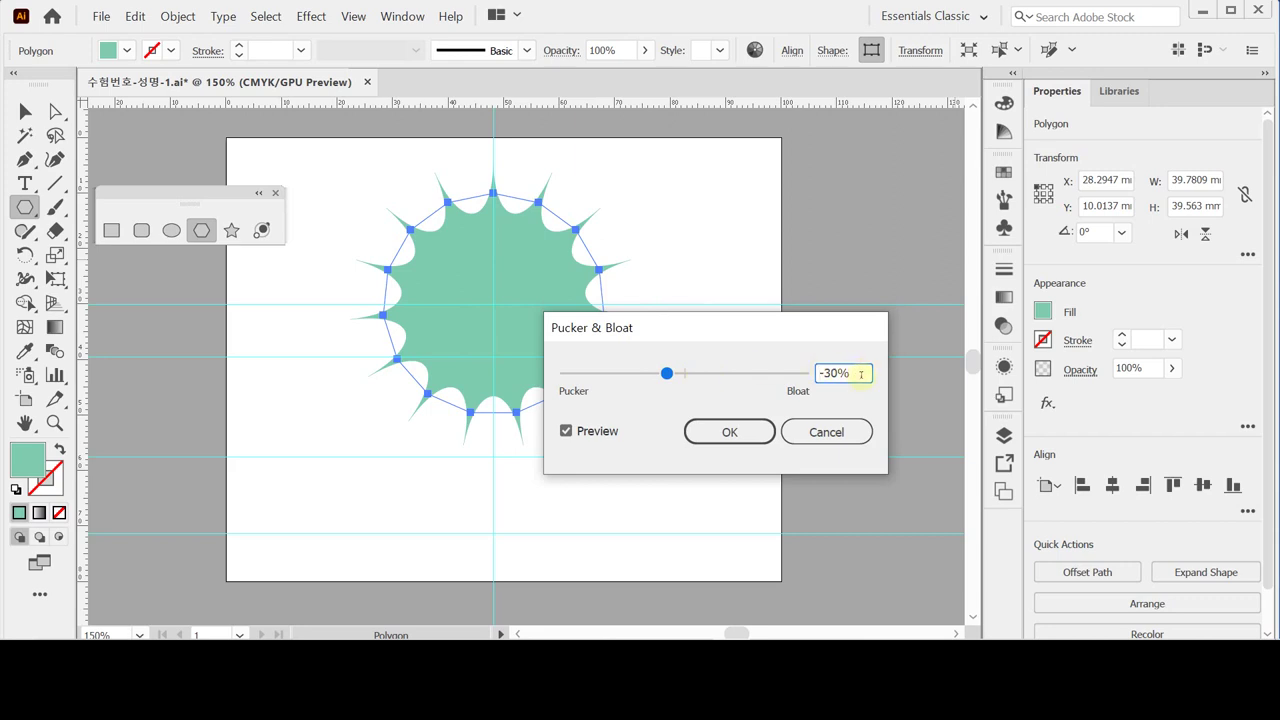
Set the Pucker & Bloat amount to -5% and apply the effect to the polygon.
{"action": "key", "text": "ctrl+a"}
{"action": "key", "text": "BackSpace"}
{"action": "type", "text": "-5"}
{"action": "key", "text": "Tab"}
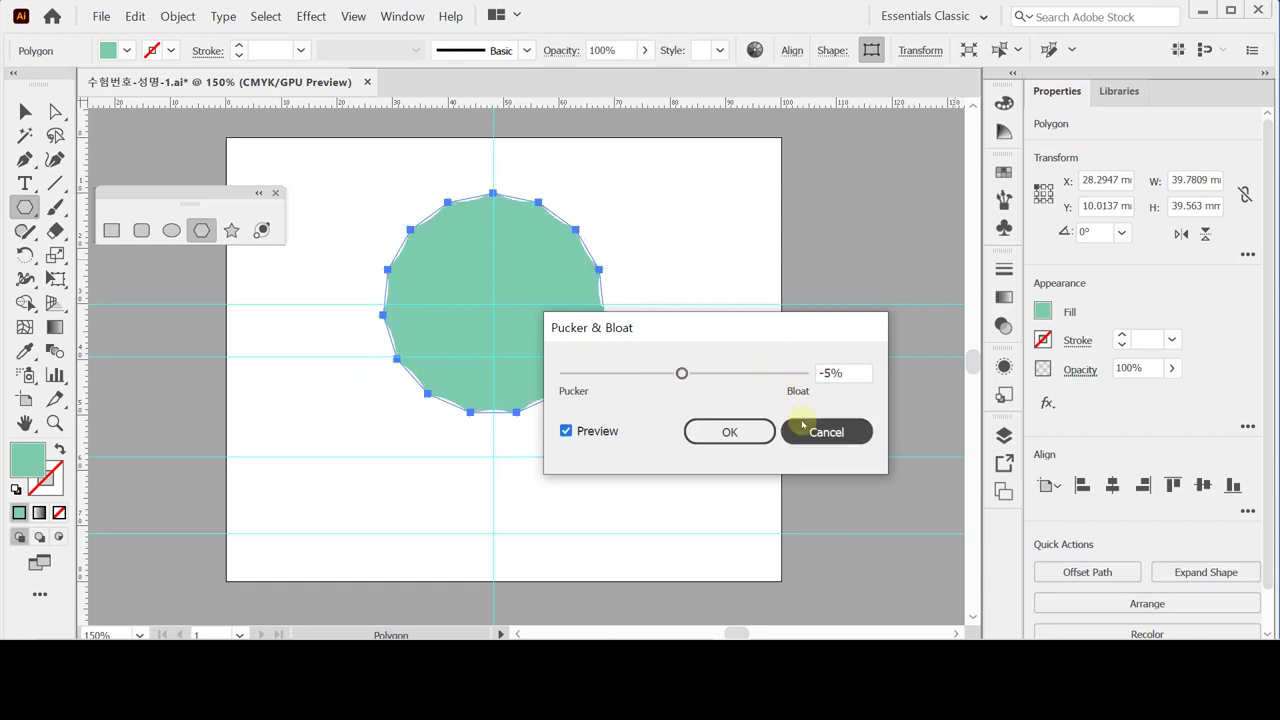
{"action": "left_click", "coordinate": [749, 432]}
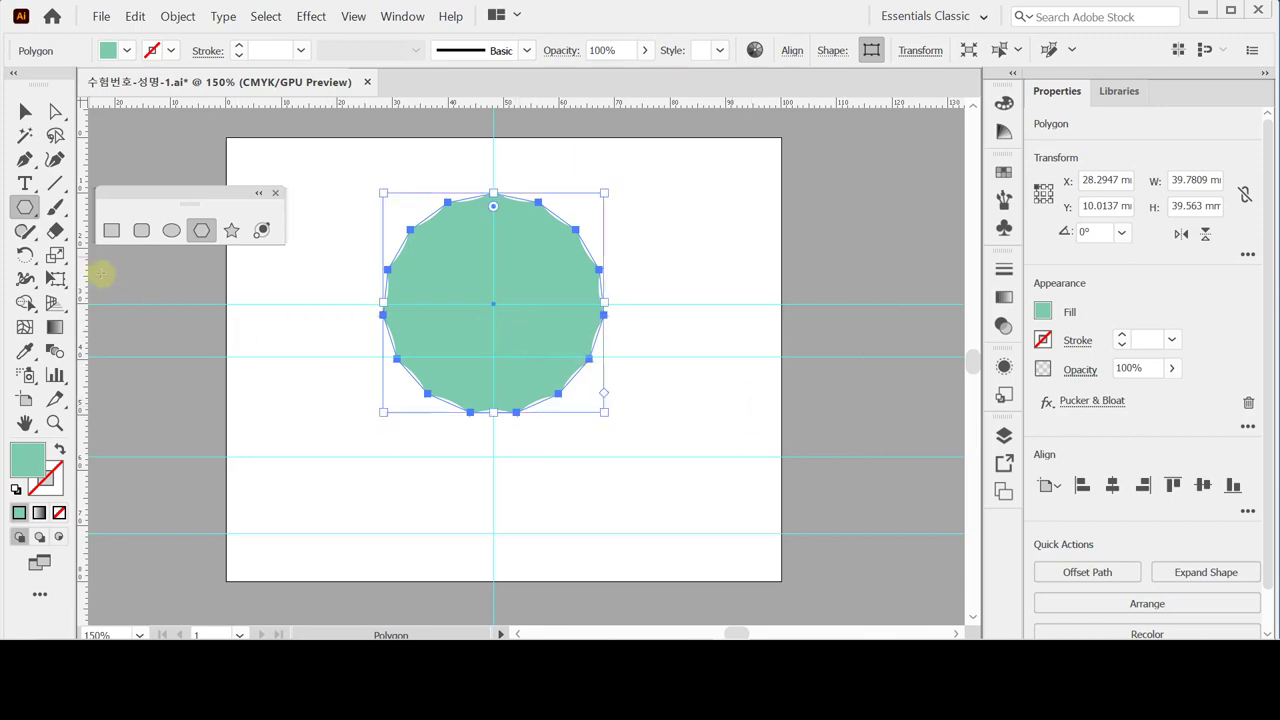
Make a copy of the puckered polygon scaled uniformly to 80% about its centre.
{"action": "double_click", "coordinate": [55, 255]}
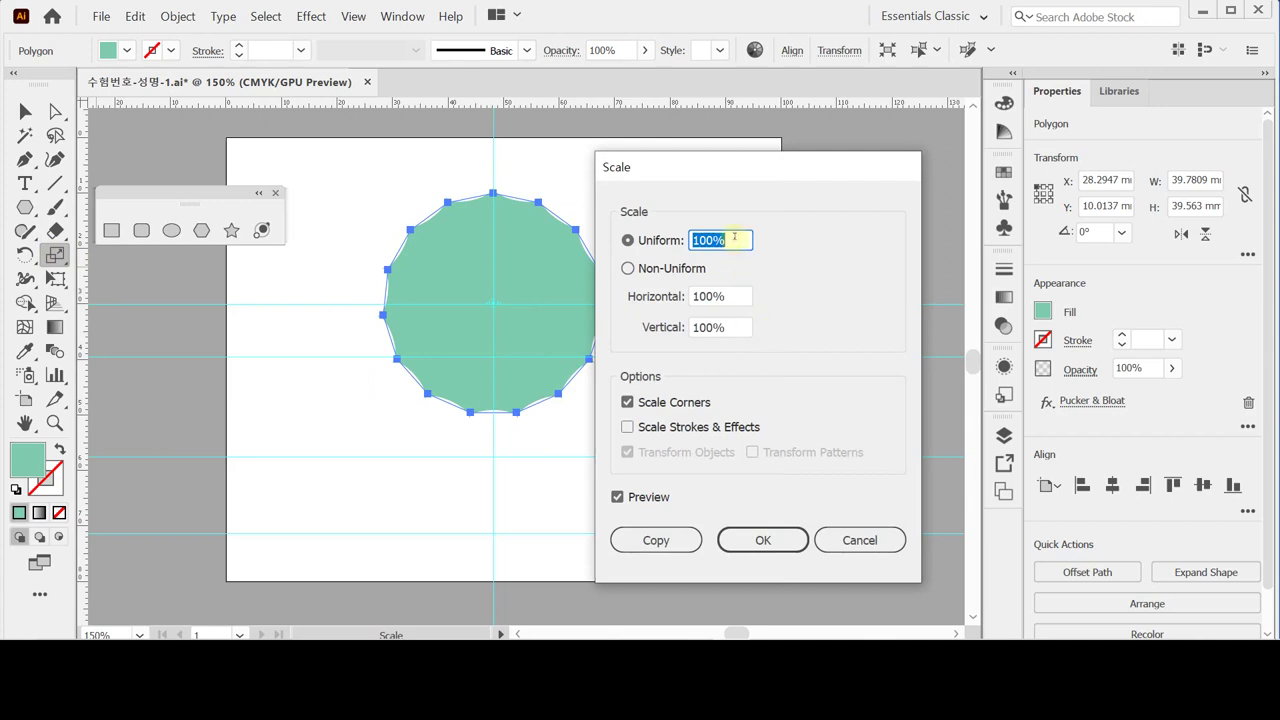
{"action": "type", "text": "80"}
{"action": "left_click", "coordinate": [690, 545]}
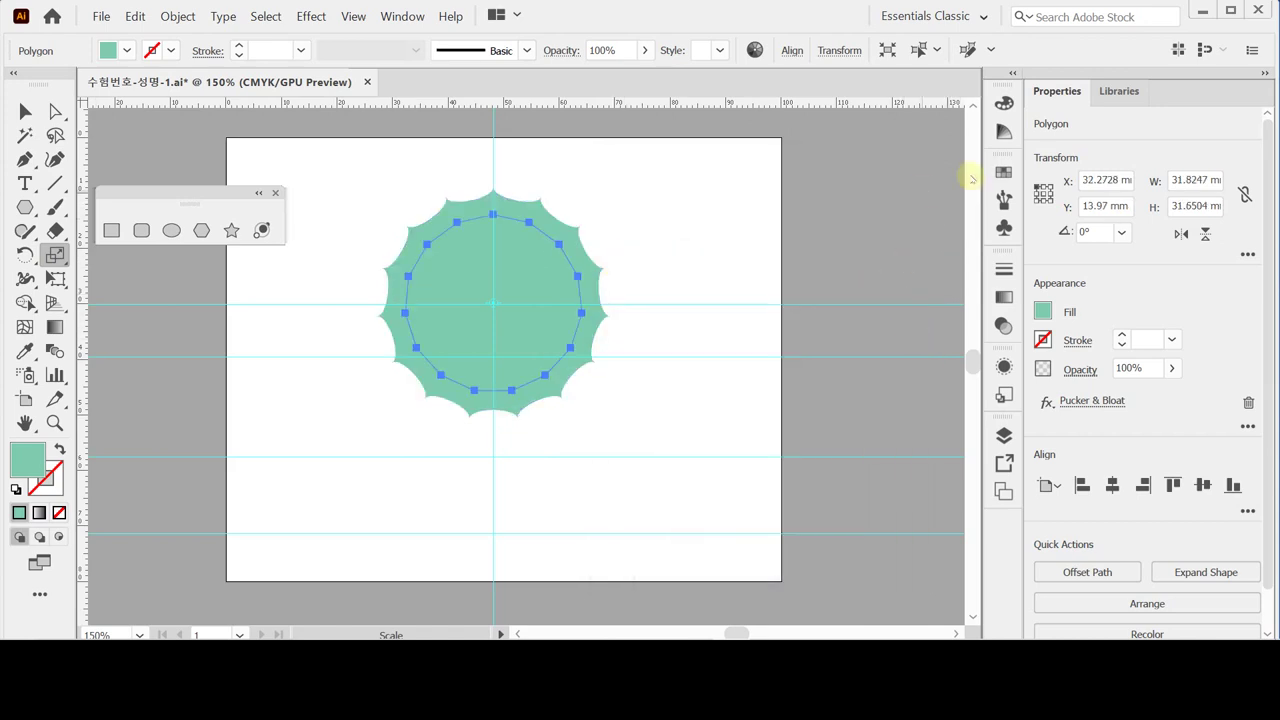
Fill the smaller inner polygon copy with orange picked from the CMYK spectrum.
{"action": "left_click", "coordinate": [1004, 103]}
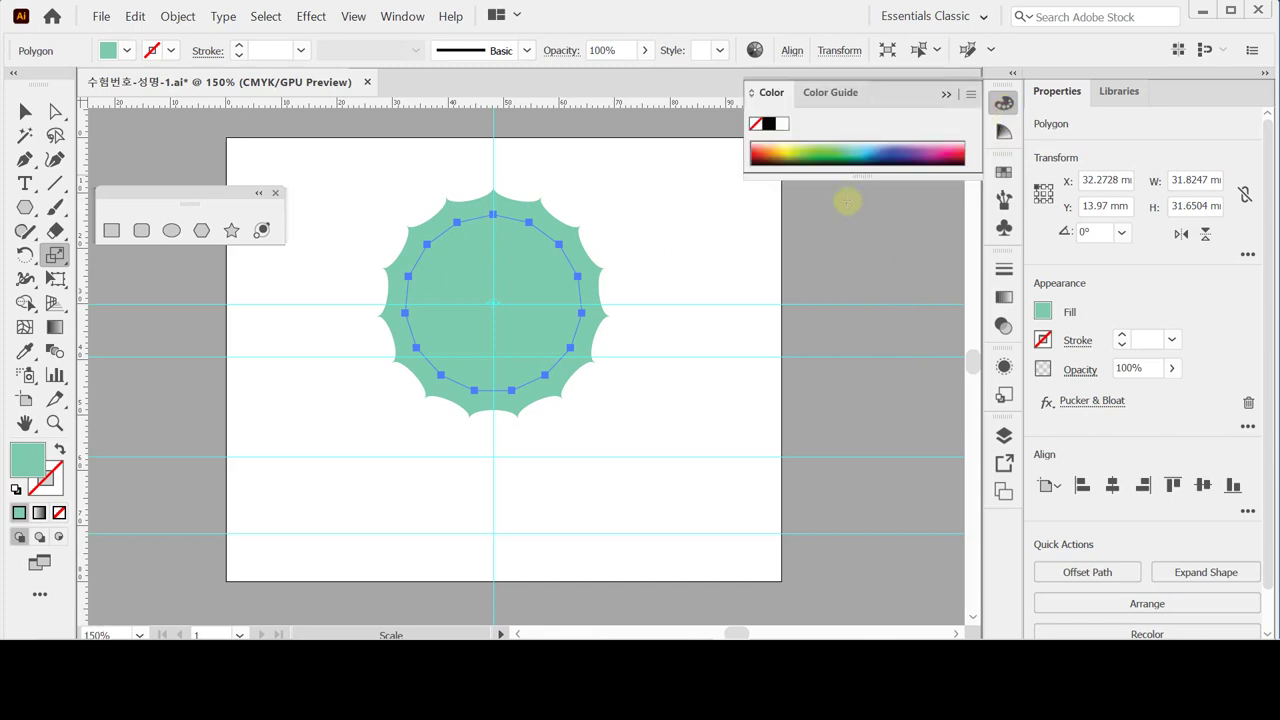
{"action": "left_click", "coordinate": [772, 152]}
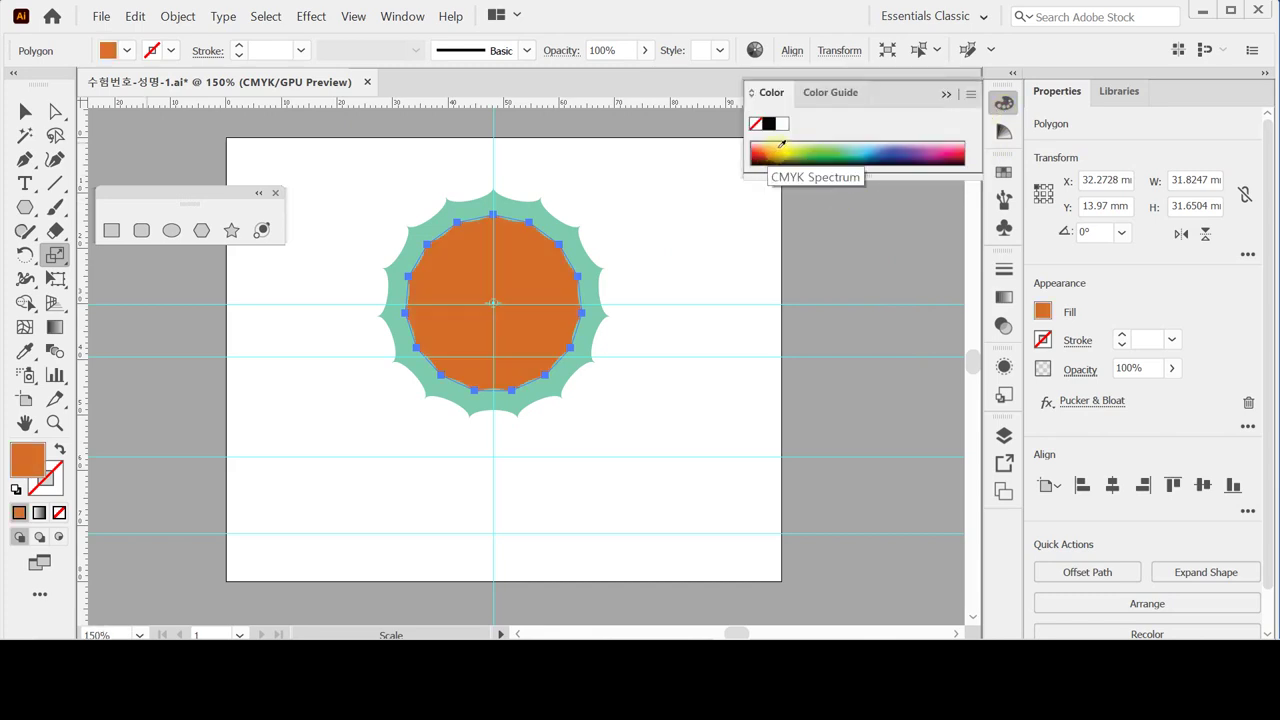
{"action": "left_click", "coordinate": [782, 147]}
{"action": "left_click", "coordinate": [768, 155]}
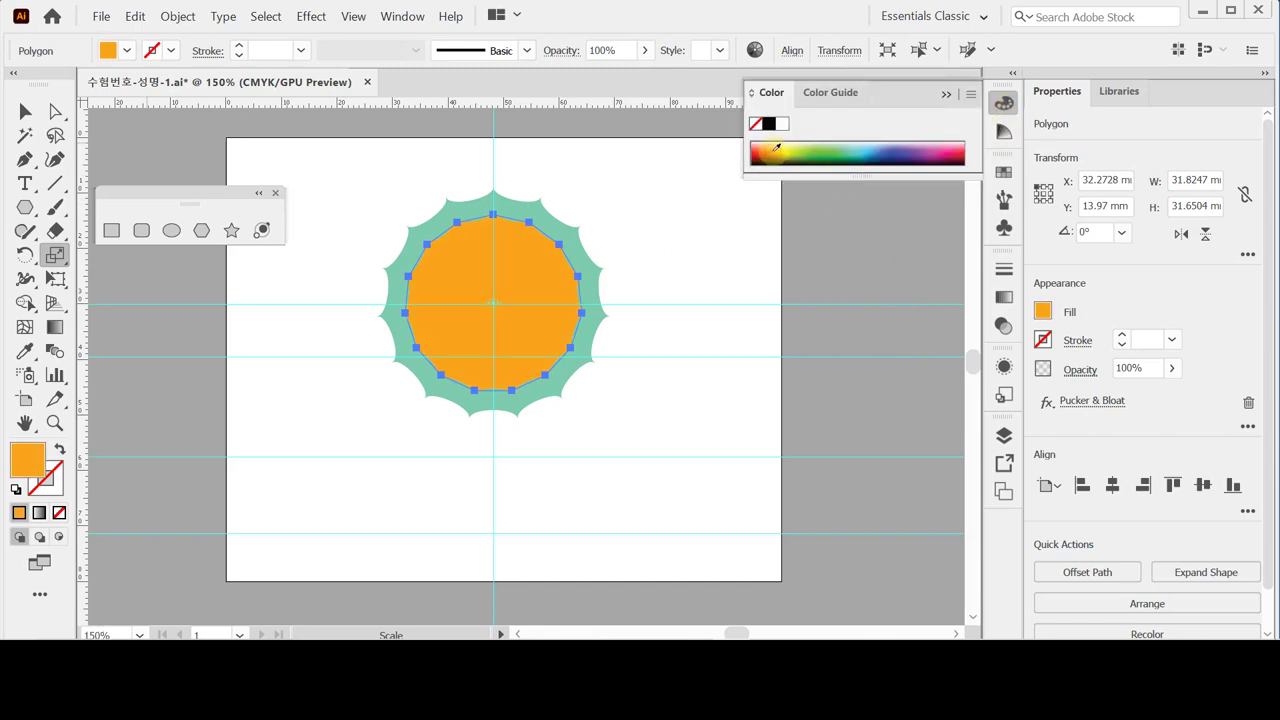
{"action": "left_click", "coordinate": [1004, 101]}
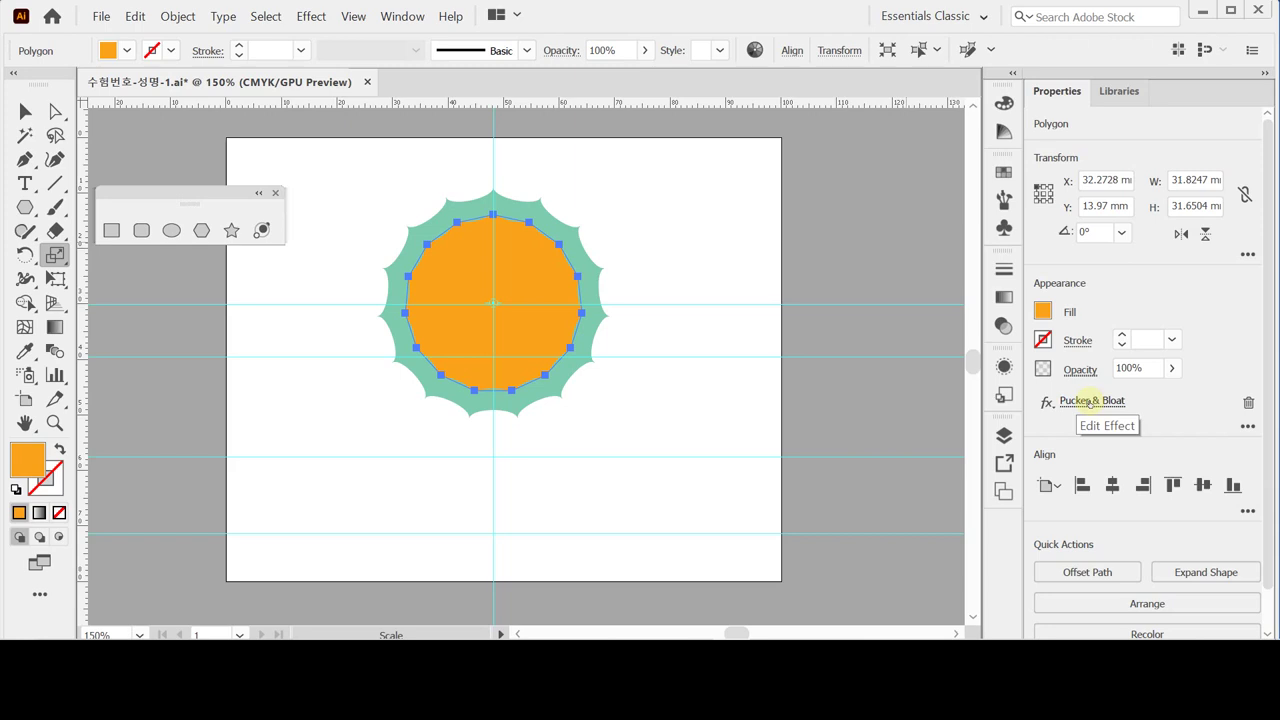
Edit the orange polygon's Pucker & Bloat effect and set its amount to 10%.
{"action": "key", "text": "ctrl+y"}
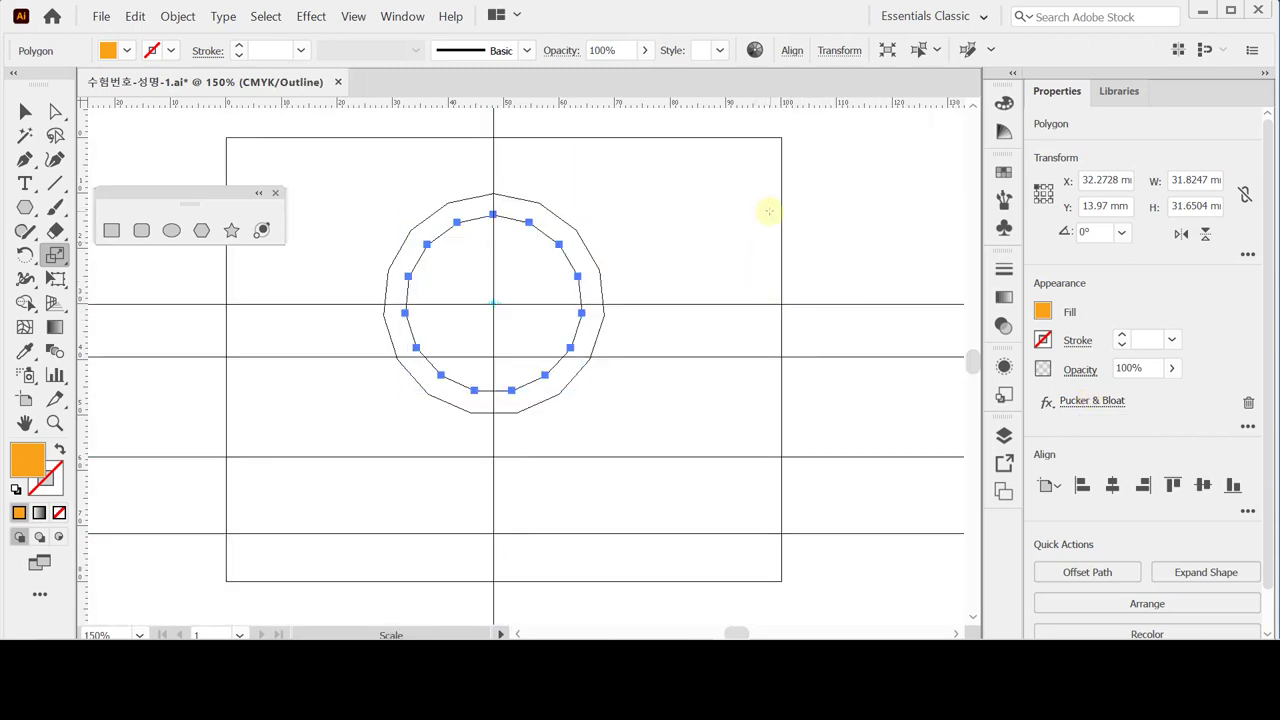
{"action": "key", "text": "v"}
{"action": "key", "text": "ctrl+y"}
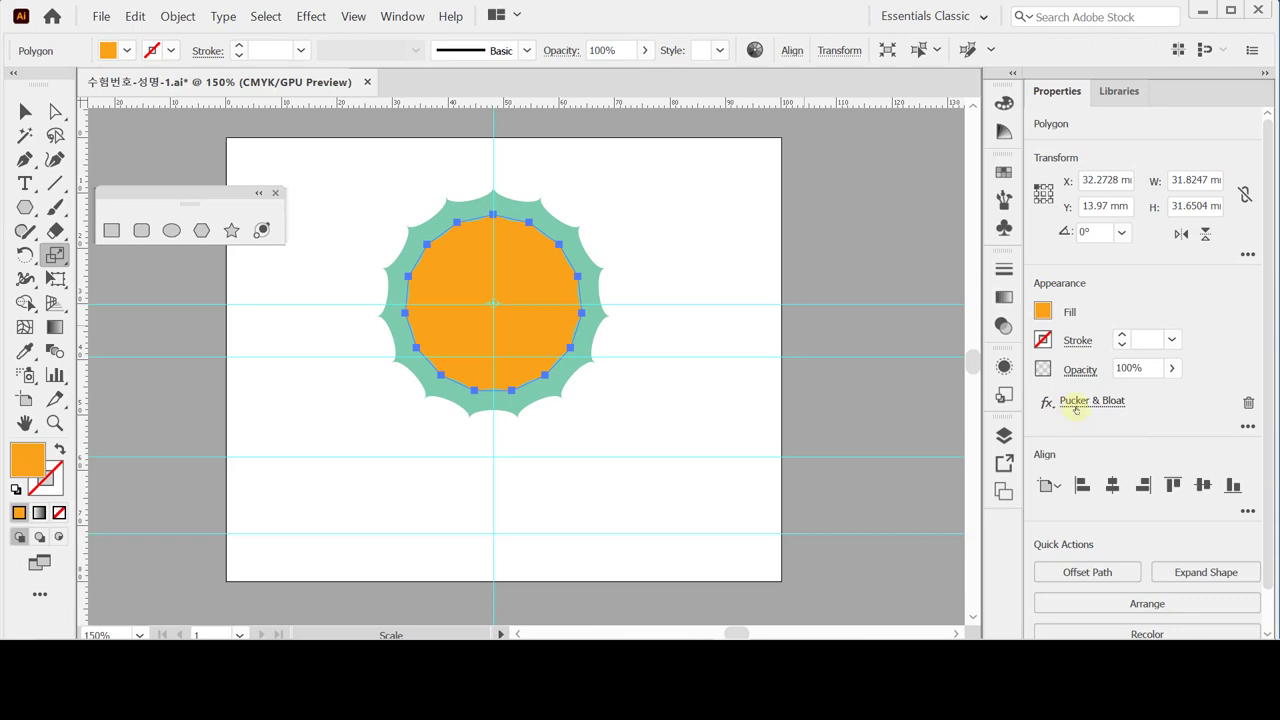
{"action": "left_click", "coordinate": [1071, 408]}
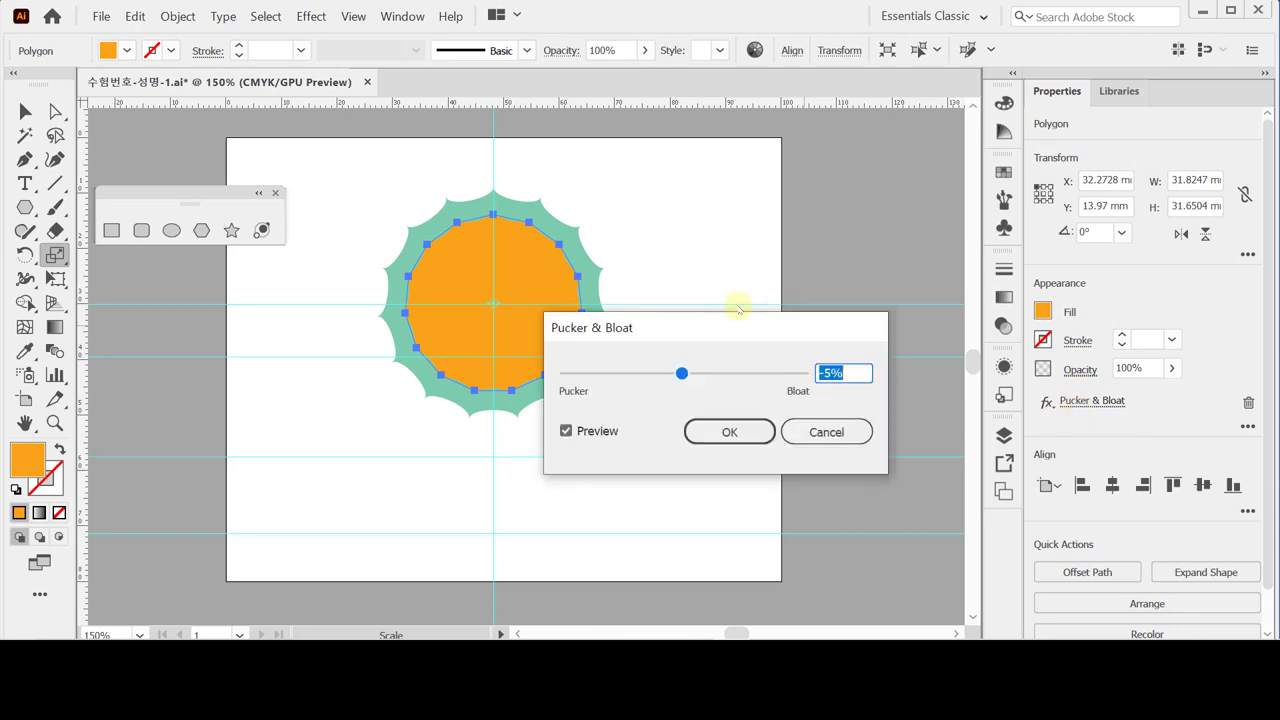
{"action": "left_click_drag", "start_coordinate": [709, 331], "coordinate": [763, 290]}
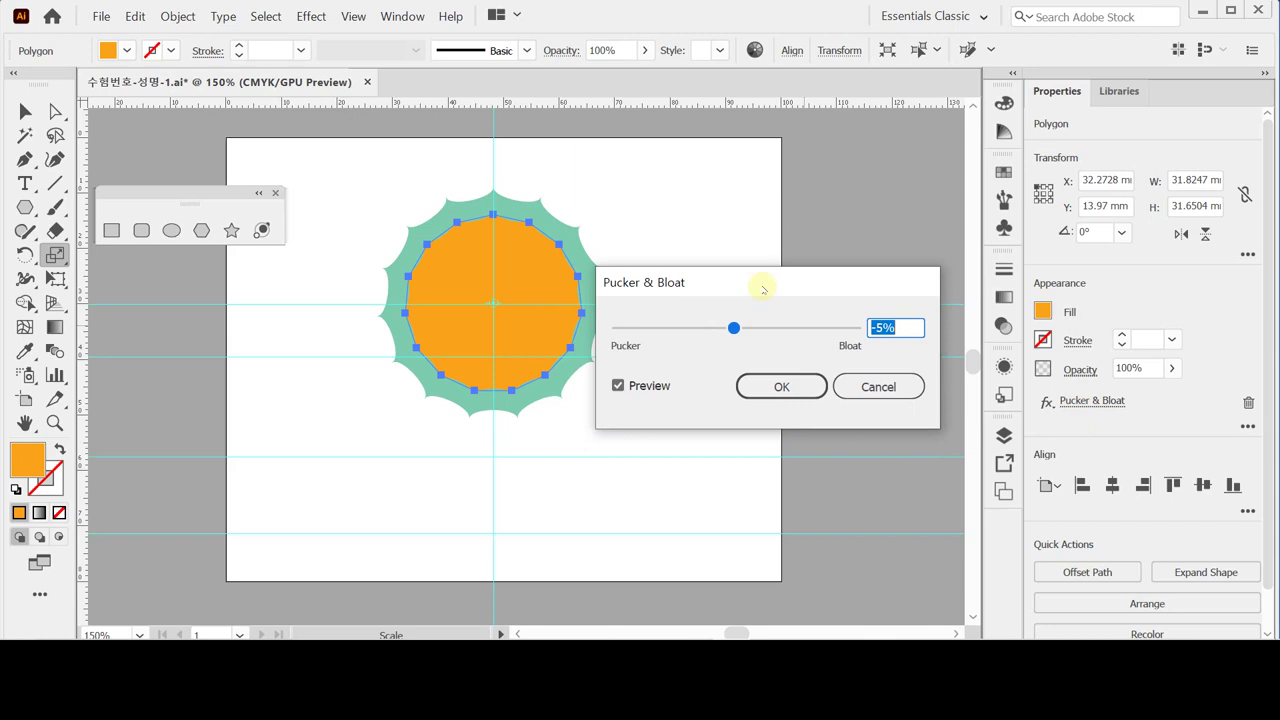
{"action": "type", "text": "1"}
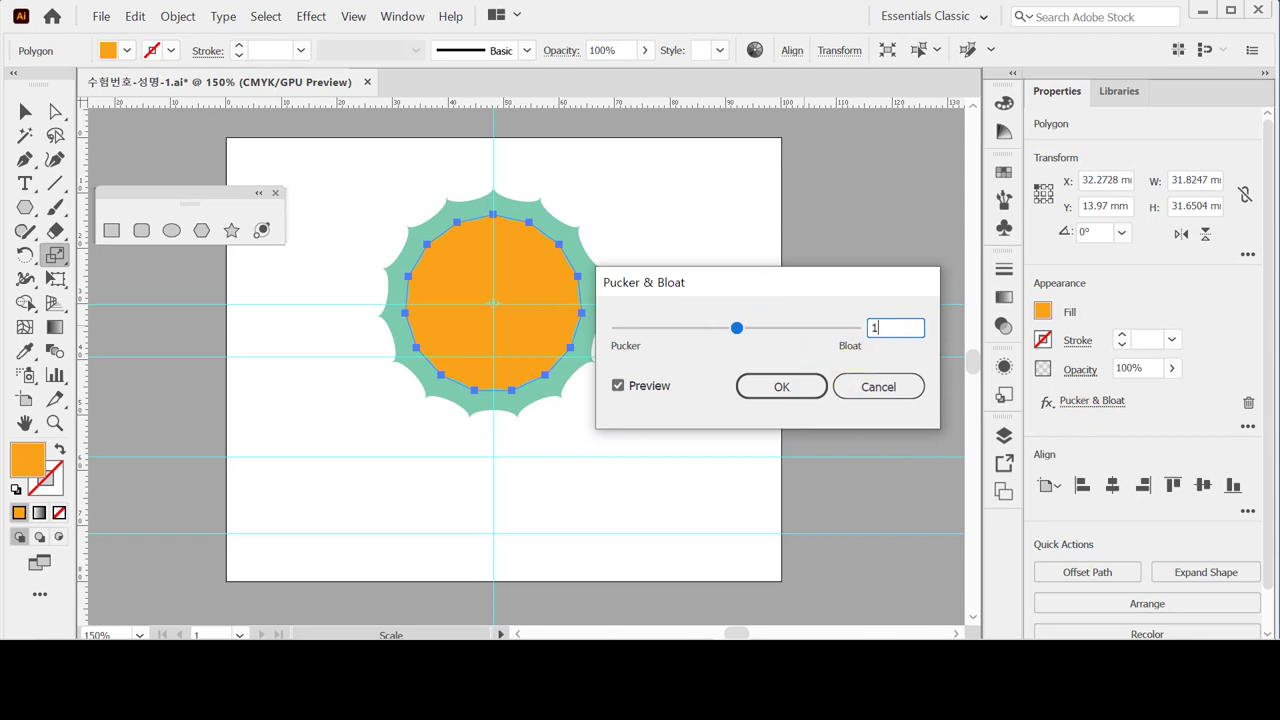
{"action": "type", "text": "0"}
{"action": "key", "text": "Tab"}
{"action": "left_click", "coordinate": [778, 388]}
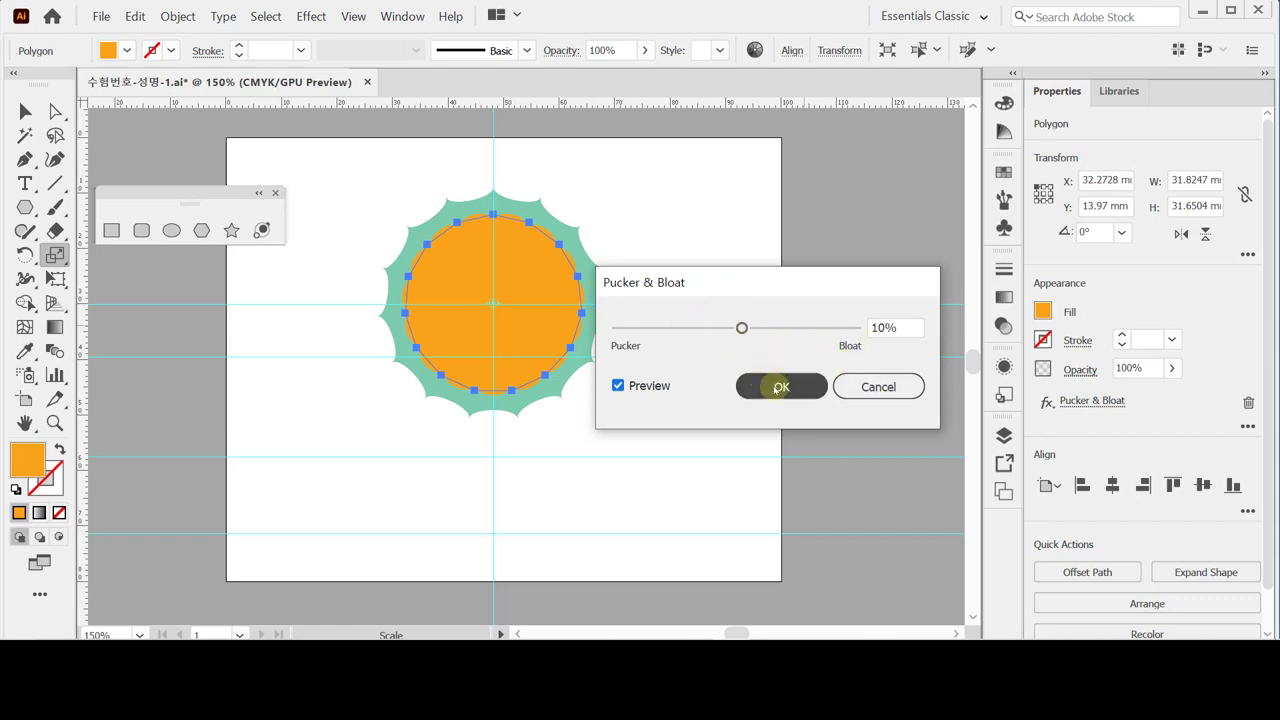
{"action": "left_click", "coordinate": [779, 374]}
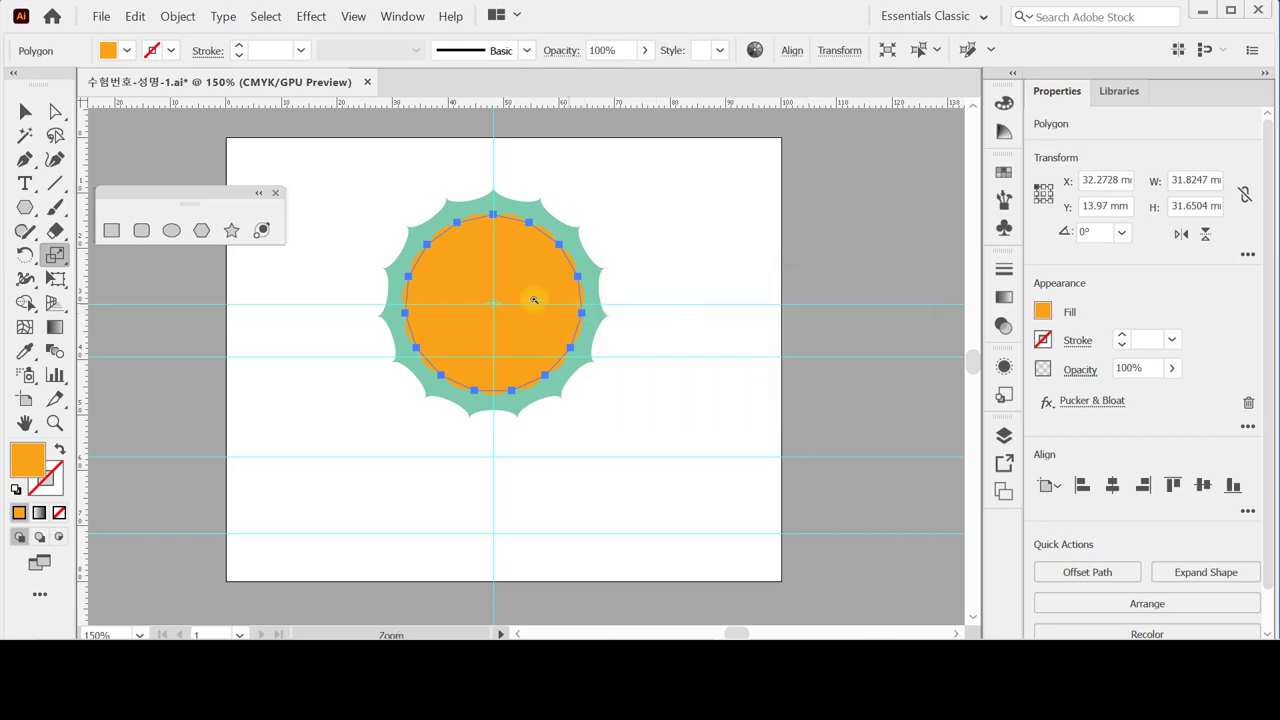
Create a 10-sided polygon with a 10 mm radius at the guide intersection in the centre of the orange shape.
{"action": "scroll", "coordinate": [560, 310], "scroll_direction": "up", "scroll_amount": 1}
{"action": "scroll", "coordinate": [590, 360], "scroll_direction": "up", "scroll_amount": 1}
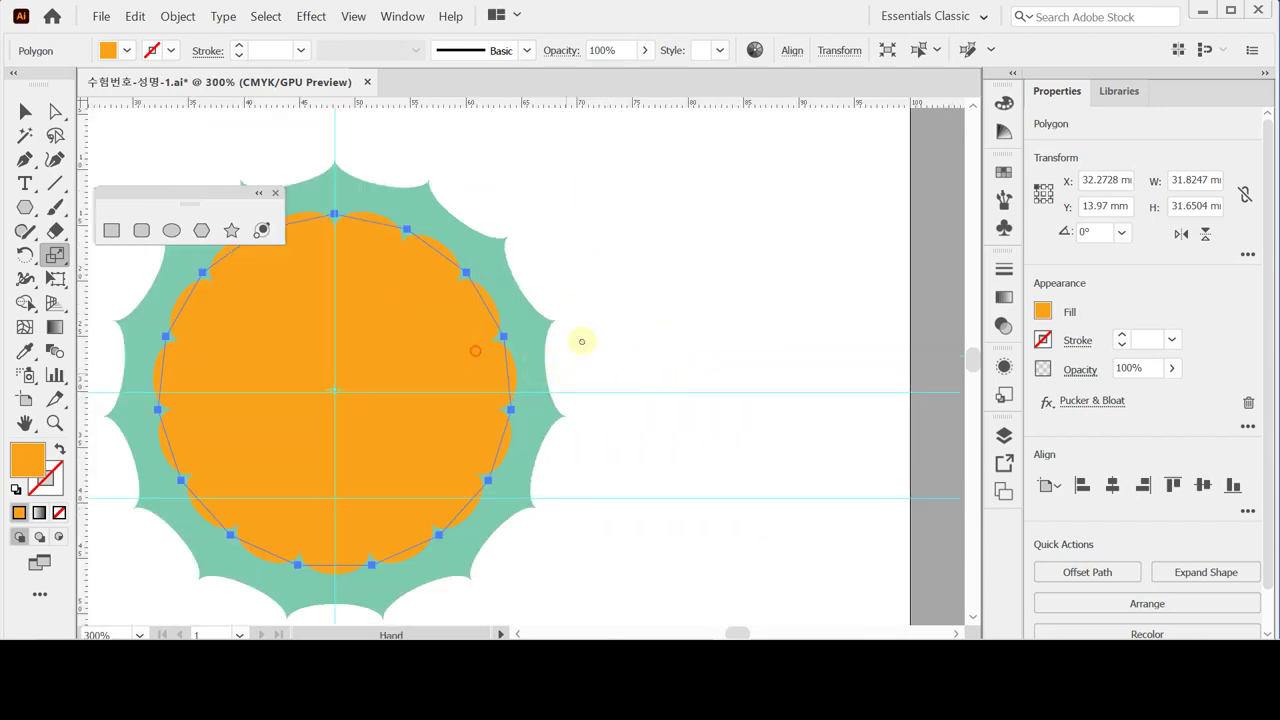
{"action": "left_click_drag", "start_coordinate": [580, 340], "coordinate": [645, 316]}
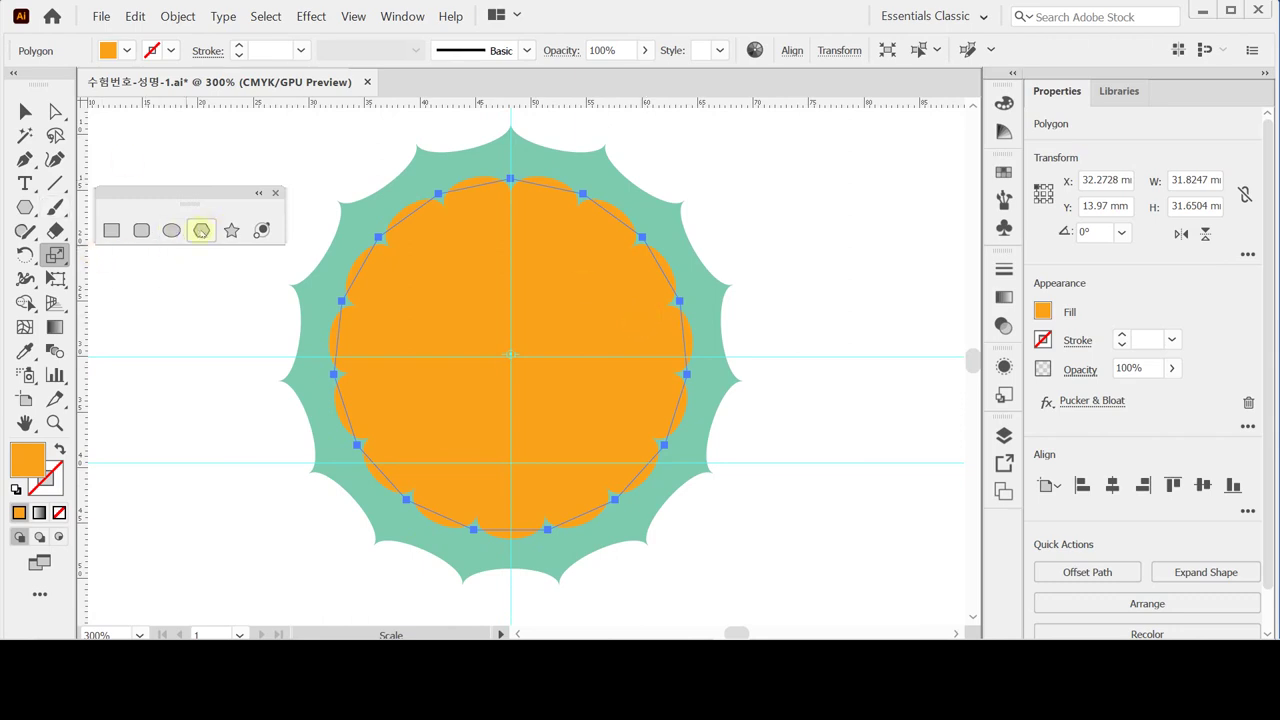
{"action": "left_click", "coordinate": [201, 230]}
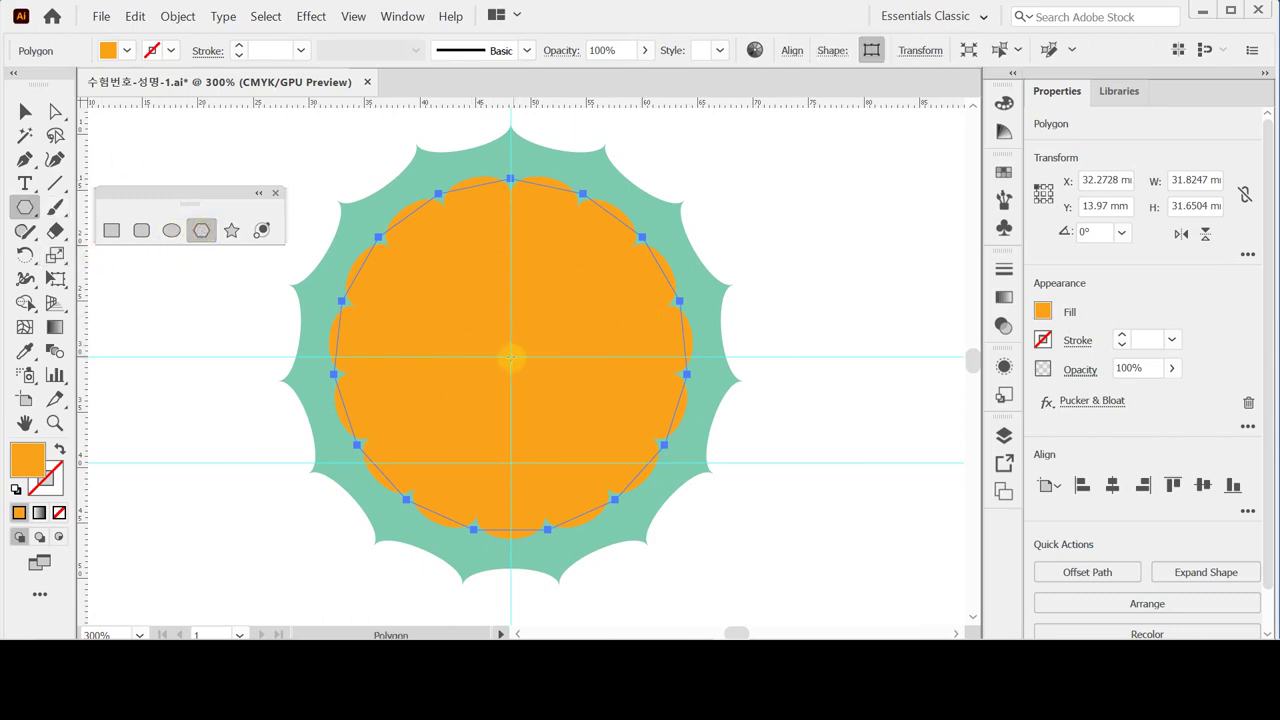
{"action": "left_click", "coordinate": [510, 356]}
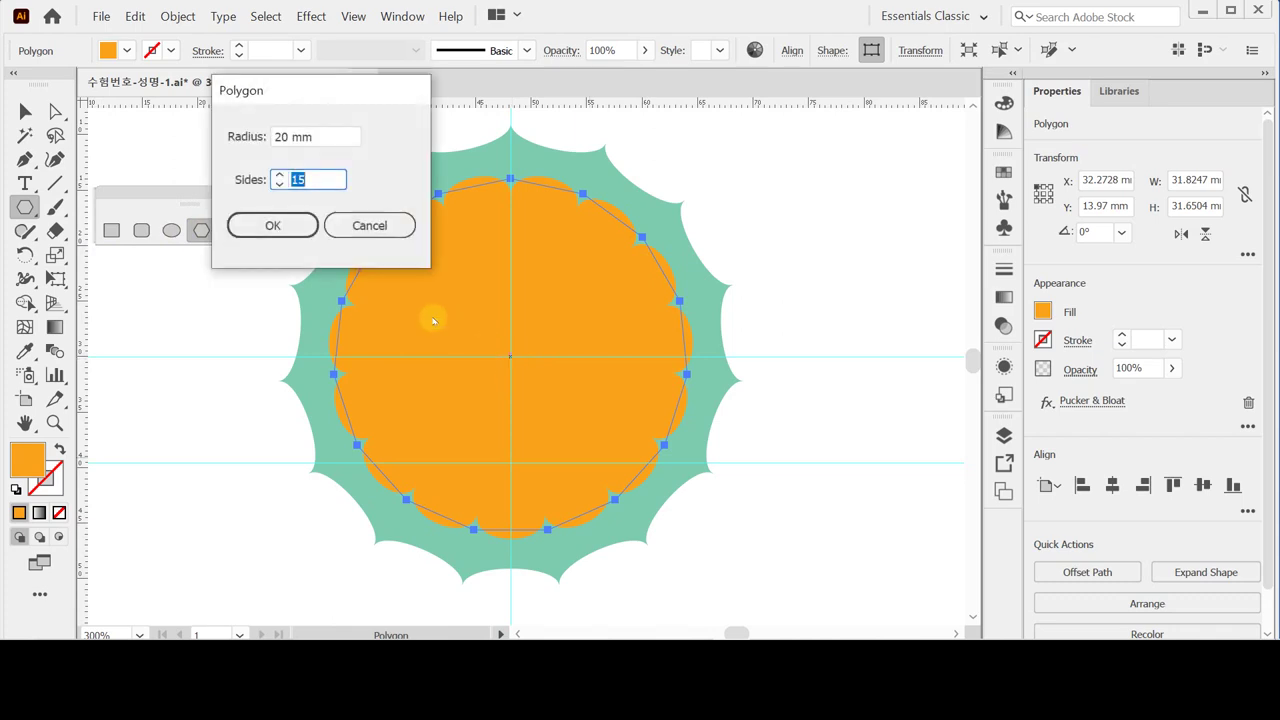
{"action": "double_click", "coordinate": [330, 140]}
{"action": "left_click_drag", "start_coordinate": [330, 140], "coordinate": [243, 140]}
{"action": "type", "text": "1"}
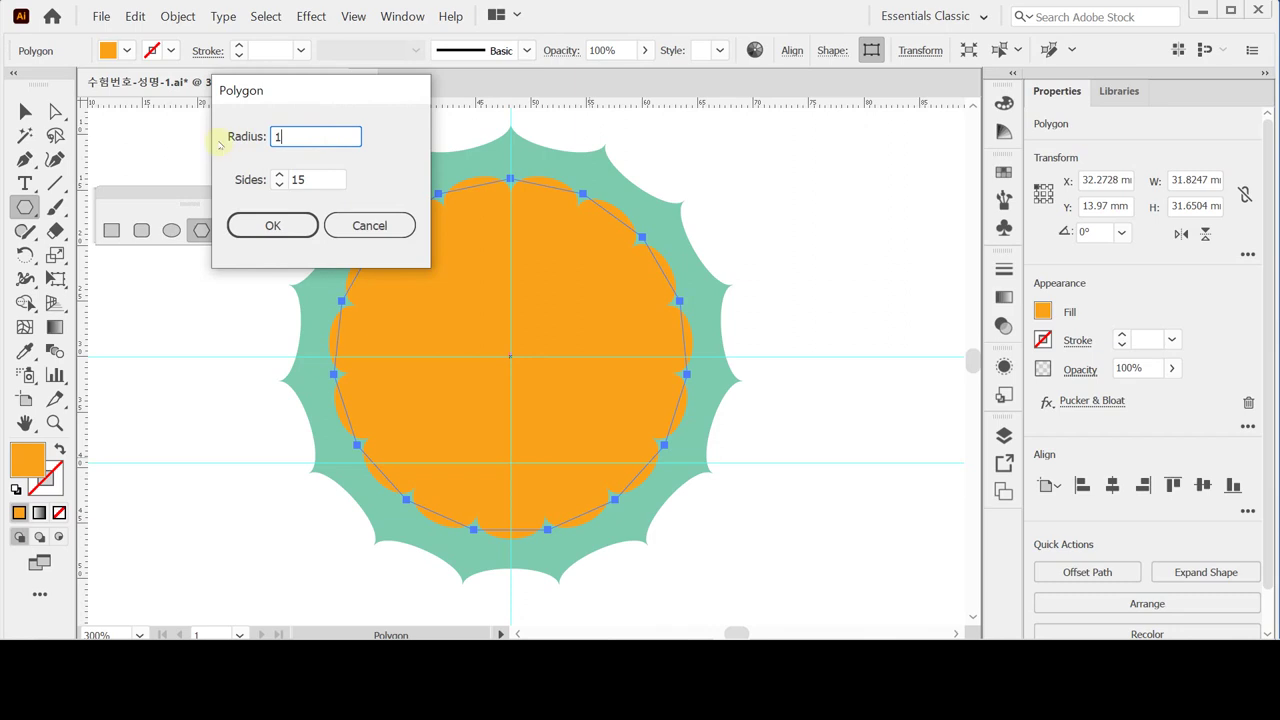
{"action": "type", "text": "0"}
{"action": "key", "text": "Tab"}
{"action": "type", "text": "1"}
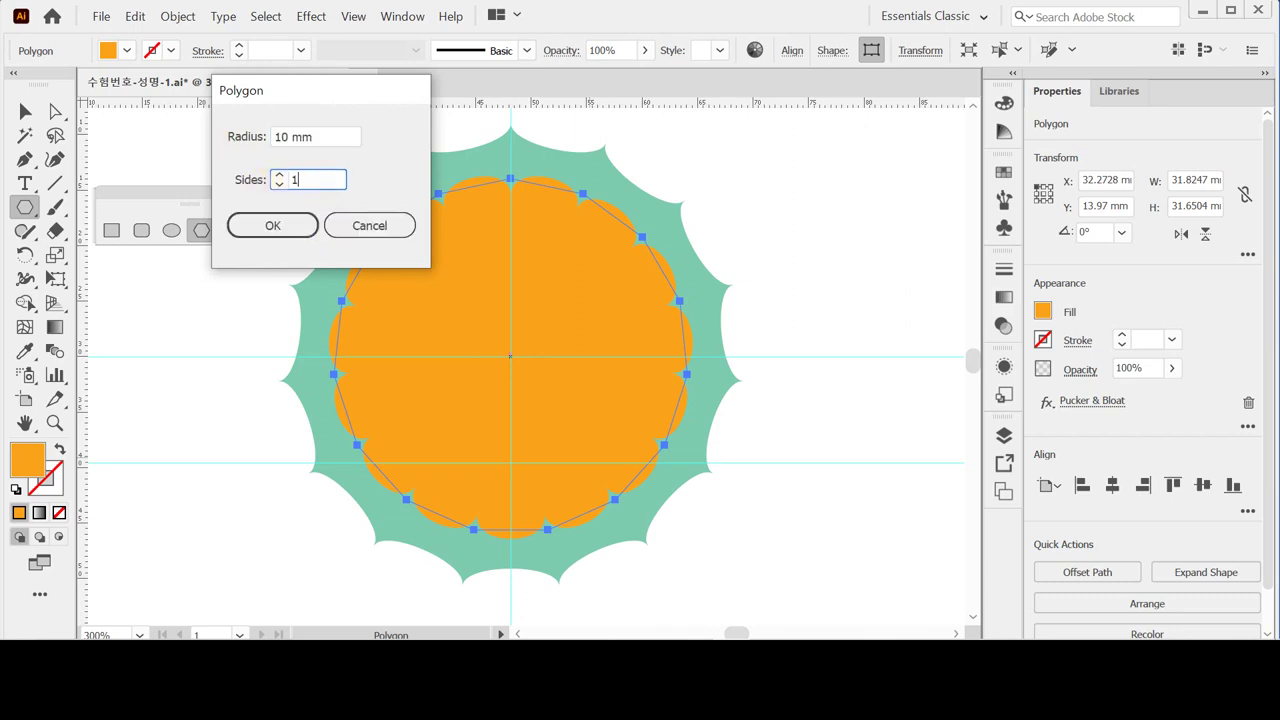
{"action": "type", "text": "0"}
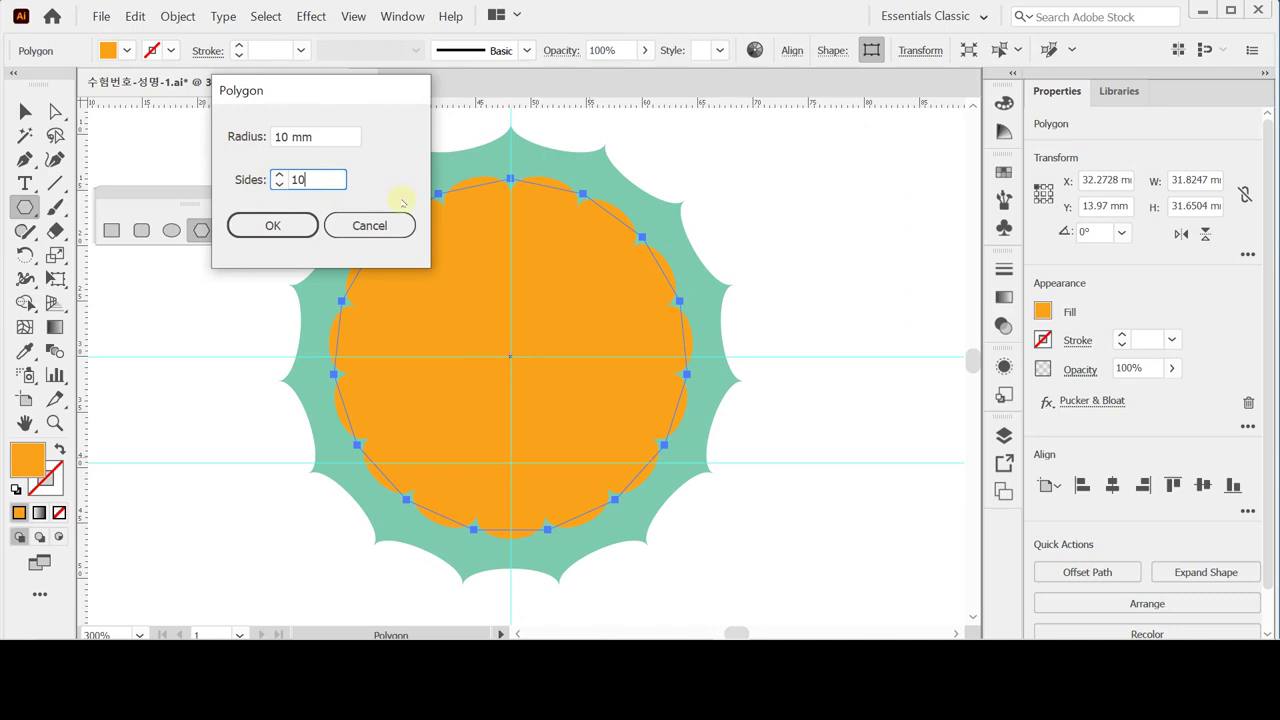
{"action": "left_click", "coordinate": [298, 230]}
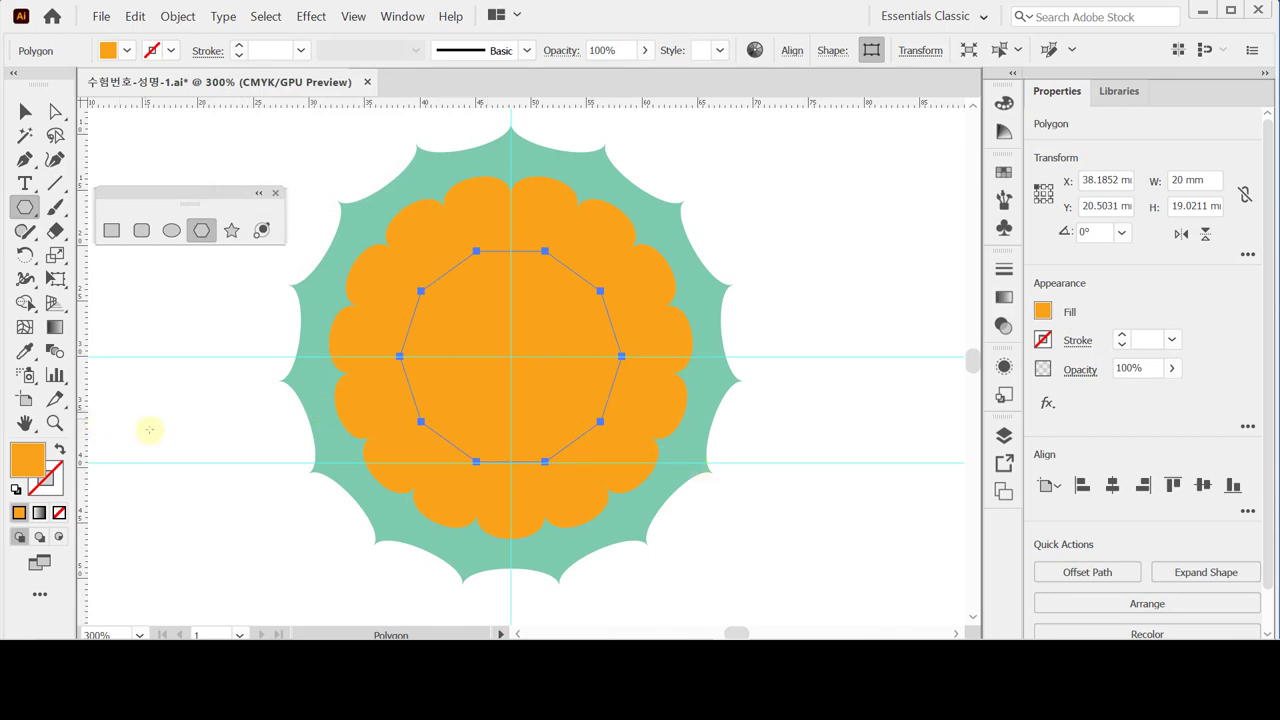
Give the new 10-sided polygon a white fill and a red stroke from the swatches.
{"action": "left_click", "coordinate": [1043, 311]}
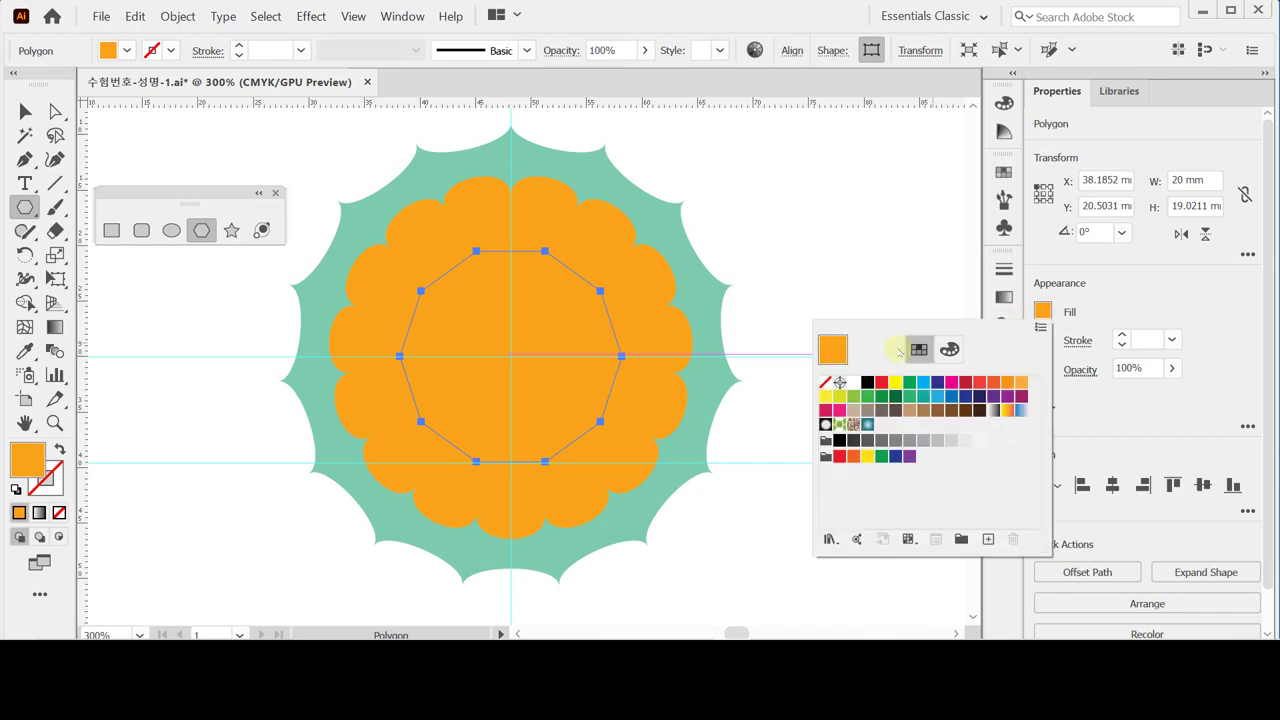
{"action": "left_click", "coordinate": [853, 383]}
{"action": "left_click", "coordinate": [853, 383]}
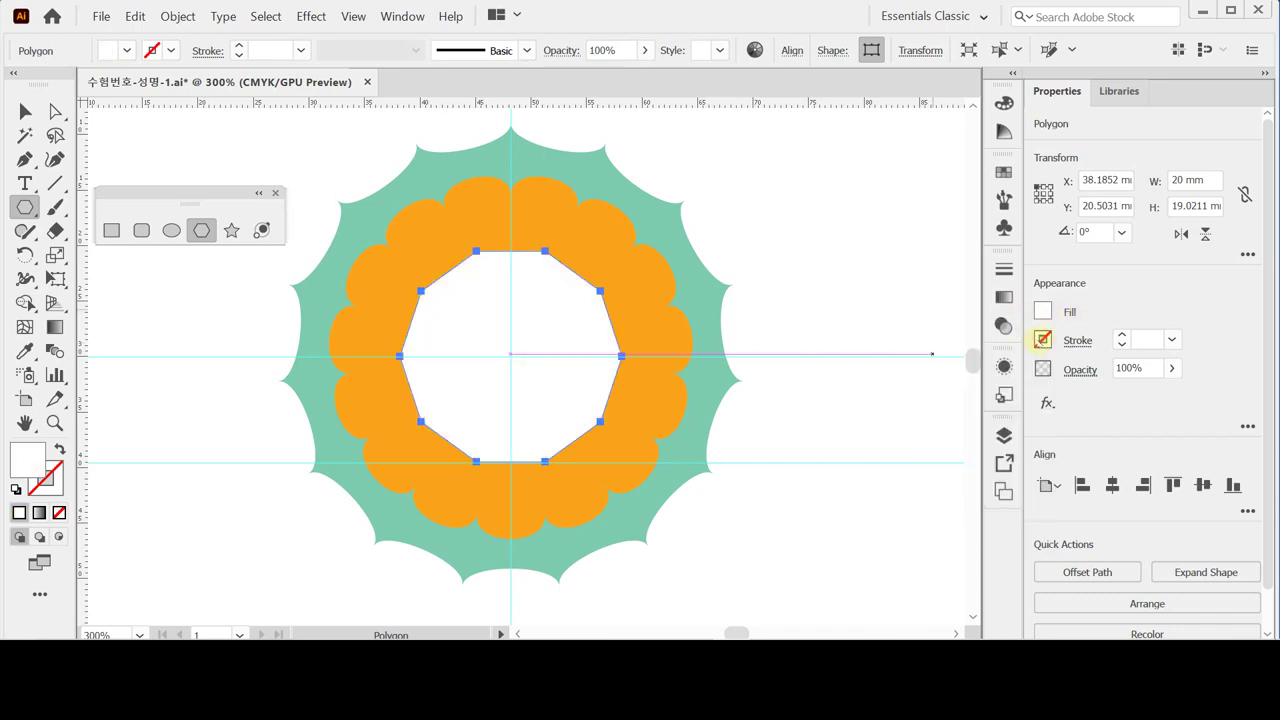
{"action": "left_click", "coordinate": [1043, 339]}
{"action": "left_click", "coordinate": [923, 412]}
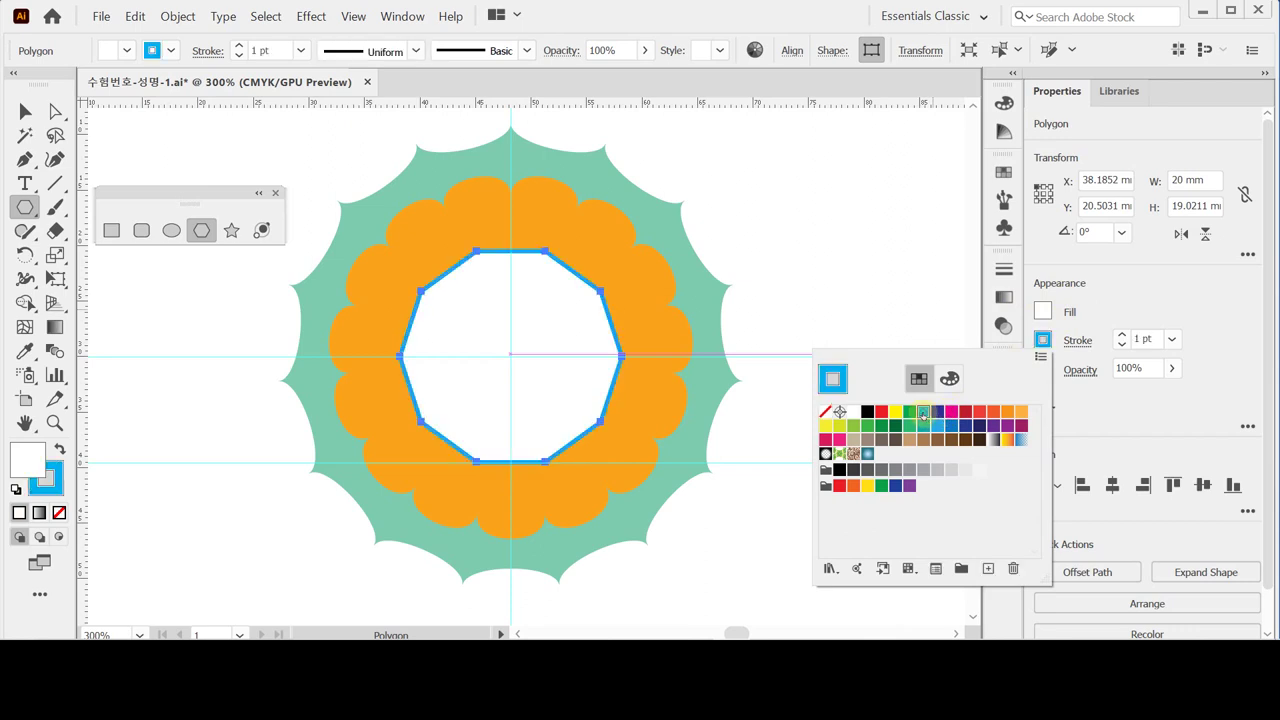
{"action": "left_click", "coordinate": [977, 412]}
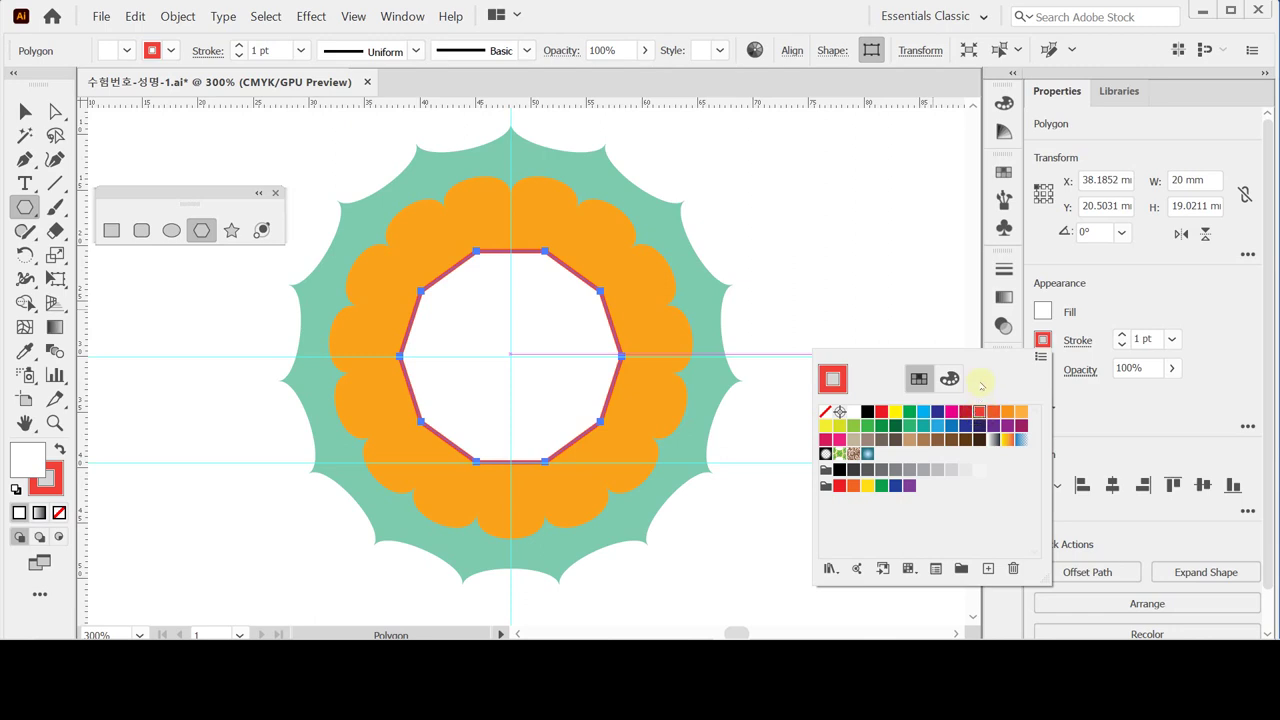
{"action": "left_click", "coordinate": [1143, 296]}
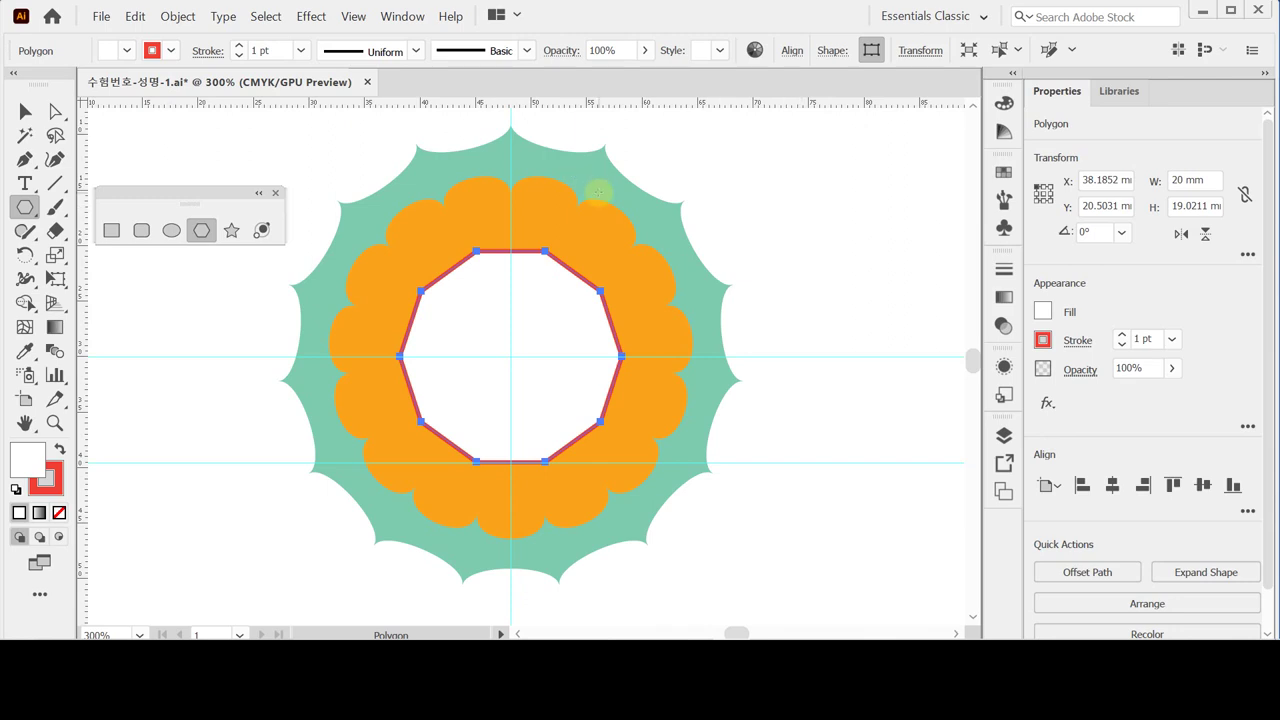
Apply Pucker & Bloat to the white polygon and set the amount to 30%.
{"action": "left_click", "coordinate": [311, 16]}
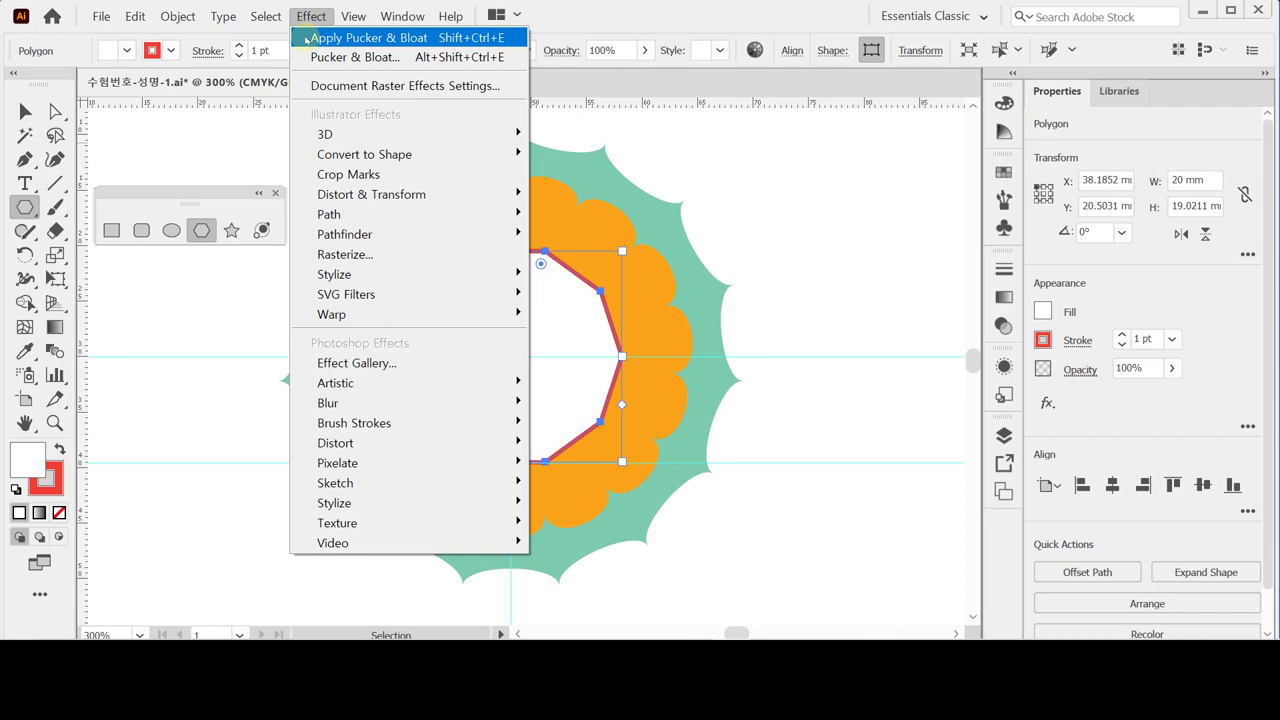
{"action": "left_click", "coordinate": [306, 38]}
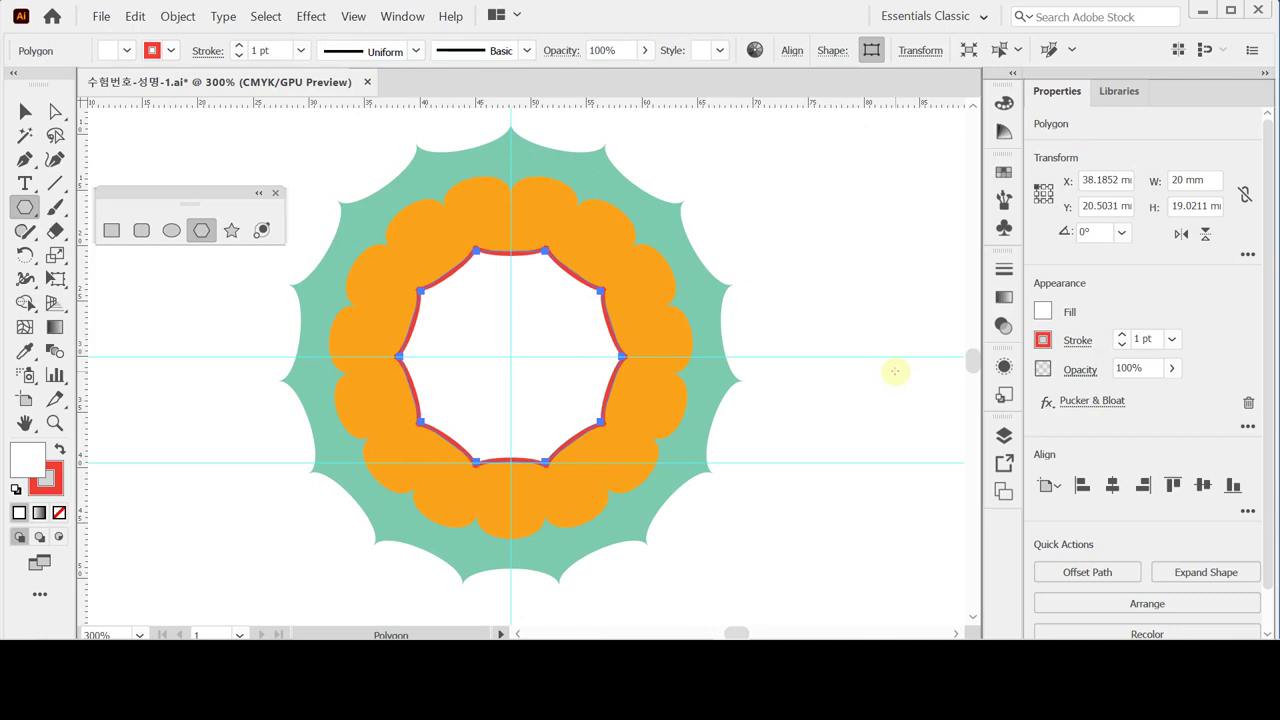
{"action": "left_click", "coordinate": [1090, 402]}
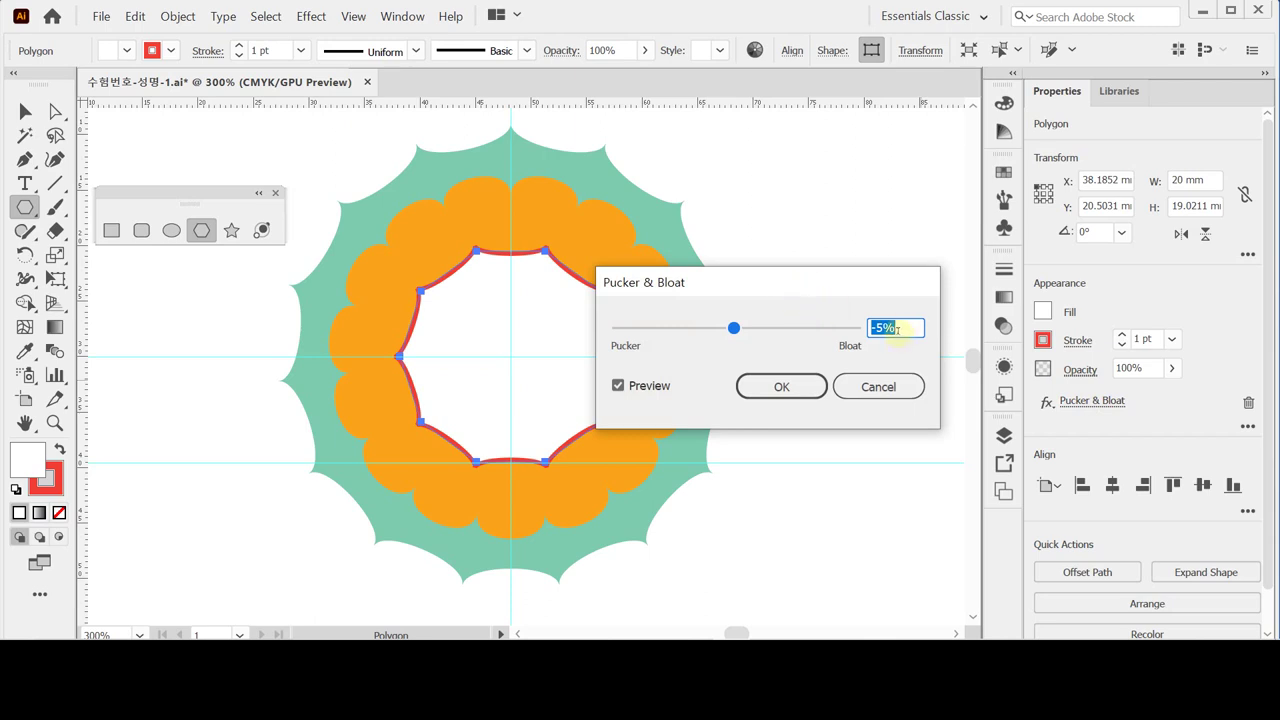
{"action": "type", "text": "30"}
{"action": "key", "text": "Tab"}
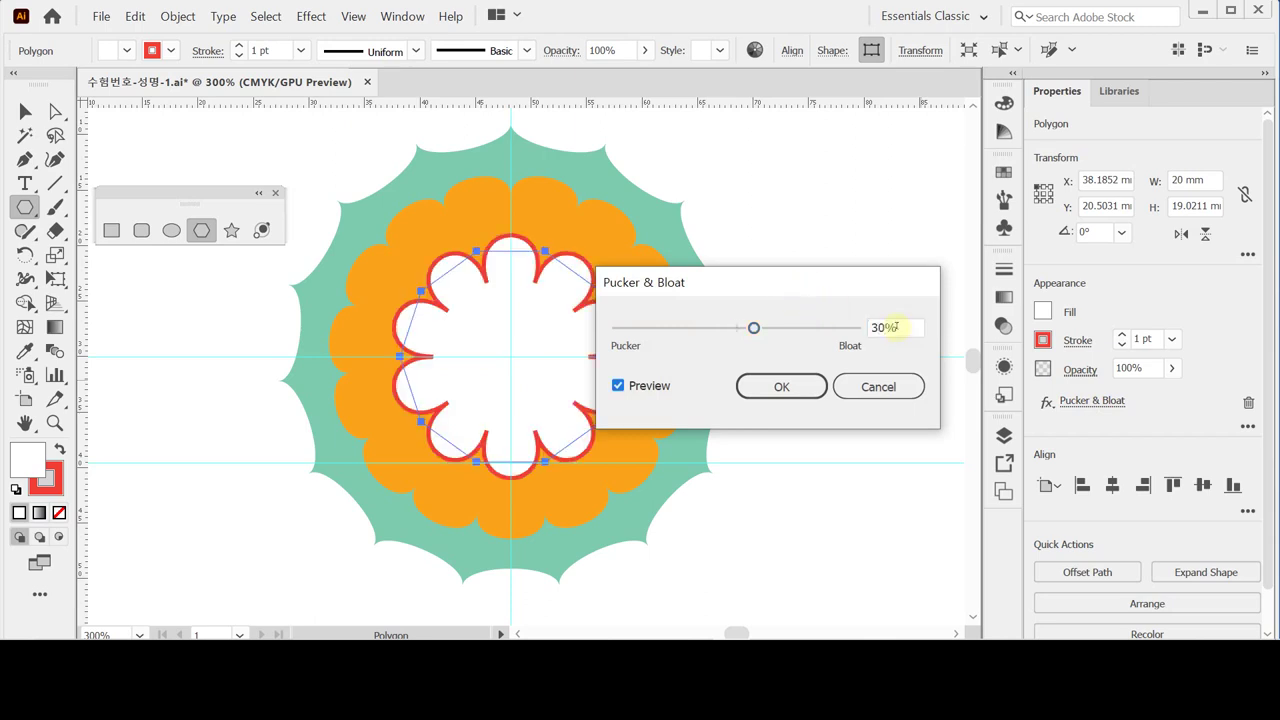
{"action": "left_click", "coordinate": [798, 390]}
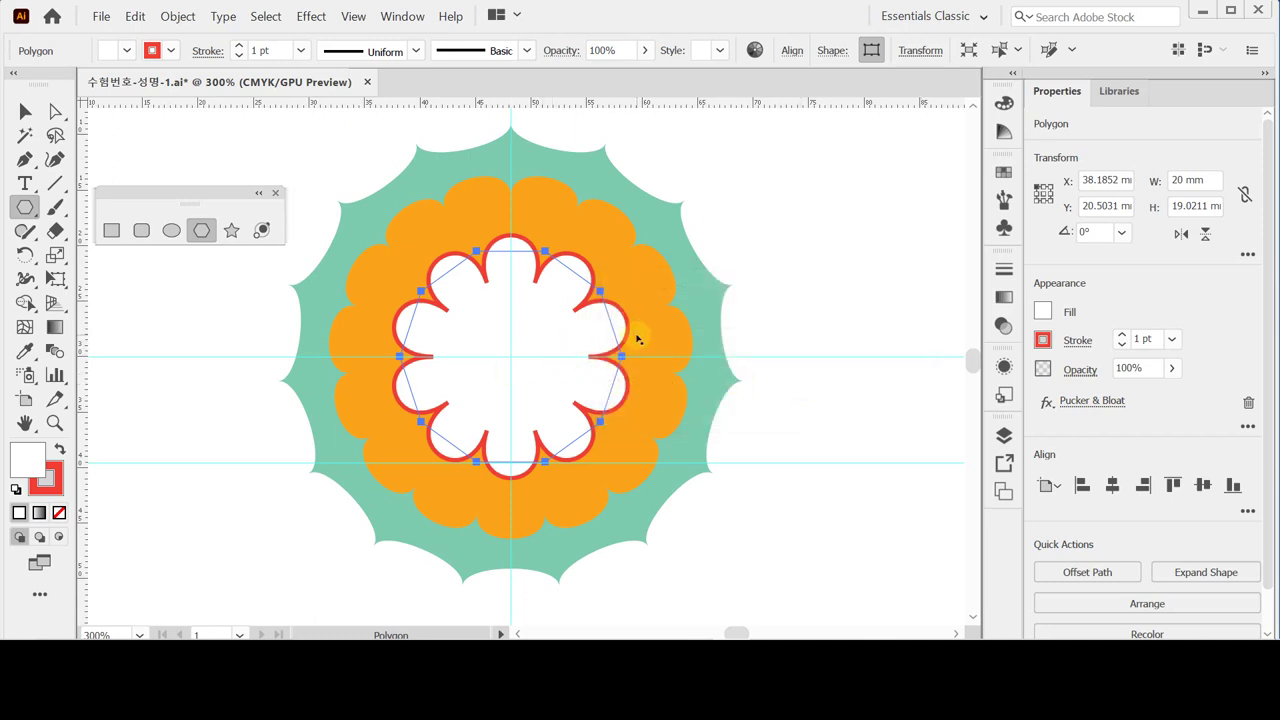
Select all three shapes and align their centres horizontally and vertically.
{"action": "key", "text": "ctrl+a"}
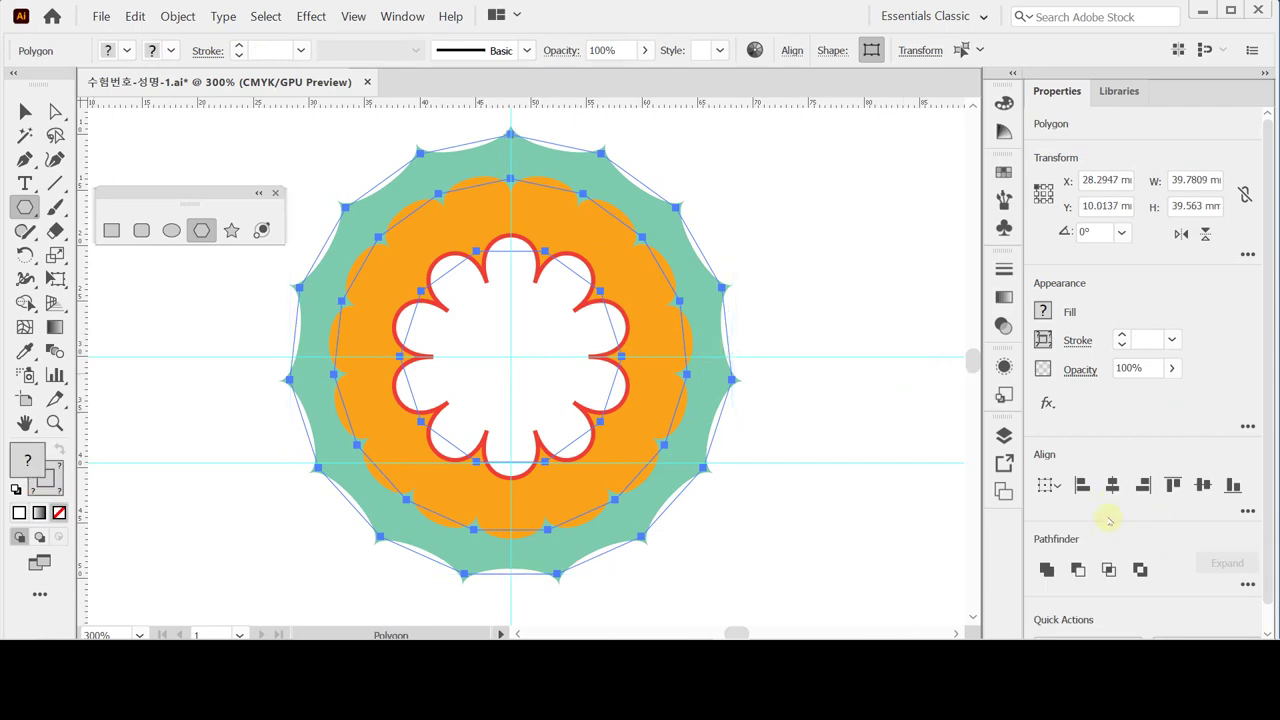
{"action": "left_click", "coordinate": [1113, 485]}
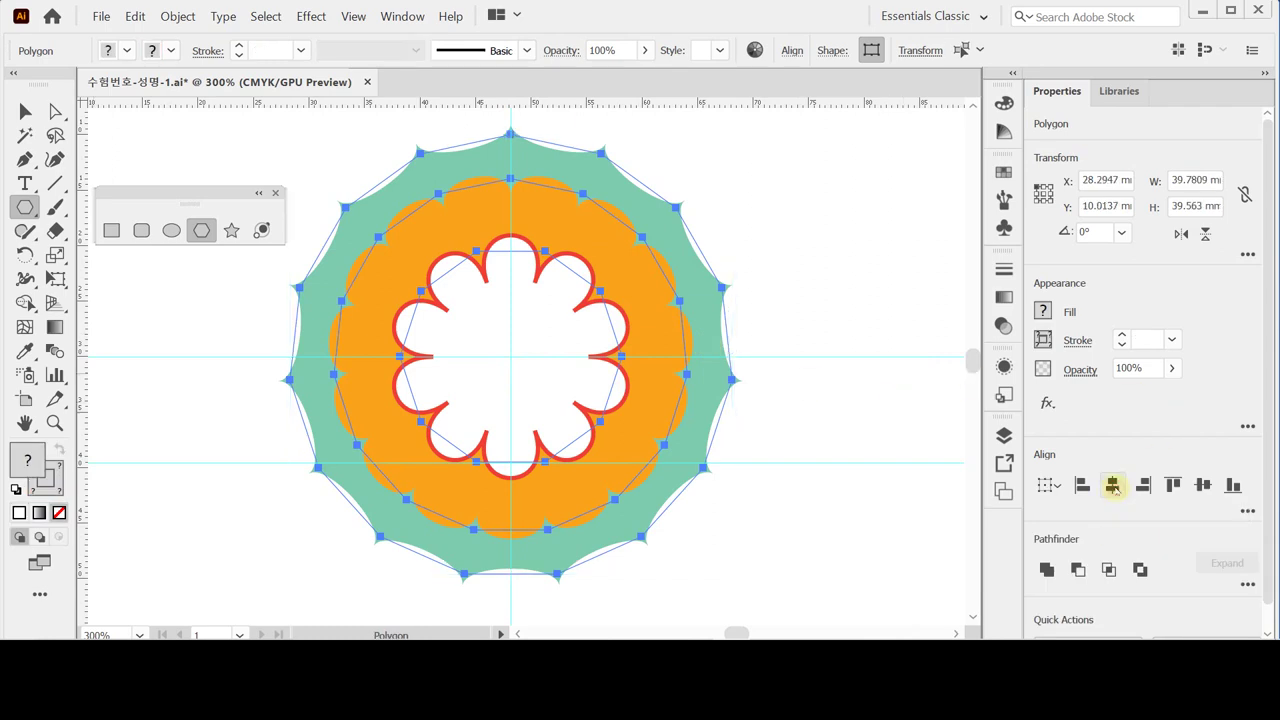
{"action": "left_click", "coordinate": [1203, 485]}
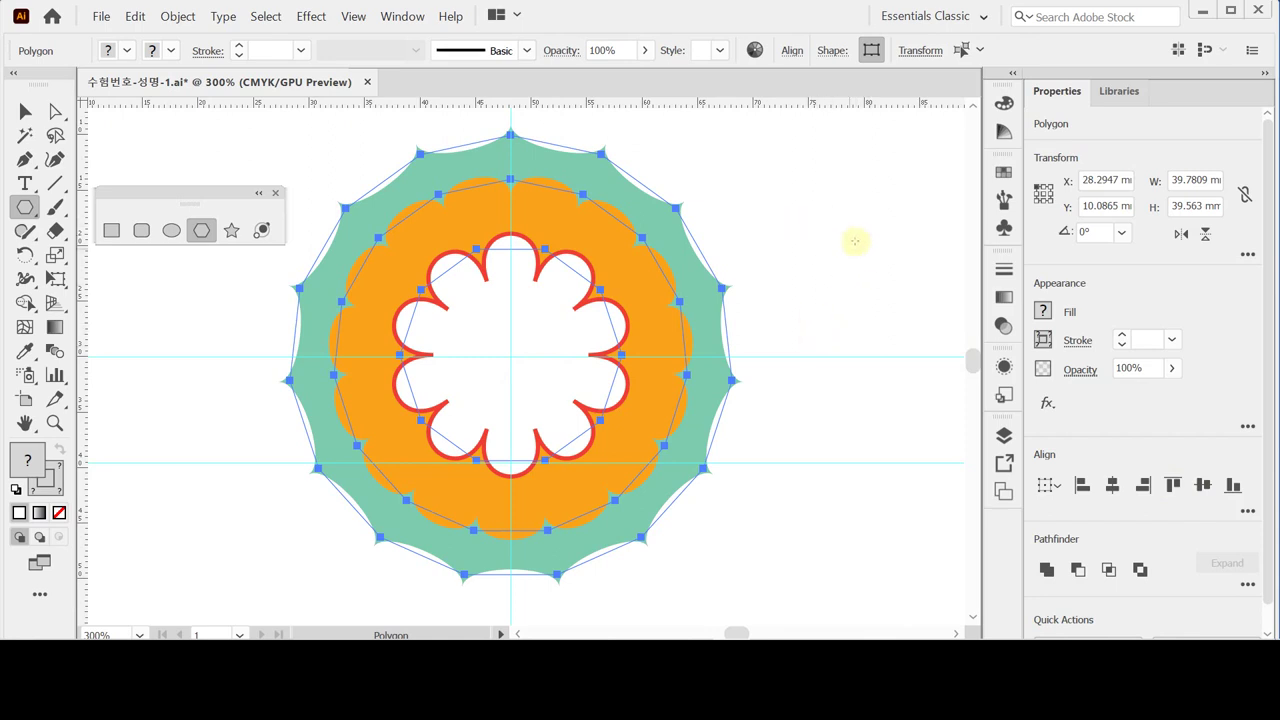
Remove the green shape from the selection and move the orange and white shapes down by 2 mm vertically.
{"action": "key", "text": "v"}
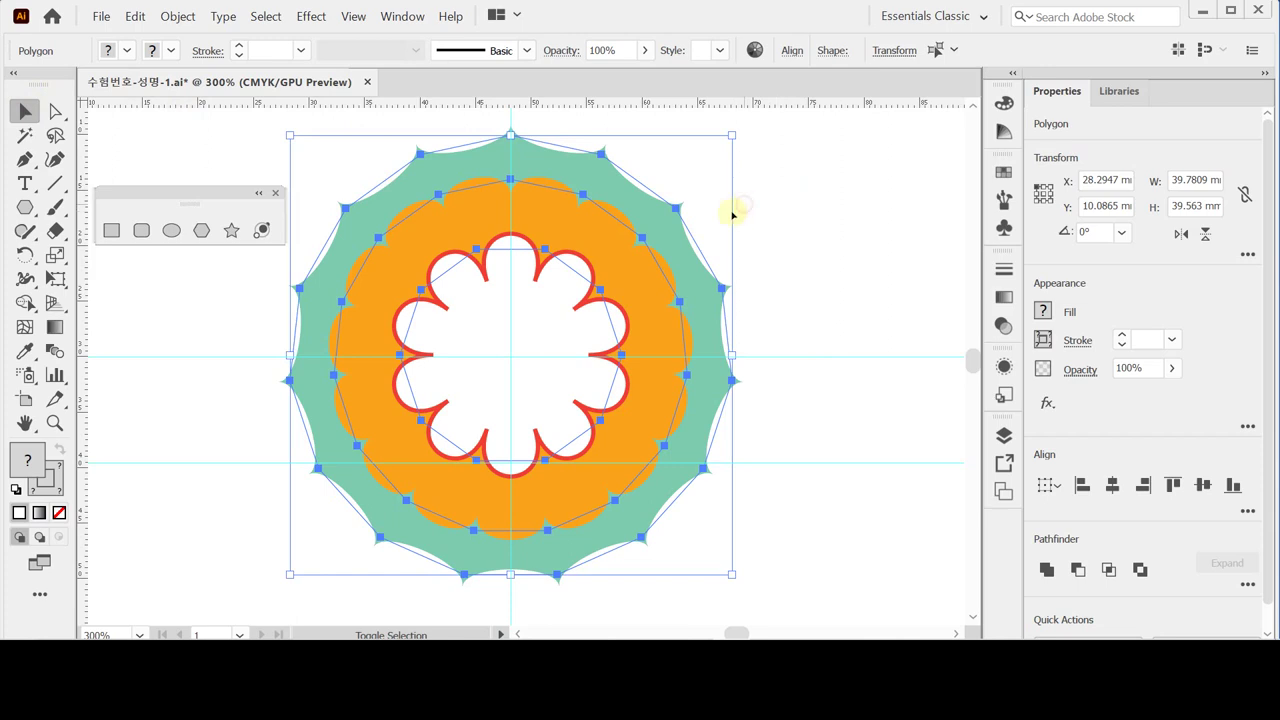
{"action": "left_click", "coordinate": [678, 238], "text": "shift"}
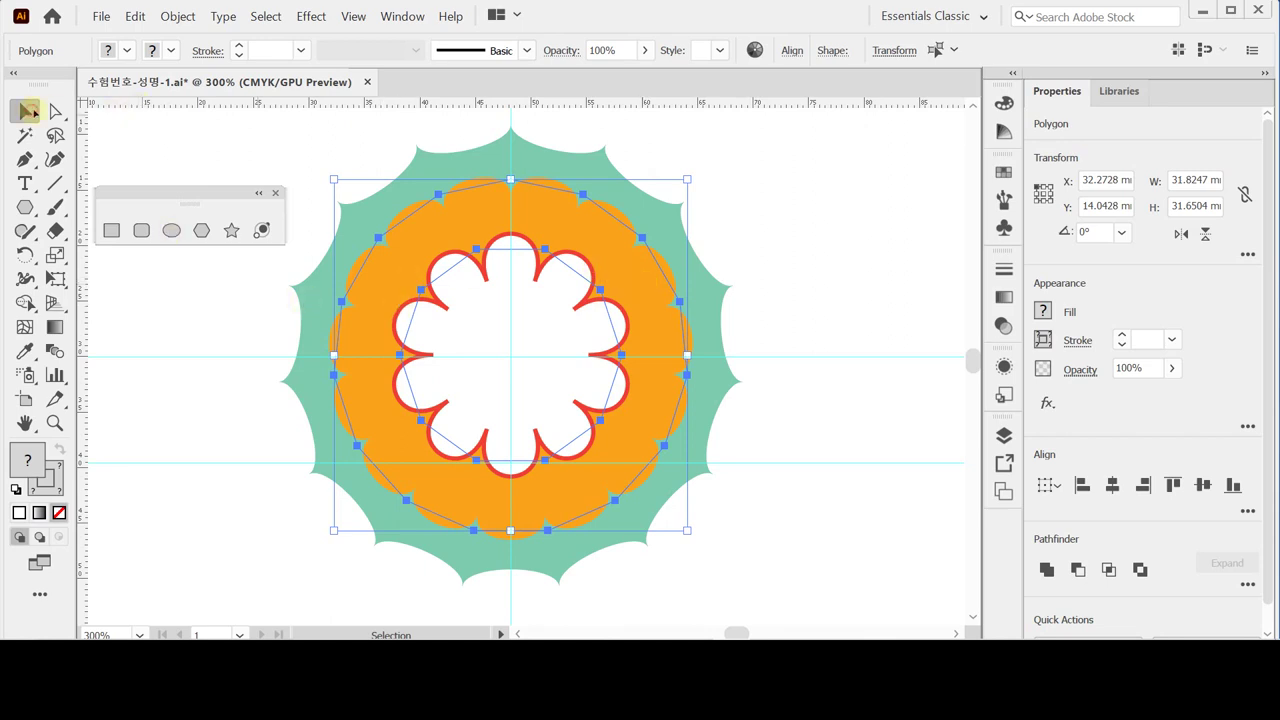
{"action": "double_click", "coordinate": [28, 111]}
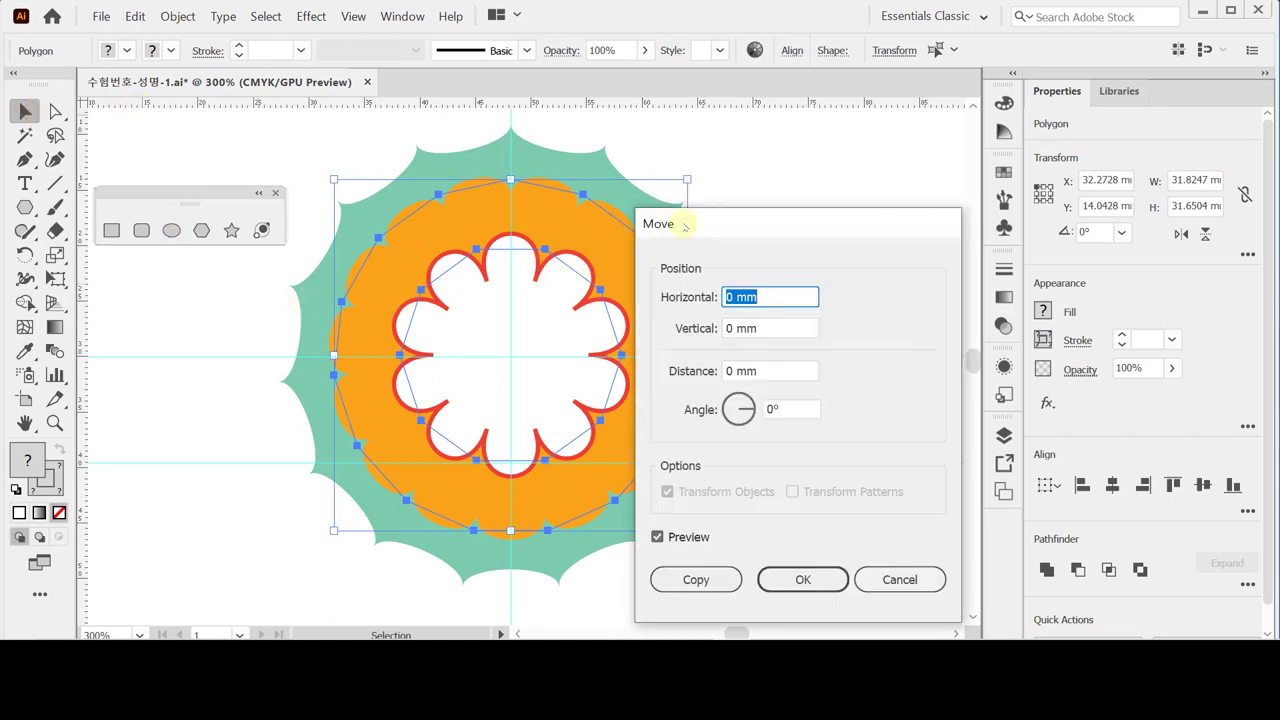
{"action": "left_click_drag", "start_coordinate": [685, 227], "coordinate": [689, 204]}
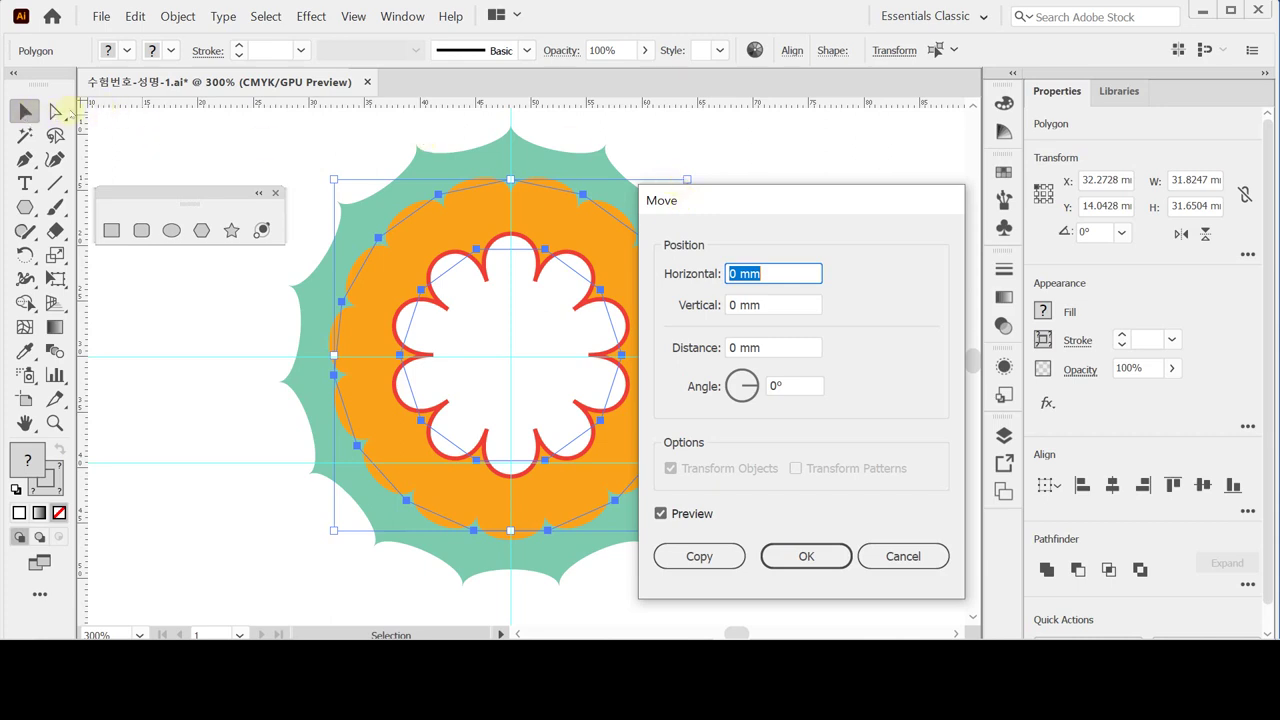
{"action": "left_click", "coordinate": [776, 305]}
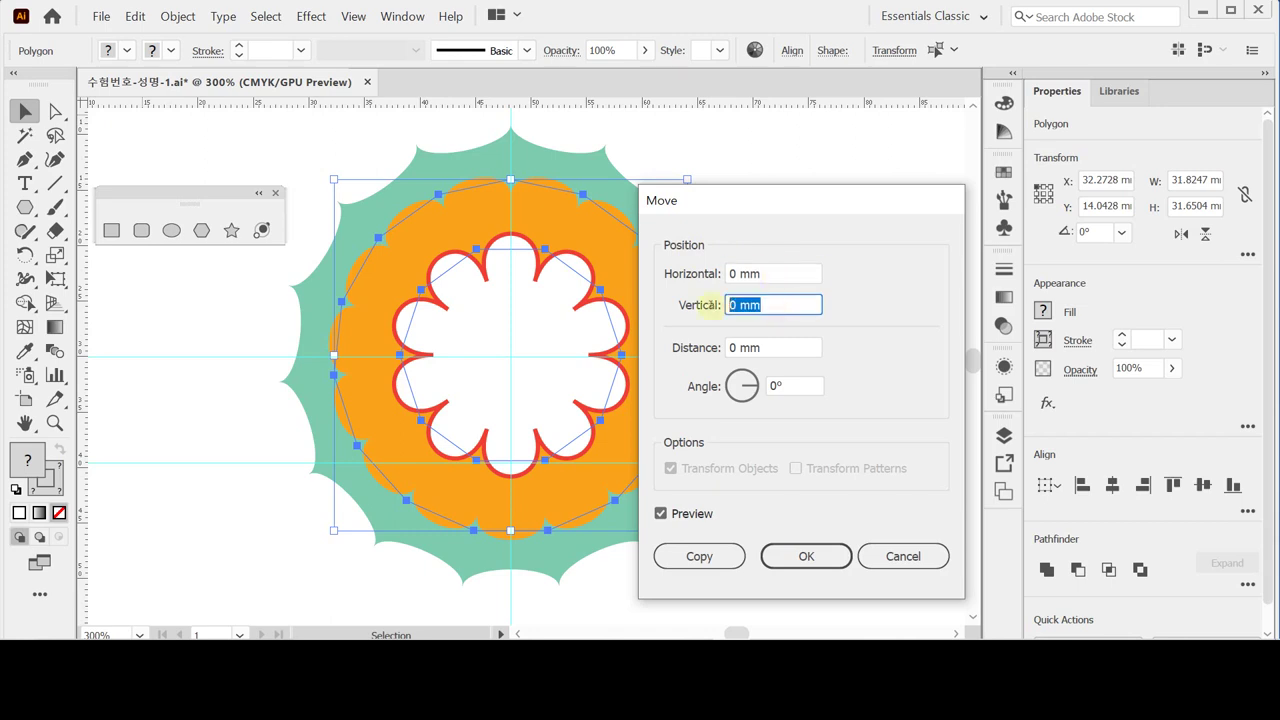
{"action": "type", "text": "2"}
{"action": "key", "text": "Tab"}
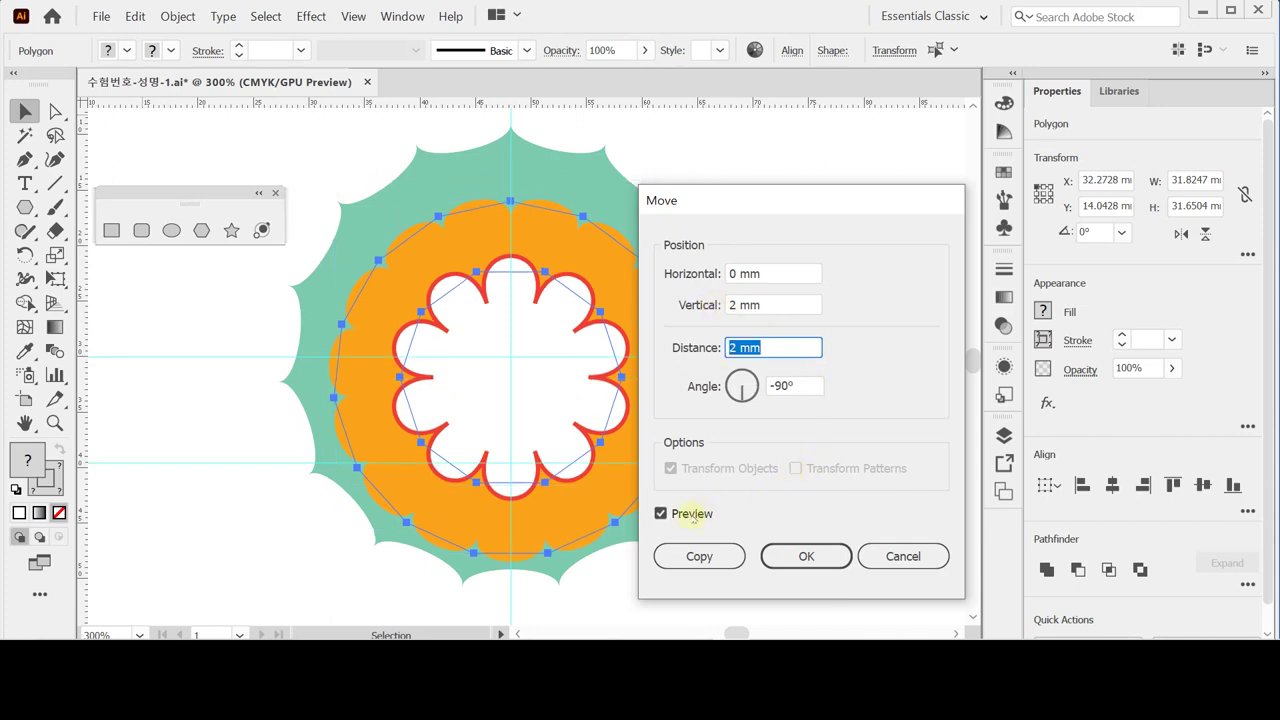
{"action": "left_click", "coordinate": [823, 559]}
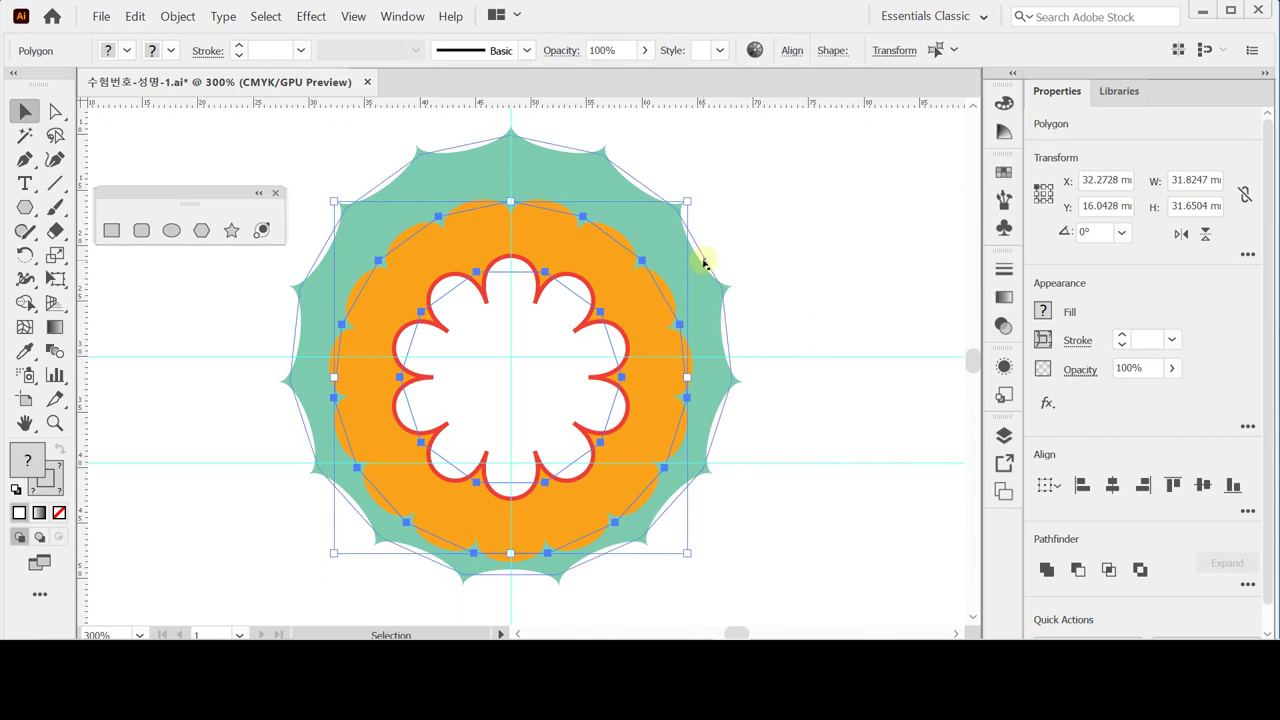
Add the green shape back to the selection and expand the appearance of all three shapes.
{"action": "key", "text": "a"}
{"action": "key", "text": "v"}
{"action": "left_click", "coordinate": [706, 262], "text": "shift"}
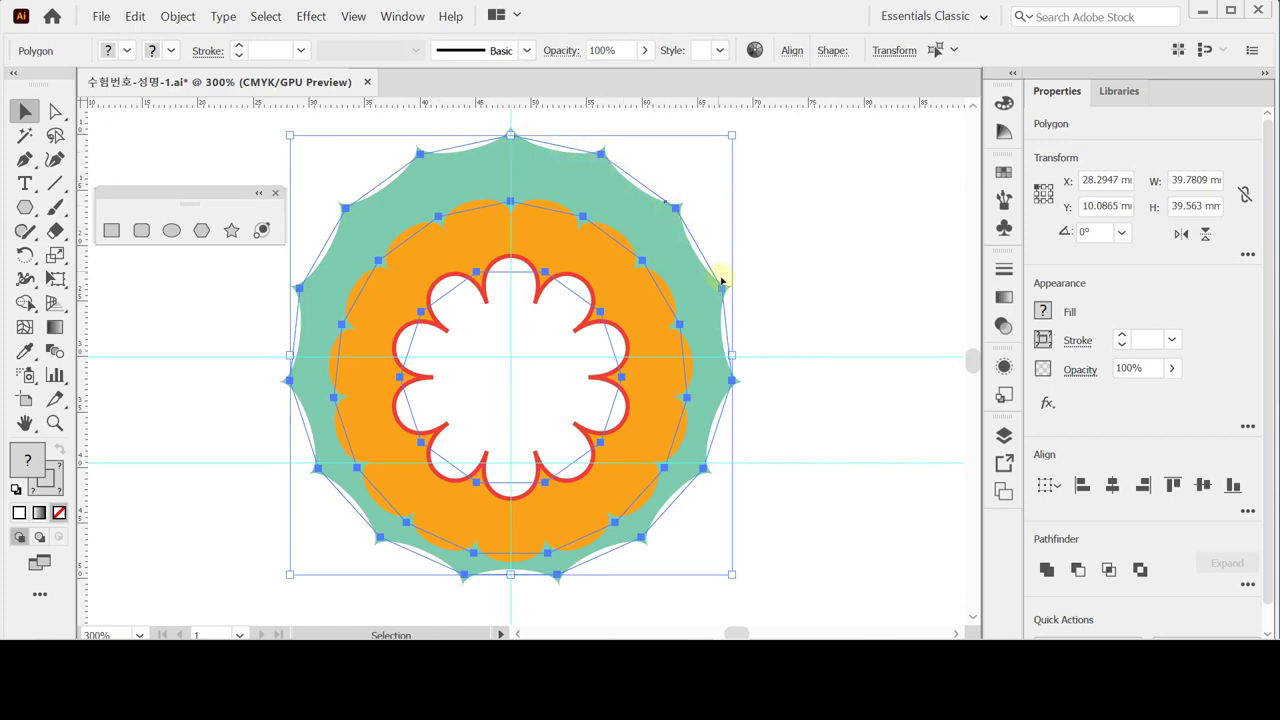
{"action": "key", "text": "ctrl+y"}
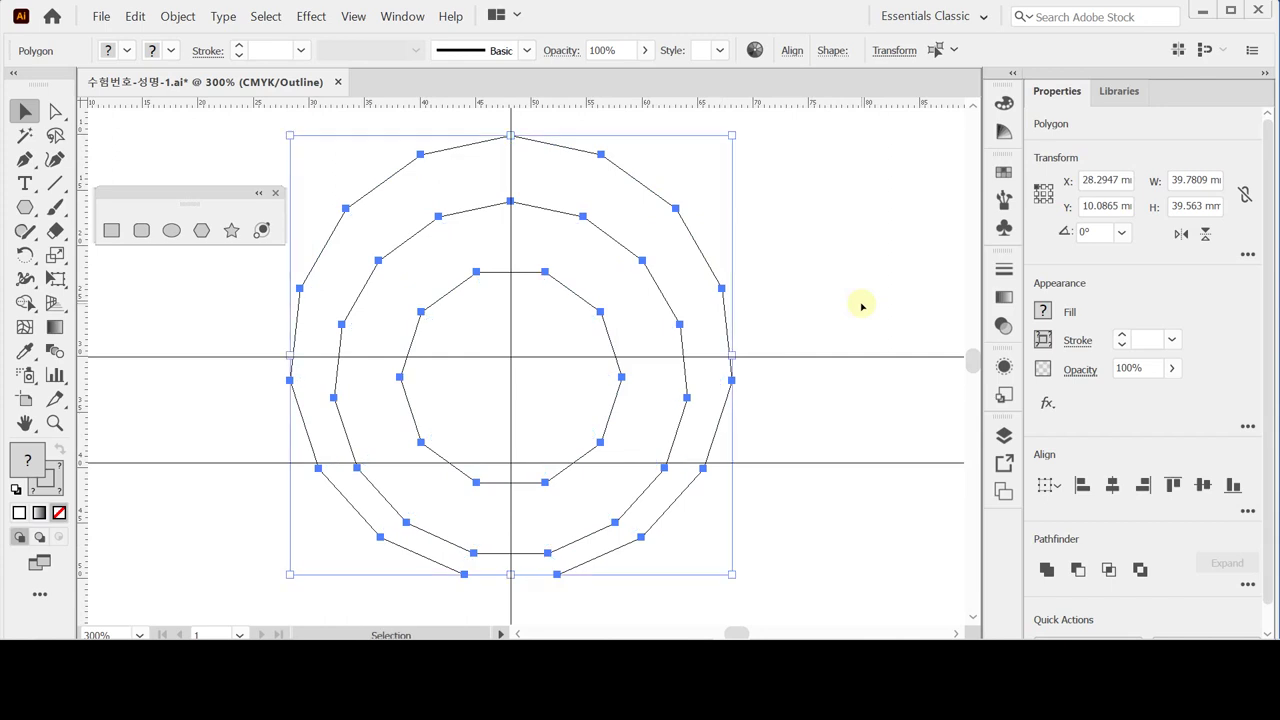
{"action": "key", "text": "a"}
{"action": "key", "text": "ctrl+y"}
{"action": "key", "text": "v"}
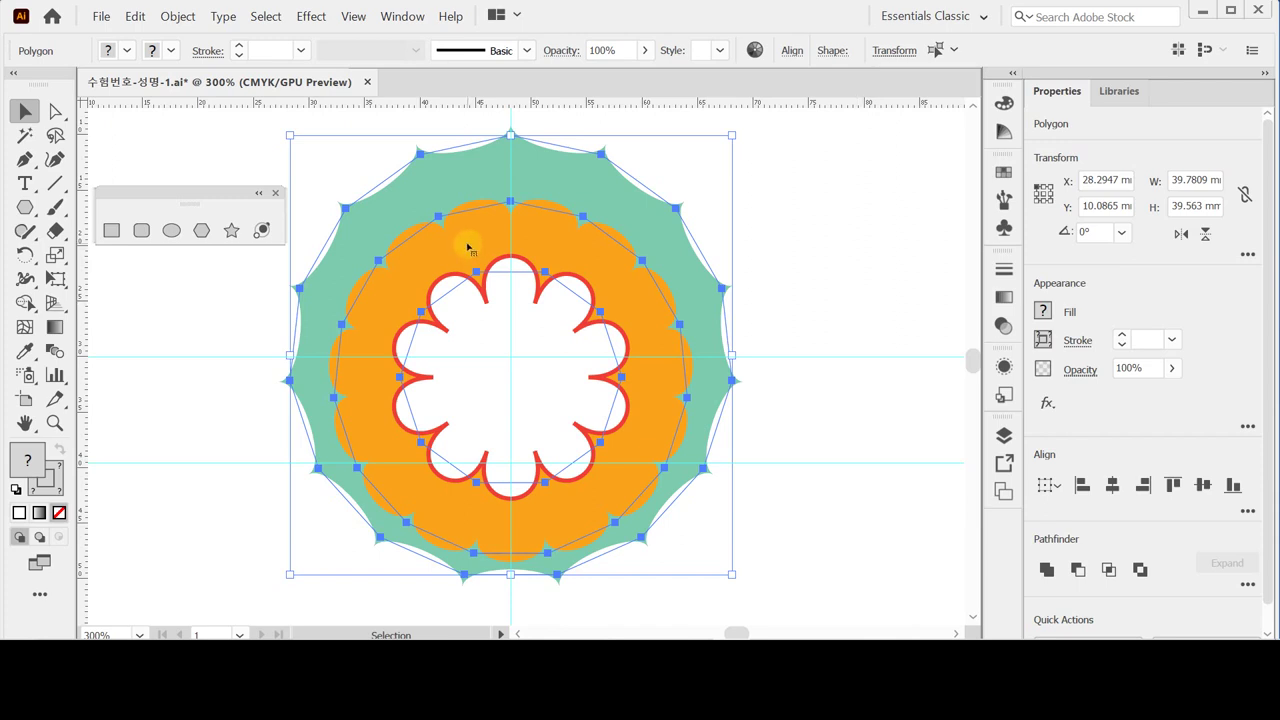
{"action": "left_click", "coordinate": [180, 16]}
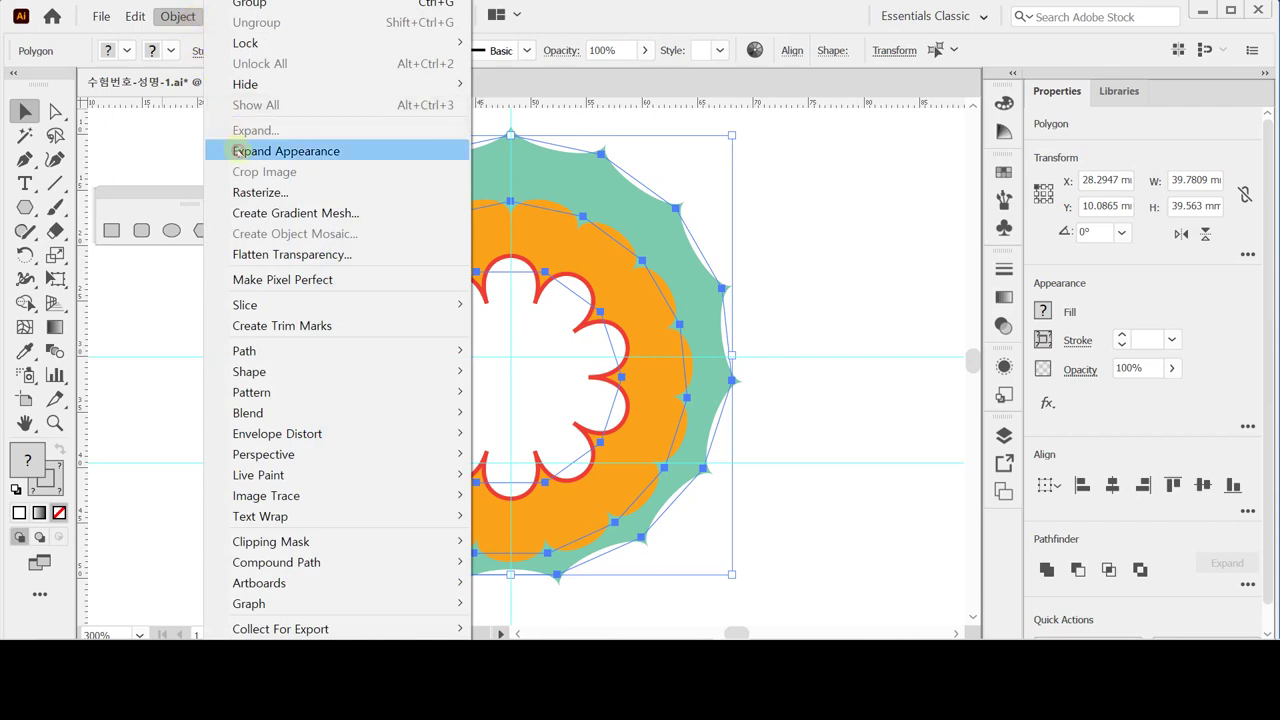
{"action": "left_click", "coordinate": [238, 151]}
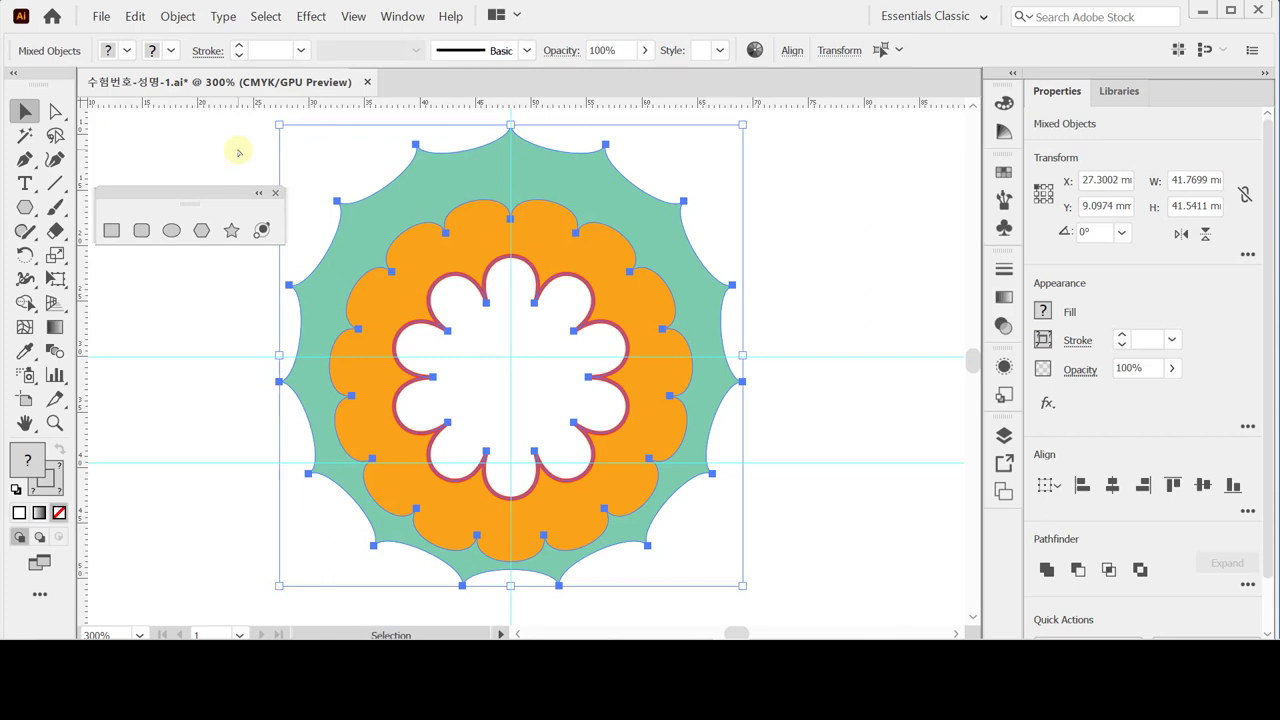
Check the expanded paths in Outline view, return to the colour preview and save the document.
{"action": "key", "text": "ctrl+y"}
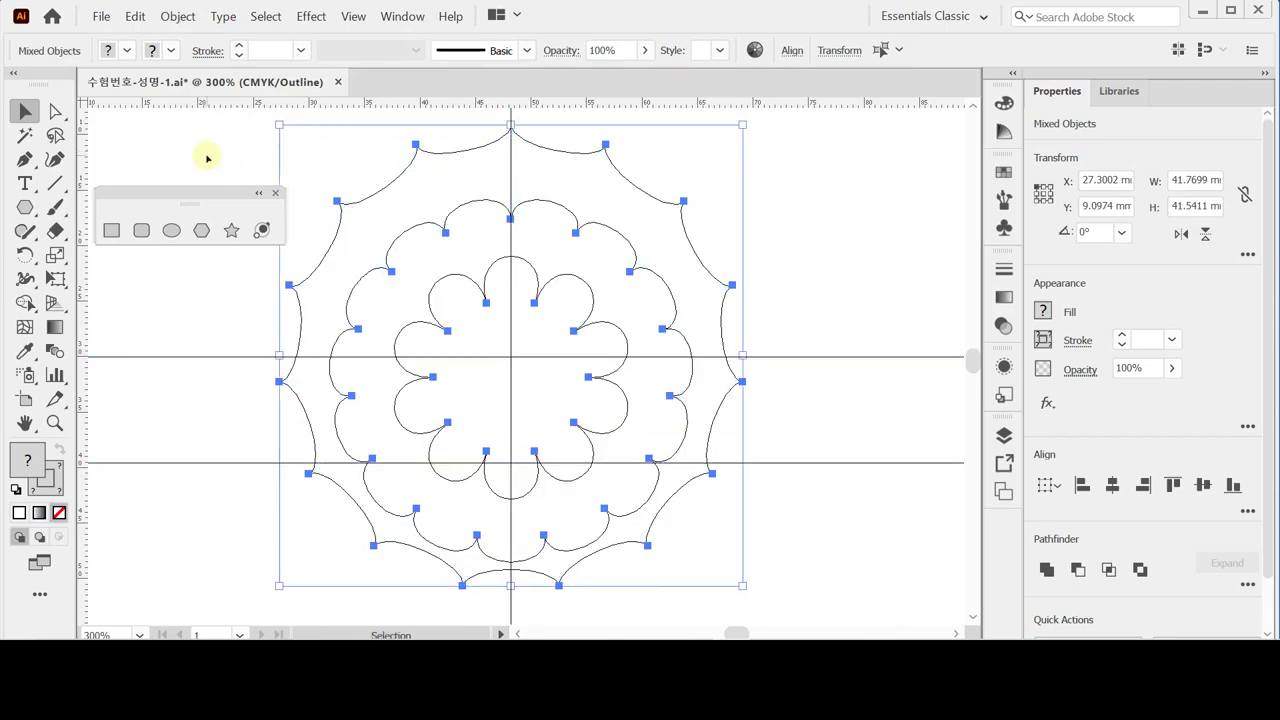
{"action": "key", "text": "ctrl+y"}
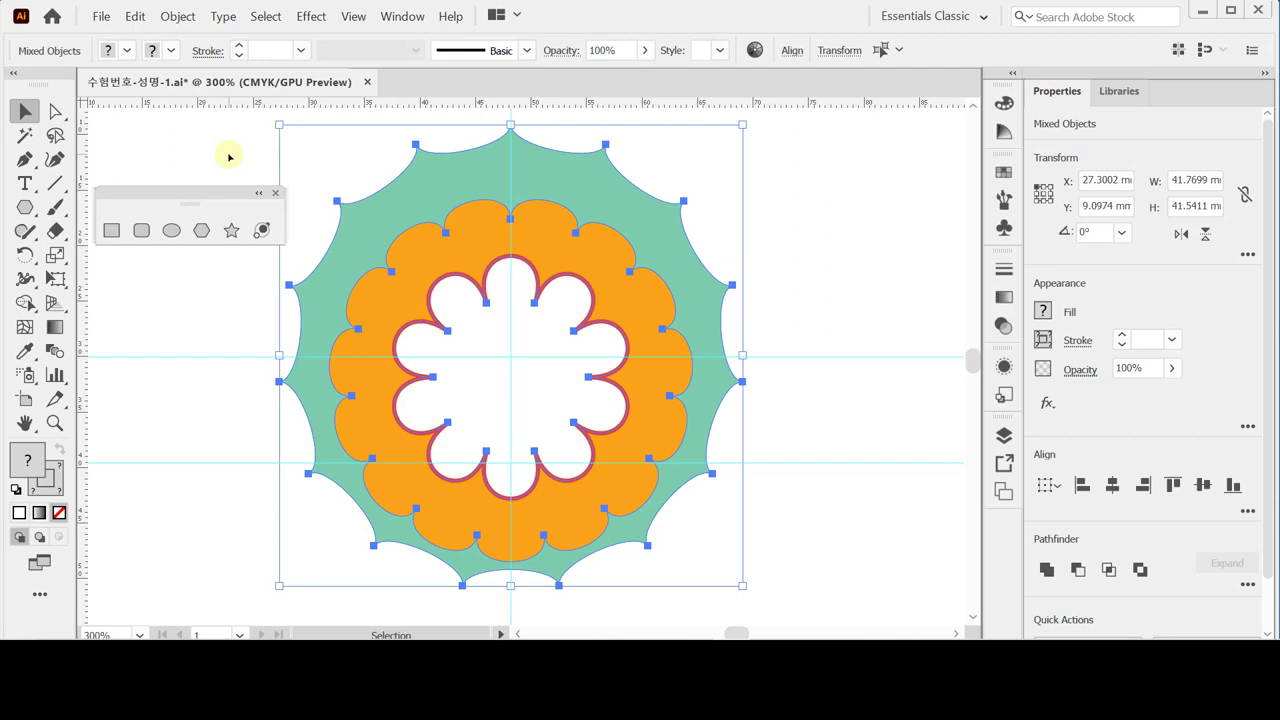
{"action": "key", "text": "ctrl"}
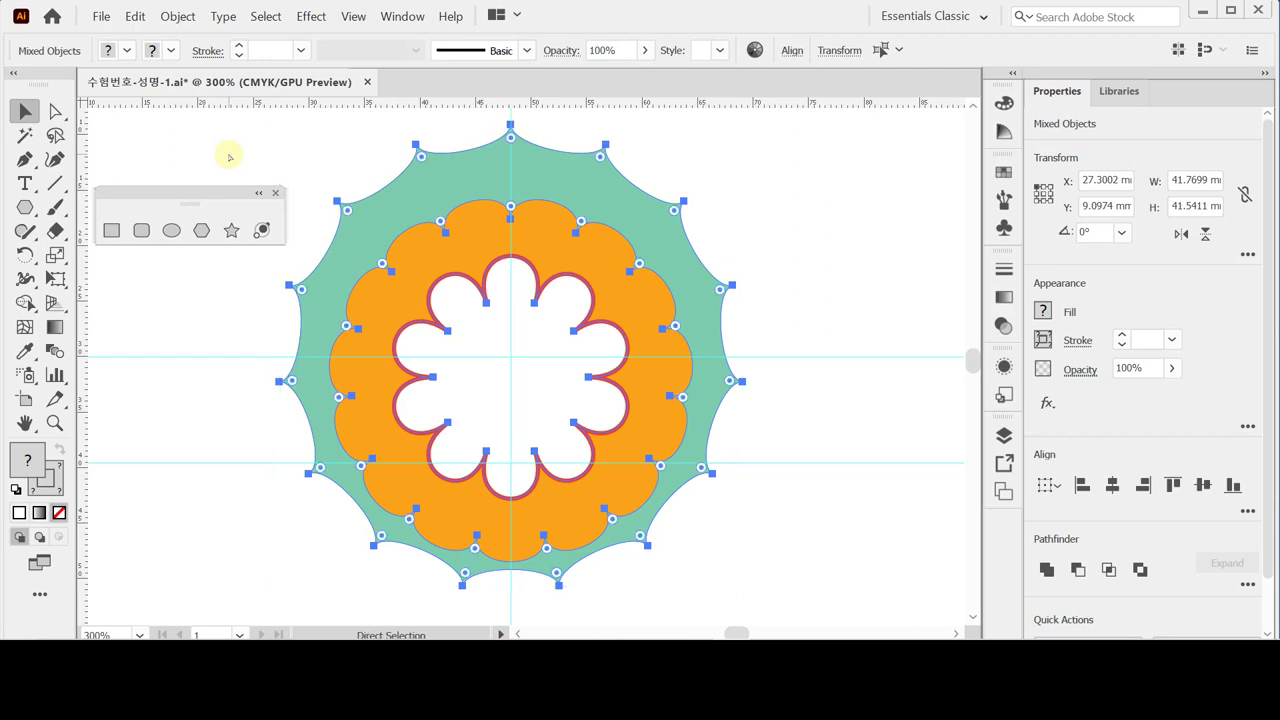
{"action": "key", "text": "ctrl+s"}
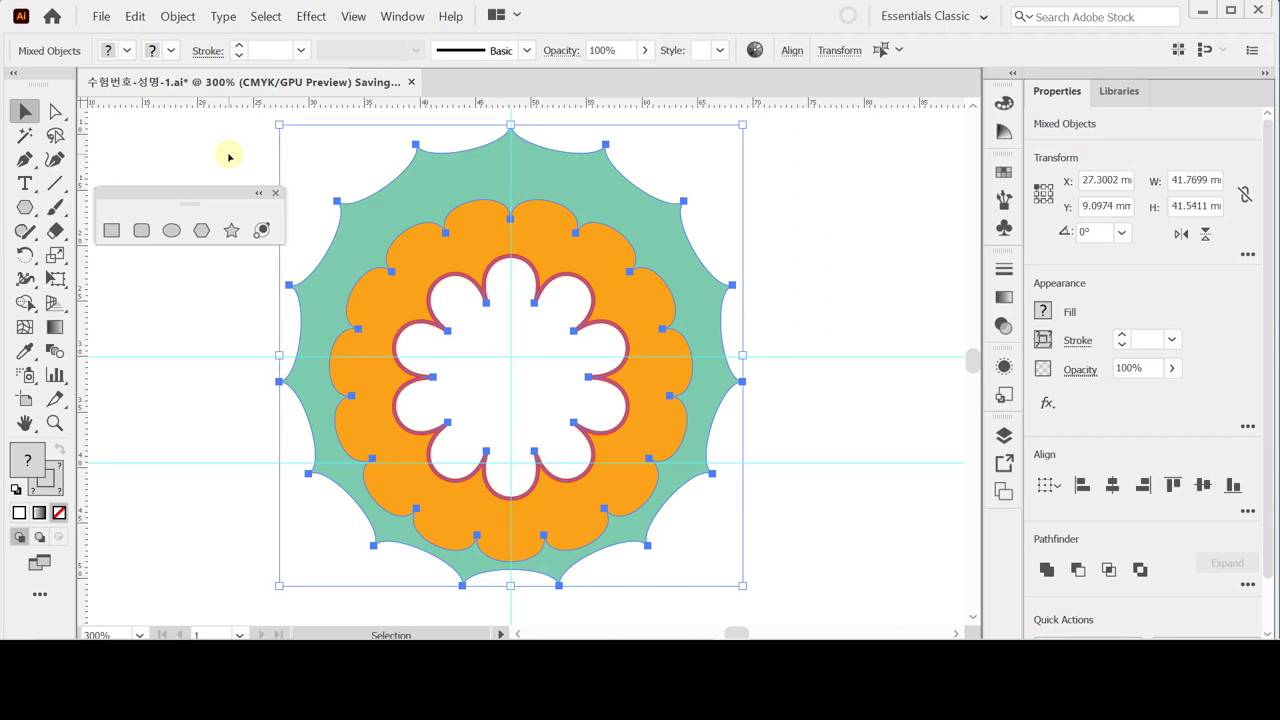
Select only the green and orange shapes and subtract the orange one from the green with Minus Front.
{"action": "left_click", "coordinate": [528, 329]}
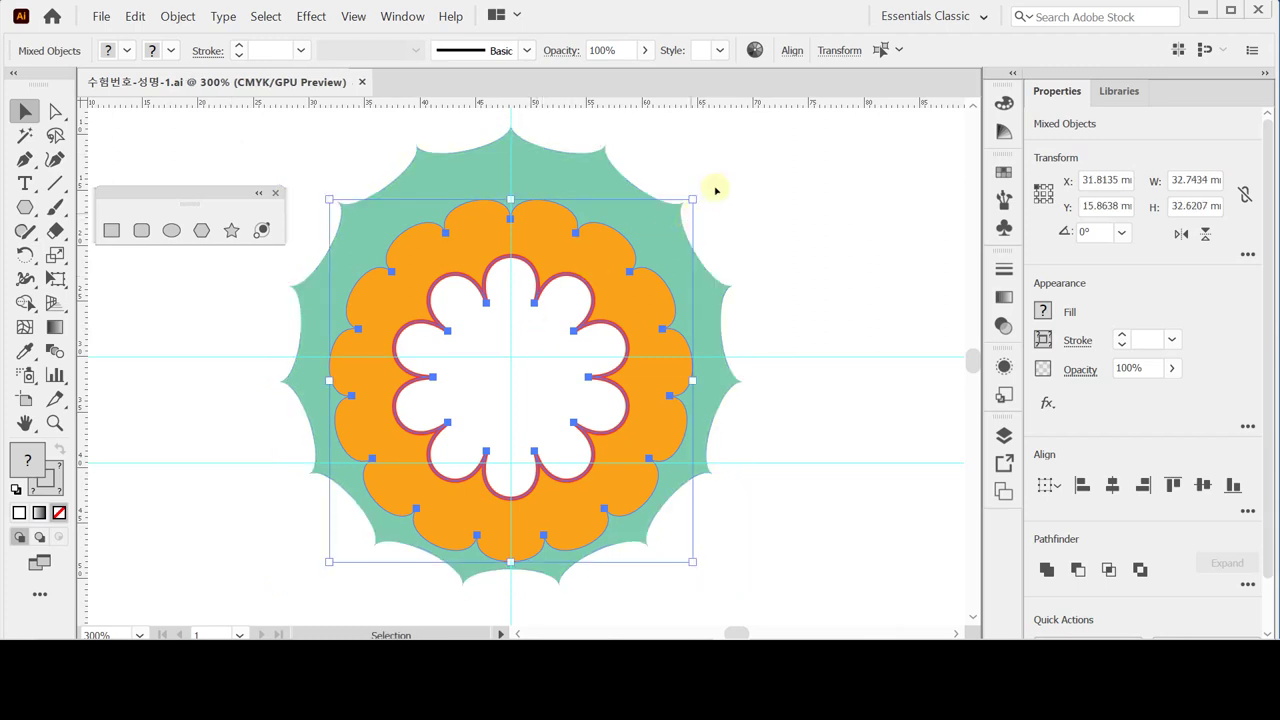
{"action": "left_click", "coordinate": [628, 270]}
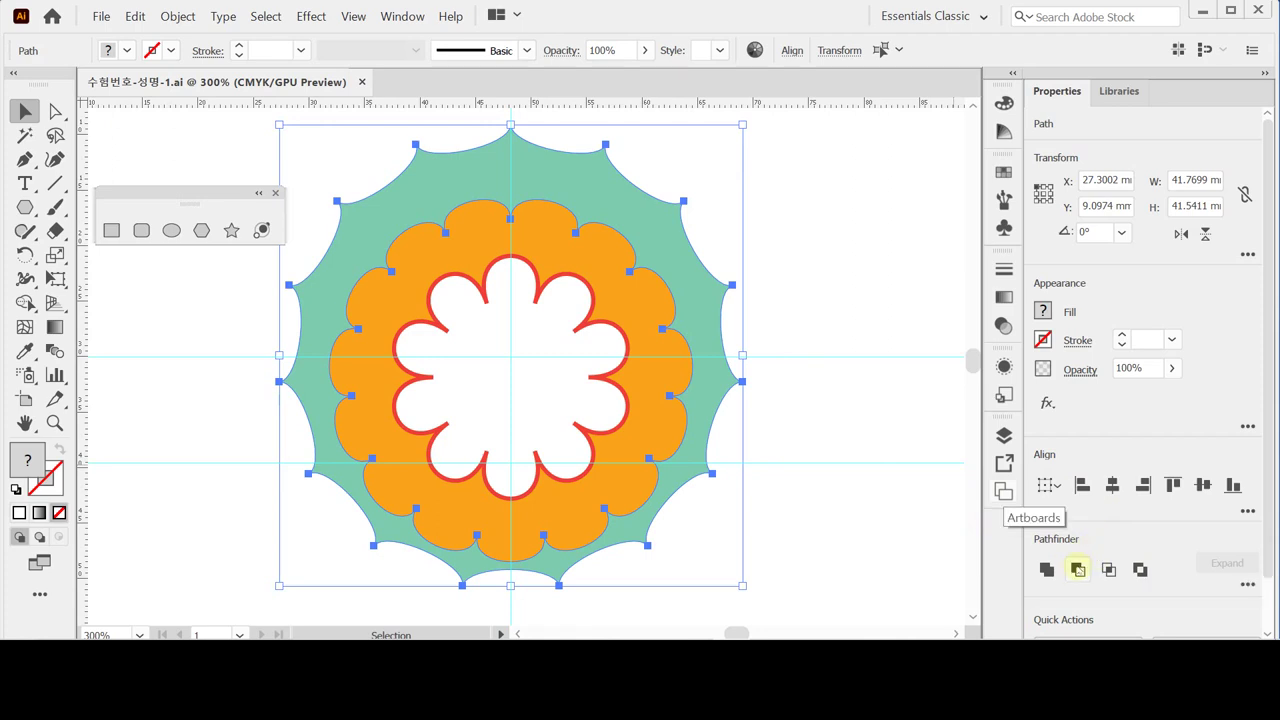
{"action": "left_click", "coordinate": [1077, 568]}
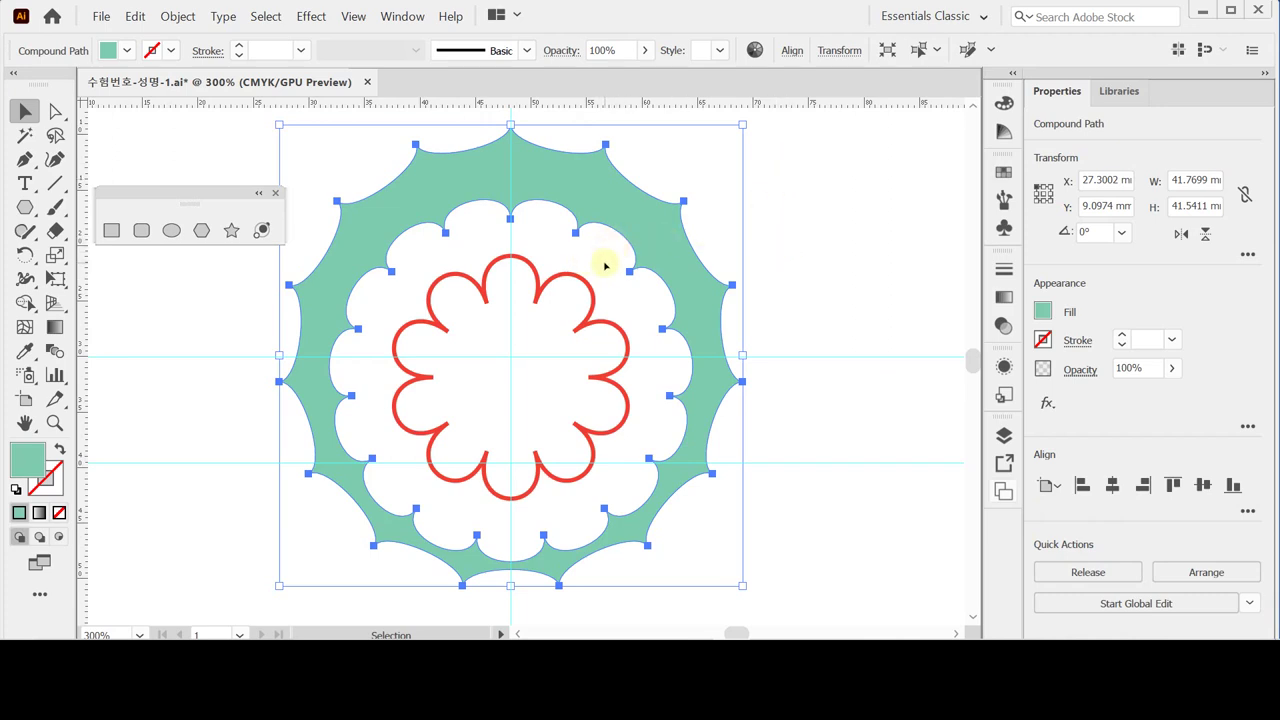
Isolate the inner flower group and inspect its separate white fill path and red stroke path.
{"action": "left_click", "coordinate": [578, 332]}
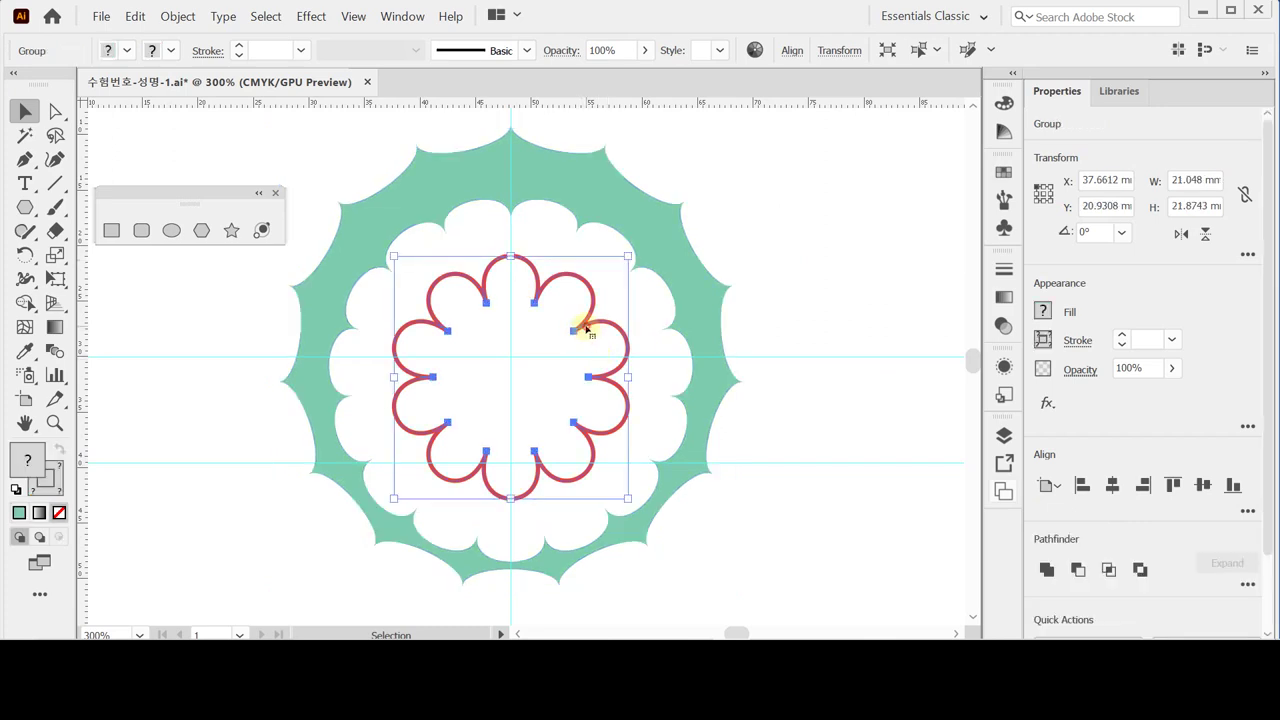
{"action": "double_click", "coordinate": [585, 330]}
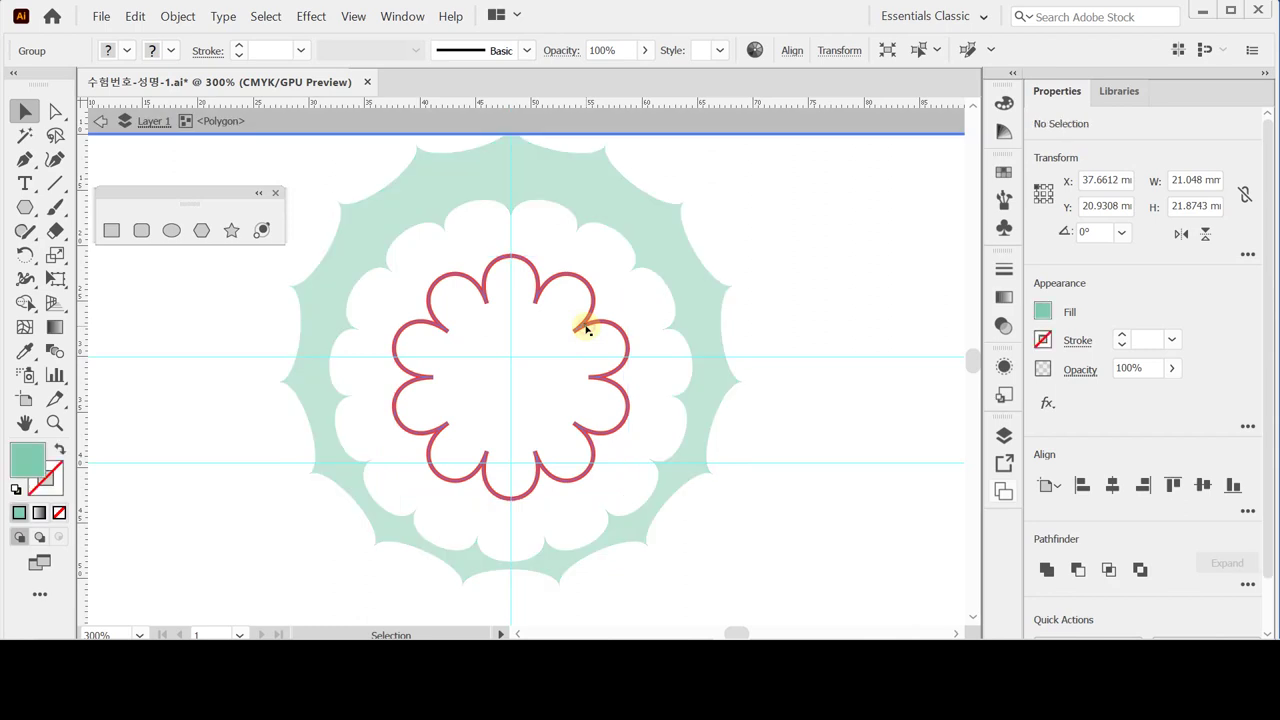
{"action": "left_click", "coordinate": [502, 345]}
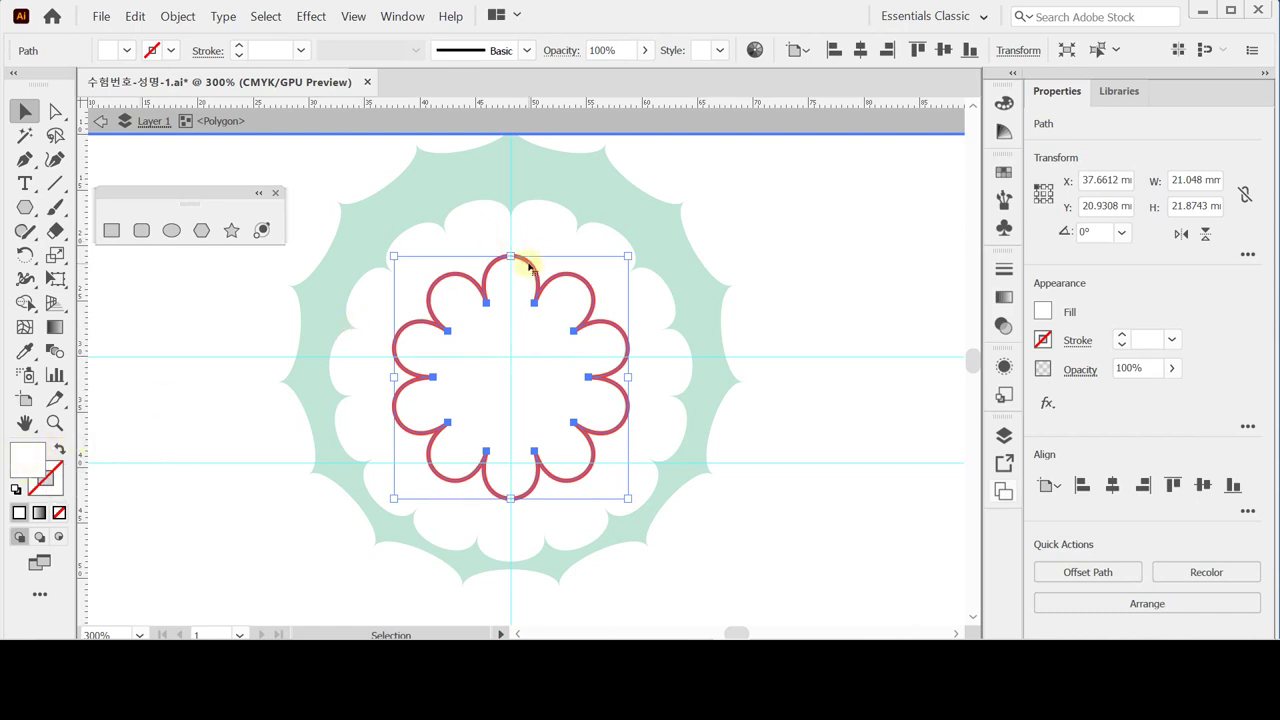
{"action": "left_click", "coordinate": [729, 246]}
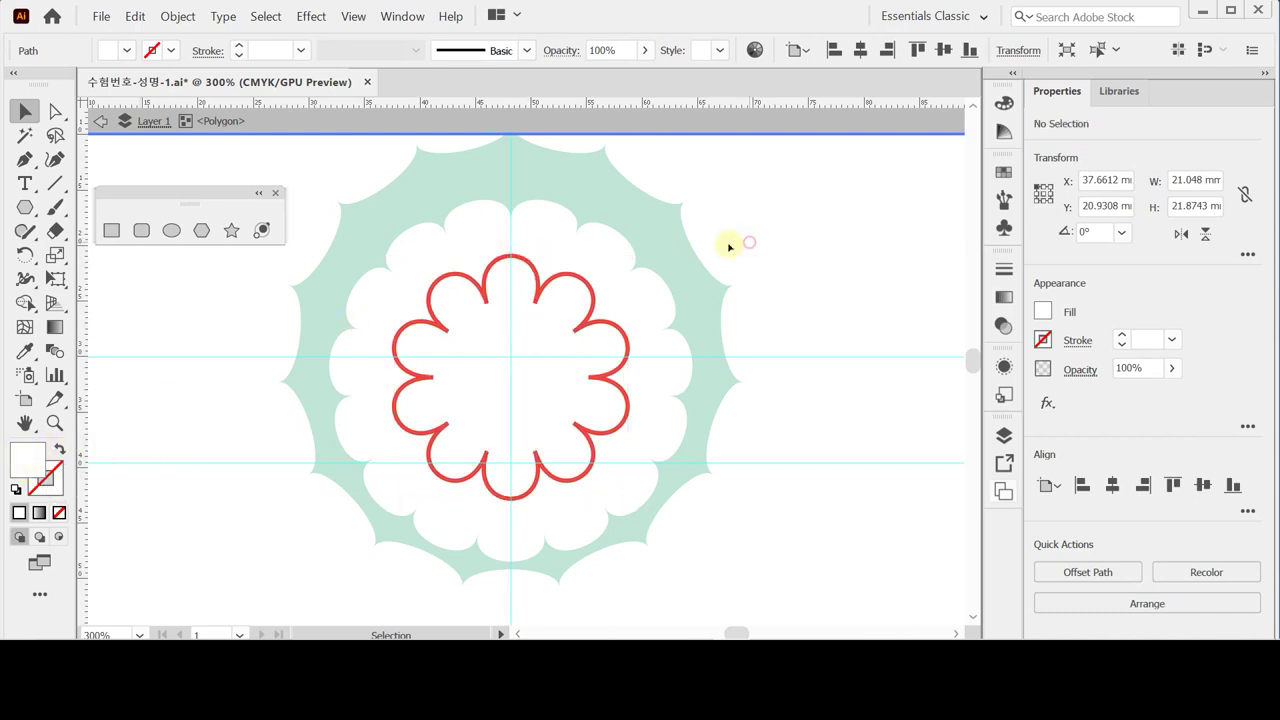
{"action": "left_click", "coordinate": [588, 287]}
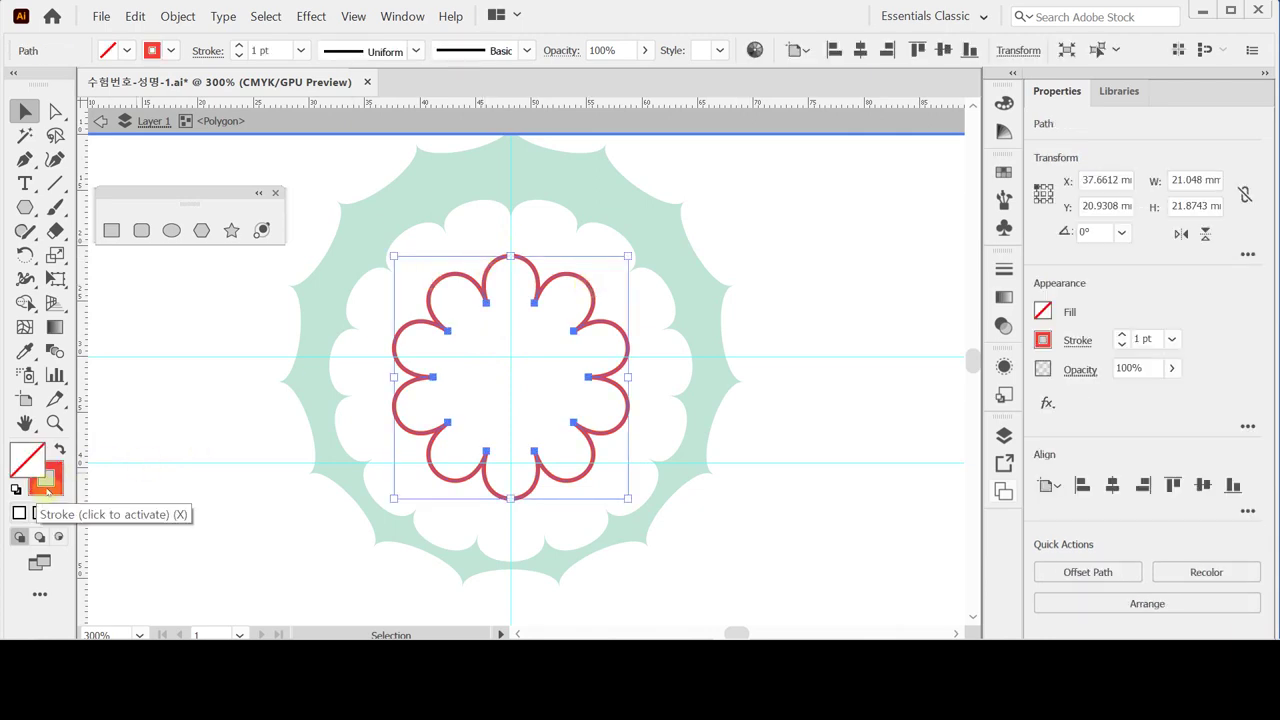
{"action": "left_click", "coordinate": [46, 487]}
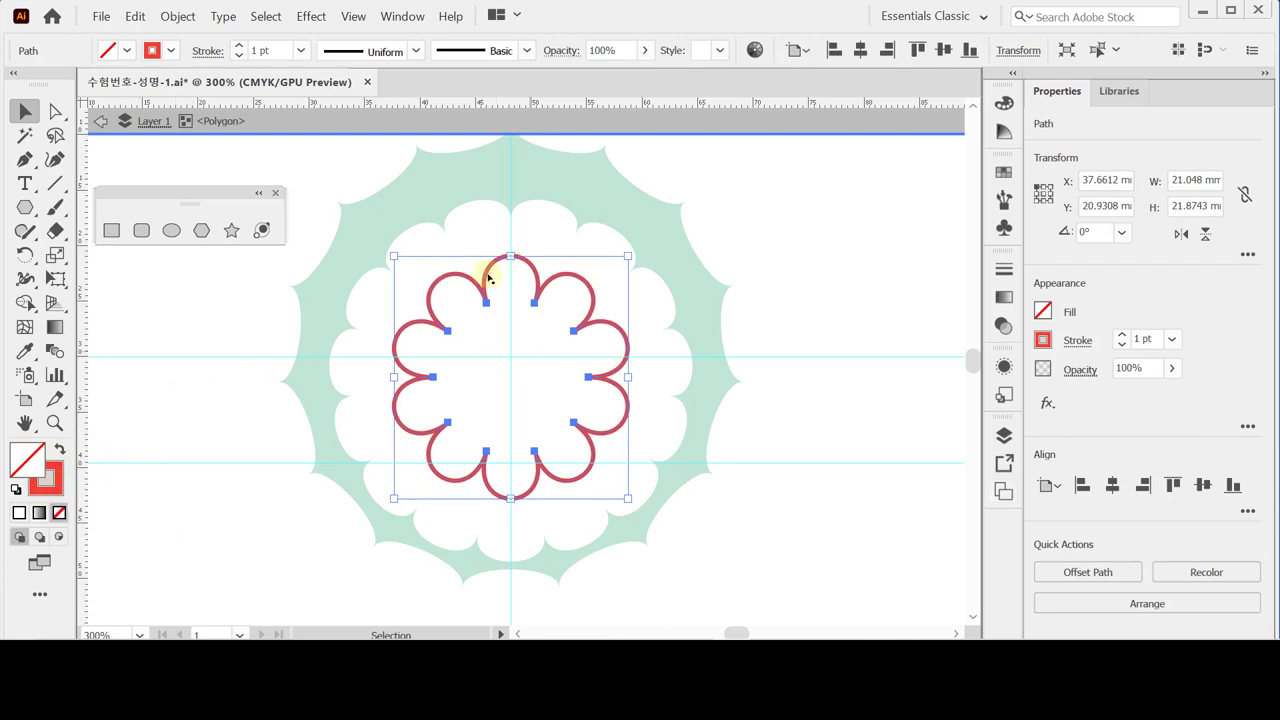
{"action": "left_click", "coordinate": [858, 292]}
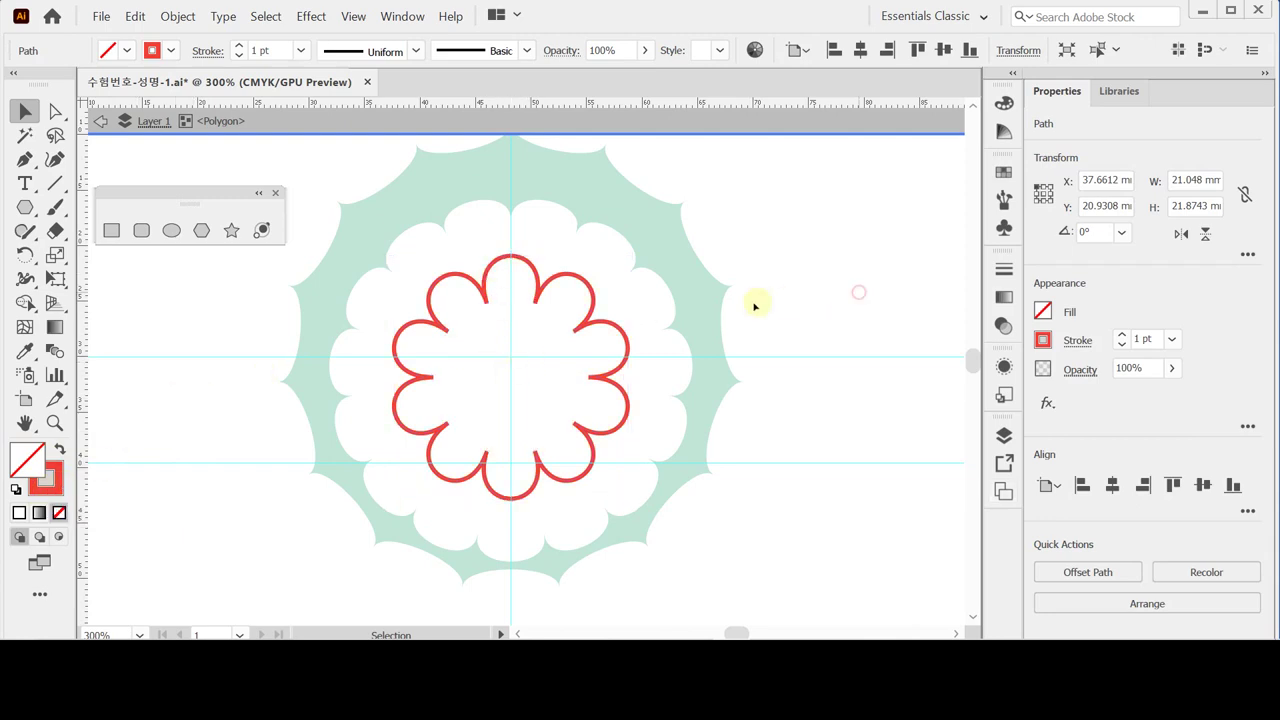
Apply a radial gradient fill to the flower's white fill path.
{"action": "left_click", "coordinate": [517, 355]}
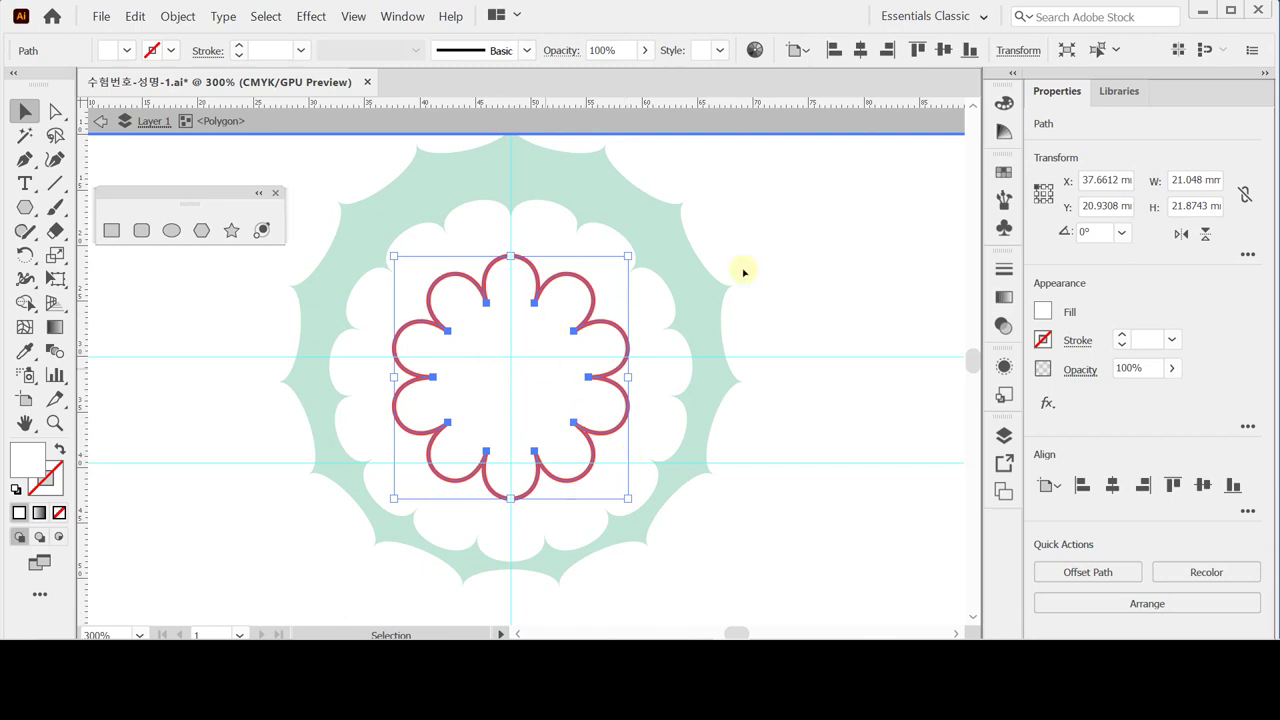
{"action": "left_click", "coordinate": [1004, 299]}
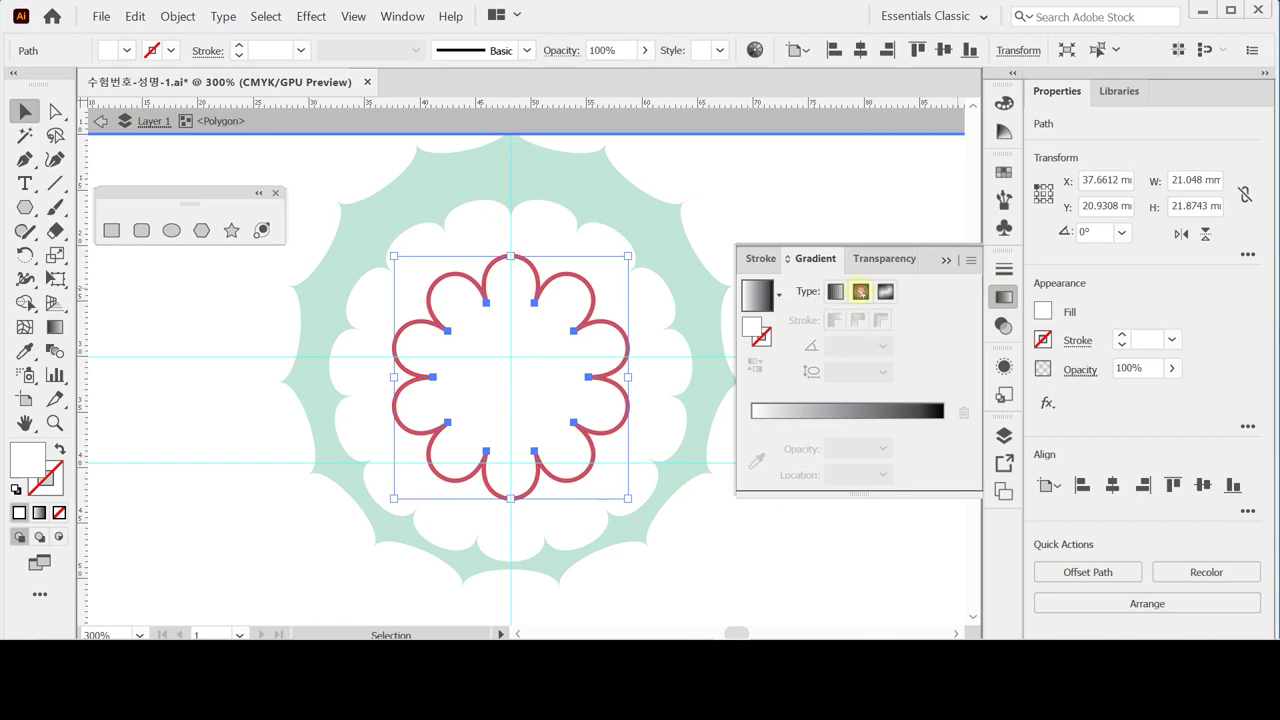
{"action": "left_click", "coordinate": [860, 291]}
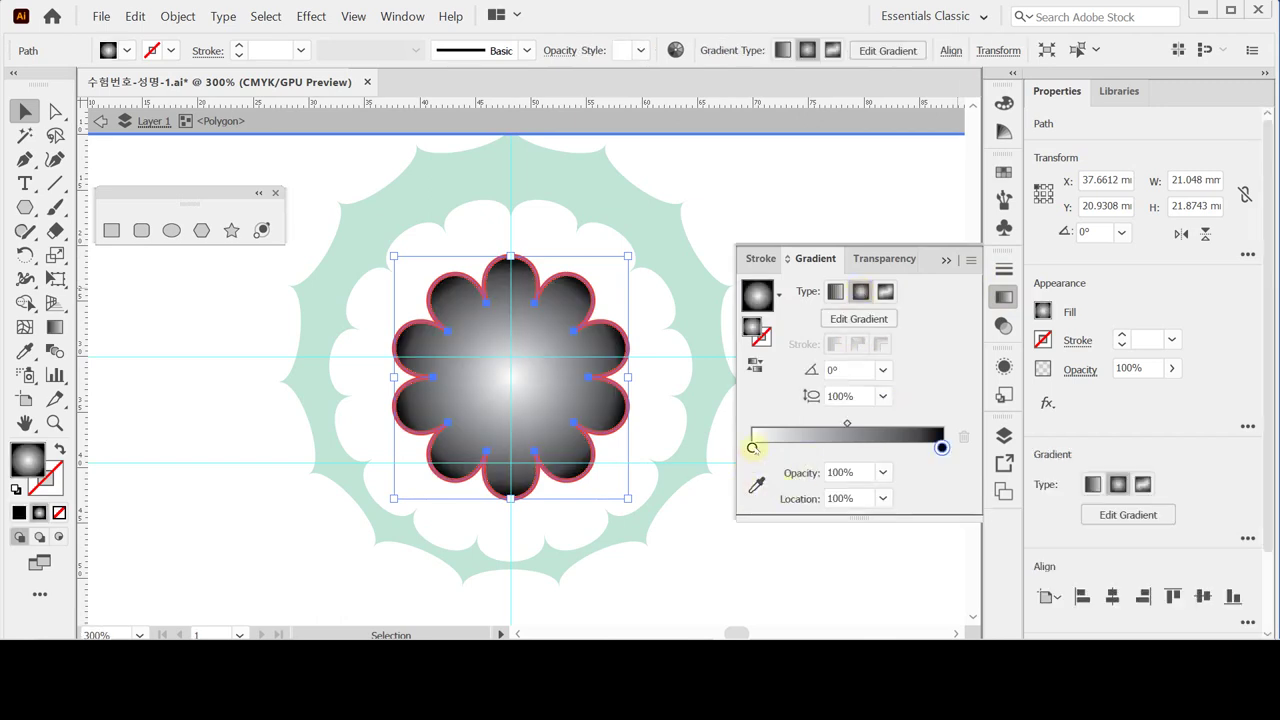
Switch the gradient's white start stop to CMYK and set its yellow value to 100%.
{"action": "left_click", "coordinate": [752, 447]}
{"action": "double_click", "coordinate": [752, 447]}
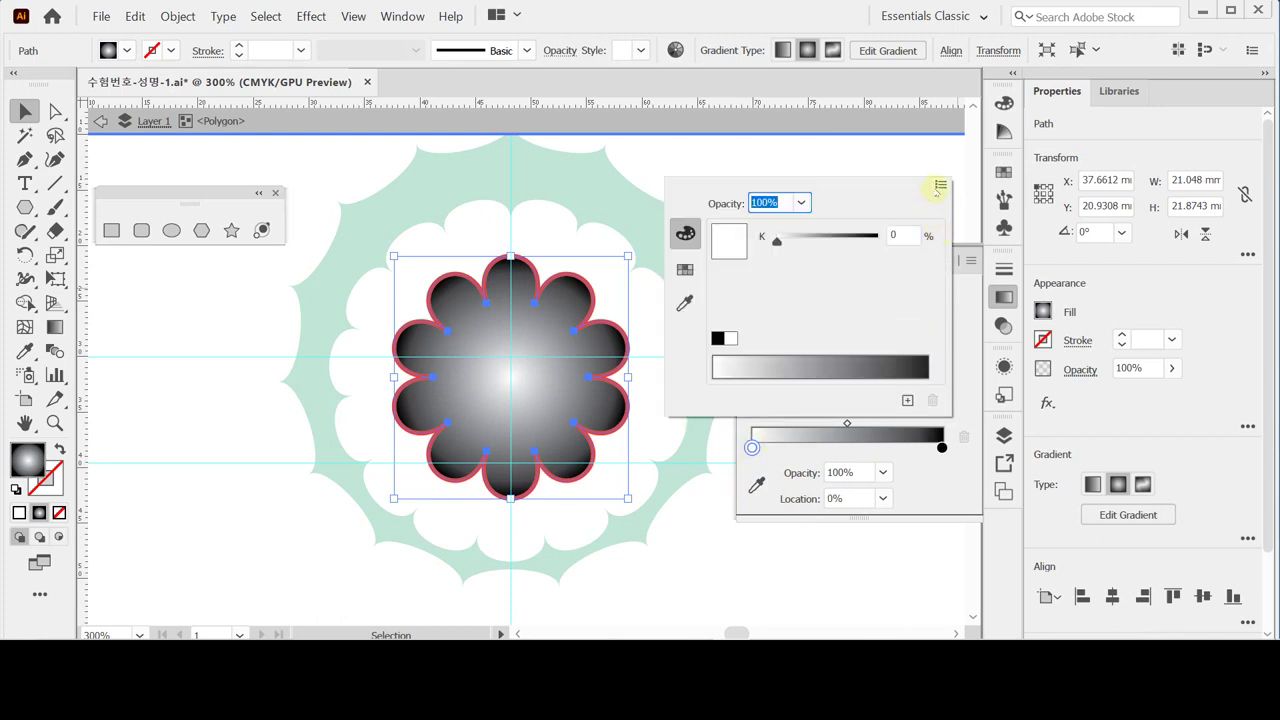
{"action": "left_click", "coordinate": [940, 186]}
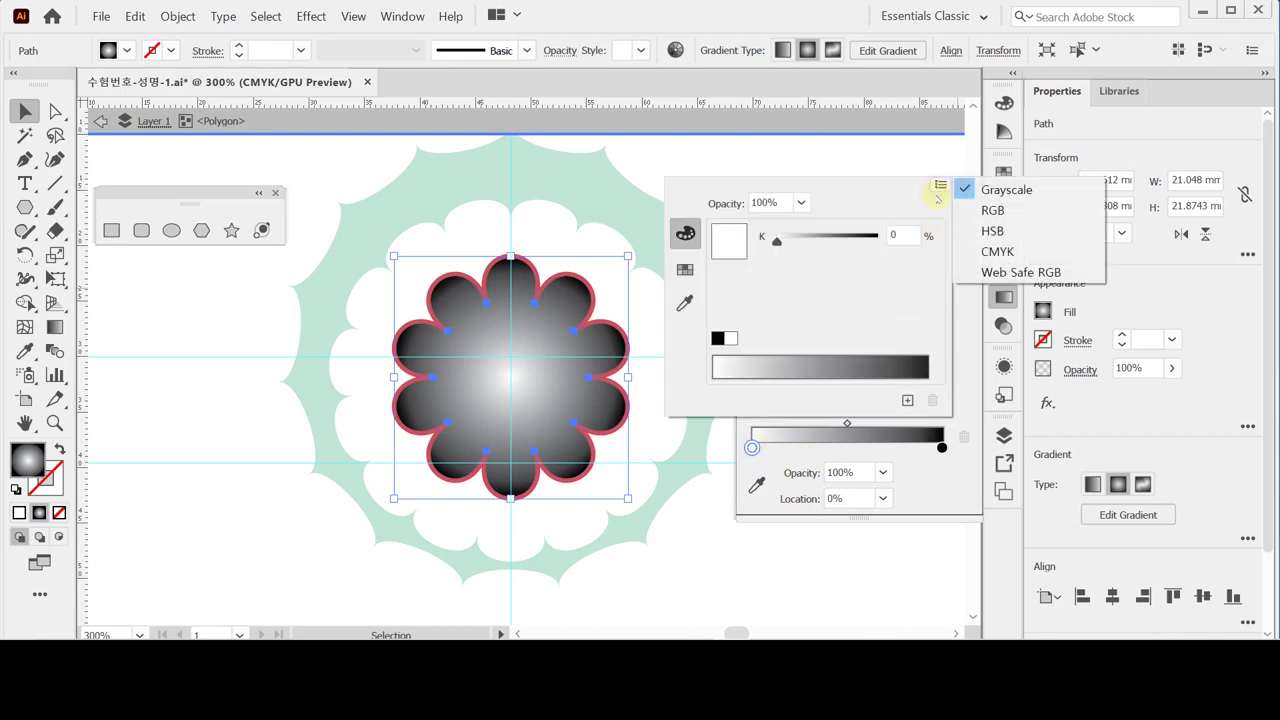
{"action": "left_click", "coordinate": [977, 251]}
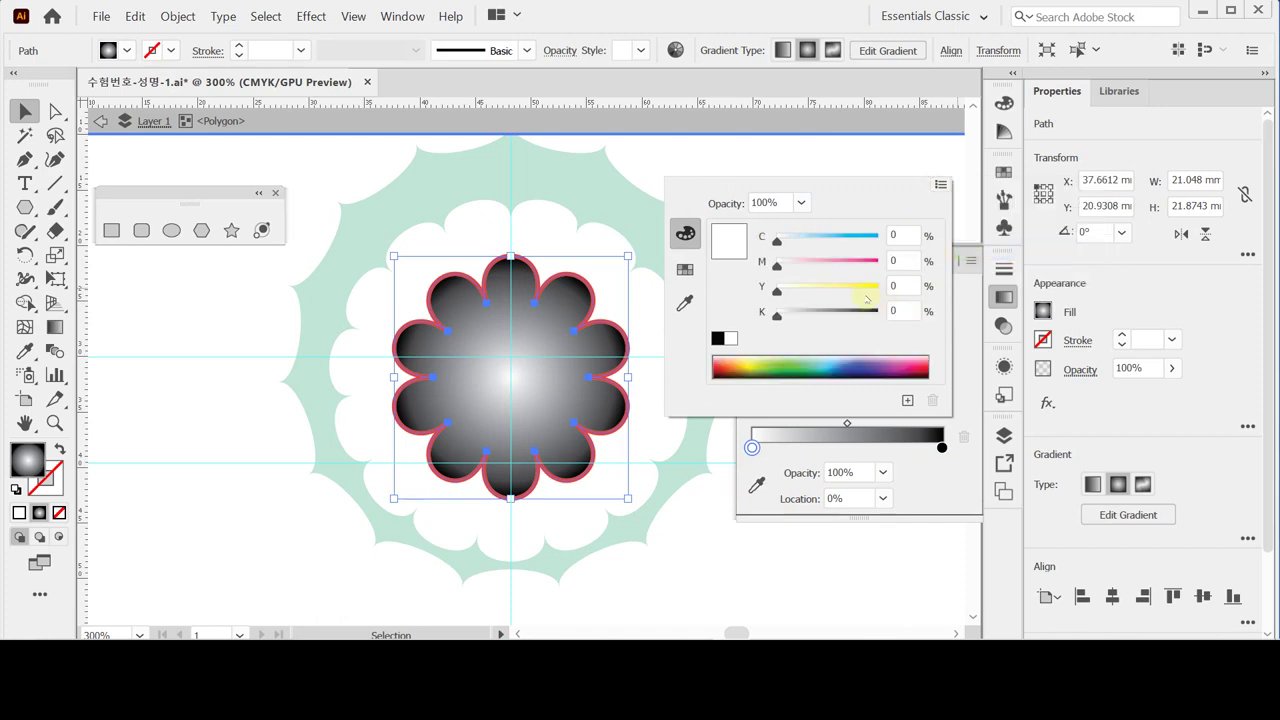
{"action": "left_click", "coordinate": [903, 286]}
{"action": "type", "text": "100"}
{"action": "key", "text": "Return"}
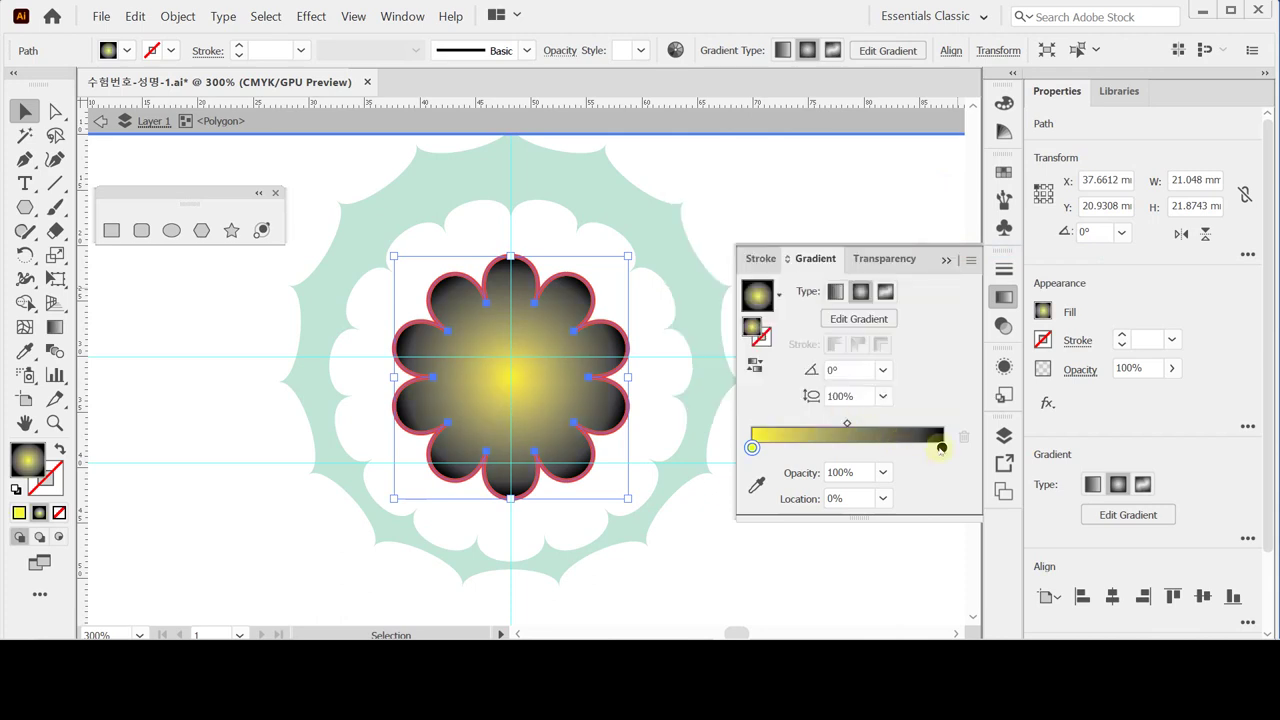
Switch the flower gradient's black end stop to CMYK and make it white.
{"action": "left_click", "coordinate": [941, 447]}
{"action": "double_click", "coordinate": [941, 447]}
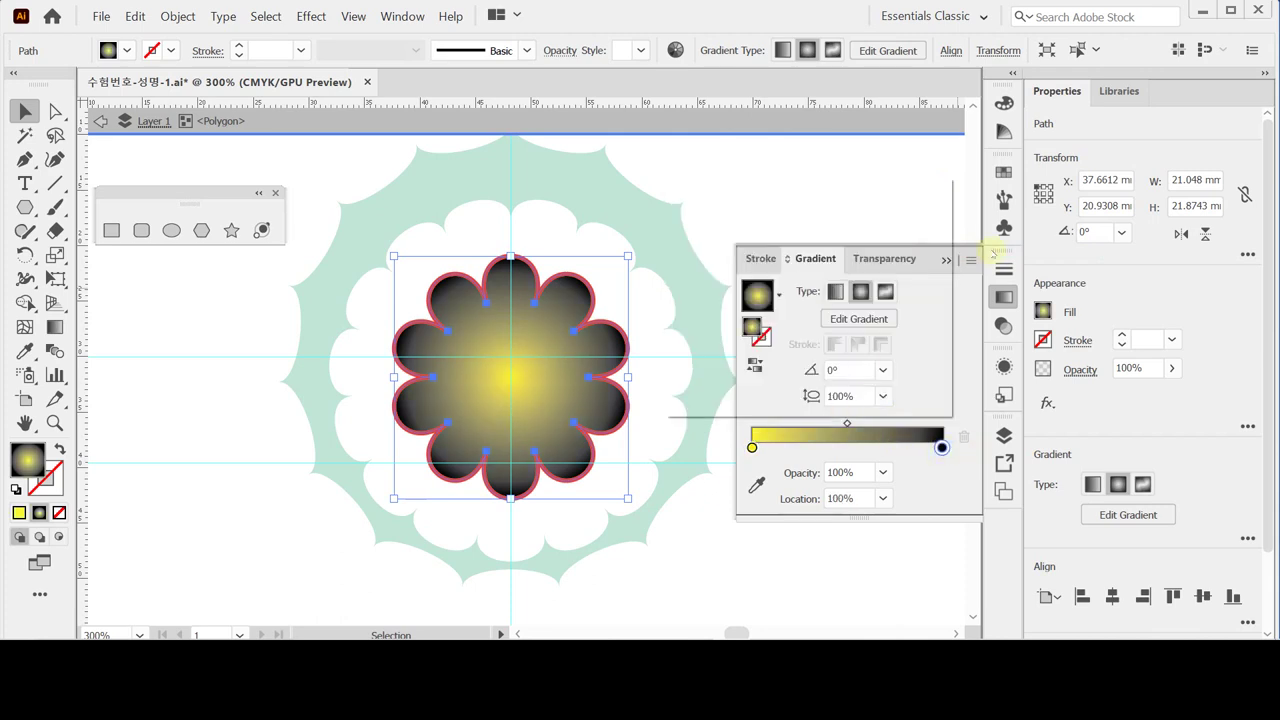
{"action": "left_click", "coordinate": [941, 185]}
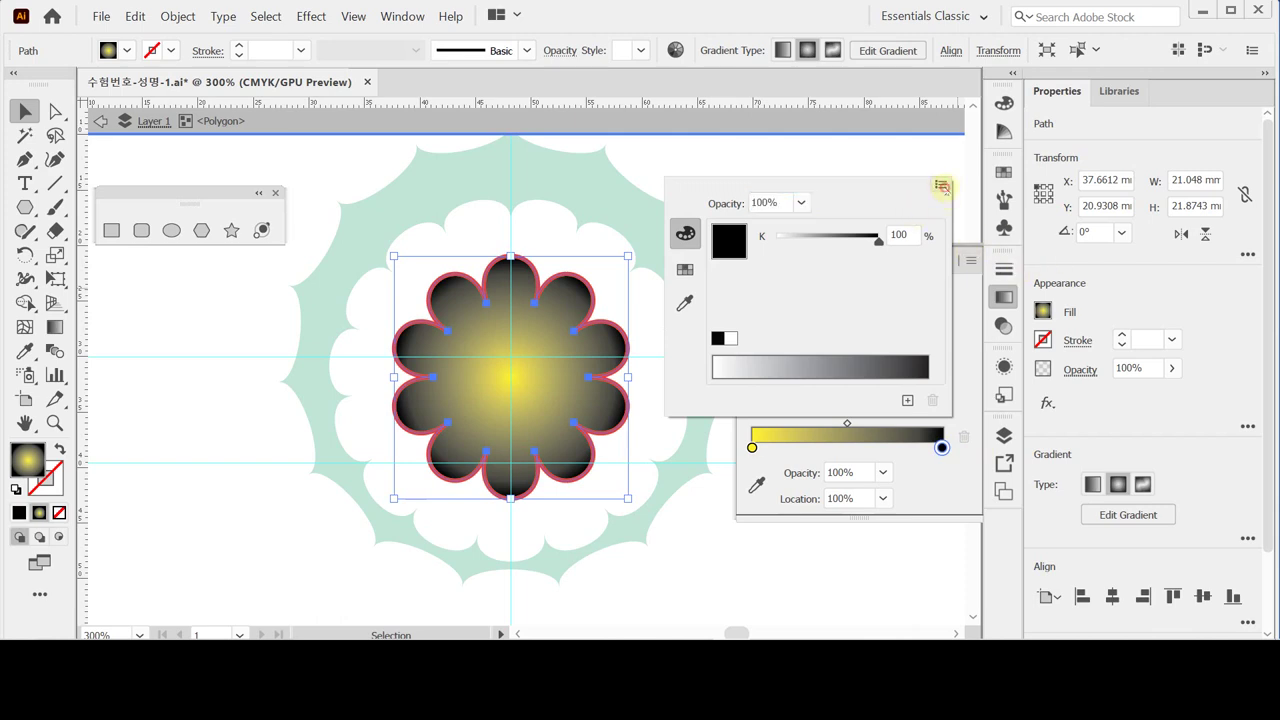
{"action": "left_click", "coordinate": [865, 266]}
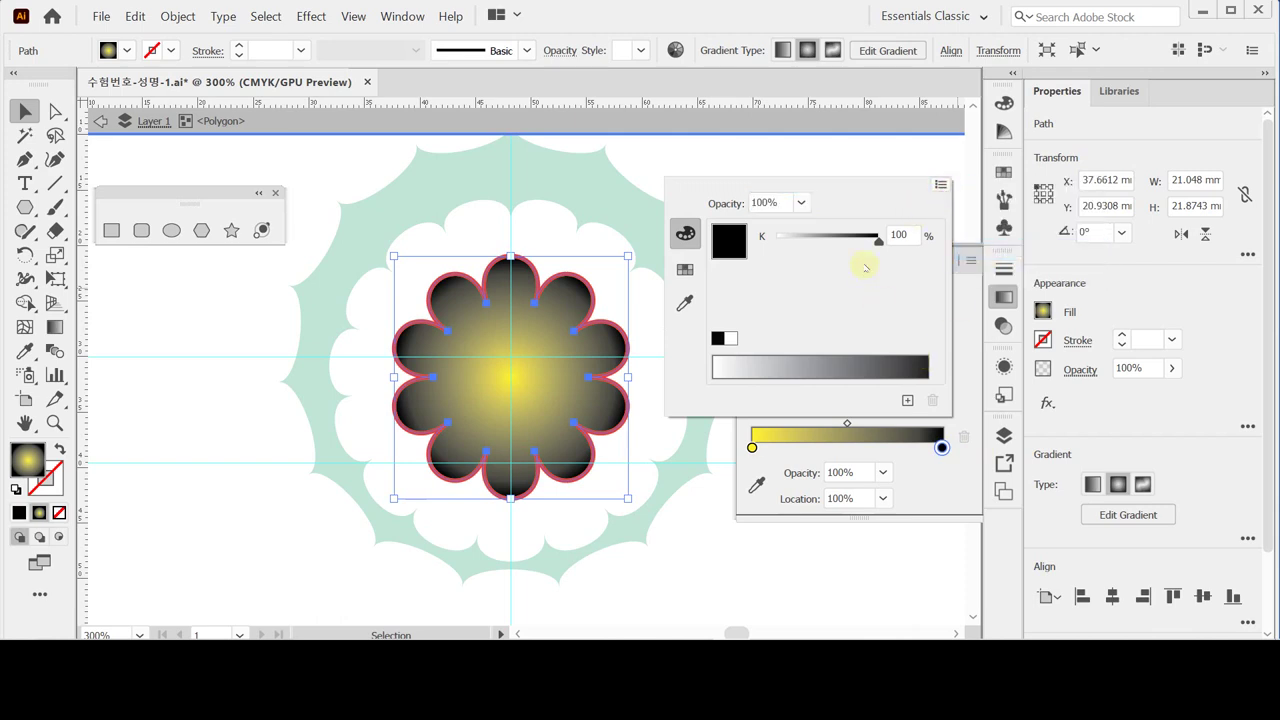
{"action": "left_click", "coordinate": [731, 338]}
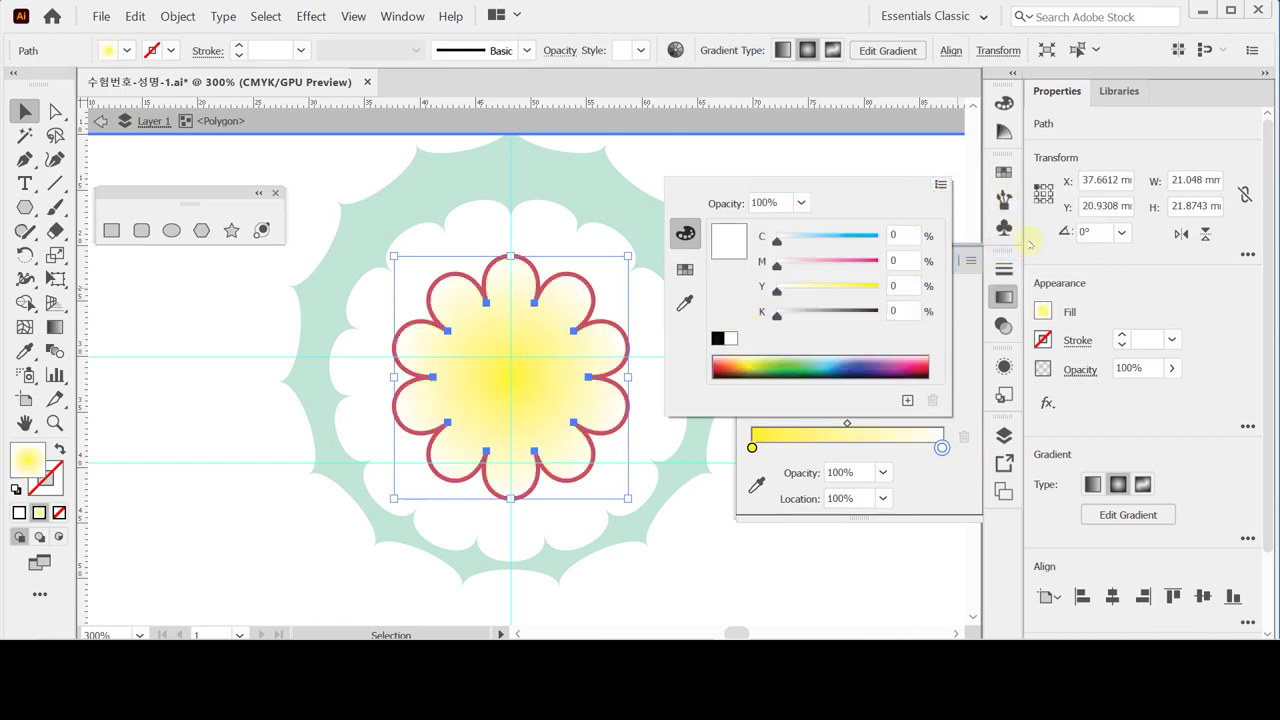
{"action": "left_click", "coordinate": [1004, 297]}
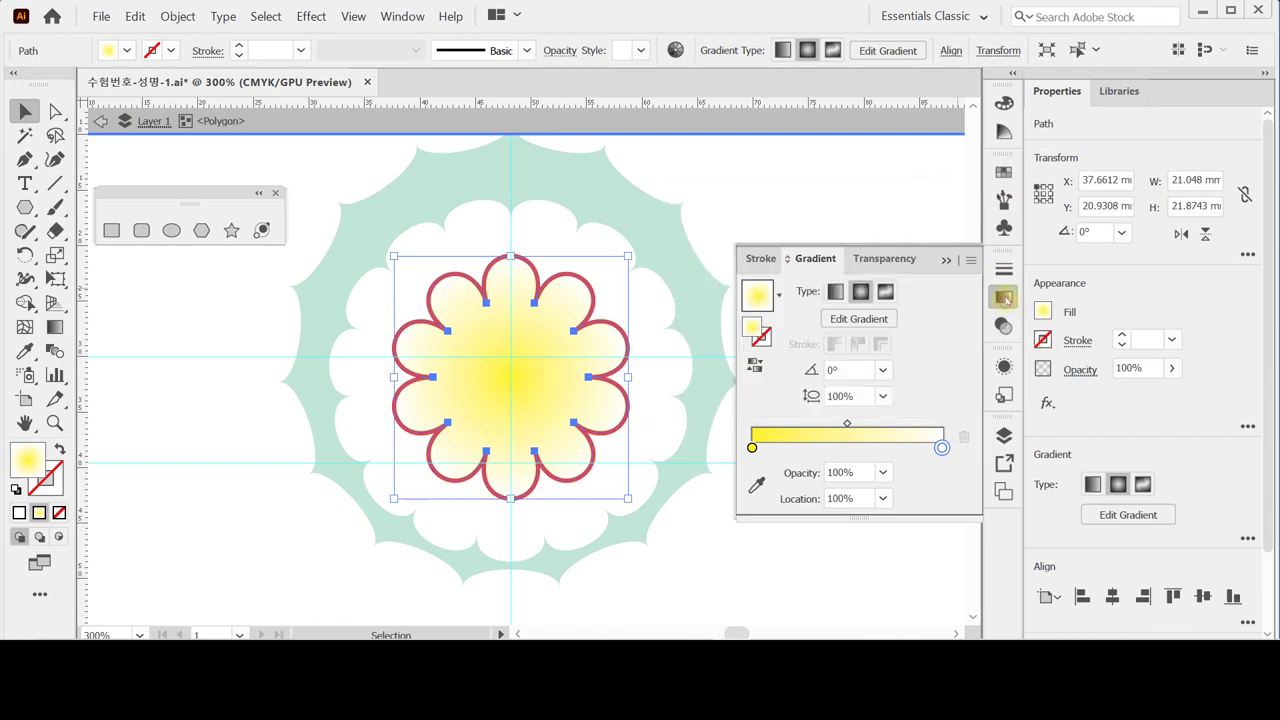
Select the flower's red stroke path and make it a dashed line with a 2 pt dash.
{"action": "left_click", "coordinate": [586, 272]}
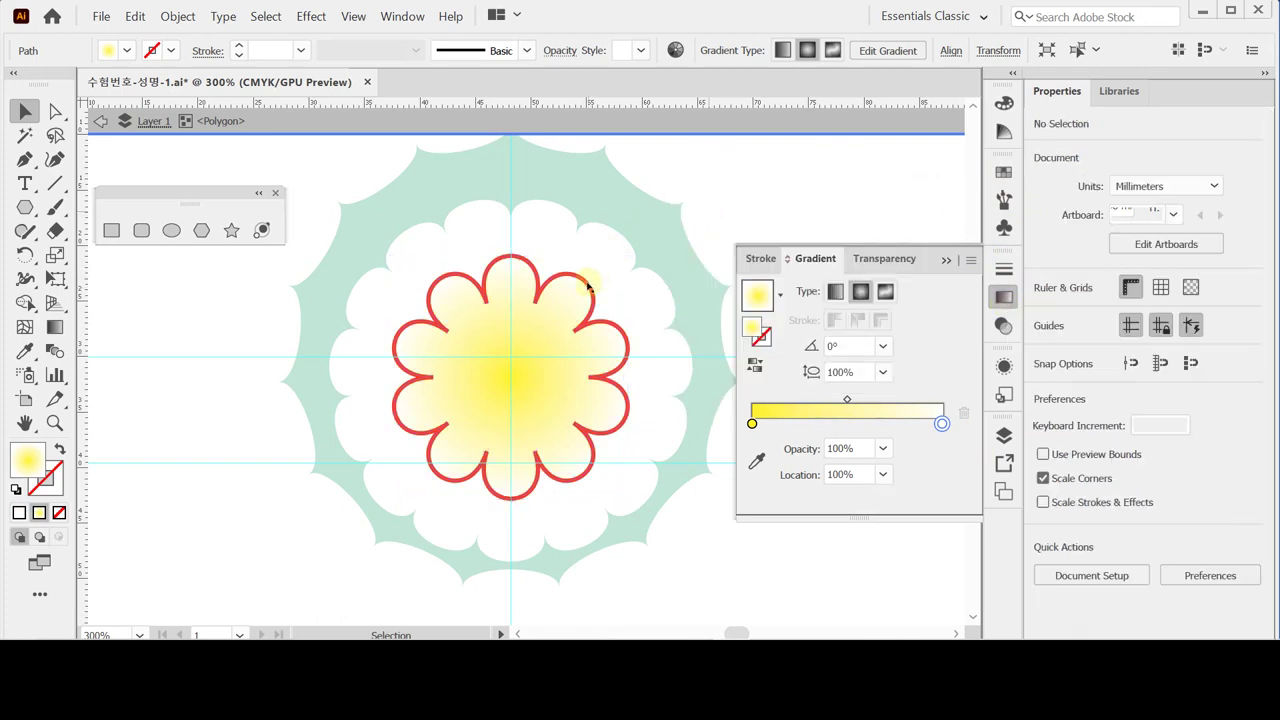
{"action": "left_click", "coordinate": [640, 343]}
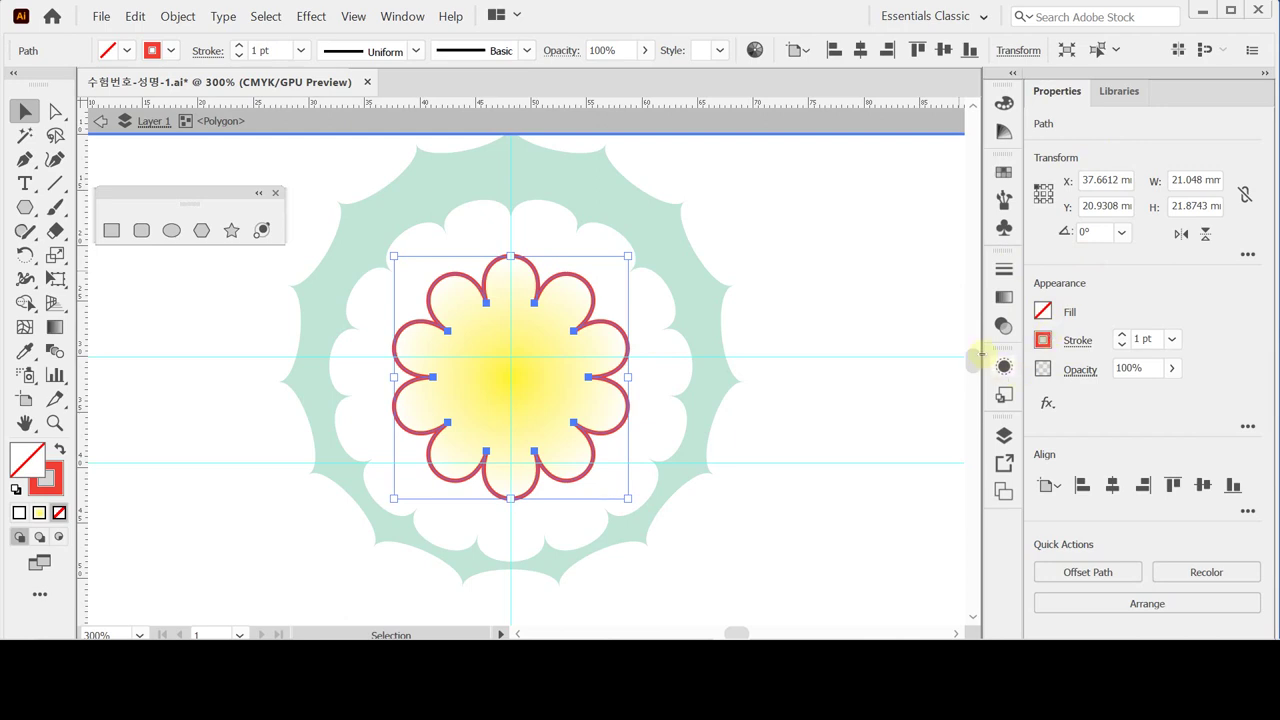
{"action": "left_click", "coordinate": [1075, 342]}
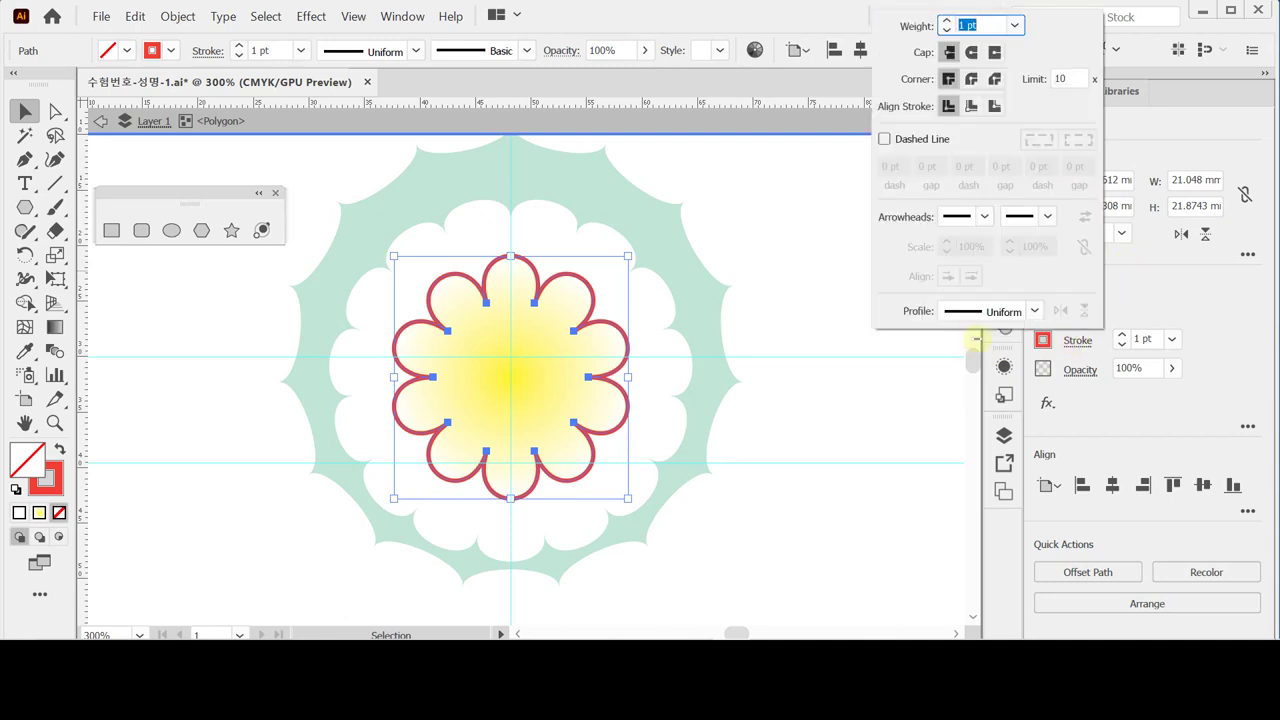
{"action": "left_click", "coordinate": [975, 25]}
{"action": "left_click_drag", "start_coordinate": [975, 25], "coordinate": [936, 30]}
{"action": "left_click", "coordinate": [884, 139]}
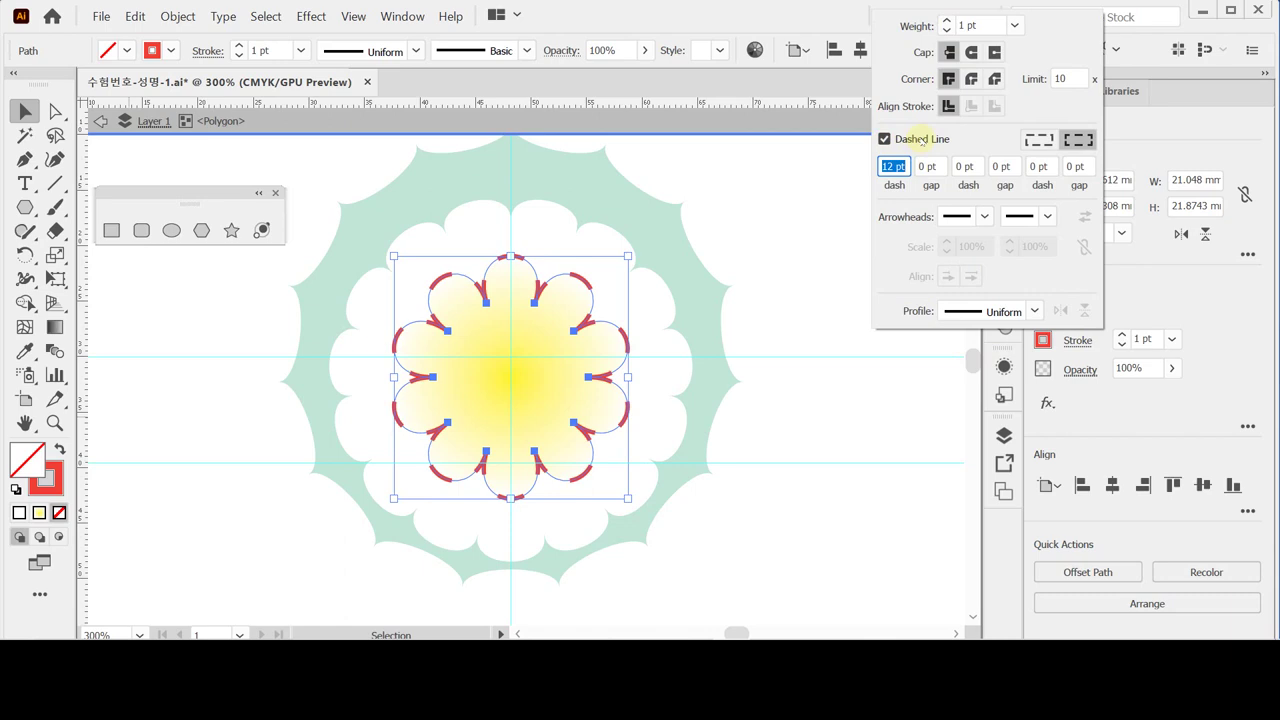
{"action": "type", "text": "2"}
{"action": "key", "text": "Return"}
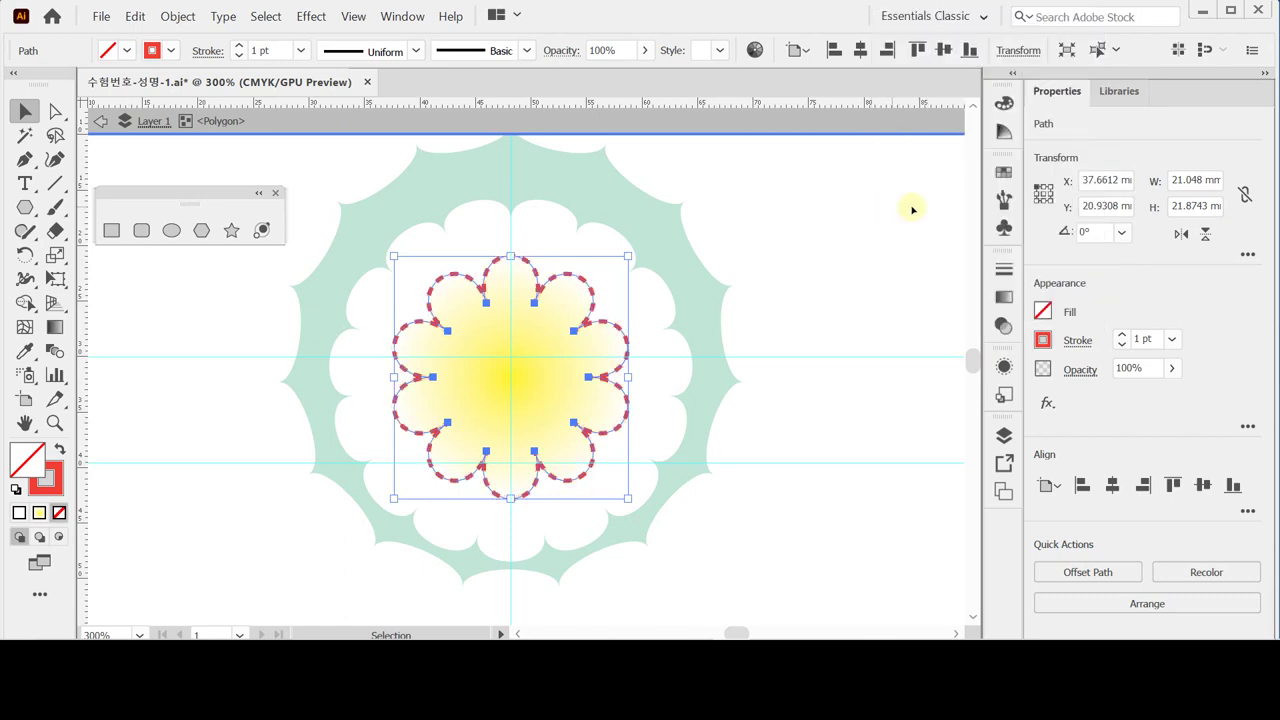
Set the dashed stroke's colour to M 30% and Y 80%, then leave the flower's isolation mode.
{"action": "left_click", "coordinate": [1042, 340]}
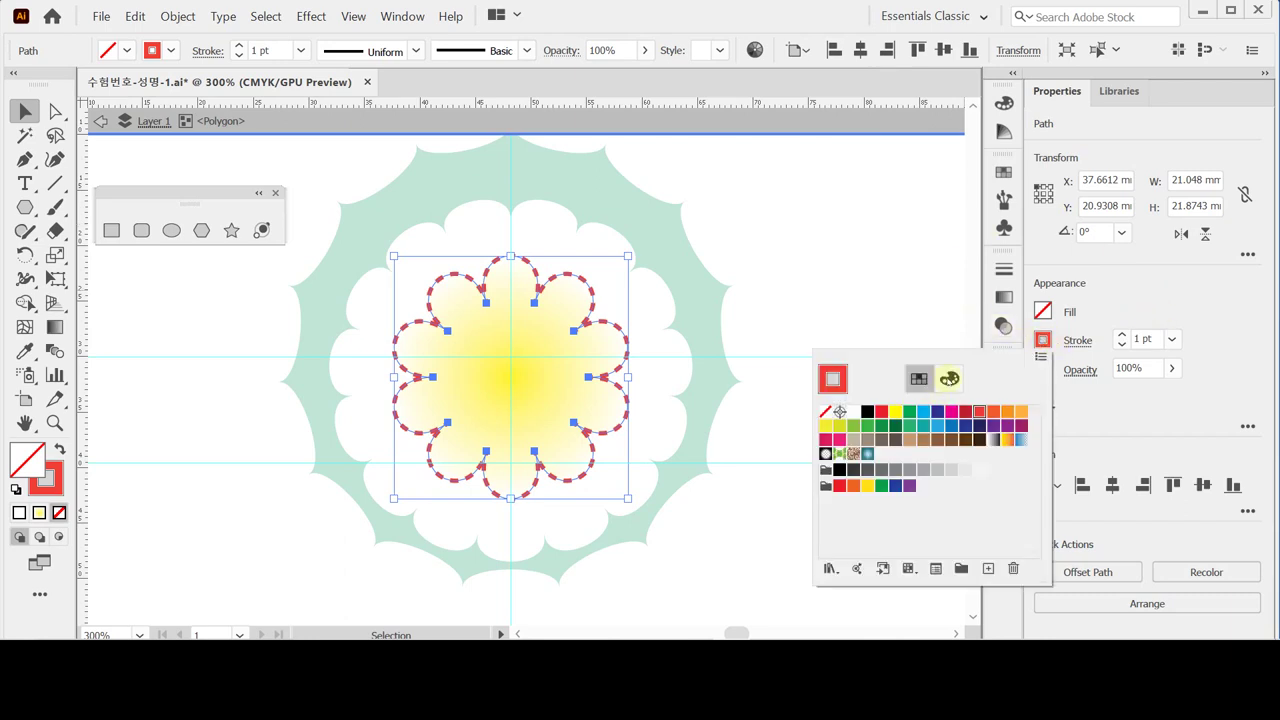
{"action": "left_click", "coordinate": [948, 378]}
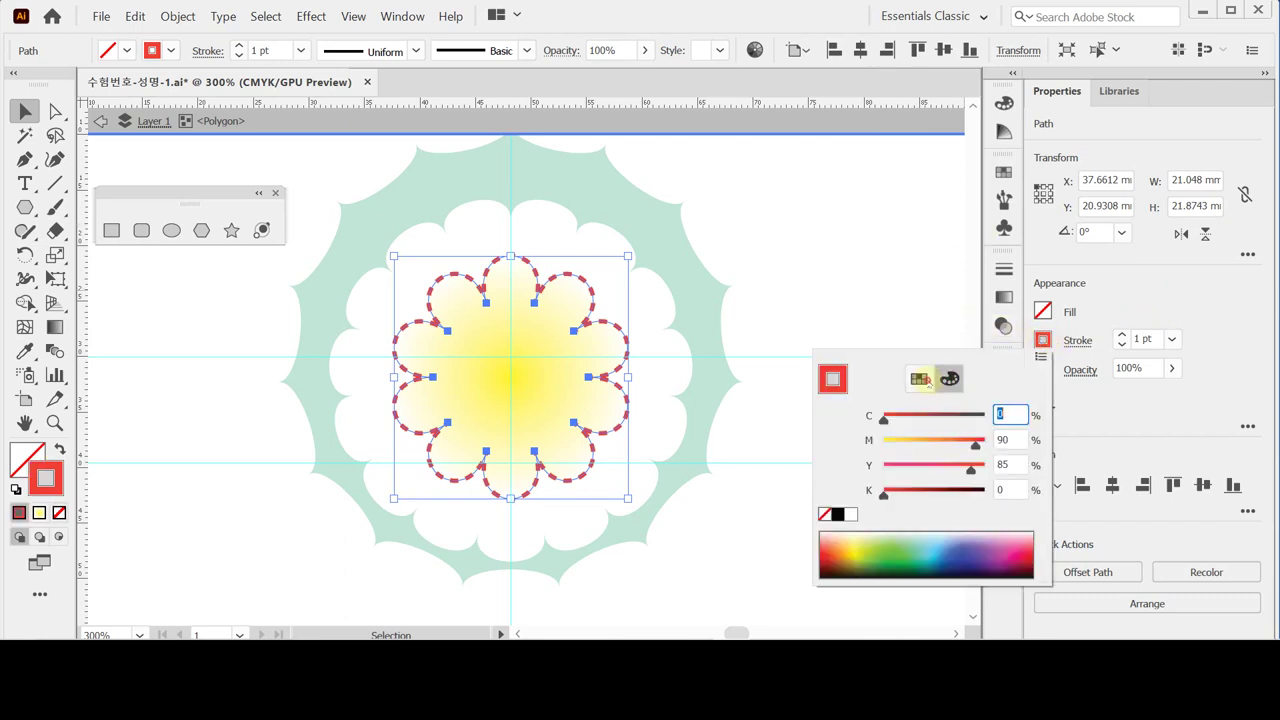
{"action": "left_click", "coordinate": [919, 378]}
{"action": "left_click", "coordinate": [948, 378]}
{"action": "left_click", "coordinate": [1012, 441]}
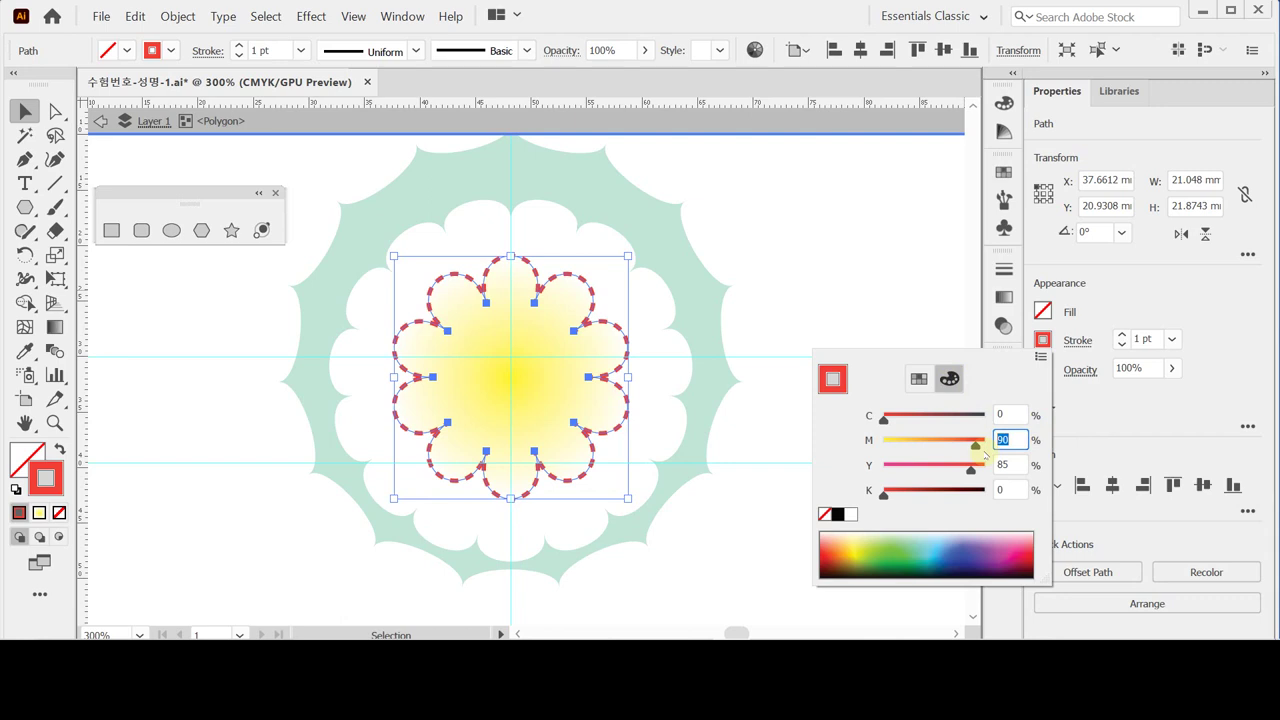
{"action": "type", "text": "30"}
{"action": "key", "text": "Tab"}
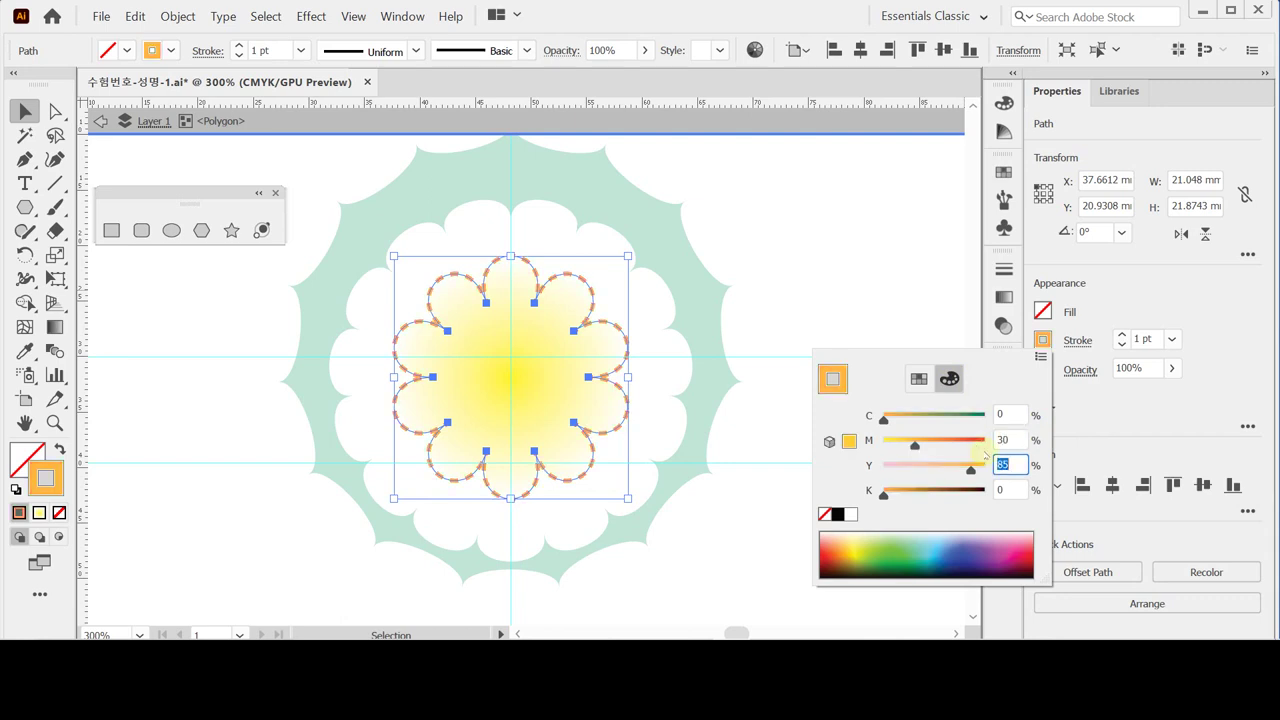
{"action": "type", "text": "80"}
{"action": "key", "text": "Return"}
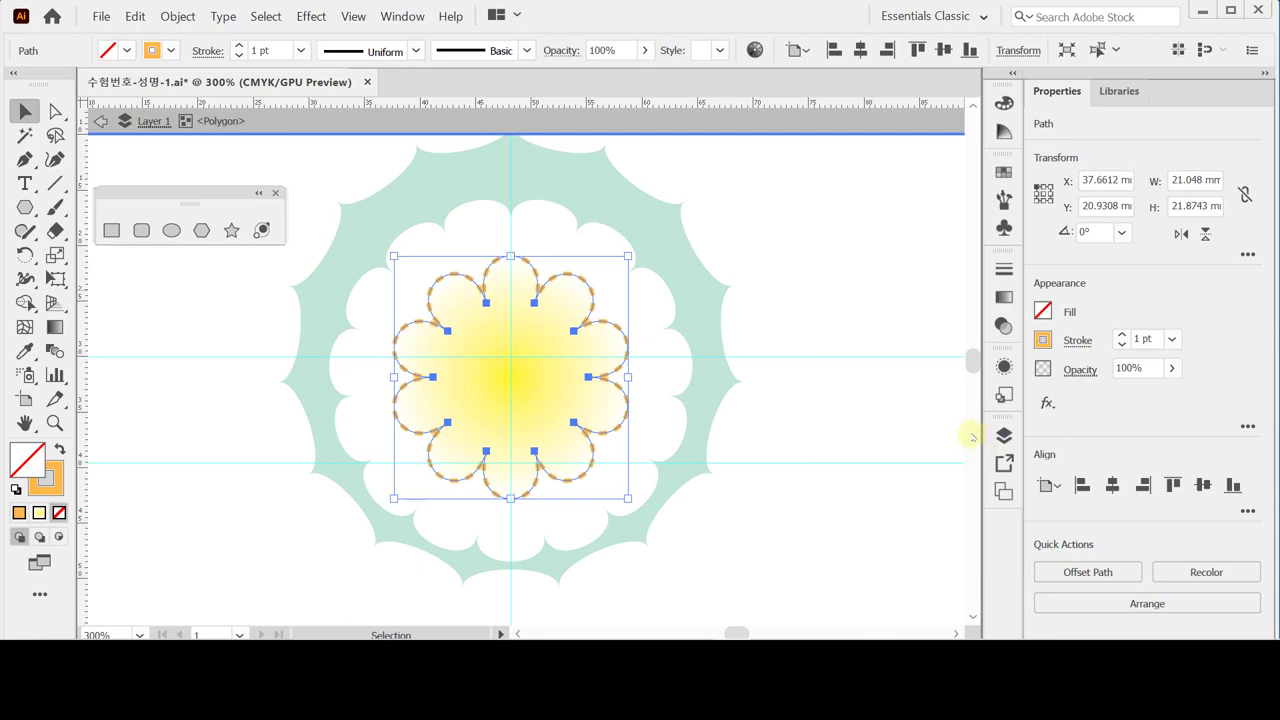
{"action": "key", "text": "Escape"}
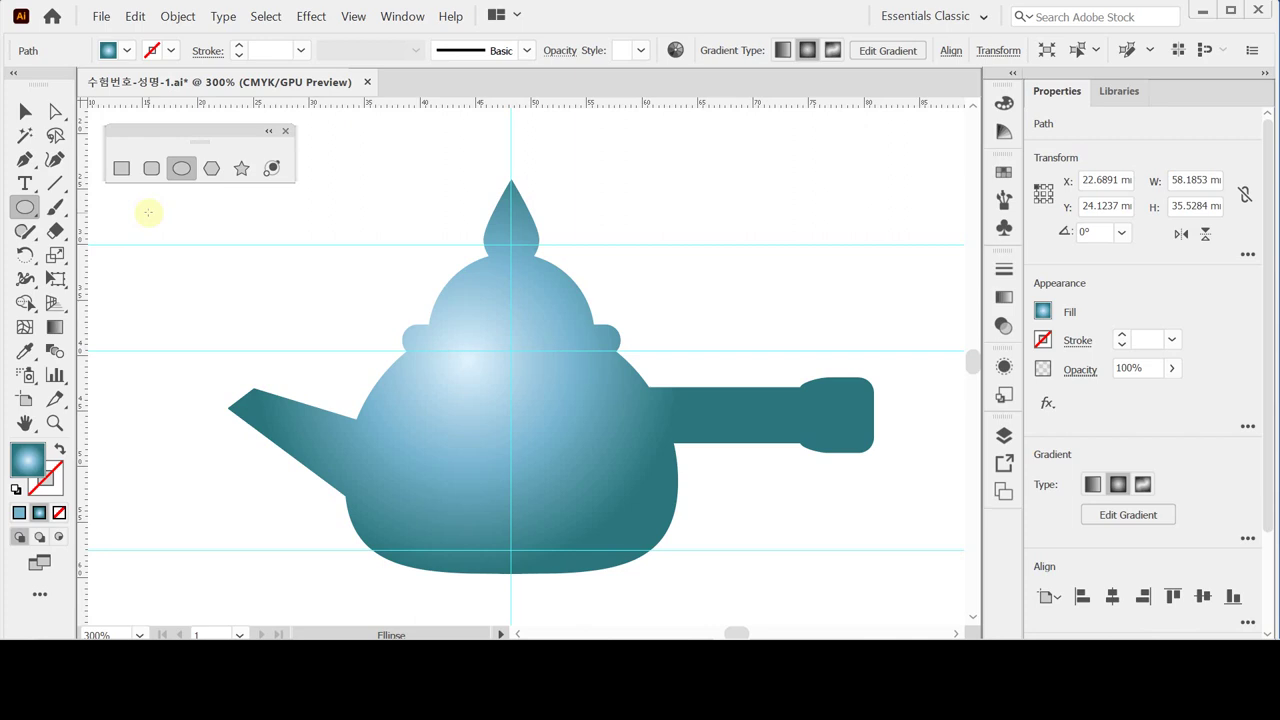
Convert the gradient-filled teapot silhouette into guides.
{"action": "key", "text": "ctrl"}
{"action": "key", "text": "ctrl+5"}
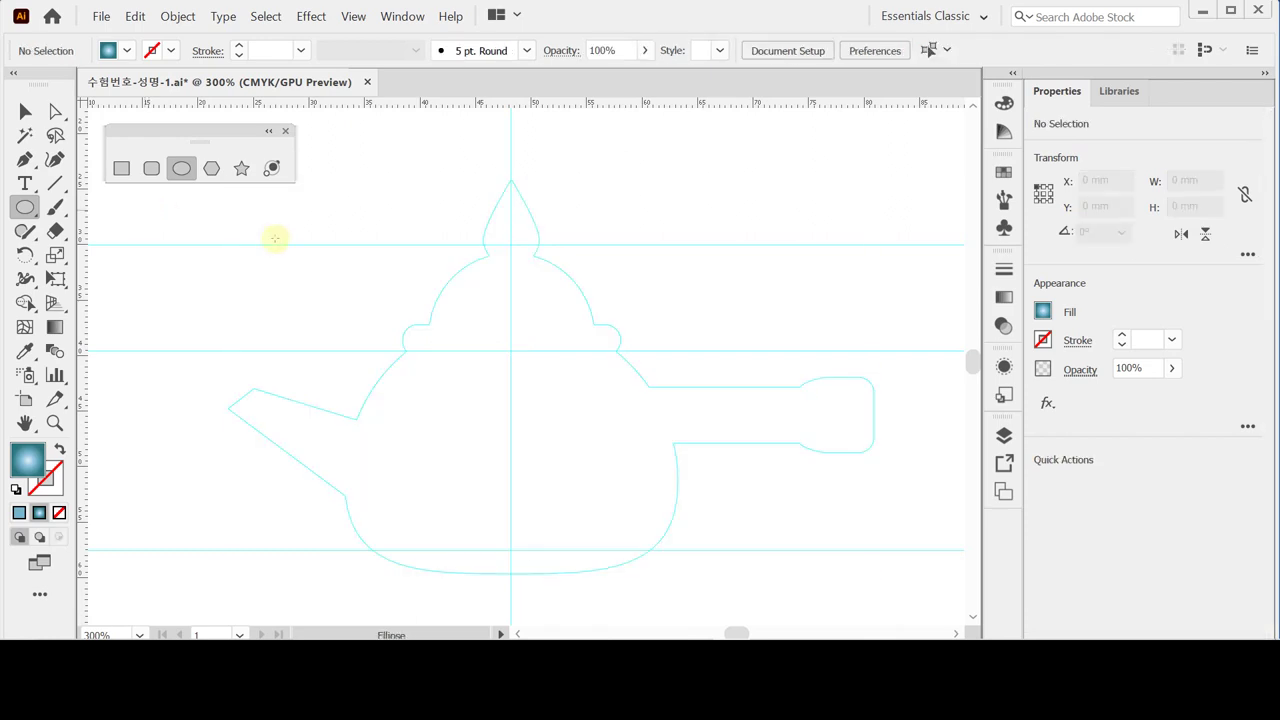
Create a 30 × 30 mm circle with default fill and stroke and position it over the teapot body guide.
{"action": "left_click_drag", "start_coordinate": [444, 395], "coordinate": [438, 379]}
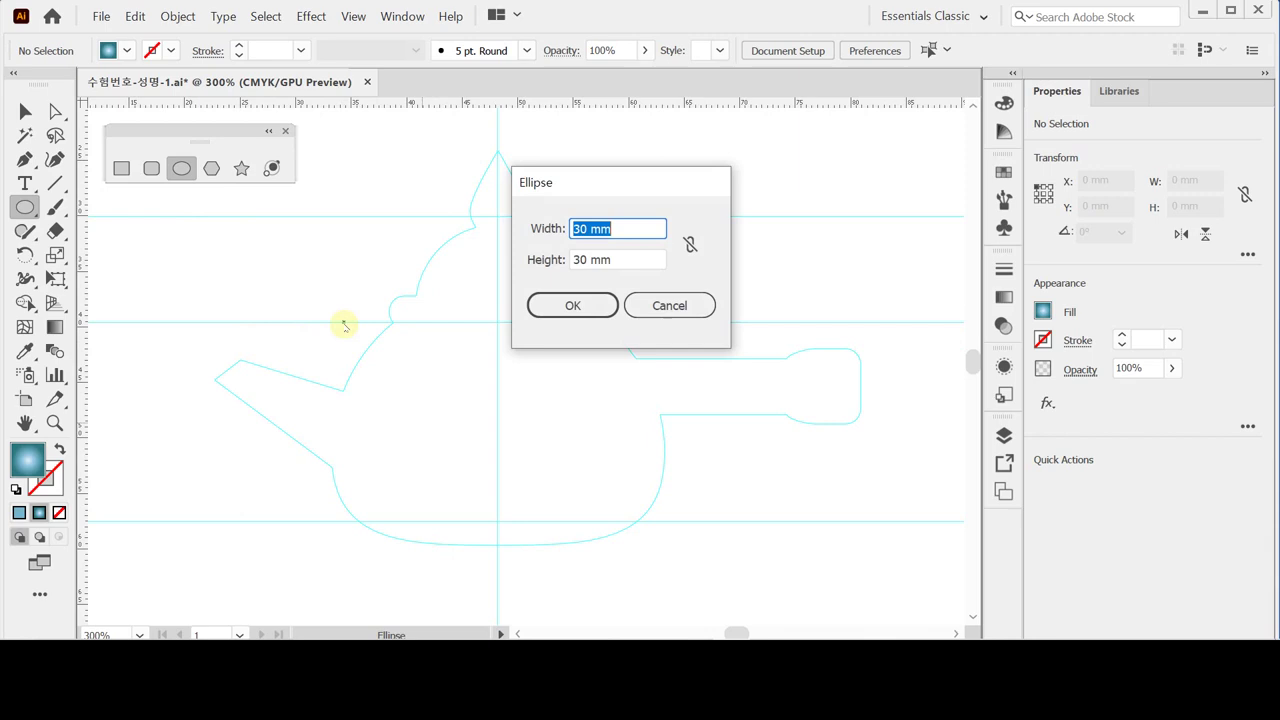
{"action": "left_click", "coordinate": [632, 229]}
{"action": "left_click", "coordinate": [623, 259]}
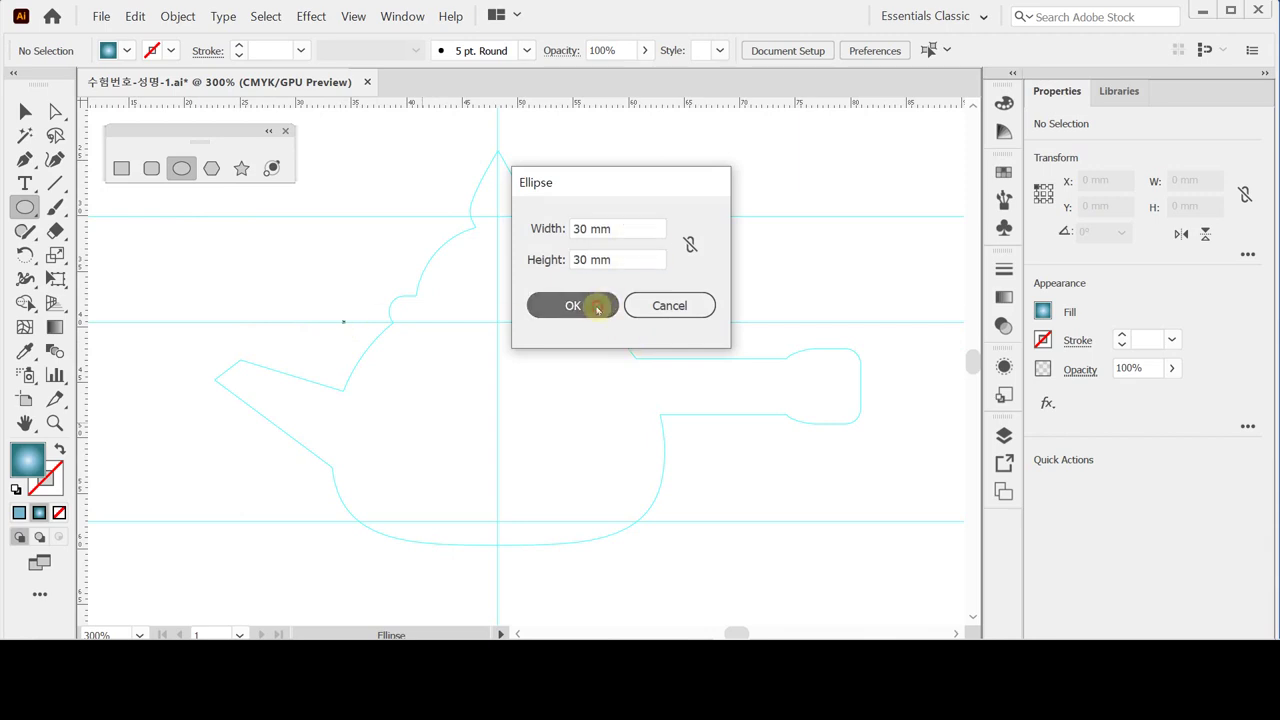
{"action": "left_click", "coordinate": [597, 306]}
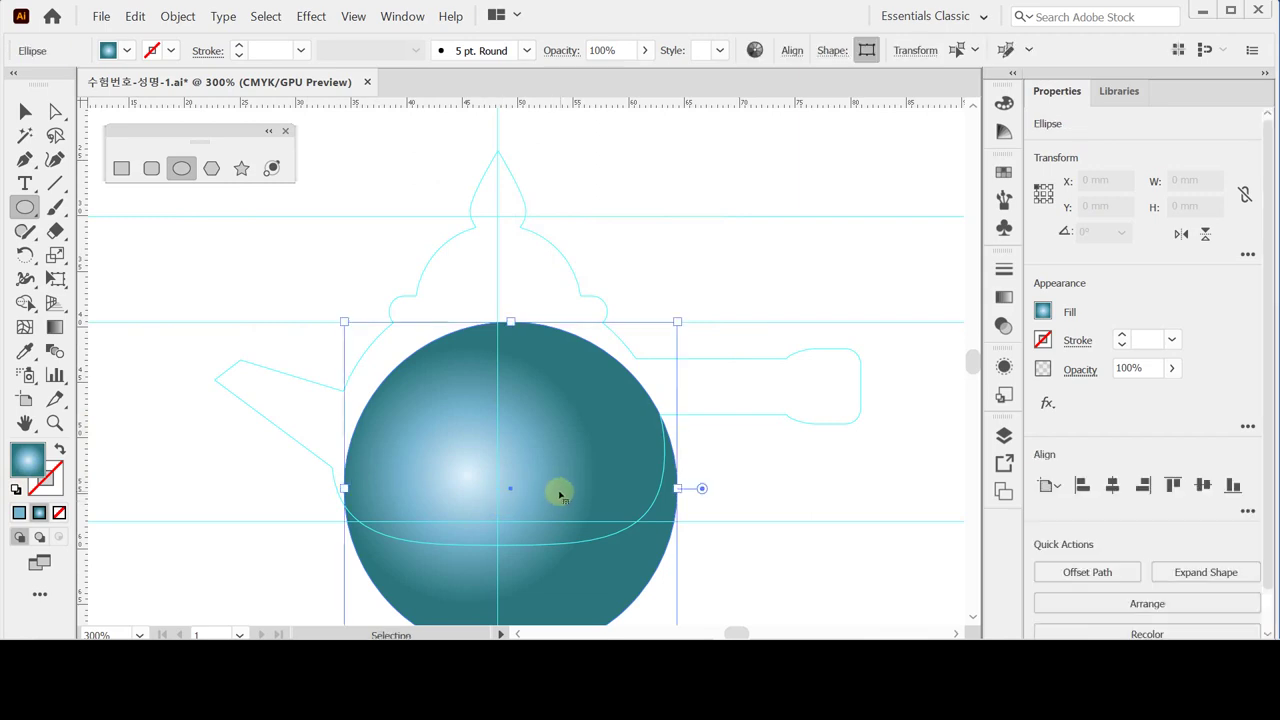
{"action": "key", "text": "d"}
{"action": "mouse_move", "coordinate": [560, 491]}
{"action": "left_mouse_down"}
{"action": "mouse_move", "coordinate": [543, 429]}
{"action": "mouse_move", "coordinate": [542, 457]}
{"action": "left_mouse_up"}
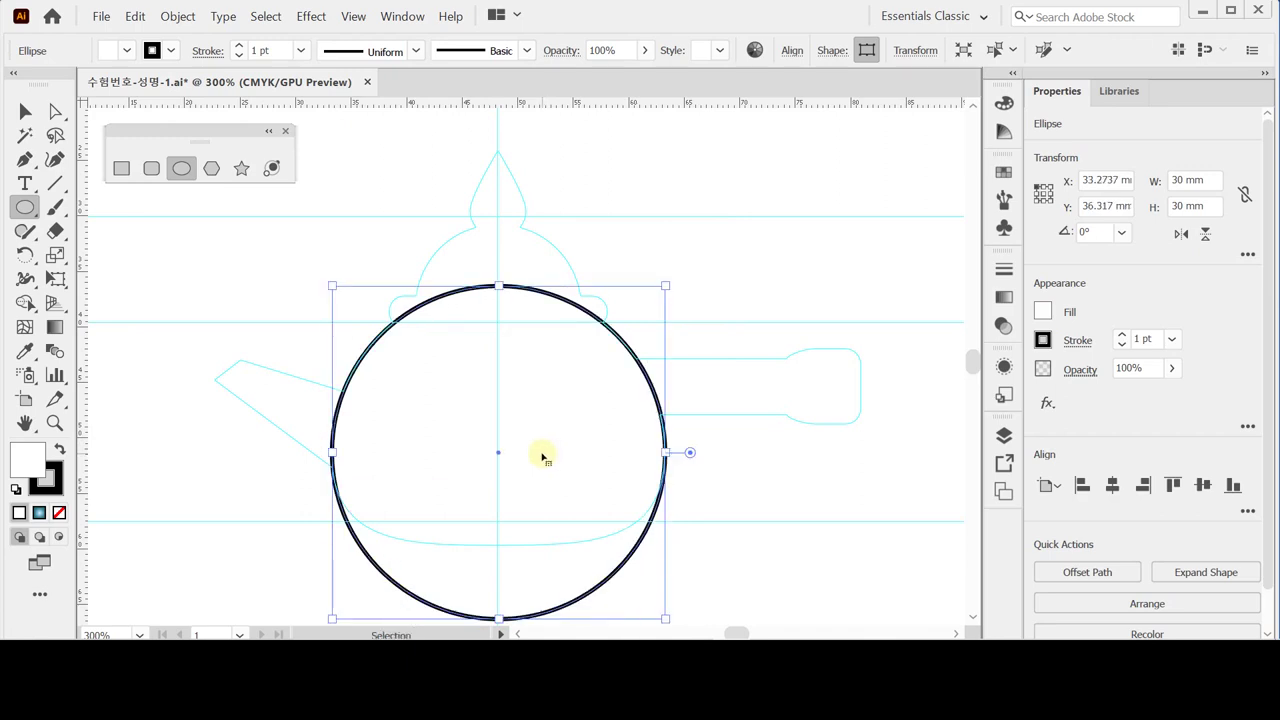
Create a 15 × 15 mm circle and position it over the teapot's lid guide.
{"action": "left_click", "coordinate": [414, 232]}
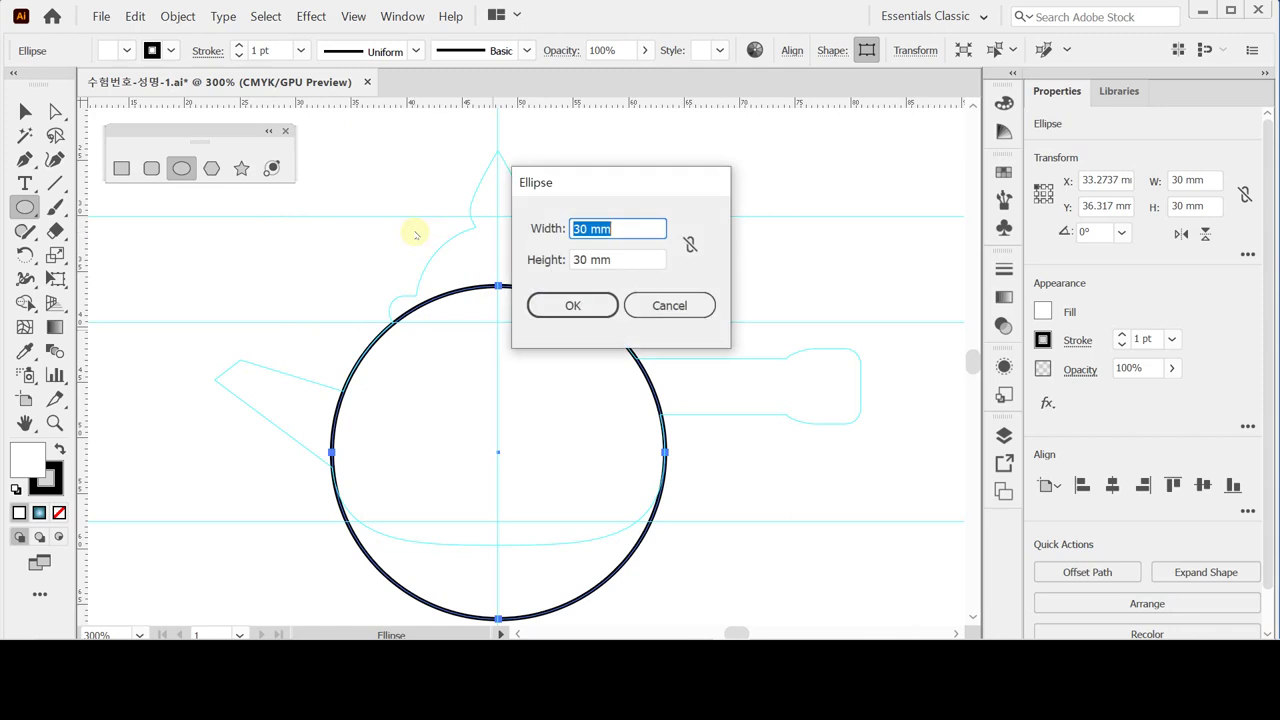
{"action": "type", "text": "15"}
{"action": "key", "text": "Tab"}
{"action": "type", "text": "15"}
{"action": "key", "text": "Return"}
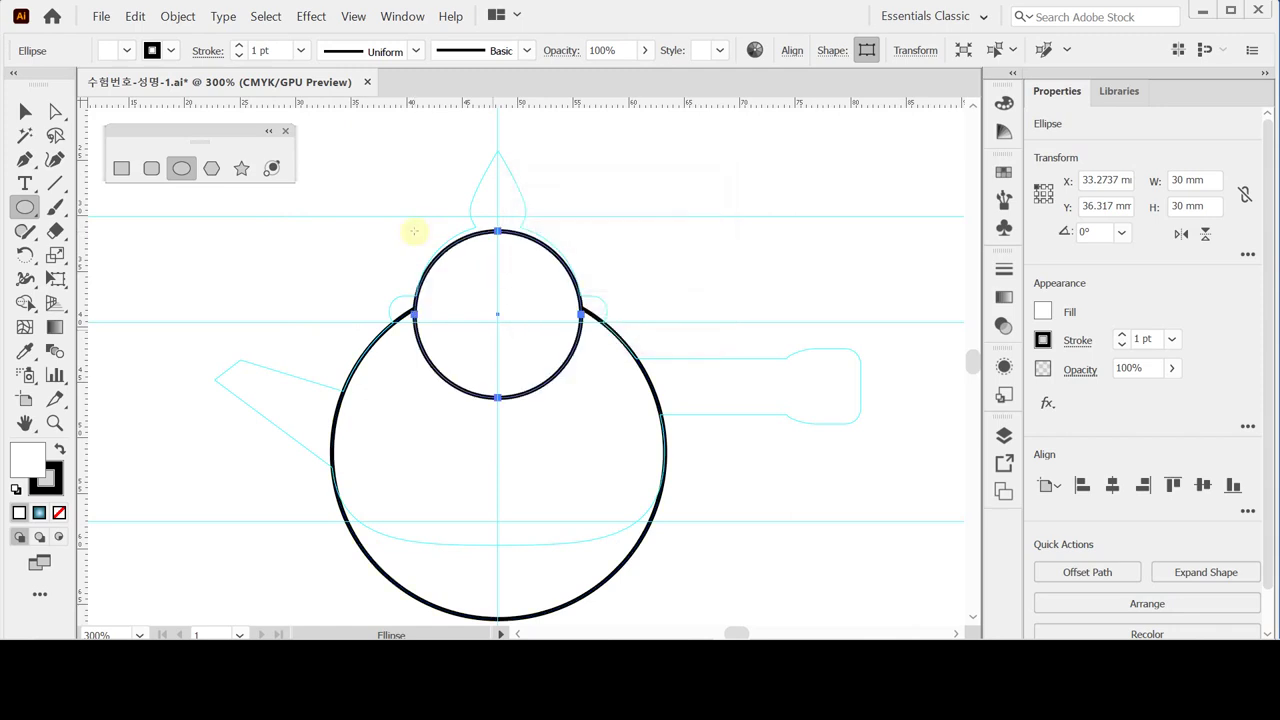
{"action": "left_click_drag", "start_coordinate": [514, 329], "coordinate": [504, 317]}
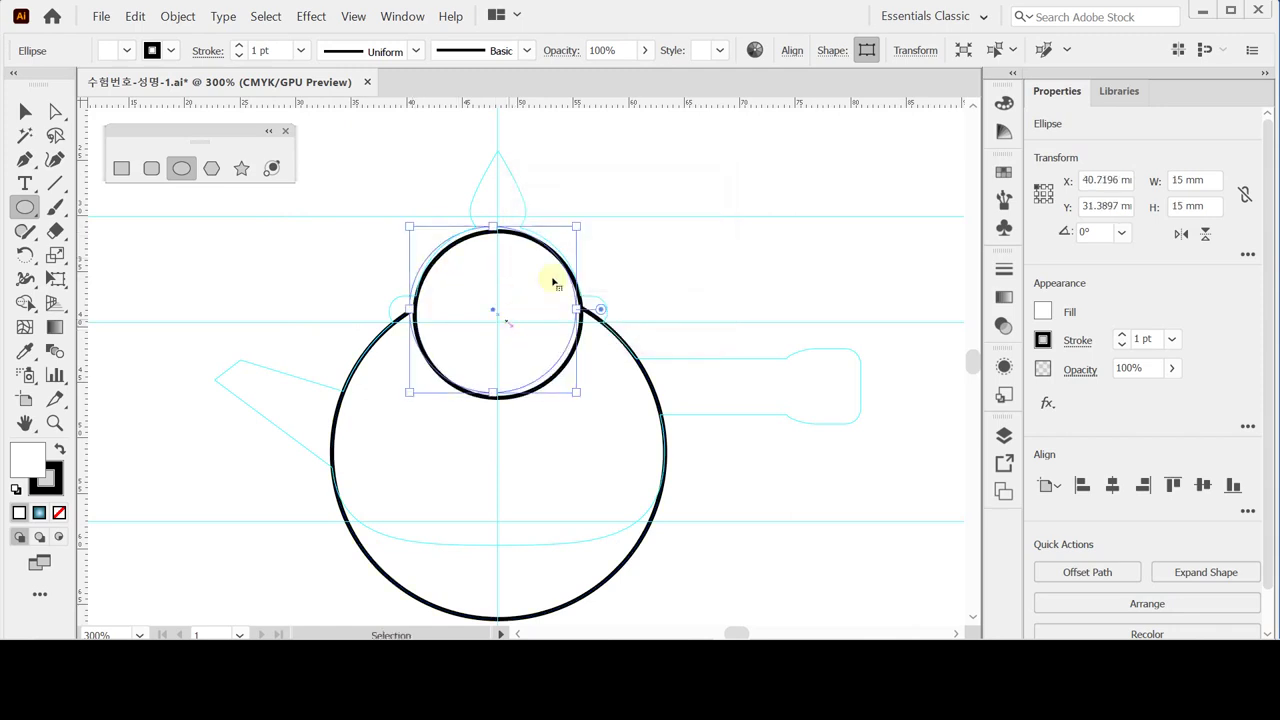
Create a 5 × 5 mm circle and place it over the lid's knob guide, leaving everything deselected.
{"action": "left_click", "coordinate": [468, 198]}
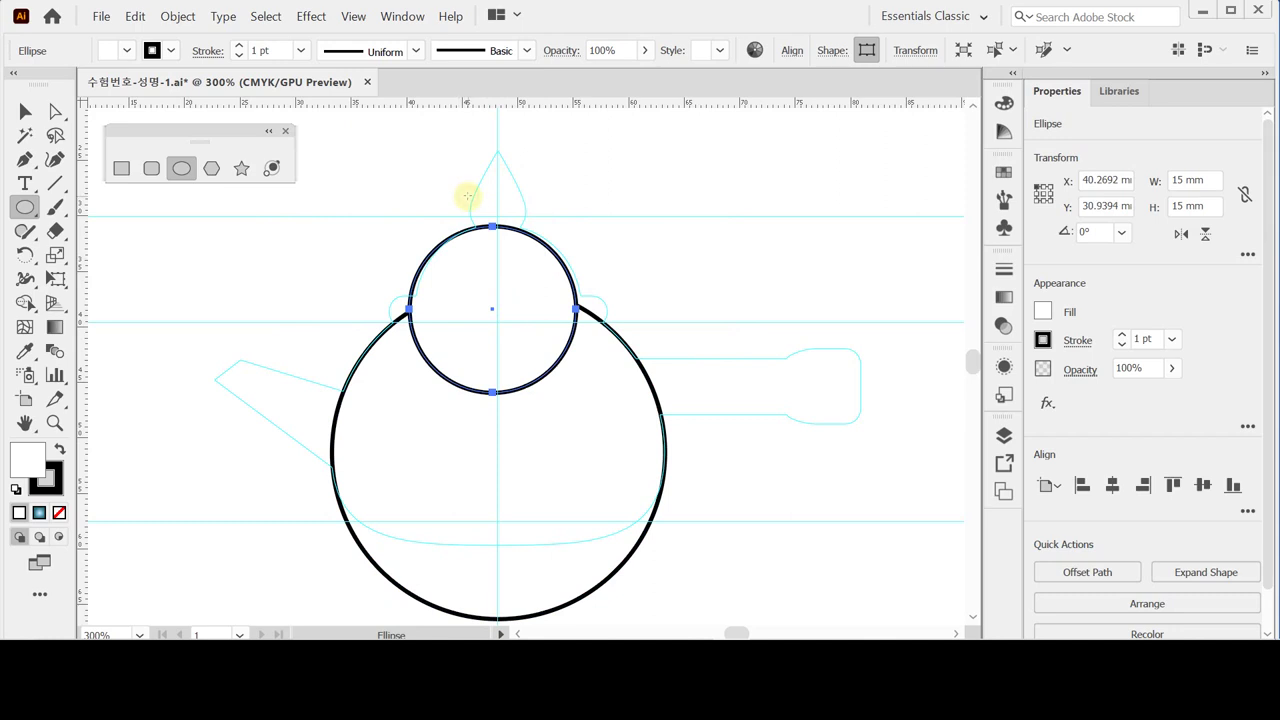
{"action": "type", "text": "5"}
{"action": "key", "text": "Tab"}
{"action": "type", "text": "5"}
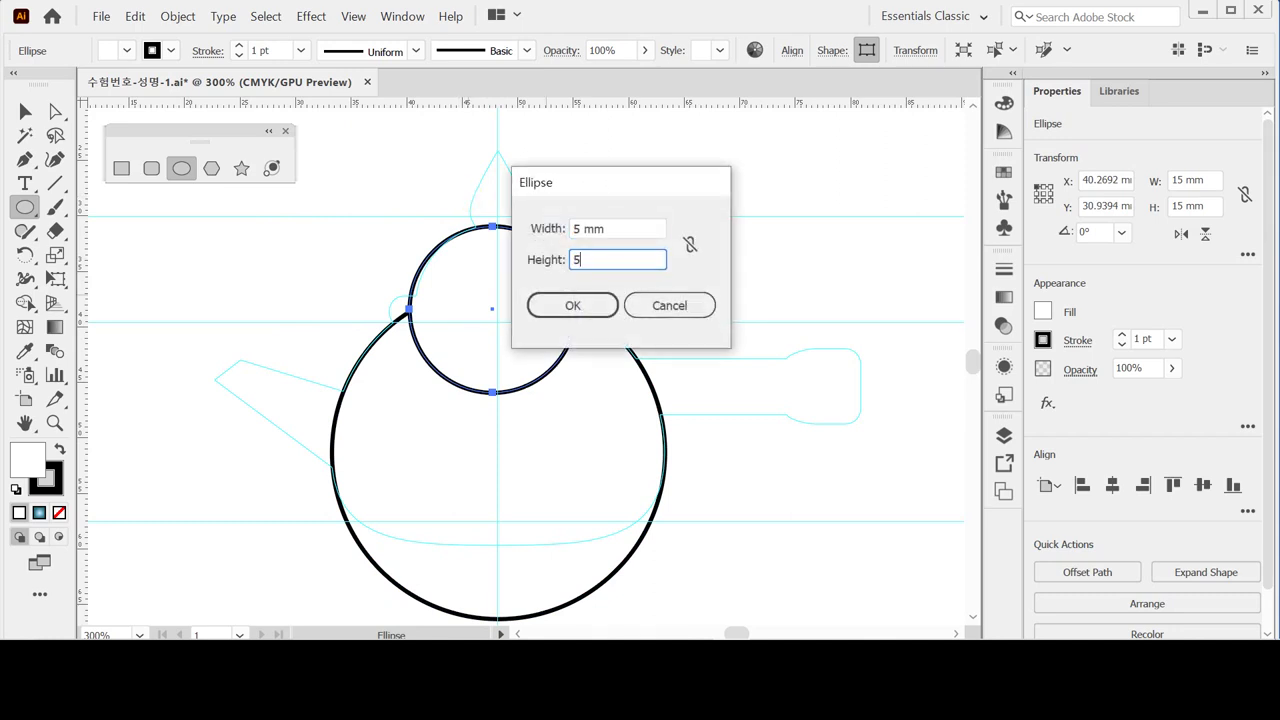
{"action": "key", "text": "Return"}
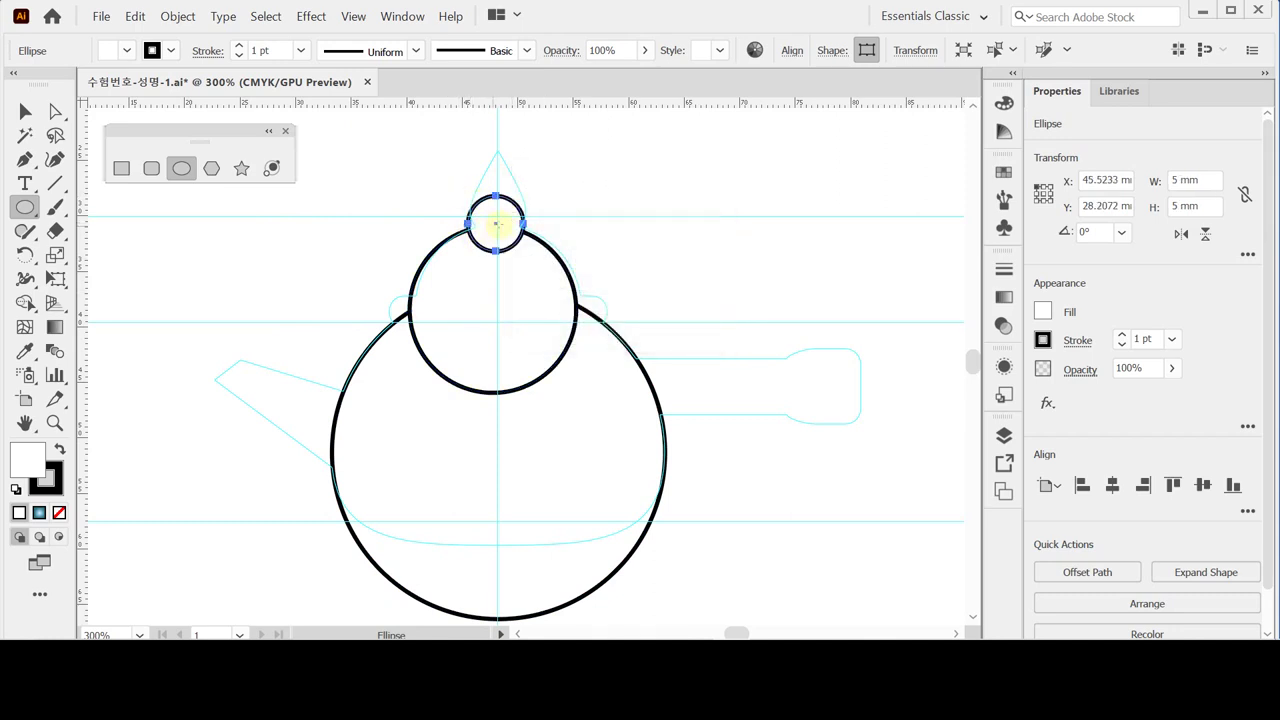
{"action": "key", "text": "ctrl"}
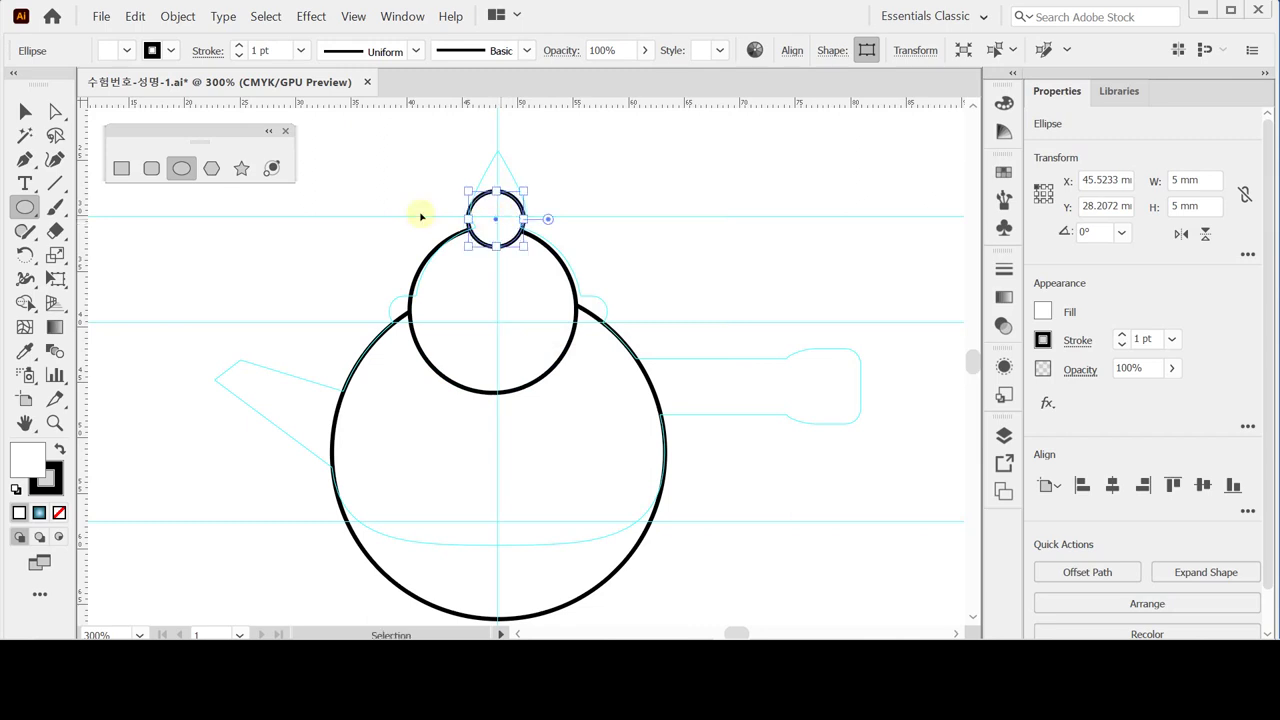
{"action": "left_click", "coordinate": [421, 211], "text": "ctrl"}
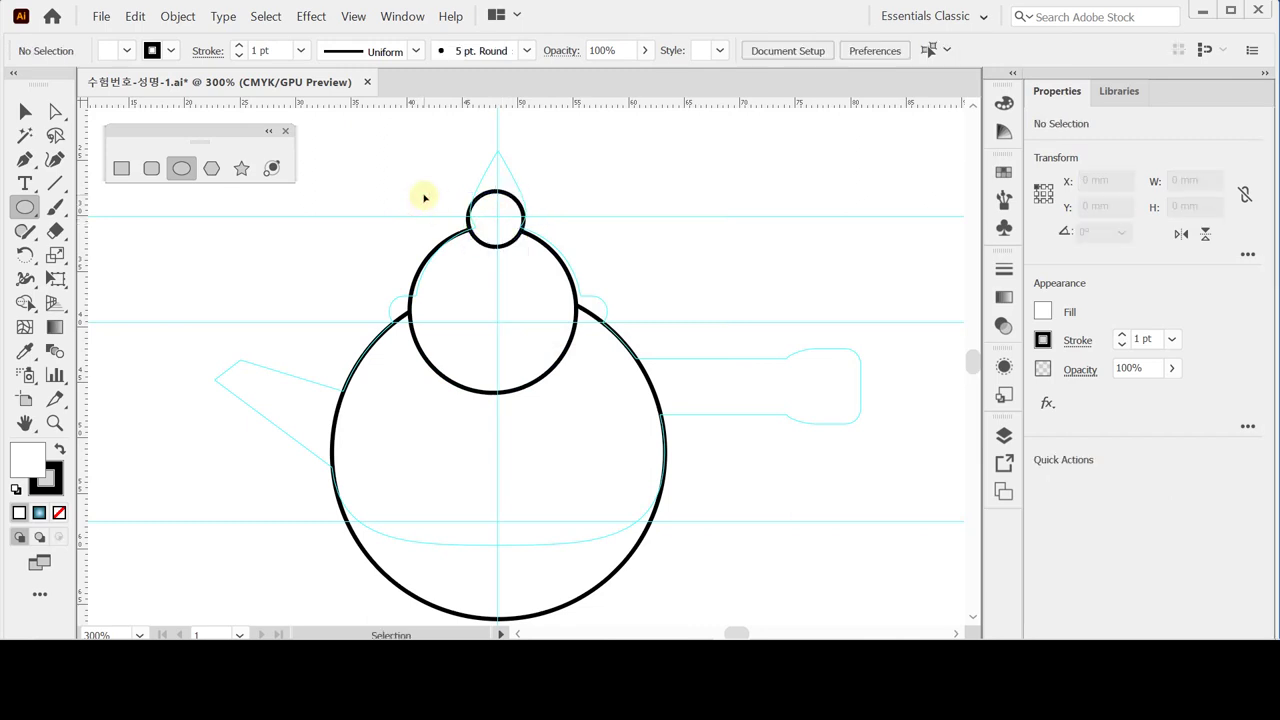
{"action": "key", "text": "ctrl+a"}
{"action": "left_click", "coordinate": [740, 261], "text": "ctrl"}
Draw a rounded rectangle about 19.4 × 2.7 mm over the guide for the lid's rim.
{"action": "left_click", "coordinate": [151, 168]}
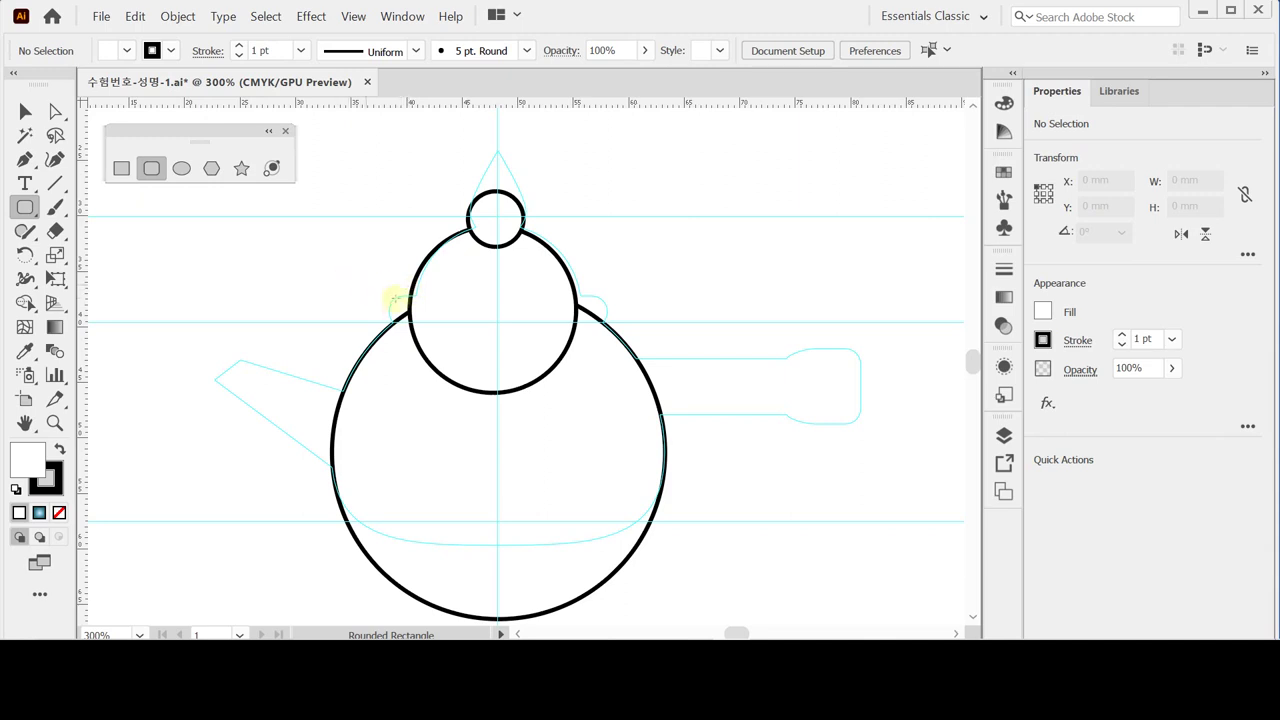
{"action": "left_click_drag", "start_coordinate": [390, 295], "coordinate": [606, 325]}
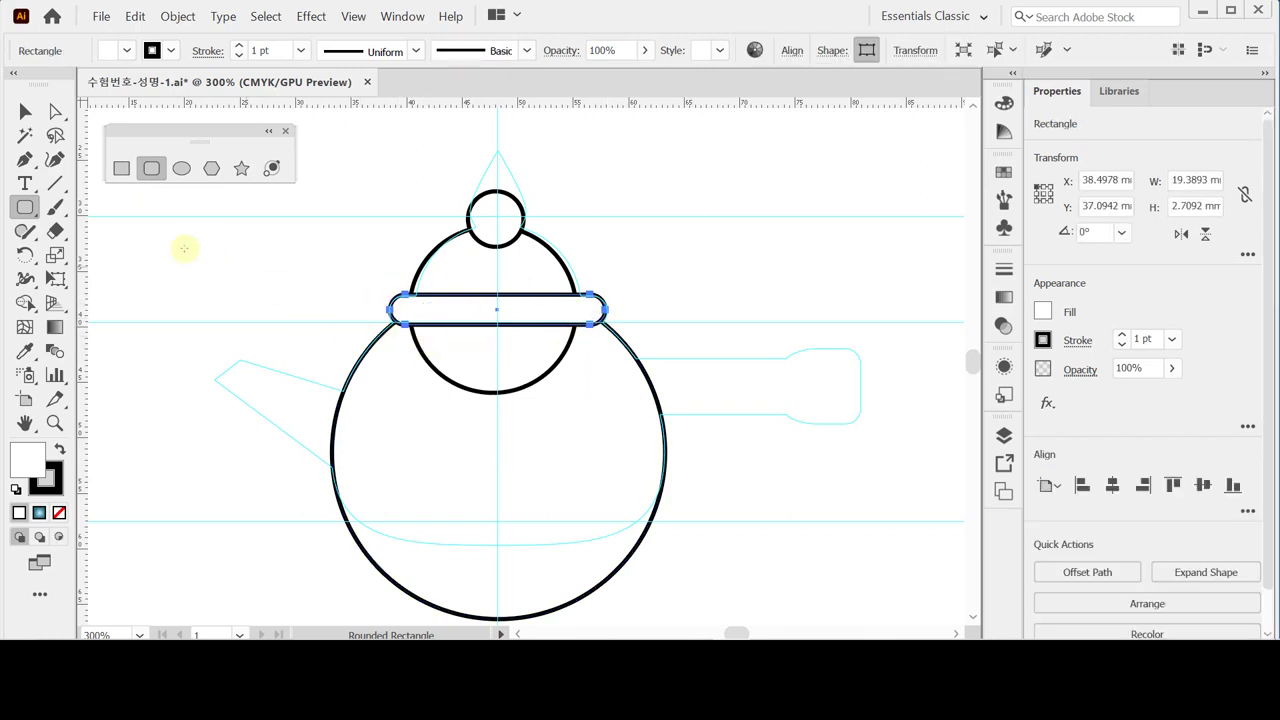
{"action": "key", "text": "v"}
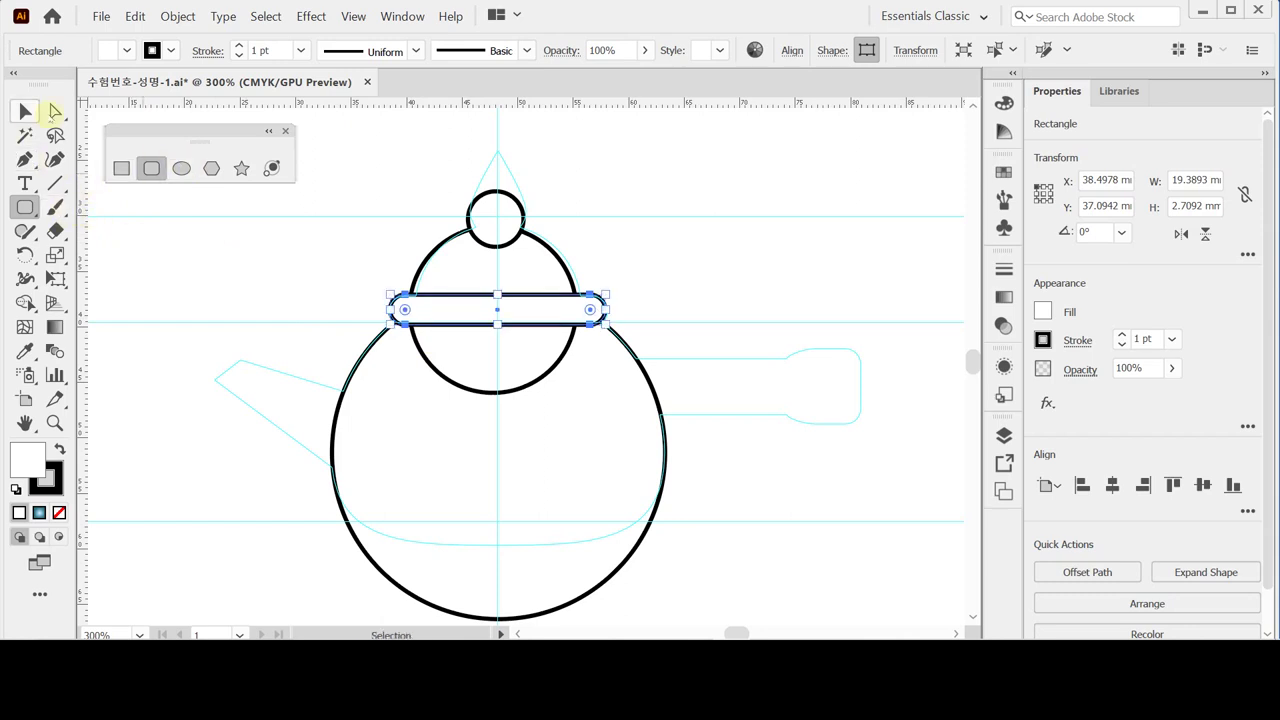
Try to increase the corner rounding of the lid rim's rounded rectangle.
{"action": "left_click", "coordinate": [55, 112]}
{"action": "left_click", "coordinate": [497, 345], "text": "ctrl"}
{"action": "left_click", "coordinate": [477, 355], "text": "ctrl"}
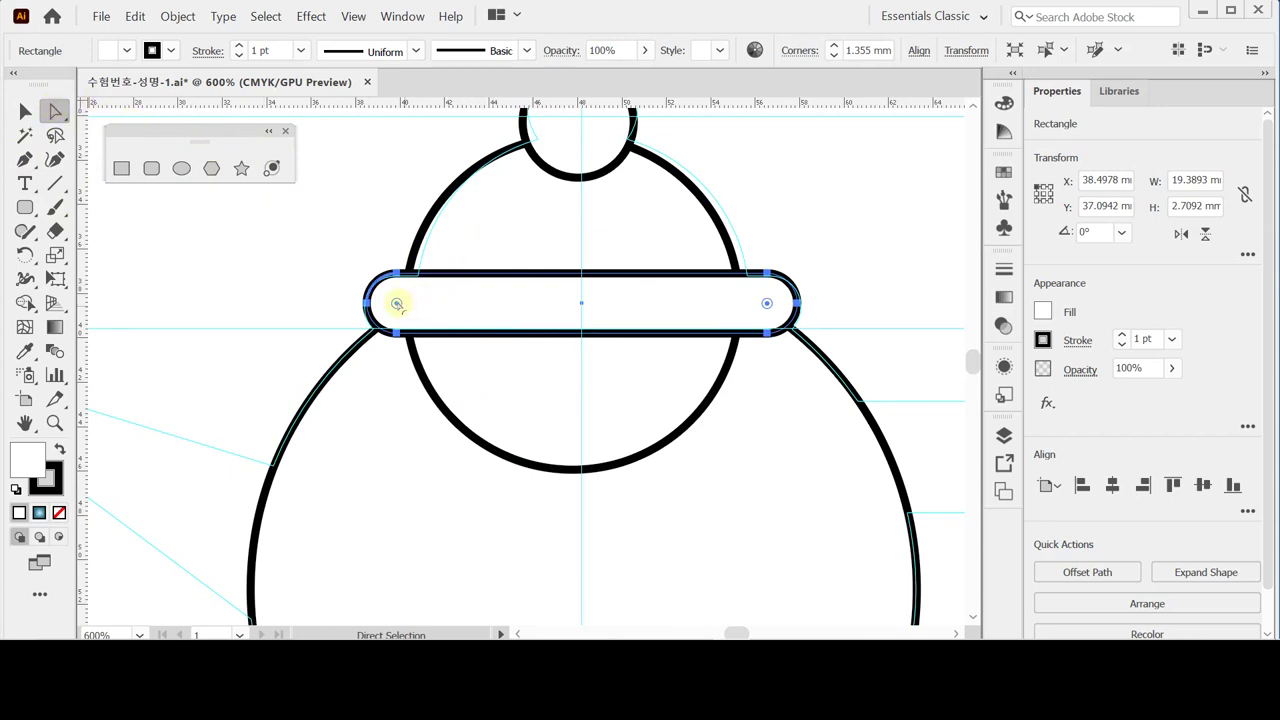
{"action": "left_click_drag", "start_coordinate": [397, 303], "coordinate": [470, 305]}
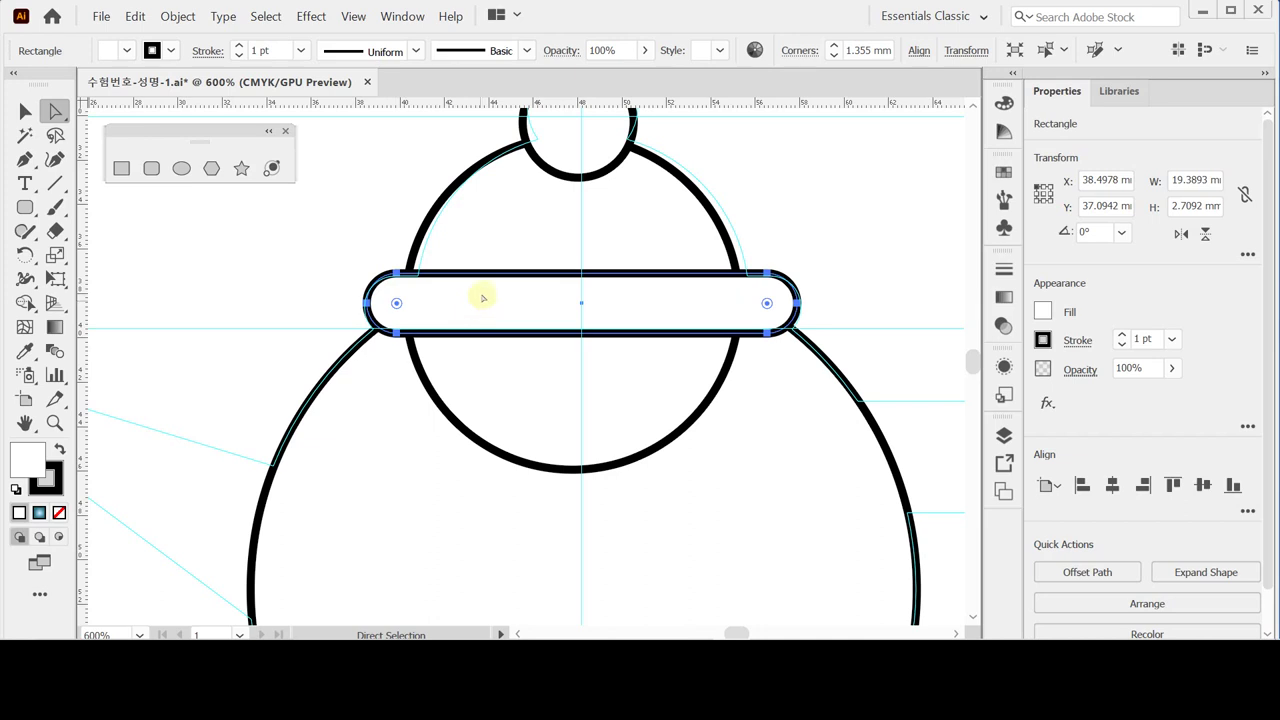
{"action": "key", "text": "v"}
{"action": "left_click", "coordinate": [518, 364], "text": "ctrl+alt"}
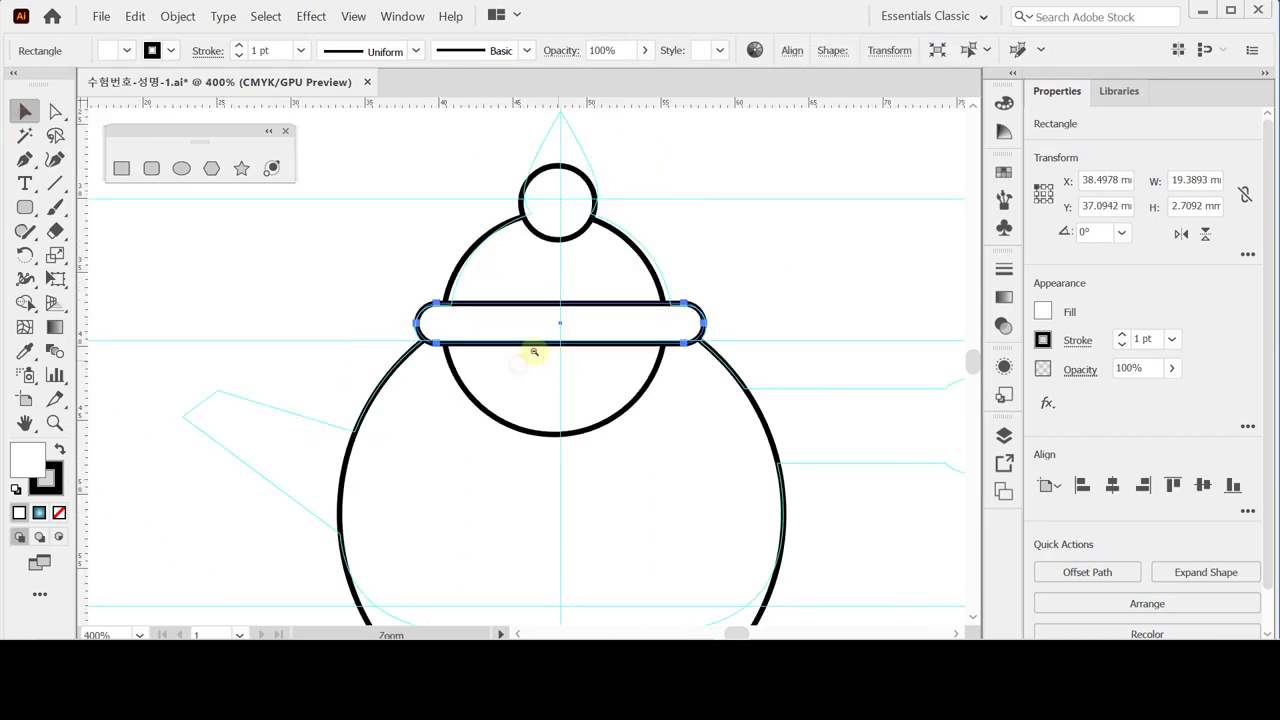
Centre the knob, lid, rim and body shapes on one vertical axis and unite them into a single teapot outline.
{"action": "left_click", "coordinate": [534, 352], "text": "ctrl"}
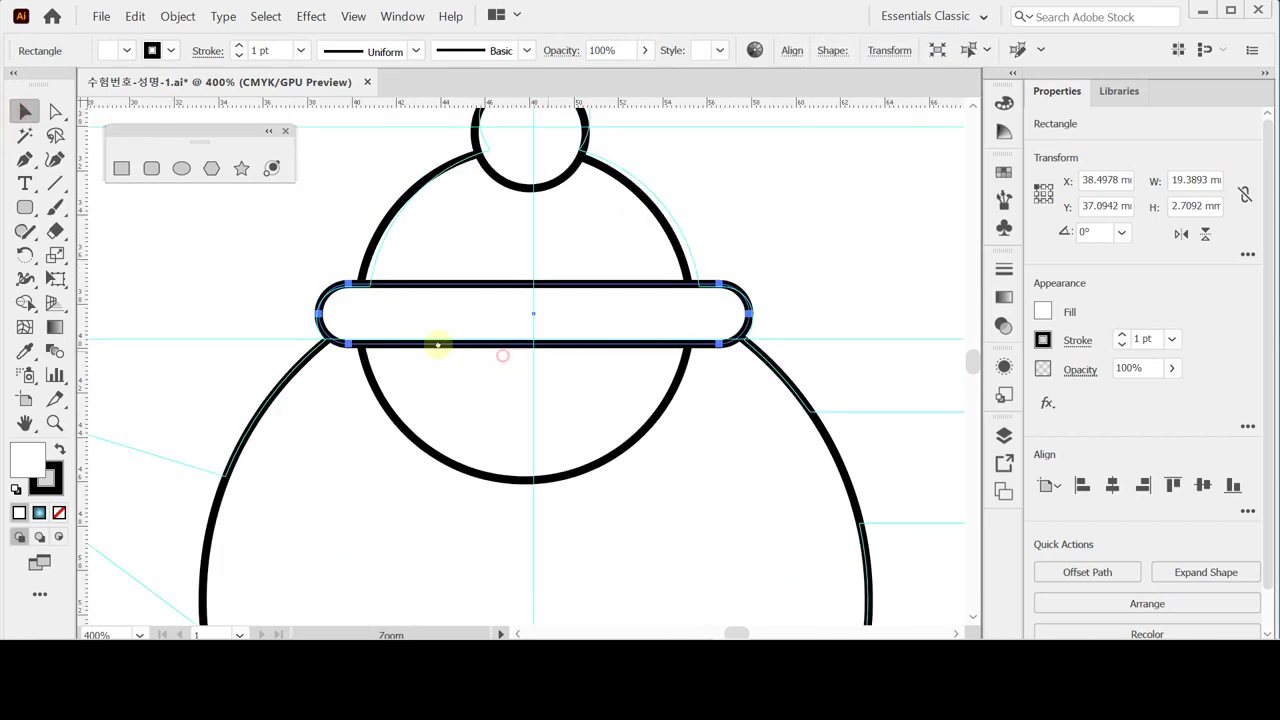
{"action": "left_click", "coordinate": [505, 319], "text": "ctrl+alt"}
{"action": "left_click_drag", "start_coordinate": [409, 200], "coordinate": [724, 463]}
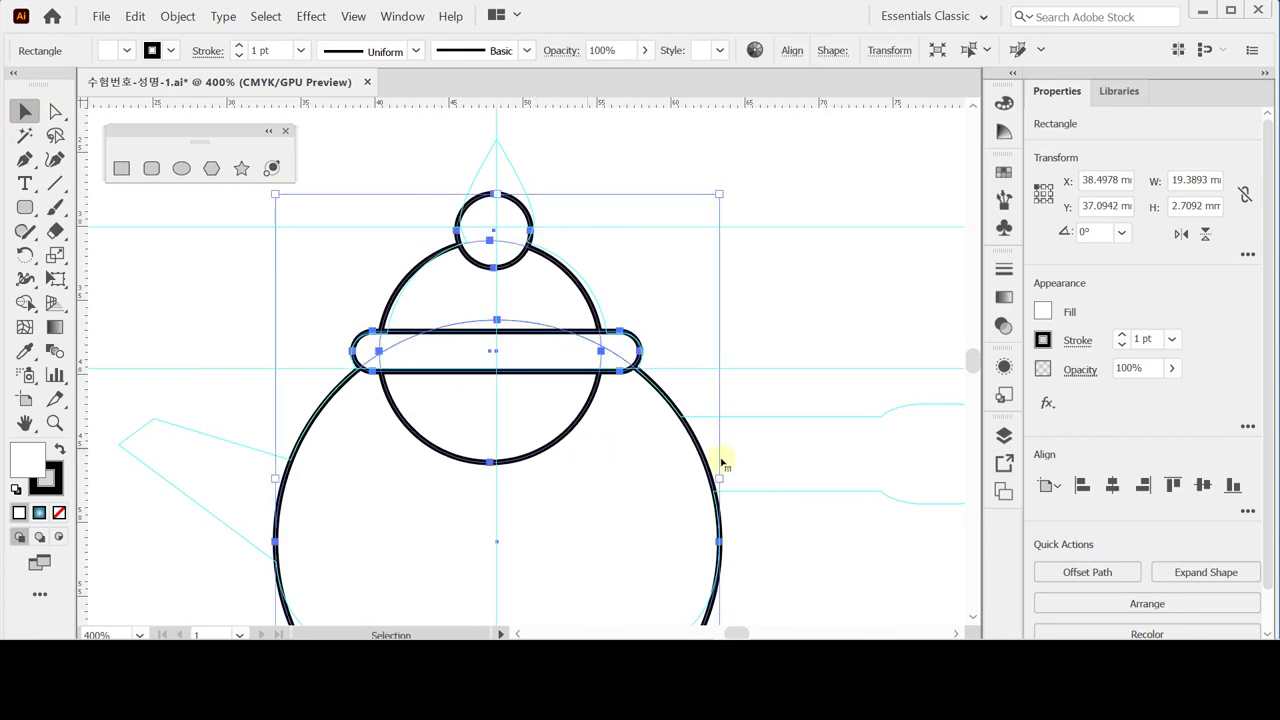
{"action": "left_click", "coordinate": [1112, 487]}
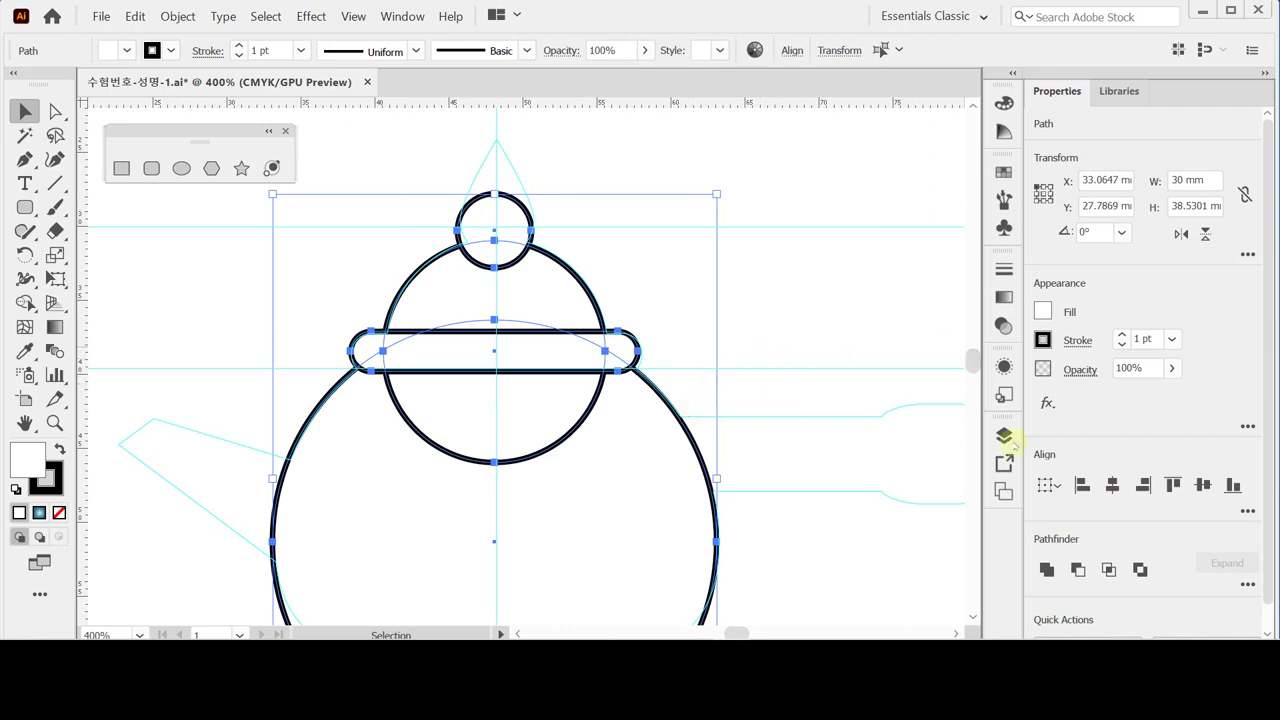
{"action": "left_click", "coordinate": [1048, 569]}
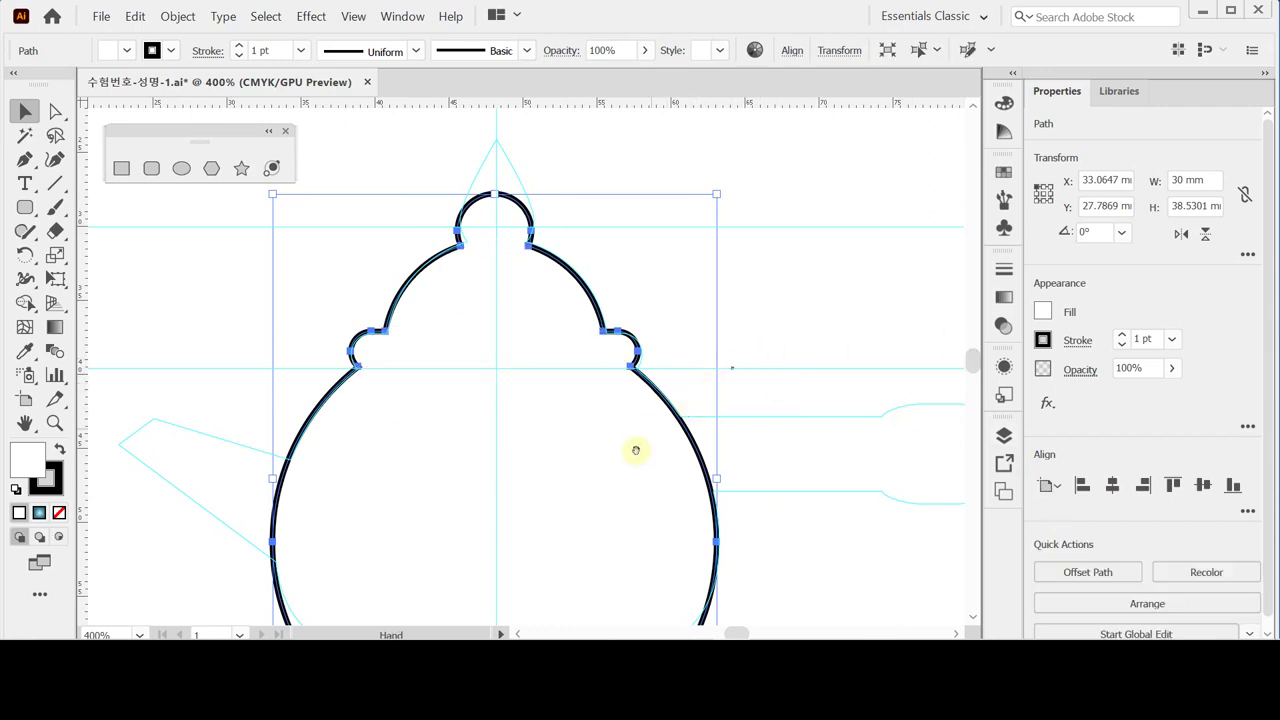
Move the teapot body's bottom anchor point straight up to Y about 59.3 mm to flatten the base along the guide.
{"action": "key", "text": "space"}
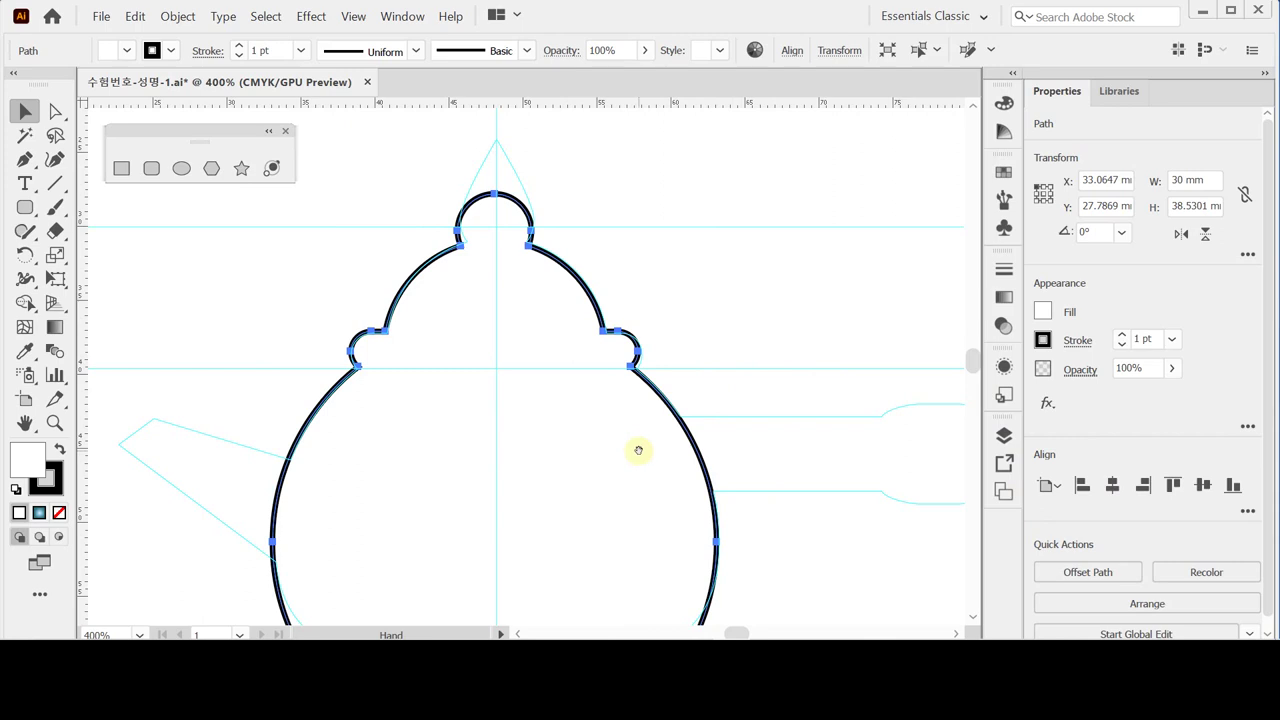
{"action": "left_click_drag", "start_coordinate": [638, 450], "coordinate": [652, 345]}
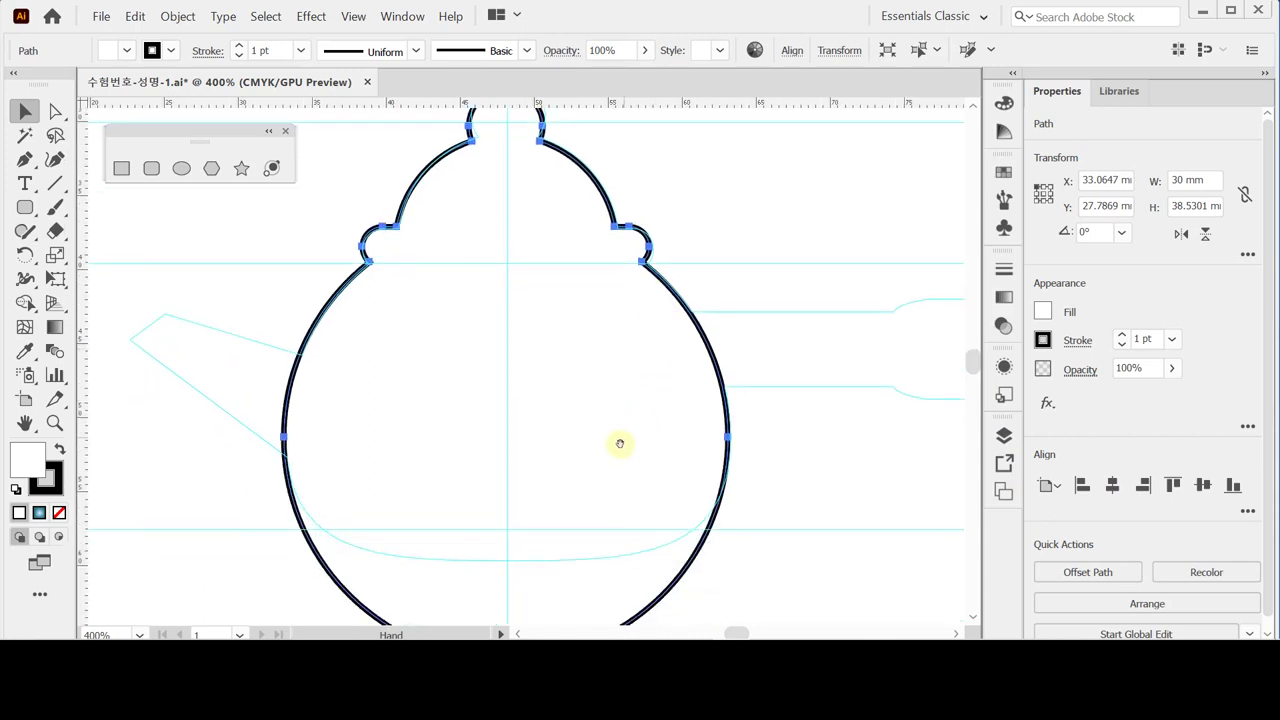
{"action": "left_click_drag", "start_coordinate": [620, 443], "coordinate": [617, 337]}
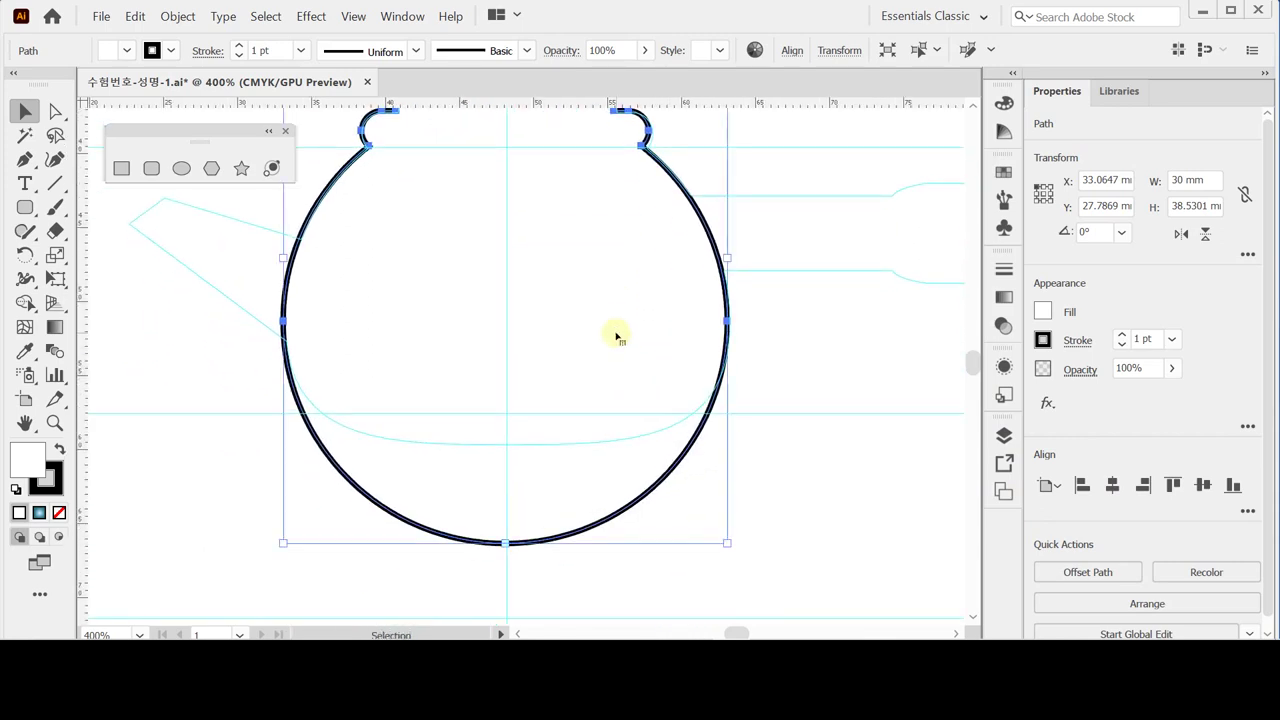
{"action": "left_click", "coordinate": [55, 111]}
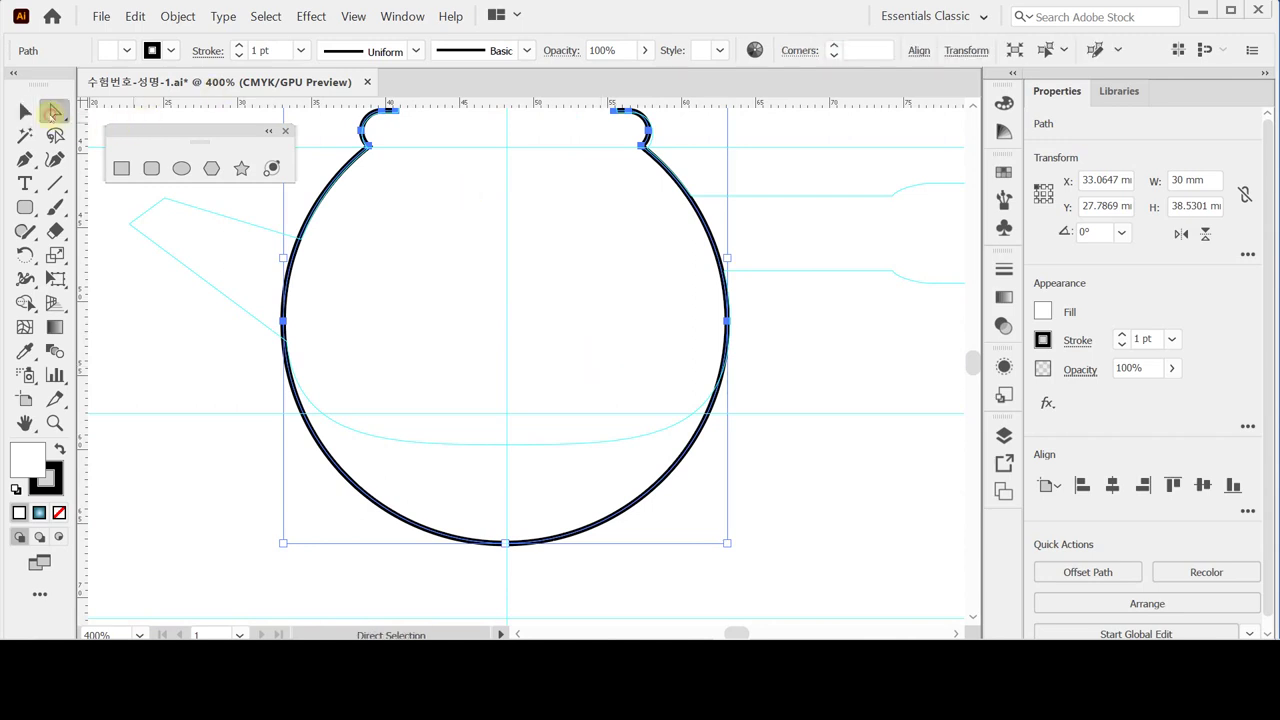
{"action": "left_click_drag", "start_coordinate": [480, 562], "coordinate": [540, 502]}
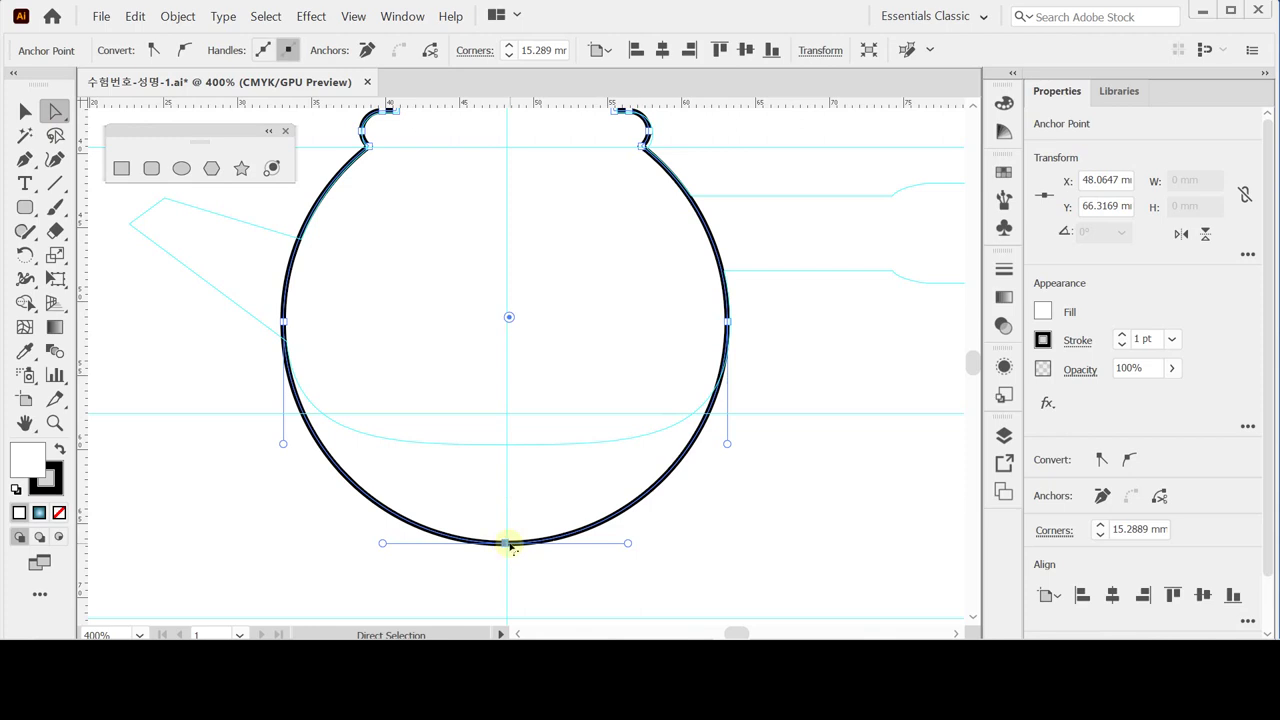
{"action": "key", "text": "Up"}
{"action": "key", "text": "Up"}
{"action": "key", "text": "Up"}
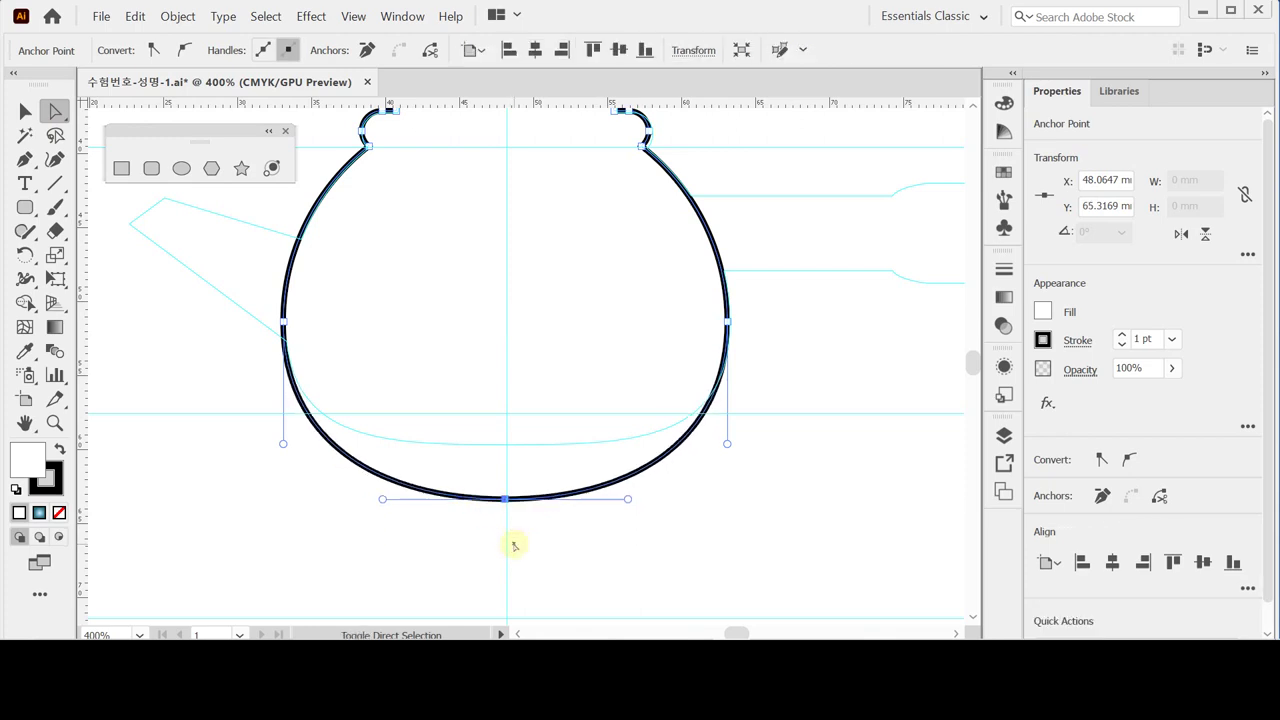
{"action": "key", "text": "Up"}
{"action": "key", "text": "Up"}
{"action": "key", "text": "Up"}
{"action": "key", "text": "Up"}
{"action": "key", "text": "Up"}
{"action": "key", "text": "Up"}
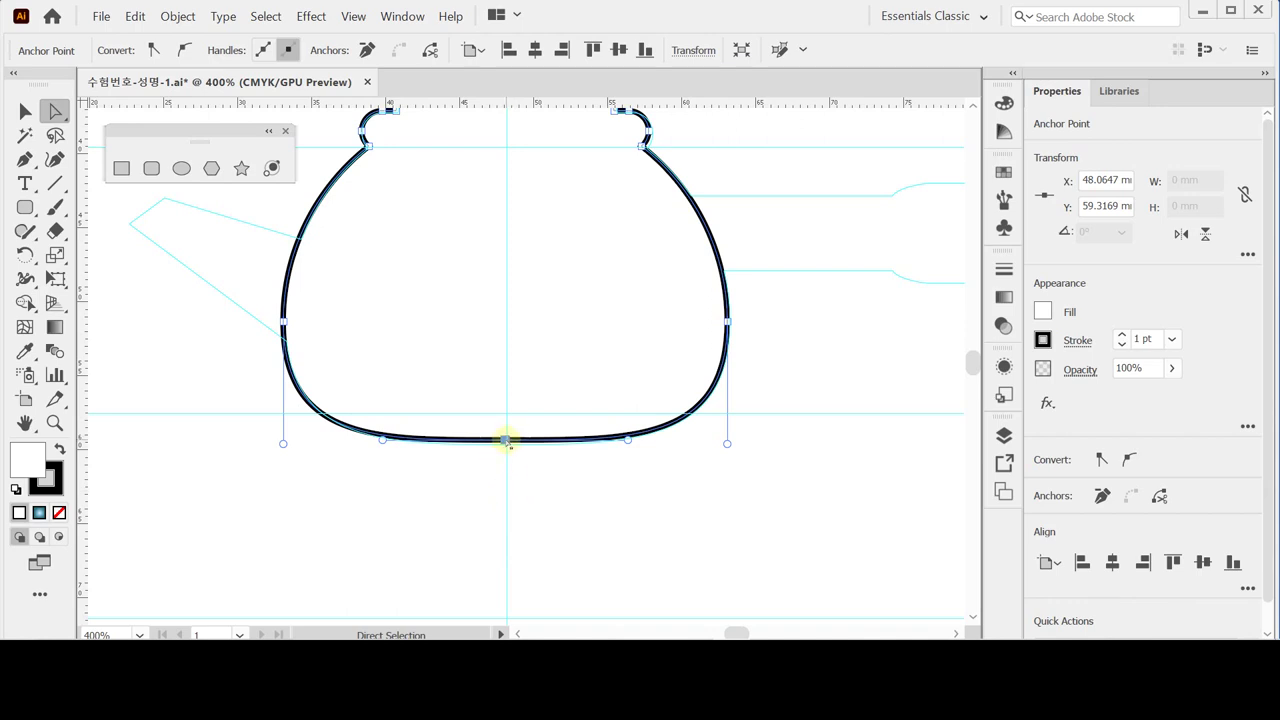
Raise the knob's top anchor point to the guide's tip at Y about 24.4 mm and convert it to a corner point.
{"action": "scroll", "coordinate": [526, 420], "scroll_direction": "up", "scroll_amount": 5}
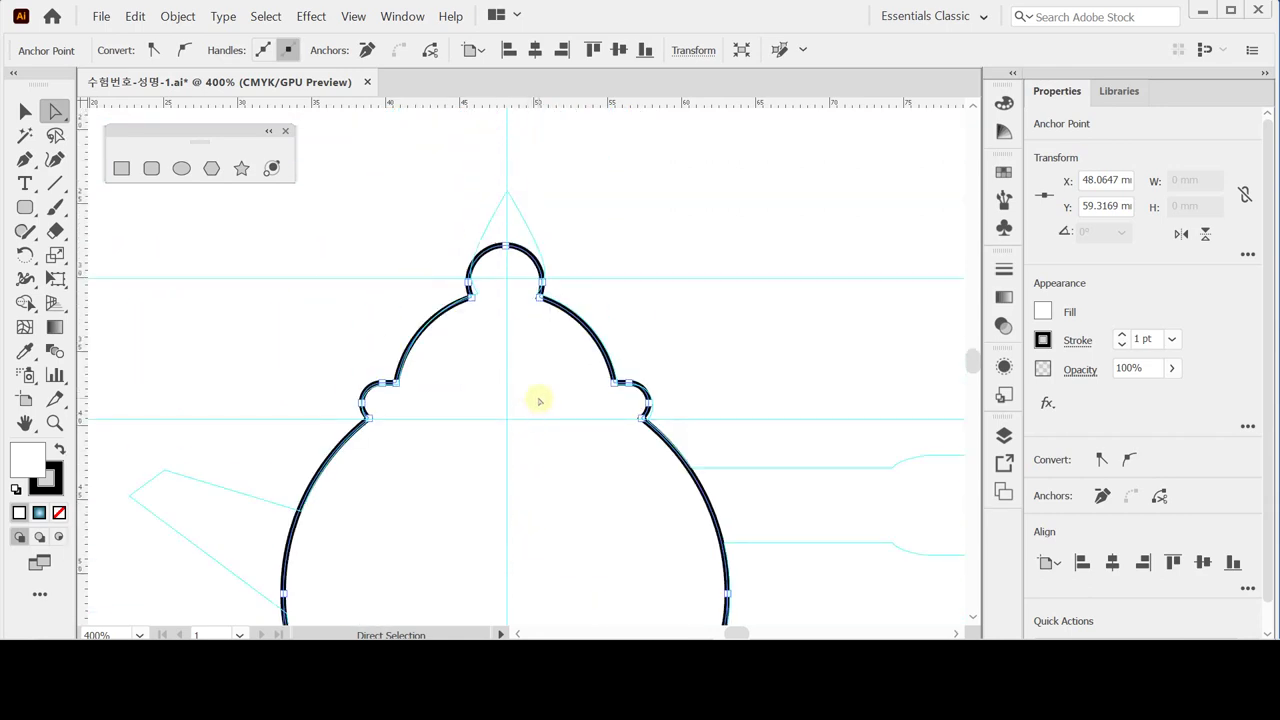
{"action": "left_click", "coordinate": [506, 246]}
{"action": "left_click_drag", "start_coordinate": [506, 246], "coordinate": [507, 196]}
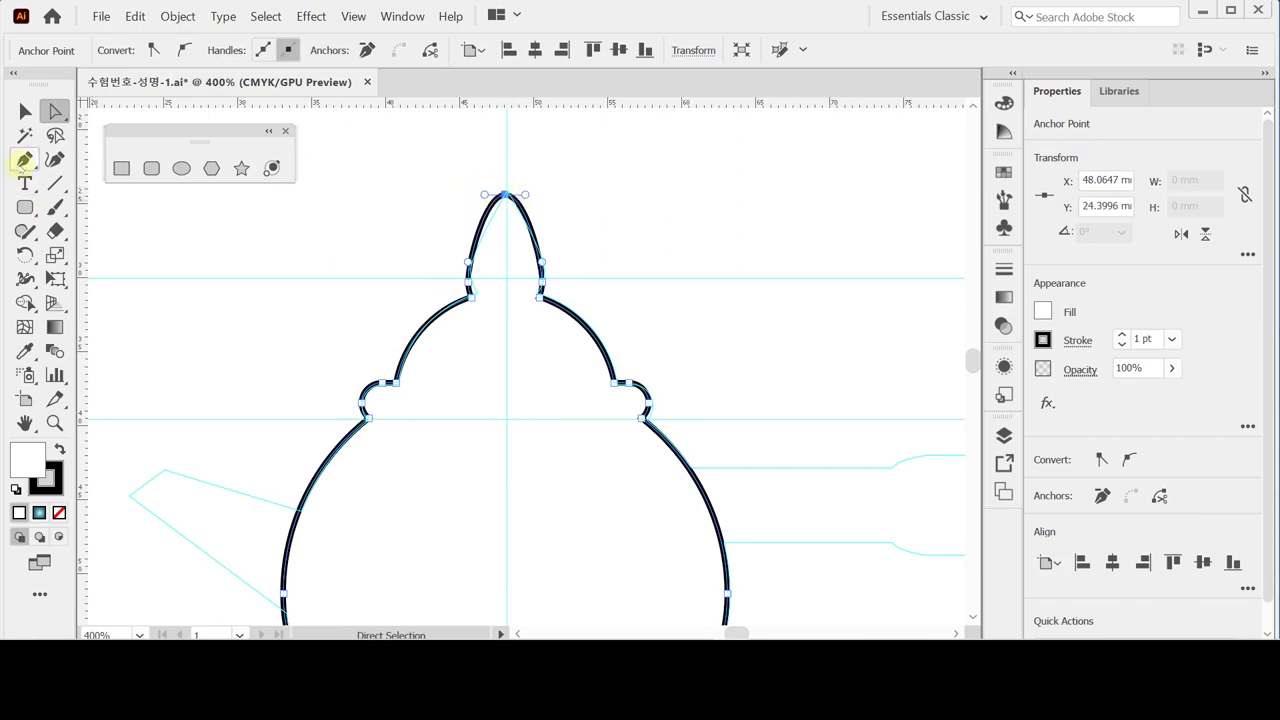
{"action": "left_click", "coordinate": [25, 160]}
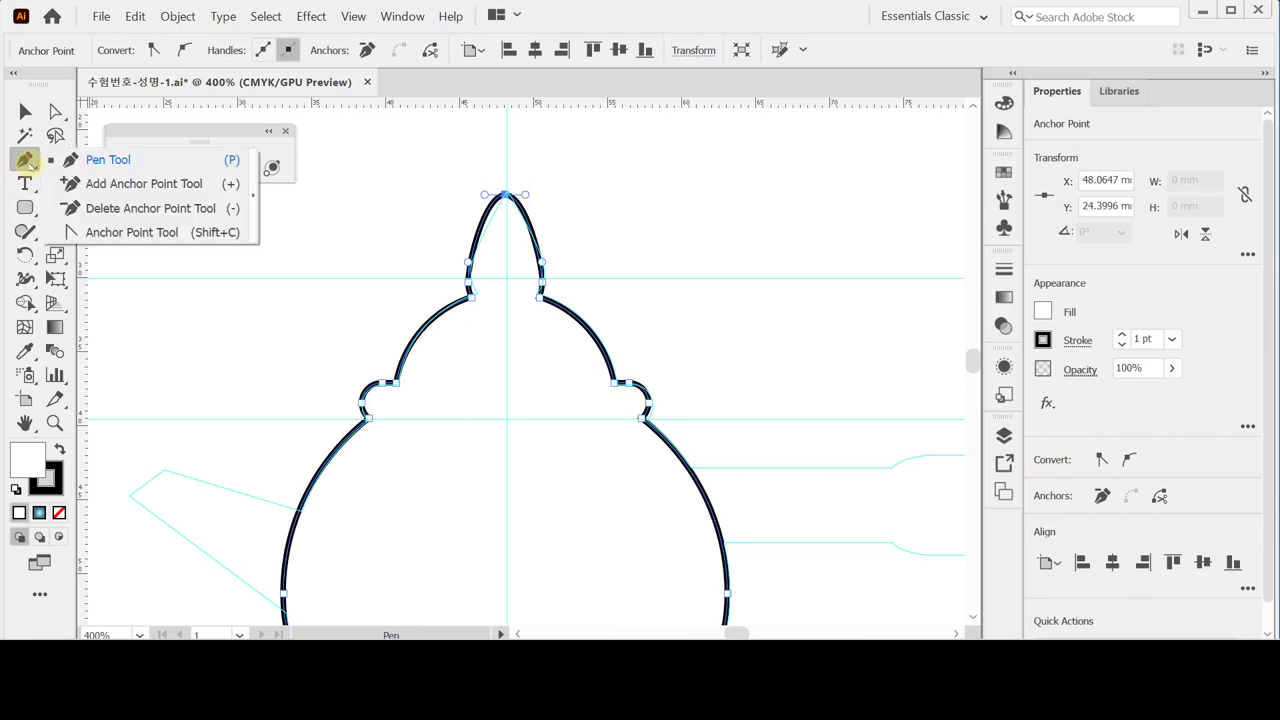
{"action": "left_click", "coordinate": [117, 234]}
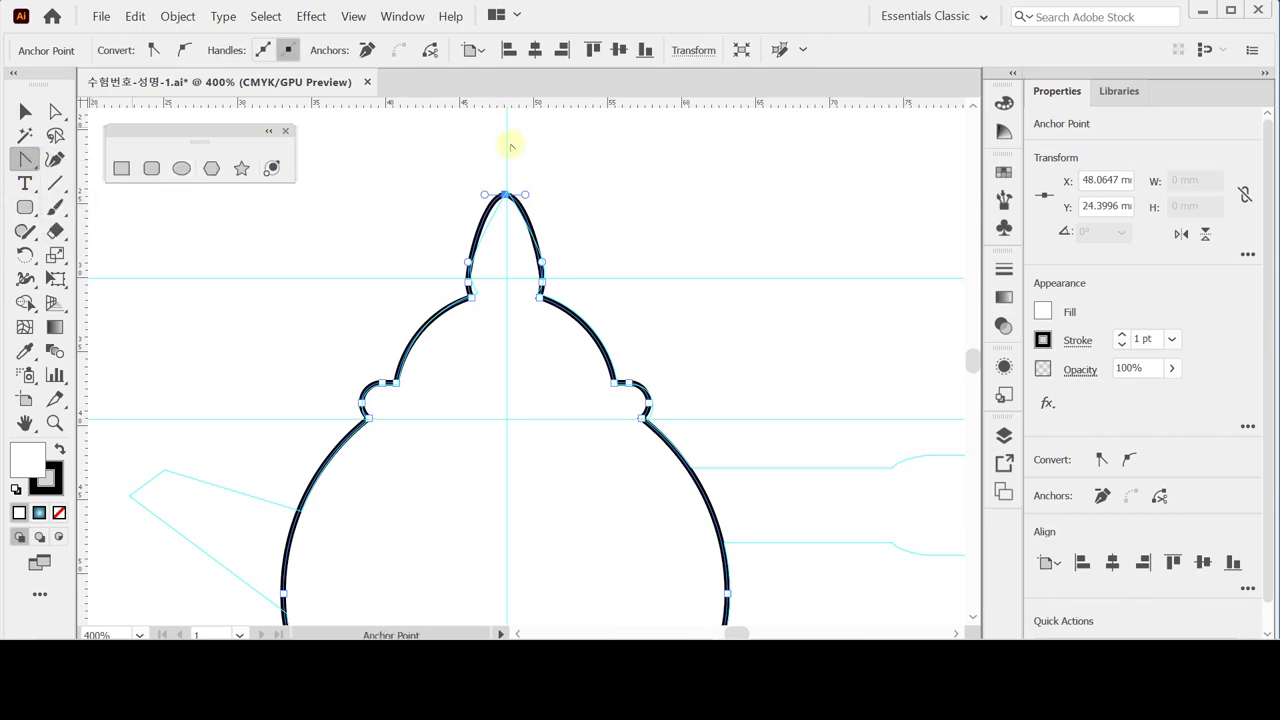
{"action": "left_click", "coordinate": [505, 193]}
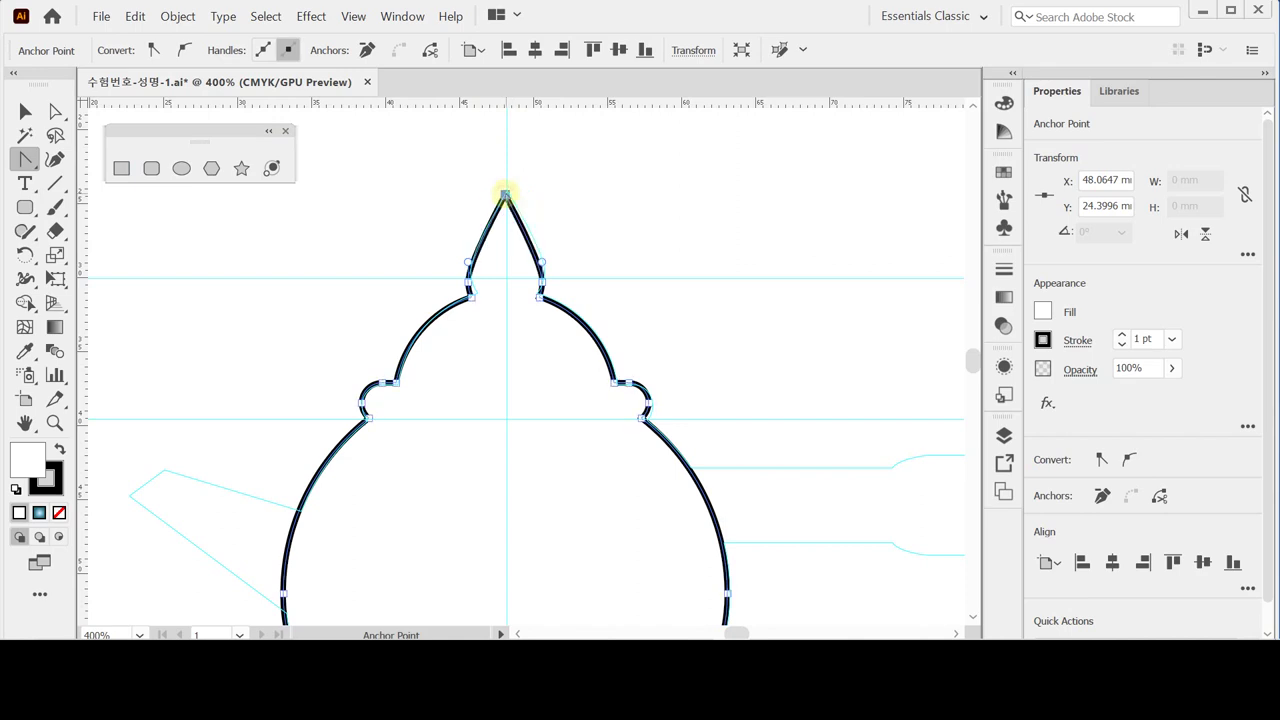
Try pulling curve handles out of the knob's tip with the Anchor Point tool, and undo the change.
{"action": "left_click_drag", "start_coordinate": [505, 193], "coordinate": [396, 194]}
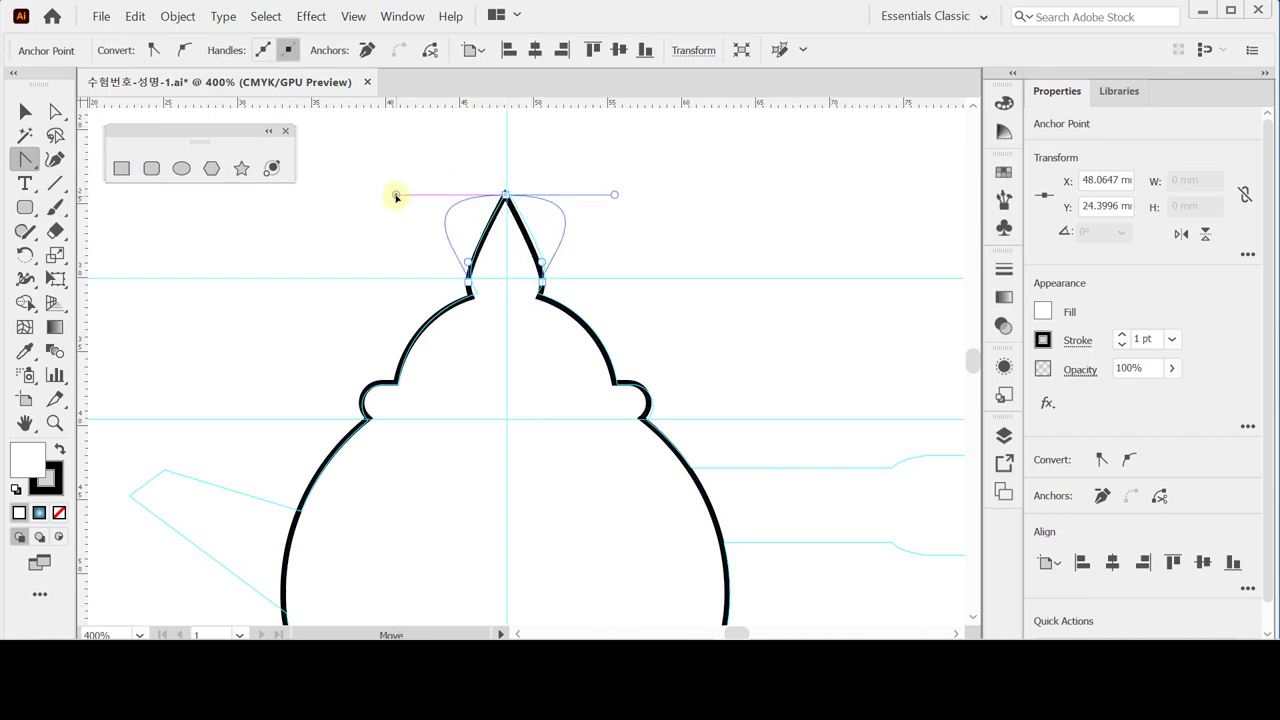
{"action": "key", "text": "ctrl+z"}
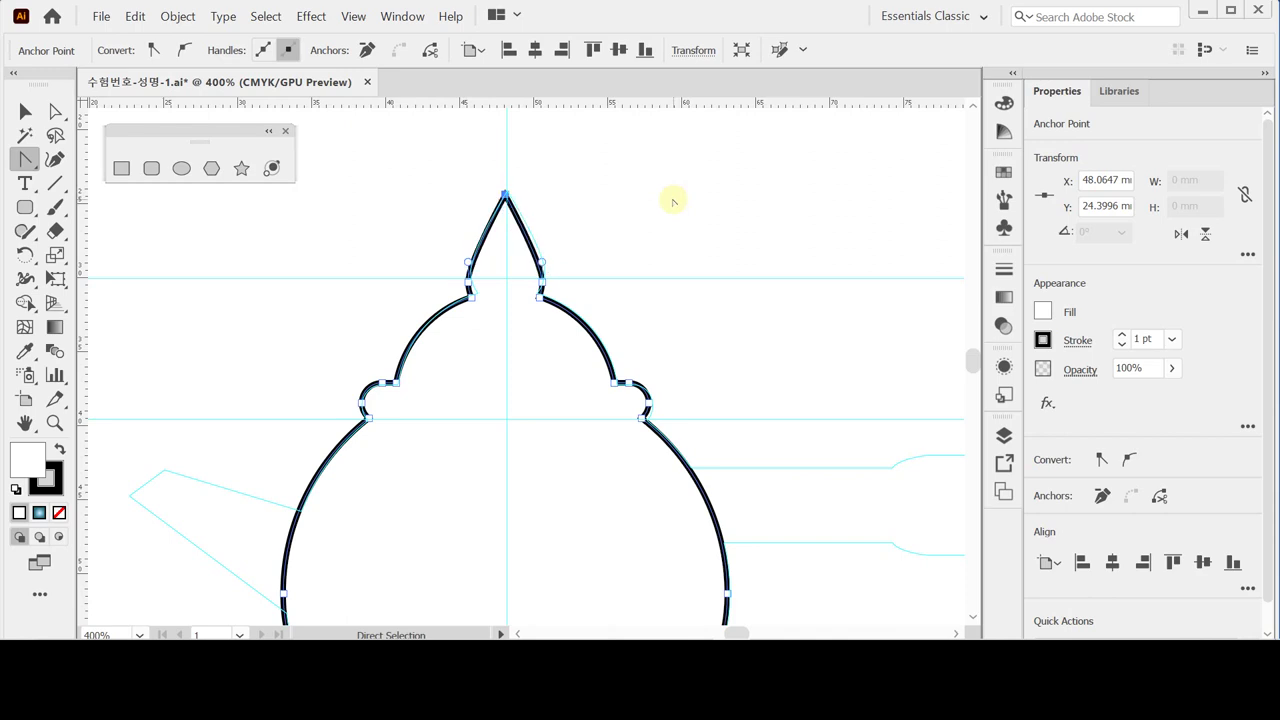
{"action": "left_click", "coordinate": [28, 160]}
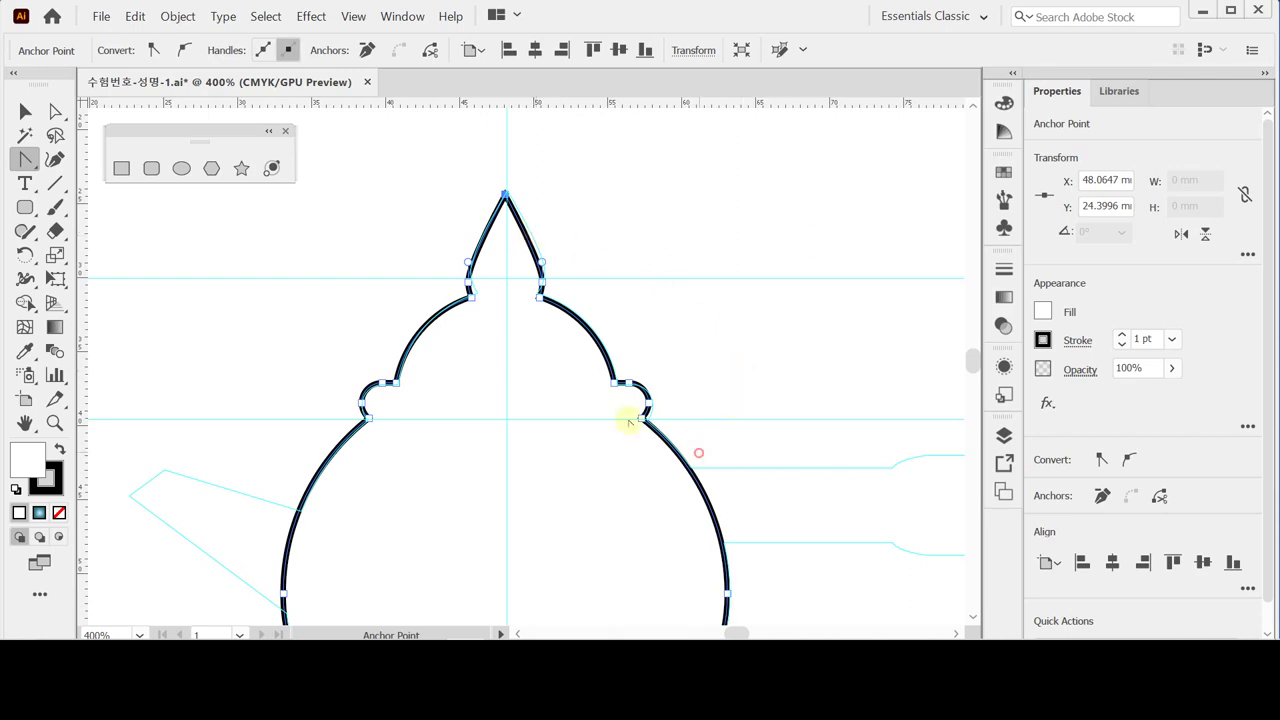
Draw a rectangle about 16.7 × 5 mm over the straight part of the handle guide, overlapping the teapot body.
{"action": "key", "text": "space"}
{"action": "left_click_drag", "start_coordinate": [629, 411], "coordinate": [446, 289]}
{"action": "left_click", "coordinate": [120, 167]}
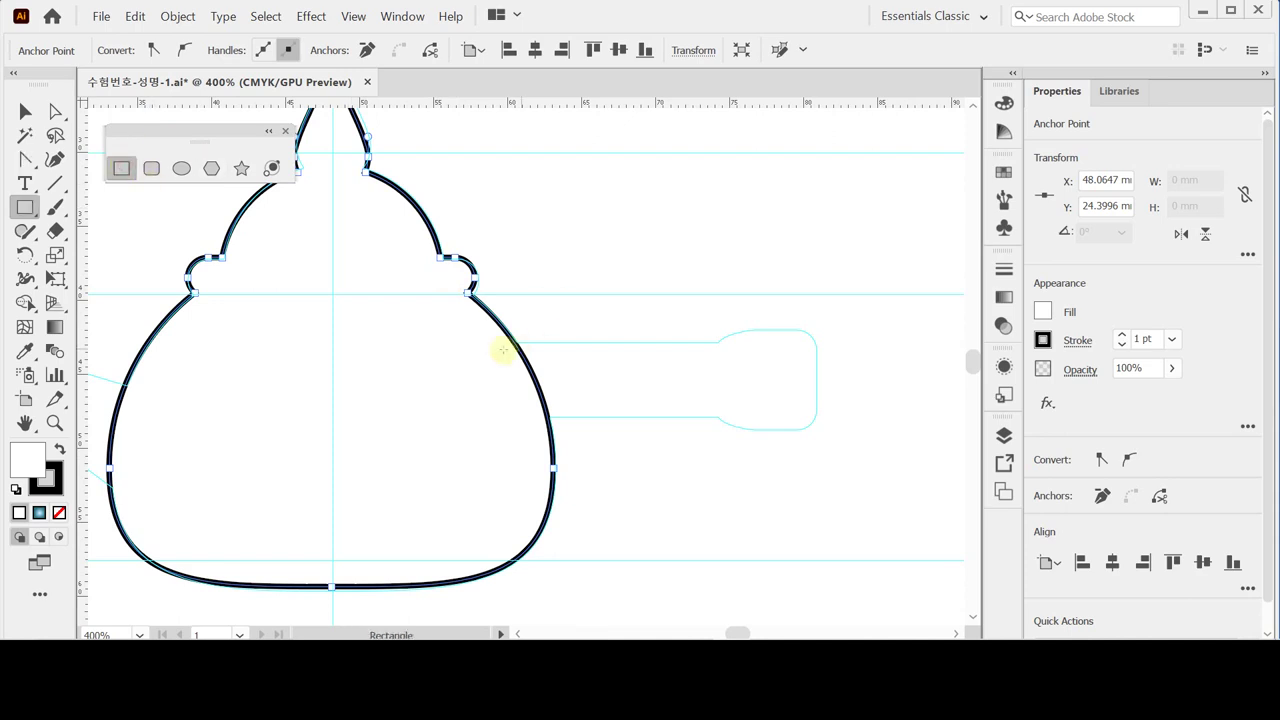
{"action": "mouse_move", "coordinate": [497, 342]}
{"action": "left_mouse_down"}
{"action": "mouse_move", "coordinate": [666, 408]}
{"action": "mouse_move", "coordinate": [747, 414]}
{"action": "left_mouse_up"}
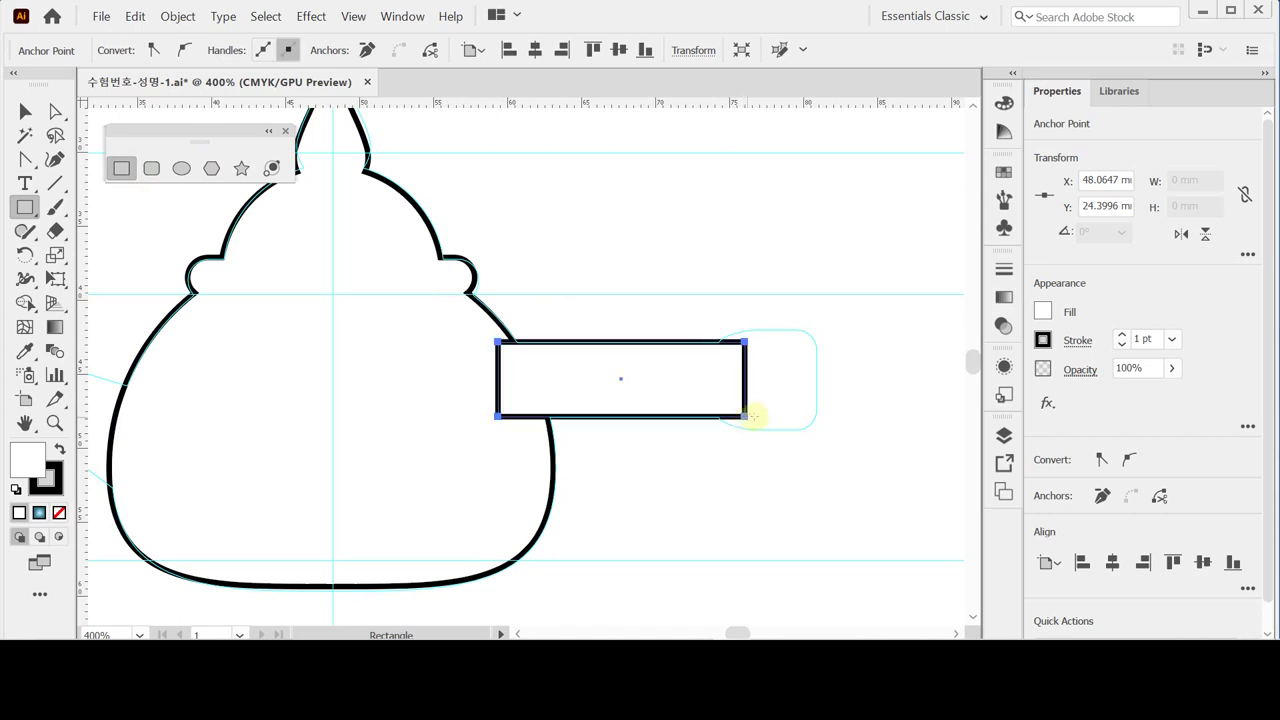
Draw a rounded rectangle about 7.1 × 6.7 mm over the handle's end guide and reduce its corner radius to about 1.4 mm.
{"action": "left_click", "coordinate": [151, 168]}
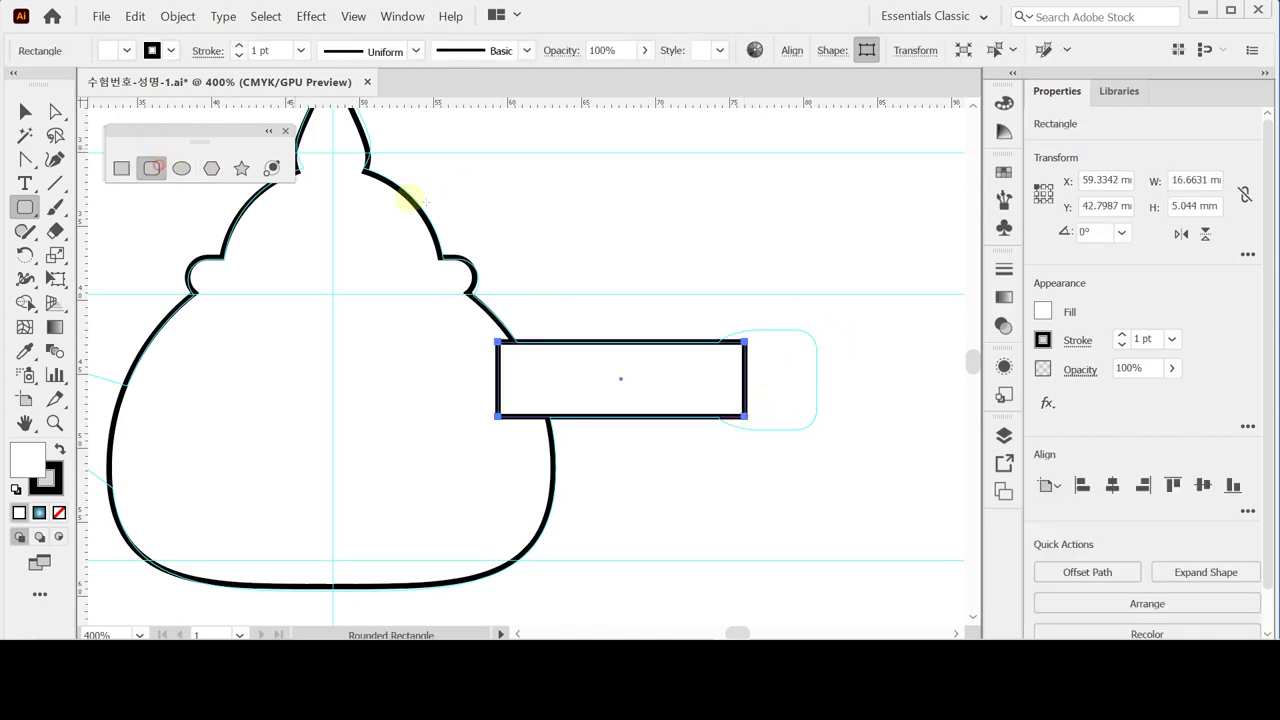
{"action": "left_click_drag", "start_coordinate": [817, 331], "coordinate": [711, 428]}
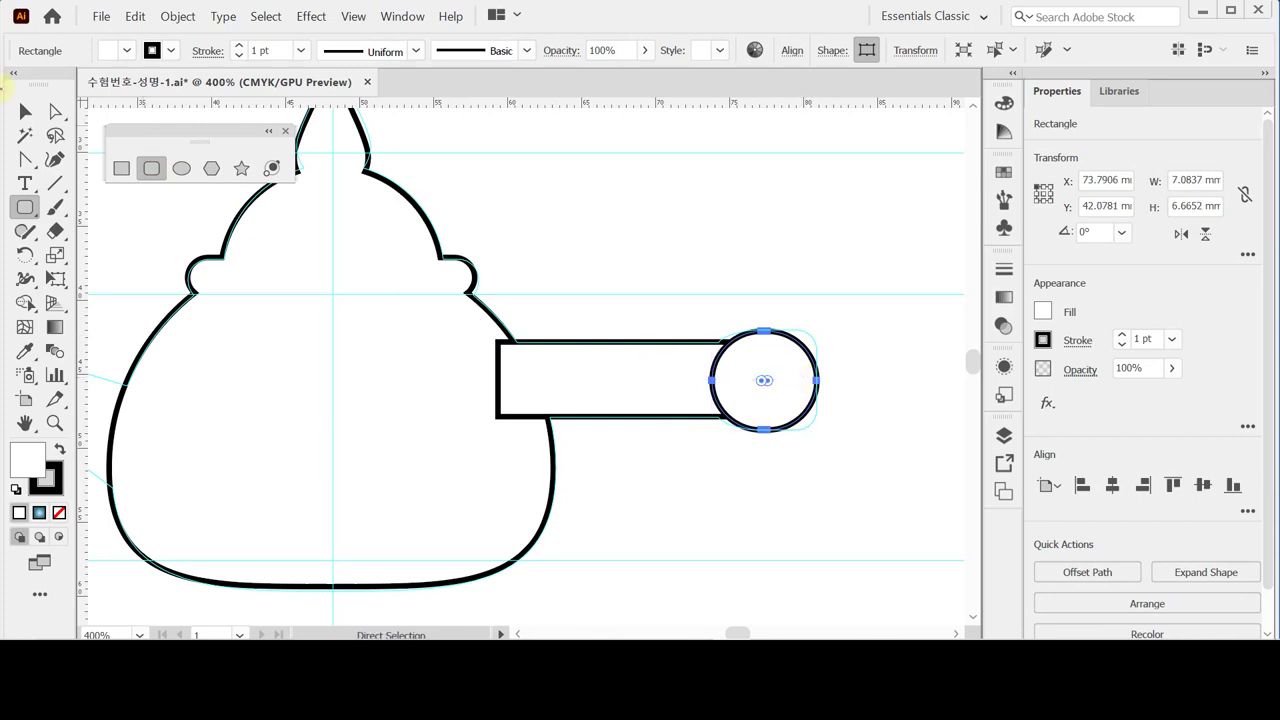
{"action": "left_click", "coordinate": [55, 111]}
{"action": "left_click_drag", "start_coordinate": [765, 380], "coordinate": [805, 366]}
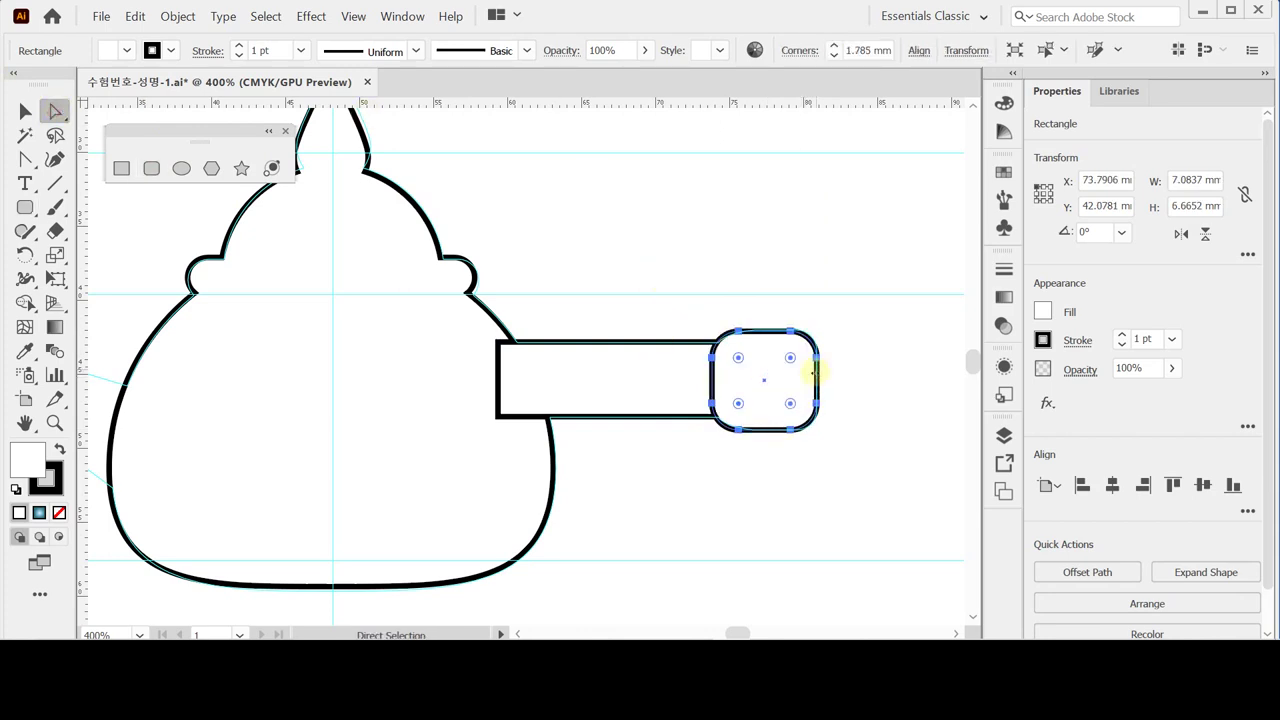
{"action": "key", "text": "z"}
{"action": "left_click", "coordinate": [814, 371]}
{"action": "left_click", "coordinate": [475, 365]}
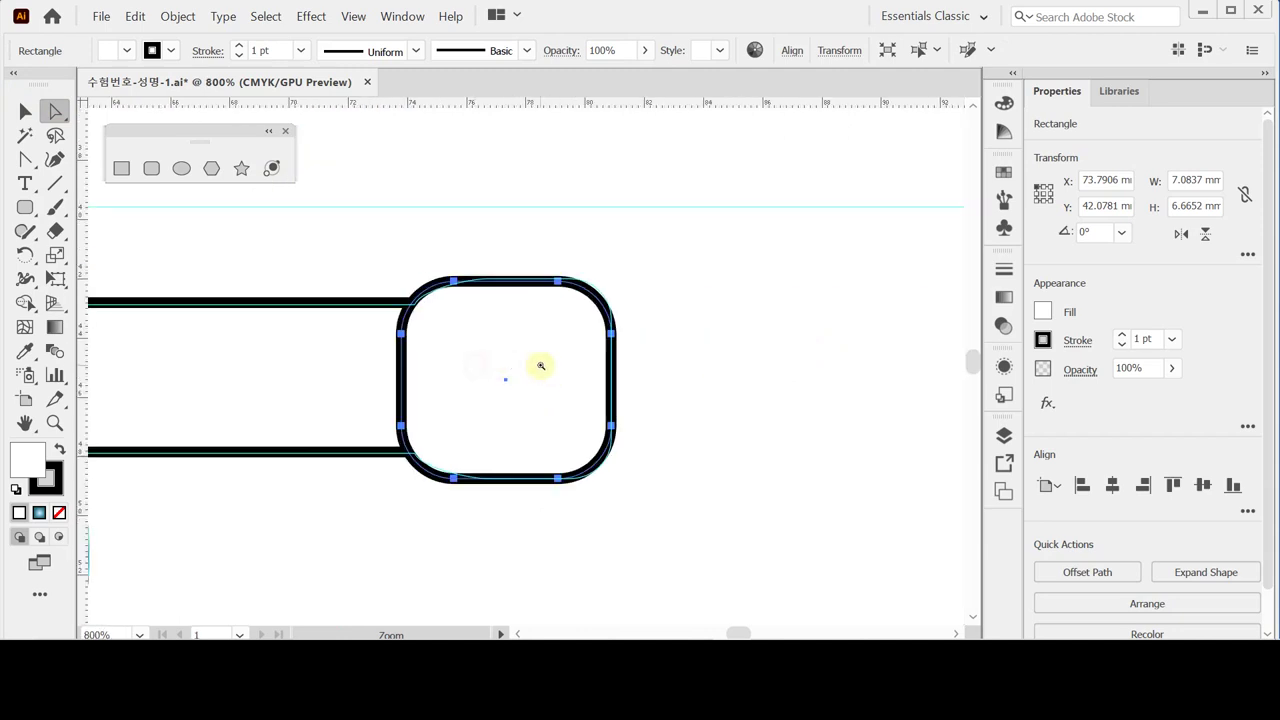
{"action": "left_click_drag", "start_coordinate": [558, 334], "coordinate": [569, 323]}
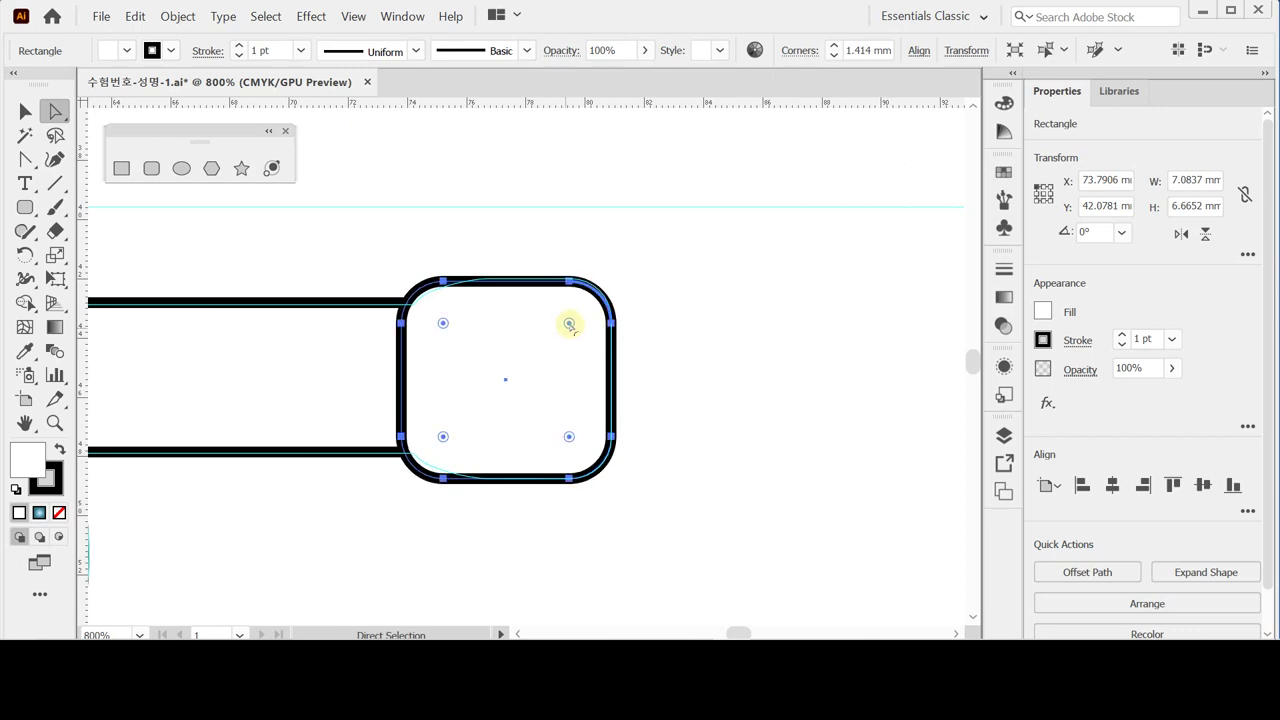
Align the handle's rectangle and its rounded end with each other on their vertical centres.
{"action": "left_click", "coordinate": [483, 346], "text": "alt"}
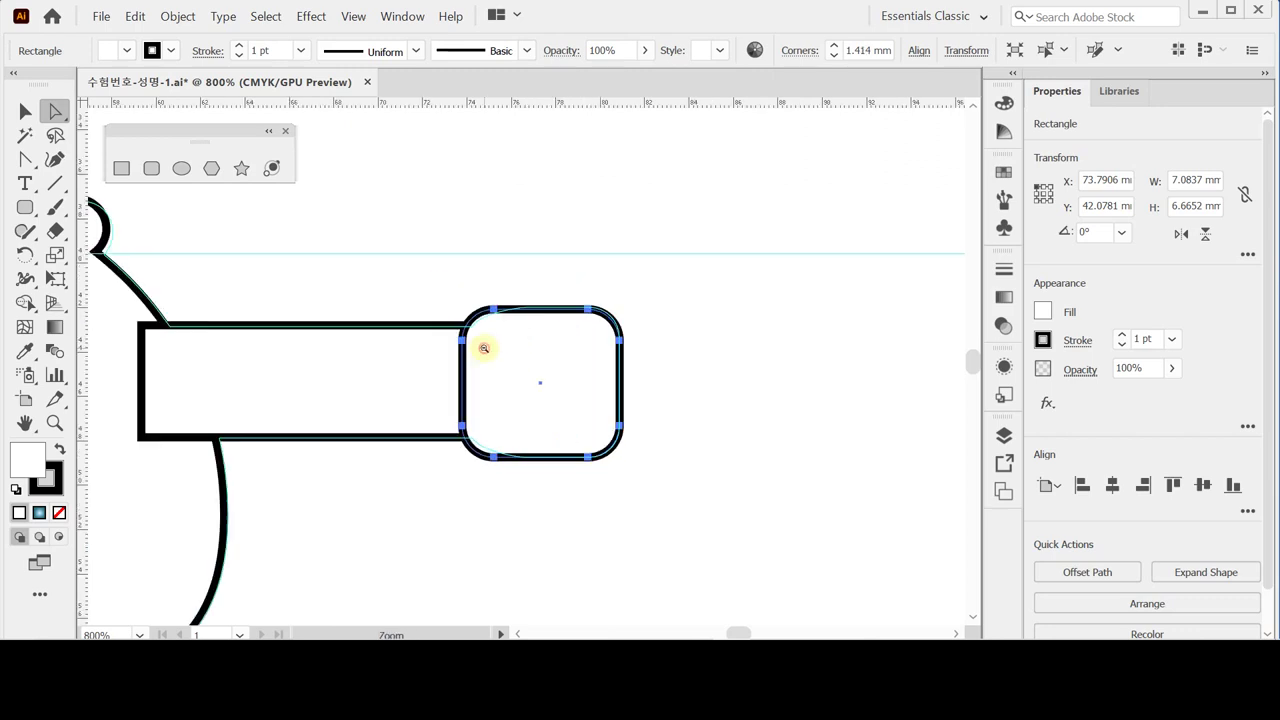
{"action": "left_click", "coordinate": [470, 373]}
{"action": "left_click", "coordinate": [470, 373]}
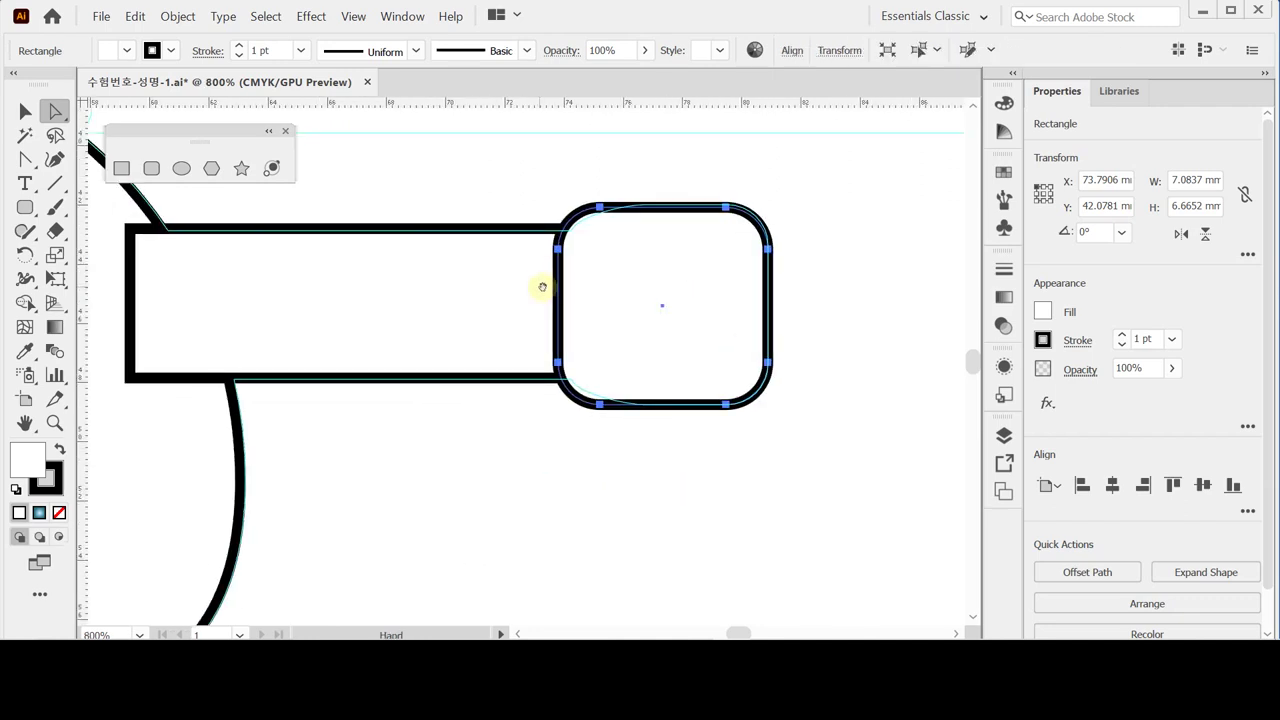
{"action": "left_click", "coordinate": [25, 111]}
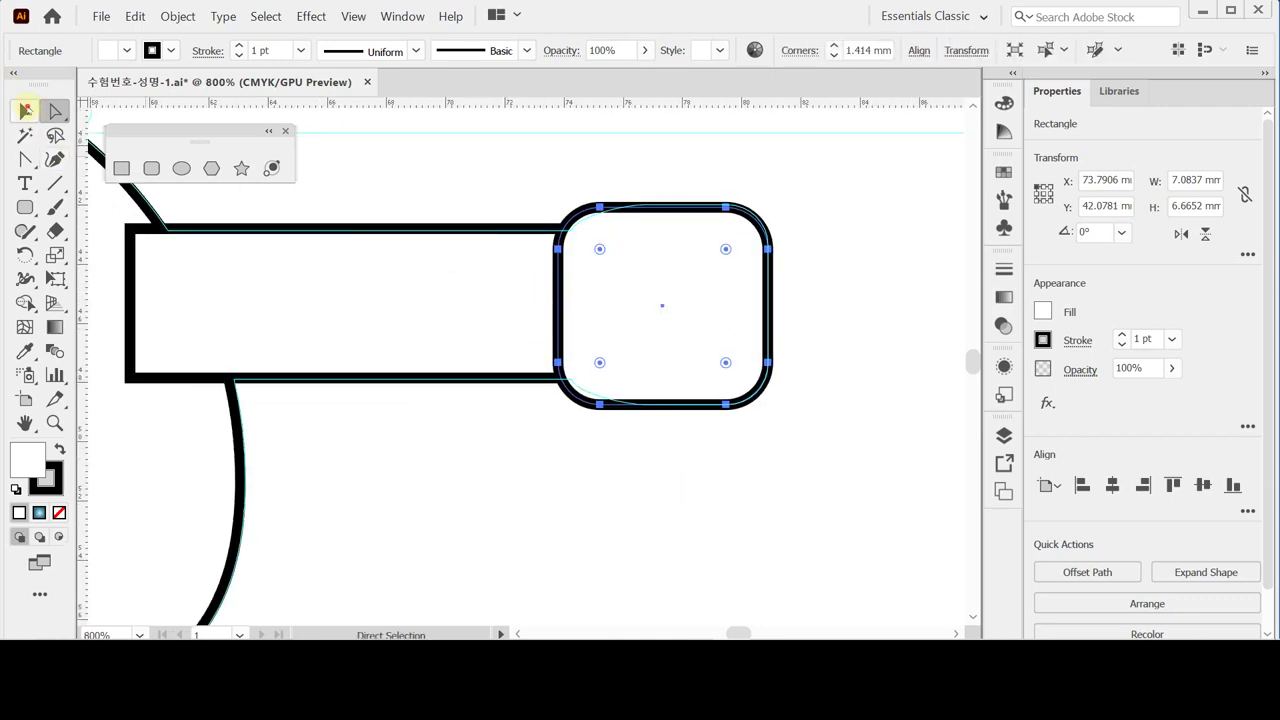
{"action": "left_click", "coordinate": [612, 288], "text": "shift"}
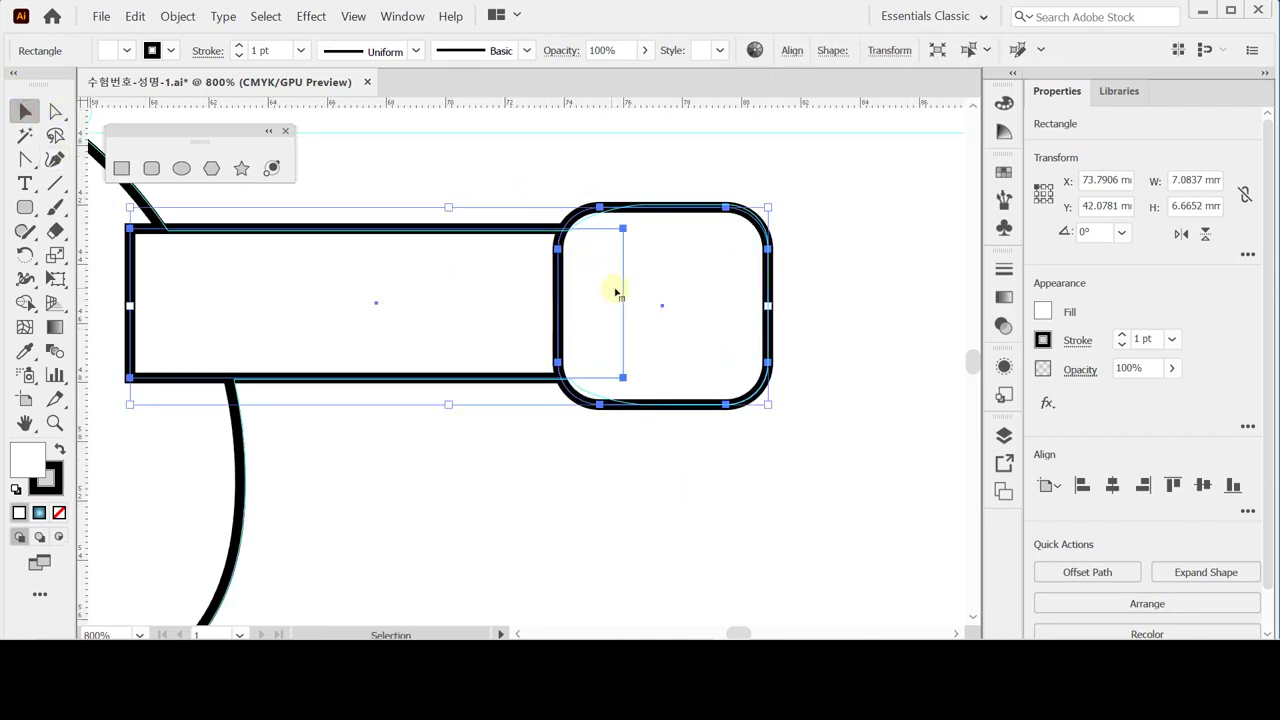
{"action": "left_click", "coordinate": [1203, 484]}
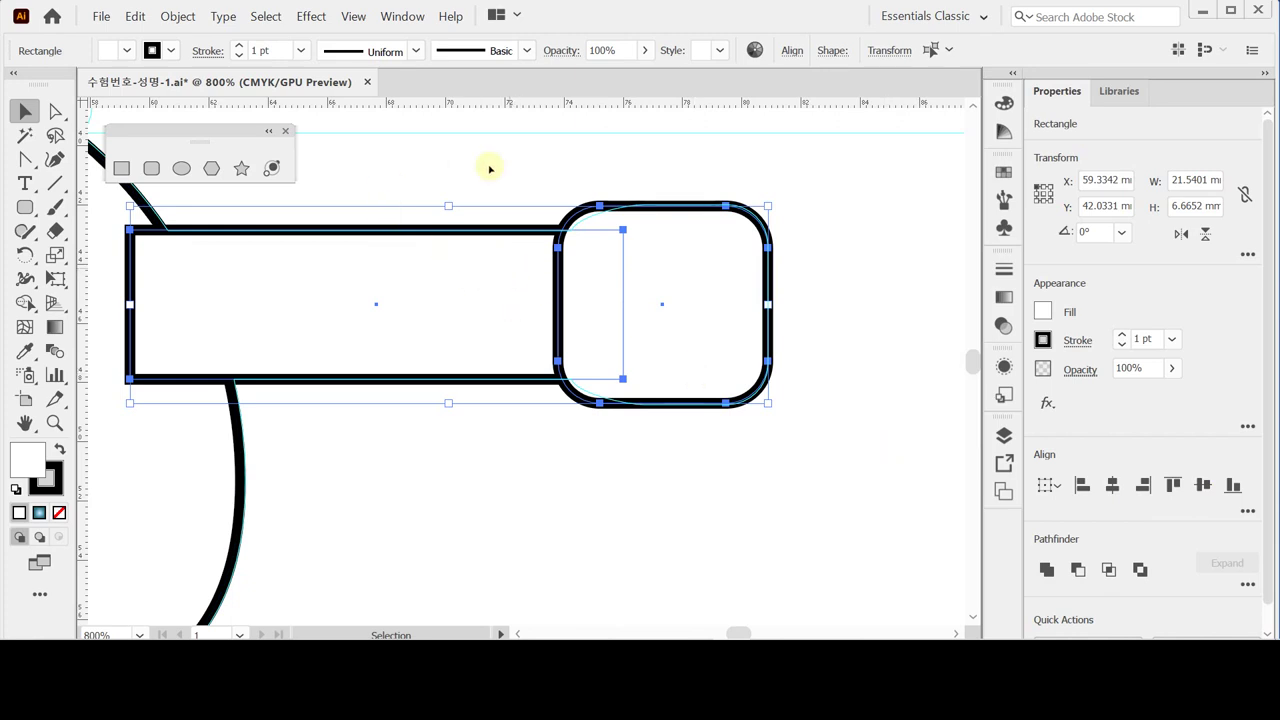
{"action": "key", "text": "a"}
{"action": "left_click_drag", "start_coordinate": [238, 455], "coordinate": [632, 312]}
{"action": "key", "text": "ctrl+z"}
Unite the handle's rectangle and rounded end with the teapot body into one outline.
{"action": "left_click_drag", "start_coordinate": [806, 186], "coordinate": [189, 457]}
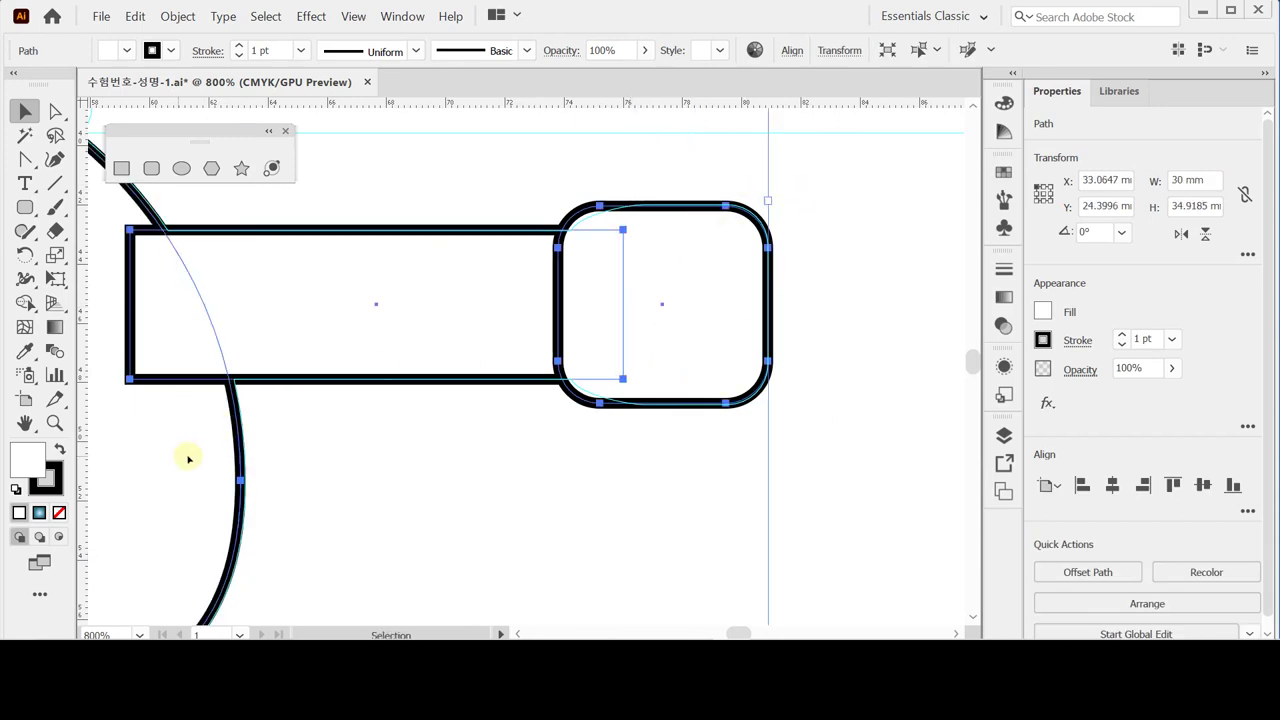
{"action": "key", "text": "ctrl+minus"}
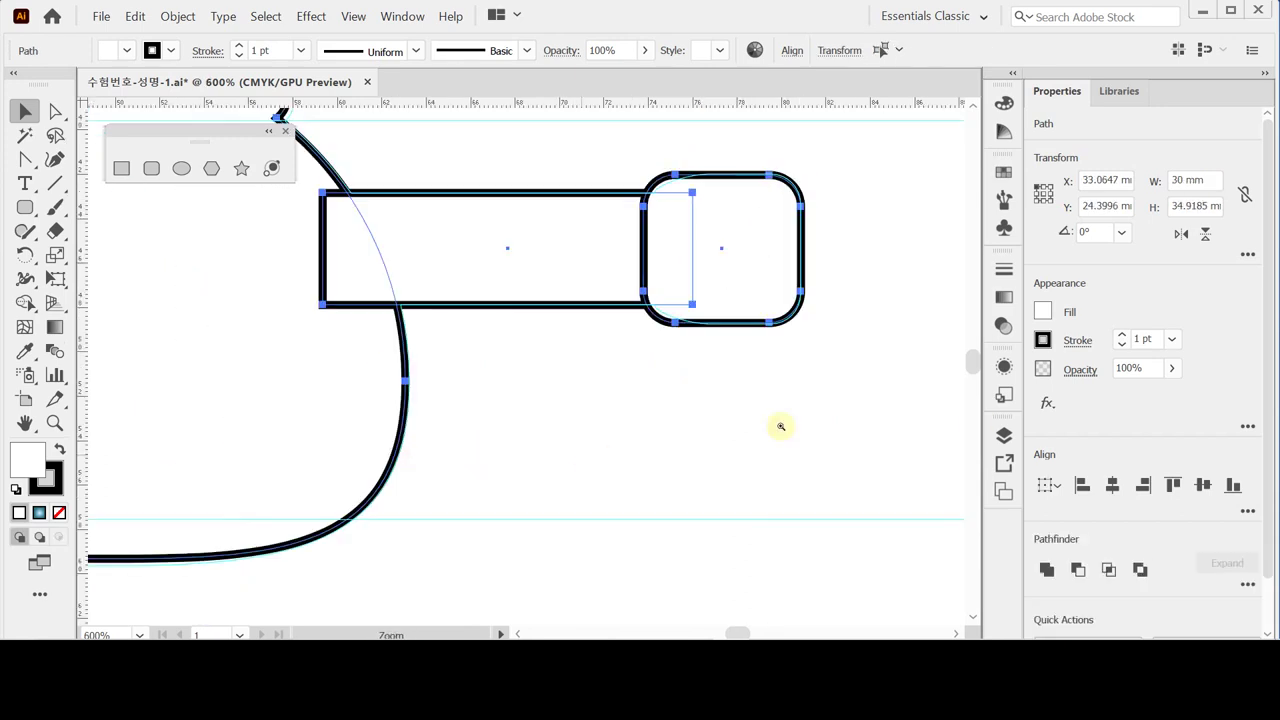
{"action": "left_click", "coordinate": [1047, 571]}
{"action": "key", "text": "space"}
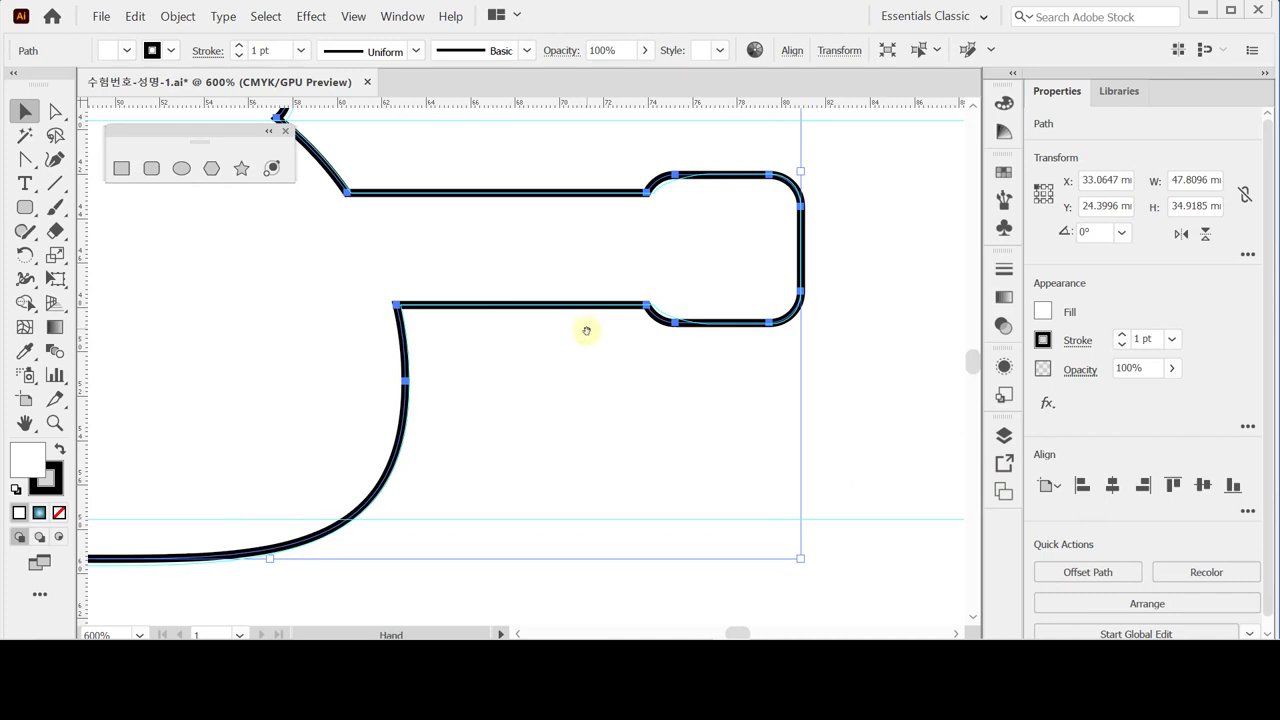
{"action": "left_click_drag", "start_coordinate": [586, 330], "coordinate": [580, 380]}
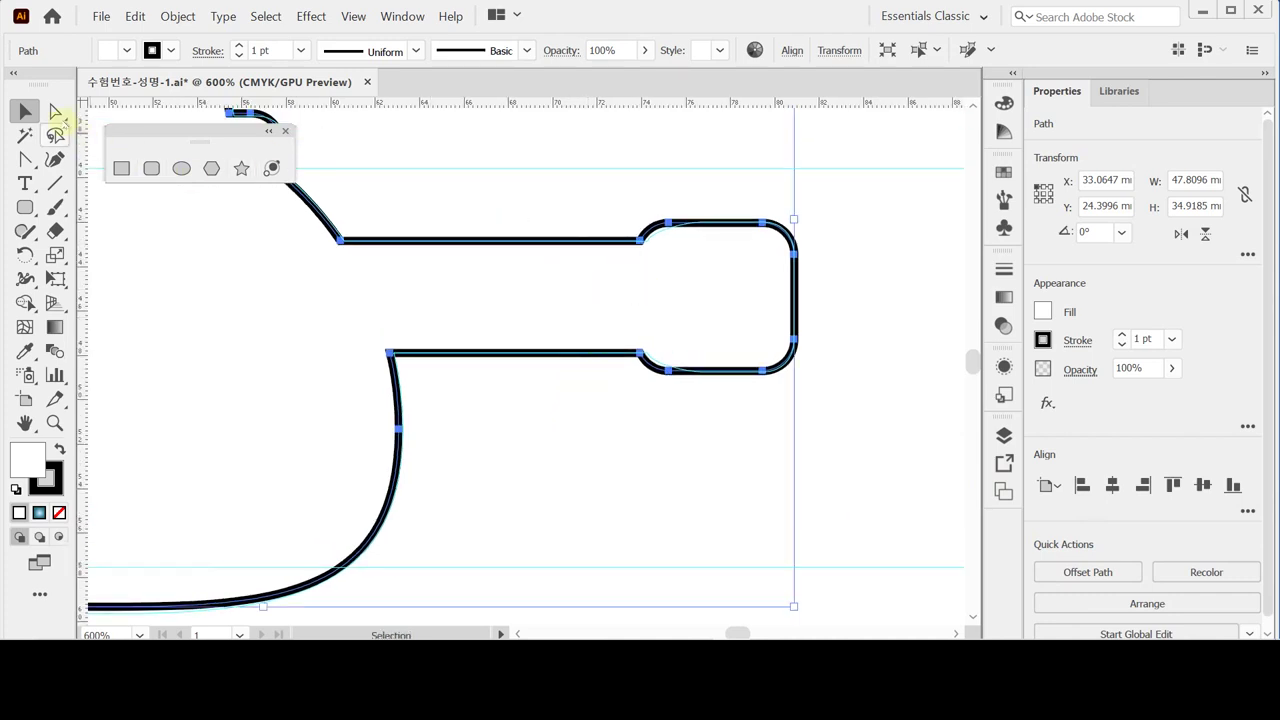
Reshape the joint between the handle's straight part and rounded end by shifting its upper and lower anchor points sideways into a smoother transition.
{"action": "left_click", "coordinate": [56, 113]}
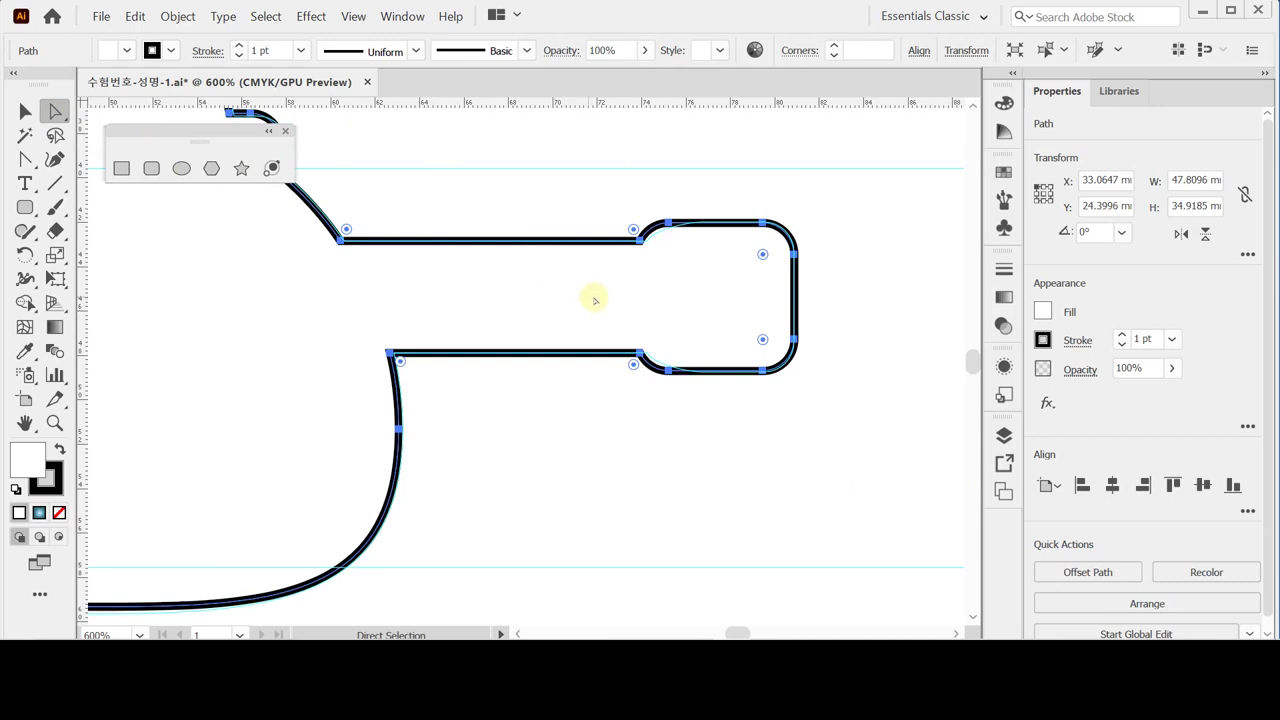
{"action": "left_click_drag", "start_coordinate": [612, 199], "coordinate": [628, 354]}
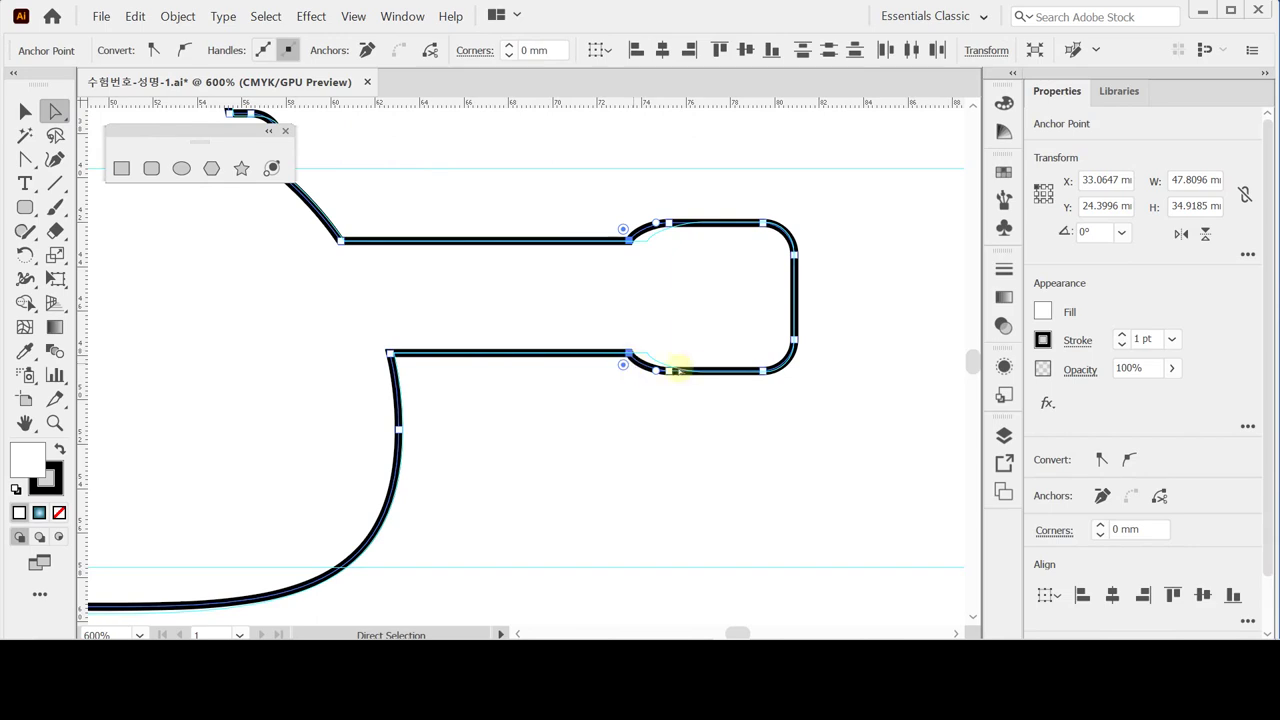
{"action": "left_click_drag", "start_coordinate": [594, 183], "coordinate": [697, 390]}
{"action": "key", "text": "Right"}
{"action": "key", "text": "Right"}
{"action": "key", "text": "Right"}
{"action": "key", "text": "Right"}
{"action": "key", "text": "Right"}
{"action": "key", "text": "Right"}
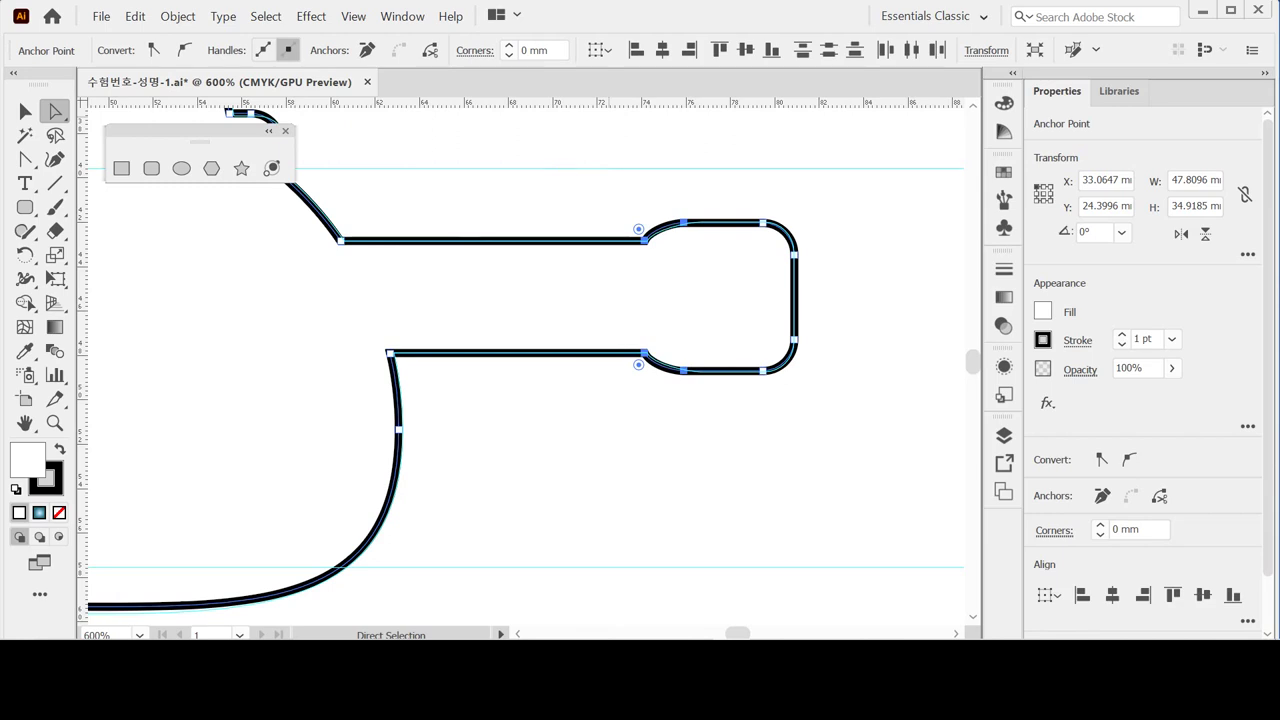
{"action": "left_click", "coordinate": [535, 452]}
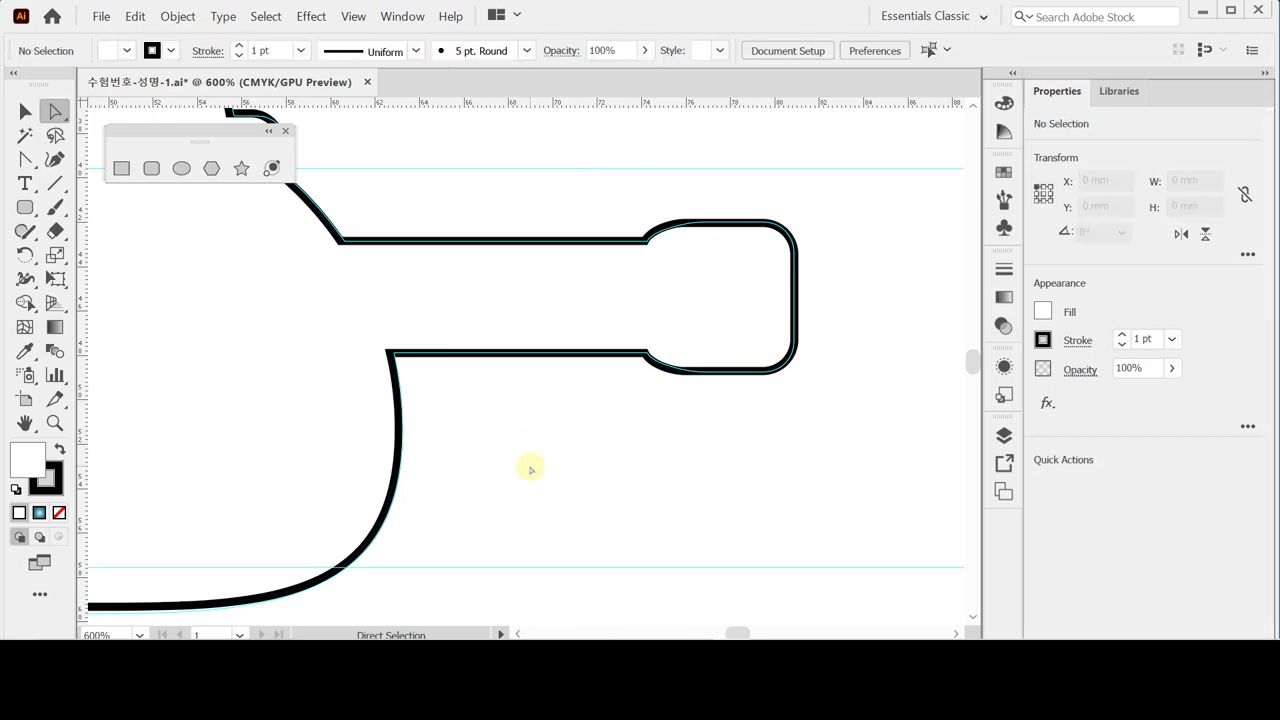
Draw the spout as a closed four-sided path with the Pen tool along its guide, overlapping the teapot body.
{"action": "left_click", "coordinate": [432, 424], "text": "ctrl+alt"}
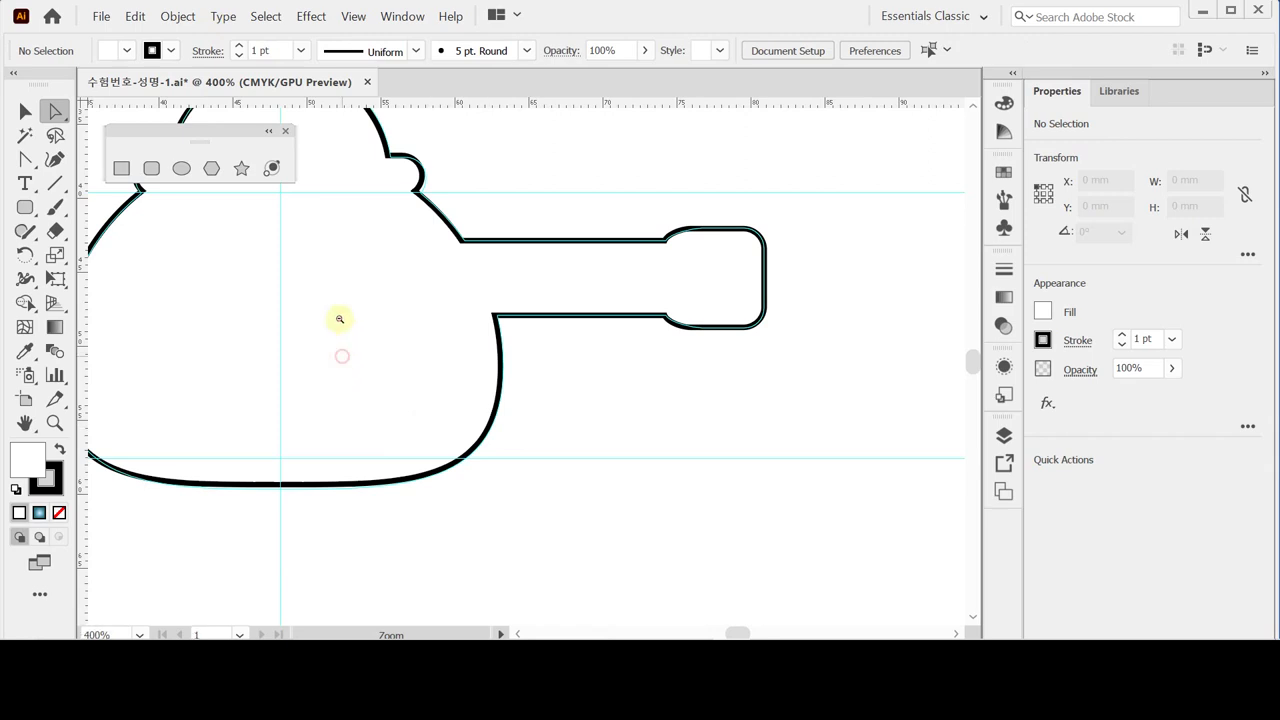
{"action": "left_click", "coordinate": [454, 358]}
{"action": "left_click", "coordinate": [452, 356], "text": "ctrl+alt"}
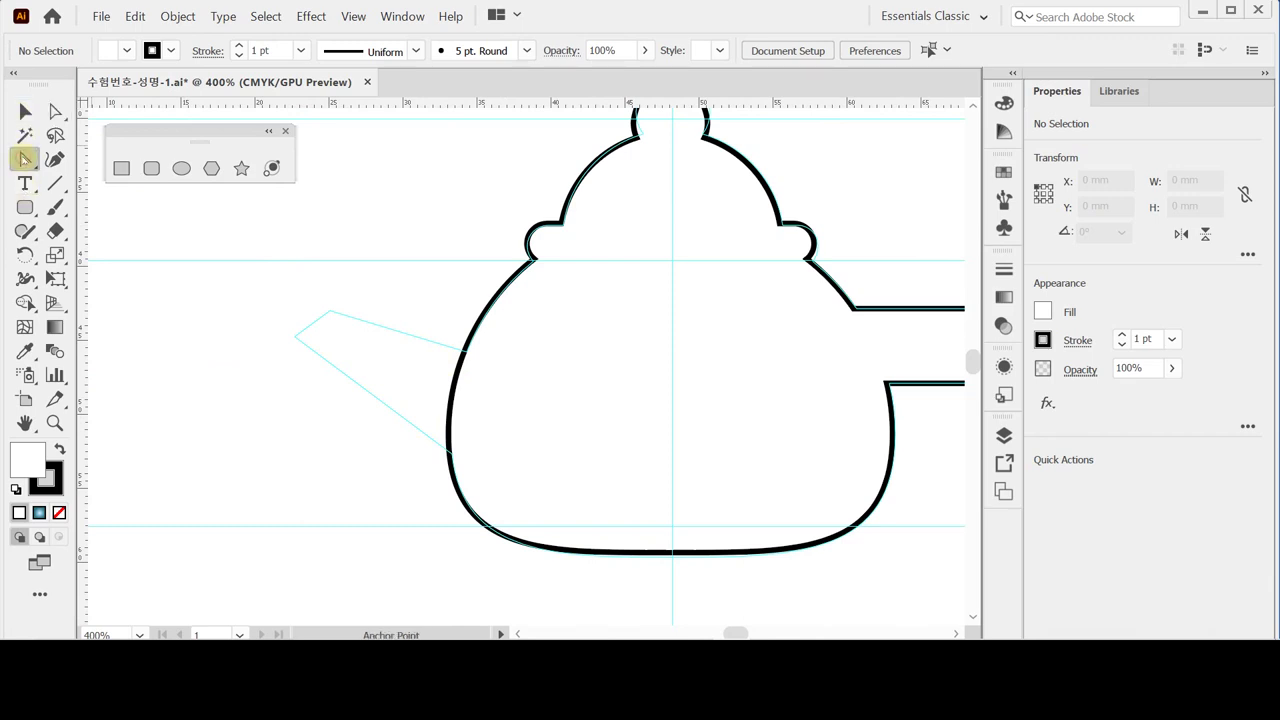
{"action": "left_click_drag", "start_coordinate": [25, 158], "coordinate": [70, 158]}
{"action": "left_click", "coordinate": [296, 338]}
{"action": "left_click", "coordinate": [330, 312]}
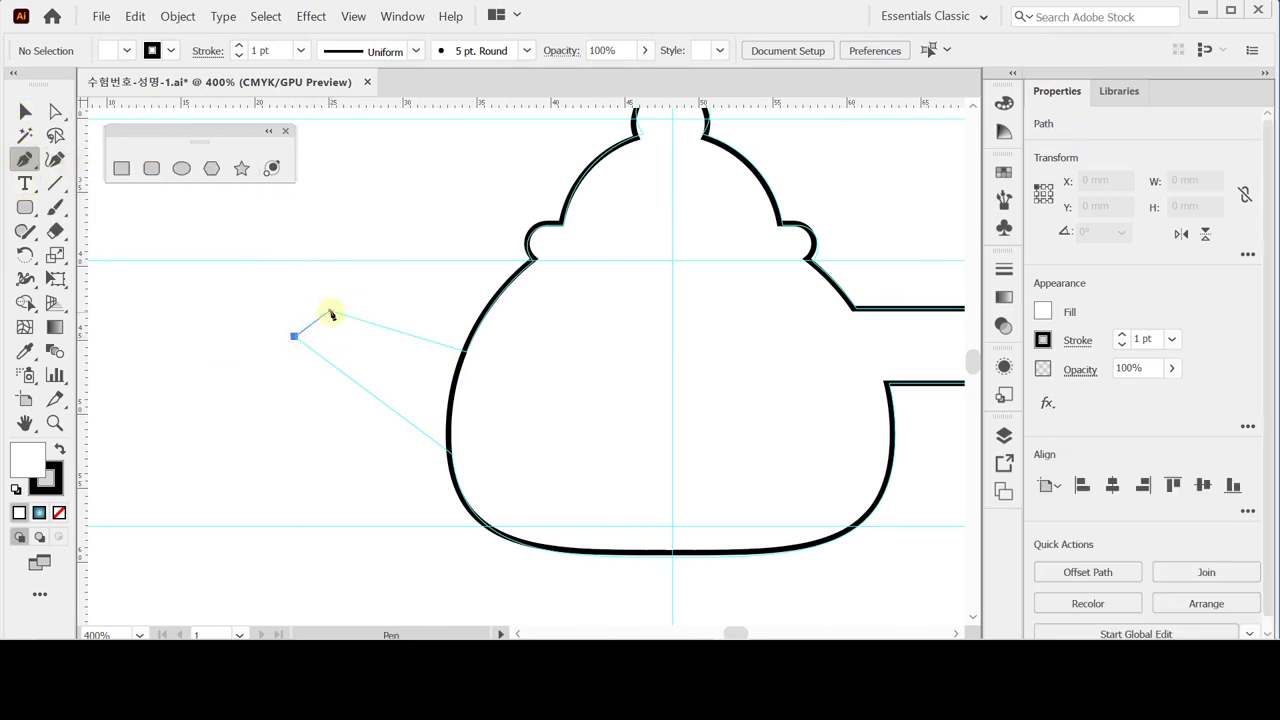
{"action": "left_click", "coordinate": [526, 370]}
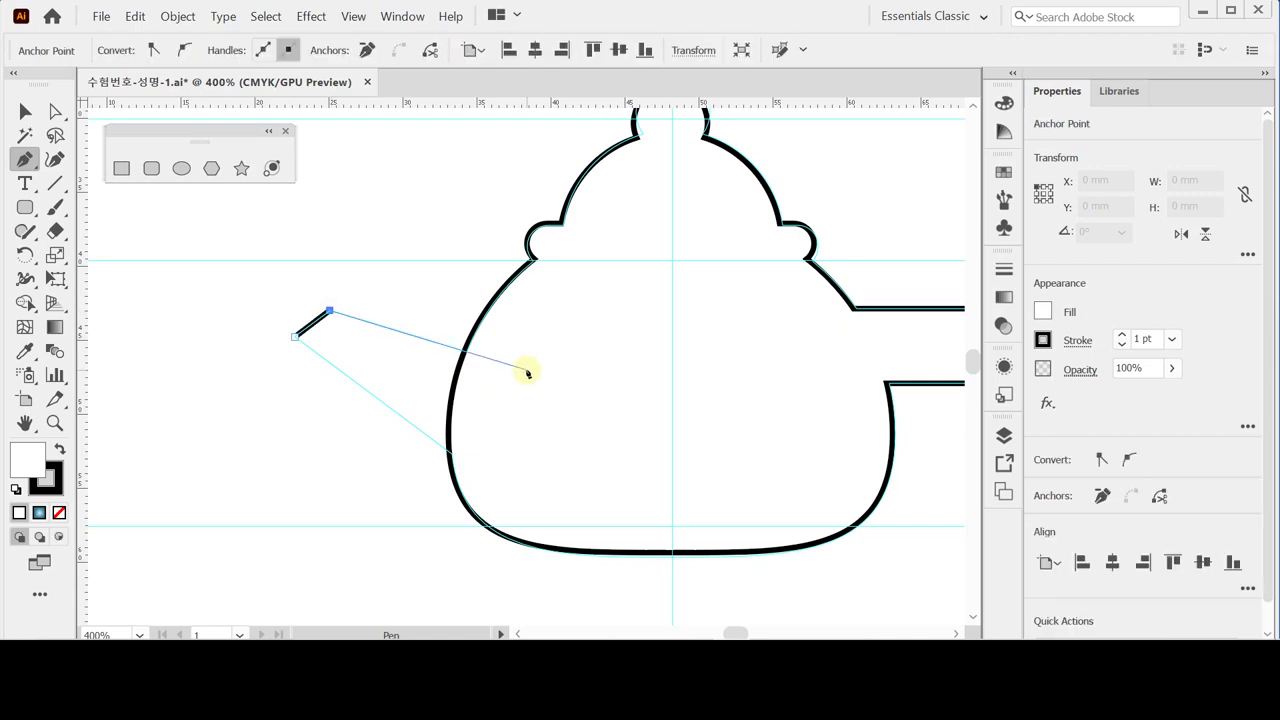
{"action": "left_click", "coordinate": [453, 455]}
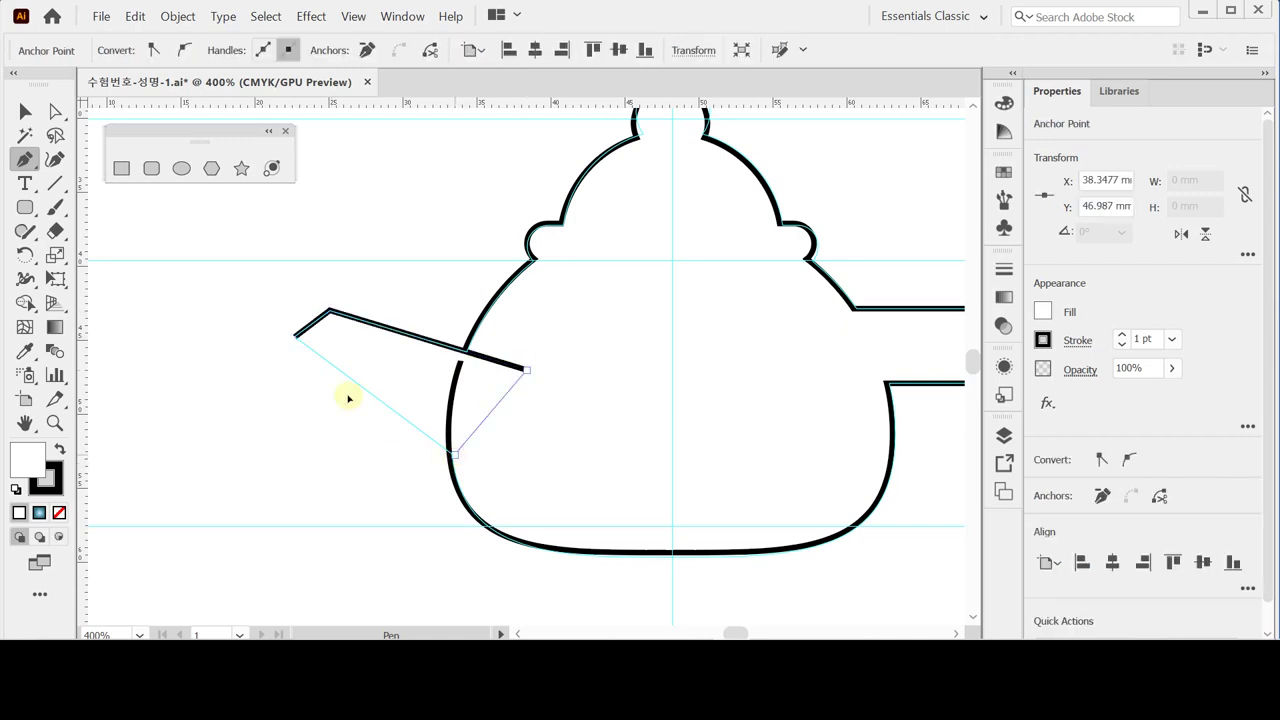
{"action": "left_click", "coordinate": [295, 339]}
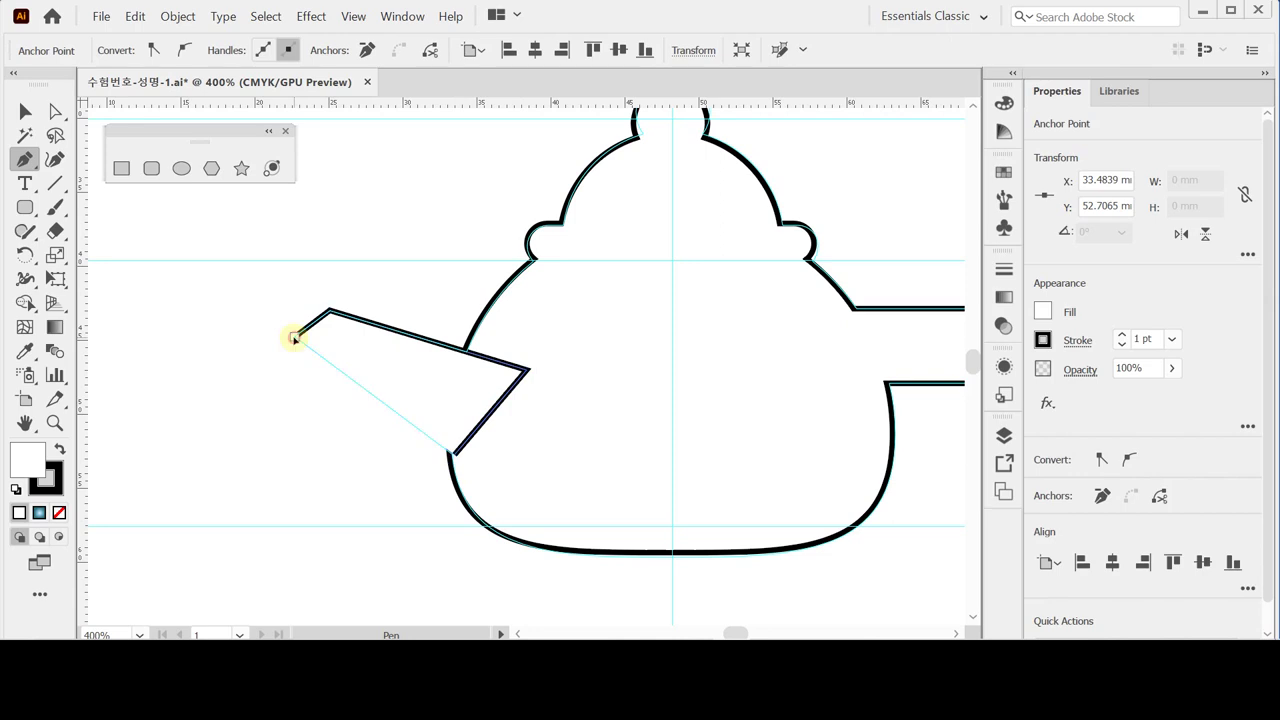
Unite the spout with the teapot body and handle into one outline.
{"action": "scroll", "coordinate": [523, 429], "scroll_direction": "down", "scroll_amount": 2}
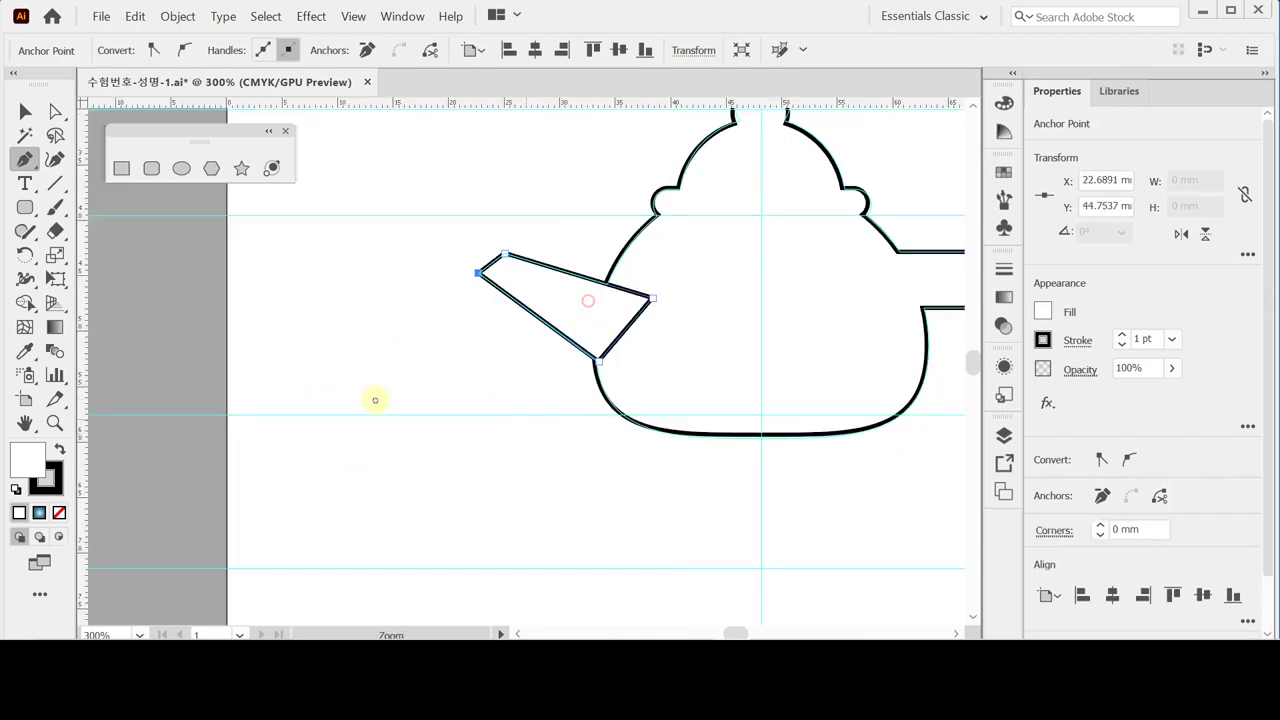
{"action": "scroll", "coordinate": [374, 400], "scroll_direction": "up", "scroll_amount": 1}
{"action": "key", "text": "ctrl"}
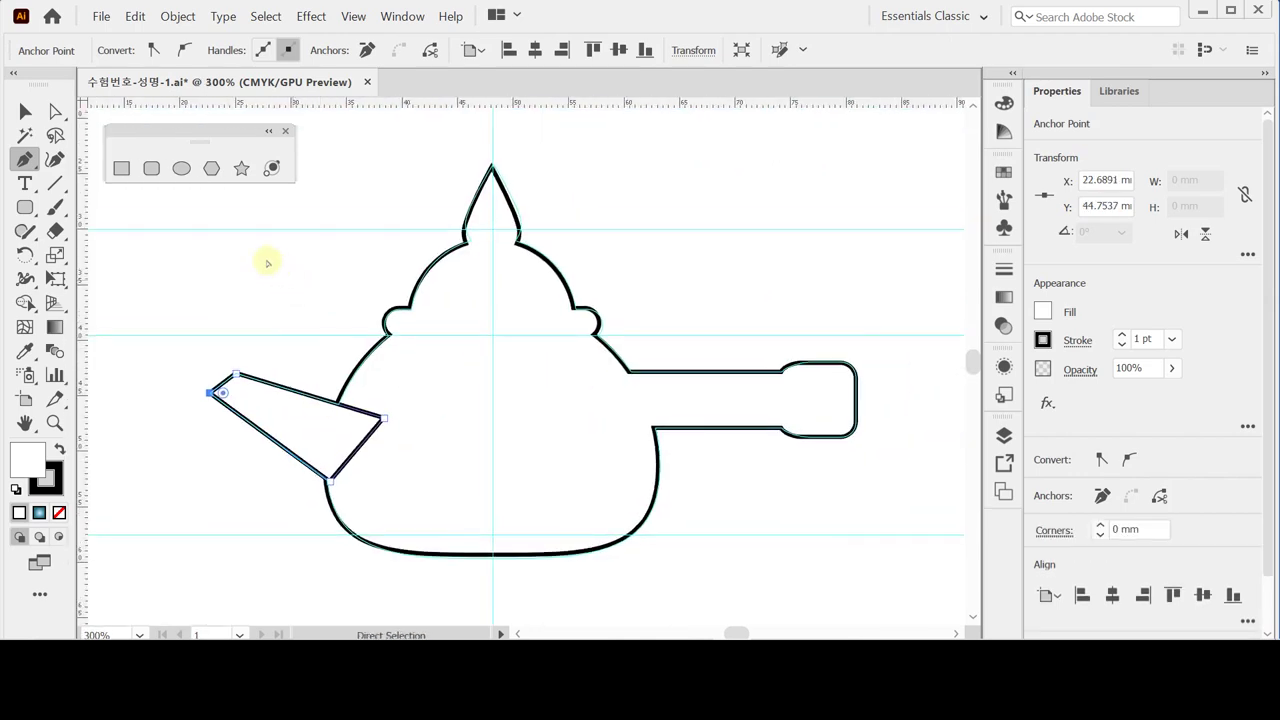
{"action": "left_click", "coordinate": [25, 110]}
{"action": "left_click", "coordinate": [460, 463], "text": "shift"}
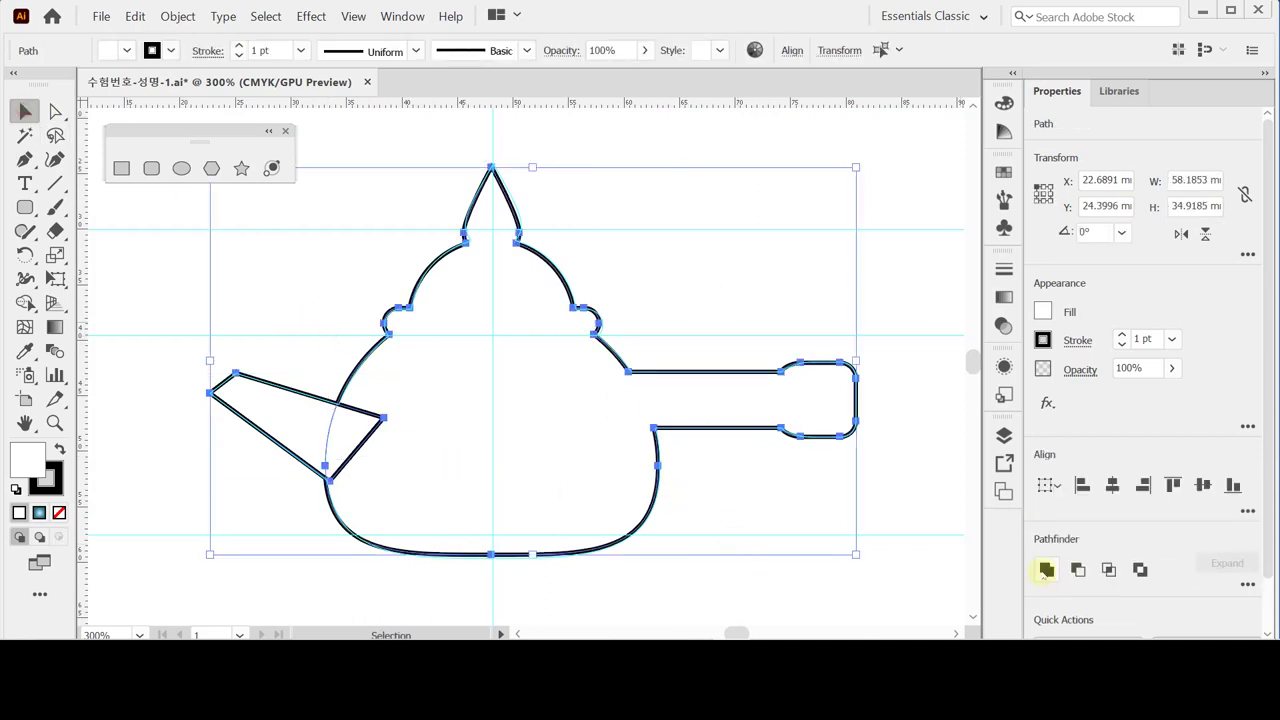
{"action": "left_click", "coordinate": [1046, 568]}
{"action": "left_click", "coordinate": [678, 249]}
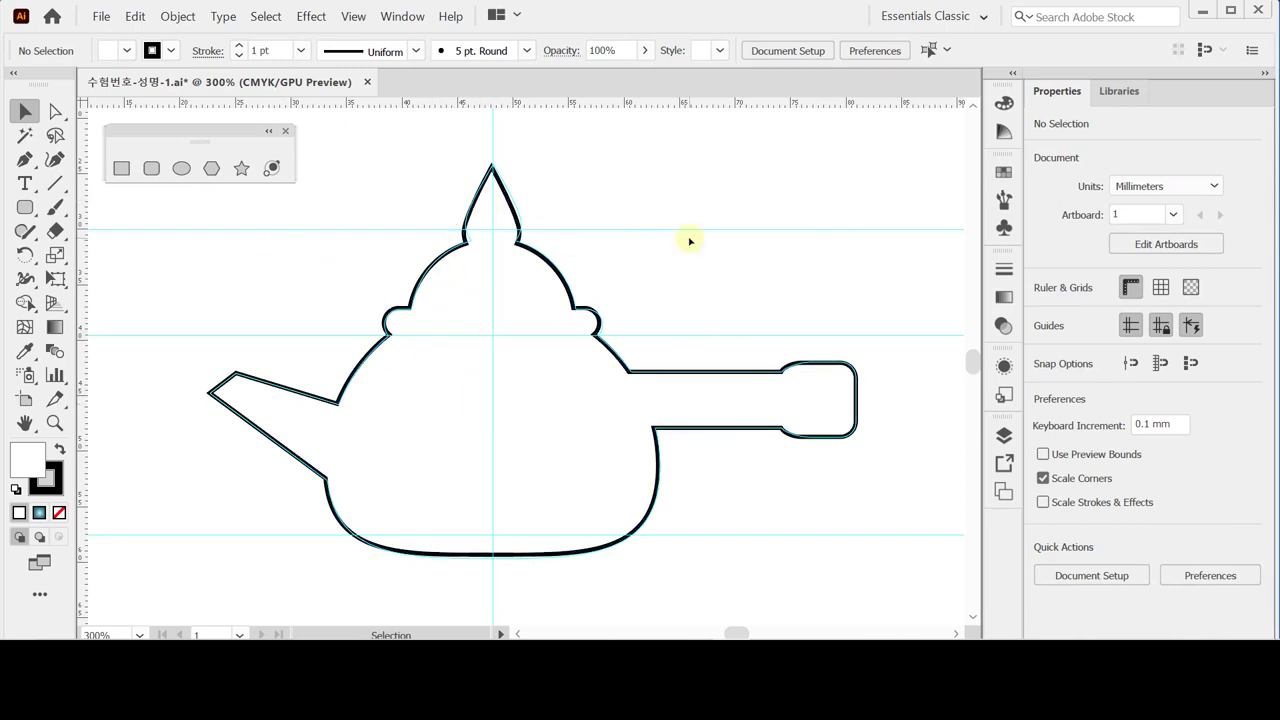
Fill the teapot with the current blue-teal radial gradient and remove its stroke.
{"action": "left_click", "coordinate": [588, 399]}
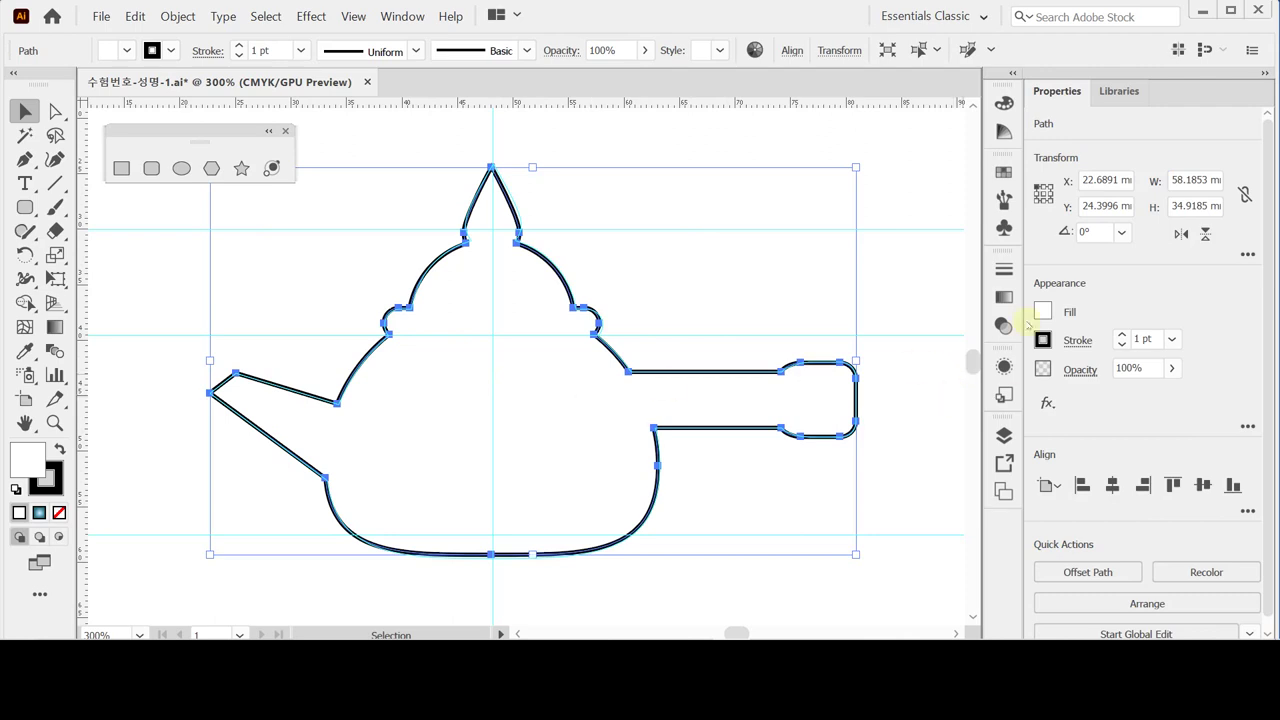
{"action": "left_click", "coordinate": [1006, 296]}
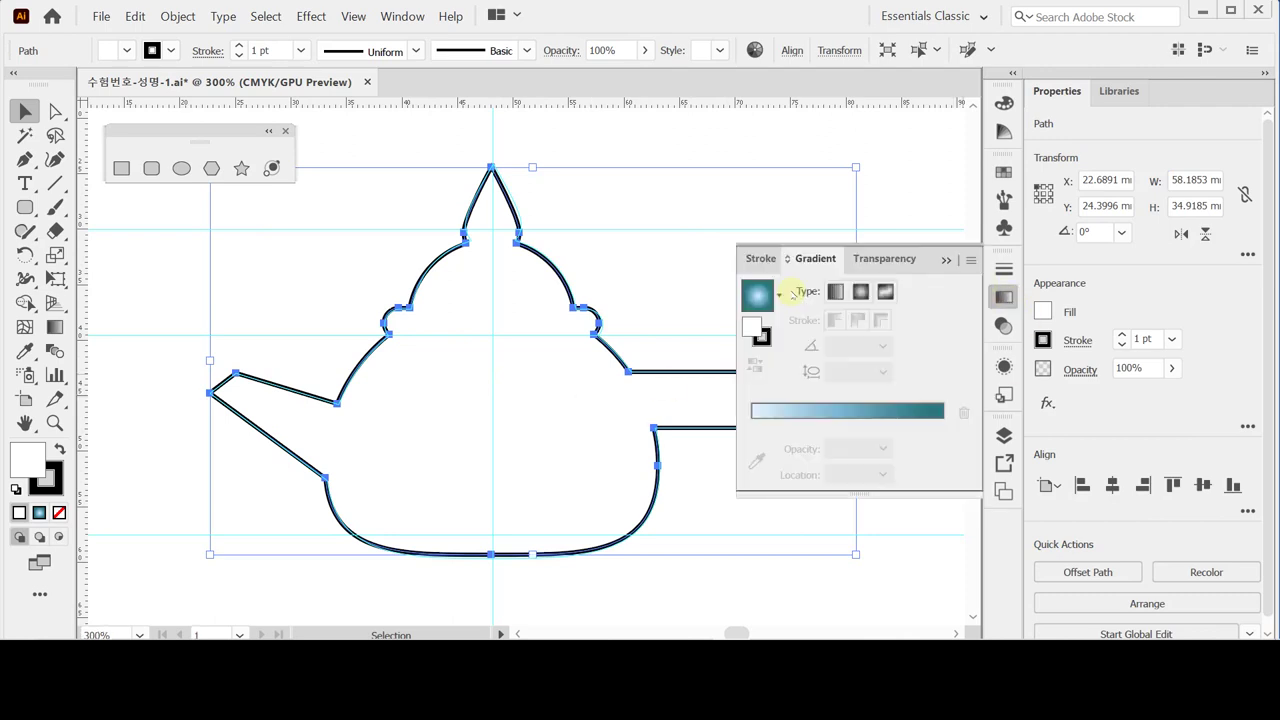
{"action": "left_click", "coordinate": [759, 295]}
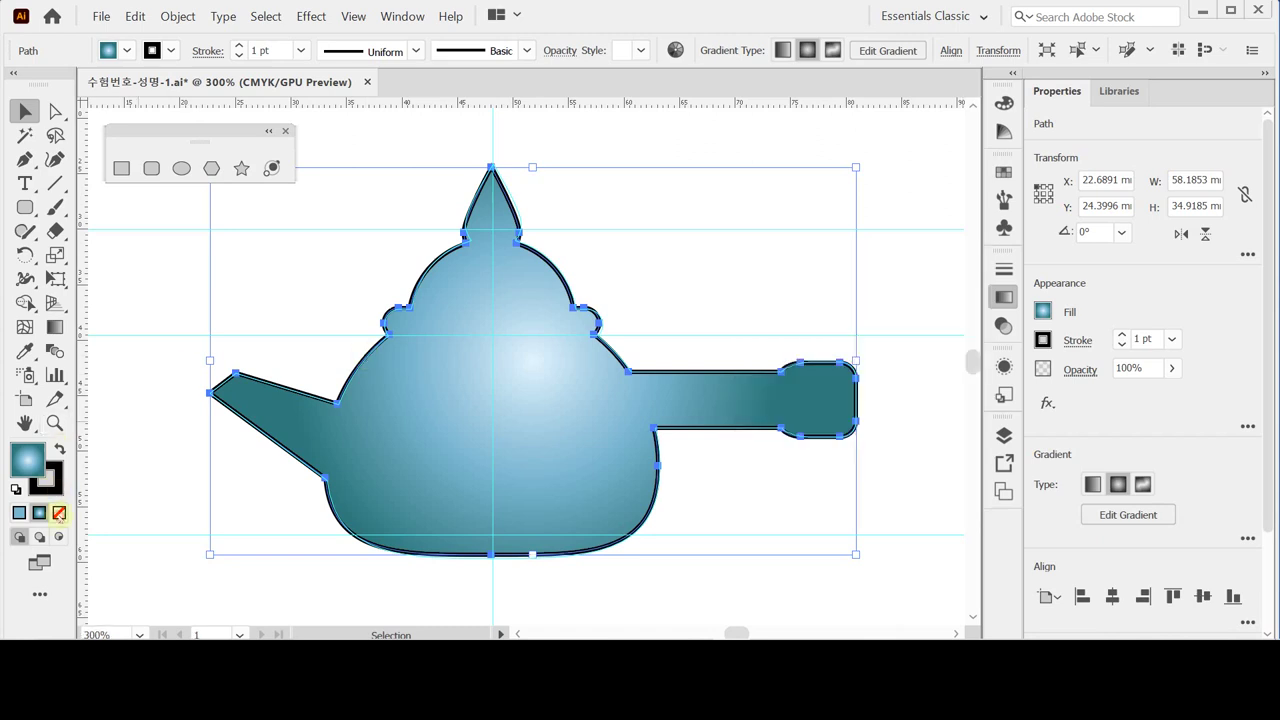
{"action": "left_click", "coordinate": [45, 480]}
{"action": "left_click", "coordinate": [58, 512]}
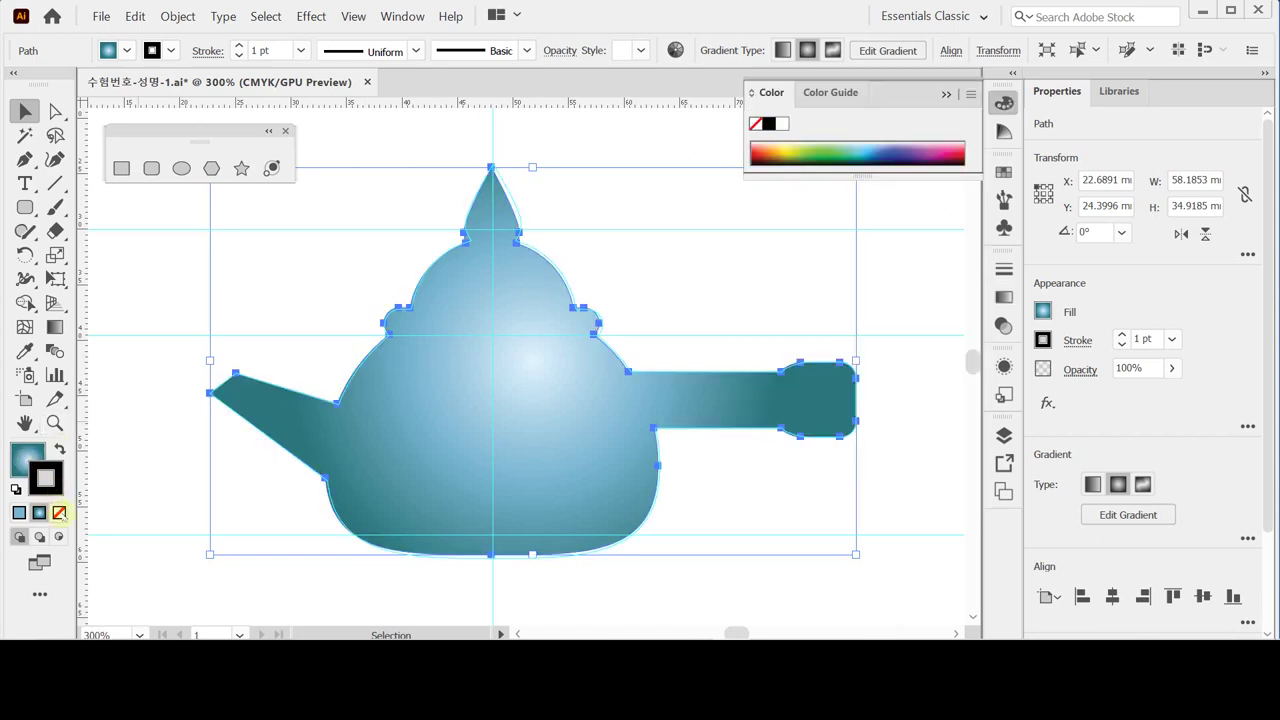
{"action": "left_click", "coordinate": [33, 462]}
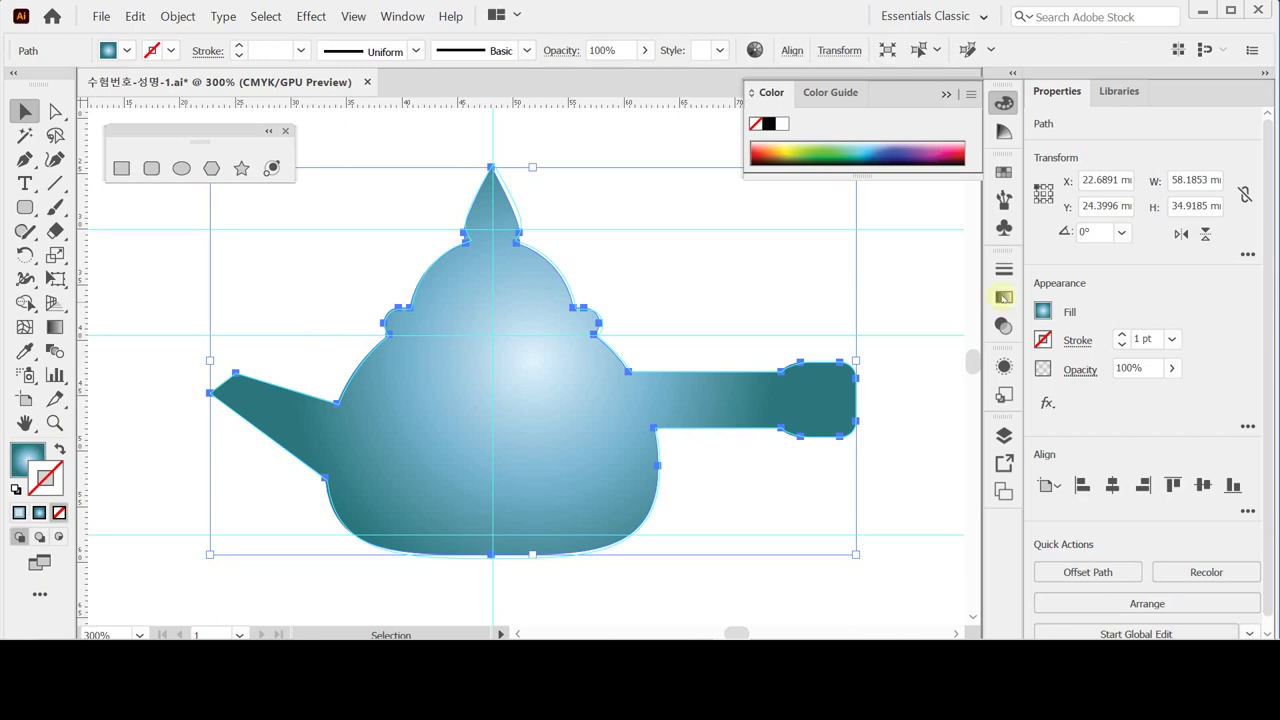
Replace the teapot's fill with the White, Black preset gradient.
{"action": "left_click", "coordinate": [1004, 297]}
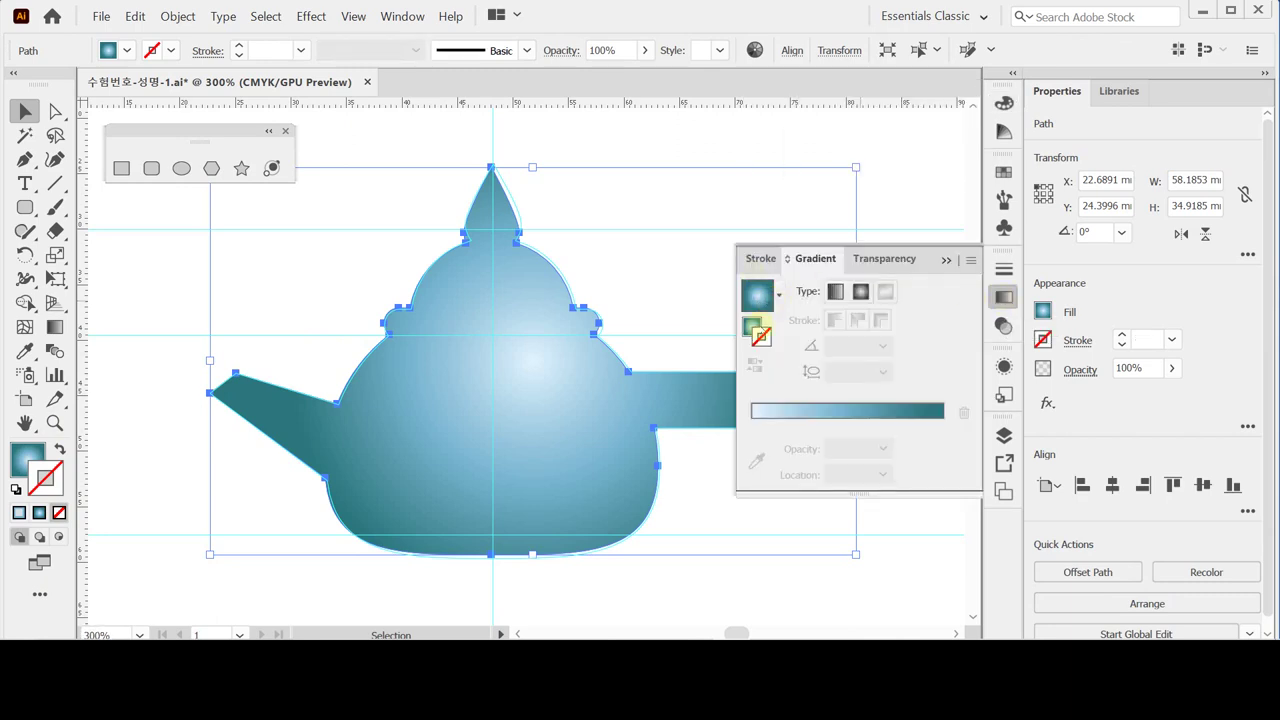
{"action": "left_click", "coordinate": [752, 325]}
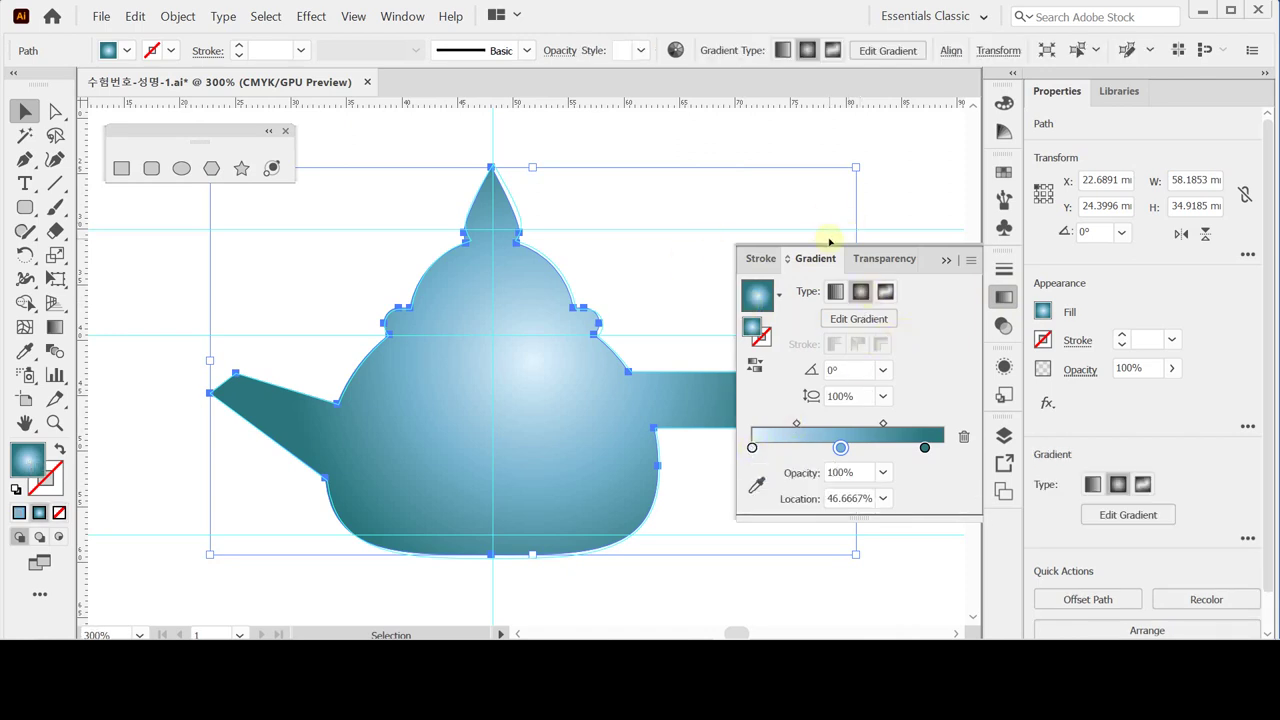
{"action": "left_click", "coordinate": [779, 295]}
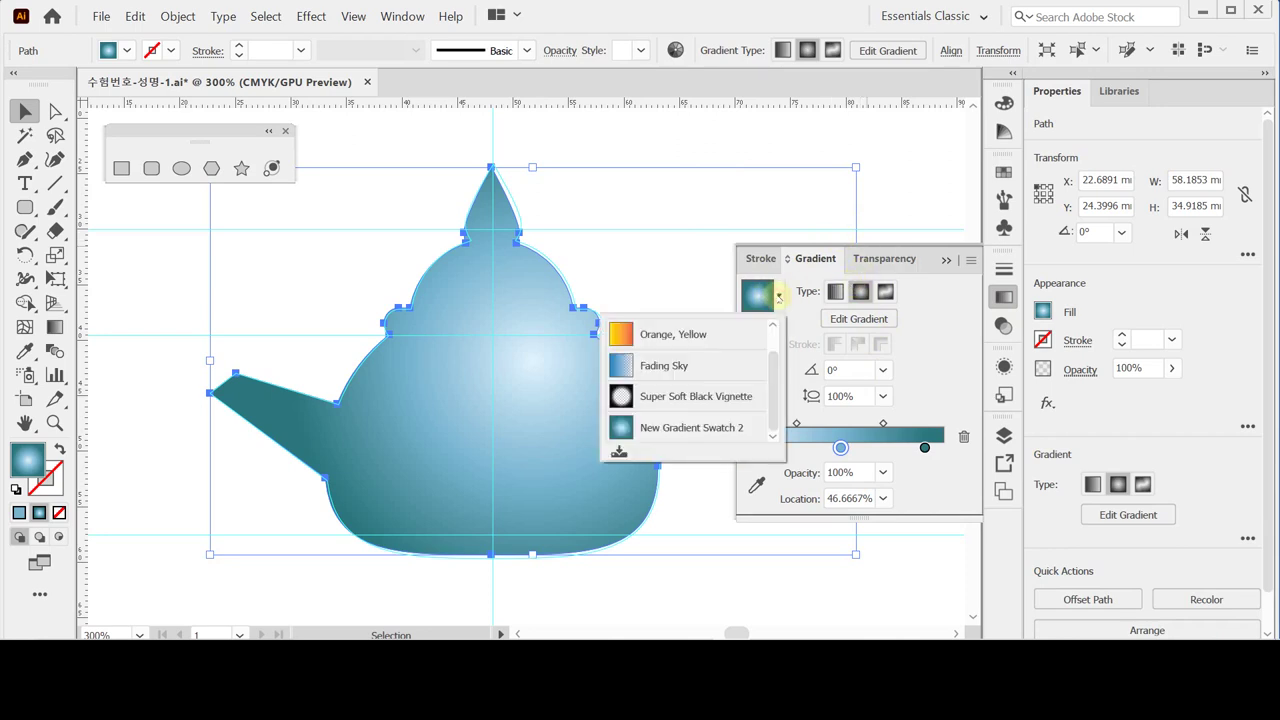
{"action": "left_click", "coordinate": [773, 327]}
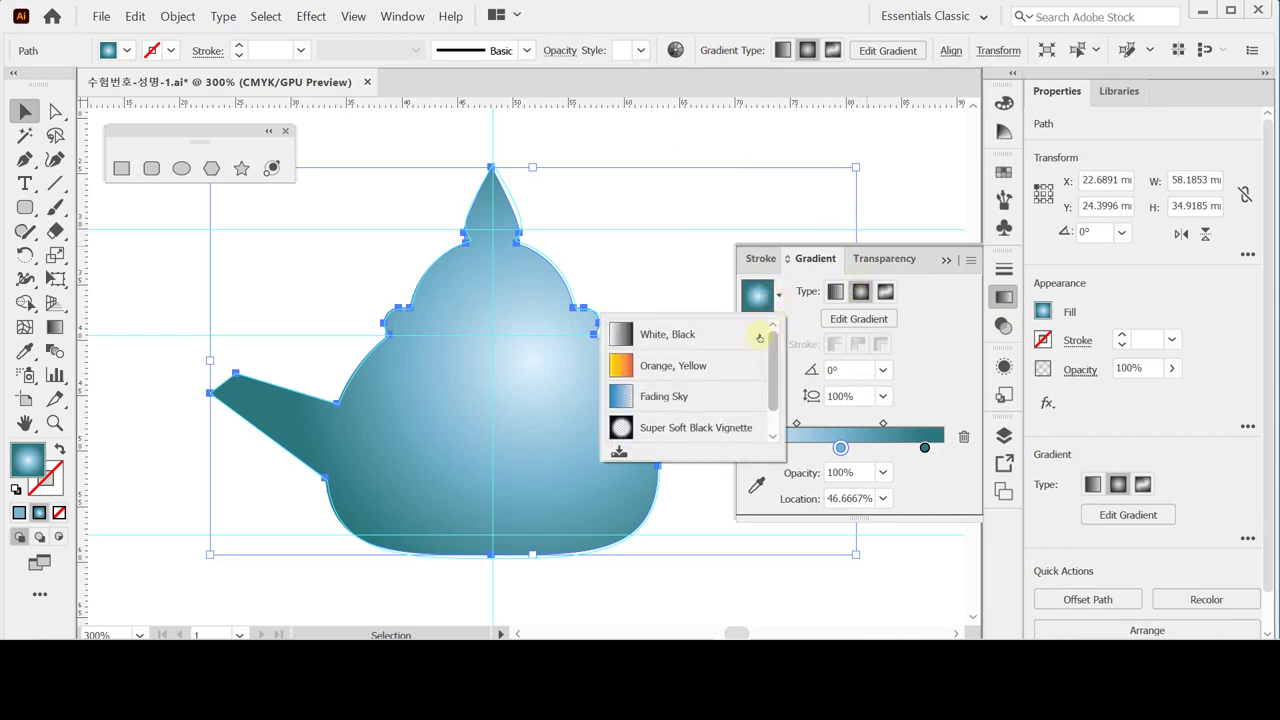
{"action": "left_click", "coordinate": [714, 338]}
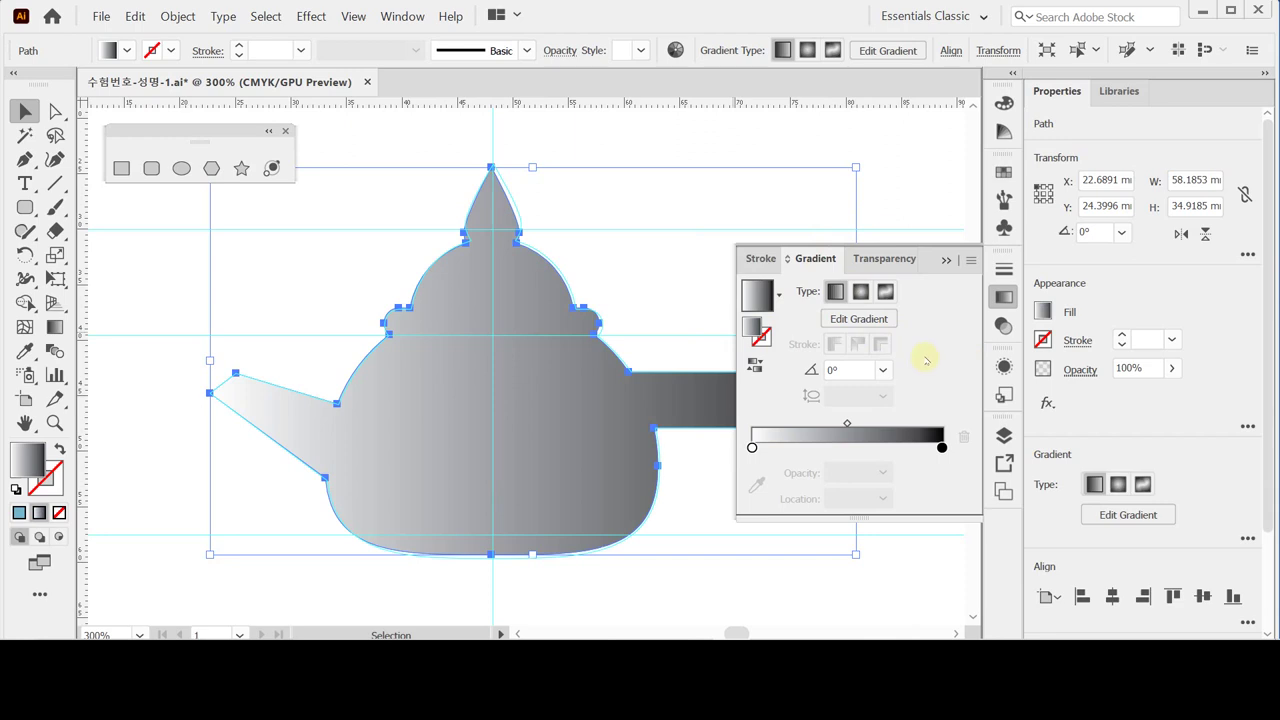
Set the cyan of the gradient's starting colour stop to 10%.
{"action": "left_click", "coordinate": [751, 447]}
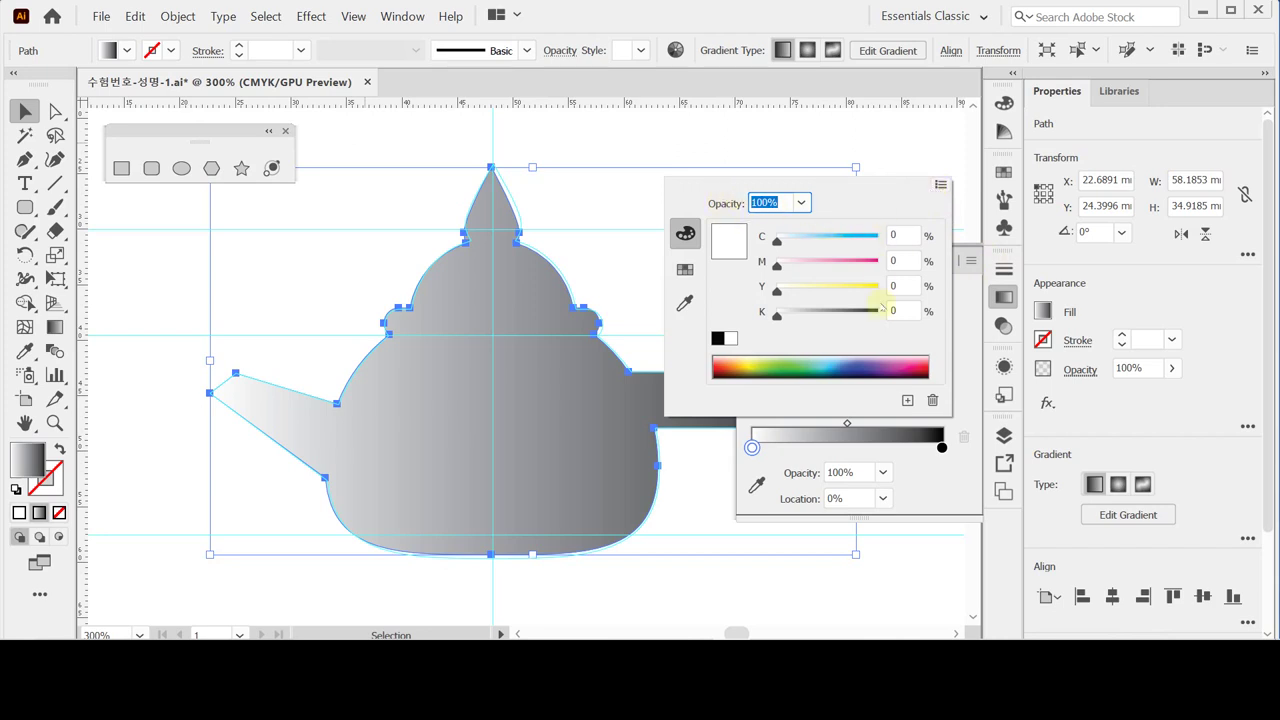
{"action": "left_click", "coordinate": [905, 235]}
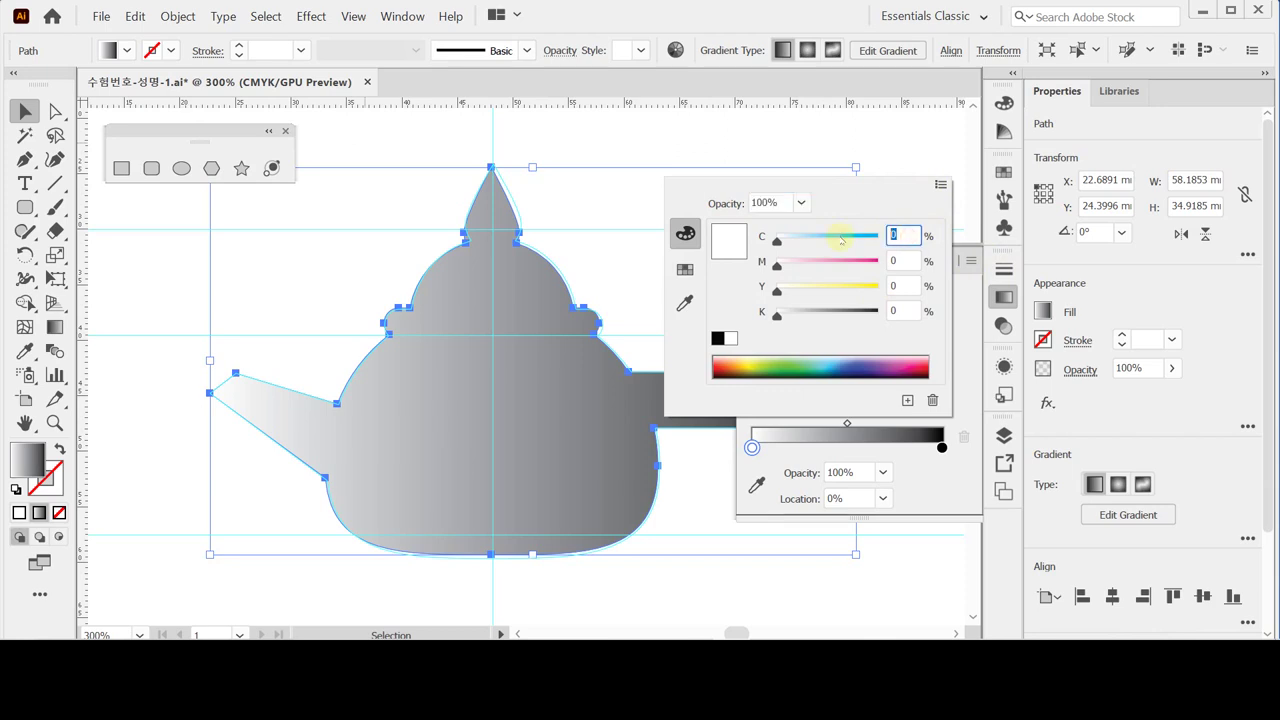
{"action": "type", "text": "10"}
{"action": "key", "text": "Return"}
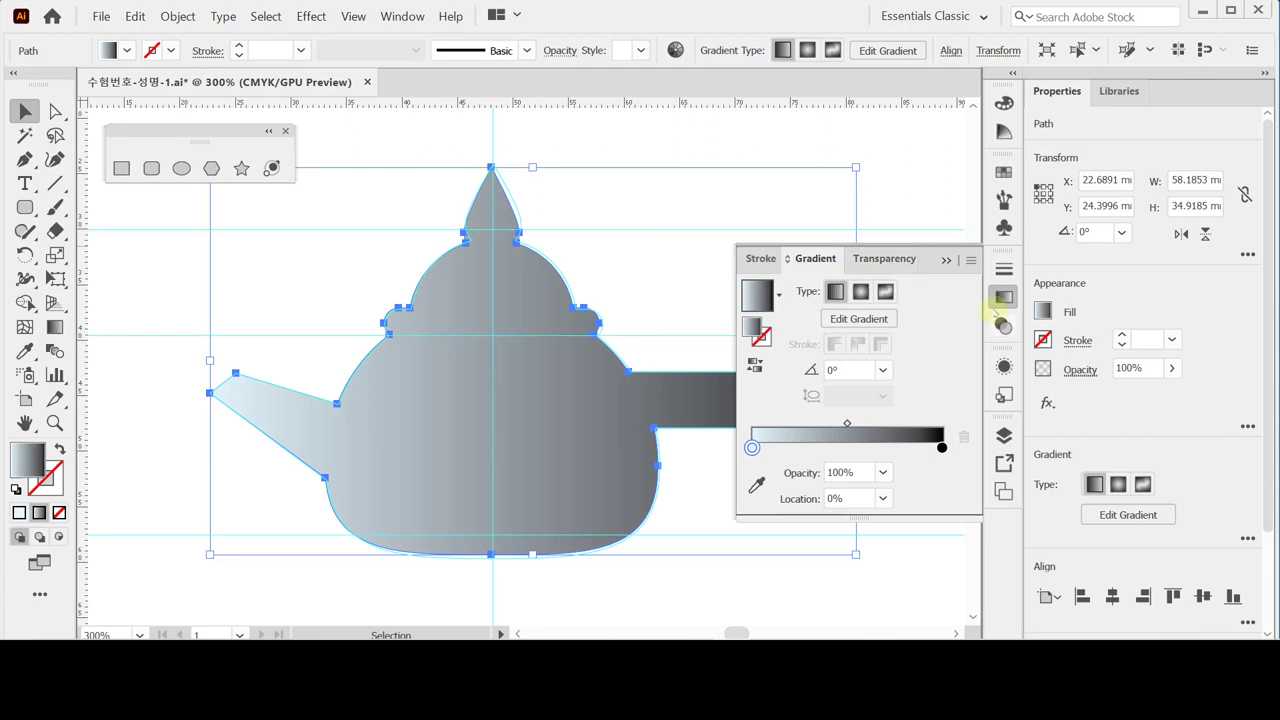
Add a middle colour stop at about 51% of the gradient, set its cyan to 40% and lower its black.
{"action": "left_click", "coordinate": [849, 448]}
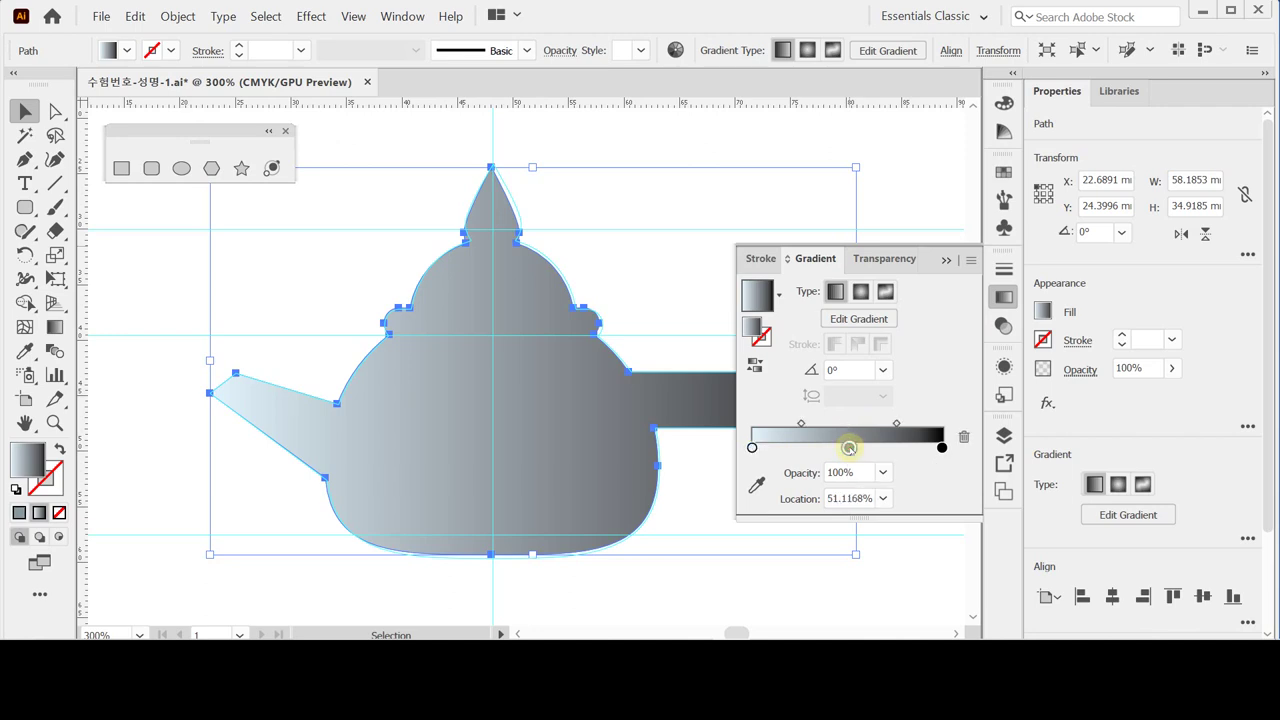
{"action": "double_click", "coordinate": [849, 448]}
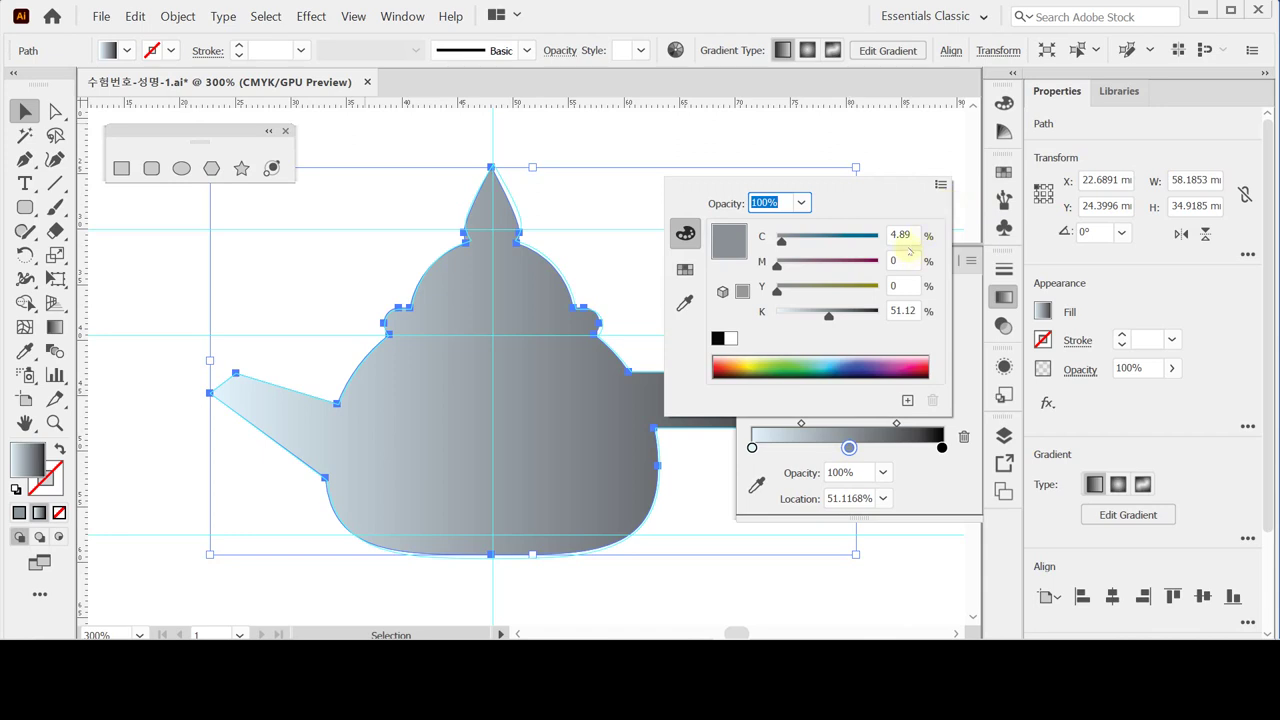
{"action": "left_click", "coordinate": [912, 233]}
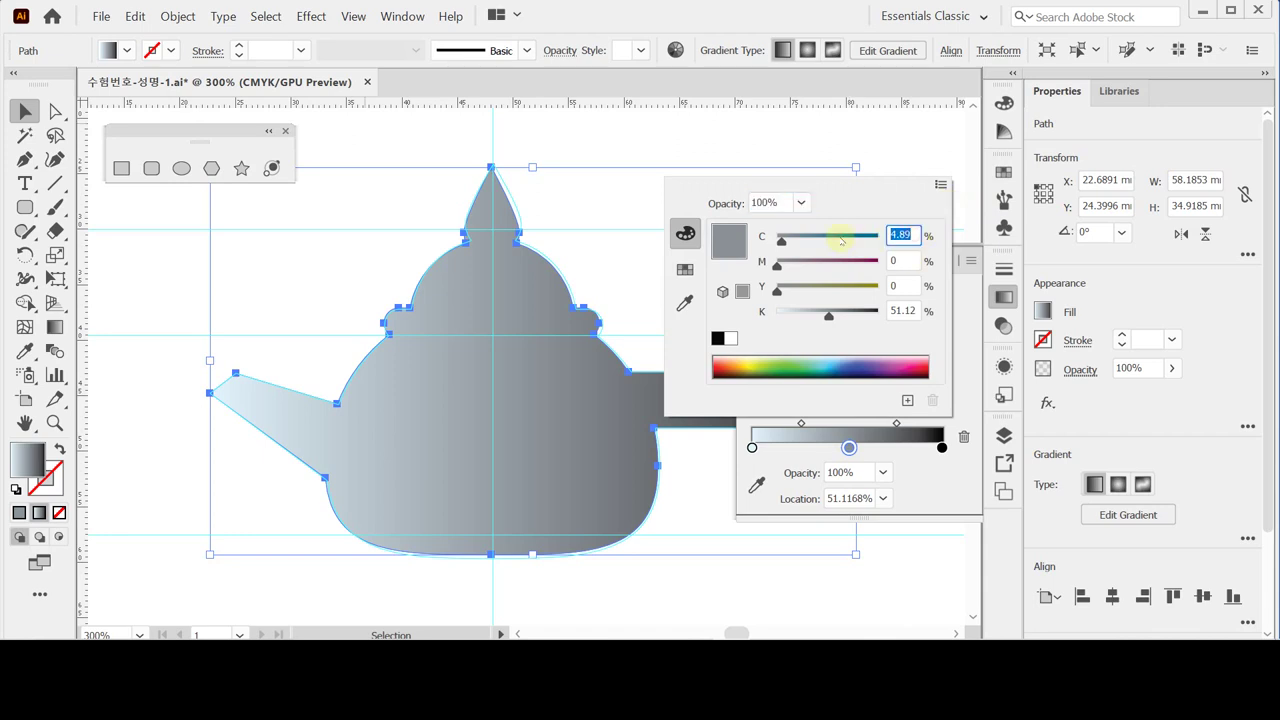
{"action": "type", "text": "40"}
{"action": "key", "text": "Tab"}
{"action": "key", "text": "Tab"}
{"action": "key", "text": "Tab"}
{"action": "type", "text": "2"}
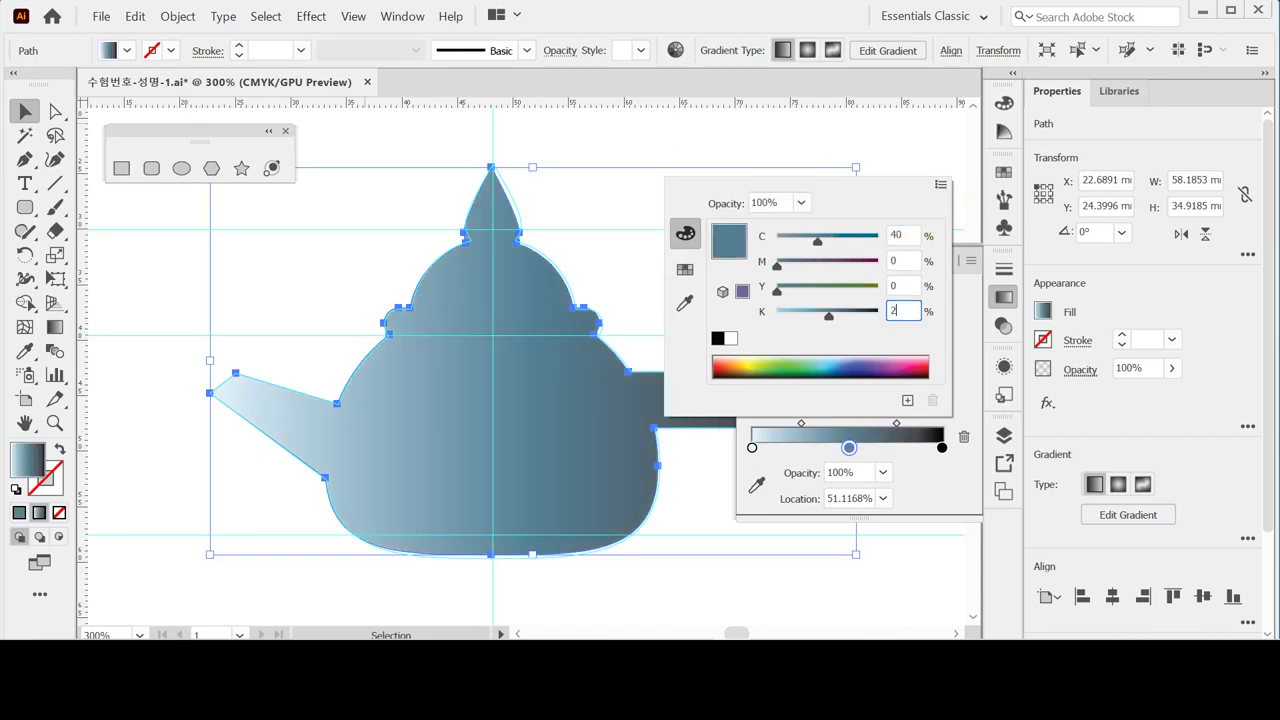
{"action": "key", "text": "Return"}
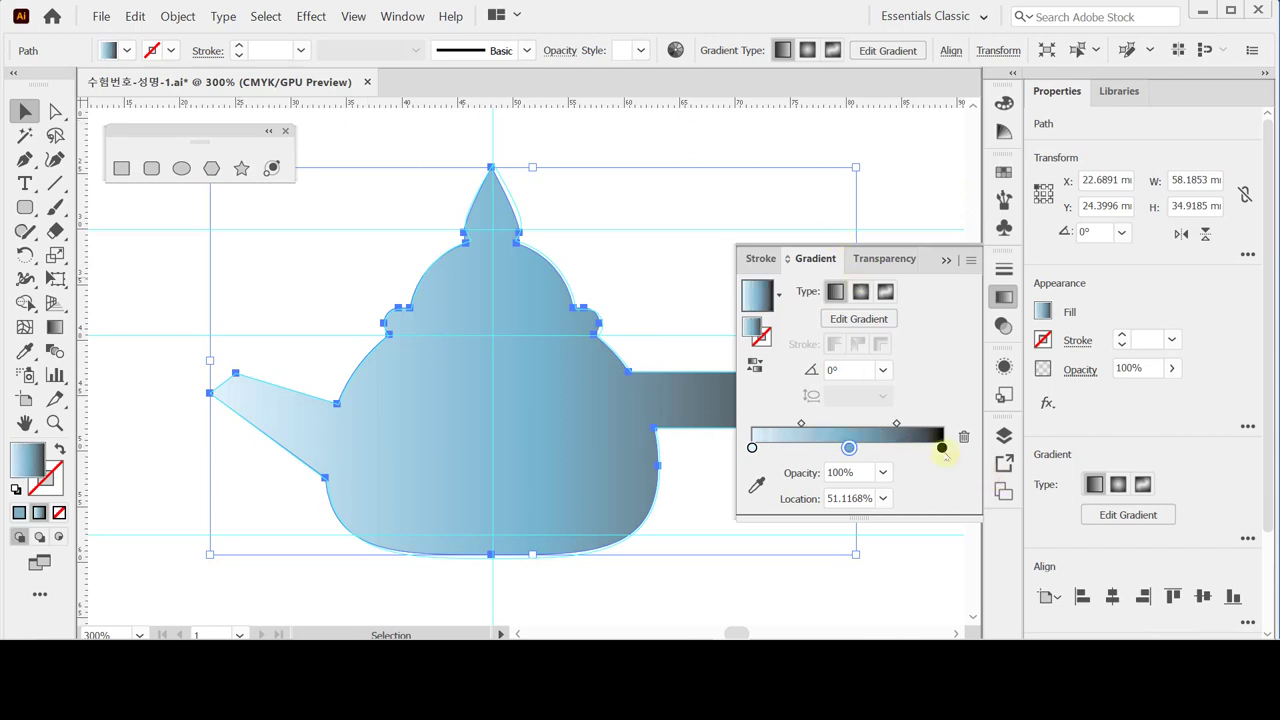
Set the gradient's ending colour stop to 60% cyan and 20% yellow, and lower its black.
{"action": "left_click", "coordinate": [942, 447]}
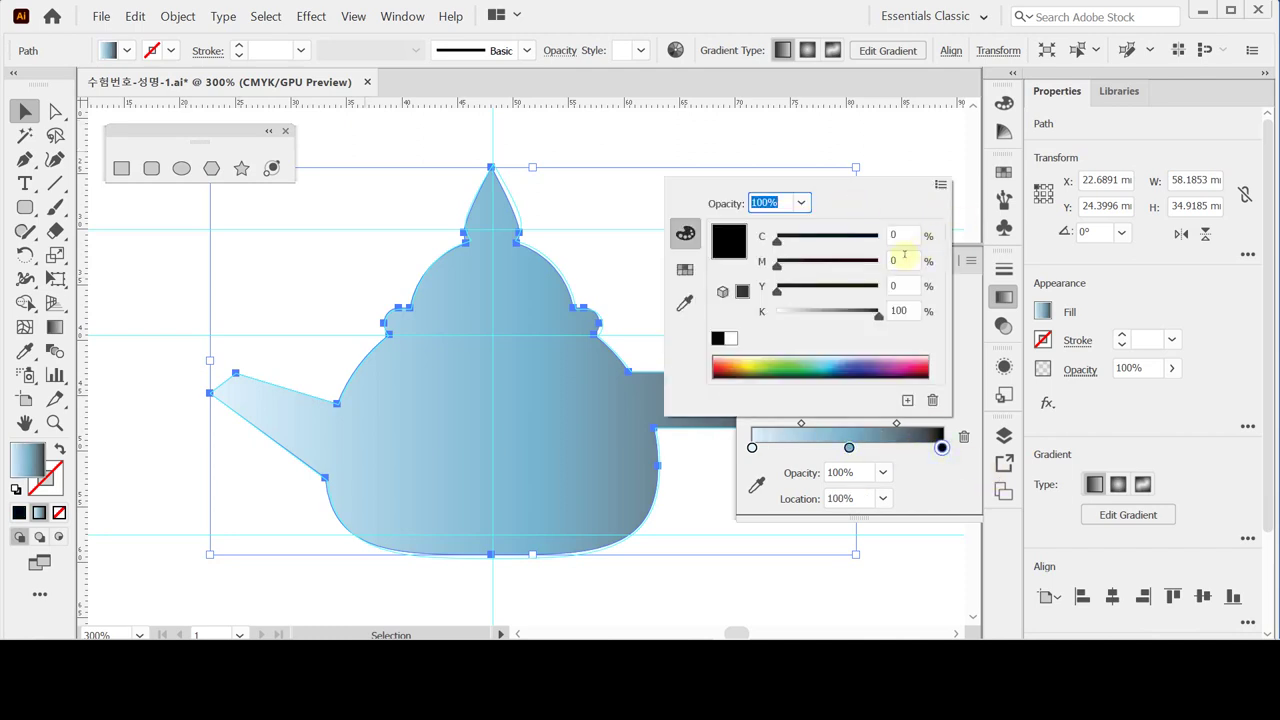
{"action": "left_click", "coordinate": [900, 235]}
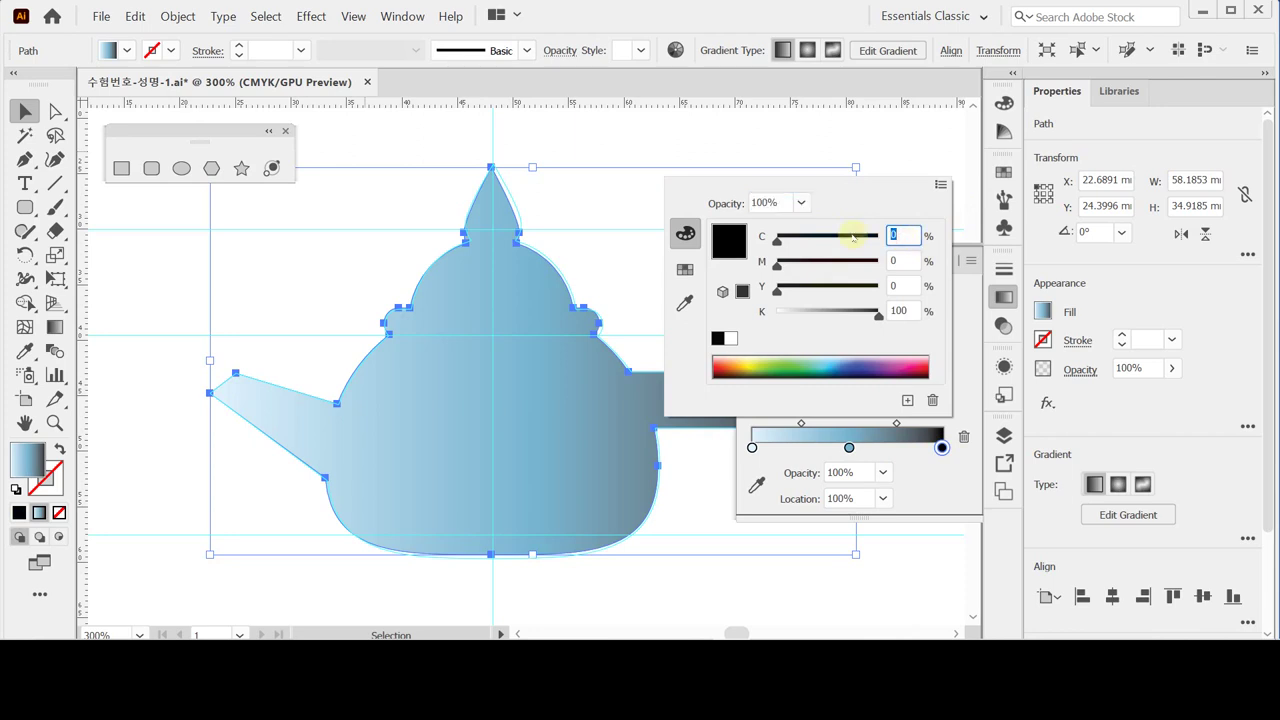
{"action": "type", "text": "60"}
{"action": "key", "text": "Tab"}
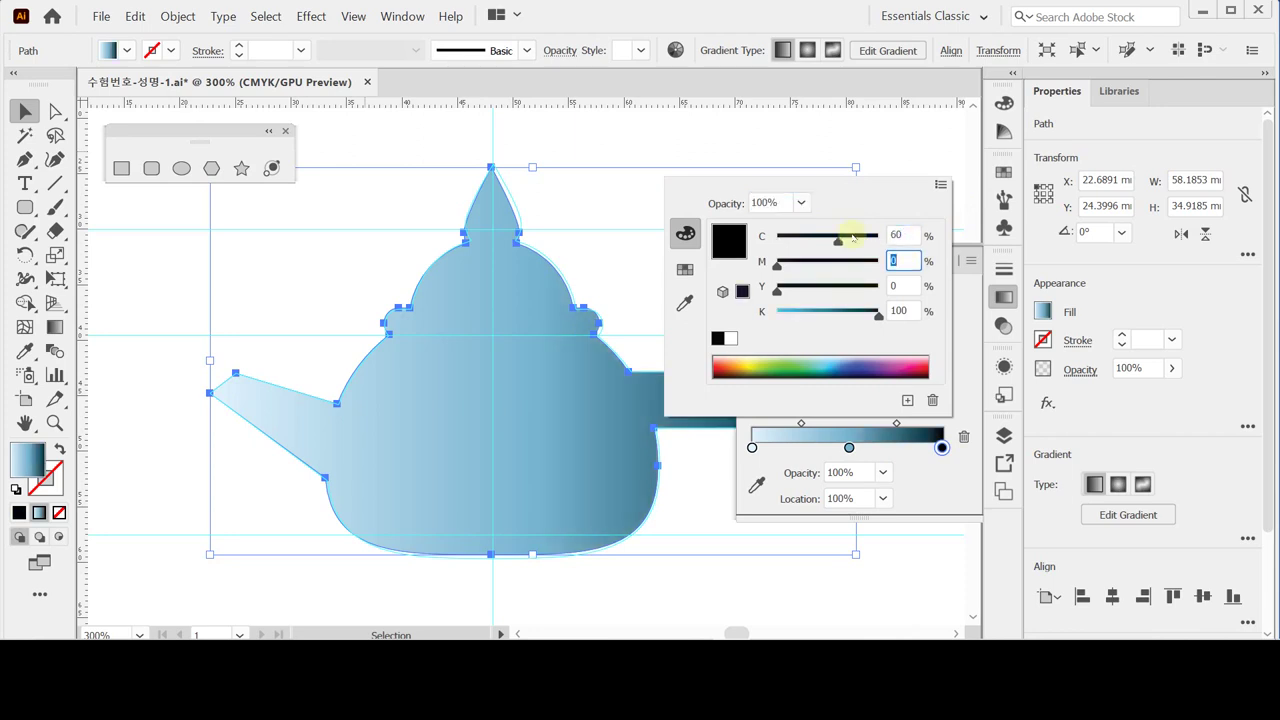
{"action": "key", "text": "Tab"}
{"action": "type", "text": "20"}
{"action": "key", "text": "Tab"}
{"action": "key", "text": "Tab"}
{"action": "key", "text": "Return"}
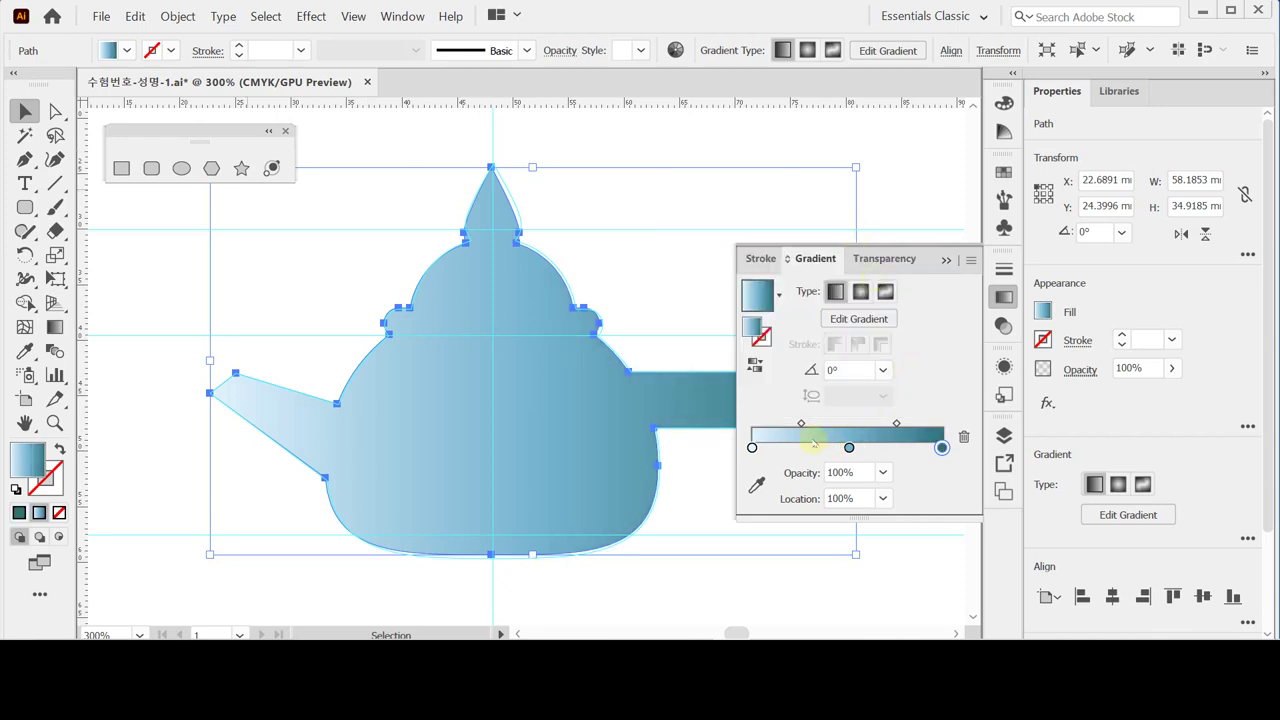
Change the teapot's gradient type to radial.
{"action": "left_click", "coordinate": [861, 291]}
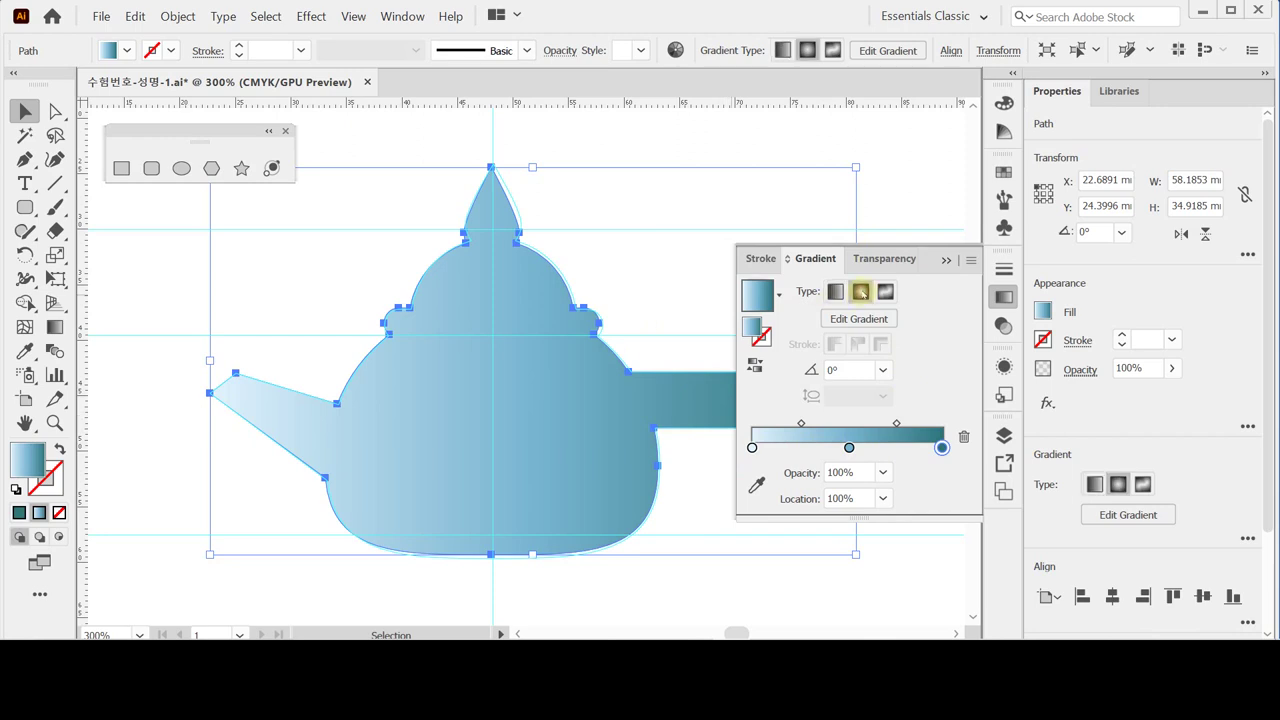
{"action": "left_click", "coordinate": [941, 447]}
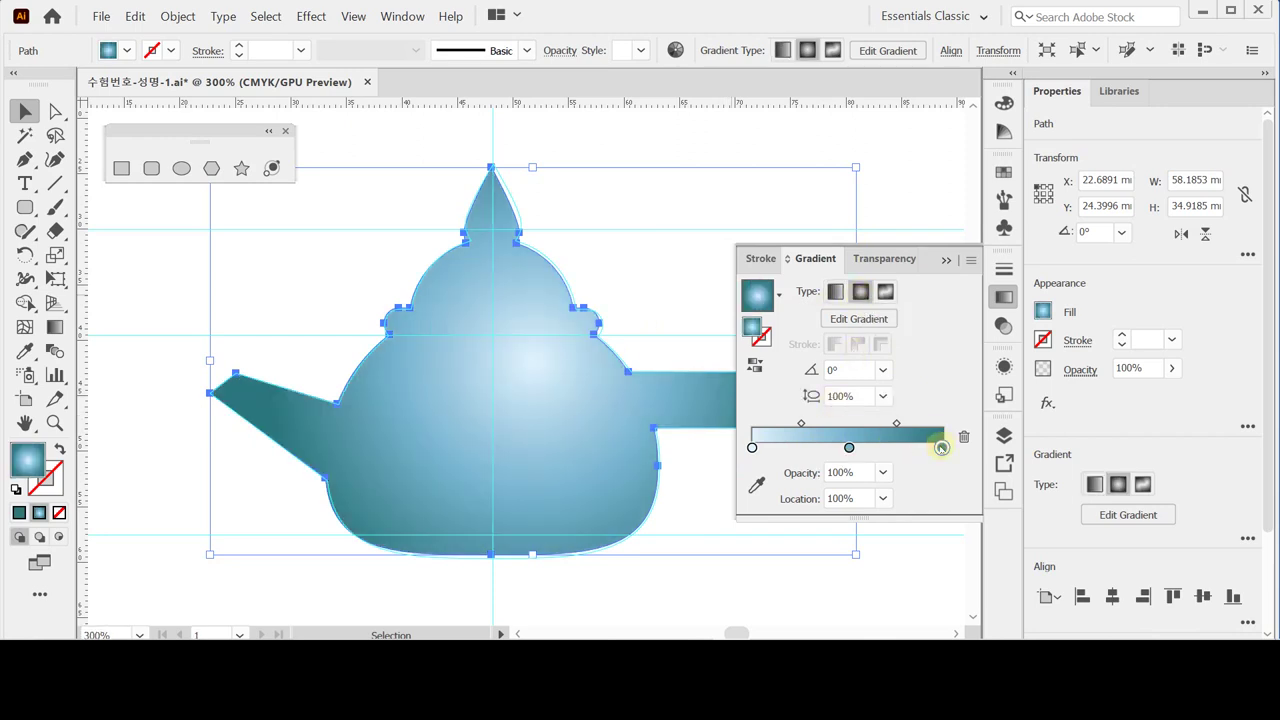
{"action": "double_click", "coordinate": [941, 447]}
{"action": "key", "text": "Escape"}
{"action": "left_click", "coordinate": [1005, 295]}
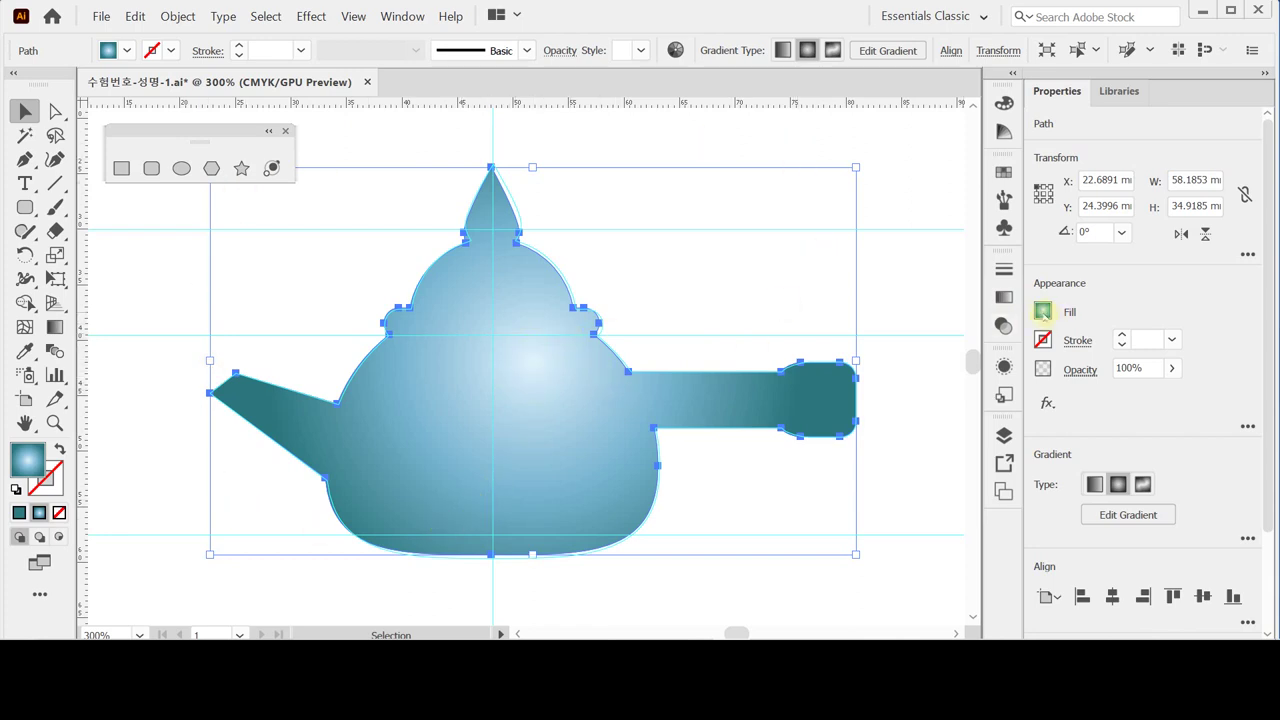
{"action": "left_click", "coordinate": [995, 296]}
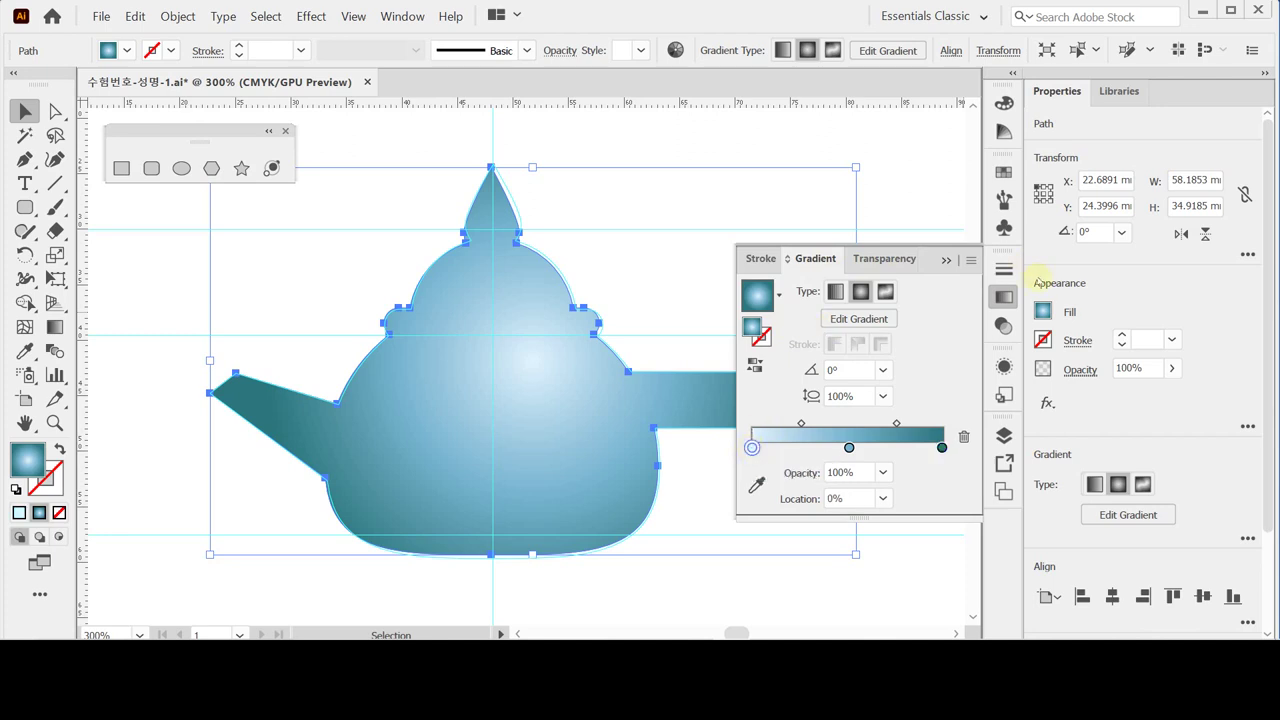
{"action": "left_click", "coordinate": [1000, 298]}
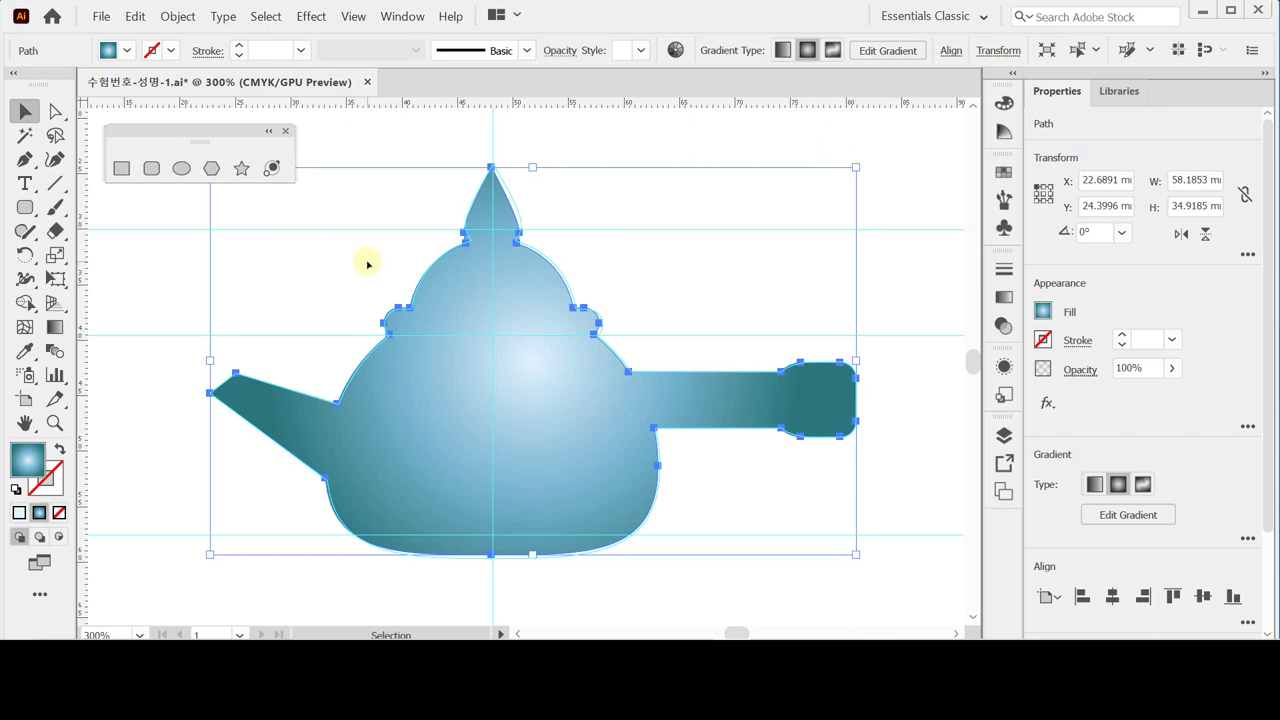
Redirect the teapot's radial gradient diagonally from the lid's upper-left side to the body's lower right, and slightly reduce its radius.
{"action": "key", "text": "ctrl+minus"}
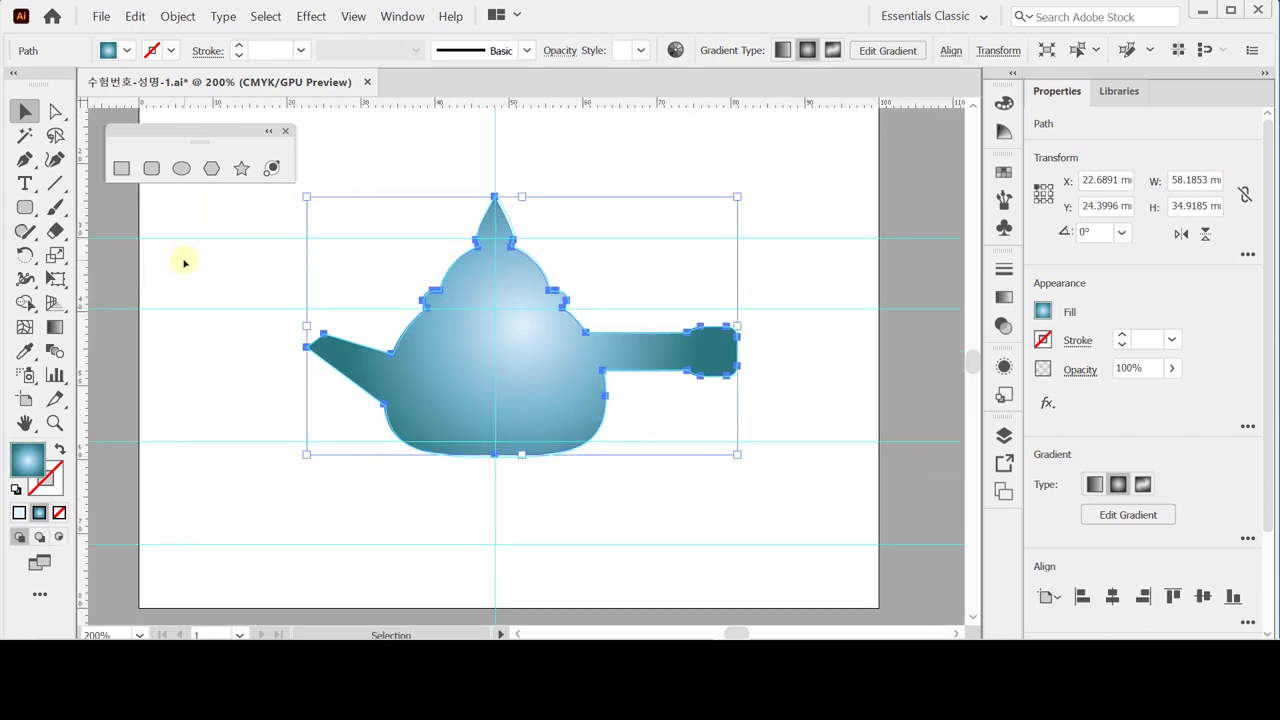
{"action": "left_click", "coordinate": [54, 328]}
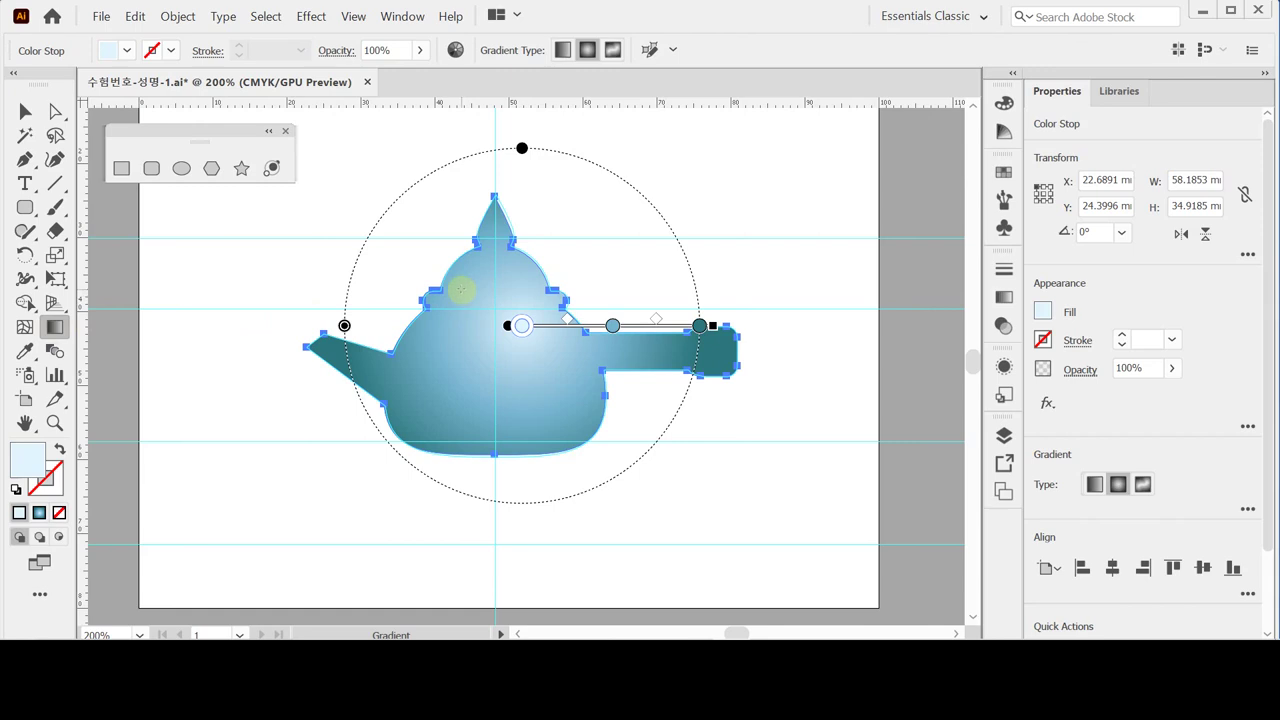
{"action": "left_click_drag", "start_coordinate": [460, 289], "coordinate": [567, 394]}
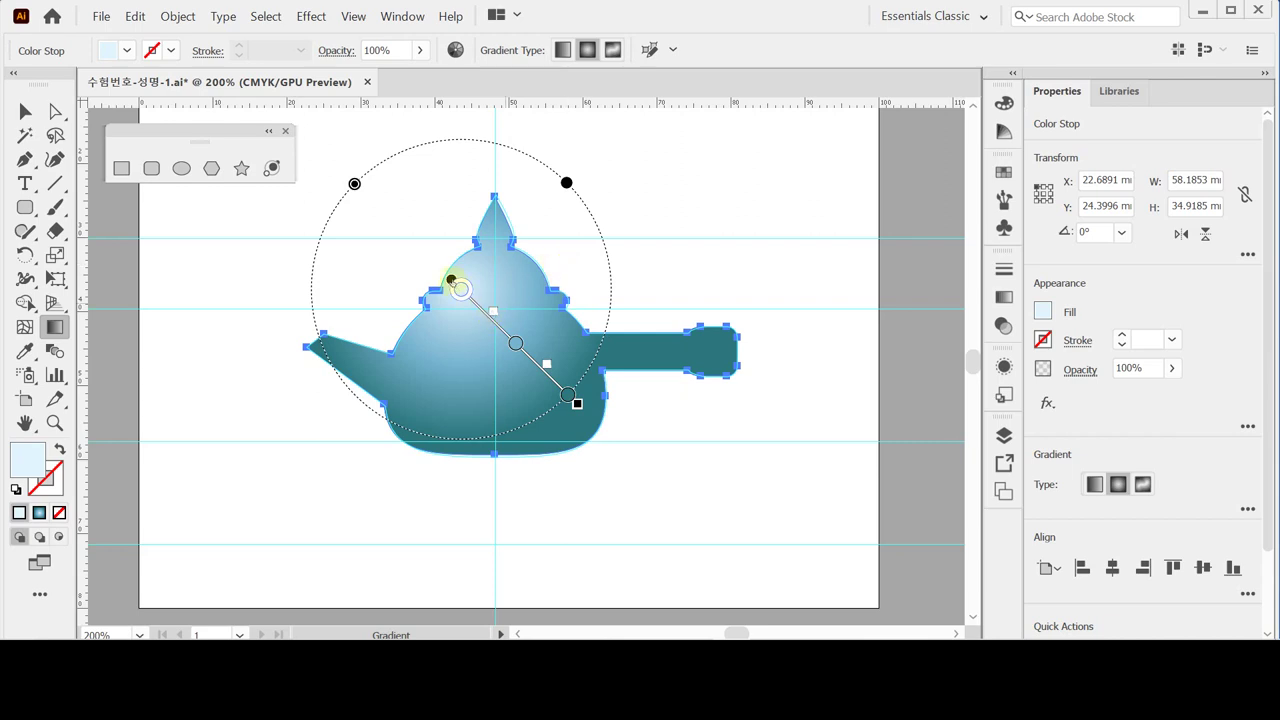
{"action": "left_click", "coordinate": [451, 280]}
{"action": "mouse_move", "coordinate": [354, 187]}
{"action": "left_mouse_down"}
{"action": "mouse_move", "coordinate": [368, 200]}
{"action": "mouse_move", "coordinate": [358, 188]}
{"action": "left_mouse_up"}
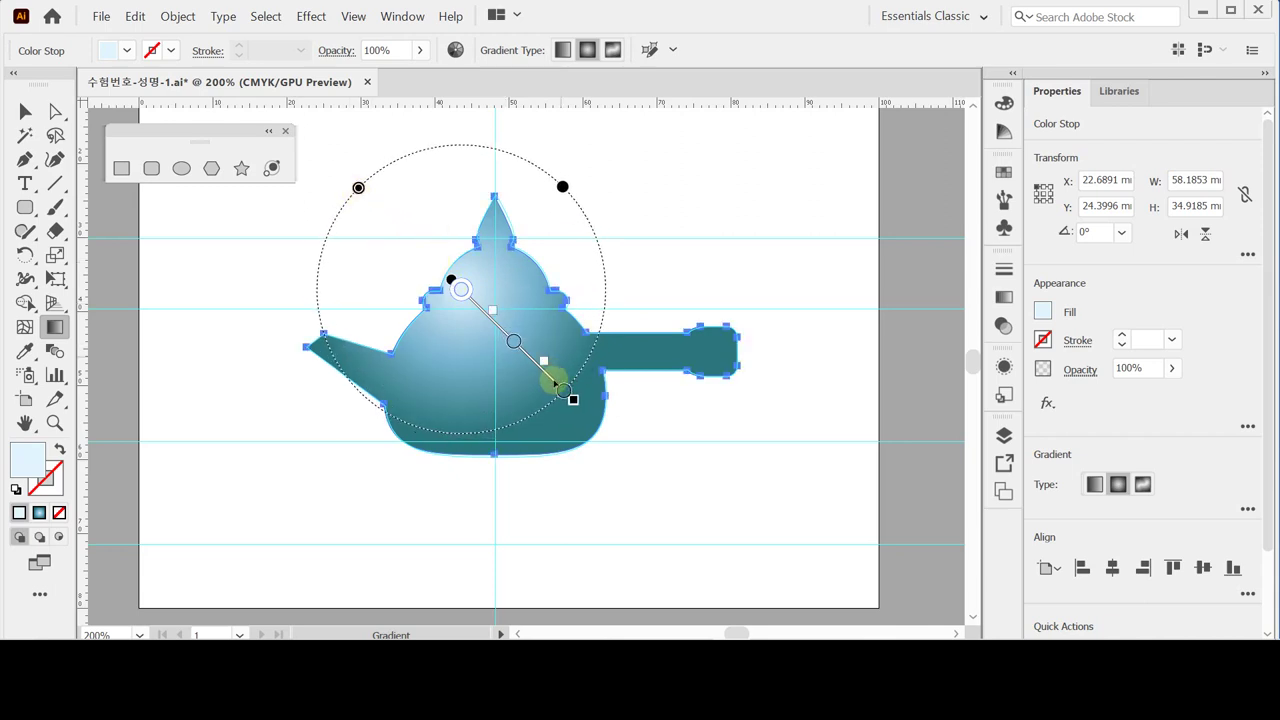
{"action": "left_click", "coordinate": [513, 342]}
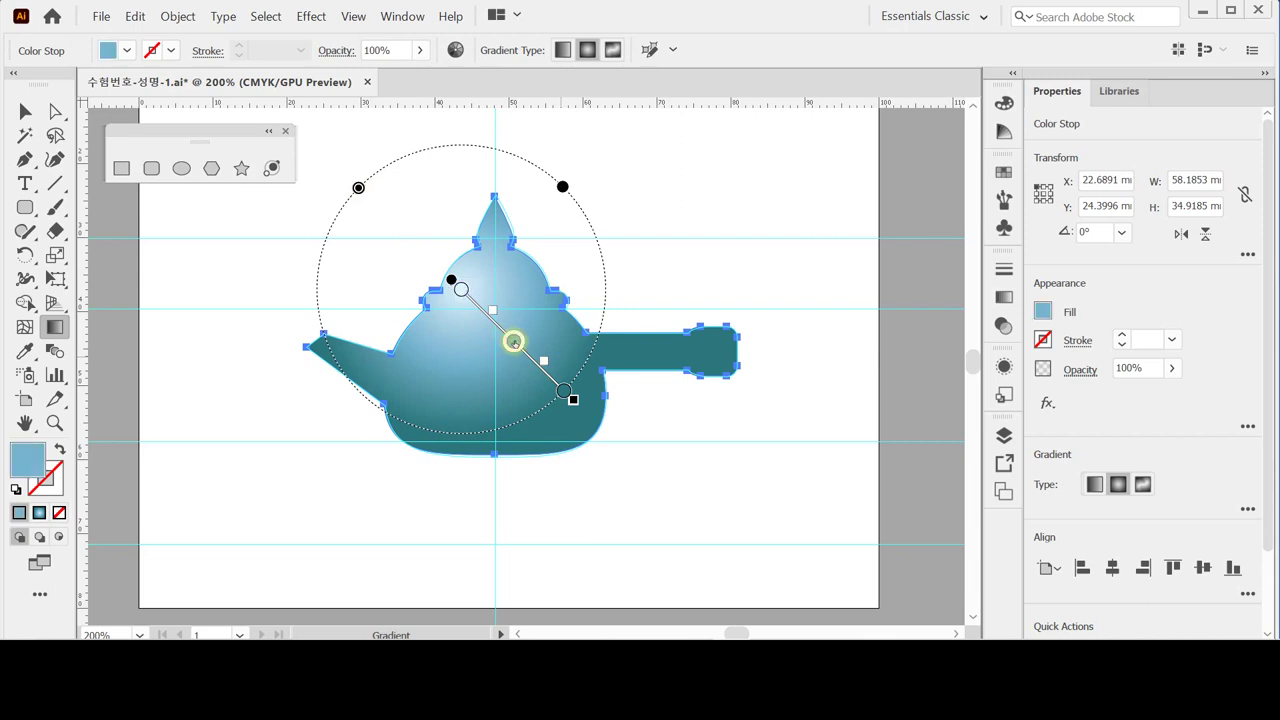
{"action": "left_click_drag", "start_coordinate": [513, 342], "coordinate": [516, 342]}
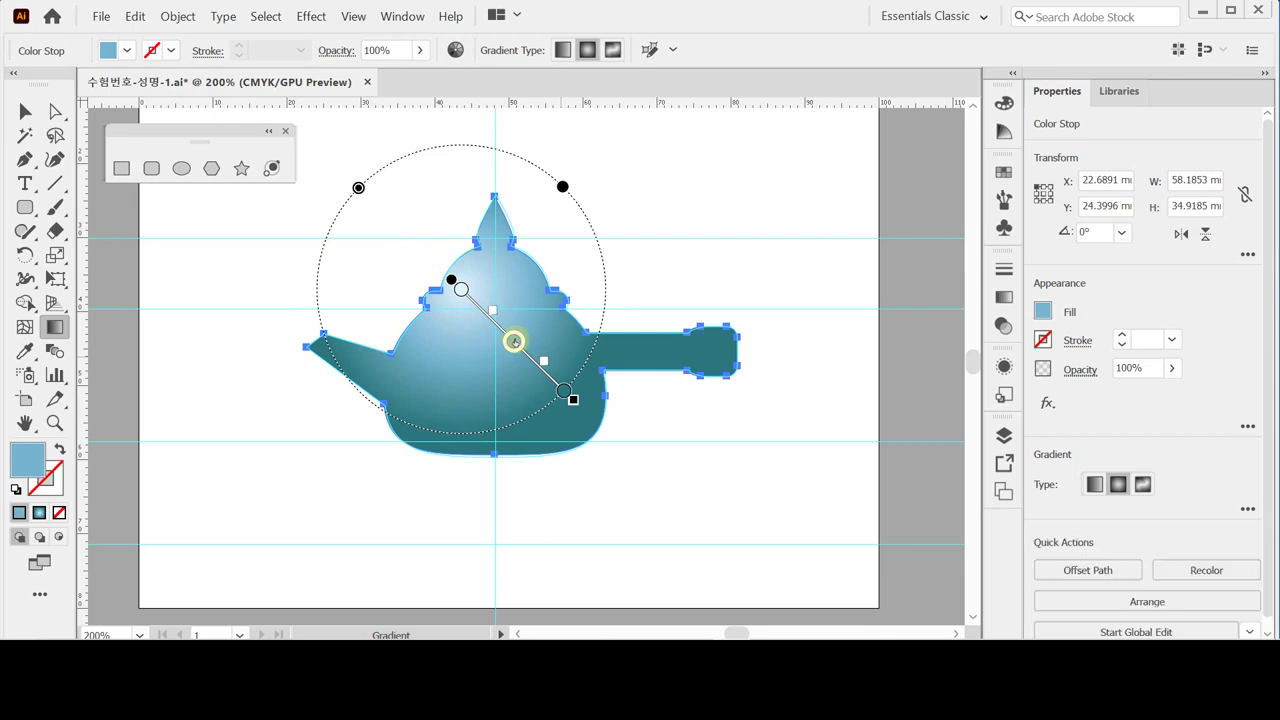
{"action": "double_click", "coordinate": [513, 342]}
{"action": "key", "text": "Escape"}
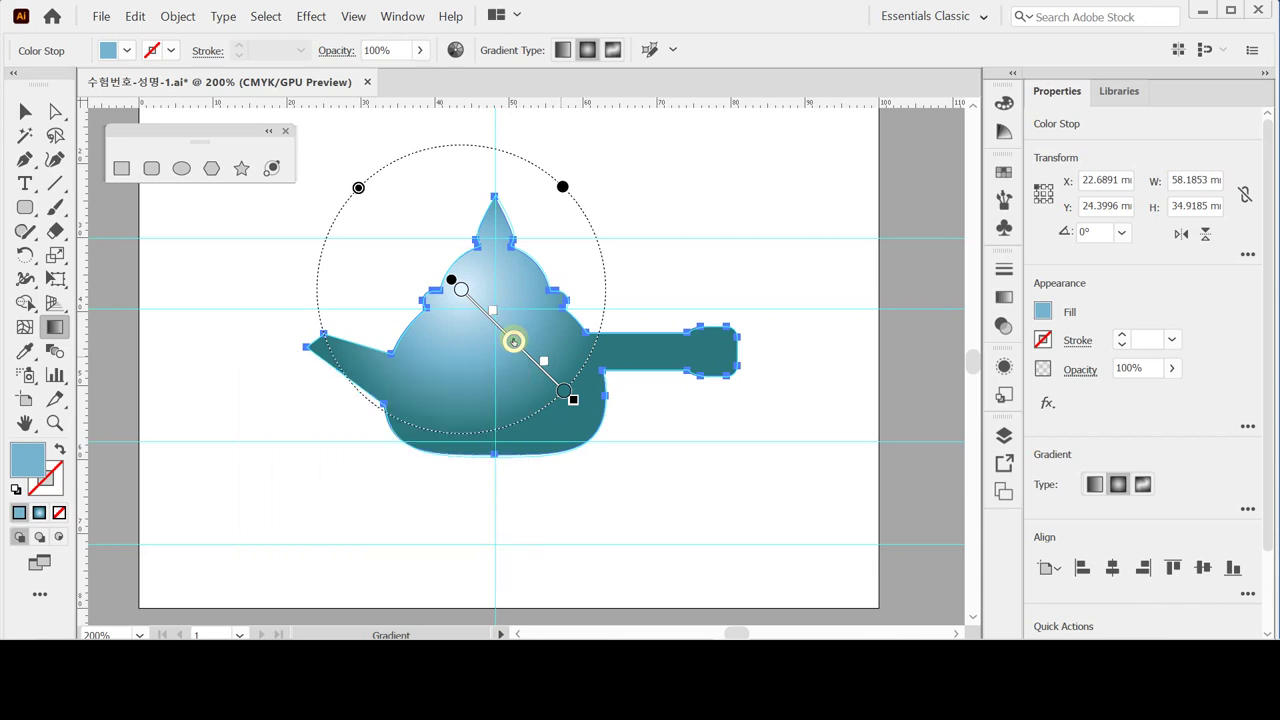
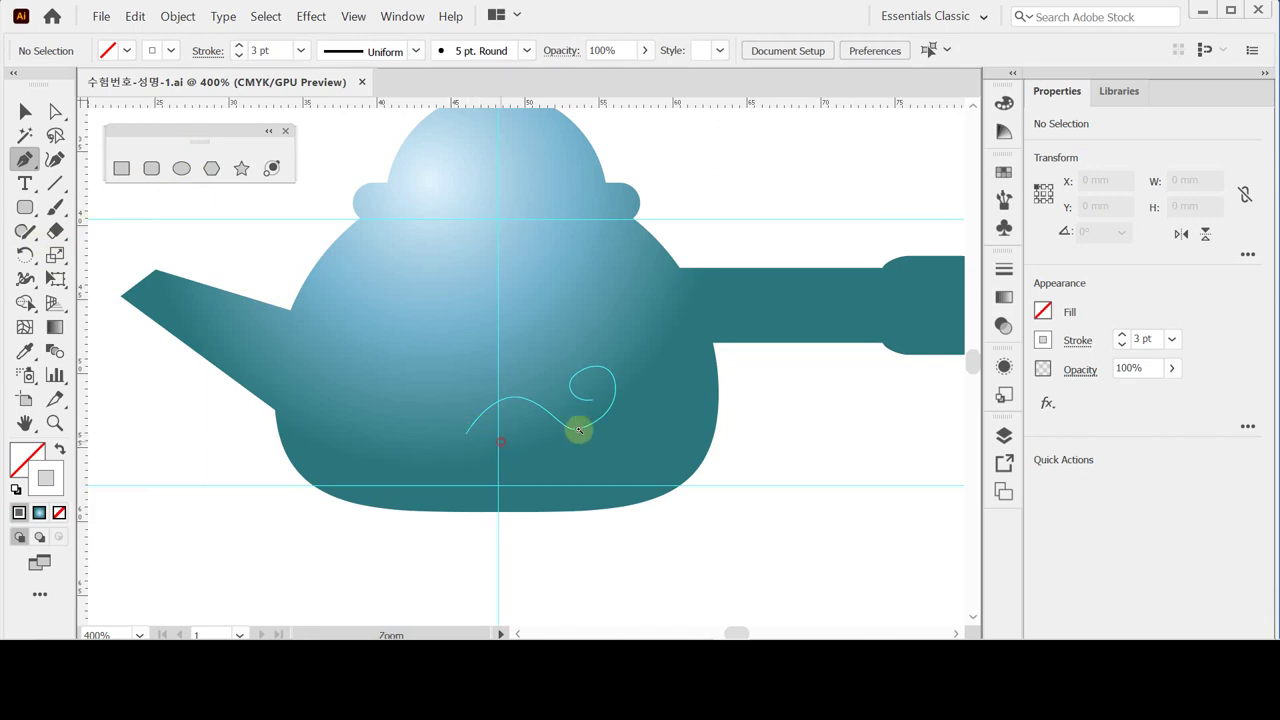
Trace the curl guide on the teapot's lower body with the Pen tool as an open, unfilled path with a 3 pt white stroke.
{"action": "key", "text": "ctrl+equal"}
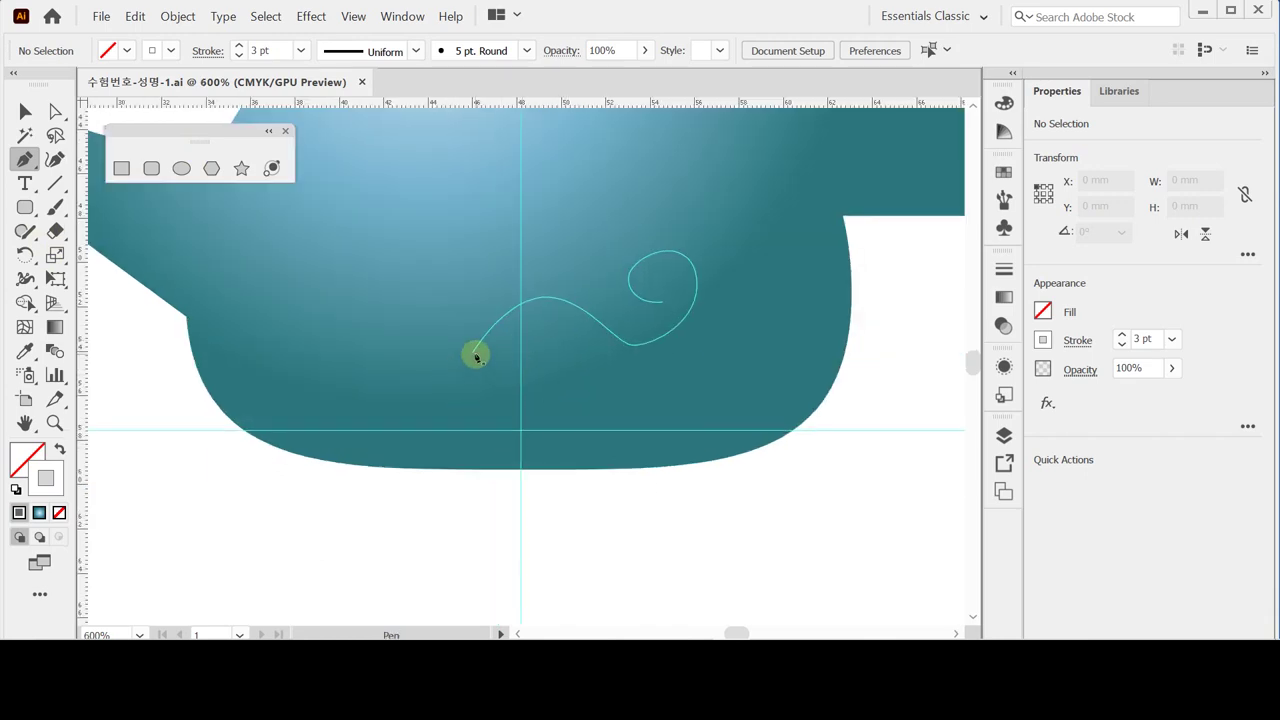
{"action": "left_click", "coordinate": [474, 353]}
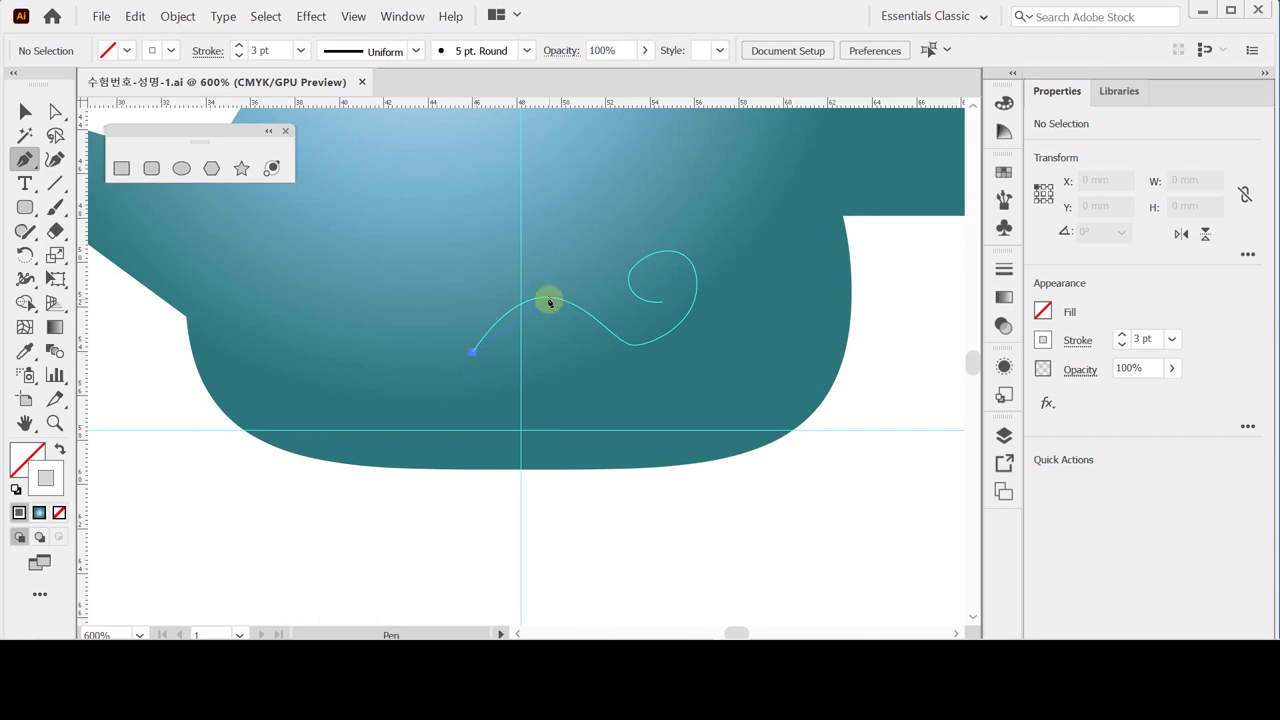
{"action": "left_click", "coordinate": [549, 297]}
{"action": "left_click_drag", "start_coordinate": [577, 306], "coordinate": [601, 306]}
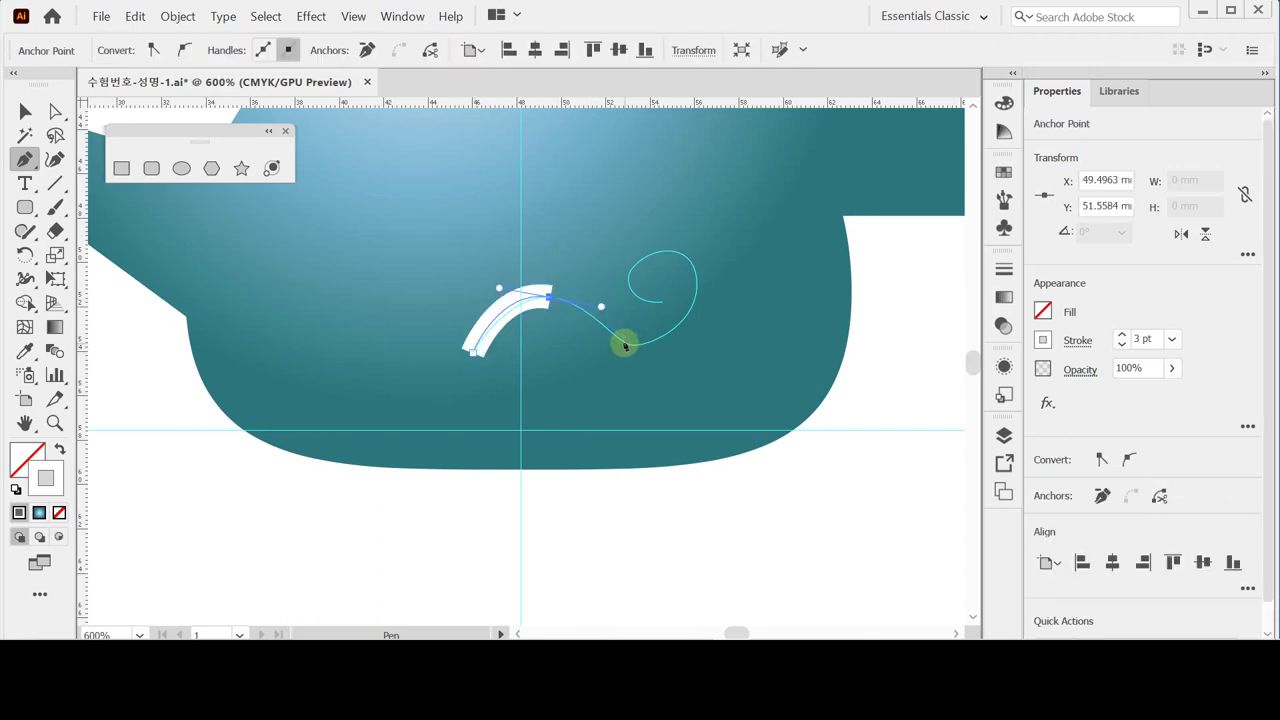
{"action": "left_click_drag", "start_coordinate": [621, 340], "coordinate": [639, 350]}
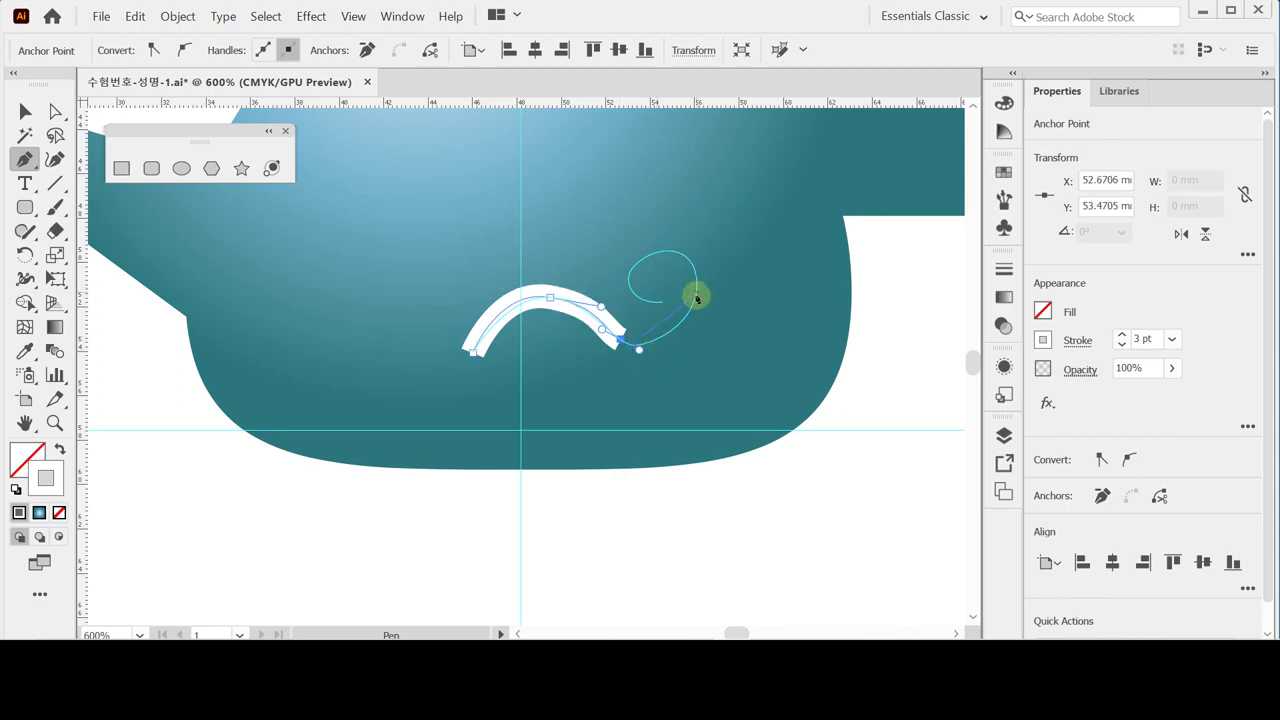
{"action": "mouse_move", "coordinate": [695, 296]}
{"action": "left_mouse_down"}
{"action": "mouse_move", "coordinate": [699, 265]}
{"action": "mouse_move", "coordinate": [600, 281]}
{"action": "mouse_move", "coordinate": [681, 304]}
{"action": "left_mouse_up"}
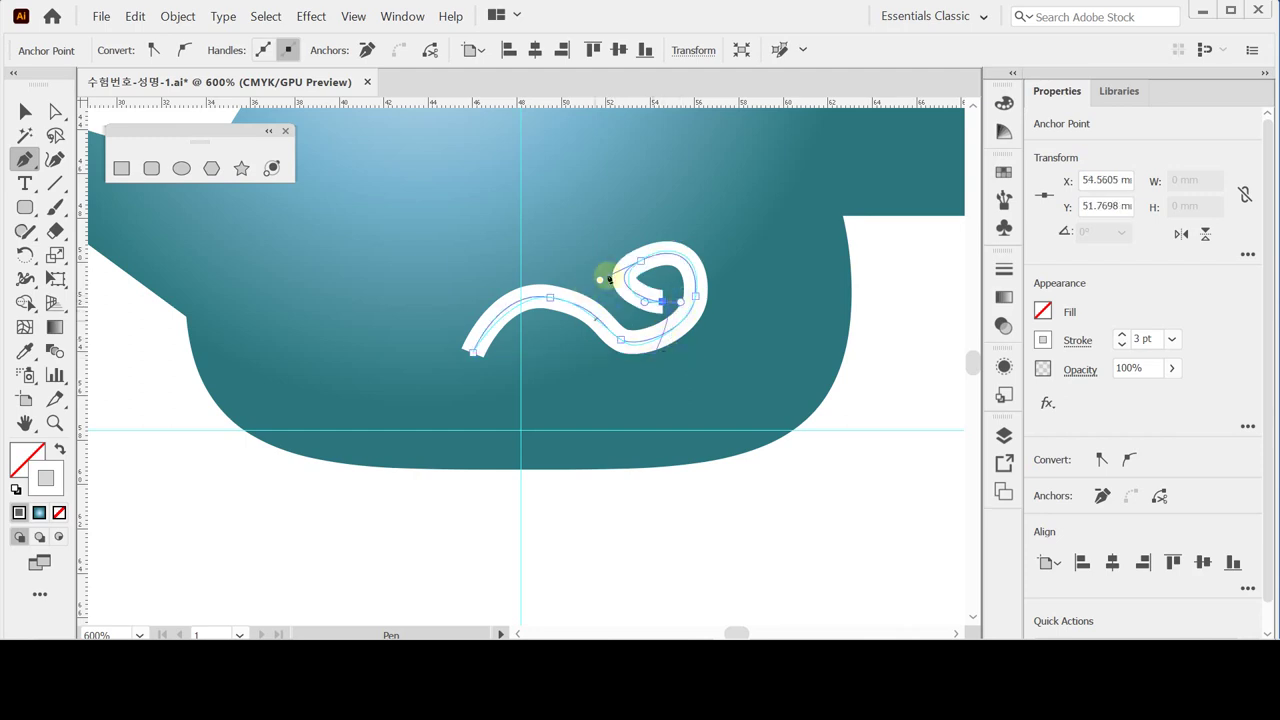
Adjust the direction handles around the curl's loop so the path follows the guide more closely.
{"action": "key", "text": "ctrl"}
{"action": "left_click_drag", "start_coordinate": [600, 282], "coordinate": [609, 284]}
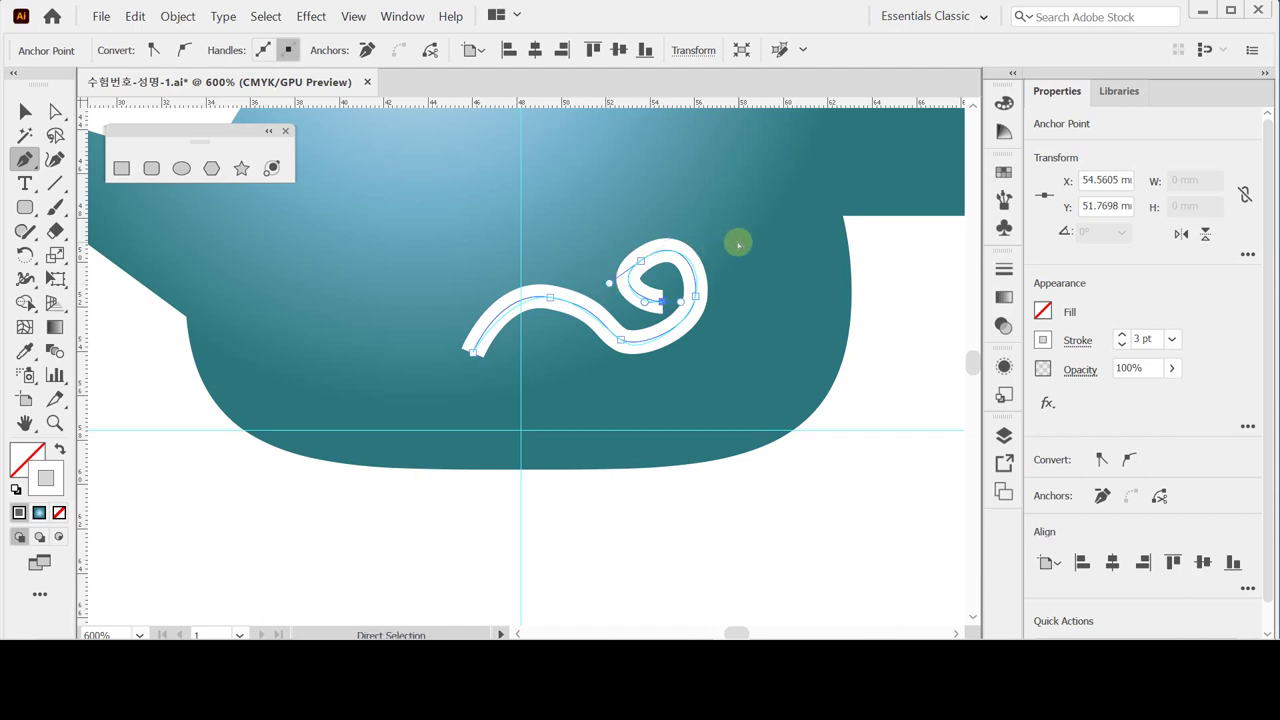
{"action": "left_click", "coordinate": [641, 262]}
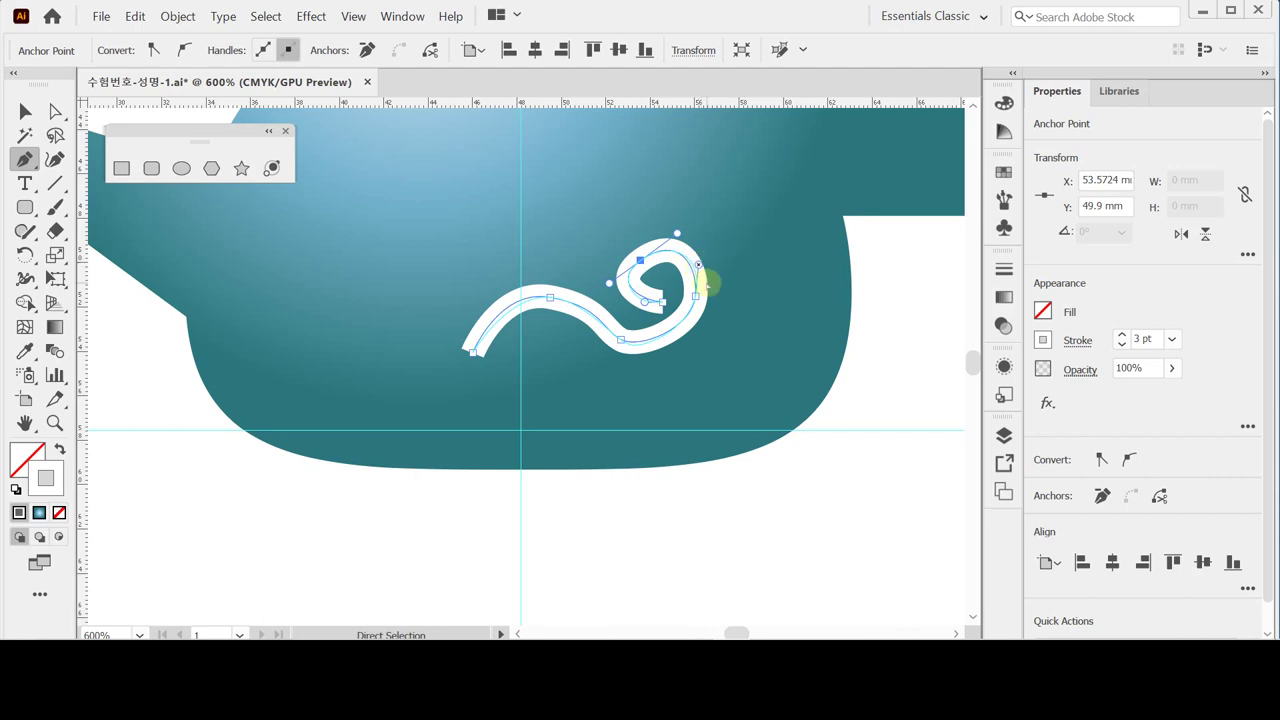
{"action": "left_click_drag", "start_coordinate": [699, 265], "coordinate": [705, 264]}
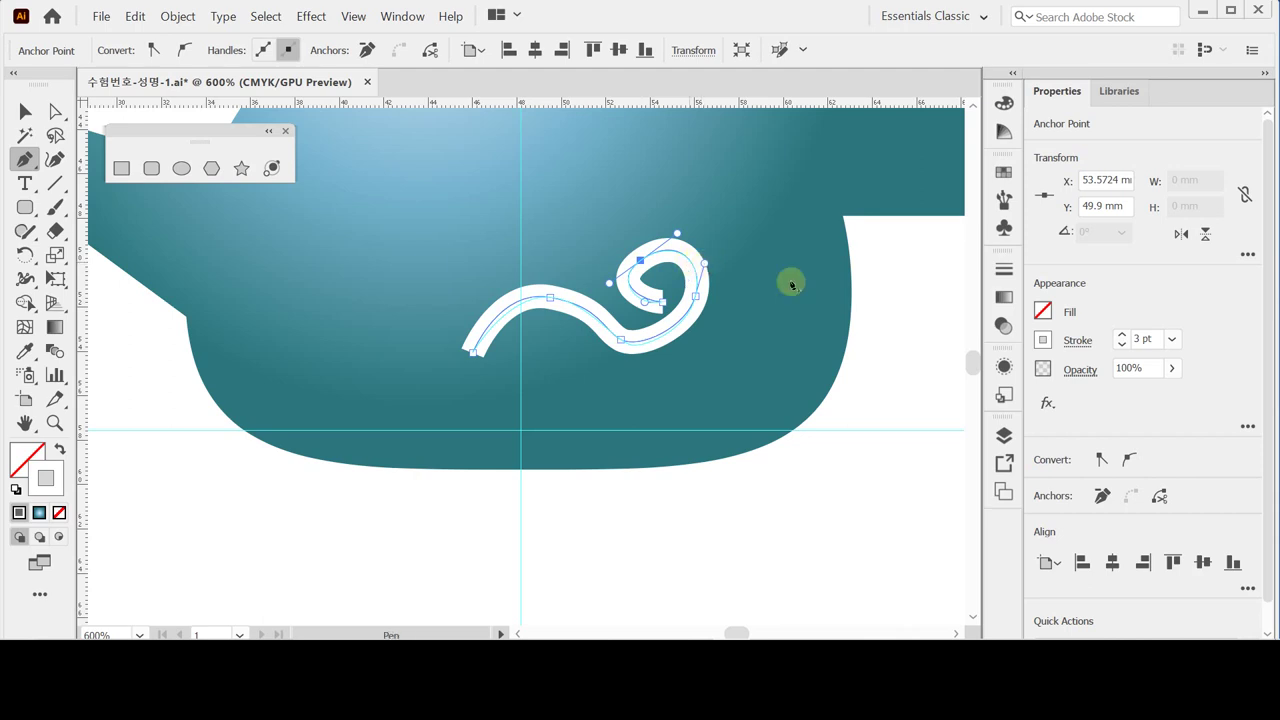
Convert the curl's 3 pt stroke into a filled shape with Outline Stroke.
{"action": "left_click", "coordinate": [1077, 340]}
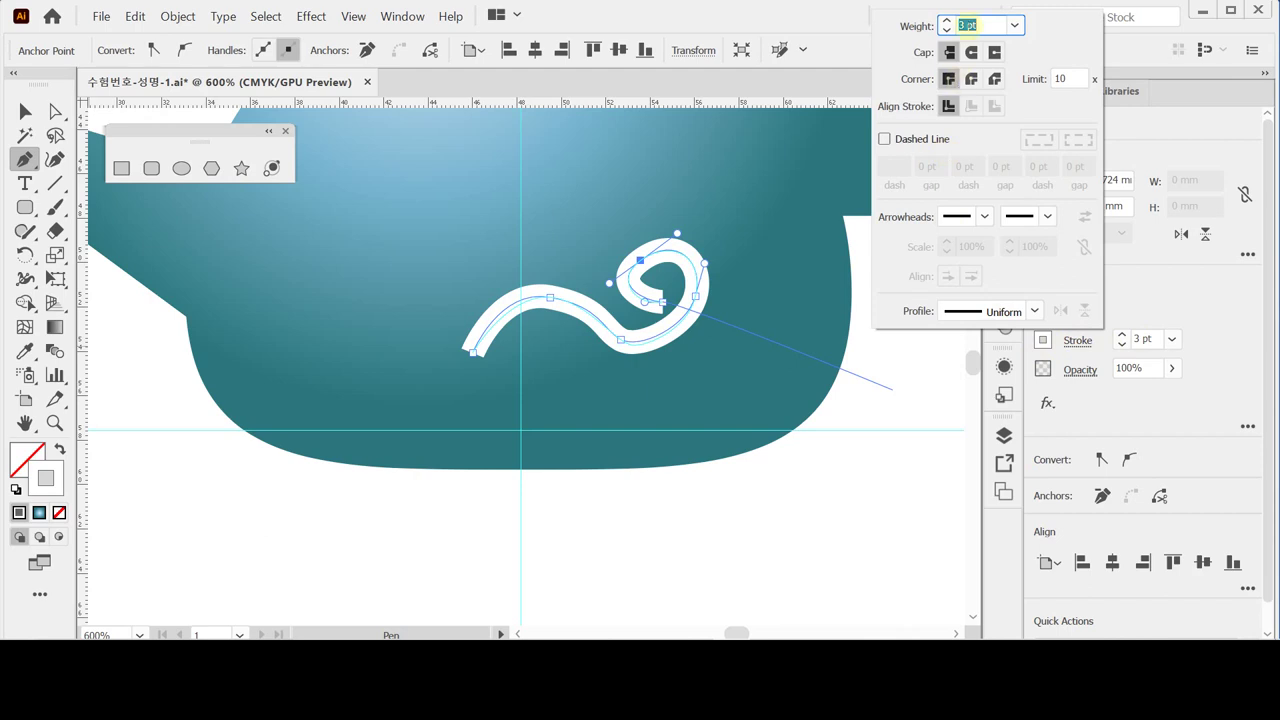
{"action": "left_click", "coordinate": [975, 25]}
{"action": "left_click", "coordinate": [177, 16]}
{"action": "left_click", "coordinate": [177, 16]}
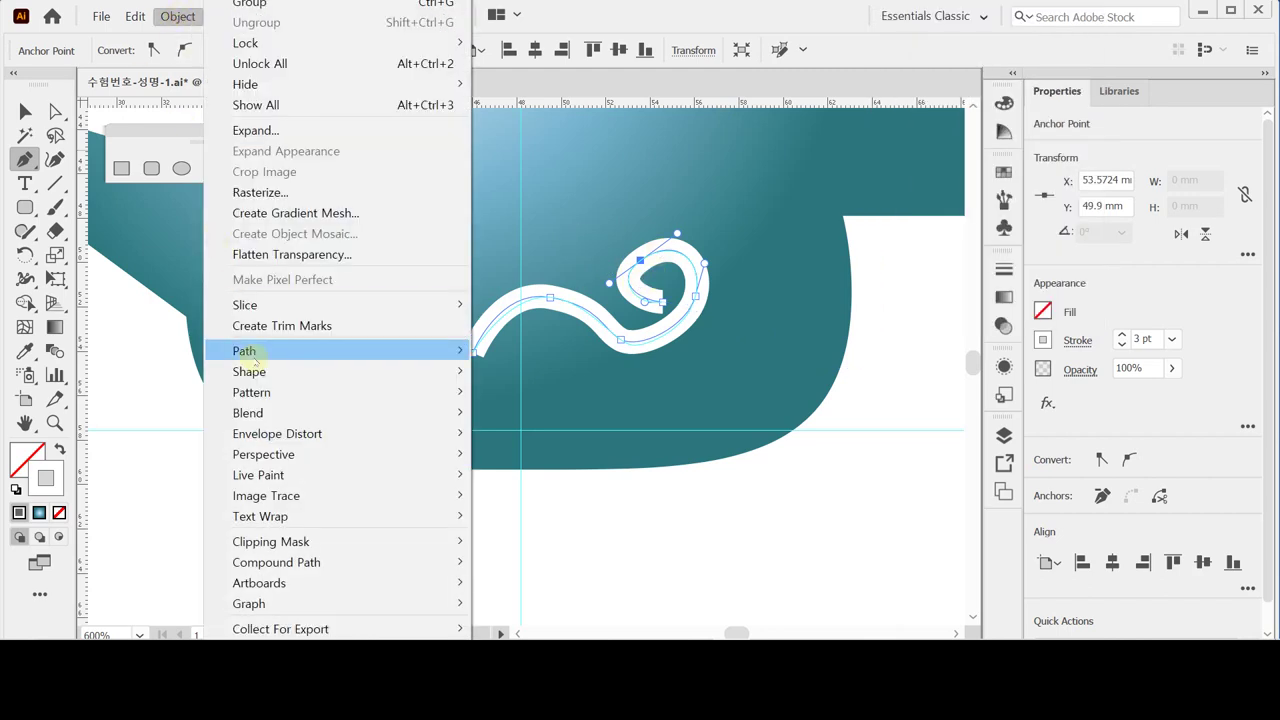
{"action": "mouse_move", "coordinate": [255, 362]}
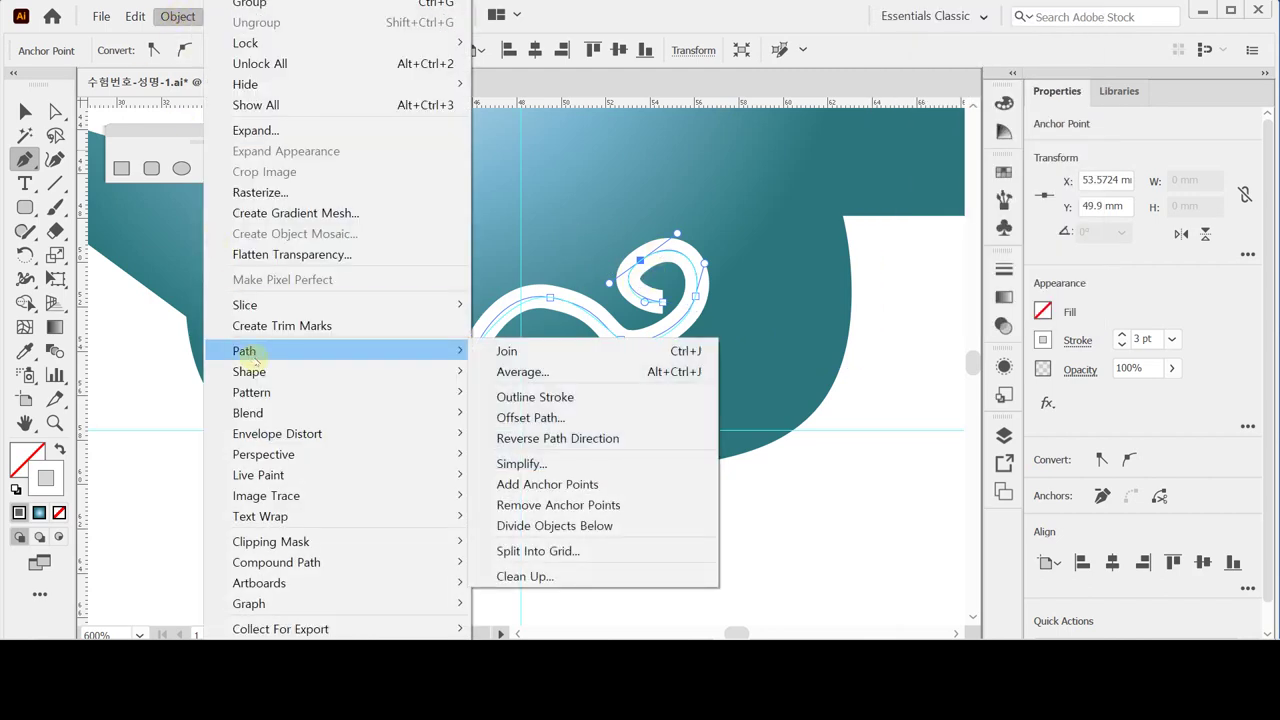
{"action": "left_click", "coordinate": [535, 397]}
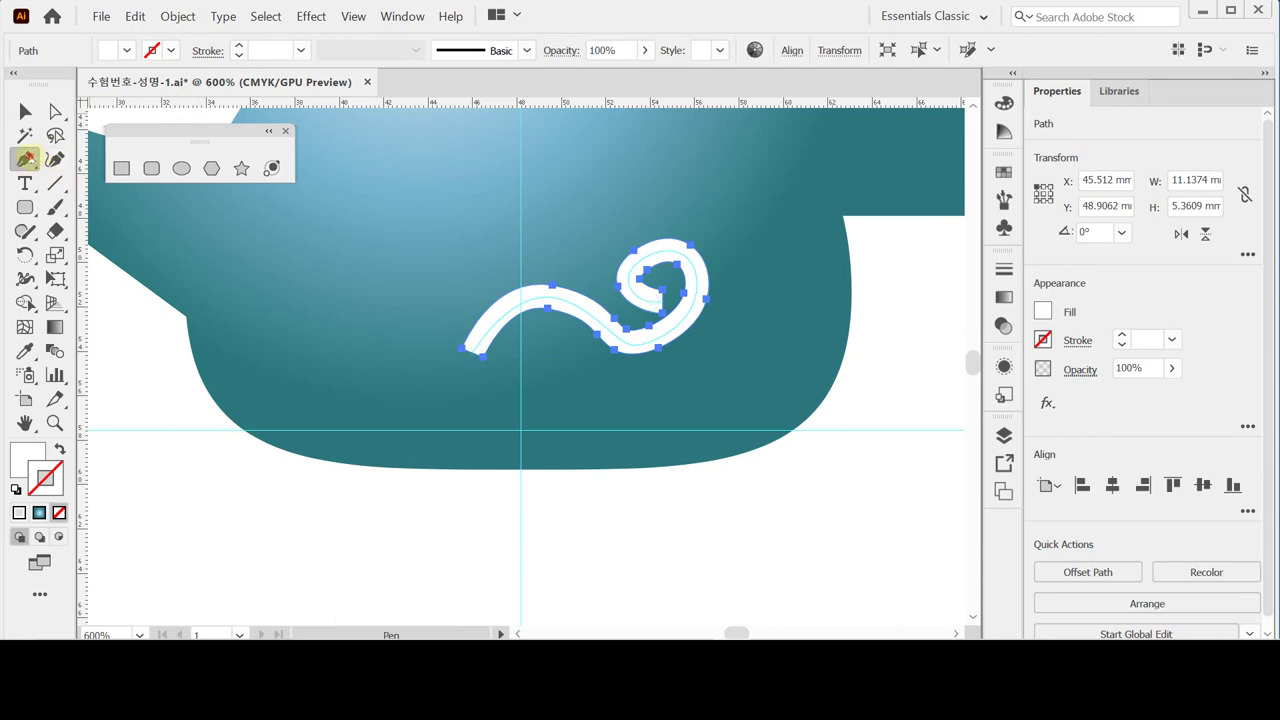
Taper both ends of the outlined curl by deleting one corner anchor point at each end.
{"action": "left_click_drag", "start_coordinate": [26, 158], "coordinate": [80, 208]}
{"action": "left_click", "coordinate": [463, 354]}
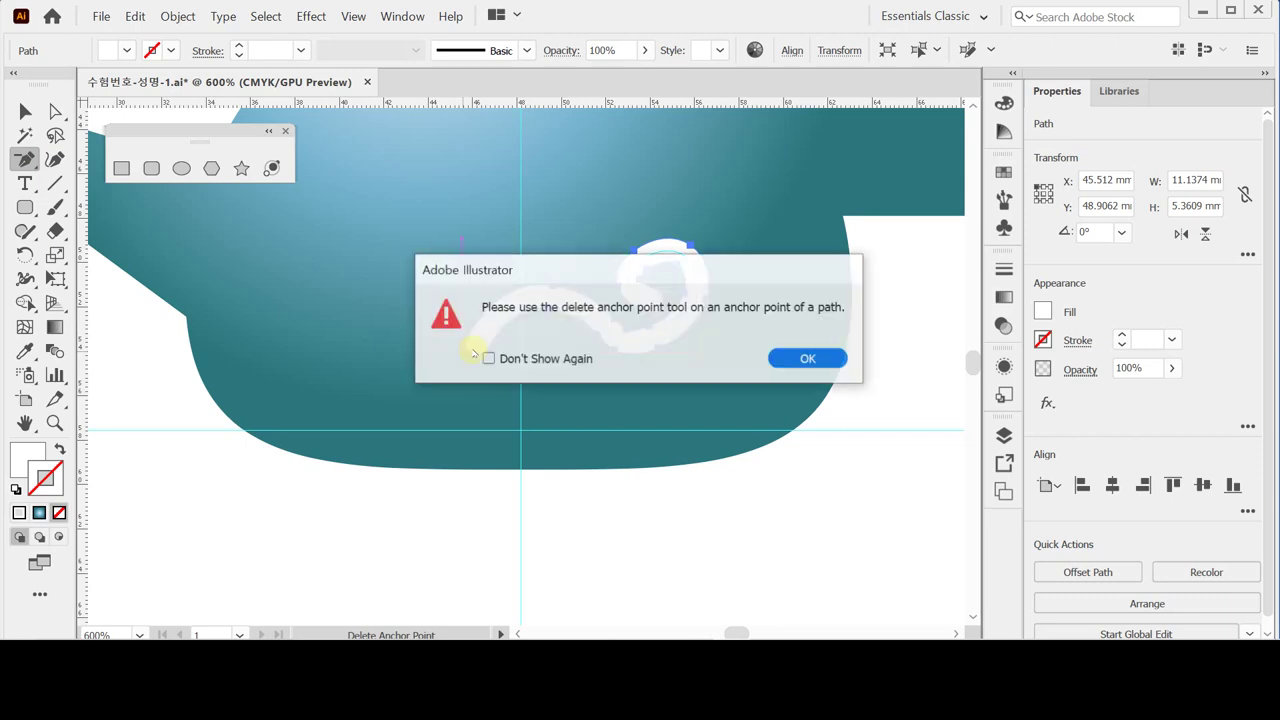
{"action": "left_click", "coordinate": [808, 357]}
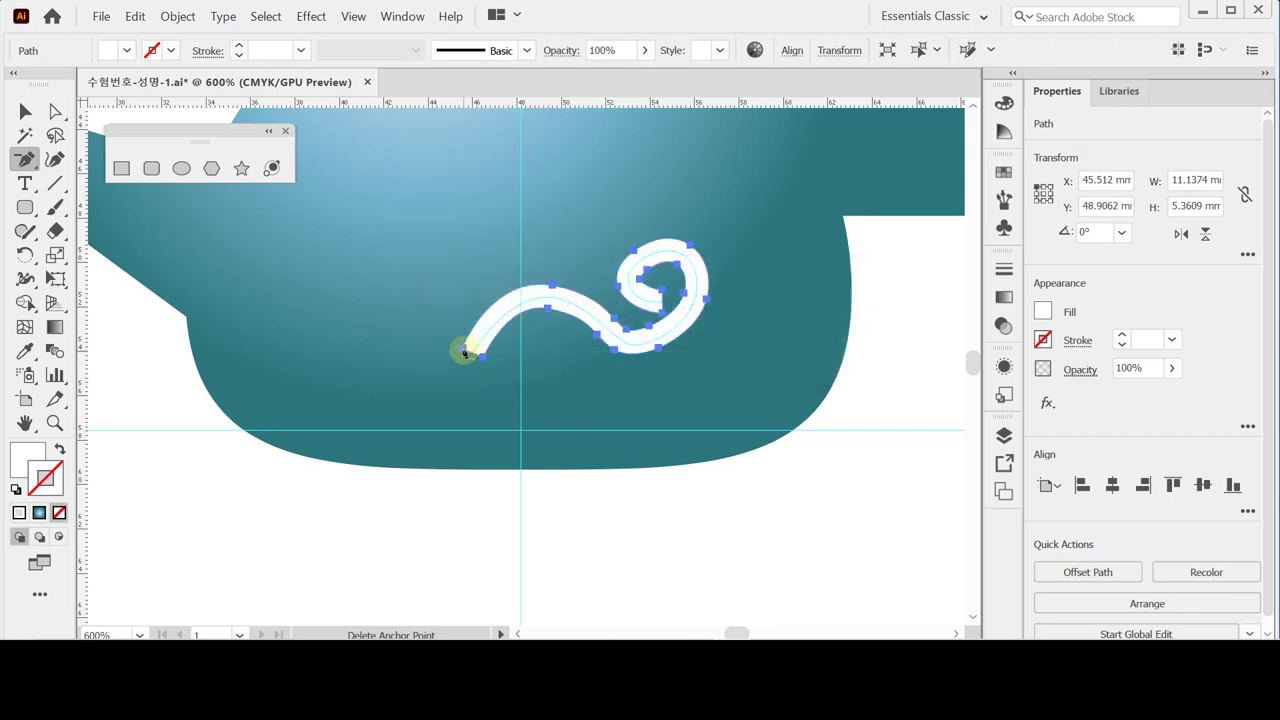
{"action": "left_click", "coordinate": [463, 352]}
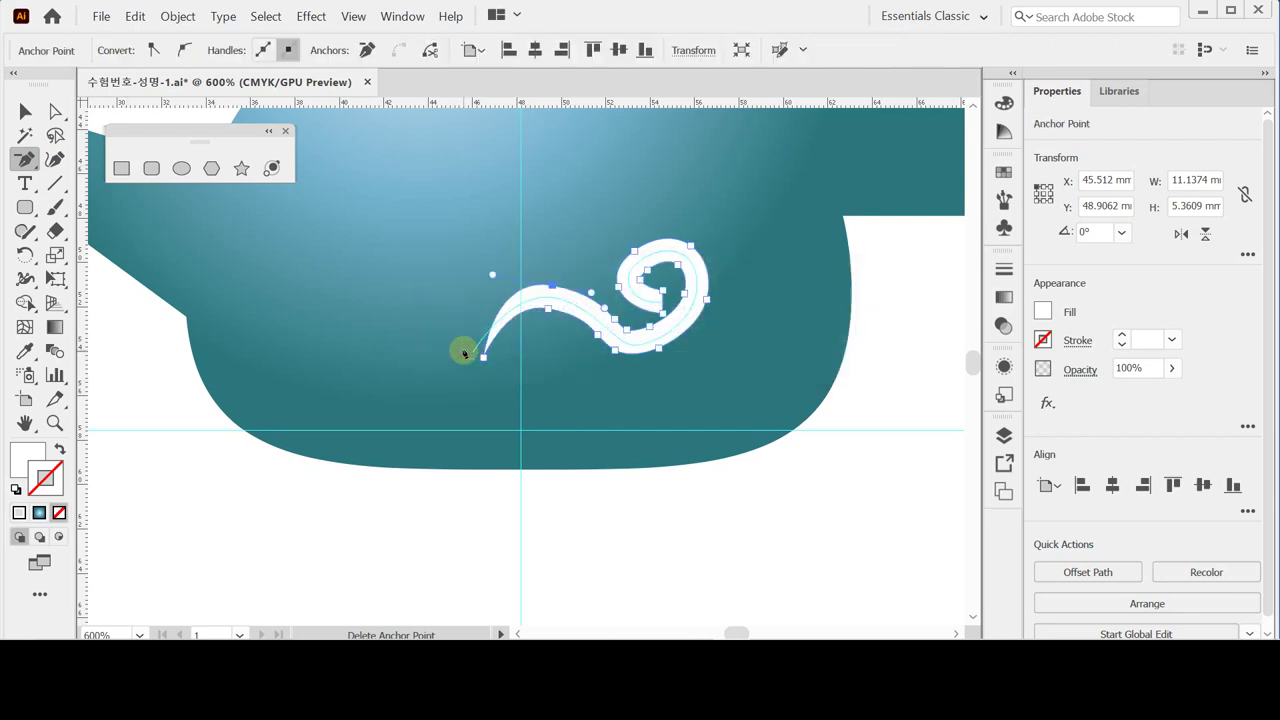
{"action": "left_click", "coordinate": [663, 292]}
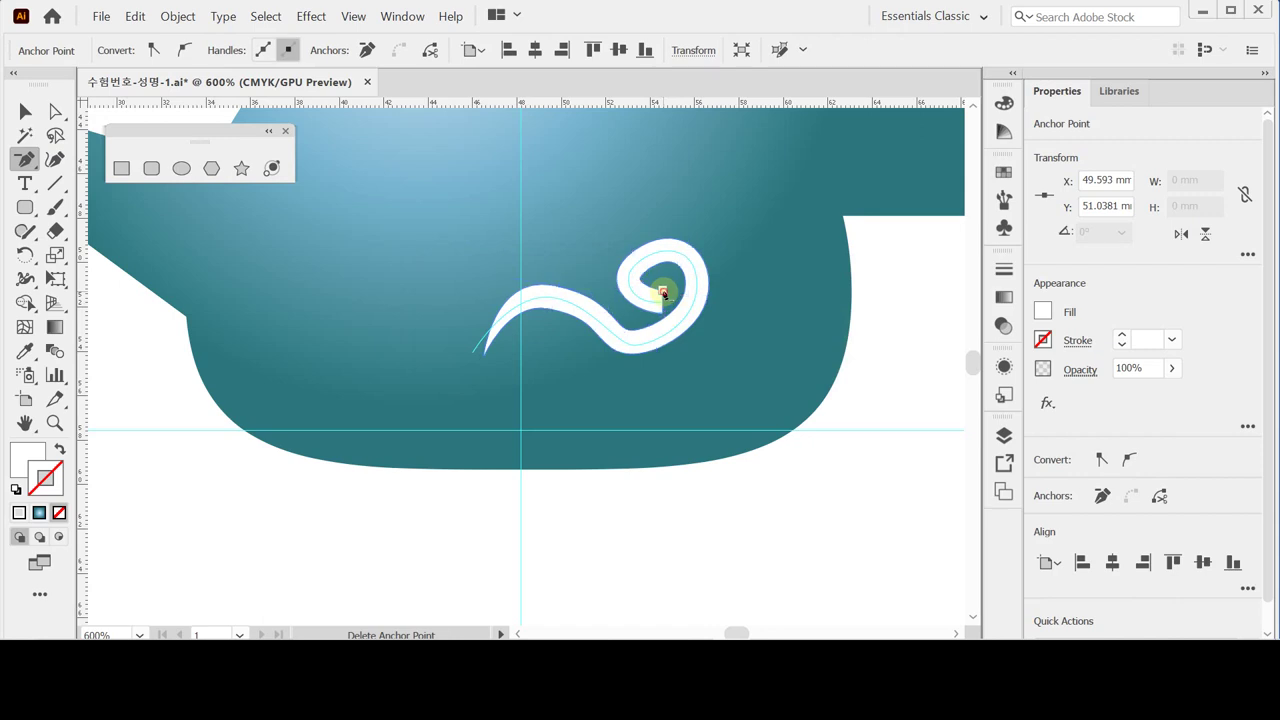
{"action": "left_click", "coordinate": [663, 309]}
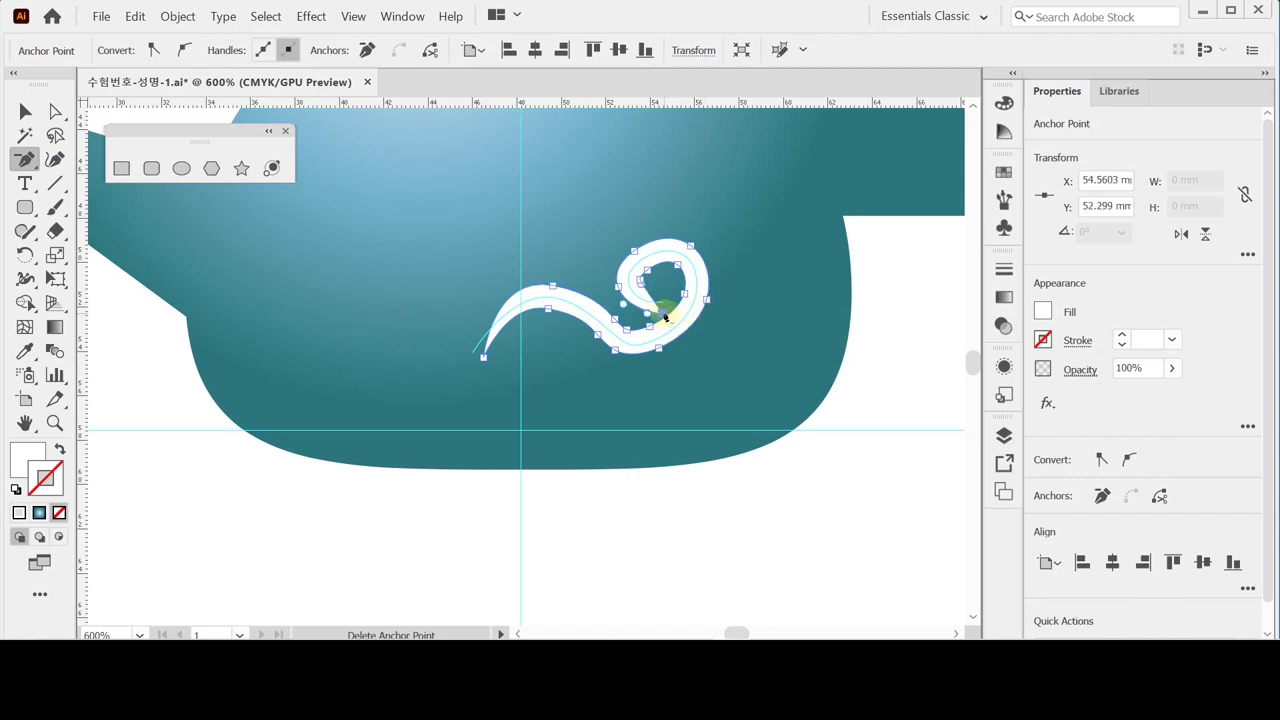
{"action": "left_click", "coordinate": [483, 358]}
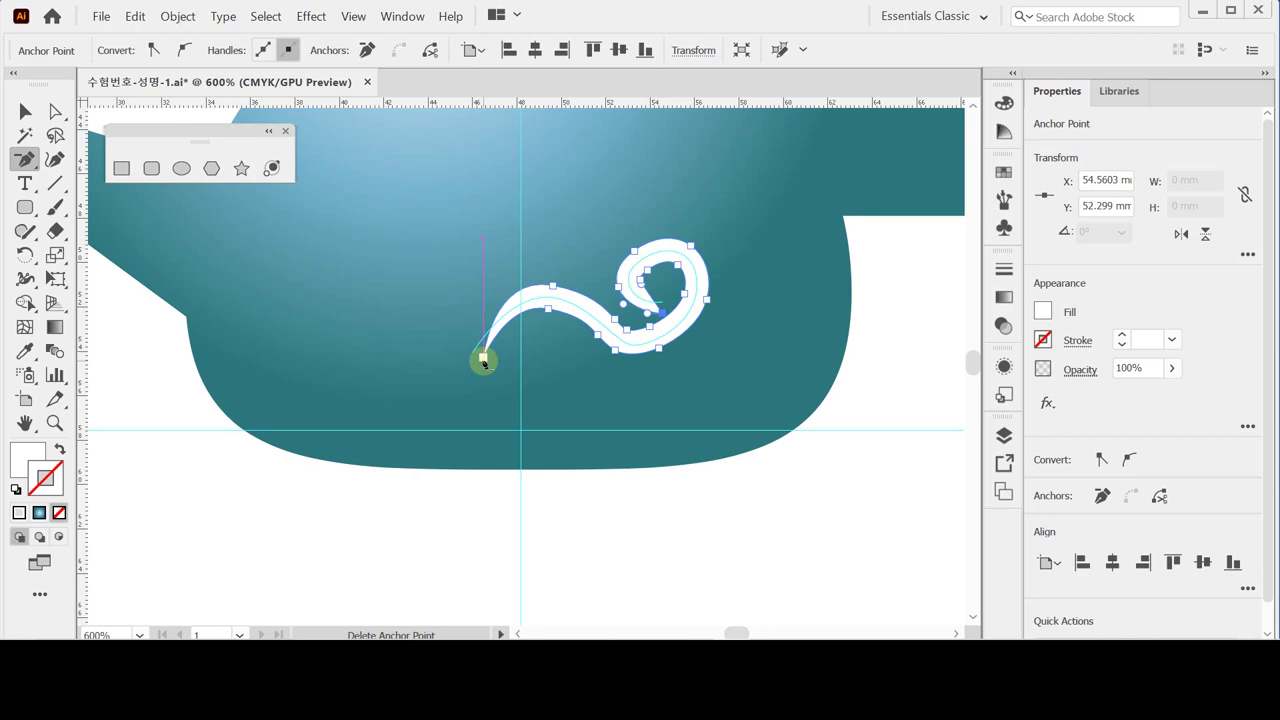
Extend the white curl's lower-left tip to the end of the guide and create a copy of the curl reflected across a vertical axis.
{"action": "left_click", "coordinate": [55, 111]}
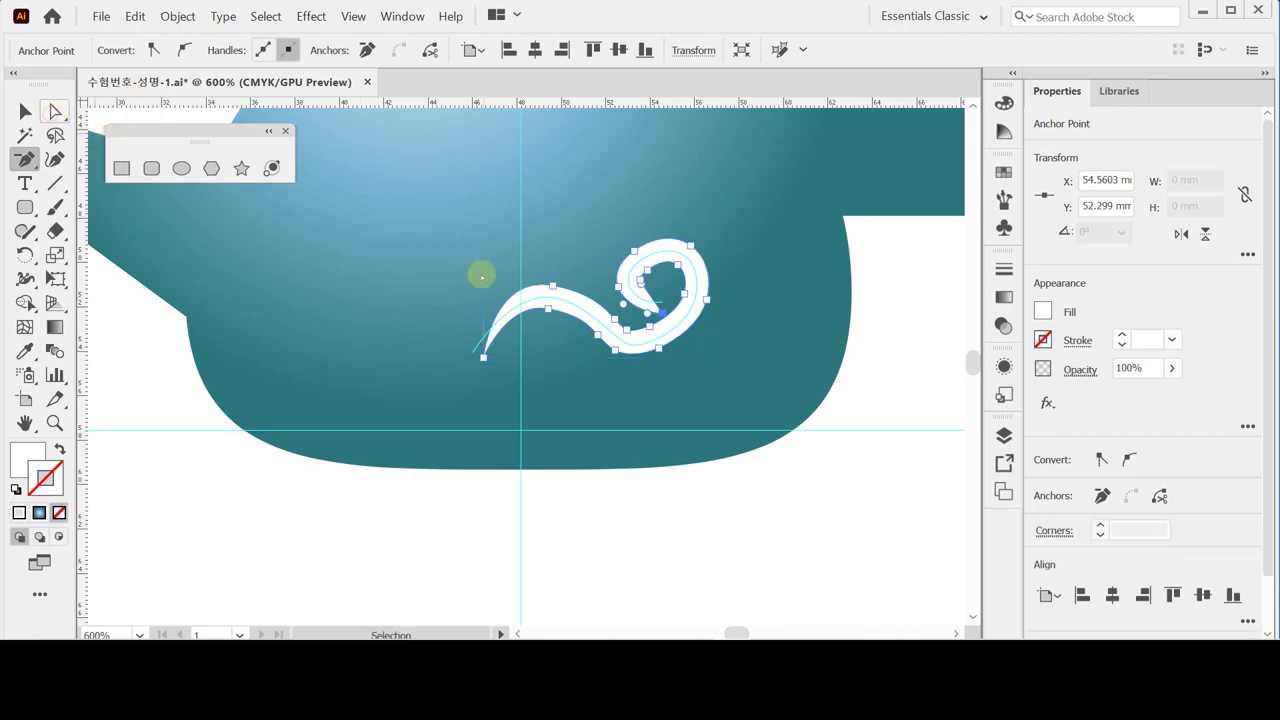
{"action": "left_click_drag", "start_coordinate": [485, 357], "coordinate": [472, 355]}
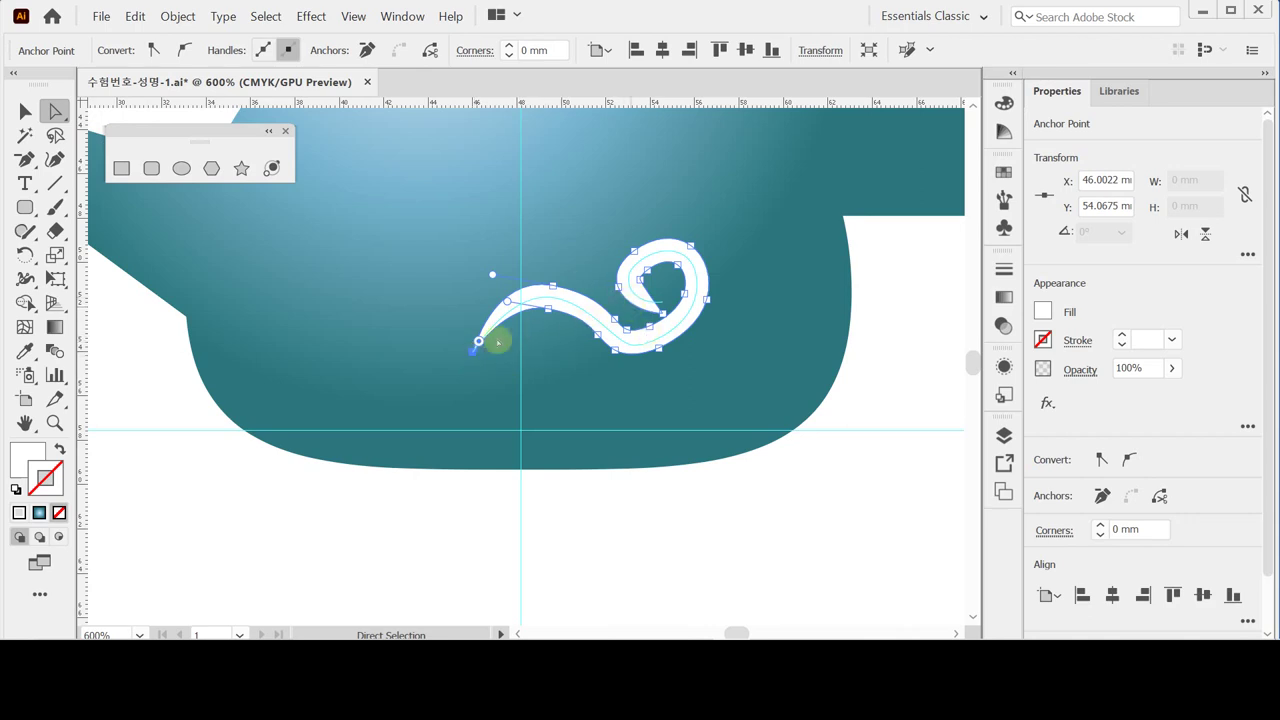
{"action": "left_click", "coordinate": [25, 111]}
{"action": "left_click", "coordinate": [596, 331]}
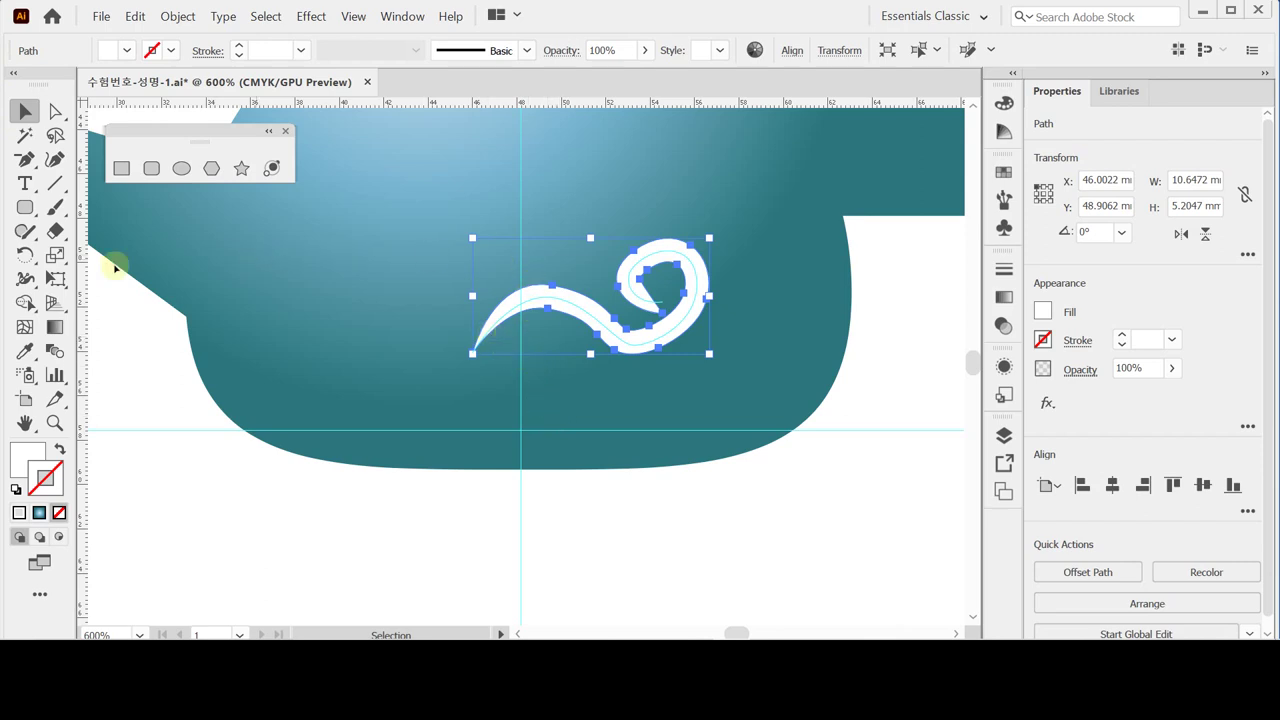
{"action": "left_click", "coordinate": [26, 254]}
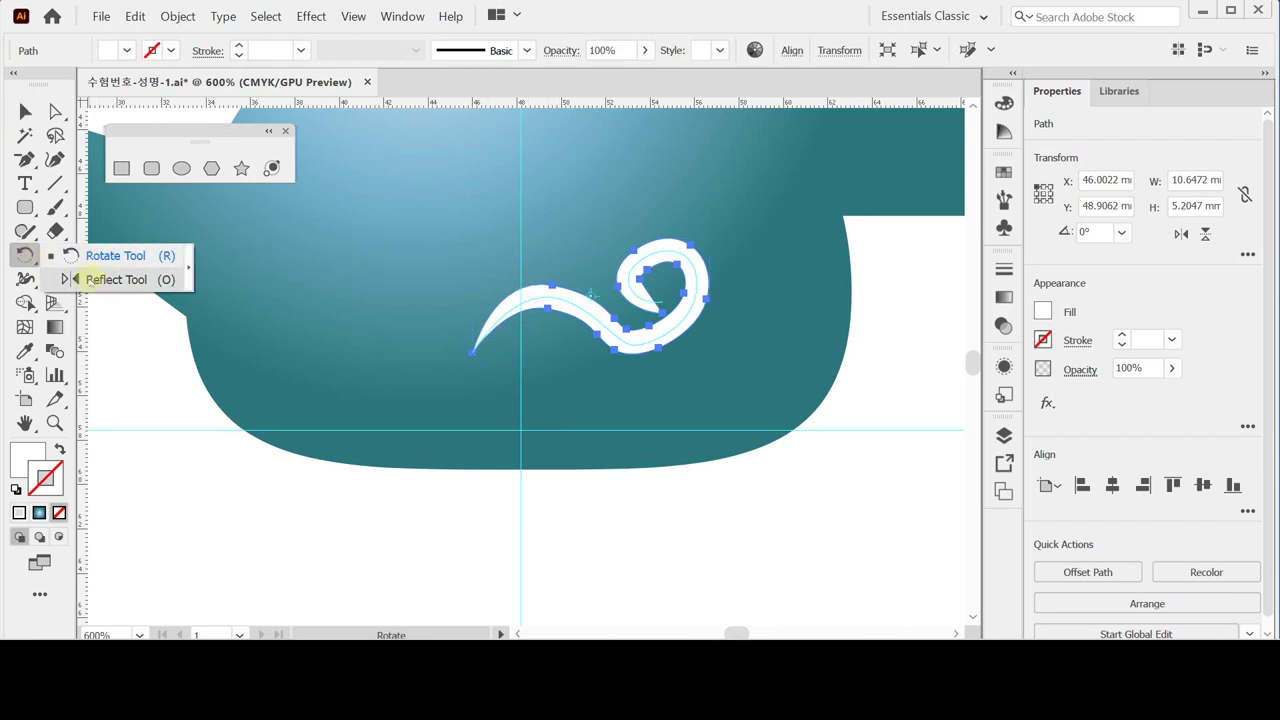
{"action": "left_click", "coordinate": [92, 279]}
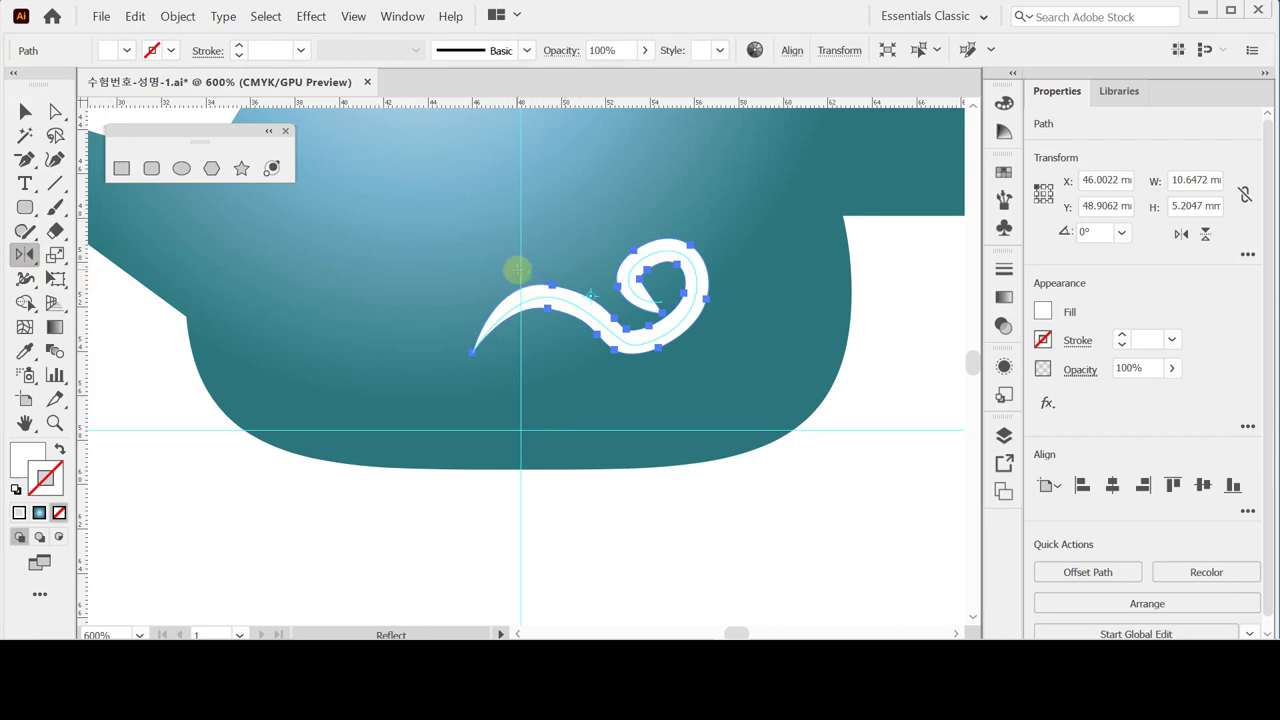
{"action": "left_click", "coordinate": [512, 271], "text": "alt"}
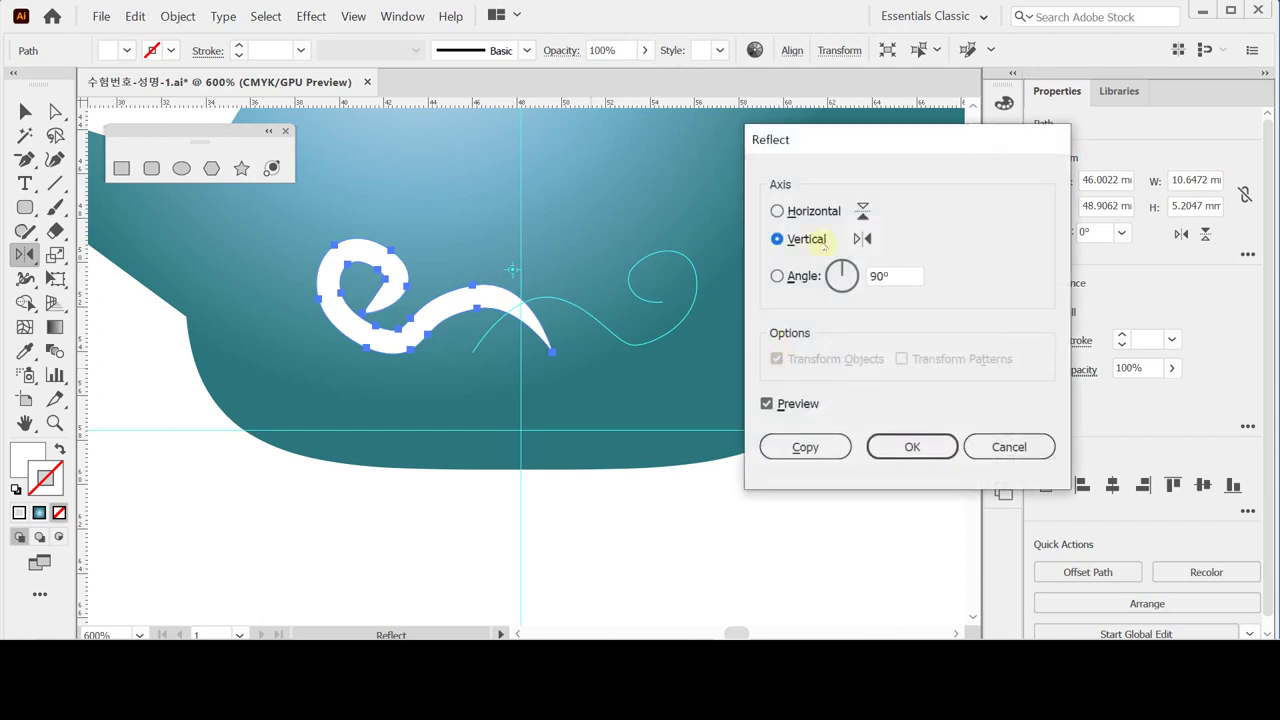
{"action": "left_click", "coordinate": [805, 447]}
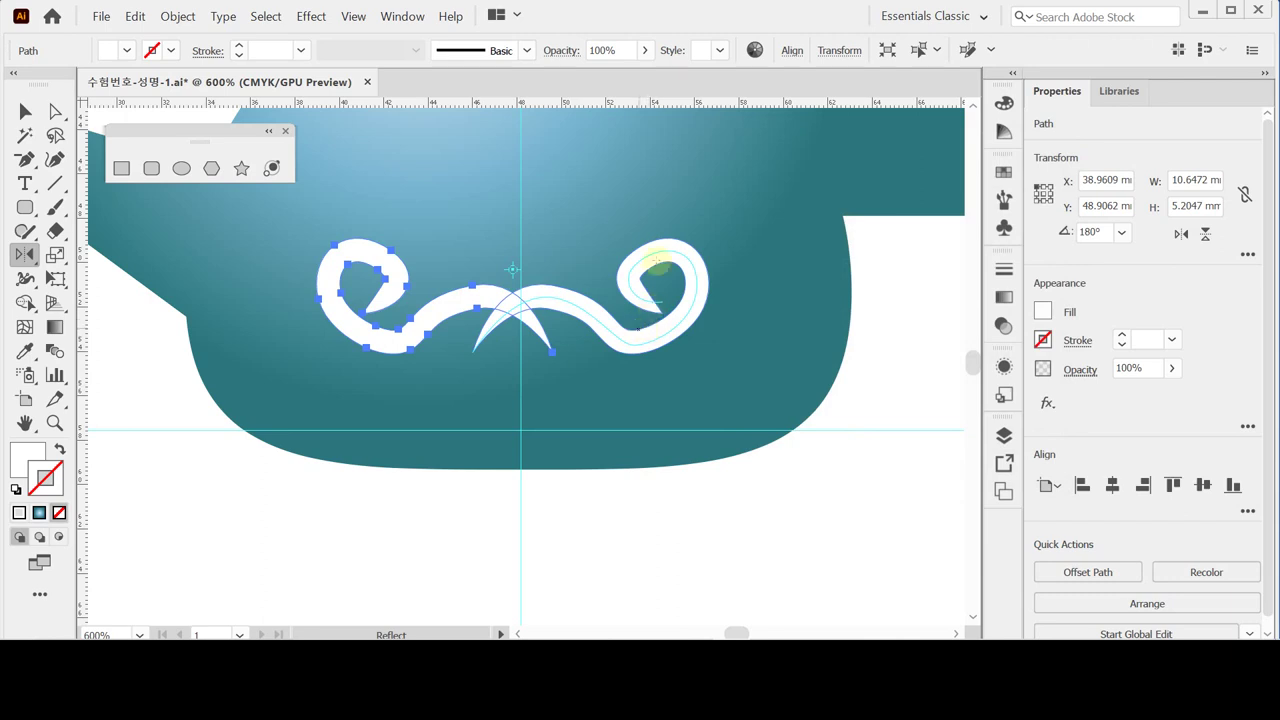
Rotate the reflected curl counterclockwise by about 33° and nudge it about 0.3 mm to the right.
{"action": "left_click", "coordinate": [25, 110]}
{"action": "left_click", "coordinate": [371, 306]}
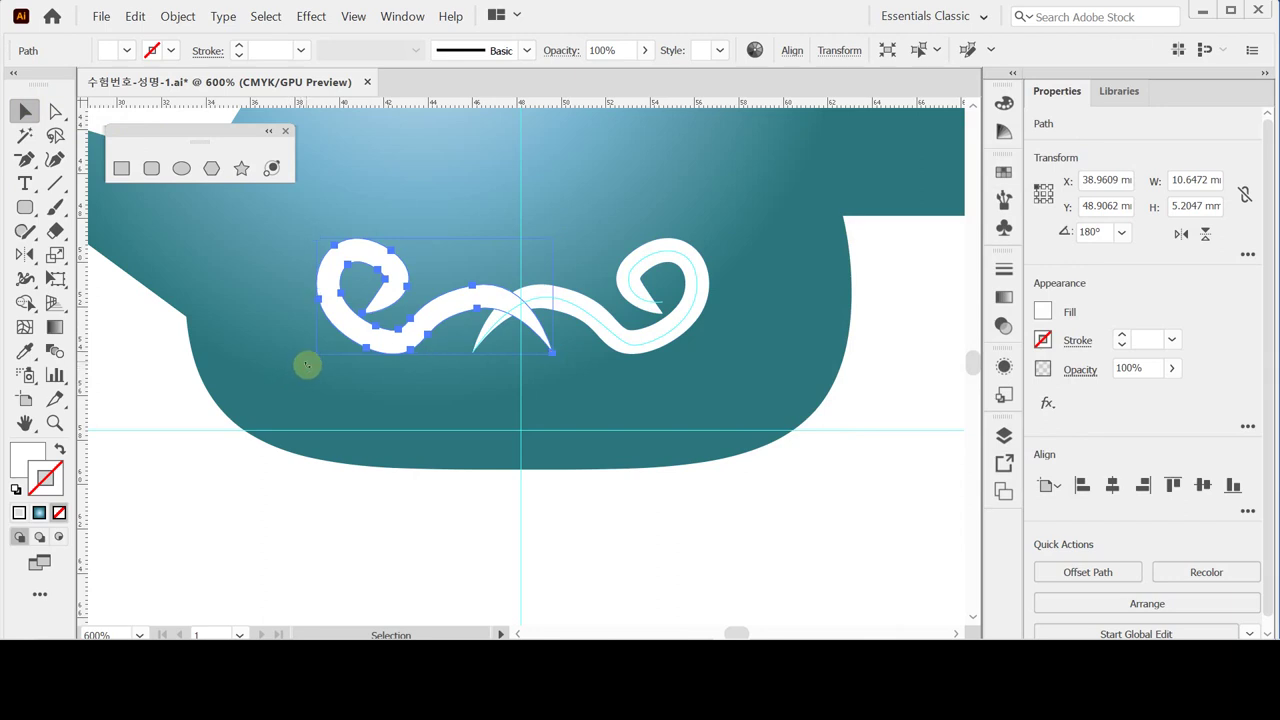
{"action": "left_click_drag", "start_coordinate": [306, 363], "coordinate": [357, 420]}
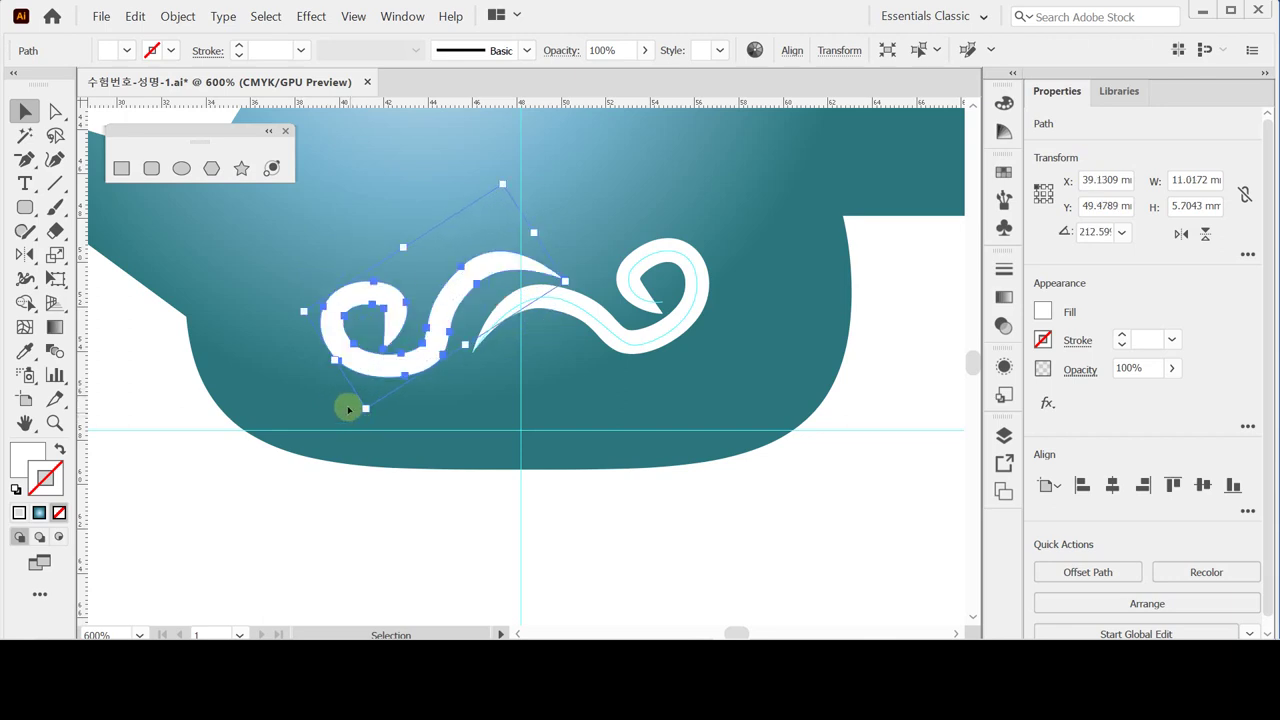
{"action": "key", "text": "Right"}
{"action": "key", "text": "Right"}
{"action": "key", "text": "Right"}
{"action": "key", "text": "Right"}
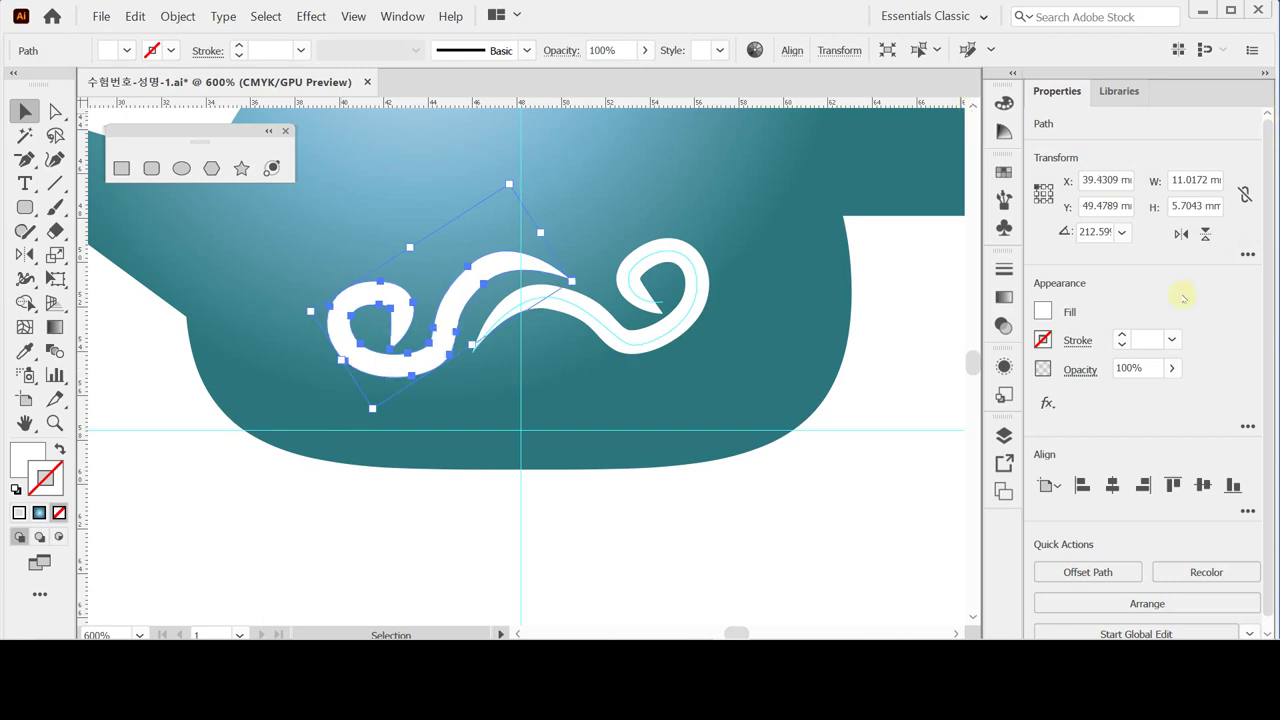
Fill the rotated curl copy with yellow, setting magenta to 10% and yellow to 70%.
{"action": "left_click", "coordinate": [1045, 309]}
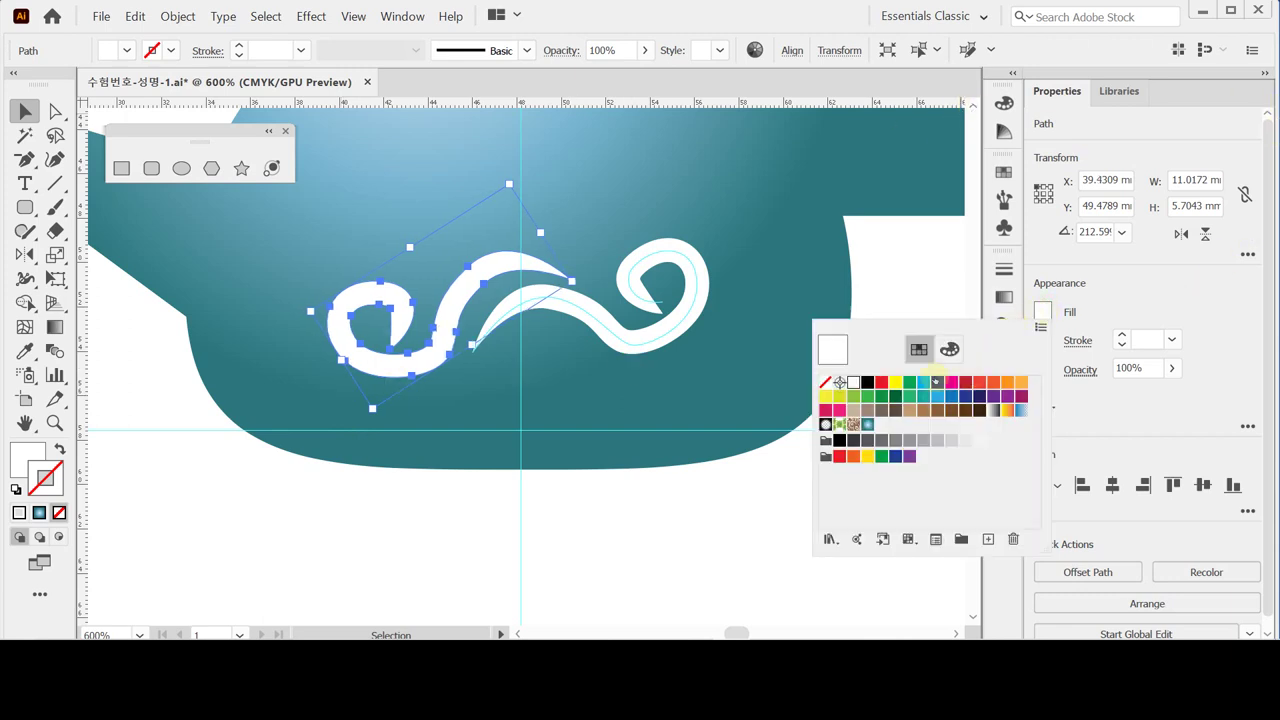
{"action": "left_click", "coordinate": [949, 348]}
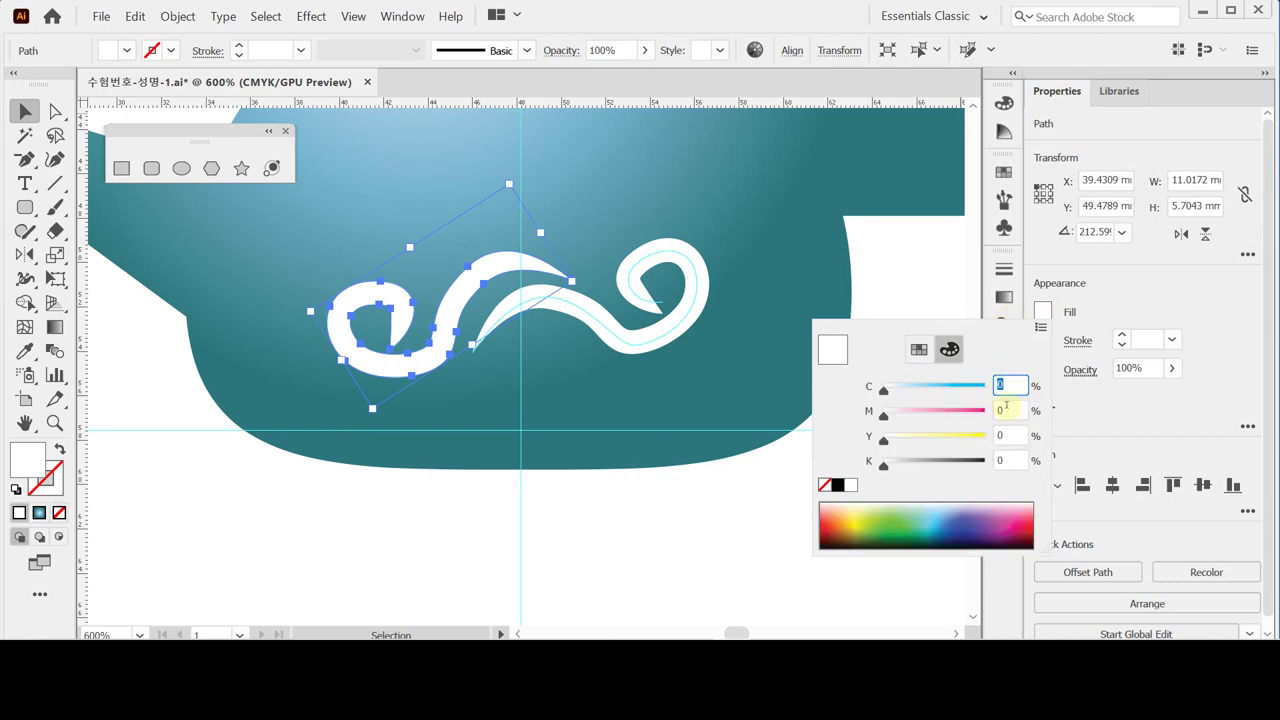
{"action": "key", "text": "Tab"}
{"action": "type", "text": "10"}
{"action": "key", "text": "Tab"}
{"action": "type", "text": "70"}
{"action": "key", "text": "Return"}
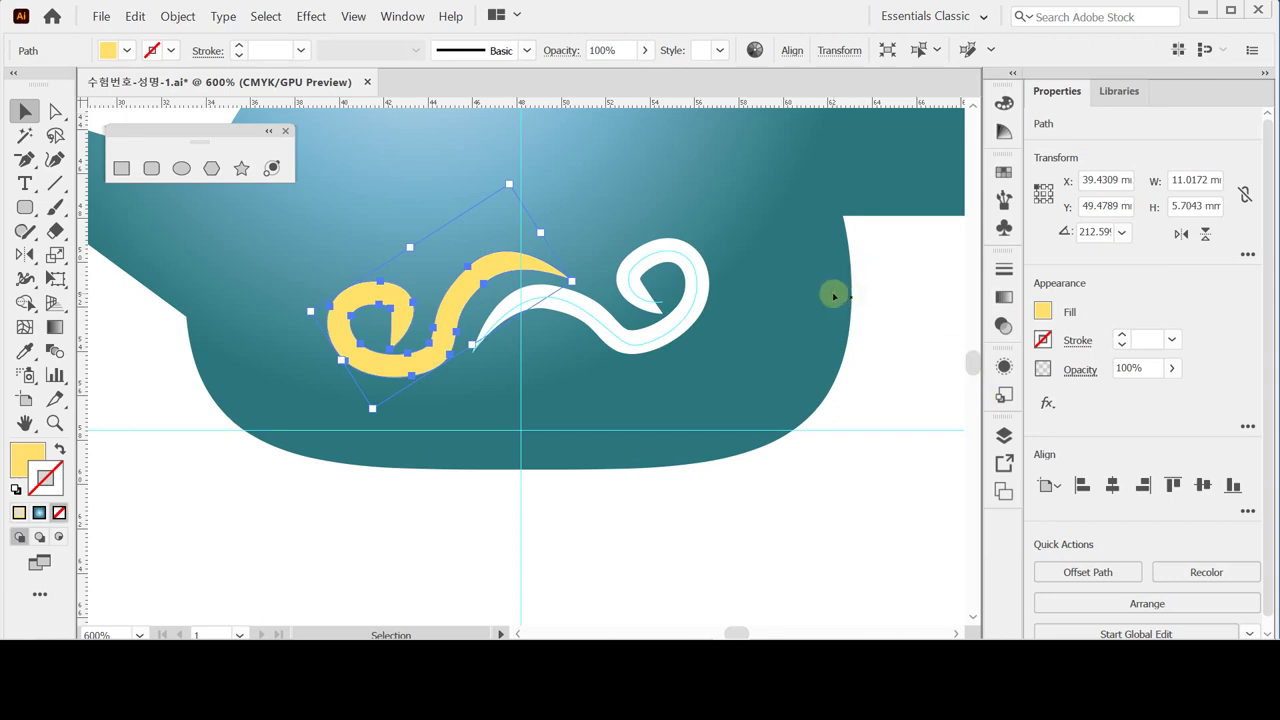
Create a copy of the yellow curl scaled uniformly to 50% and place it above the large yellow curl.
{"action": "left_click", "coordinate": [55, 255]}
{"action": "key", "text": "Return"}
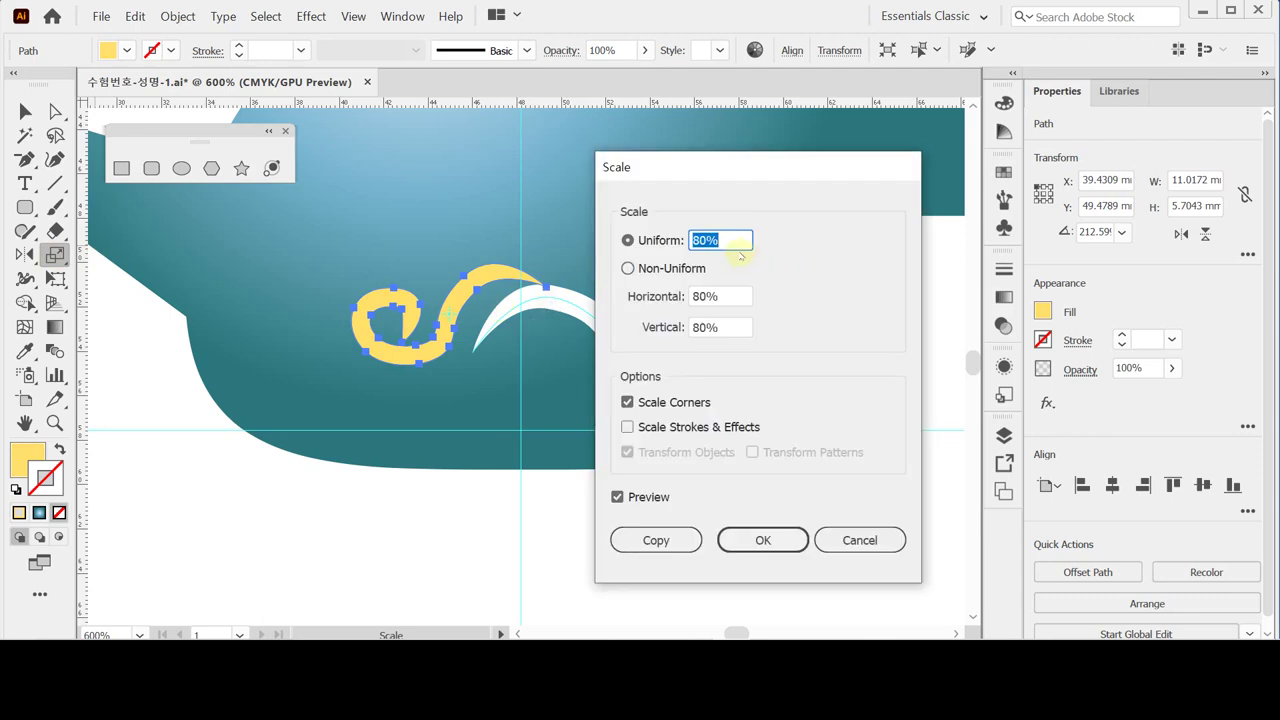
{"action": "type", "text": "50"}
{"action": "left_click", "coordinate": [658, 540]}
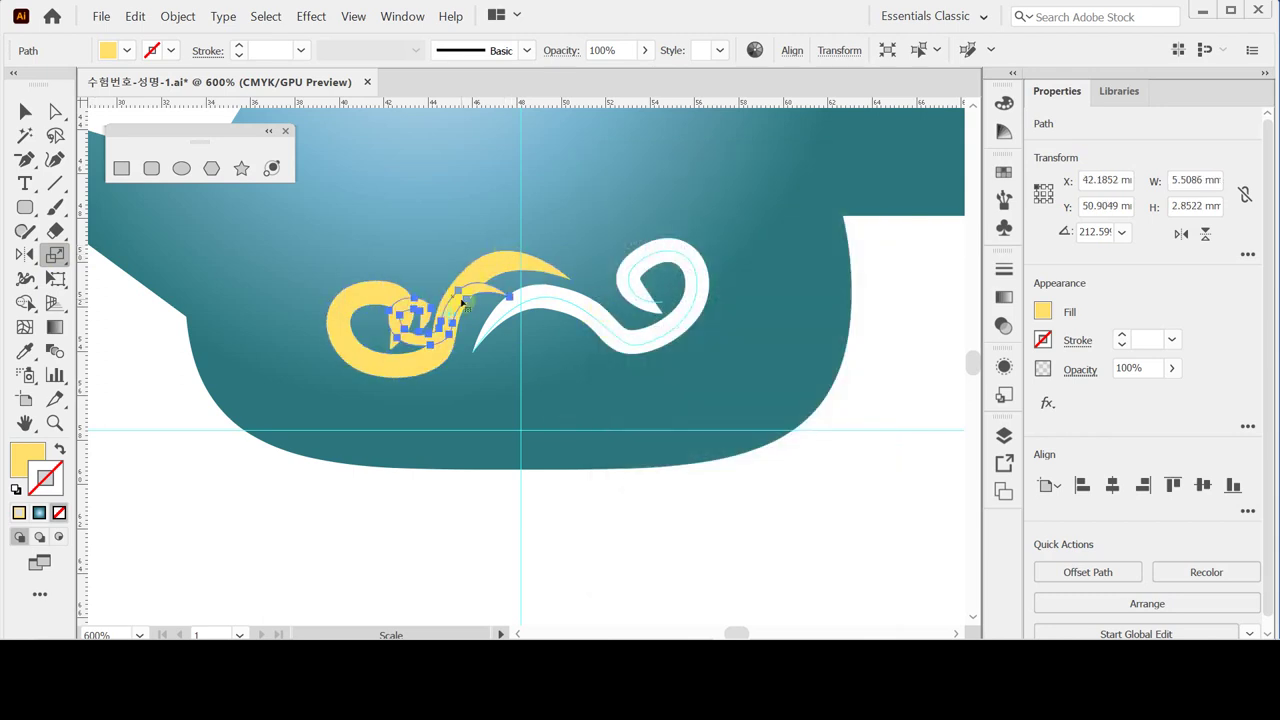
{"action": "left_click_drag", "start_coordinate": [459, 287], "coordinate": [477, 222]}
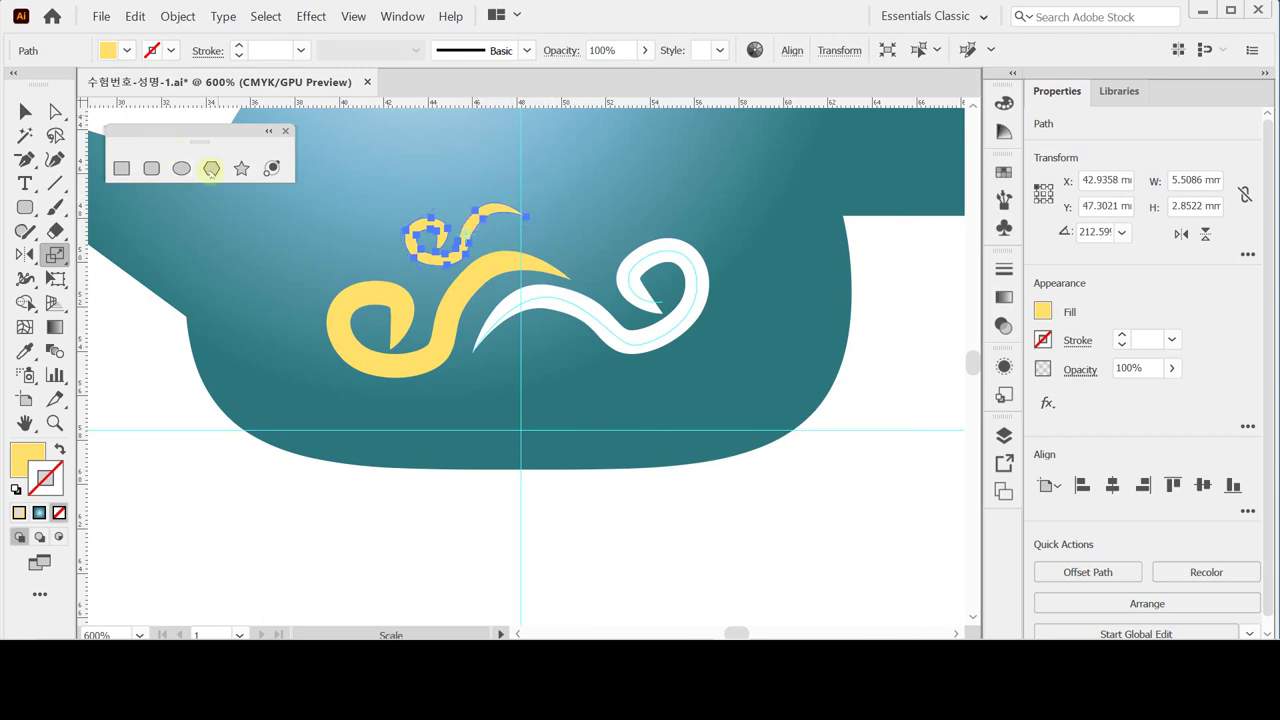
Rotate the small yellow curl clockwise and position it so its tip rests on the large yellow curl's upper arc.
{"action": "left_click", "coordinate": [26, 112]}
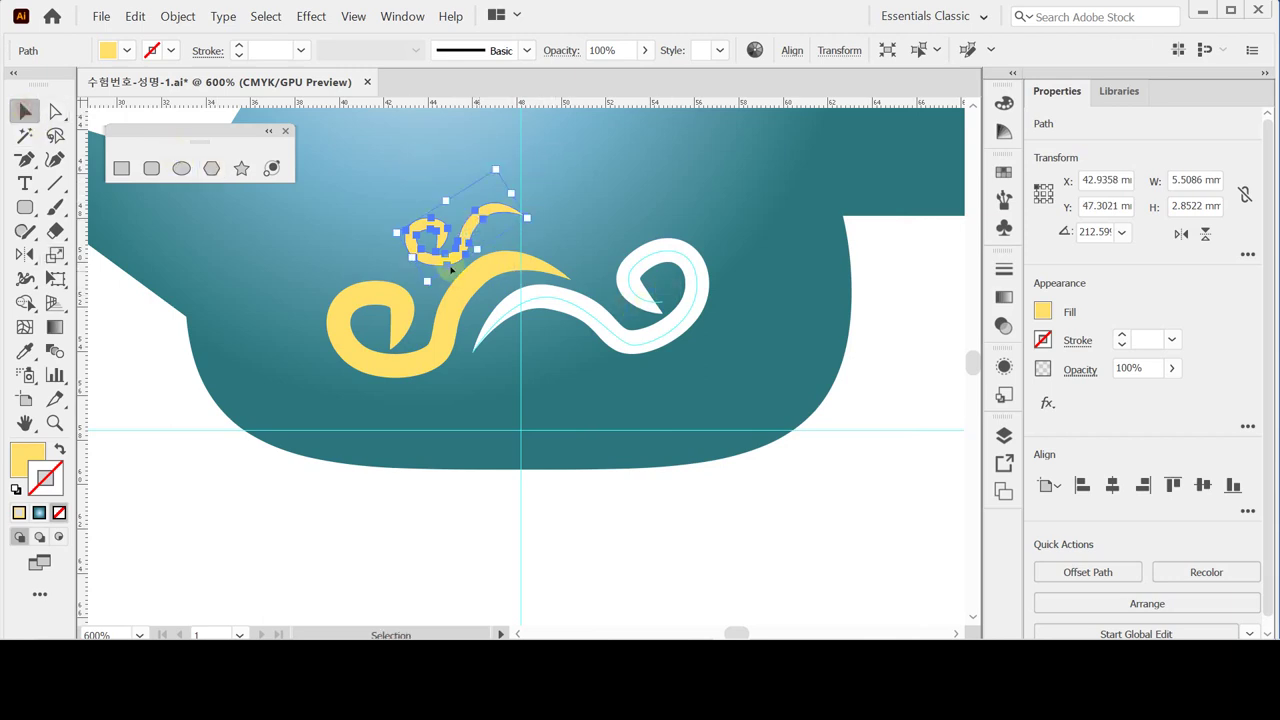
{"action": "left_click_drag", "start_coordinate": [387, 236], "coordinate": [416, 242]}
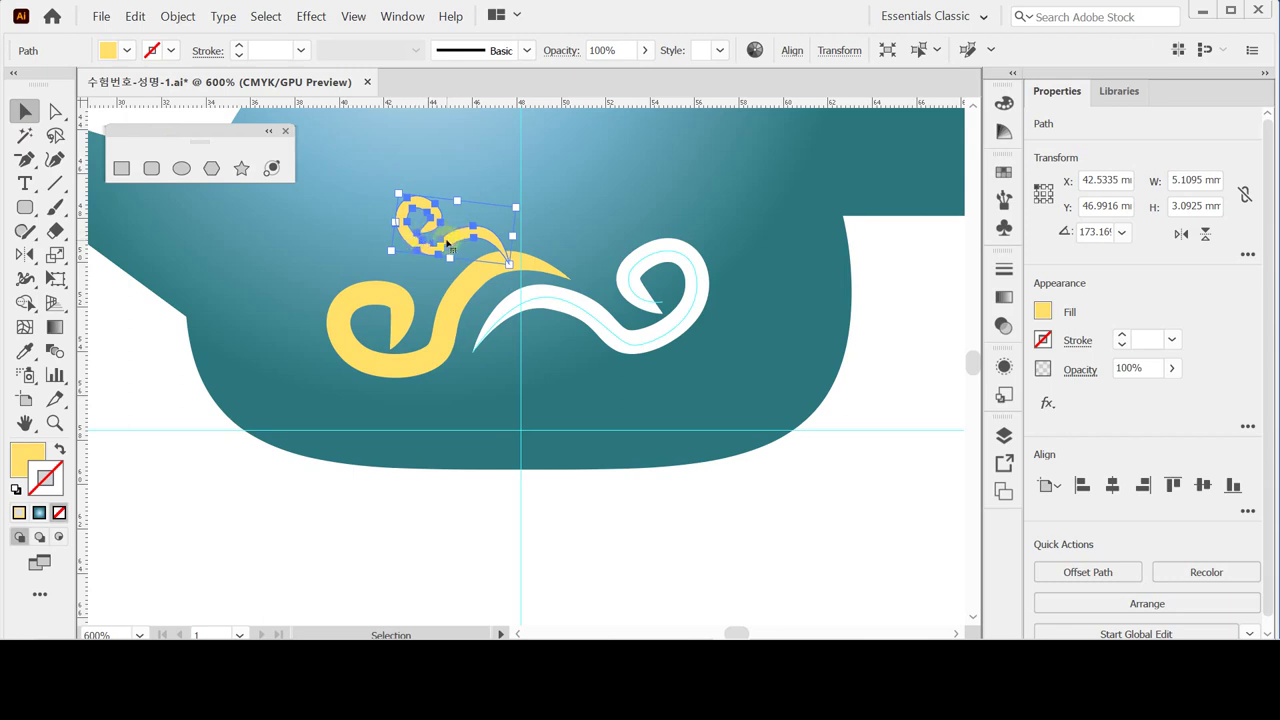
{"action": "left_click_drag", "start_coordinate": [444, 247], "coordinate": [441, 257]}
{"action": "mouse_move", "coordinate": [520, 211]}
{"action": "left_mouse_down"}
{"action": "mouse_move", "coordinate": [514, 200]}
{"action": "mouse_move", "coordinate": [511, 212]}
{"action": "left_mouse_up"}
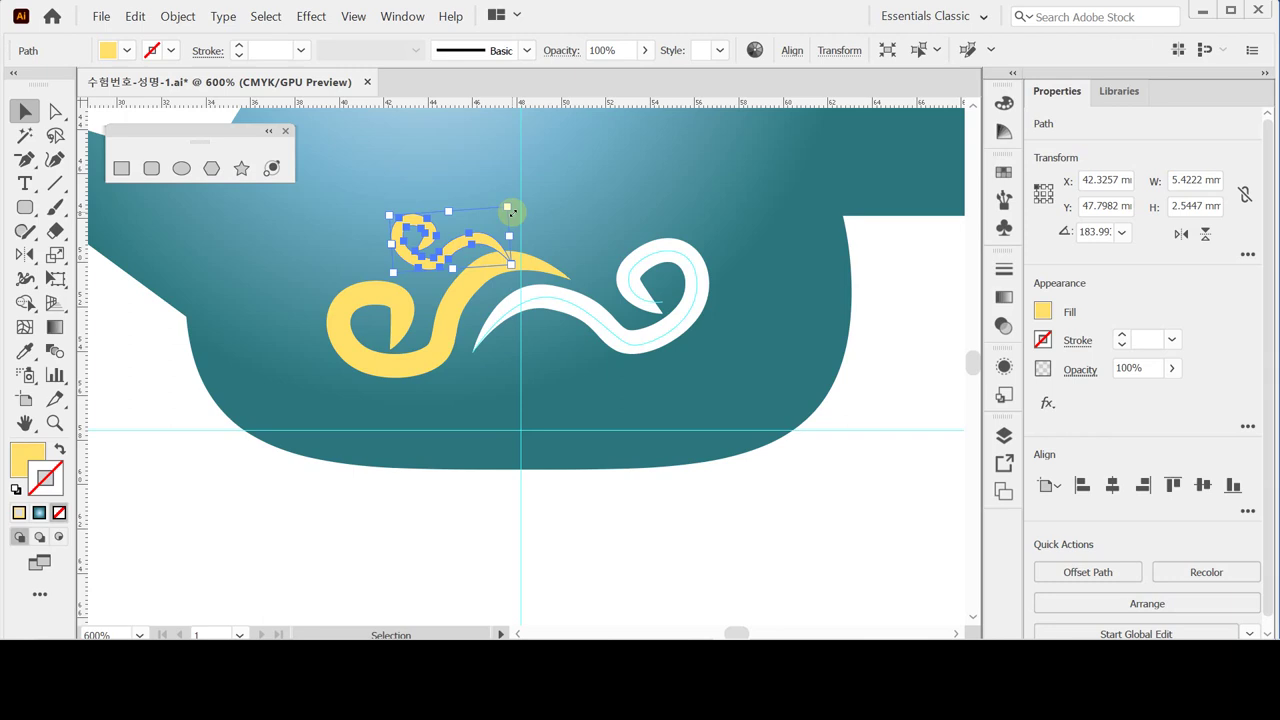
Draw a 55 × 10 mm rectangle starting on the horizontal guide at the teapot's base, below the tip of the spout.
{"action": "key", "text": "m"}
{"action": "key", "text": "ctrl+shift+a"}
{"action": "key", "text": "ctrl+minus"}
{"action": "key", "text": "ctrl+minus"}
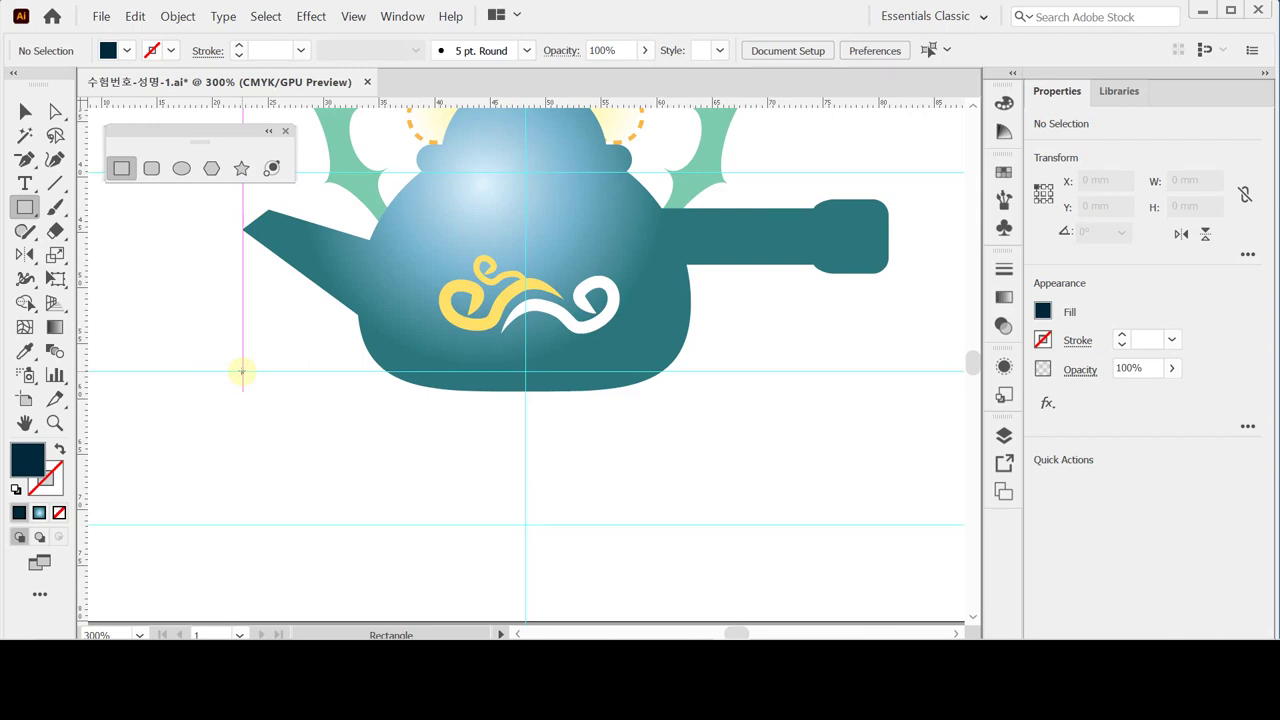
{"action": "left_click", "coordinate": [242, 372]}
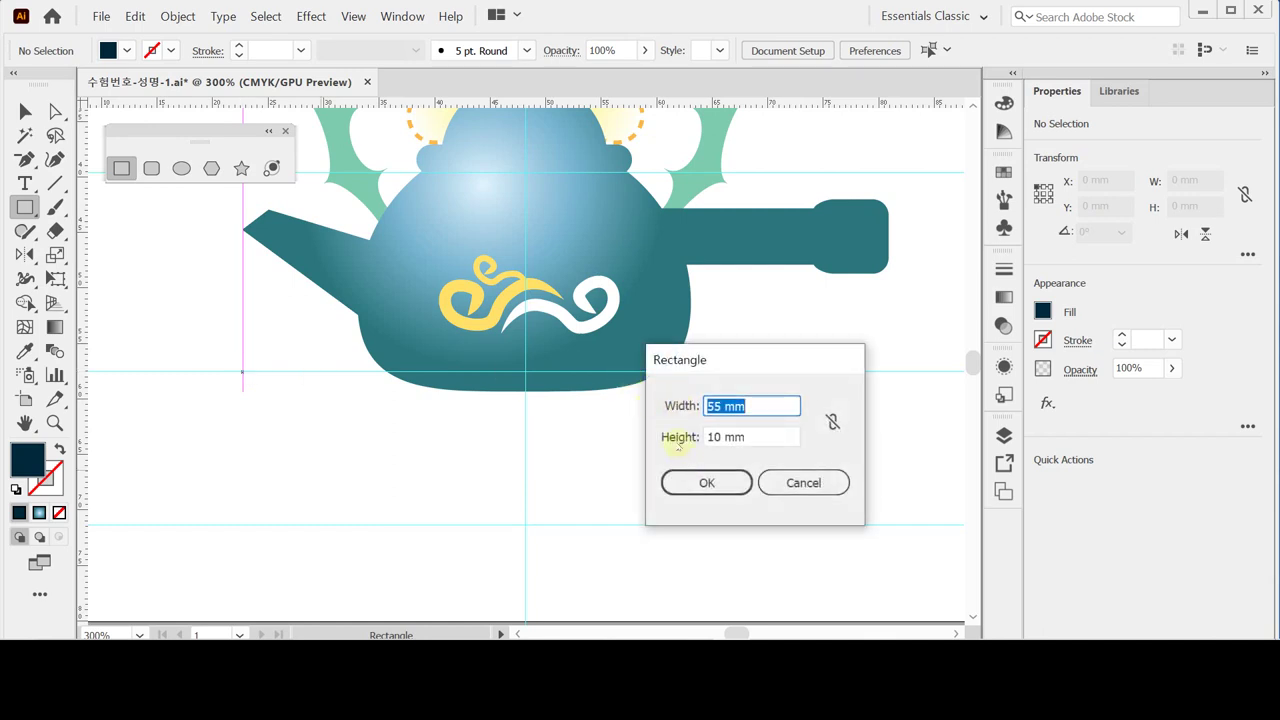
{"action": "key", "text": "Tab"}
{"action": "left_click", "coordinate": [706, 483]}
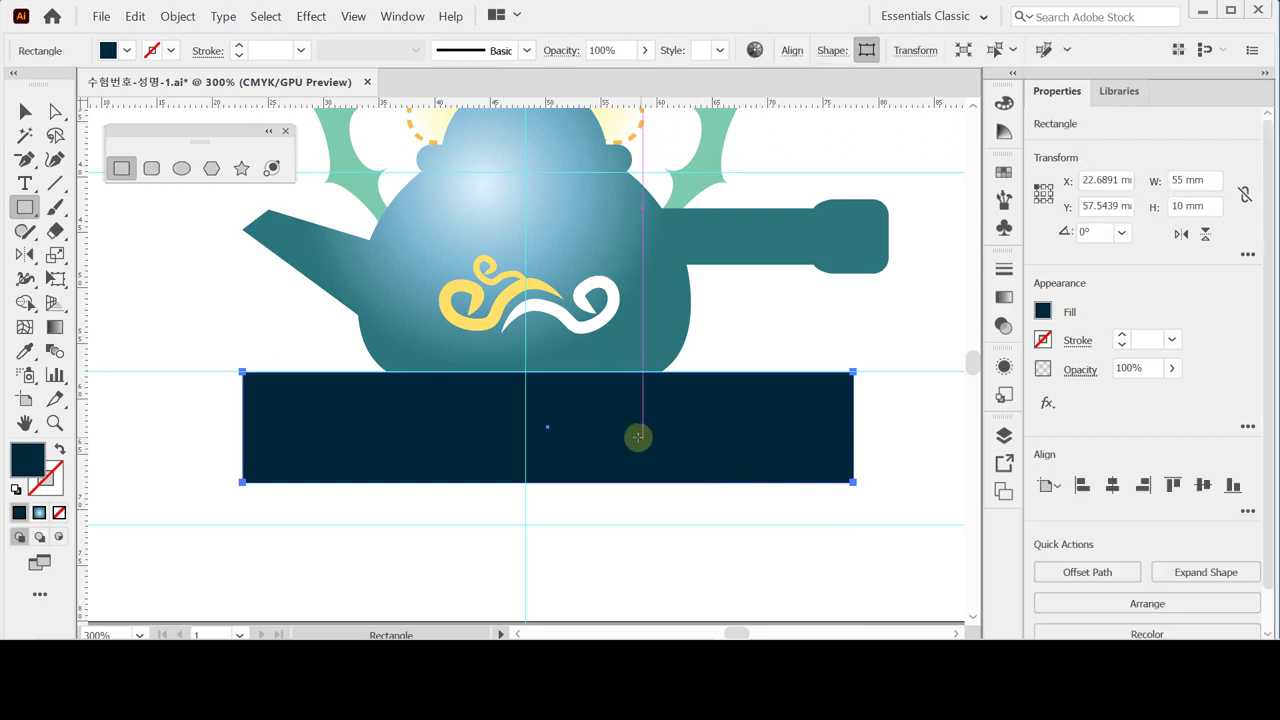
Scale the rectangle's two top corner anchor points uniformly to 120%, turning it into a tray that widens towards the top.
{"action": "left_click", "coordinate": [55, 111]}
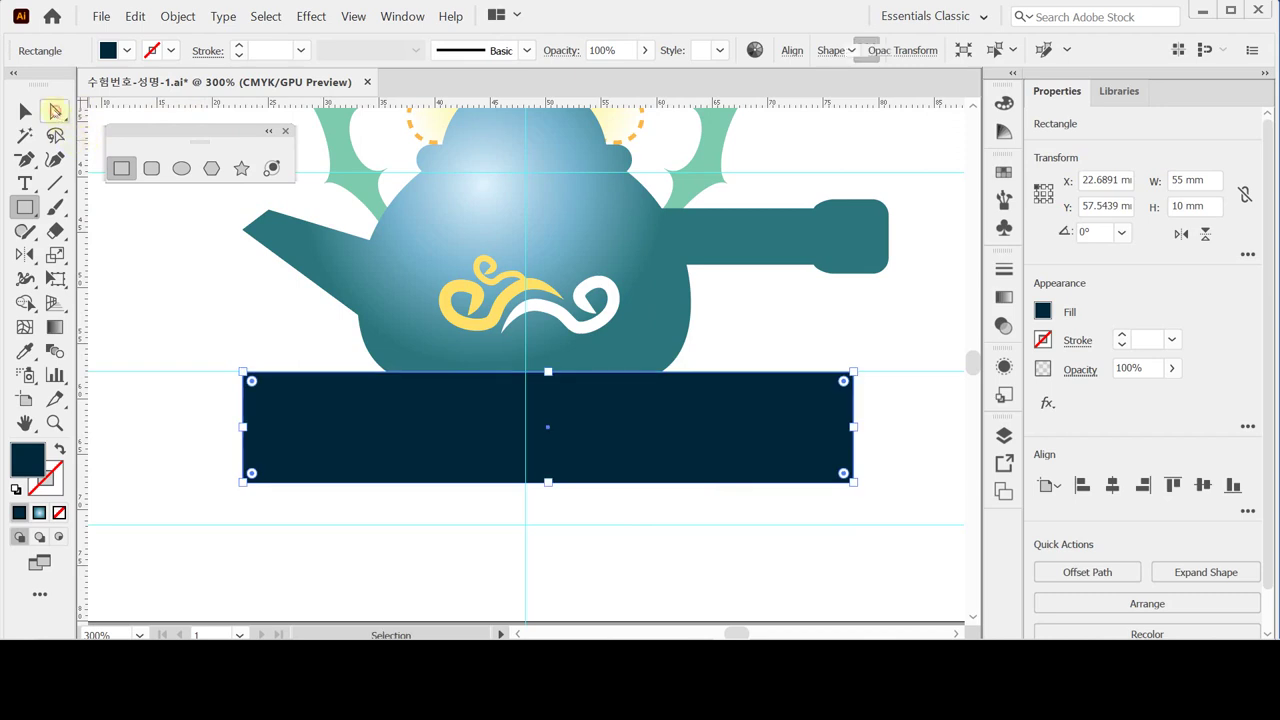
{"action": "left_click", "coordinate": [244, 373]}
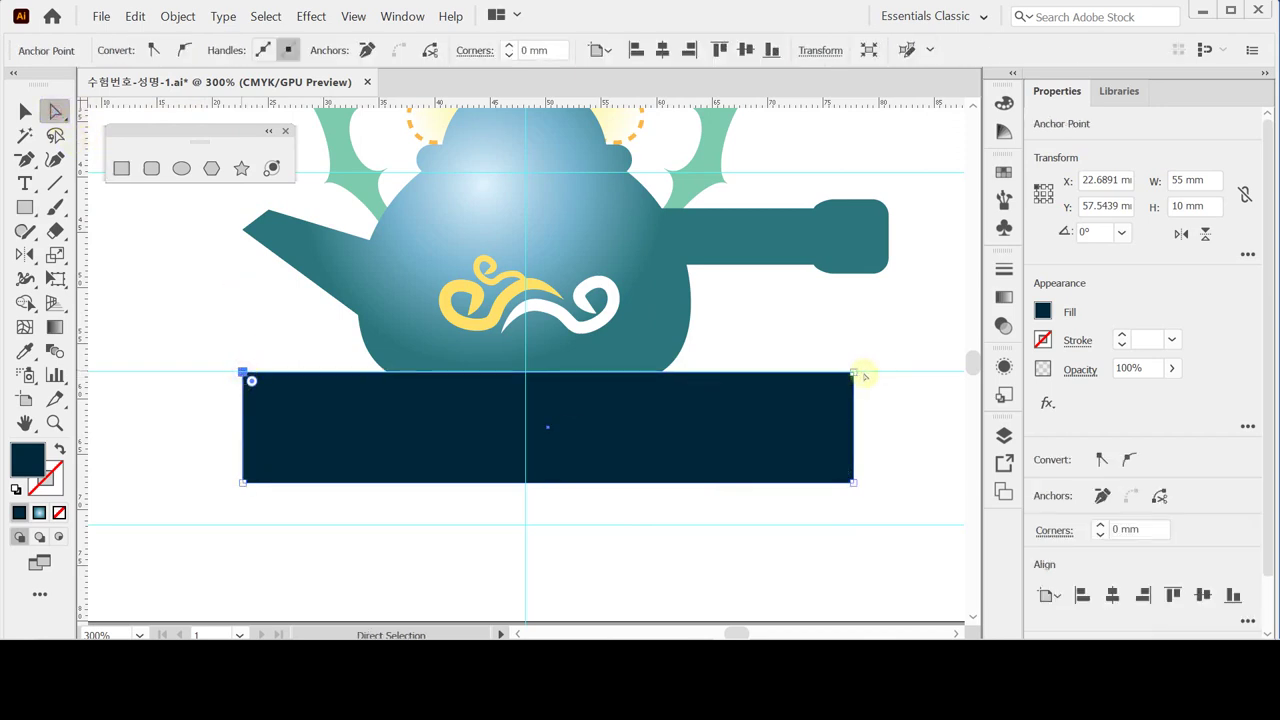
{"action": "left_click", "coordinate": [853, 374]}
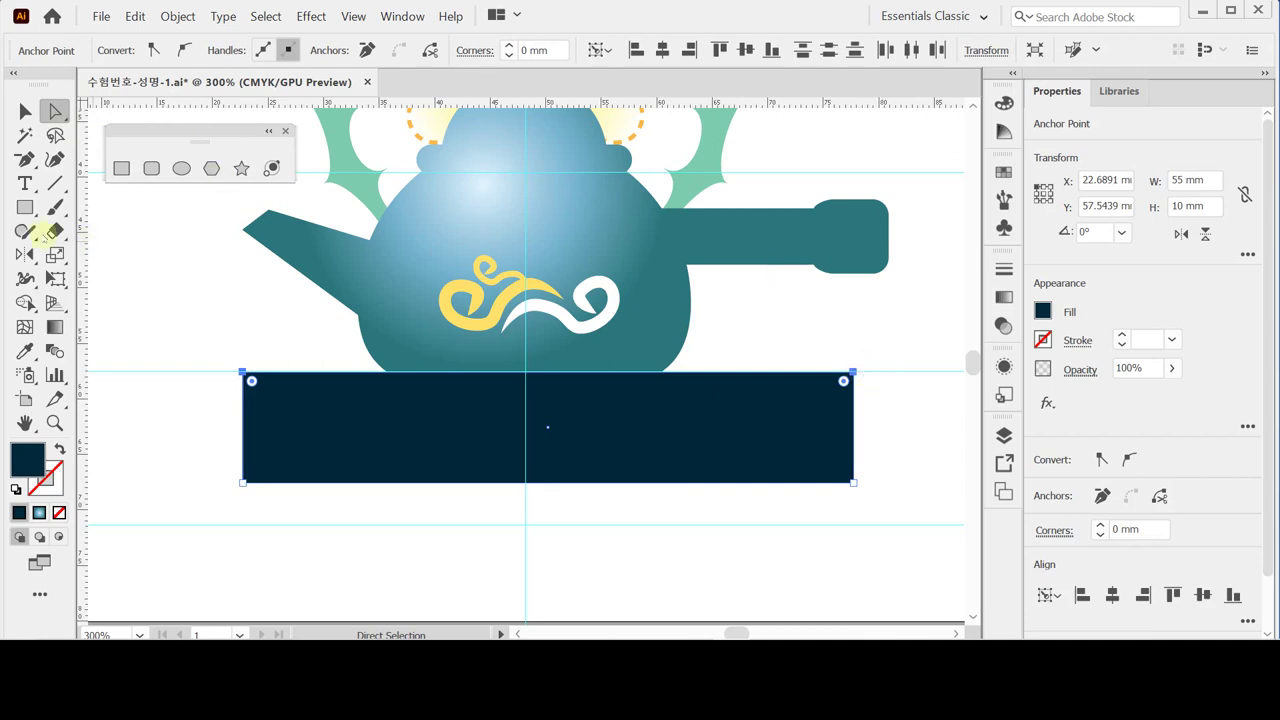
{"action": "double_click", "coordinate": [56, 257]}
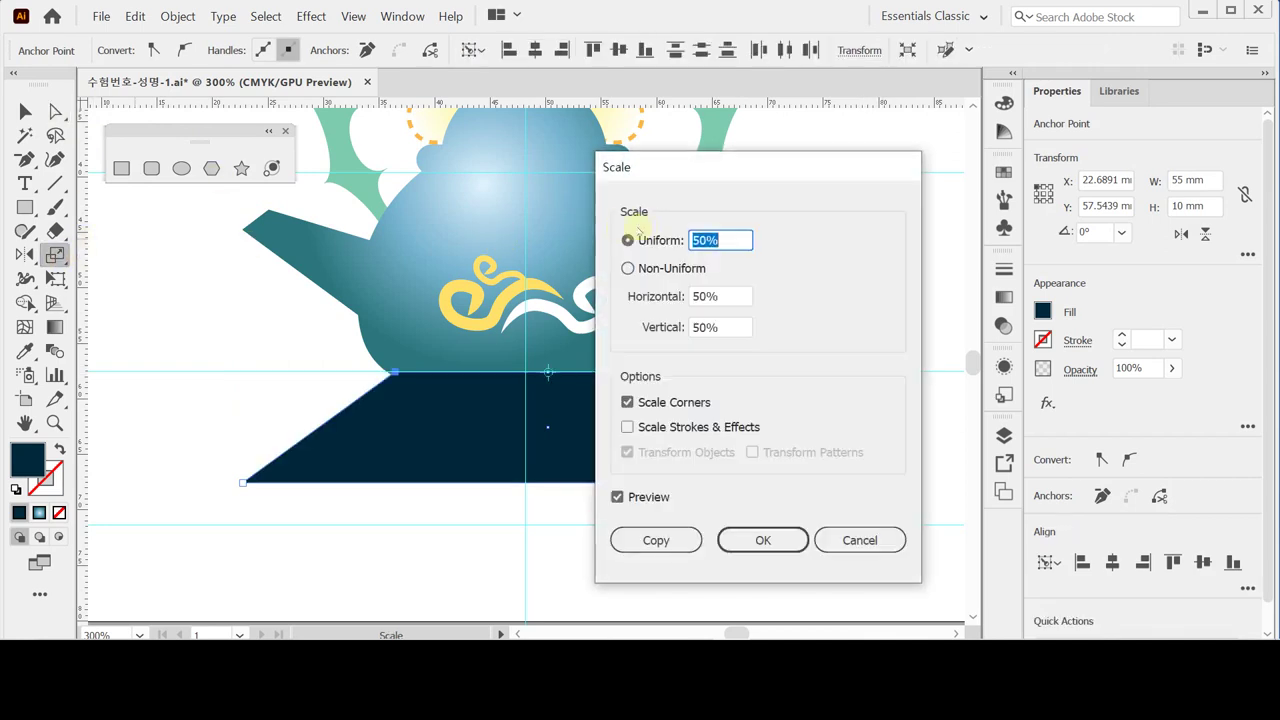
{"action": "type", "text": "120"}
{"action": "key", "text": "Tab"}
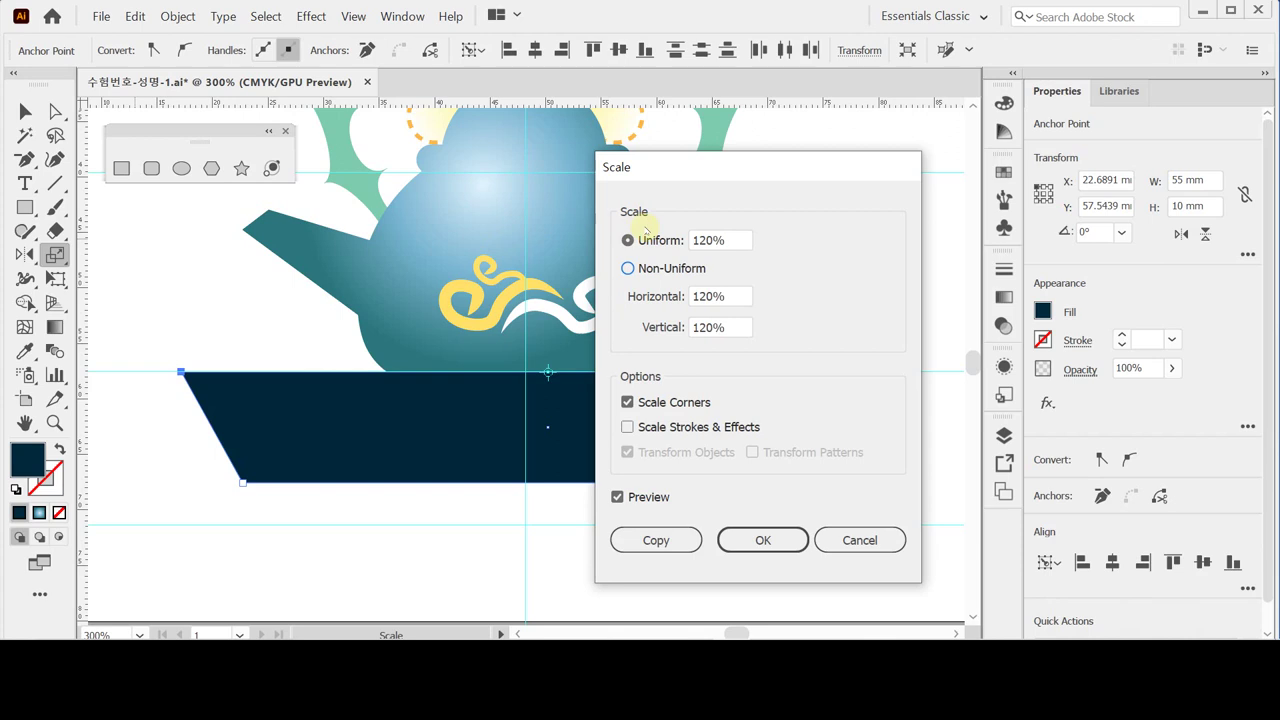
{"action": "key", "text": "Return"}
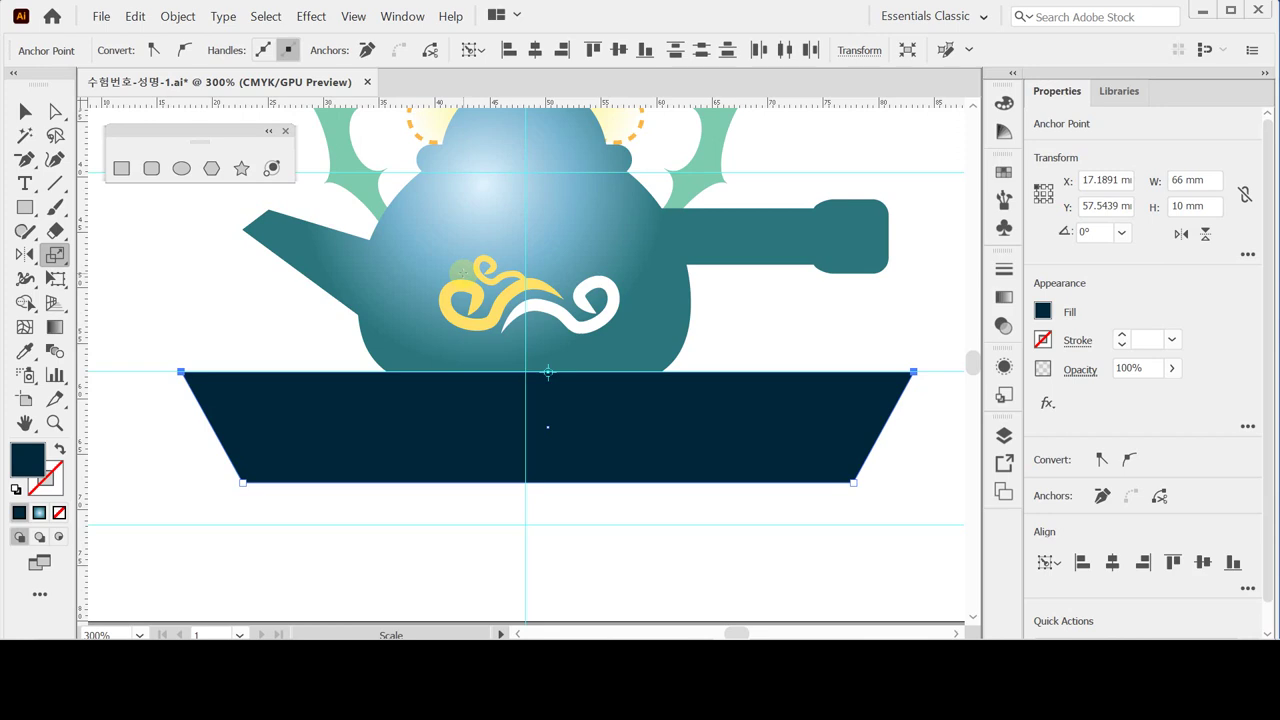
Add a 55 × 4 mm rectangle as the tray's base, starting at the tray's lower-left corner.
{"action": "left_click", "coordinate": [122, 169]}
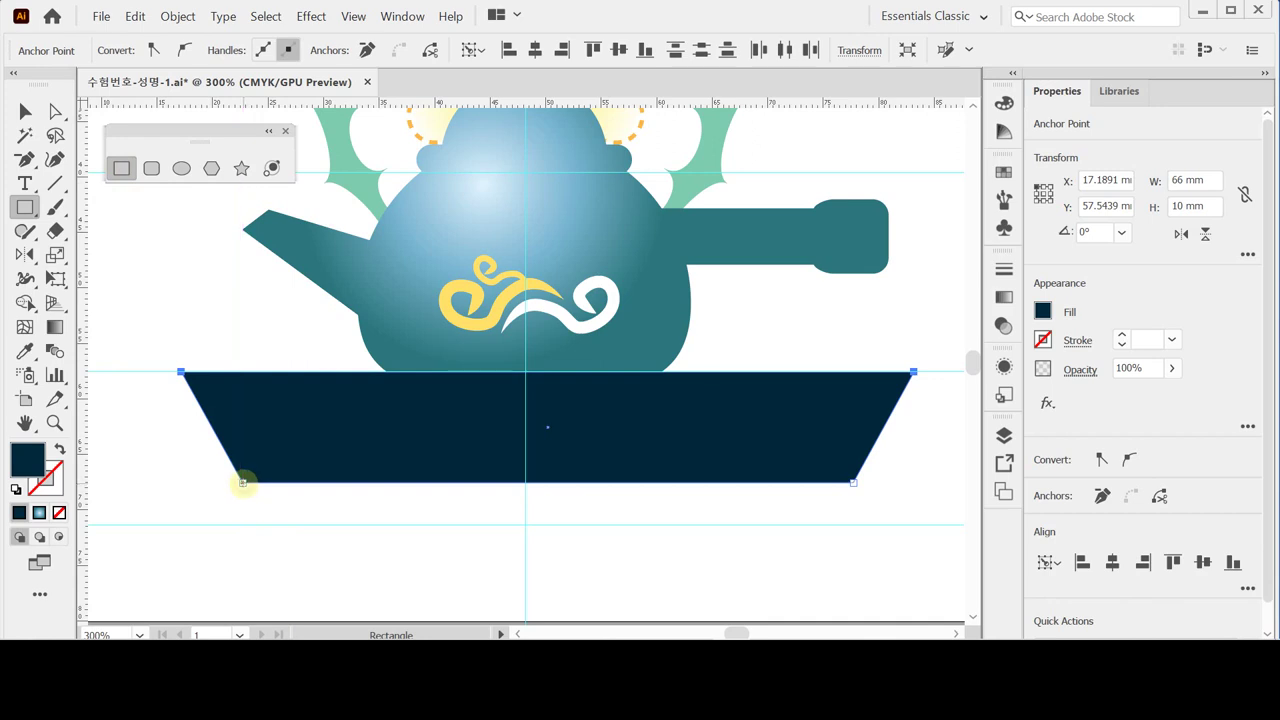
{"action": "left_click", "coordinate": [243, 483]}
{"action": "left_click", "coordinate": [773, 432]}
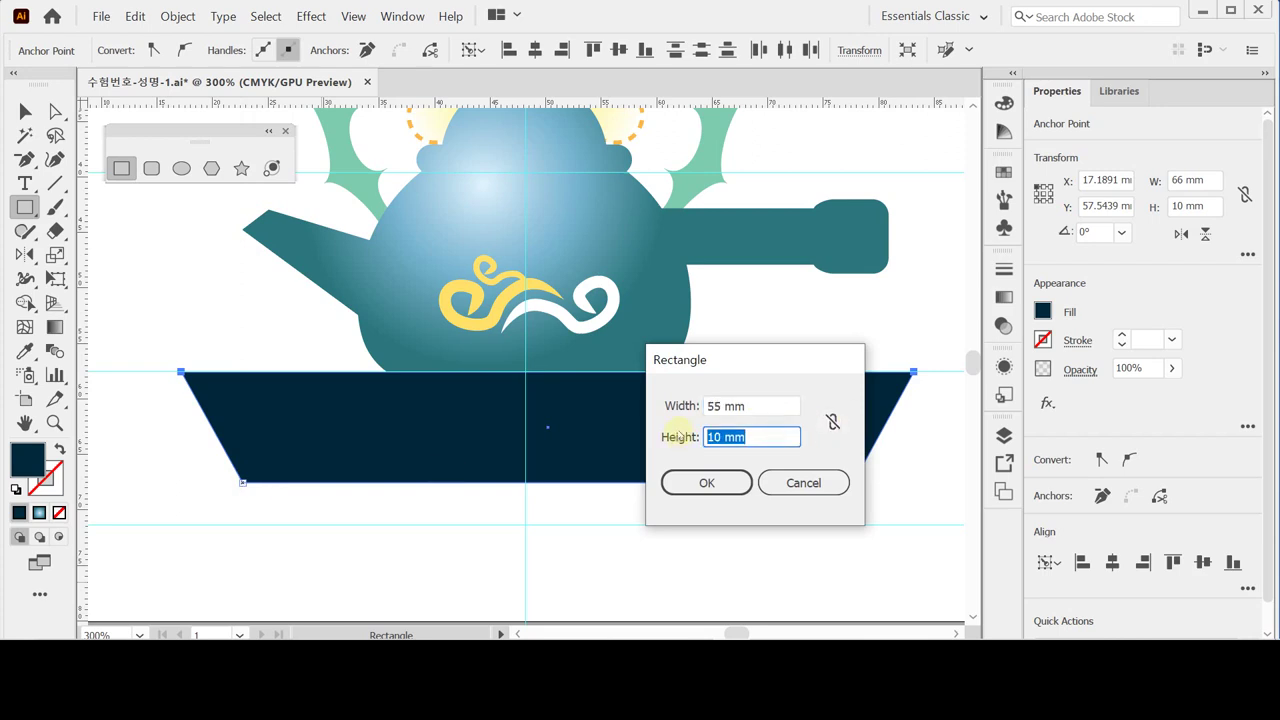
{"action": "type", "text": "4"}
{"action": "key", "text": "Return"}
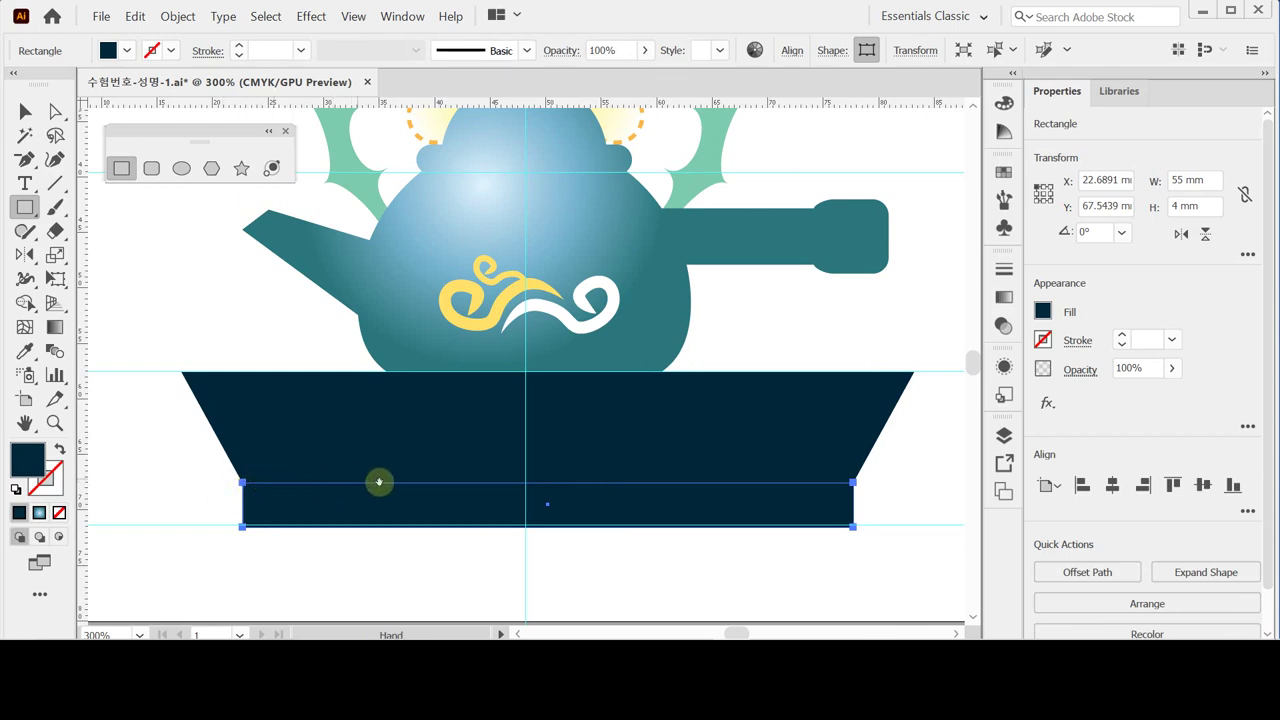
Draw a rounded rectangle about 4.5 × 6 mm centred on the tray's base and fill it with yellow.
{"action": "left_click_drag", "start_coordinate": [380, 483], "coordinate": [365, 459]}
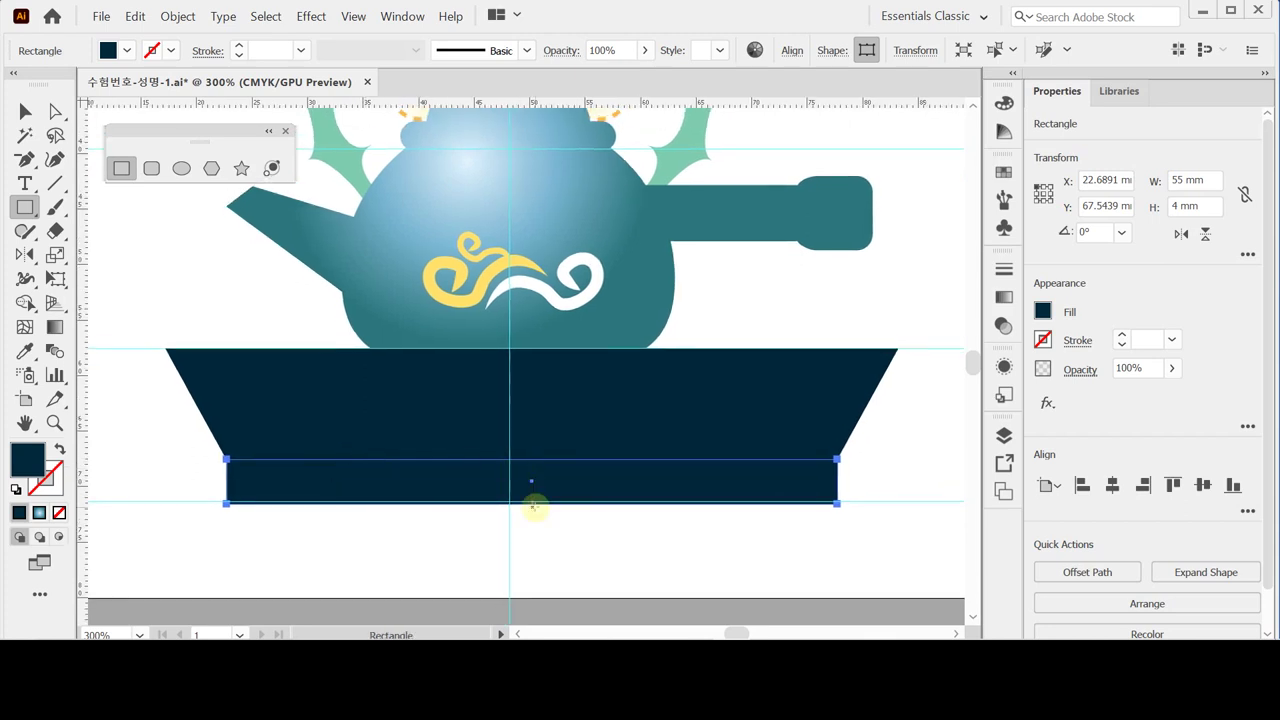
{"action": "left_click", "coordinate": [152, 170]}
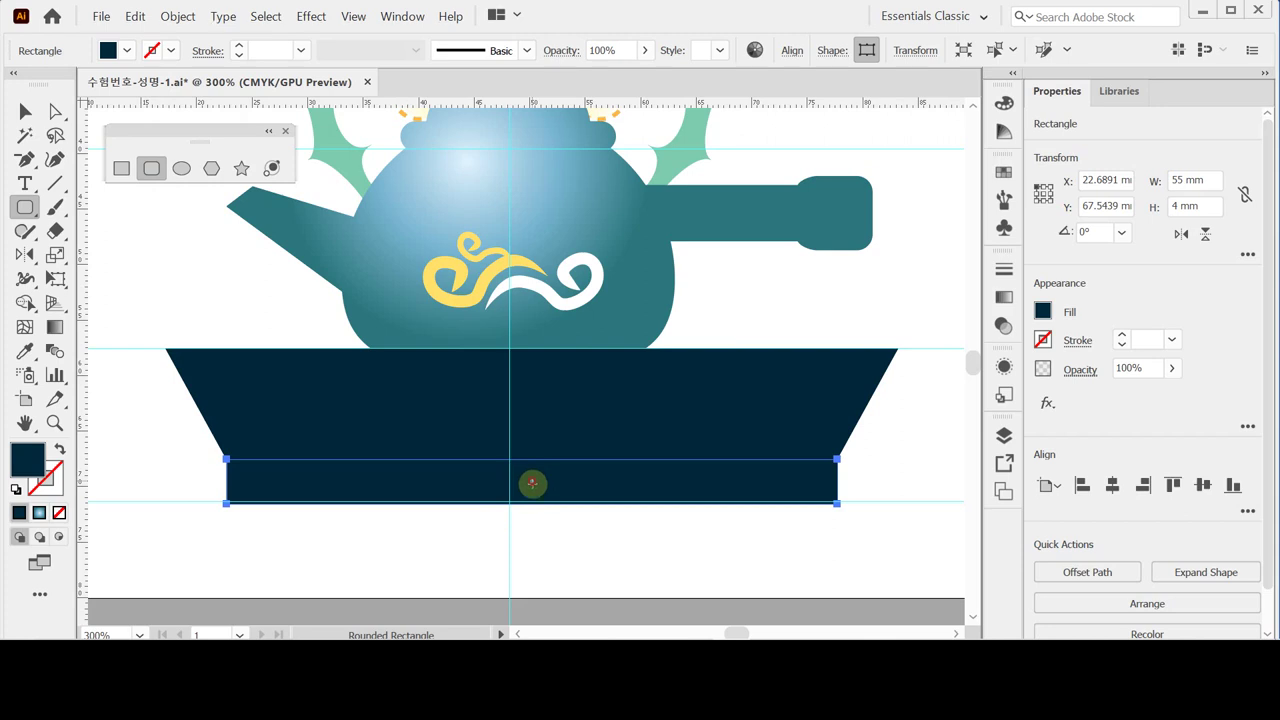
{"action": "left_click_drag", "start_coordinate": [532, 481], "coordinate": [555, 515]}
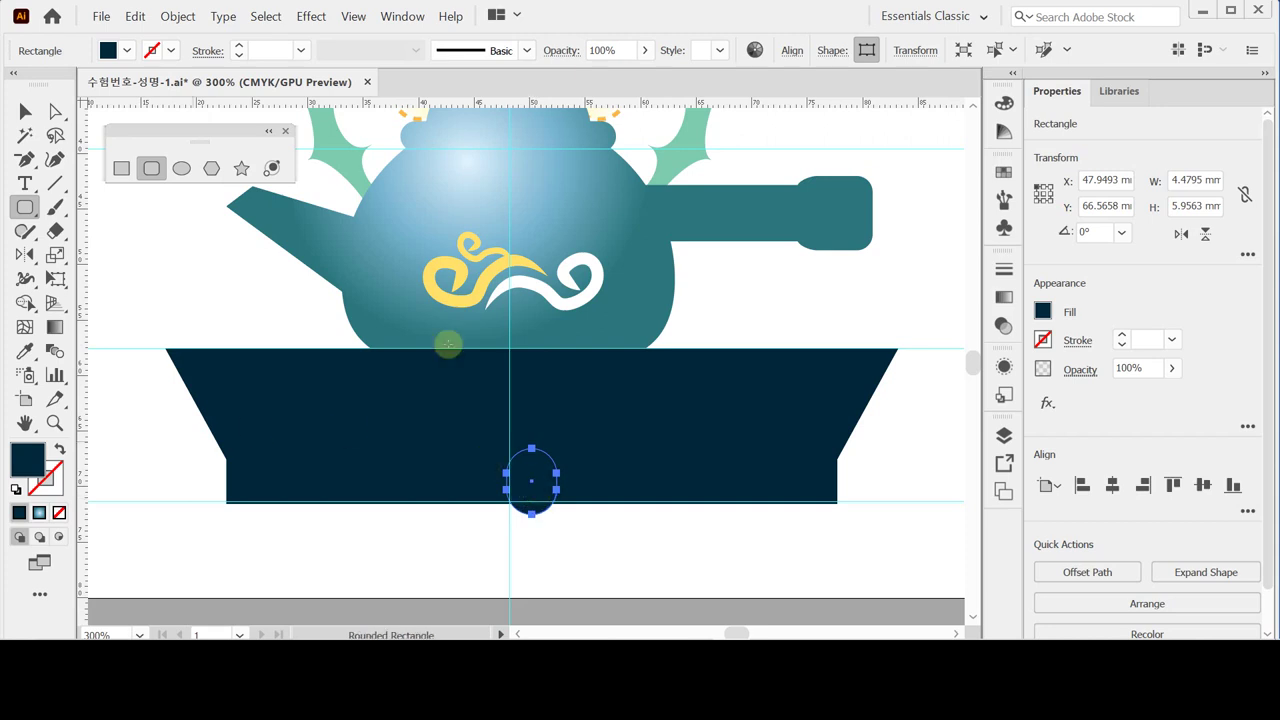
{"action": "left_click", "coordinate": [1004, 102]}
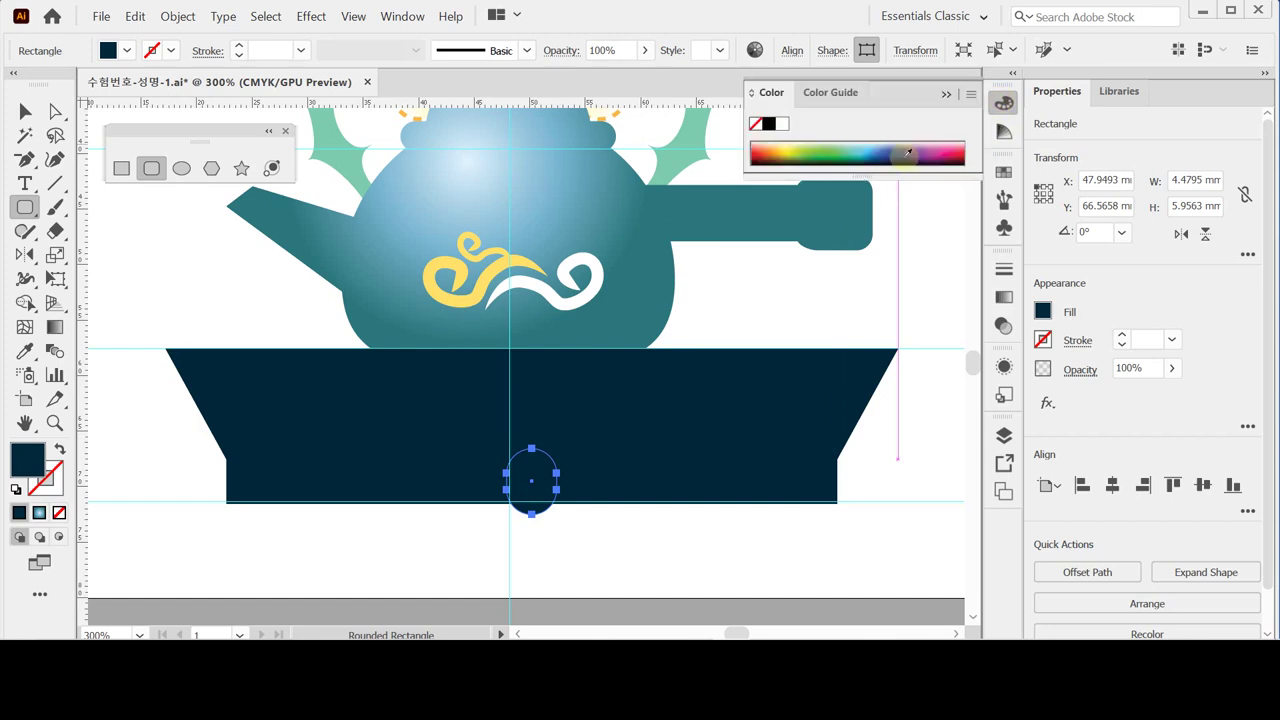
{"action": "left_click", "coordinate": [790, 147]}
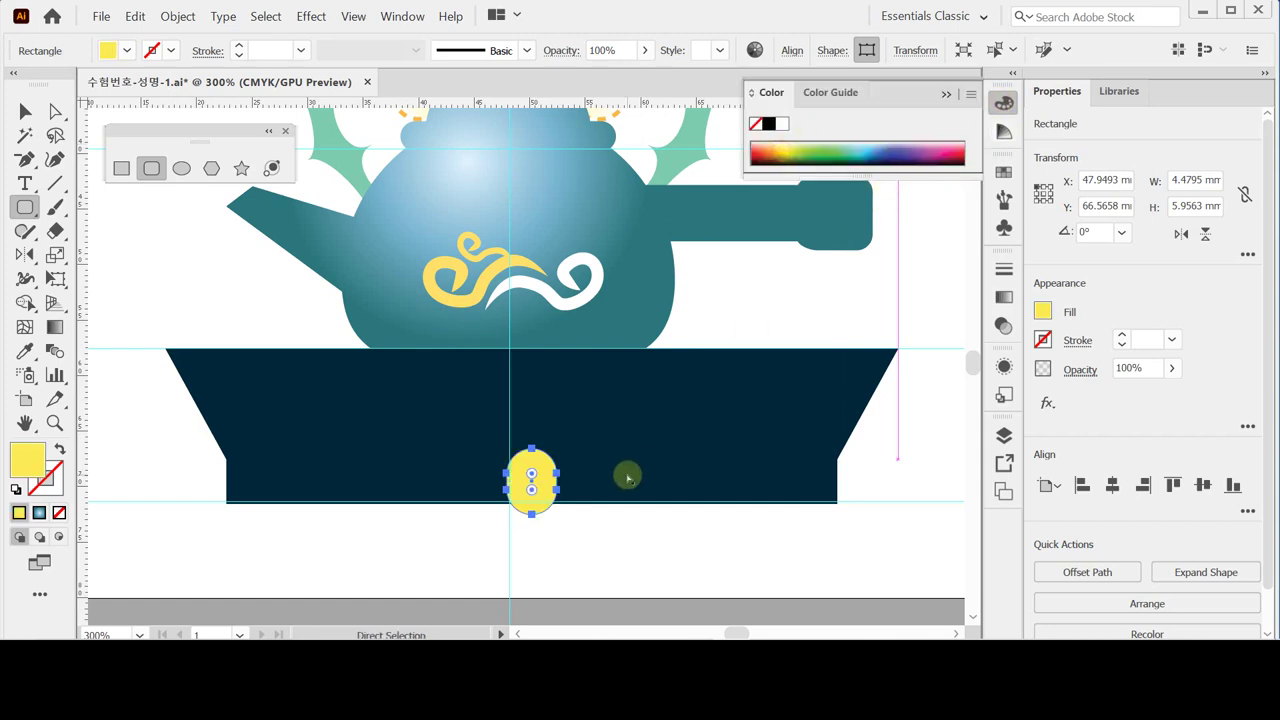
Reduce the corner radius of the yellow rounded rectangle so it has straight sides with small rounded corners.
{"action": "left_click", "coordinate": [526, 477], "text": "ctrl"}
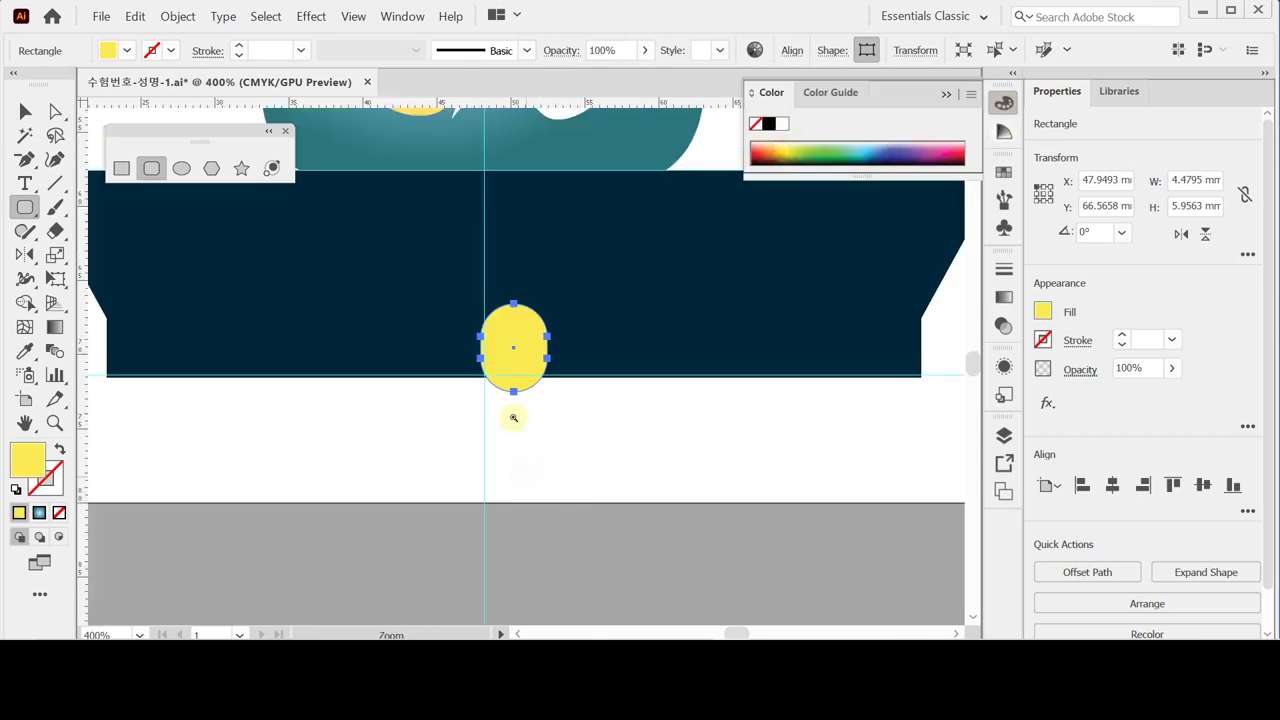
{"action": "left_click", "coordinate": [526, 377], "text": "ctrl"}
{"action": "left_click", "coordinate": [500, 386], "text": "ctrl"}
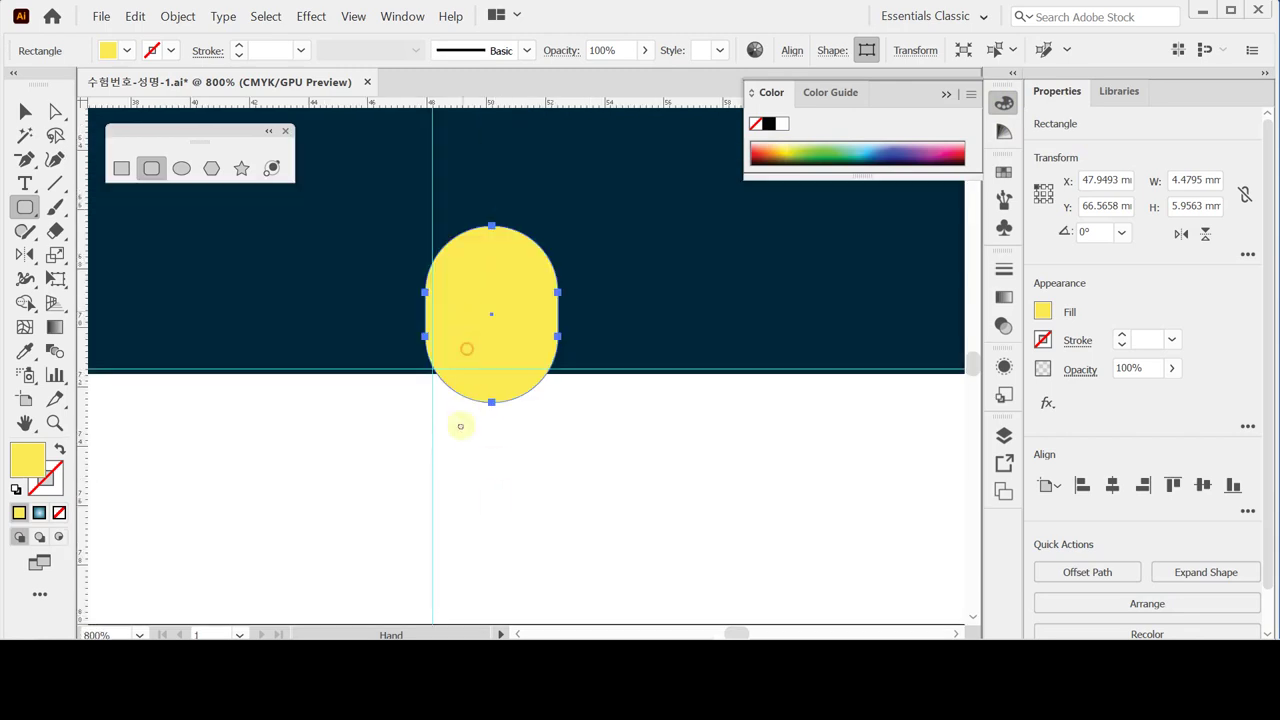
{"action": "scroll", "coordinate": [450, 418], "scroll_direction": "up", "scroll_amount": 3}
{"action": "key", "text": "ctrl"}
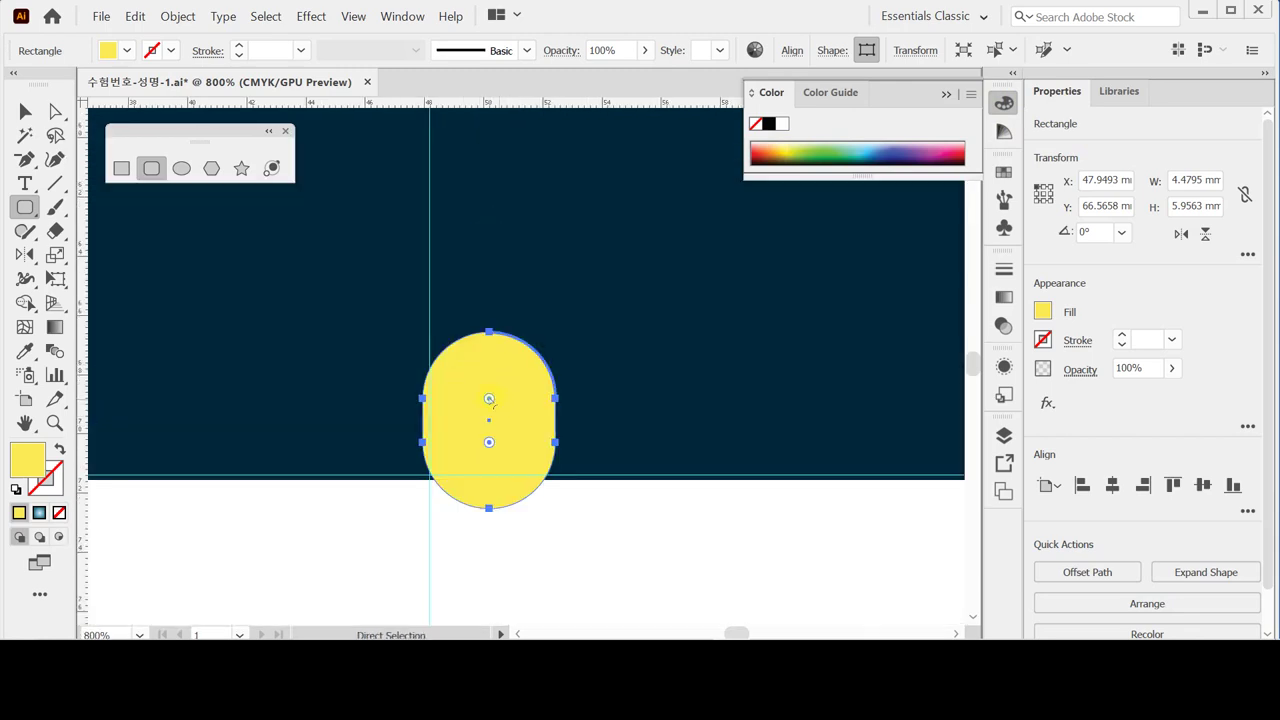
{"action": "left_click", "coordinate": [490, 392]}
{"action": "left_click_drag", "start_coordinate": [496, 391], "coordinate": [536, 358]}
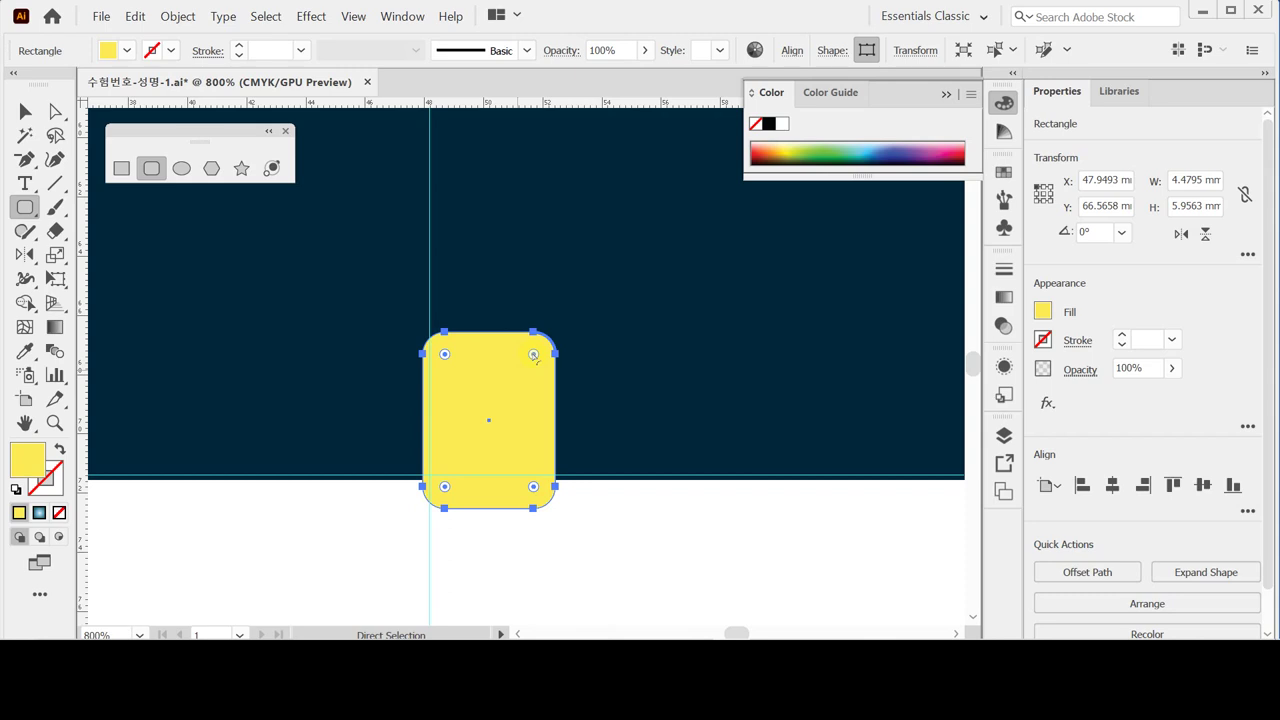
Move the yellow rounded rectangle about 2 mm down past the base's lower edge and widen it to about 6.3 mm.
{"action": "left_click", "coordinate": [530, 478], "text": "ctrl+alt"}
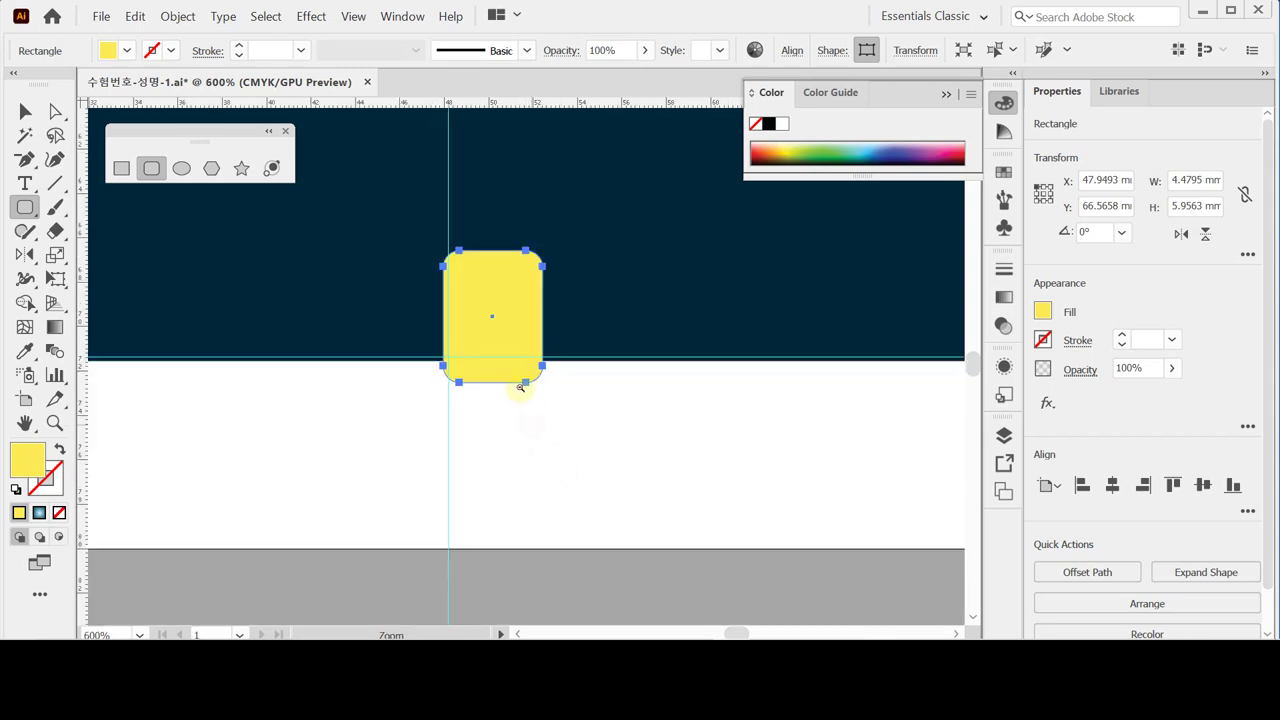
{"action": "left_click", "coordinate": [521, 388], "text": "ctrl+alt"}
{"action": "left_click", "coordinate": [528, 395], "text": "ctrl+alt"}
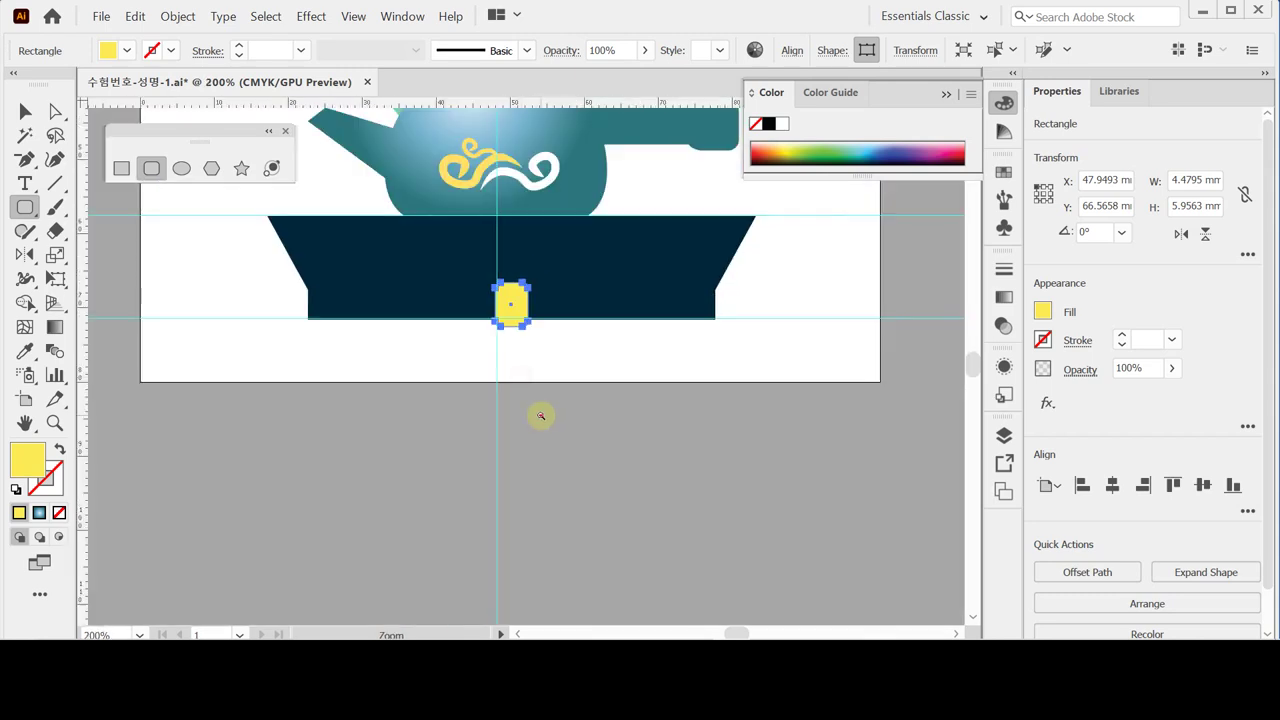
{"action": "left_click", "coordinate": [552, 335], "text": "ctrl"}
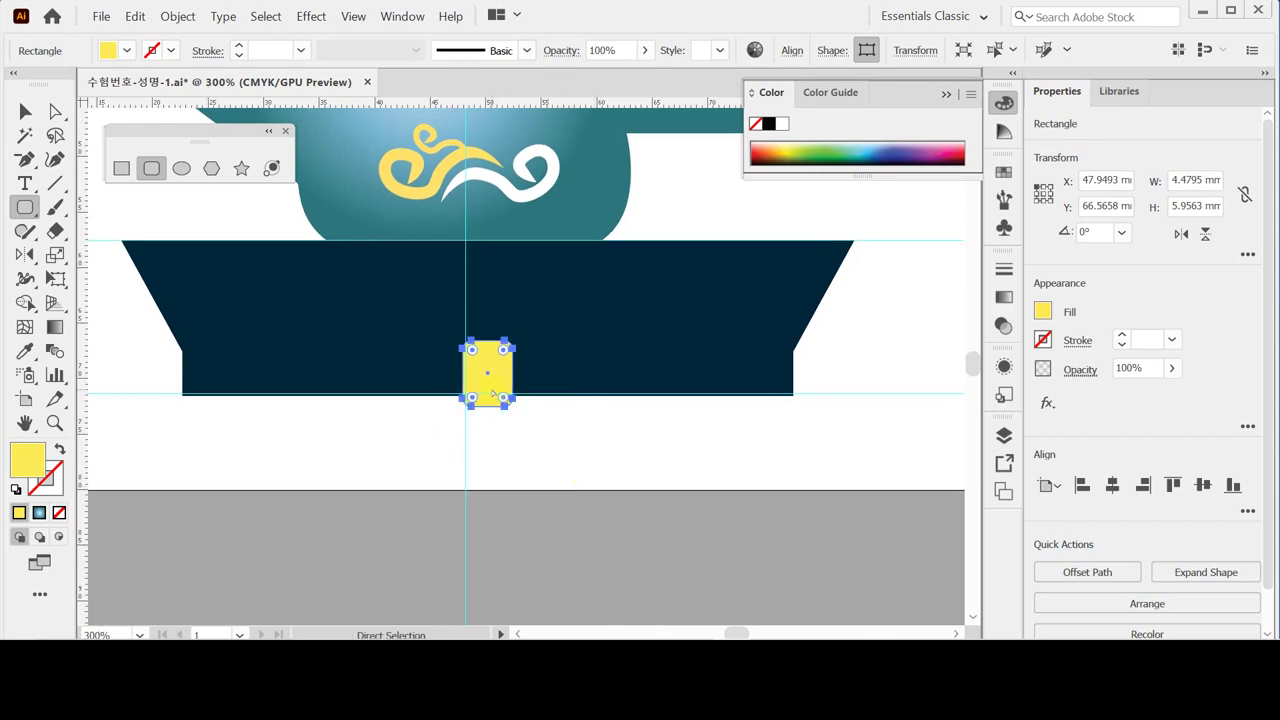
{"action": "key", "text": "Down"}
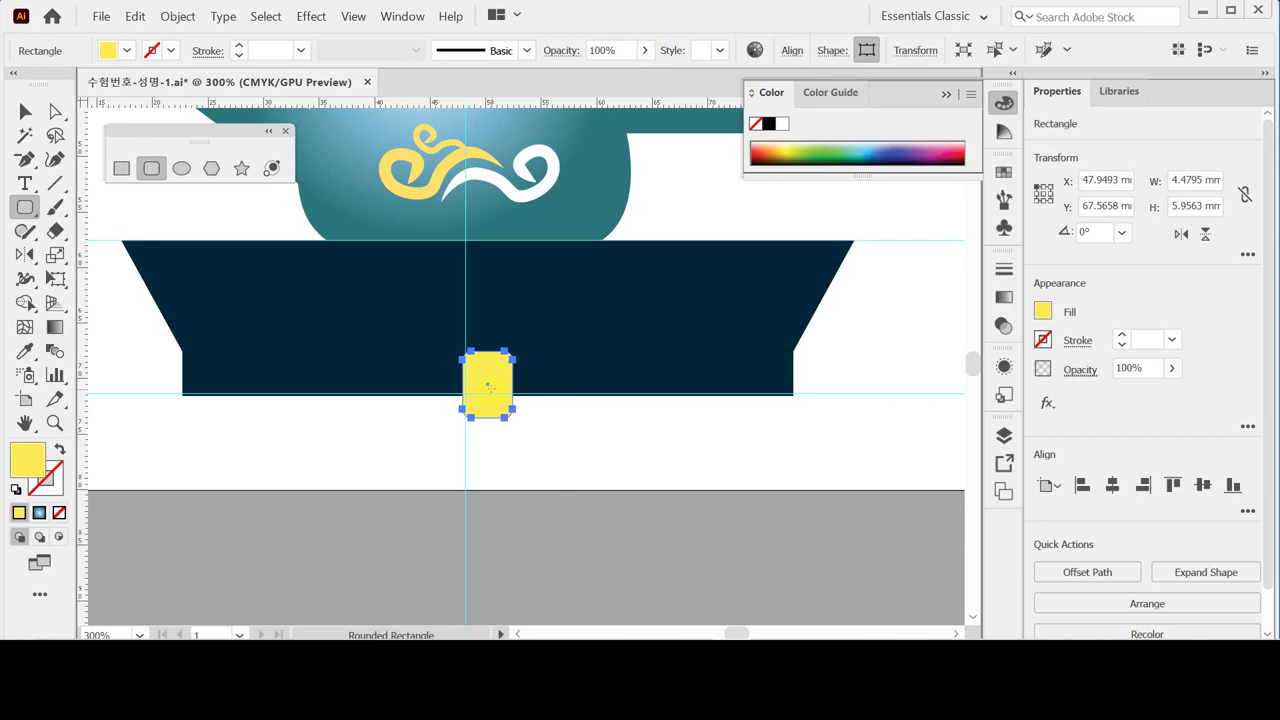
{"action": "key", "text": "v"}
{"action": "left_click", "coordinate": [690, 367]}
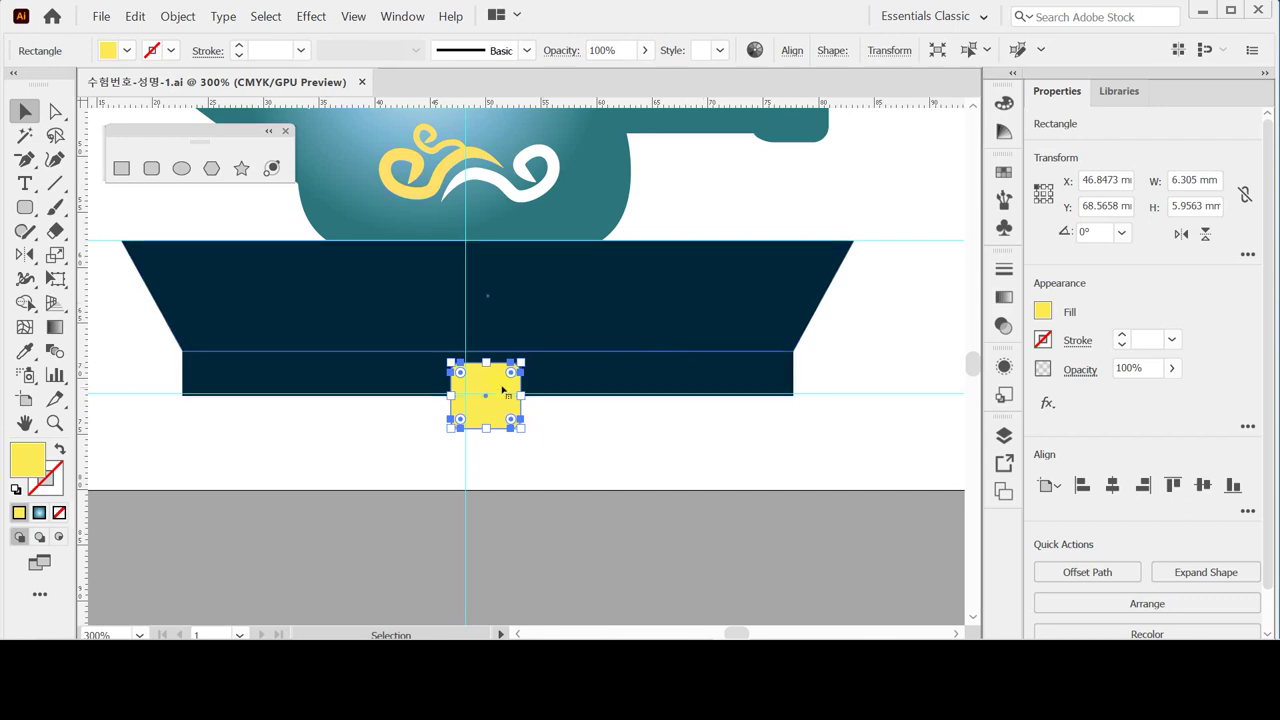
{"action": "left_click", "coordinate": [520, 397]}
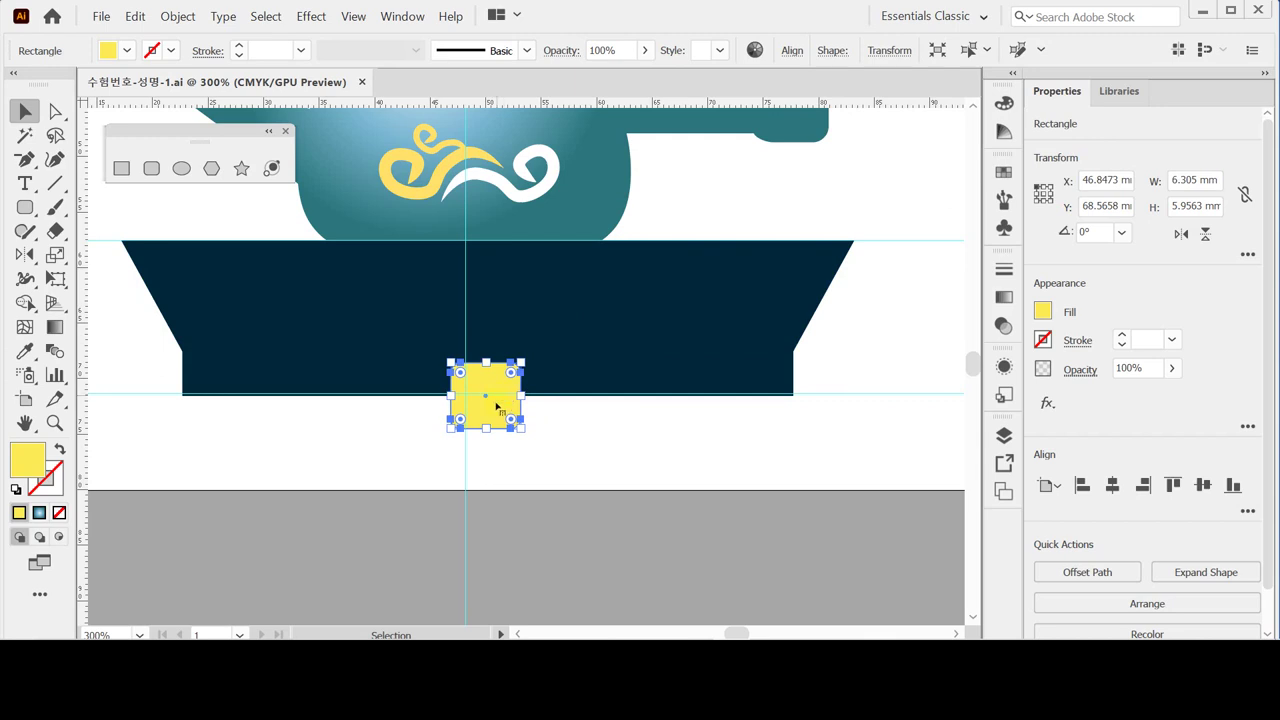
Align the yellow rounded rectangle, the tray and its base to a common horizontal centre.
{"action": "left_click", "coordinate": [476, 469]}
{"action": "left_click", "coordinate": [520, 350], "text": "shift"}
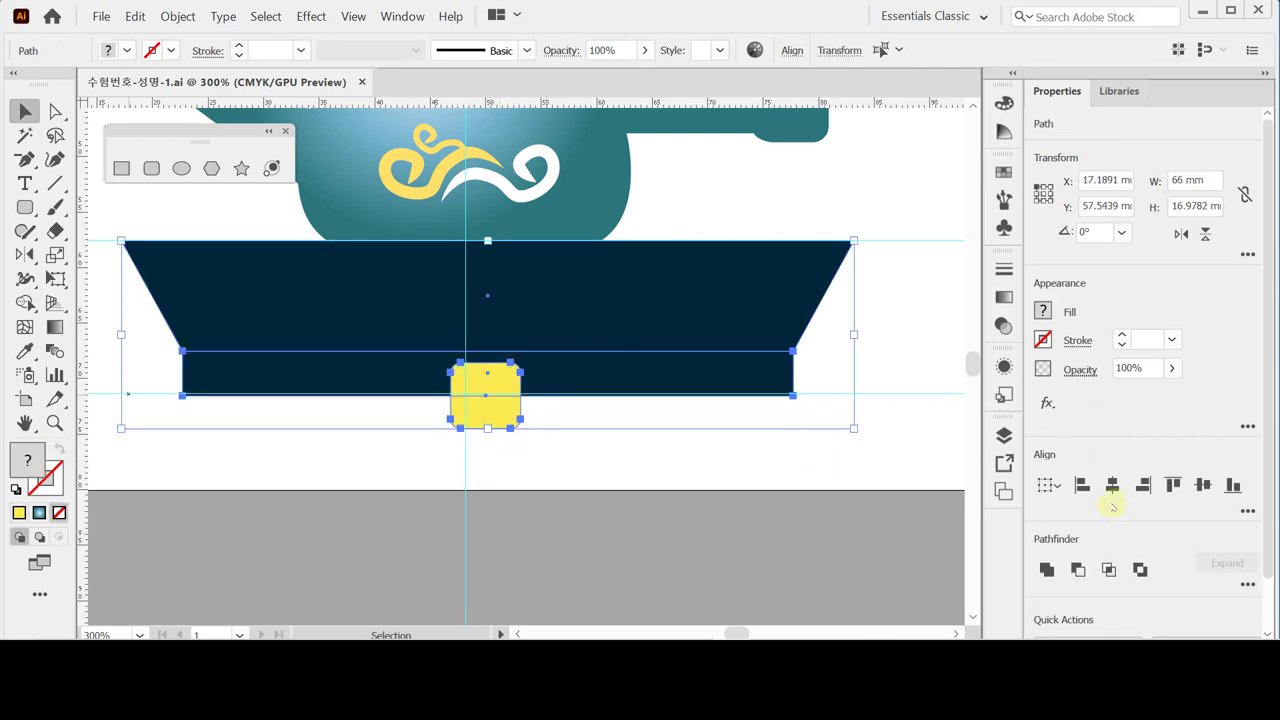
{"action": "left_click", "coordinate": [1112, 487]}
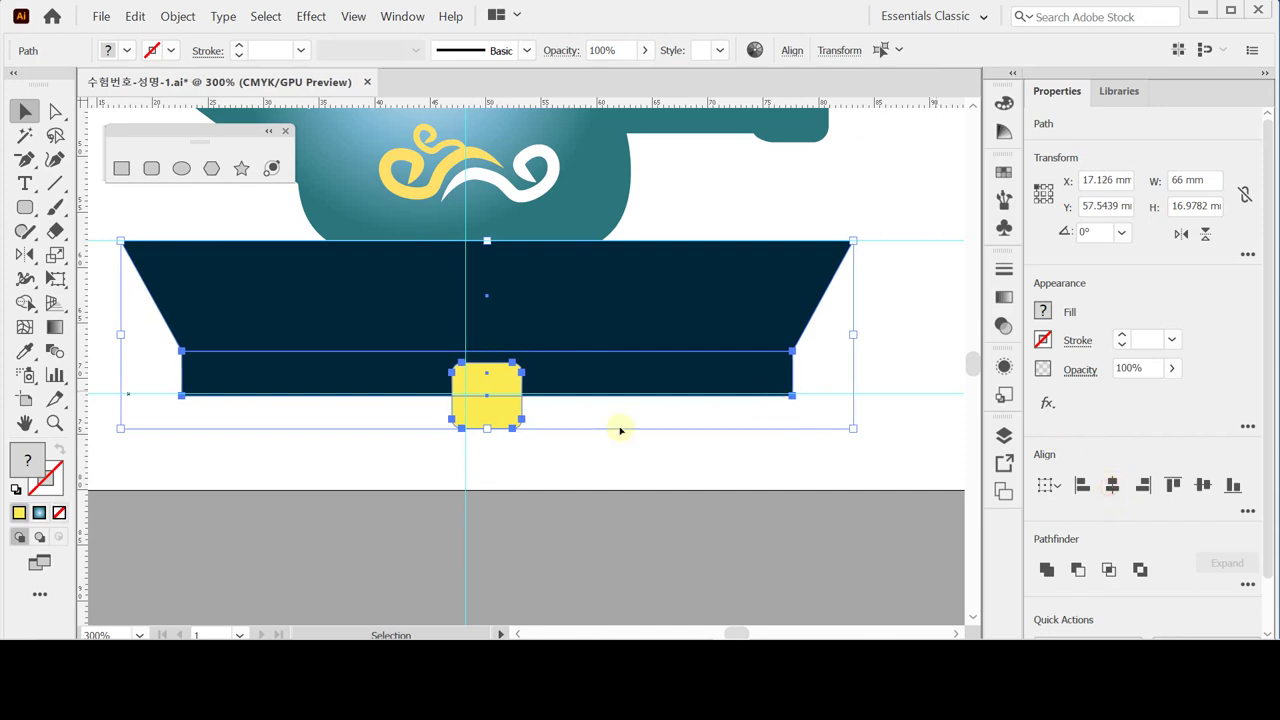
{"action": "left_click", "coordinate": [491, 463]}
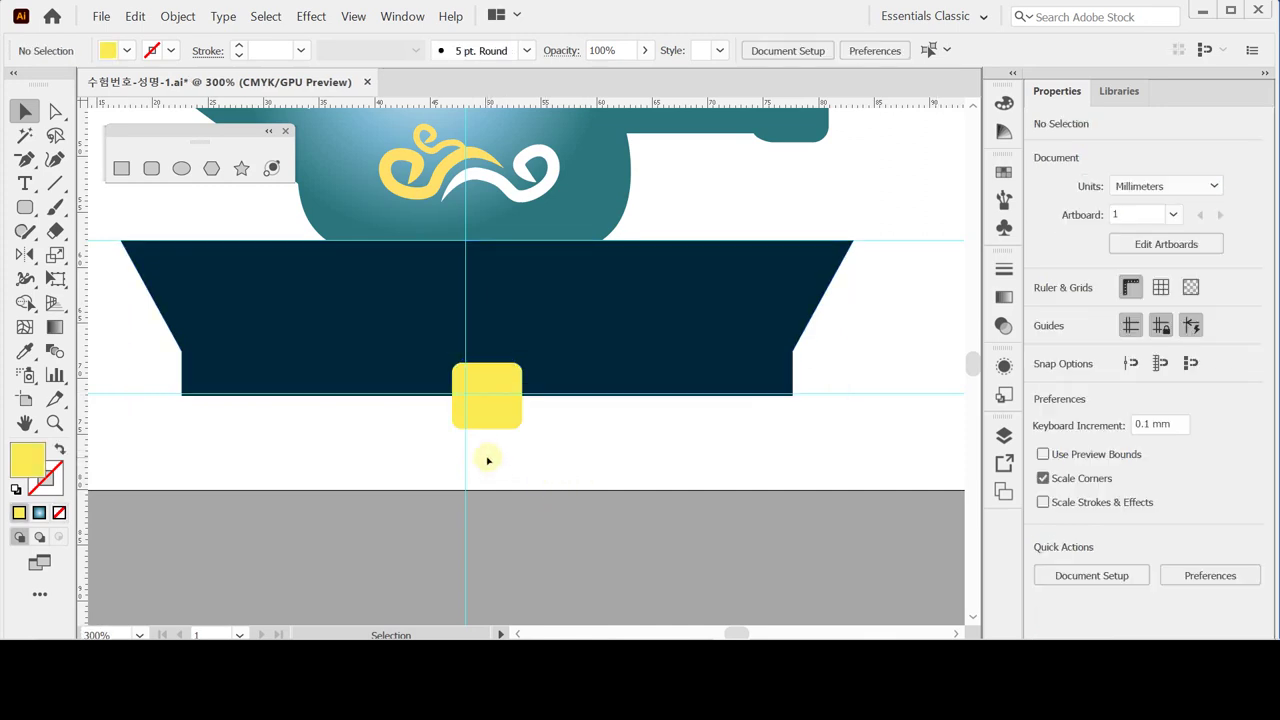
Subtract the yellow rounded rectangle from the tray's base with Minus Front, leaving a notch in the lower edge.
{"action": "left_click_drag", "start_coordinate": [489, 457], "coordinate": [560, 378]}
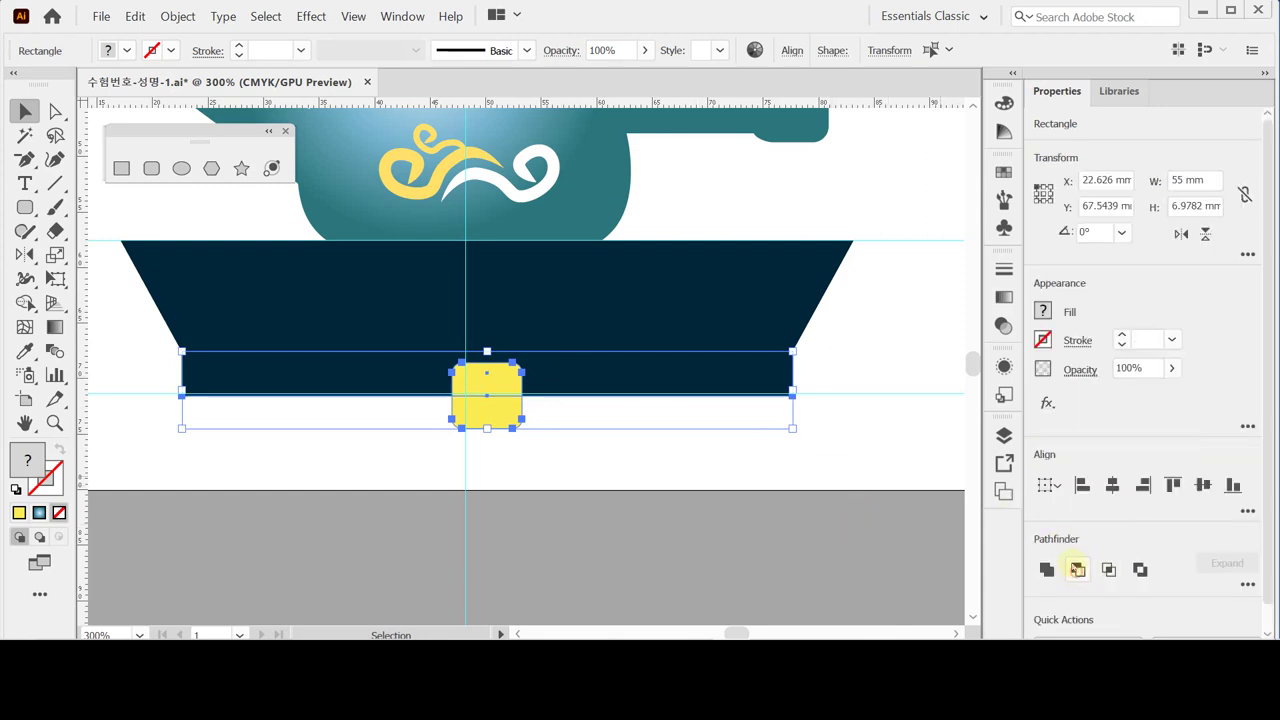
{"action": "left_click", "coordinate": [1077, 569]}
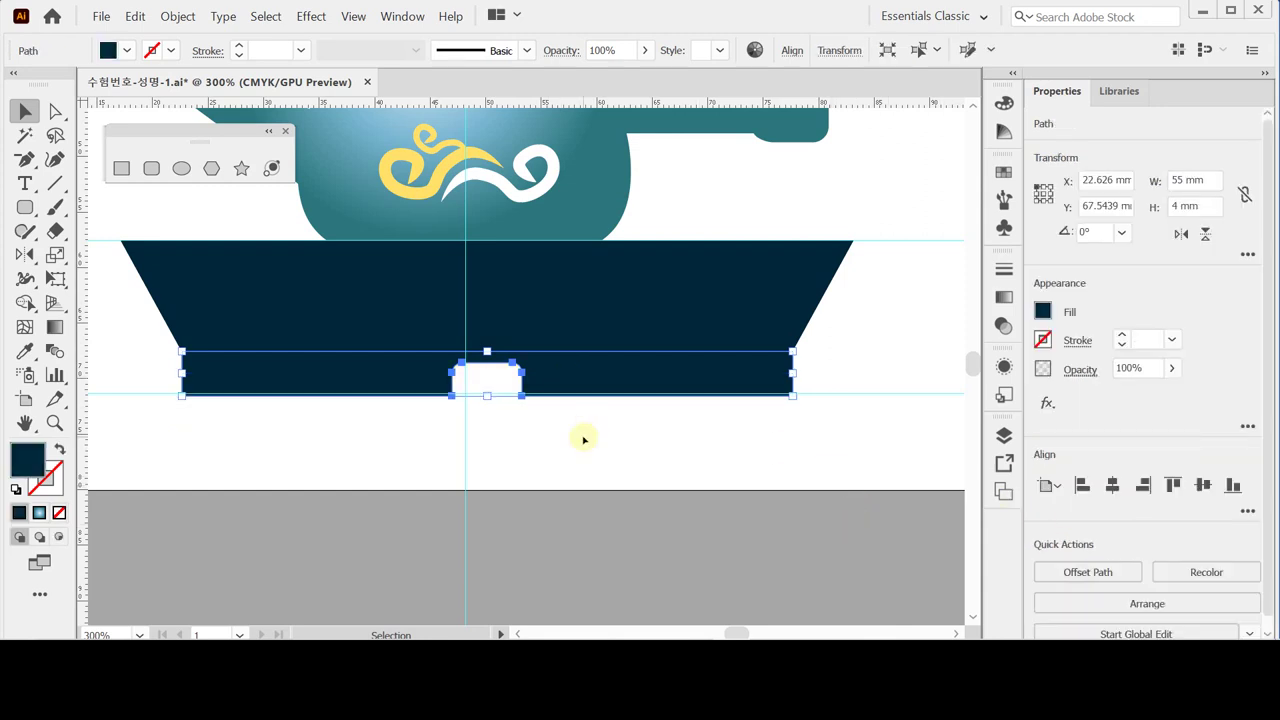
{"action": "left_click", "coordinate": [530, 445]}
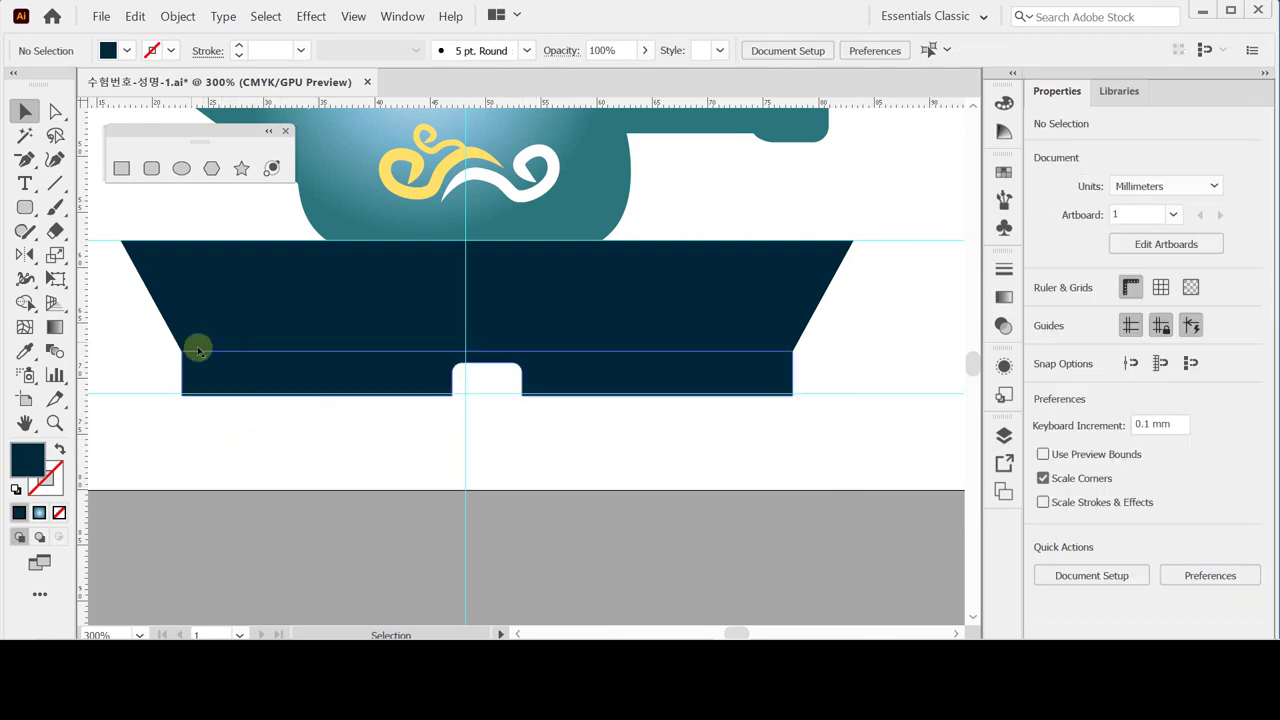
Draw a 55 mm line at 0° from the upper-left corner of the tray's base.
{"action": "left_click", "coordinate": [55, 184]}
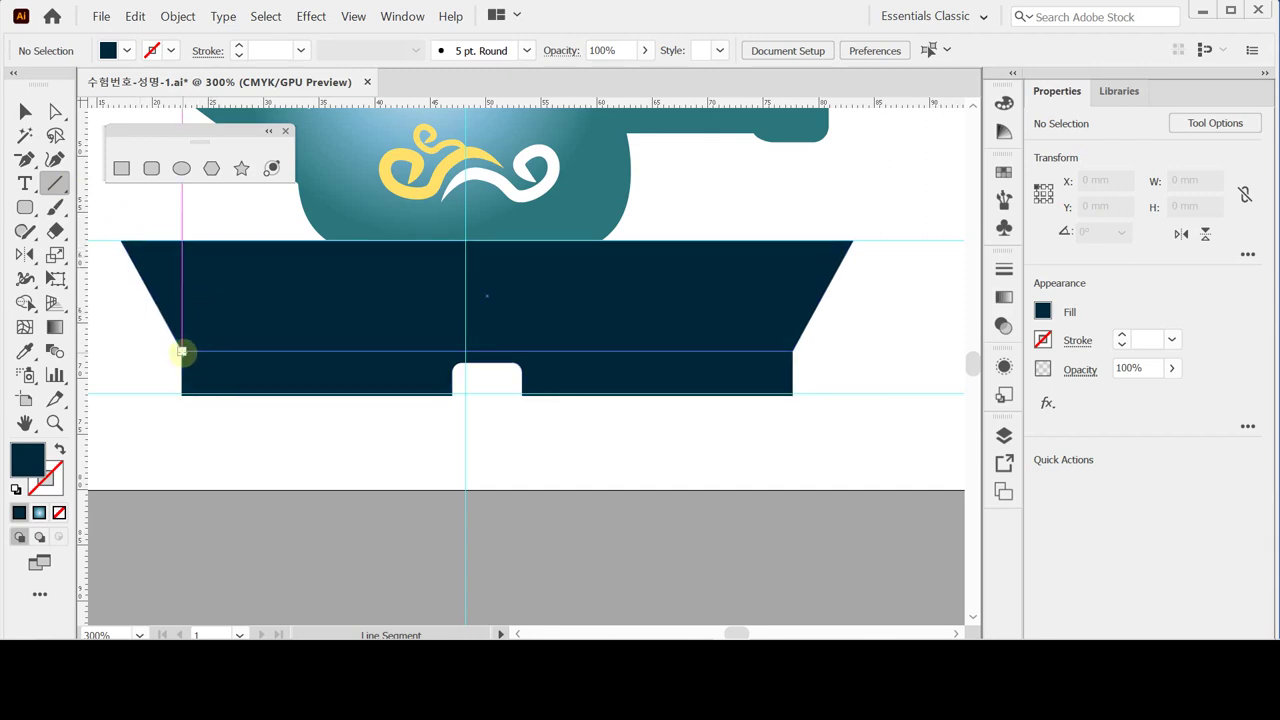
{"action": "left_click_drag", "start_coordinate": [181, 351], "coordinate": [216, 351]}
{"action": "left_click", "coordinate": [216, 351]}
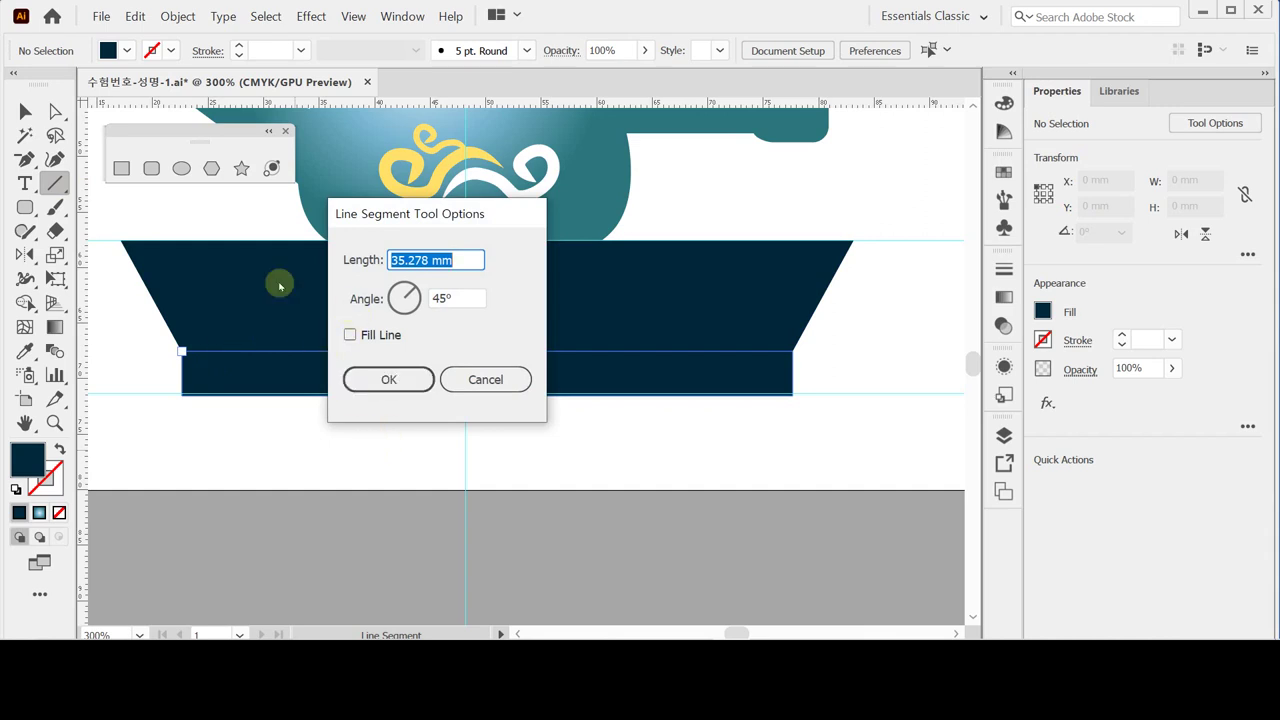
{"action": "left_click_drag", "start_coordinate": [398, 212], "coordinate": [534, 296]}
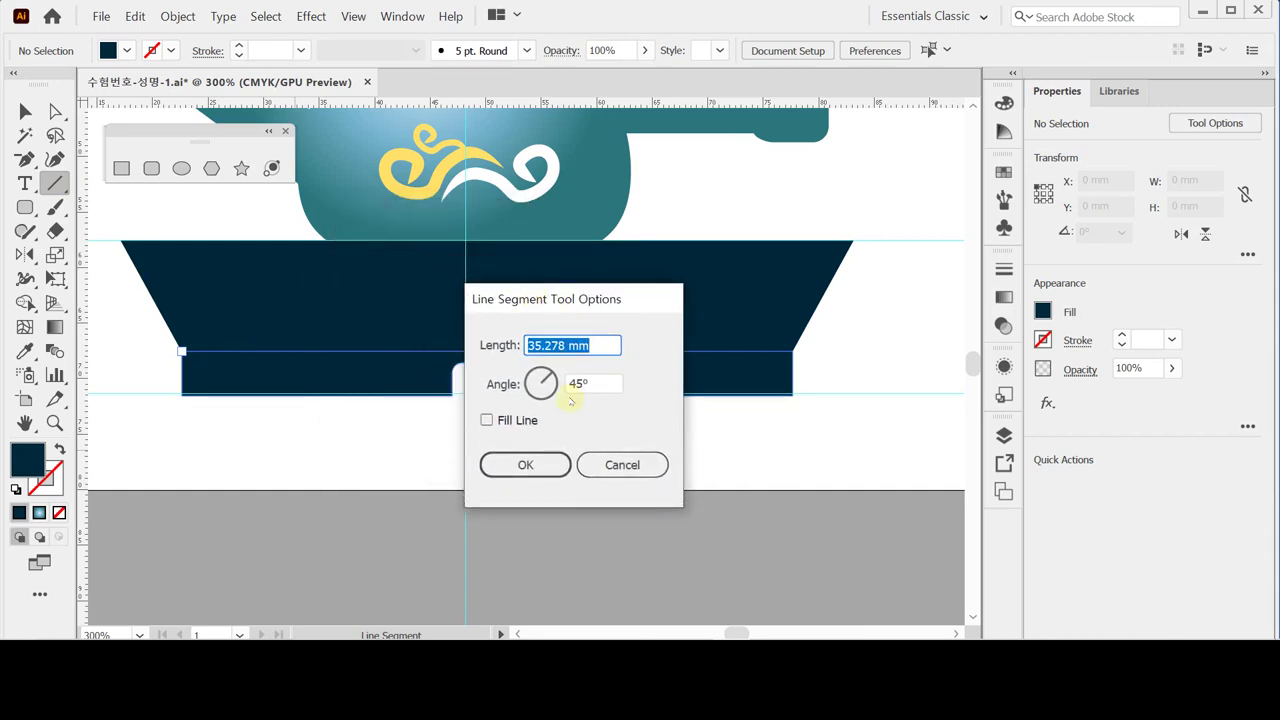
{"action": "key", "text": "Tab"}
{"action": "type", "text": "55"}
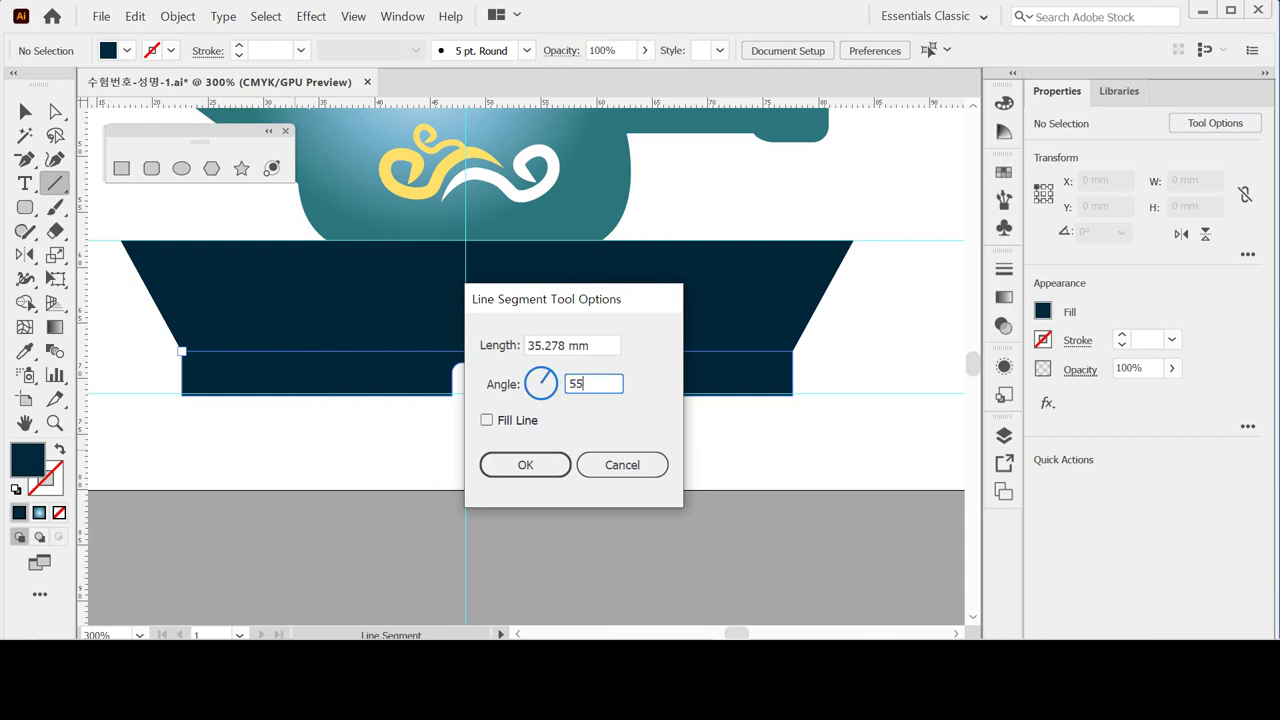
{"action": "key", "text": "shift+Tab"}
{"action": "type", "text": "55"}
{"action": "key", "text": "Tab"}
{"action": "type", "text": "0"}
{"action": "key", "text": "Tab"}
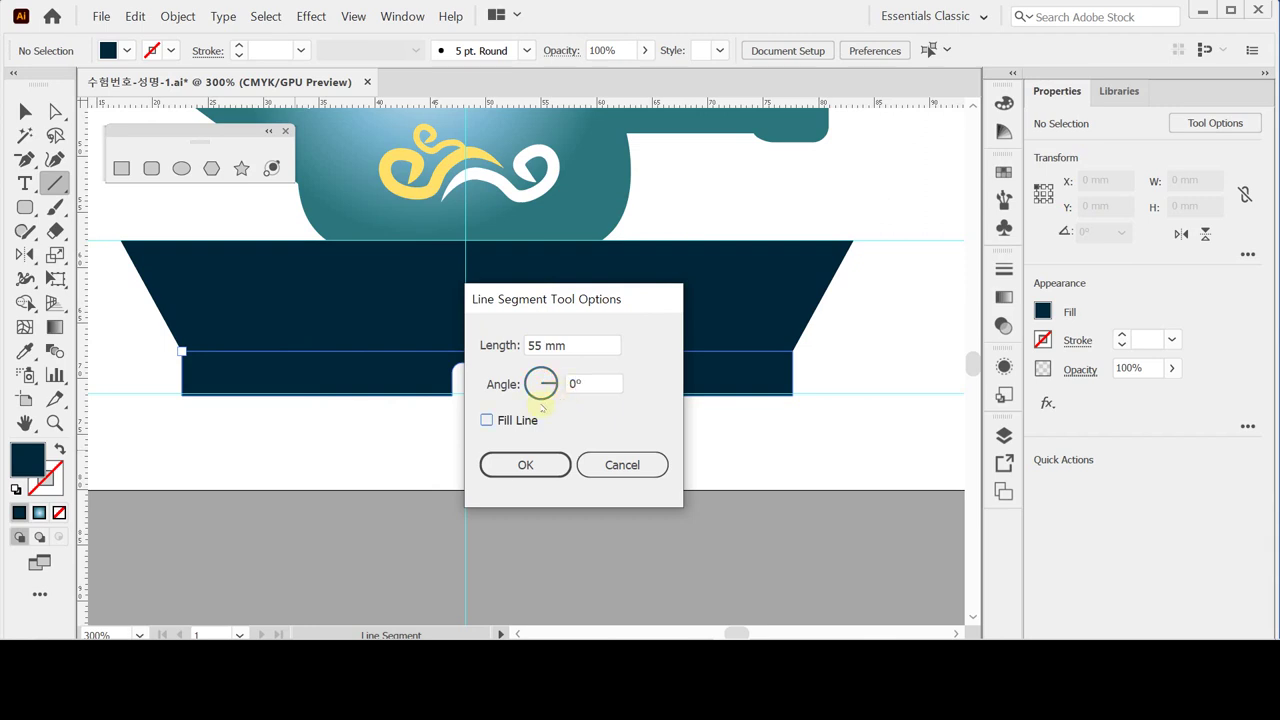
{"action": "left_click", "coordinate": [516, 464]}
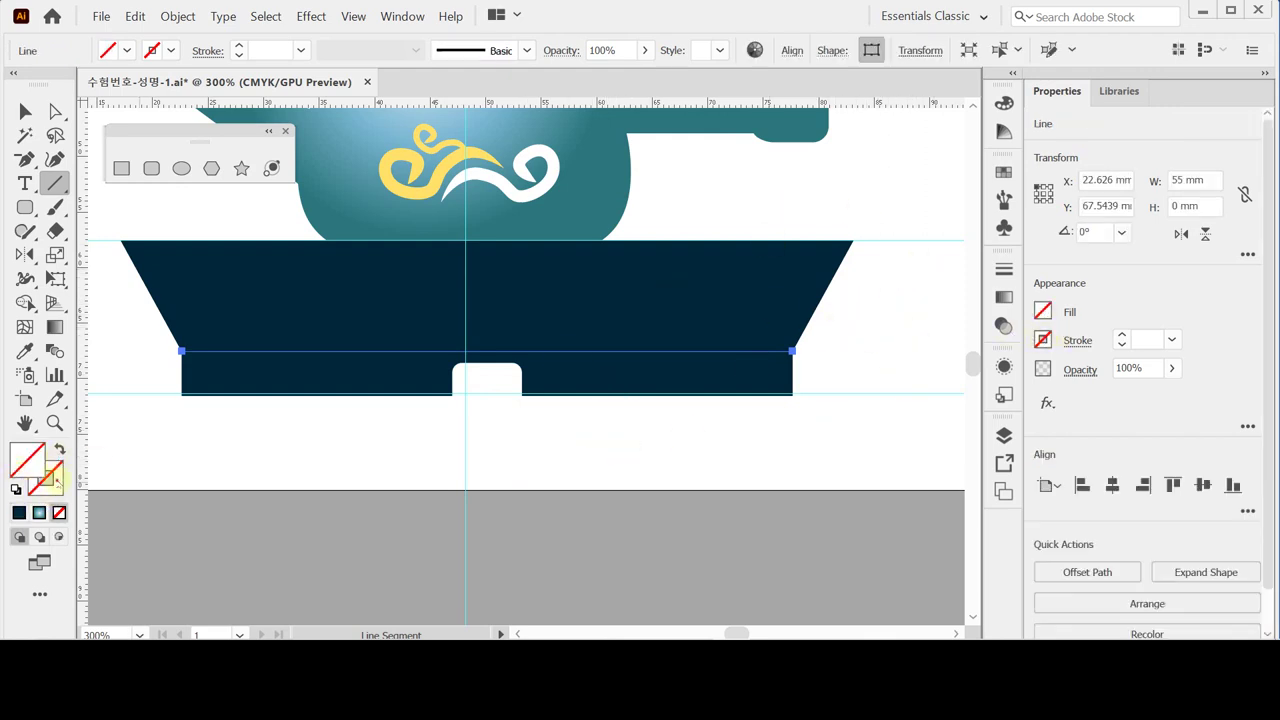
Colour the line's stroke red with C 0, M 90, Y 80, K 10.
{"action": "left_click", "coordinate": [1042, 340]}
{"action": "left_click", "coordinate": [1042, 340]}
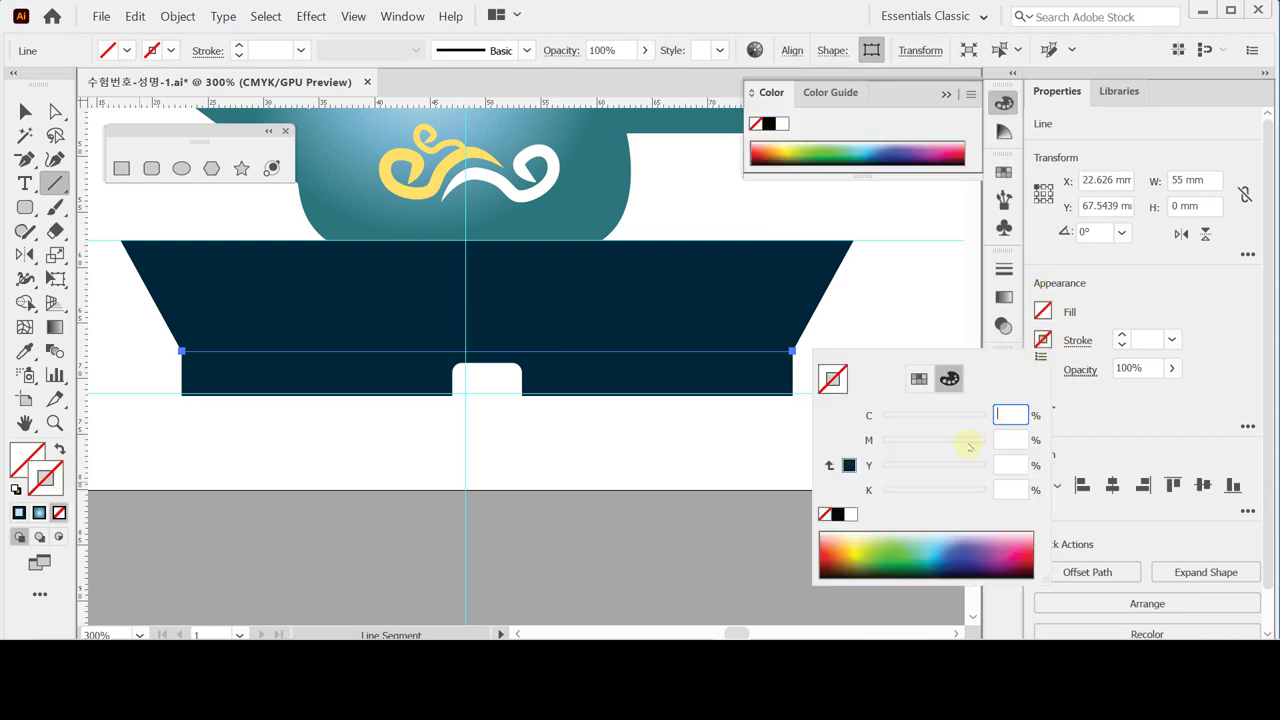
{"action": "left_click", "coordinate": [850, 513]}
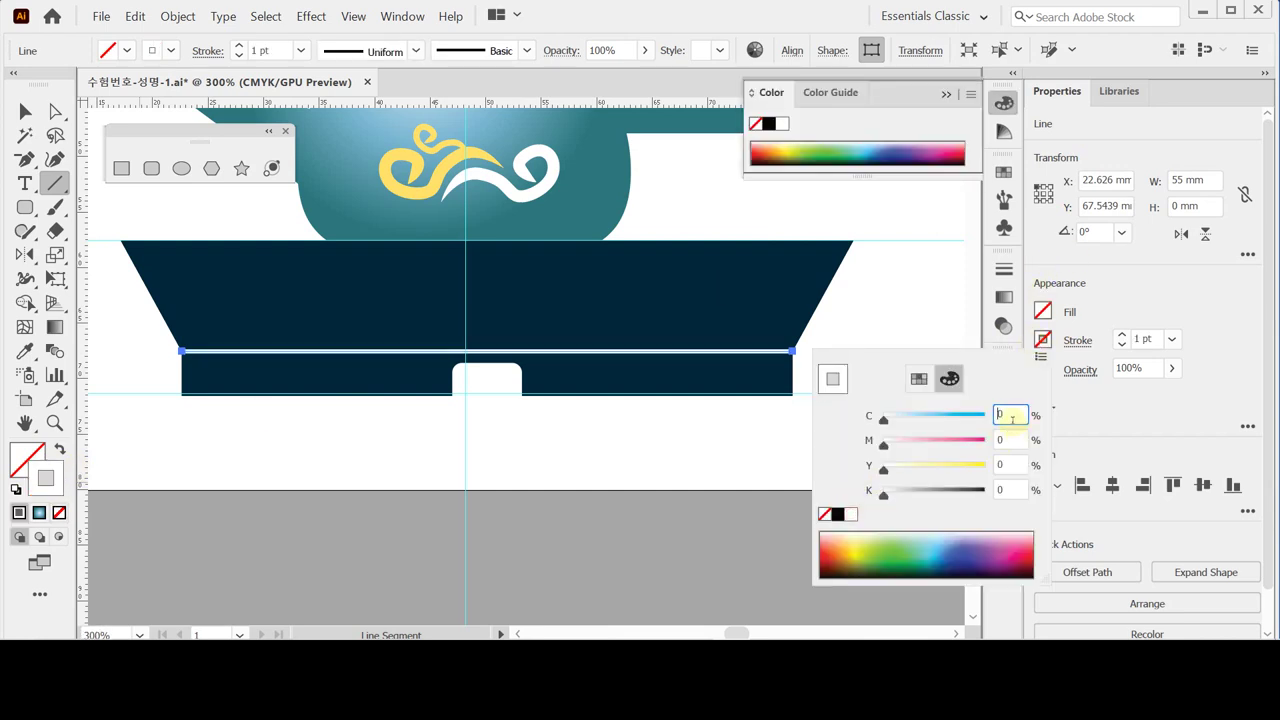
{"action": "double_click", "coordinate": [1010, 414]}
{"action": "double_click", "coordinate": [1012, 441]}
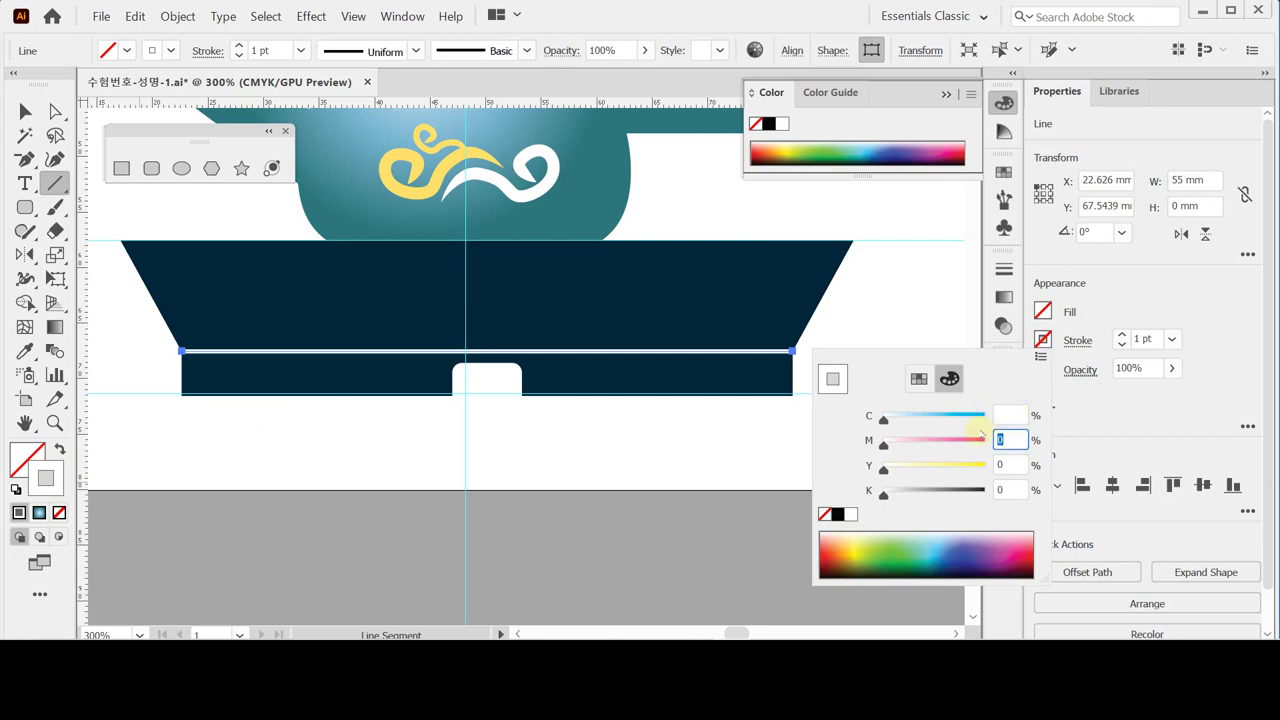
{"action": "type", "text": "90"}
{"action": "key", "text": "Tab"}
{"action": "type", "text": "80"}
{"action": "key", "text": "Tab"}
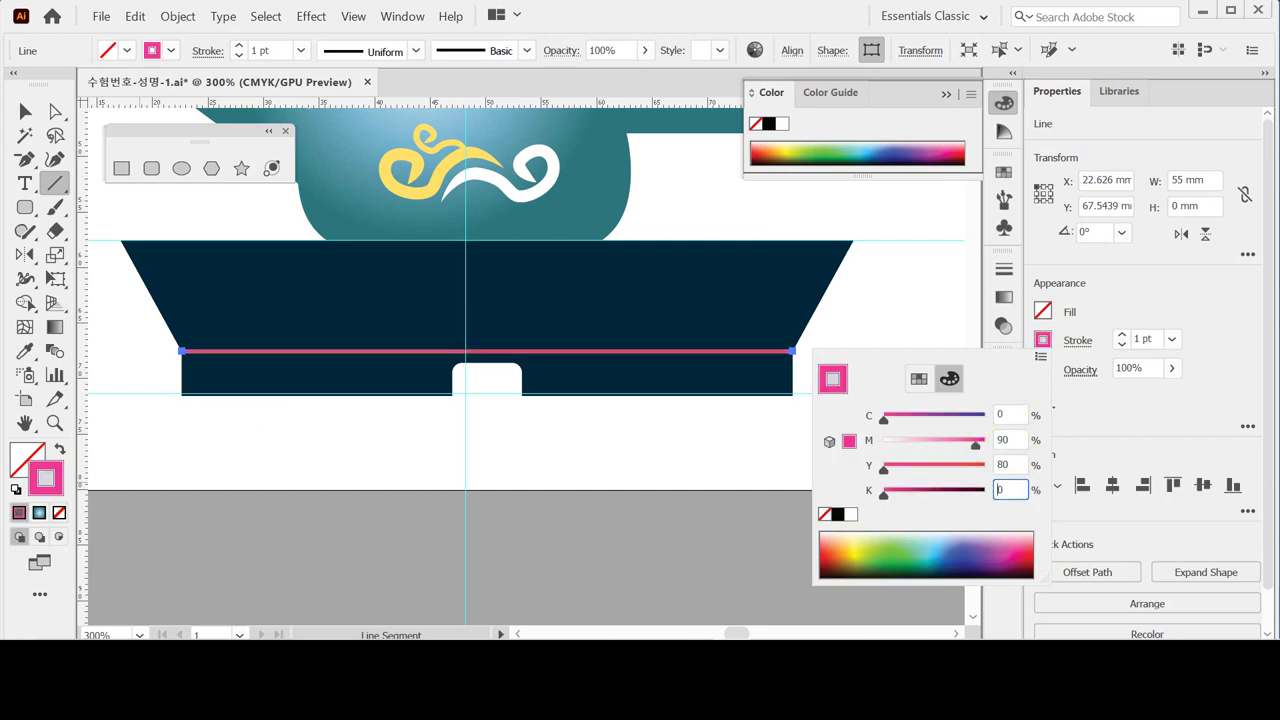
{"action": "type", "text": "10"}
{"action": "key", "text": "Return"}
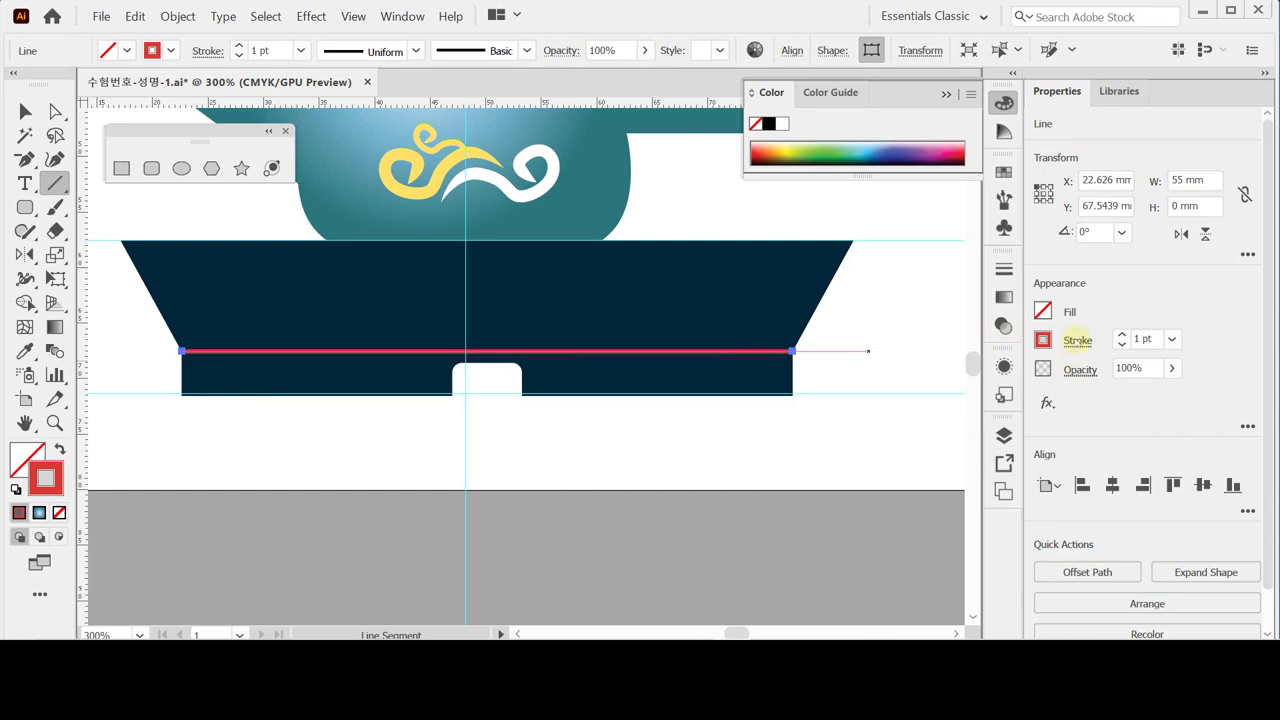
Increase the red line's stroke weight to 6 pt.
{"action": "left_click", "coordinate": [1077, 341]}
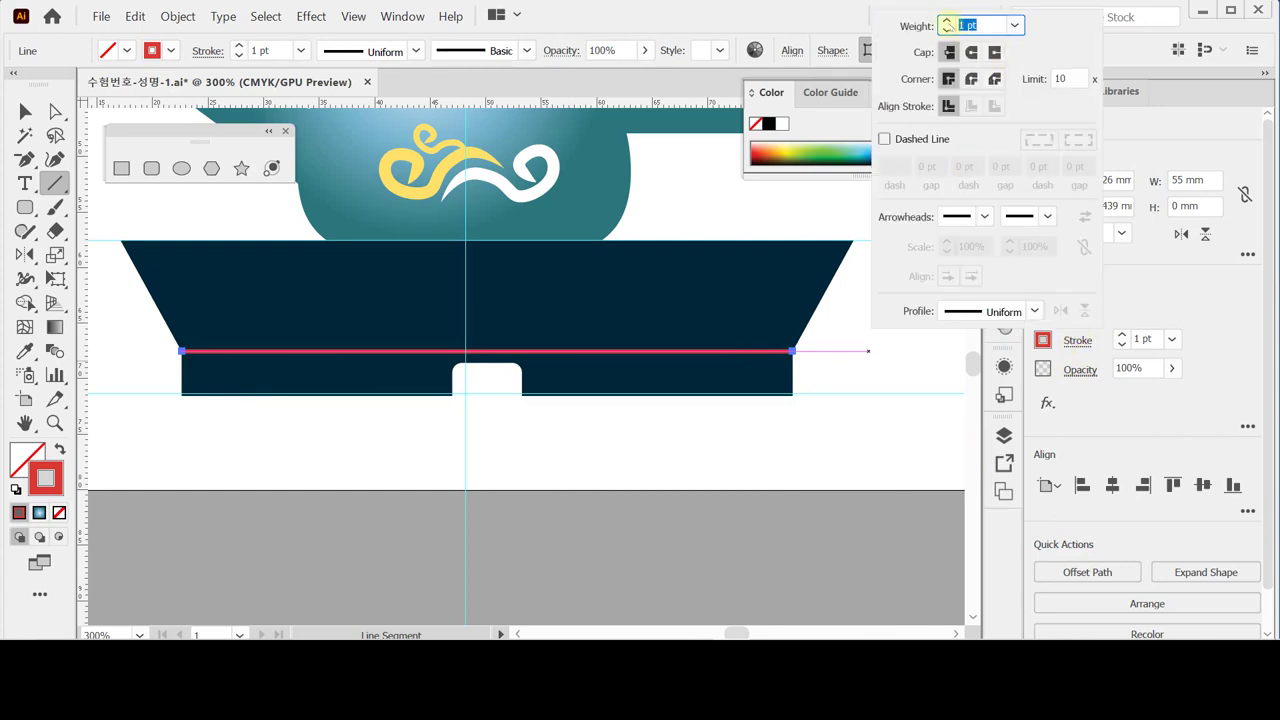
{"action": "left_click", "coordinate": [946, 21]}
{"action": "left_click", "coordinate": [946, 21]}
{"action": "left_click", "coordinate": [946, 21]}
{"action": "left_click", "coordinate": [946, 21]}
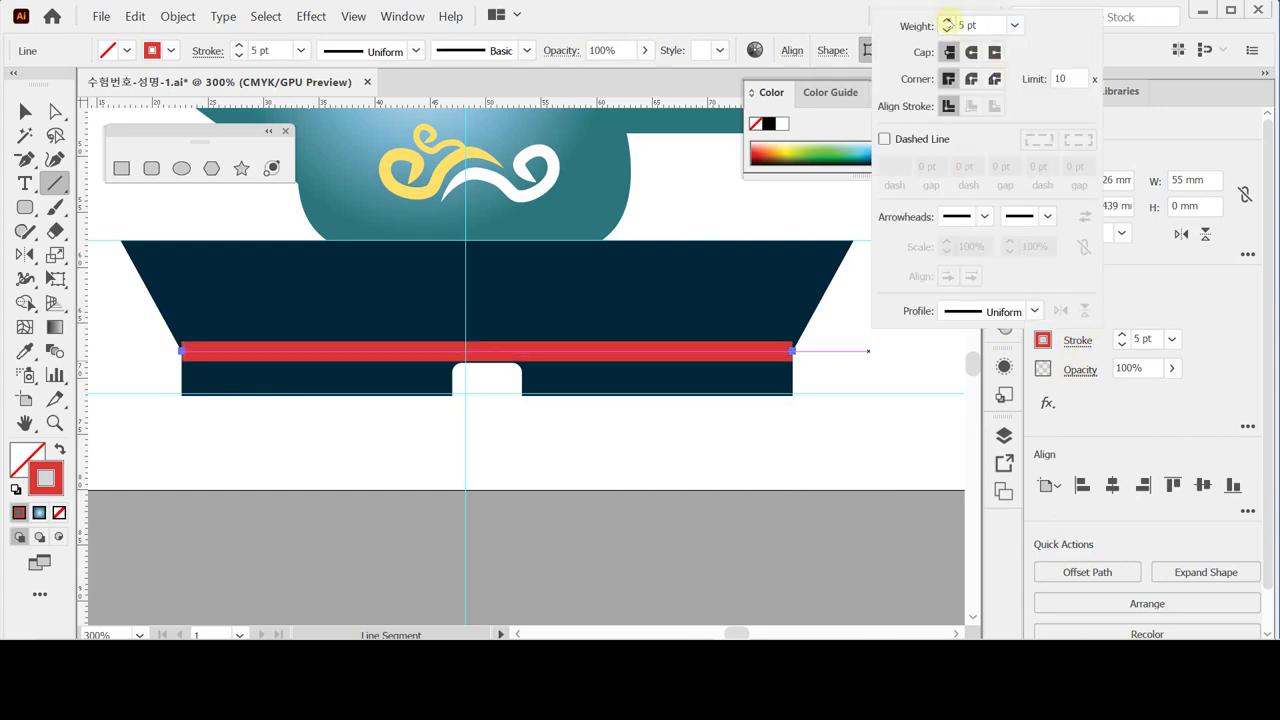
{"action": "left_click", "coordinate": [946, 21]}
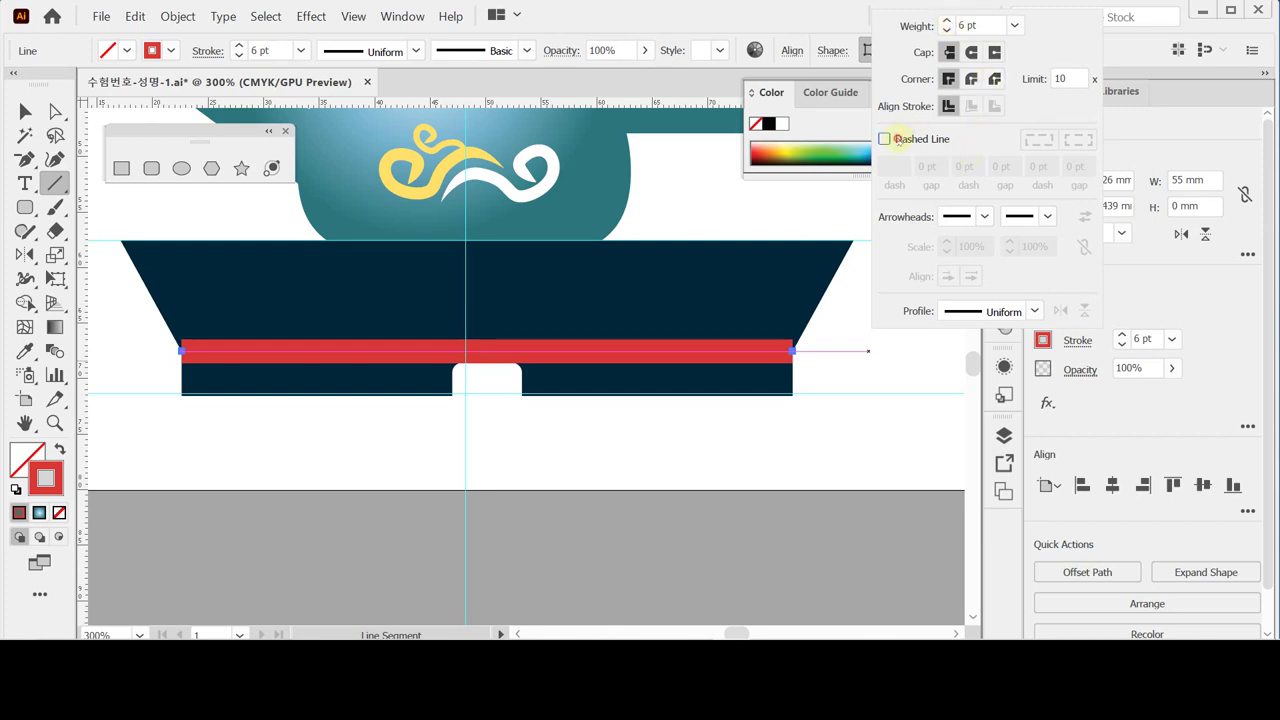
Make the tray's red line dashed with a 2 pt dash and deselect it.
{"action": "left_click", "coordinate": [886, 140]}
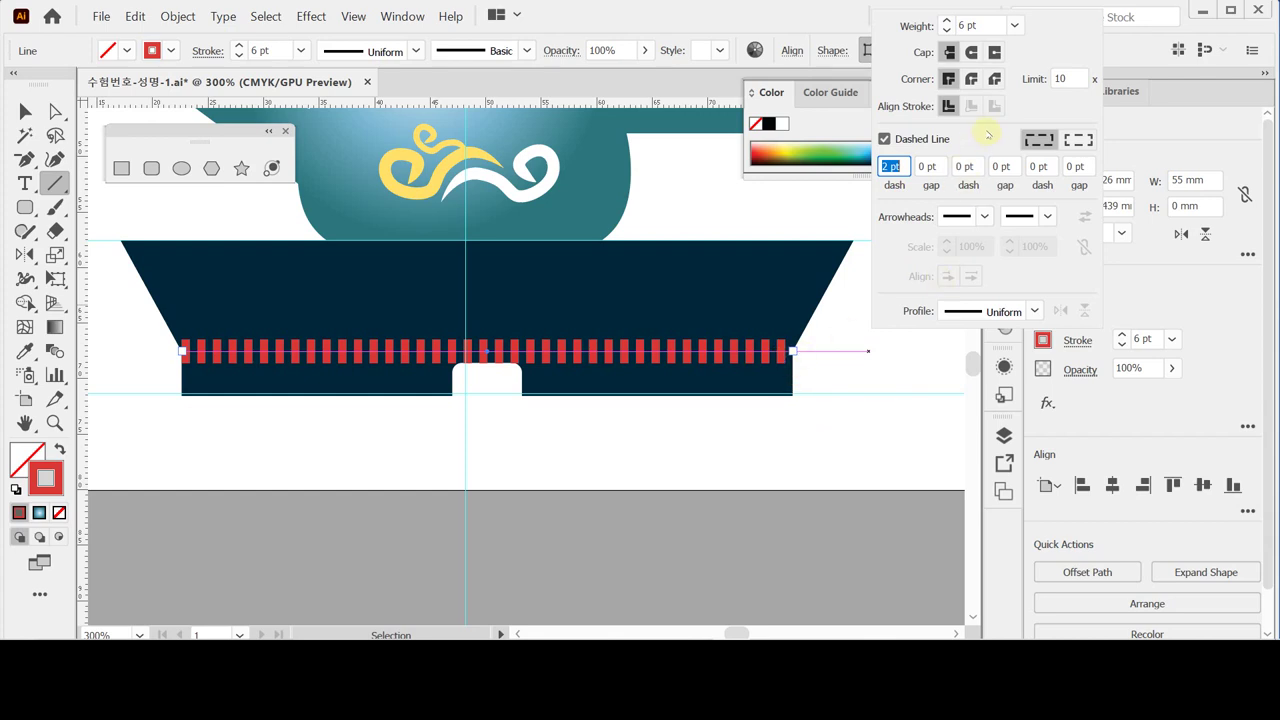
{"action": "left_click", "coordinate": [1160, 151]}
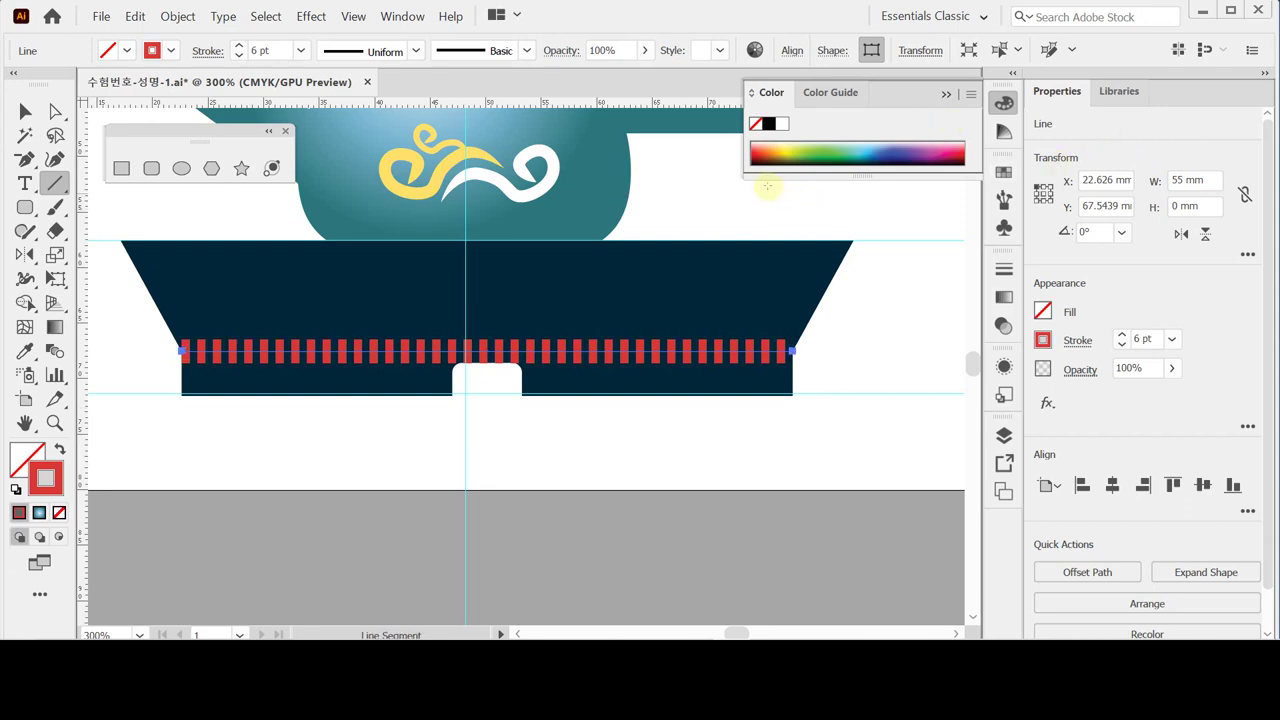
{"action": "key", "text": "v"}
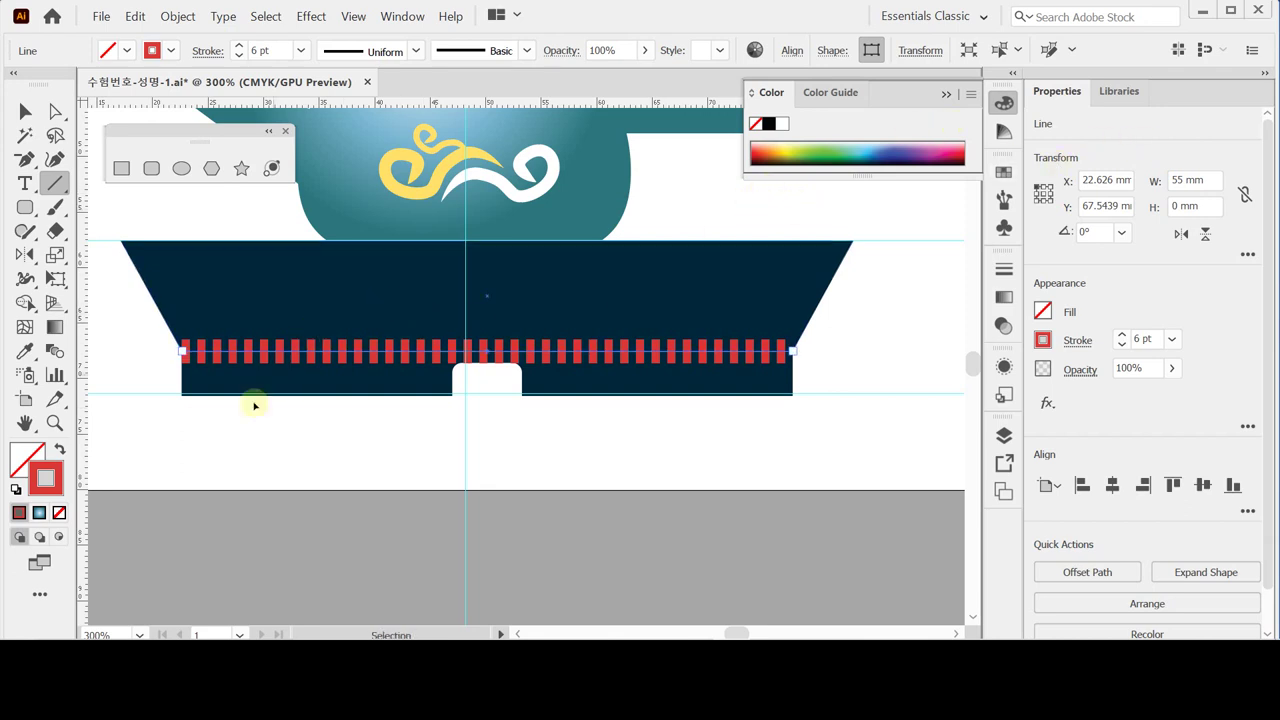
{"action": "left_click", "coordinate": [258, 424]}
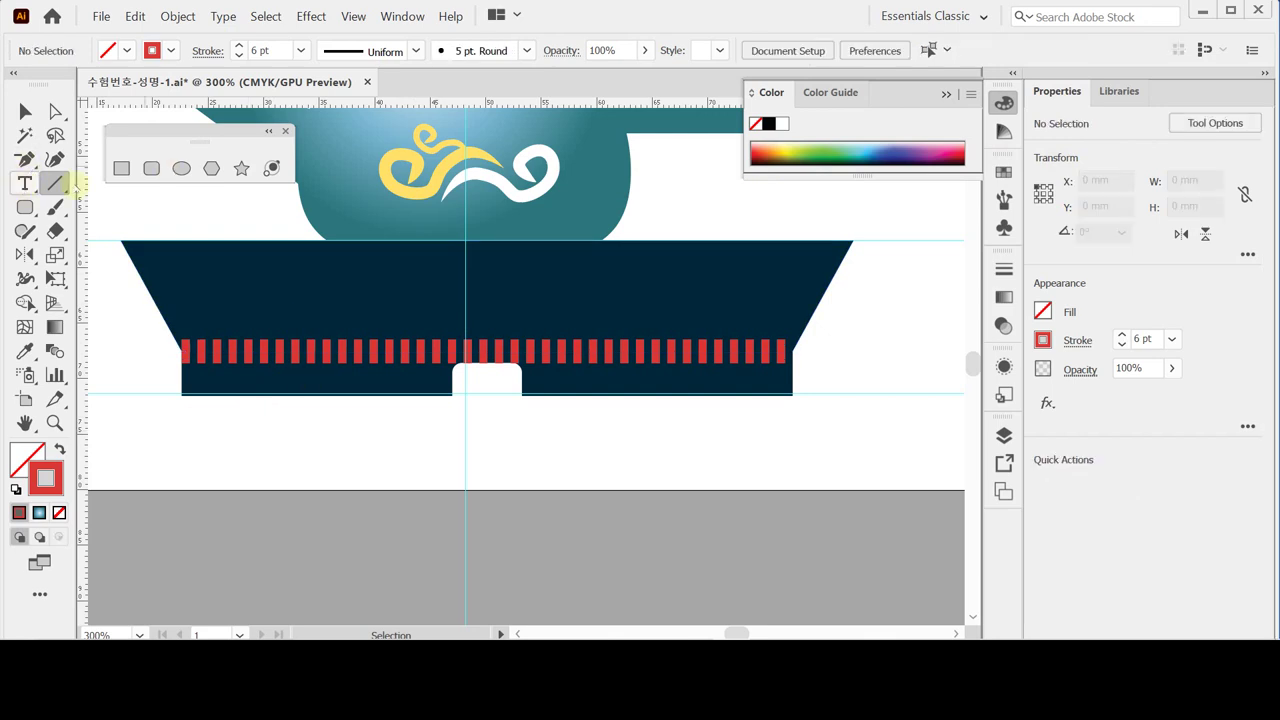
Place a new point text on the left part of the navy tray, above the dashed line, and save the document.
{"action": "left_click", "coordinate": [227, 303]}
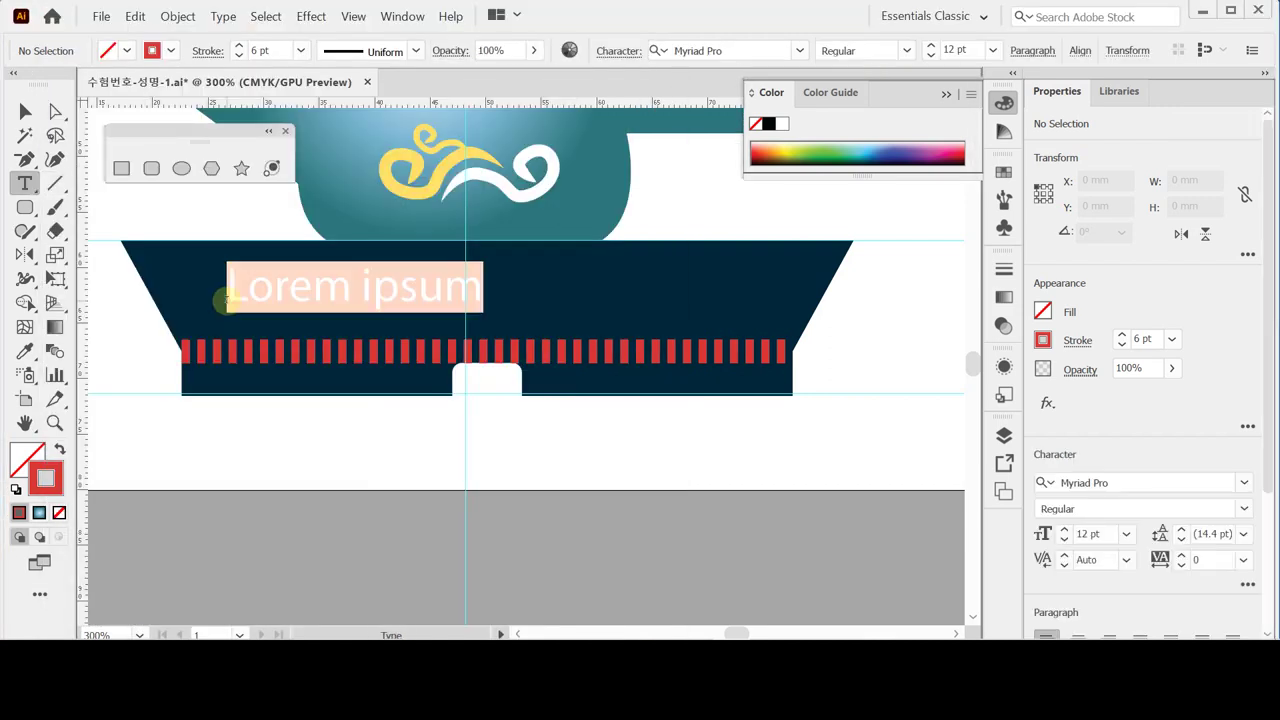
{"action": "key", "text": "Escape"}
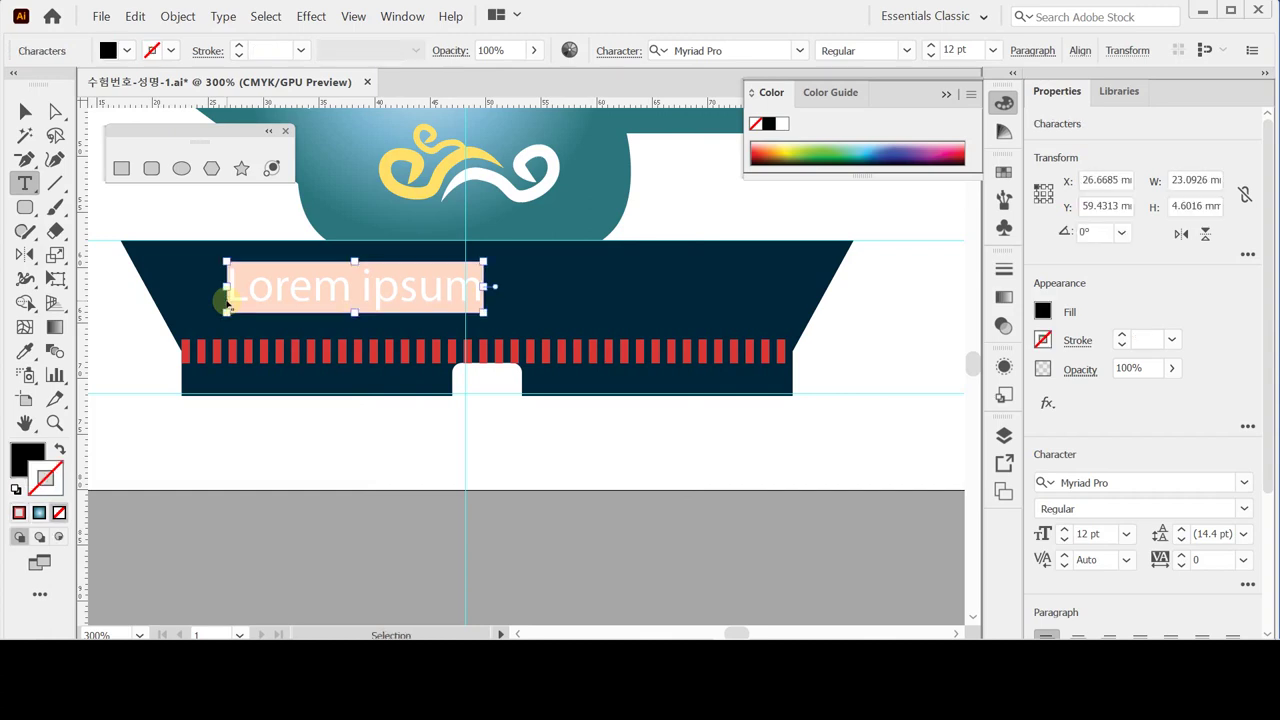
{"action": "key", "text": "ctrl+s"}
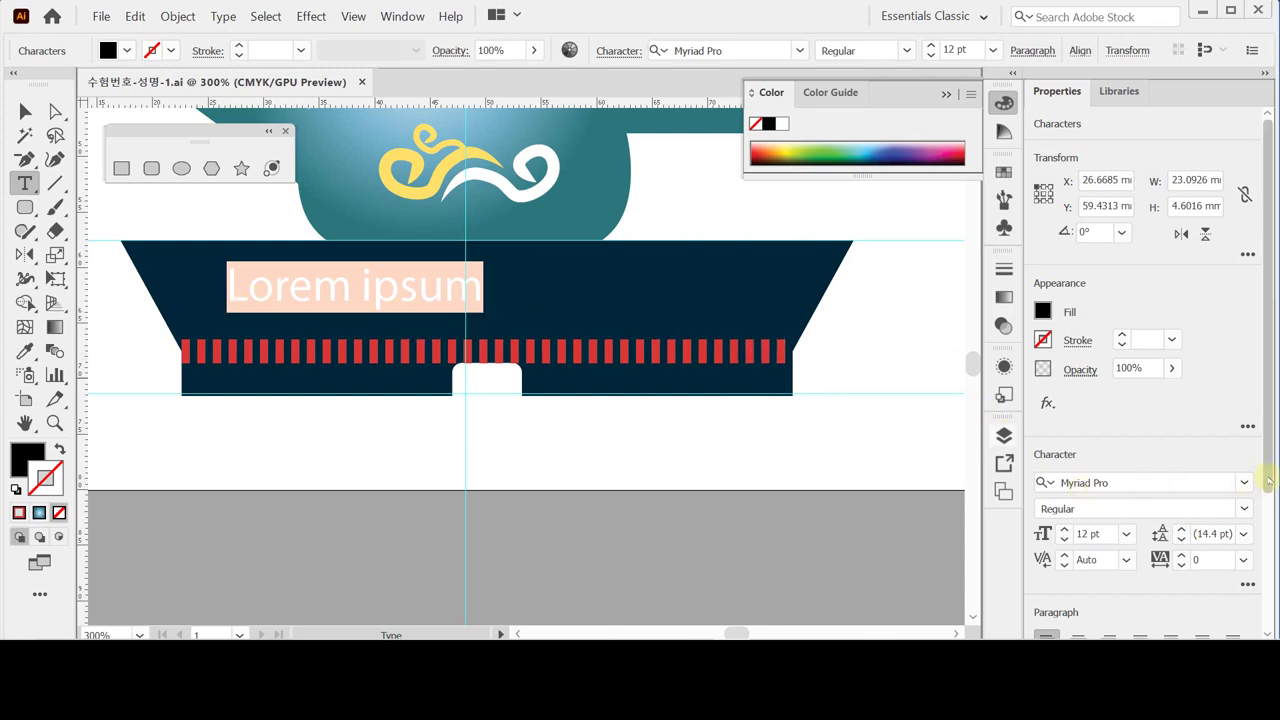
Set the placeholder text's font to Times New Roman Bold Italic.
{"action": "scroll", "coordinate": [1262, 500], "scroll_direction": "down", "scroll_amount": 3}
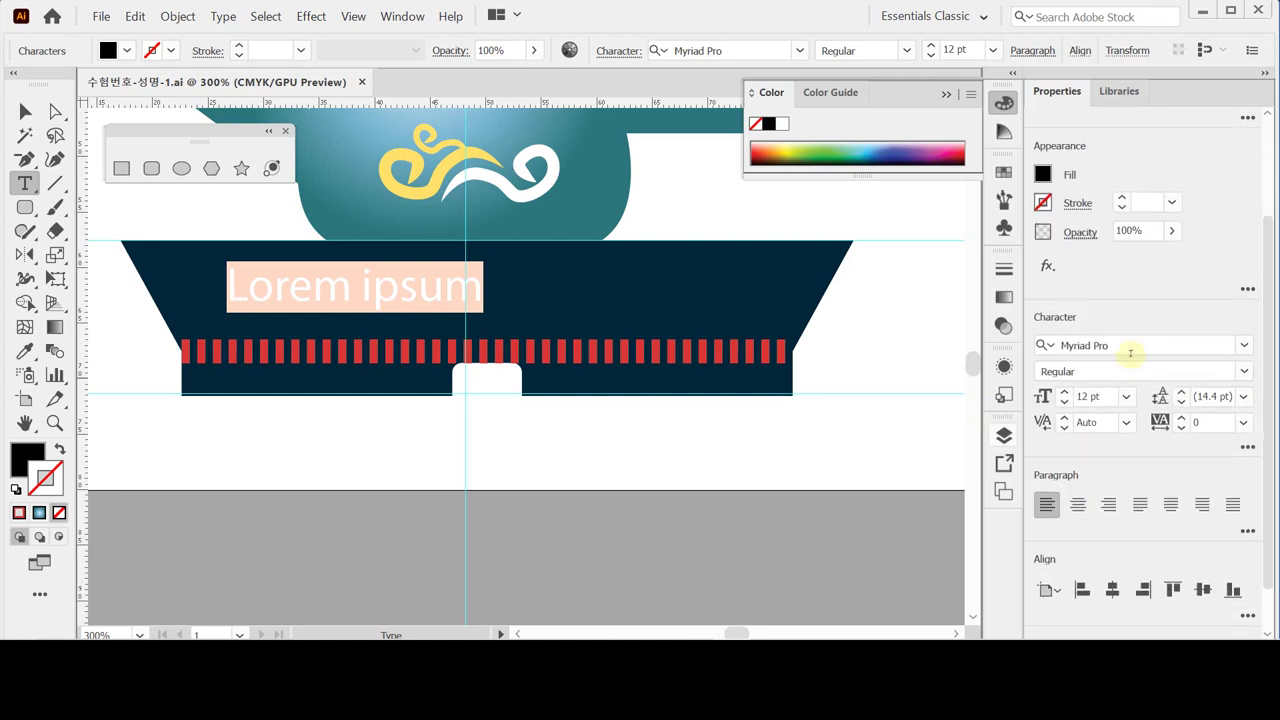
{"action": "left_click", "coordinate": [1116, 349]}
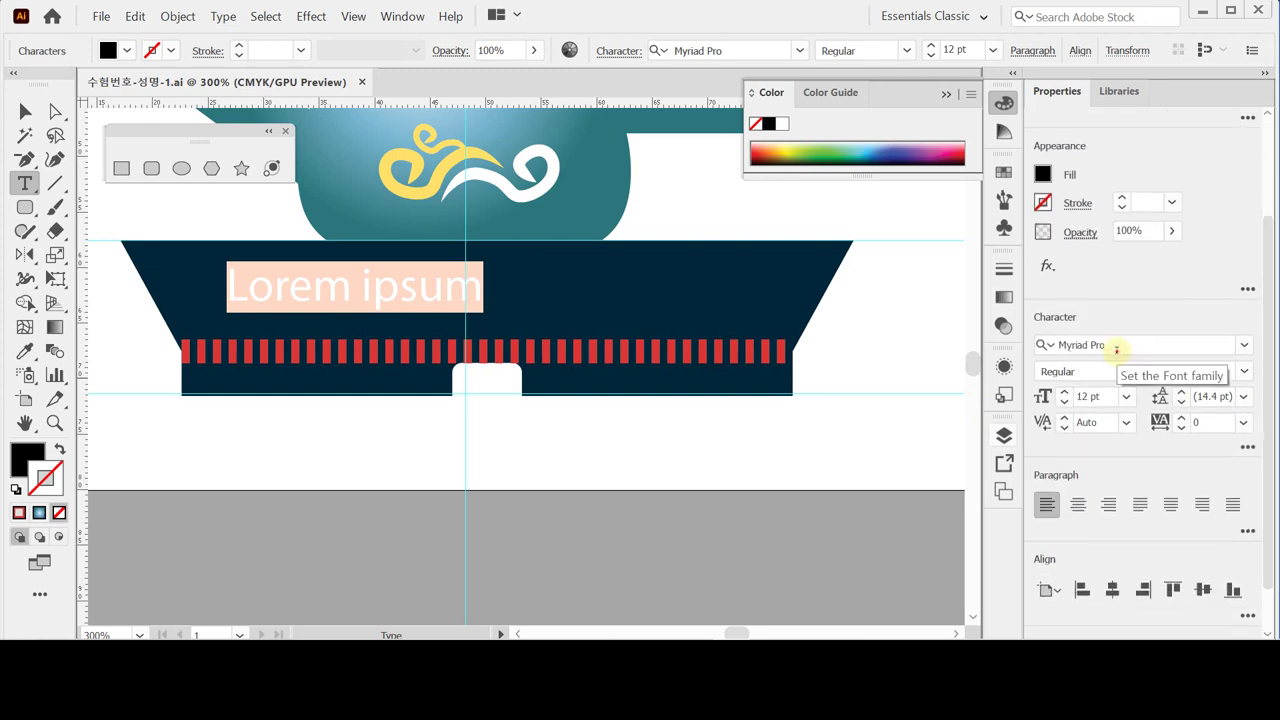
{"action": "key", "text": "BackSpace"}
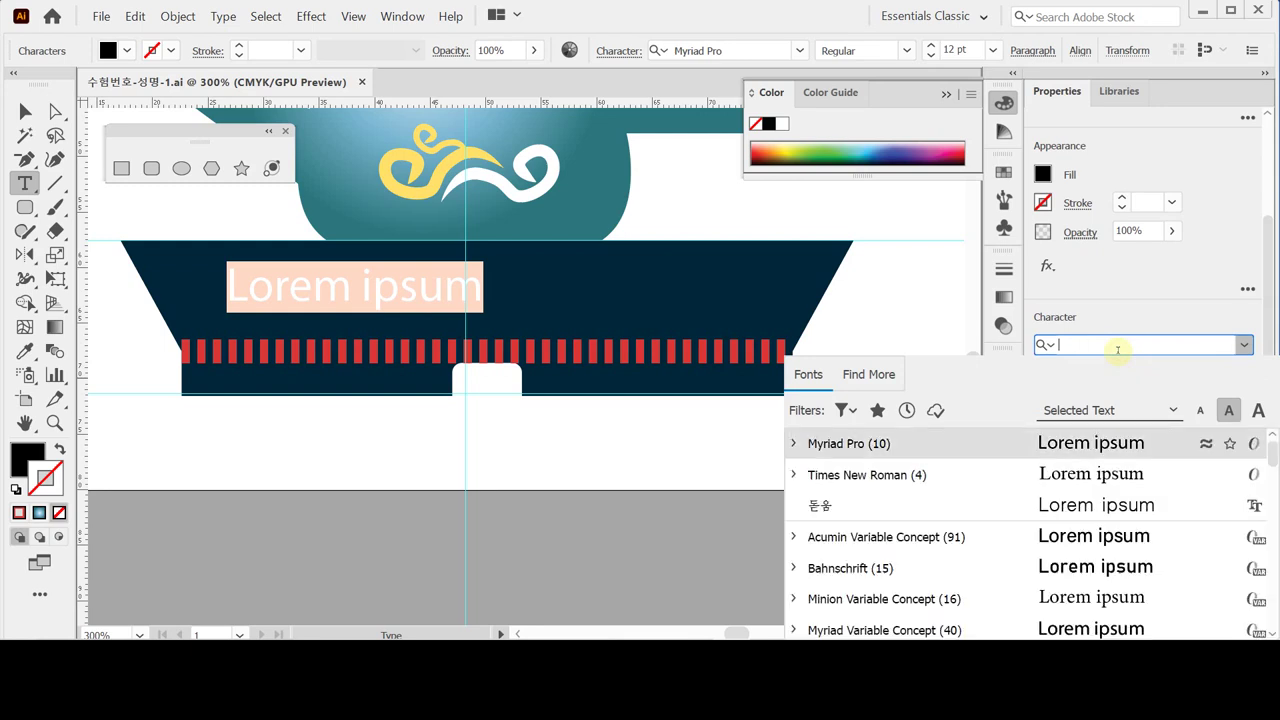
{"action": "type", "text": "tim"}
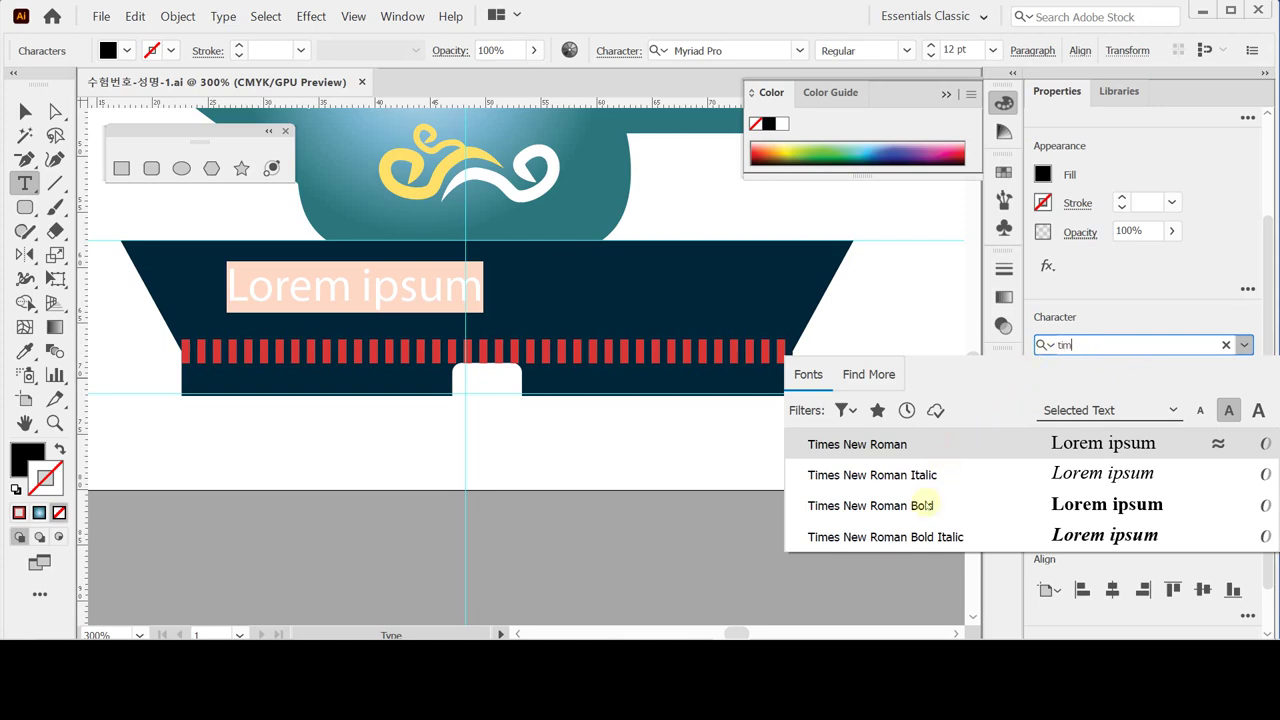
{"action": "left_click", "coordinate": [916, 537]}
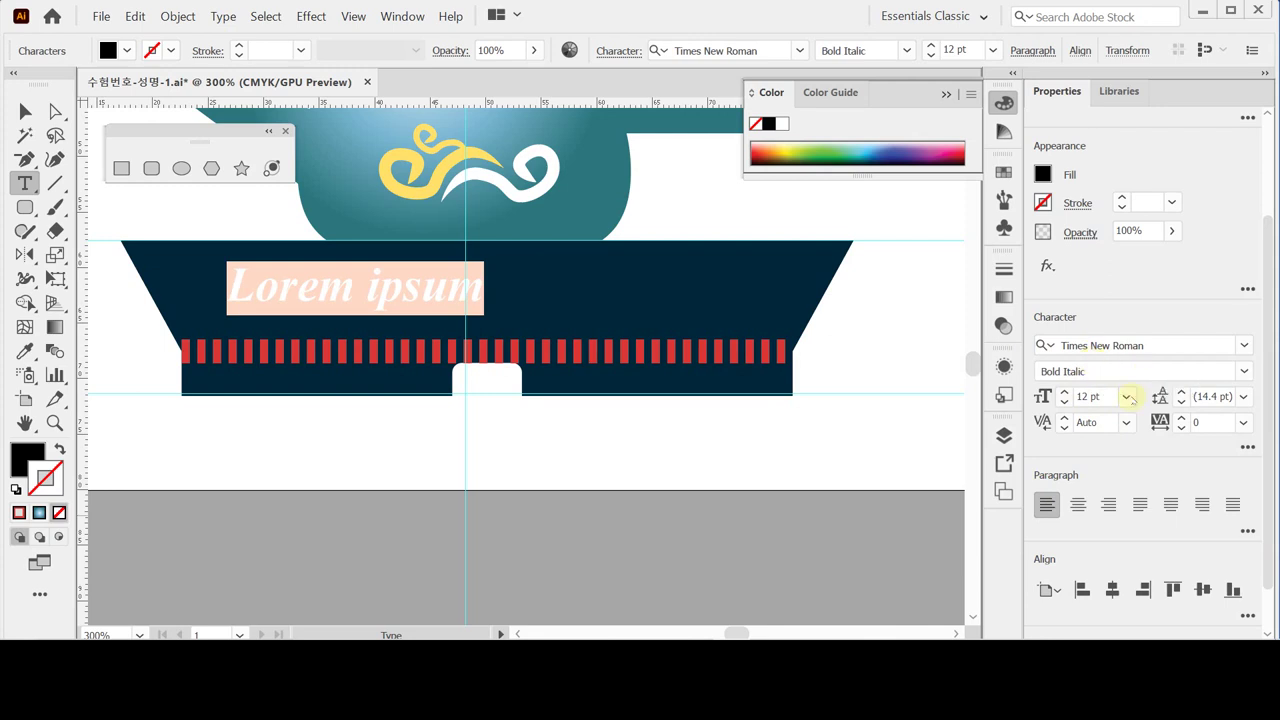
Set the placeholder text's size to 17 pt and its fill to white.
{"action": "left_click", "coordinate": [1106, 397]}
{"action": "type", "text": "17"}
{"action": "key", "text": "Return"}
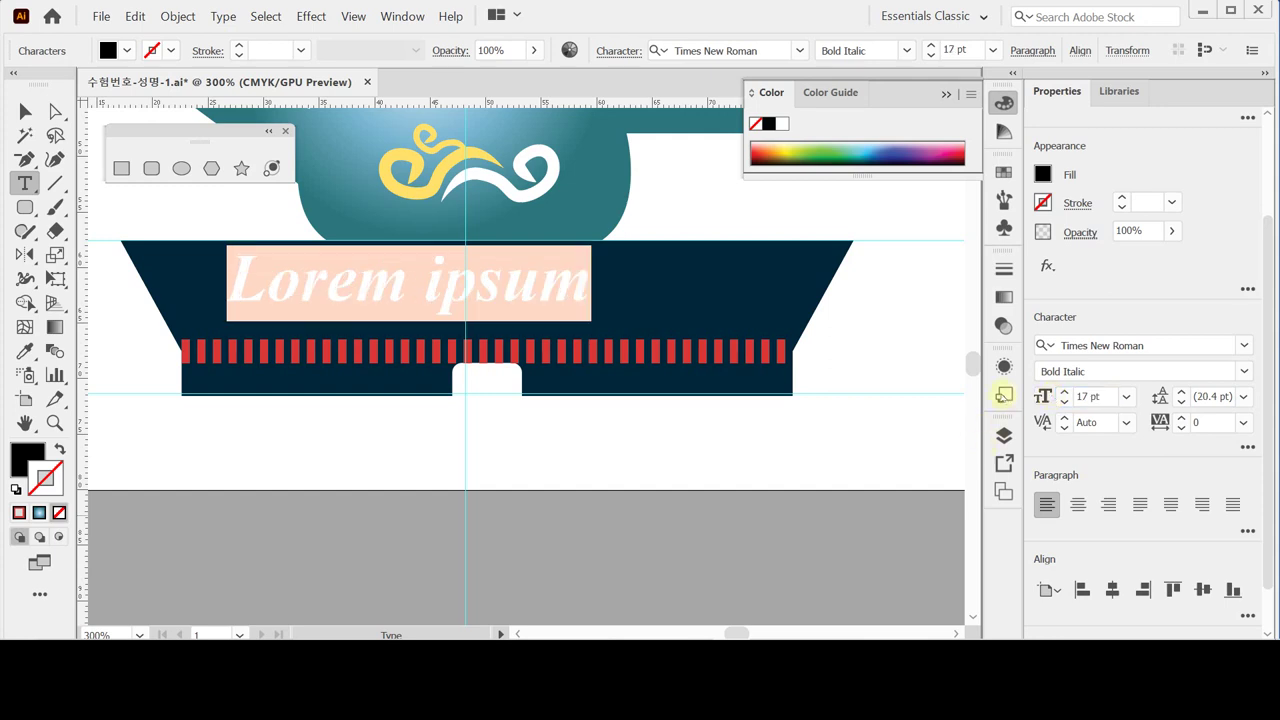
{"action": "left_click", "coordinate": [1042, 174]}
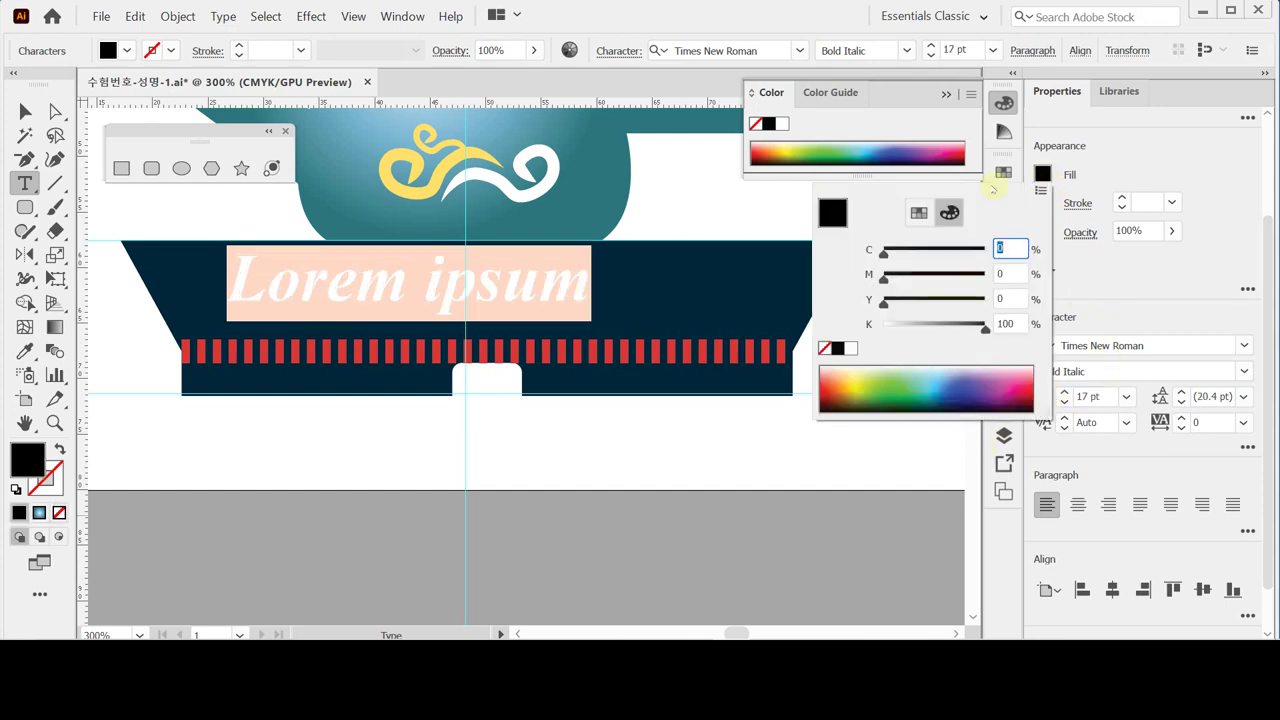
{"action": "left_click", "coordinate": [850, 349]}
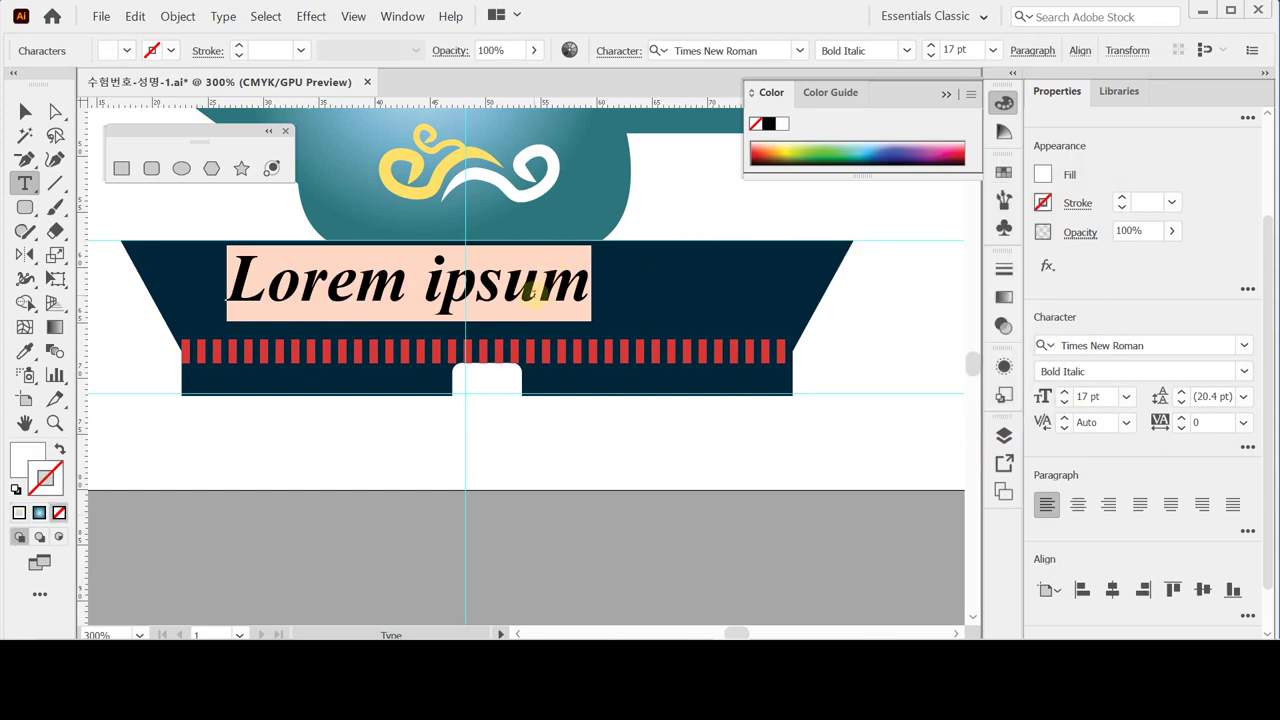
Replace the placeholder with "TEA Ceremony" and move the text to the middle of the tray above the dashed line.
{"action": "type", "text": "TEA"}
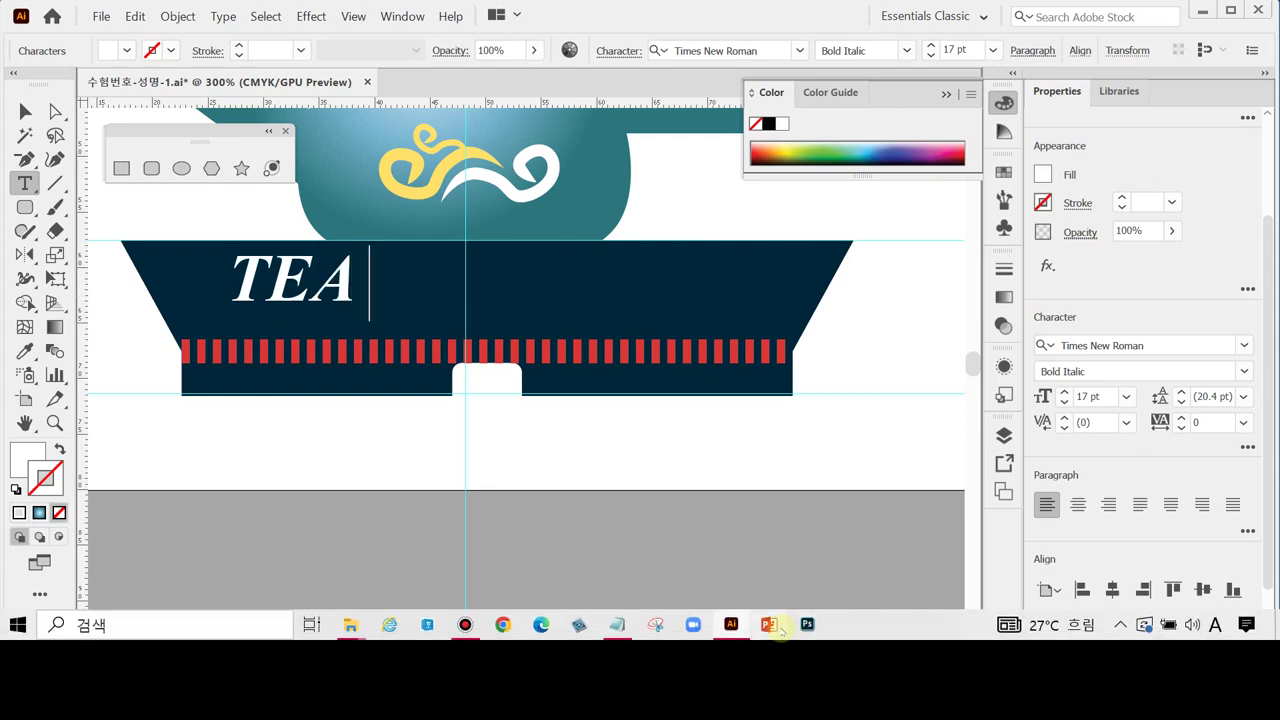
{"action": "type", "text": " Cer"}
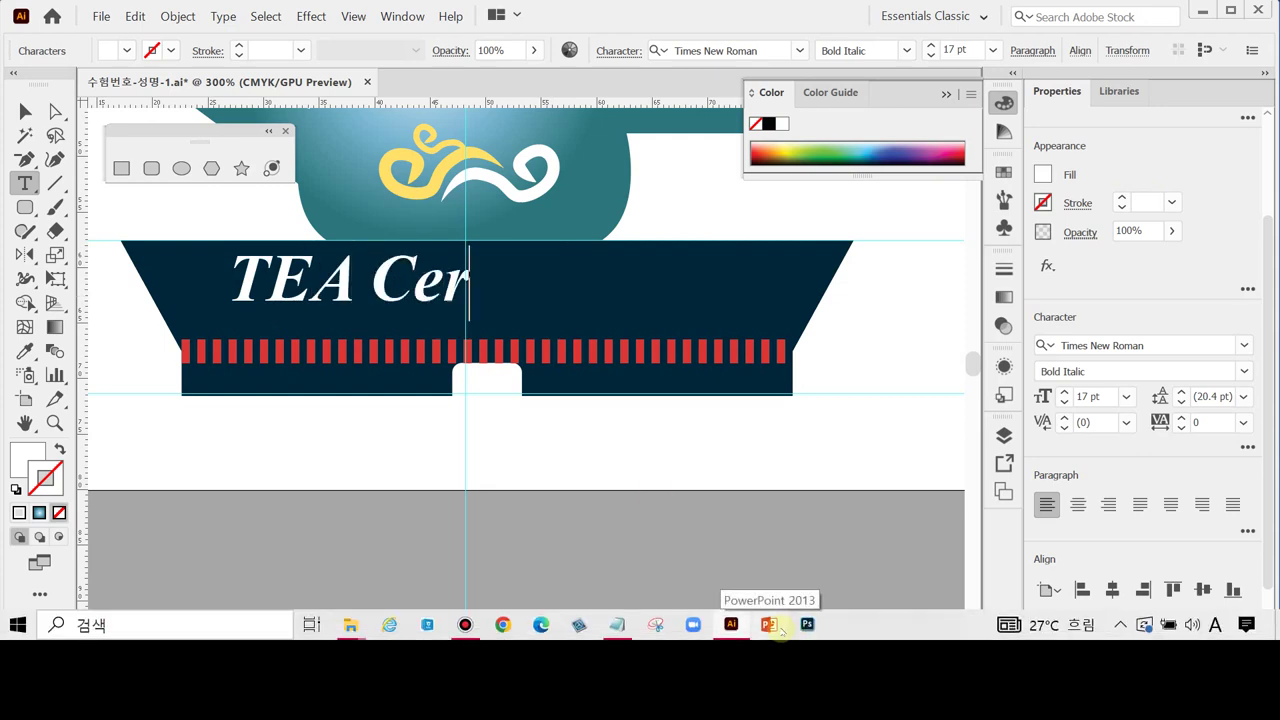
{"action": "type", "text": "em"}
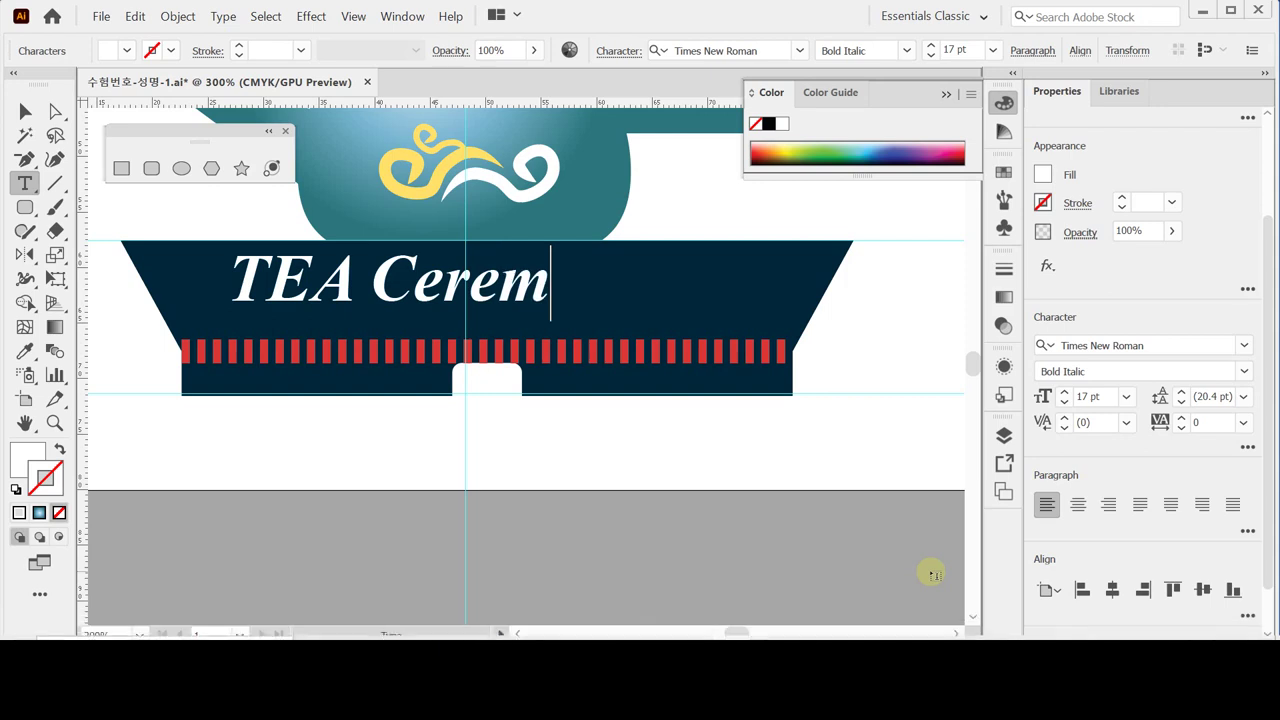
{"action": "type", "text": "on"}
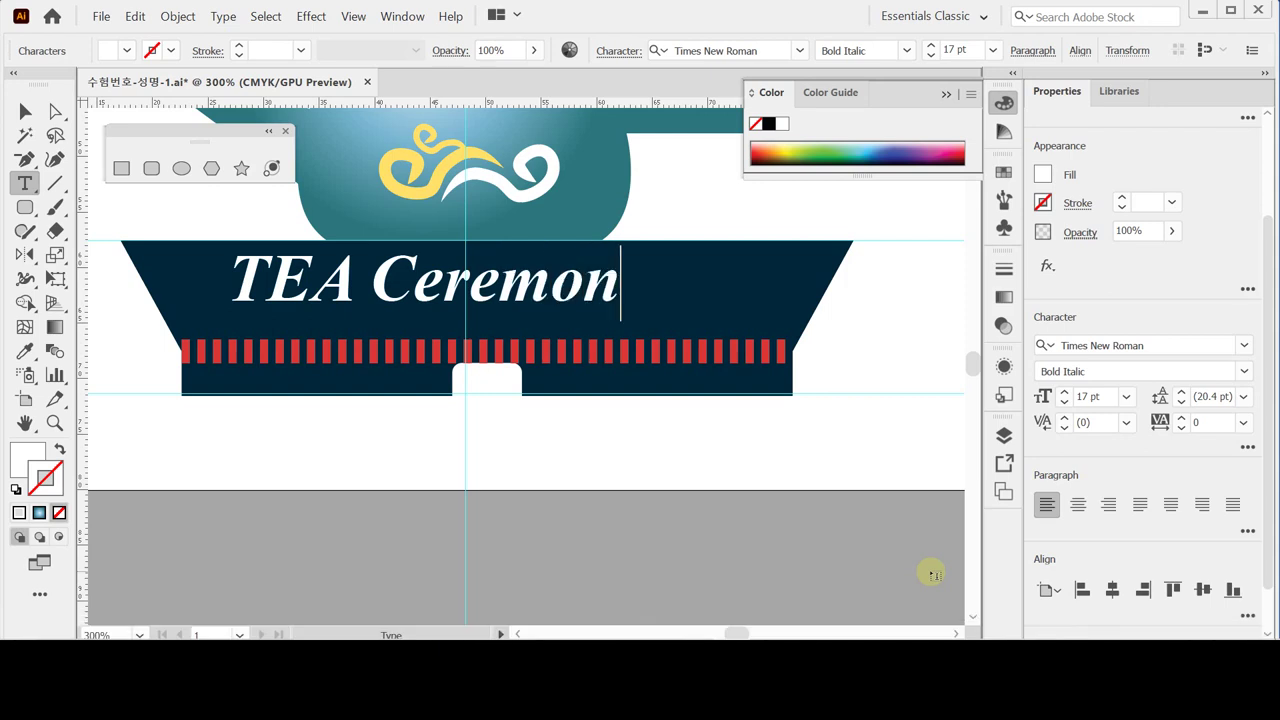
{"action": "type", "text": "y"}
{"action": "key", "text": "Escape"}
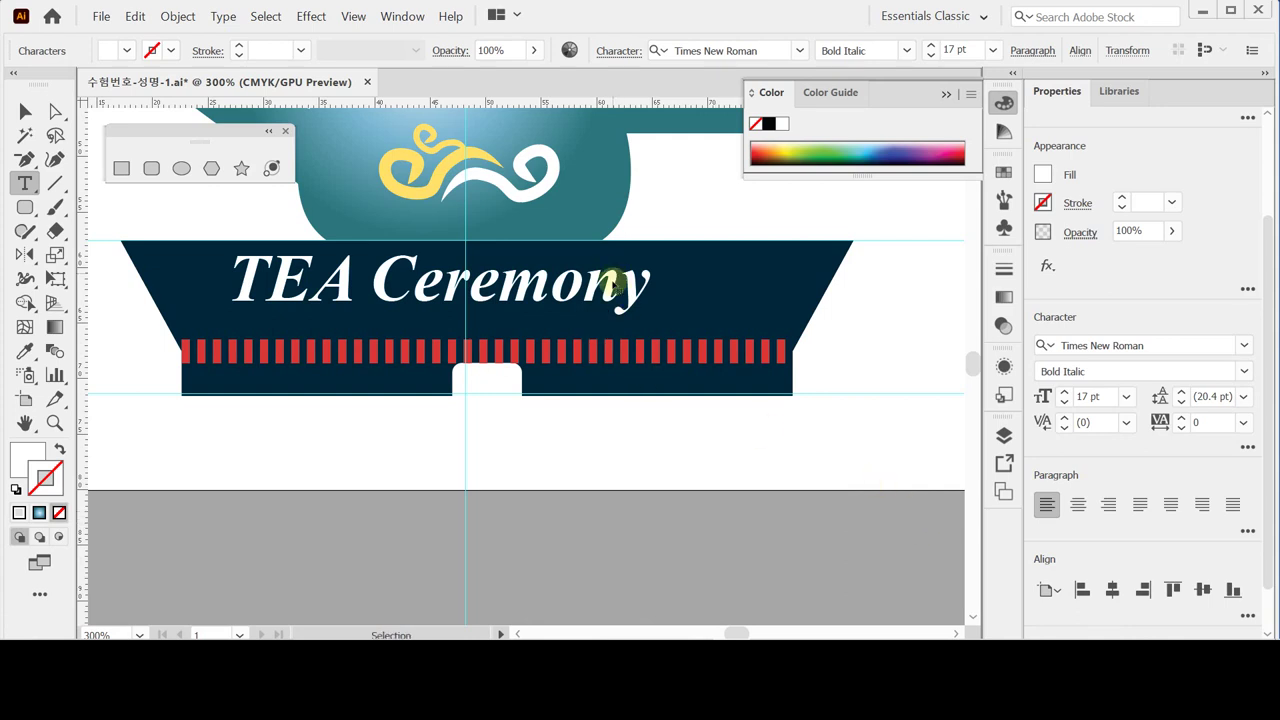
{"action": "mouse_move", "coordinate": [614, 285]}
{"action": "left_mouse_down"}
{"action": "mouse_move", "coordinate": [668, 295]}
{"action": "mouse_move", "coordinate": [628, 286]}
{"action": "left_mouse_up"}
{"action": "key", "text": "ctrl+shift+a"}
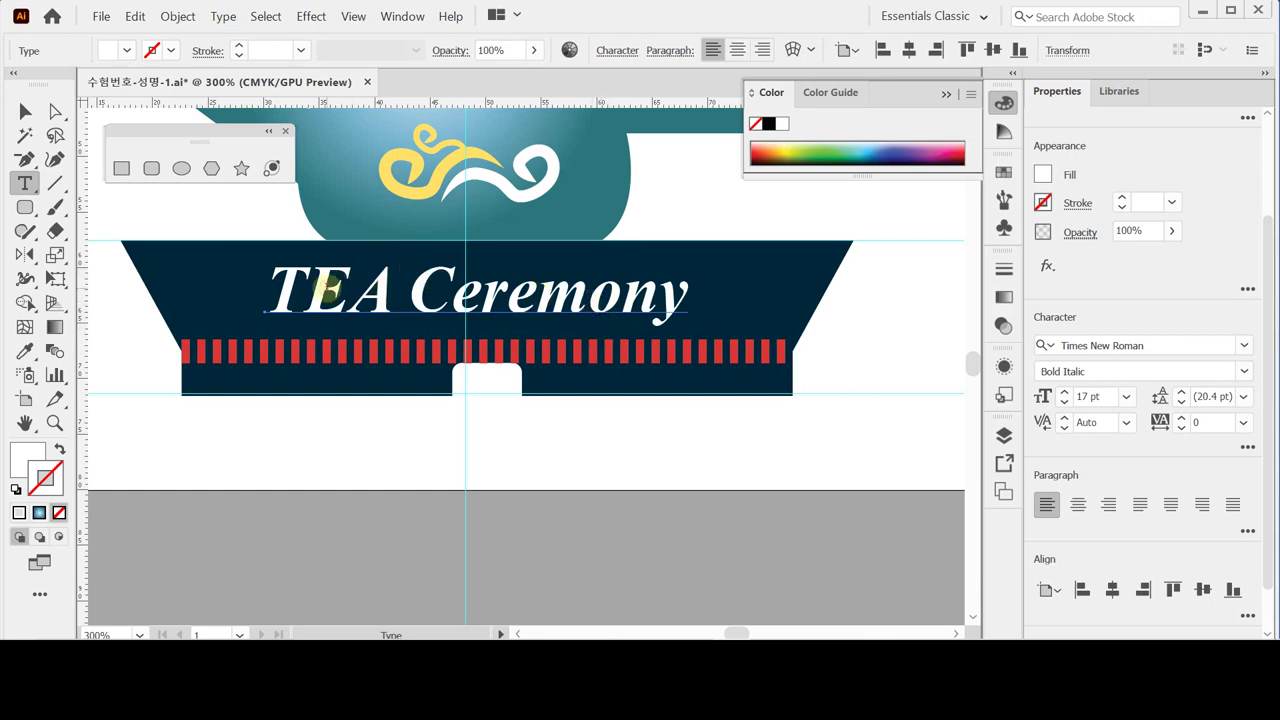
Recolour only the word TEA light green, with C set to 30.
{"action": "double_click", "coordinate": [328, 290]}
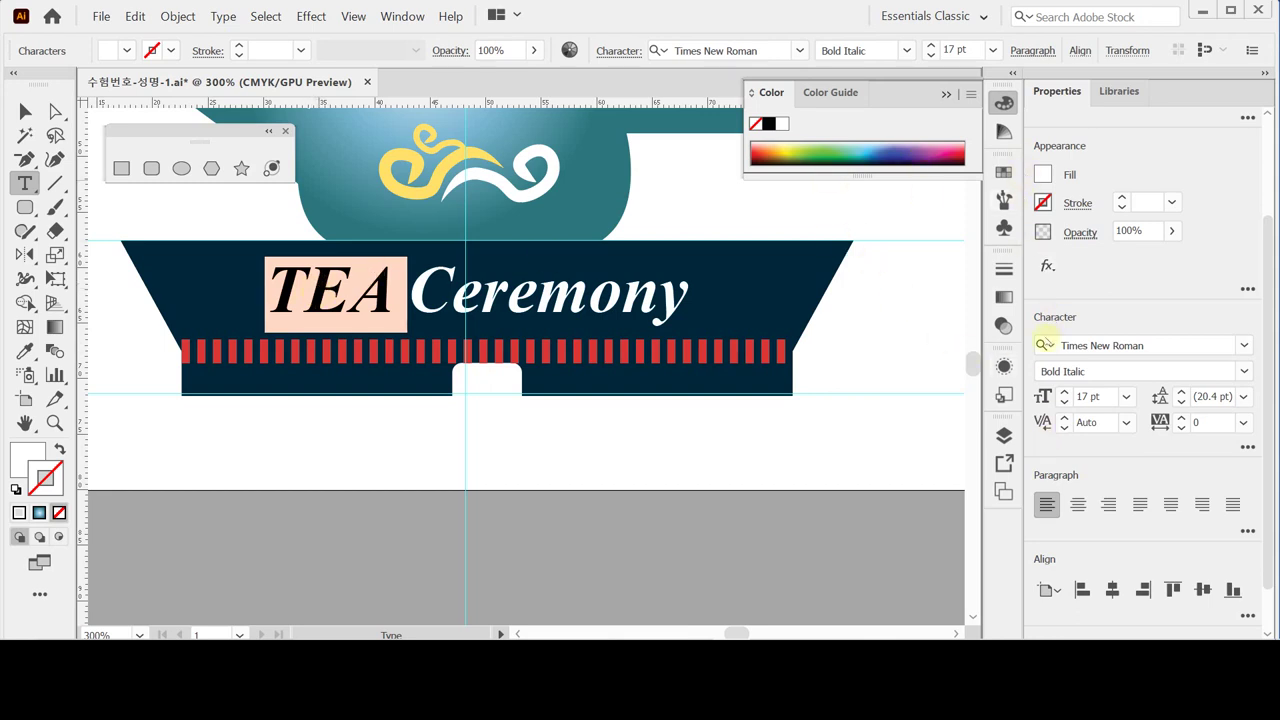
{"action": "left_click", "coordinate": [1041, 170]}
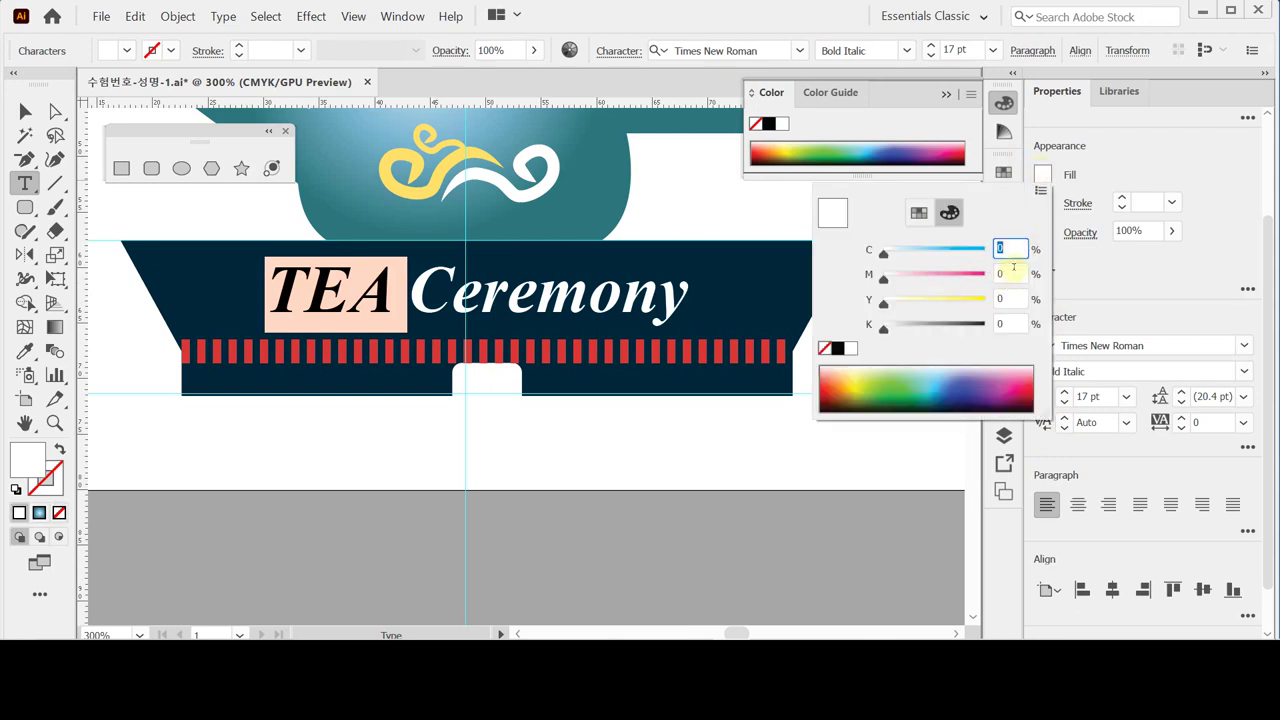
{"action": "type", "text": "30"}
{"action": "key", "text": "Tab"}
{"action": "key", "text": "Return"}
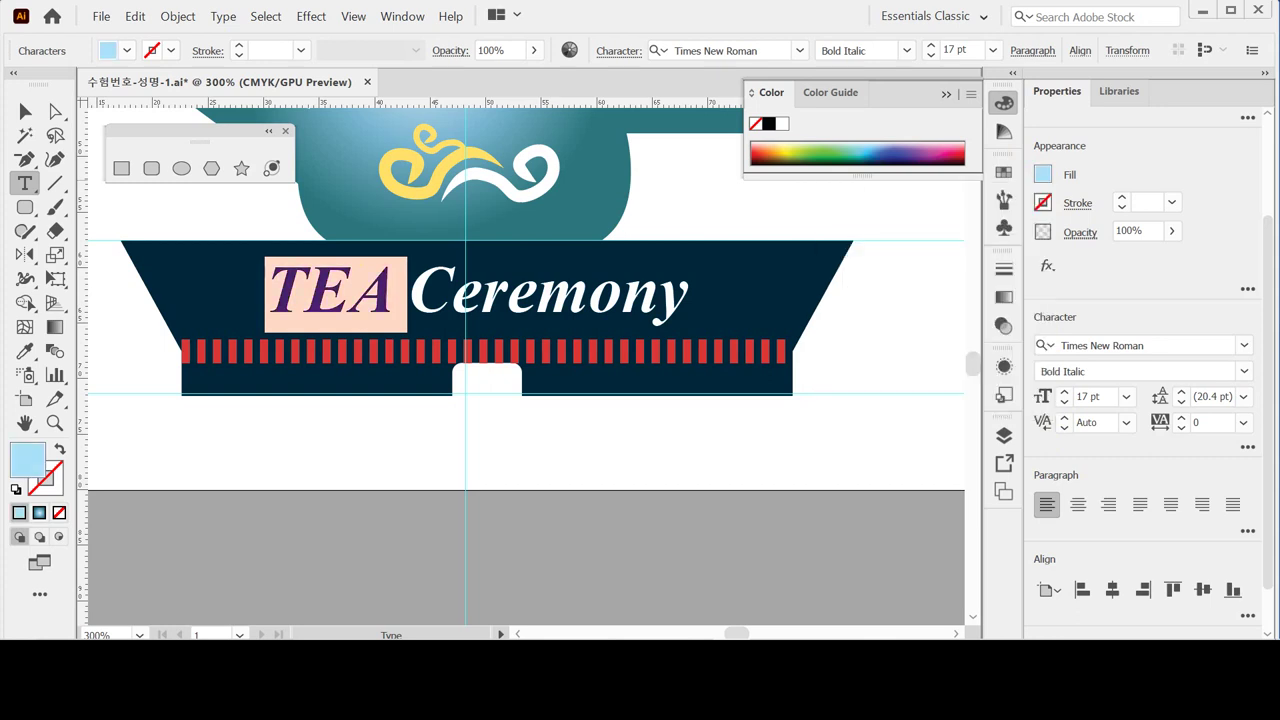
{"action": "left_click", "coordinate": [364, 306]}
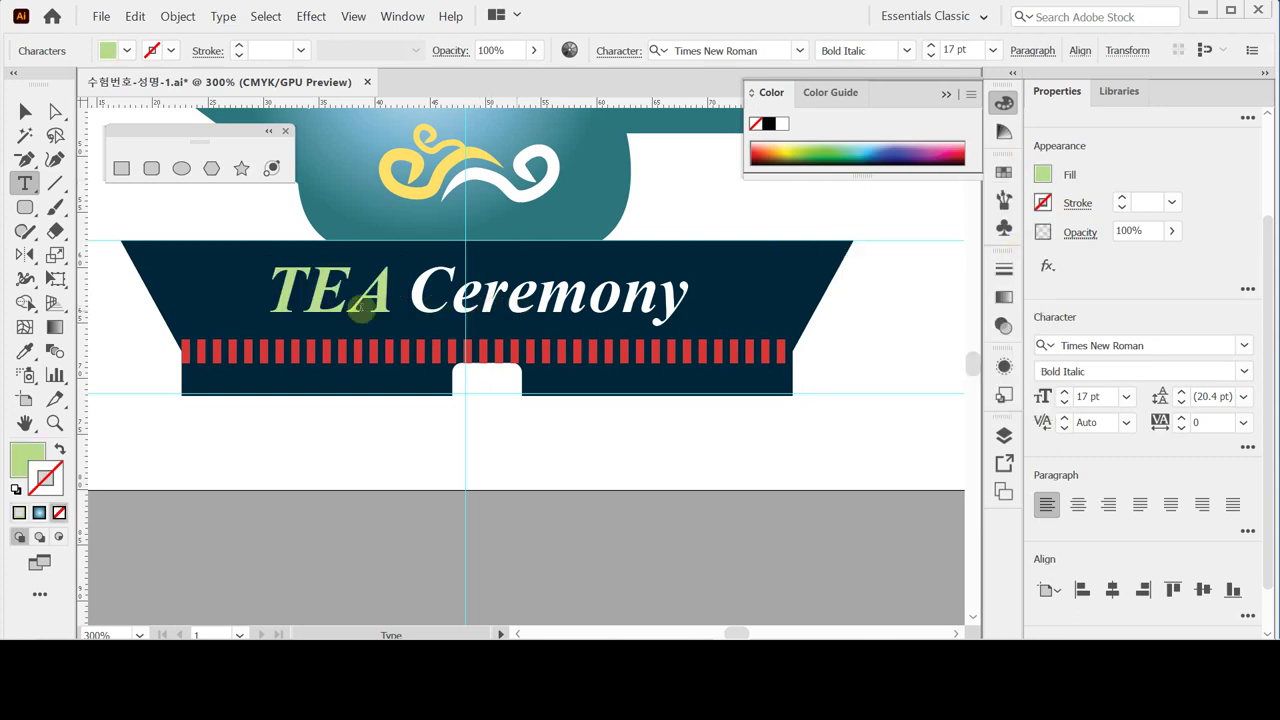
Nudge the TEA Ceremony text slightly down and to the left on the tray.
{"action": "left_click", "coordinate": [25, 111]}
{"action": "left_click", "coordinate": [430, 258]}
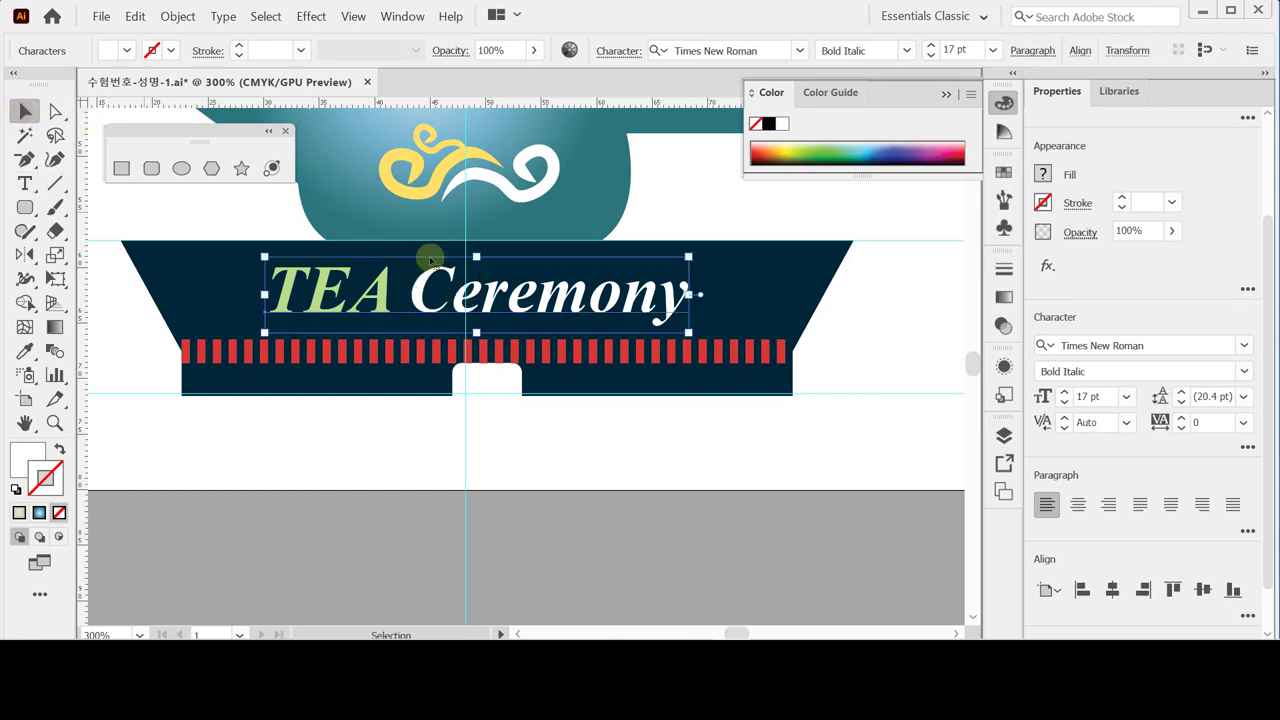
{"action": "left_click_drag", "start_coordinate": [558, 294], "coordinate": [550, 300]}
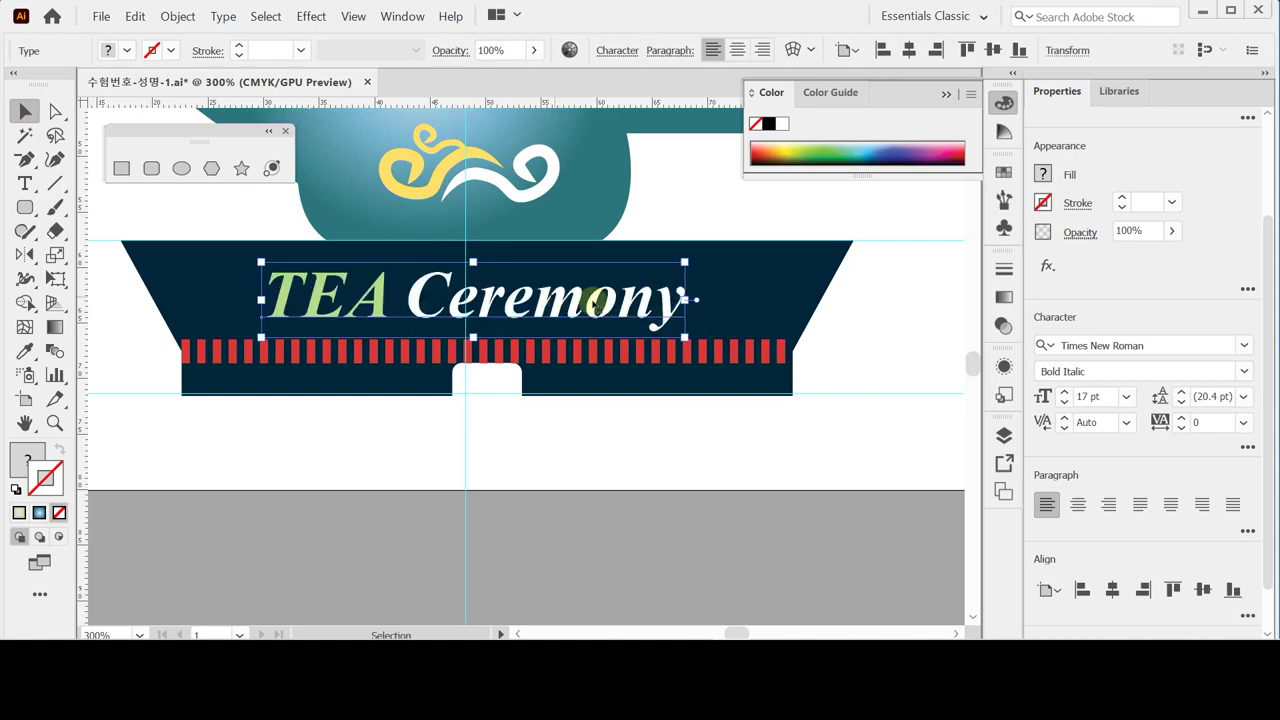
{"action": "left_click", "coordinate": [618, 442]}
{"action": "key", "text": "ctrl+plus"}
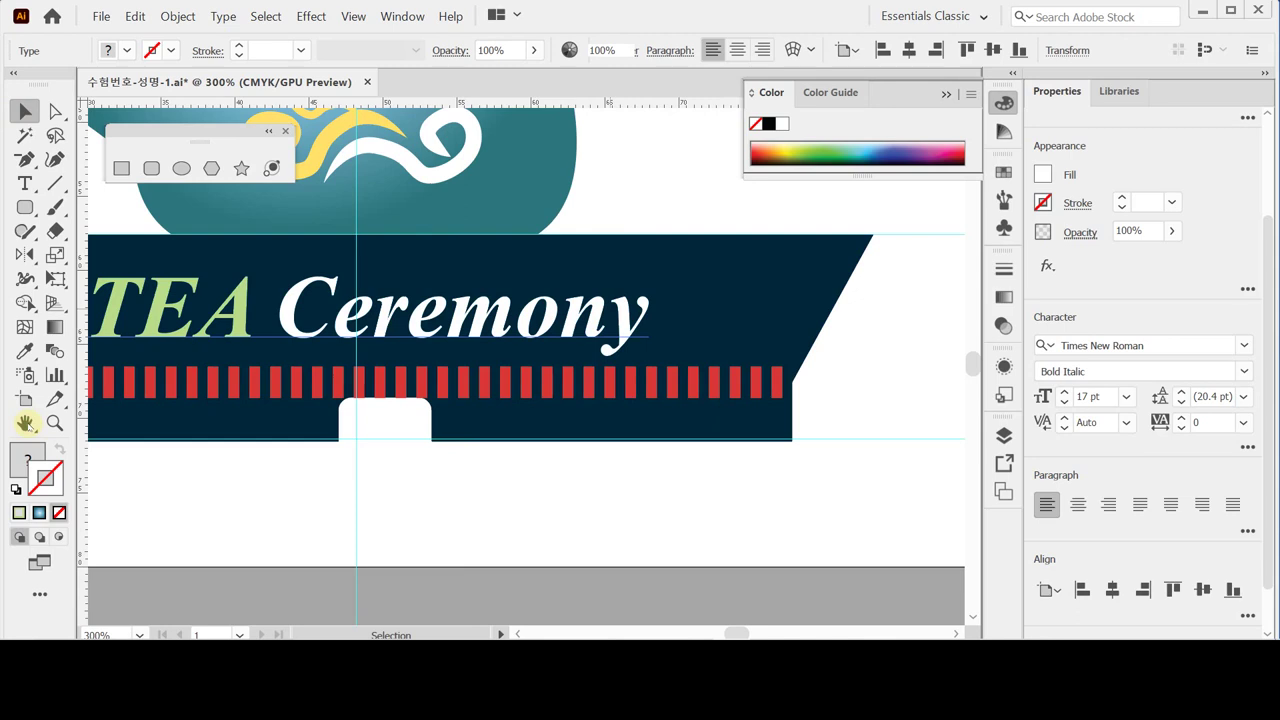
Fit the whole artboard in view, deselect the text and hide the guides.
{"action": "double_click", "coordinate": [26, 423]}
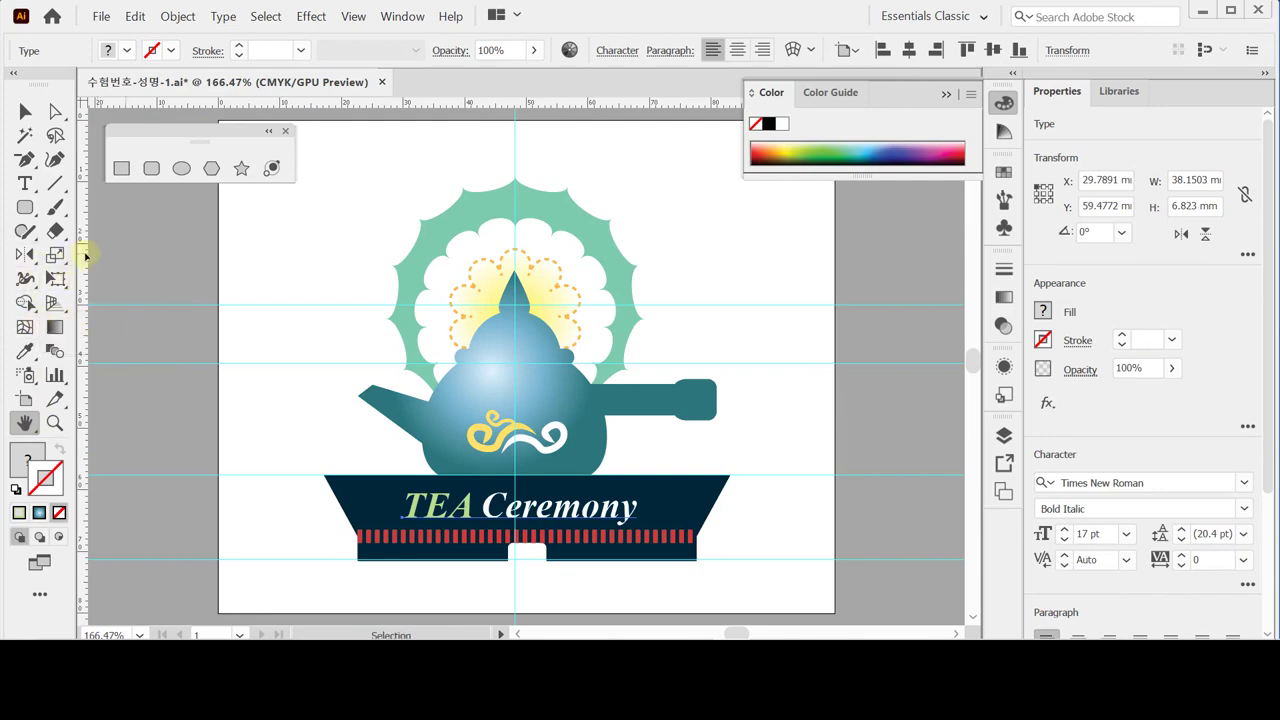
{"action": "right_click", "coordinate": [197, 258]}
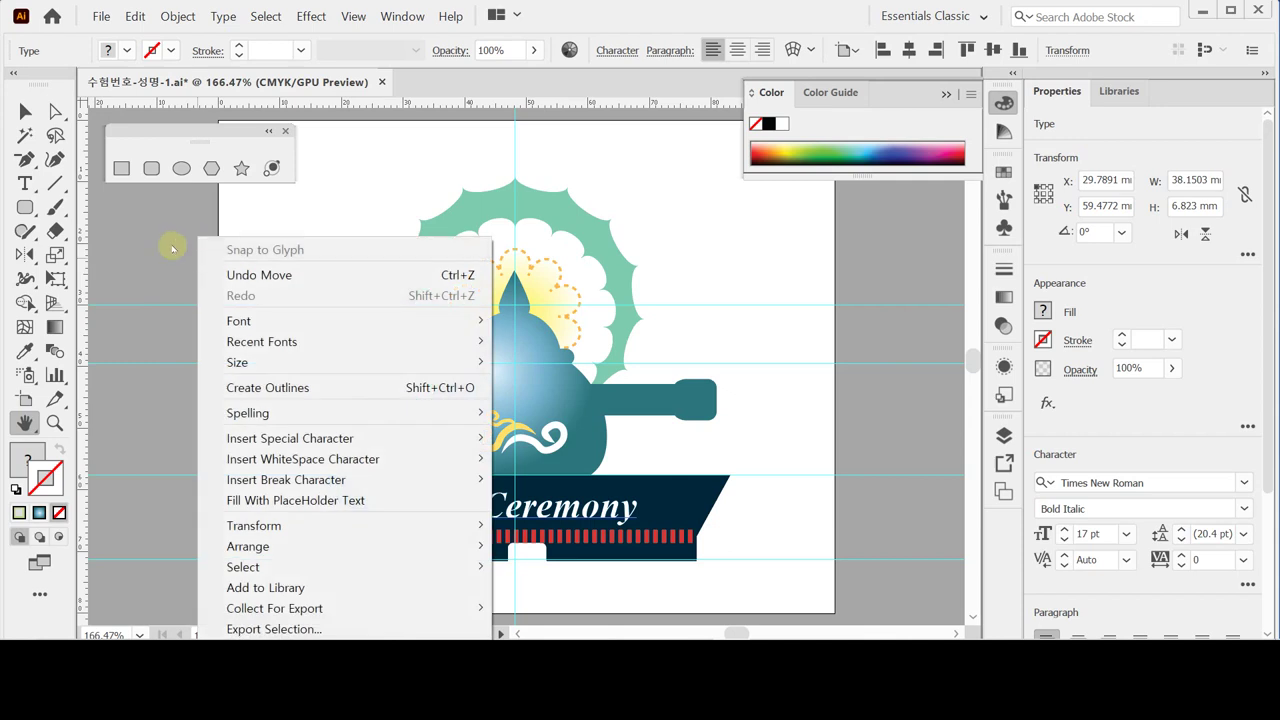
{"action": "left_click", "coordinate": [172, 248]}
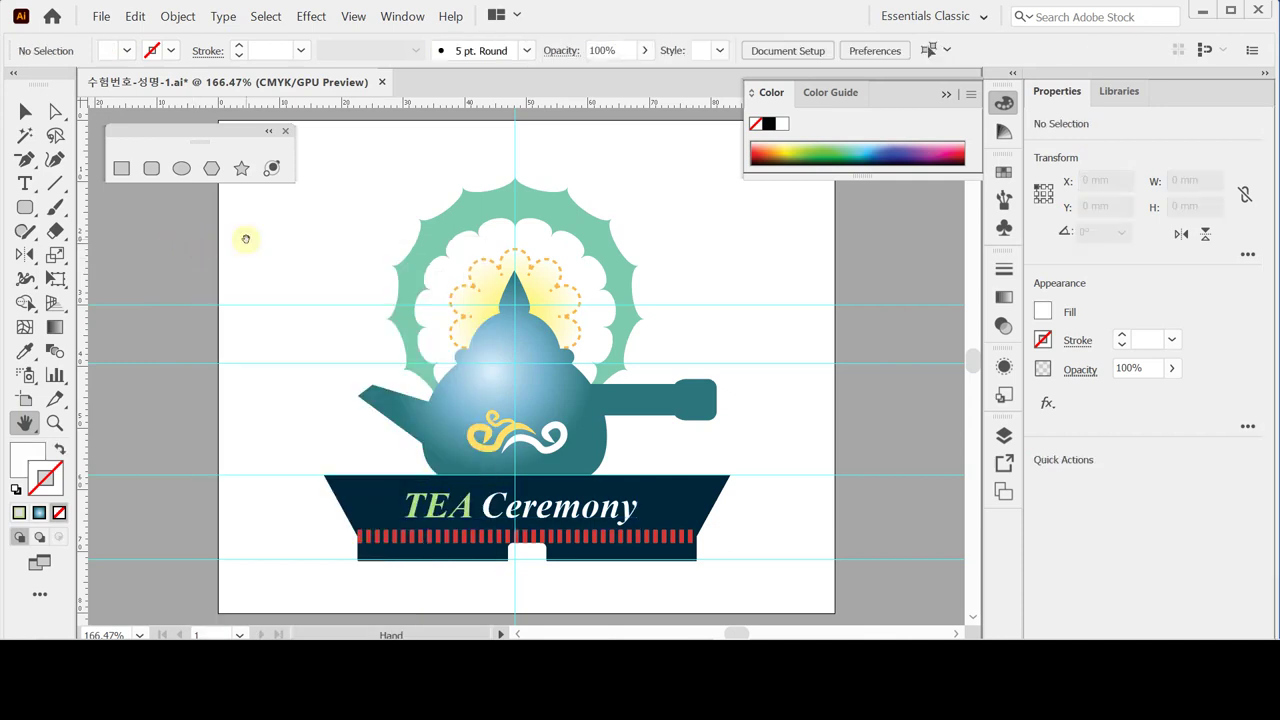
{"action": "right_click", "coordinate": [242, 243]}
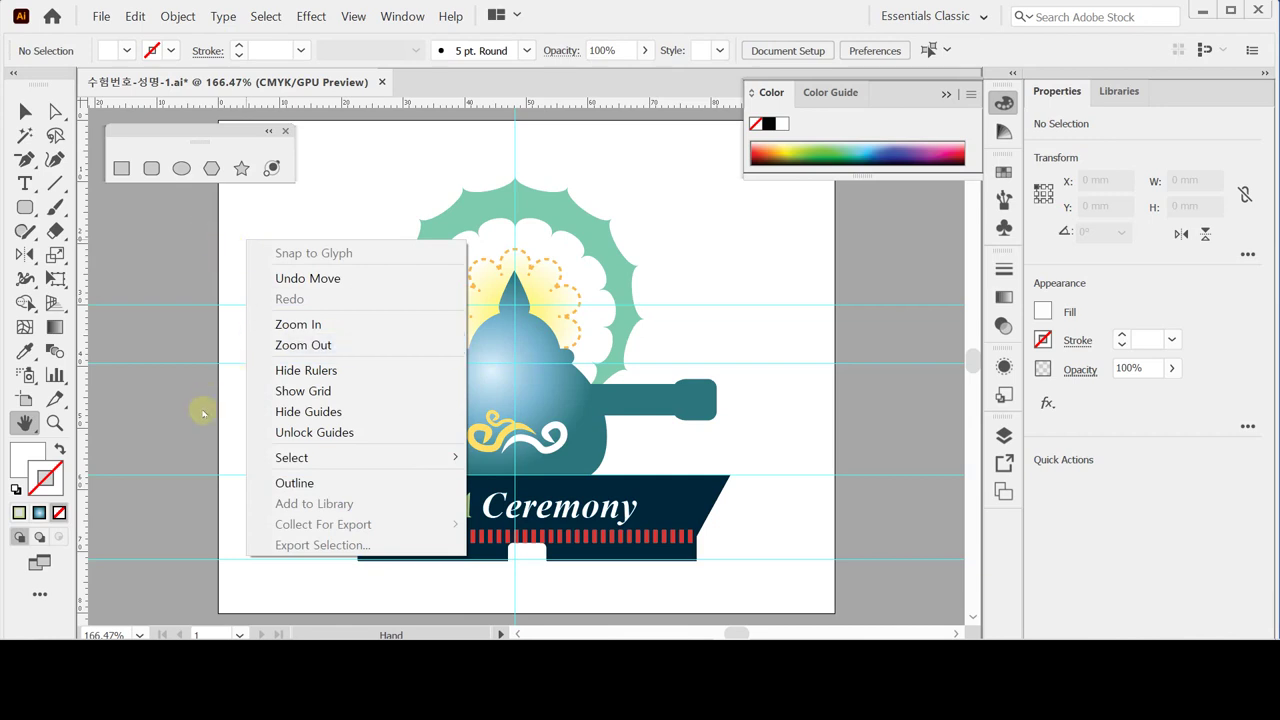
{"action": "left_click", "coordinate": [287, 413]}
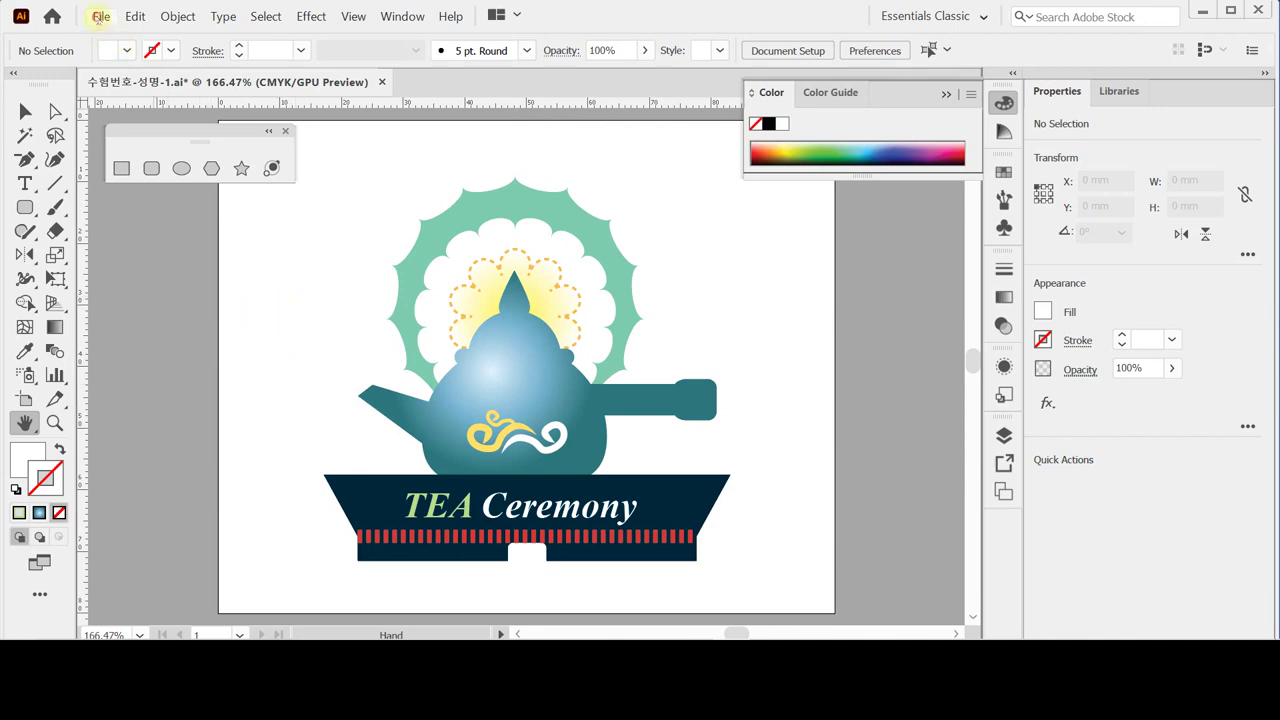
Save the finished emblem as 수험번호-성명-1.ai in the GTQ folder, replacing the existing file and using the Illustrator 2020 version.
{"action": "left_click", "coordinate": [100, 18]}
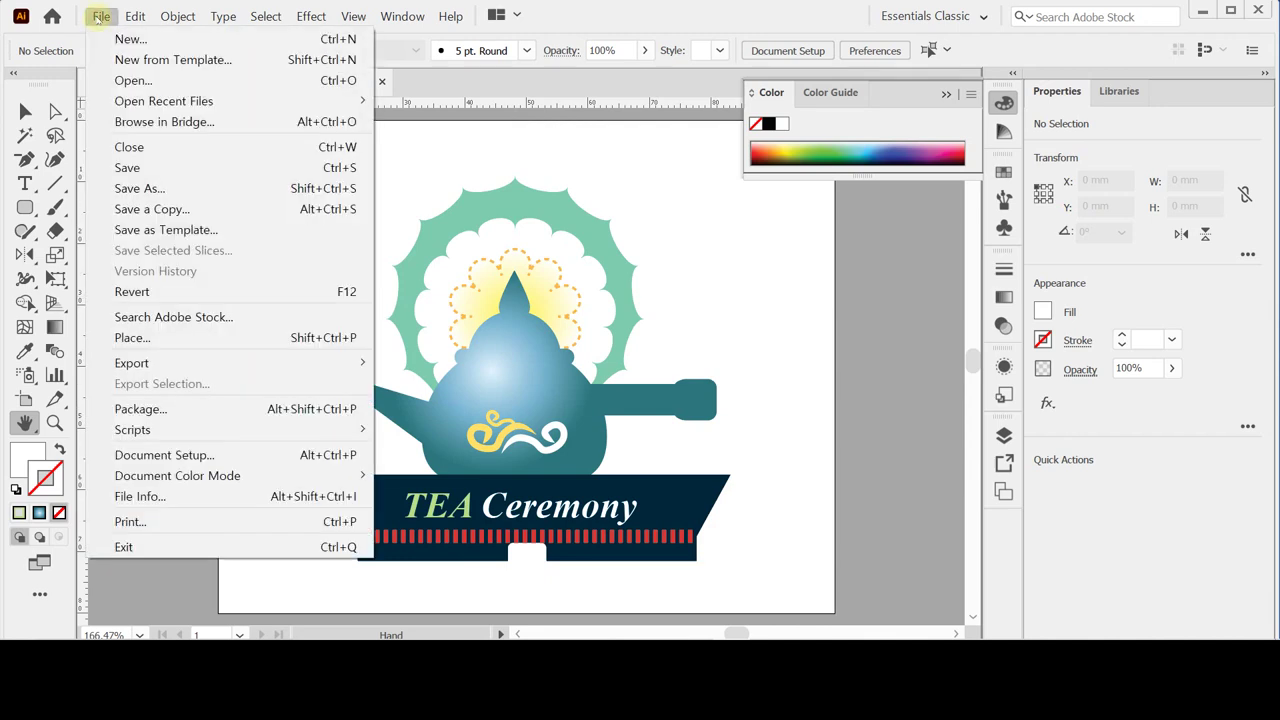
{"action": "left_click", "coordinate": [150, 188]}
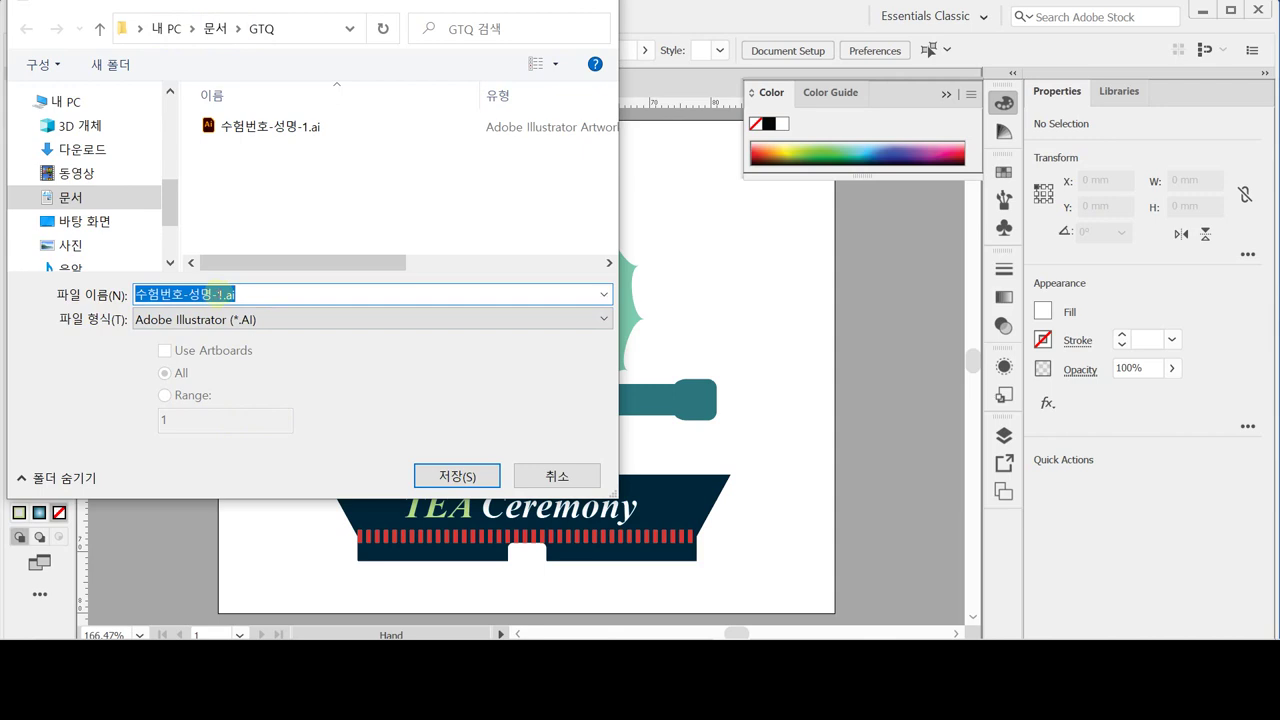
{"action": "left_click", "coordinate": [180, 294]}
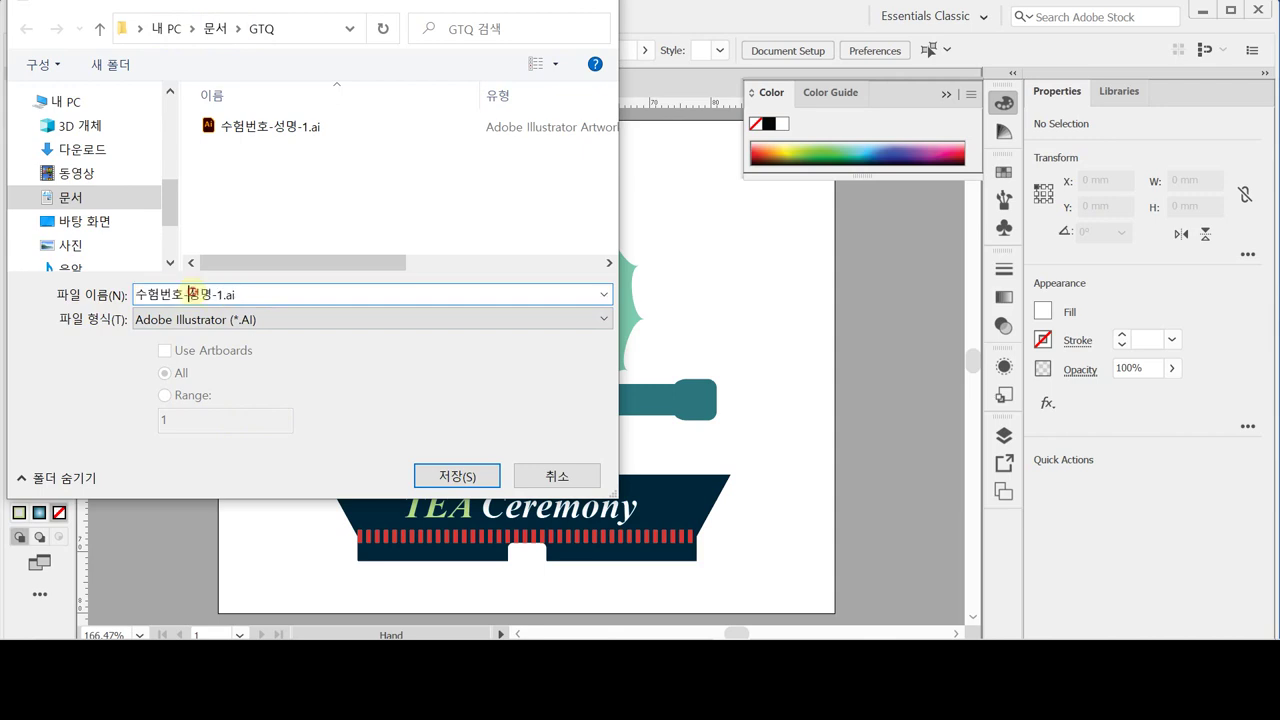
{"action": "left_click_drag", "start_coordinate": [184, 294], "coordinate": [189, 294]}
{"action": "left_click", "coordinate": [212, 294]}
{"action": "left_click", "coordinate": [466, 477]}
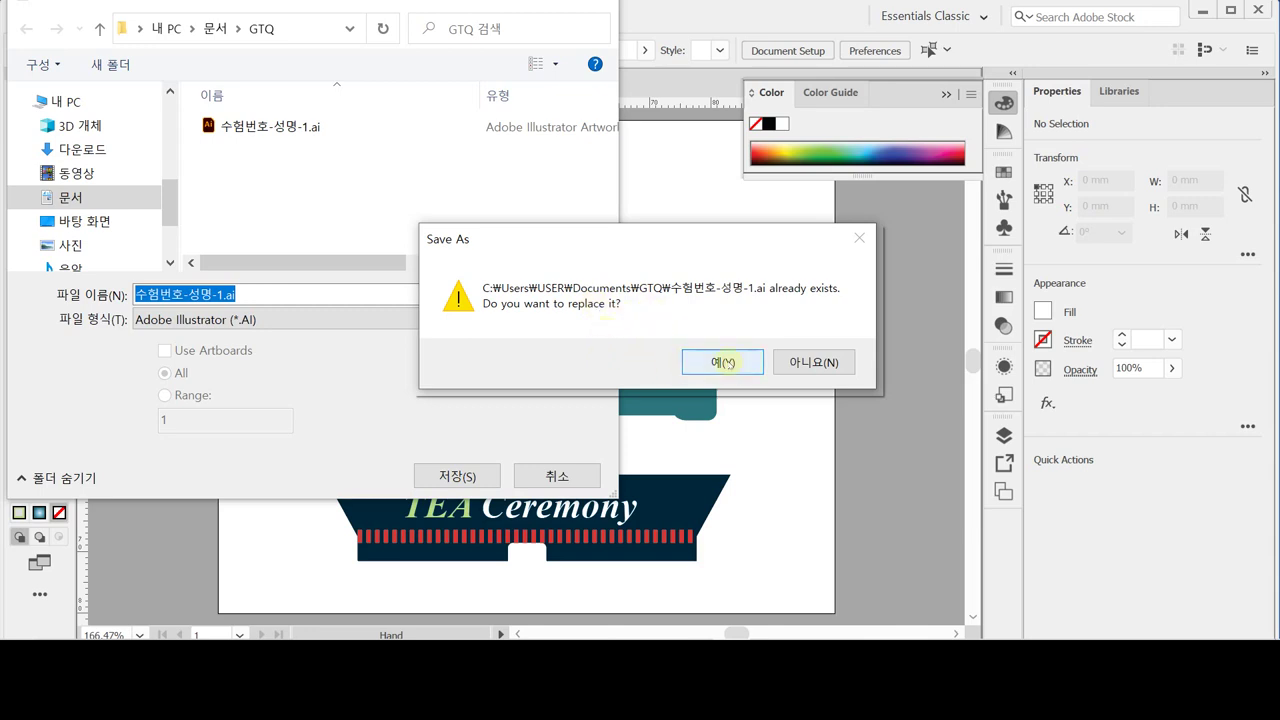
{"action": "left_click", "coordinate": [722, 362]}
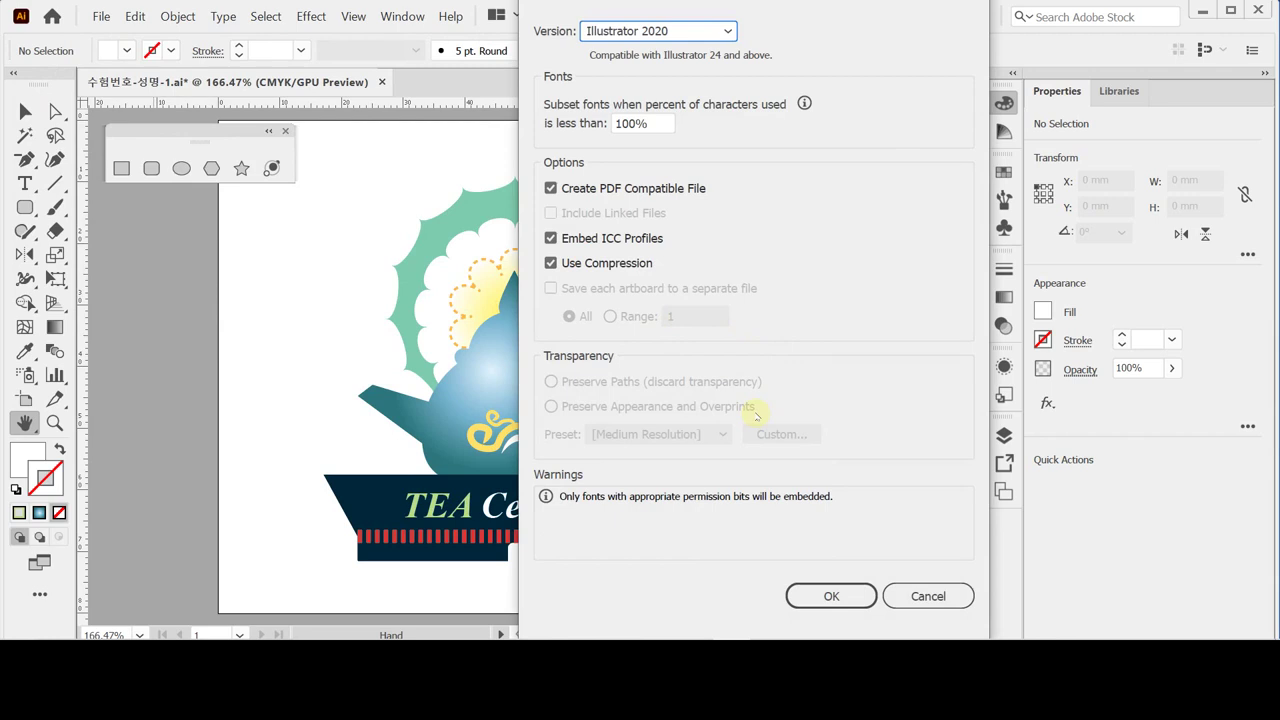
{"action": "left_click", "coordinate": [826, 596]}
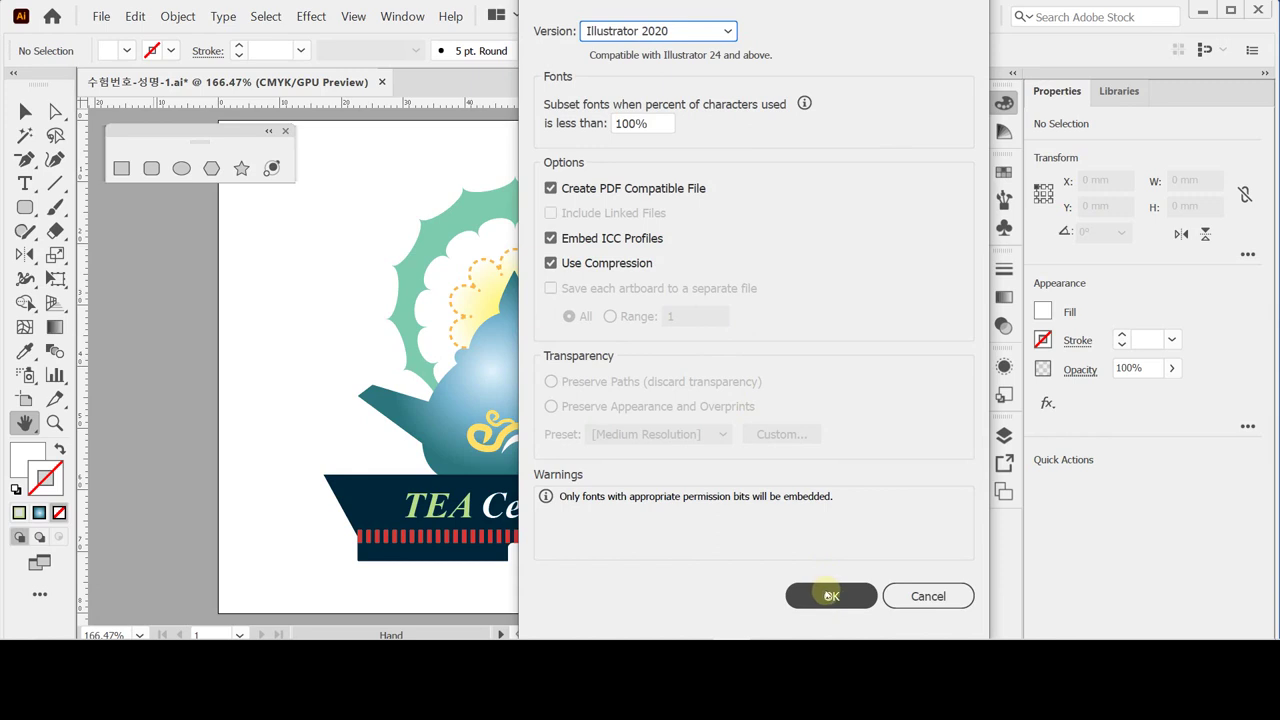
{"action": "left_click", "coordinate": [831, 596]}
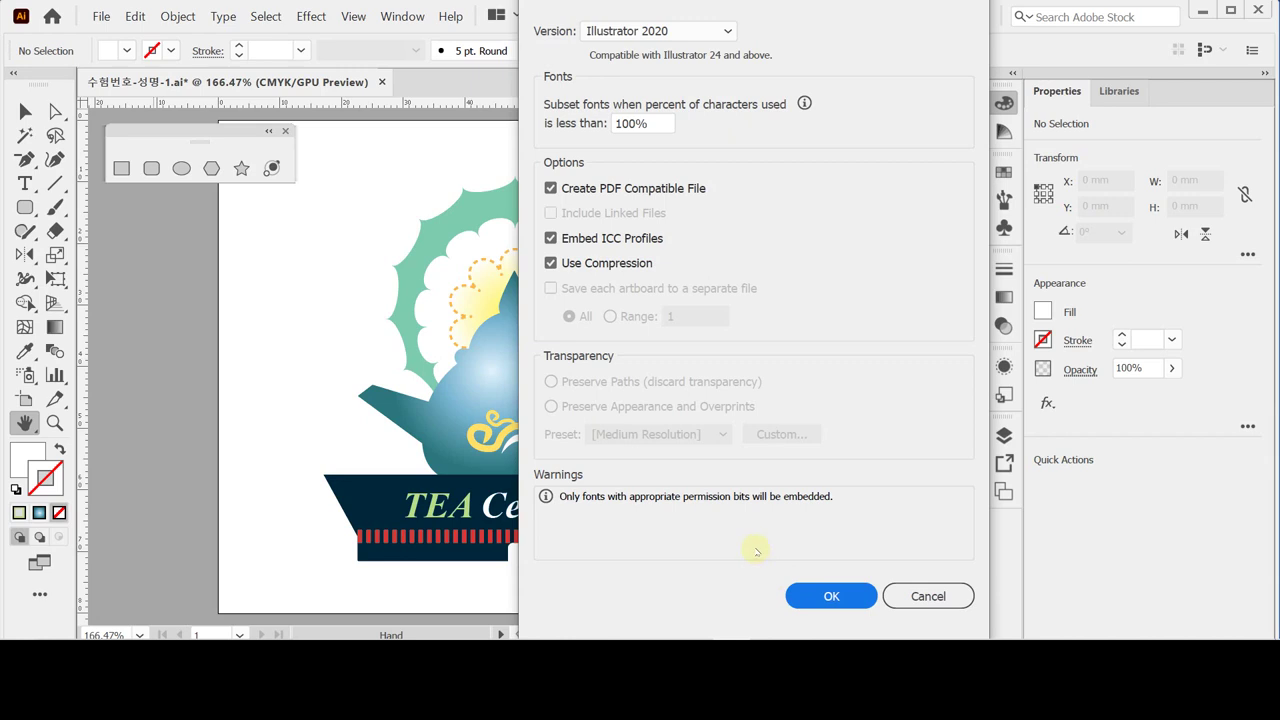
{"action": "left_click", "coordinate": [816, 596]}
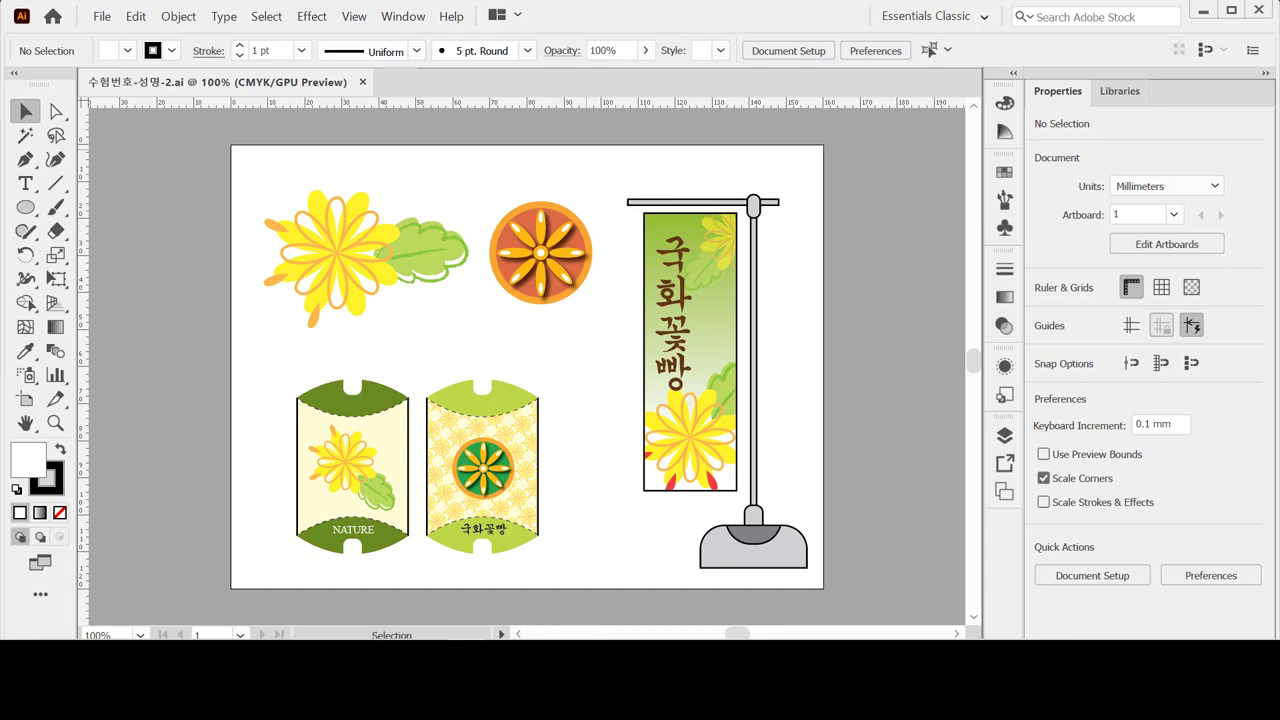
Create a new 160 × 120 mm landscape document in millimetres with CMYK color mode and High (300 ppi) raster effects.
{"action": "key", "text": "ctrl+n"}
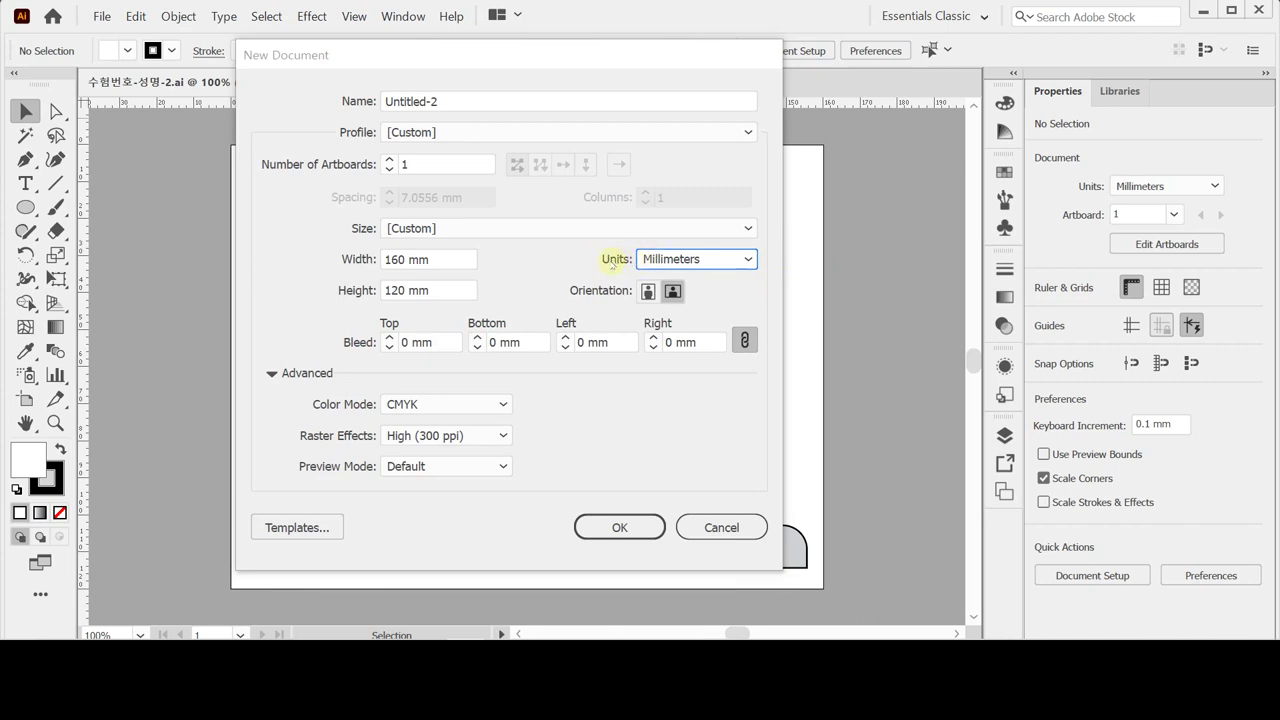
{"action": "left_click", "coordinate": [451, 262]}
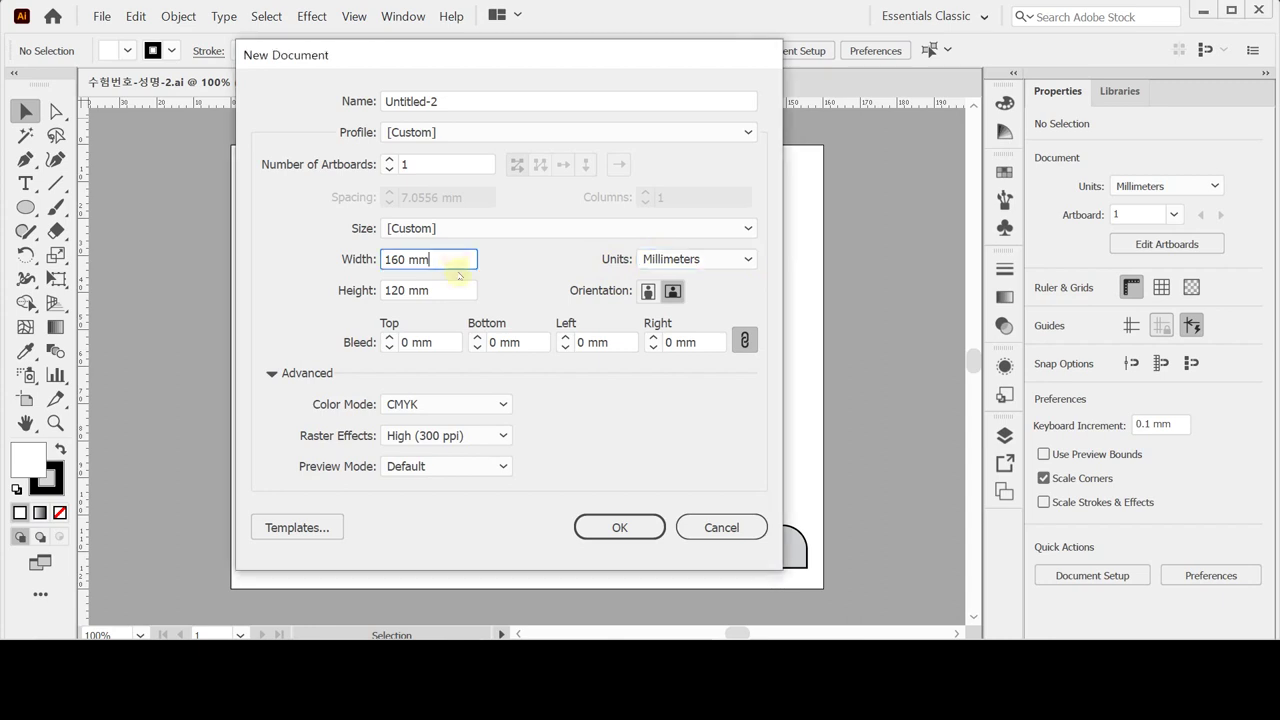
{"action": "left_click", "coordinate": [446, 290]}
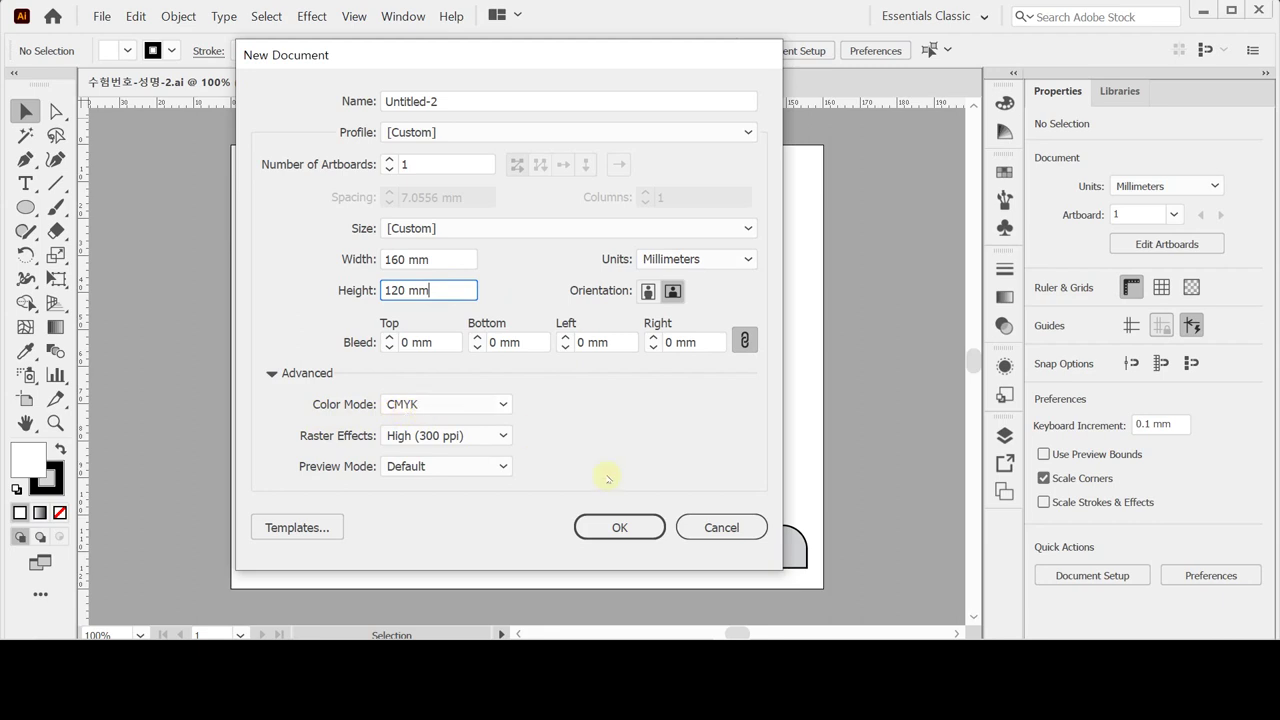
{"action": "left_click", "coordinate": [619, 527]}
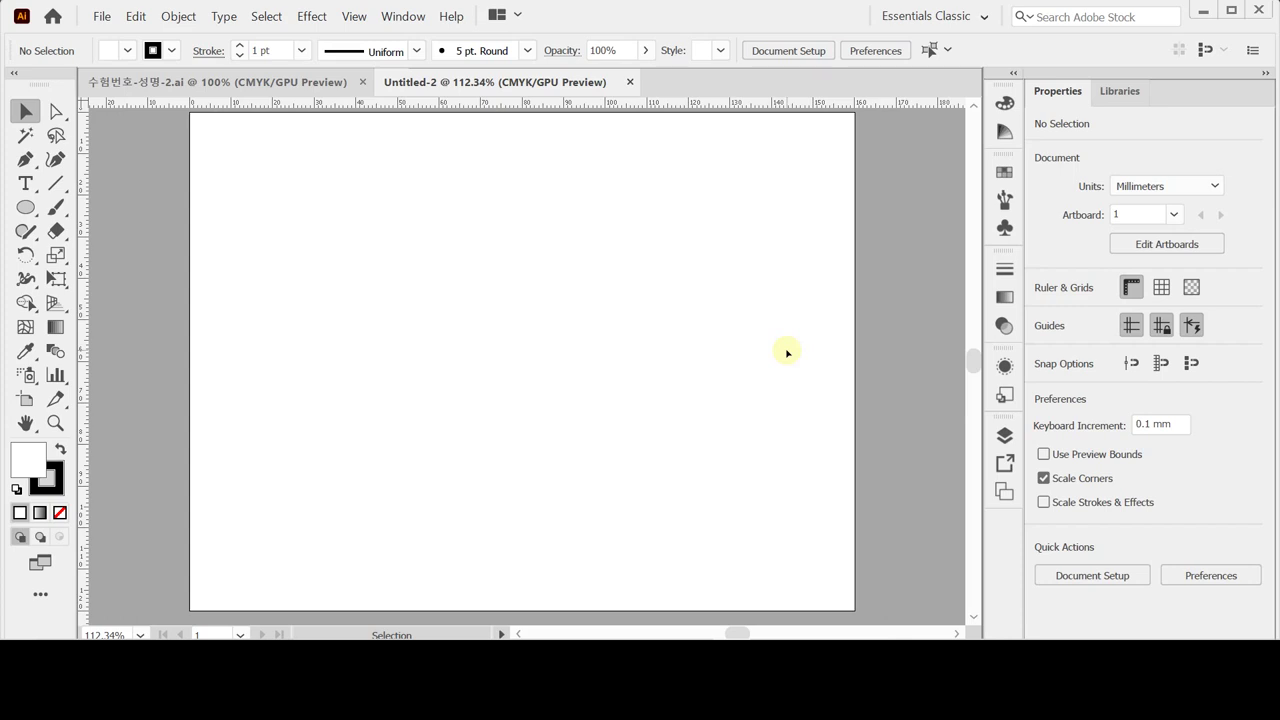
Lay out three vertical and two horizontal guides across the blank artboard and deselect them.
{"action": "key", "text": "a"}
{"action": "key", "text": "ctrl+z"}
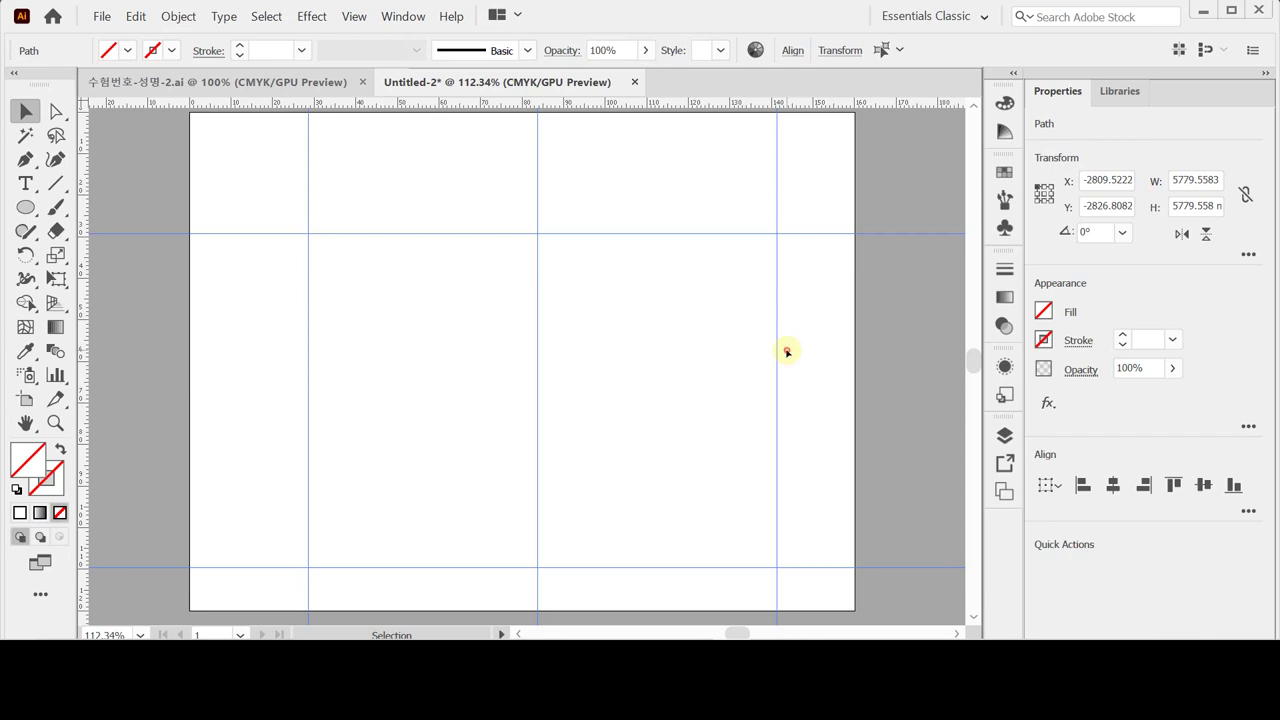
{"action": "left_click", "coordinate": [787, 351]}
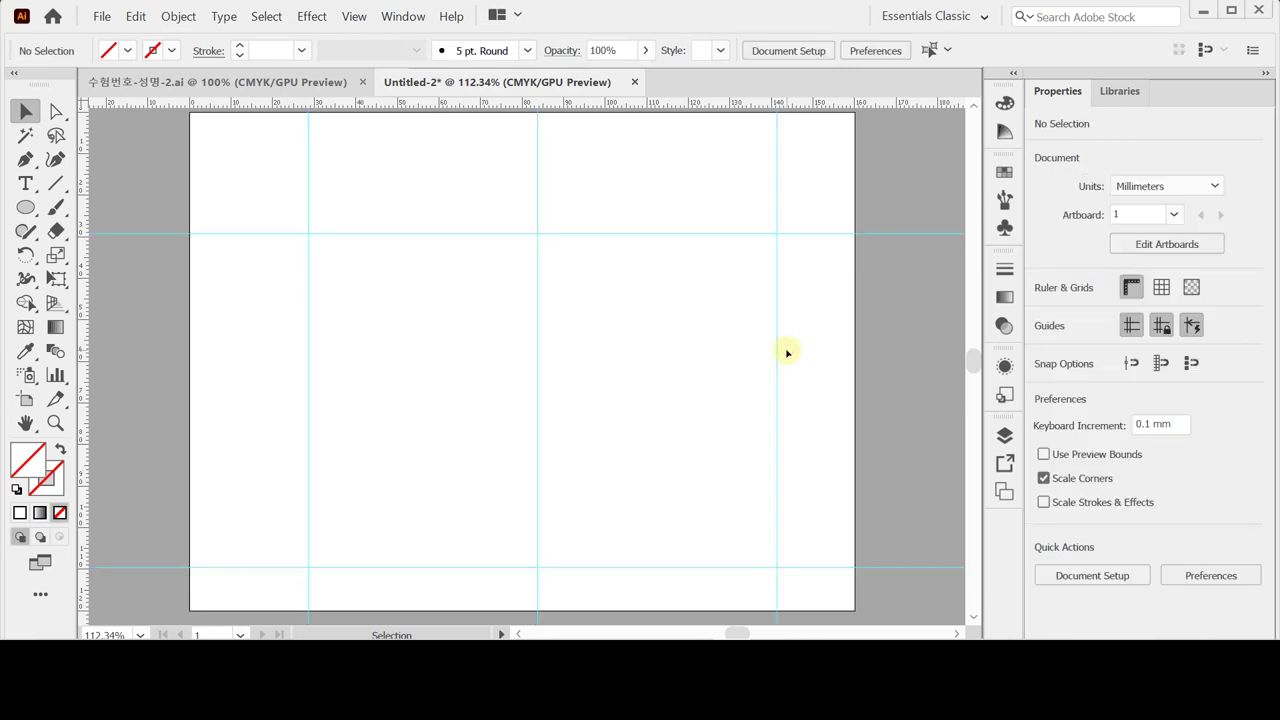
Save the new document as 수험번호-성명-2 in the GTQ folder in Adobe Illustrator format, using the Illustrator 2020 version.
{"action": "key", "text": "ctrl+s"}
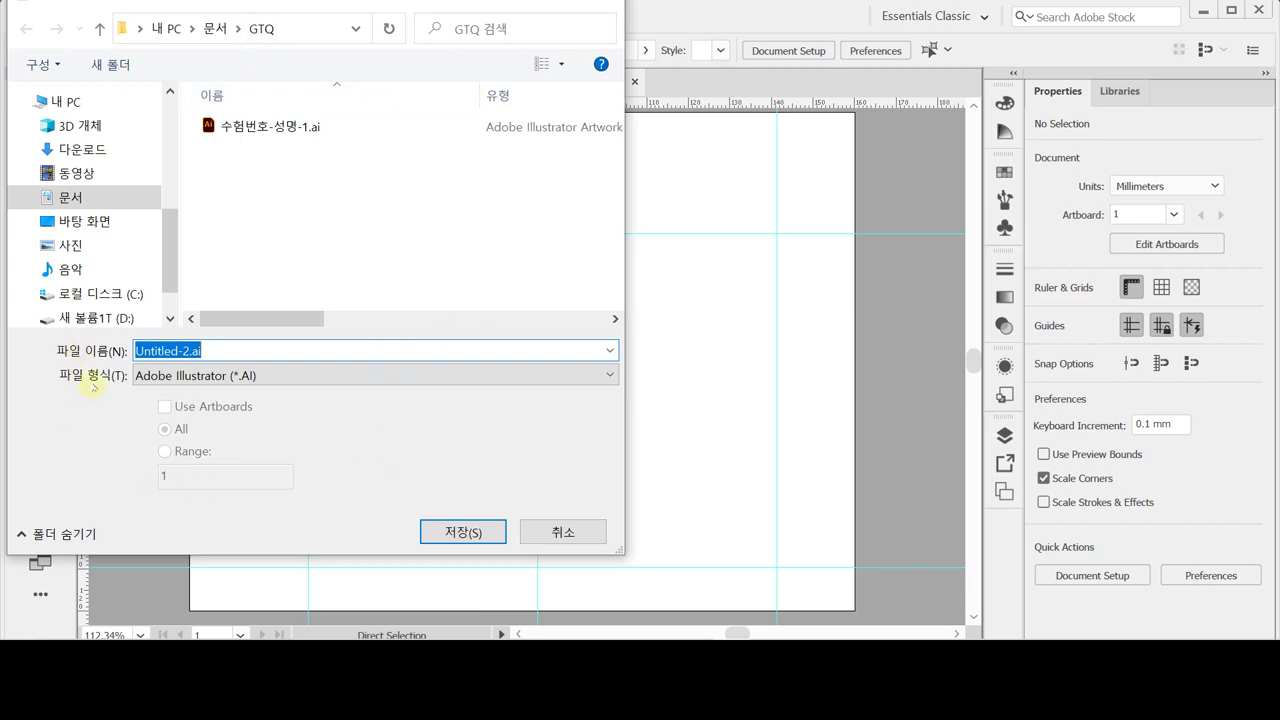
{"action": "left_click", "coordinate": [312, 127]}
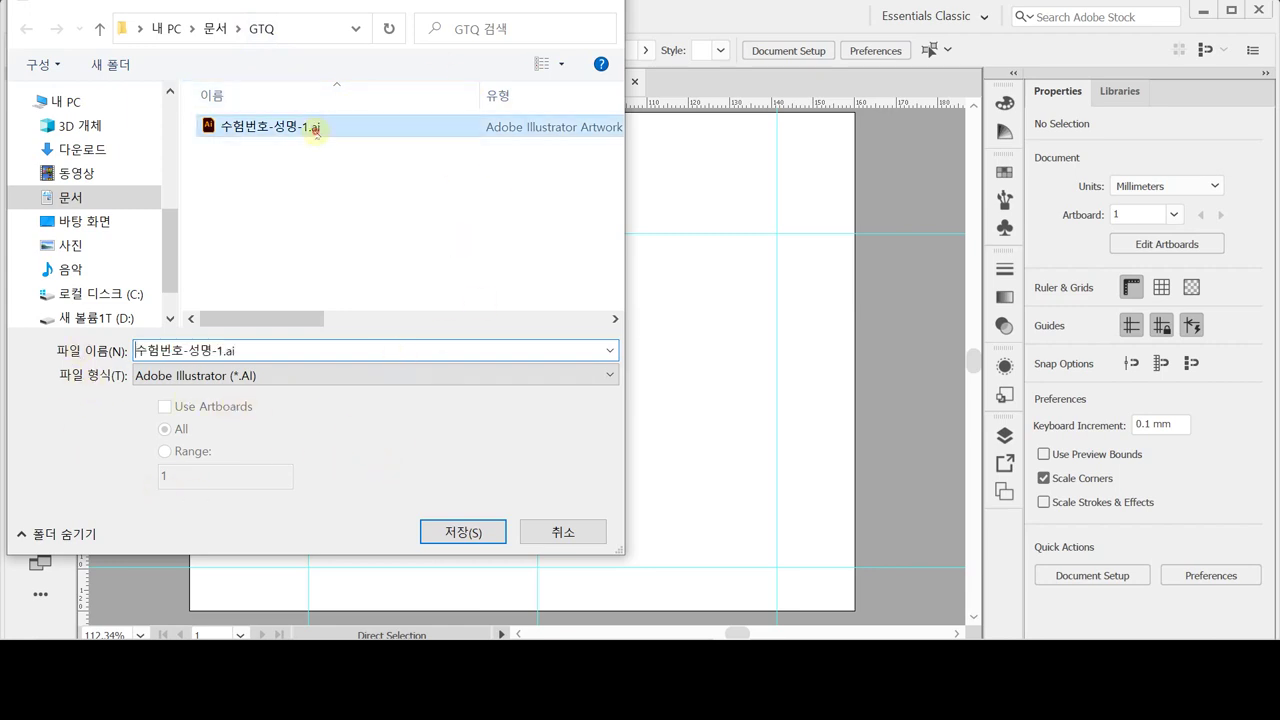
{"action": "left_click", "coordinate": [296, 349]}
{"action": "left_click", "coordinate": [263, 350]}
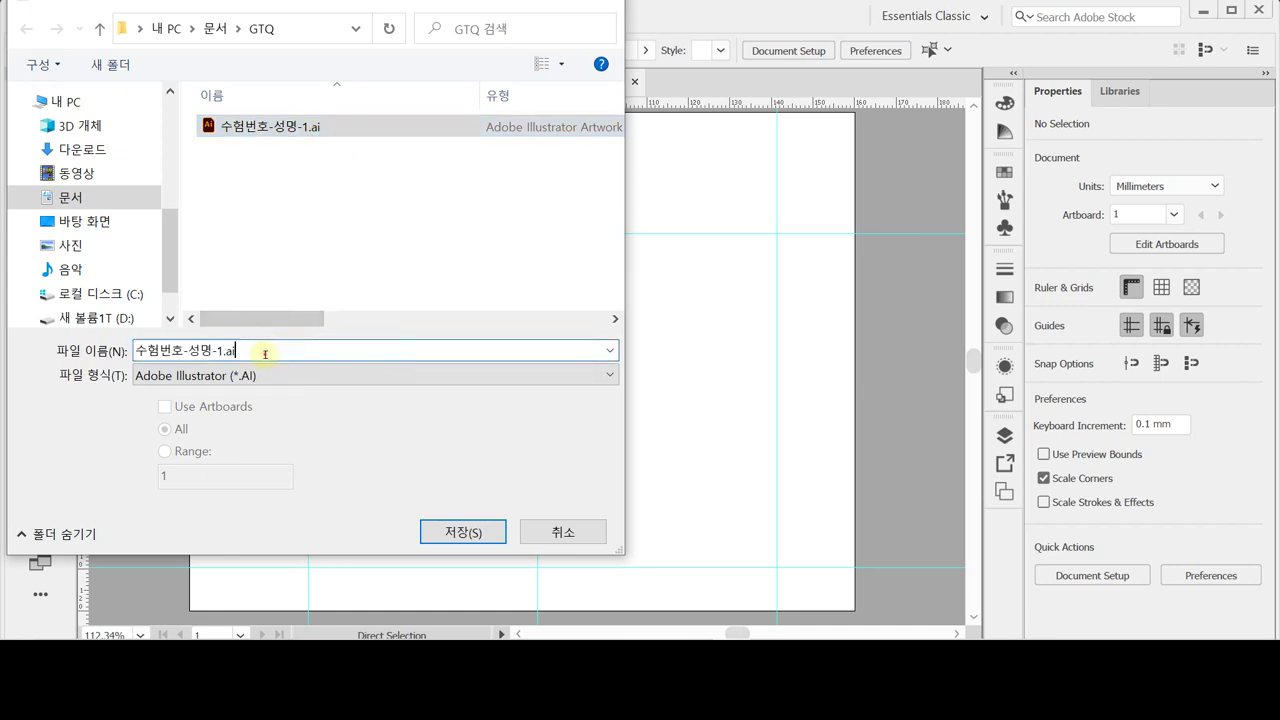
{"action": "left_click_drag", "start_coordinate": [219, 350], "coordinate": [251, 350]}
{"action": "type", "text": "2"}
{"action": "key", "text": "Tab"}
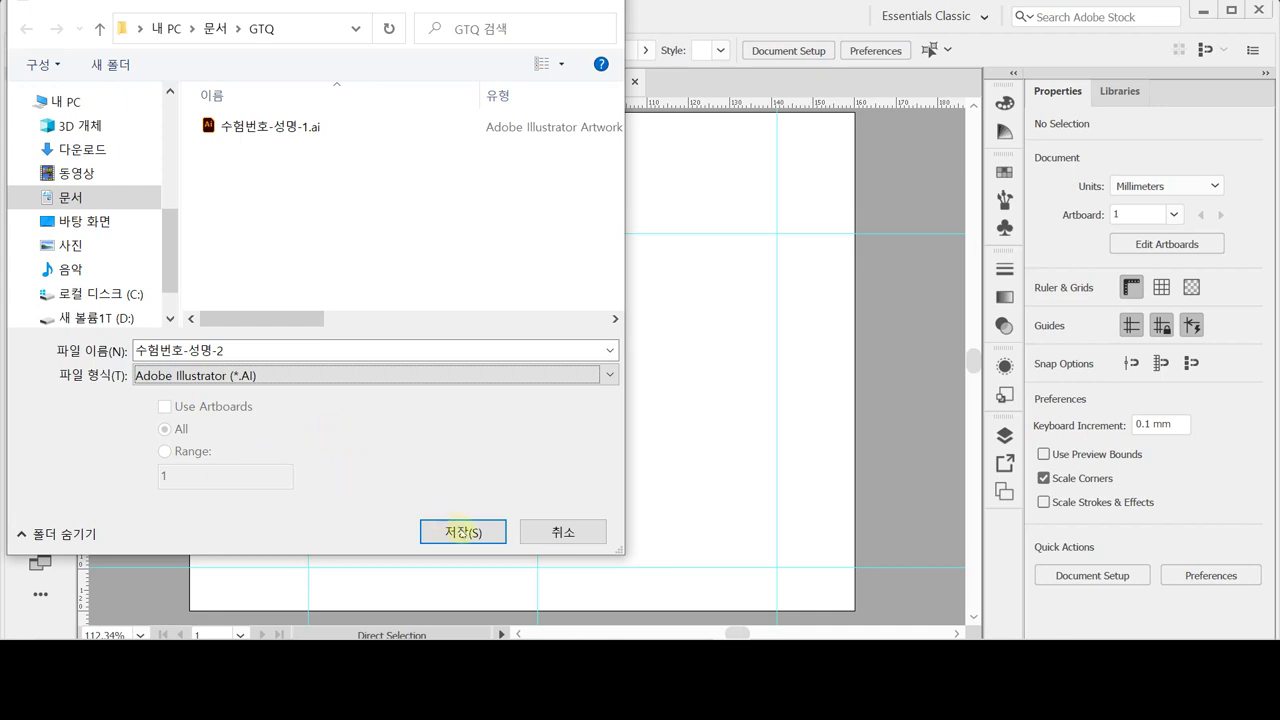
{"action": "left_click", "coordinate": [463, 531]}
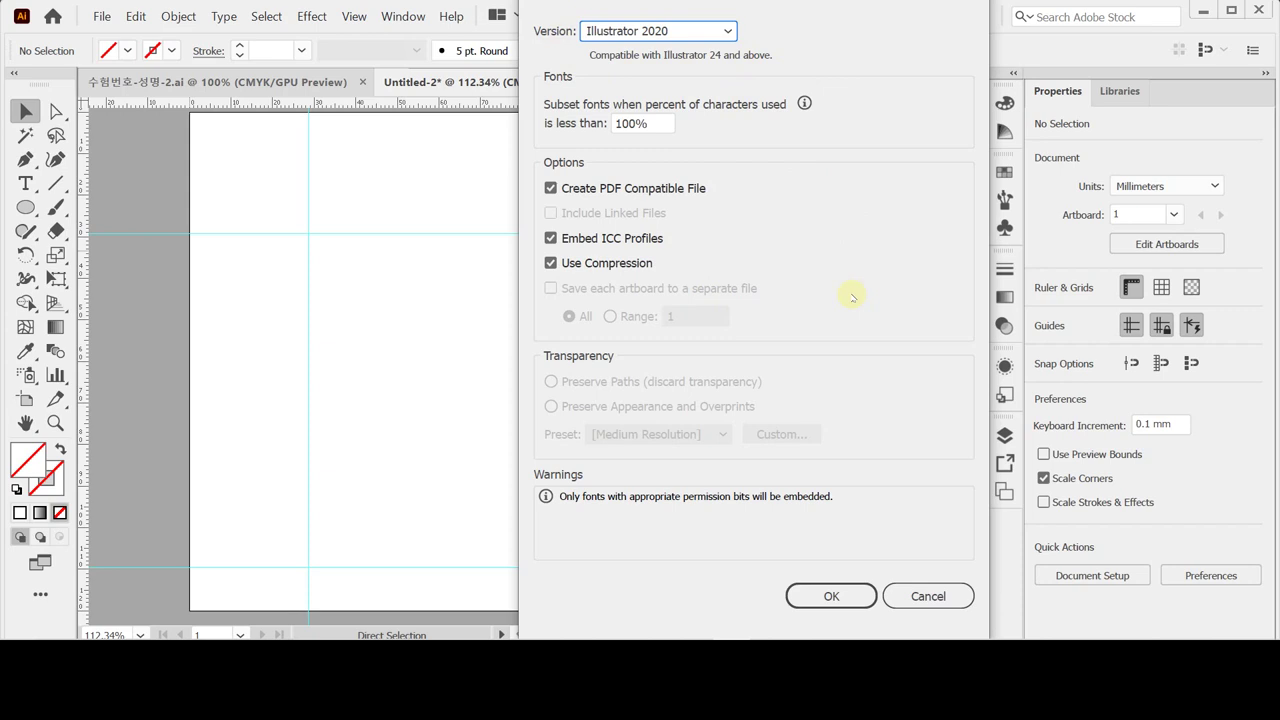
{"action": "left_click", "coordinate": [826, 595]}
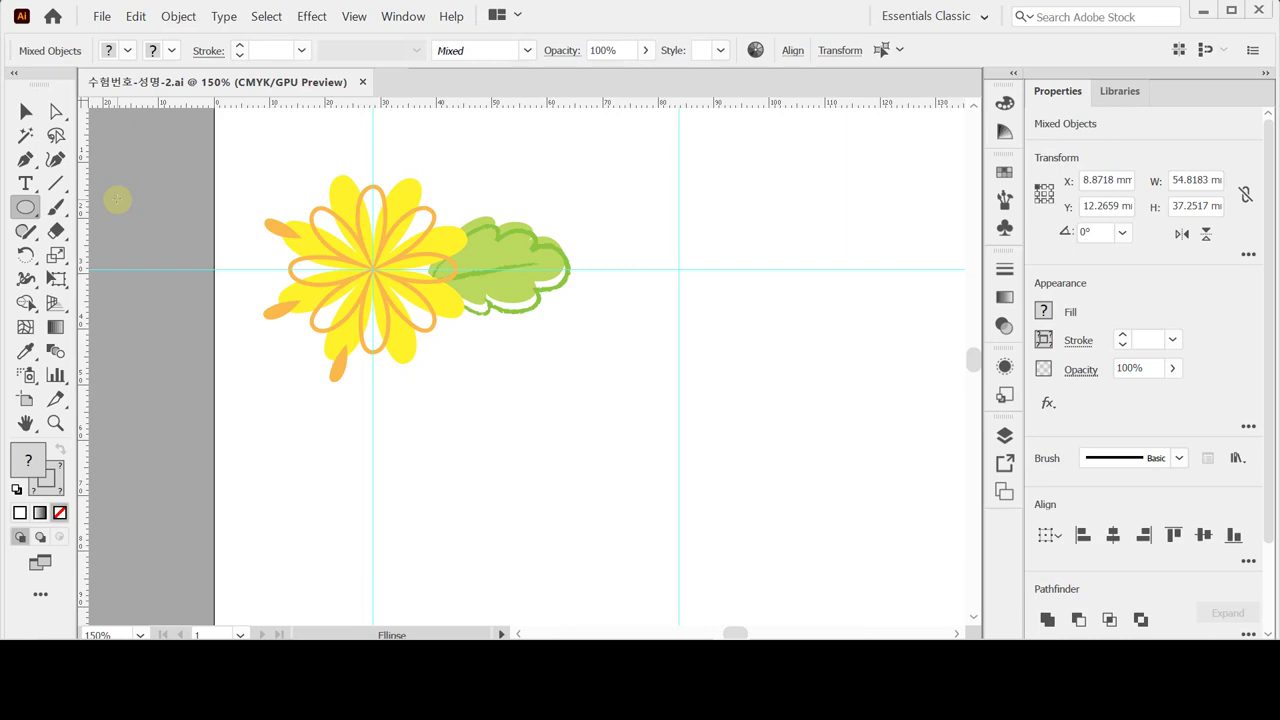
Delete the selected flower and leaf artwork and create an ellipse 5 mm wide and 15 mm high.
{"action": "key", "text": "Delete"}
{"action": "left_click", "coordinate": [24, 200]}
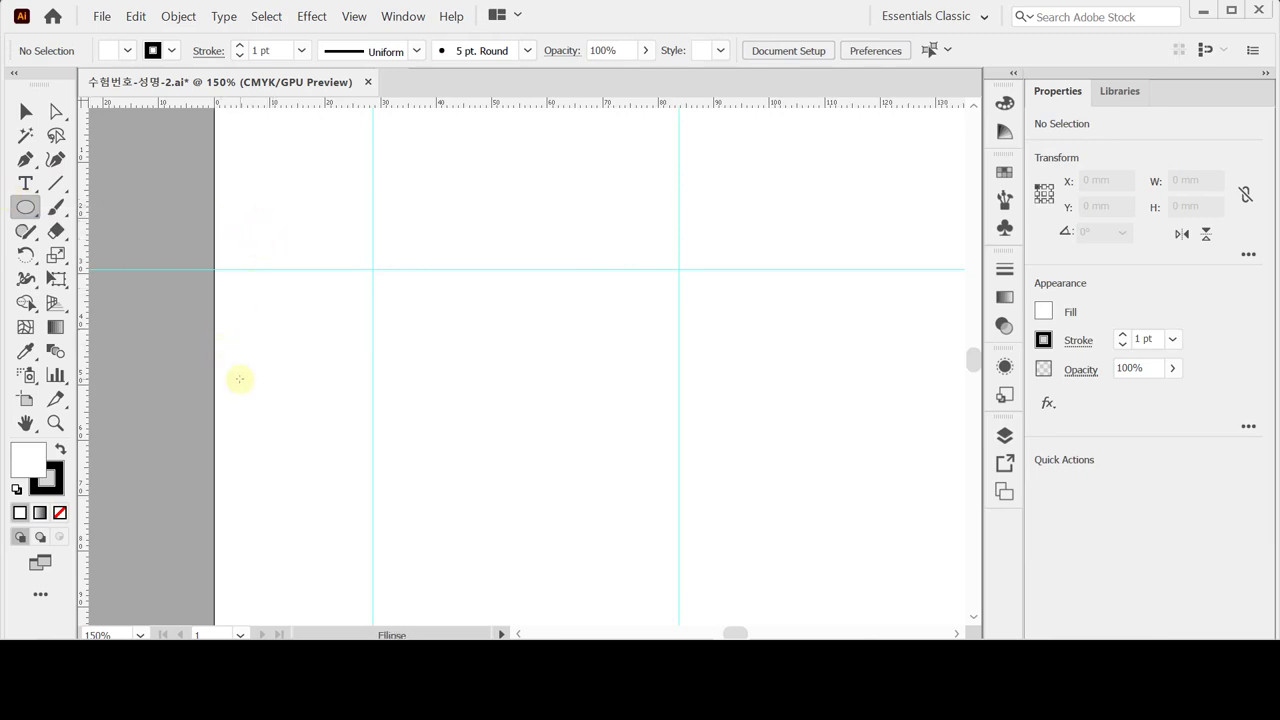
{"action": "left_click", "coordinate": [375, 244], "text": "ctrl"}
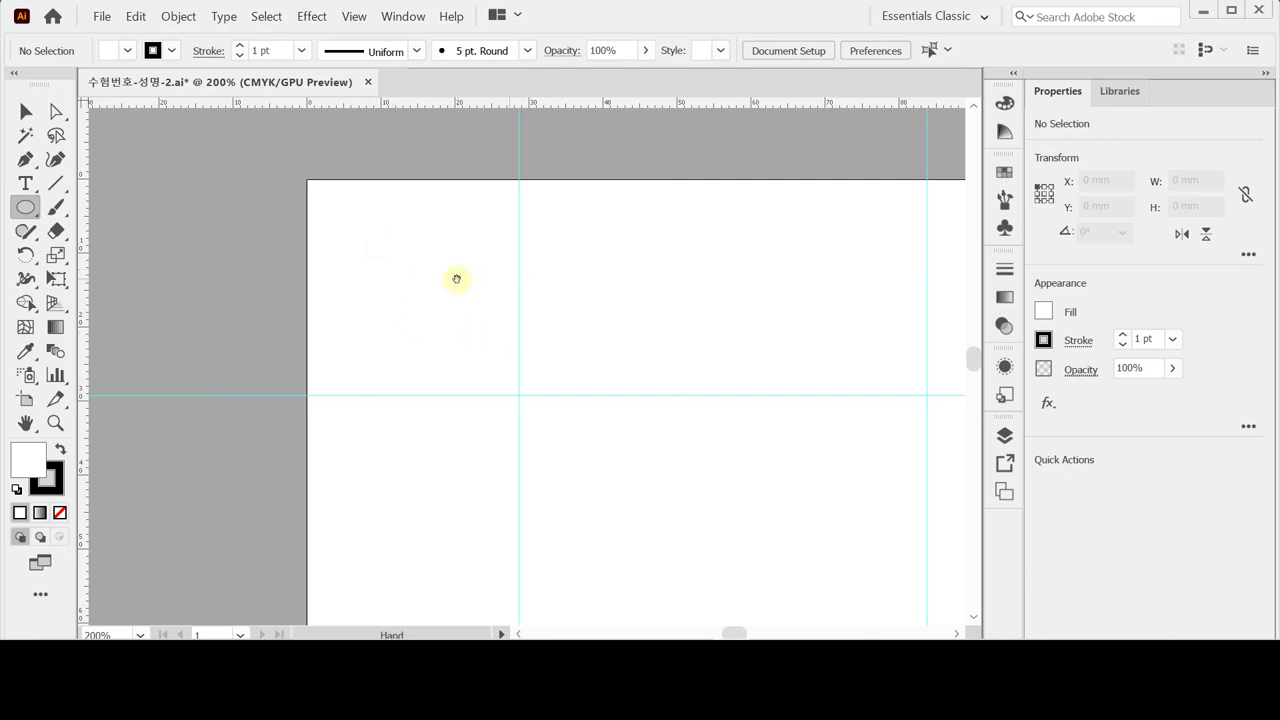
{"action": "left_click", "coordinate": [510, 331], "text": "ctrl"}
{"action": "scroll", "coordinate": [355, 305], "scroll_direction": "right", "scroll_amount": 3}
{"action": "scroll", "coordinate": [355, 305], "scroll_direction": "down", "scroll_amount": 1}
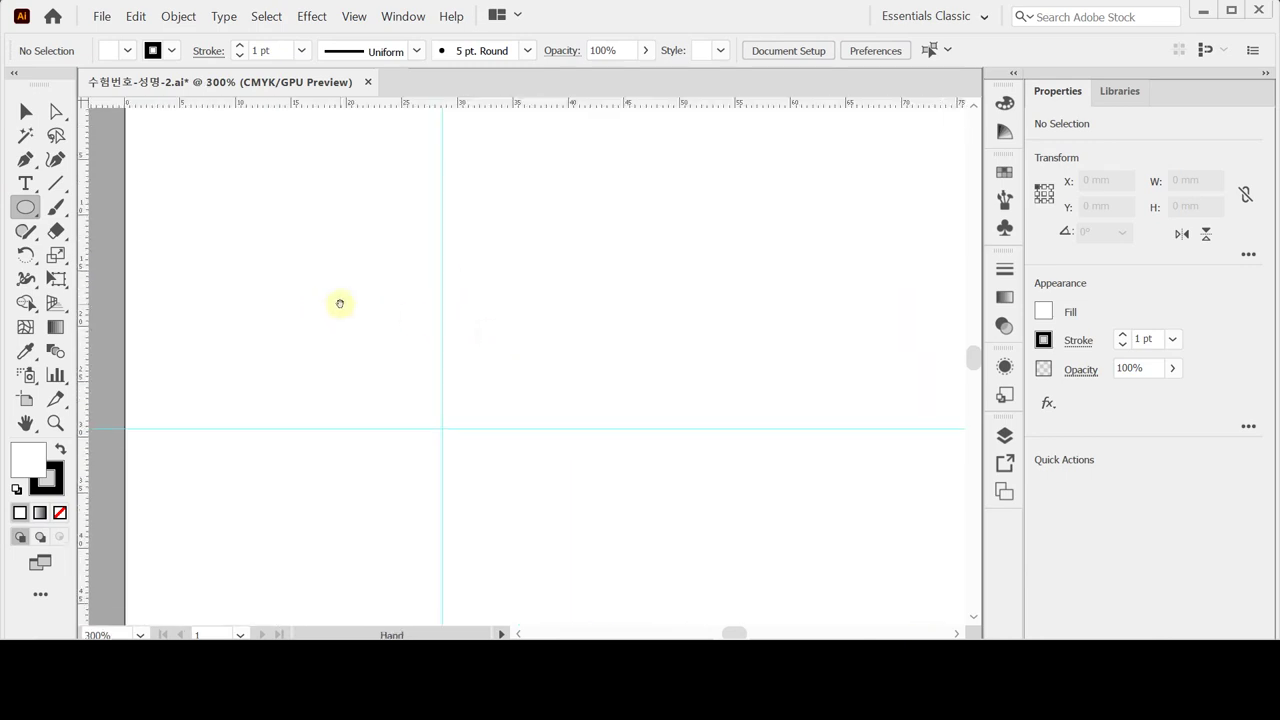
{"action": "left_click", "coordinate": [643, 391]}
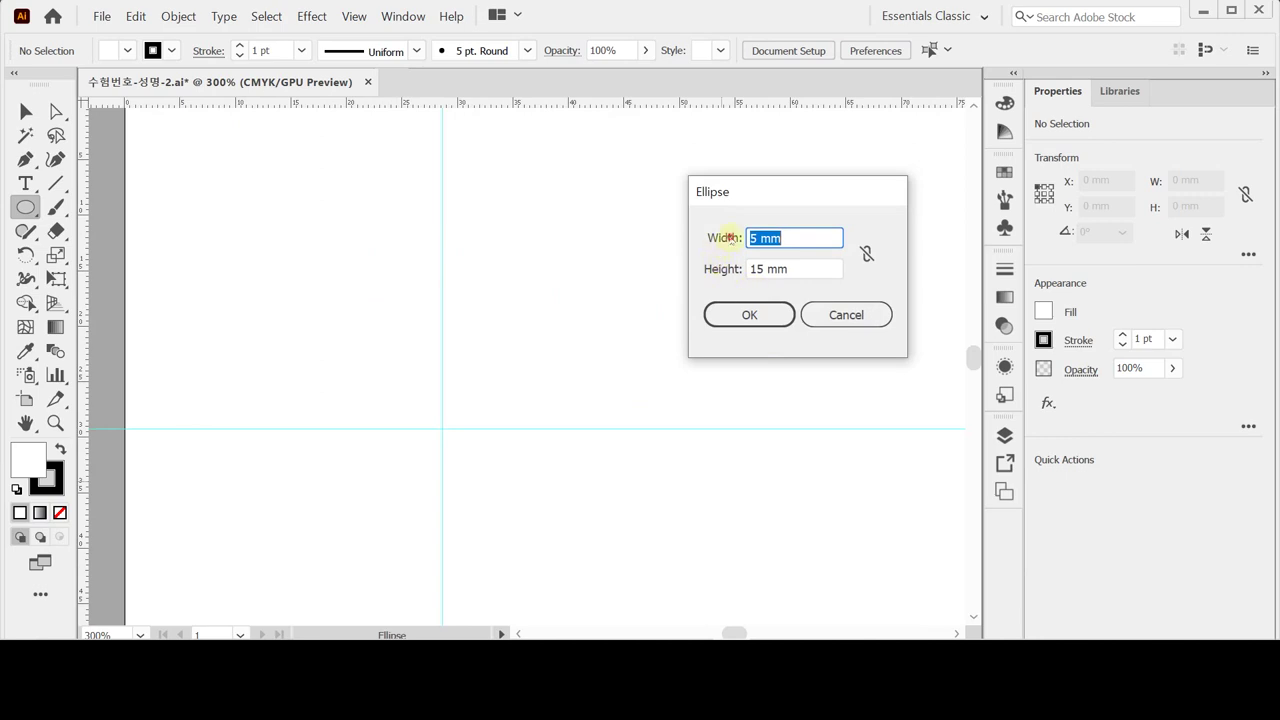
{"action": "left_click", "coordinate": [722, 269]}
{"action": "left_click", "coordinate": [749, 315]}
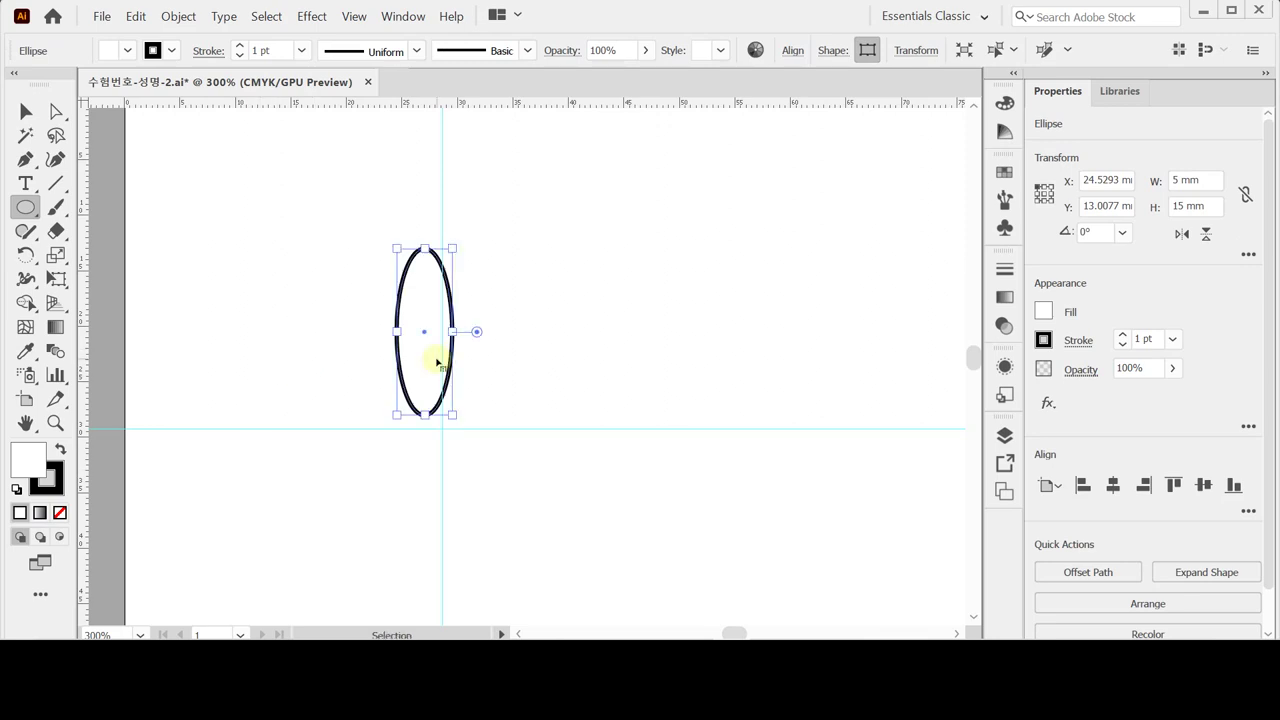
Move the ellipse onto the first vertical guide with its lower end close to the upper horizontal guide.
{"action": "left_click_drag", "start_coordinate": [436, 358], "coordinate": [435, 357]}
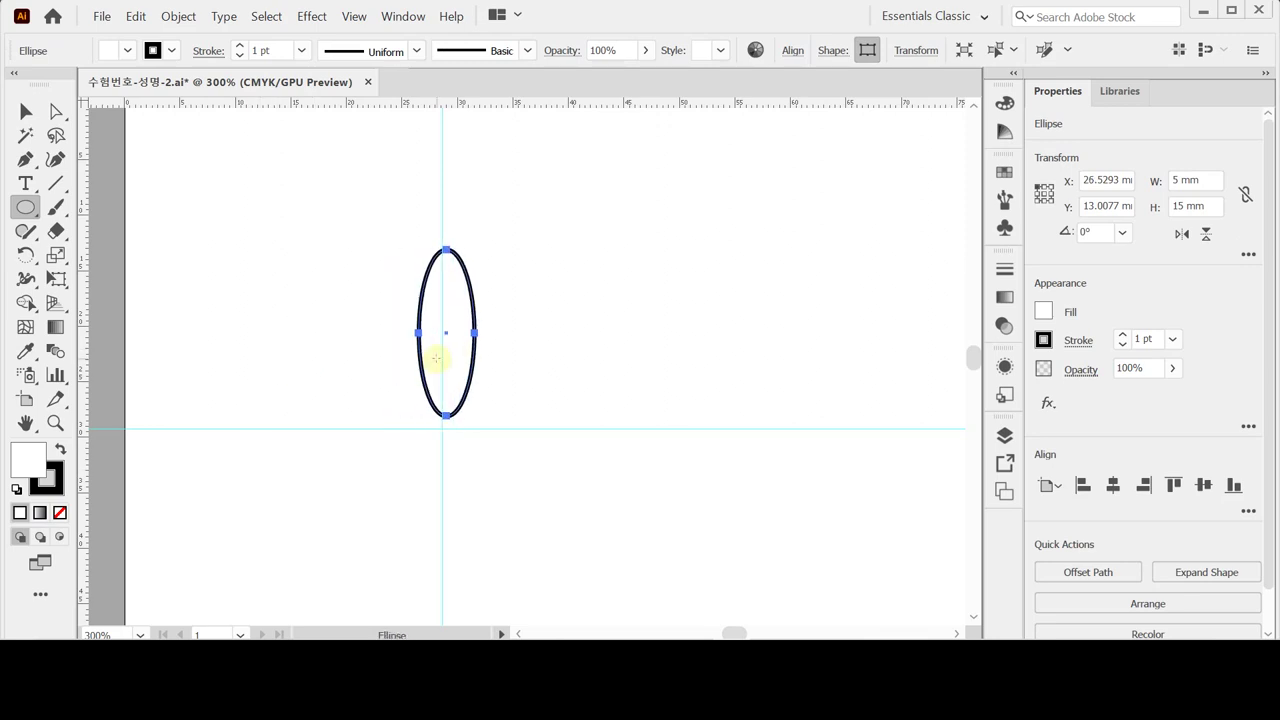
{"action": "key", "text": "Down"}
{"action": "key", "text": "Down"}
{"action": "key", "text": "Down"}
{"action": "key", "text": "Down"}
{"action": "key", "text": "Down"}
{"action": "key", "text": "Down"}
{"action": "key", "text": "Down"}
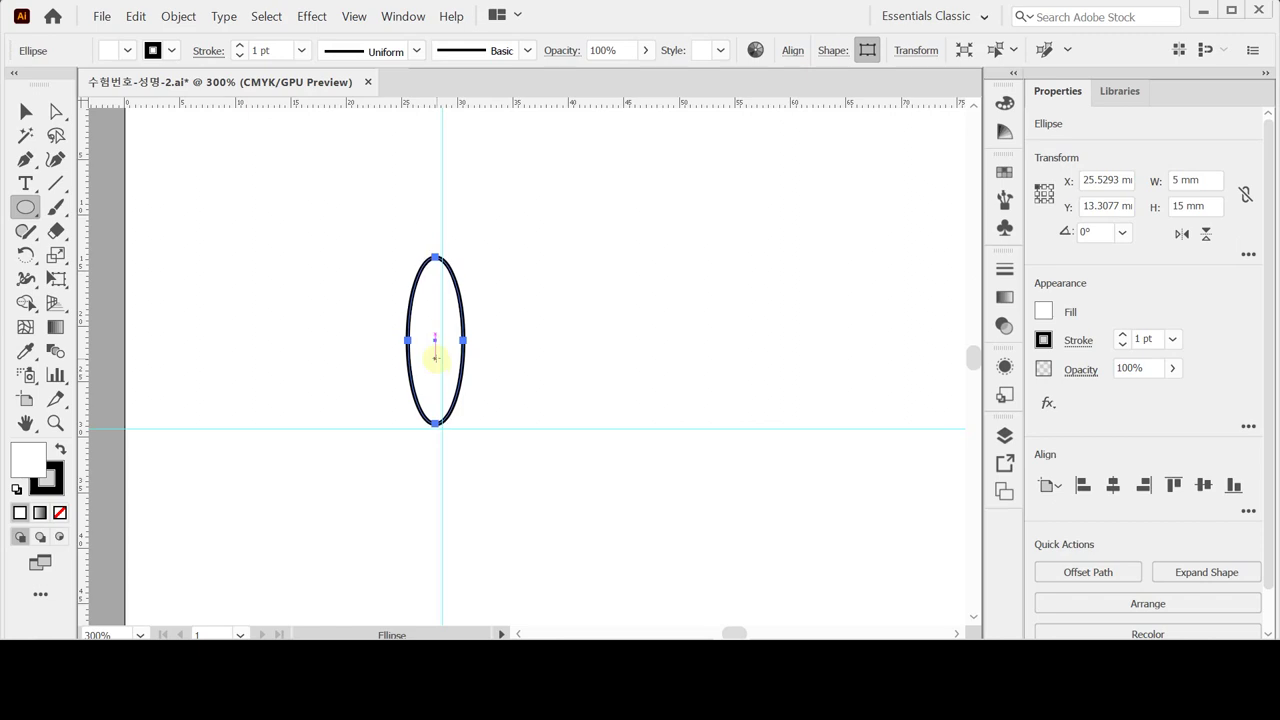
{"action": "key", "text": "Right"}
{"action": "key", "text": "Right"}
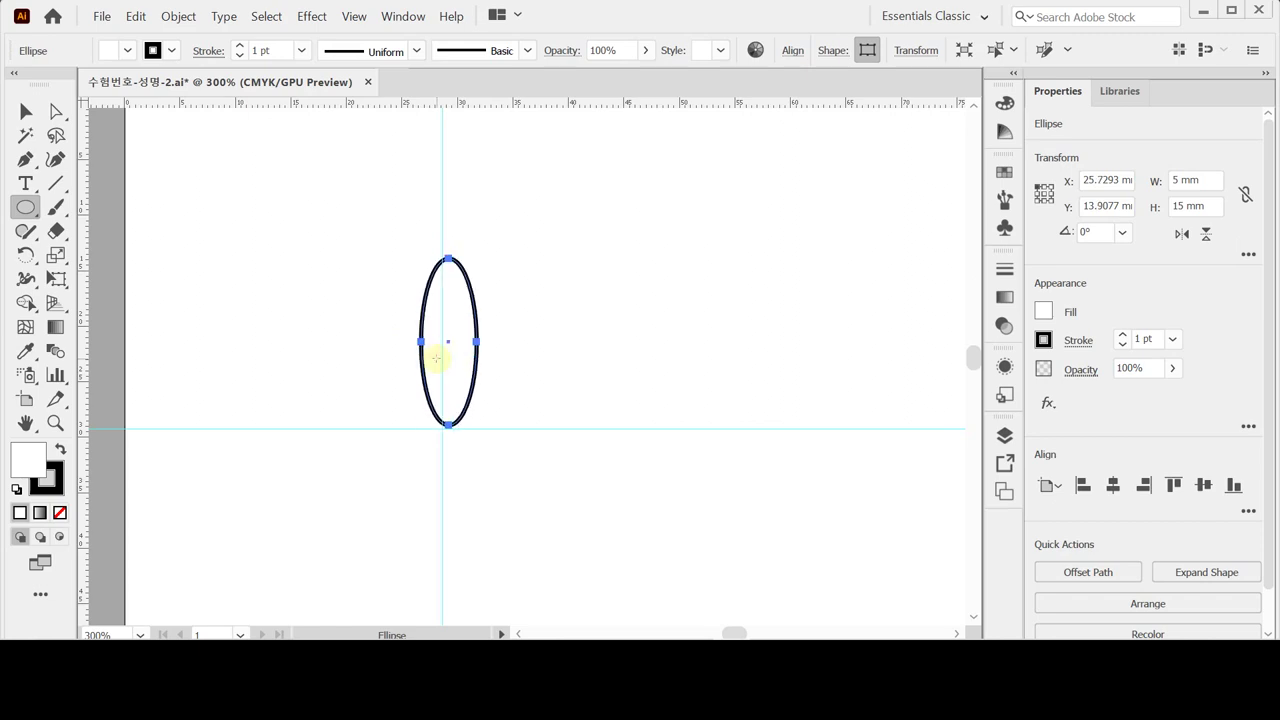
Nudge the ellipse left and down to centre it on the vertical guide with its lowest point near the horizontal guide.
{"action": "key", "text": "Left"}
{"action": "key", "text": "Left"}
{"action": "key", "text": "Left"}
{"action": "key", "text": "Left"}
{"action": "key", "text": "Left"}
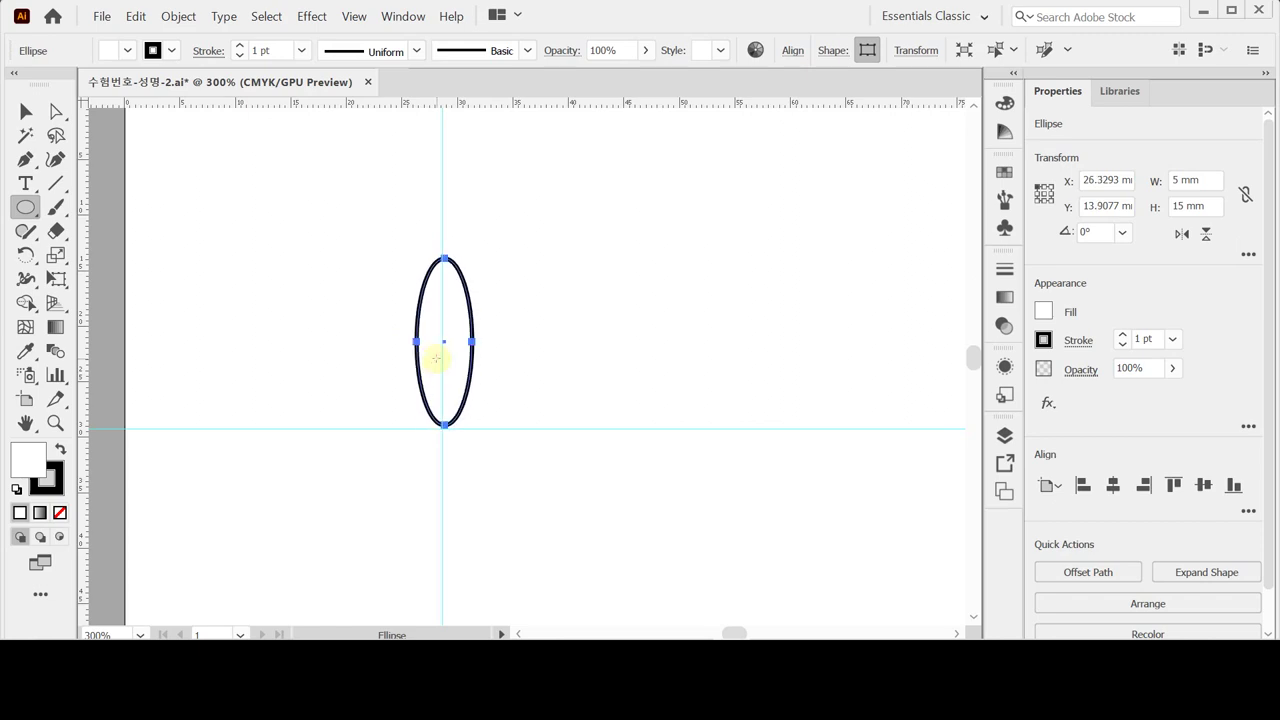
{"action": "key", "text": "Down"}
{"action": "key", "text": "Down"}
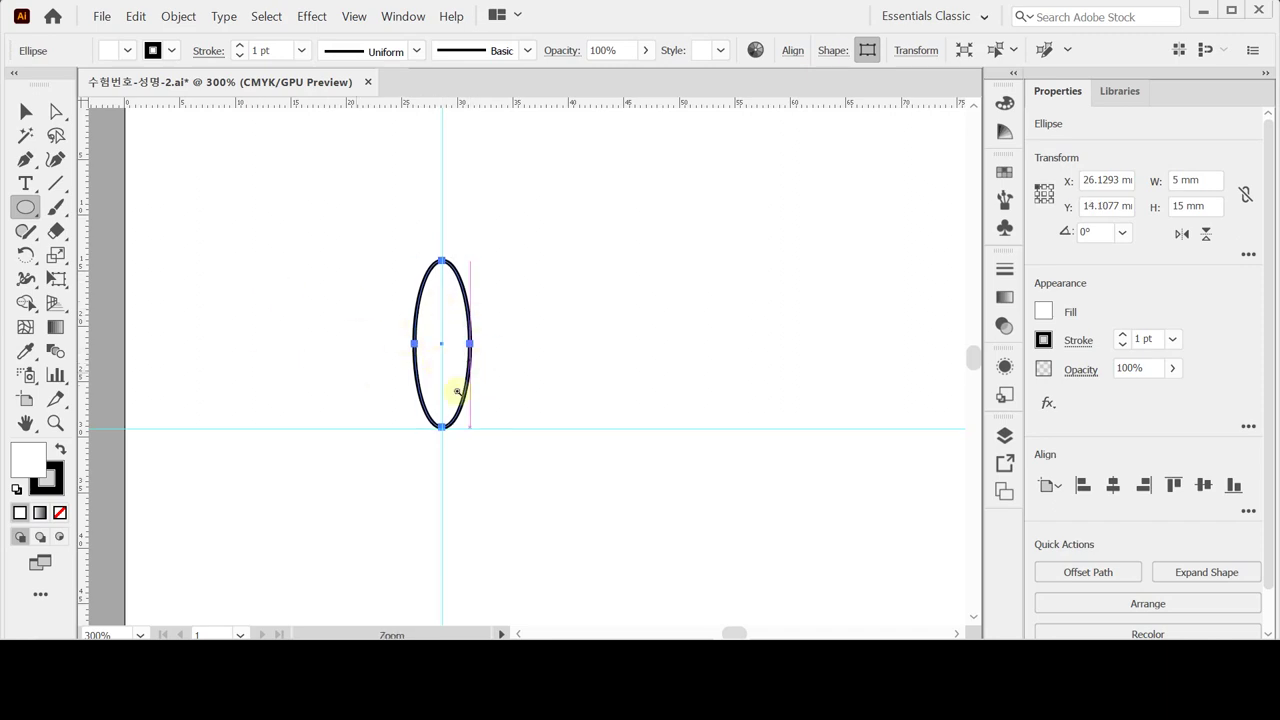
Convert the ellipse's lowest anchor point to a sharp corner with the Anchor Point tool.
{"action": "scroll", "coordinate": [525, 407], "scroll_direction": "up", "scroll_amount": 1}
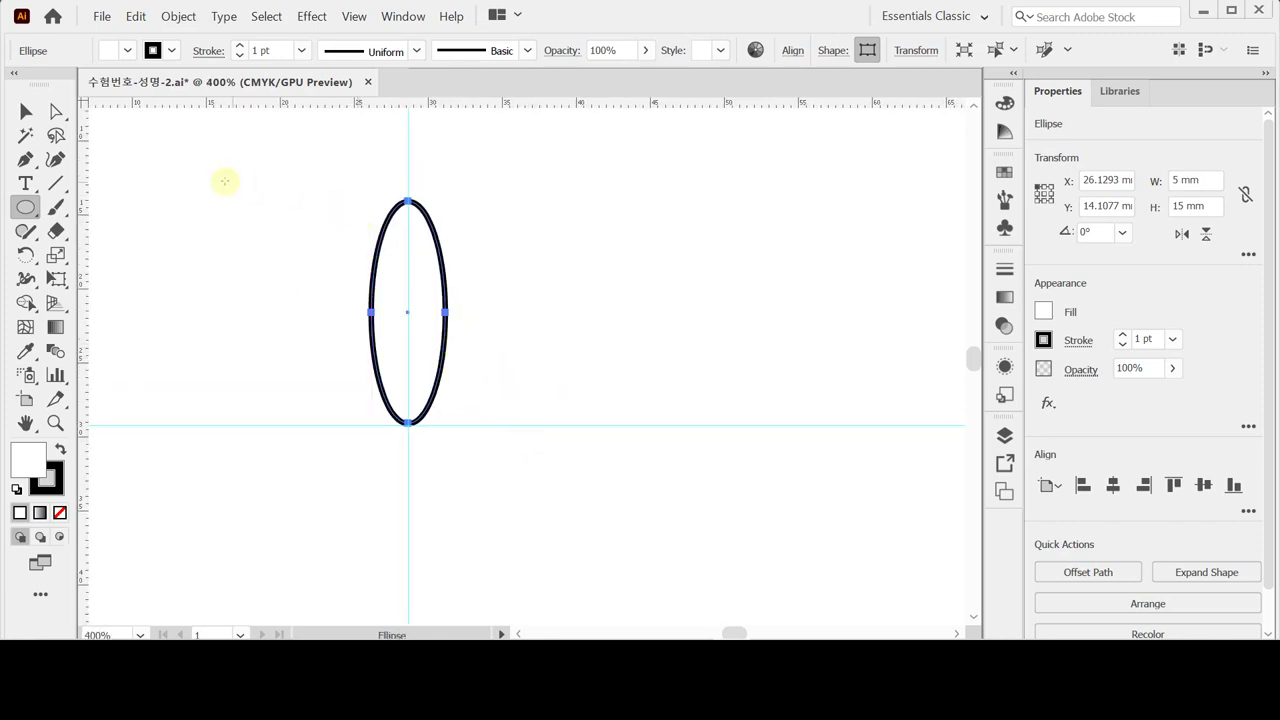
{"action": "left_click", "coordinate": [25, 160]}
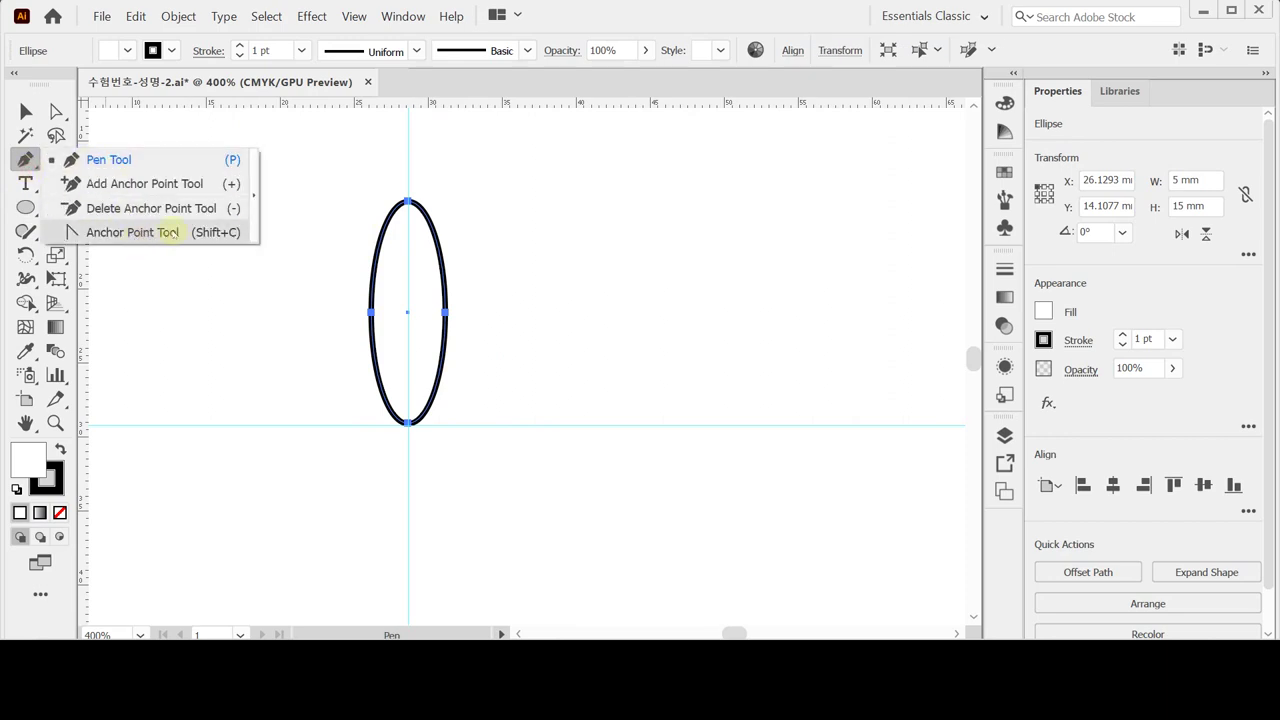
{"action": "left_click", "coordinate": [178, 232]}
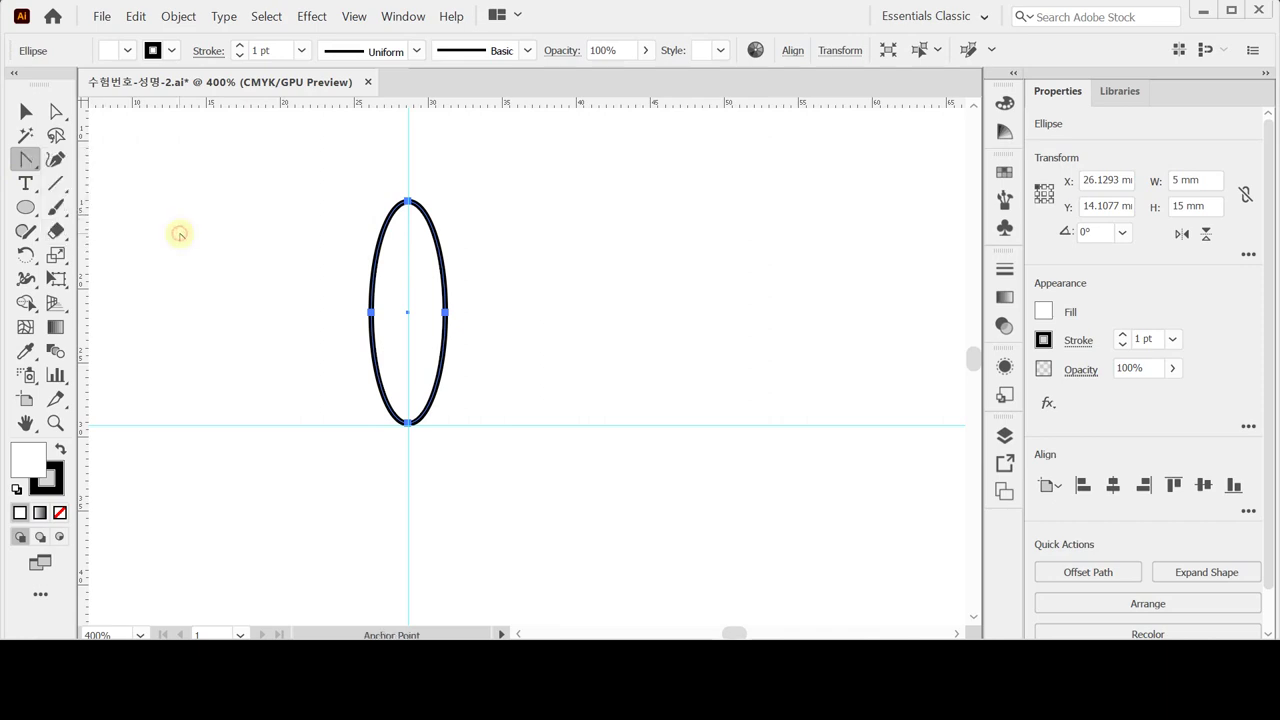
{"action": "left_click", "coordinate": [408, 424]}
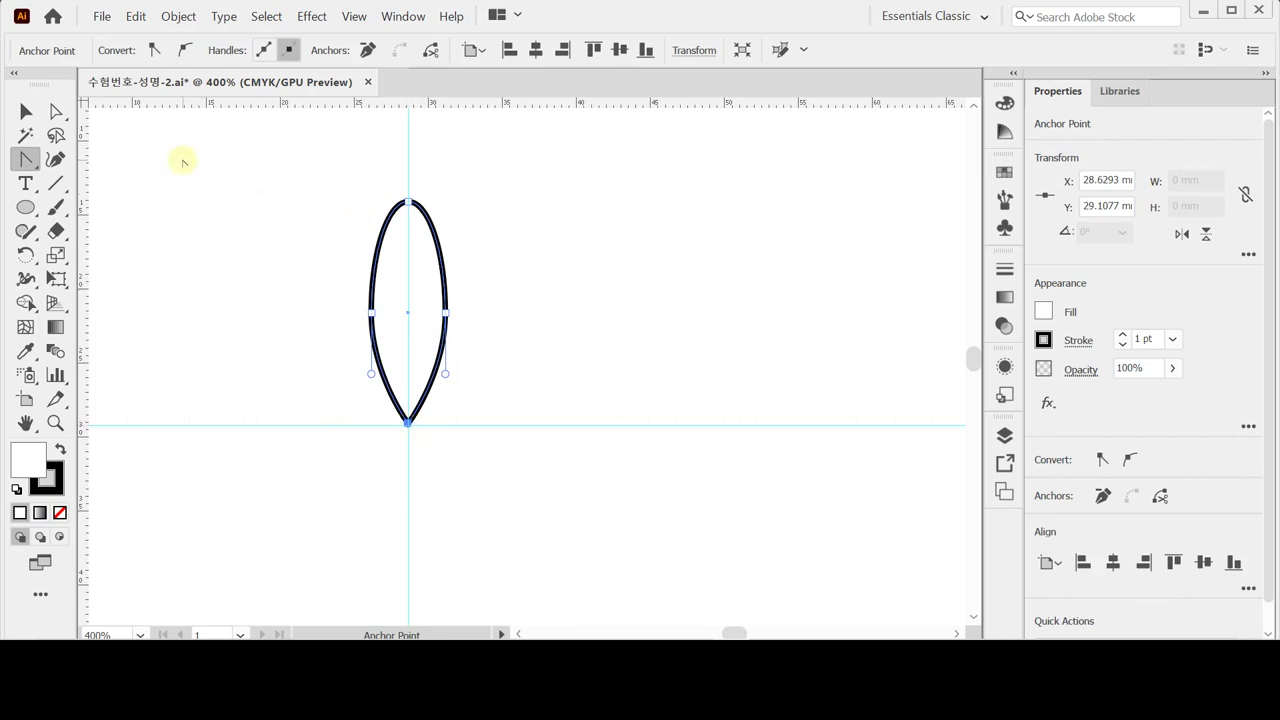
Move the two side anchor points together upward and slightly left to form an asymmetric petal shape.
{"action": "left_click", "coordinate": [56, 111]}
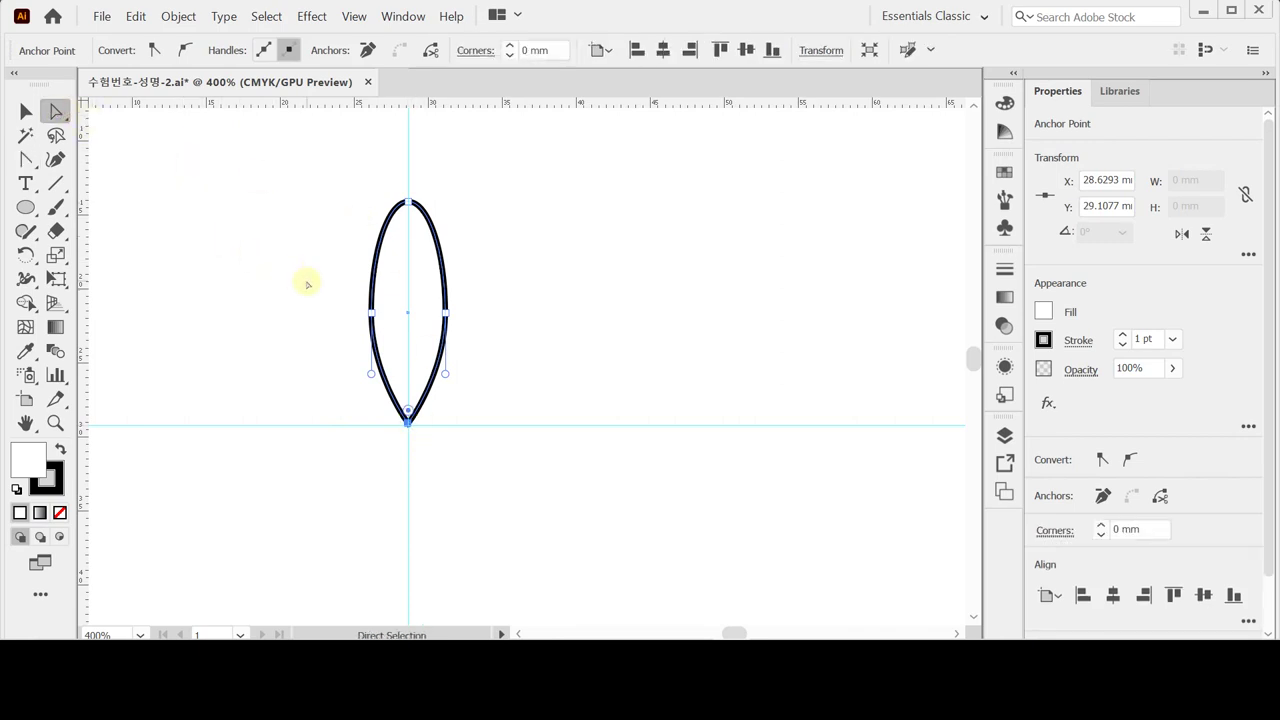
{"action": "left_click_drag", "start_coordinate": [262, 253], "coordinate": [436, 294]}
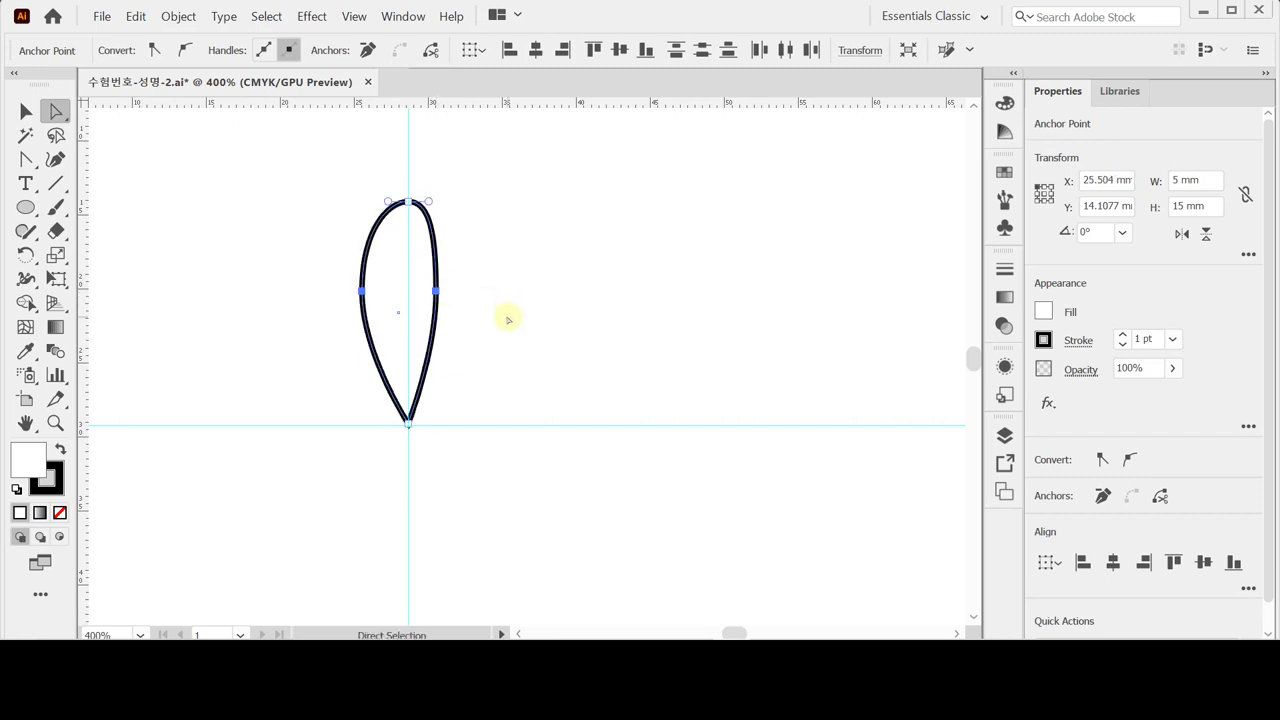
{"action": "key", "text": "Right"}
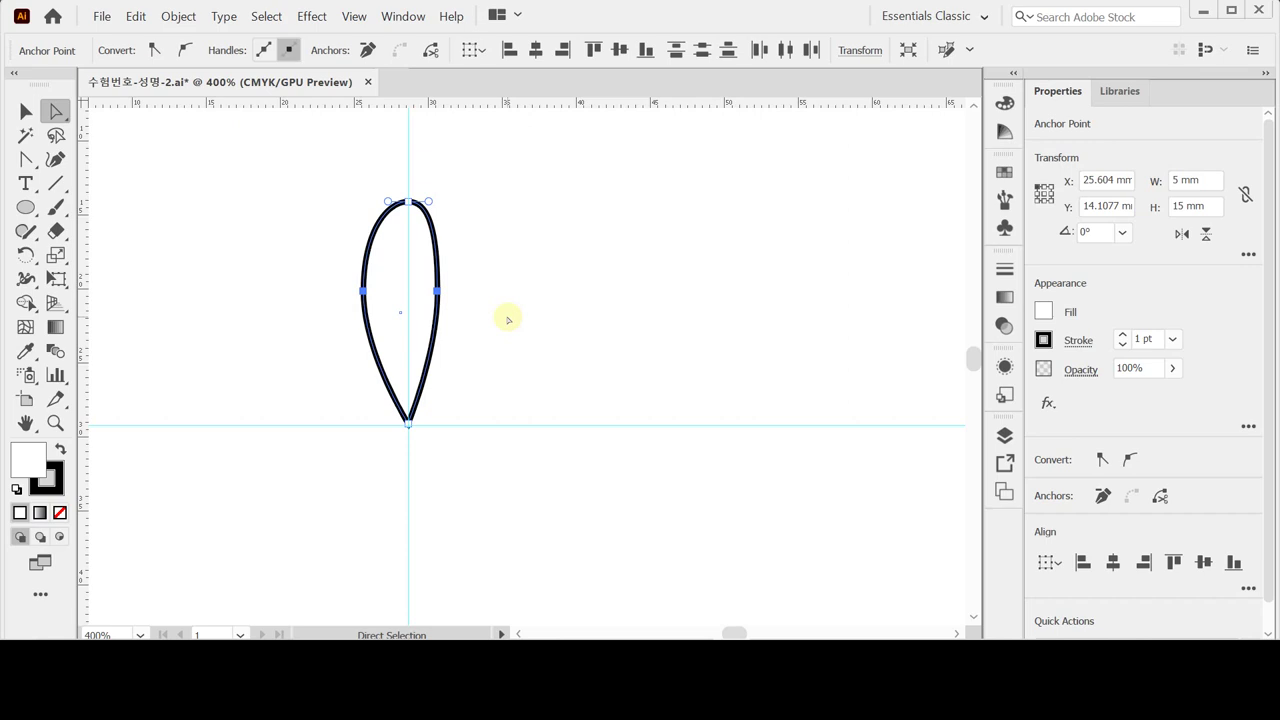
{"action": "key", "text": "Right"}
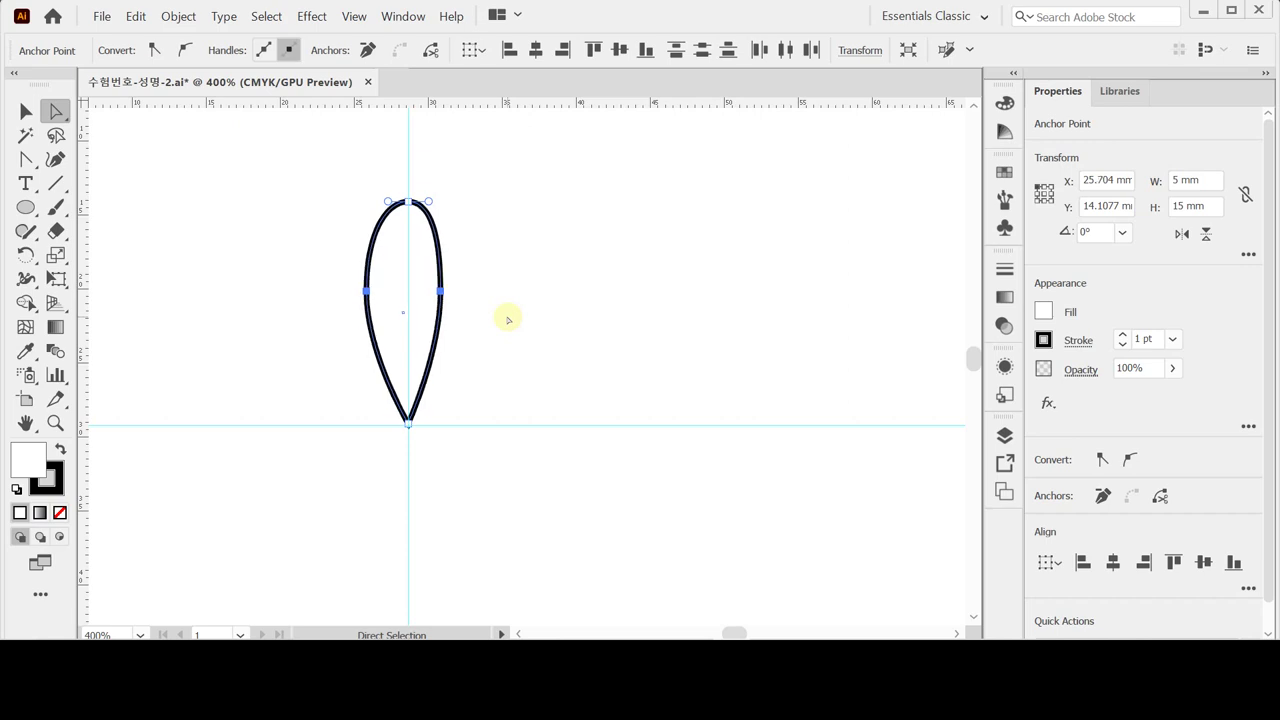
{"action": "key", "text": "Left"}
{"action": "key", "text": "Up"}
{"action": "key", "text": "Up"}
{"action": "key", "text": "Up"}
{"action": "key", "text": "Up"}
{"action": "key", "text": "Up"}
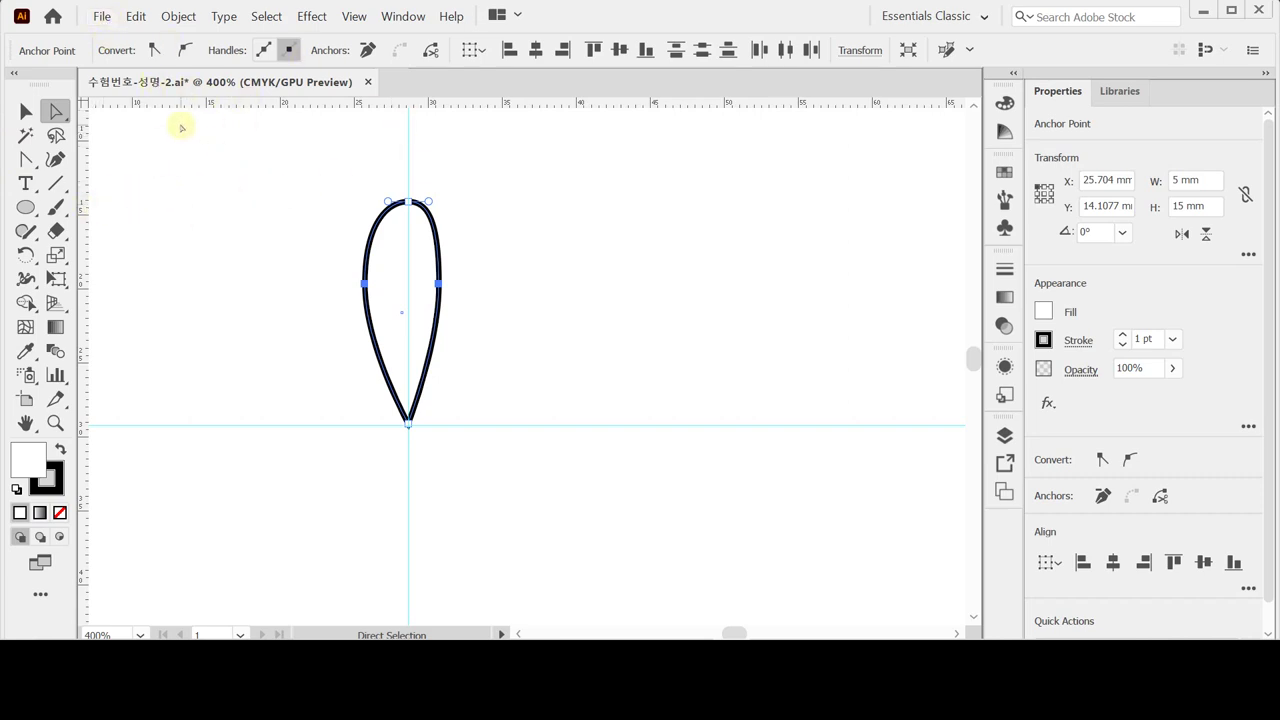
Select the whole petal path and load the Artistic_Ink brush library.
{"action": "key", "text": "v"}
{"action": "left_click_drag", "start_coordinate": [296, 152], "coordinate": [517, 315]}
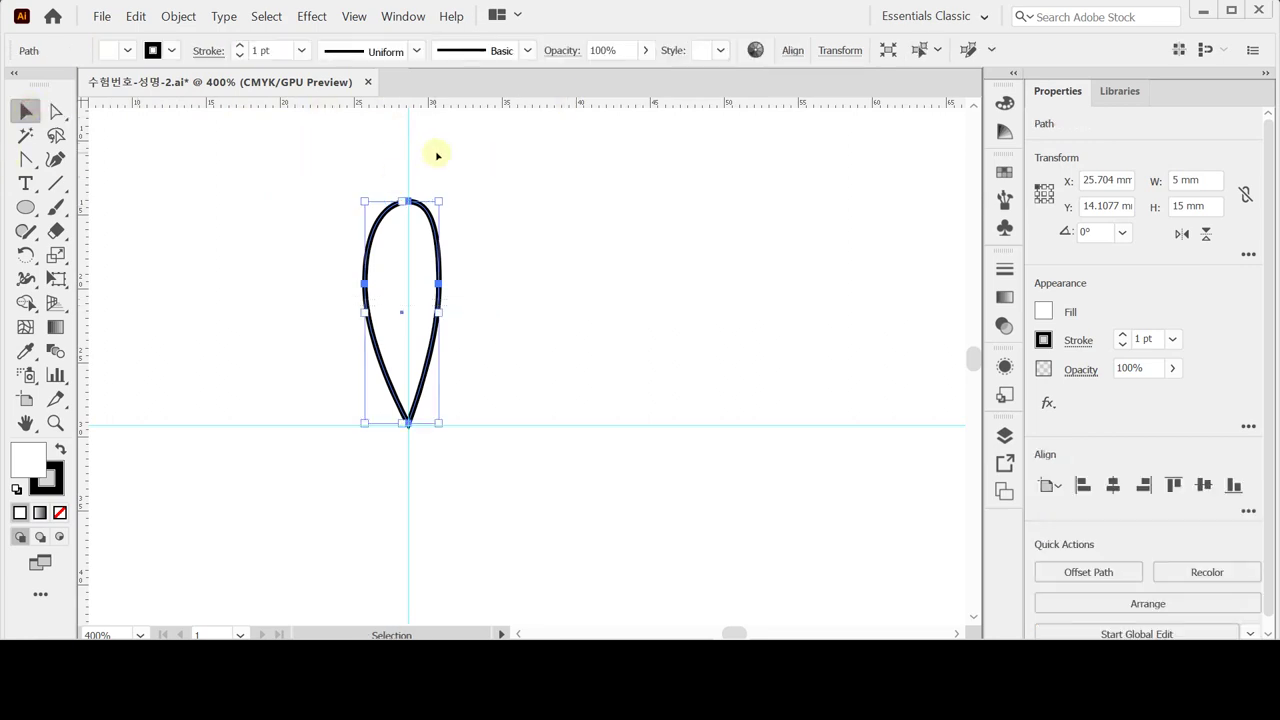
{"action": "left_click", "coordinate": [529, 50]}
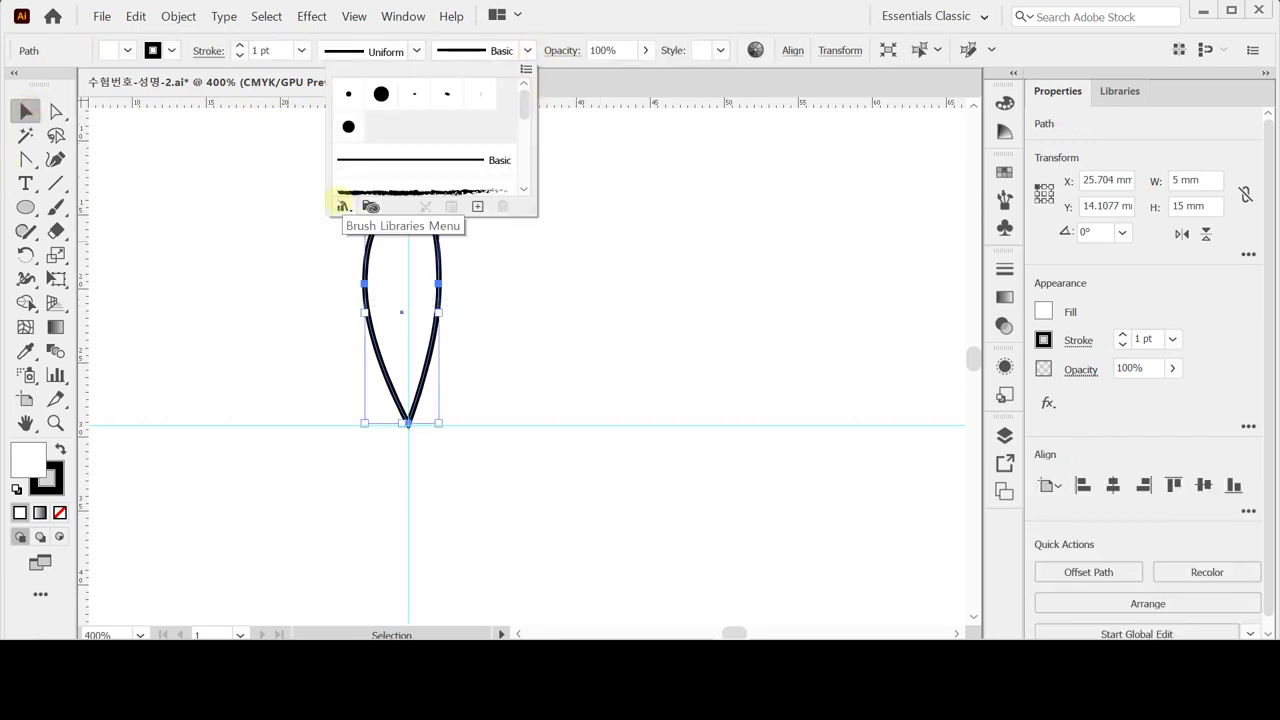
{"action": "left_click", "coordinate": [342, 206]}
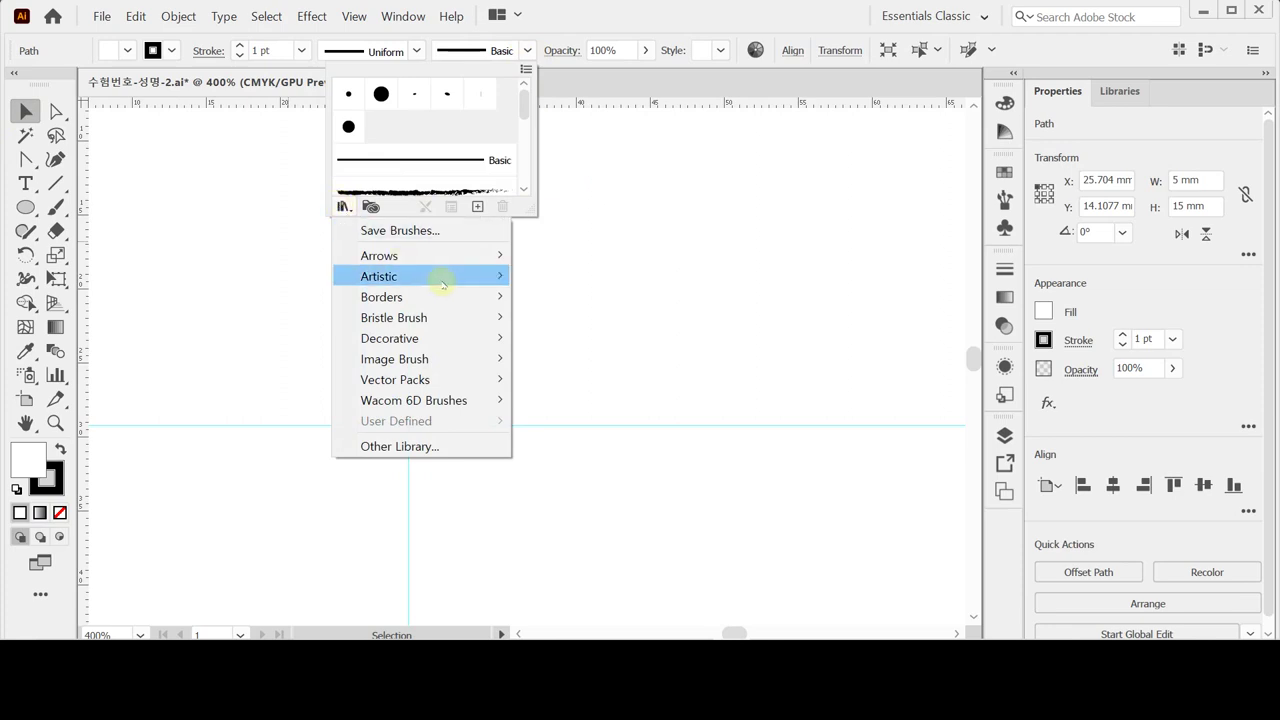
{"action": "mouse_move", "coordinate": [443, 285]}
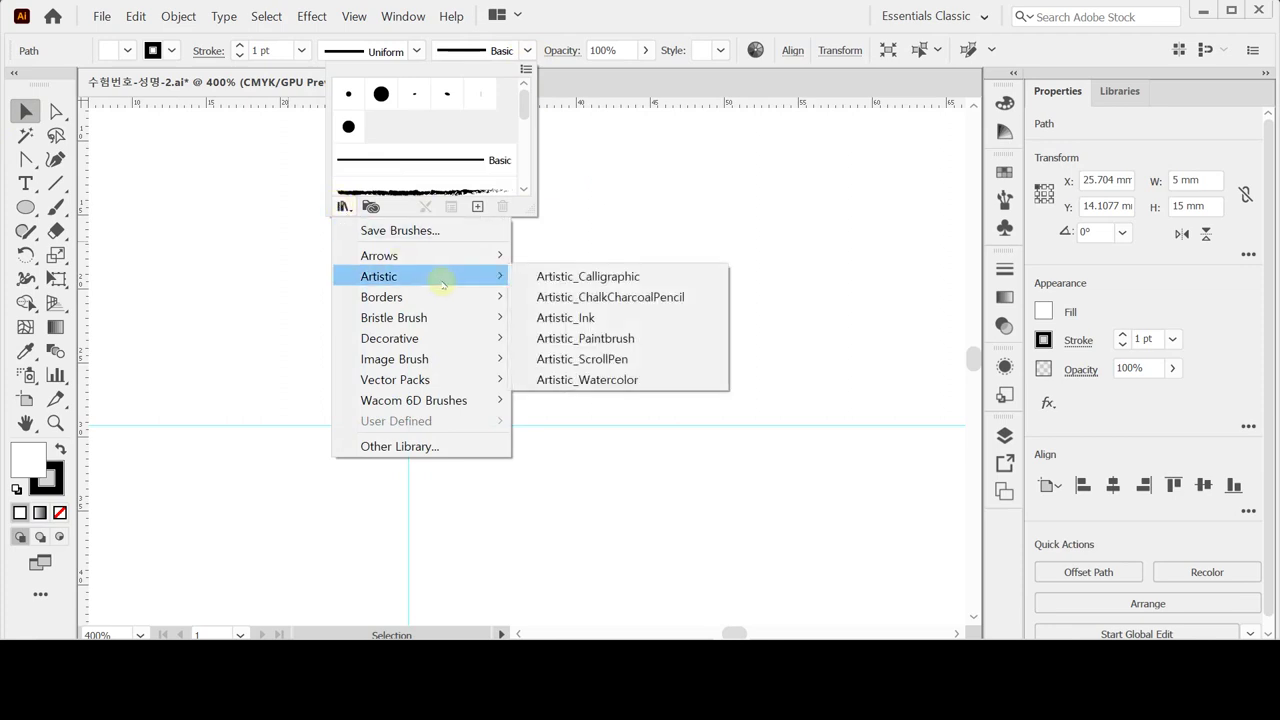
{"action": "left_click", "coordinate": [578, 316]}
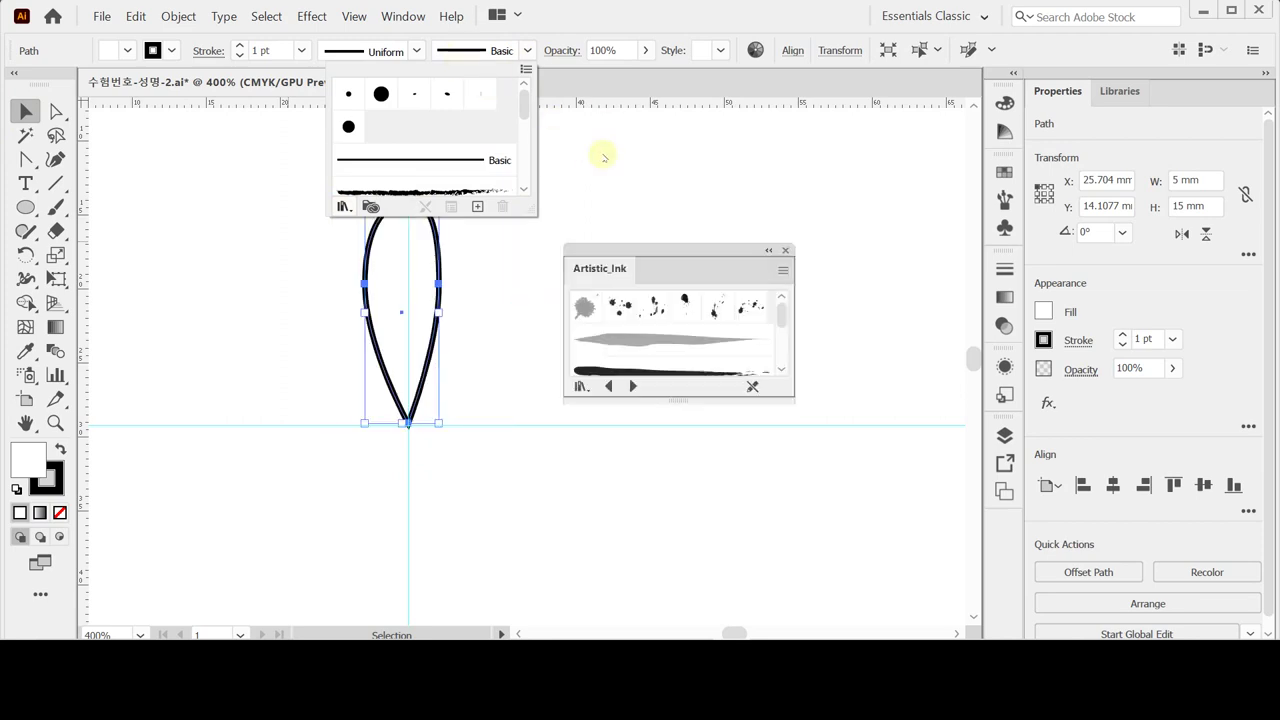
Apply the solid black Artistic_Ink brush tapered at both ends to the petal outline.
{"action": "left_click", "coordinate": [678, 403]}
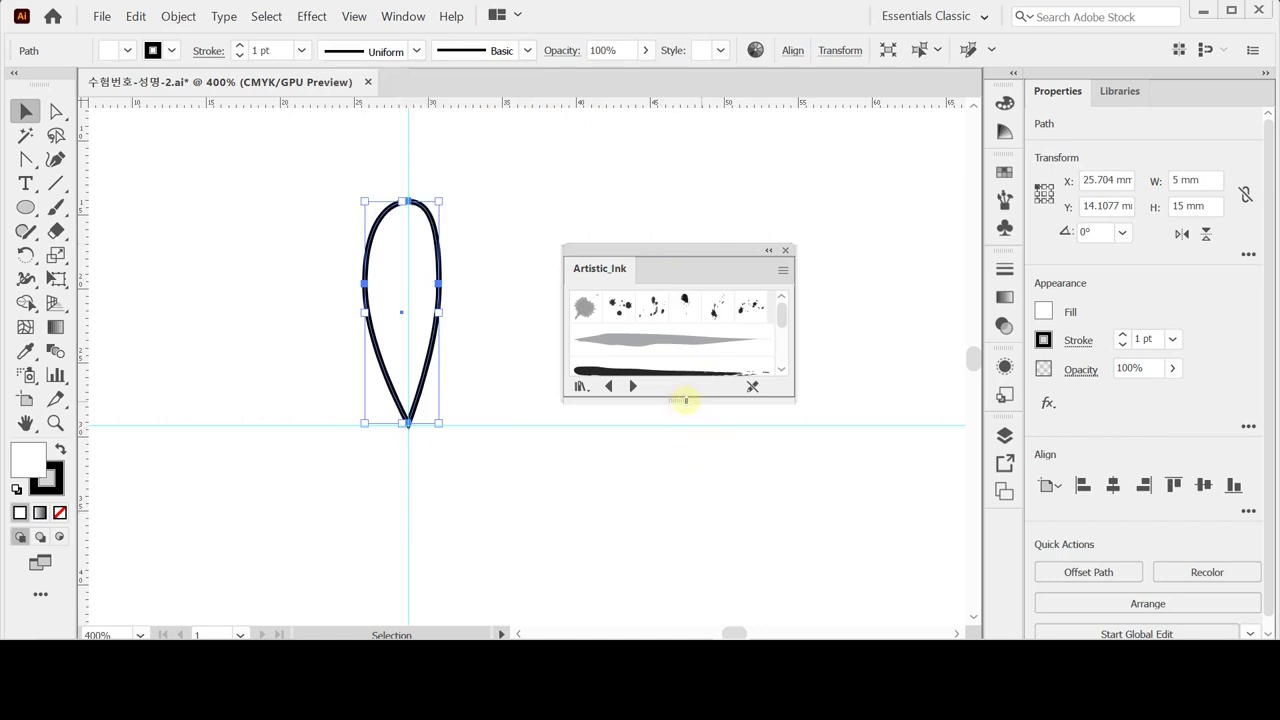
{"action": "left_click_drag", "start_coordinate": [686, 400], "coordinate": [686, 565]}
{"action": "scroll", "coordinate": [707, 432], "scroll_direction": "down", "scroll_amount": 1}
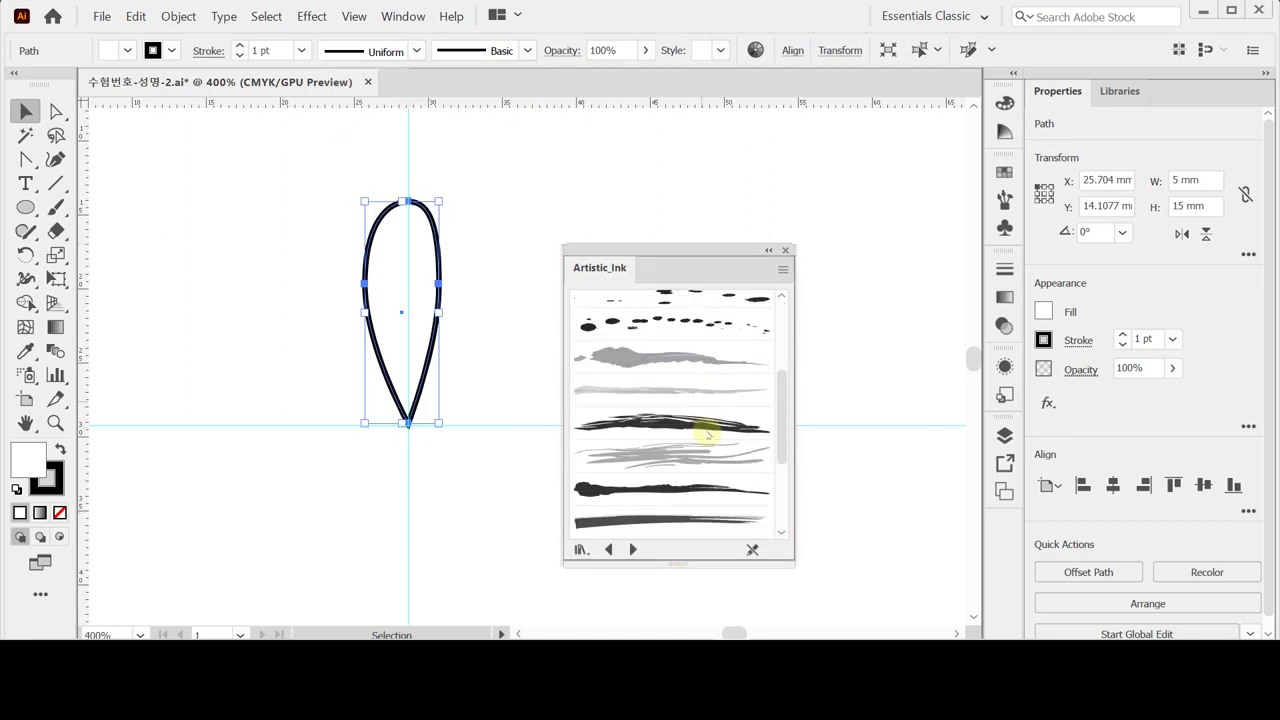
{"action": "scroll", "coordinate": [707, 432], "scroll_direction": "down", "scroll_amount": 2}
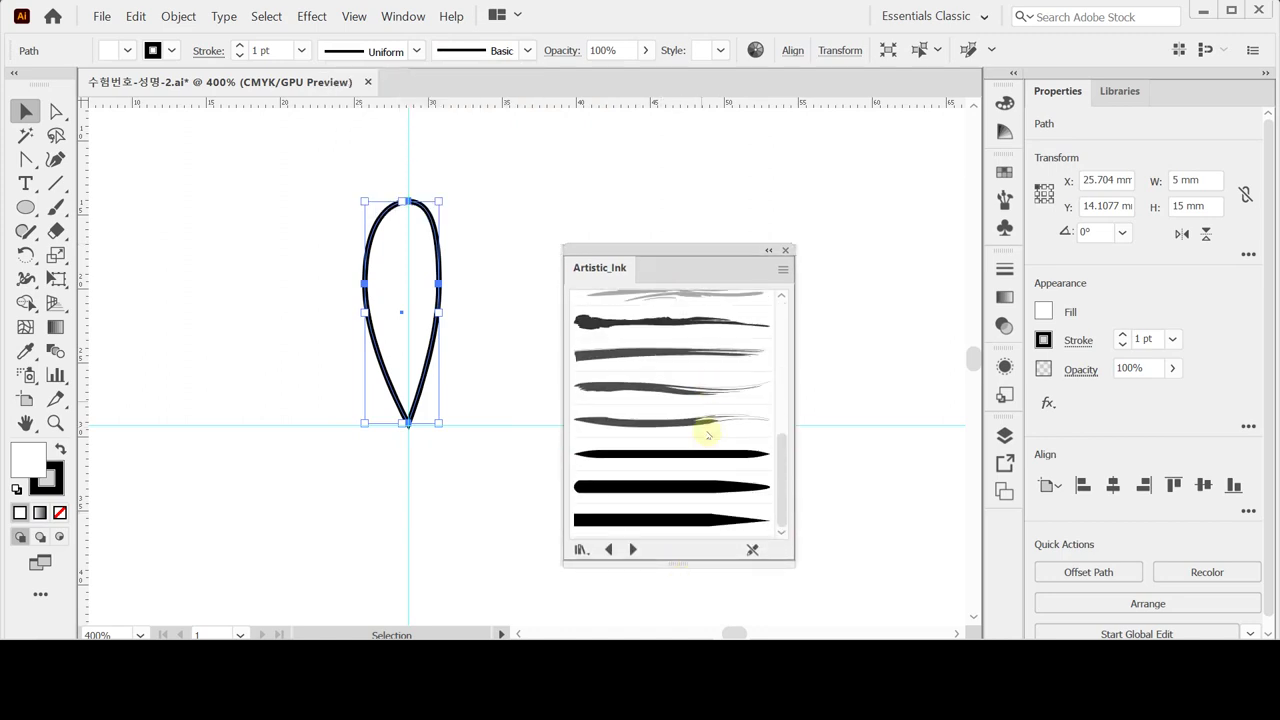
{"action": "left_click", "coordinate": [657, 457]}
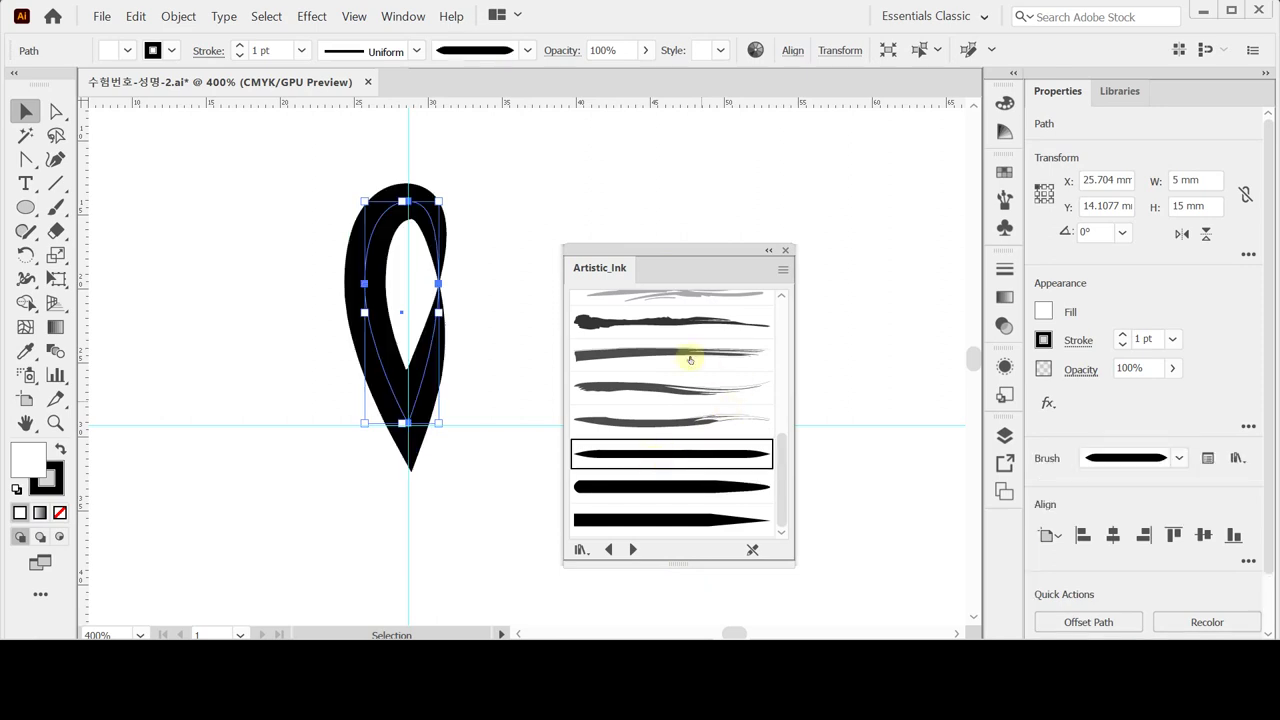
Cut the petal path open at its lower tip with the Scissors tool.
{"action": "left_click_drag", "start_coordinate": [643, 251], "coordinate": [665, 164]}
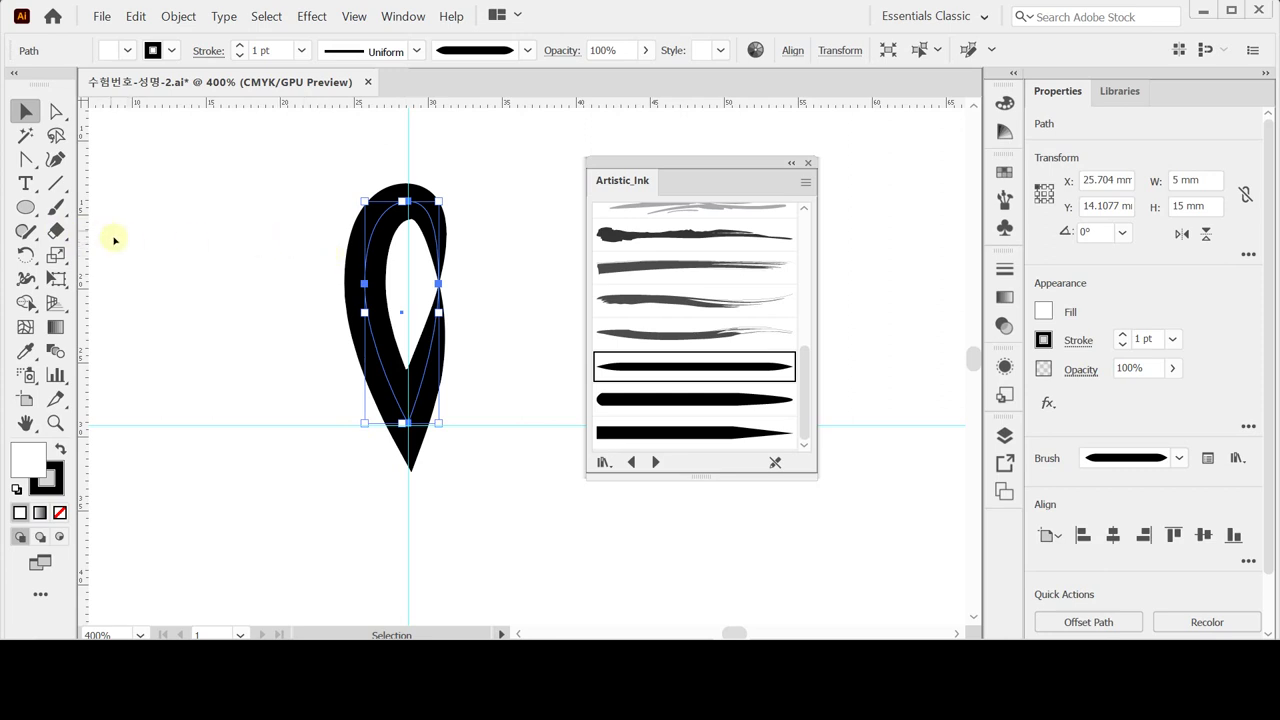
{"action": "mouse_move", "coordinate": [55, 230]}
{"action": "left_mouse_down"}
{"action": "mouse_move", "coordinate": [102, 229]}
{"action": "mouse_move", "coordinate": [150, 285]}
{"action": "mouse_move", "coordinate": [153, 262]}
{"action": "left_mouse_up"}
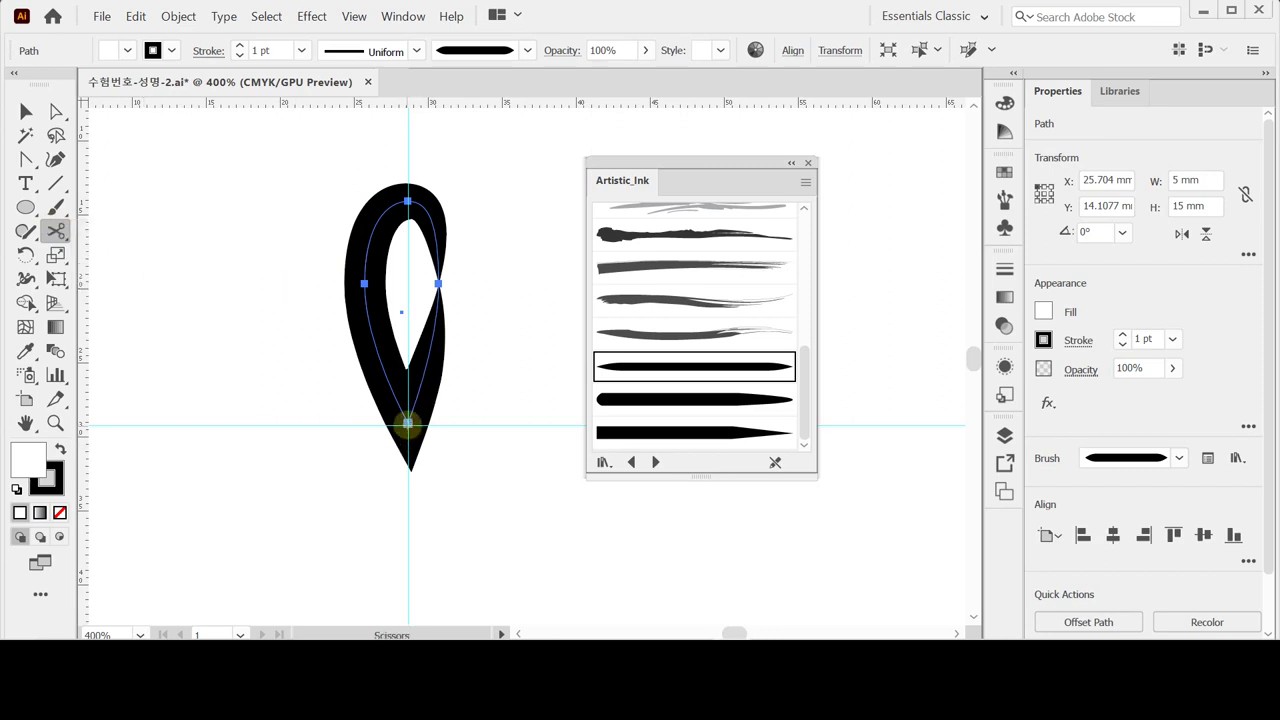
{"action": "left_click", "coordinate": [408, 422]}
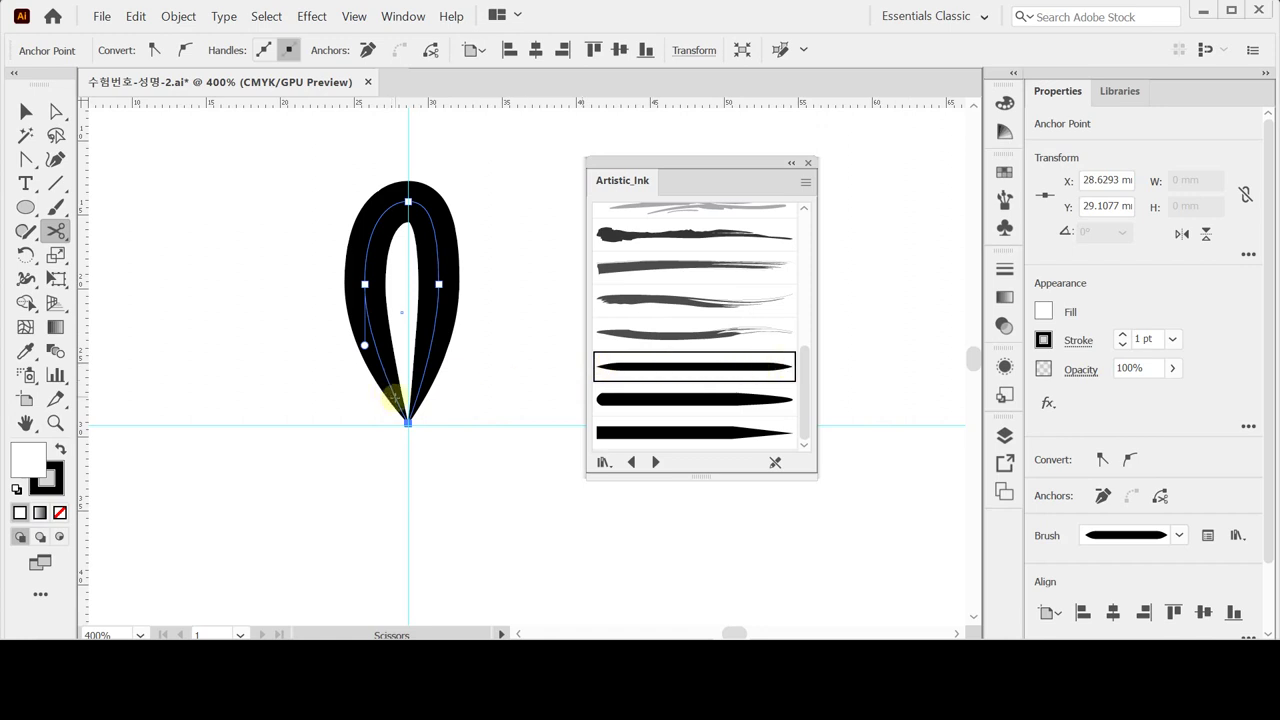
Set the petal's stroke weight to 0.25 pt and close the Artistic_Ink brush library.
{"action": "left_click", "coordinate": [1173, 340]}
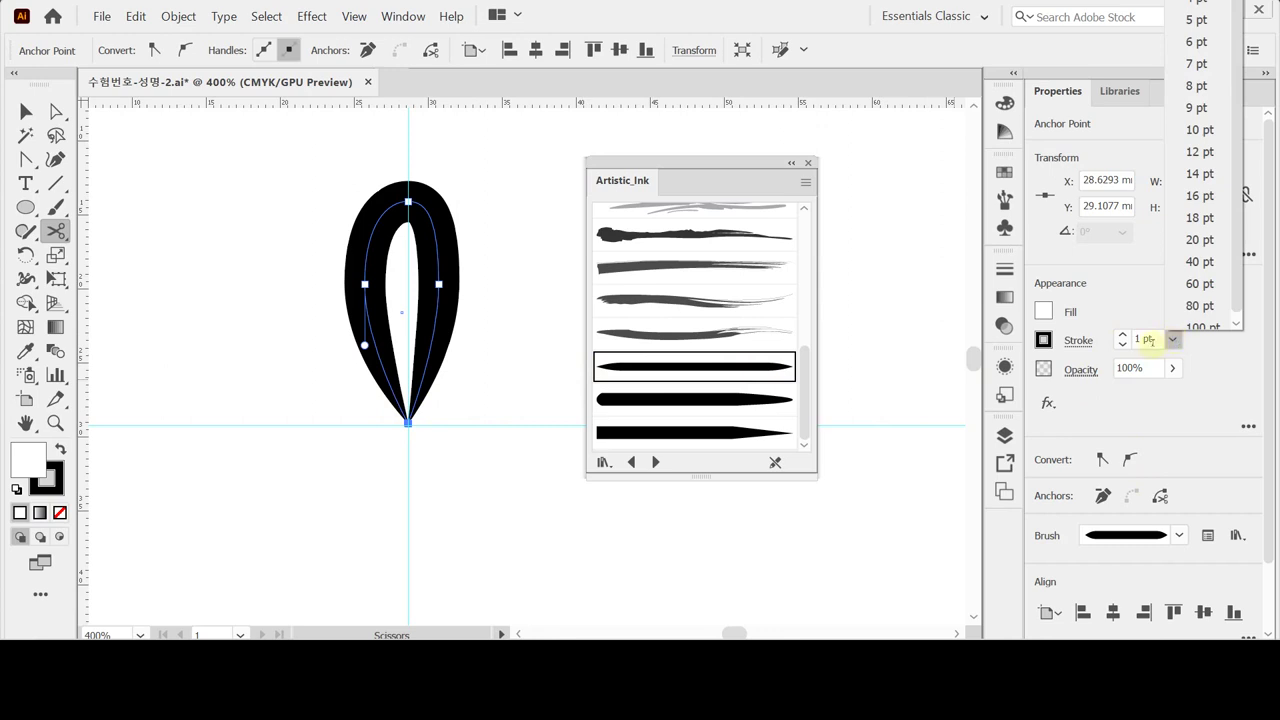
{"action": "left_click", "coordinate": [1097, 342]}
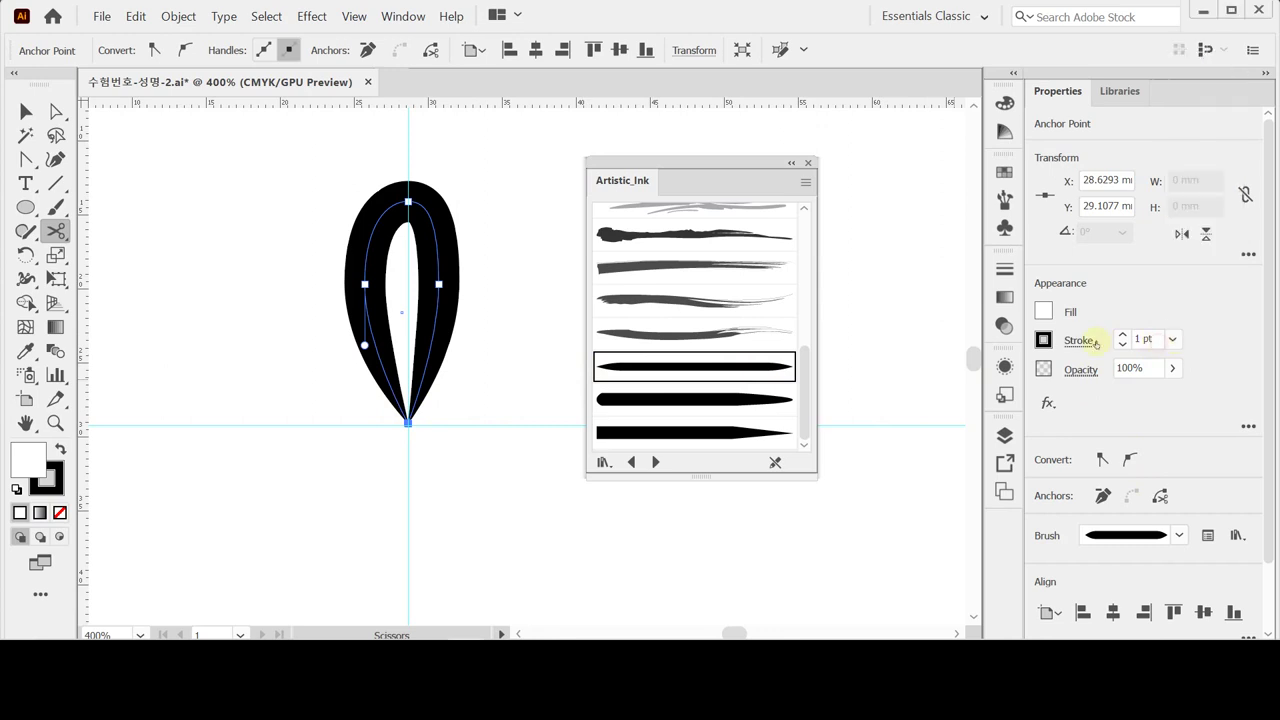
{"action": "left_click", "coordinate": [1147, 339]}
{"action": "key", "text": "BackSpace"}
{"action": "type", "text": ".25"}
{"action": "key", "text": "Return"}
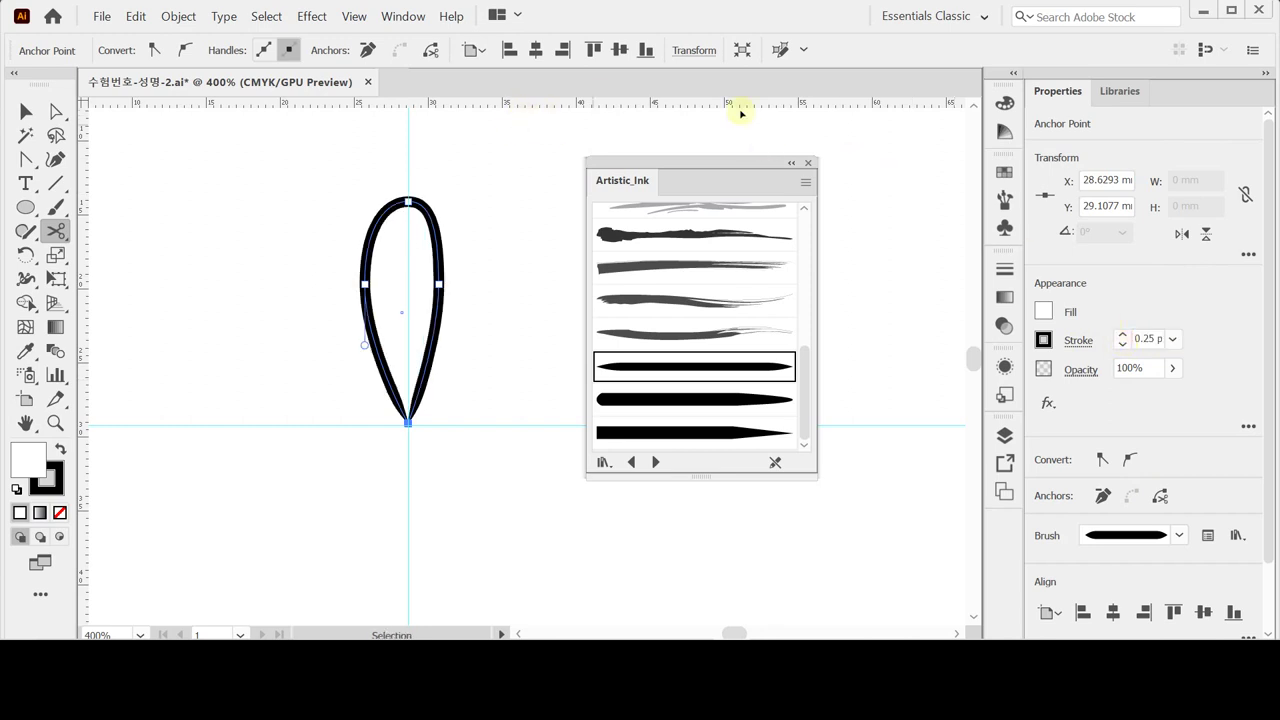
{"action": "left_click", "coordinate": [809, 163]}
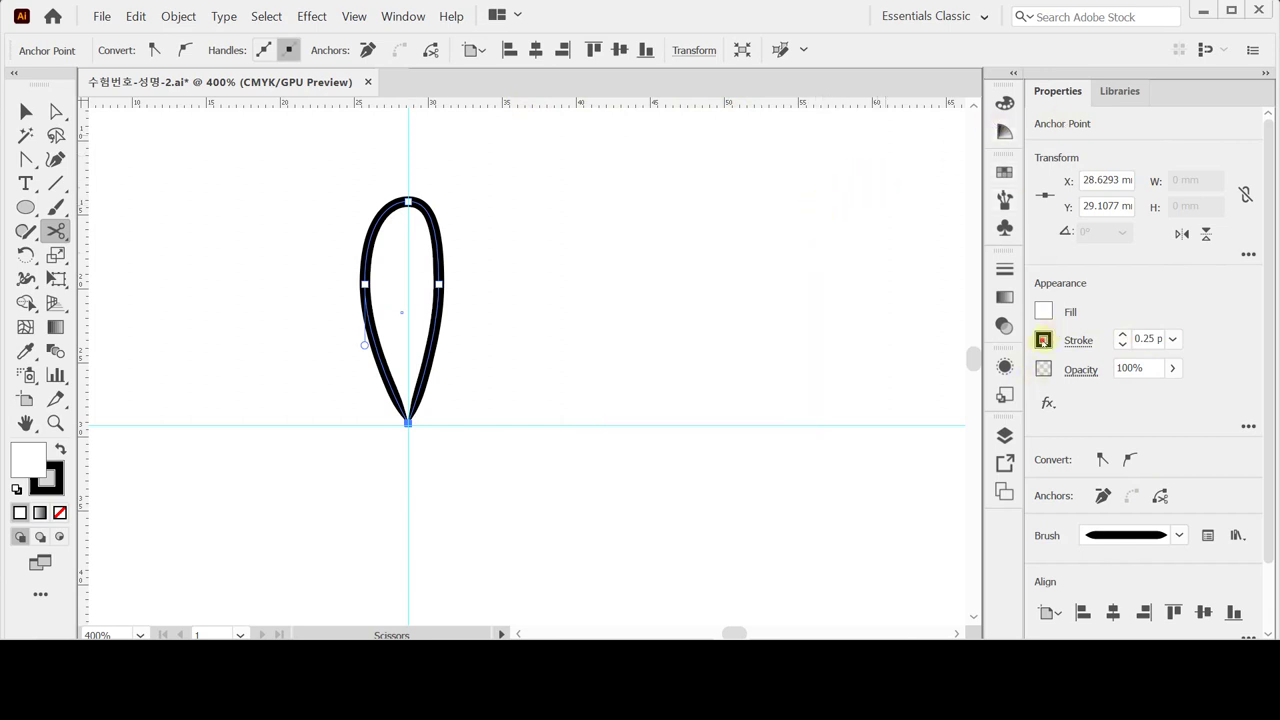
Set the petal's stroke colour to C 0, M 30, Y 80, K 0.
{"action": "left_click", "coordinate": [1046, 336]}
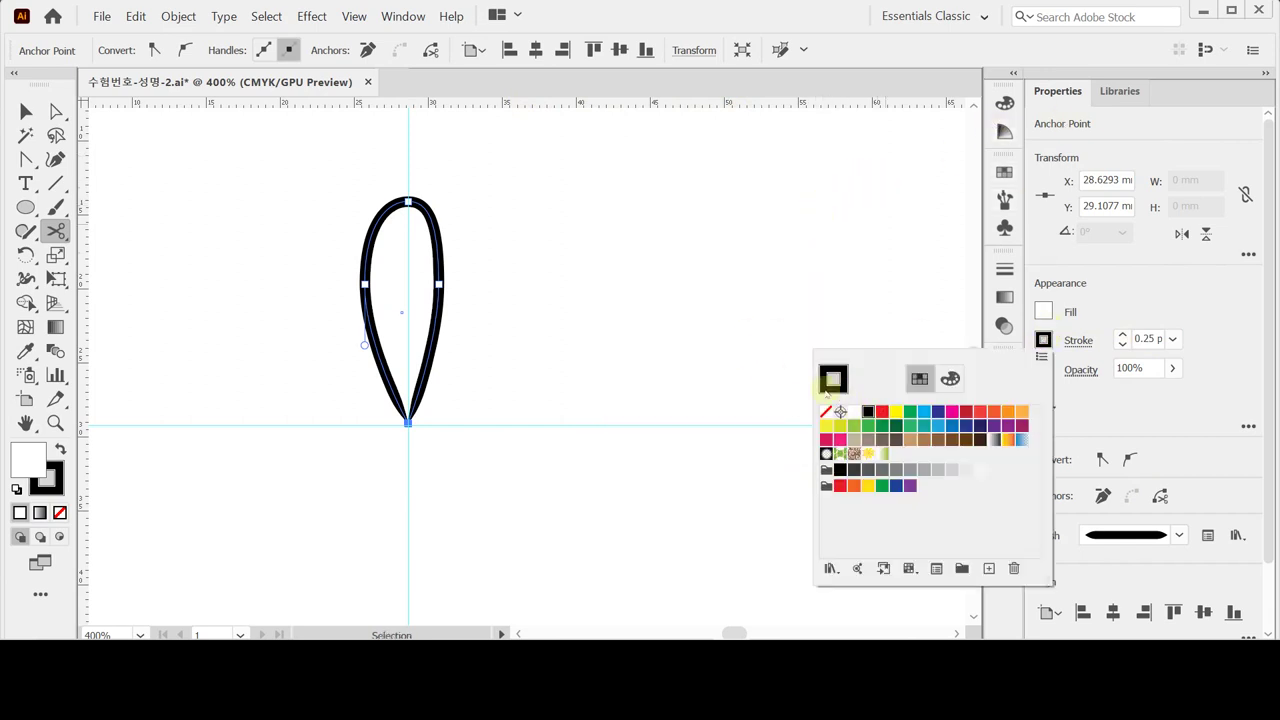
{"action": "left_click", "coordinate": [950, 378]}
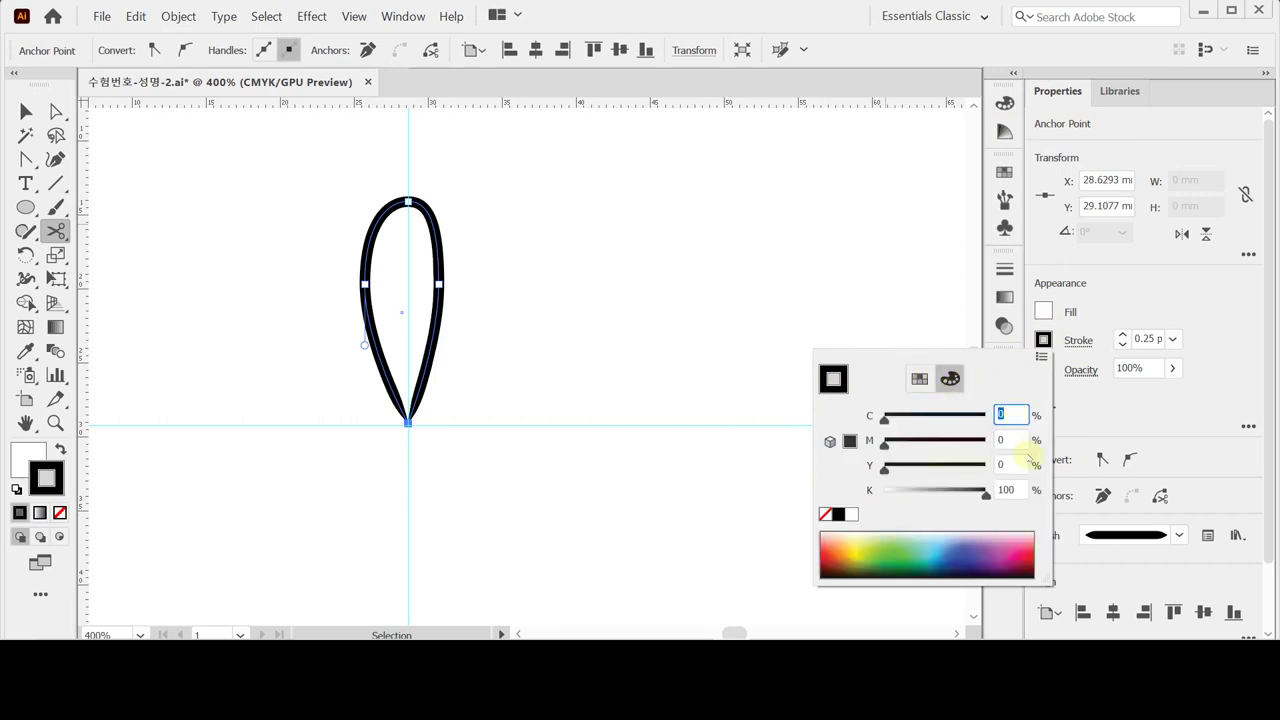
{"action": "left_click", "coordinate": [1012, 440]}
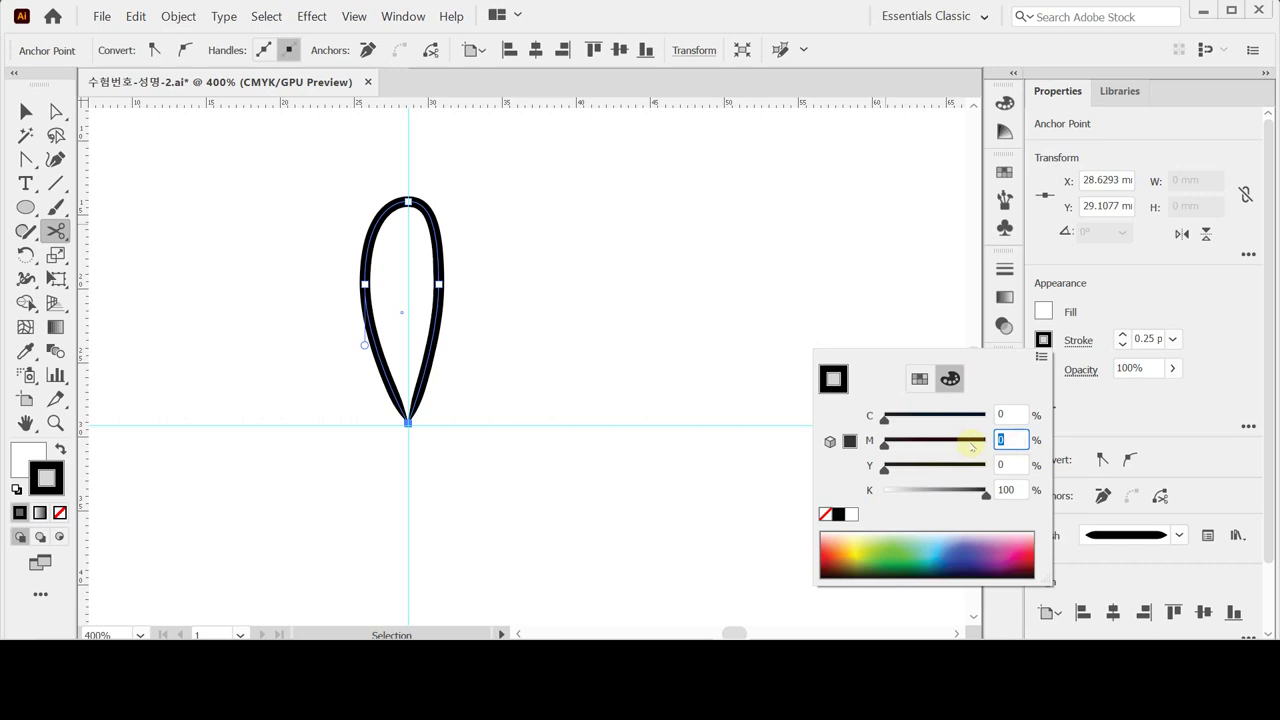
{"action": "type", "text": "30"}
{"action": "key", "text": "Tab"}
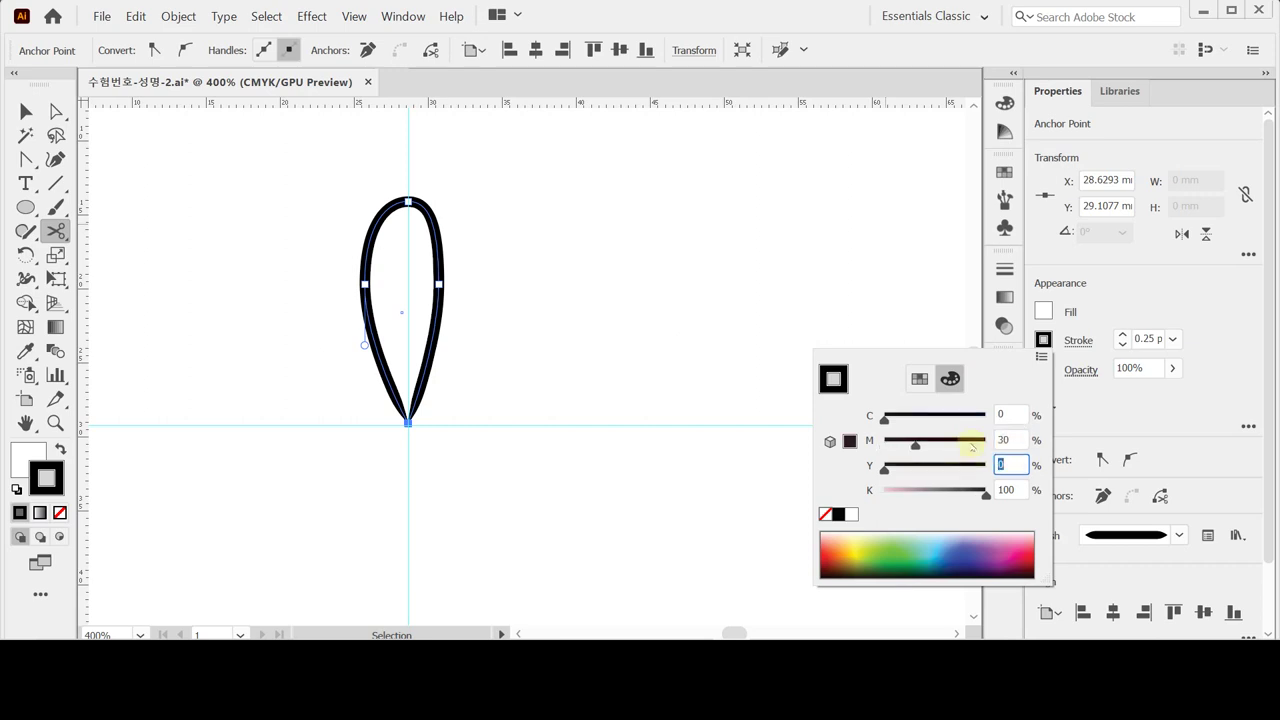
{"action": "type", "text": "80"}
{"action": "key", "text": "Tab"}
{"action": "type", "text": "0"}
{"action": "key", "text": "Return"}
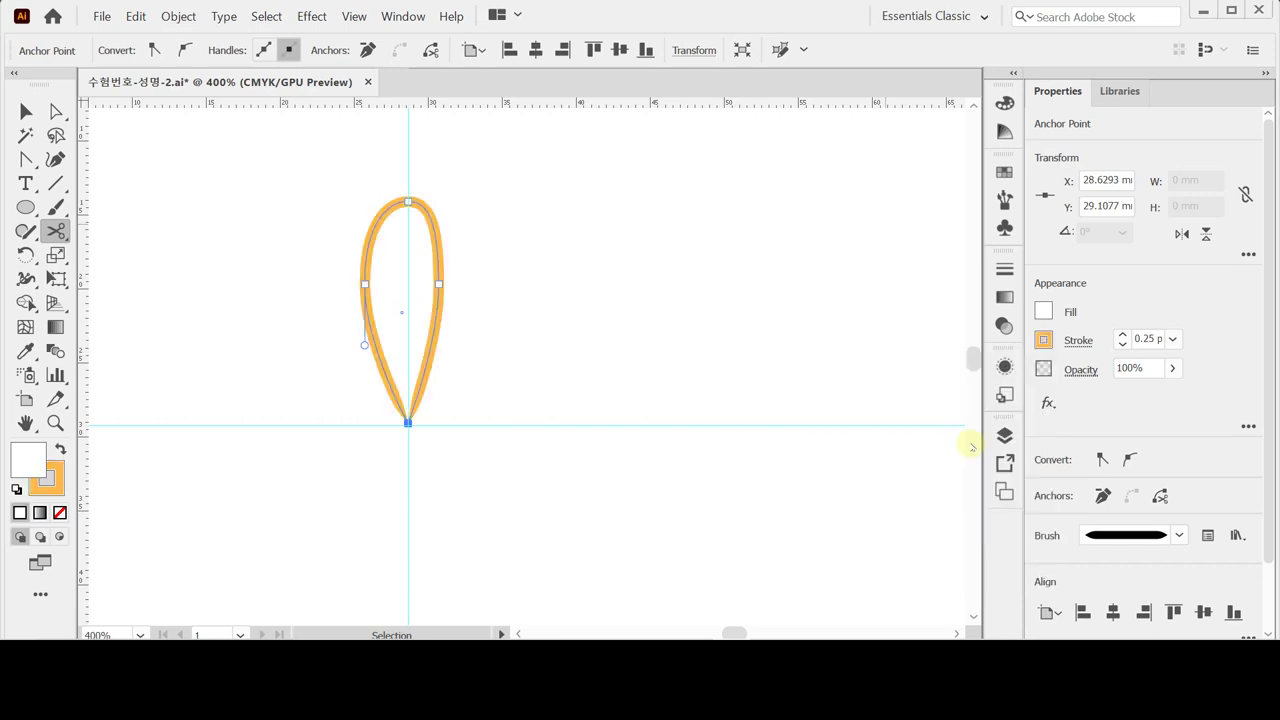
Set the petal's fill to None.
{"action": "left_click", "coordinate": [1043, 311]}
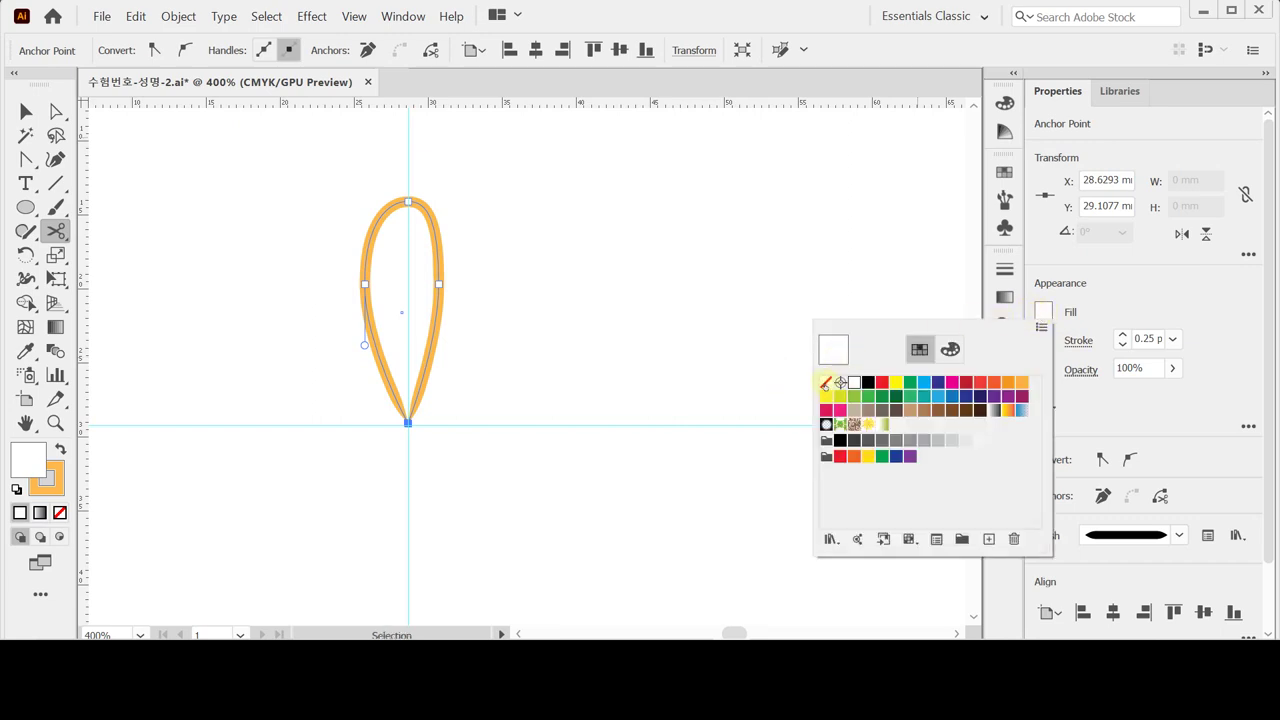
{"action": "left_click", "coordinate": [825, 383]}
{"action": "left_click", "coordinate": [1128, 290]}
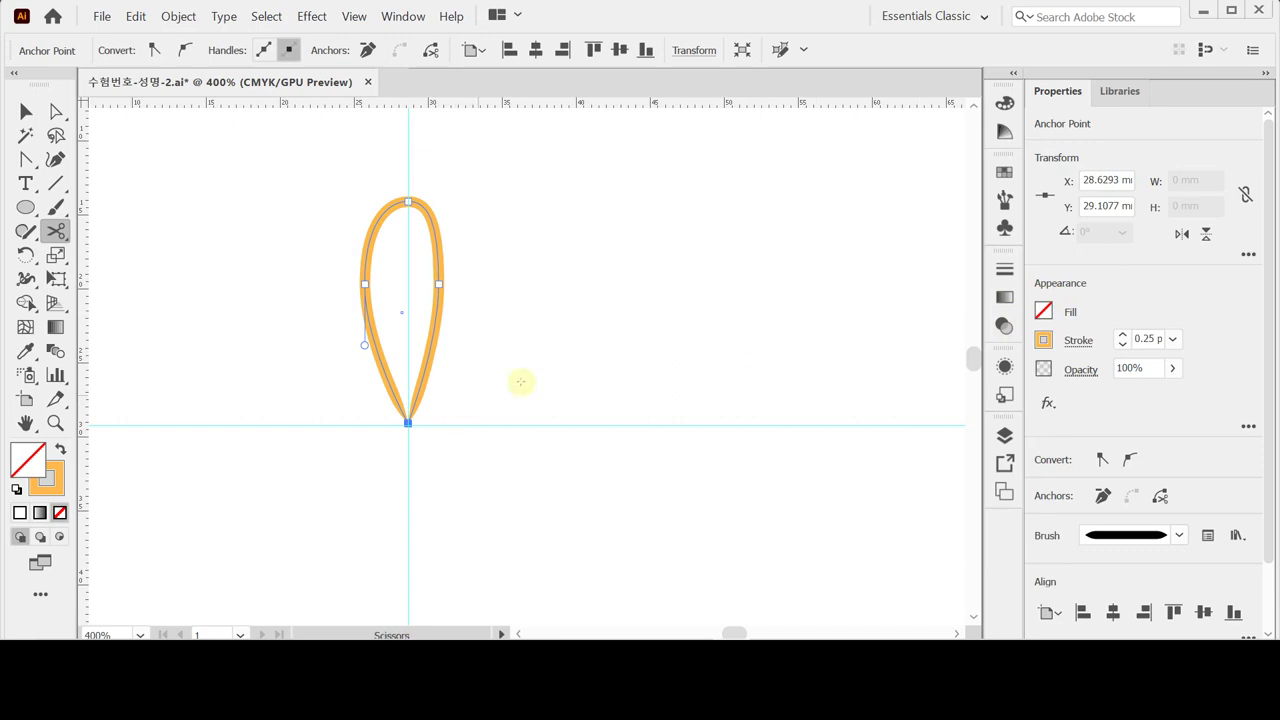
Select the entire orange petal path.
{"action": "left_click", "coordinate": [26, 111]}
{"action": "left_click_drag", "start_coordinate": [231, 200], "coordinate": [375, 262]}
{"action": "left_click_drag", "start_coordinate": [314, 200], "coordinate": [471, 313]}
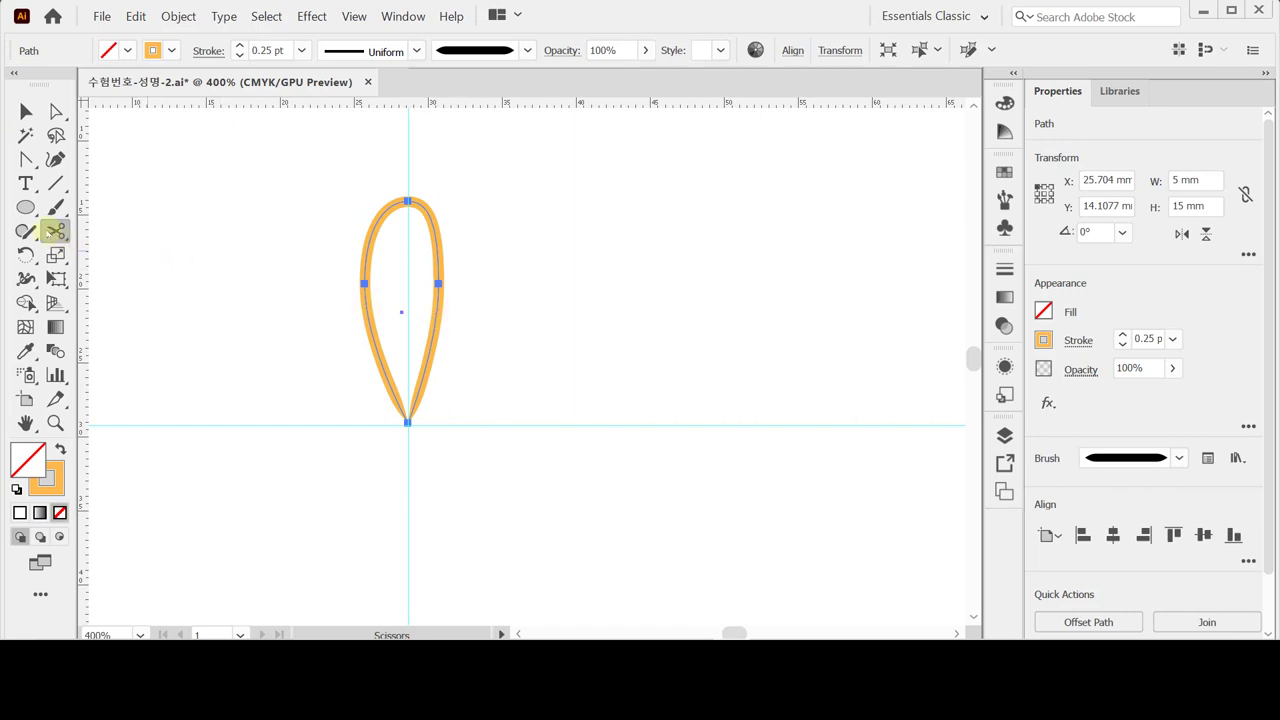
{"action": "left_click", "coordinate": [25, 256]}
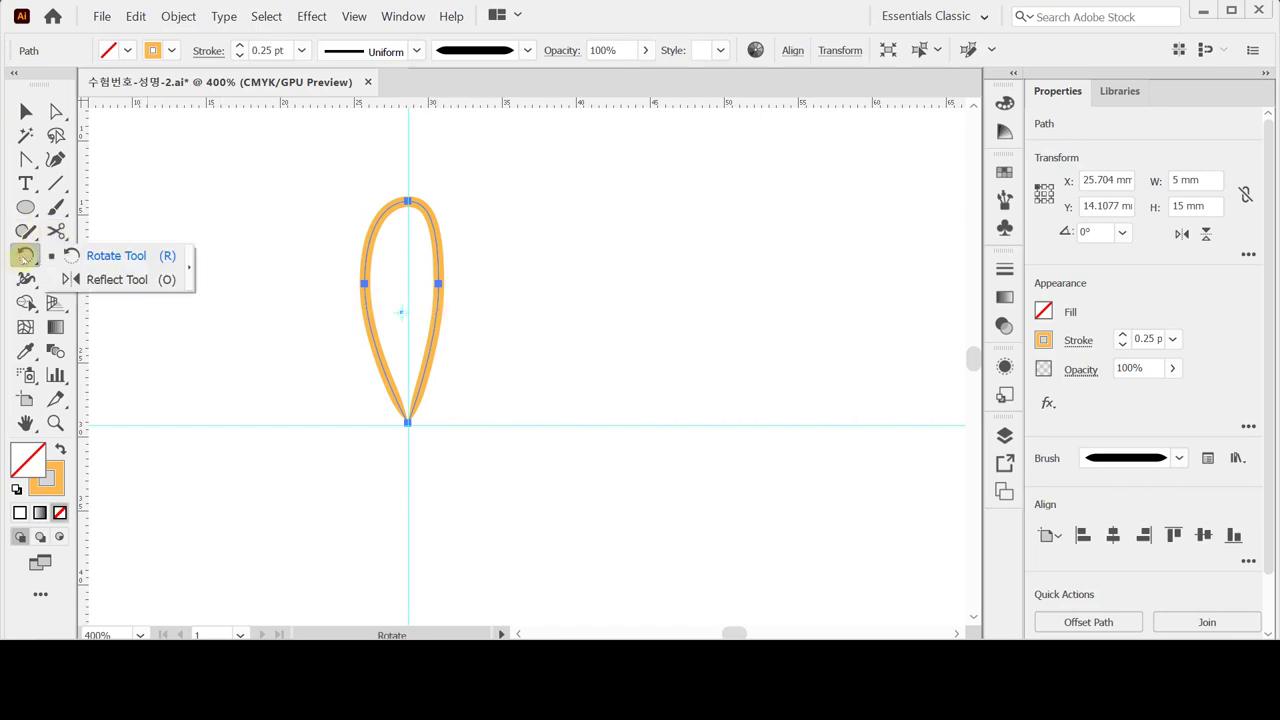
{"action": "left_click", "coordinate": [115, 257]}
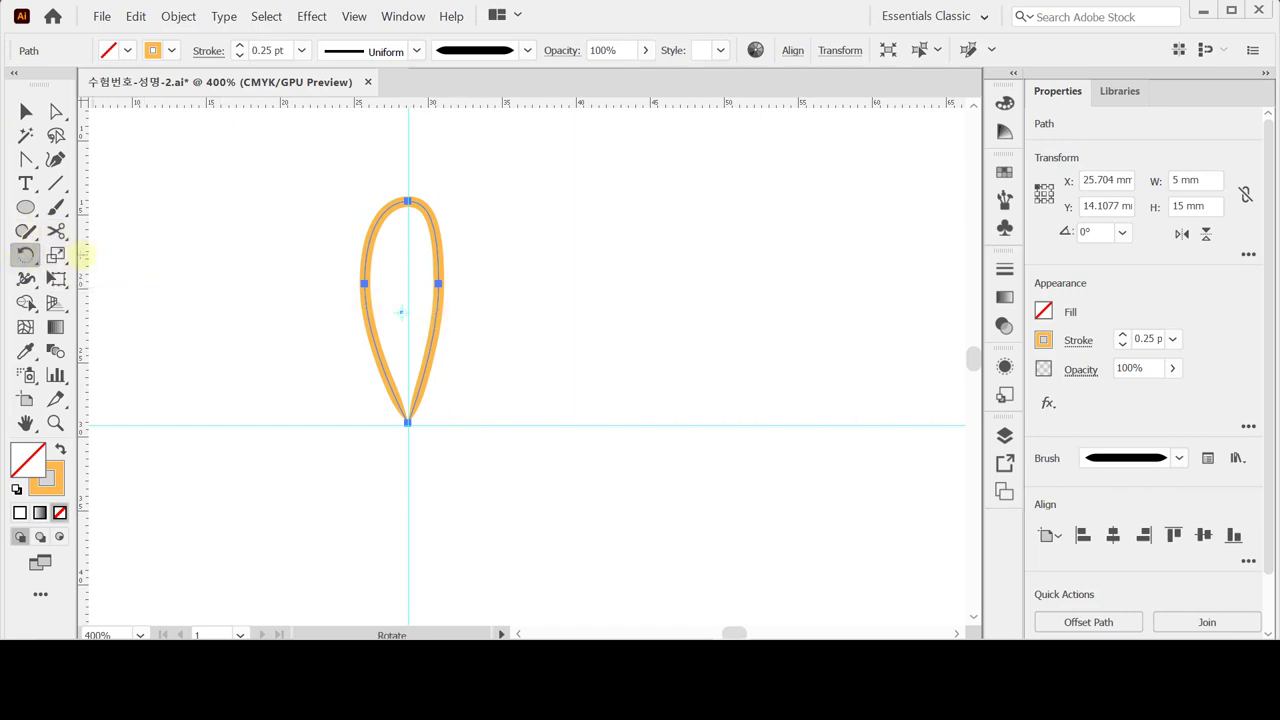
{"action": "double_click", "coordinate": [25, 256]}
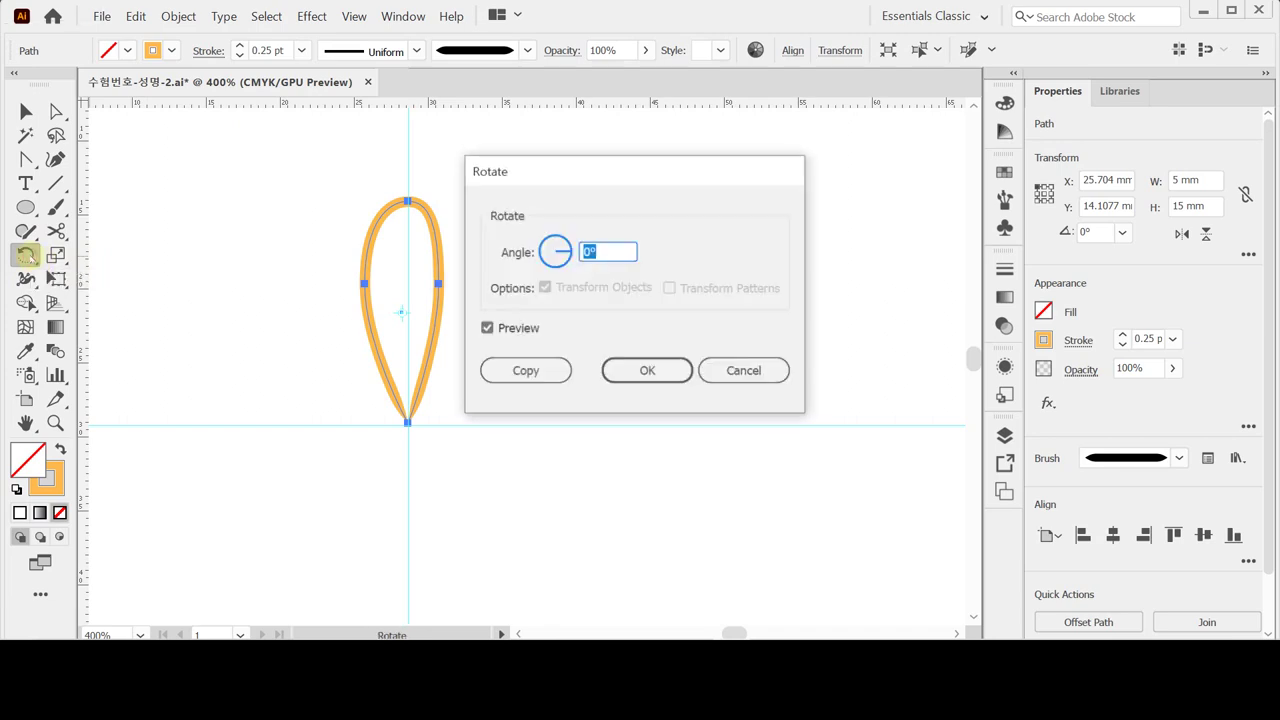
{"action": "left_click_drag", "start_coordinate": [560, 246], "coordinate": [545, 260]}
{"action": "left_click_drag", "start_coordinate": [610, 165], "coordinate": [736, 171]}
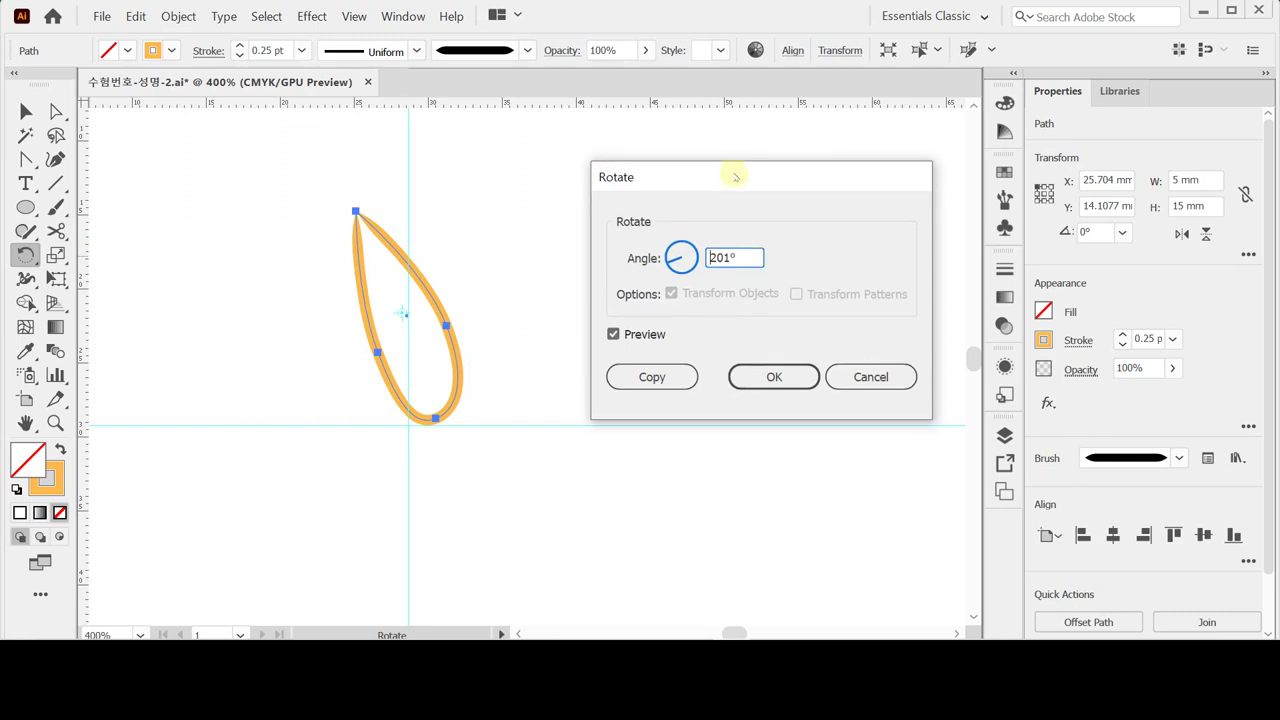
{"action": "left_click", "coordinate": [685, 258]}
{"action": "left_click", "coordinate": [684, 266]}
{"action": "left_click", "coordinate": [677, 249]}
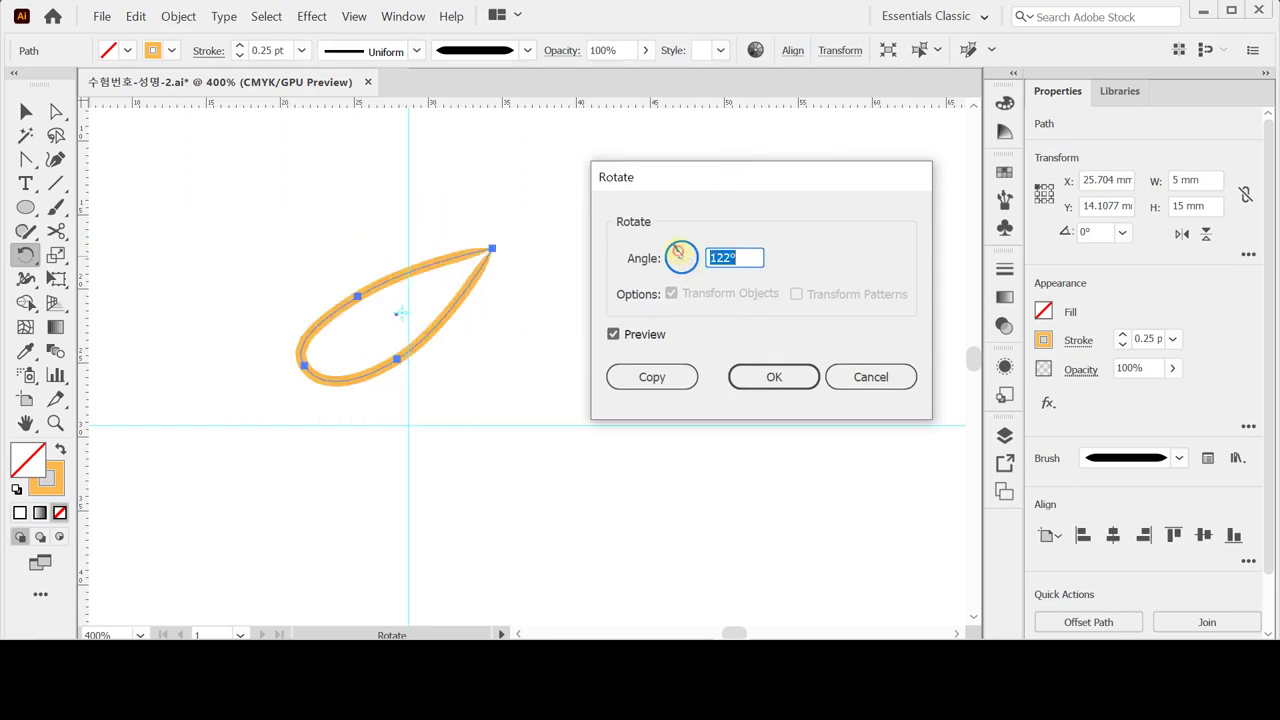
{"action": "left_click", "coordinate": [676, 249]}
{"action": "left_click_drag", "start_coordinate": [645, 180], "coordinate": [620, 187]}
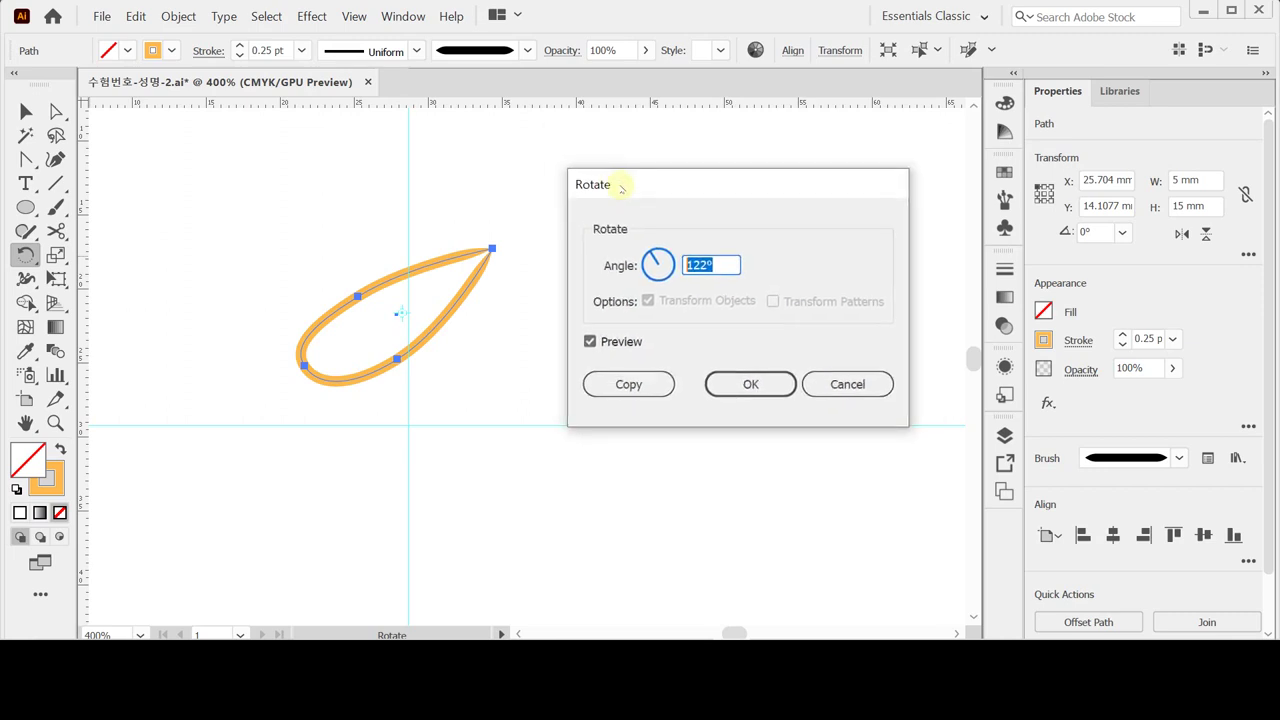
{"action": "type", "text": "0"}
{"action": "key", "text": "Return"}
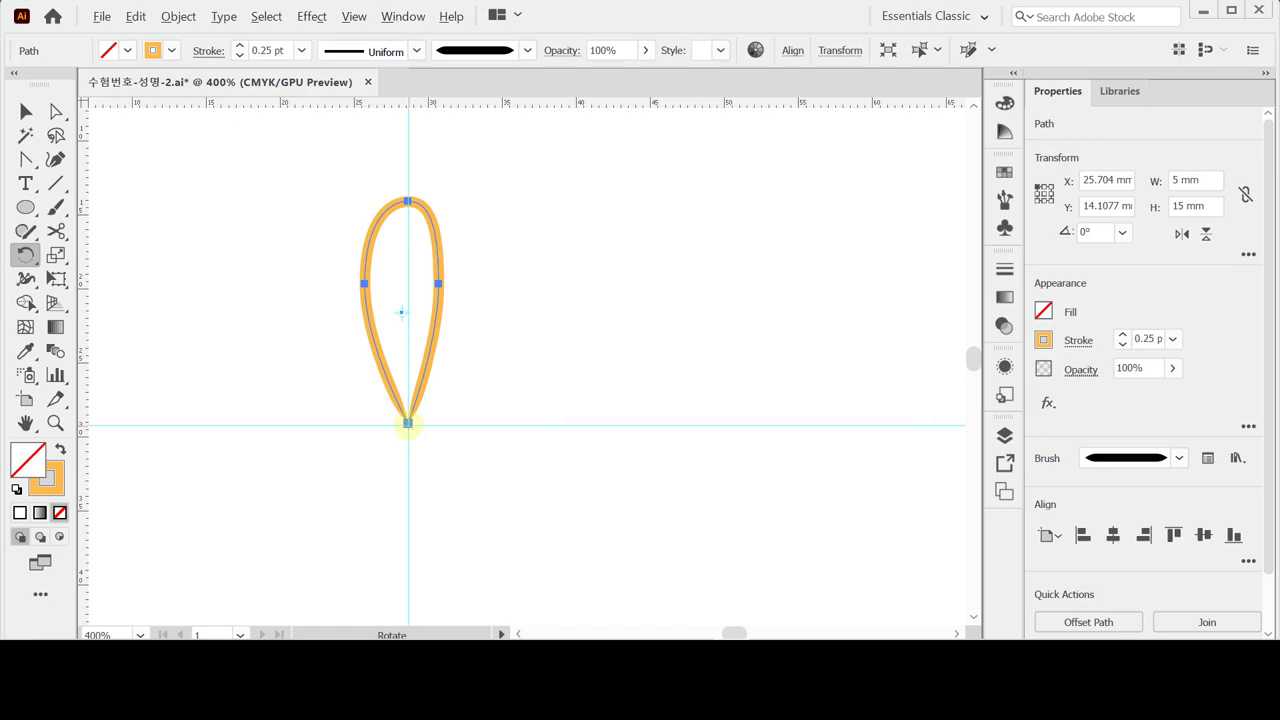
Create a copy of the petal rotated 45° about its lower tip.
{"action": "left_click", "coordinate": [408, 423], "text": "alt"}
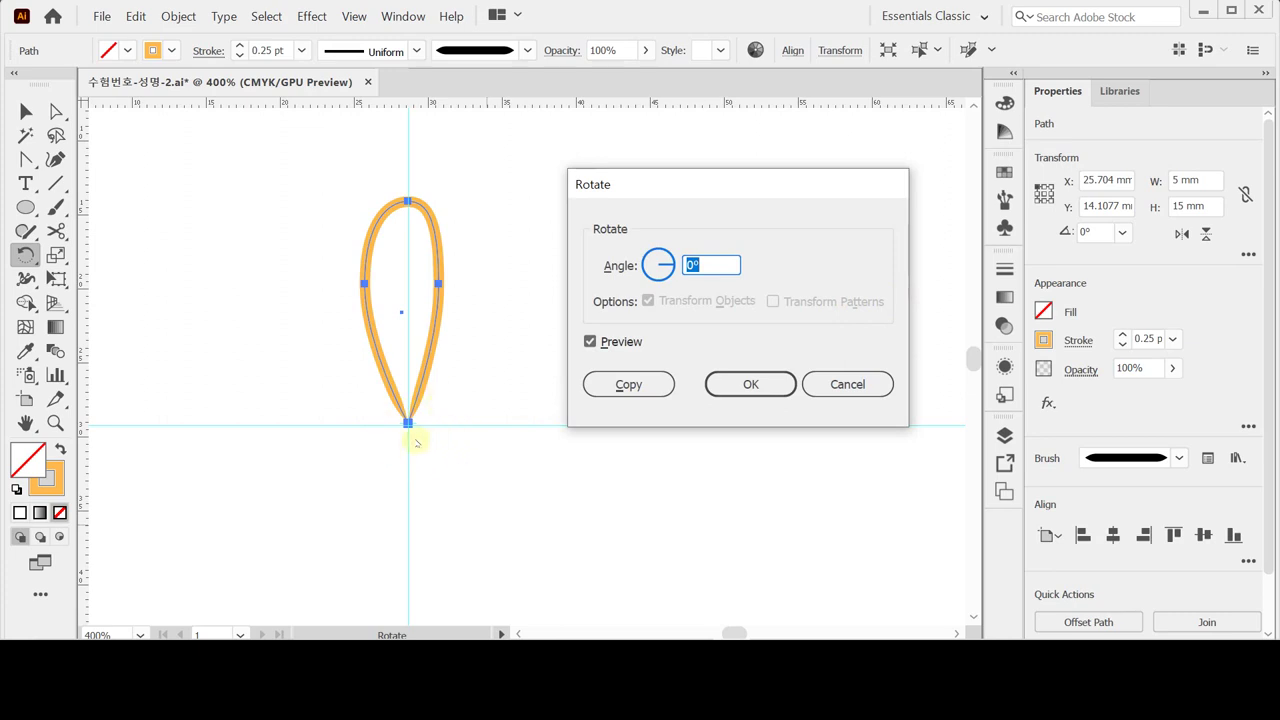
{"action": "type", "text": "45"}
{"action": "left_click", "coordinate": [609, 386]}
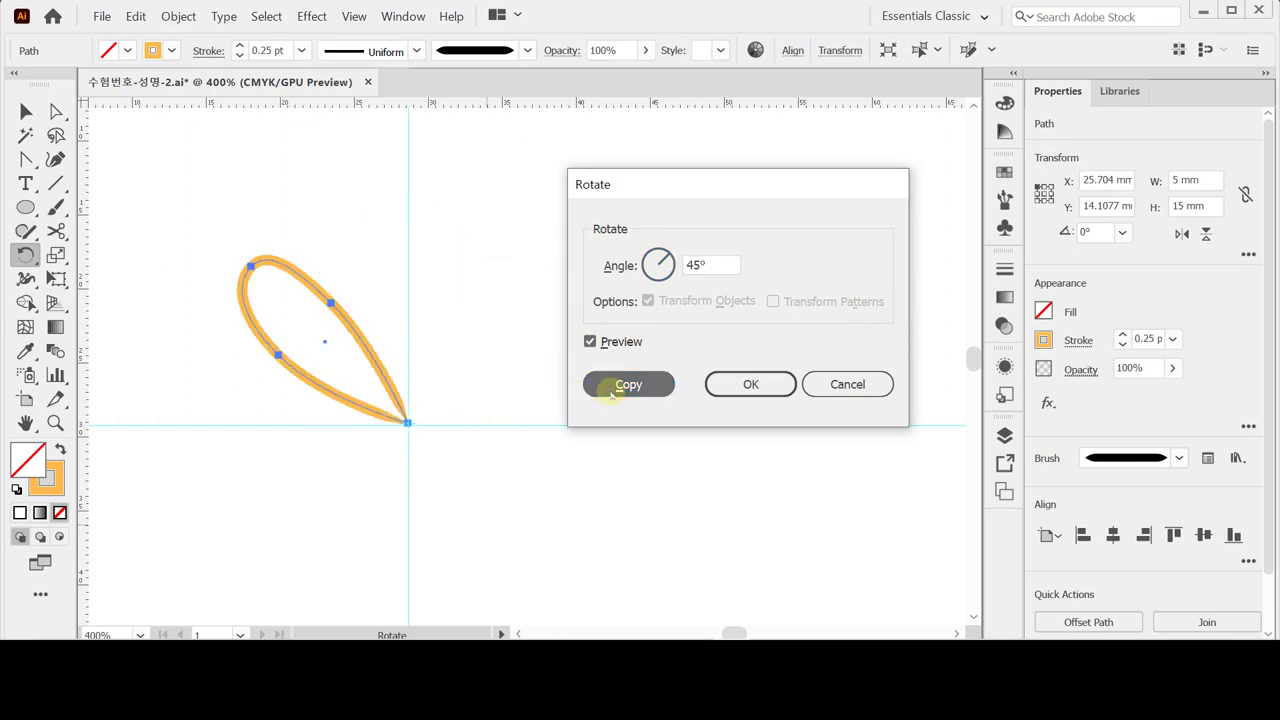
{"action": "left_click", "coordinate": [646, 386]}
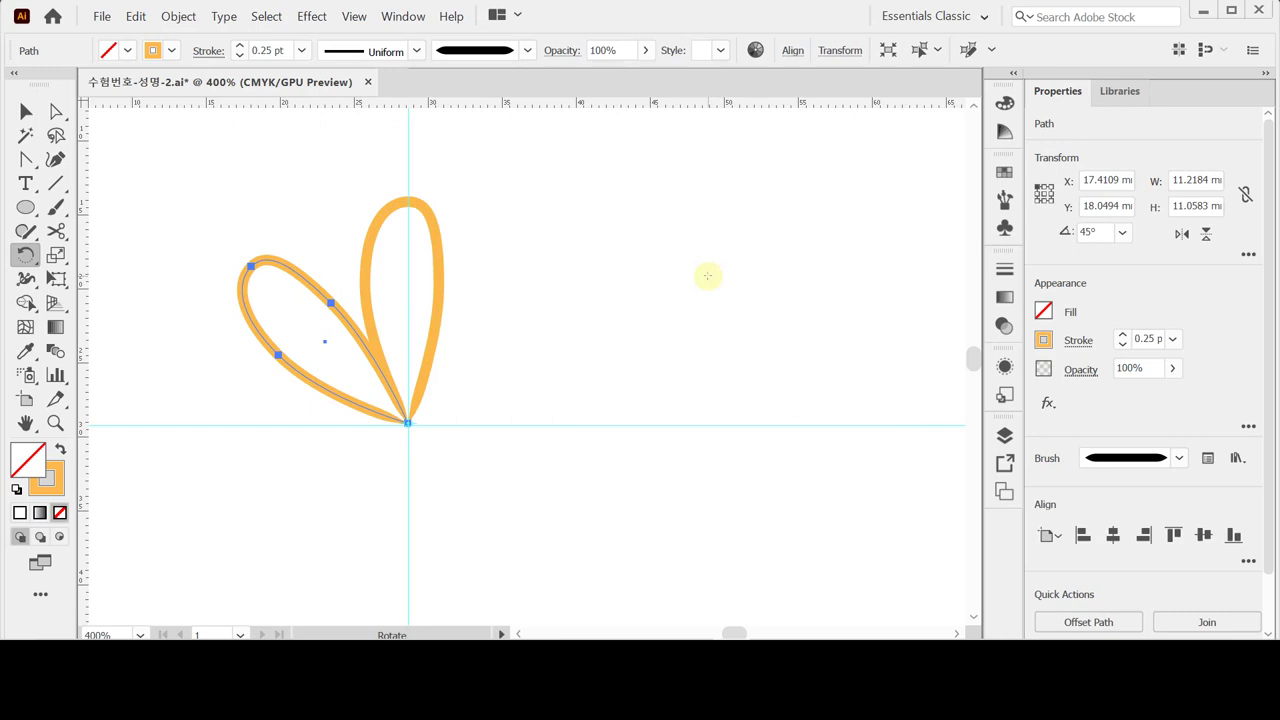
Repeat the rotated copy around the shared tip until eight petals form a complete flower.
{"action": "key", "text": "v"}
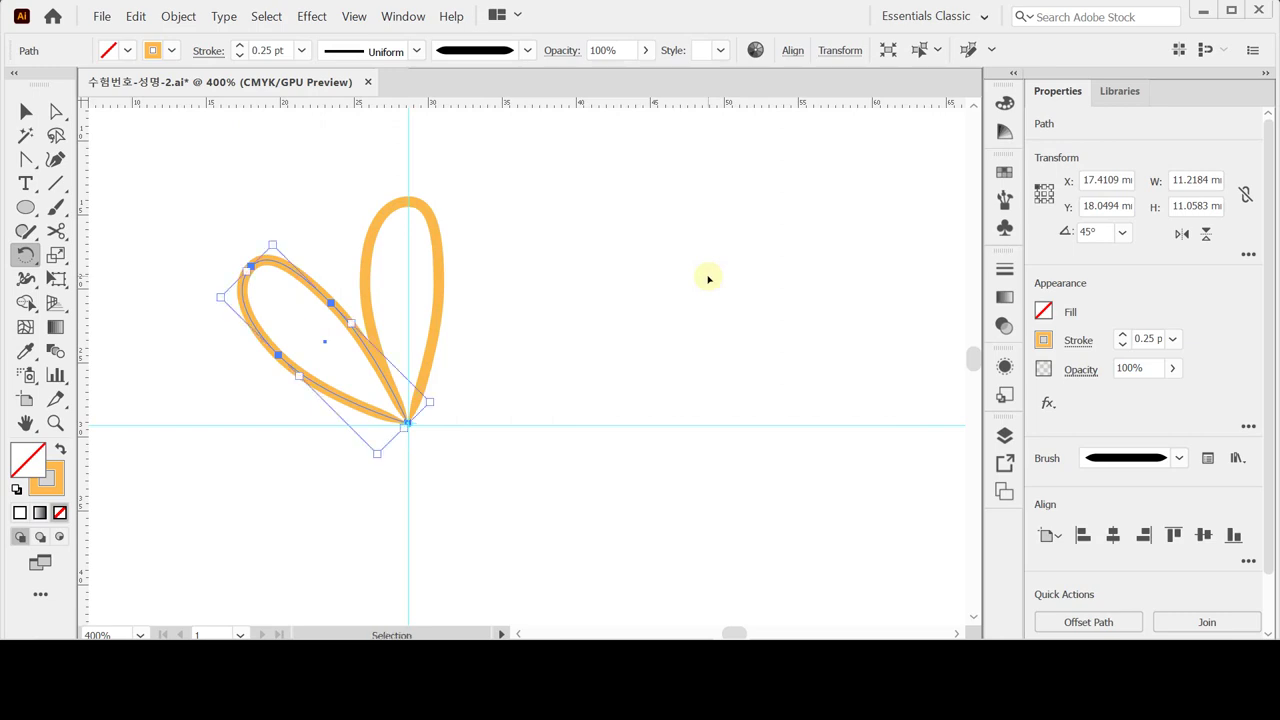
{"action": "key", "text": "ctrl+d"}
{"action": "key", "text": "ctrl+d"}
{"action": "key", "text": "ctrl+d"}
{"action": "key", "text": "ctrl+d"}
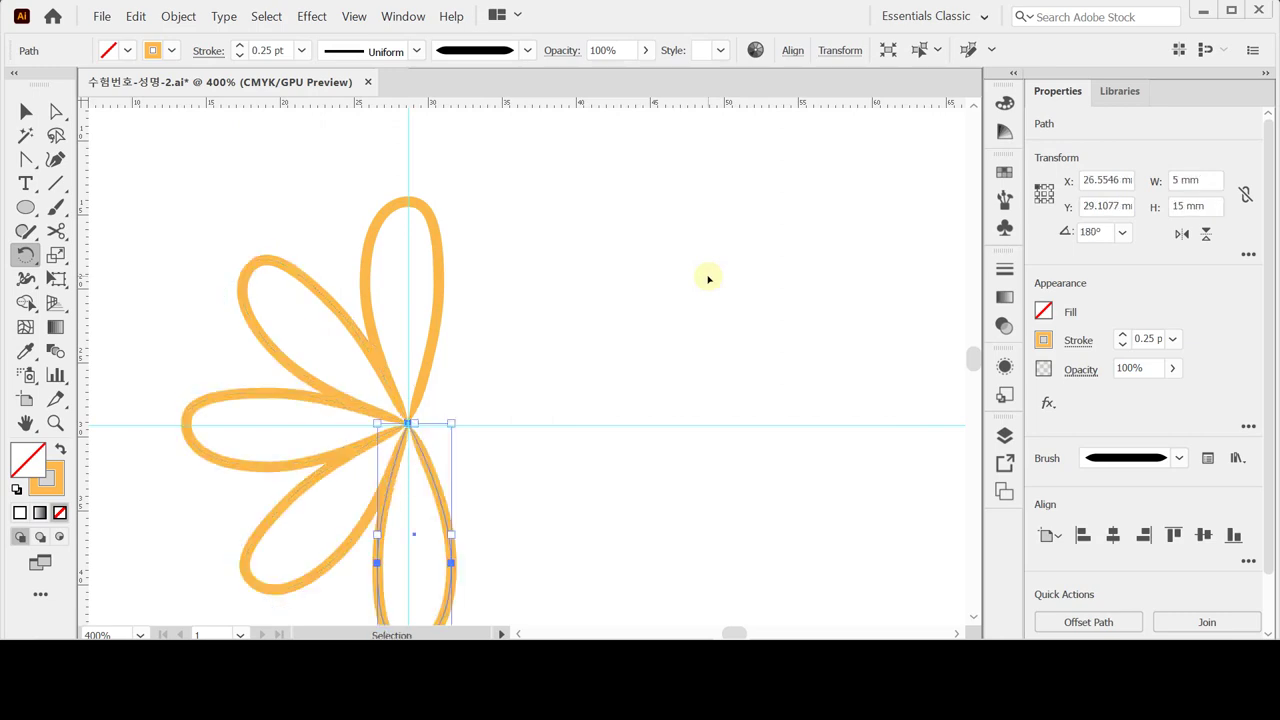
{"action": "key", "text": "ctrl+d"}
{"action": "key", "text": "r"}
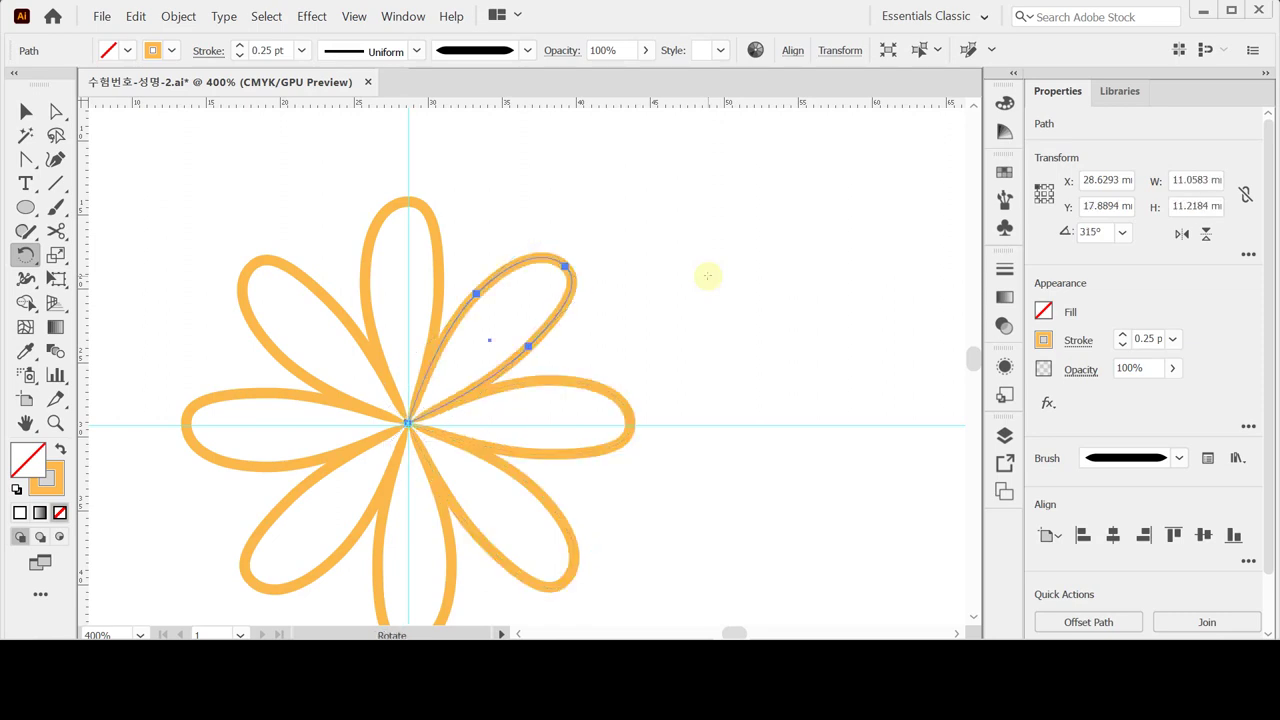
{"action": "scroll", "coordinate": [749, 374], "scroll_direction": "down", "scroll_amount": 3}
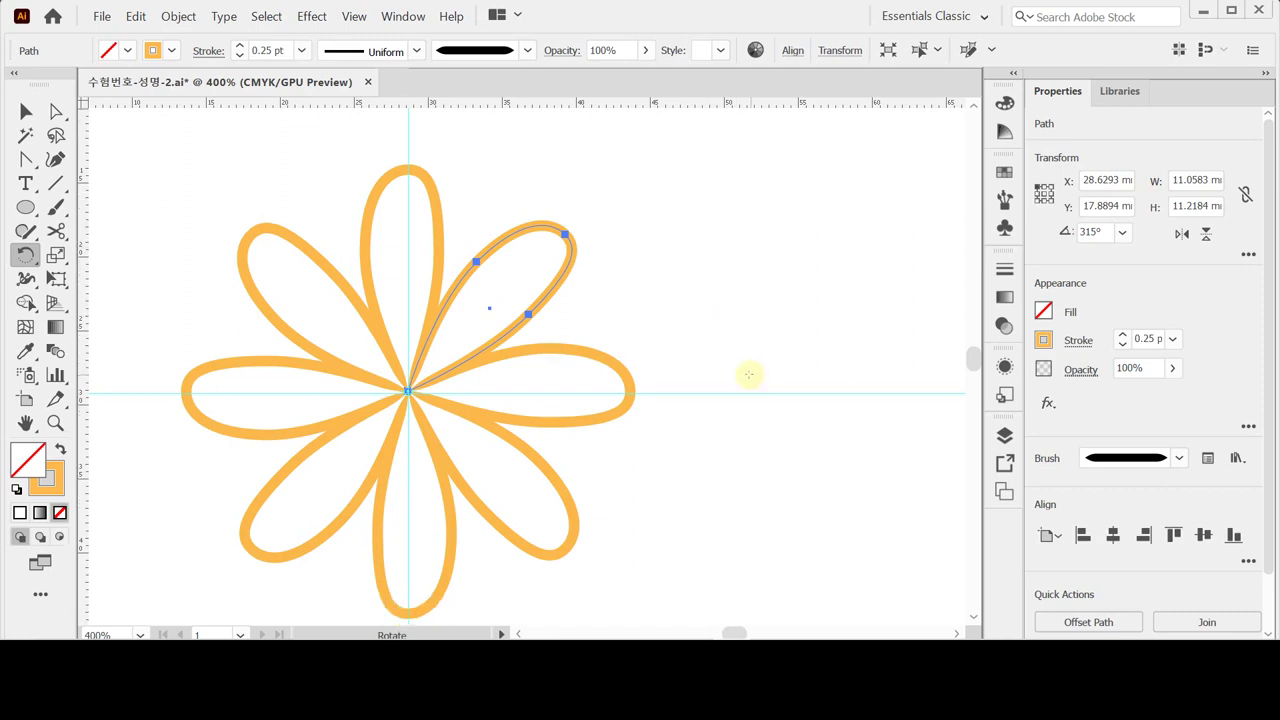
{"action": "scroll", "coordinate": [771, 388], "scroll_direction": "up", "scroll_amount": 1}
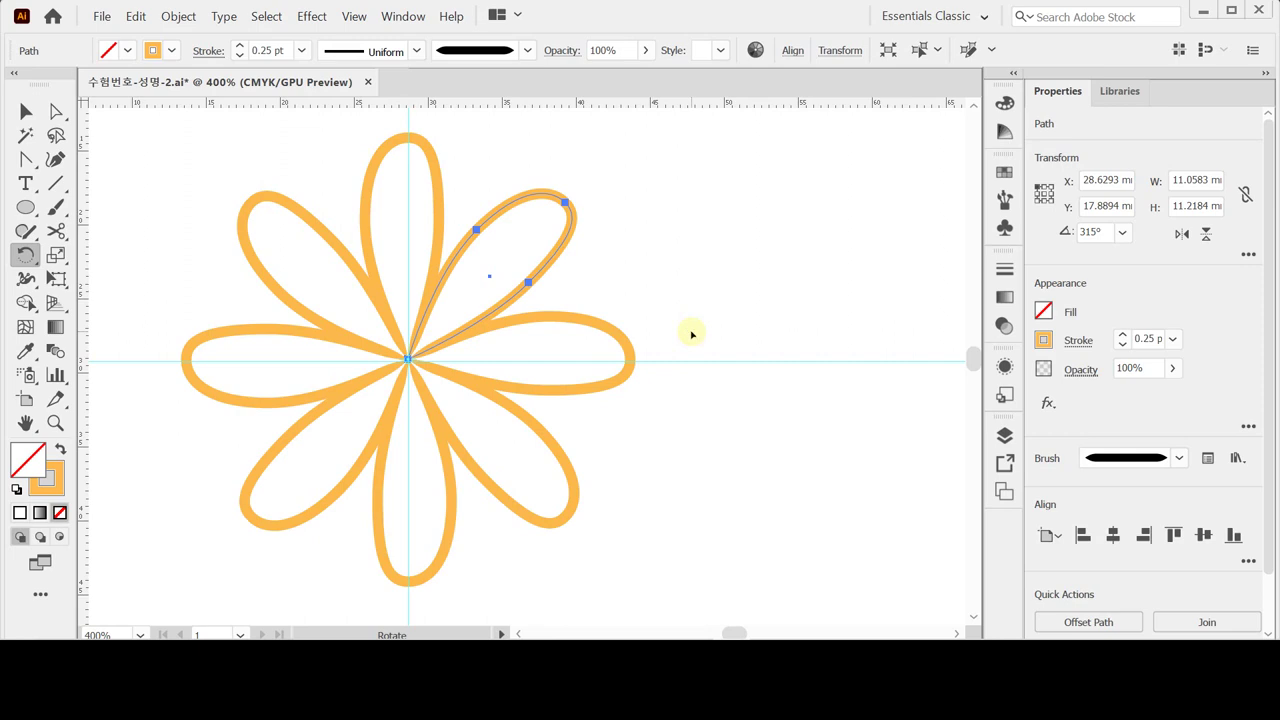
Create a copy of all eight petals scaled uniformly to 120% and save the document.
{"action": "key", "text": "ctrl+a"}
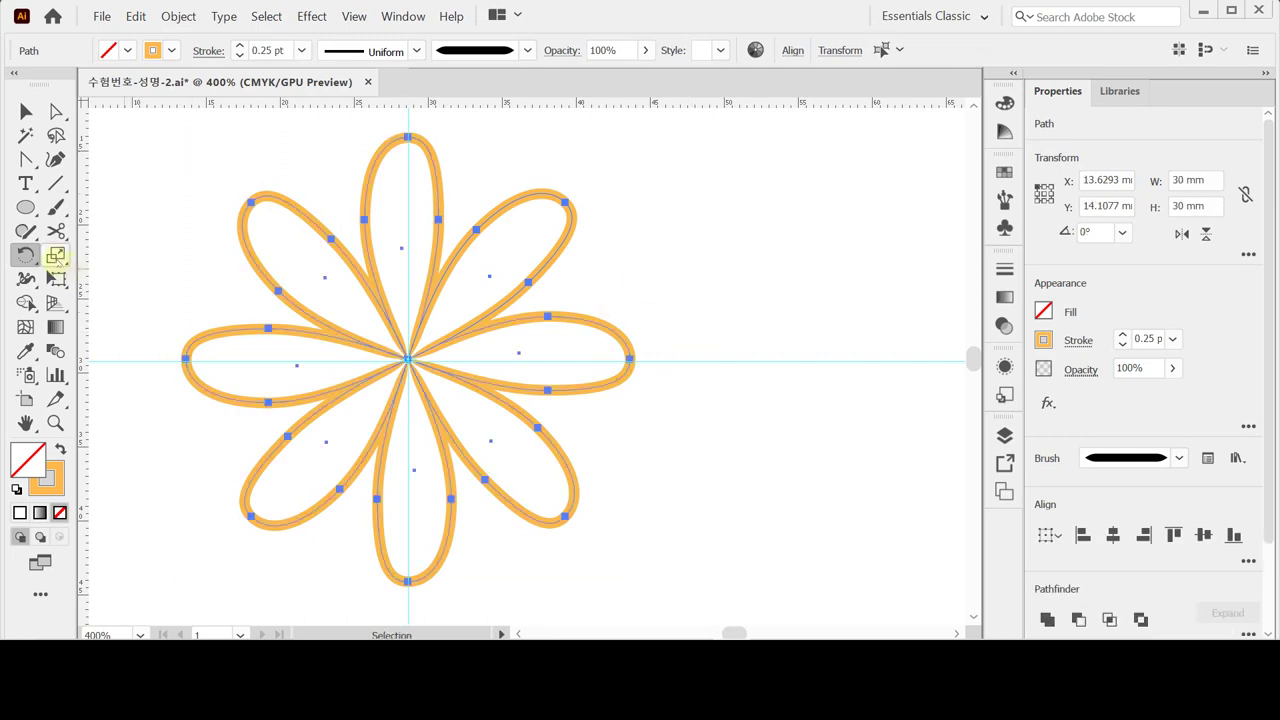
{"action": "double_click", "coordinate": [55, 256]}
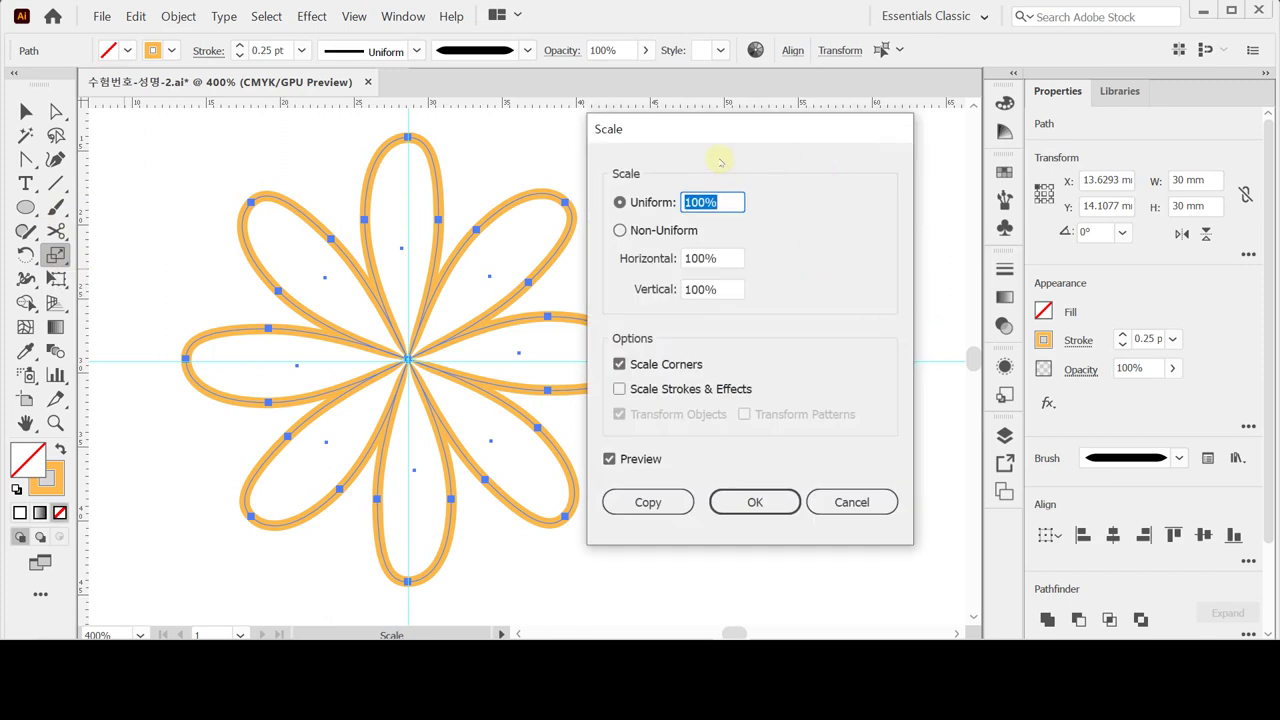
{"action": "type", "text": "120"}
{"action": "key", "text": "Tab"}
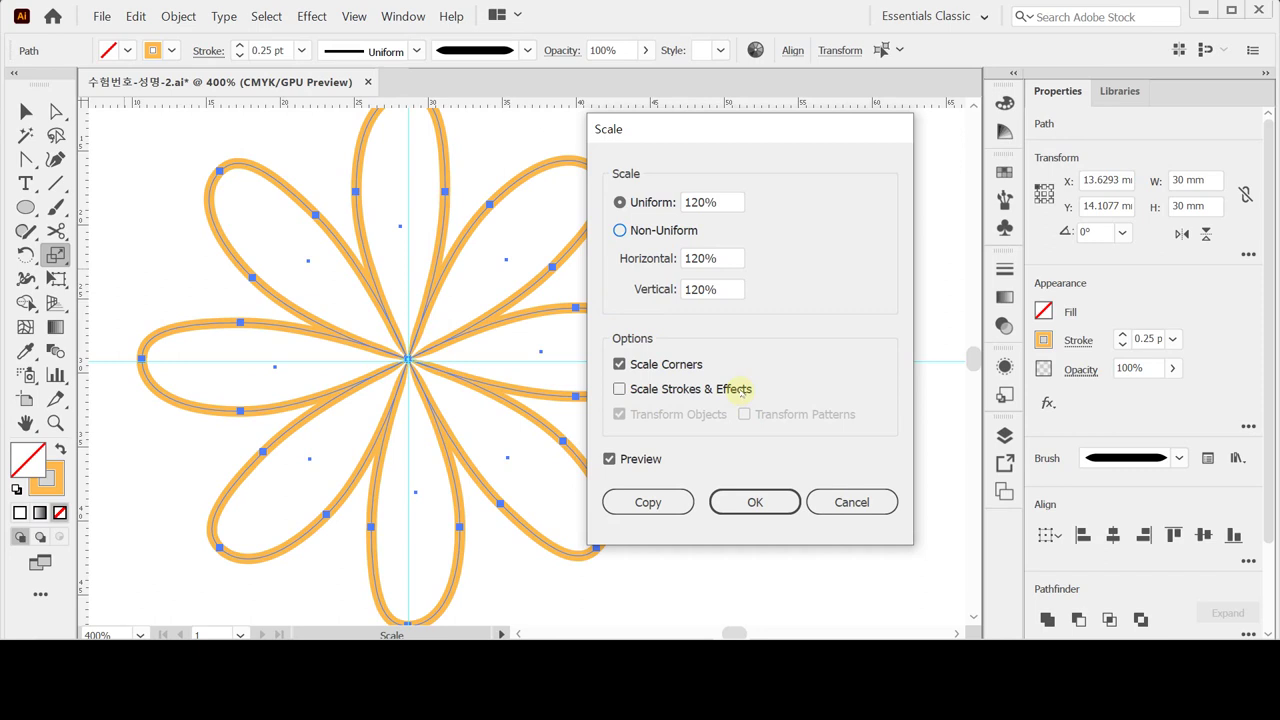
{"action": "left_click", "coordinate": [661, 503]}
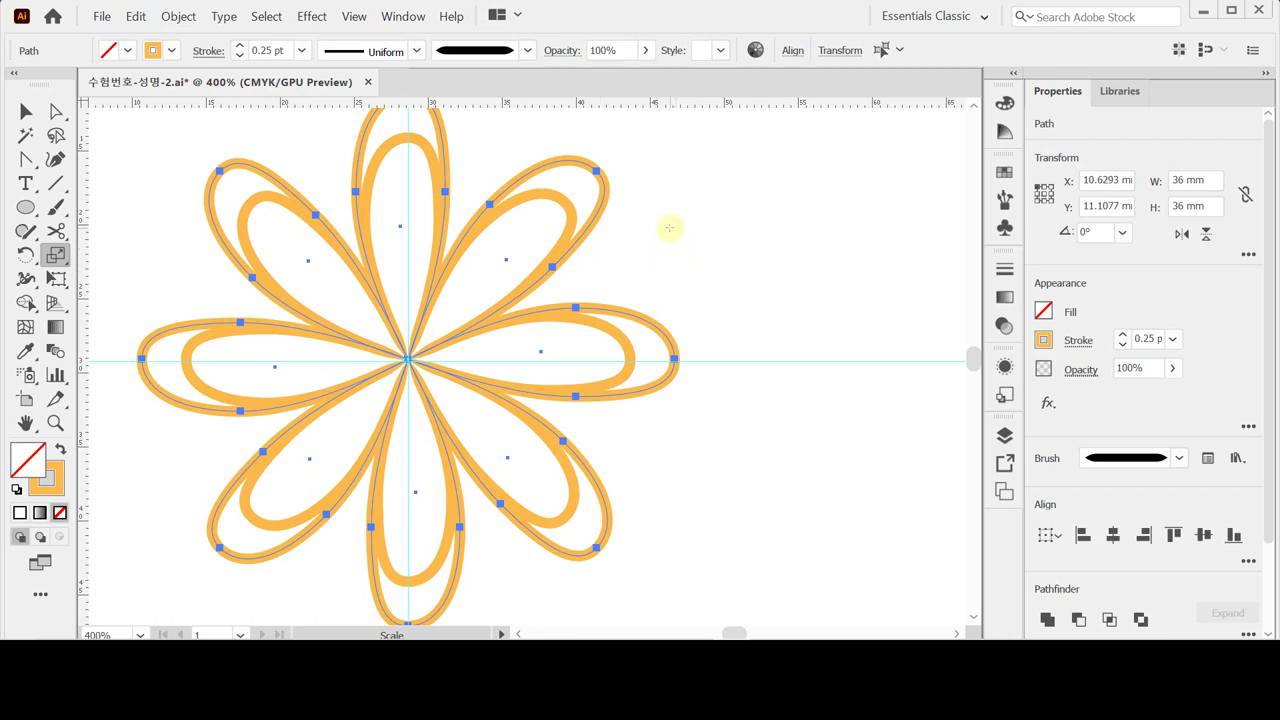
{"action": "left_click", "coordinate": [407, 359]}
{"action": "key", "text": "ctrl+s"}
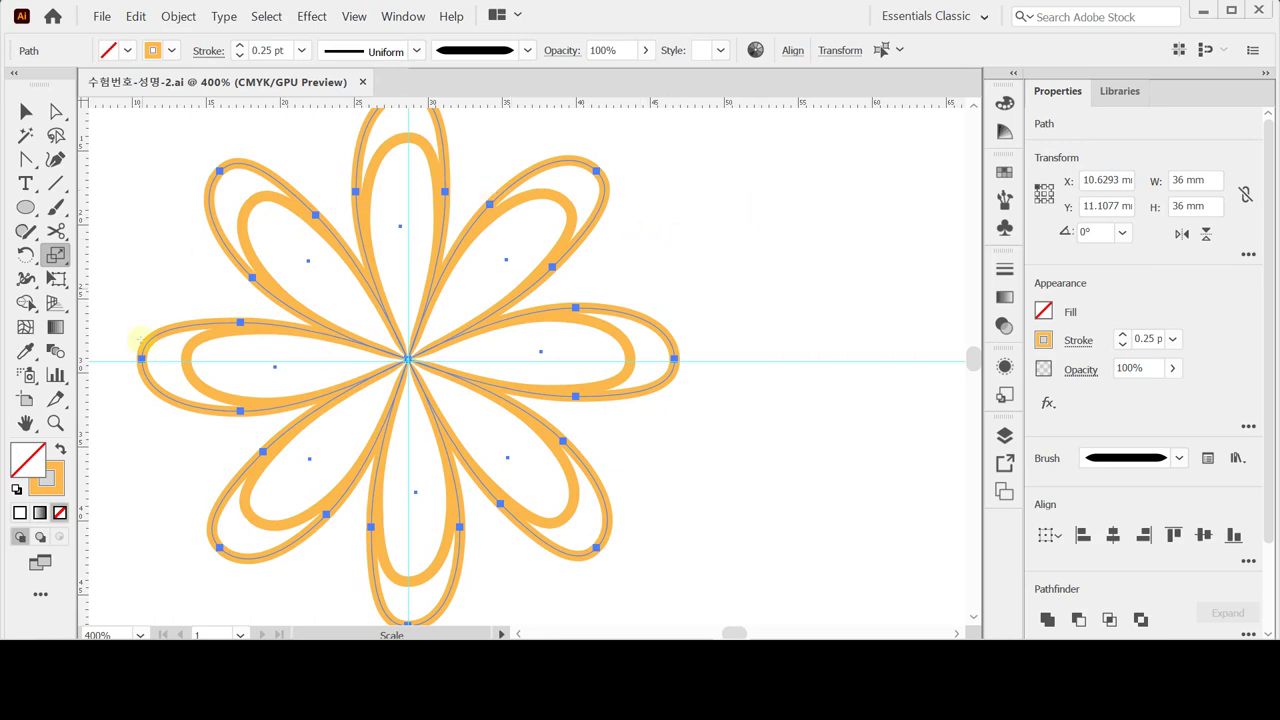
Rotate the larger set of petals 20° about the flower's centre.
{"action": "left_click", "coordinate": [26, 255]}
{"action": "double_click", "coordinate": [26, 255]}
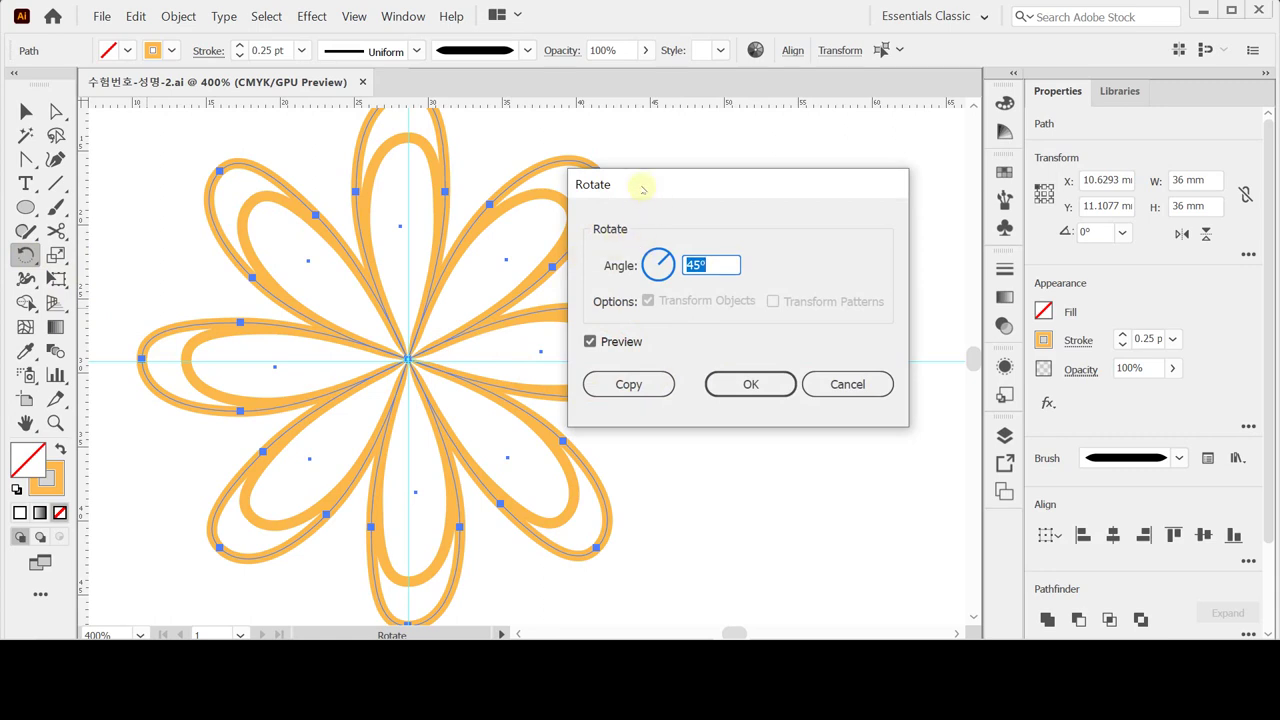
{"action": "type", "text": "20"}
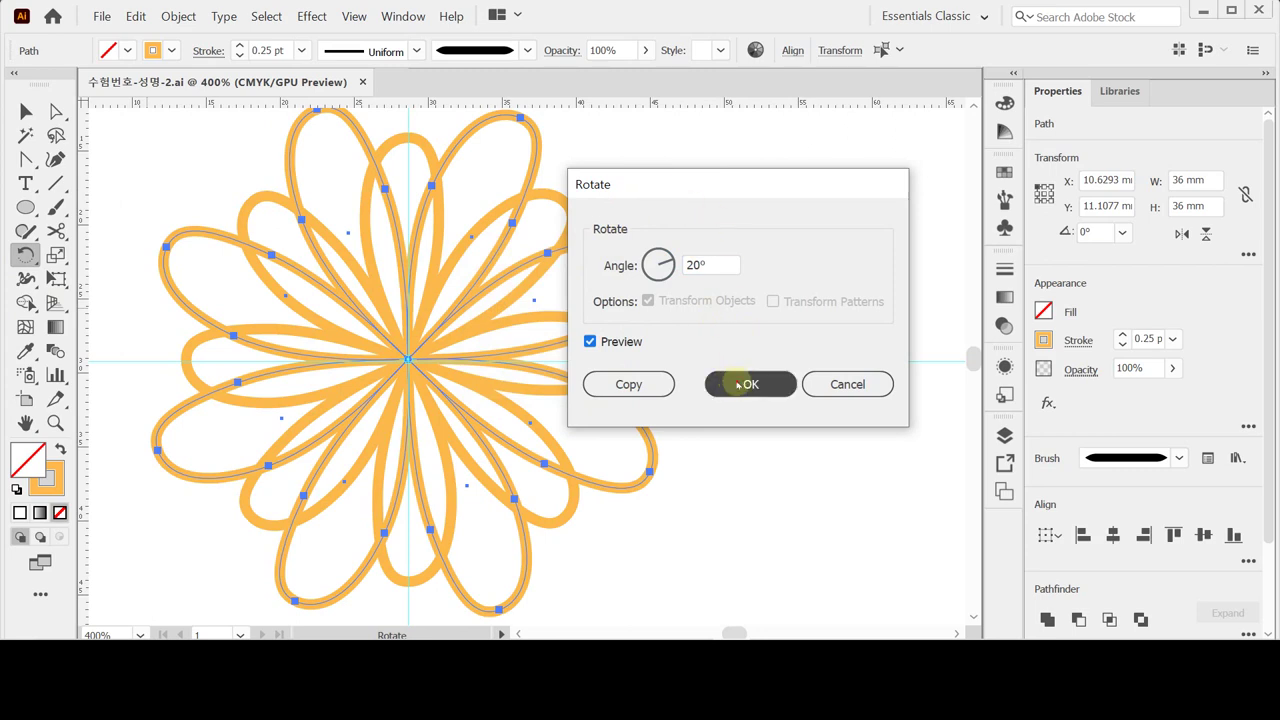
{"action": "left_click", "coordinate": [740, 382]}
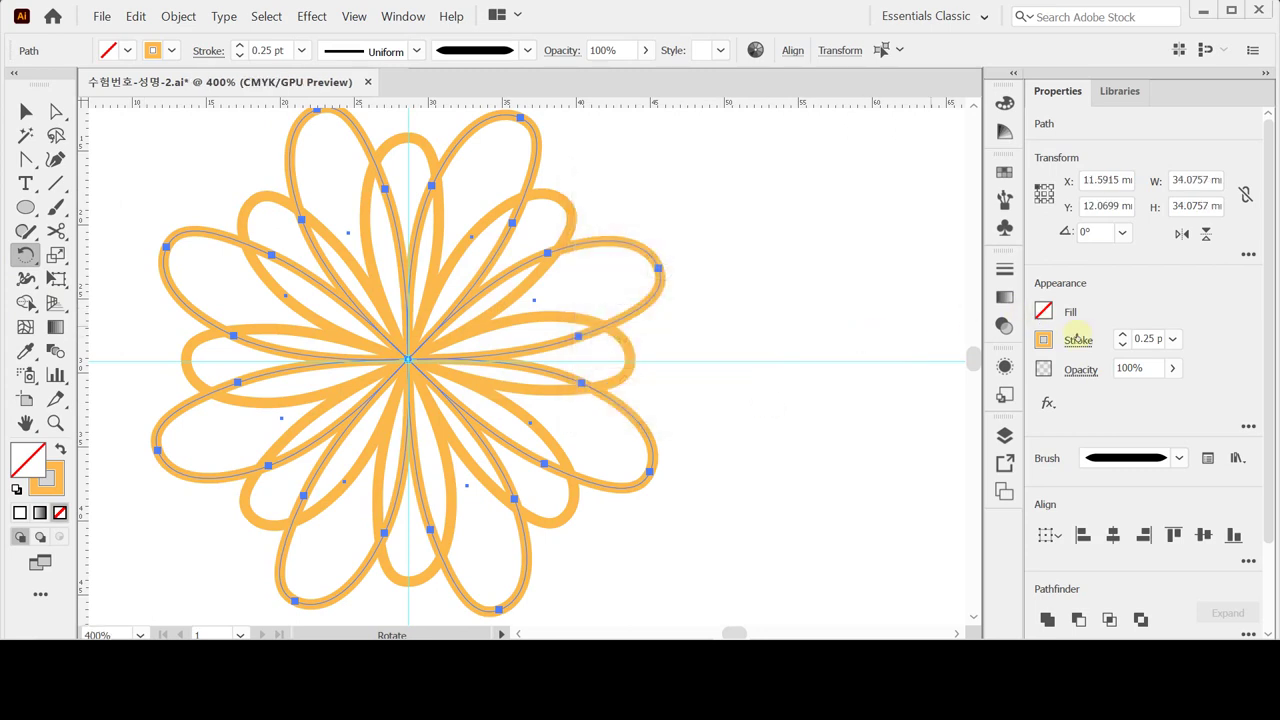
Swap the larger petals' fill and stroke, and set their fill to C 0, M 0, Y 90, K 0.
{"action": "left_click", "coordinate": [60, 449]}
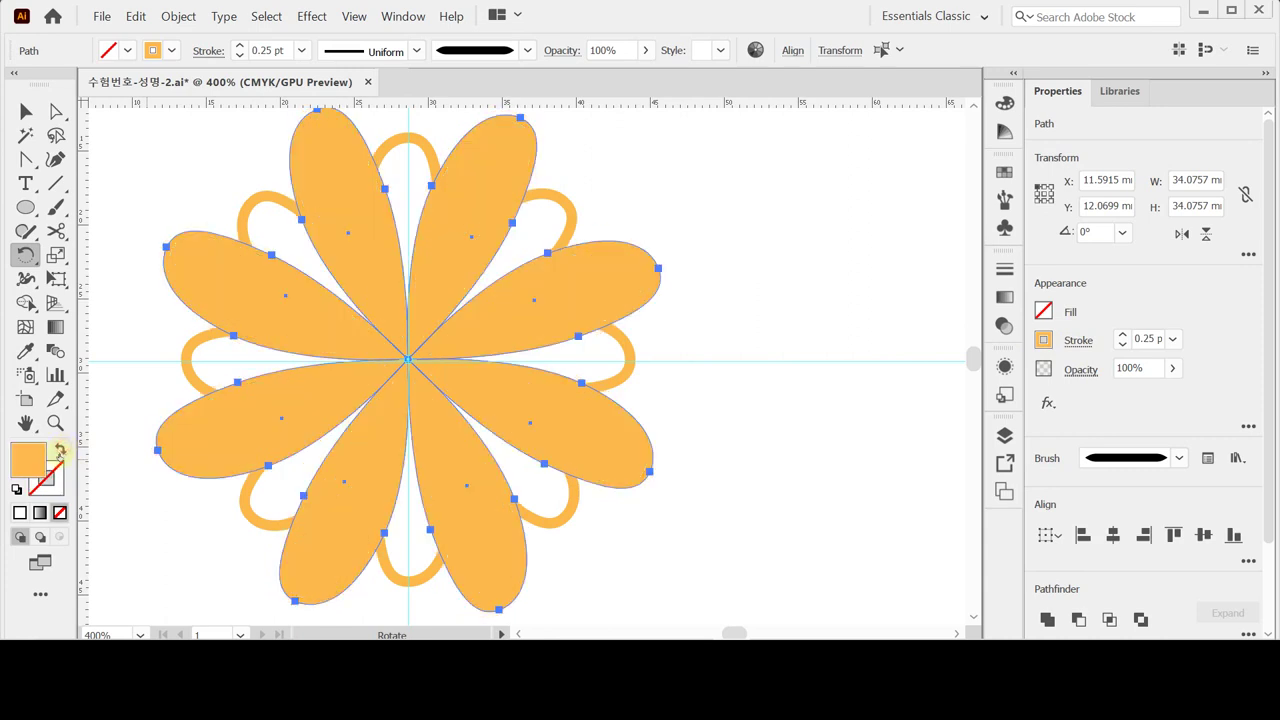
{"action": "left_click", "coordinate": [1043, 312]}
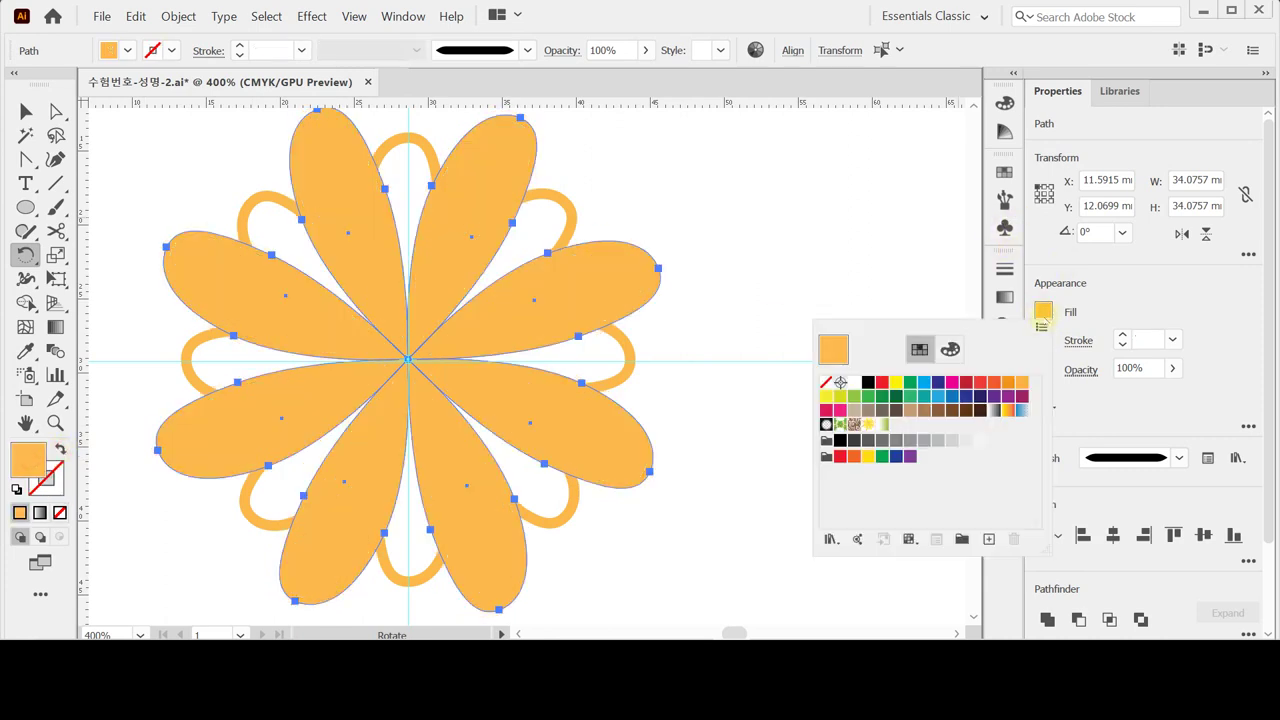
{"action": "left_click", "coordinate": [950, 348]}
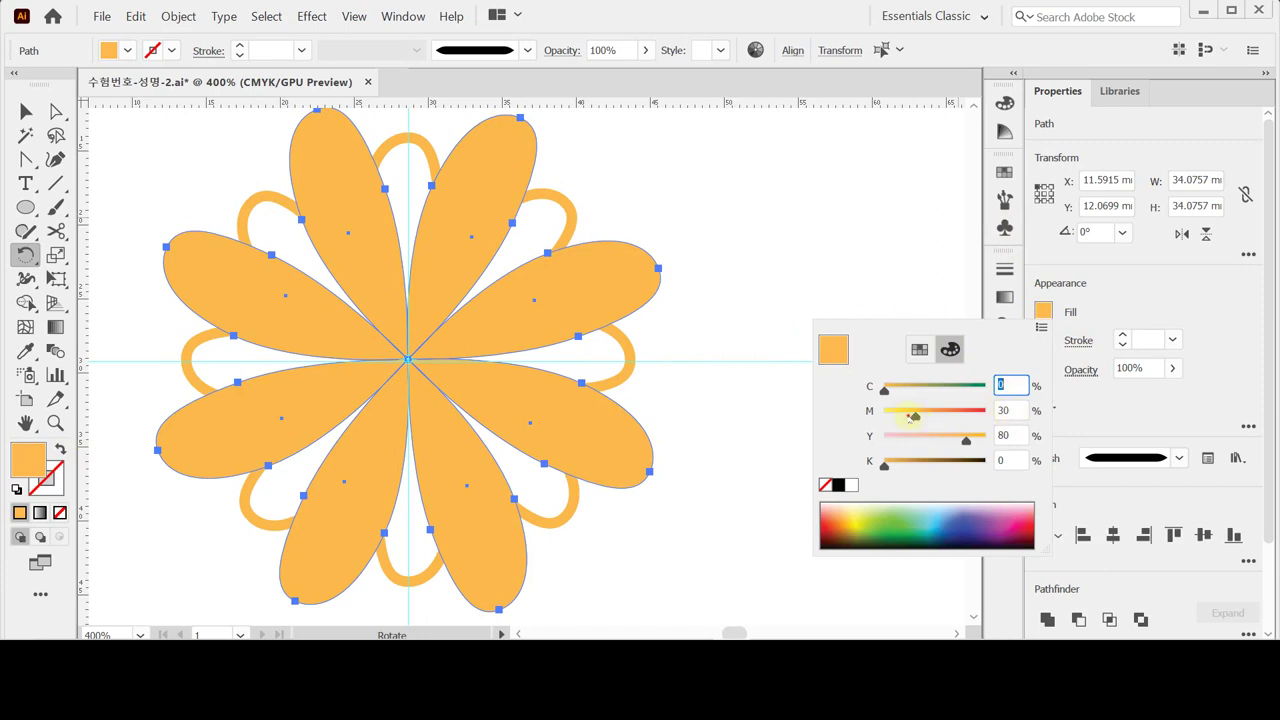
{"action": "left_click_drag", "start_coordinate": [915, 416], "coordinate": [884, 416]}
{"action": "left_click", "coordinate": [1018, 435]}
{"action": "type", "text": "100"}
{"action": "key", "text": "Return"}
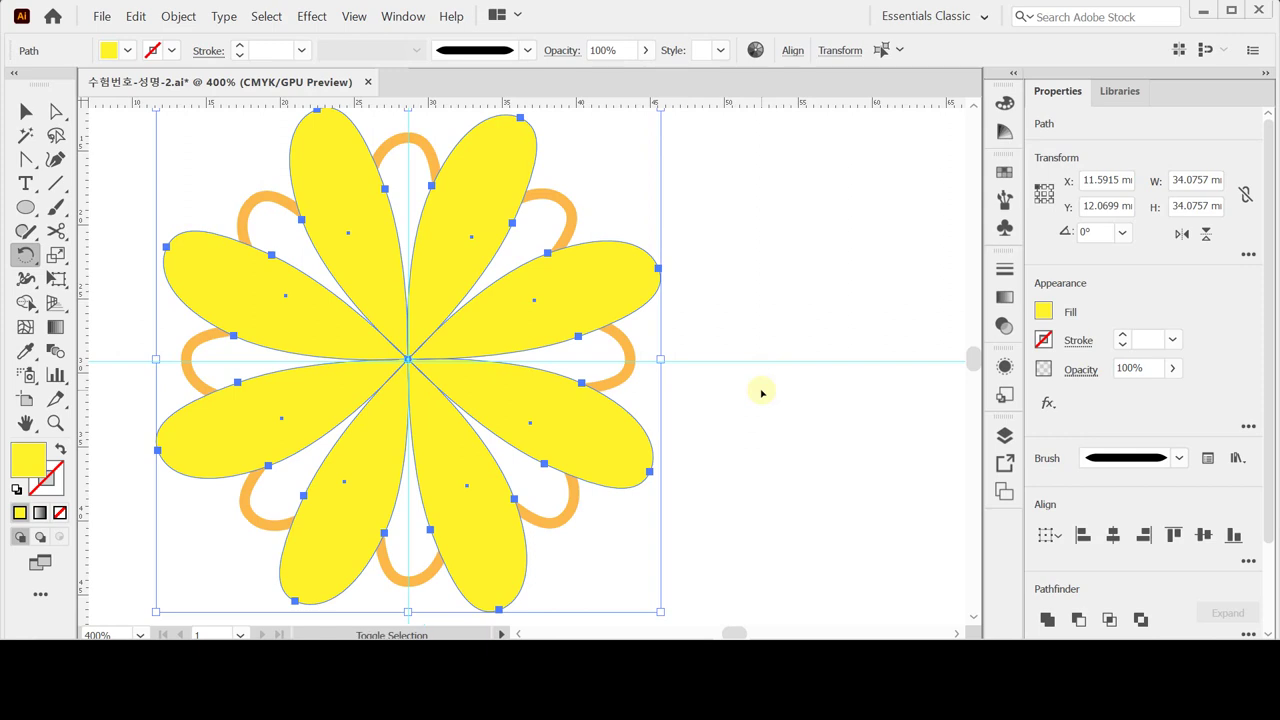
Send the yellow petals behind the orange outlines and deselect them.
{"action": "key", "text": "ctrl+shift+bracketleft"}
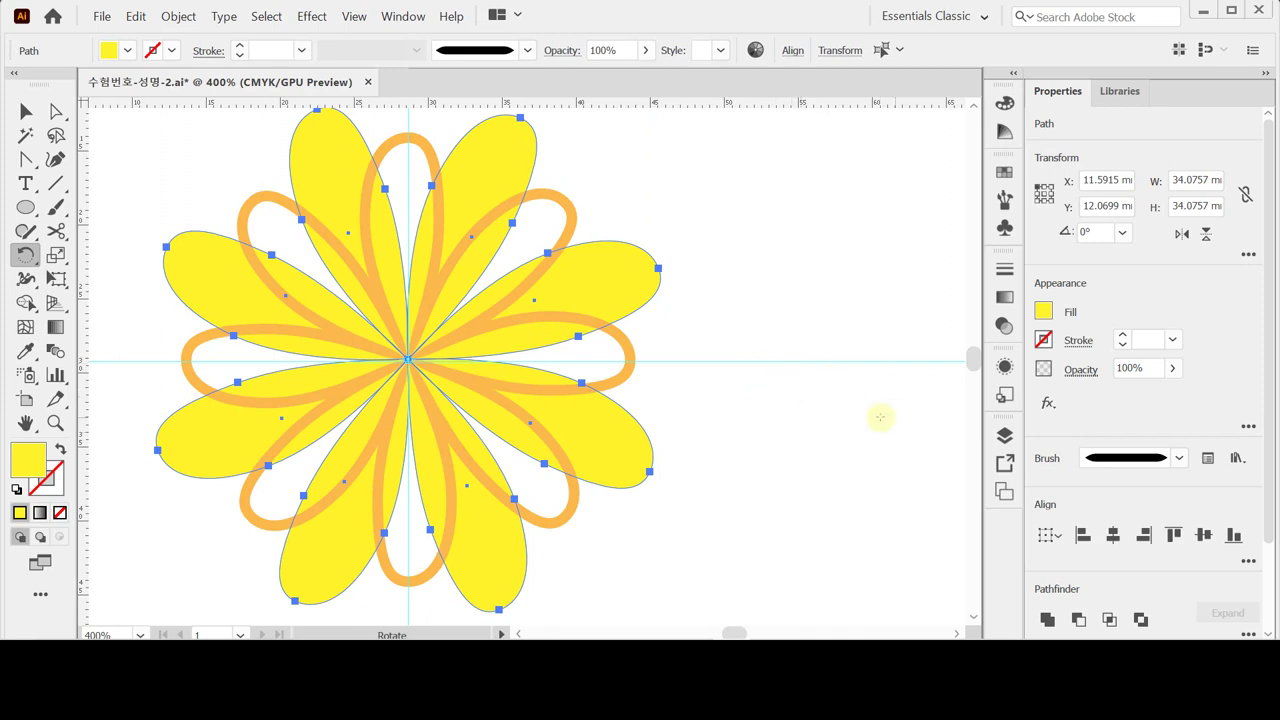
{"action": "key", "text": "ctrl"}
{"action": "left_click", "coordinate": [789, 417], "text": "ctrl"}
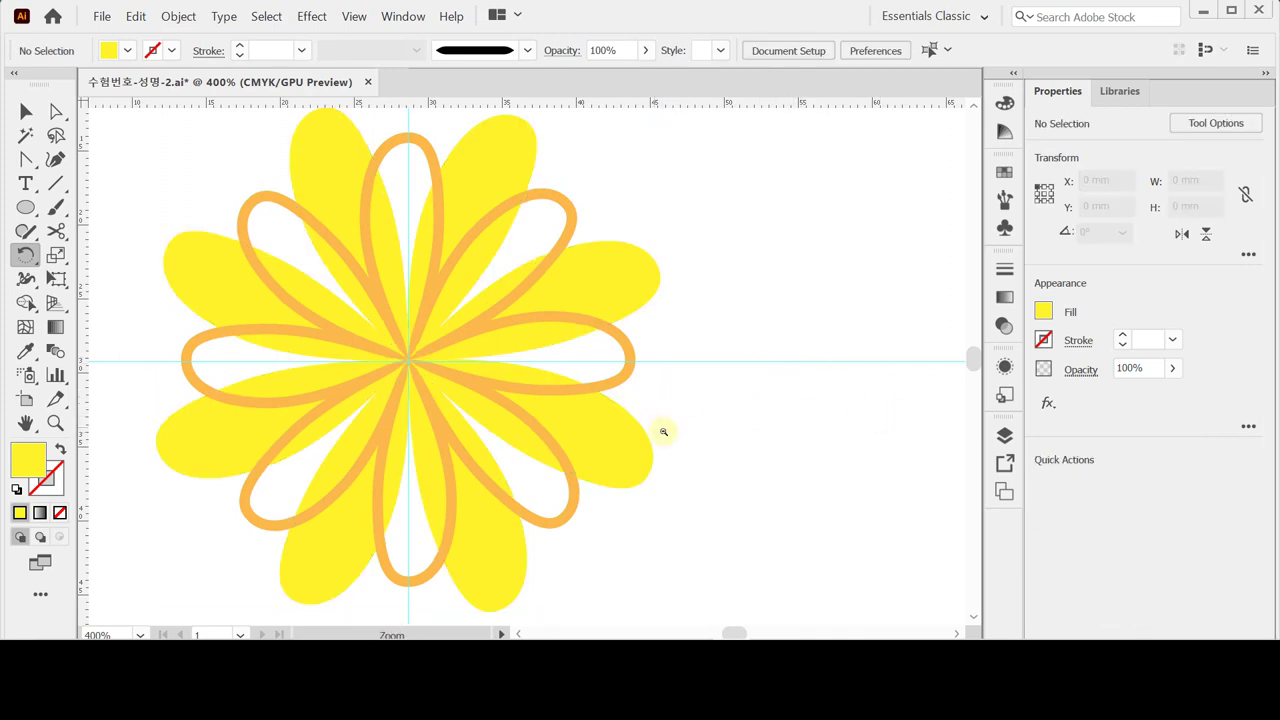
Create a copy of the yellow petal at the flower's upper-left side scaled uniformly to 40%.
{"action": "key", "text": "ctrl+minus"}
{"action": "left_click_drag", "start_coordinate": [535, 310], "coordinate": [600, 349]}
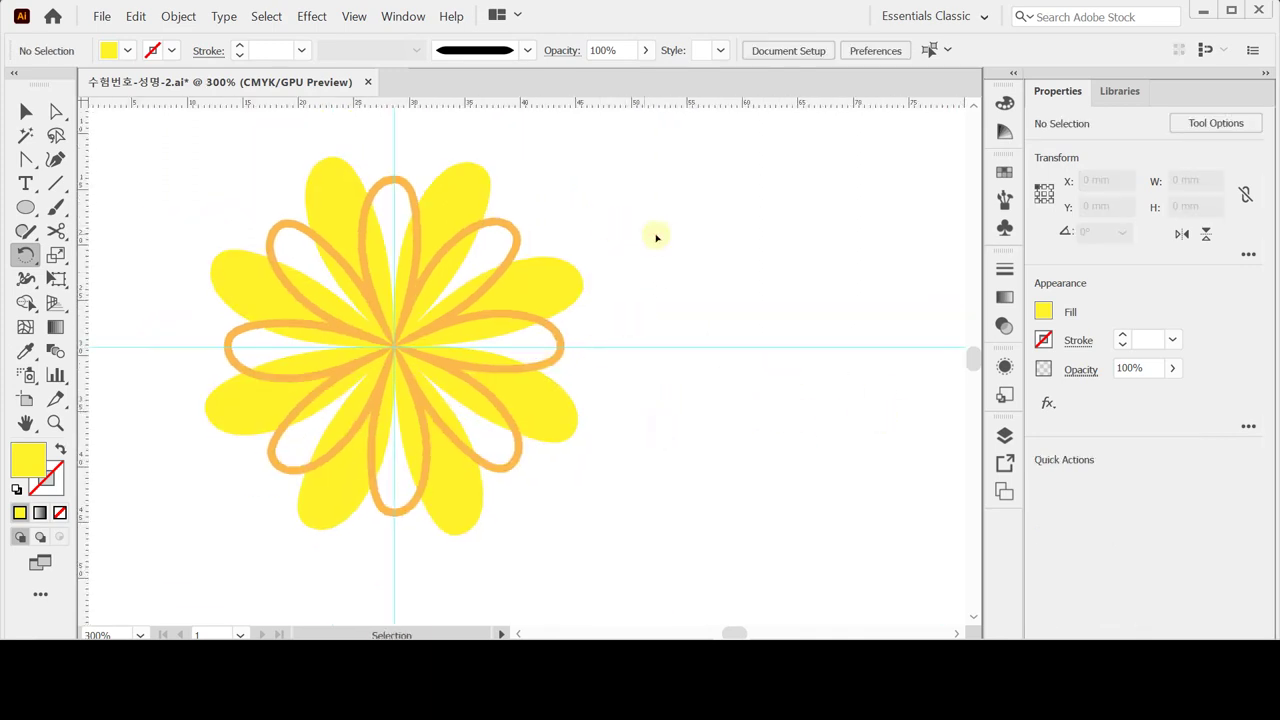
{"action": "left_click", "coordinate": [237, 288], "text": "ctrl"}
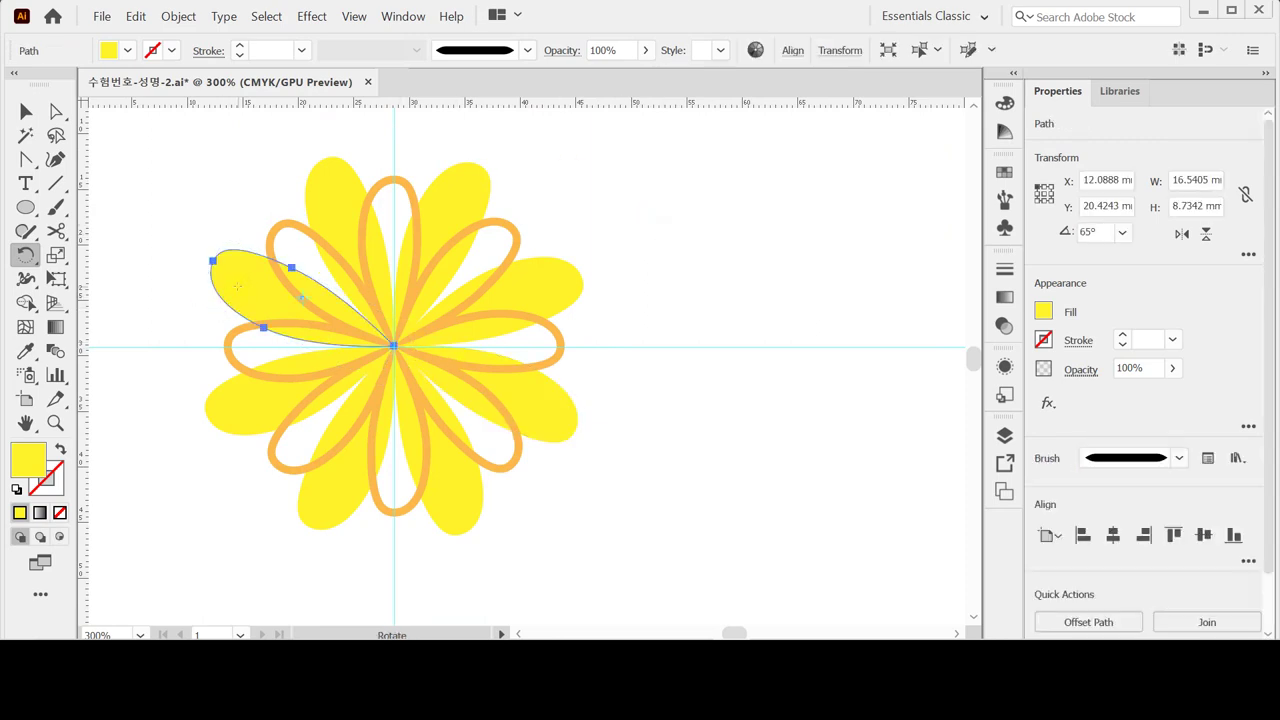
{"action": "left_click", "coordinate": [221, 224]}
{"action": "double_click", "coordinate": [56, 255]}
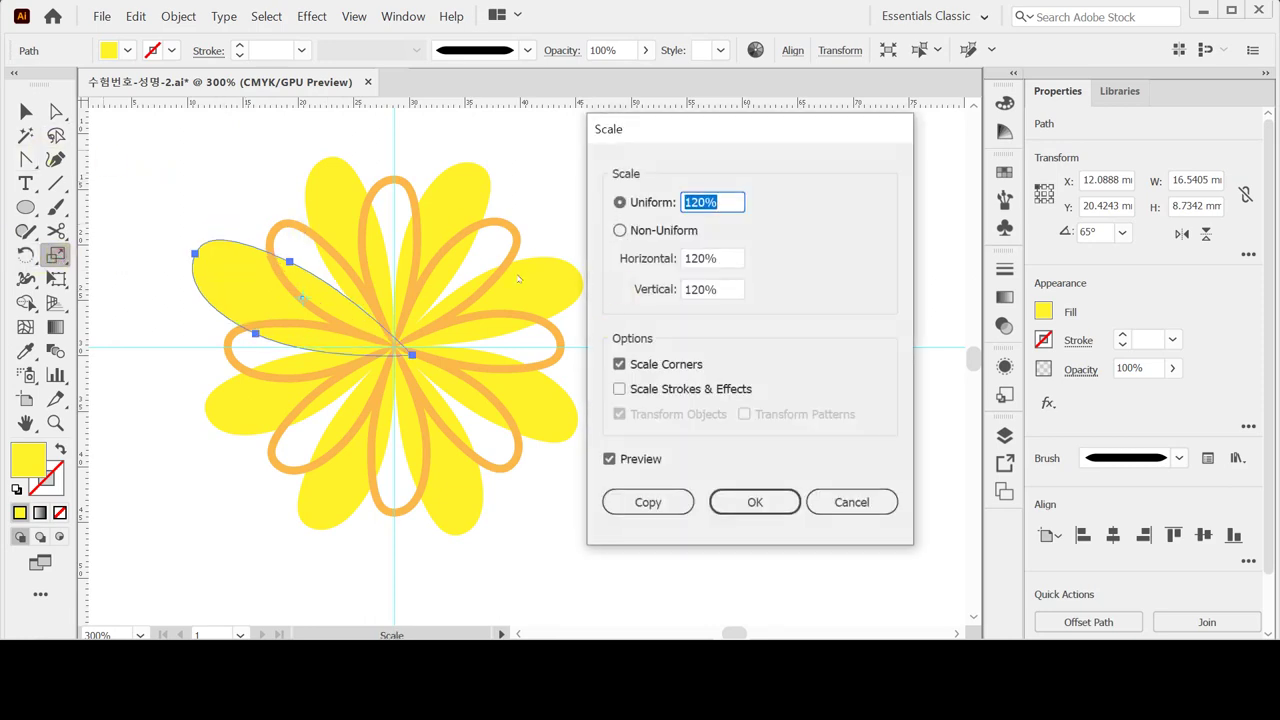
{"action": "type", "text": "40"}
{"action": "left_click", "coordinate": [648, 502]}
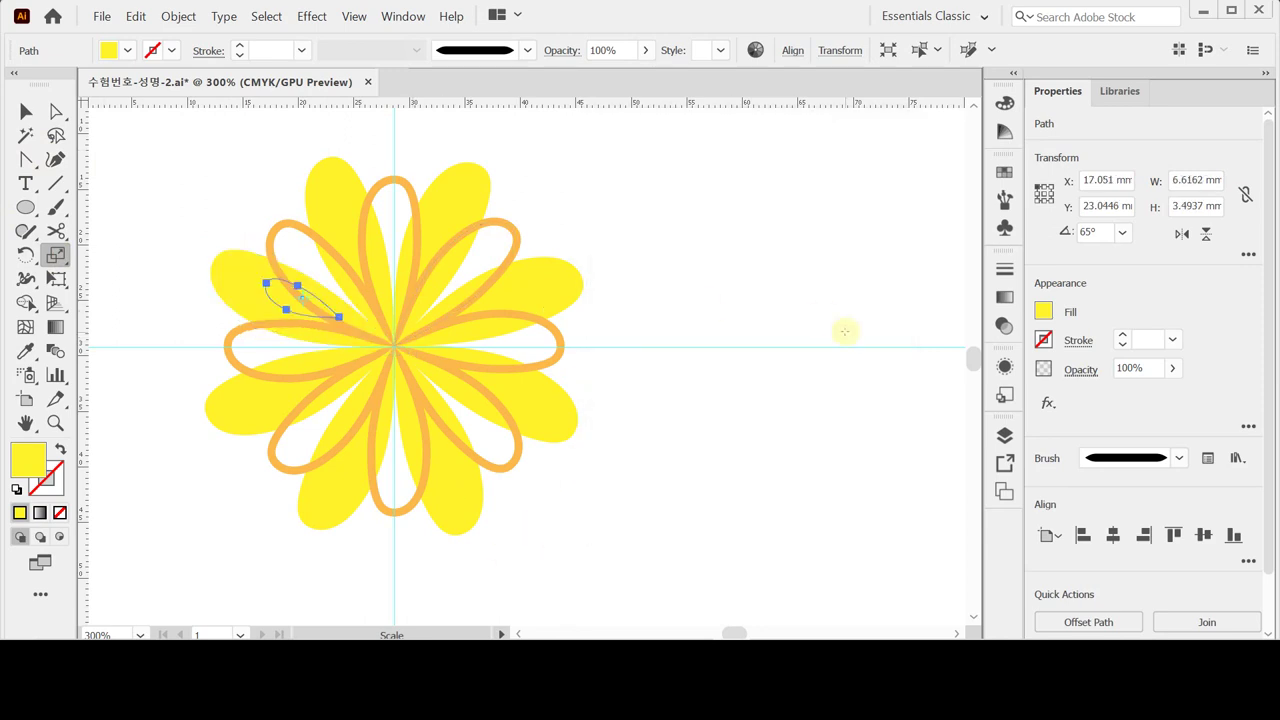
Set the magenta value of the small scaled petal's fill to 30%.
{"action": "left_click", "coordinate": [1043, 311]}
{"action": "left_click", "coordinate": [1008, 410]}
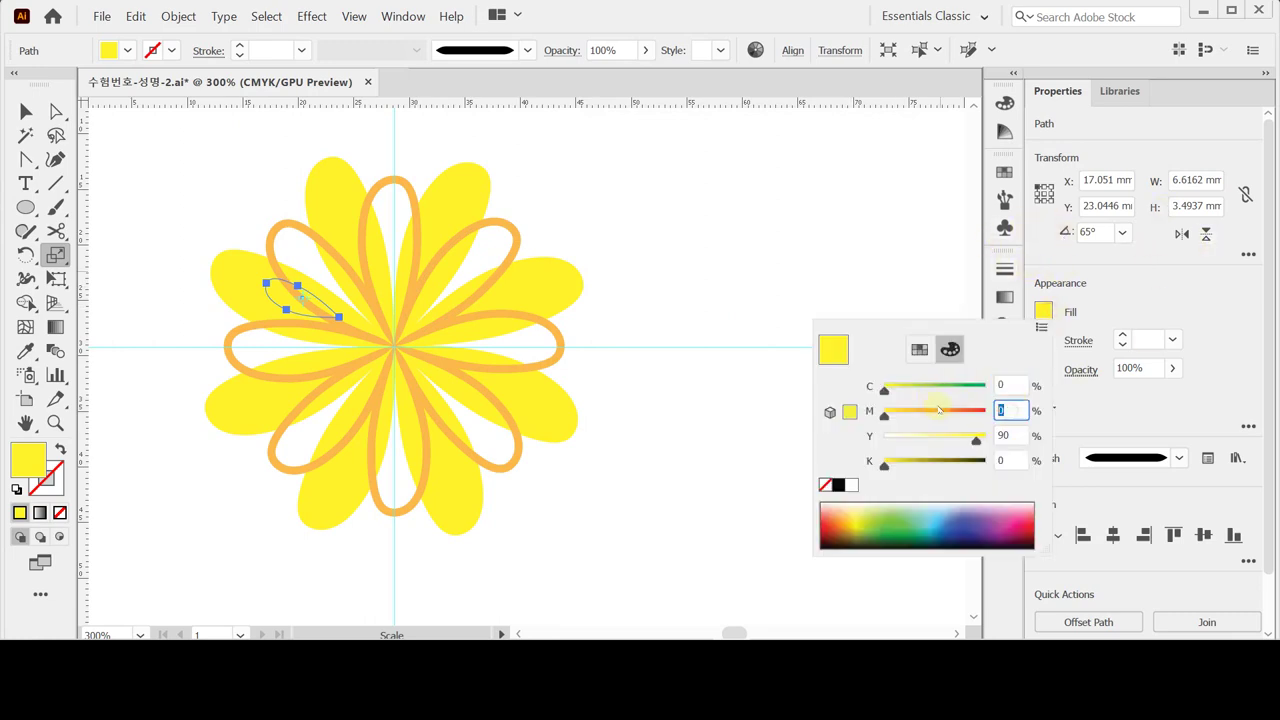
{"action": "type", "text": "30"}
{"action": "key", "text": "Return"}
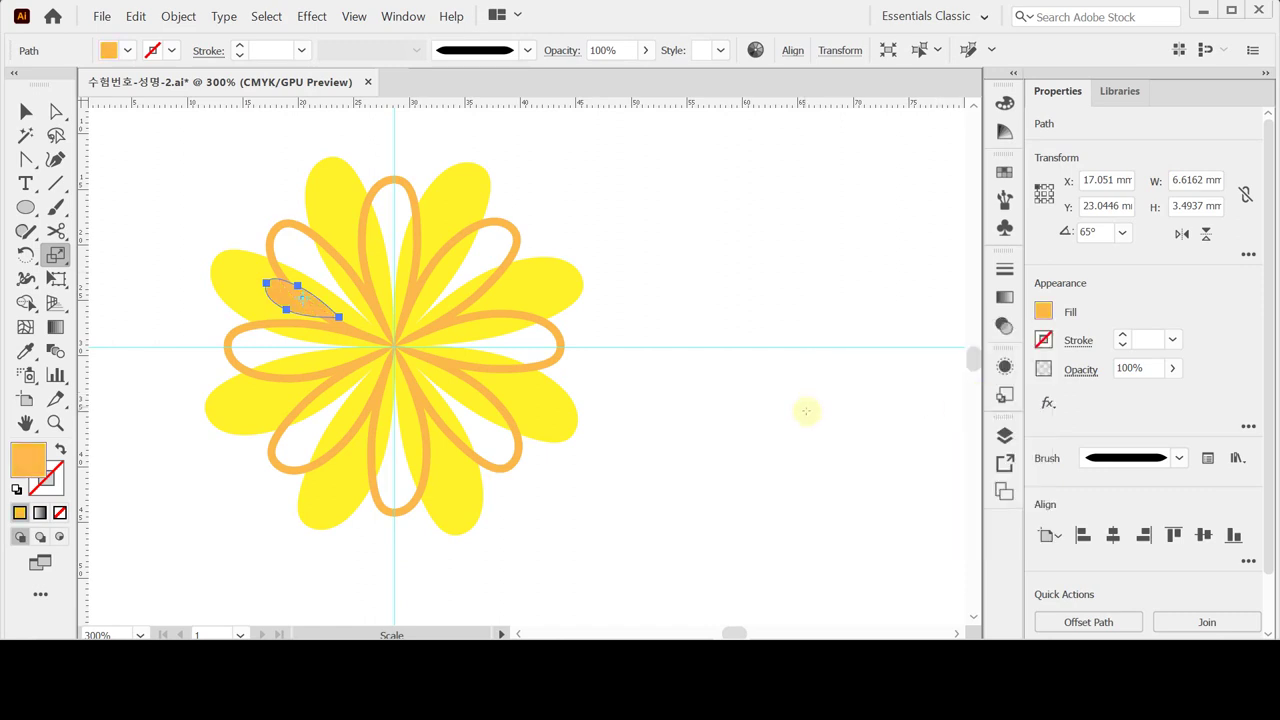
Move the small orange petal outward onto the outer tip of the upper-left yellow petal.
{"action": "key", "text": "ctrl"}
{"action": "left_click_drag", "start_coordinate": [295, 301], "coordinate": [188, 264]}
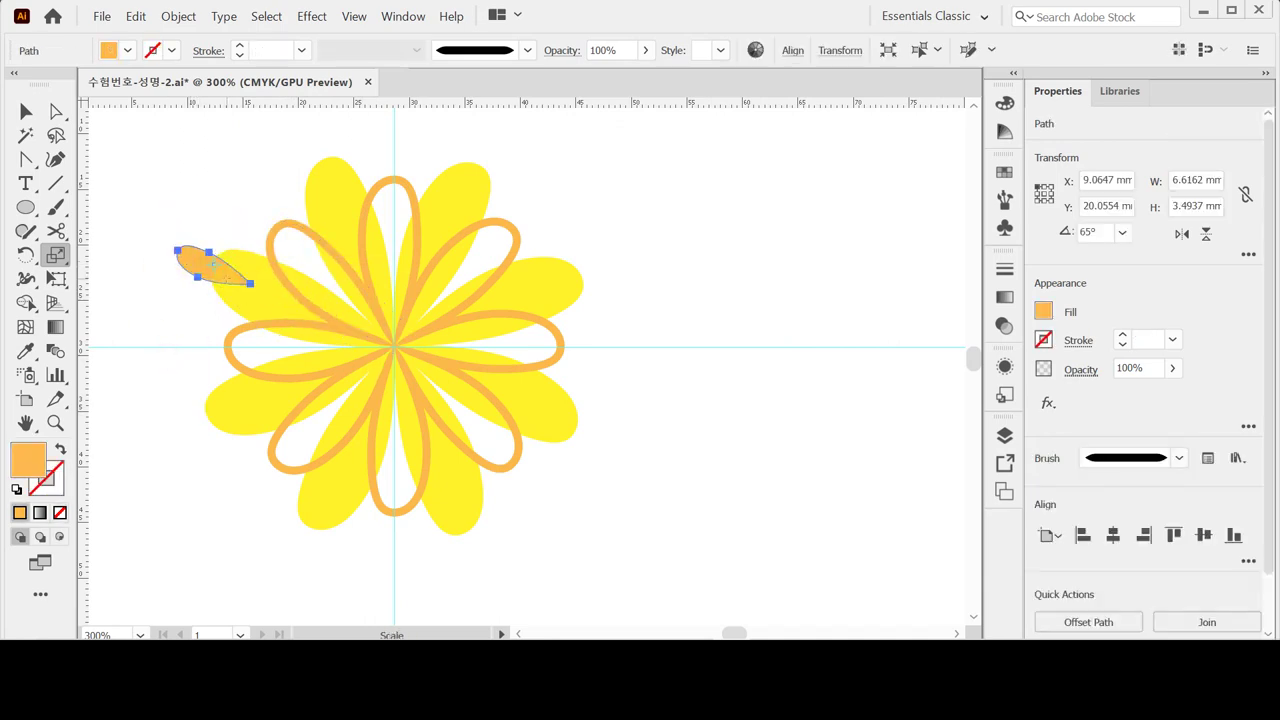
{"action": "key", "text": "ctrl"}
Create two copies of the small orange petal rotated in 45° steps about the flower's centre, and bring both copies in front of the yellow petals.
{"action": "left_click", "coordinate": [24, 254]}
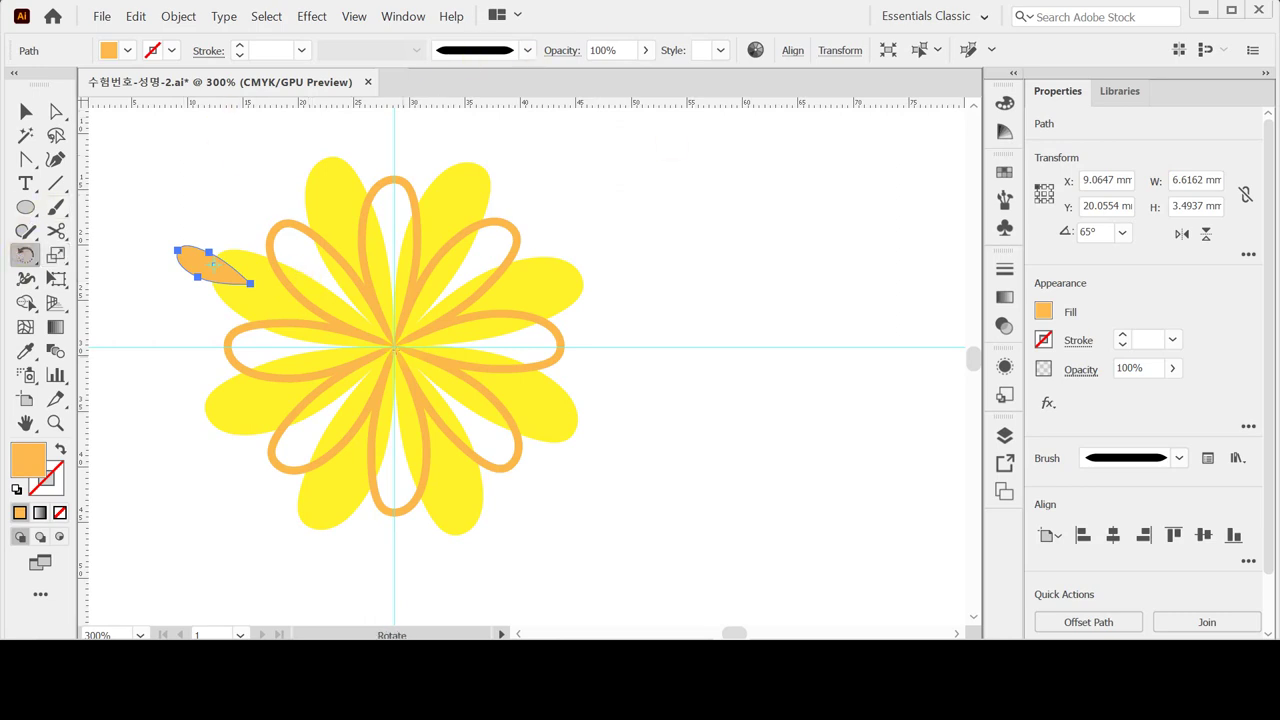
{"action": "left_click", "coordinate": [394, 346]}
{"action": "left_click_drag", "start_coordinate": [171, 300], "coordinate": [241, 459]}
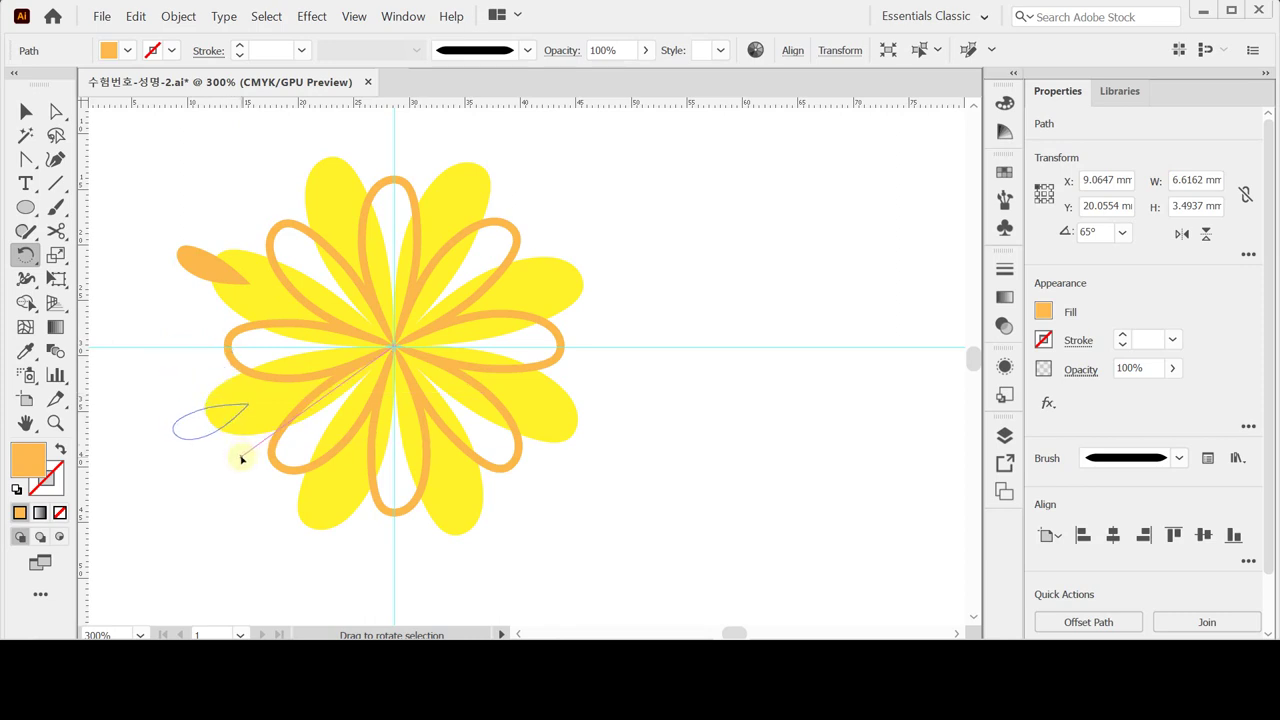
{"action": "left_click_drag", "start_coordinate": [241, 459], "coordinate": [241, 459]}
{"action": "key", "text": "alt"}
{"action": "left_click_drag", "start_coordinate": [242, 458], "coordinate": [233, 461]}
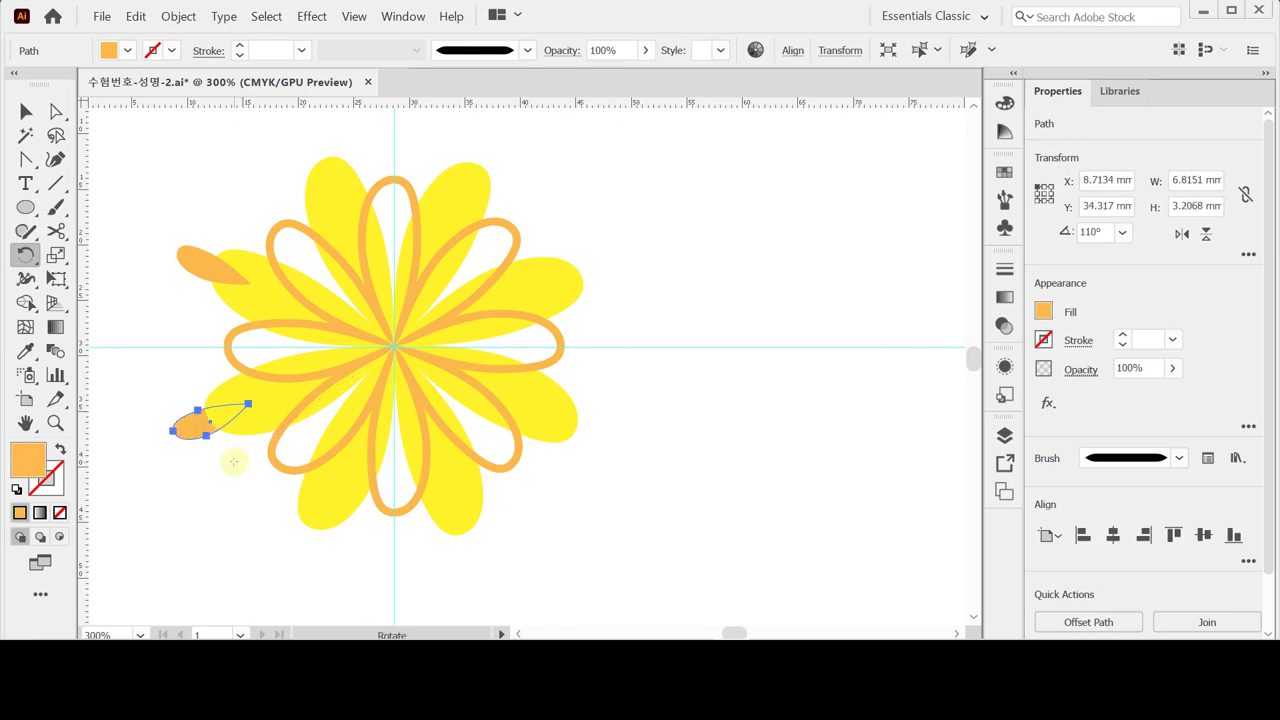
{"action": "key", "text": "ctrl+d"}
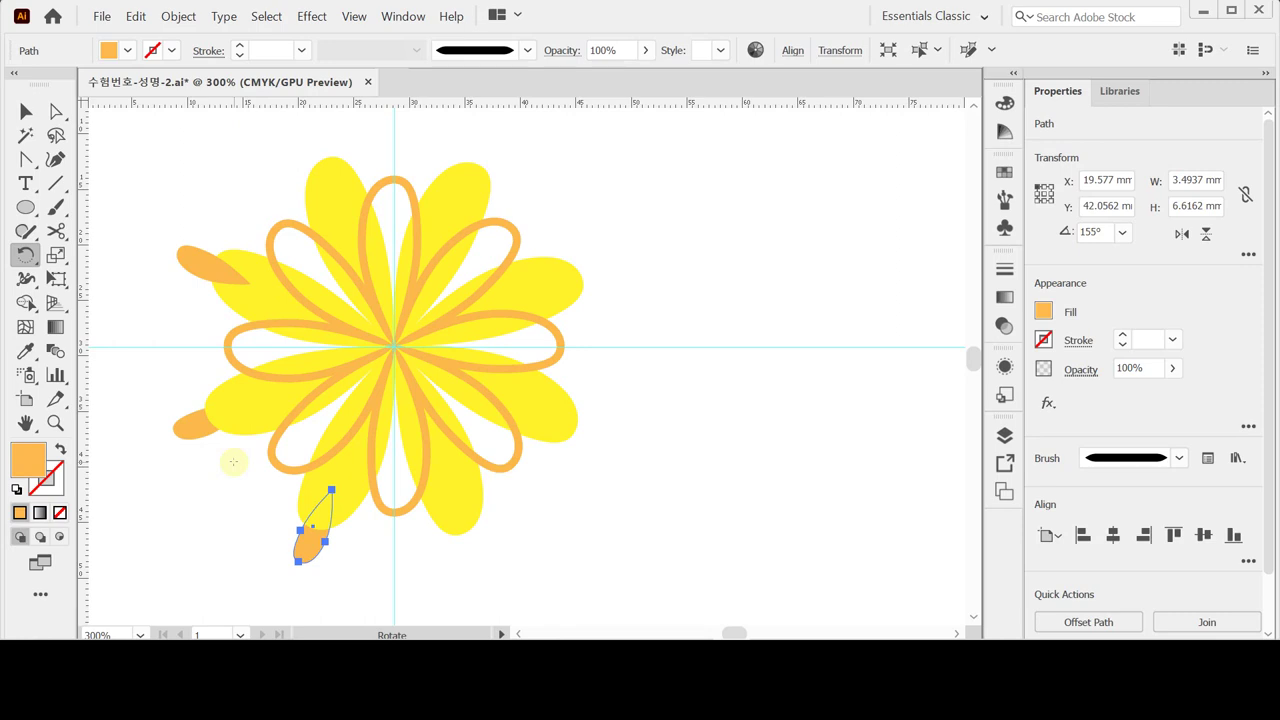
{"action": "left_click", "coordinate": [191, 425], "text": "ctrl+shift"}
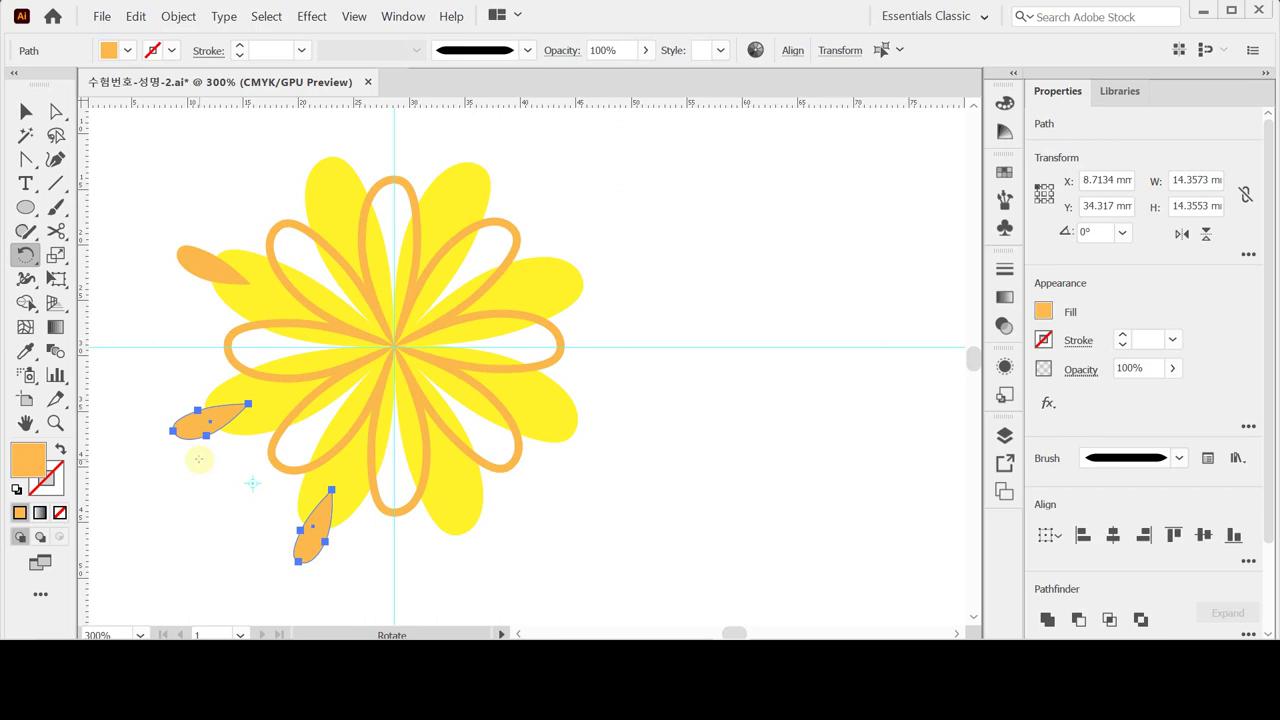
{"action": "left_click", "coordinate": [670, 301], "text": "ctrl"}
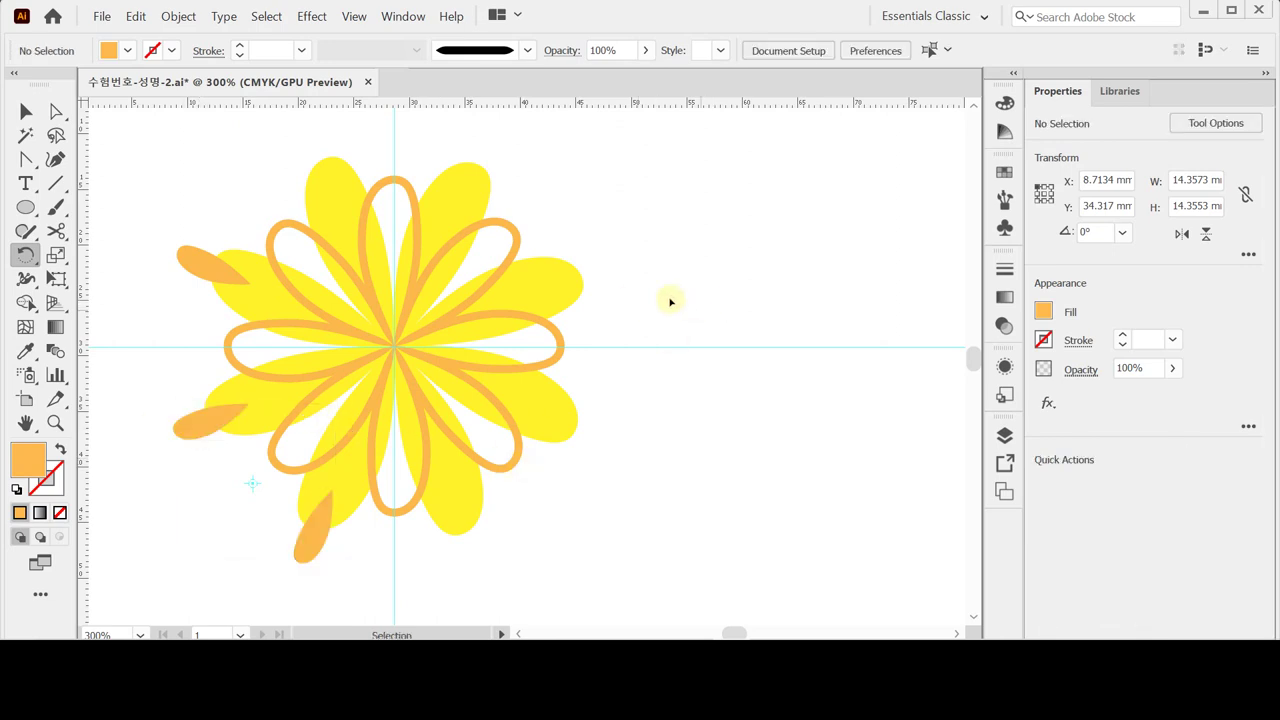
Select all the orange brush-outlined petals, expand their appearance, and deselect them.
{"action": "left_click", "coordinate": [396, 182], "text": "ctrl"}
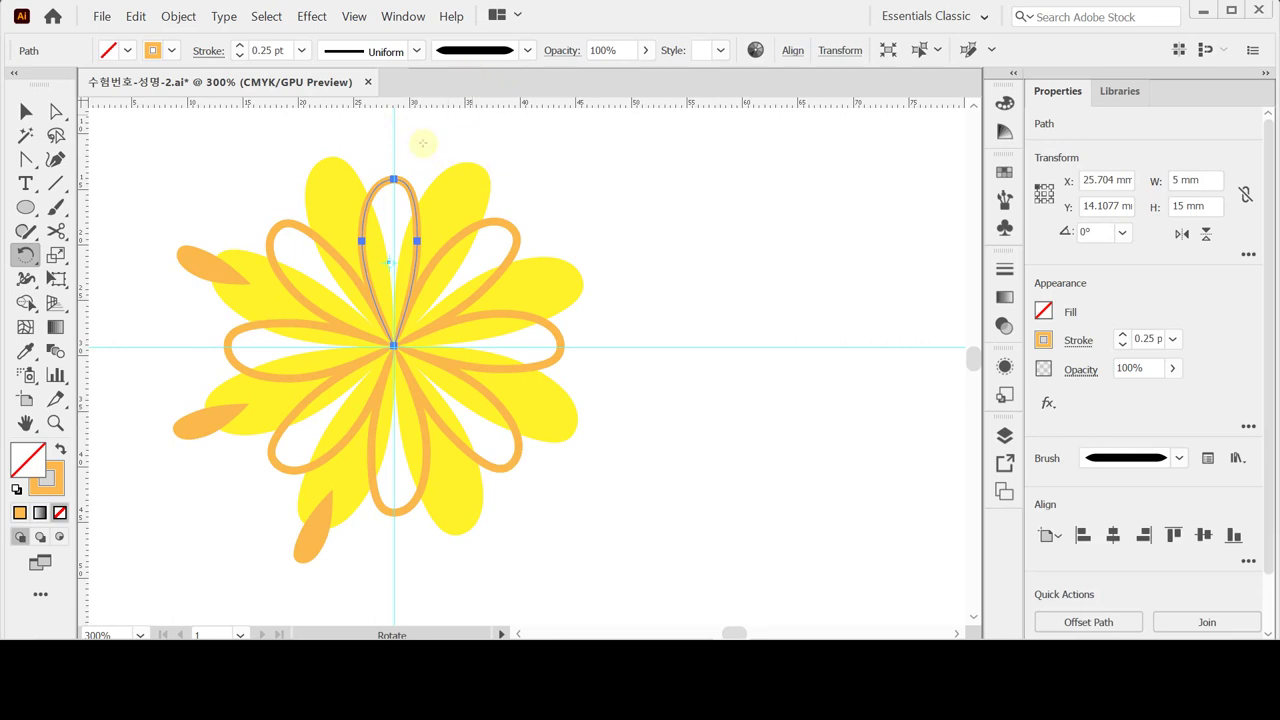
{"action": "key", "text": "ctrl"}
{"action": "key", "text": "ctrl+a"}
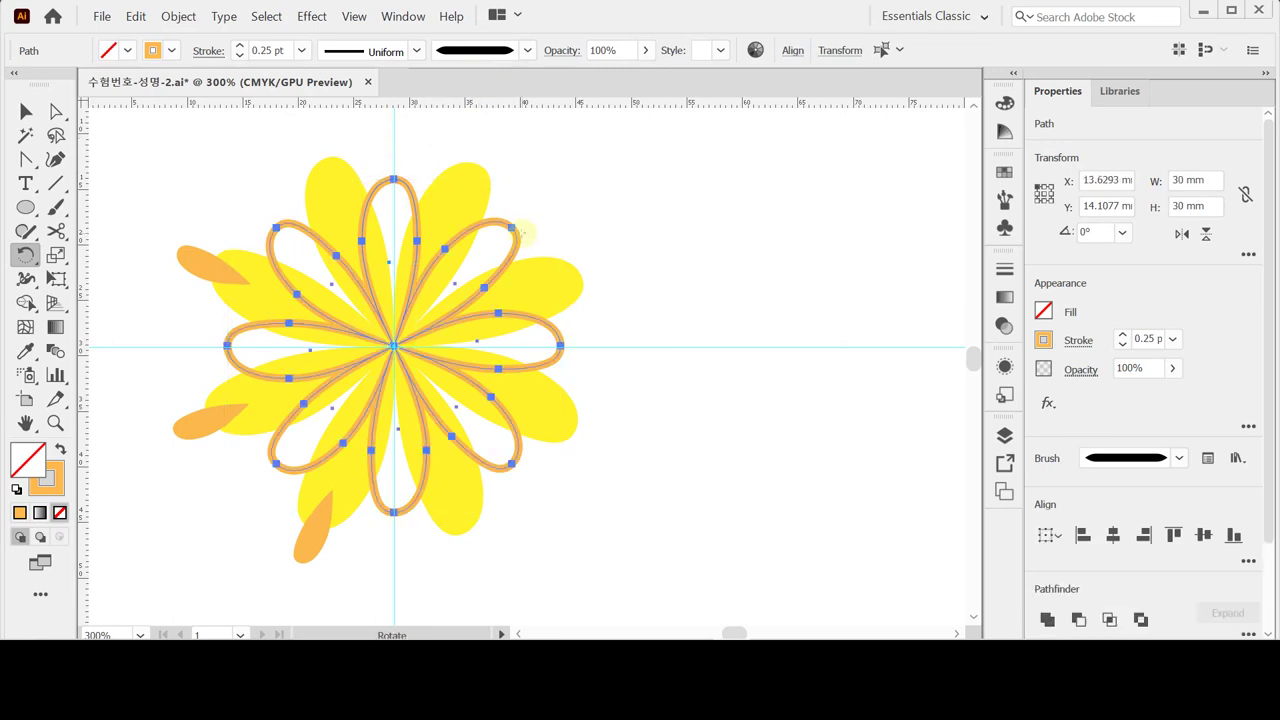
{"action": "key", "text": "ctrl"}
{"action": "left_click", "coordinate": [180, 17]}
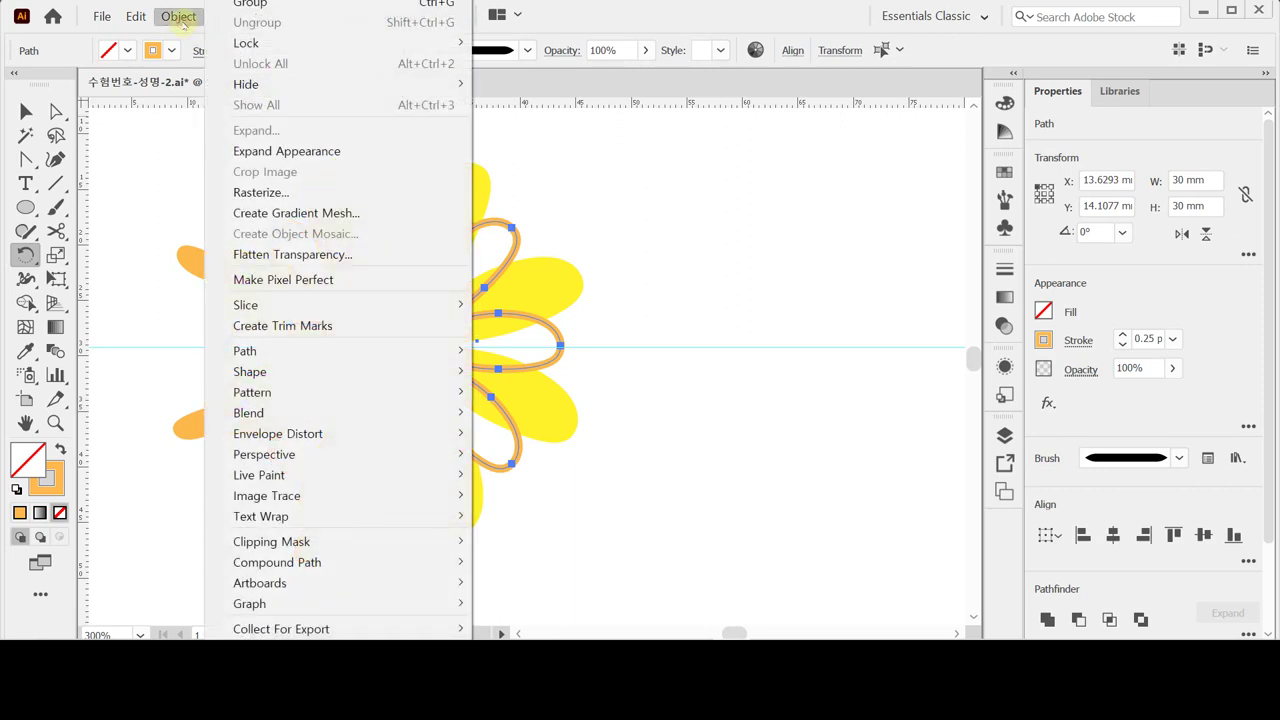
{"action": "left_click", "coordinate": [359, 149]}
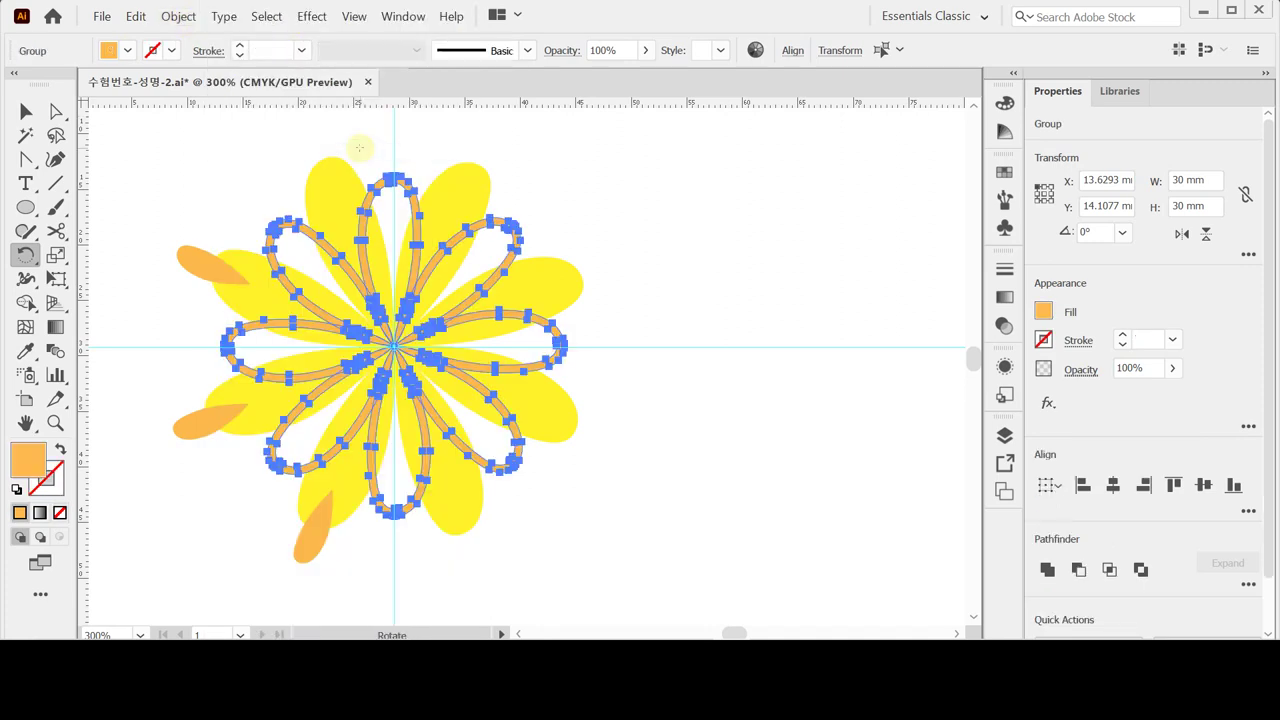
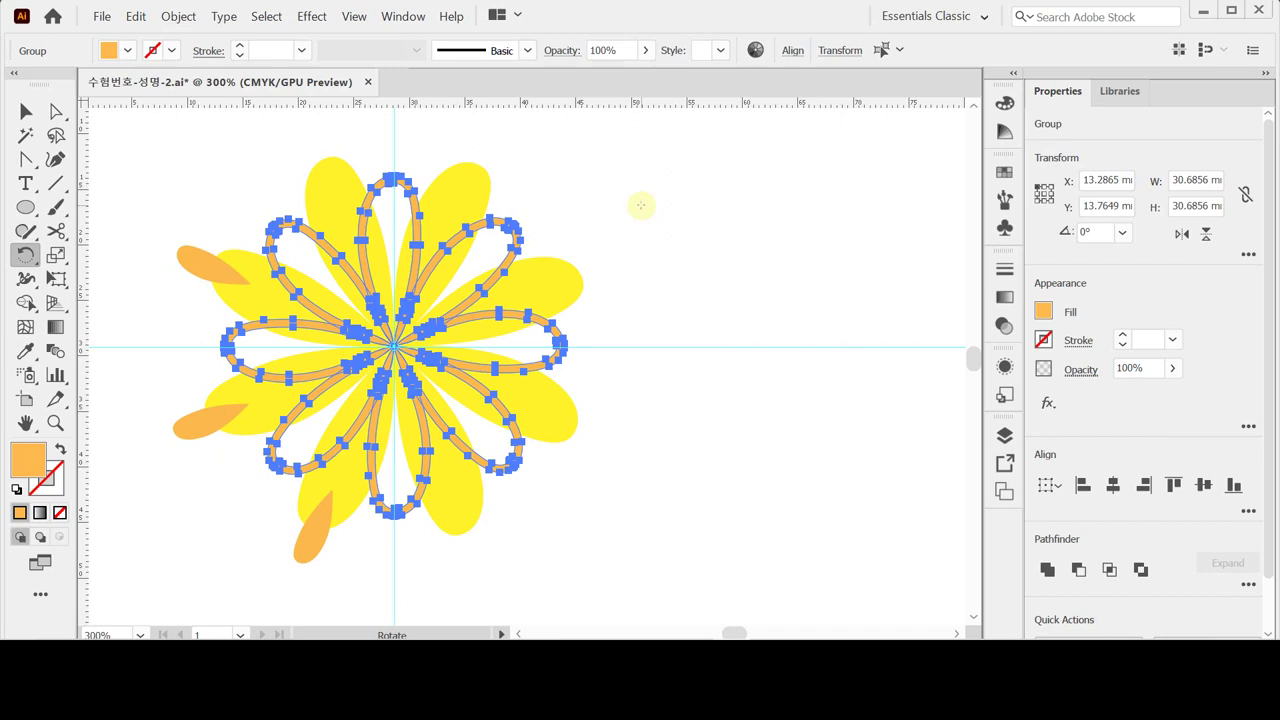
{"action": "key", "text": "ctrl+shift+a"}
Start a Pen path at the leaf guide's left tip and trace its first upper lobe, ending in a corner point.
{"action": "key", "text": "p"}
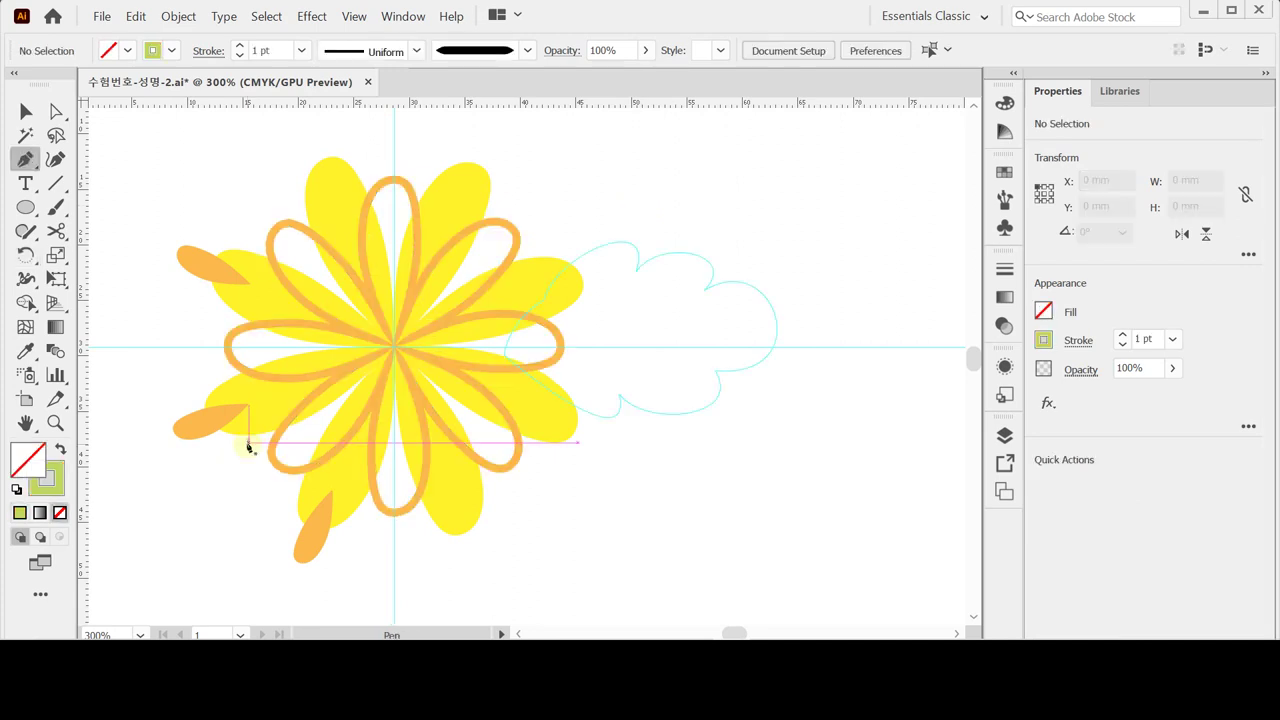
{"action": "left_click_drag", "start_coordinate": [483, 470], "coordinate": [418, 418]}
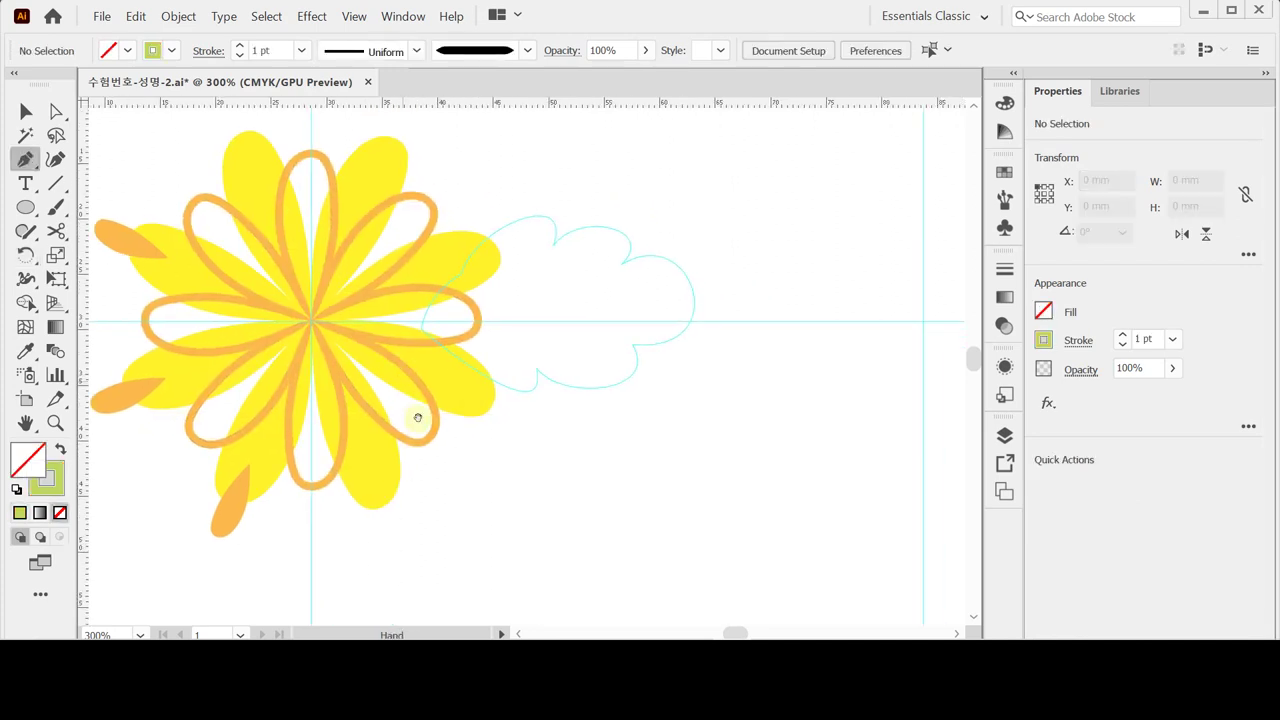
{"action": "left_click", "coordinate": [421, 326]}
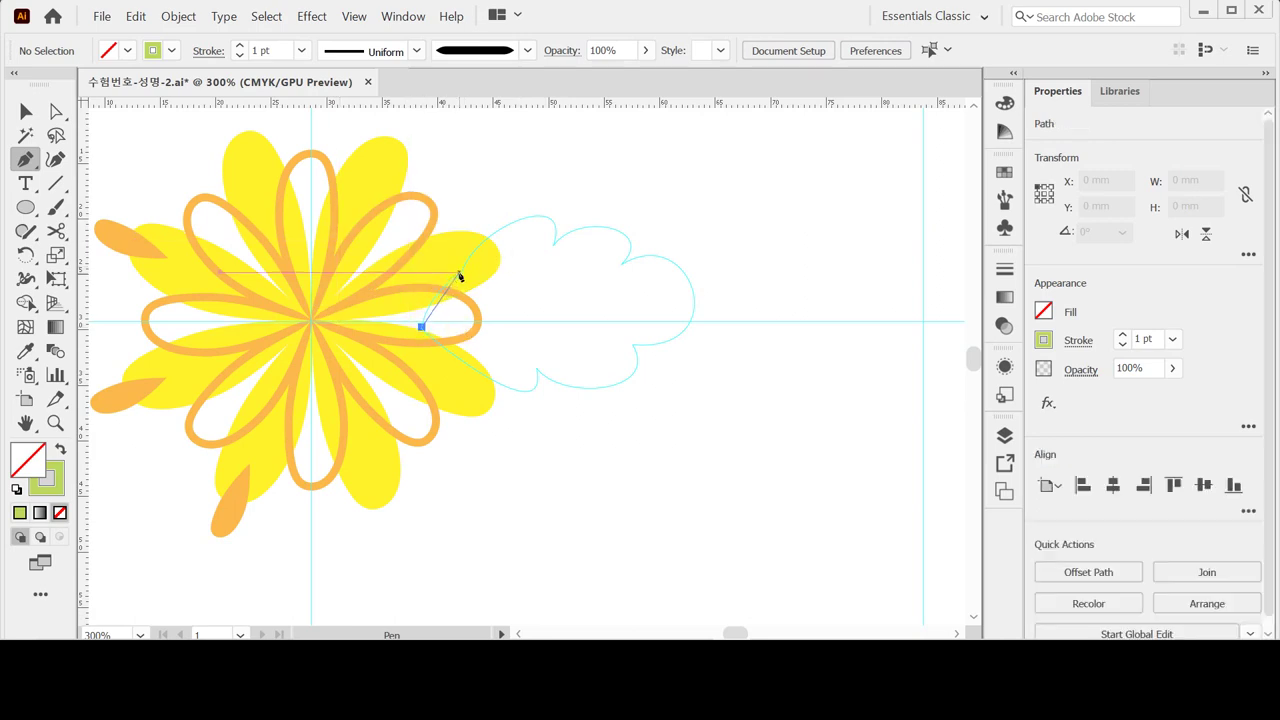
{"action": "left_click_drag", "start_coordinate": [458, 273], "coordinate": [488, 251]}
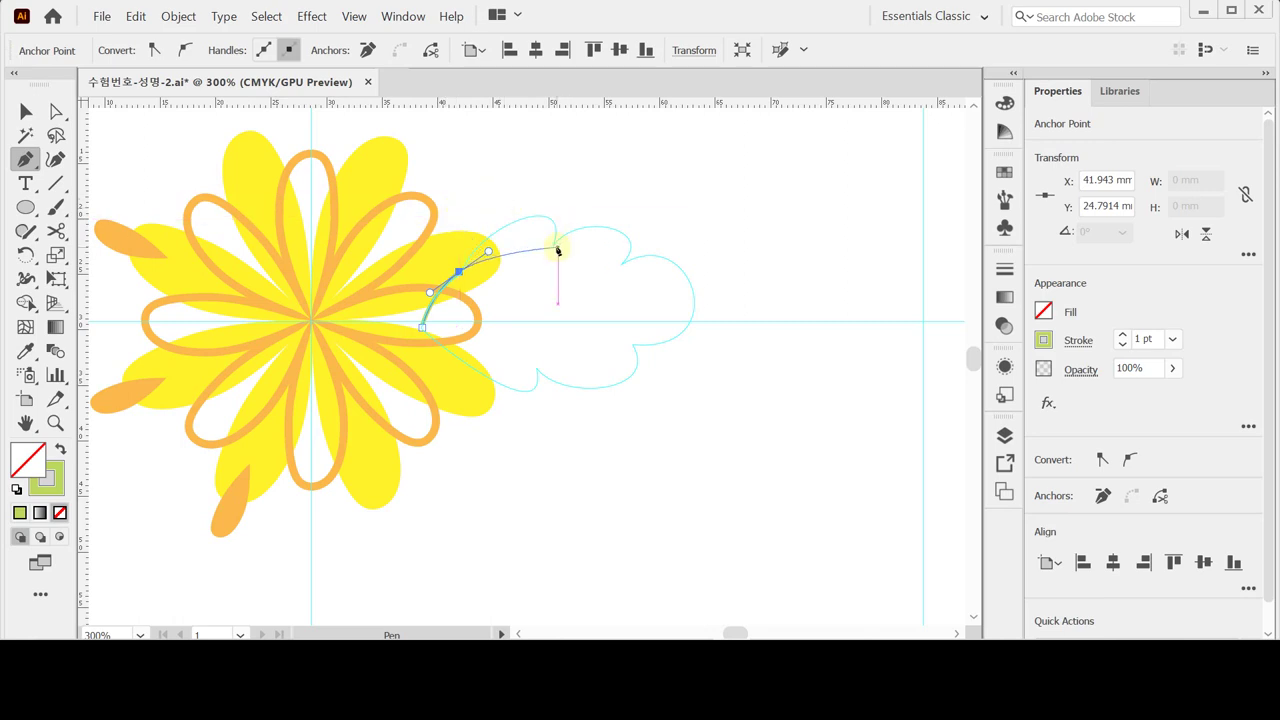
{"action": "left_click", "coordinate": [460, 275]}
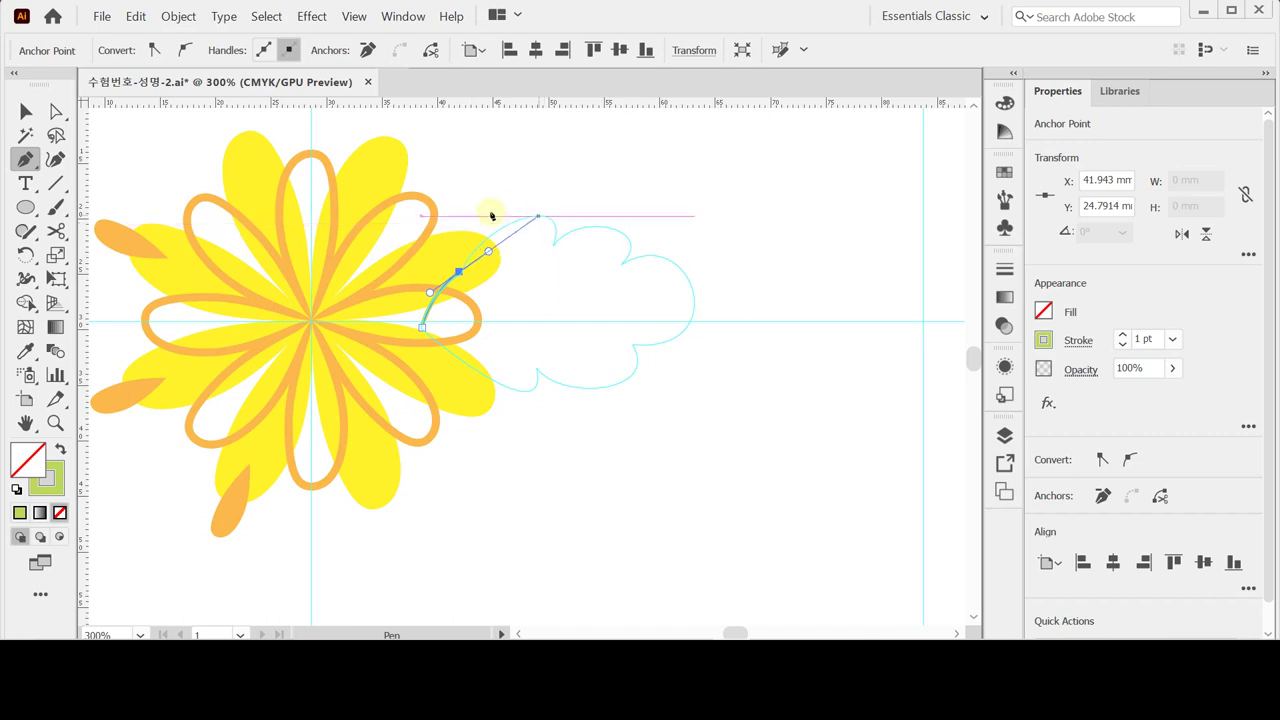
{"action": "left_click", "coordinate": [460, 276]}
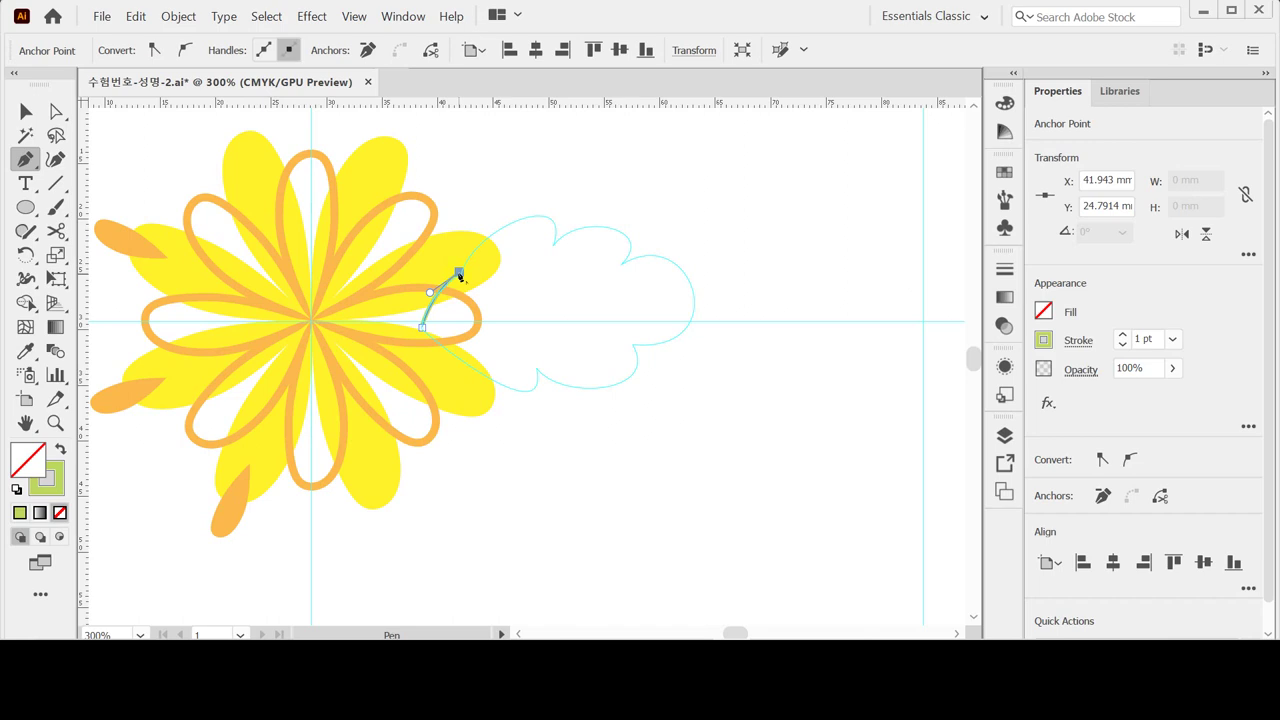
{"action": "mouse_move", "coordinate": [459, 275]}
{"action": "left_mouse_down"}
{"action": "mouse_move", "coordinate": [489, 266]}
{"action": "mouse_move", "coordinate": [466, 200]}
{"action": "mouse_move", "coordinate": [554, 200]}
{"action": "mouse_move", "coordinate": [545, 224]}
{"action": "mouse_move", "coordinate": [526, 217]}
{"action": "mouse_move", "coordinate": [555, 250]}
{"action": "mouse_move", "coordinate": [554, 323]}
{"action": "left_mouse_up"}
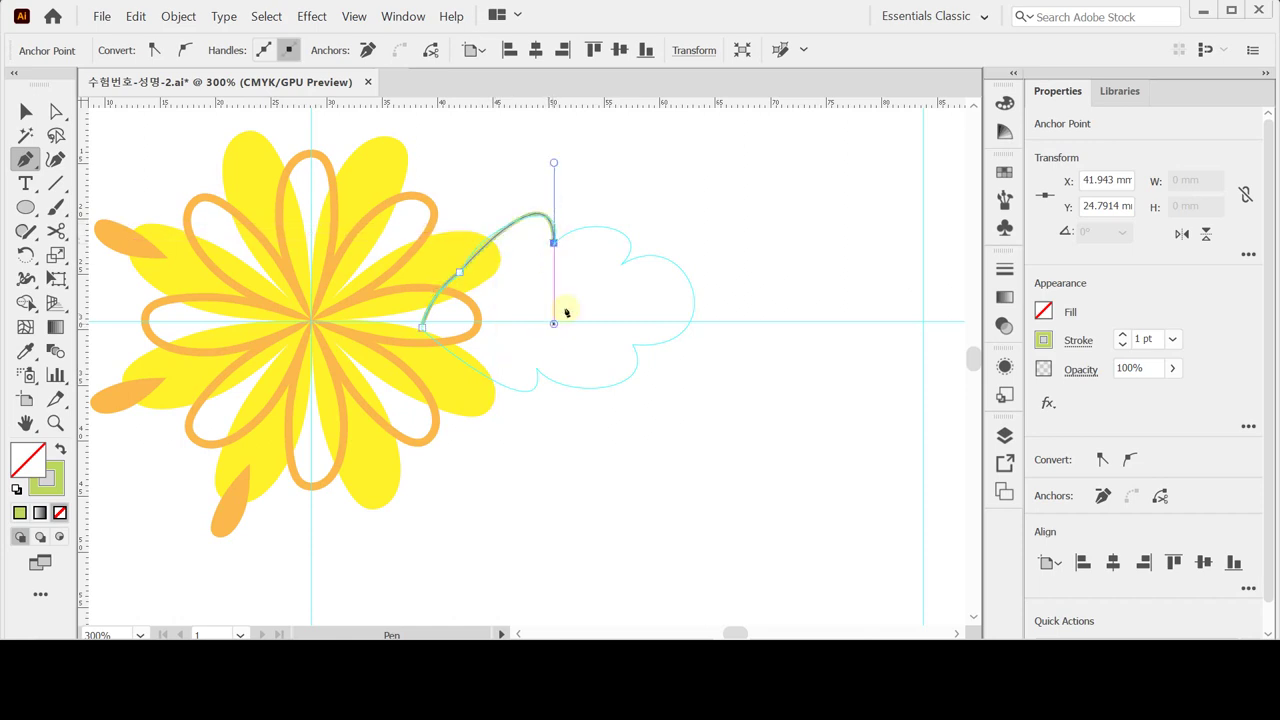
{"action": "left_click", "coordinate": [554, 245]}
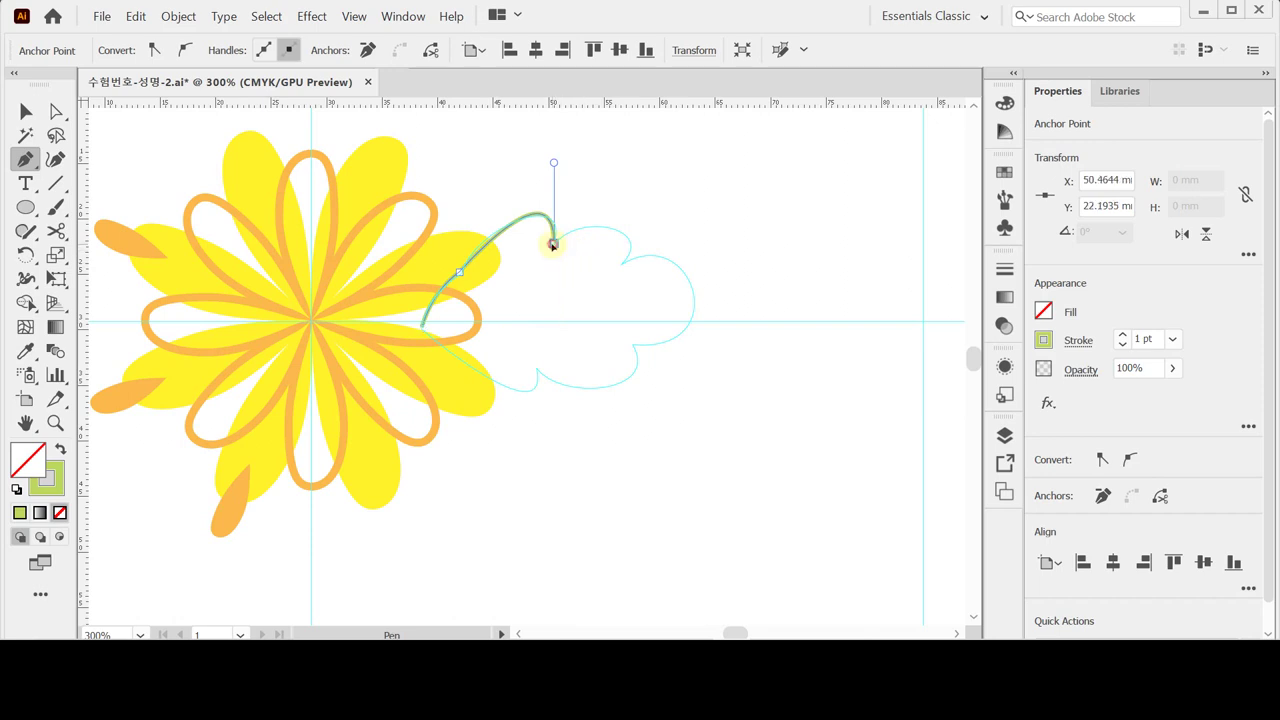
Trace the leaf guide's second upper lobe, adjust its curve handle to fit, and finish it with a corner point.
{"action": "left_click_drag", "start_coordinate": [623, 265], "coordinate": [651, 233]}
{"action": "key", "text": "ctrl+z"}
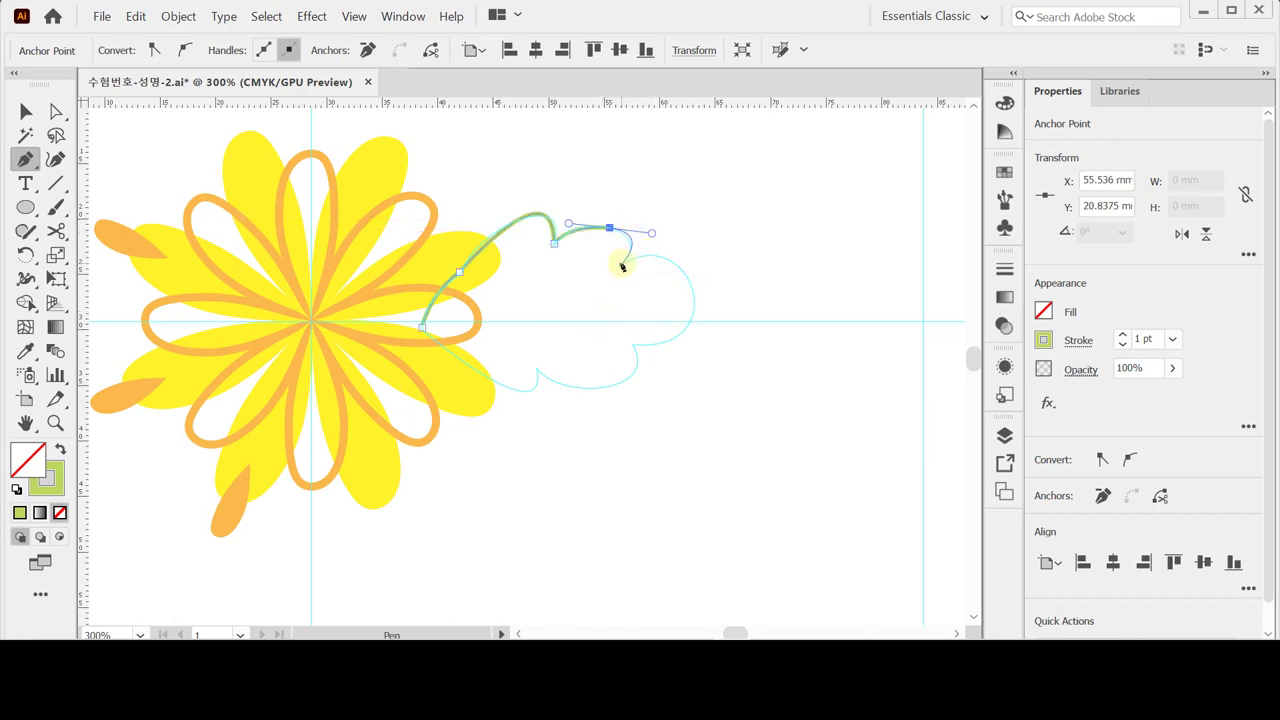
{"action": "left_click_drag", "start_coordinate": [621, 264], "coordinate": [663, 244]}
{"action": "key", "text": "ctrl"}
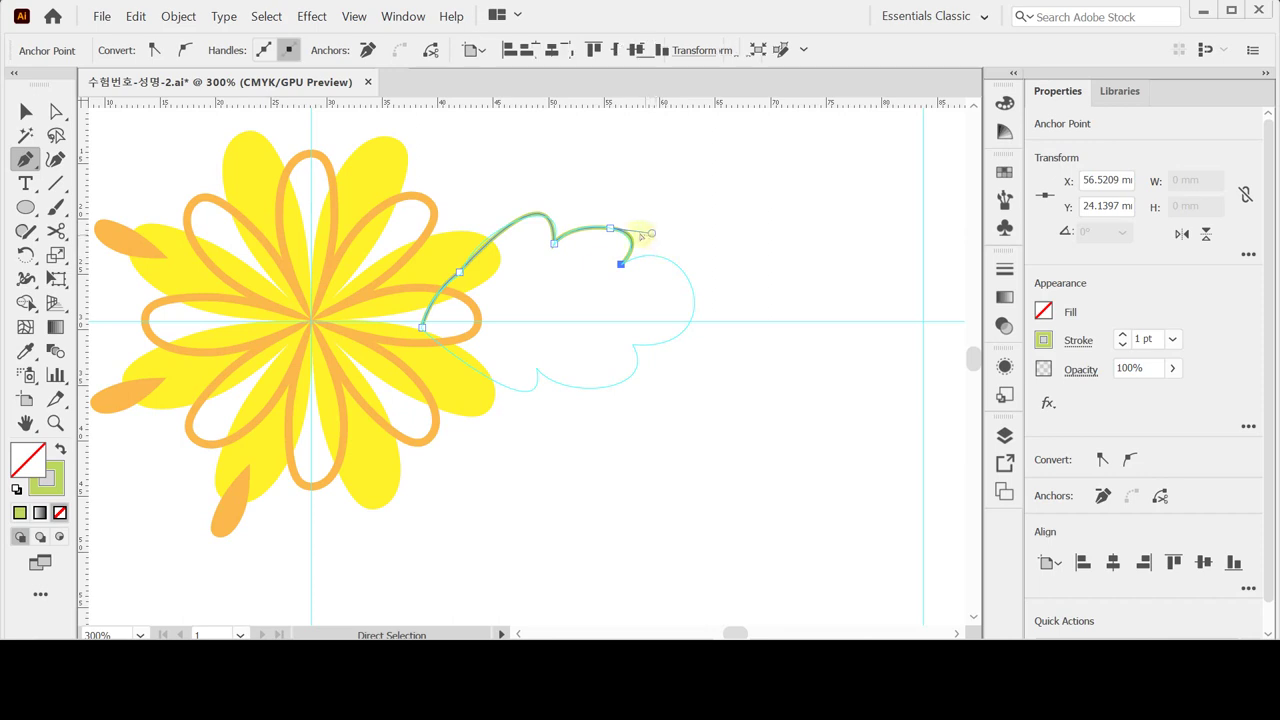
{"action": "left_click", "coordinate": [654, 234], "text": "ctrl"}
{"action": "left_click_drag", "start_coordinate": [655, 234], "coordinate": [647, 236]}
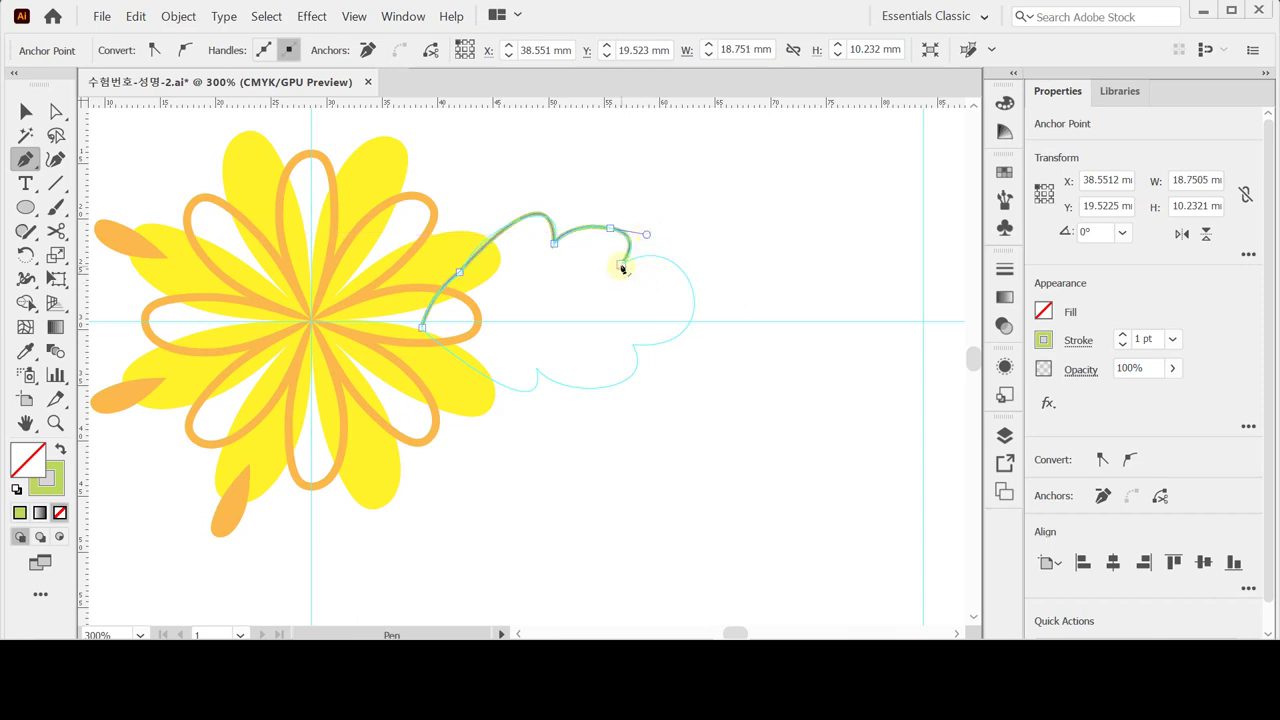
{"action": "mouse_move", "coordinate": [621, 267]}
{"action": "left_mouse_down"}
{"action": "mouse_move", "coordinate": [608, 281]}
{"action": "mouse_move", "coordinate": [624, 266]}
{"action": "left_mouse_up"}
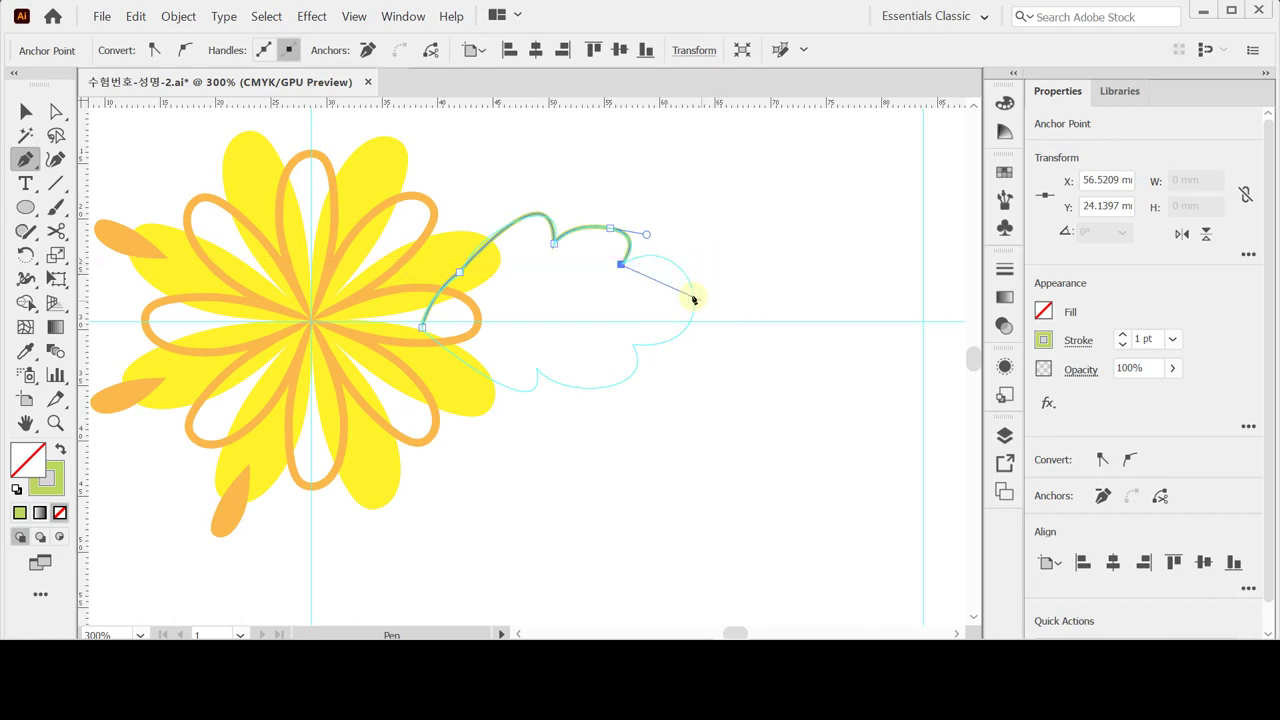
Trace the remaining leaf lobes back to the left tip, close the path, and swap its green stroke to a fill.
{"action": "left_click_drag", "start_coordinate": [693, 296], "coordinate": [478, 381]}
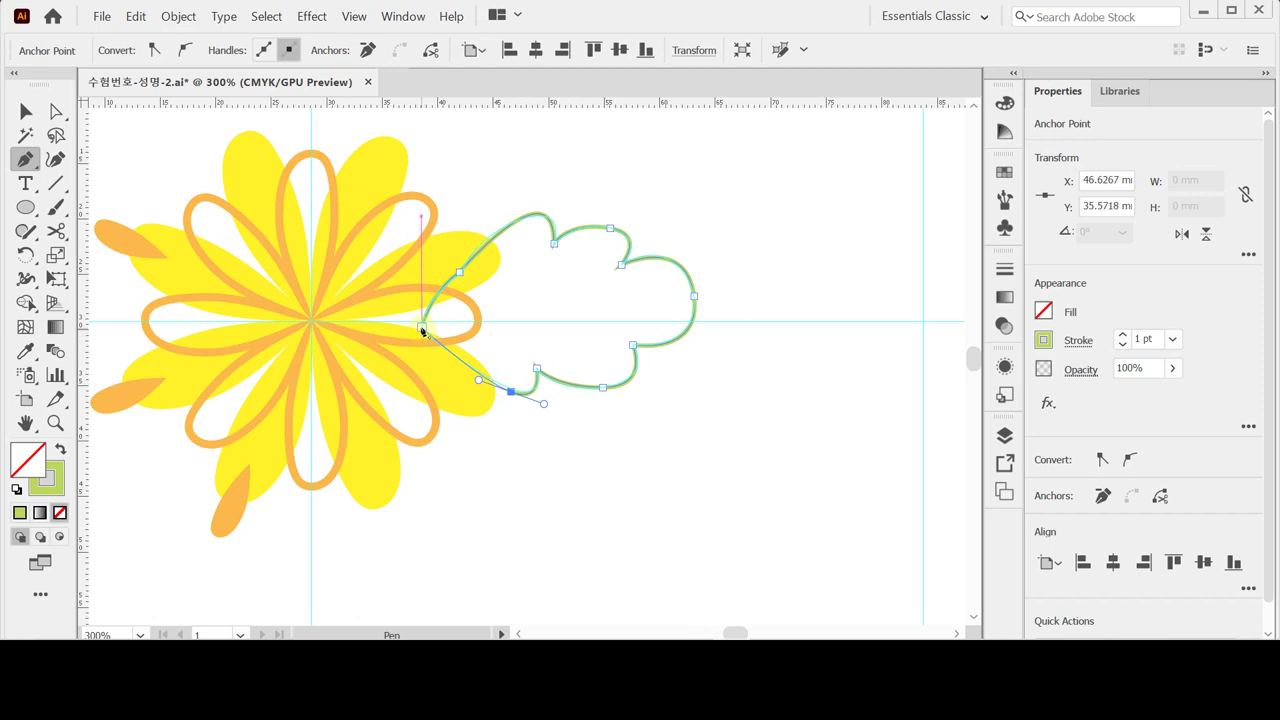
{"action": "left_click", "coordinate": [422, 331]}
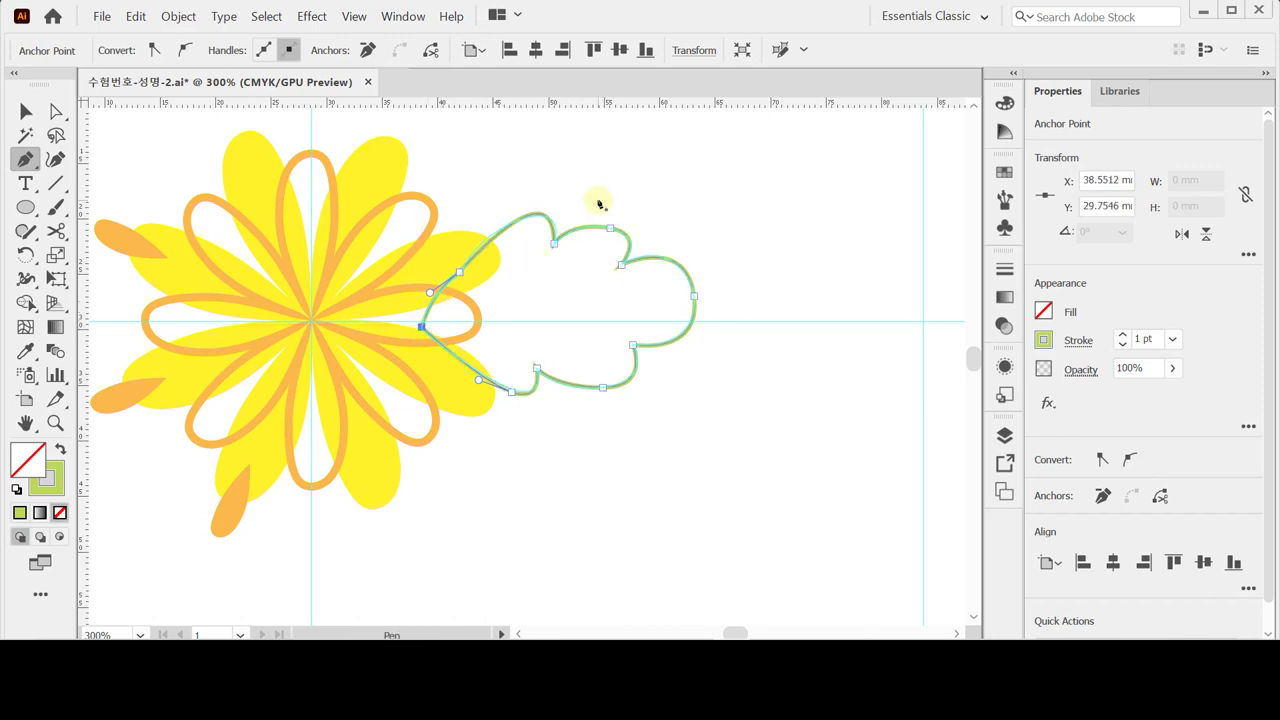
{"action": "key", "text": "shift+x"}
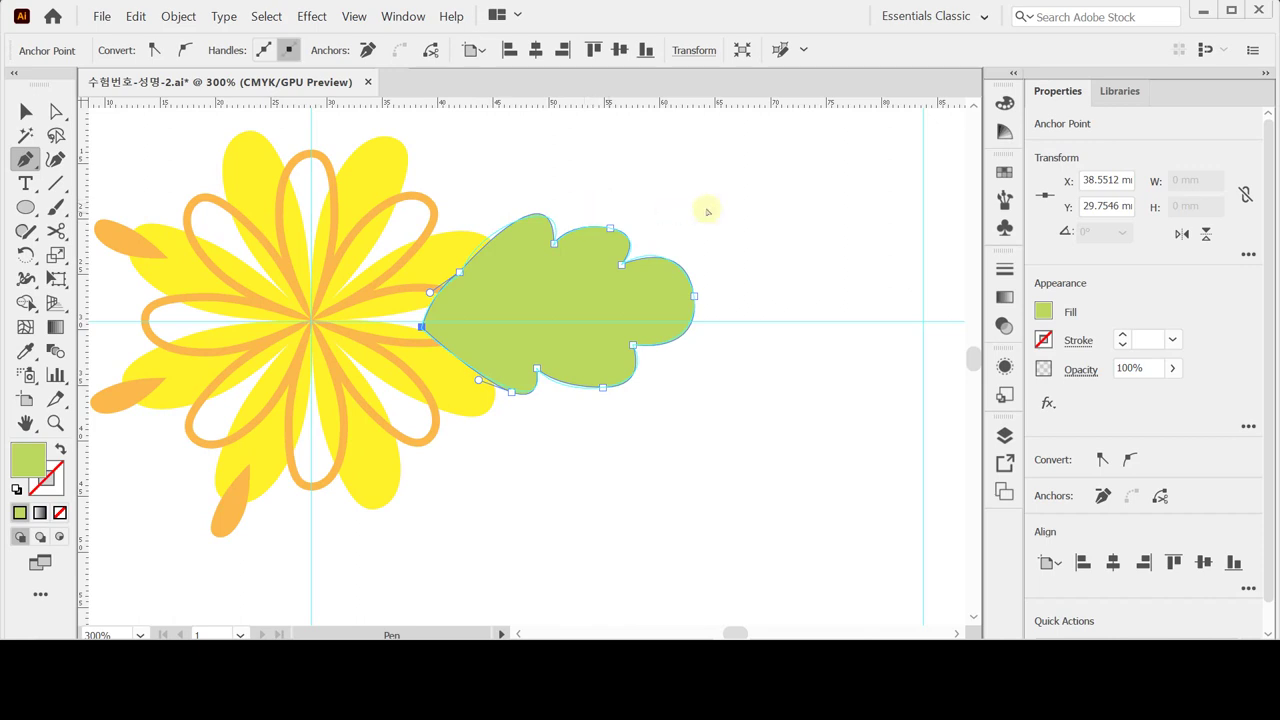
{"action": "left_click", "coordinate": [783, 312], "text": "ctrl"}
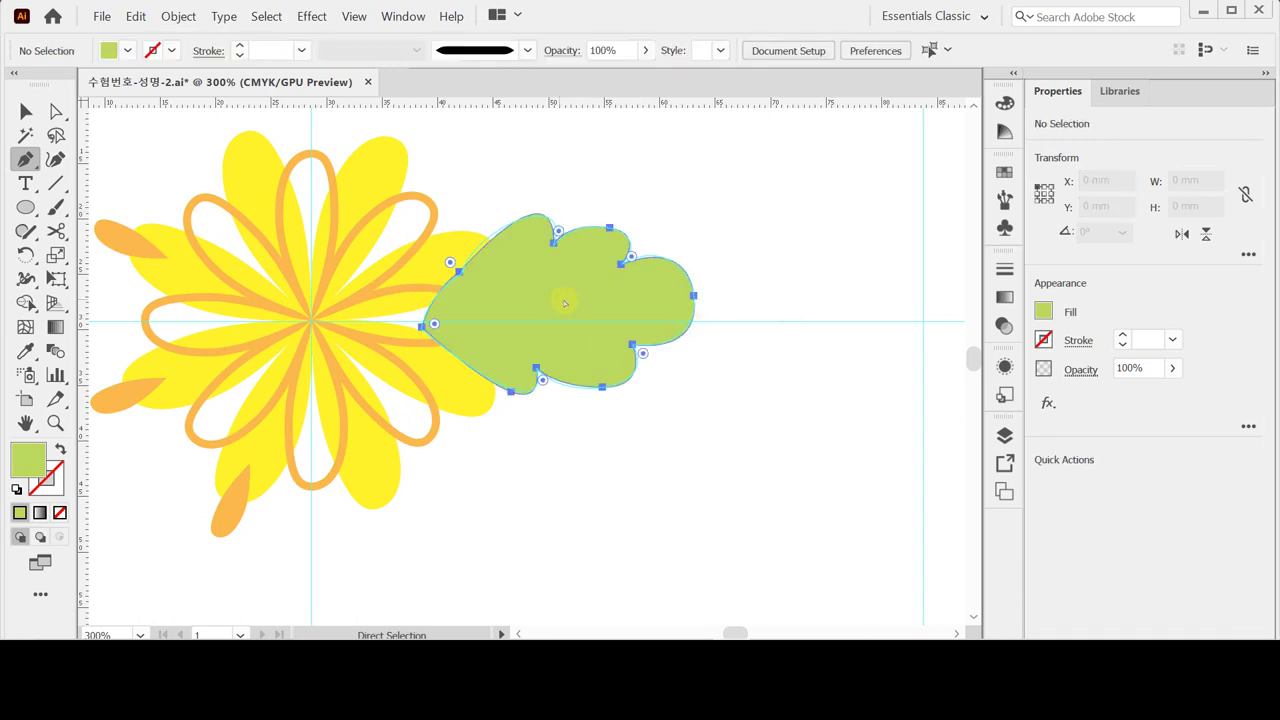
Duplicate the green leaf about 1.6 mm below the original and slightly to its left.
{"action": "left_click", "coordinate": [561, 301], "text": "ctrl"}
{"action": "key", "text": "alt"}
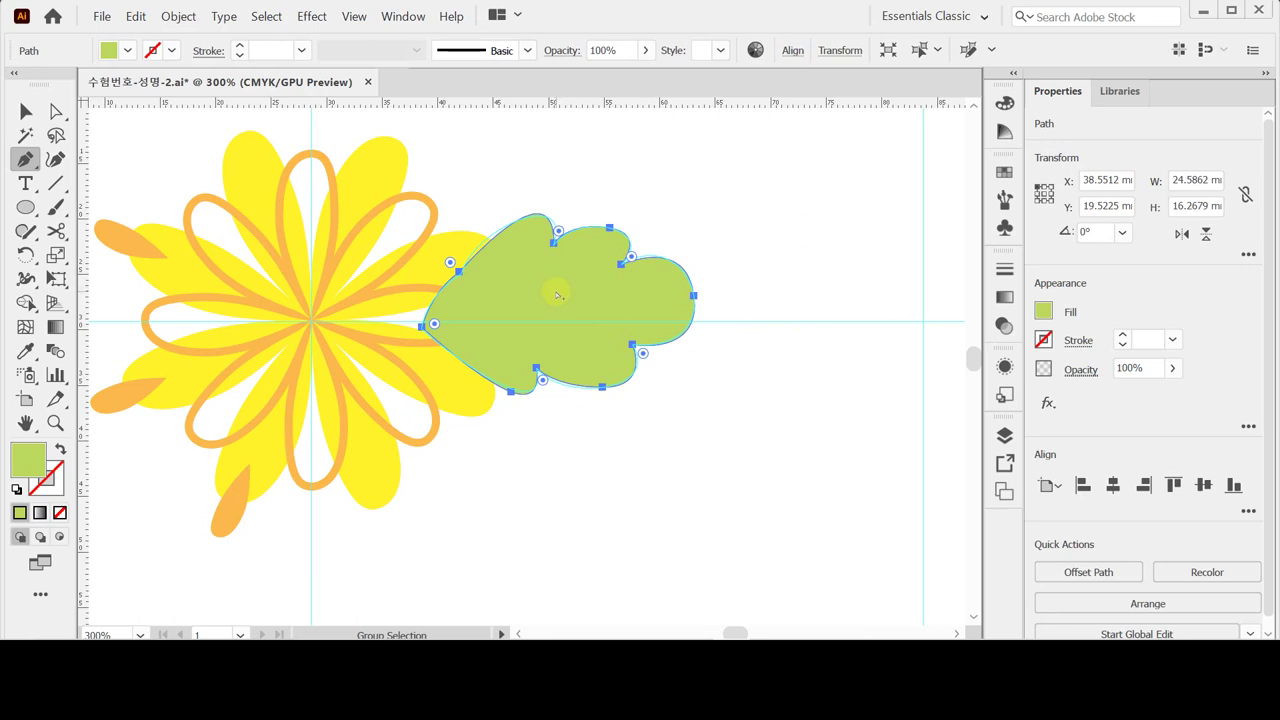
{"action": "left_click_drag", "start_coordinate": [556, 294], "coordinate": [555, 311]}
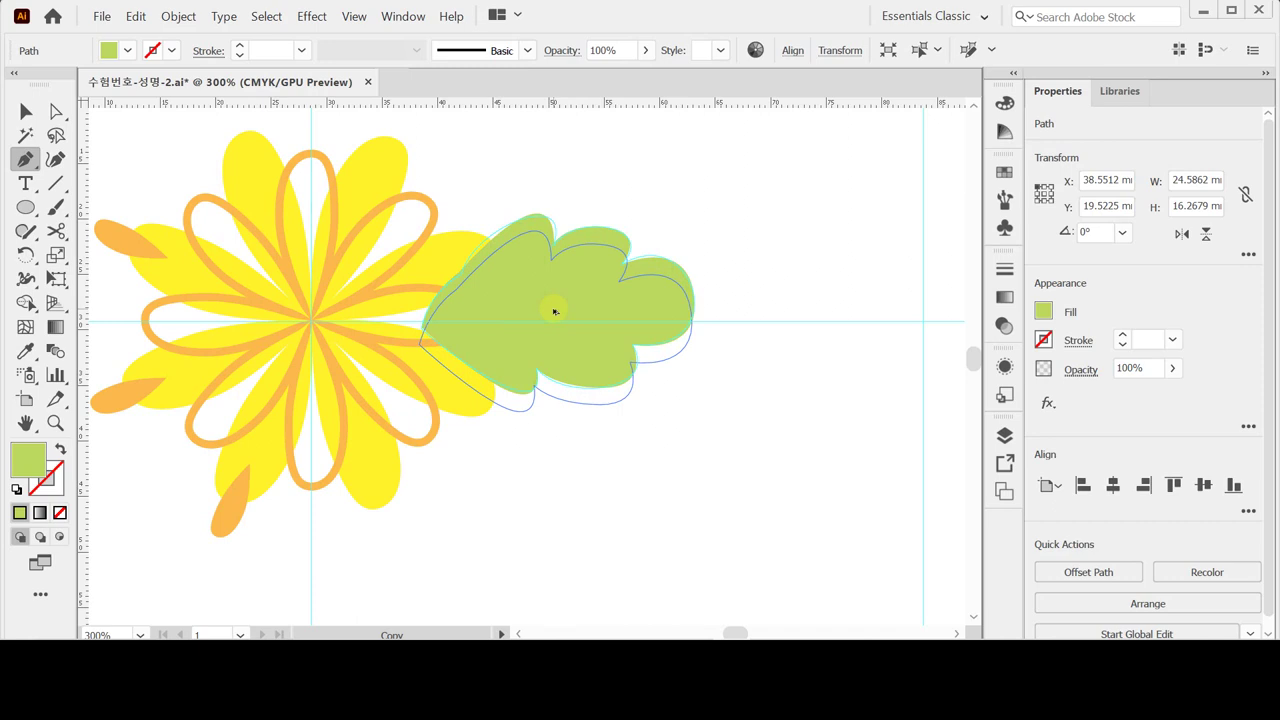
{"action": "left_click_drag", "start_coordinate": [555, 311], "coordinate": [555, 313]}
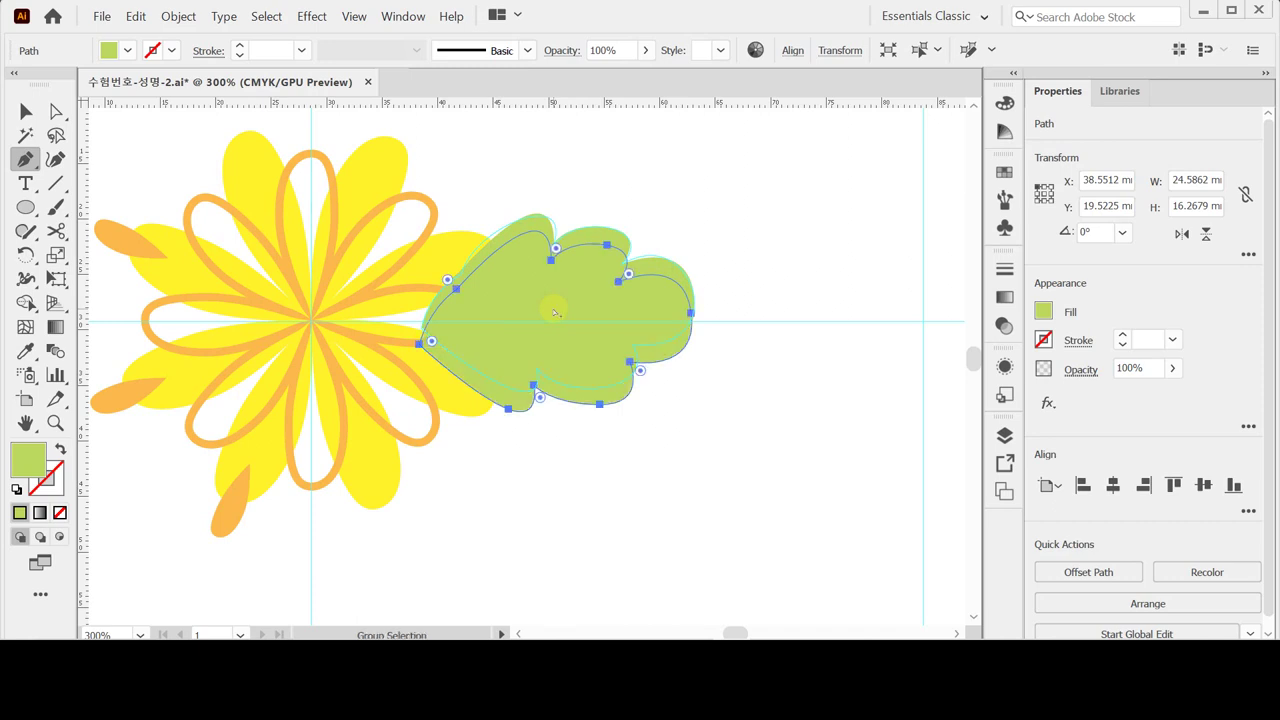
Swap the leaf copy's green fill to a stroke and set the stroke colour to C 50, M 0, Y 100, K 0.
{"action": "left_click", "coordinate": [59, 449]}
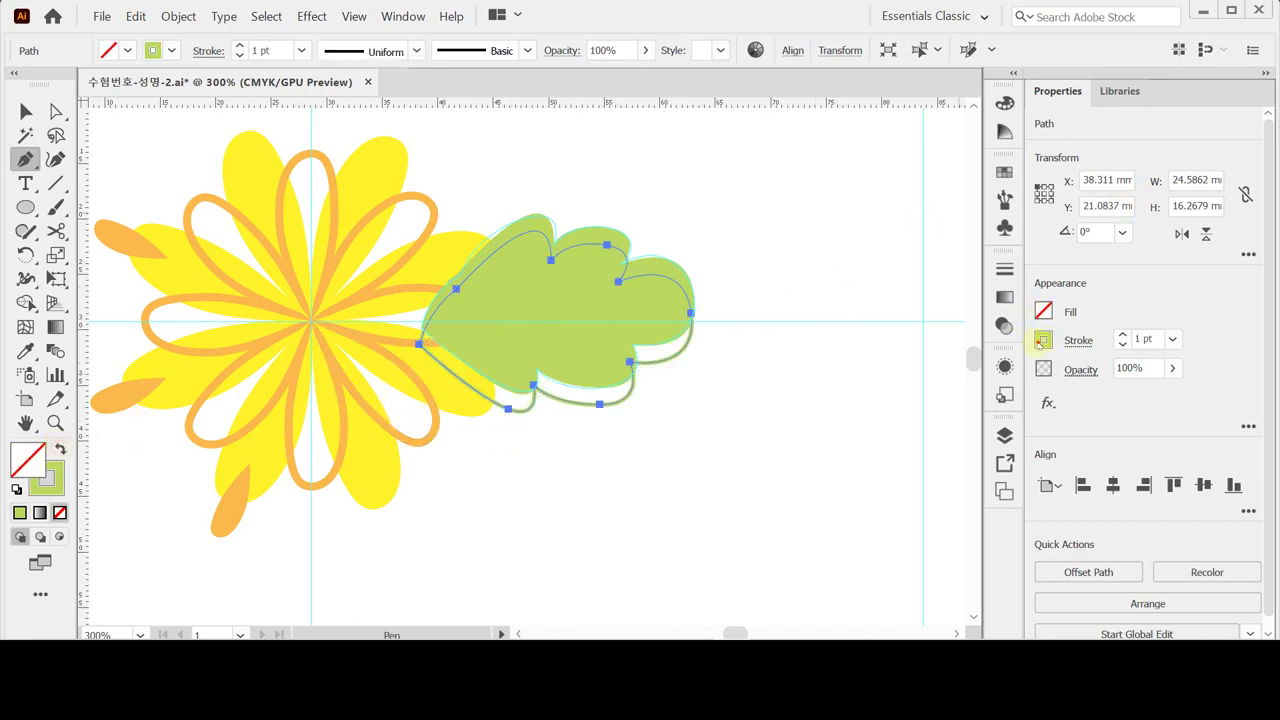
{"action": "left_click", "coordinate": [1041, 340]}
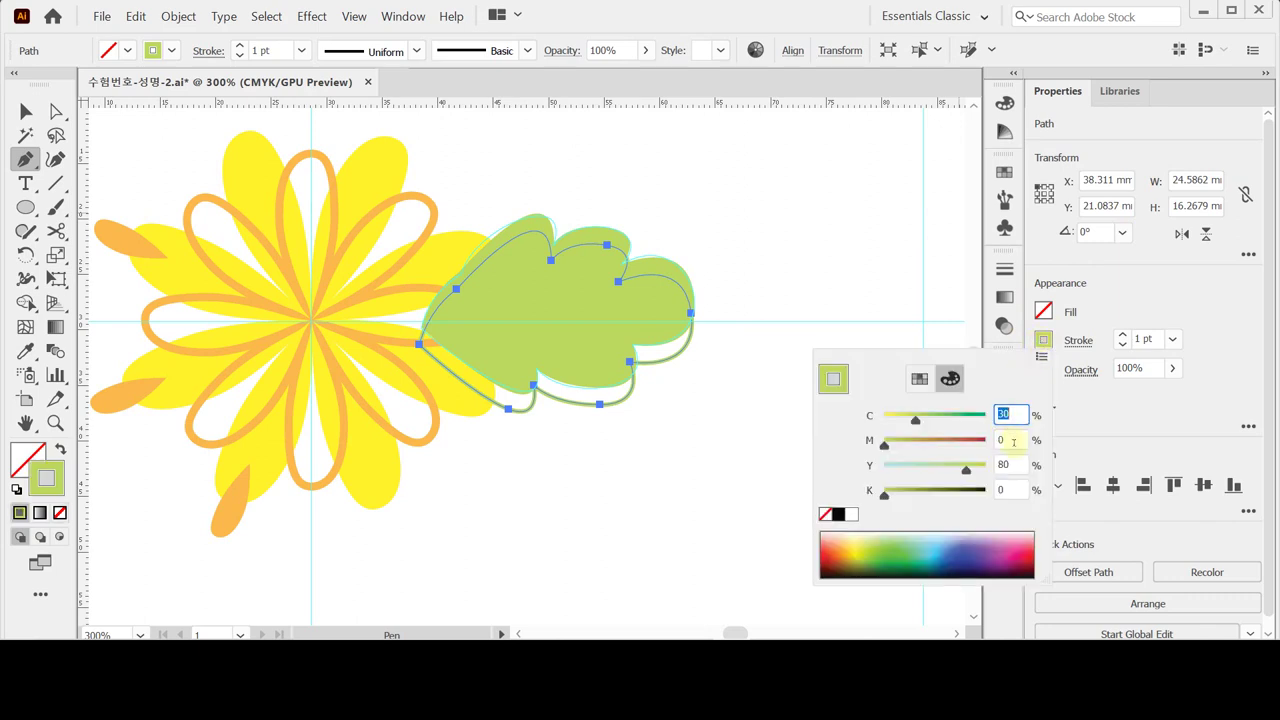
{"action": "type", "text": "05"}
{"action": "key", "text": "BackSpace"}
{"action": "key", "text": "BackSpace"}
{"action": "type", "text": "50"}
{"action": "key", "text": "Tab"}
{"action": "key", "text": "Tab"}
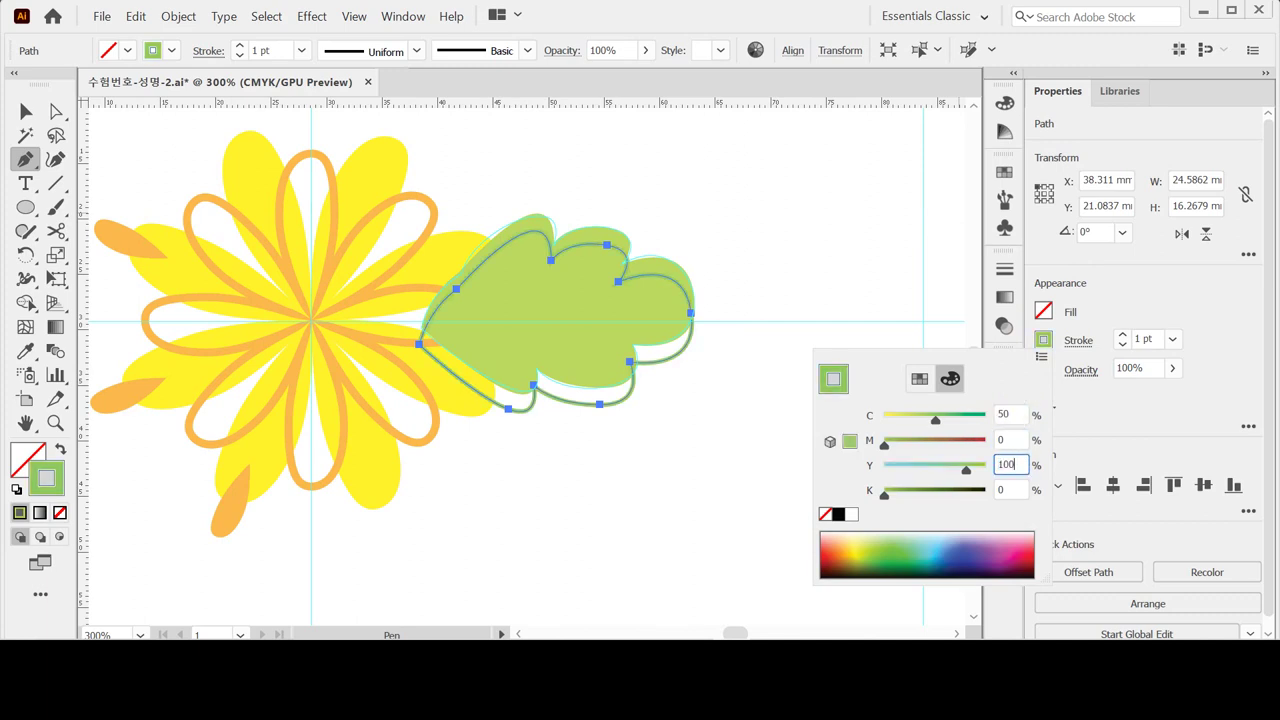
{"action": "key", "text": "Return"}
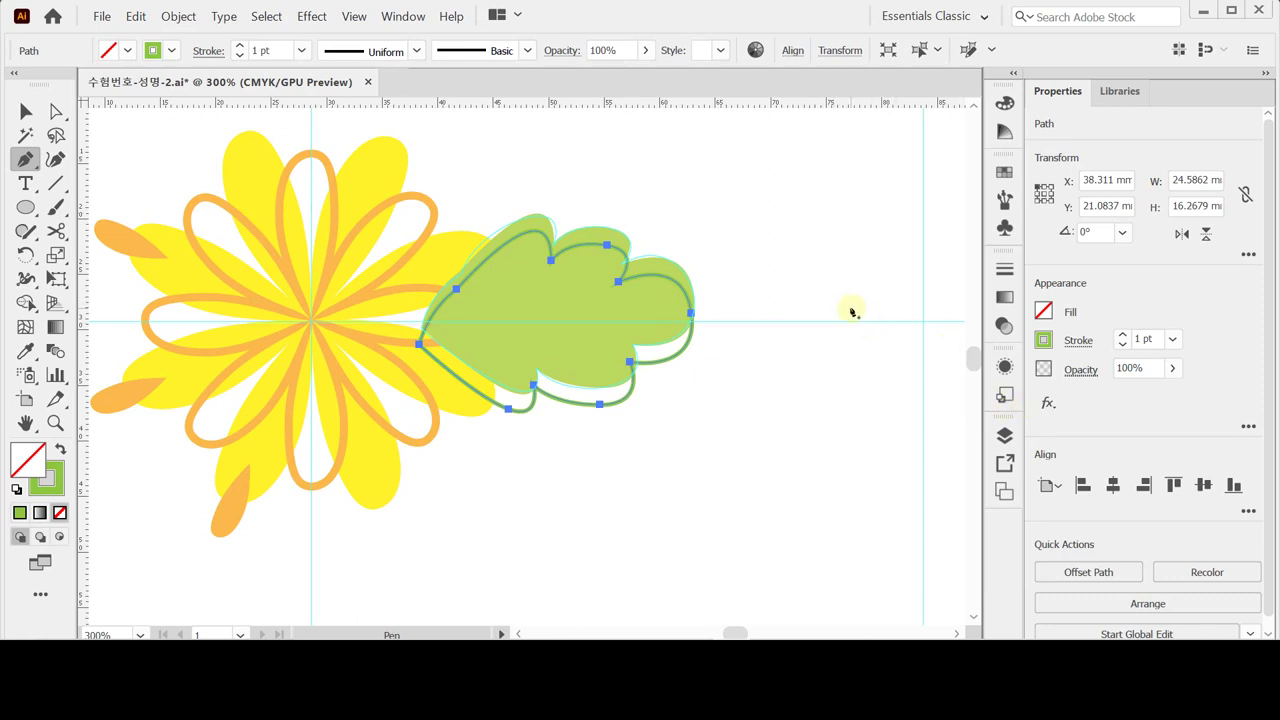
Open the Artistic_ChalkCharcoalPencil brush library for the leaf outline and enlarge it to show more brushes.
{"action": "key", "text": "ctrl"}
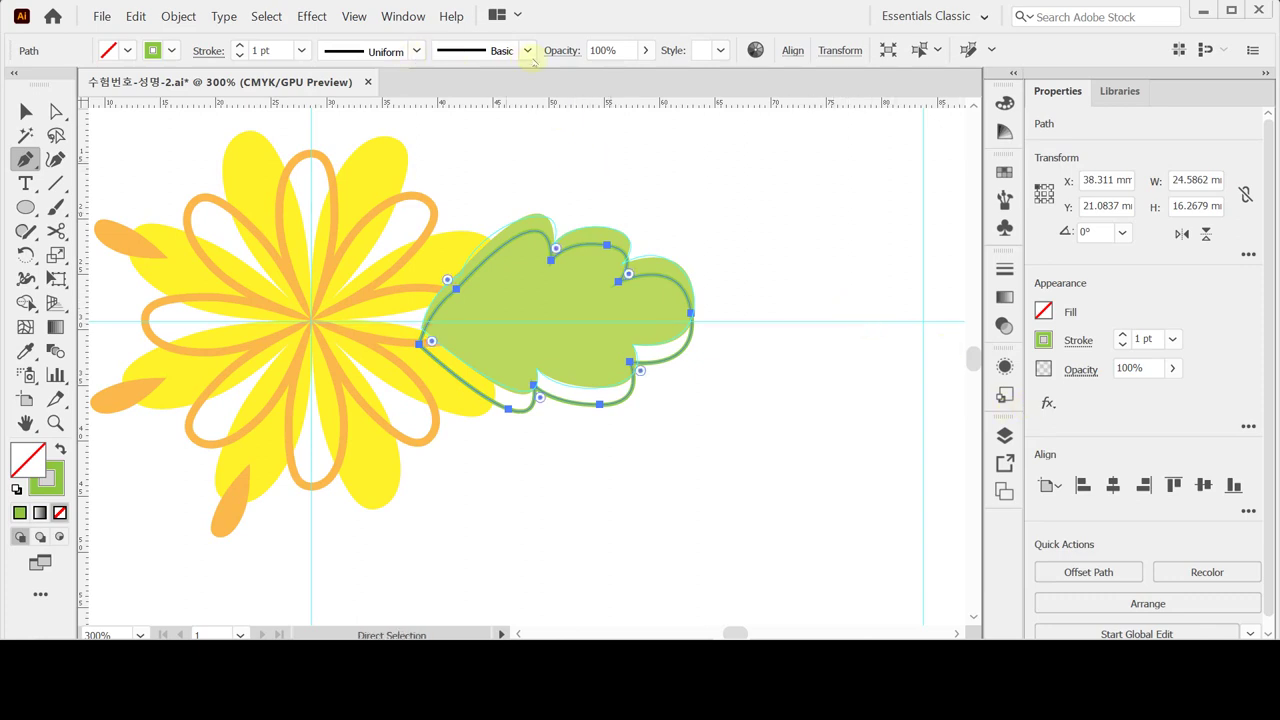
{"action": "left_click", "coordinate": [527, 51]}
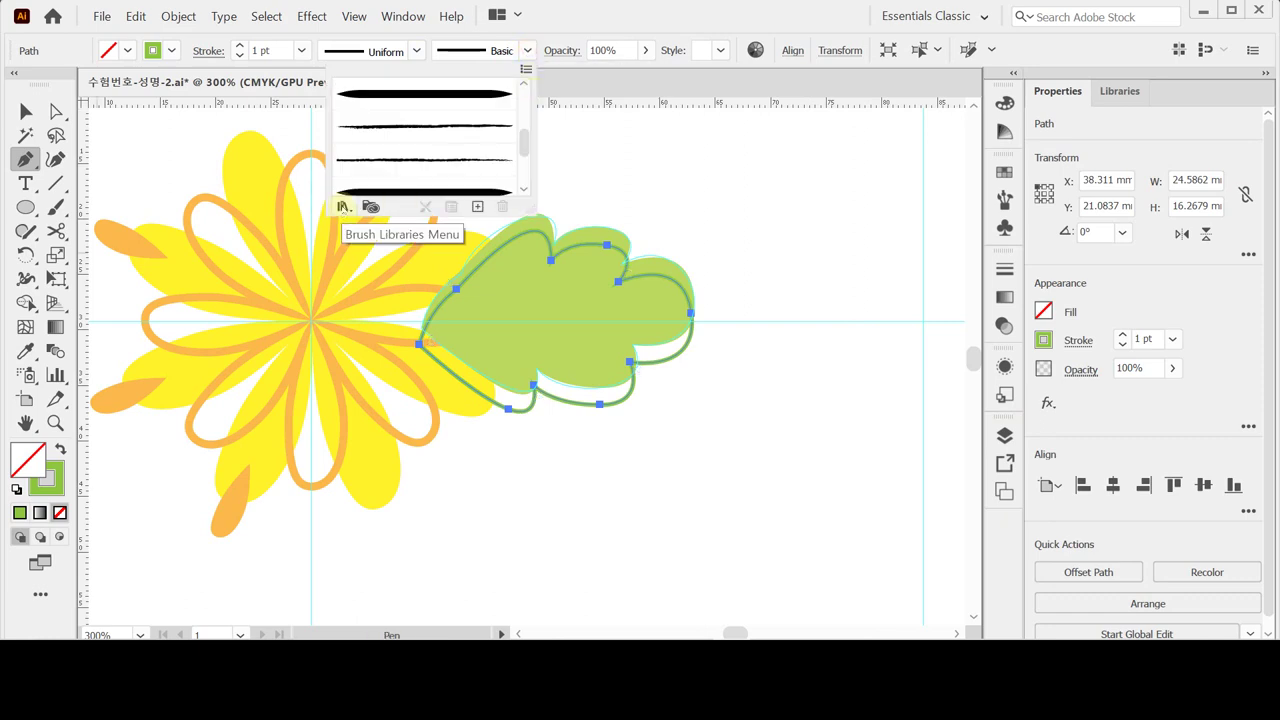
{"action": "left_click", "coordinate": [342, 206]}
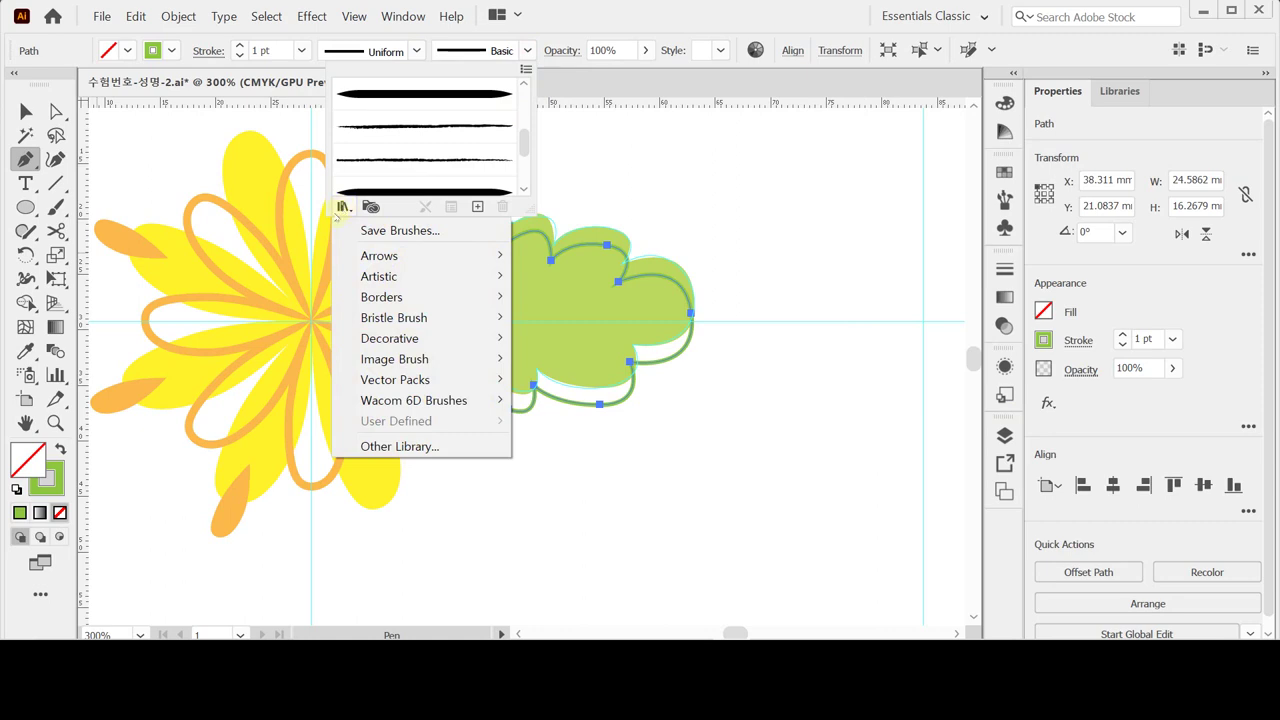
{"action": "mouse_move", "coordinate": [405, 346]}
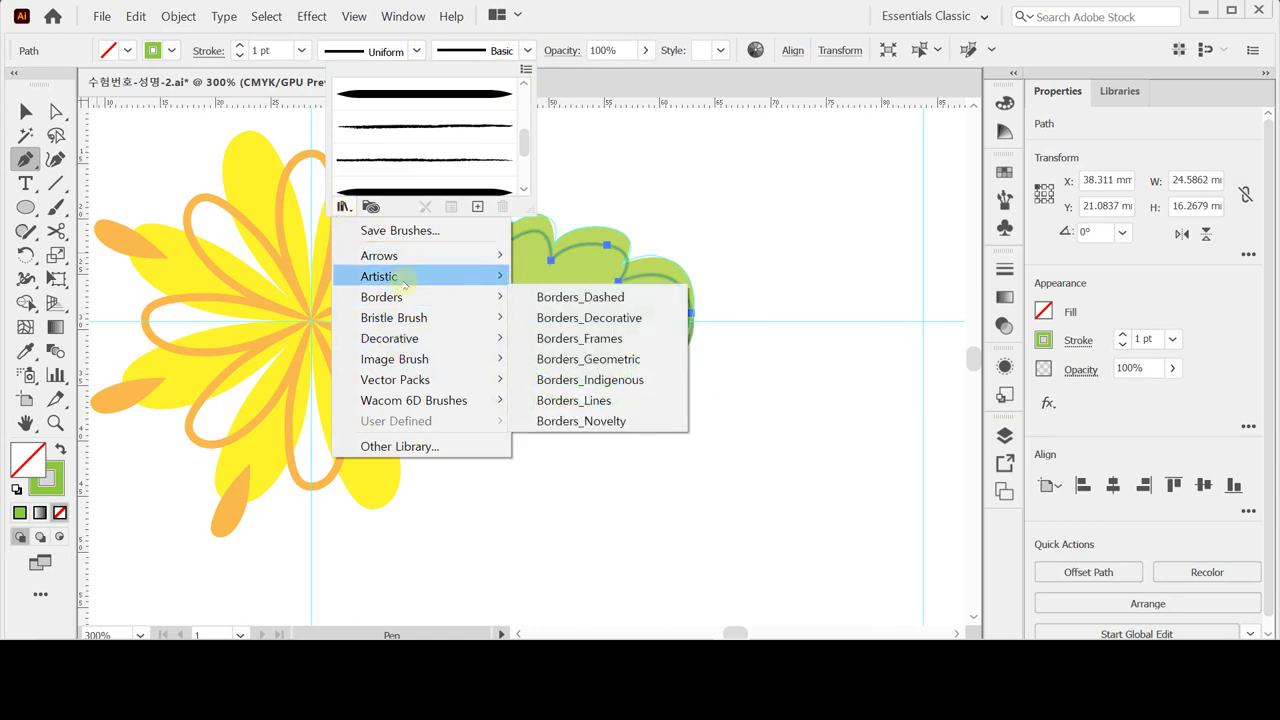
{"action": "mouse_move", "coordinate": [405, 286]}
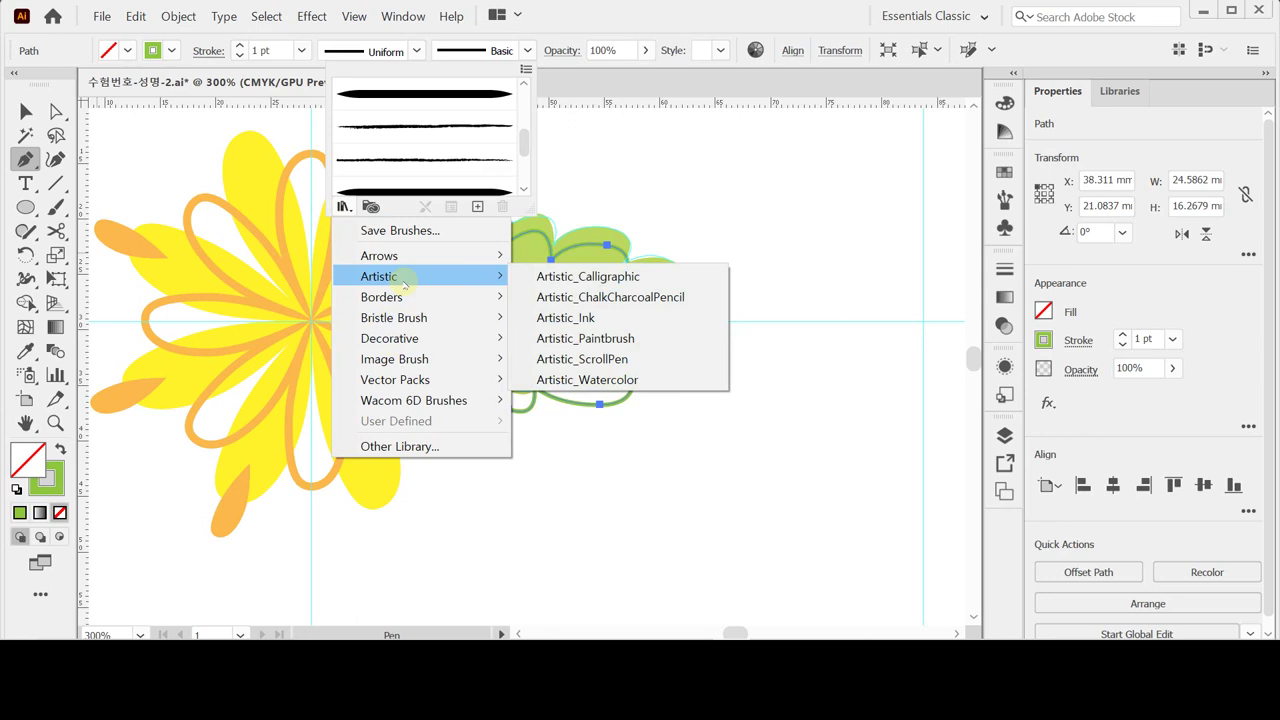
{"action": "left_click", "coordinate": [593, 299]}
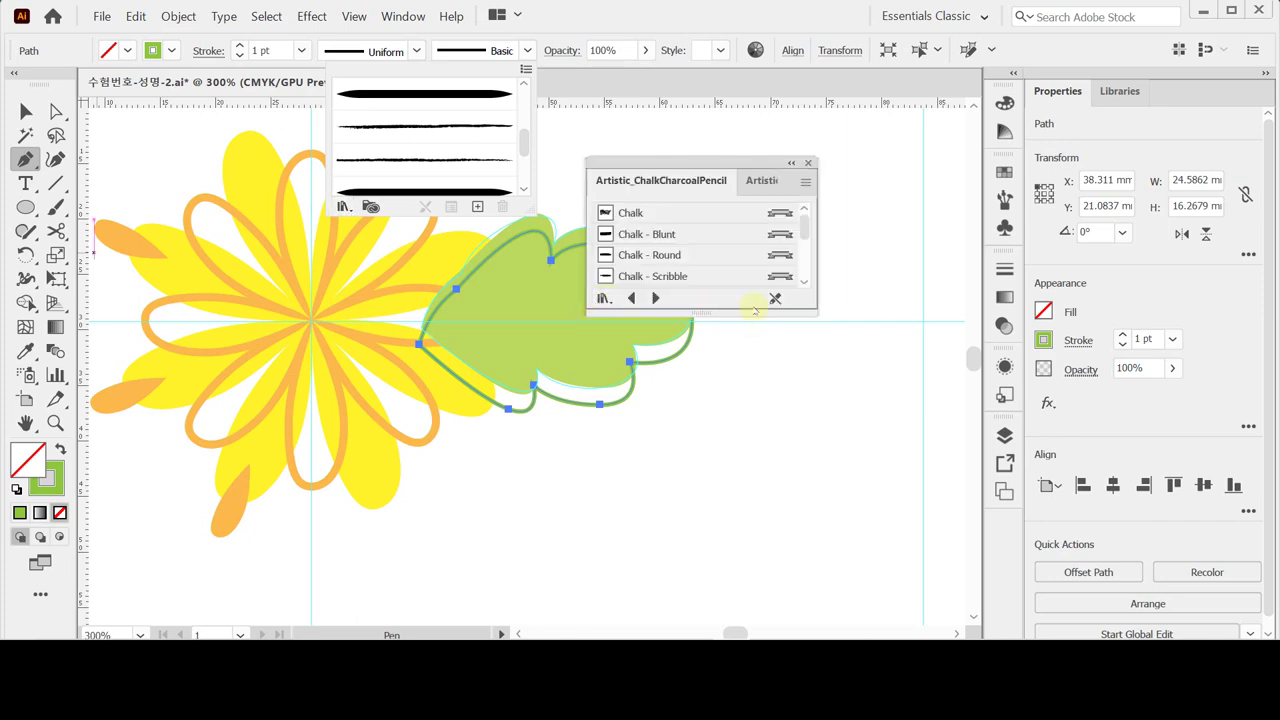
{"action": "left_click", "coordinate": [717, 313]}
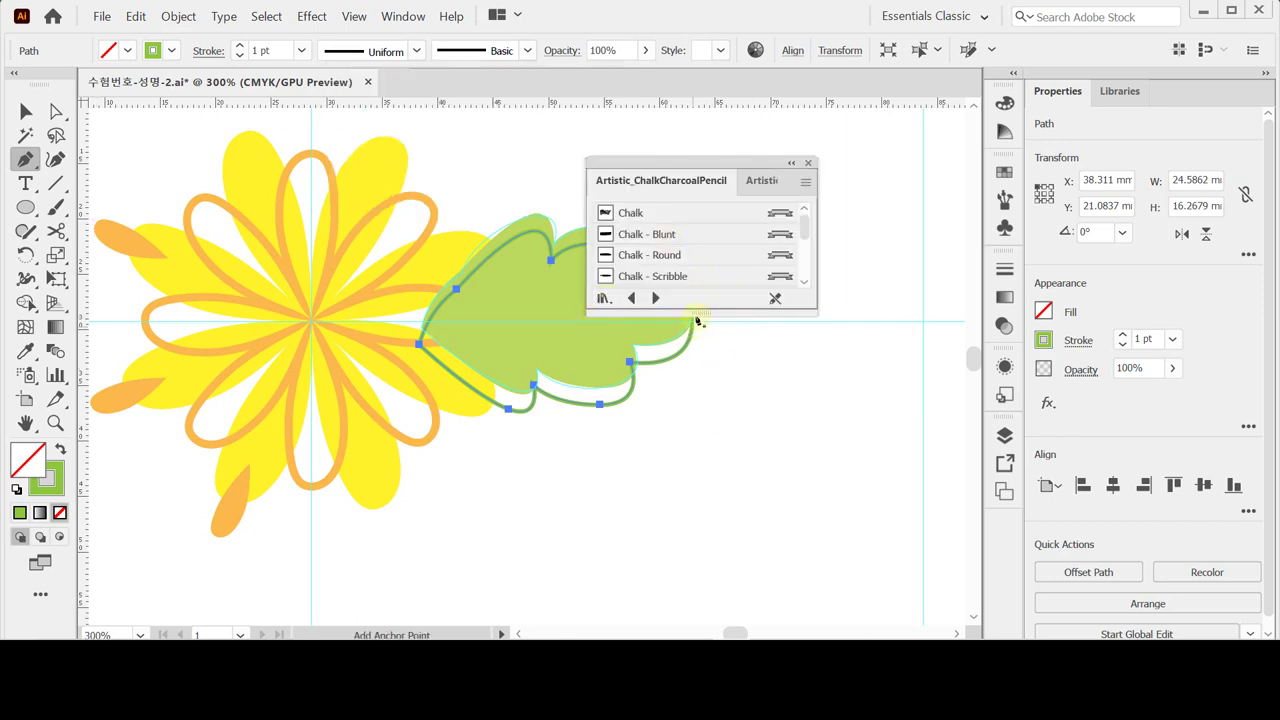
{"action": "left_click_drag", "start_coordinate": [697, 312], "coordinate": [704, 448]}
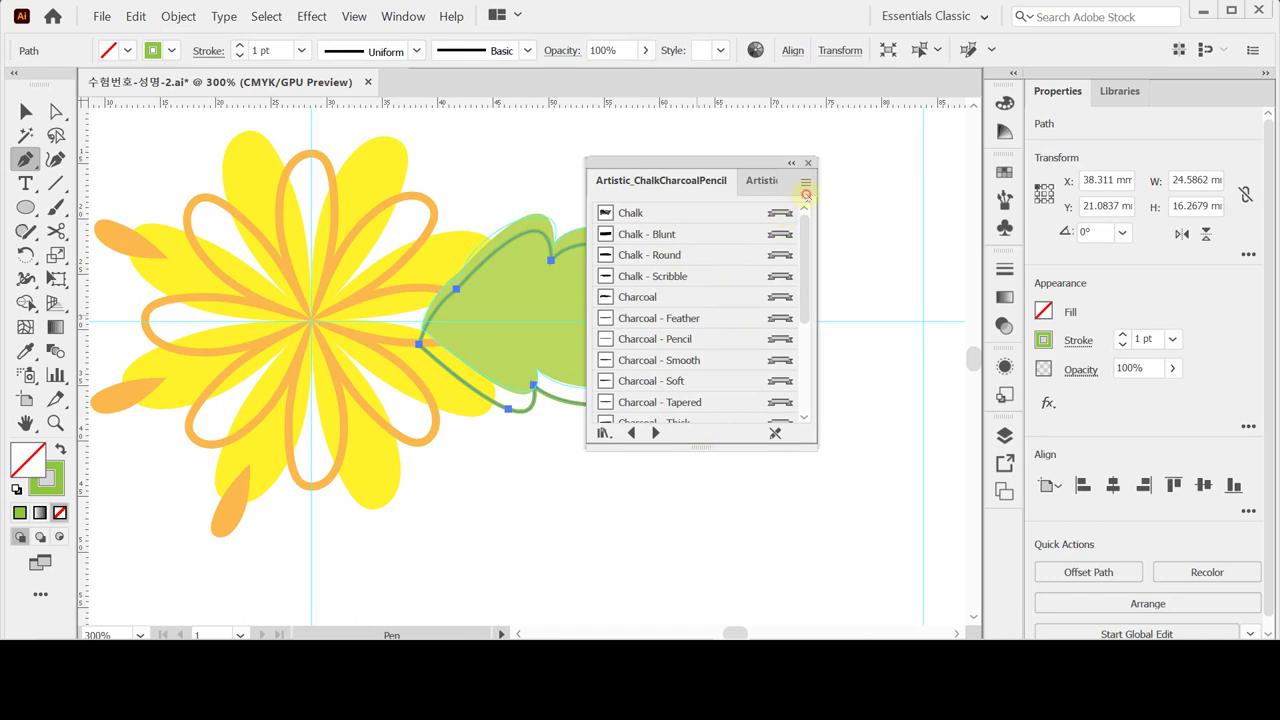
Browse the chalk and charcoal brushes in thumbnail view and return the library to list view.
{"action": "left_click", "coordinate": [805, 185]}
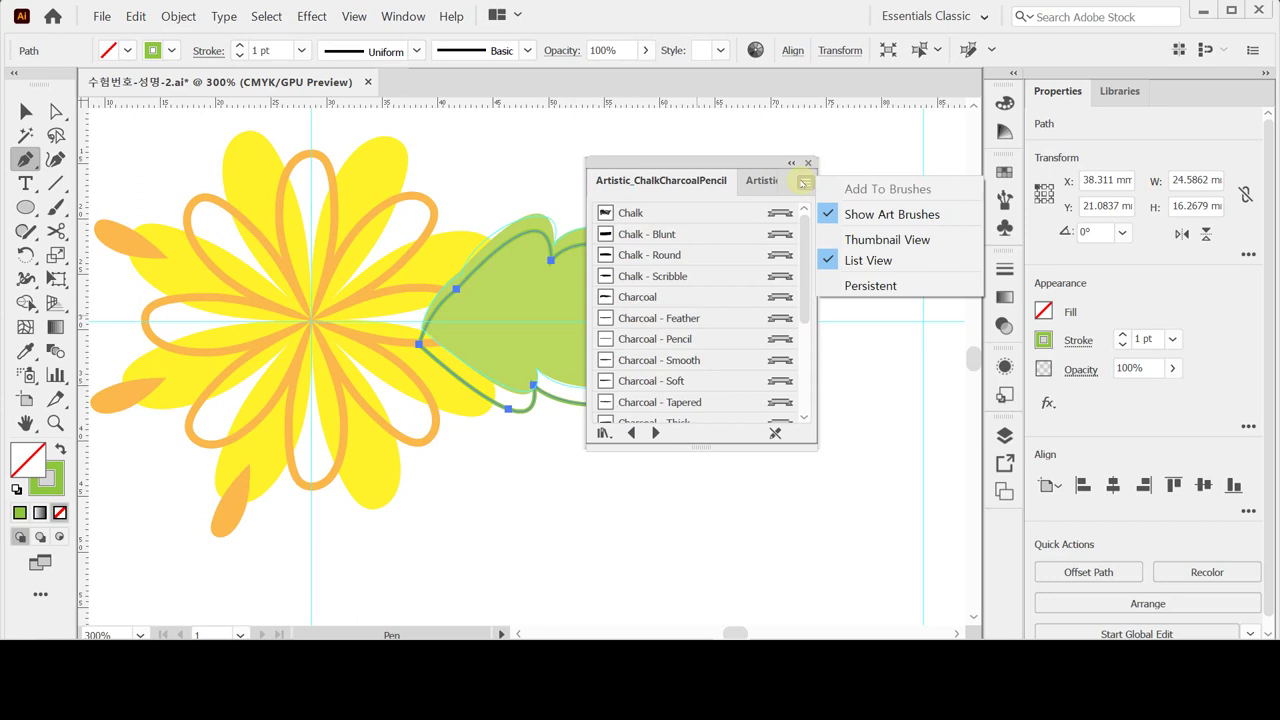
{"action": "left_click", "coordinate": [866, 239]}
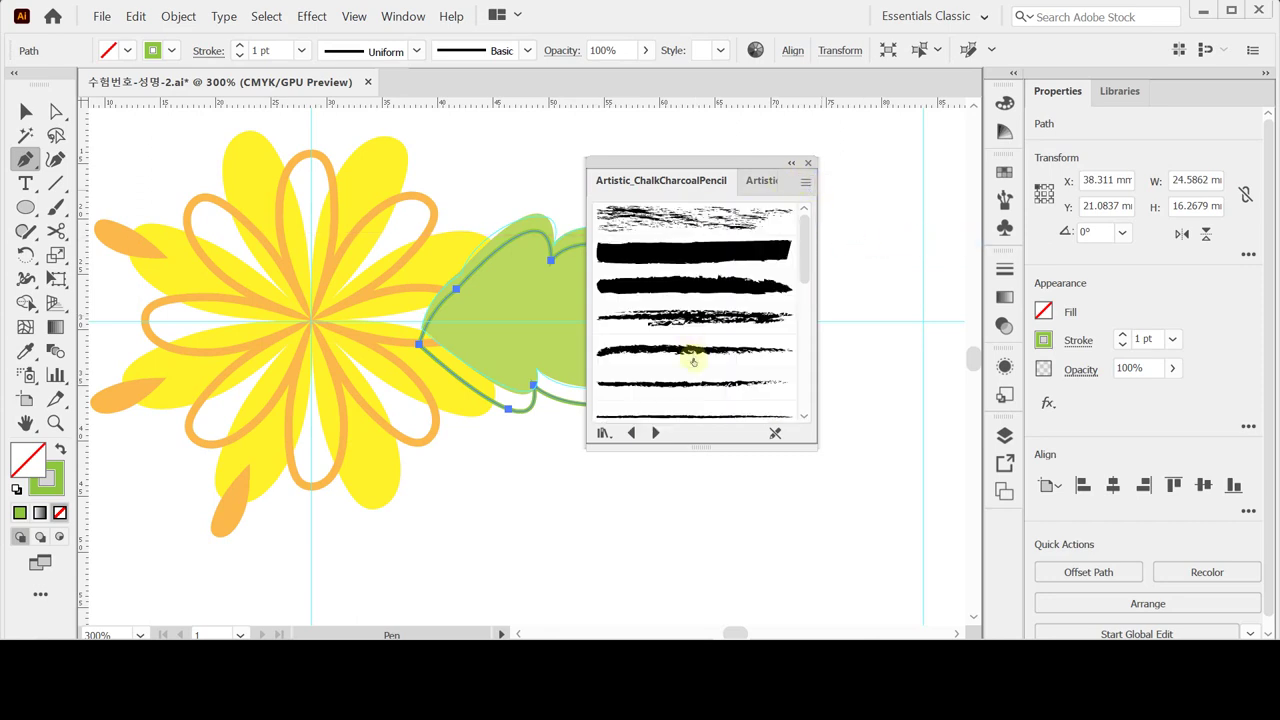
{"action": "scroll", "coordinate": [690, 353], "scroll_direction": "down", "scroll_amount": 2}
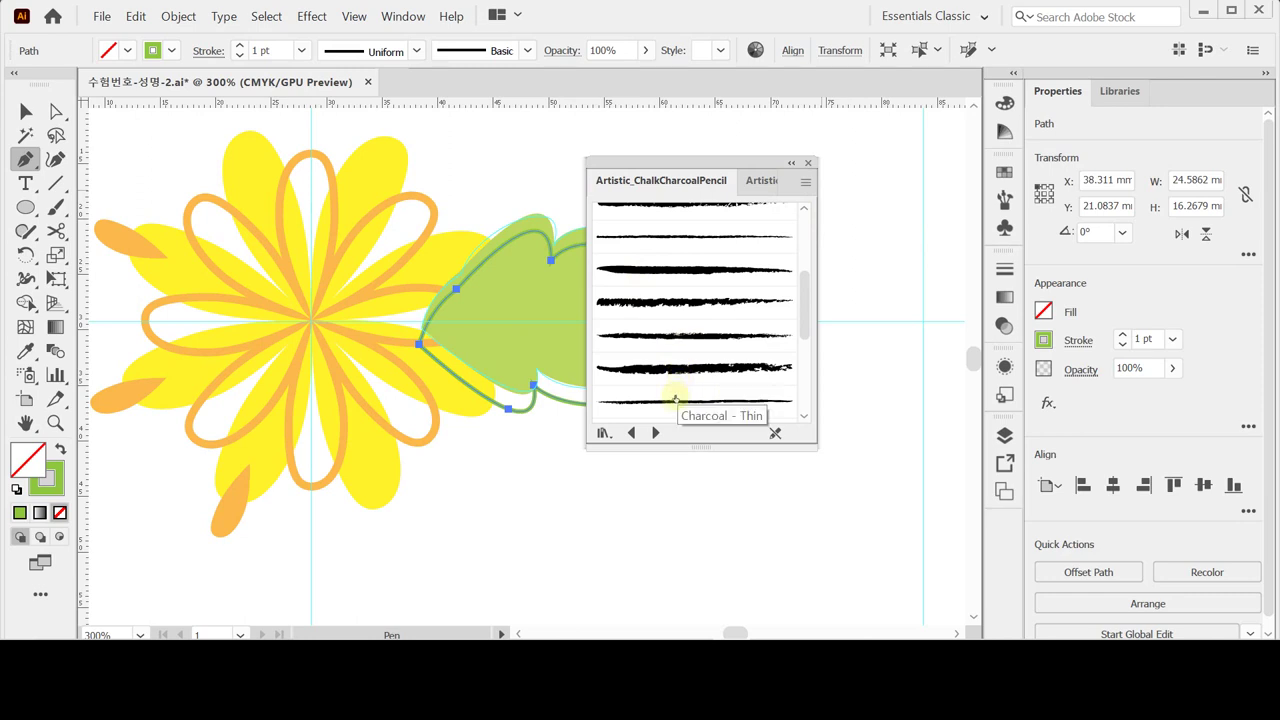
{"action": "scroll", "coordinate": [676, 399], "scroll_direction": "down", "scroll_amount": 3}
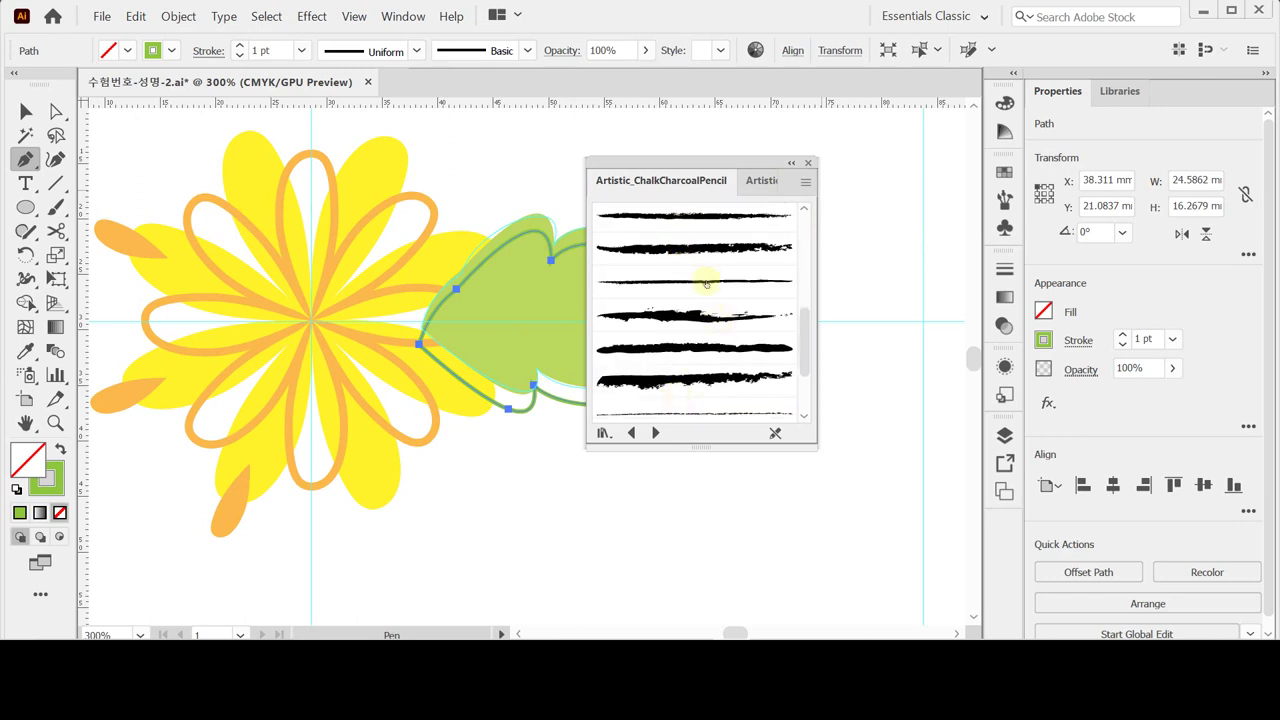
{"action": "scroll", "coordinate": [708, 295], "scroll_direction": "down", "scroll_amount": 2}
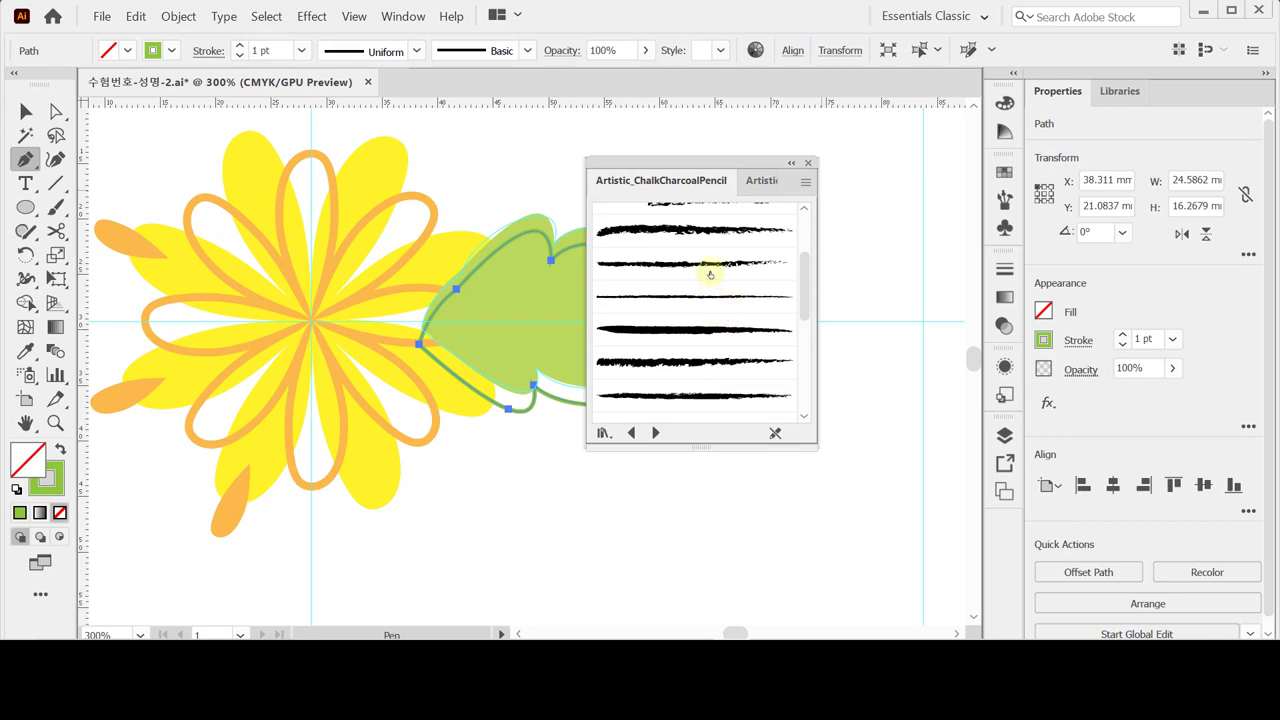
{"action": "left_click", "coordinate": [805, 182]}
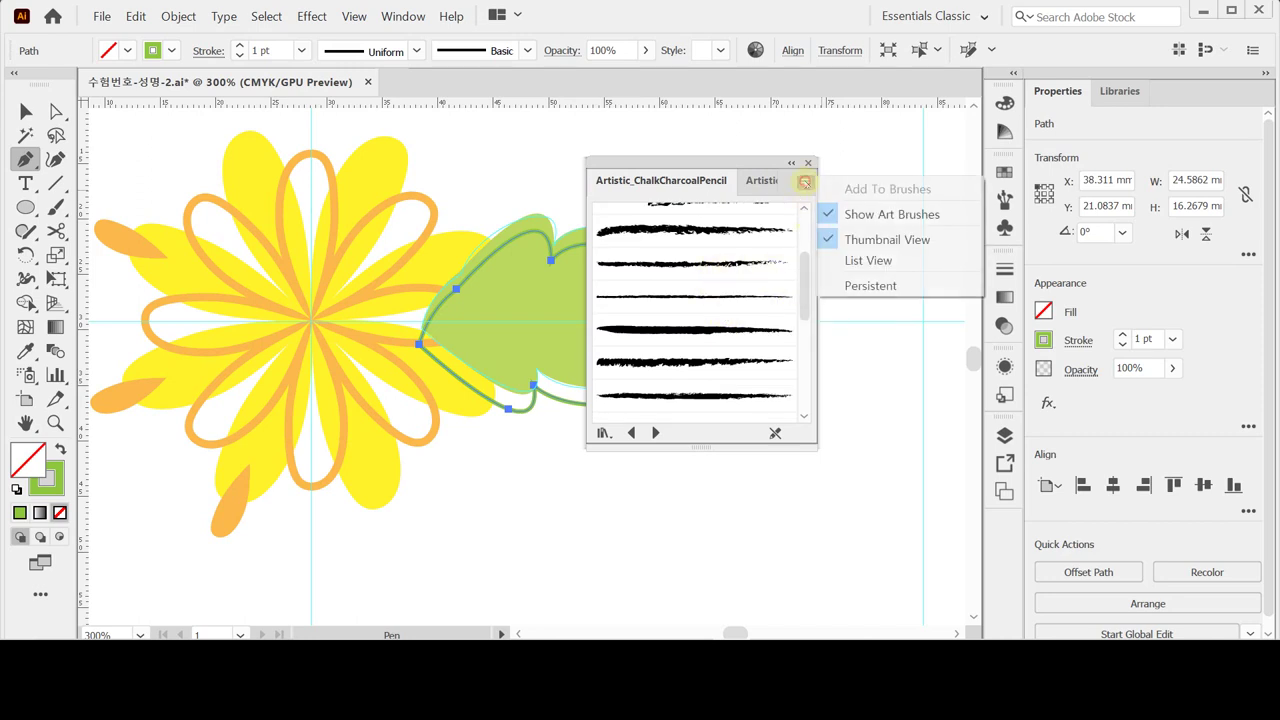
{"action": "left_click", "coordinate": [872, 264]}
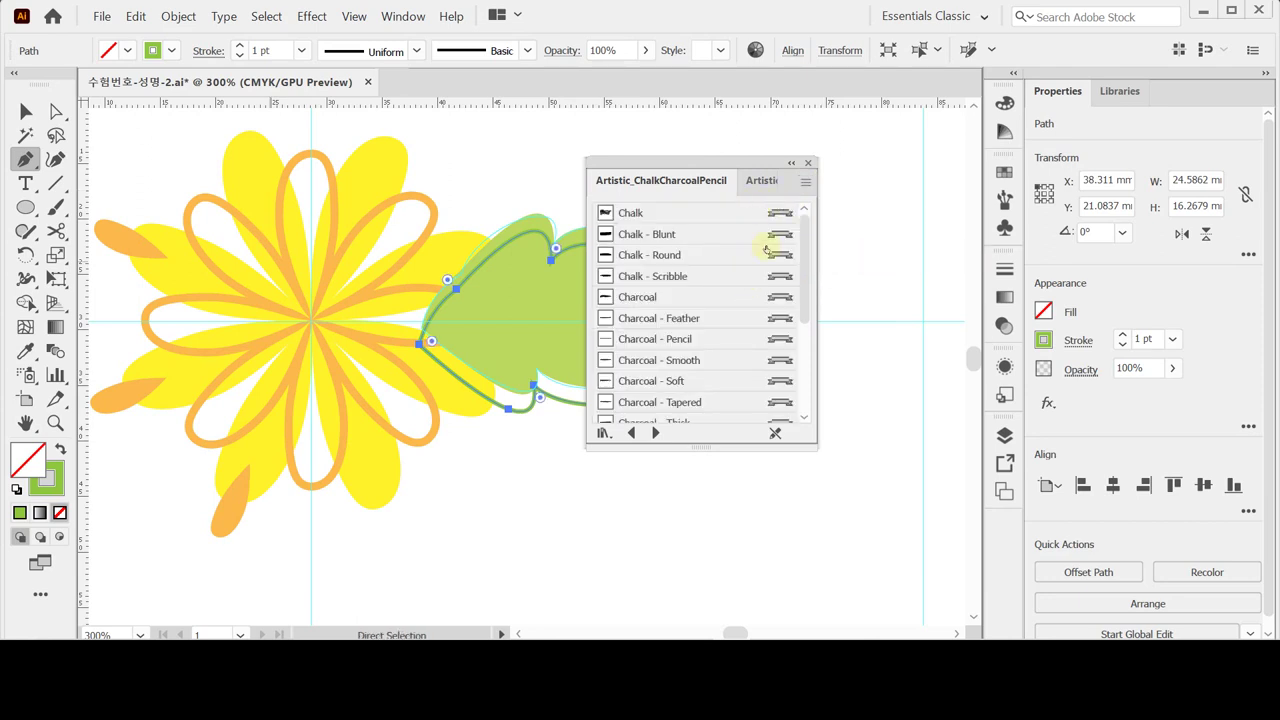
Apply the Charcoal - Pencil brush to the leaf outline, close the brush library and deselect the outline.
{"action": "left_click", "coordinate": [677, 342]}
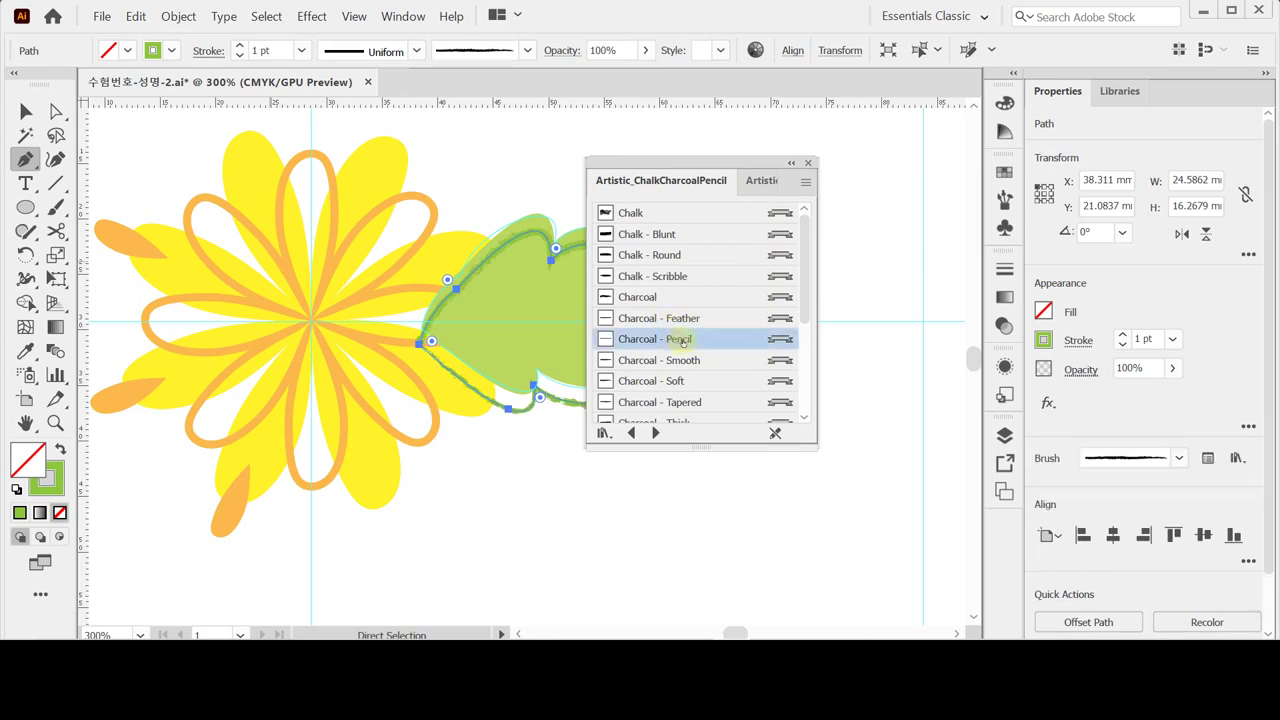
{"action": "mouse_move", "coordinate": [734, 160]}
{"action": "left_mouse_down"}
{"action": "mouse_move", "coordinate": [825, 238]}
{"action": "mouse_move", "coordinate": [858, 312]}
{"action": "mouse_move", "coordinate": [840, 313]}
{"action": "left_mouse_up"}
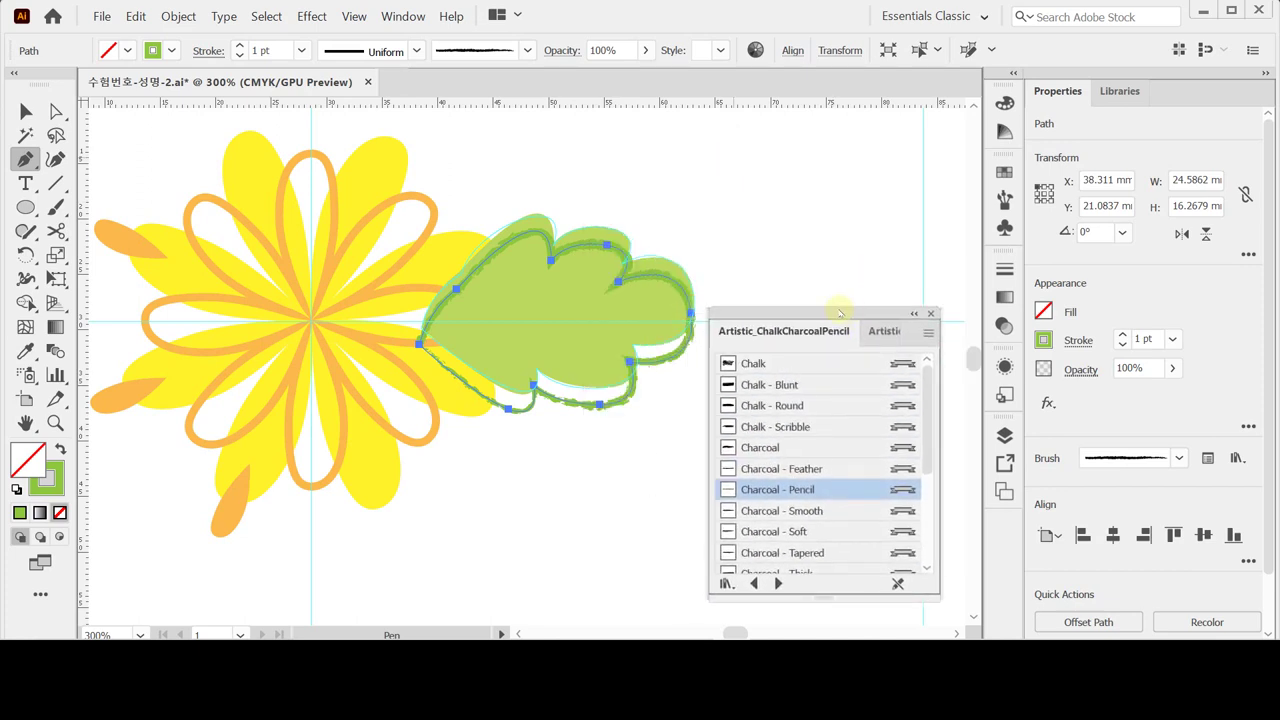
{"action": "left_click", "coordinate": [928, 332]}
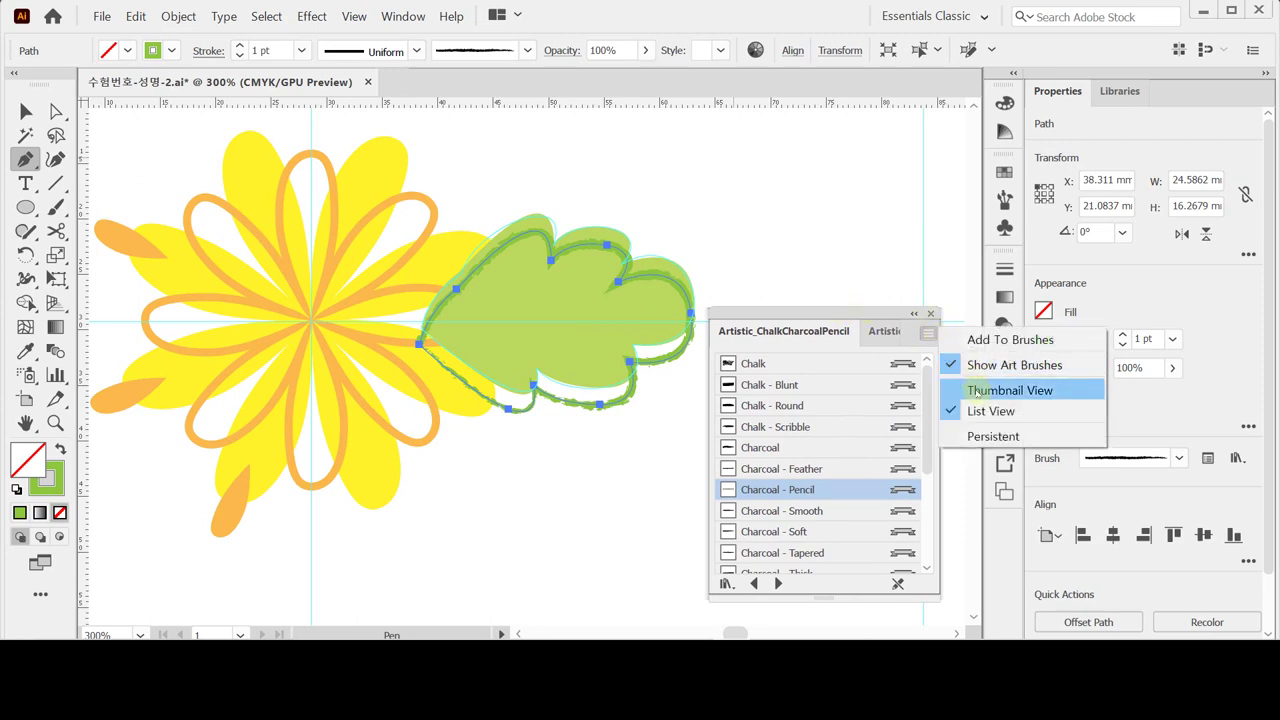
{"action": "left_click", "coordinate": [877, 313]}
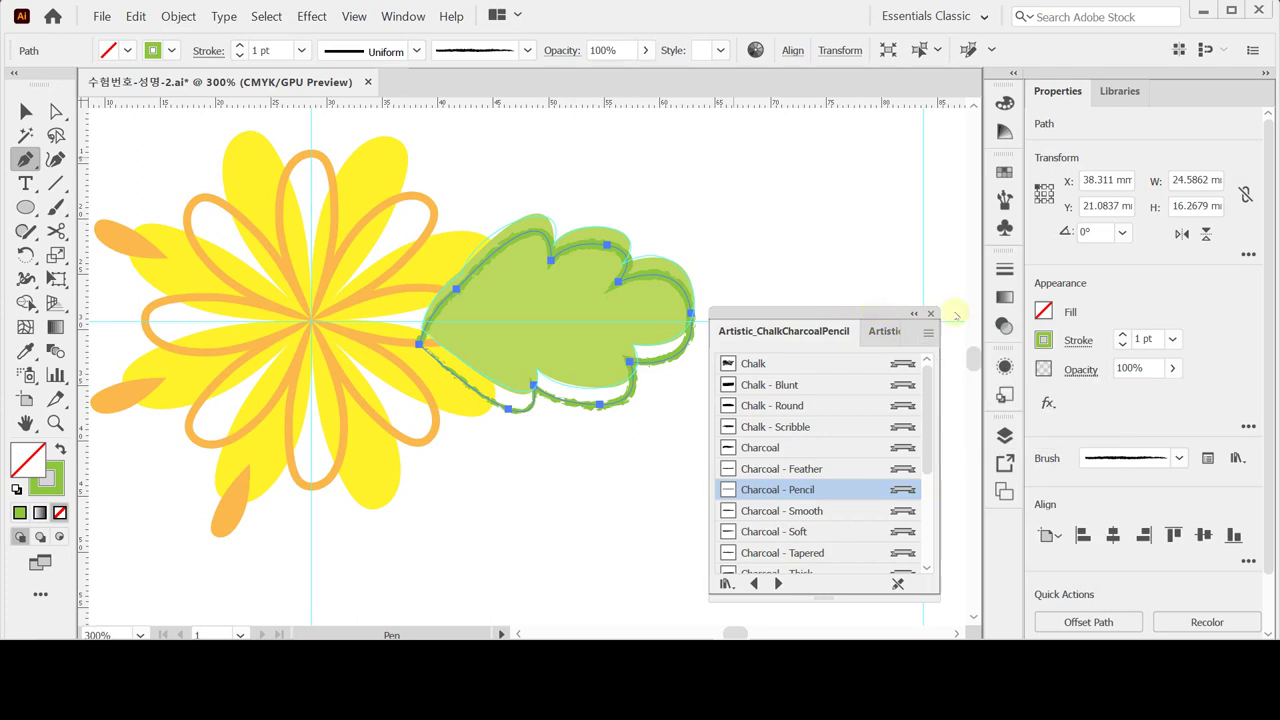
{"action": "left_click", "coordinate": [931, 314]}
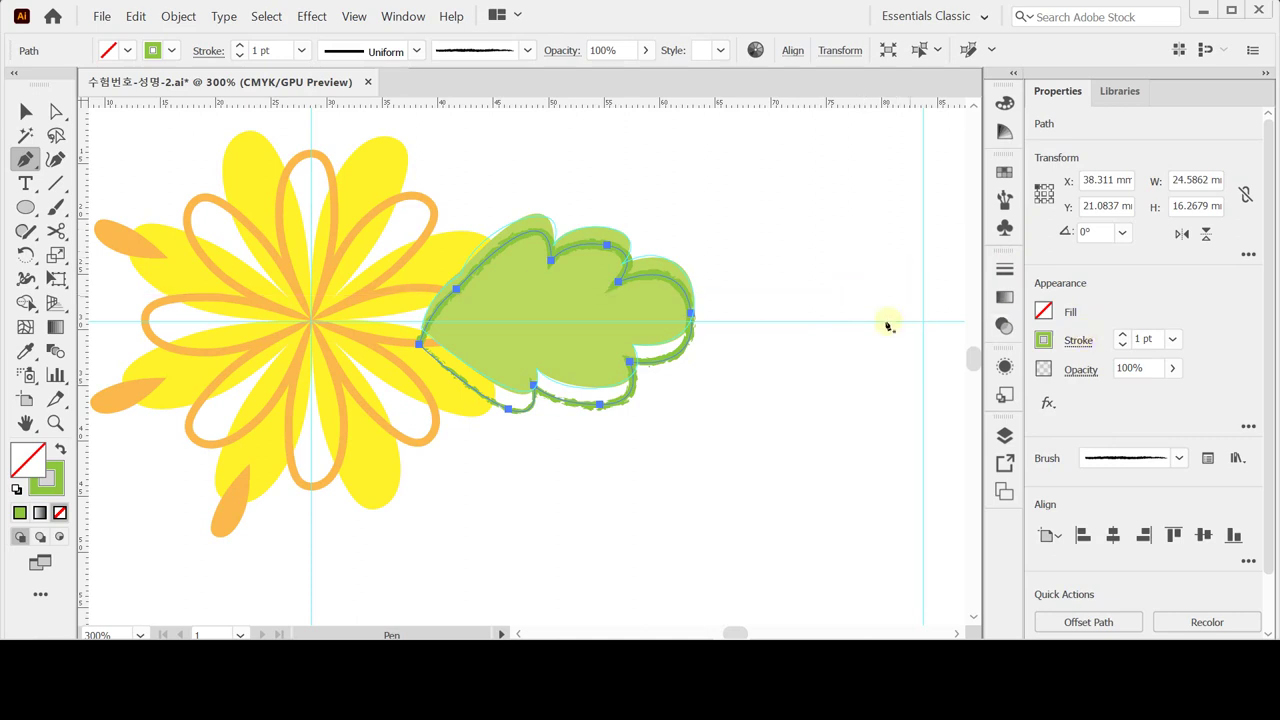
{"action": "key", "text": "ctrl"}
{"action": "left_click", "coordinate": [825, 367], "text": "ctrl"}
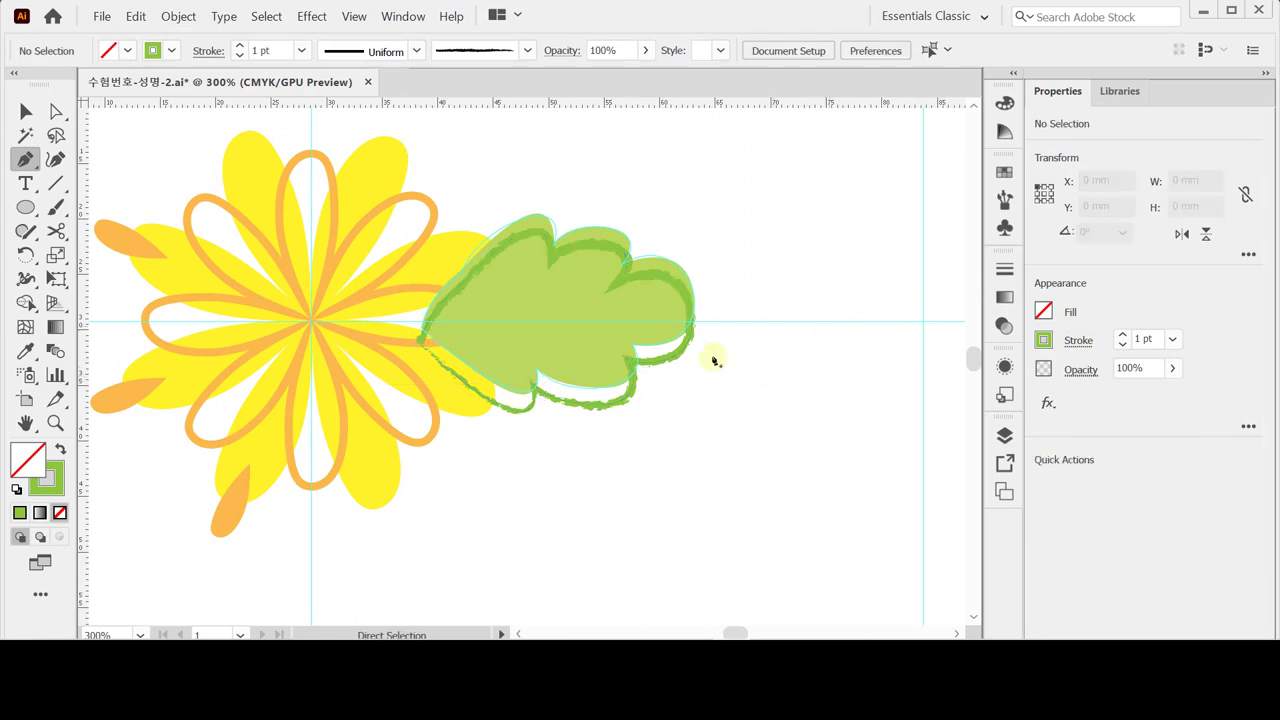
Paint a central vein about 22 mm long with the Paintbrush, from beyond the leaf's left tip into its right lobe.
{"action": "left_click", "coordinate": [55, 207]}
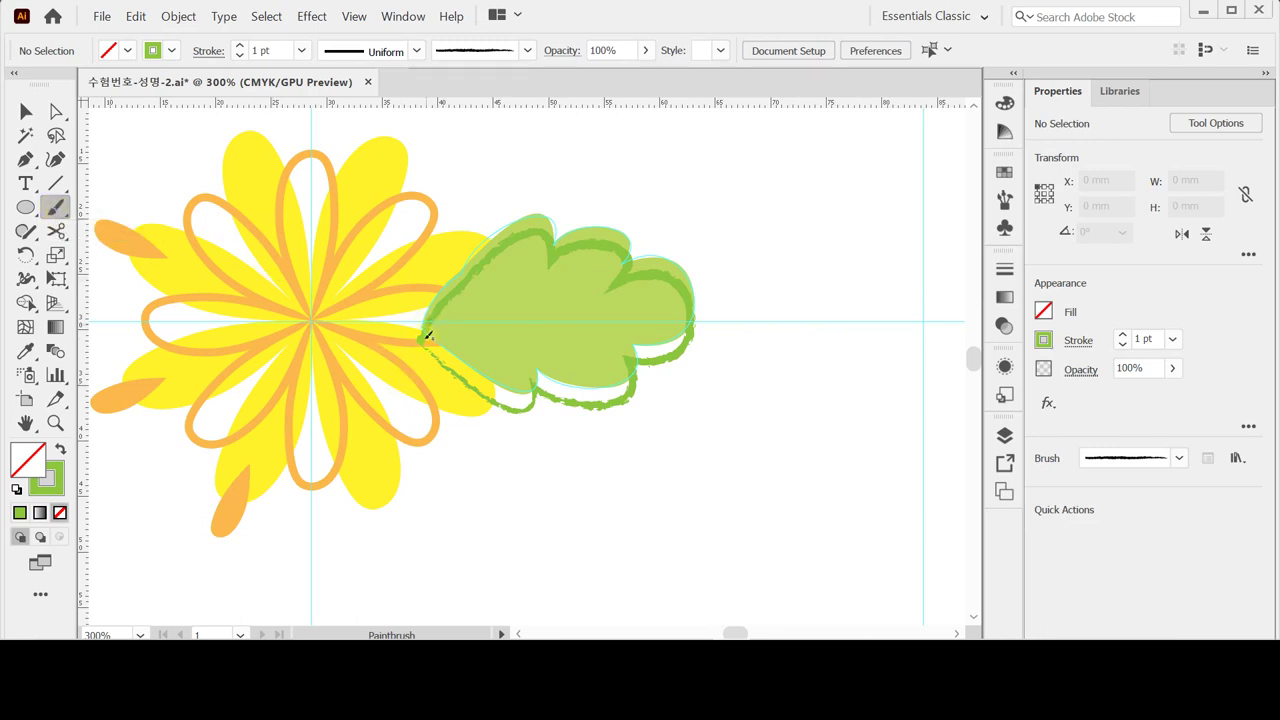
{"action": "key", "text": "ctrl"}
{"action": "key", "text": "ctrl+minus"}
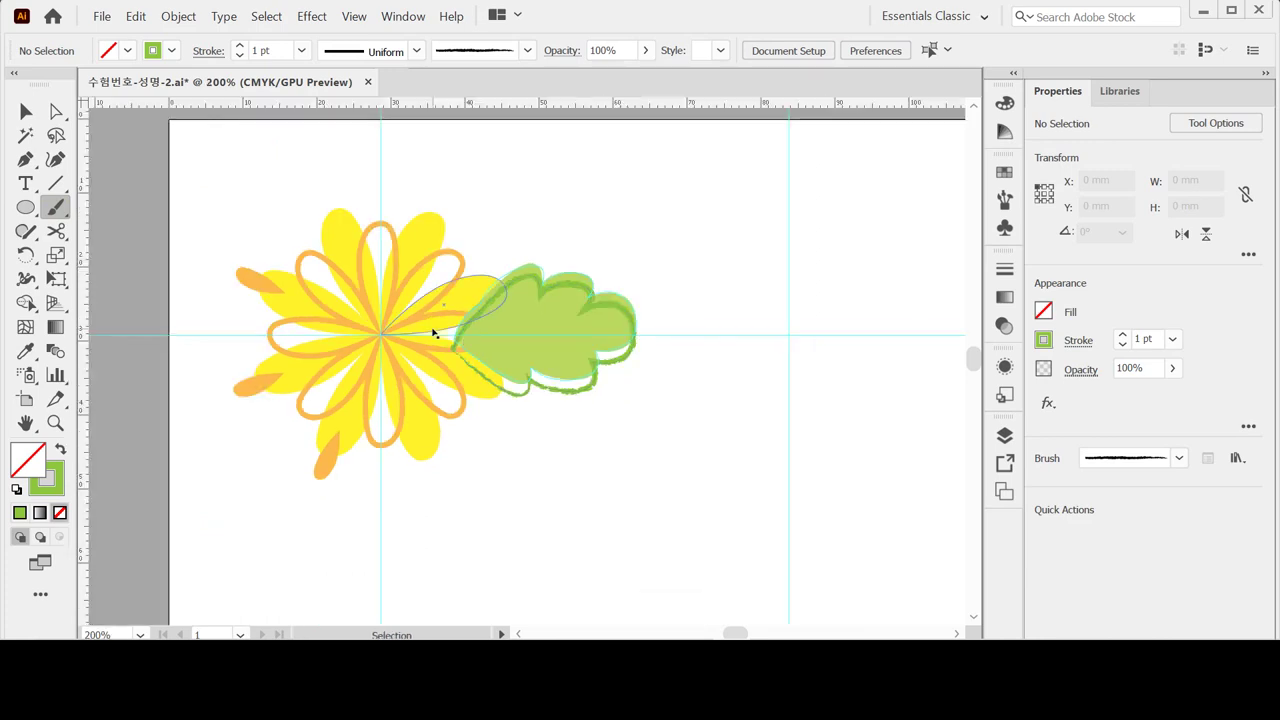
{"action": "left_click_drag", "start_coordinate": [455, 348], "coordinate": [594, 322]}
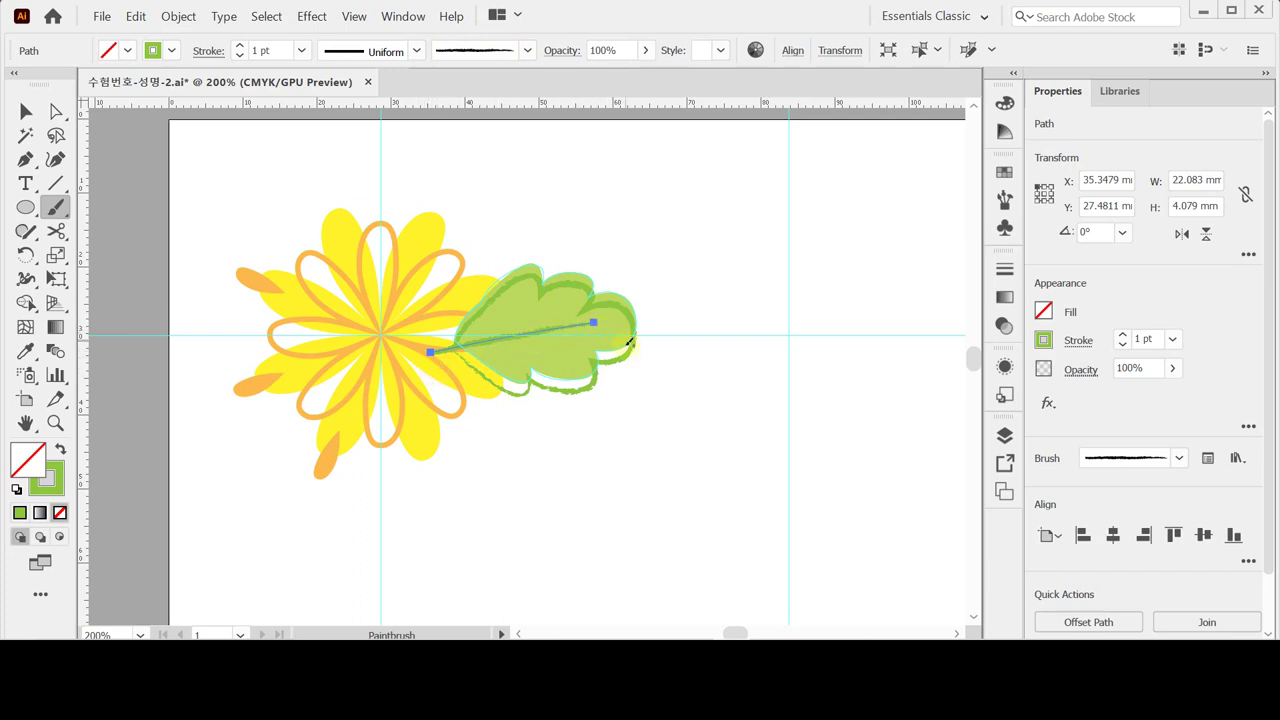
{"action": "left_click", "coordinate": [658, 261], "text": "ctrl"}
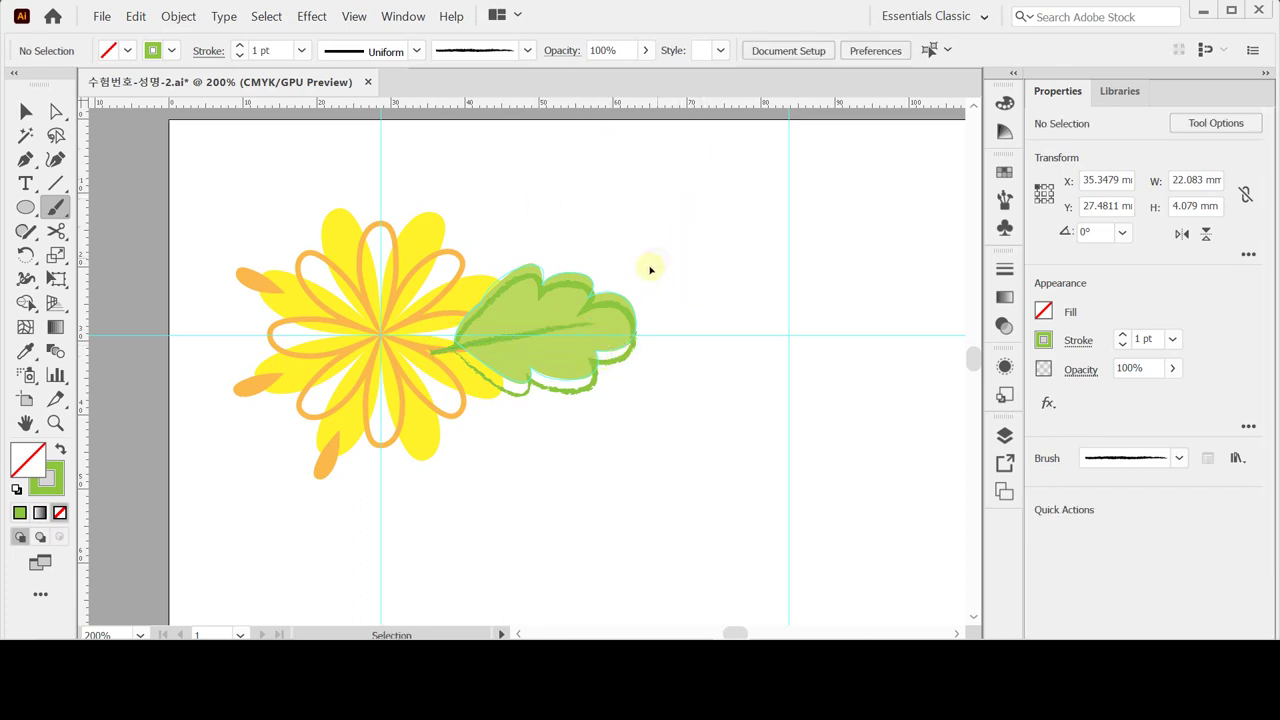
Send the leaf, its brushed outline and its vein behind the flower, and deselect them.
{"action": "left_click", "coordinate": [563, 332], "text": "ctrl"}
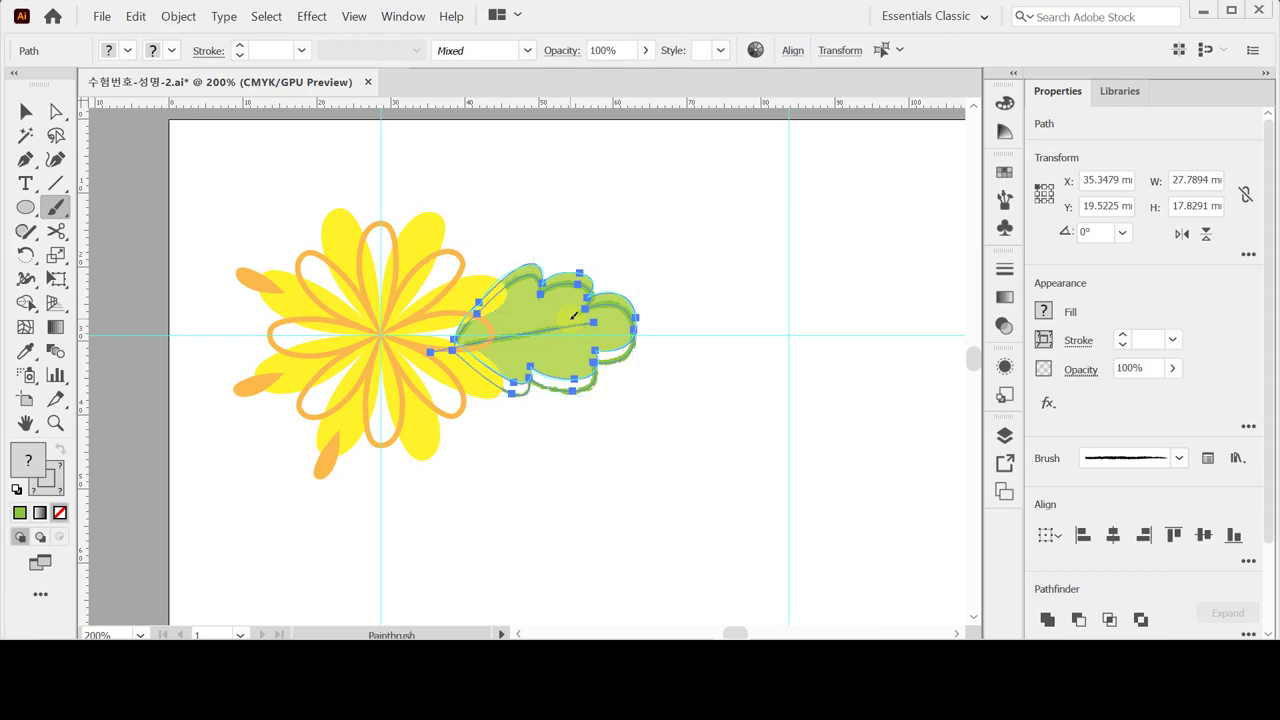
{"action": "left_click", "coordinate": [26, 111]}
{"action": "left_click", "coordinate": [557, 232]}
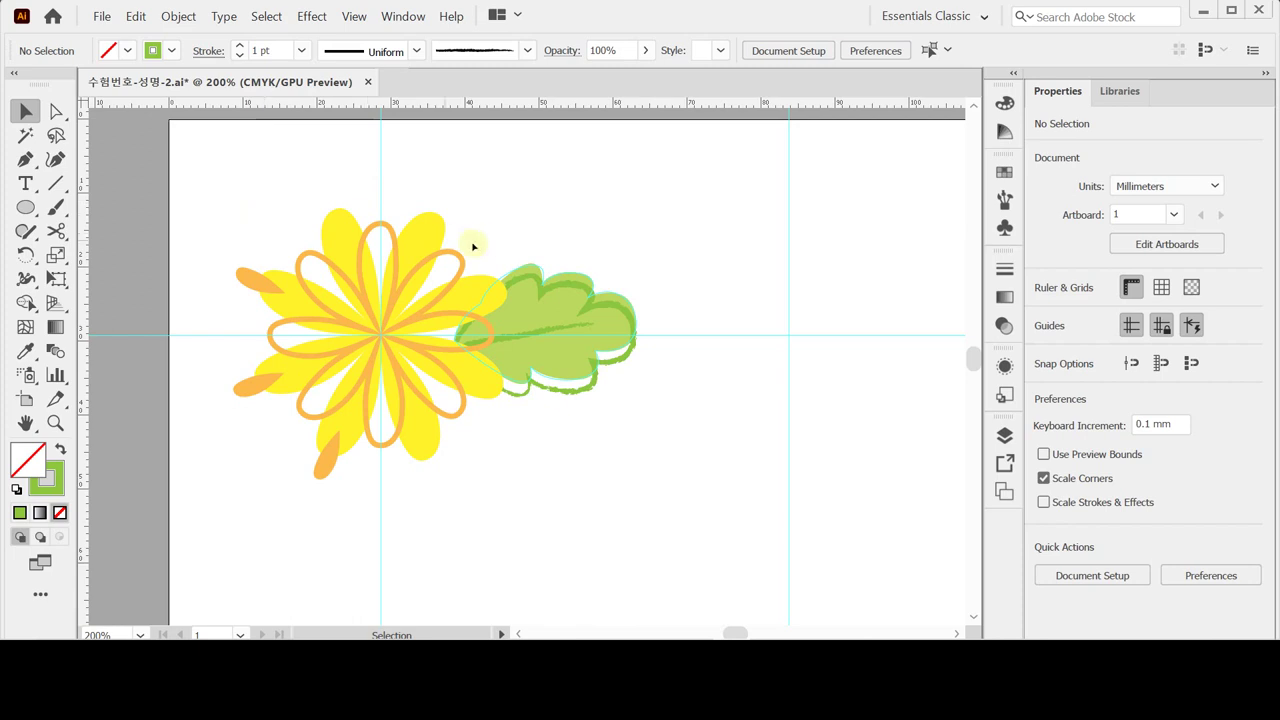
Select all flower petals and orange accents without the leaf's vein, and make a new pattern from them.
{"action": "left_click", "coordinate": [230, 201]}
{"action": "left_click_drag", "start_coordinate": [325, 298], "coordinate": [443, 483]}
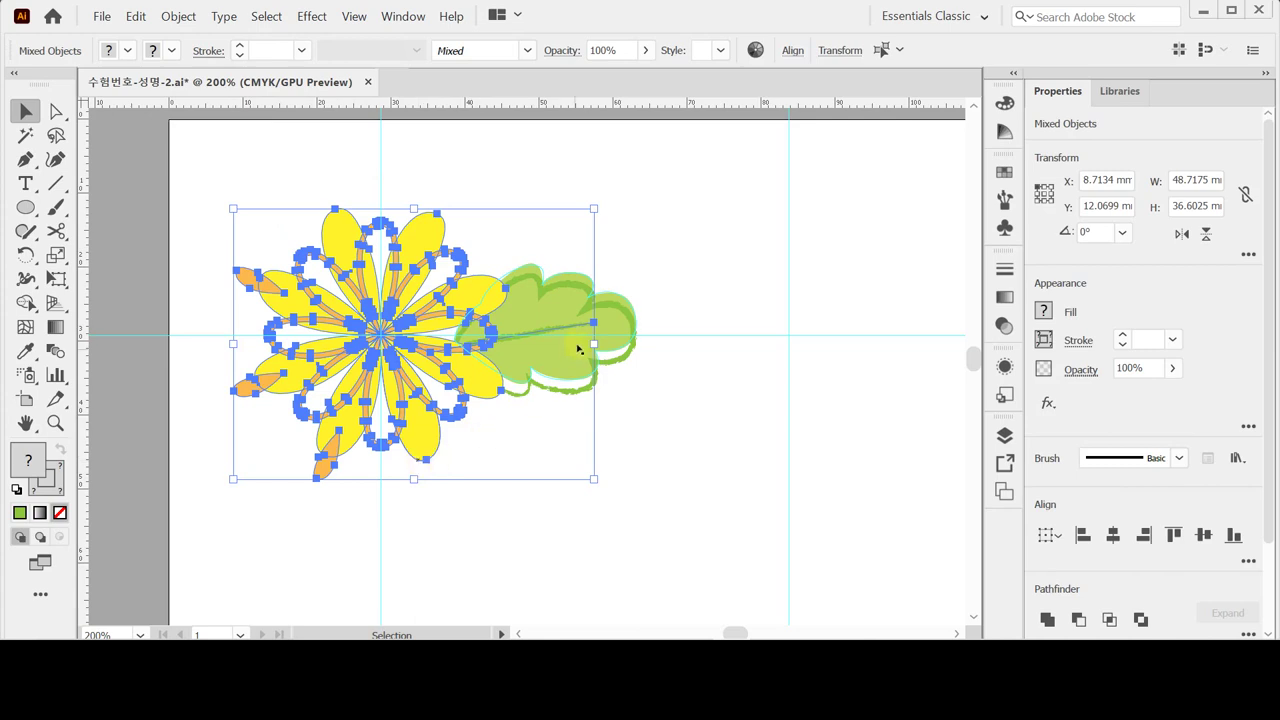
{"action": "left_click", "coordinate": [620, 323], "text": "shift"}
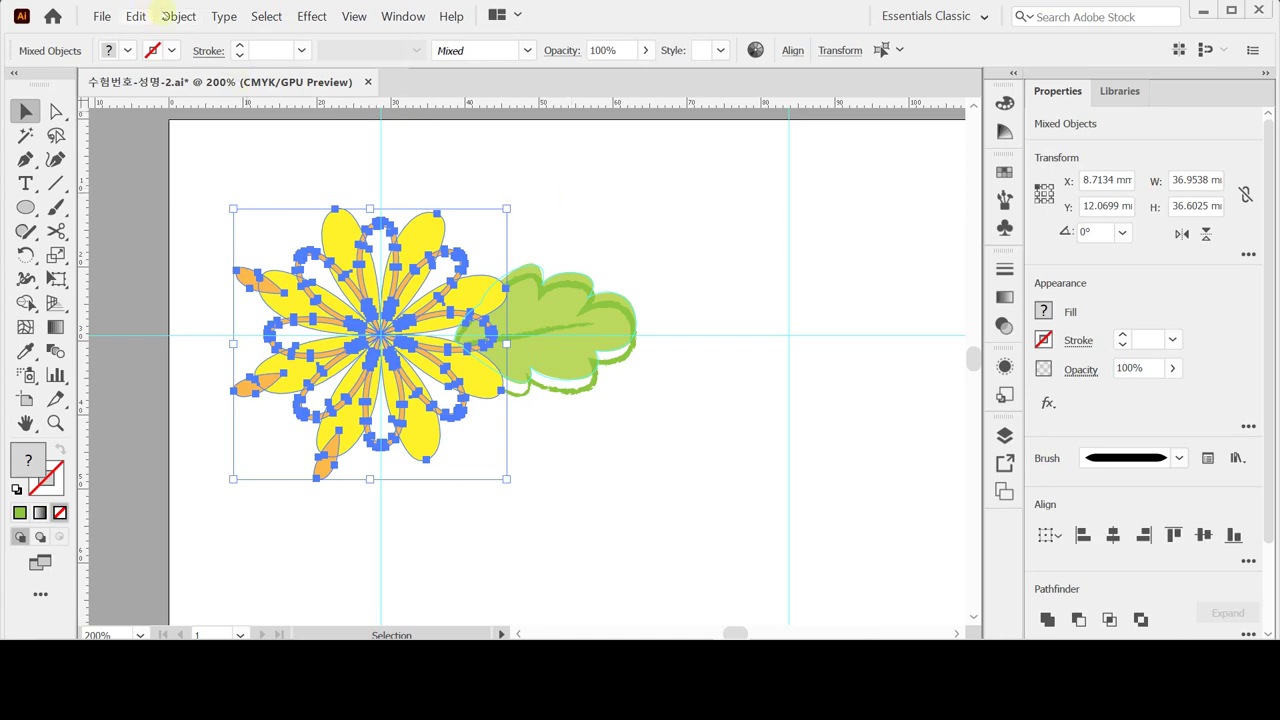
{"action": "left_click", "coordinate": [178, 16]}
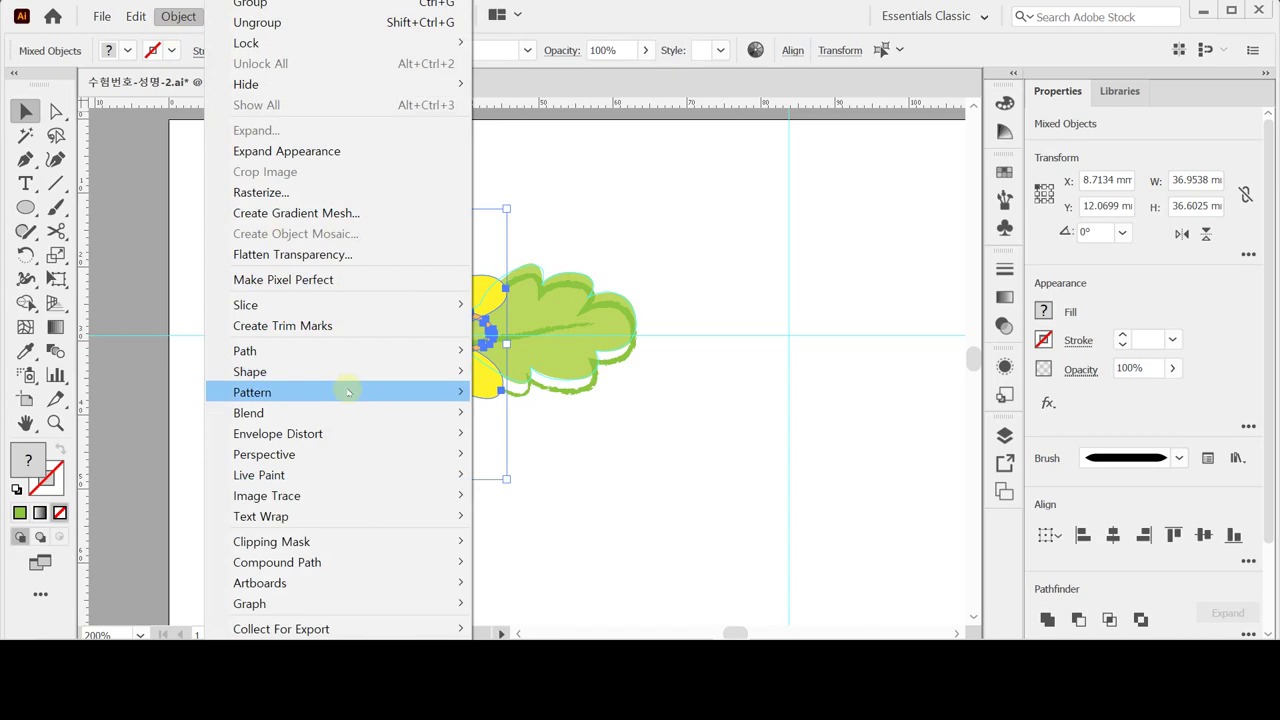
{"action": "mouse_move", "coordinate": [430, 393]}
{"action": "left_click", "coordinate": [499, 396]}
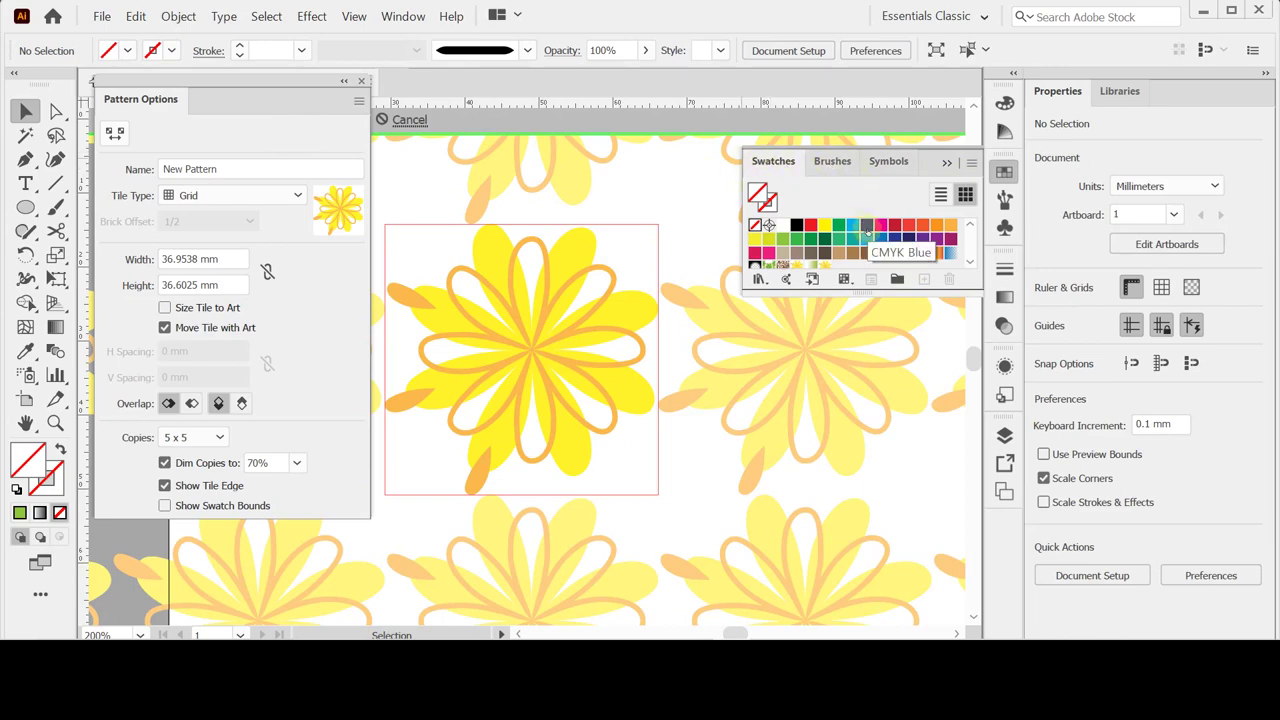
Name the new flower pattern 국화 in its pattern options.
{"action": "scroll", "coordinate": [868, 228], "scroll_direction": "down", "scroll_amount": 5}
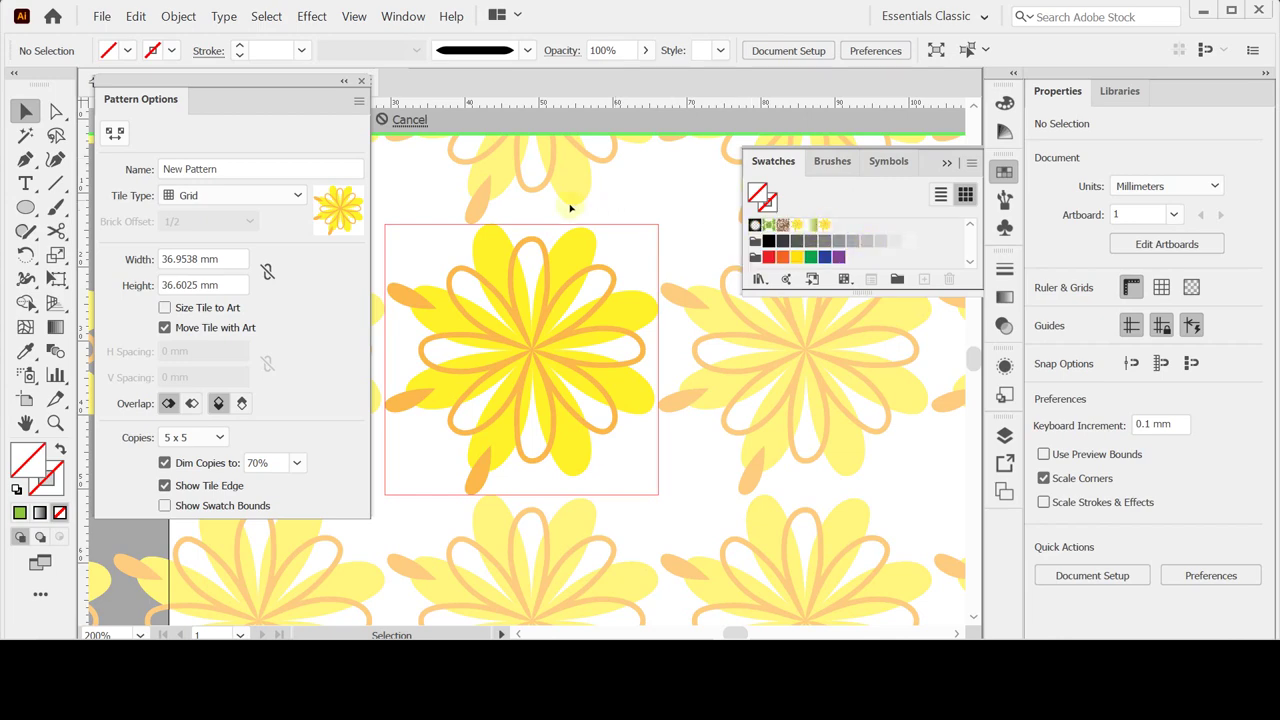
{"action": "scroll", "coordinate": [575, 220], "scroll_direction": "up", "scroll_amount": 1}
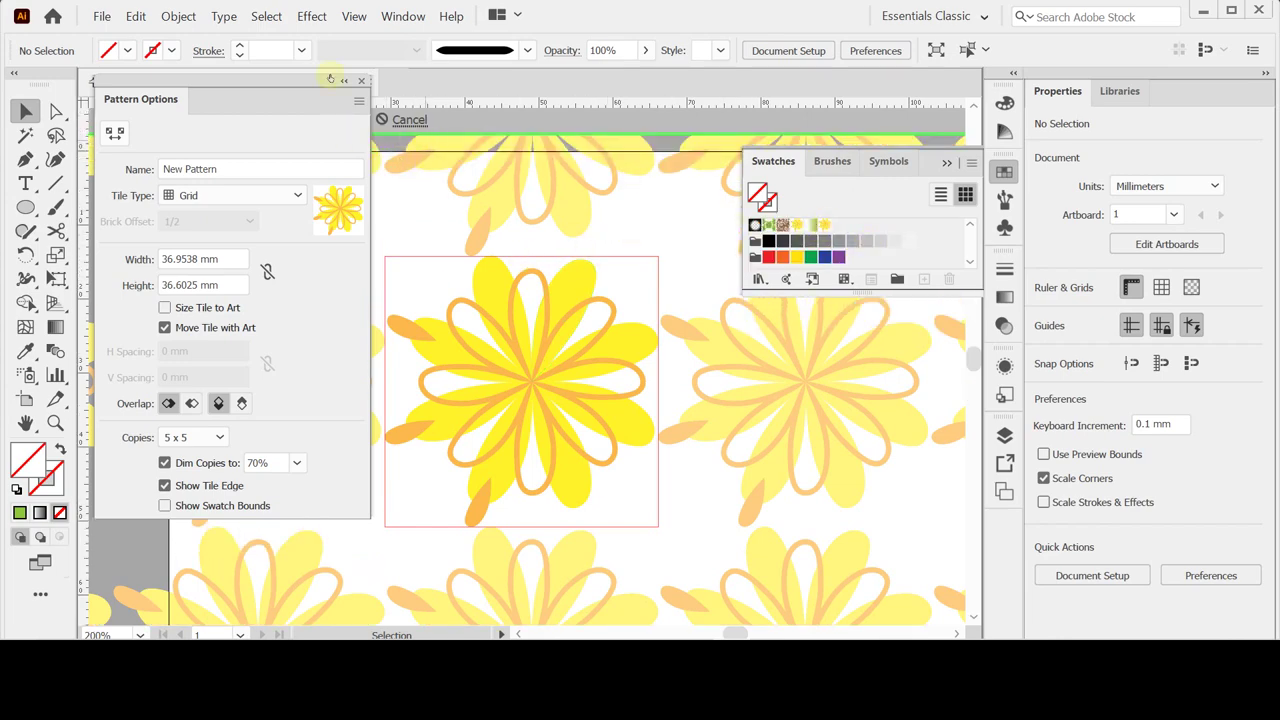
{"action": "left_click_drag", "start_coordinate": [244, 80], "coordinate": [301, 162]}
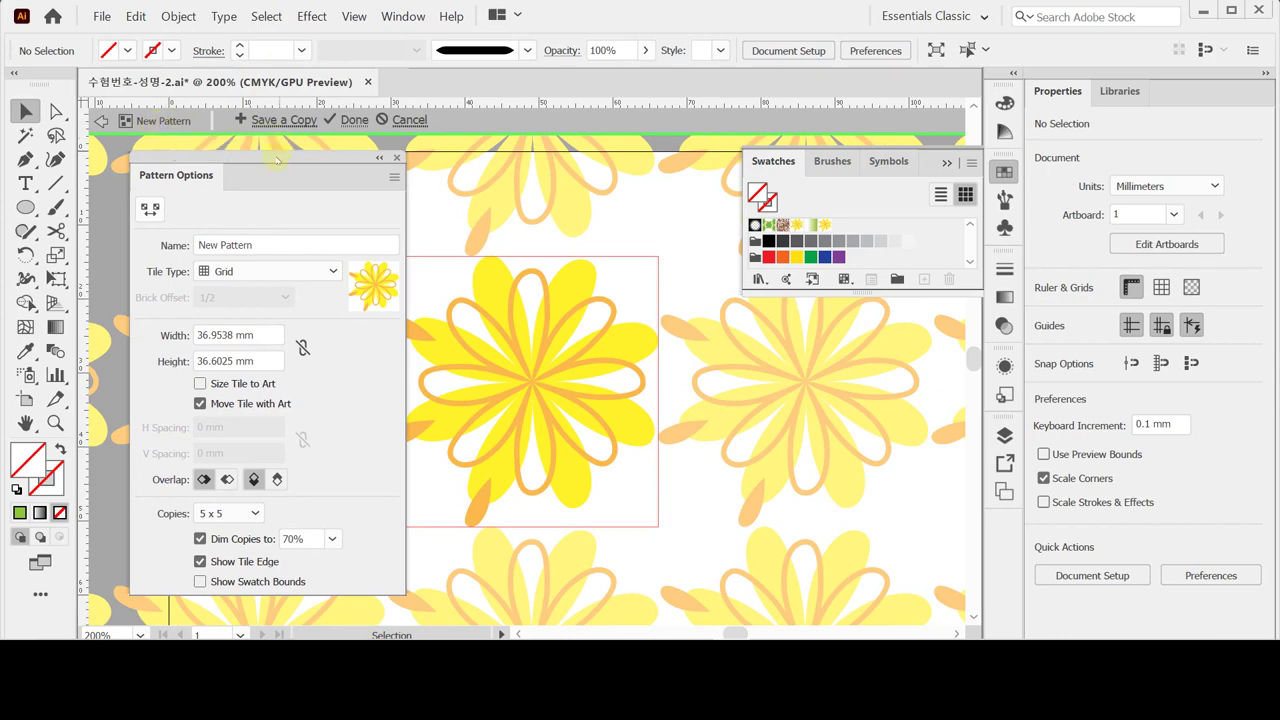
{"action": "double_click", "coordinate": [262, 244]}
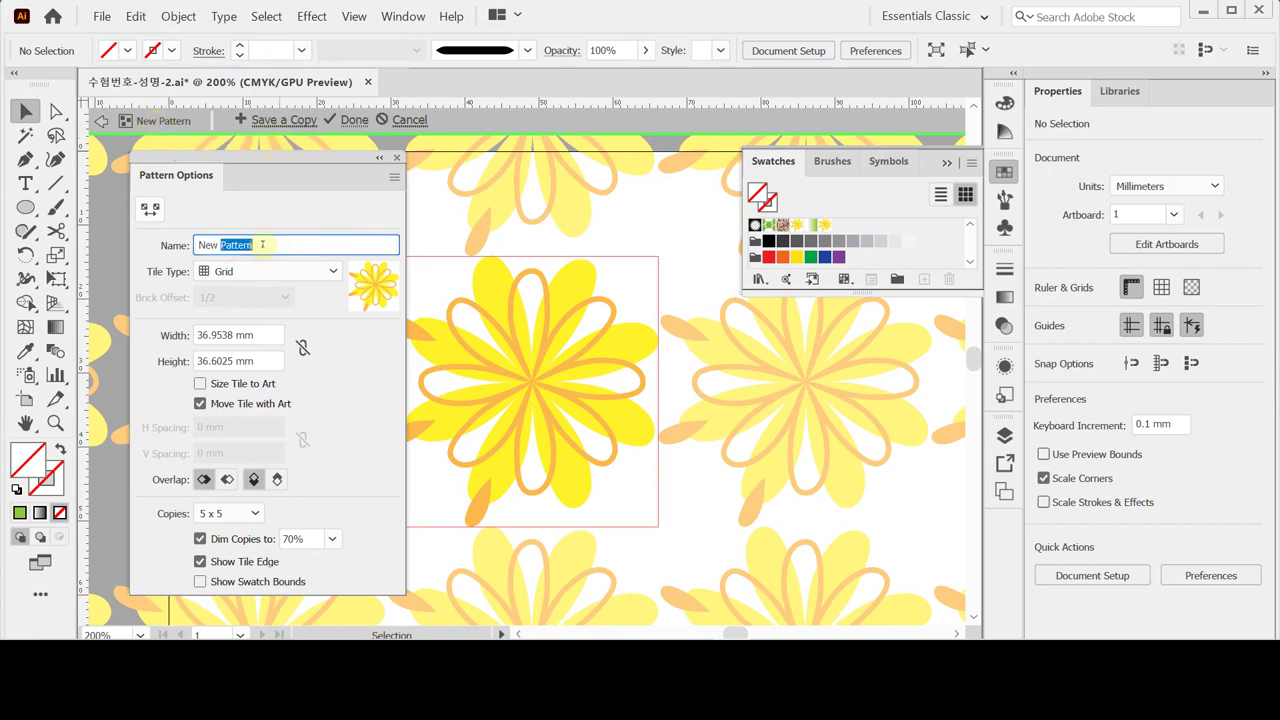
{"action": "type", "text": "ㄲㅗㅊㅁ"}
{"action": "key", "text": "BackSpace"}
{"action": "key", "text": "Left"}
{"action": "key", "text": "BackSpace"}
{"action": "key", "text": "BackSpace"}
{"action": "key", "text": "BackSpace"}
{"action": "key", "text": "BackSpace"}
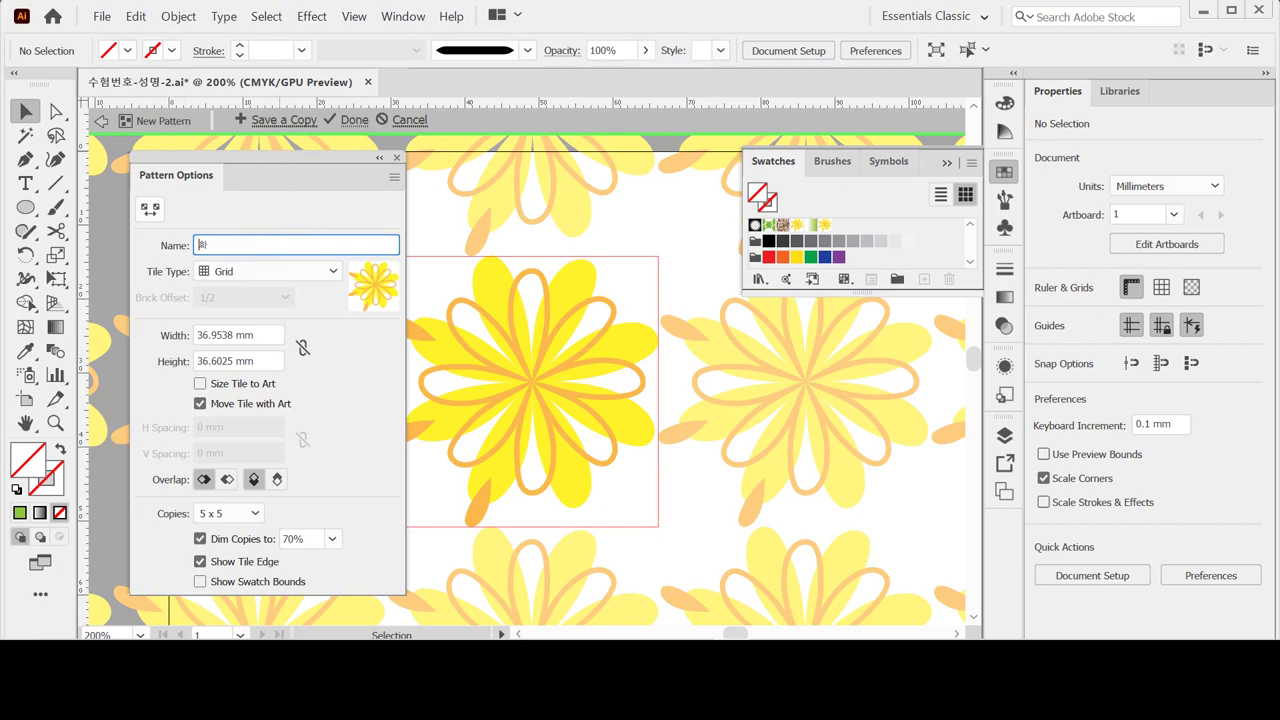
{"action": "type", "text": "ㄱㅜㄱ"}
{"action": "key", "text": "Right"}
{"action": "left_click", "coordinate": [178, 168]}
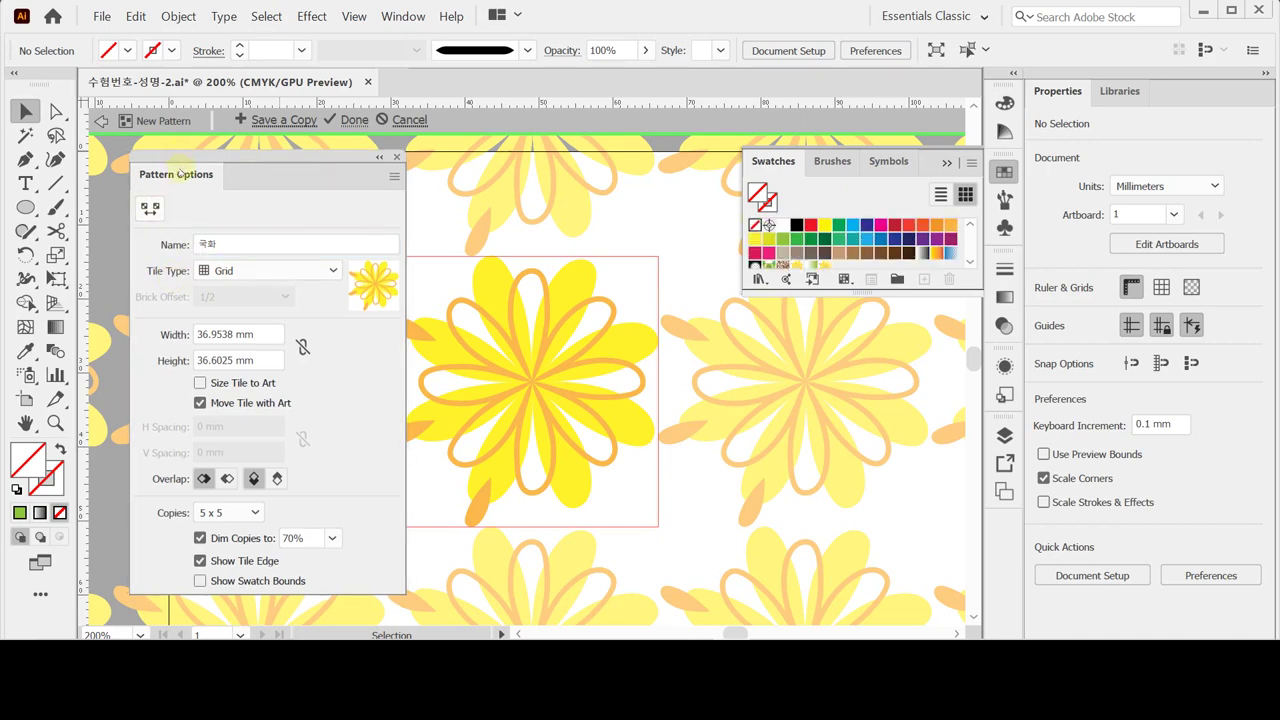
Try the Brick by Row, Brick by Column, Hex by Column and Hex by Row tile types on the flower pattern.
{"action": "key", "text": "ctrl+minus"}
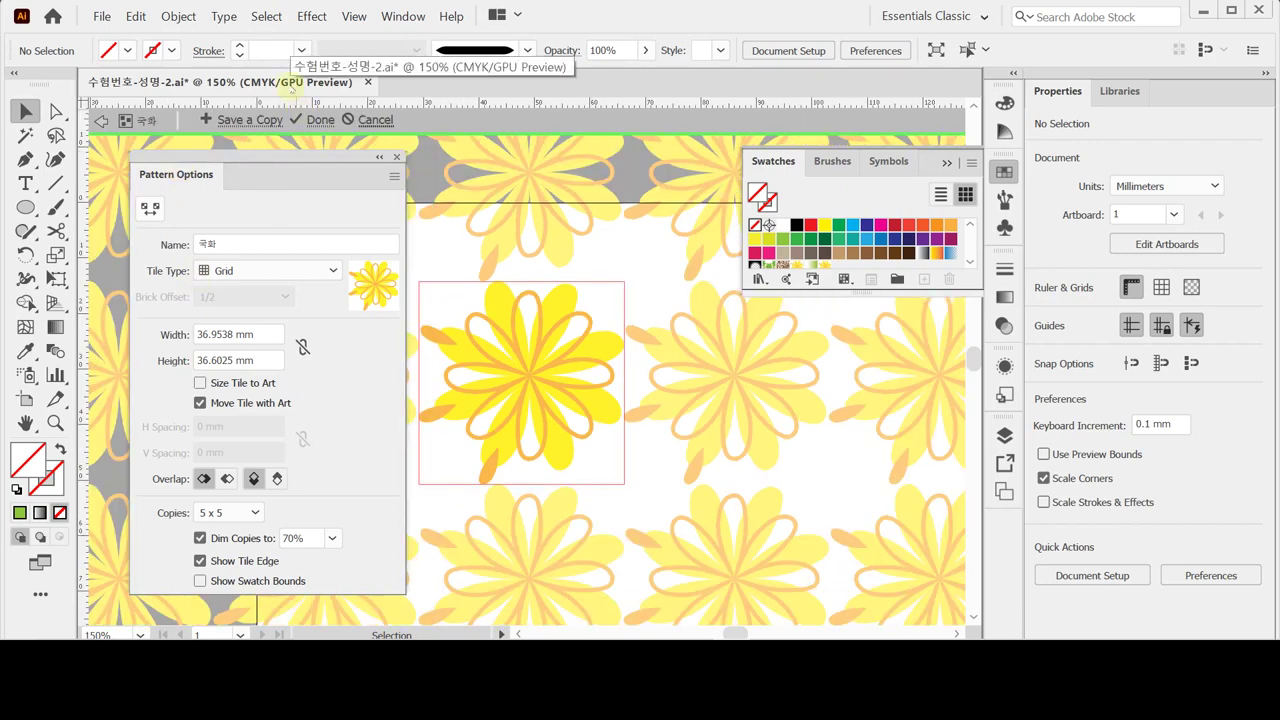
{"action": "key", "text": "ctrl+minus"}
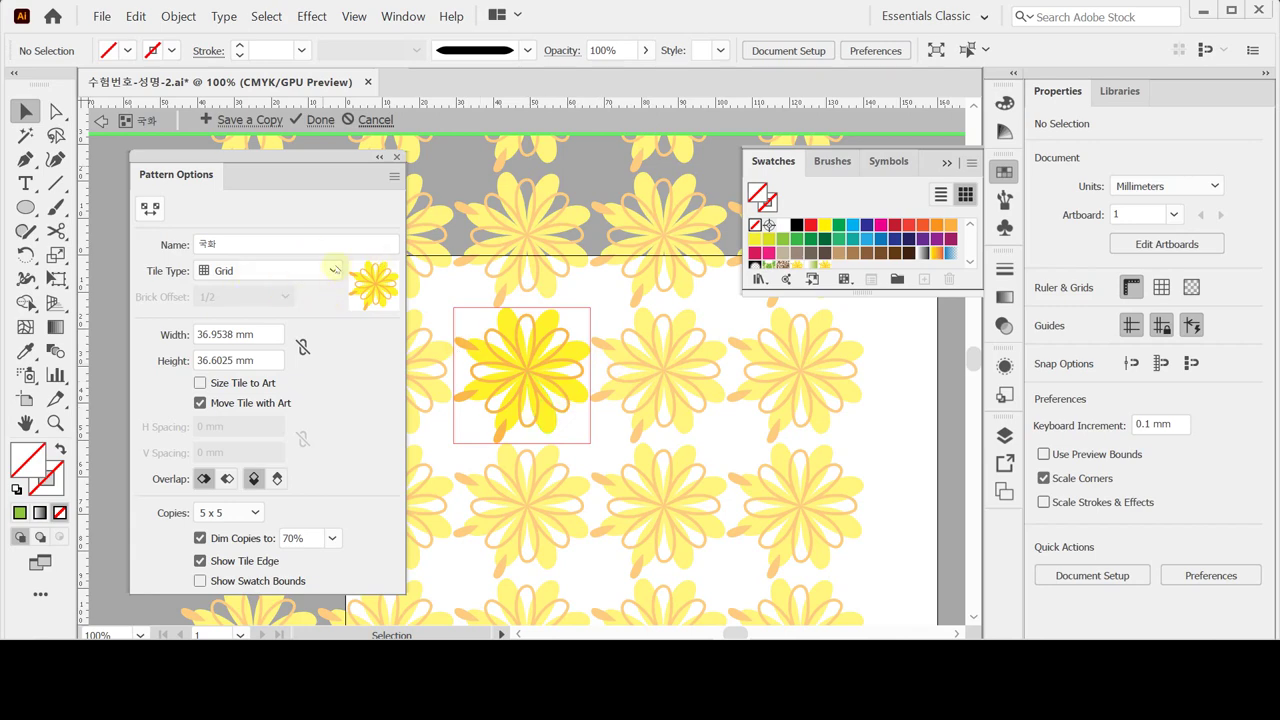
{"action": "left_click", "coordinate": [333, 270]}
{"action": "left_click", "coordinate": [322, 312]}
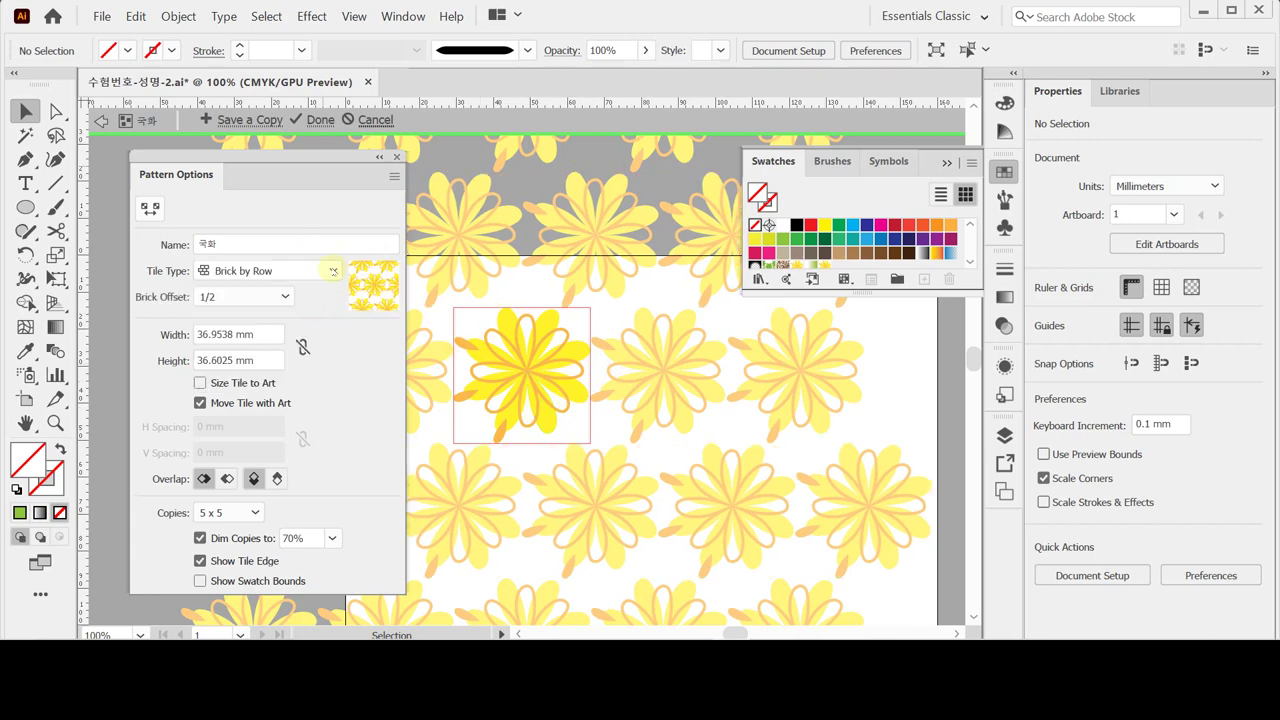
{"action": "left_click", "coordinate": [333, 270]}
{"action": "left_click", "coordinate": [314, 333]}
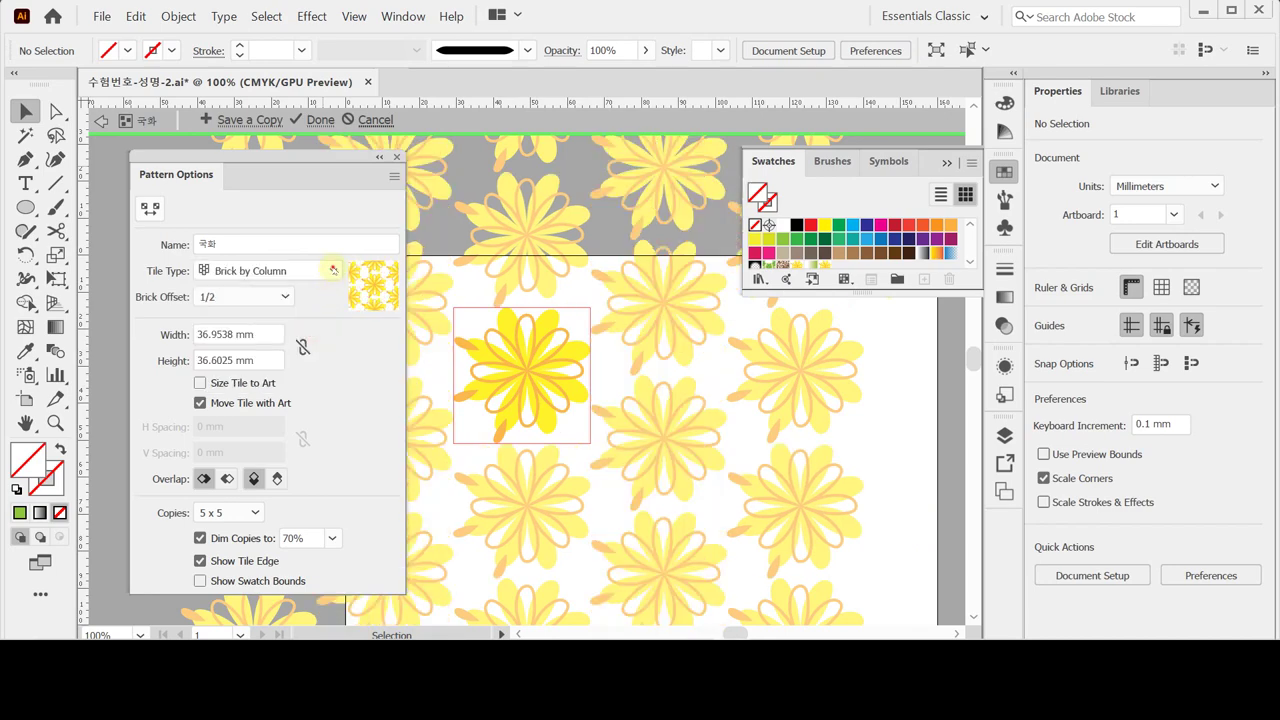
{"action": "left_click", "coordinate": [333, 270]}
{"action": "left_click", "coordinate": [314, 357]}
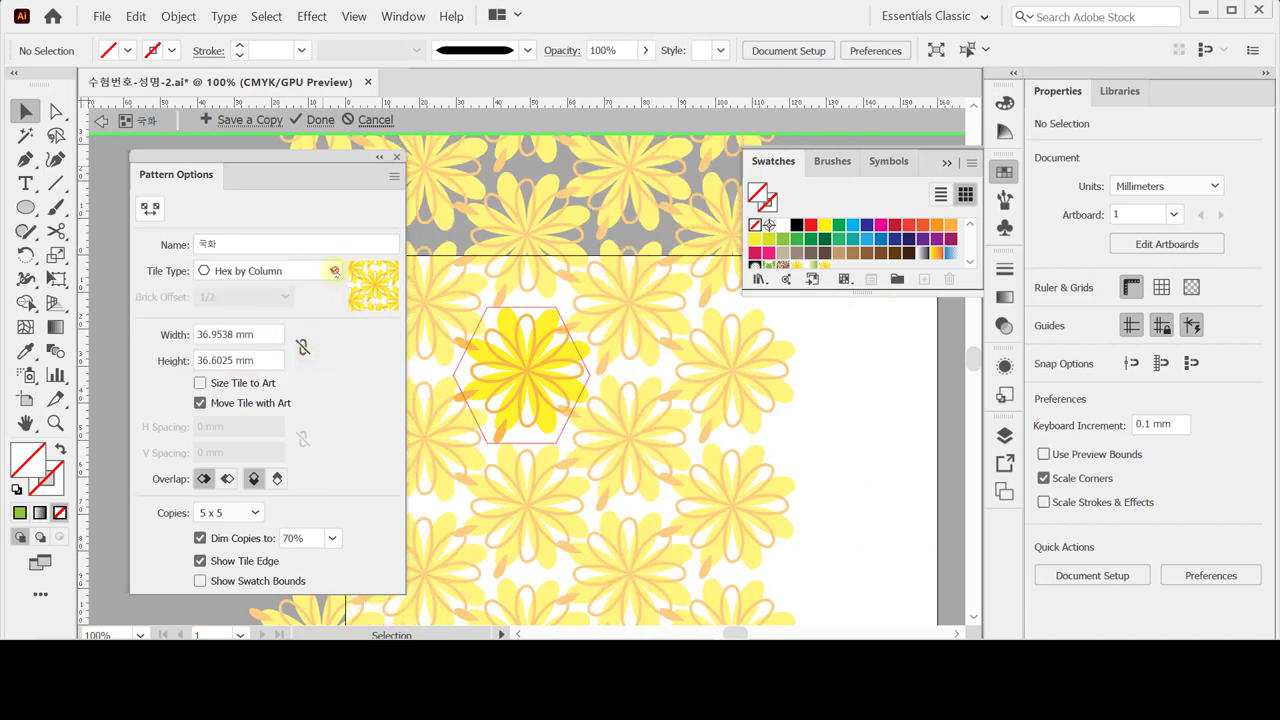
{"action": "left_click", "coordinate": [333, 270]}
{"action": "left_click", "coordinate": [314, 378]}
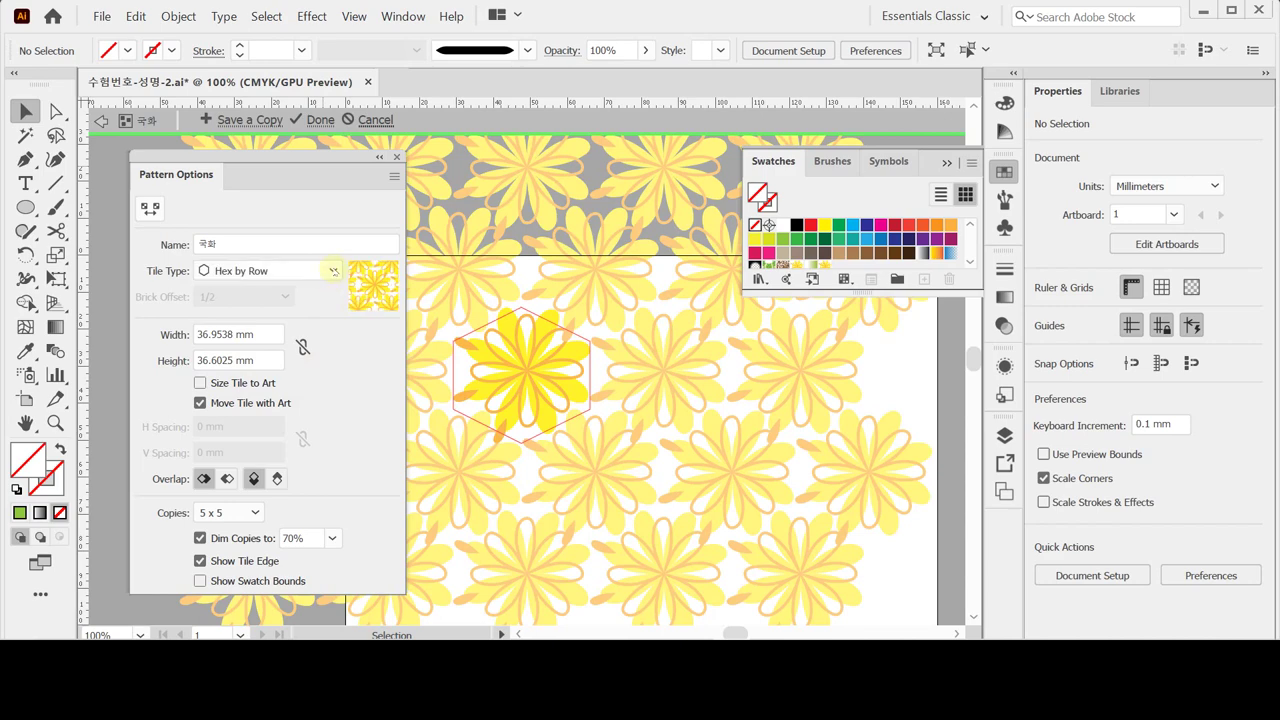
Set the pattern's tile type to Grid and exit pattern editing.
{"action": "left_click", "coordinate": [333, 270]}
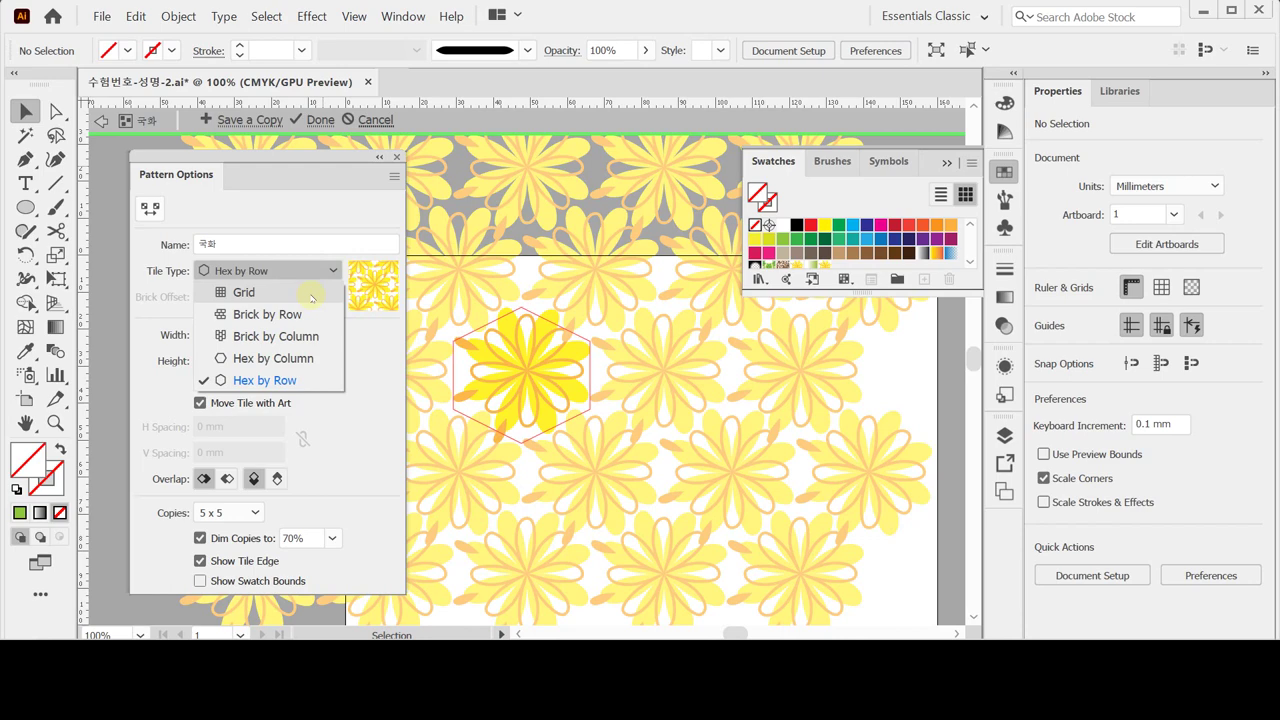
{"action": "left_click", "coordinate": [312, 294]}
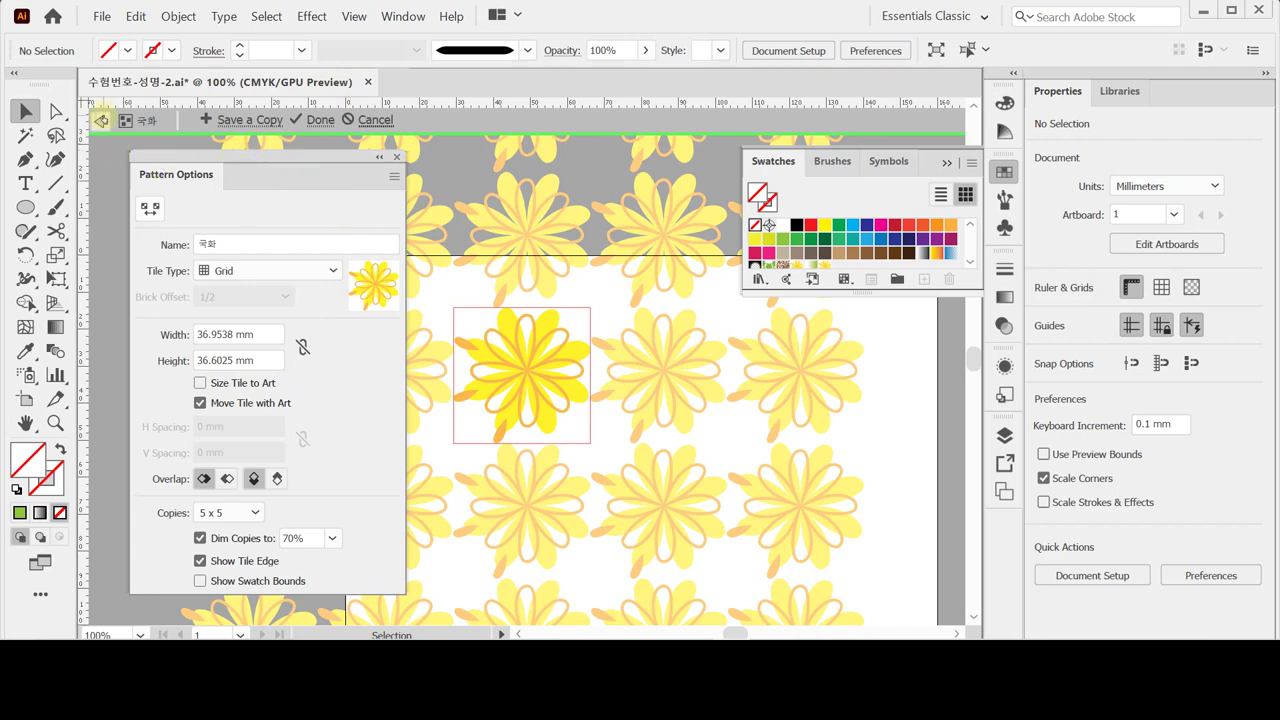
{"action": "left_click", "coordinate": [101, 120]}
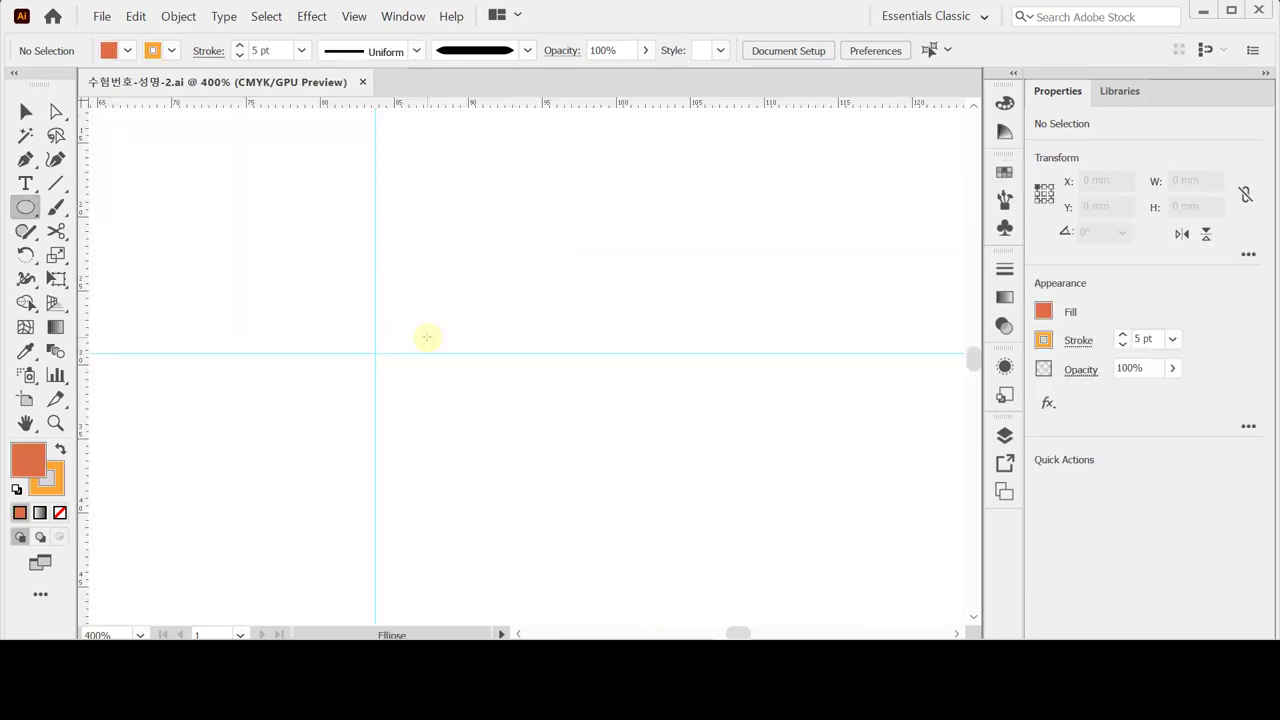
Draw a 26 x 26 mm circle centred on the guide intersection with the current red-orange fill and 5 pt orange stroke, and deselect it.
{"action": "left_click_drag", "start_coordinate": [457, 403], "coordinate": [458, 391]}
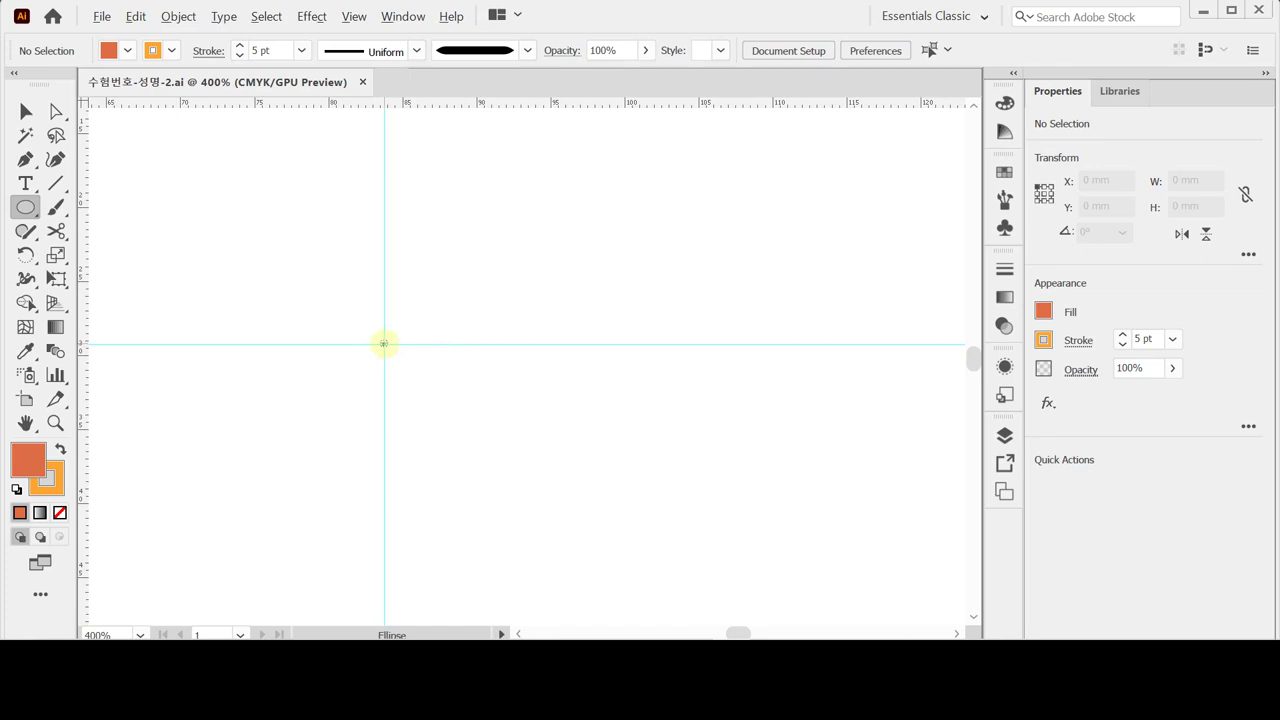
{"action": "left_click", "coordinate": [384, 343]}
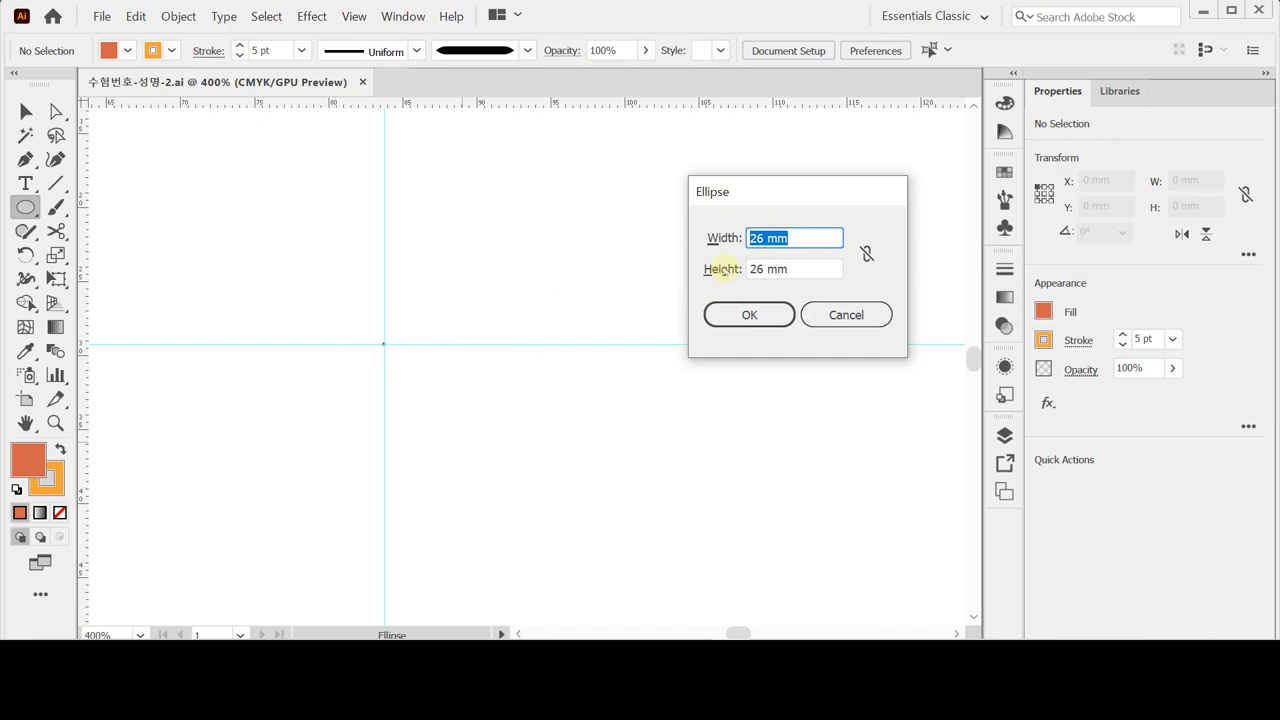
{"action": "left_click", "coordinate": [745, 314]}
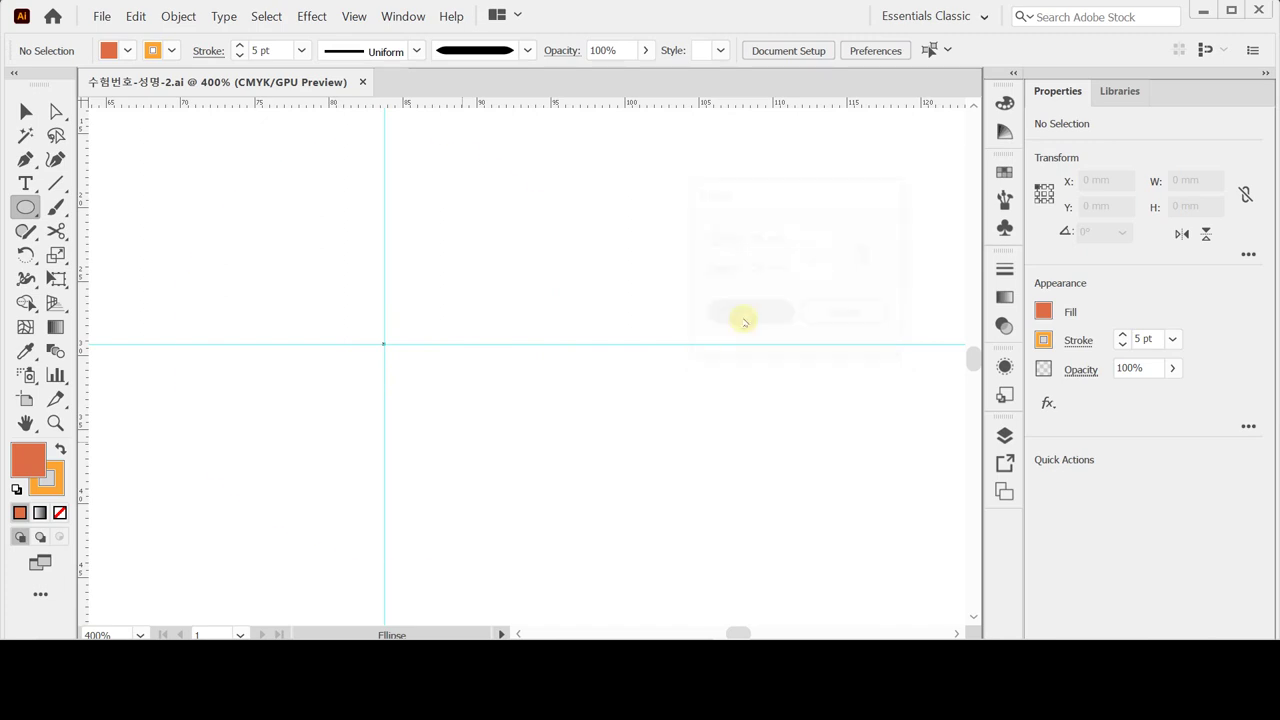
{"action": "left_click", "coordinate": [742, 319]}
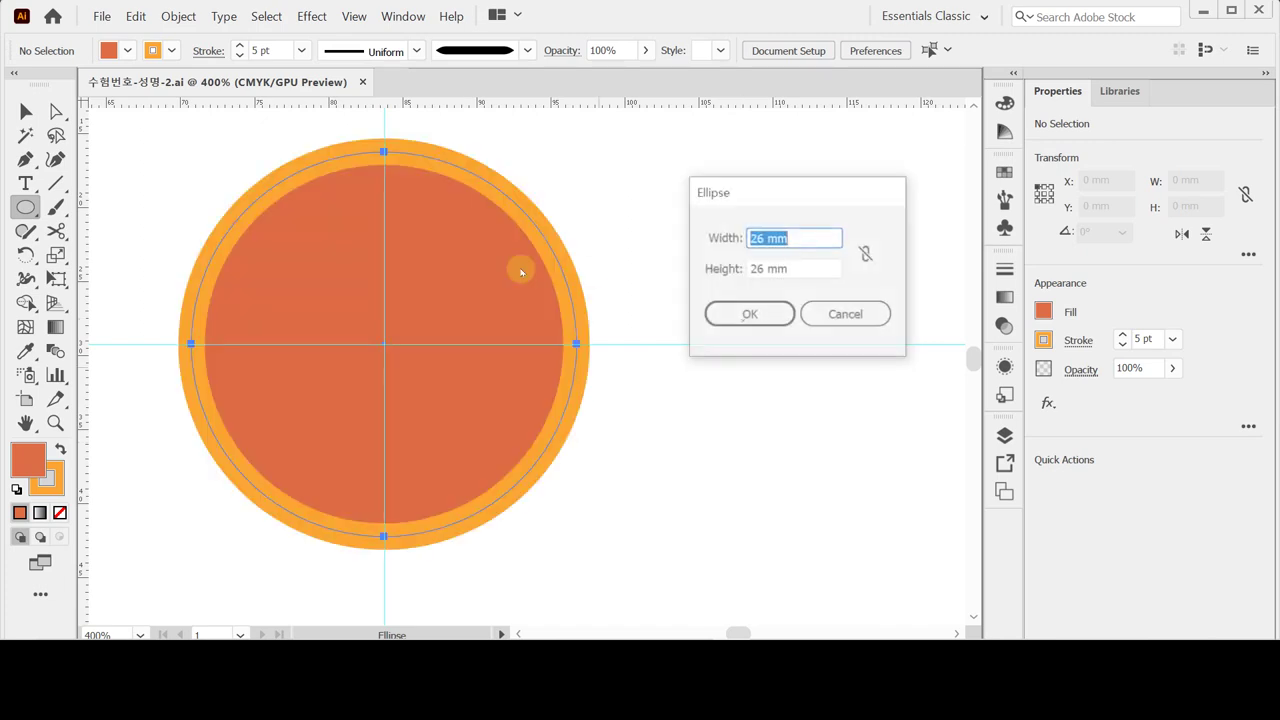
{"action": "left_click", "coordinate": [846, 315]}
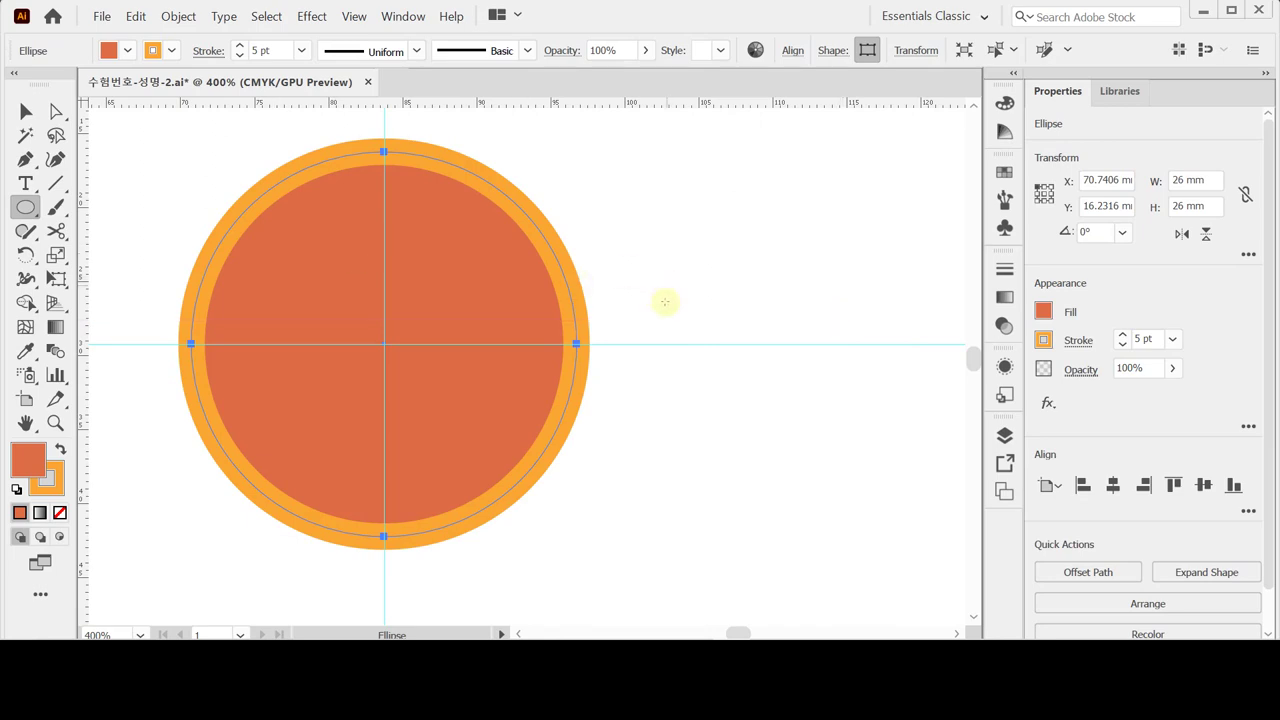
{"action": "left_click", "coordinate": [723, 274], "text": "ctrl"}
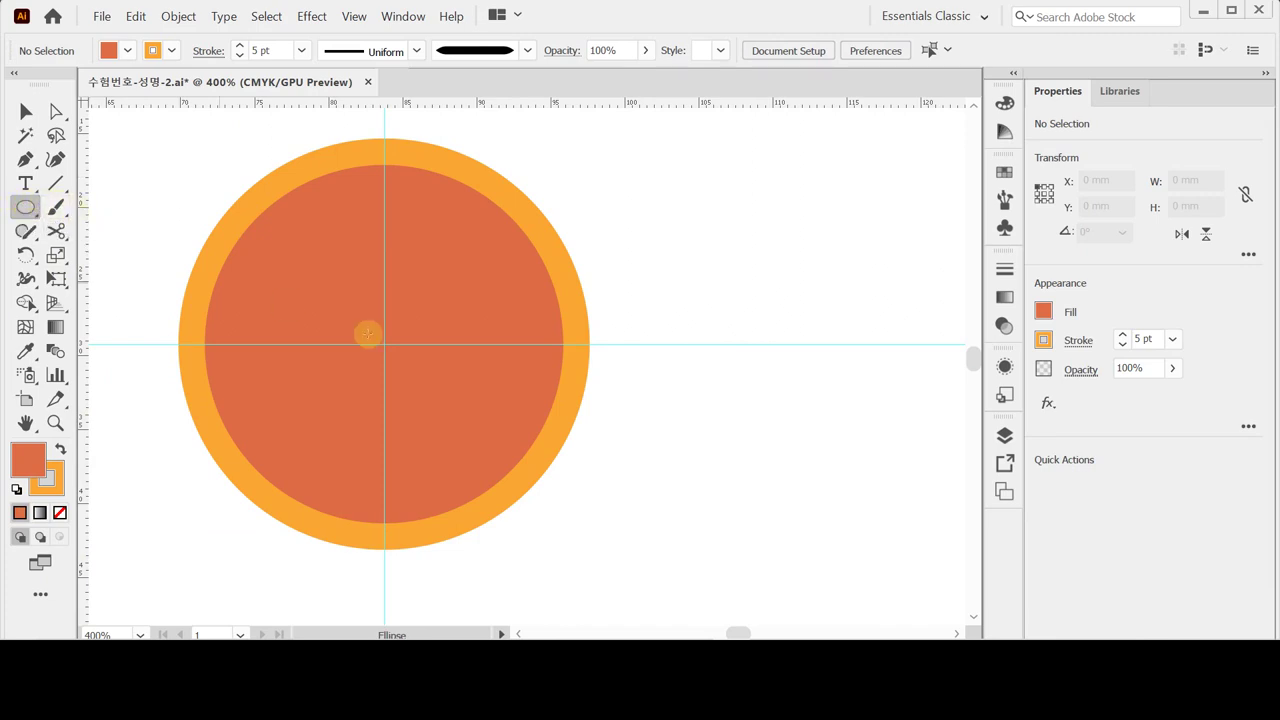
Remove the stroke and draw a circle about 2.8 mm wide centred on the guide intersection.
{"action": "left_click", "coordinate": [46, 478]}
{"action": "left_click", "coordinate": [59, 512]}
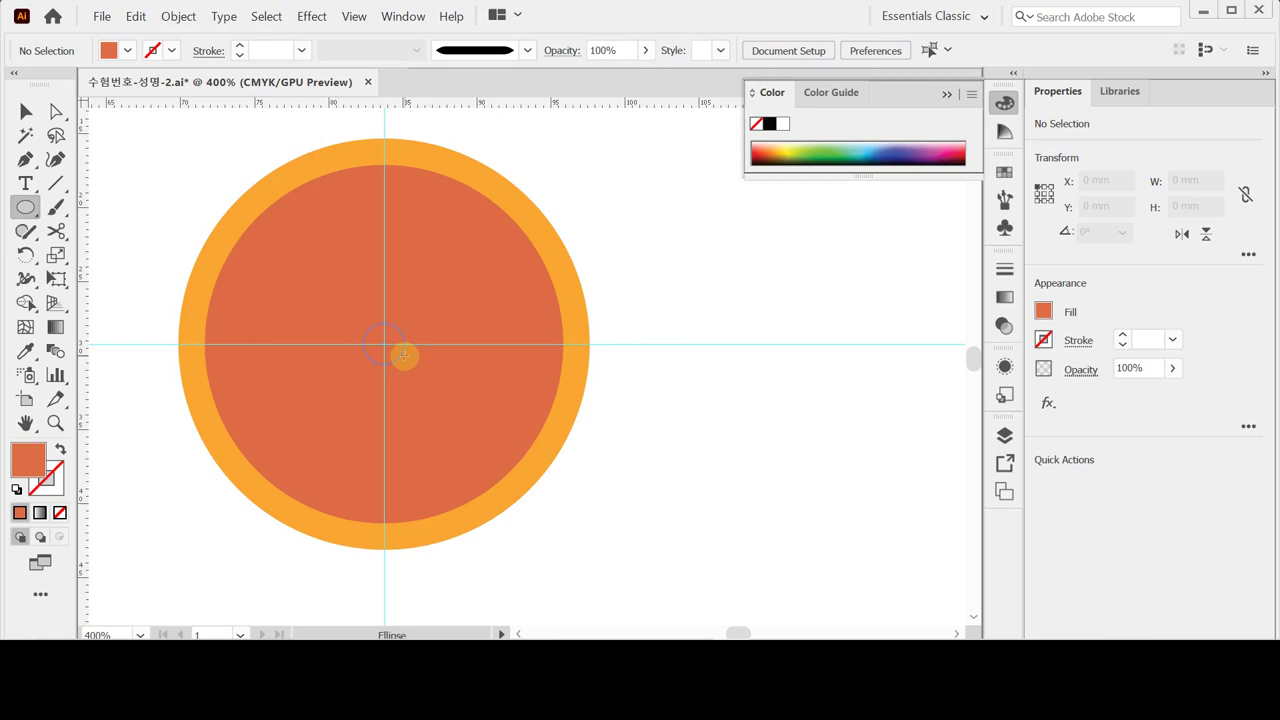
{"action": "left_click_drag", "start_coordinate": [403, 355], "coordinate": [404, 356]}
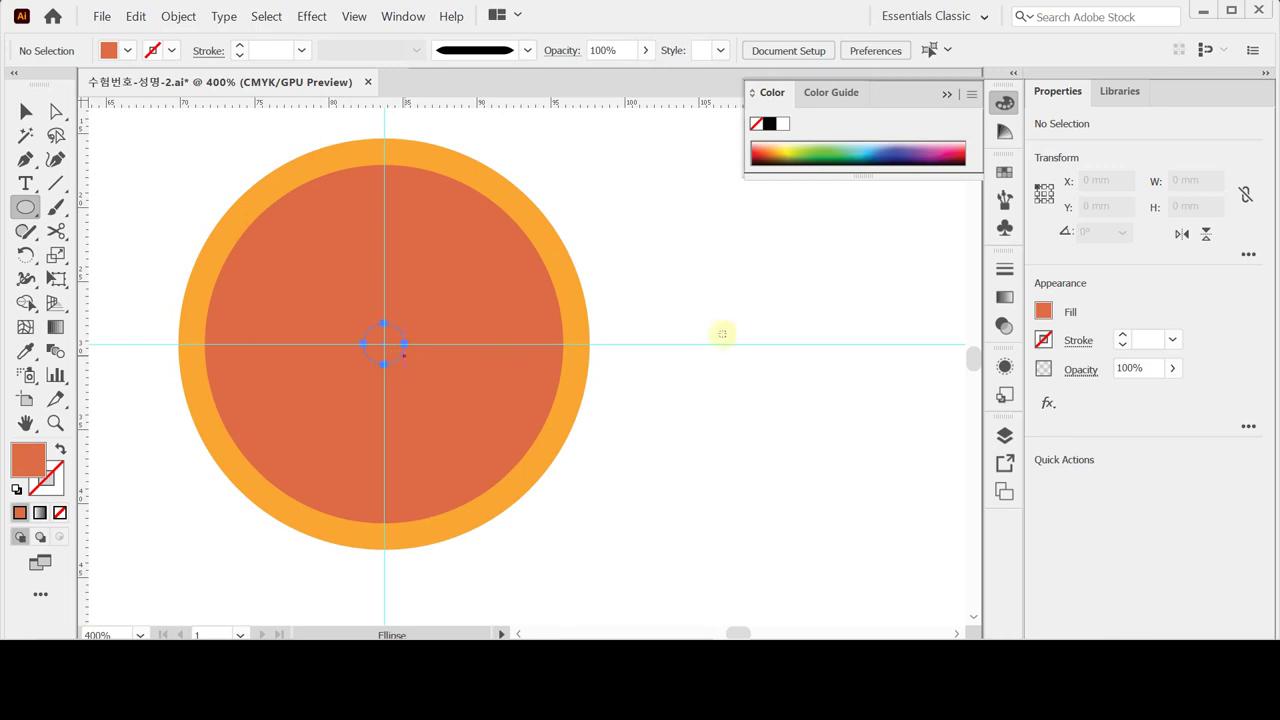
Set the small centre circle's fill to C 0, M 30, Y 100, K 0.
{"action": "left_click", "coordinate": [1044, 312]}
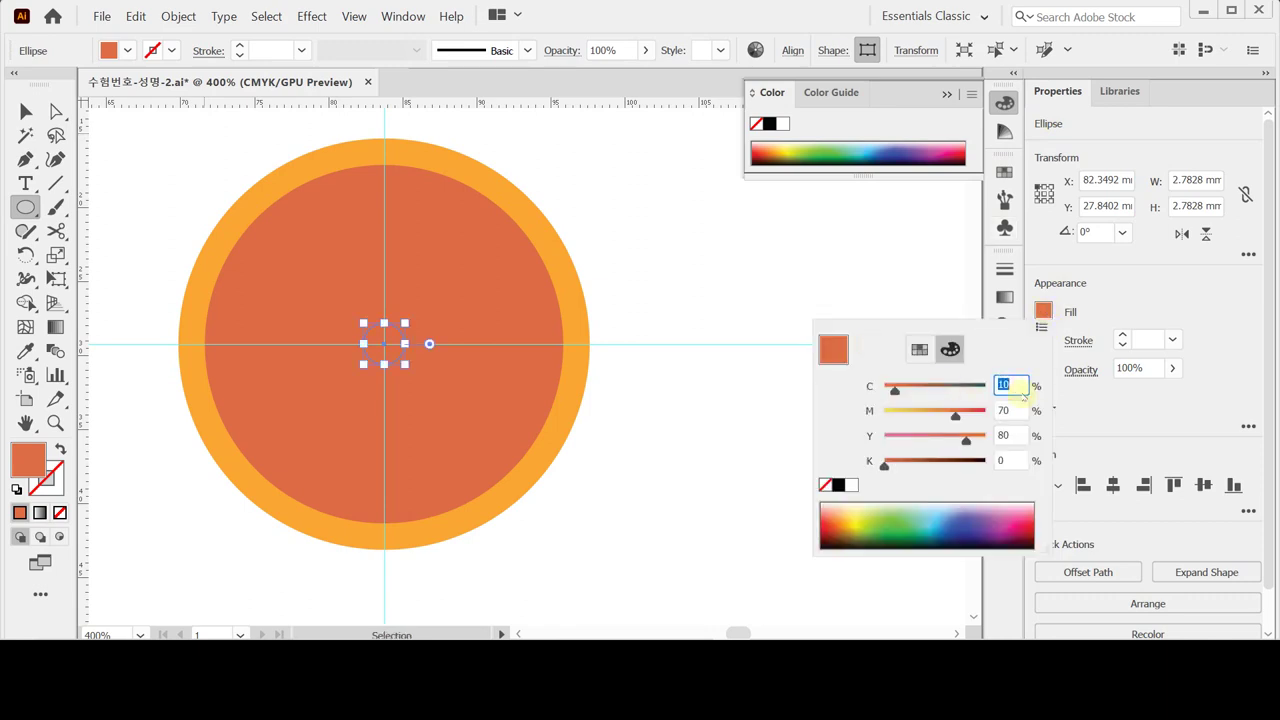
{"action": "type", "text": "30"}
{"action": "key", "text": "BackSpace"}
{"action": "key", "text": "BackSpace"}
{"action": "type", "text": "0"}
{"action": "key", "text": "Tab"}
{"action": "type", "text": "30"}
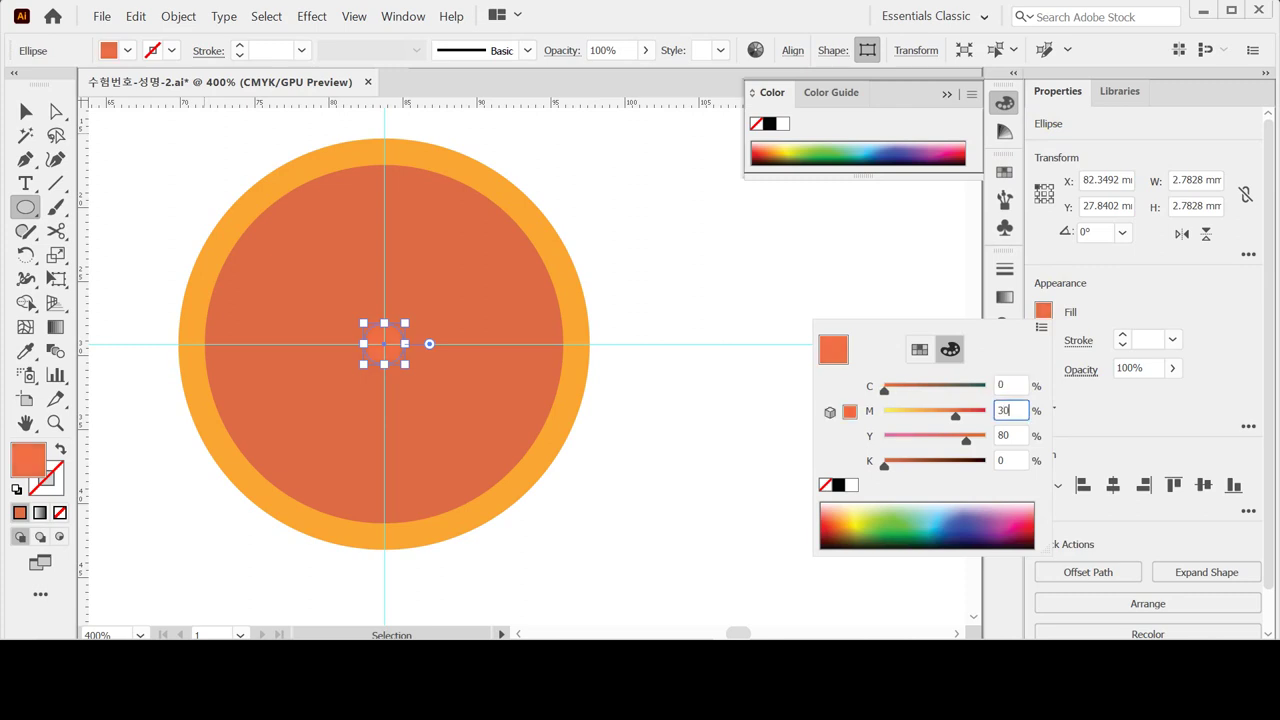
{"action": "key", "text": "Tab"}
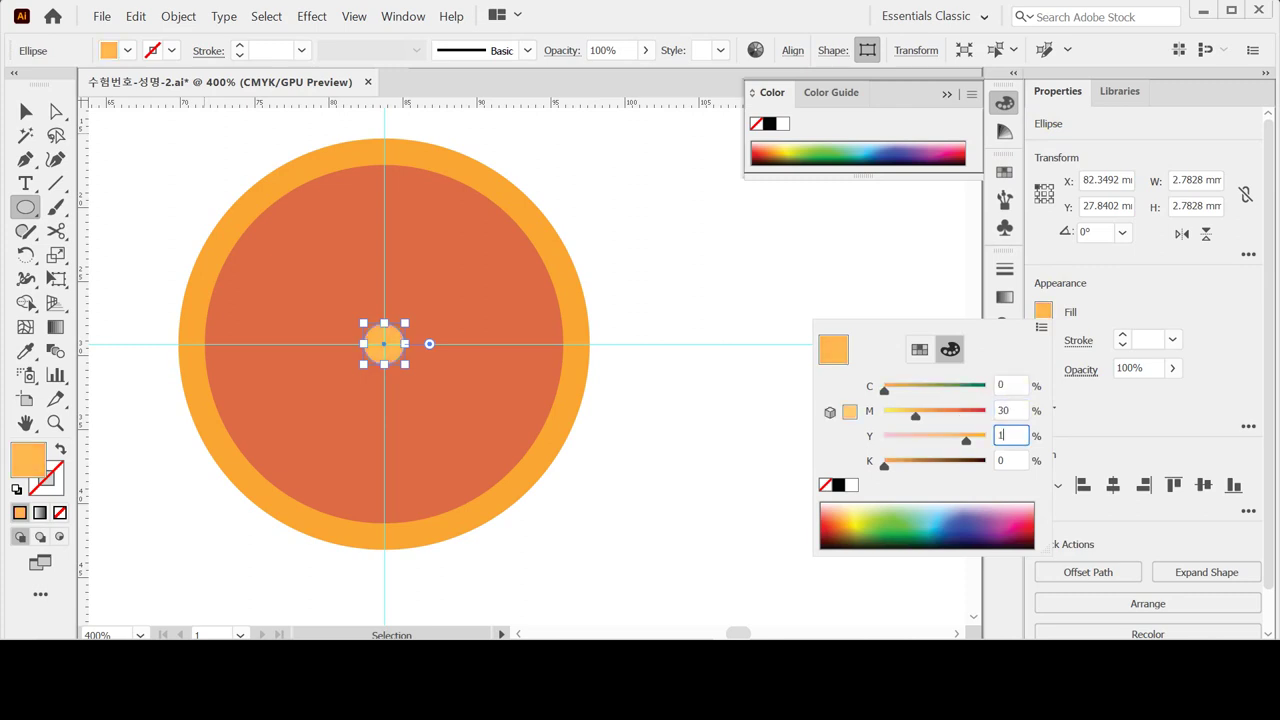
{"action": "key", "text": "Return"}
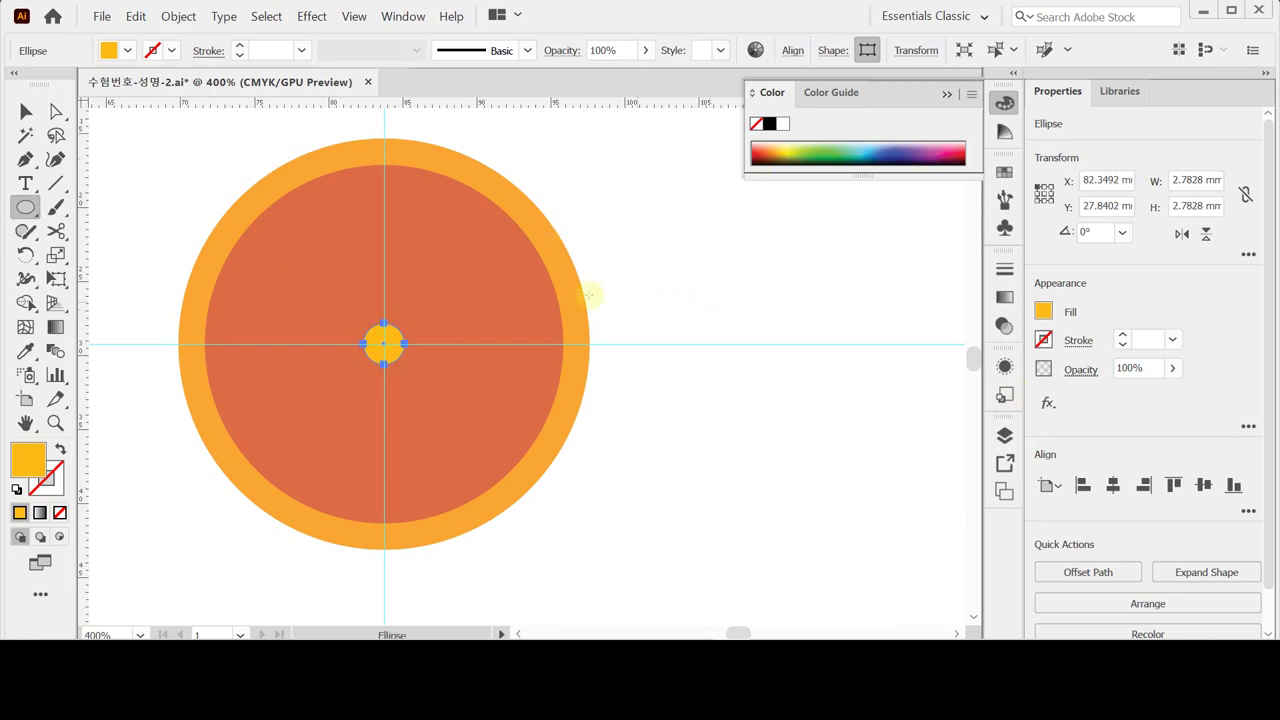
Draw a concentric circle about 1.4 mm wide inside the small yellow circle, fill it white and deselect it.
{"action": "key", "text": "ctrl+="}
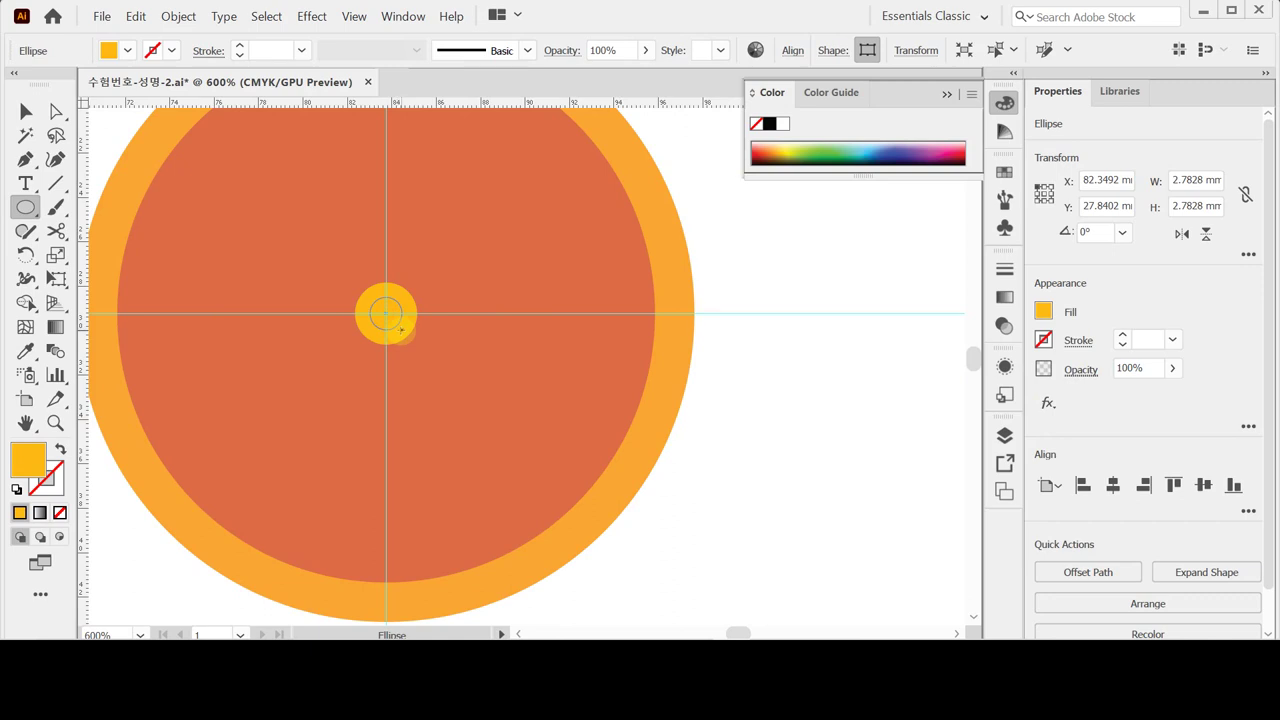
{"action": "left_click_drag", "start_coordinate": [400, 328], "coordinate": [400, 328]}
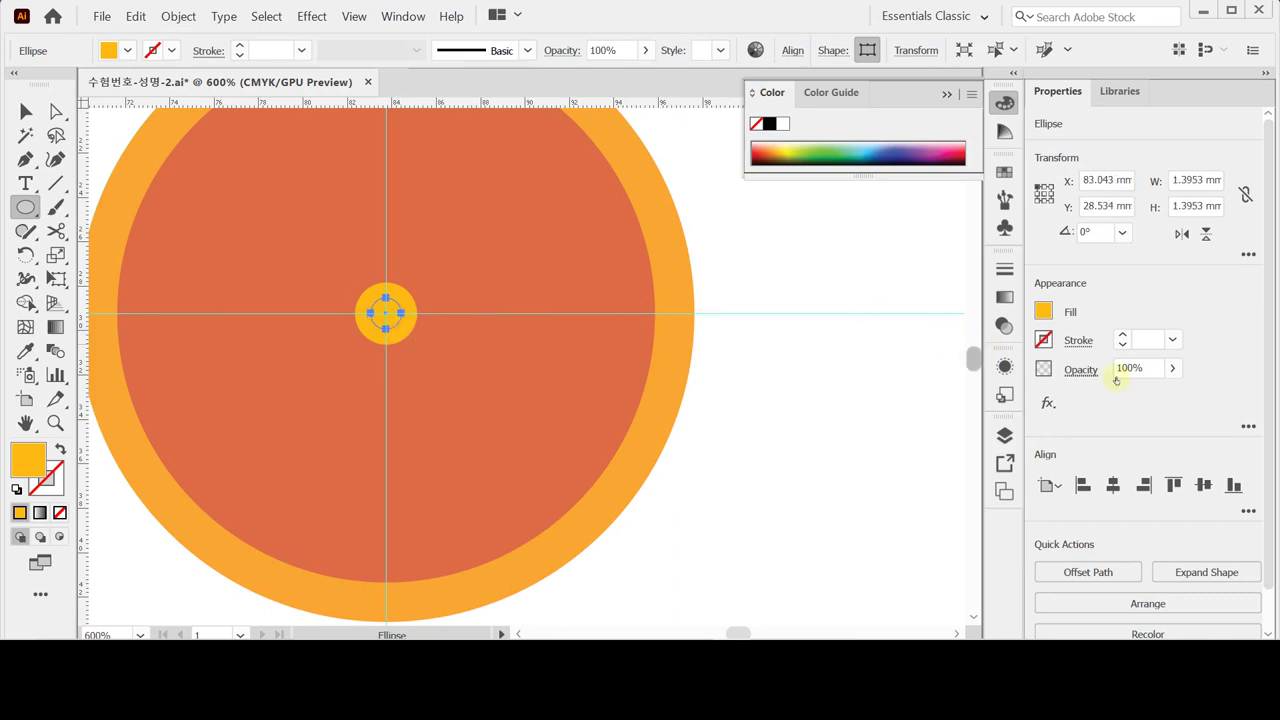
{"action": "left_click", "coordinate": [1043, 311]}
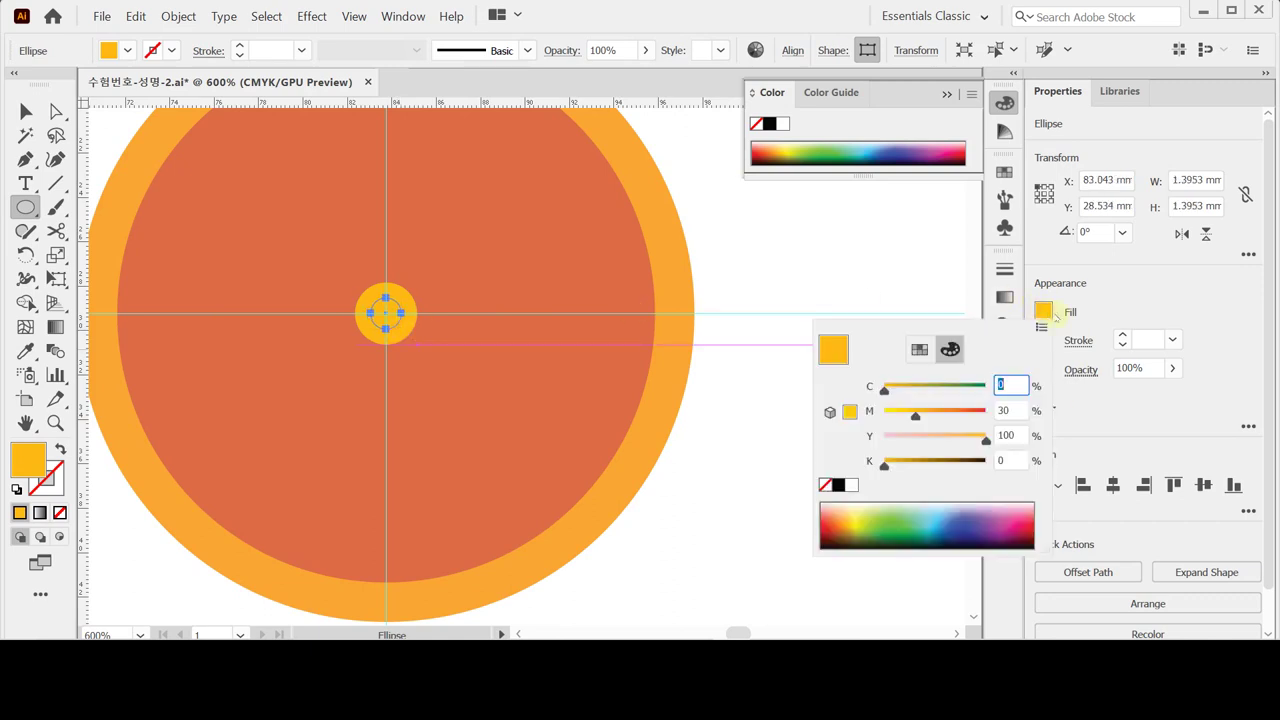
{"action": "left_click", "coordinate": [851, 486]}
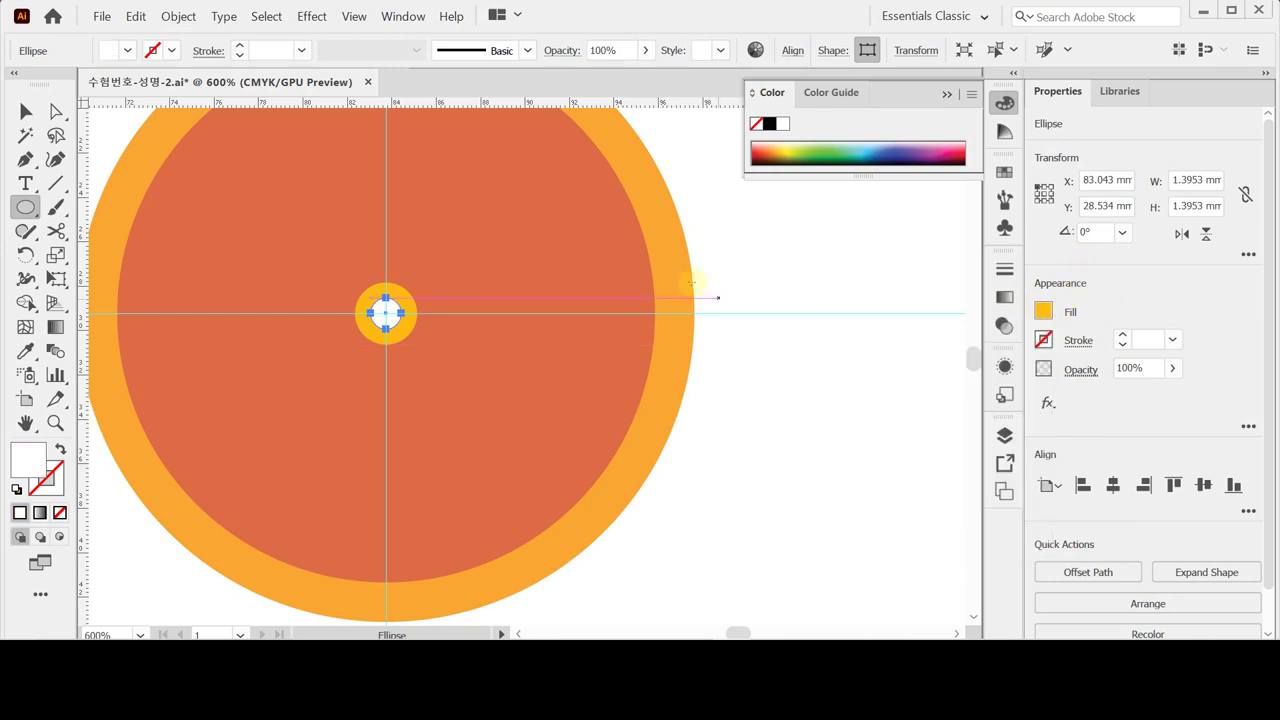
{"action": "key", "text": "space"}
{"action": "mouse_move", "coordinate": [529, 272]}
{"action": "left_mouse_down"}
{"action": "mouse_move", "coordinate": [534, 377]}
{"action": "mouse_move", "coordinate": [517, 255]}
{"action": "mouse_move", "coordinate": [497, 288]}
{"action": "left_mouse_up"}
{"action": "left_click", "coordinate": [110, 209]}
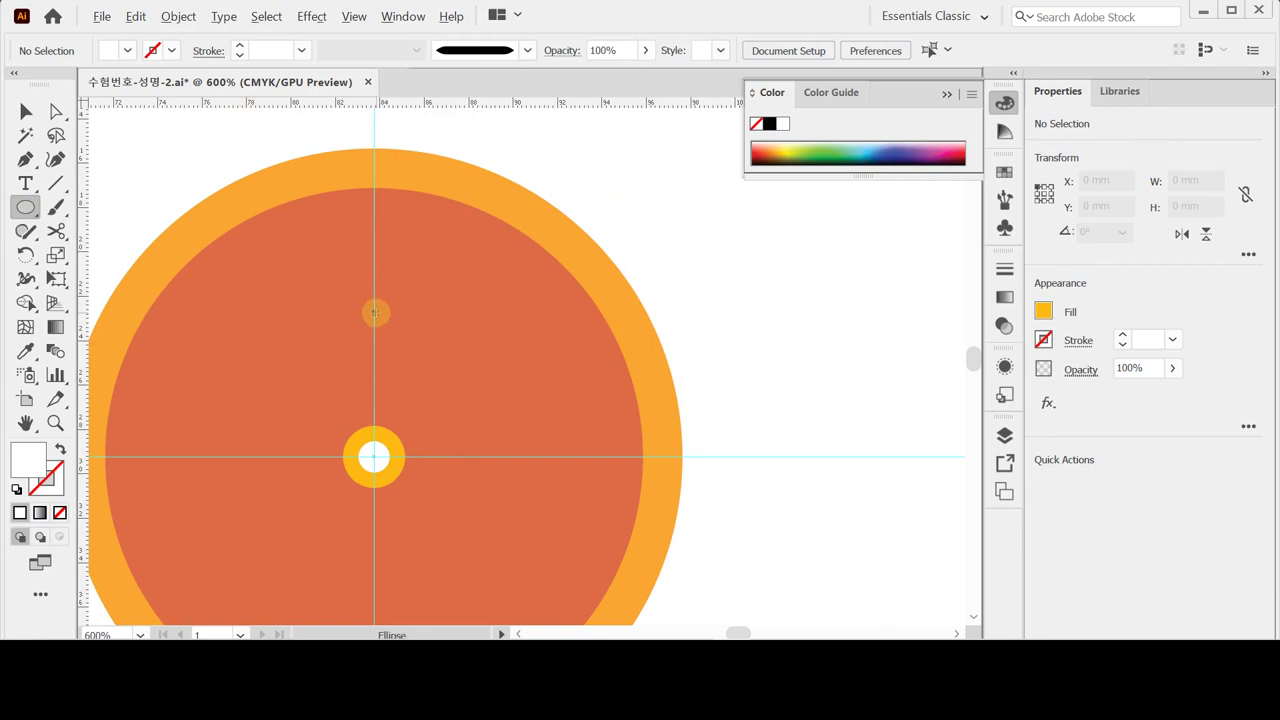
Draw a white ellipse about 2.8 x 9.8 mm on the vertical guide above the yellow ring, and nudge it up towards the orange rim.
{"action": "left_click_drag", "start_coordinate": [373, 314], "coordinate": [403, 426]}
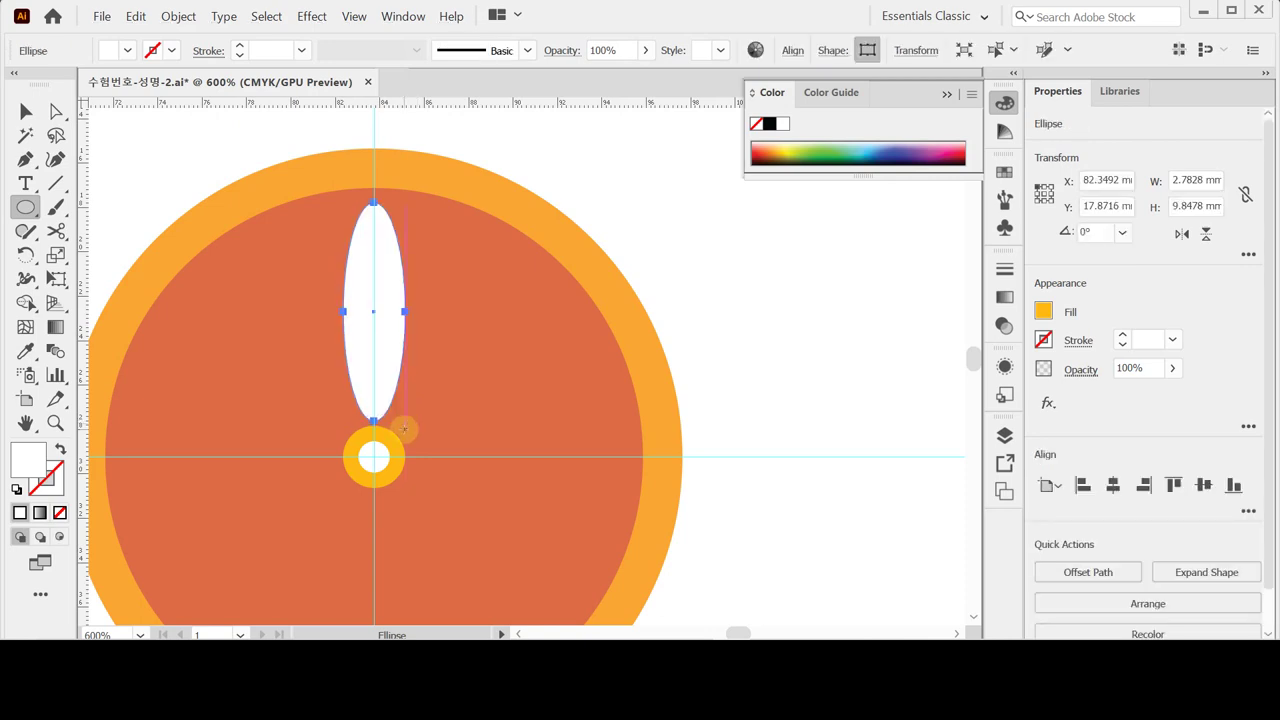
{"action": "key", "text": "Up"}
{"action": "key", "text": "Up"}
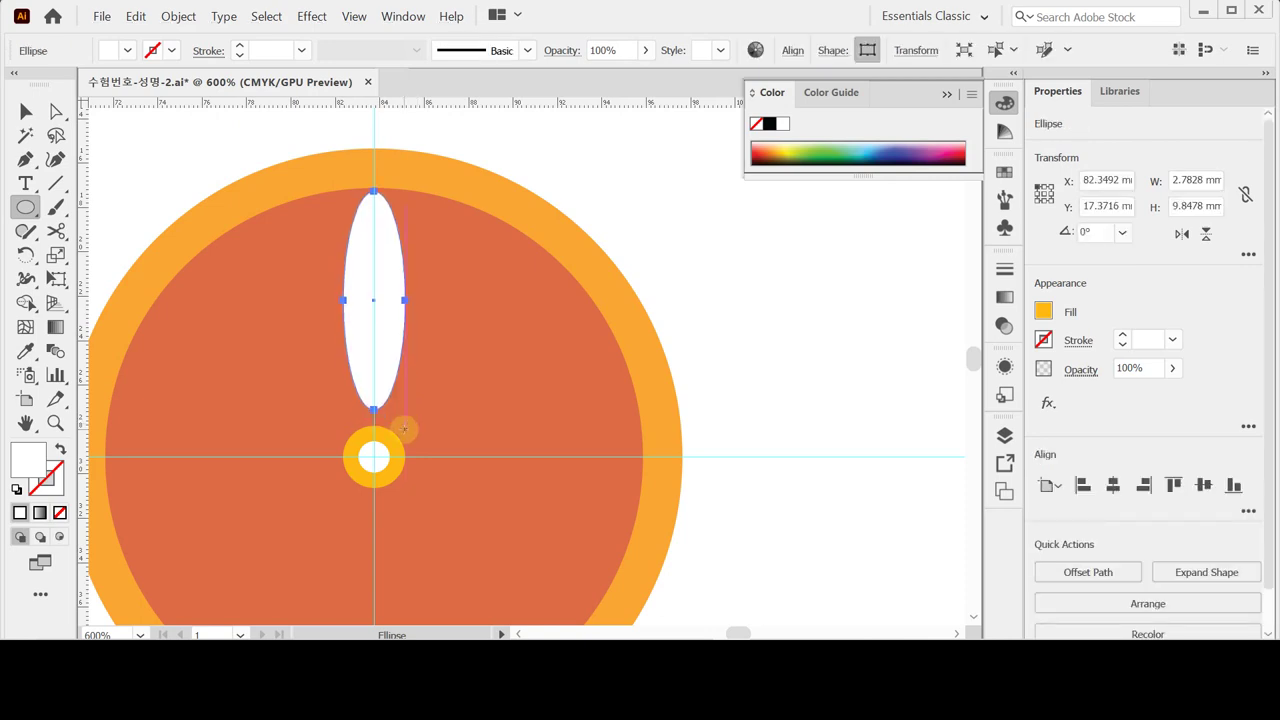
{"action": "key", "text": "Down"}
{"action": "key", "text": "ctrl"}
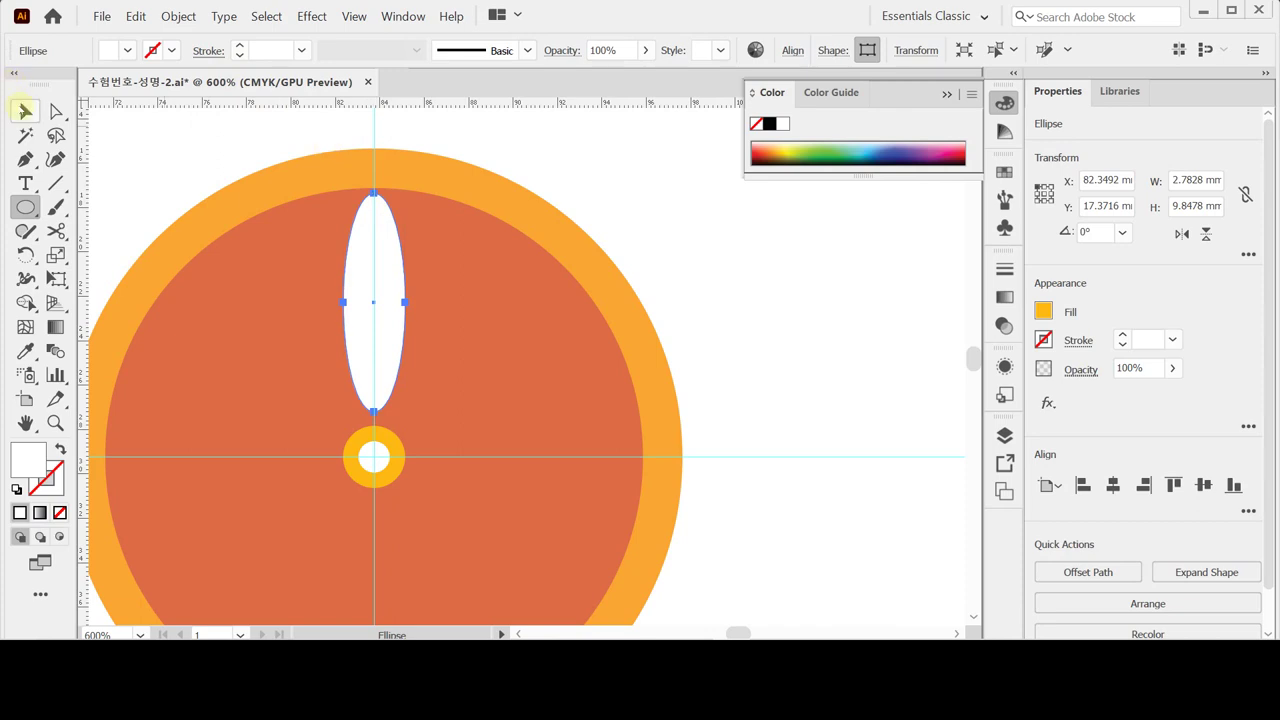
Stretch the tall white ellipse downwards until it is about 10.1 mm high.
{"action": "left_click", "coordinate": [25, 111]}
{"action": "left_click_drag", "start_coordinate": [374, 192], "coordinate": [374, 192]}
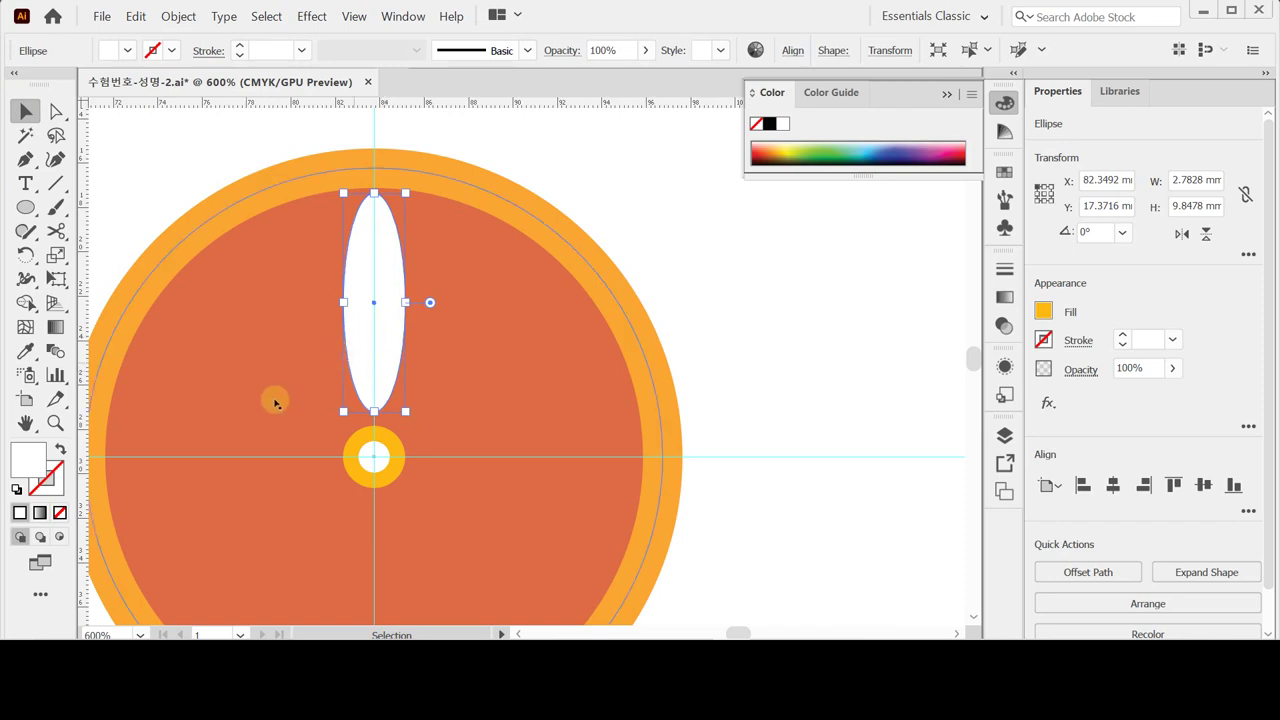
{"action": "left_click_drag", "start_coordinate": [374, 411], "coordinate": [373, 417]}
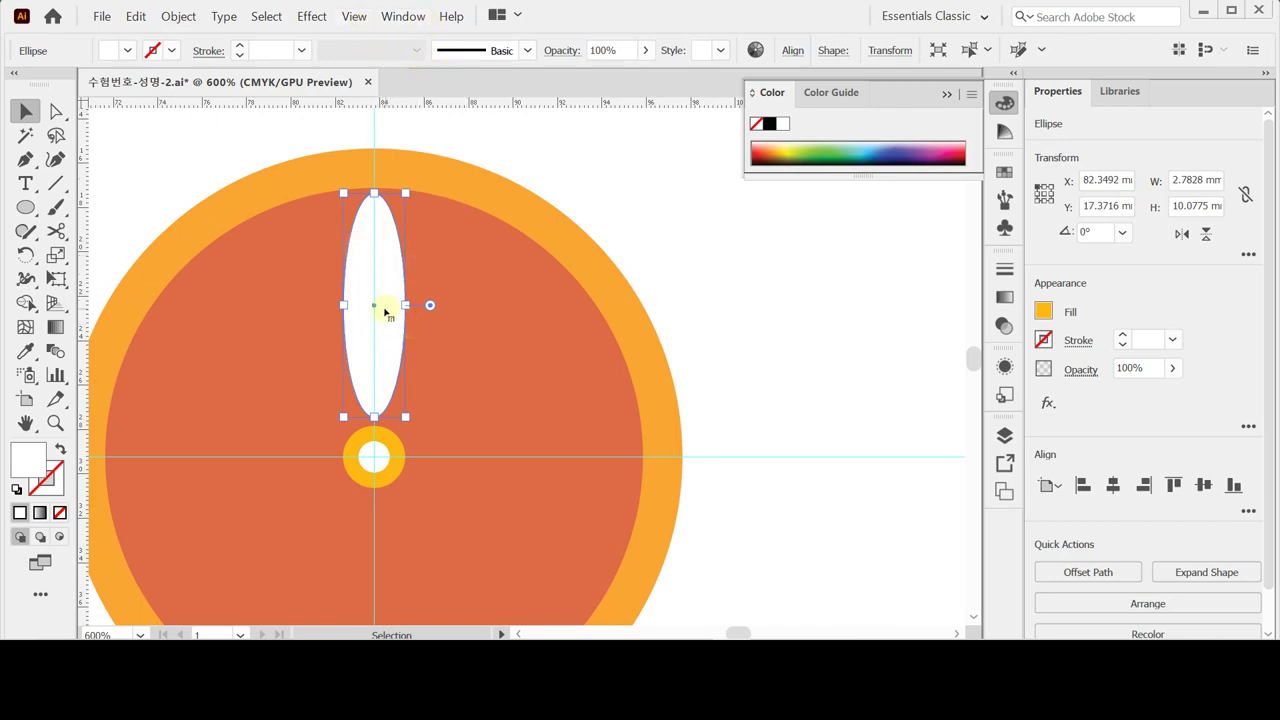
Reselect the tall ellipse, hide its bounding box and show it again.
{"action": "left_click", "coordinate": [163, 150]}
{"action": "left_click", "coordinate": [55, 112]}
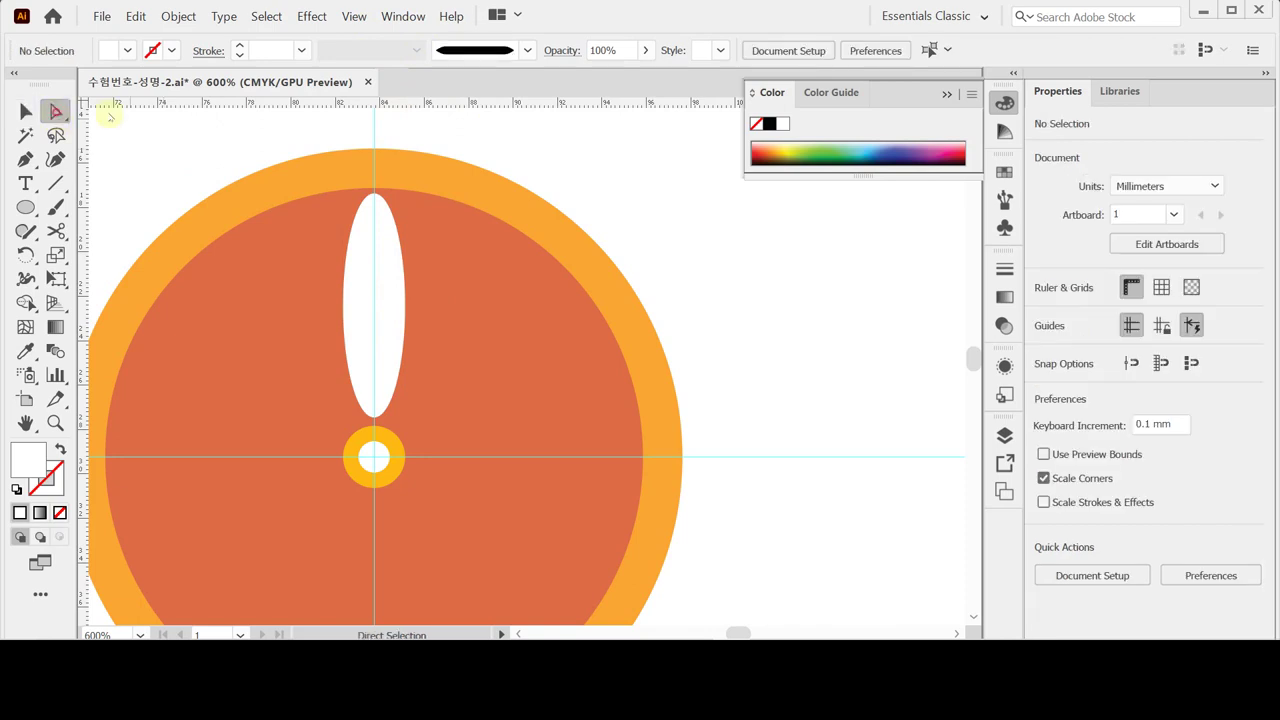
{"action": "left_click", "coordinate": [383, 253]}
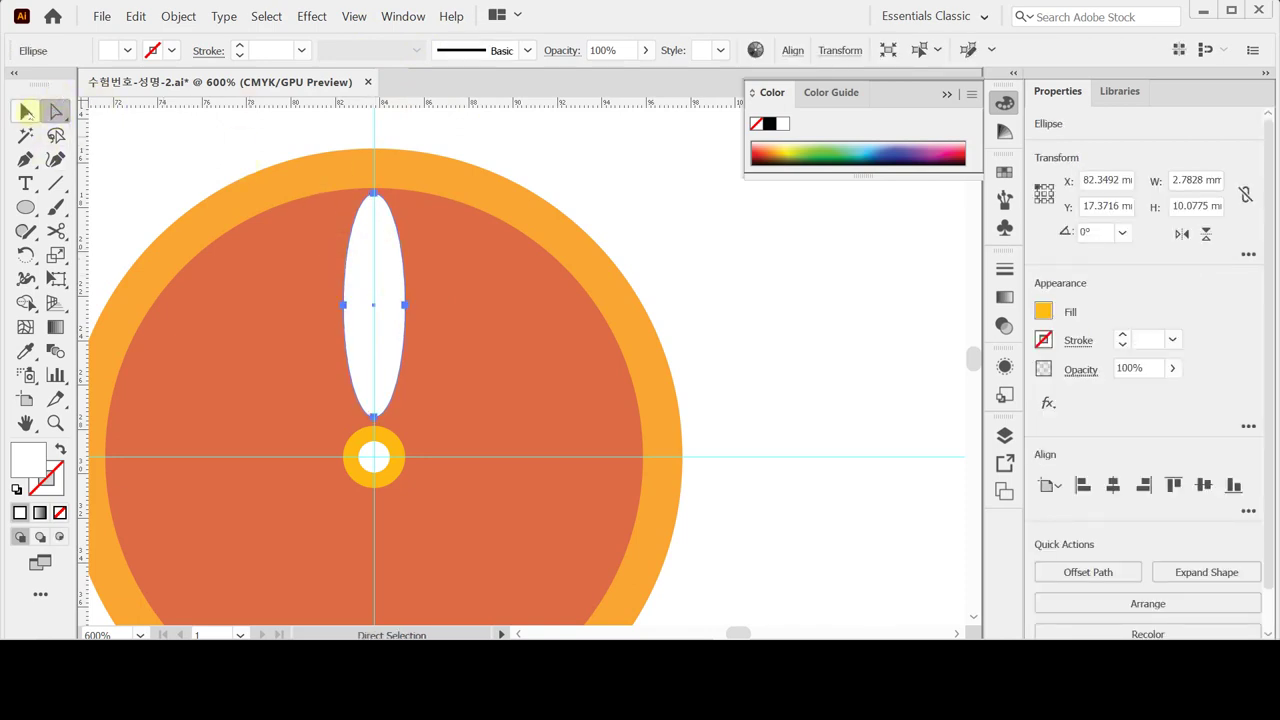
{"action": "left_click", "coordinate": [26, 112]}
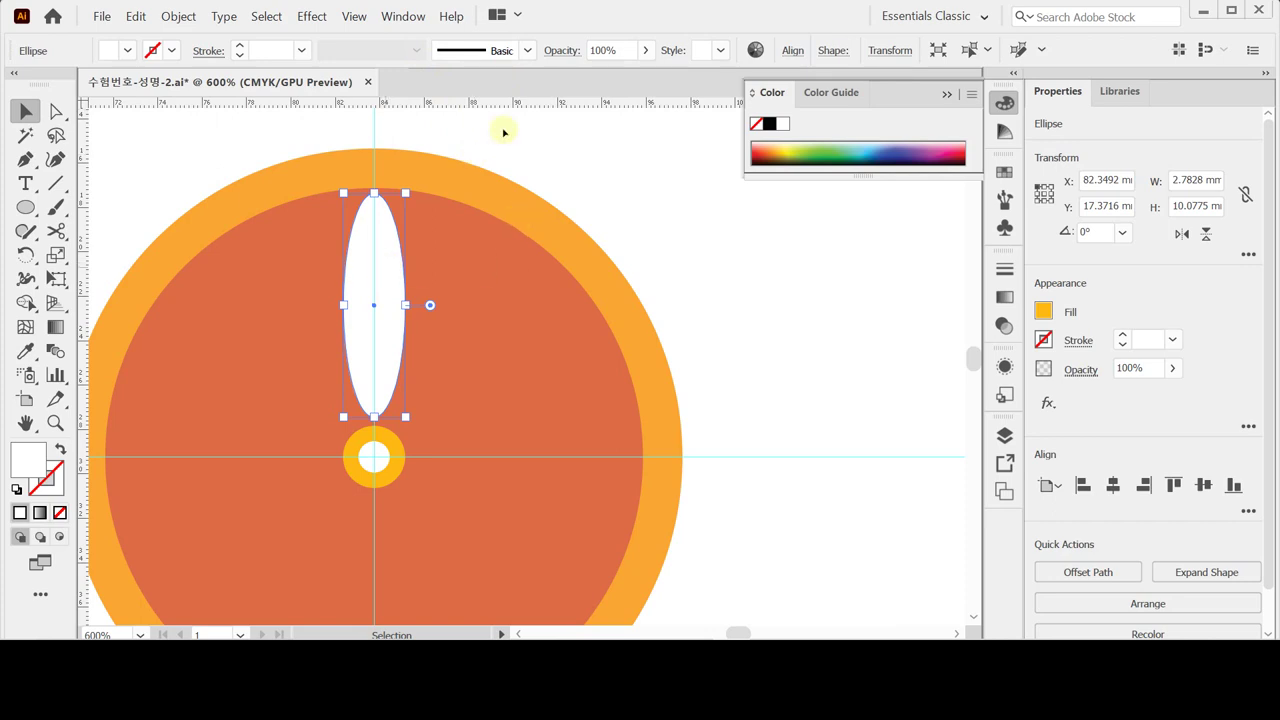
{"action": "left_click", "coordinate": [357, 17]}
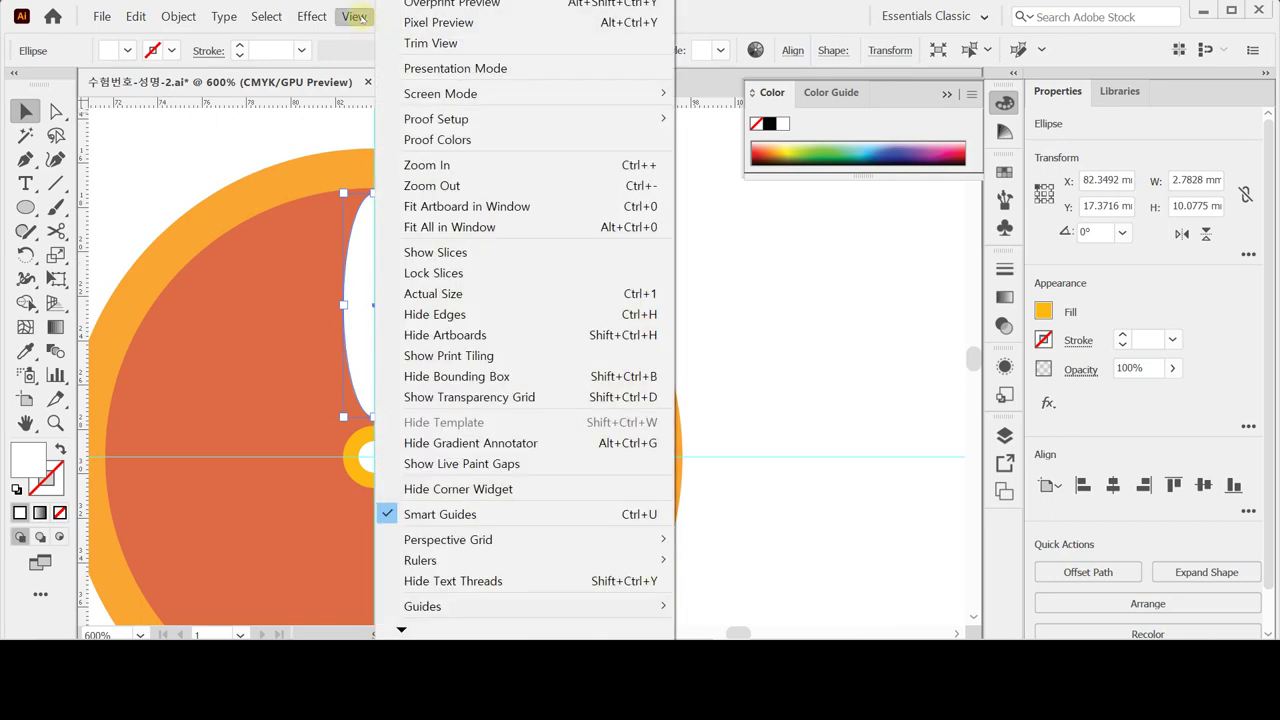
{"action": "left_click", "coordinate": [575, 379]}
{"action": "left_click", "coordinate": [355, 16]}
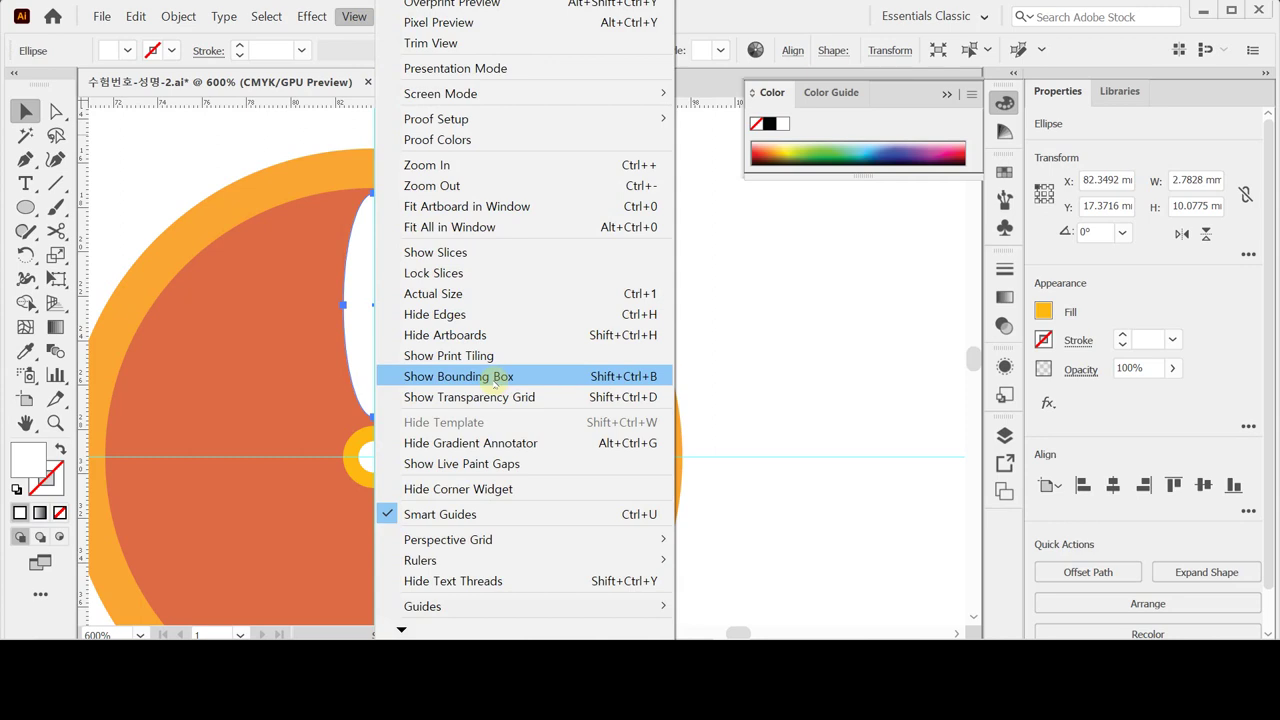
{"action": "left_click", "coordinate": [493, 378]}
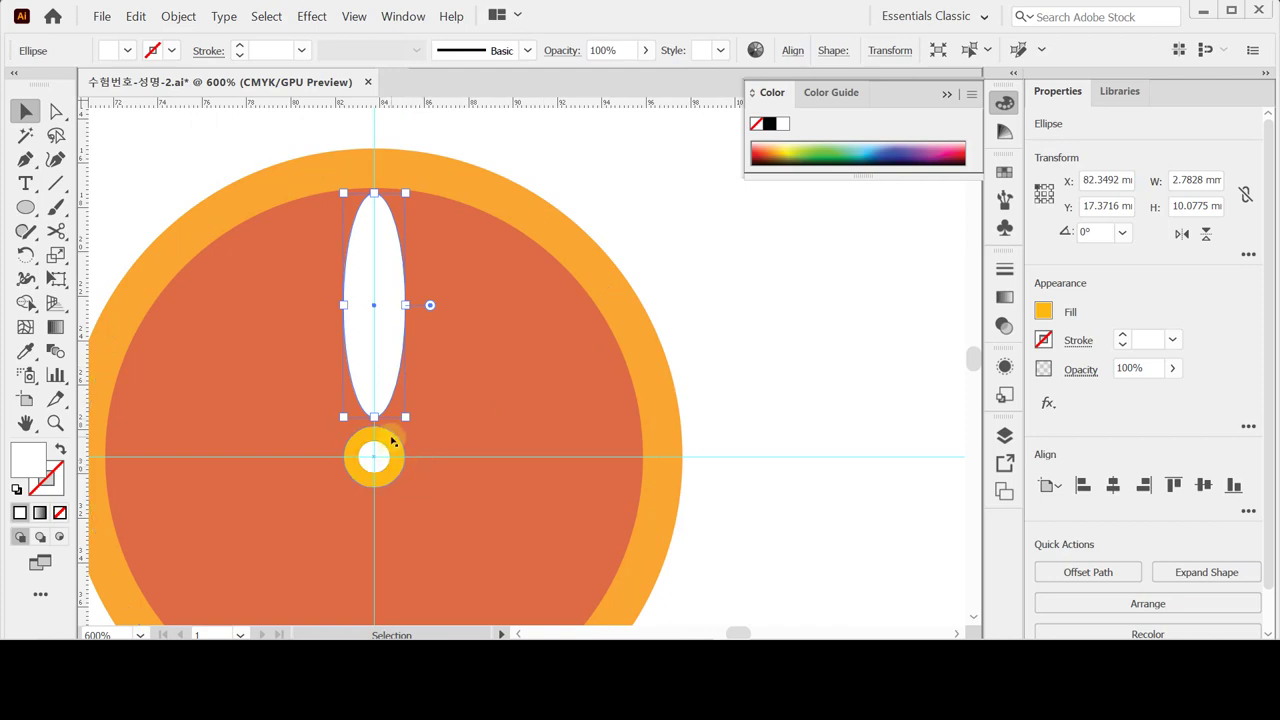
Fill the tall ellipse with the yellow sampled from the small centre ring and deselect it.
{"action": "key", "text": "i"}
{"action": "left_click", "coordinate": [401, 449]}
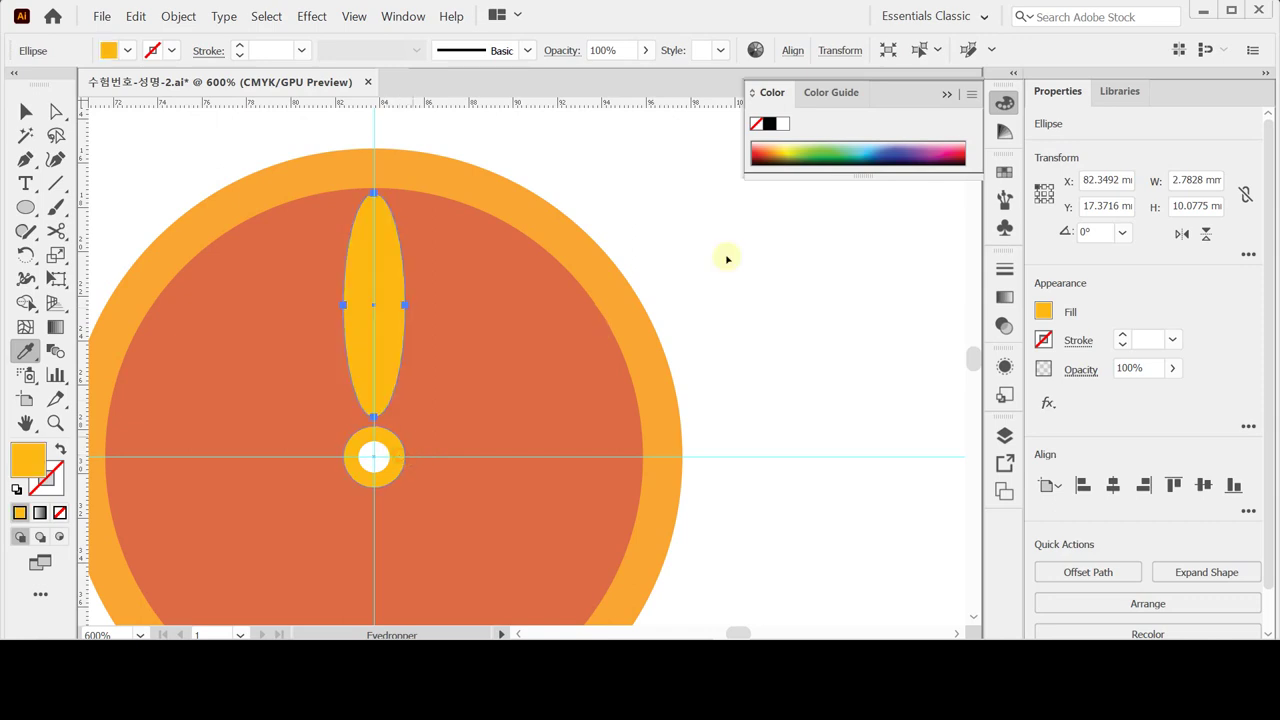
{"action": "key", "text": "ctrl+shift+a"}
Draw a white ellipse about 1.0 x 2.8 mm near the yellow petal's outer tip and nudge it up 0.2 mm.
{"action": "key", "text": "l"}
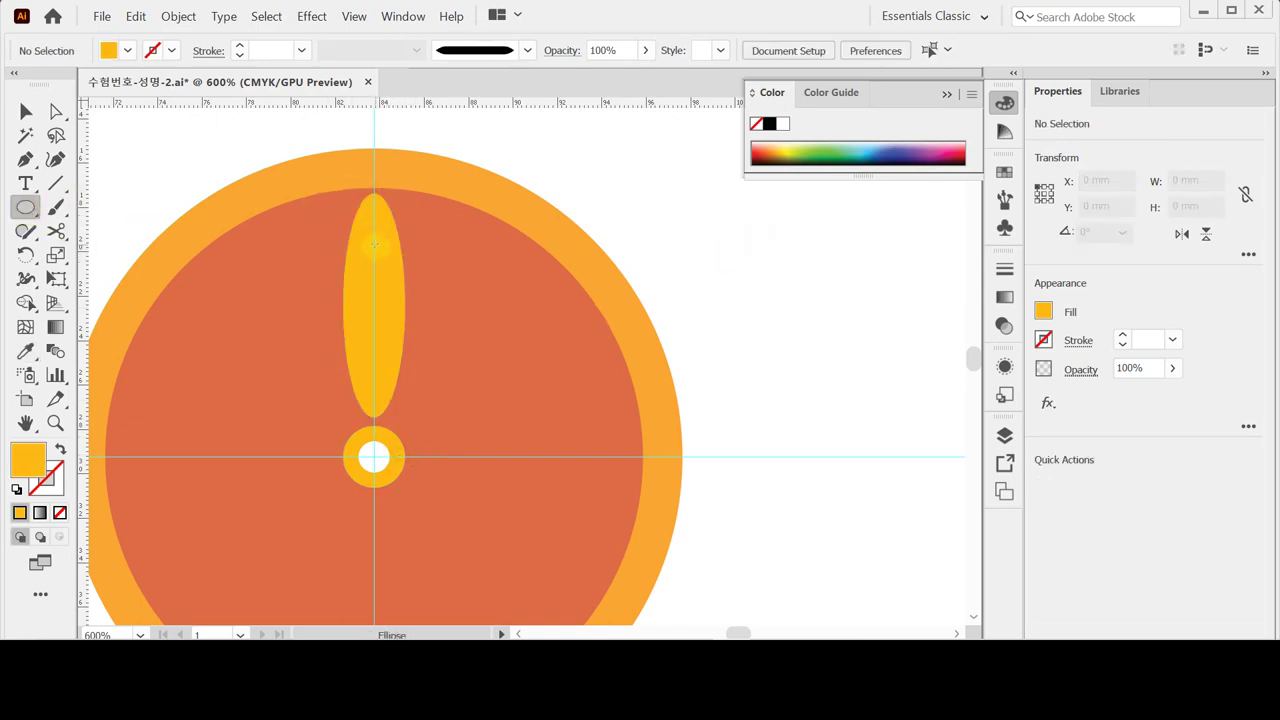
{"action": "left_click_drag", "start_coordinate": [373, 243], "coordinate": [385, 274]}
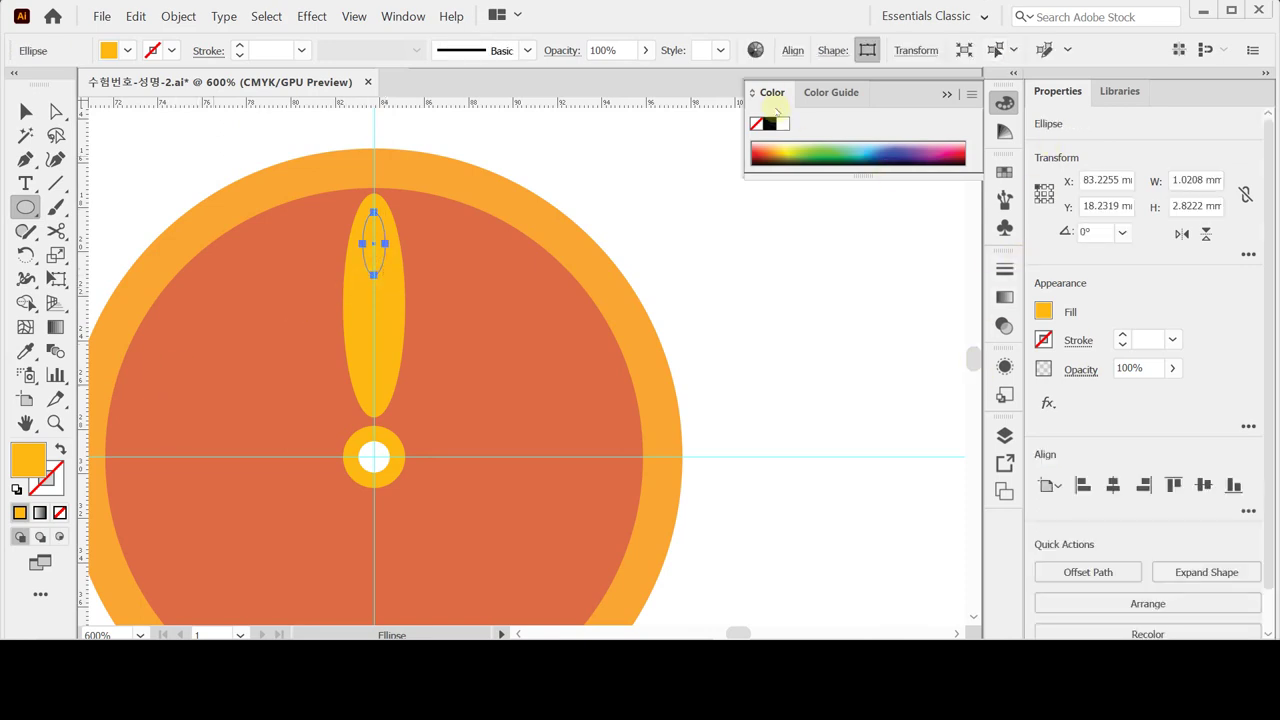
{"action": "left_click", "coordinate": [784, 124]}
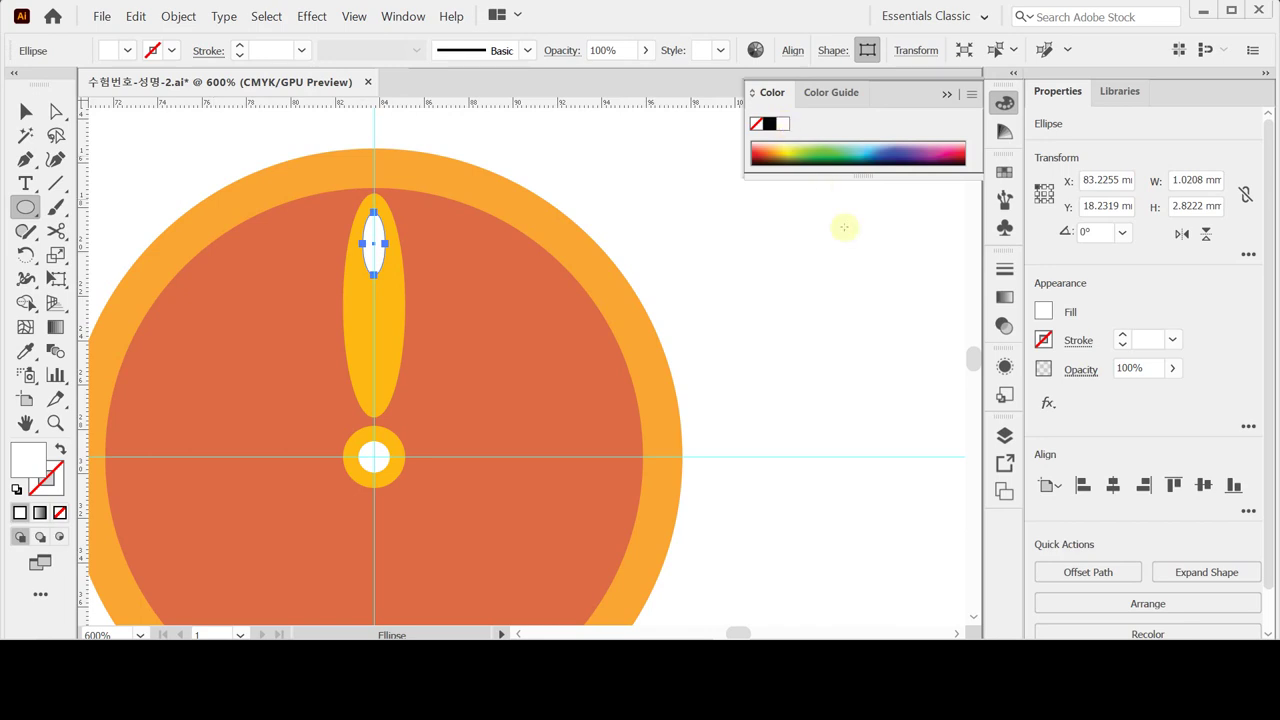
{"action": "left_click", "coordinate": [642, 150], "text": "ctrl"}
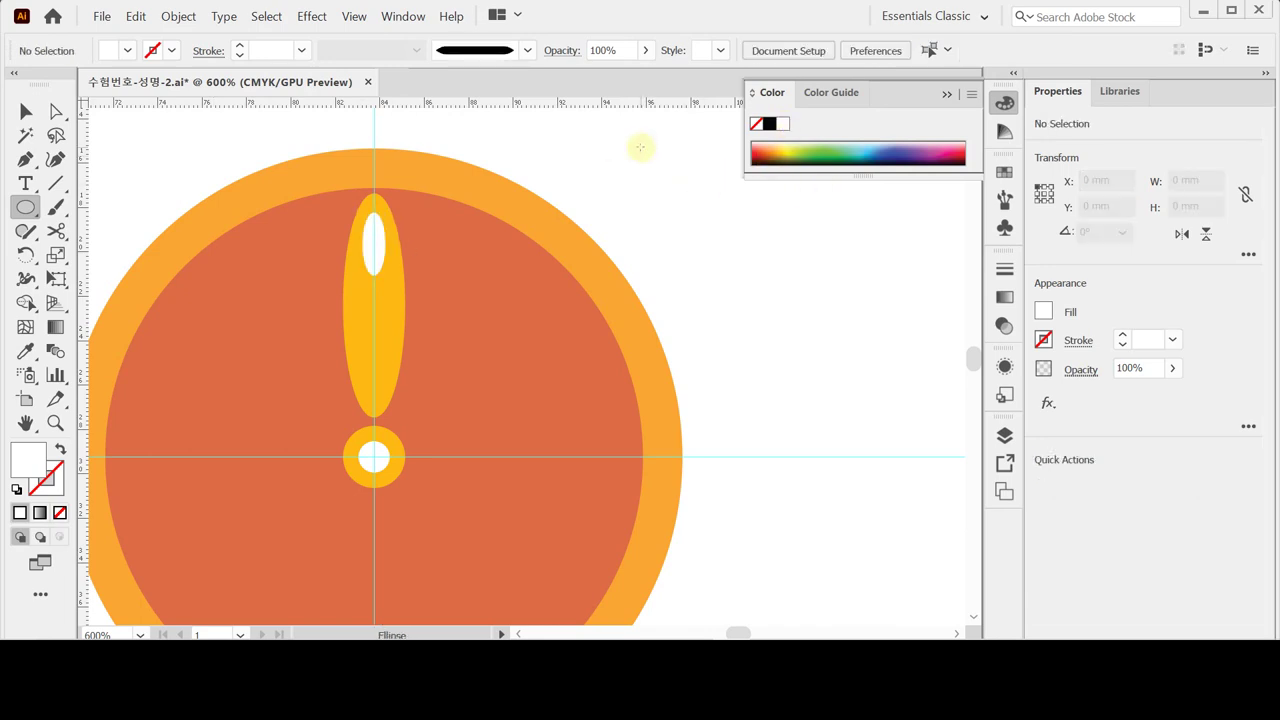
{"action": "left_click", "coordinate": [366, 255], "text": "ctrl"}
{"action": "left_click_drag", "start_coordinate": [366, 255], "coordinate": [366, 250]}
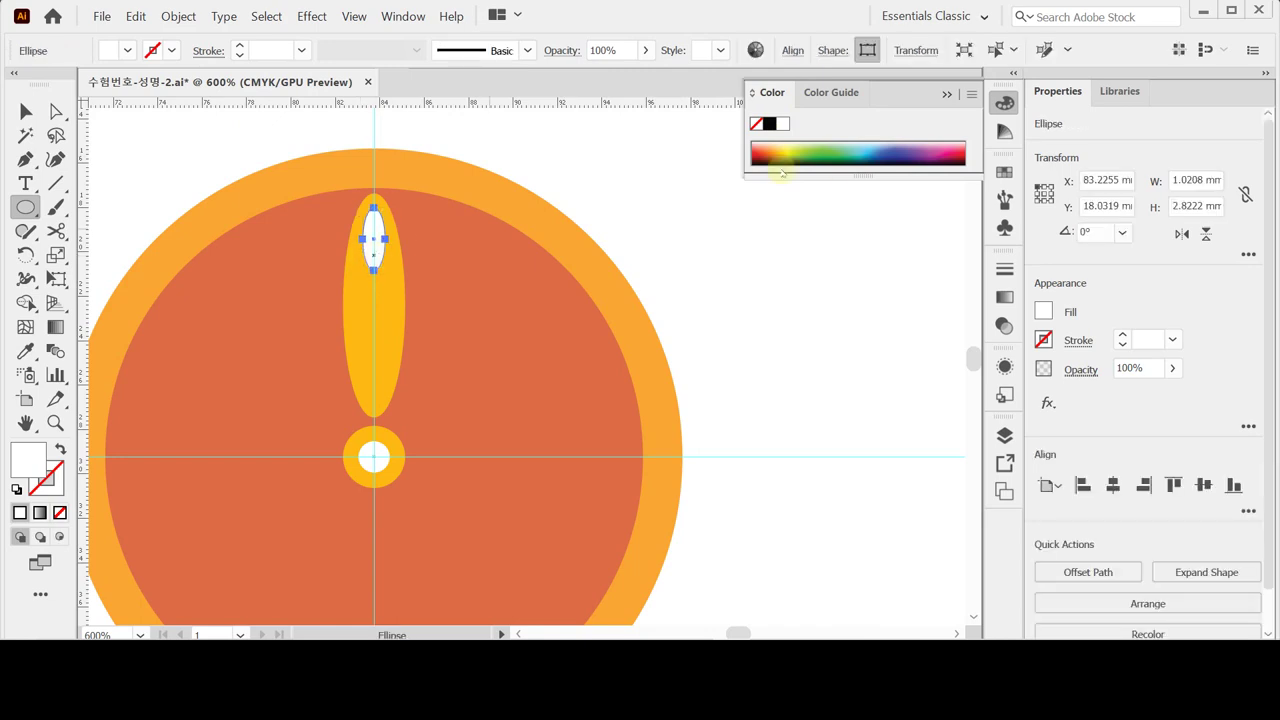
{"action": "key", "text": "ctrl+shift+a"}
Try to align all the emblem's shapes by their horizontal centres with the guides included in the selection.
{"action": "key", "text": "ctrl+a"}
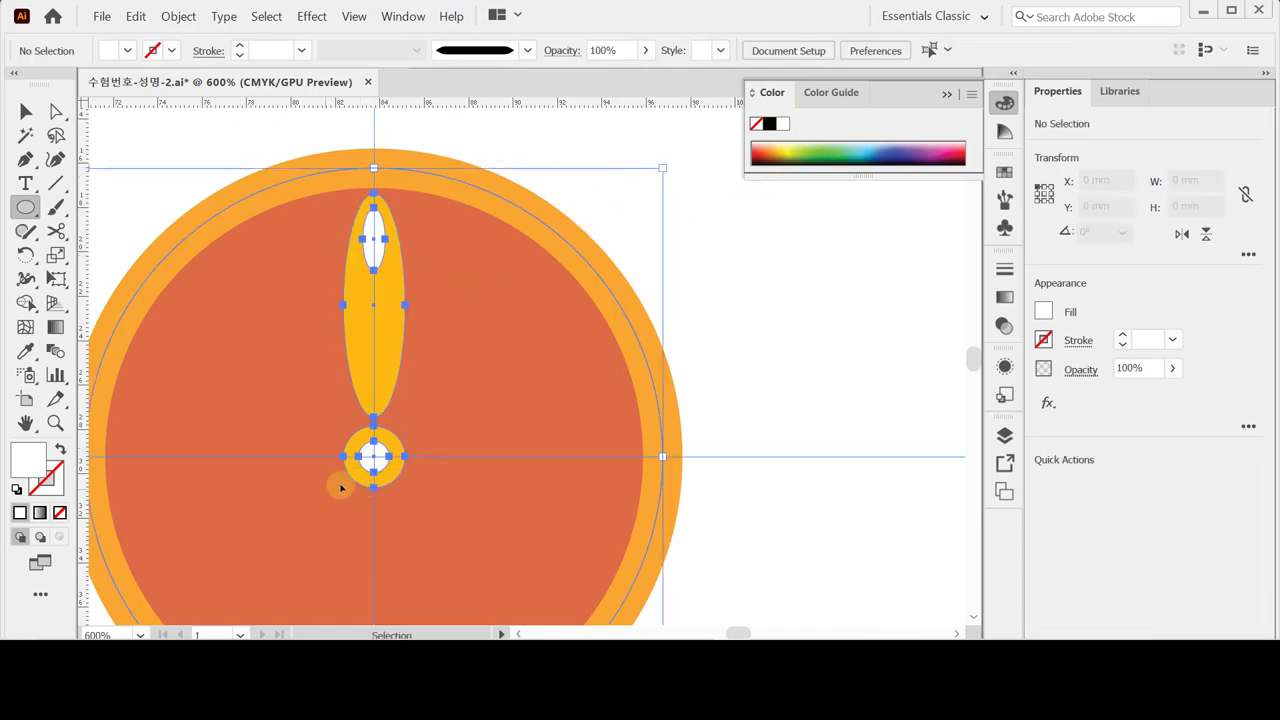
{"action": "key", "text": "ctrl+shift+b"}
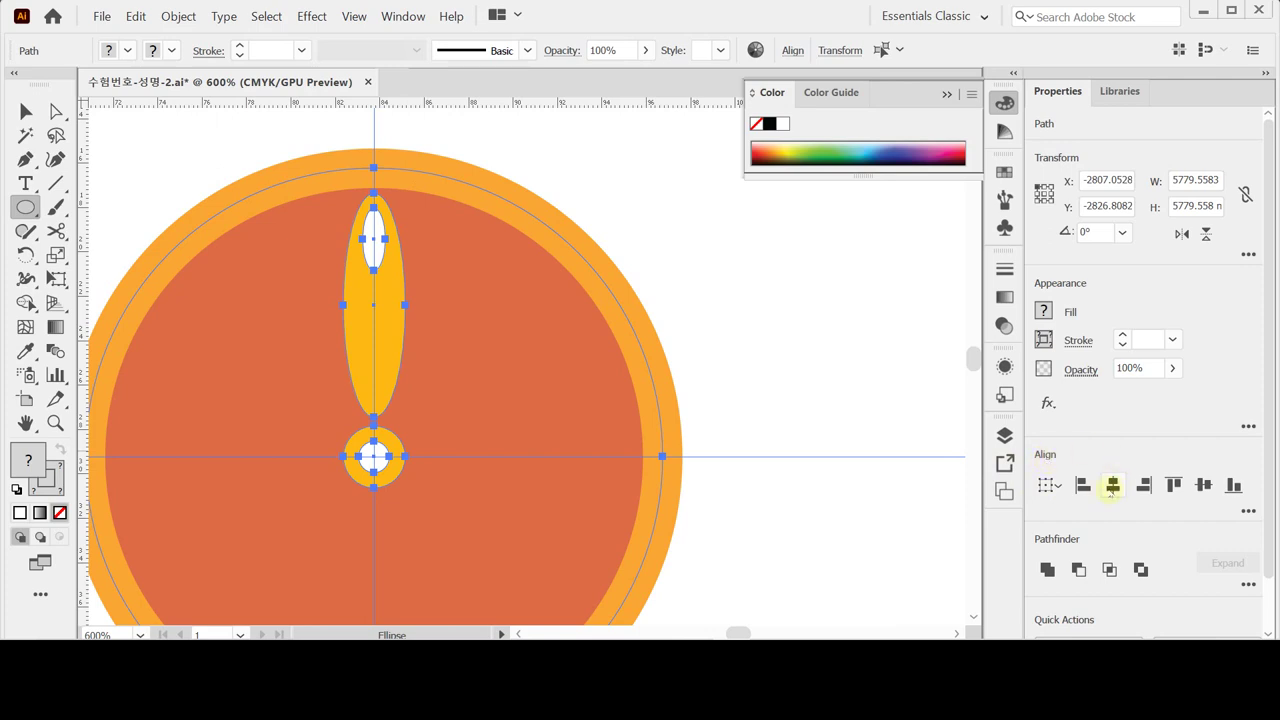
{"action": "left_click", "coordinate": [1112, 487]}
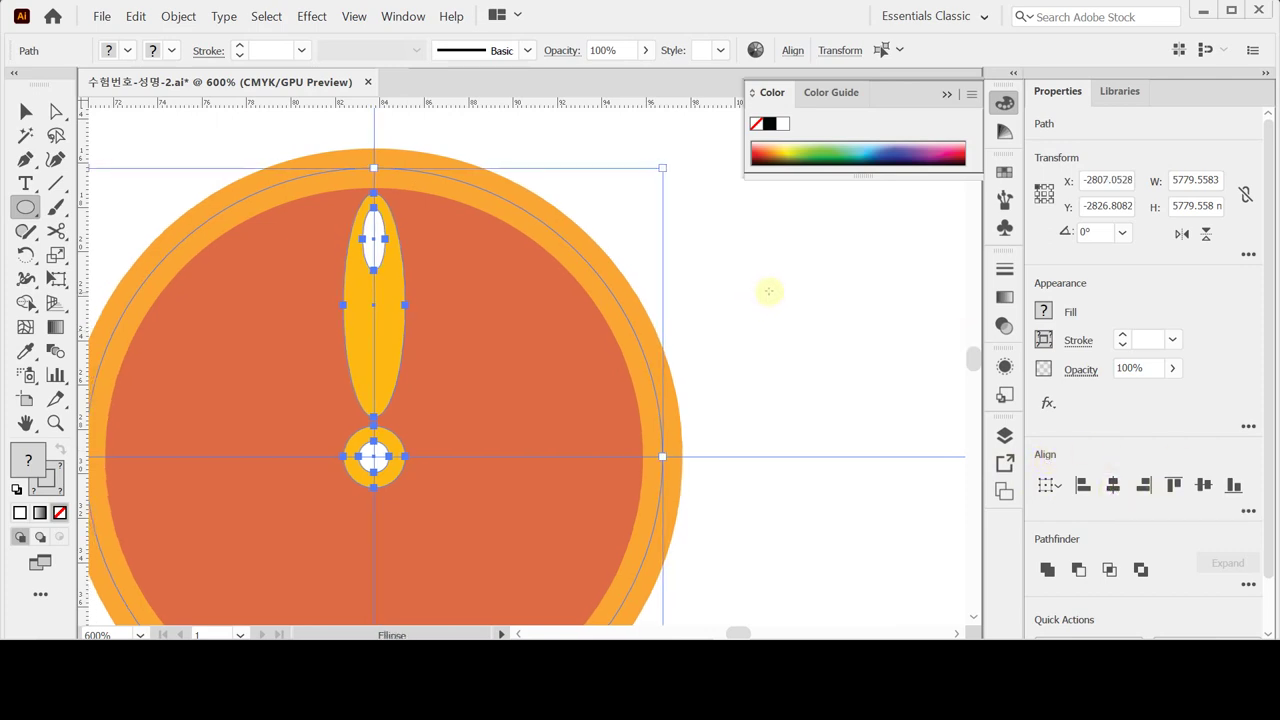
{"action": "key", "text": "ctrl+shift+a"}
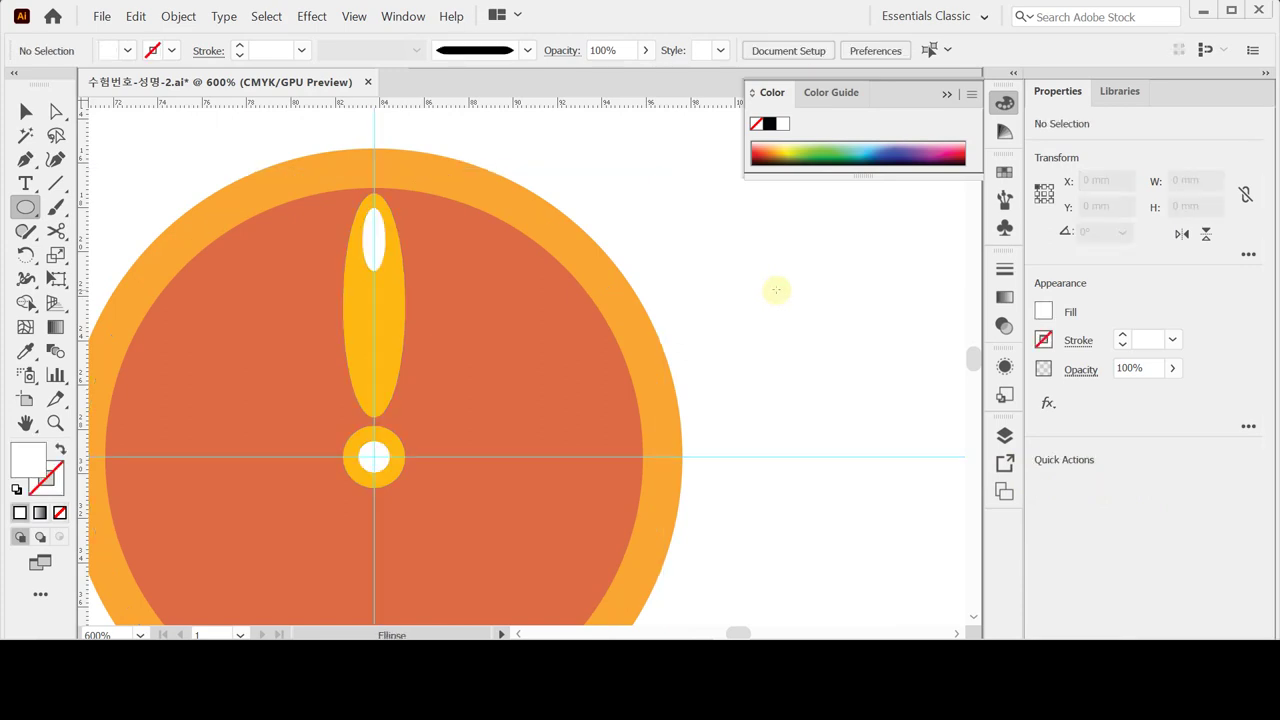
Lock the guides, select all the emblem's shapes, align their horizontal centres and deselect them.
{"action": "key", "text": "ctrl"}
{"action": "key", "text": "ctrl"}
{"action": "key", "text": "ctrl+a"}
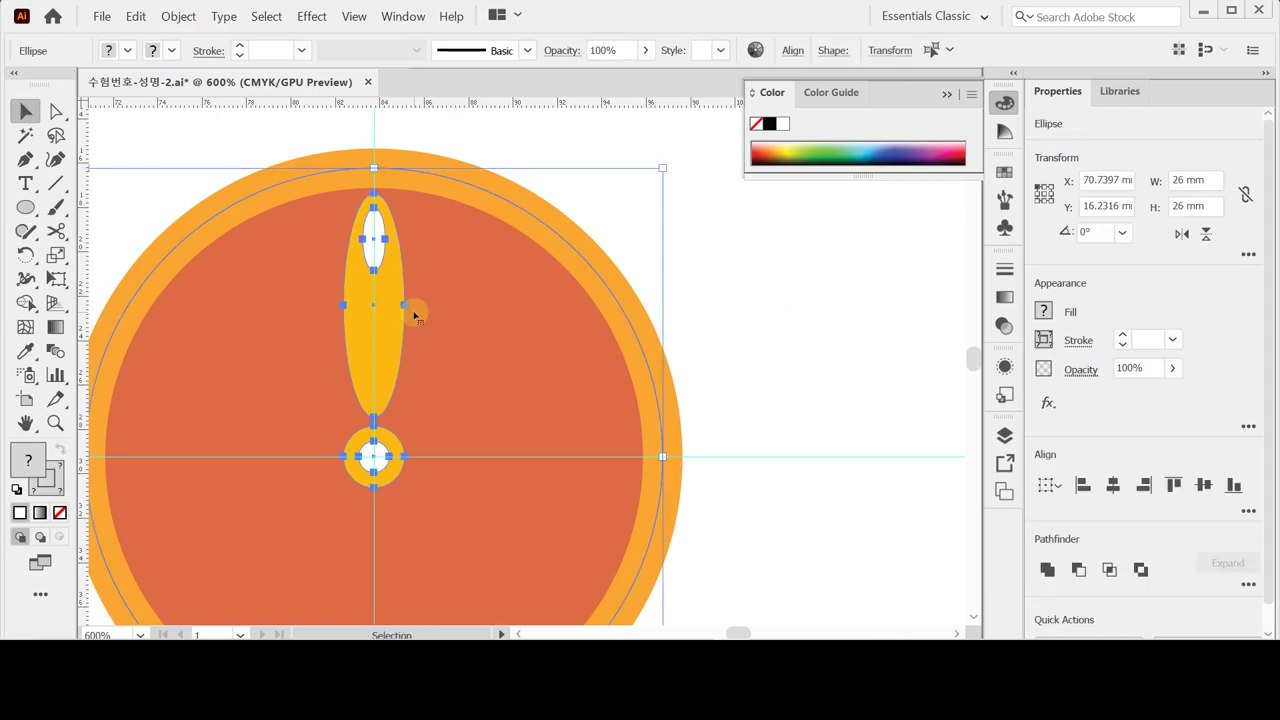
{"action": "key", "text": "ctrl+h"}
{"action": "left_click", "coordinate": [728, 299]}
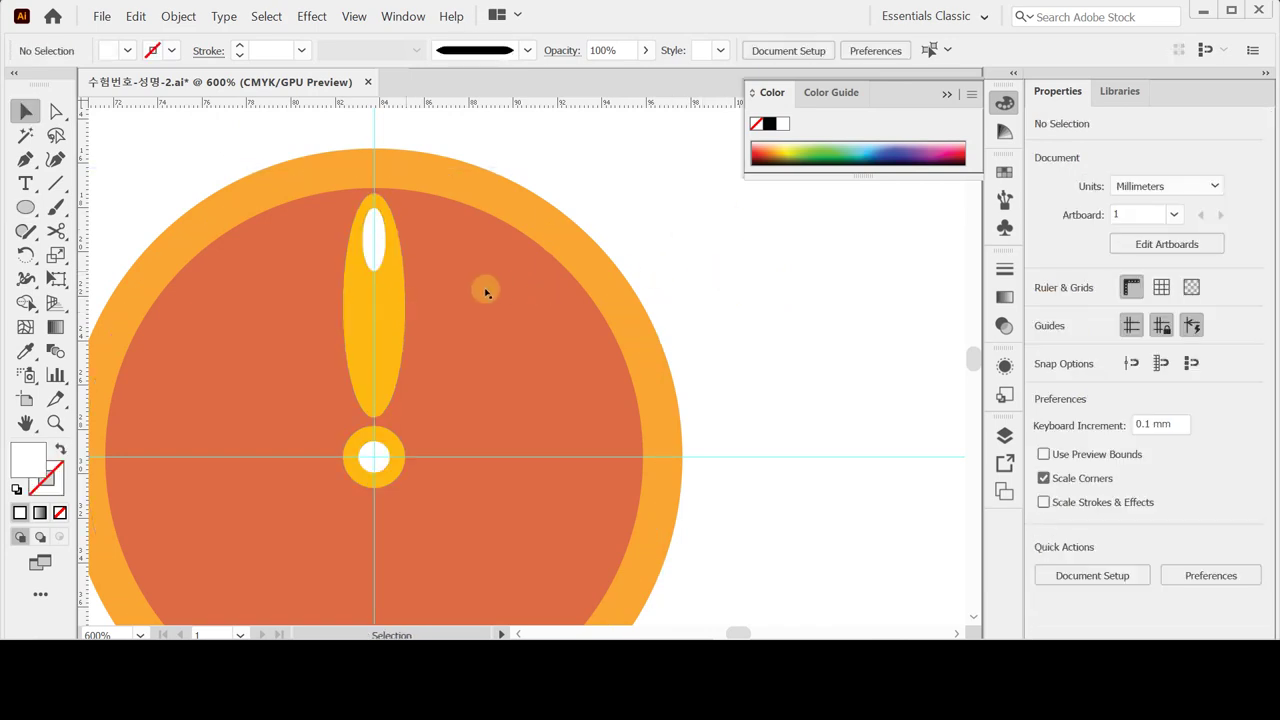
Select the yellow petal with its white highlight and rotate a copy 45° about the guide intersection.
{"action": "left_click", "coordinate": [494, 380], "text": "alt"}
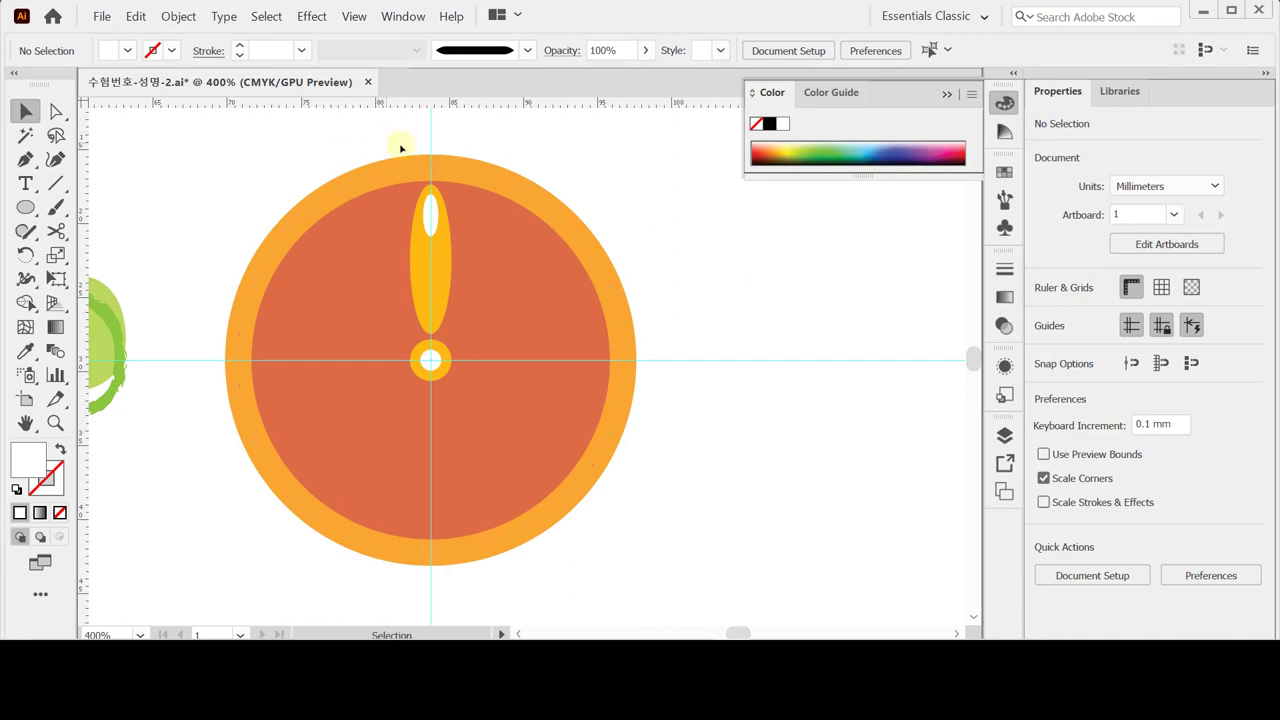
{"action": "left_click", "coordinate": [448, 272]}
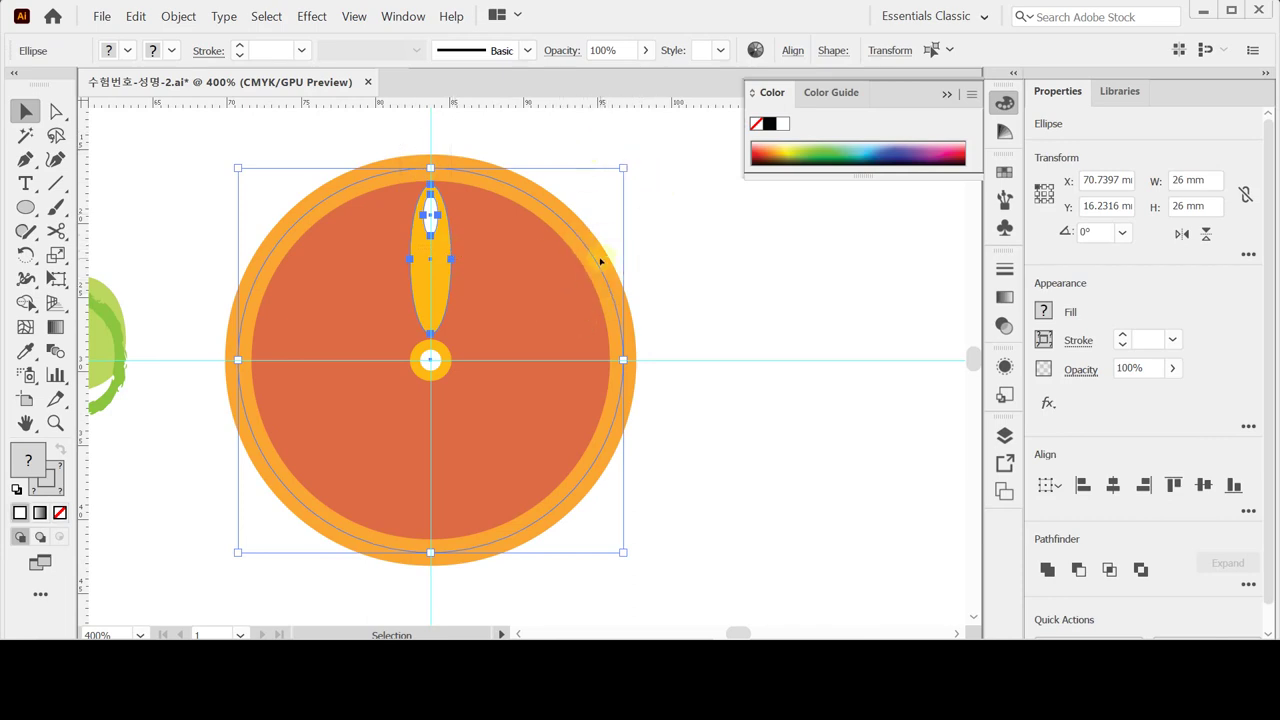
{"action": "left_click", "coordinate": [556, 279], "text": "shift"}
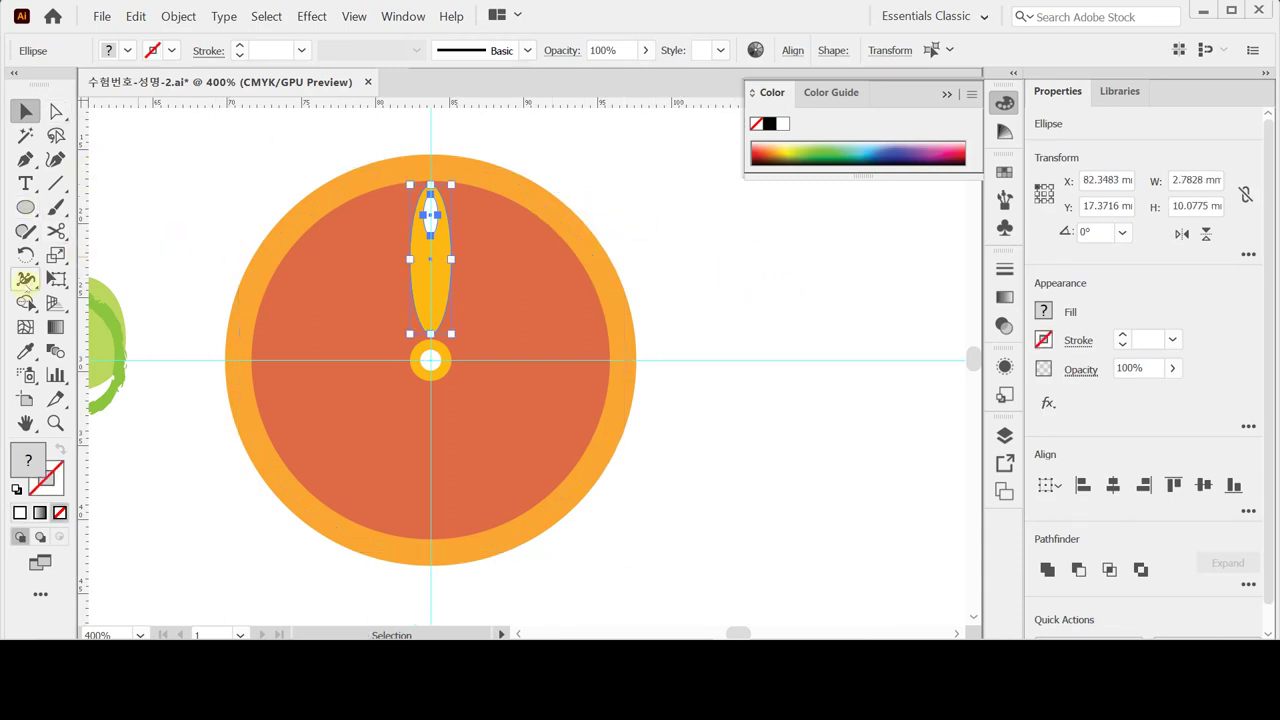
{"action": "left_click", "coordinate": [26, 254]}
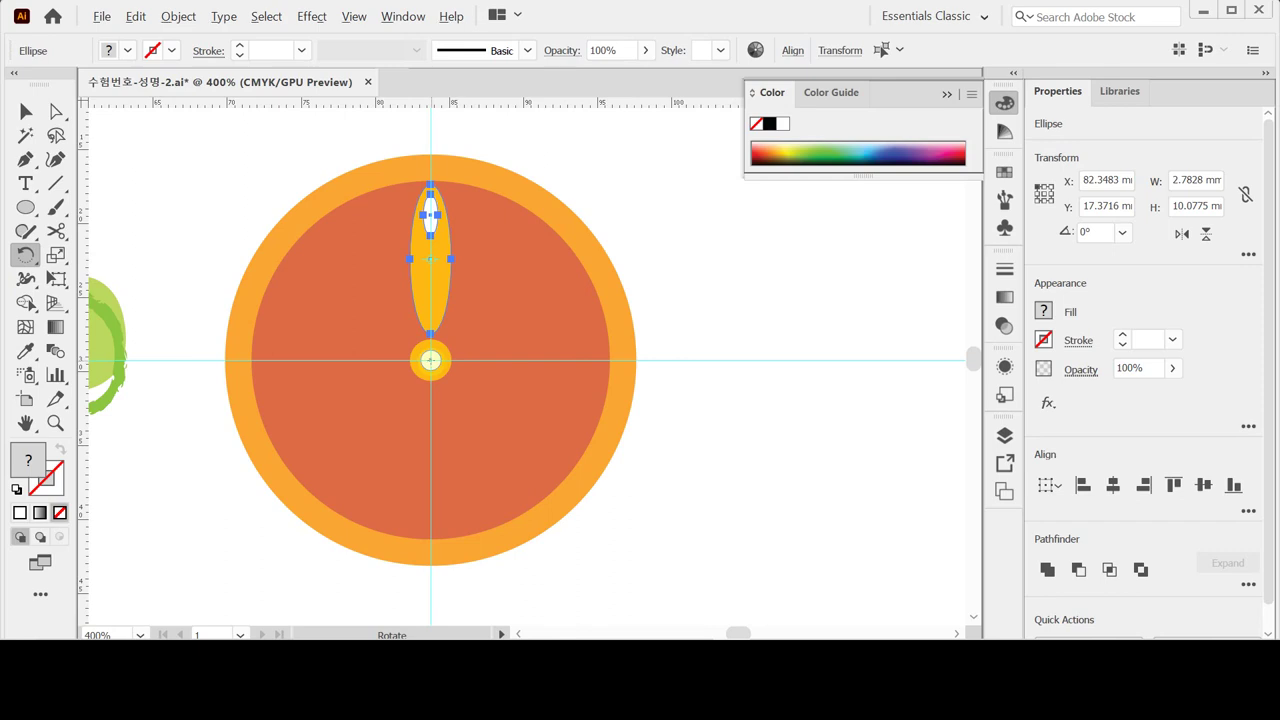
{"action": "left_click", "coordinate": [430, 360], "text": "alt"}
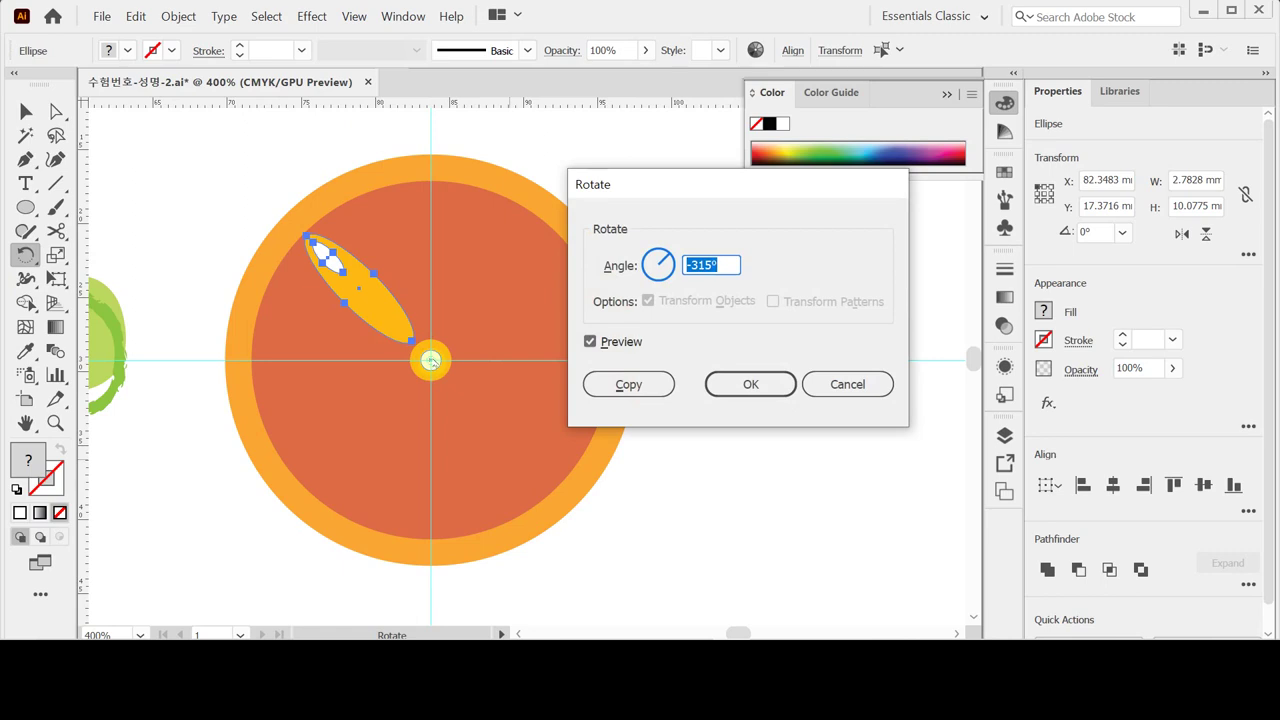
{"action": "type", "text": "45"}
{"action": "left_click", "coordinate": [652, 382]}
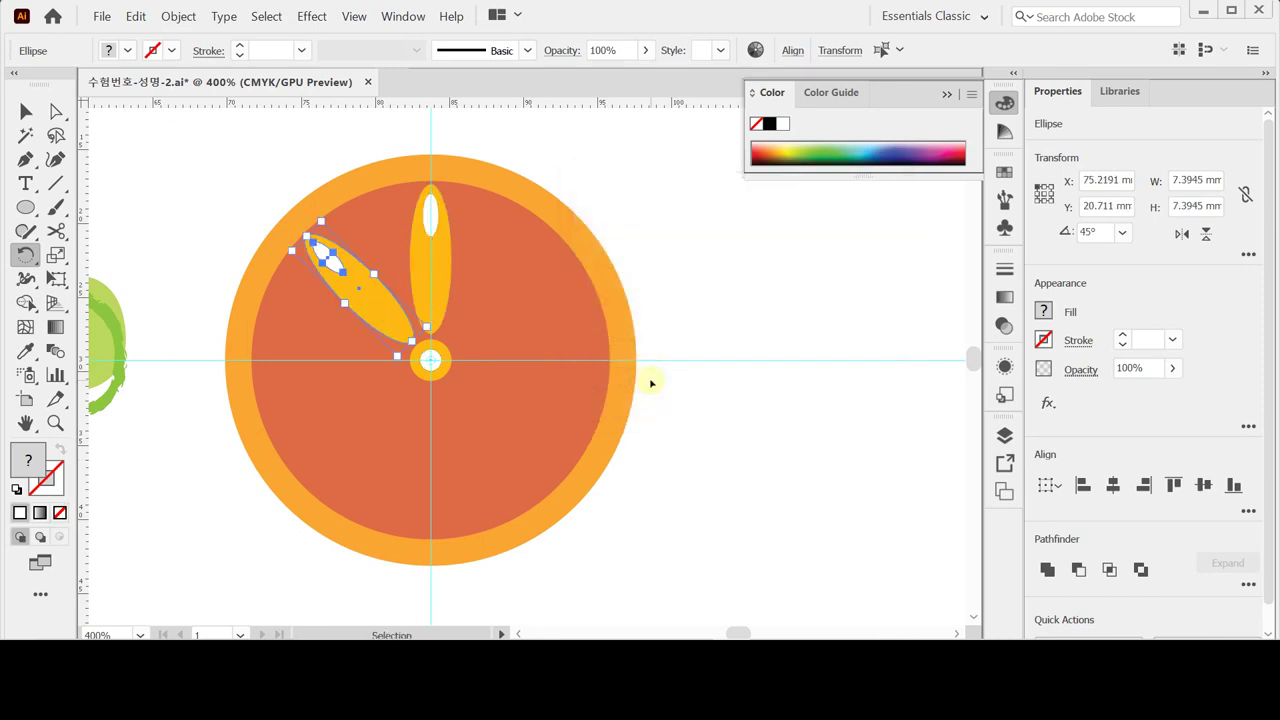
Repeat the rotated copy six more times to complete the ring of eight petals, and deselect.
{"action": "key", "text": "ctrl+d"}
{"action": "key", "text": "ctrl+d"}
{"action": "key", "text": "ctrl+d"}
{"action": "key", "text": "ctrl+d"}
{"action": "key", "text": "ctrl+d"}
{"action": "key", "text": "ctrl+d"}
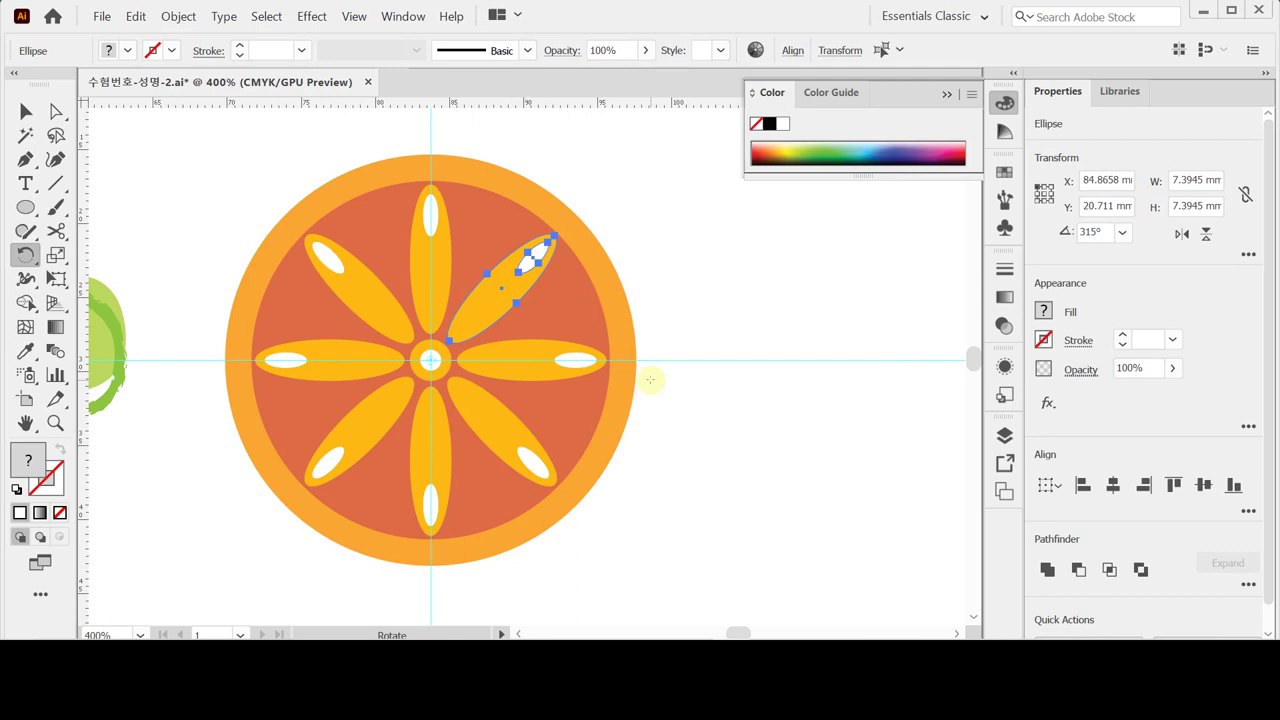
{"action": "key", "text": "ctrl+shift+a"}
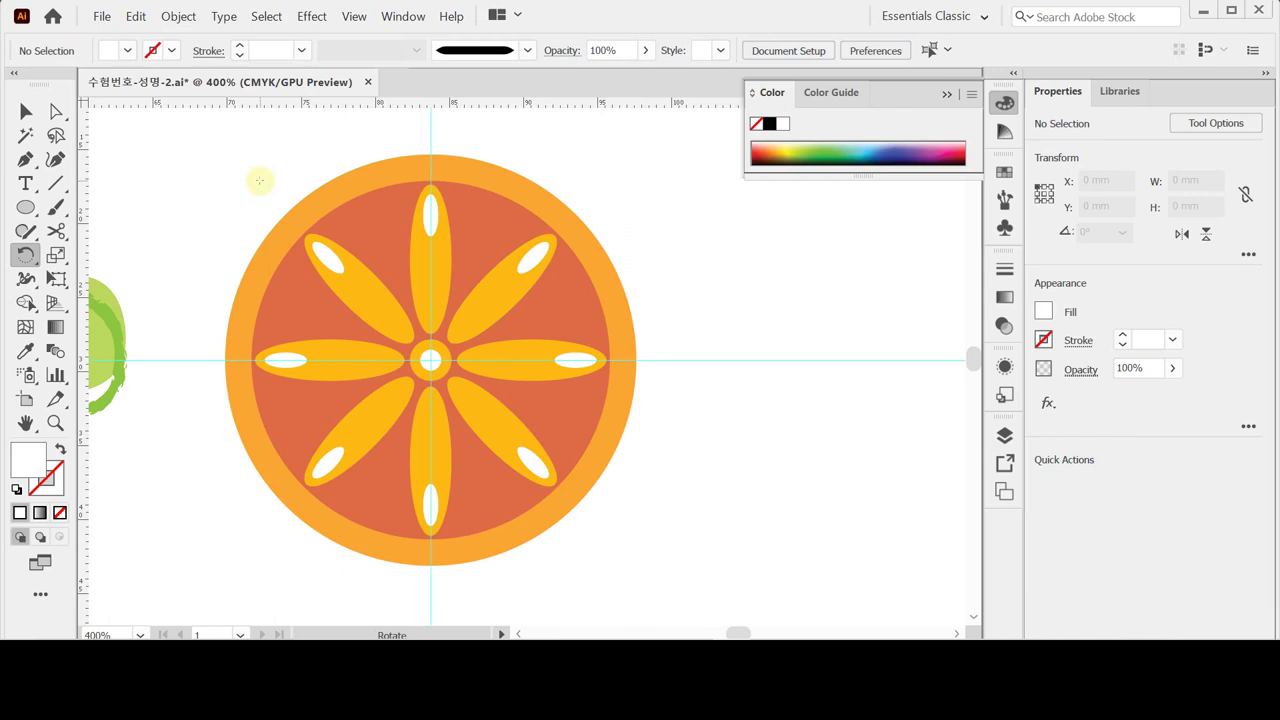
Select the petals, their highlights and the centre circles, leaving the large base circle out of the selection.
{"action": "key", "text": "ctrl"}
{"action": "key", "text": "ctrl"}
{"action": "left_click_drag", "start_coordinate": [249, 145], "coordinate": [604, 474]}
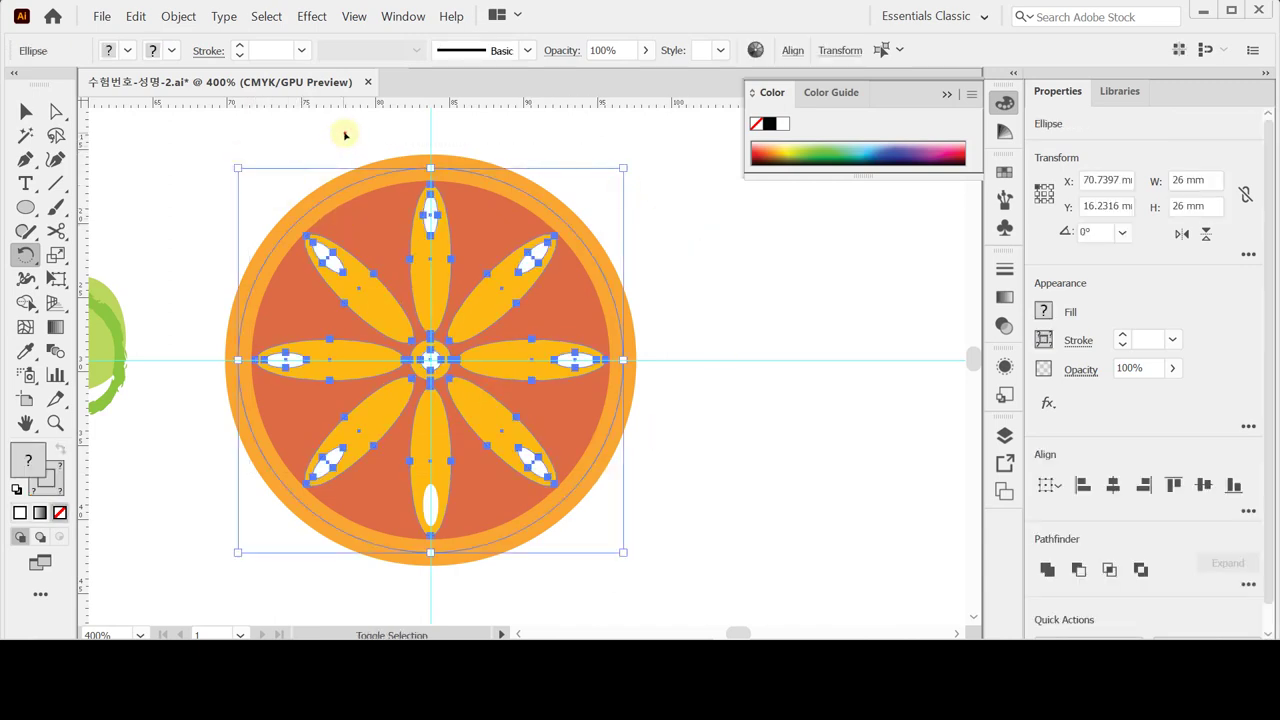
{"action": "left_click_drag", "start_coordinate": [344, 134], "coordinate": [383, 212]}
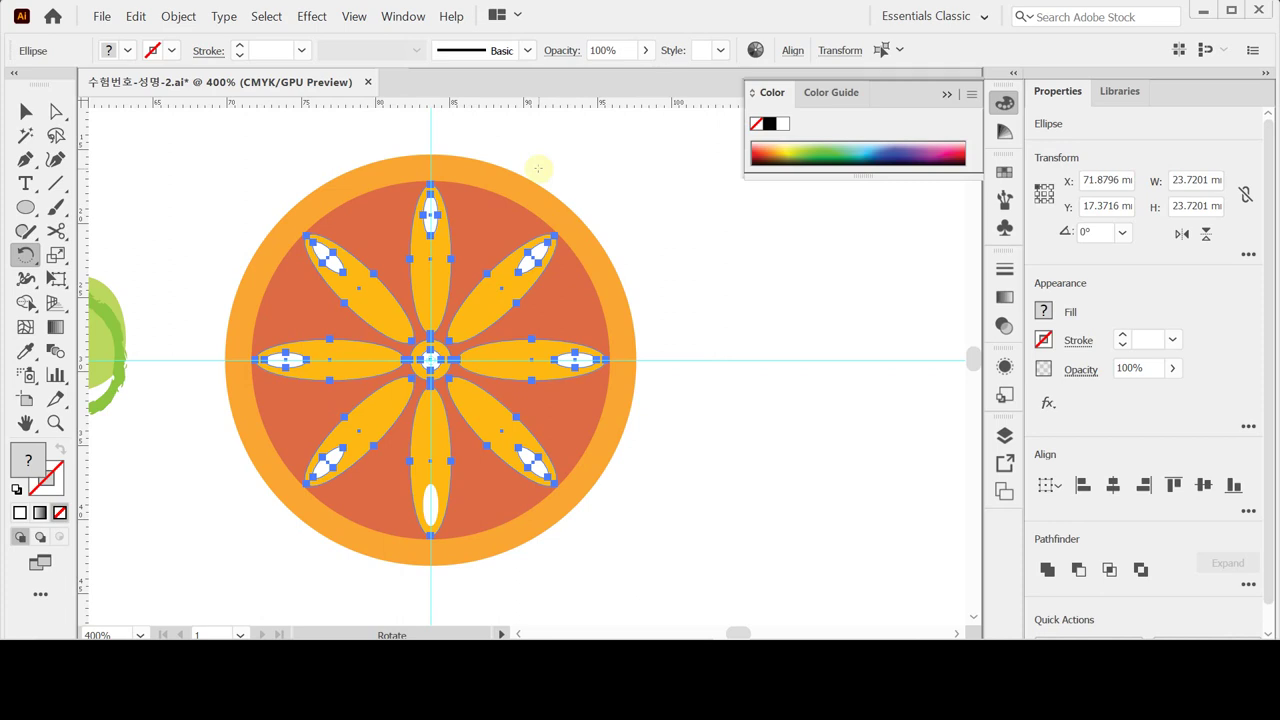
{"action": "key", "text": "v"}
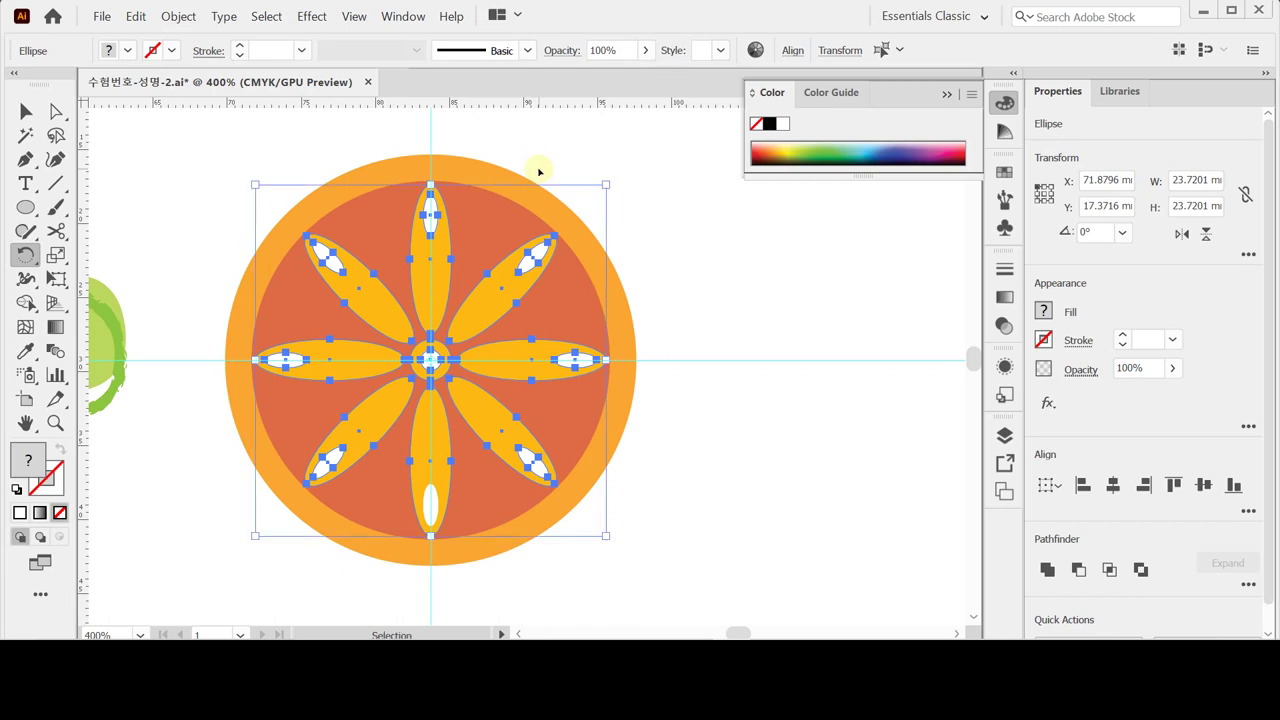
Try grouping the selected petals and centre circles, and undo the grouping.
{"action": "key", "text": "ctrl+z"}
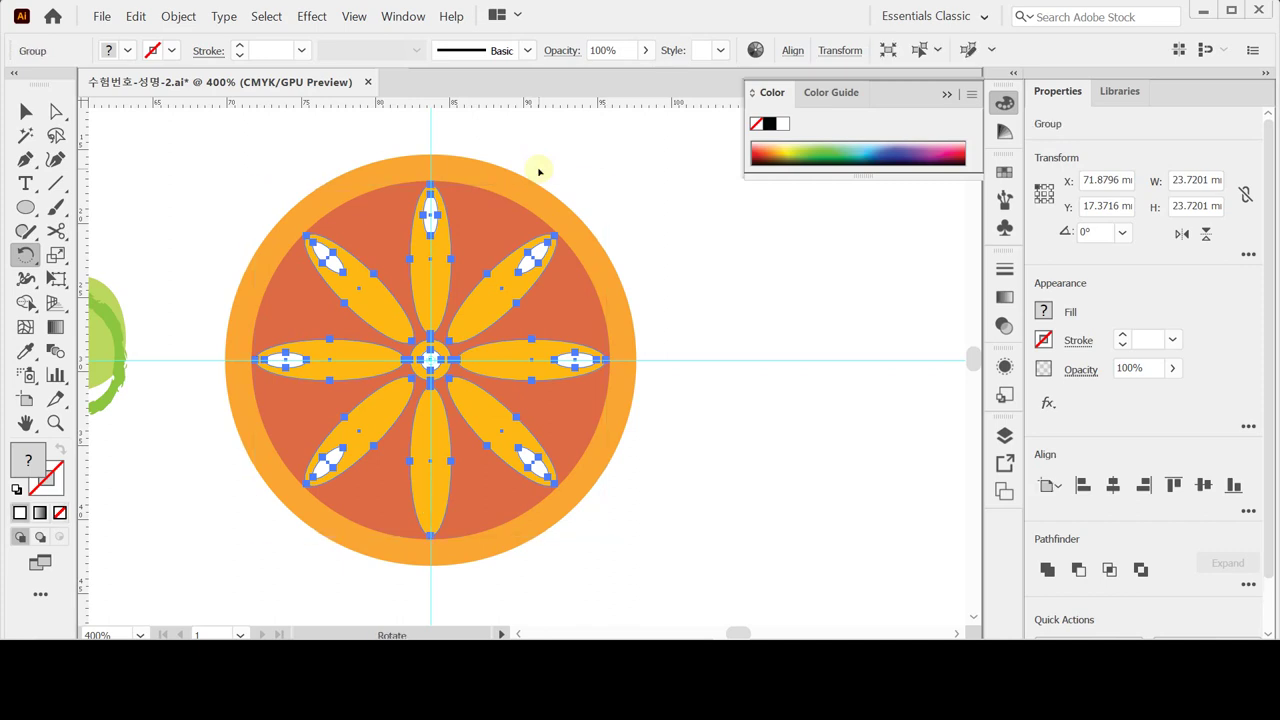
{"action": "key", "text": "v"}
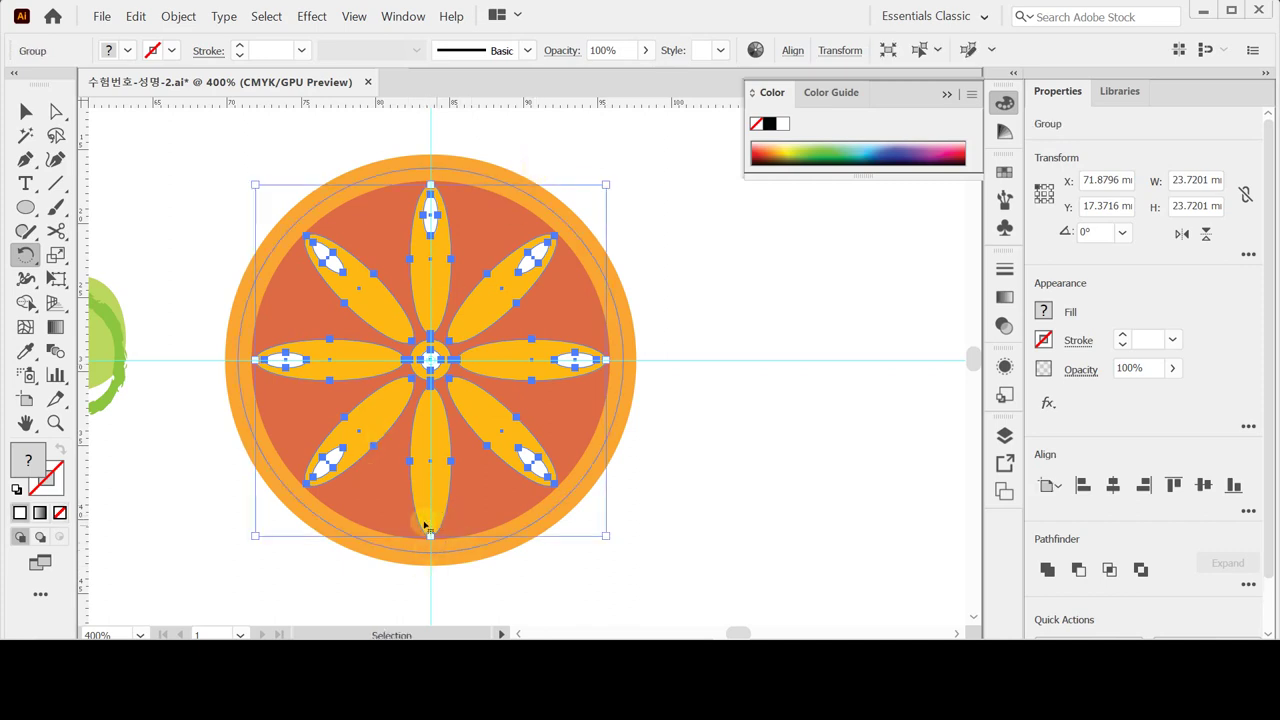
{"action": "key", "text": "ctrl+shift+z"}
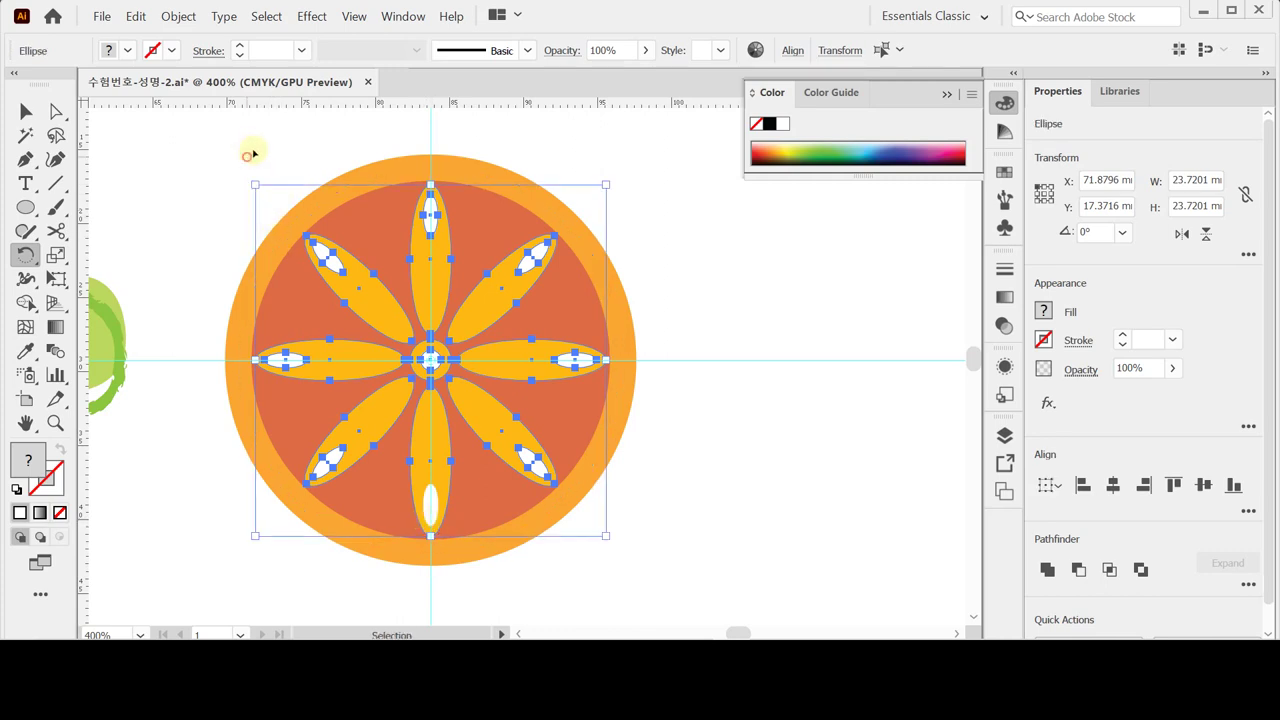
Correct the selection to all eight petals, their highlights and the centre circles without the outer circles, and group them.
{"action": "left_click", "coordinate": [252, 153]}
{"action": "left_click", "coordinate": [534, 517]}
{"action": "left_click_drag", "start_coordinate": [555, 160], "coordinate": [613, 259]}
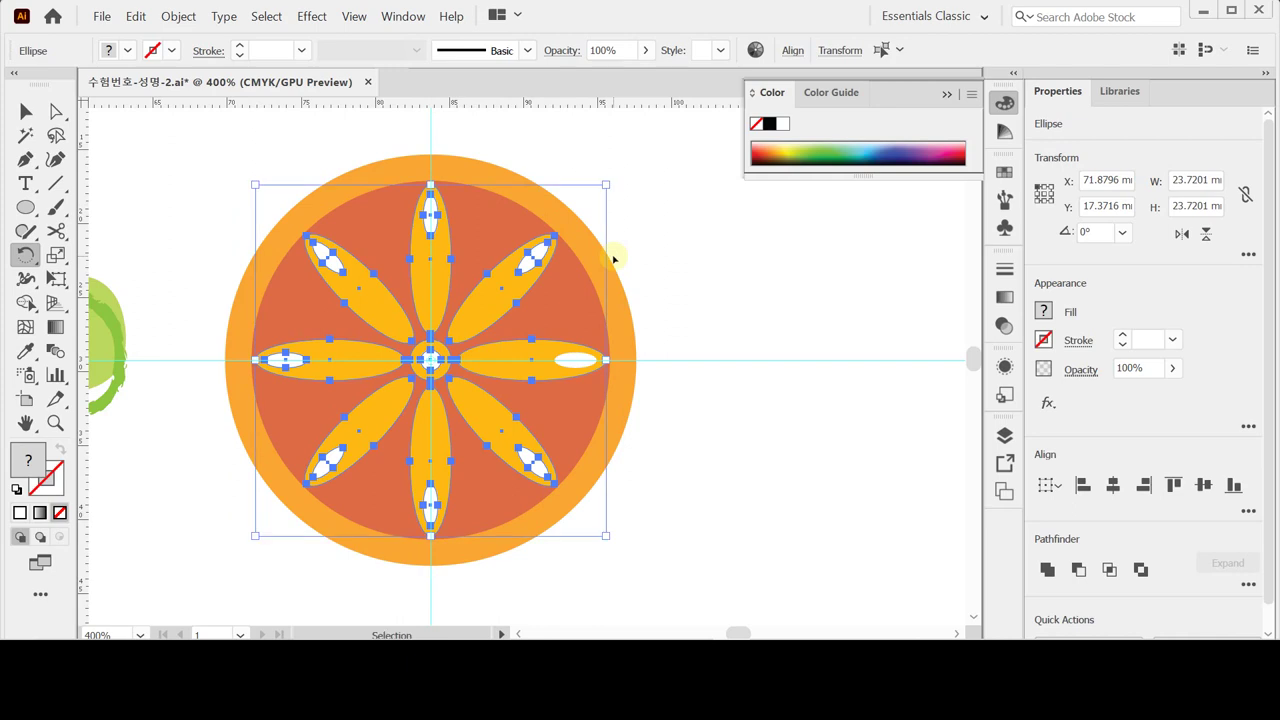
{"action": "key", "text": "ctrl+z"}
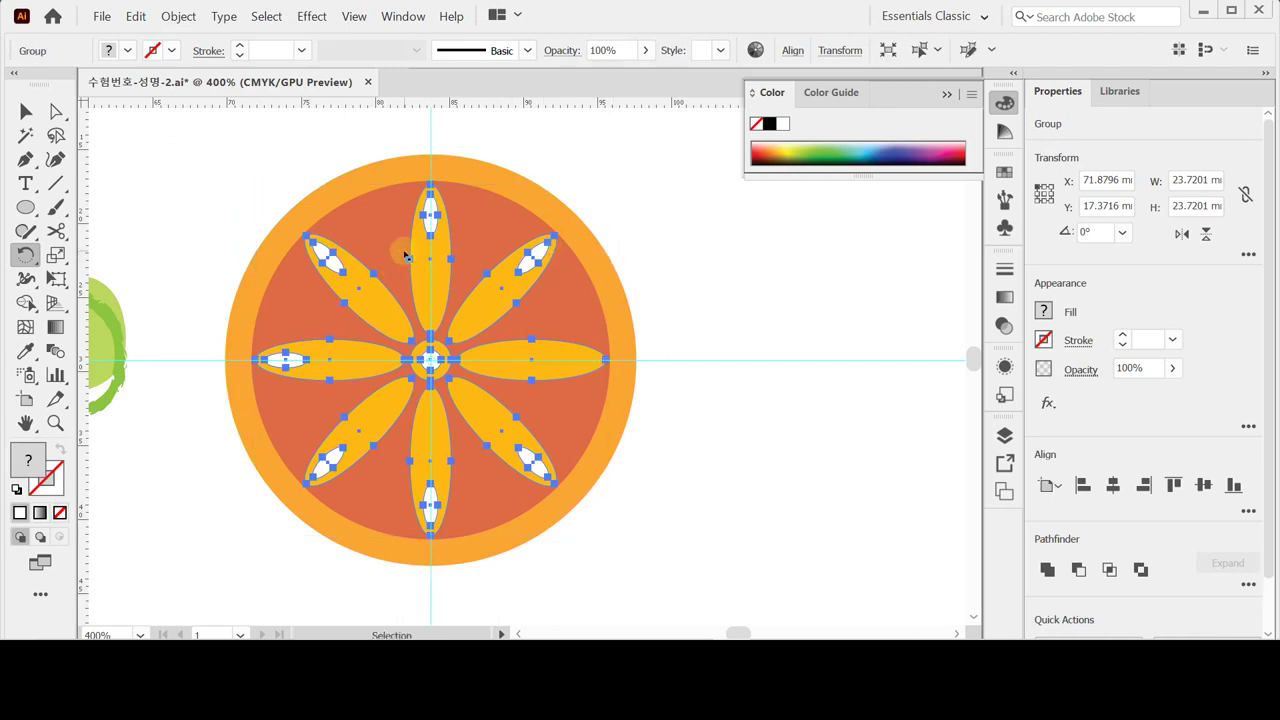
{"action": "key", "text": "ctrl+shift+z"}
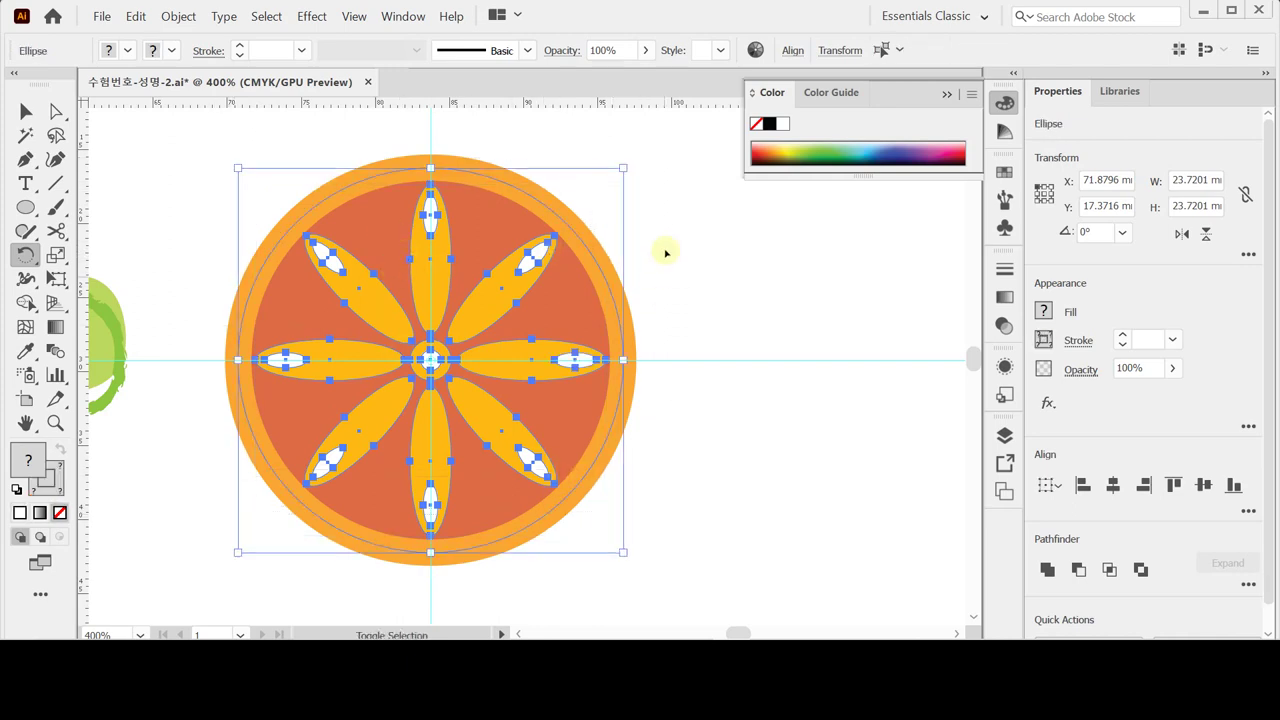
{"action": "left_click", "coordinate": [606, 322], "text": "shift"}
{"action": "key", "text": "r"}
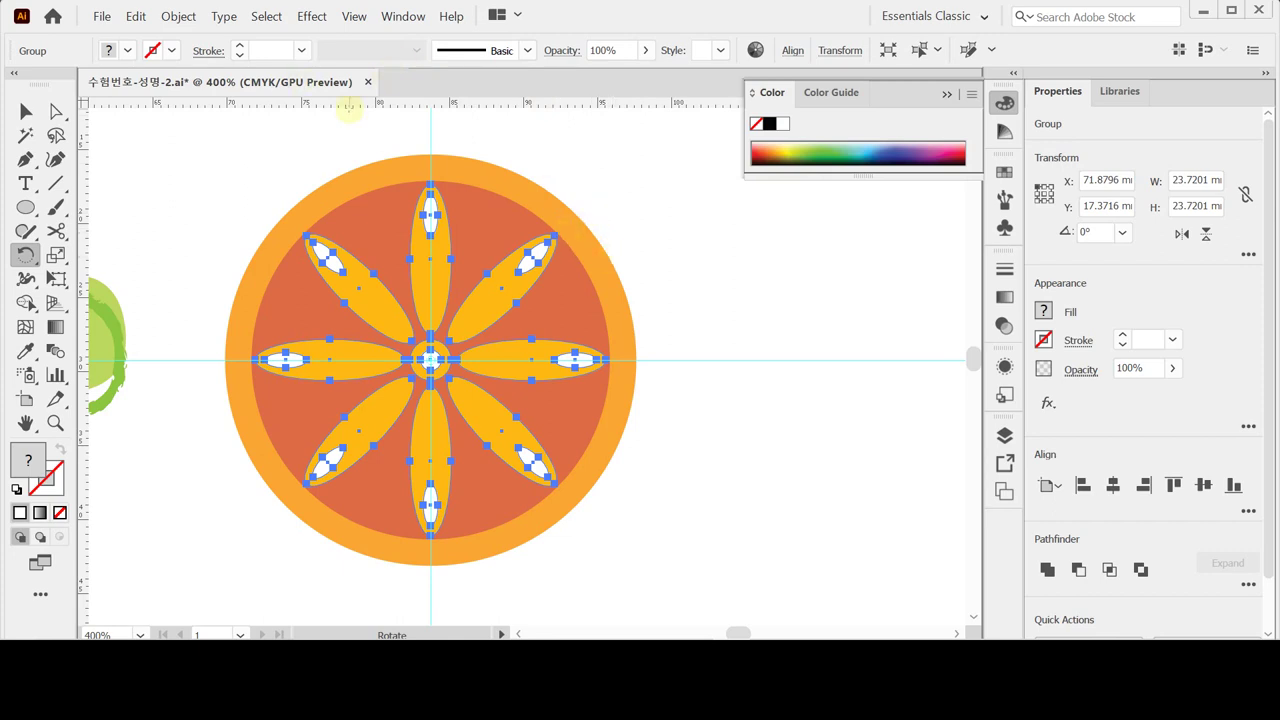
{"action": "key", "text": "ctrl"}
Open the Drop Shadow effect settings for the grouped petals and centre circles.
{"action": "left_click", "coordinate": [313, 17]}
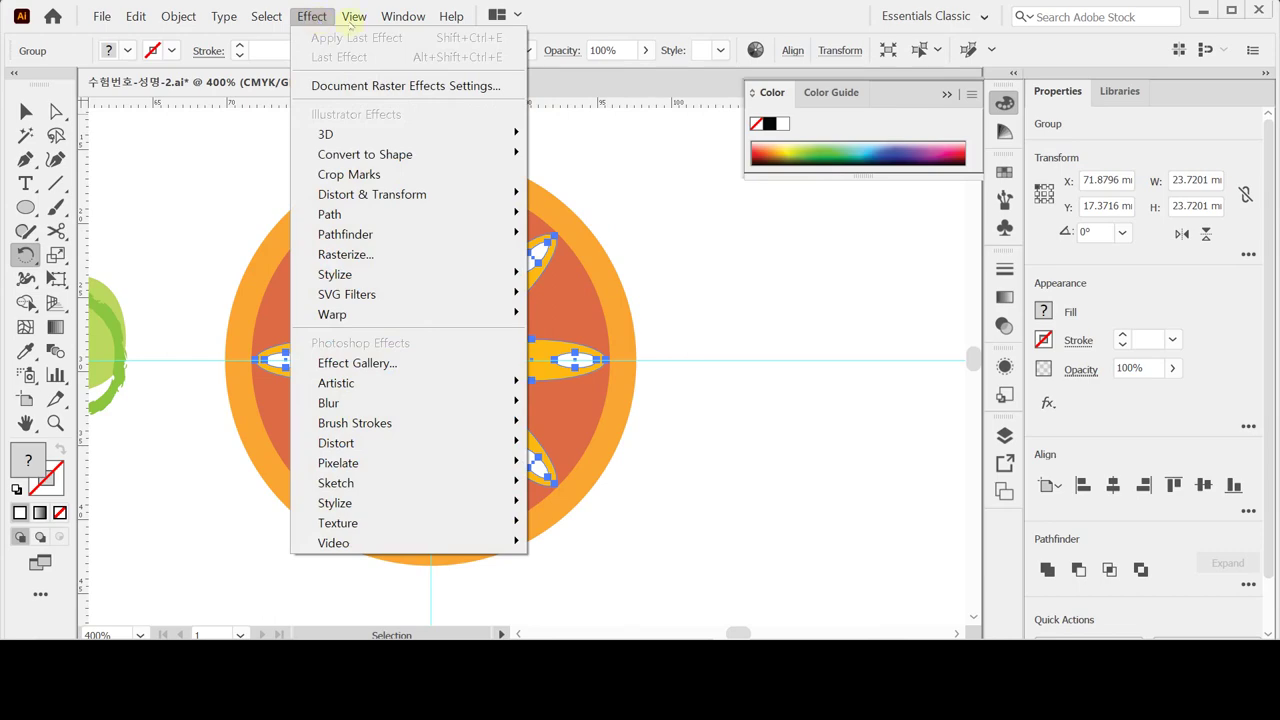
{"action": "left_click", "coordinate": [1122, 420]}
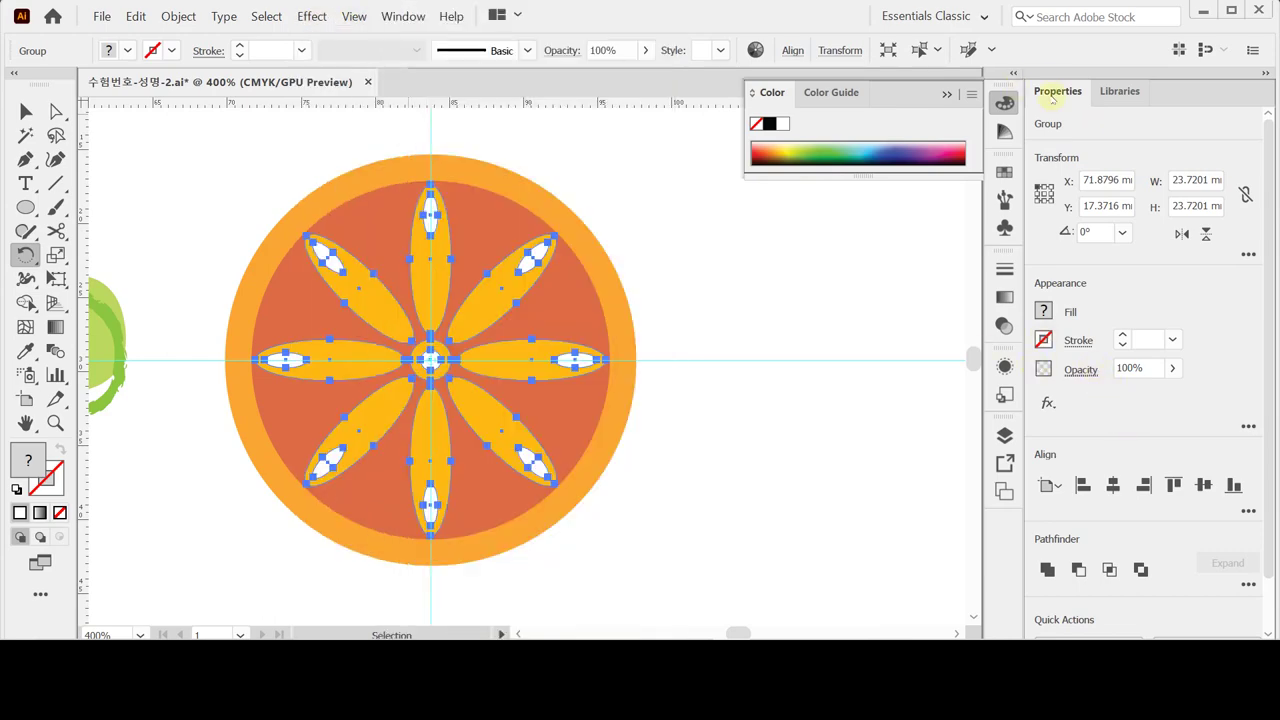
{"action": "left_click", "coordinate": [1048, 405]}
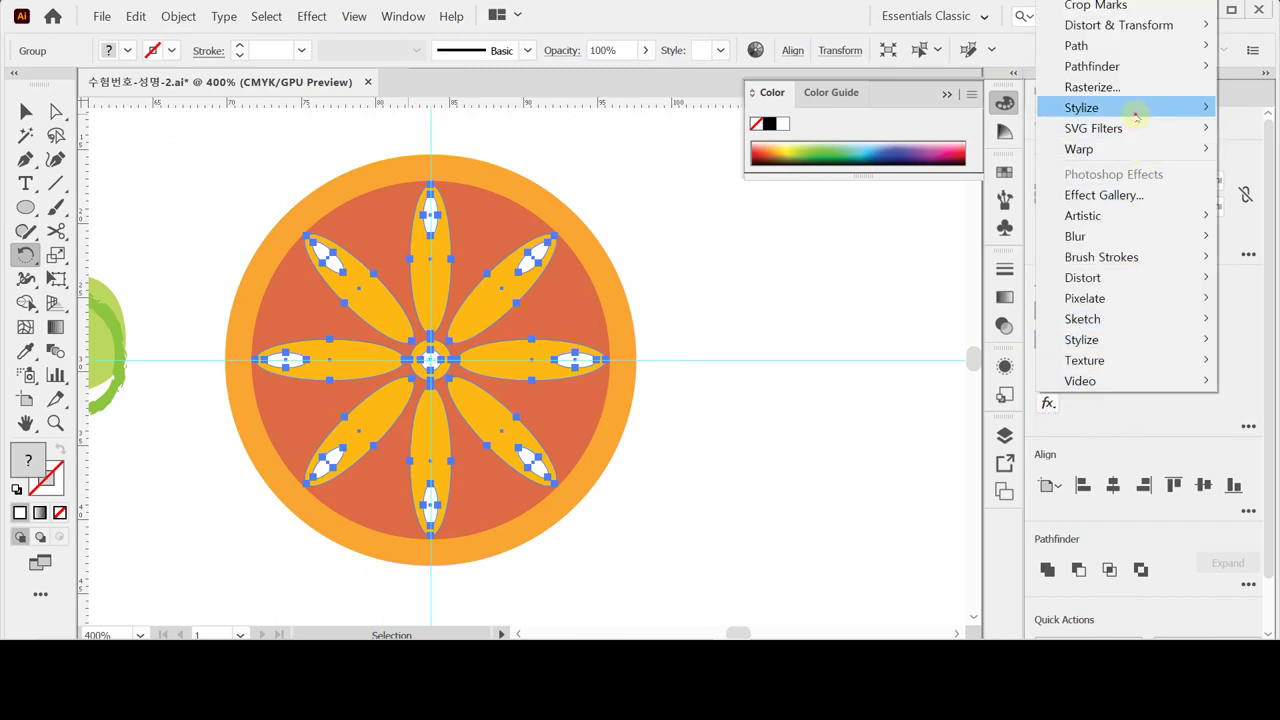
{"action": "mouse_move", "coordinate": [1135, 108]}
{"action": "left_click", "coordinate": [985, 107]}
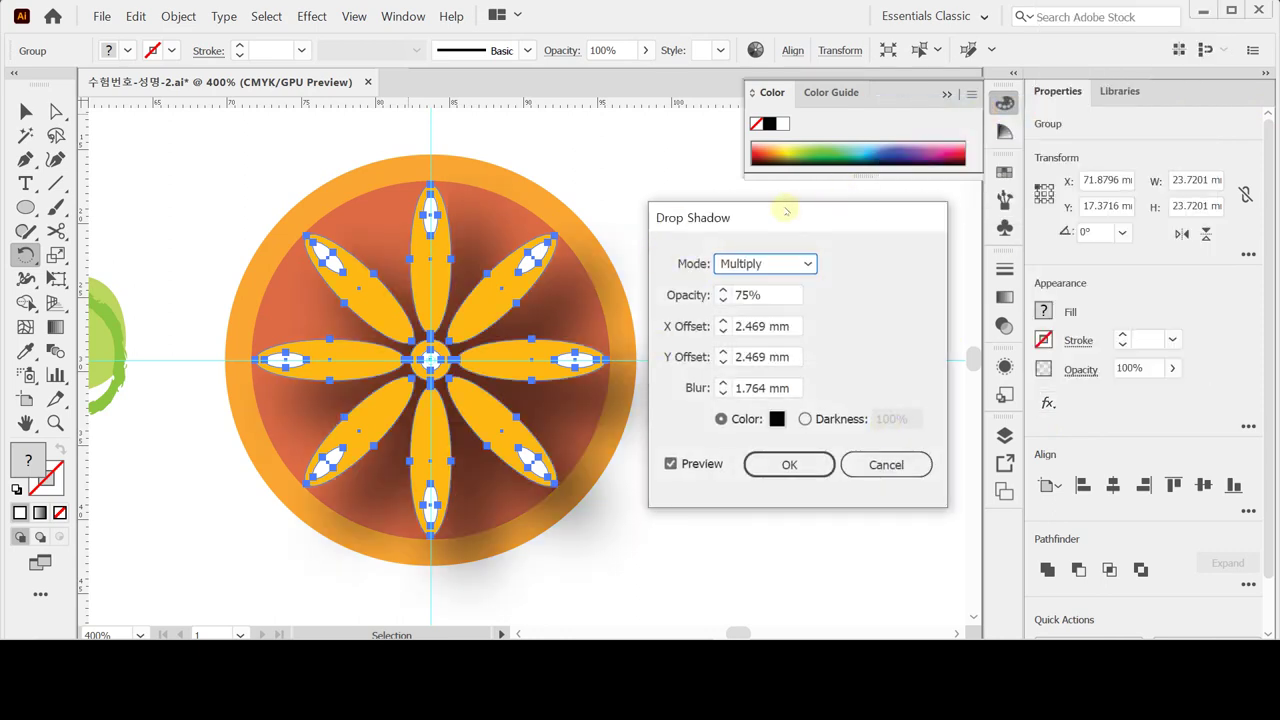
{"action": "left_click_drag", "start_coordinate": [787, 211], "coordinate": [793, 229]}
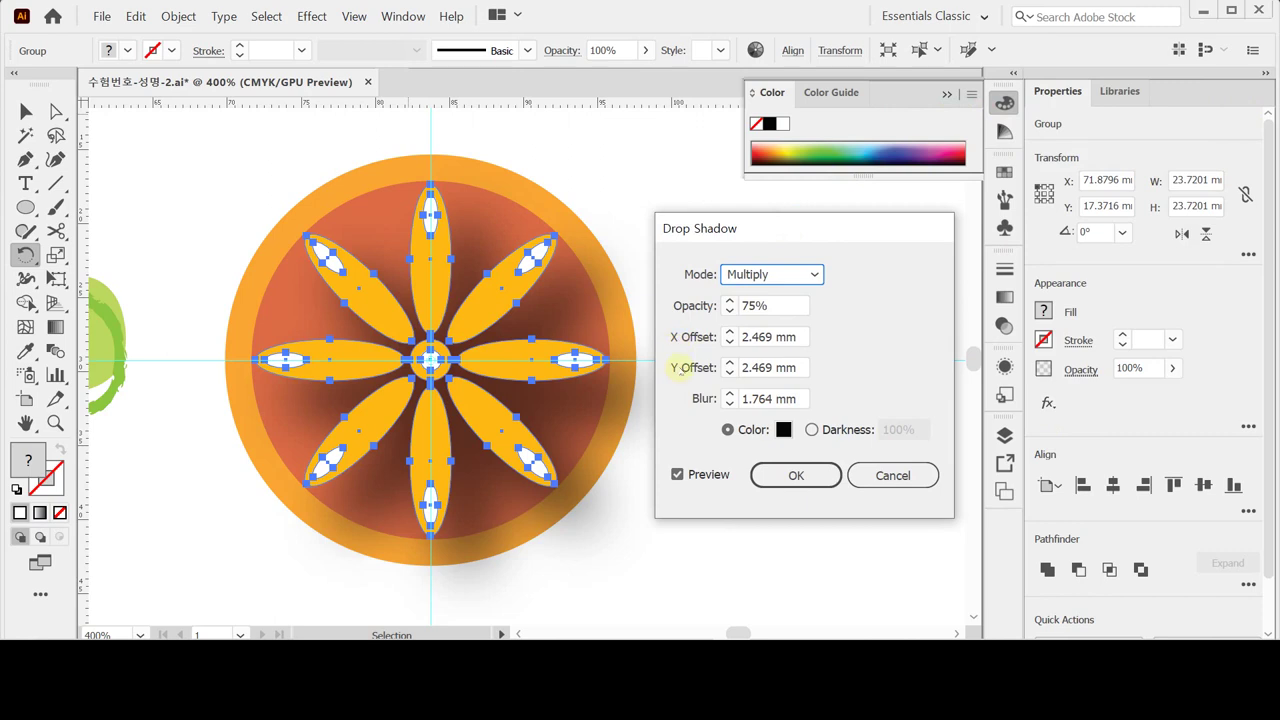
Set the drop shadow's X and Y offsets to 1 mm and its blur to 0.5 mm, and apply it.
{"action": "left_click", "coordinate": [730, 338]}
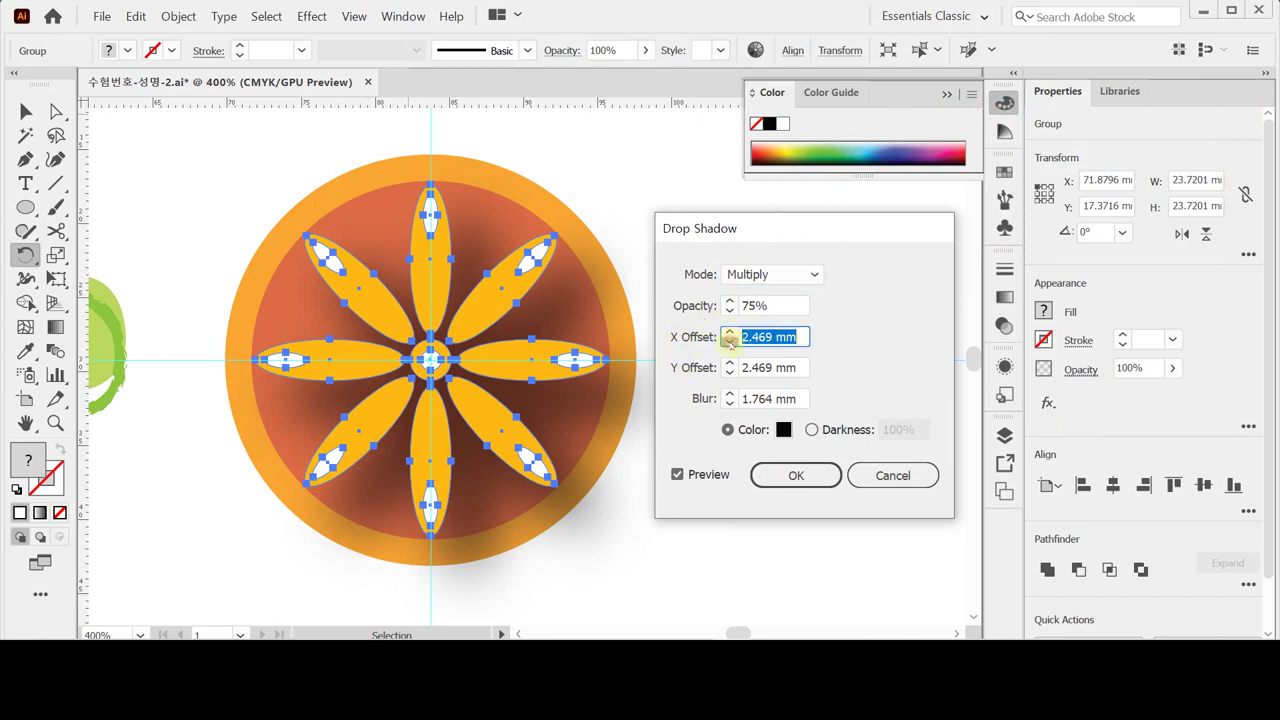
{"action": "type", "text": "1 mm"}
{"action": "left_click", "coordinate": [730, 368]}
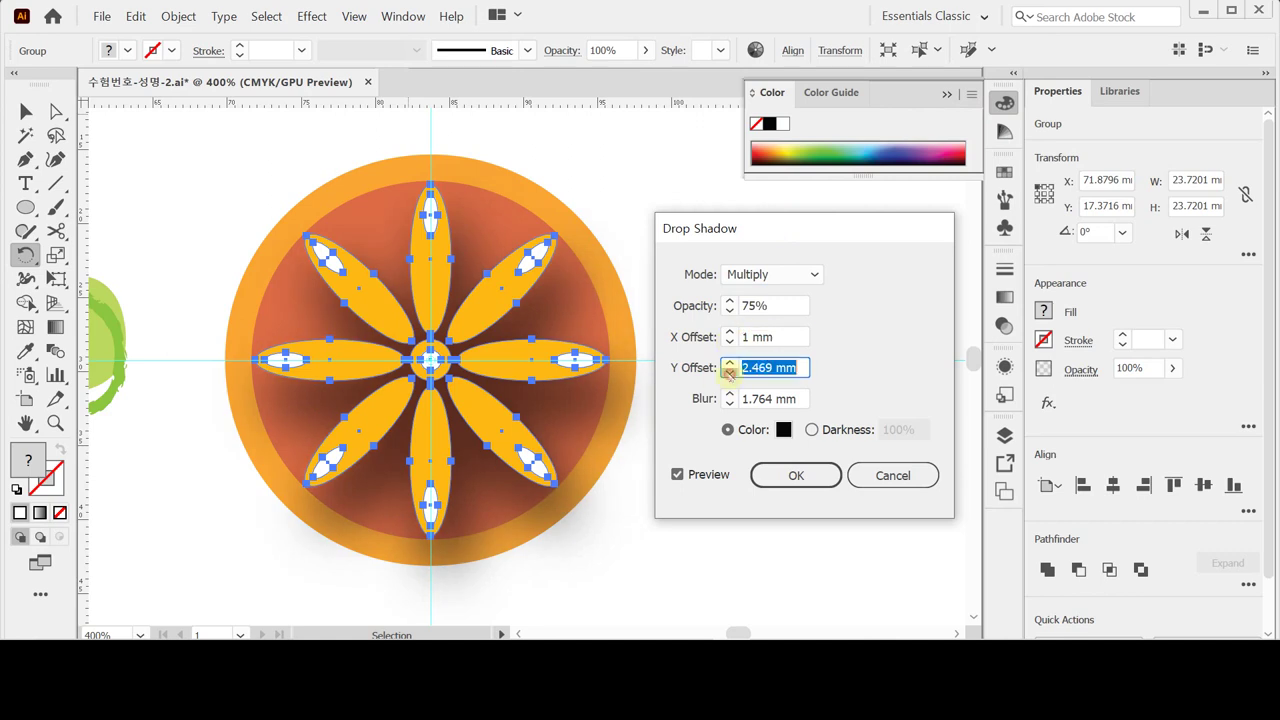
{"action": "type", "text": "1 mm"}
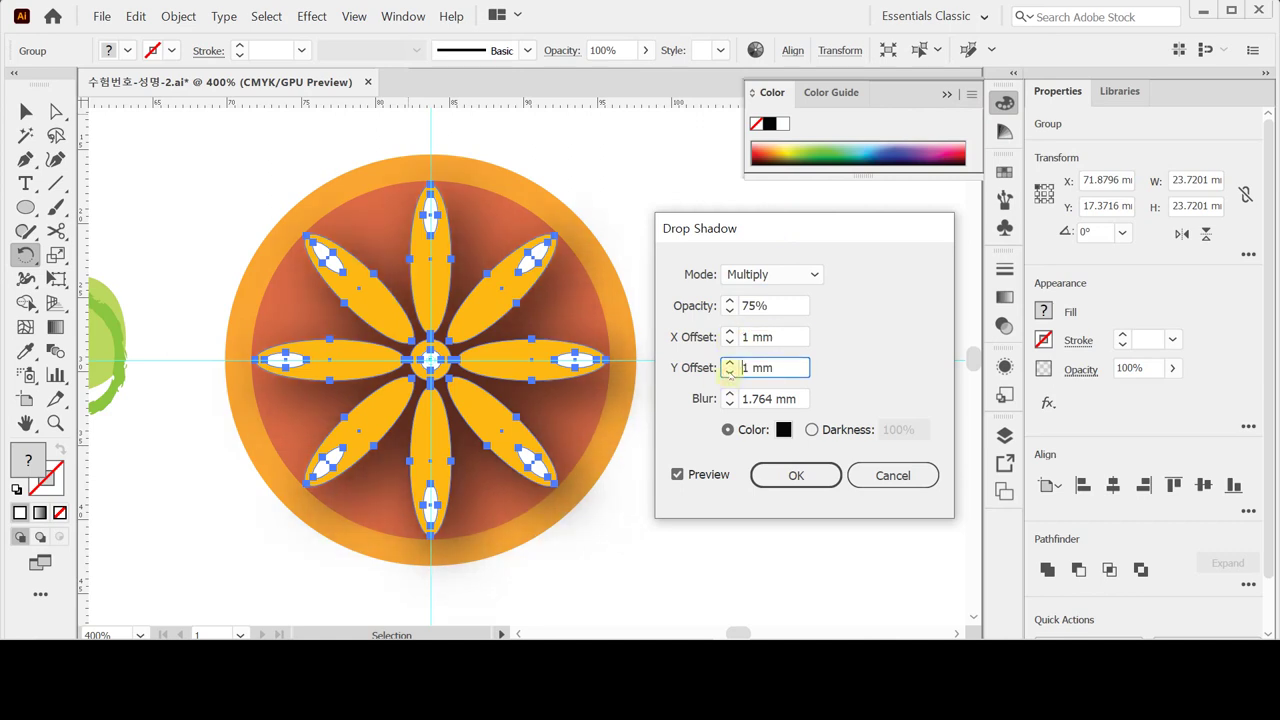
{"action": "left_click", "coordinate": [706, 399]}
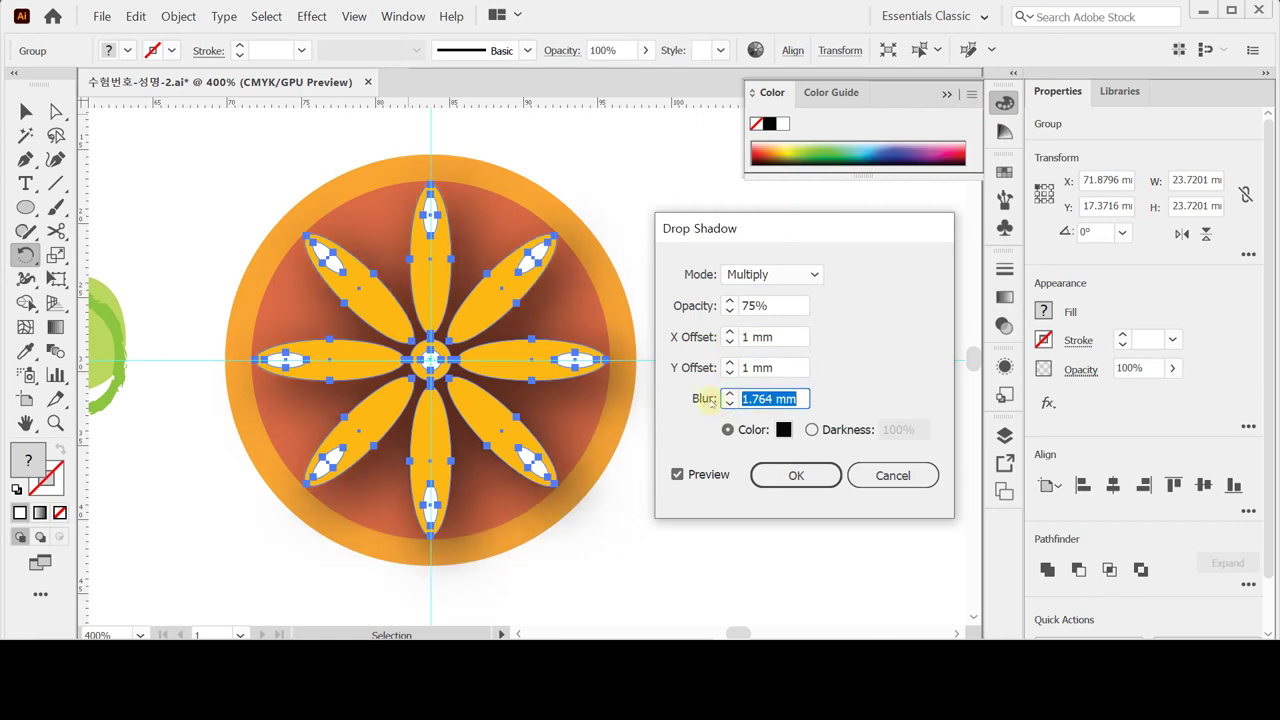
{"action": "type", "text": "0"}
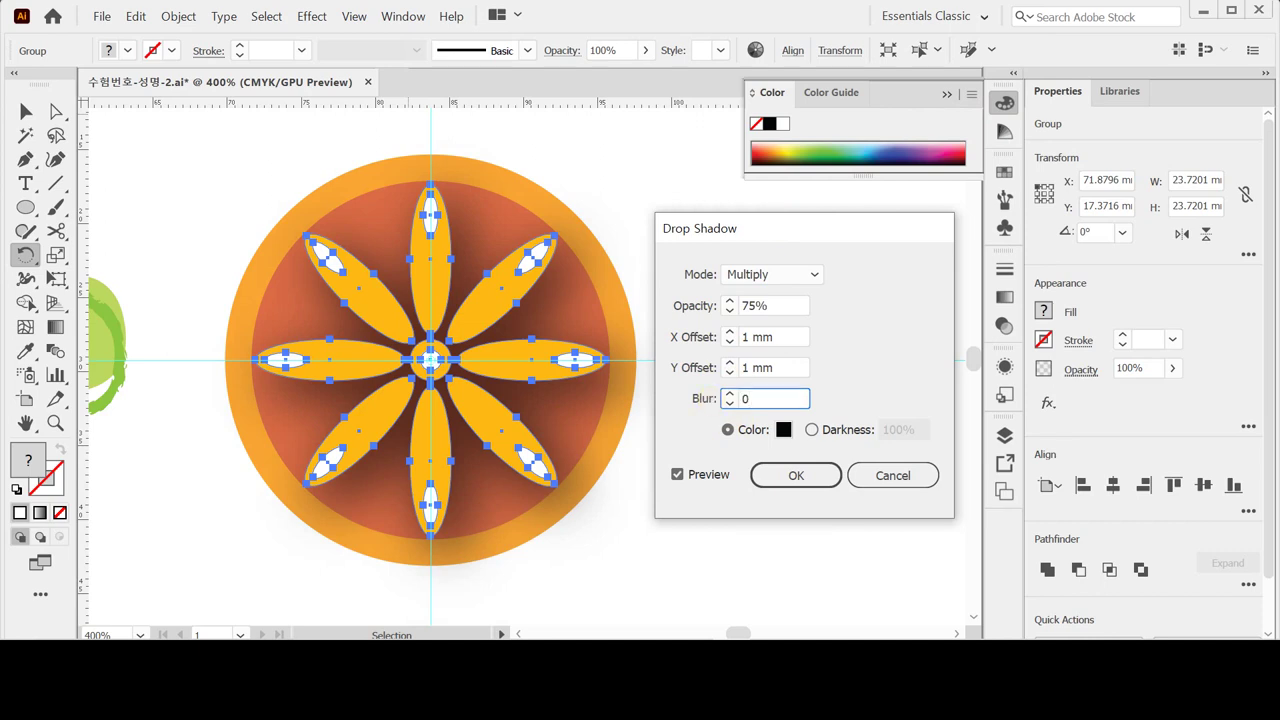
{"action": "type", "text": ".5"}
{"action": "left_click", "coordinate": [706, 399]}
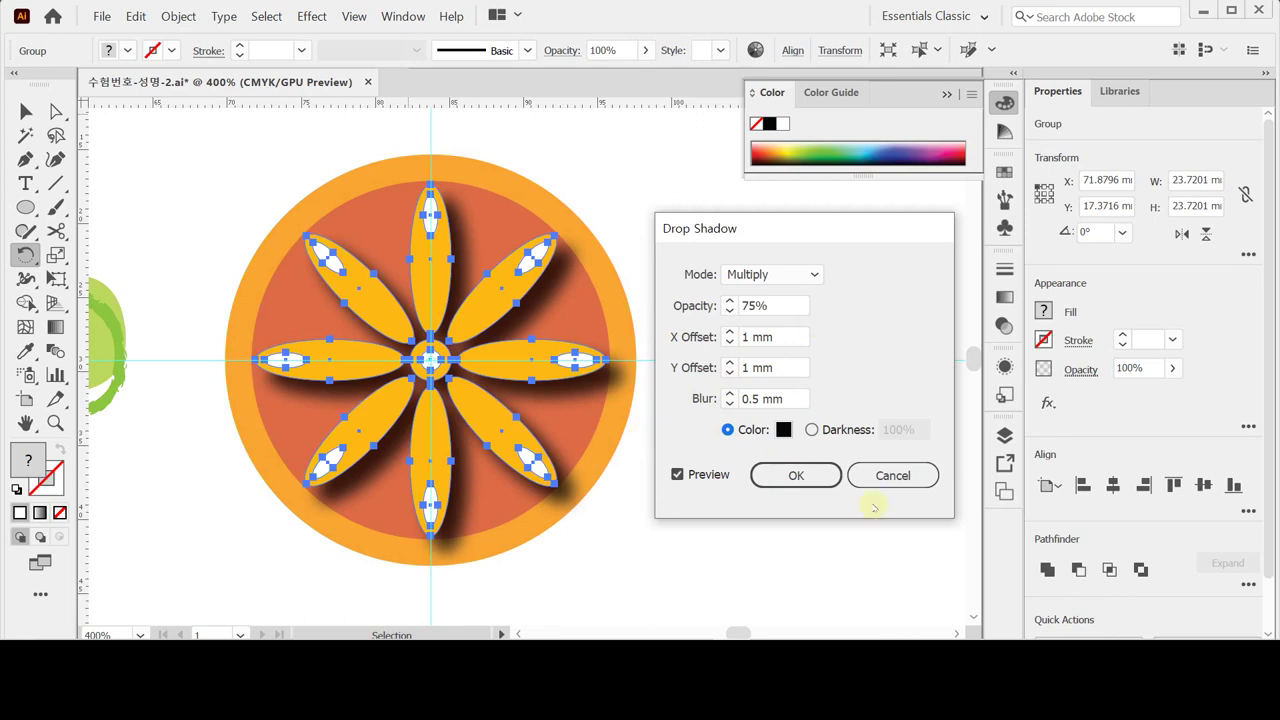
{"action": "left_click", "coordinate": [786, 475]}
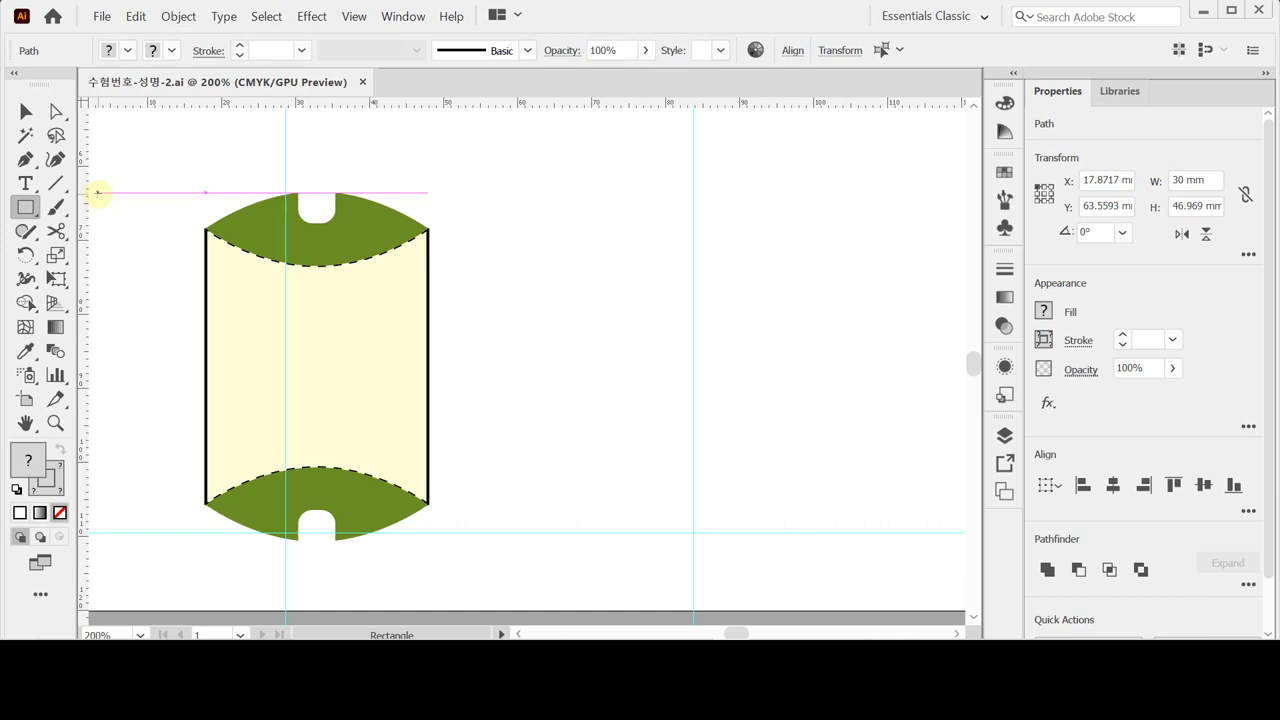
Convert the box template paths to guides and create a 30 × 37 mm rectangle from the guide body's upper-left corner.
{"action": "key", "text": "ctrl+5"}
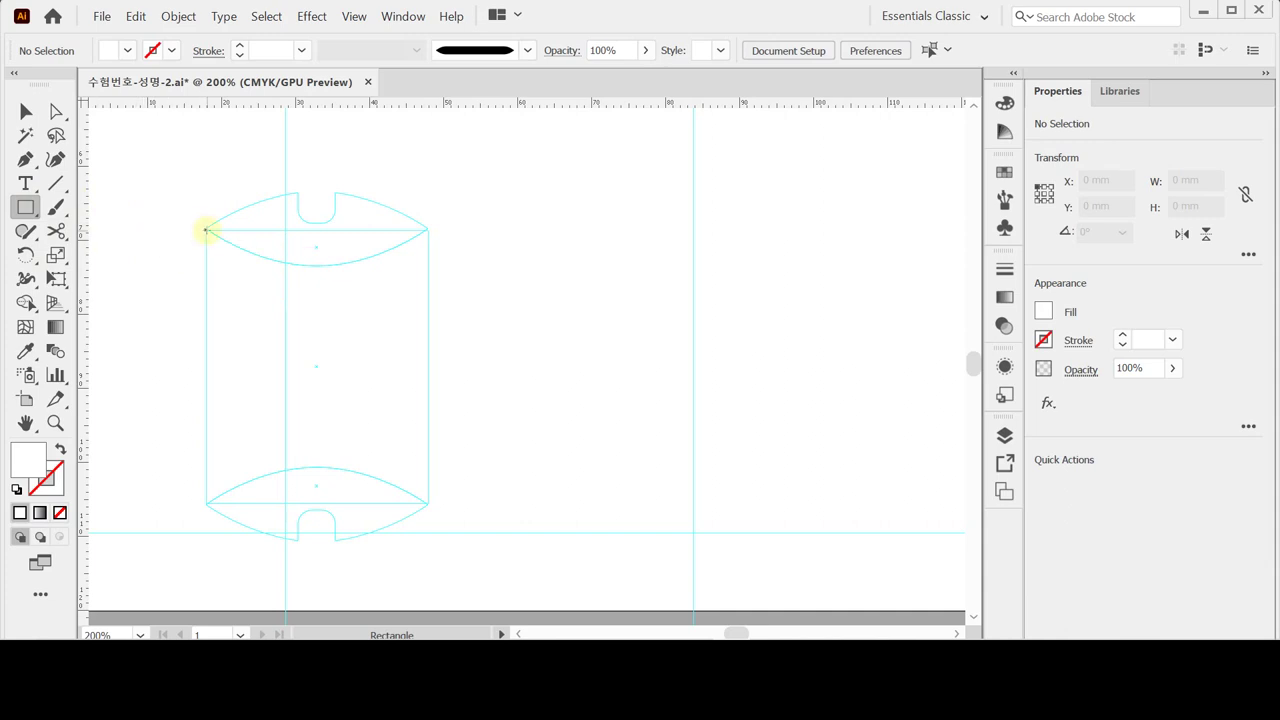
{"action": "left_click", "coordinate": [205, 230]}
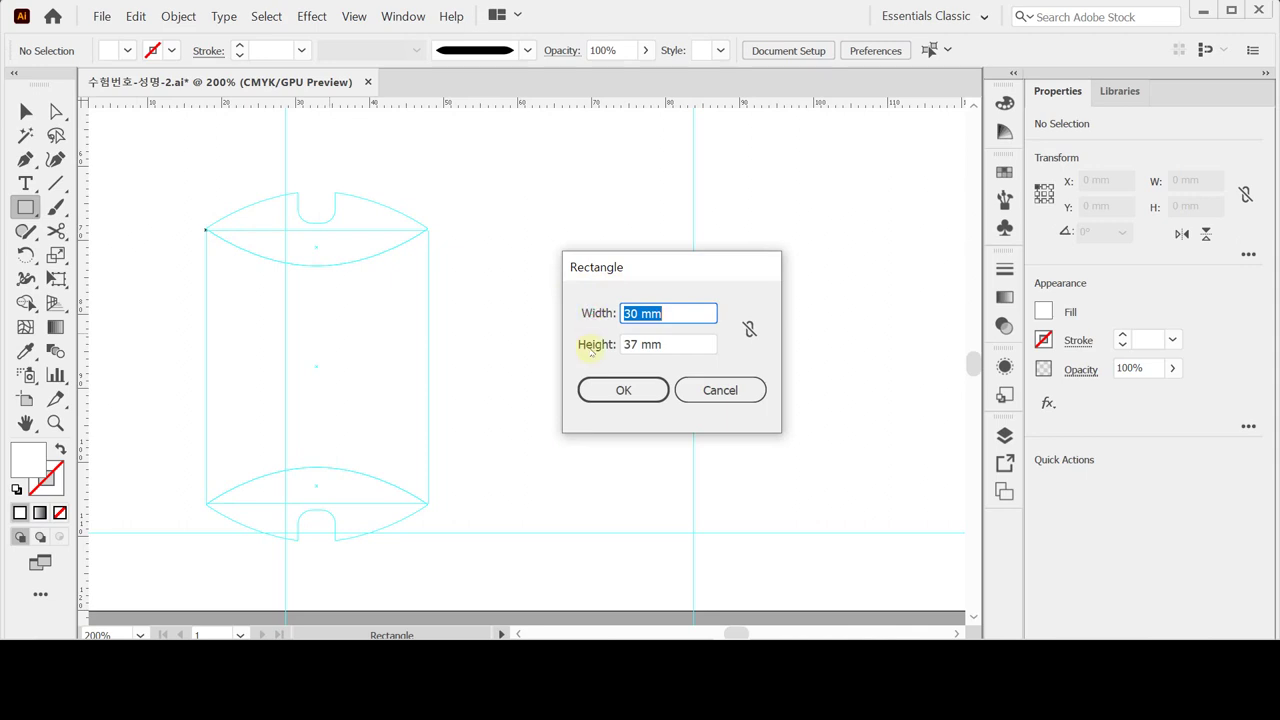
{"action": "key", "text": "Tab"}
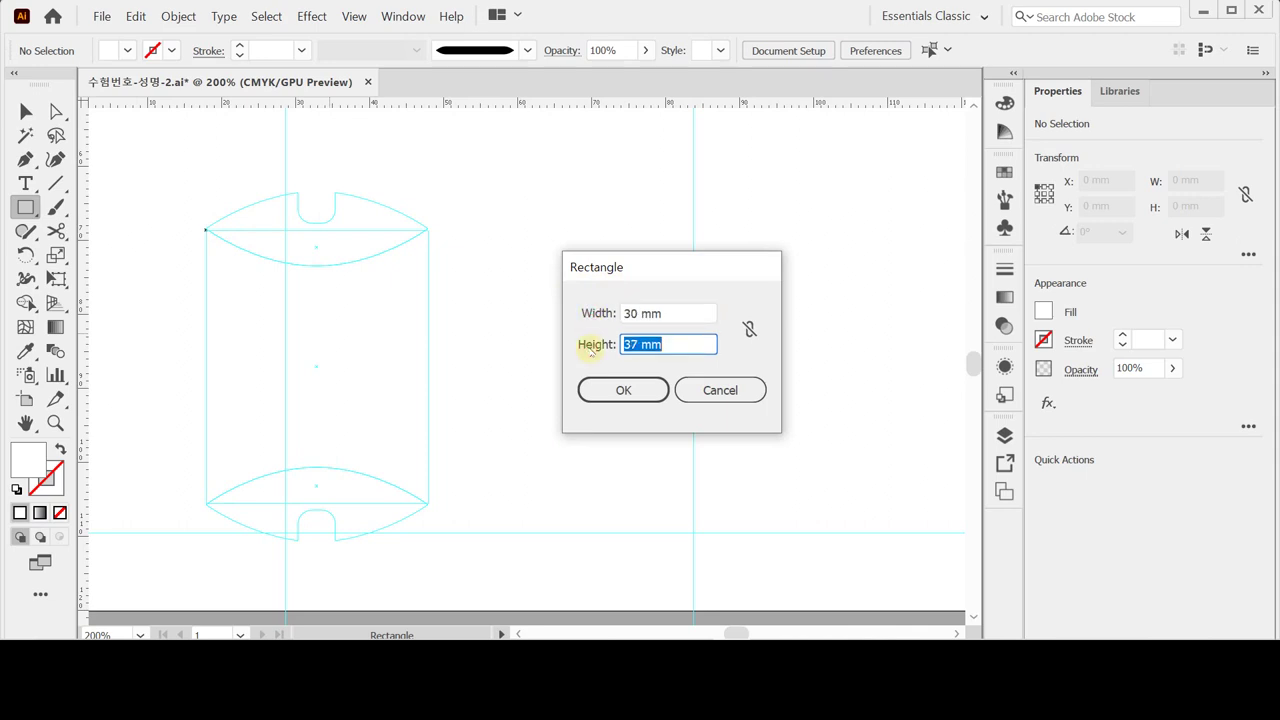
{"action": "left_click", "coordinate": [653, 398]}
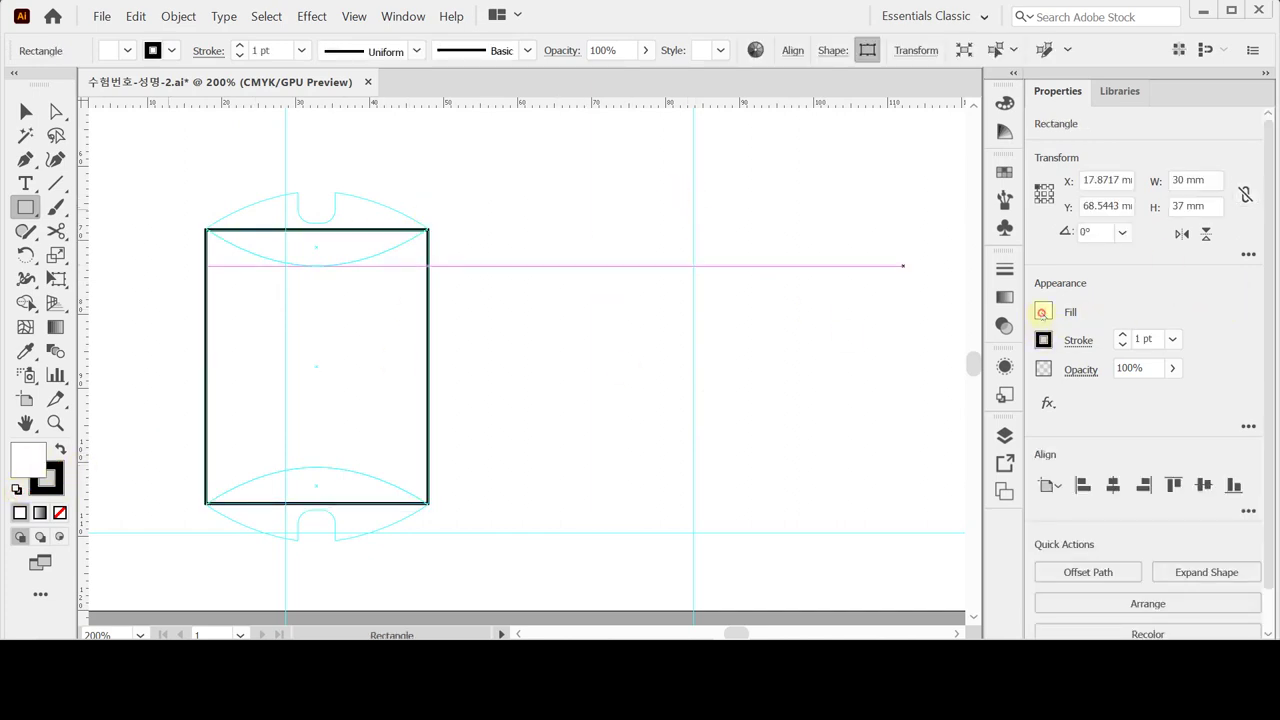
Fill the rectangle with pale yellow at Y 20%, and deselect it.
{"action": "left_click", "coordinate": [1043, 311]}
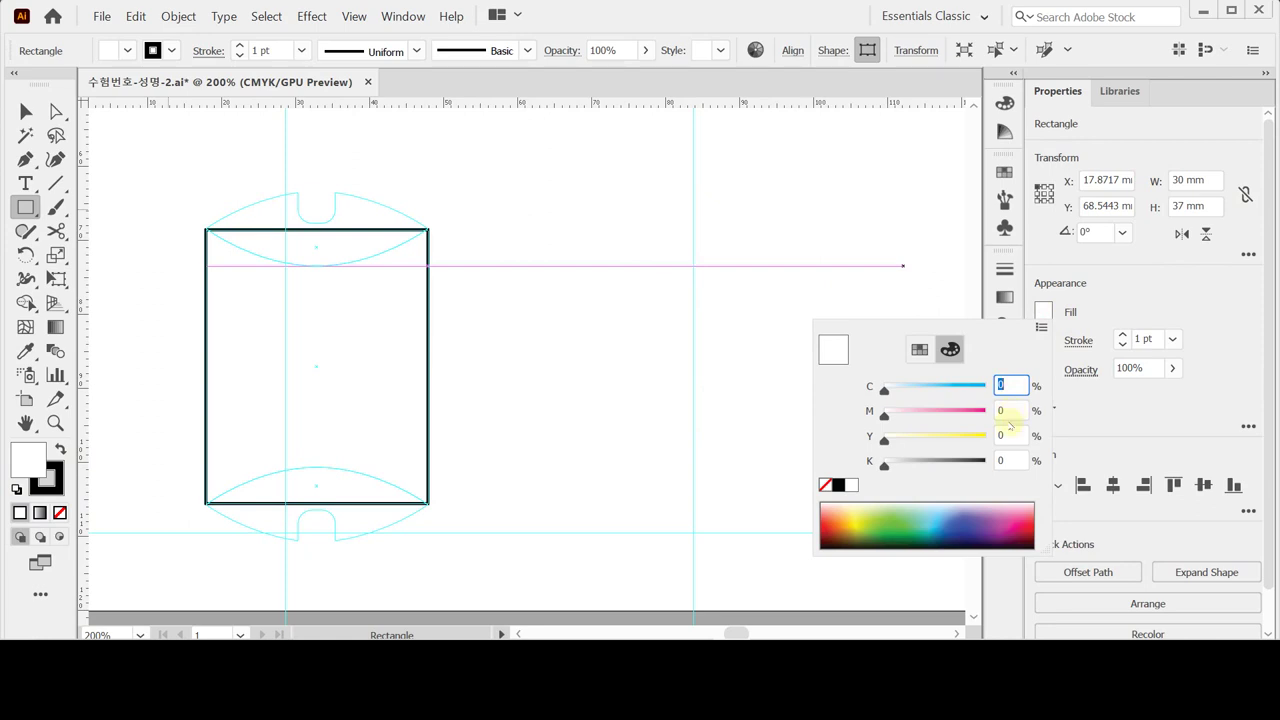
{"action": "left_click", "coordinate": [1005, 436]}
{"action": "type", "text": "20"}
{"action": "left_click", "coordinate": [953, 432]}
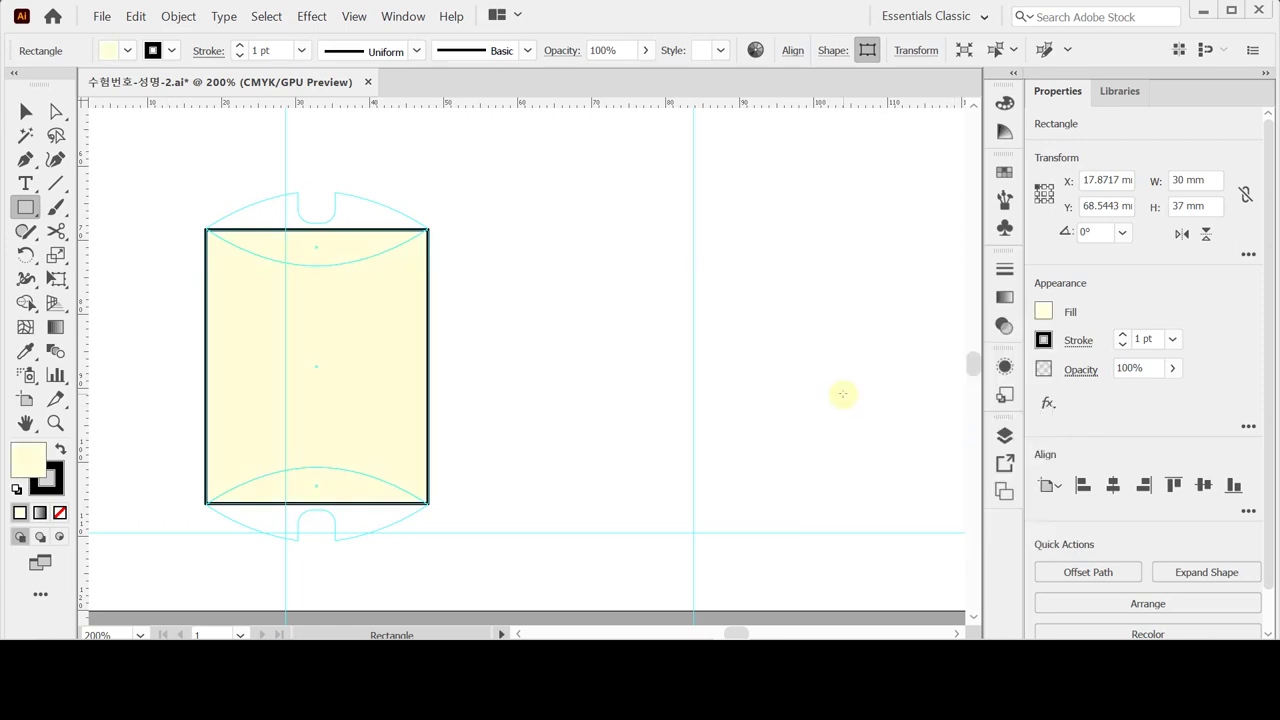
{"action": "key", "text": "ctrl"}
{"action": "left_click", "coordinate": [190, 132], "text": "ctrl"}
Create a 30 × 10 mm ellipse centred on the rectangle's top edge, starting from the guides' upper-left extent.
{"action": "left_click_drag", "start_coordinate": [25, 207], "coordinate": [104, 254]}
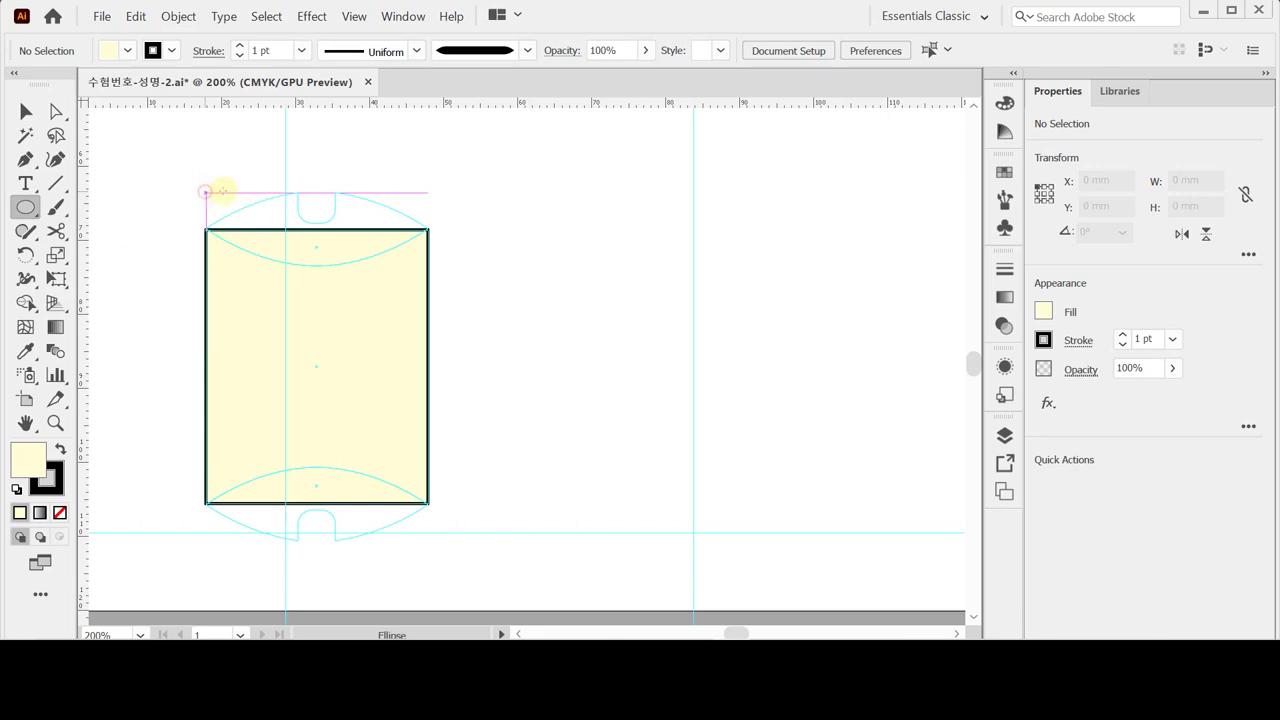
{"action": "left_click", "coordinate": [205, 191]}
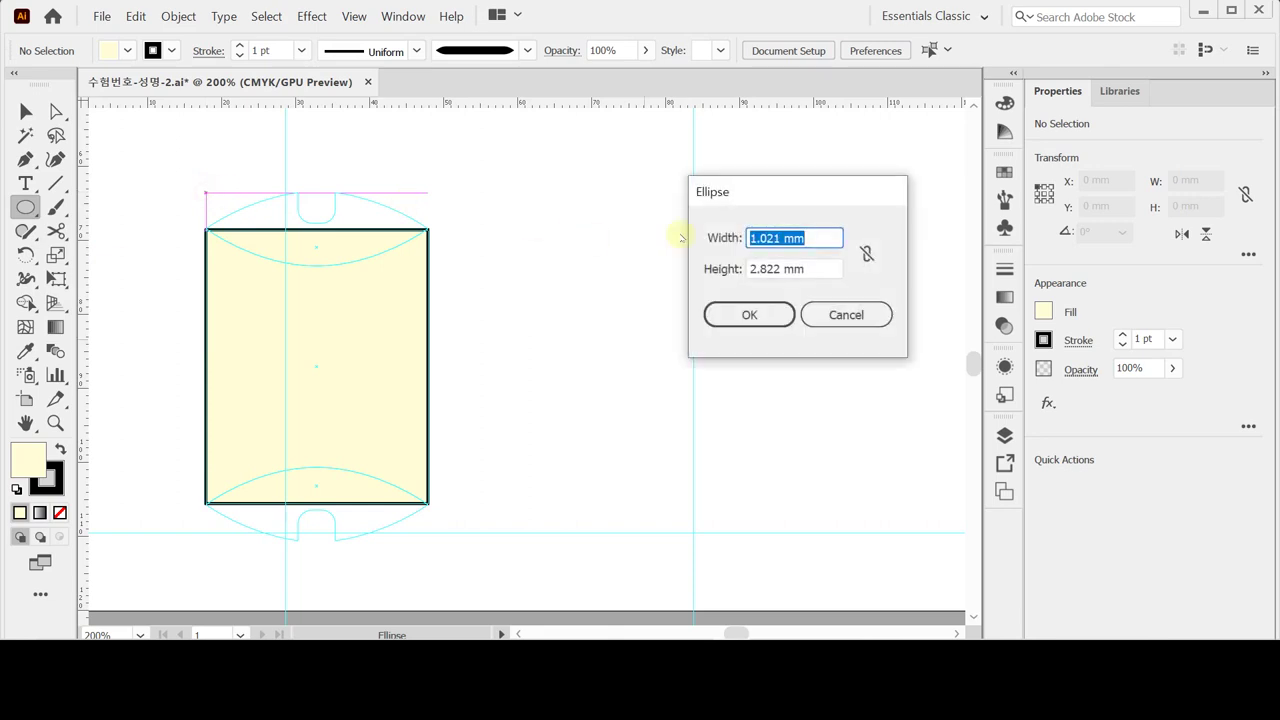
{"action": "type", "text": "30"}
{"action": "key", "text": "Tab"}
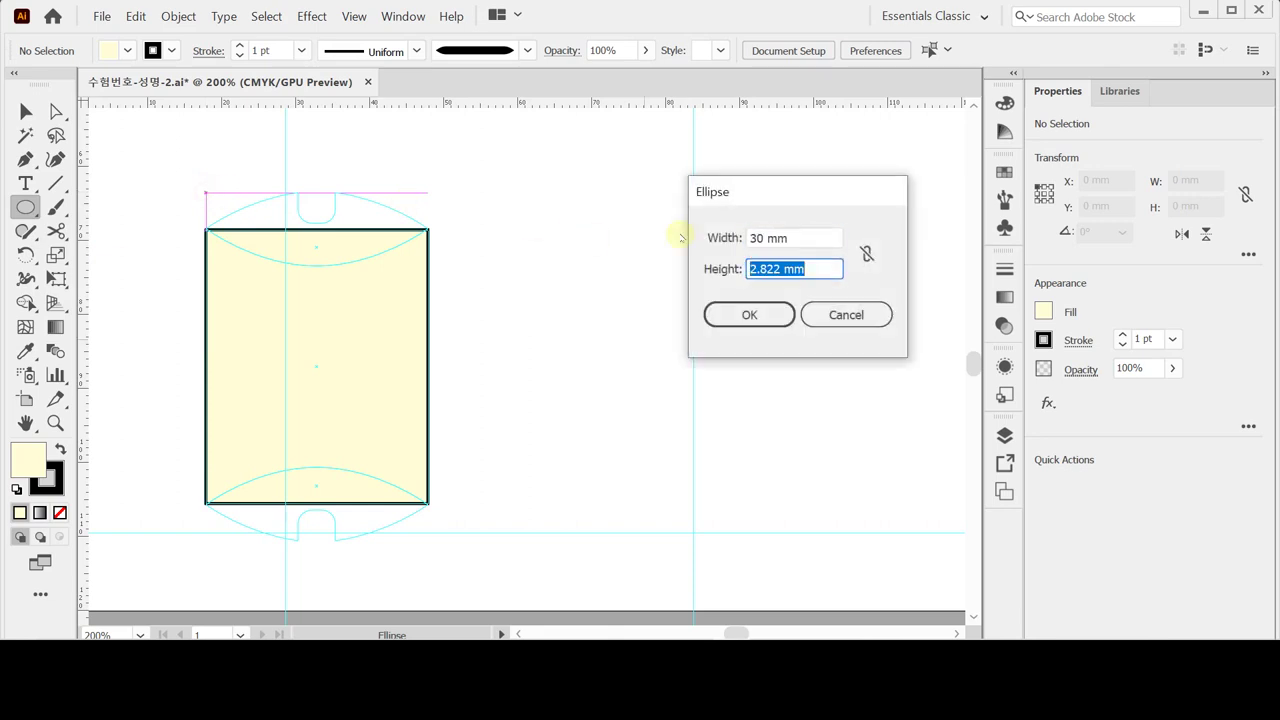
{"action": "type", "text": "10"}
{"action": "key", "text": "Return"}
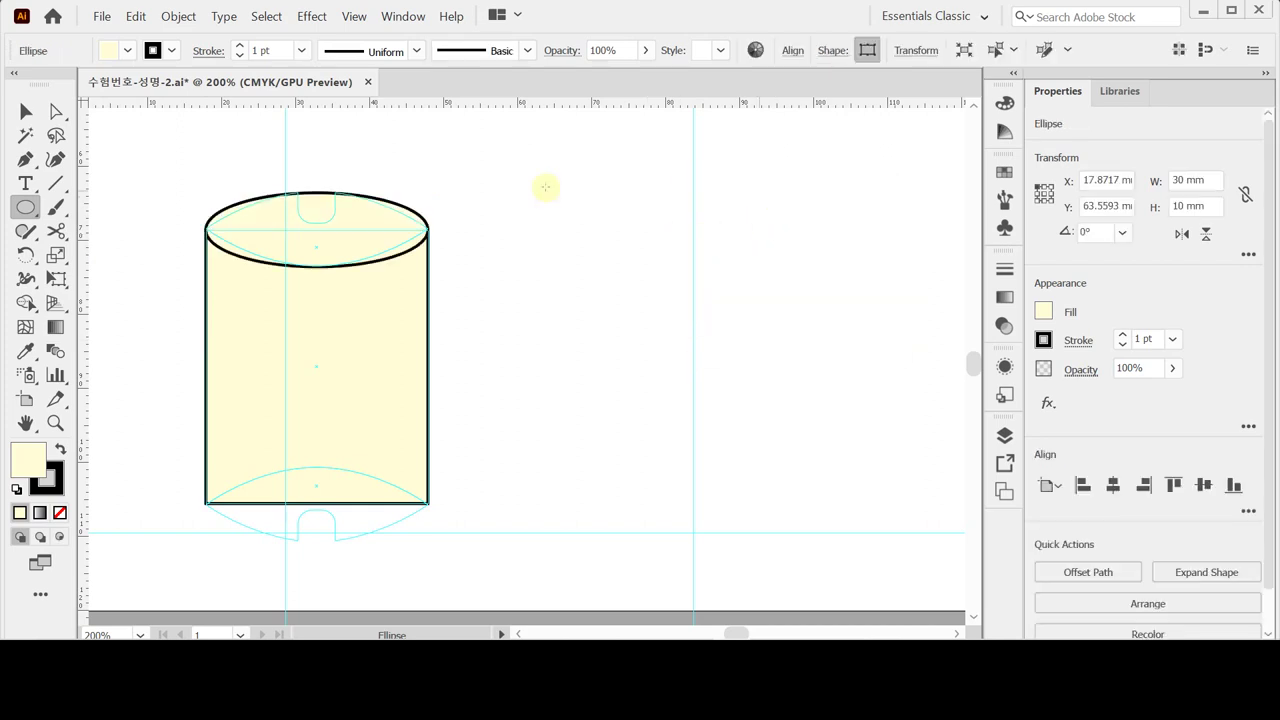
Set the ellipse's fill to C 40, M 100, Y 0, K 40.
{"action": "left_click", "coordinate": [1043, 313]}
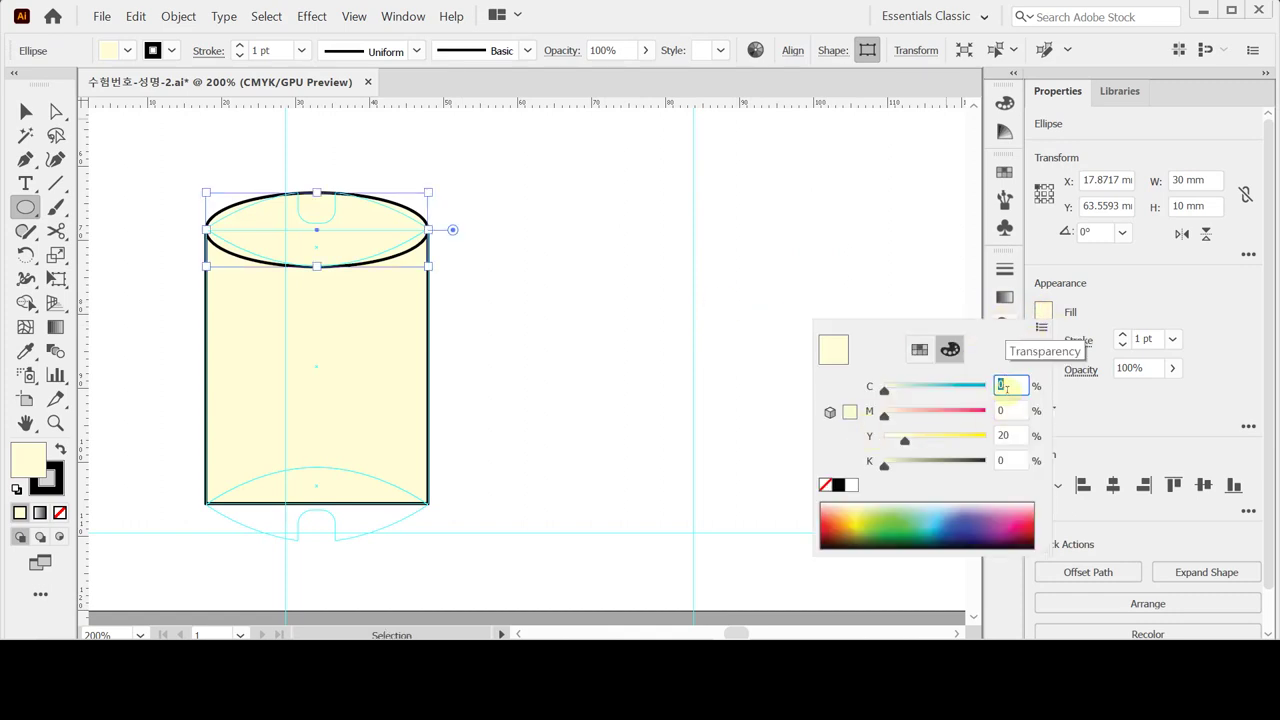
{"action": "type", "text": "40"}
{"action": "key", "text": "Tab"}
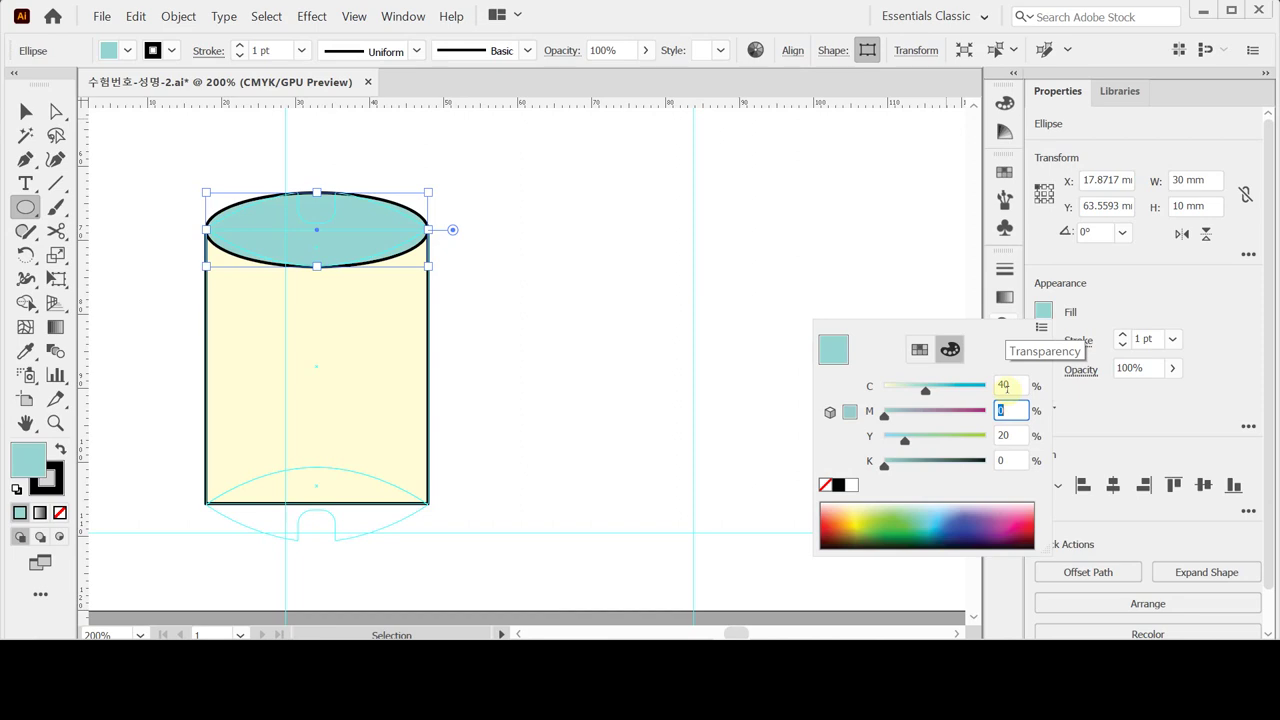
{"action": "type", "text": "100"}
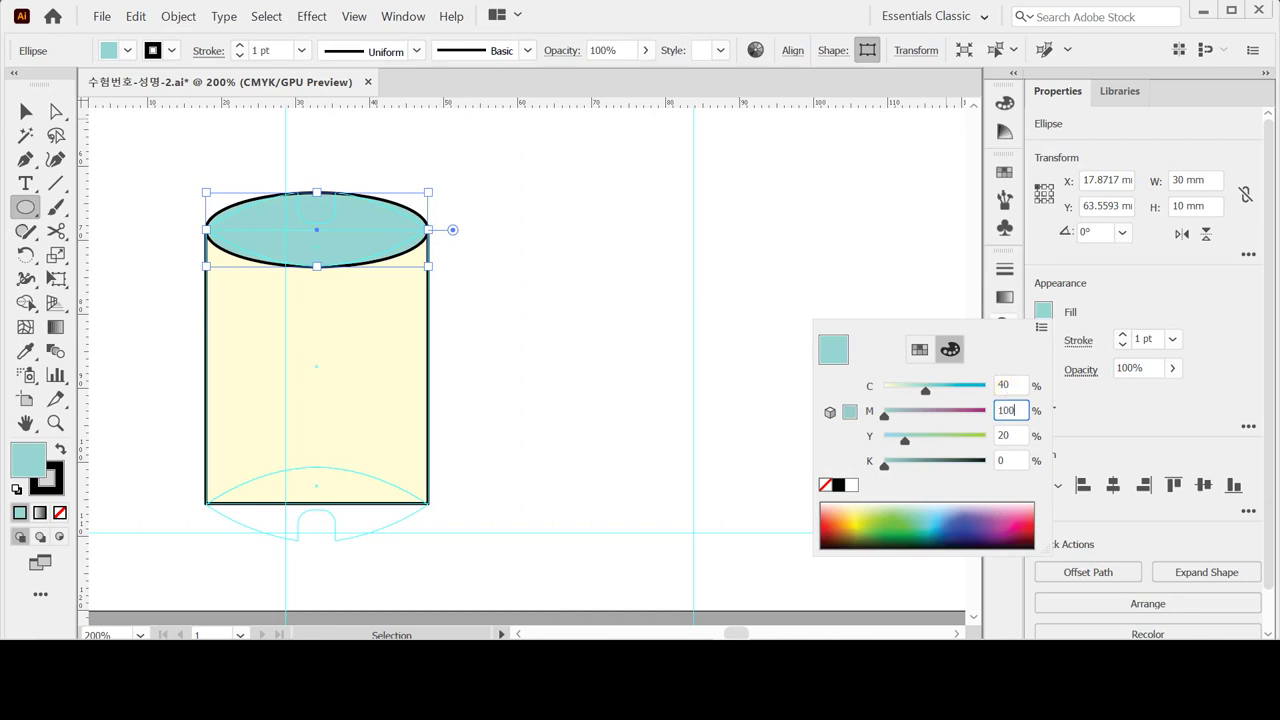
{"action": "key", "text": "Tab"}
{"action": "key", "text": "Tab"}
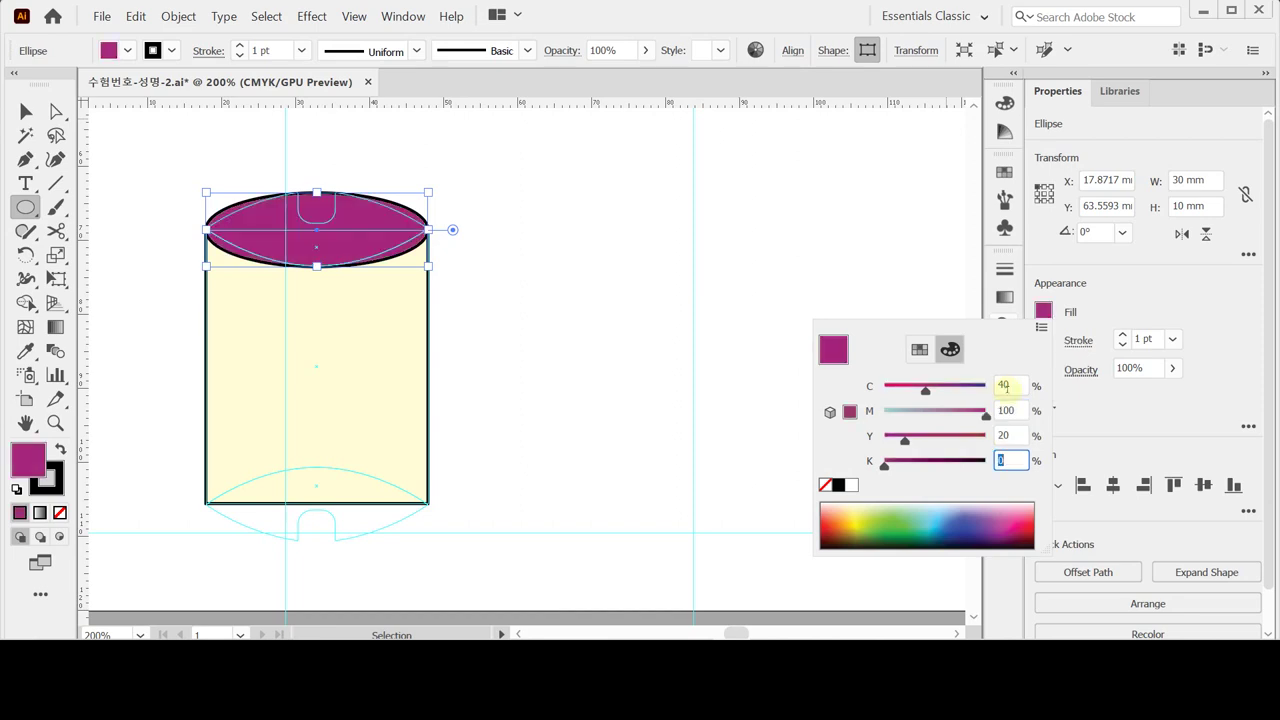
{"action": "key", "text": "shift+Tab"}
{"action": "type", "text": "0"}
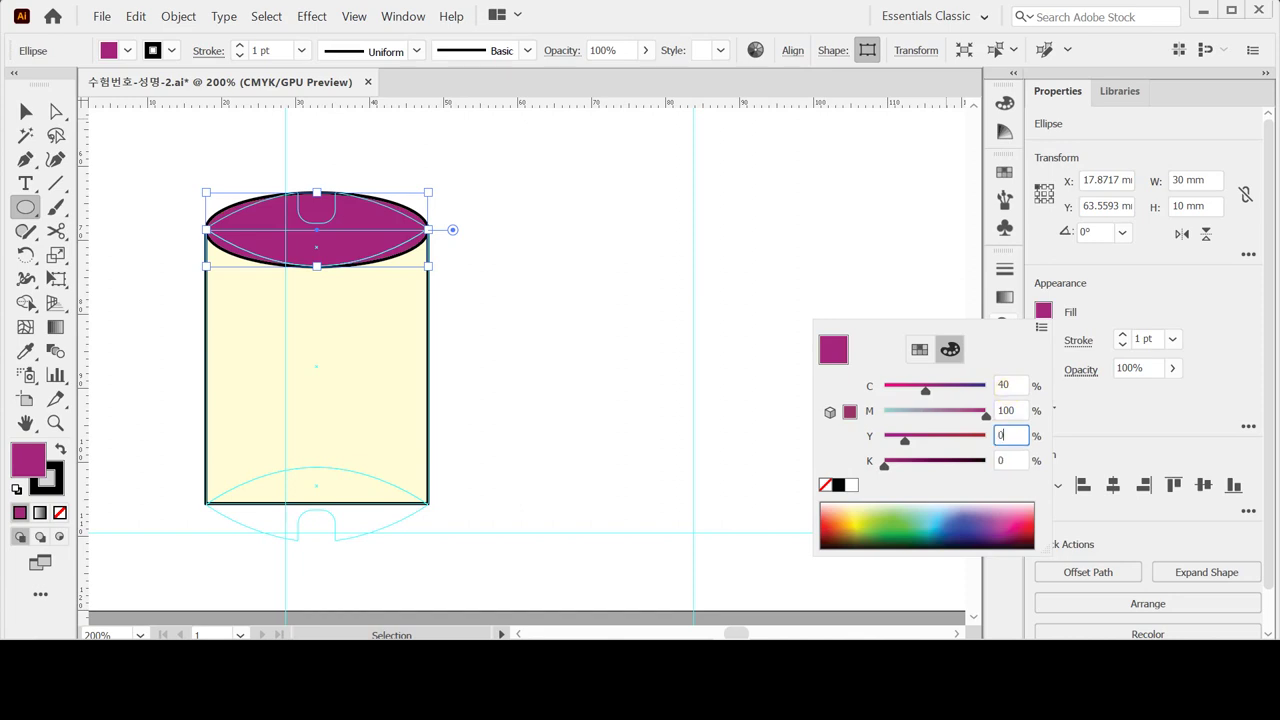
{"action": "key", "text": "Tab"}
{"action": "type", "text": "40"}
{"action": "key", "text": "Return"}
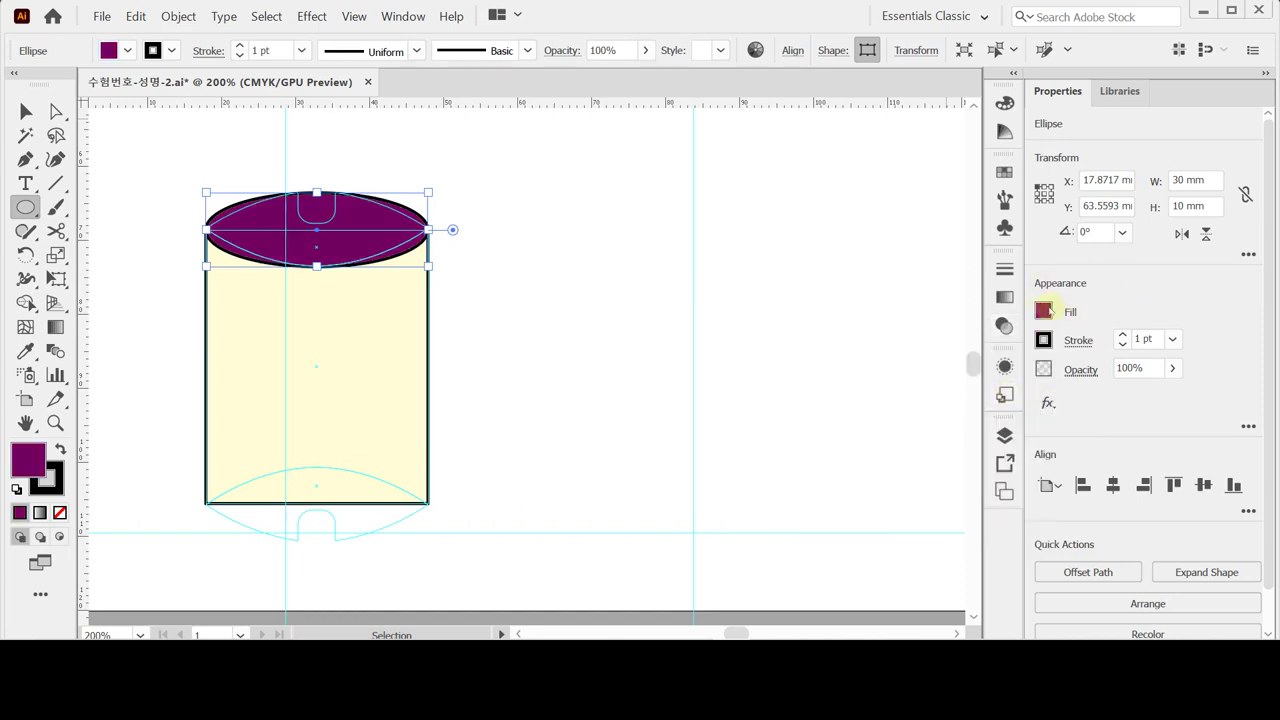
Correct the ellipse's fill to green with M 0 and Y 100.
{"action": "left_click", "coordinate": [1043, 313]}
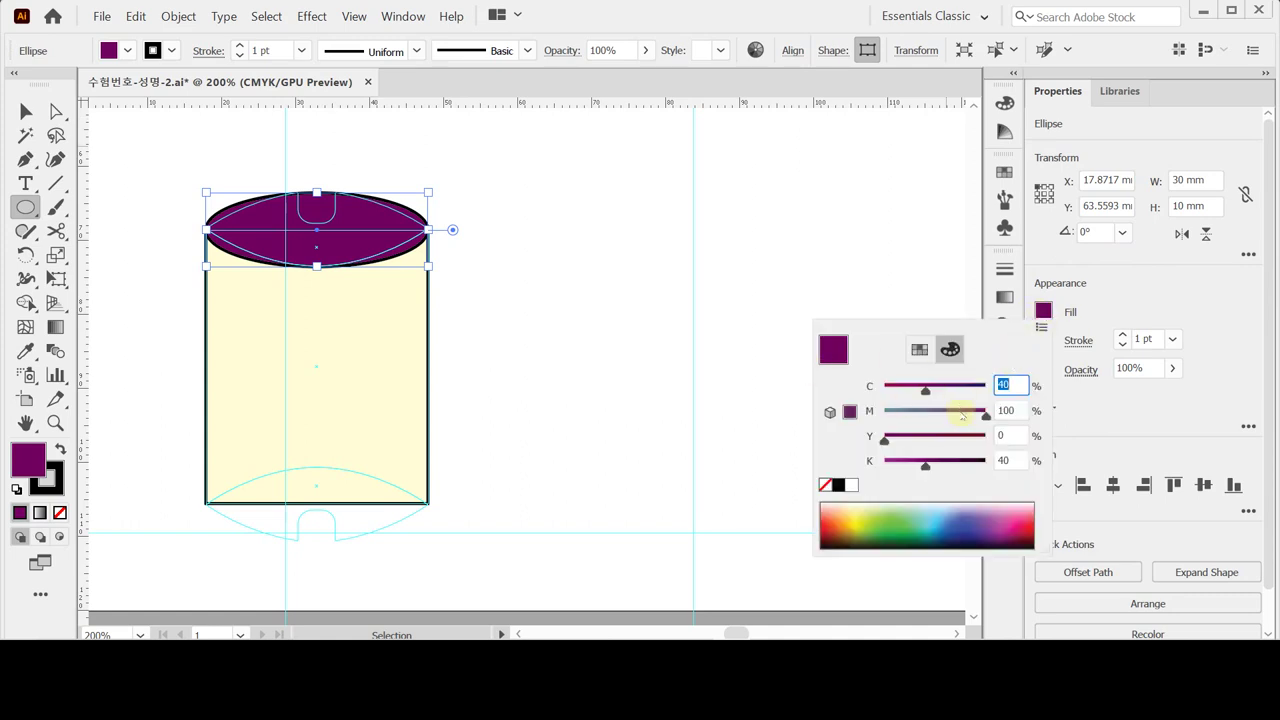
{"action": "left_click_drag", "start_coordinate": [987, 413], "coordinate": [872, 414]}
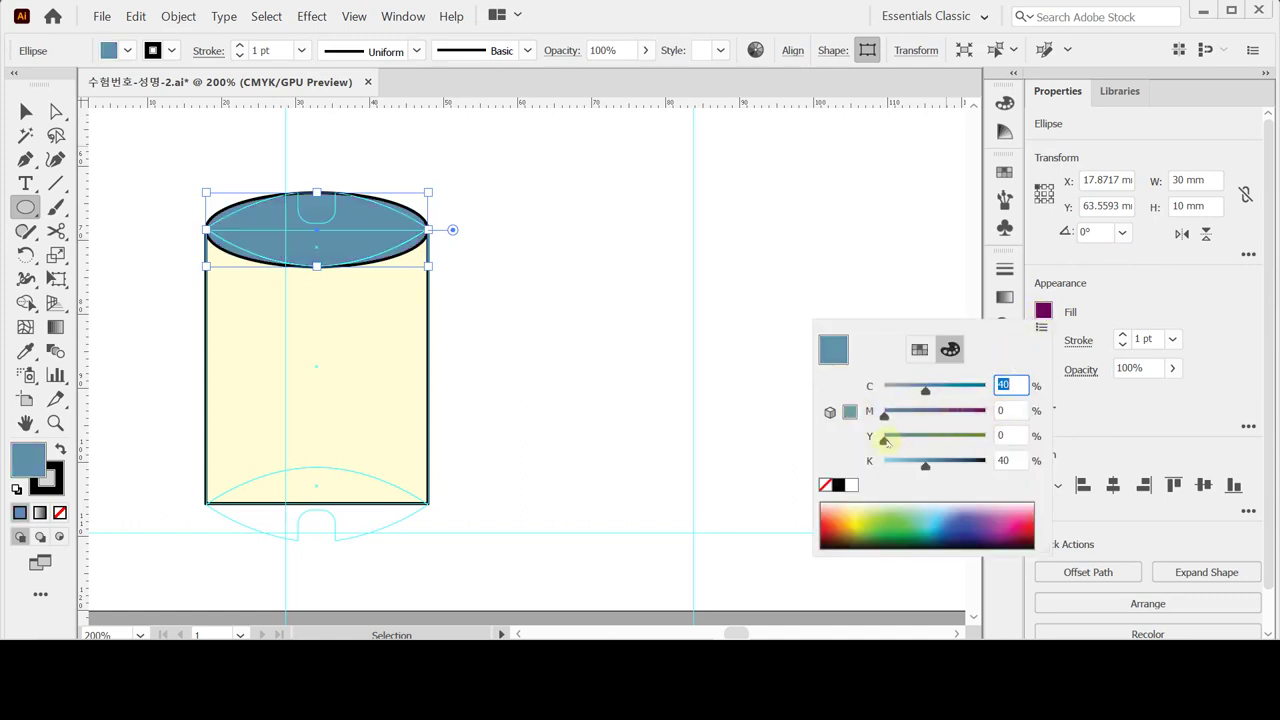
{"action": "left_click", "coordinate": [988, 440]}
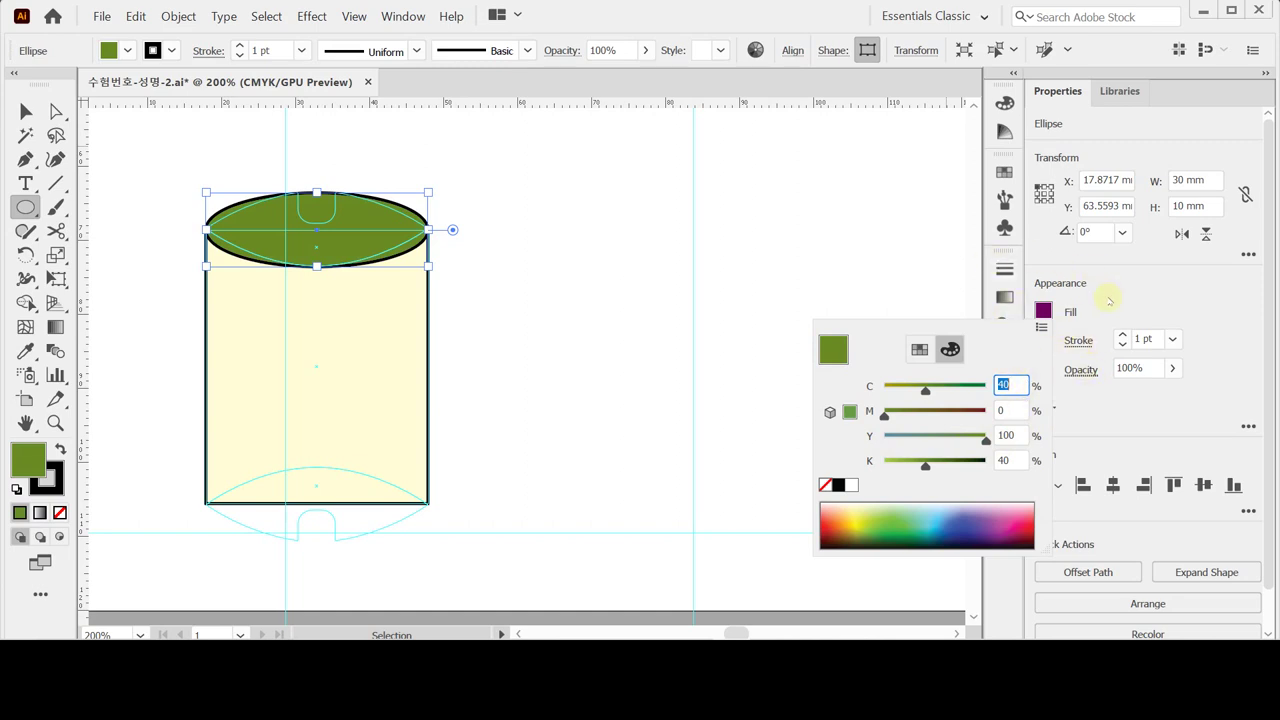
Remove the stroke from the green ellipse and keep its green fill.
{"action": "left_click", "coordinate": [1063, 314]}
{"action": "left_click", "coordinate": [1044, 342]}
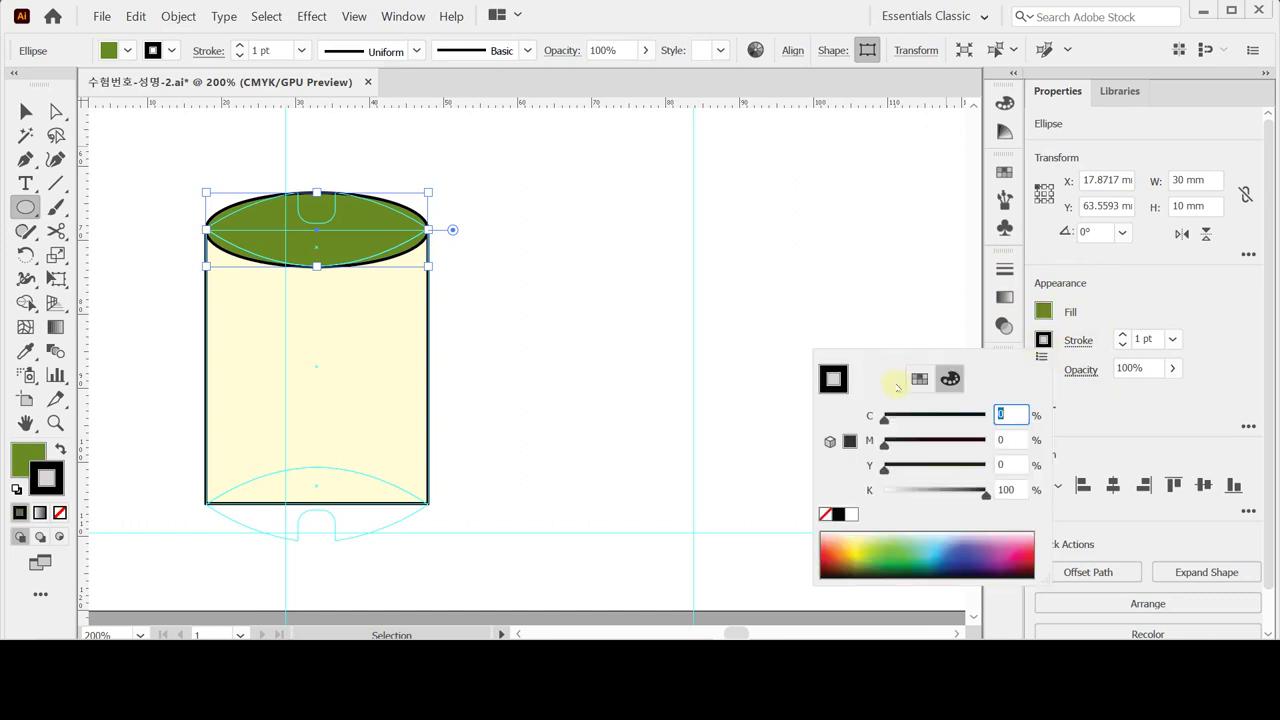
{"action": "left_click", "coordinate": [825, 514]}
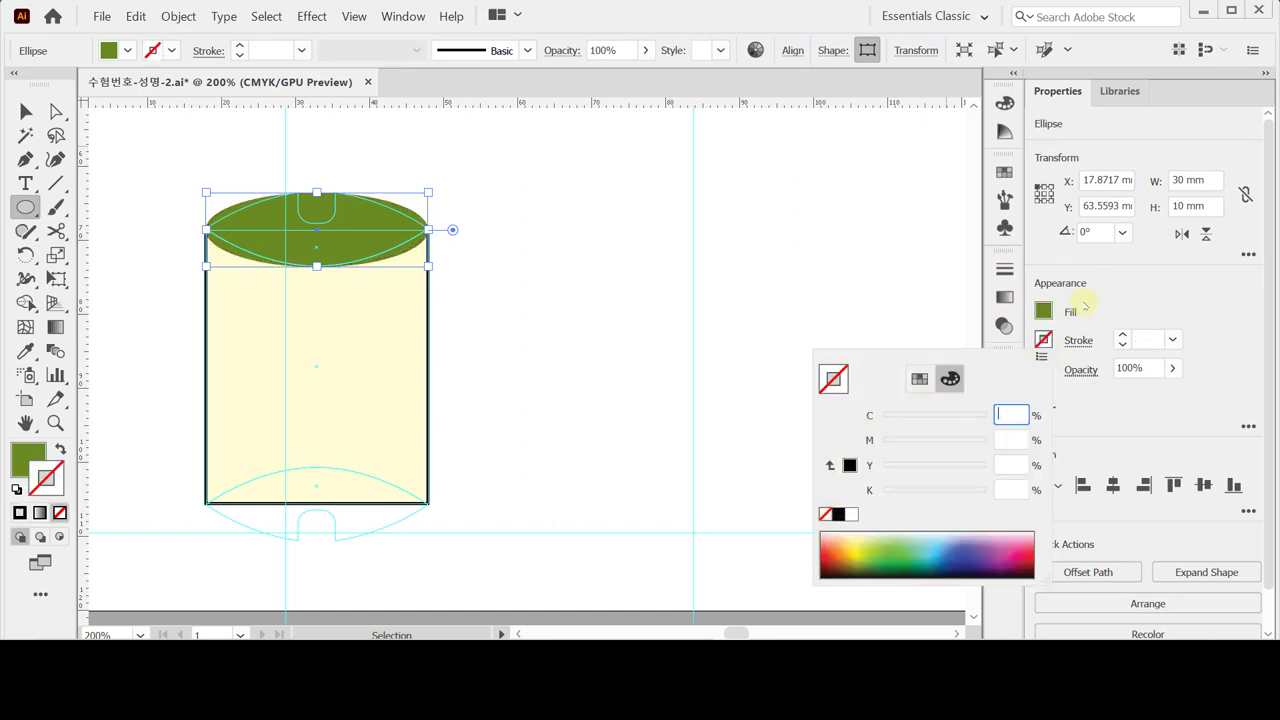
{"action": "left_click", "coordinate": [1083, 305]}
{"action": "key", "text": "ctrl+shift+a"}
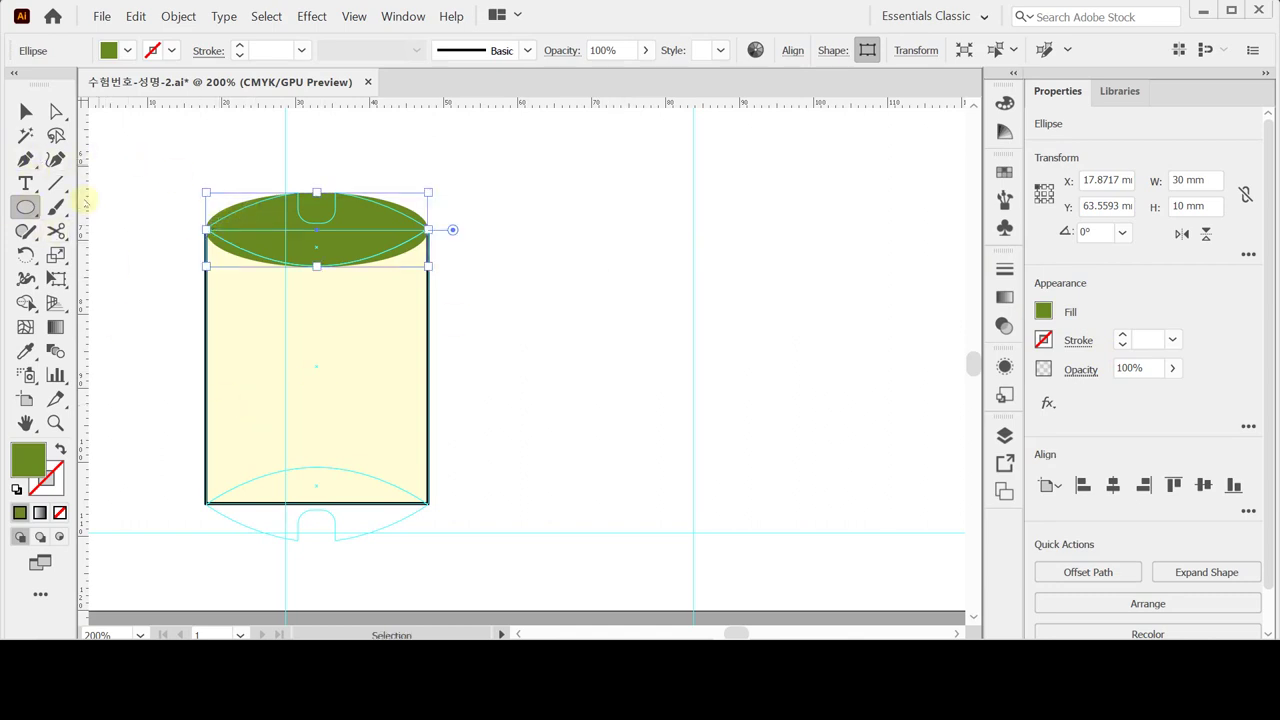
Convert the green ellipse's two side anchor points to corner points with the Anchor Point tool.
{"action": "left_click", "coordinate": [248, 222], "text": "ctrl"}
{"action": "left_click", "coordinate": [26, 159]}
{"action": "left_click_drag", "start_coordinate": [27, 162], "coordinate": [142, 232]}
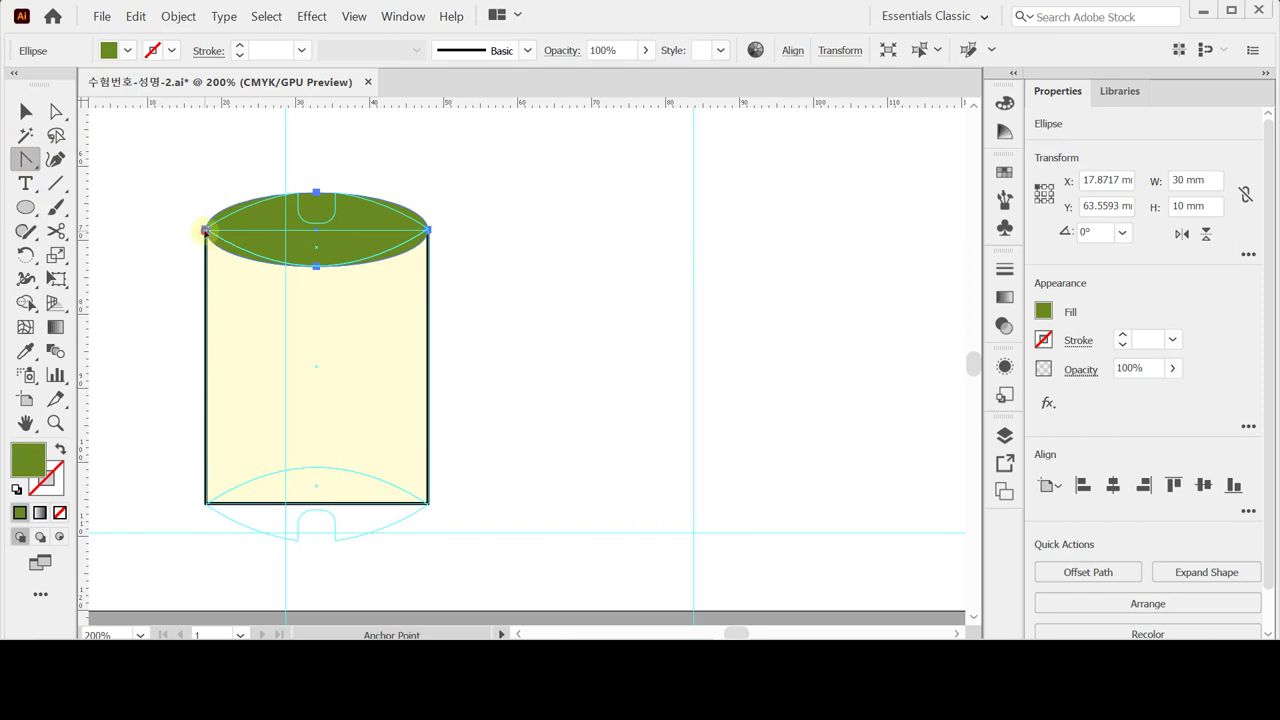
{"action": "left_click", "coordinate": [205, 230]}
{"action": "left_click", "coordinate": [430, 229]}
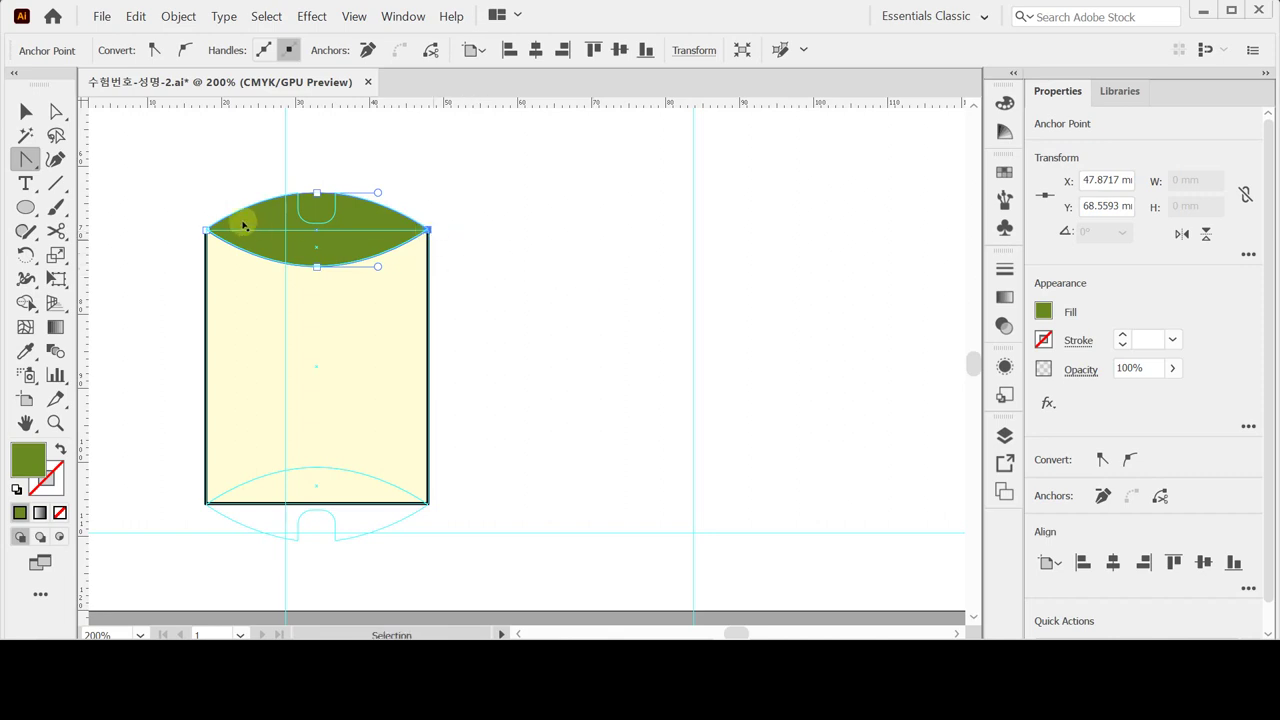
Copy the green leaf-shaped flap in place and delete the copy's top anchor point so only its lower arc remains.
{"action": "left_click", "coordinate": [263, 222]}
{"action": "left_click", "coordinate": [336, 223]}
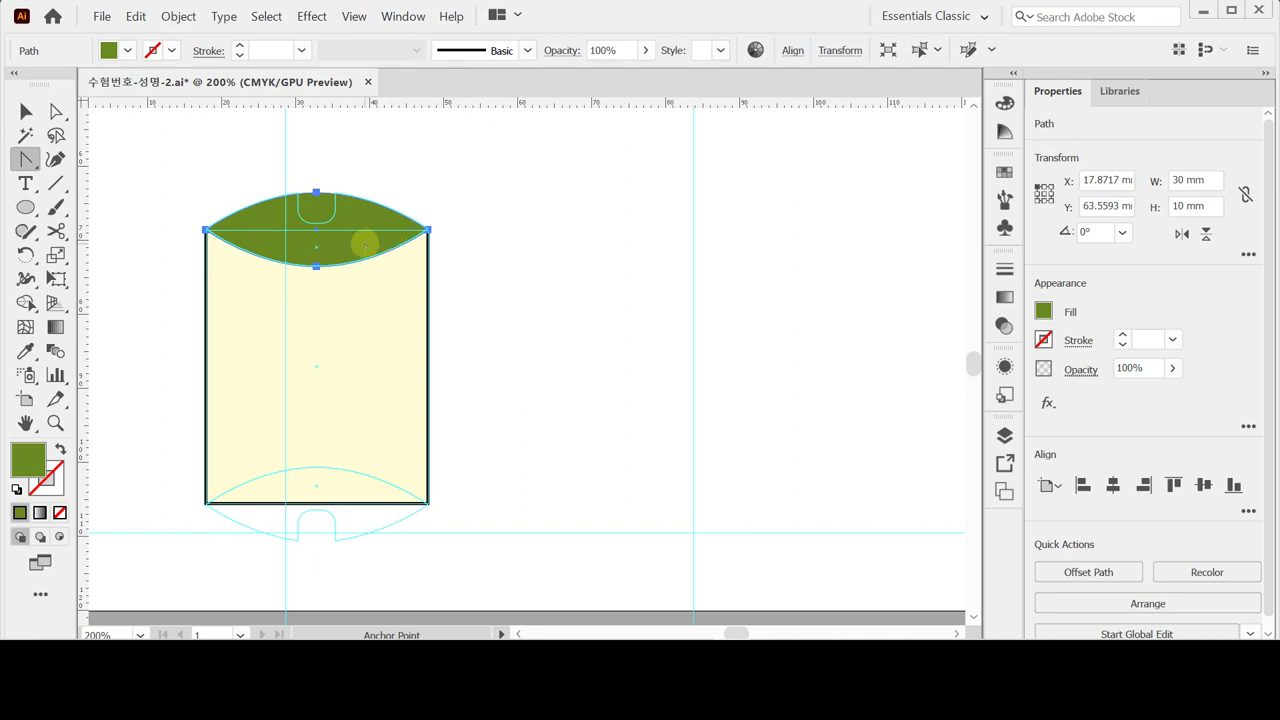
{"action": "key", "text": "ctrl"}
{"action": "key", "text": "ctrl"}
{"action": "left_click", "coordinate": [56, 111]}
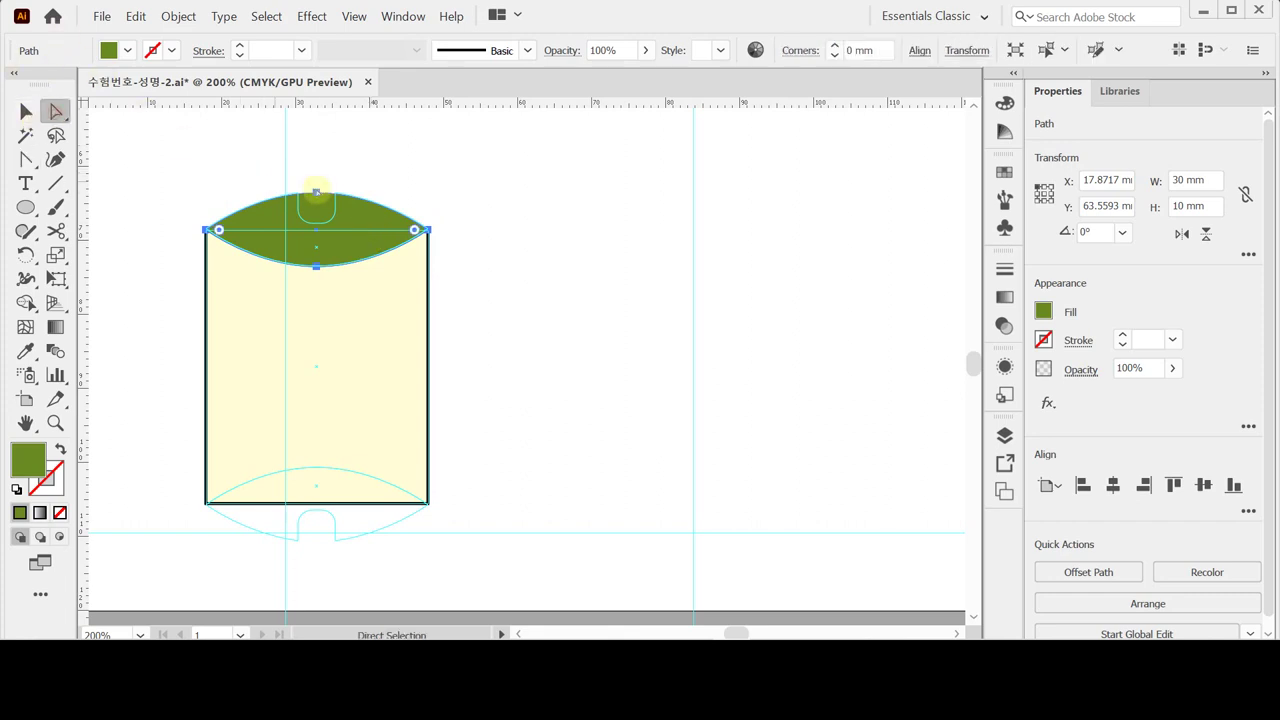
{"action": "left_click", "coordinate": [316, 191]}
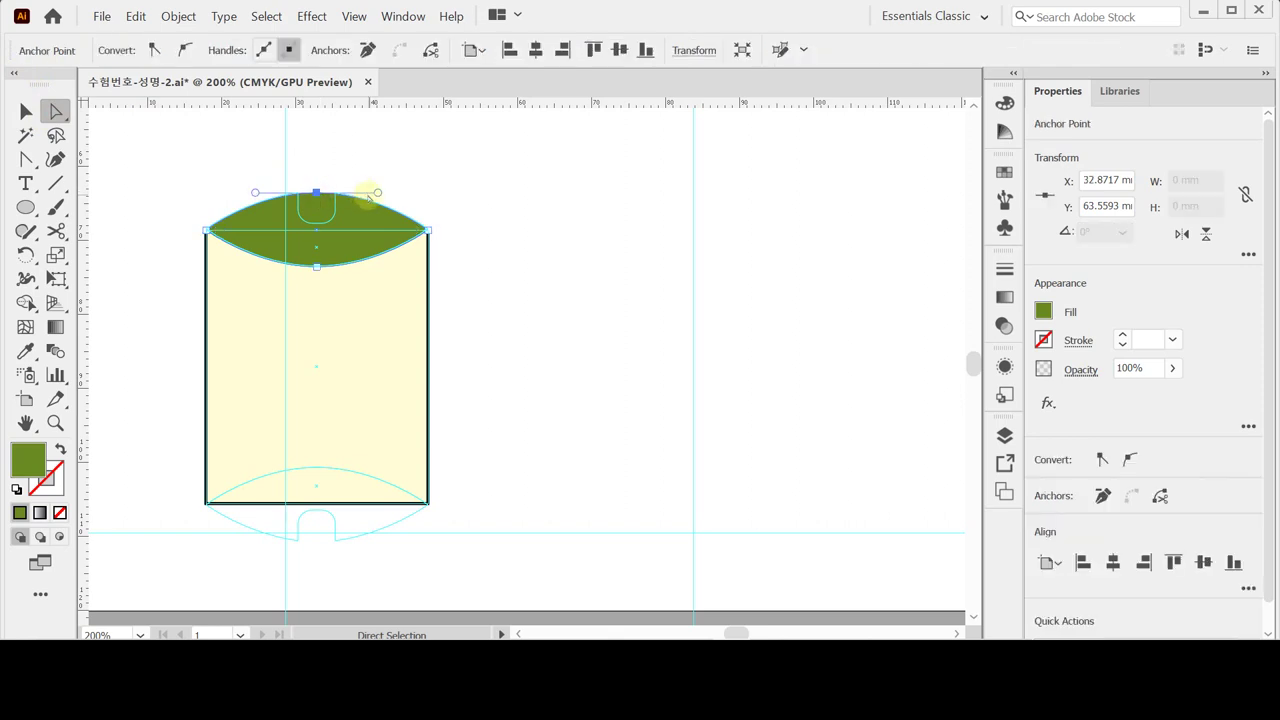
{"action": "left_click", "coordinate": [367, 200]}
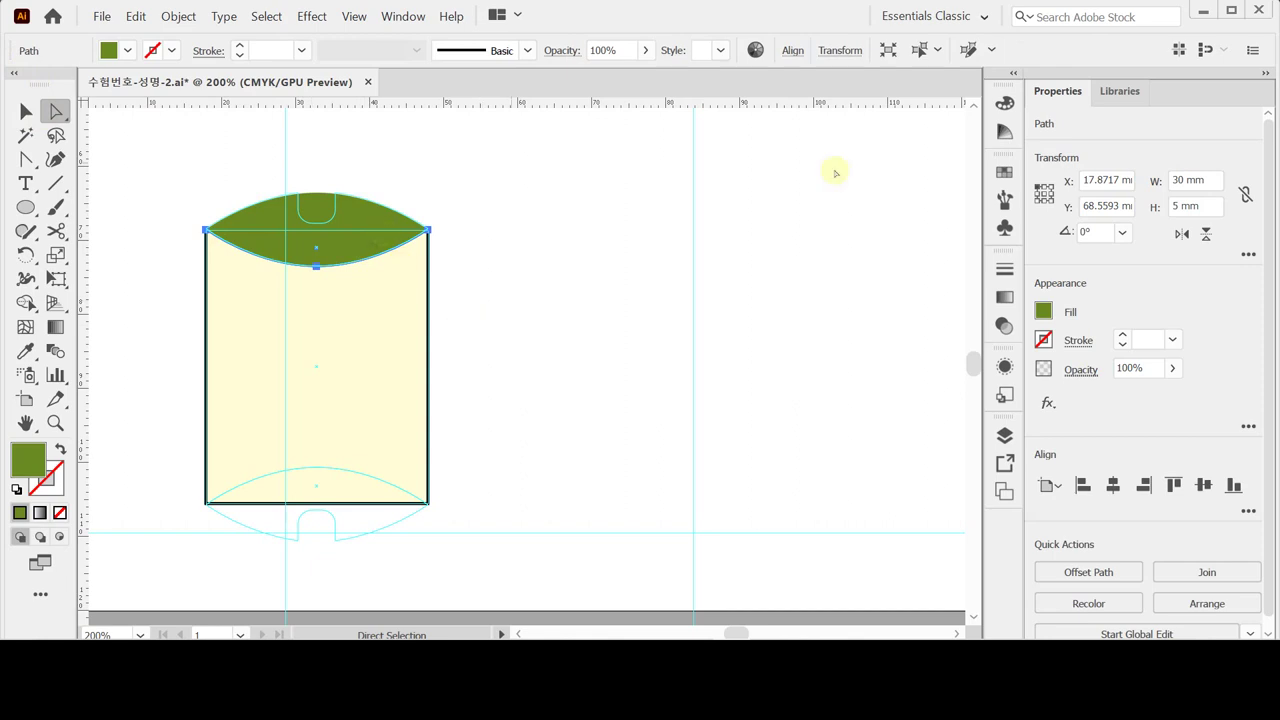
Give the lower arc no fill and a black stroke by swapping its fill and stroke and recolouring the stroke.
{"action": "left_click", "coordinate": [62, 449]}
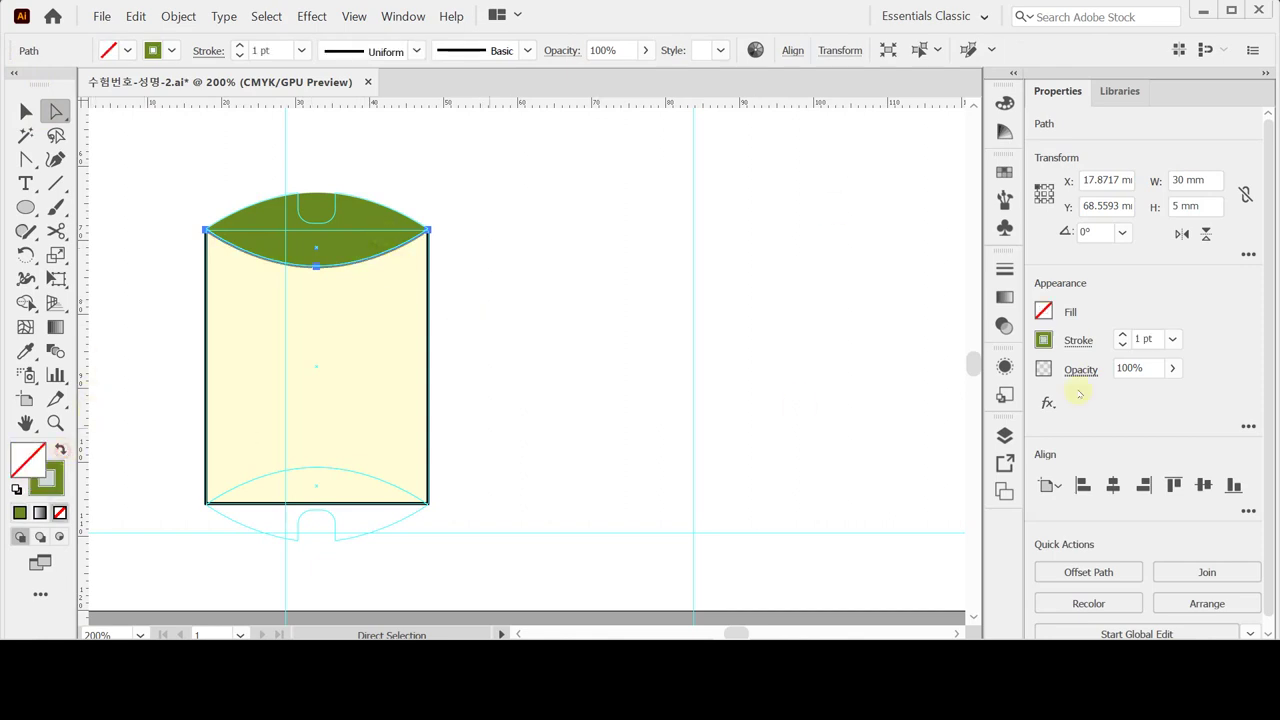
{"action": "left_click", "coordinate": [1044, 340]}
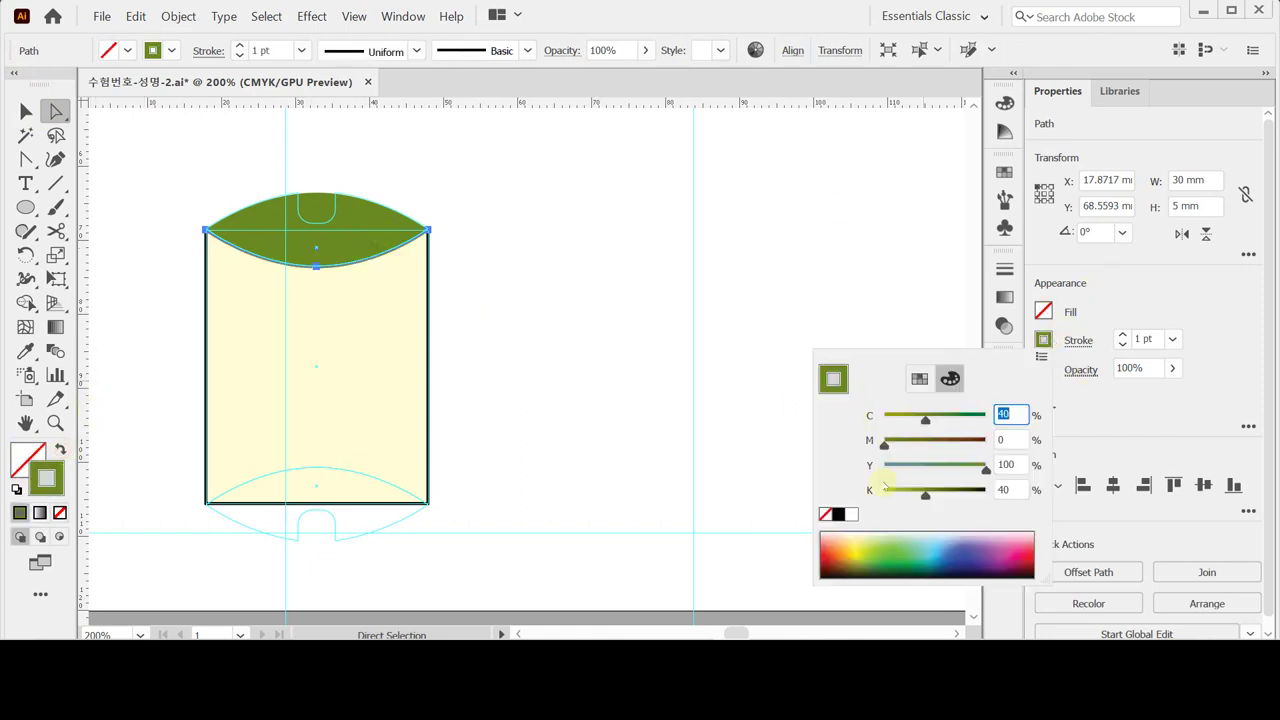
{"action": "left_click", "coordinate": [838, 513]}
{"action": "left_click", "coordinate": [1116, 298]}
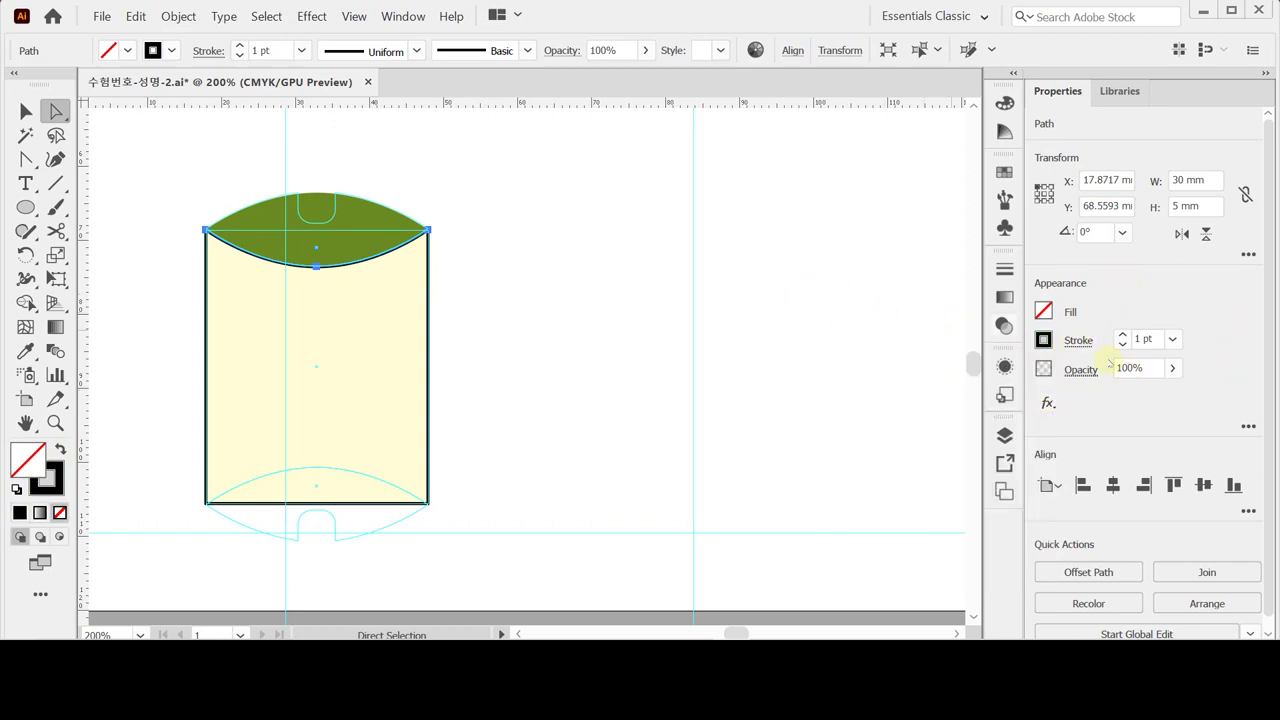
{"action": "left_click", "coordinate": [1043, 339]}
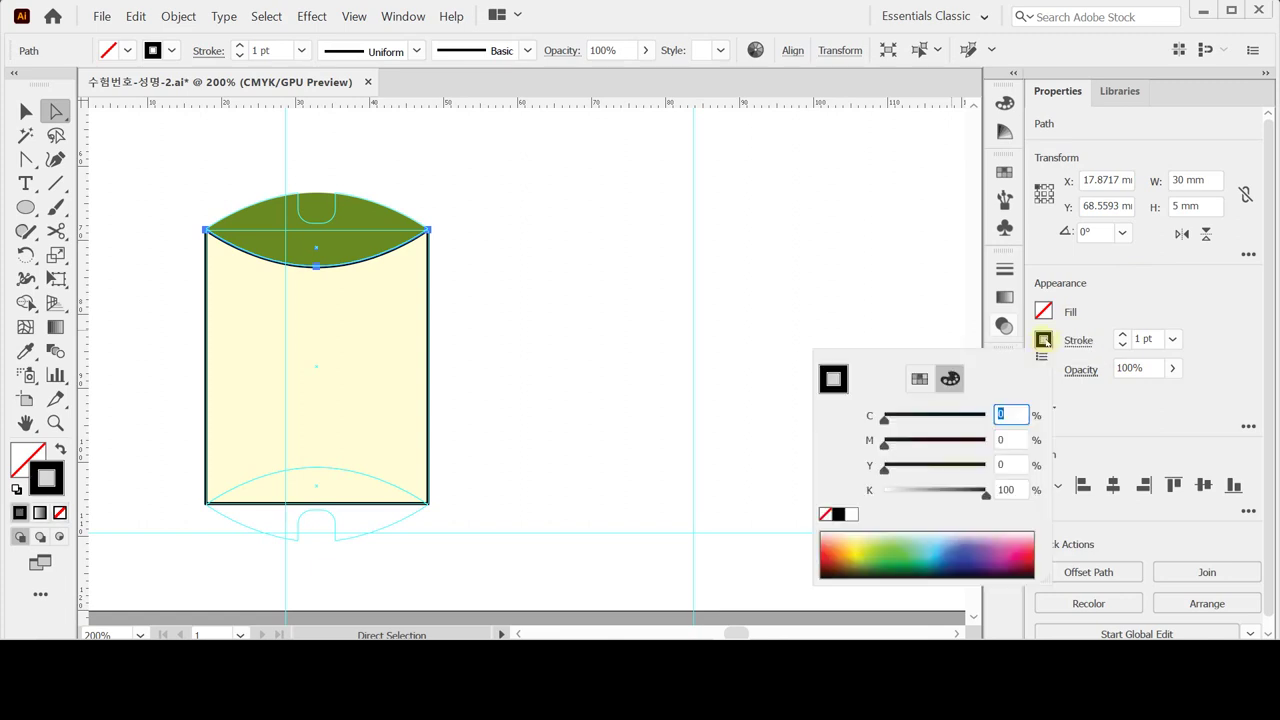
{"action": "key", "text": "Escape"}
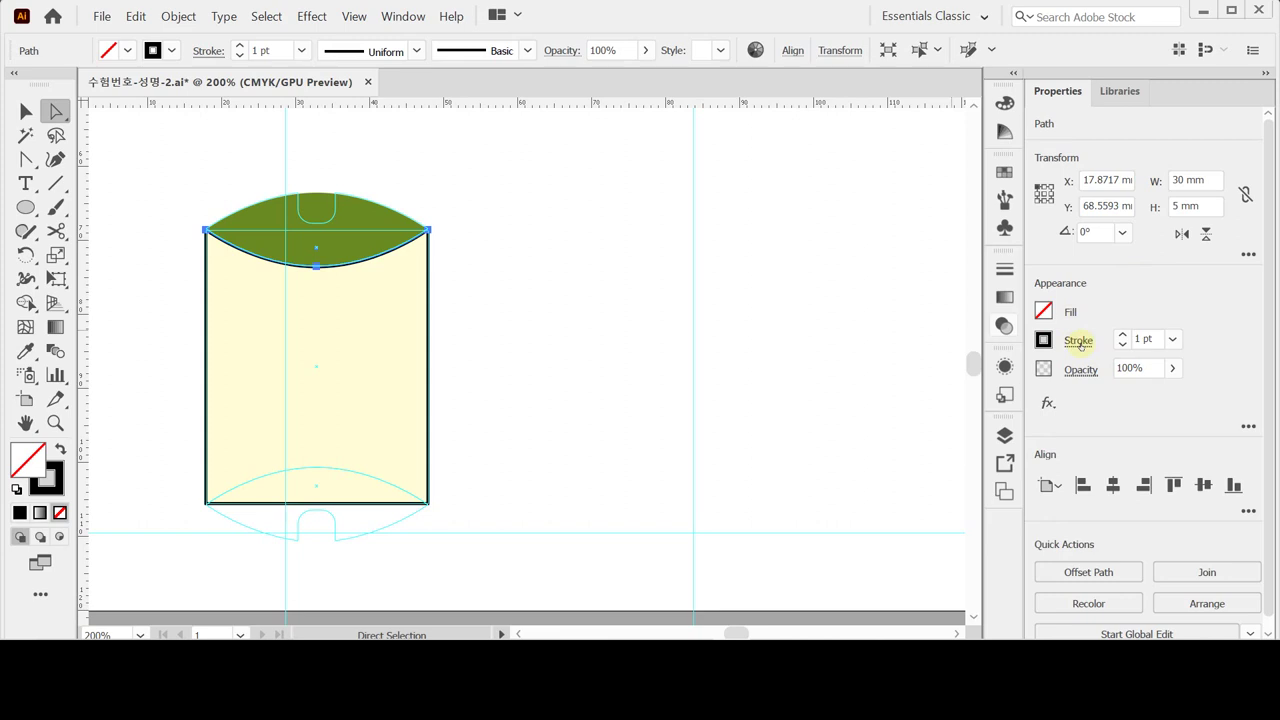
Make the lower arc's stroke a dashed line with a 3 pt dash, and deselect it.
{"action": "left_click", "coordinate": [1079, 342]}
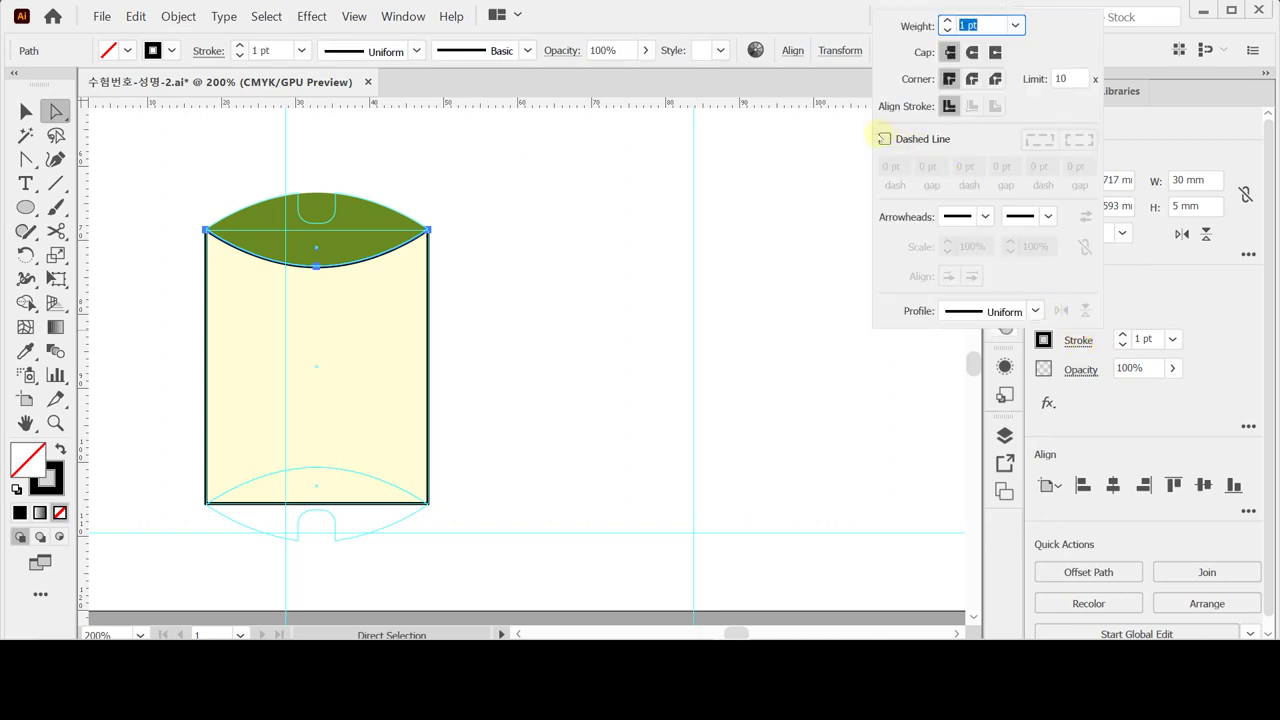
{"action": "left_click", "coordinate": [885, 138]}
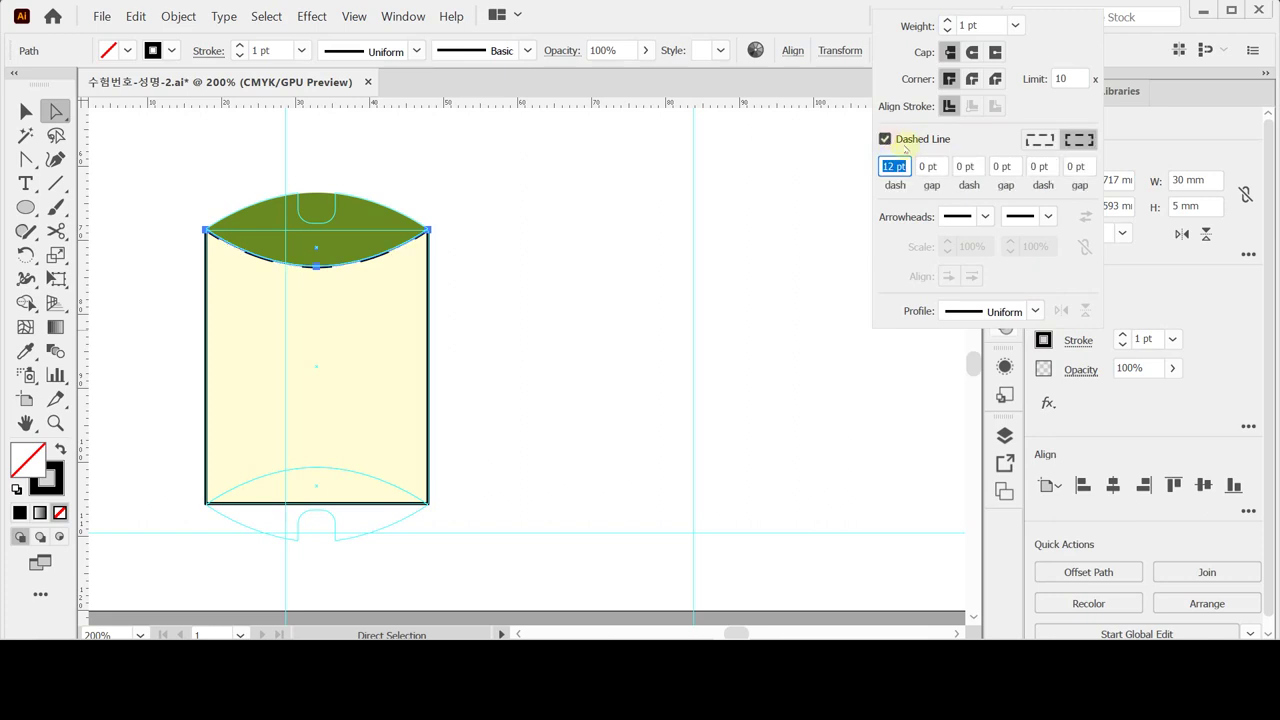
{"action": "type", "text": "3"}
{"action": "key", "text": "Tab"}
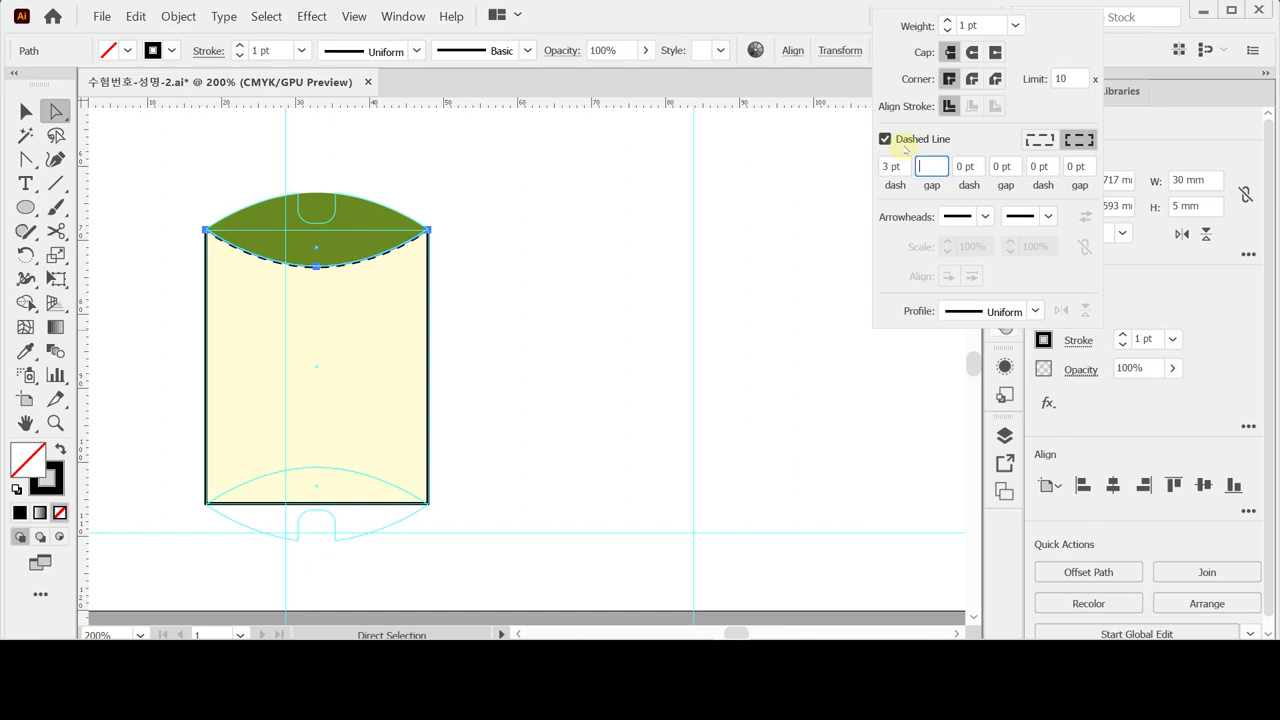
{"action": "key", "text": "Return"}
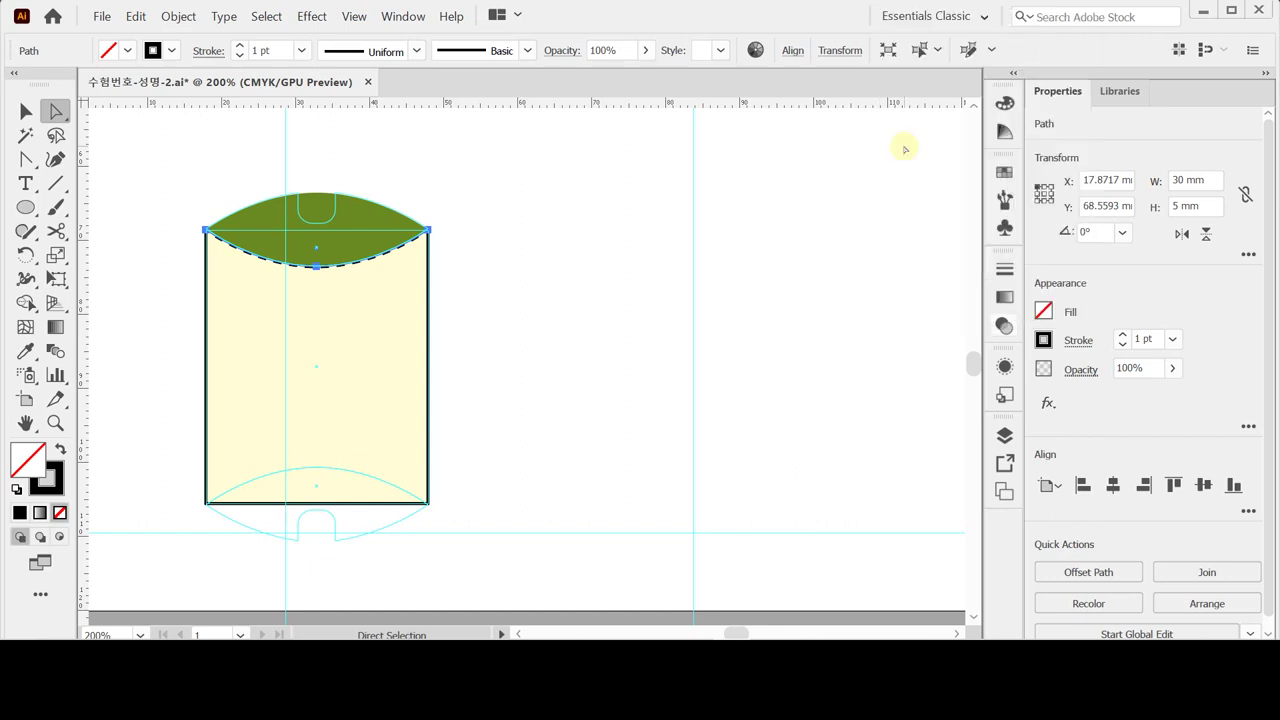
{"action": "left_click", "coordinate": [651, 283]}
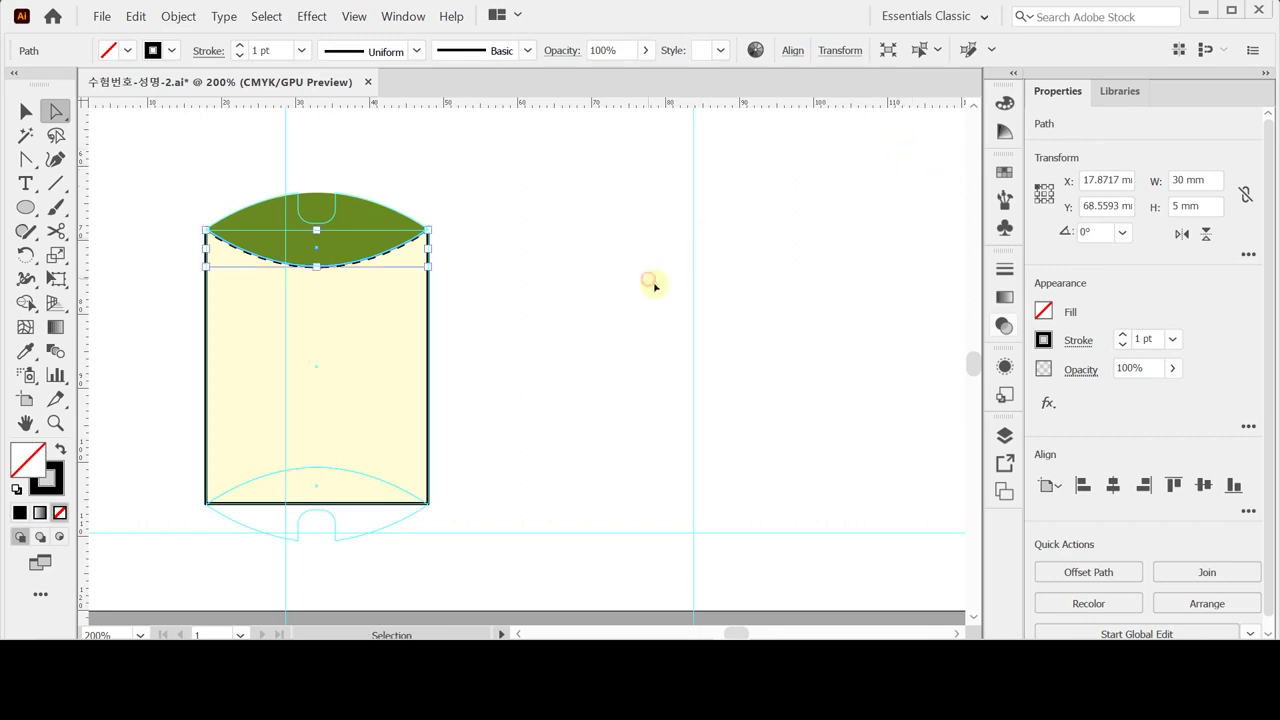
With default white fill and black stroke, draw a rounded rectangle about 4.9 × 10 mm over the flap's upper centre.
{"action": "left_click", "coordinate": [16, 489]}
{"action": "left_click", "coordinate": [119, 295]}
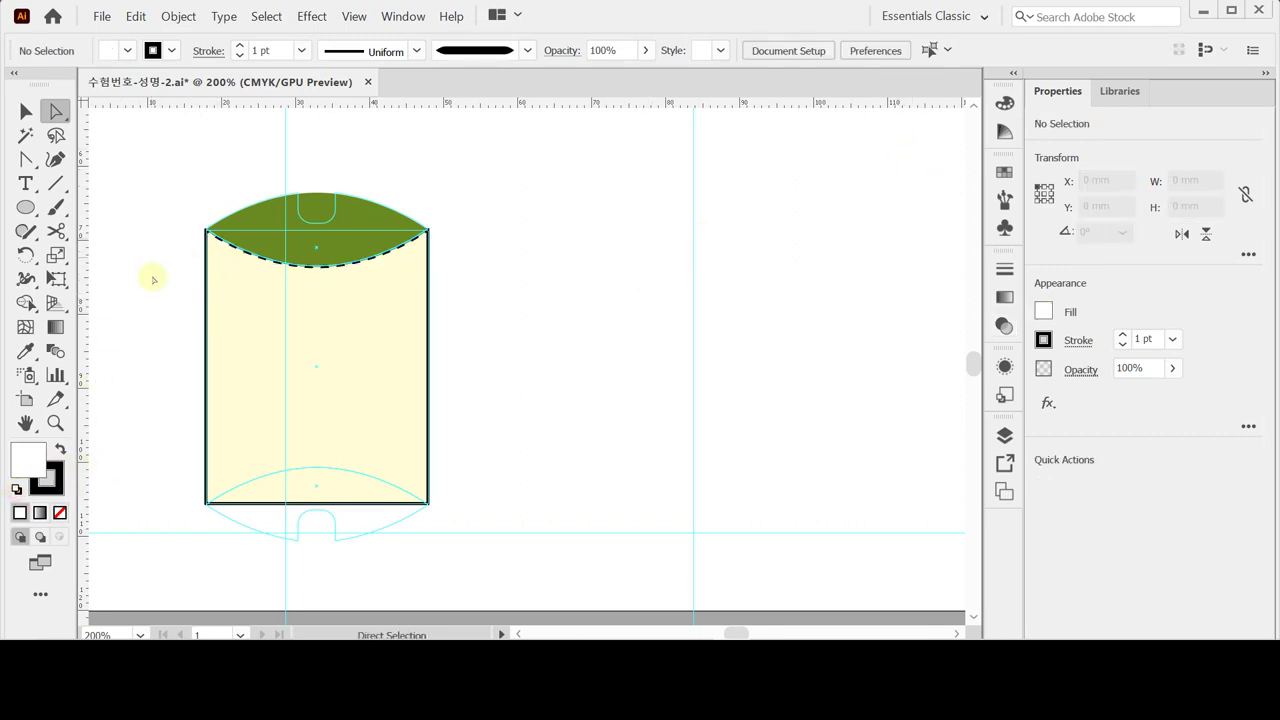
{"action": "left_click_drag", "start_coordinate": [25, 206], "coordinate": [130, 232]}
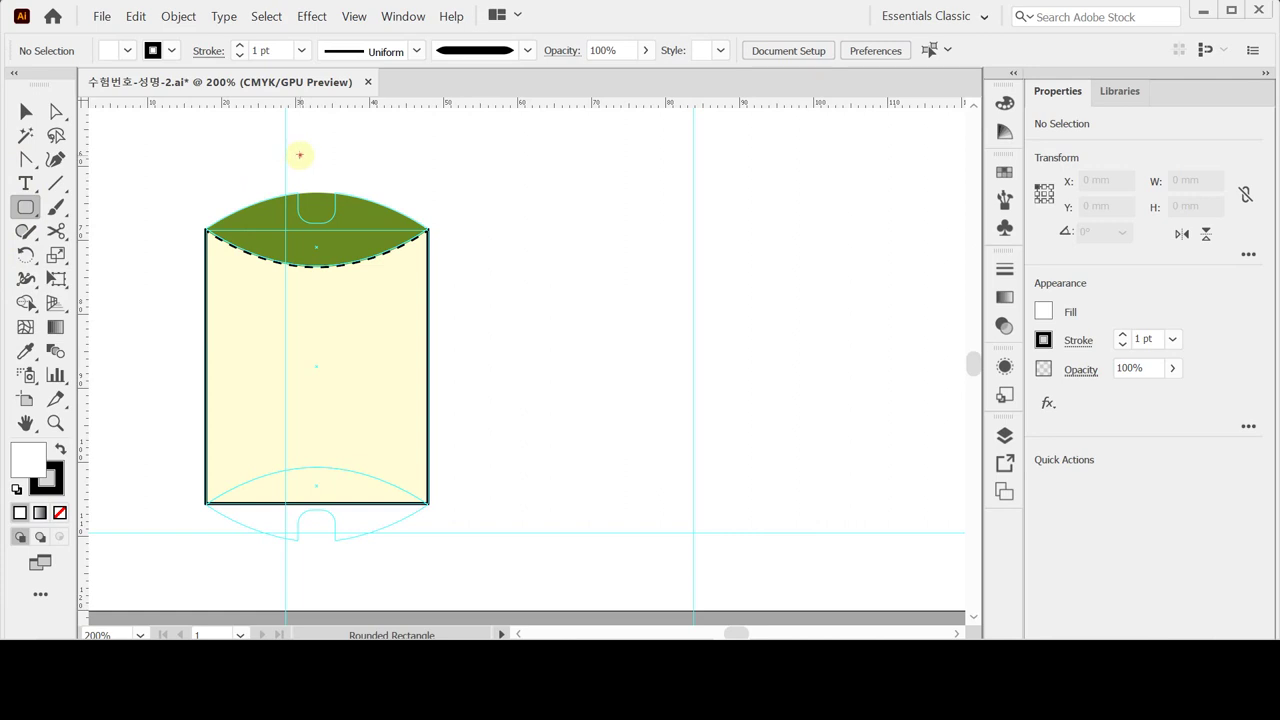
{"action": "left_click_drag", "start_coordinate": [299, 155], "coordinate": [336, 227]}
{"action": "key", "text": "ctrl+plus"}
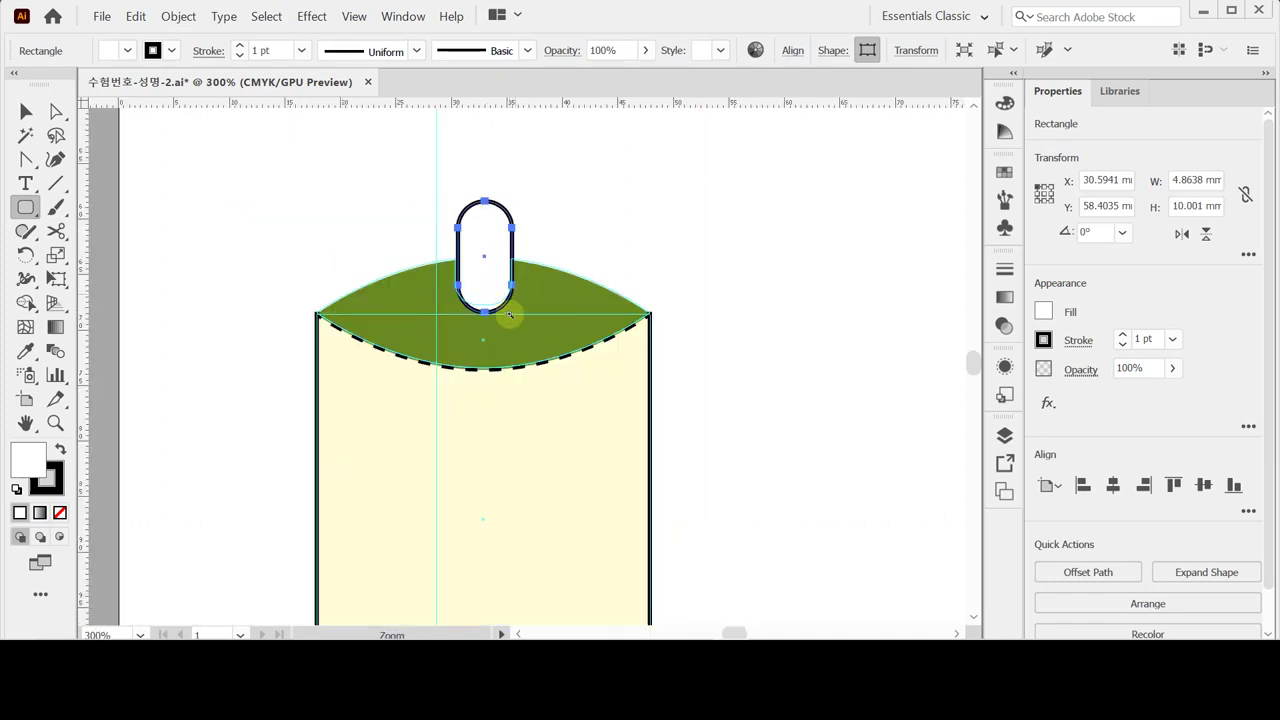
{"action": "scroll", "coordinate": [510, 316], "scroll_direction": "down", "scroll_amount": 1}
{"action": "scroll", "coordinate": [470, 280], "scroll_direction": "right", "scroll_amount": 1}
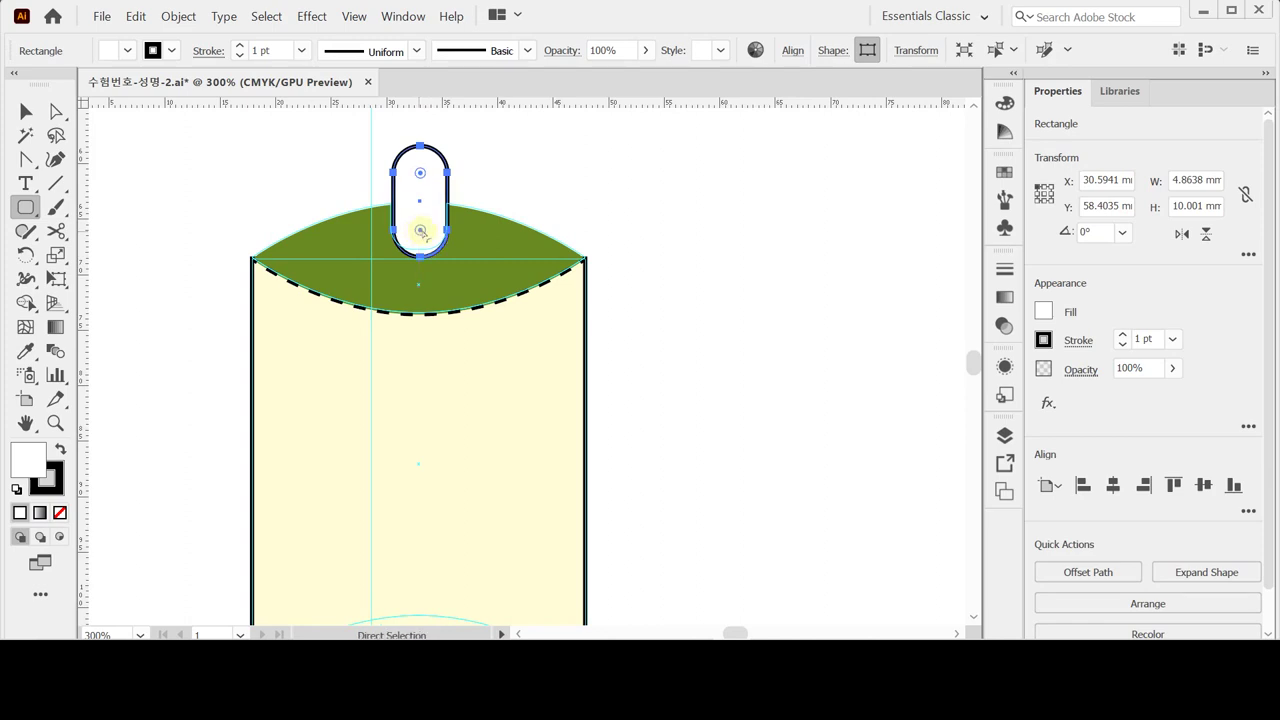
Reduce the rounded rectangle's corner radius to match the guide notch, and nudge it 0.5 mm up and 0.1 mm left.
{"action": "mouse_move", "coordinate": [420, 231]}
{"action": "left_mouse_down"}
{"action": "mouse_move", "coordinate": [423, 217]}
{"action": "mouse_move", "coordinate": [411, 250]}
{"action": "left_mouse_up"}
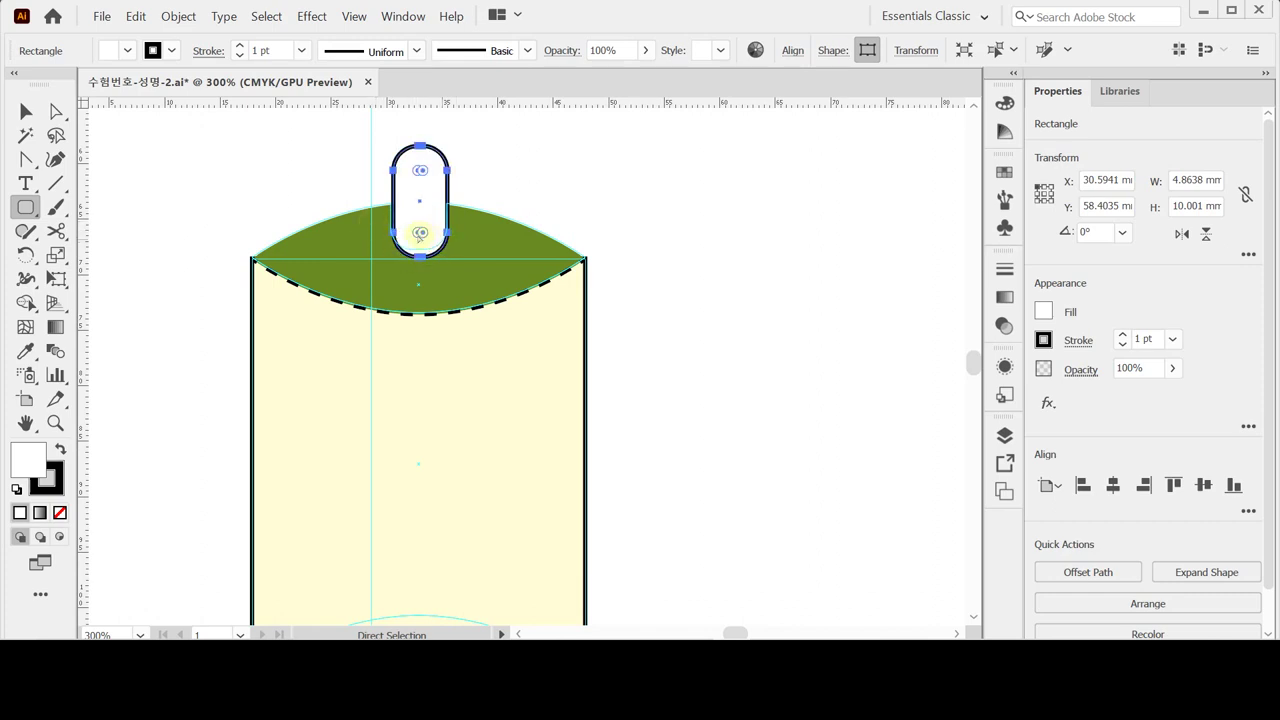
{"action": "left_click", "coordinate": [416, 214]}
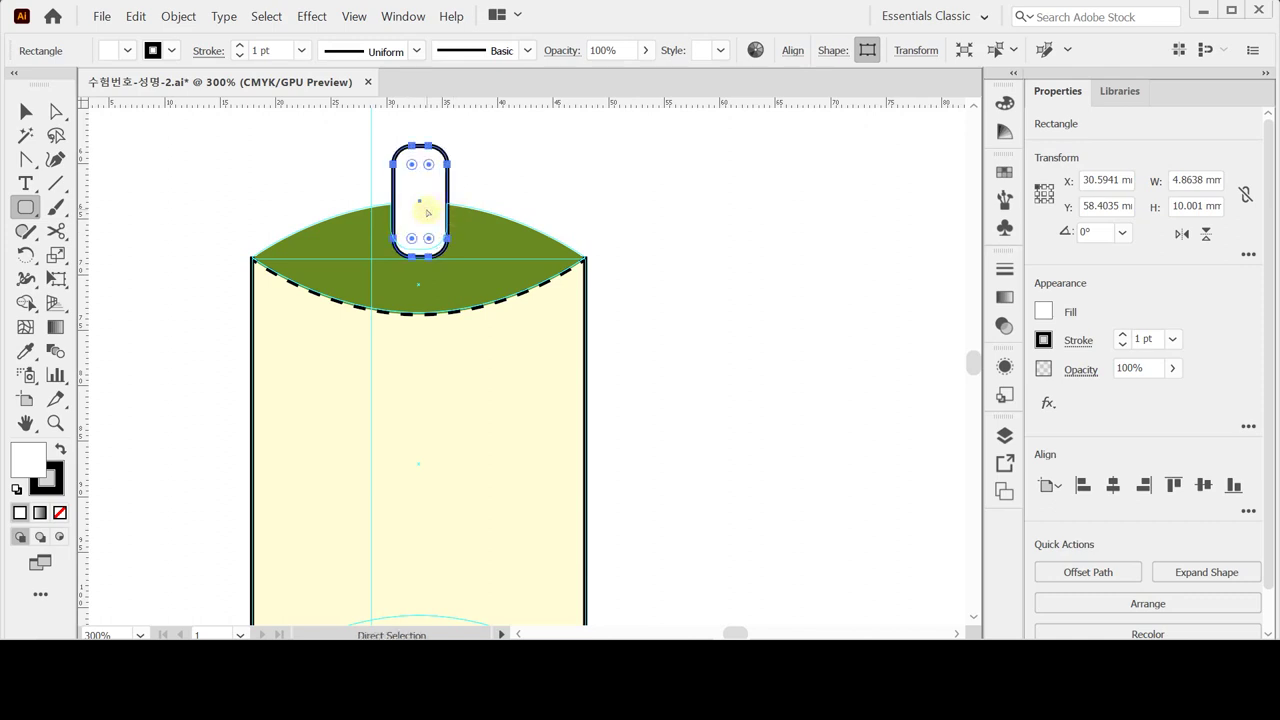
{"action": "key", "text": "Up"}
{"action": "key", "text": "Up"}
{"action": "key", "text": "Up"}
{"action": "key", "text": "Up"}
{"action": "key", "text": "Up"}
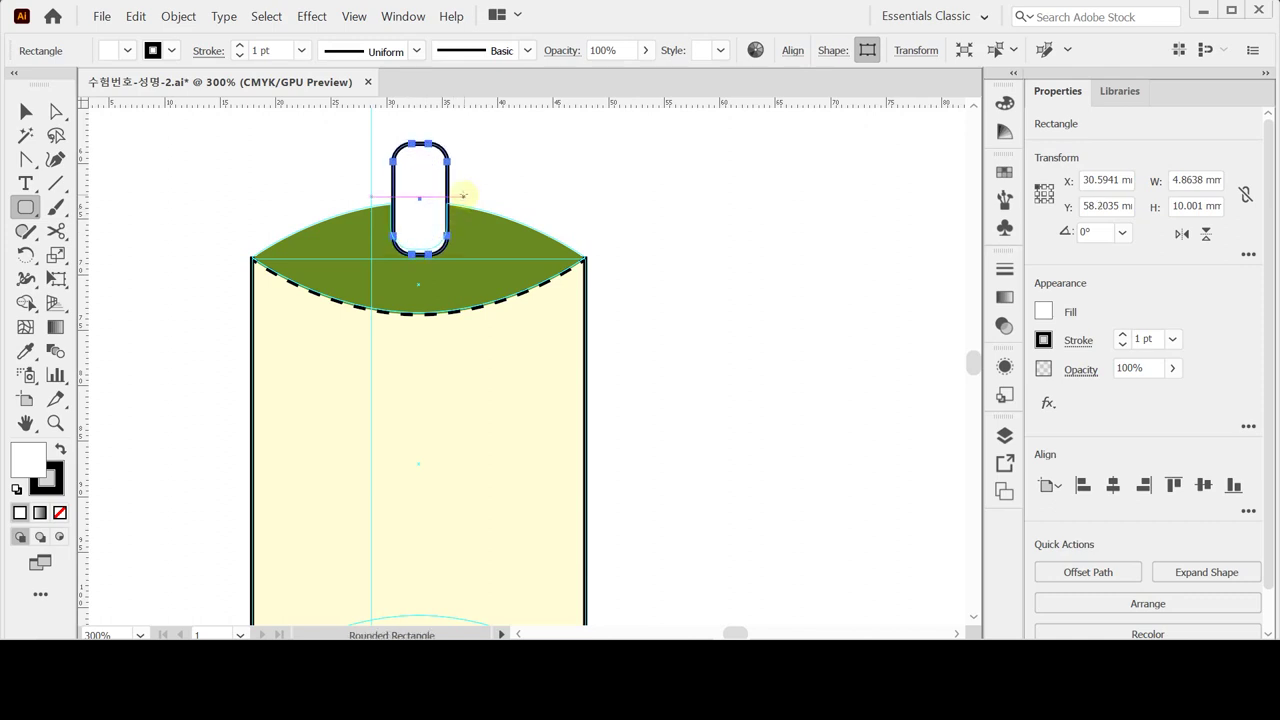
{"action": "key", "text": "Left"}
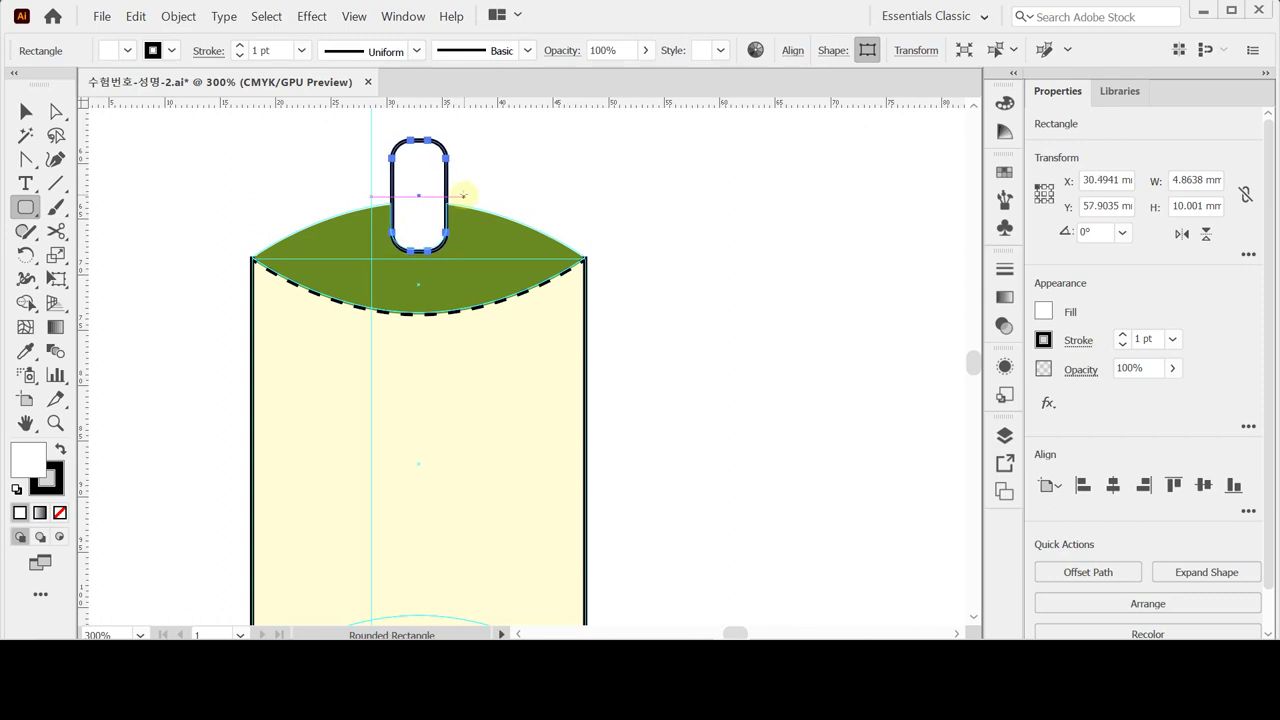
Align the rounded rectangle, green flap and pale yellow body on their horizontal centres, and deselect them.
{"action": "left_click", "coordinate": [28, 112]}
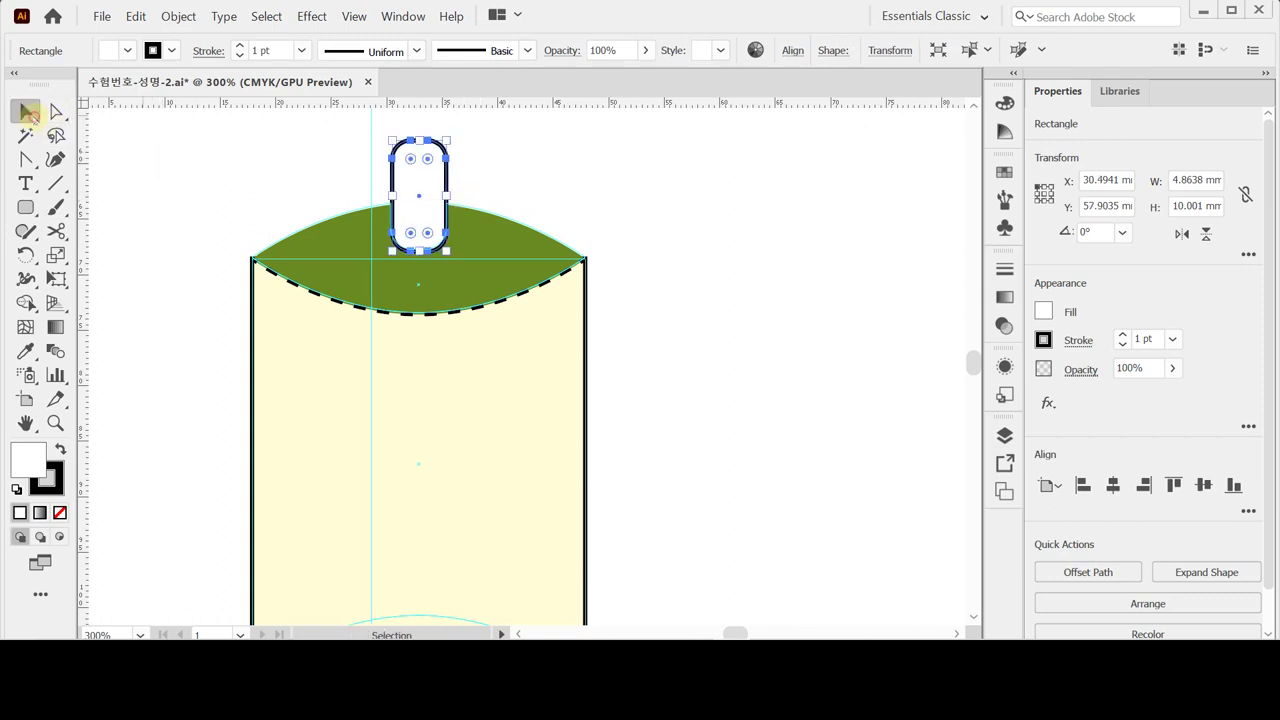
{"action": "left_click", "coordinate": [535, 398], "text": "shift"}
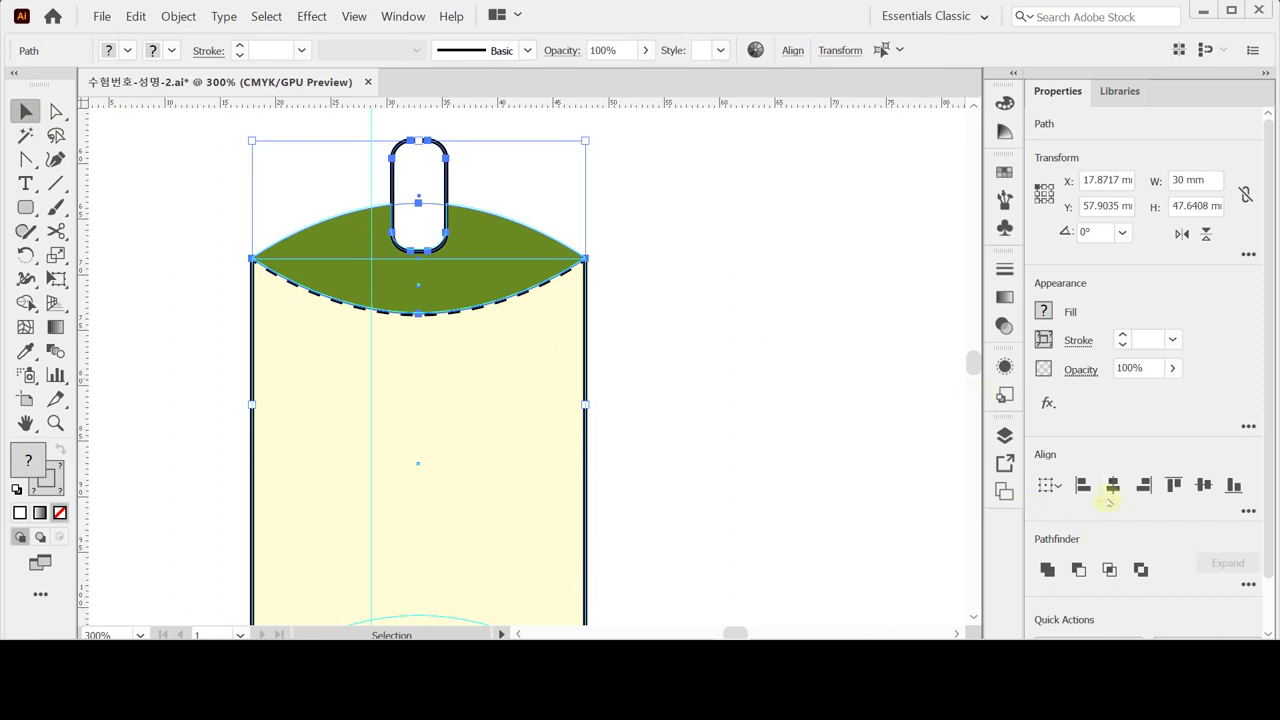
{"action": "left_click", "coordinate": [1112, 486]}
{"action": "left_click", "coordinate": [488, 178]}
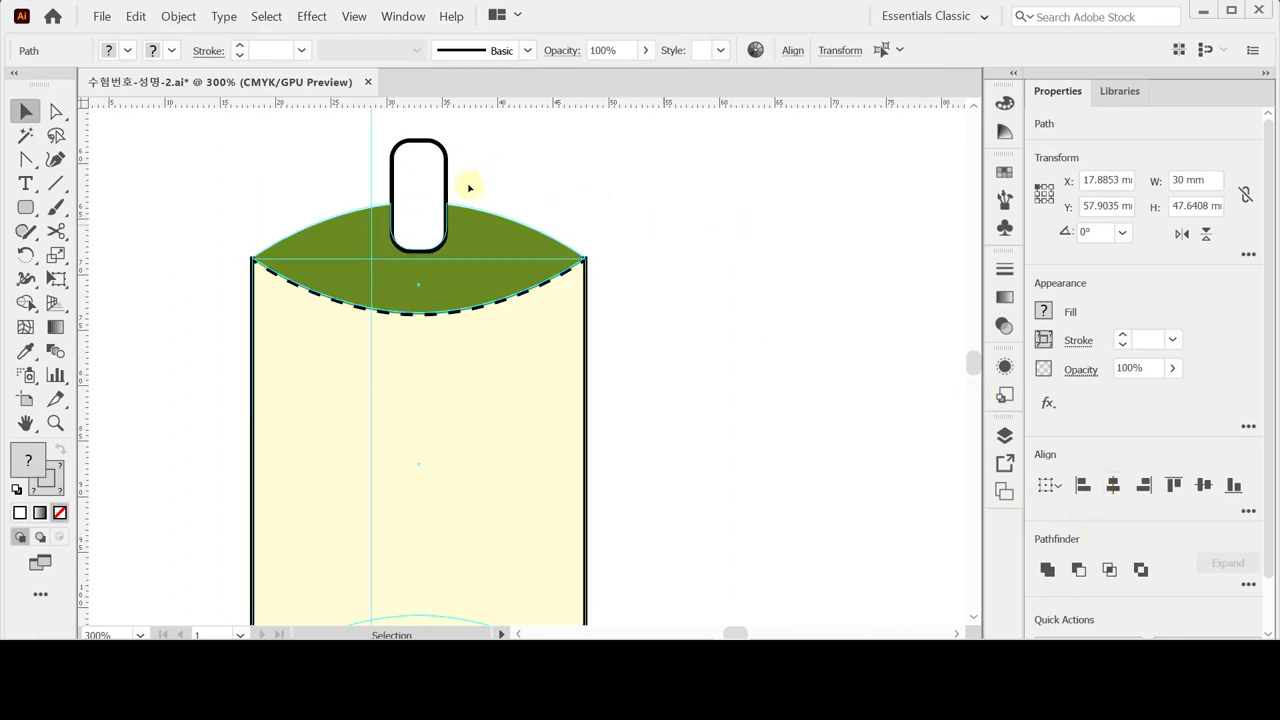
Cut the rounded rectangle out of the green flap with Minus Front to form the notch, and deselect the flap.
{"action": "left_click", "coordinate": [422, 216]}
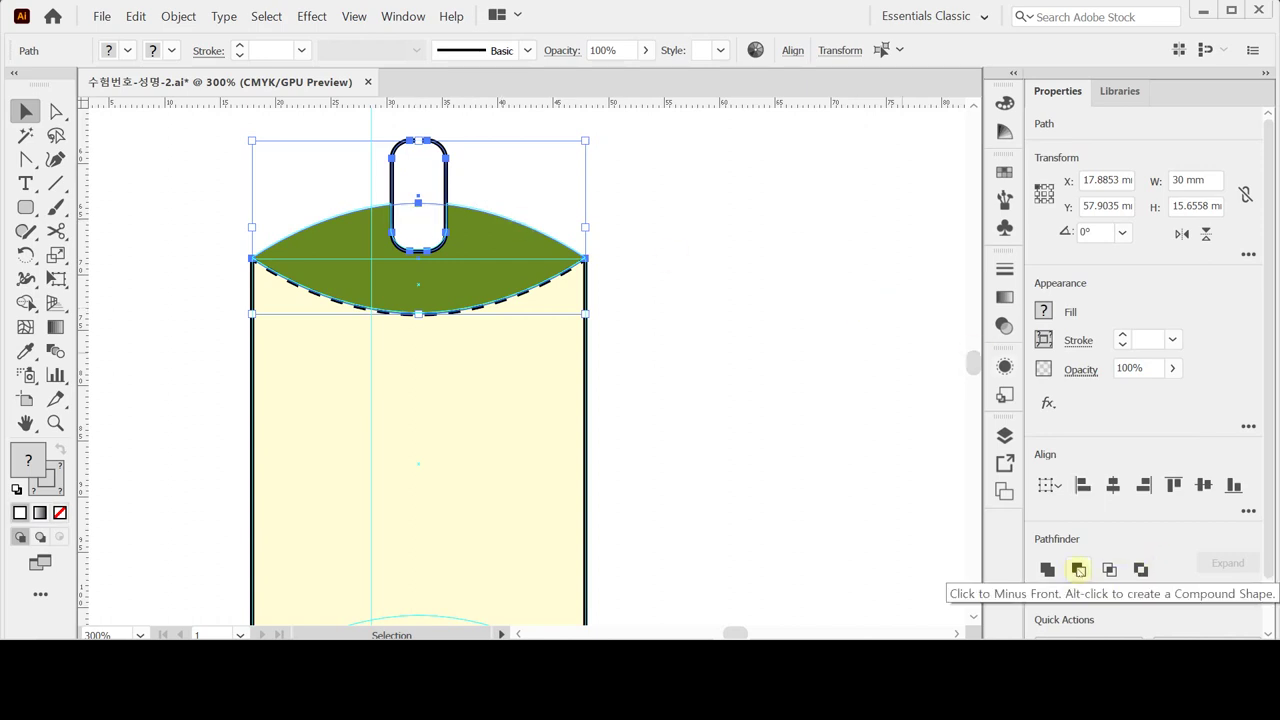
{"action": "left_click", "coordinate": [1078, 569]}
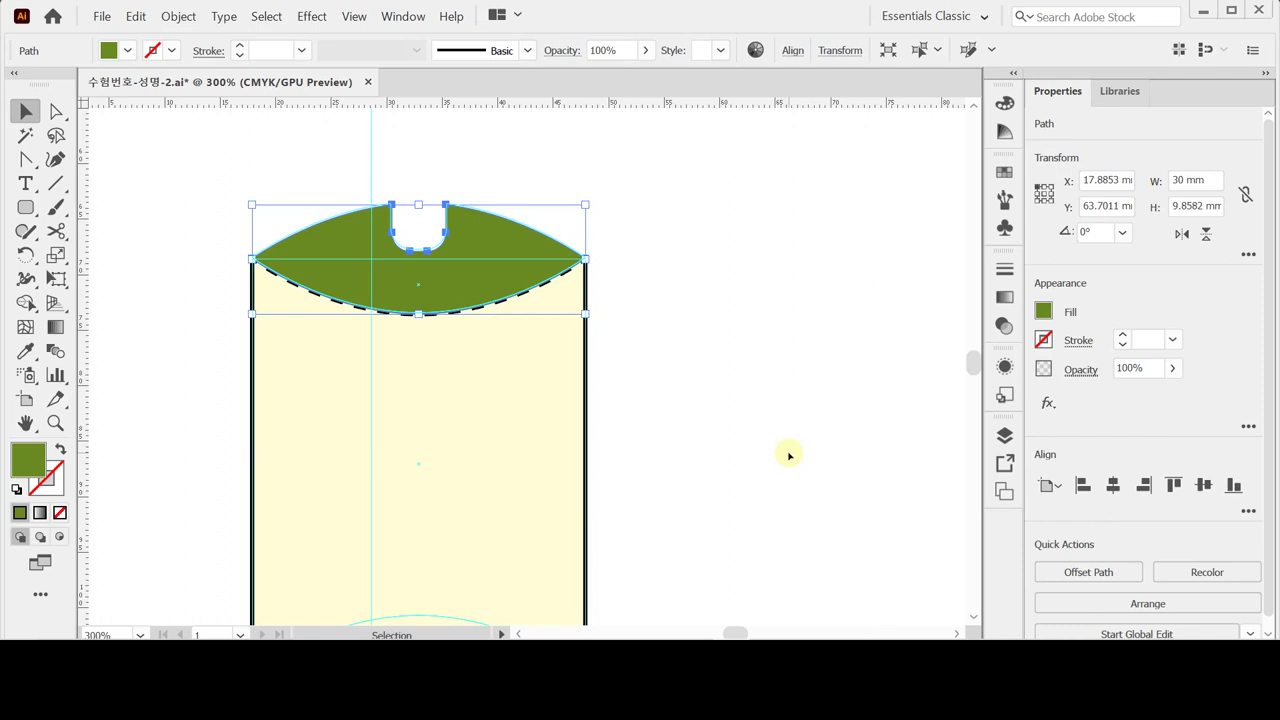
{"action": "left_click", "coordinate": [706, 300]}
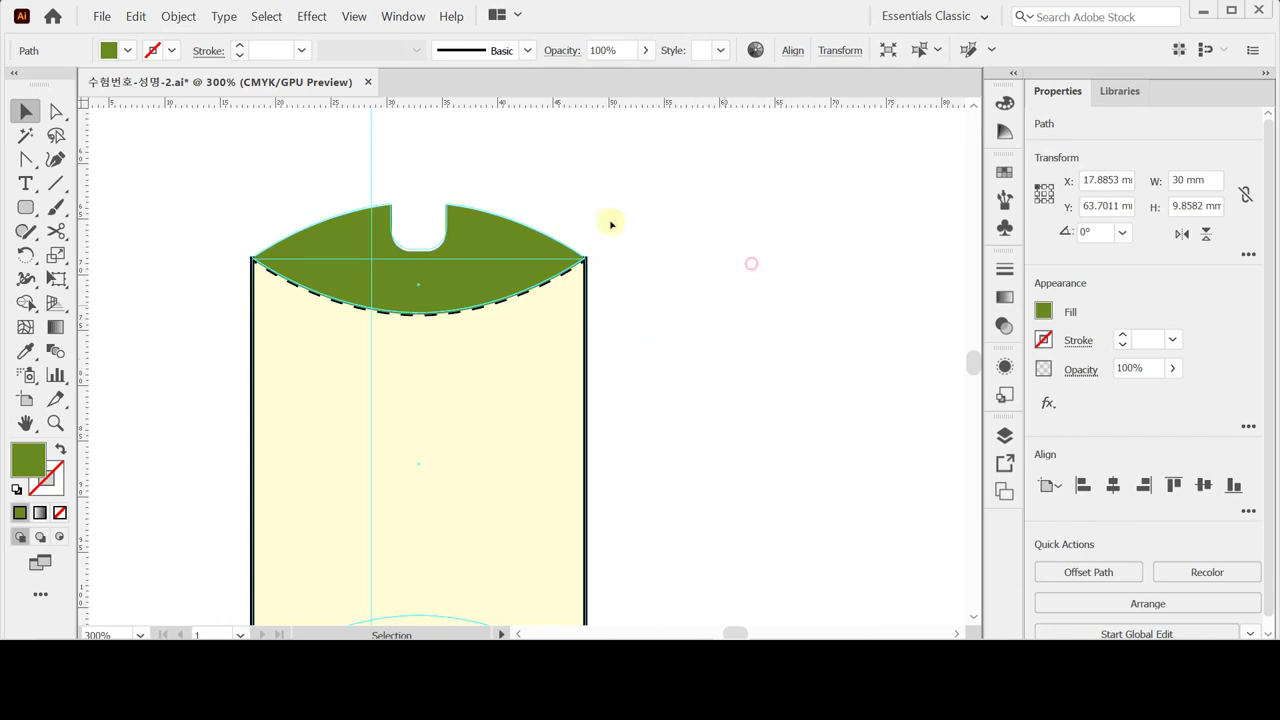
Select the notched green flap together with its dashed fold line and switch the artwork to Outline view.
{"action": "left_click_drag", "start_coordinate": [343, 171], "coordinate": [413, 245]}
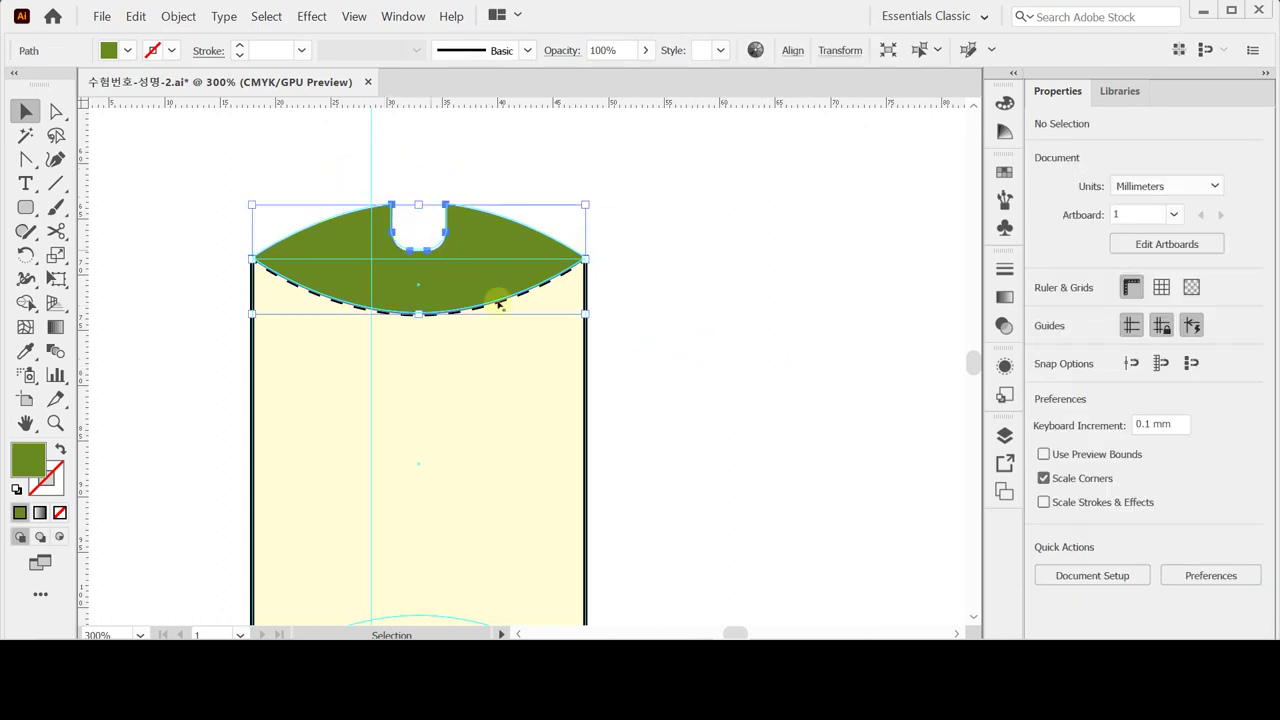
{"action": "left_click", "coordinate": [476, 311], "text": "shift"}
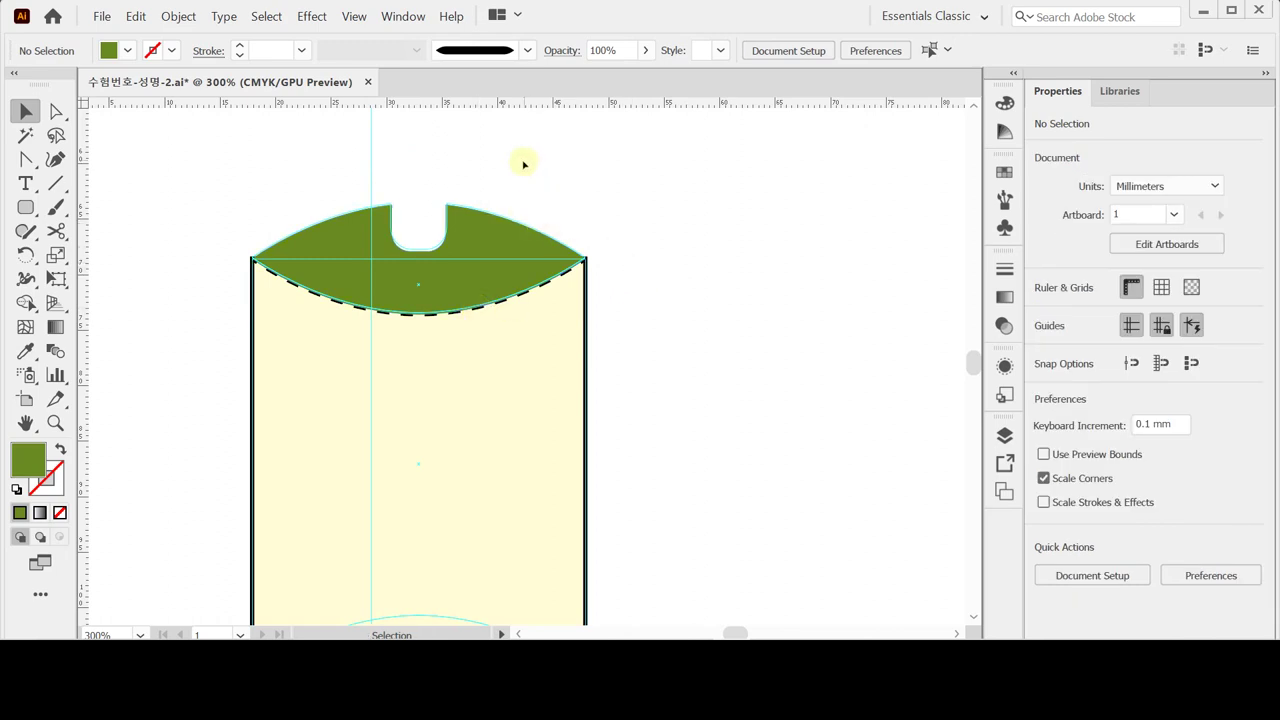
{"action": "left_click", "coordinate": [417, 343]}
{"action": "left_click_drag", "start_coordinate": [677, 377], "coordinate": [492, 434]}
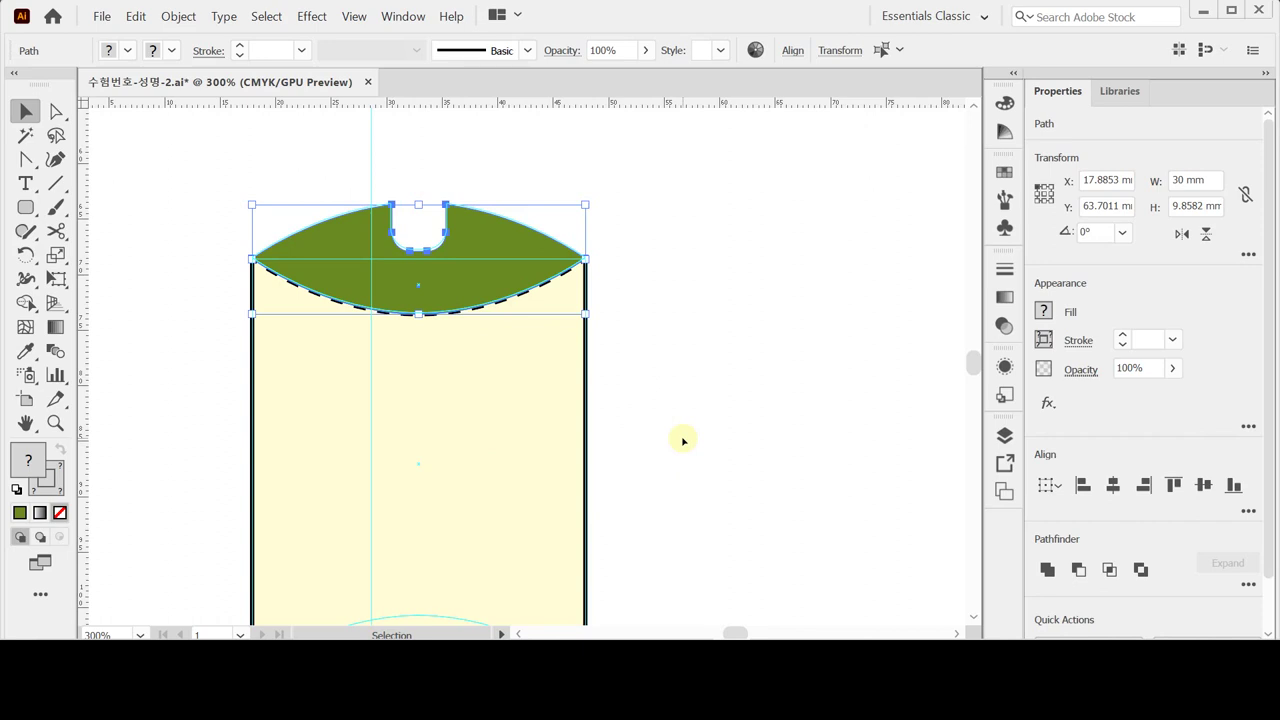
{"action": "scroll", "coordinate": [683, 440], "scroll_direction": "down", "scroll_amount": 1}
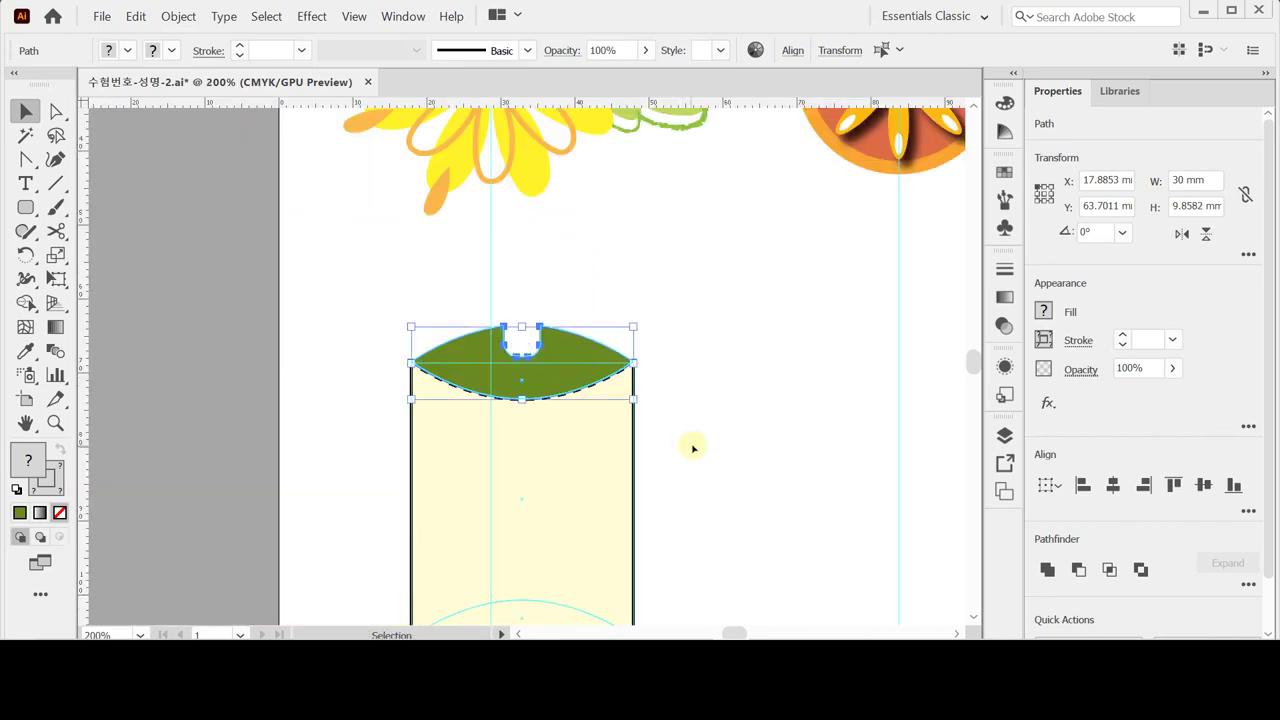
{"action": "scroll", "coordinate": [693, 448], "scroll_direction": "down", "scroll_amount": 2}
{"action": "key", "text": "a"}
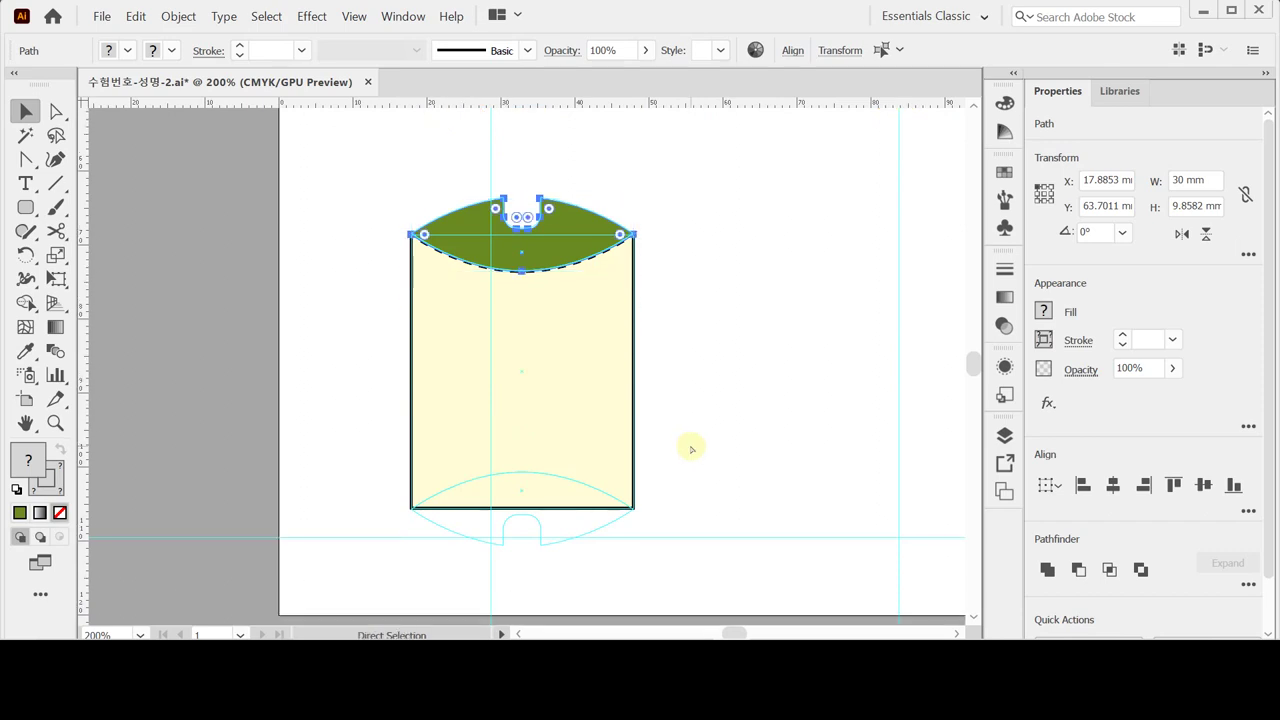
{"action": "key", "text": "ctrl+y"}
{"action": "key", "text": "v"}
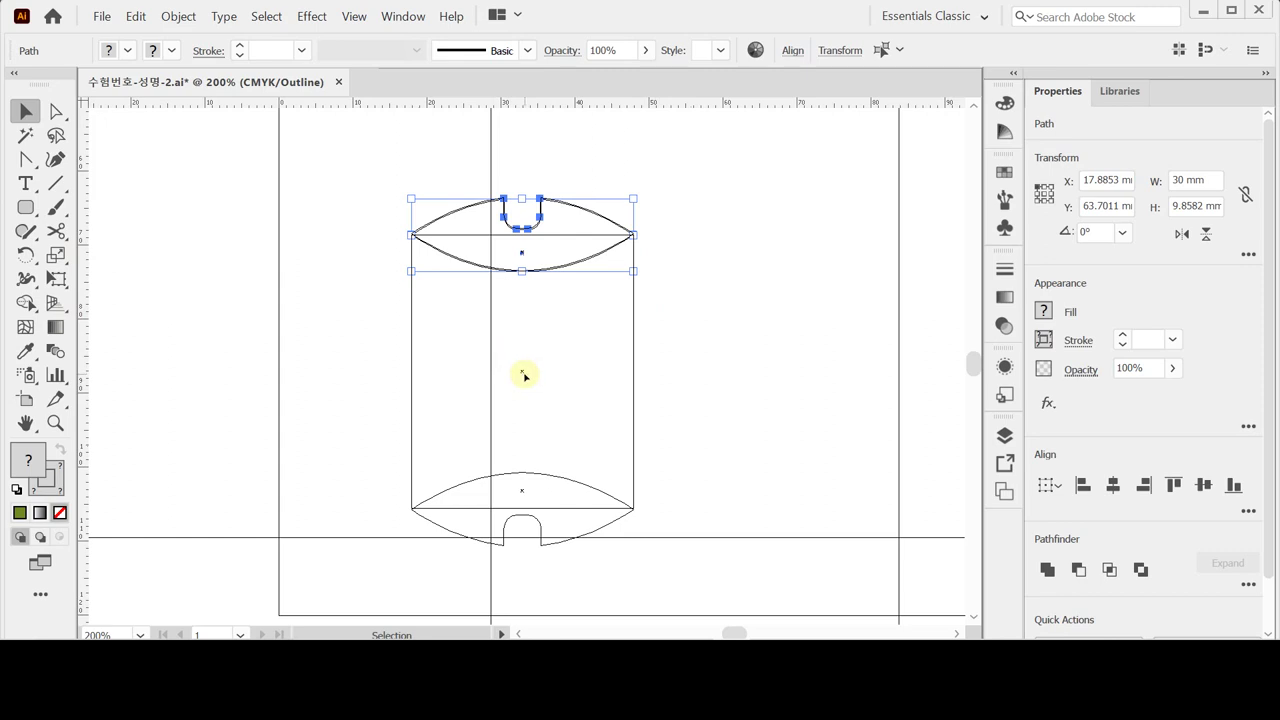
Reflect a copy of the flap and fold line across the horizontal axis about the body's centre, and return to Preview view.
{"action": "left_click", "coordinate": [26, 254]}
{"action": "left_click_drag", "start_coordinate": [26, 254], "coordinate": [84, 278]}
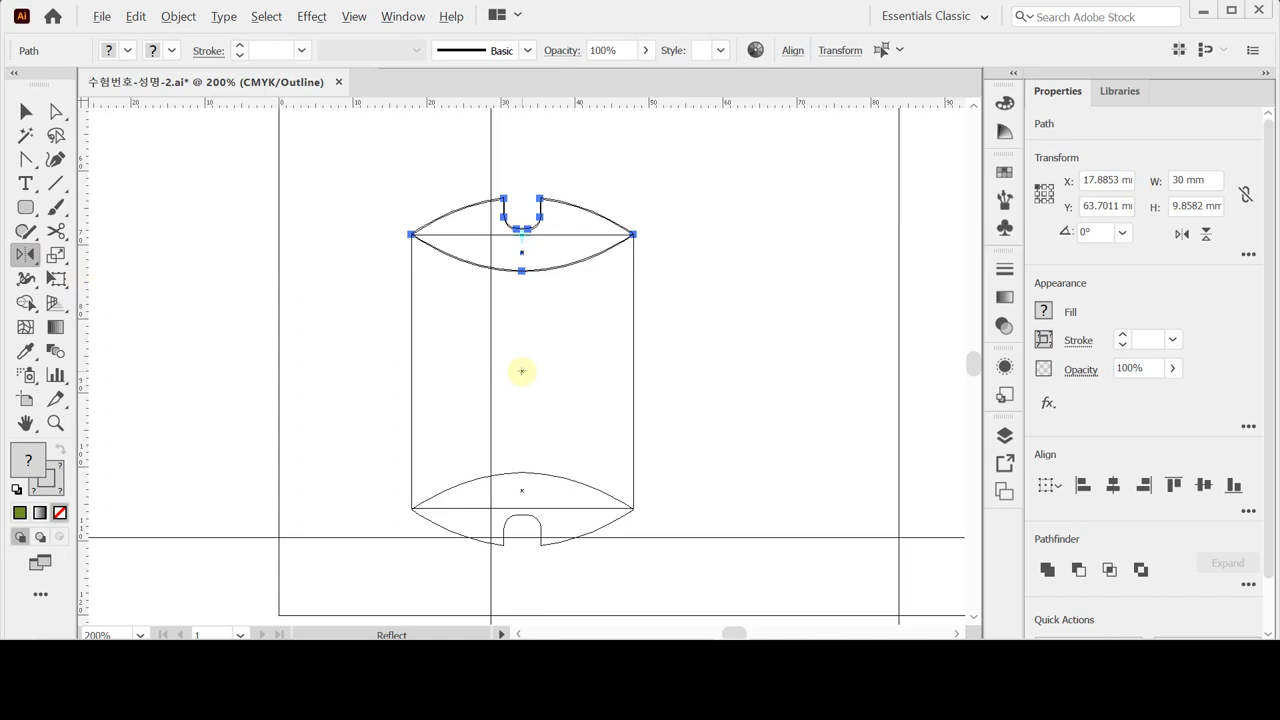
{"action": "left_click", "coordinate": [521, 371], "text": "alt"}
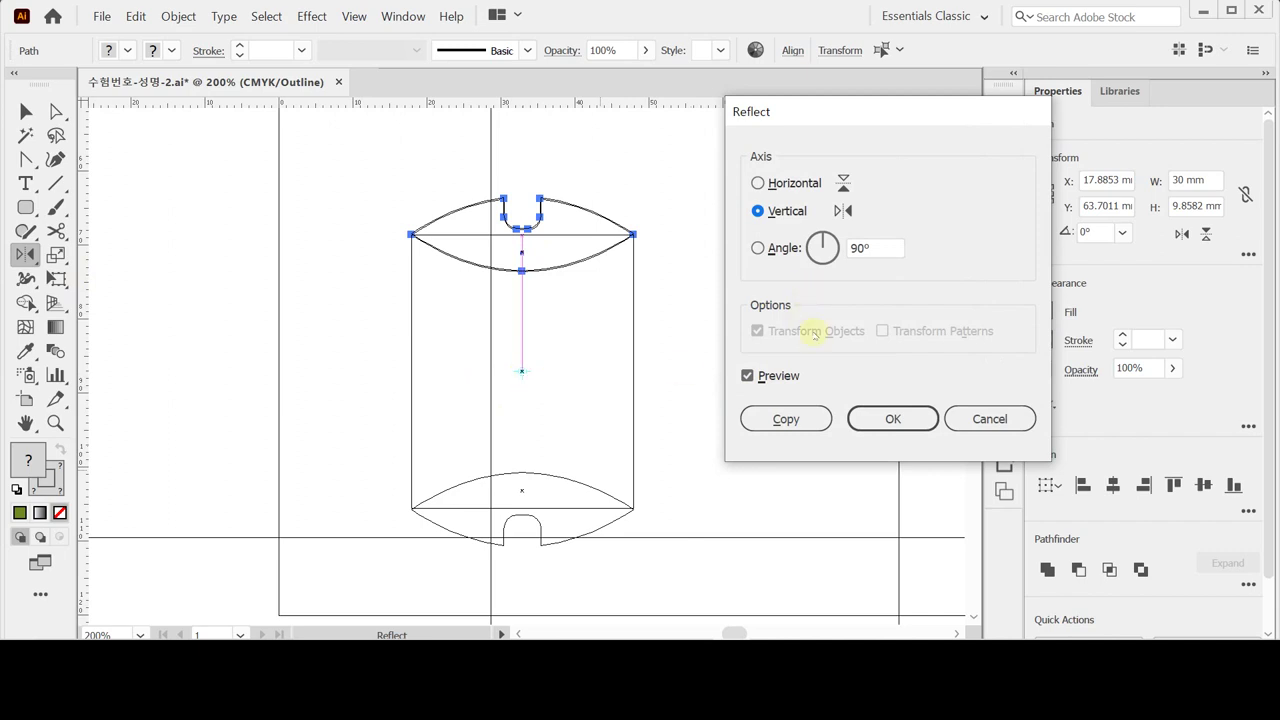
{"action": "left_click_drag", "start_coordinate": [770, 115], "coordinate": [745, 113]}
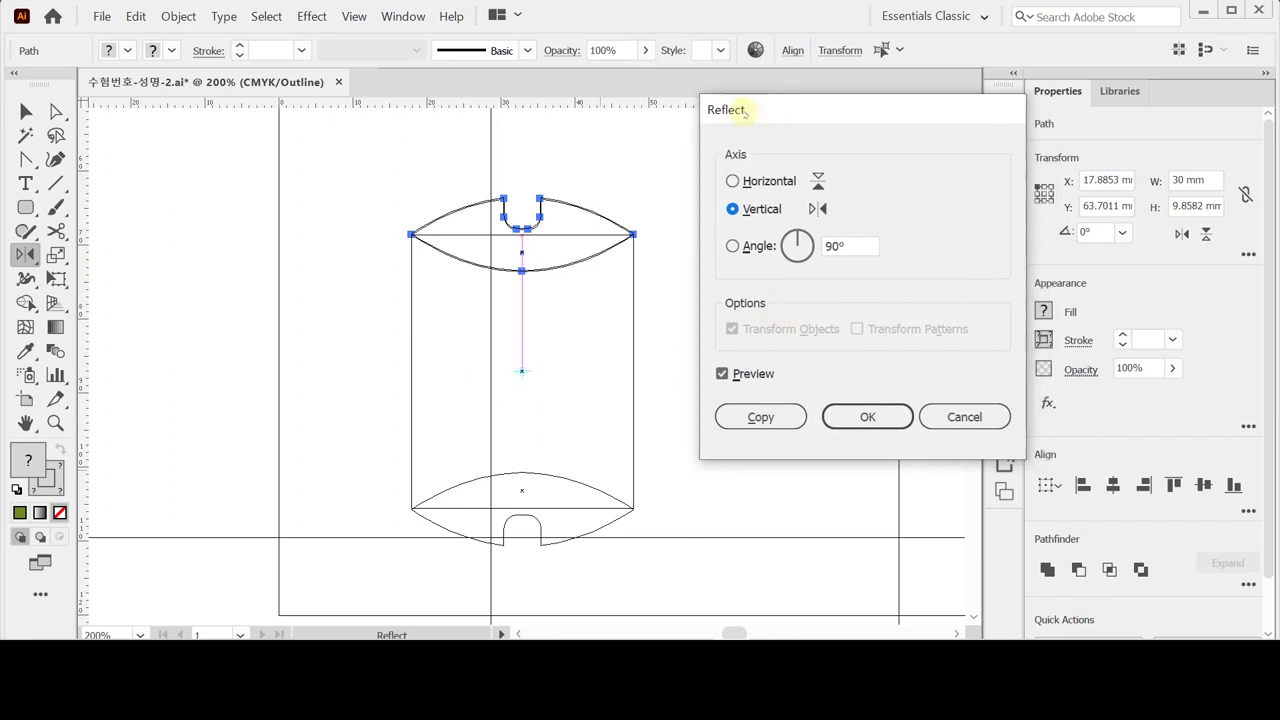
{"action": "left_click", "coordinate": [765, 181]}
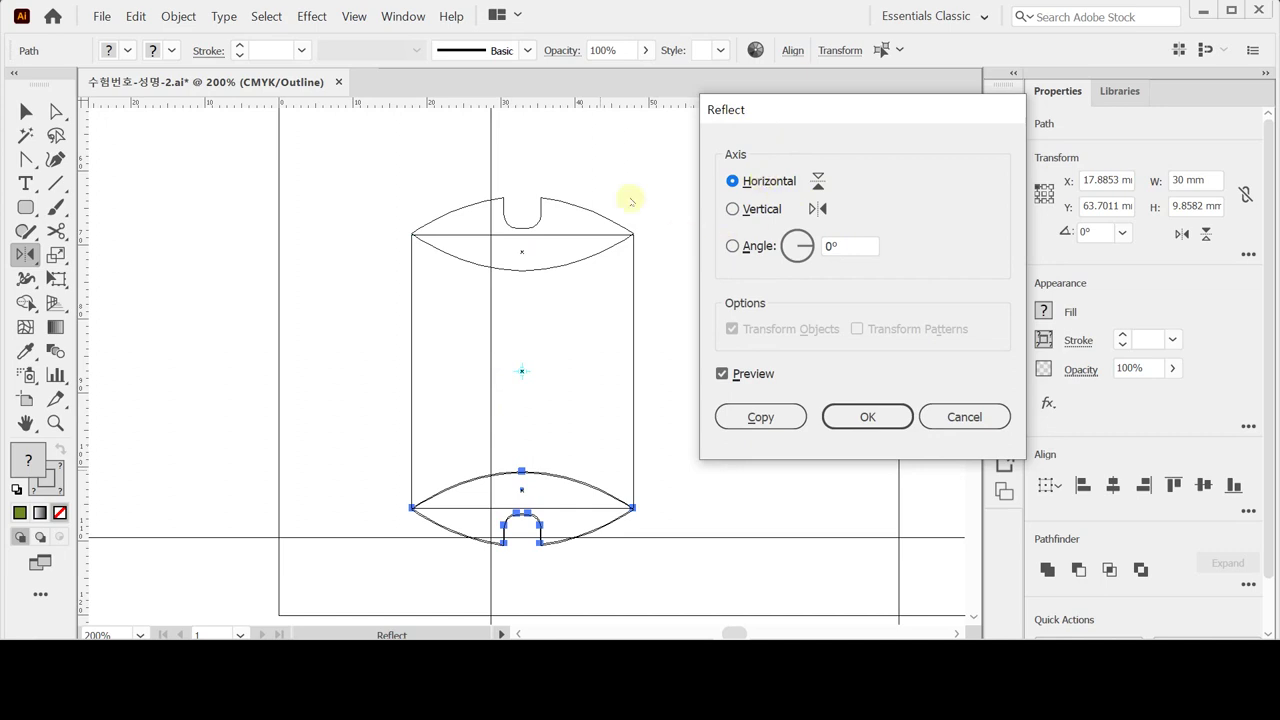
{"action": "left_click", "coordinate": [768, 422]}
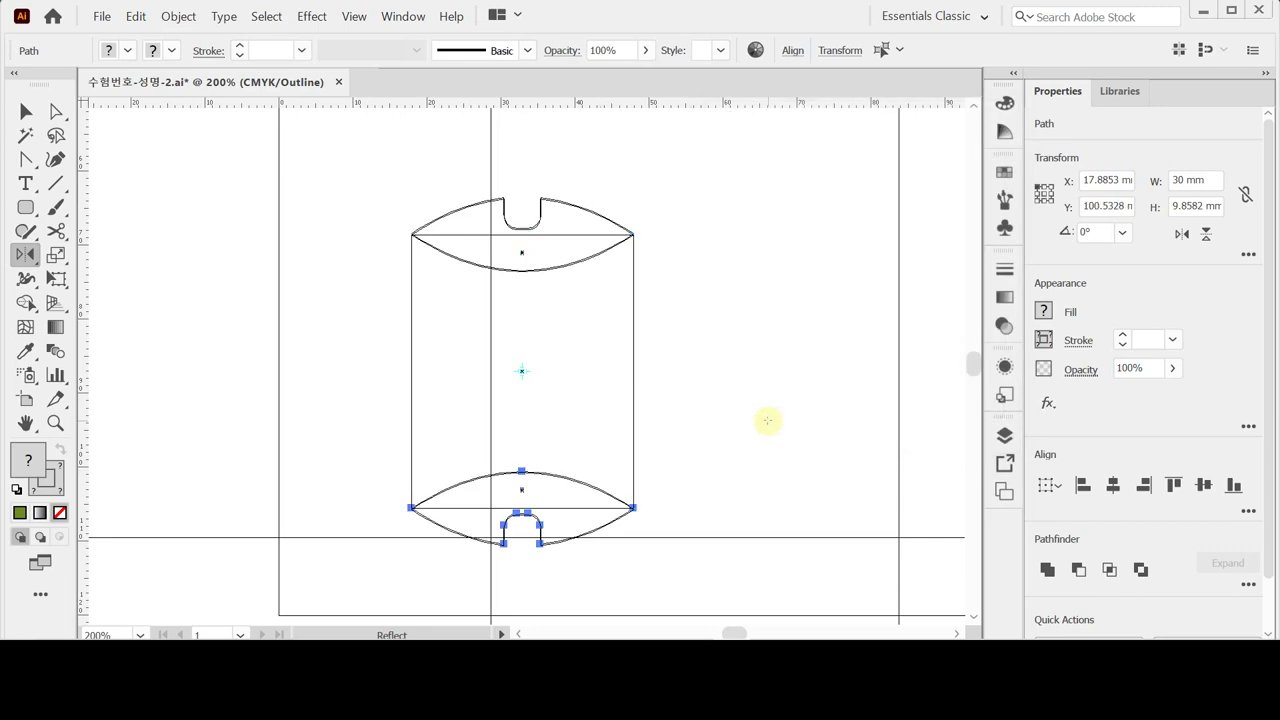
{"action": "key", "text": "ctrl"}
{"action": "key", "text": "ctrl+y"}
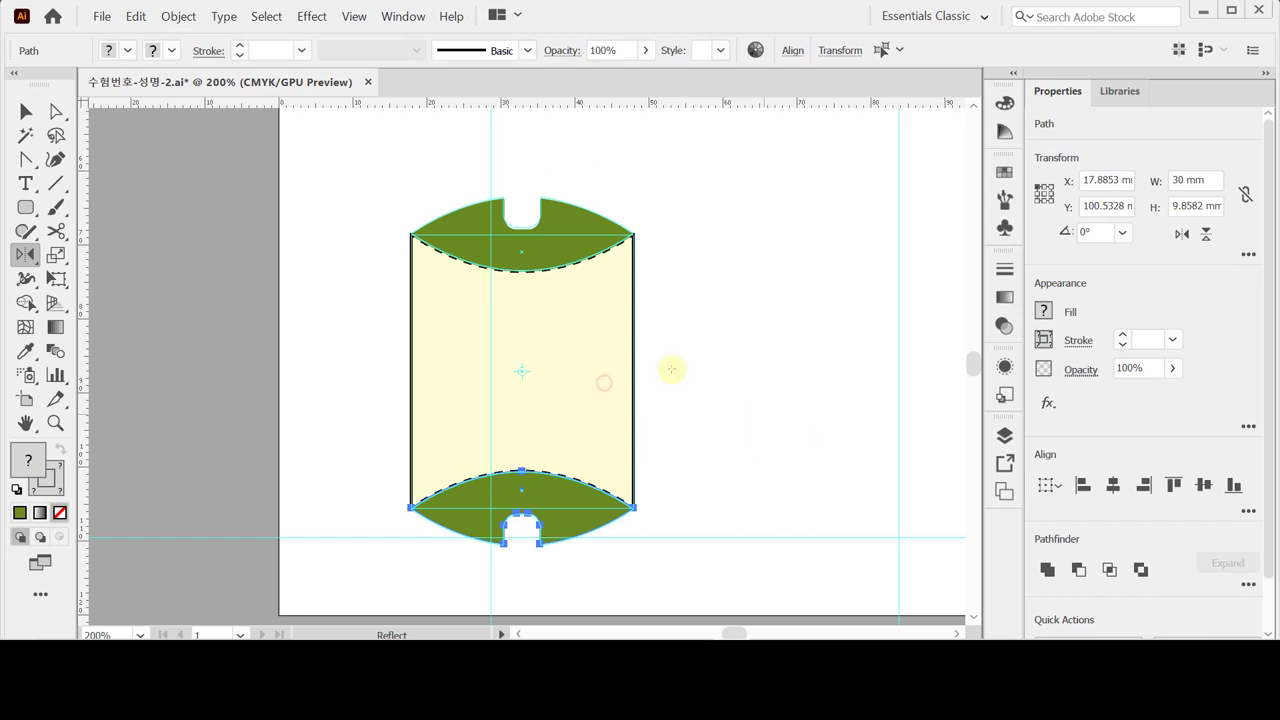
Select the large yellow flower with its green leaf and save the document.
{"action": "scroll", "coordinate": [680, 355], "scroll_direction": "down", "scroll_amount": 1}
{"action": "scroll", "coordinate": [585, 380], "scroll_direction": "down", "scroll_amount": 1}
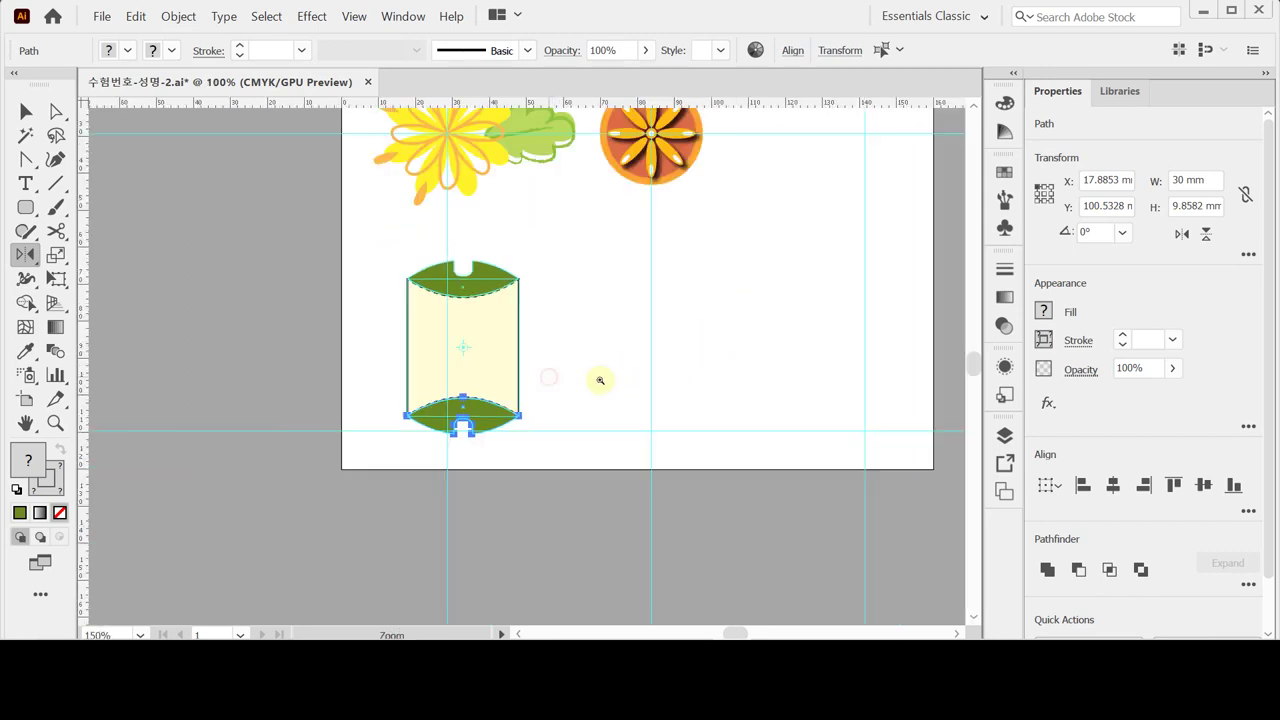
{"action": "left_click_drag", "start_coordinate": [577, 337], "coordinate": [525, 398]}
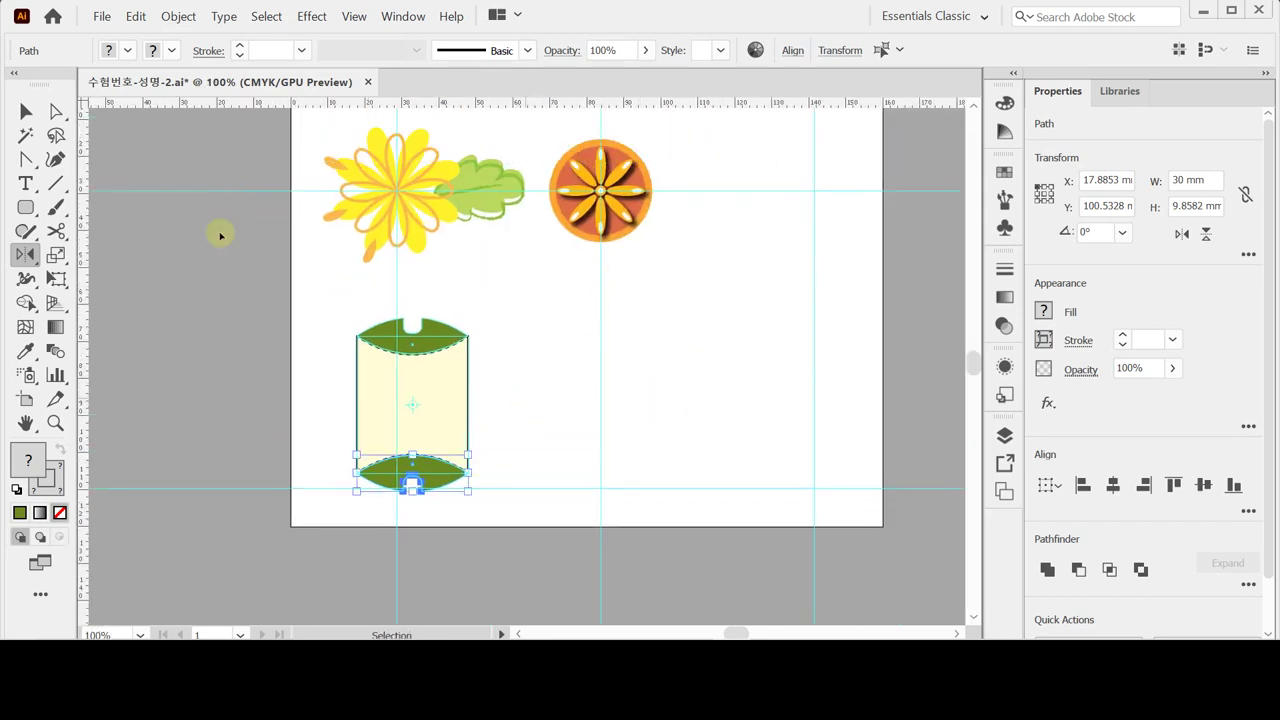
{"action": "left_click", "coordinate": [26, 111]}
{"action": "left_click_drag", "start_coordinate": [313, 129], "coordinate": [493, 257]}
{"action": "key", "text": "ctrl+s"}
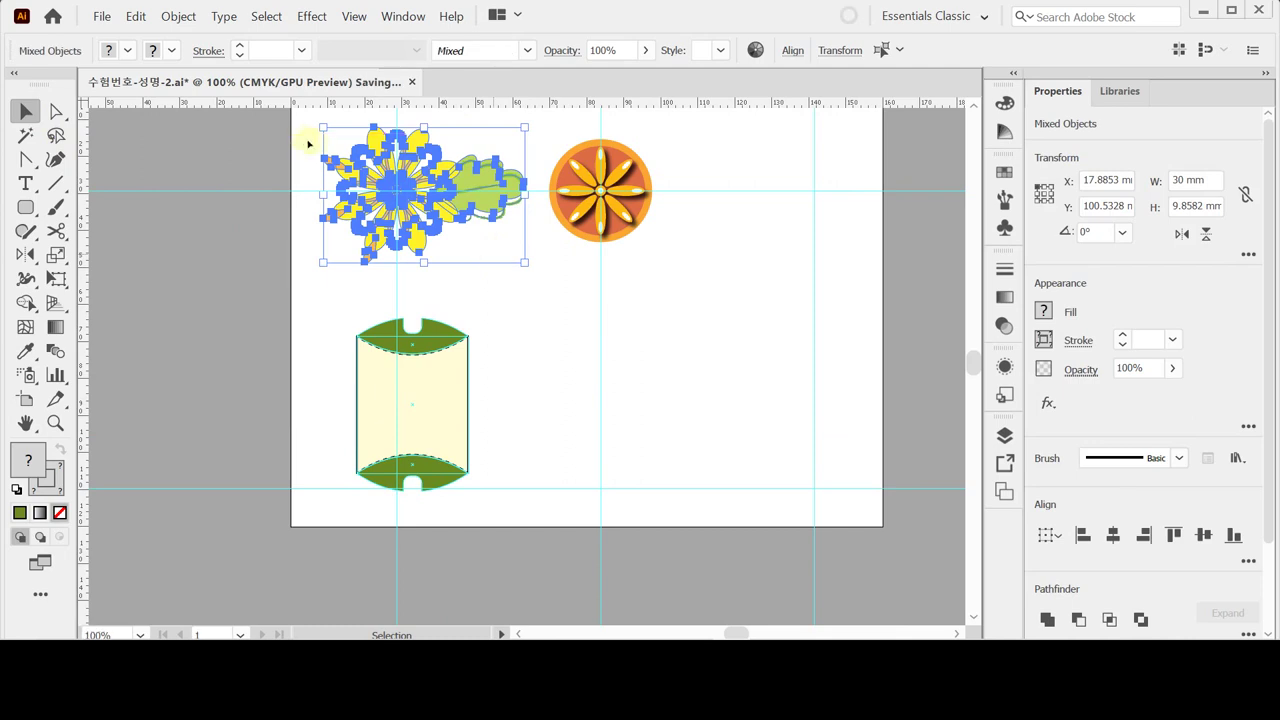
Copy the yellow flower and its leaf and paste a duplicate onto the artboard.
{"action": "left_click_drag", "start_coordinate": [304, 126], "coordinate": [533, 254]}
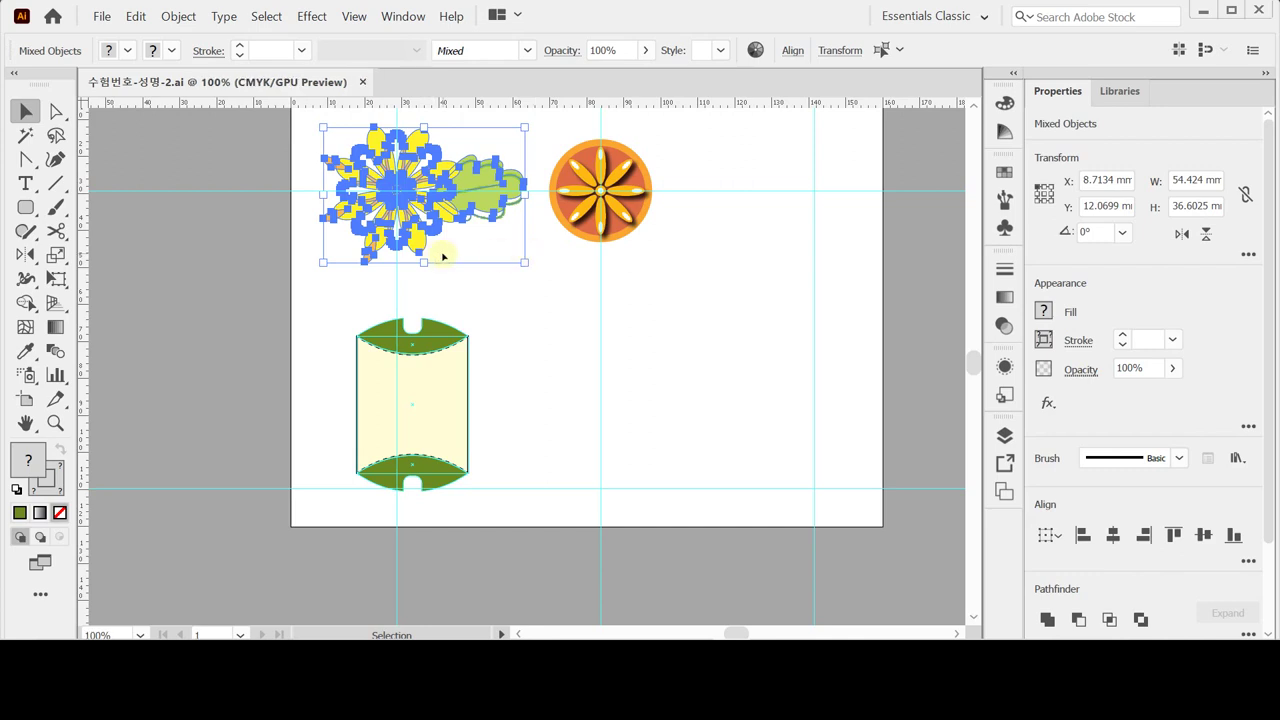
{"action": "key", "text": "a"}
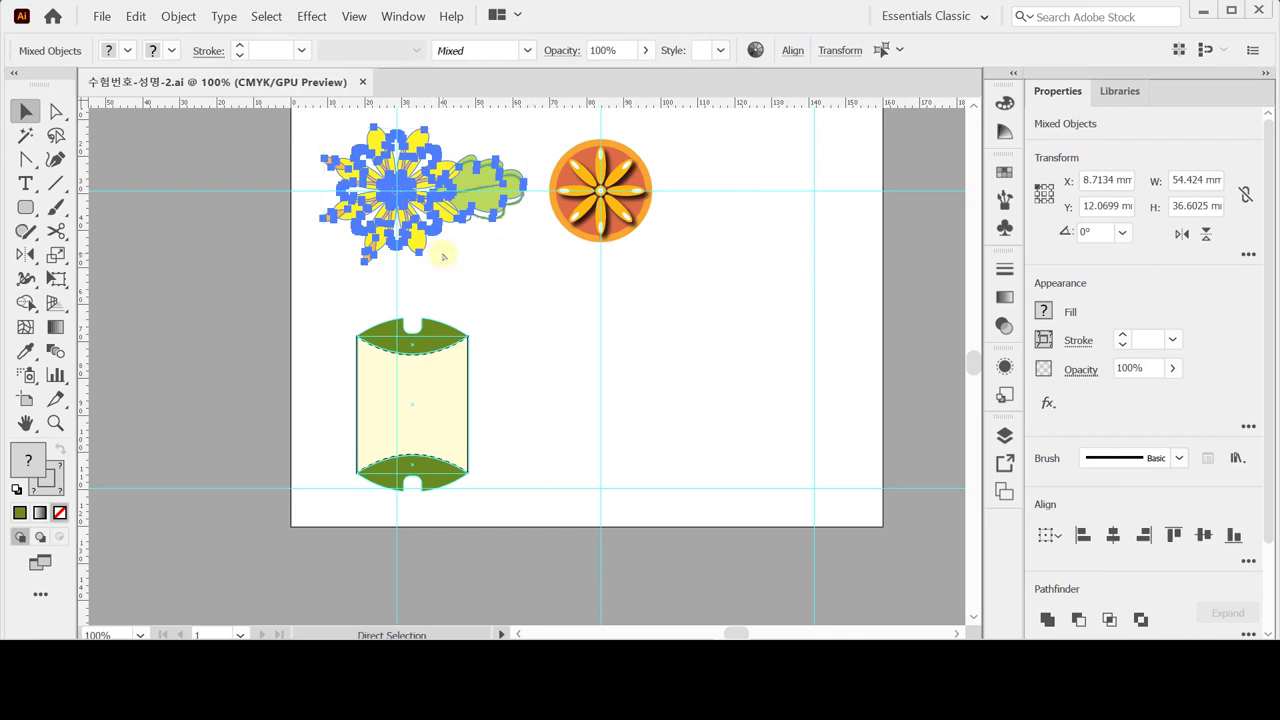
{"action": "key", "text": "ctrl+v"}
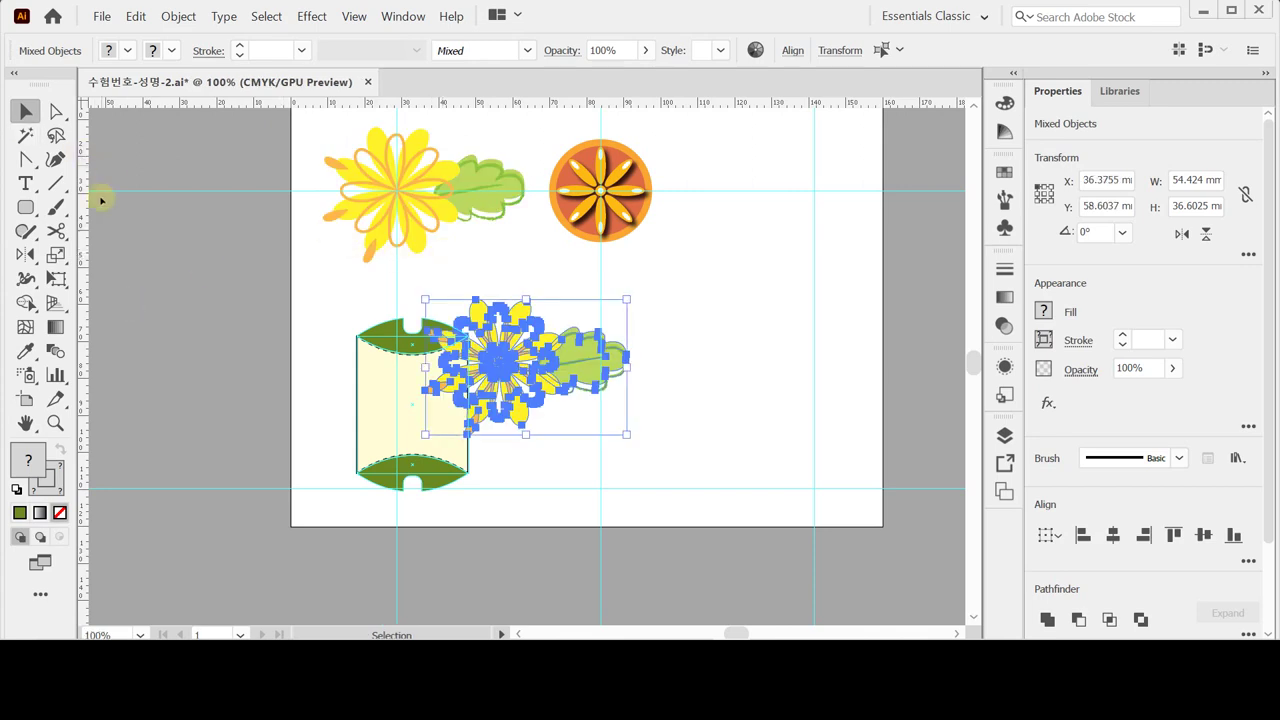
Scale the pasted flower and leaf uniformly to 50%, with strokes and effects scaled as well.
{"action": "double_click", "coordinate": [56, 255]}
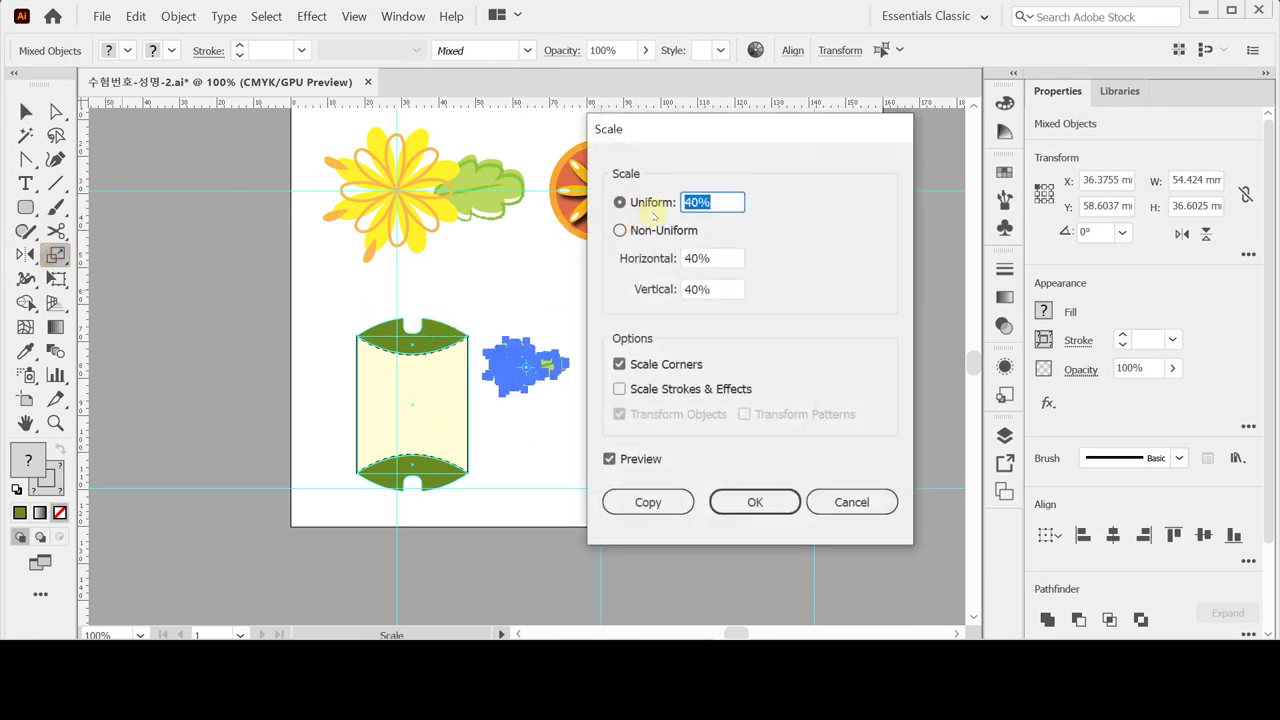
{"action": "type", "text": "50"}
{"action": "key", "text": "Tab"}
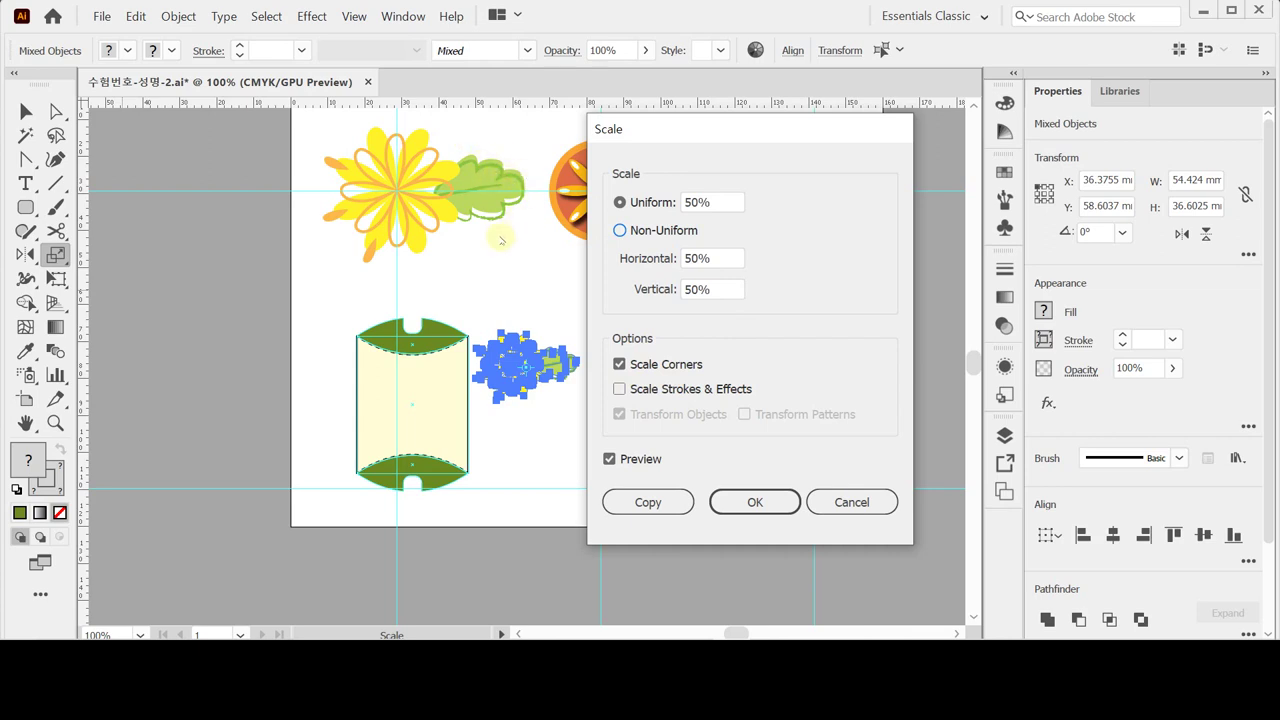
{"action": "left_click", "coordinate": [619, 389]}
{"action": "left_click", "coordinate": [755, 502]}
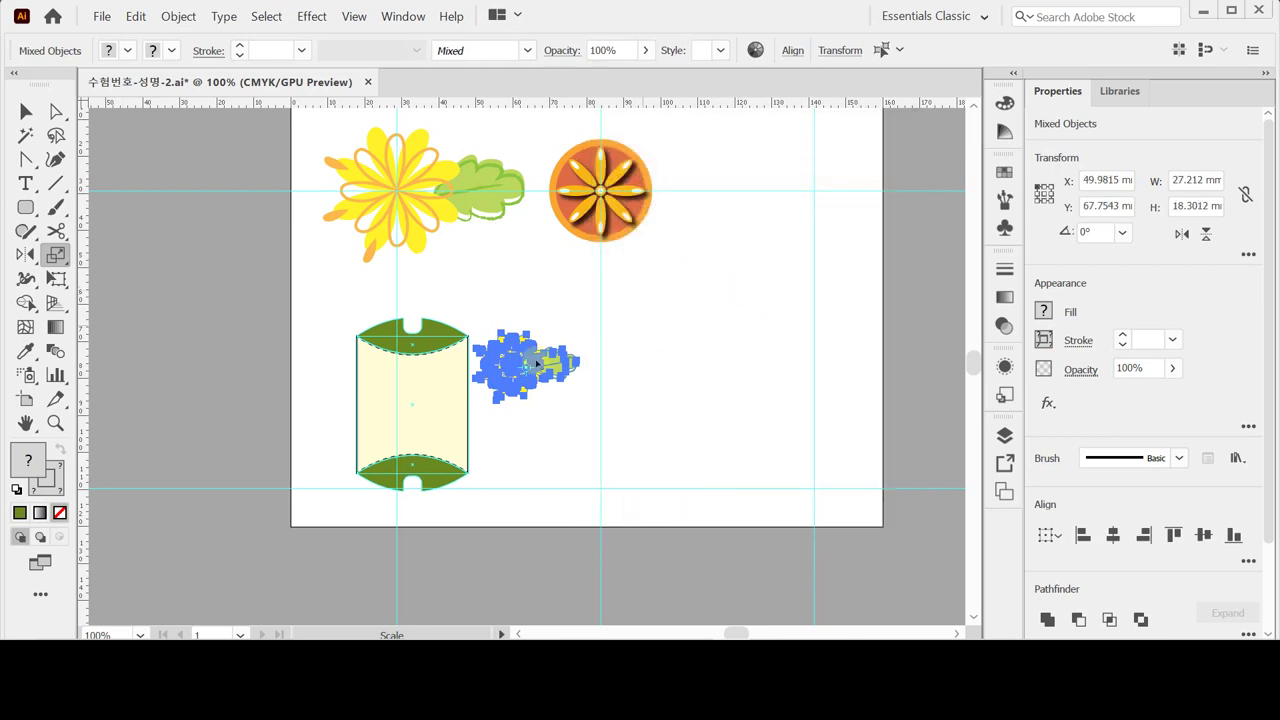
Move the small flower and leaf onto the pale yellow body and rotate them by -45°.
{"action": "left_click_drag", "start_coordinate": [537, 363], "coordinate": [416, 395]}
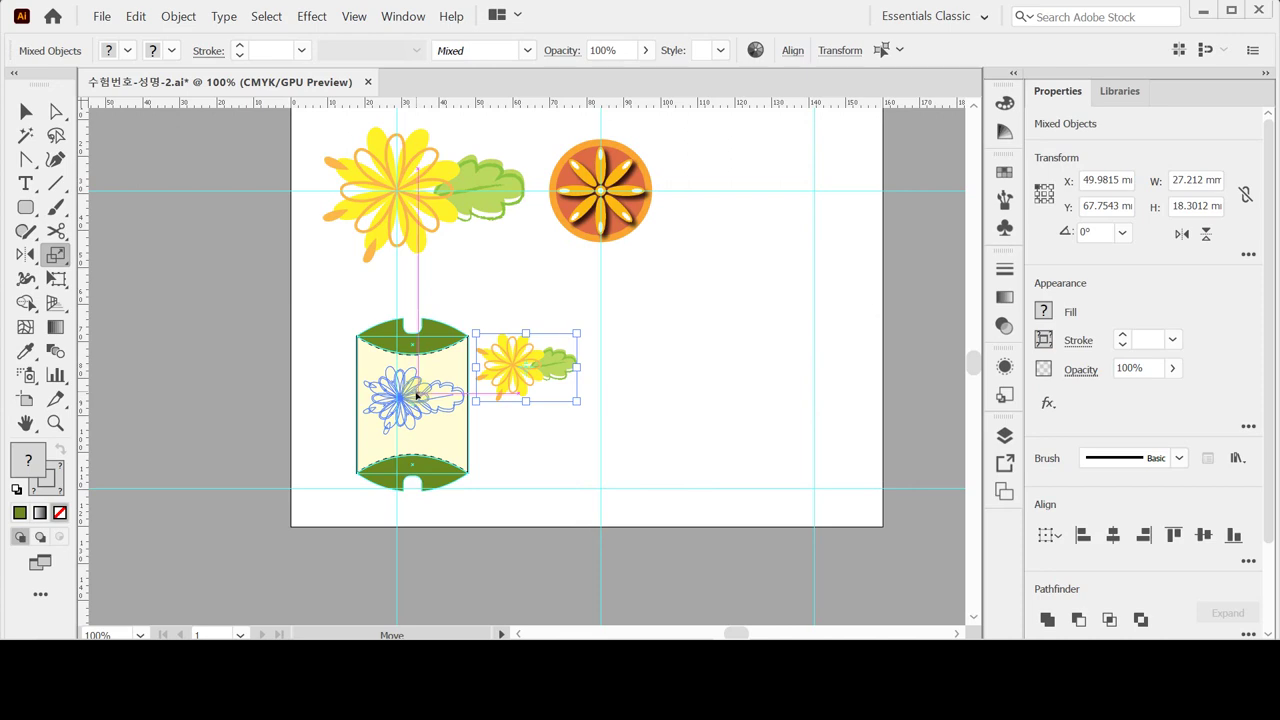
{"action": "left_click_drag", "start_coordinate": [416, 396], "coordinate": [416, 396]}
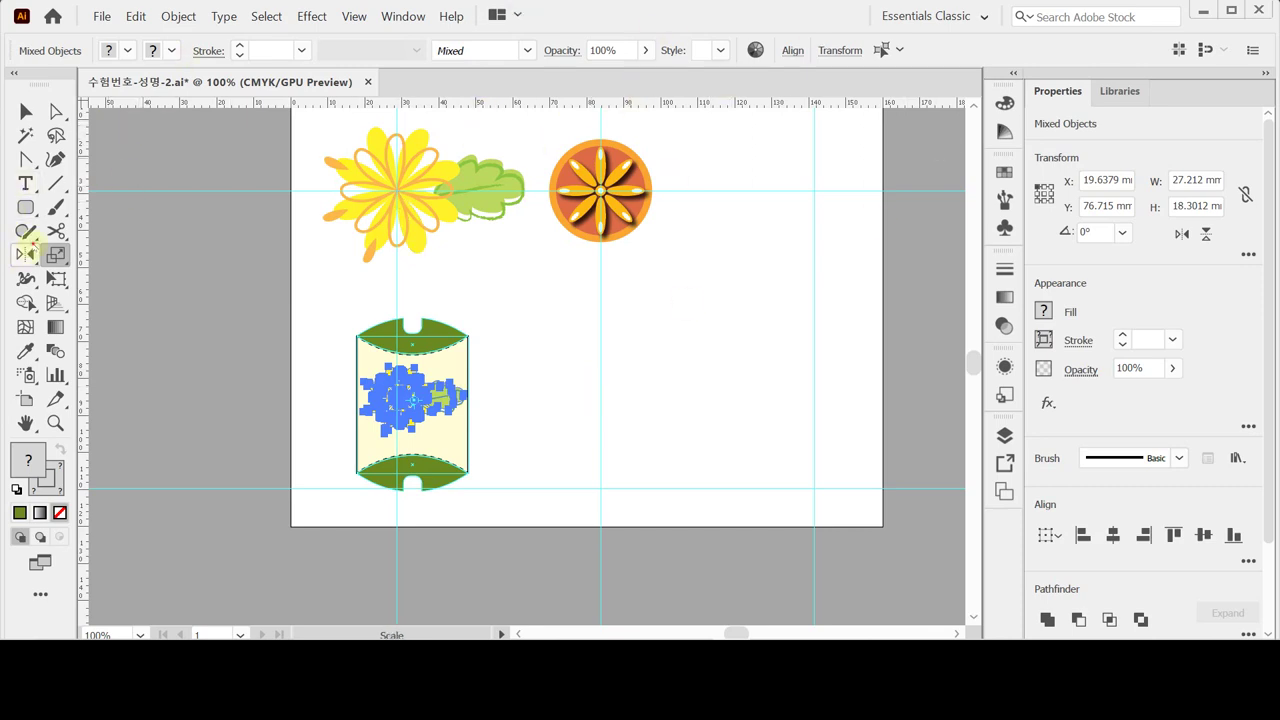
{"action": "left_click", "coordinate": [25, 254]}
{"action": "left_click", "coordinate": [76, 255]}
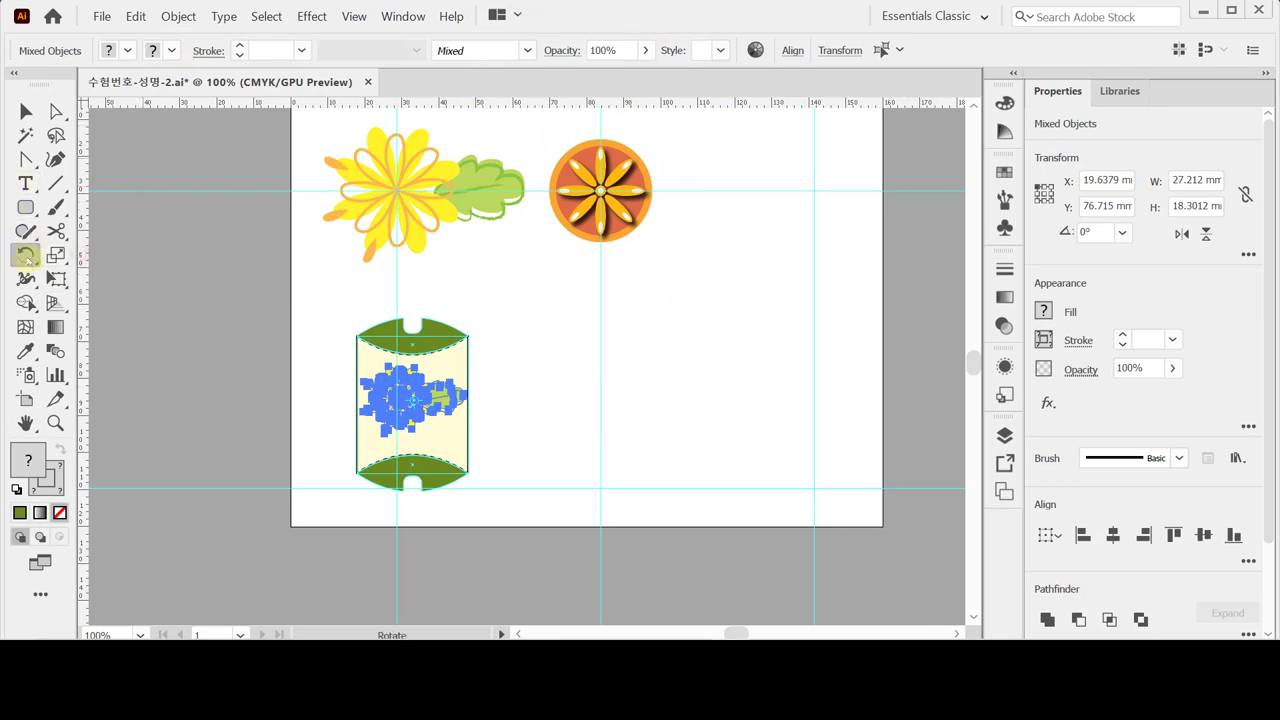
{"action": "double_click", "coordinate": [26, 255]}
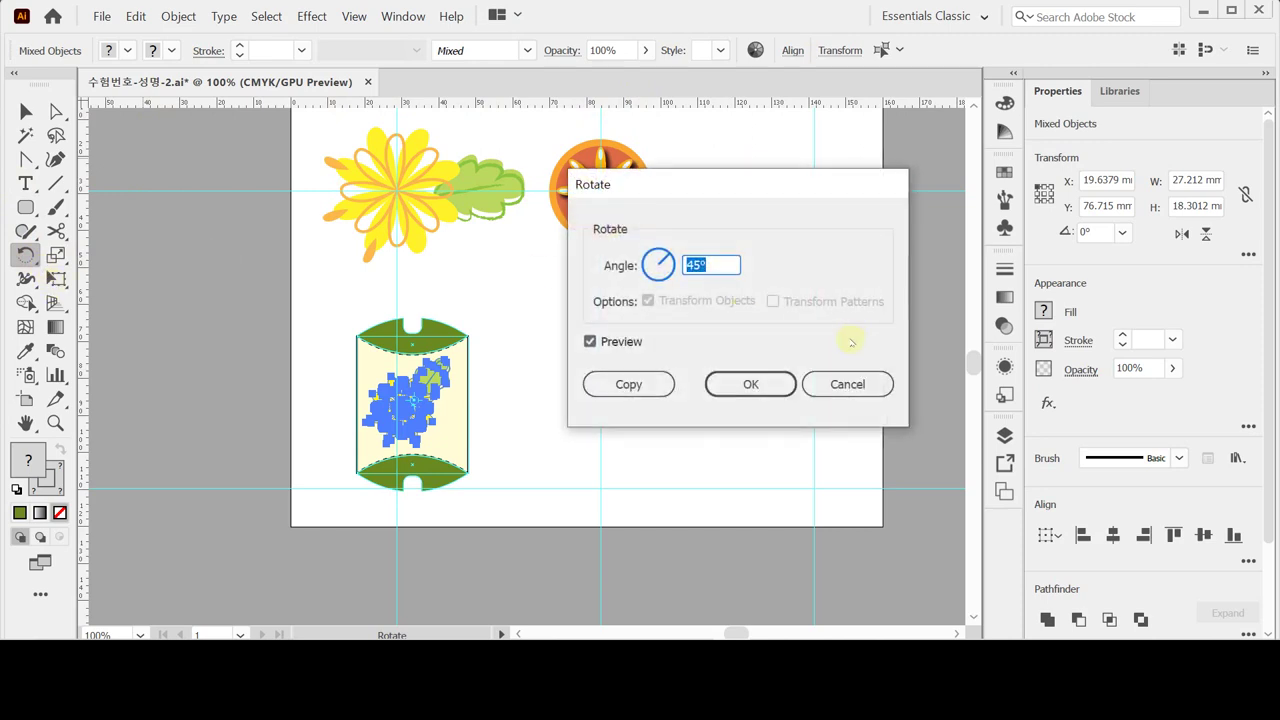
{"action": "type", "text": "-45"}
{"action": "key", "text": "Return"}
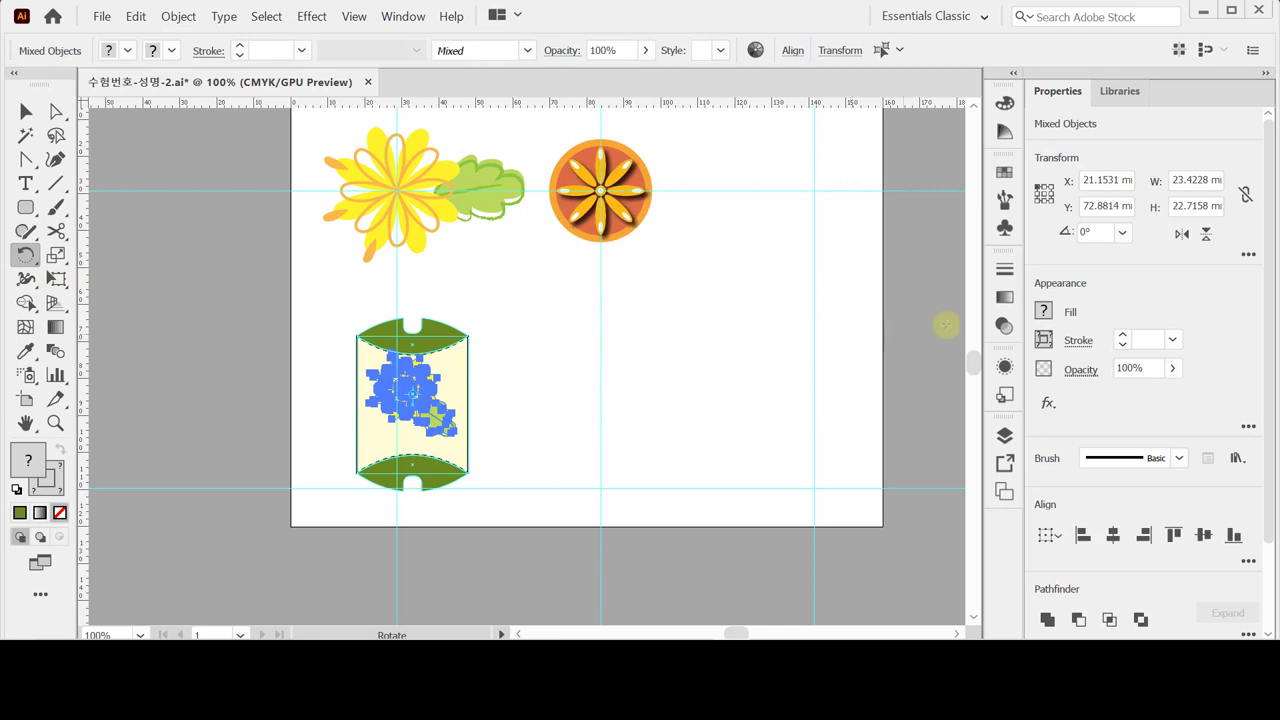
Nudge the rotated flower and leaf 3.1 mm down and 0.4 mm right on the body, and deselect them.
{"action": "key", "text": "ctrl+d"}
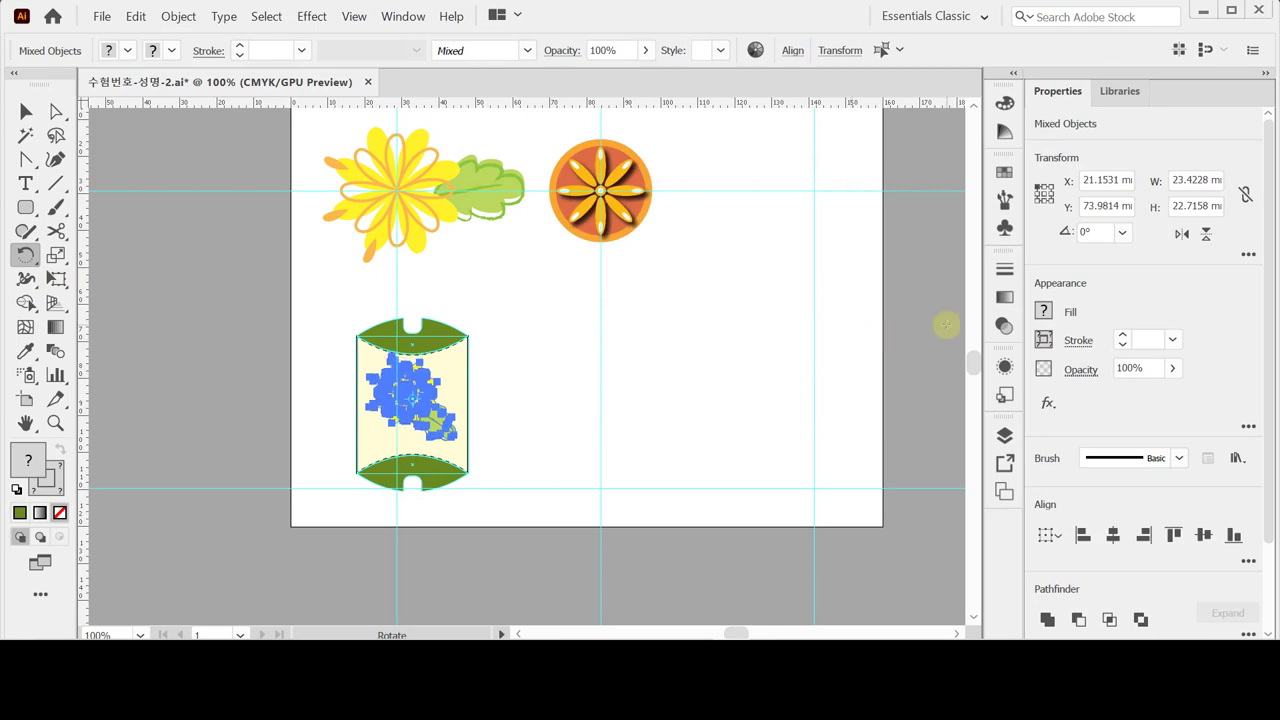
{"action": "key", "text": "ctrl+d"}
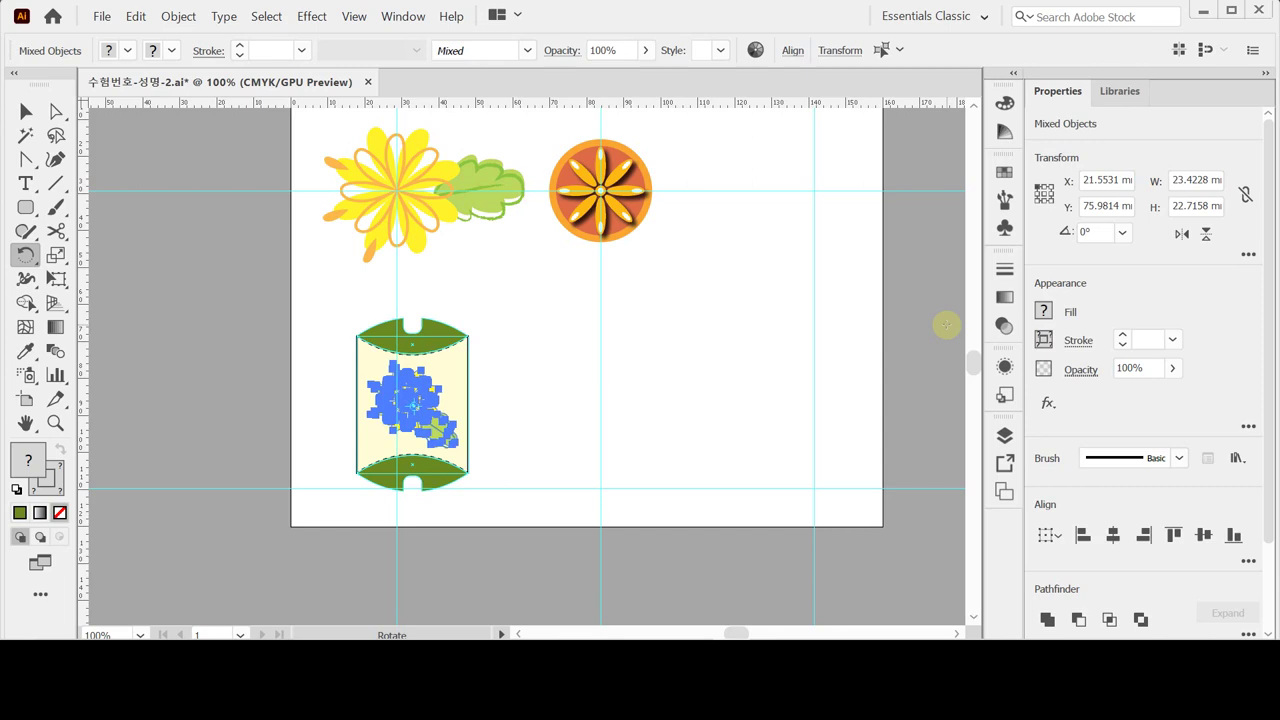
{"action": "left_click", "coordinate": [26, 111]}
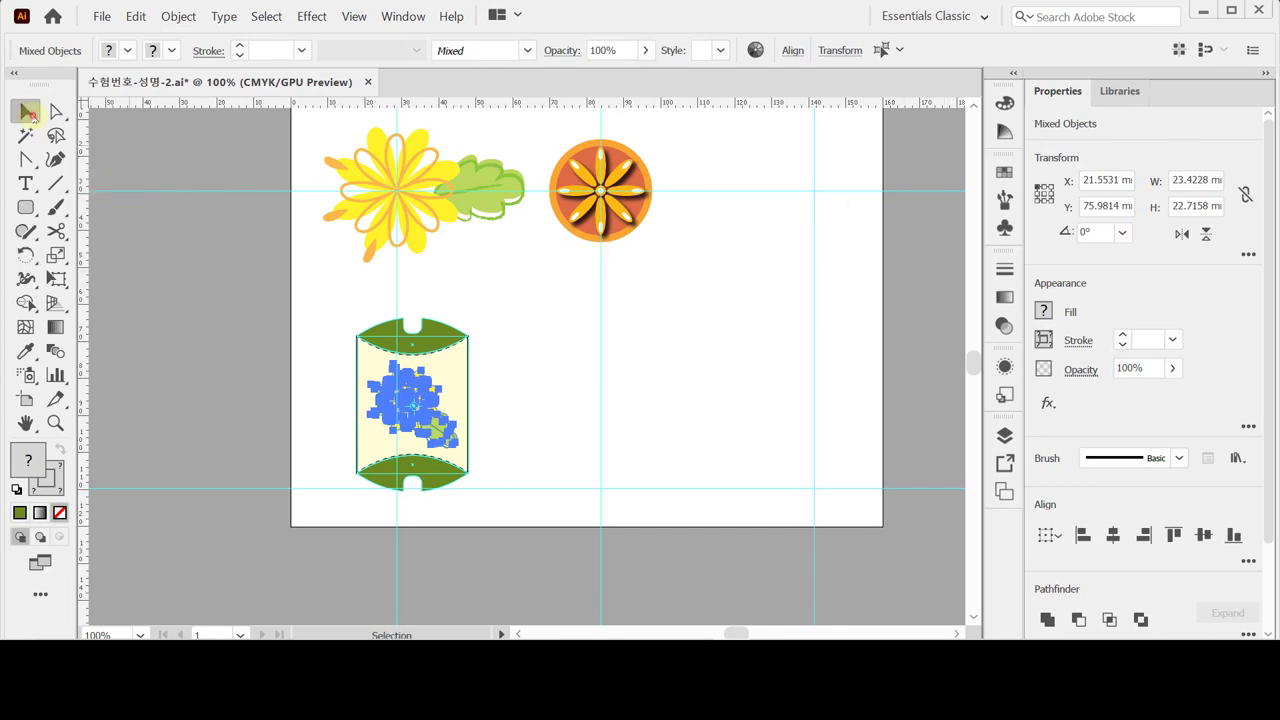
{"action": "left_click", "coordinate": [523, 361]}
Duplicate the box template without its flower, placing the copy about 36 mm to the right at the same height.
{"action": "left_click_drag", "start_coordinate": [537, 300], "coordinate": [461, 501]}
{"action": "left_click_drag", "start_coordinate": [514, 289], "coordinate": [460, 494]}
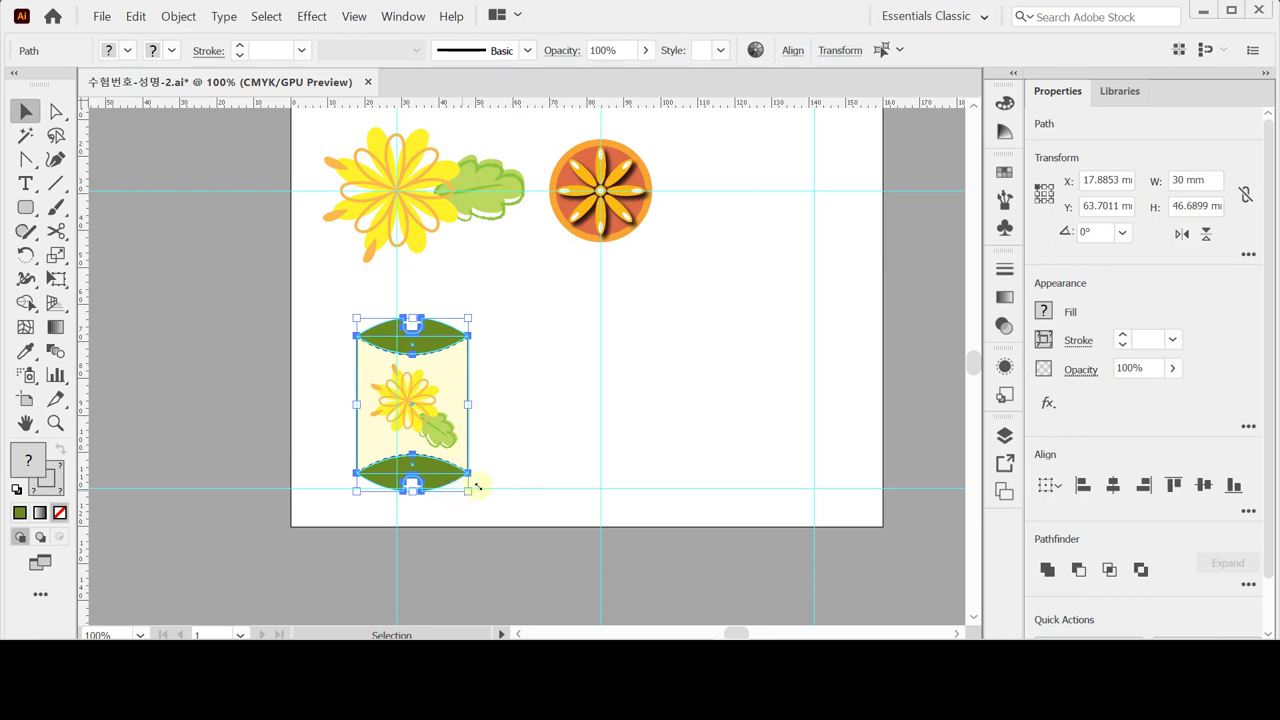
{"action": "left_click_drag", "start_coordinate": [451, 388], "coordinate": [584, 395]}
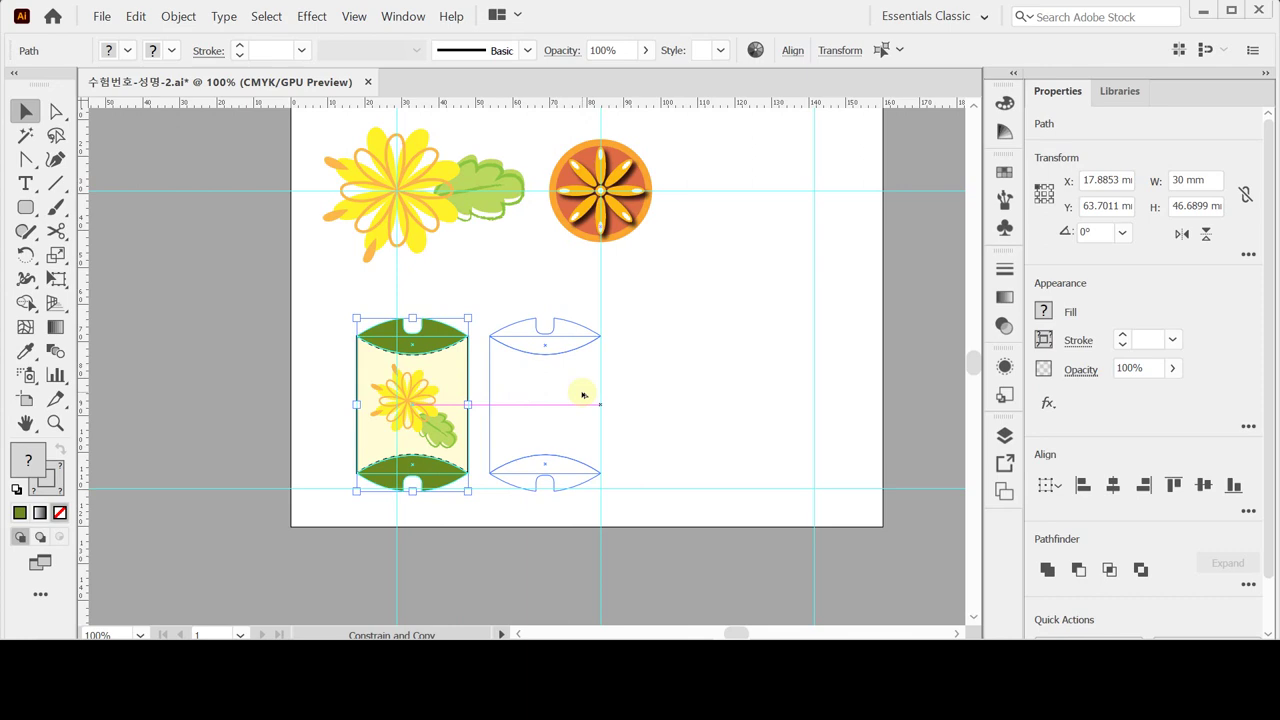
{"action": "left_click_drag", "start_coordinate": [584, 395], "coordinate": [583, 396]}
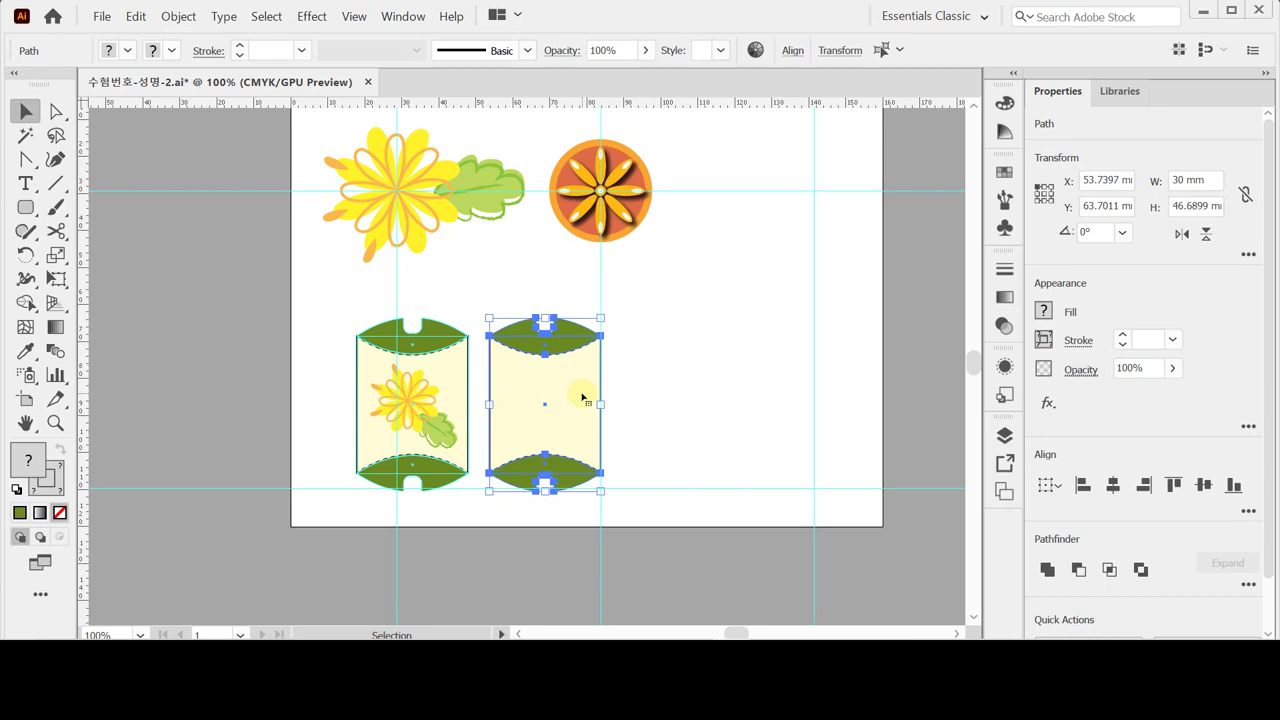
Fill both curved flaps of the copied box with C 30, M 0, Y 100, K 0 and deselect them.
{"action": "left_click", "coordinate": [634, 337]}
{"action": "left_click", "coordinate": [545, 328], "text": "ctrl"}
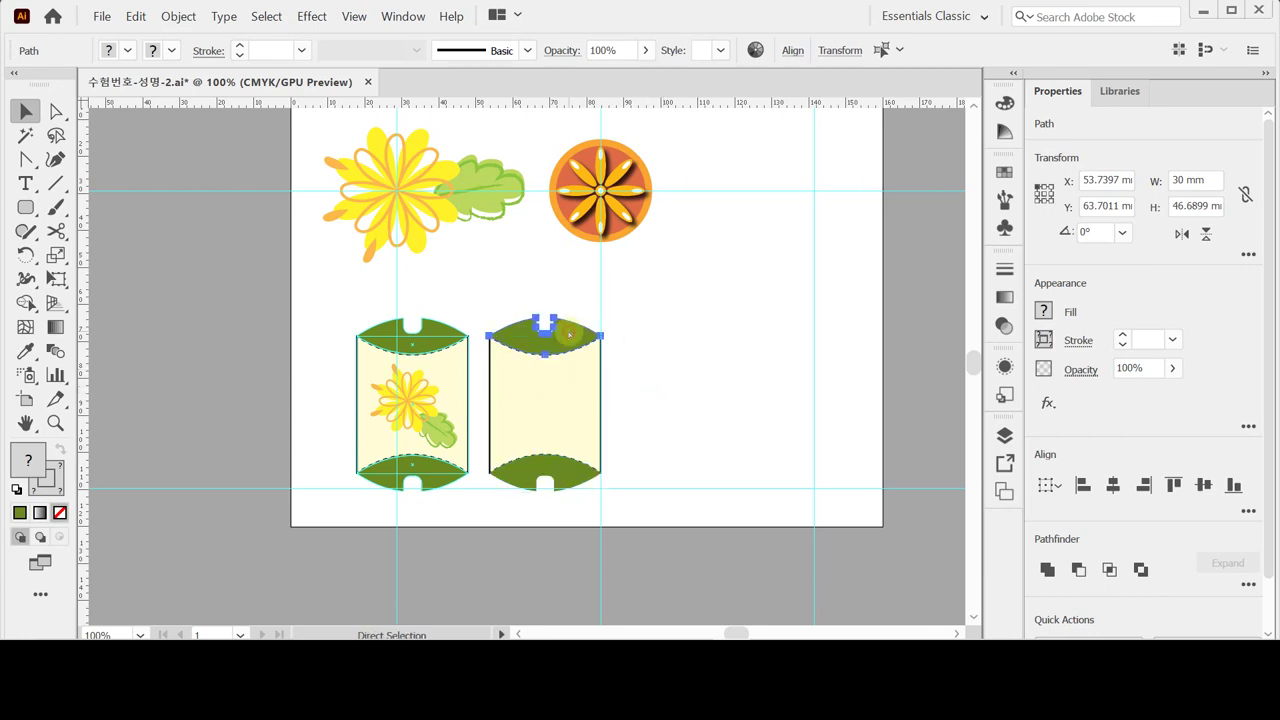
{"action": "left_click", "coordinate": [578, 480], "text": "ctrl+shift"}
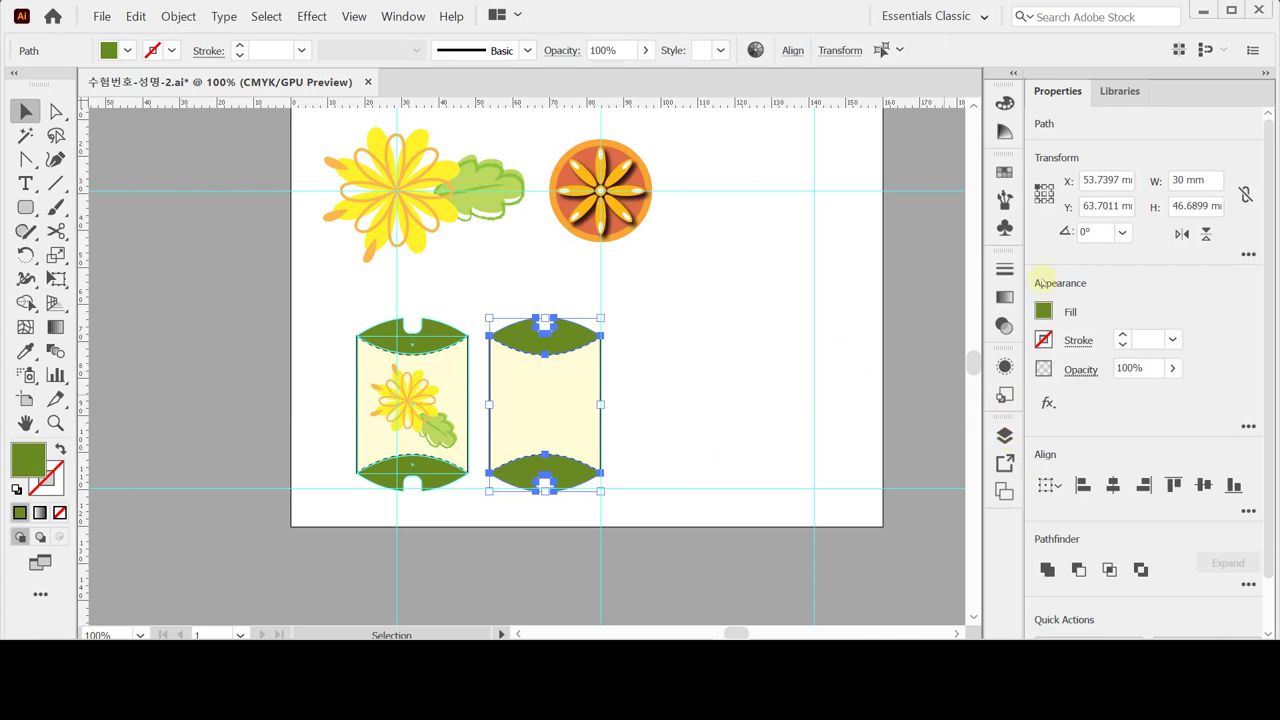
{"action": "left_click", "coordinate": [1042, 312]}
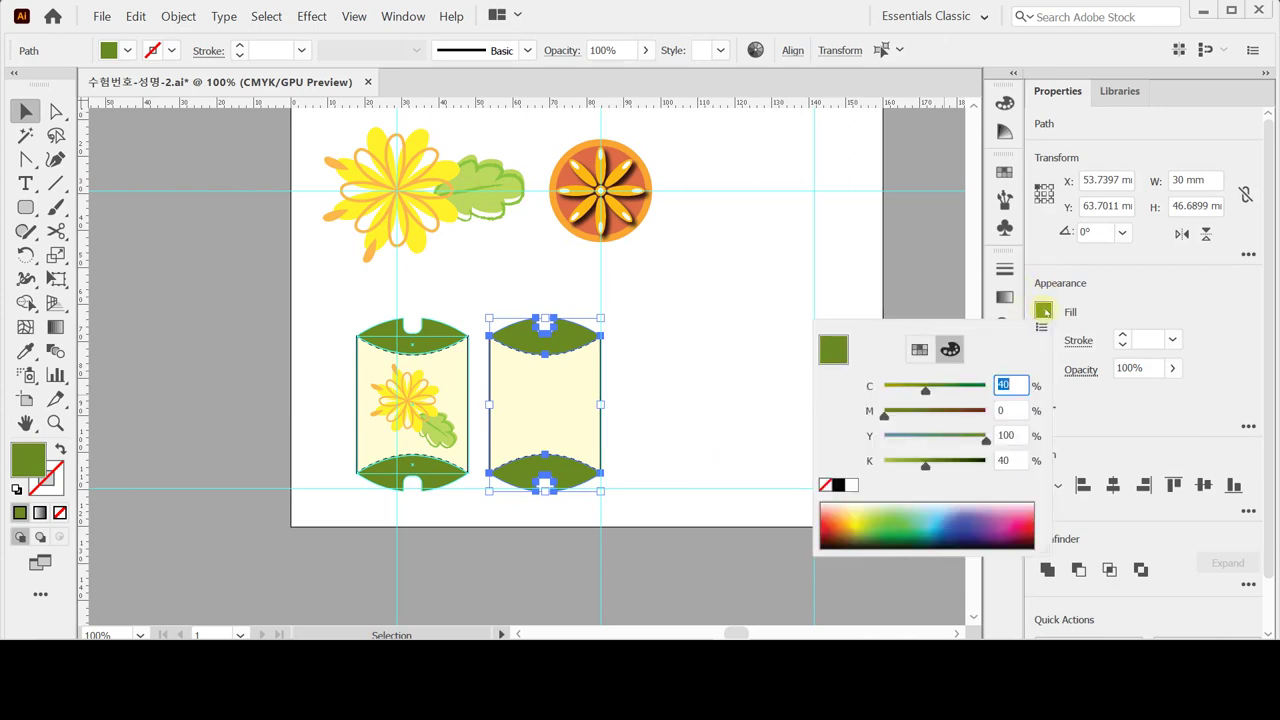
{"action": "type", "text": "30"}
{"action": "key", "text": "Tab"}
{"action": "key", "text": "Tab"}
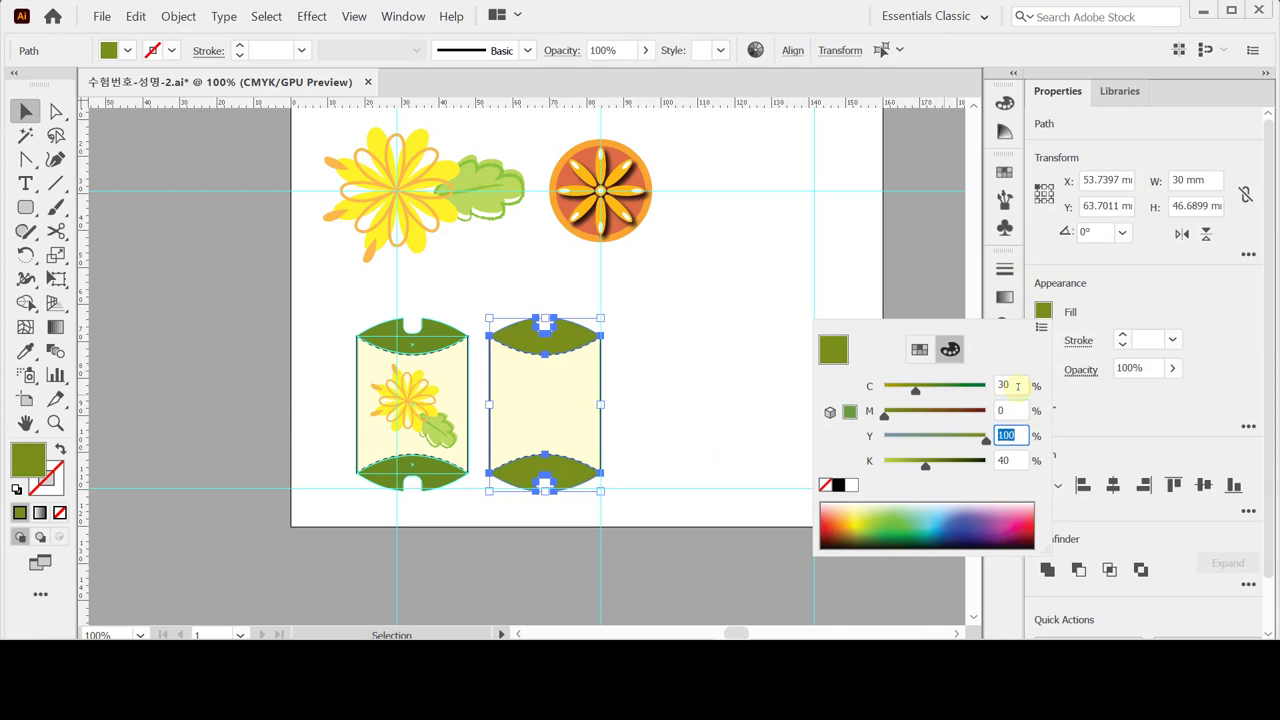
{"action": "key", "text": "Tab"}
{"action": "type", "text": "0"}
{"action": "key", "text": "Return"}
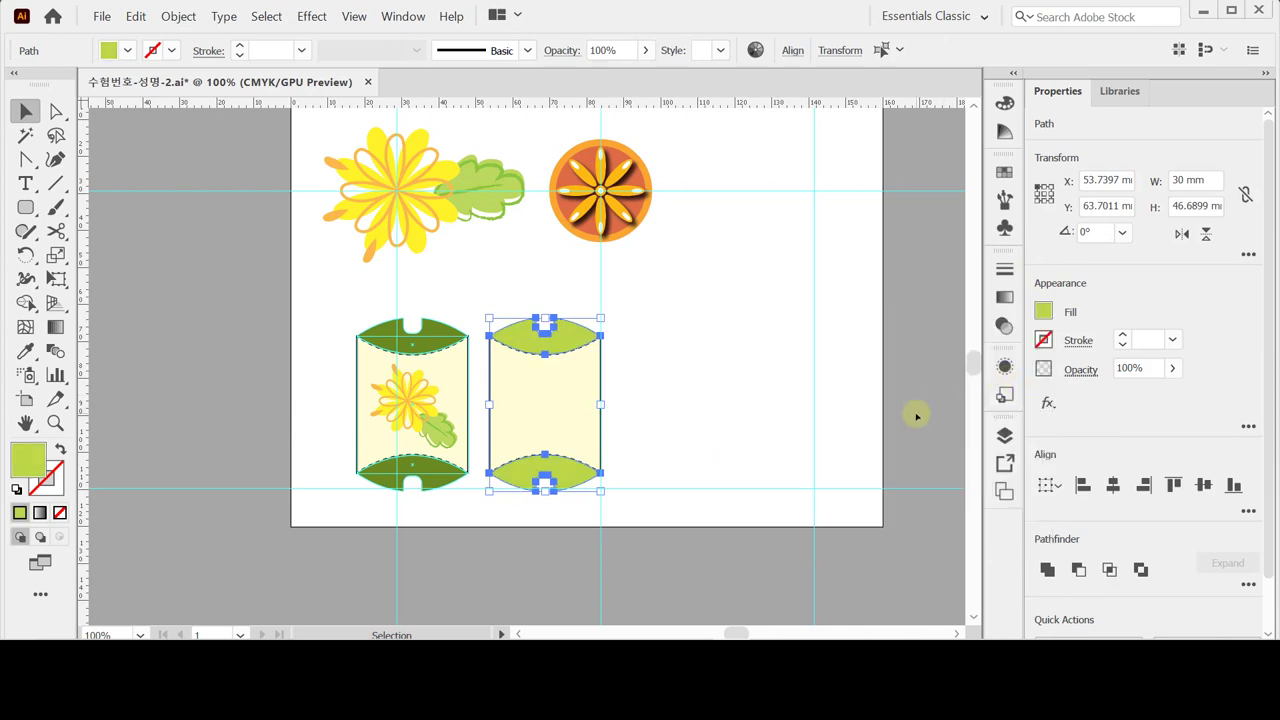
{"action": "left_click", "coordinate": [795, 370]}
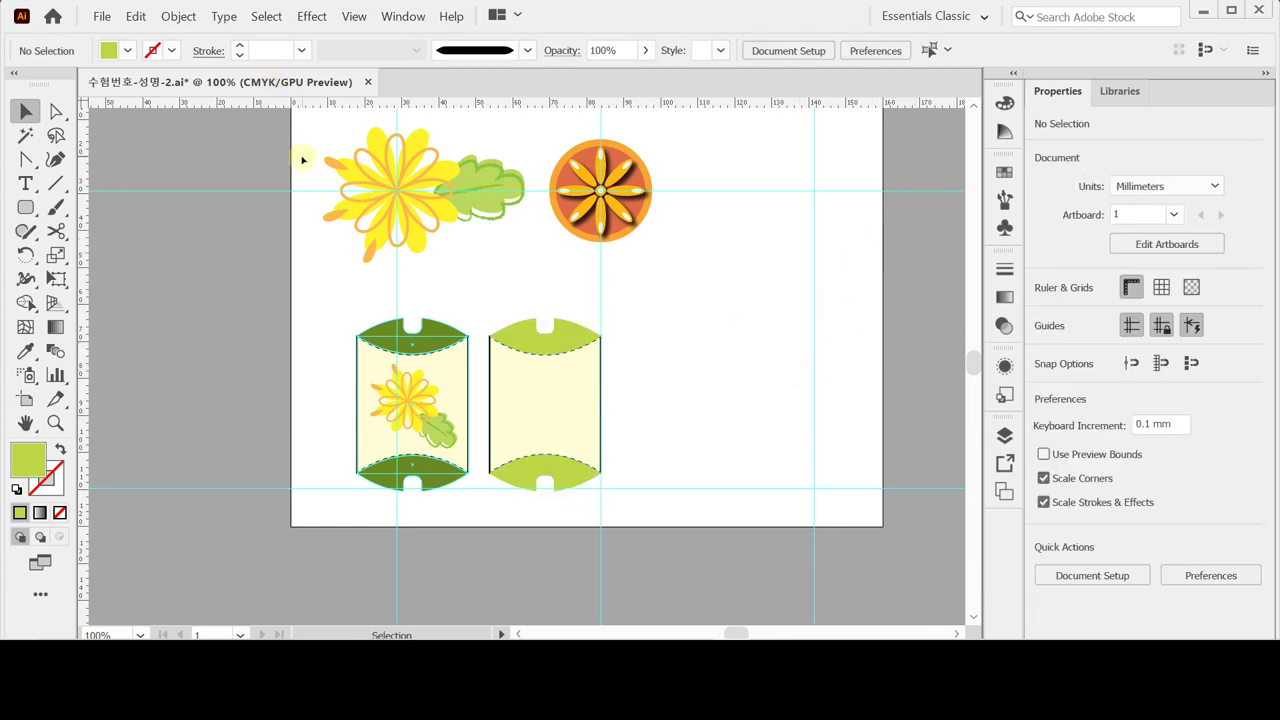
Duplicate the round orange flower ornament by copying and pasting it.
{"action": "left_click", "coordinate": [27, 111]}
{"action": "left_click", "coordinate": [574, 302]}
{"action": "left_click_drag", "start_coordinate": [547, 126], "coordinate": [683, 266]}
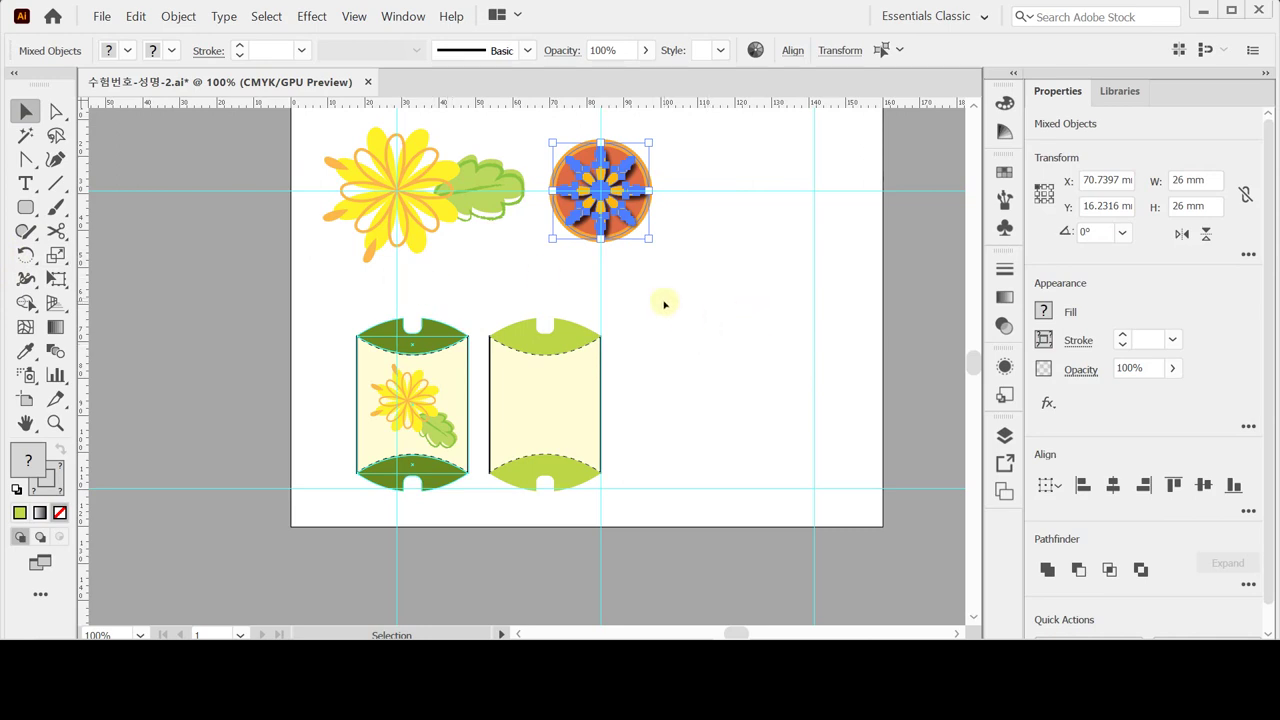
{"action": "key", "text": "ctrl+x"}
{"action": "key", "text": "ctrl+v"}
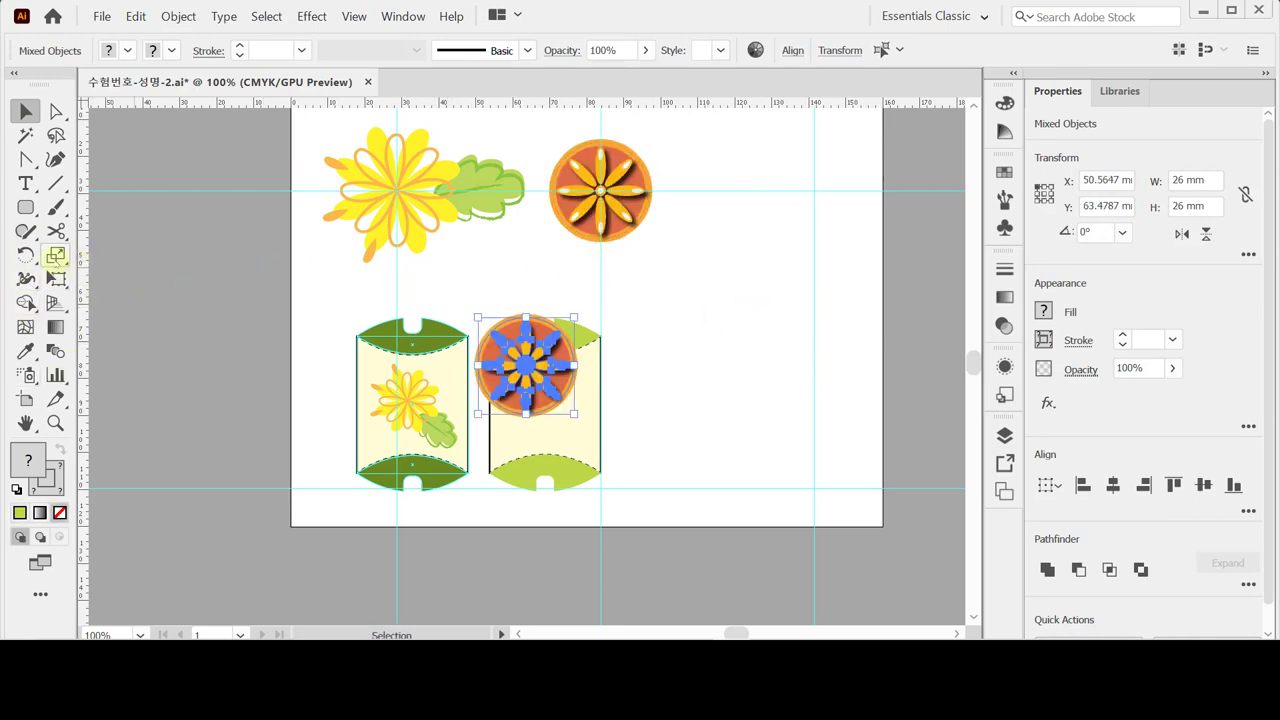
Scale the pasted round ornament uniformly to 60%, with corners, strokes and effects scaled as well.
{"action": "left_click", "coordinate": [56, 255]}
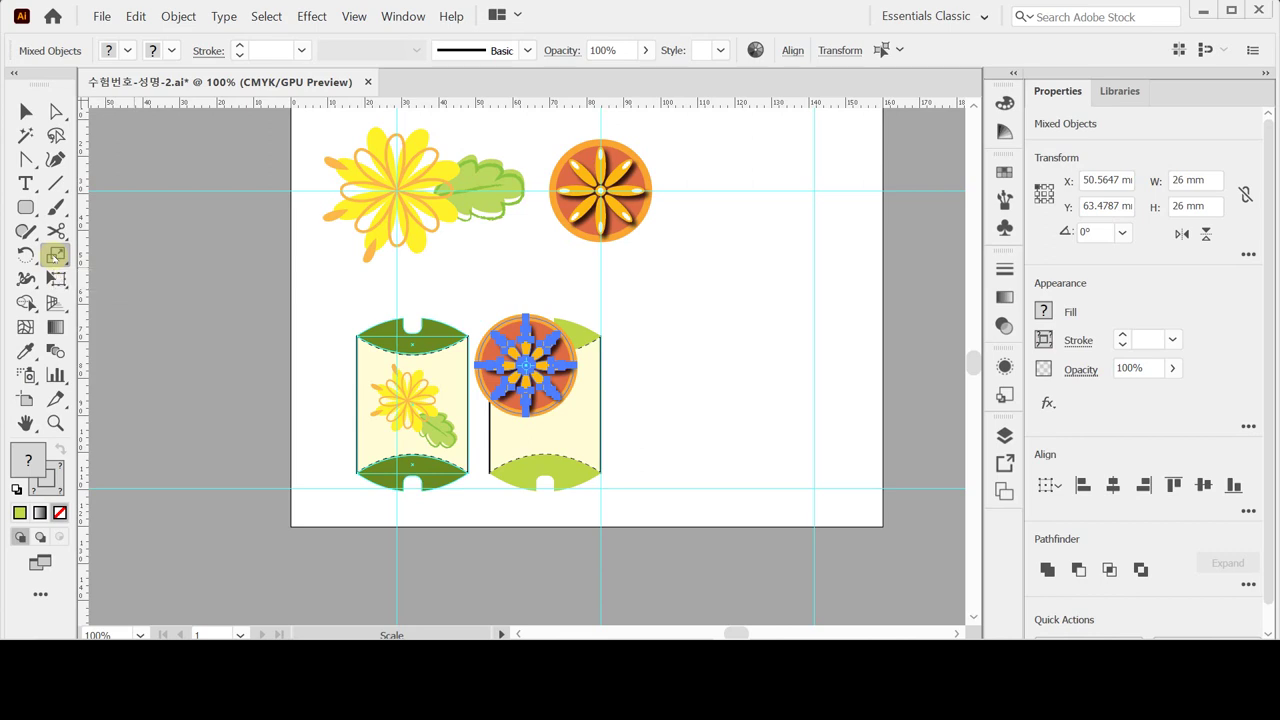
{"action": "double_click", "coordinate": [56, 255]}
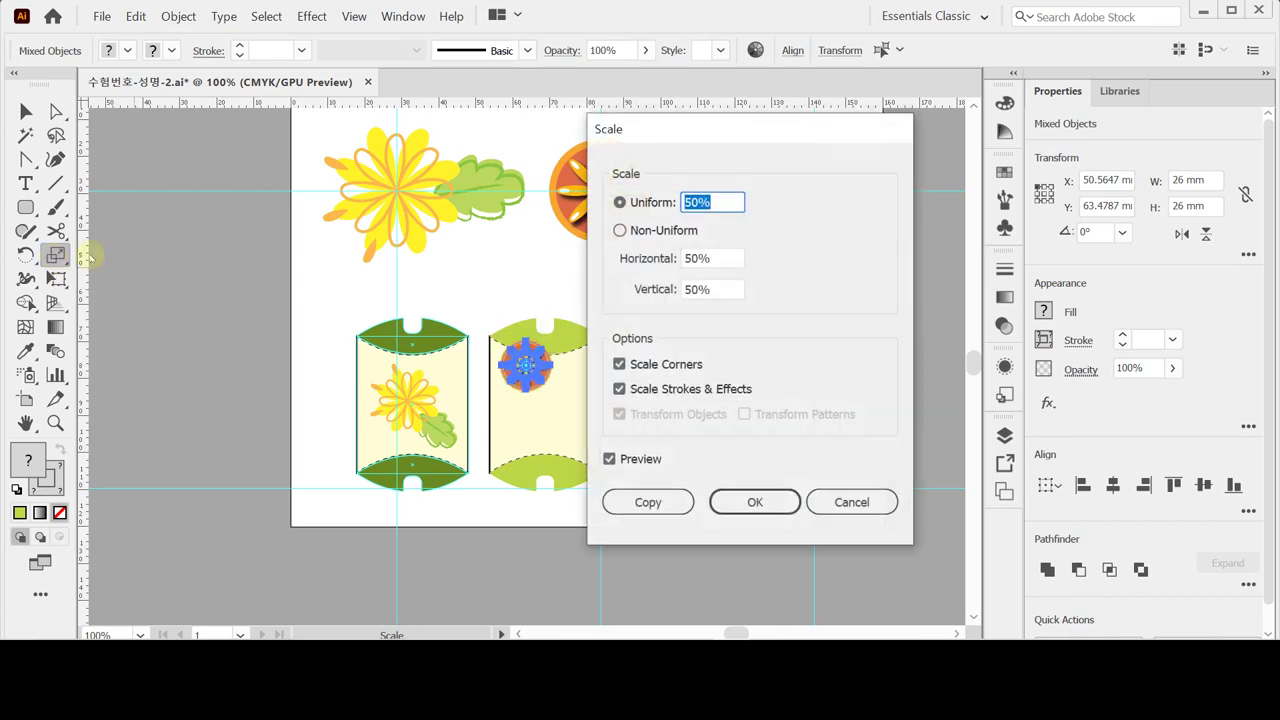
{"action": "left_click_drag", "start_coordinate": [786, 140], "coordinate": [876, 135]}
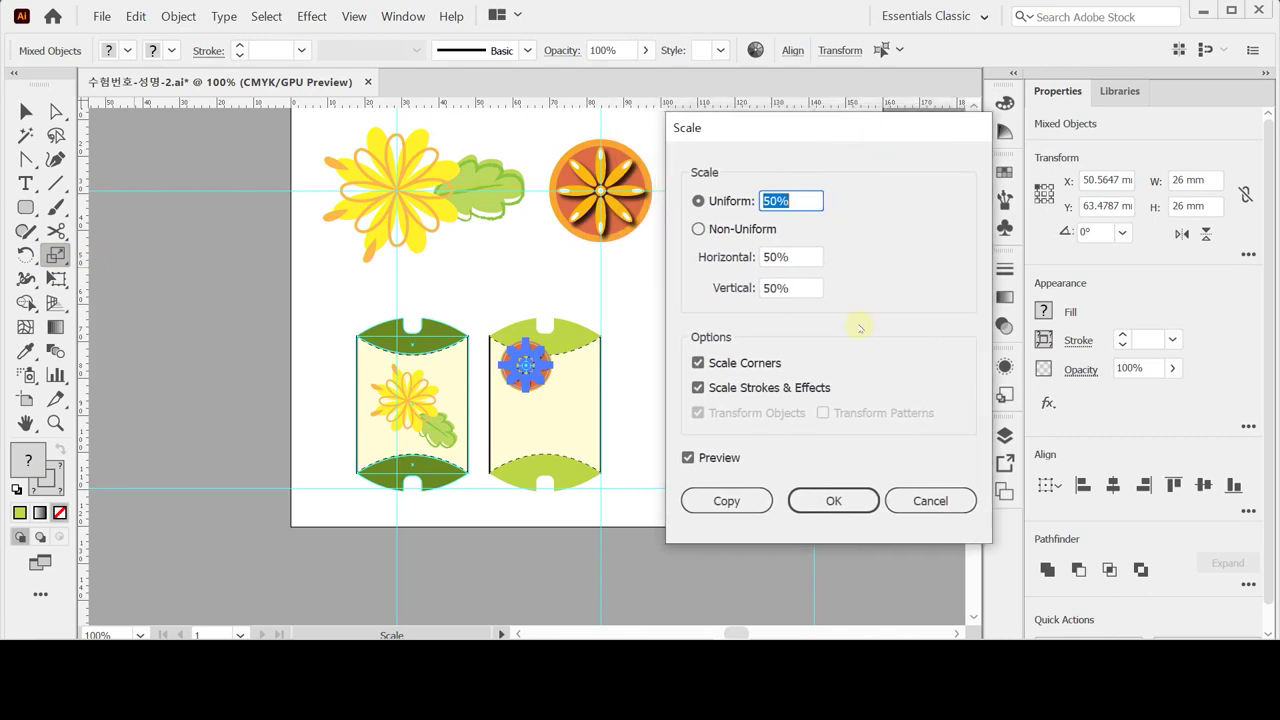
{"action": "type", "text": "60"}
{"action": "key", "text": "Tab"}
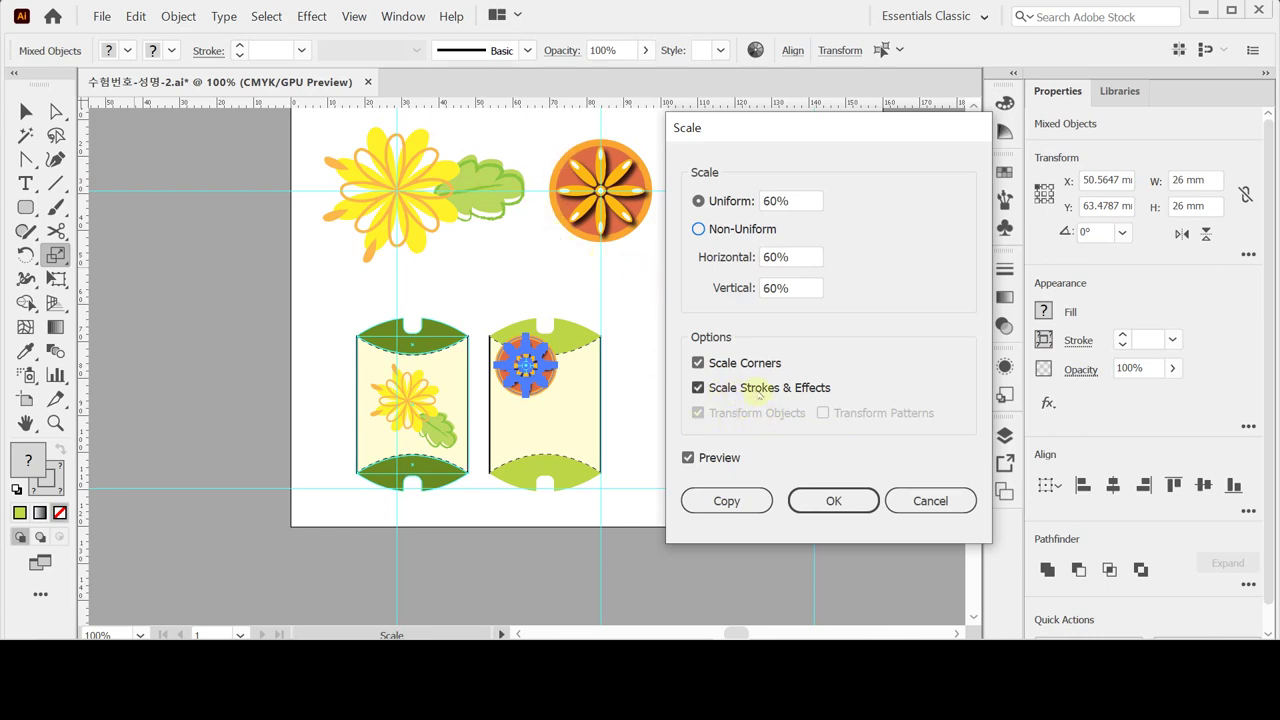
{"action": "key", "text": "Return"}
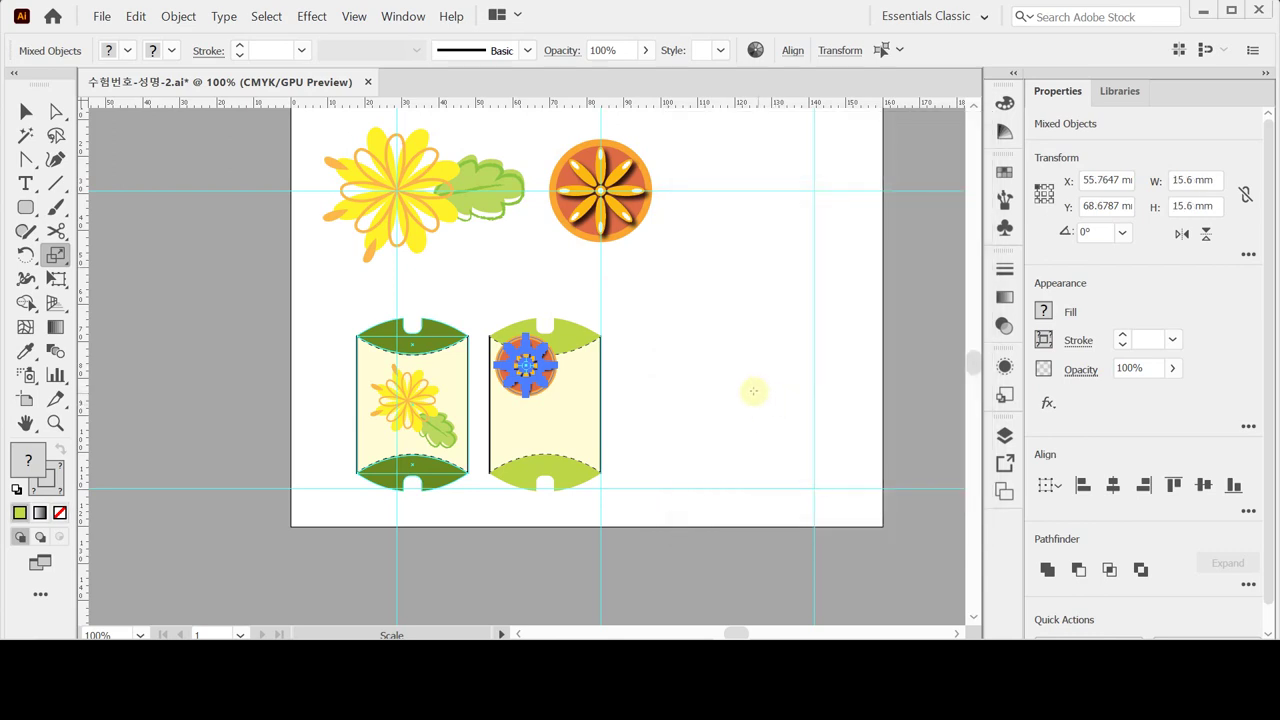
Nudge the small round ornament 10 mm down and 5 mm right to the middle of the second box's body.
{"action": "key", "text": "Down"}
{"action": "key", "text": "Down"}
{"action": "key", "text": "Down"}
{"action": "key", "text": "Down"}
{"action": "key", "text": "Down"}
{"action": "key", "text": "Down"}
{"action": "key", "text": "Down"}
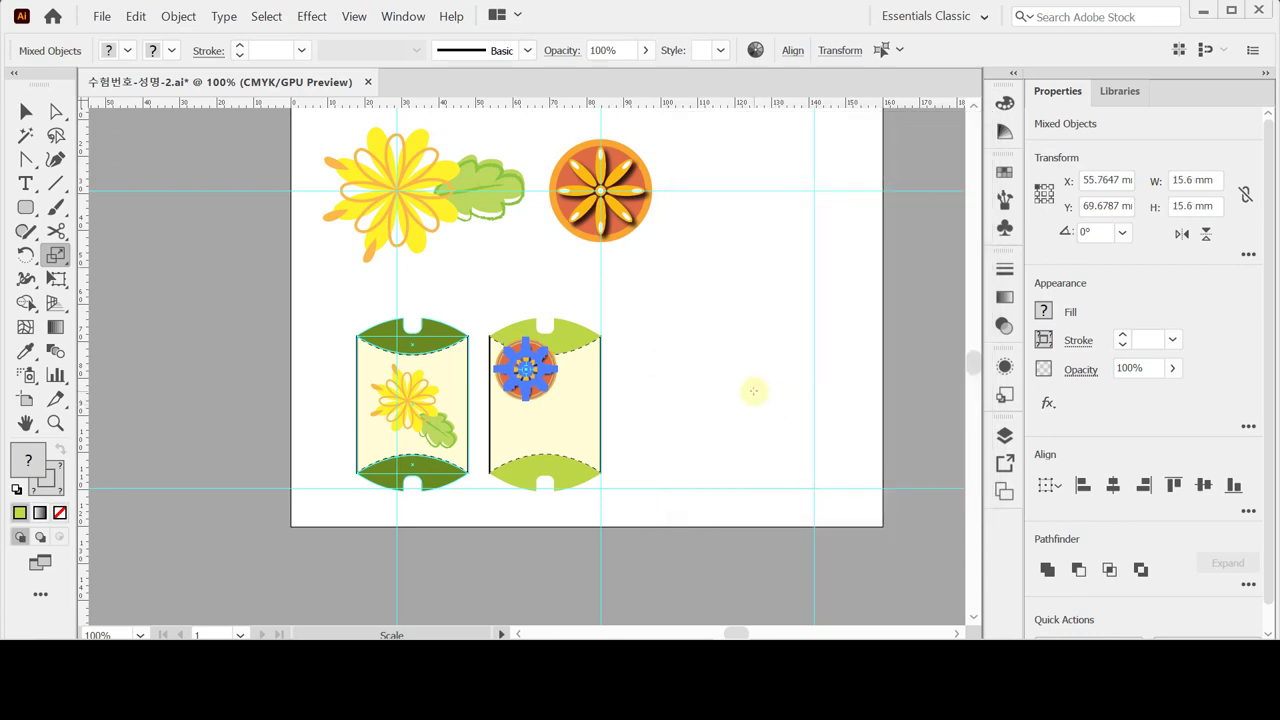
{"action": "key", "text": "Right"}
{"action": "key", "text": "Right"}
{"action": "key", "text": "Right"}
{"action": "key", "text": "Down"}
{"action": "key", "text": "Down"}
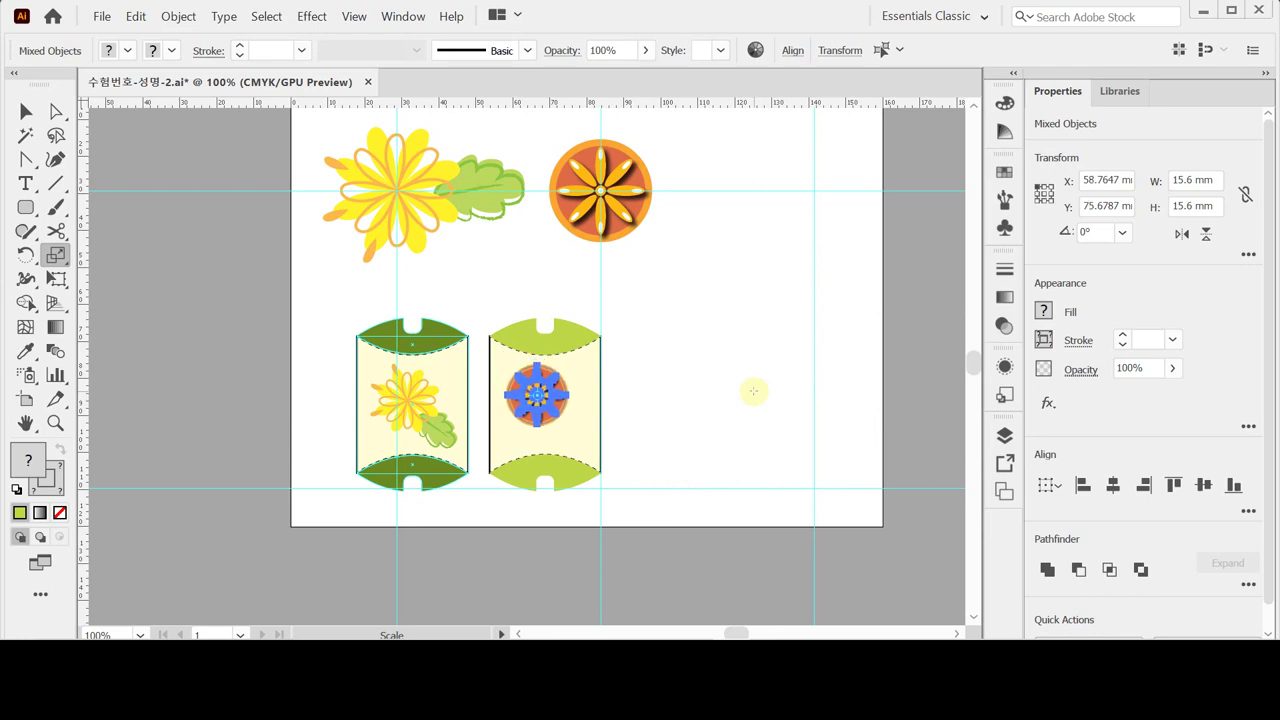
{"action": "key", "text": "Right"}
{"action": "key", "text": "Right"}
{"action": "key", "text": "Down"}
{"action": "key", "text": "Right"}
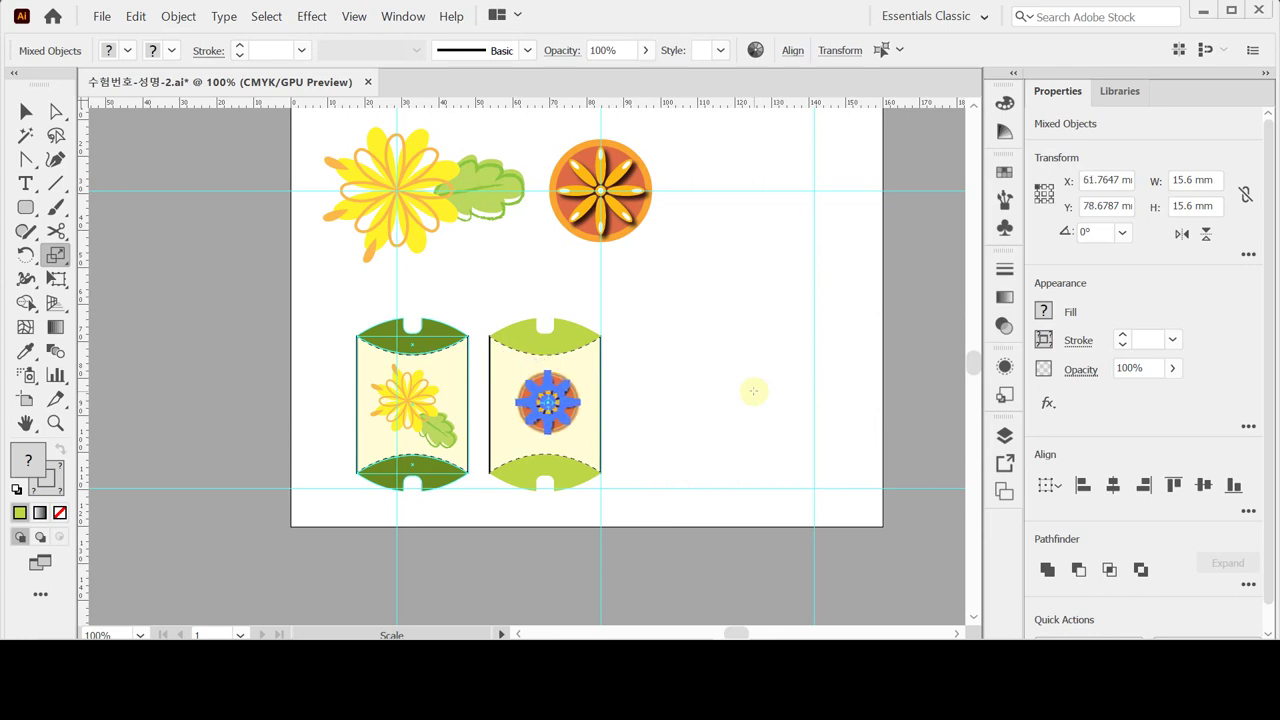
{"action": "key", "text": "Left"}
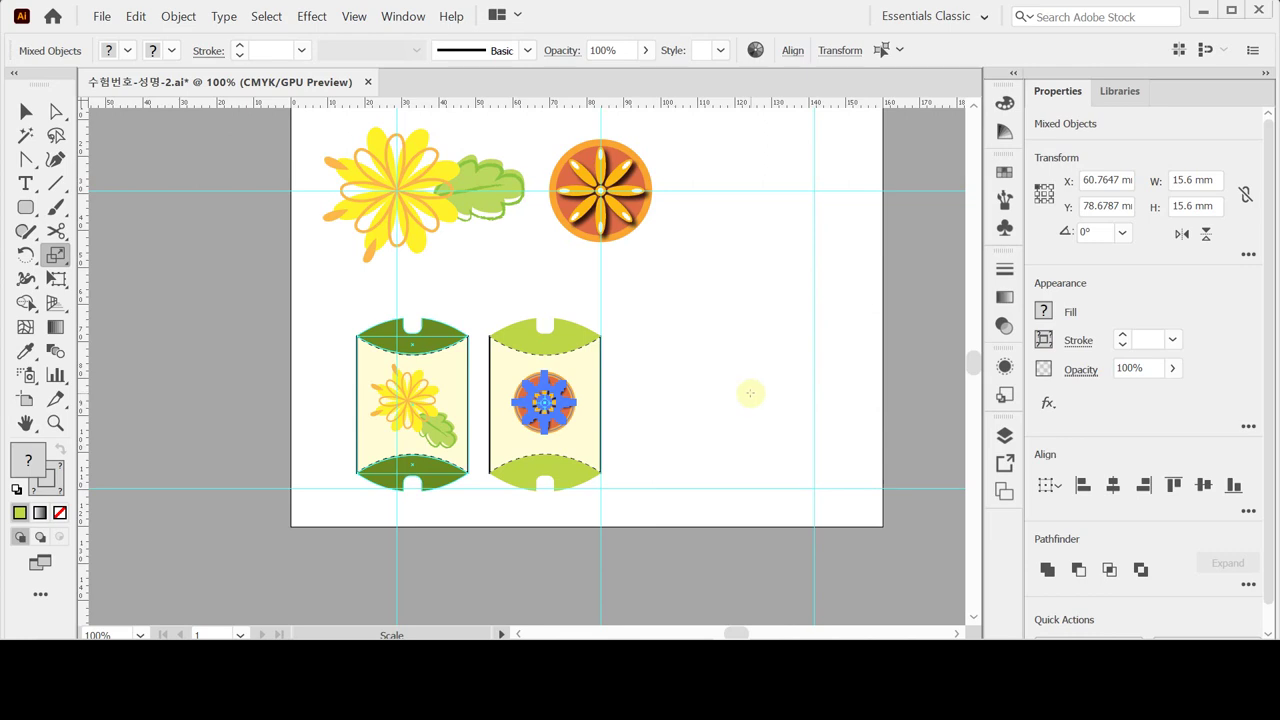
Group the small round ornament and centre it horizontally with the second box.
{"action": "key", "text": "v"}
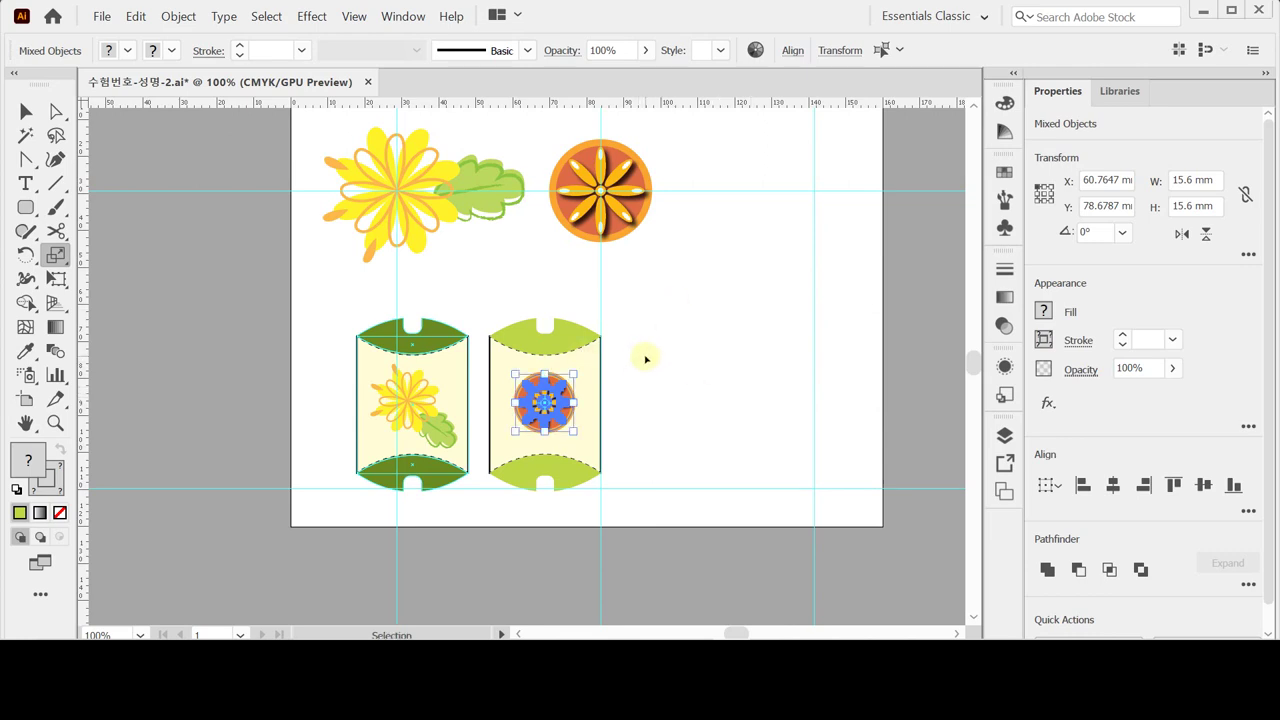
{"action": "key", "text": "ctrl+g"}
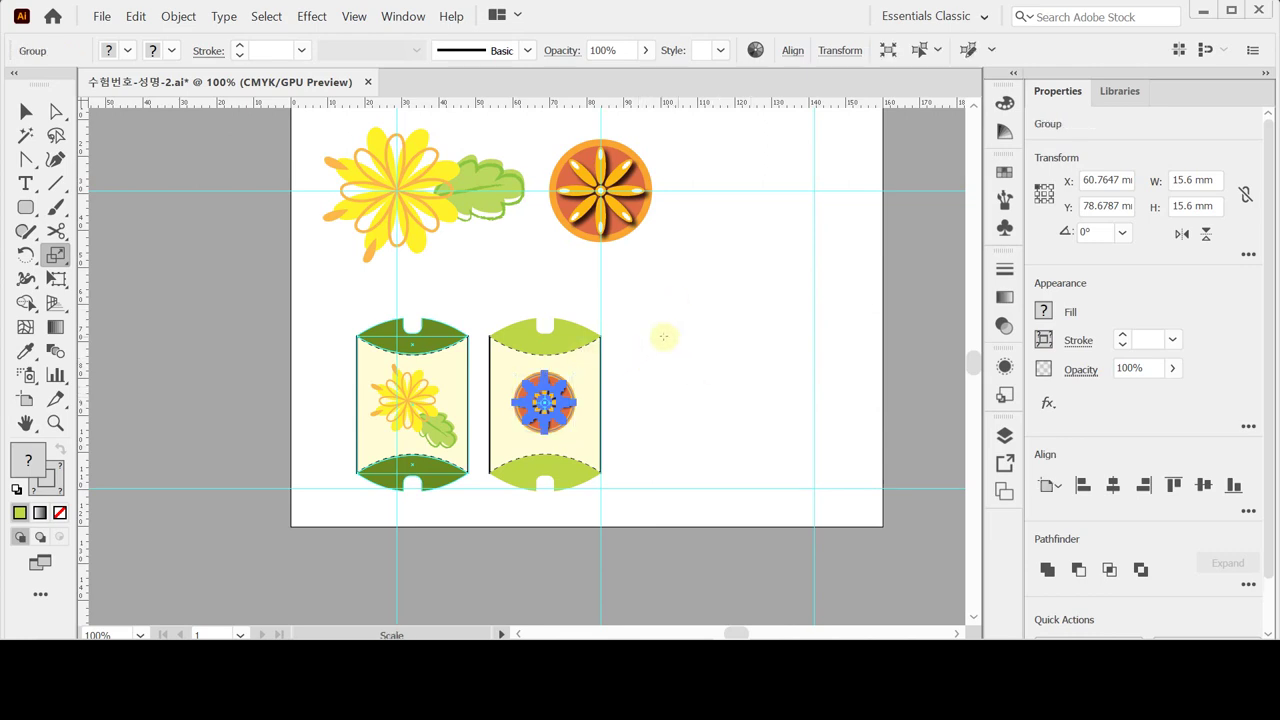
{"action": "key", "text": "ctrl+h"}
{"action": "left_click_drag", "start_coordinate": [521, 302], "coordinate": [566, 488]}
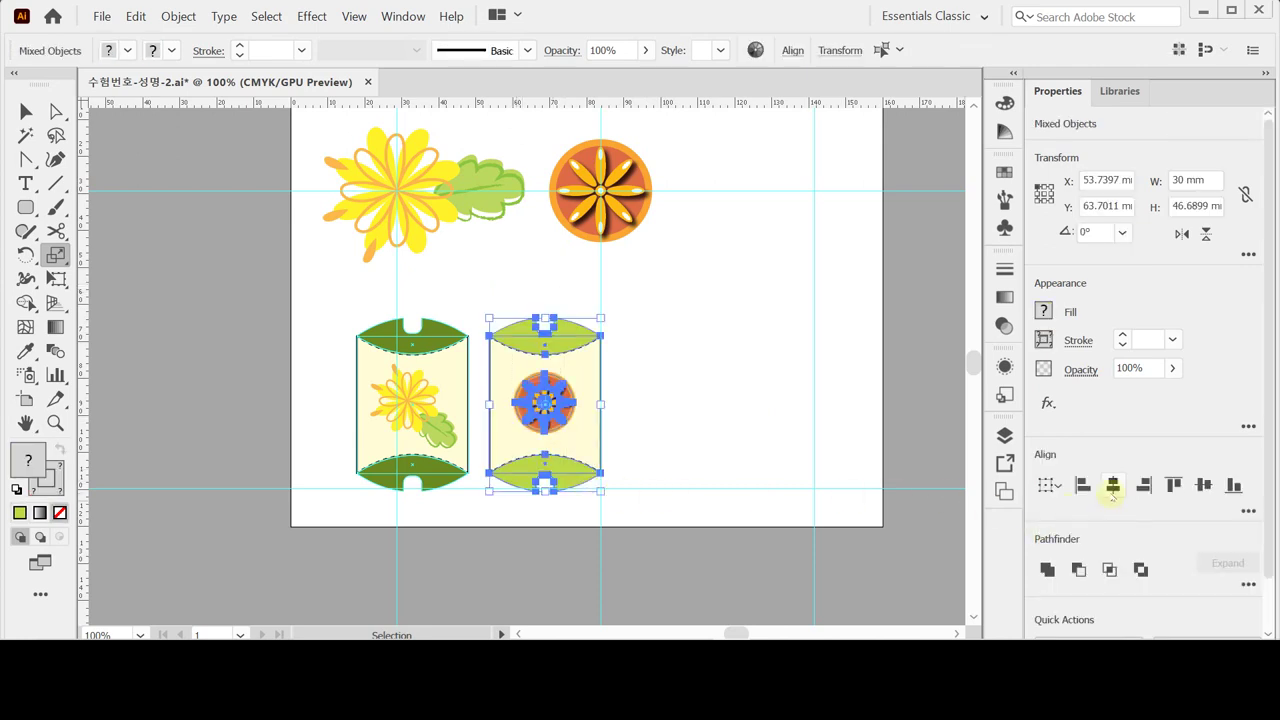
{"action": "left_click", "coordinate": [1113, 485]}
Save the document and deselect everything.
{"action": "key", "text": "s"}
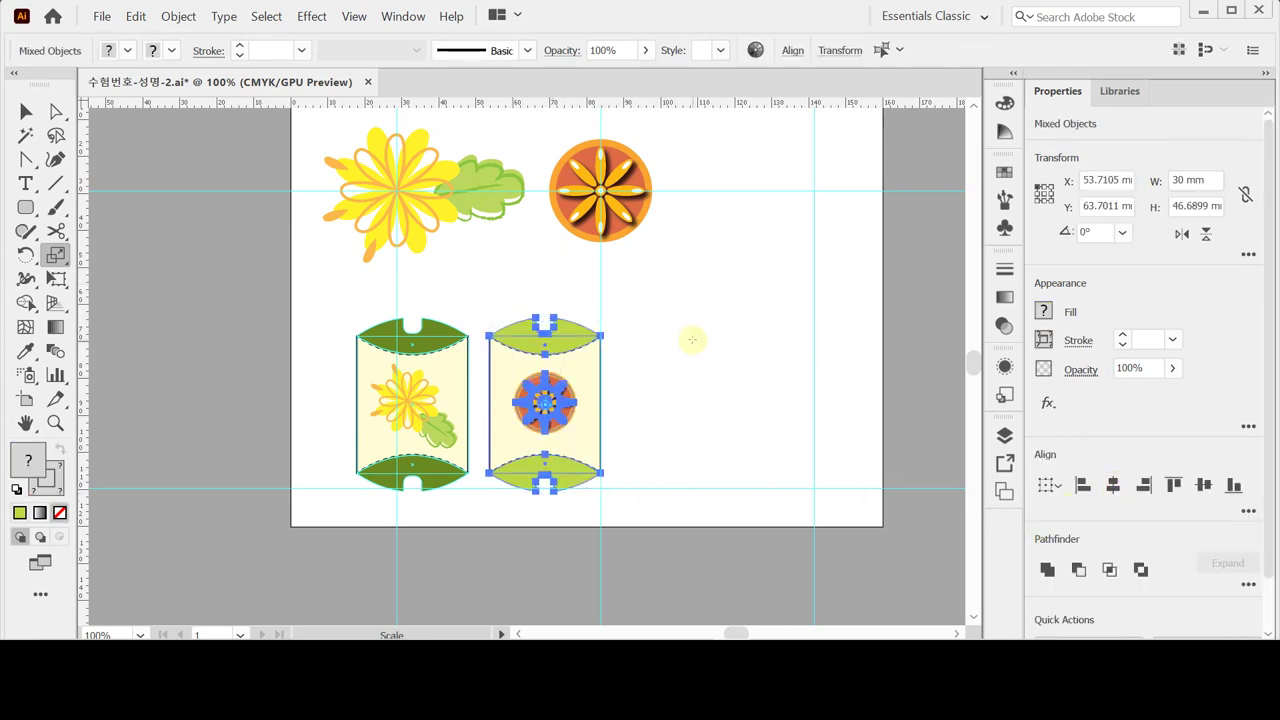
{"action": "key", "text": "v"}
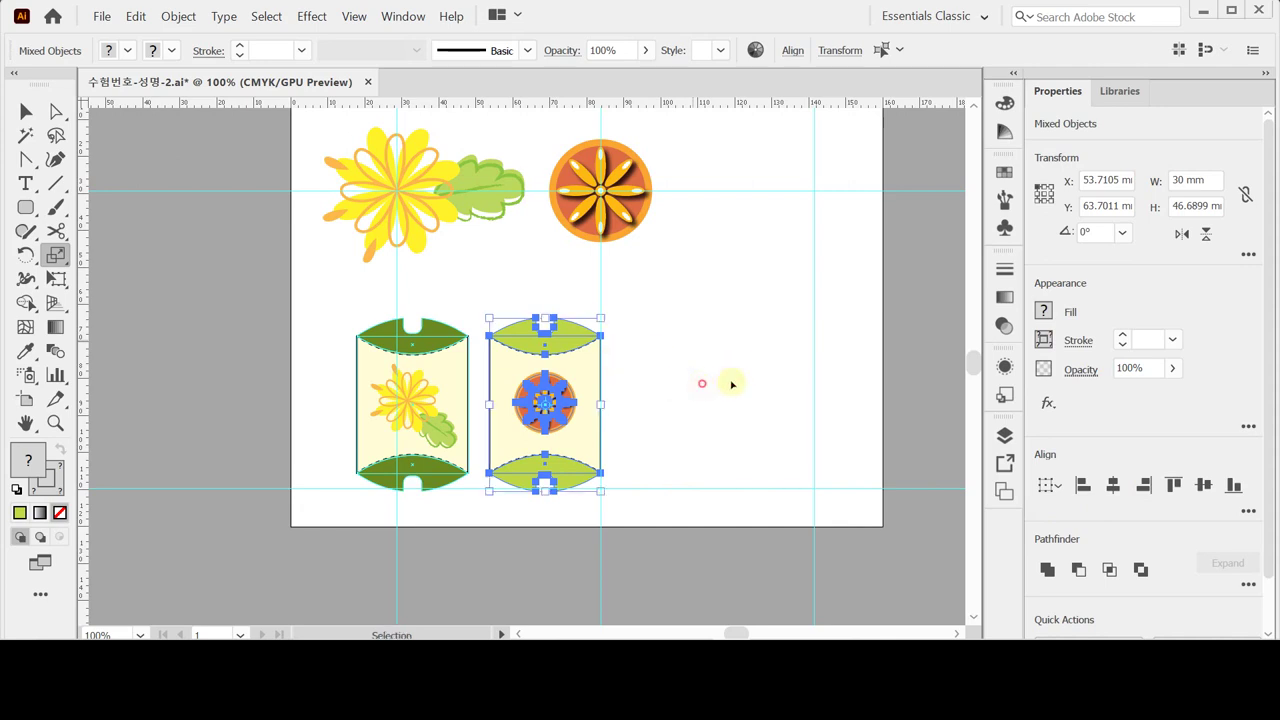
{"action": "key", "text": "ctrl+s"}
{"action": "key", "text": "z"}
{"action": "key", "text": "ctrl+shift+a"}
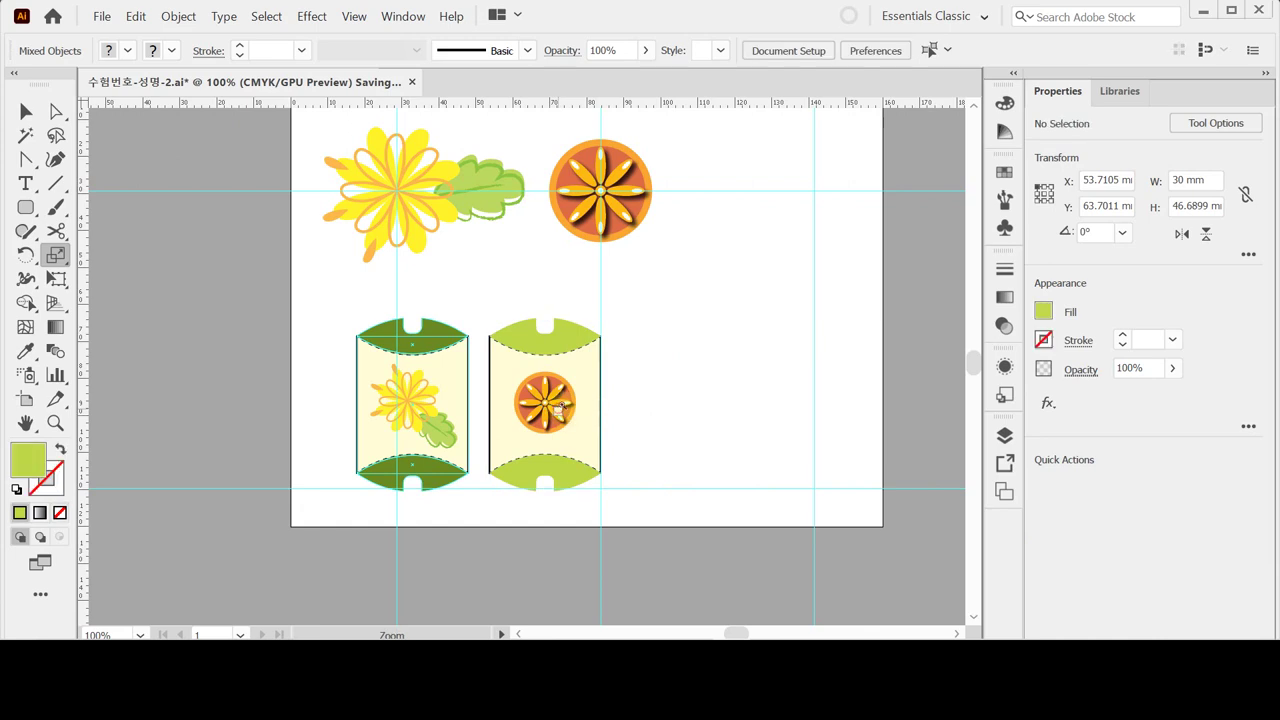
Fill the circle behind the small ornament's petals with C 80, M 10, Y 100, K 0 and deselect it.
{"action": "left_click", "coordinate": [558, 415]}
{"action": "left_click", "coordinate": [520, 368], "text": "ctrl"}
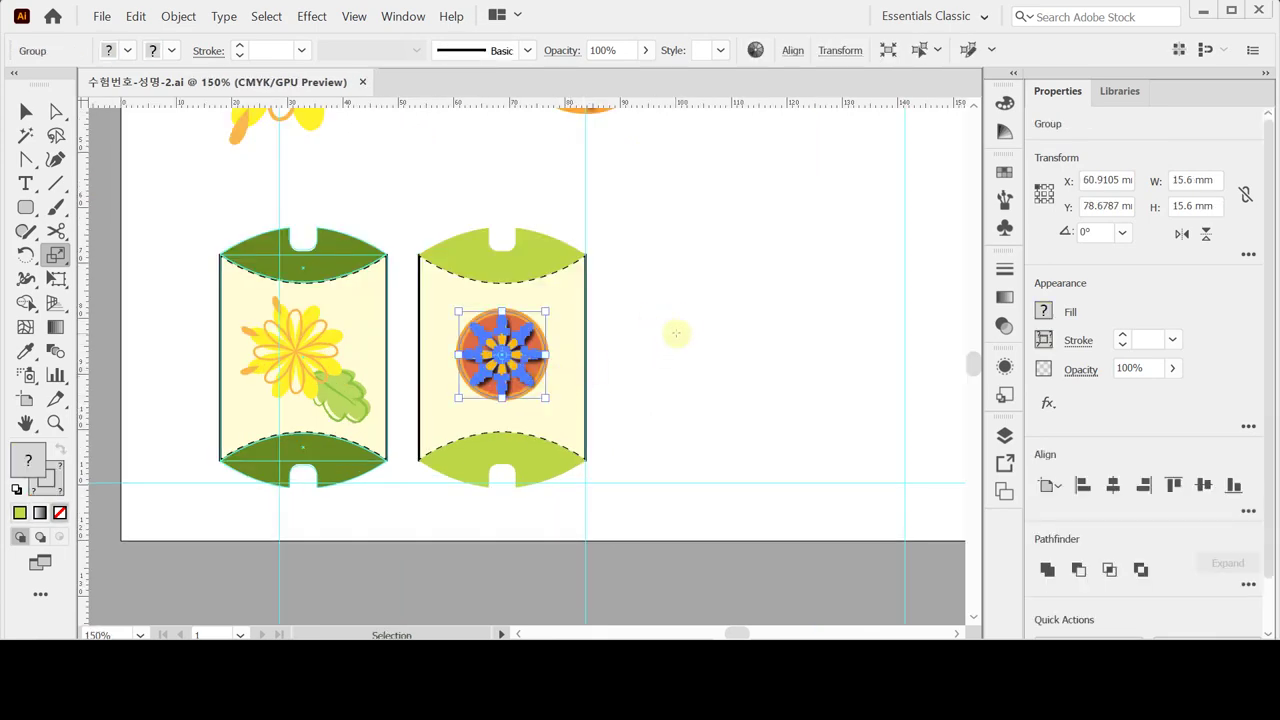
{"action": "key", "text": "ctrl+shift+a"}
{"action": "key", "text": "a"}
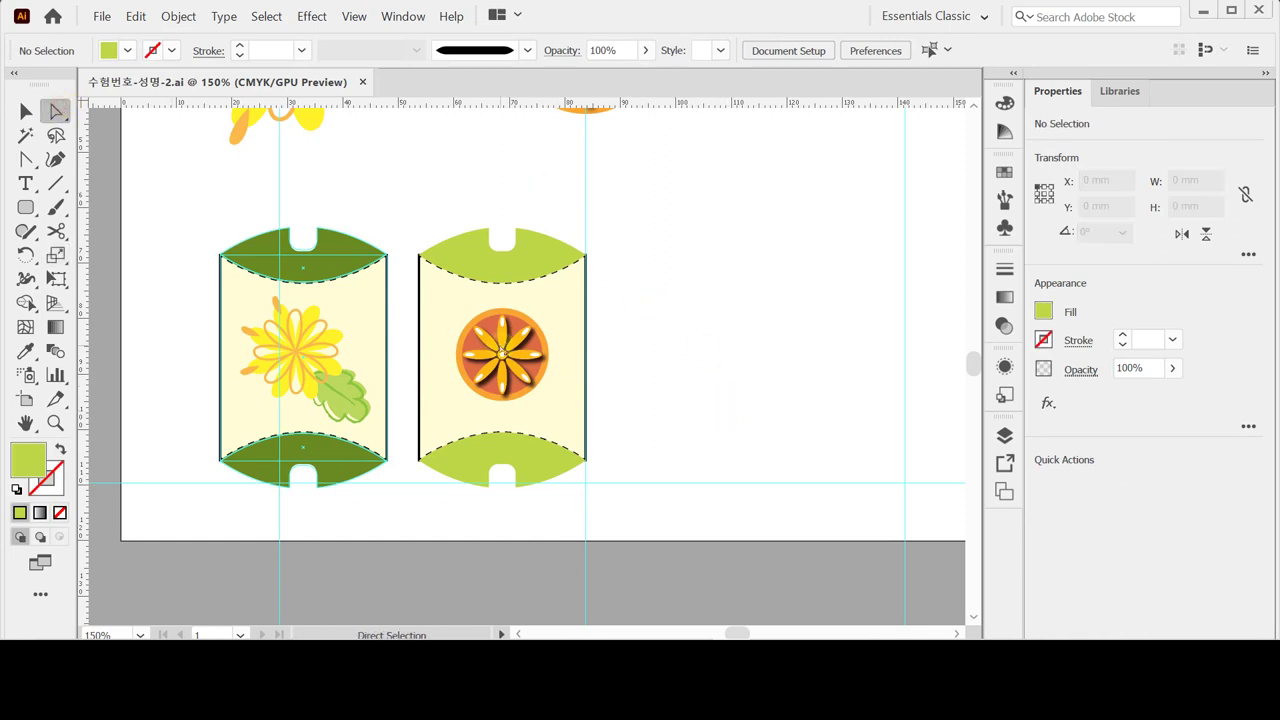
{"action": "left_click", "coordinate": [515, 319]}
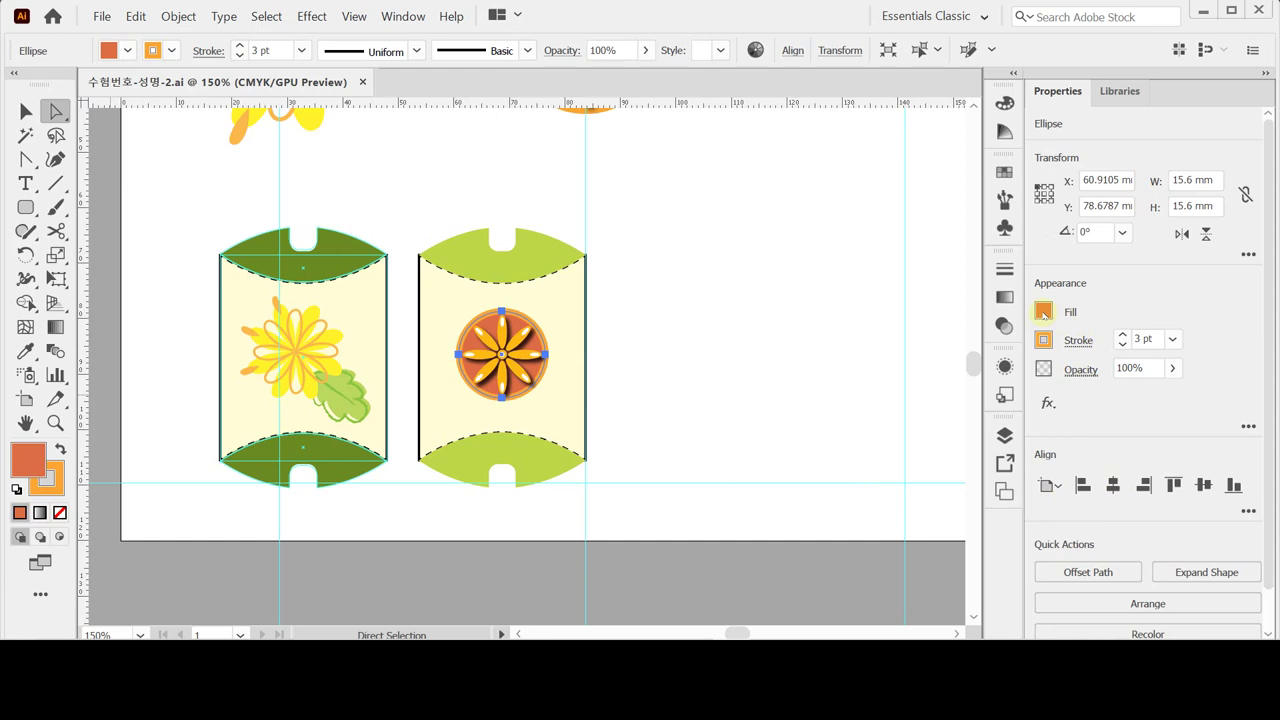
{"action": "left_click", "coordinate": [1043, 314]}
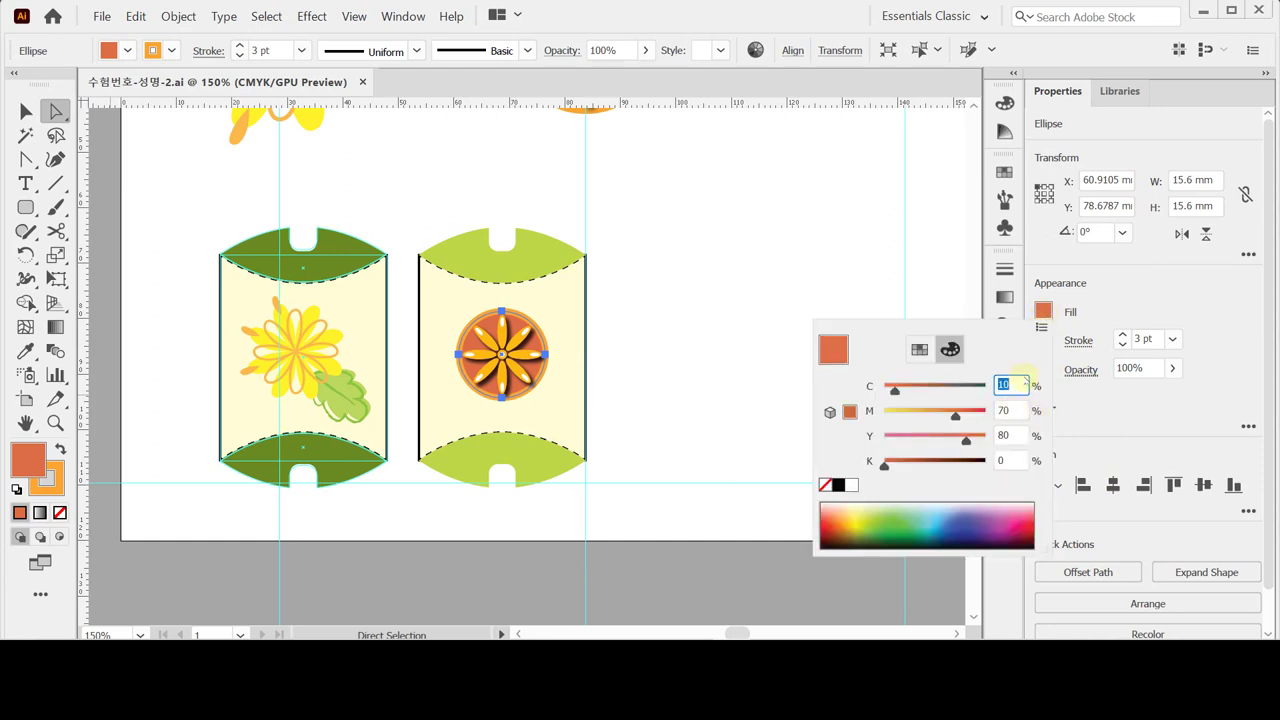
{"action": "type", "text": "80"}
{"action": "key", "text": "Tab"}
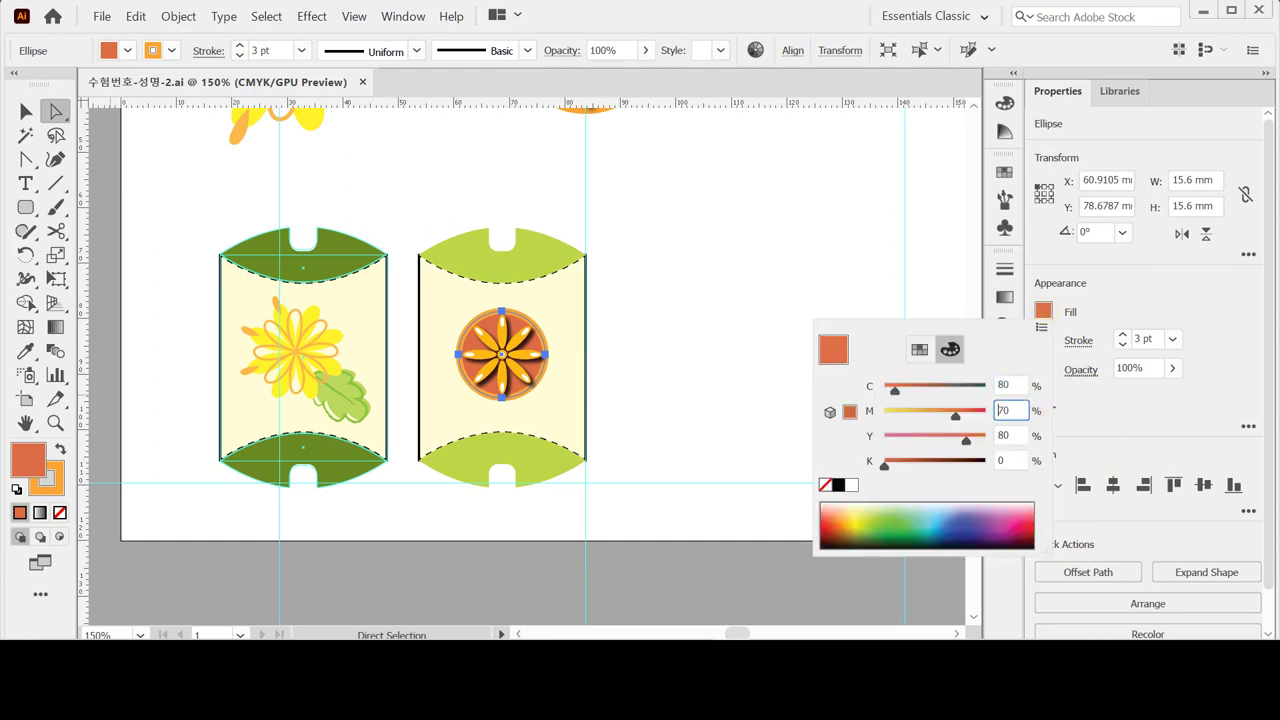
{"action": "type", "text": "10"}
{"action": "key", "text": "Tab"}
{"action": "key", "text": "Tab"}
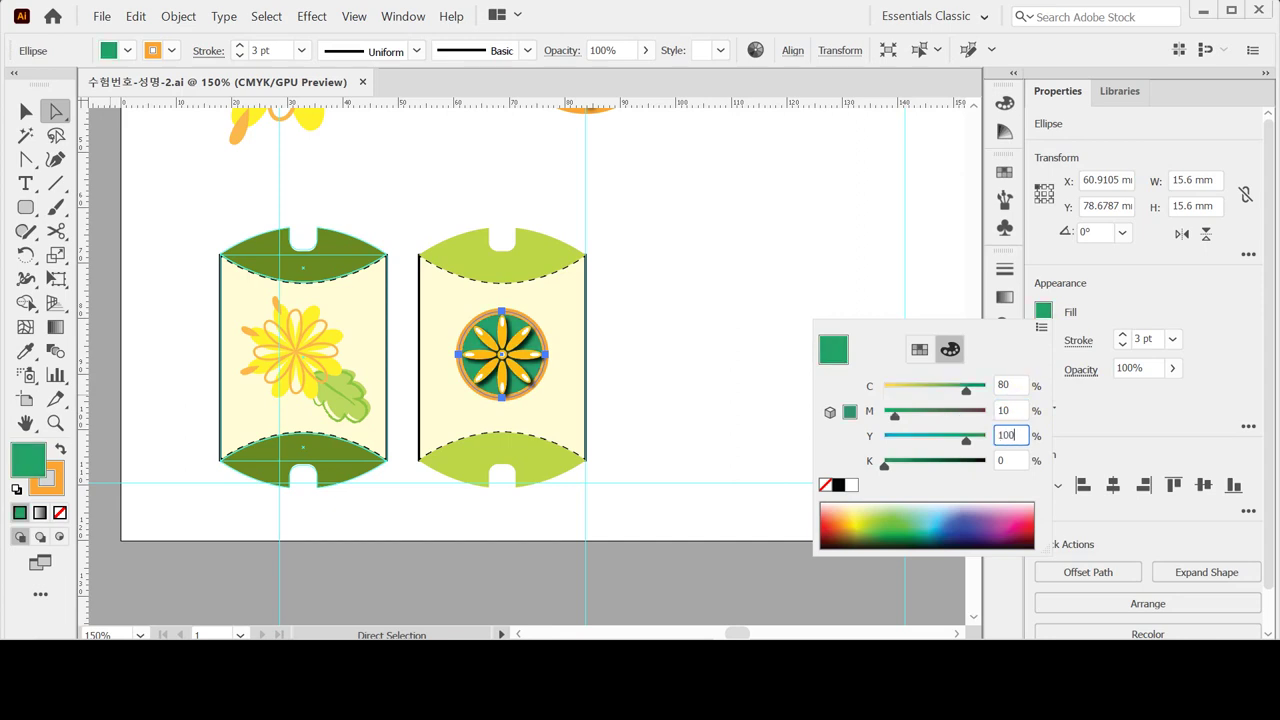
{"action": "key", "text": "Return"}
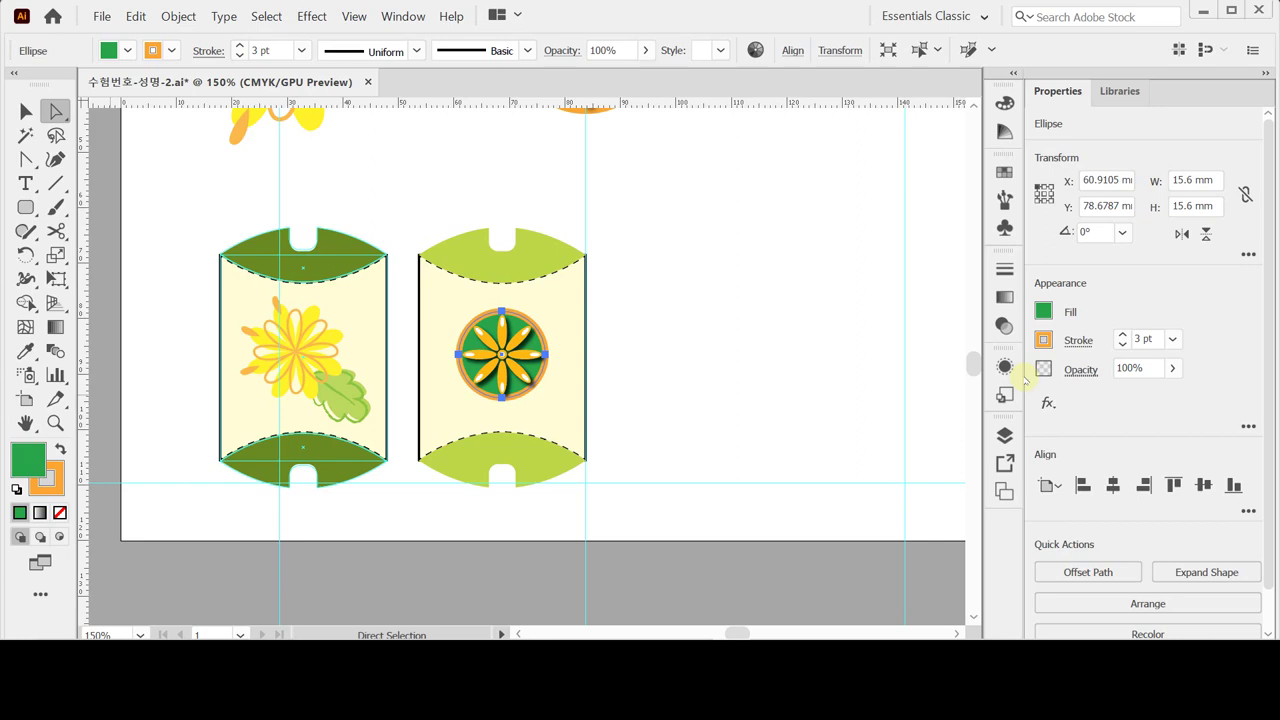
{"action": "left_click", "coordinate": [818, 436]}
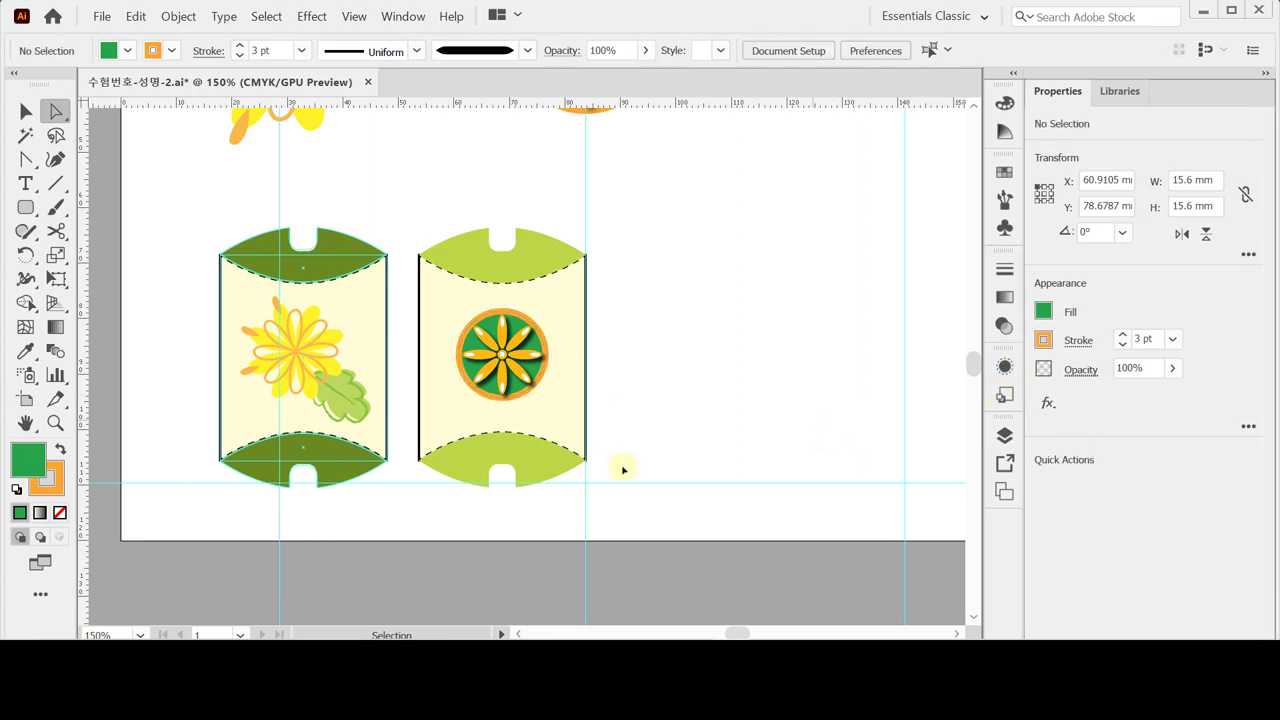
Duplicate the second box's body rectangle in place in front and fill the copy with the yellow flower pattern swatch.
{"action": "left_click", "coordinate": [576, 416]}
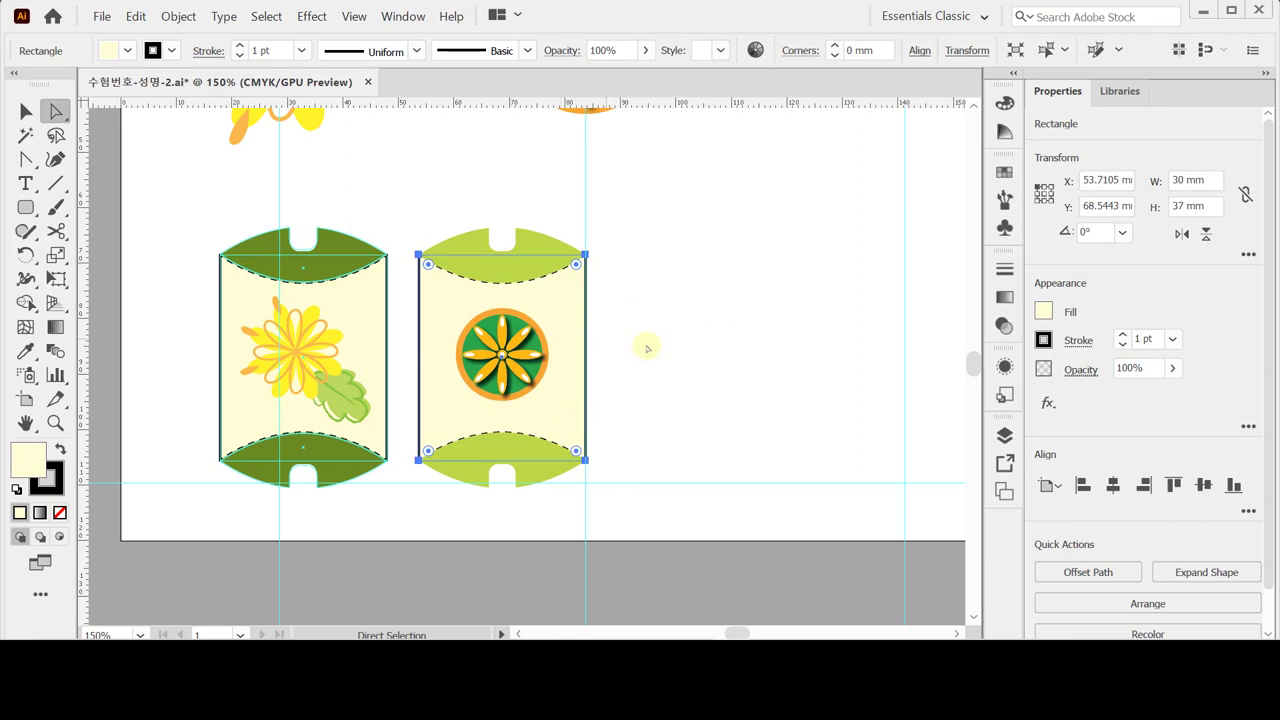
{"action": "left_click", "coordinate": [680, 342]}
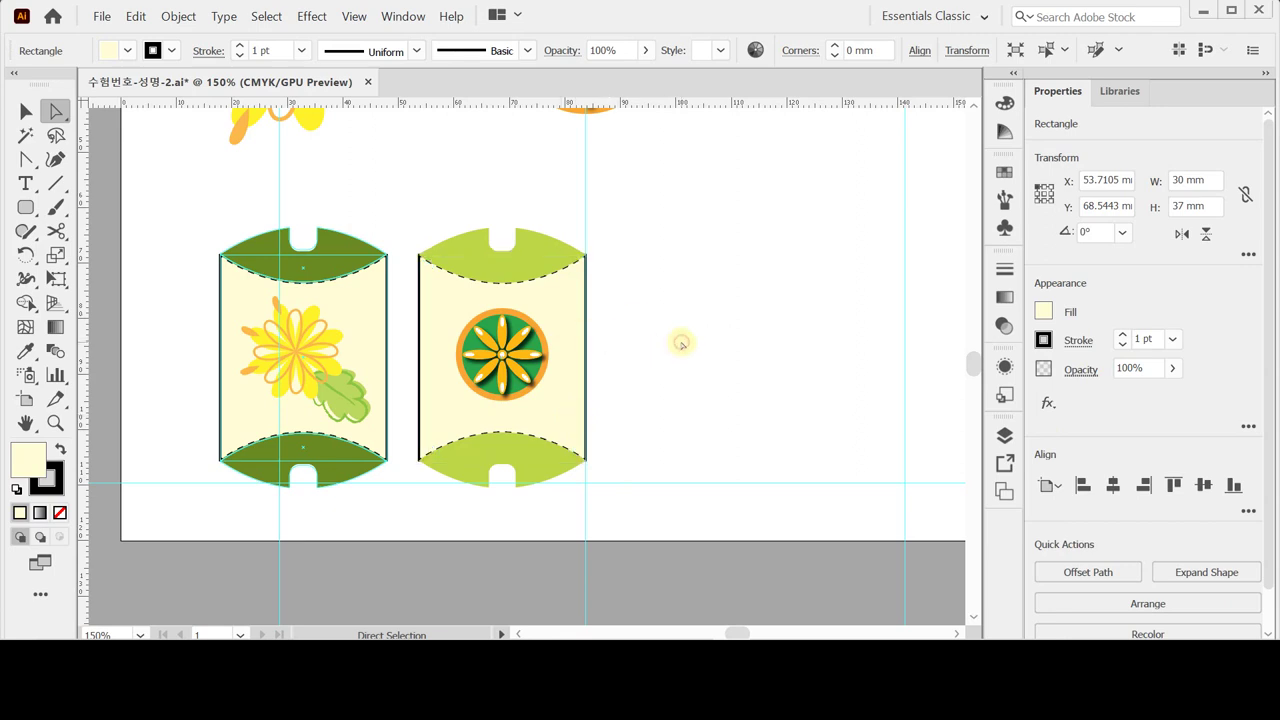
{"action": "left_click", "coordinate": [577, 326]}
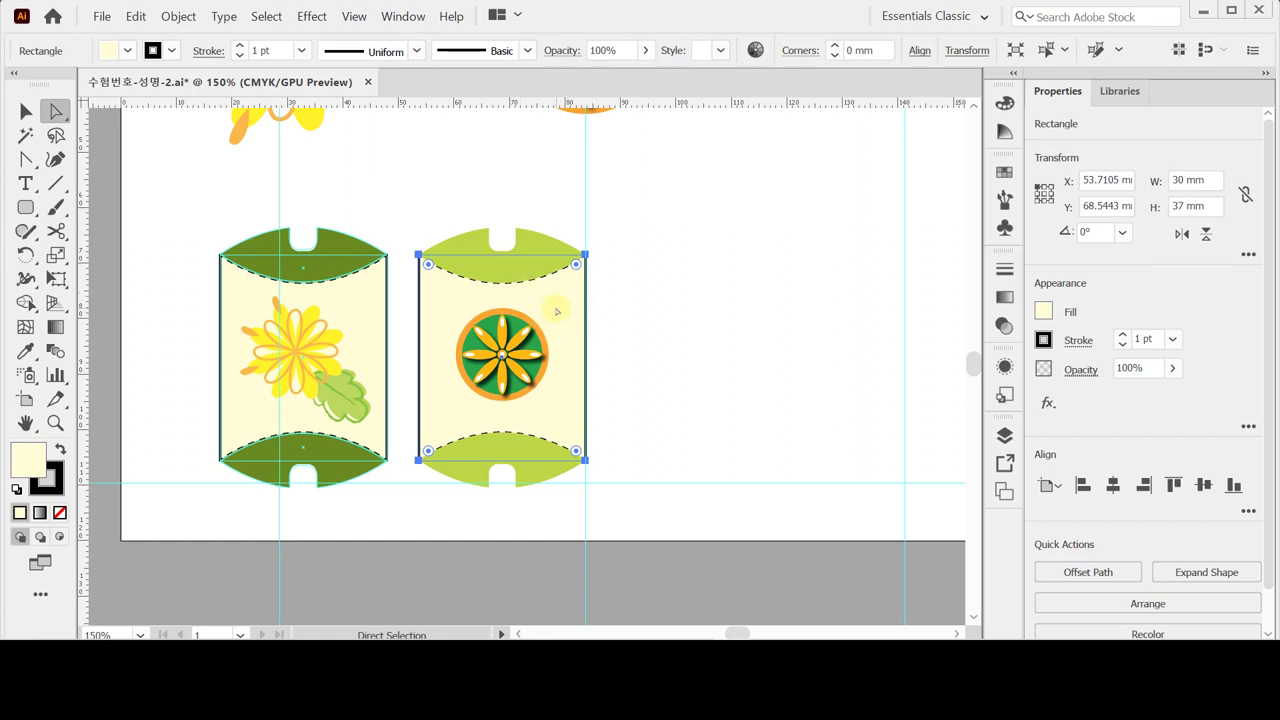
{"action": "left_click", "coordinate": [1005, 172]}
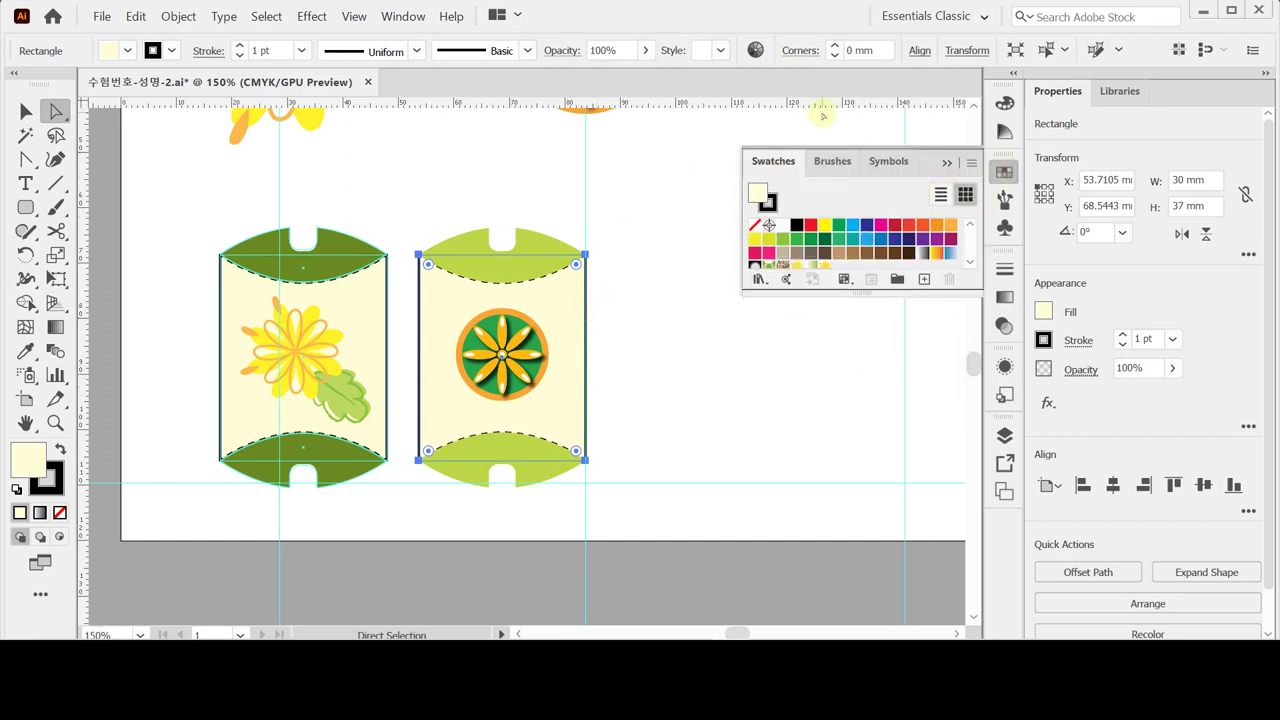
{"action": "left_click", "coordinate": [757, 162]}
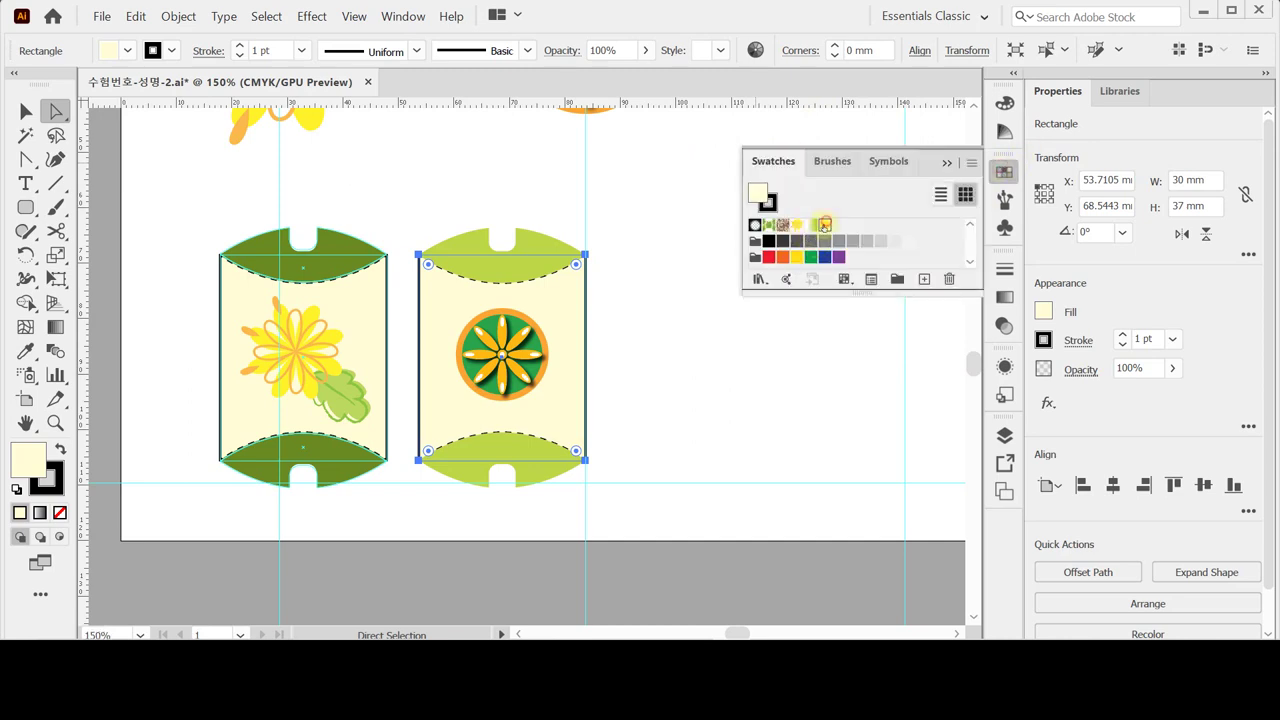
{"action": "left_click", "coordinate": [823, 224]}
{"action": "left_click", "coordinate": [1005, 174]}
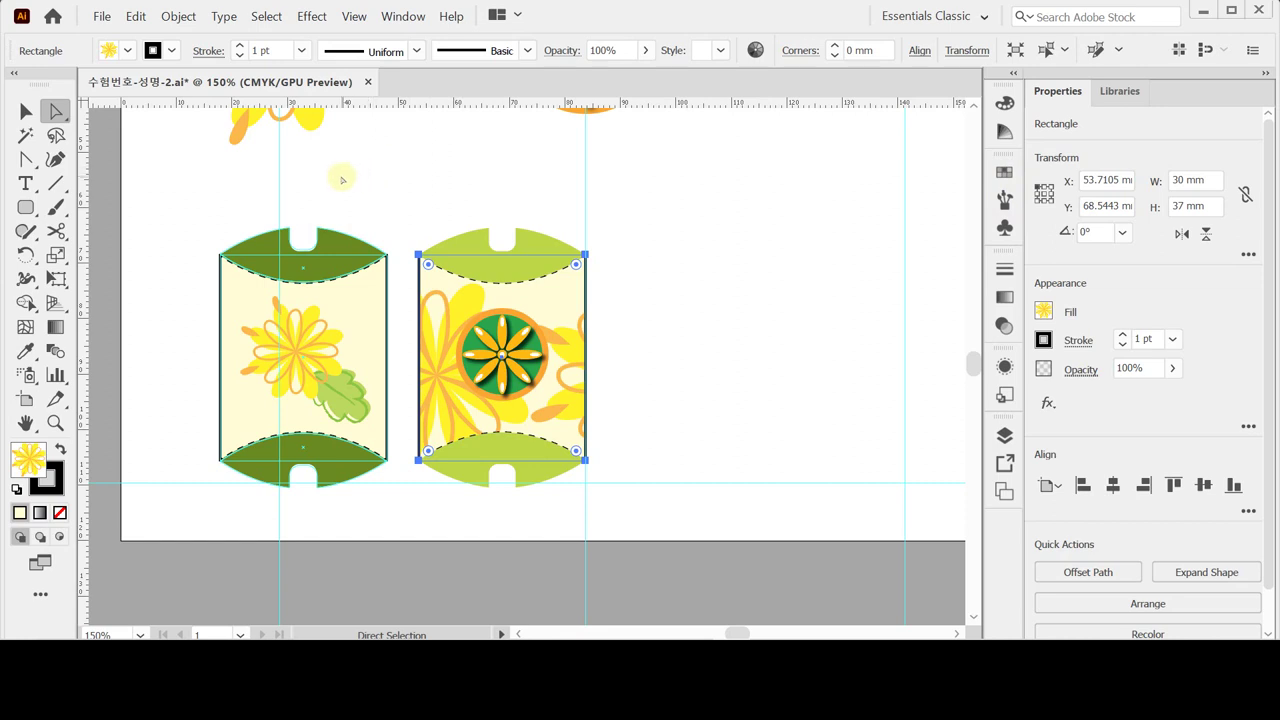
Scale only the flower pattern in the second box's body uniformly to 15%, with Transform Objects off and Transform Patterns on.
{"action": "left_click", "coordinate": [57, 253]}
{"action": "double_click", "coordinate": [57, 253]}
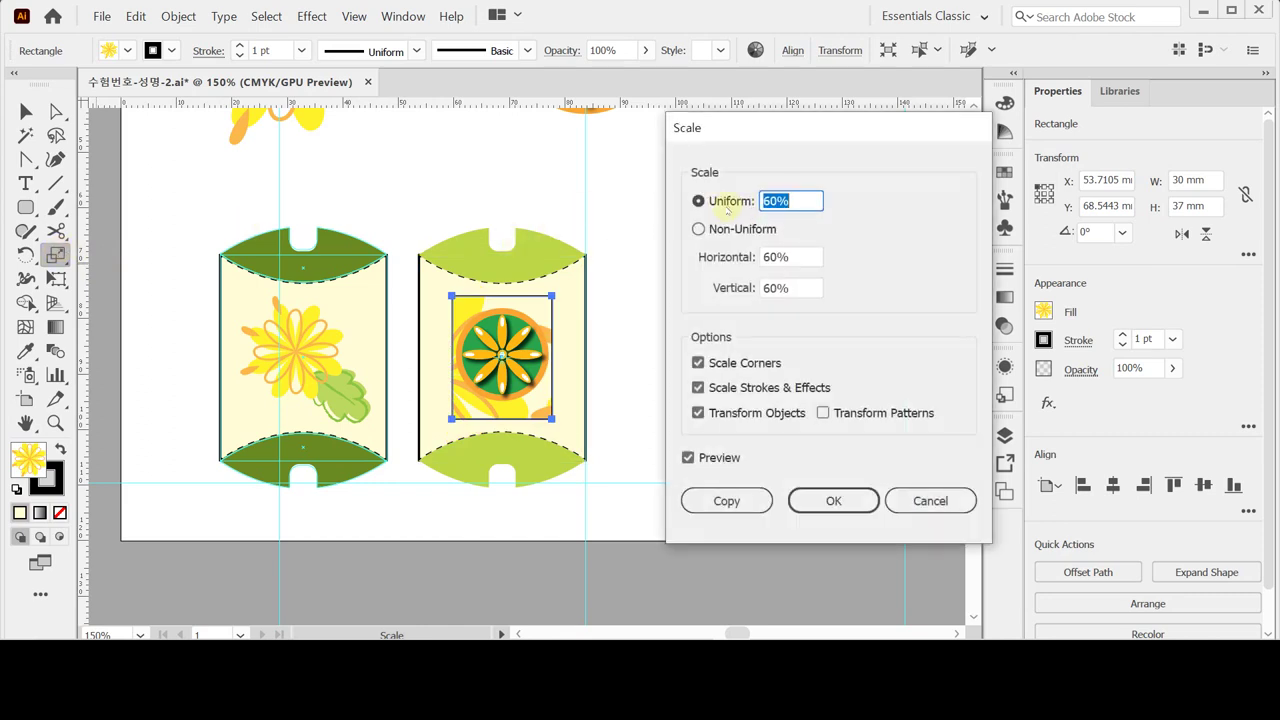
{"action": "type", "text": "15"}
{"action": "key", "text": "Tab"}
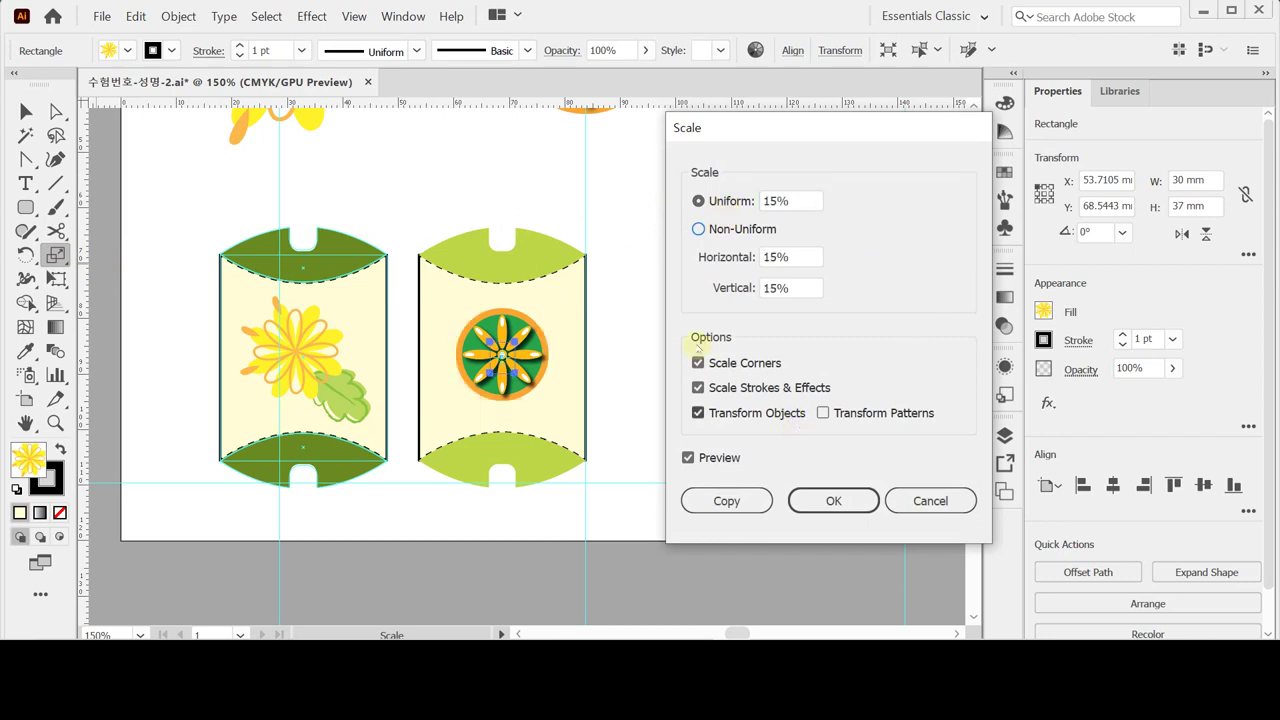
{"action": "left_click", "coordinate": [757, 420]}
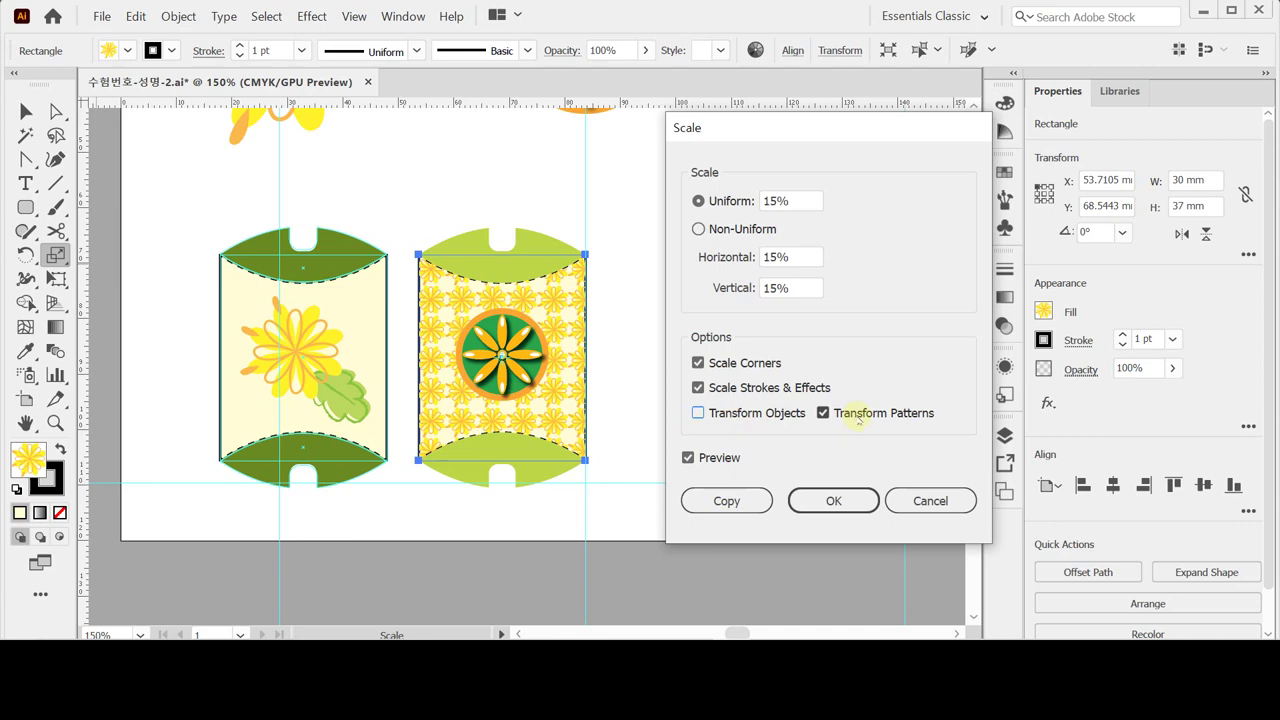
{"action": "left_click", "coordinate": [829, 504]}
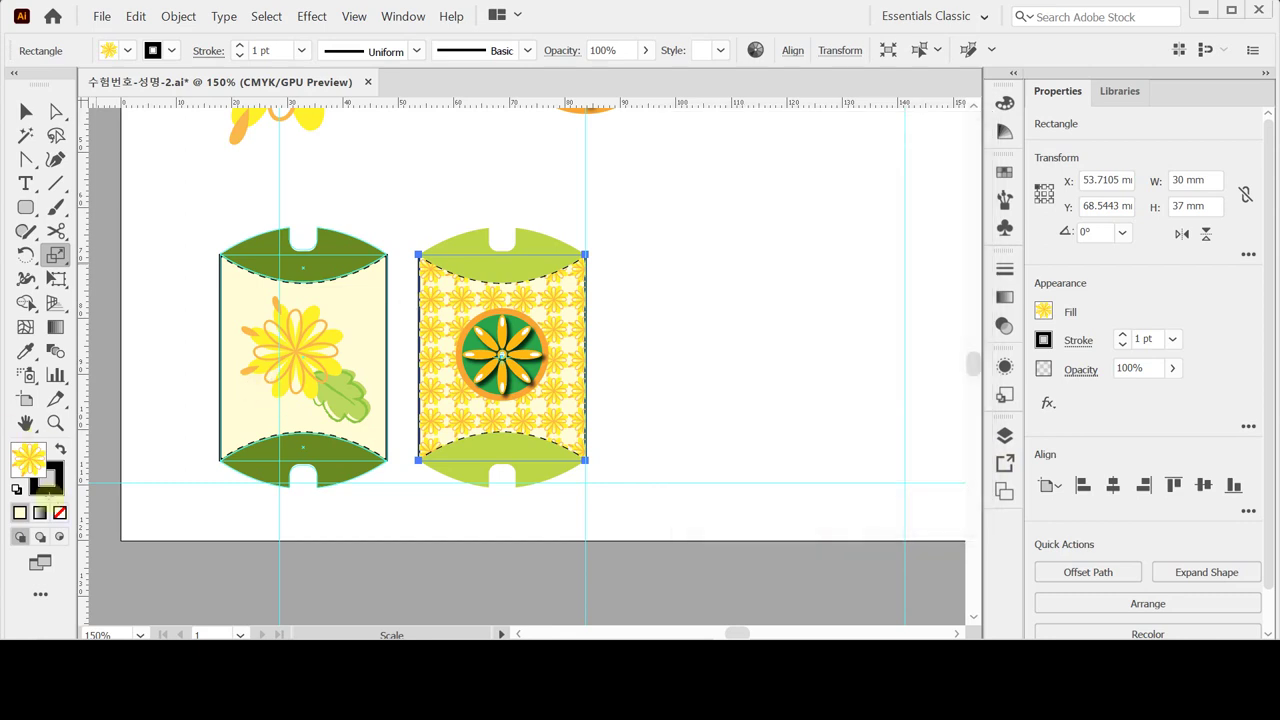
Remove the stroke from the pattern-filled rectangle and rotate only its pattern by 30°.
{"action": "left_click", "coordinate": [33, 481]}
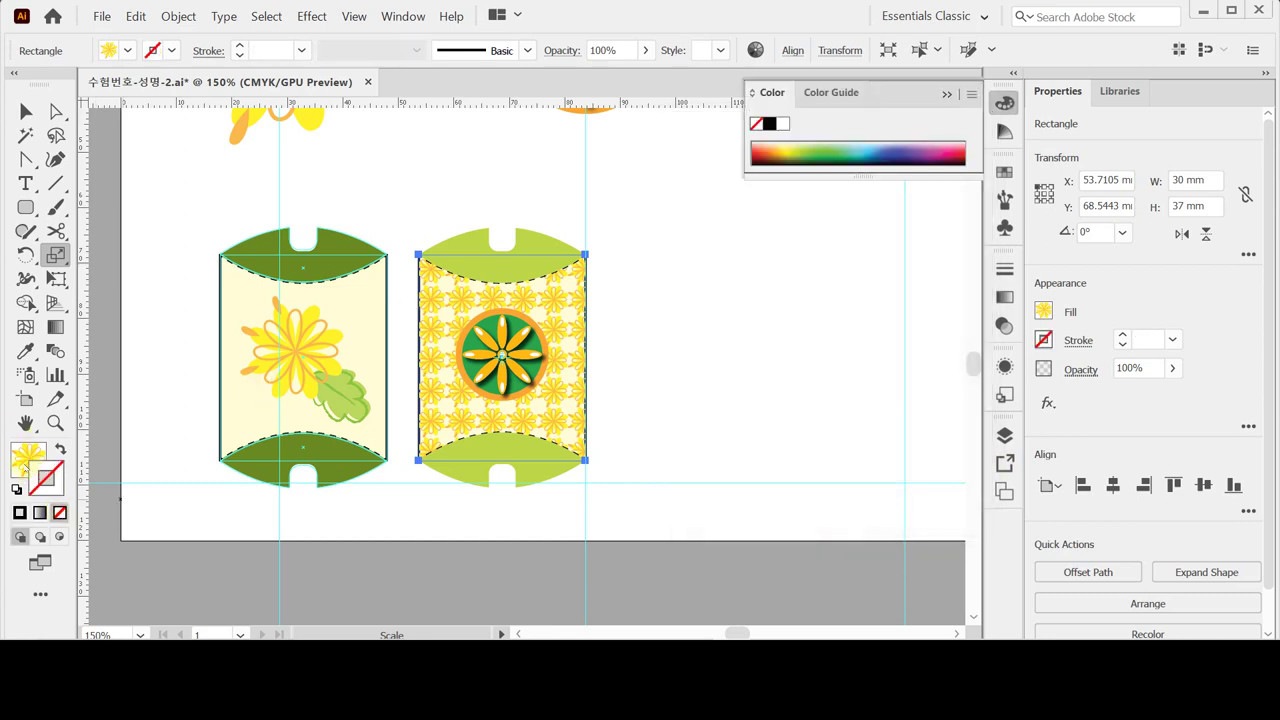
{"action": "key", "text": "slash"}
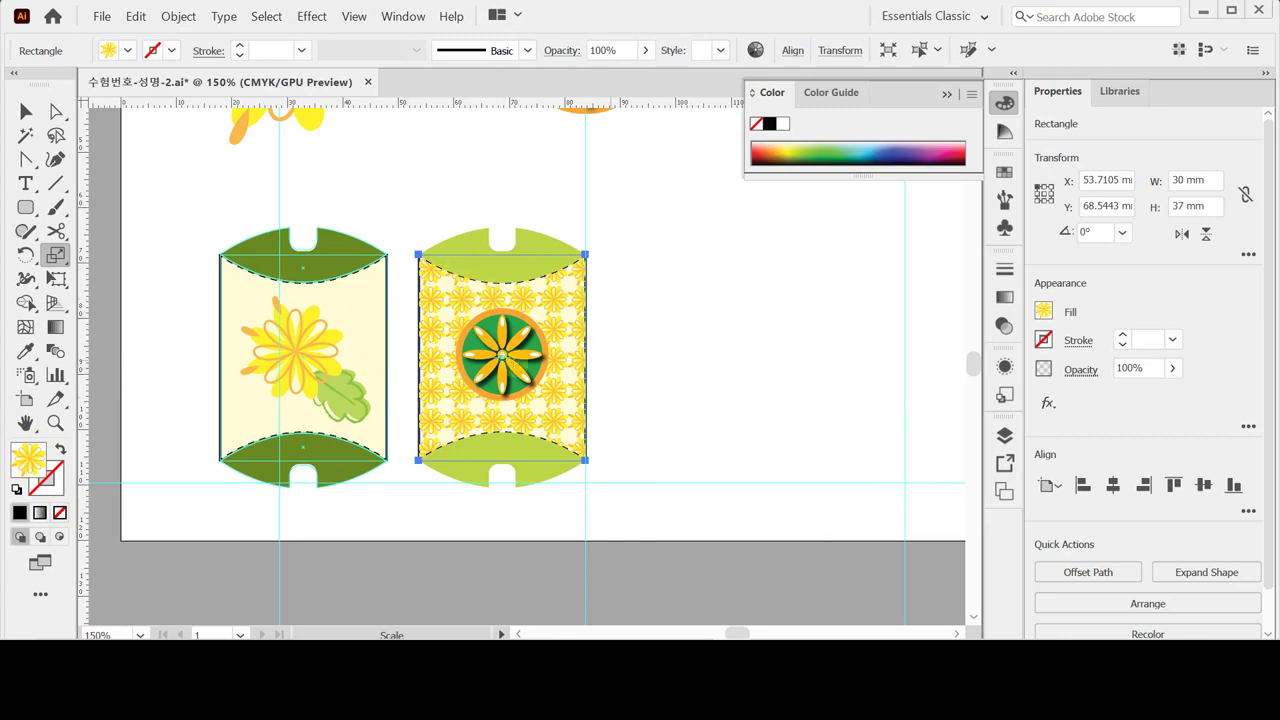
{"action": "double_click", "coordinate": [26, 255]}
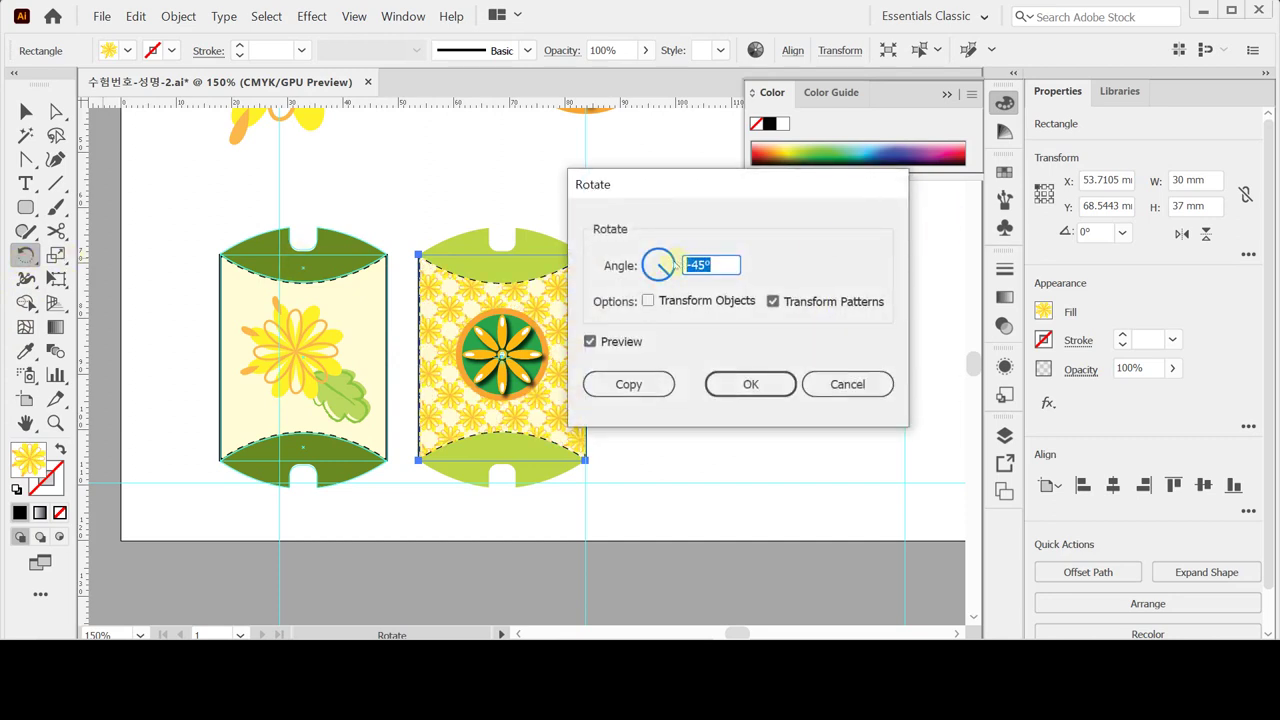
{"action": "type", "text": "30"}
{"action": "key", "text": "Return"}
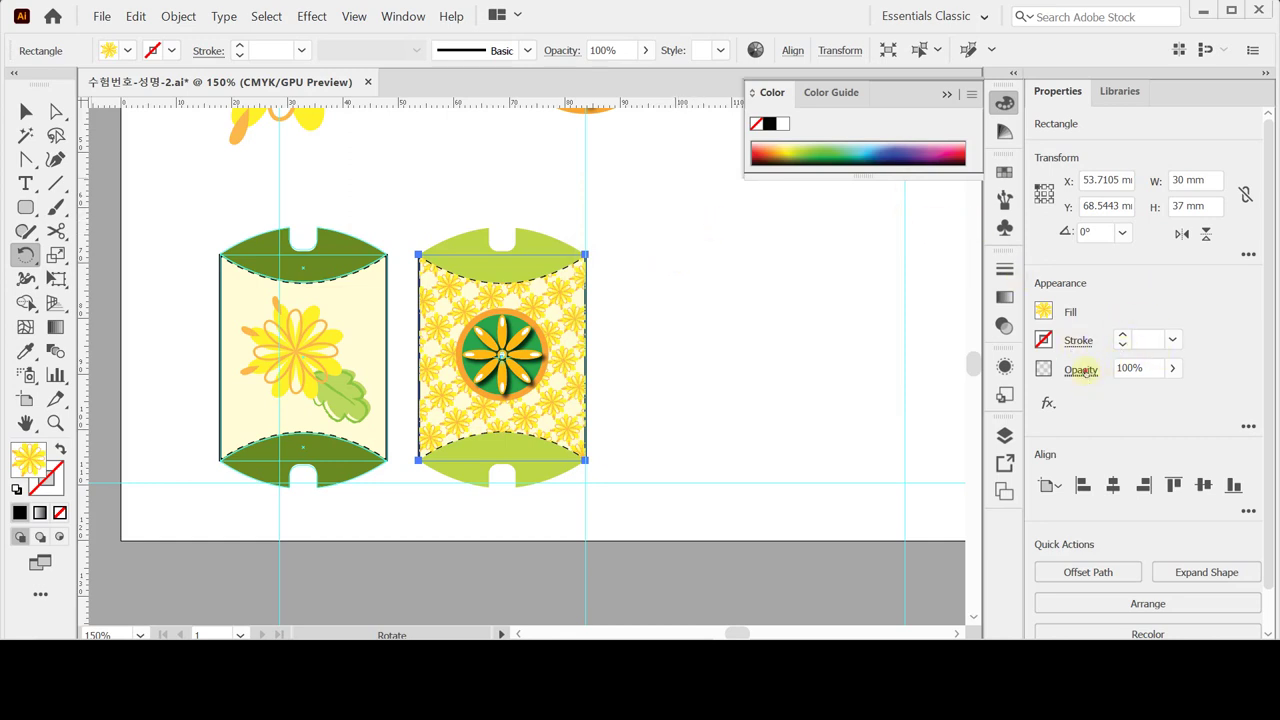
Set the pattern-filled rectangle's opacity to 60% and deselect it.
{"action": "left_click", "coordinate": [1081, 370]}
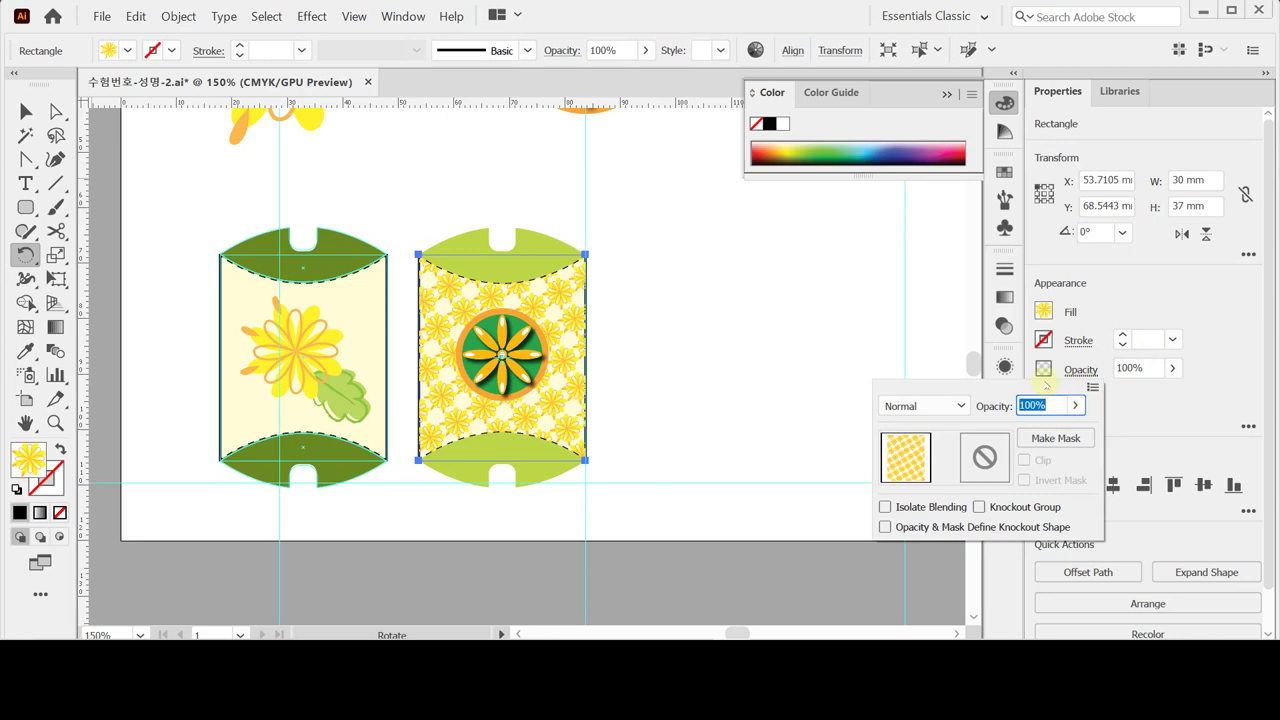
{"action": "type", "text": "60"}
{"action": "key", "text": "Return"}
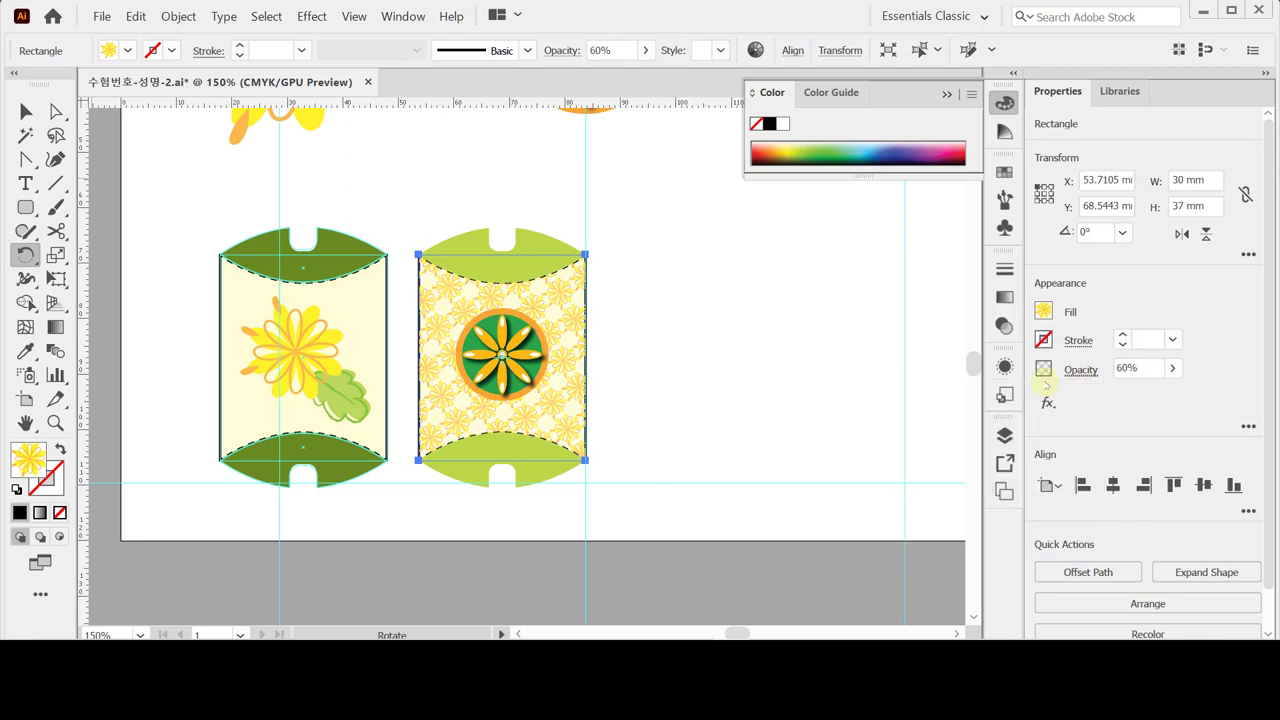
{"action": "left_click", "coordinate": [714, 384], "text": "ctrl"}
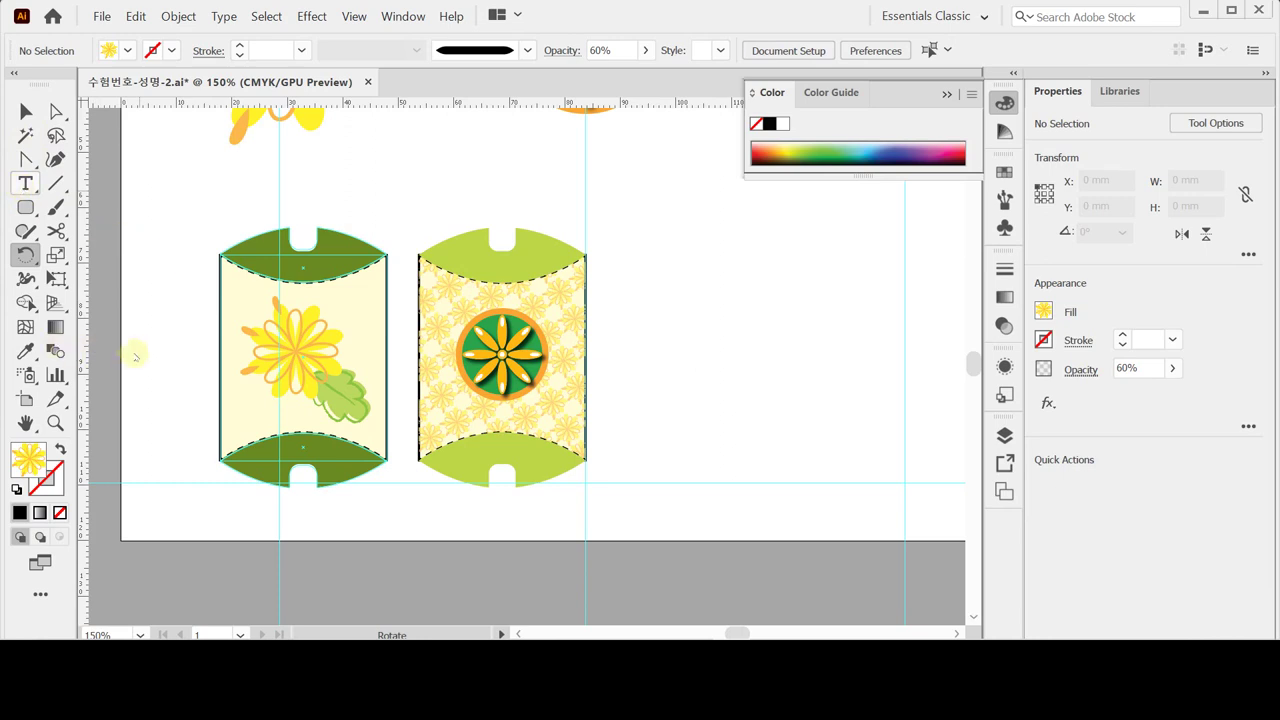
Start a line of point text on the dark green lower flap of the first box.
{"action": "left_click", "coordinate": [341, 462], "text": "ctrl"}
{"action": "key", "text": "ctrl+equal"}
{"action": "key", "text": "ctrl+equal"}
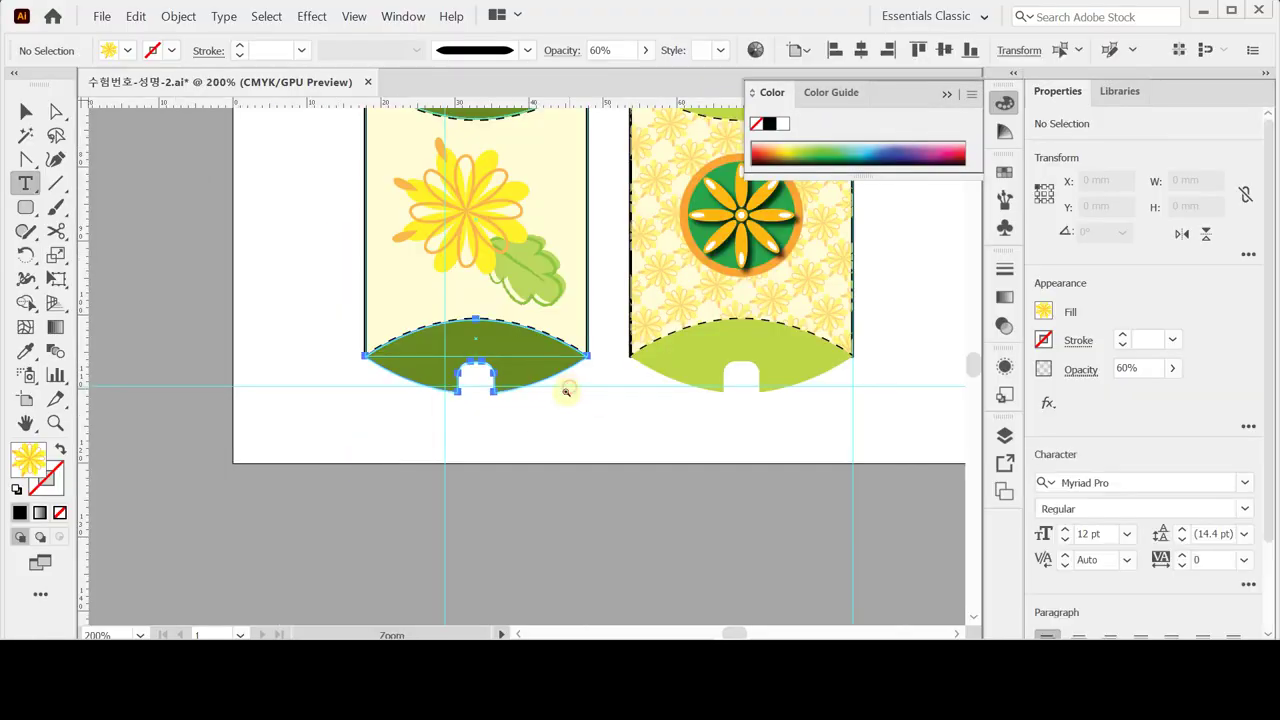
{"action": "left_click_drag", "start_coordinate": [465, 405], "coordinate": [466, 463]}
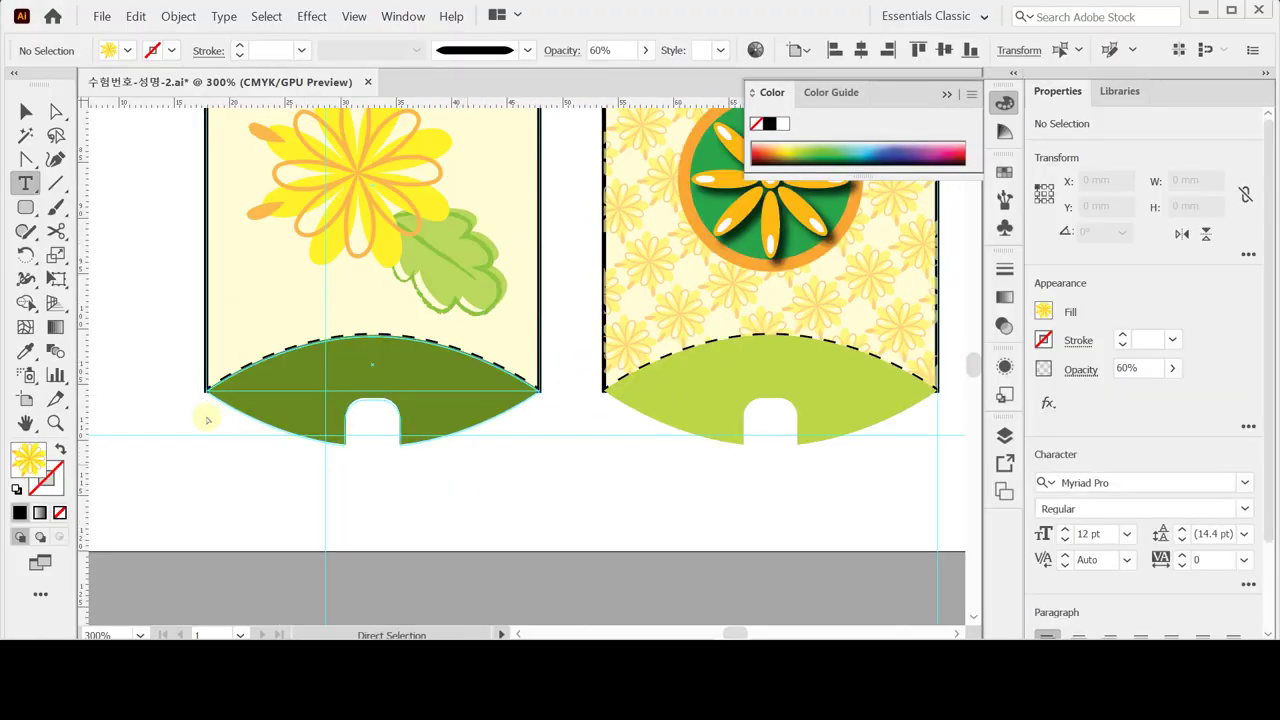
{"action": "left_click", "coordinate": [264, 391]}
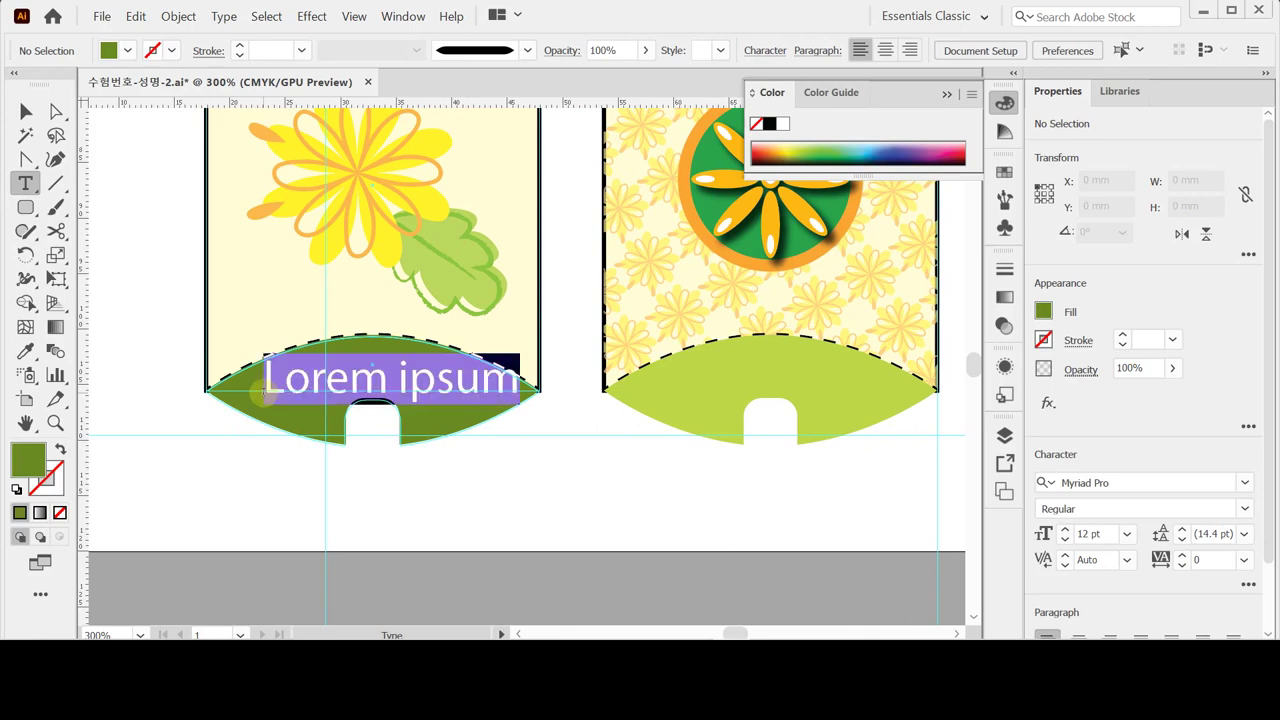
Set the placeholder text on the first box's lower flap to Times New Roman at 8 pt.
{"action": "key", "text": "ctrl+t"}
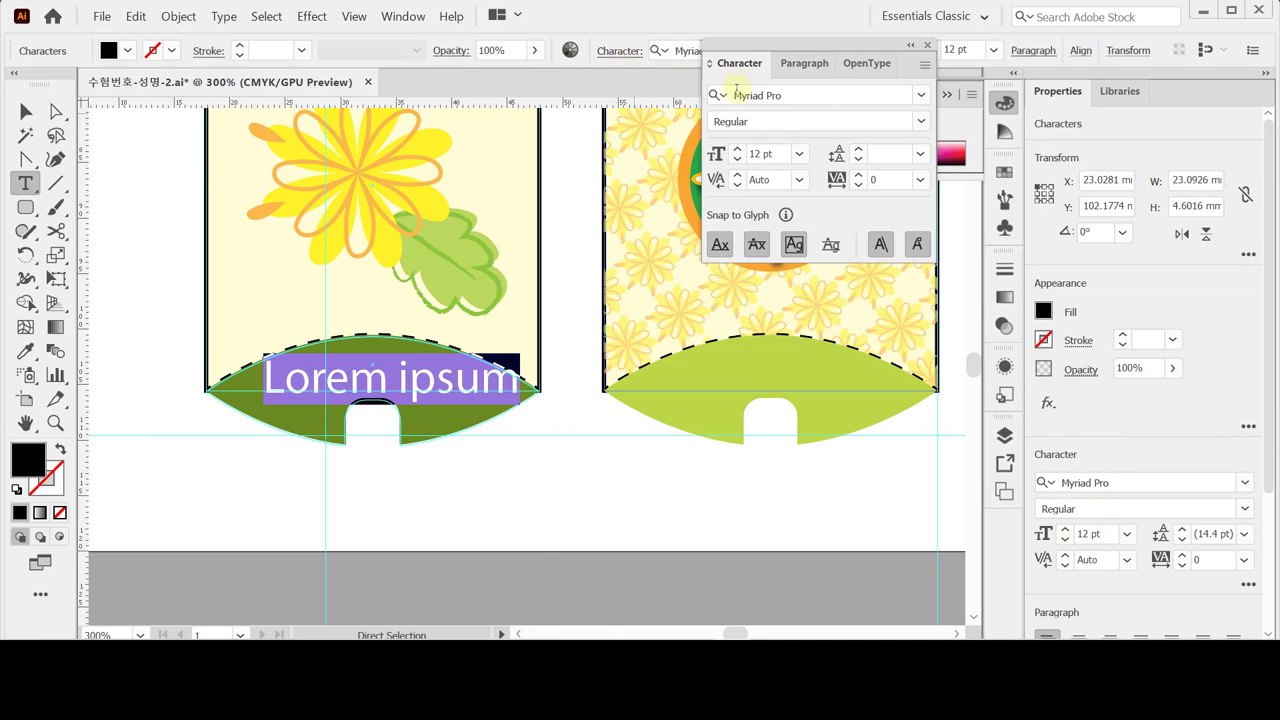
{"action": "left_click", "coordinate": [781, 95]}
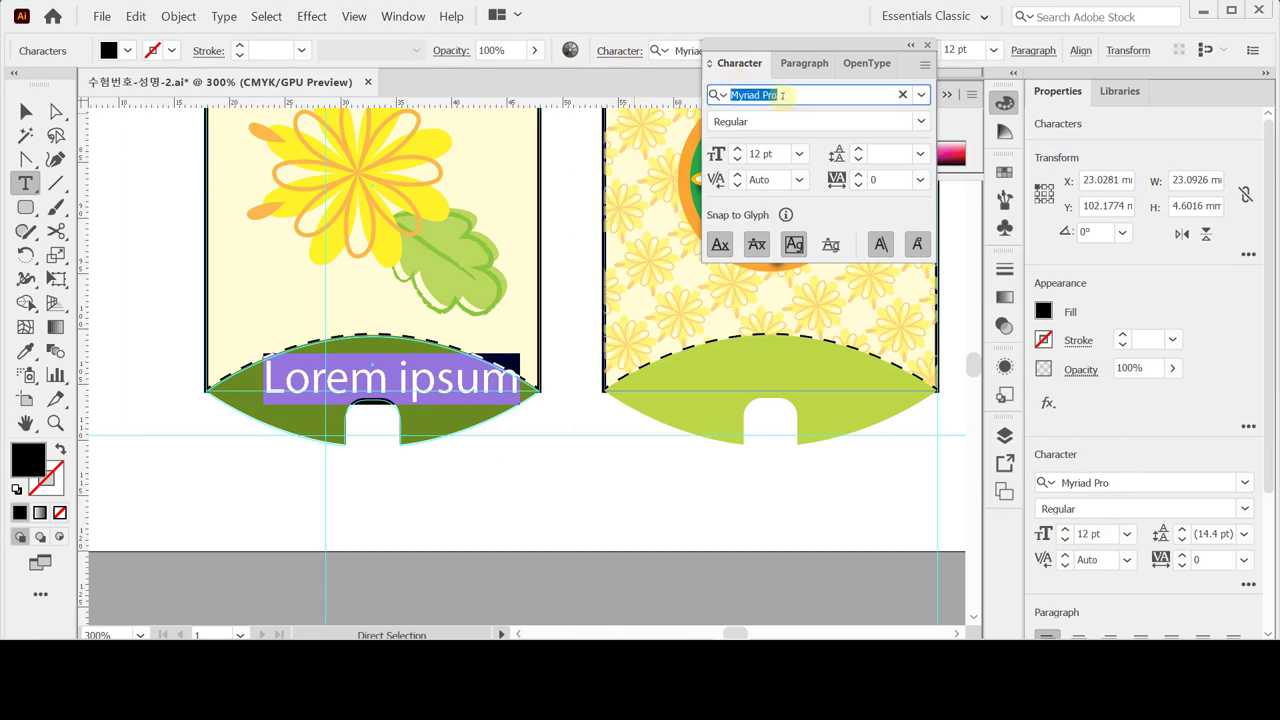
{"action": "type", "text": "t"}
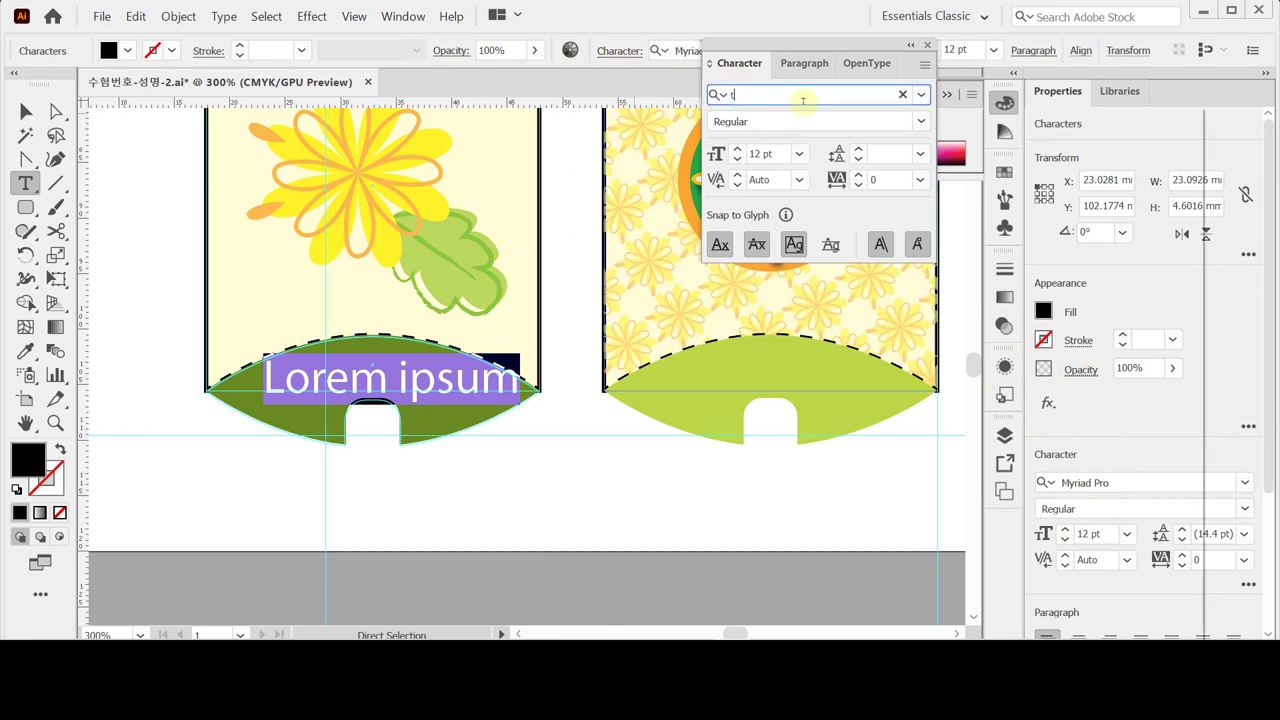
{"action": "type", "text": "i"}
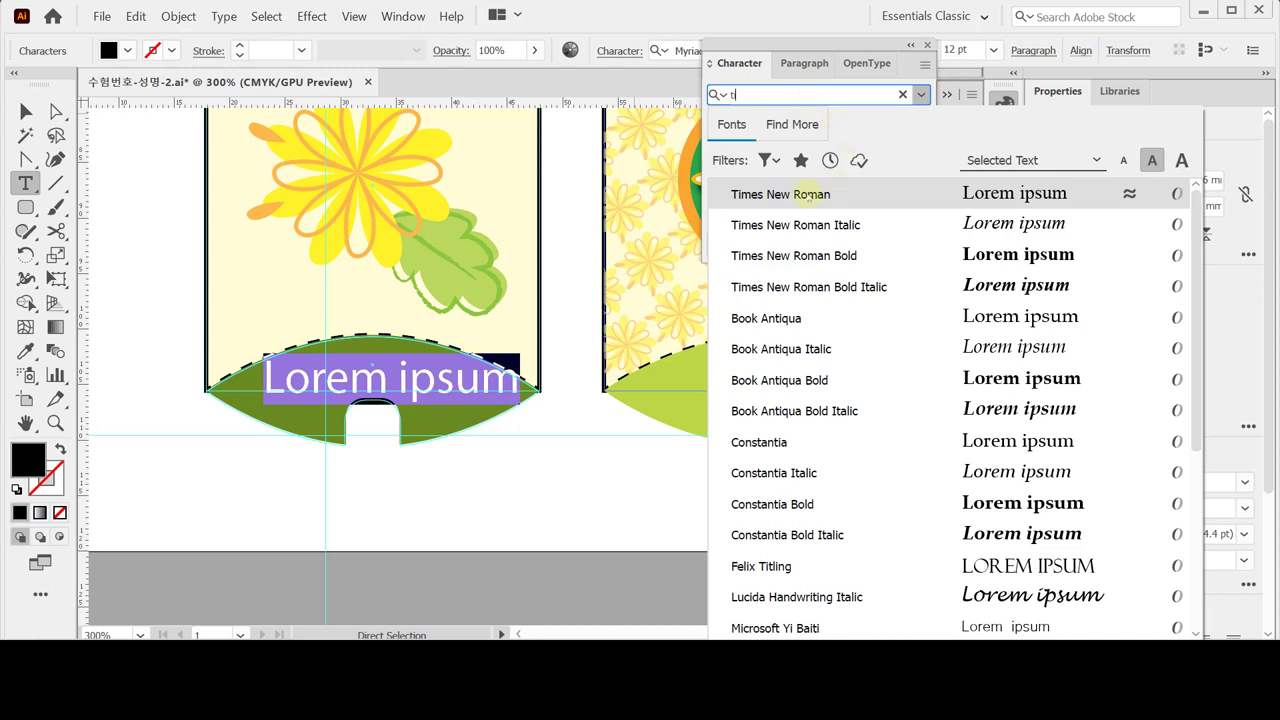
{"action": "left_click", "coordinate": [814, 194]}
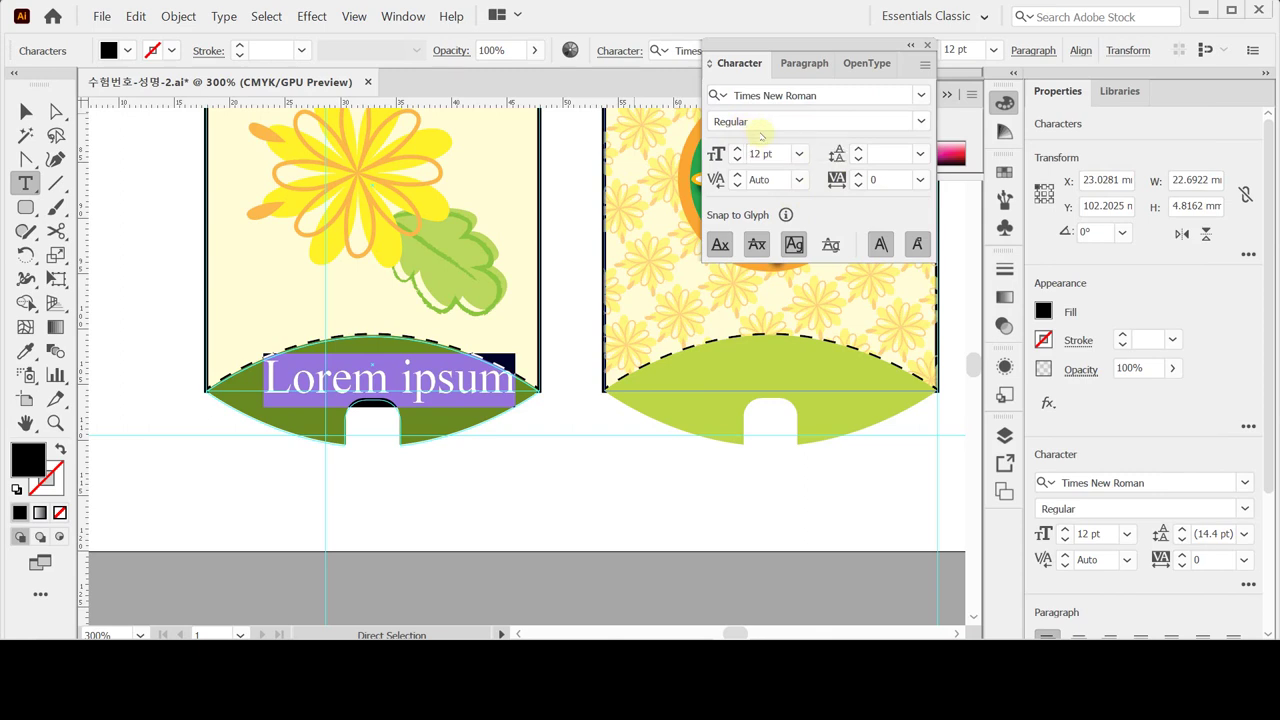
{"action": "left_click", "coordinate": [757, 154]}
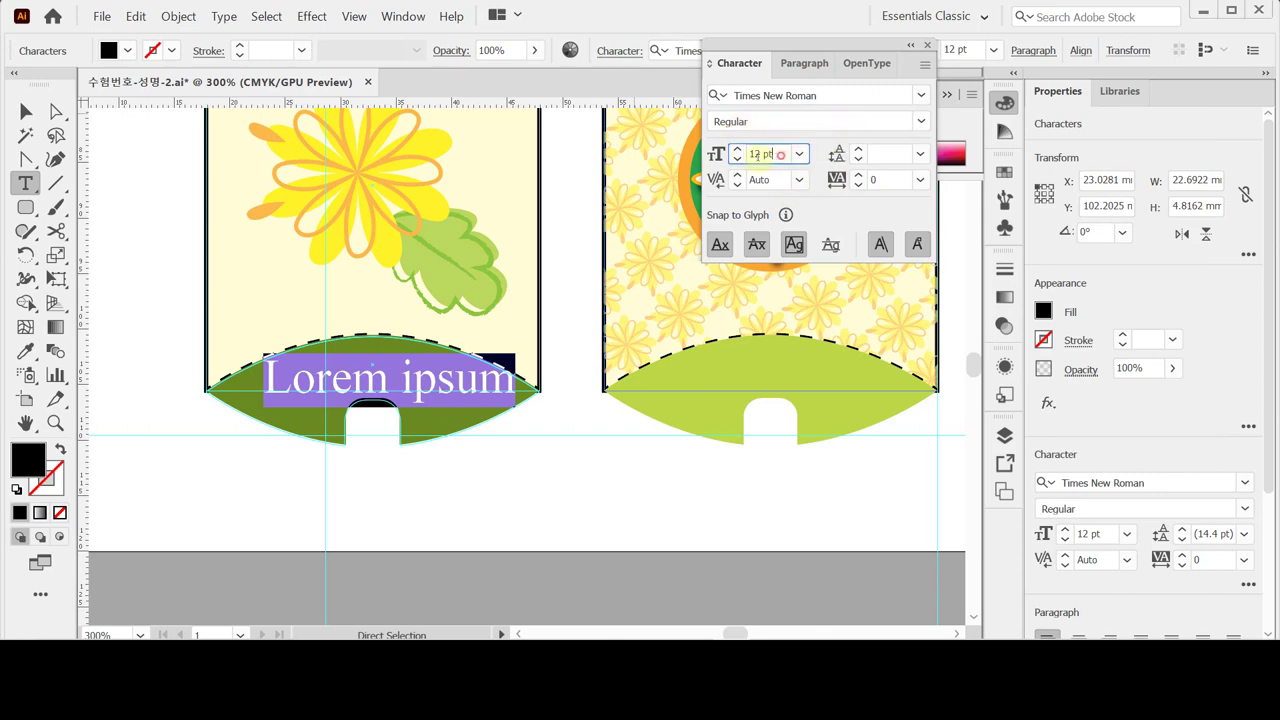
{"action": "type", "text": "8"}
{"action": "key", "text": "Return"}
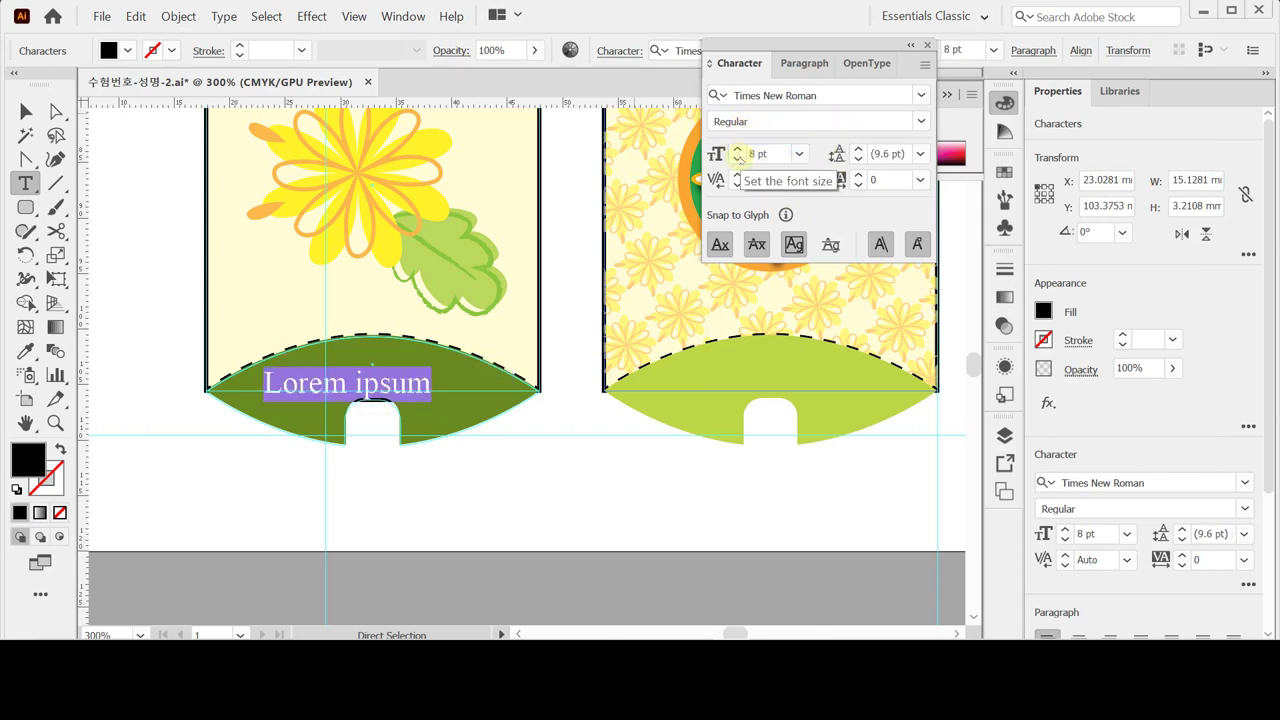
Set the placeholder text's fill to white and replace it with "NATURE" on the dark green flap.
{"action": "left_click", "coordinate": [1043, 312]}
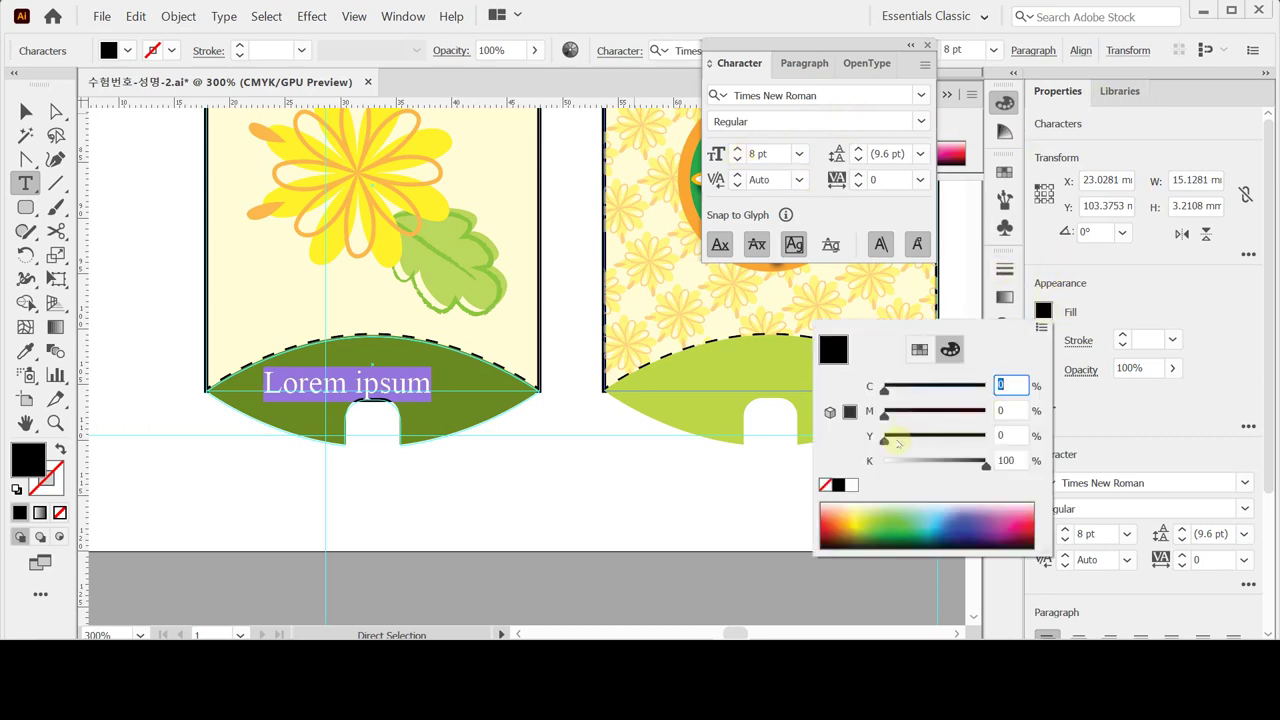
{"action": "left_click", "coordinate": [851, 485]}
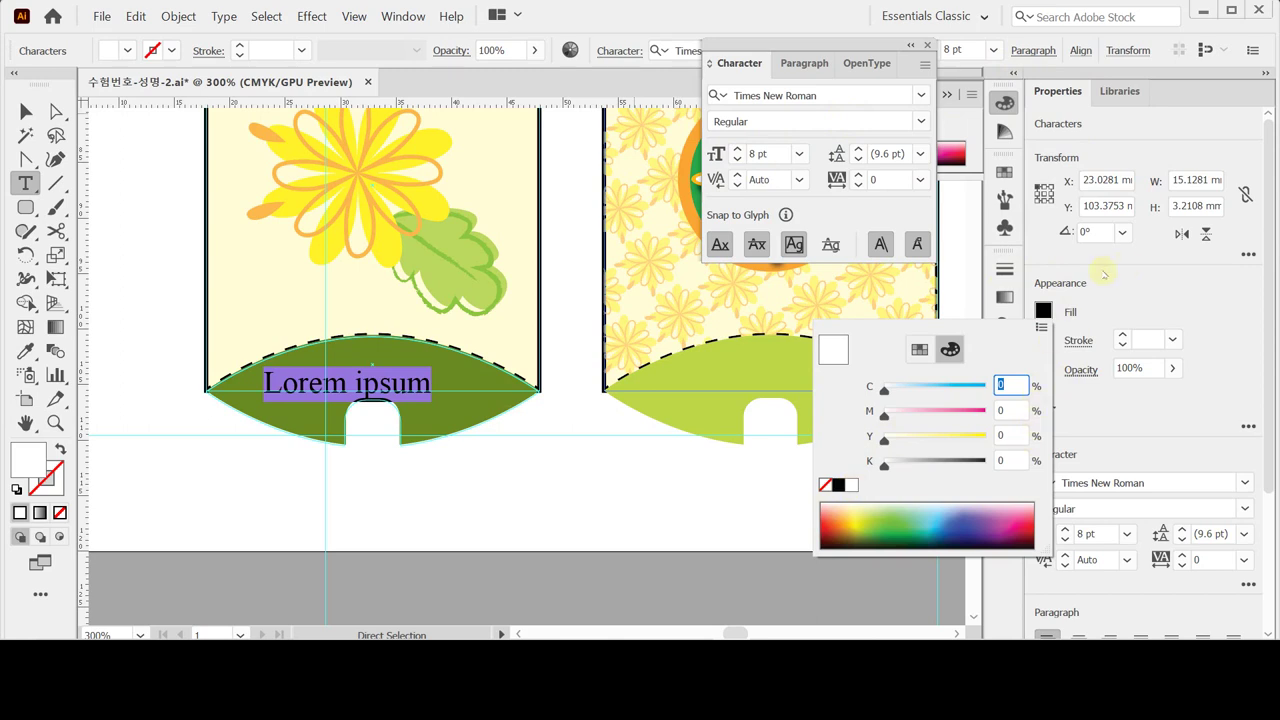
{"action": "key", "text": "Escape"}
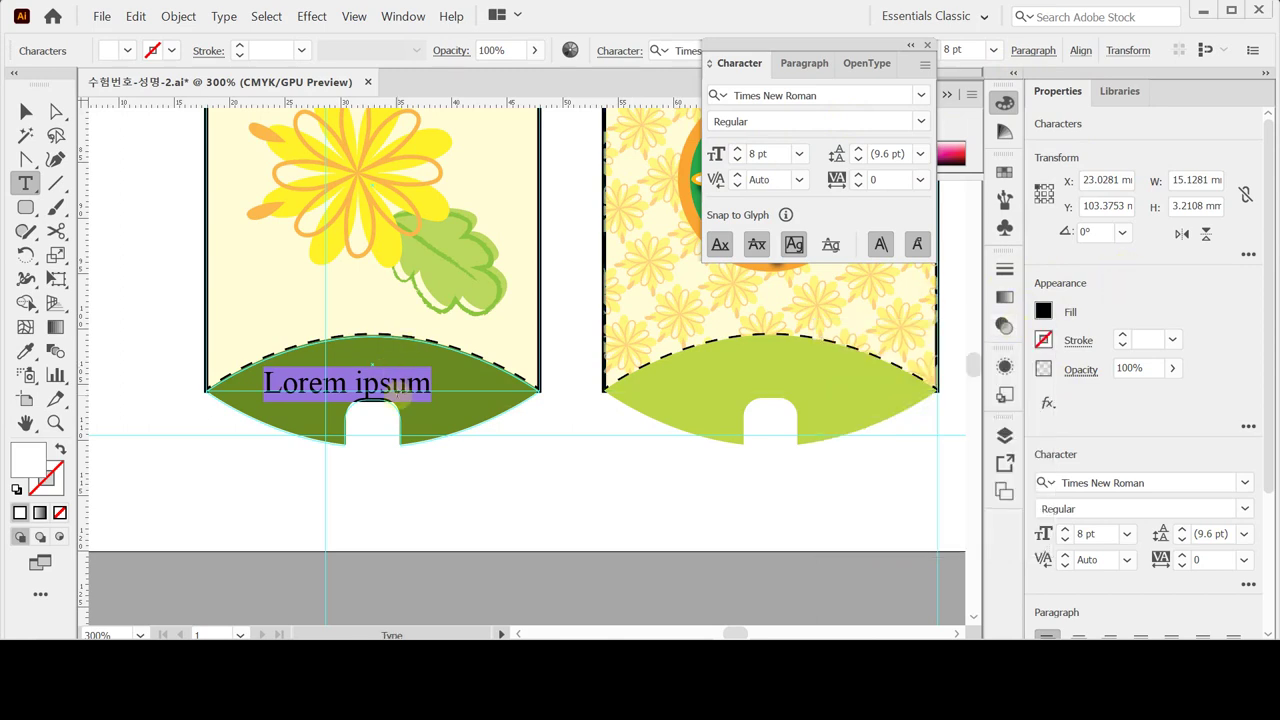
{"action": "key", "text": "Caps_Lock"}
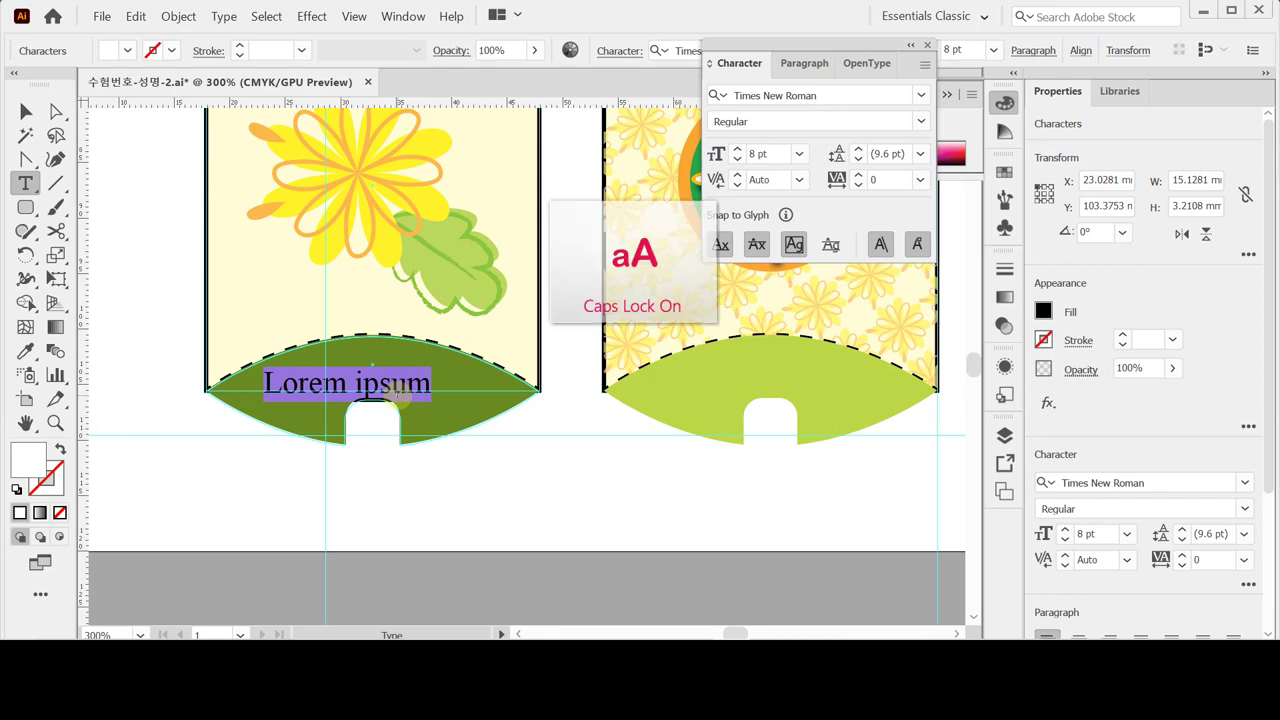
{"action": "type", "text": "NATURE"}
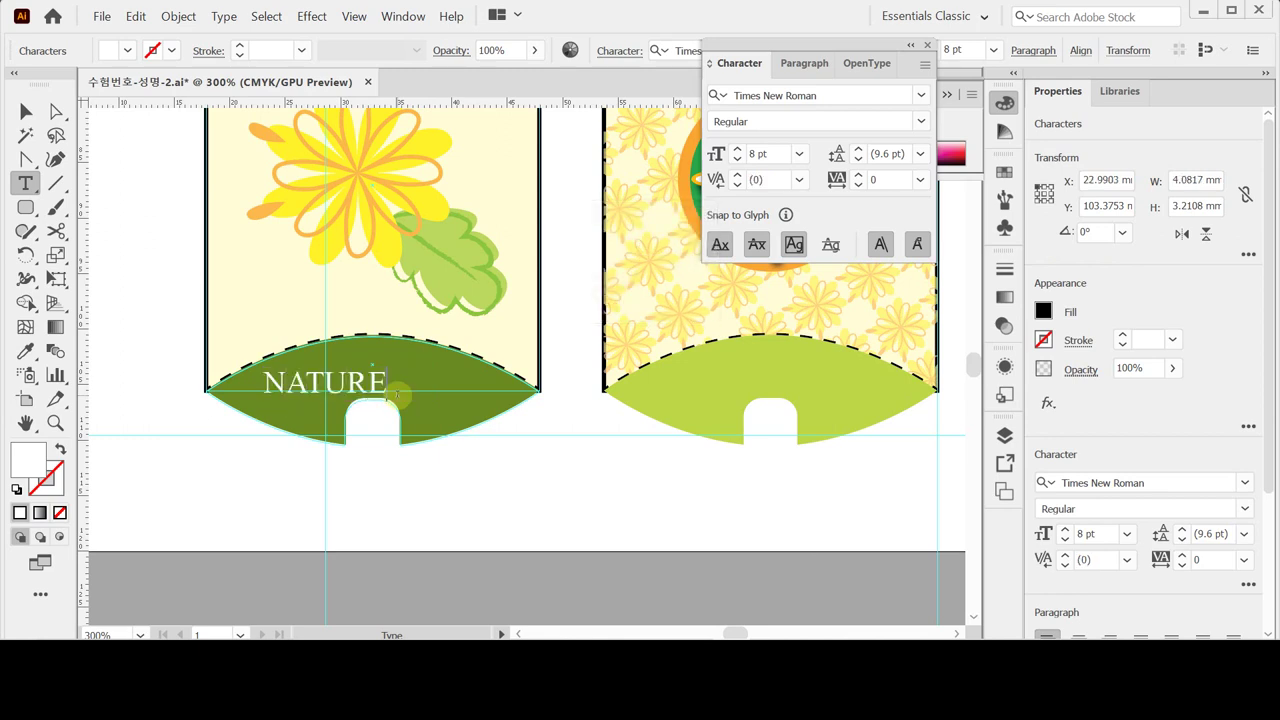
Move the NATURE text so it sits centred above the notch of the dark green flap.
{"action": "left_click_drag", "start_coordinate": [306, 392], "coordinate": [346, 388]}
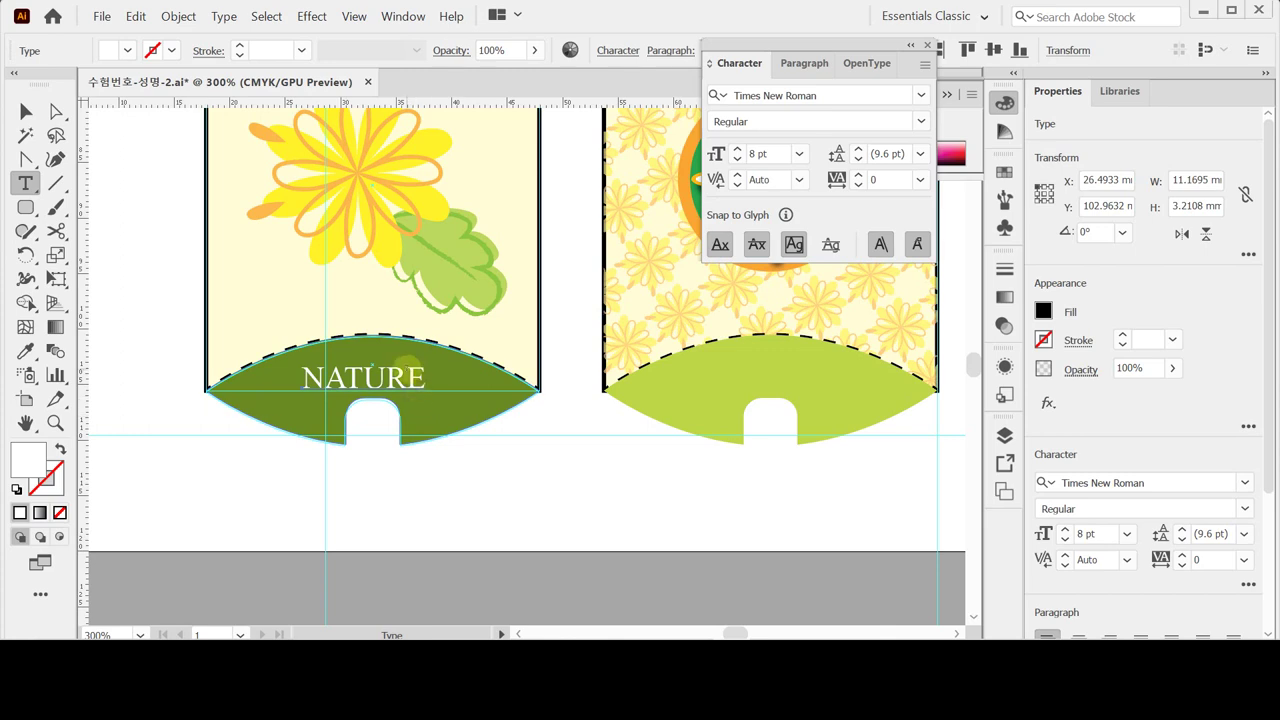
{"action": "left_click_drag", "start_coordinate": [404, 381], "coordinate": [410, 382]}
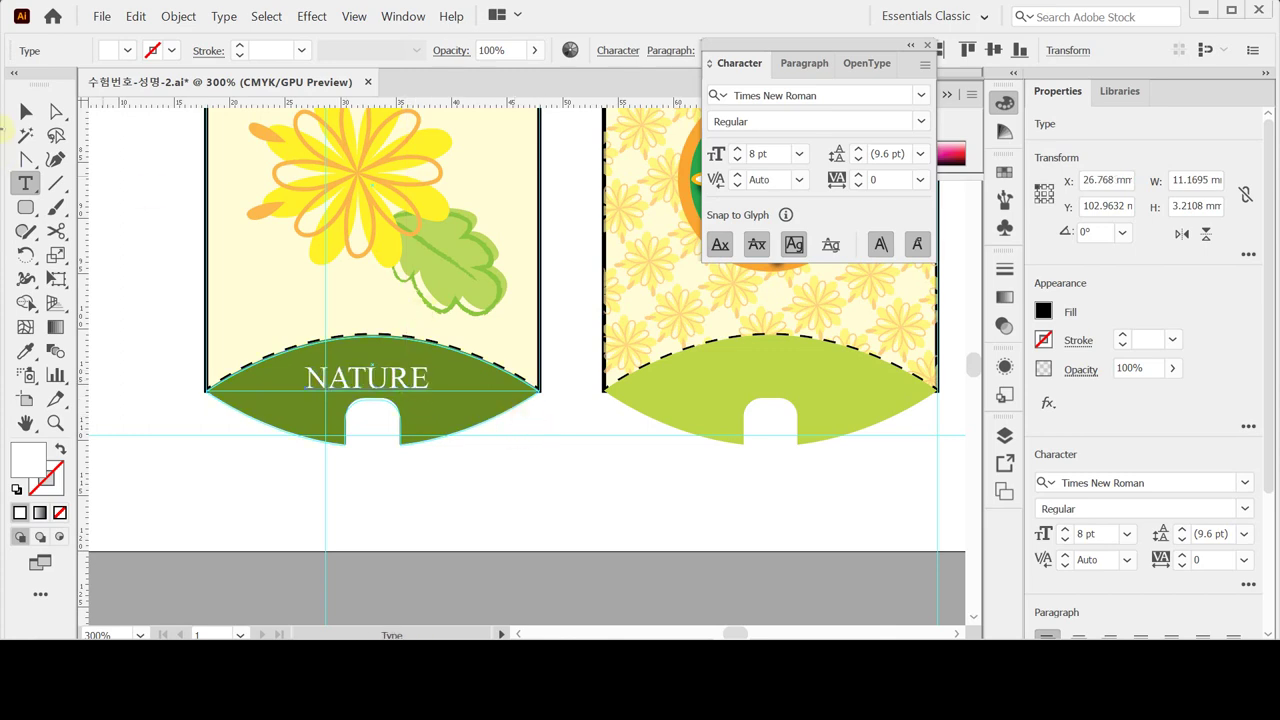
{"action": "left_click", "coordinate": [24, 110]}
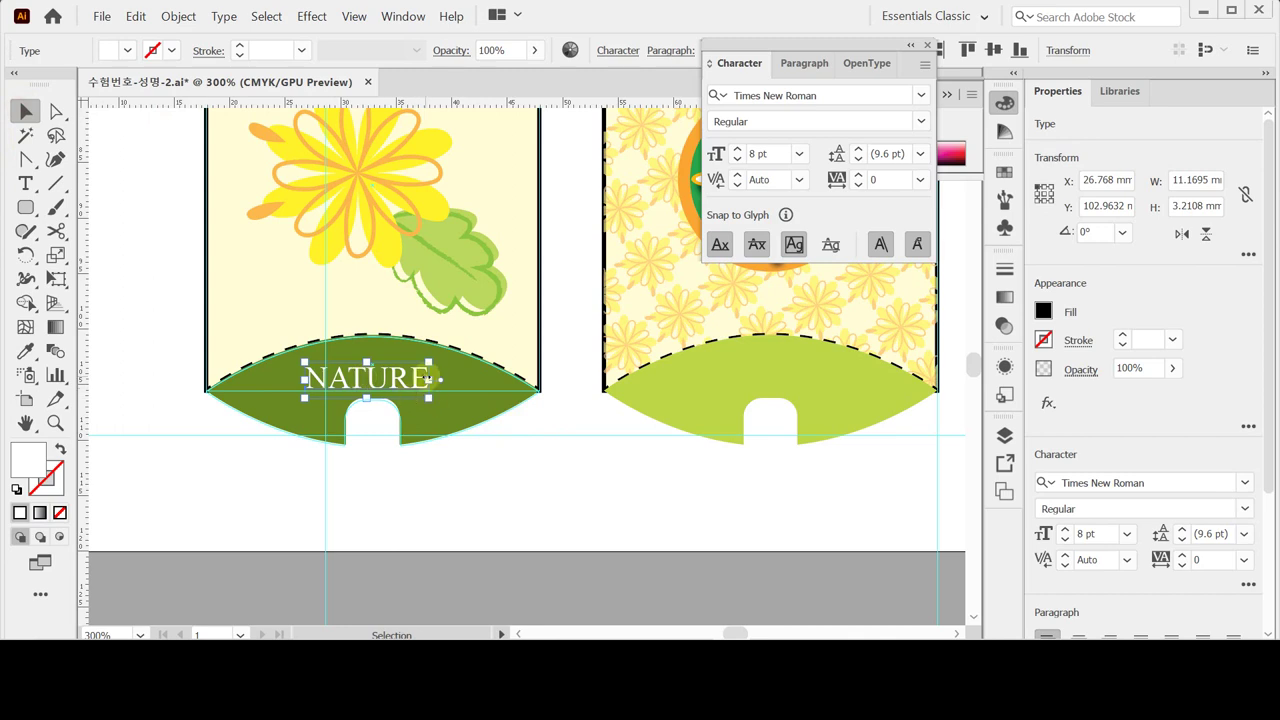
{"action": "left_click_drag", "start_coordinate": [424, 379], "coordinate": [428, 379]}
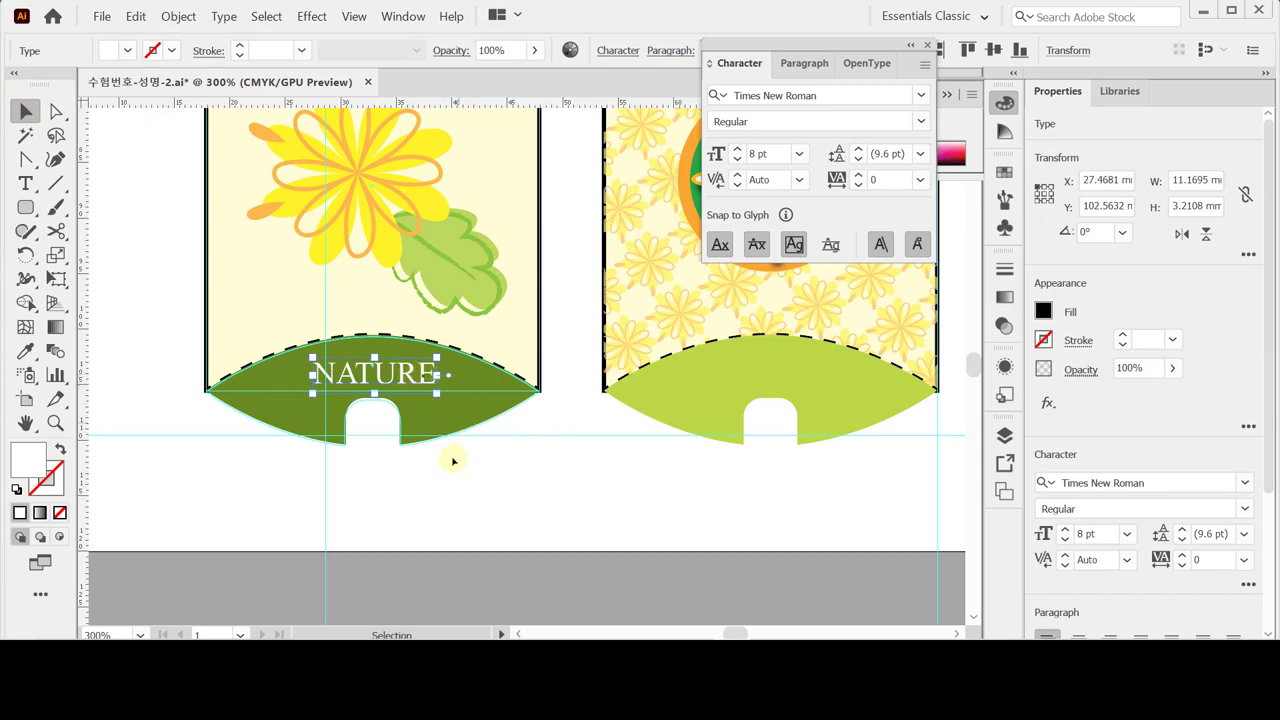
Place a new text object on the light green lower flap of the patterned package.
{"action": "left_click", "coordinate": [27, 183]}
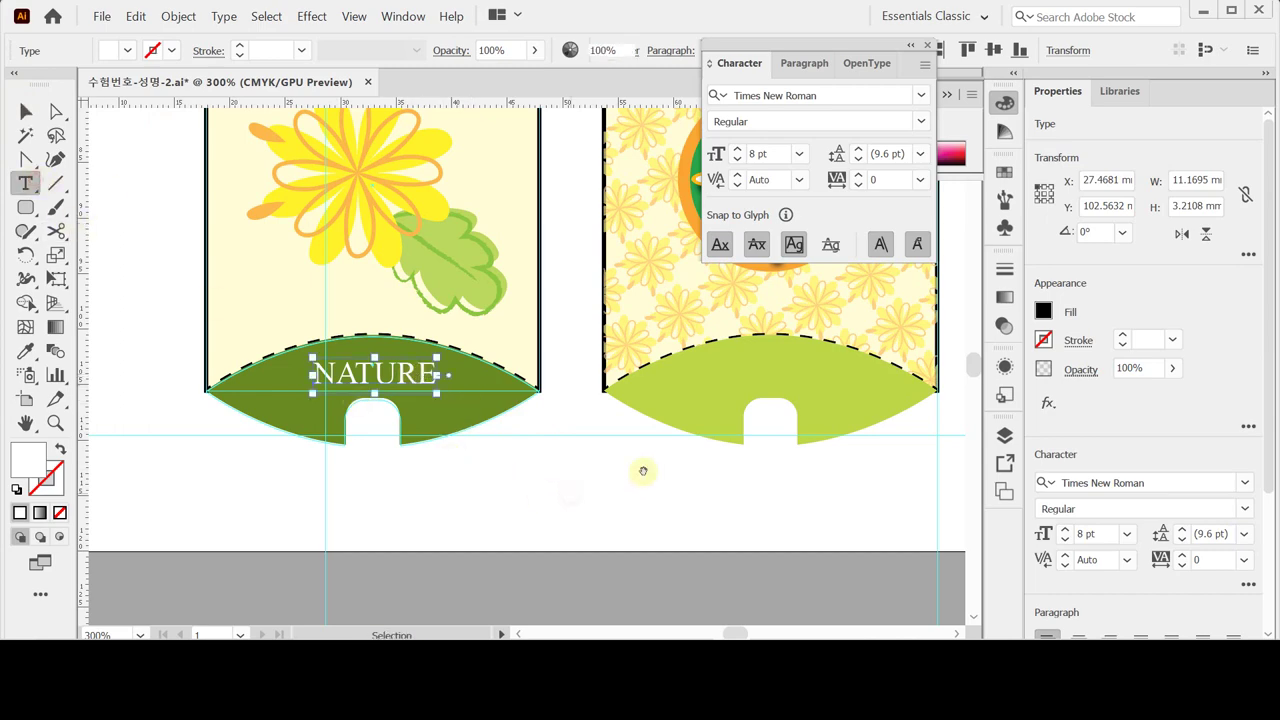
{"action": "left_click_drag", "start_coordinate": [643, 469], "coordinate": [470, 477]}
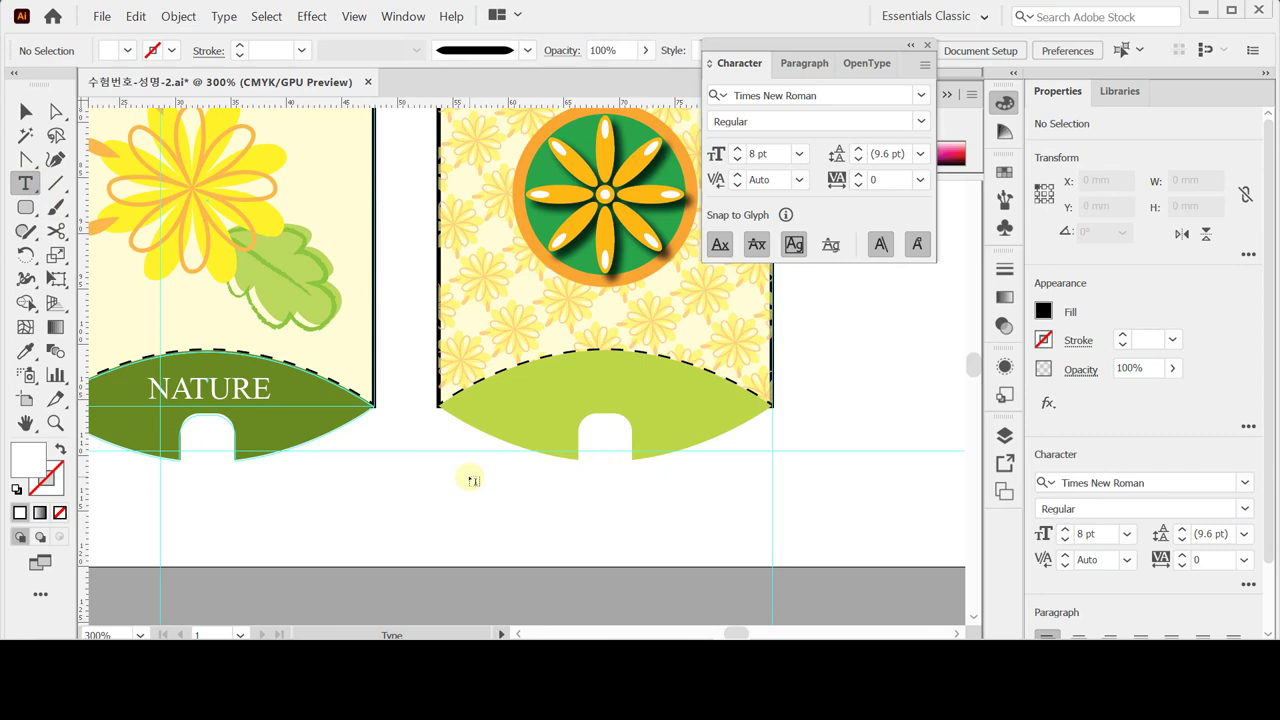
{"action": "left_click", "coordinate": [533, 403]}
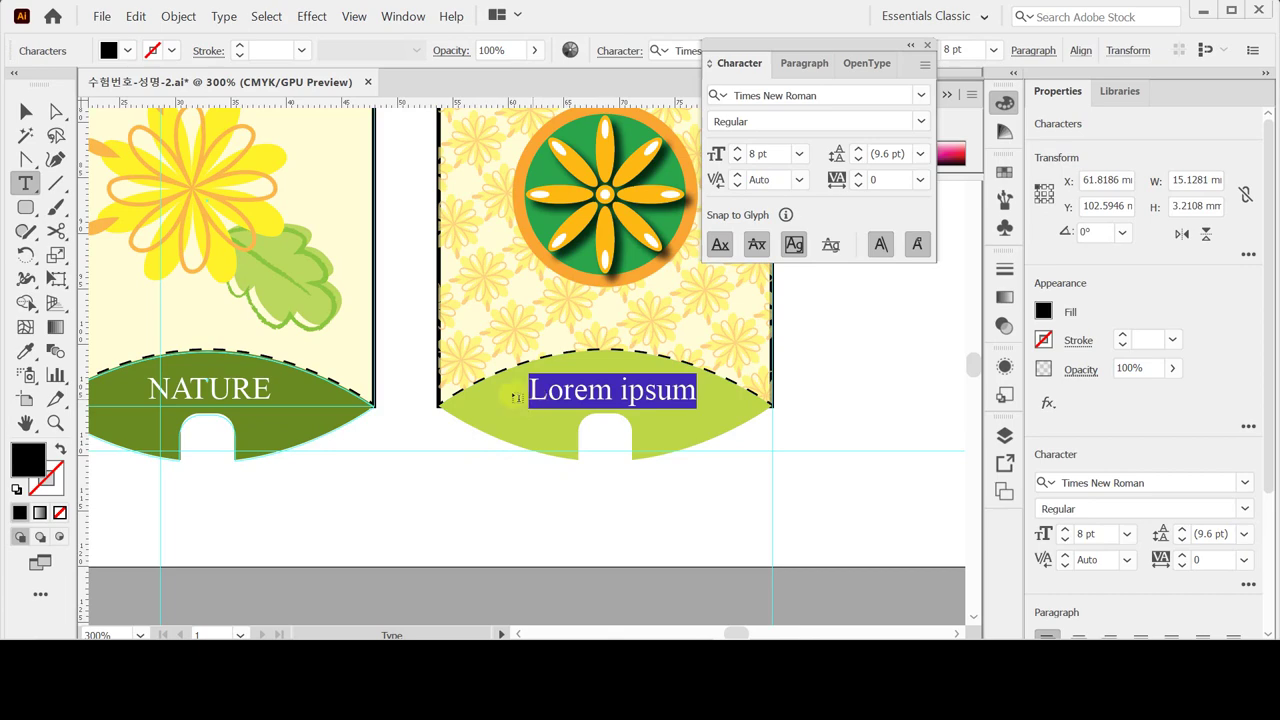
{"action": "left_click", "coordinate": [764, 94]}
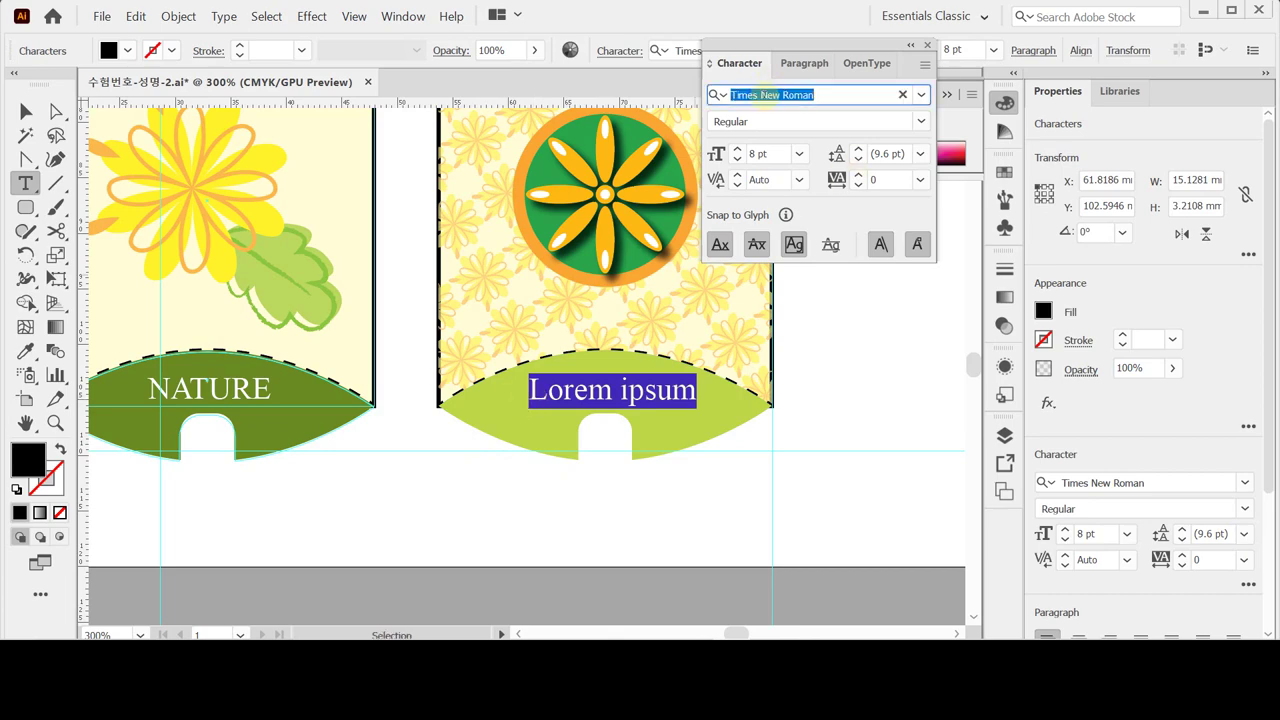
{"action": "type", "text": "ㄱ호"}
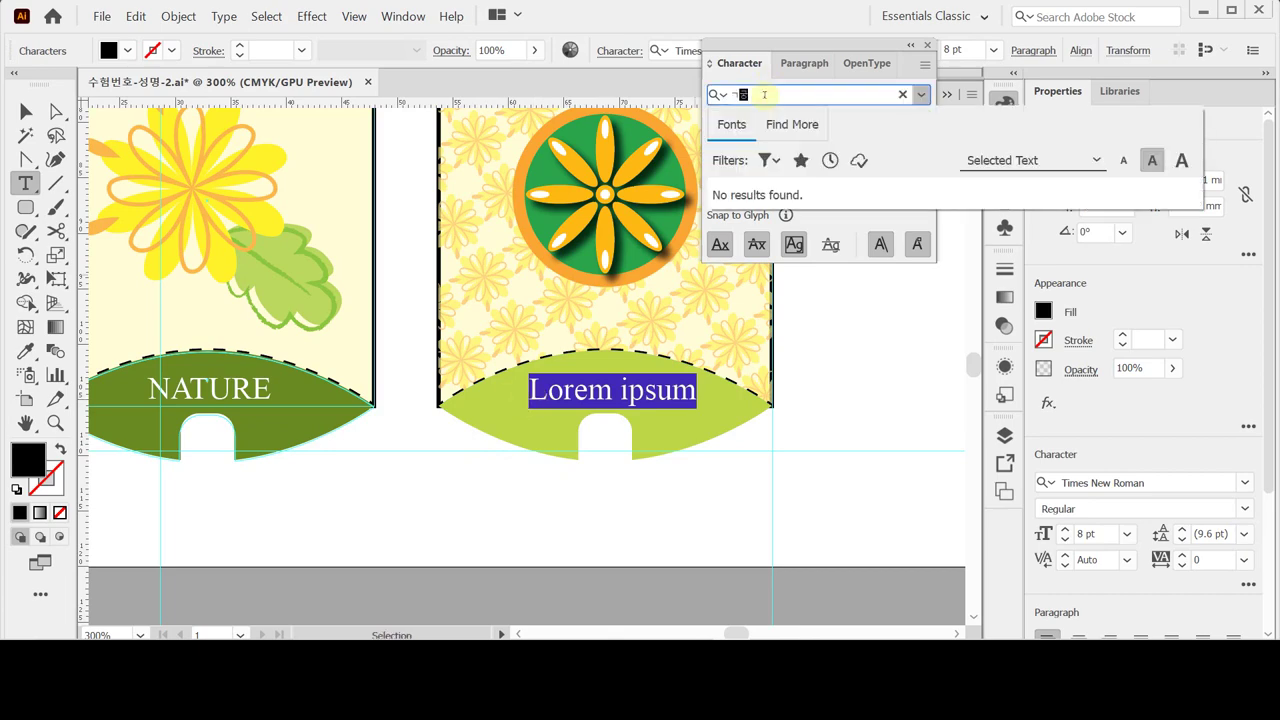
{"action": "type", "text": "궁"}
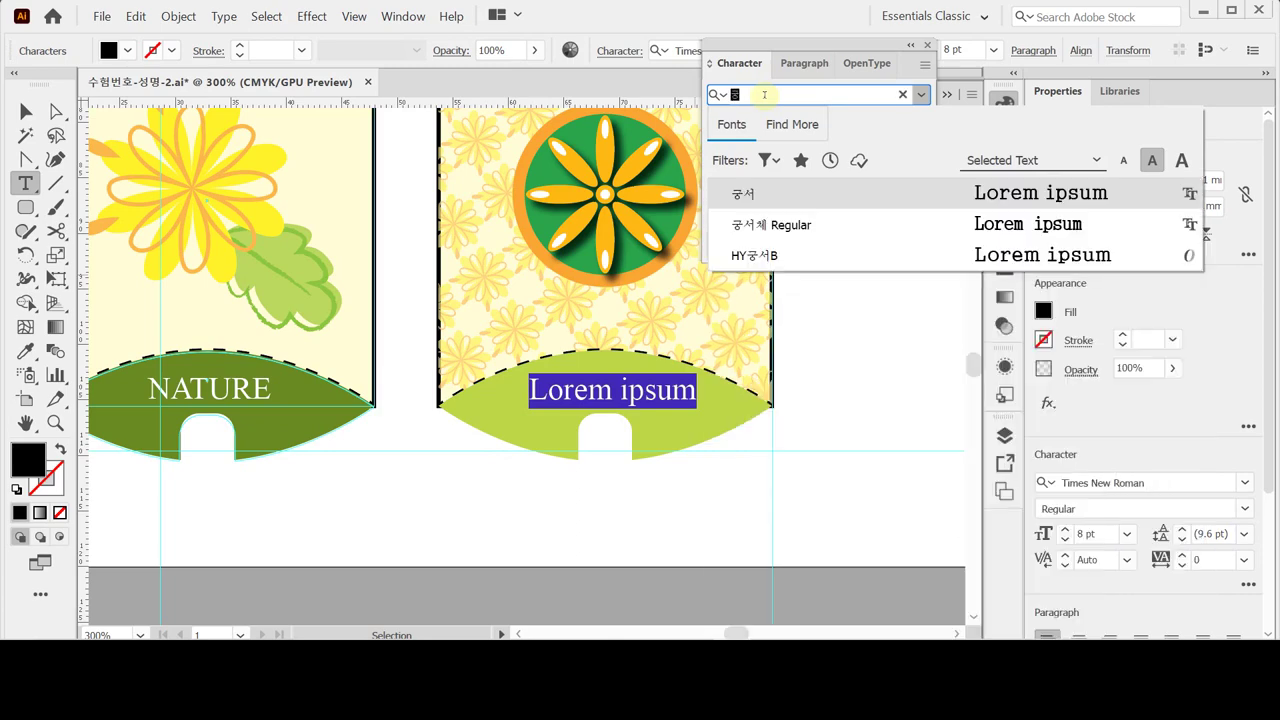
{"action": "type", "text": "서"}
{"action": "key", "text": "Escape"}
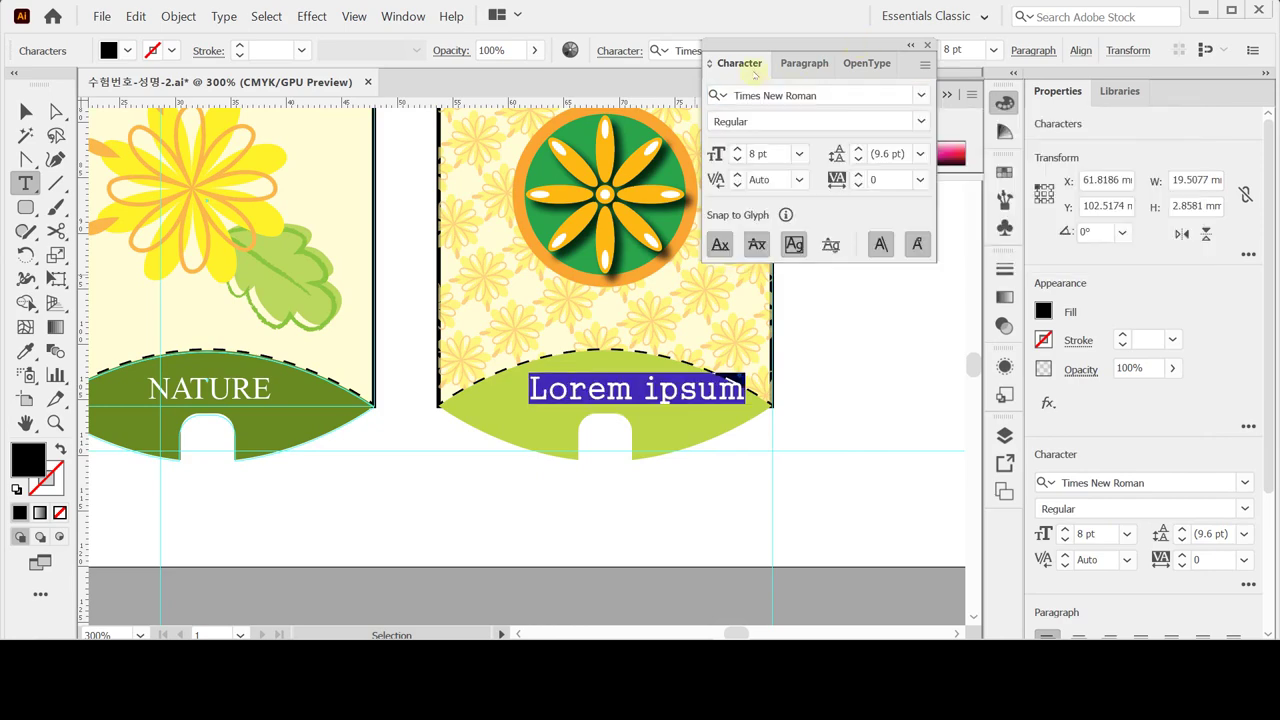
{"action": "left_click", "coordinate": [787, 95]}
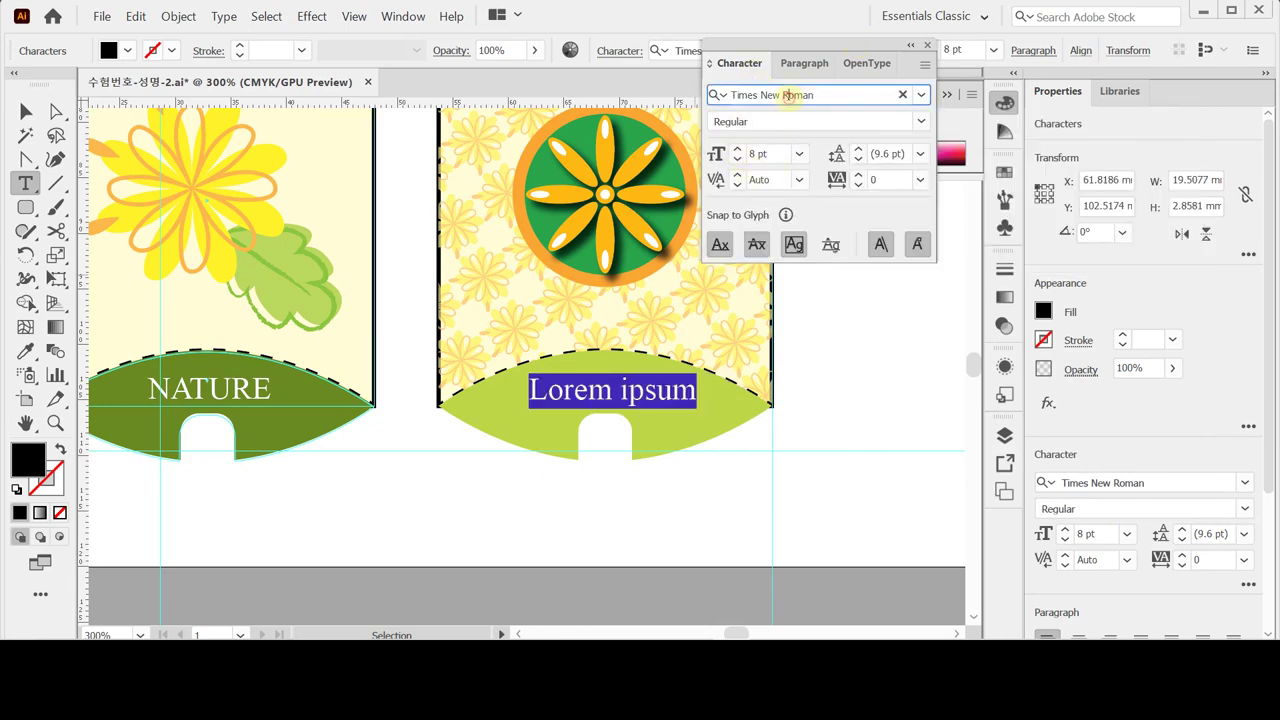
{"action": "triple_click", "coordinate": [787, 95]}
{"action": "type", "text": "ㄱ"}
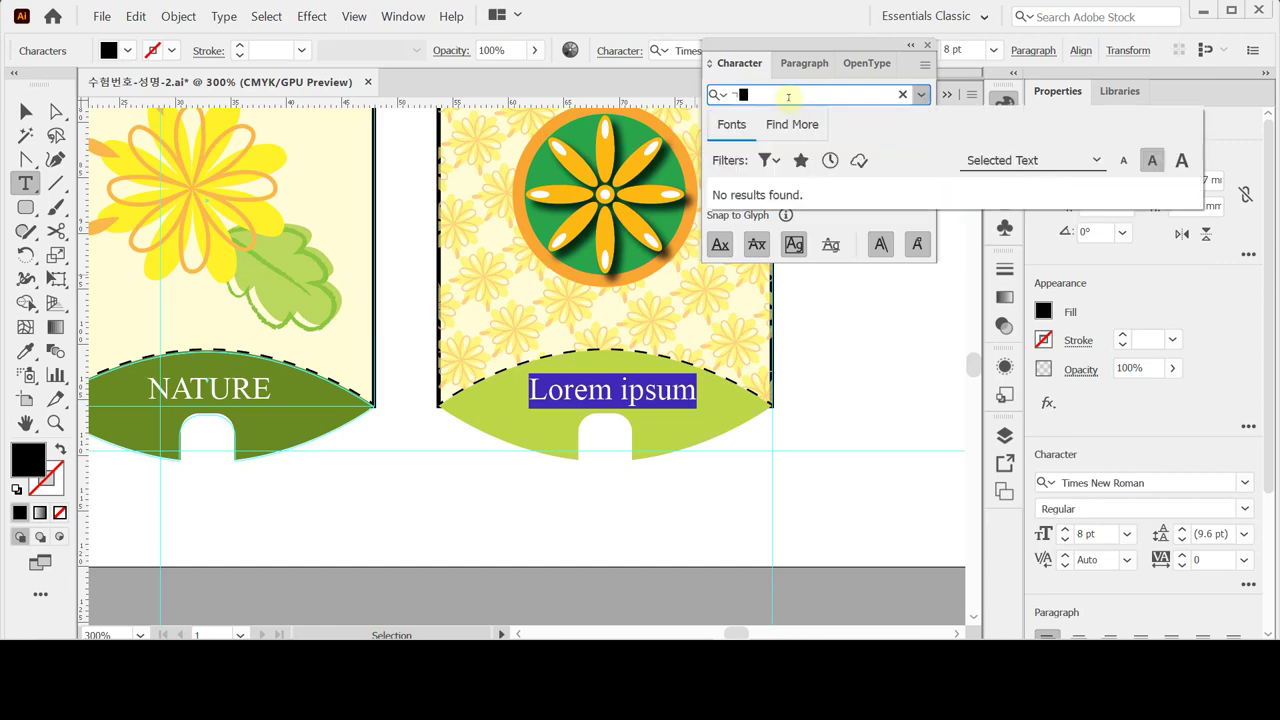
{"action": "type", "text": "궁ㅅ"}
{"action": "key", "text": "Escape"}
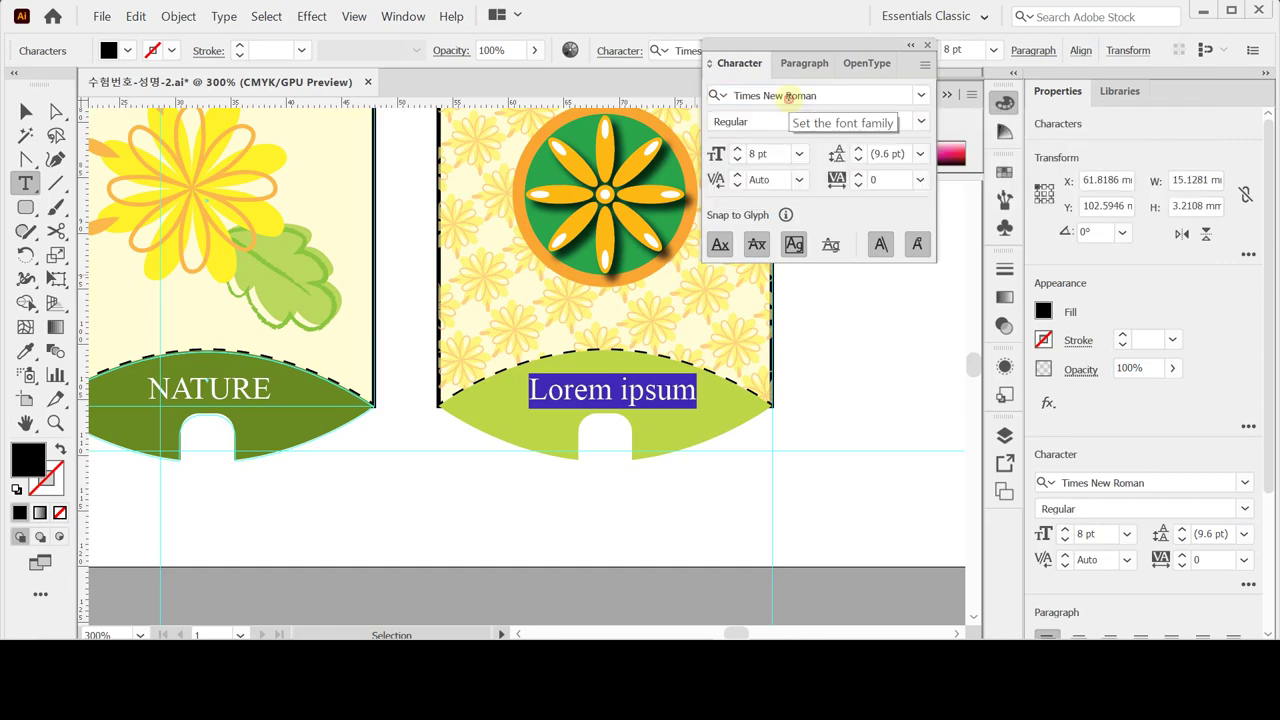
Set the new text's font to 궁서 and its size to 9 pt.
{"action": "triple_click", "coordinate": [788, 95]}
{"action": "type", "text": "ㄱ궁ㅅ"}
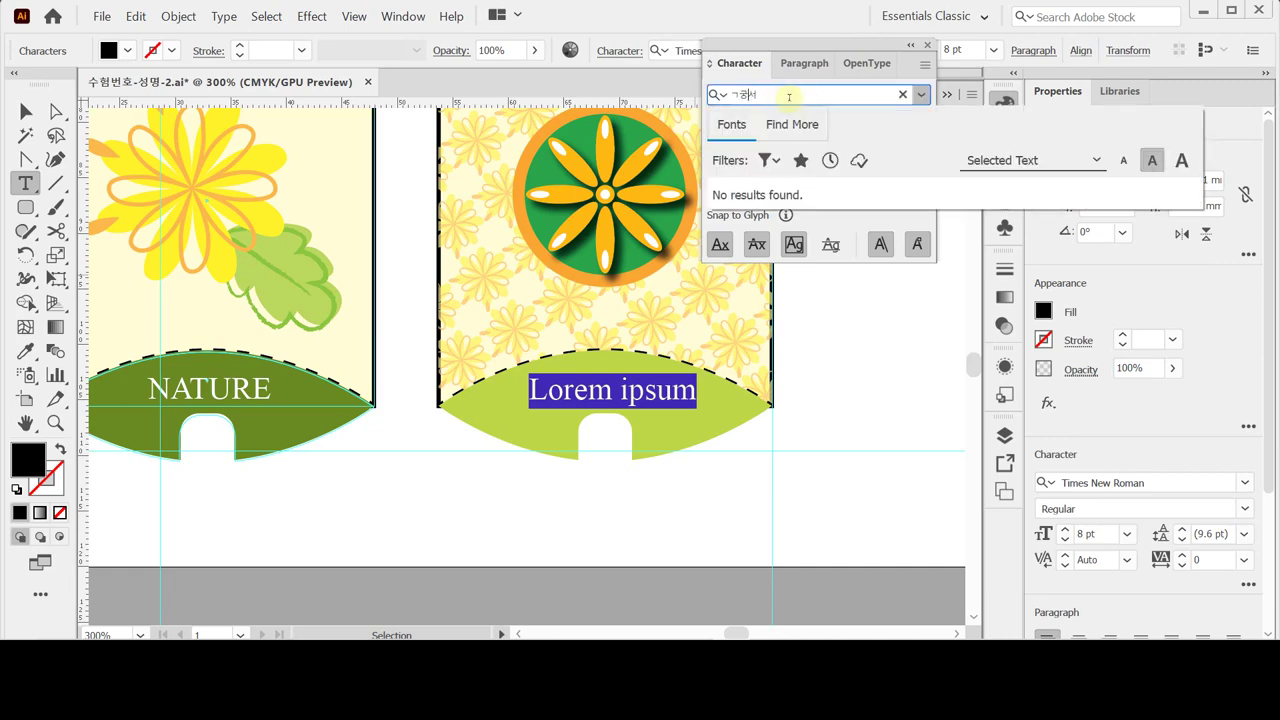
{"action": "key", "text": "Return"}
{"action": "key", "text": "Return"}
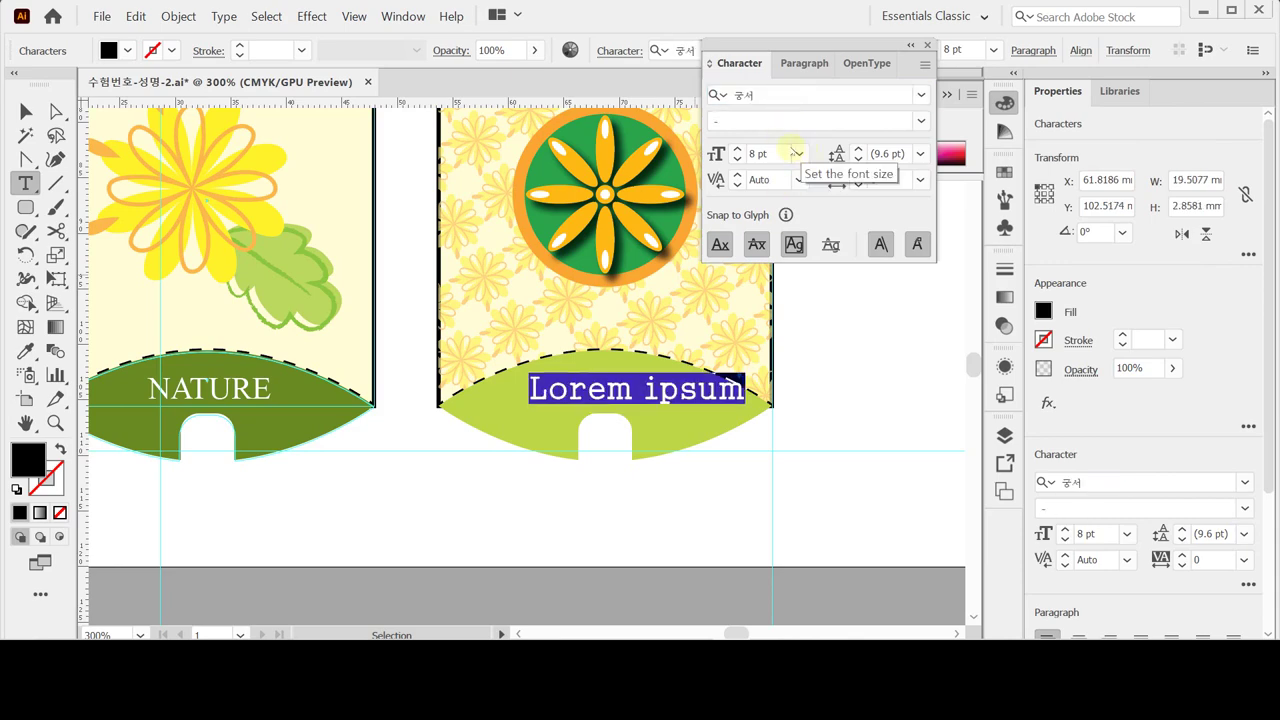
{"action": "left_click", "coordinate": [737, 148]}
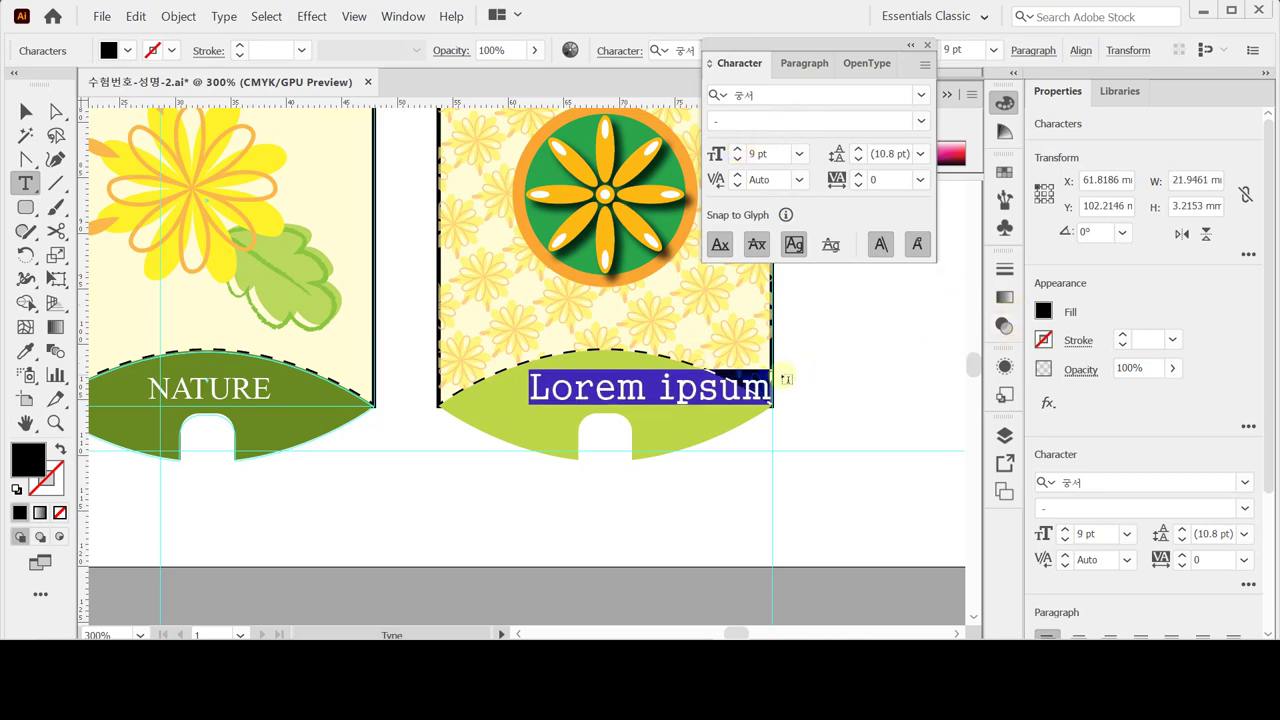
Replace the placeholder text with "국화꽃빵" and centre it above the notch of the light green flap.
{"action": "type", "text": "국화"}
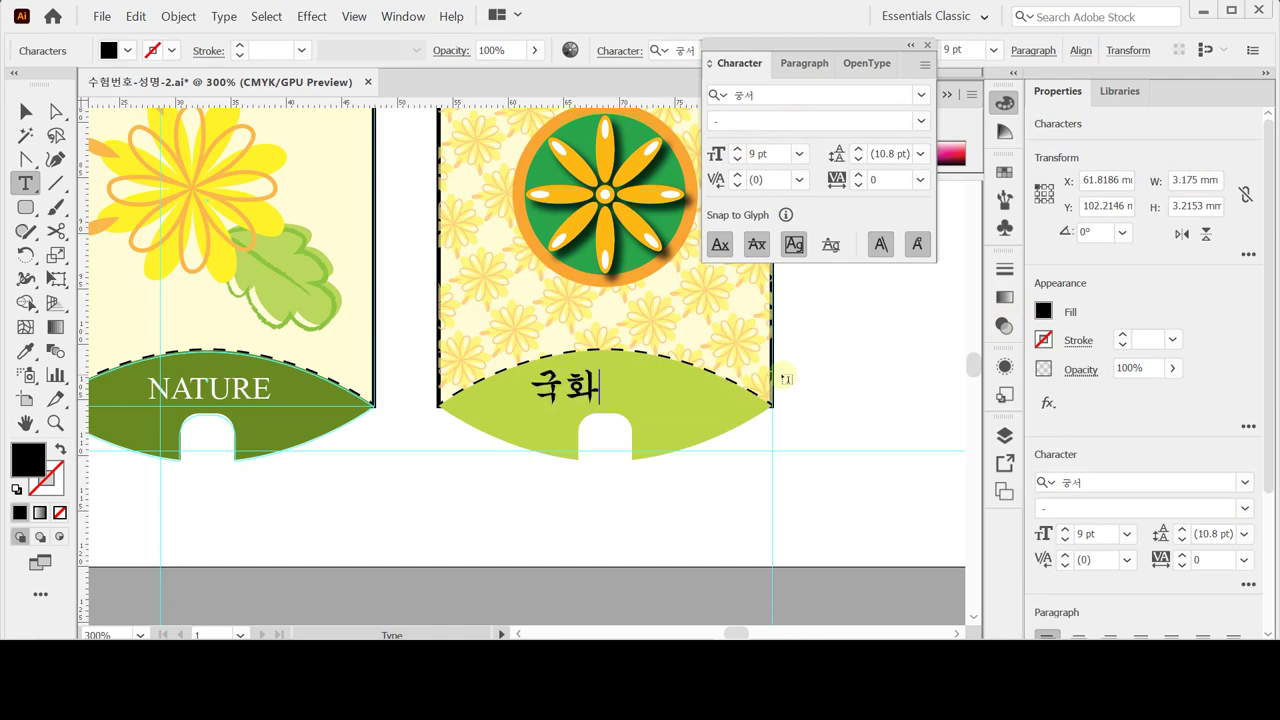
{"action": "type", "text": "꽃빵"}
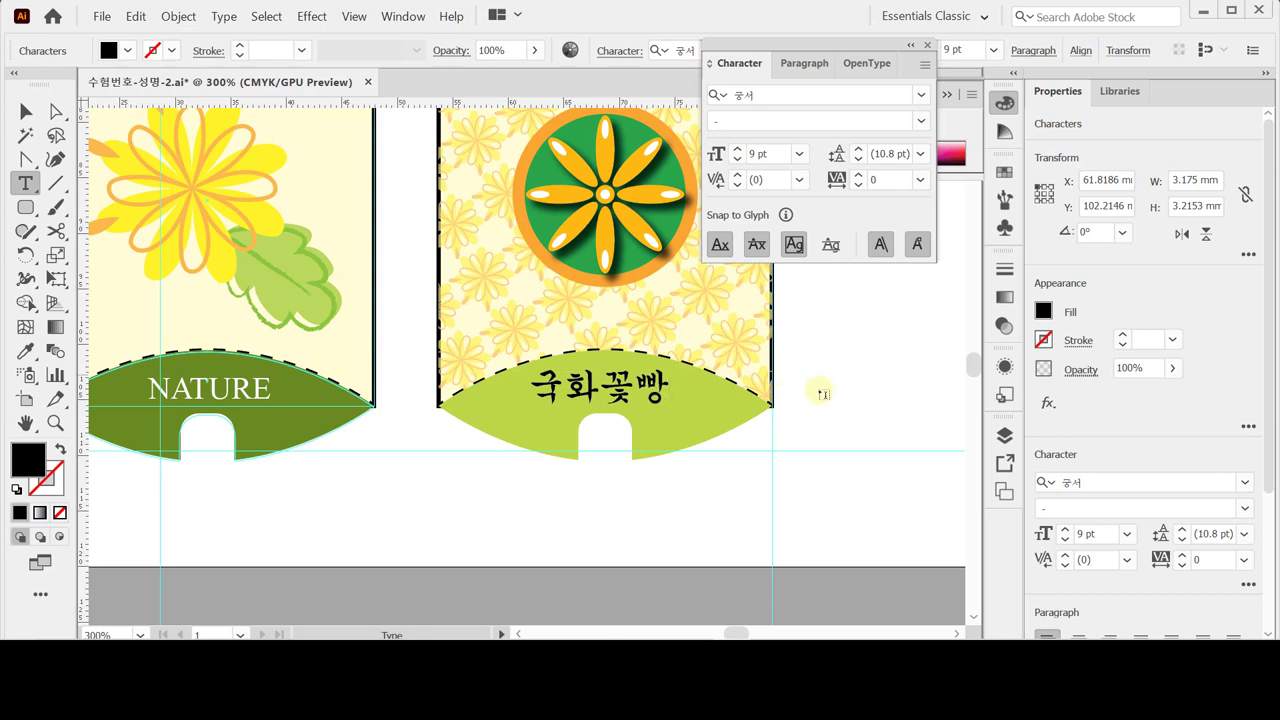
{"action": "left_click_drag", "start_coordinate": [655, 392], "coordinate": [662, 399]}
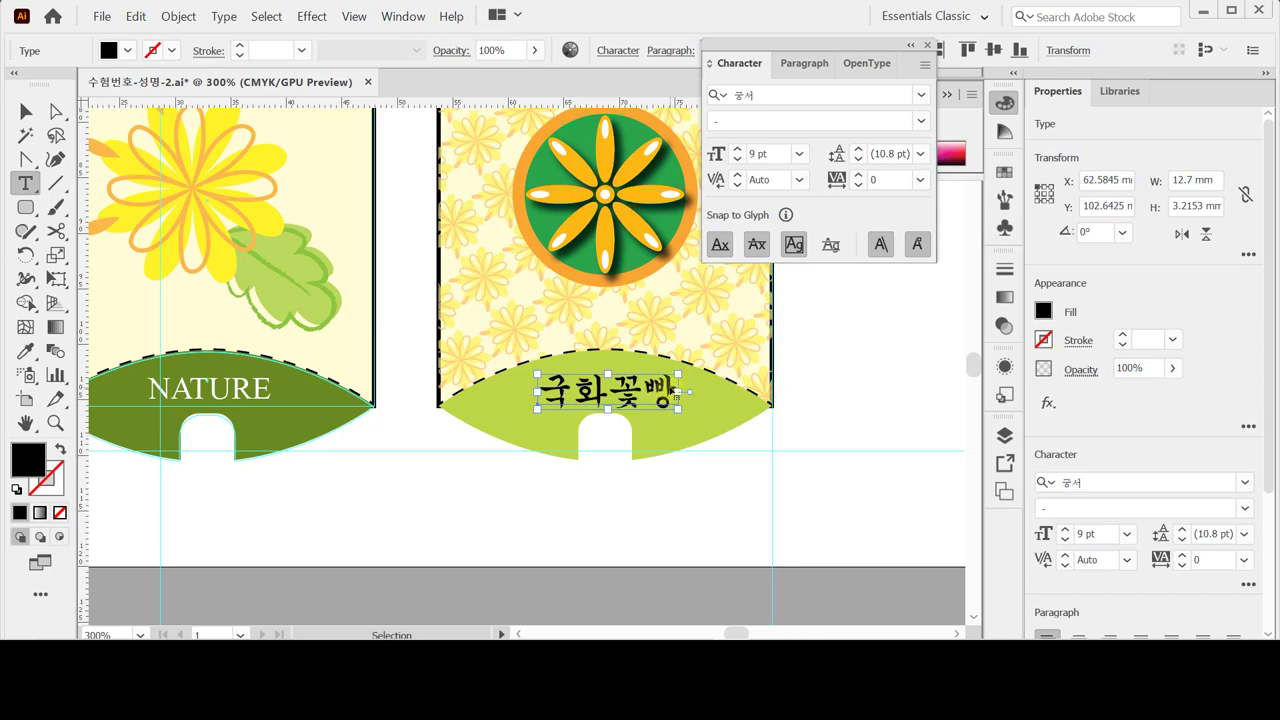
{"action": "left_click_drag", "start_coordinate": [677, 394], "coordinate": [675, 395]}
{"action": "left_click", "coordinate": [668, 391]}
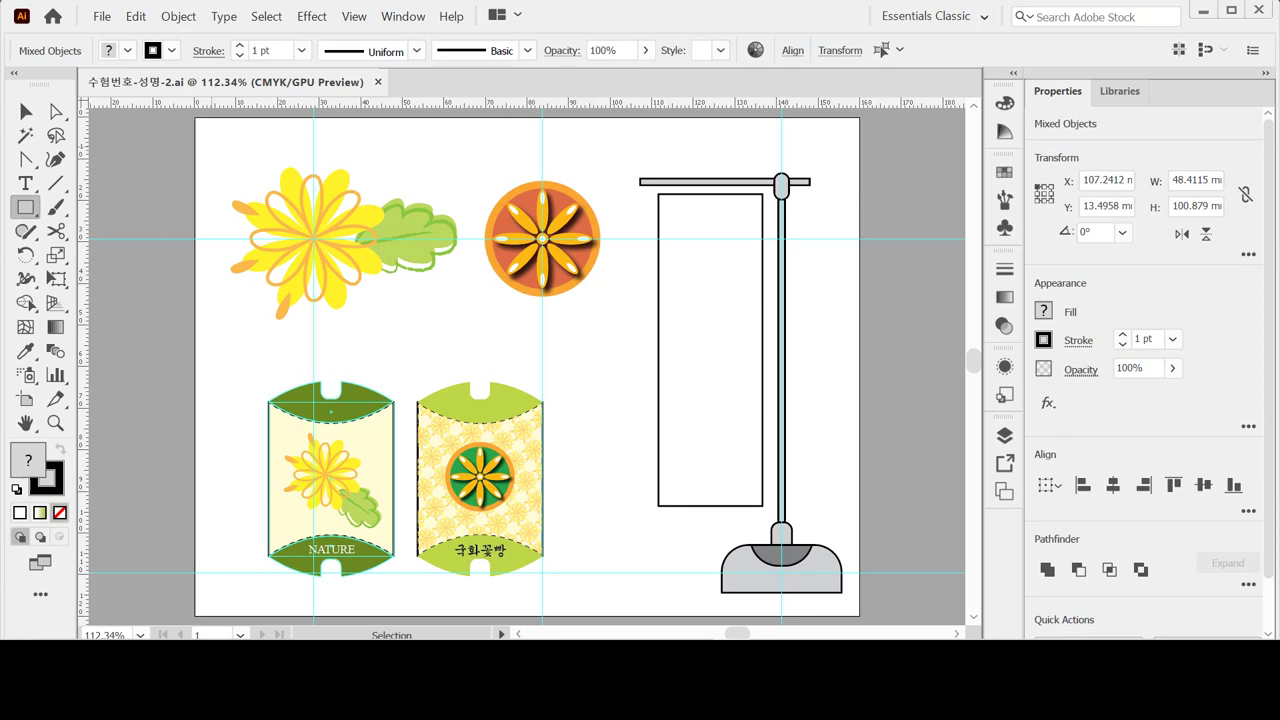
Convert the selected stand shapes into guides and draw a rectangle about 40.7 × 1.6 mm over the stand's horizontal bar.
{"action": "key", "text": "ctrl+5"}
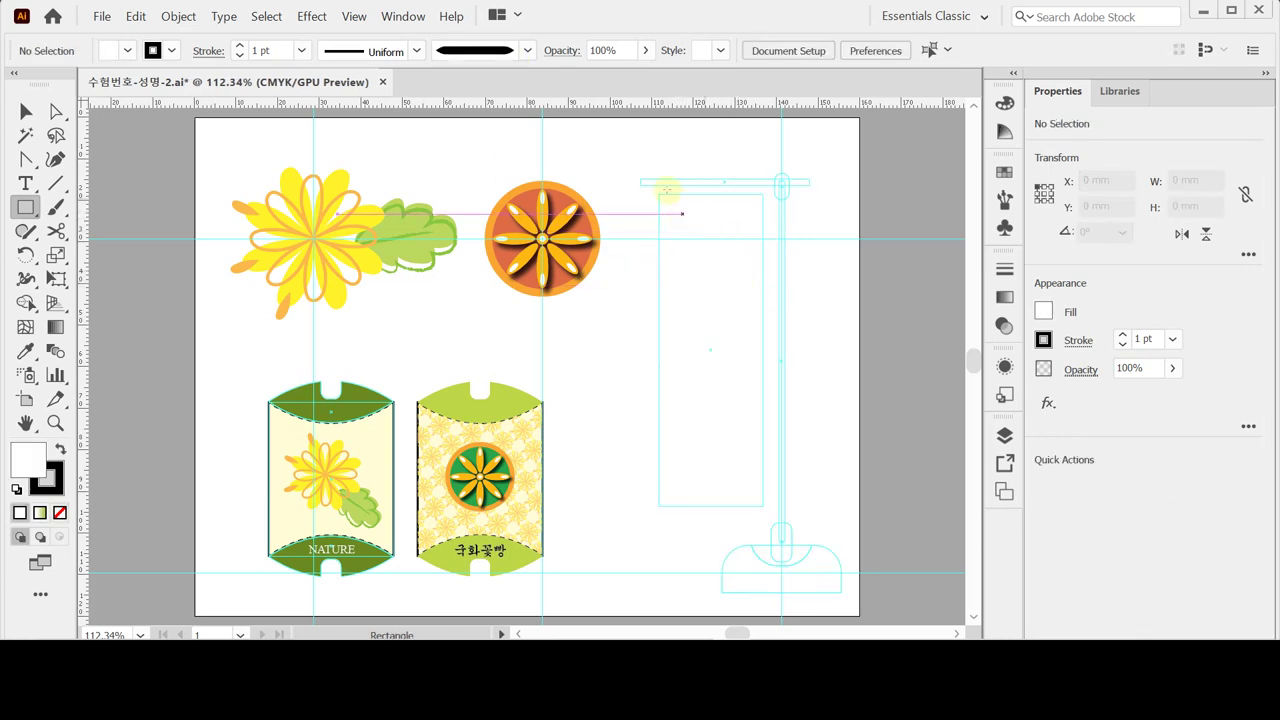
{"action": "key", "text": "z"}
{"action": "left_click", "coordinate": [690, 285]}
{"action": "key", "text": "h"}
{"action": "left_click_drag", "start_coordinate": [518, 327], "coordinate": [503, 206]}
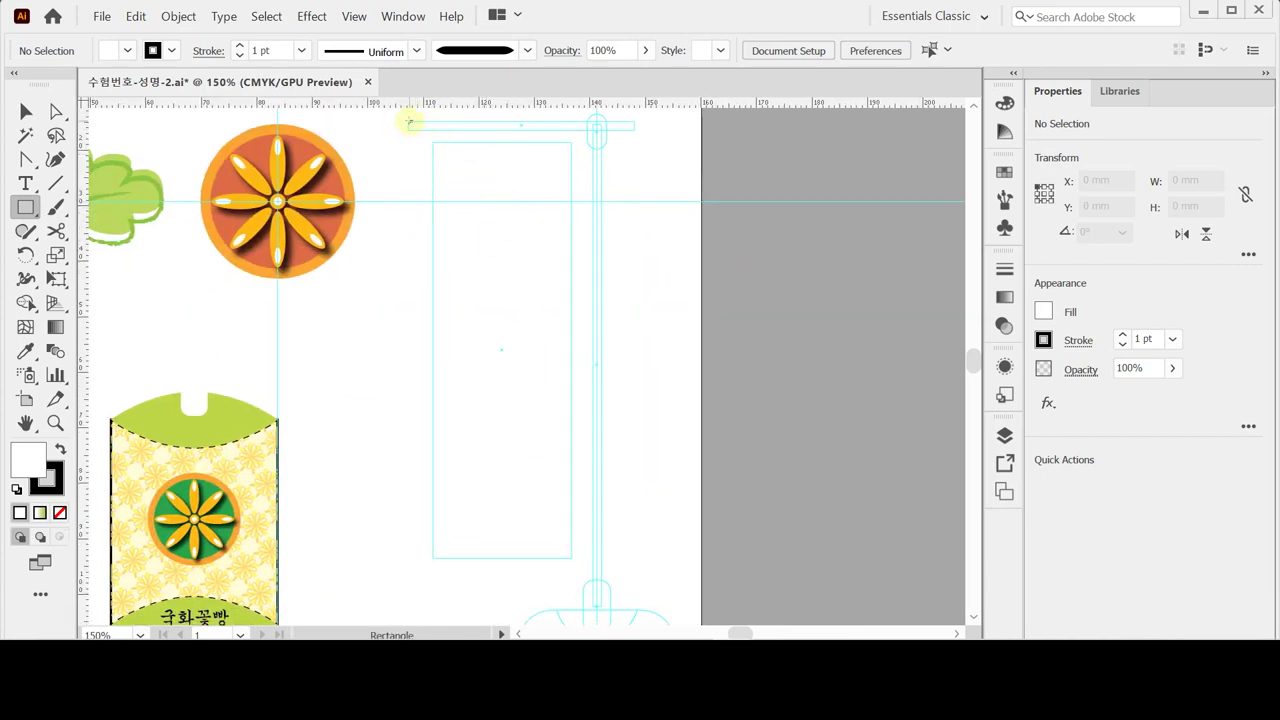
{"action": "left_click_drag", "start_coordinate": [408, 121], "coordinate": [634, 128]}
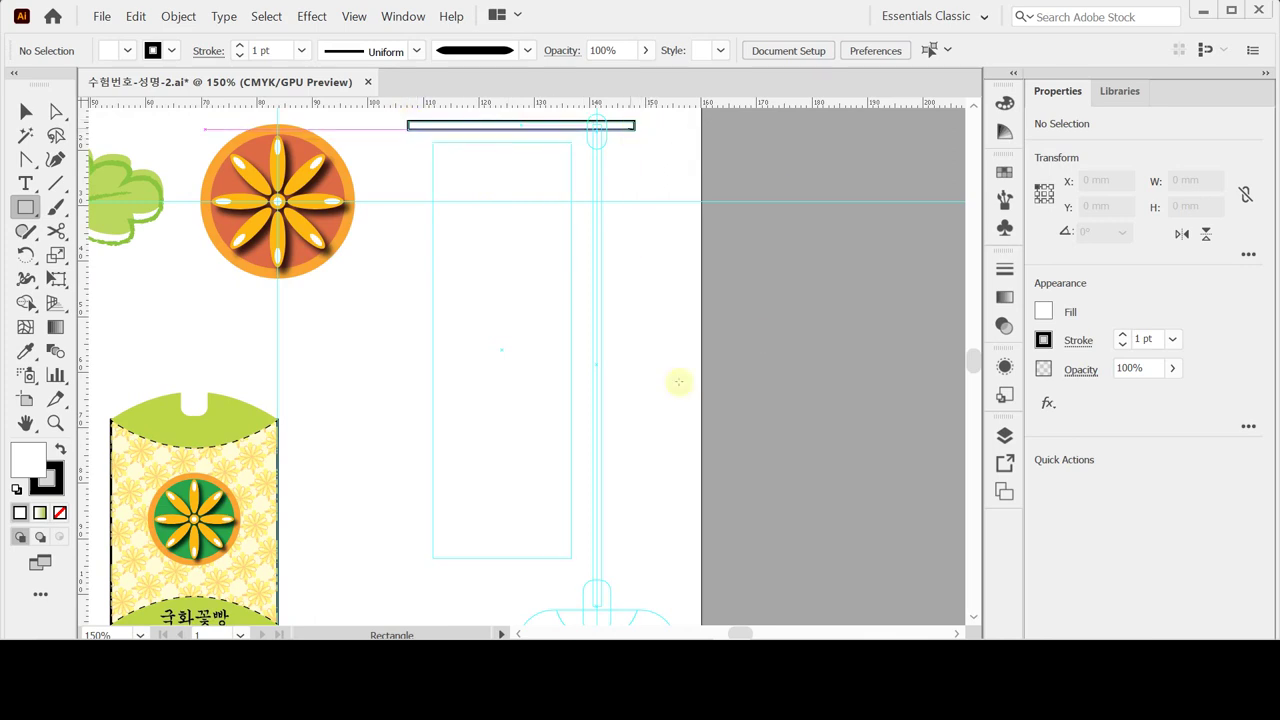
Fill the horizontal bar with light grey and draw a matching rectangle about 1.6 × 86.5 mm over the vertical pole guide.
{"action": "left_click", "coordinate": [1044, 312]}
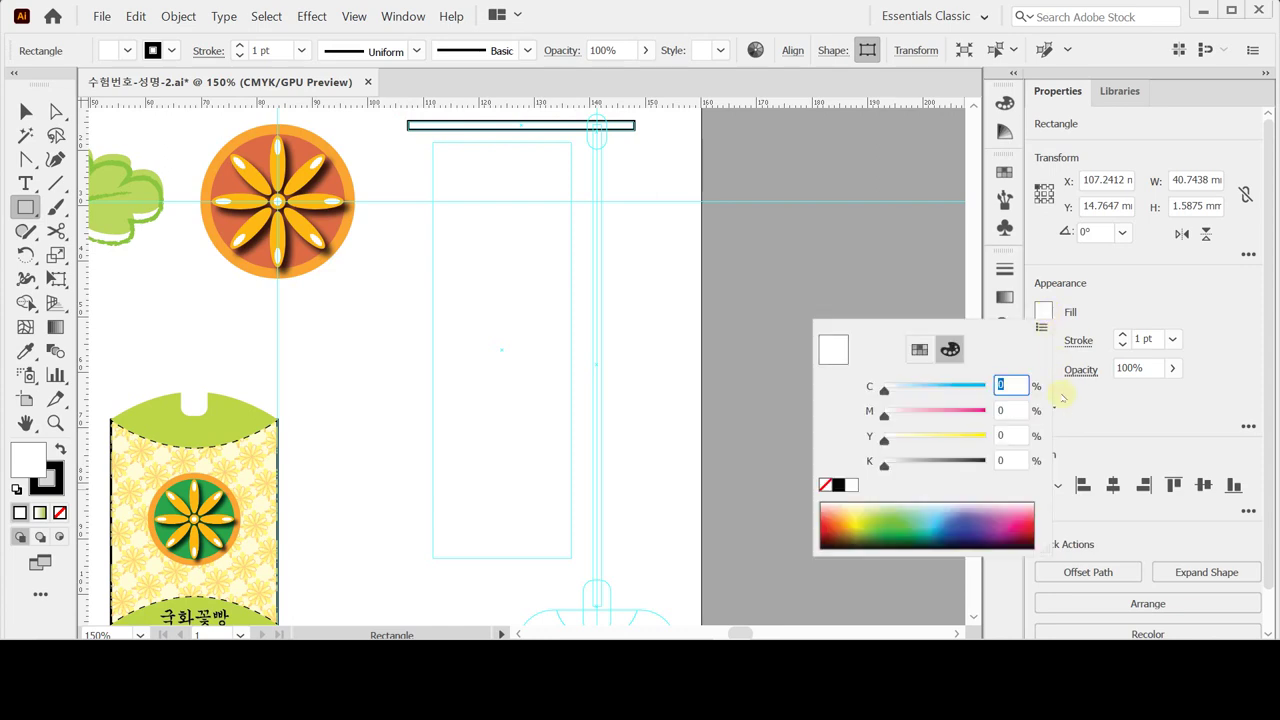
{"action": "key", "text": "Tab"}
{"action": "key", "text": "Tab"}
{"action": "key", "text": "Tab"}
{"action": "key", "text": "Return"}
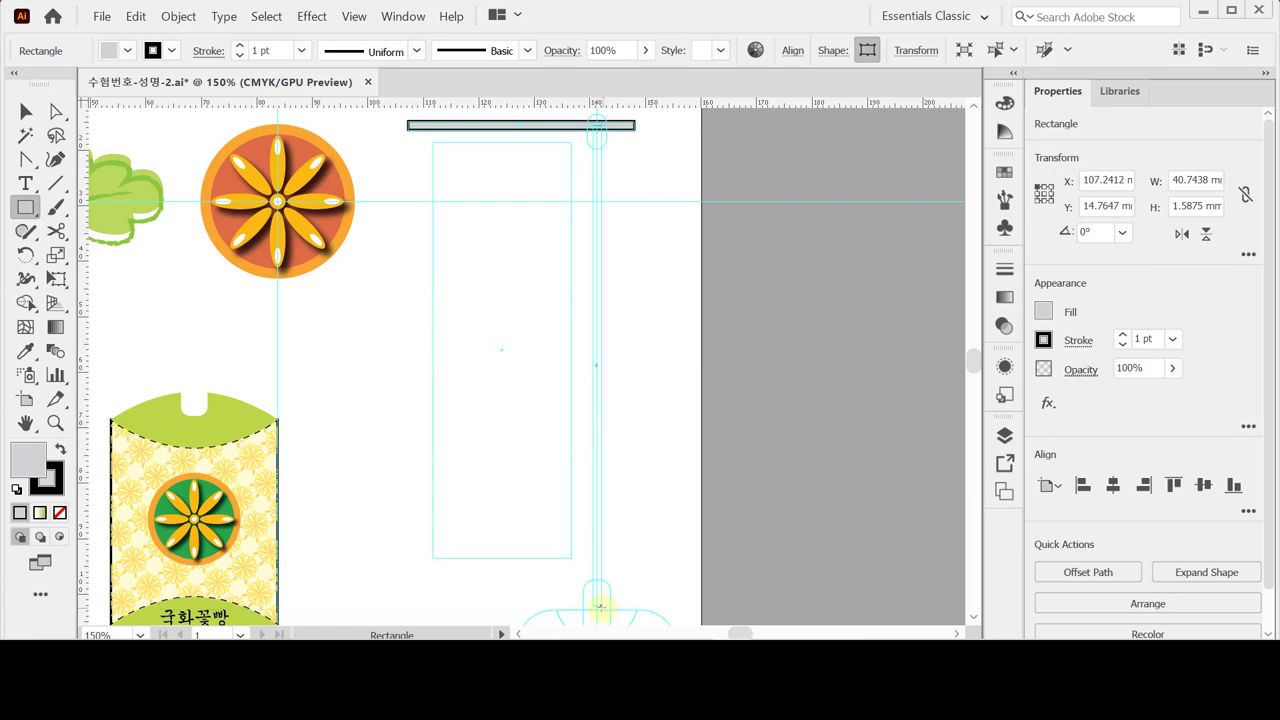
{"action": "left_click_drag", "start_coordinate": [600, 607], "coordinate": [601, 607]}
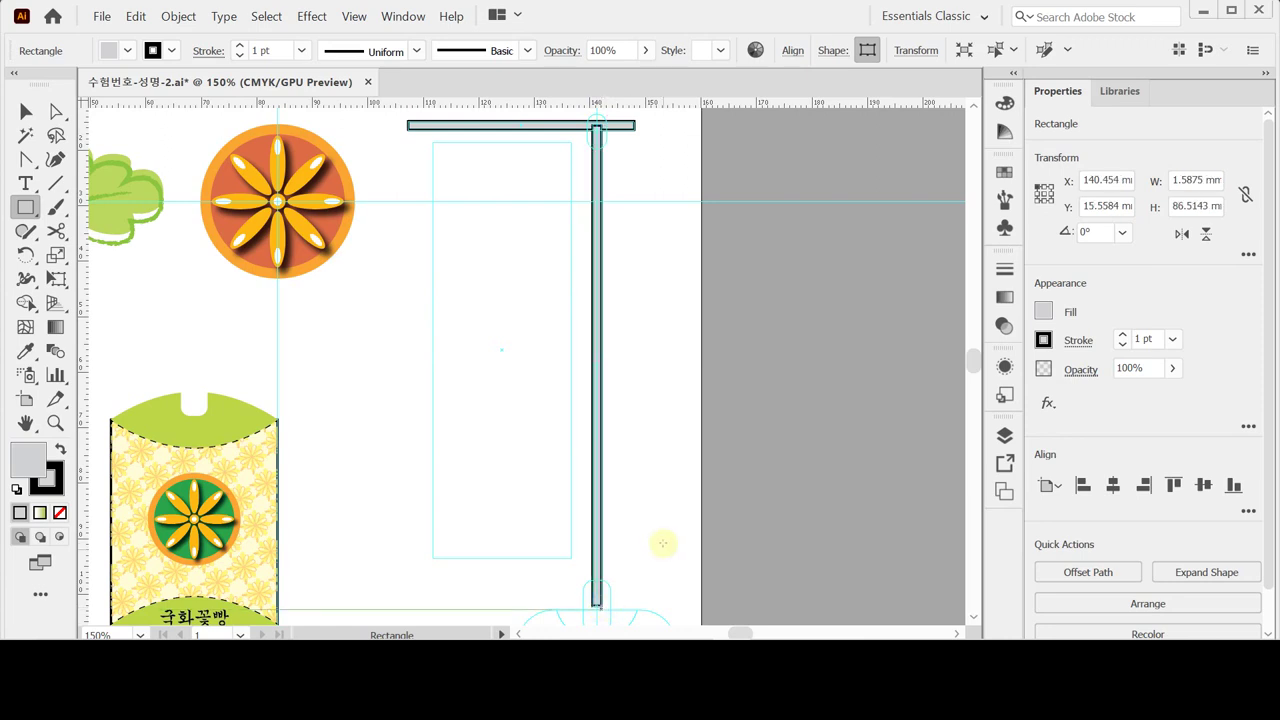
Draw rounded rectangles over the pole's upper joint, lower joint and base guides, making the base about 28.8 × 17.1 mm.
{"action": "scroll", "coordinate": [663, 540], "scroll_direction": "down", "scroll_amount": 1}
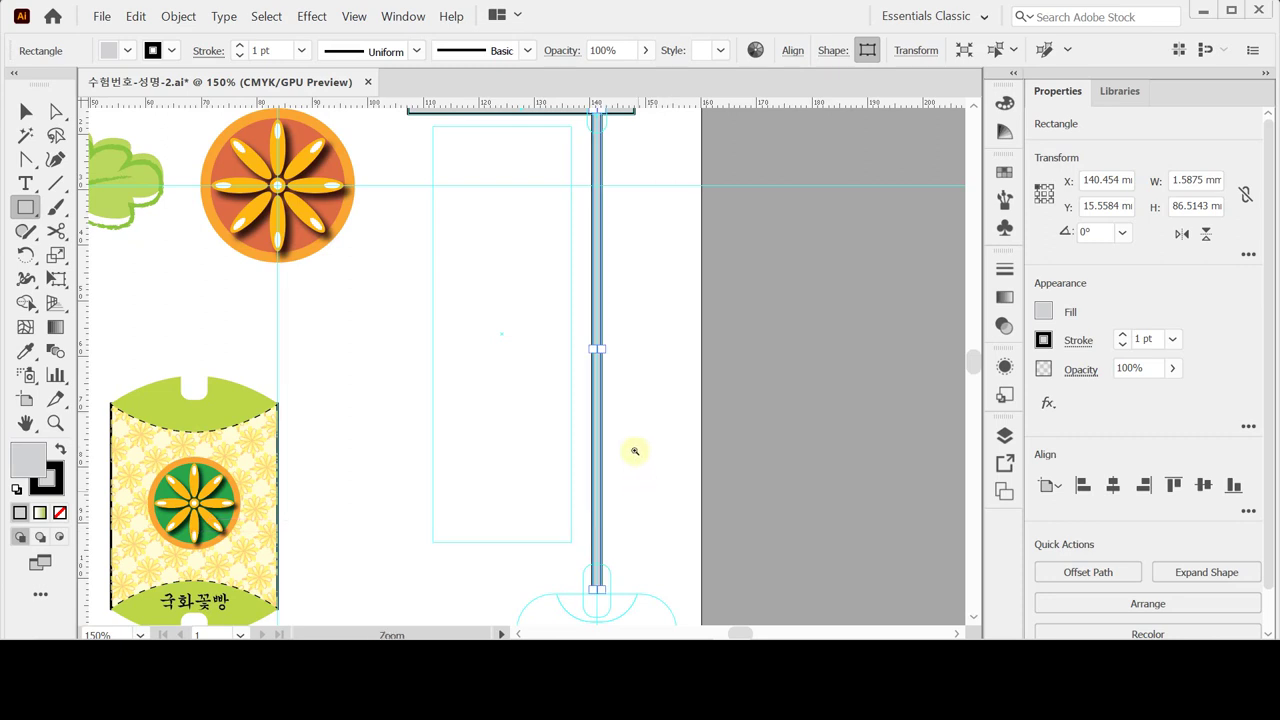
{"action": "key", "text": "ctrl+minus"}
{"action": "left_click_drag", "start_coordinate": [534, 343], "coordinate": [551, 359]}
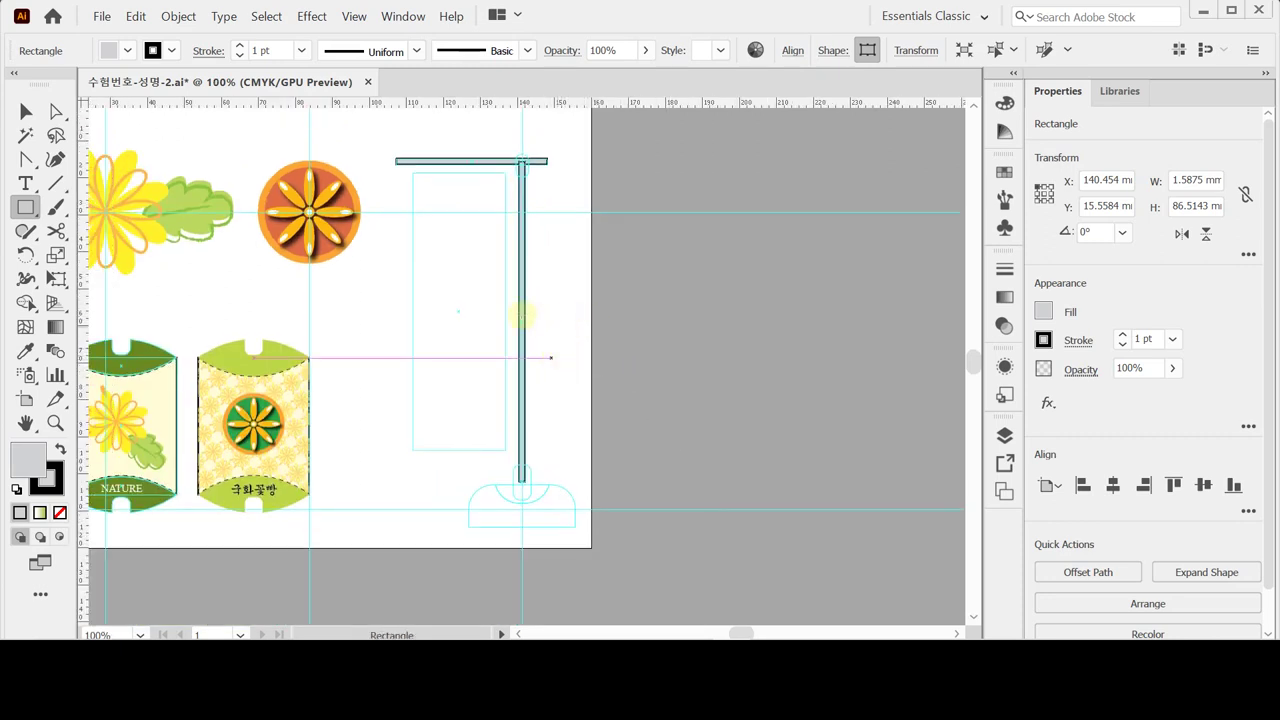
{"action": "left_click_drag", "start_coordinate": [26, 207], "coordinate": [70, 231]}
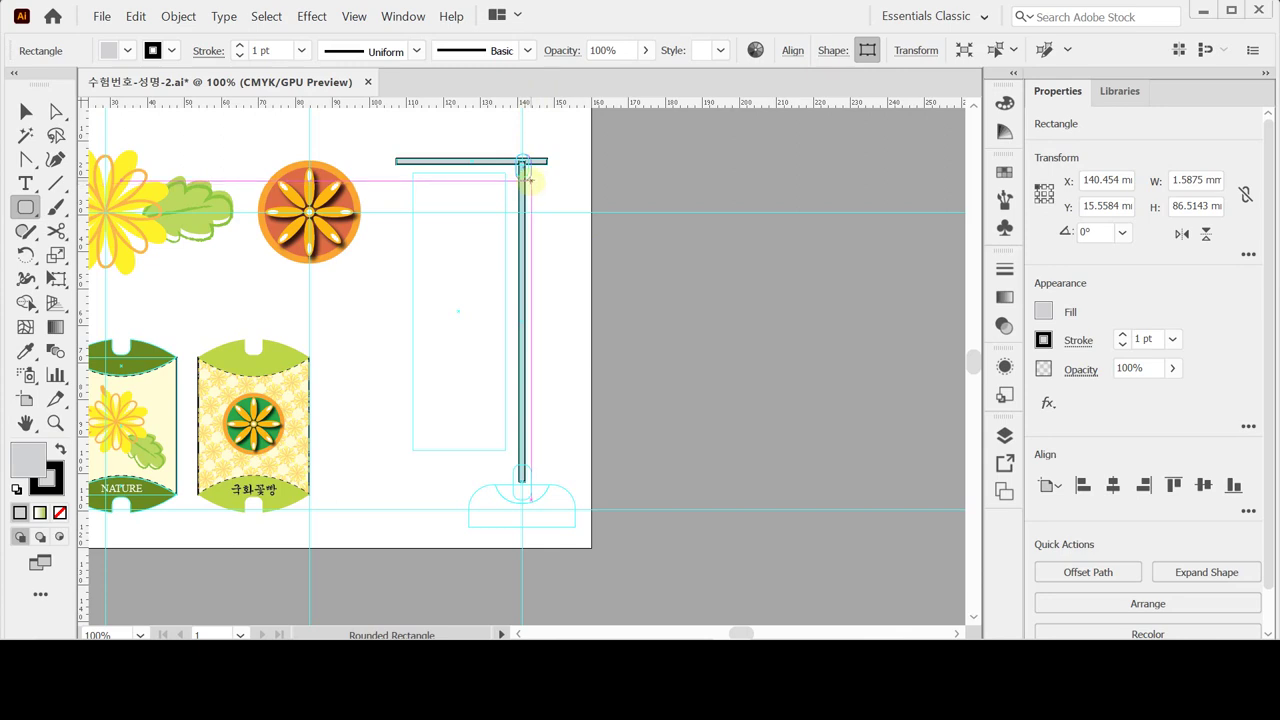
{"action": "left_click_drag", "start_coordinate": [528, 180], "coordinate": [515, 154]}
{"action": "left_click_drag", "start_coordinate": [514, 464], "coordinate": [576, 551]}
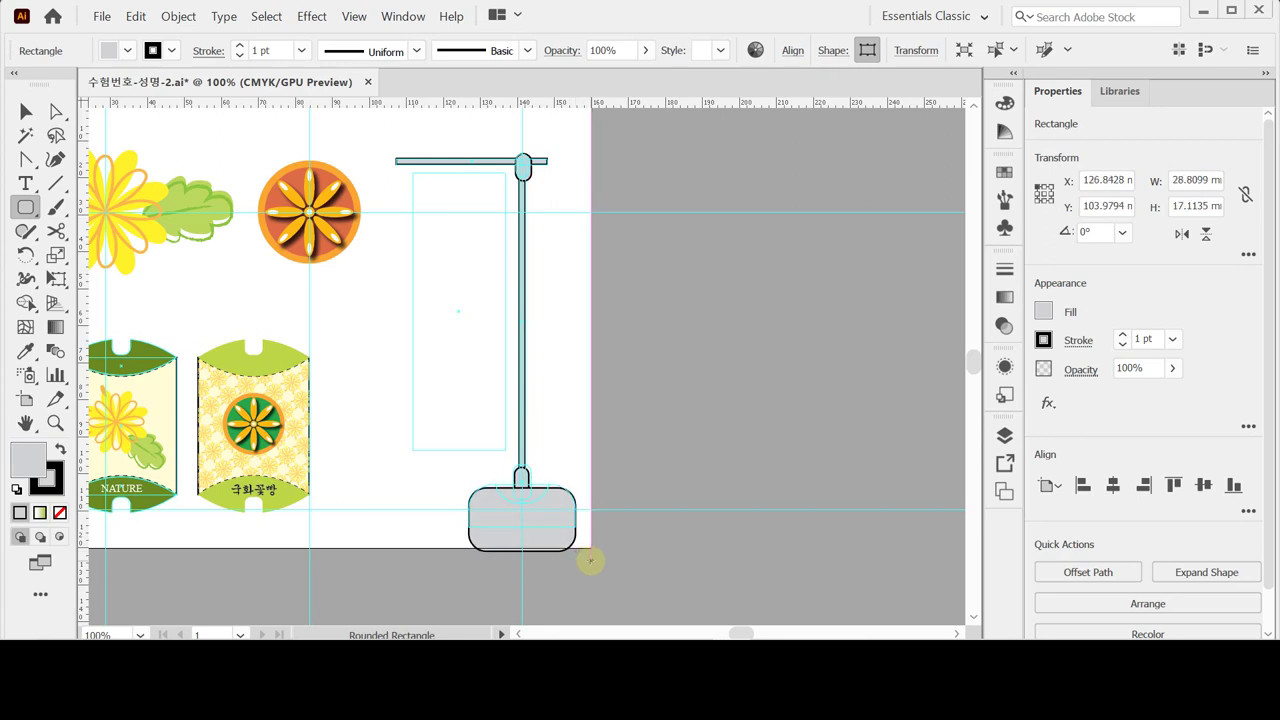
{"action": "key", "text": "Up"}
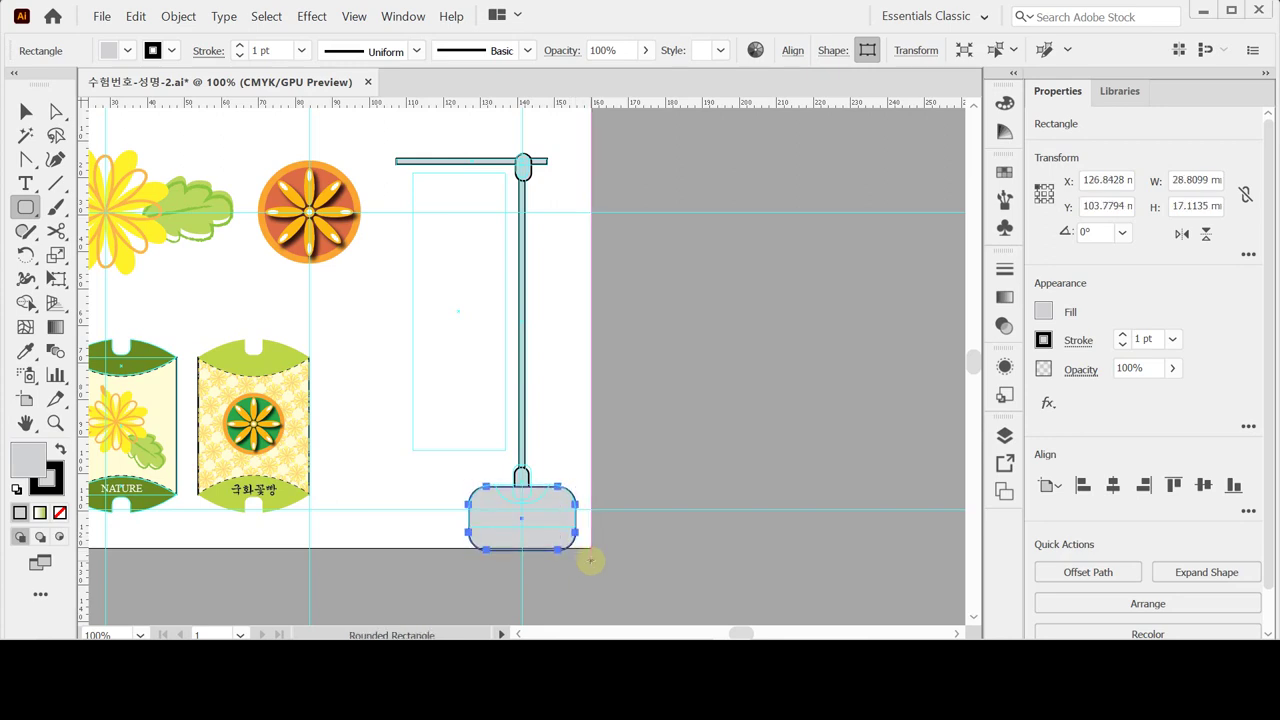
Align the pole, both joint pieces and the base to a common horizontal centre.
{"action": "key", "text": "v"}
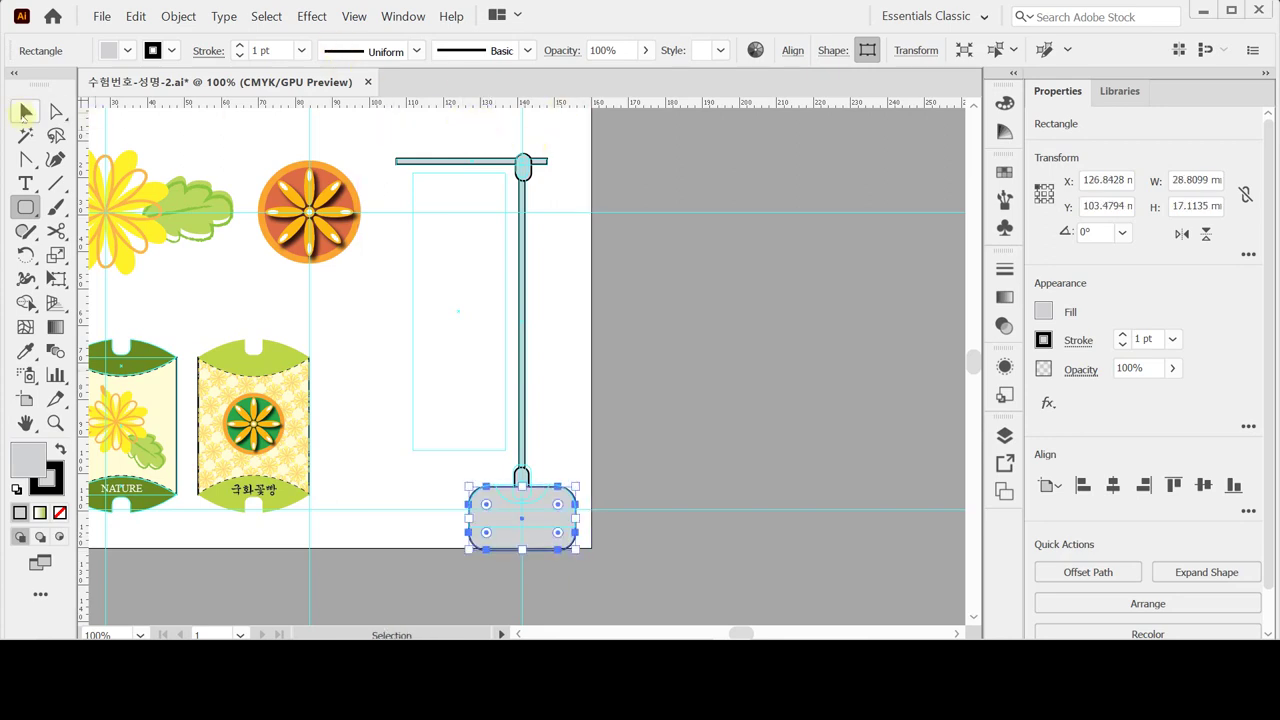
{"action": "left_click_drag", "start_coordinate": [575, 549], "coordinate": [434, 143]}
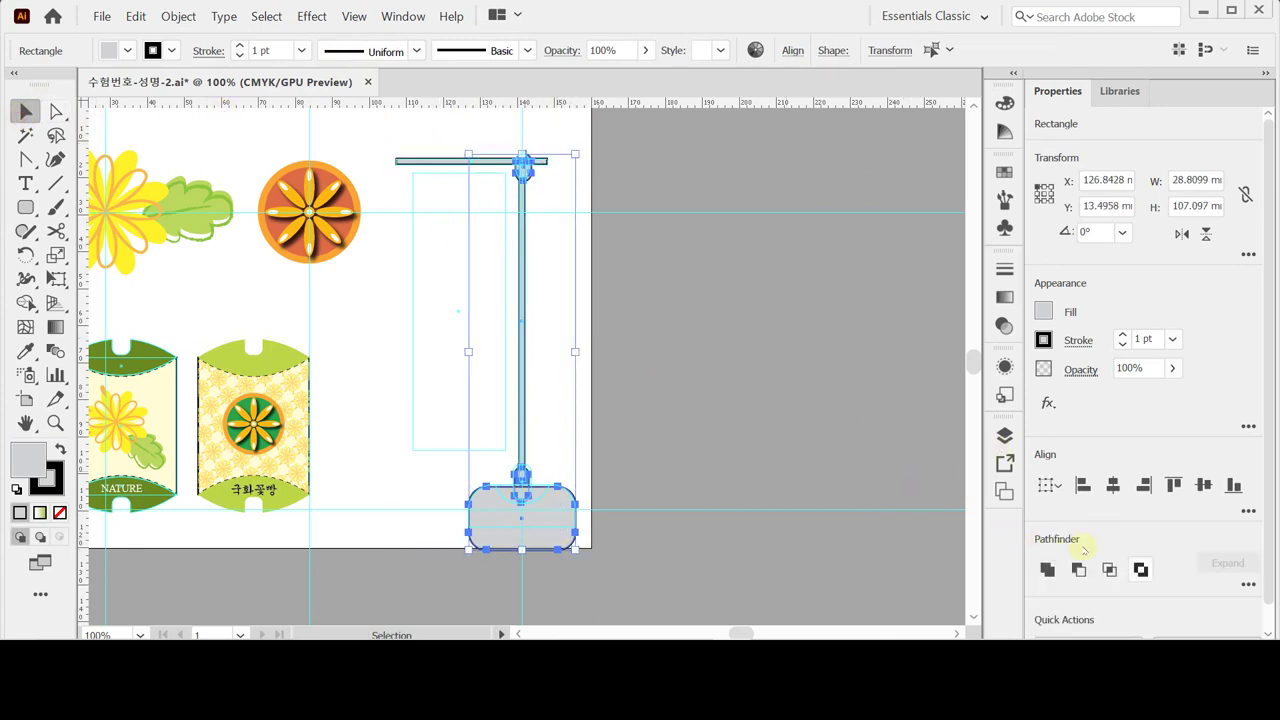
{"action": "left_click", "coordinate": [1113, 485]}
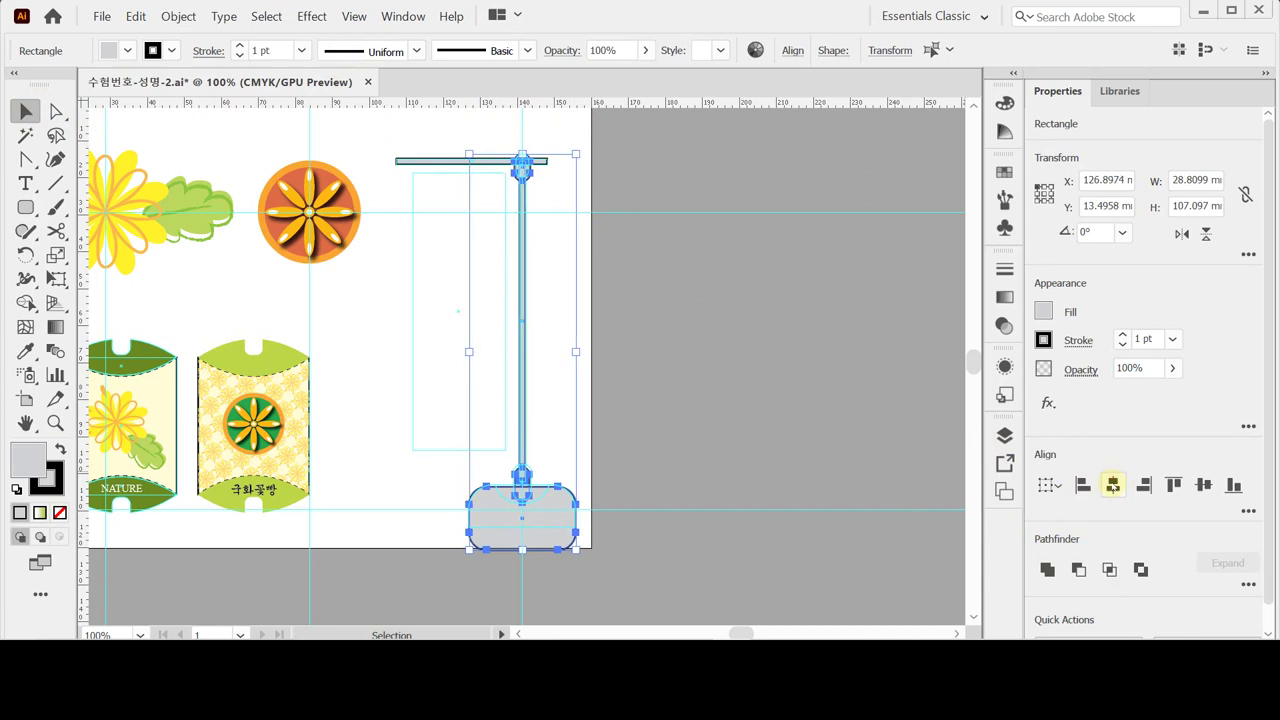
{"action": "left_click", "coordinate": [737, 408]}
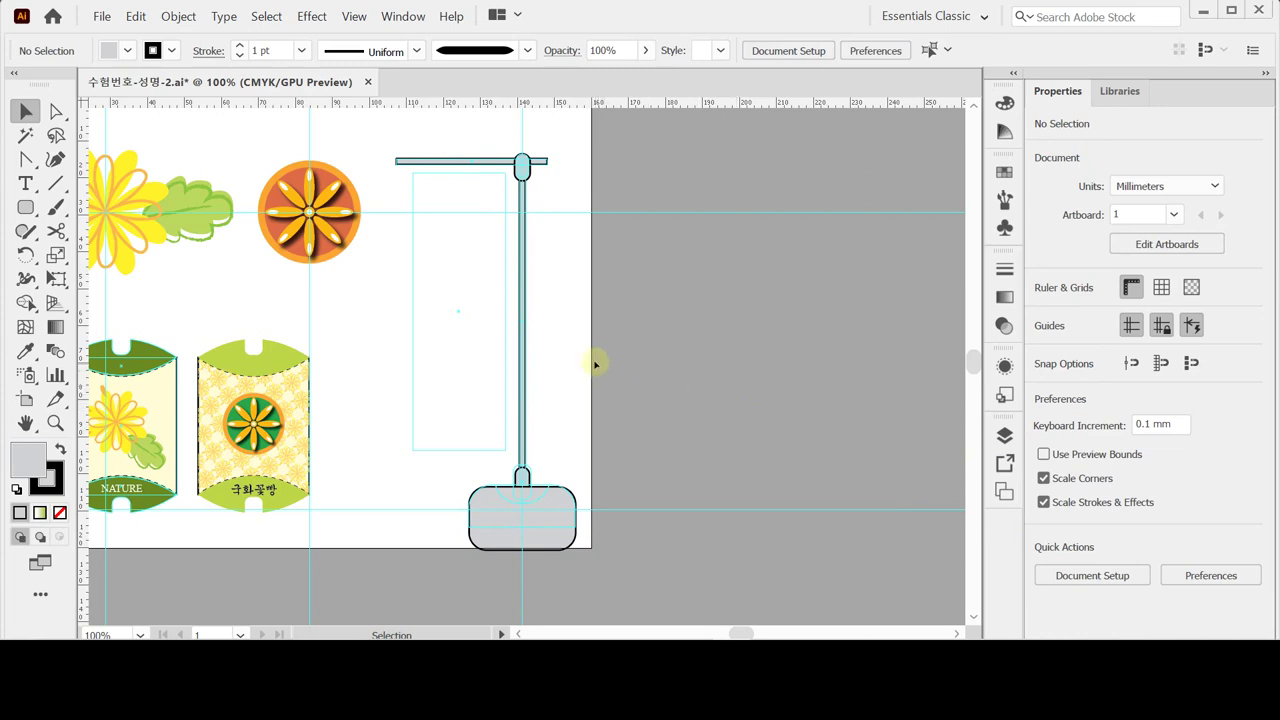
Enlarge the pole's lower joint to about 4.4 × 10.3 mm, raise it slightly and centre it on the pole.
{"action": "left_click", "coordinate": [563, 514], "text": "ctrl"}
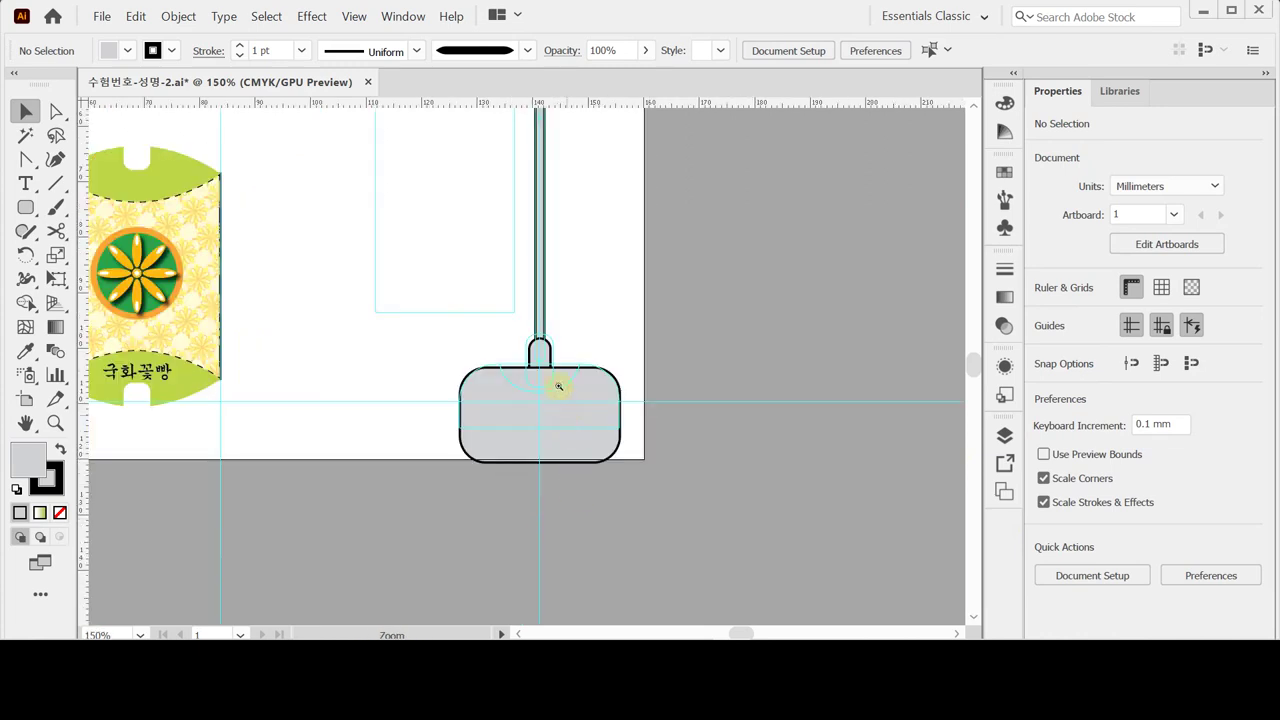
{"action": "left_click", "coordinate": [559, 386], "text": "ctrl"}
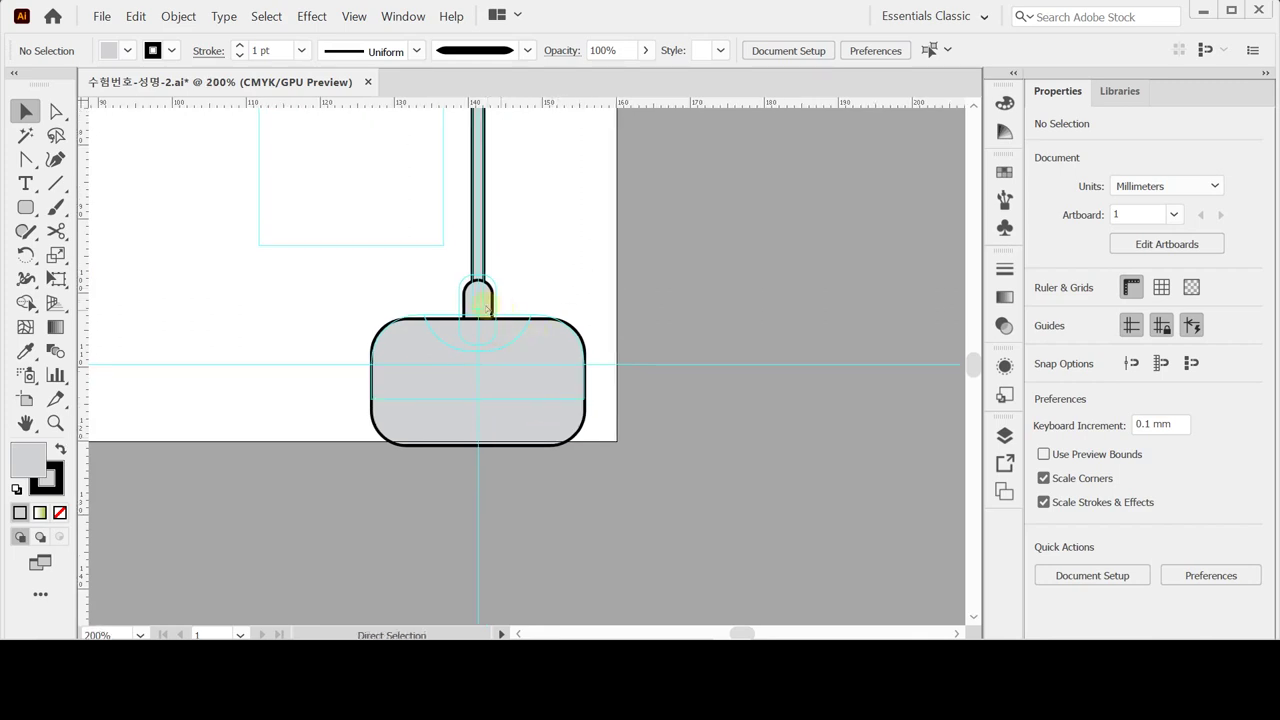
{"action": "left_click", "coordinate": [487, 306]}
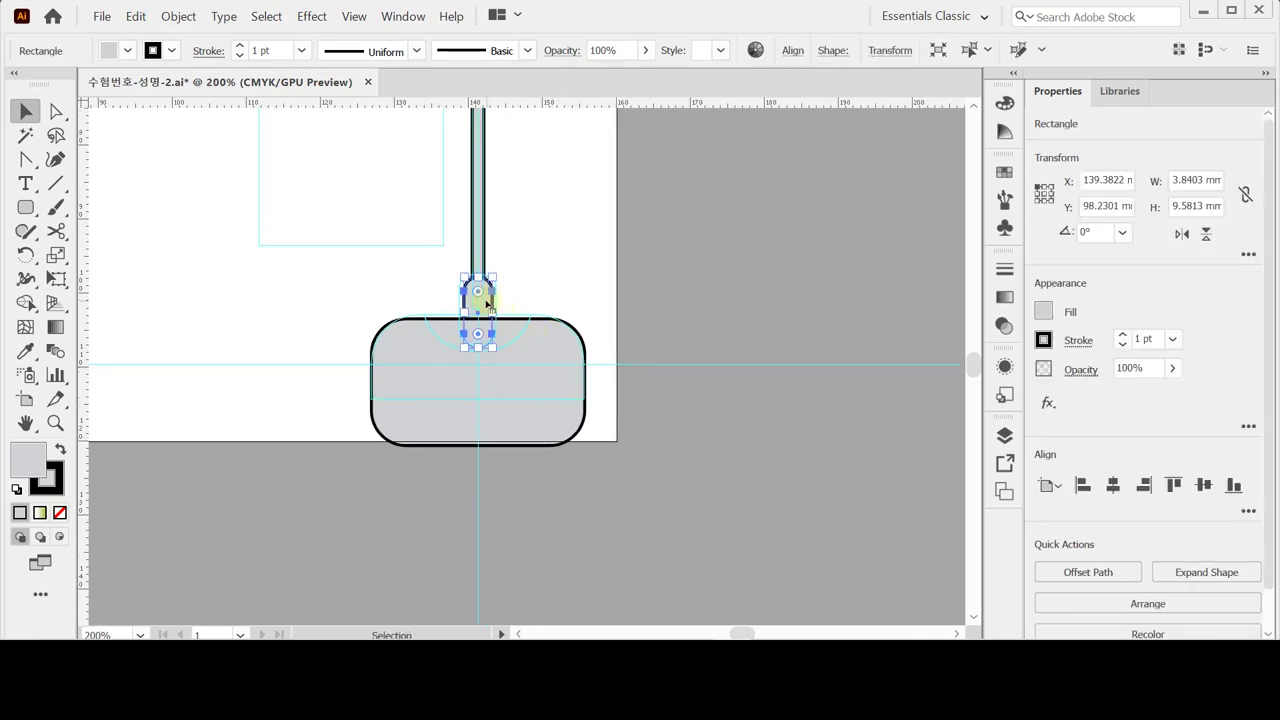
{"action": "left_click_drag", "start_coordinate": [487, 304], "coordinate": [490, 310]}
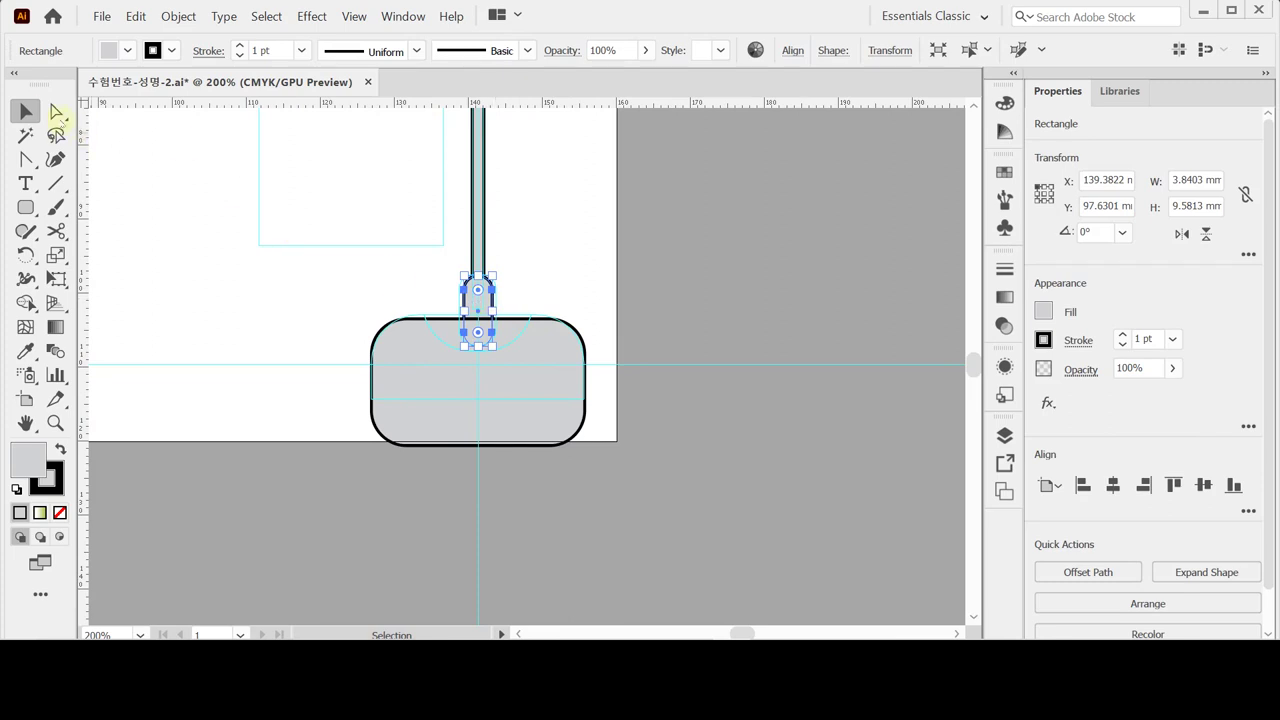
{"action": "left_click", "coordinate": [272, 268]}
{"action": "left_click", "coordinate": [467, 290]}
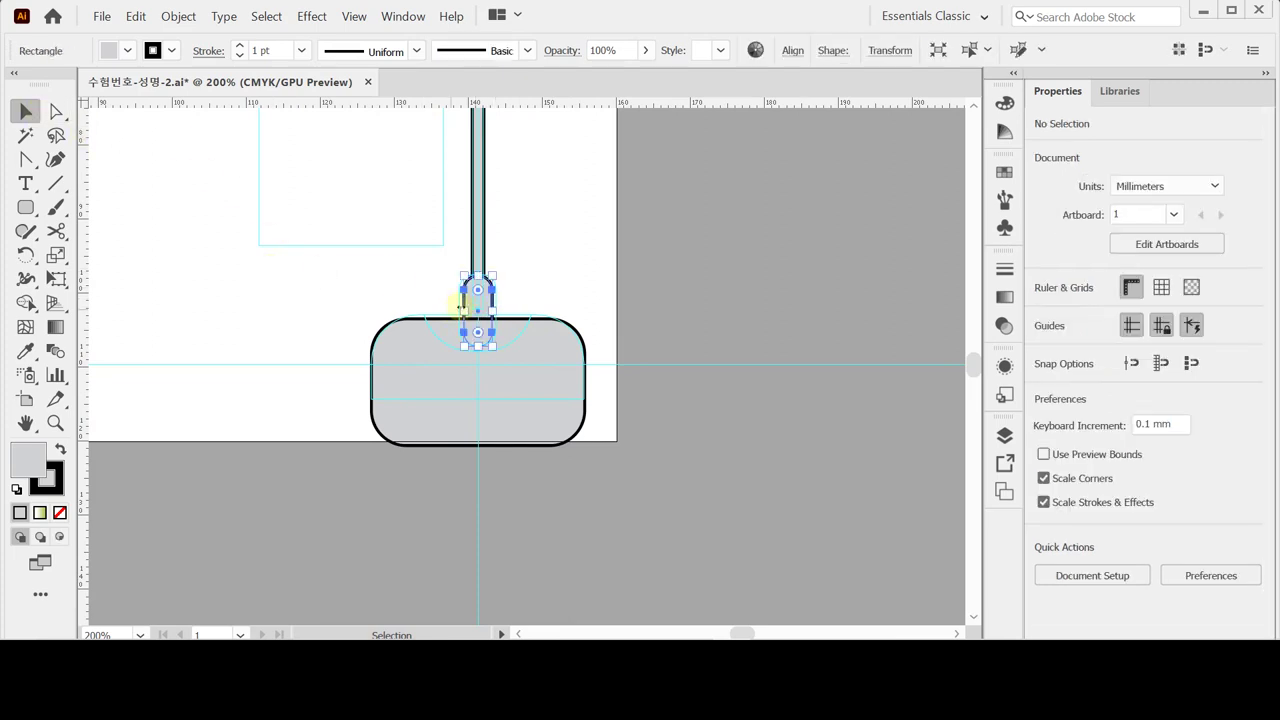
{"action": "left_click_drag", "start_coordinate": [461, 274], "coordinate": [494, 271]}
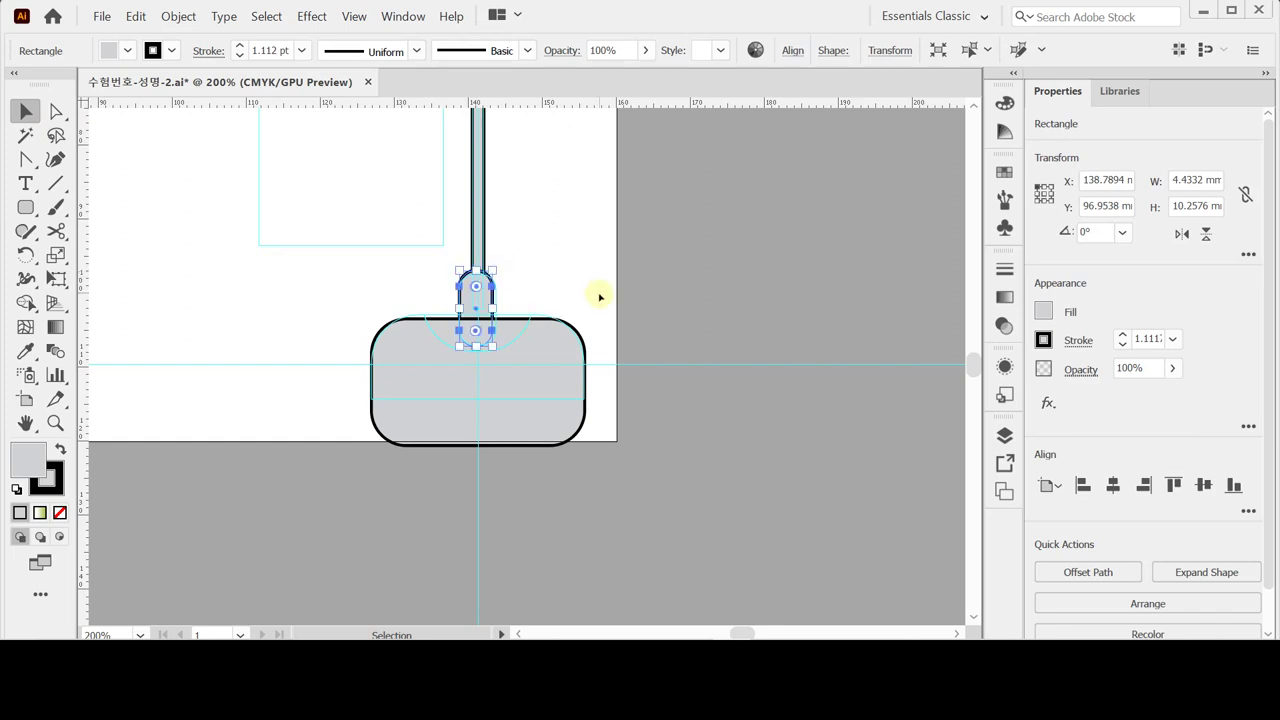
{"action": "key", "text": "Right"}
{"action": "key", "text": "Right"}
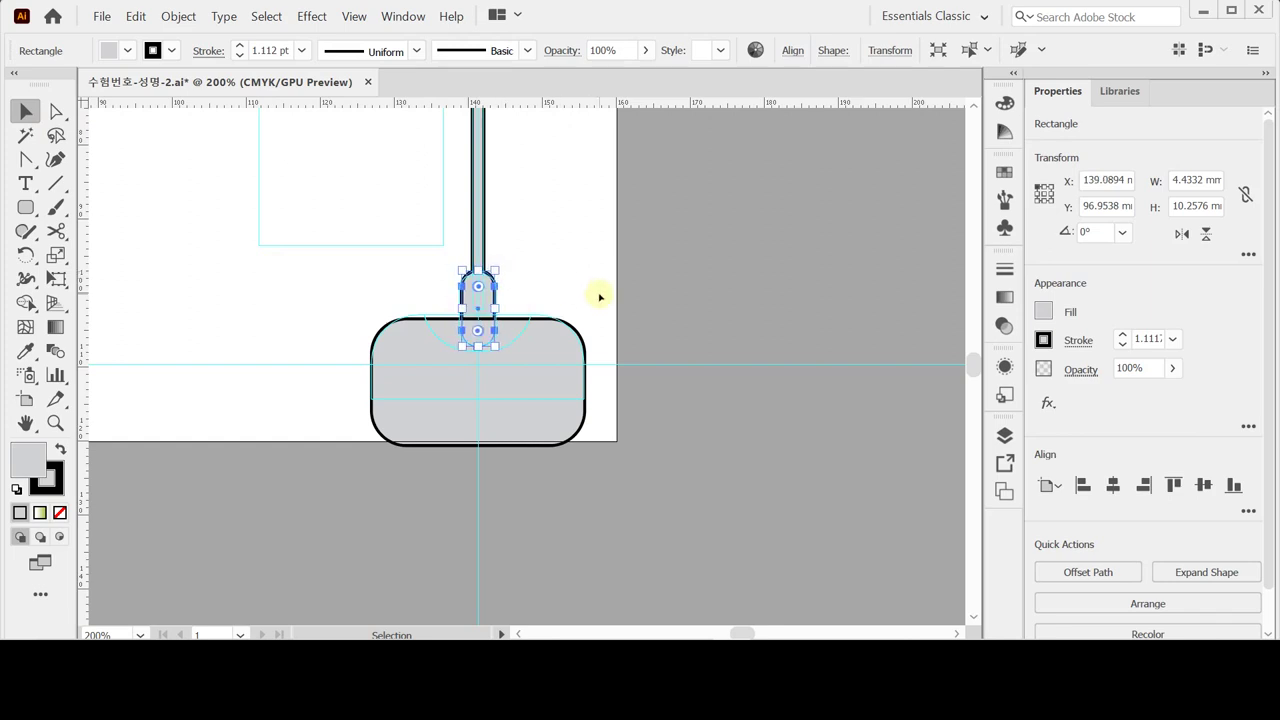
{"action": "left_click", "coordinate": [665, 290]}
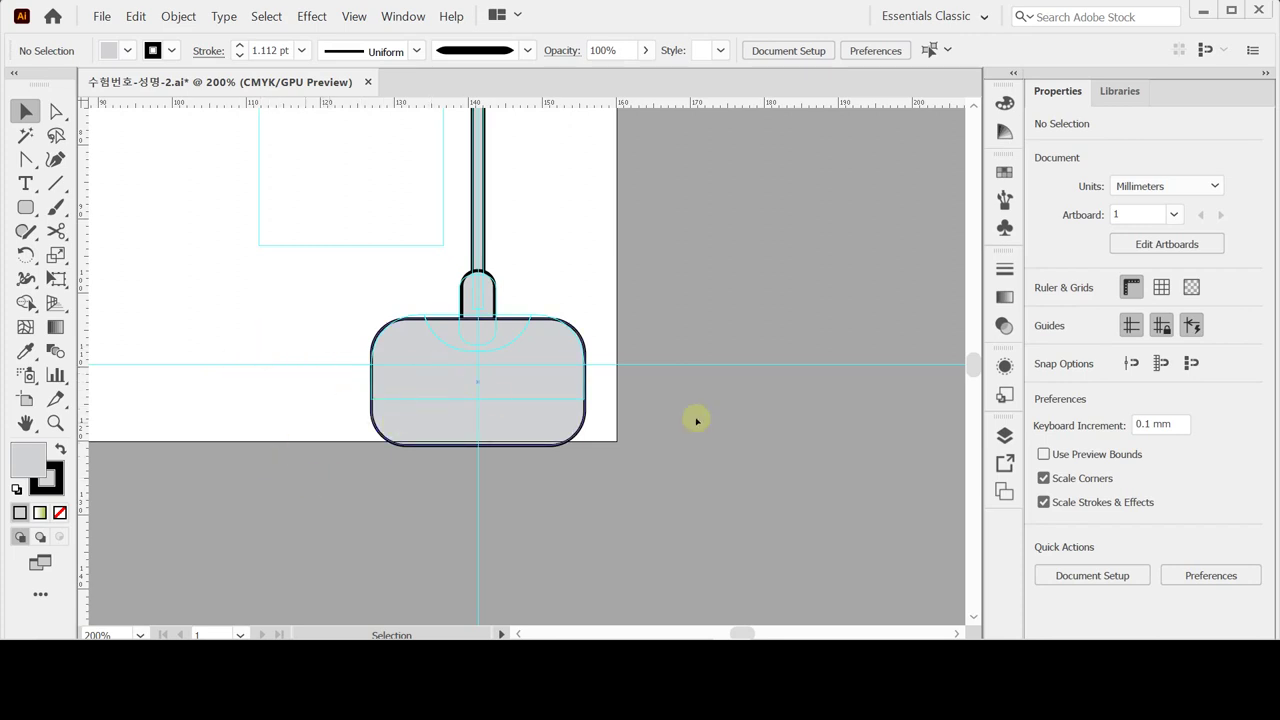
Draw a rounded rectangle about 45.9 mm wide across the base's lower part and subtract it with Minus Front to flatten the bottom.
{"action": "left_click", "coordinate": [26, 207]}
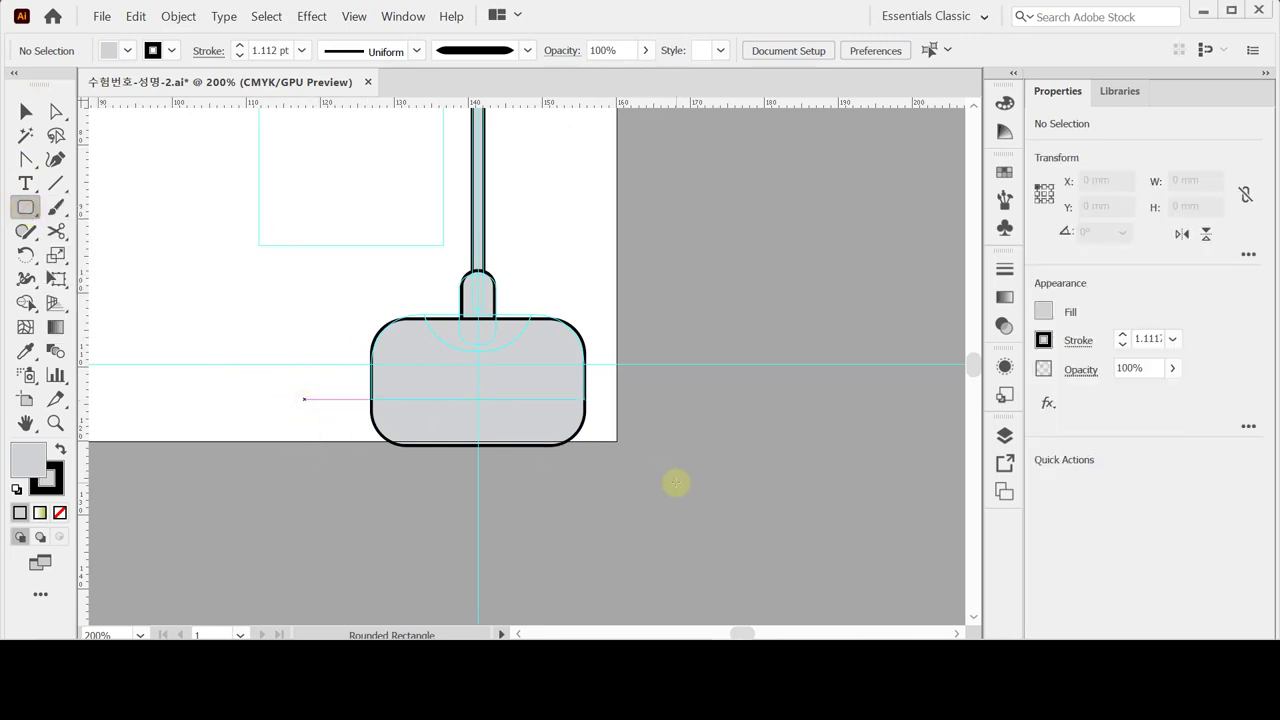
{"action": "left_click_drag", "start_coordinate": [303, 399], "coordinate": [643, 488]}
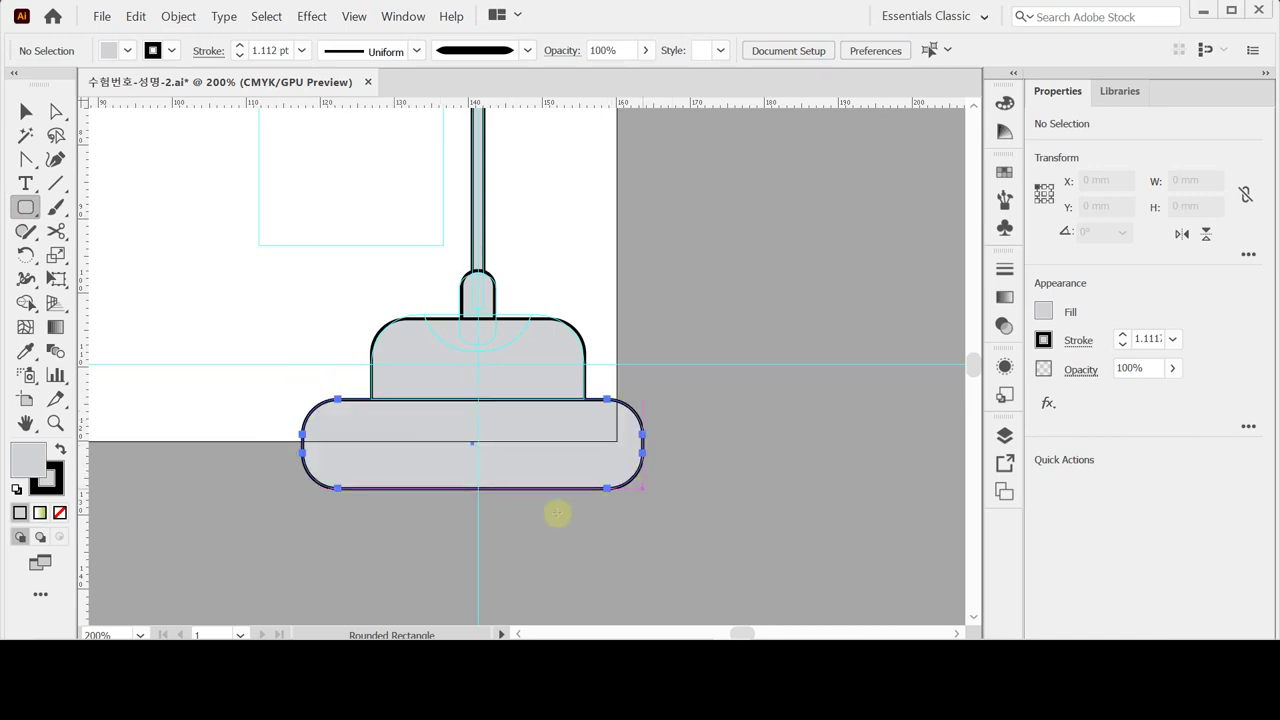
{"action": "left_click", "coordinate": [467, 385], "text": "ctrl"}
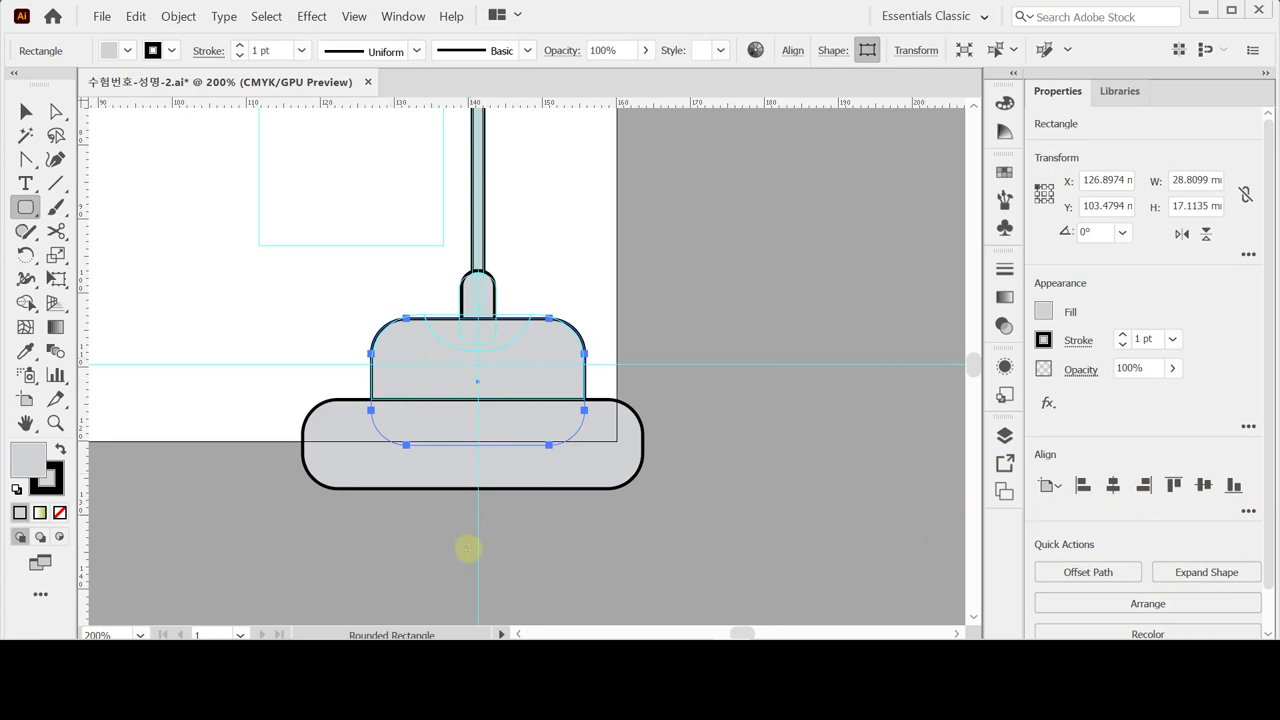
{"action": "key", "text": "ctrl"}
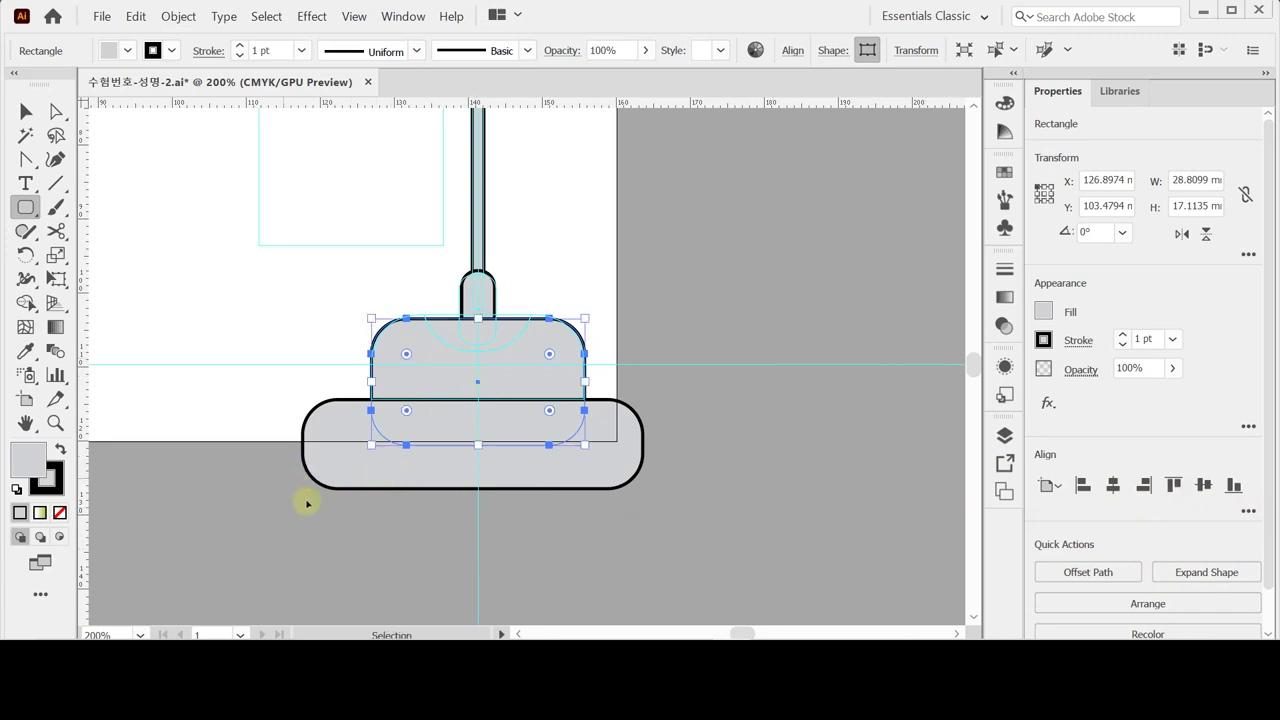
{"action": "left_click", "coordinate": [400, 406], "text": "ctrl+shift"}
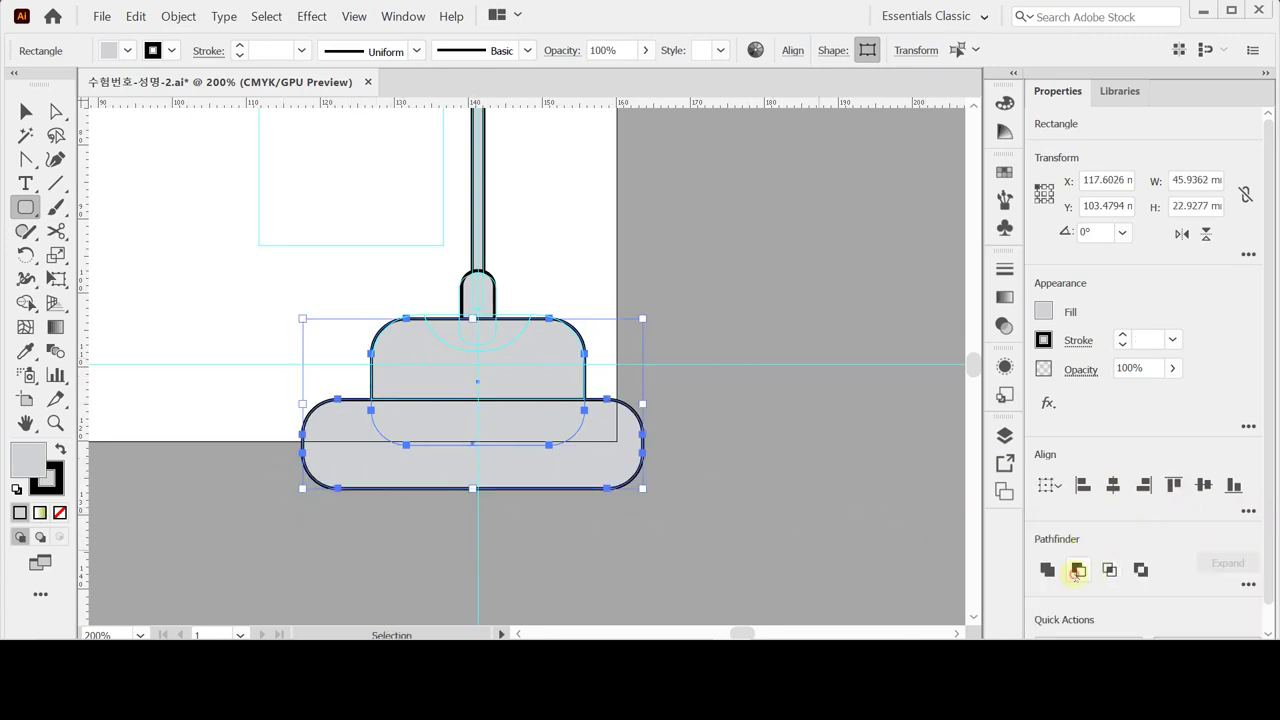
{"action": "left_click", "coordinate": [1077, 570]}
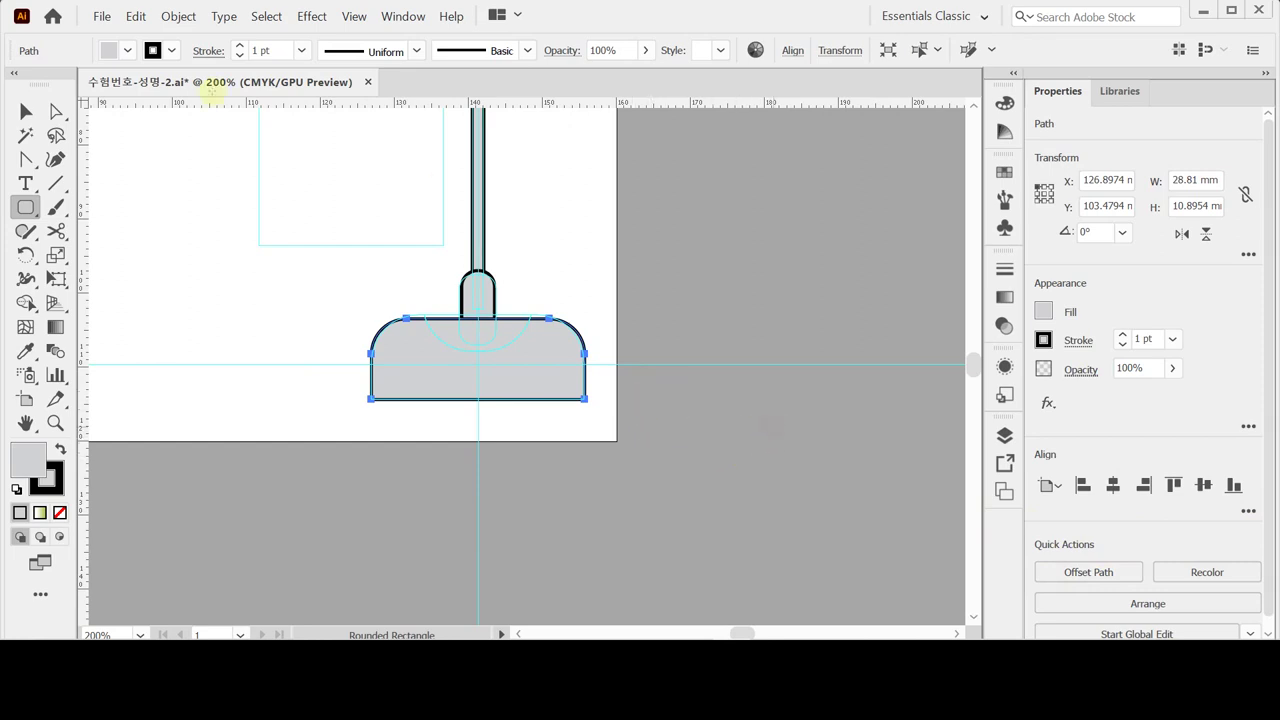
{"action": "left_click", "coordinate": [232, 166]}
{"action": "left_click", "coordinate": [510, 403]}
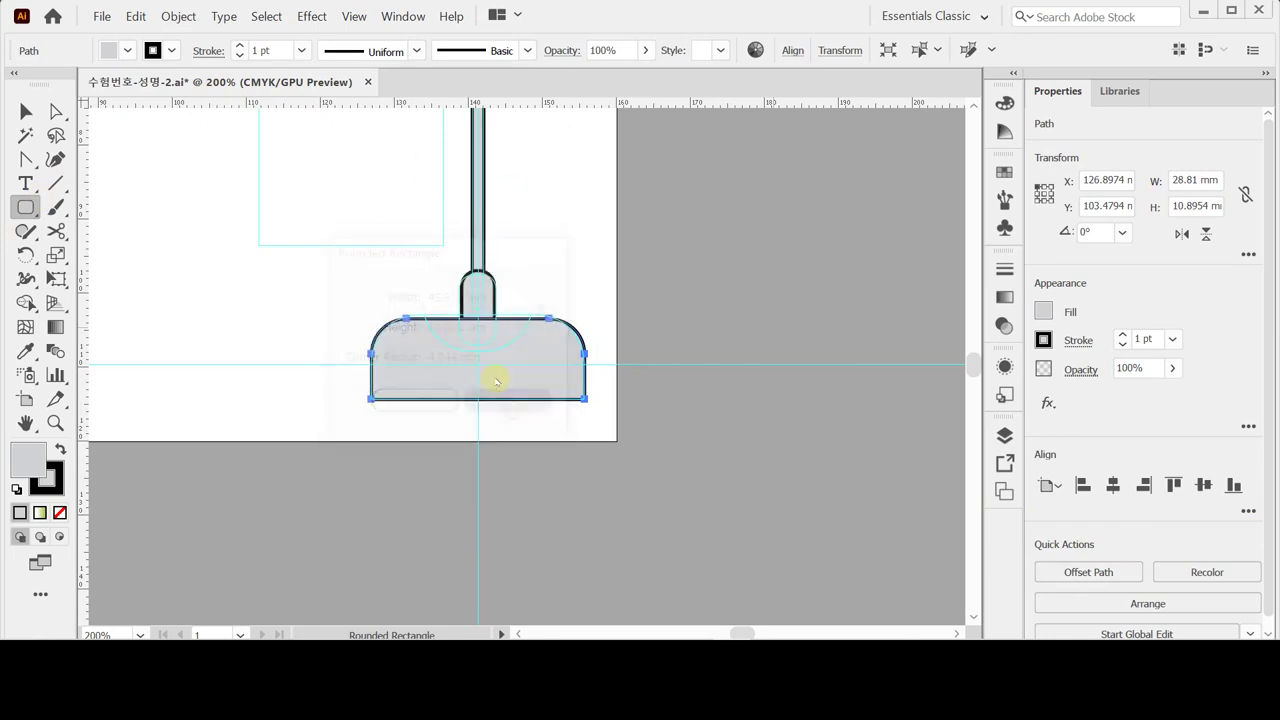
Draw a rounded rectangle about 15.2 × 19.5 mm overlapping the base's upper edge, round its corners further and centre it on the pole.
{"action": "left_click_drag", "start_coordinate": [491, 371], "coordinate": [551, 336]}
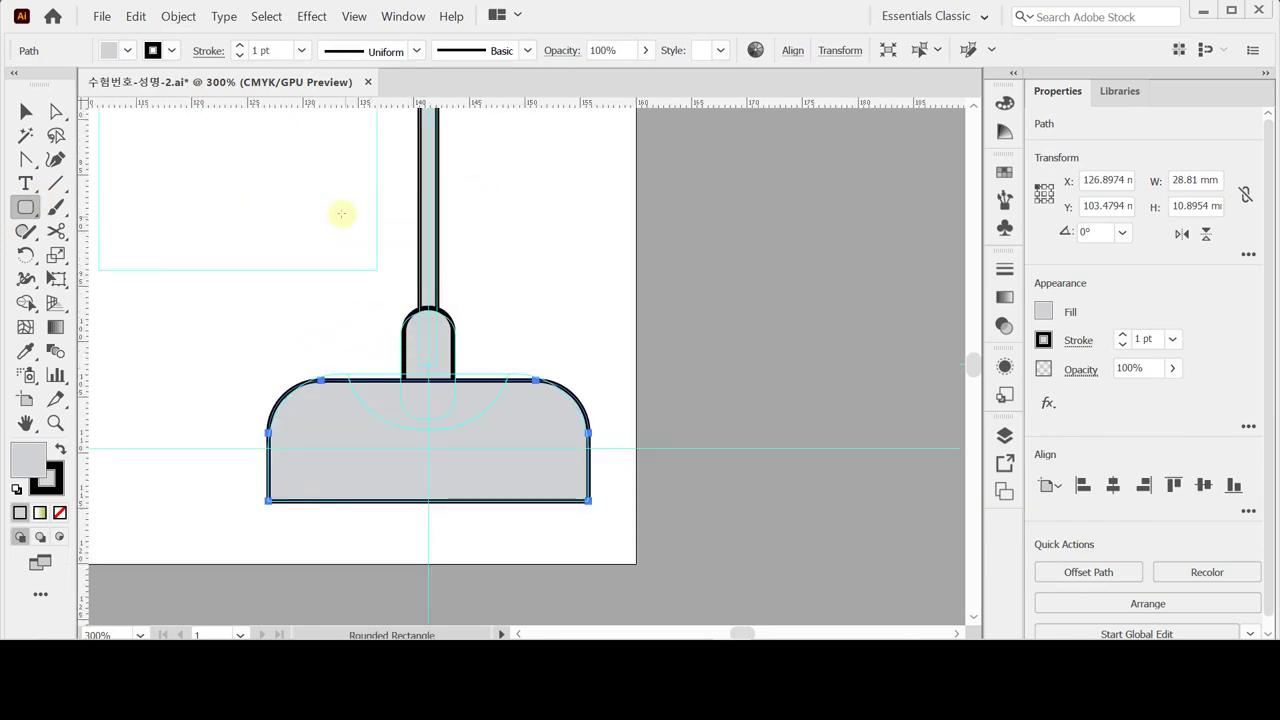
{"action": "left_click_drag", "start_coordinate": [340, 210], "coordinate": [508, 424]}
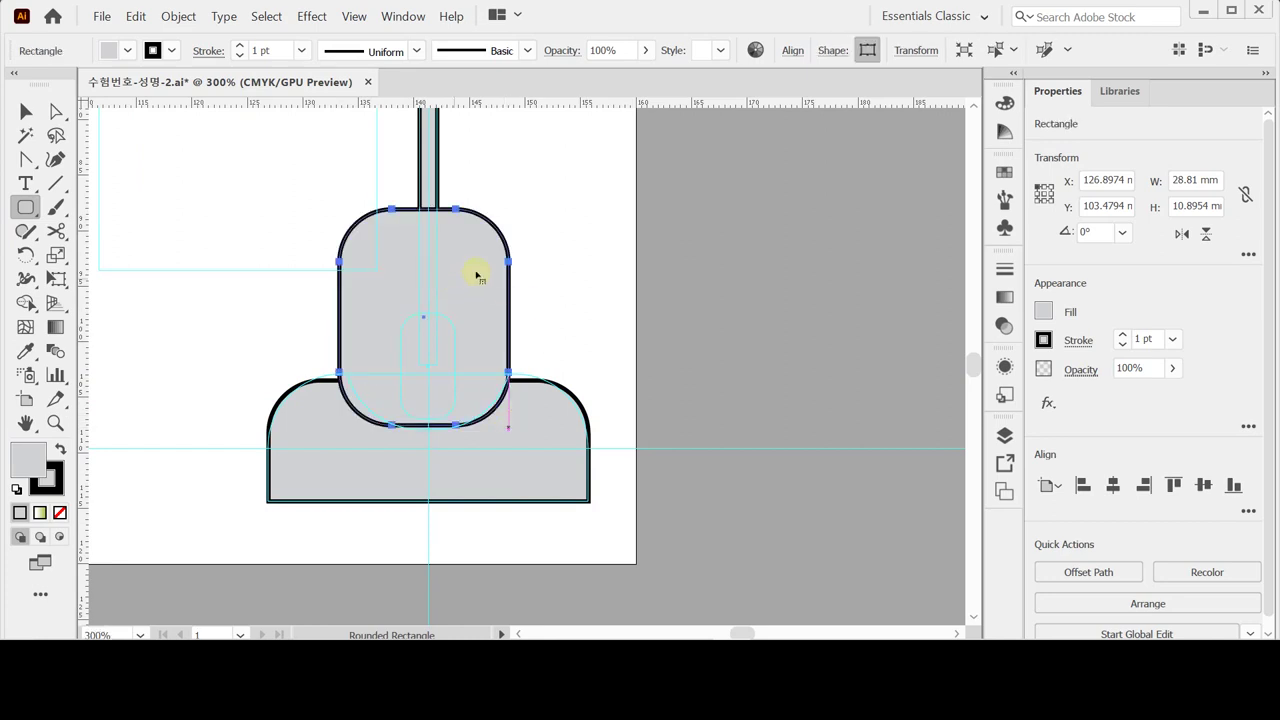
{"action": "key", "text": "ctrl+shift+a"}
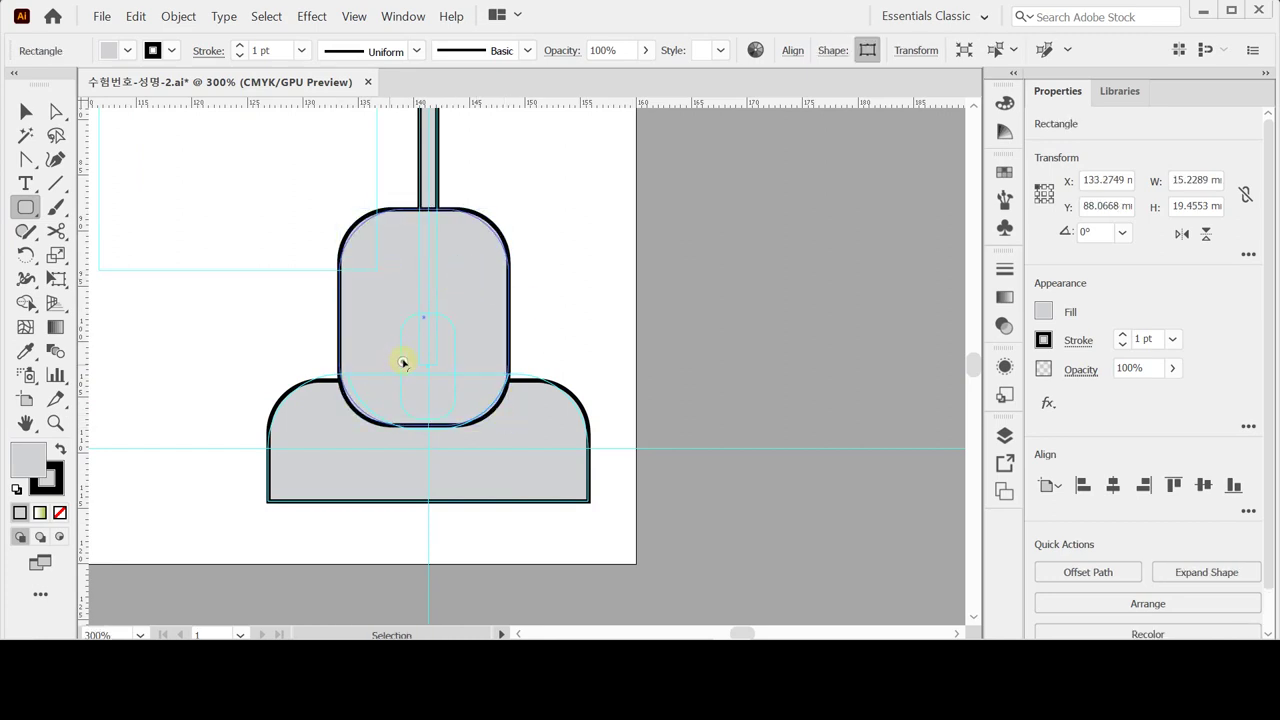
{"action": "left_click", "coordinate": [409, 357], "text": "ctrl"}
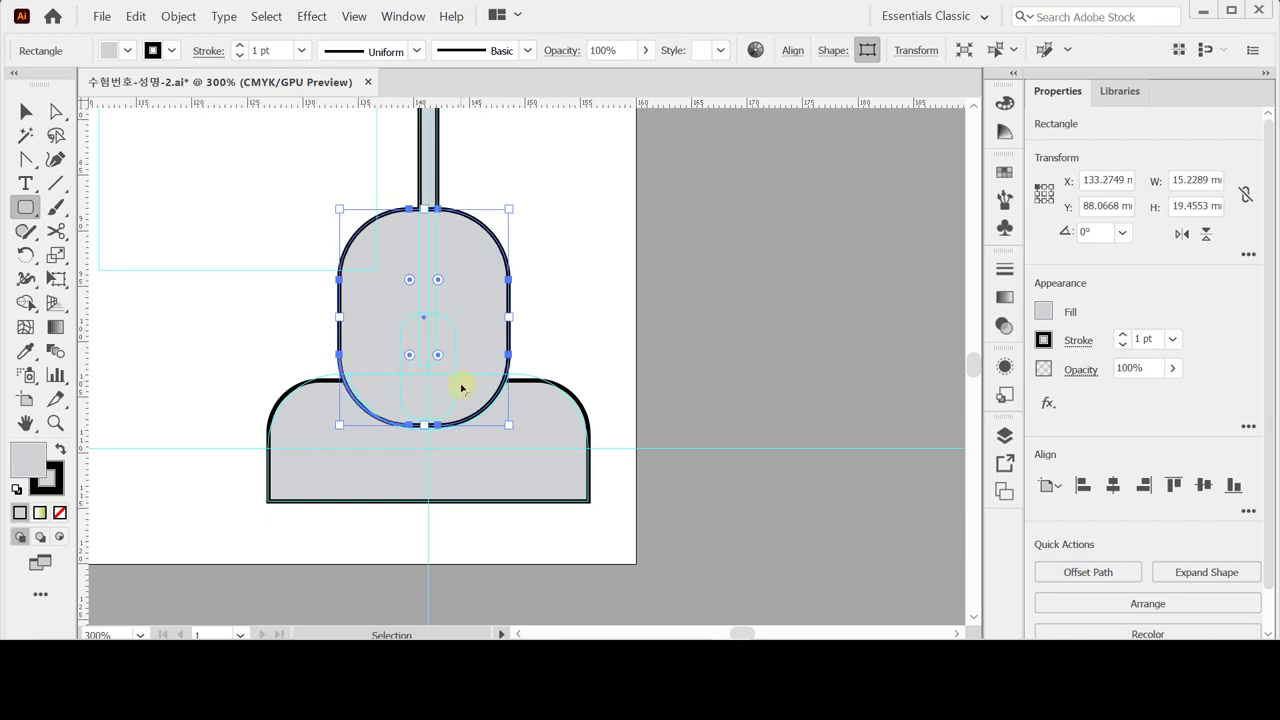
{"action": "left_click_drag", "start_coordinate": [483, 386], "coordinate": [486, 389]}
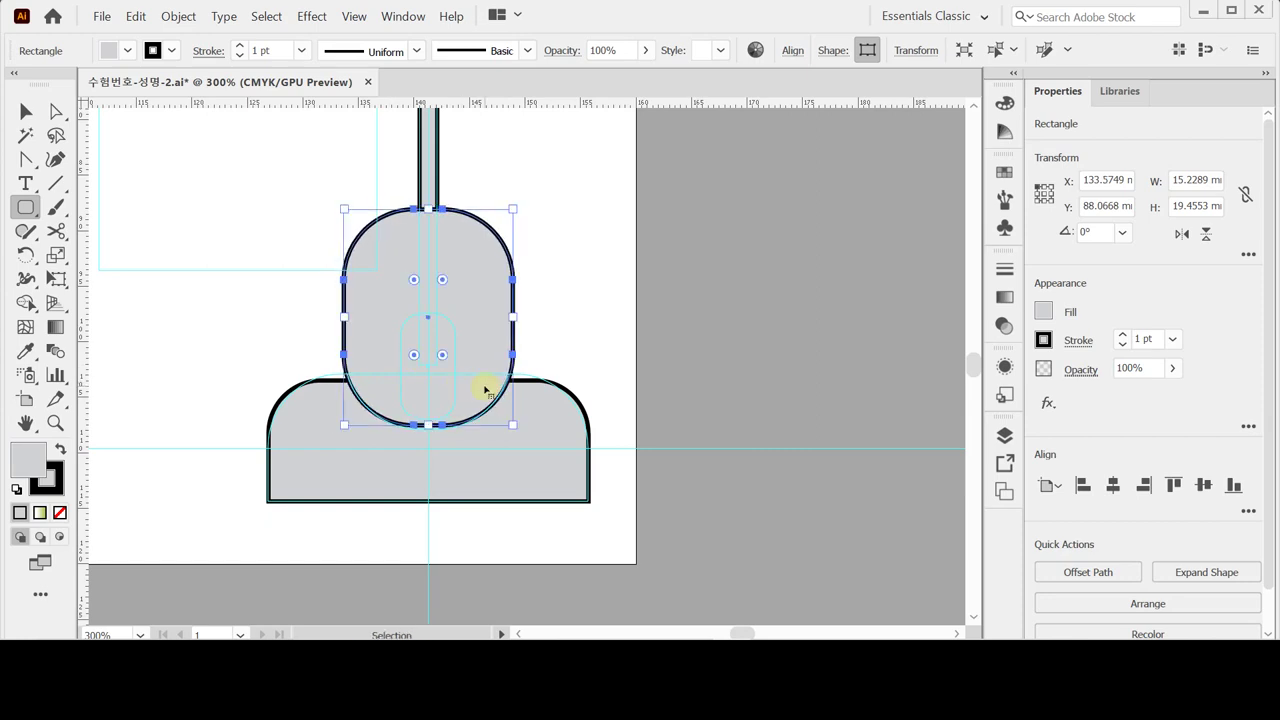
{"action": "left_click", "coordinate": [610, 365], "text": "ctrl"}
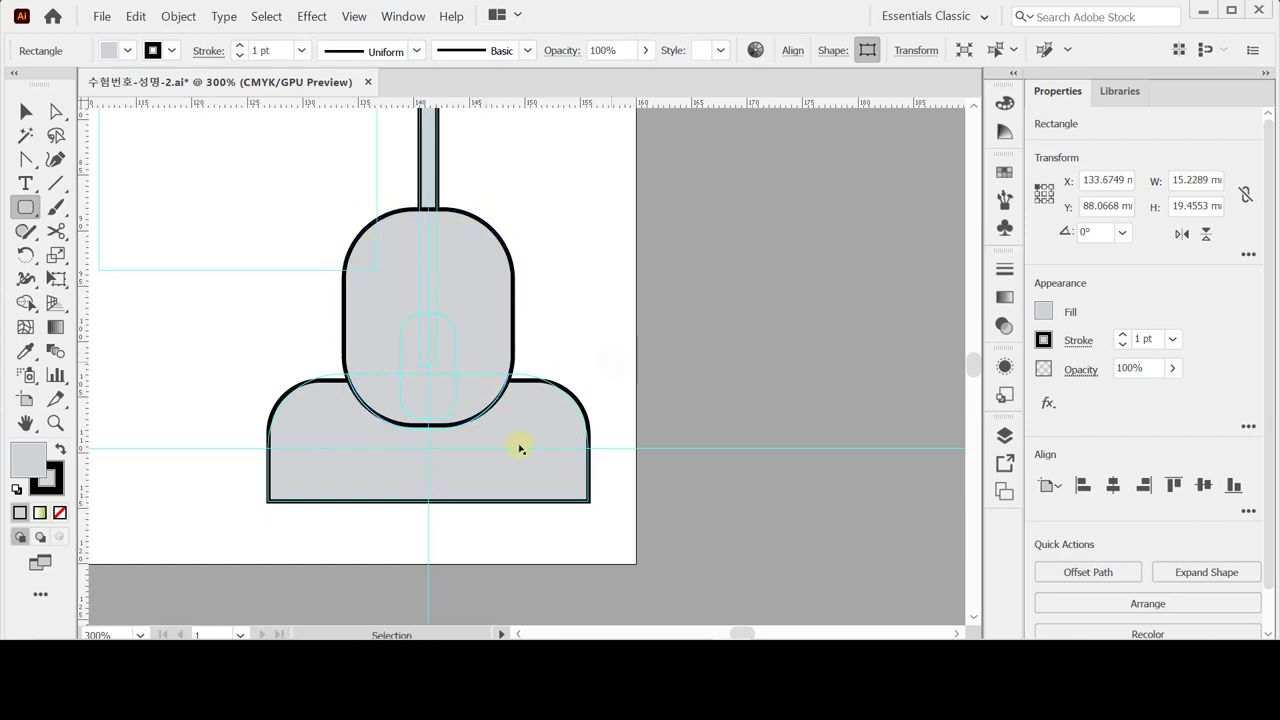
Split the base and the overlapping rounded rectangle into separate pieces with the Divide pathfinder.
{"action": "left_click", "coordinate": [550, 441], "text": "ctrl"}
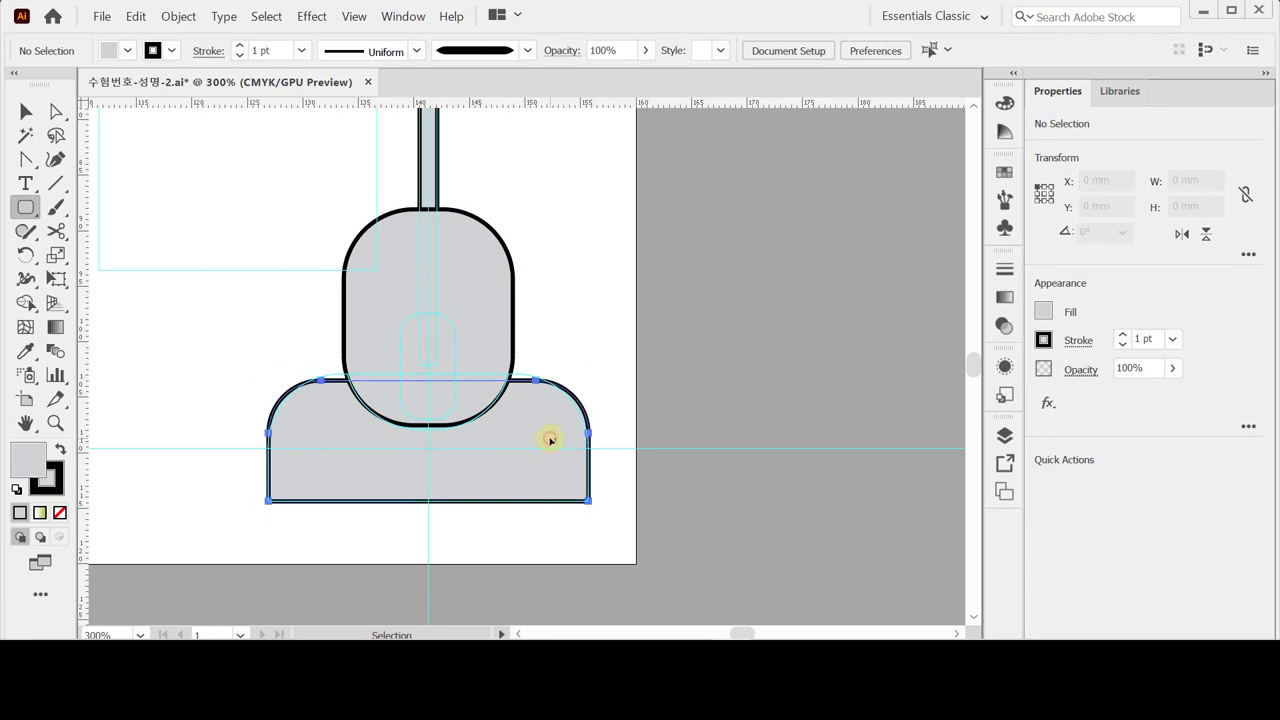
{"action": "left_click", "coordinate": [461, 299], "text": "ctrl+shift"}
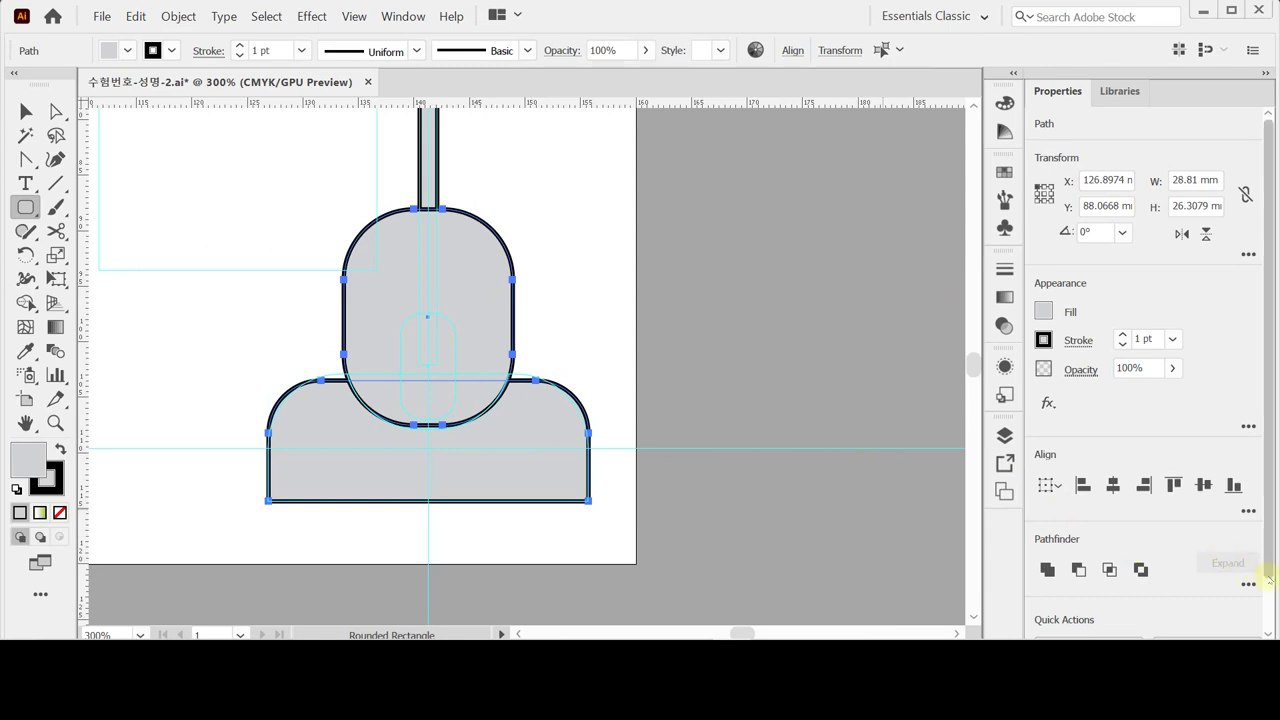
{"action": "scroll", "coordinate": [1252, 600], "scroll_direction": "down", "scroll_amount": 2}
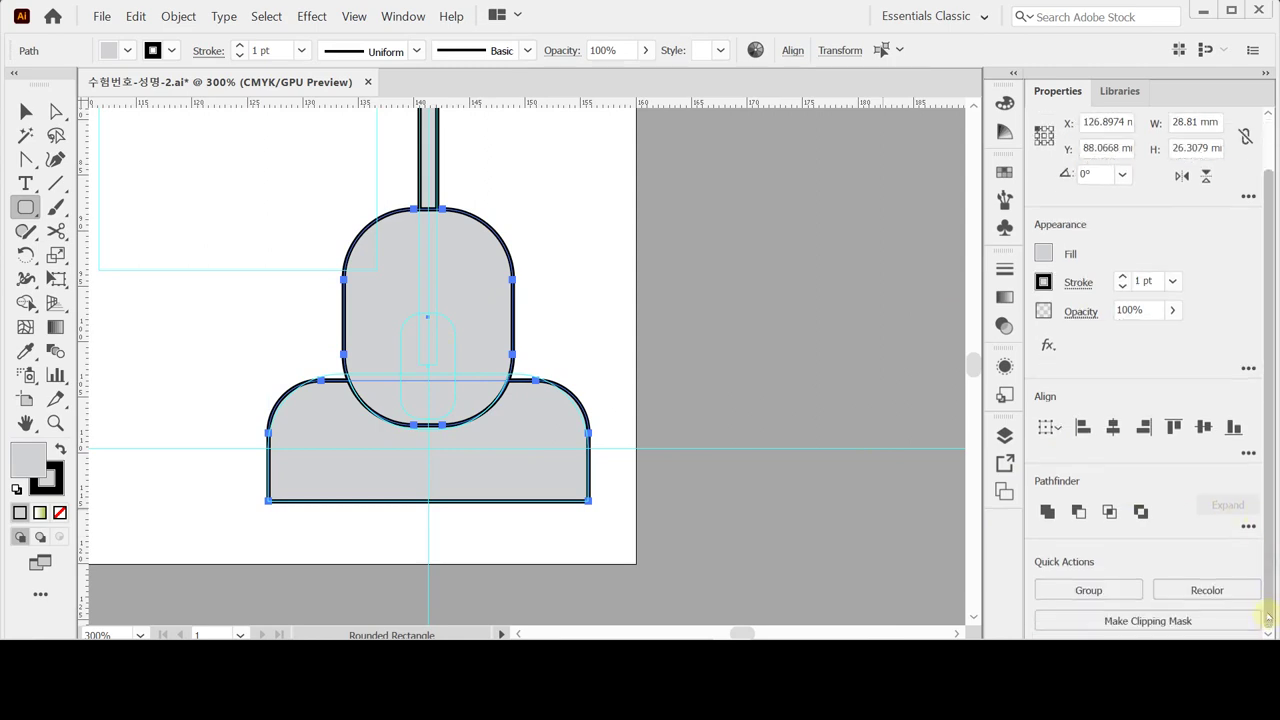
{"action": "left_click", "coordinate": [1248, 526]}
{"action": "left_click", "coordinate": [1049, 499]}
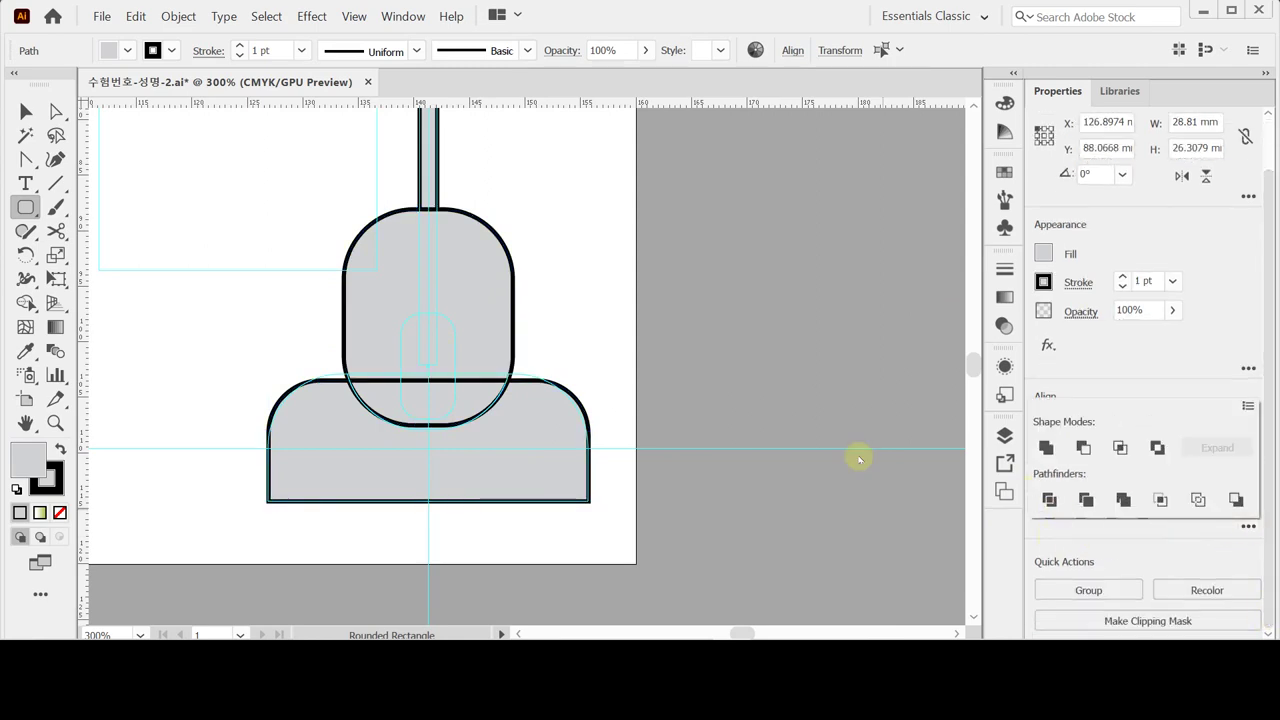
{"action": "key", "text": "ctrl+shift+a"}
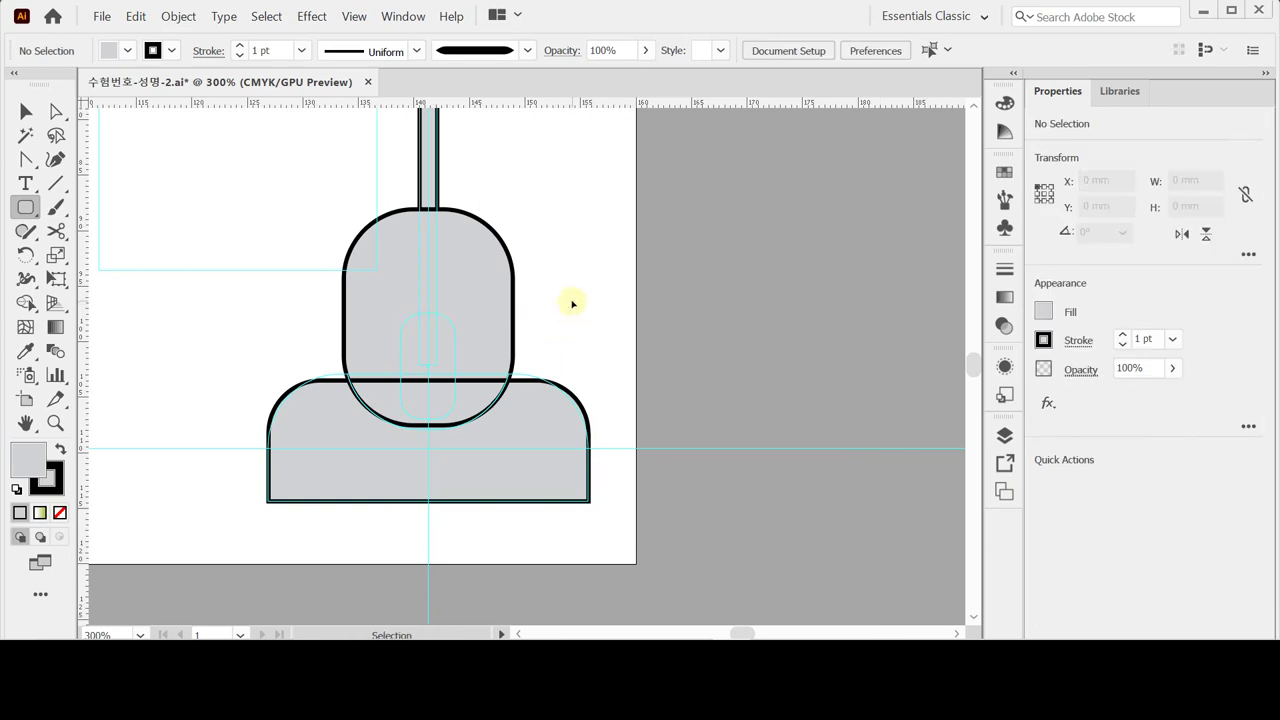
Isolate the divided base group and delete the rounded rectangle's piece that rises above the base.
{"action": "left_click", "coordinate": [505, 410], "text": "ctrl"}
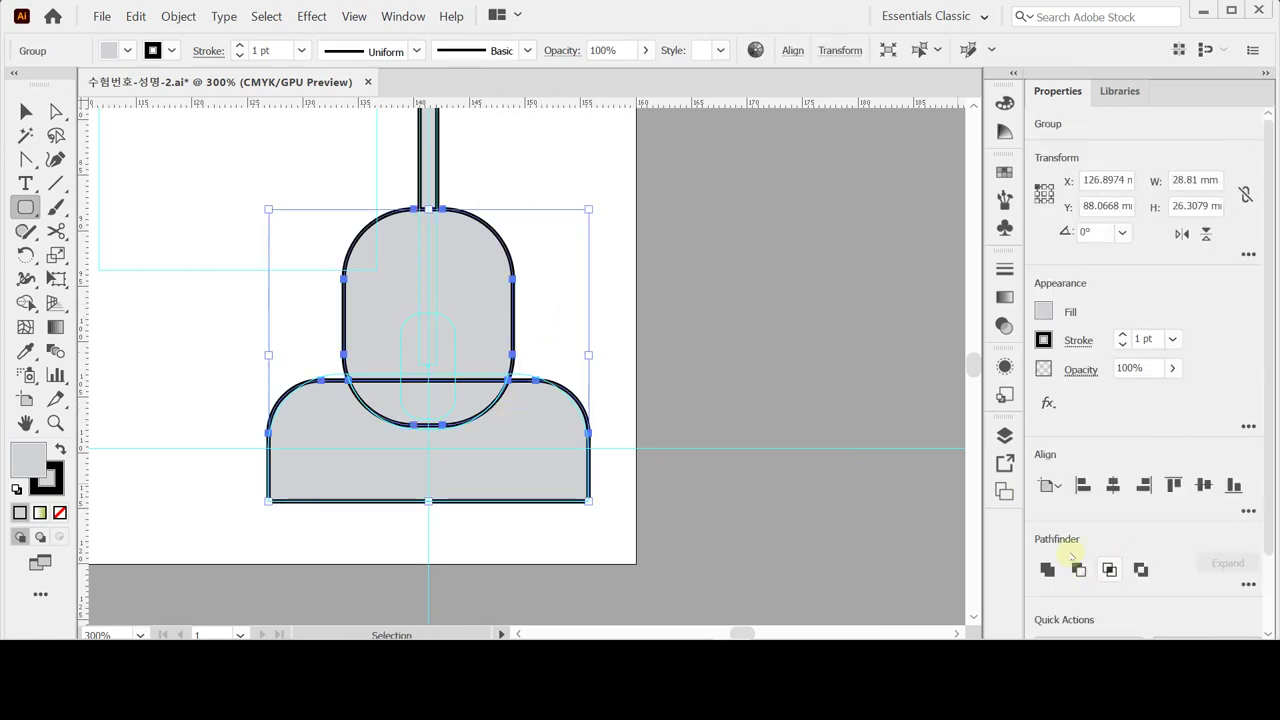
{"action": "left_click", "coordinate": [1248, 585]}
{"action": "left_click", "coordinate": [1048, 557]}
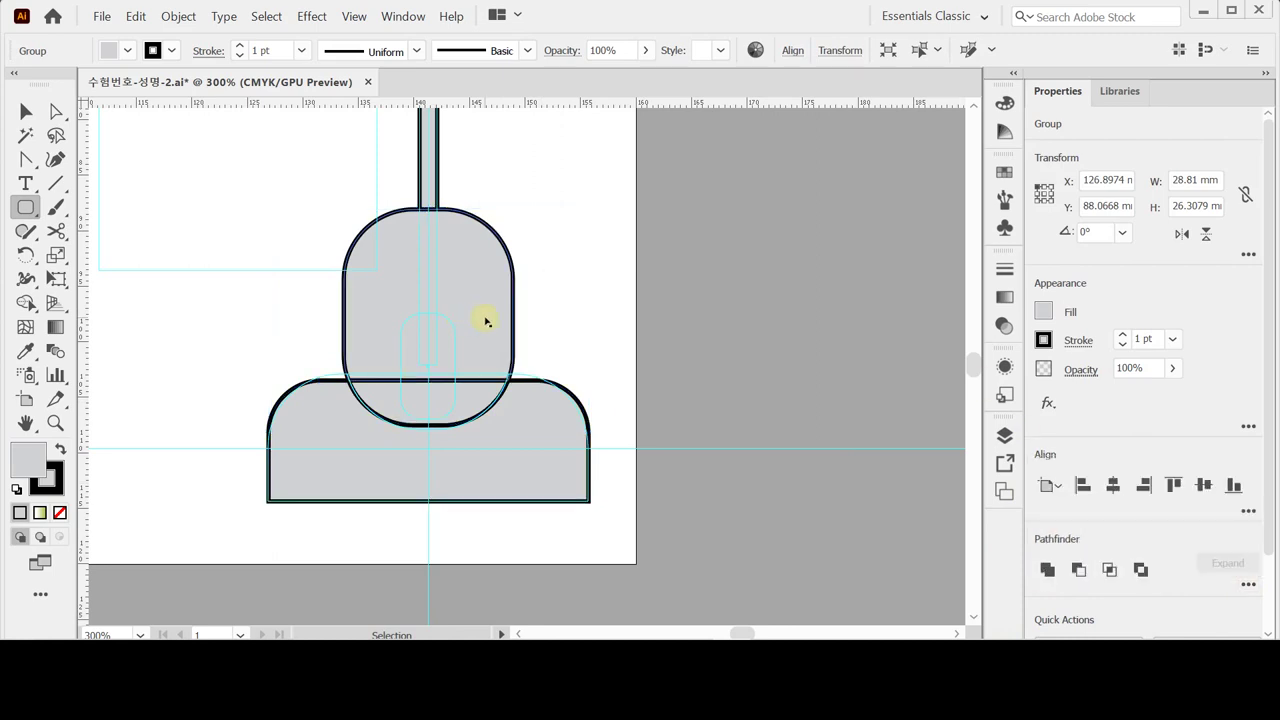
{"action": "left_click", "coordinate": [490, 319]}
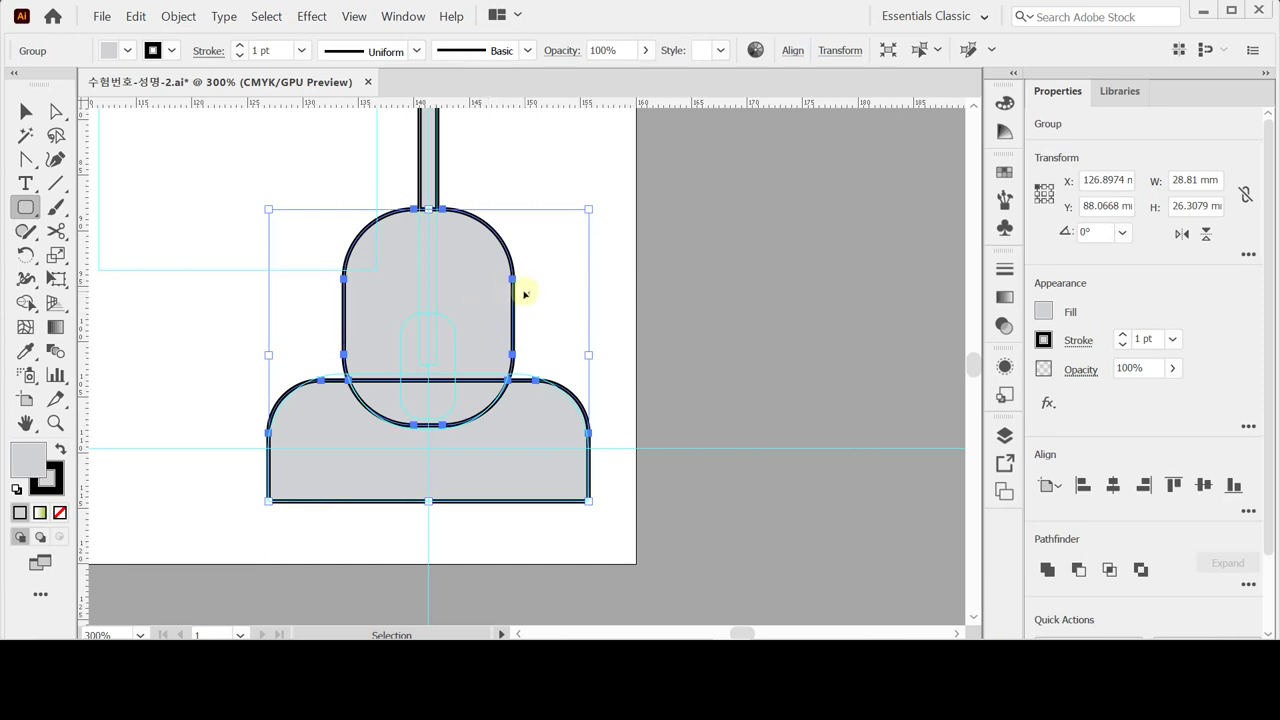
{"action": "left_click", "coordinate": [25, 111]}
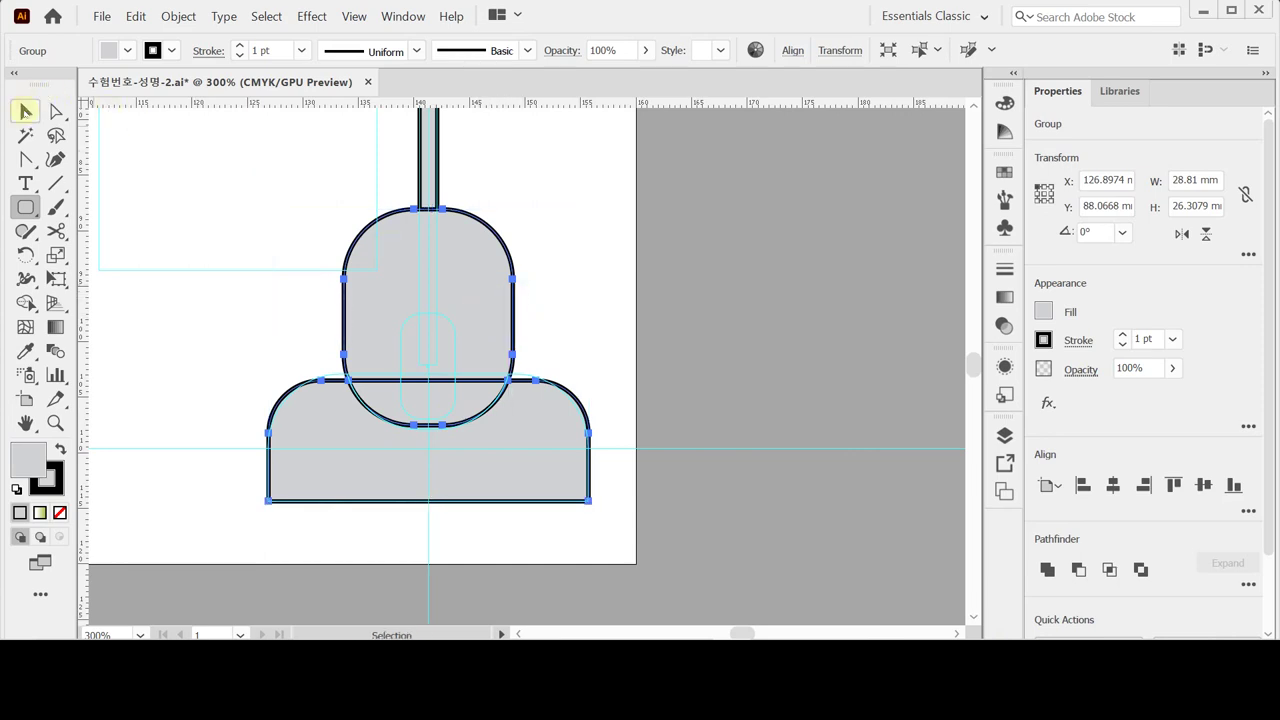
{"action": "double_click", "coordinate": [487, 286]}
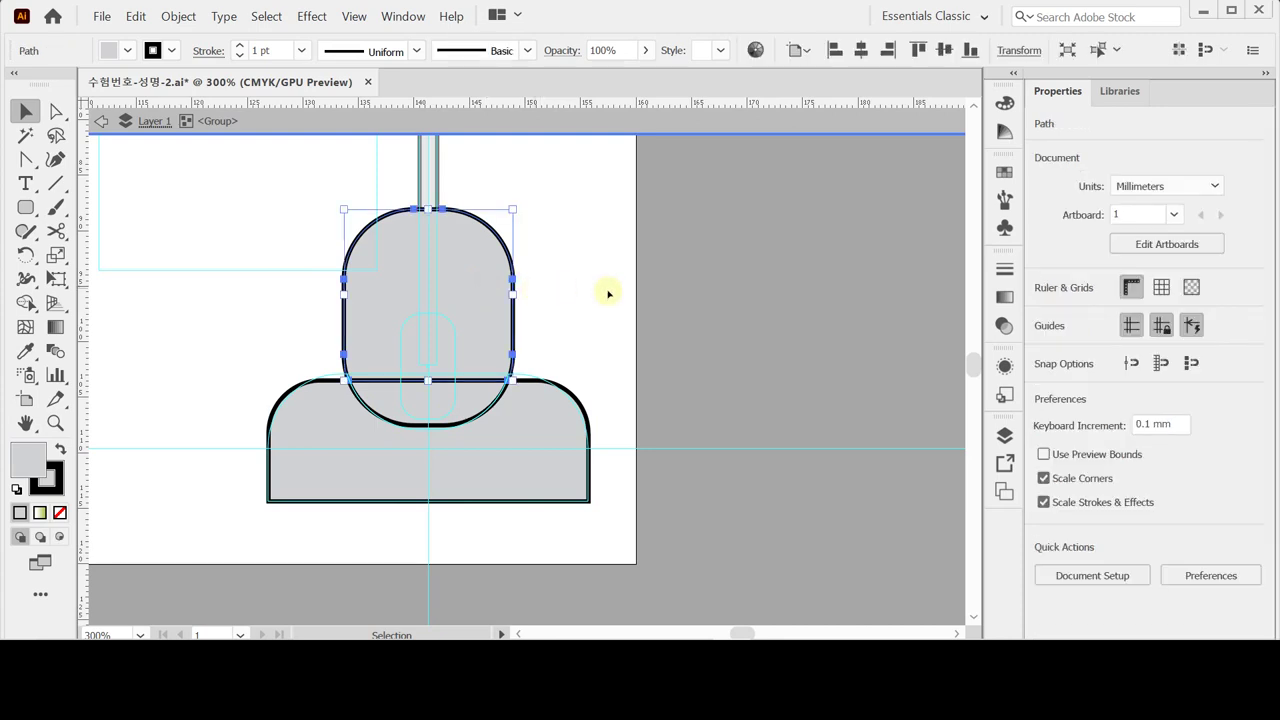
{"action": "key", "text": "Delete"}
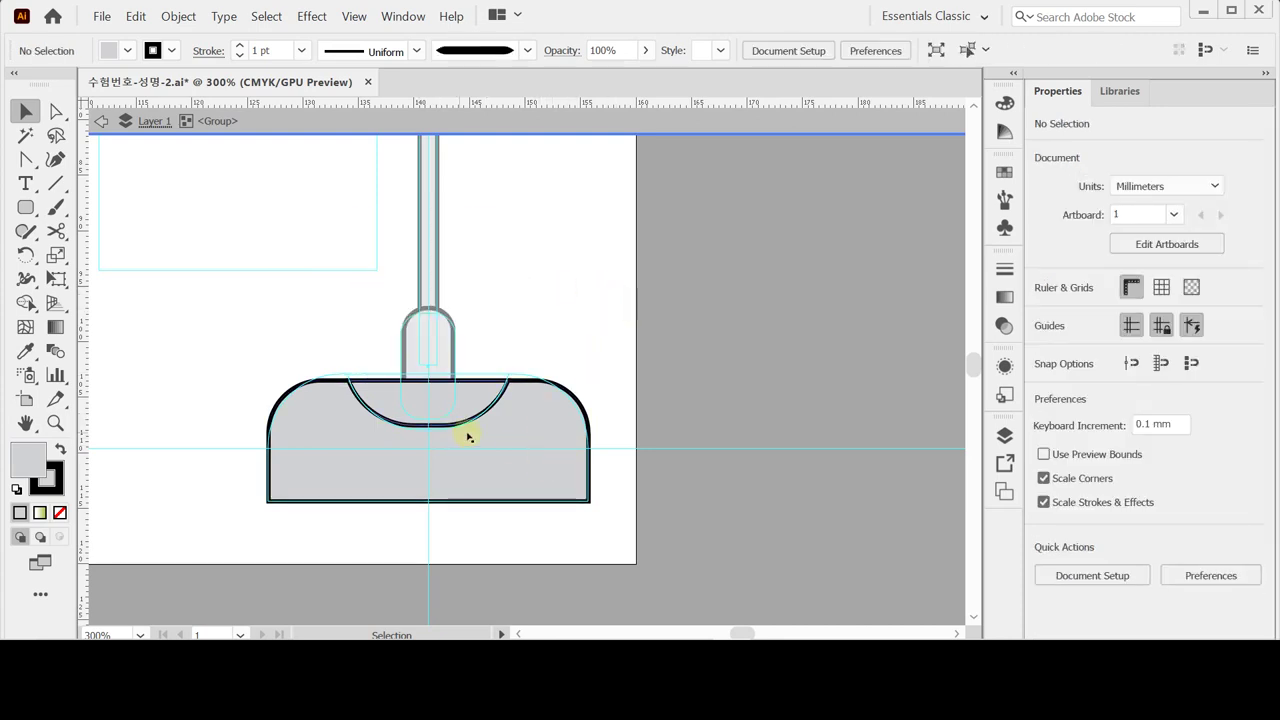
Fill the half-round notch piece in the base with 60% black using CMYK values and leave the group's isolation.
{"action": "left_click", "coordinate": [490, 410]}
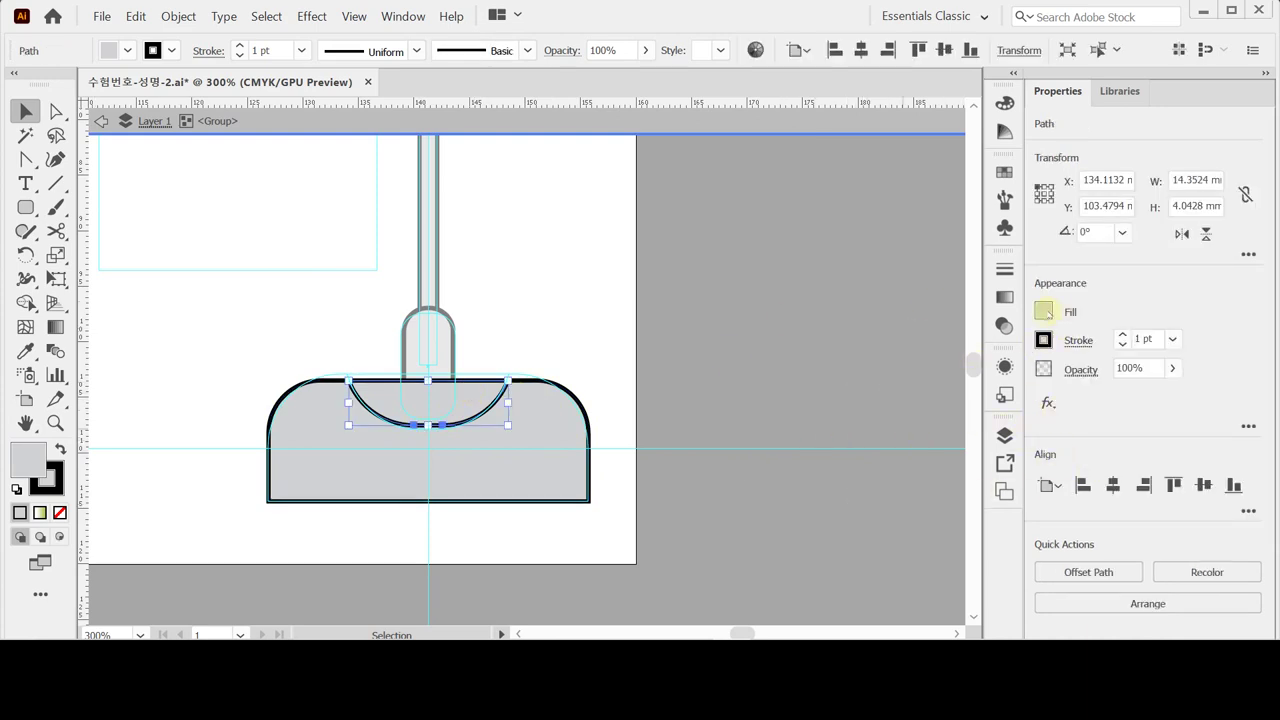
{"action": "left_click", "coordinate": [1045, 312]}
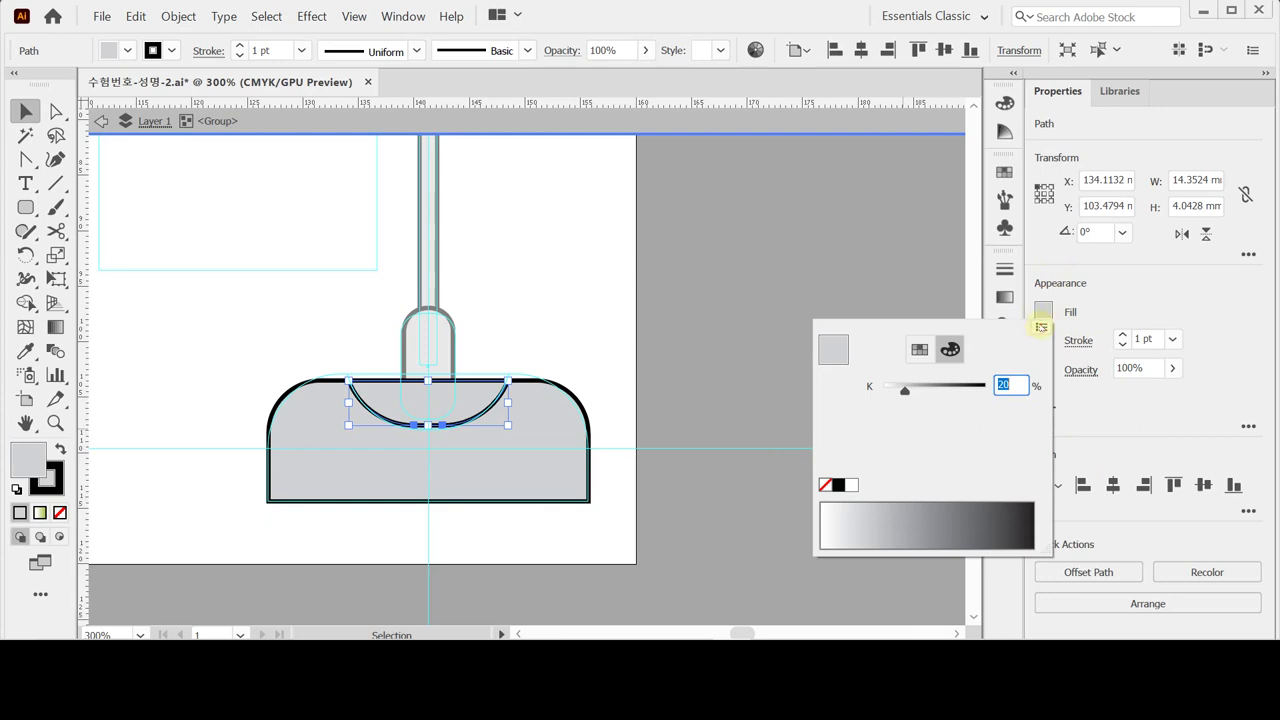
{"action": "left_click", "coordinate": [1041, 327]}
{"action": "left_click", "coordinate": [1117, 396]}
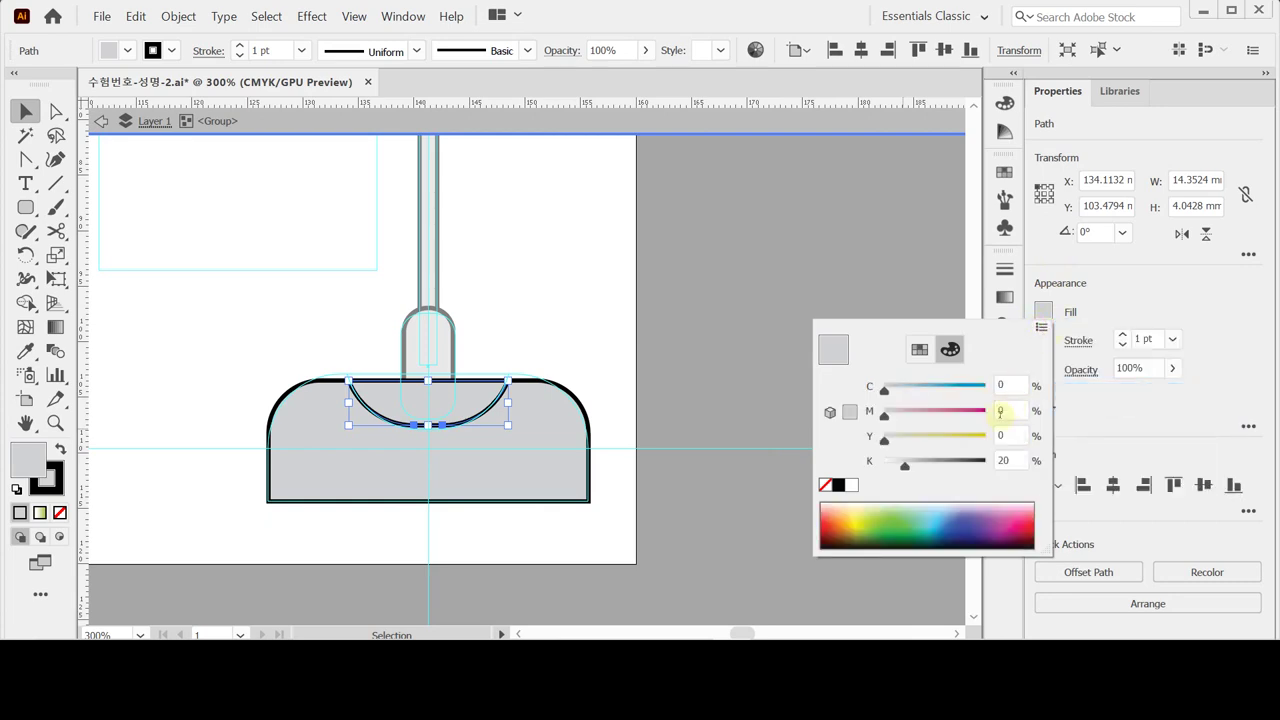
{"action": "type", "text": "60"}
{"action": "key", "text": "Return"}
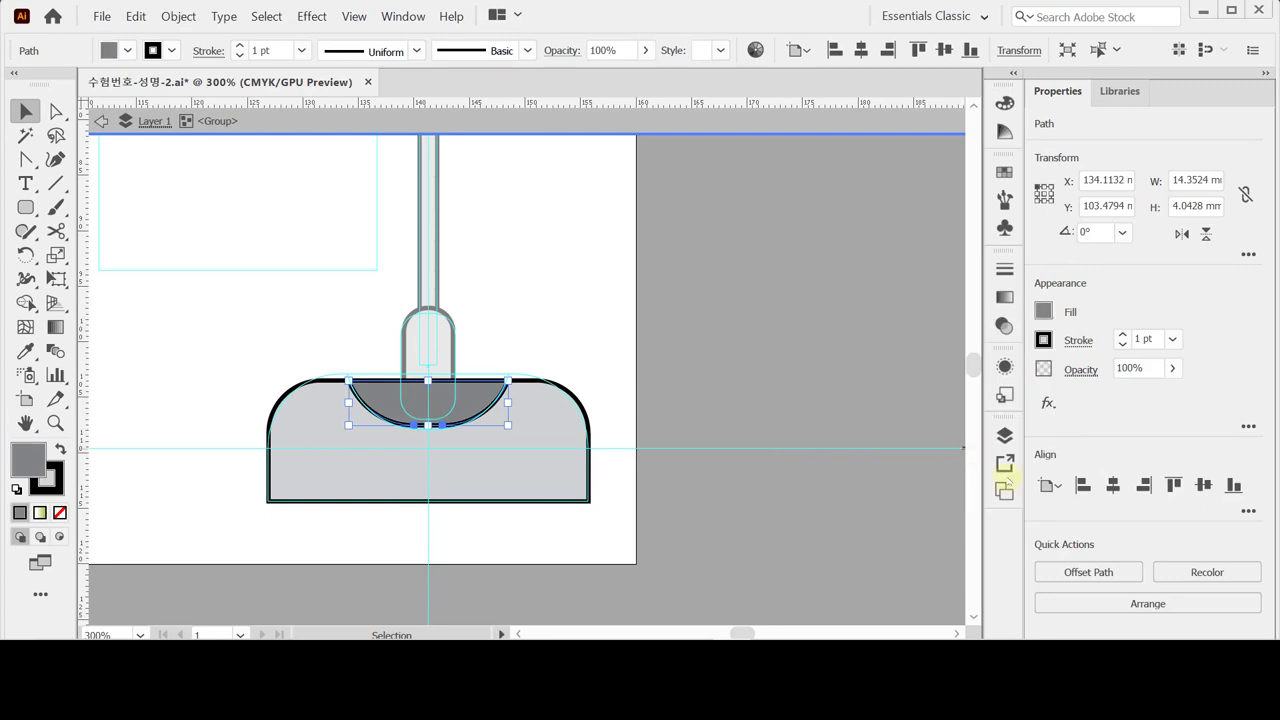
{"action": "left_click", "coordinate": [625, 287]}
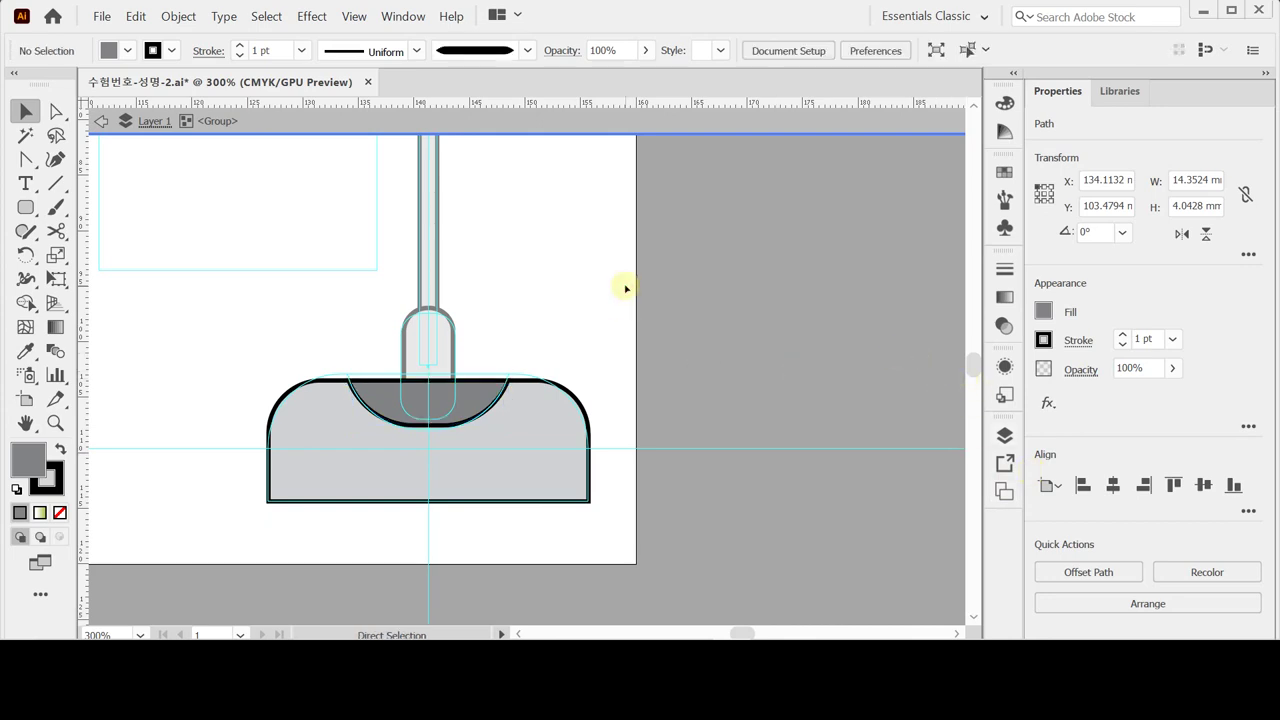
{"action": "key", "text": "Escape"}
Draw a 25 × 75 mm rectangle on the banner guide beneath the bar, with the default white fill and black 1 pt stroke.
{"action": "left_click", "coordinate": [582, 351], "text": "alt"}
{"action": "left_click", "coordinate": [584, 350], "text": "alt"}
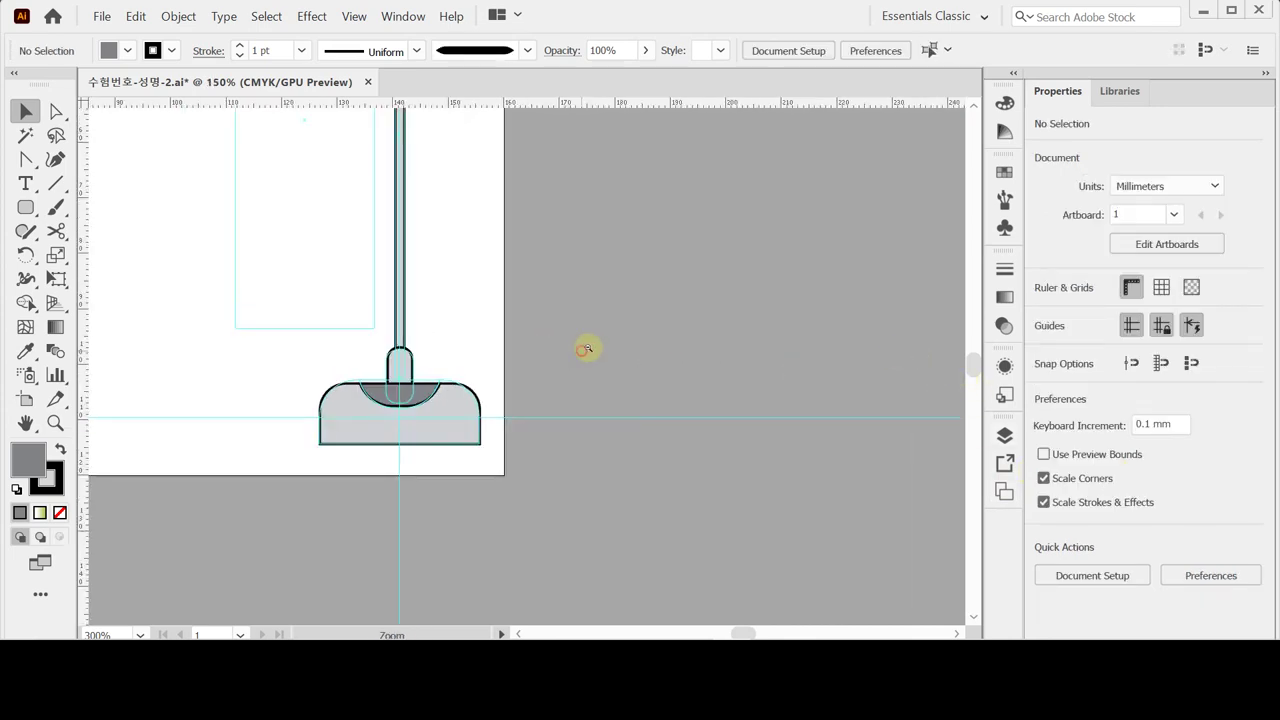
{"action": "left_click", "coordinate": [586, 349], "text": "alt"}
{"action": "left_click_drag", "start_coordinate": [369, 119], "coordinate": [446, 229]}
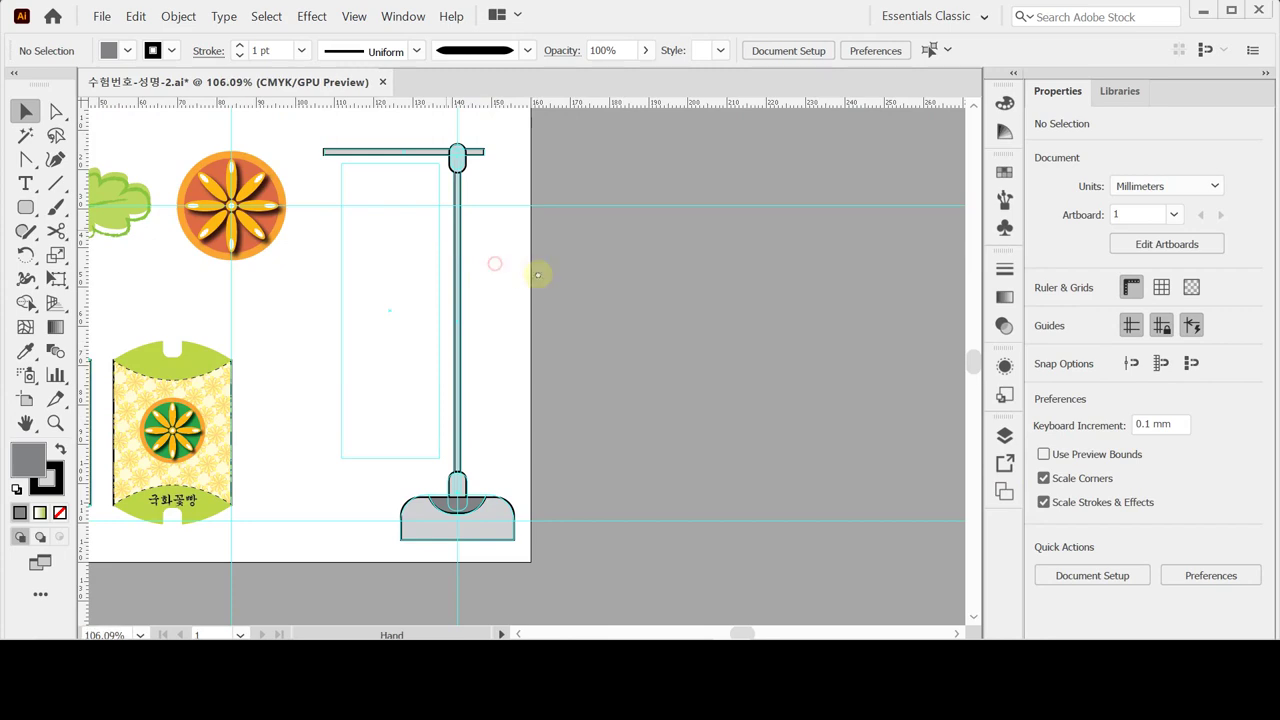
{"action": "scroll", "coordinate": [546, 276], "scroll_direction": "left", "scroll_amount": 1}
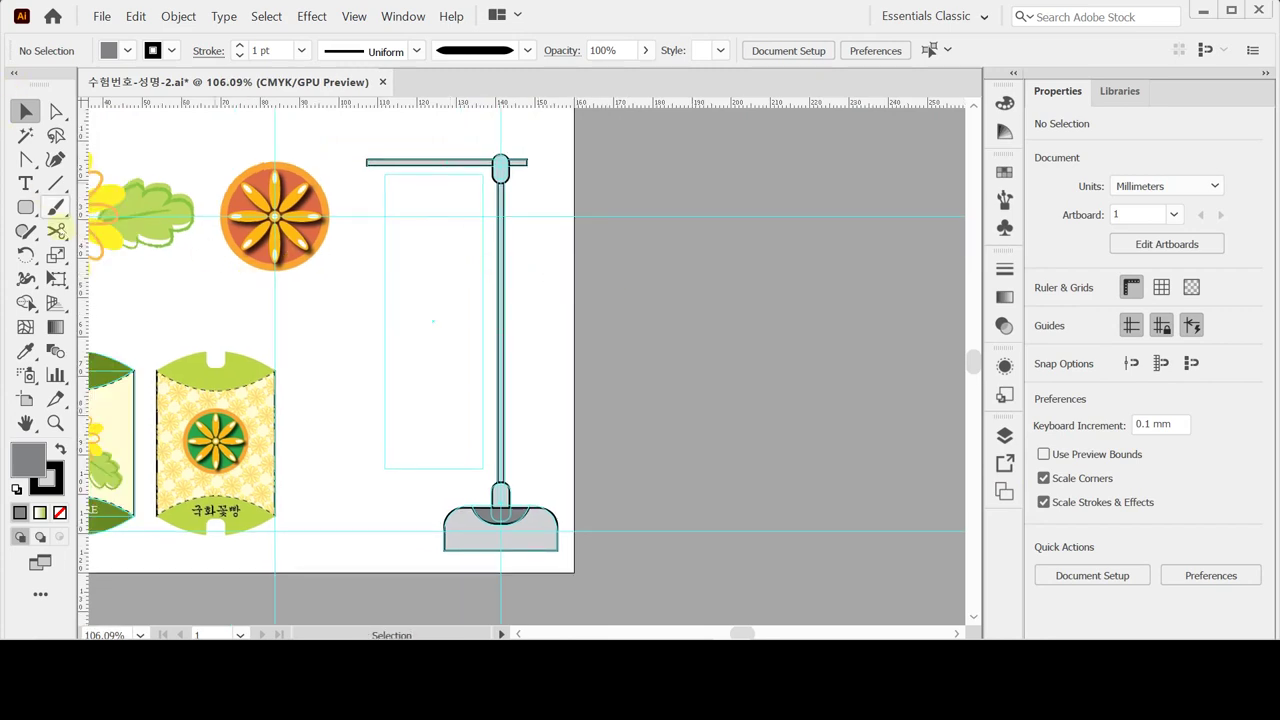
{"action": "left_click", "coordinate": [25, 207]}
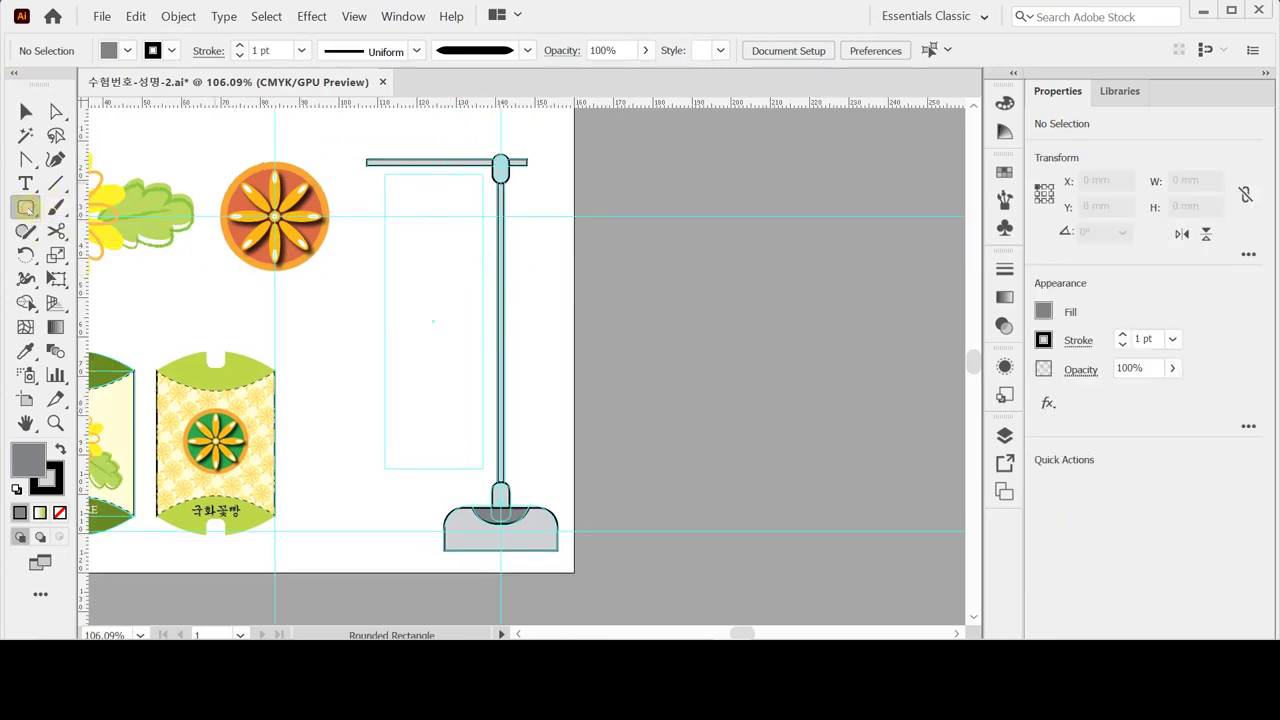
{"action": "left_click", "coordinate": [25, 207]}
{"action": "left_click", "coordinate": [72, 207]}
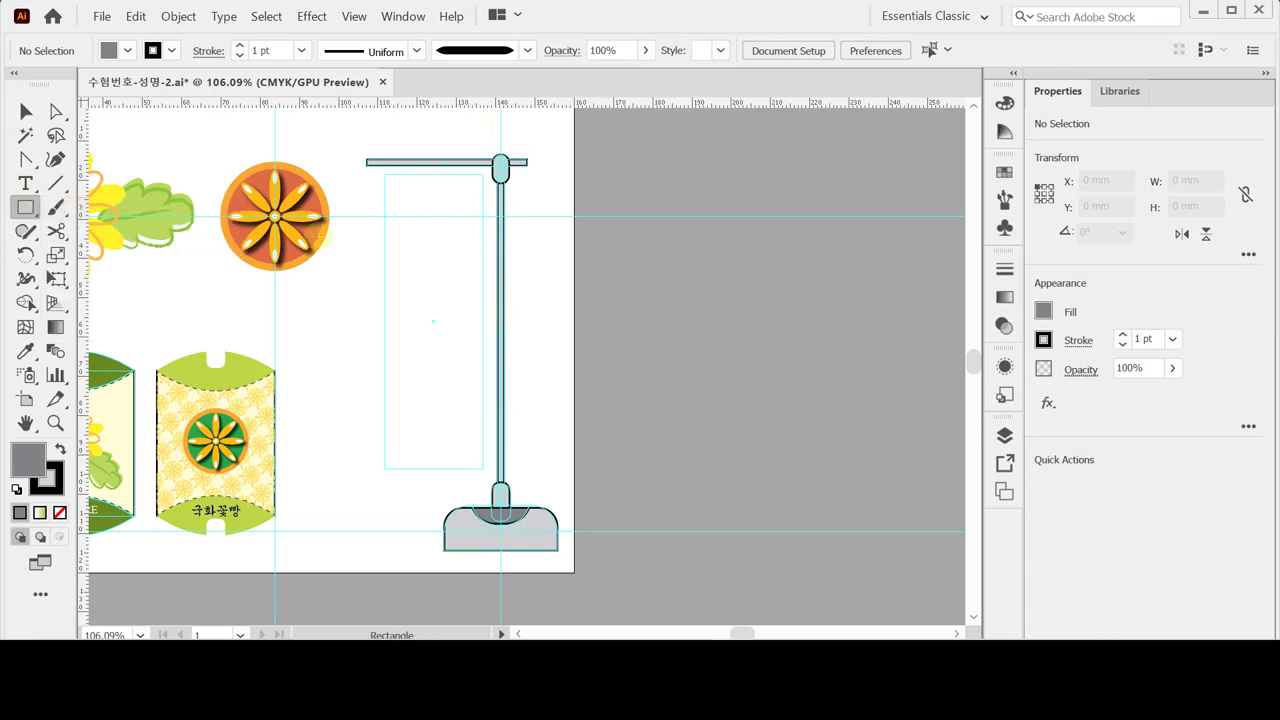
{"action": "left_click", "coordinate": [384, 175]}
{"action": "type", "text": "25"}
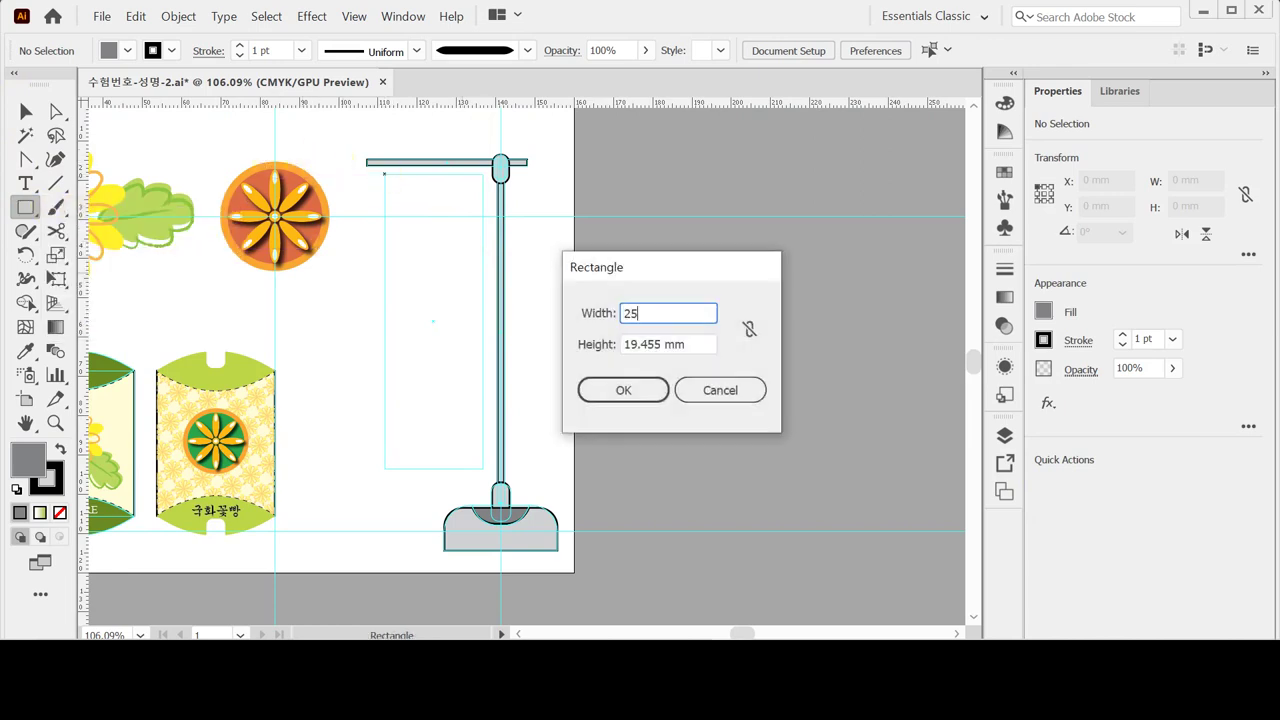
{"action": "key", "text": "Tab"}
{"action": "type", "text": "75"}
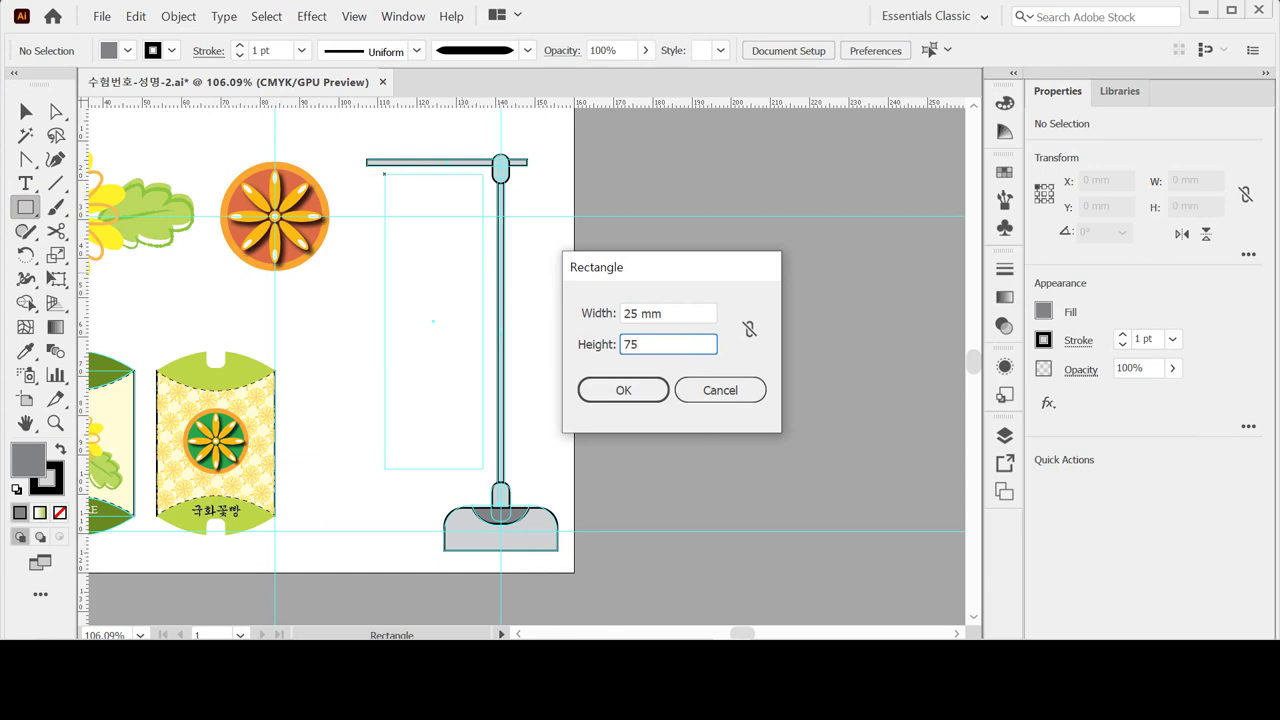
{"action": "key", "text": "Return"}
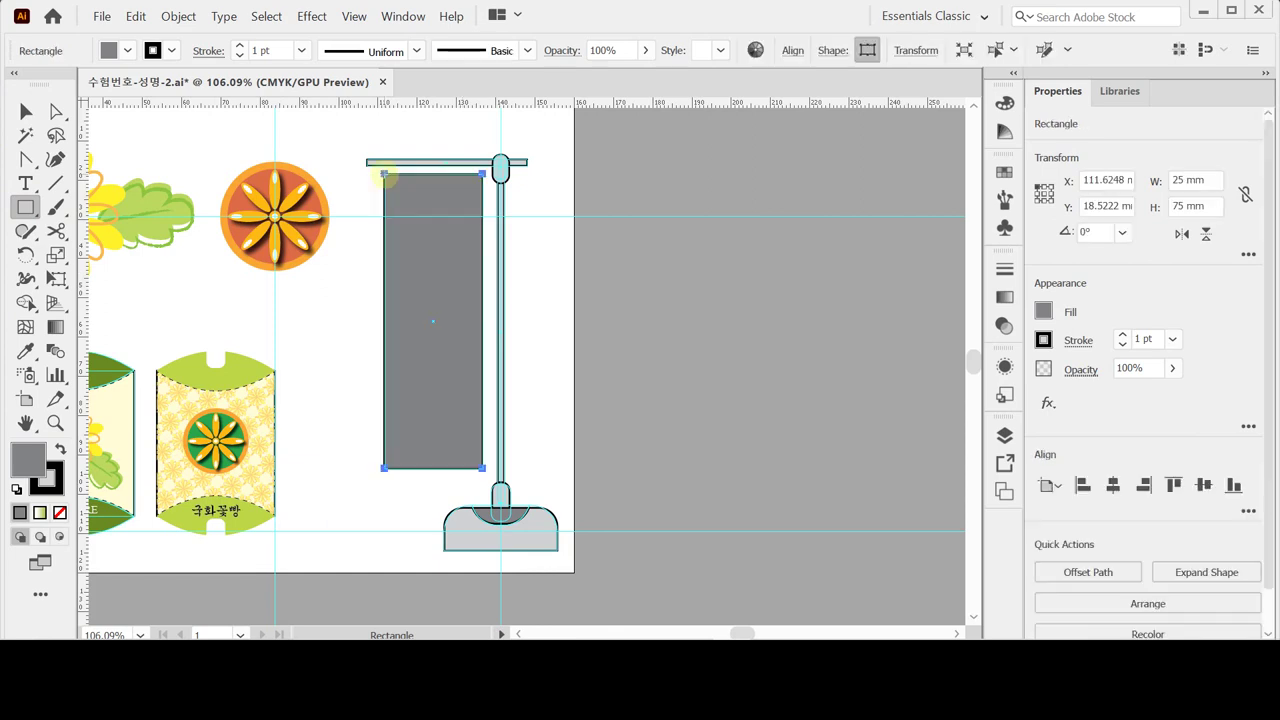
{"action": "left_click", "coordinate": [17, 489]}
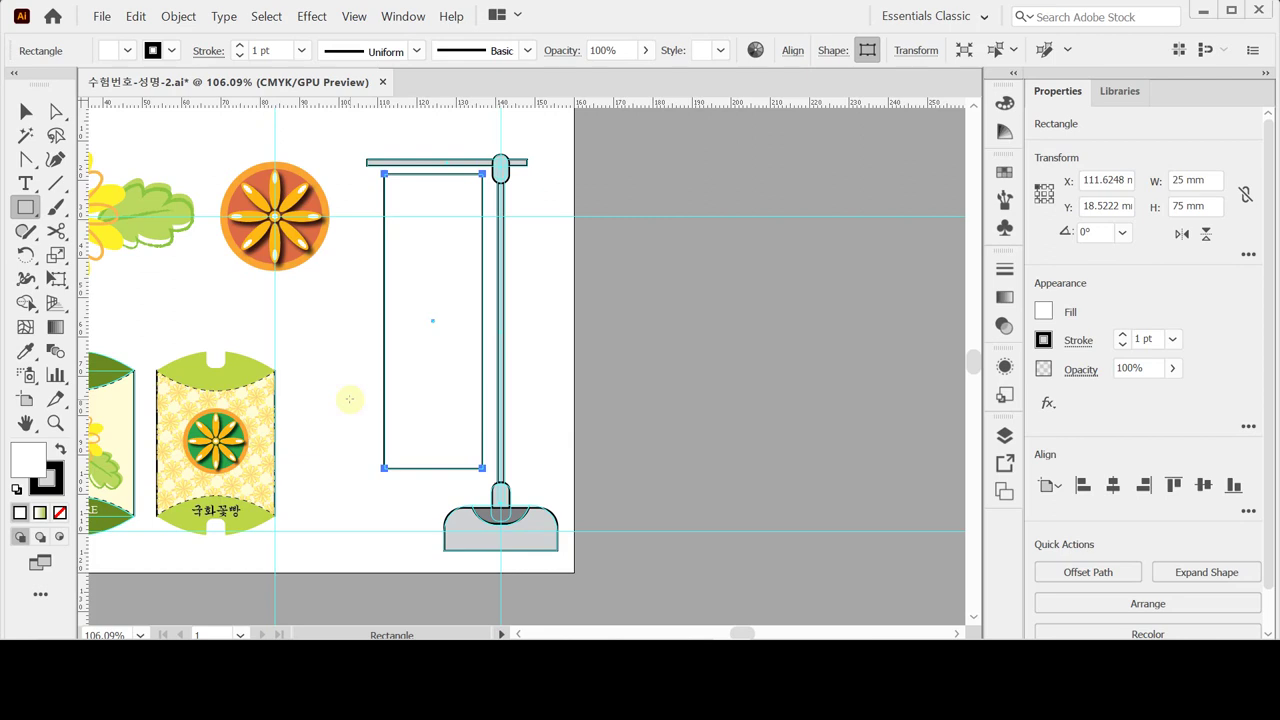
Copy the yellow flower with its leaf and place the duplicate over the middle of the banner rectangle.
{"action": "left_click_drag", "start_coordinate": [178, 273], "coordinate": [362, 296]}
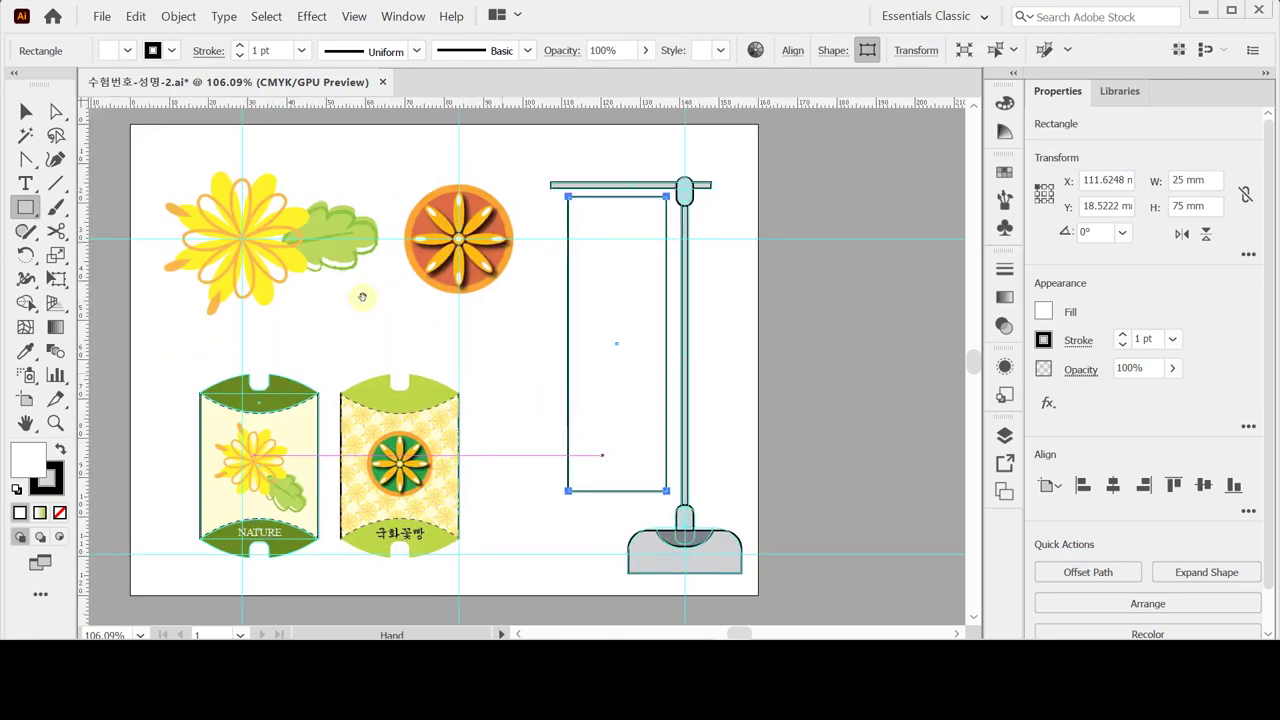
{"action": "left_click", "coordinate": [25, 111]}
{"action": "left_click_drag", "start_coordinate": [153, 155], "coordinate": [357, 291]}
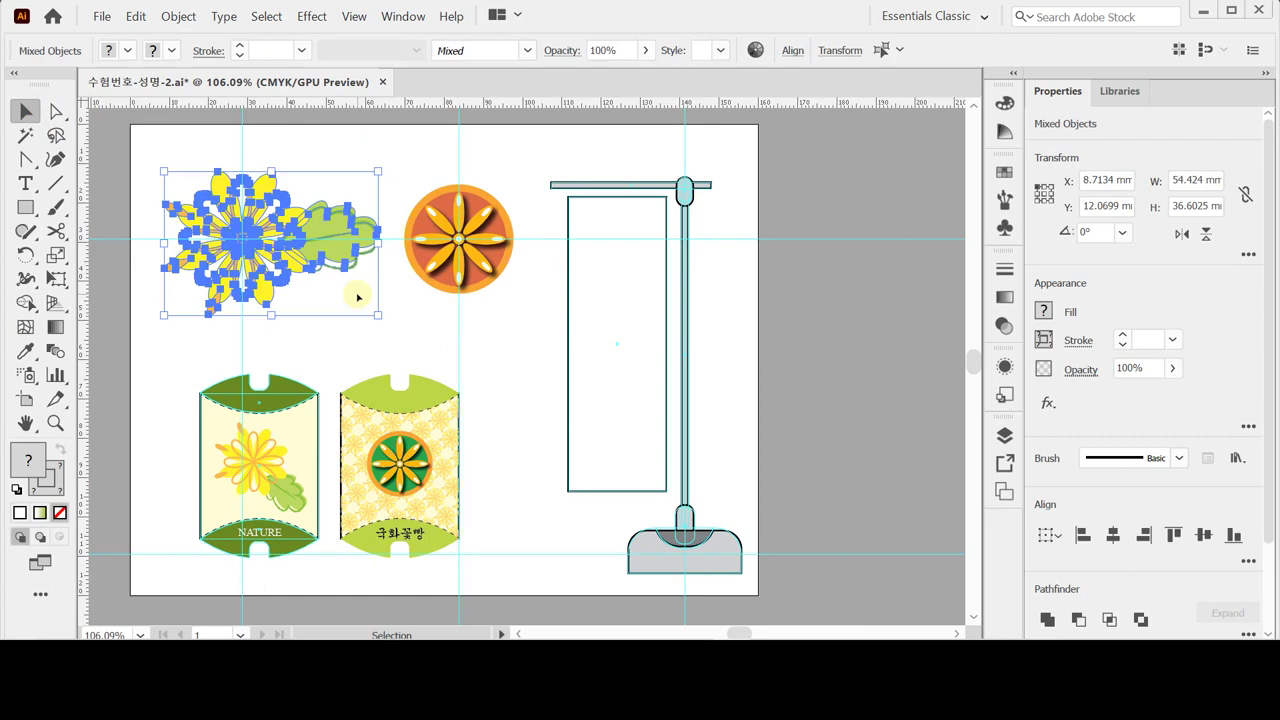
{"action": "key", "text": "ctrl"}
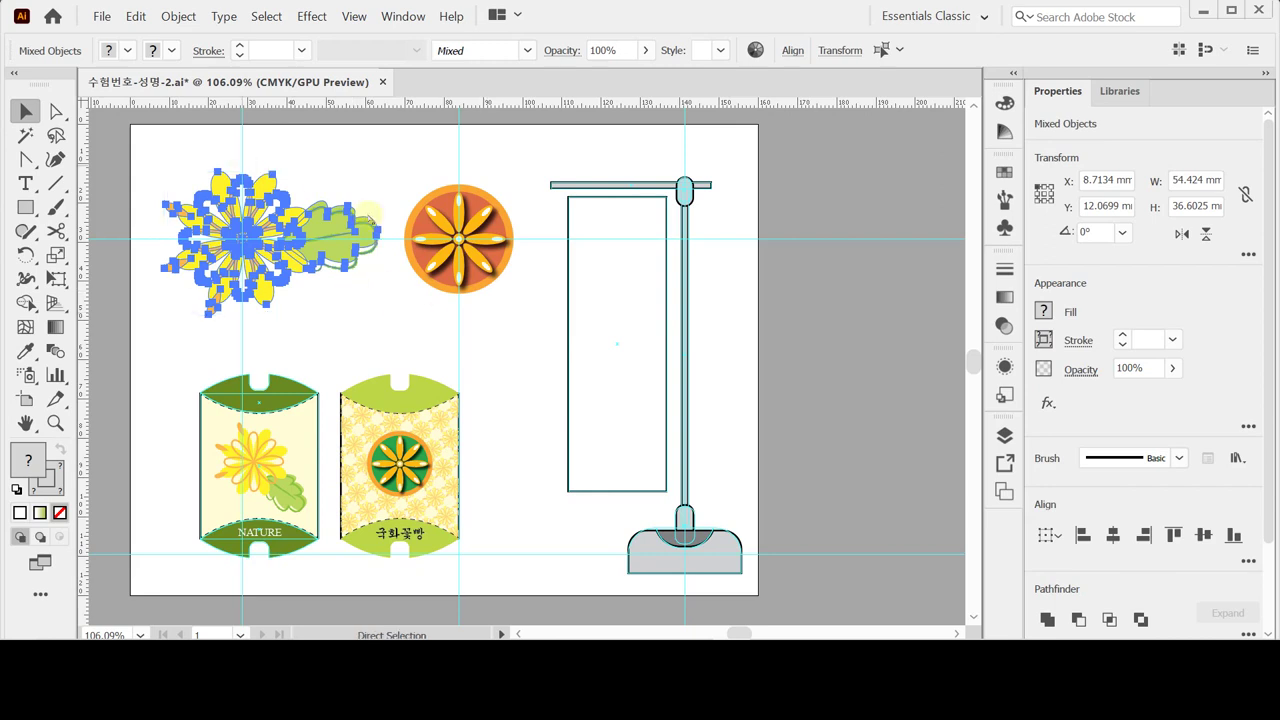
{"action": "key", "text": "ctrl+v"}
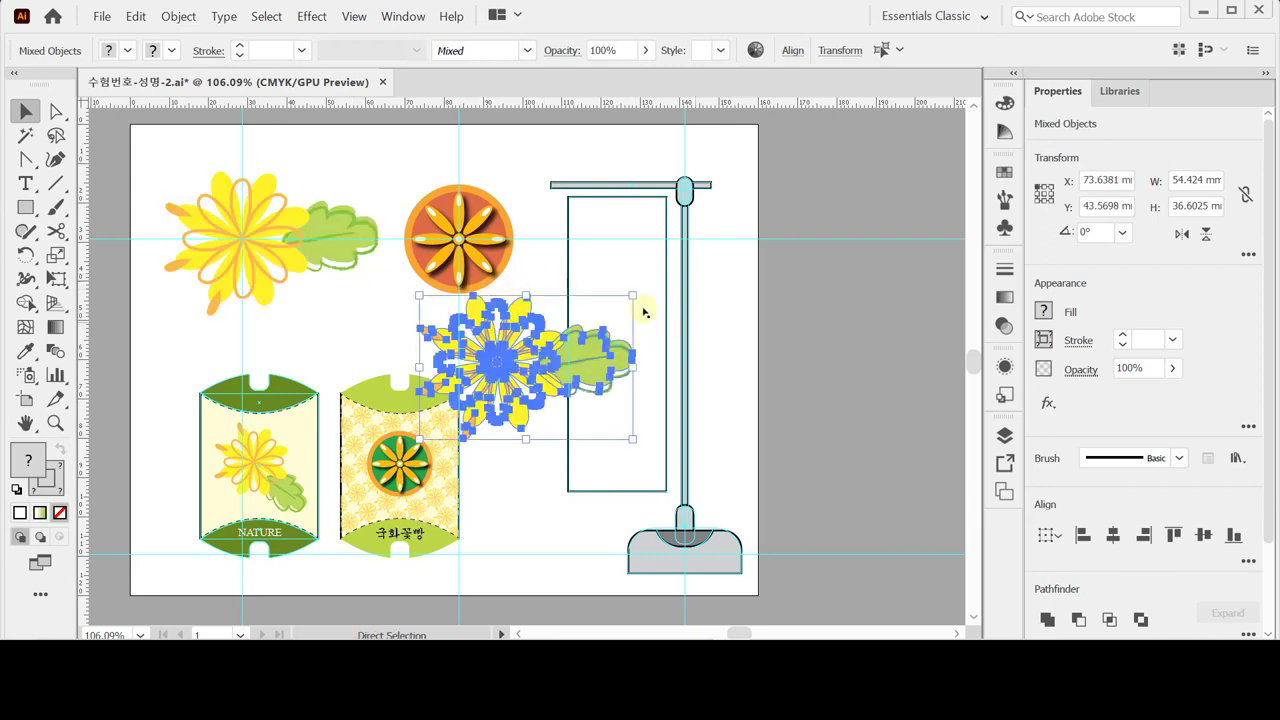
{"action": "left_click_drag", "start_coordinate": [508, 360], "coordinate": [600, 352]}
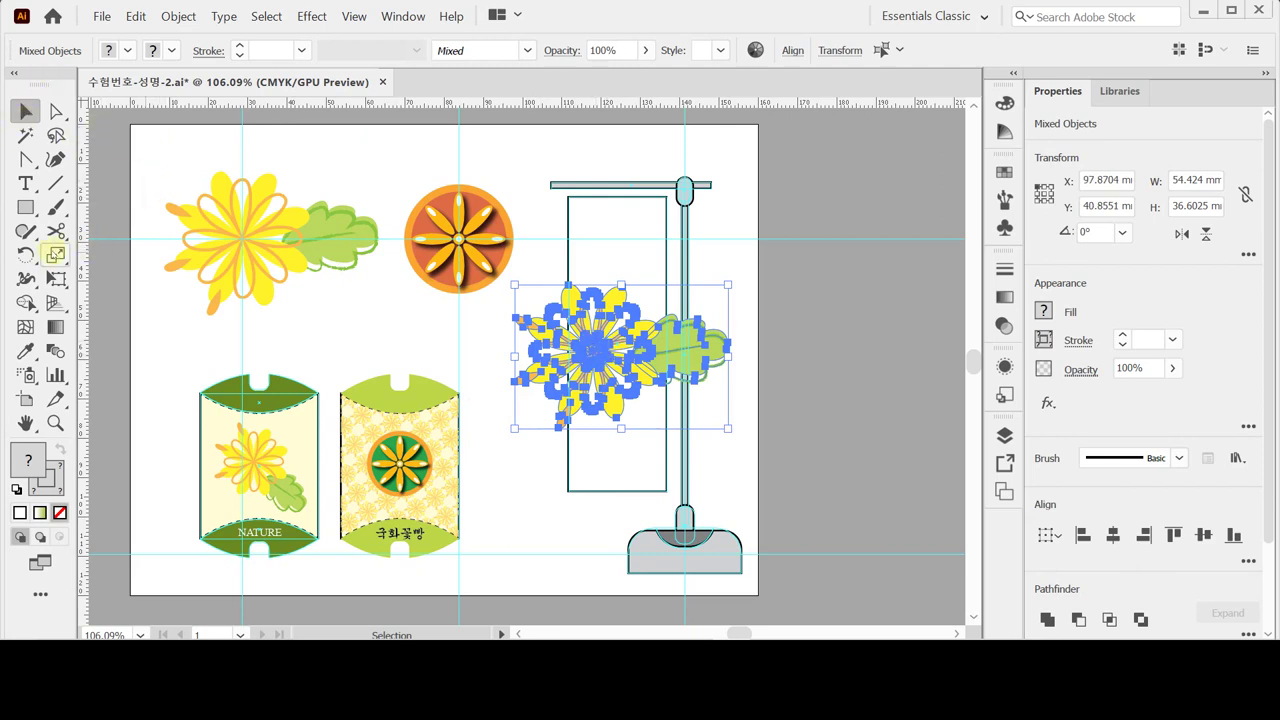
Scale the copied flower and leaf uniformly to 80%, with Transform Patterns turned off.
{"action": "double_click", "coordinate": [56, 256]}
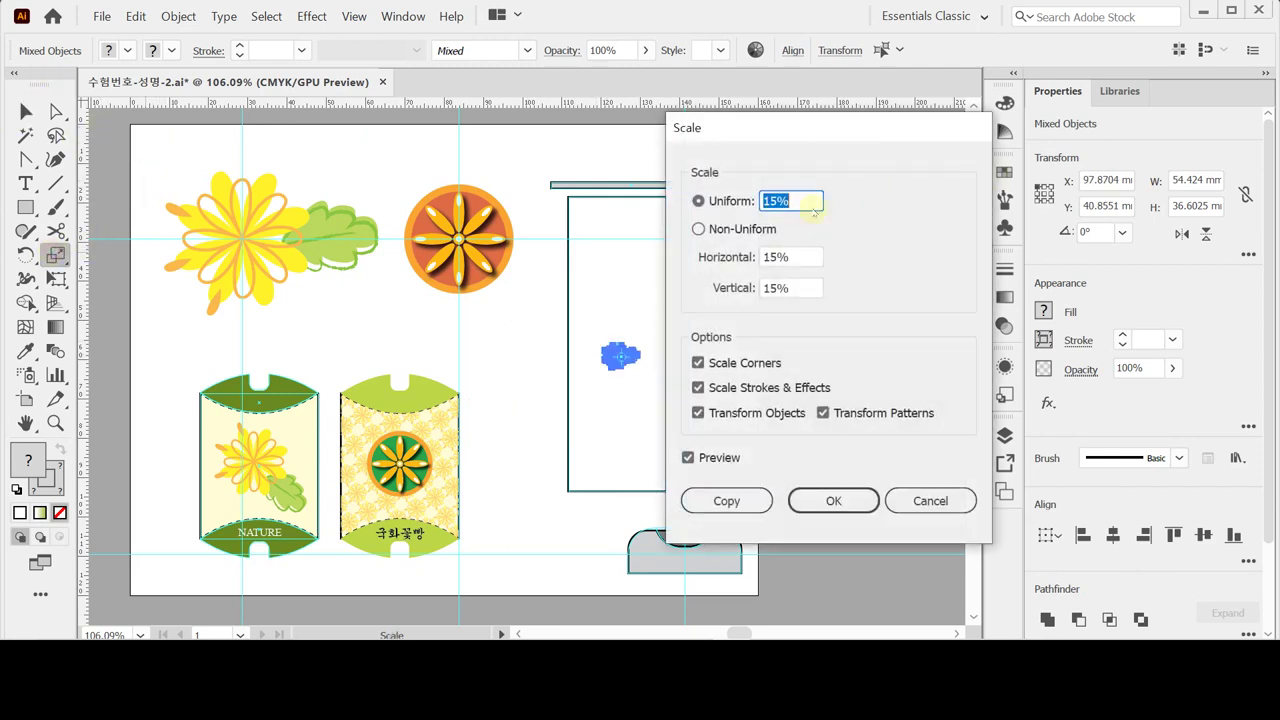
{"action": "type", "text": "80"}
{"action": "left_click", "coordinate": [846, 496]}
{"action": "double_click", "coordinate": [823, 412]}
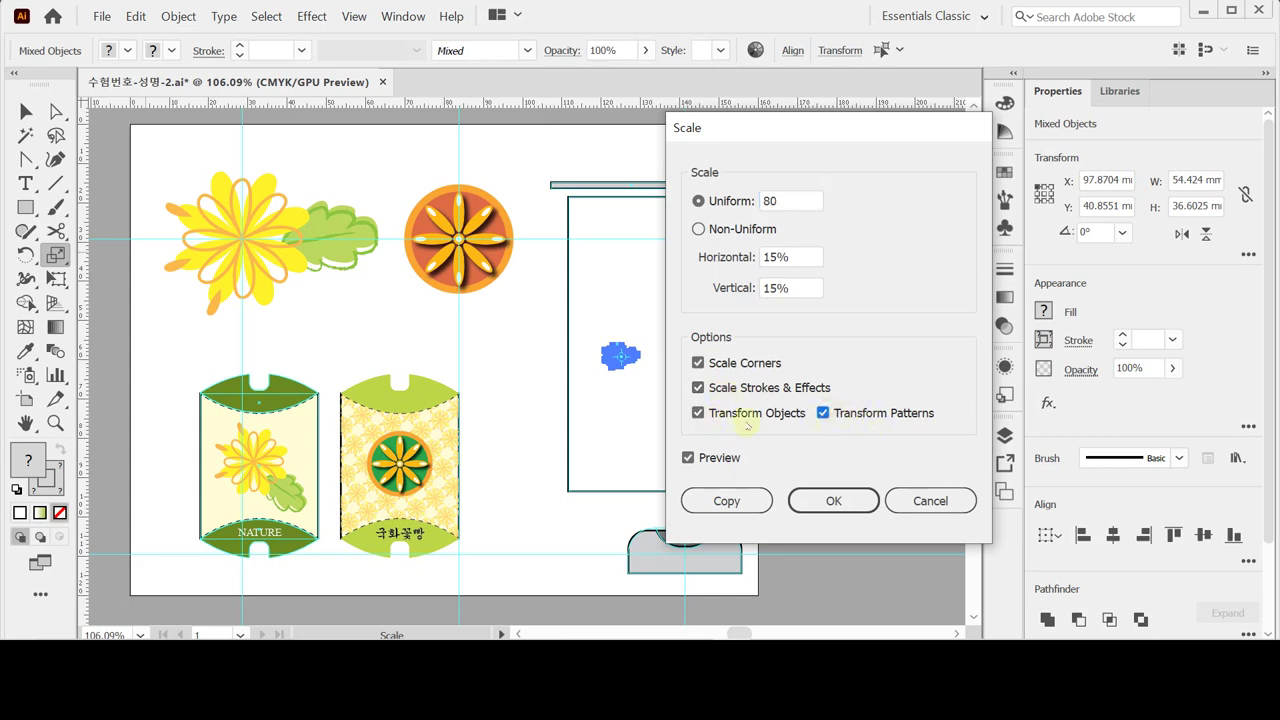
{"action": "left_click", "coordinate": [823, 413]}
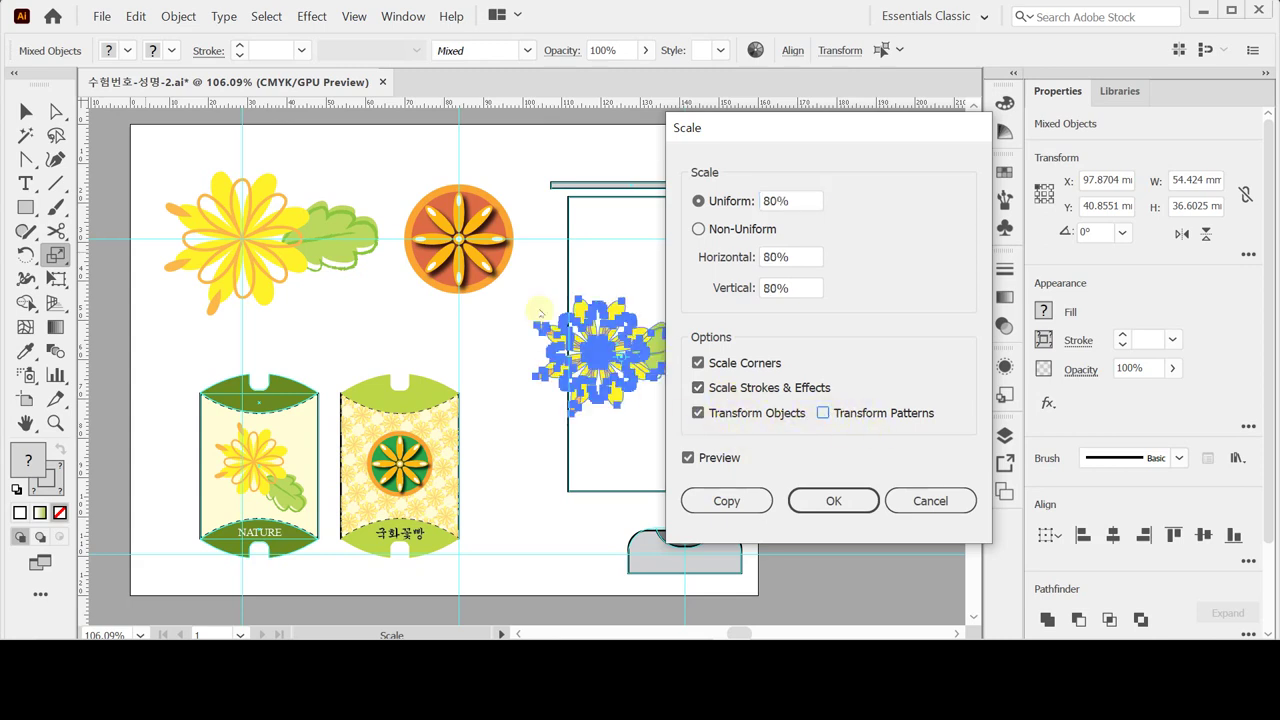
{"action": "left_click", "coordinate": [822, 502]}
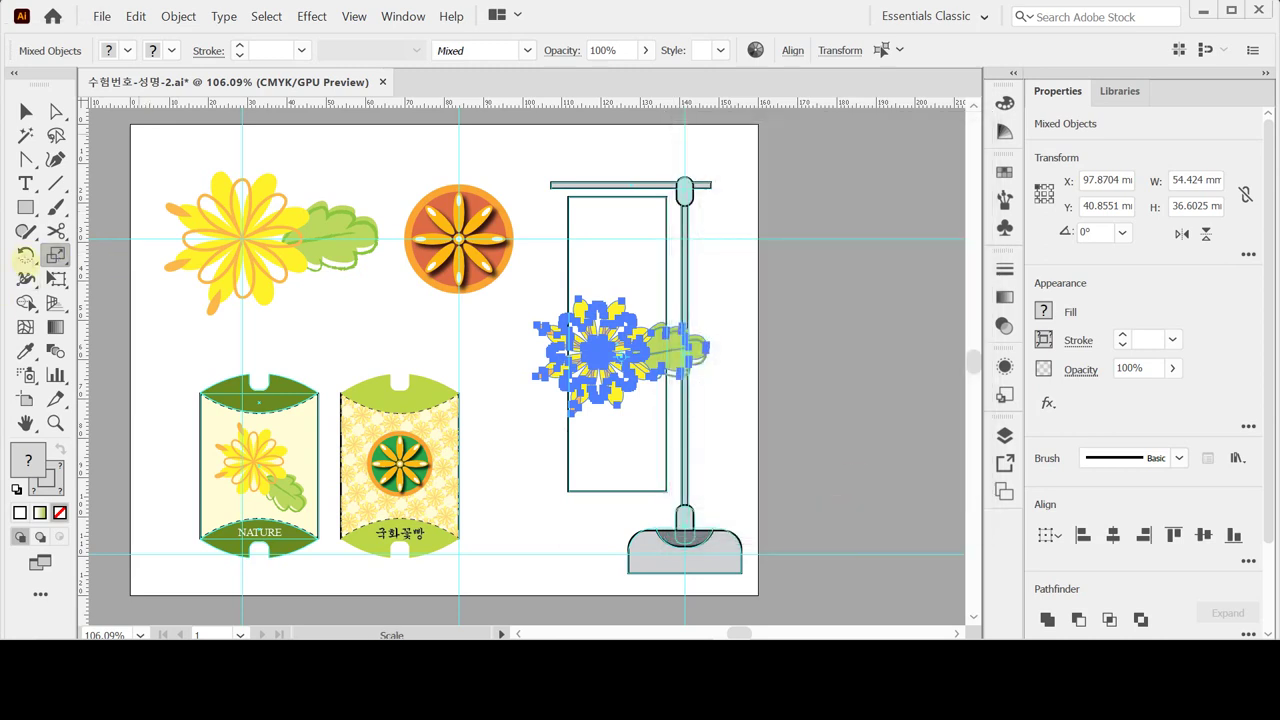
Rotate the copied flower and leaf by 45° and move them down to the banner's lower part.
{"action": "double_click", "coordinate": [25, 255]}
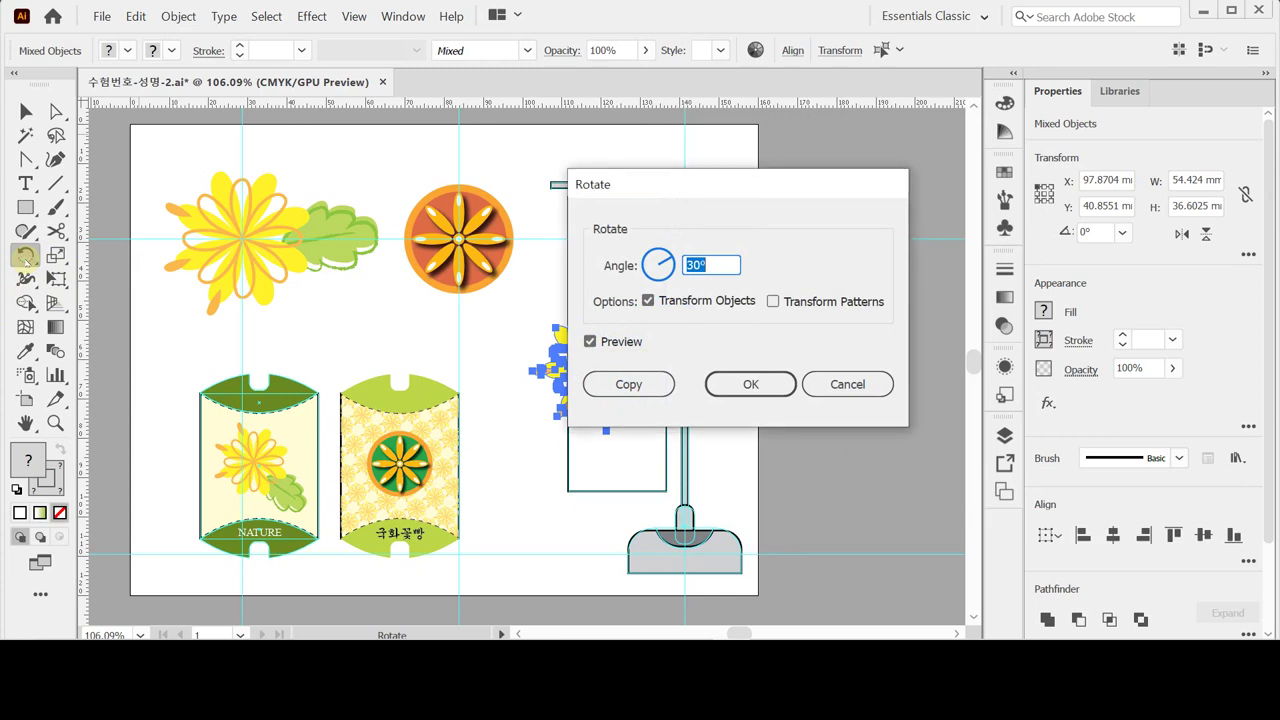
{"action": "type", "text": "45"}
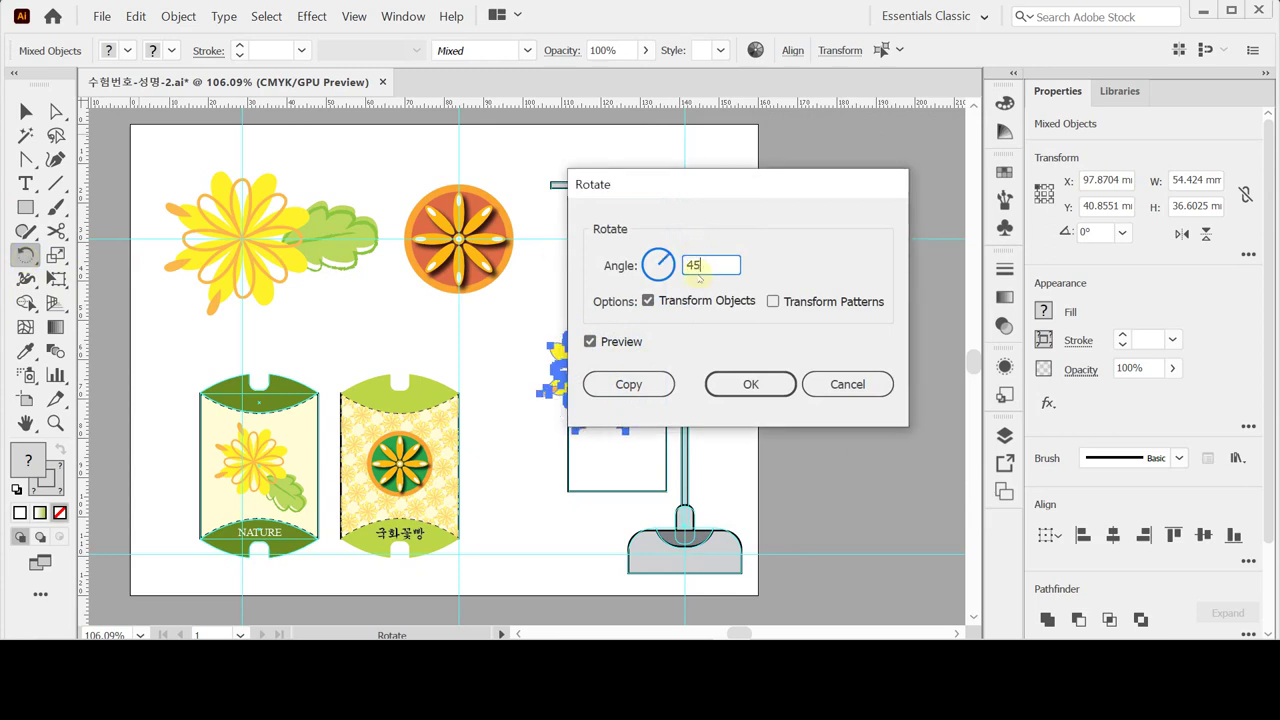
{"action": "key", "text": "Return"}
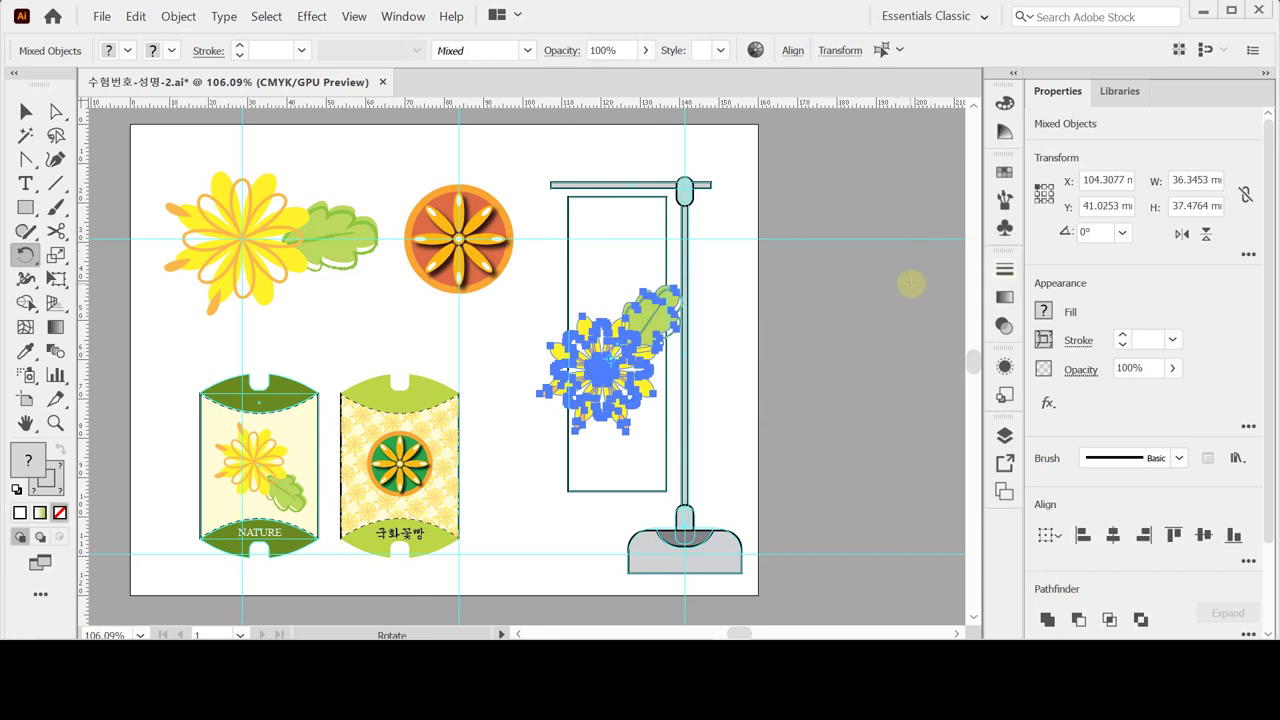
{"action": "left_click", "coordinate": [620, 371], "text": "ctrl"}
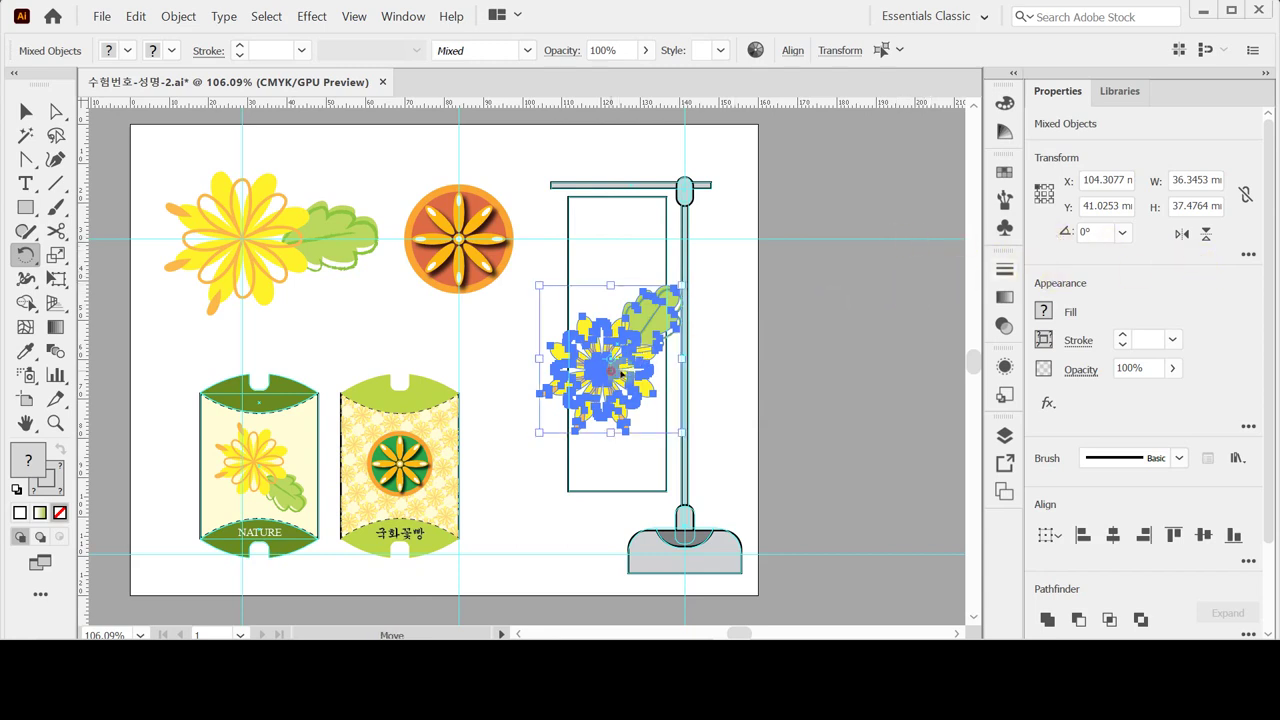
{"action": "left_click_drag", "start_coordinate": [620, 371], "coordinate": [611, 447]}
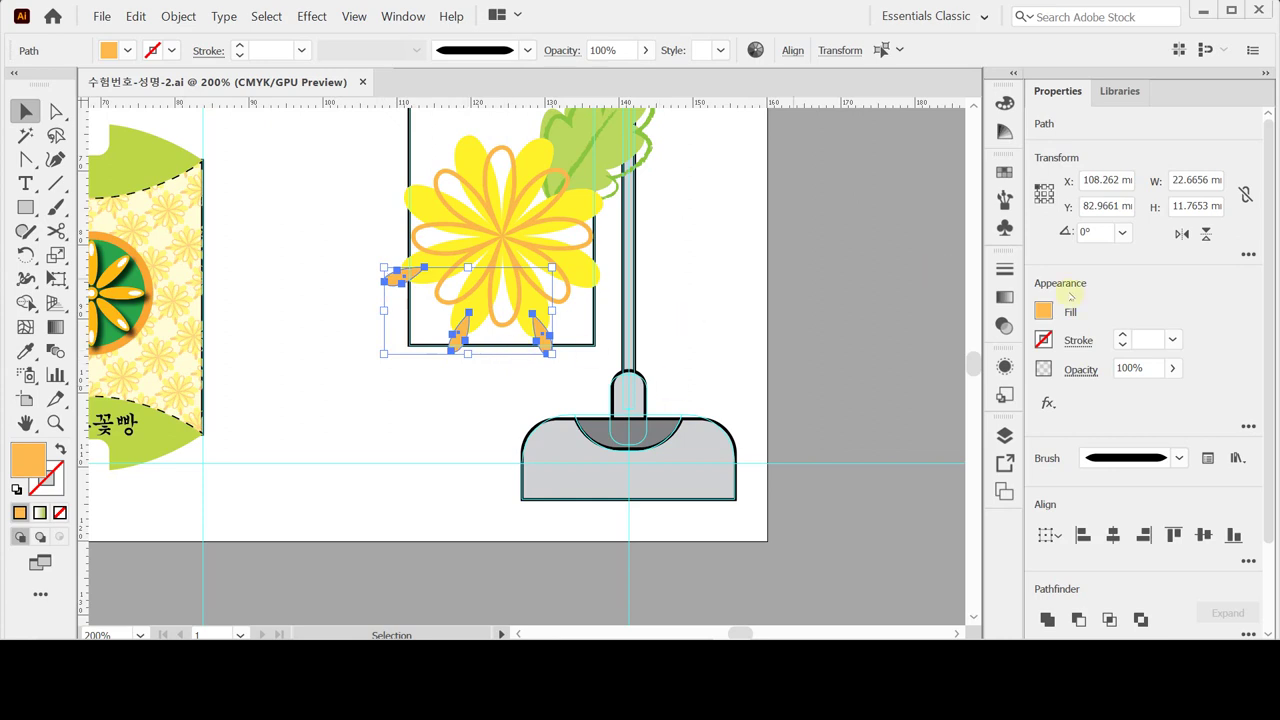
Set the magenta value of the three small petal tips' fill to 80%.
{"action": "left_click", "coordinate": [1043, 310]}
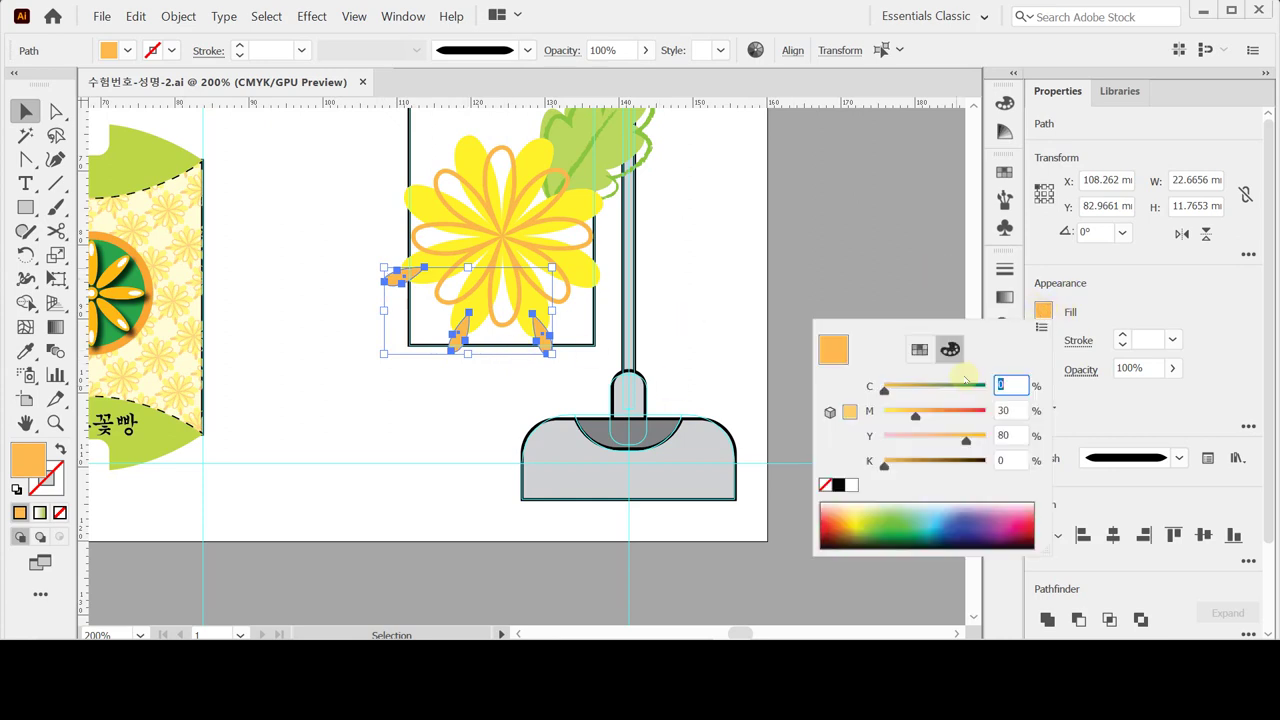
{"action": "left_click", "coordinate": [1012, 410]}
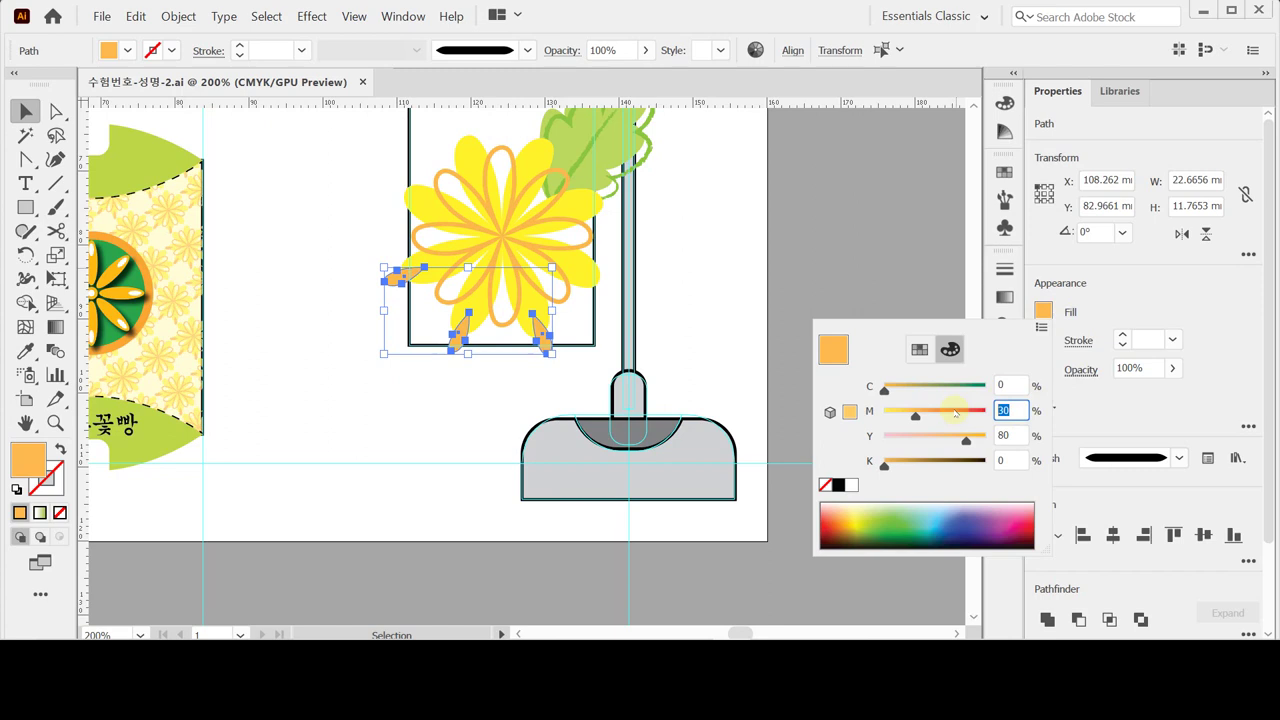
{"action": "type", "text": "80"}
{"action": "key", "text": "Return"}
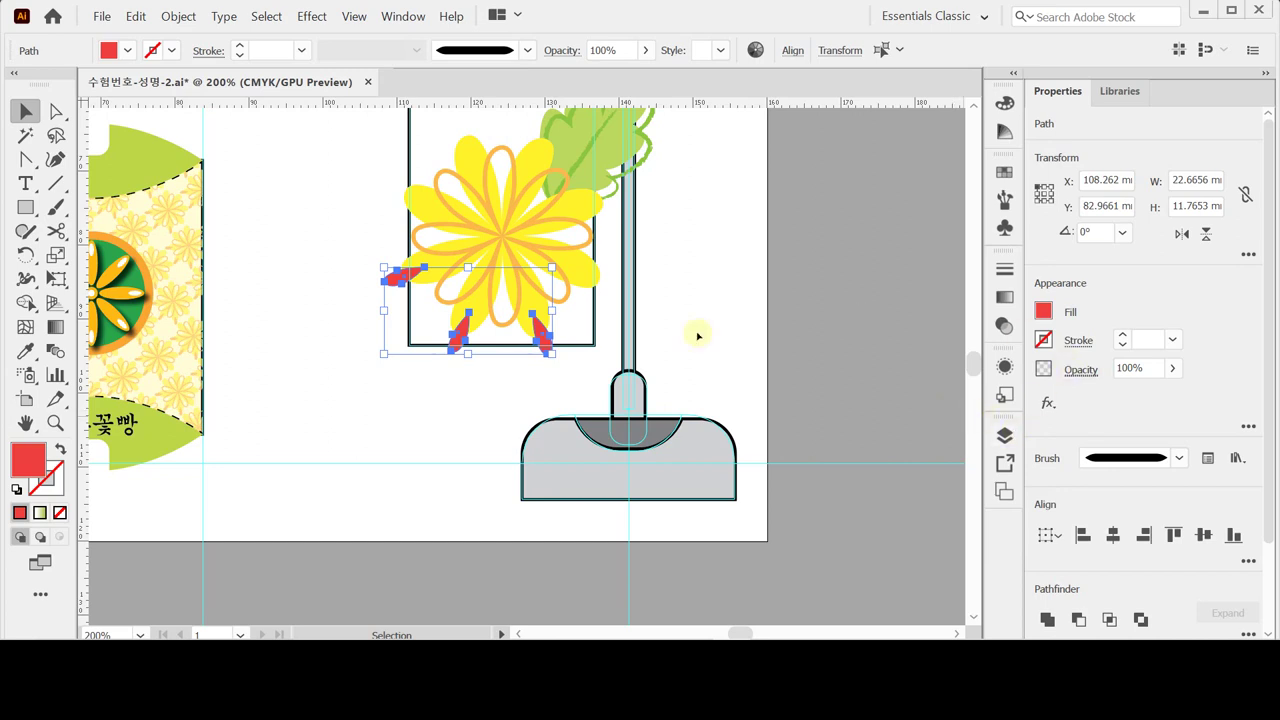
Make a copy of the banner's flower and leaf rotated by 180° and move it to the banner's upper-right corner.
{"action": "key", "text": "ctrl+space"}
{"action": "left_click", "coordinate": [582, 327], "text": "ctrl+alt"}
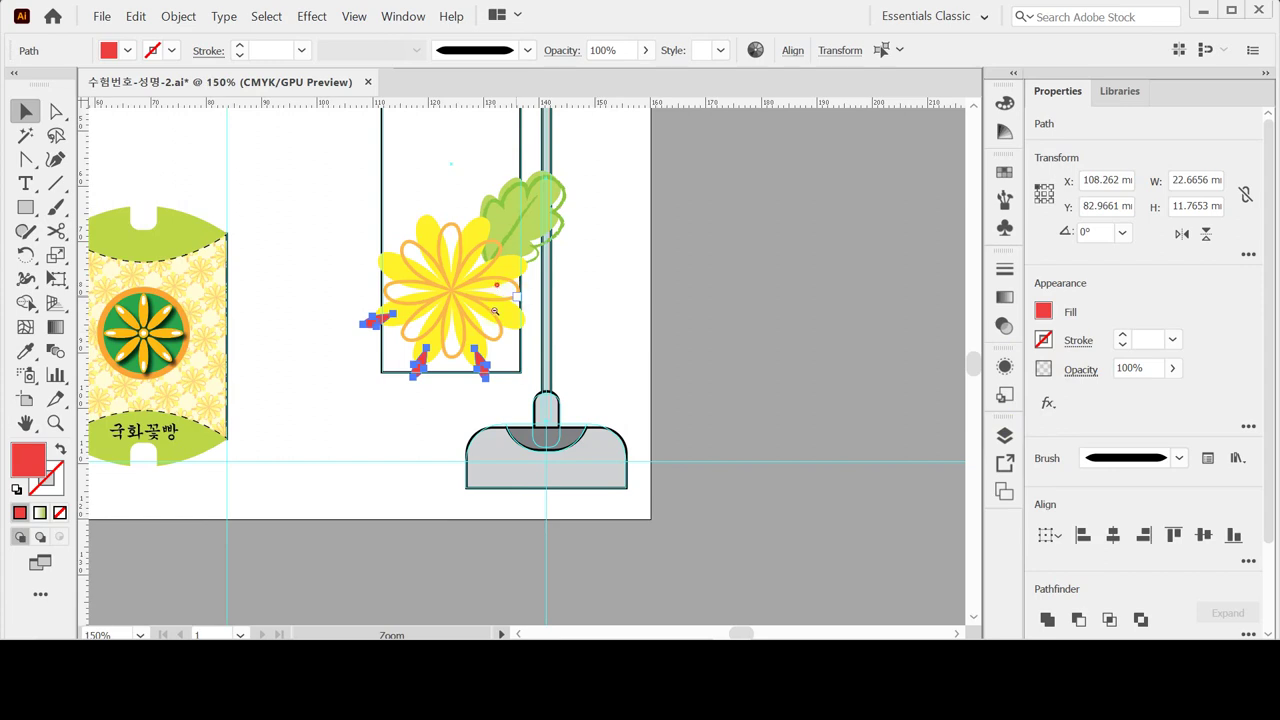
{"action": "left_click_drag", "start_coordinate": [520, 298], "coordinate": [491, 384]}
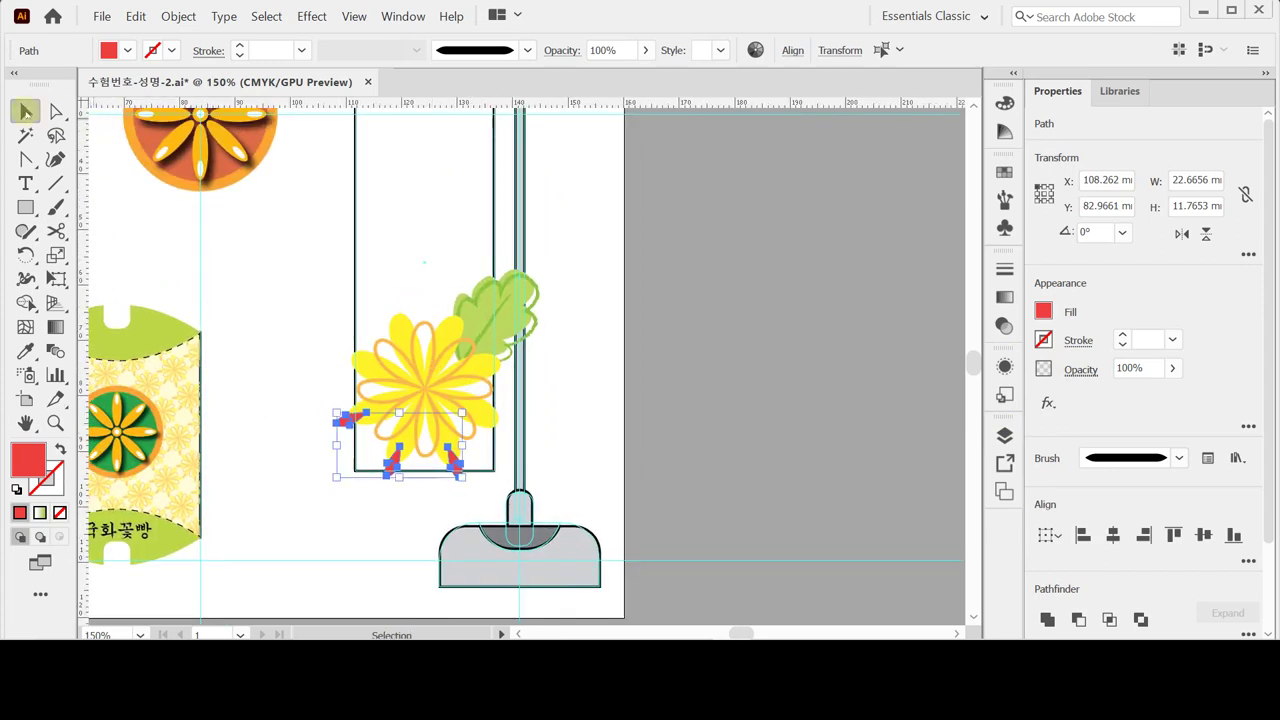
{"action": "left_click", "coordinate": [270, 333]}
{"action": "left_click_drag", "start_coordinate": [274, 290], "coordinate": [532, 462]}
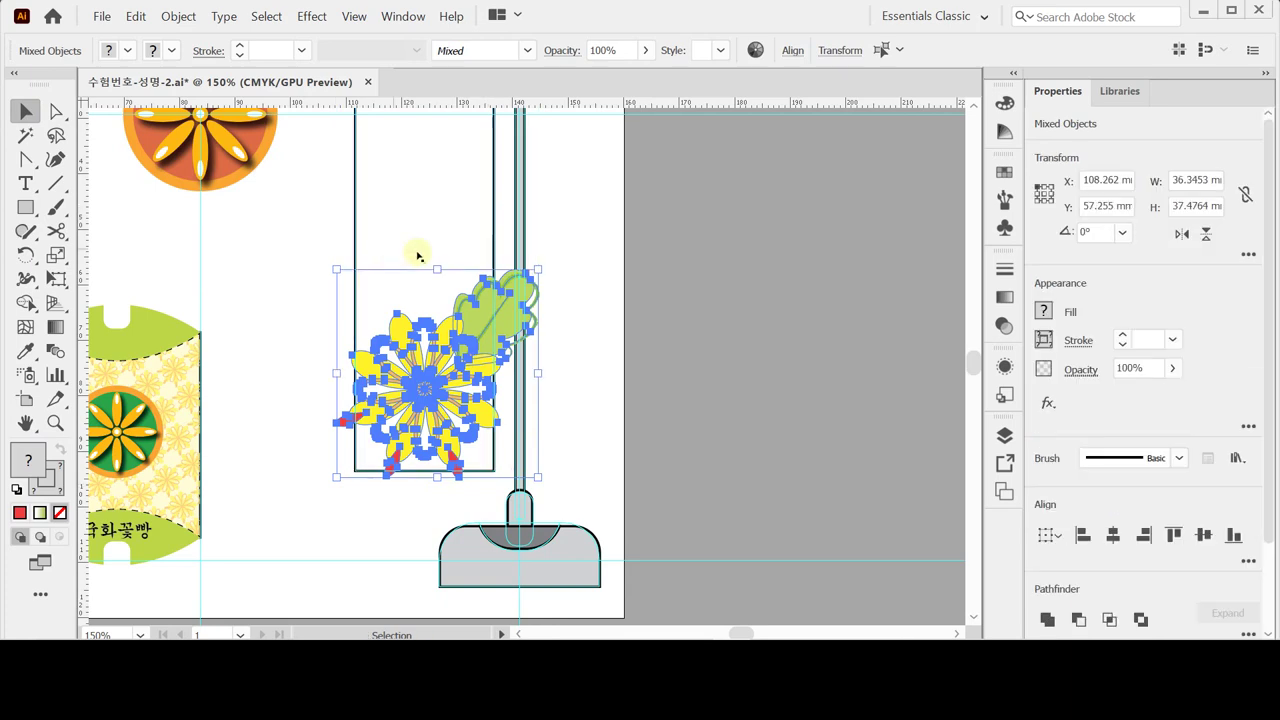
{"action": "left_click_drag", "start_coordinate": [460, 207], "coordinate": [461, 289]}
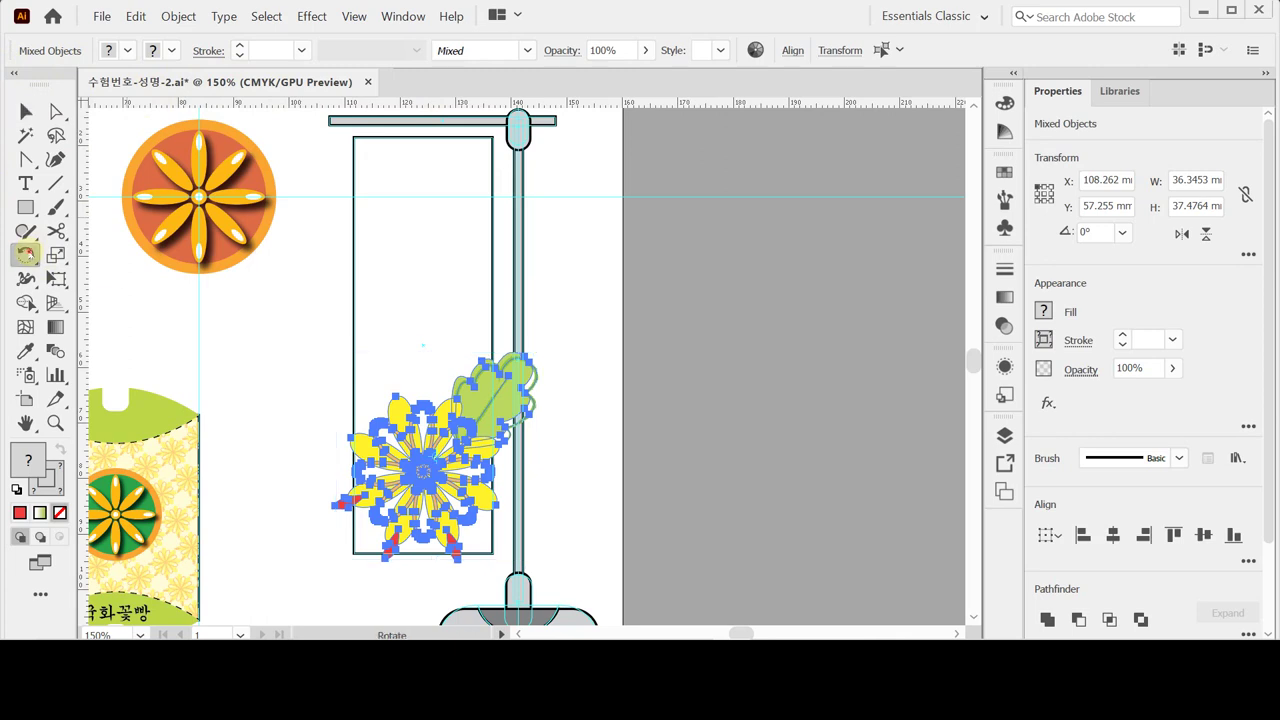
{"action": "double_click", "coordinate": [26, 255]}
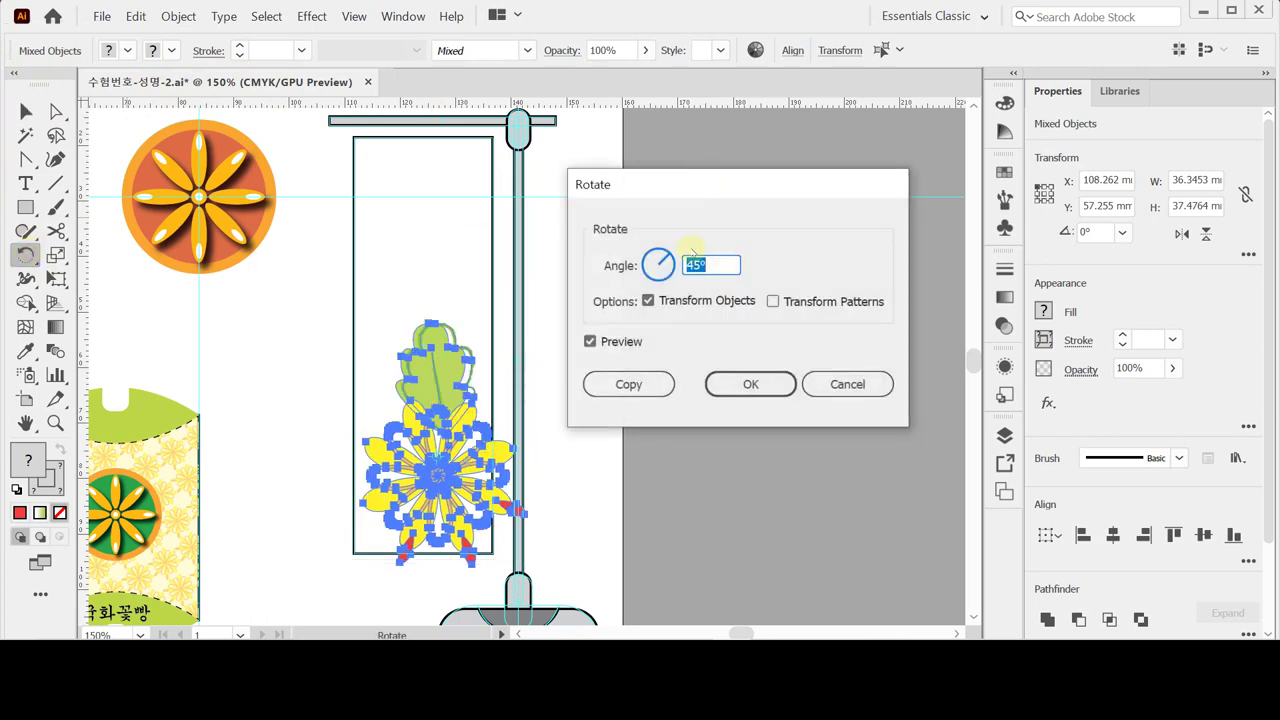
{"action": "type", "text": "180"}
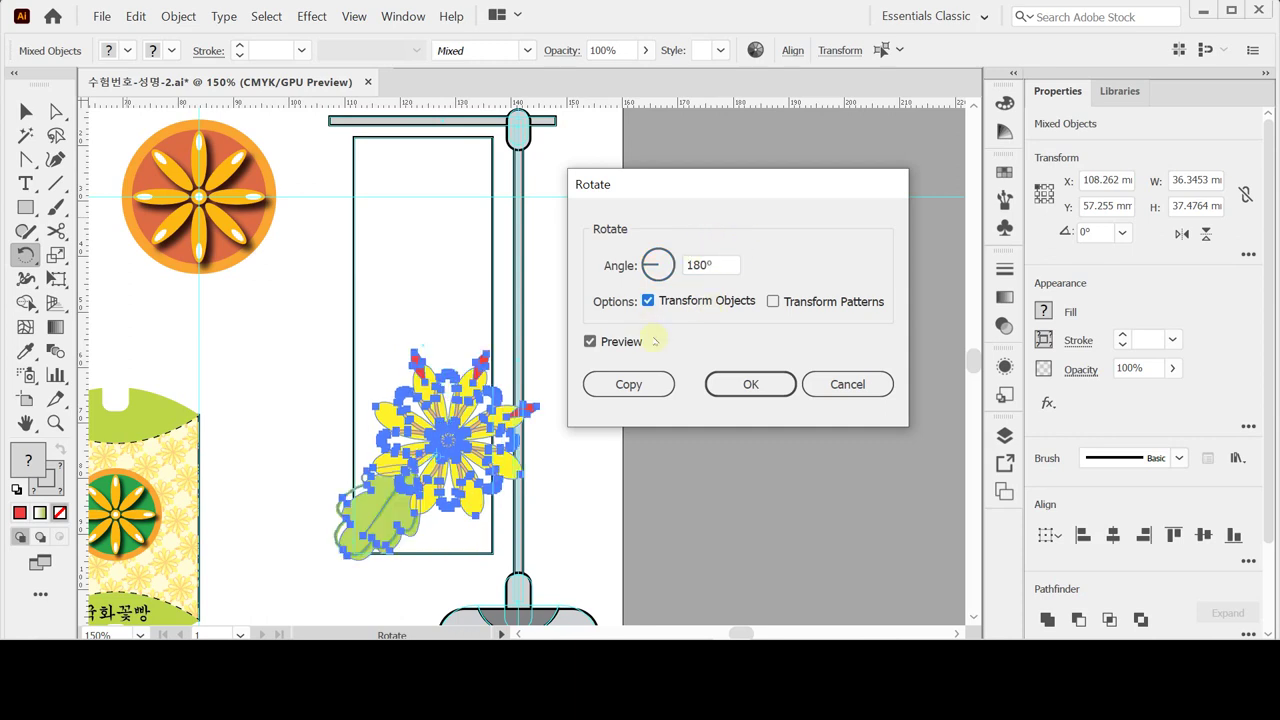
{"action": "left_click", "coordinate": [630, 385]}
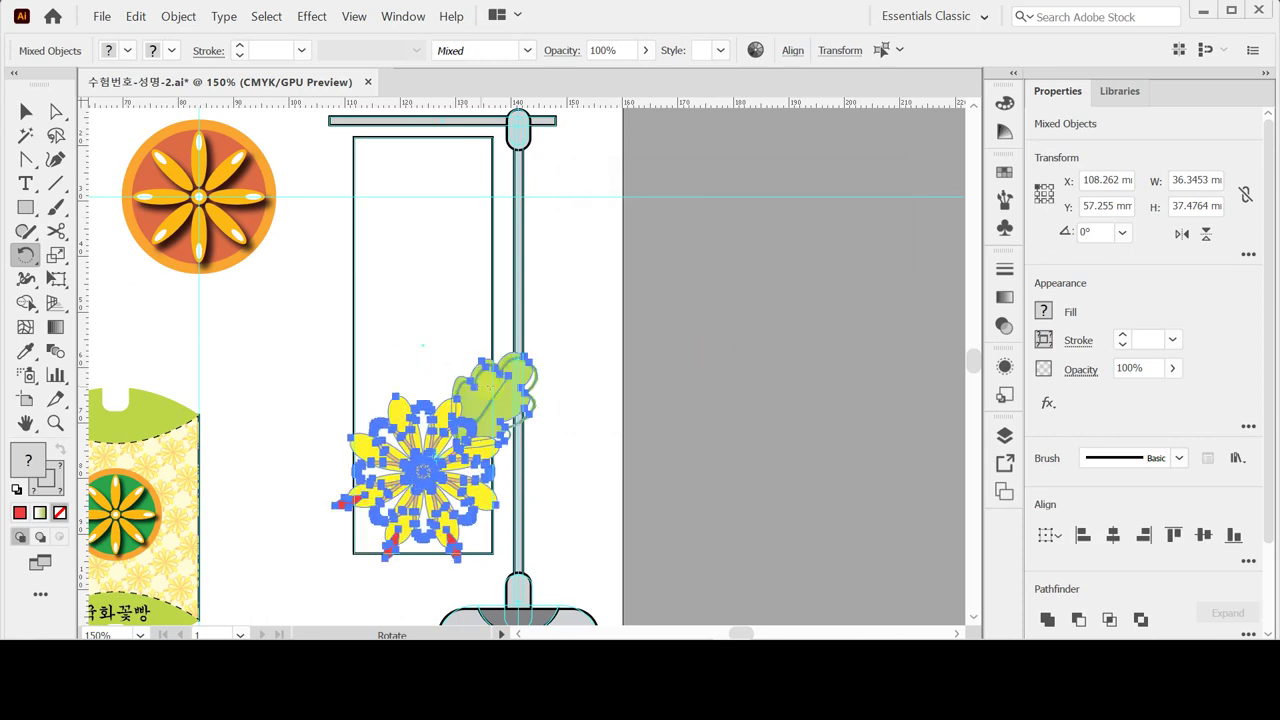
{"action": "left_click_drag", "start_coordinate": [460, 389], "coordinate": [510, 135]}
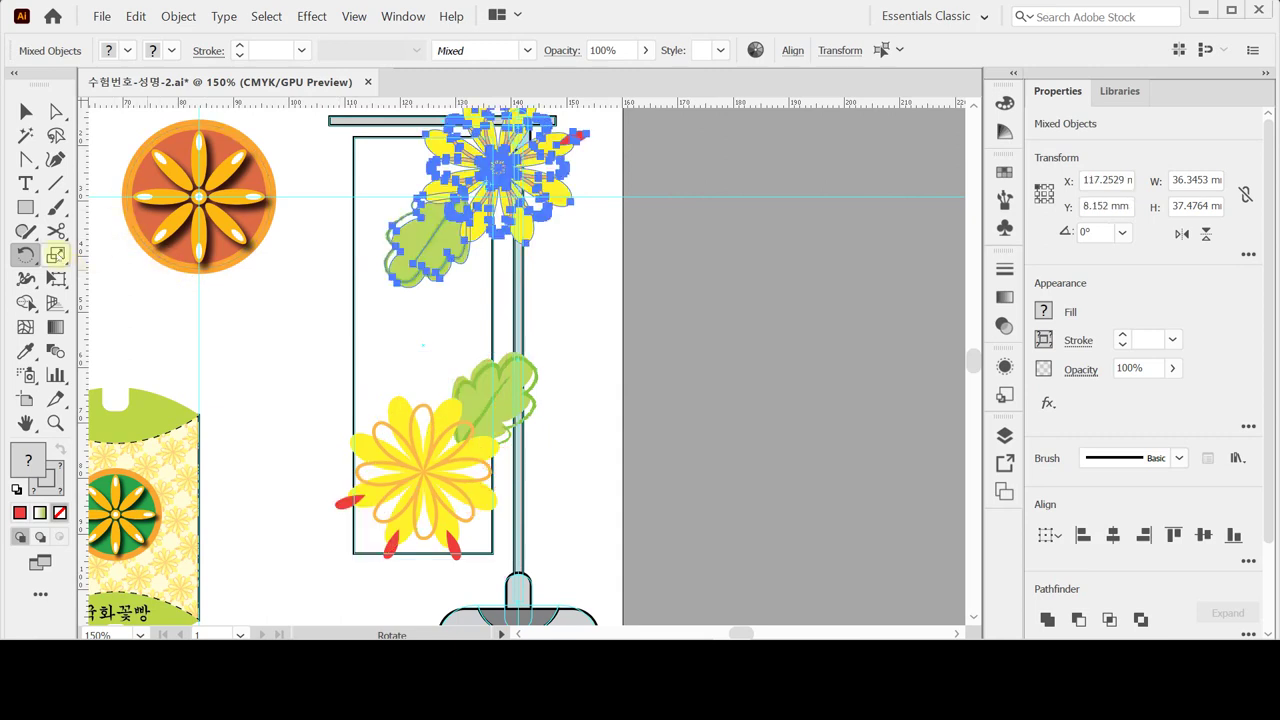
Scale the upper flower and leaf uniformly to 70% and set their opacity to 60%.
{"action": "double_click", "coordinate": [56, 254]}
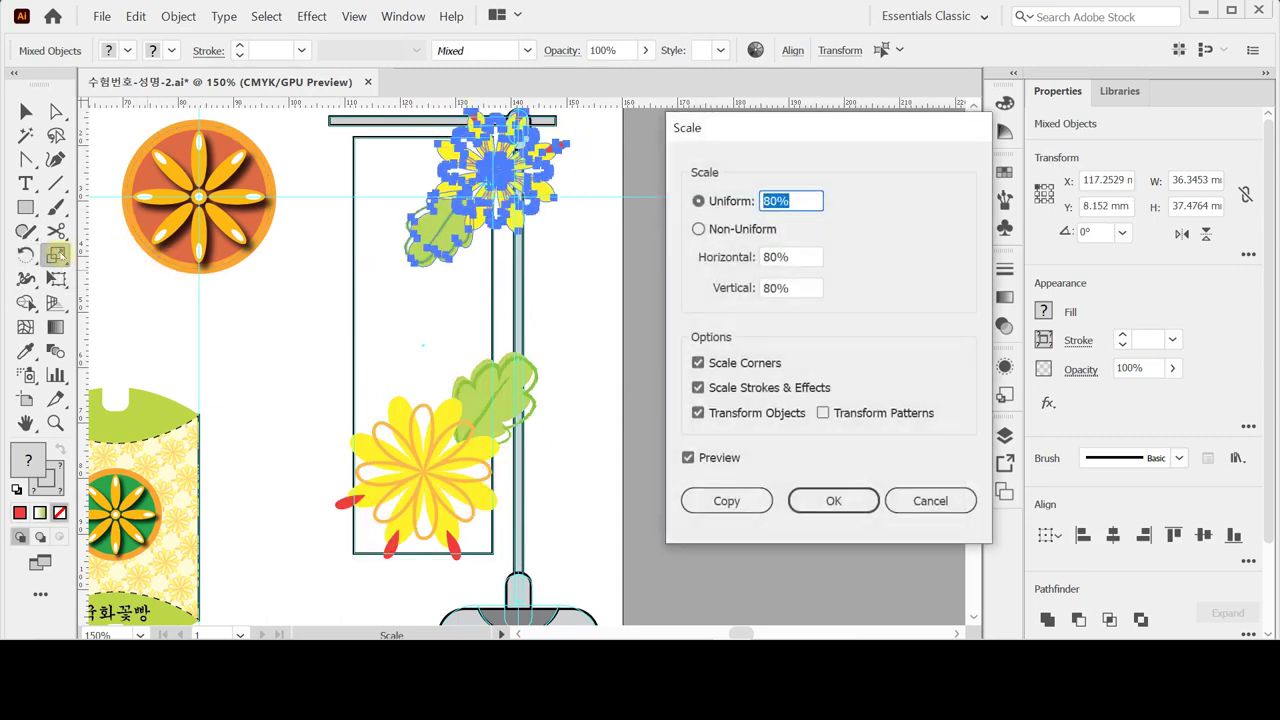
{"action": "type", "text": "70"}
{"action": "key", "text": "Return"}
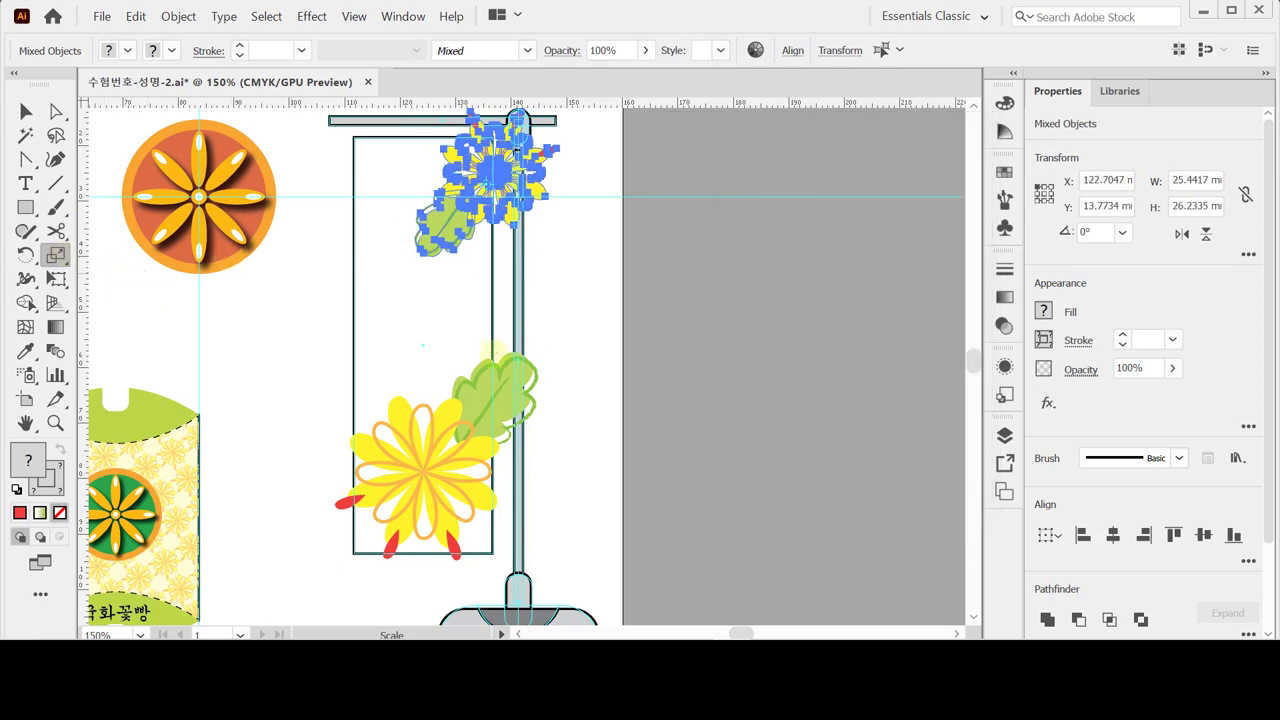
{"action": "left_click", "coordinate": [1113, 370]}
{"action": "type", "text": "6"}
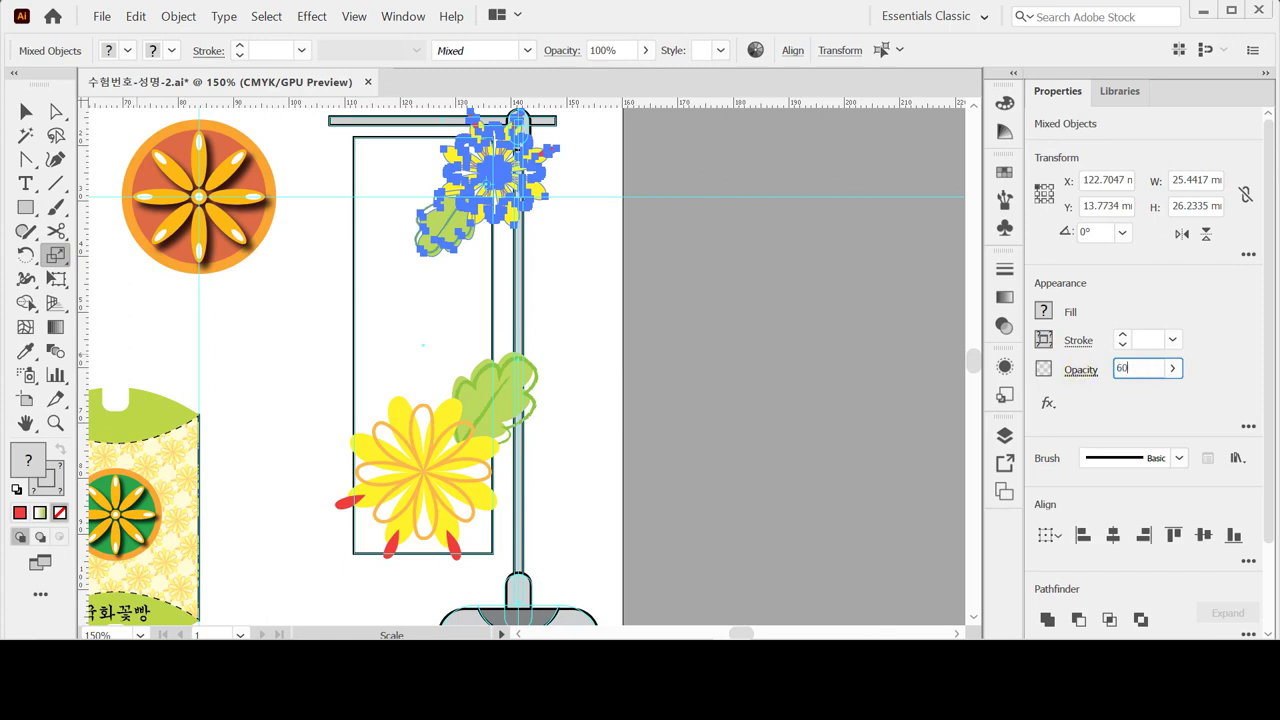
{"action": "type", "text": "0"}
{"action": "key", "text": "Return"}
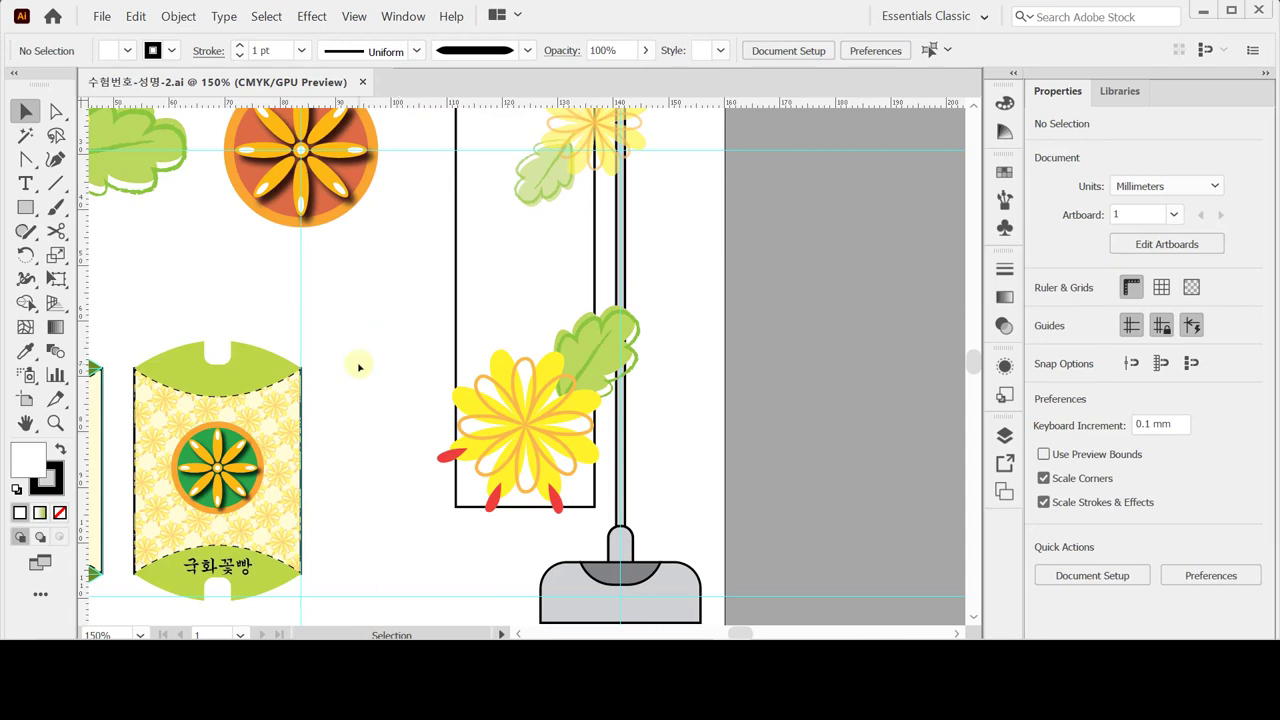
{"action": "left_click", "coordinate": [26, 183]}
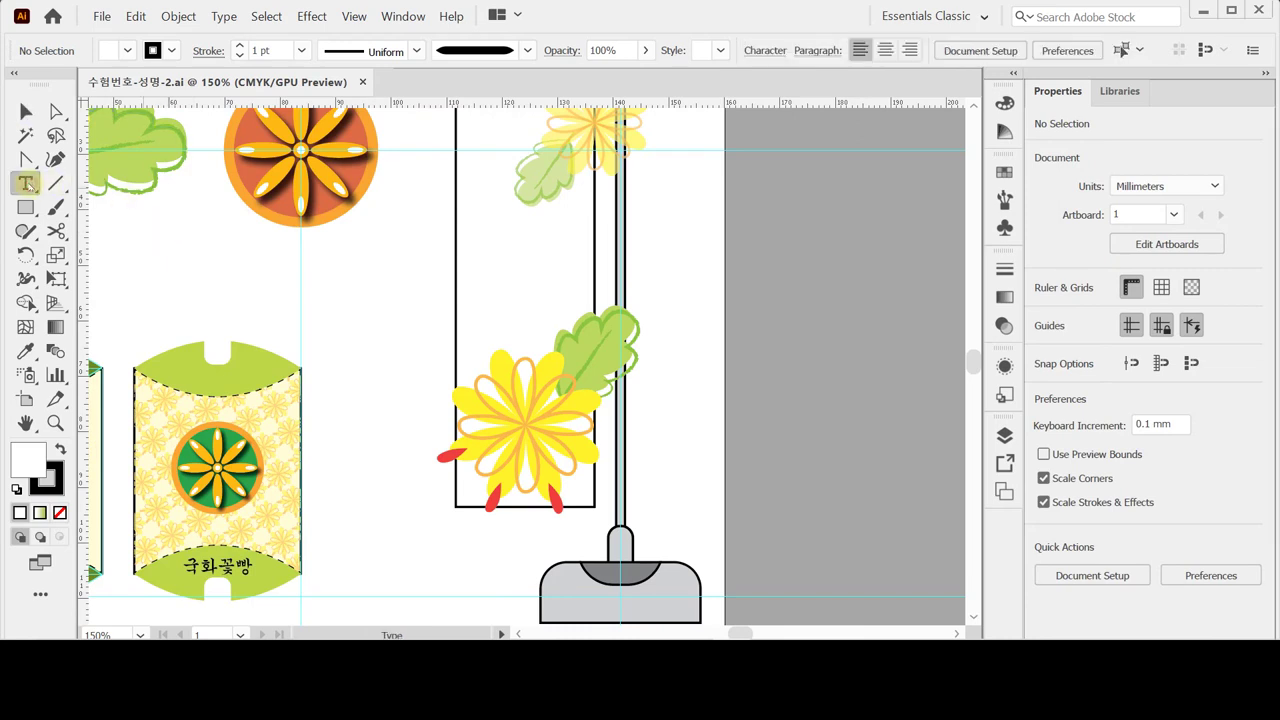
{"action": "left_click", "coordinate": [26, 183]}
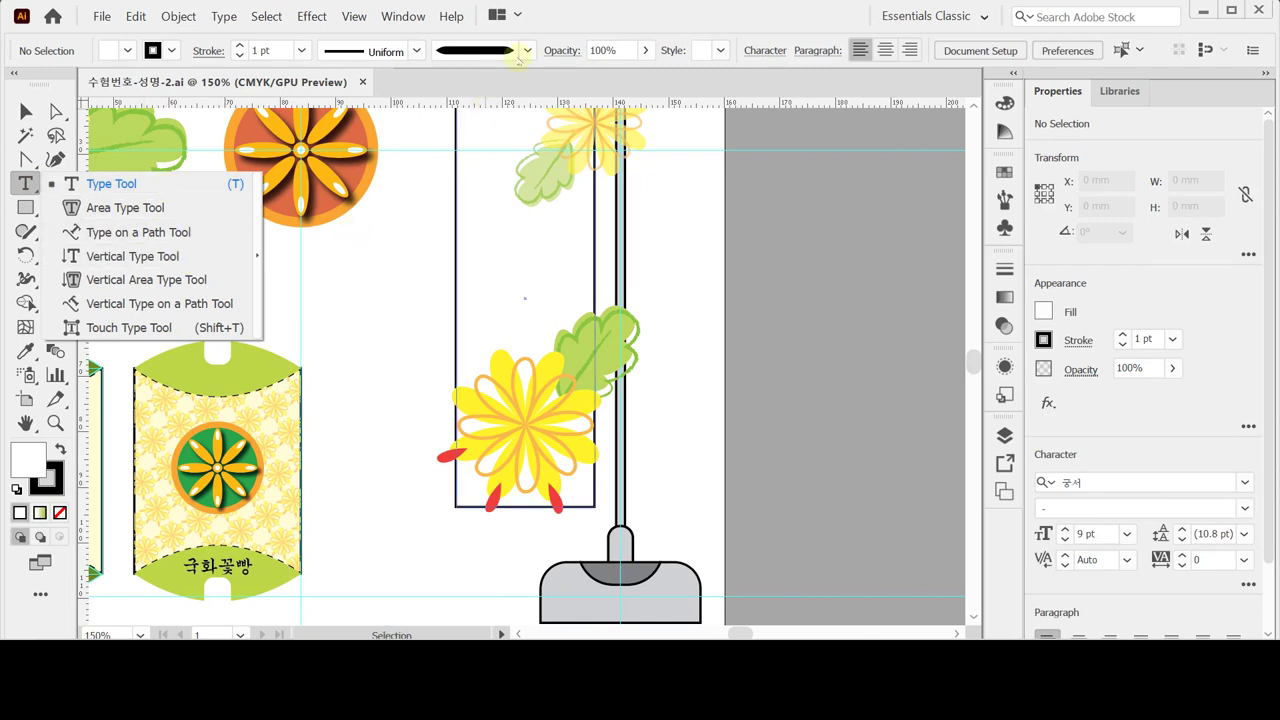
{"action": "left_click", "coordinate": [558, 26]}
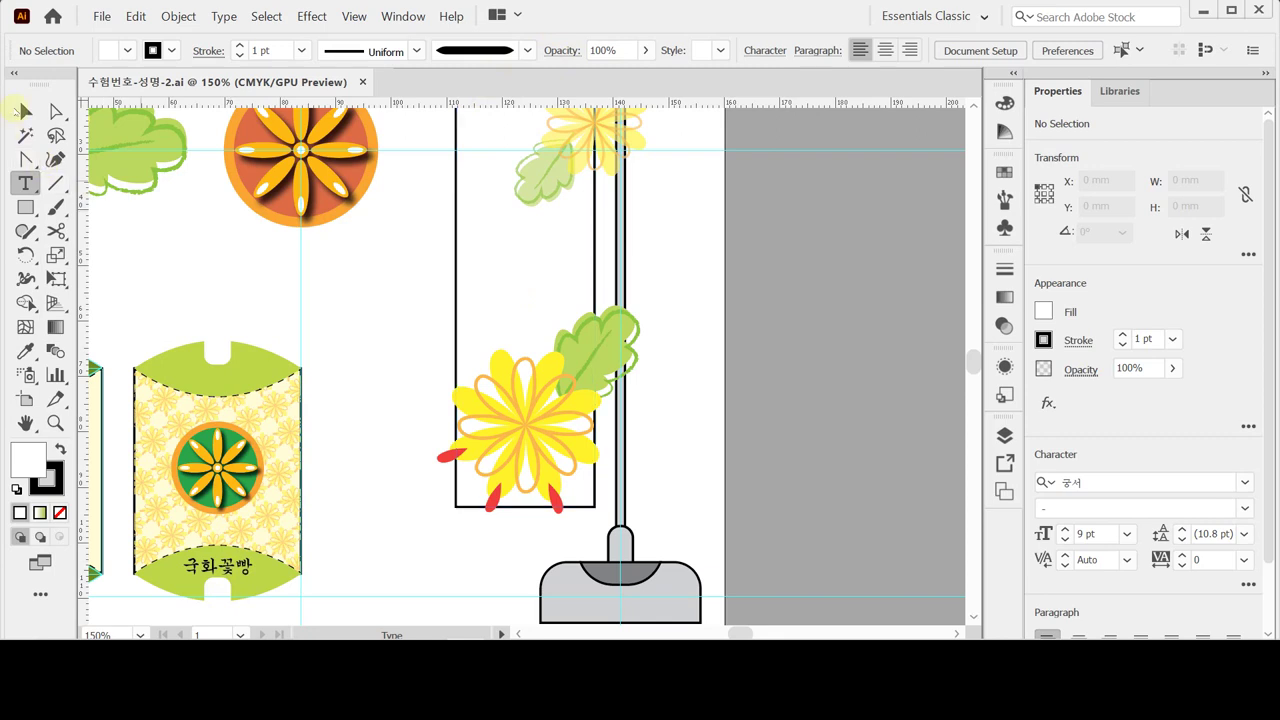
Copy the 국화꽃빵 text from the package's lower flap and place the duplicate on the banner above the large flower.
{"action": "key", "text": "ctrl"}
{"action": "left_click", "coordinate": [244, 574], "text": "ctrl"}
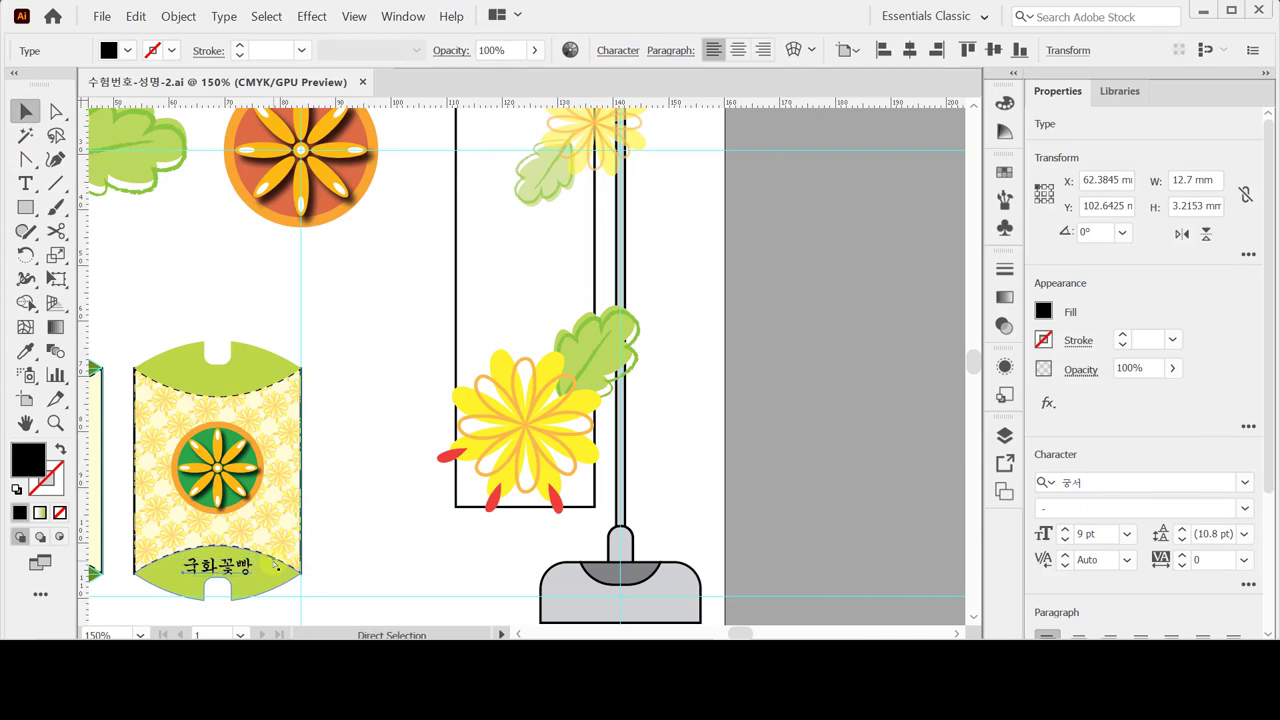
{"action": "key", "text": "ctrl+c"}
{"action": "key", "text": "ctrl+v"}
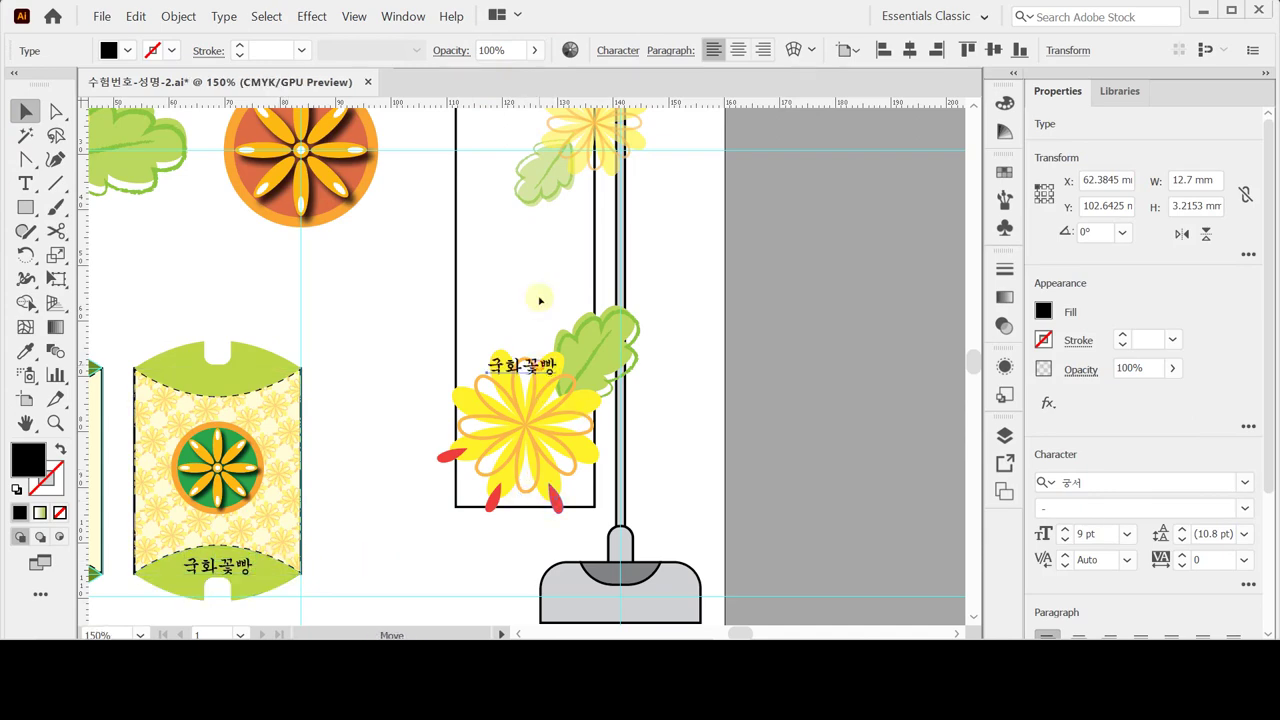
{"action": "left_click_drag", "start_coordinate": [520, 363], "coordinate": [520, 243]}
Change the orientation of the banner's 국화꽃빵 text to vertical.
{"action": "left_click", "coordinate": [223, 17]}
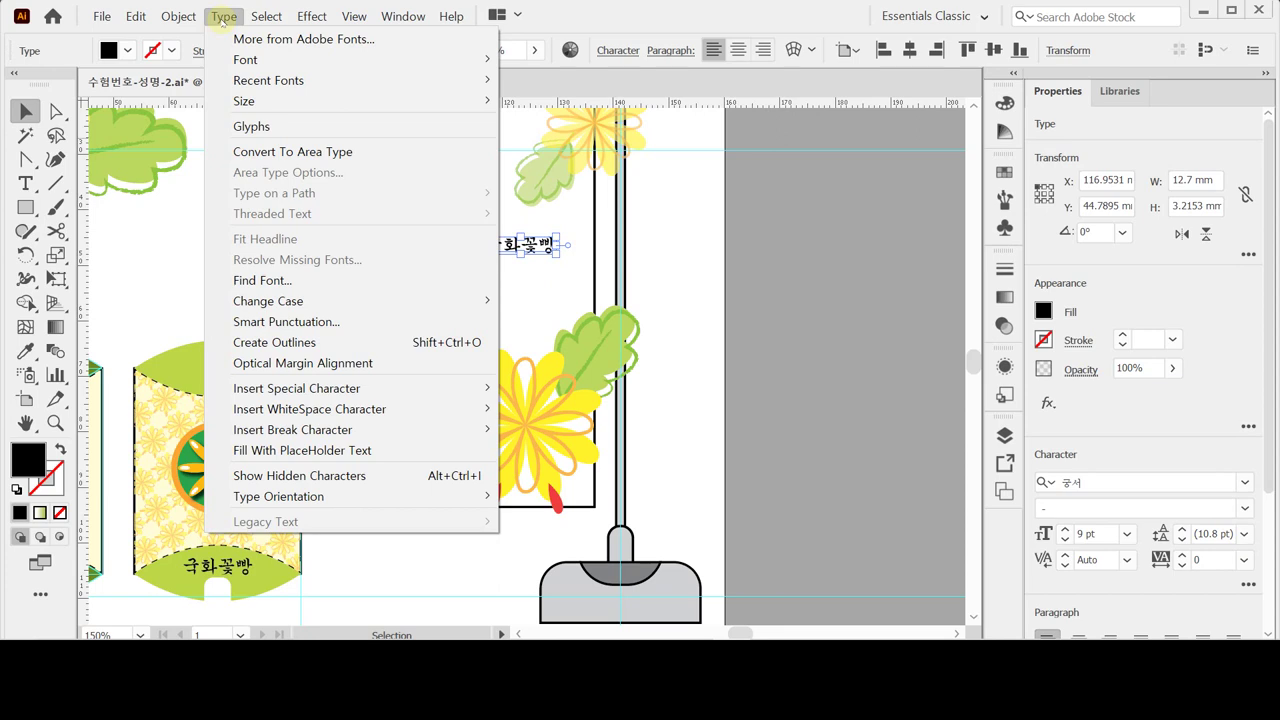
{"action": "mouse_move", "coordinate": [381, 499]}
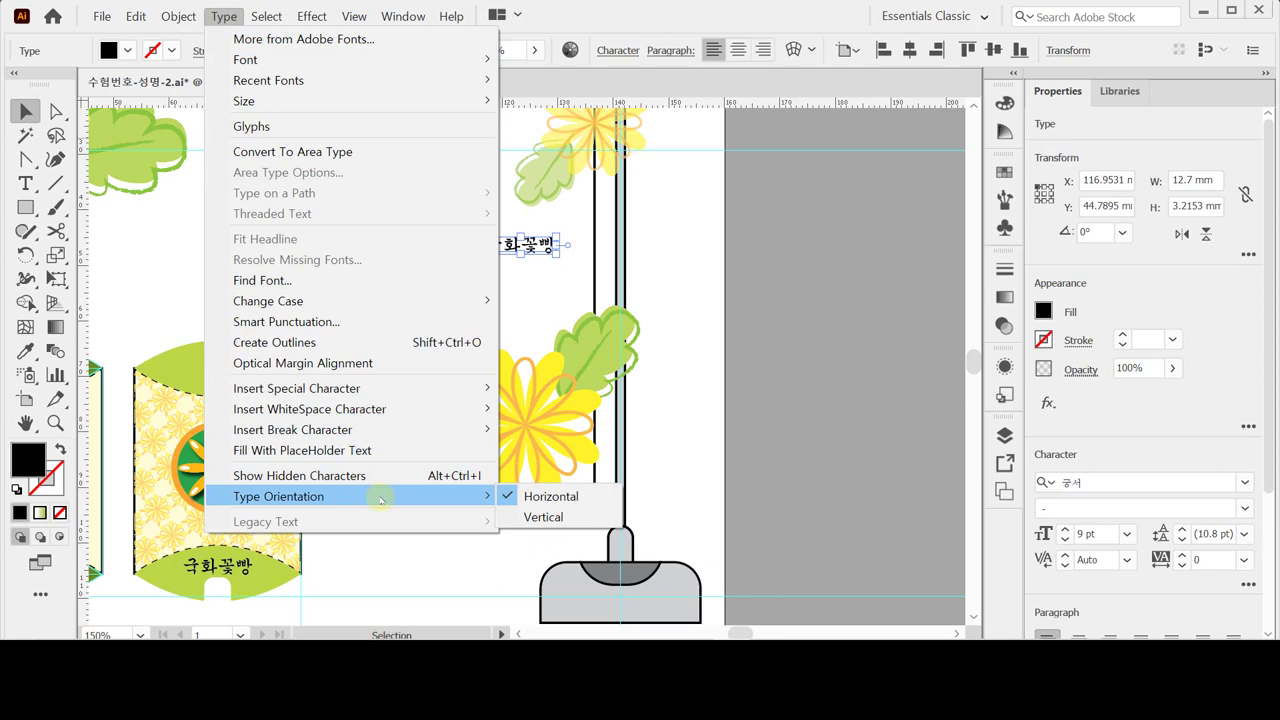
{"action": "left_click", "coordinate": [574, 518]}
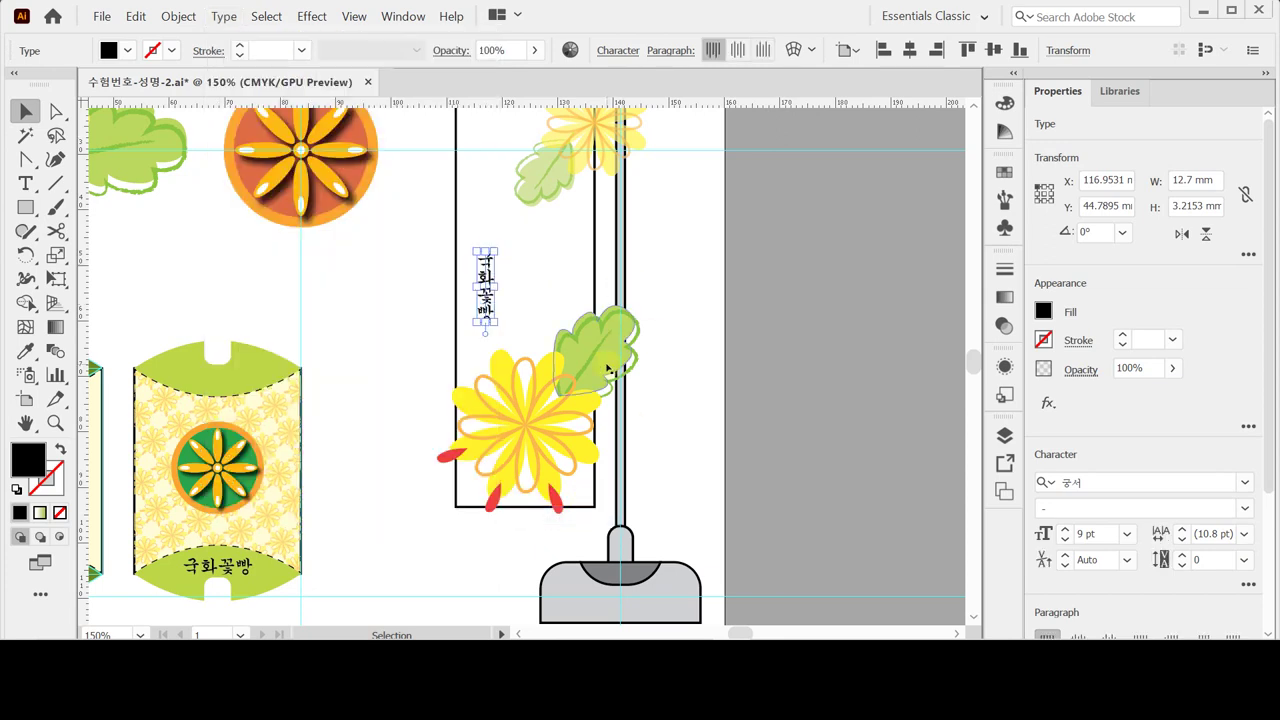
Set the vertical banner text's size to 30 pt and move it up along the banner's left side, above the large flower.
{"action": "scroll", "coordinate": [609, 370], "scroll_direction": "up", "scroll_amount": 1}
{"action": "scroll", "coordinate": [609, 370], "scroll_direction": "up", "scroll_amount": 1}
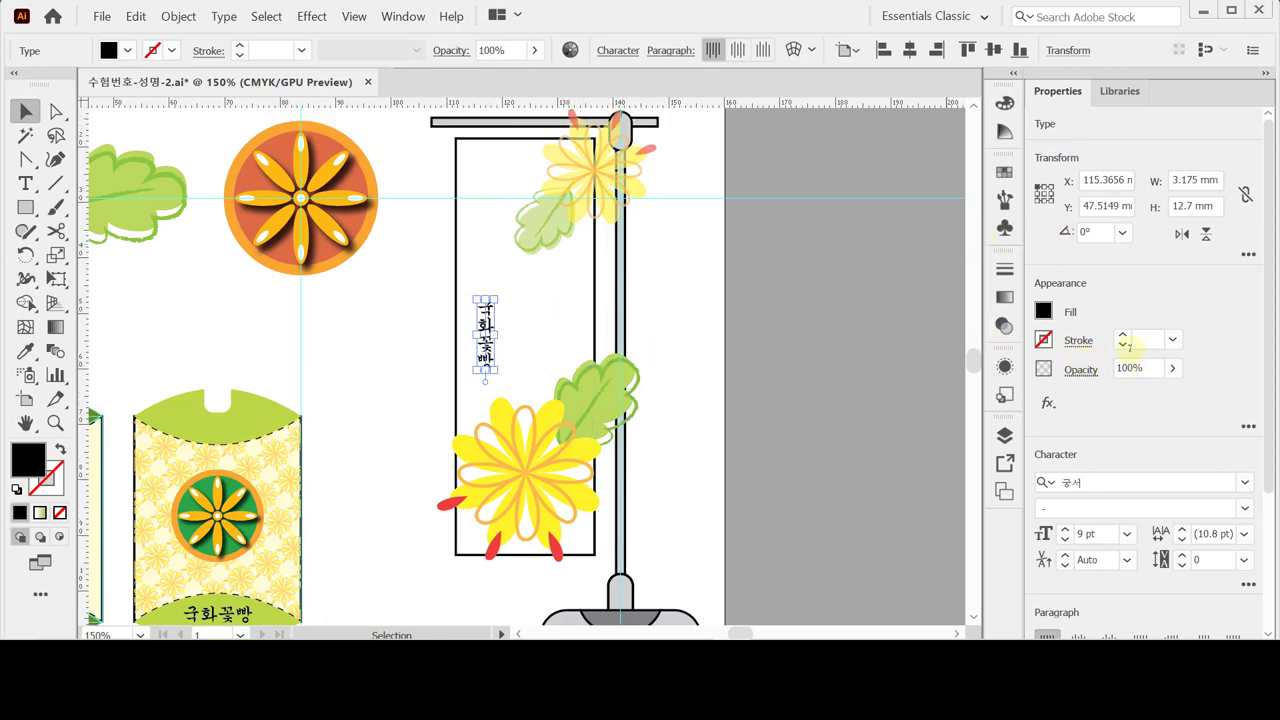
{"action": "left_click", "coordinate": [1105, 534]}
{"action": "type", "text": "30"}
{"action": "key", "text": "Return"}
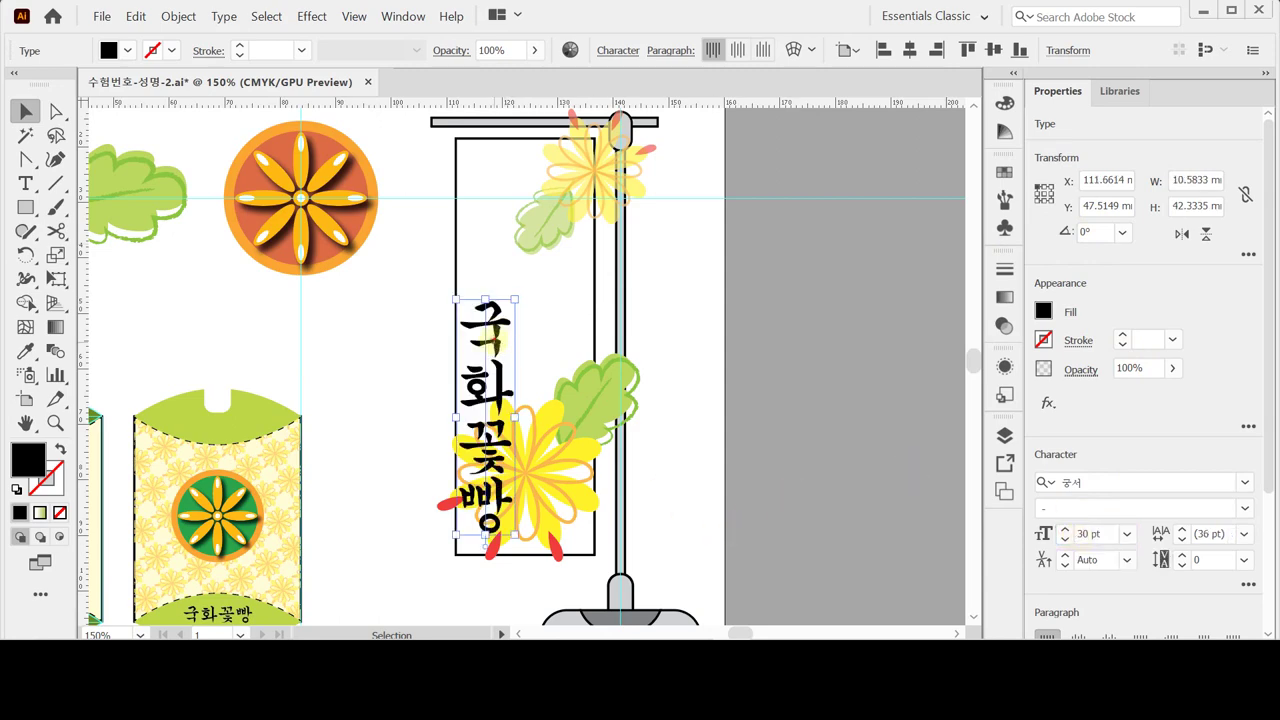
{"action": "left_click_drag", "start_coordinate": [496, 340], "coordinate": [505, 210]}
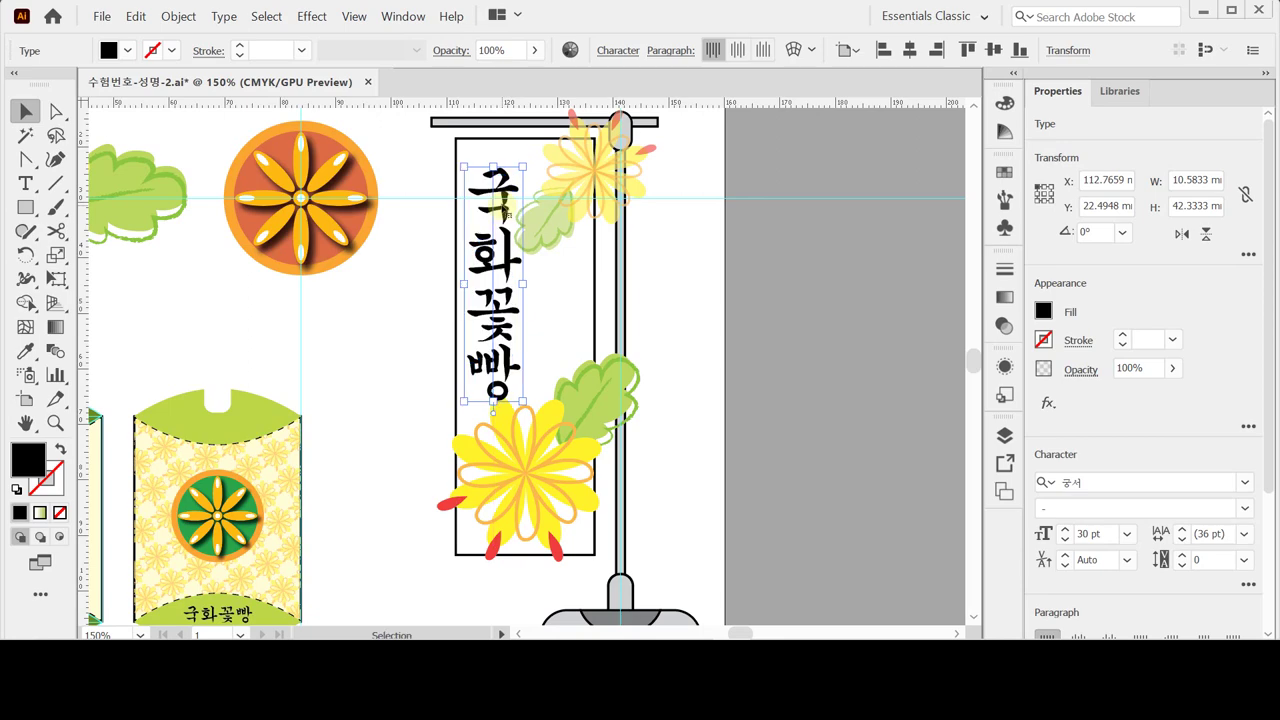
Fill the vertical banner text with dark brown, C 40, M 70, Y 100, K 50, and deselect it.
{"action": "left_click", "coordinate": [1043, 312]}
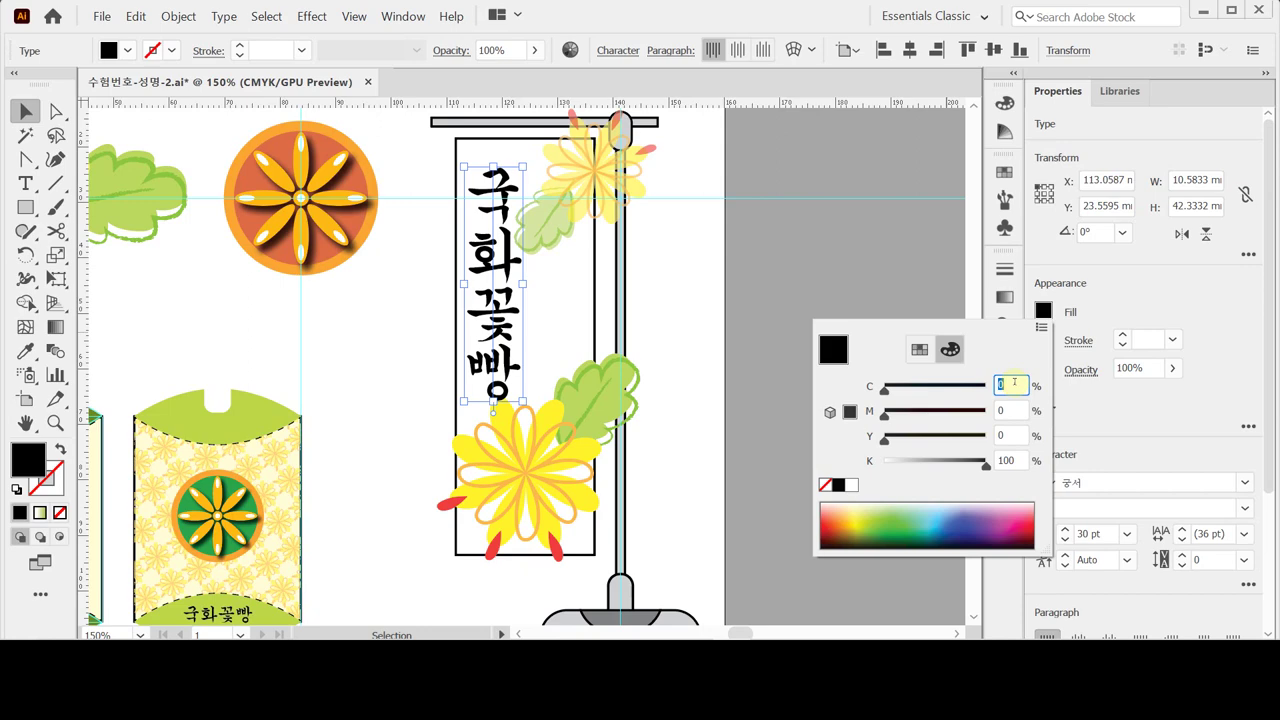
{"action": "type", "text": "40"}
{"action": "key", "text": "Tab"}
{"action": "type", "text": "70"}
{"action": "key", "text": "Tab"}
{"action": "type", "text": "100"}
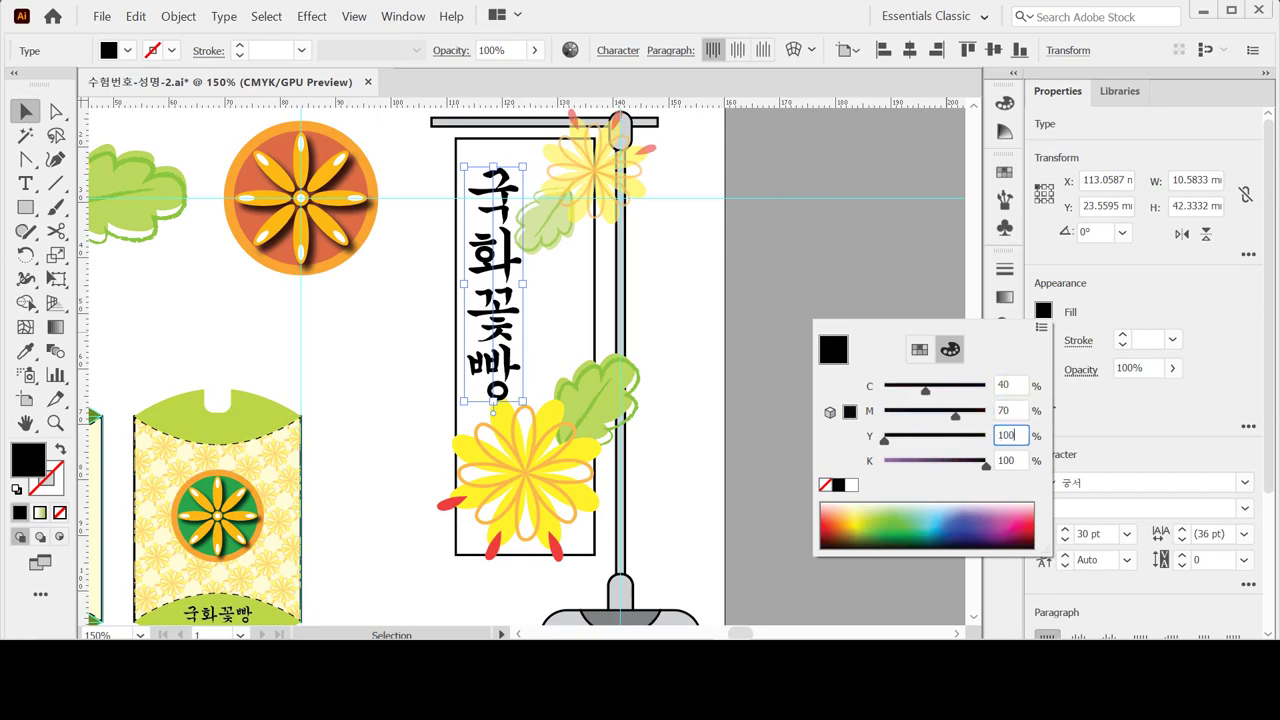
{"action": "key", "text": "Tab"}
{"action": "type", "text": "50"}
{"action": "key", "text": "Return"}
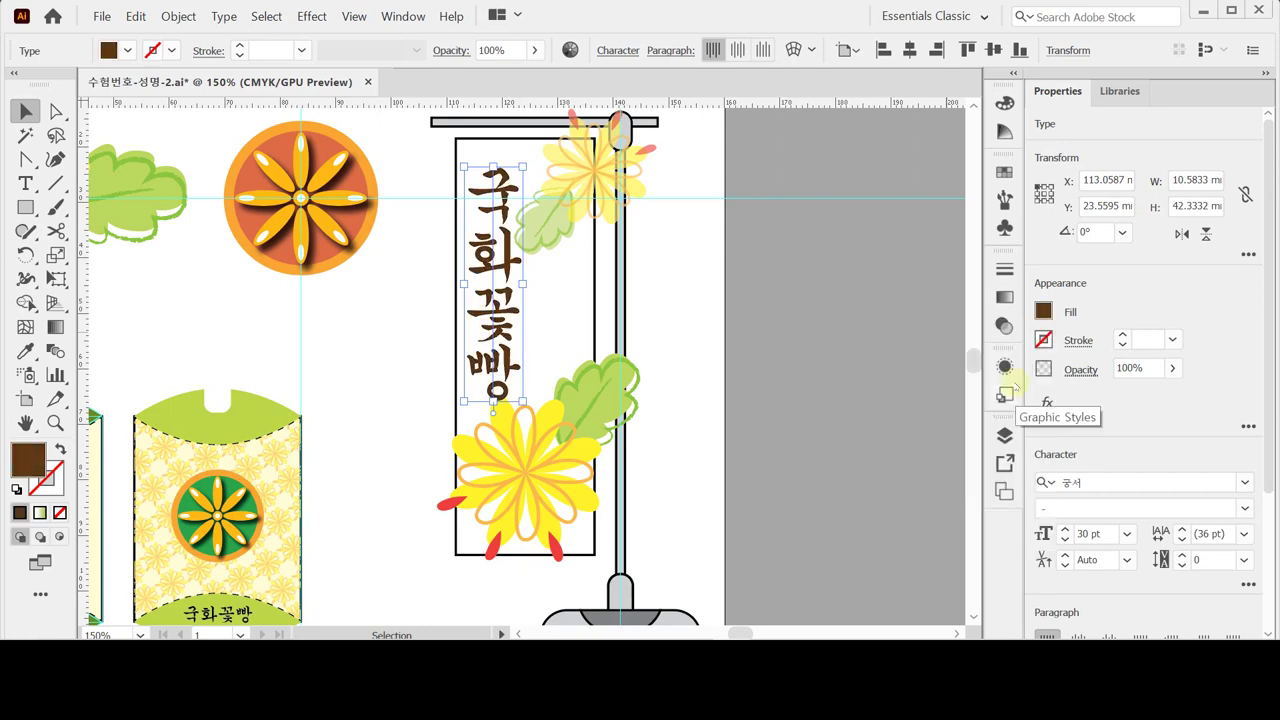
{"action": "left_click", "coordinate": [748, 326]}
{"action": "left_click", "coordinate": [509, 319]}
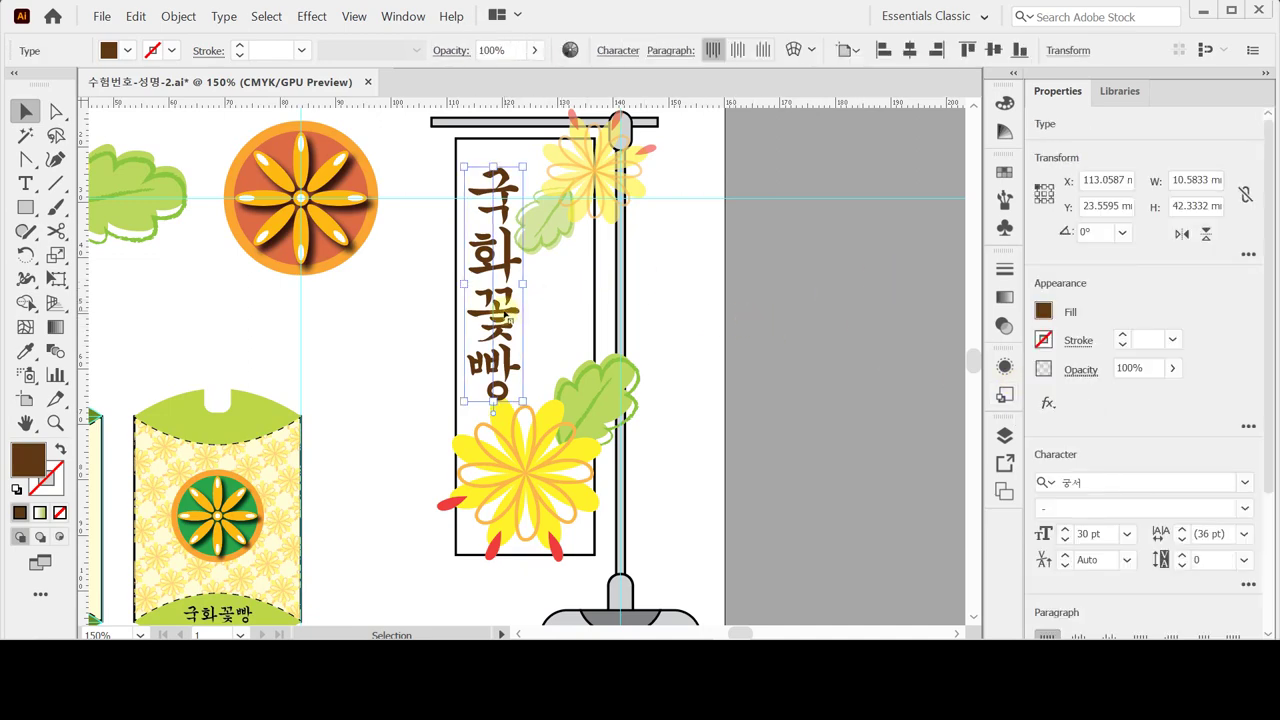
{"action": "left_click", "coordinate": [732, 296]}
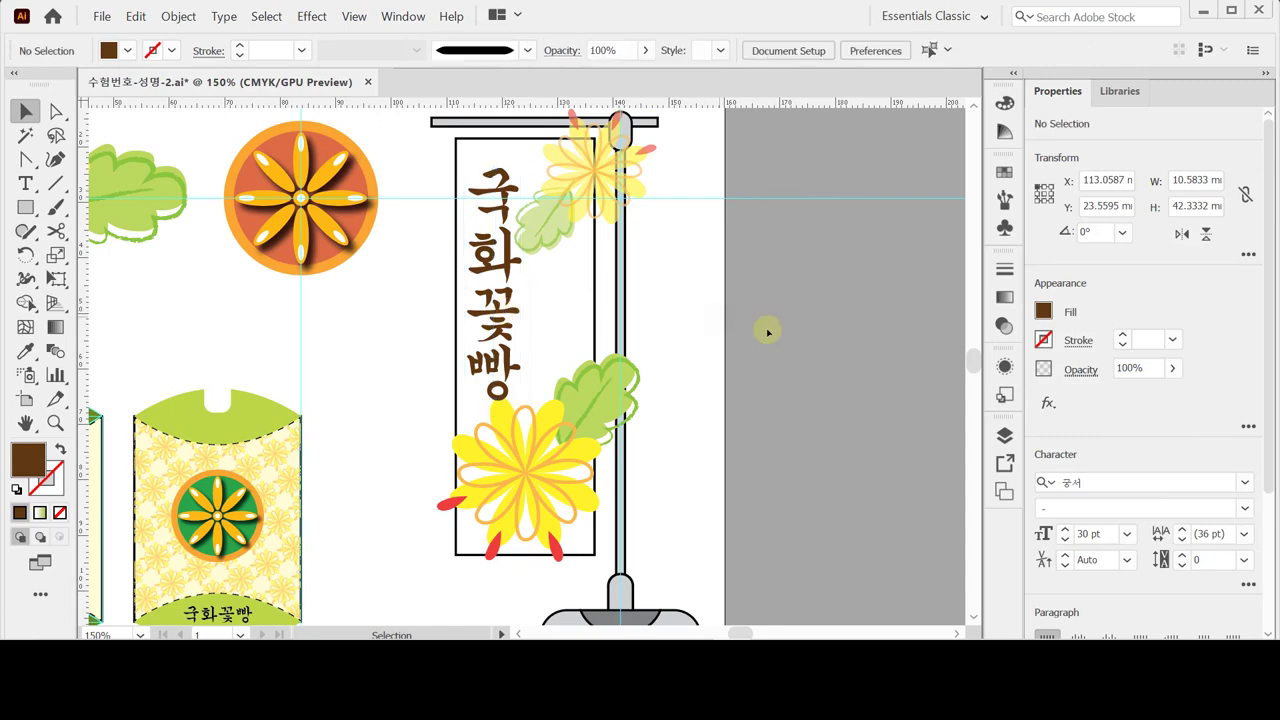
Bring the 25 × 75 mm banner rectangle to the front and clip the flowers, leaves and vertical 국화꽃빵 text to it with a clipping mask.
{"action": "left_click", "coordinate": [457, 173]}
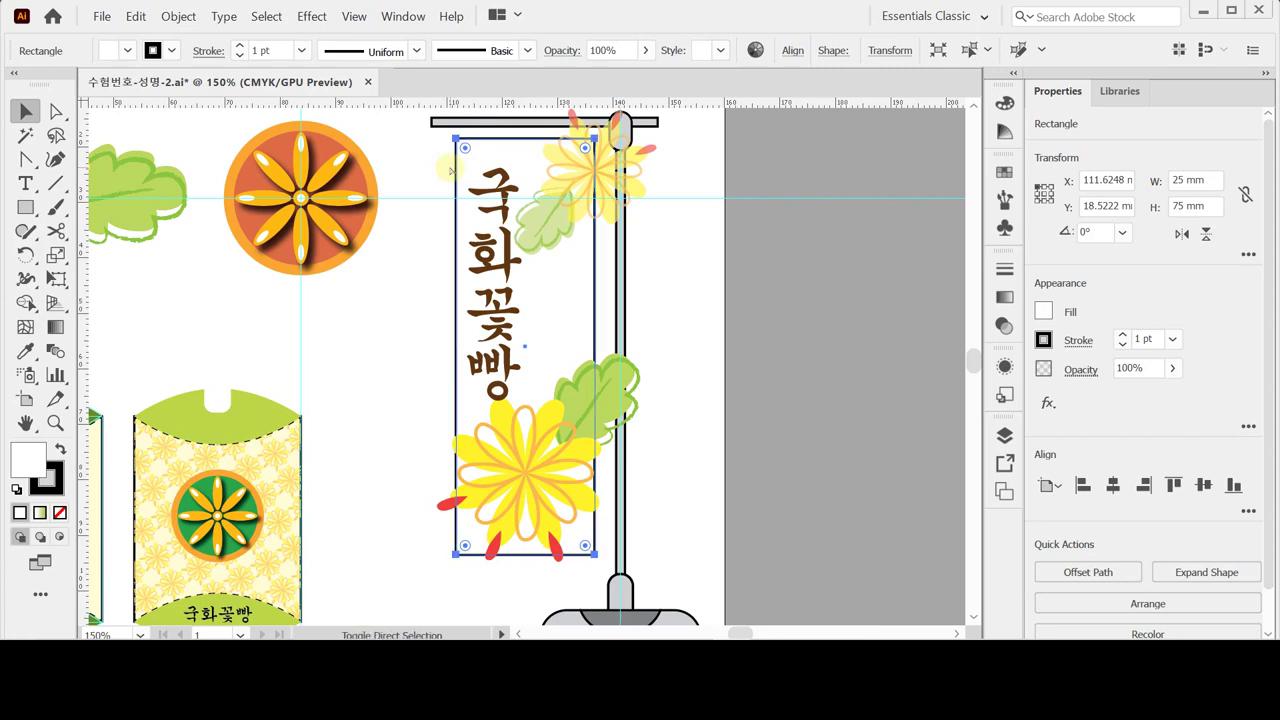
{"action": "key", "text": "ctrl+shift+bracketright"}
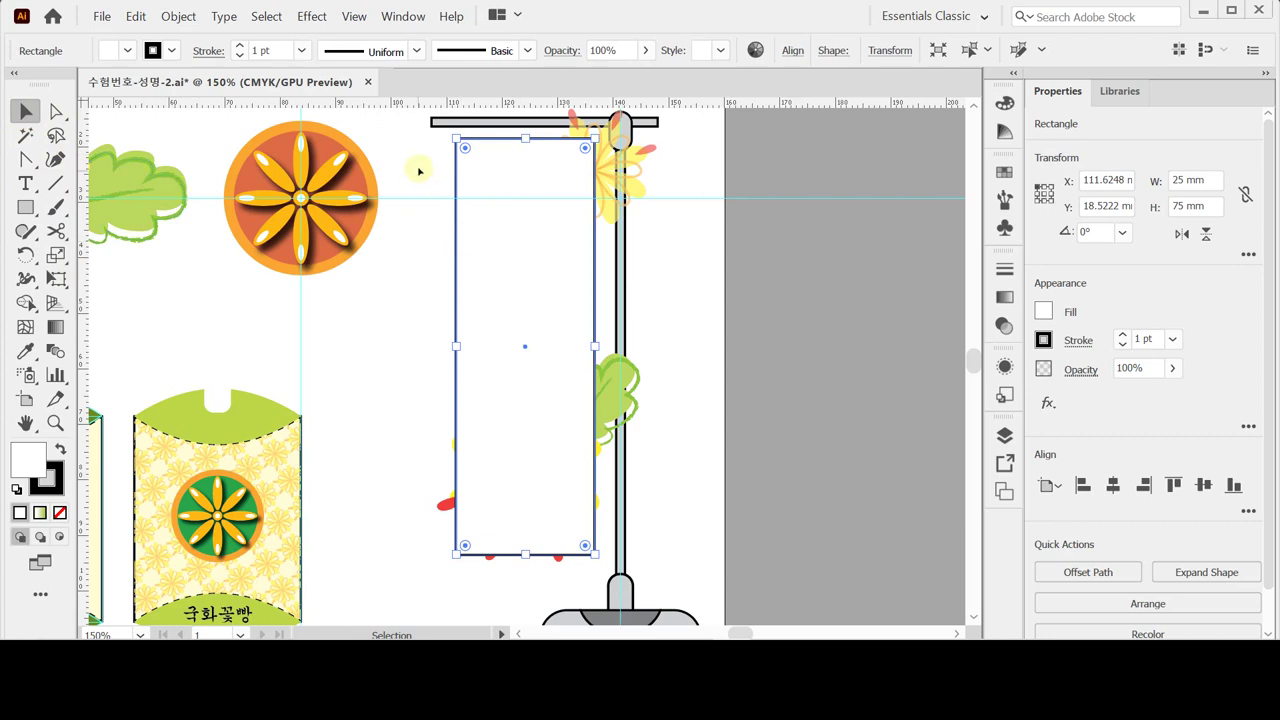
{"action": "mouse_move", "coordinate": [425, 157]}
{"action": "left_mouse_down"}
{"action": "mouse_move", "coordinate": [543, 296]}
{"action": "mouse_move", "coordinate": [592, 530]}
{"action": "left_mouse_up"}
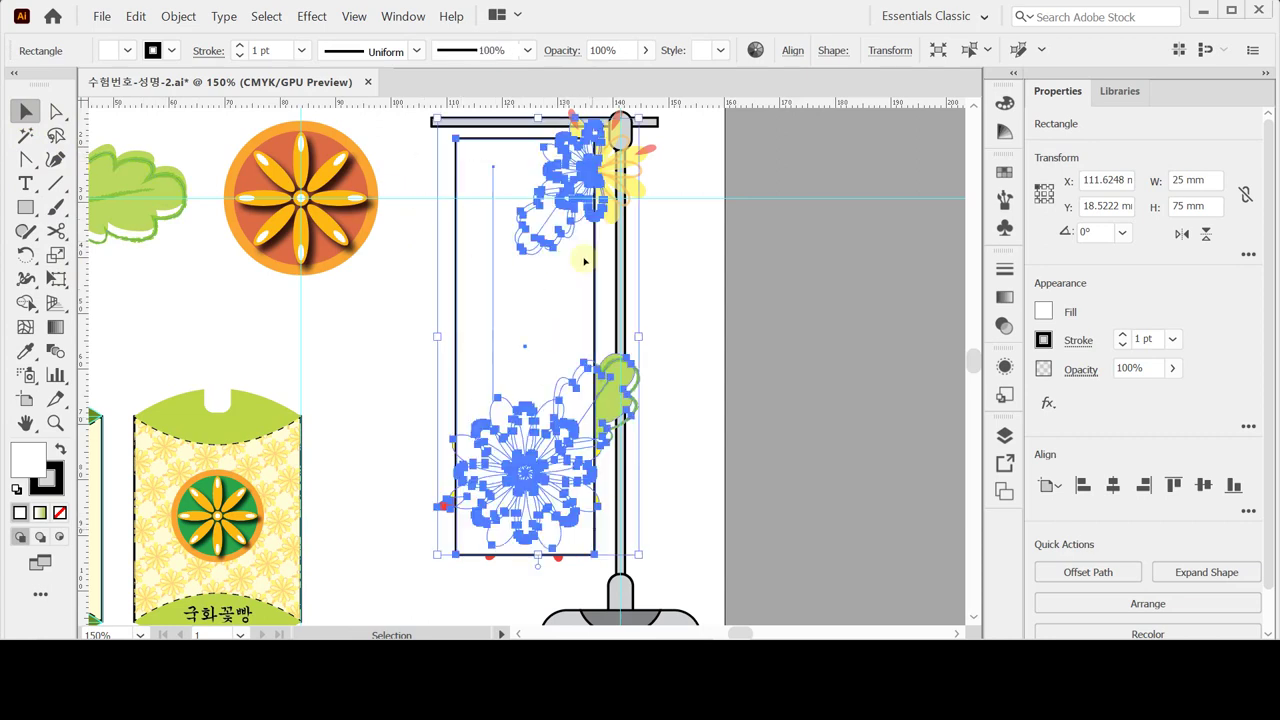
{"action": "scroll", "coordinate": [506, 268], "scroll_direction": "up", "scroll_amount": 1}
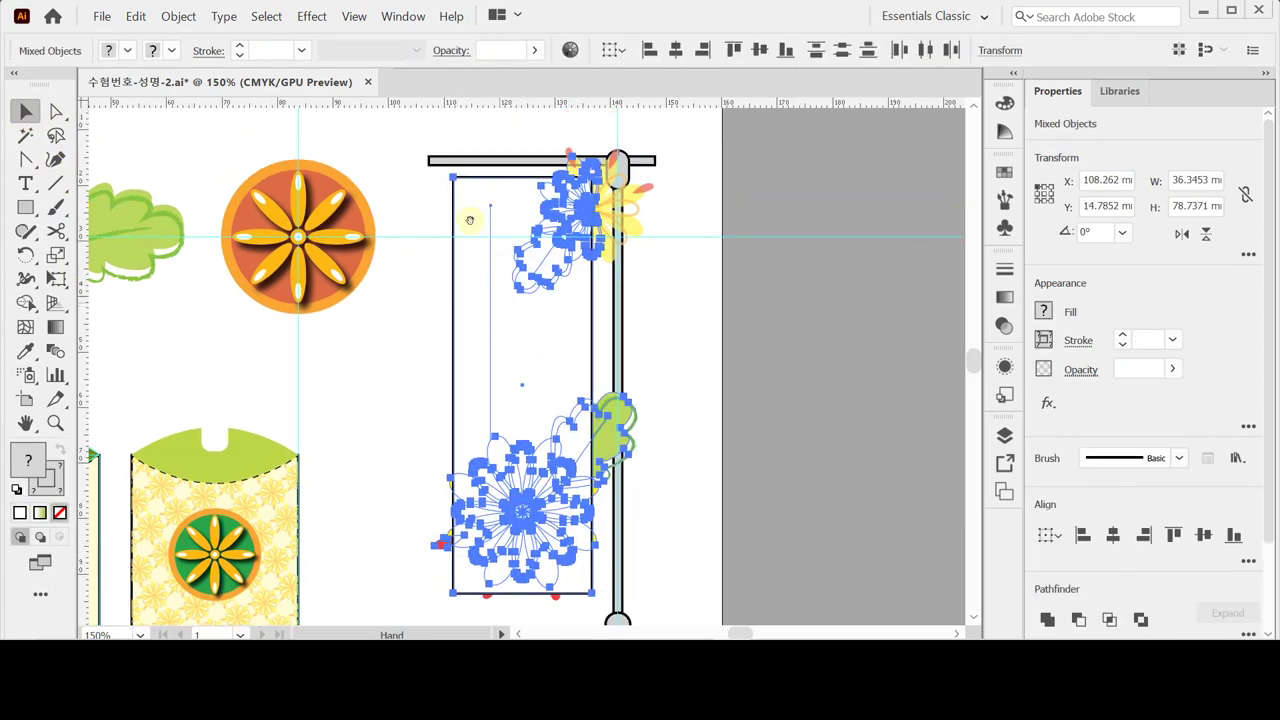
{"action": "mouse_move", "coordinate": [410, 137]}
{"action": "left_mouse_down"}
{"action": "mouse_move", "coordinate": [596, 456]}
{"action": "mouse_move", "coordinate": [662, 605]}
{"action": "mouse_move", "coordinate": [709, 594]}
{"action": "left_mouse_up"}
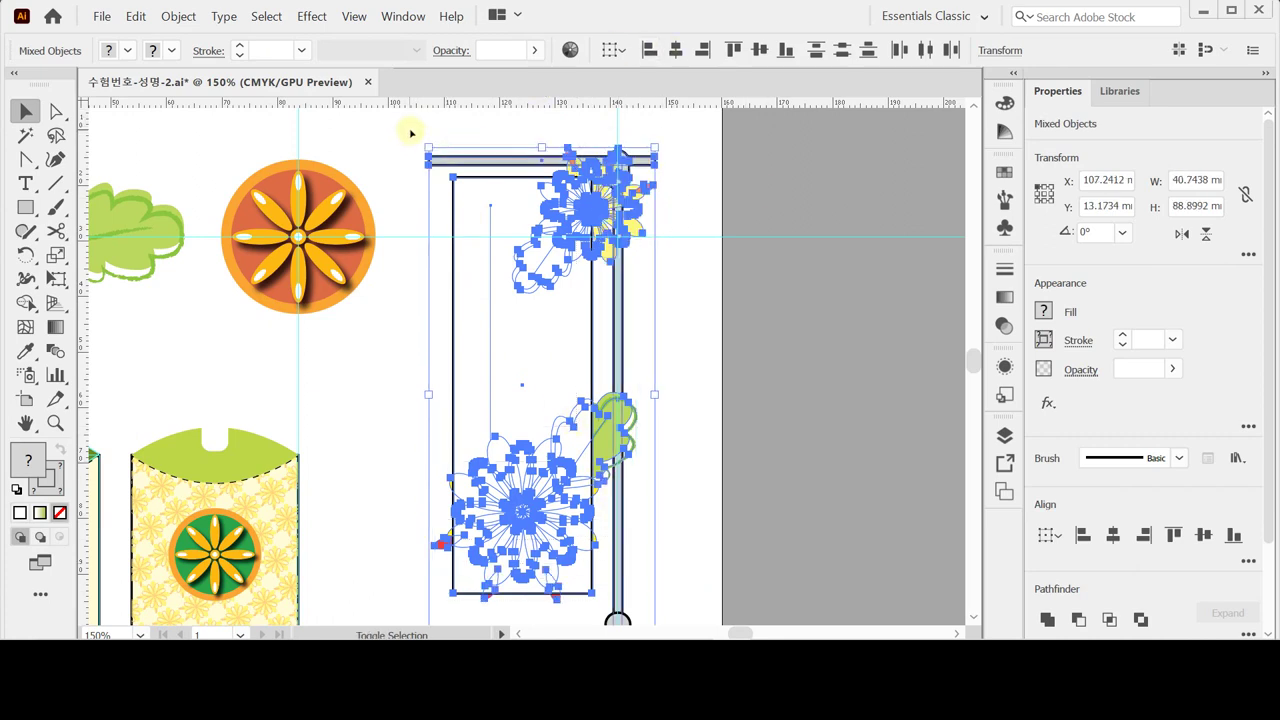
{"action": "left_click_drag", "start_coordinate": [410, 131], "coordinate": [437, 186]}
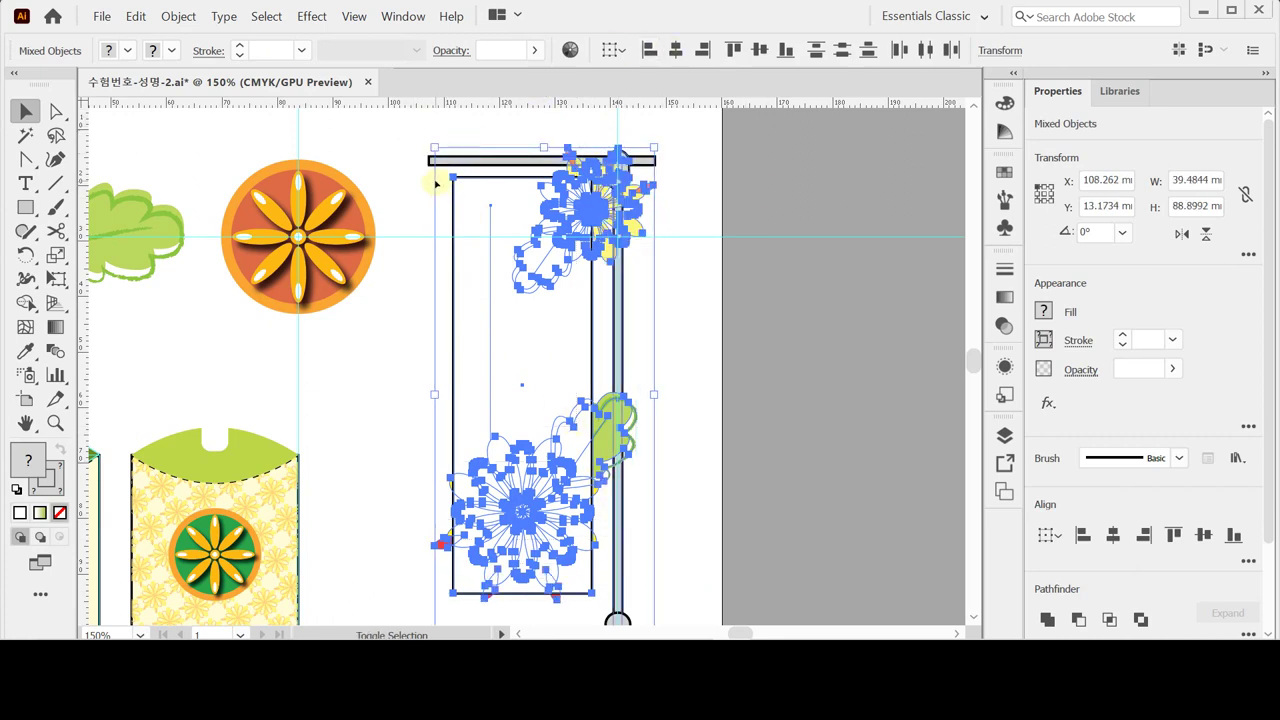
{"action": "left_click", "coordinate": [614, 333], "text": "shift"}
{"action": "left_click", "coordinate": [614, 334], "text": "shift"}
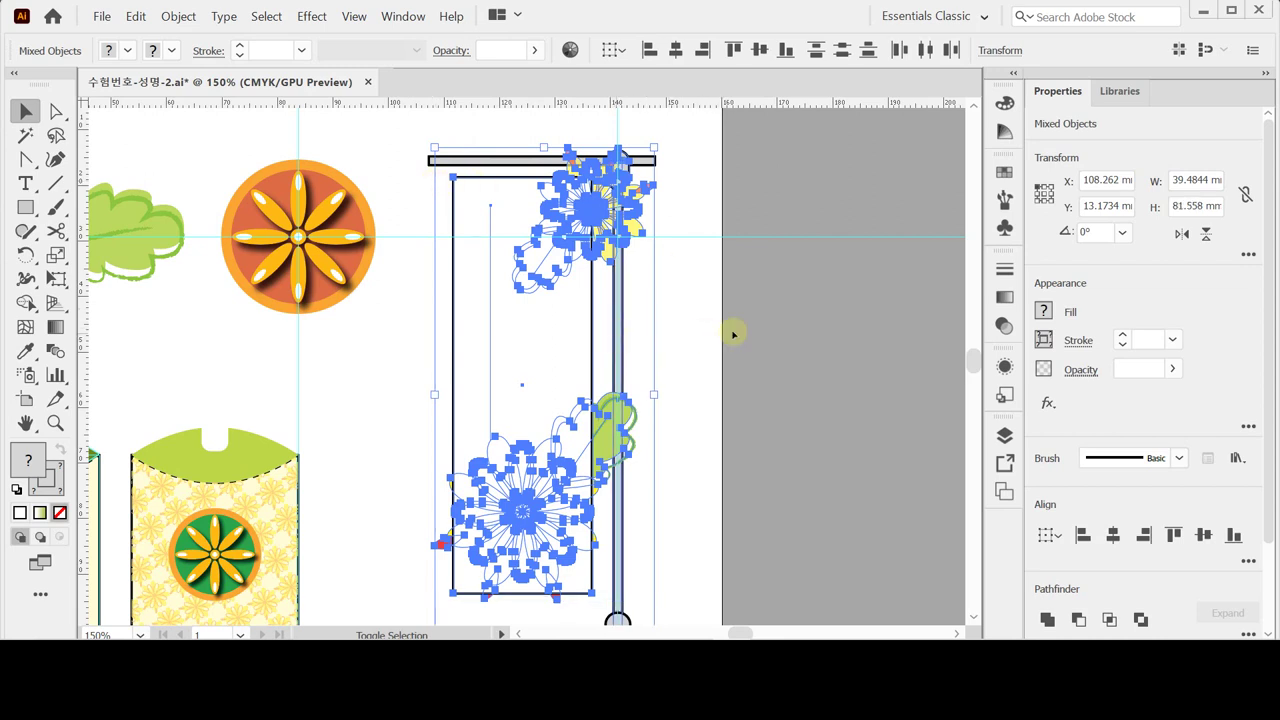
{"action": "scroll", "coordinate": [703, 420], "scroll_direction": "down", "scroll_amount": 2}
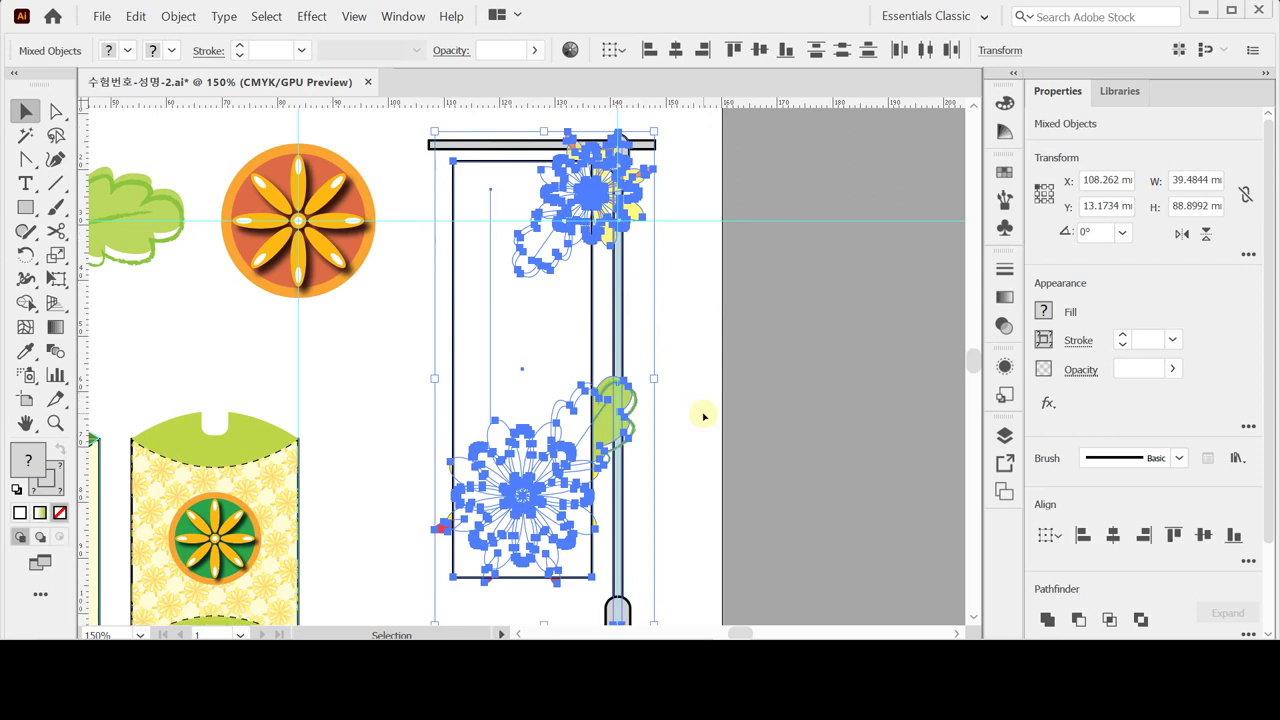
{"action": "left_click", "coordinate": [628, 586], "text": "shift"}
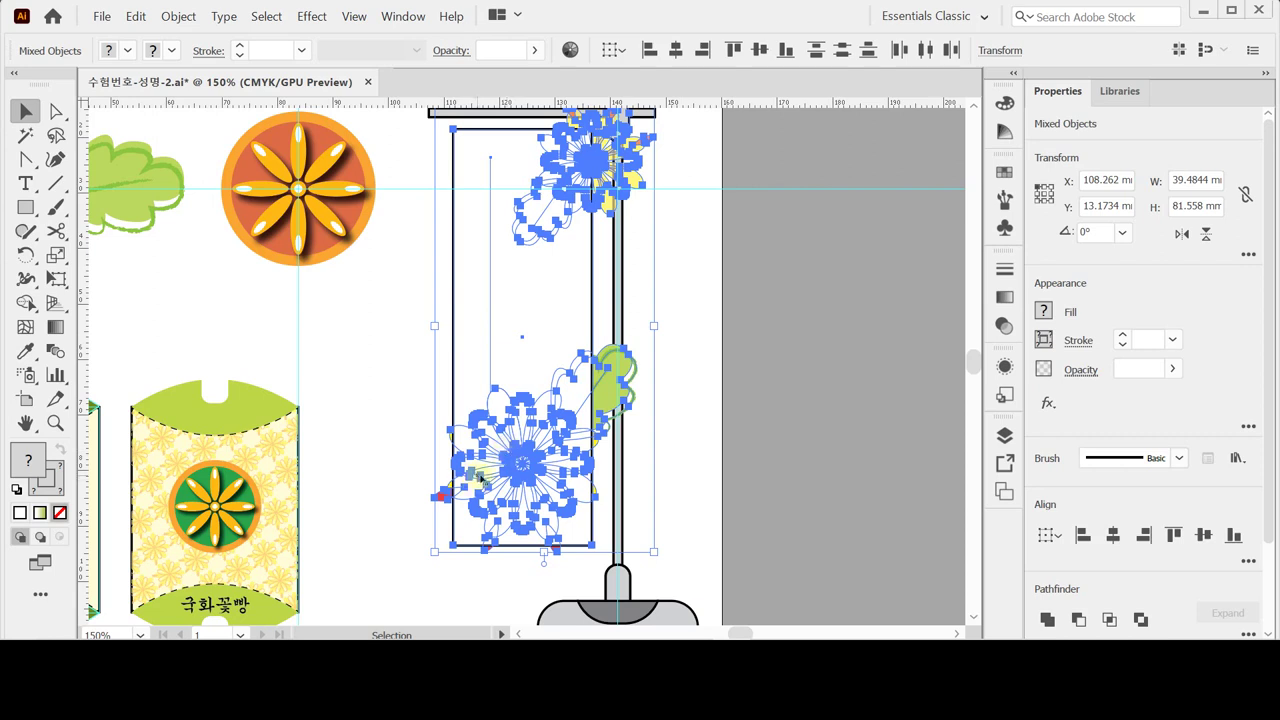
{"action": "right_click", "coordinate": [502, 223]}
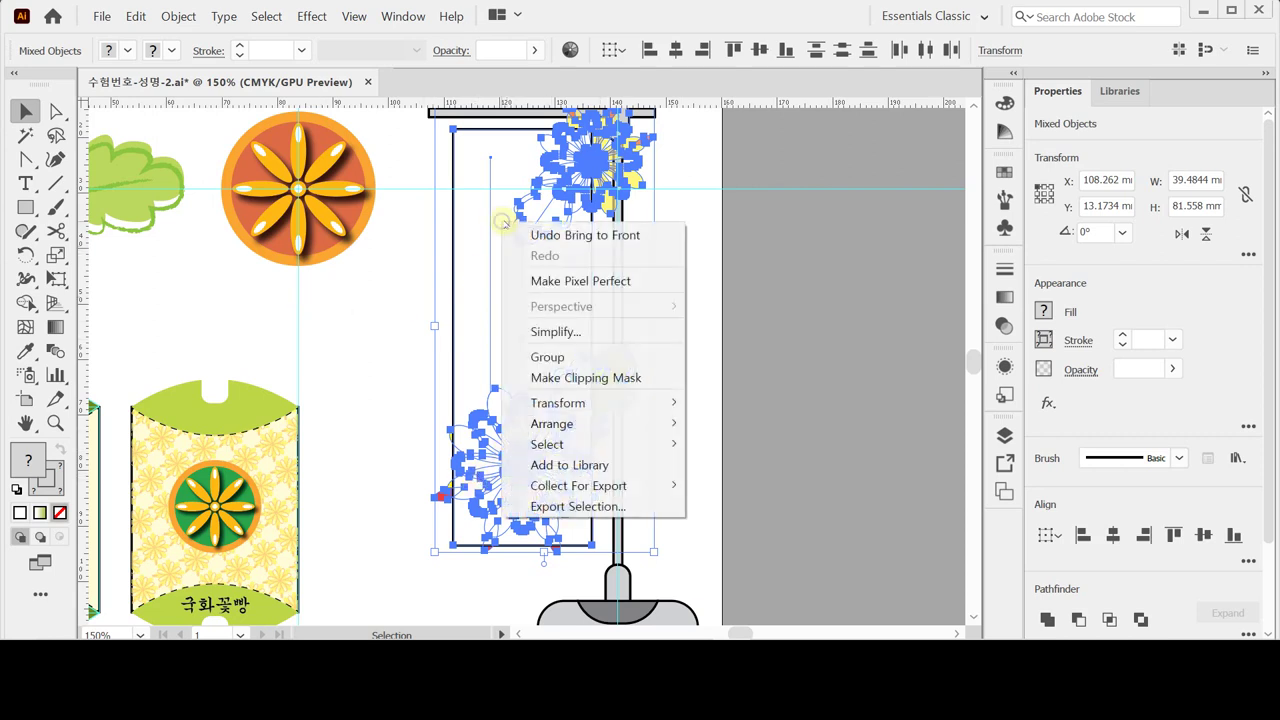
{"action": "left_click", "coordinate": [613, 381]}
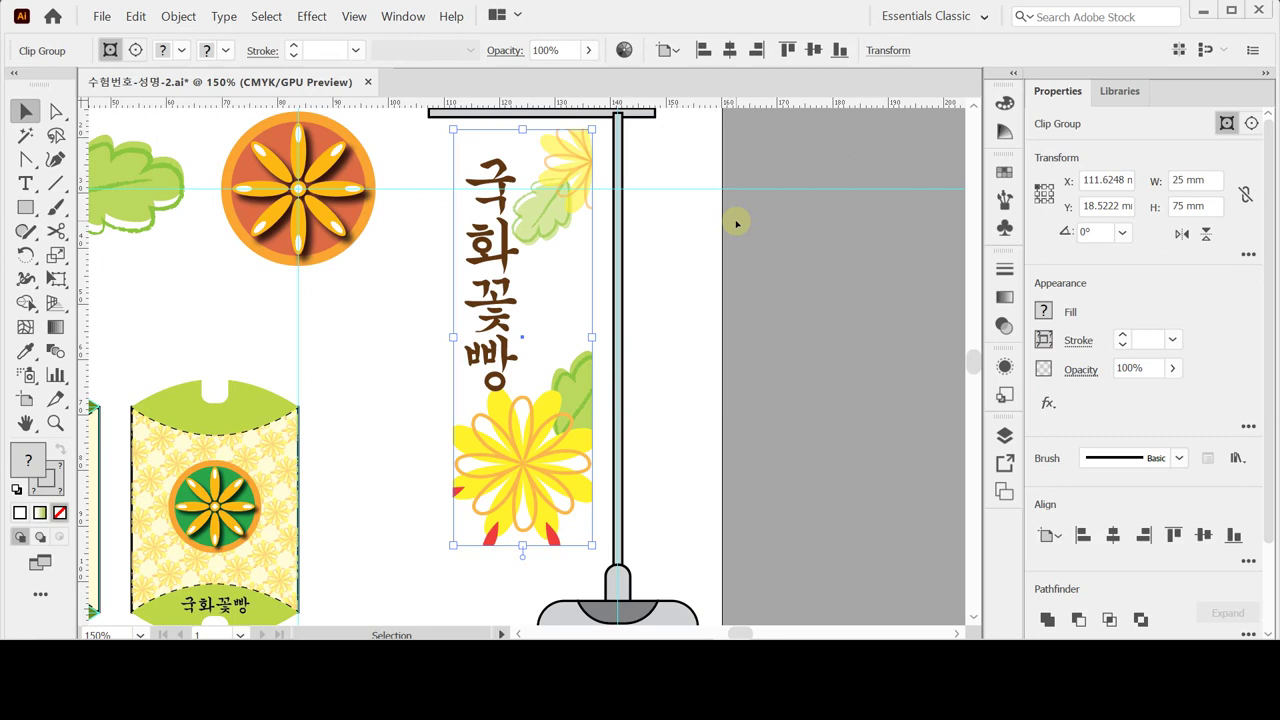
{"action": "left_click", "coordinate": [415, 215]}
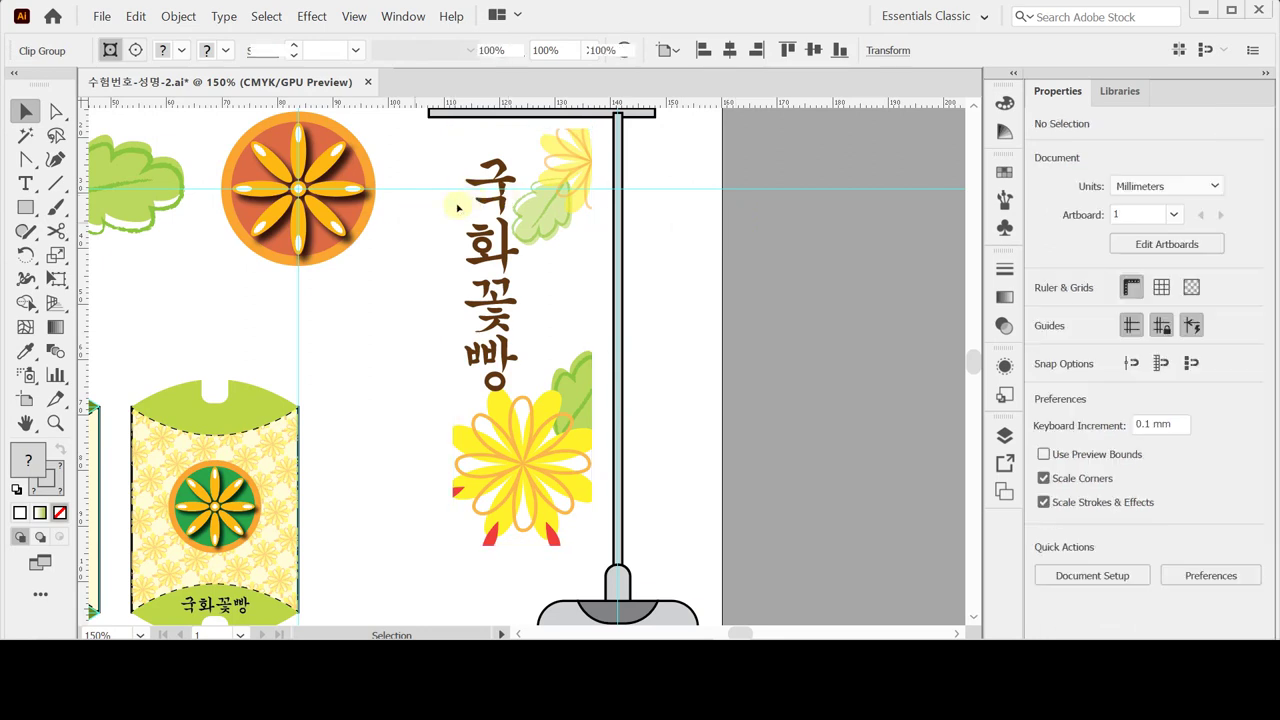
Isolate the banner's clip group and select only its clipping rectangle.
{"action": "left_click", "coordinate": [456, 205]}
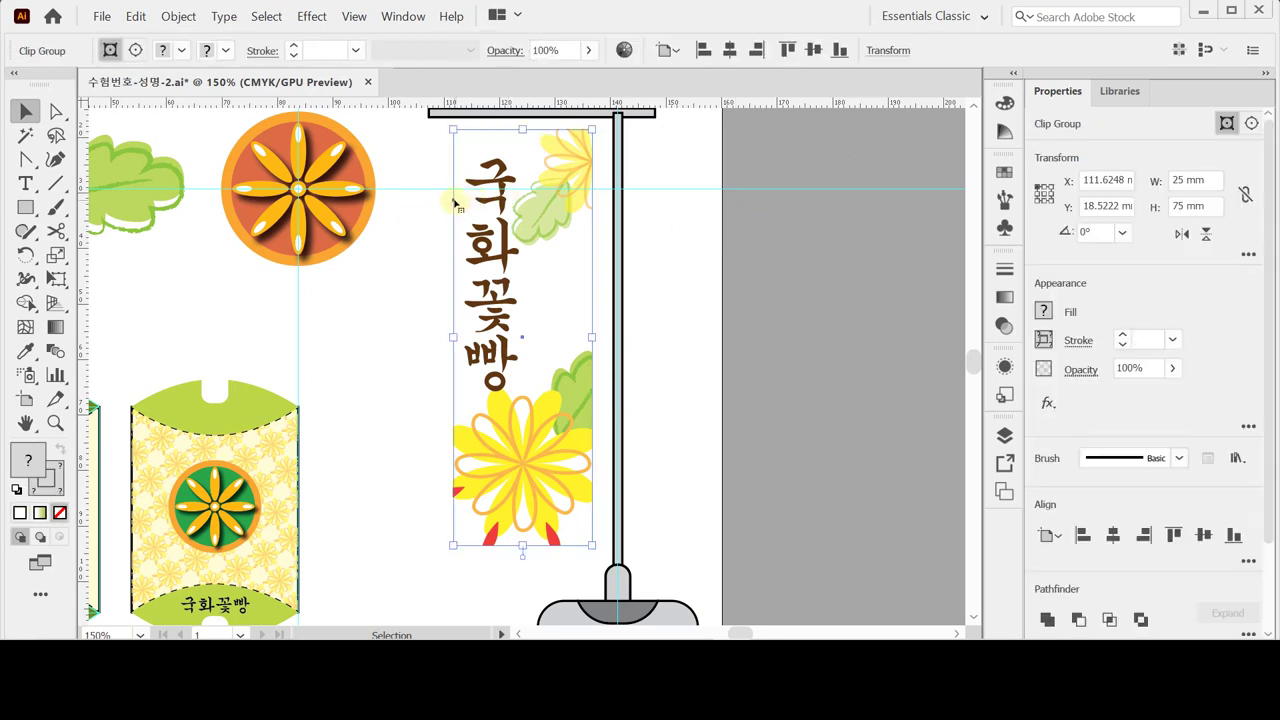
{"action": "double_click", "coordinate": [456, 204]}
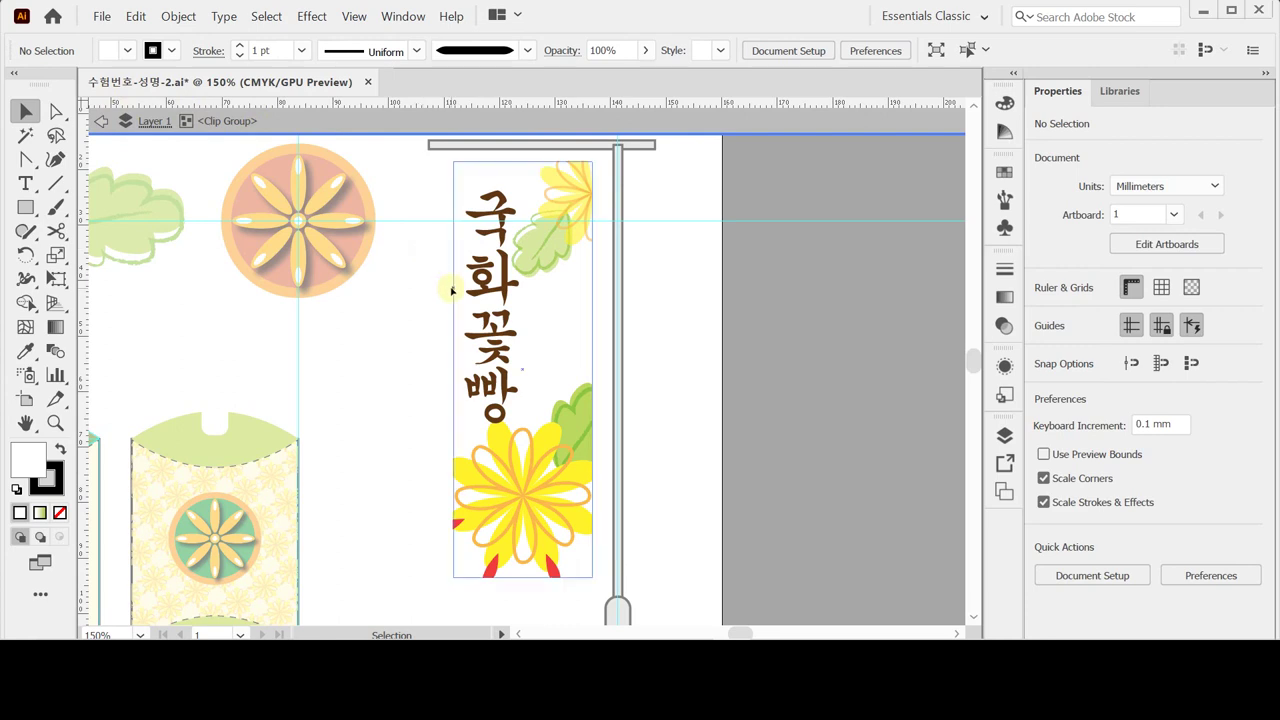
{"action": "left_click_drag", "start_coordinate": [446, 265], "coordinate": [456, 274]}
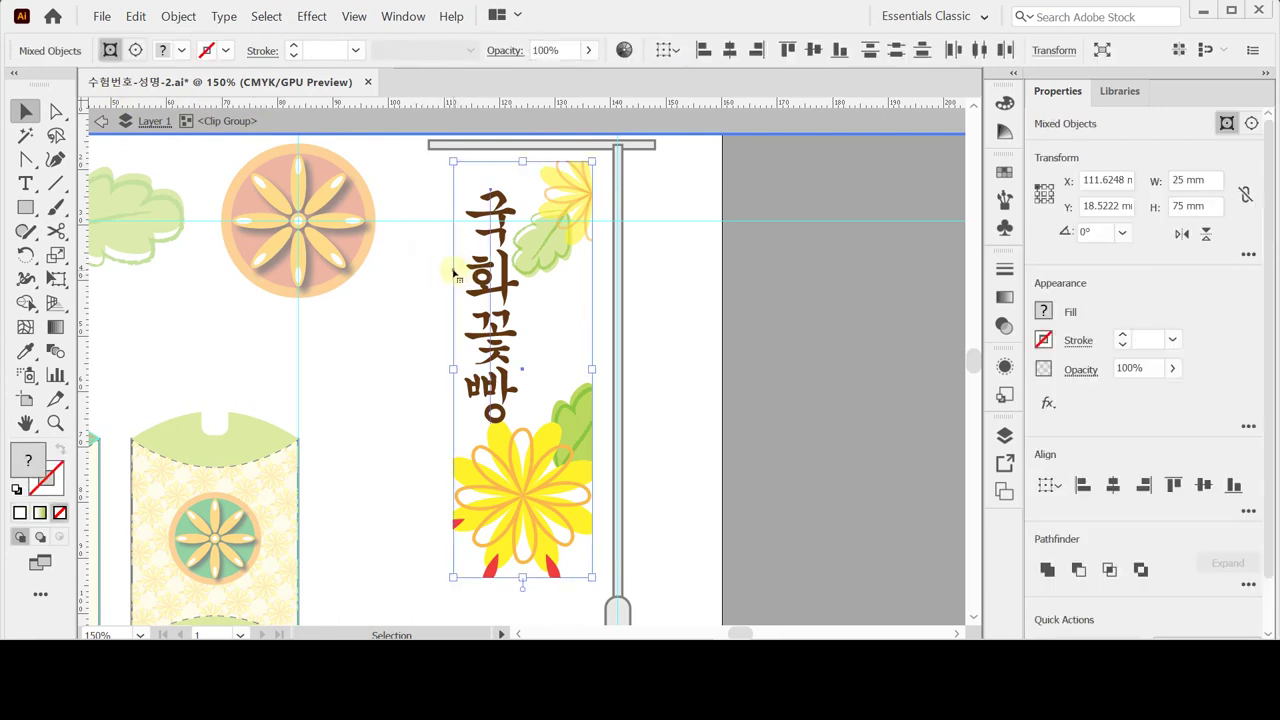
{"action": "left_click", "coordinate": [425, 260]}
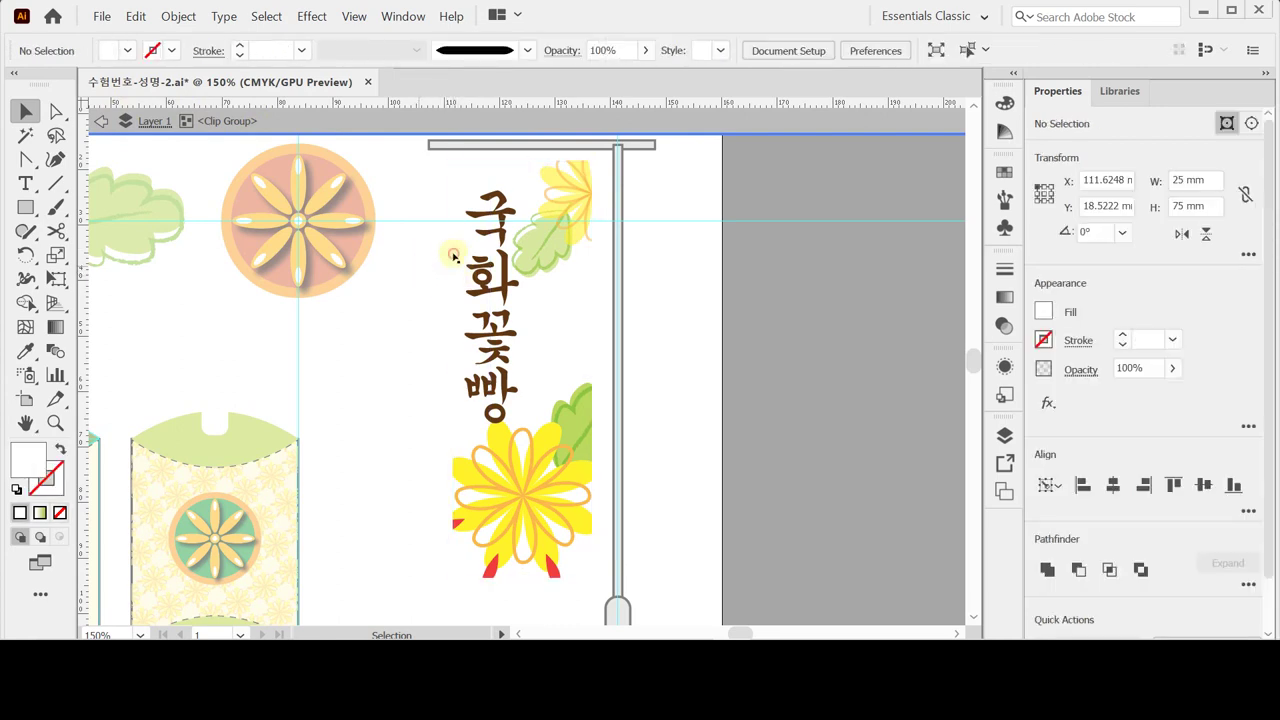
{"action": "left_click", "coordinate": [453, 258]}
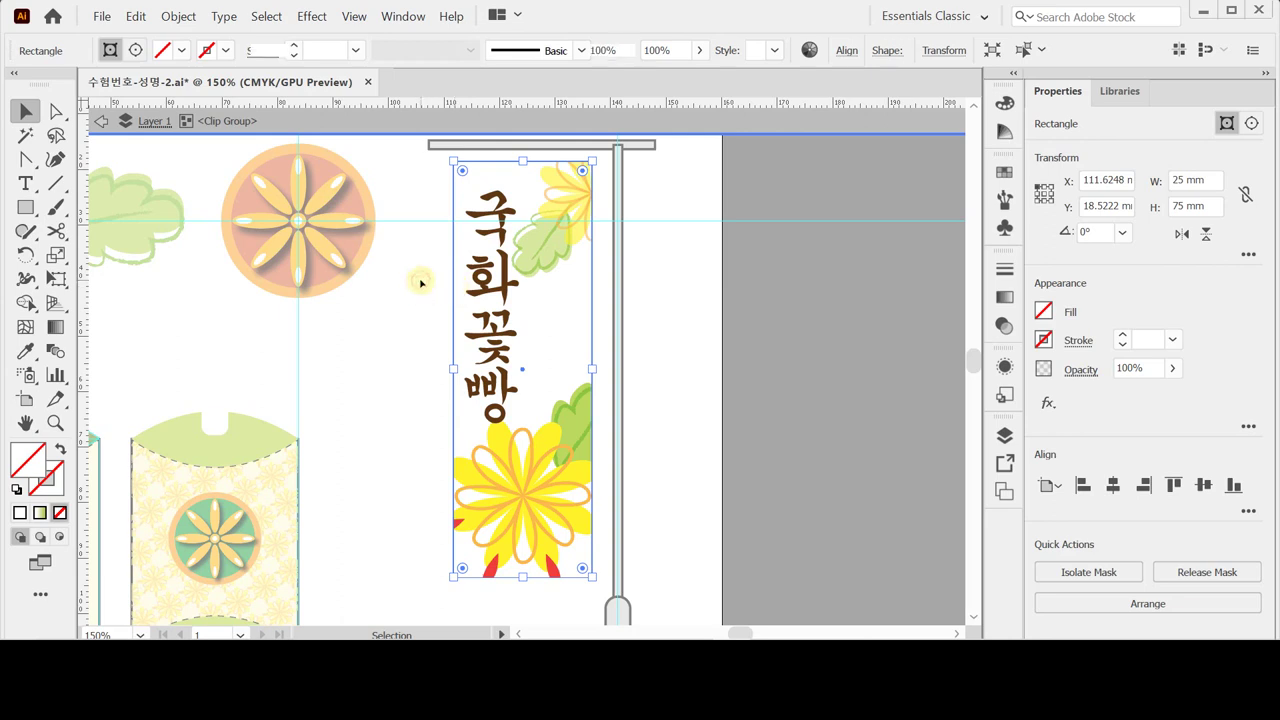
{"action": "left_click", "coordinate": [428, 279]}
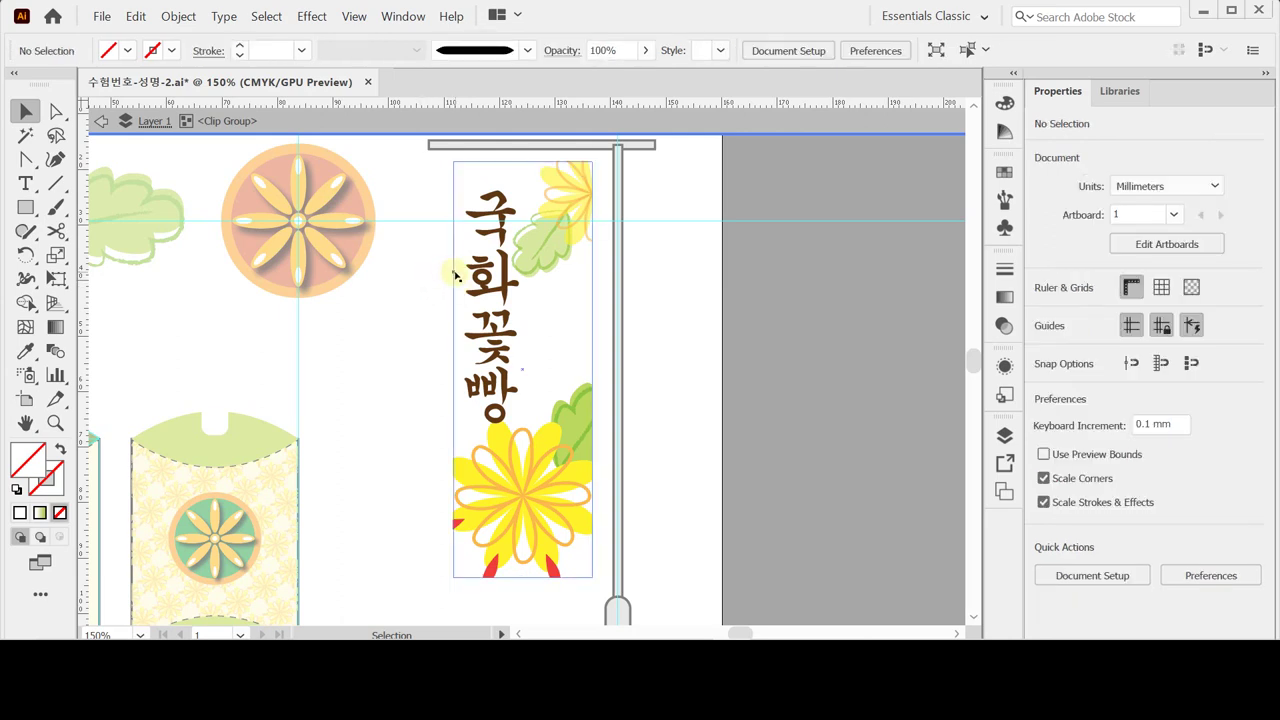
{"action": "left_click", "coordinate": [455, 275]}
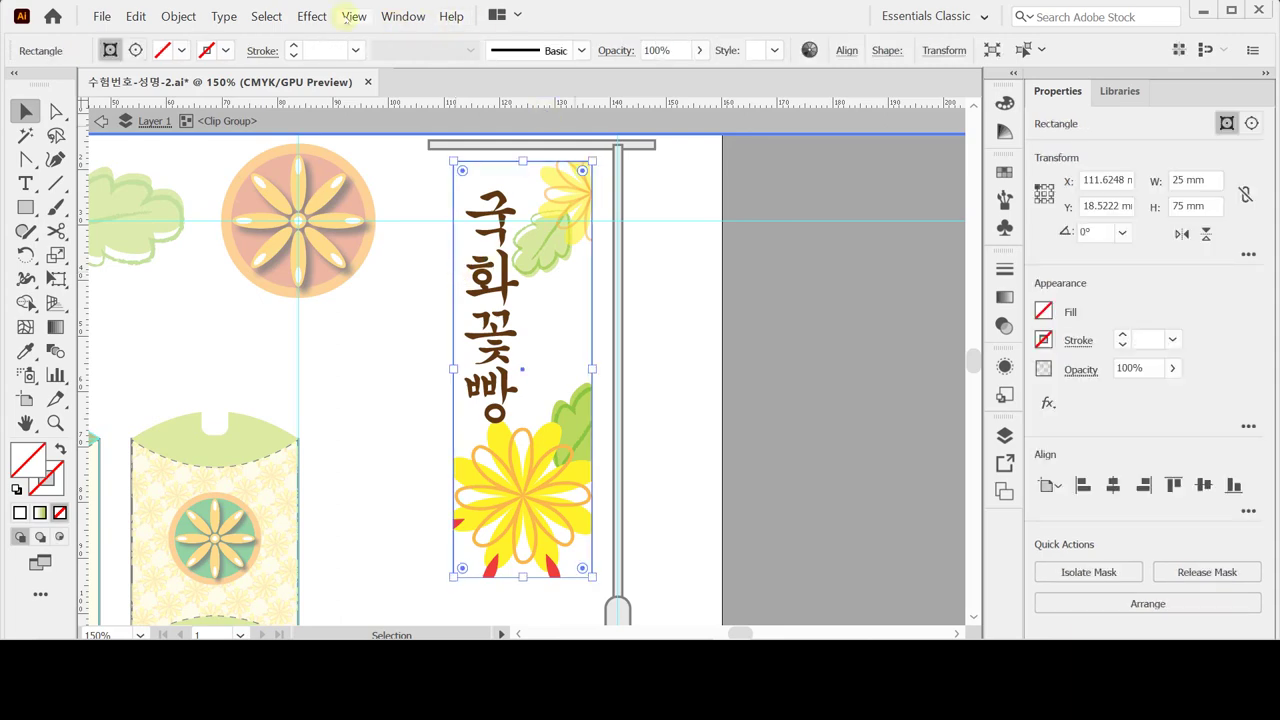
{"action": "left_click", "coordinate": [354, 16]}
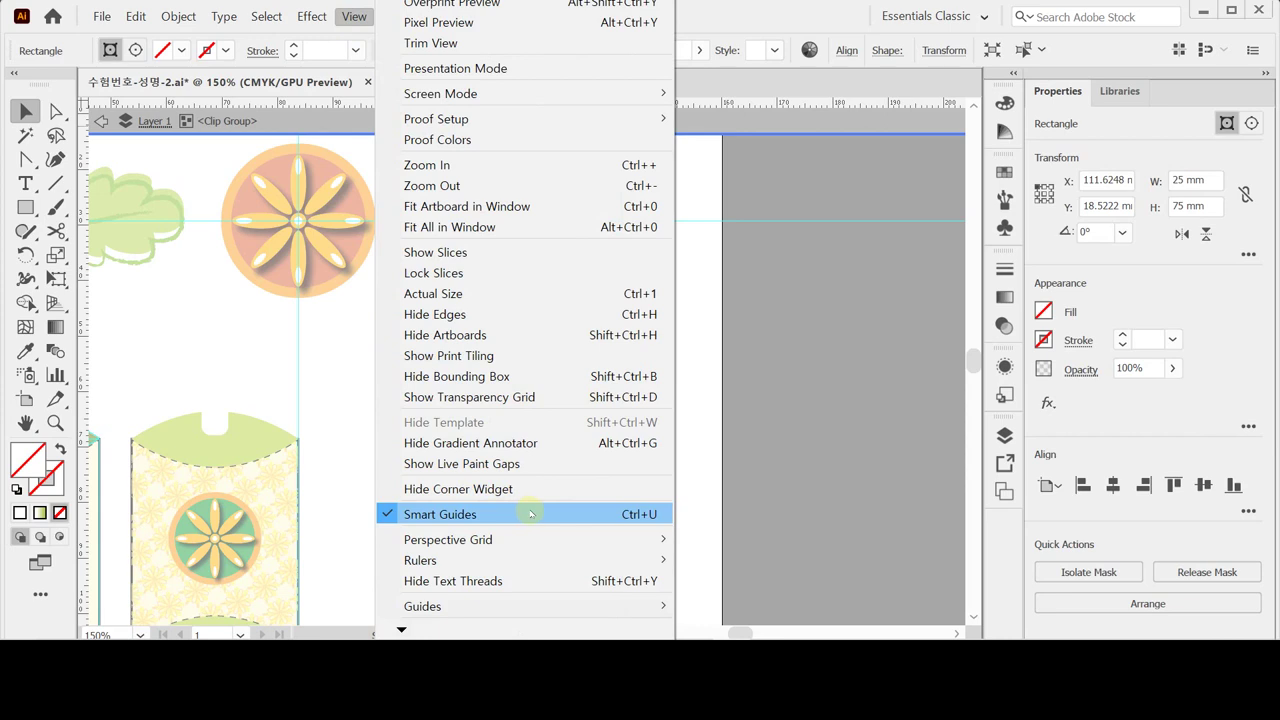
{"action": "left_click", "coordinate": [298, 80]}
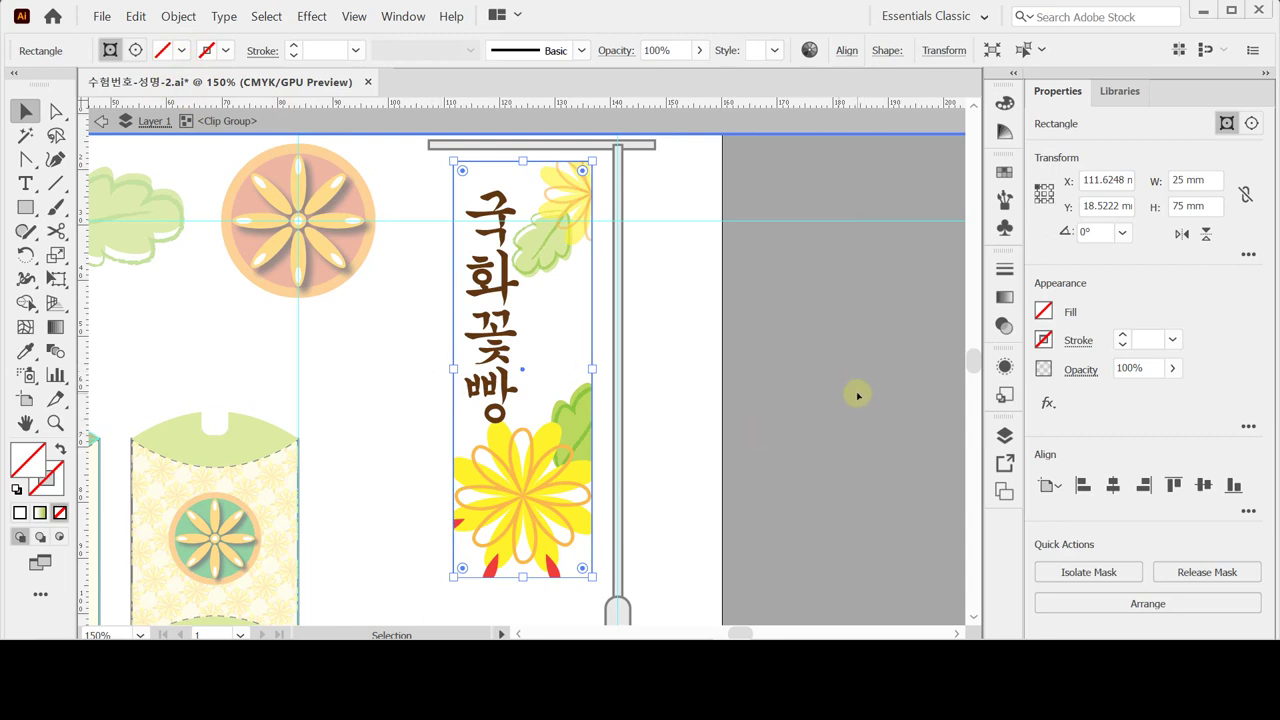
Fill the banner's clipping rectangle with the linear gradient from white to green C 40, M 0, Y 100, K 10, at a 90° angle.
{"action": "left_click", "coordinate": [1005, 297]}
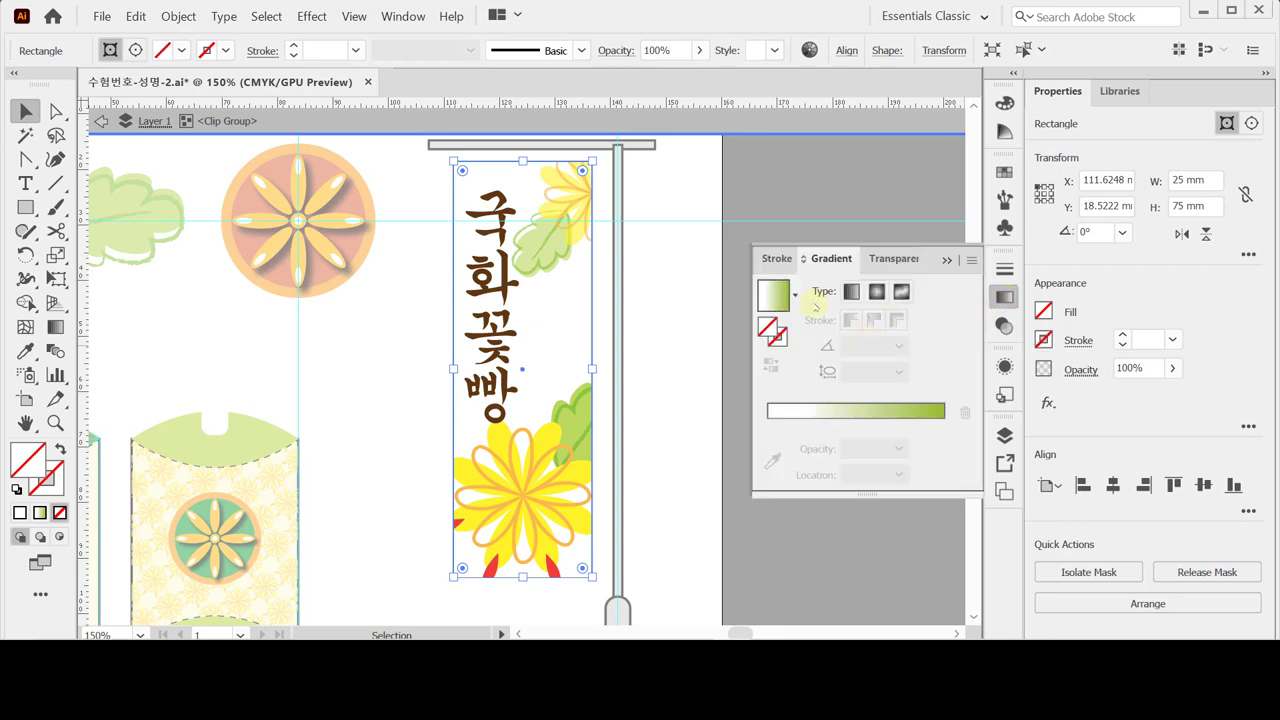
{"action": "left_click", "coordinate": [772, 298]}
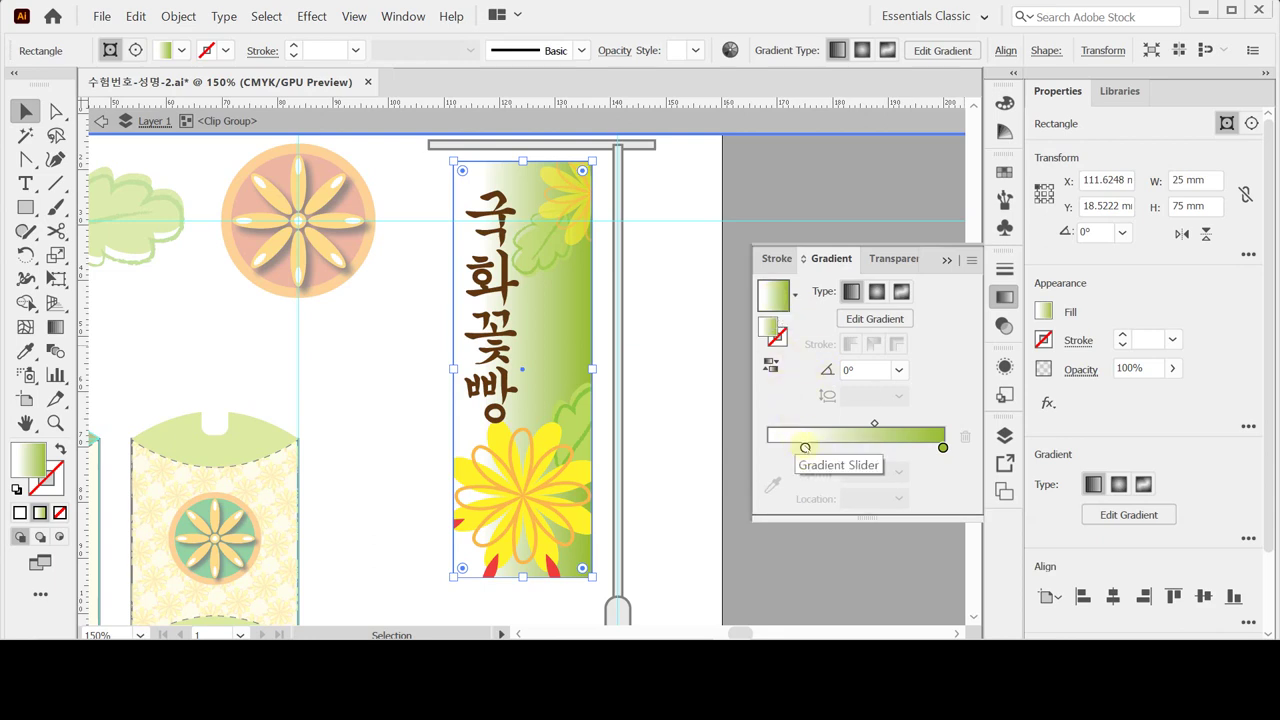
{"action": "left_click", "coordinate": [805, 447]}
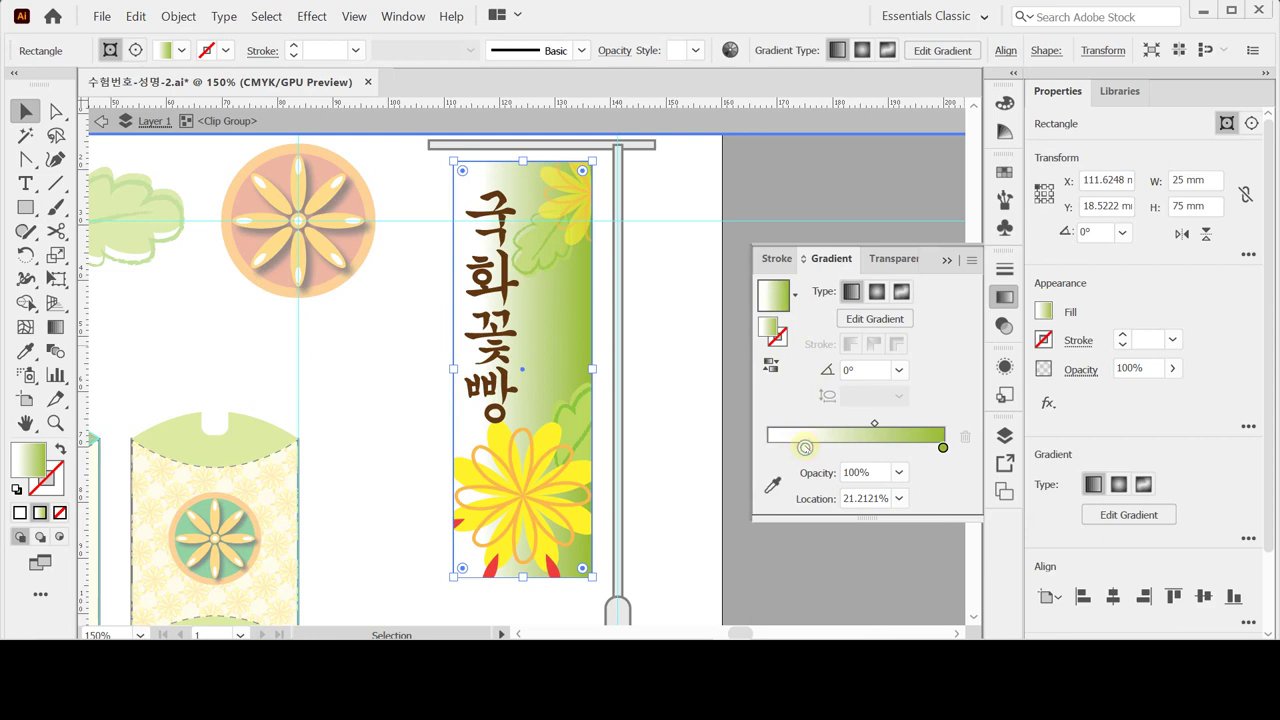
{"action": "double_click", "coordinate": [805, 447]}
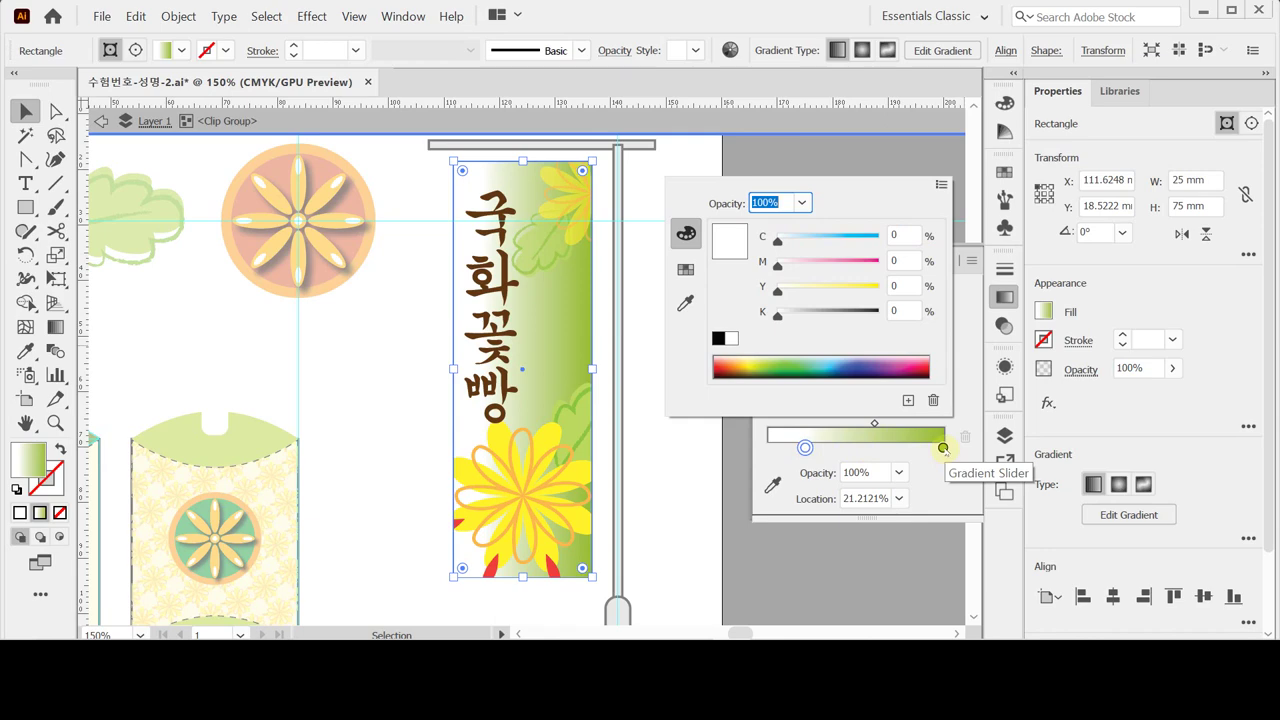
{"action": "key", "text": "Escape"}
{"action": "left_click", "coordinate": [942, 447]}
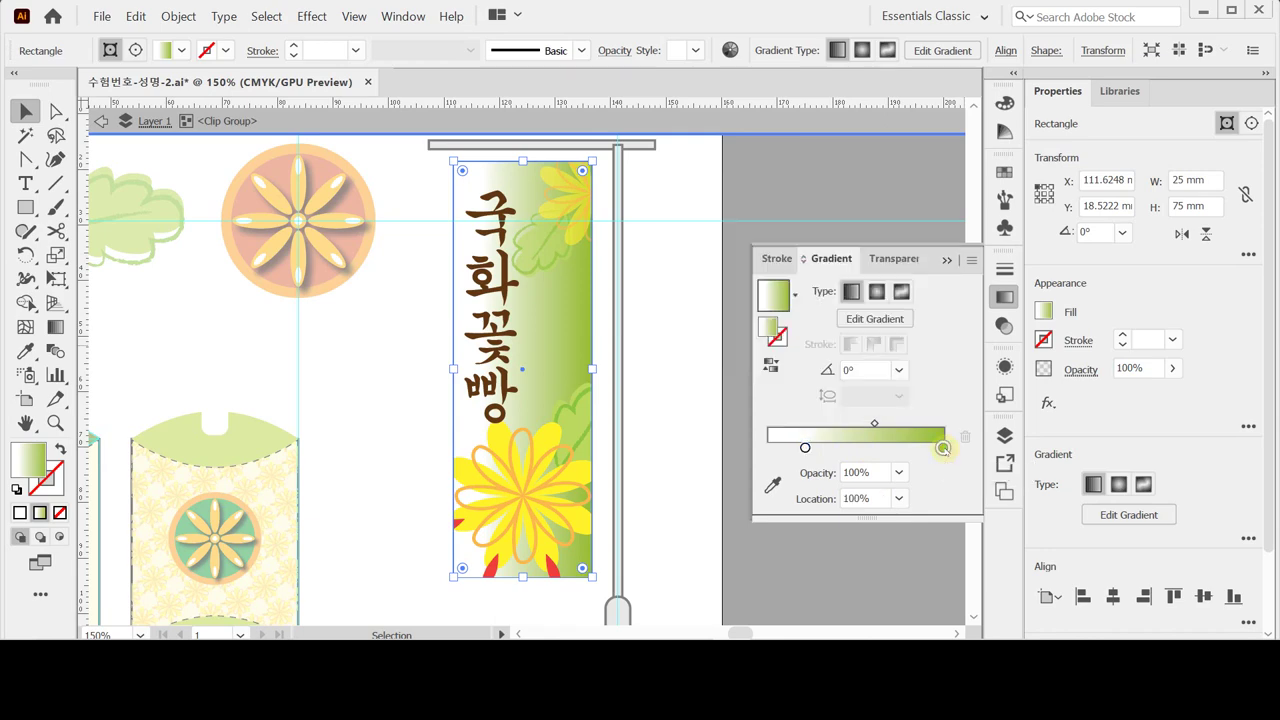
{"action": "double_click", "coordinate": [942, 447]}
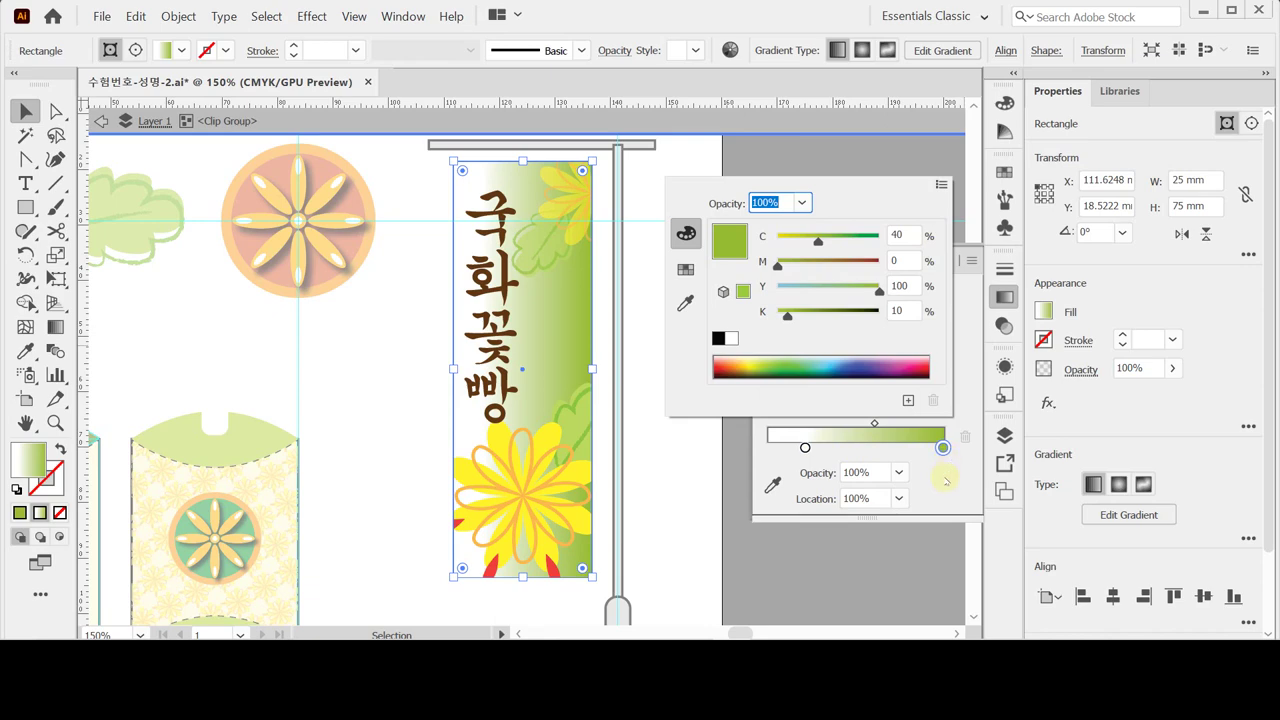
{"action": "left_click", "coordinate": [955, 480]}
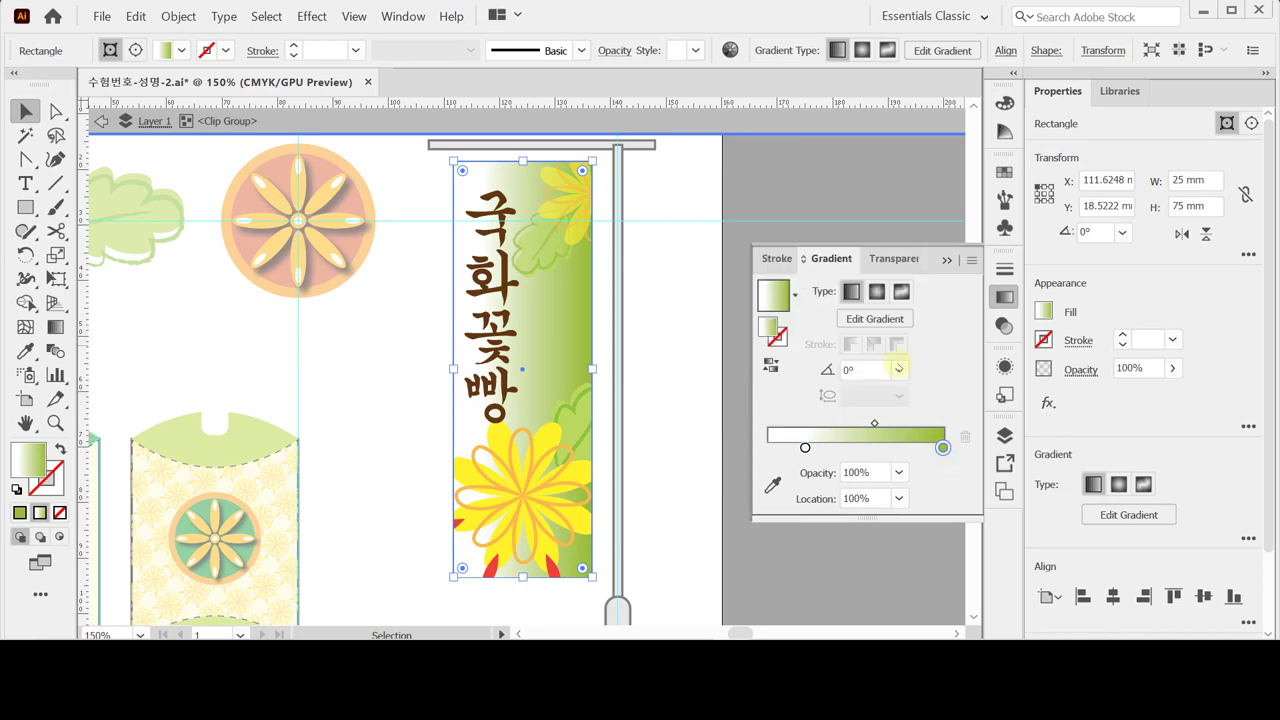
{"action": "left_click", "coordinate": [805, 448]}
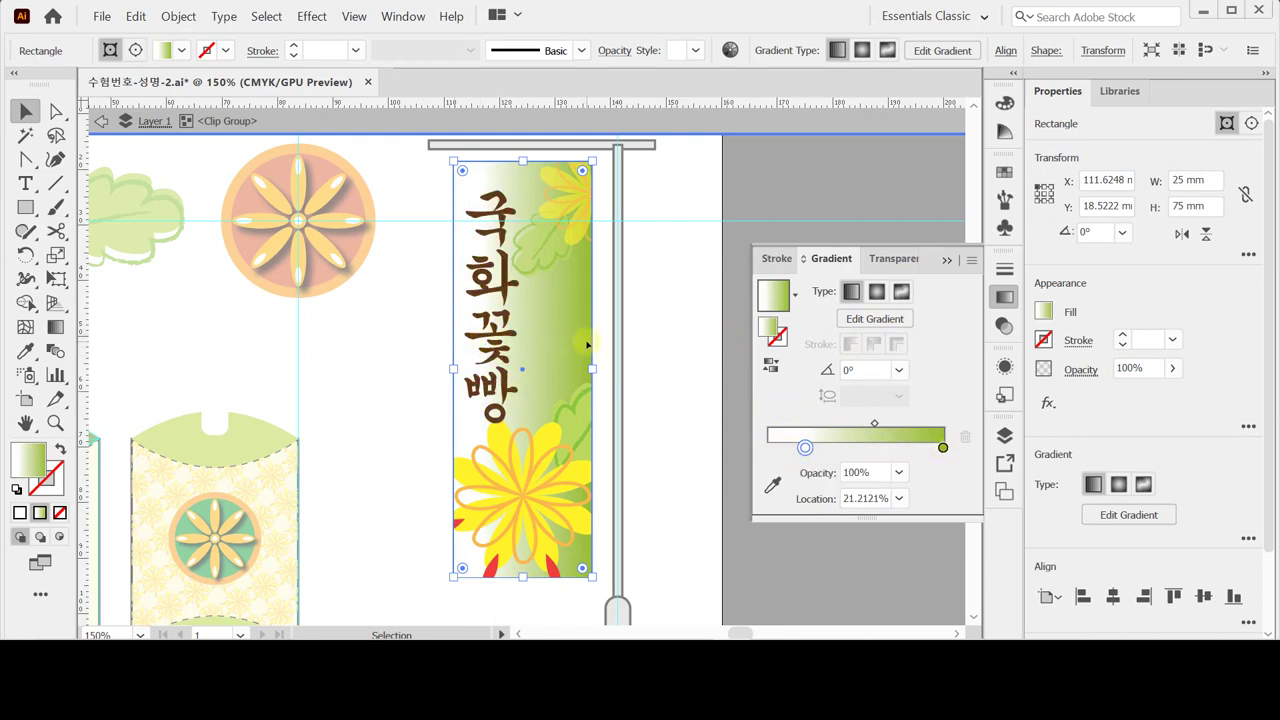
{"action": "left_click", "coordinate": [899, 370]}
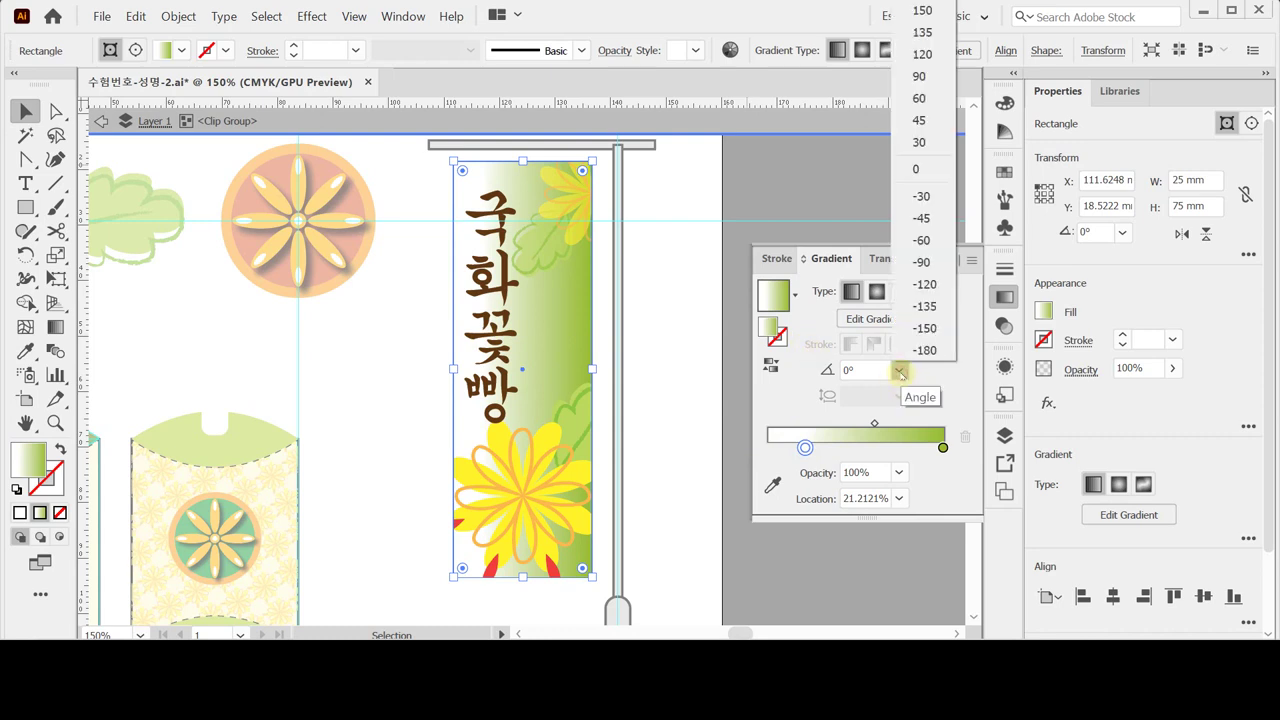
{"action": "left_click", "coordinate": [920, 76]}
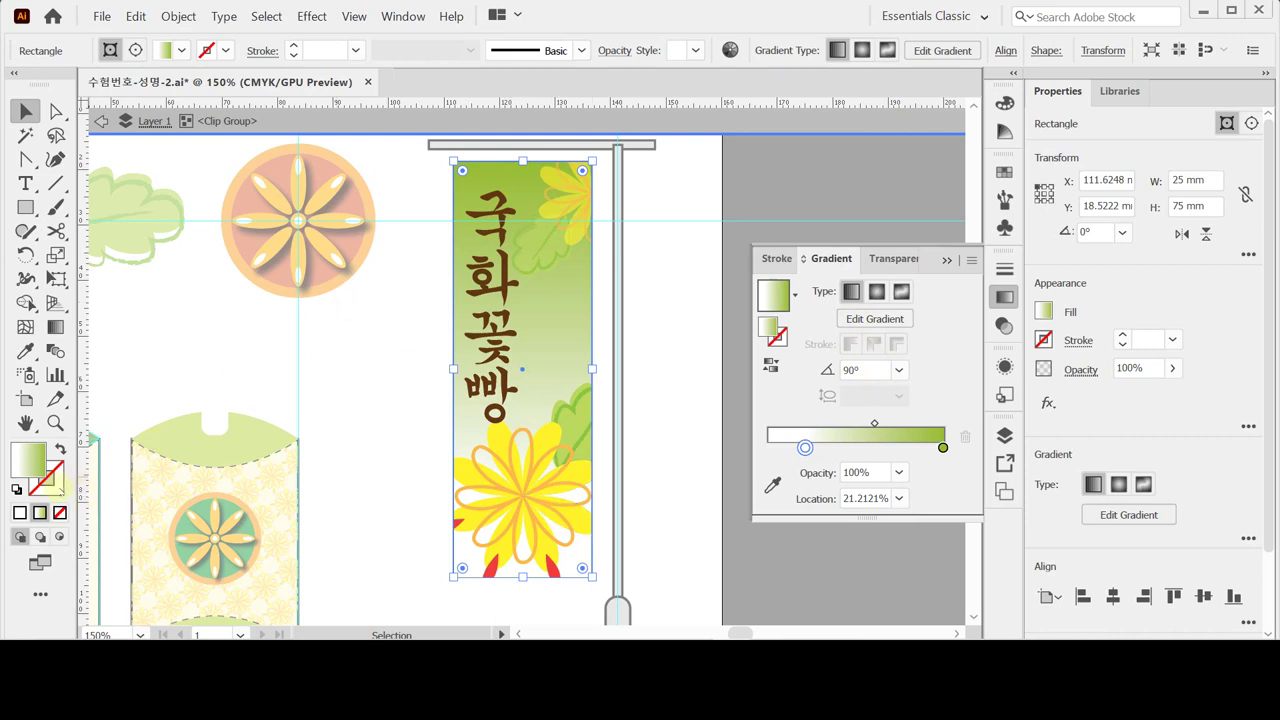
Give the banner's clipping rectangle a black 1 pt stroke.
{"action": "left_click", "coordinate": [58, 486]}
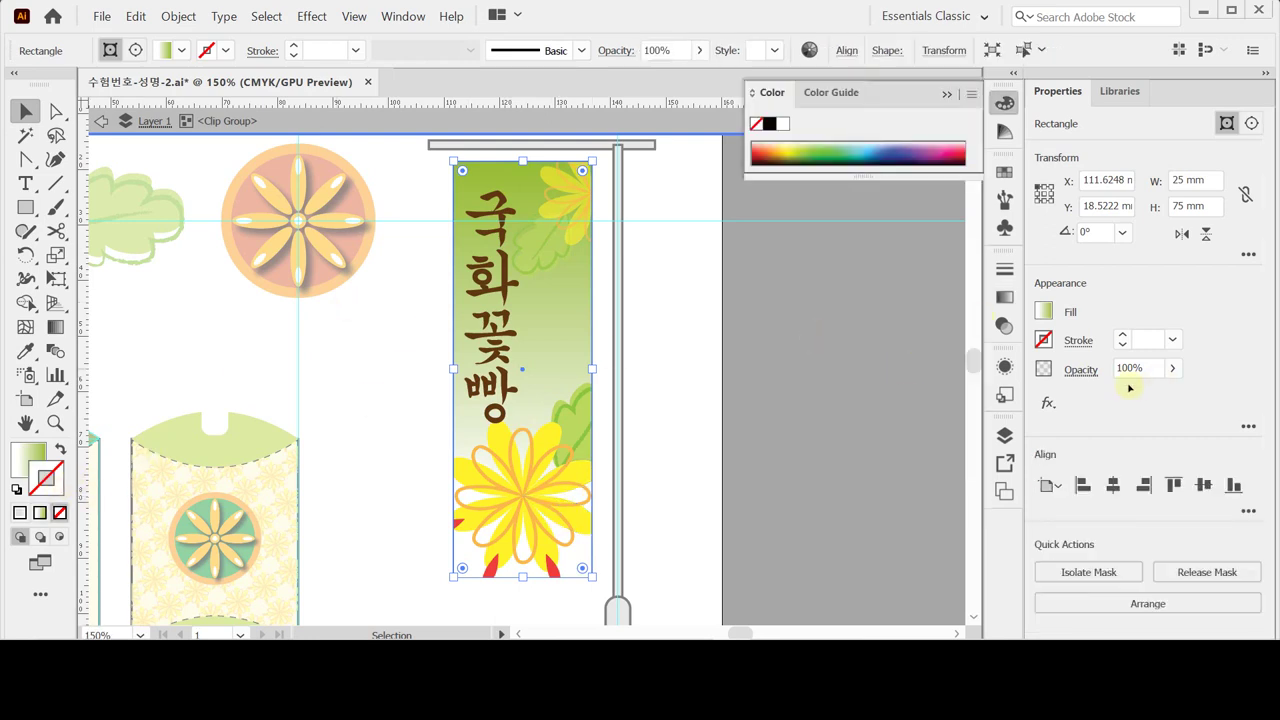
{"action": "left_click", "coordinate": [1078, 341]}
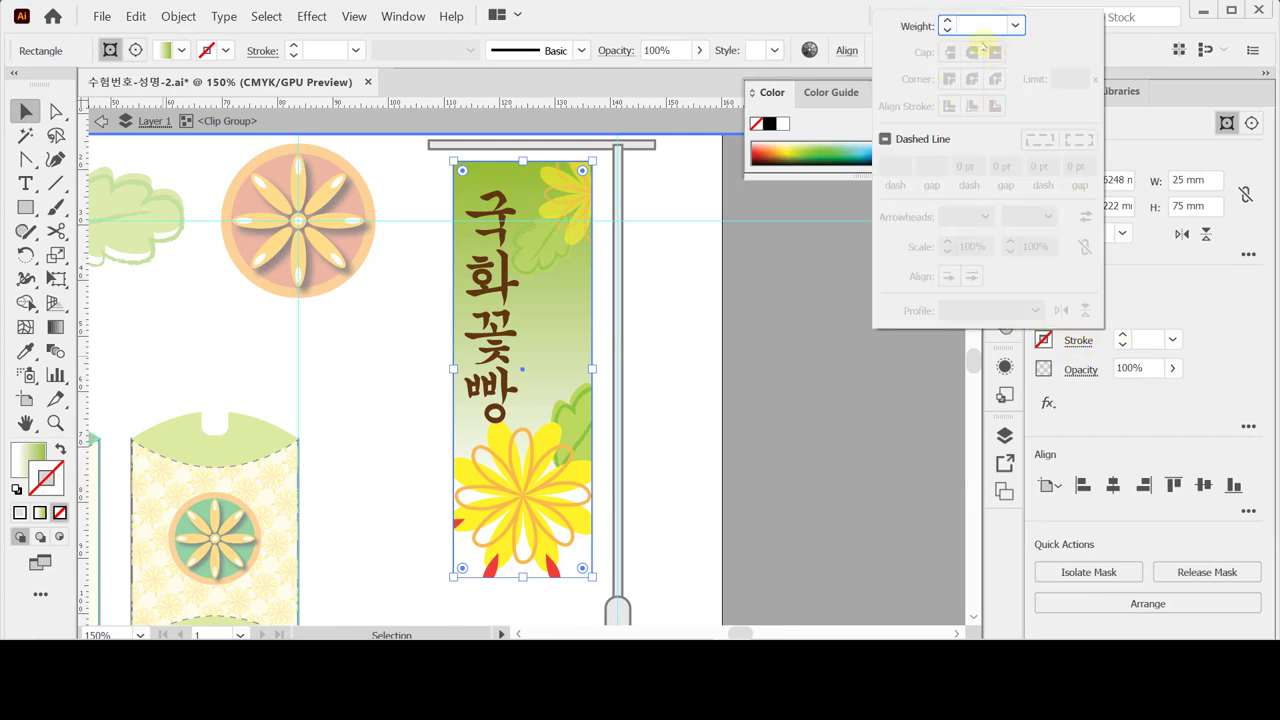
{"action": "left_click", "coordinate": [1043, 340]}
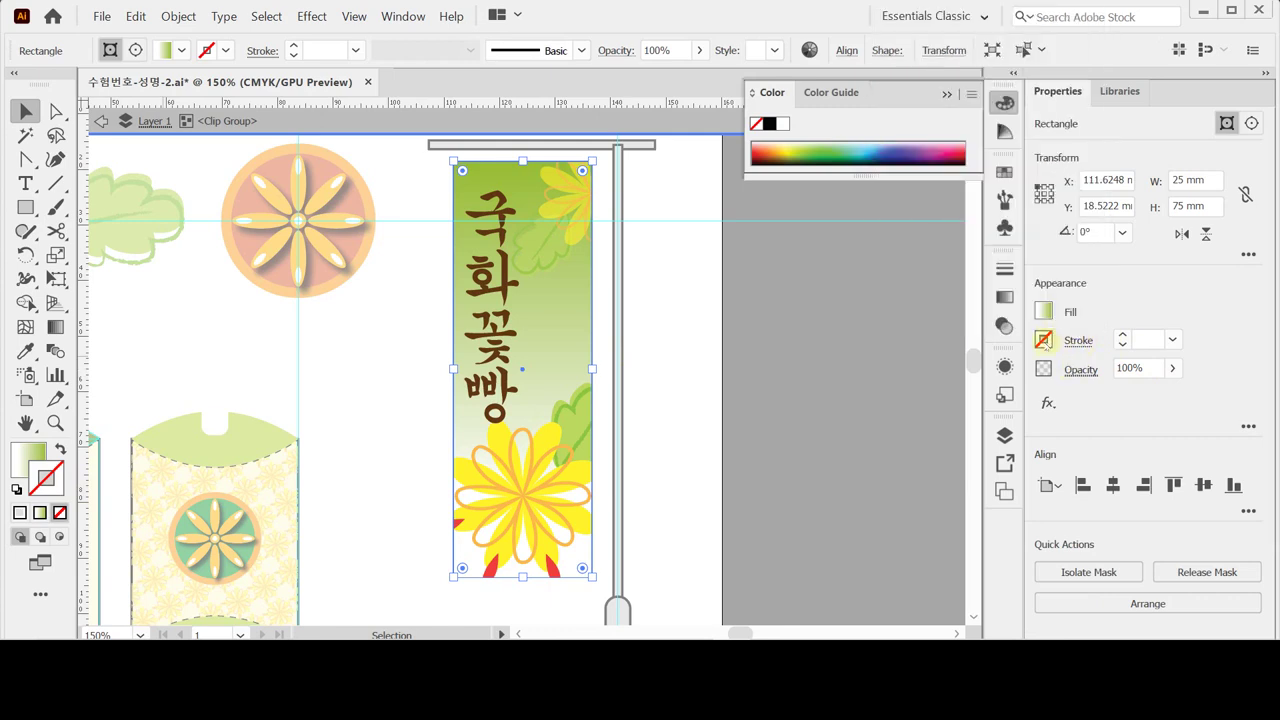
{"action": "left_click", "coordinate": [768, 124]}
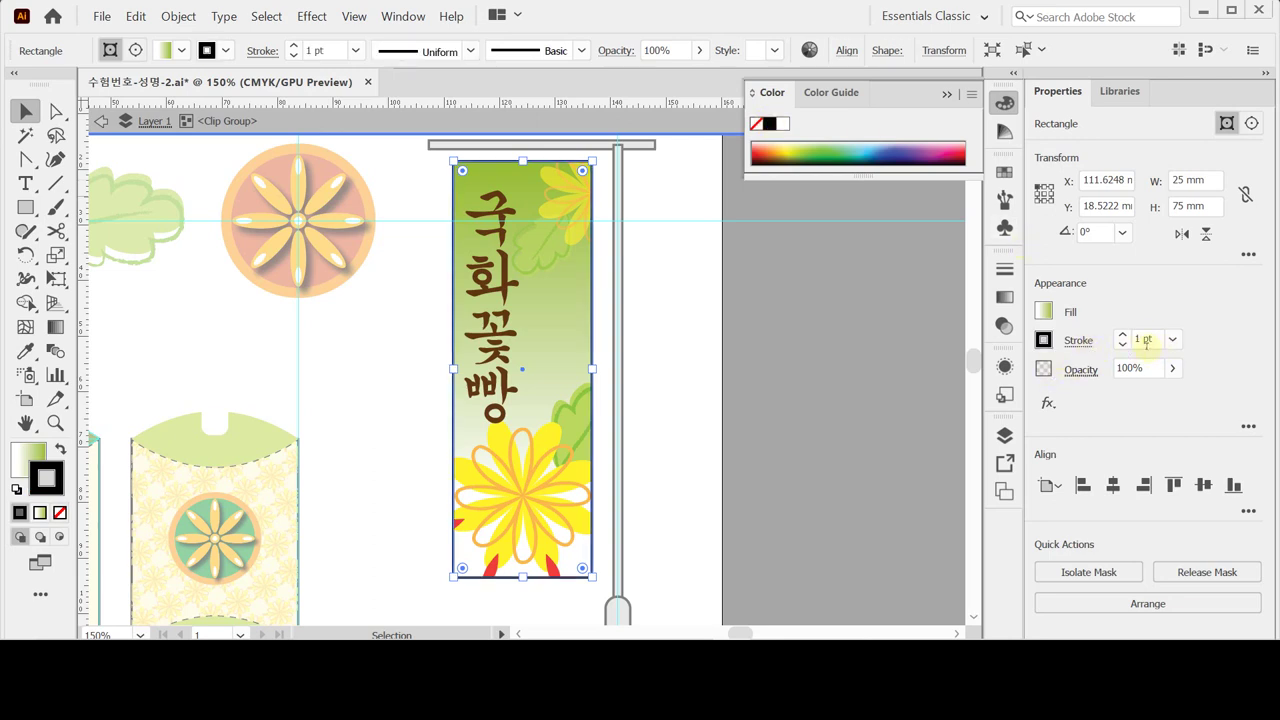
Leave the banner's isolation mode and paste the stand's rounded cap in front at the upper end of the pole.
{"action": "left_click", "coordinate": [688, 365]}
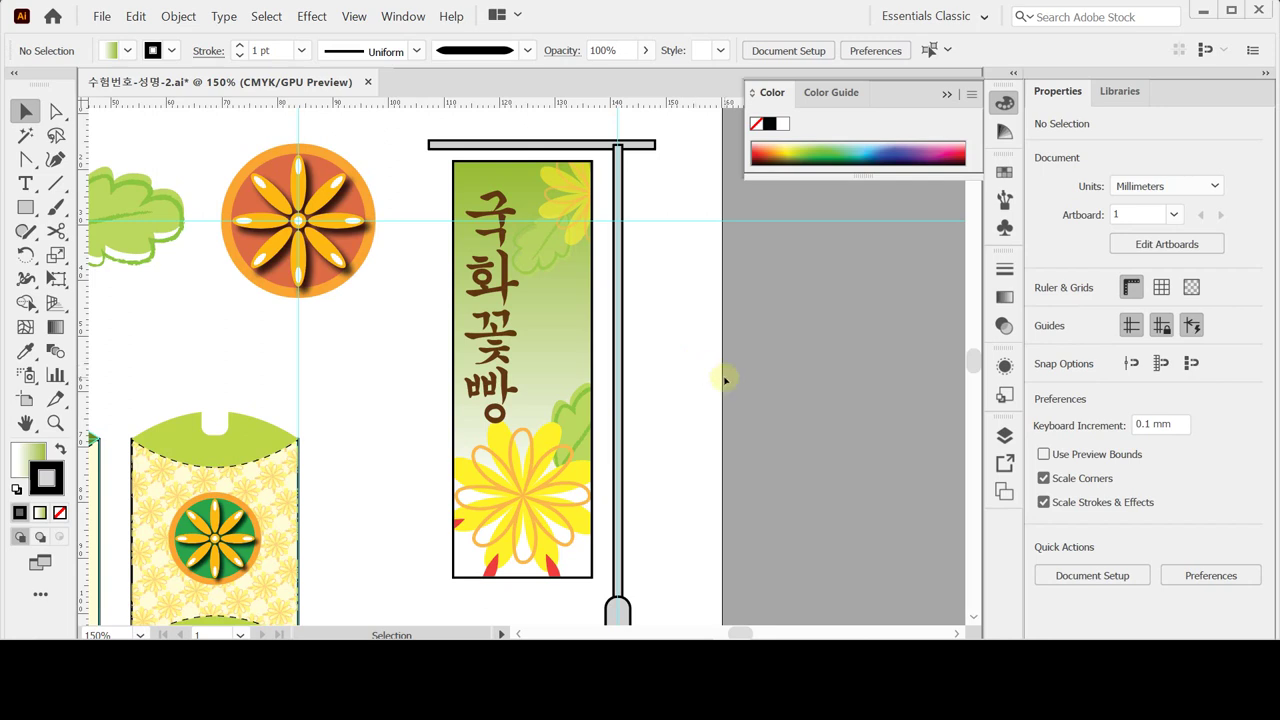
{"action": "key", "text": "ctrl+z"}
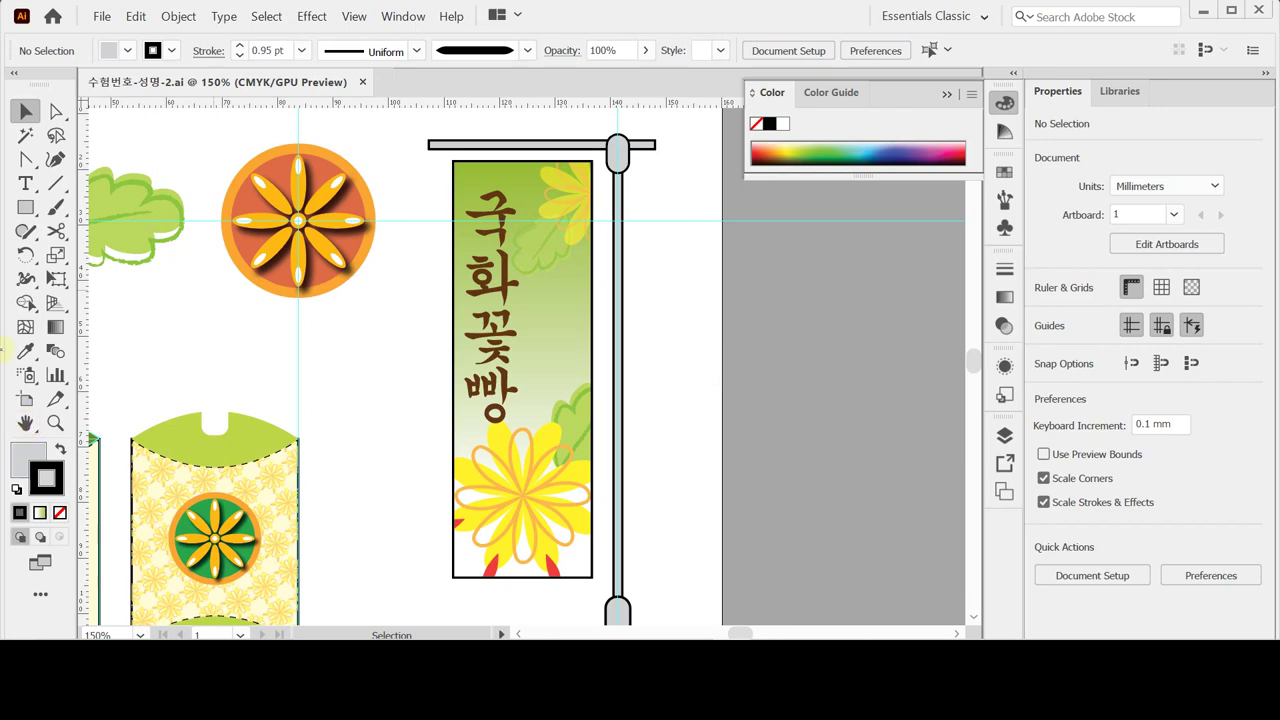
Fit the whole artboard in the window, collapse the Color panel and hide the guides.
{"action": "left_click", "coordinate": [27, 425]}
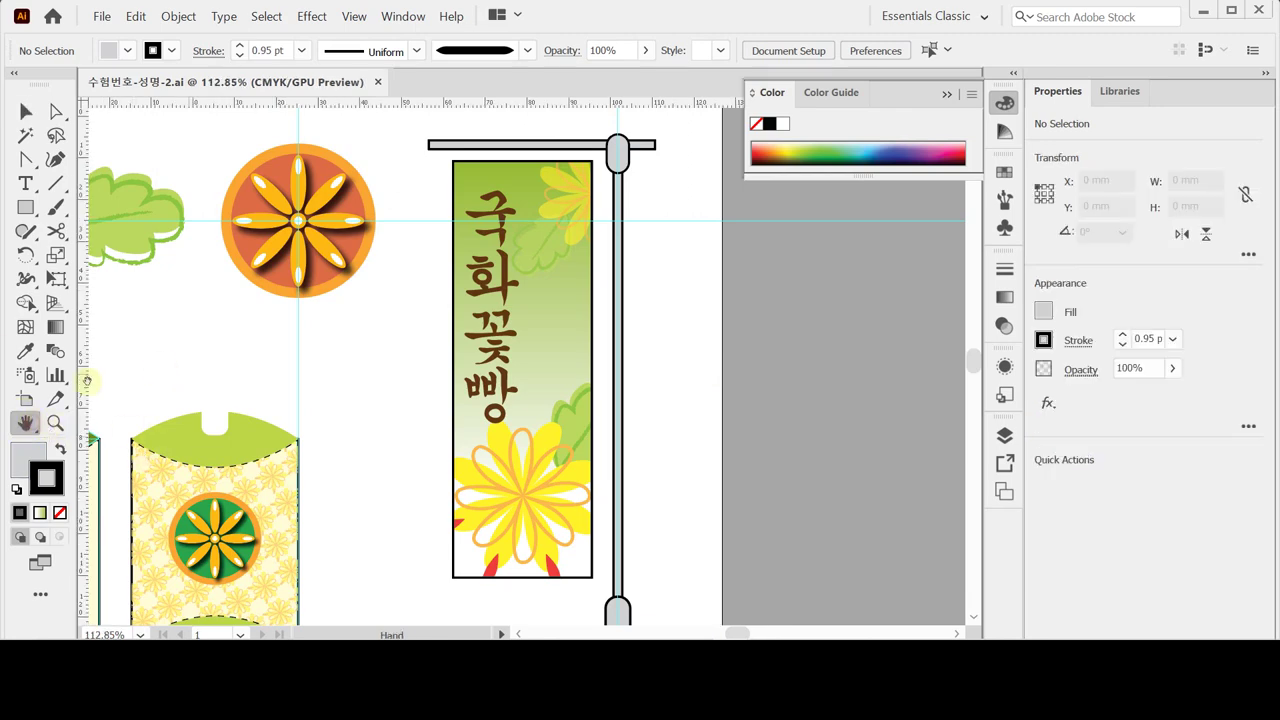
{"action": "double_click", "coordinate": [27, 425]}
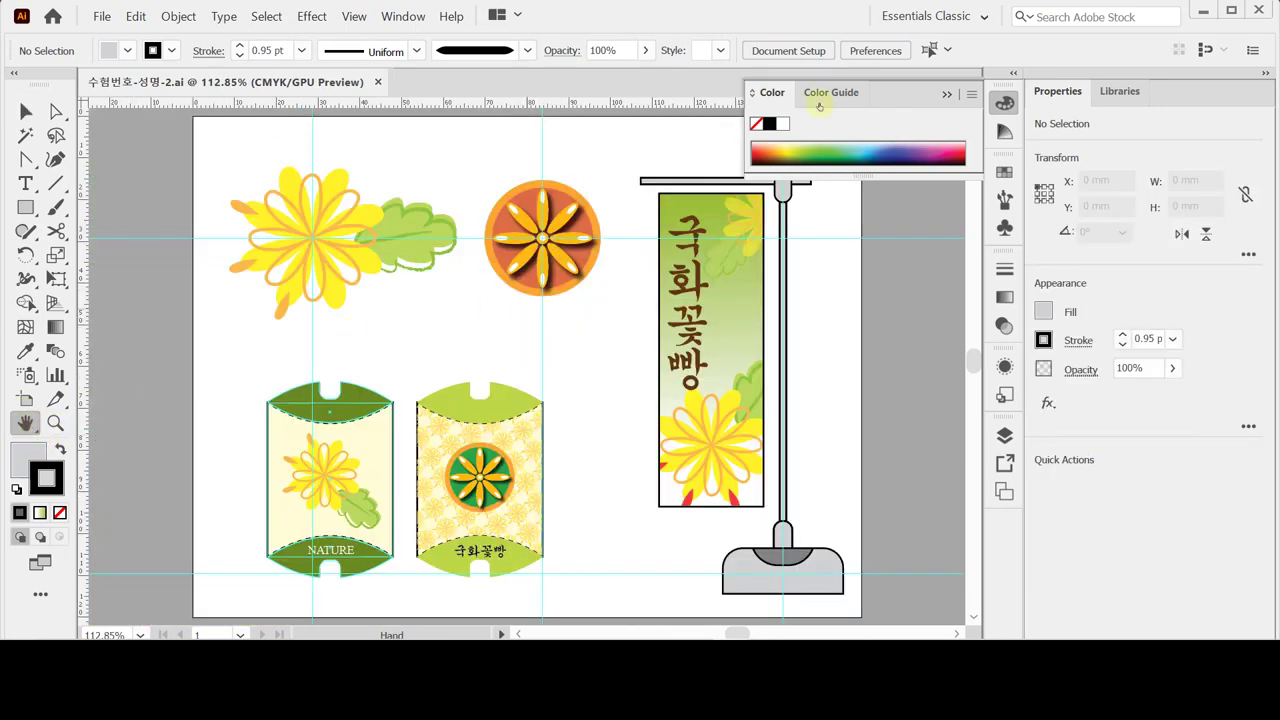
{"action": "left_click", "coordinate": [1005, 103]}
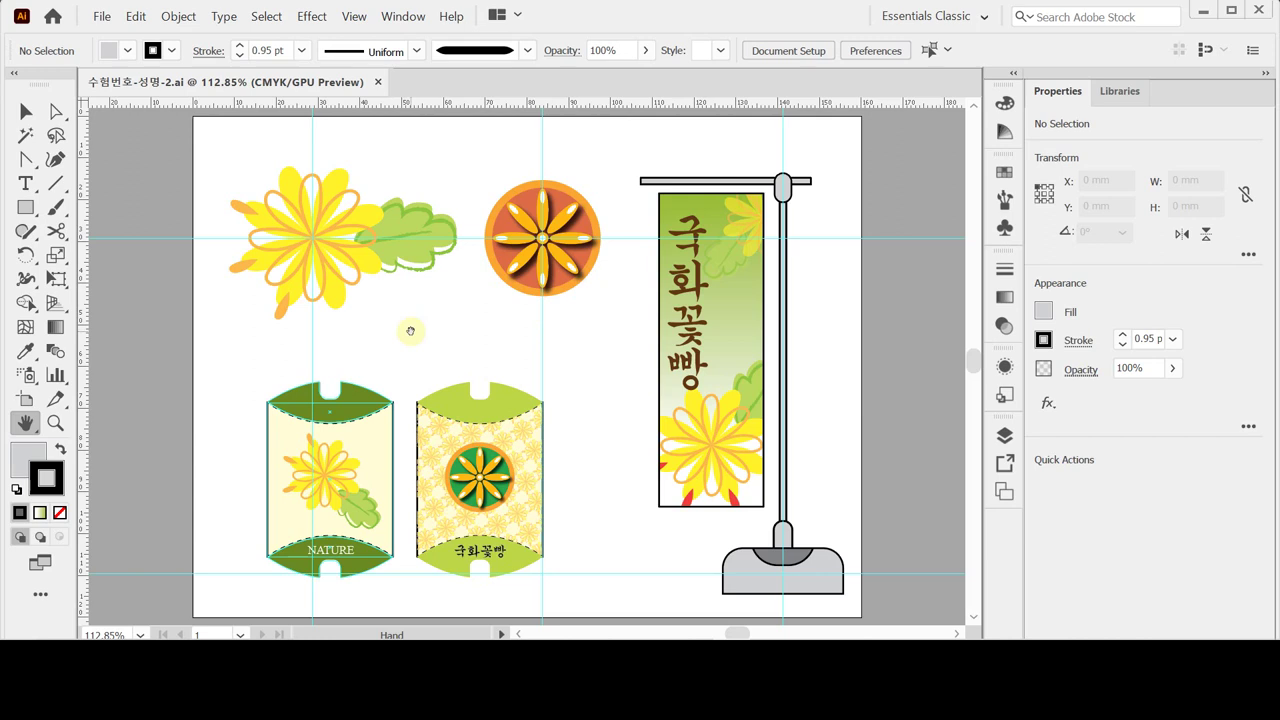
{"action": "key", "text": "v"}
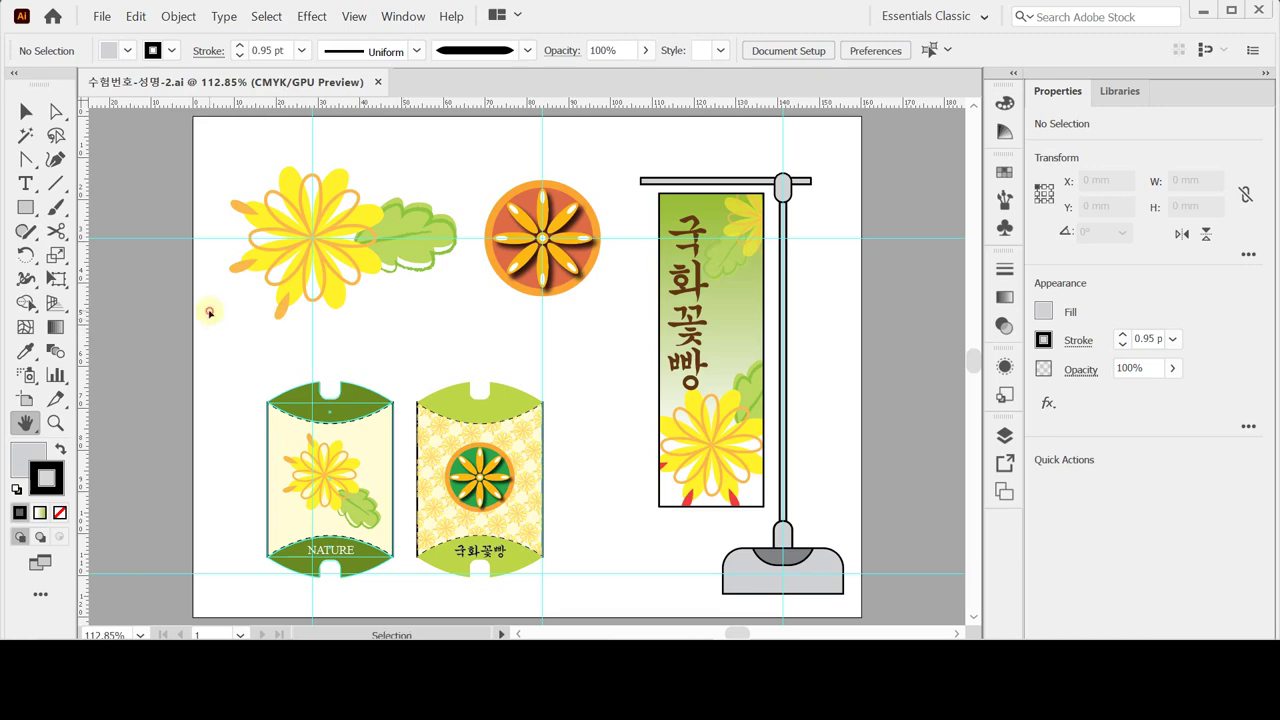
{"action": "right_click", "coordinate": [209, 309]}
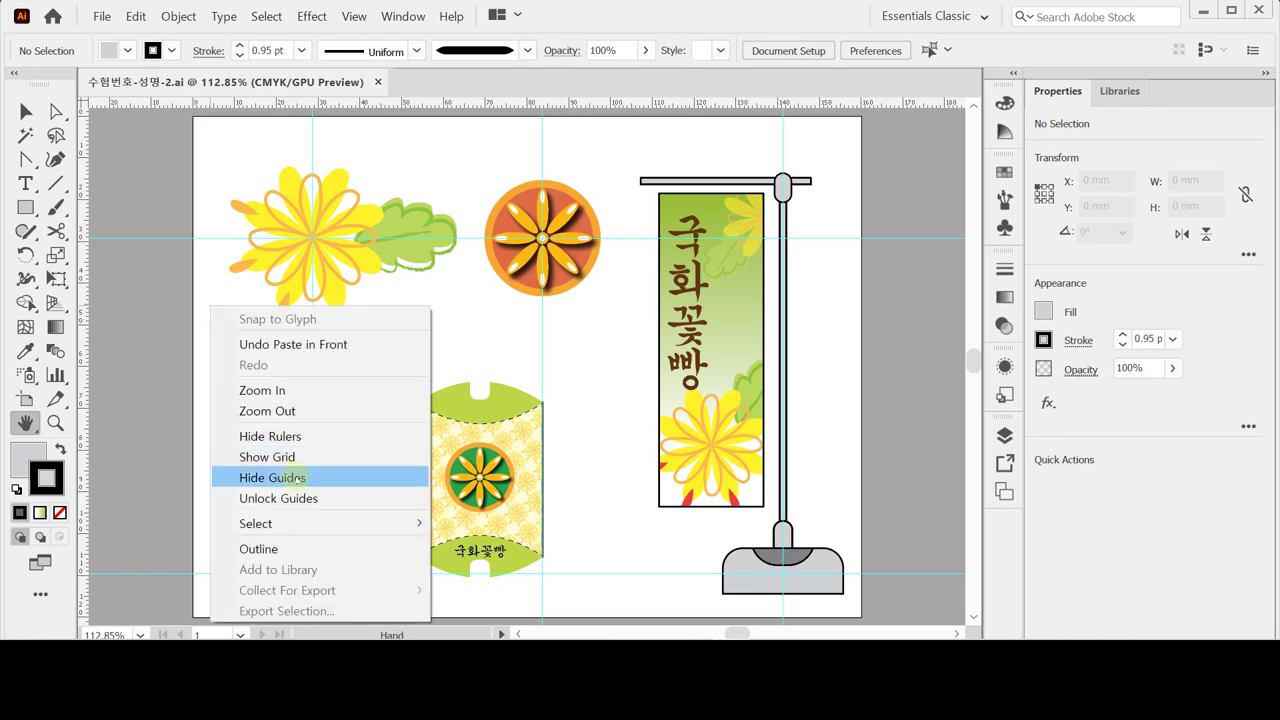
{"action": "left_click", "coordinate": [320, 478]}
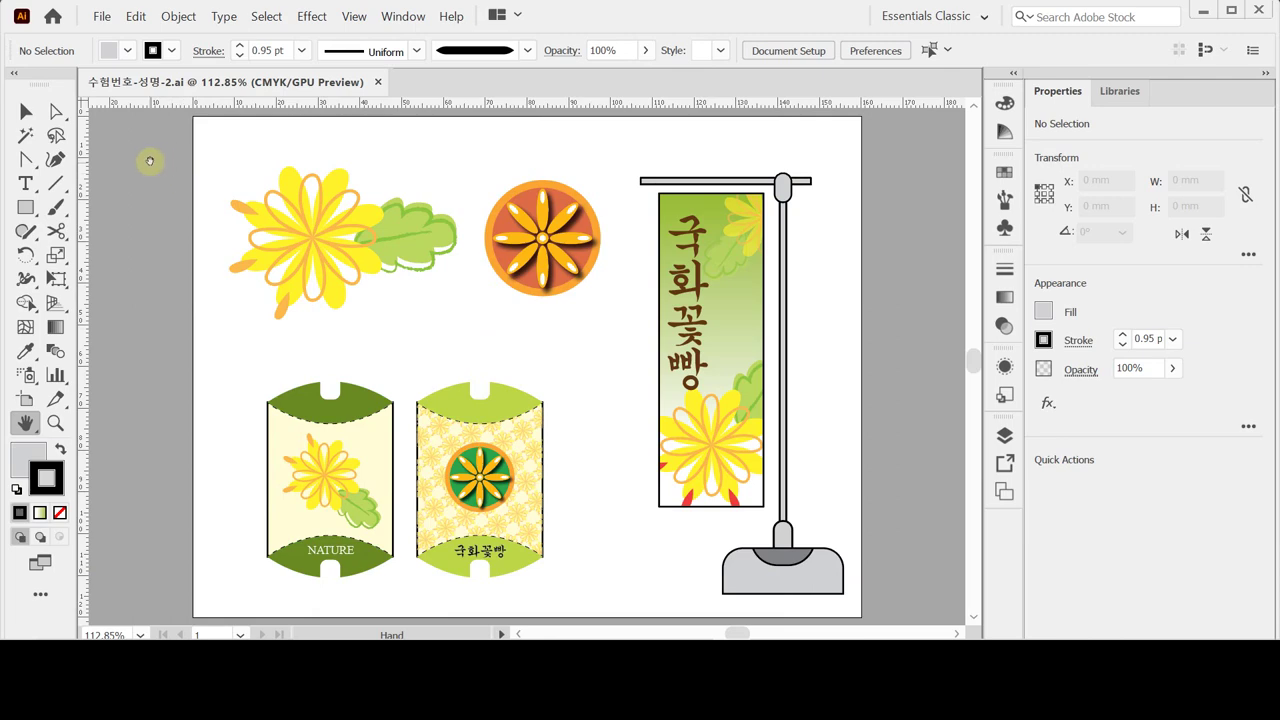
Save the finished design as 수험번호-성명-2.ai in the GTQ folder, replacing the existing file, in Illustrator 2020 format.
{"action": "left_click", "coordinate": [100, 16]}
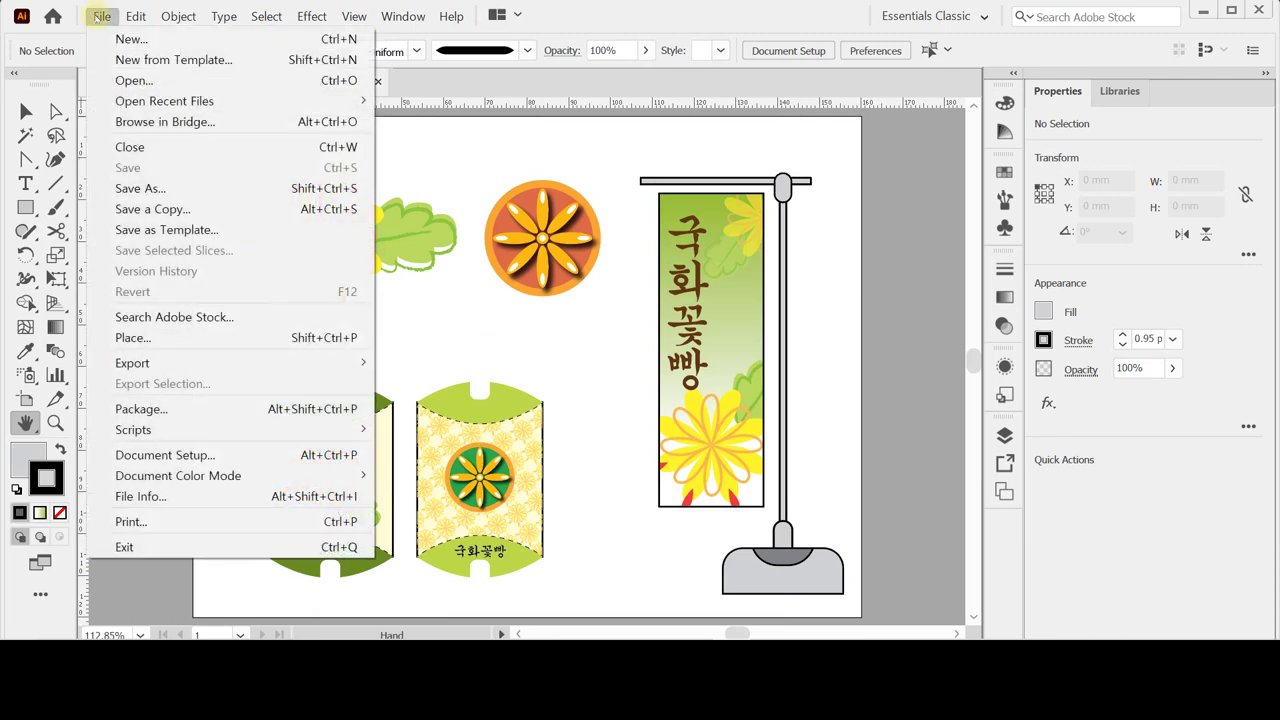
{"action": "left_click", "coordinate": [145, 189]}
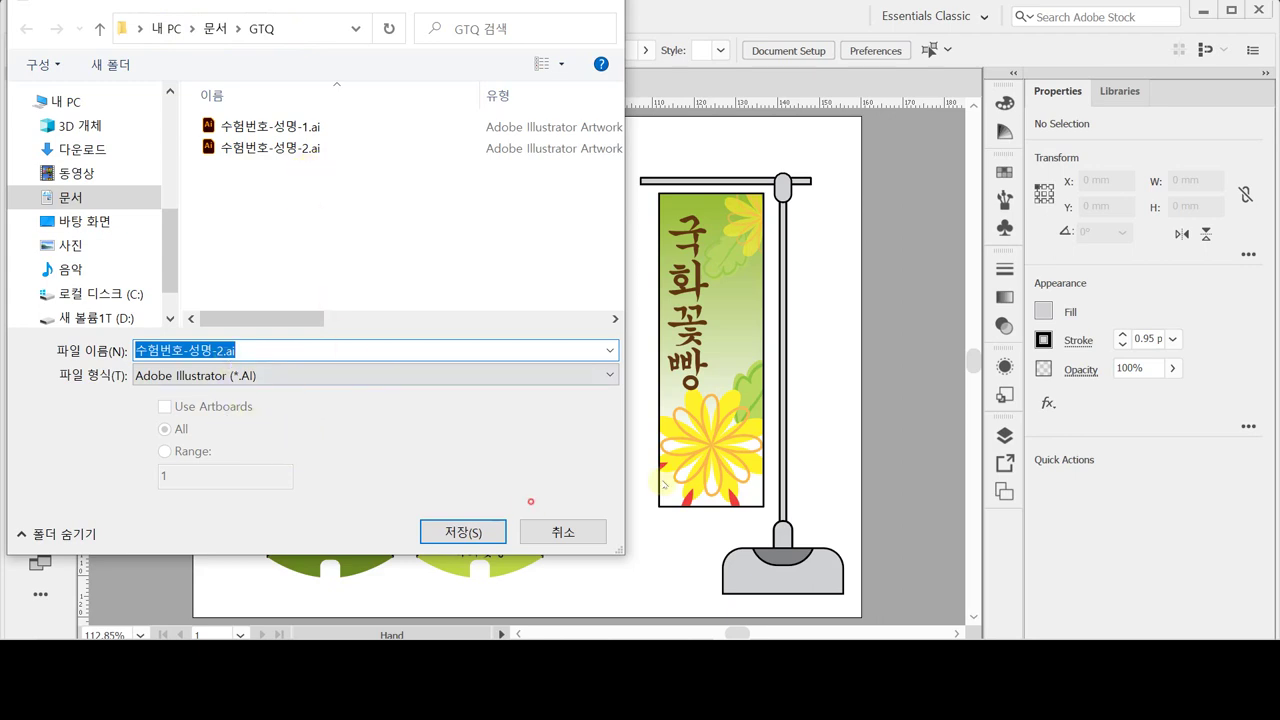
{"action": "key", "text": "Return"}
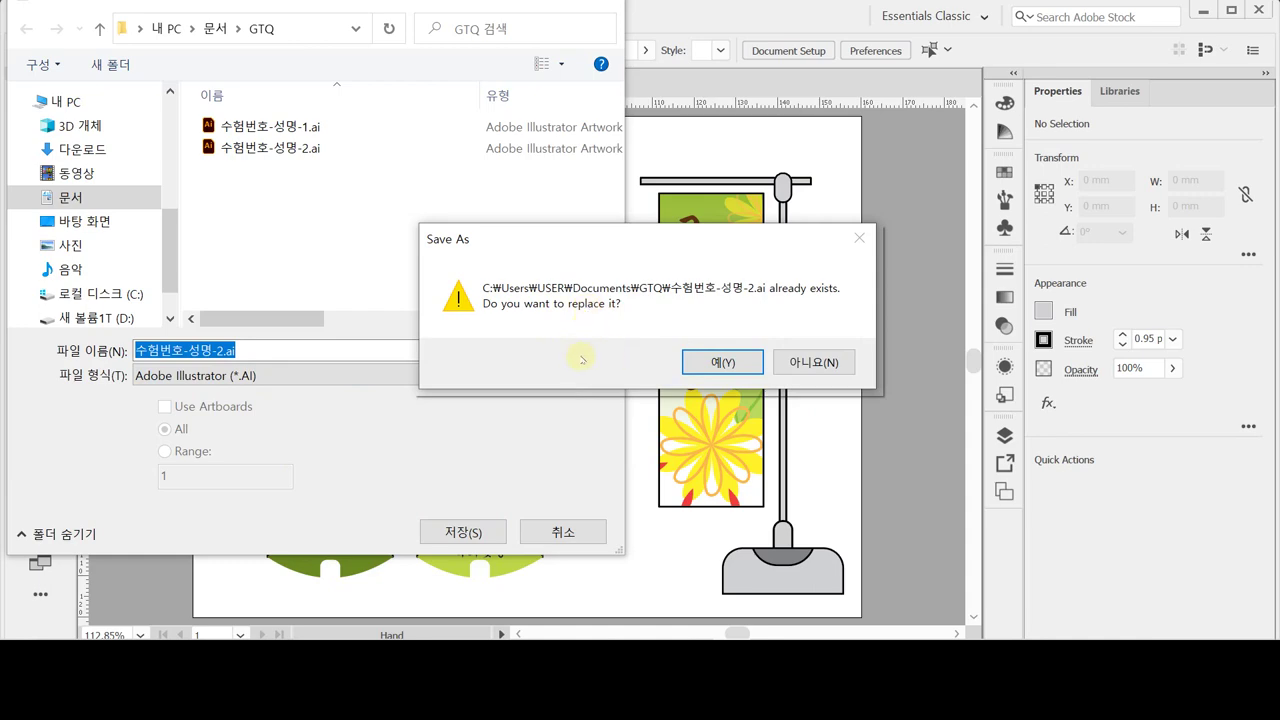
{"action": "left_click", "coordinate": [718, 362]}
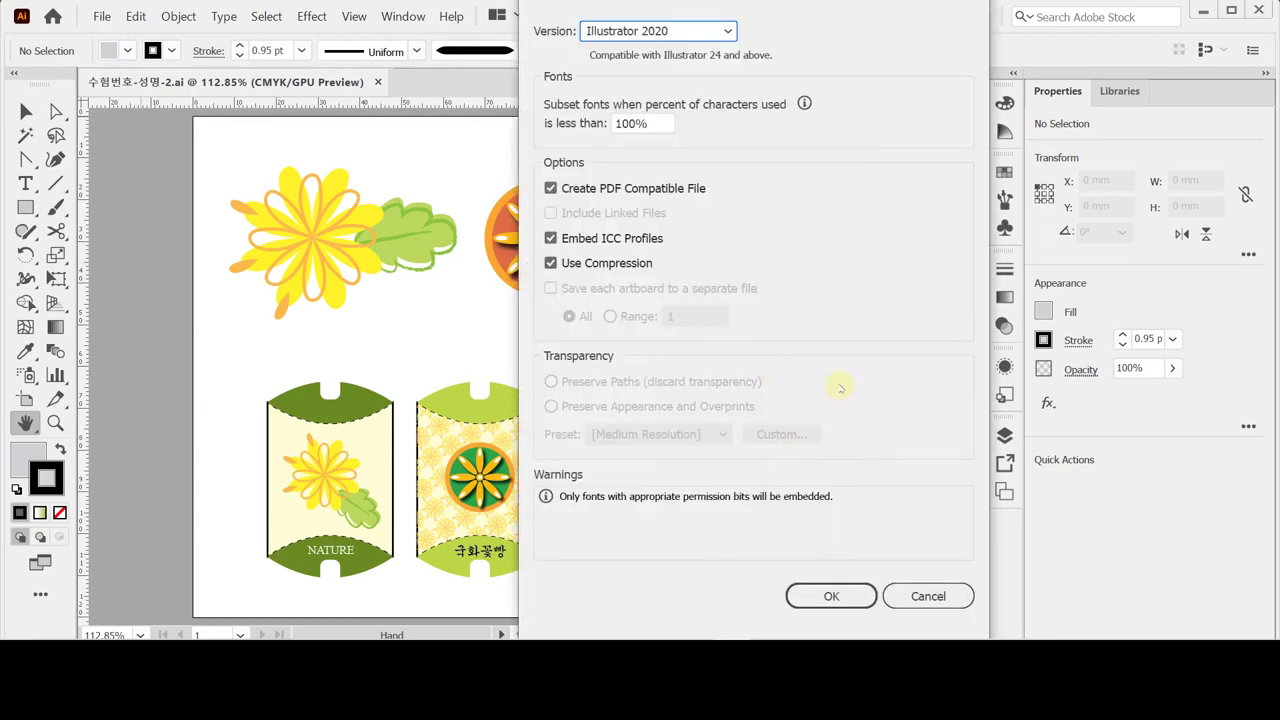
{"action": "left_click", "coordinate": [850, 595]}
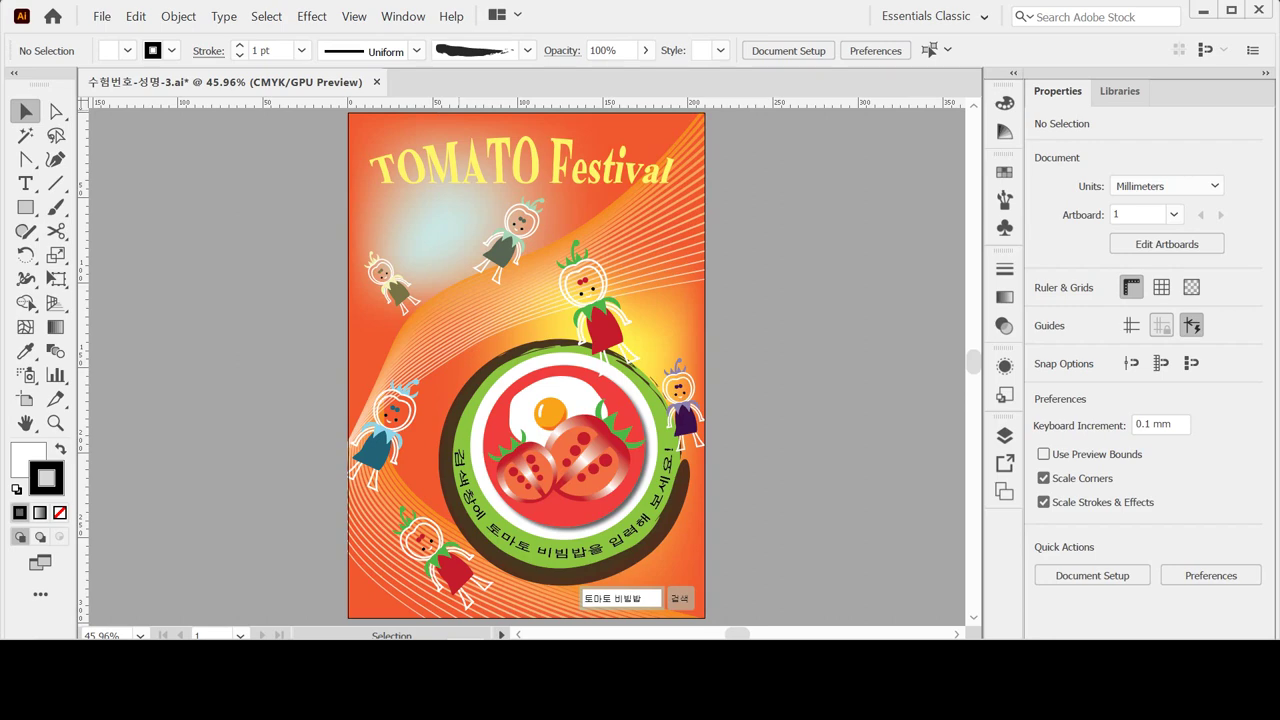
Create a new portrait A4 CMYK document in millimetres, 210 × 297 mm, and paste the layout guides in front.
{"action": "key", "text": "ctrl+n"}
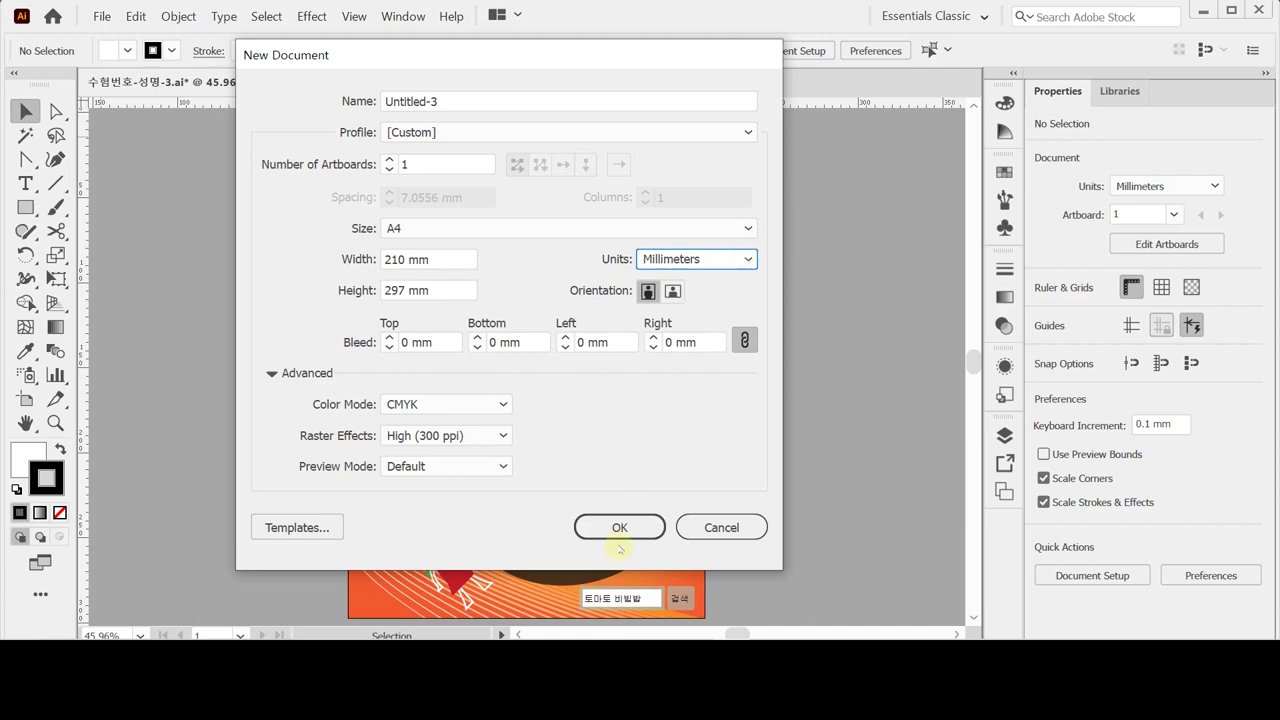
{"action": "left_click", "coordinate": [618, 527]}
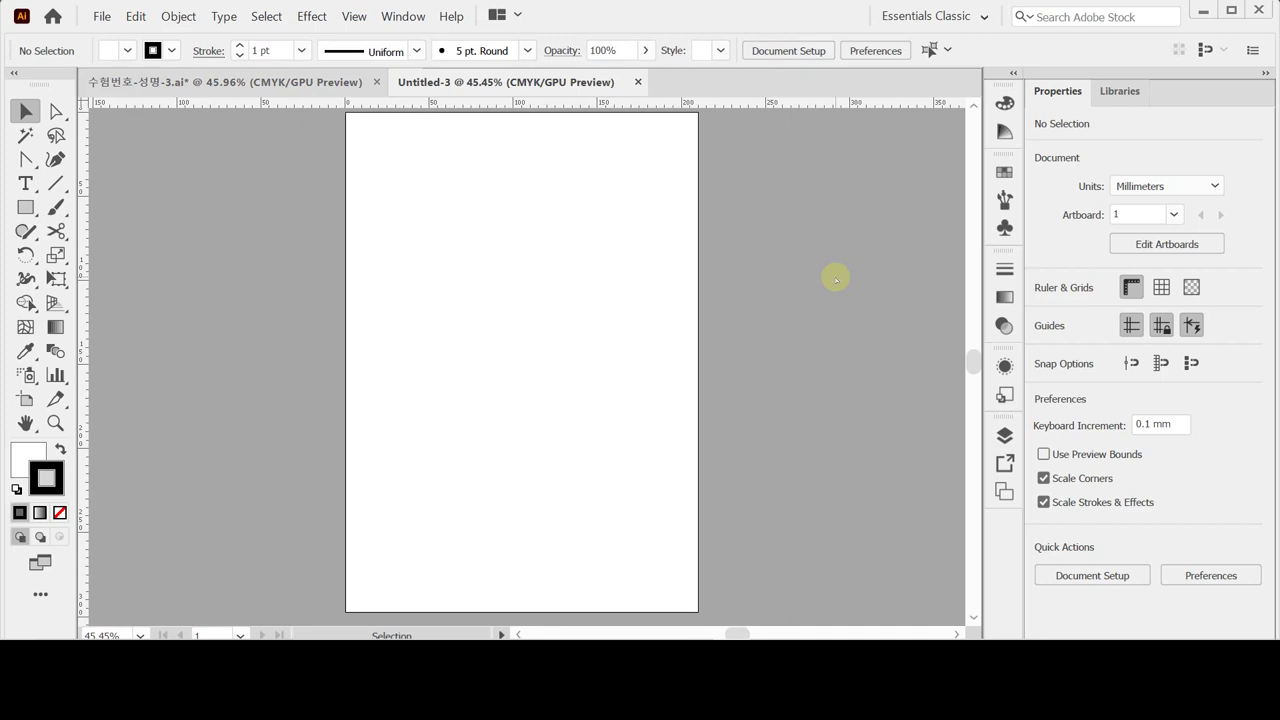
{"action": "key", "text": "ctrl+f"}
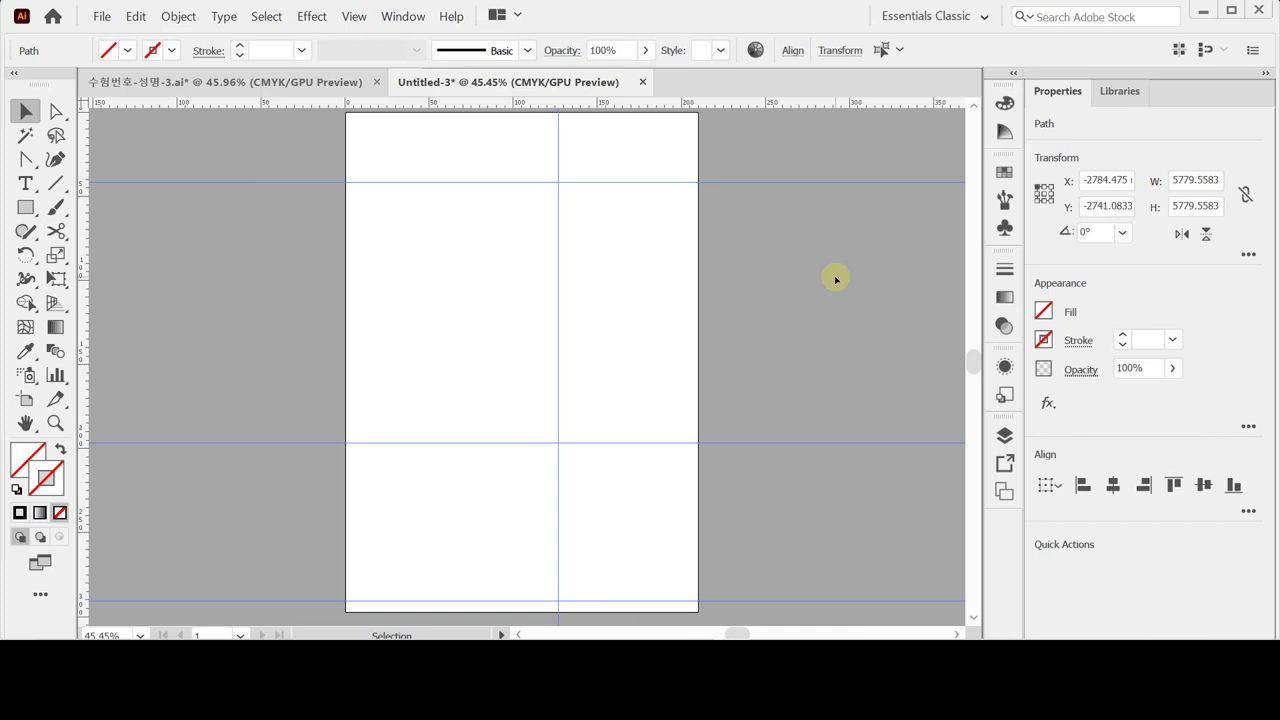
Save the new document in the GTQ folder as 수험번호-성명-3 in Illustrator 2020 format.
{"action": "key", "text": "ctrl+s"}
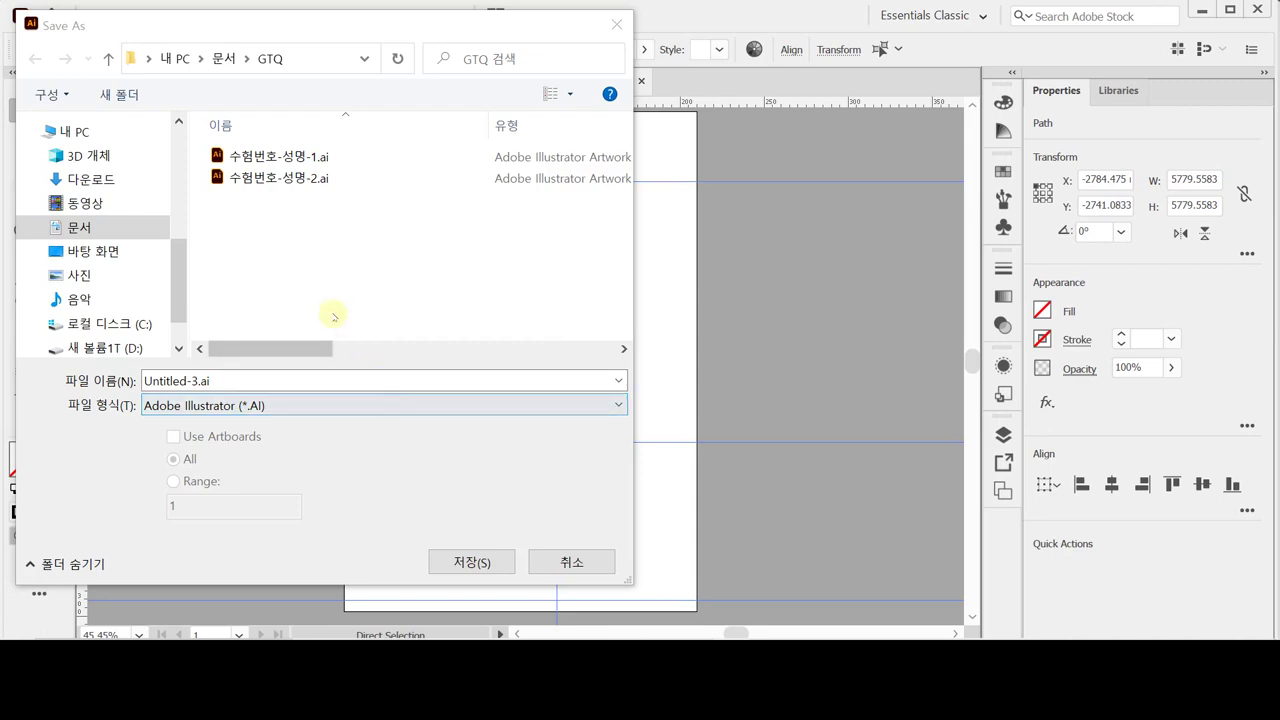
{"action": "left_click", "coordinate": [376, 447]}
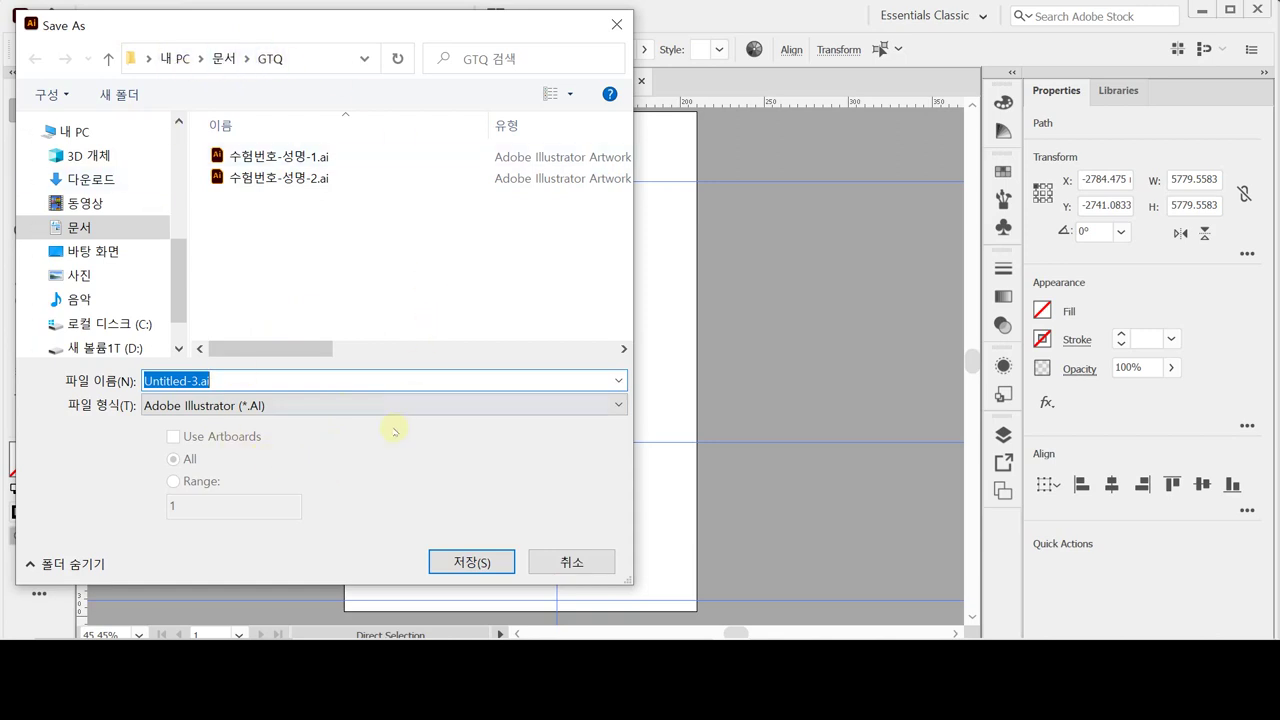
{"action": "left_click", "coordinate": [290, 180]}
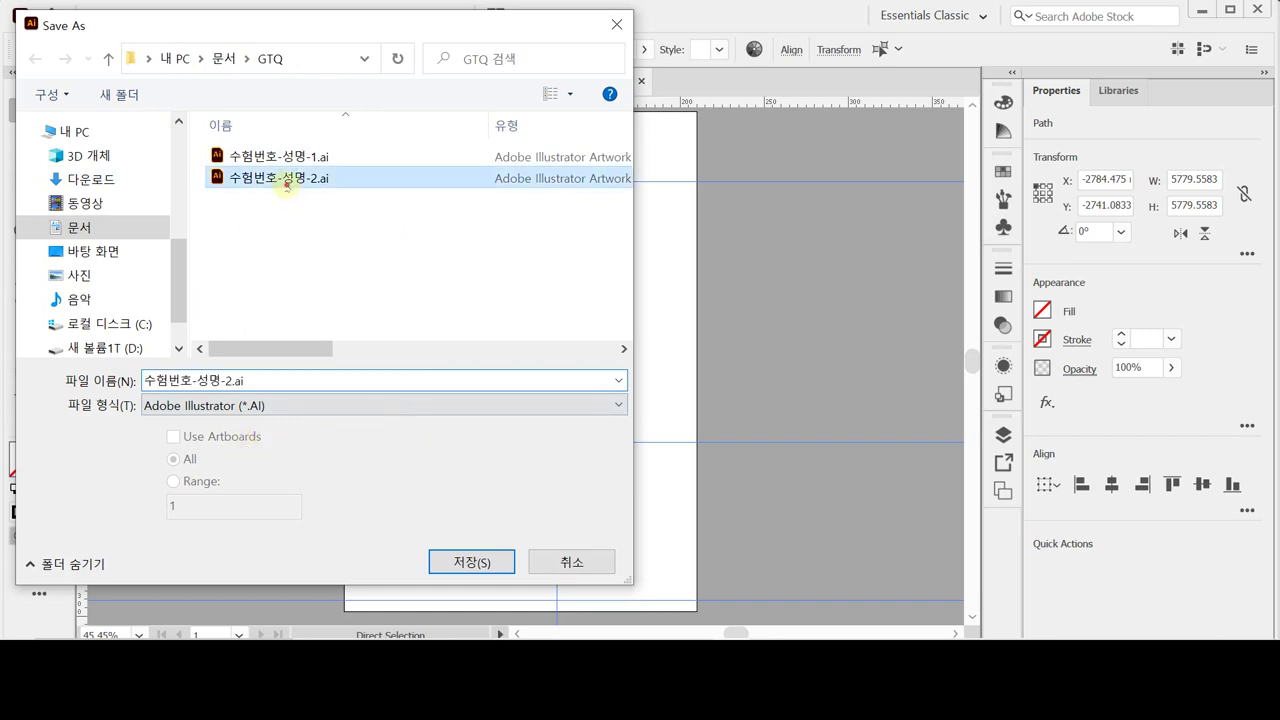
{"action": "left_click", "coordinate": [206, 380]}
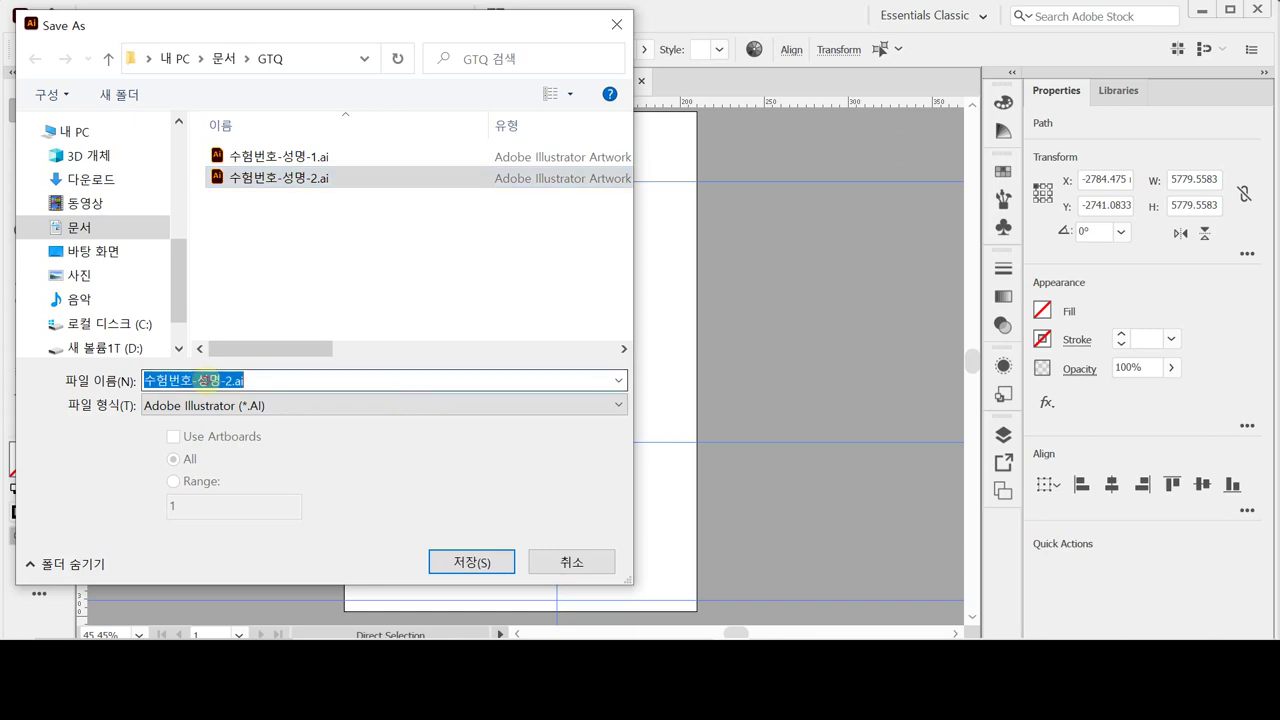
{"action": "left_click_drag", "start_coordinate": [226, 381], "coordinate": [291, 384]}
{"action": "type", "text": "3"}
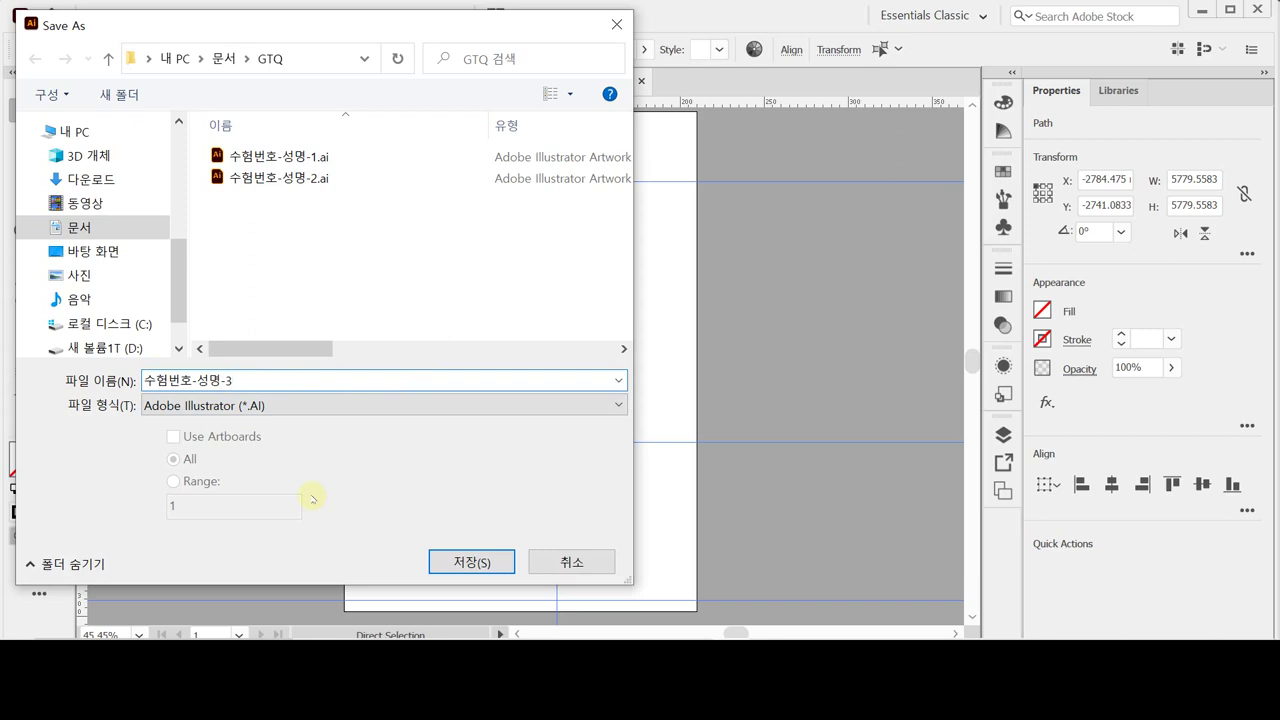
{"action": "left_click", "coordinate": [470, 561]}
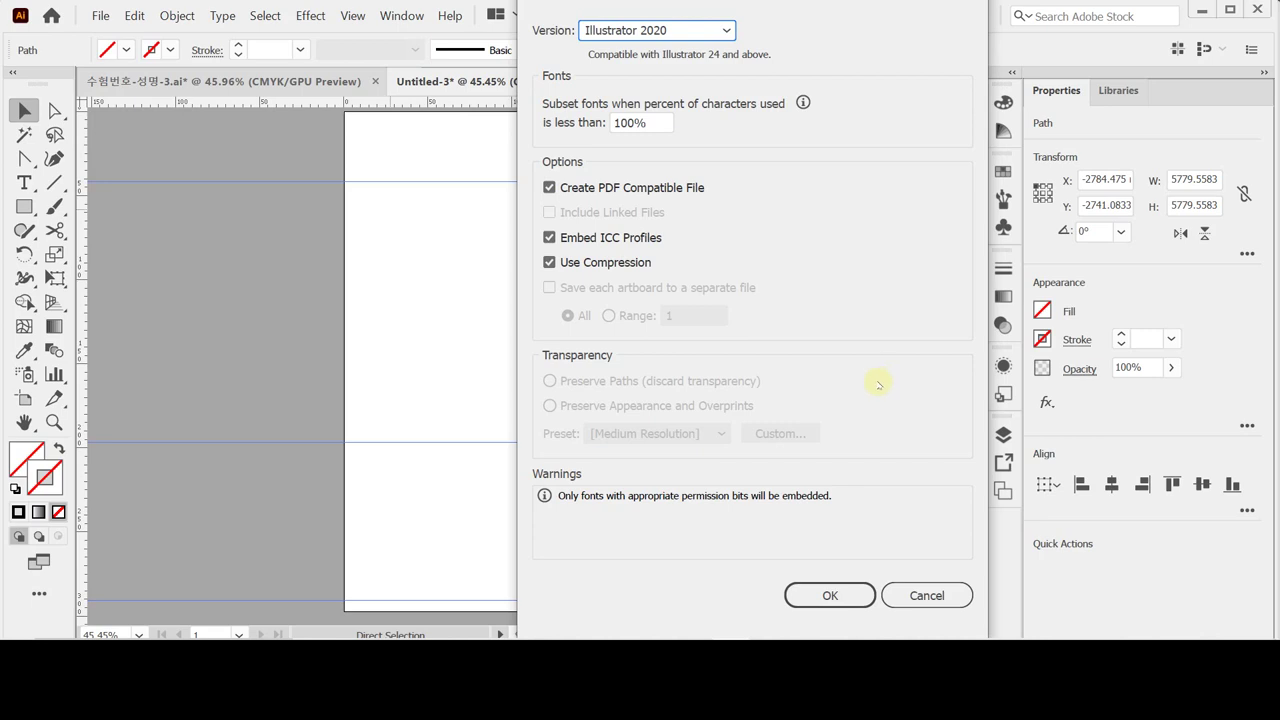
{"action": "left_click", "coordinate": [829, 595]}
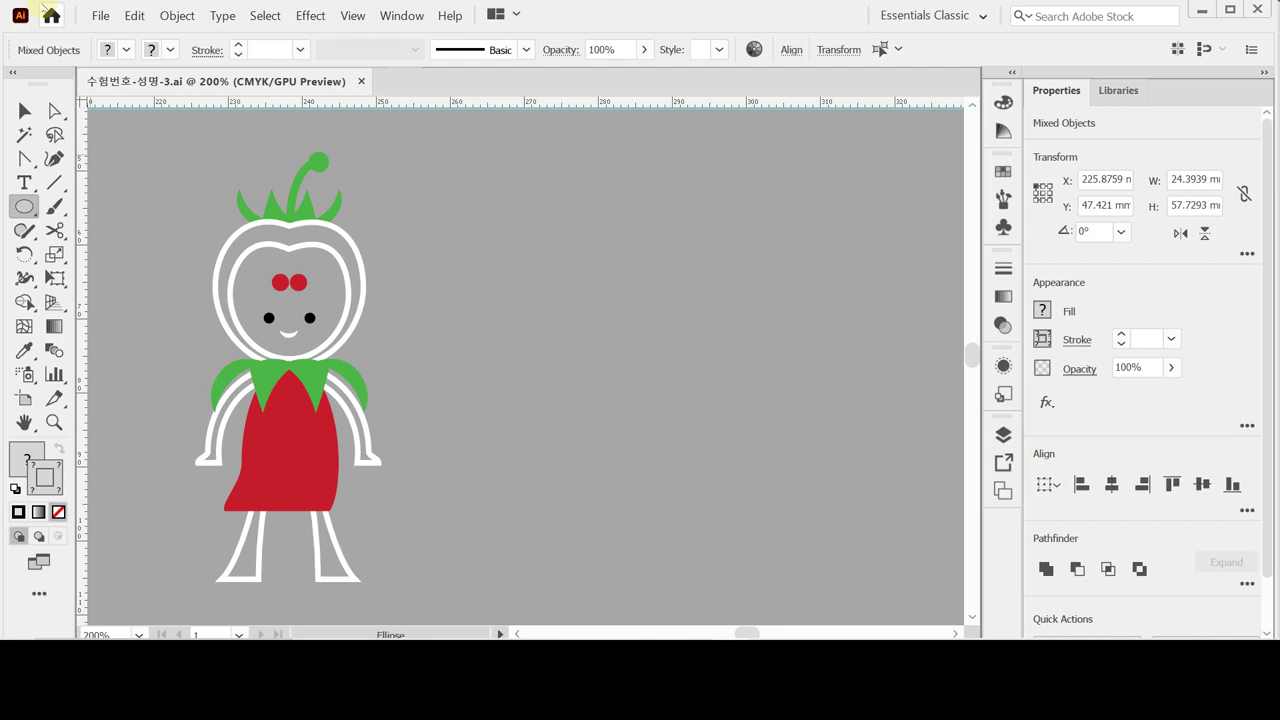
Convert the selected tomato character artwork into guides for tracing and deselect everything.
{"action": "key", "text": "ctrl+y"}
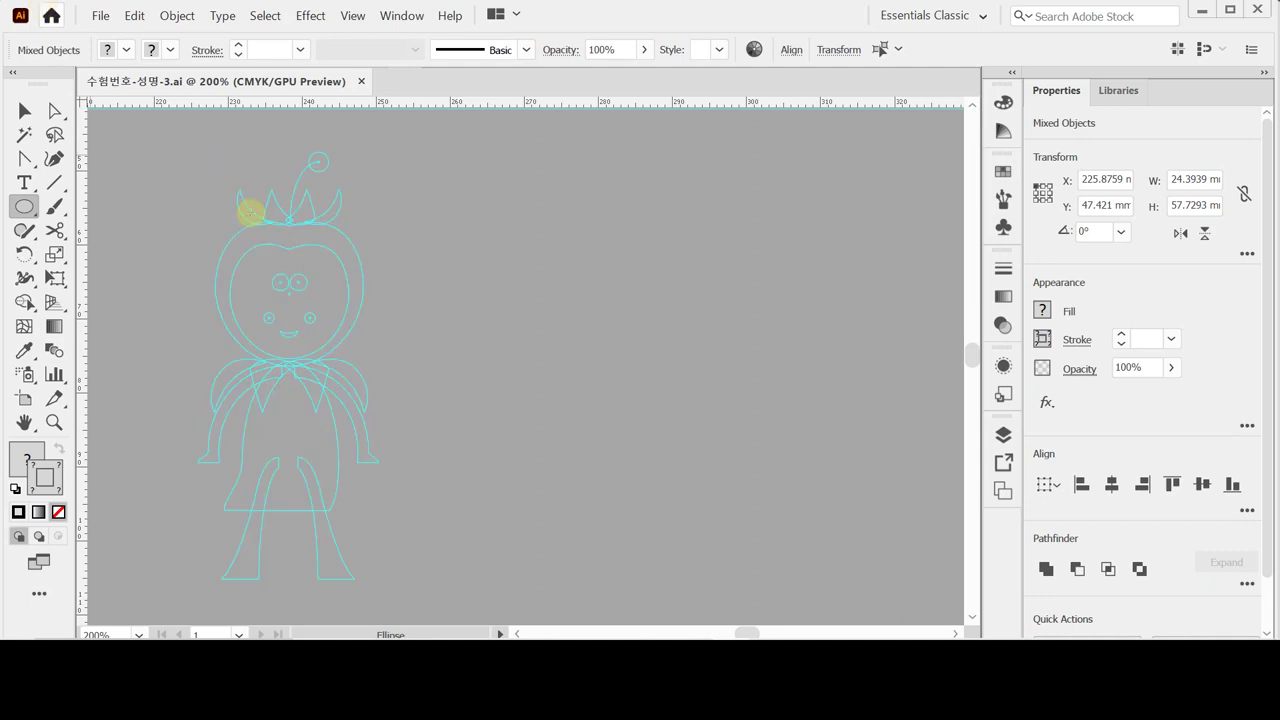
{"action": "key", "text": "ctrl+shift+a"}
Draw a 20 × 20 mm ellipse over the tomato character's head outline.
{"action": "left_click", "coordinate": [274, 339]}
{"action": "left_click_drag", "start_coordinate": [543, 280], "coordinate": [254, 303]}
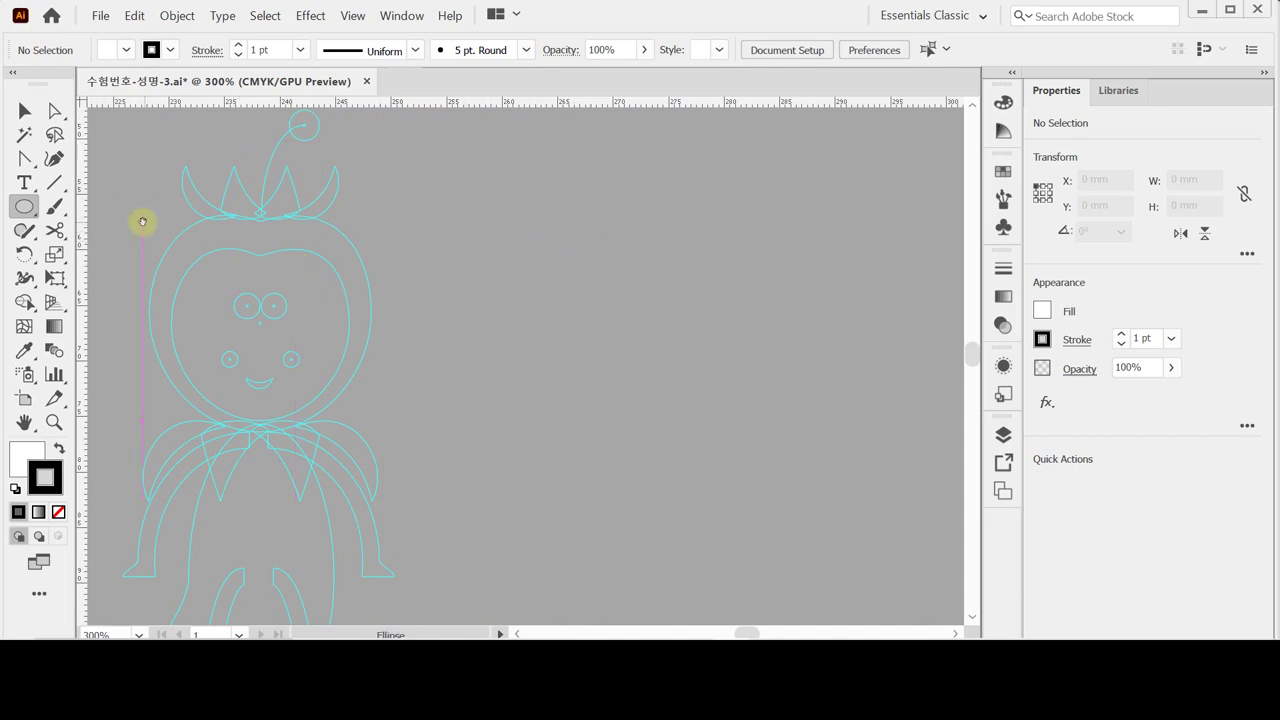
{"action": "left_click_drag", "start_coordinate": [146, 217], "coordinate": [254, 216]}
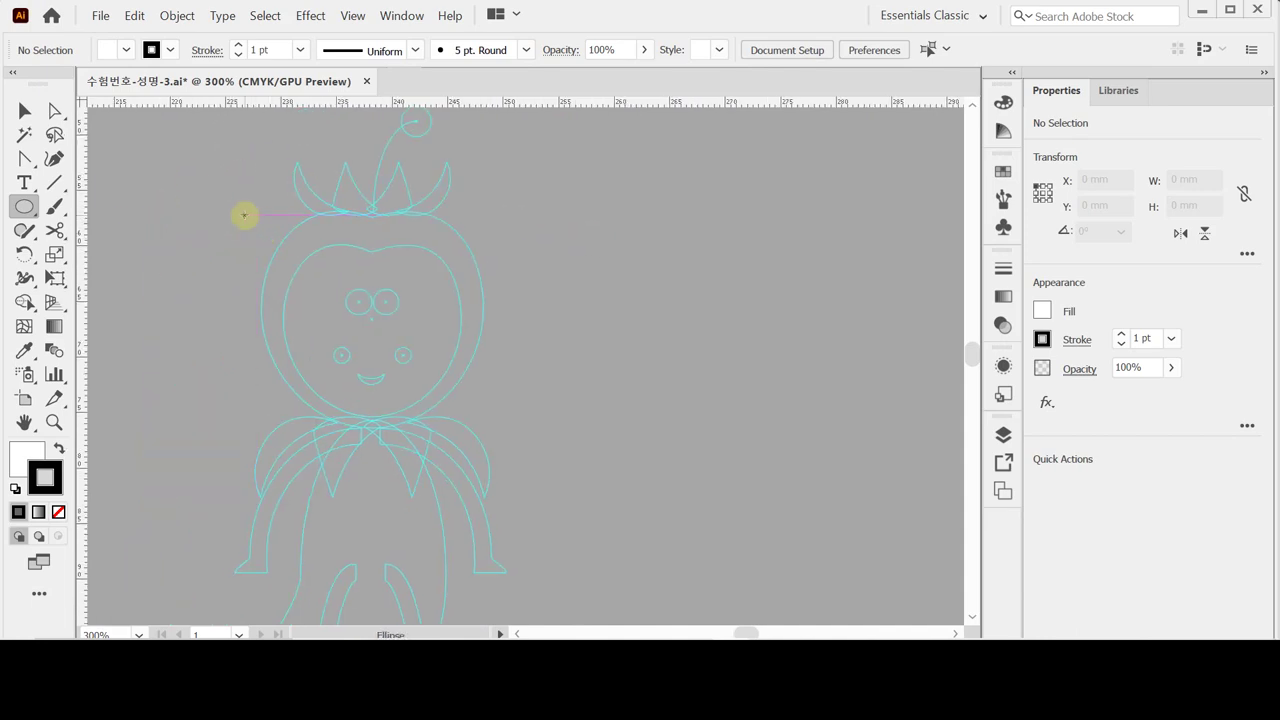
{"action": "left_click", "coordinate": [243, 211]}
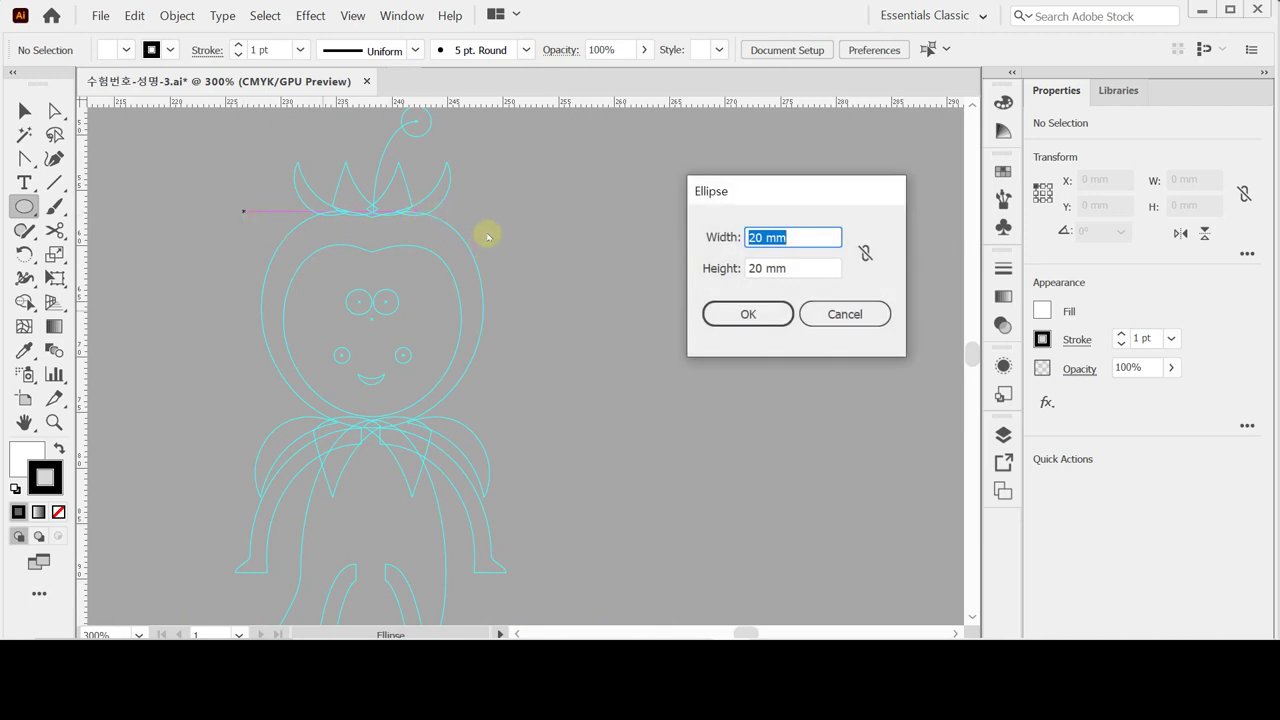
{"action": "left_click_drag", "start_coordinate": [722, 192], "coordinate": [679, 183]}
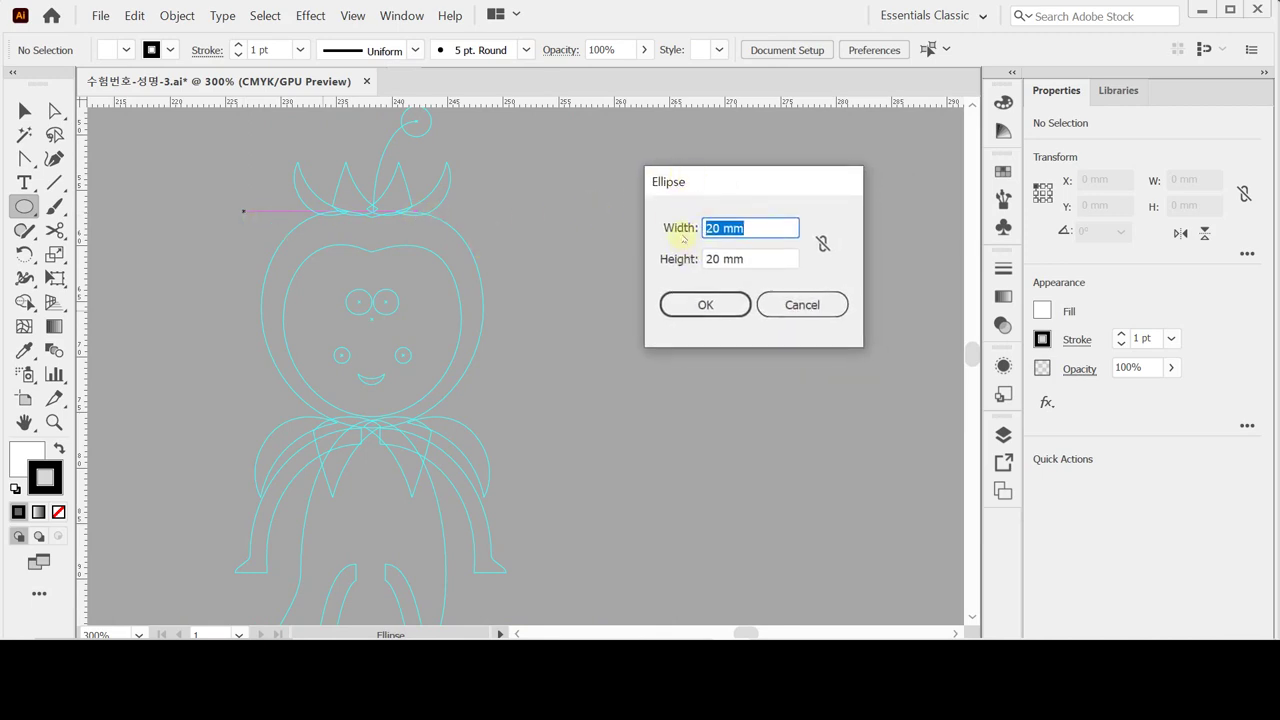
{"action": "left_click", "coordinate": [700, 304]}
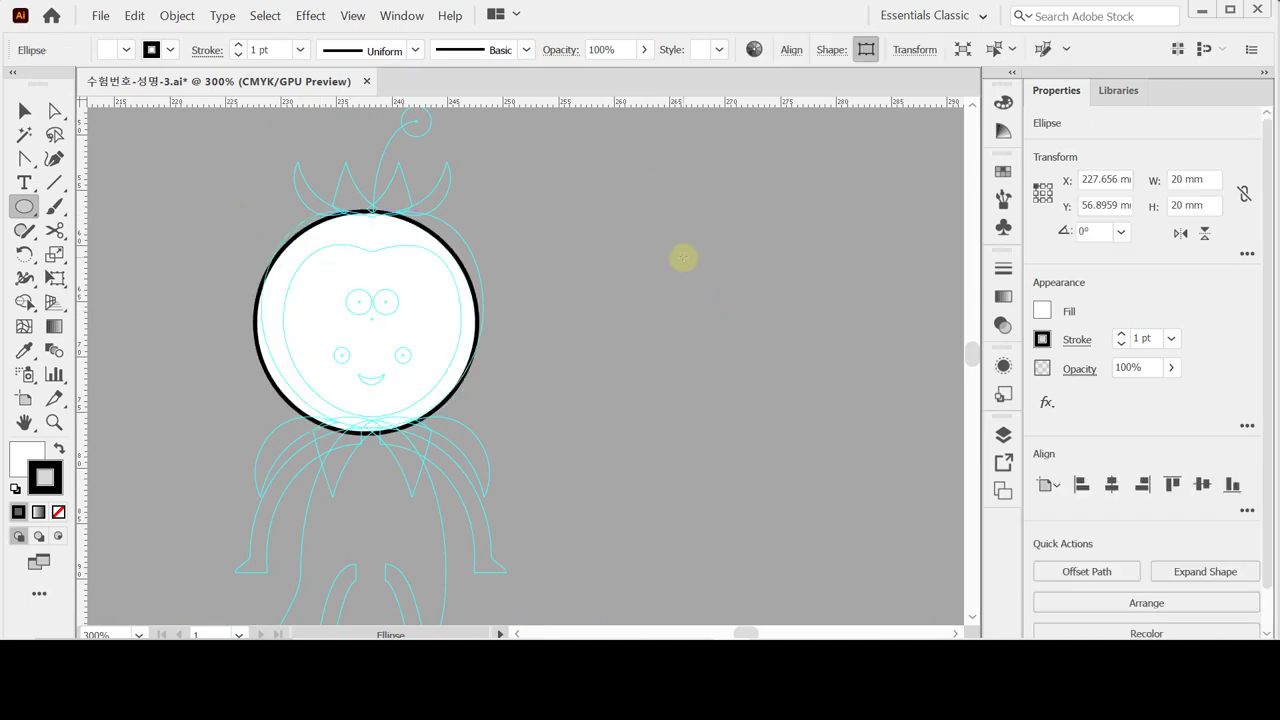
Nudge the 20 mm circle to X 228.556 mm, Y 56.0959 mm to match the tomato head's guide outline.
{"action": "key", "text": "Right"}
{"action": "key", "text": "Up"}
{"action": "key", "text": "Up"}
{"action": "key", "text": "Up"}
{"action": "key", "text": "Up"}
{"action": "key", "text": "Up"}
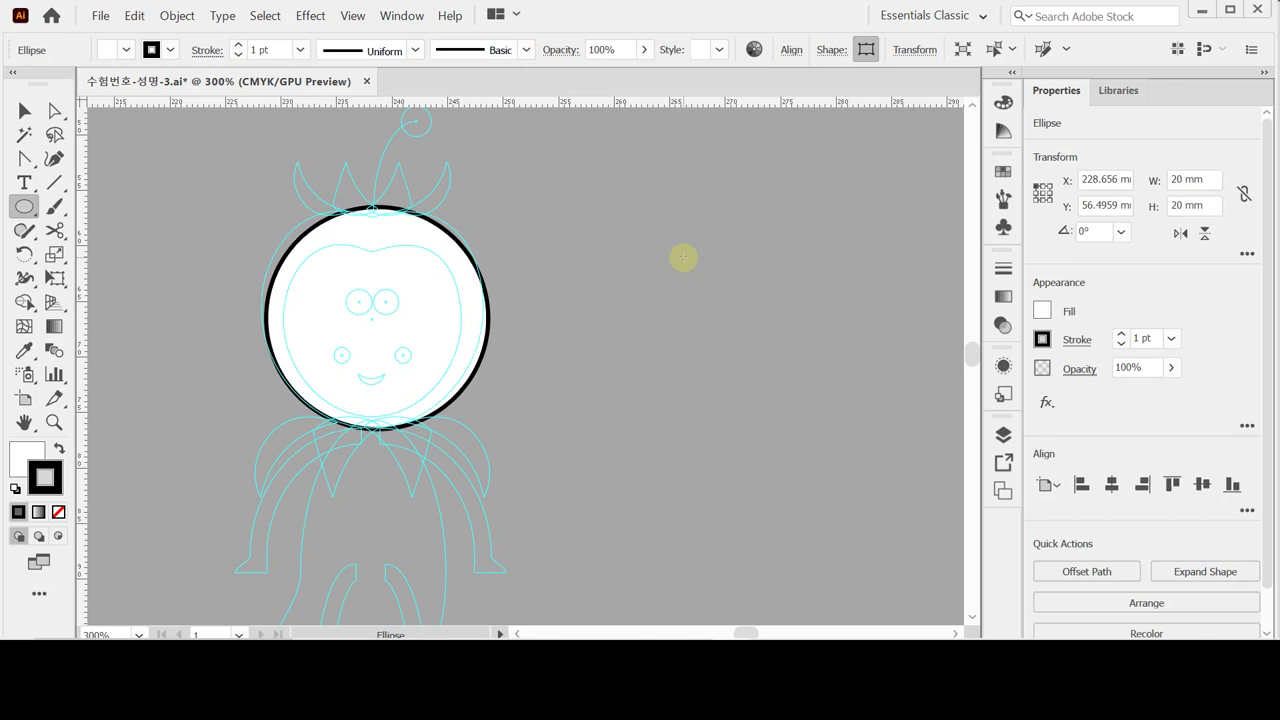
{"action": "key", "text": "Left"}
{"action": "key", "text": "Up"}
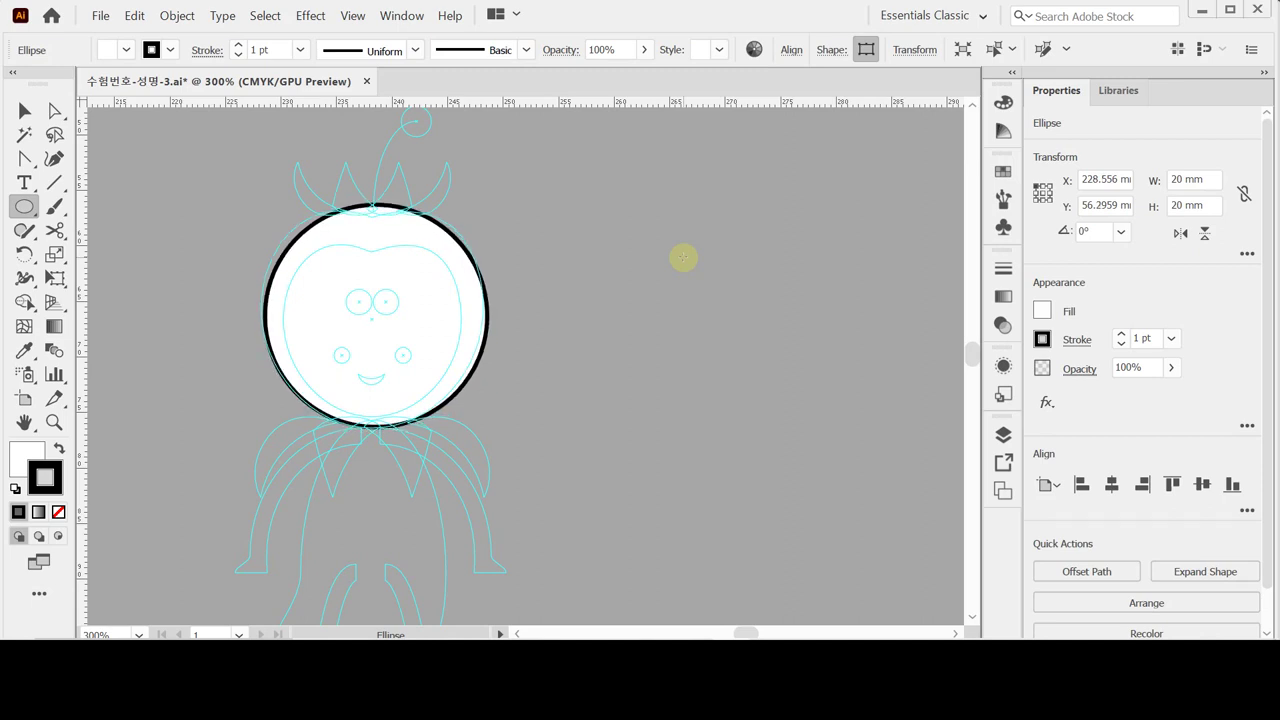
{"action": "key", "text": "Up"}
{"action": "key", "text": "Up"}
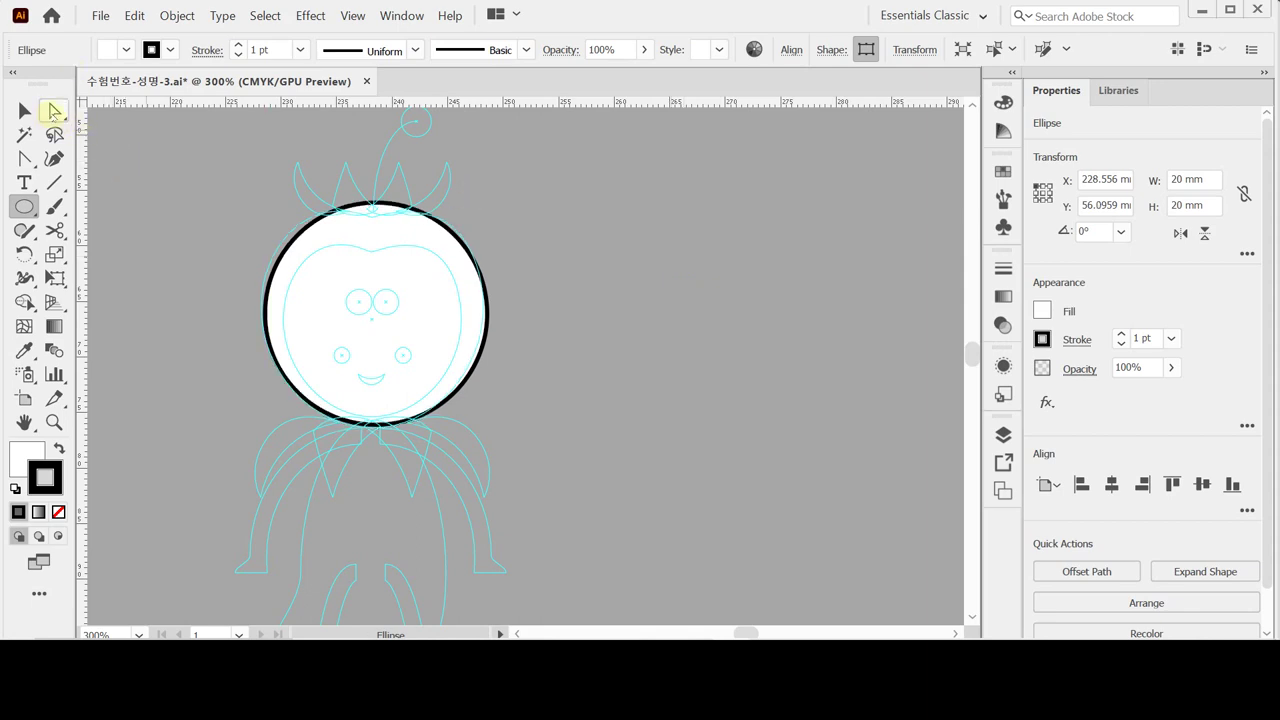
Move the head circle's bottom anchor point down to Y 76.3959 mm.
{"action": "left_click", "coordinate": [53, 111]}
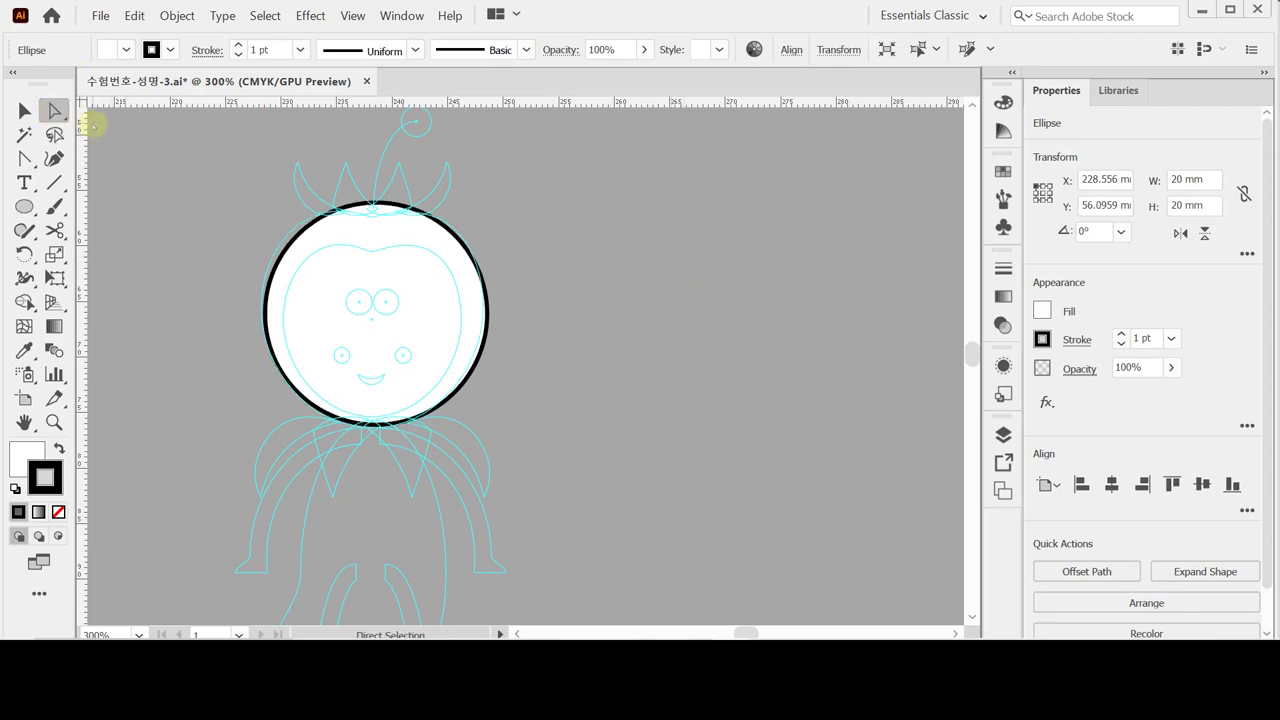
{"action": "left_click", "coordinate": [371, 277]}
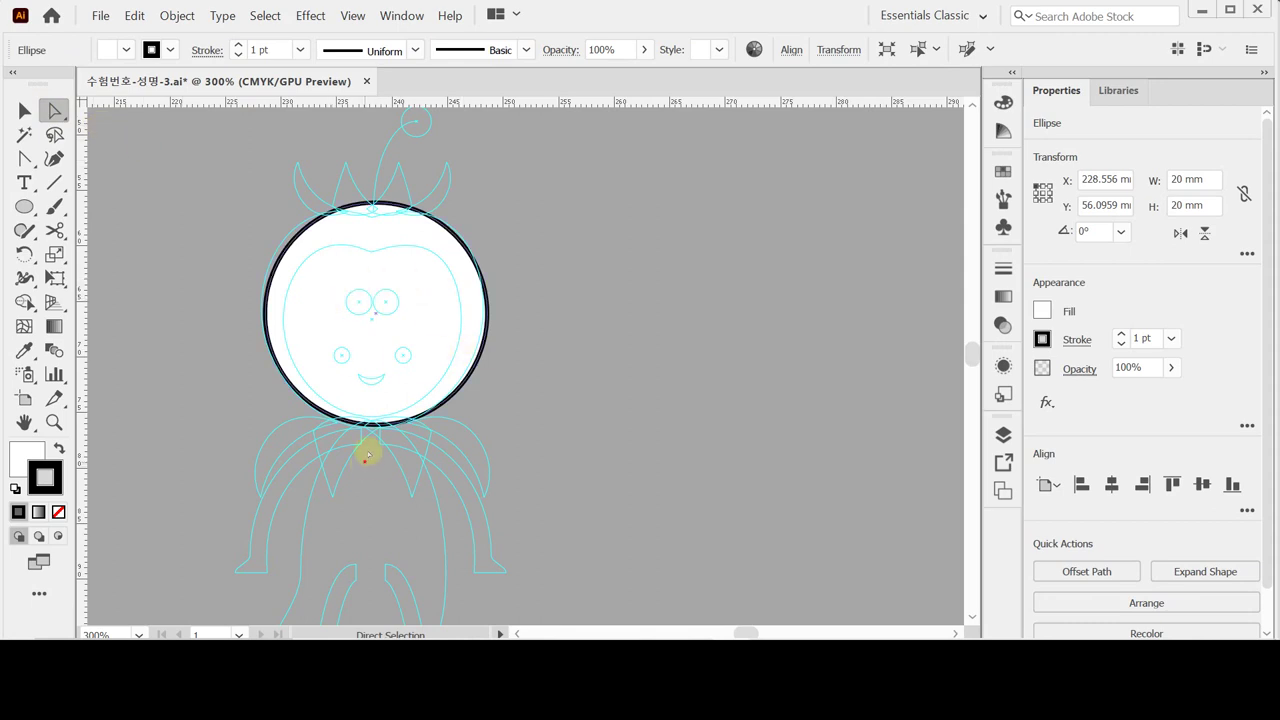
{"action": "left_click", "coordinate": [383, 416]}
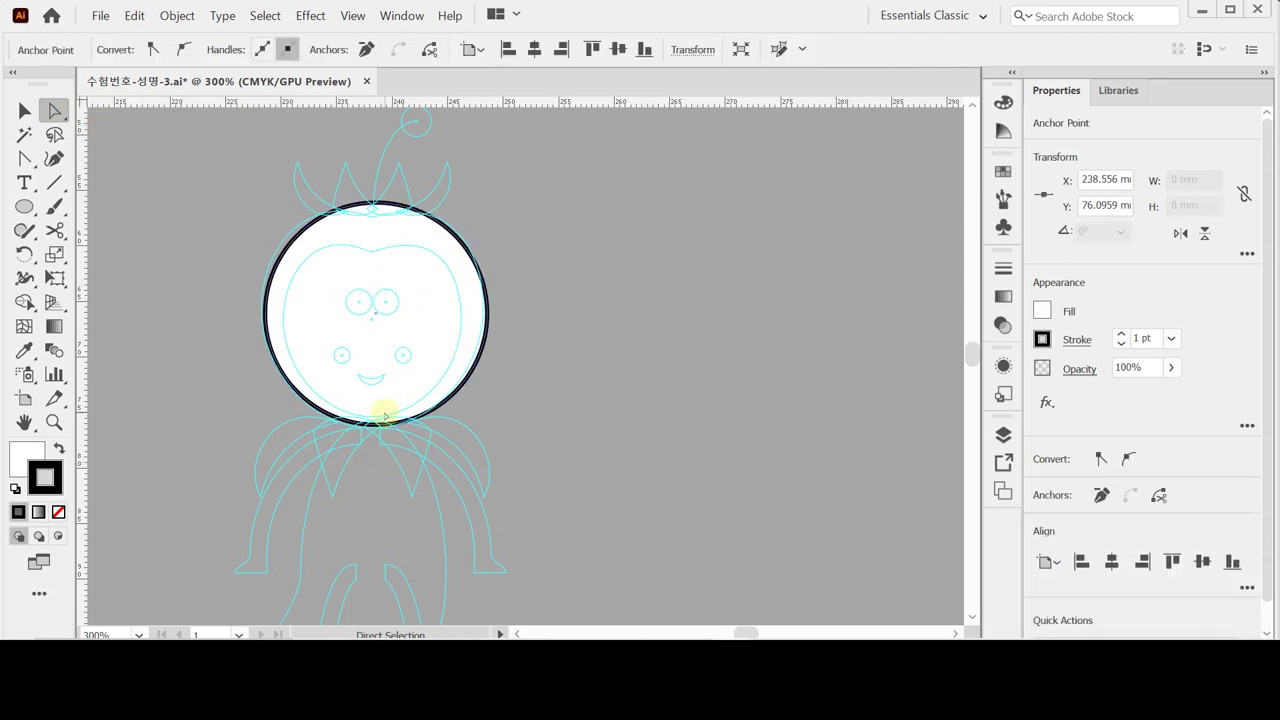
{"action": "left_click", "coordinate": [385, 416]}
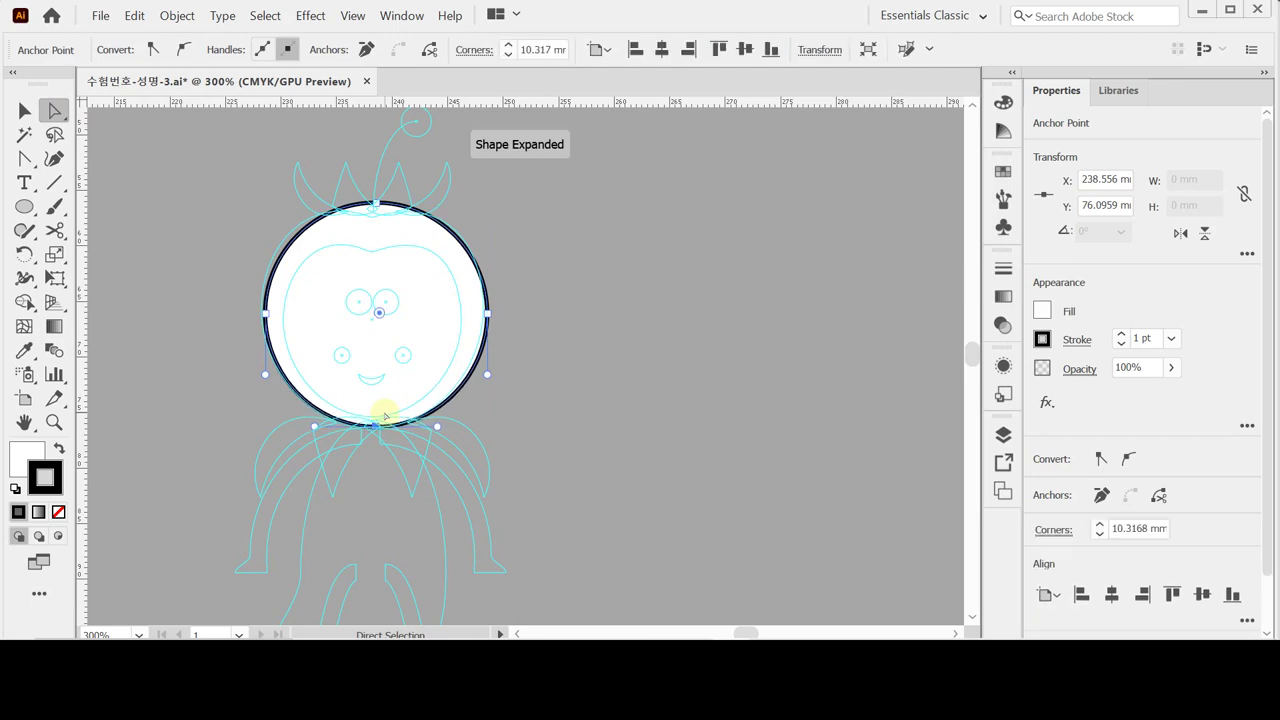
{"action": "key", "text": "Down"}
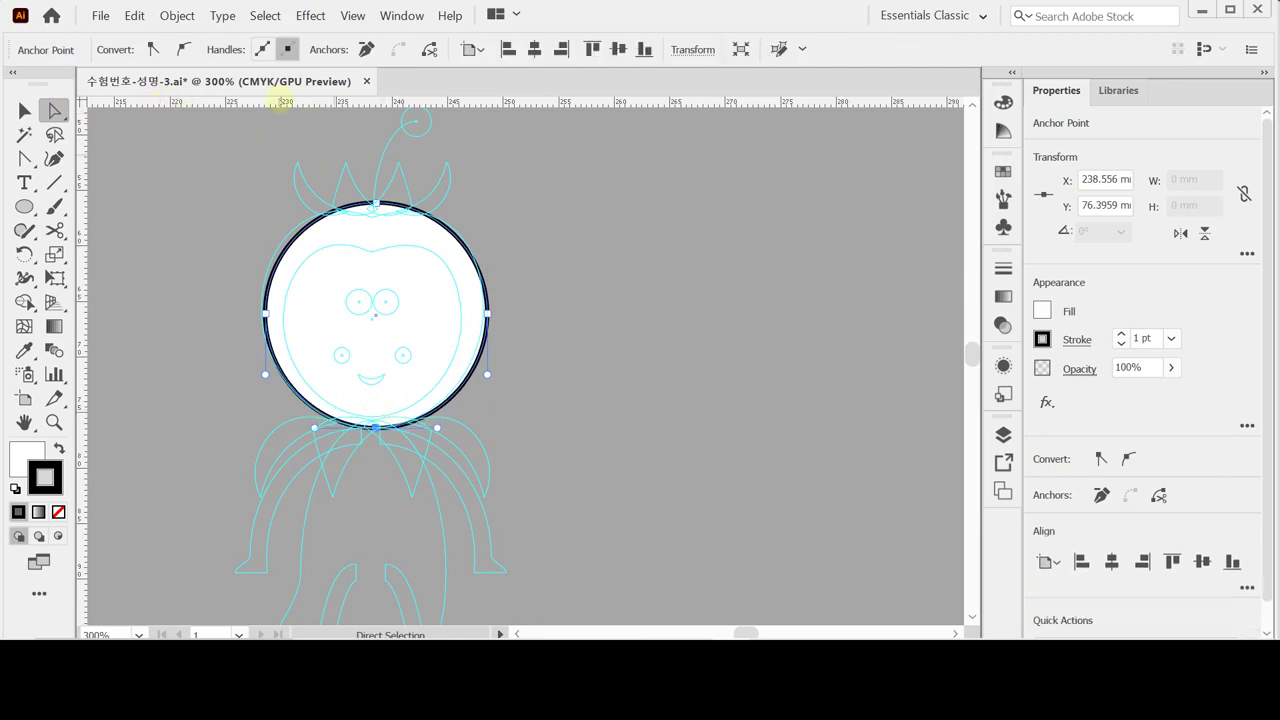
Lower the head outline's top anchor point to Y 57.9959 mm, and shift the whole outline up slightly over the guide.
{"action": "left_click", "coordinate": [392, 233]}
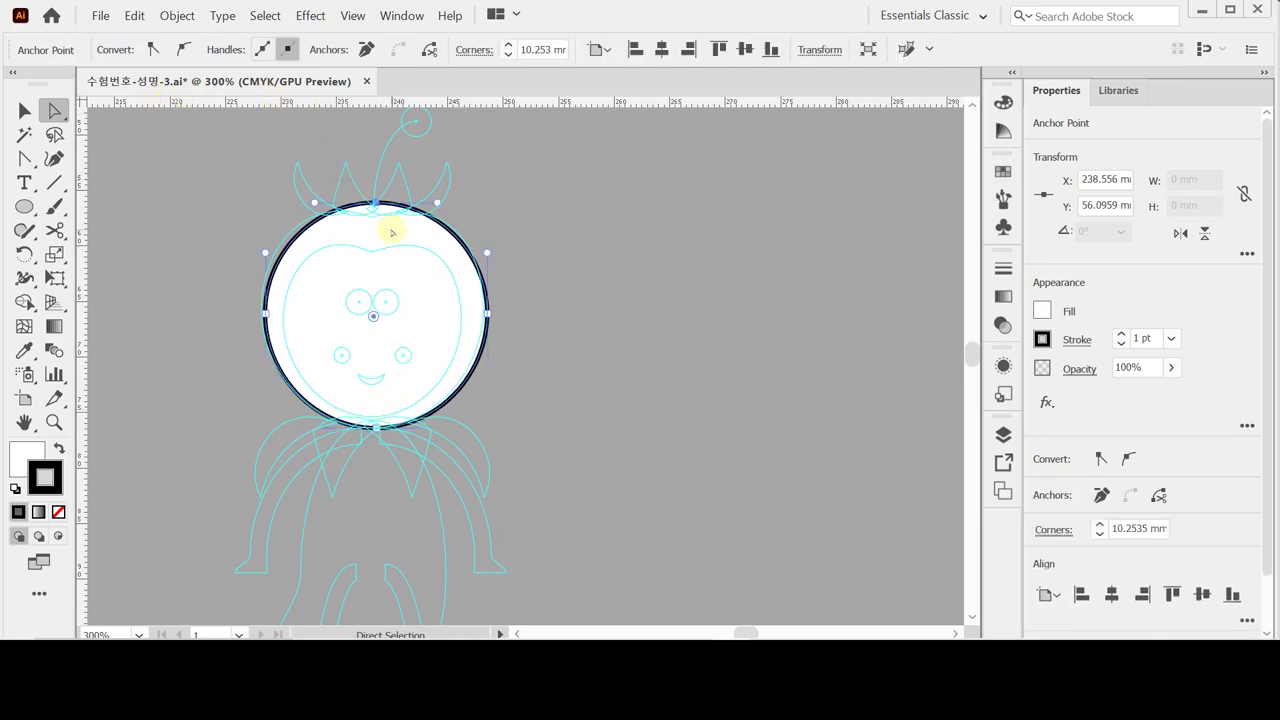
{"action": "key", "text": "Down"}
{"action": "key", "text": "Down"}
{"action": "key", "text": "Down"}
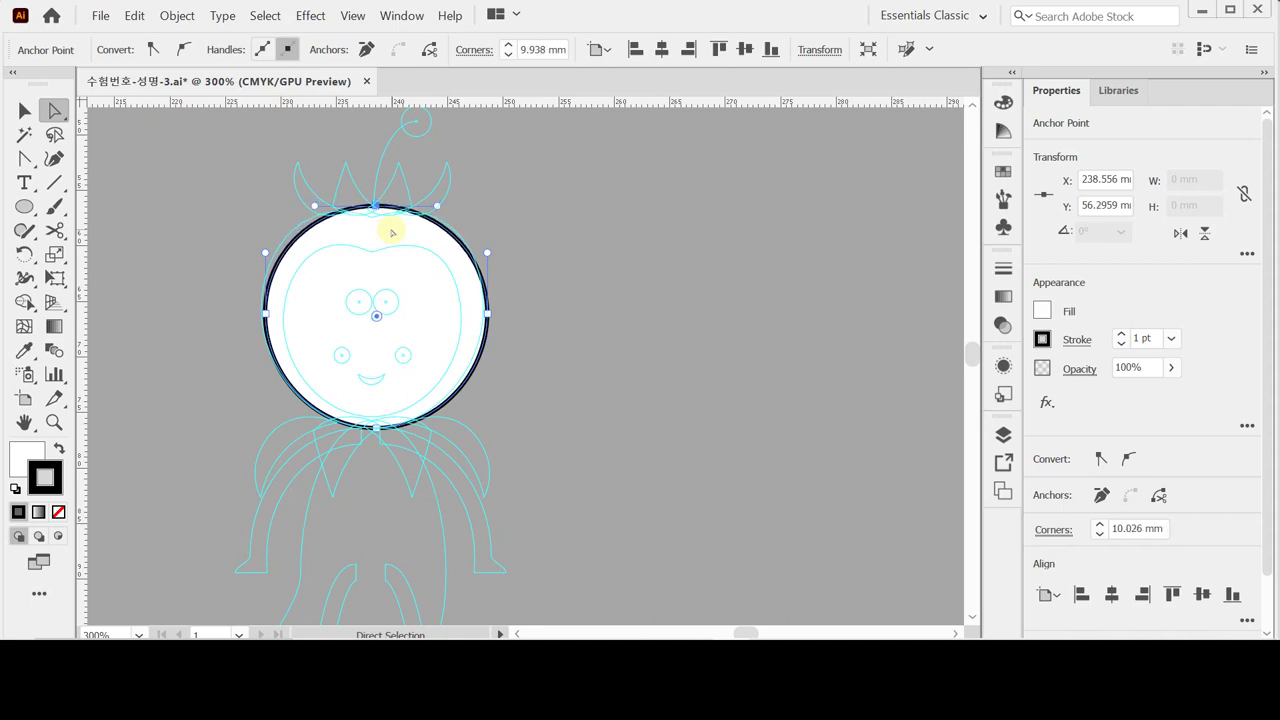
{"action": "key", "text": "Down"}
{"action": "key", "text": "Down"}
{"action": "key", "text": "Down"}
{"action": "key", "text": "Down"}
{"action": "key", "text": "Down"}
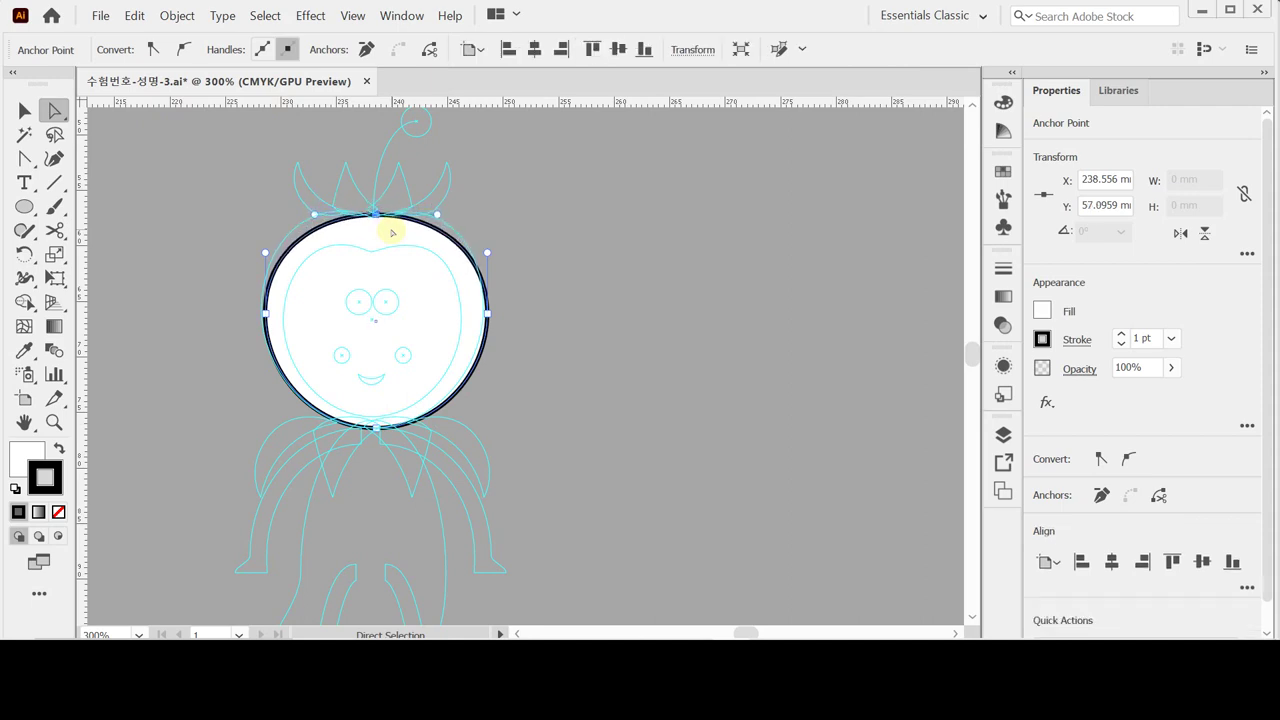
{"action": "key", "text": "Down"}
{"action": "key", "text": "Down"}
{"action": "key", "text": "Down"}
{"action": "key", "text": "Down"}
{"action": "key", "text": "Down"}
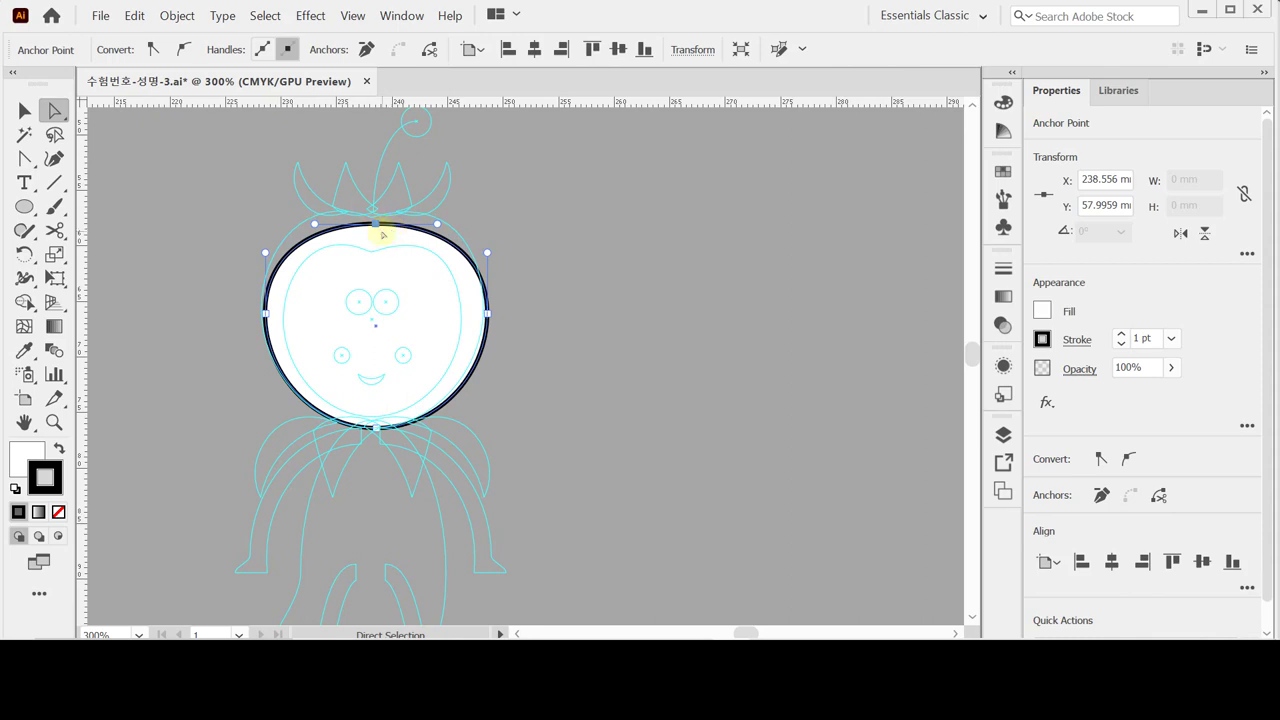
{"action": "left_click", "coordinate": [376, 226]}
{"action": "left_click", "coordinate": [442, 322]}
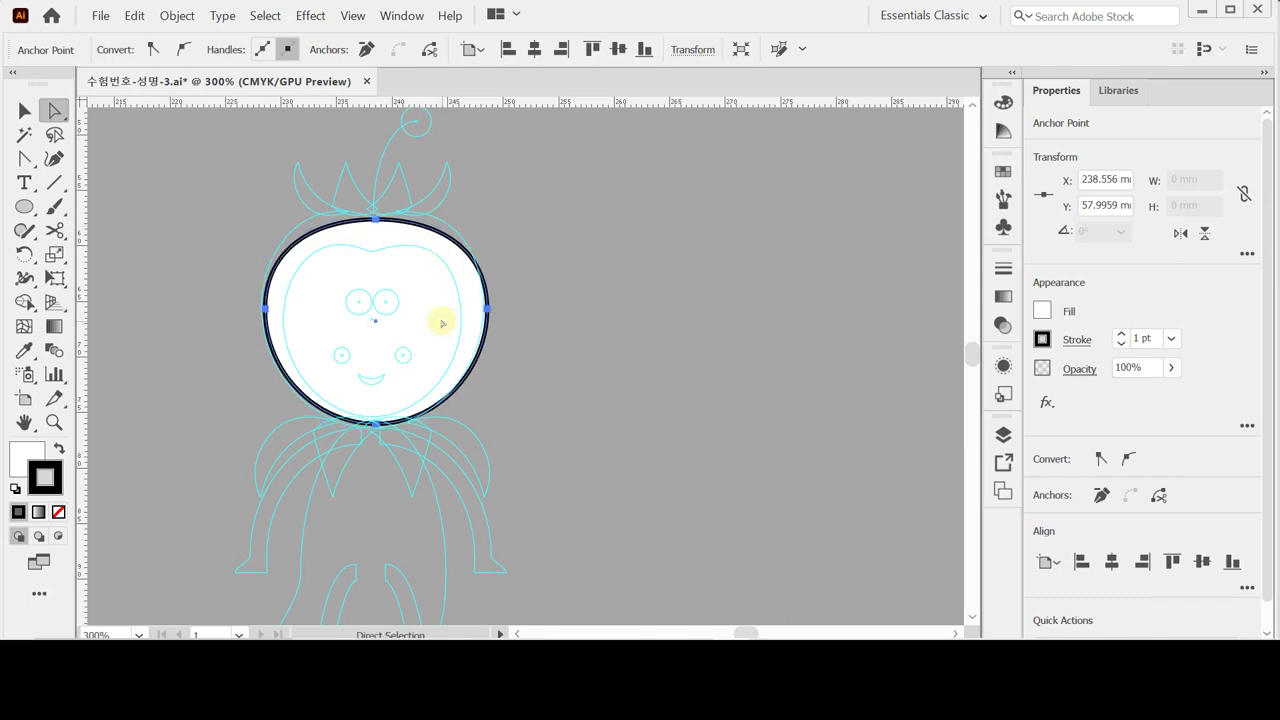
Hide the guides and angle both direction handles of the top anchor point upward independently to form the tomato's dented top.
{"action": "left_click", "coordinate": [356, 187]}
{"action": "left_click", "coordinate": [375, 218]}
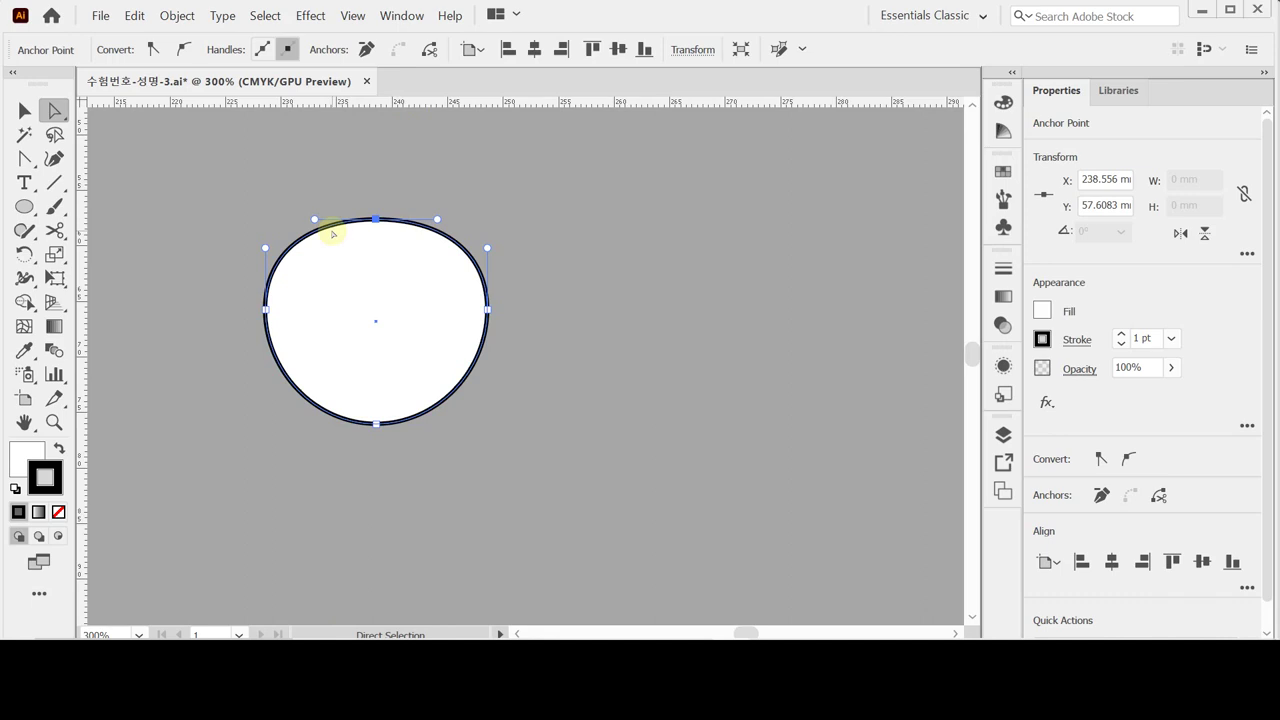
{"action": "mouse_move", "coordinate": [314, 218]}
{"action": "left_mouse_down"}
{"action": "mouse_move", "coordinate": [327, 193]}
{"action": "mouse_move", "coordinate": [332, 250]}
{"action": "mouse_move", "coordinate": [312, 204]}
{"action": "mouse_move", "coordinate": [314, 216]}
{"action": "left_mouse_up"}
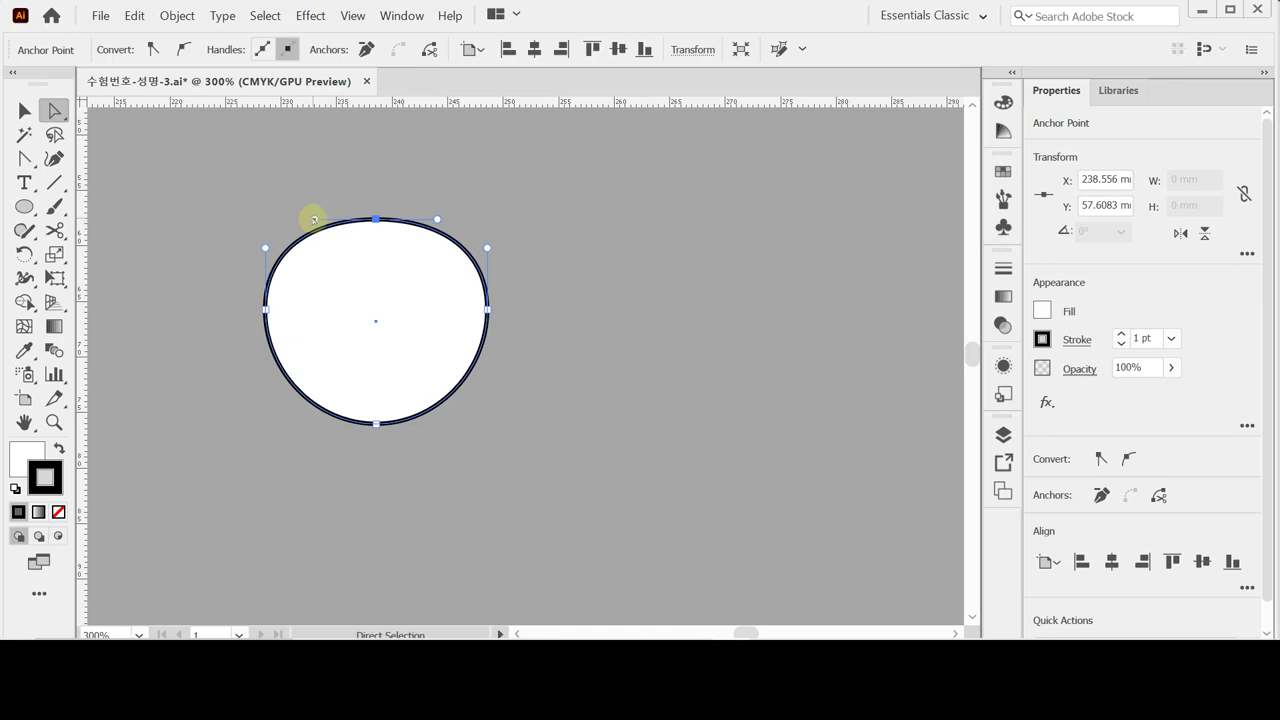
{"action": "key", "text": "alt"}
{"action": "left_click_drag", "start_coordinate": [314, 220], "coordinate": [298, 198]}
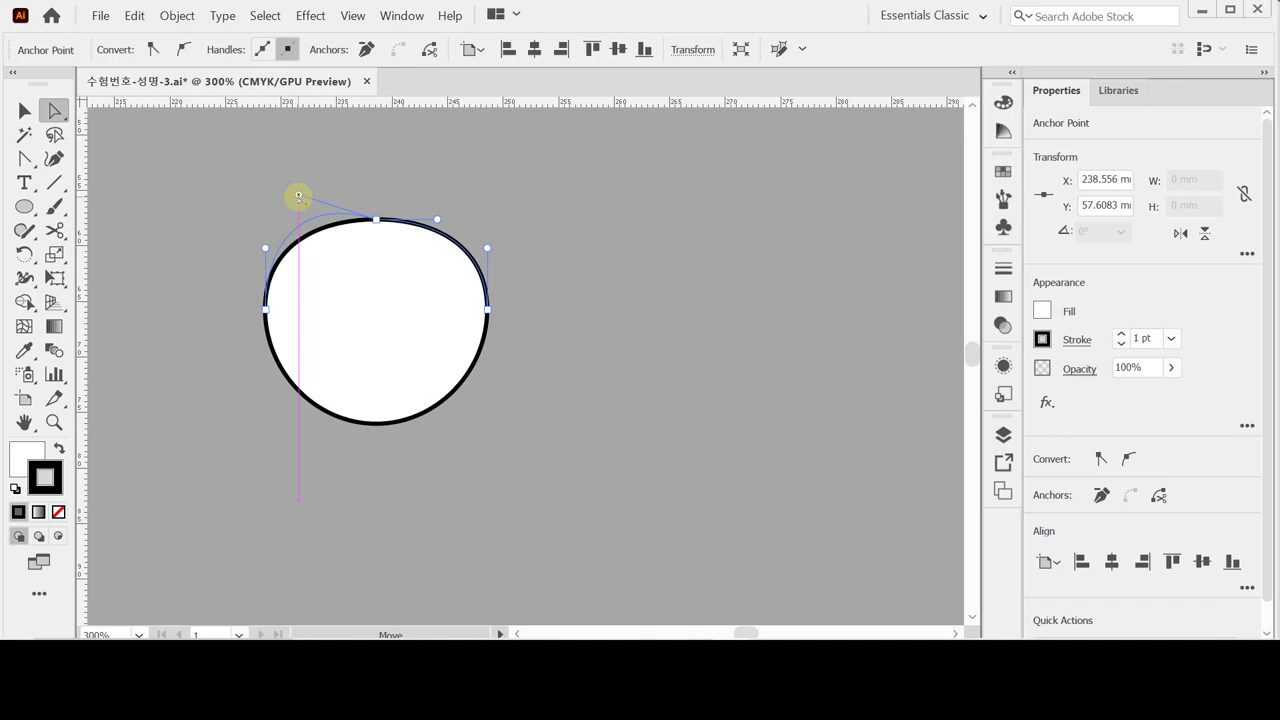
{"action": "left_click_drag", "start_coordinate": [298, 197], "coordinate": [298, 197]}
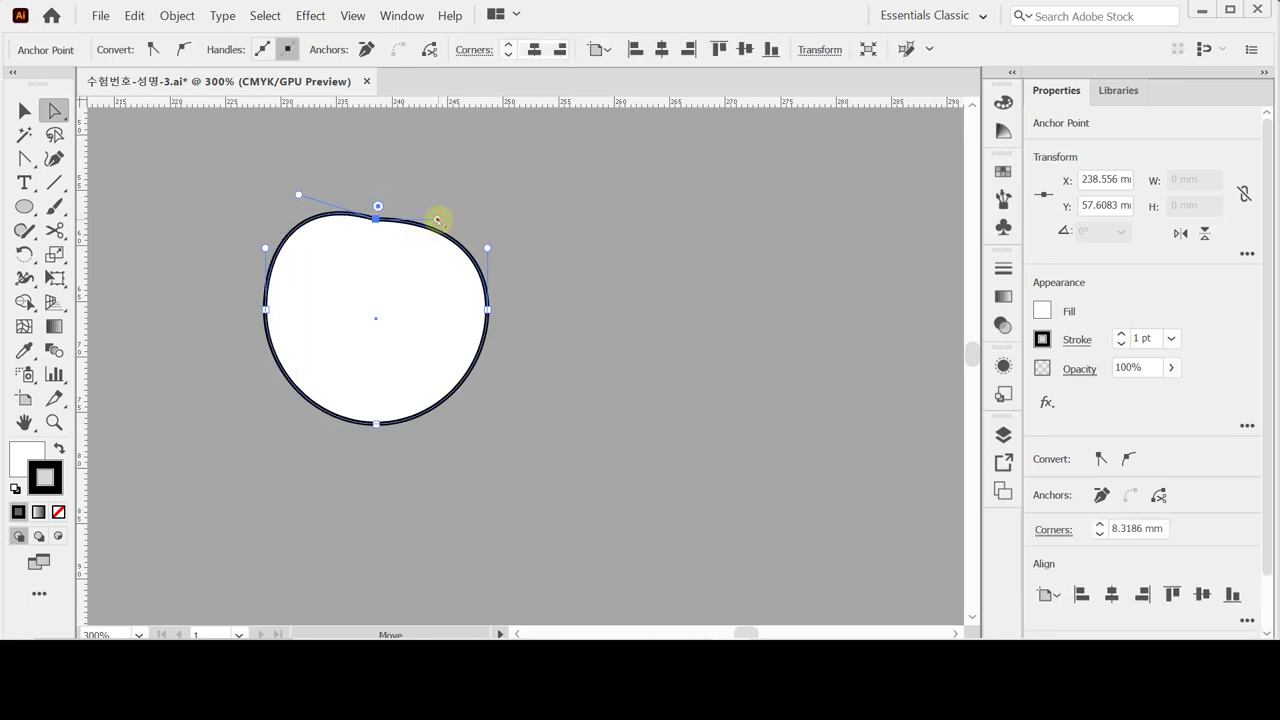
{"action": "left_click_drag", "start_coordinate": [437, 219], "coordinate": [456, 192]}
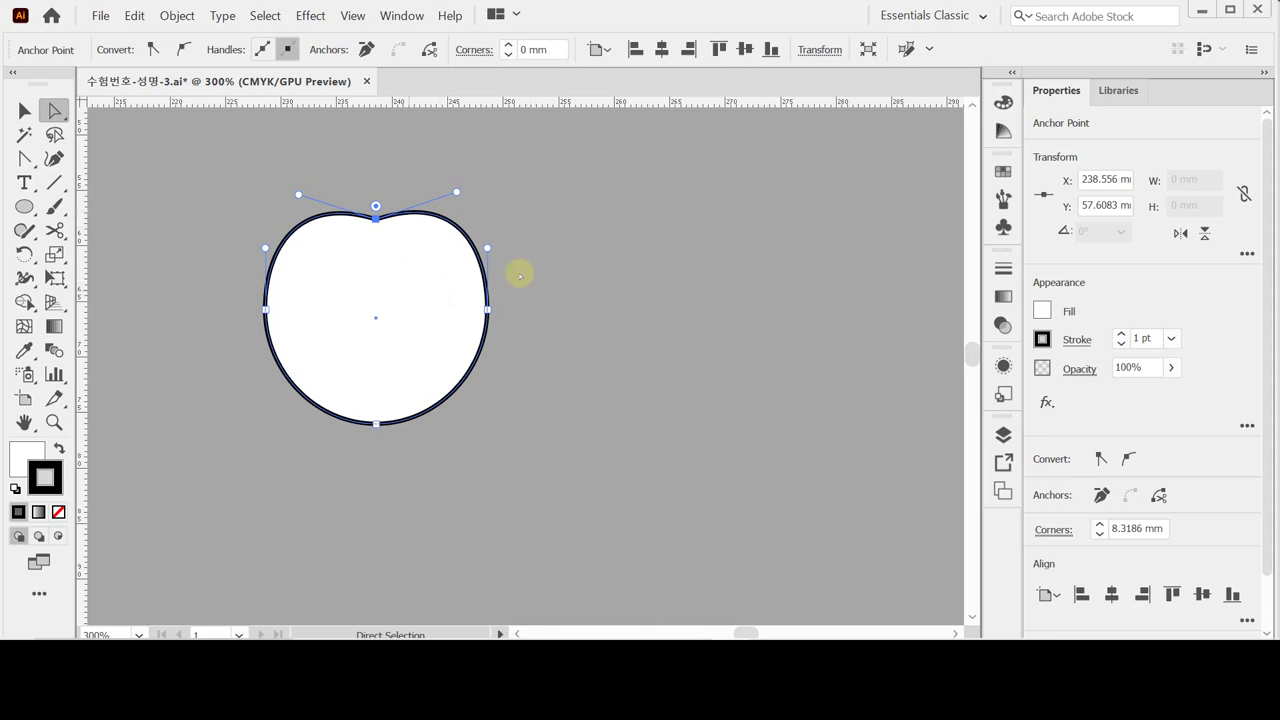
Offset the tomato head outline inward by -2 mm with Miter joins to create the inner face outline.
{"action": "left_click", "coordinate": [429, 306]}
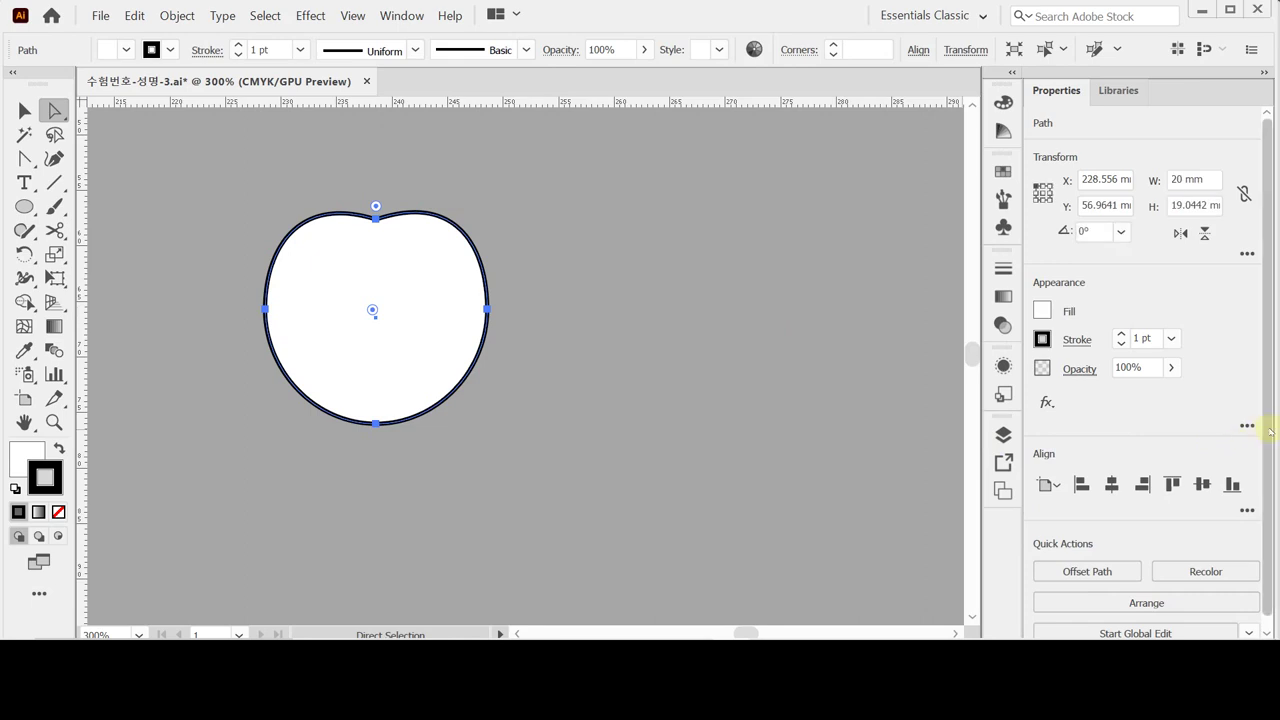
{"action": "scroll", "coordinate": [1262, 556], "scroll_direction": "down", "scroll_amount": 1}
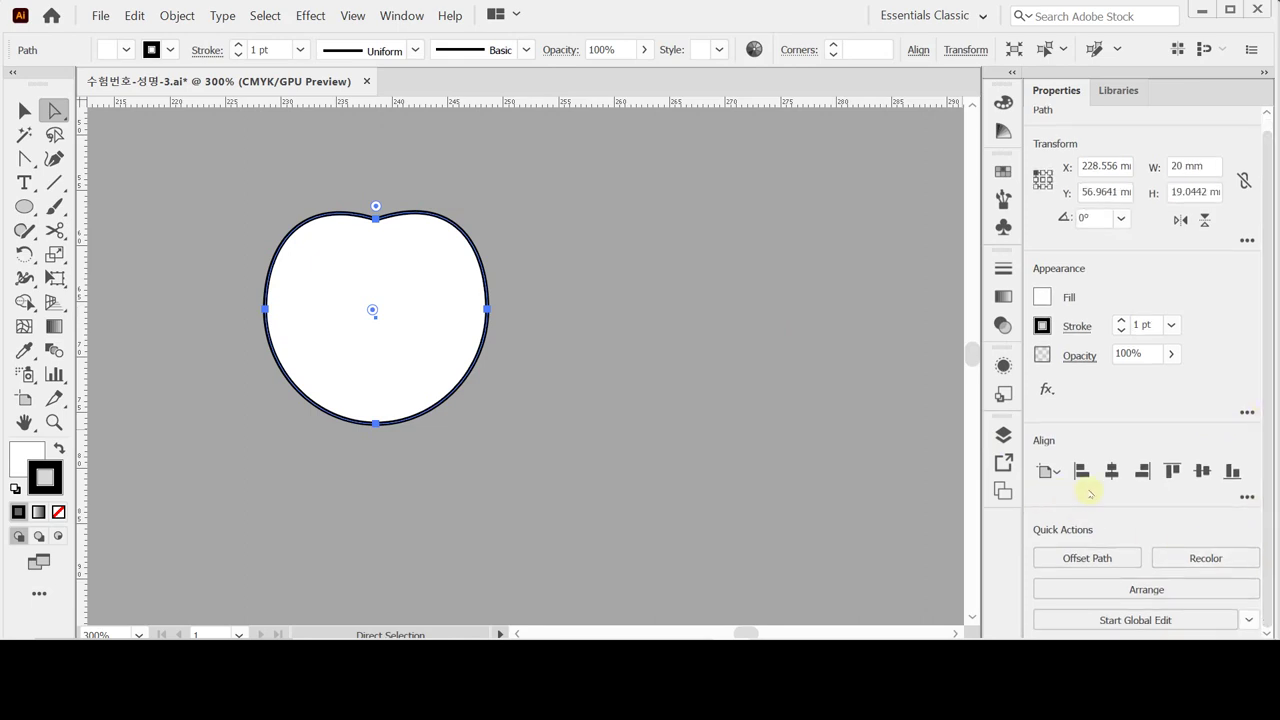
{"action": "left_click", "coordinate": [1076, 562]}
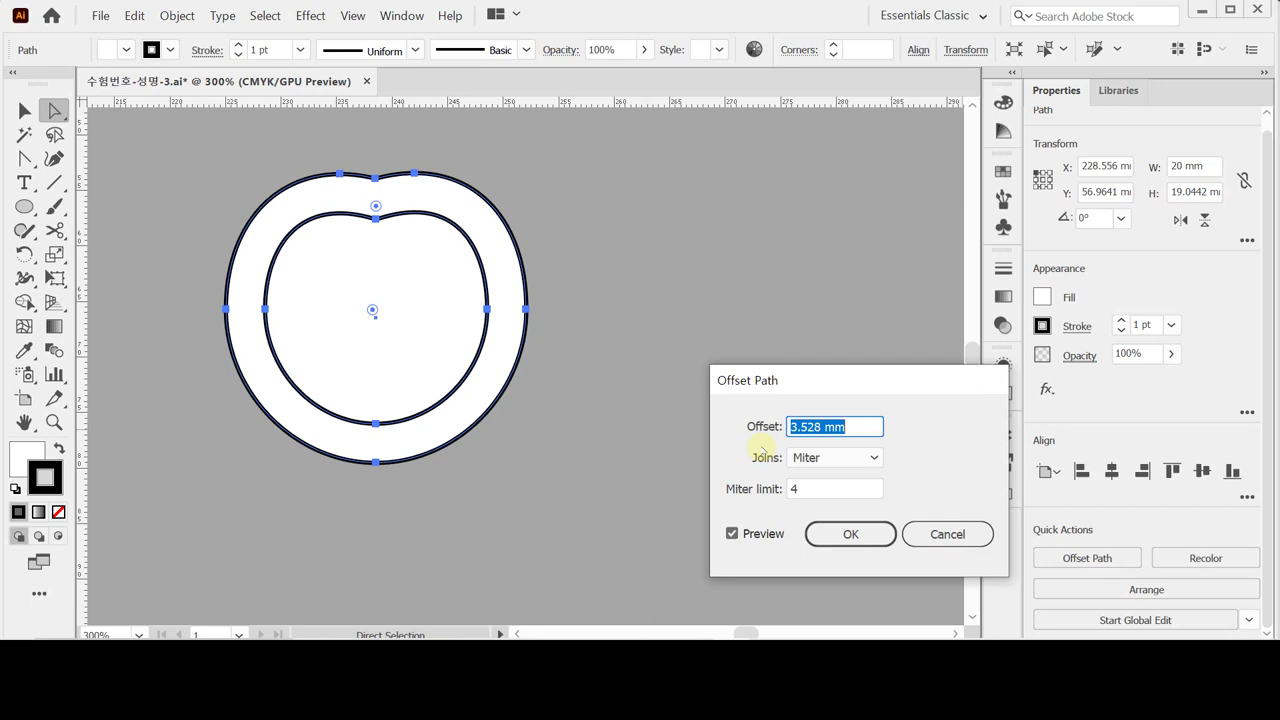
{"action": "left_click_drag", "start_coordinate": [760, 381], "coordinate": [657, 305]}
{"action": "type", "text": "-2"}
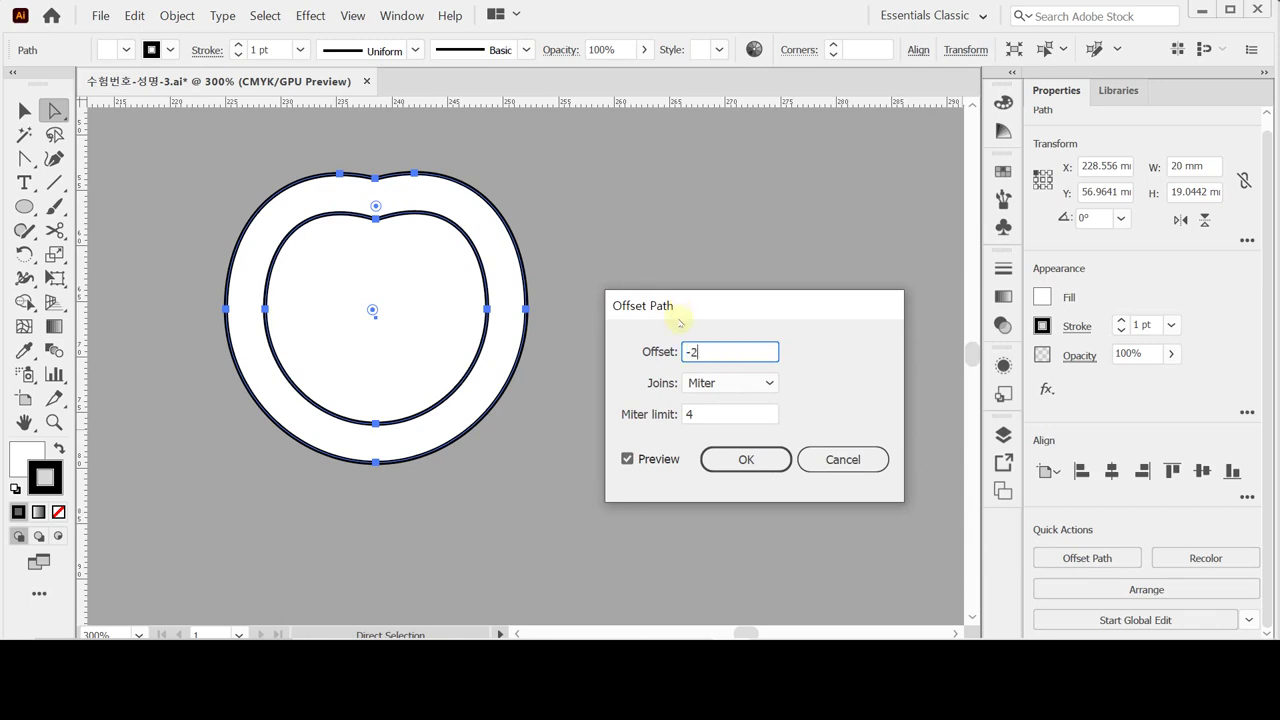
{"action": "key", "text": "Tab"}
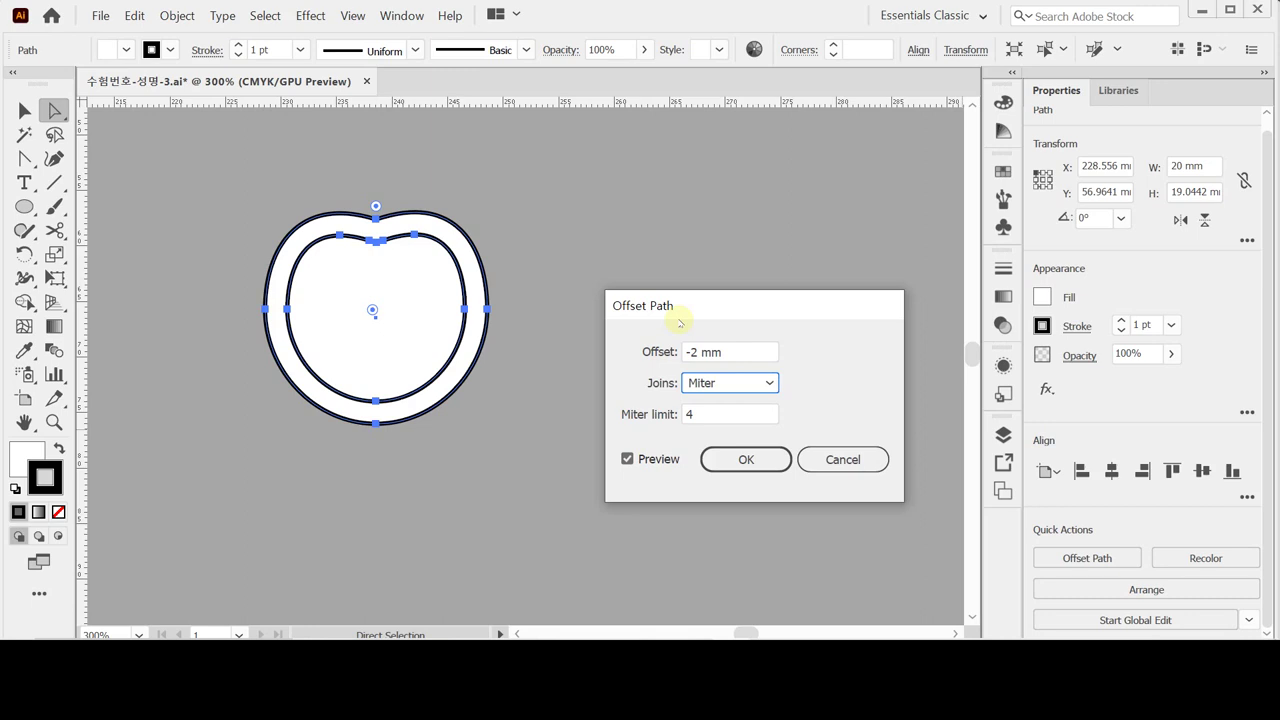
{"action": "left_click", "coordinate": [760, 465]}
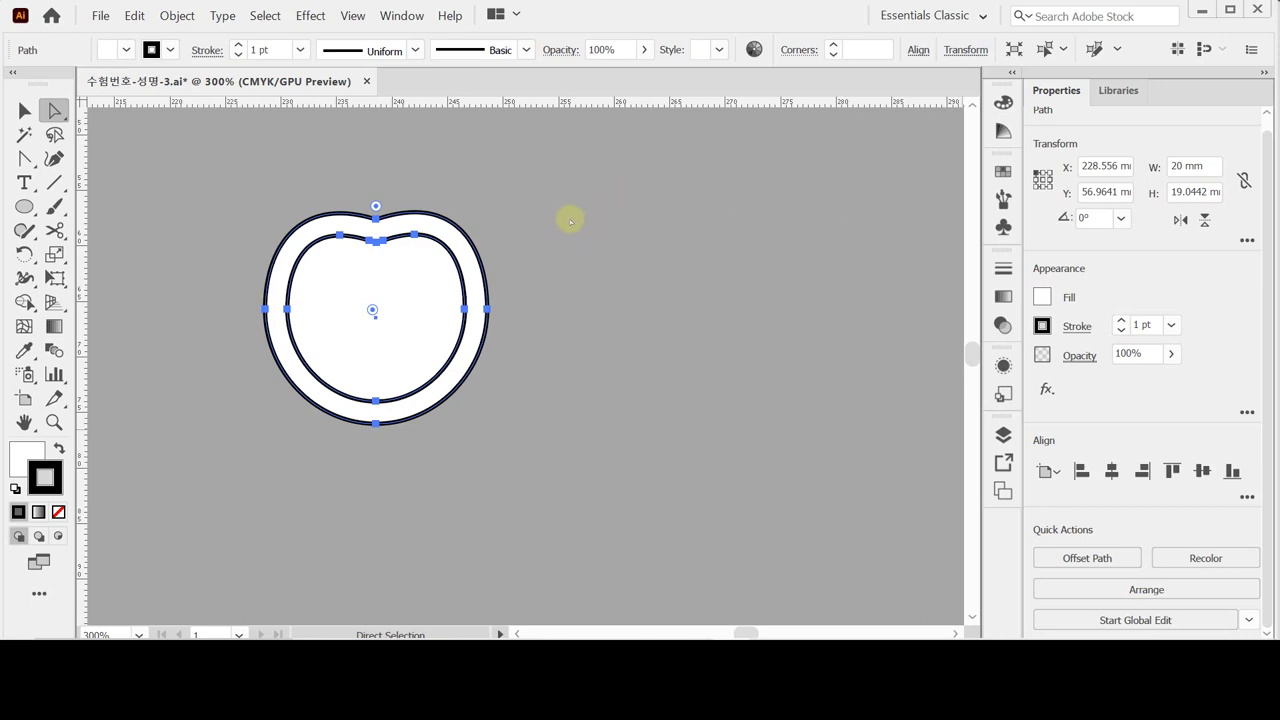
Give both head outlines no fill and a white 2 pt stroke, and deselect them.
{"action": "left_click", "coordinate": [24, 110]}
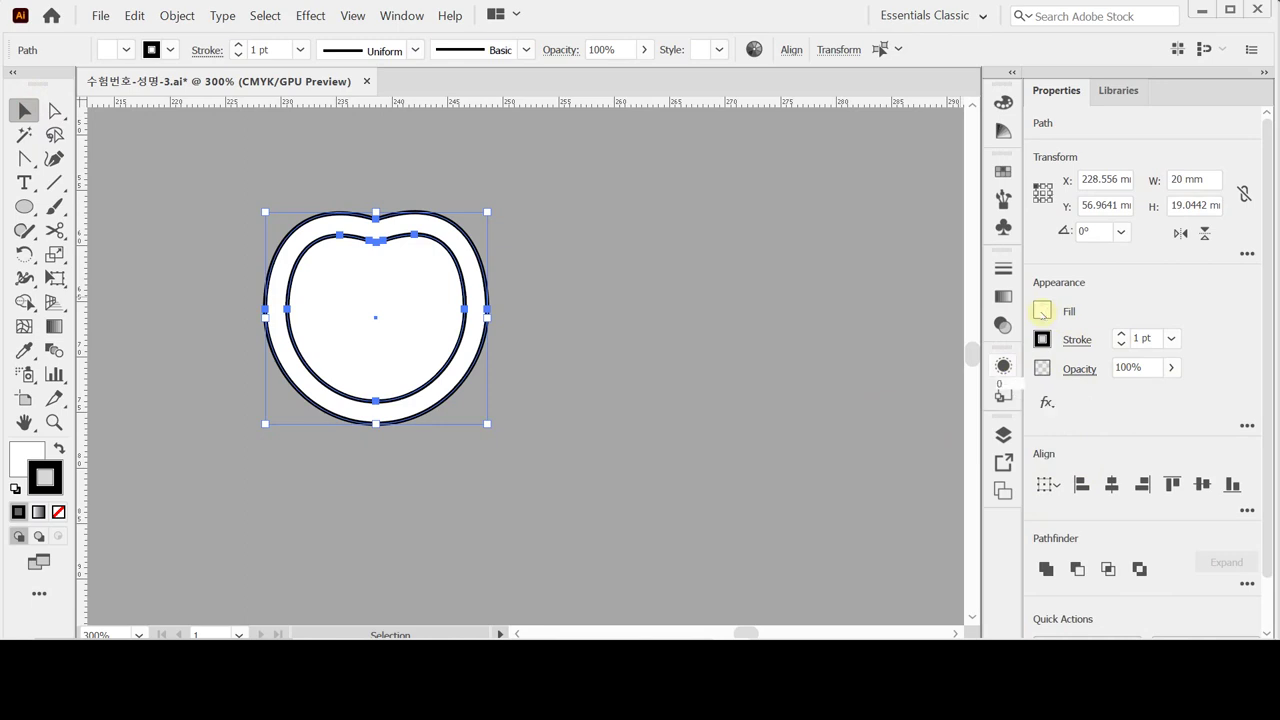
{"action": "left_click", "coordinate": [1042, 311]}
{"action": "left_click", "coordinate": [824, 484]}
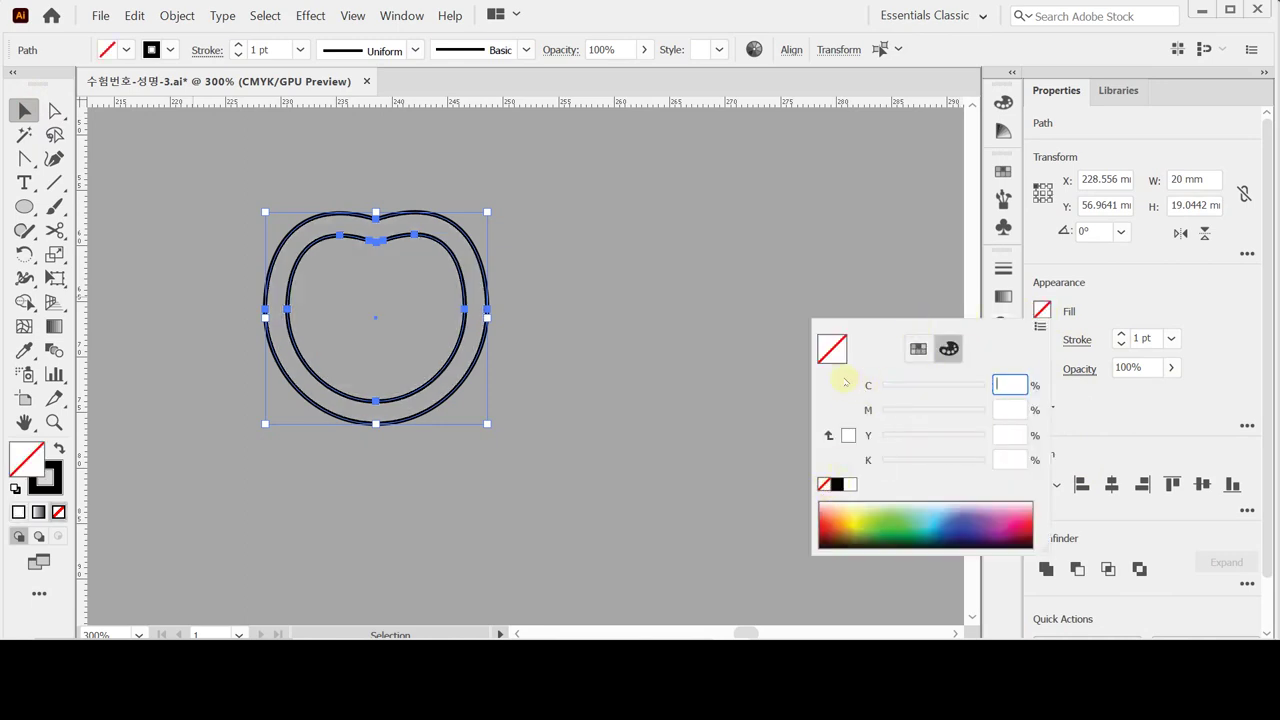
{"action": "left_click", "coordinate": [1042, 339]}
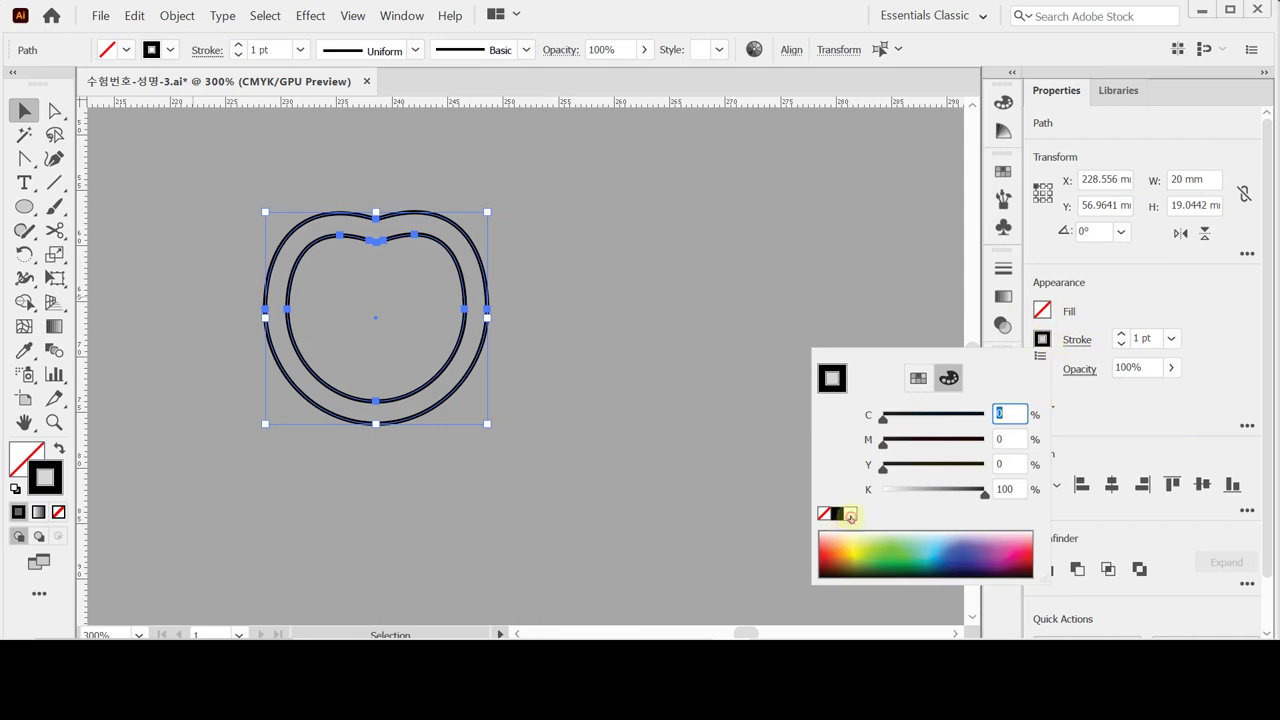
{"action": "left_click", "coordinate": [850, 513]}
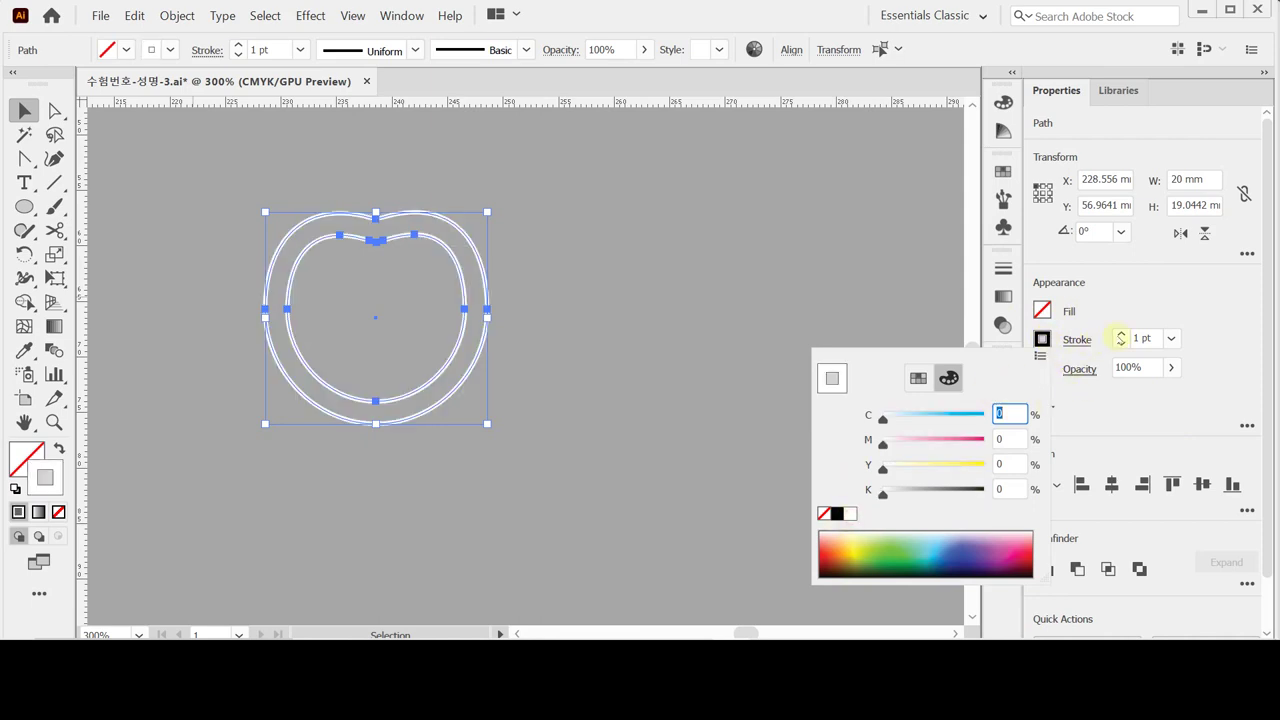
{"action": "left_click", "coordinate": [1120, 338]}
{"action": "left_click", "coordinate": [1121, 333]}
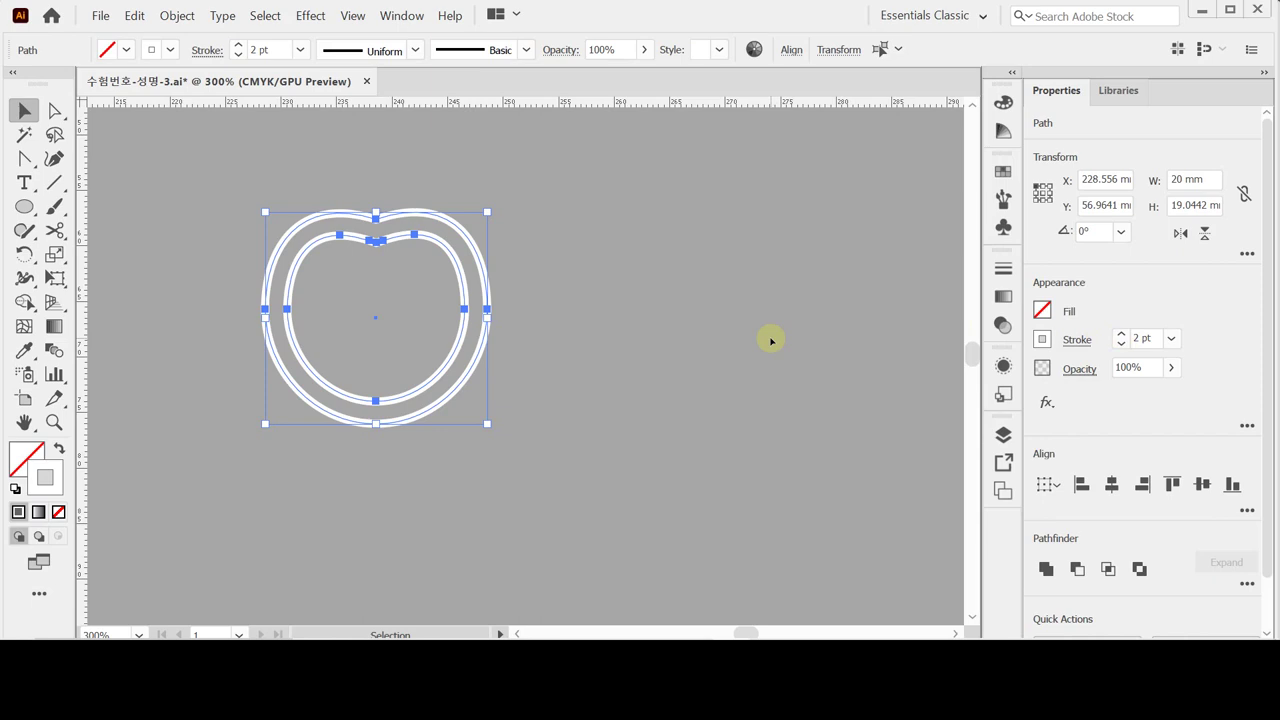
{"action": "left_click", "coordinate": [767, 330]}
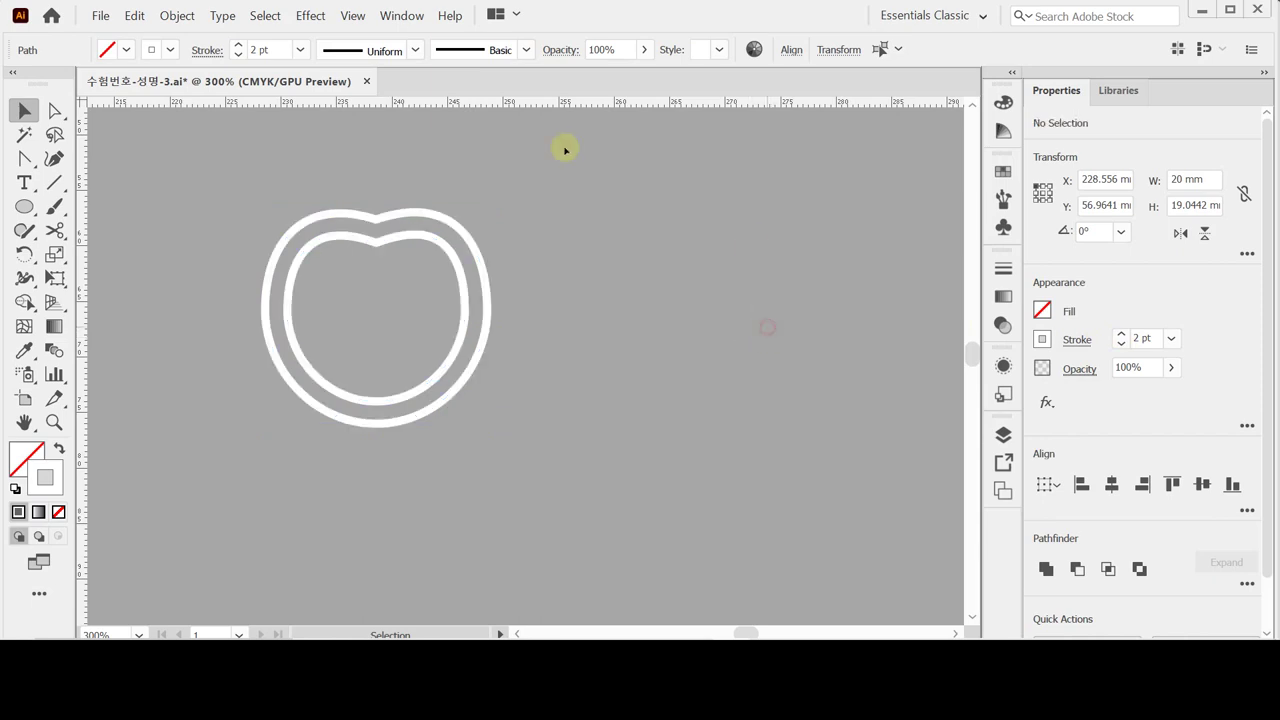
Nudge the inner face outline down to Y 59.864 mm and deselect it.
{"action": "left_click", "coordinate": [463, 314]}
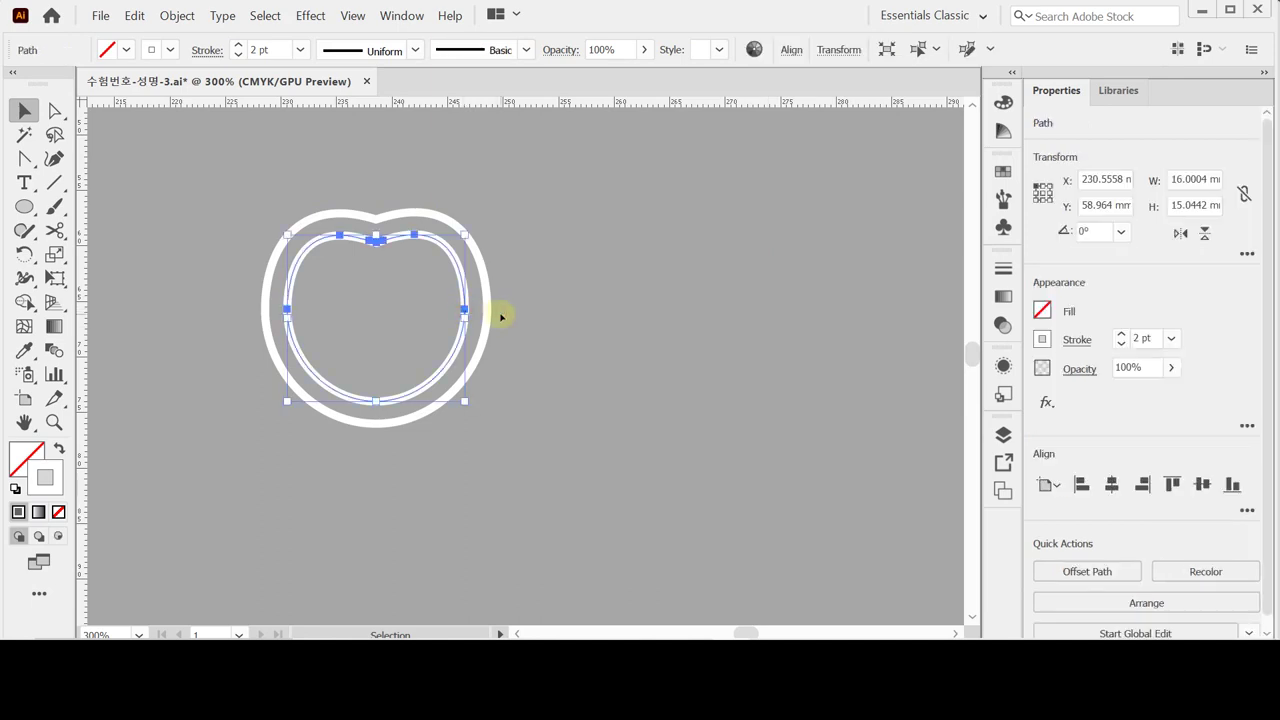
{"action": "key", "text": "Down"}
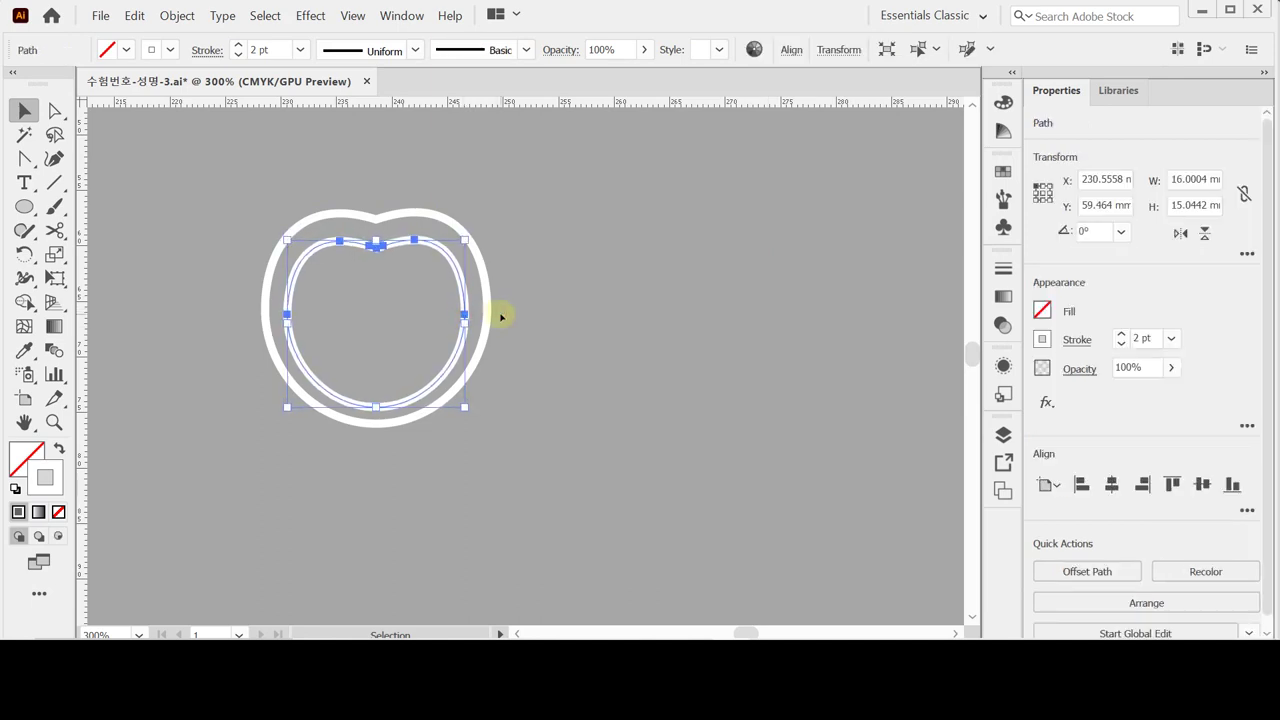
{"action": "key", "text": "Down"}
{"action": "key", "text": "Down"}
{"action": "key", "text": "Down"}
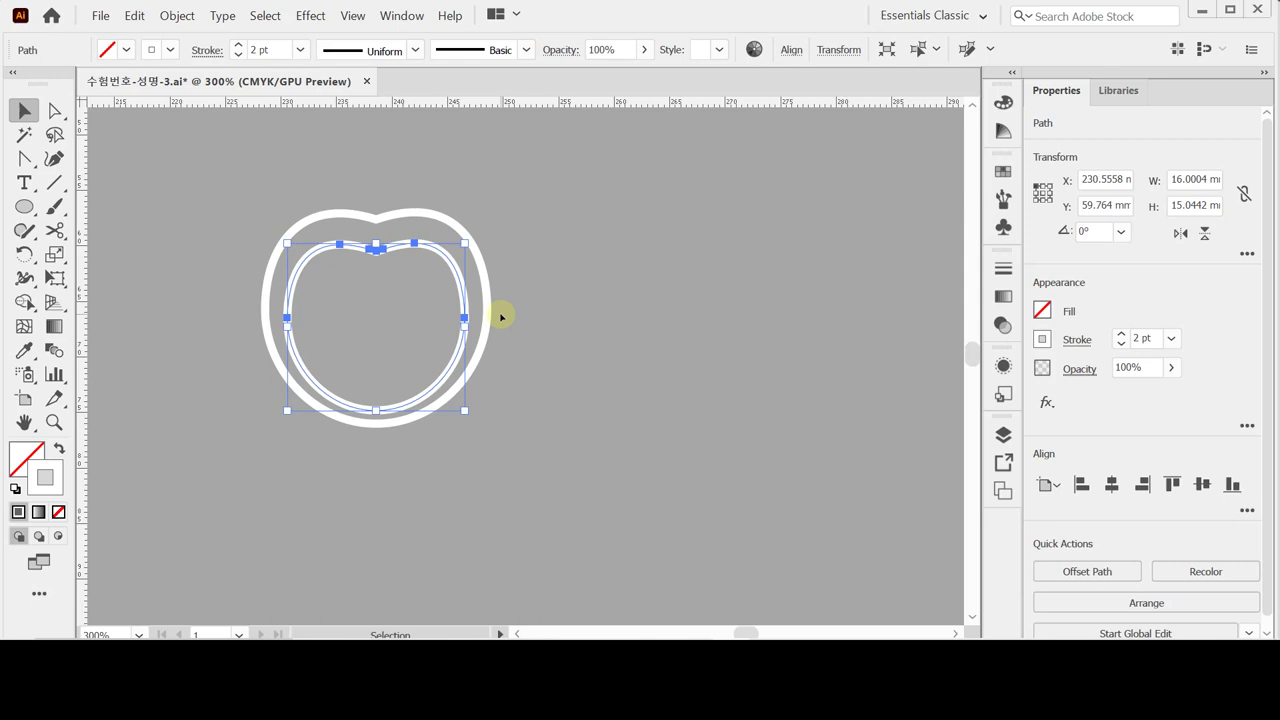
{"action": "key", "text": "Down"}
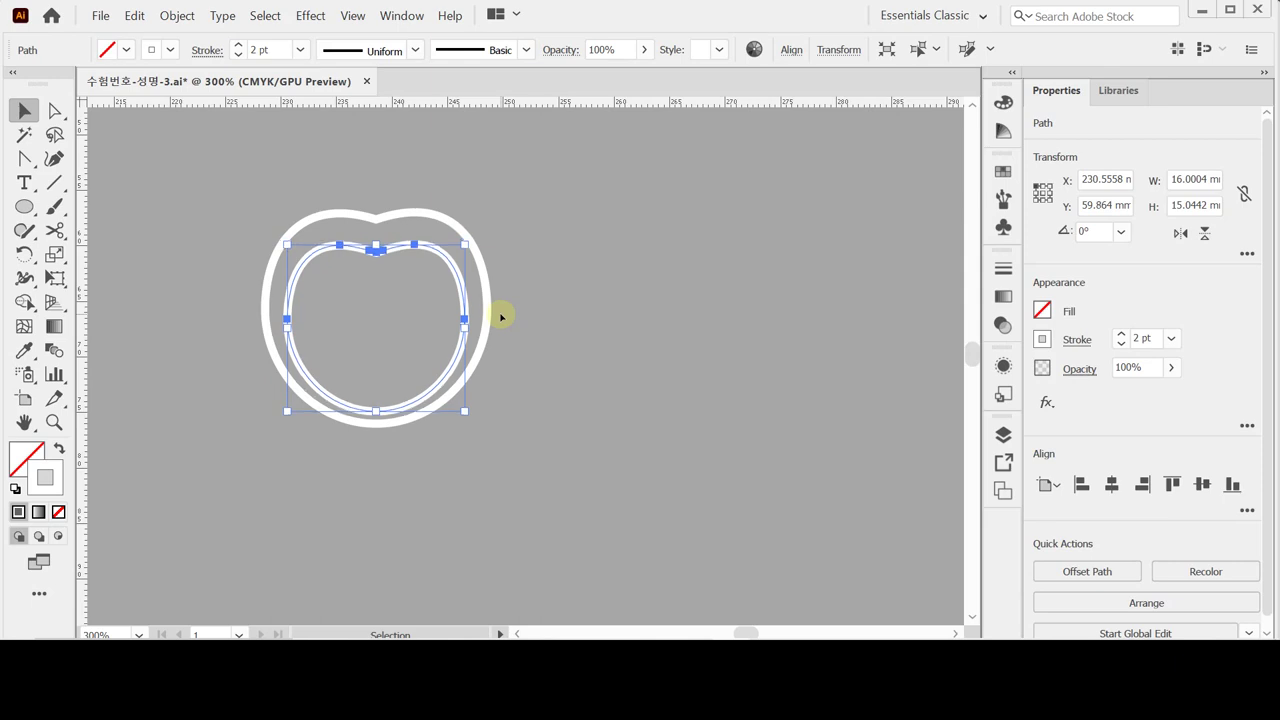
{"action": "left_click", "coordinate": [610, 360]}
Show the guides and draw a circle about 2.29 mm wide over the guide of the character's left-hand eye.
{"action": "key", "text": "ctrl"}
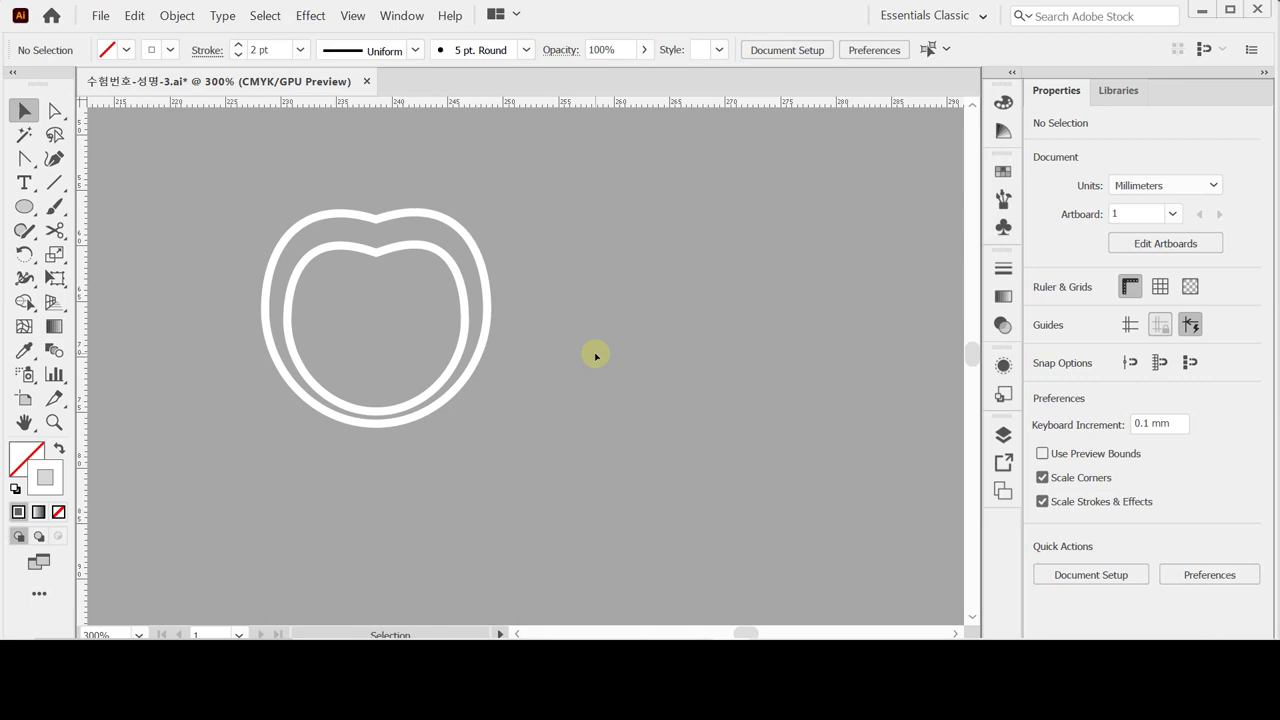
{"action": "key", "text": "ctrl+semicolon"}
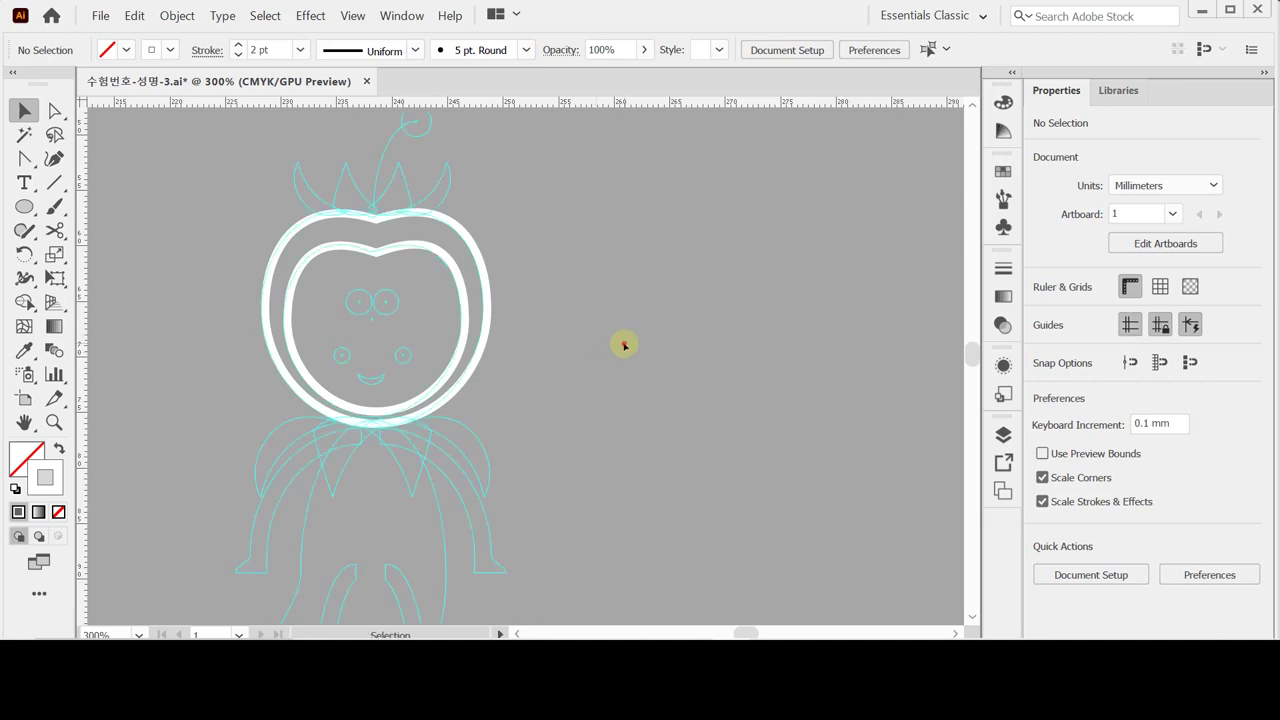
{"action": "left_click", "coordinate": [24, 206]}
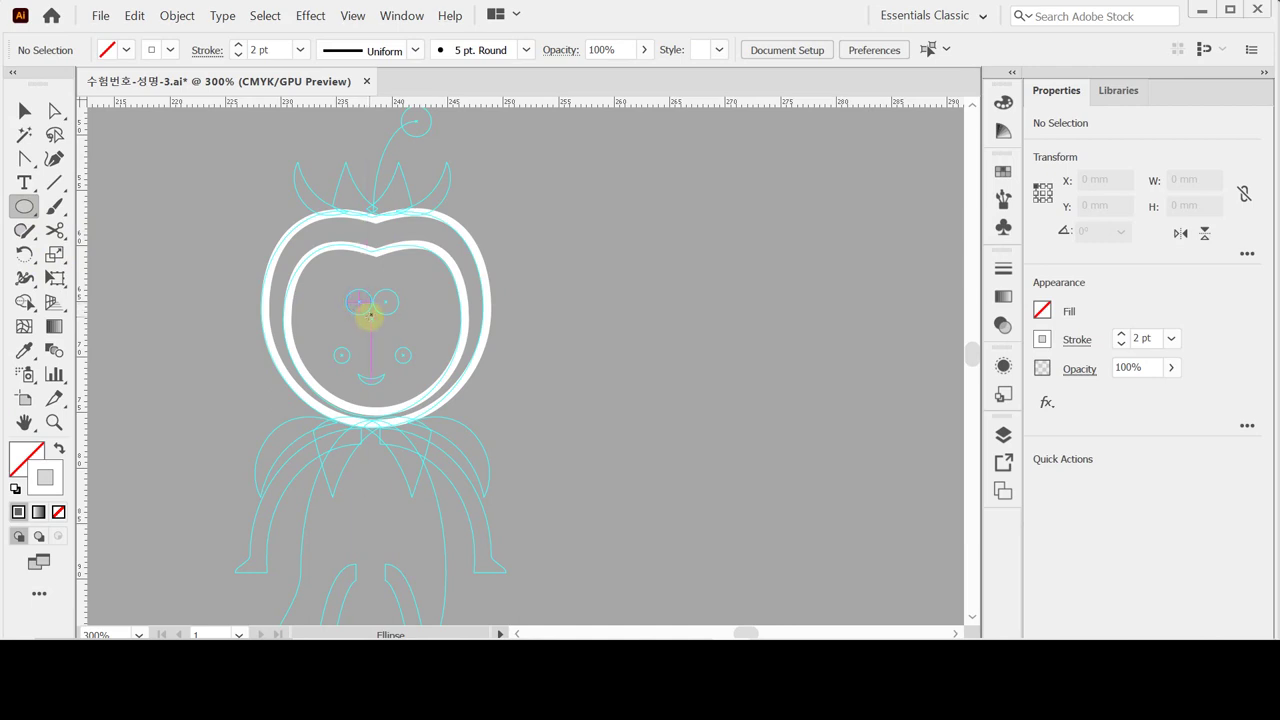
{"action": "left_click", "coordinate": [359, 299], "text": "ctrl"}
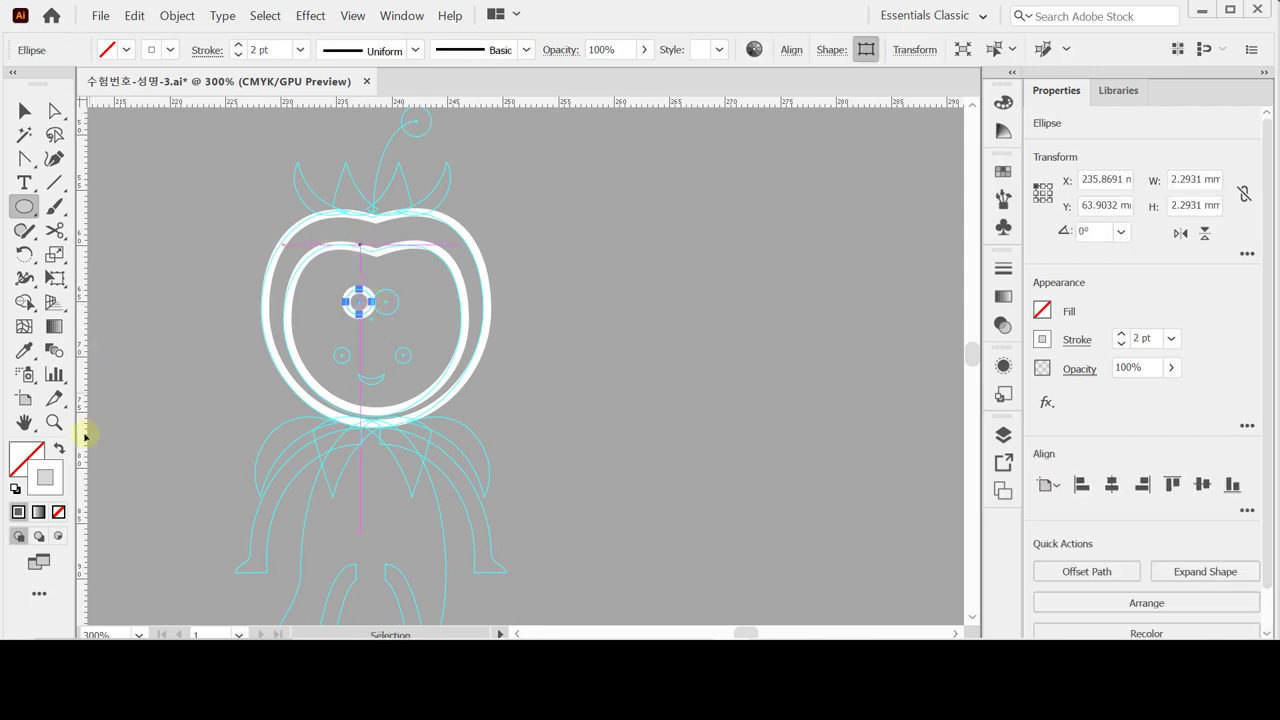
Remove the eye-guide circle's stroke and fill it with C 10, M 100, Y 90, K 10.
{"action": "left_click", "coordinate": [60, 447]}
{"action": "left_click", "coordinate": [22, 452]}
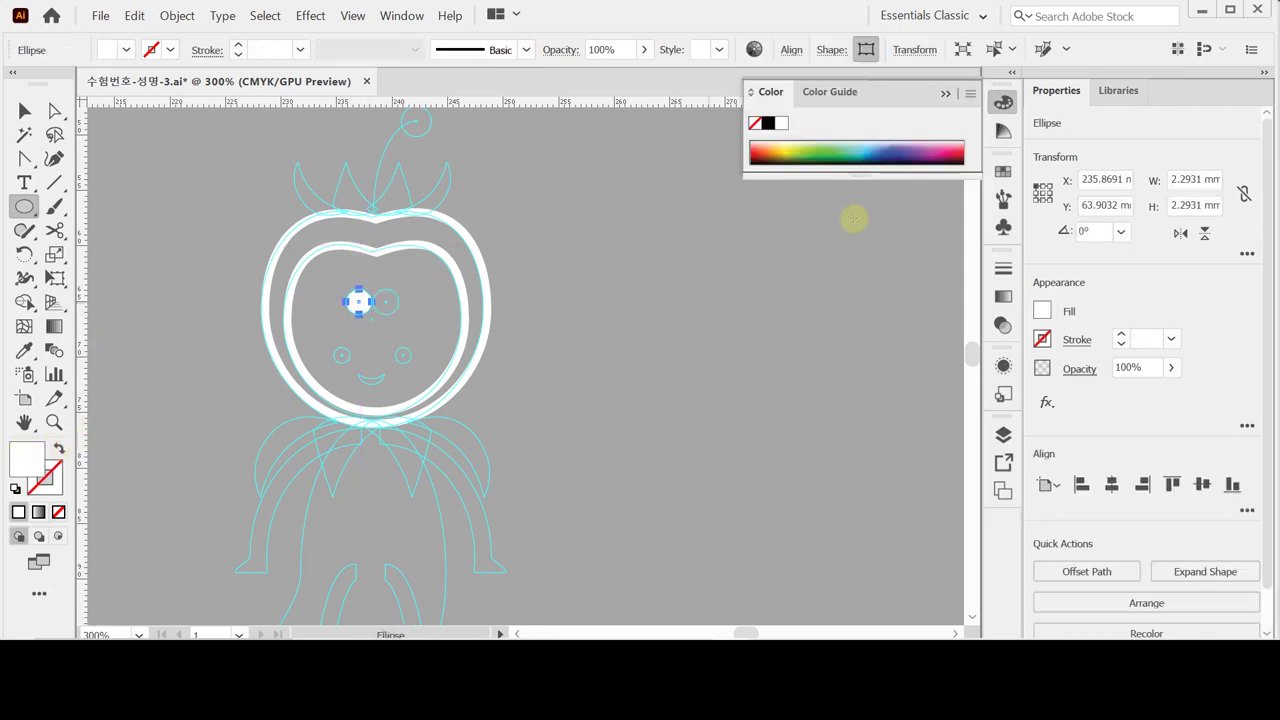
{"action": "left_click", "coordinate": [1045, 313]}
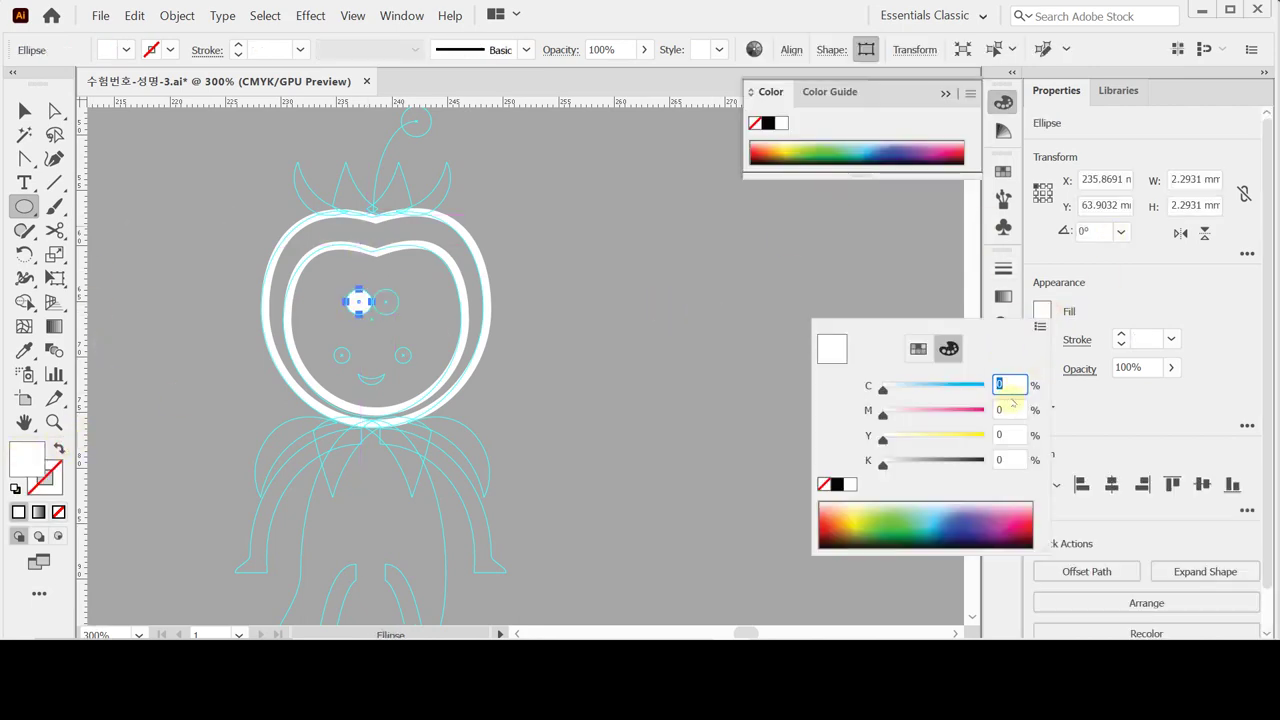
{"action": "type", "text": "10"}
{"action": "key", "text": "Tab"}
{"action": "type", "text": "100"}
{"action": "key", "text": "Tab"}
{"action": "type", "text": "90"}
{"action": "key", "text": "Tab"}
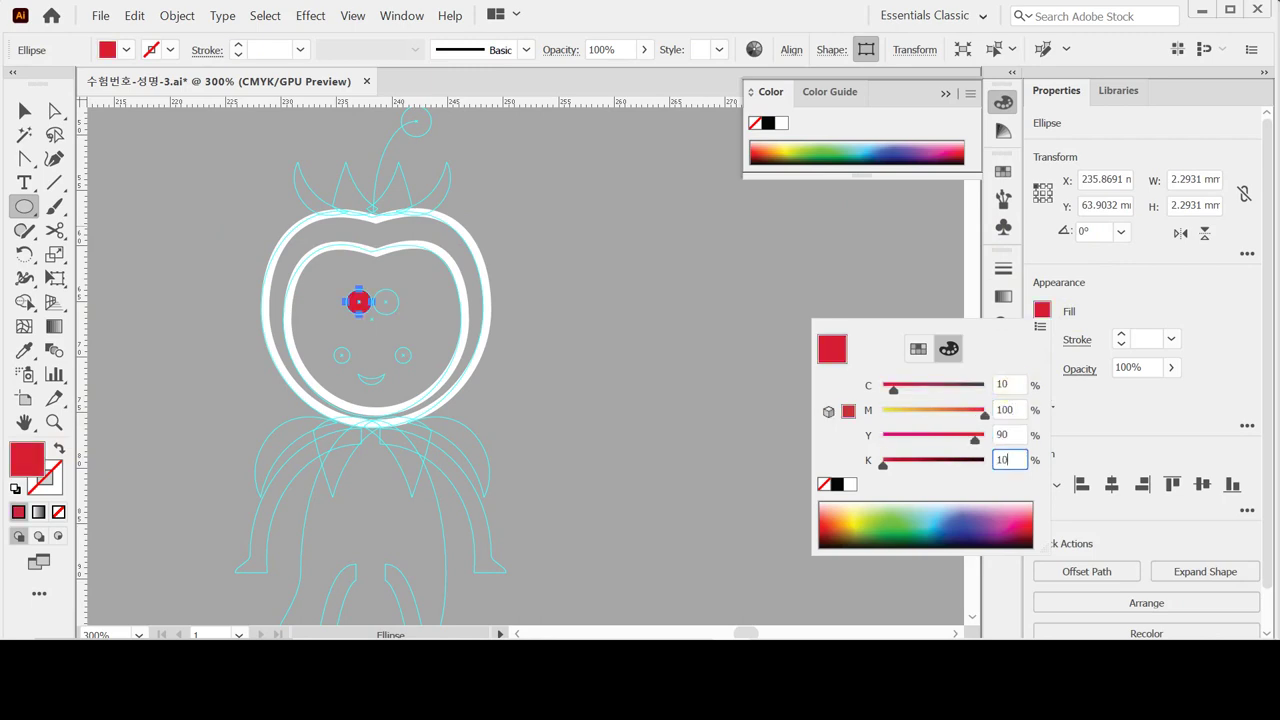
{"action": "key", "text": "Return"}
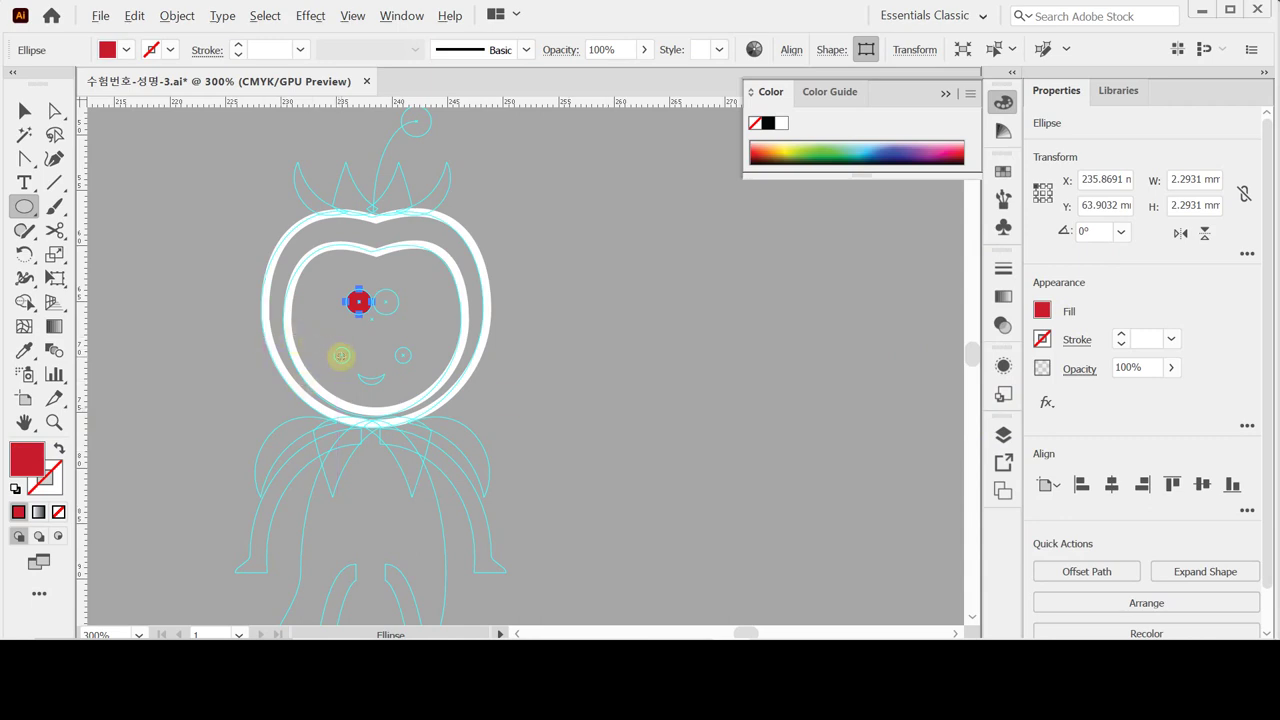
Draw a circle about 1.41 mm wide over the lower left-hand guide circle and give it a black fill without stroke.
{"action": "left_click_drag", "start_coordinate": [342, 358], "coordinate": [348, 364]}
{"action": "left_click", "coordinate": [15, 488]}
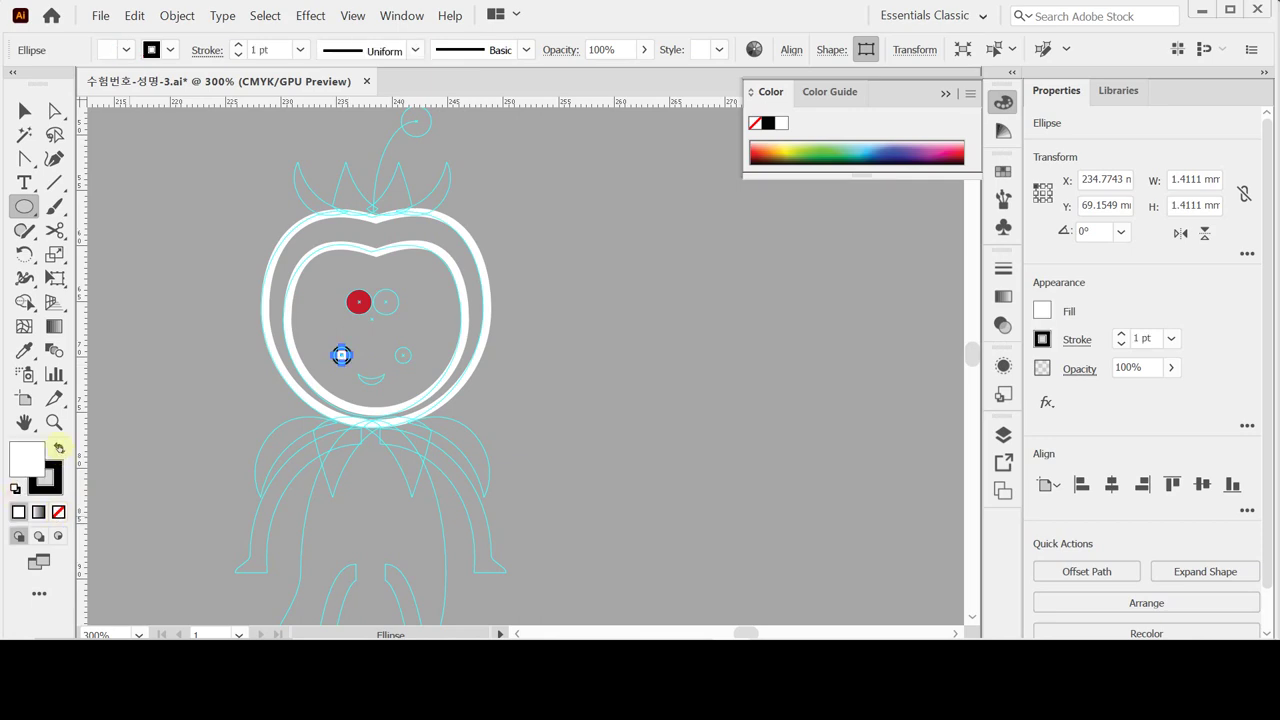
{"action": "left_click", "coordinate": [59, 448]}
{"action": "left_click", "coordinate": [54, 490]}
{"action": "left_click", "coordinate": [58, 512]}
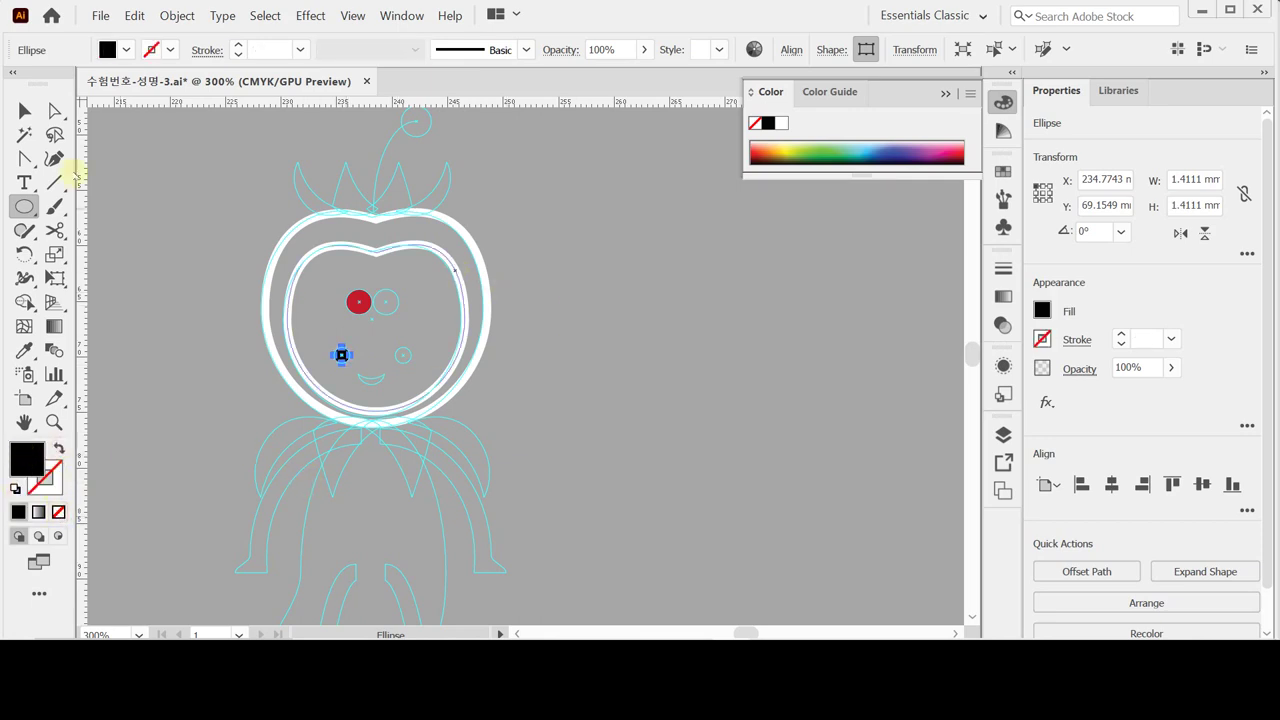
Try to reflect a copy of the red and black circles freehand about the face's center point.
{"action": "left_click", "coordinate": [24, 110]}
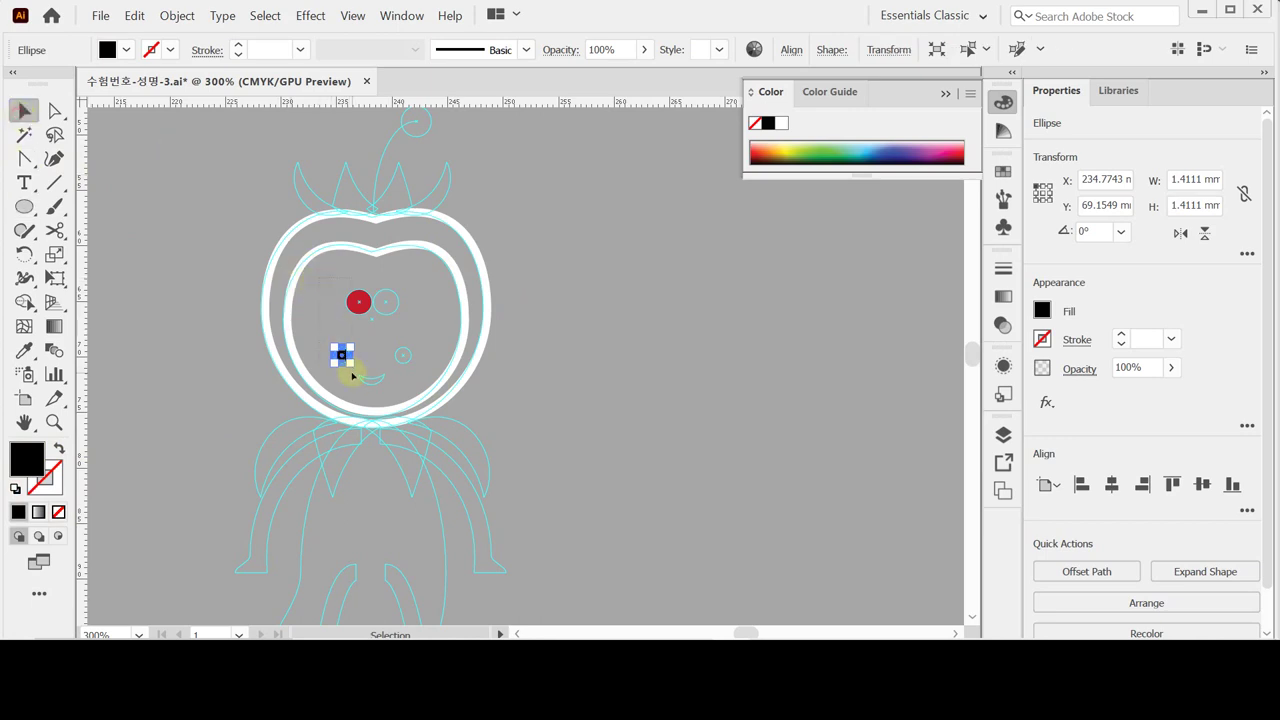
{"action": "left_click", "coordinate": [358, 301], "text": "shift"}
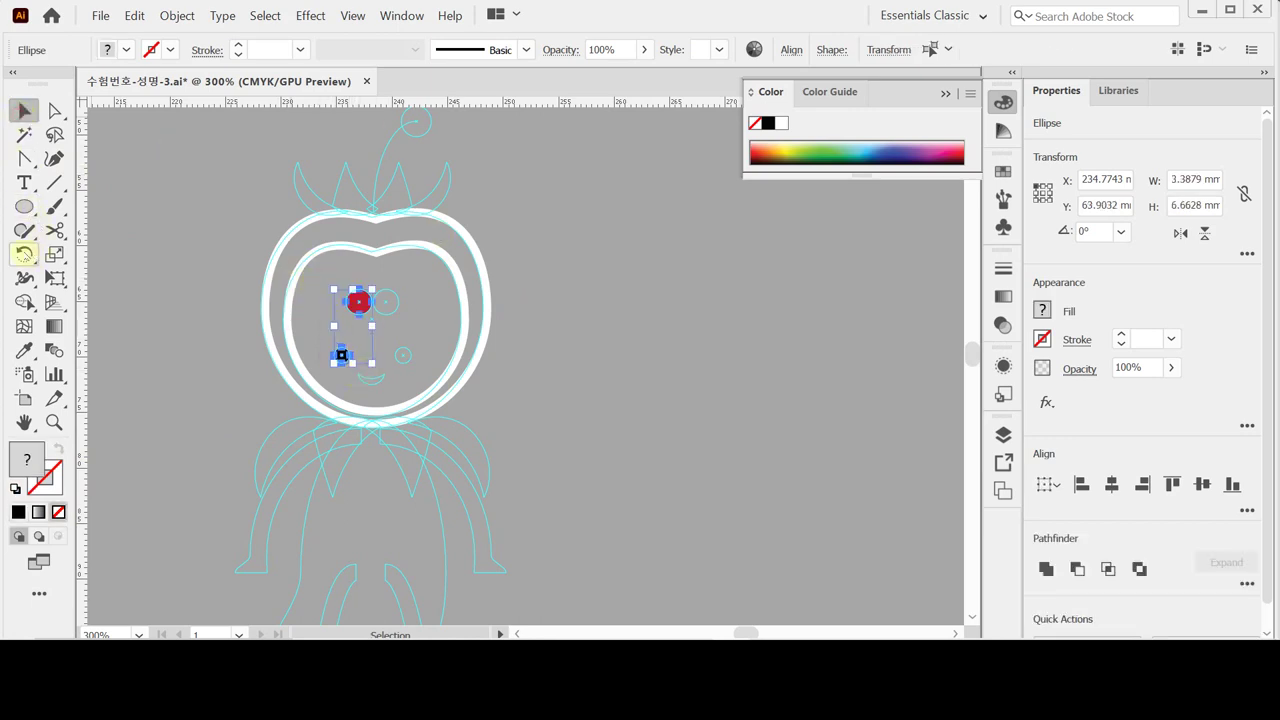
{"action": "left_click", "coordinate": [24, 254]}
{"action": "left_click", "coordinate": [115, 279]}
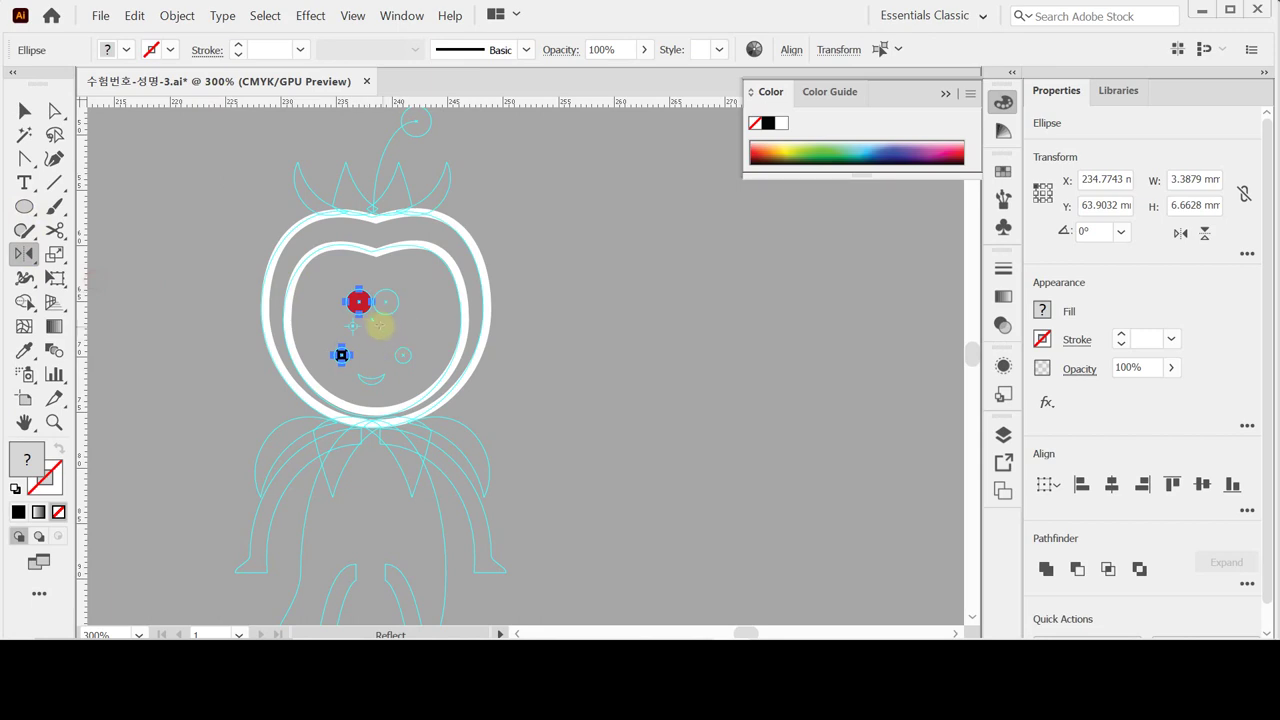
{"action": "left_click", "coordinate": [372, 320]}
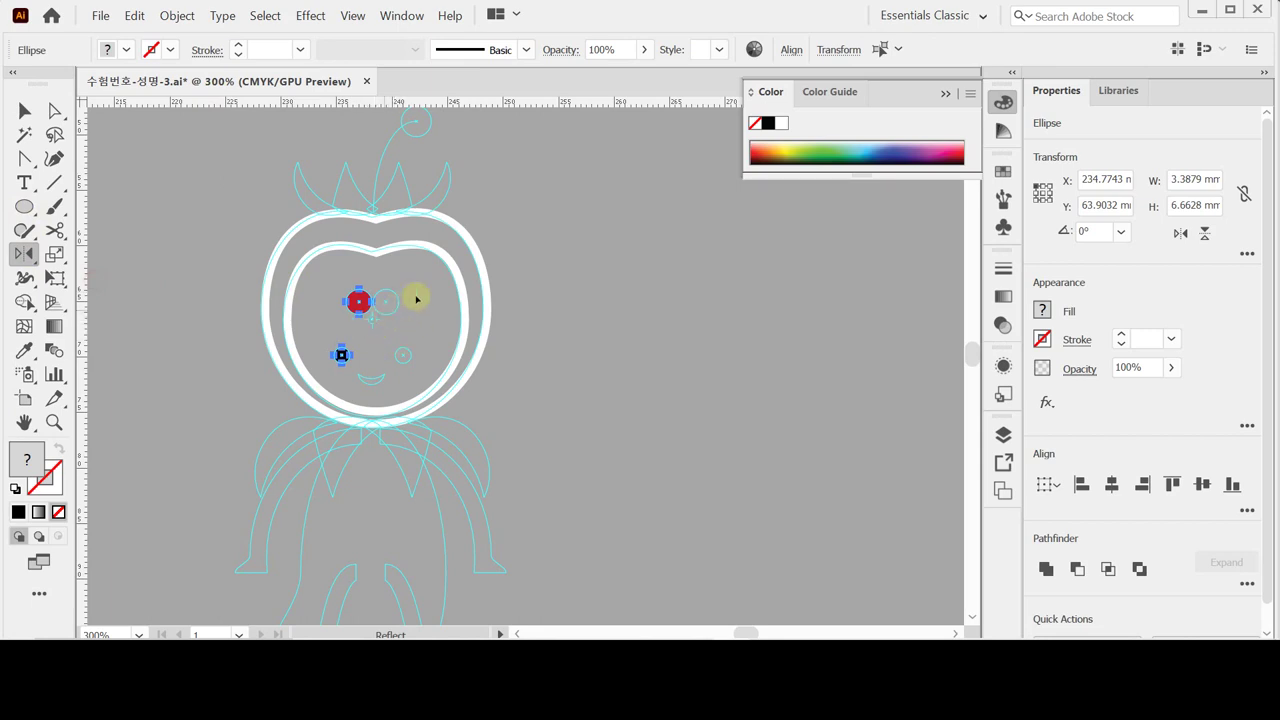
{"action": "mouse_move", "coordinate": [383, 296]}
{"action": "left_mouse_down"}
{"action": "mouse_move", "coordinate": [358, 298]}
{"action": "mouse_move", "coordinate": [429, 297]}
{"action": "mouse_move", "coordinate": [437, 331]}
{"action": "mouse_move", "coordinate": [397, 279]}
{"action": "left_mouse_up"}
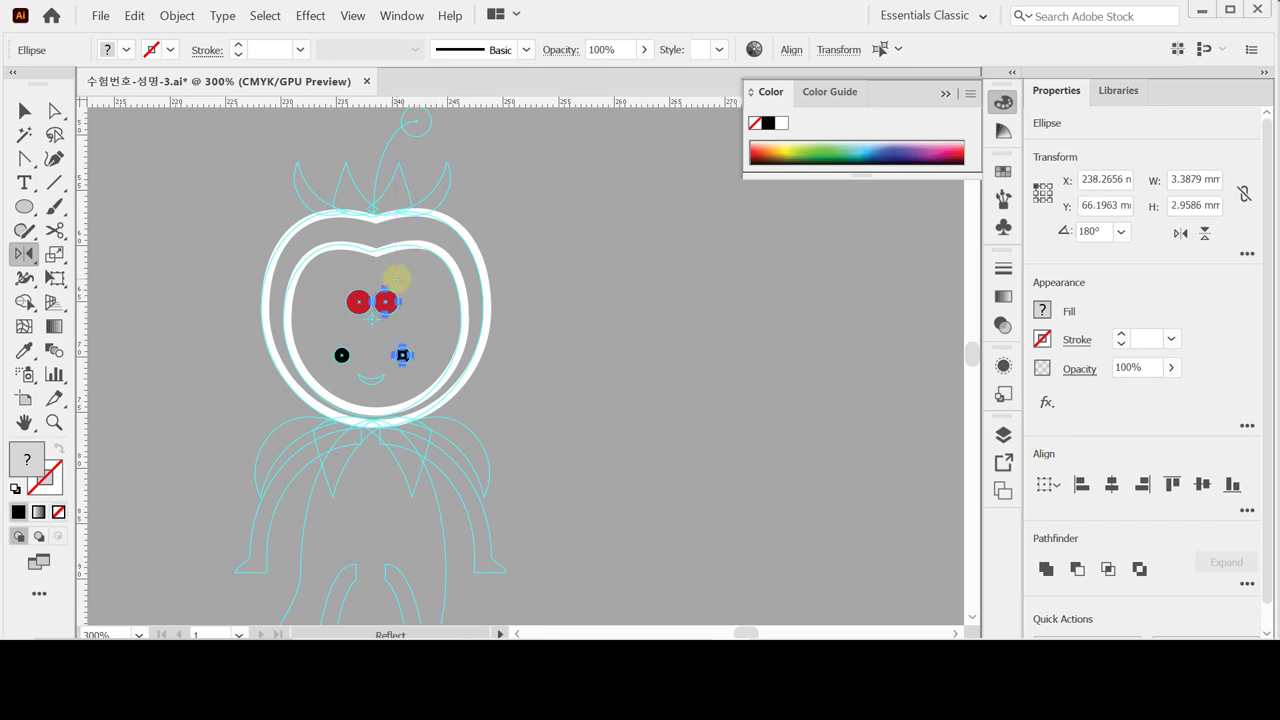
{"action": "key", "text": "ctrl+shift+a"}
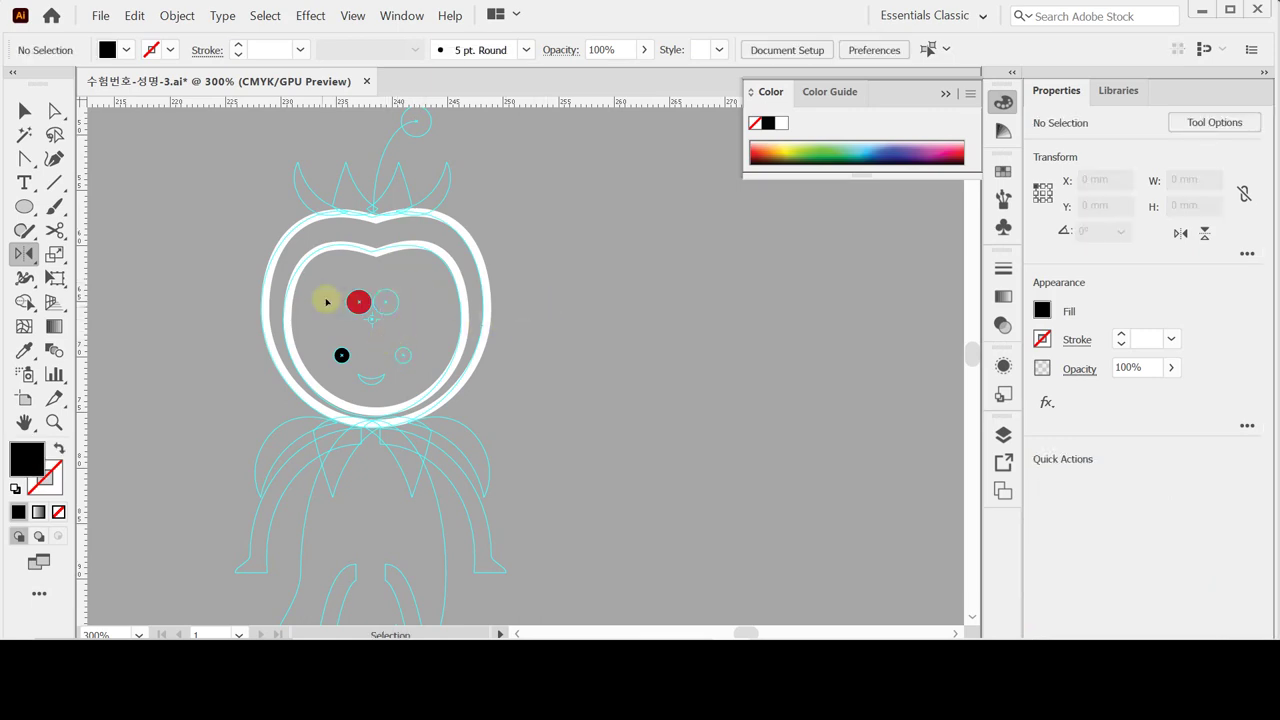
Reflect a copy of the red and black circles across the face's vertical center axis and deselect the copies.
{"action": "left_click_drag", "start_coordinate": [328, 284], "coordinate": [371, 369]}
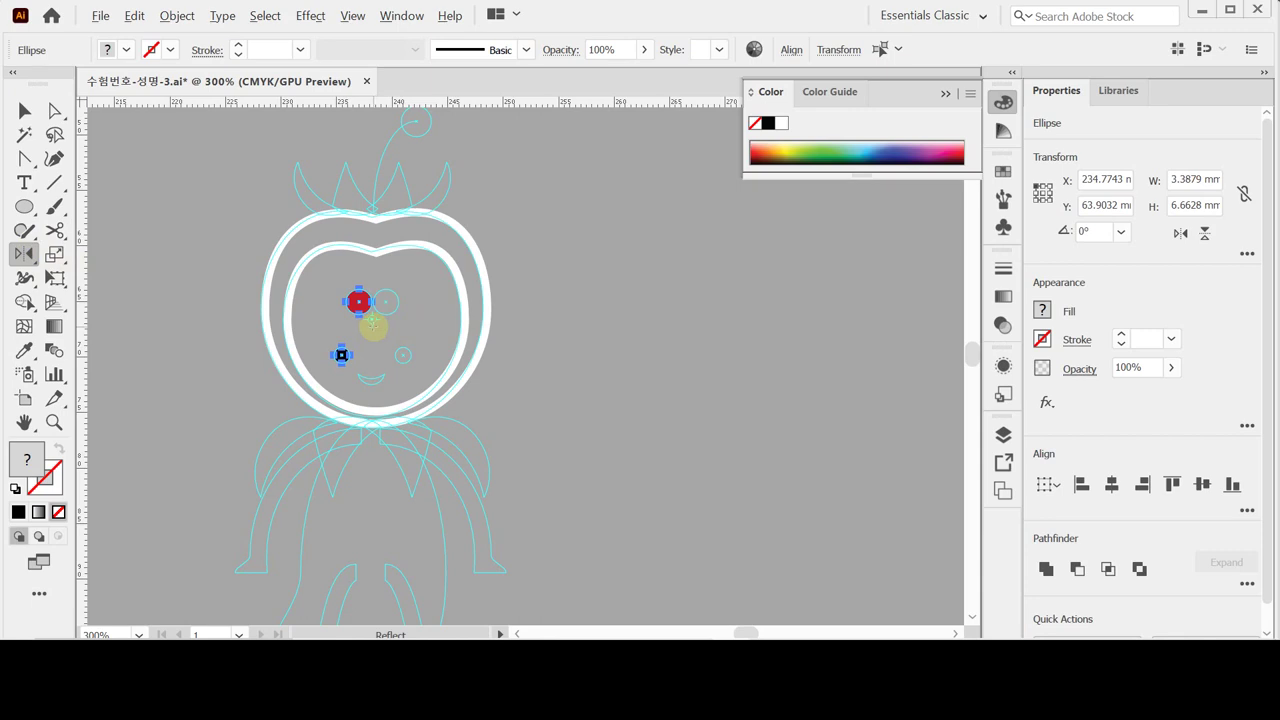
{"action": "left_click", "coordinate": [372, 325], "text": "alt"}
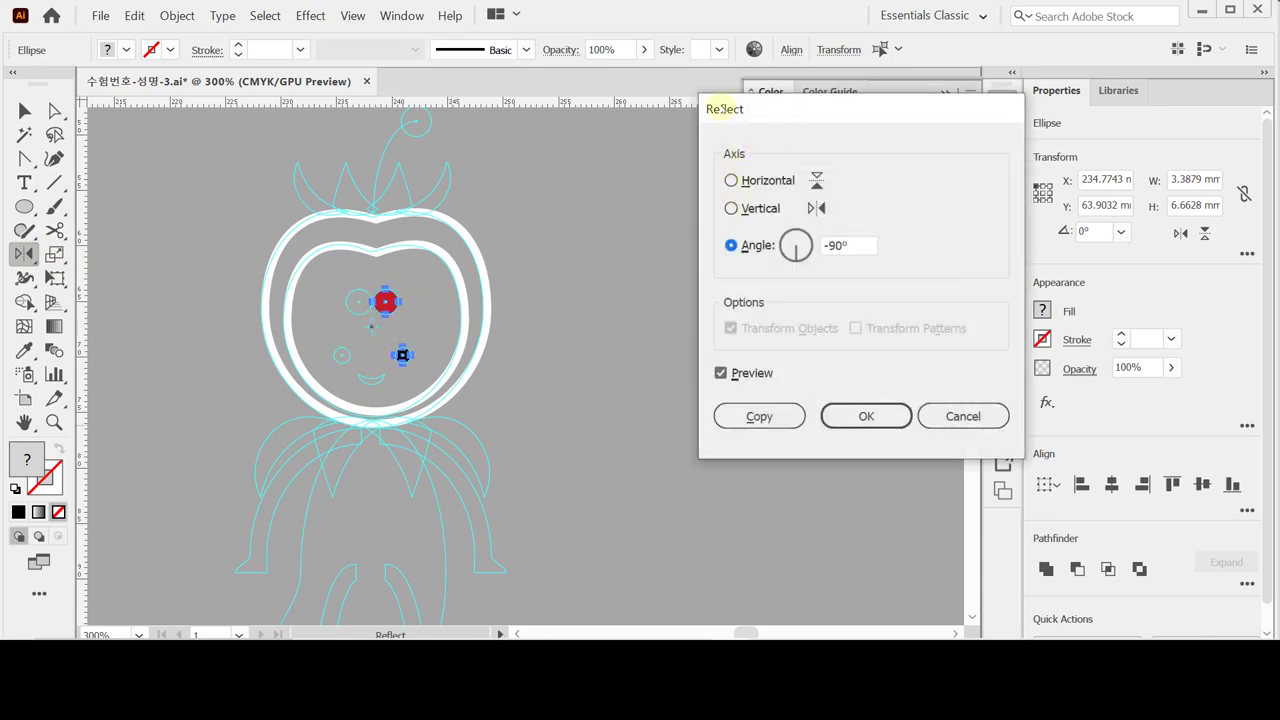
{"action": "left_click", "coordinate": [748, 208]}
{"action": "left_click", "coordinate": [762, 416]}
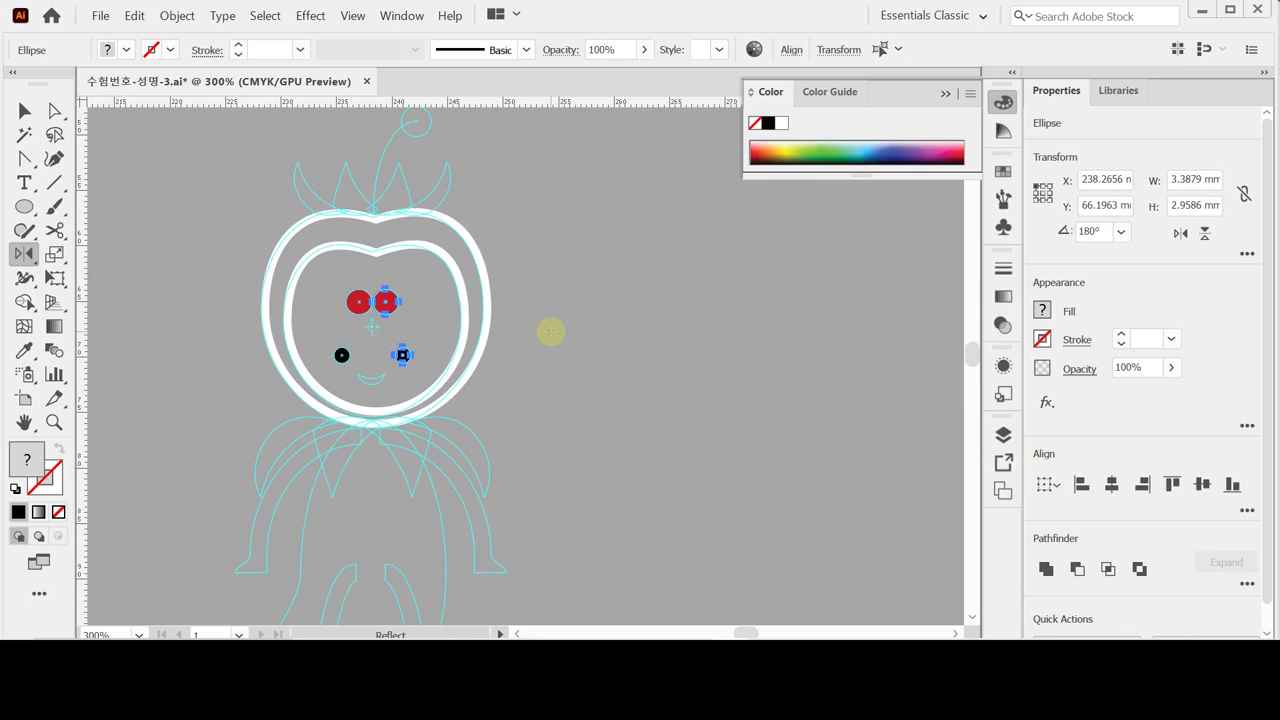
{"action": "left_click", "coordinate": [482, 395]}
{"action": "key", "text": "ctrl+shift+a"}
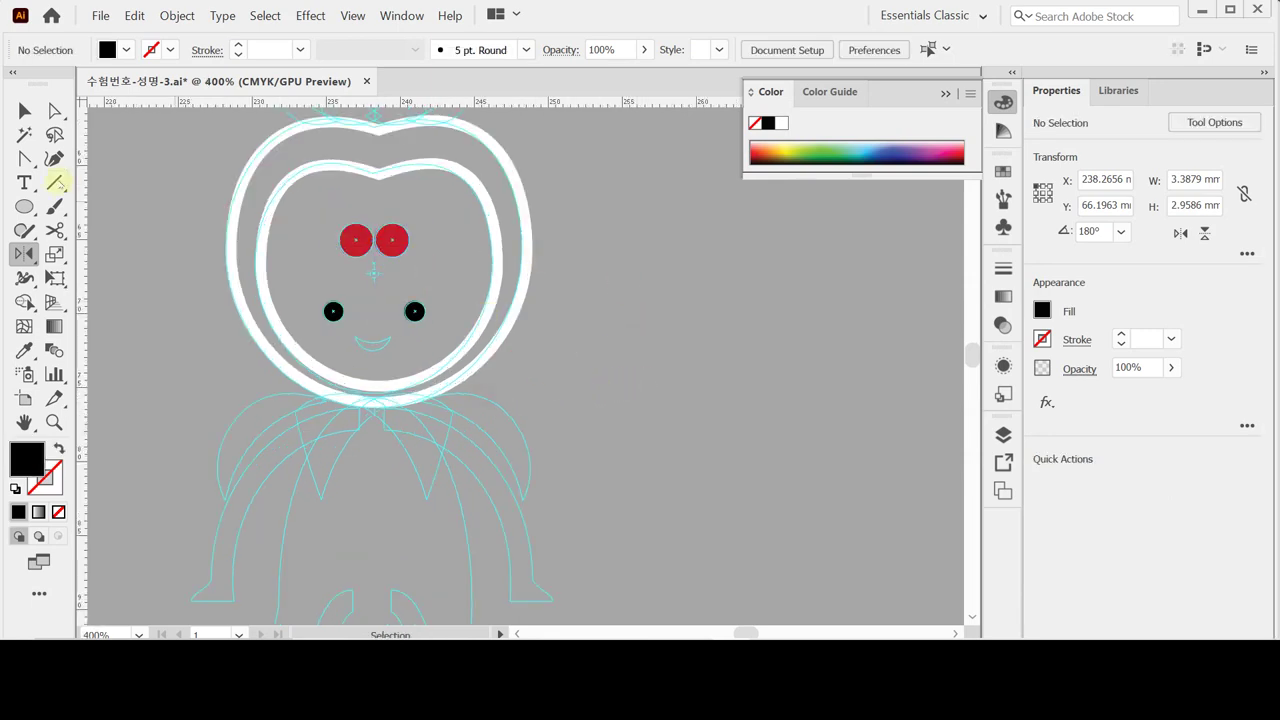
Draw a black circle over the mouth guide and resize it to about 2.53 mm wide.
{"action": "left_click", "coordinate": [24, 206]}
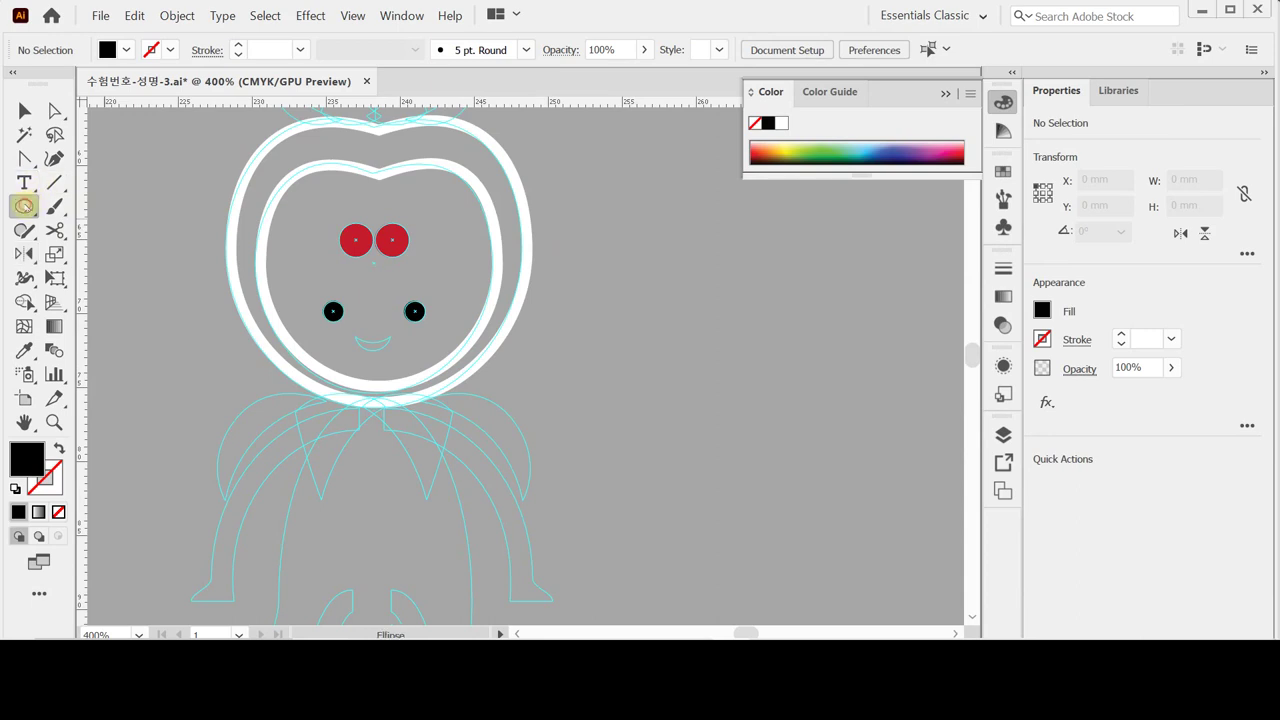
{"action": "left_click", "coordinate": [436, 418]}
{"action": "left_click", "coordinate": [441, 268]}
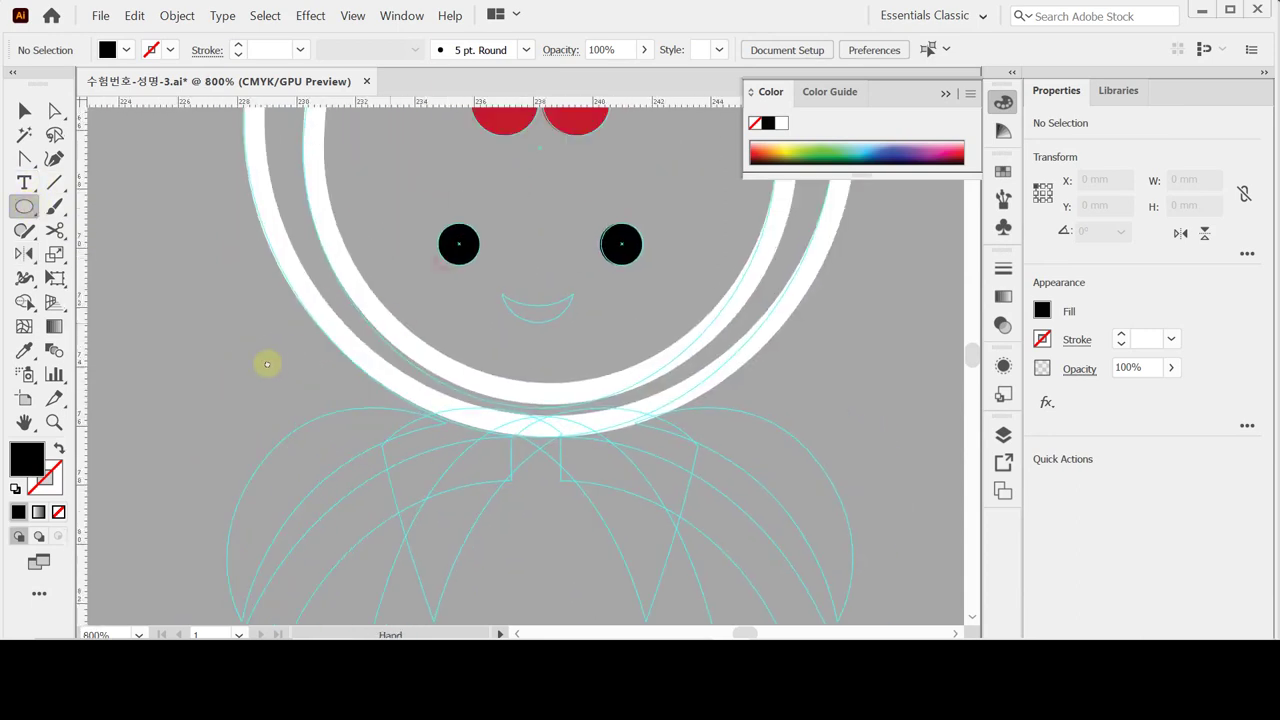
{"action": "left_click_drag", "start_coordinate": [394, 337], "coordinate": [346, 357]}
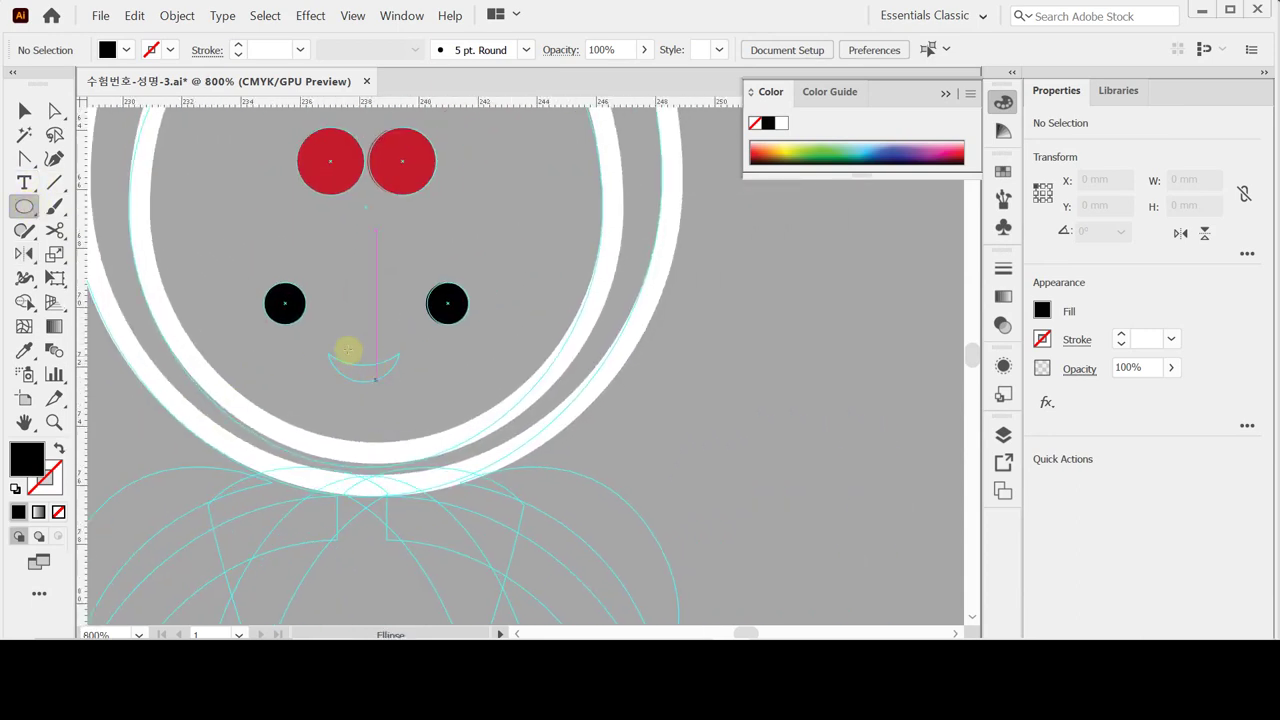
{"action": "mouse_move", "coordinate": [320, 308]}
{"action": "left_mouse_down"}
{"action": "mouse_move", "coordinate": [404, 387]}
{"action": "mouse_move", "coordinate": [368, 350]}
{"action": "left_mouse_up"}
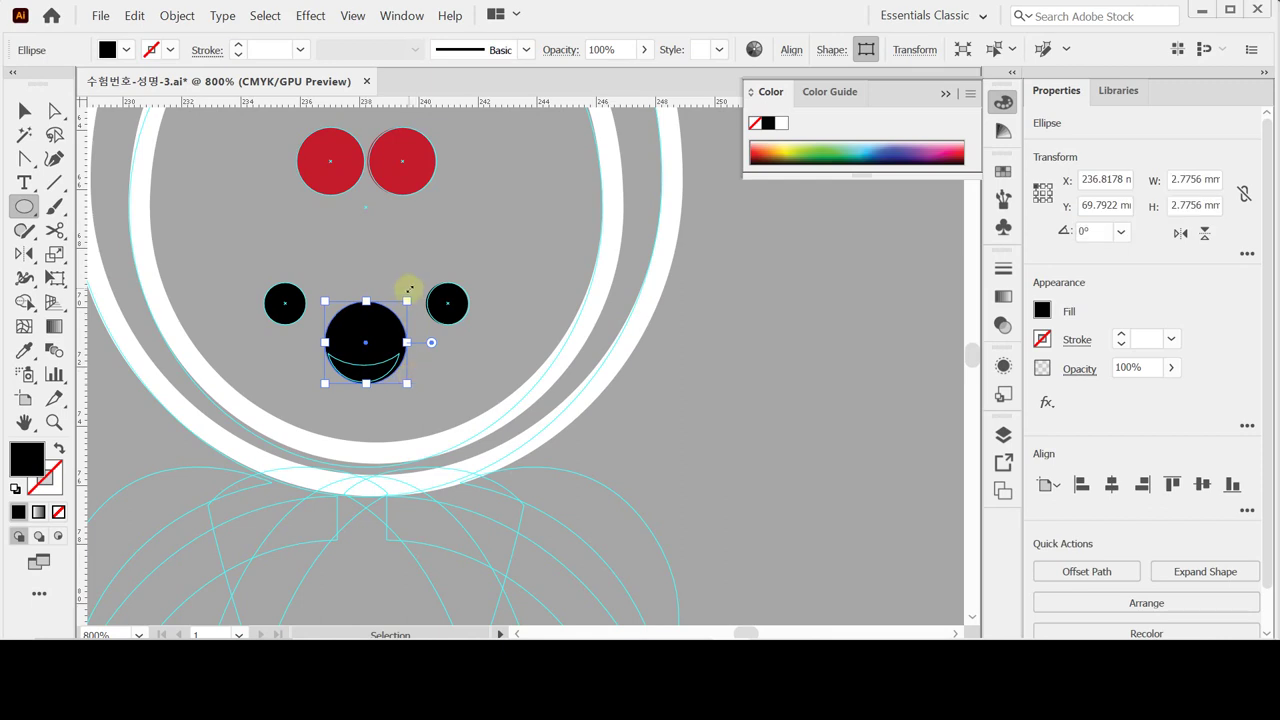
{"action": "left_click_drag", "start_coordinate": [406, 299], "coordinate": [324, 305]}
{"action": "left_click", "coordinate": [454, 368]}
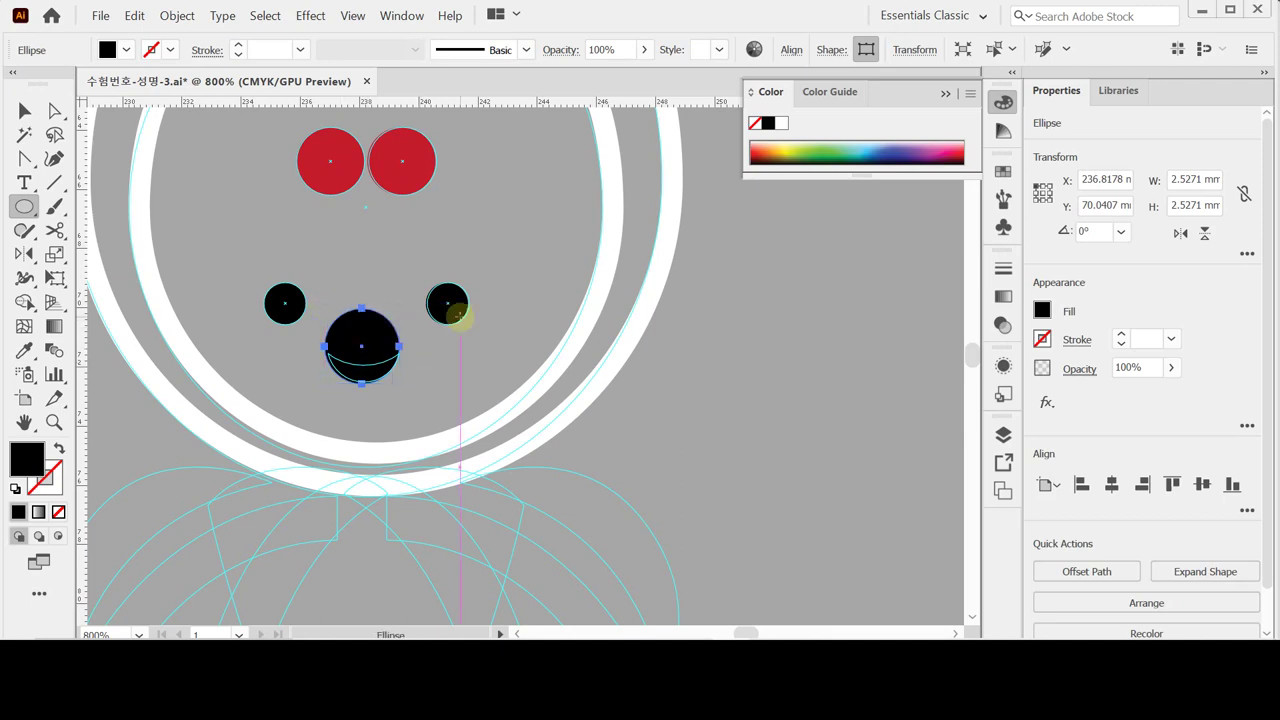
Shrink the mouth circle to about 2.4 mm wide to match the smile guide, keeping it selected.
{"action": "left_click", "coordinate": [352, 16]}
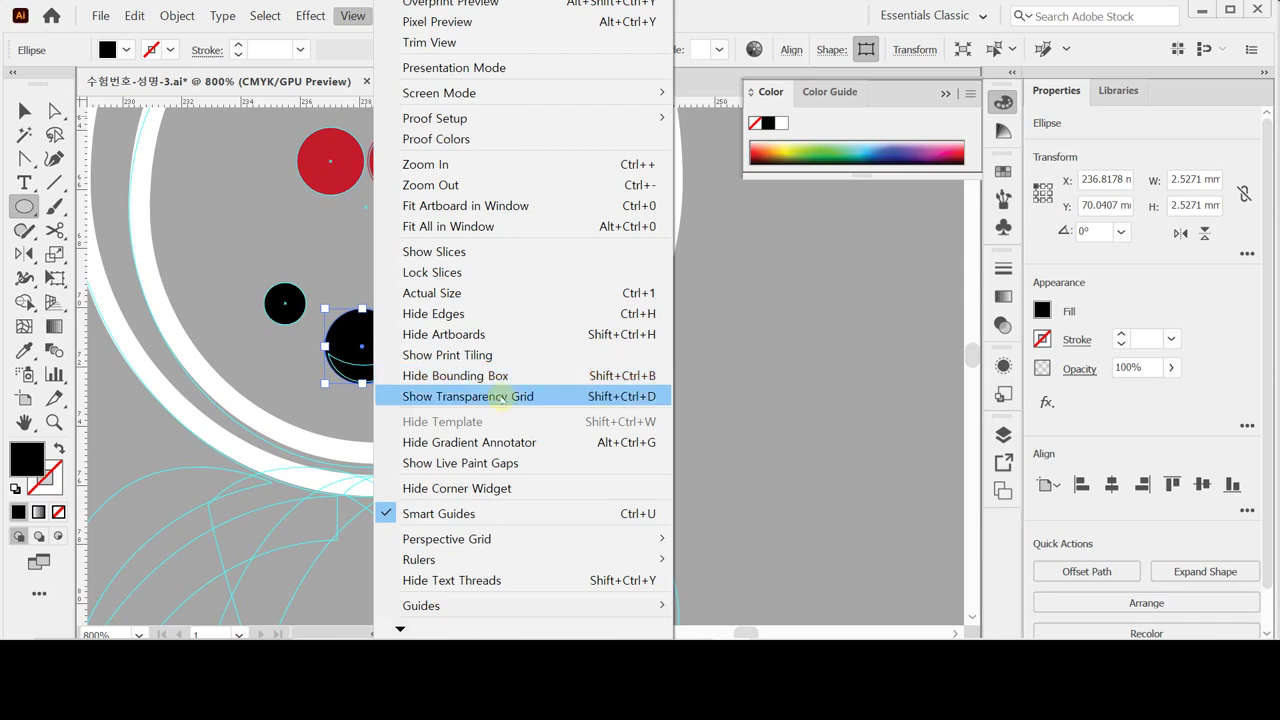
{"action": "left_click", "coordinate": [25, 114]}
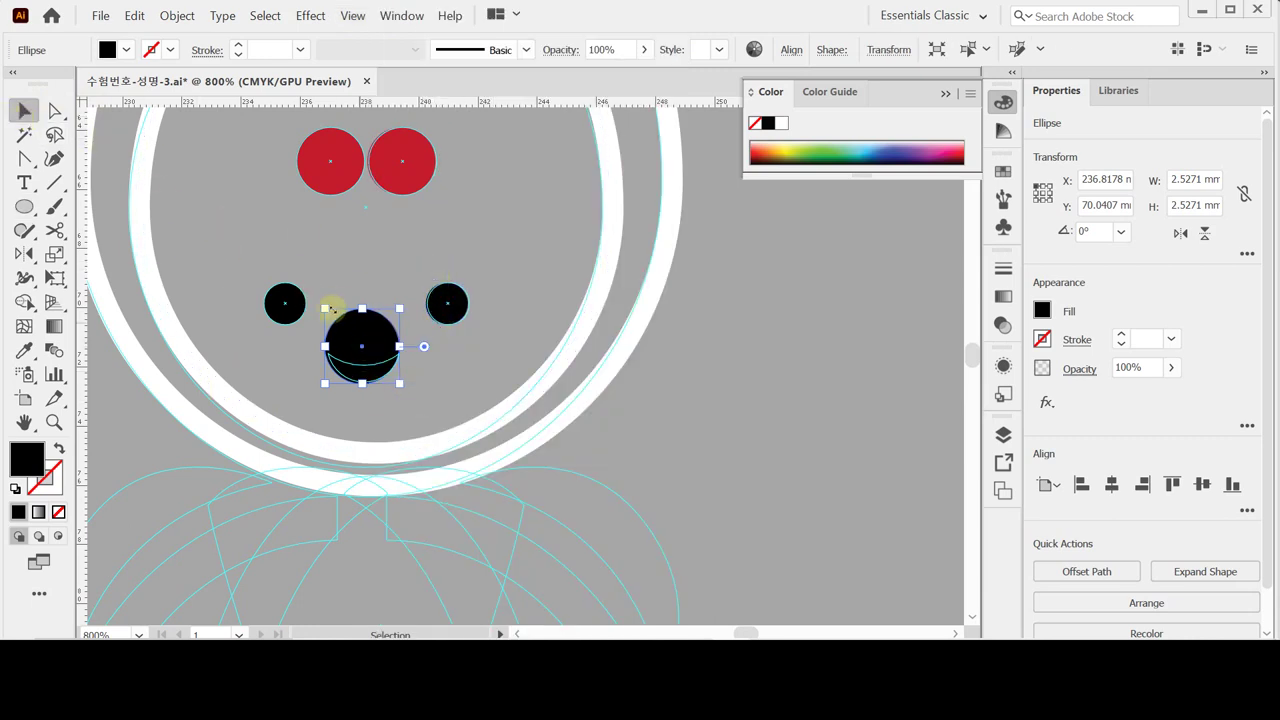
{"action": "left_click_drag", "start_coordinate": [324, 309], "coordinate": [329, 311]}
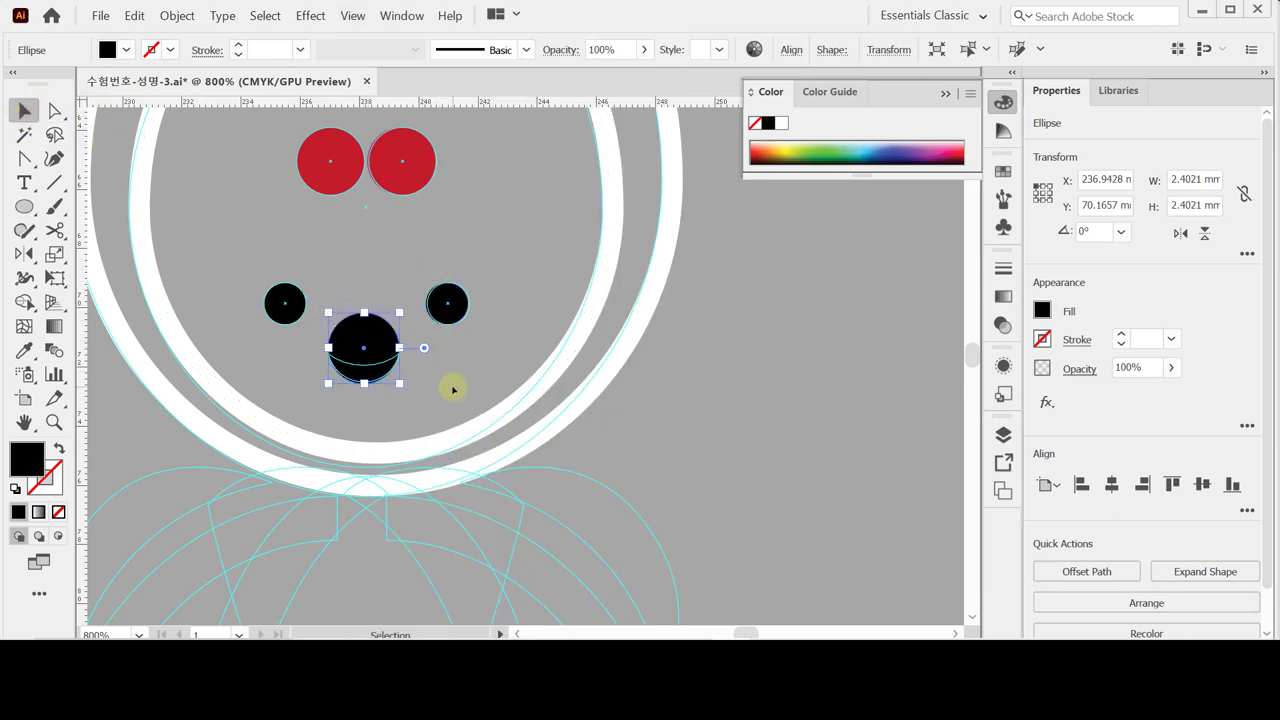
{"action": "left_click", "coordinate": [452, 387]}
{"action": "left_click", "coordinate": [366, 336]}
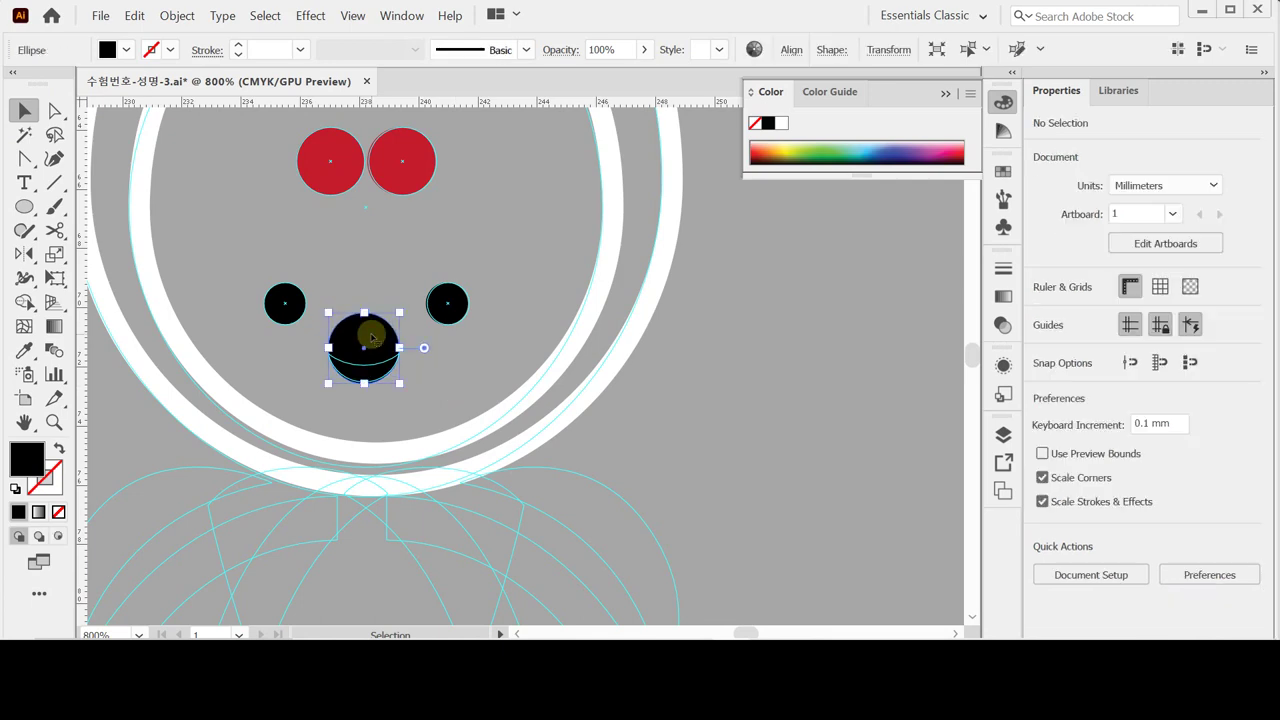
Draw a larger ellipse about 4.42 mm wide over the mouth circle, its lower edge following the smile guide's upper curve.
{"action": "left_click", "coordinate": [24, 206]}
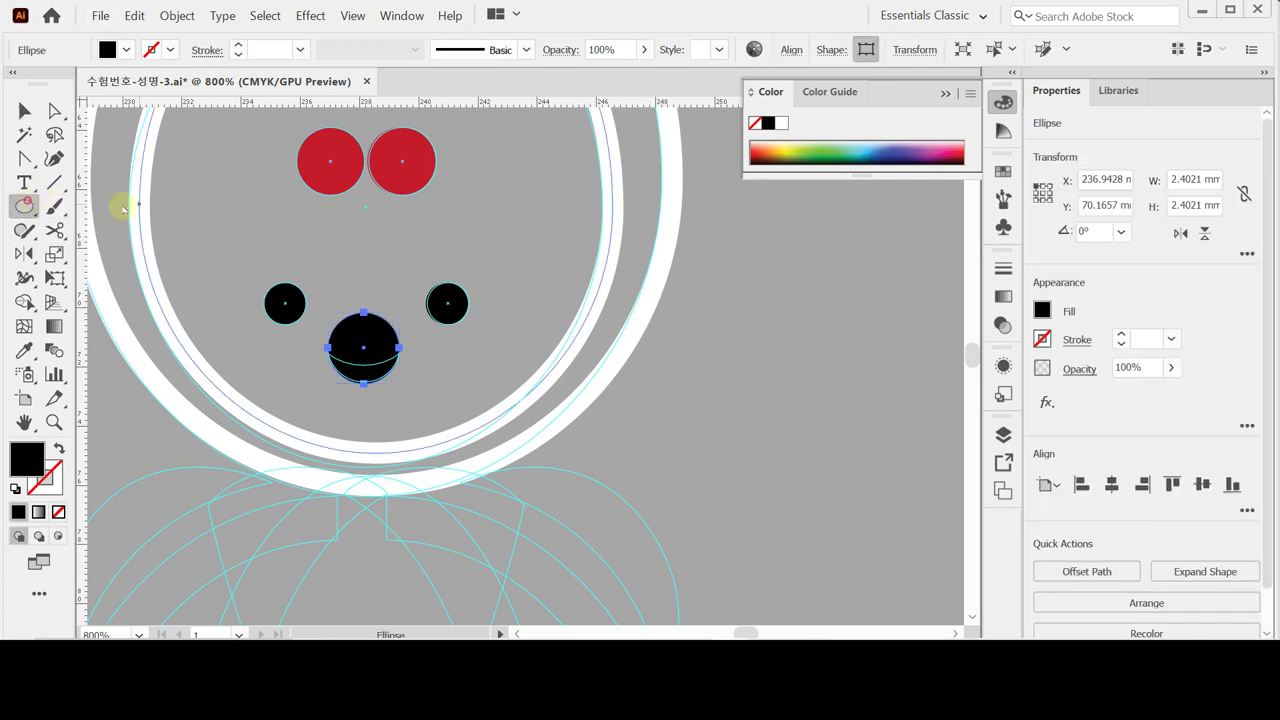
{"action": "left_click_drag", "start_coordinate": [328, 287], "coordinate": [430, 363]}
{"action": "key", "text": "ctrl+shift+a"}
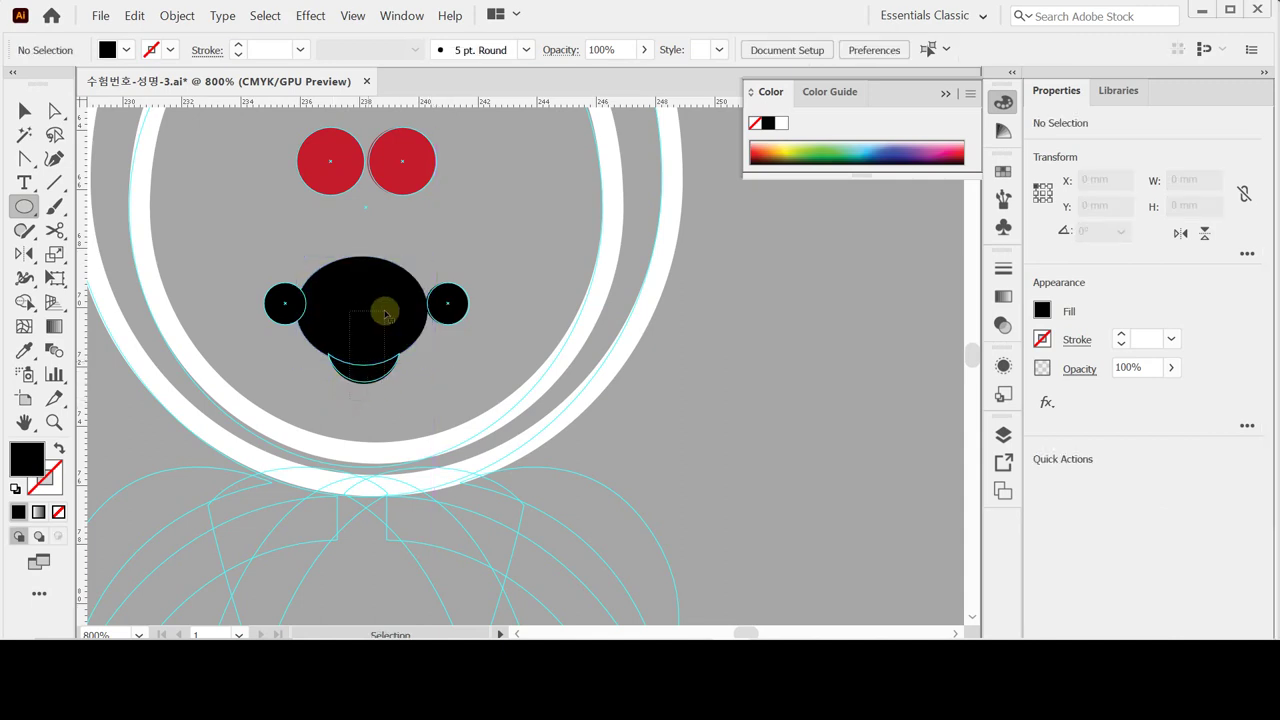
Center the mouth circle and ellipse horizontally on each other and subtract the front ellipse with Minus Front.
{"action": "left_click", "coordinate": [383, 309], "text": "ctrl"}
{"action": "left_click", "coordinate": [383, 314], "text": "ctrl+shift"}
{"action": "left_click", "coordinate": [1113, 484]}
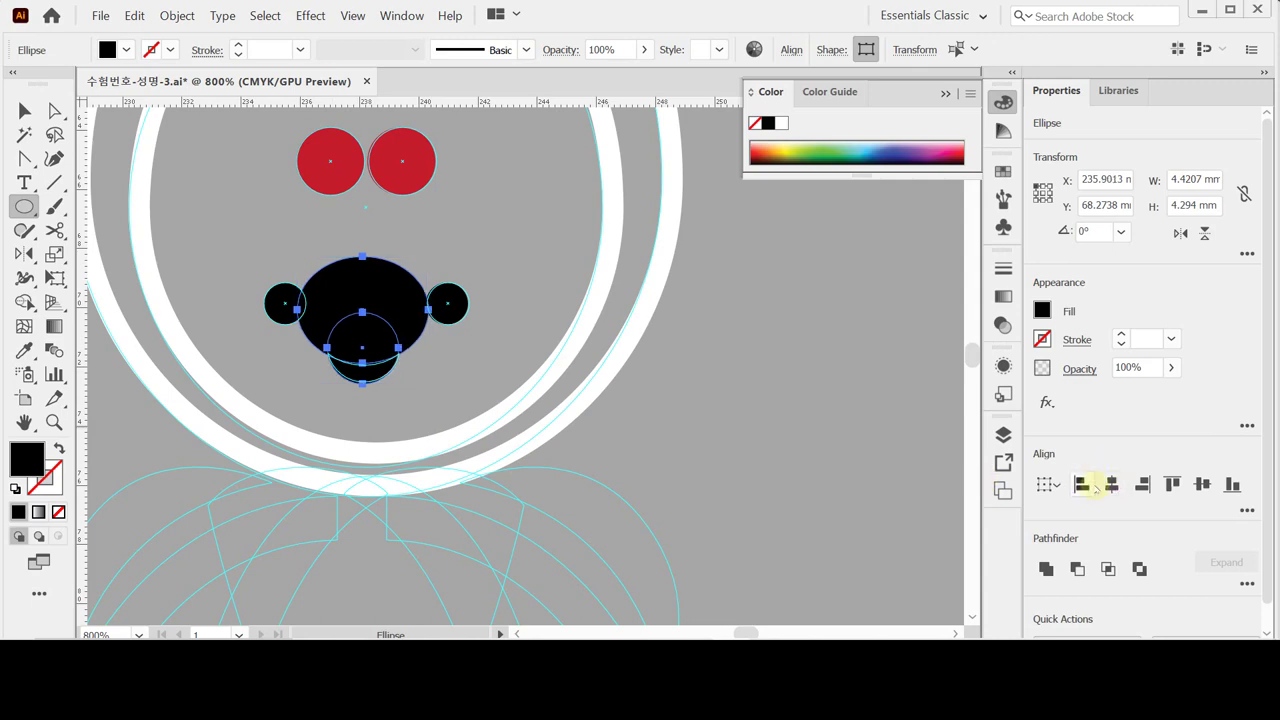
{"action": "left_click", "coordinate": [1077, 569]}
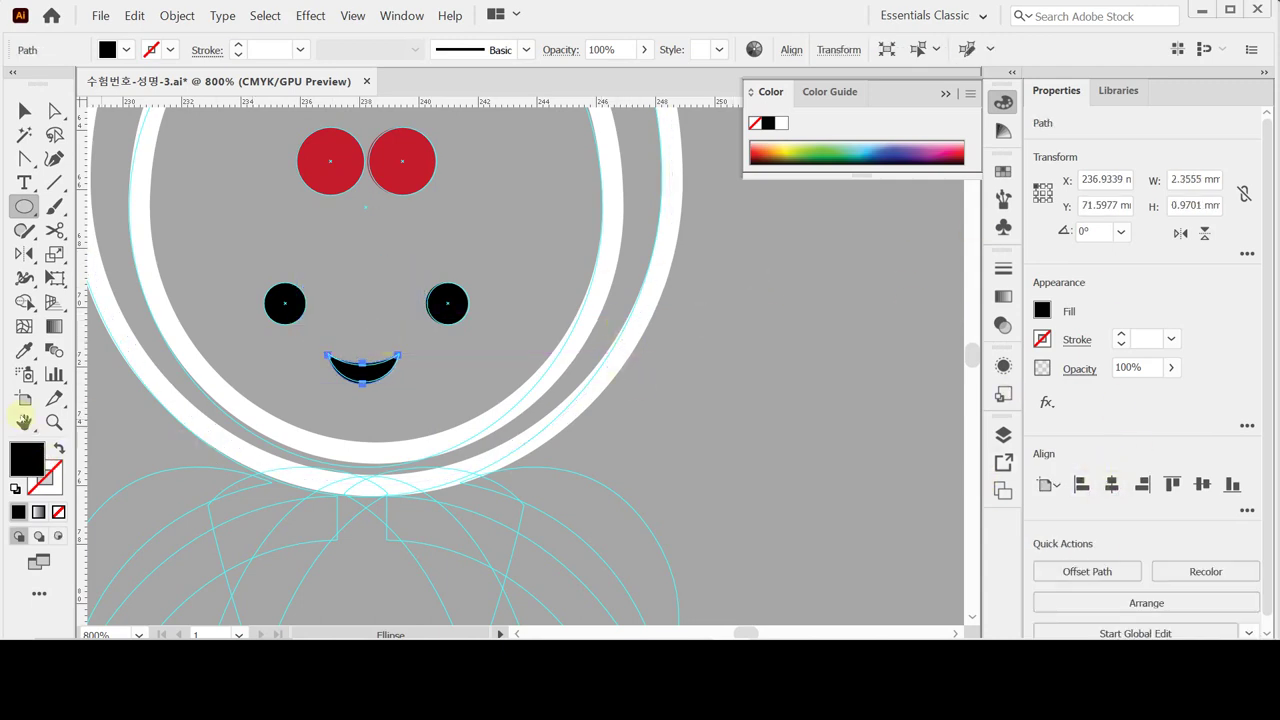
Fill the smile shape with white and deselect it.
{"action": "left_click", "coordinate": [783, 124]}
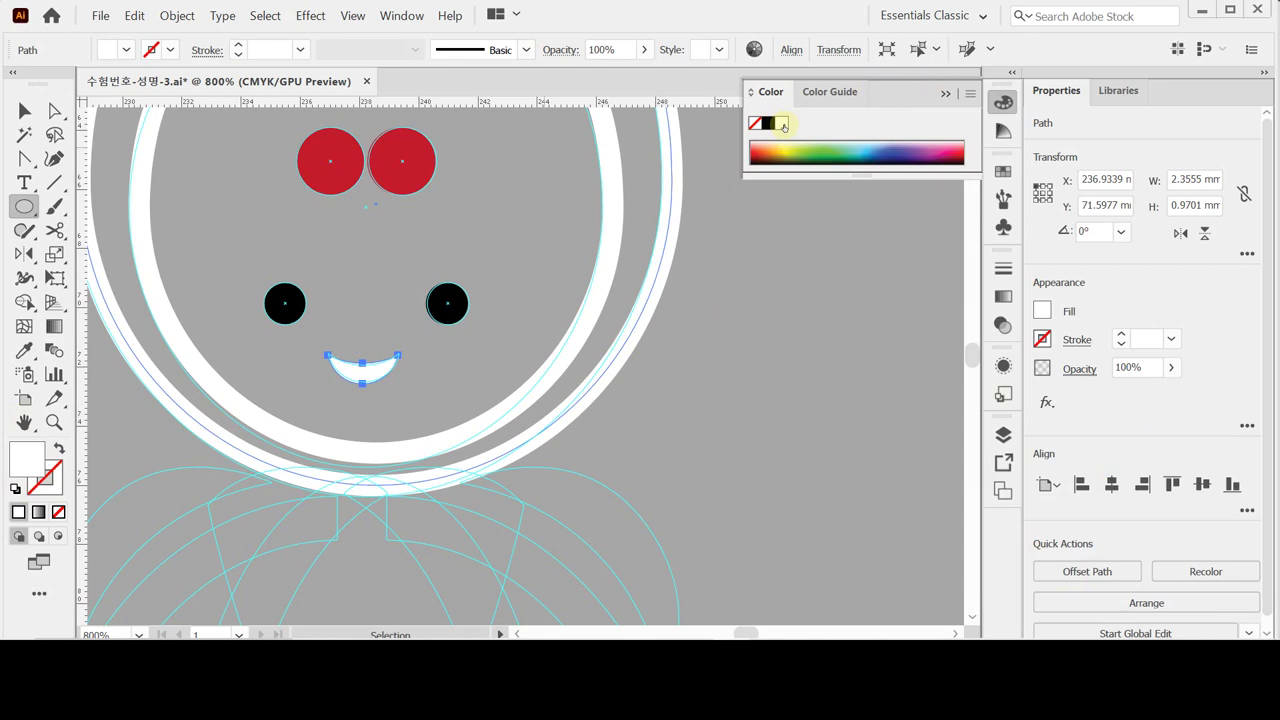
{"action": "left_click", "coordinate": [805, 240], "text": "ctrl"}
Examine the face together with the guides for the character's whole body.
{"action": "key", "text": "ctrl+space"}
{"action": "left_click", "coordinate": [523, 196], "text": "ctrl+alt"}
{"action": "left_click", "coordinate": [509, 297], "text": "ctrl+alt"}
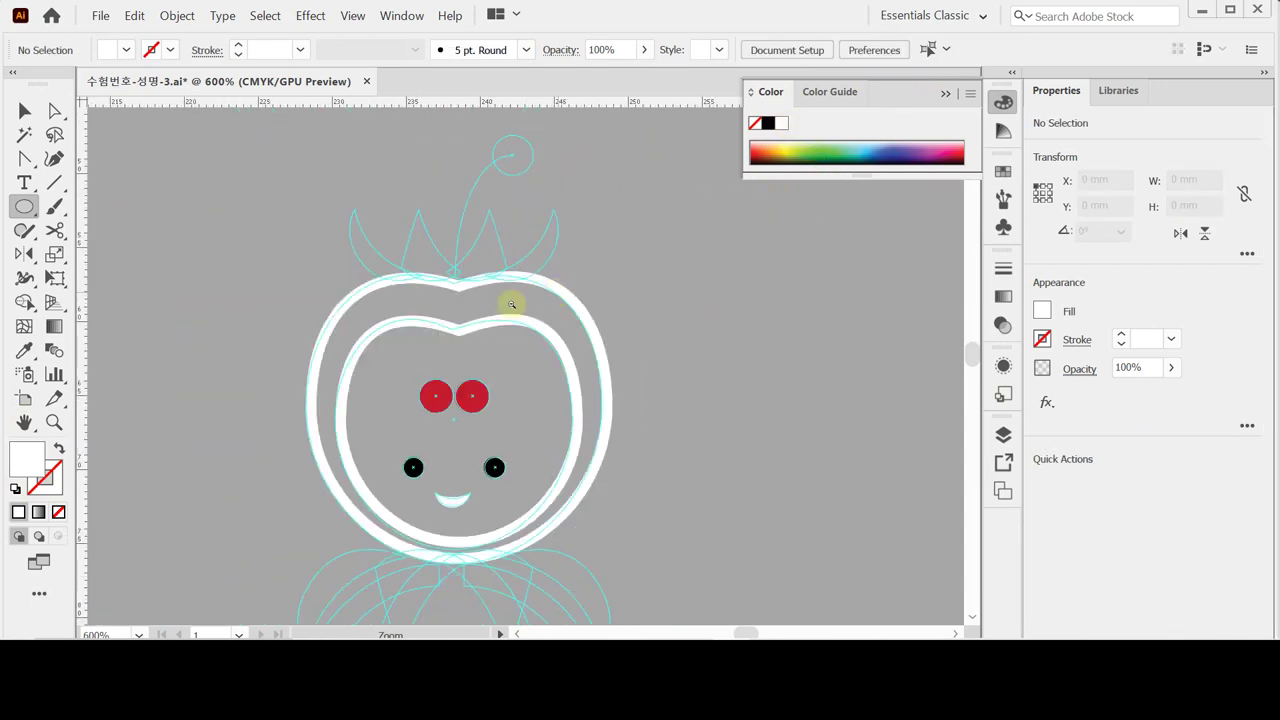
{"action": "left_click", "coordinate": [503, 334], "text": "ctrl+alt"}
{"action": "left_click_drag", "start_coordinate": [497, 408], "coordinate": [457, 276]}
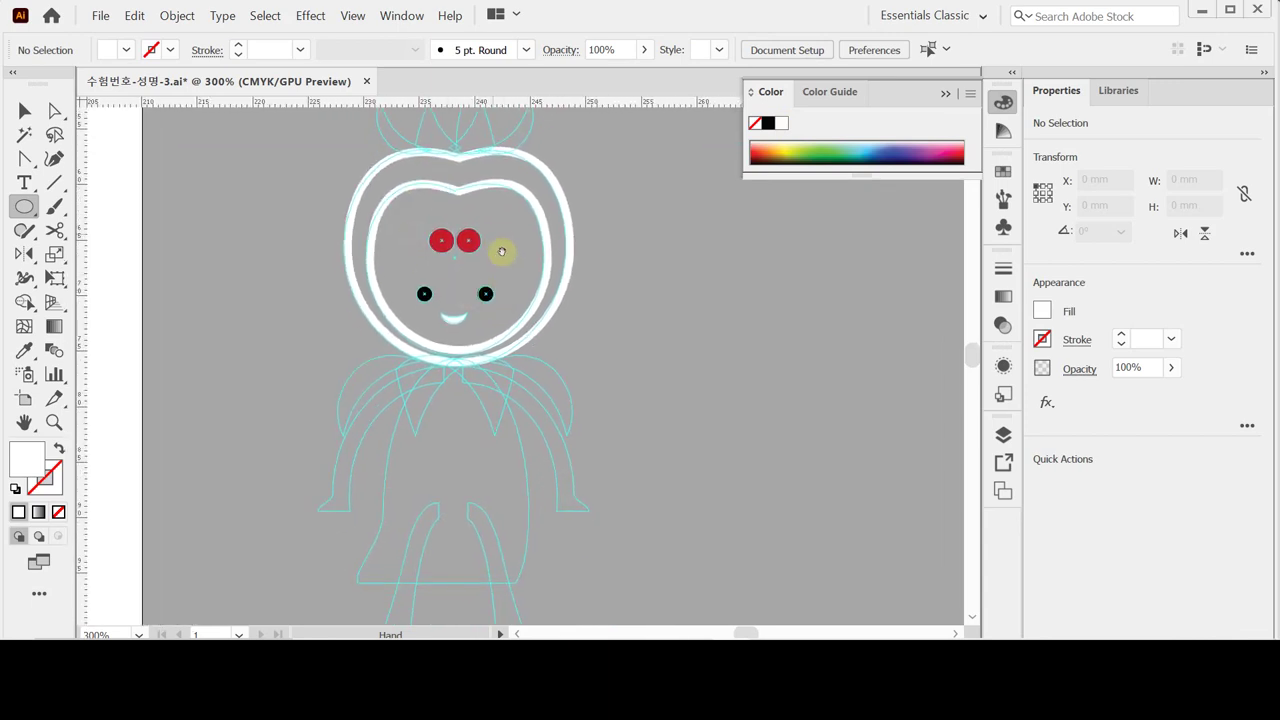
{"action": "left_click_drag", "start_coordinate": [488, 292], "coordinate": [476, 258]}
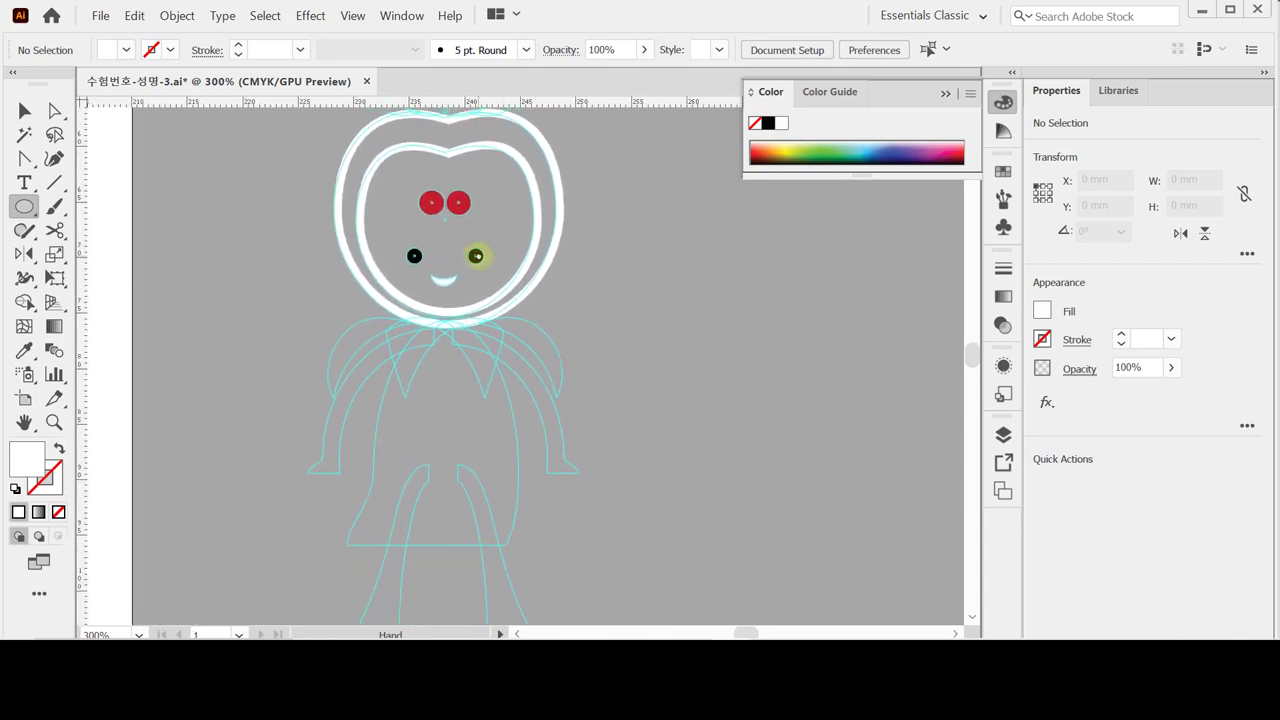
{"action": "left_click", "coordinate": [515, 301], "text": "ctrl+alt"}
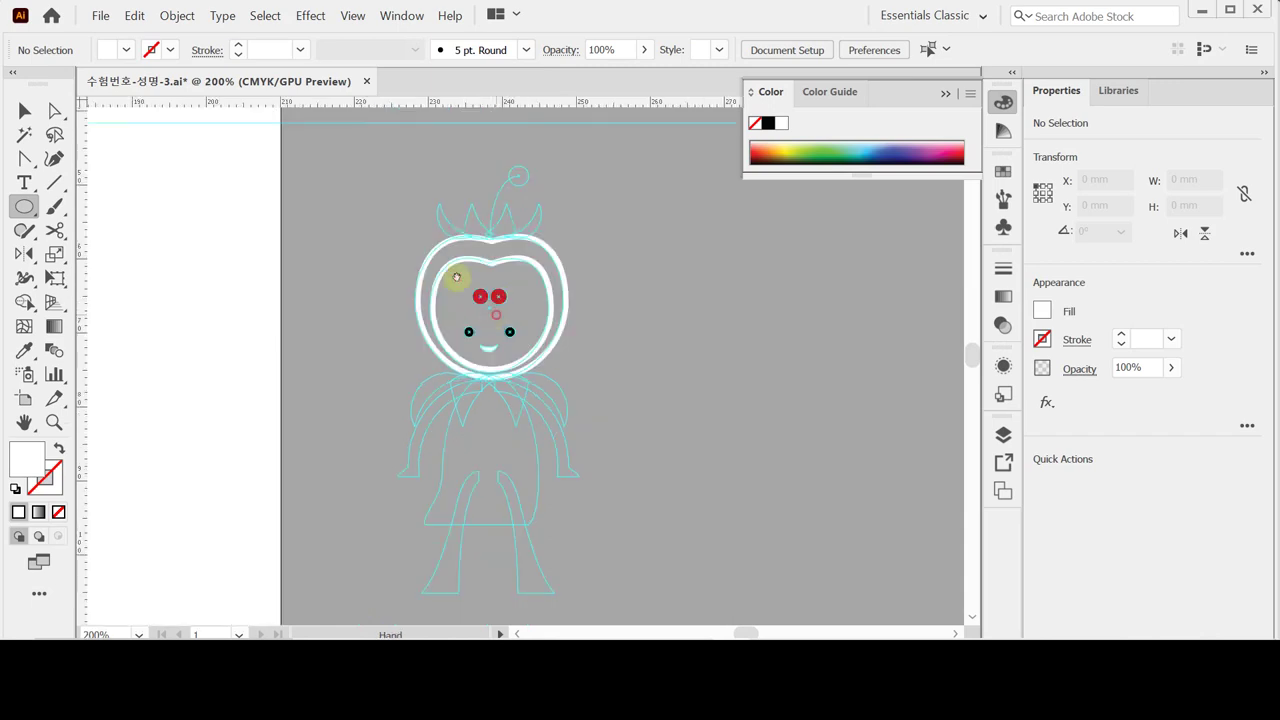
{"action": "left_click_drag", "start_coordinate": [495, 315], "coordinate": [428, 253]}
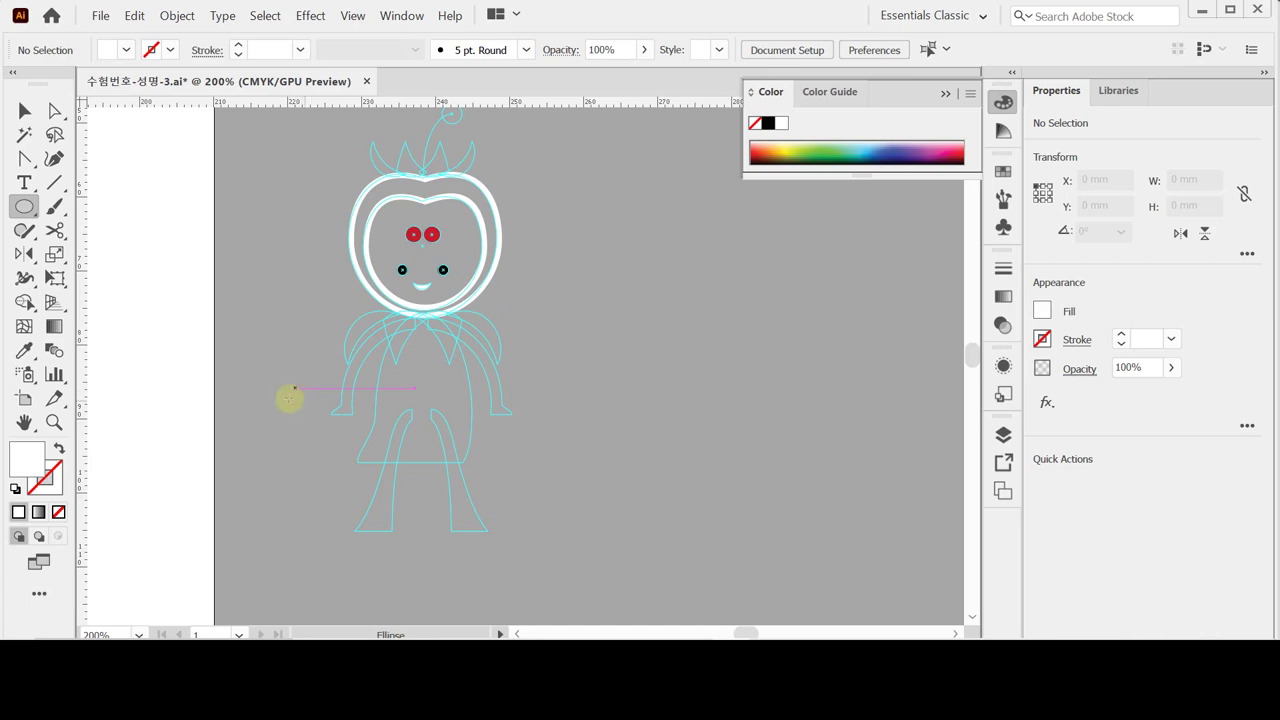
Start a Pen path at the shoulder end of the character's left-hand arm guide and trace the outer curve past the elbow.
{"action": "key", "text": "ctrl"}
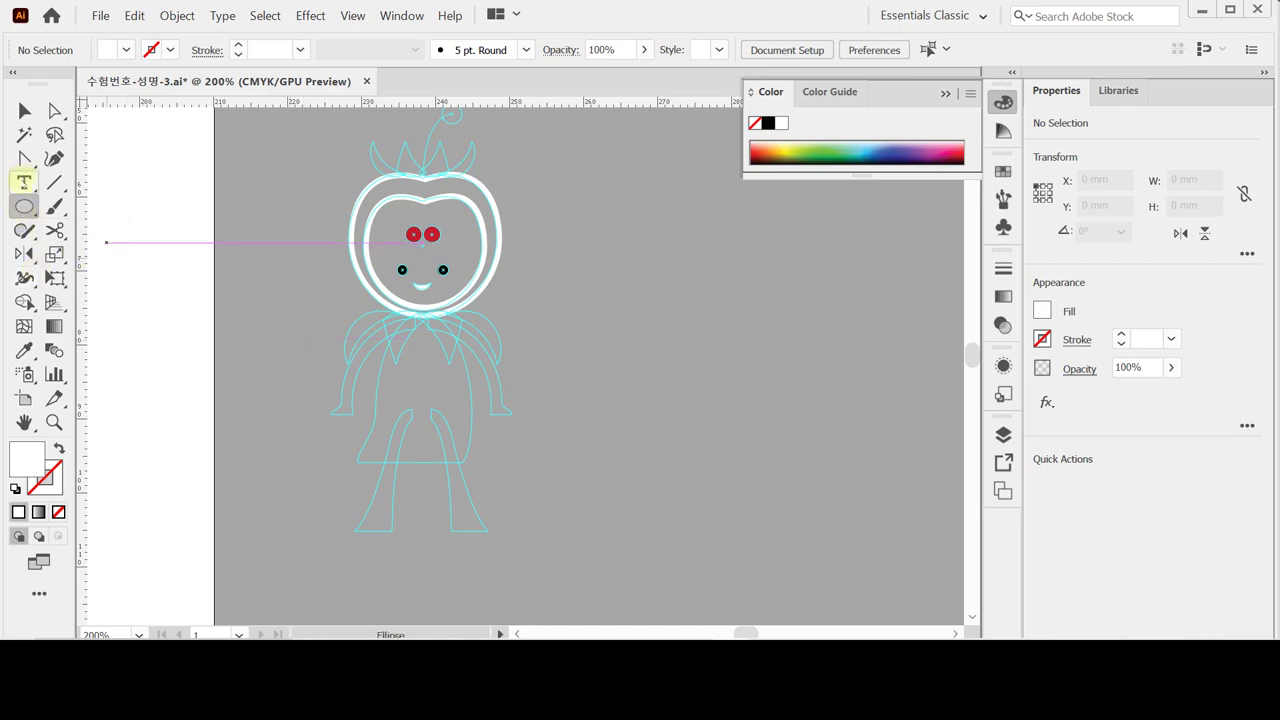
{"action": "left_click", "coordinate": [22, 158]}
{"action": "left_click_drag", "start_coordinate": [22, 158], "coordinate": [56, 158]}
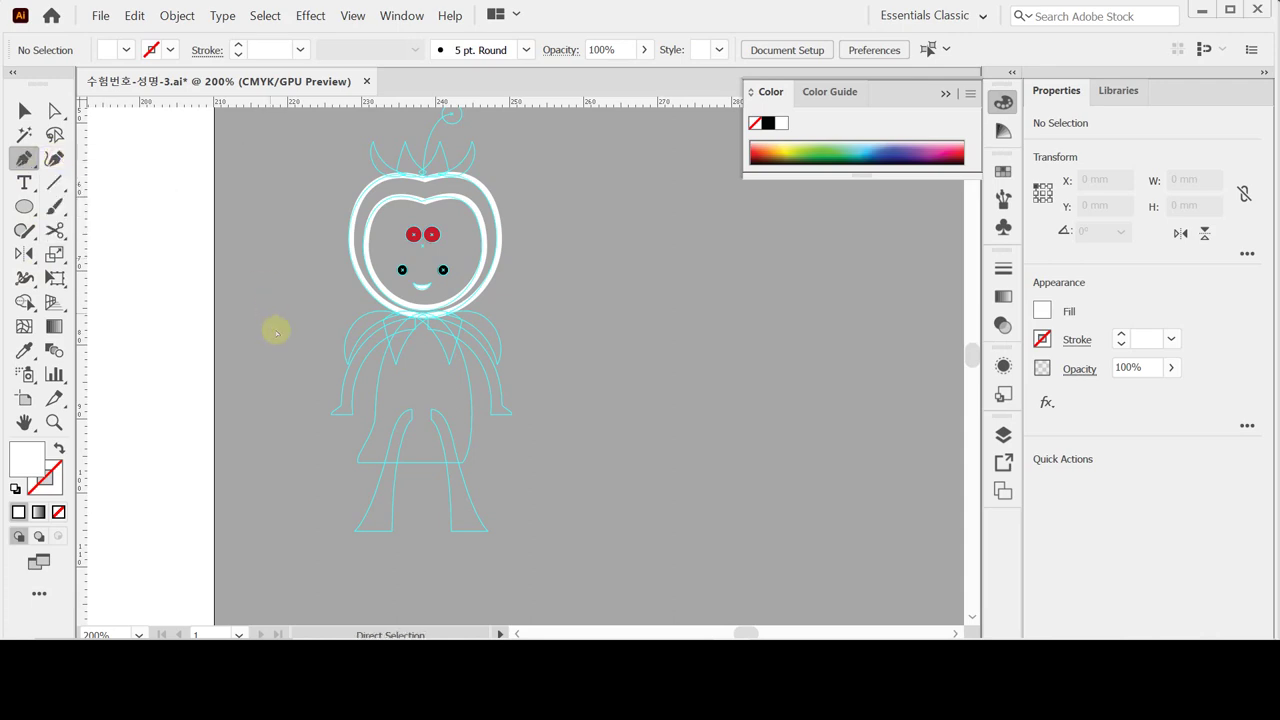
{"action": "left_click", "coordinate": [449, 409], "text": "ctrl"}
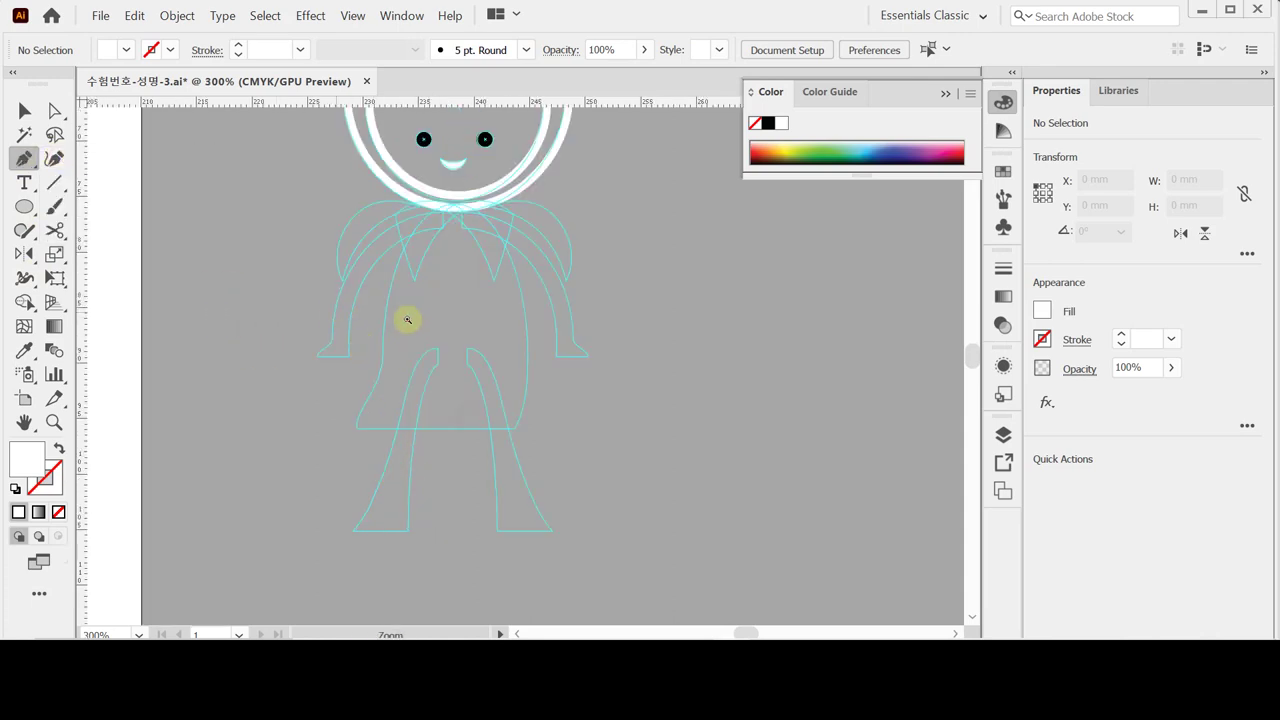
{"action": "left_click", "coordinate": [478, 336], "text": "ctrl"}
{"action": "left_click_drag", "start_coordinate": [371, 306], "coordinate": [331, 303]}
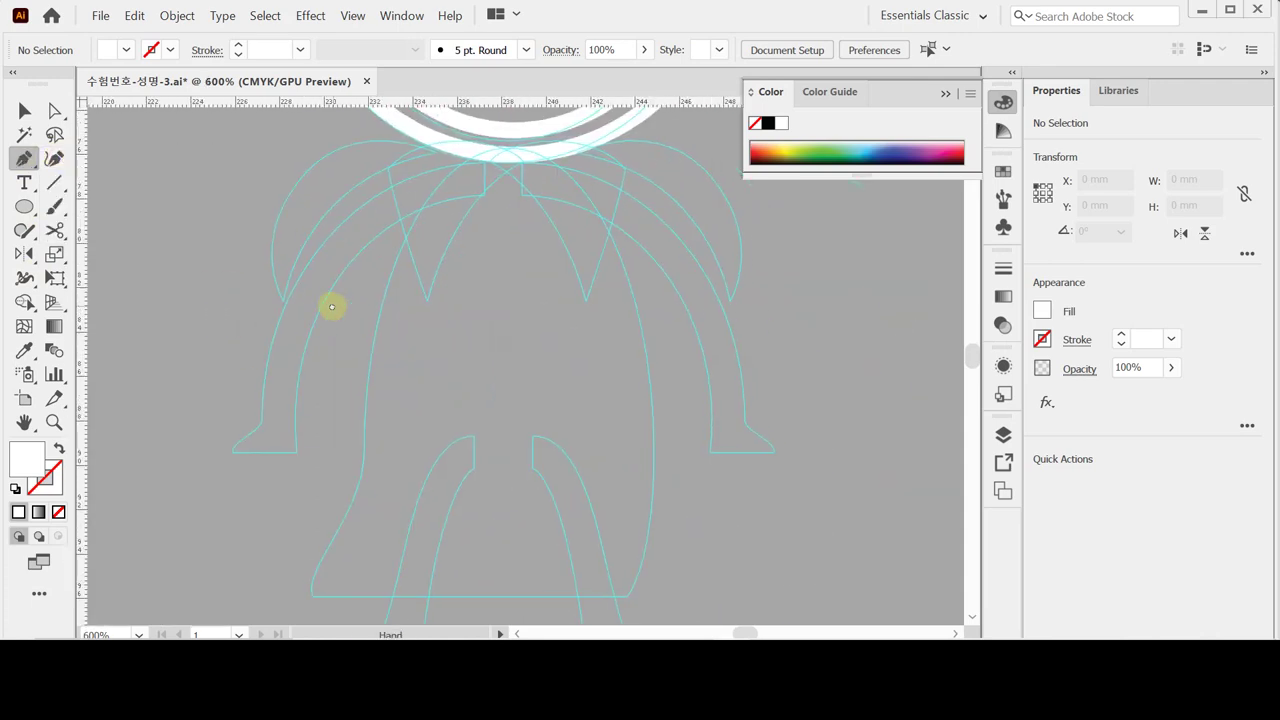
{"action": "left_click", "coordinate": [477, 258], "text": "ctrl+alt"}
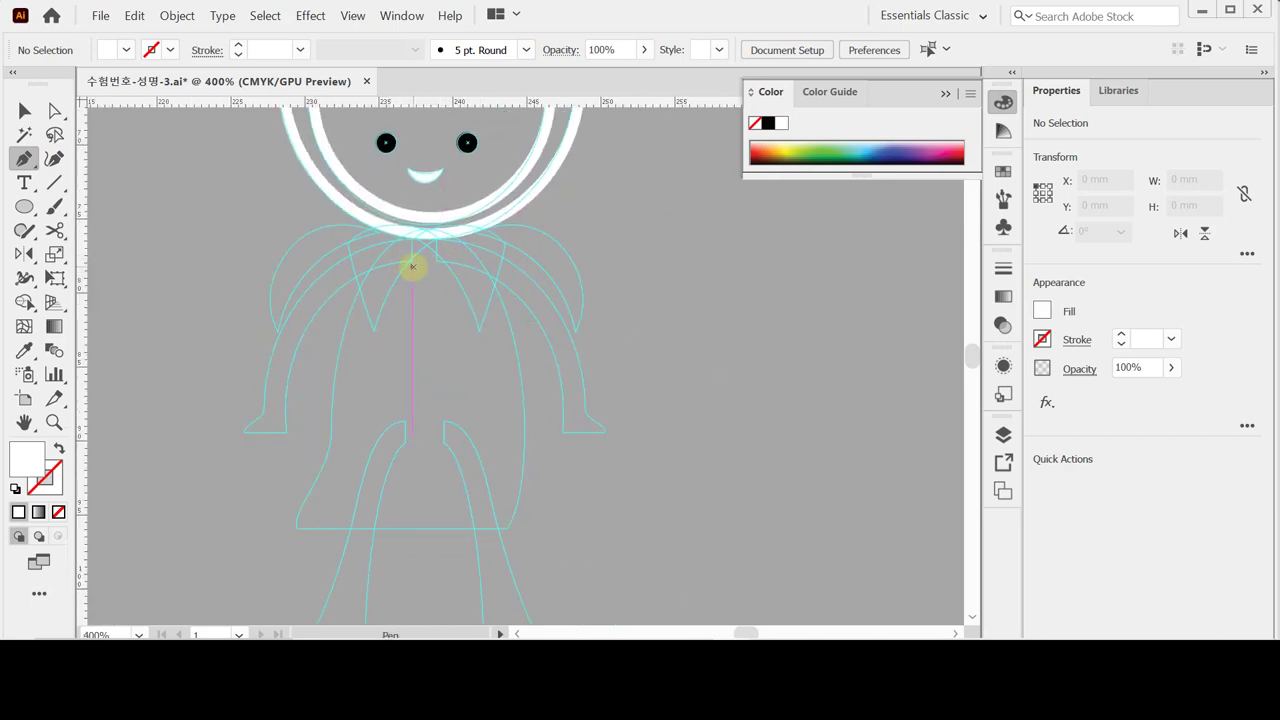
{"action": "key", "text": "Caps_Lock"}
{"action": "left_click", "coordinate": [412, 264]}
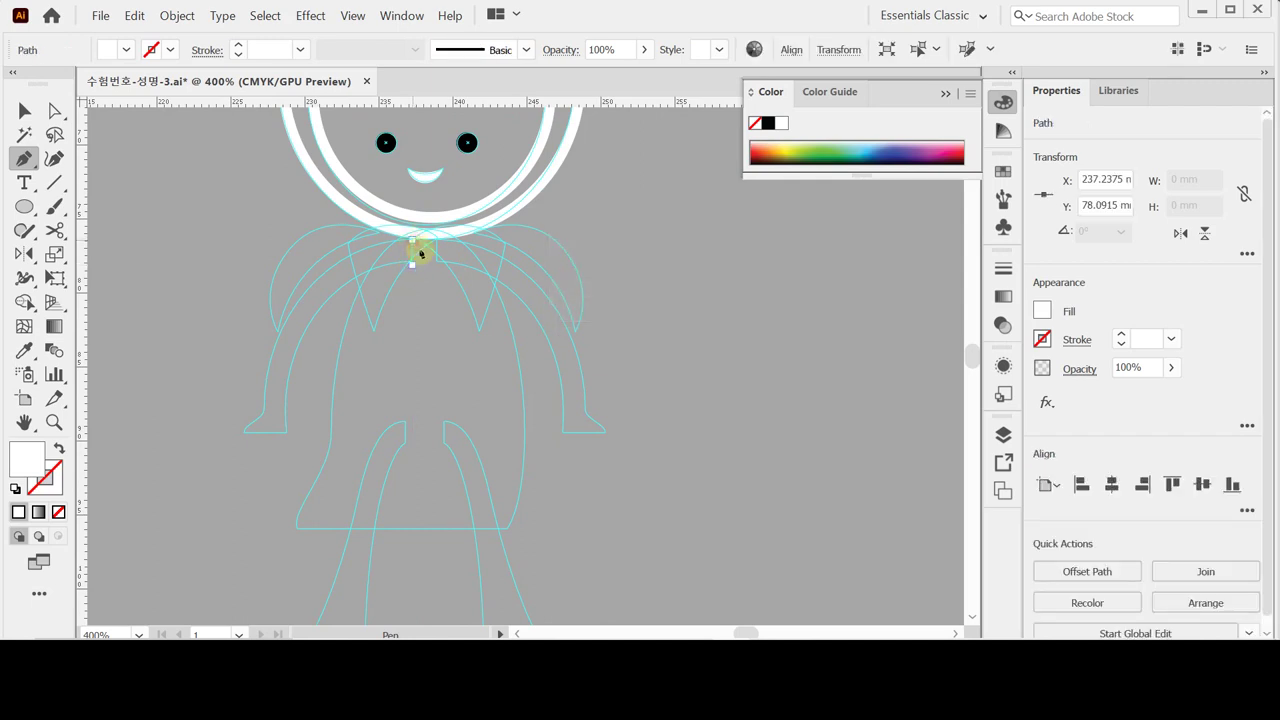
{"action": "left_click", "coordinate": [411, 238]}
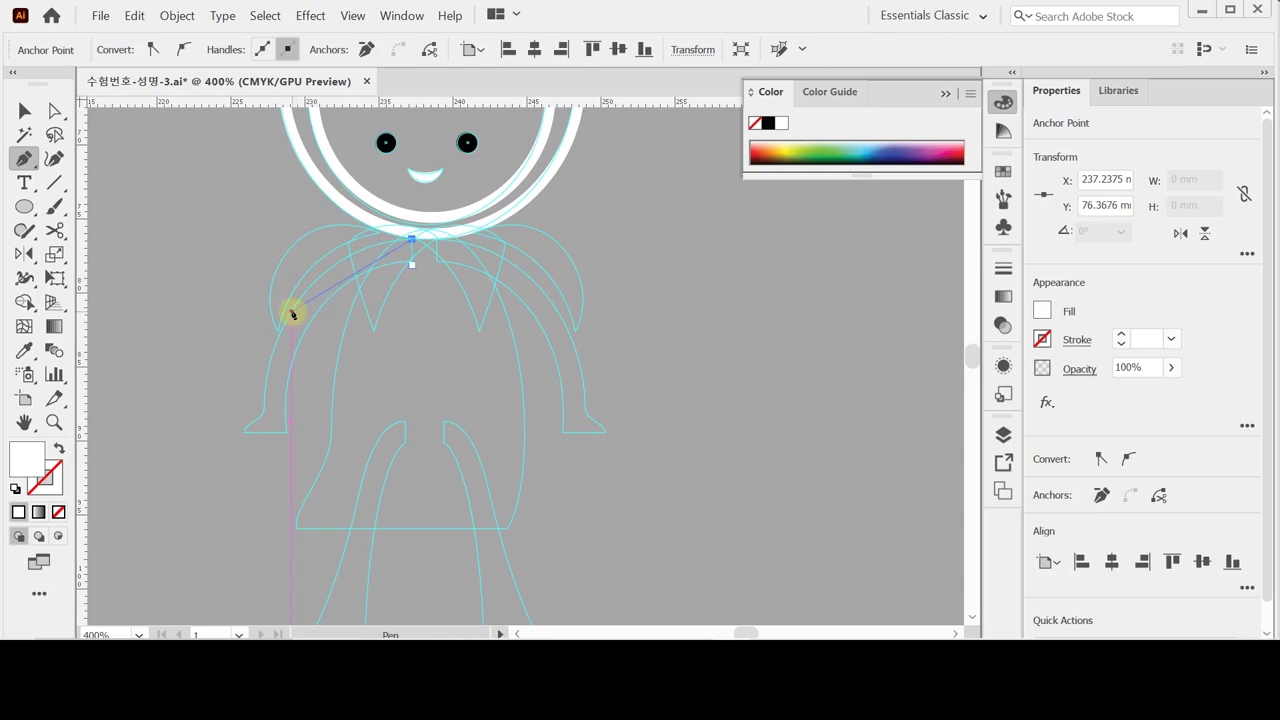
{"action": "left_click_drag", "start_coordinate": [292, 314], "coordinate": [263, 376]}
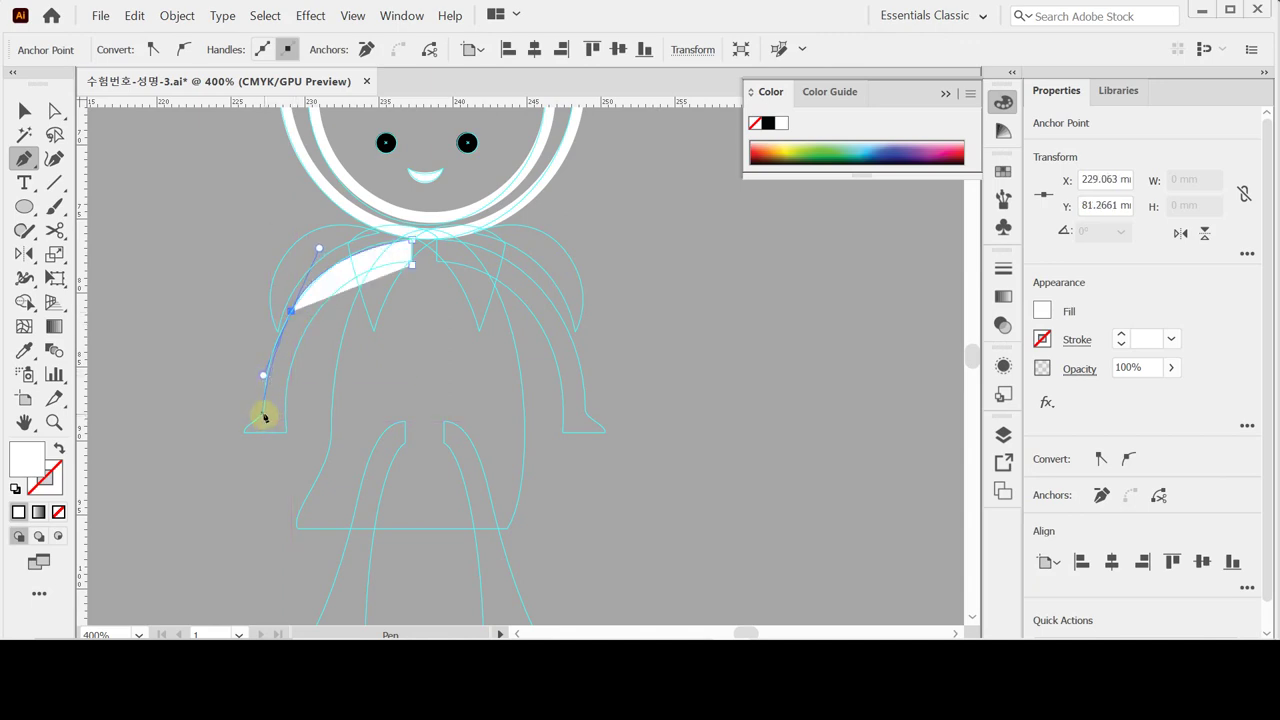
Continue the arm path around the hand with corner points and close it along the arm guide's inner curve.
{"action": "left_click", "coordinate": [264, 414]}
{"action": "left_click_drag", "start_coordinate": [266, 416], "coordinate": [240, 441]}
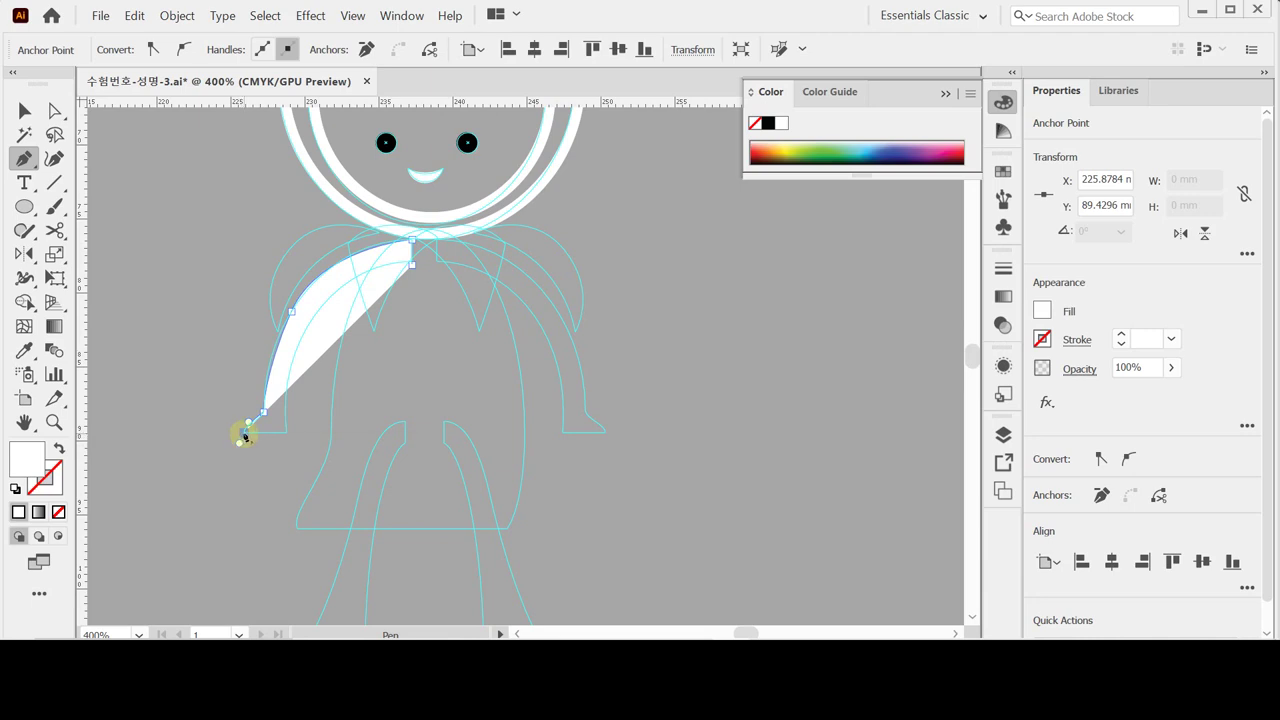
{"action": "left_click", "coordinate": [244, 434]}
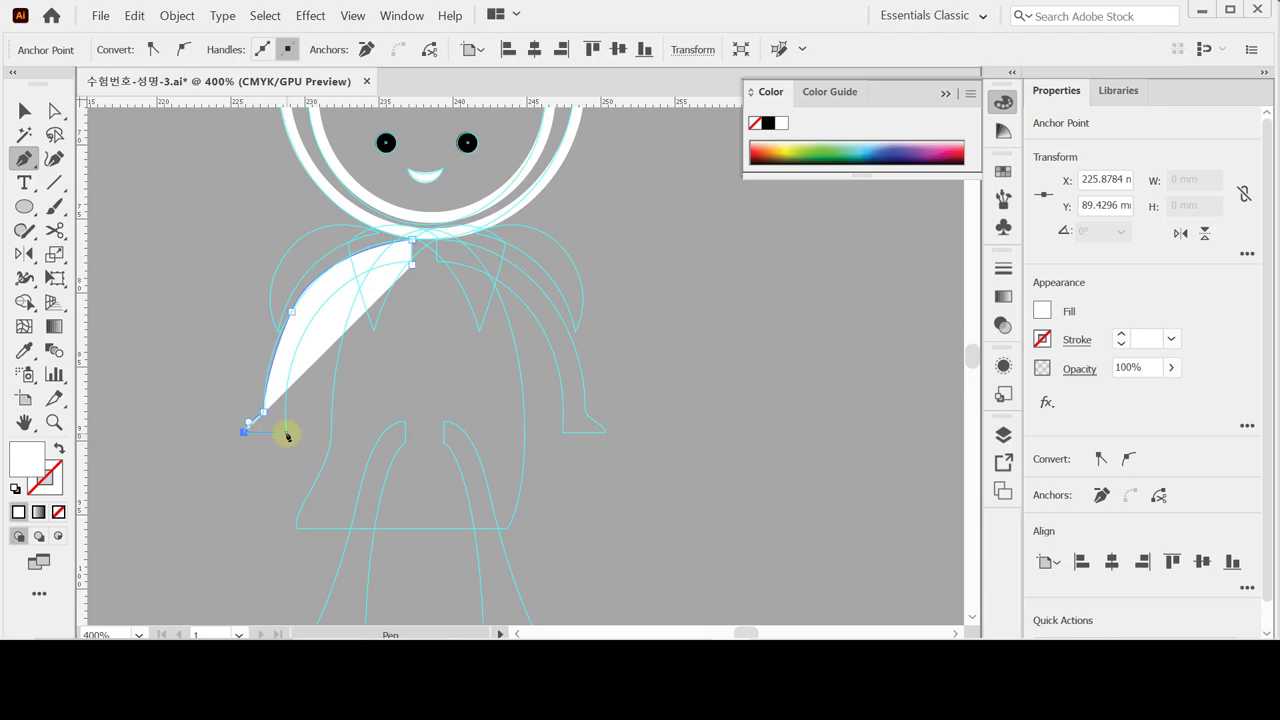
{"action": "left_click_drag", "start_coordinate": [287, 434], "coordinate": [429, 263]}
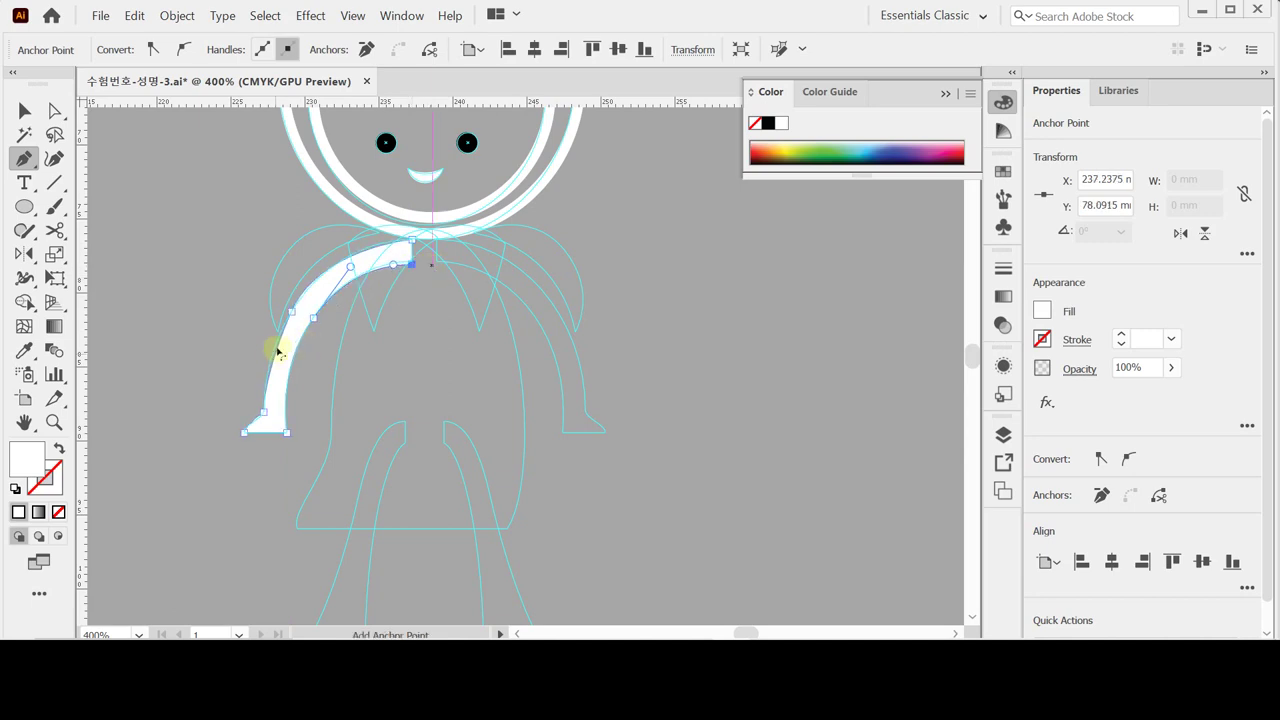
Adjust the anchor point and direction handles on the arm's outer curve so the edge follows the guide.
{"action": "left_click", "coordinate": [291, 310], "text": "ctrl"}
{"action": "left_click", "coordinate": [261, 375], "text": "ctrl"}
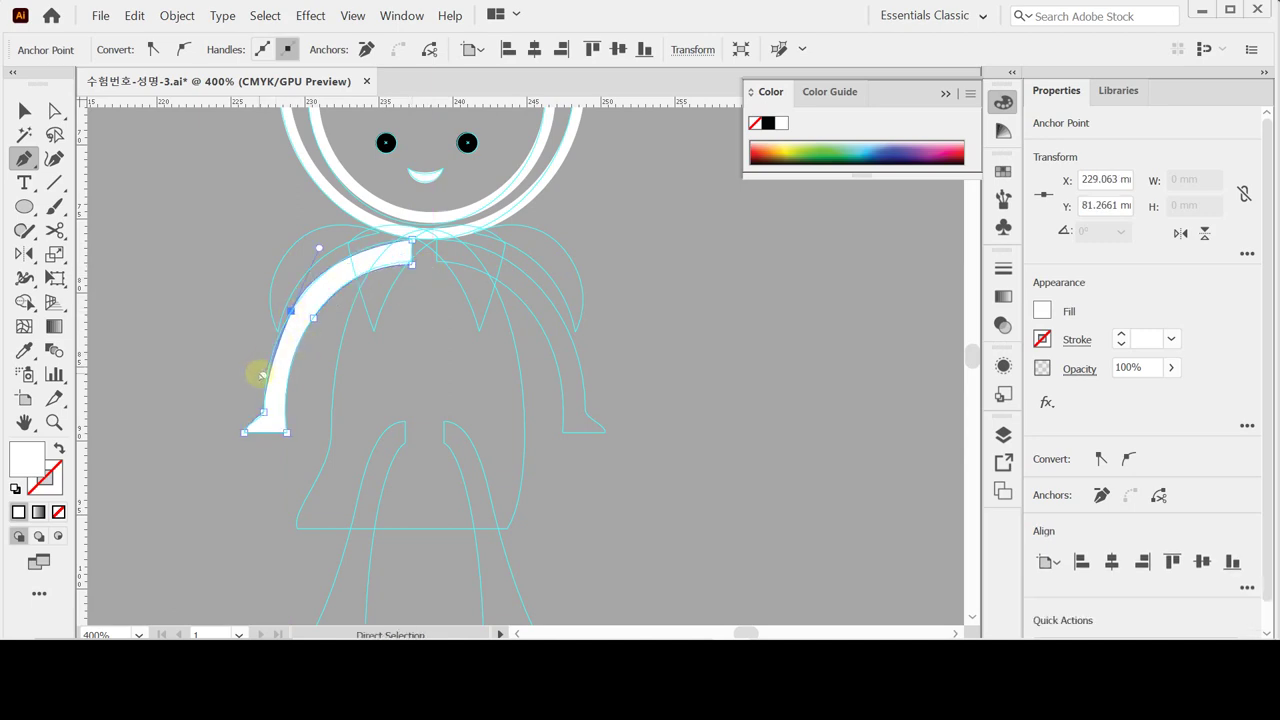
{"action": "left_click_drag", "start_coordinate": [262, 376], "coordinate": [251, 377]}
{"action": "left_click", "coordinate": [291, 312], "text": "ctrl"}
{"action": "left_click_drag", "start_coordinate": [291, 312], "coordinate": [291, 310]}
{"action": "left_click_drag", "start_coordinate": [324, 245], "coordinate": [328, 241]}
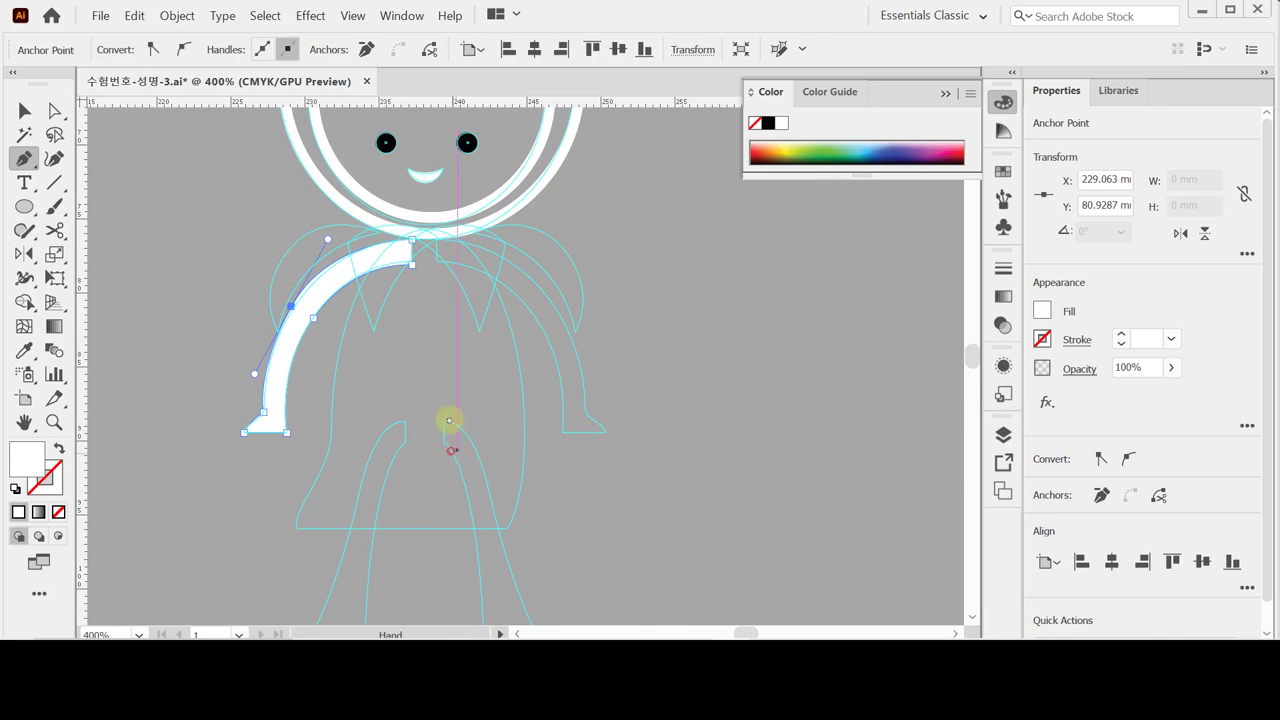
Swap the arm's white fill to its stroke and set the stroke weight to 2 pt.
{"action": "left_click_drag", "start_coordinate": [449, 420], "coordinate": [430, 265]}
{"action": "left_click", "coordinate": [58, 449]}
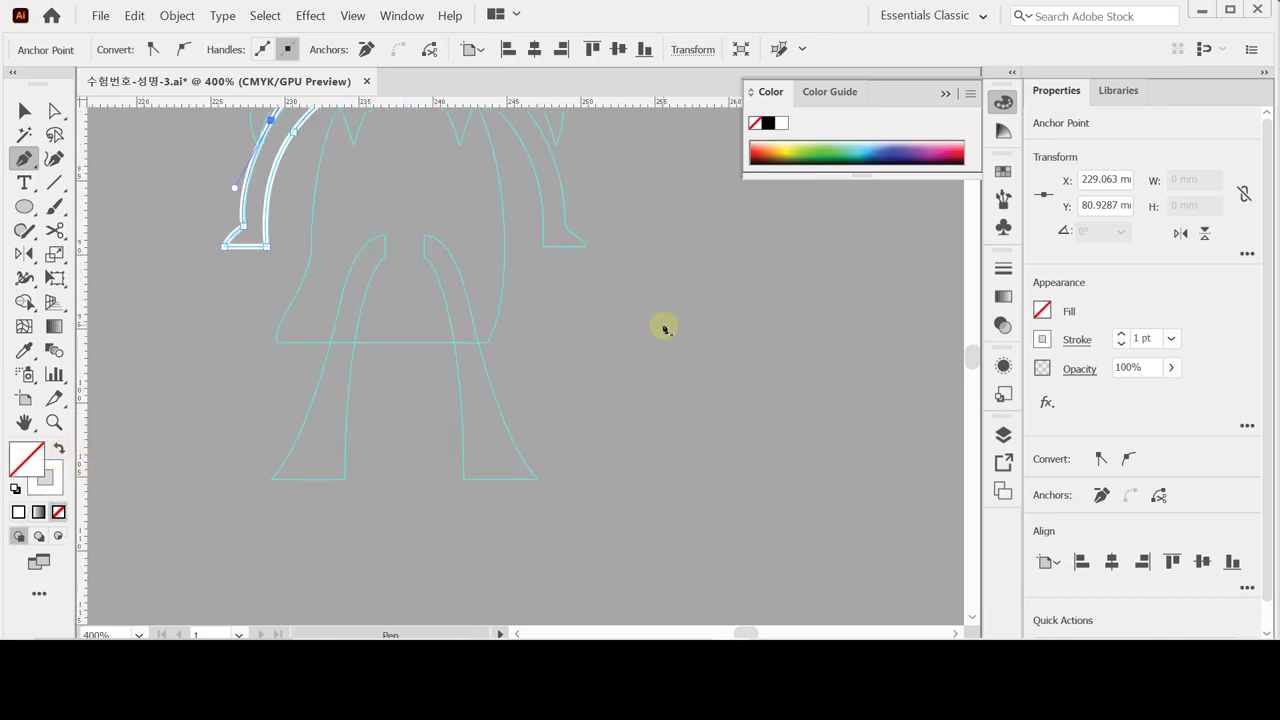
{"action": "left_click", "coordinate": [1120, 334]}
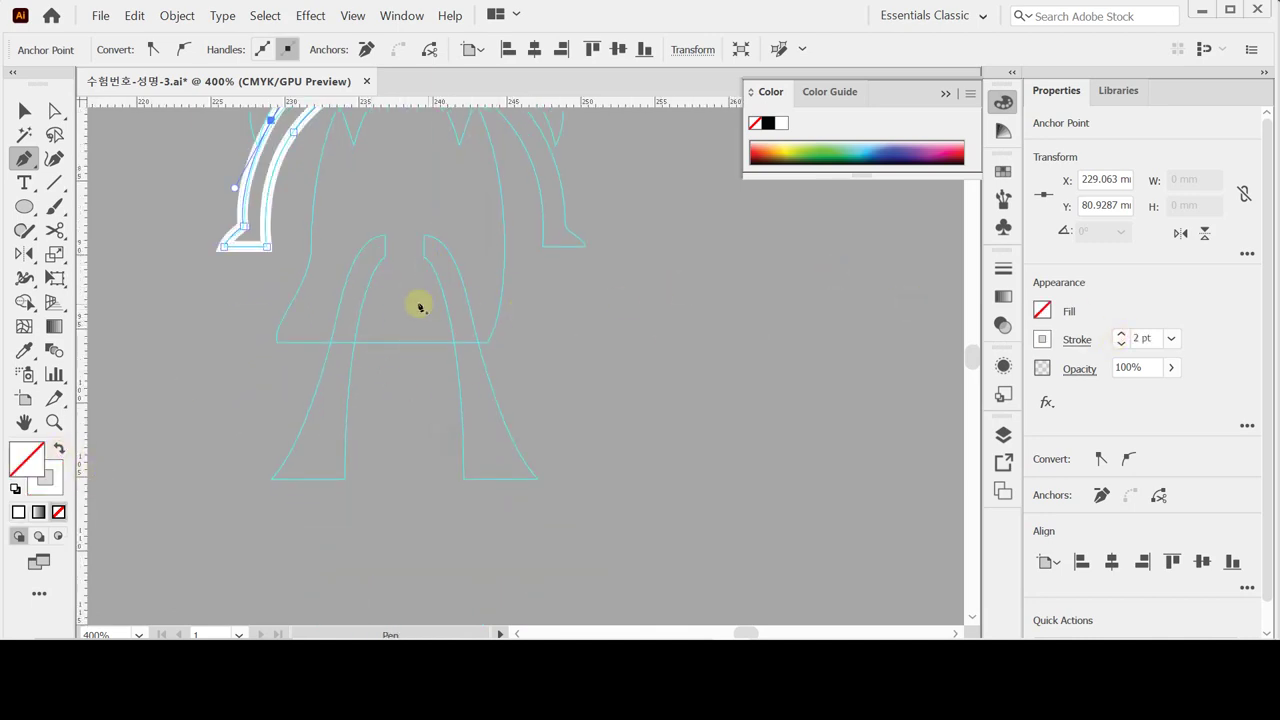
Trace the left-hand leg guide as a closed Pen path with a straight foot edge, and deselect it.
{"action": "left_click_drag", "start_coordinate": [411, 295], "coordinate": [443, 243]}
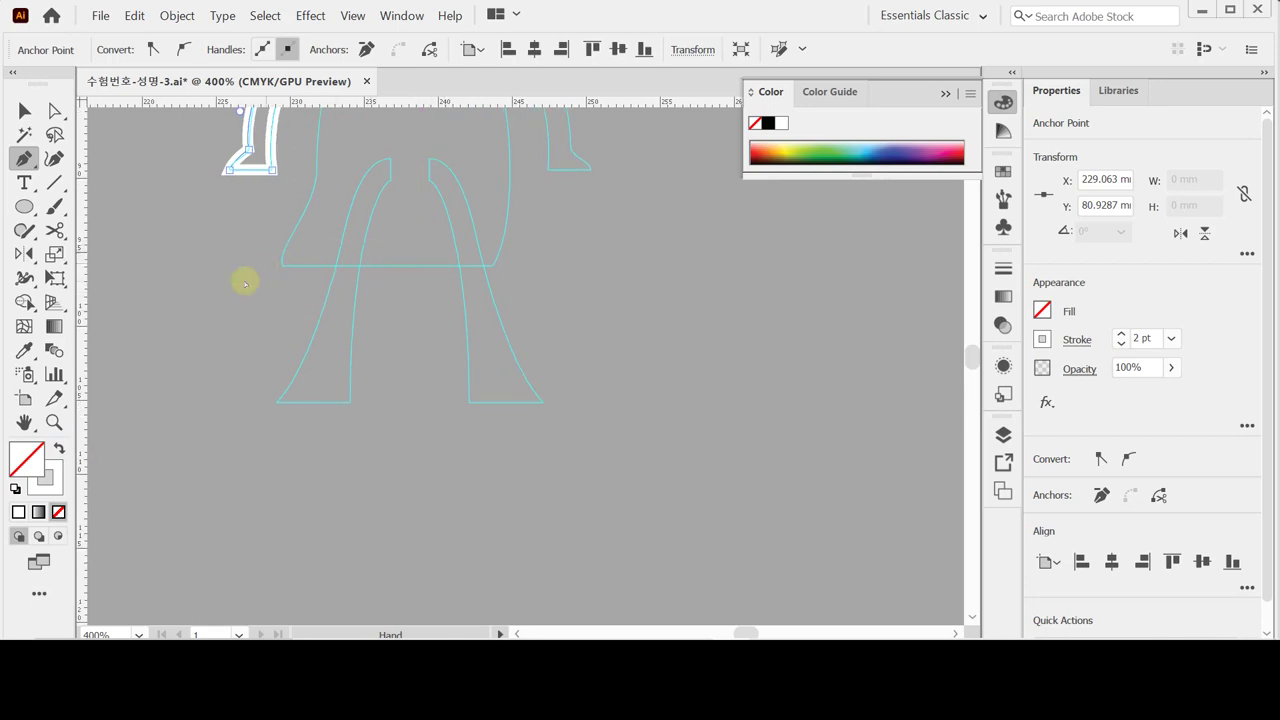
{"action": "left_click", "coordinate": [451, 124], "text": "ctrl"}
{"action": "left_click_drag", "start_coordinate": [390, 180], "coordinate": [391, 161]}
{"action": "left_click_drag", "start_coordinate": [345, 227], "coordinate": [324, 306]}
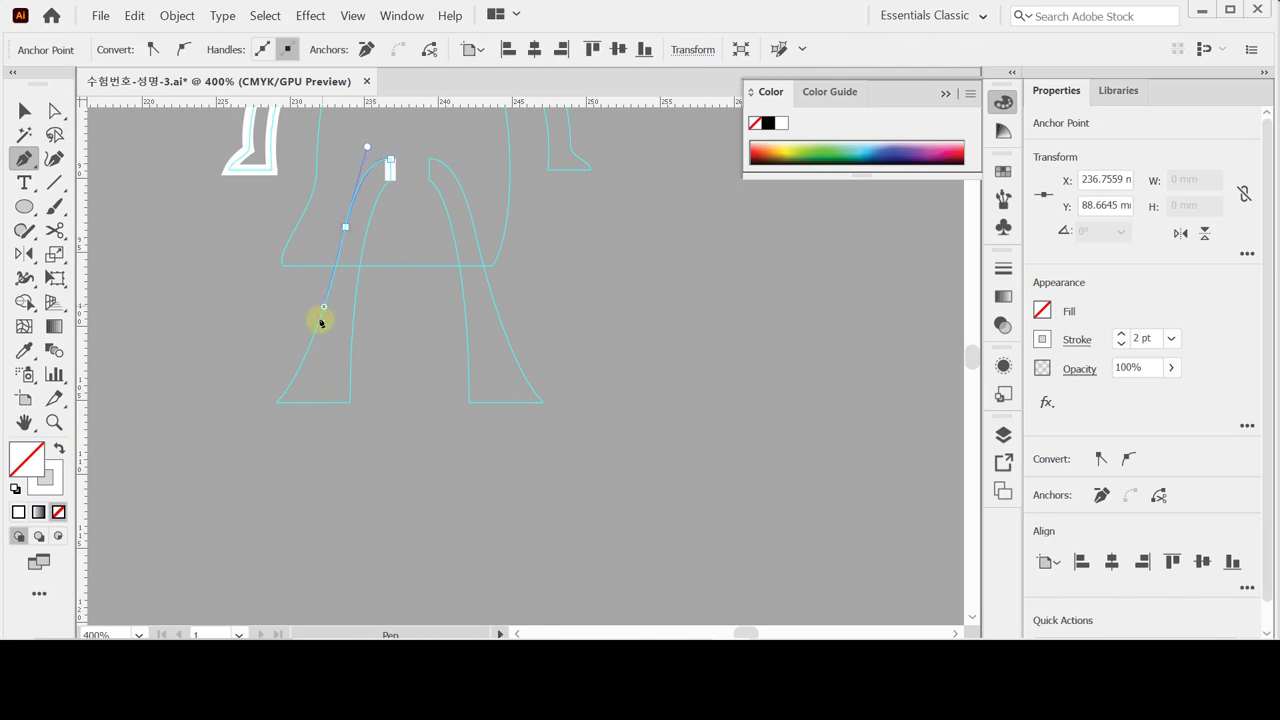
{"action": "left_click_drag", "start_coordinate": [277, 403], "coordinate": [238, 433]}
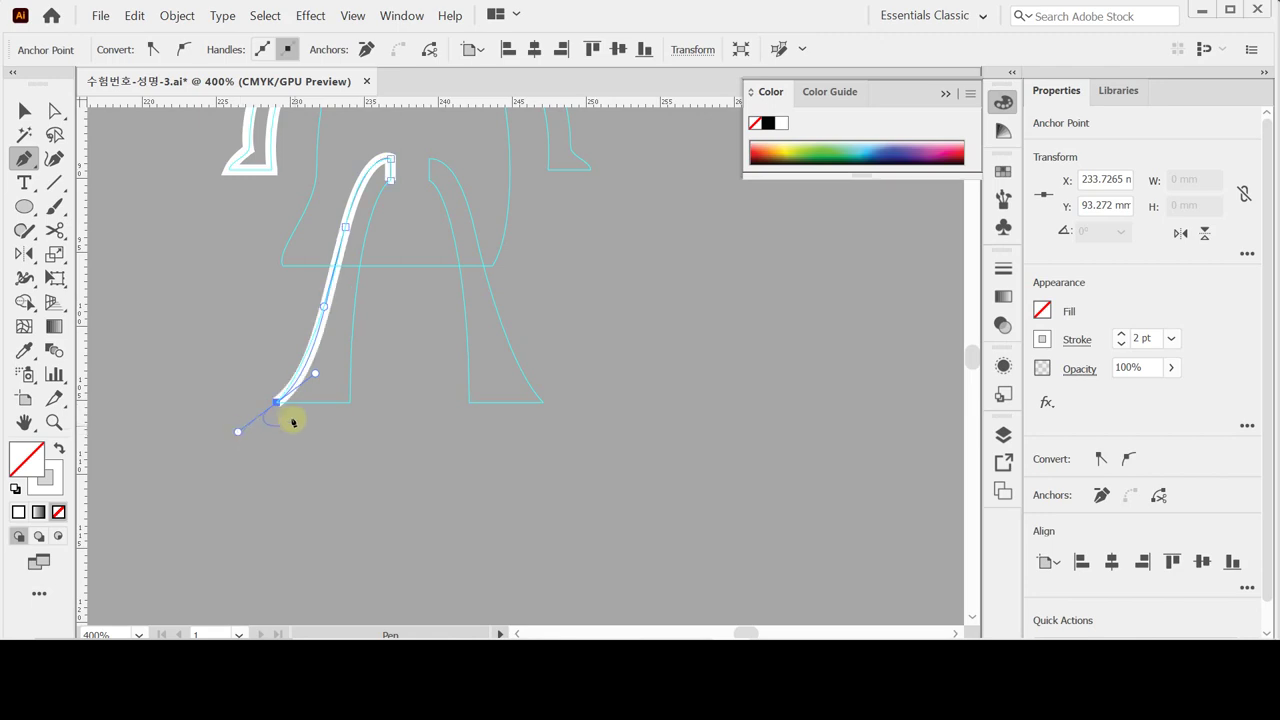
{"action": "left_click", "coordinate": [276, 402]}
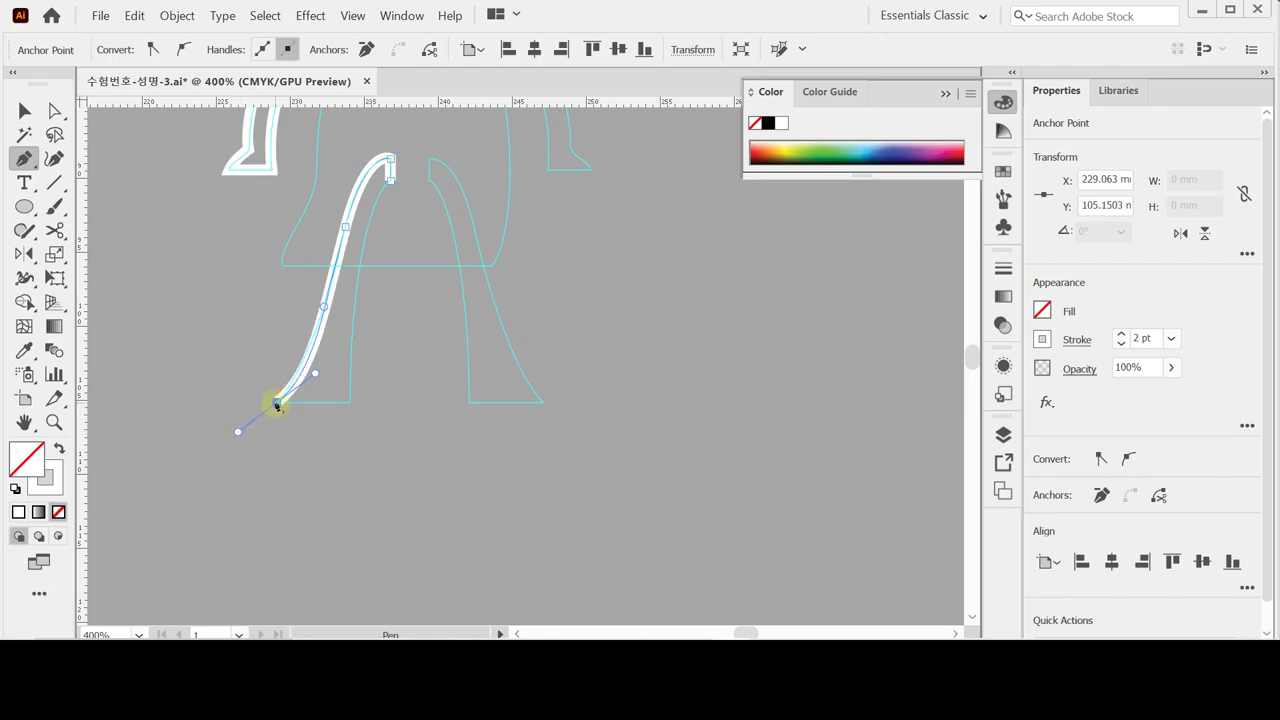
{"action": "left_click", "coordinate": [349, 402]}
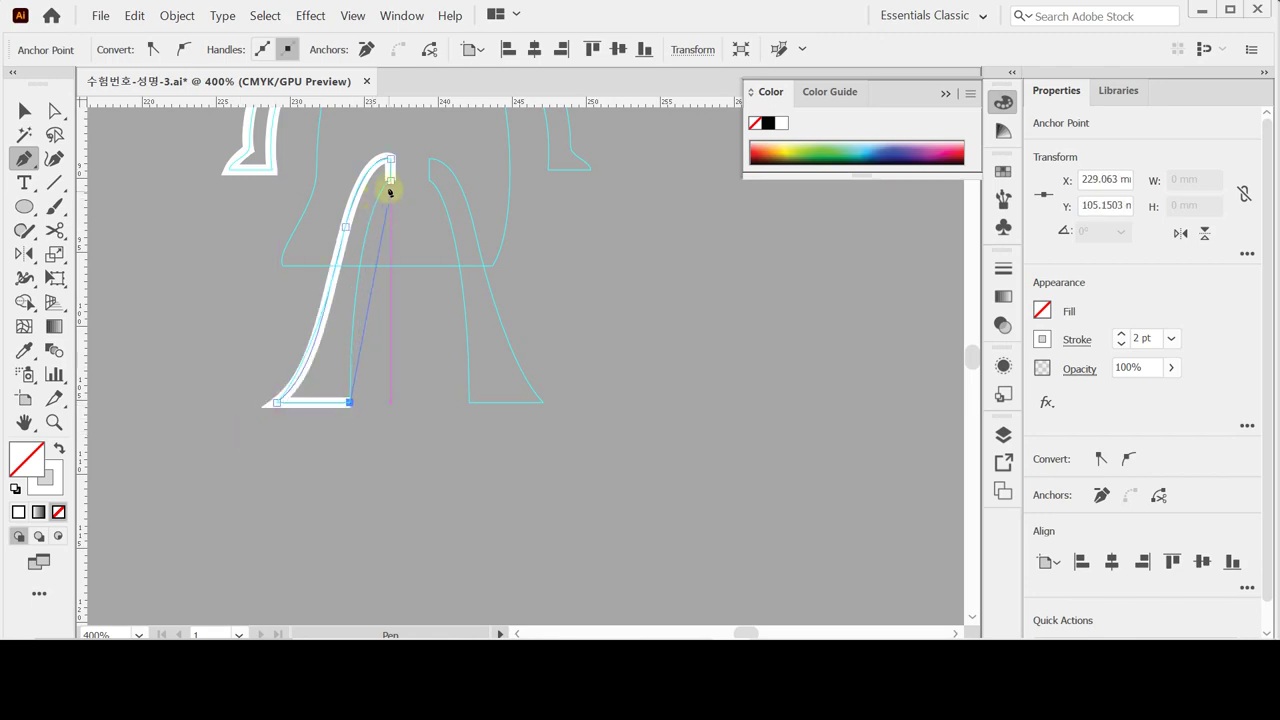
{"action": "left_click_drag", "start_coordinate": [390, 181], "coordinate": [430, 138]}
{"action": "left_click", "coordinate": [426, 334], "text": "ctrl"}
Select the arm and leg outlines and reflect a copy across the vertical axis through the center of the head.
{"action": "left_click", "coordinate": [427, 325], "text": "ctrl+alt"}
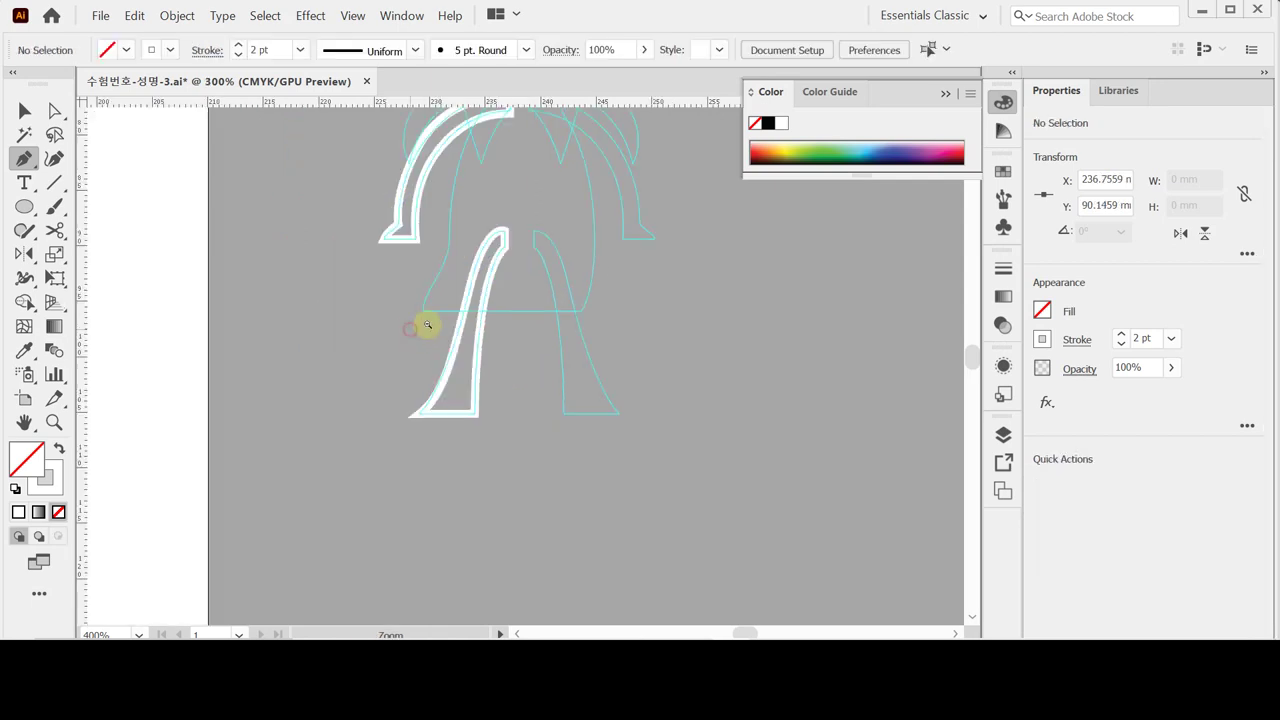
{"action": "left_click_drag", "start_coordinate": [451, 271], "coordinate": [343, 363]}
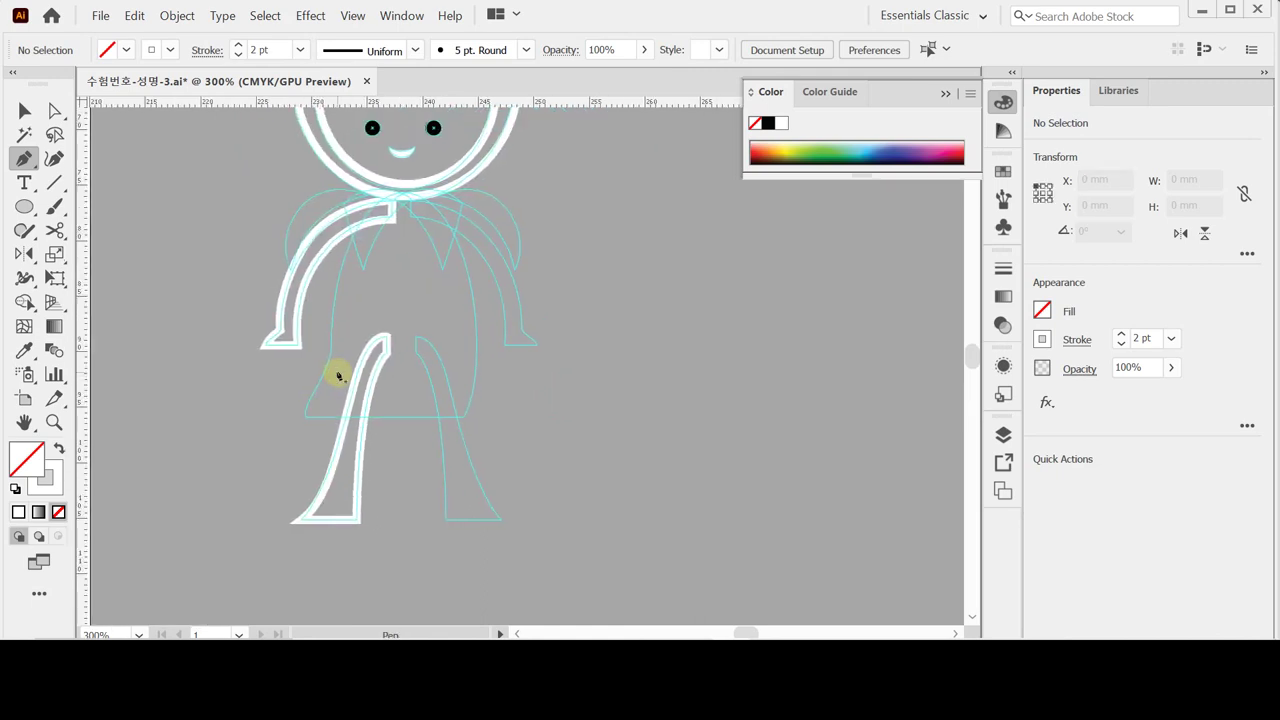
{"action": "left_click", "coordinate": [25, 110]}
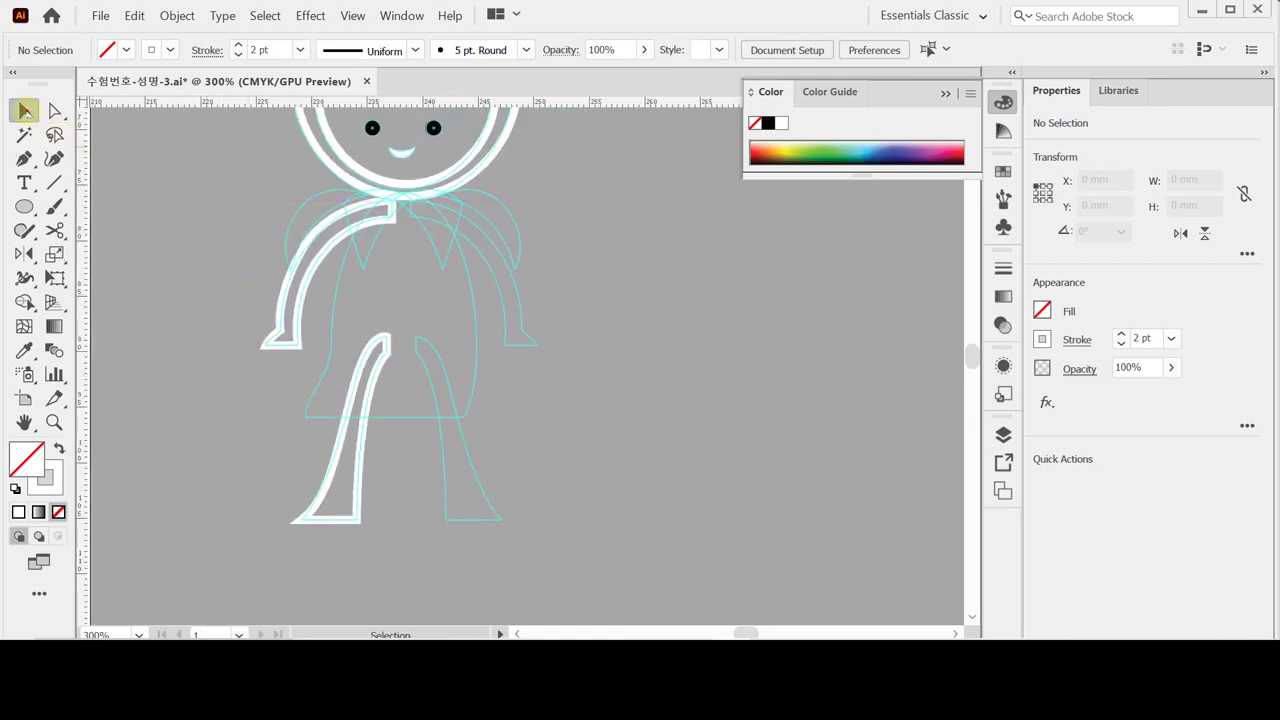
{"action": "left_click", "coordinate": [242, 295]}
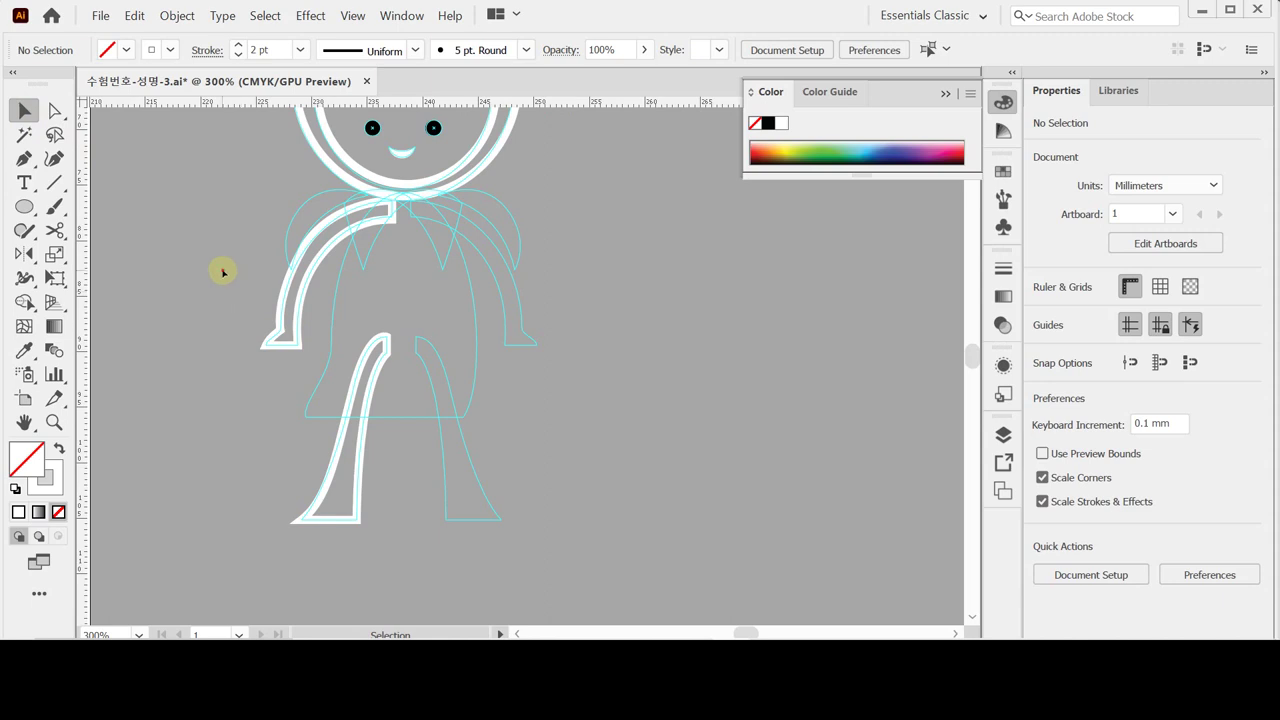
{"action": "left_click", "coordinate": [329, 518]}
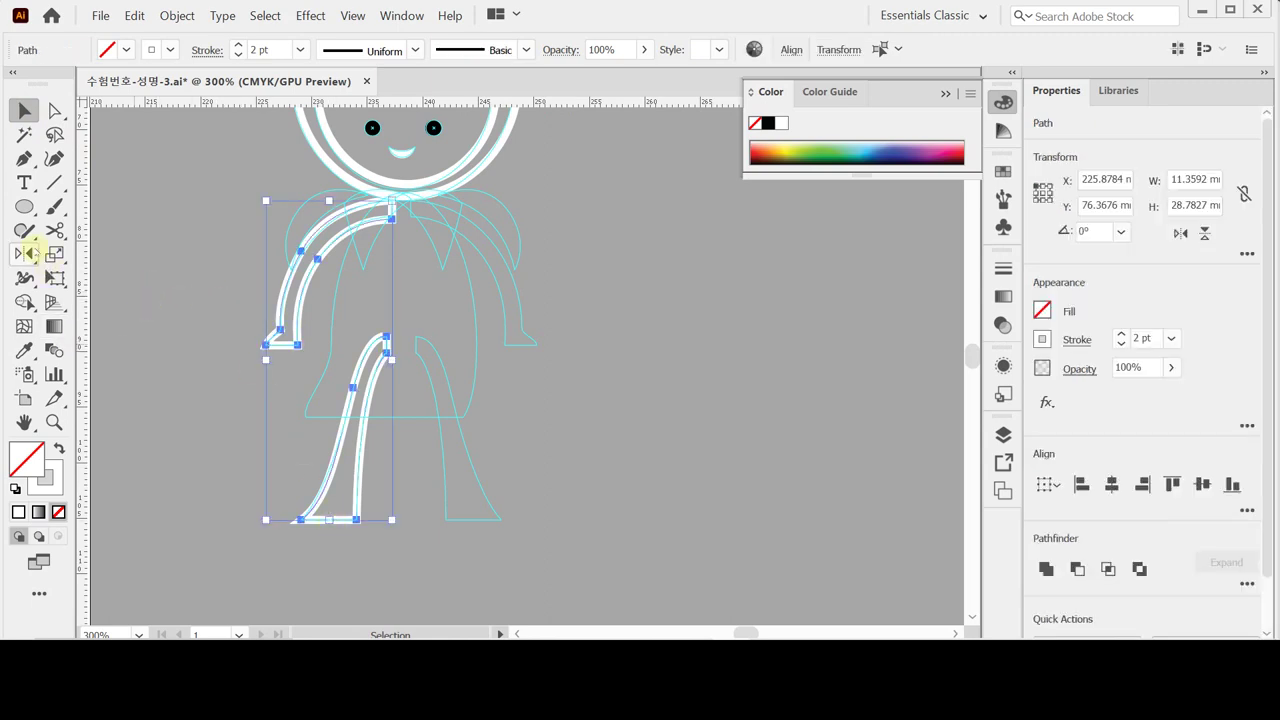
{"action": "left_click", "coordinate": [24, 253]}
{"action": "scroll", "coordinate": [428, 350], "scroll_direction": "up", "scroll_amount": 1}
{"action": "scroll", "coordinate": [428, 350], "scroll_direction": "up", "scroll_amount": 4}
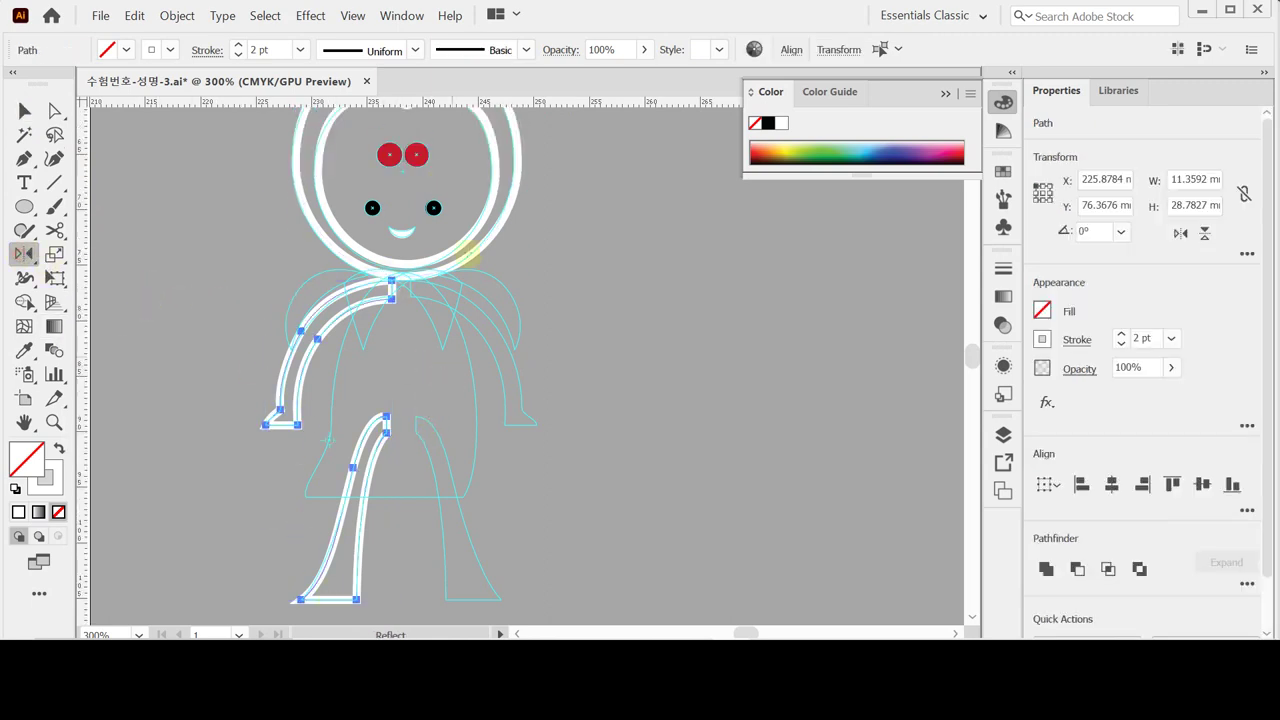
{"action": "left_click", "coordinate": [404, 170], "text": "alt"}
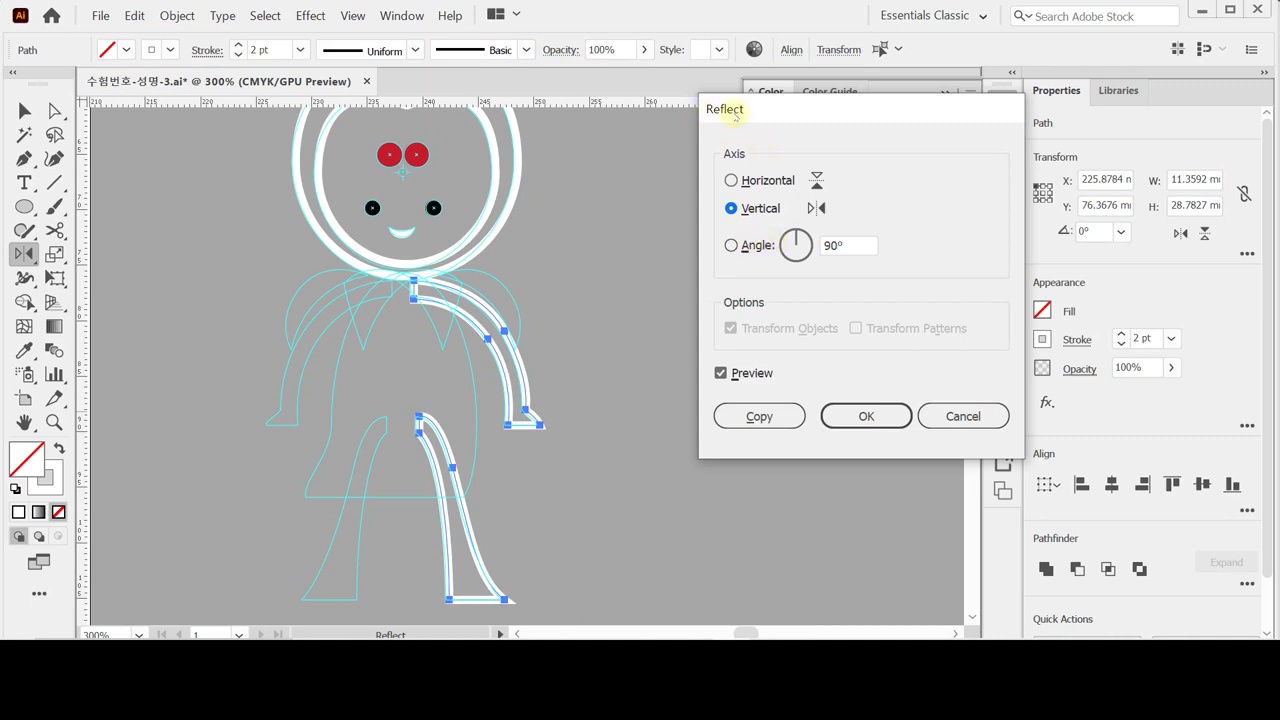
{"action": "left_click", "coordinate": [757, 414]}
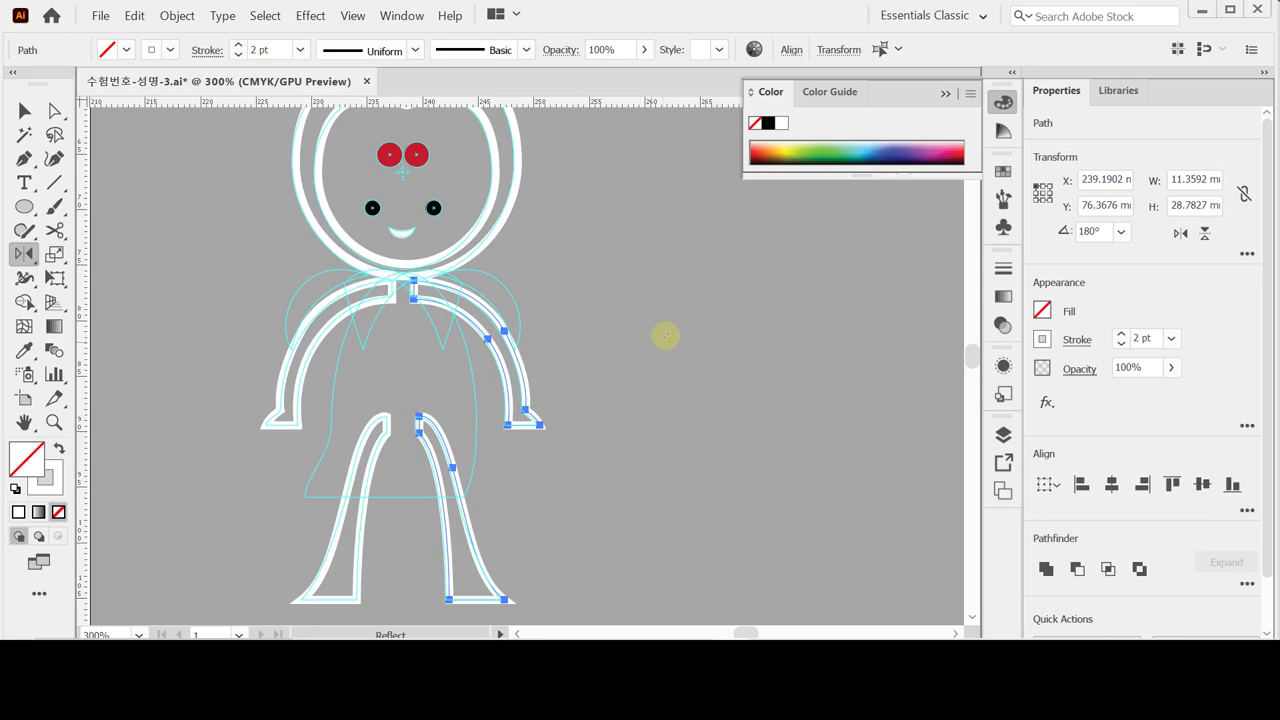
Reflect a copy of the green head leaf across the vertical axis through the notch at the head's top center.
{"action": "scroll", "coordinate": [543, 321], "scroll_direction": "up", "scroll_amount": 1}
{"action": "scroll", "coordinate": [543, 321], "scroll_direction": "up", "scroll_amount": 5}
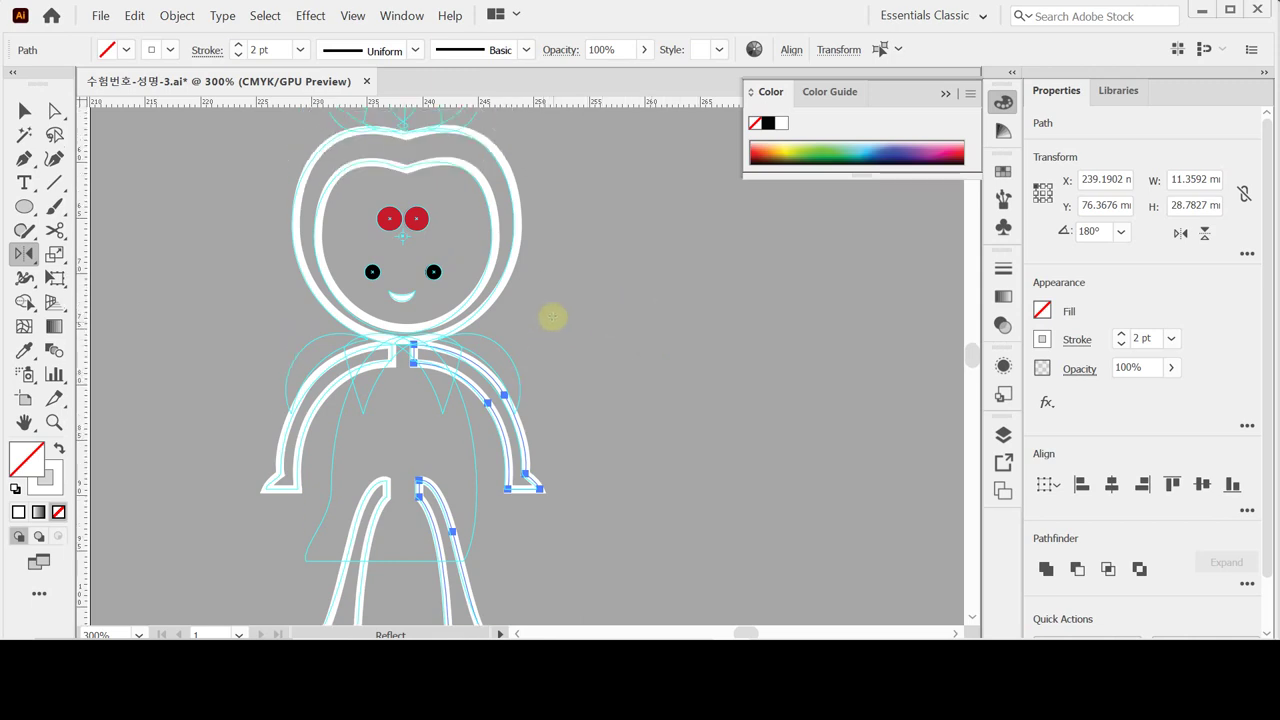
{"action": "scroll", "coordinate": [523, 323], "scroll_direction": "up", "scroll_amount": 2}
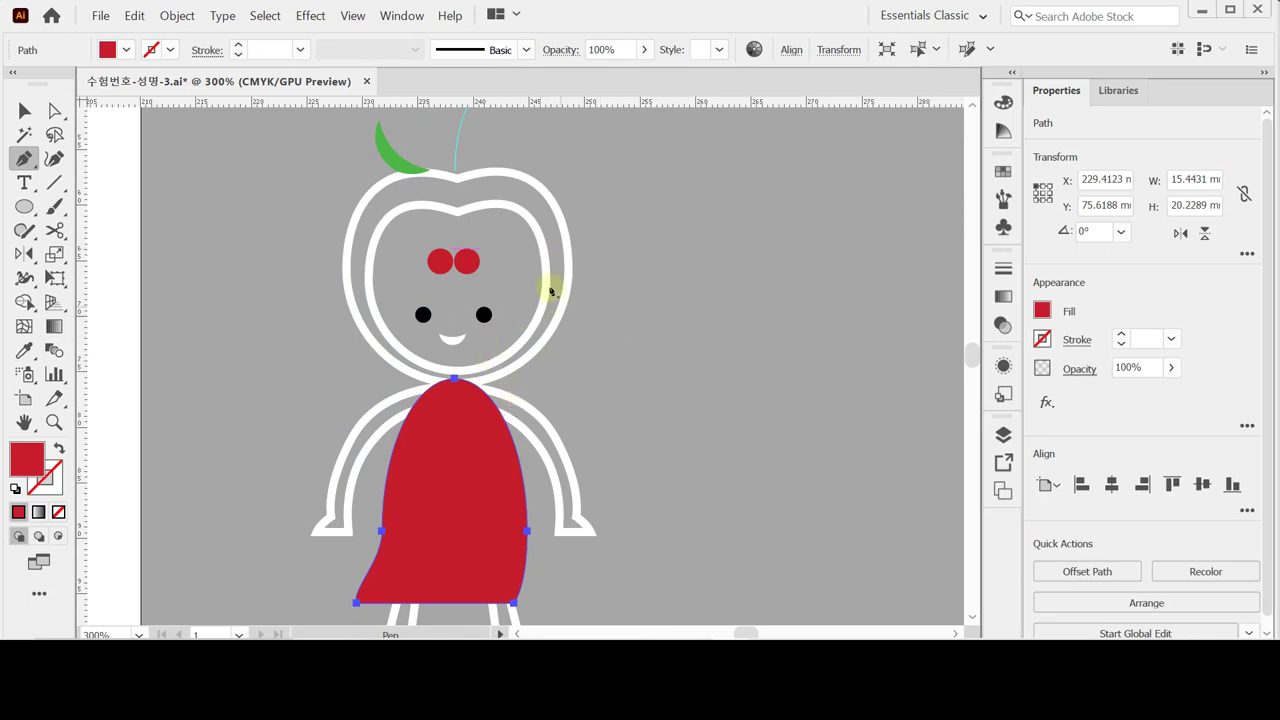
{"action": "left_click_drag", "start_coordinate": [629, 263], "coordinate": [628, 346]}
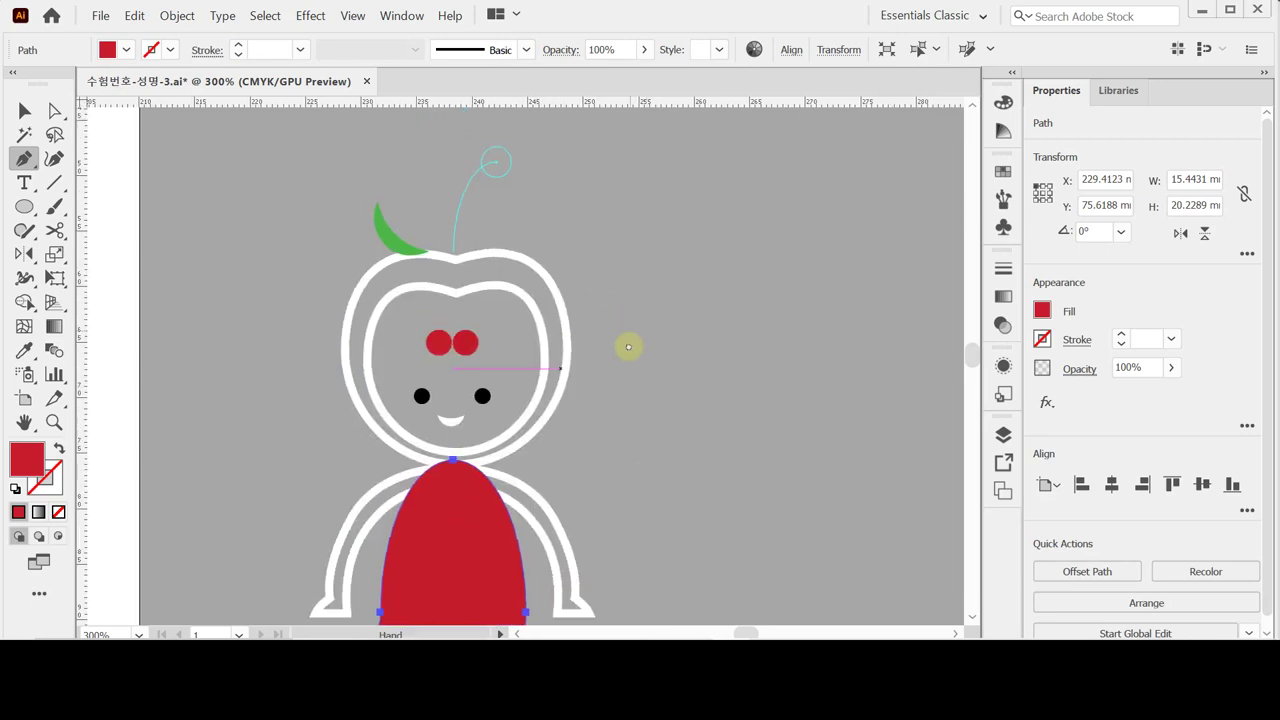
{"action": "scroll", "coordinate": [509, 309], "scroll_direction": "up", "scroll_amount": 1}
{"action": "scroll", "coordinate": [533, 367], "scroll_direction": "up", "scroll_amount": 1}
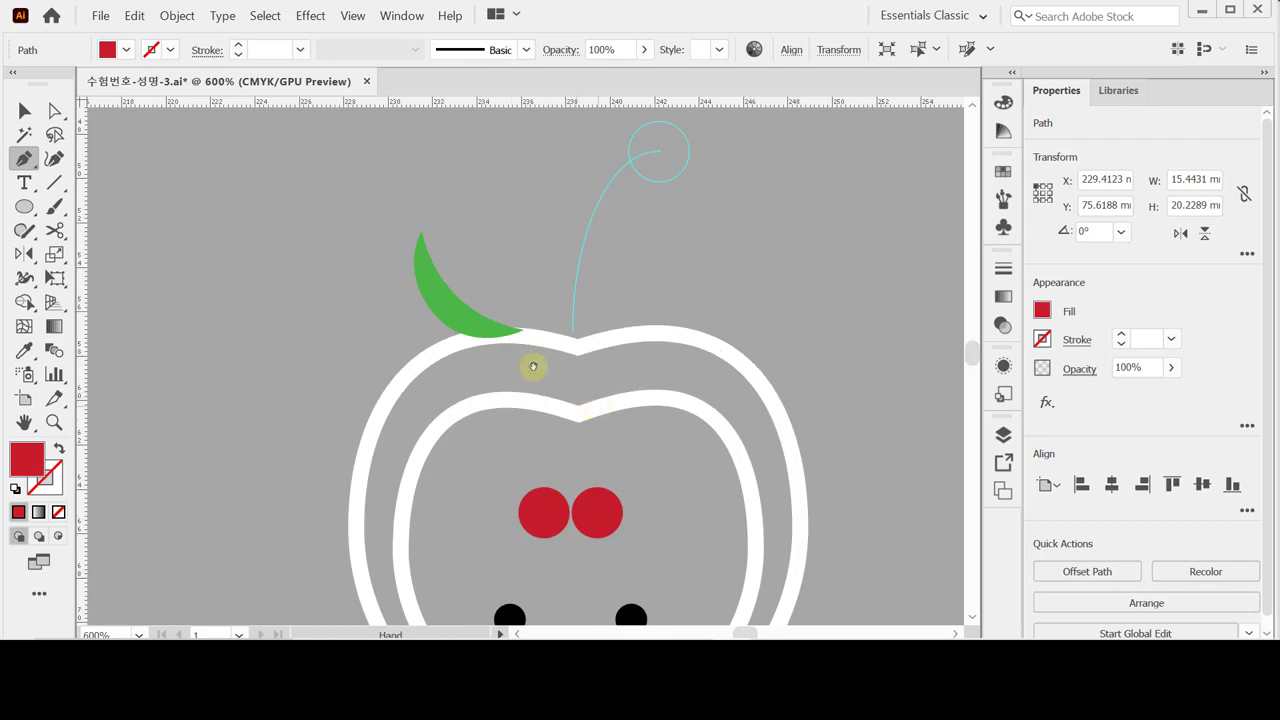
{"action": "left_click_drag", "start_coordinate": [528, 326], "coordinate": [309, 263]}
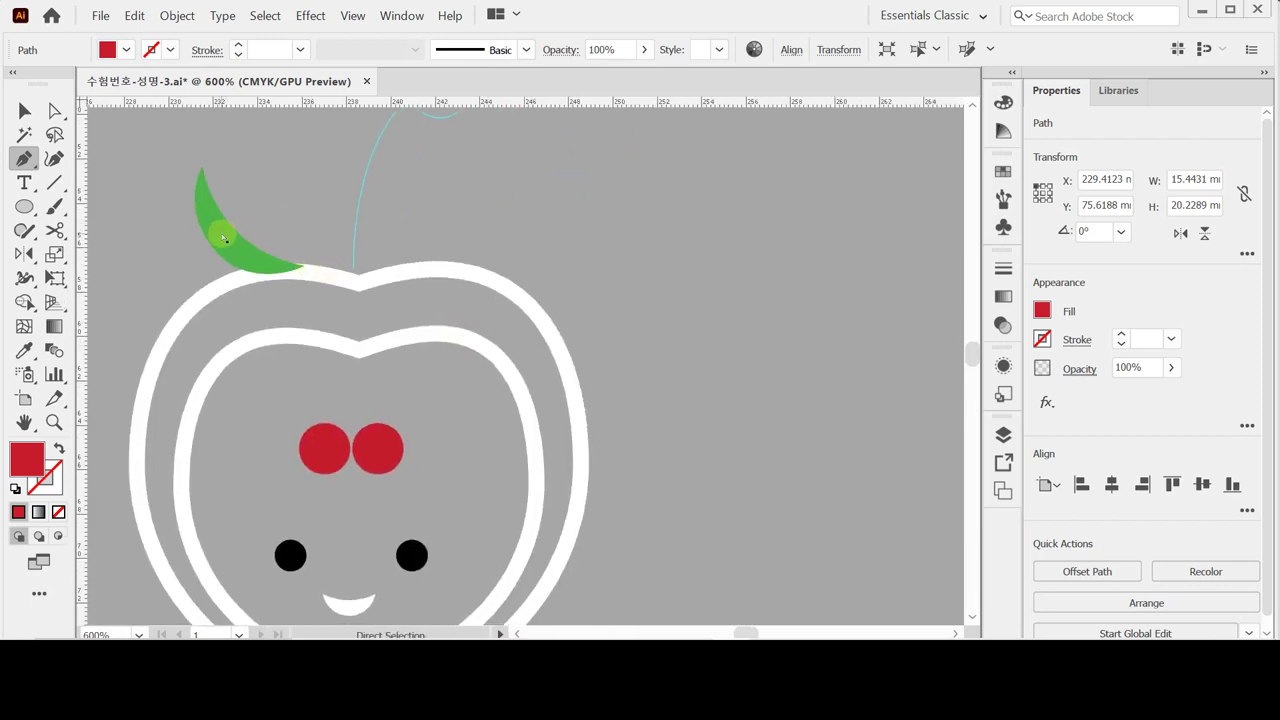
{"action": "left_click", "coordinate": [223, 237], "text": "ctrl"}
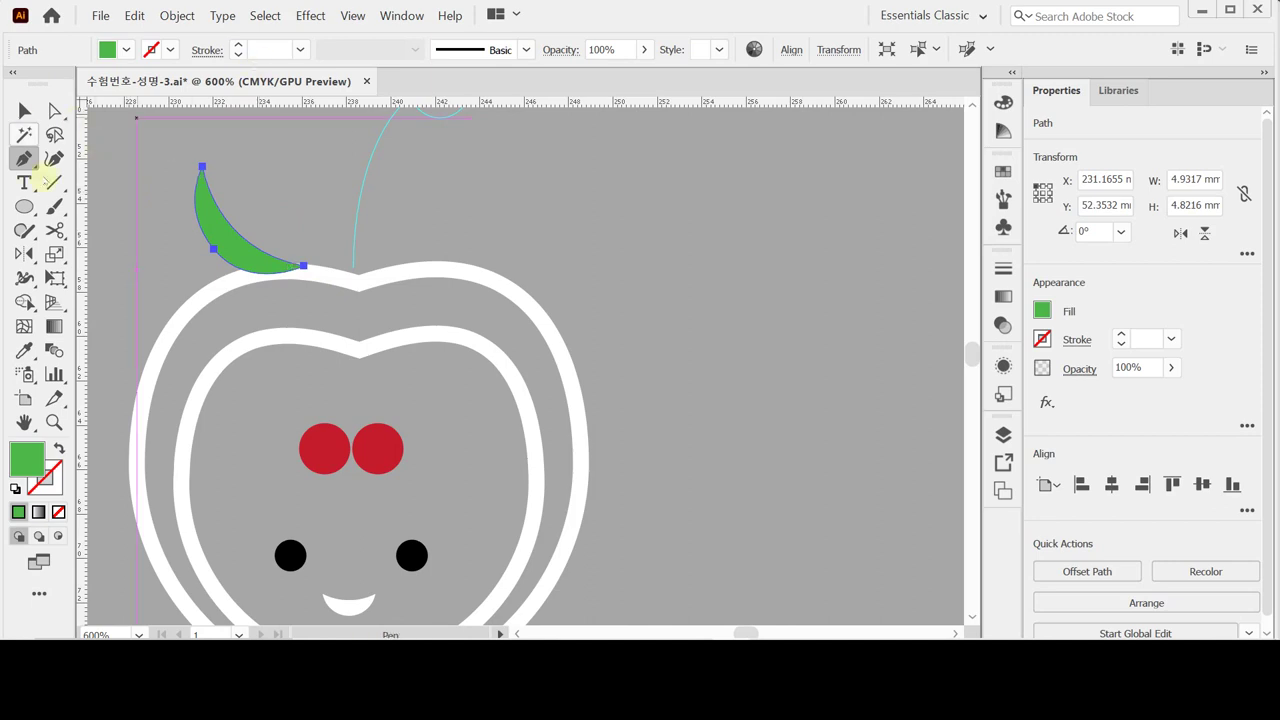
{"action": "left_click", "coordinate": [20, 255]}
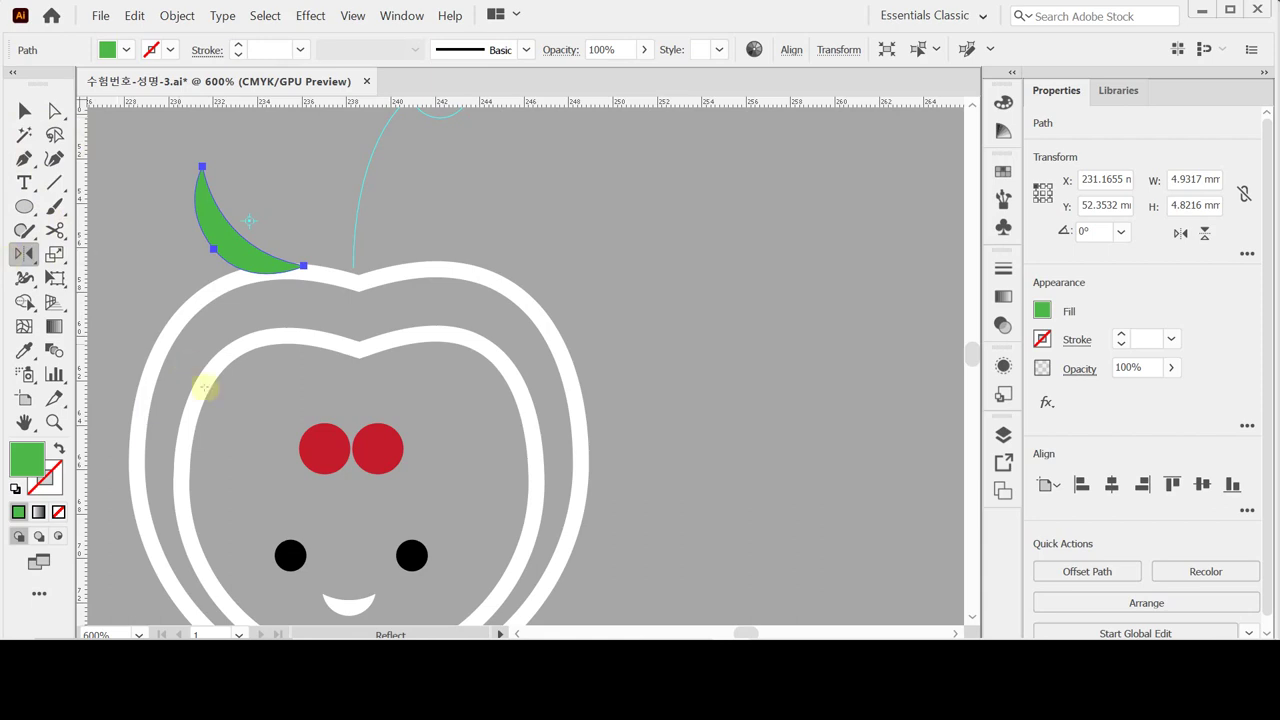
{"action": "left_click", "coordinate": [356, 289], "text": "alt"}
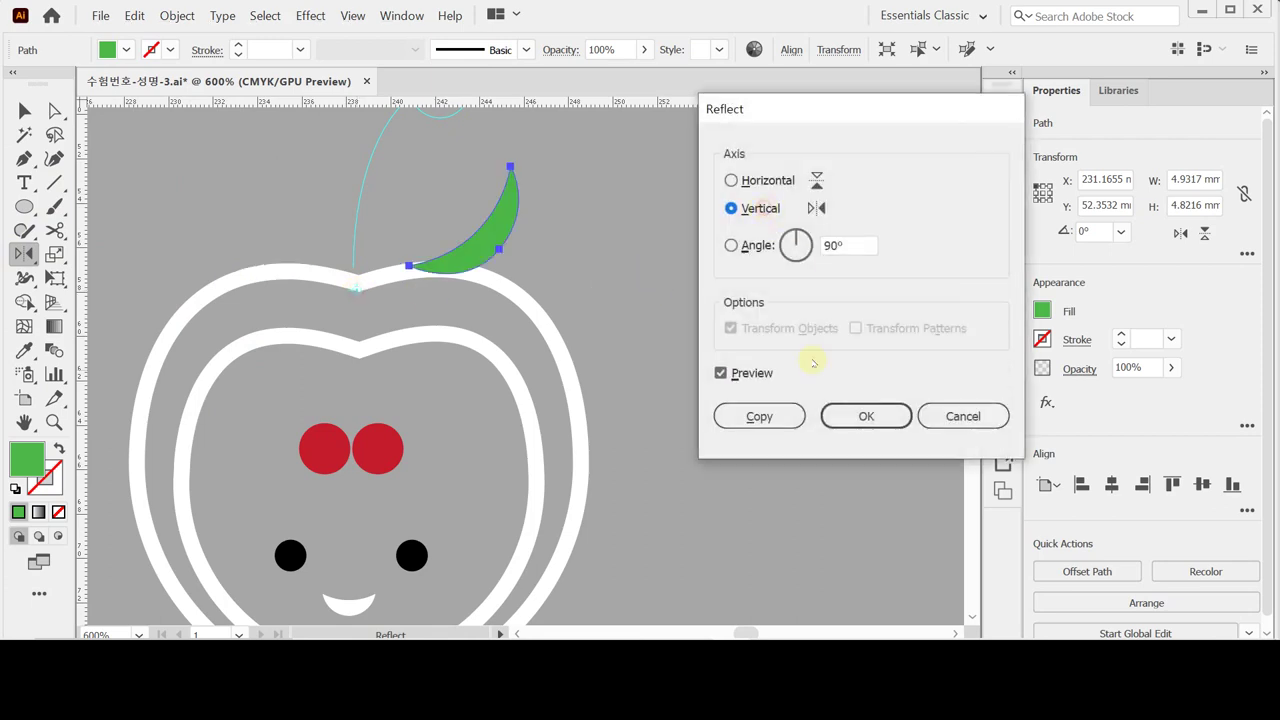
{"action": "left_click", "coordinate": [759, 416]}
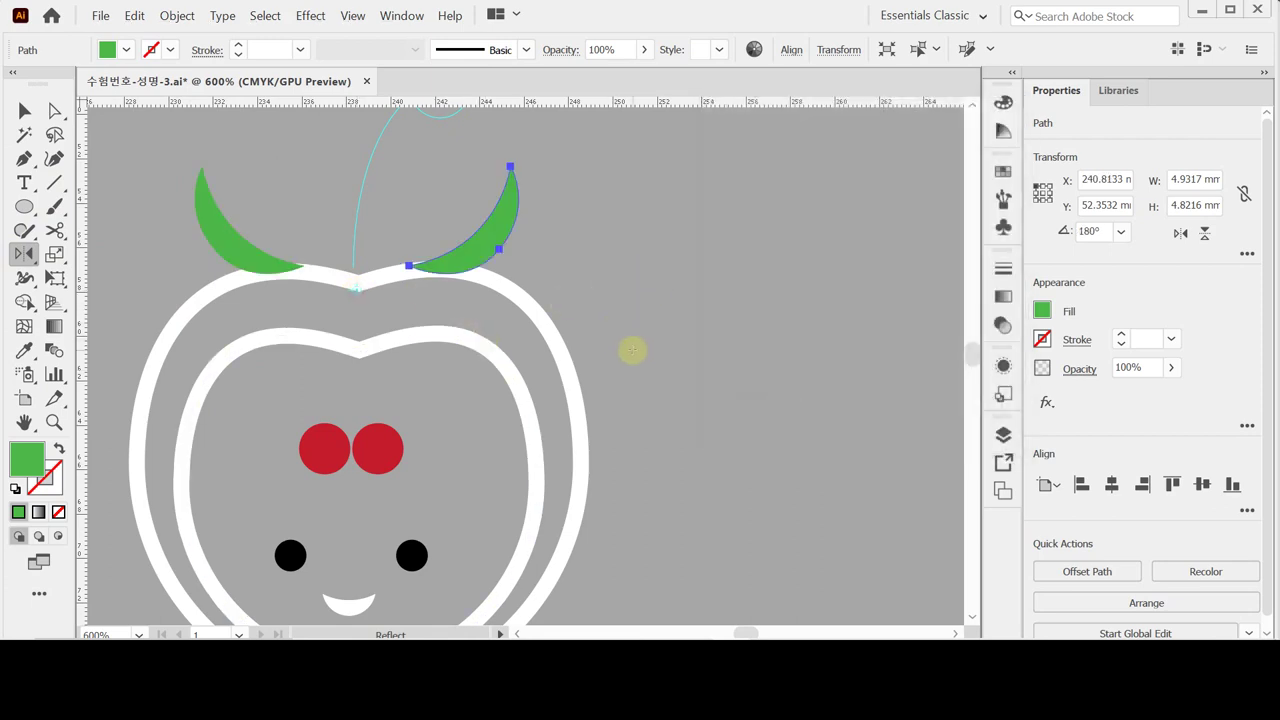
Select both outer green leaves above the head and make a blend between them.
{"action": "scroll", "coordinate": [631, 345], "scroll_direction": "up", "scroll_amount": 2}
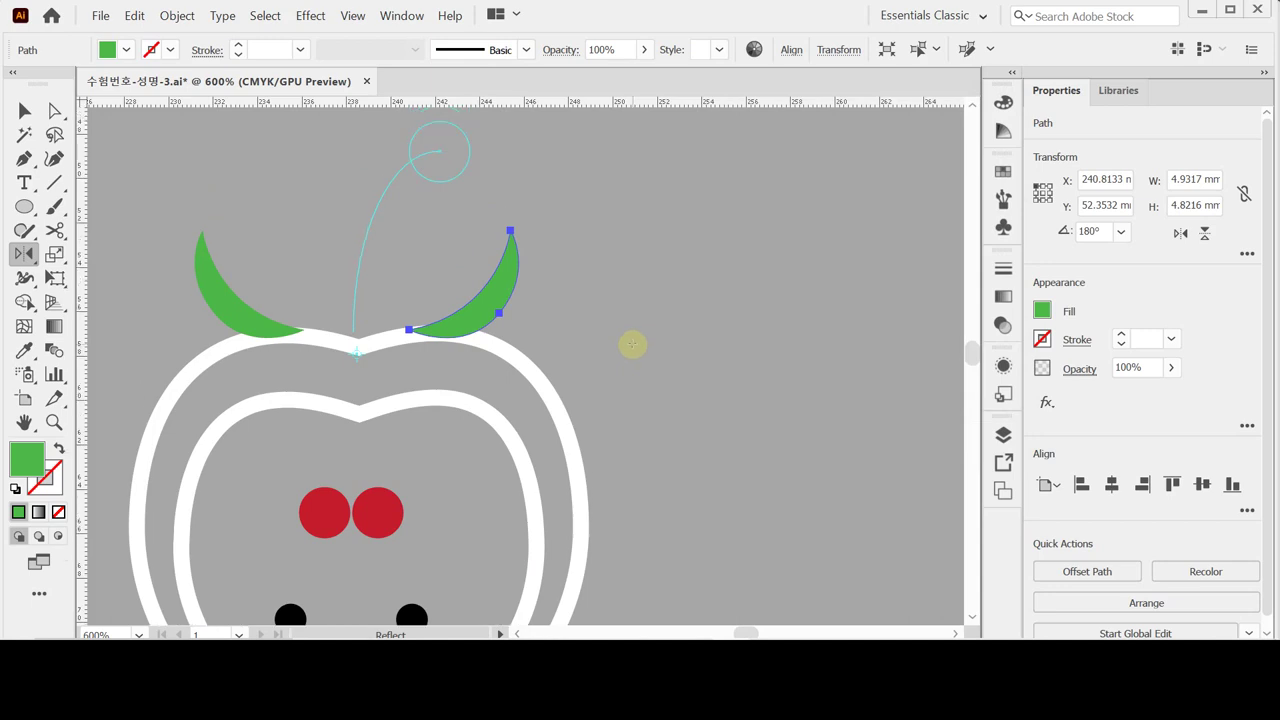
{"action": "key", "text": "v"}
{"action": "left_click", "coordinate": [24, 110]}
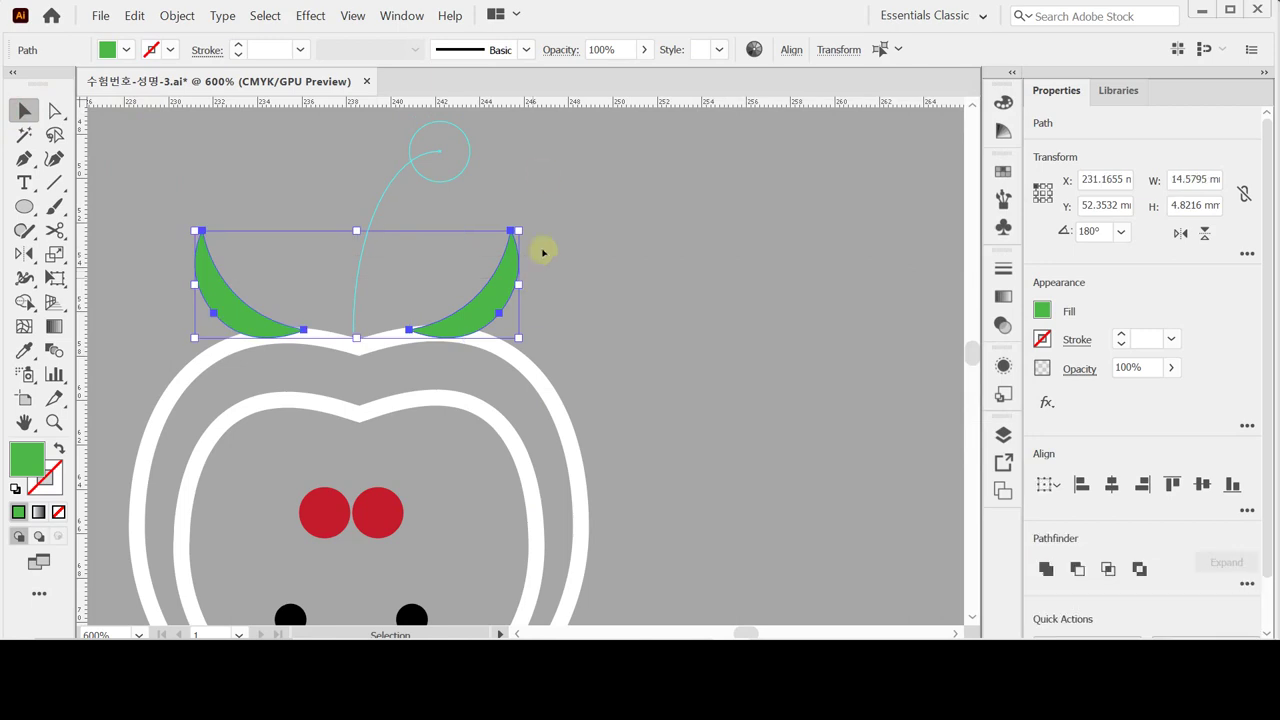
{"action": "left_click", "coordinate": [177, 15]}
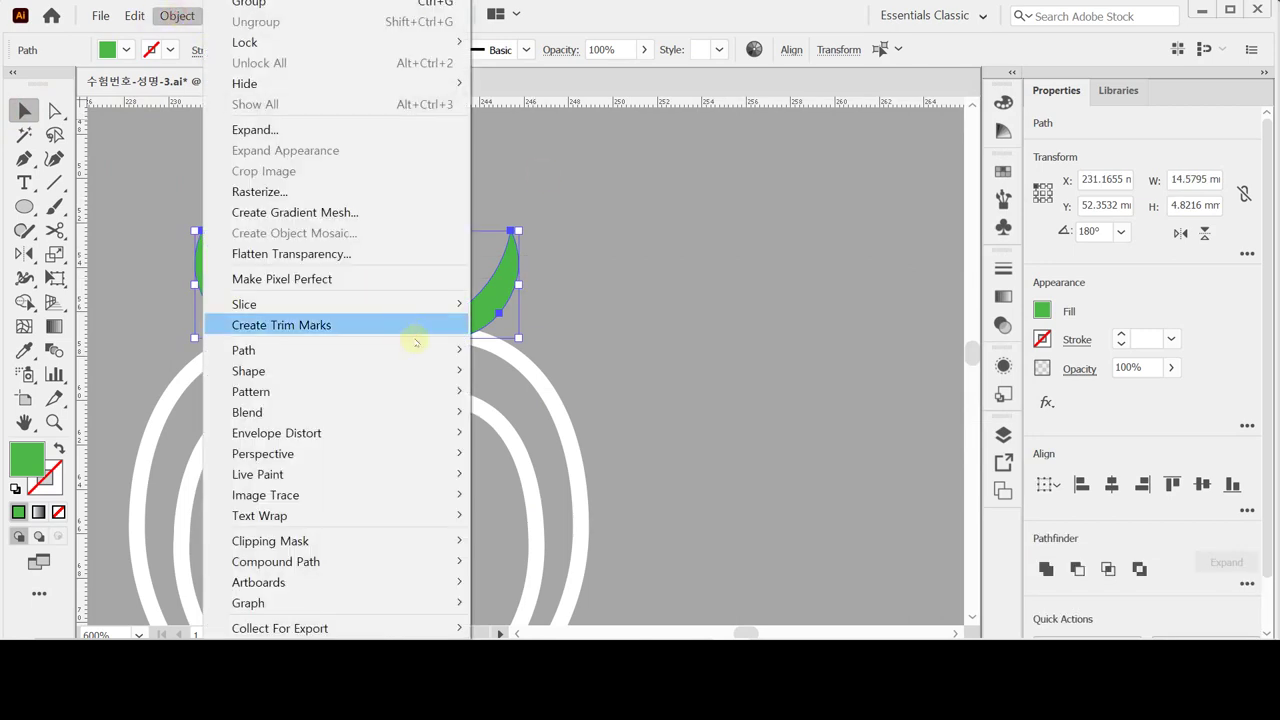
{"action": "mouse_move", "coordinate": [397, 412]}
{"action": "left_click", "coordinate": [510, 412]}
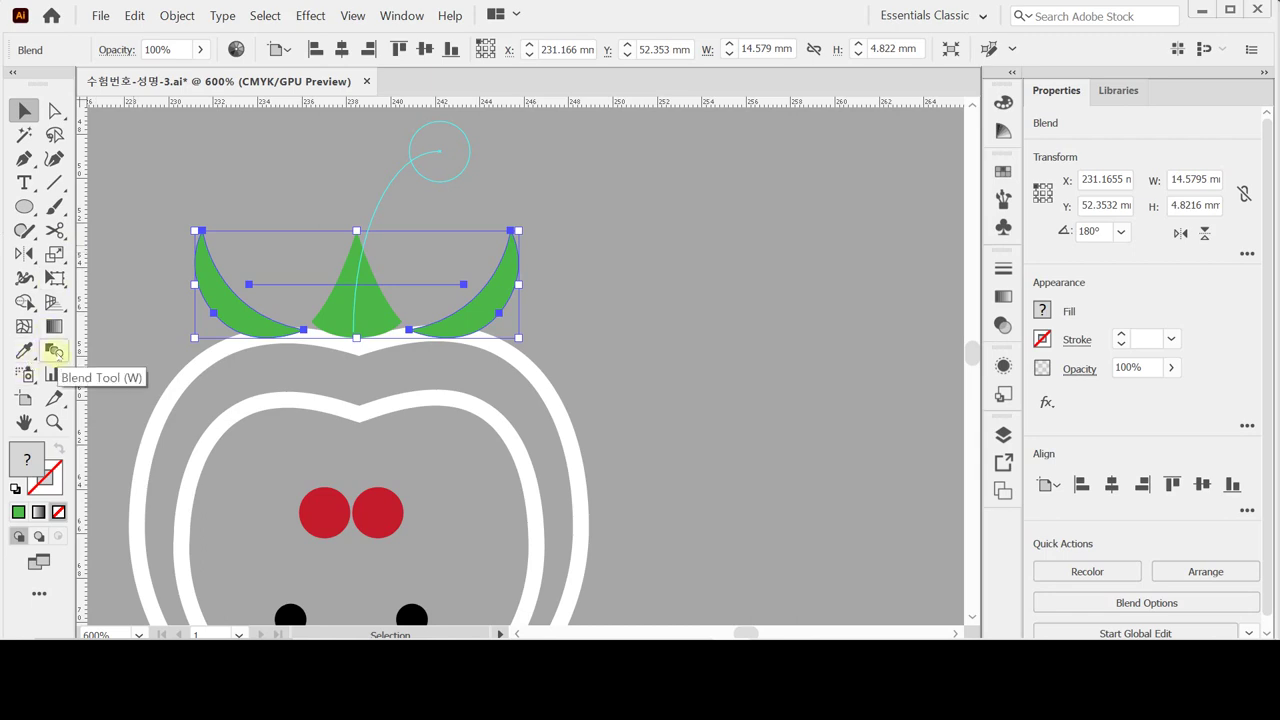
Set the leaf blend's spacing to Specified Steps with a value of 2.
{"action": "double_click", "coordinate": [55, 350]}
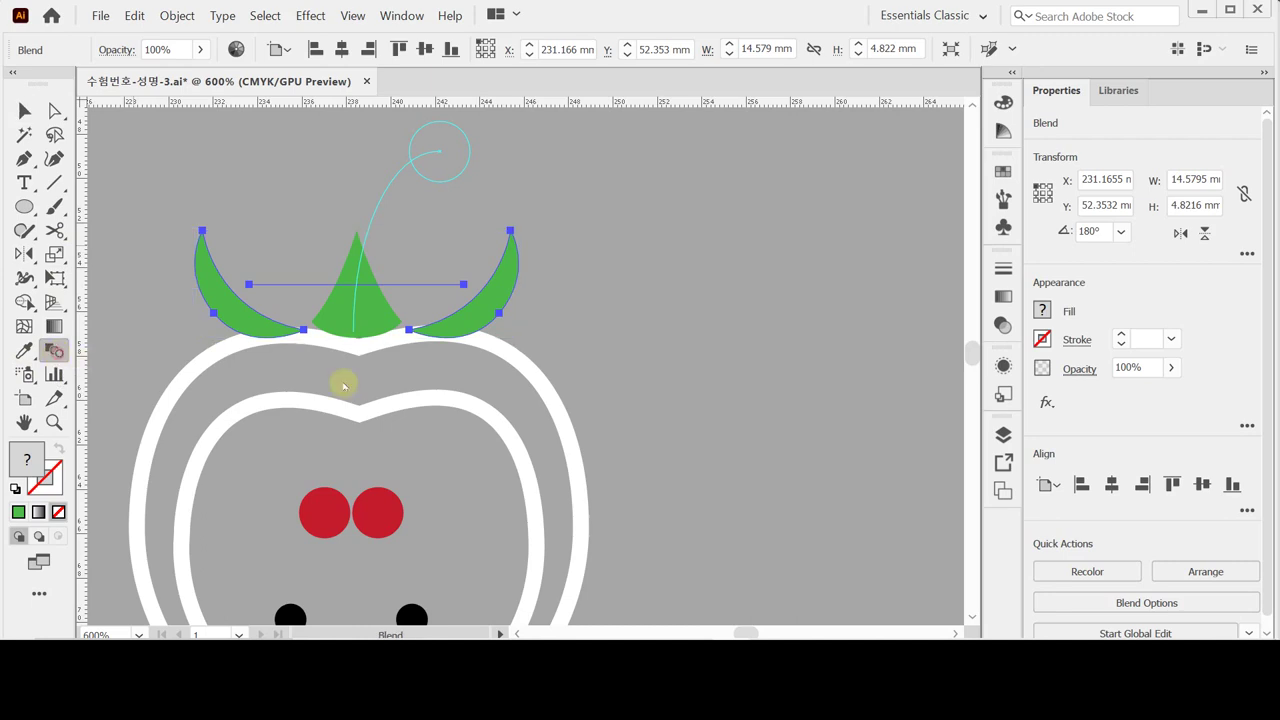
{"action": "left_click_drag", "start_coordinate": [377, 282], "coordinate": [741, 218]}
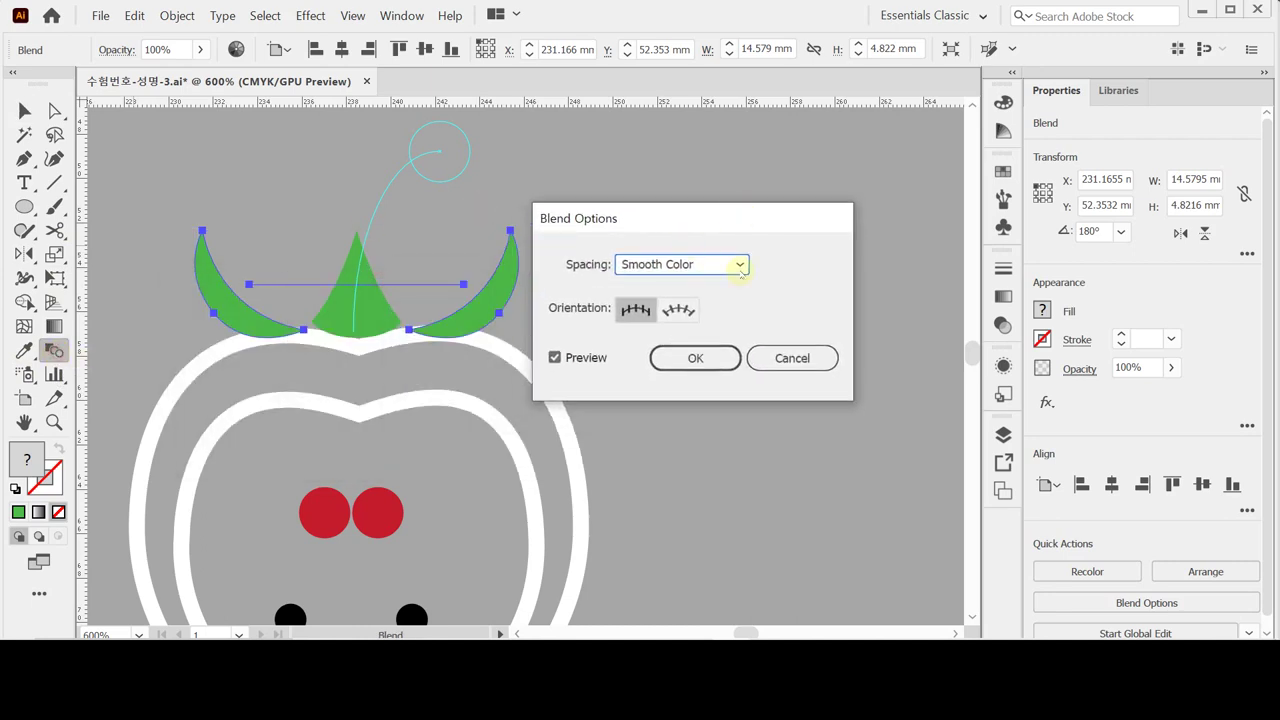
{"action": "left_click", "coordinate": [739, 264]}
{"action": "left_click", "coordinate": [700, 309]}
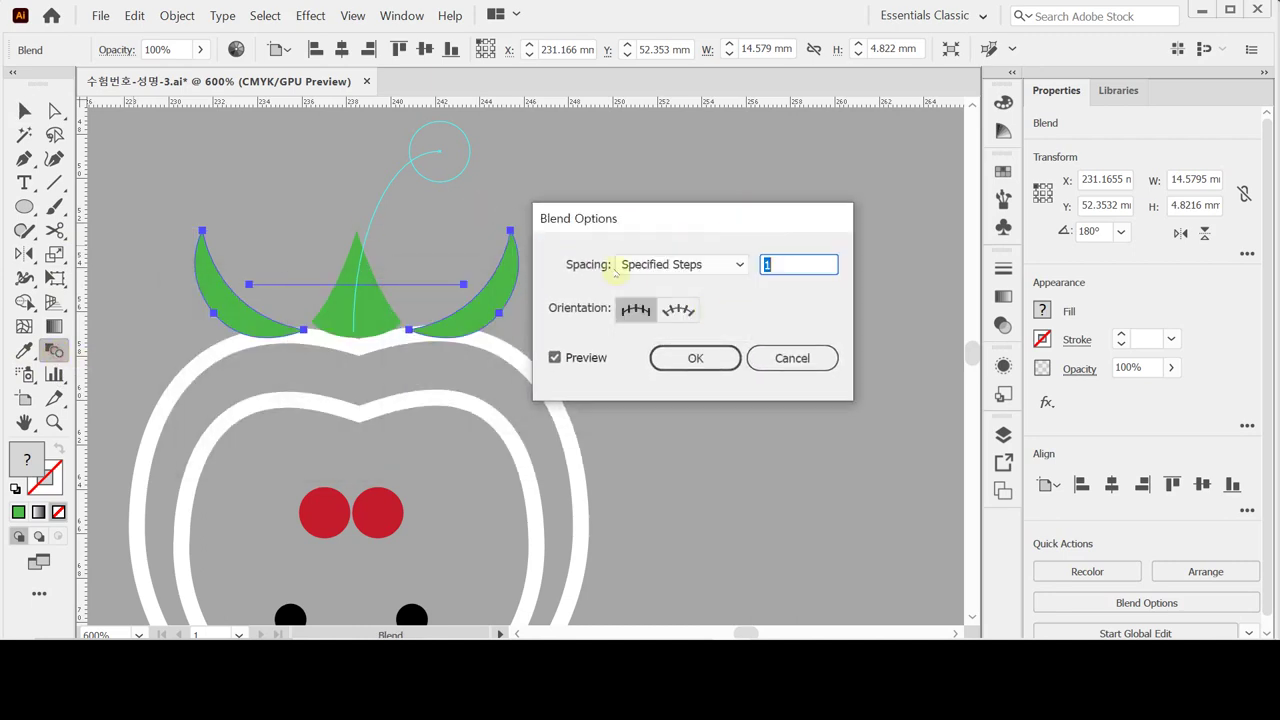
{"action": "type", "text": "2"}
{"action": "key", "text": "Tab"}
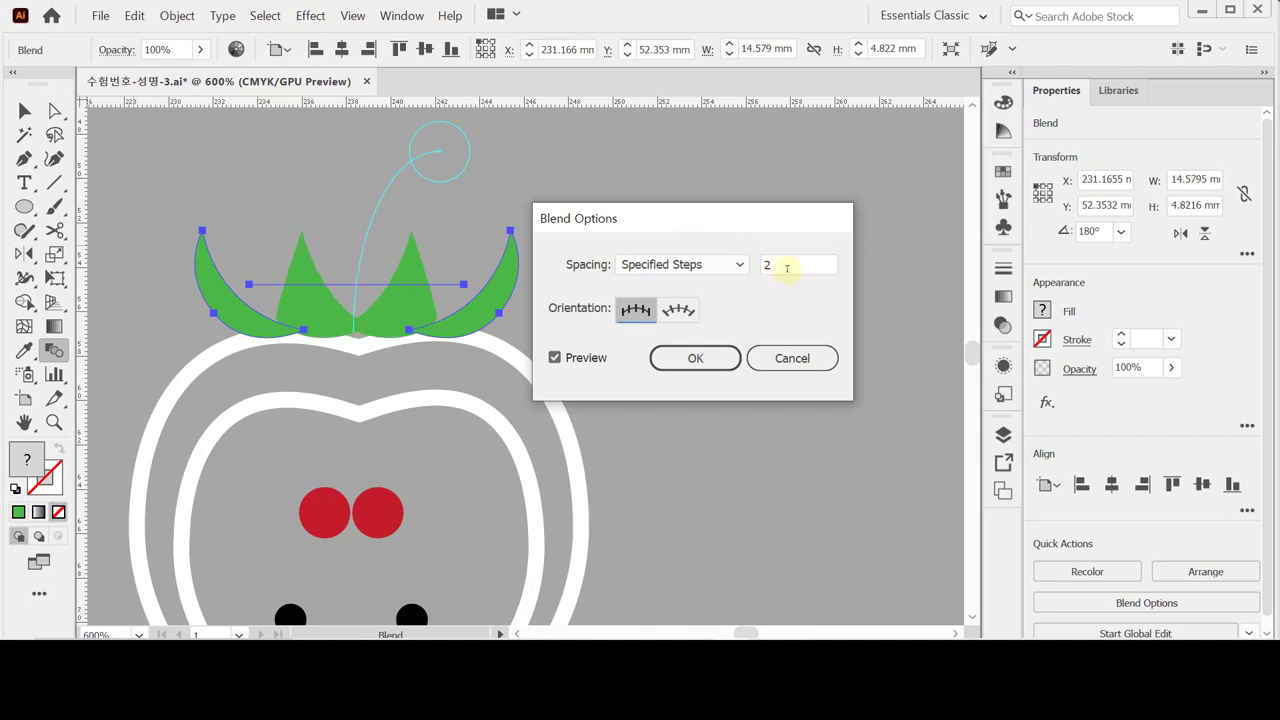
{"action": "left_click", "coordinate": [711, 361]}
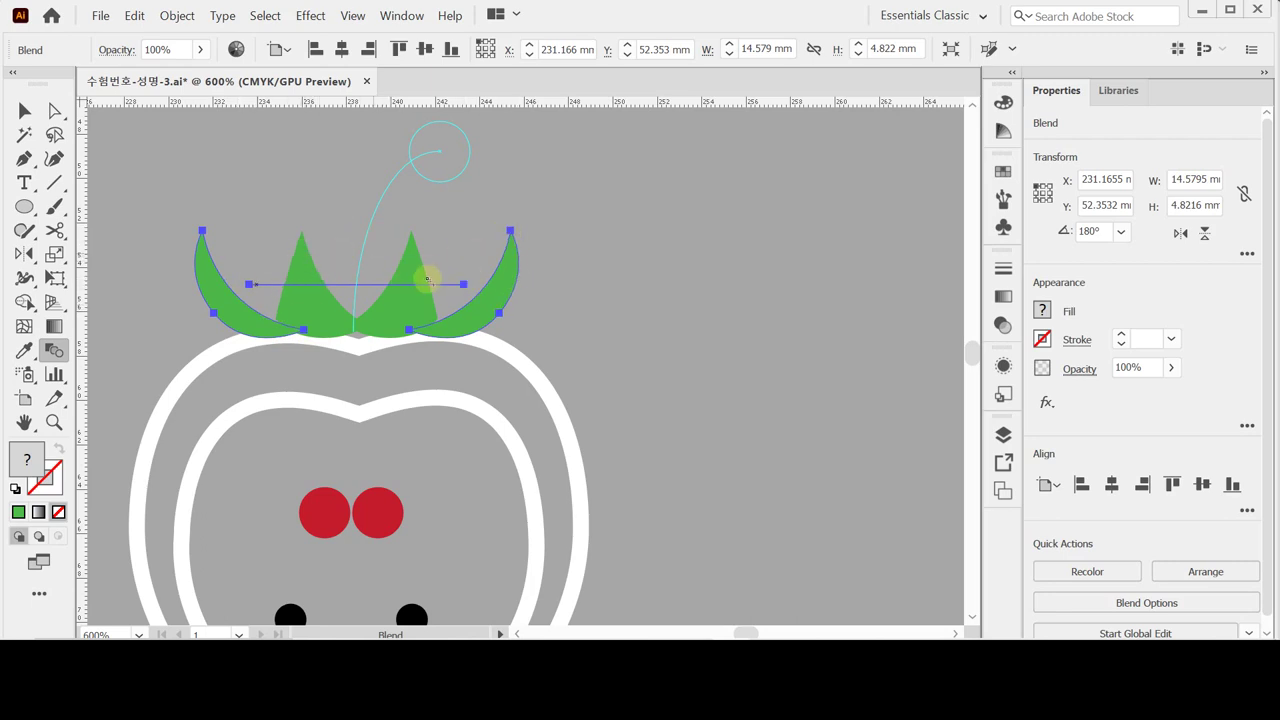
Check the leaf blend in outline view, expand it into editable shapes, and deselect them.
{"action": "key", "text": "ctrl+y"}
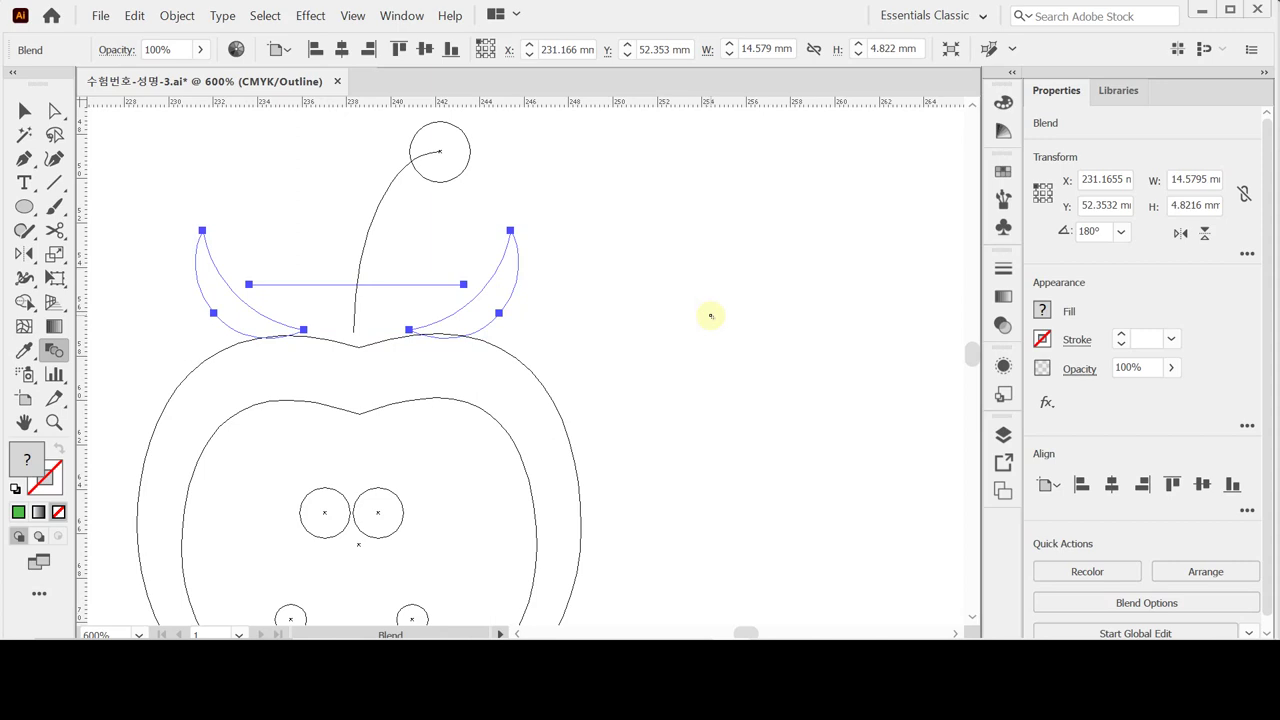
{"action": "key", "text": "ctrl"}
{"action": "key", "text": "ctrl+y"}
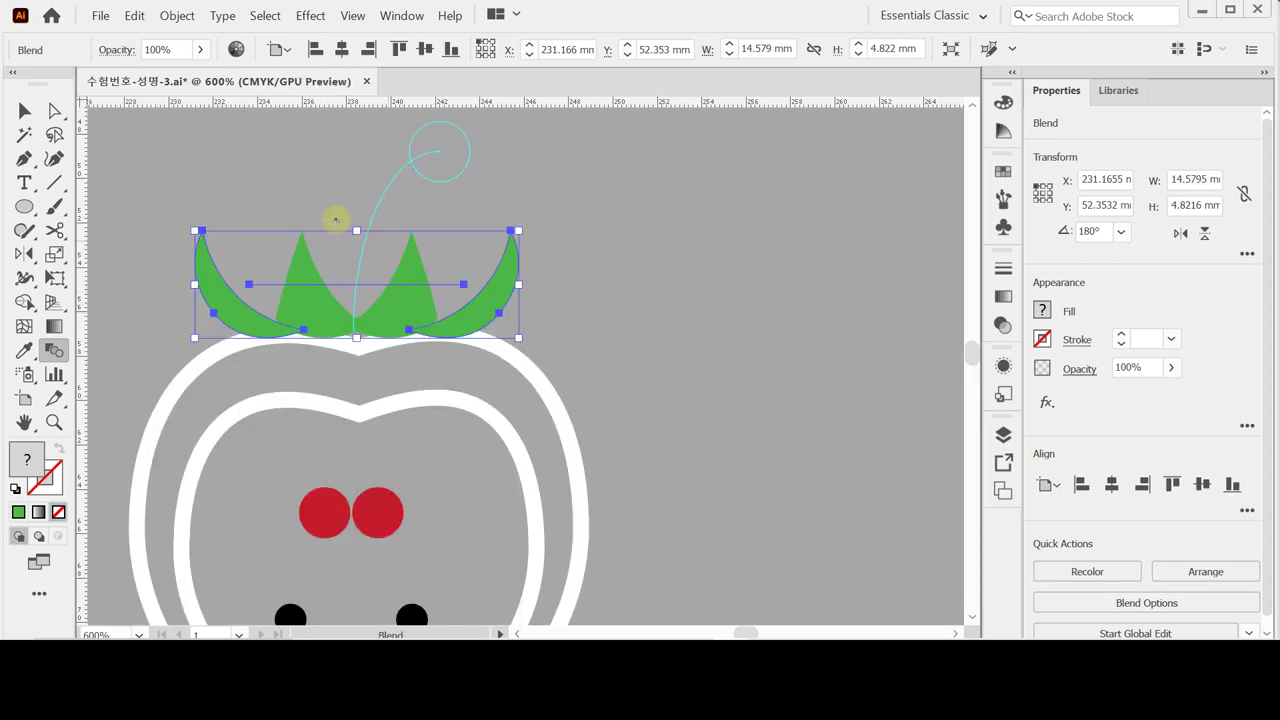
{"action": "left_click", "coordinate": [177, 16]}
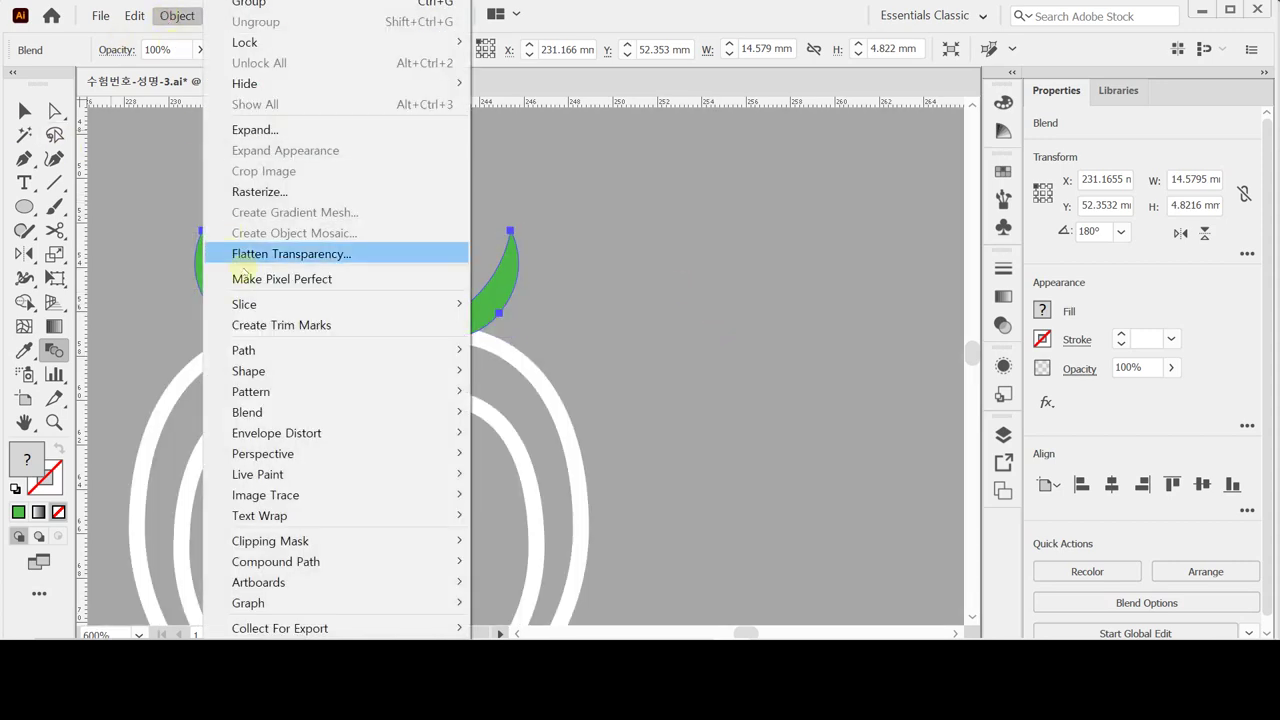
{"action": "mouse_move", "coordinate": [352, 400]}
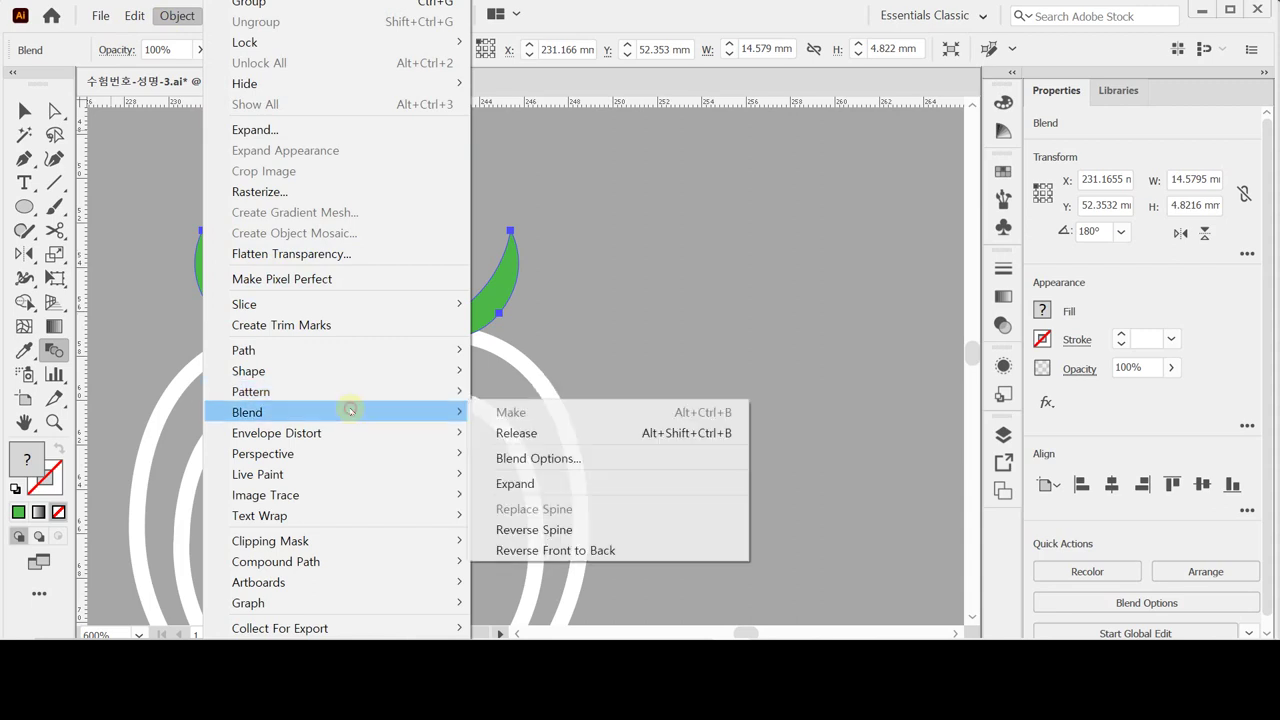
{"action": "left_click", "coordinate": [545, 483]}
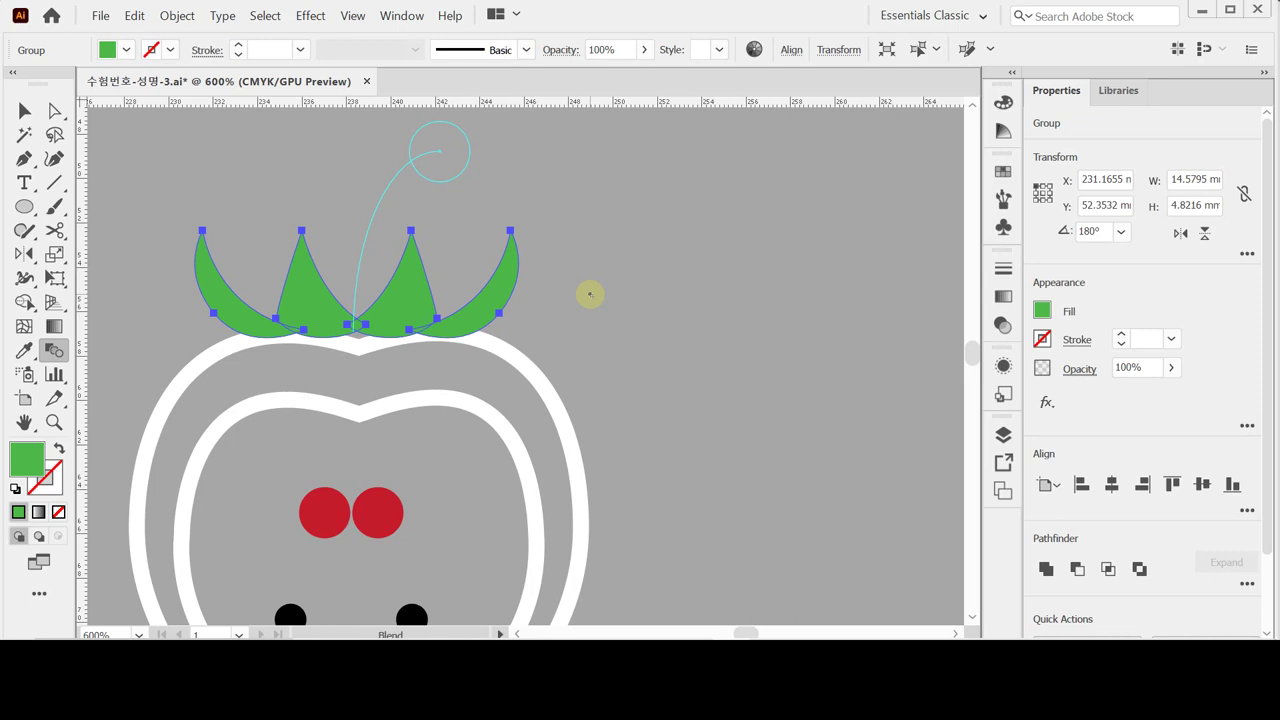
{"action": "key", "text": "ctrl+shift+a"}
Trace the stem guide above the head with the Arc tool, about 3.9 mm wide and 8.2 mm high.
{"action": "key", "text": "ctrl+minus"}
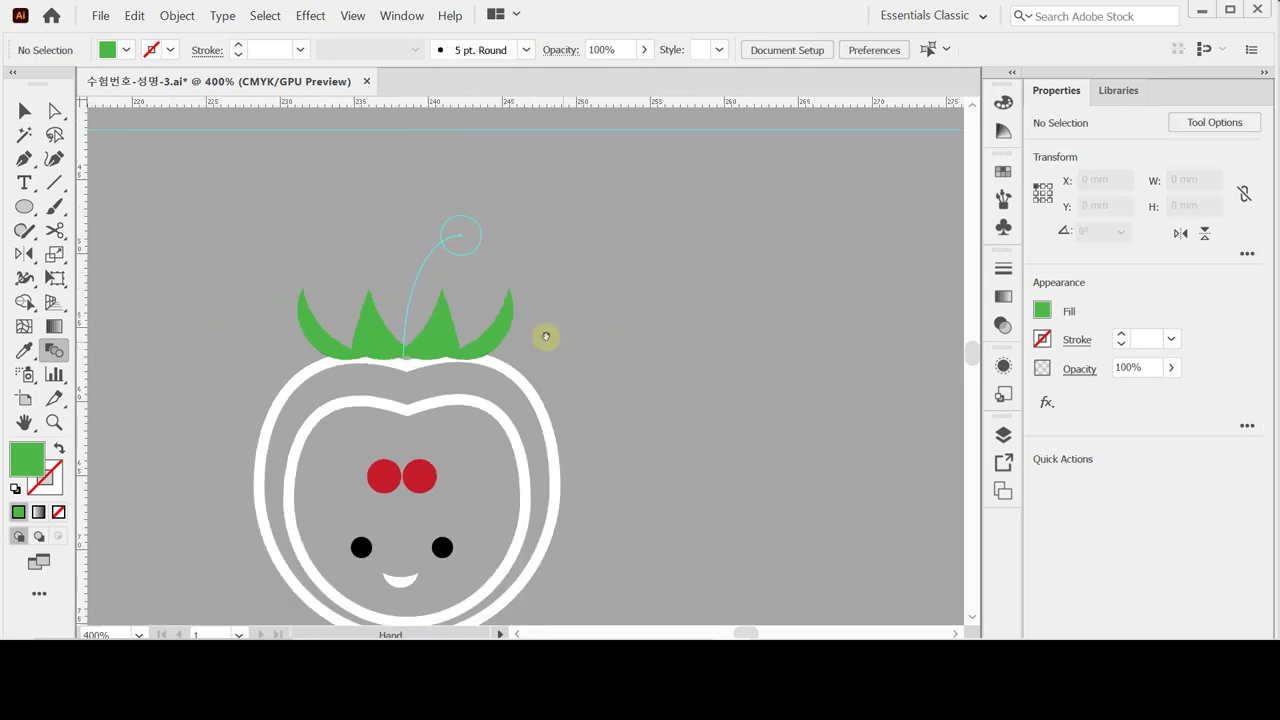
{"action": "left_click_drag", "start_coordinate": [471, 286], "coordinate": [461, 313]}
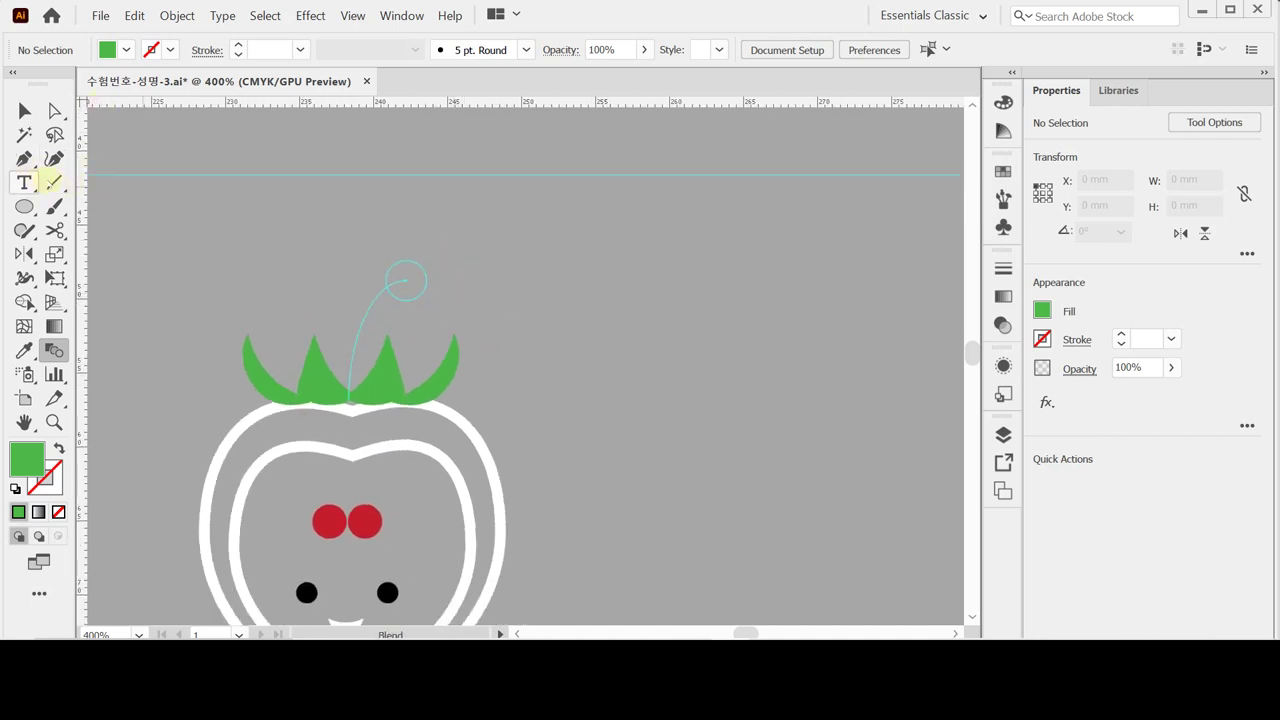
{"action": "left_click_drag", "start_coordinate": [52, 182], "coordinate": [138, 211]}
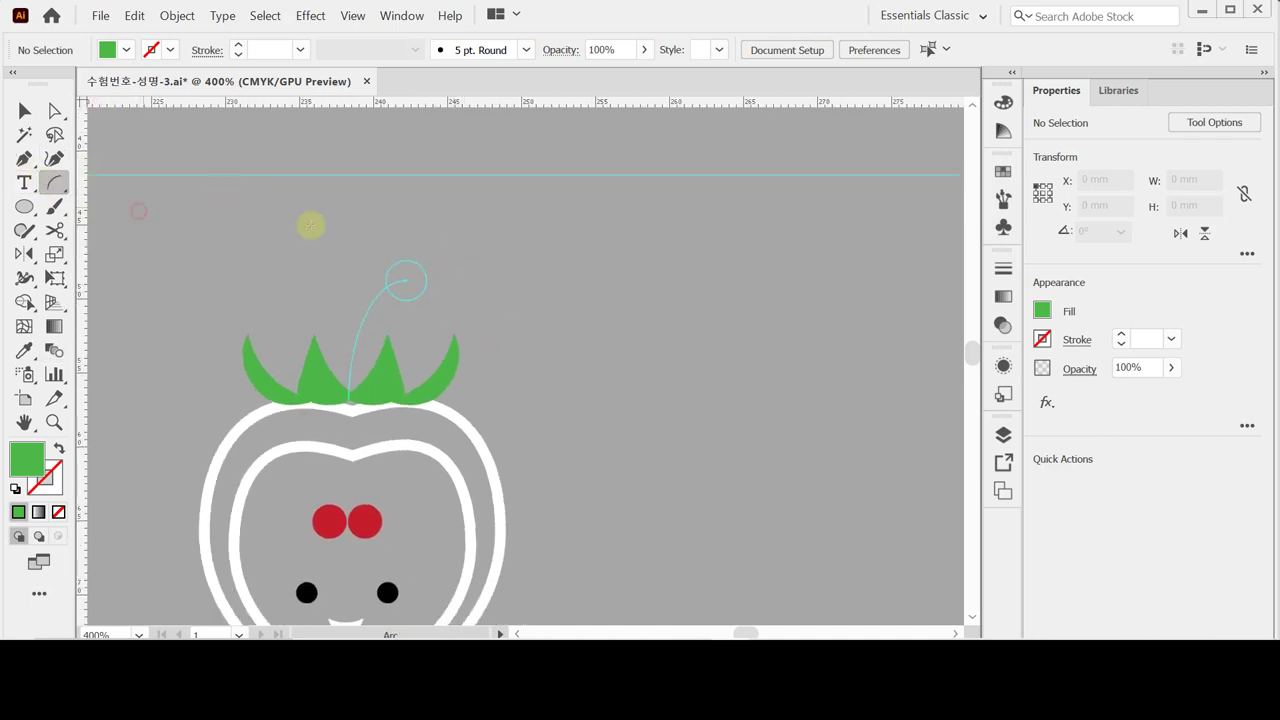
{"action": "left_click_drag", "start_coordinate": [349, 400], "coordinate": [406, 281]}
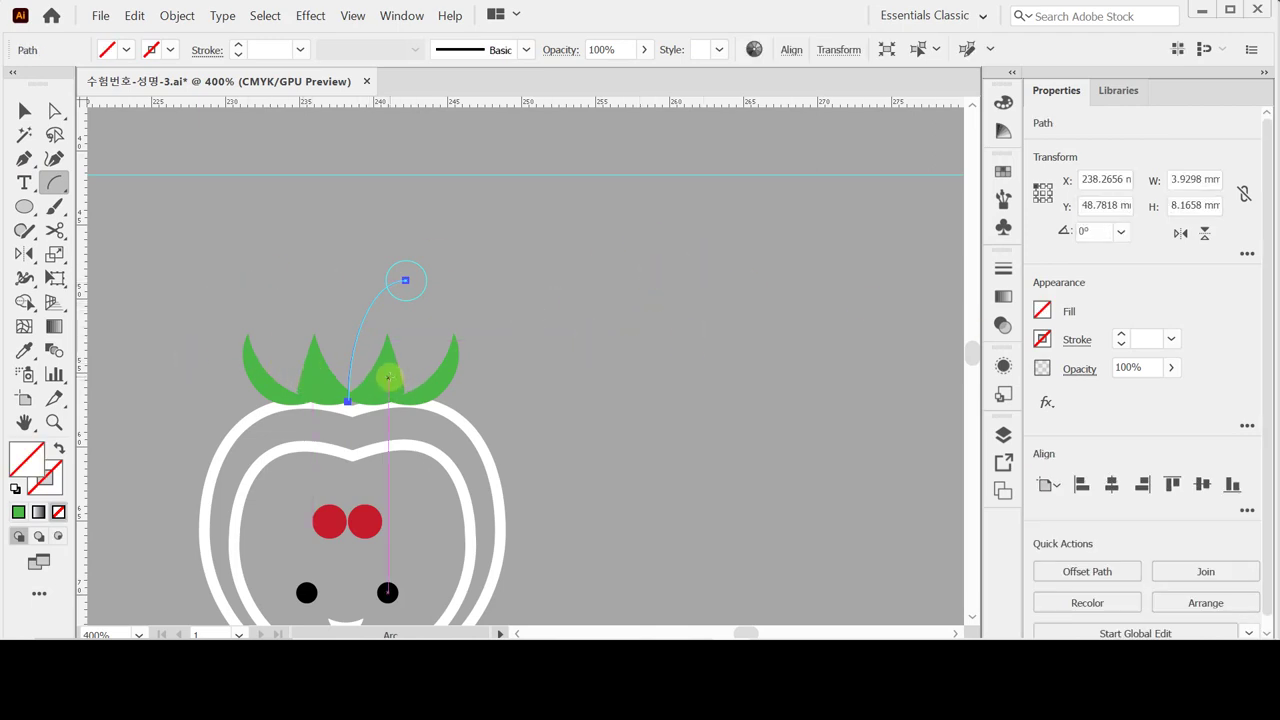
Sample the leaves' green for the stem arc, swap it to the stroke, and set the stroke weight to 3 pt.
{"action": "key", "text": "i"}
{"action": "left_click", "coordinate": [379, 382]}
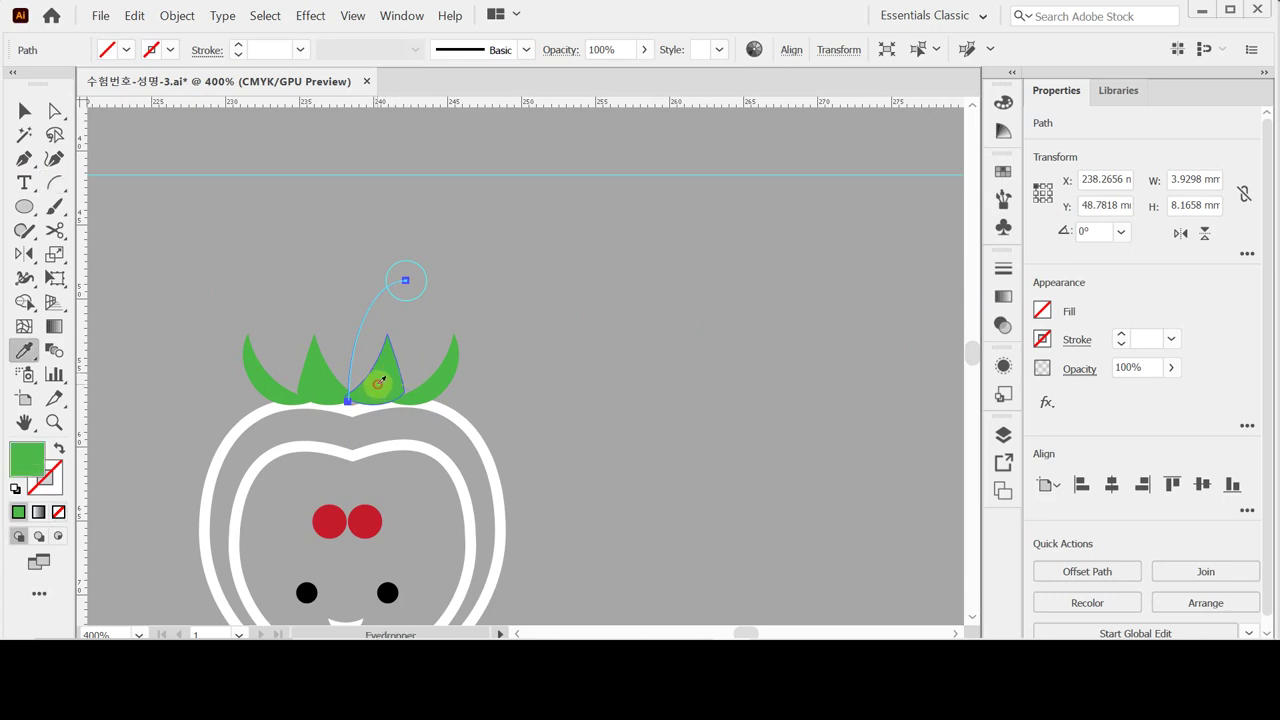
{"action": "left_click", "coordinate": [59, 448]}
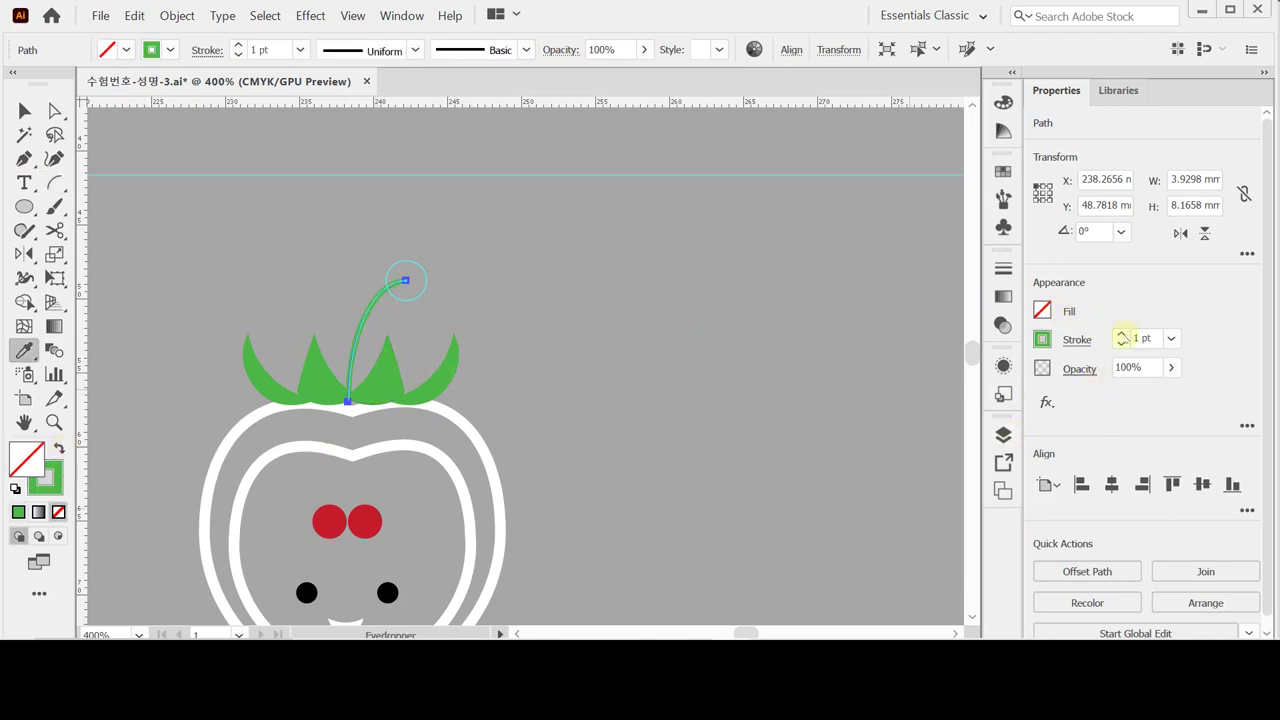
{"action": "left_click", "coordinate": [1121, 333]}
{"action": "left_click", "coordinate": [1121, 333]}
{"action": "left_click", "coordinate": [1121, 333]}
{"action": "left_click", "coordinate": [1123, 343]}
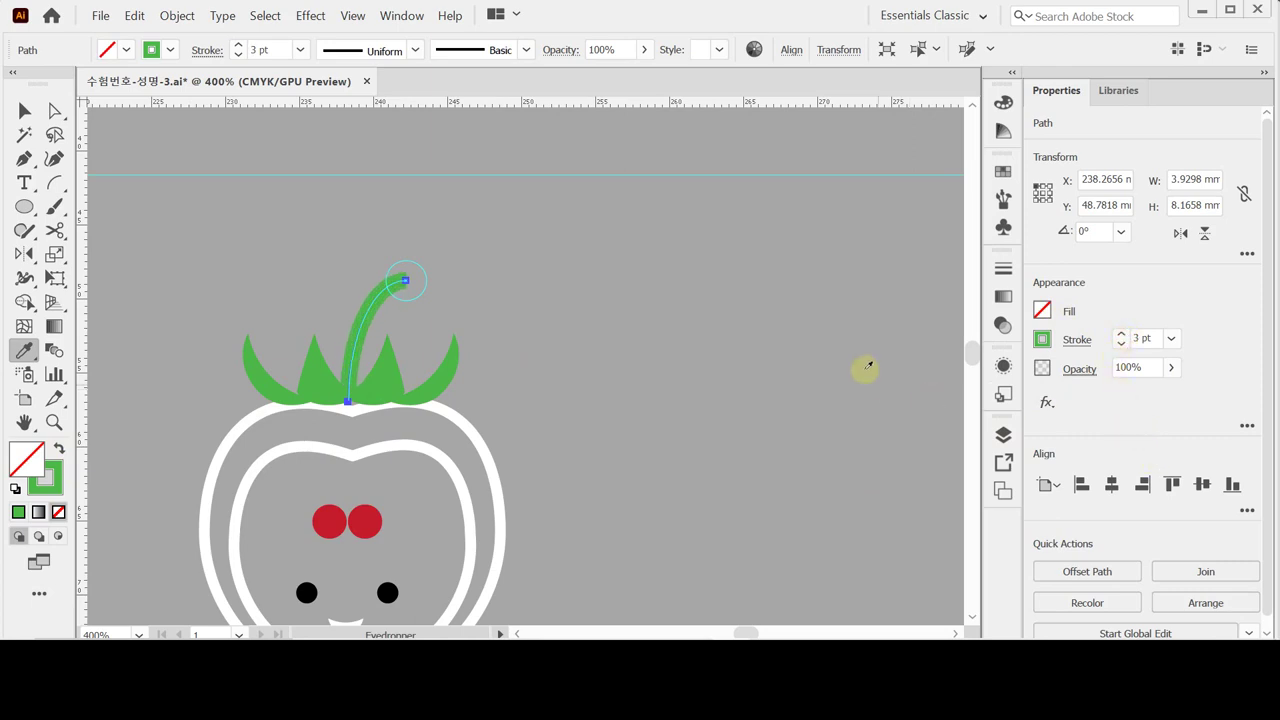
Draw a circle about 2.7 mm across over the guide at the stem's tip, with green fill and no stroke.
{"action": "left_click", "coordinate": [400, 262], "text": "ctrl"}
{"action": "left_click", "coordinate": [24, 206]}
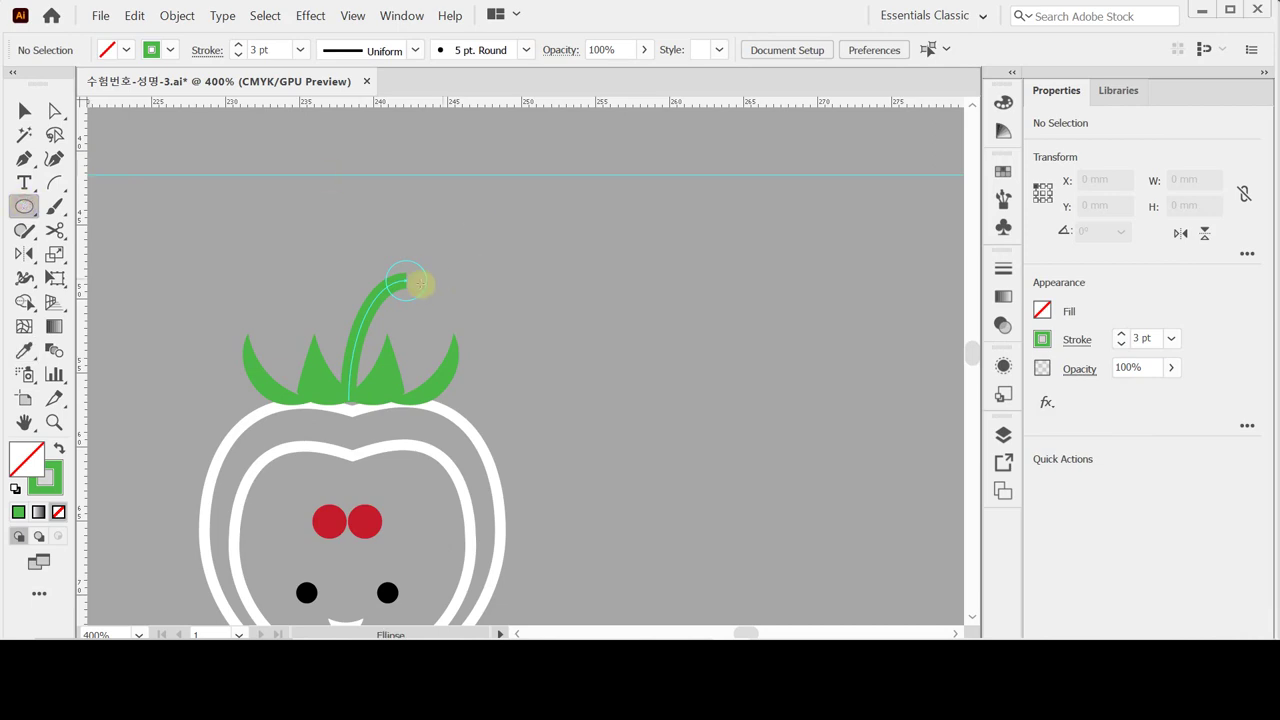
{"action": "left_click_drag", "start_coordinate": [405, 281], "coordinate": [426, 301]}
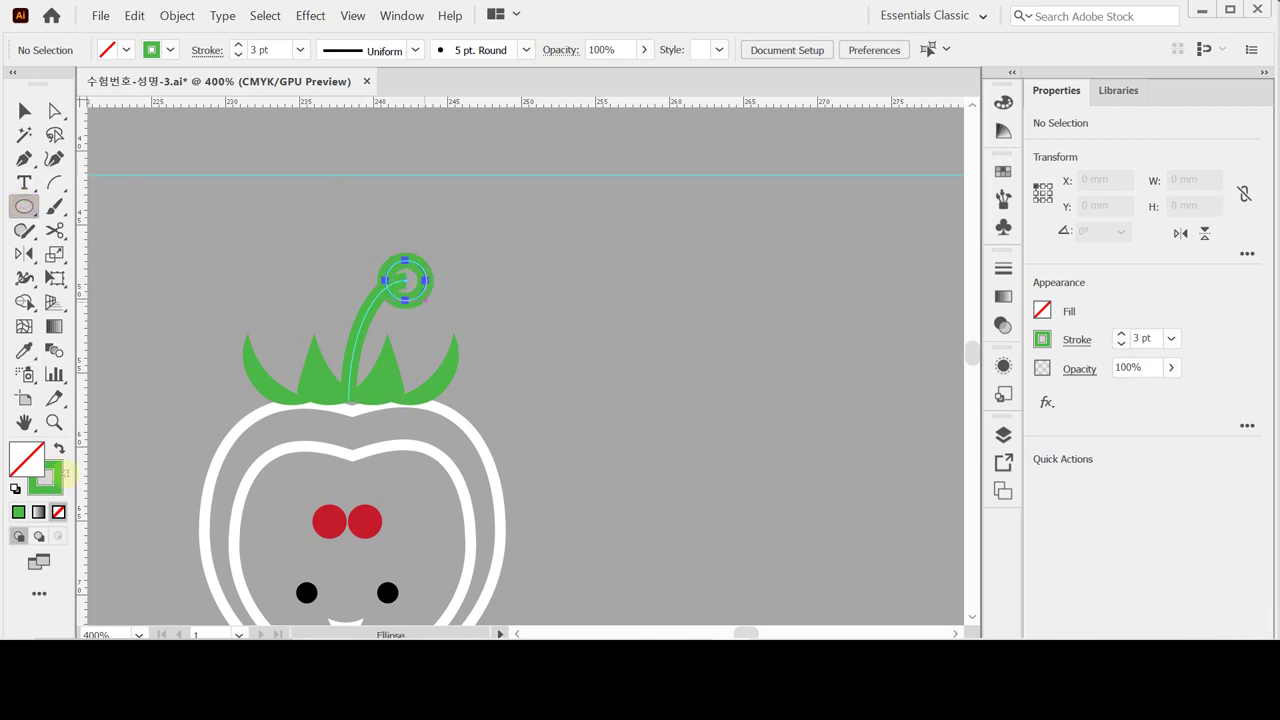
{"action": "left_click", "coordinate": [59, 449]}
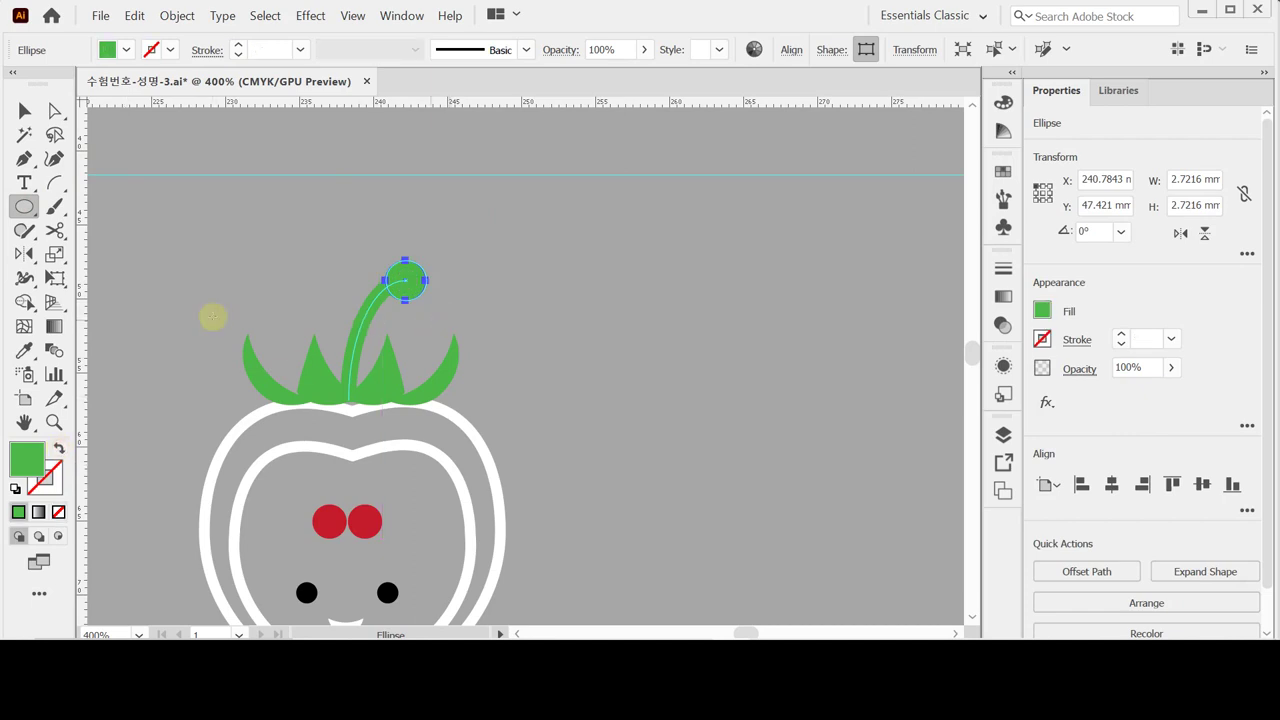
Make a copy of the head leaves scaled uniformly to 150%.
{"action": "left_click_drag", "start_coordinate": [509, 354], "coordinate": [508, 202]}
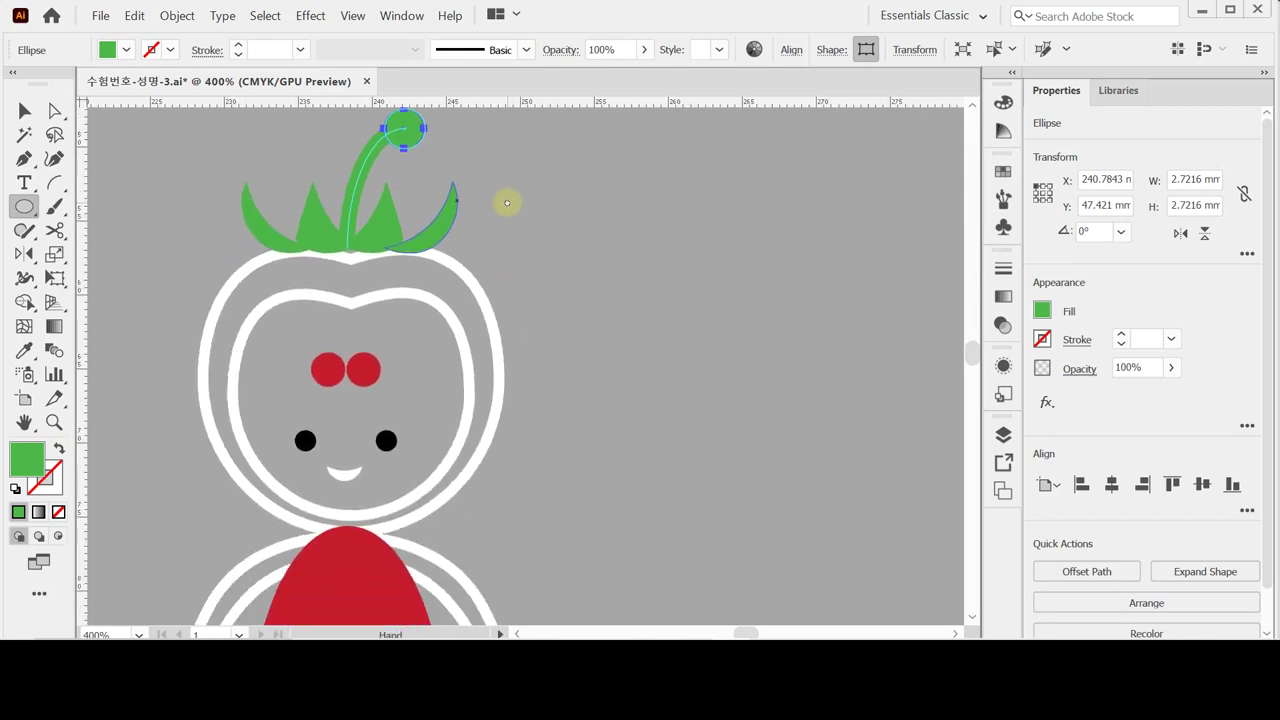
{"action": "left_click", "coordinate": [24, 110]}
{"action": "left_click", "coordinate": [268, 241]}
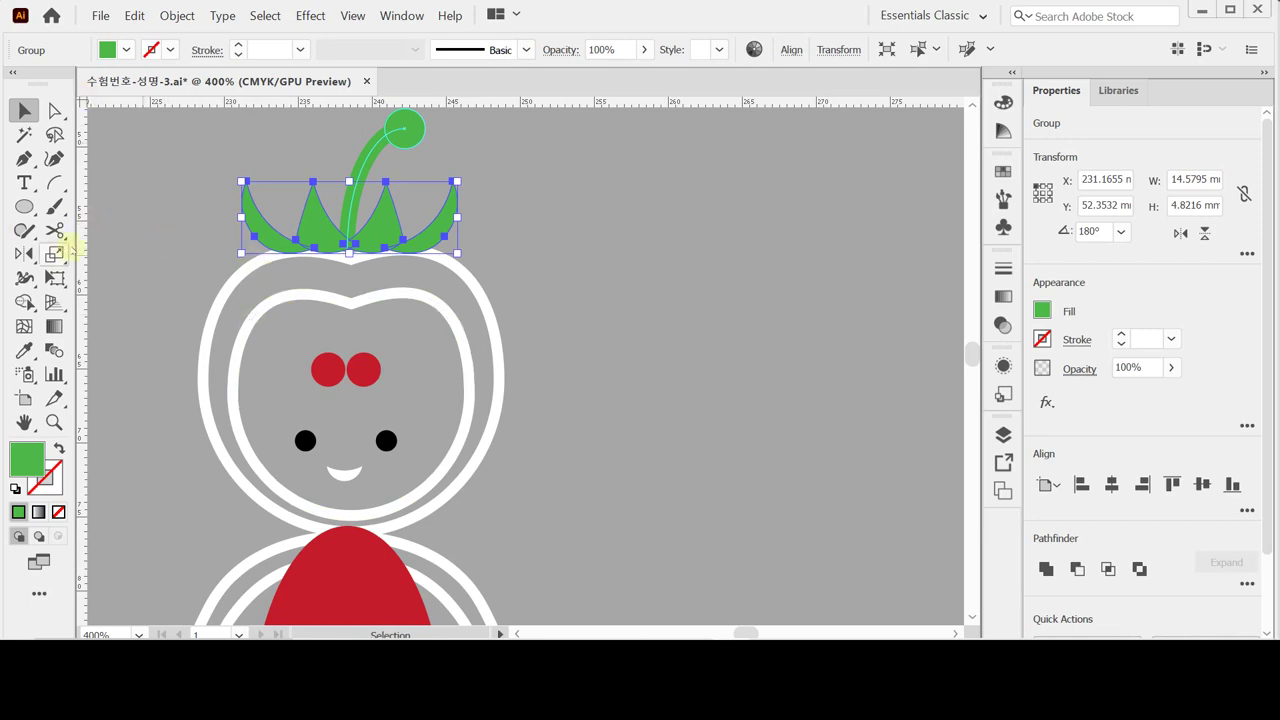
{"action": "double_click", "coordinate": [55, 254]}
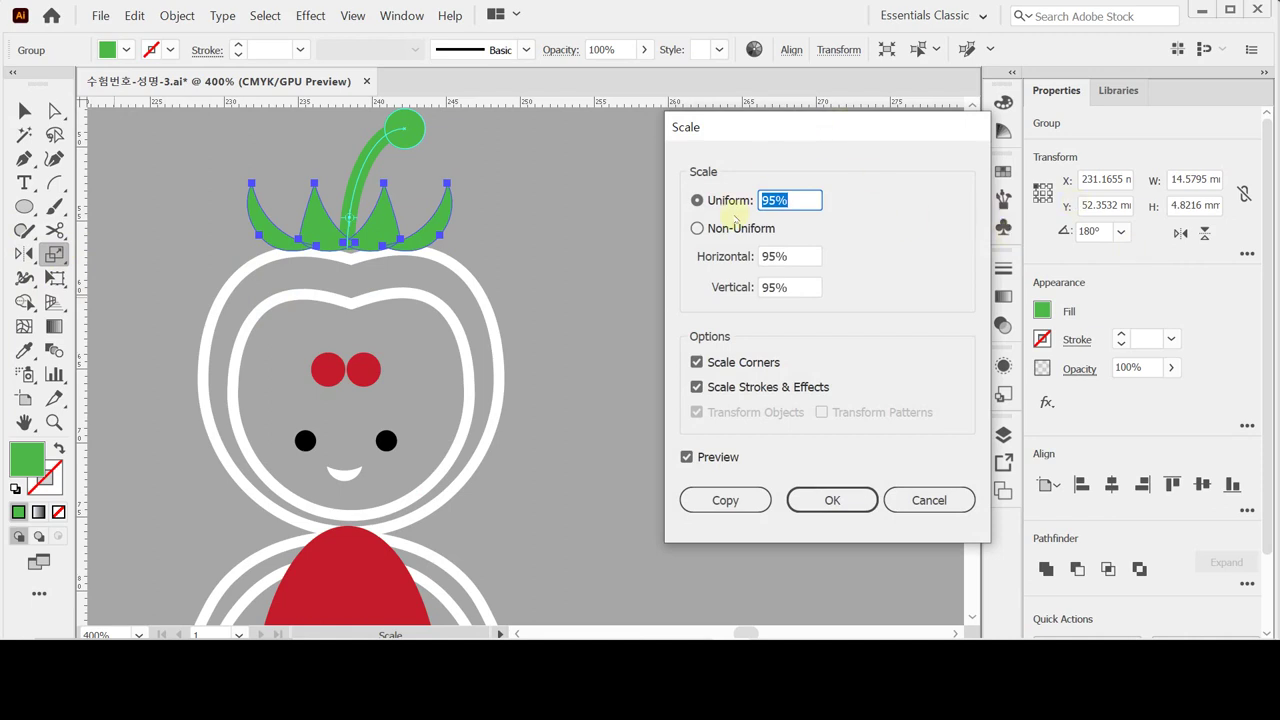
{"action": "type", "text": "150"}
{"action": "left_click", "coordinate": [709, 500]}
{"action": "key", "text": "Escape"}
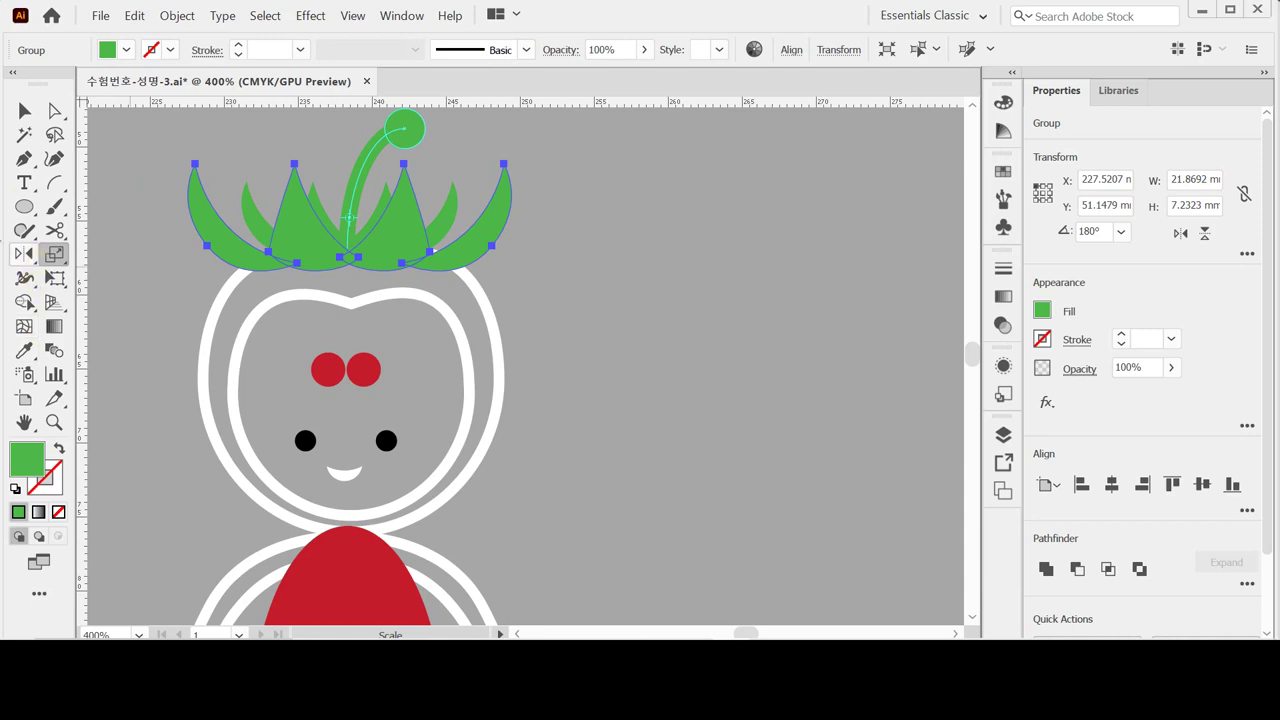
Reflect the enlarged leaf copy across the horizontal axis so its tips point downward.
{"action": "double_click", "coordinate": [25, 256]}
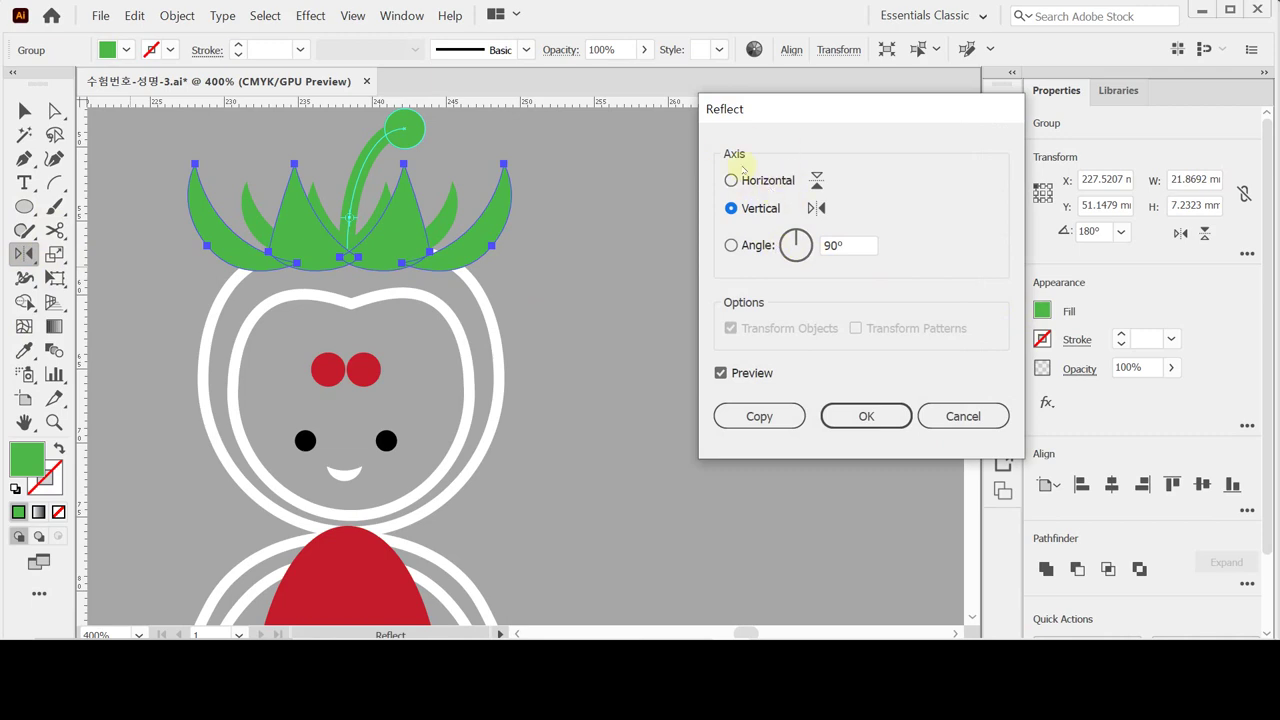
{"action": "left_click", "coordinate": [756, 183]}
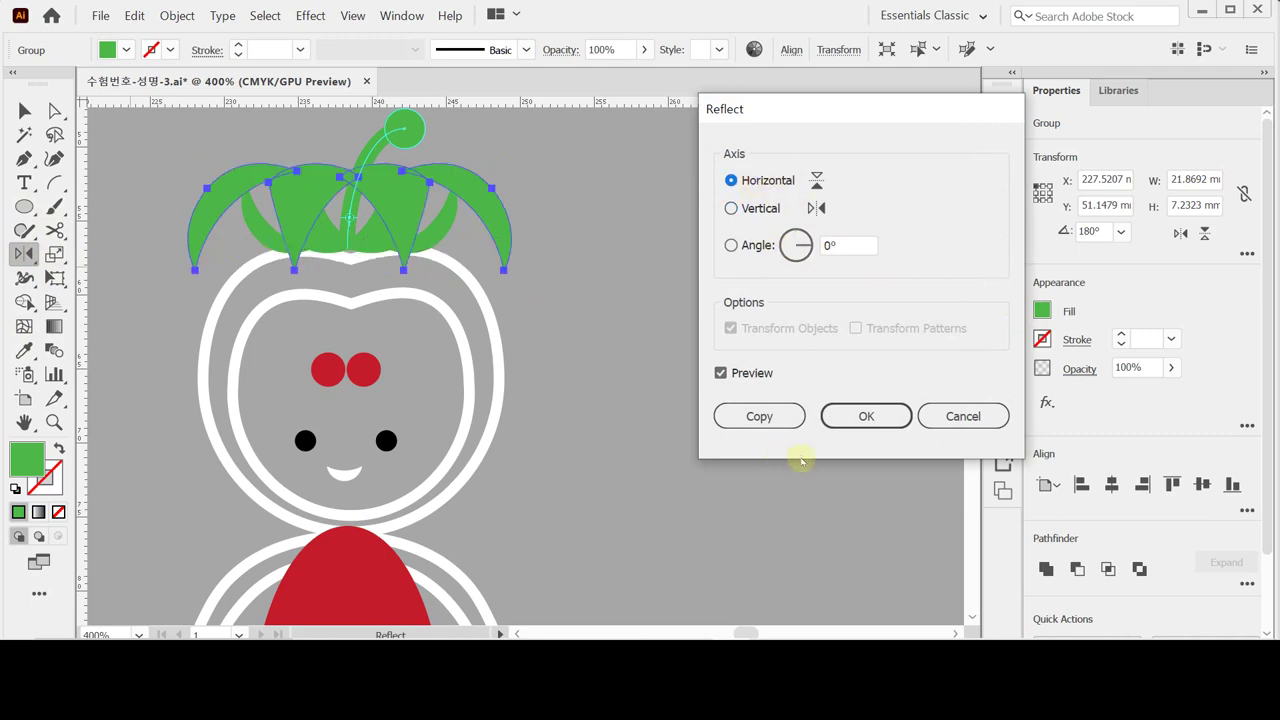
{"action": "left_click", "coordinate": [883, 421]}
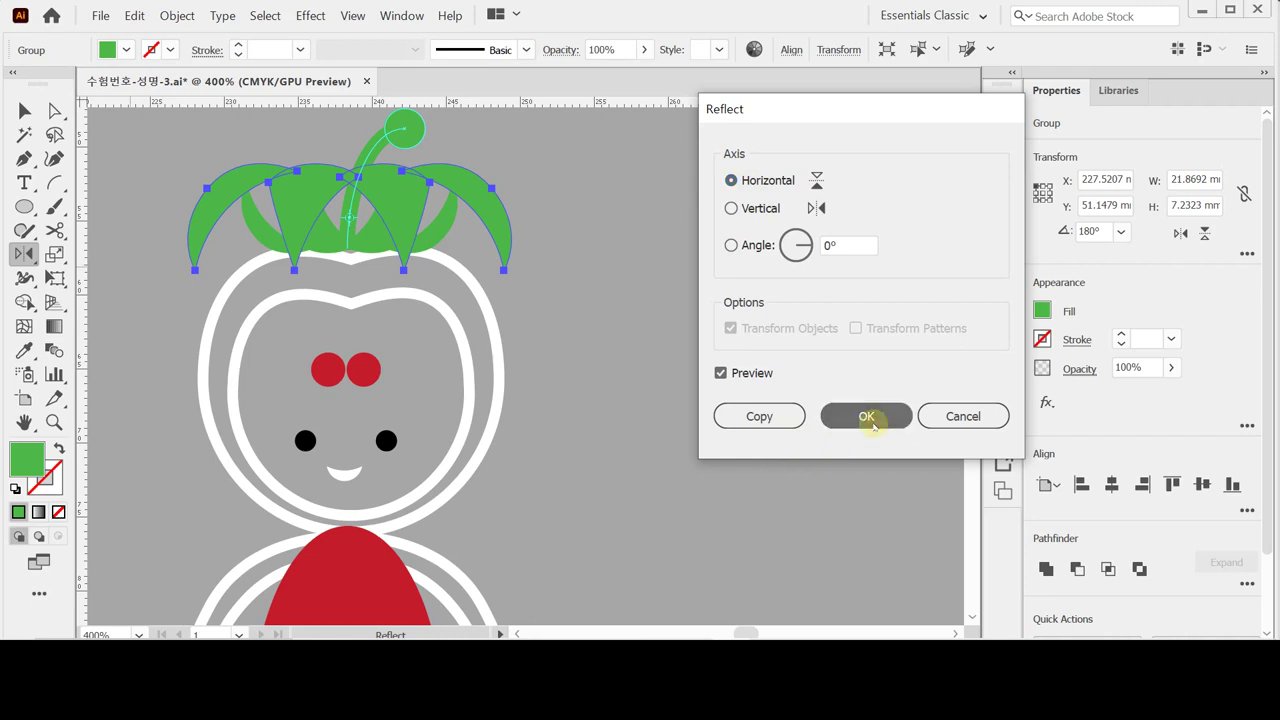
{"action": "left_click", "coordinate": [883, 421]}
Move the flipped leaves straight down onto the shoulders, bring them in front of the red dress, and deselect them.
{"action": "key", "text": "Down"}
{"action": "key", "text": "Down"}
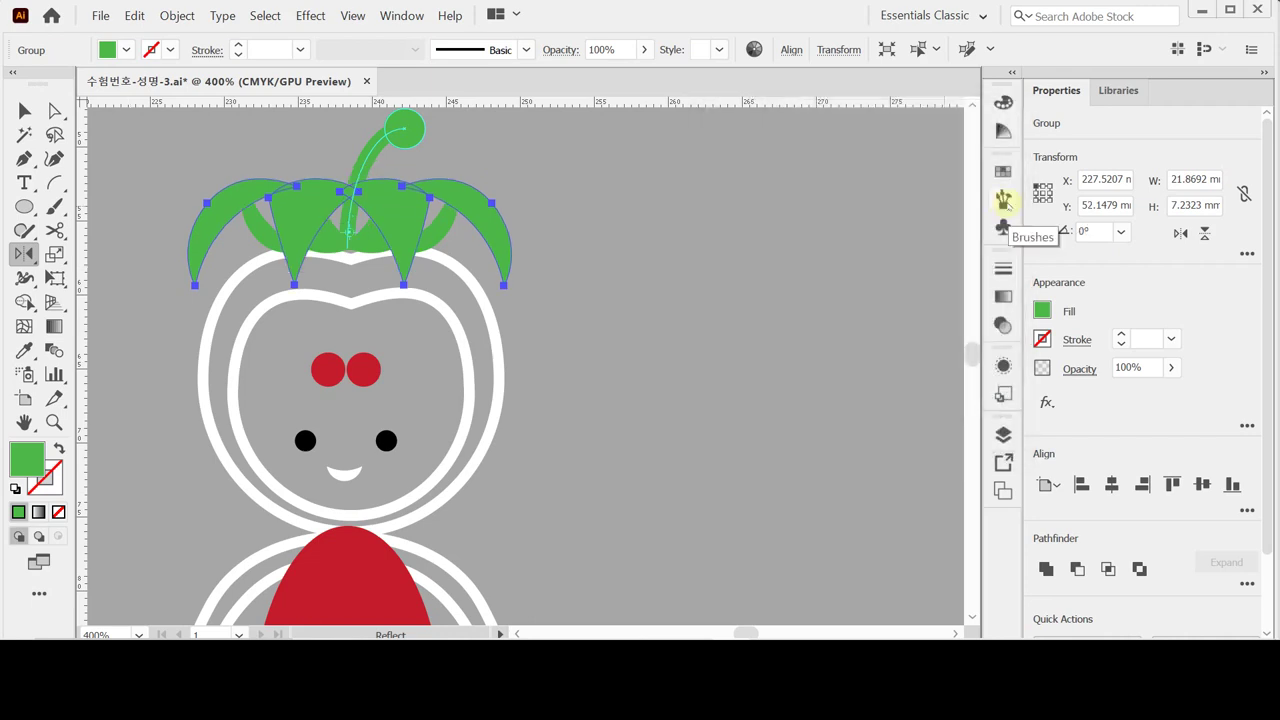
{"action": "key", "text": "Down"}
{"action": "key", "text": "Down"}
{"action": "key", "text": "Down"}
{"action": "key", "text": "Down"}
{"action": "key", "text": "Down"}
{"action": "key", "text": "Down"}
{"action": "key", "text": "Down"}
{"action": "key", "text": "Down"}
{"action": "key", "text": "Down"}
{"action": "key", "text": "Down"}
{"action": "key", "text": "Down"}
{"action": "key", "text": "Down"}
{"action": "key", "text": "Down"}
{"action": "key", "text": "Down"}
{"action": "key", "text": "Down"}
{"action": "key", "text": "Down"}
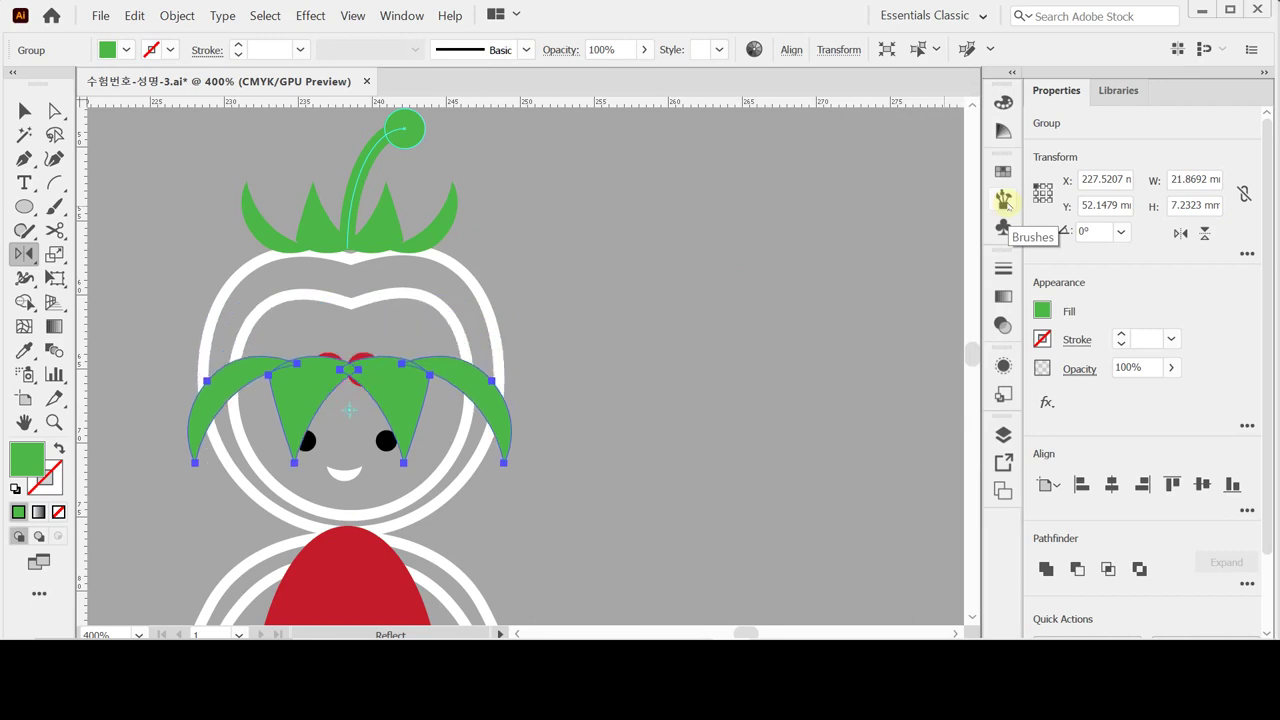
{"action": "key", "text": "Down"}
{"action": "key", "text": "Down"}
{"action": "key", "text": "Down"}
{"action": "key", "text": "Down"}
{"action": "key", "text": "Down"}
{"action": "key", "text": "Down"}
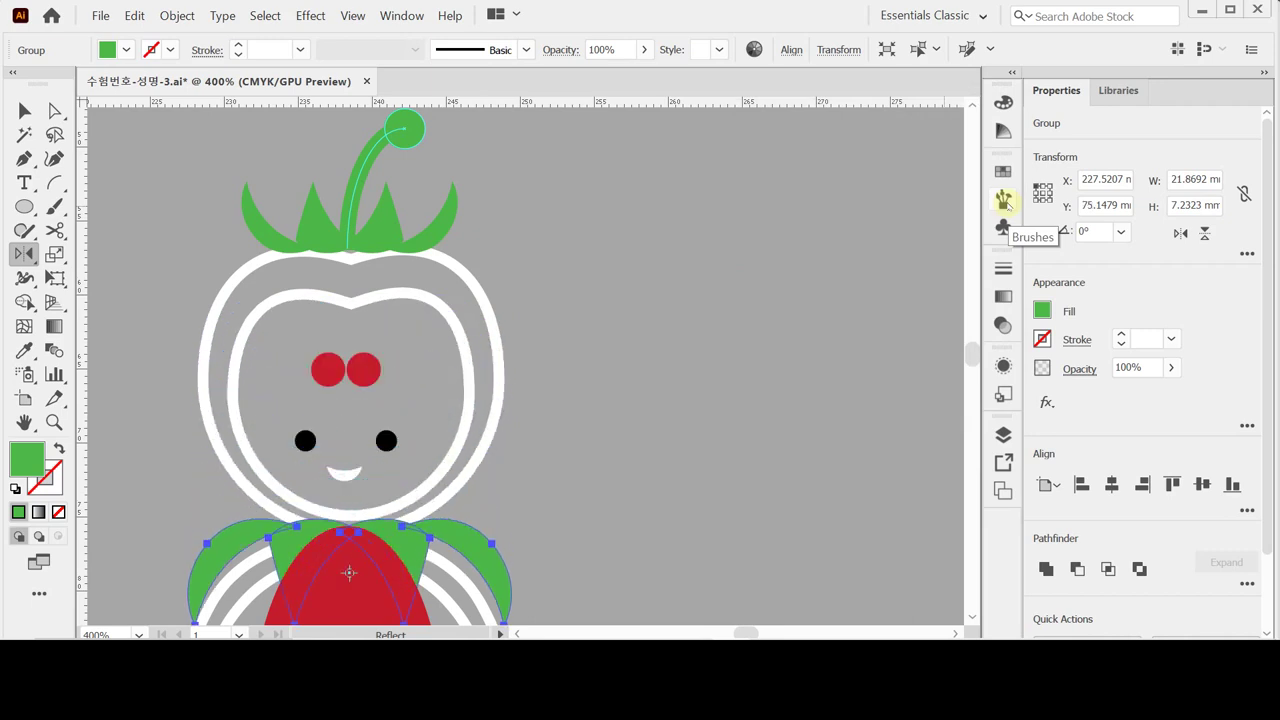
{"action": "key", "text": "Down"}
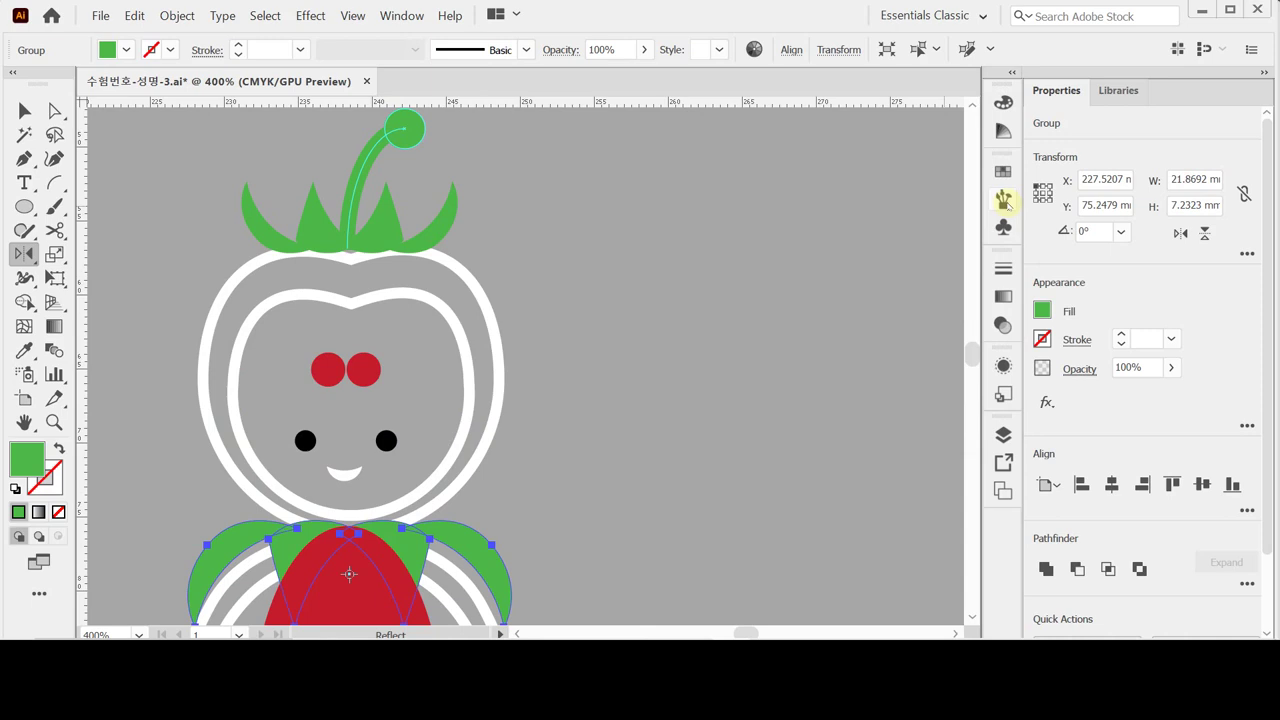
{"action": "key", "text": "ctrl+shift+bracketright"}
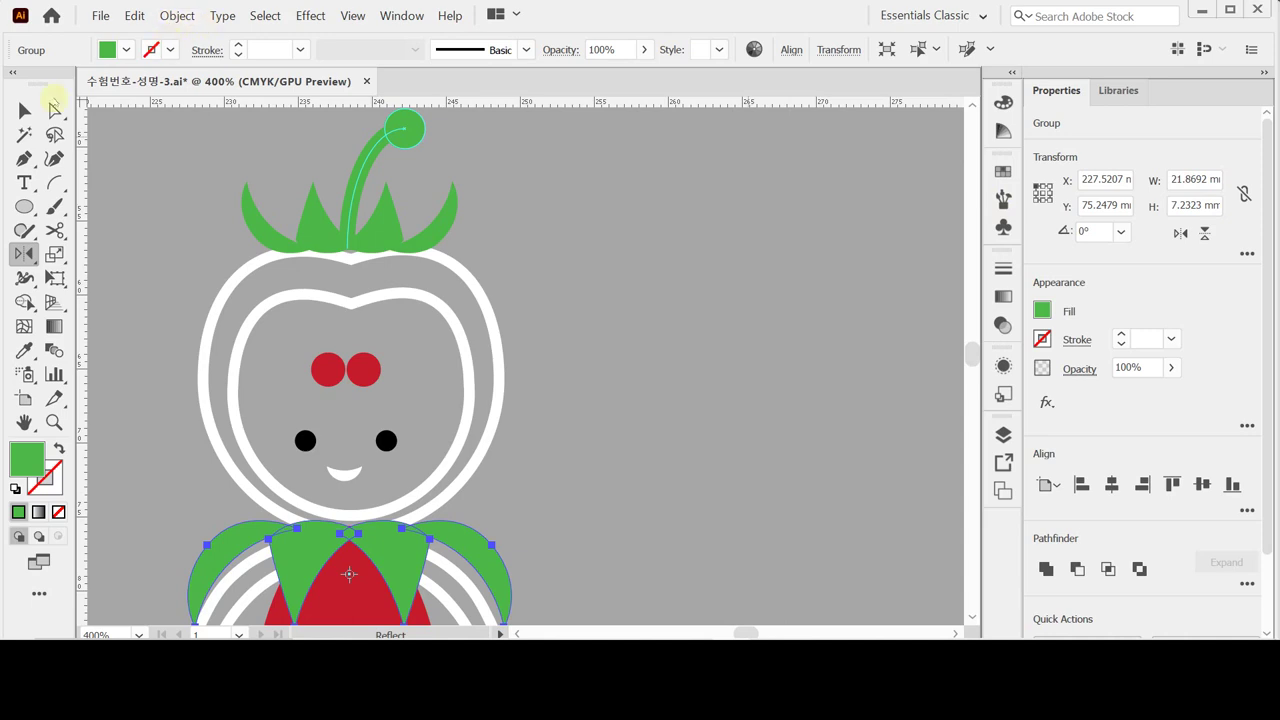
{"action": "left_click", "coordinate": [26, 111]}
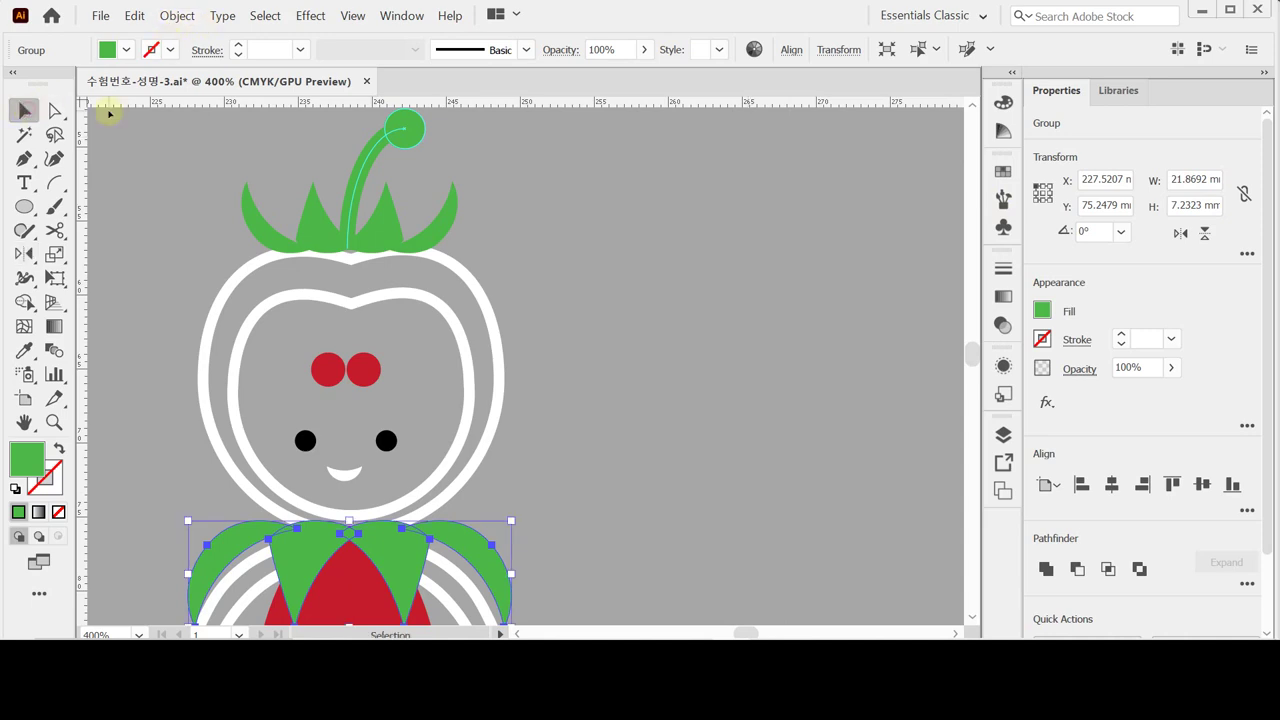
{"action": "left_click", "coordinate": [196, 200]}
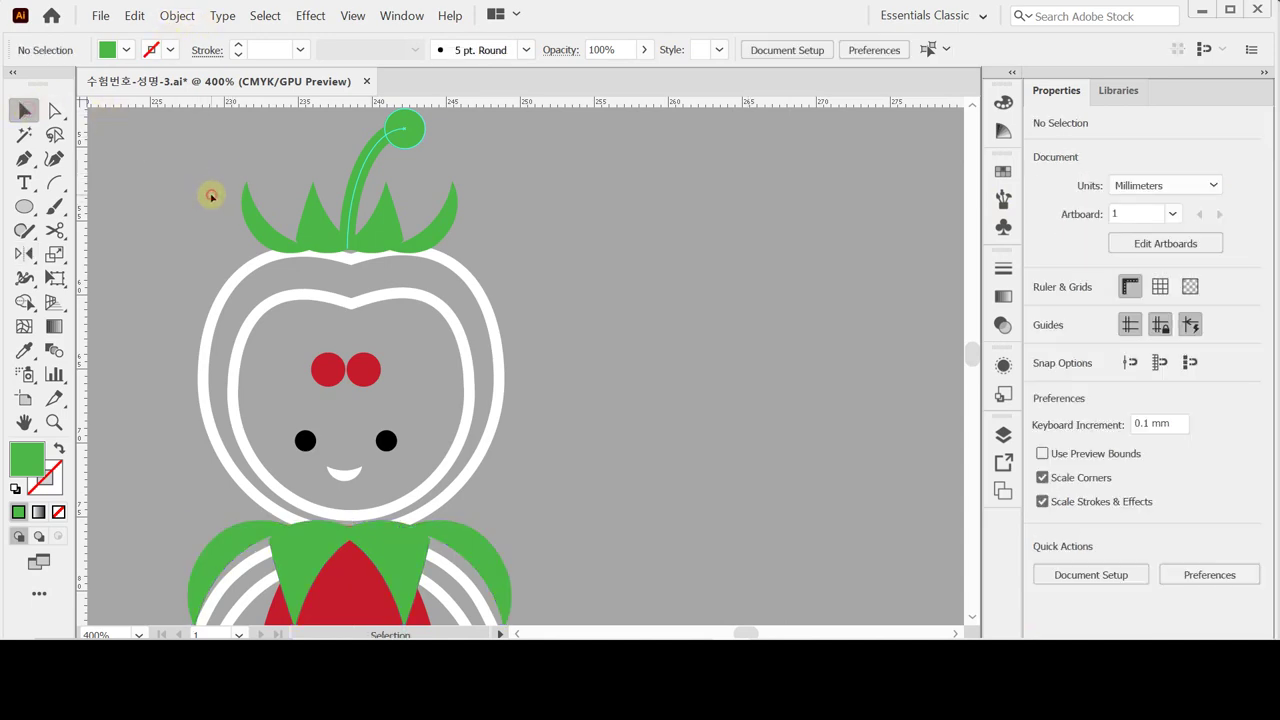
Send the leaves on top of the head behind all the other artwork and save the document.
{"action": "left_click", "coordinate": [299, 218]}
{"action": "right_click", "coordinate": [305, 209]}
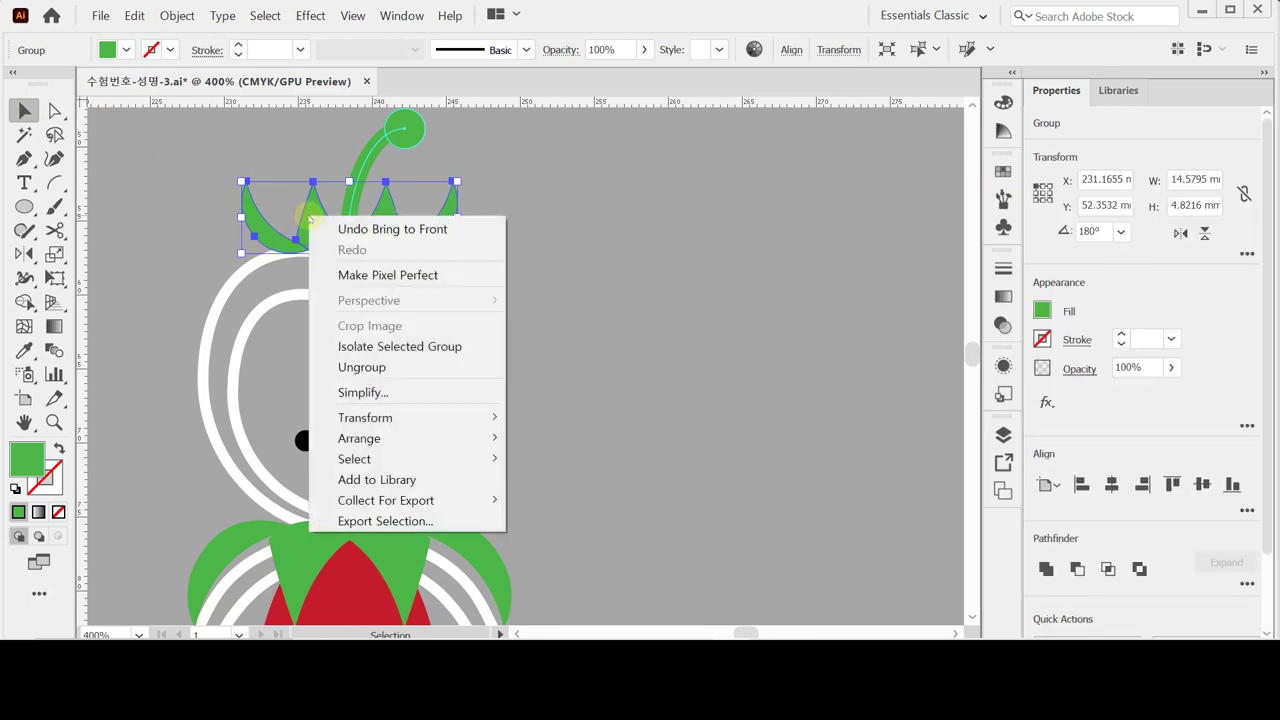
{"action": "left_click", "coordinate": [434, 446]}
{"action": "left_click", "coordinate": [567, 500]}
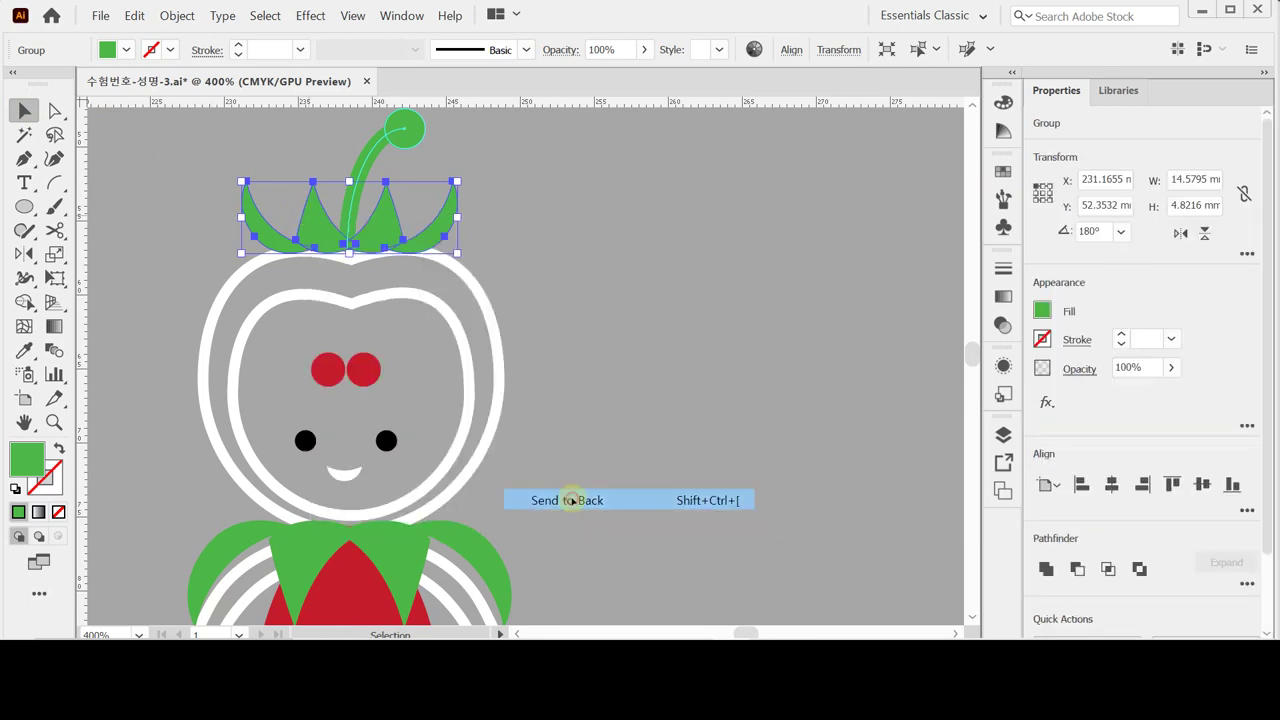
{"action": "left_click", "coordinate": [650, 410]}
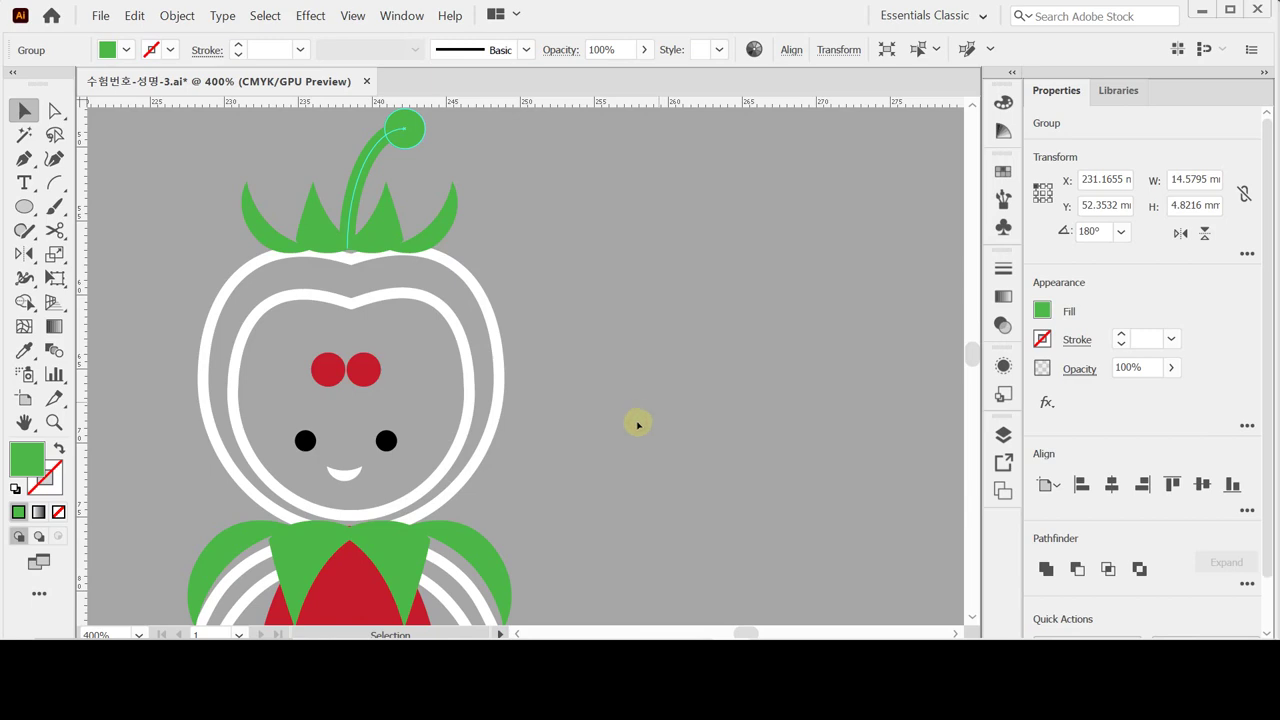
{"action": "left_click", "coordinate": [386, 238]}
{"action": "key", "text": "ctrl"}
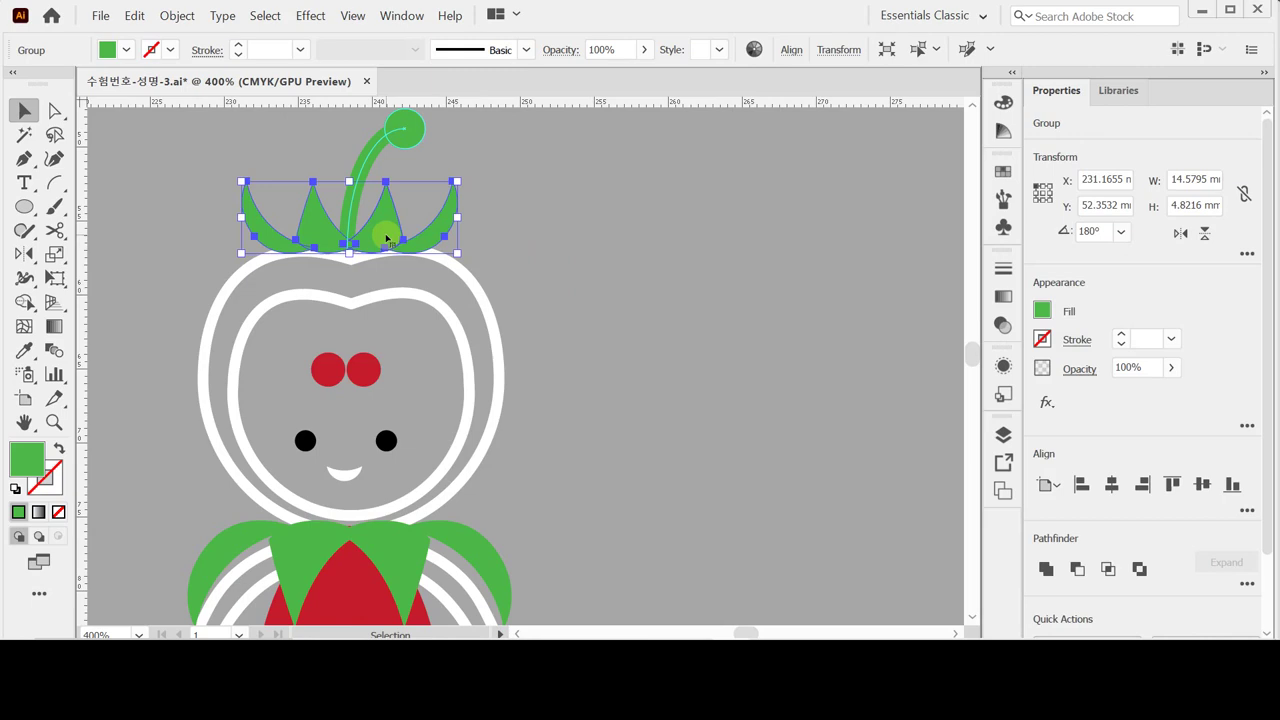
{"action": "key", "text": "ctrl+s"}
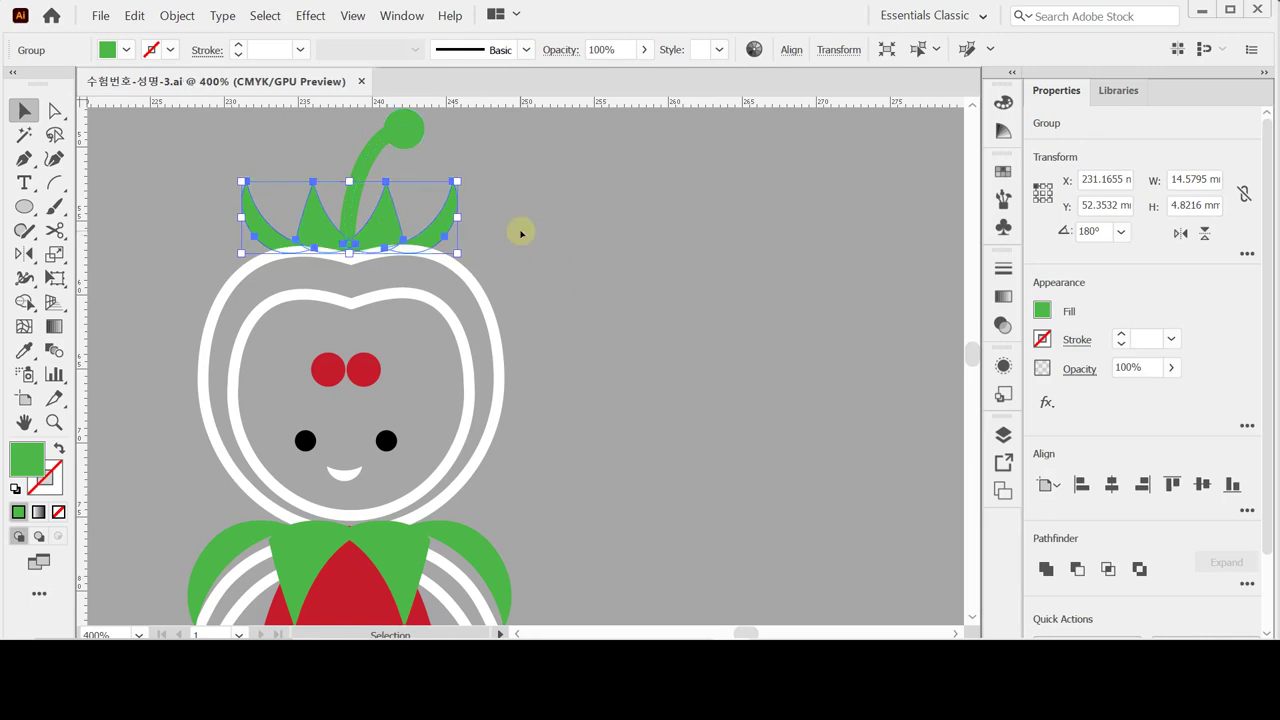
Select the character's entire artwork, register it as a dynamic symbol named 토마토 with export type Graphic, and deselect it.
{"action": "key", "text": "ctrl"}
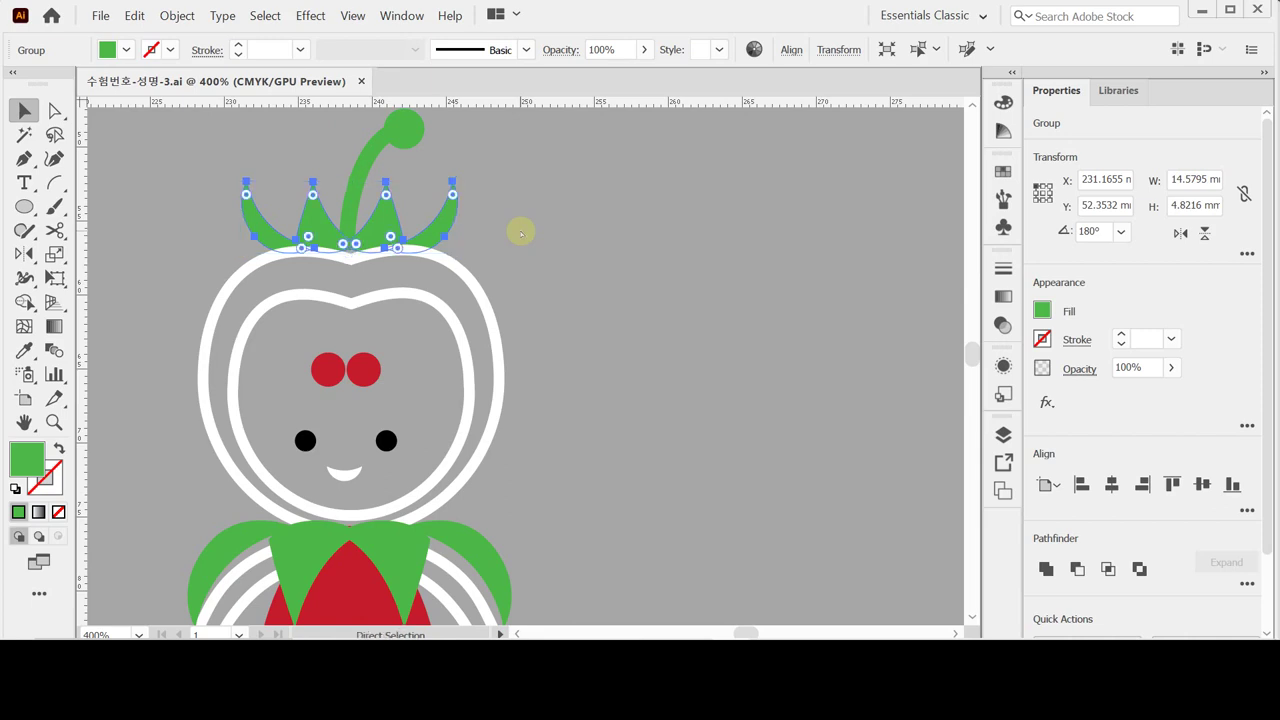
{"action": "key", "text": "ctrl+minus"}
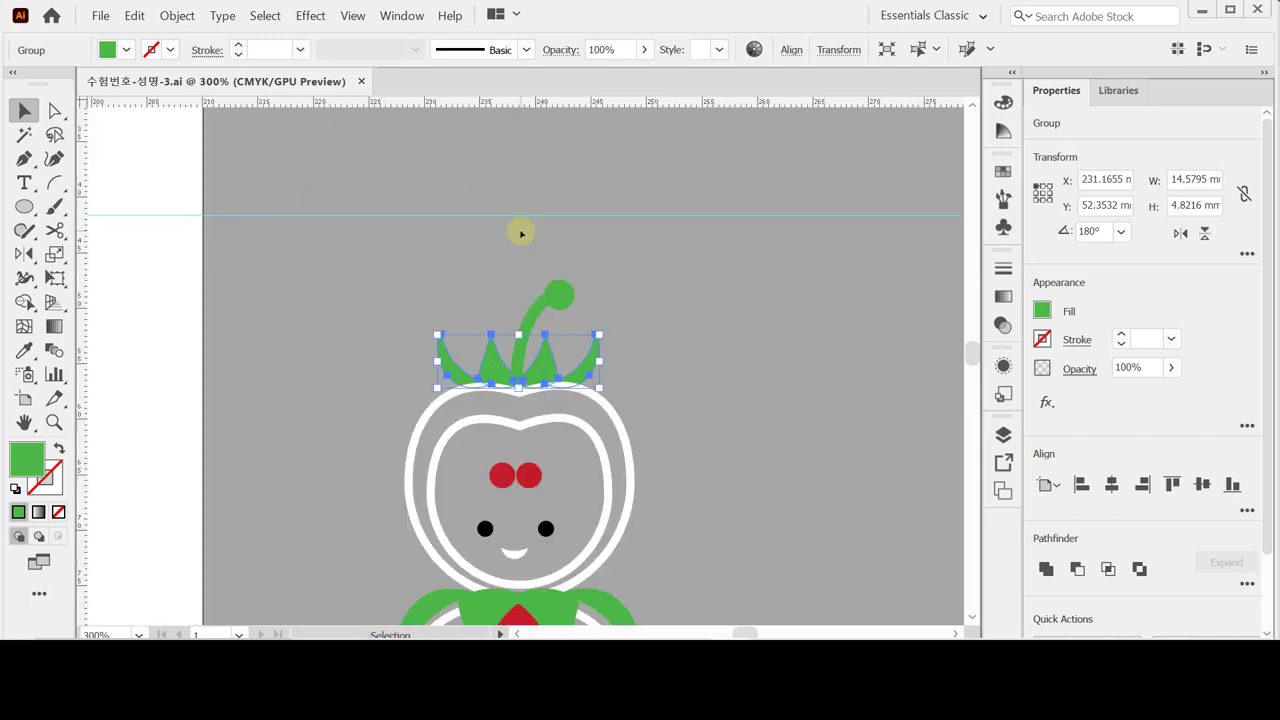
{"action": "key", "text": "ctrl+a"}
{"action": "scroll", "coordinate": [628, 410], "scroll_direction": "down", "scroll_amount": 3}
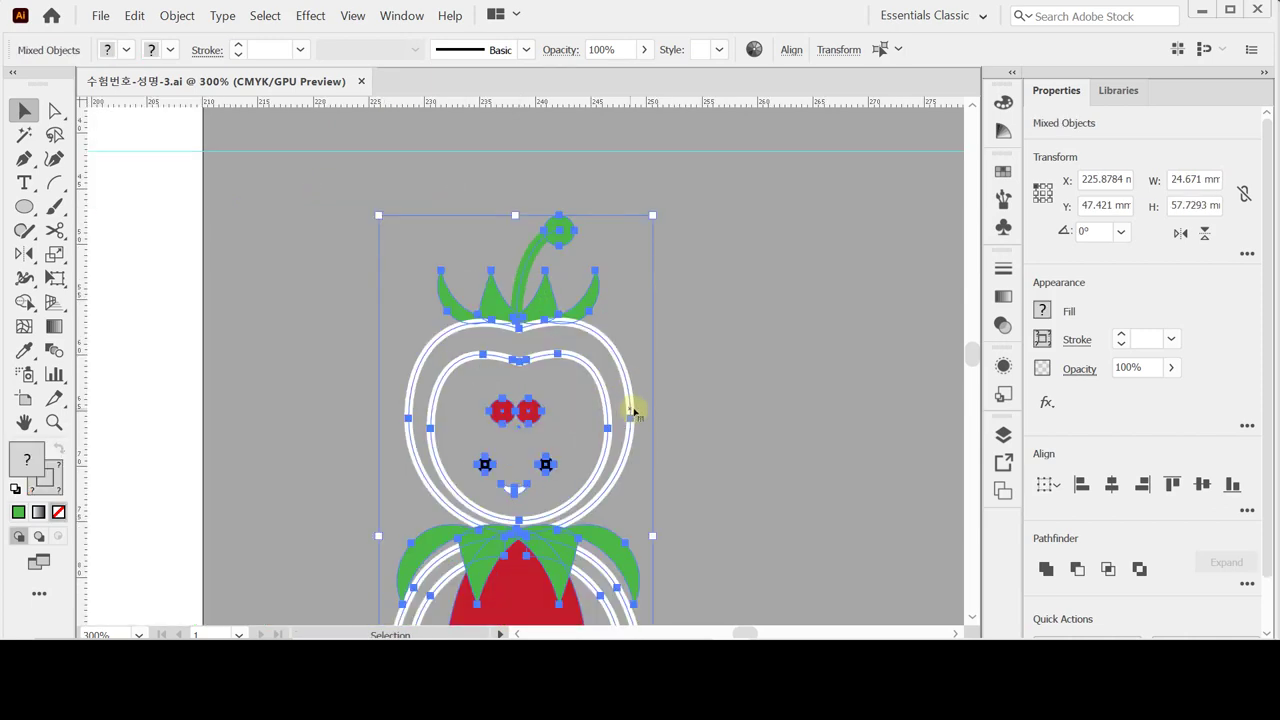
{"action": "key", "text": "ctrl+minus"}
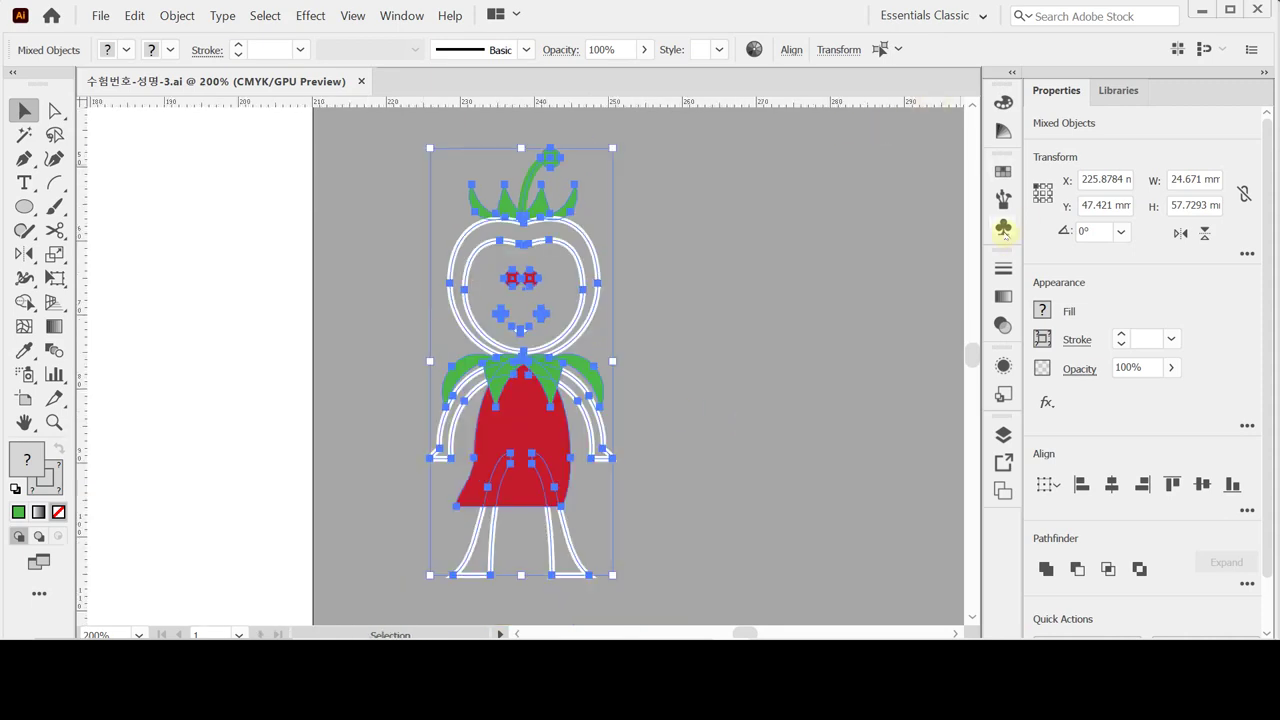
{"action": "left_click", "coordinate": [1004, 228]}
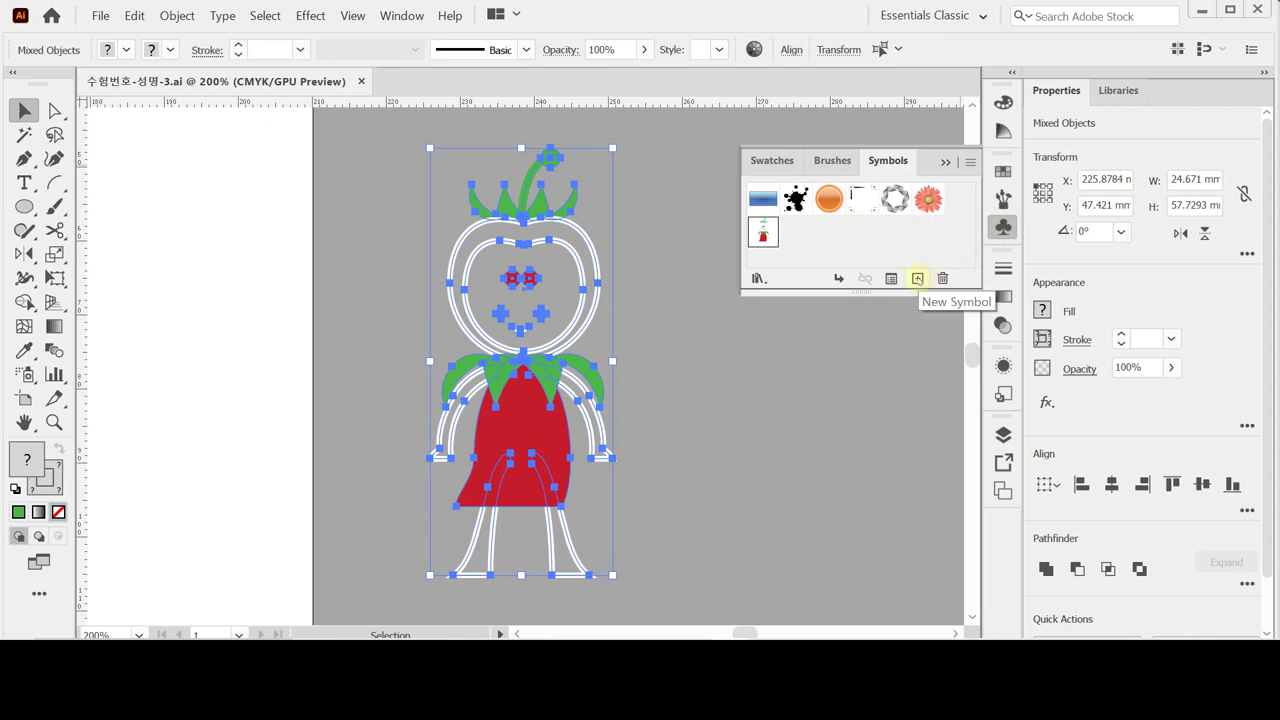
{"action": "left_click", "coordinate": [917, 278]}
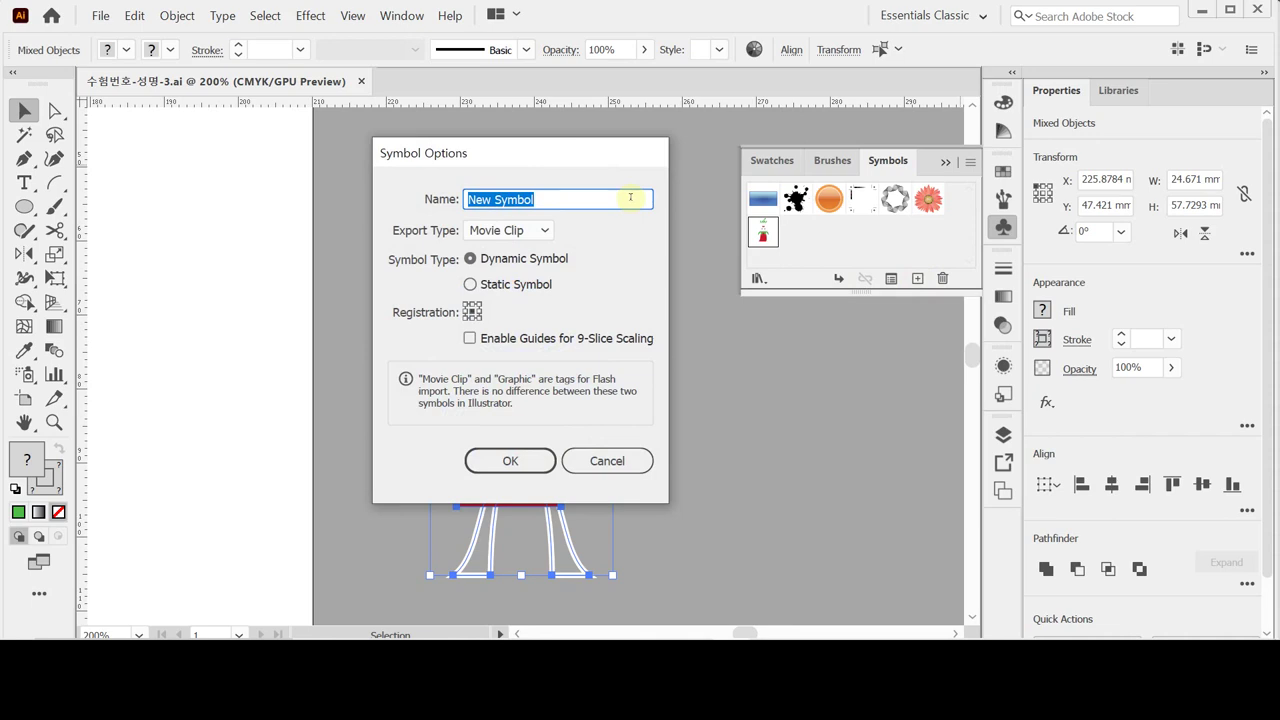
{"action": "type", "text": "토마"}
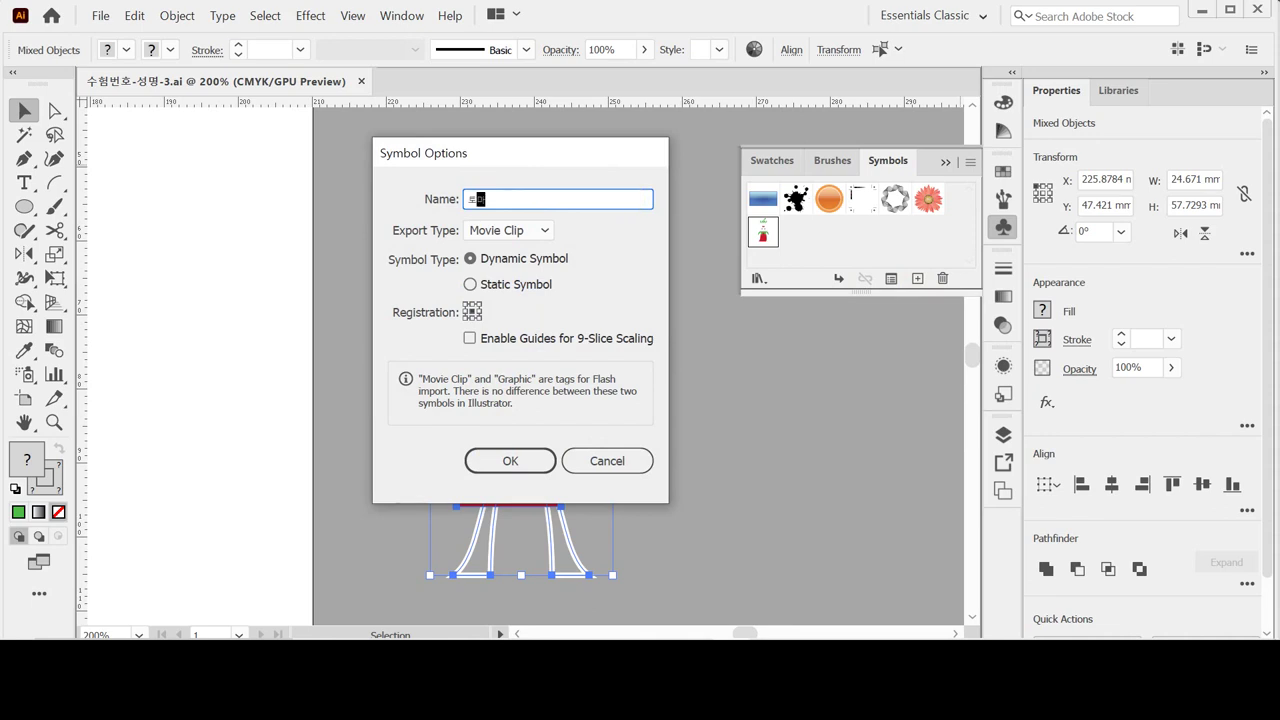
{"action": "type", "text": "토"}
{"action": "left_click", "coordinate": [510, 231]}
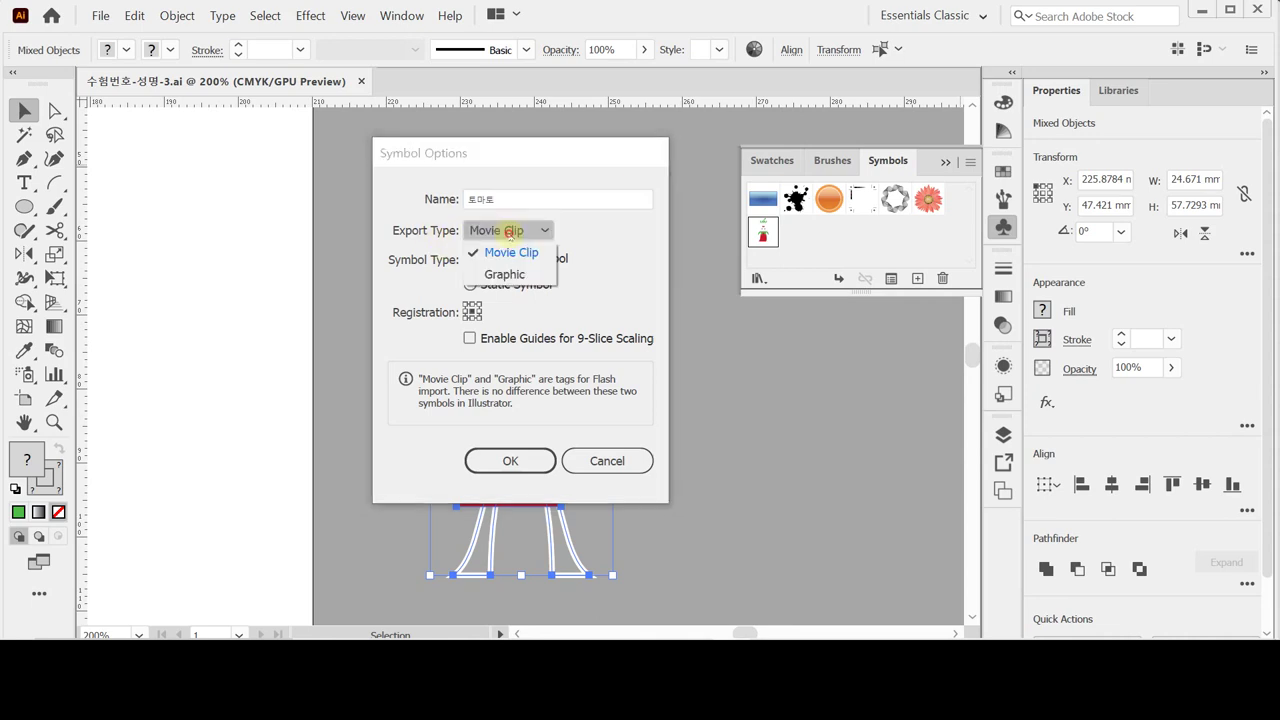
{"action": "left_click", "coordinate": [504, 274]}
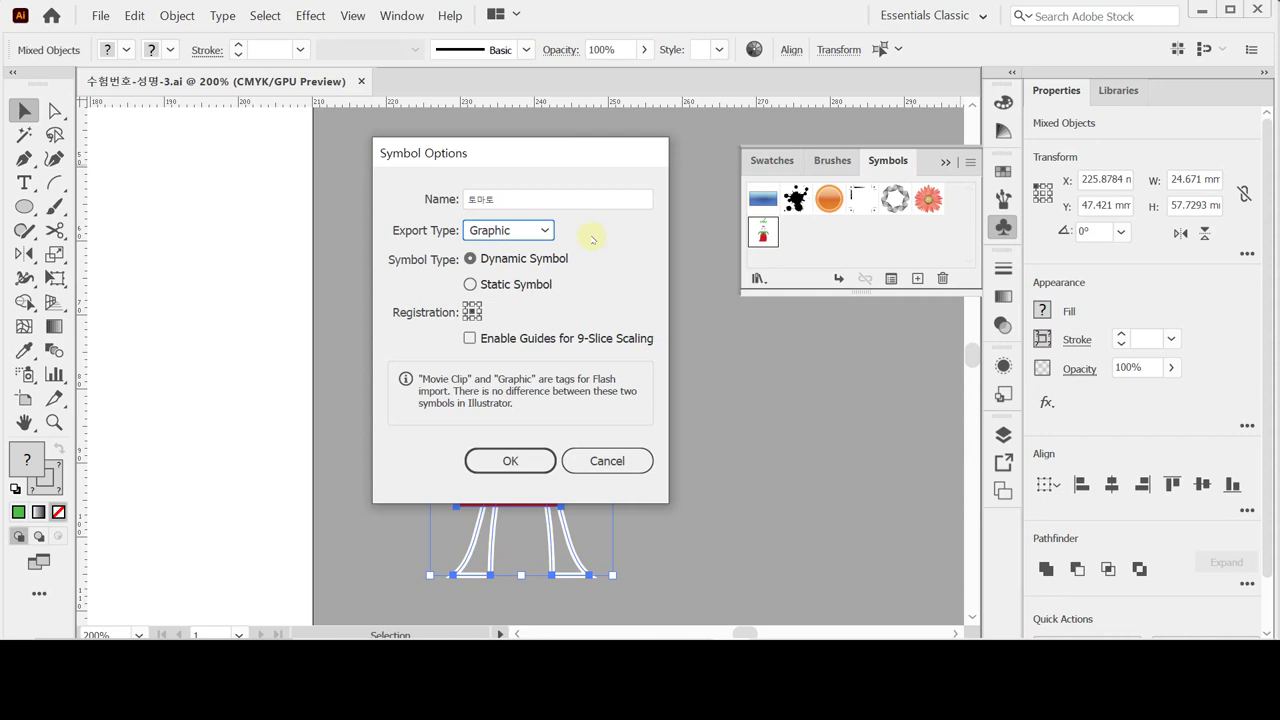
{"action": "left_click", "coordinate": [510, 461]}
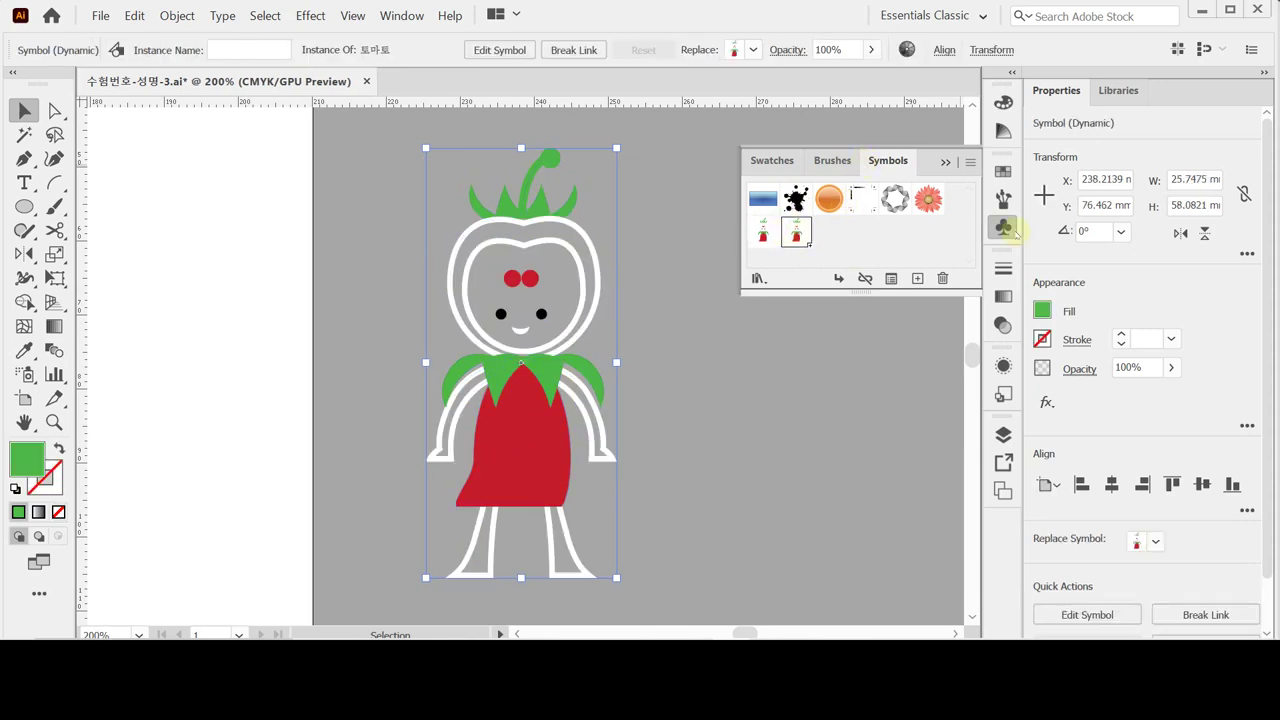
{"action": "left_click", "coordinate": [1003, 228]}
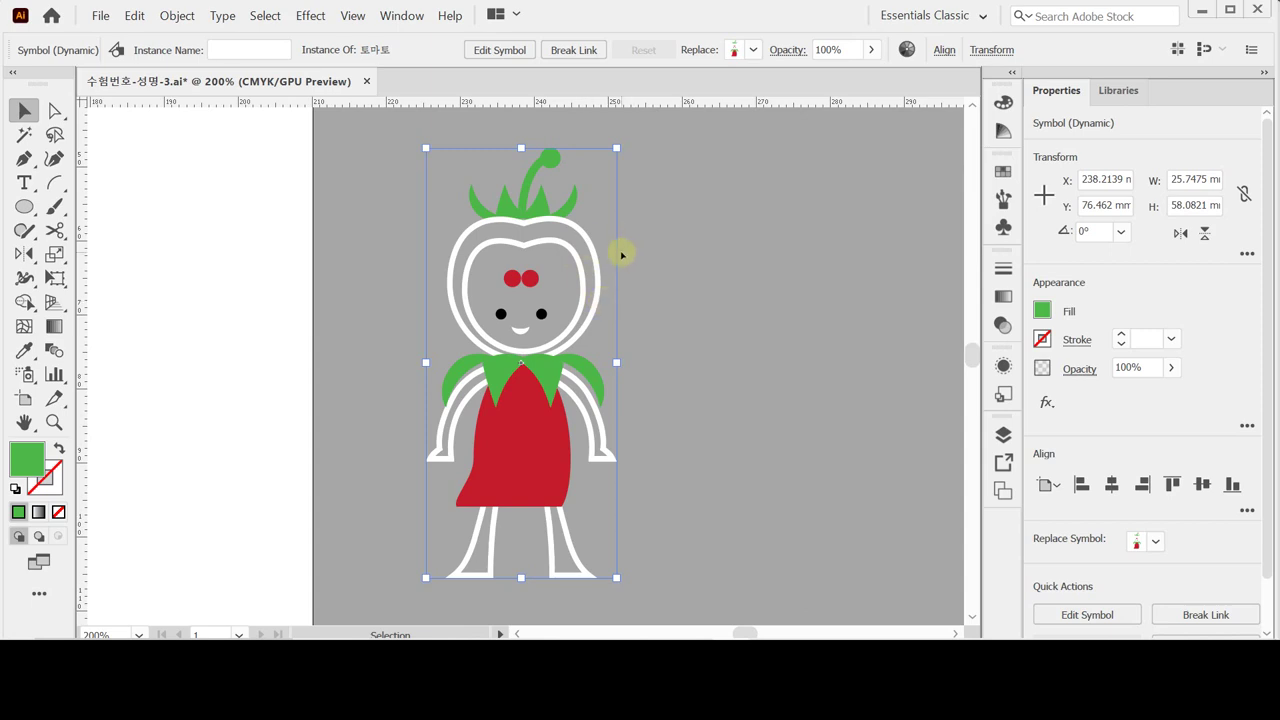
{"action": "left_click", "coordinate": [697, 292]}
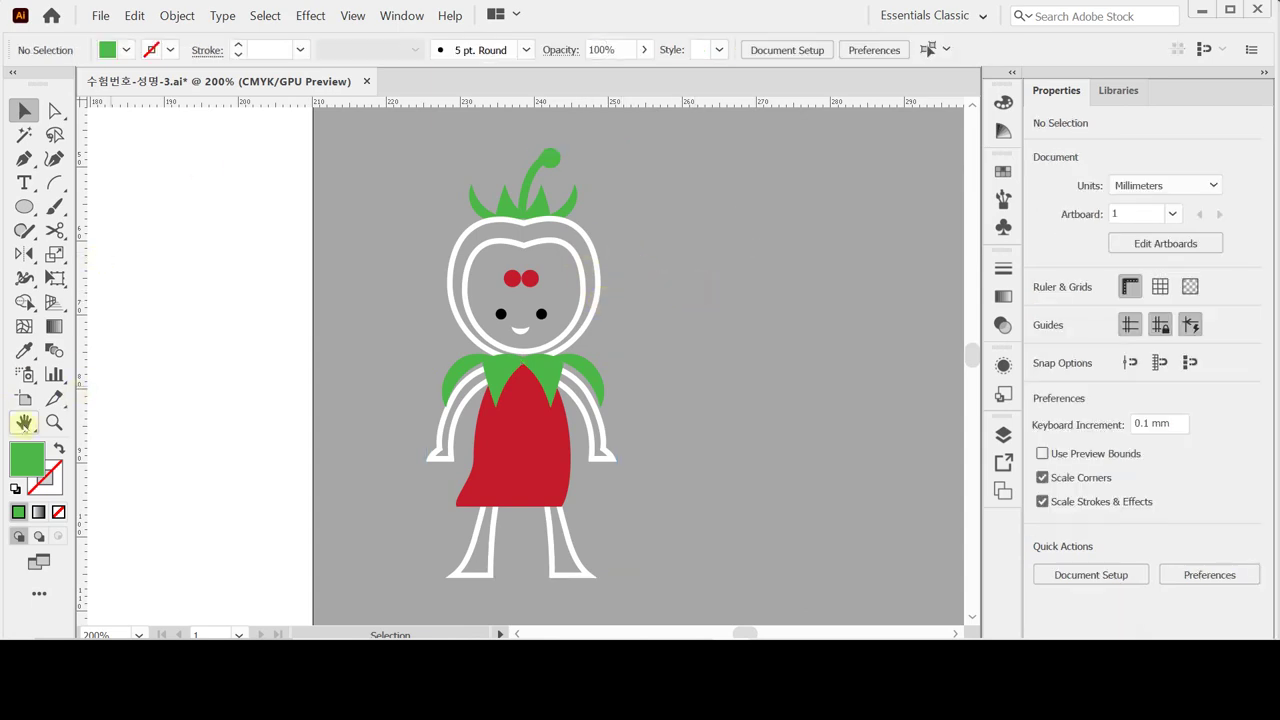
Fit the artboard in view and start a rectangle with exact dimensions at the artboard's upper-left corner.
{"action": "double_click", "coordinate": [24, 422]}
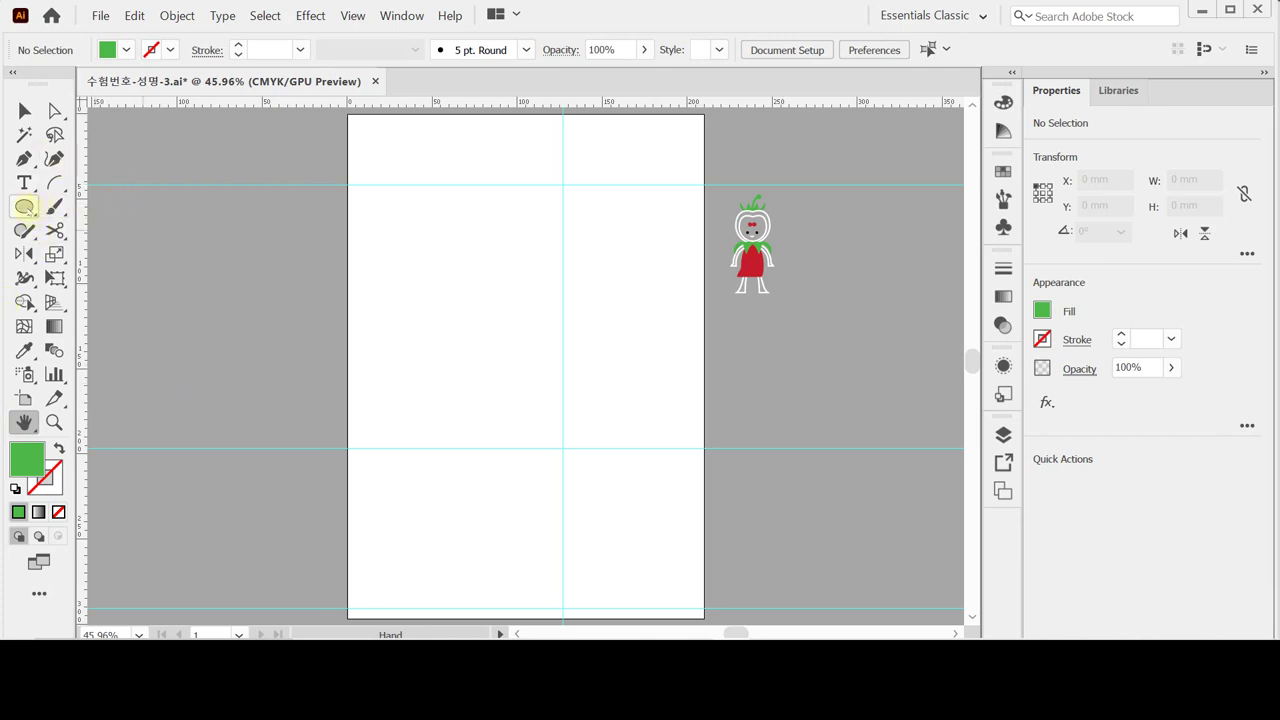
{"action": "left_click", "coordinate": [25, 207]}
{"action": "left_click_drag", "start_coordinate": [25, 207], "coordinate": [78, 210]}
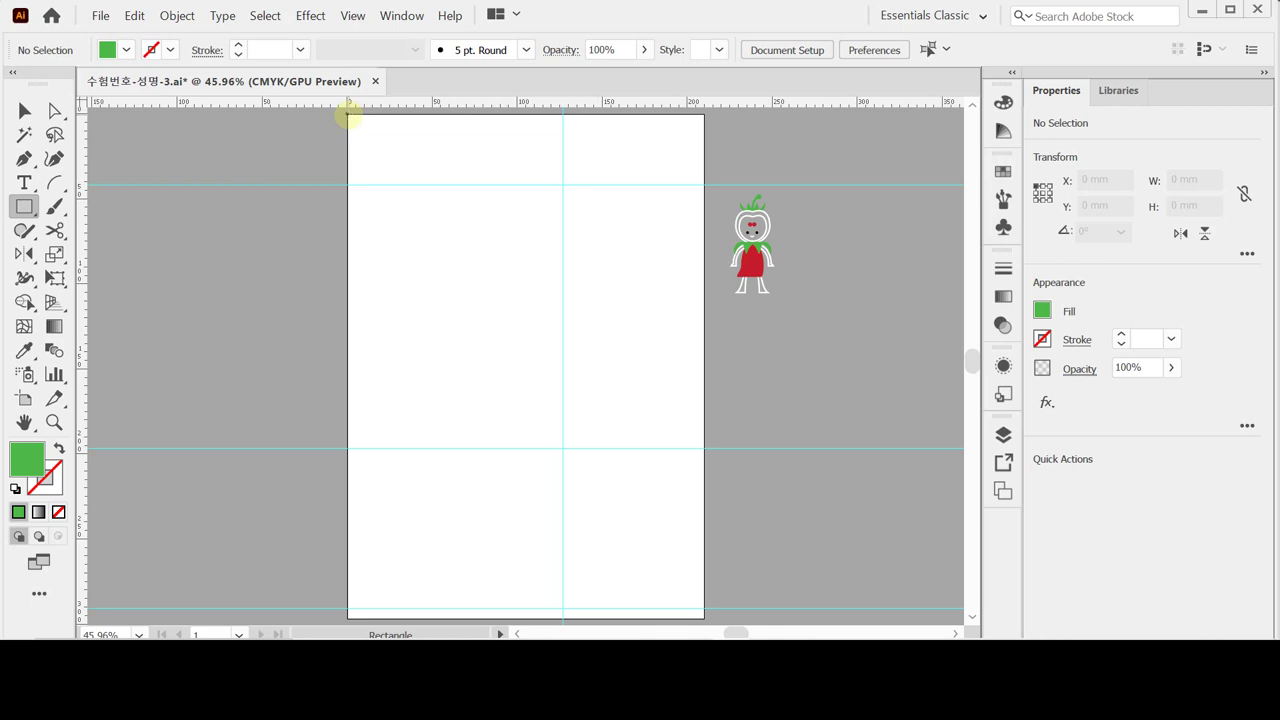
{"action": "left_click", "coordinate": [348, 114]}
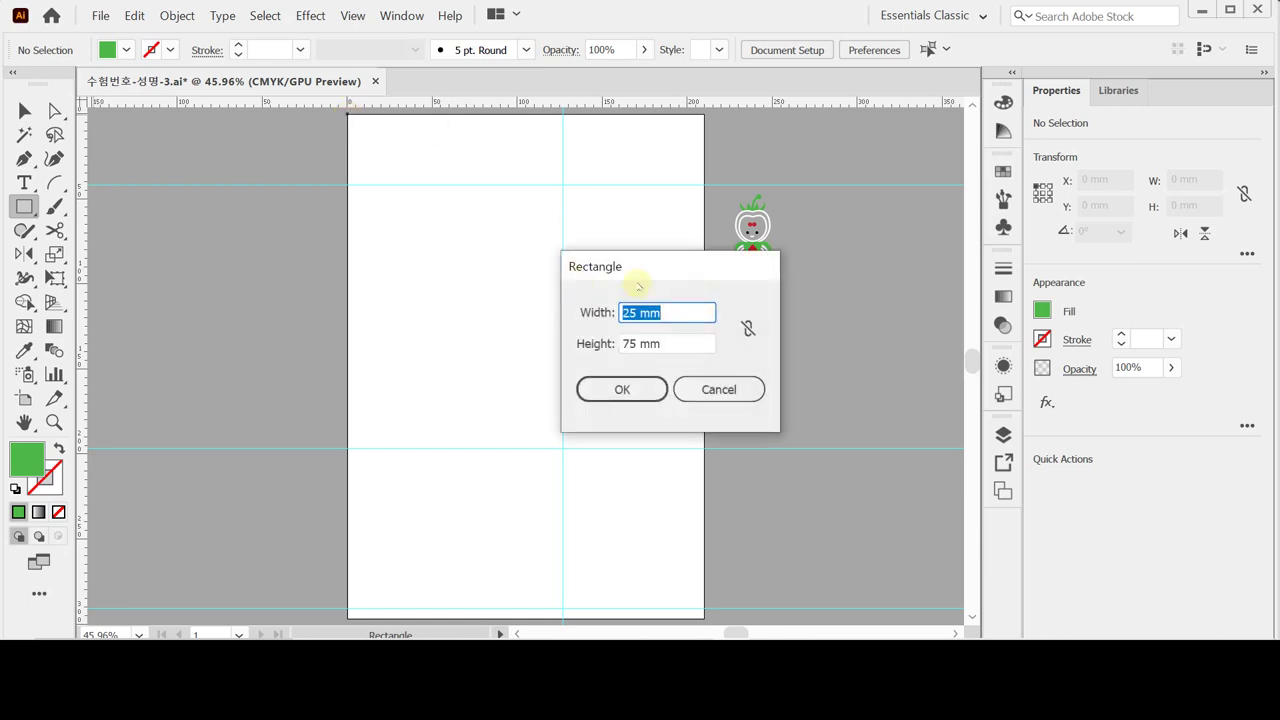
Create a rectangle 210 mm wide and 297 mm high covering the artboard.
{"action": "type", "text": "210"}
{"action": "key", "text": "Tab"}
{"action": "type", "text": "297"}
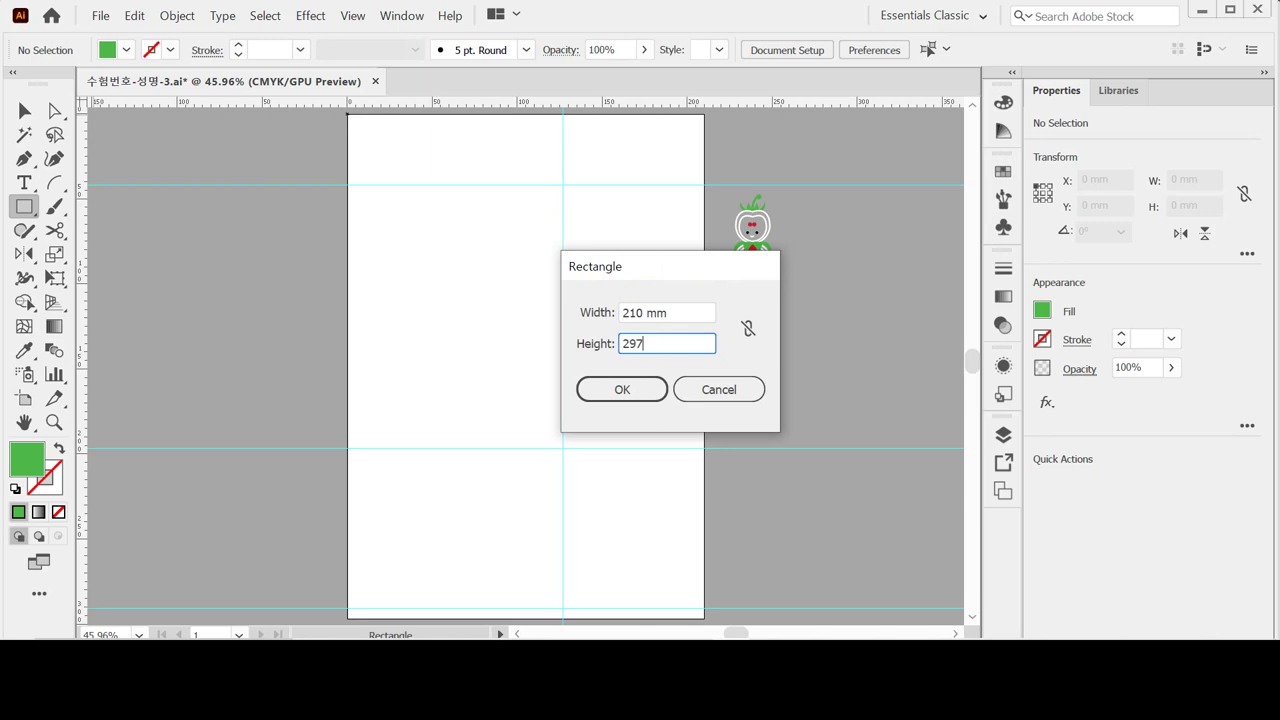
{"action": "key", "text": "Return"}
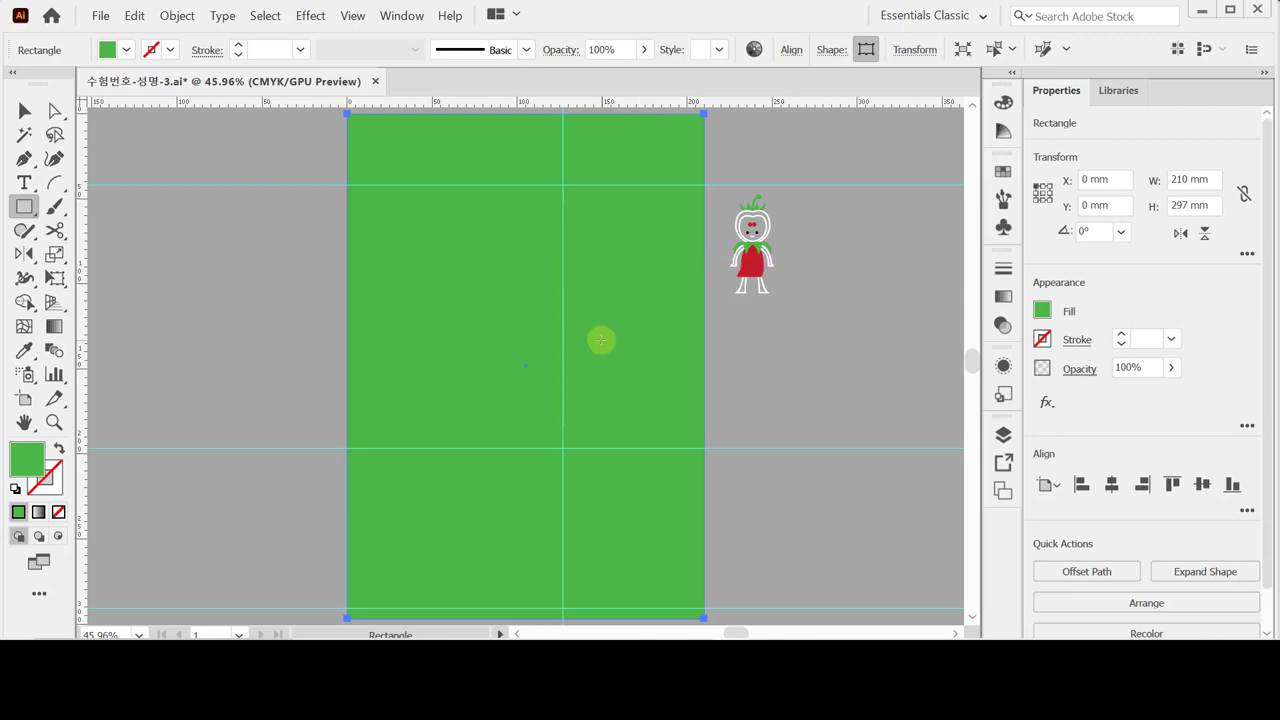
Fill the artboard-sized rectangle with orange-red, using C 0, M 80, Y 90, K 0.
{"action": "left_click", "coordinate": [1044, 311]}
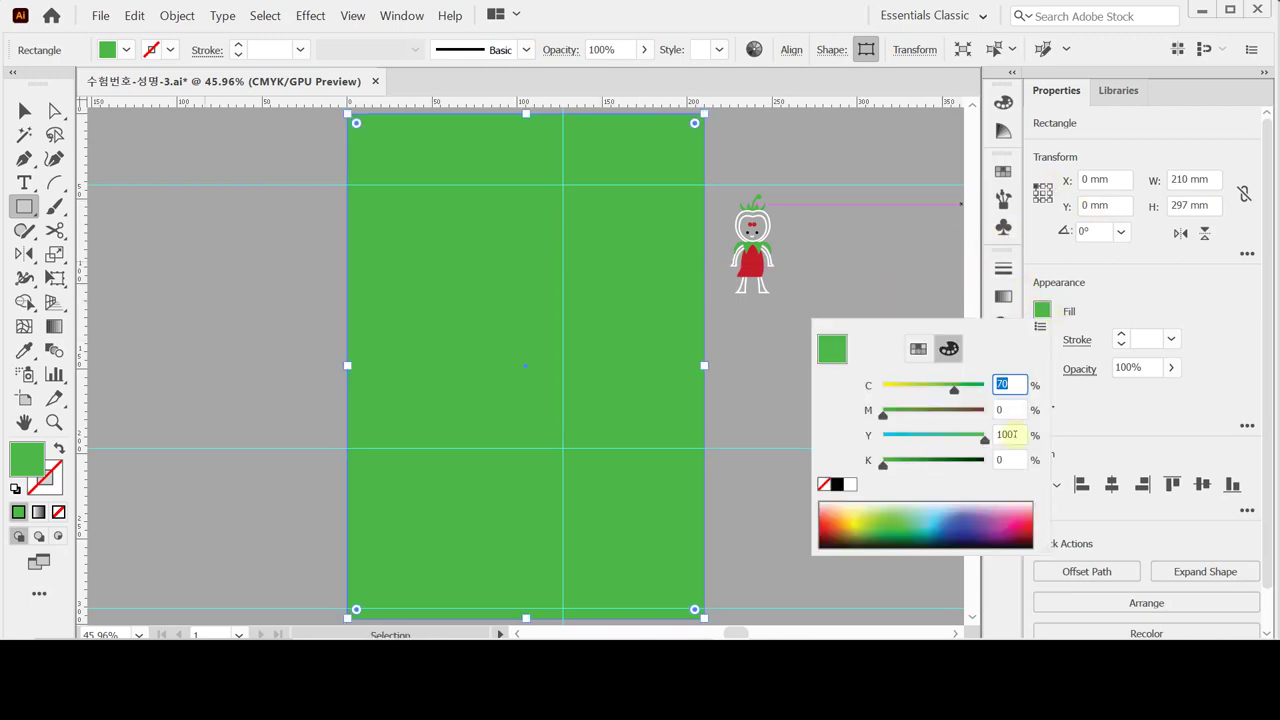
{"action": "left_click", "coordinate": [851, 485]}
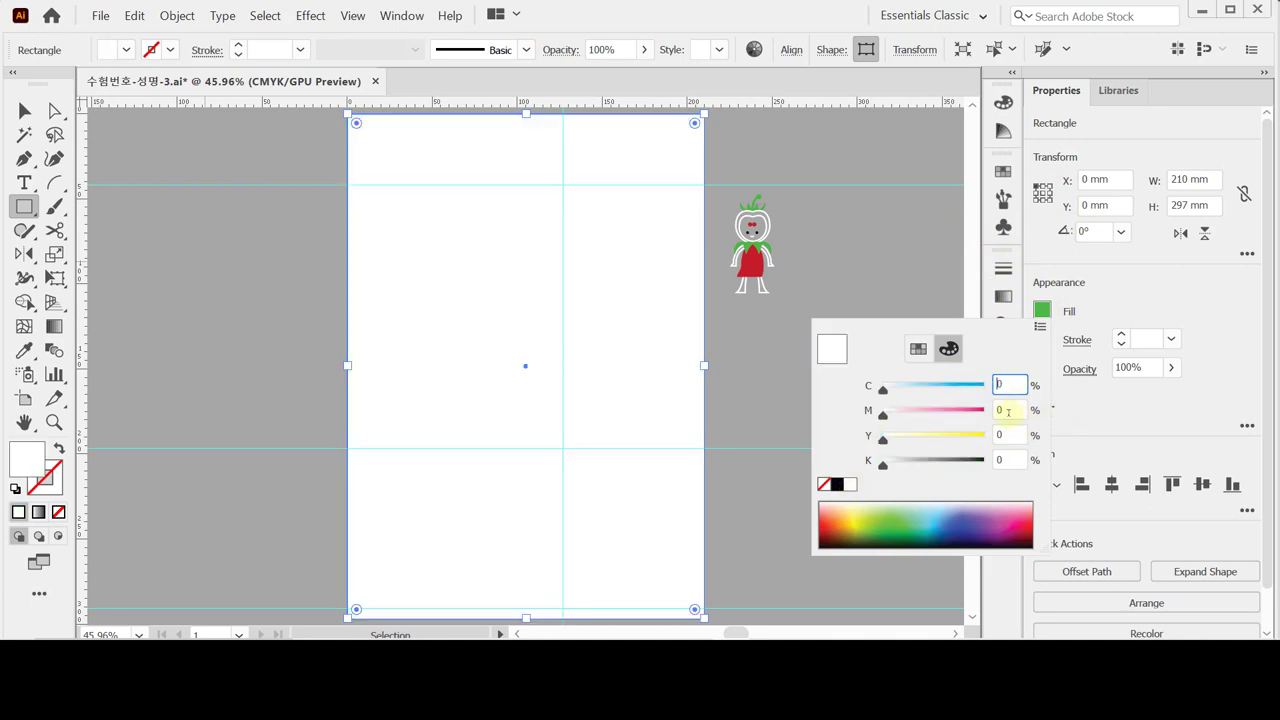
{"action": "left_click", "coordinate": [1013, 410]}
{"action": "type", "text": "80"}
{"action": "key", "text": "Tab"}
{"action": "type", "text": "90"}
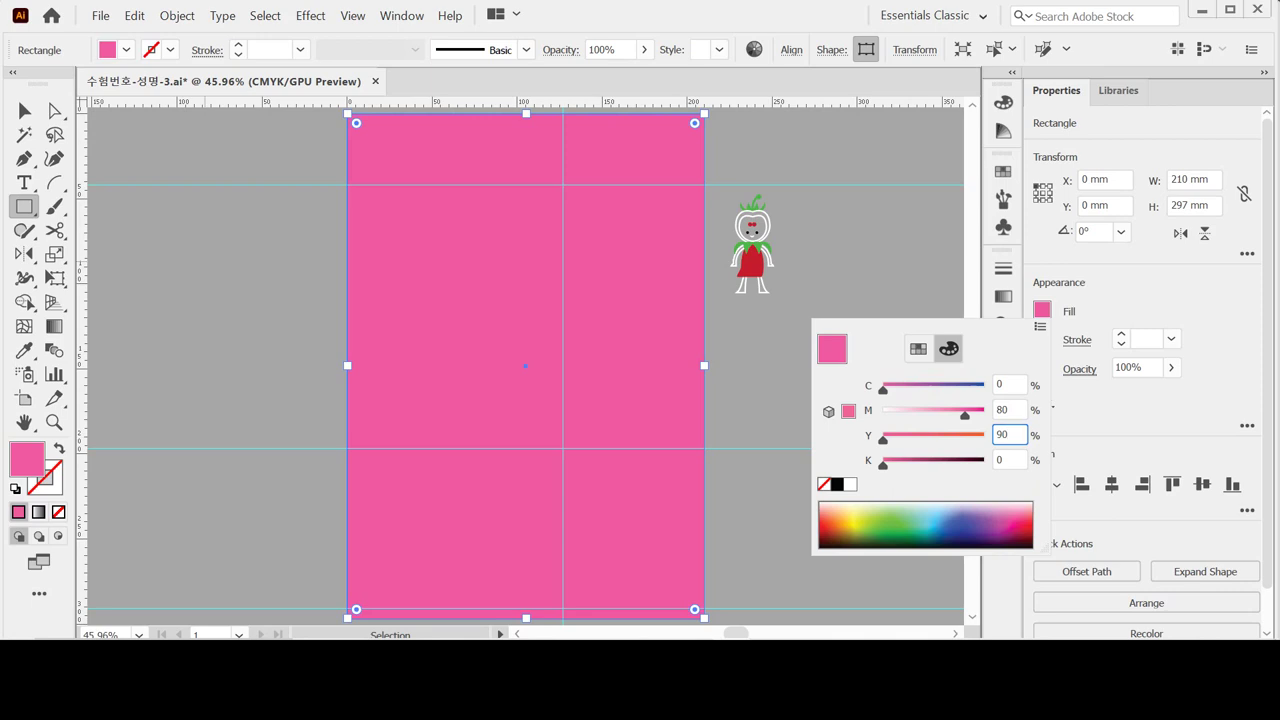
{"action": "key", "text": "Return"}
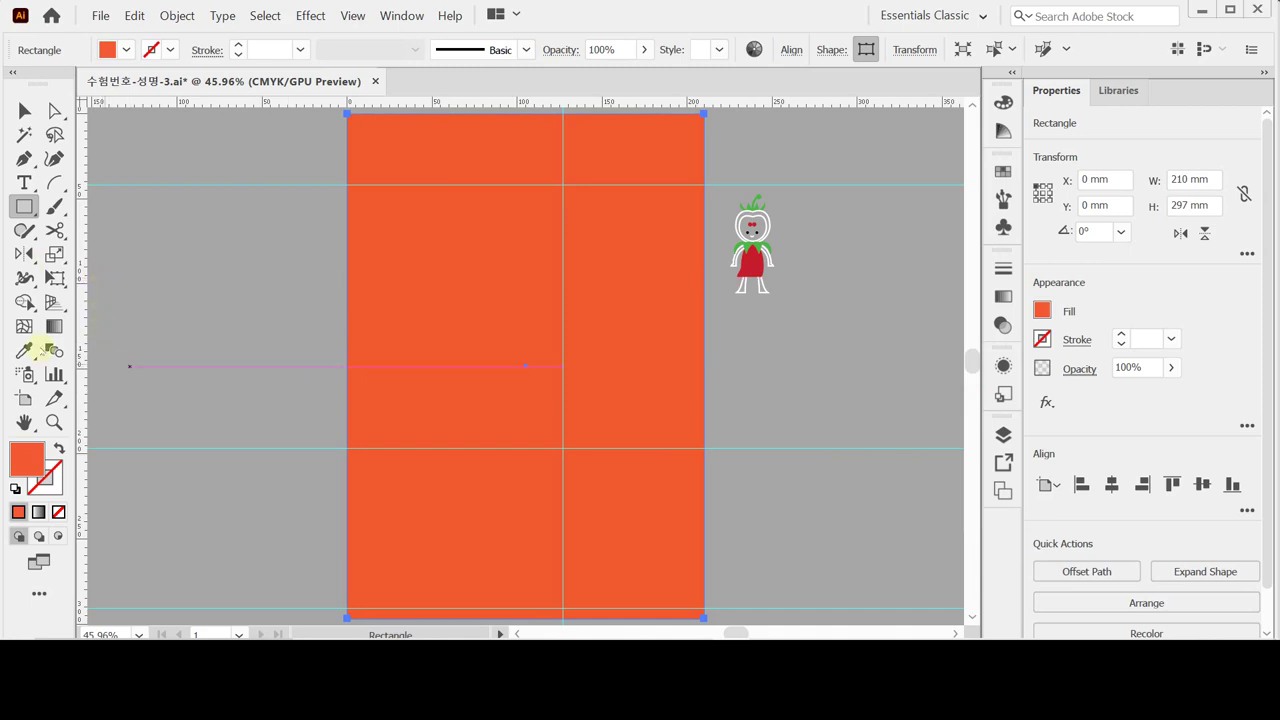
Add two gradient mesh points to the rectangle, at about X 52, Y 46 mm and X 153, Y 100 mm.
{"action": "left_click", "coordinate": [24, 326]}
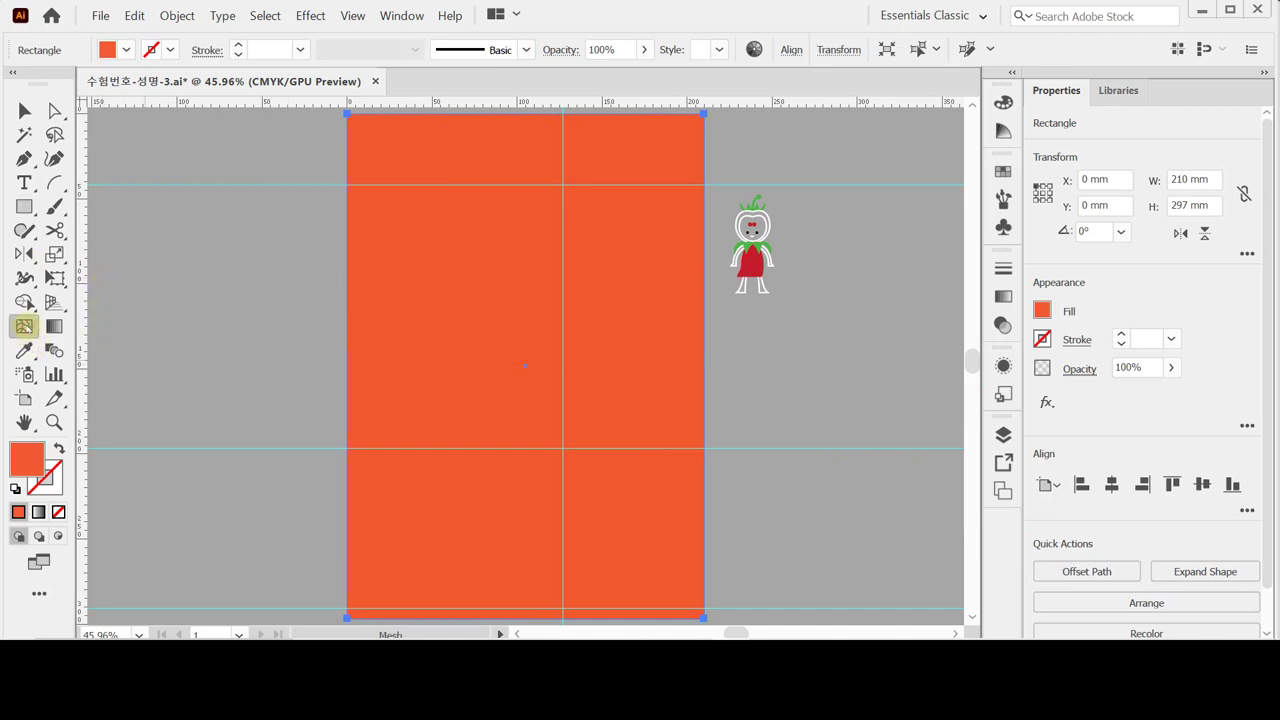
{"action": "left_click", "coordinate": [435, 192]}
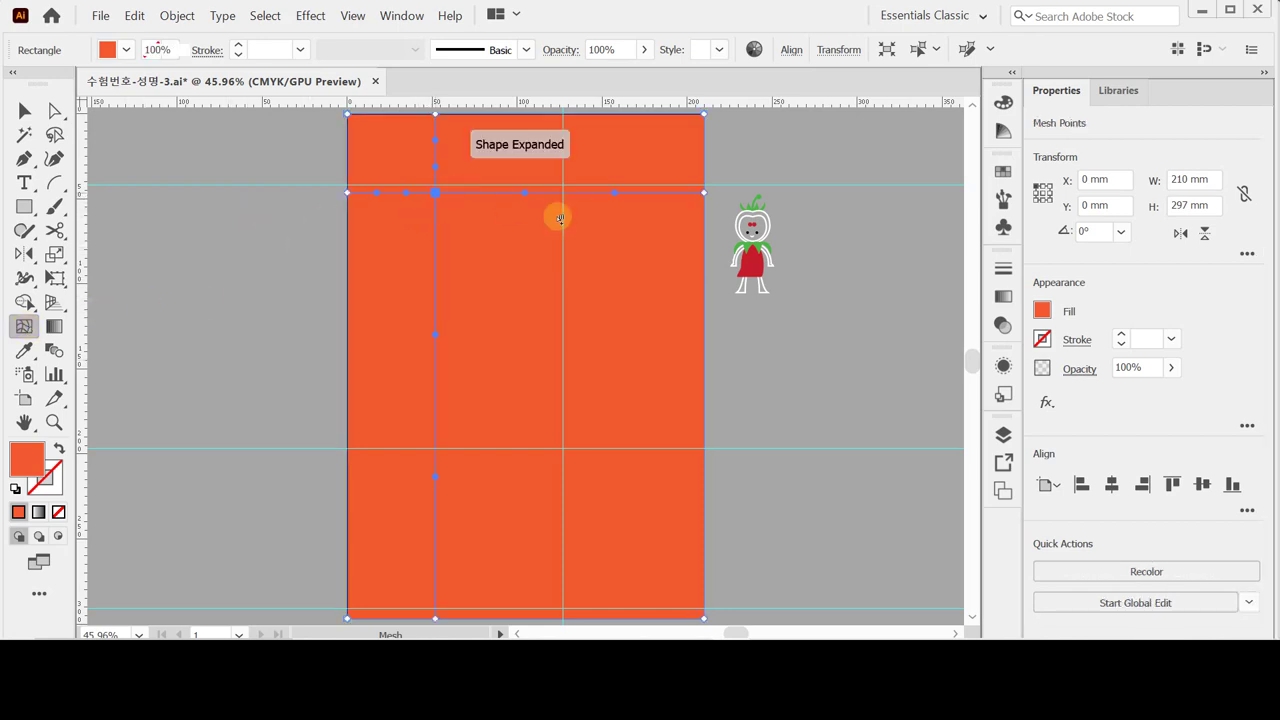
{"action": "left_click", "coordinate": [607, 284]}
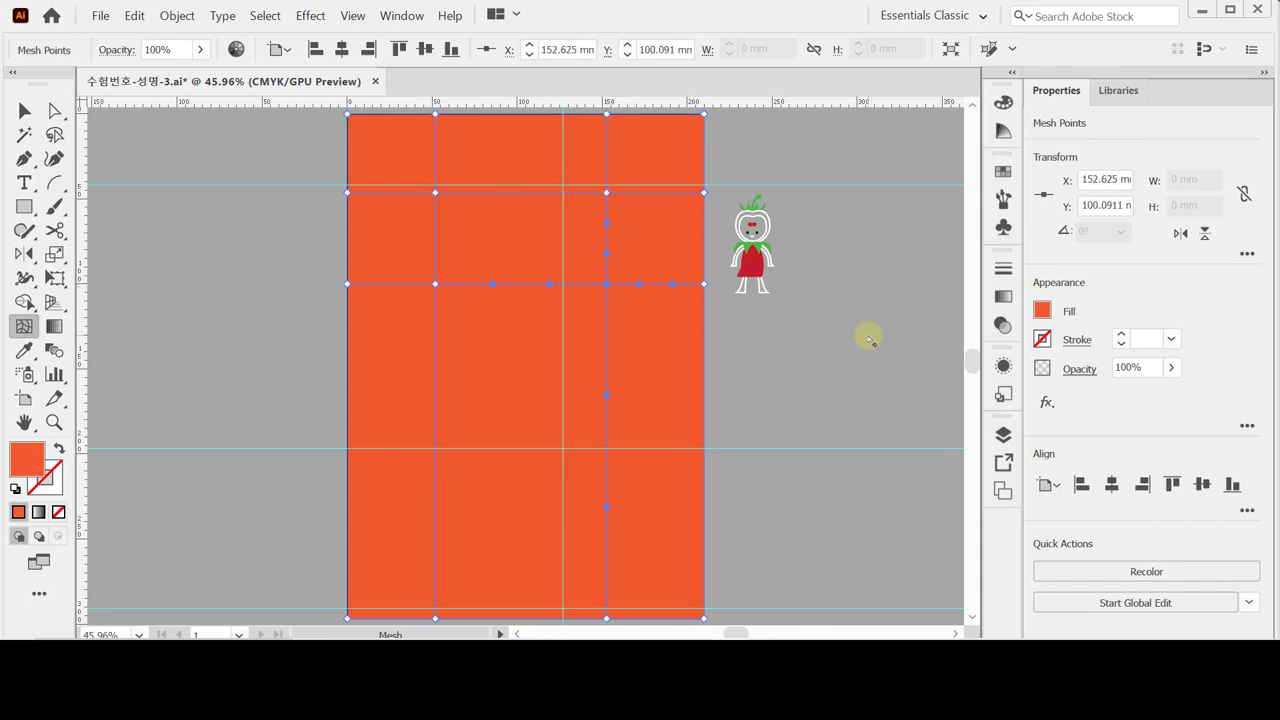
Color the lower-right interior mesh point pale blue-green with C 20, M 0, Y 10.
{"action": "left_click", "coordinate": [1041, 311]}
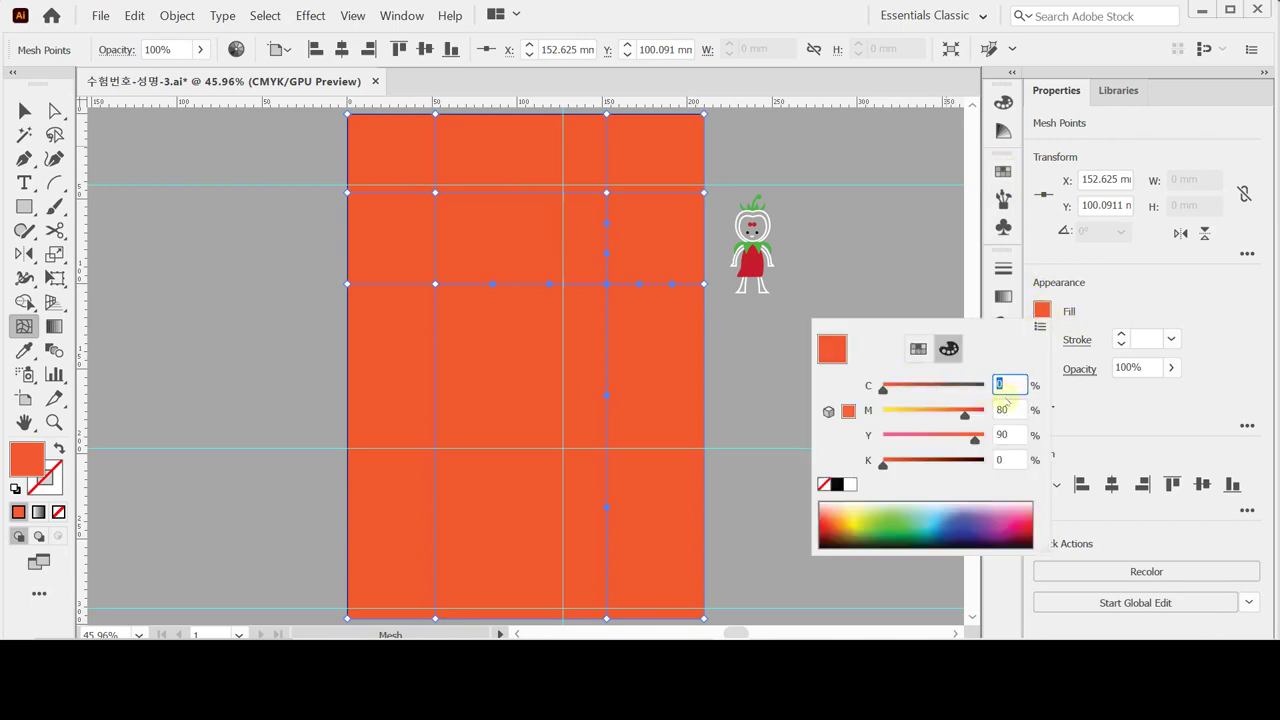
{"action": "type", "text": "20"}
{"action": "key", "text": "Tab"}
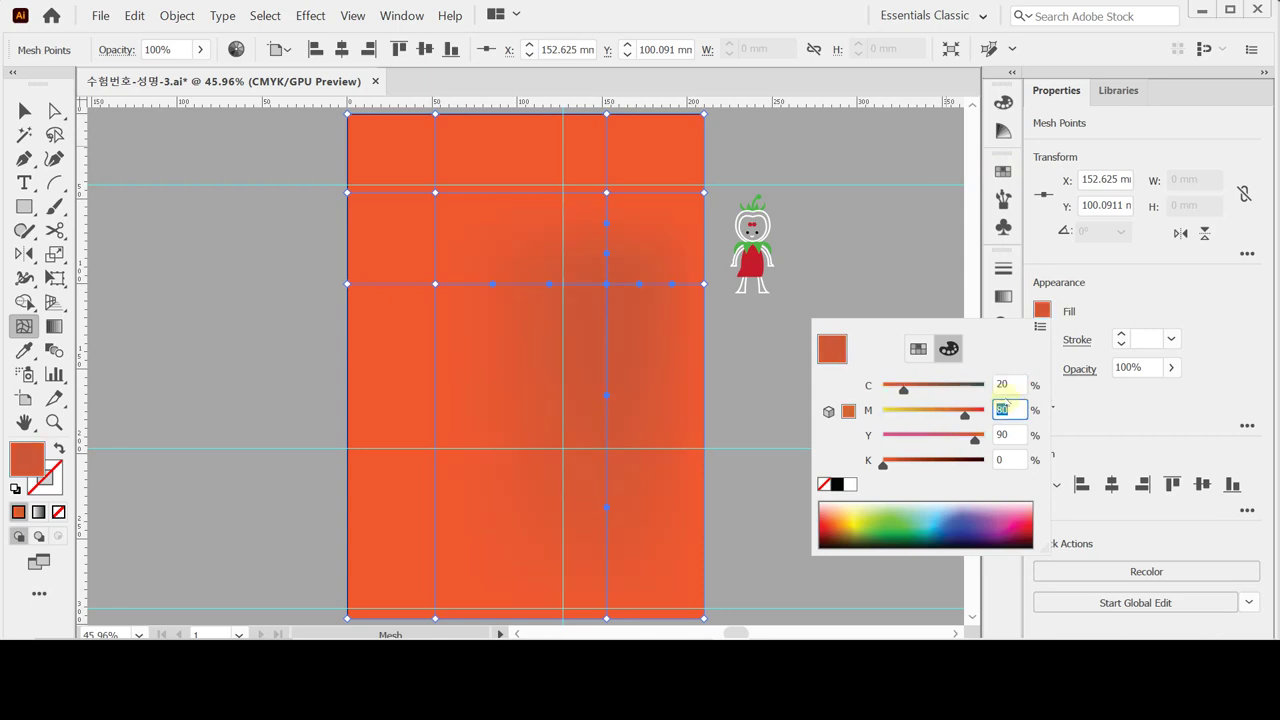
{"action": "type", "text": "0"}
{"action": "key", "text": "Tab"}
{"action": "type", "text": "10"}
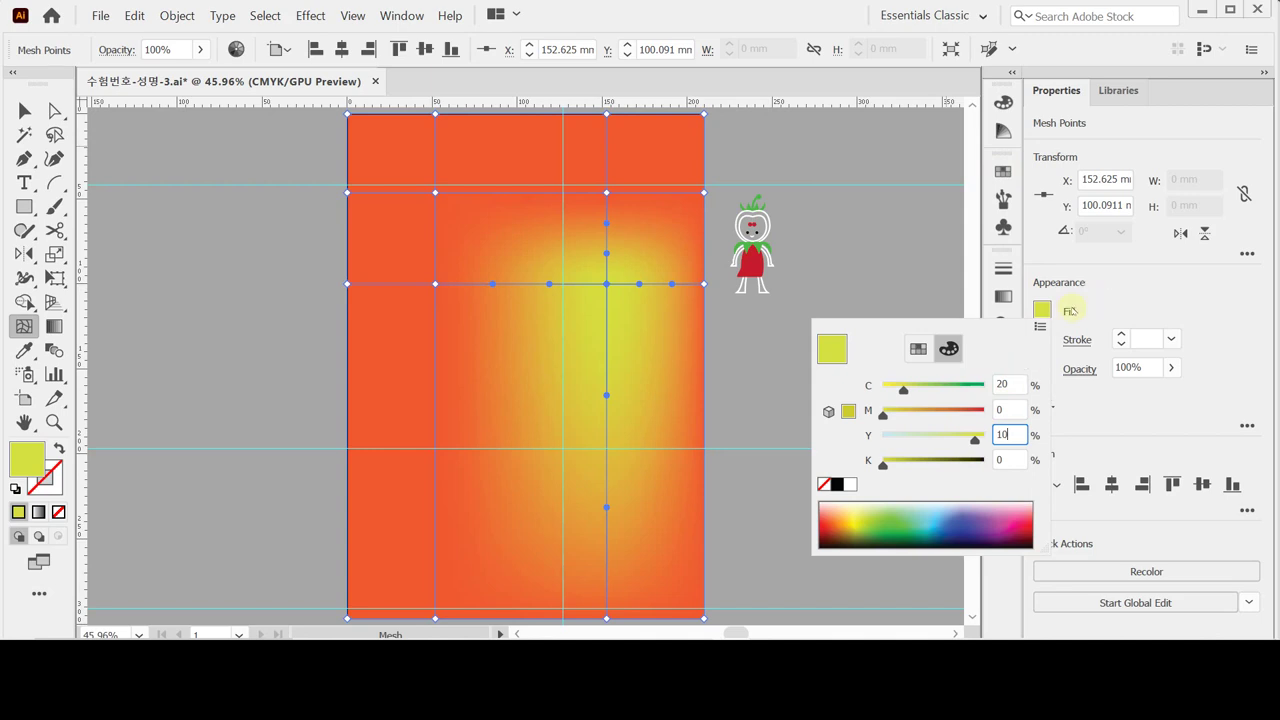
{"action": "key", "text": "Return"}
{"action": "left_click", "coordinate": [414, 190]}
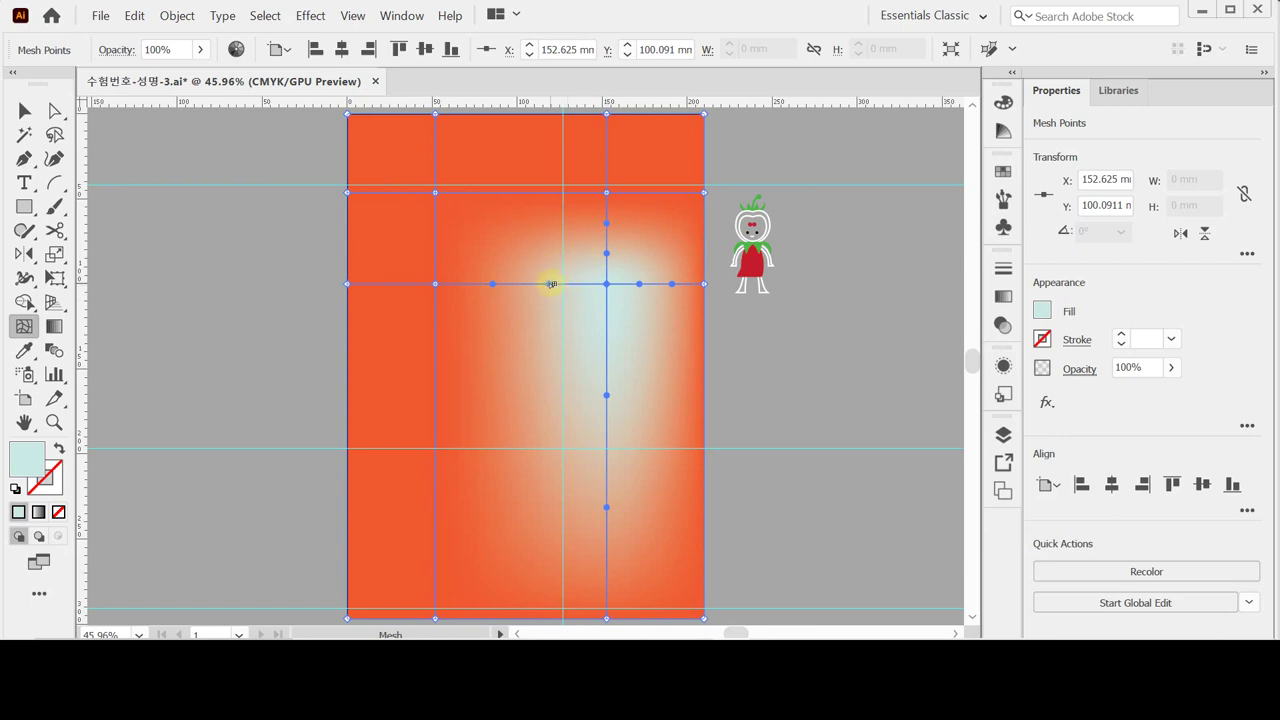
Bend the lower-right interior mesh point's left handle upward and recolor the point yellow with C 0 and Y 60.
{"action": "left_click_drag", "start_coordinate": [551, 284], "coordinate": [531, 215]}
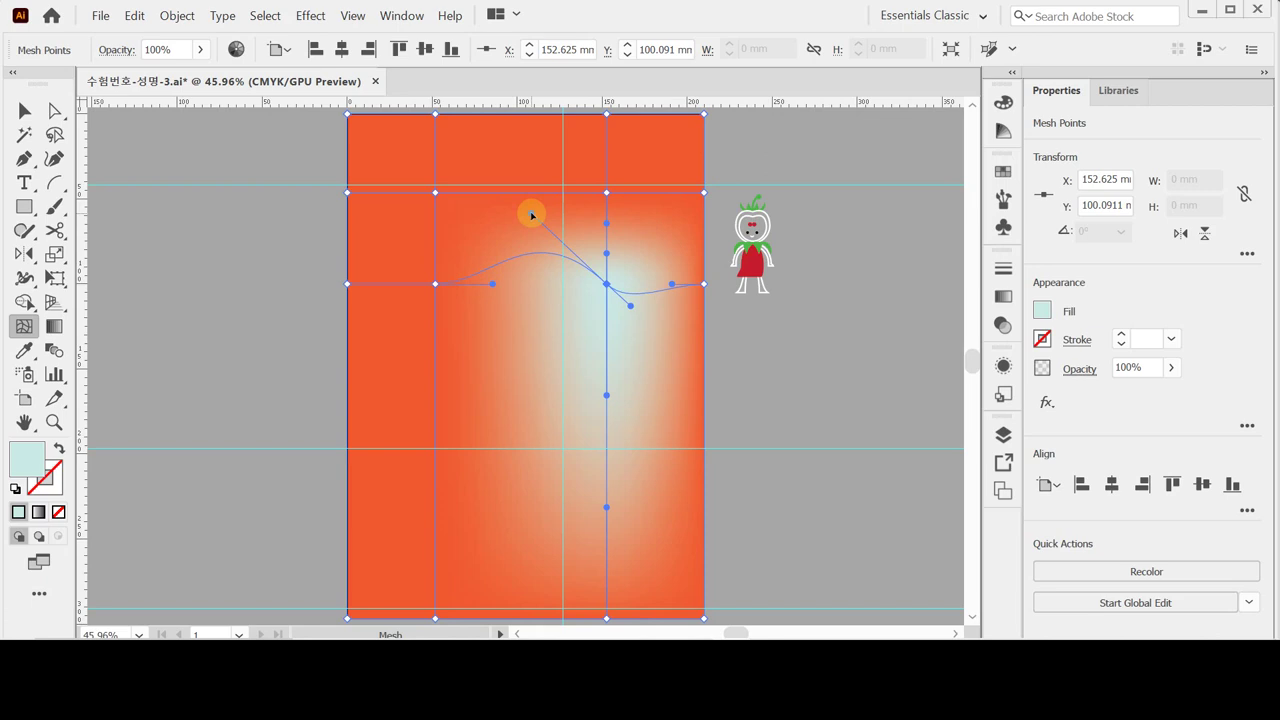
{"action": "left_click_drag", "start_coordinate": [531, 215], "coordinate": [522, 205]}
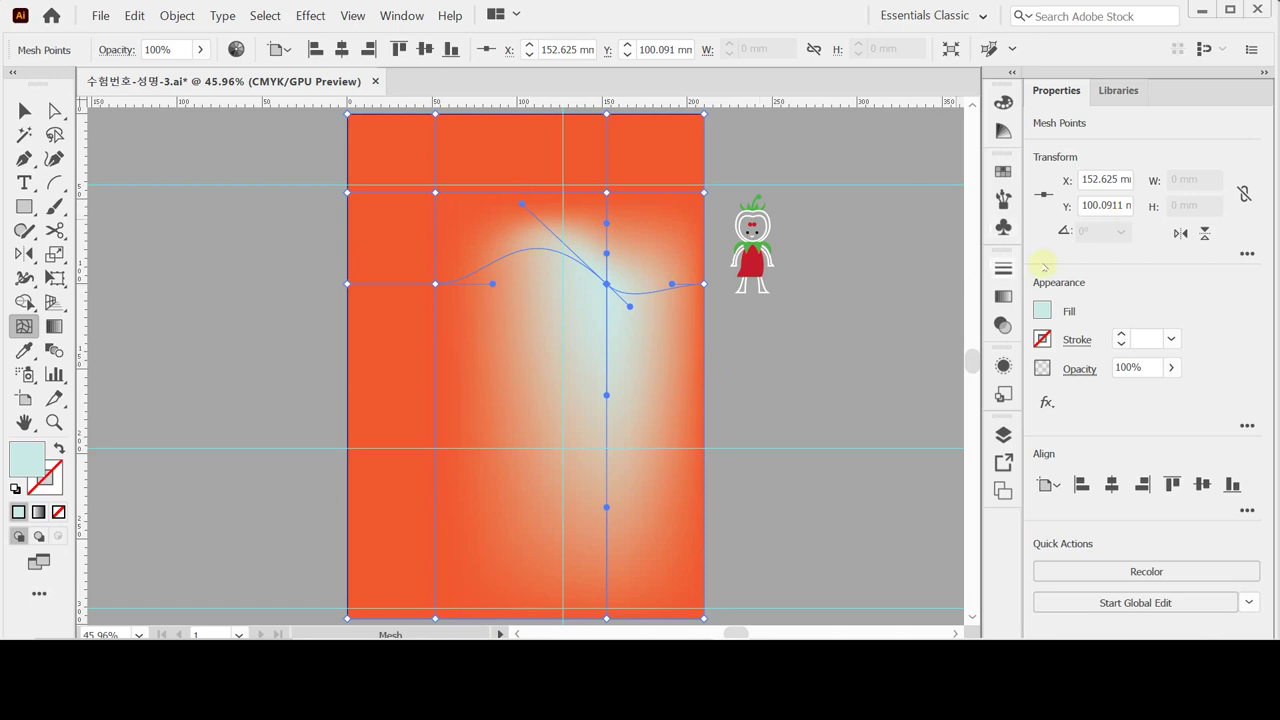
{"action": "left_click", "coordinate": [1041, 310]}
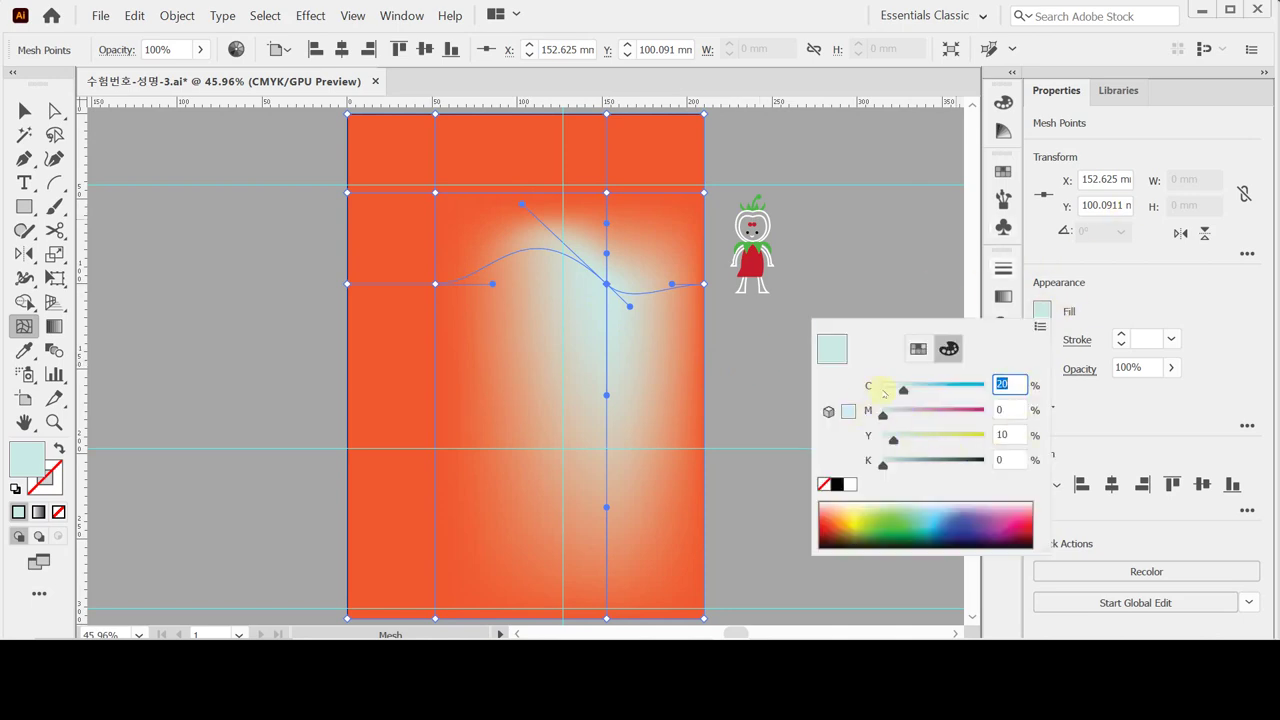
{"action": "left_click_drag", "start_coordinate": [886, 392], "coordinate": [864, 391]}
{"action": "double_click", "coordinate": [1003, 435]}
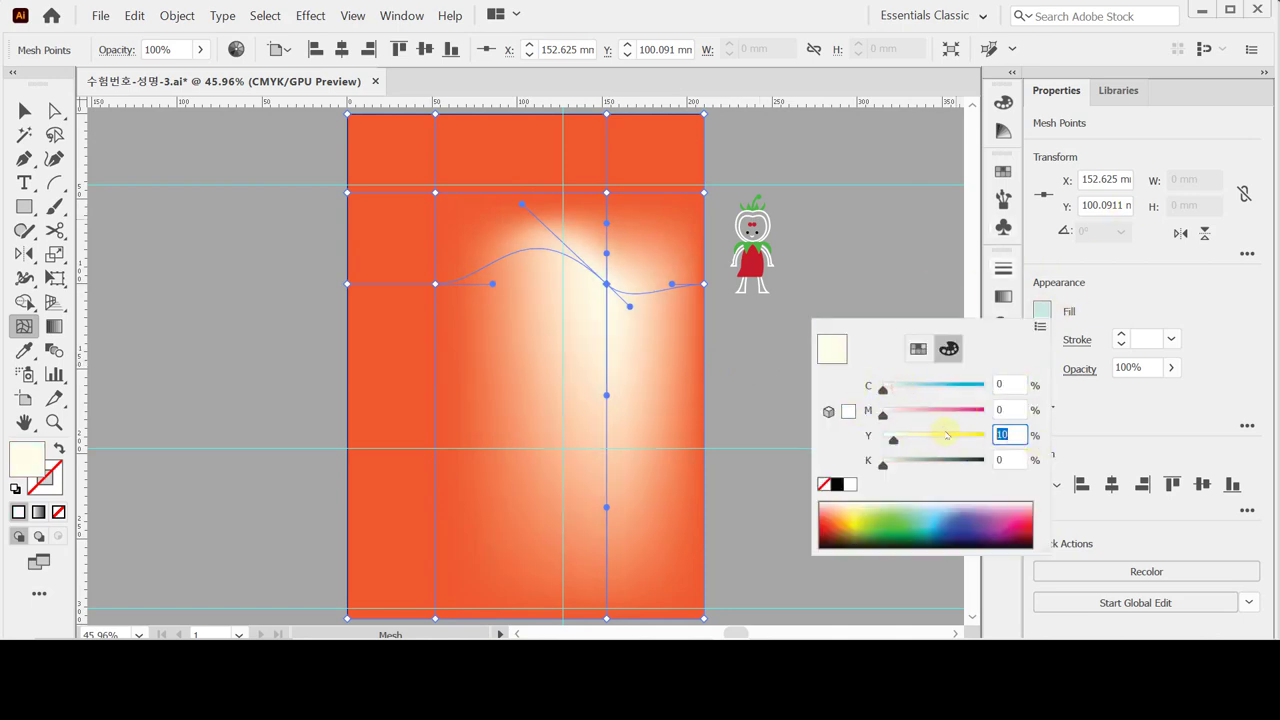
{"action": "type", "text": "60"}
{"action": "left_click", "coordinate": [946, 434]}
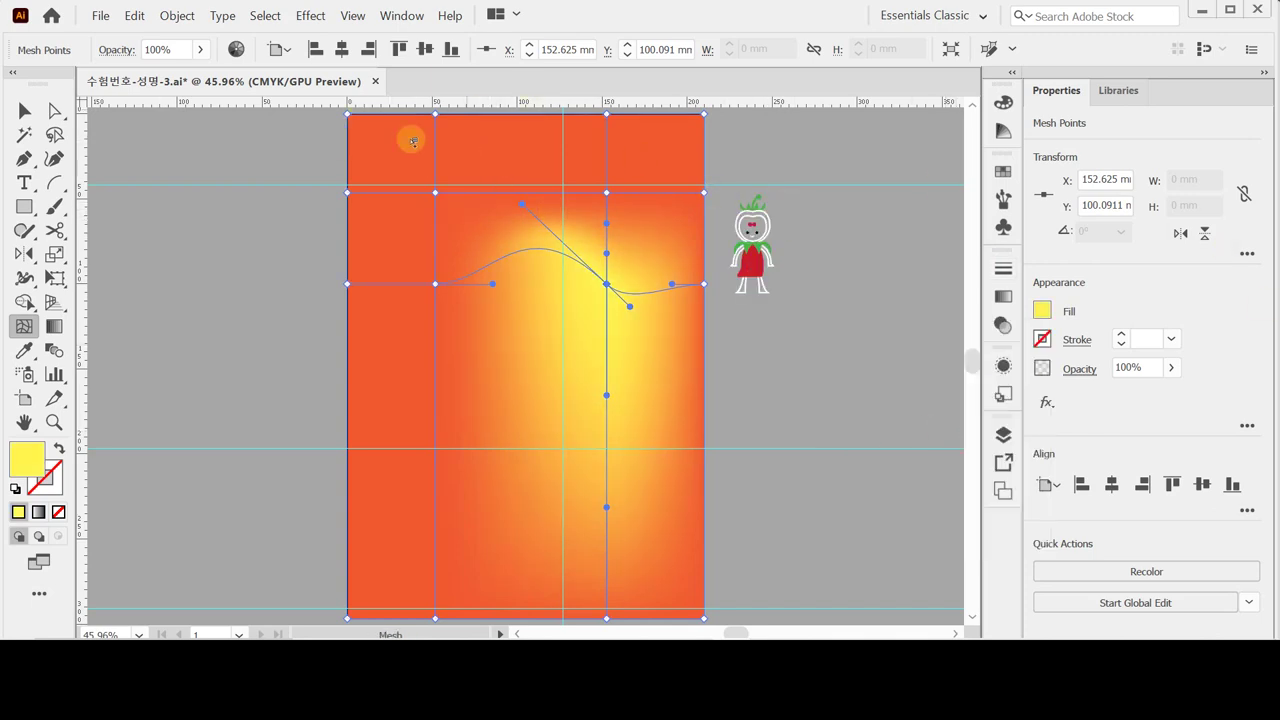
Color the upper-left interior mesh point pale blue-green with C 20, M 0, Y 10.
{"action": "left_click", "coordinate": [435, 192]}
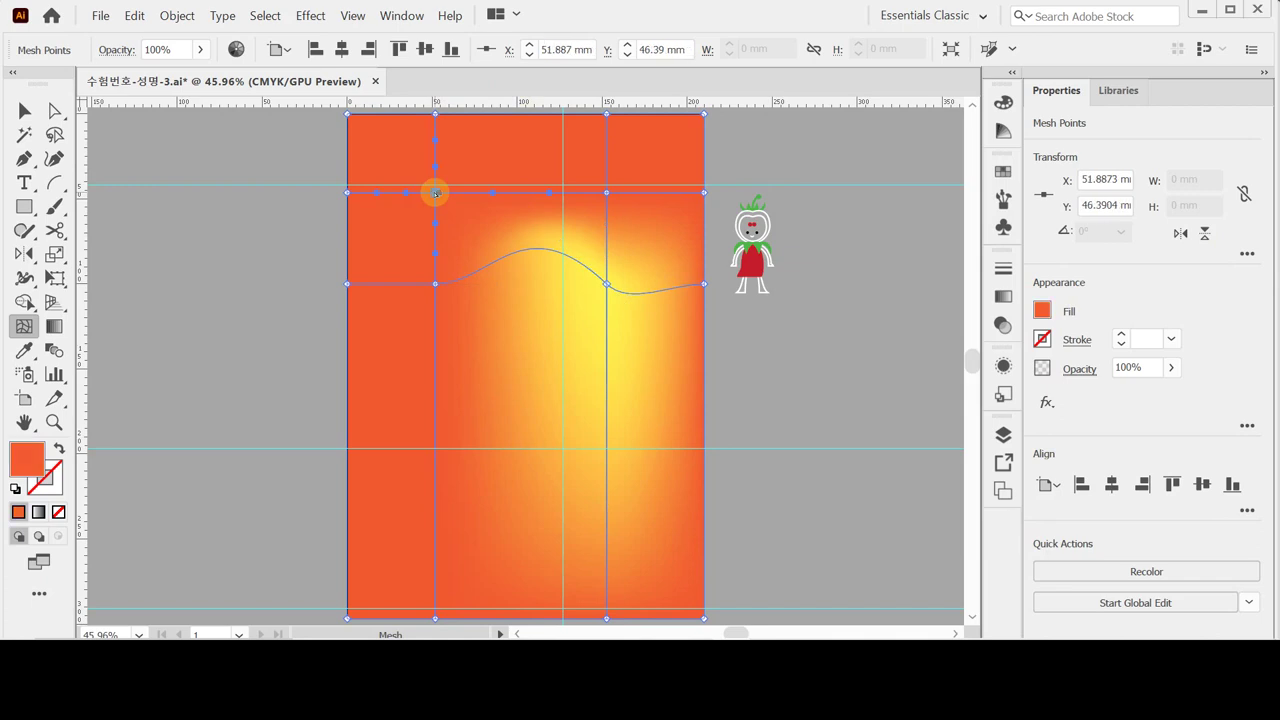
{"action": "left_click", "coordinate": [1042, 311]}
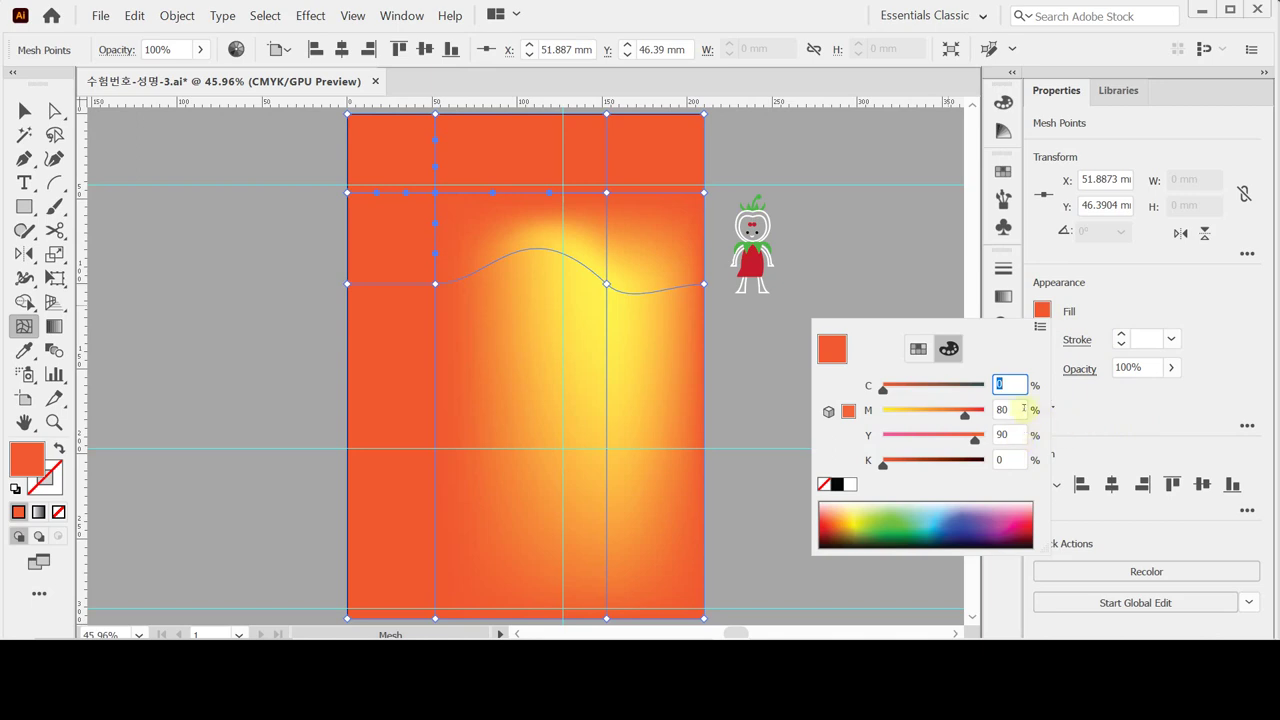
{"action": "type", "text": "20"}
{"action": "key", "text": "Tab"}
{"action": "type", "text": "10"}
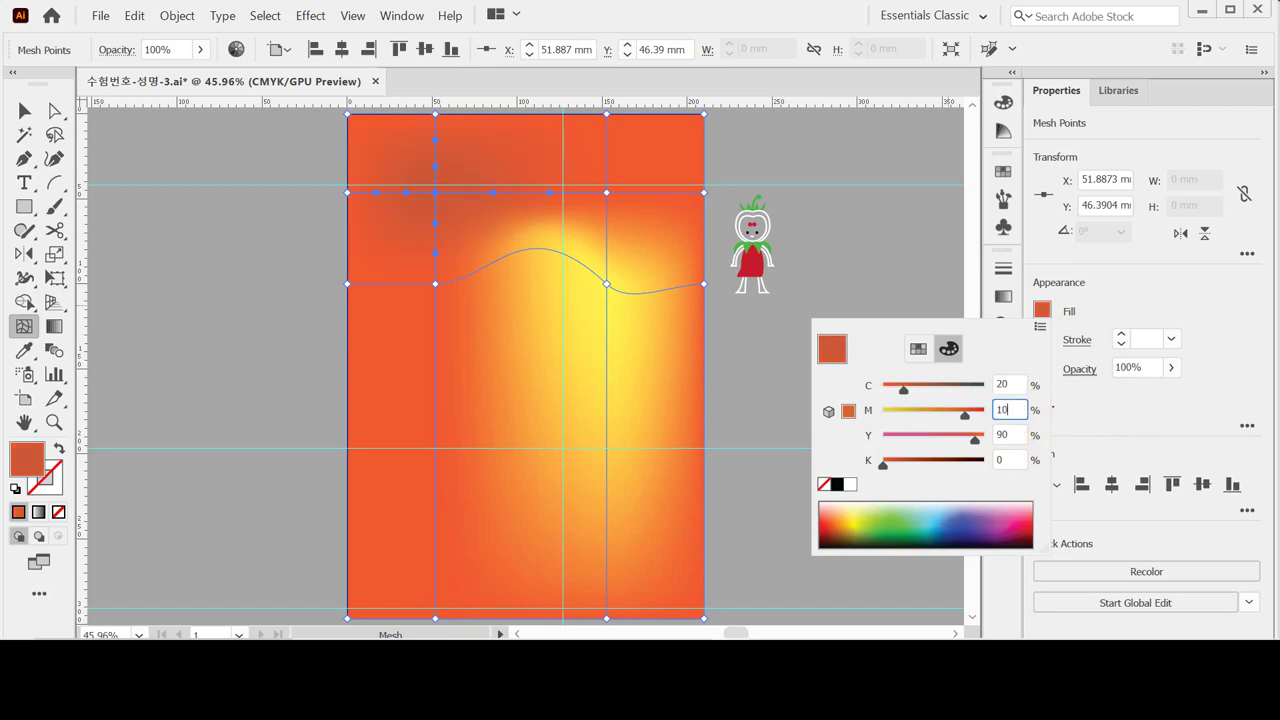
{"action": "key", "text": "Tab"}
{"action": "left_click", "coordinate": [1020, 409]}
{"action": "type", "text": "0"}
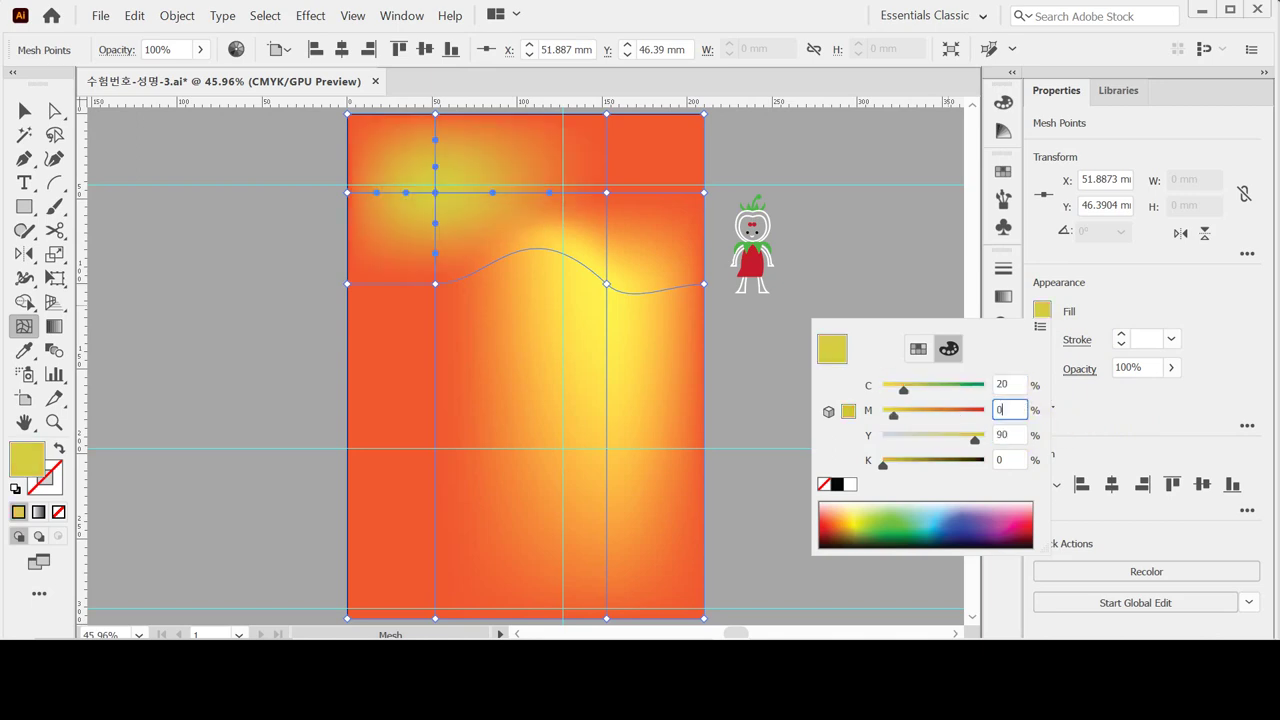
{"action": "key", "text": "Tab"}
{"action": "type", "text": "10"}
{"action": "key", "text": "Return"}
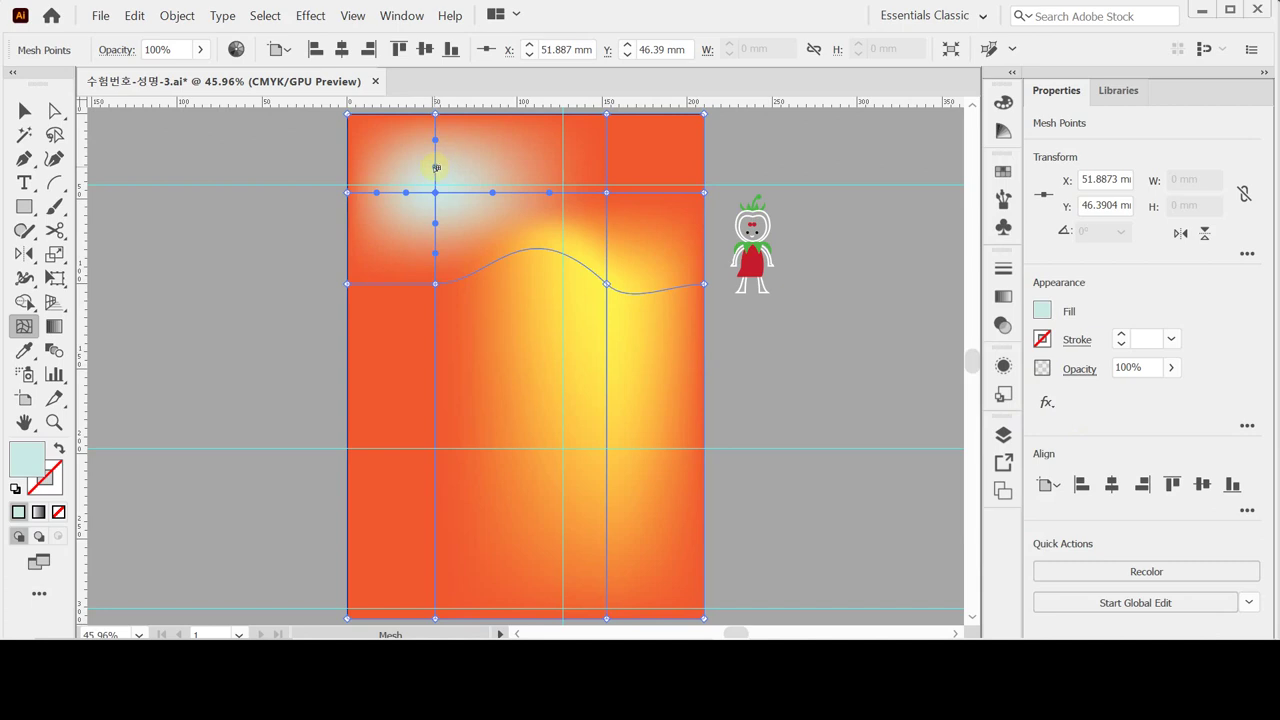
Curve the vertical mesh line through the upper-left interior point by tilting its upper handle rightward and lengthening the lower one.
{"action": "left_click_drag", "start_coordinate": [436, 167], "coordinate": [467, 160]}
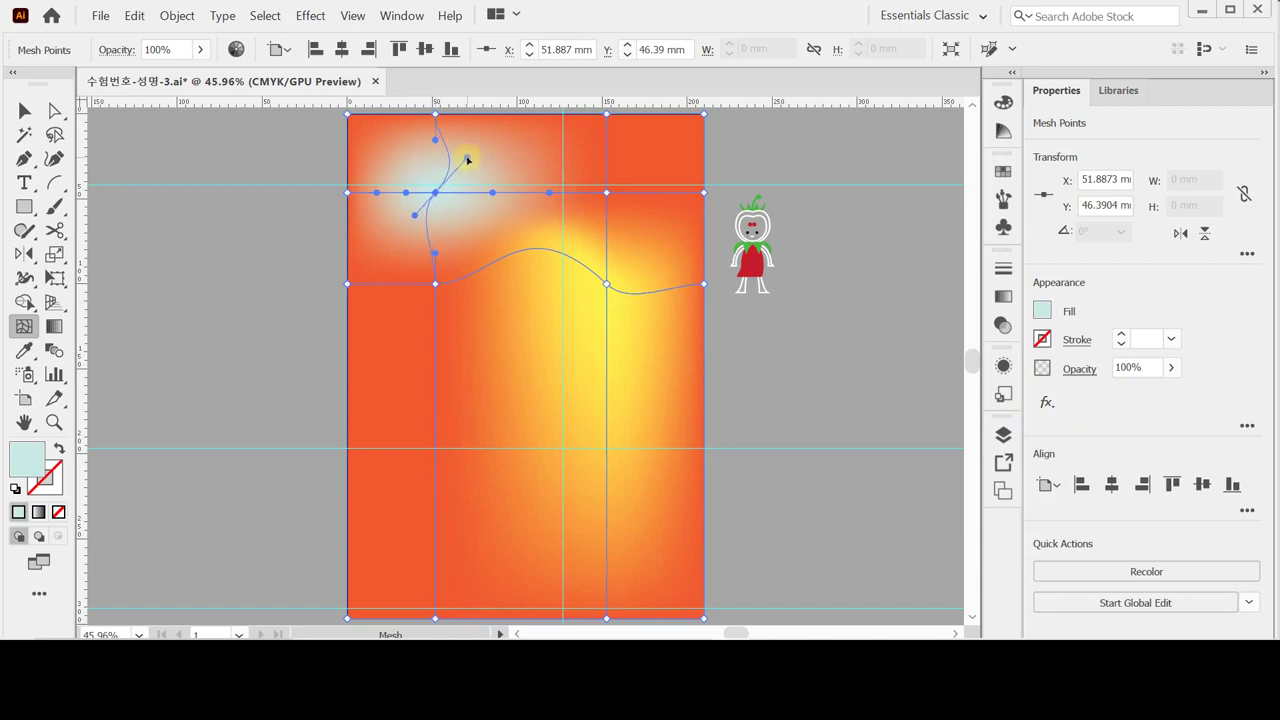
{"action": "left_click_drag", "start_coordinate": [414, 215], "coordinate": [399, 232]}
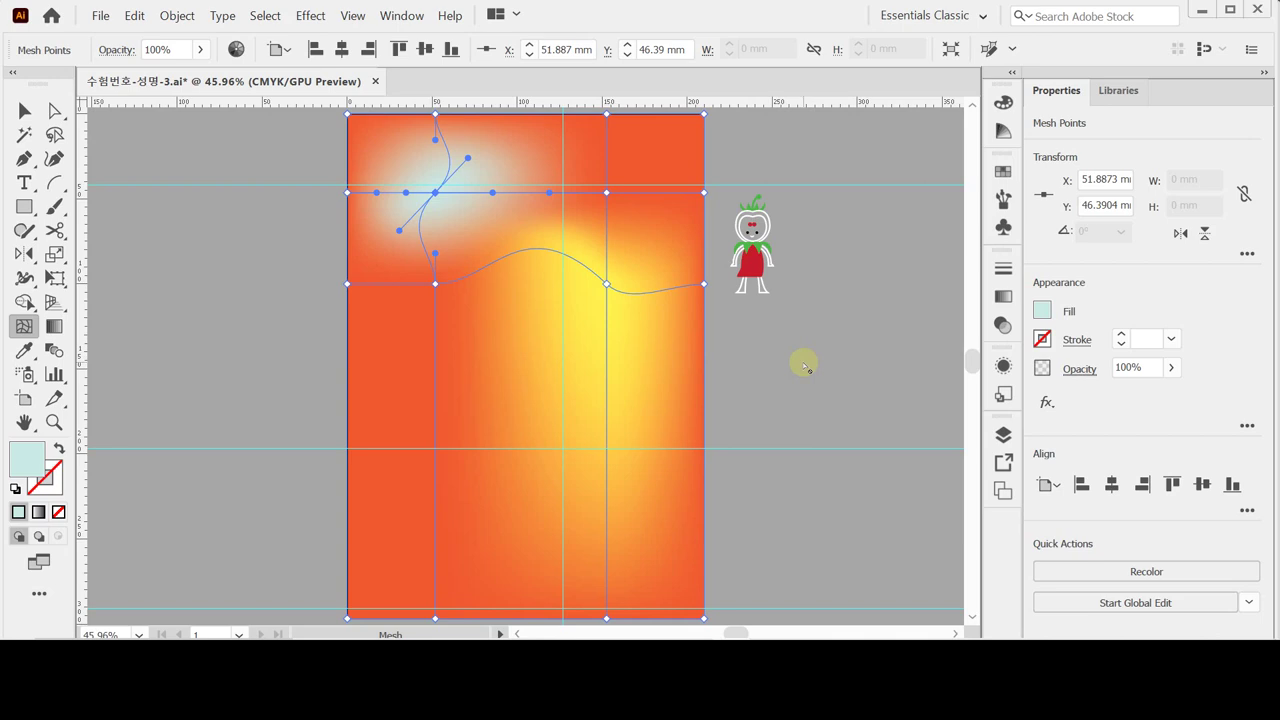
{"action": "key", "text": "ctrl"}
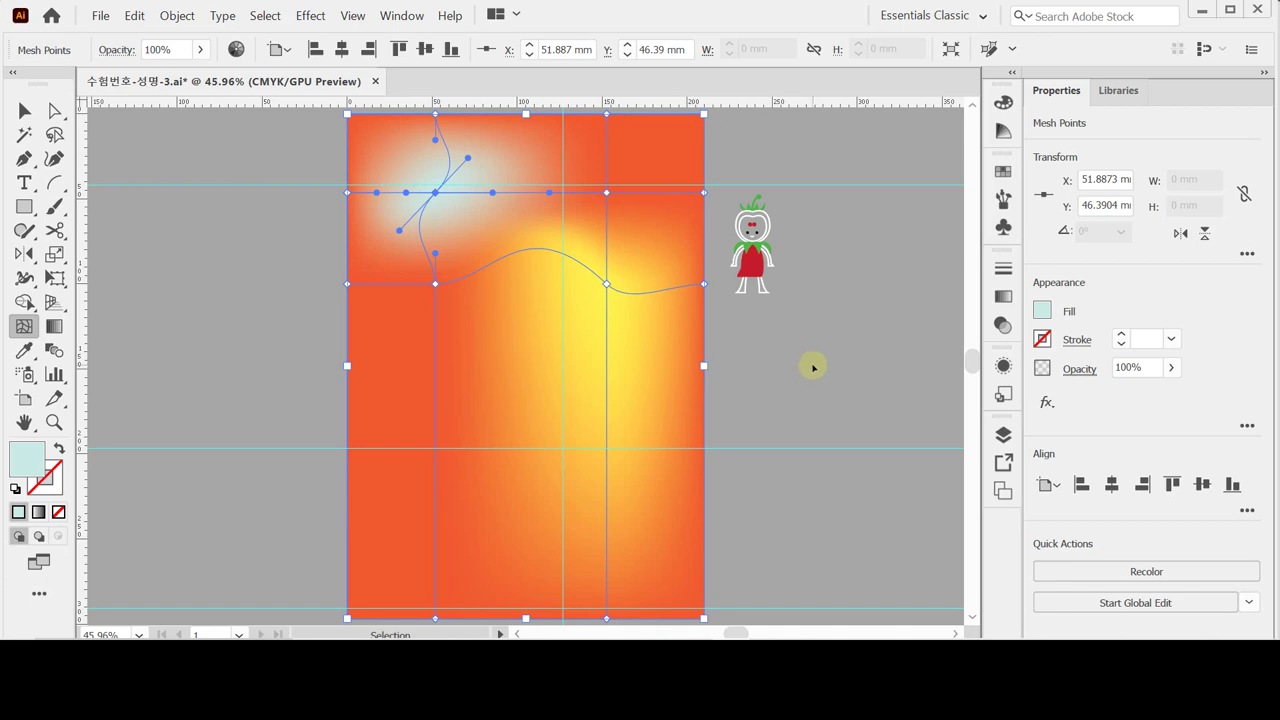
{"action": "key", "text": "ctrl"}
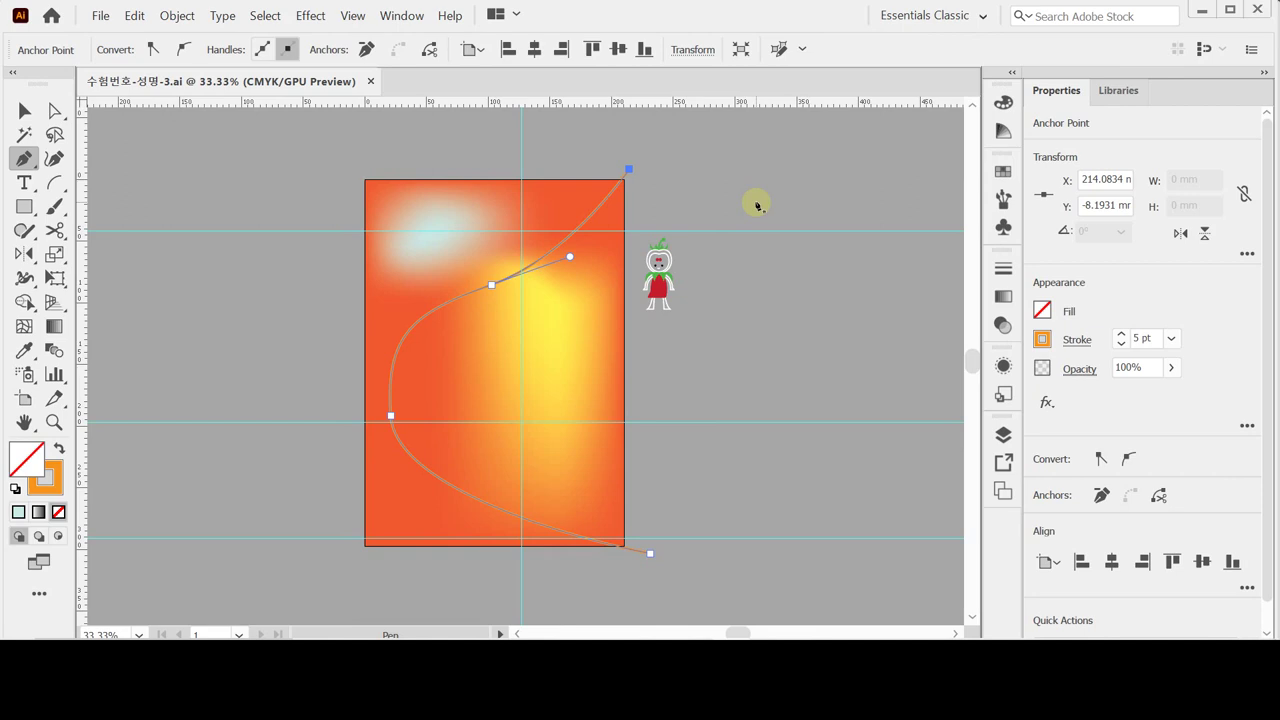
{"action": "key", "text": "ctrl"}
{"action": "key", "text": "ctrl+z"}
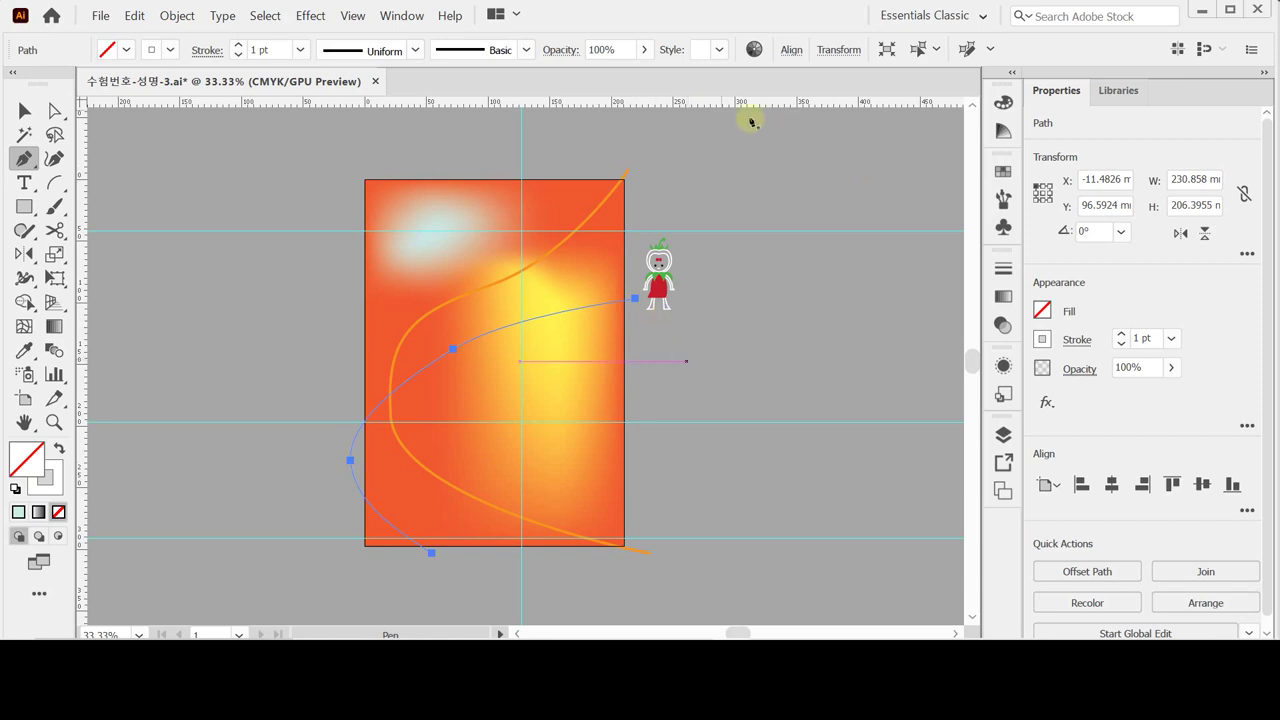
Make a blend between the white curved path and the orange curved path.
{"action": "left_click", "coordinate": [24, 111]}
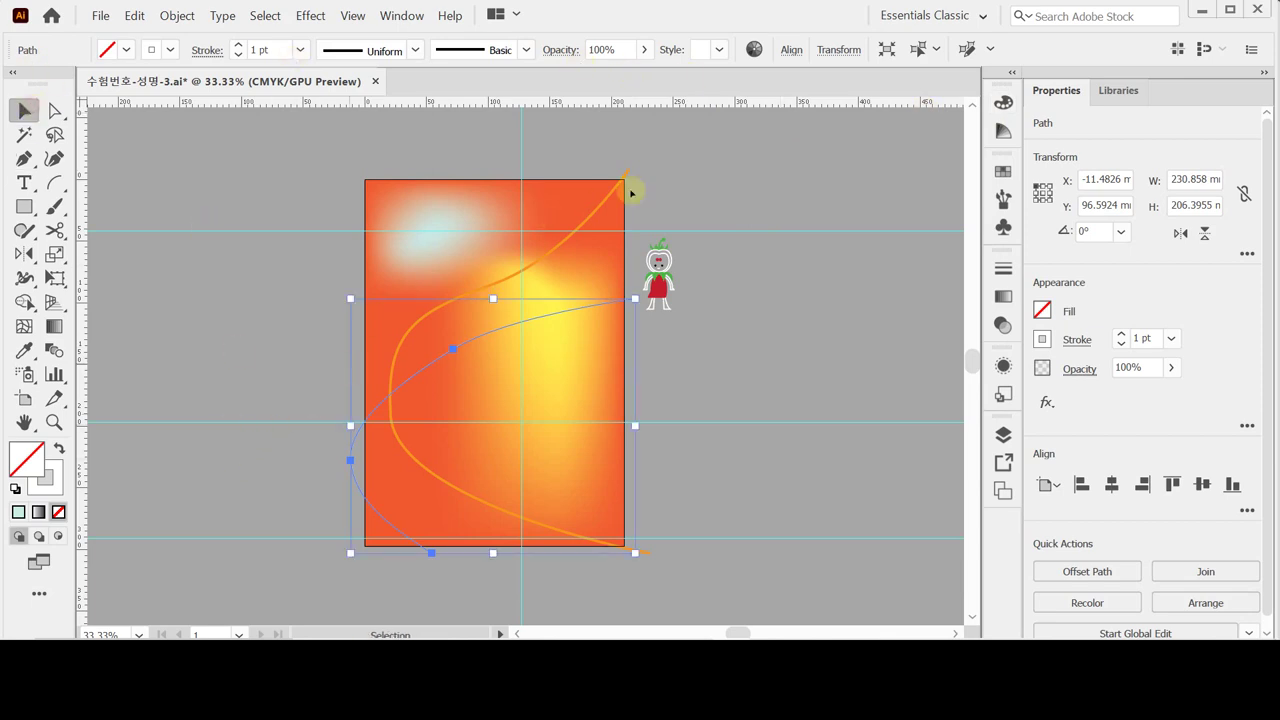
{"action": "left_click", "coordinate": [626, 176], "text": "shift"}
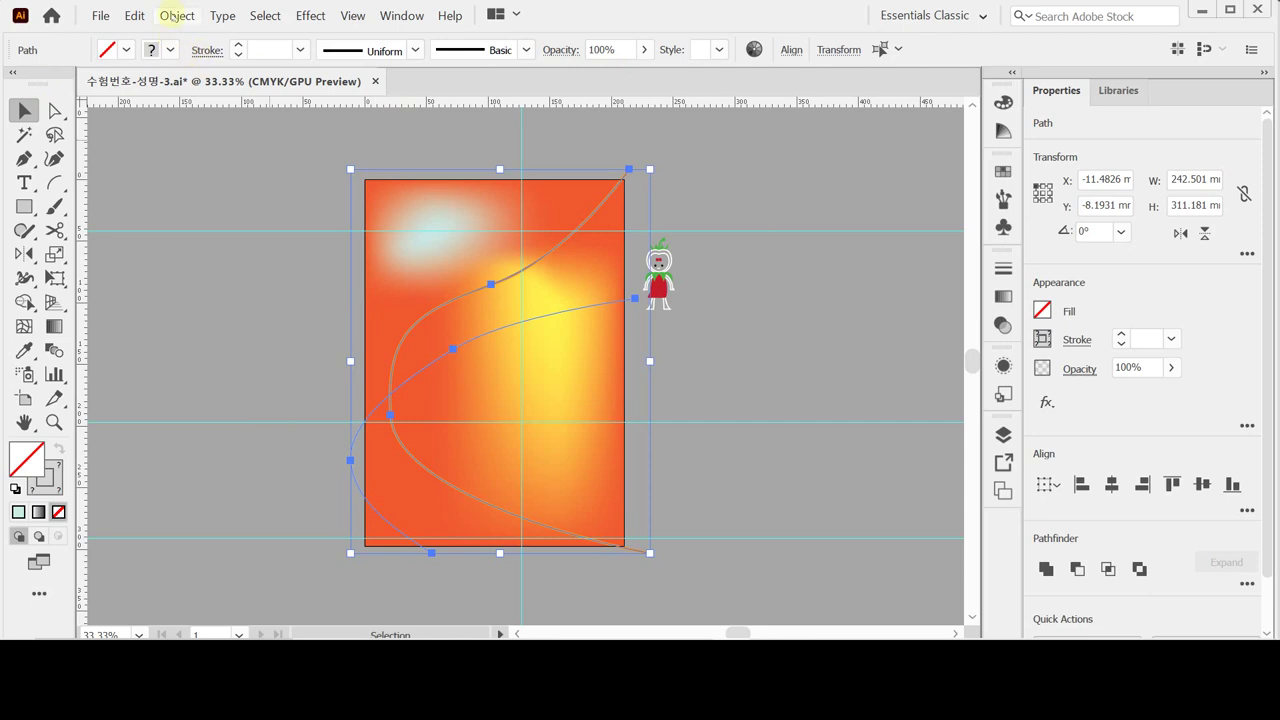
{"action": "left_click", "coordinate": [175, 15]}
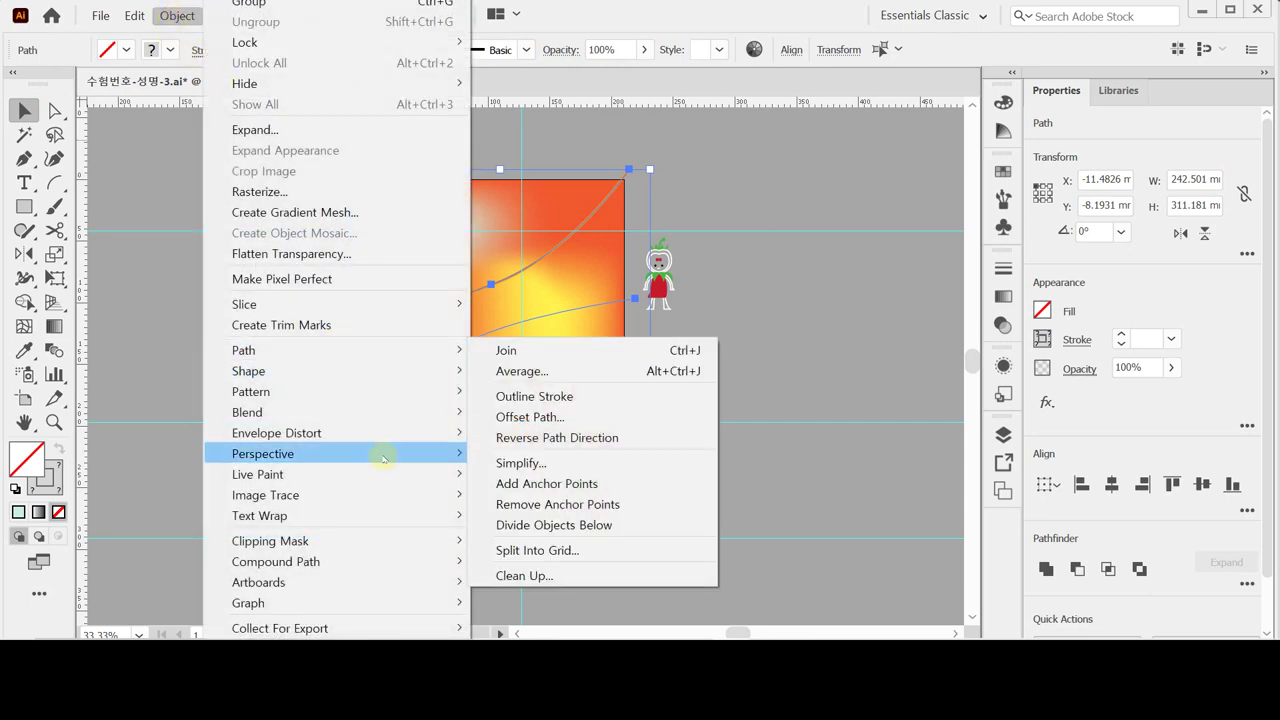
{"action": "mouse_move", "coordinate": [352, 412]}
{"action": "left_click", "coordinate": [495, 412]}
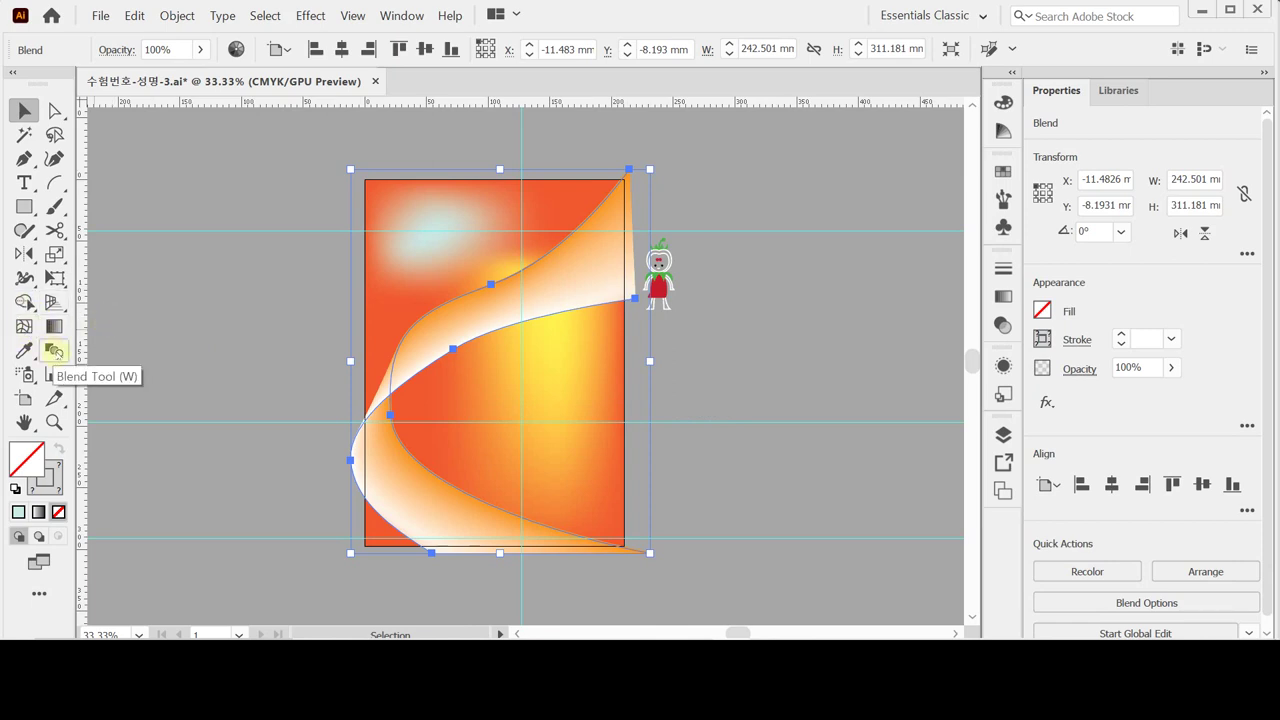
Set the blend's spacing to Specified Steps with 17 steps.
{"action": "double_click", "coordinate": [54, 351]}
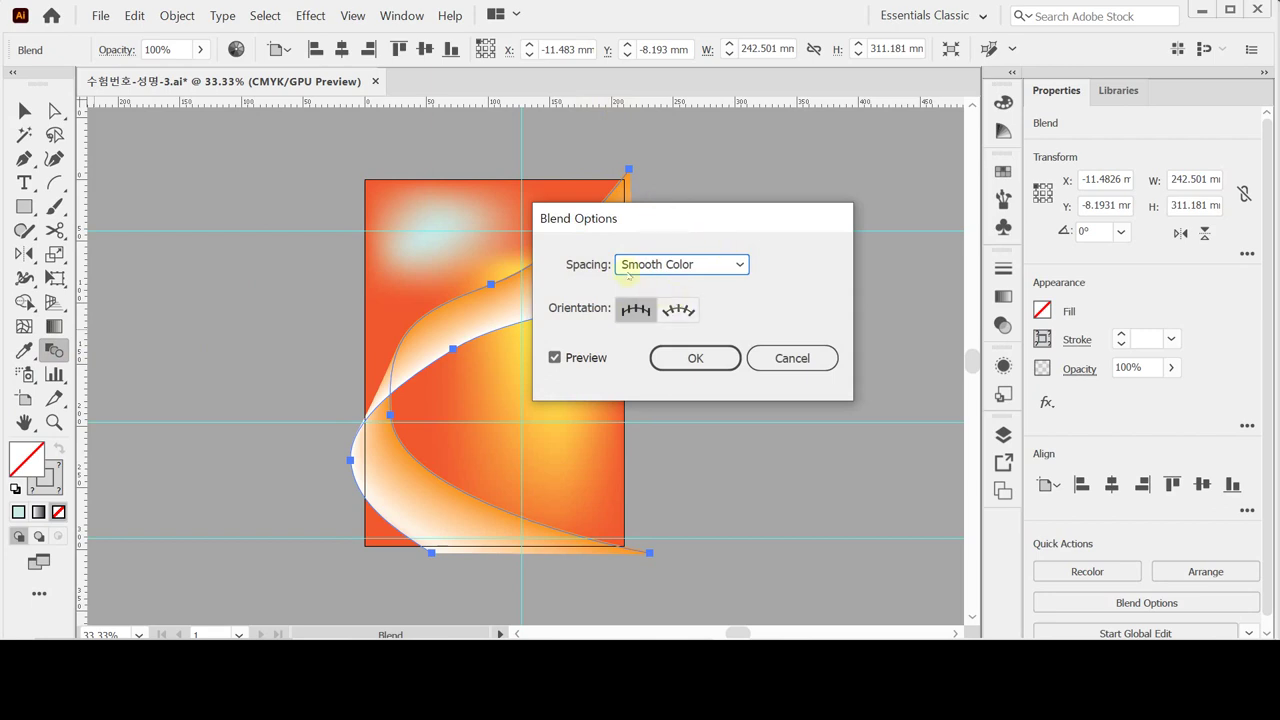
{"action": "left_click", "coordinate": [687, 264]}
{"action": "left_click", "coordinate": [690, 306]}
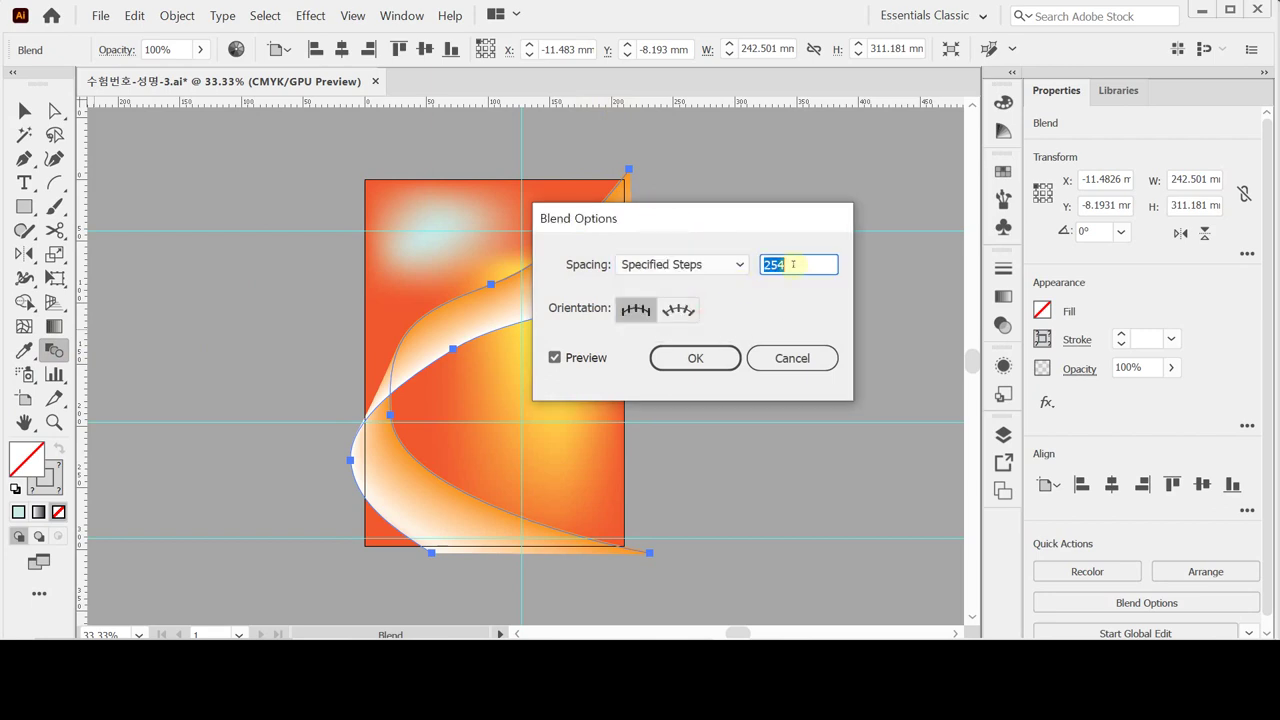
{"action": "type", "text": "17"}
{"action": "key", "text": "Return"}
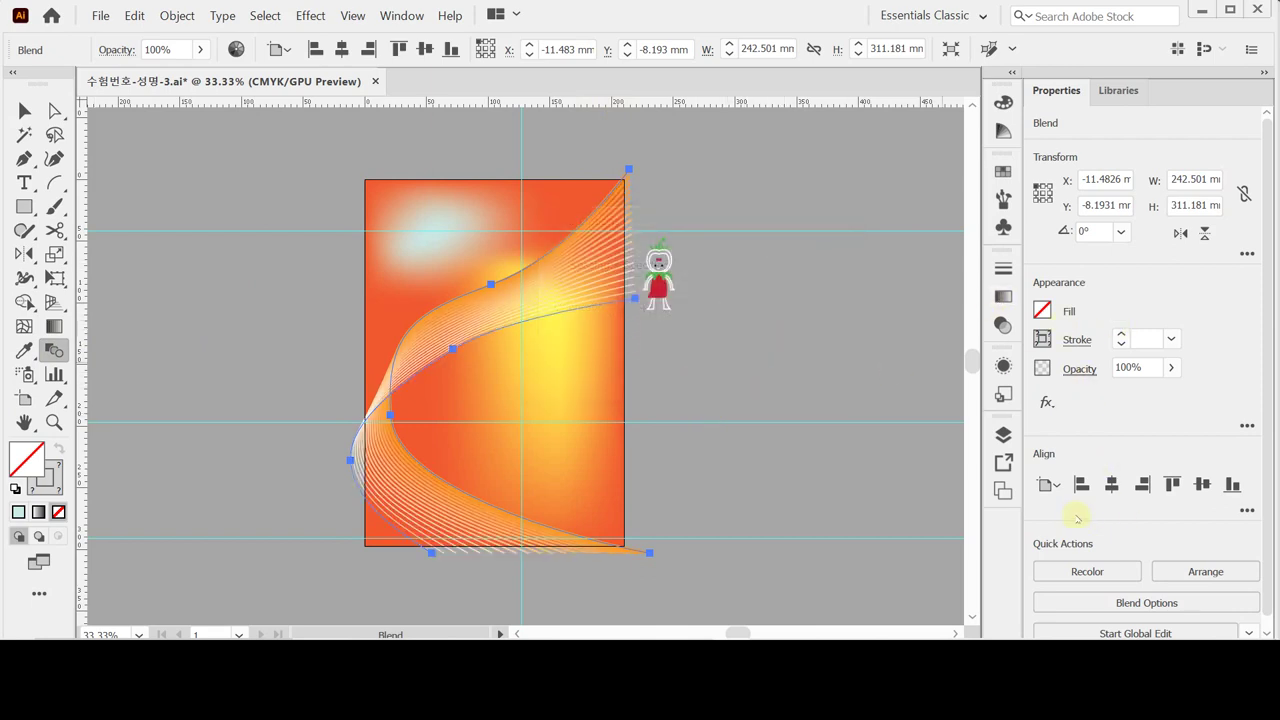
Set the opacity of the blended wavy lines to 80% and deselect them.
{"action": "left_click", "coordinate": [1138, 367]}
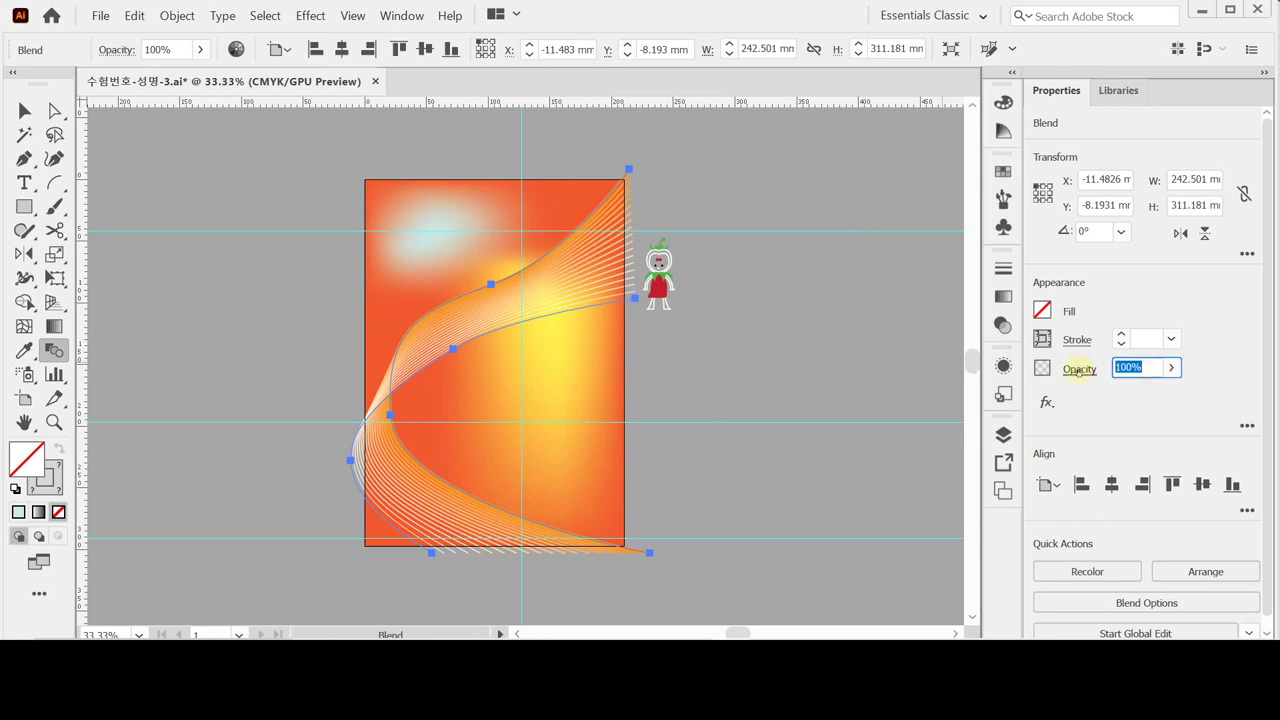
{"action": "type", "text": "80"}
{"action": "key", "text": "Return"}
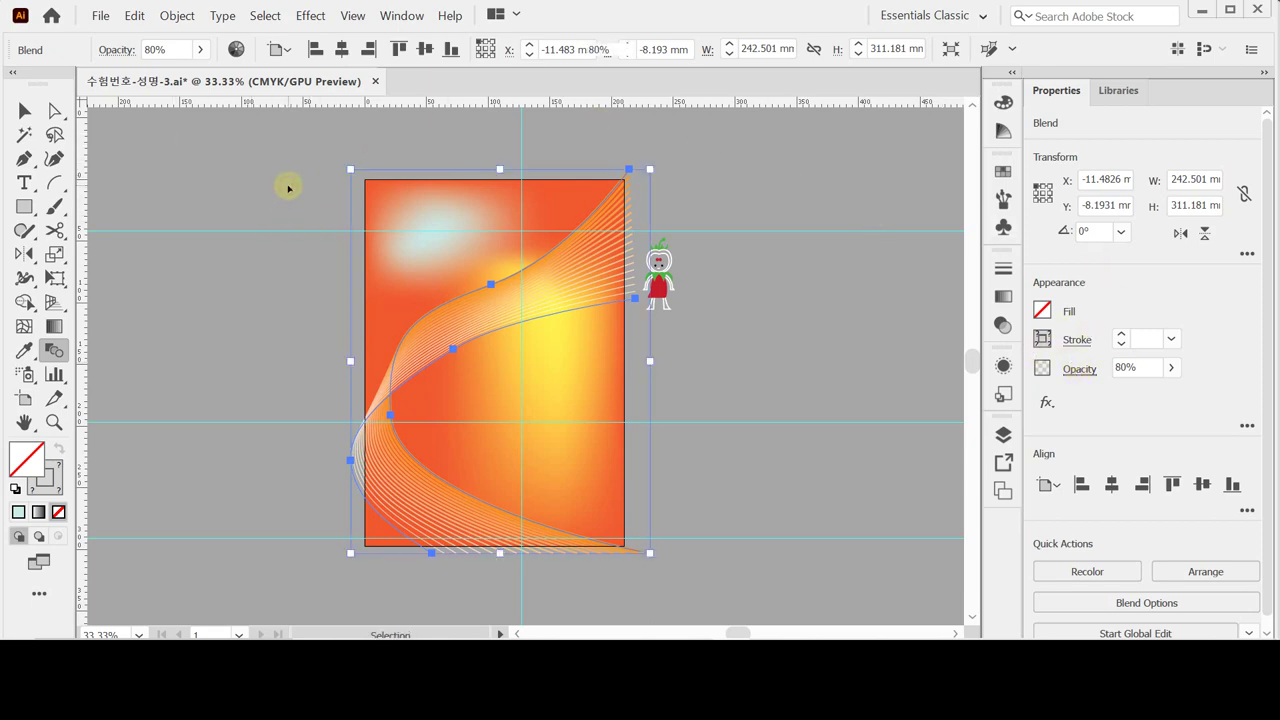
{"action": "left_click", "coordinate": [288, 187]}
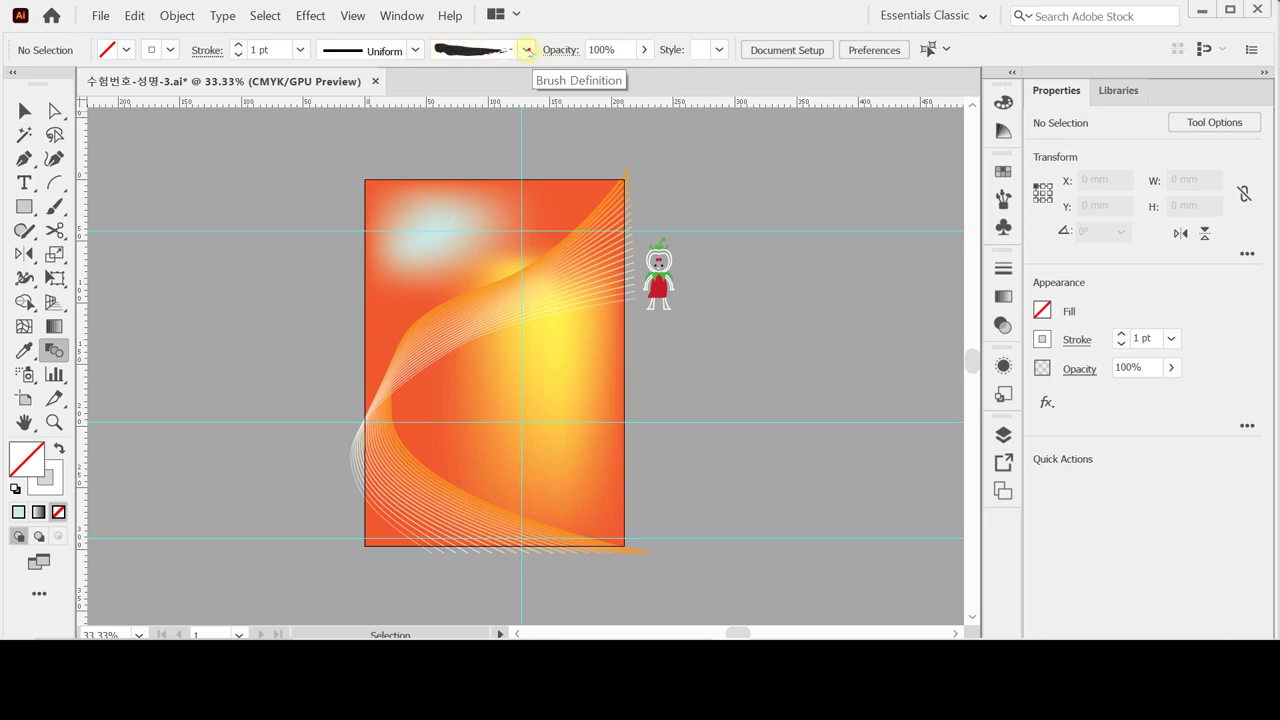
Open the Artistic_Ink brush library and place it beside the artboard.
{"action": "left_click", "coordinate": [526, 50]}
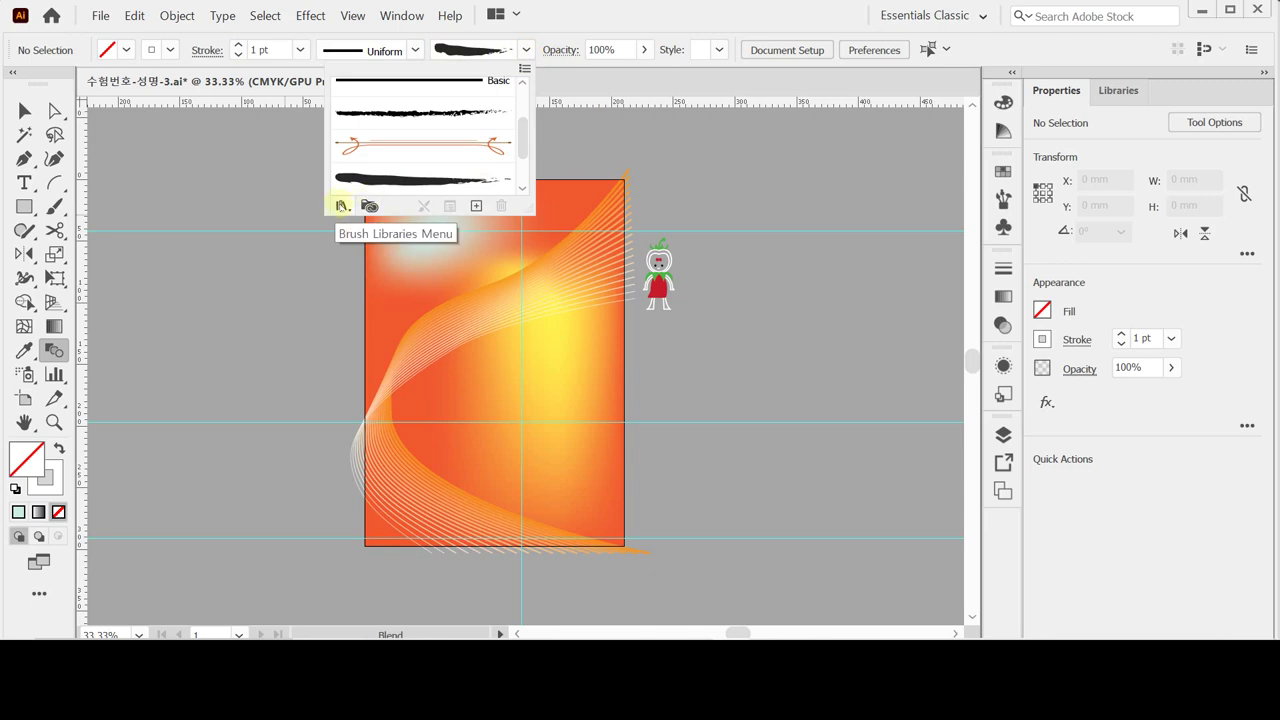
{"action": "left_click", "coordinate": [341, 206]}
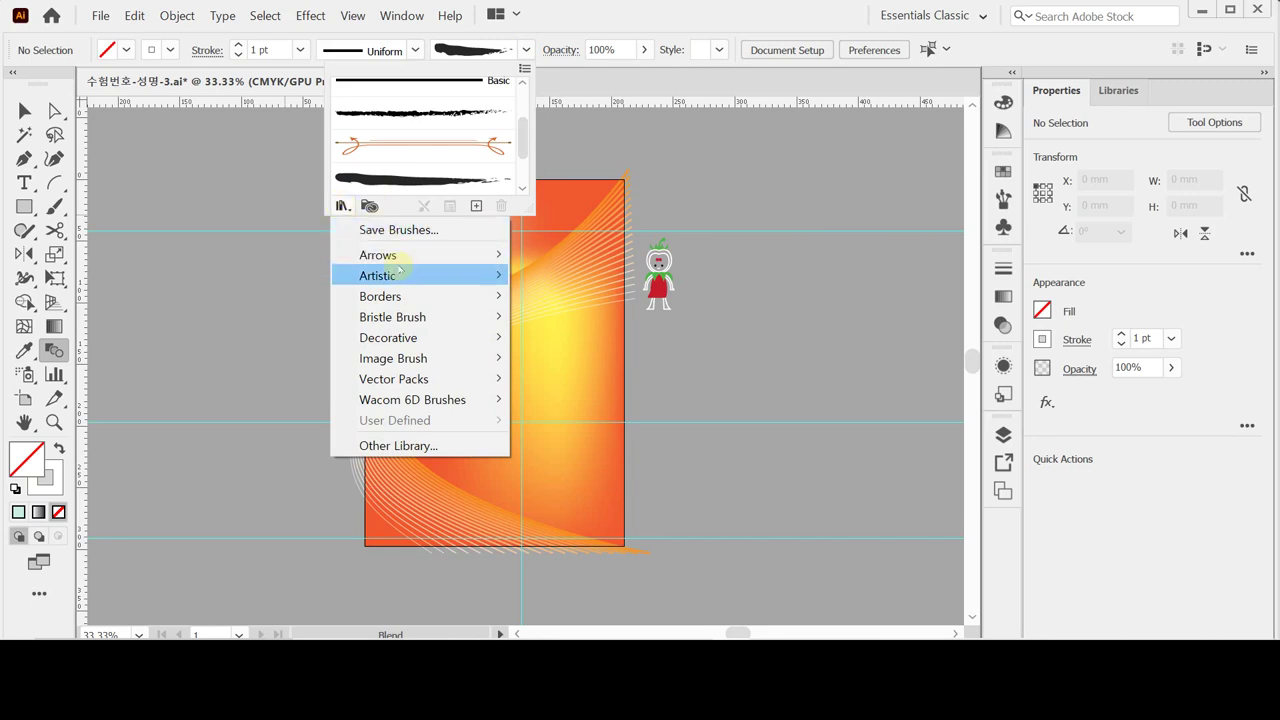
{"action": "mouse_move", "coordinate": [399, 273]}
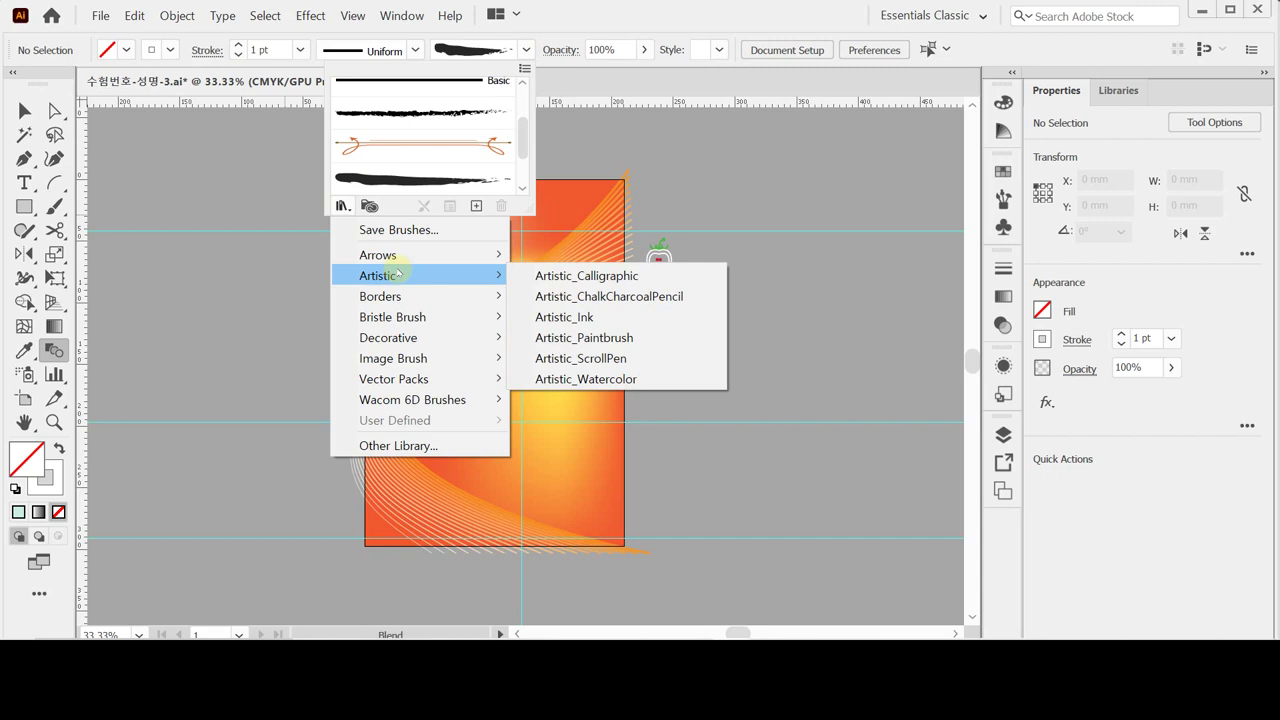
{"action": "left_click", "coordinate": [576, 318]}
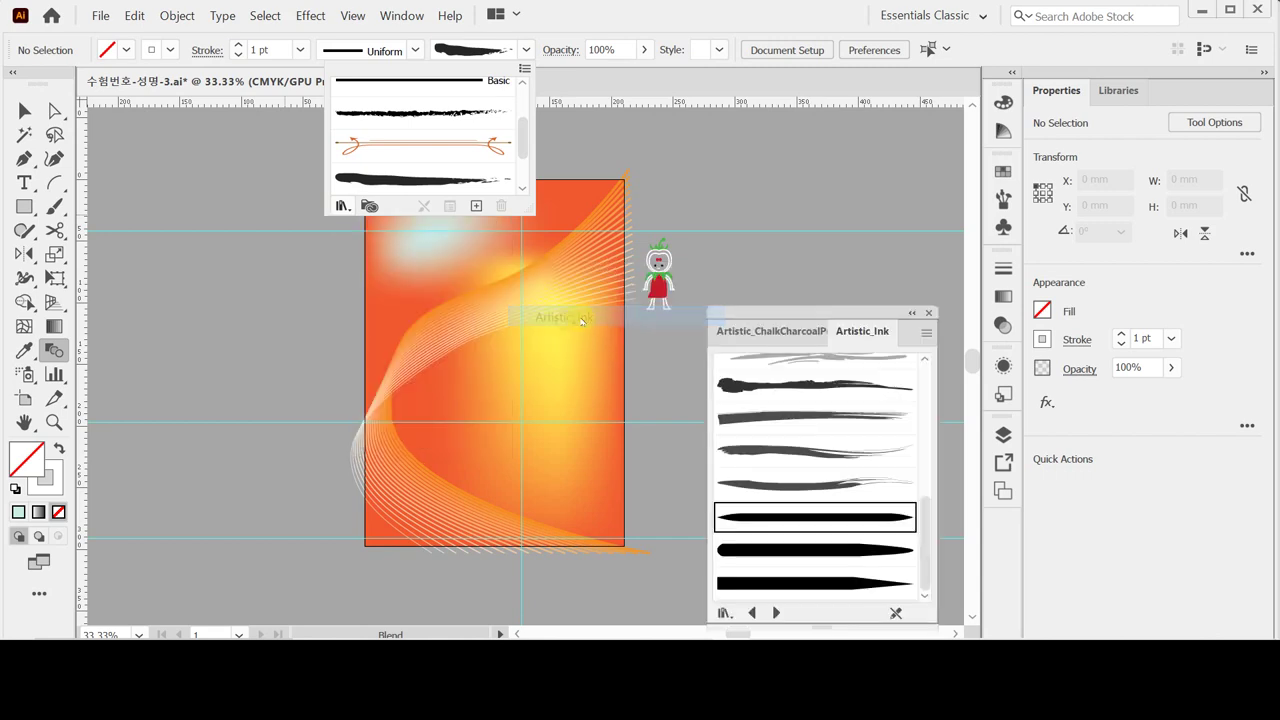
{"action": "left_click", "coordinate": [671, 180]}
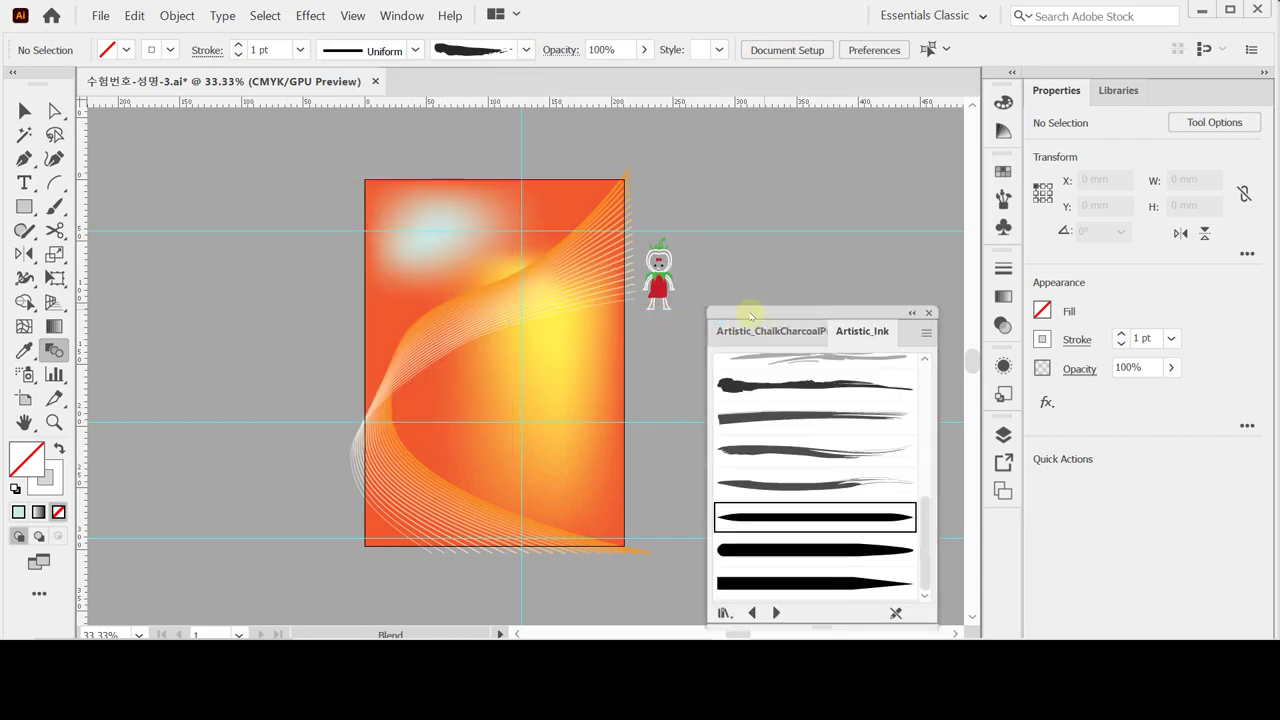
{"action": "left_click_drag", "start_coordinate": [750, 317], "coordinate": [696, 187]}
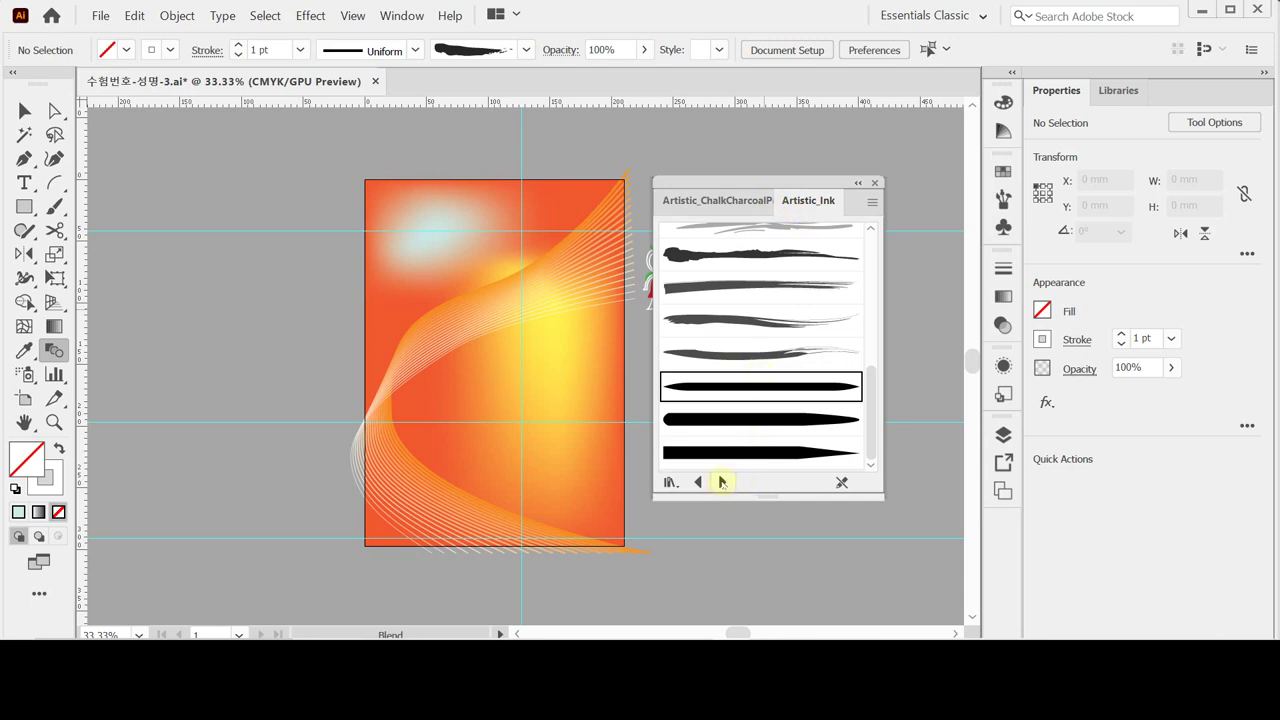
Look through the Artistic_Paintbrush and Artistic_ScrollPen brush libraries and return to Artistic_Ink.
{"action": "left_click", "coordinate": [722, 482]}
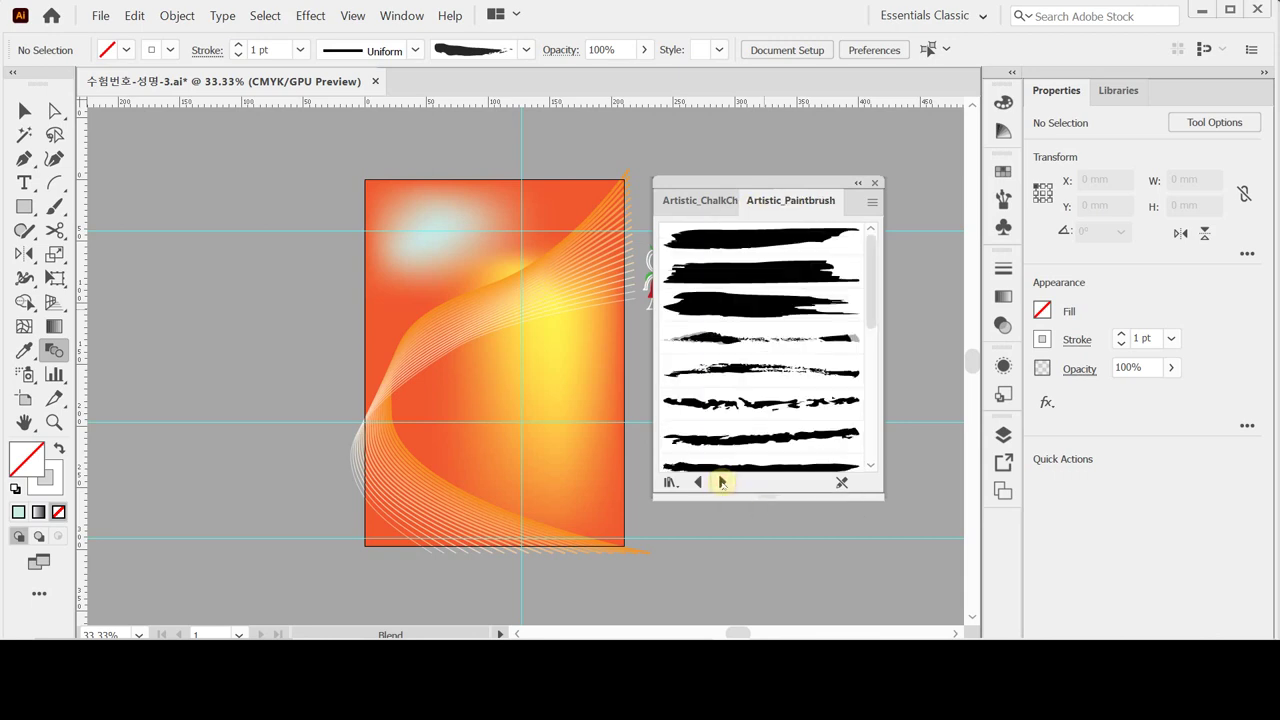
{"action": "left_click", "coordinate": [698, 482]}
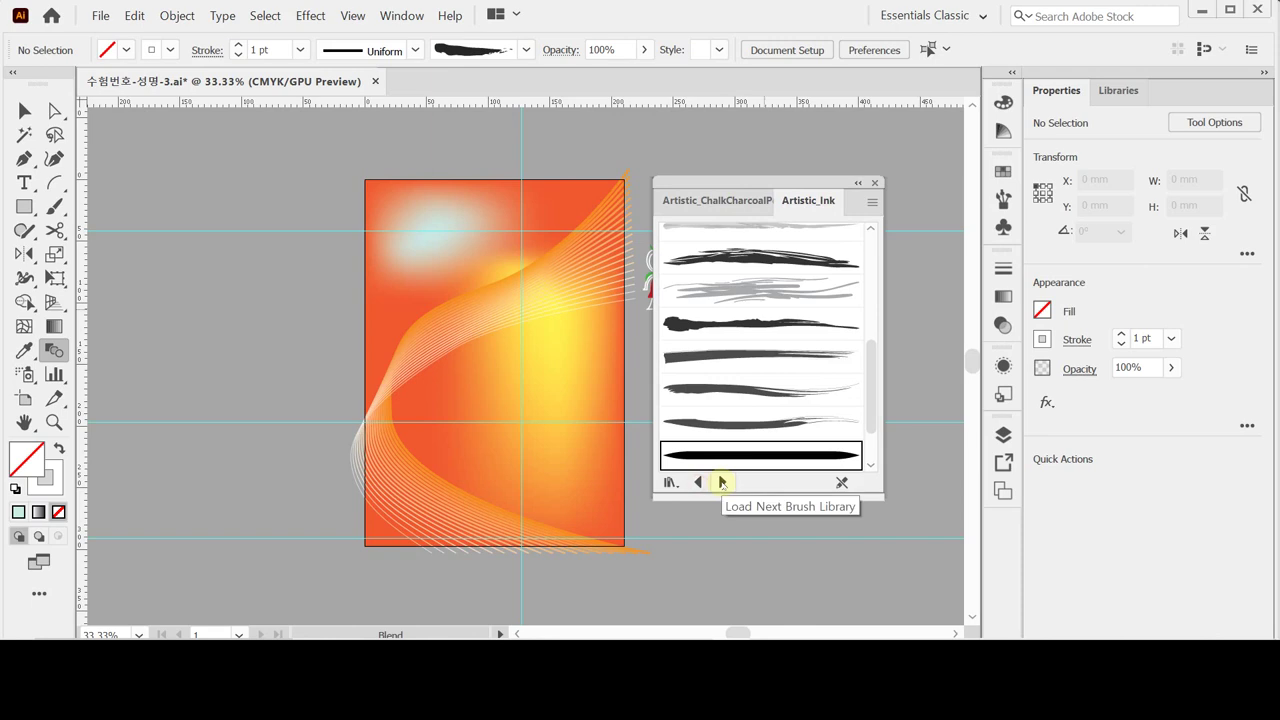
{"action": "left_click", "coordinate": [722, 482]}
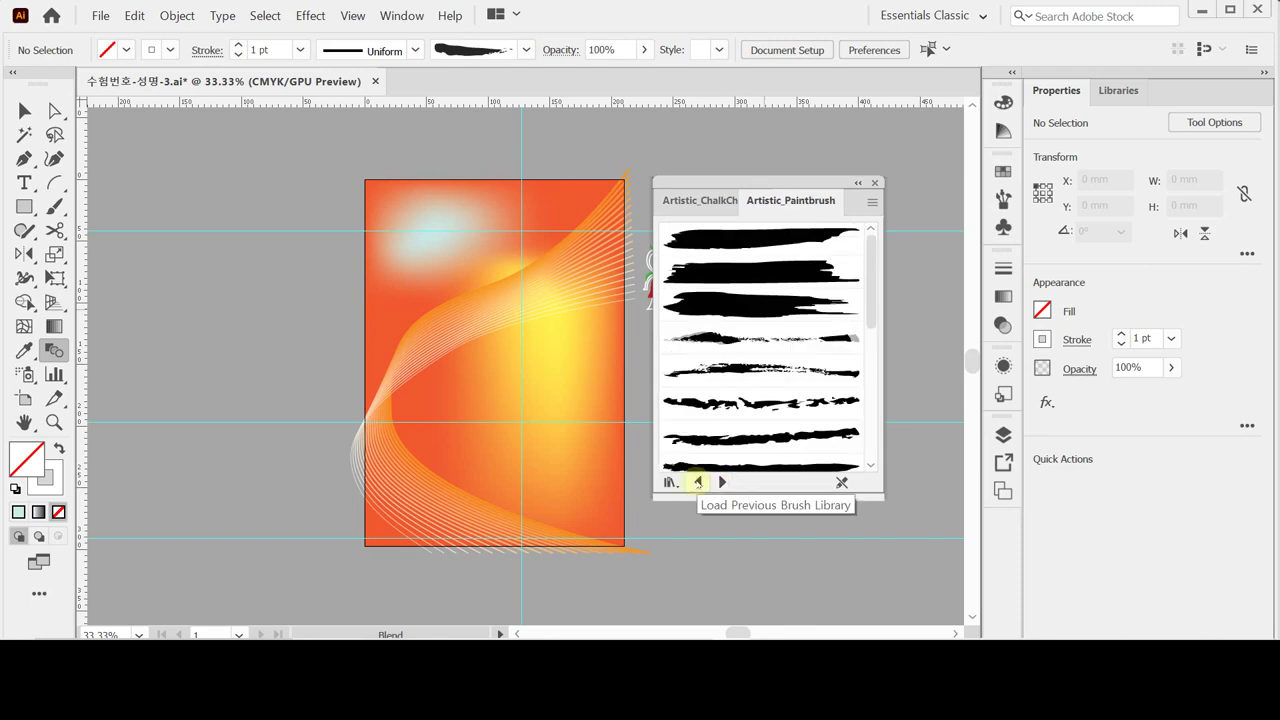
{"action": "left_click", "coordinate": [698, 482]}
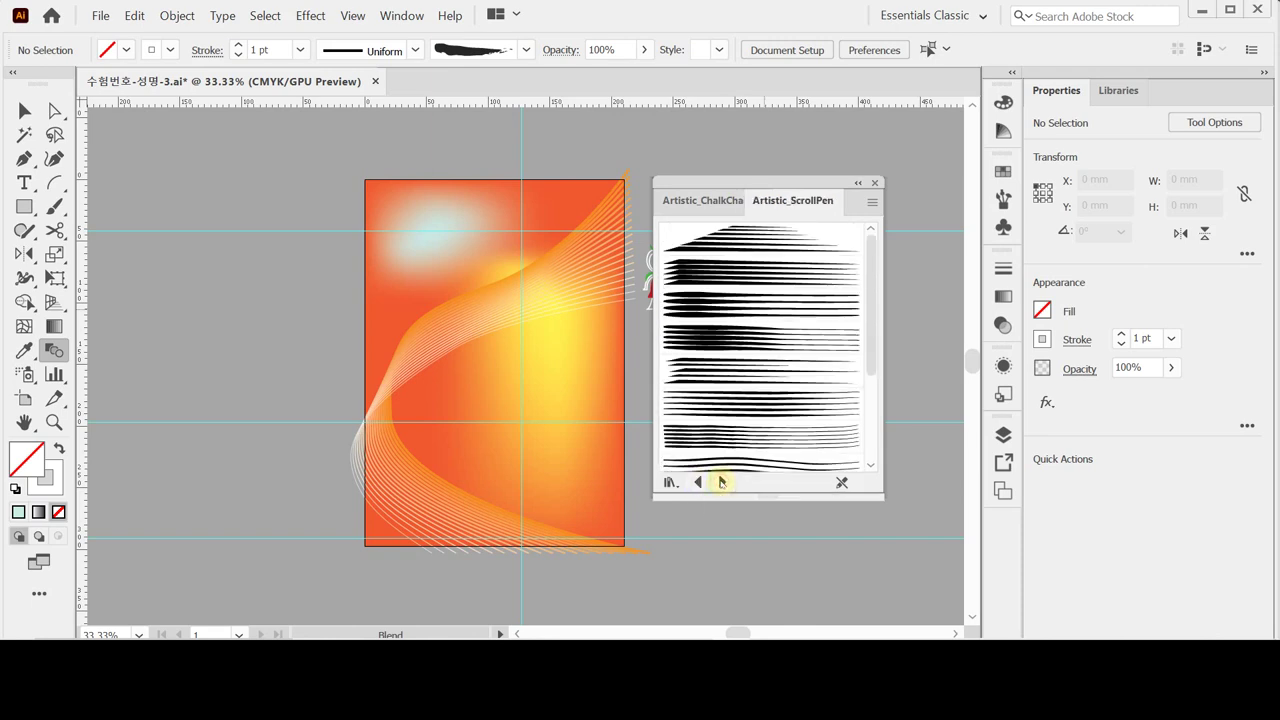
{"action": "left_click", "coordinate": [698, 482]}
{"action": "left_click", "coordinate": [698, 482]}
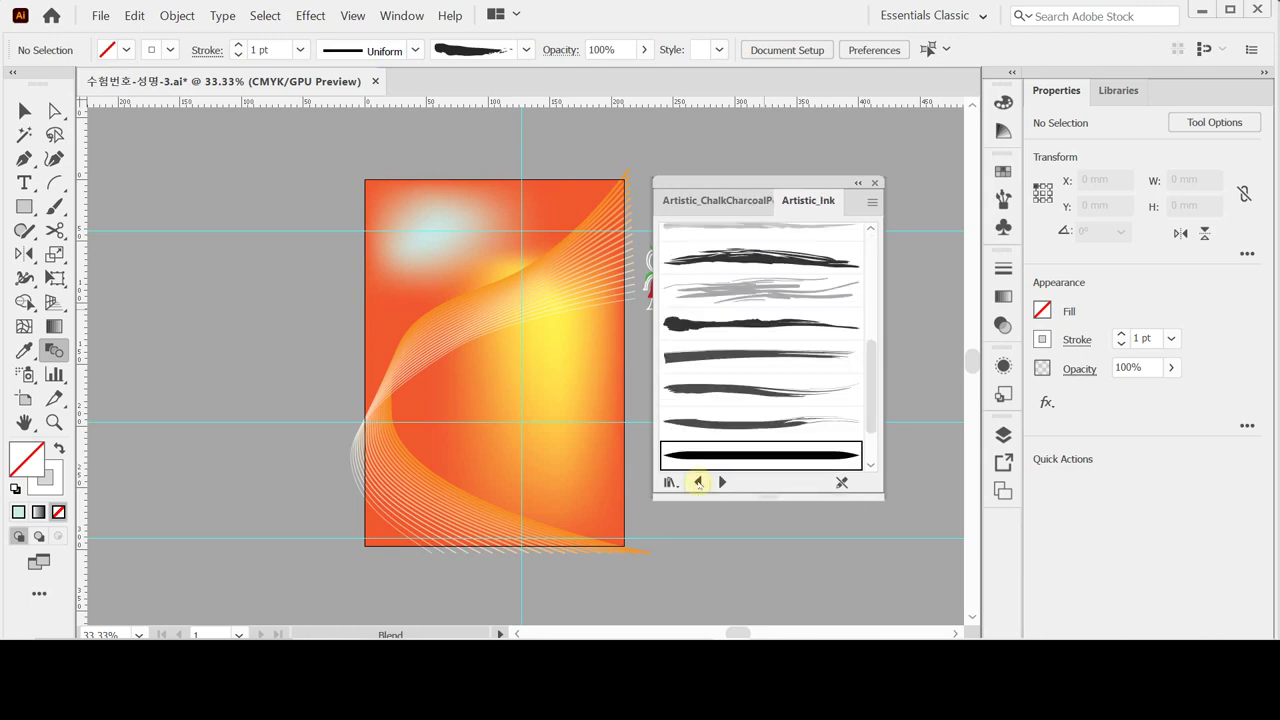
Show the Artistic_Ink library in List View, pick the Calligraphy 1 brush and close the library.
{"action": "left_click_drag", "start_coordinate": [765, 553], "coordinate": [765, 555]}
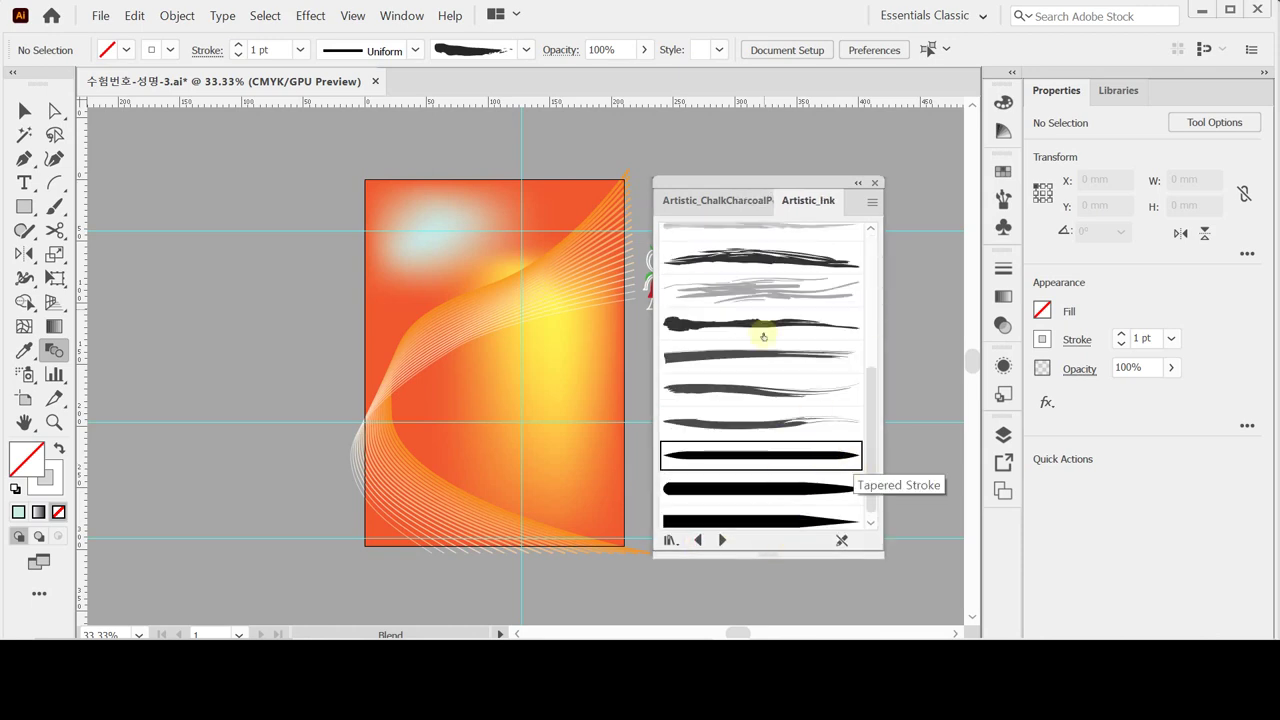
{"action": "left_click_drag", "start_coordinate": [871, 380], "coordinate": [867, 253]}
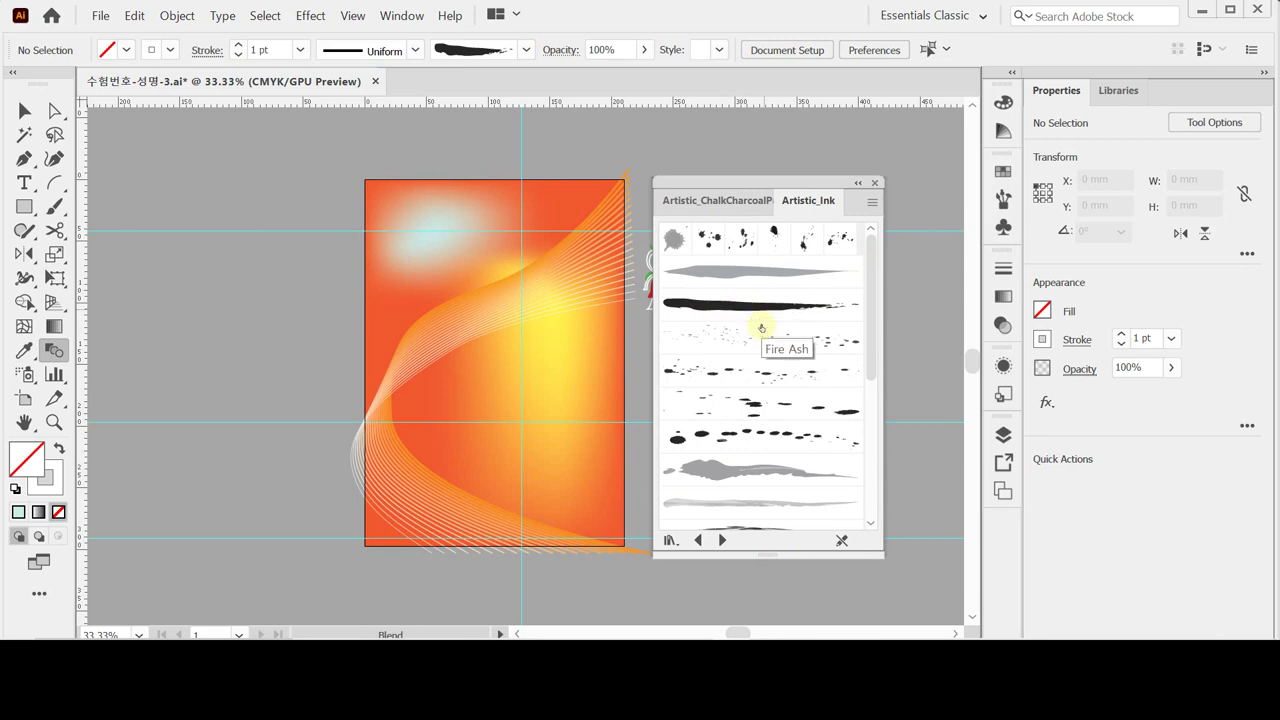
{"action": "left_click", "coordinate": [871, 204]}
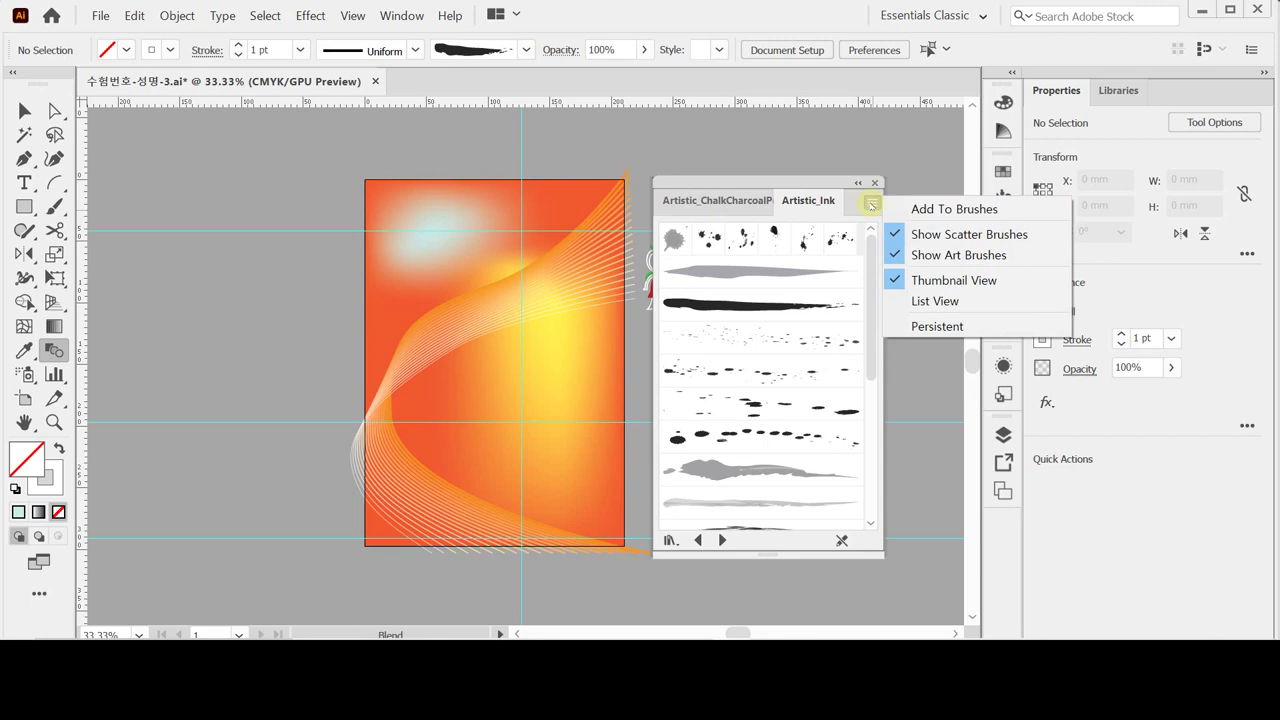
{"action": "left_click", "coordinate": [962, 301]}
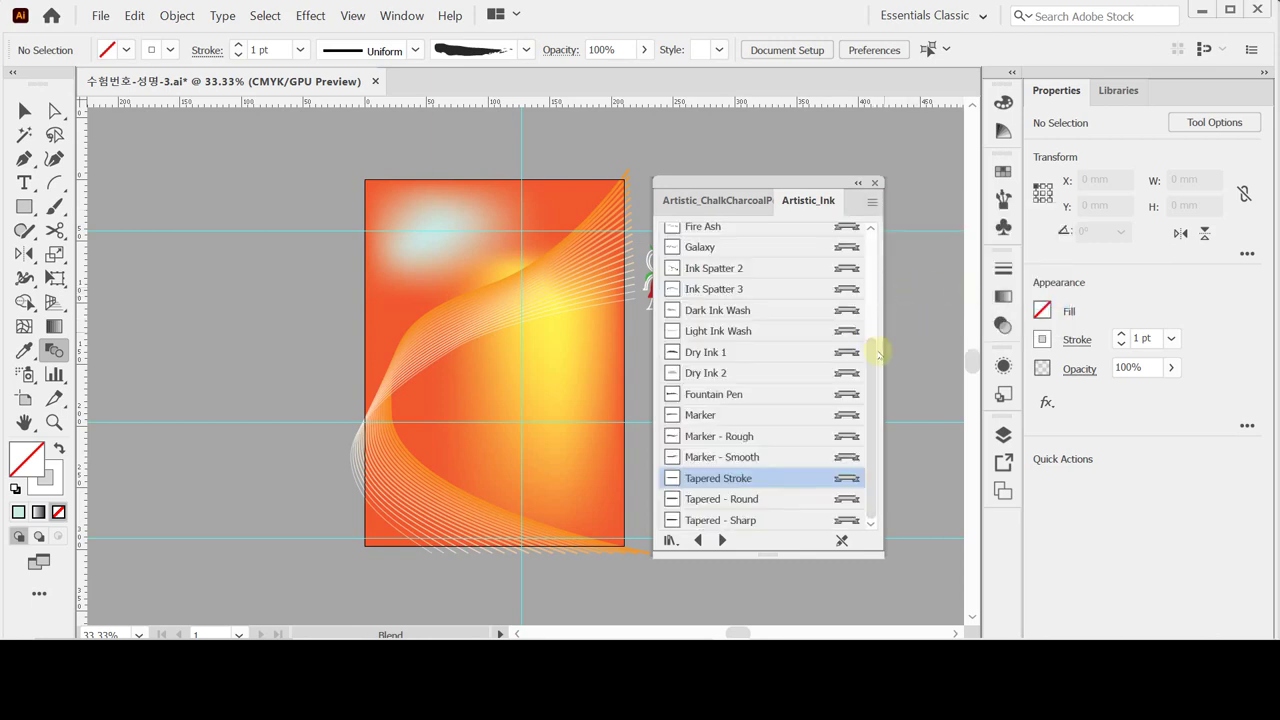
{"action": "left_click_drag", "start_coordinate": [871, 349], "coordinate": [875, 251]}
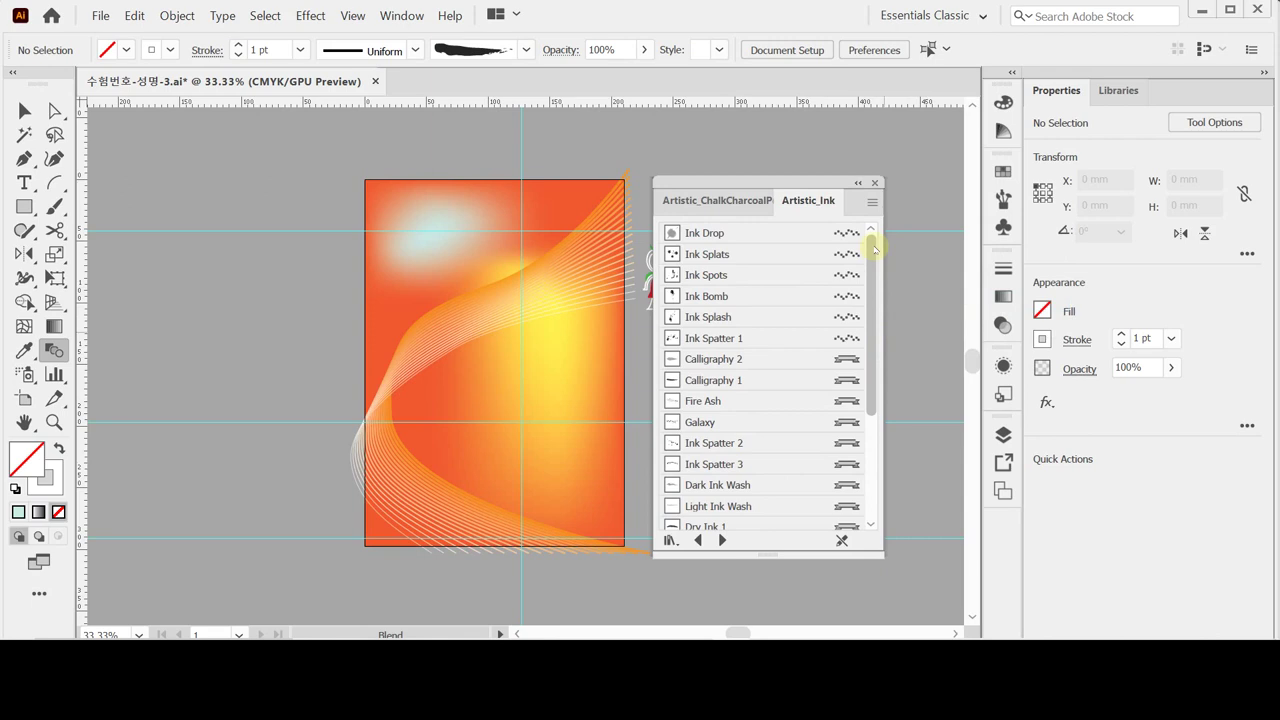
{"action": "left_click", "coordinate": [731, 381]}
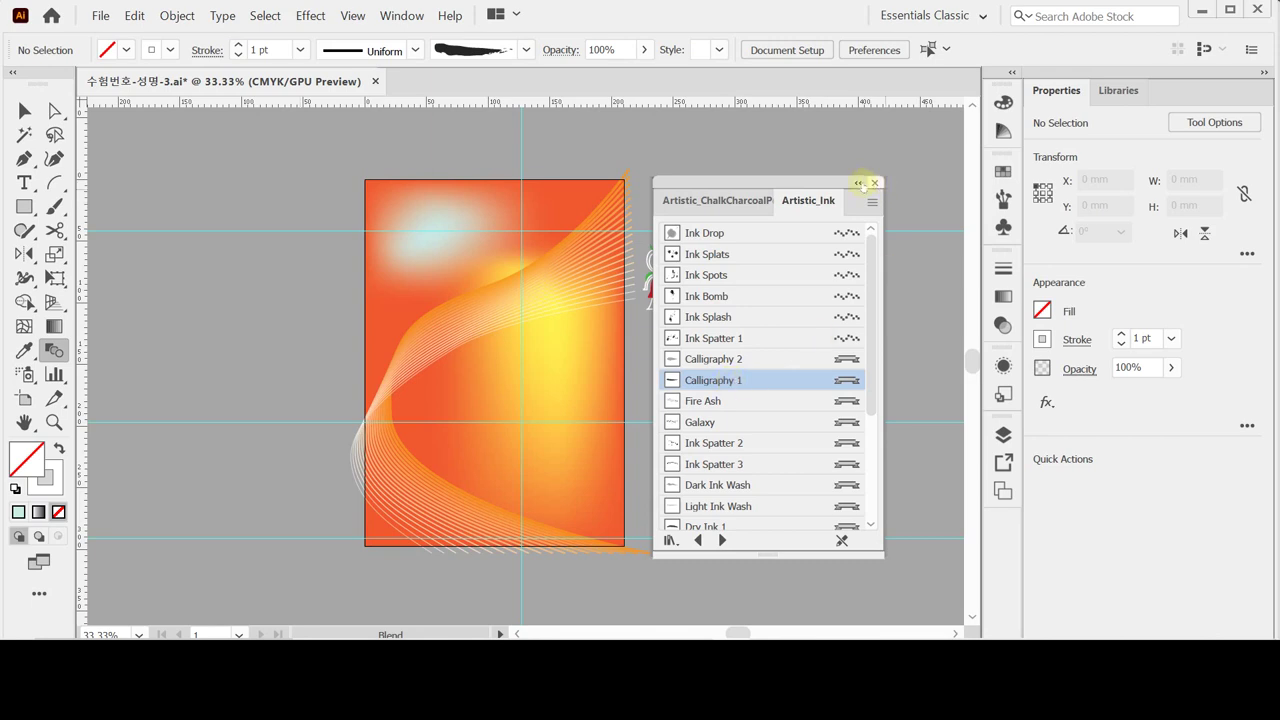
{"action": "left_click_drag", "start_coordinate": [866, 184], "coordinate": [891, 188]}
{"action": "left_click", "coordinate": [899, 187]}
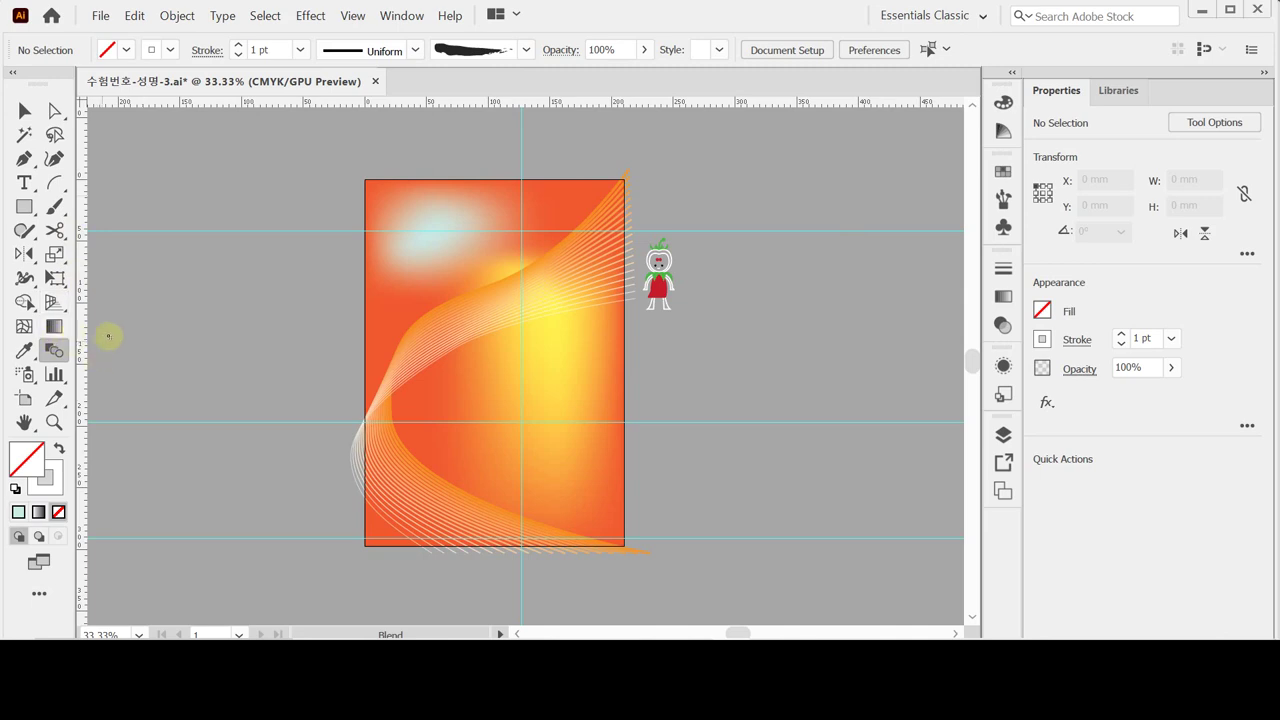
Draw a 140 mm by 140 mm circle with the Ellipse tool over the poster's lower right area.
{"action": "left_click", "coordinate": [22, 211]}
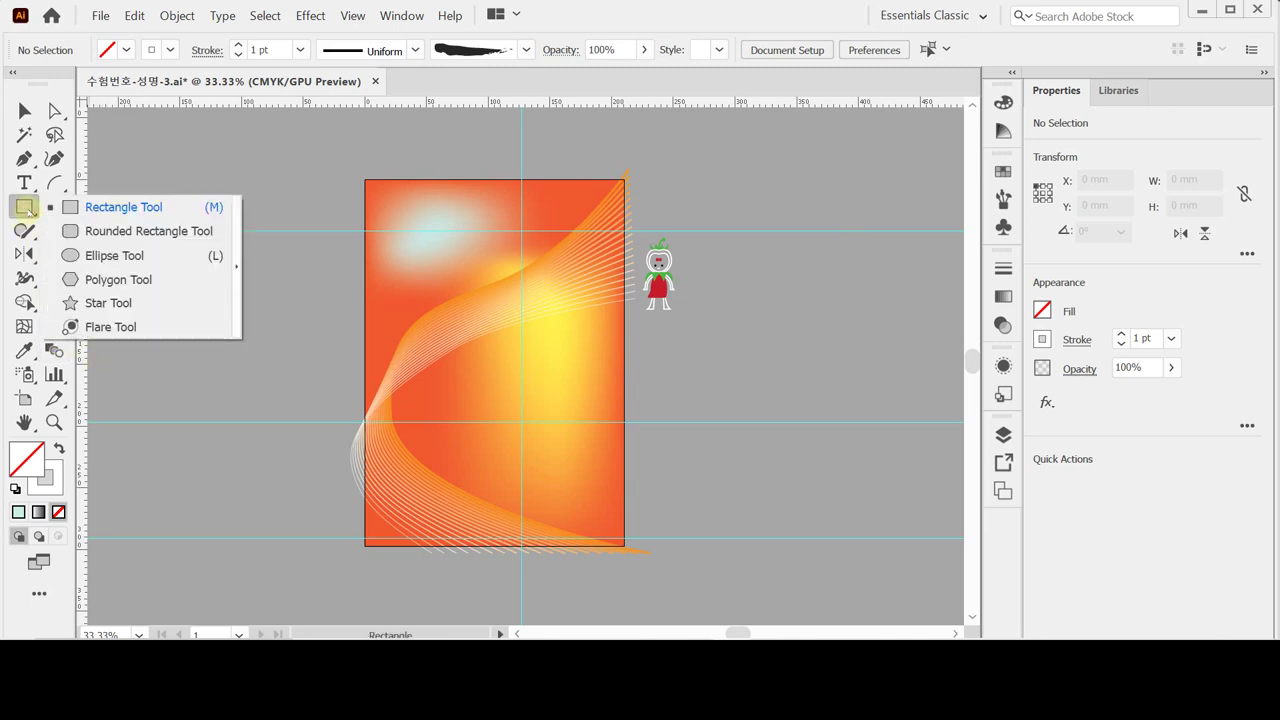
{"action": "left_click", "coordinate": [100, 255]}
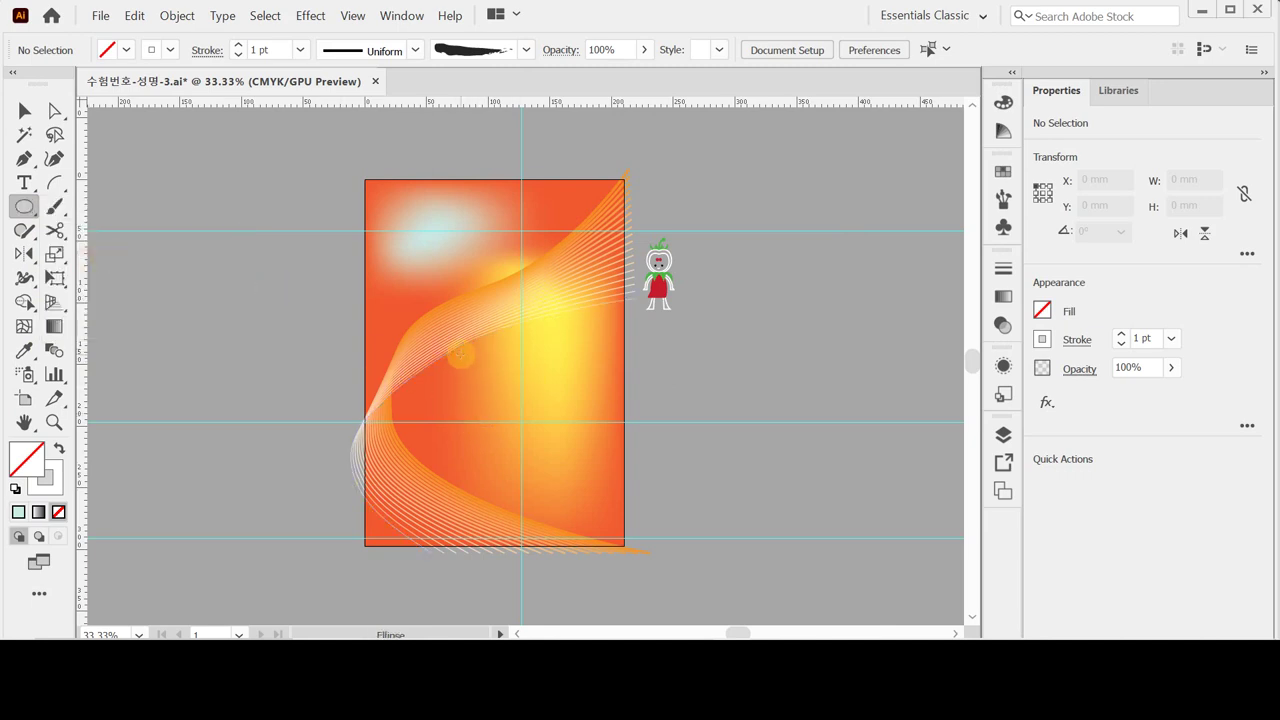
{"action": "left_click", "coordinate": [460, 355]}
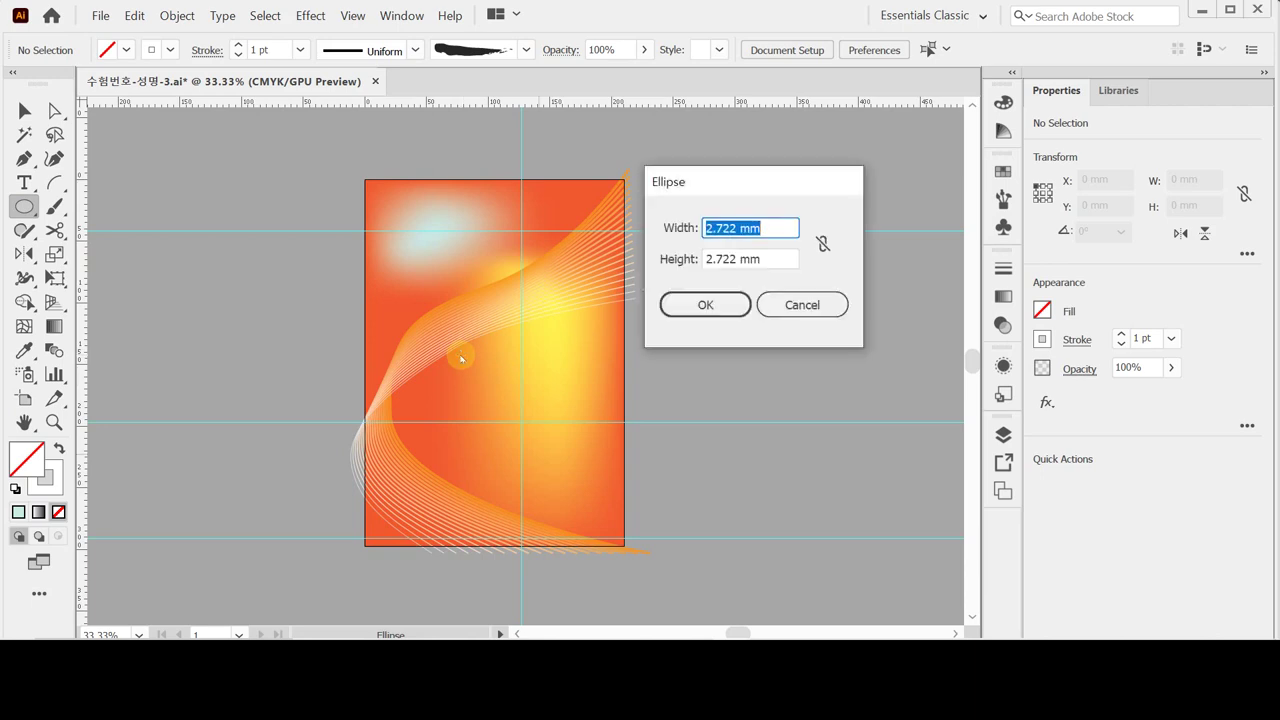
{"action": "type", "text": "140"}
{"action": "key", "text": "Tab"}
{"action": "type", "text": "140"}
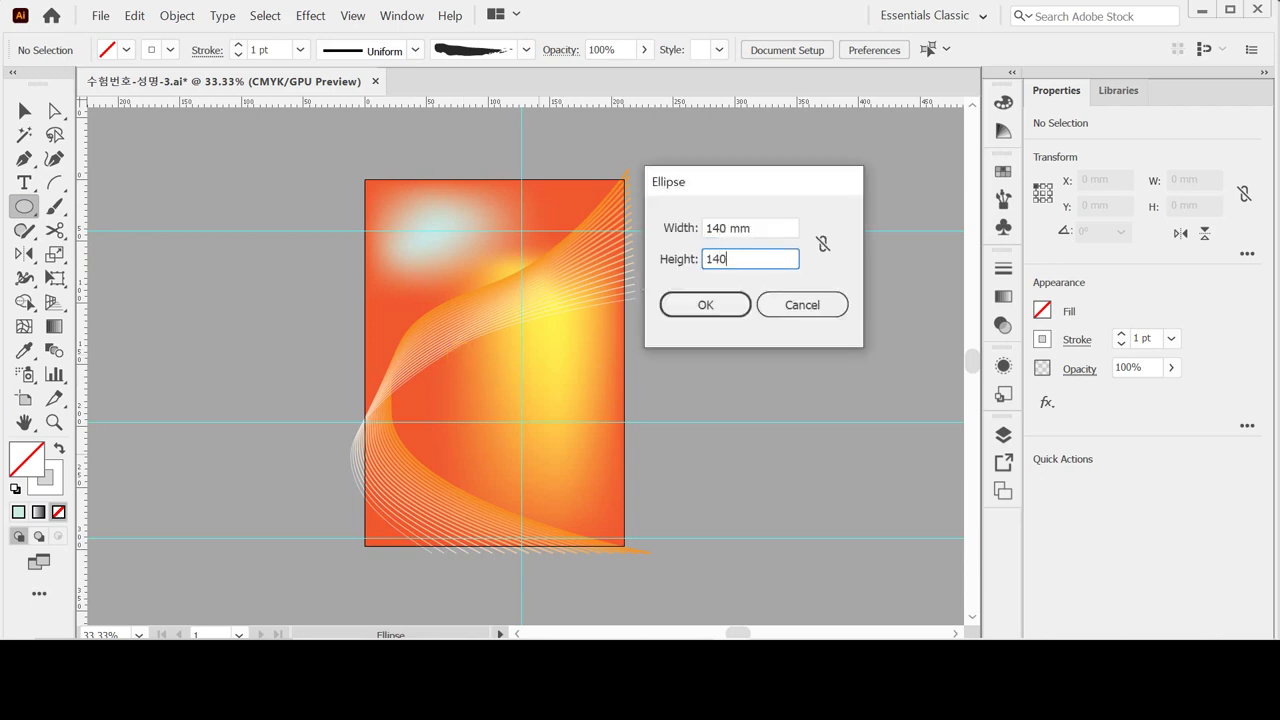
{"action": "key", "text": "Return"}
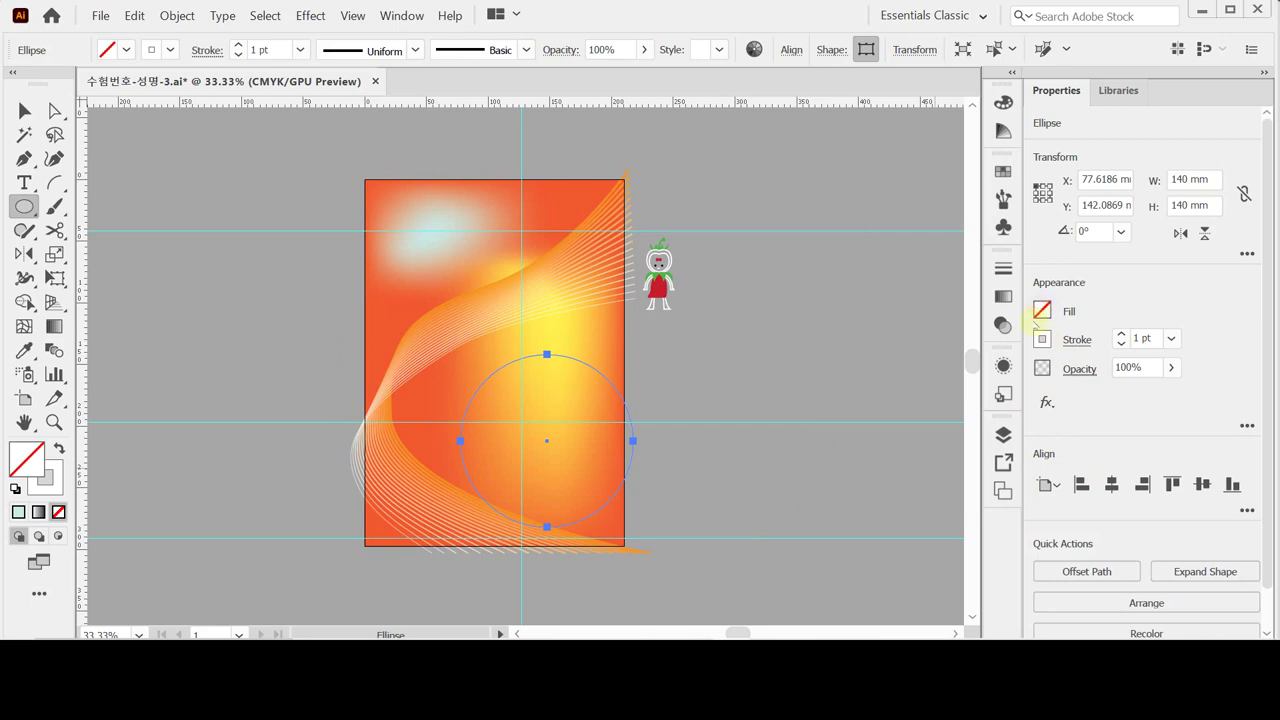
Fill the circle with green using C 50, M 0, Y 100, K 0.
{"action": "left_click", "coordinate": [1038, 315]}
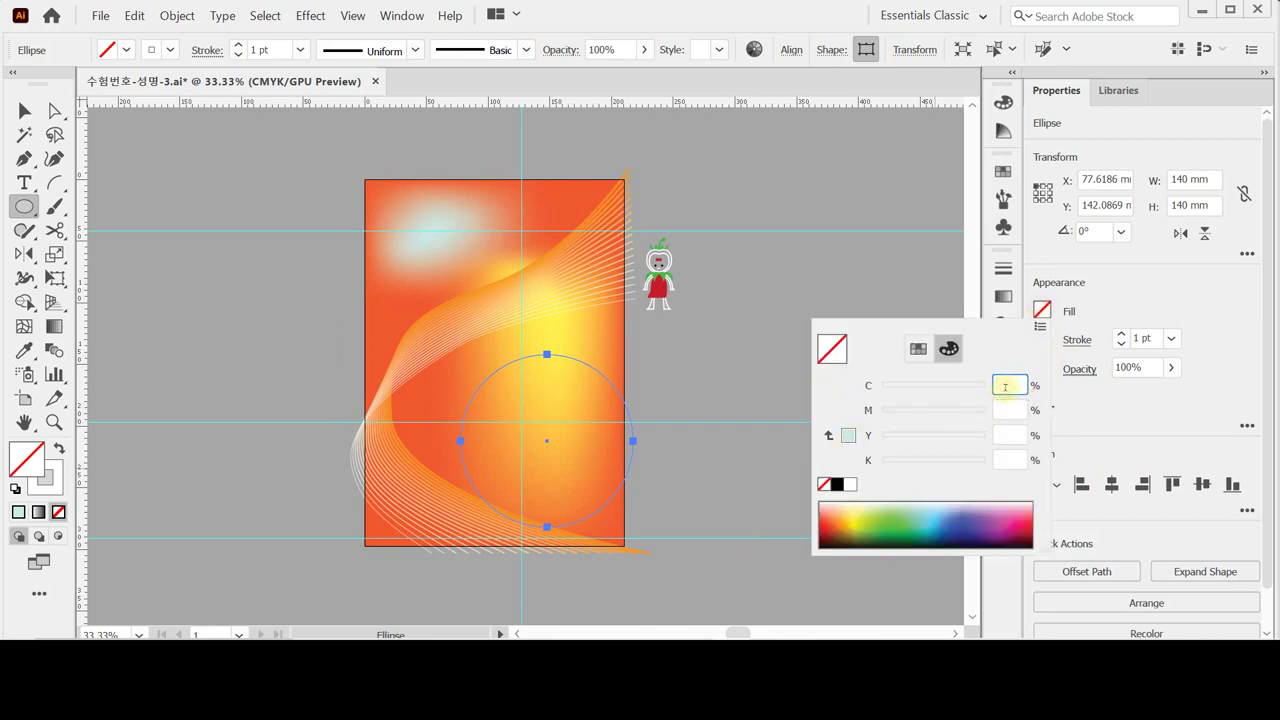
{"action": "type", "text": "50"}
{"action": "key", "text": "Tab"}
{"action": "key", "text": "Tab"}
{"action": "type", "text": "10"}
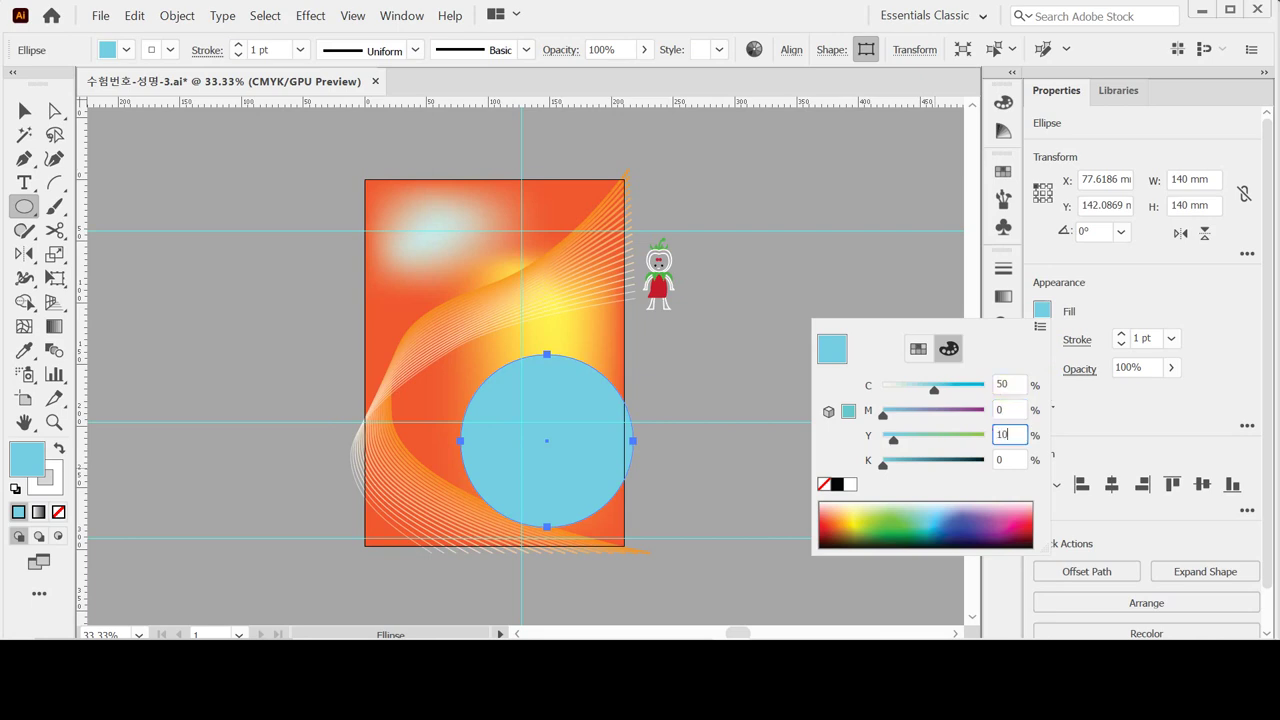
{"action": "type", "text": "0"}
{"action": "key", "text": "Tab"}
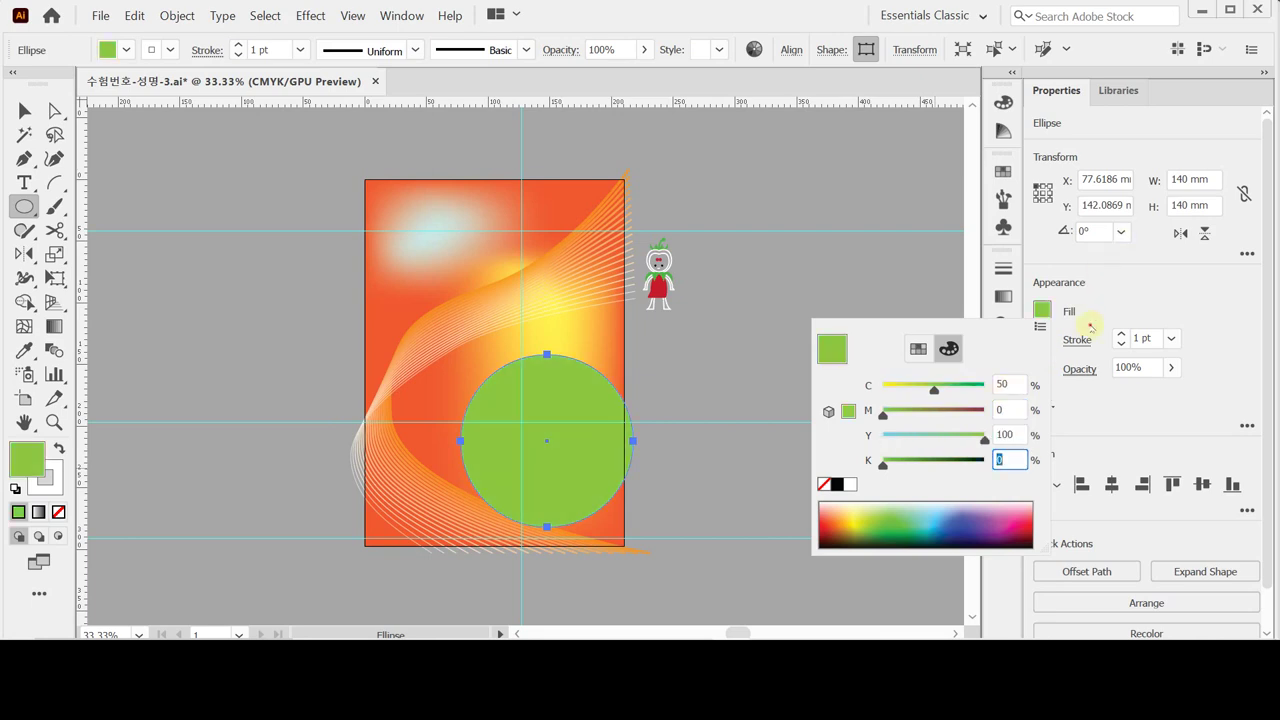
Color the circle's stroke dark brown with C 50, M 70, Y 80, K 70.
{"action": "left_click", "coordinate": [1041, 340]}
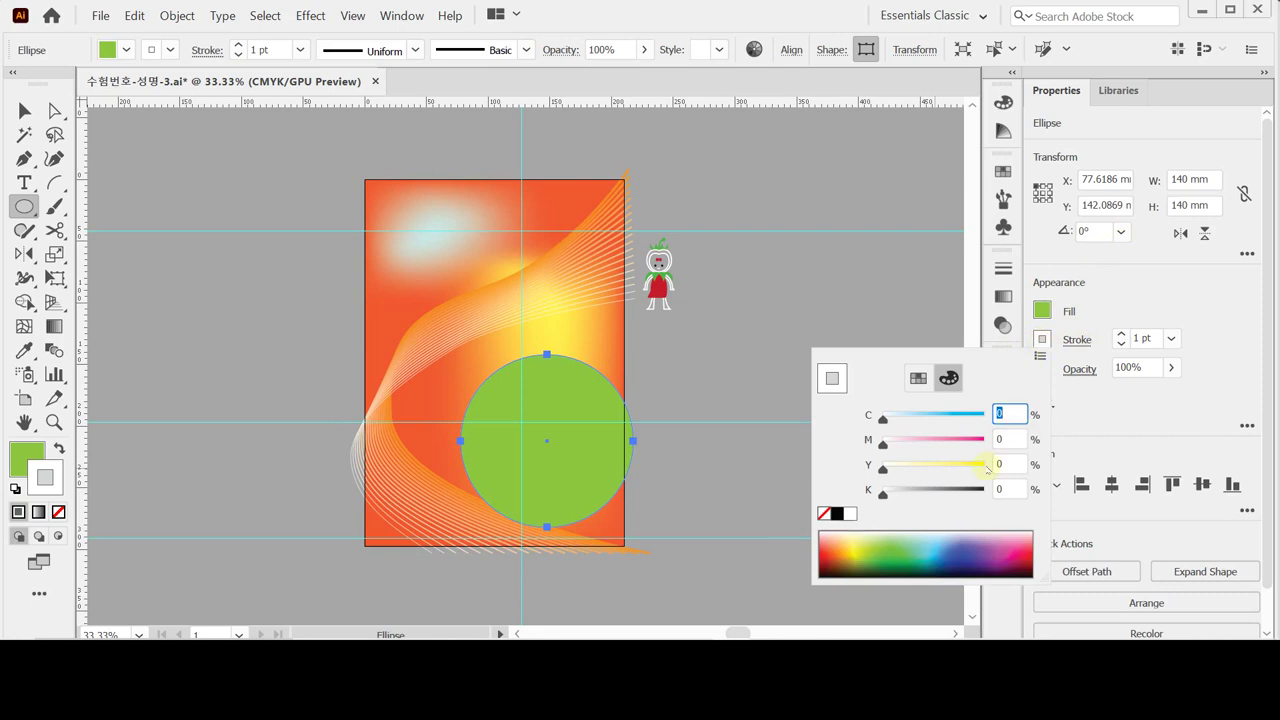
{"action": "type", "text": "50"}
{"action": "key", "text": "Tab"}
{"action": "type", "text": "70"}
{"action": "key", "text": "Tab"}
{"action": "type", "text": "80"}
{"action": "key", "text": "Tab"}
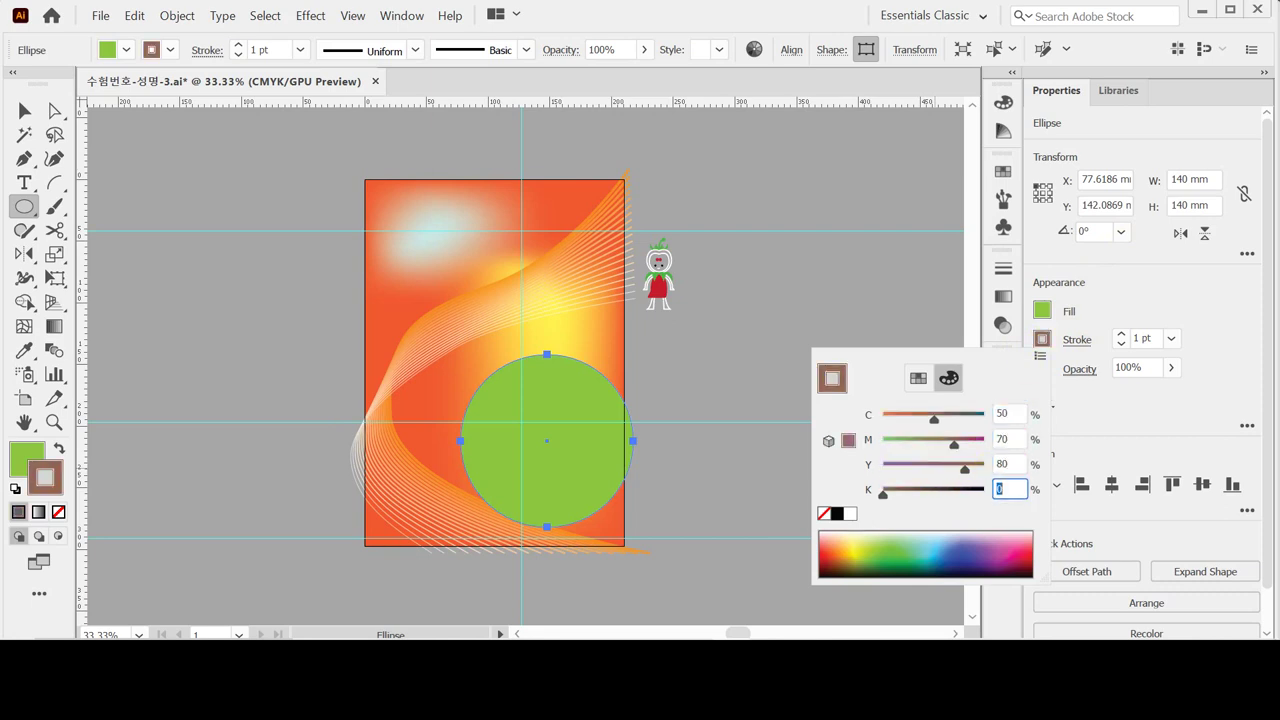
{"action": "type", "text": "70"}
{"action": "key", "text": "Tab"}
{"action": "key", "text": "Return"}
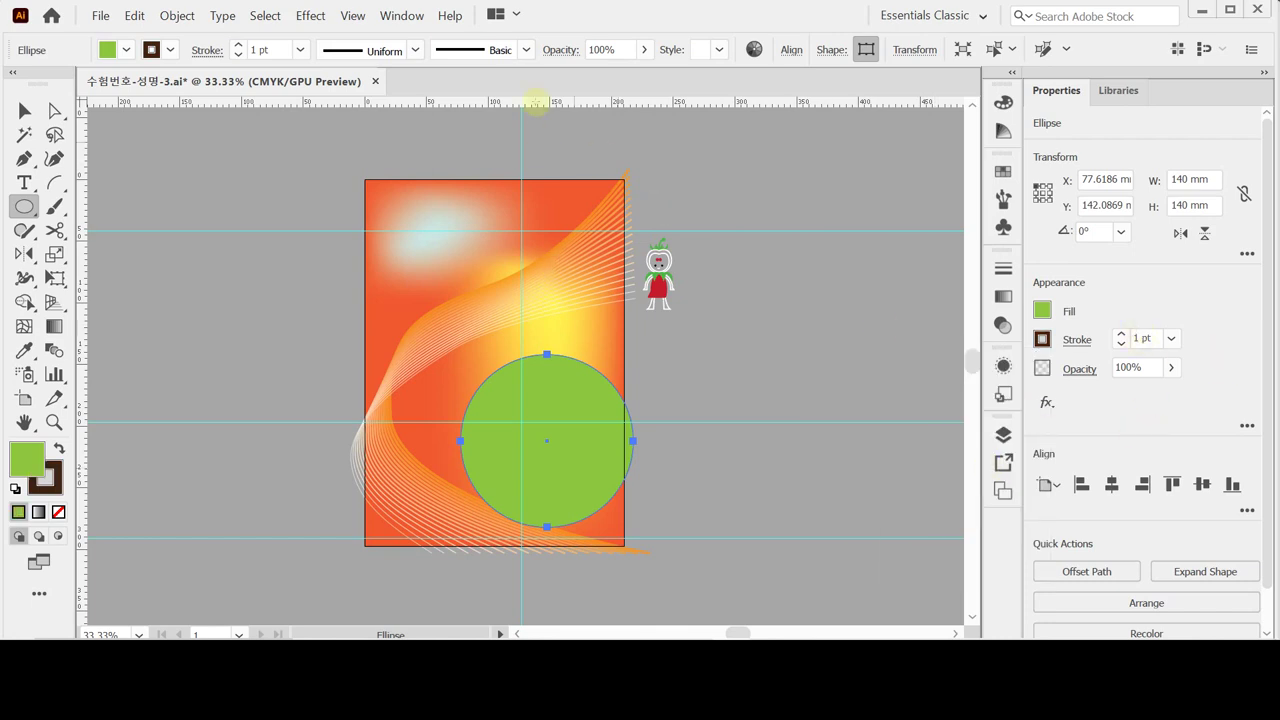
Apply the Calligraphy 1 brush to the green circle's stroke and set the stroke weight to 3 pt.
{"action": "left_click", "coordinate": [525, 49]}
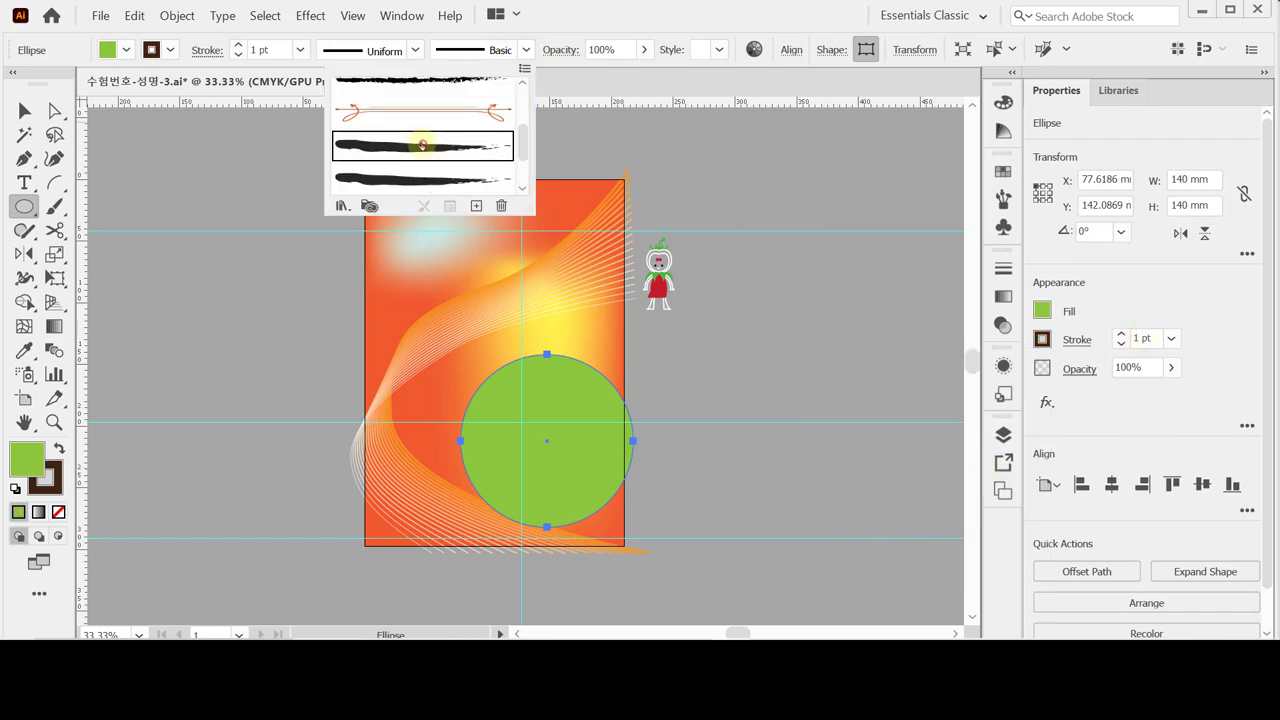
{"action": "left_click", "coordinate": [422, 146]}
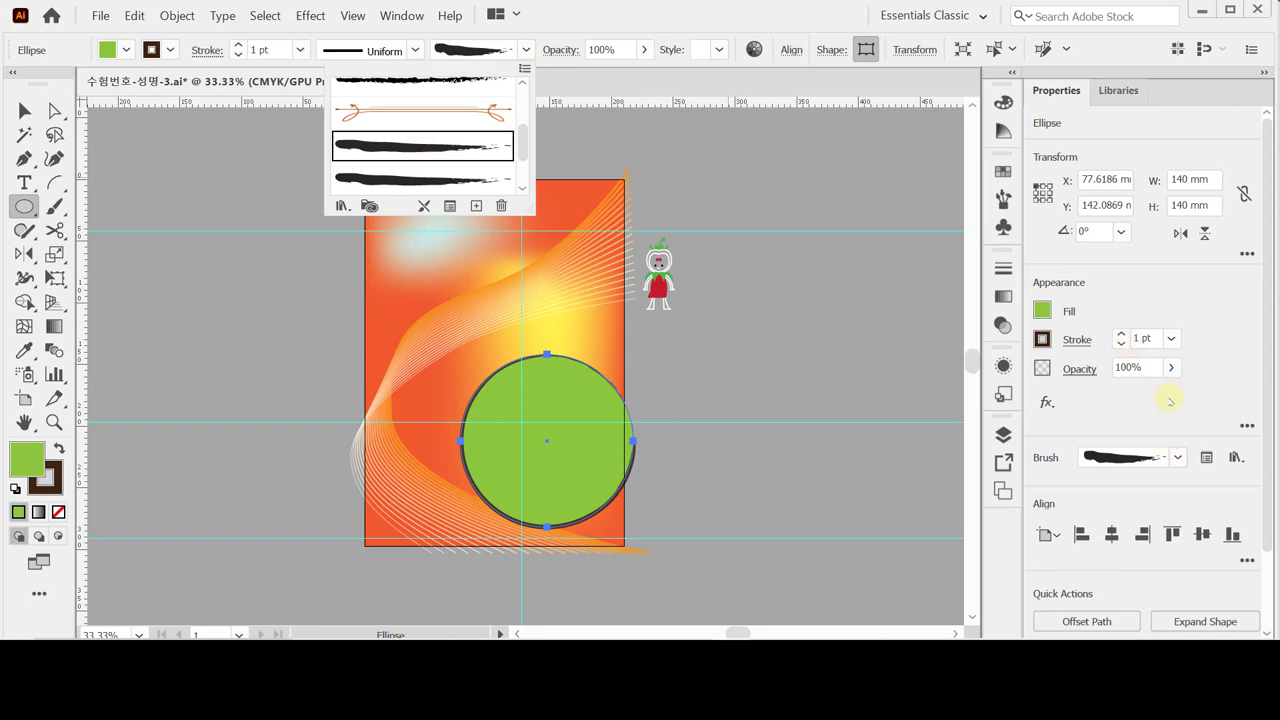
{"action": "left_click", "coordinate": [1121, 335]}
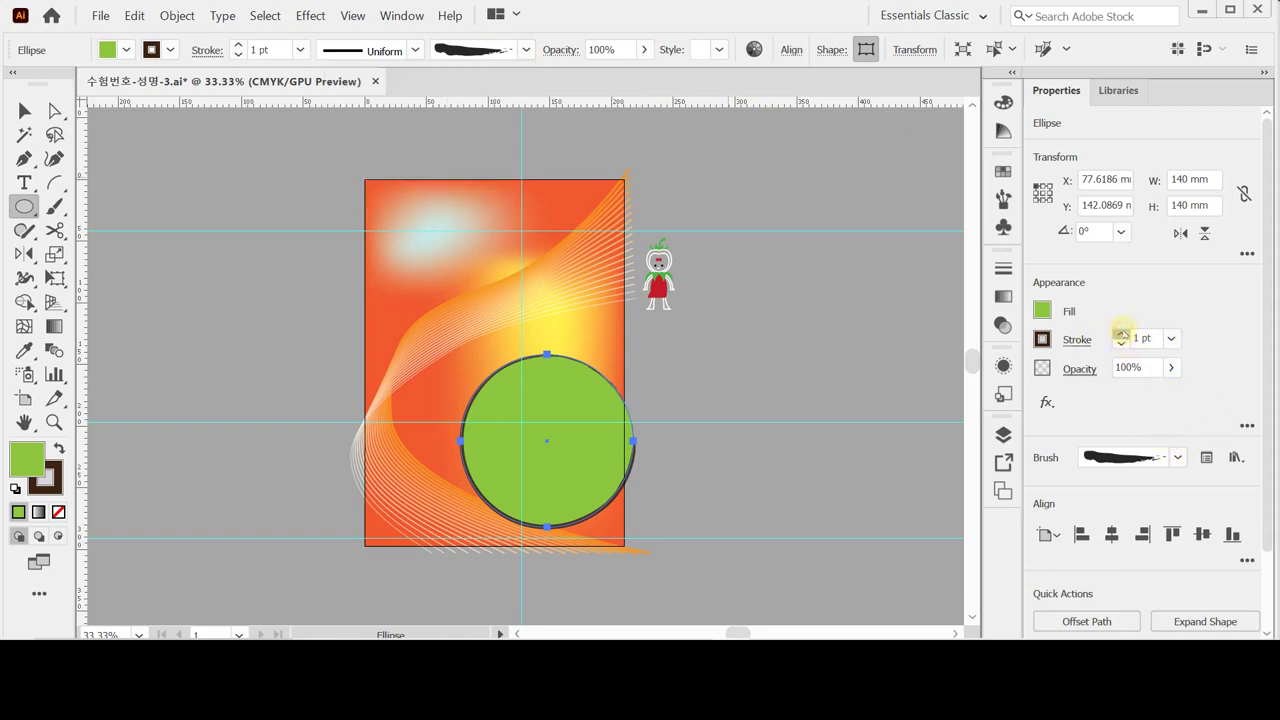
{"action": "left_click", "coordinate": [1121, 333]}
{"action": "left_click", "coordinate": [1121, 333]}
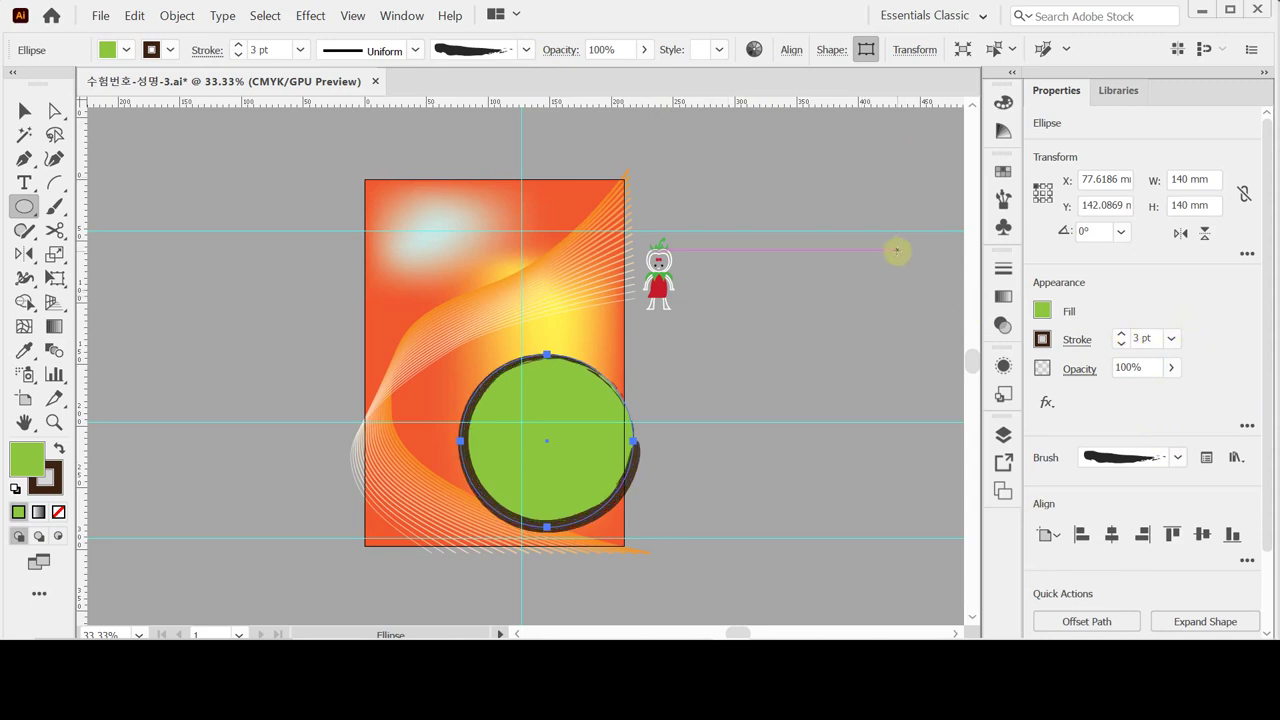
Center the green circle on the guide intersection and draw a 110 mm by 110 mm white circle from that center.
{"action": "left_click_drag", "start_coordinate": [557, 446], "coordinate": [552, 449]}
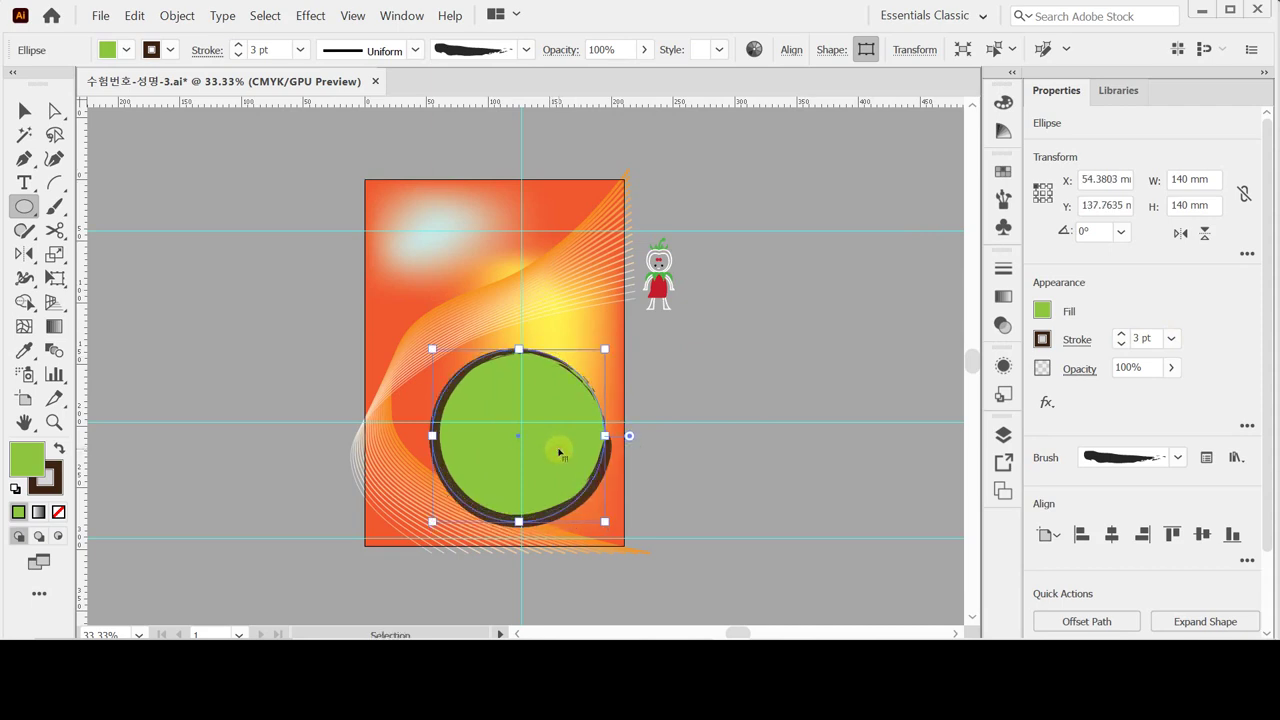
{"action": "left_click_drag", "start_coordinate": [559, 453], "coordinate": [559, 448]}
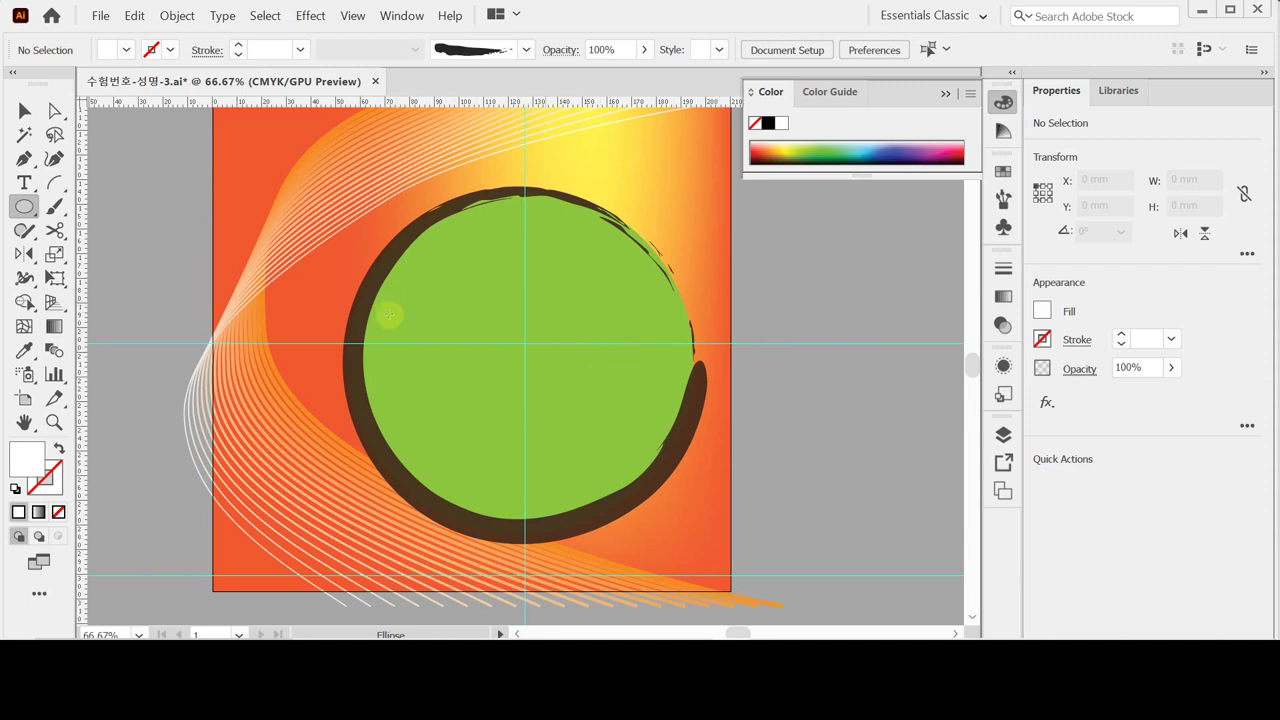
{"action": "left_click", "coordinate": [525, 343]}
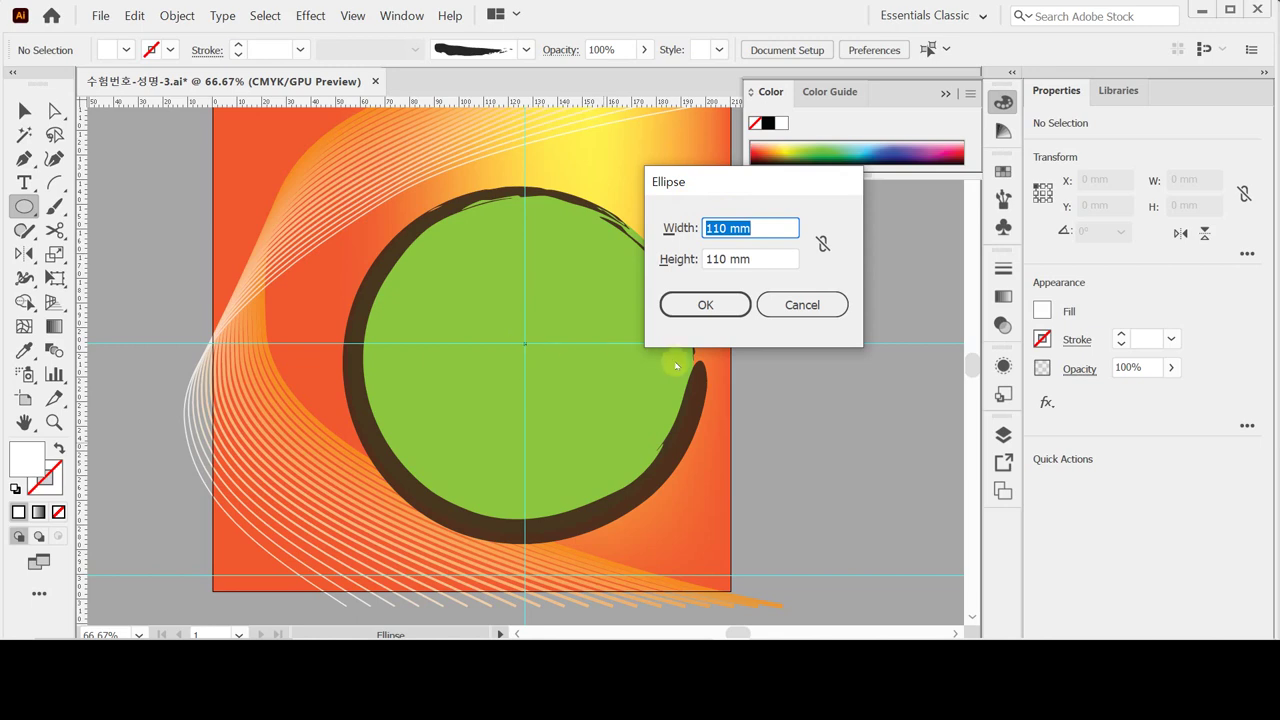
{"action": "left_click", "coordinate": [695, 308]}
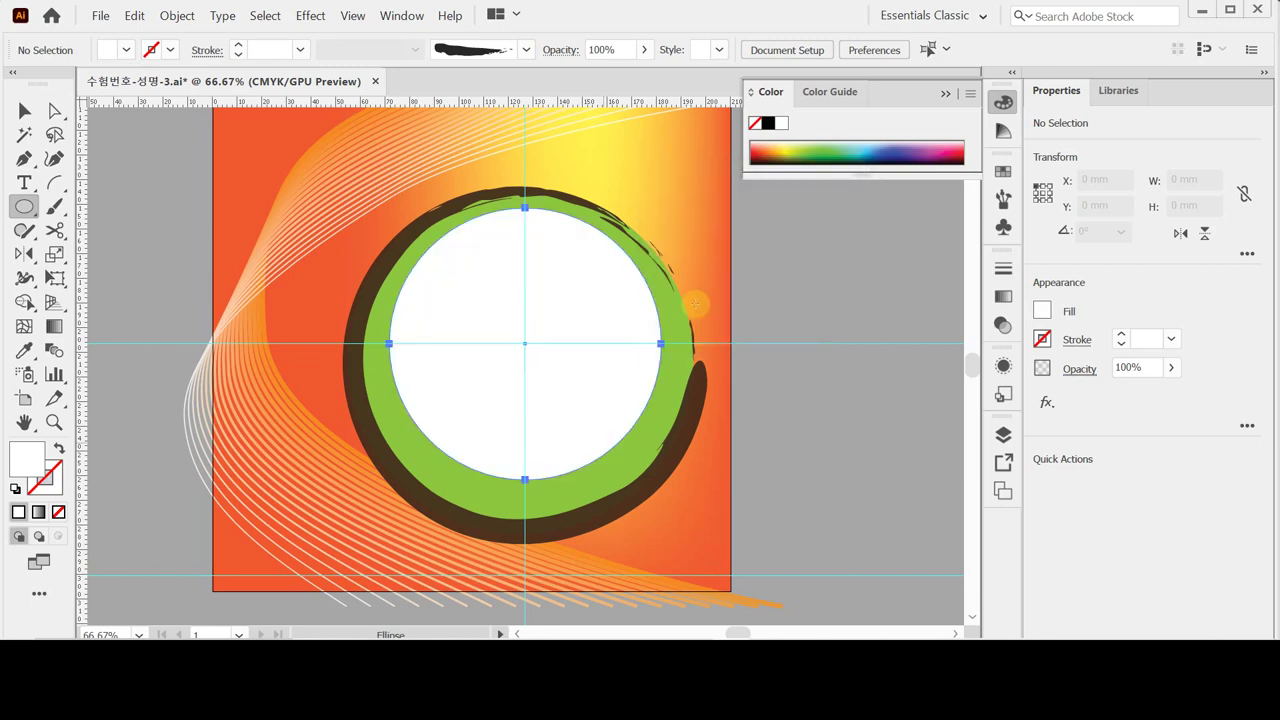
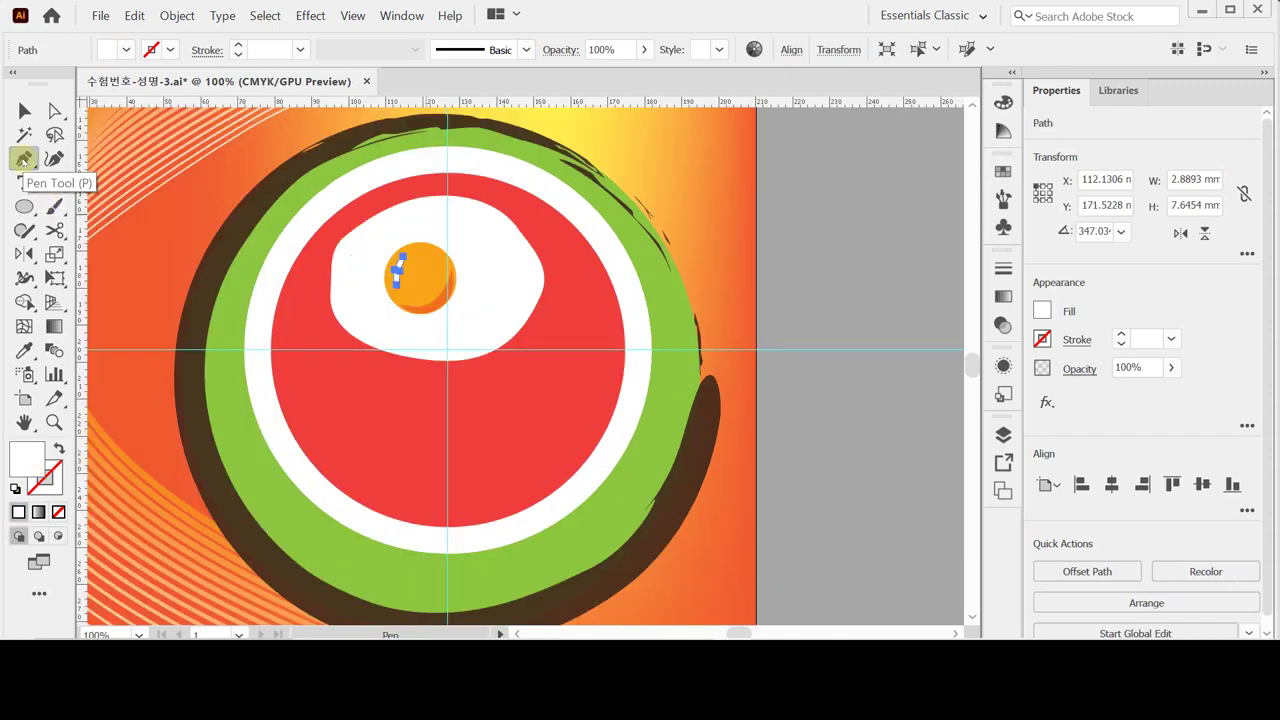
Move the tomato character symbol beside the poster about 28 mm farther away from the artboard edge.
{"action": "left_click", "coordinate": [24, 158]}
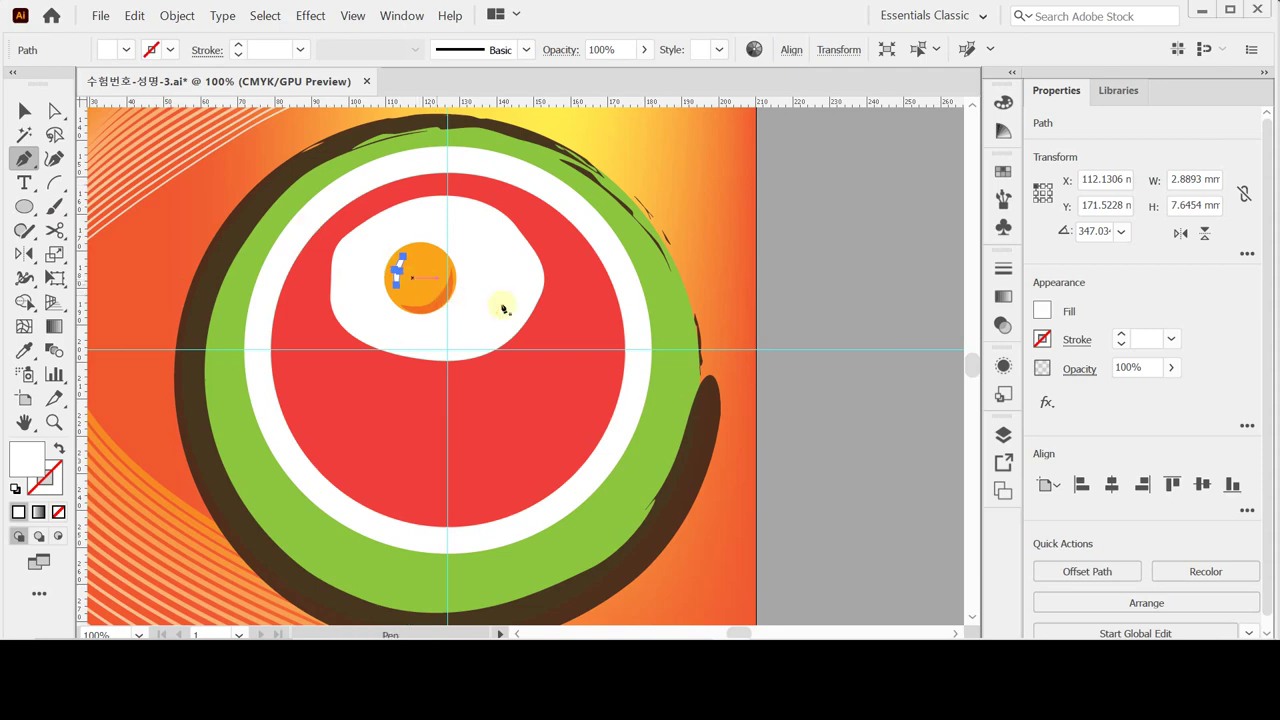
{"action": "left_click_drag", "start_coordinate": [725, 291], "coordinate": [594, 380]}
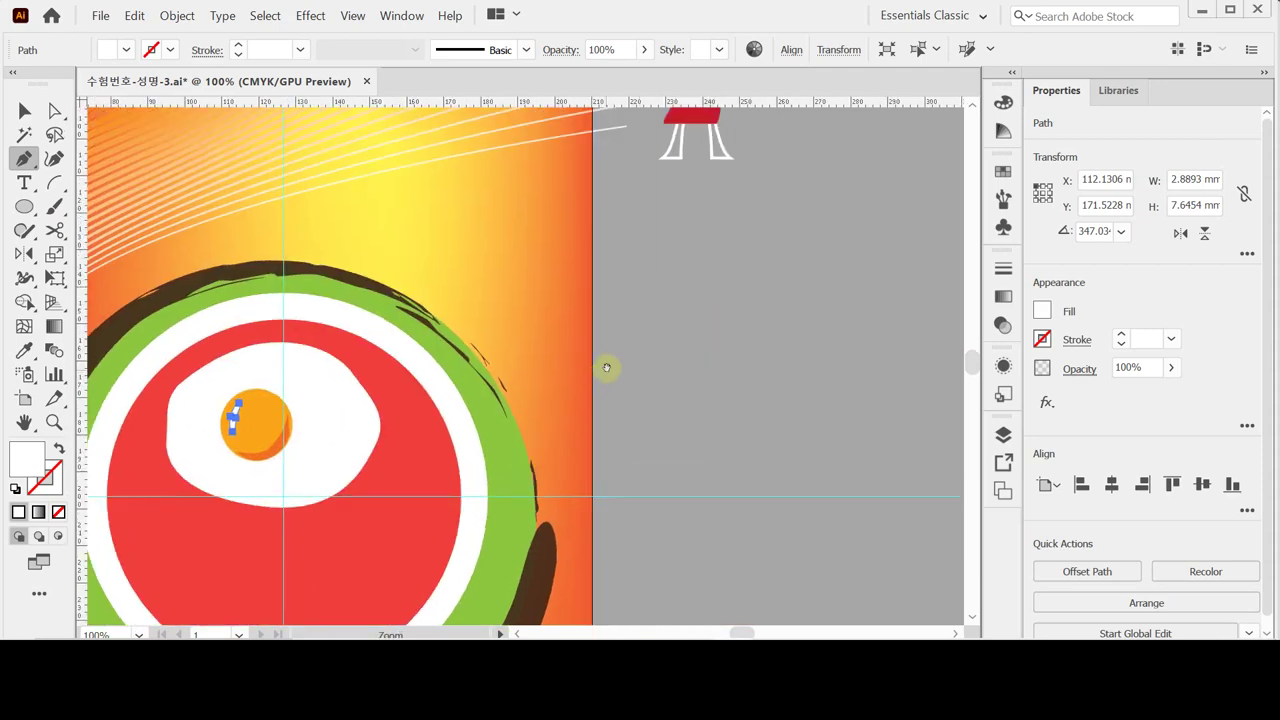
{"action": "left_click", "coordinate": [611, 337], "text": "alt"}
{"action": "left_click_drag", "start_coordinate": [571, 277], "coordinate": [531, 377]}
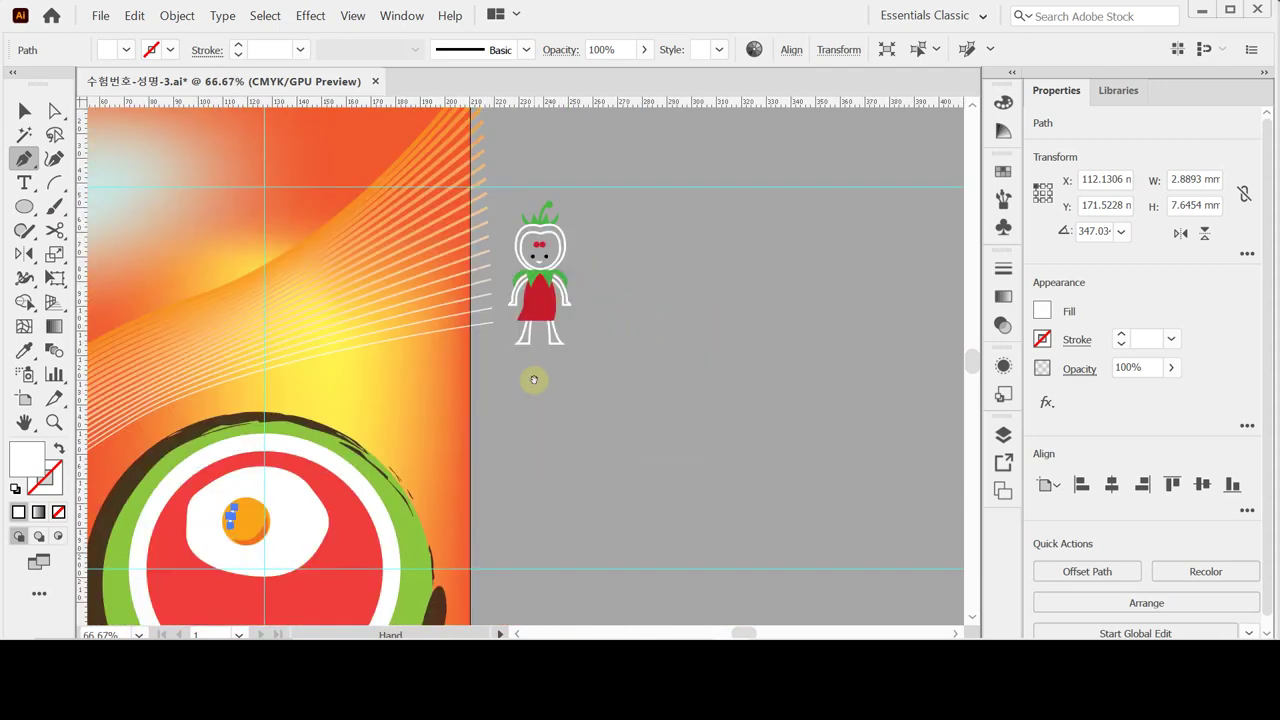
{"action": "left_click", "coordinate": [24, 110]}
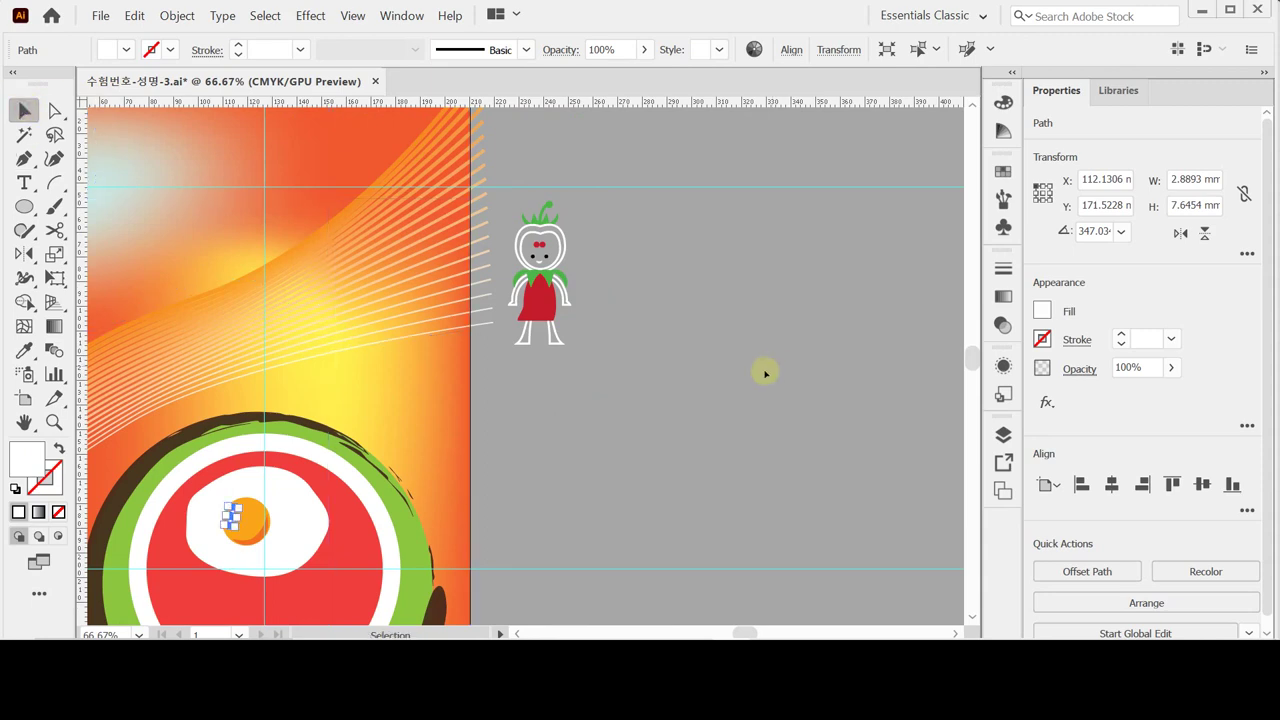
{"action": "left_click", "coordinate": [698, 381]}
{"action": "left_click", "coordinate": [543, 295]}
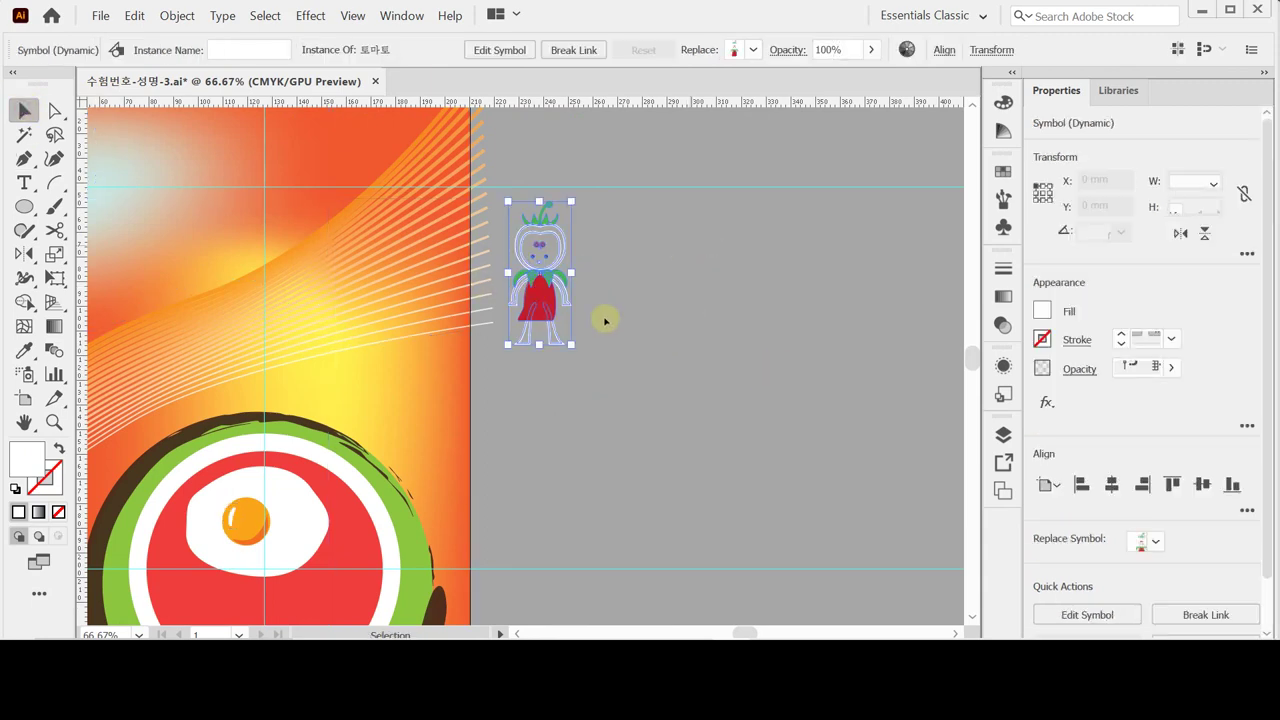
{"action": "left_click", "coordinate": [600, 318]}
{"action": "left_click", "coordinate": [547, 303]}
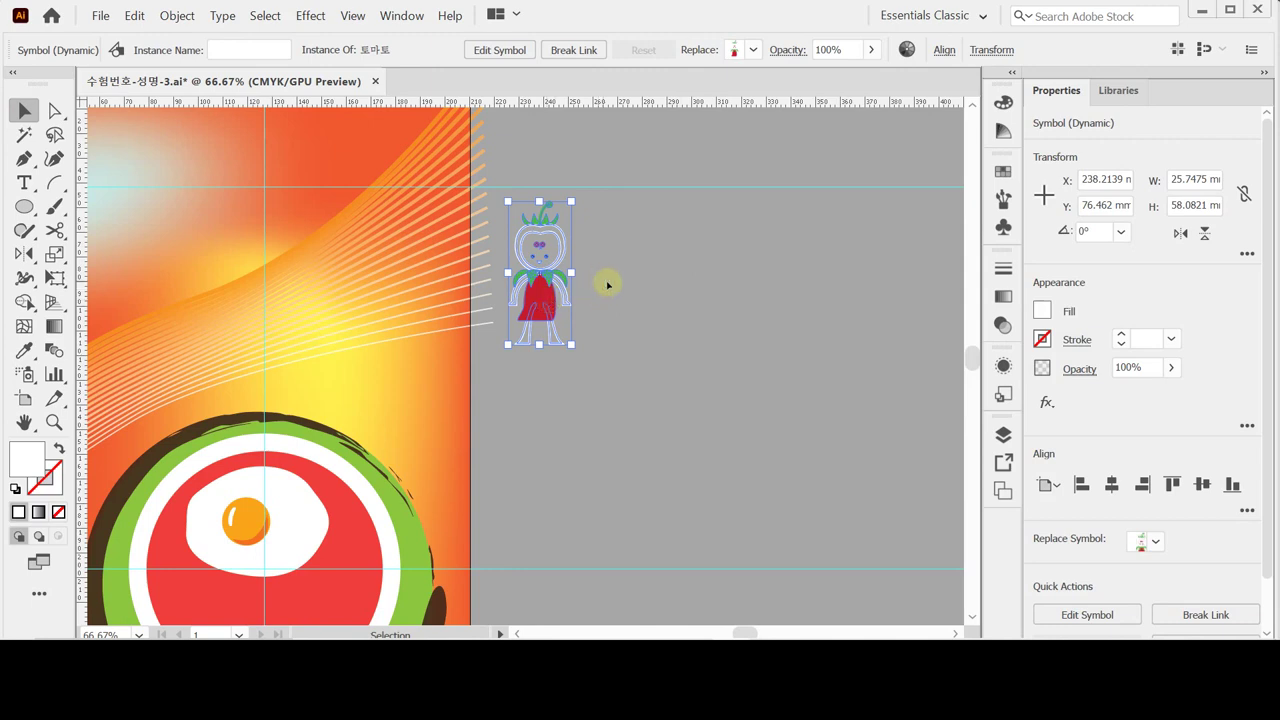
{"action": "left_click_drag", "start_coordinate": [550, 309], "coordinate": [617, 304]}
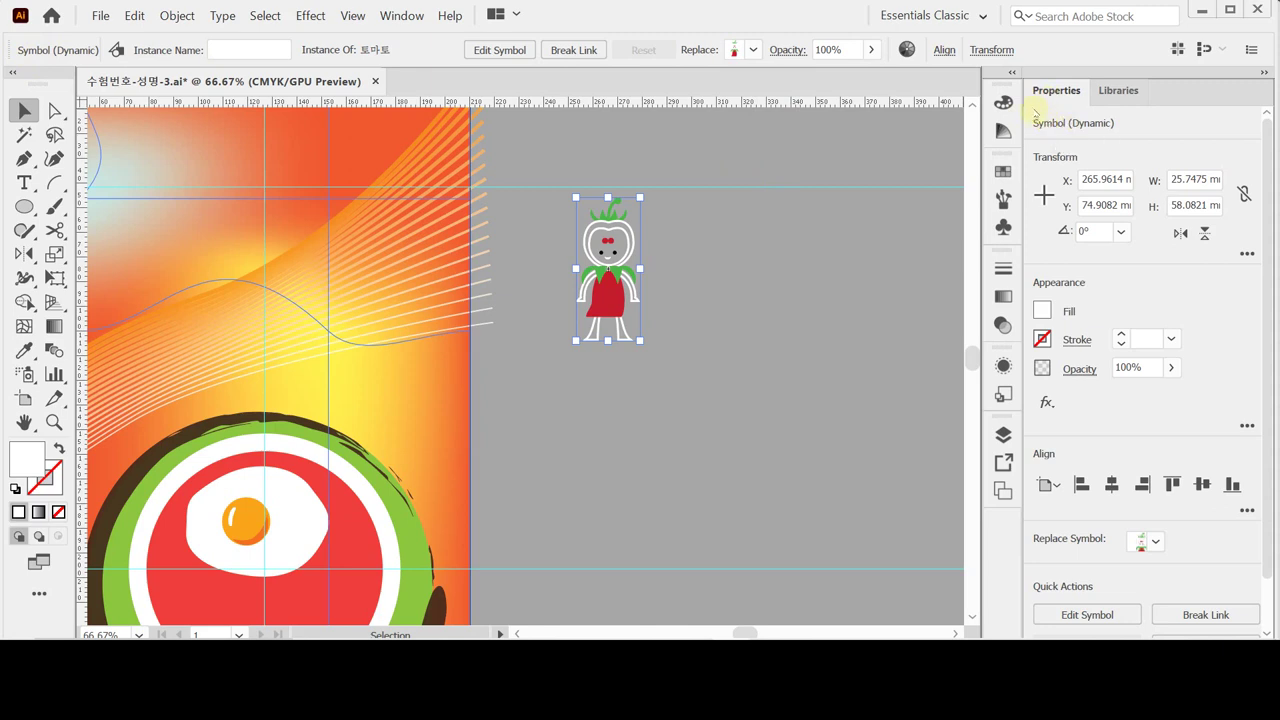
Break the tomato character's link to its symbol so that it becomes editable artwork.
{"action": "left_click", "coordinate": [700, 280]}
{"action": "left_click", "coordinate": [627, 282]}
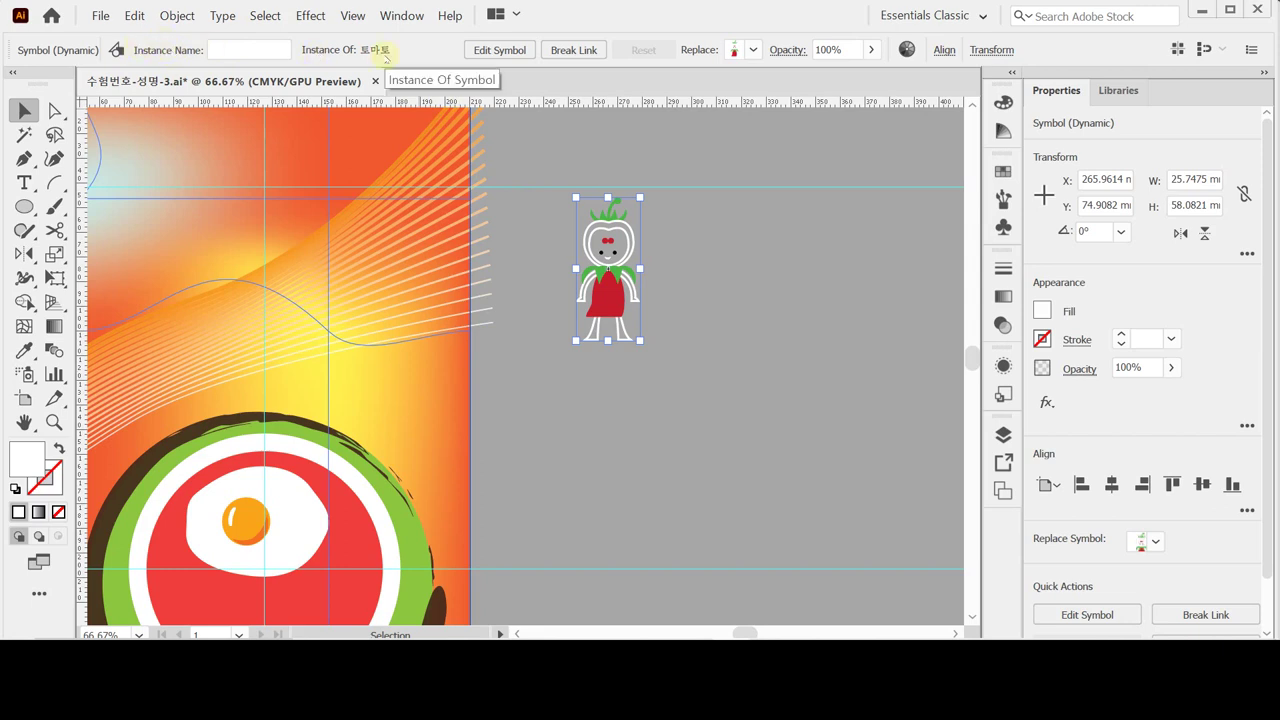
{"action": "right_click", "coordinate": [601, 230]}
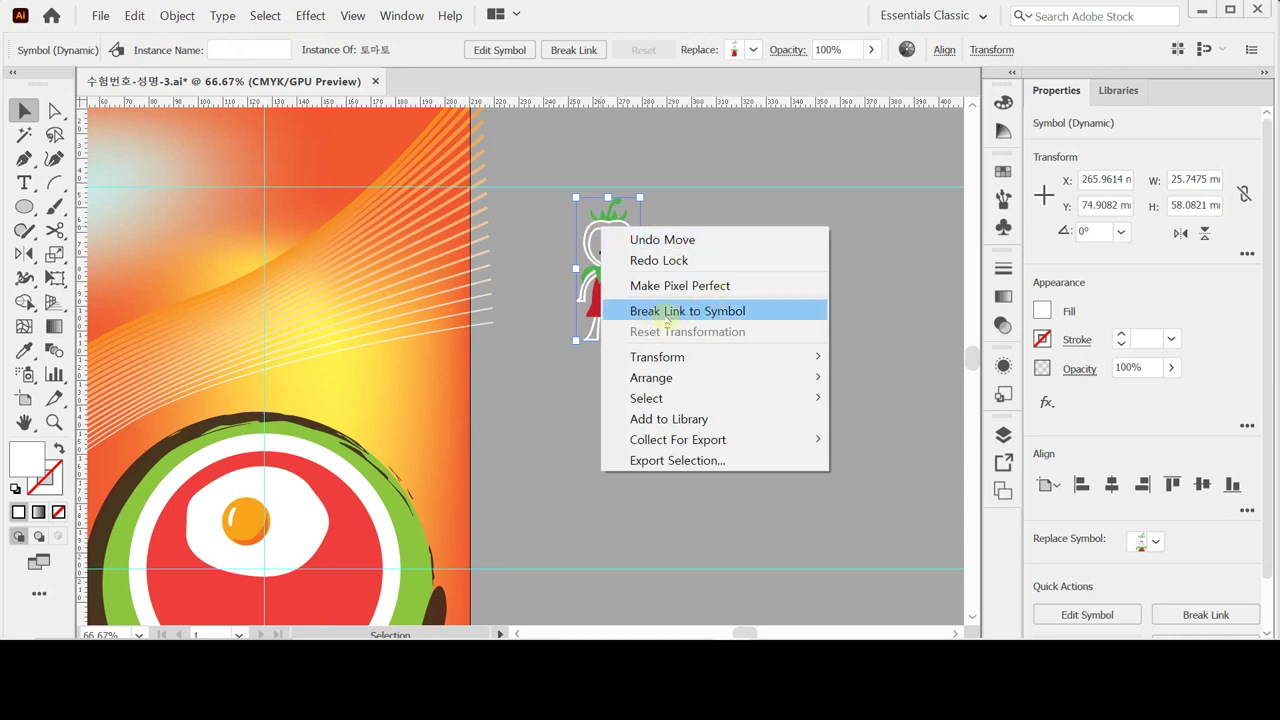
{"action": "left_click", "coordinate": [740, 313]}
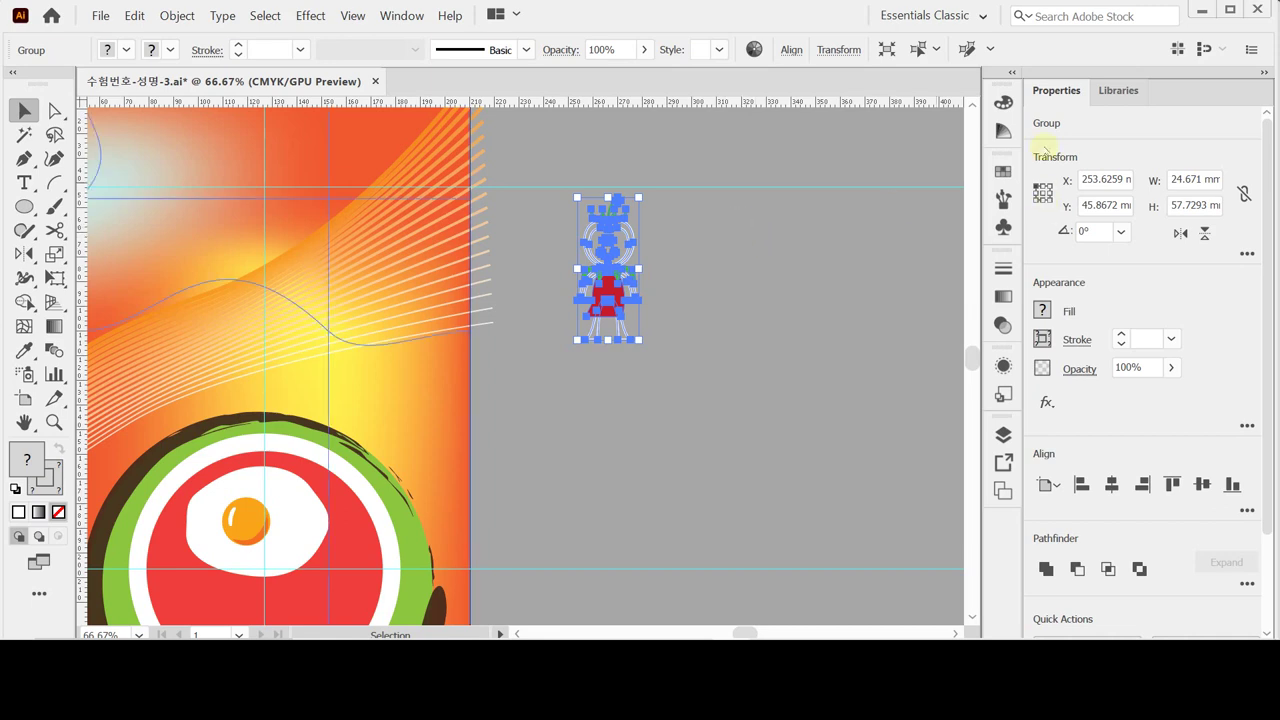
{"action": "left_click", "coordinate": [688, 252]}
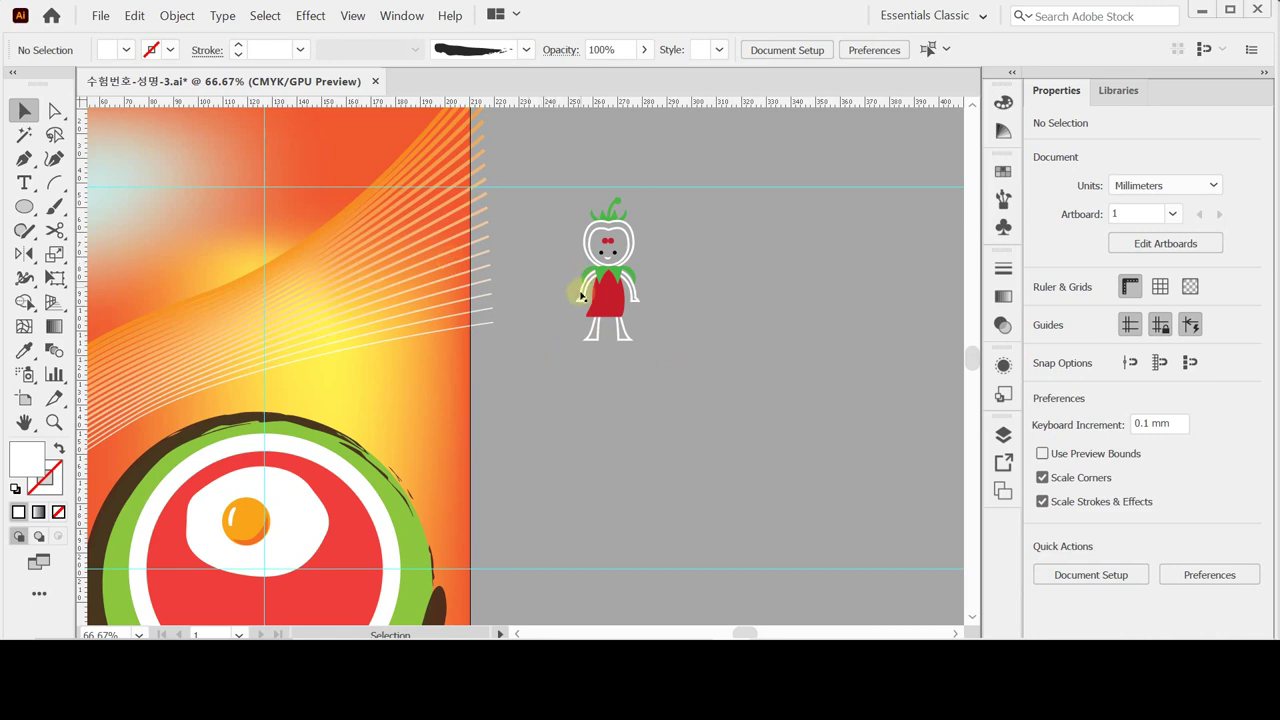
Ungroup the tomato character twice to separate its nested groups into individual parts.
{"action": "left_click", "coordinate": [606, 298]}
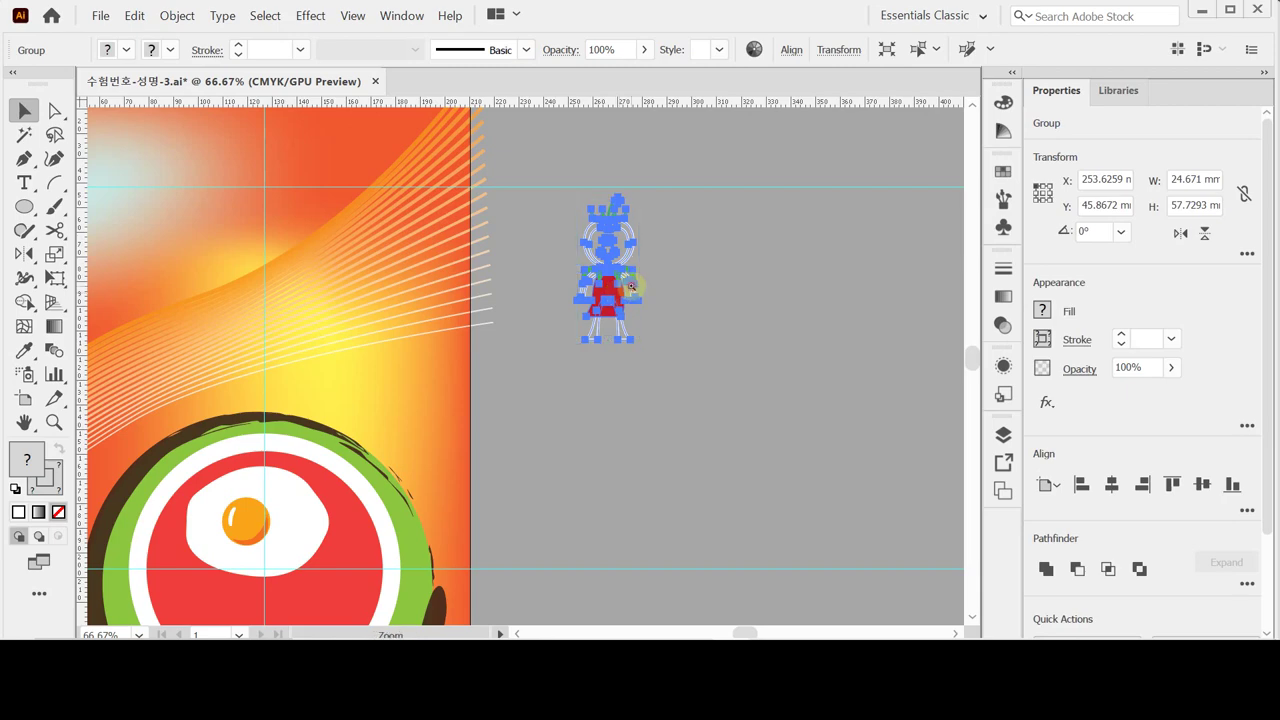
{"action": "key", "text": "ctrl+equal"}
{"action": "left_click", "coordinate": [541, 339]}
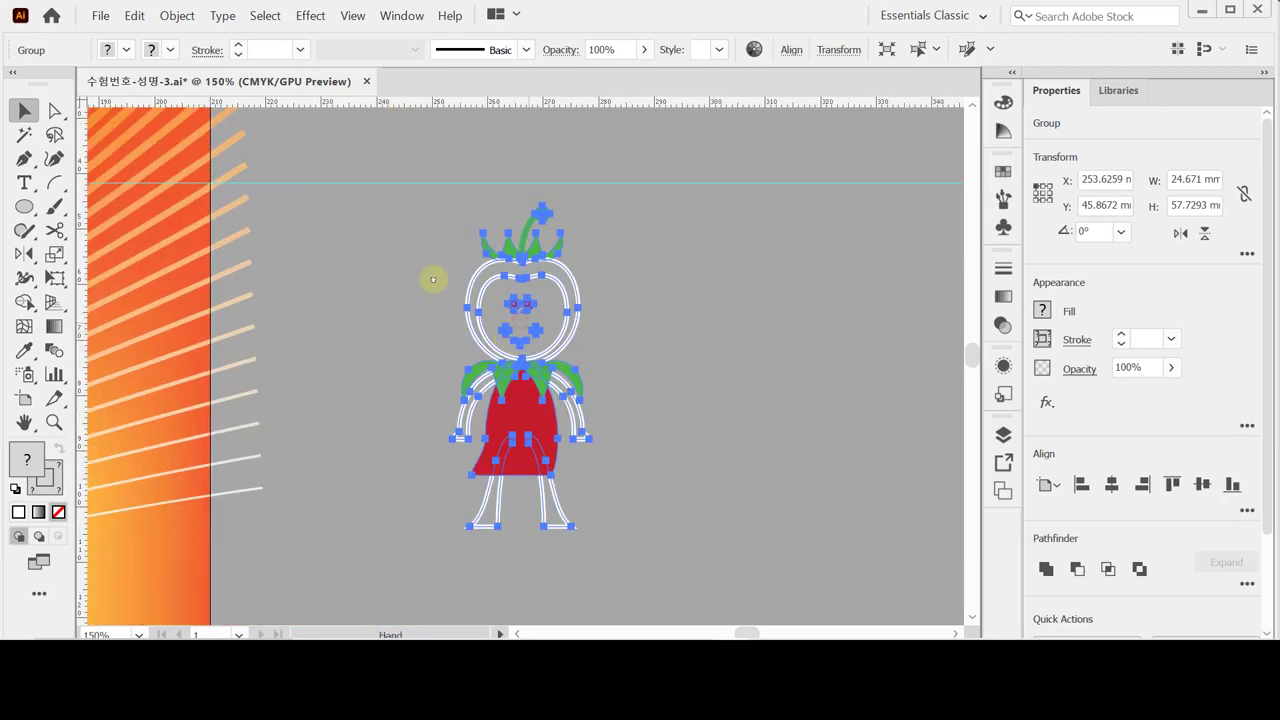
{"action": "right_click", "coordinate": [409, 343]}
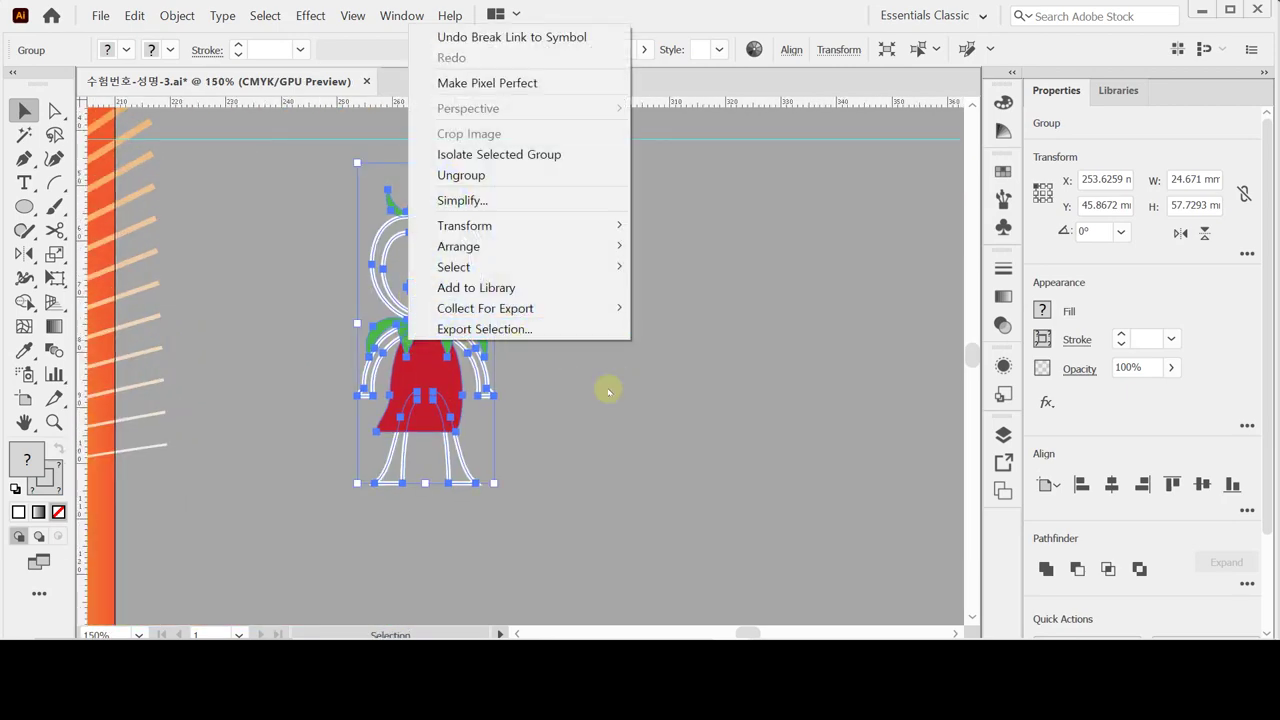
{"action": "left_click", "coordinate": [482, 176]}
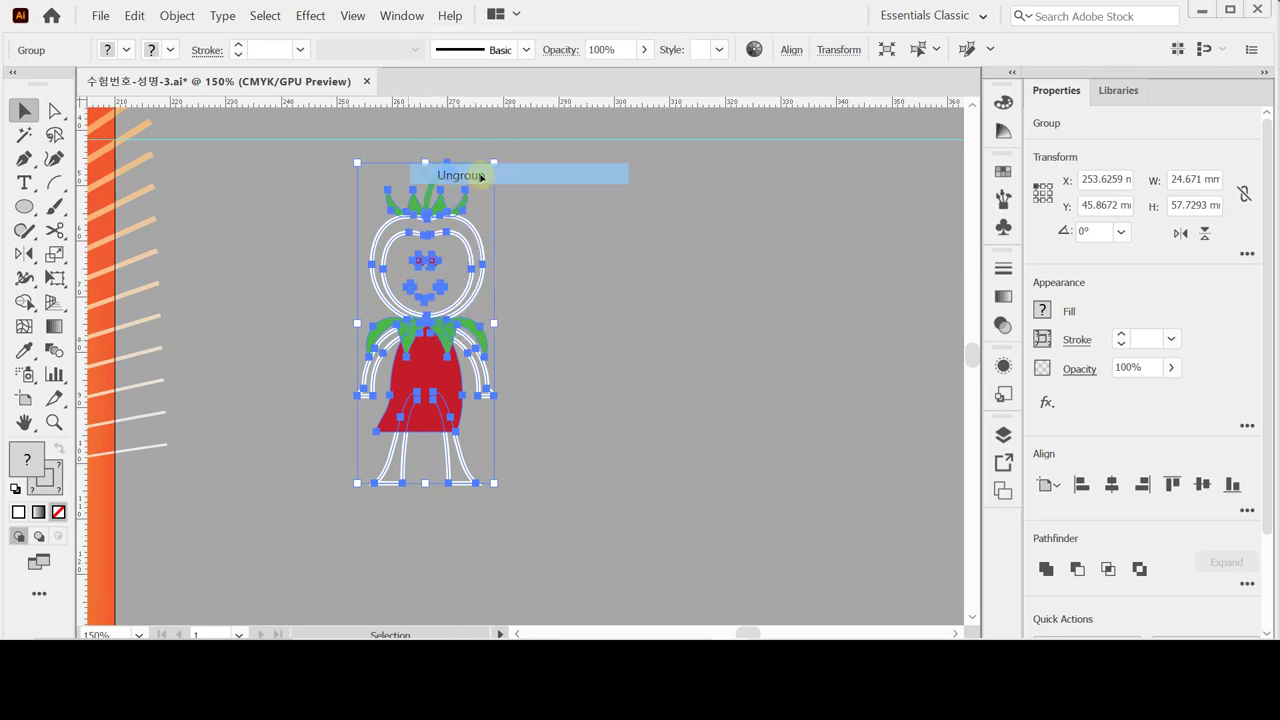
{"action": "left_click", "coordinate": [429, 449]}
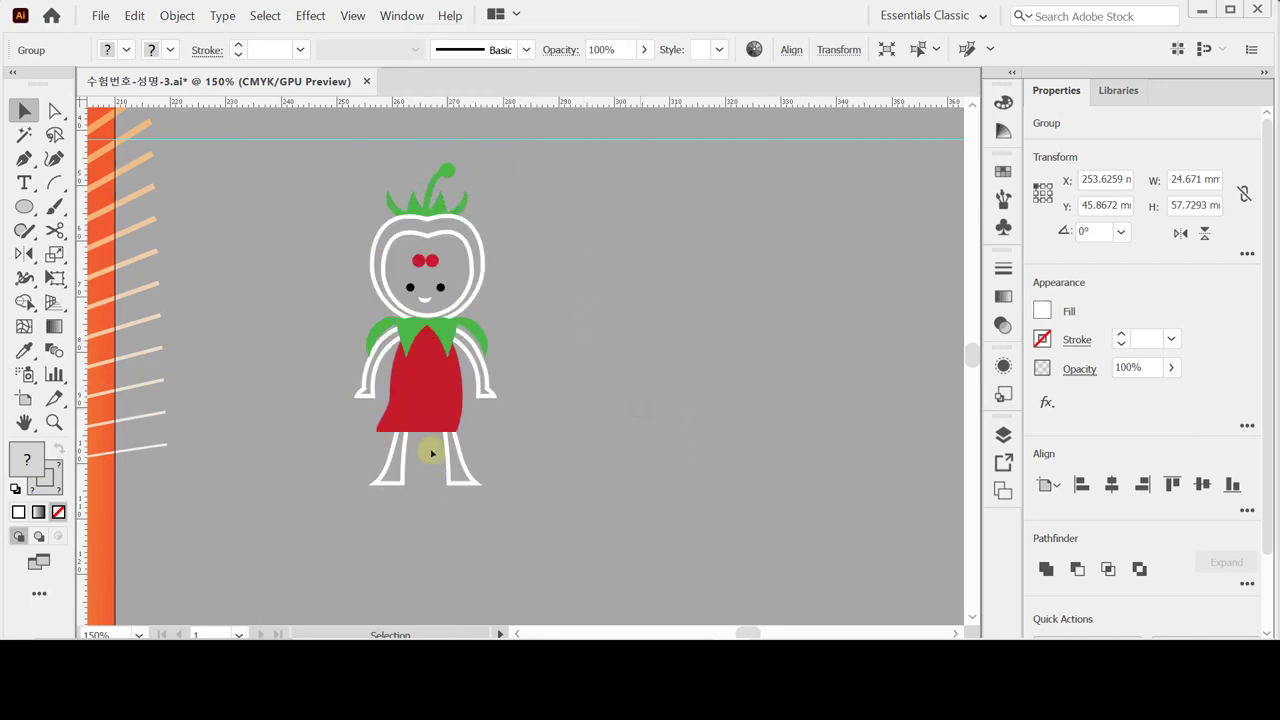
{"action": "left_click_drag", "start_coordinate": [331, 338], "coordinate": [591, 478]}
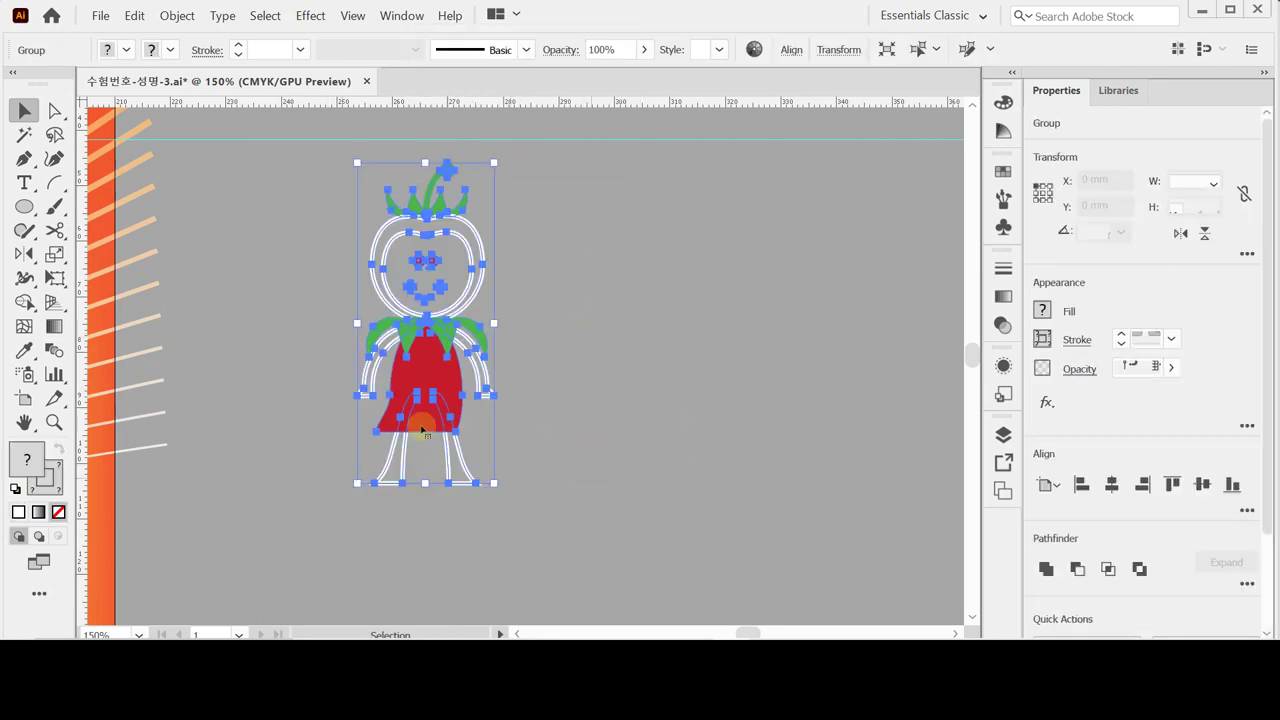
{"action": "right_click", "coordinate": [418, 330]}
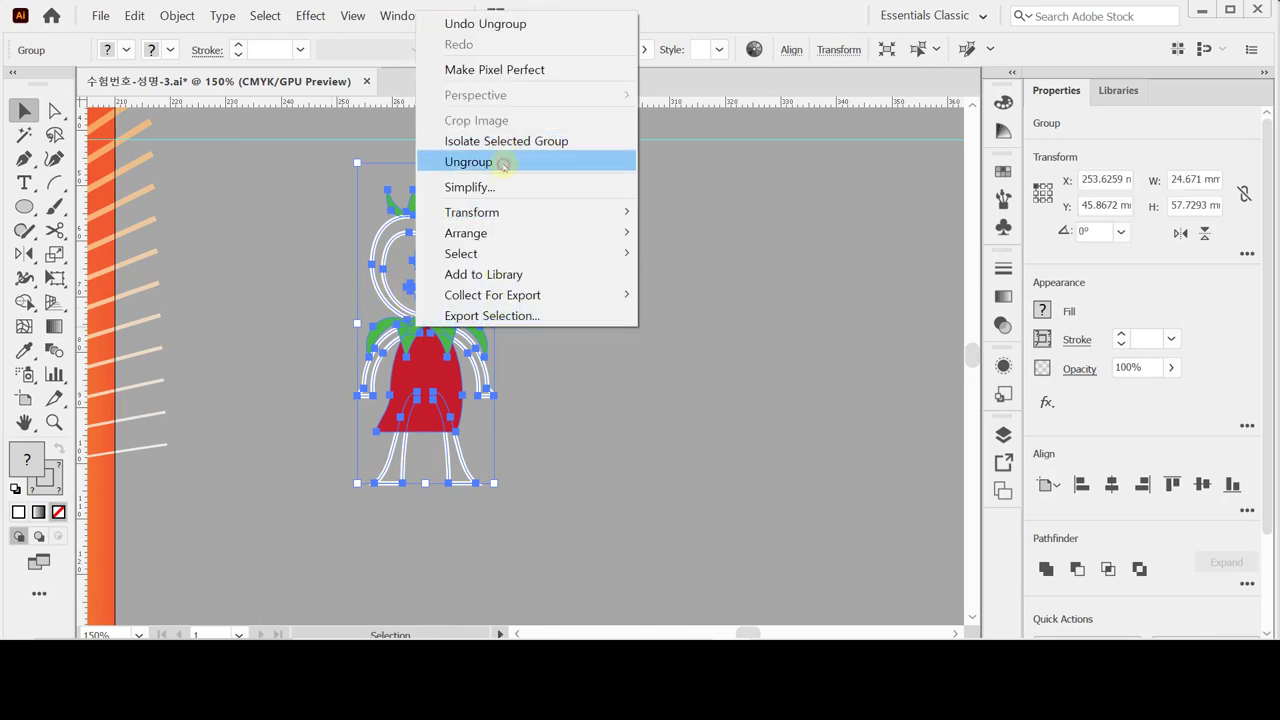
{"action": "left_click", "coordinate": [503, 166]}
Delete the character's red dress, arms, legs and green collar leaves, keeping only the head.
{"action": "left_click", "coordinate": [409, 424]}
{"action": "left_click_drag", "start_coordinate": [334, 331], "coordinate": [515, 454]}
{"action": "key", "text": "Delete"}
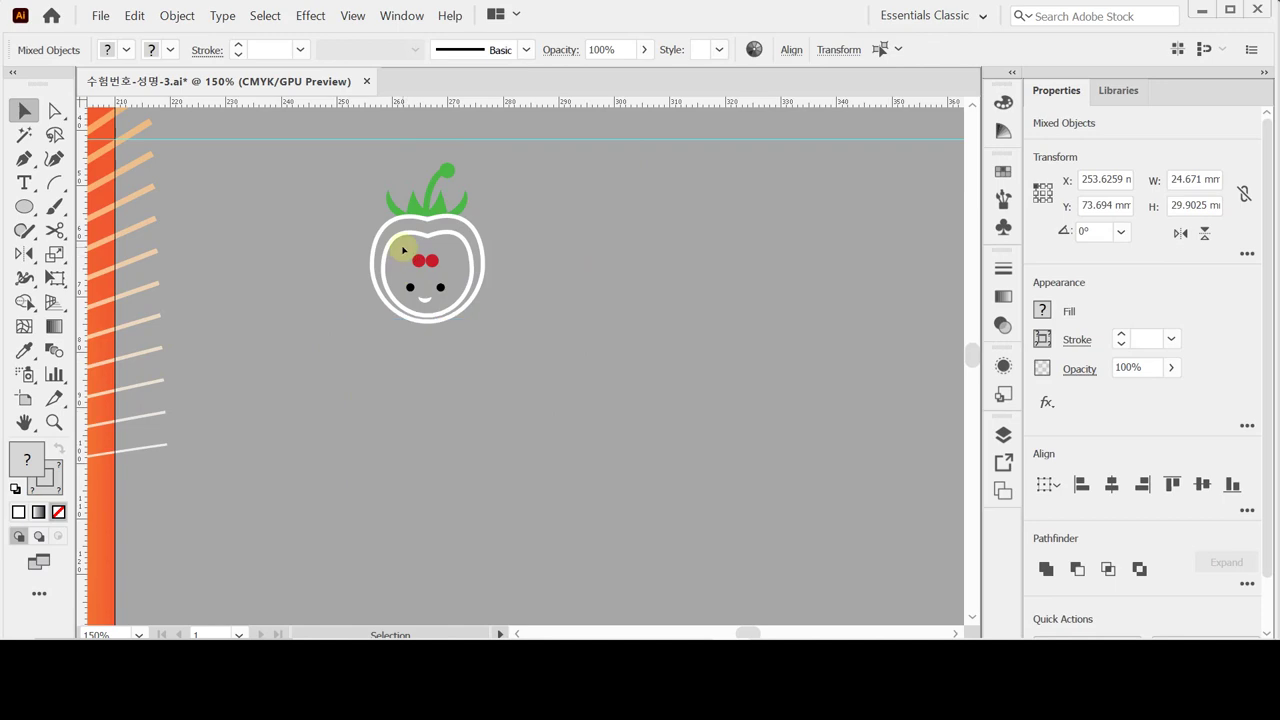
Delete the two red dots, the black eyes and the mouth inside the tomato head outline.
{"action": "left_click", "coordinate": [443, 292]}
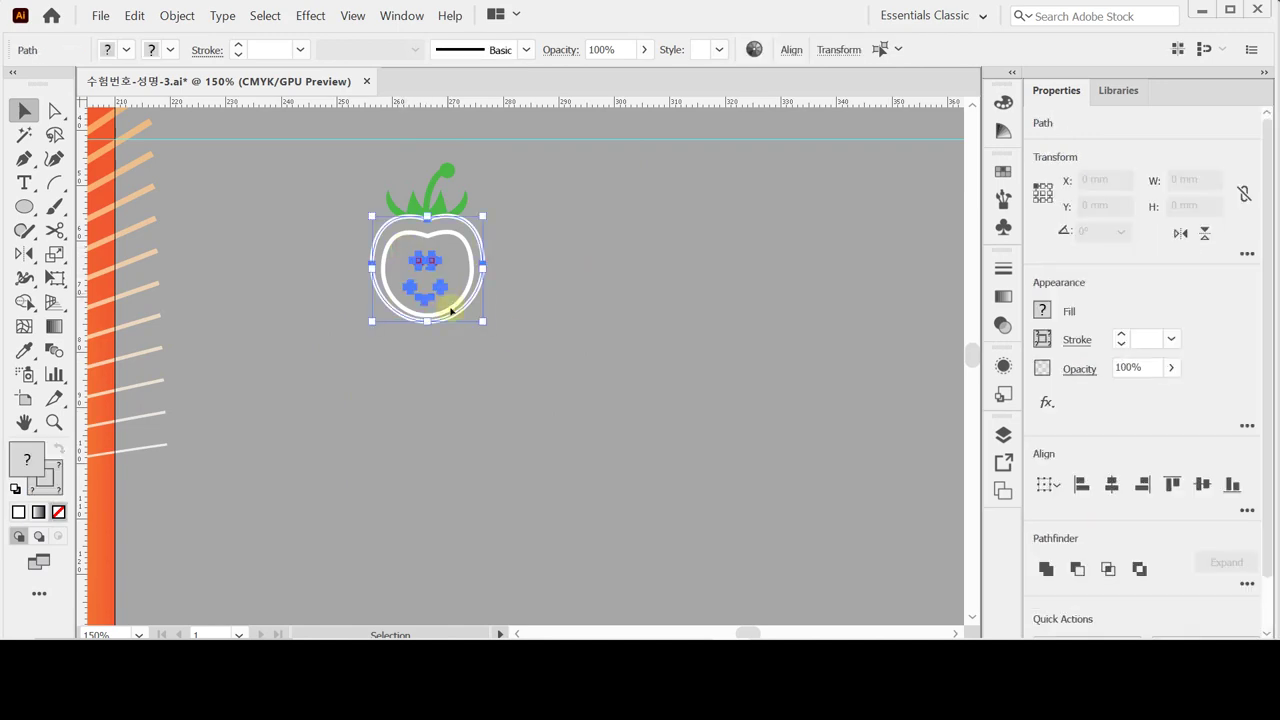
{"action": "left_click", "coordinate": [395, 253]}
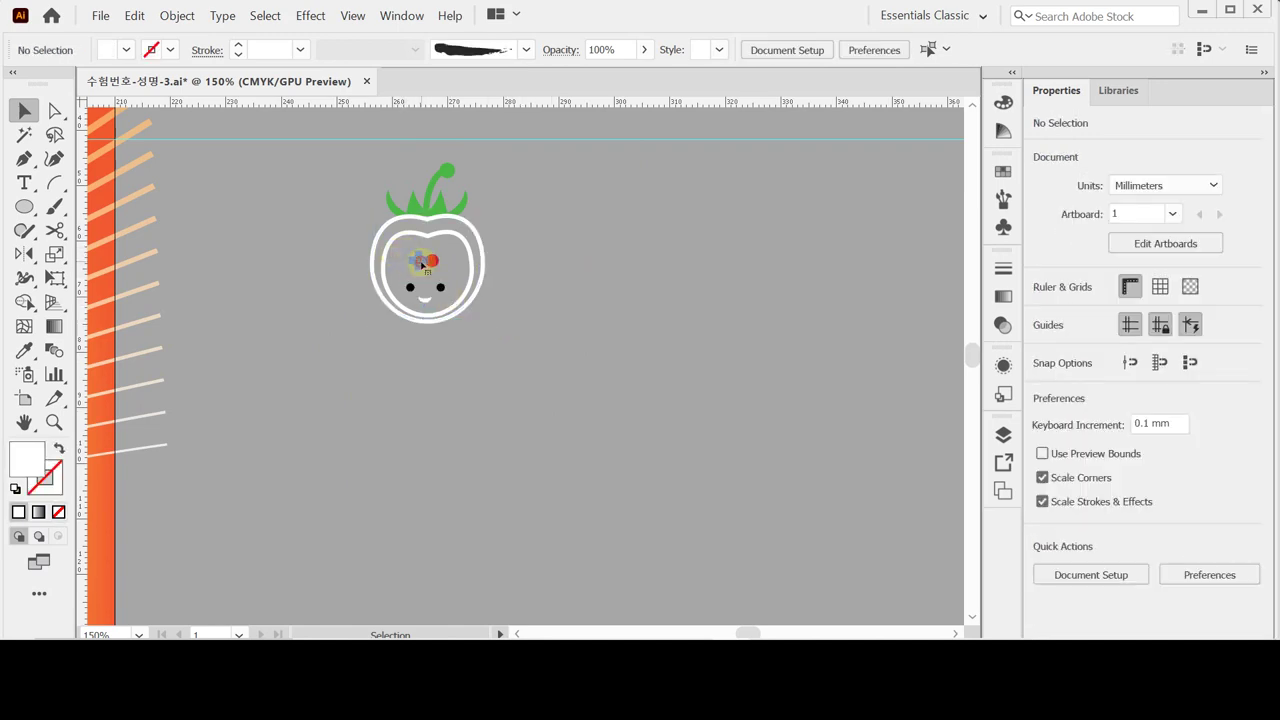
{"action": "left_click", "coordinate": [409, 286]}
{"action": "left_click", "coordinate": [423, 286]}
{"action": "left_click", "coordinate": [429, 257]}
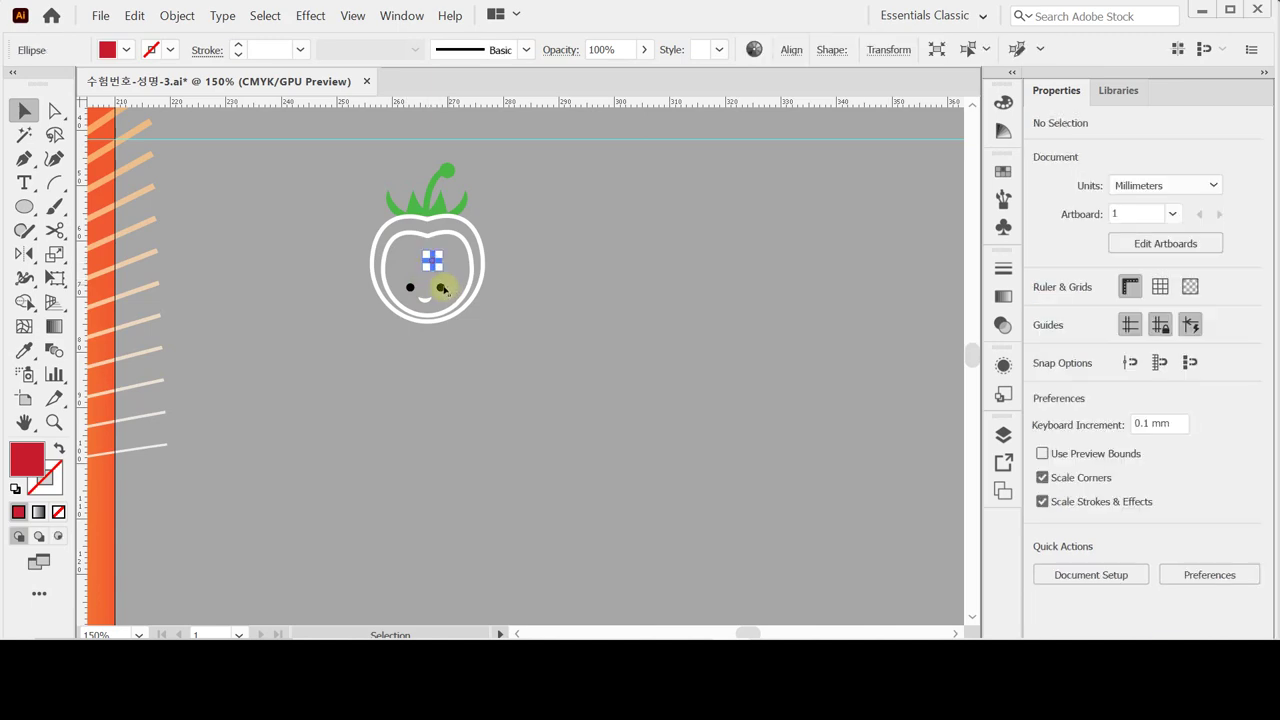
{"action": "left_click", "coordinate": [423, 297]}
{"action": "left_click", "coordinate": [424, 299]}
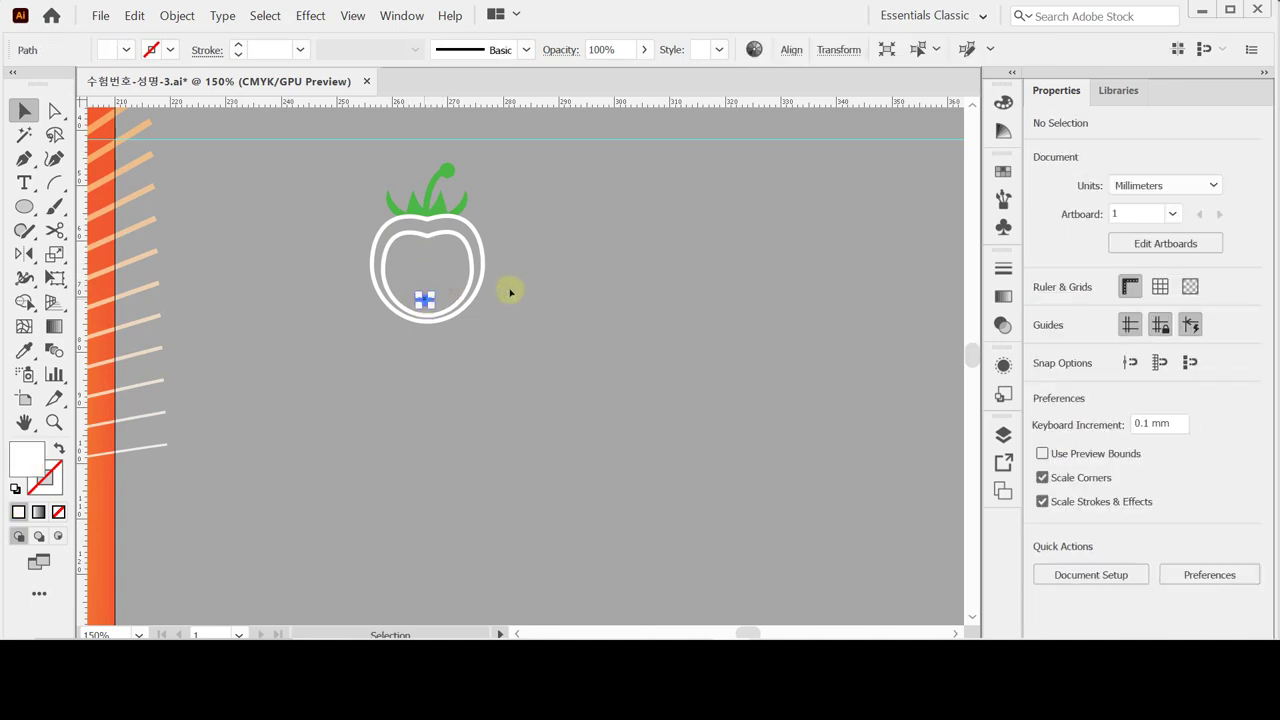
Delete the curved green stem above the tomato head, keeping the pointed leaves.
{"action": "left_click", "coordinate": [548, 274]}
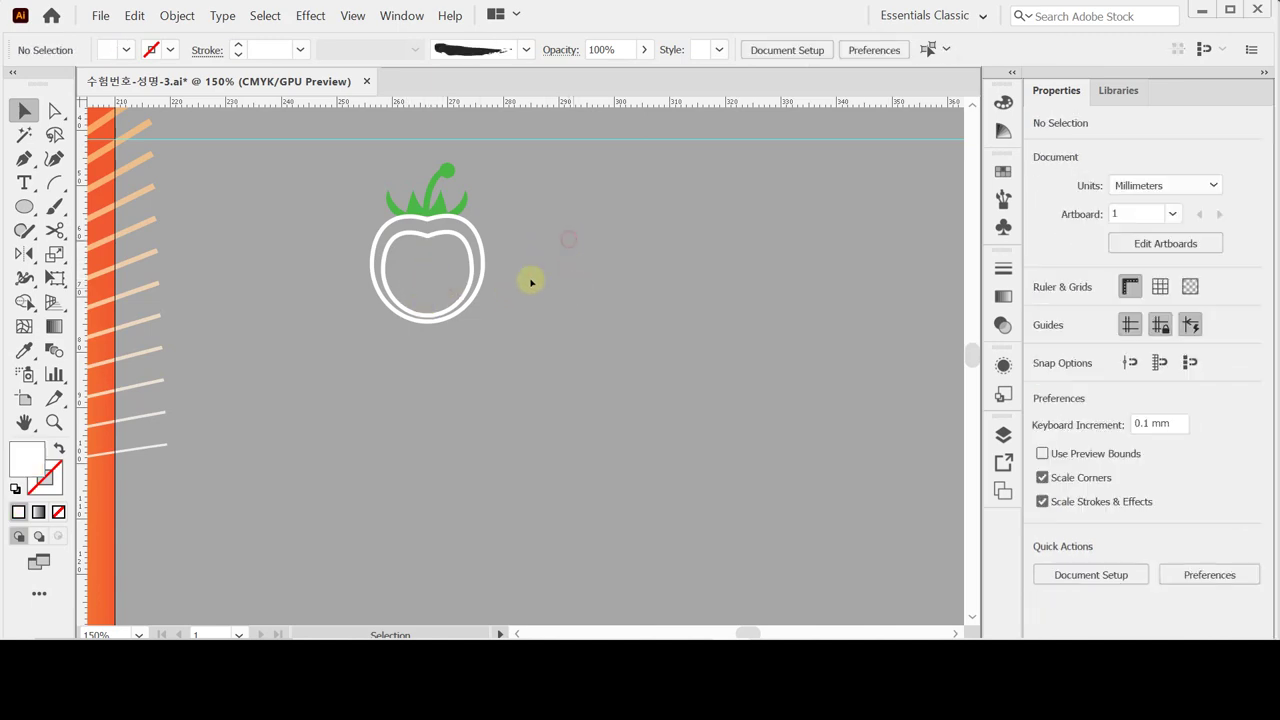
{"action": "left_click", "coordinate": [449, 178]}
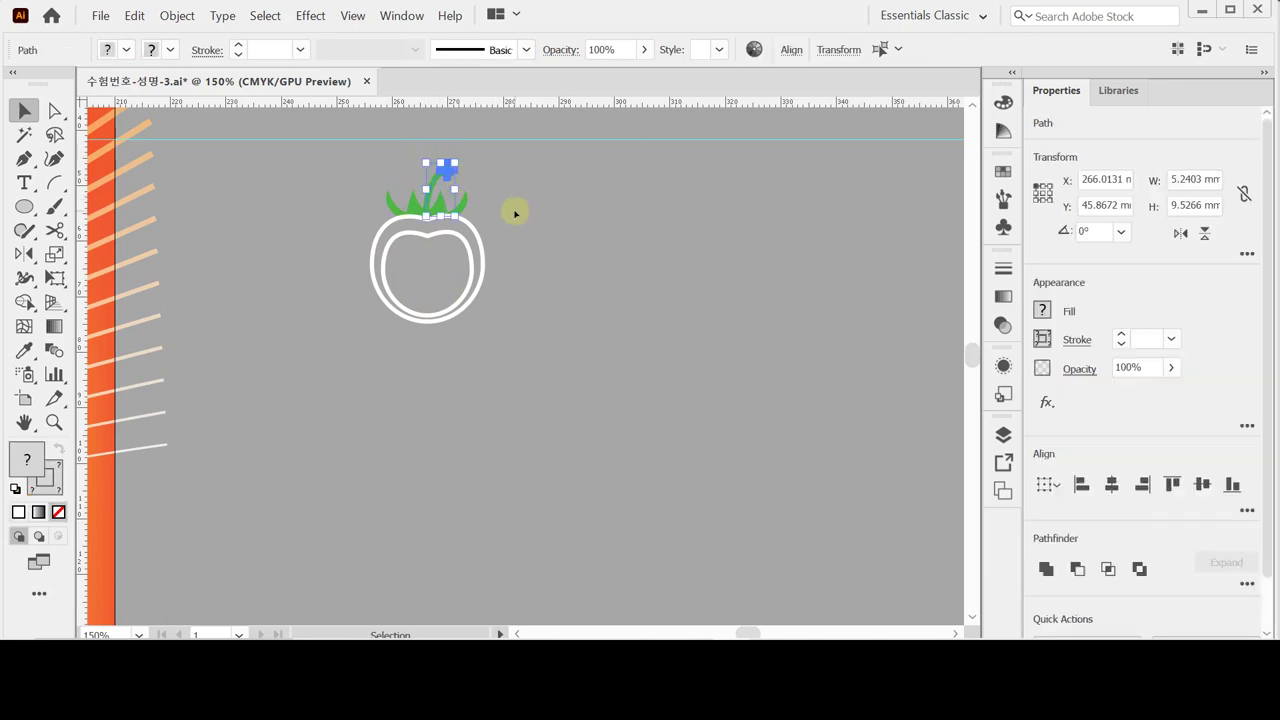
{"action": "key", "text": "Delete"}
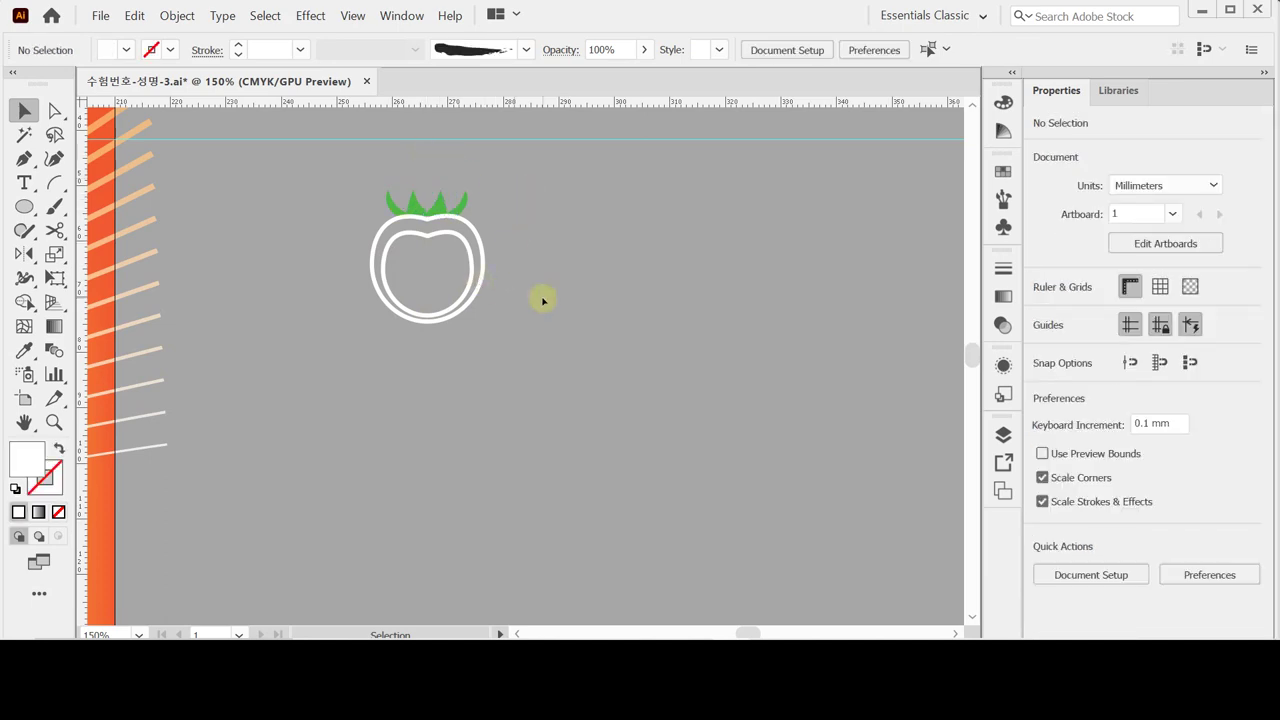
Turn the inner tomato outline's stroke into a fill and colour it orange with M 70% and Y 70%.
{"action": "scroll", "coordinate": [543, 290], "scroll_direction": "up", "scroll_amount": 3}
{"action": "scroll", "coordinate": [531, 429], "scroll_direction": "up", "scroll_amount": 1}
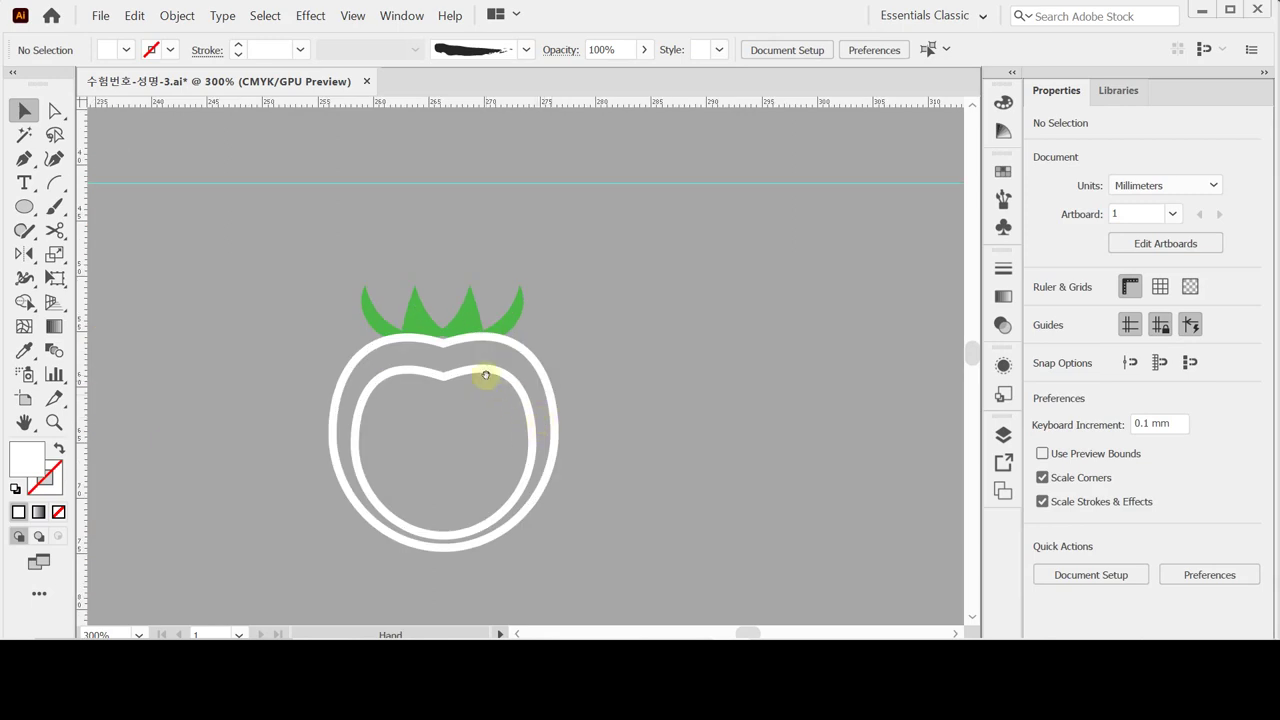
{"action": "left_click_drag", "start_coordinate": [474, 394], "coordinate": [470, 286]}
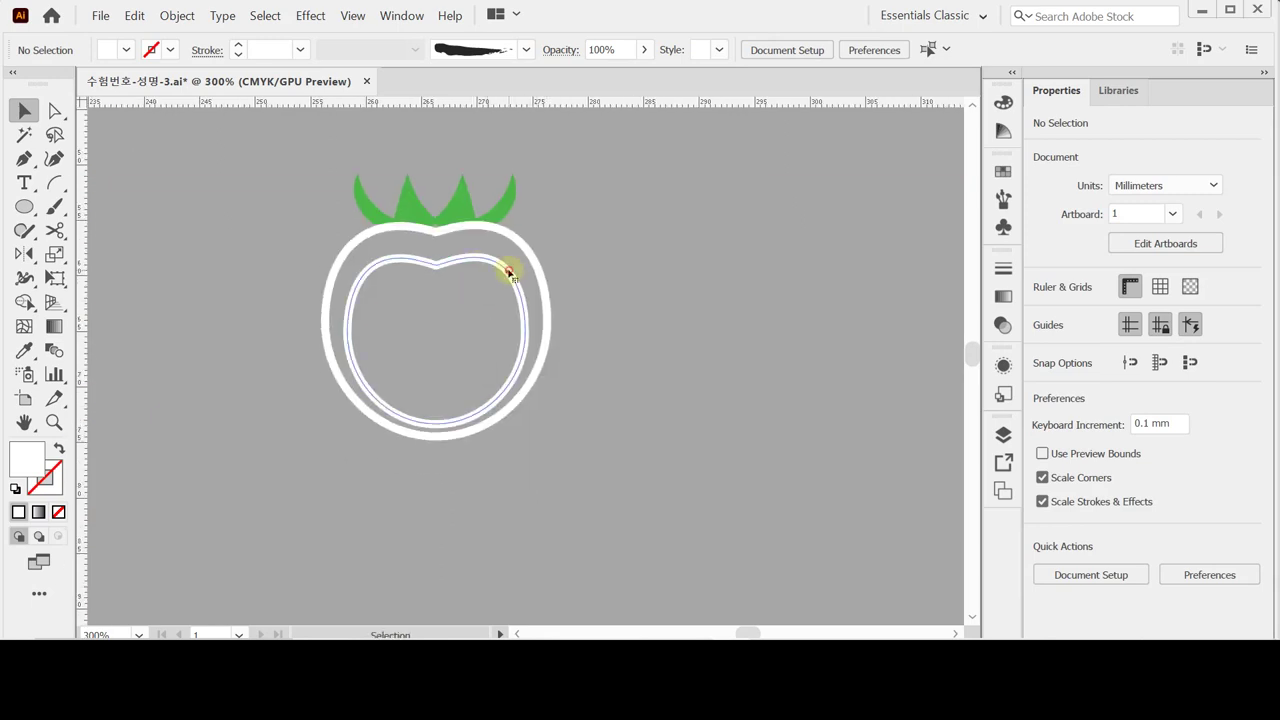
{"action": "left_click", "coordinate": [509, 272]}
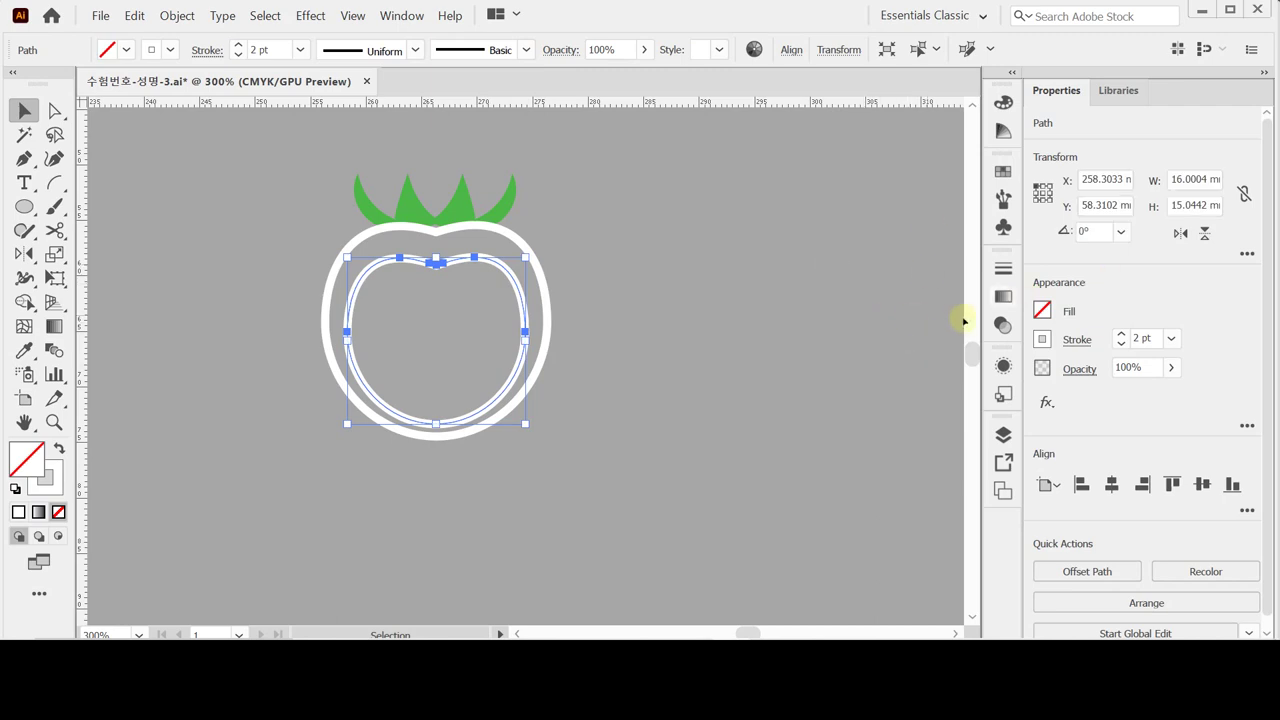
{"action": "left_click", "coordinate": [59, 448]}
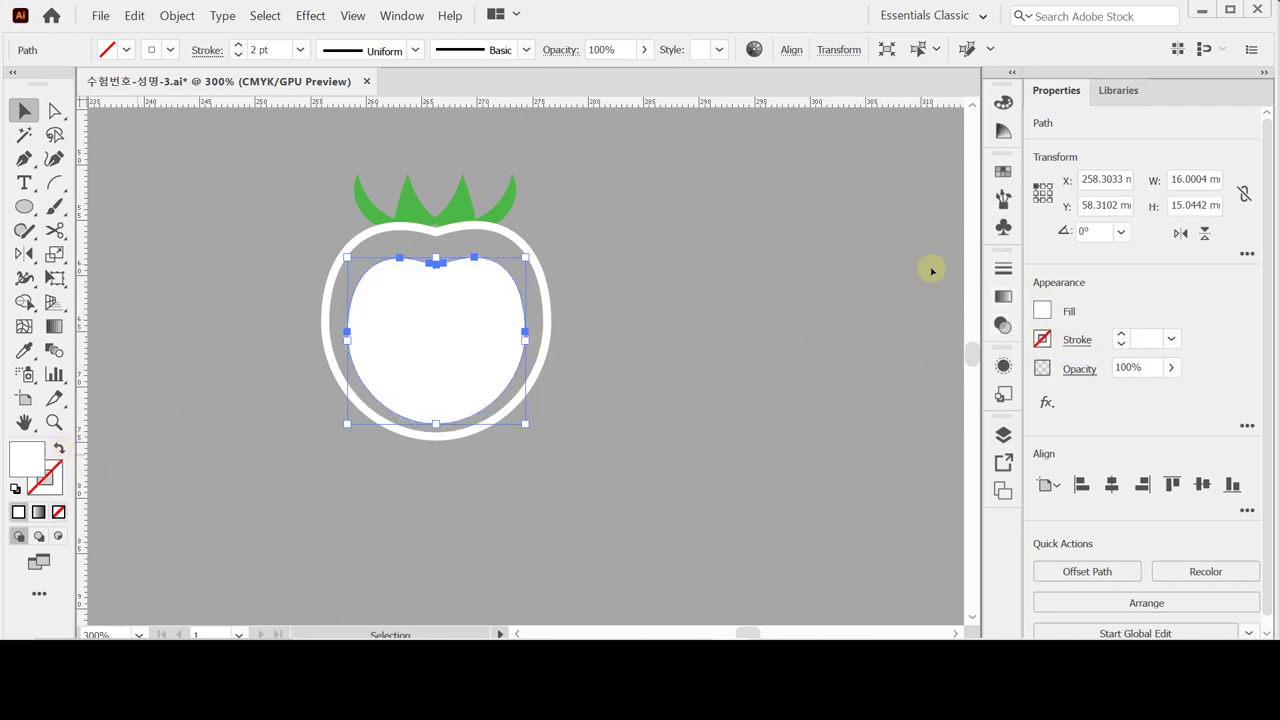
{"action": "left_click", "coordinate": [1042, 311]}
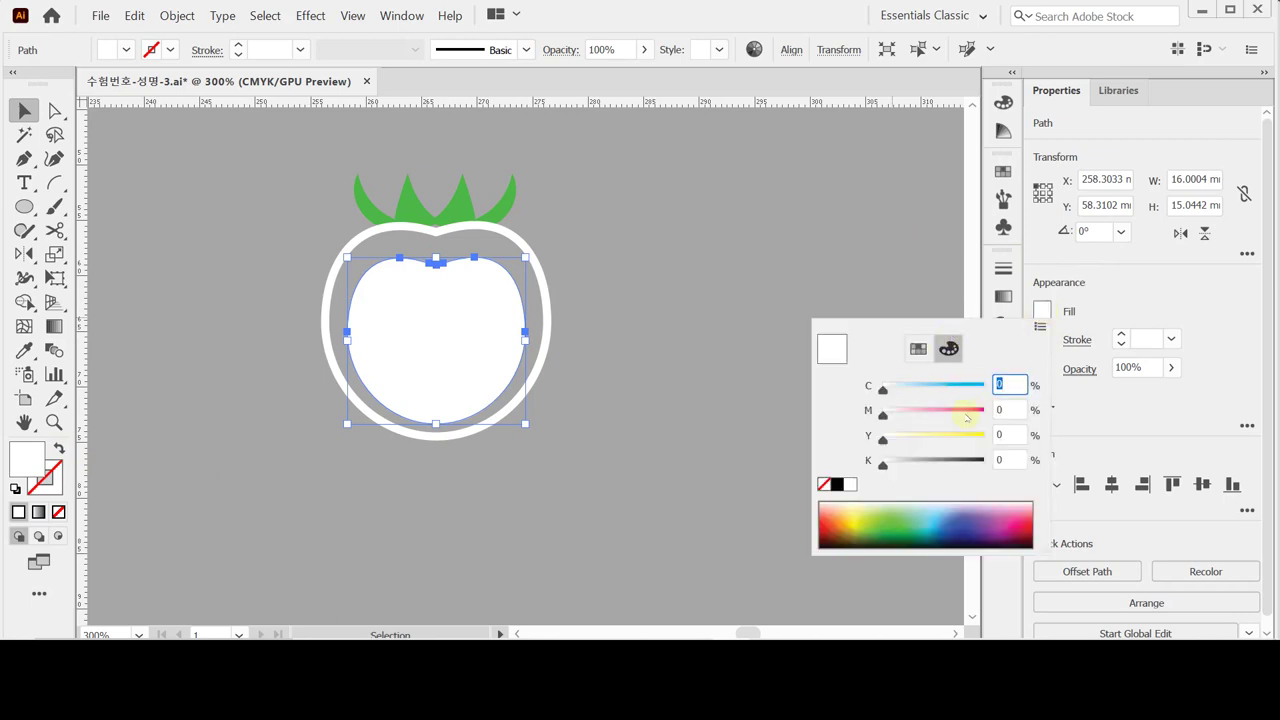
{"action": "key", "text": "Tab"}
{"action": "type", "text": "70"}
{"action": "key", "text": "Tab"}
{"action": "type", "text": "70"}
{"action": "key", "text": "Return"}
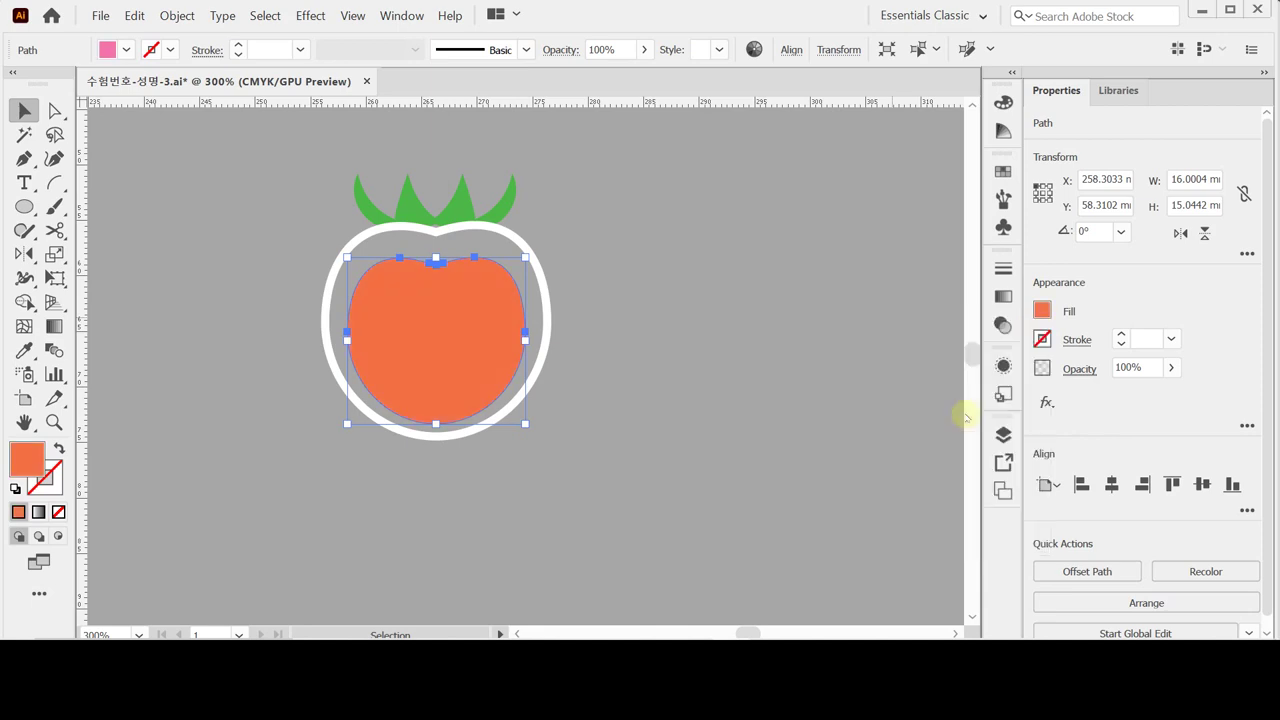
{"action": "left_click", "coordinate": [862, 307]}
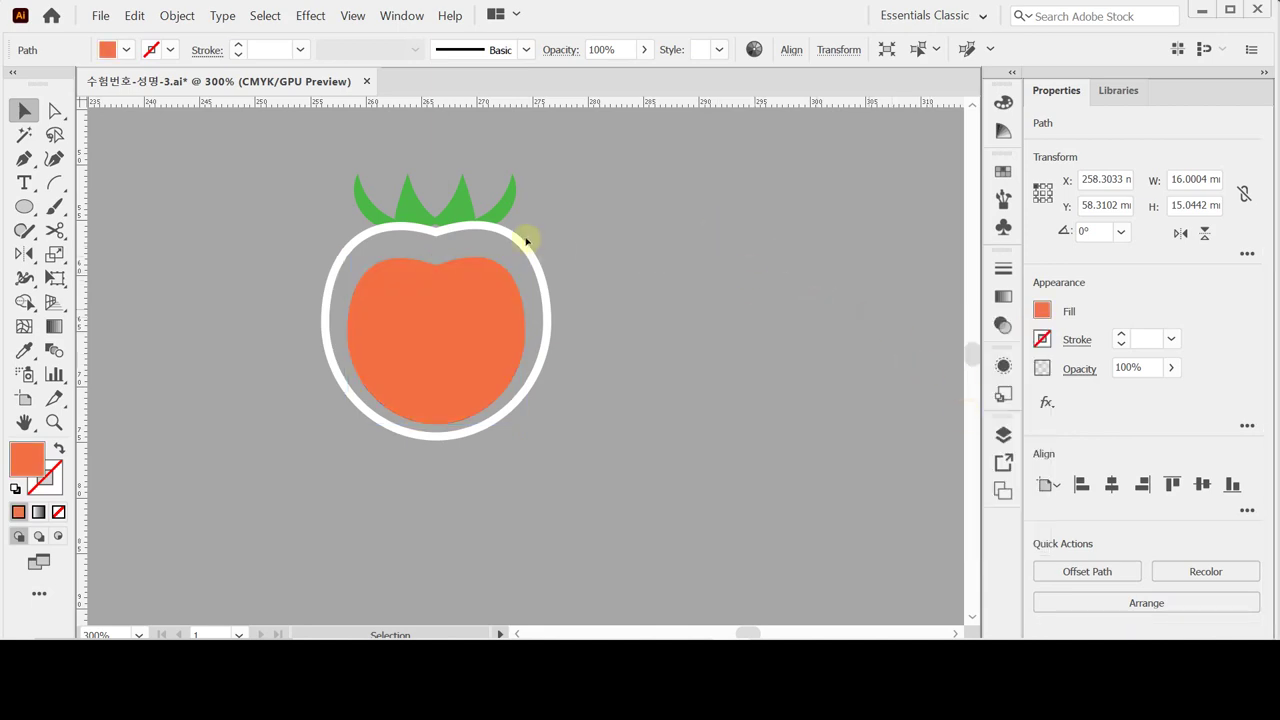
Turn the outer tomato outline's white stroke into a fill and colour it bright red.
{"action": "left_click", "coordinate": [520, 245]}
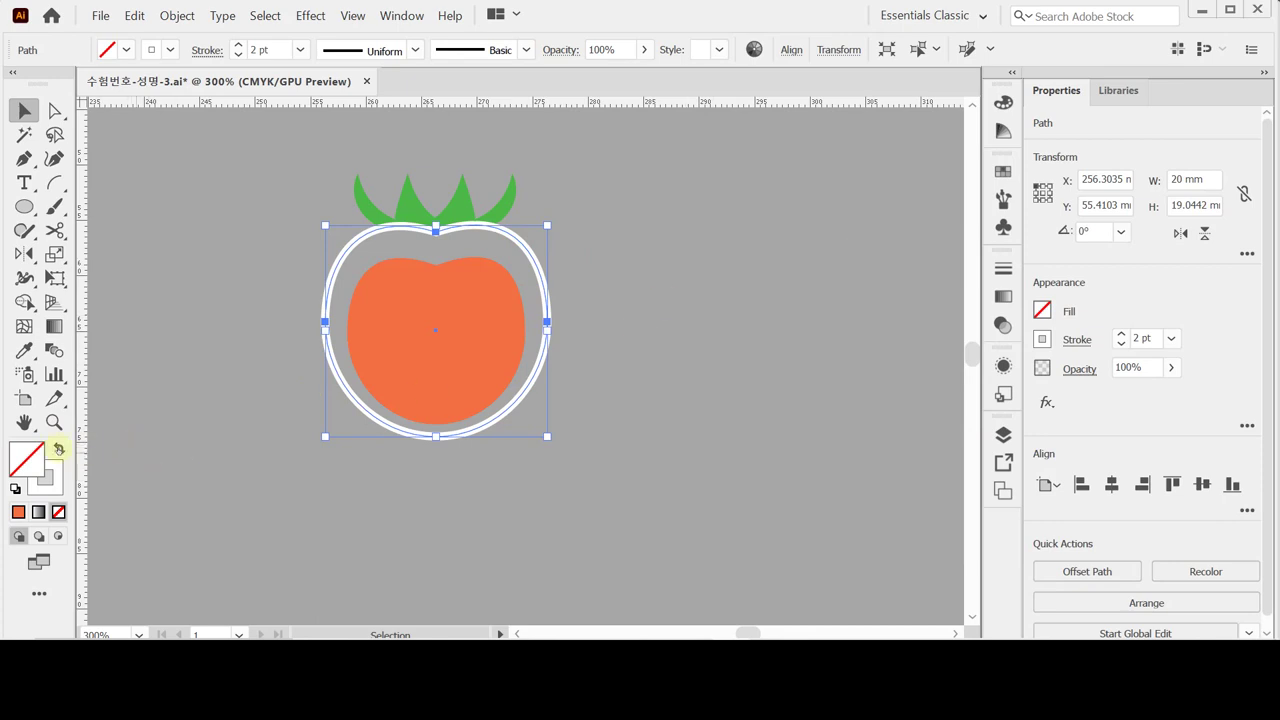
{"action": "left_click", "coordinate": [59, 449]}
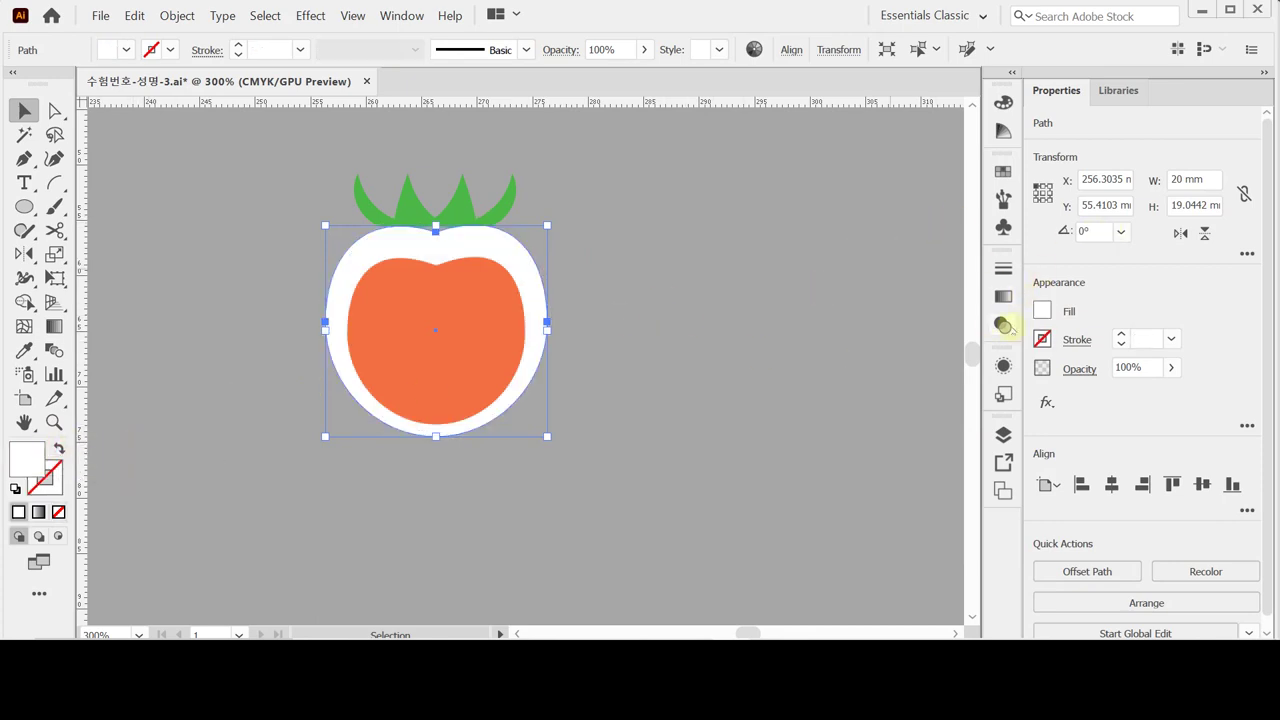
{"action": "left_click", "coordinate": [1042, 311]}
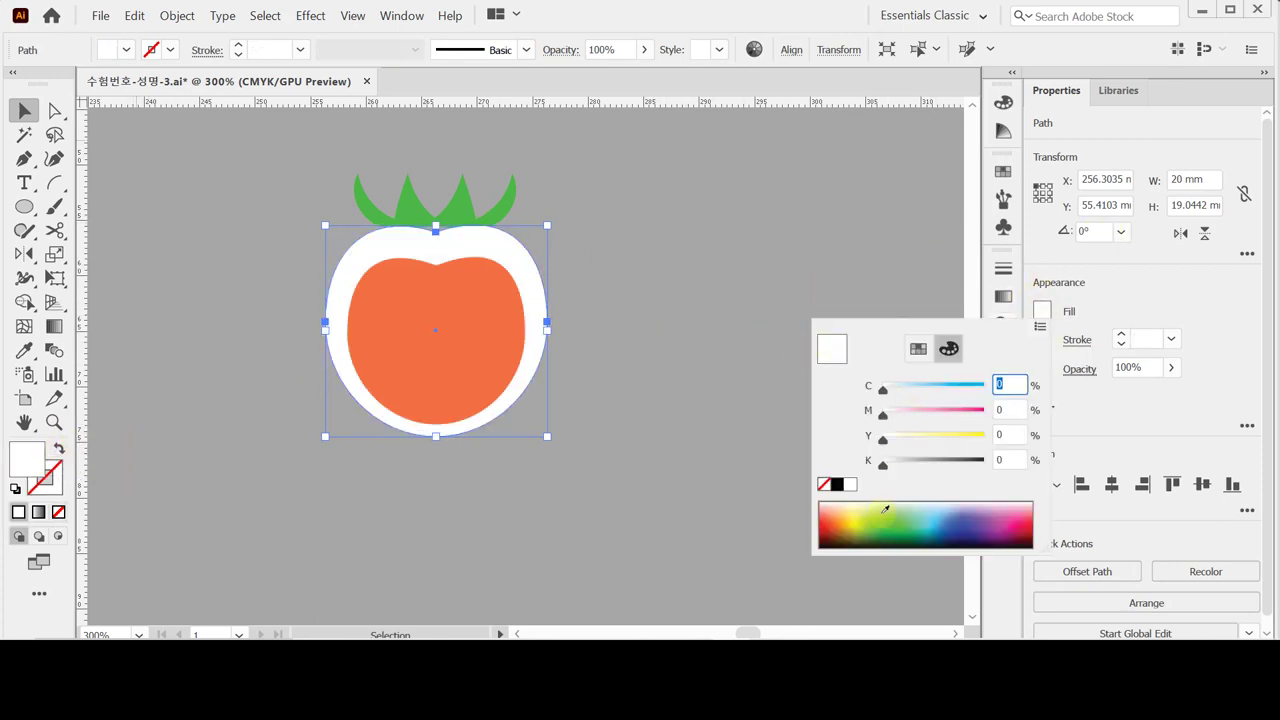
{"action": "left_click", "coordinate": [828, 516]}
{"action": "left_click", "coordinate": [835, 531]}
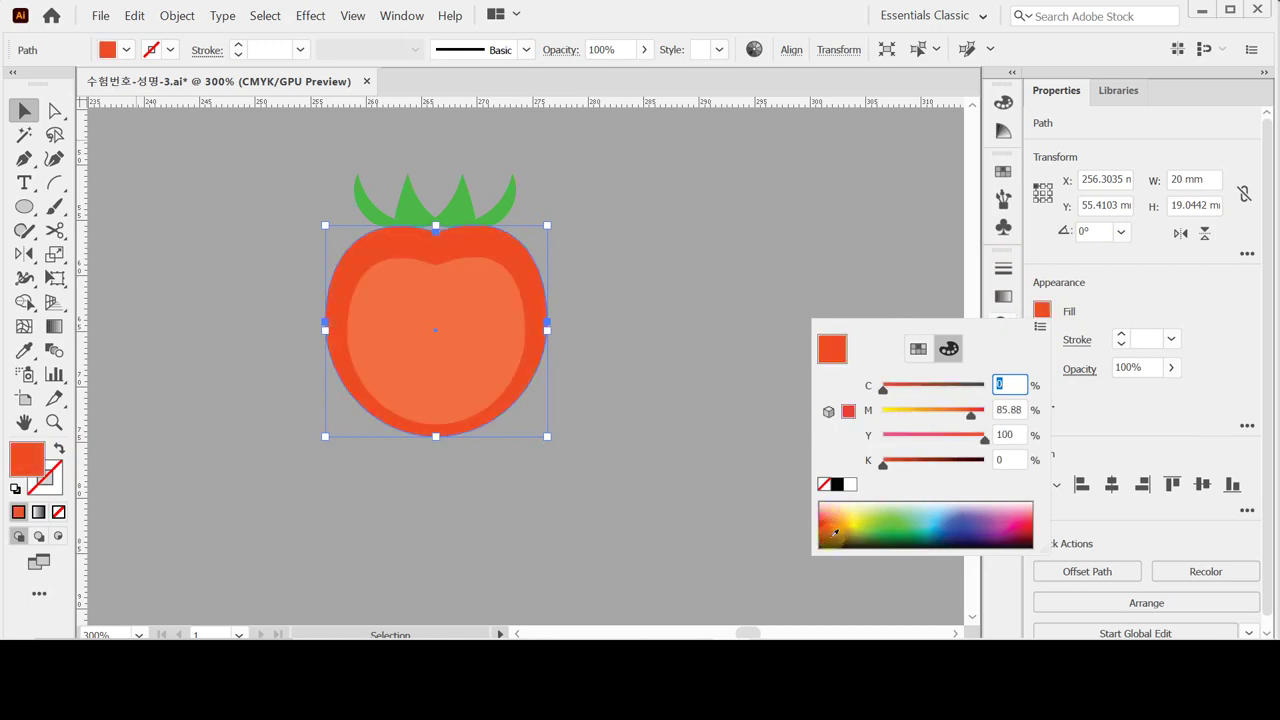
{"action": "left_click", "coordinate": [835, 535]}
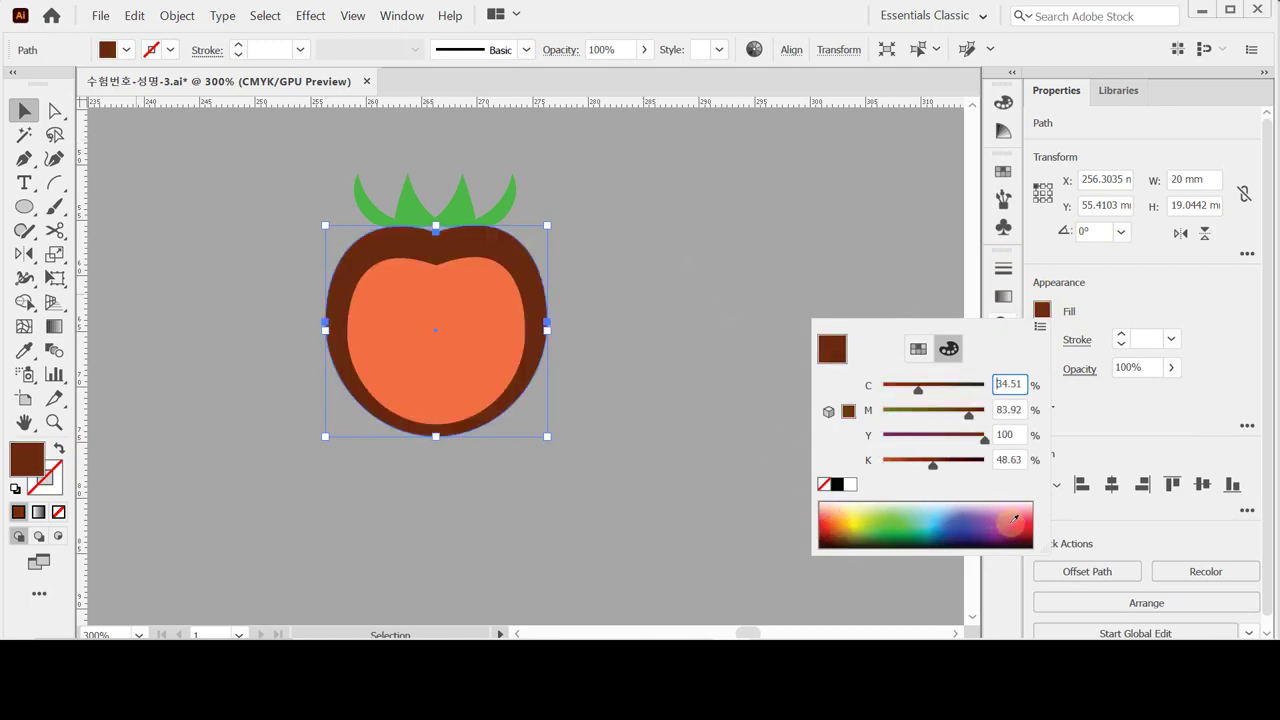
{"action": "left_click", "coordinate": [828, 520]}
{"action": "left_click", "coordinate": [692, 296]}
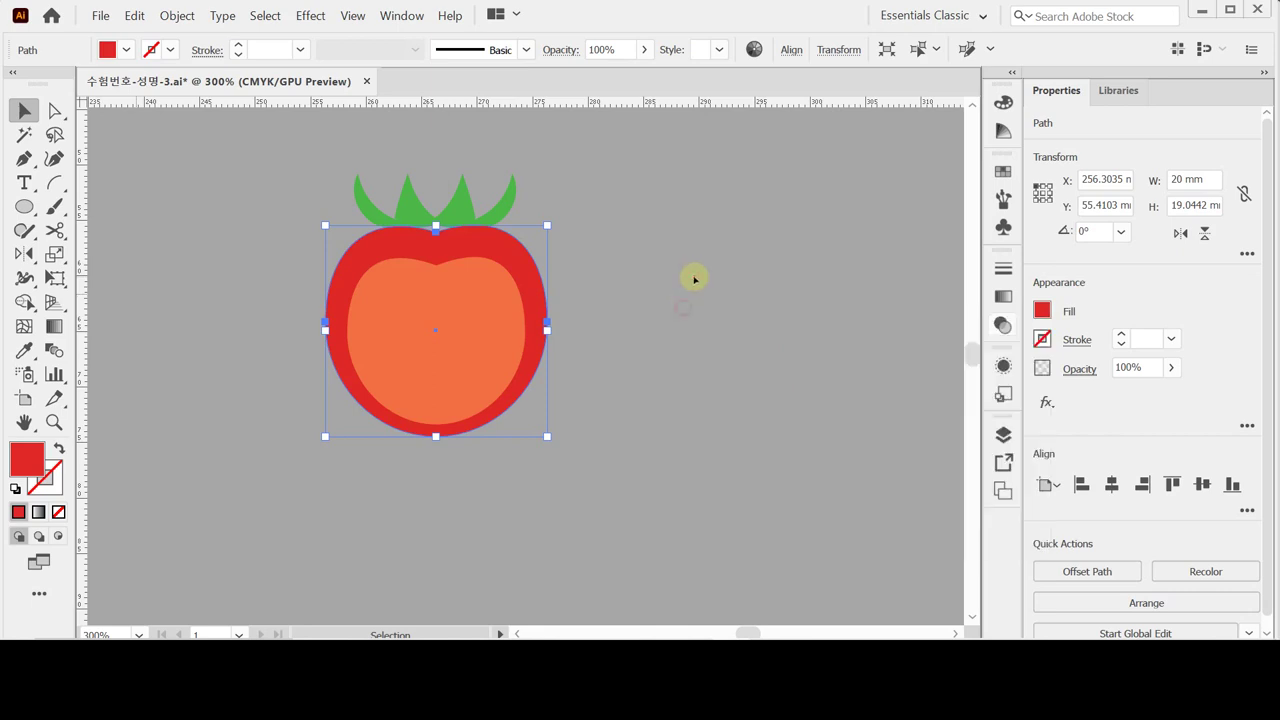
{"action": "left_click", "coordinate": [694, 270]}
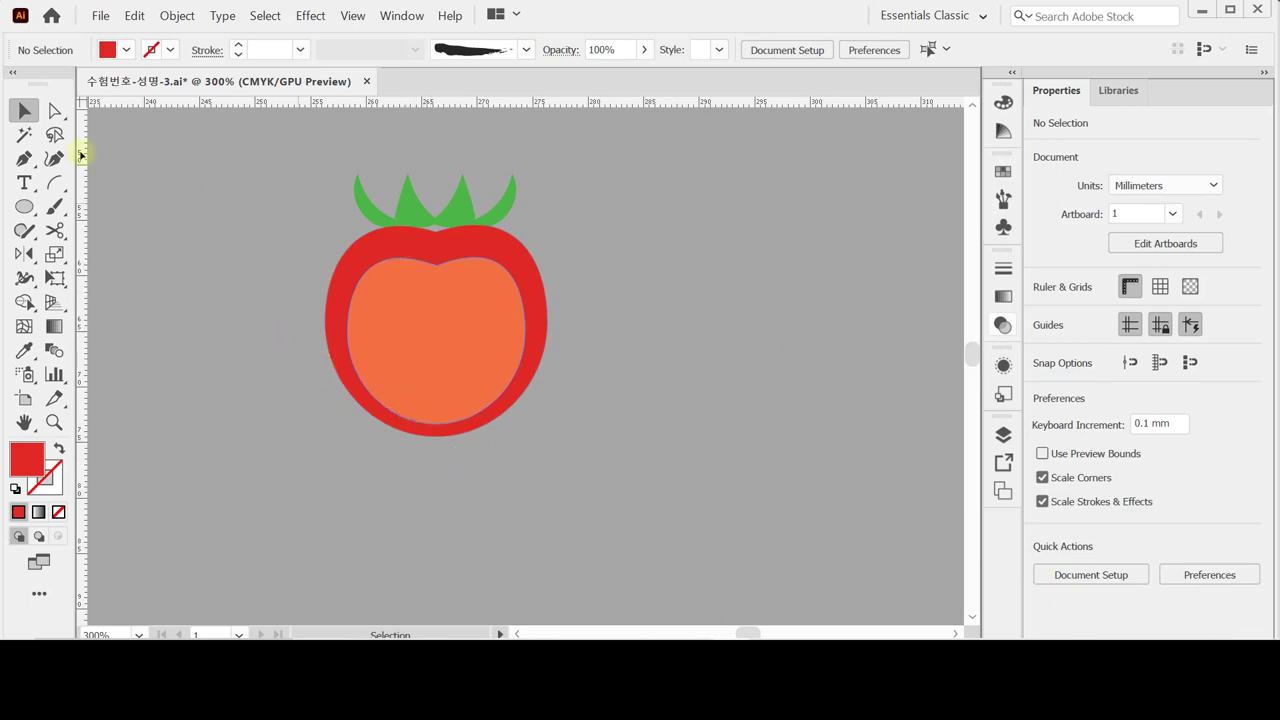
Draw a slightly slanted line about 25 mm tall from the second leaf to below the tomato's bottom centre, with a white stroke.
{"action": "left_click", "coordinate": [56, 185]}
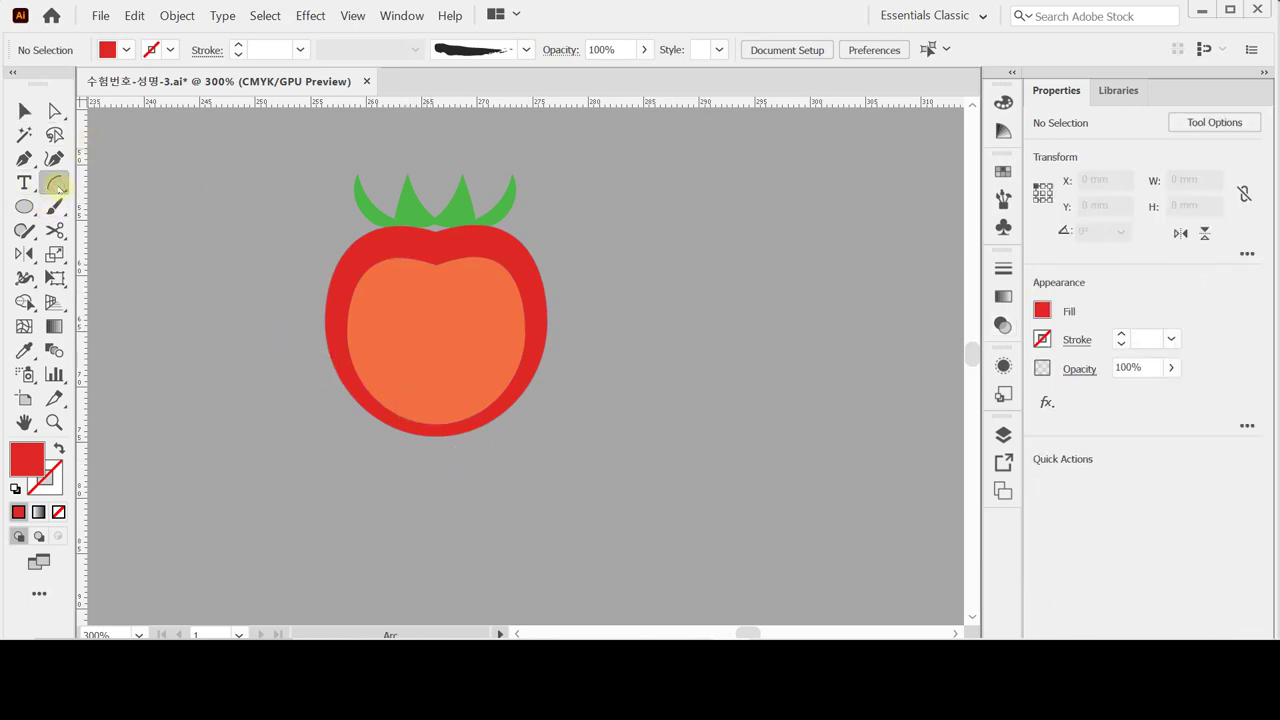
{"action": "left_click", "coordinate": [56, 185]}
{"action": "left_click", "coordinate": [122, 183]}
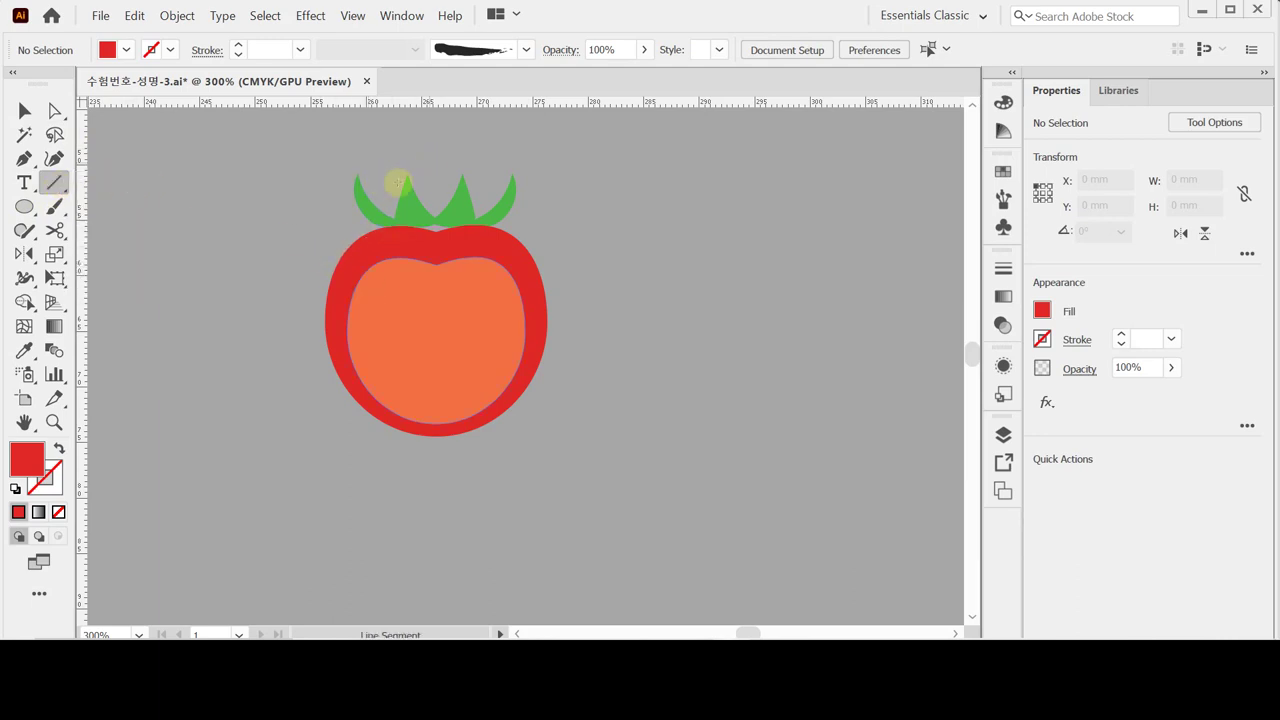
{"action": "left_click_drag", "start_coordinate": [412, 195], "coordinate": [439, 480]}
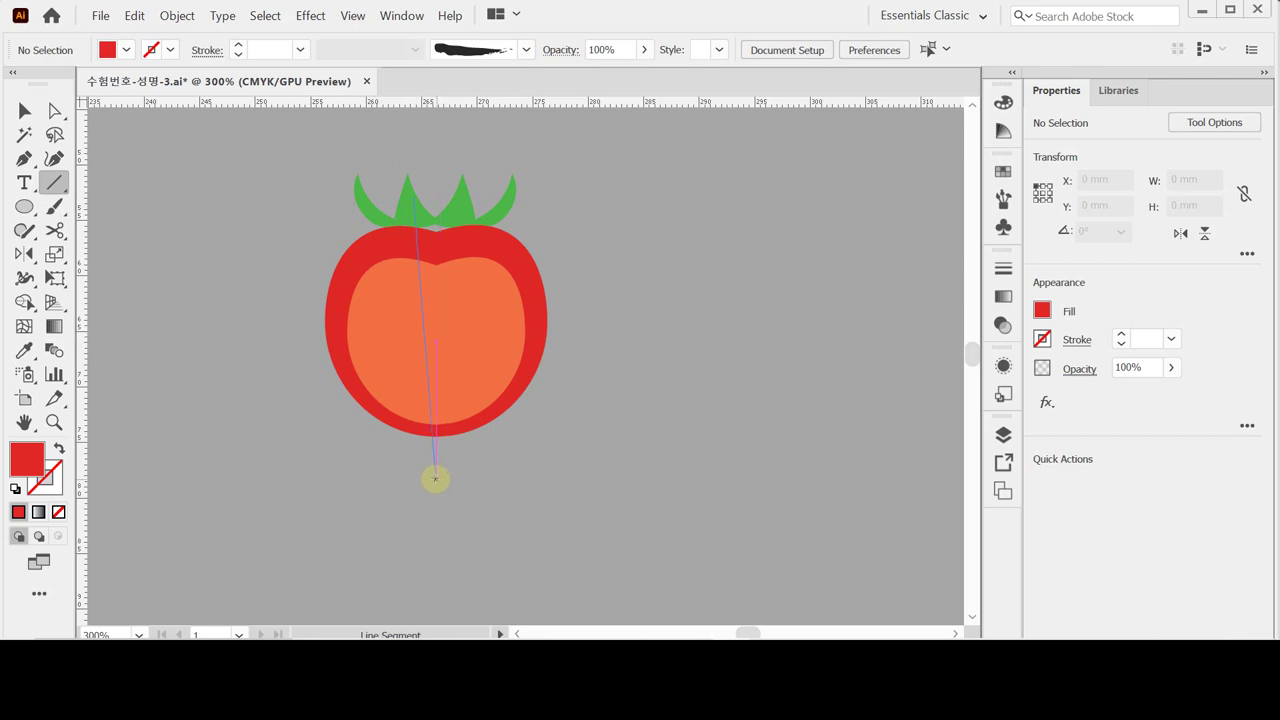
{"action": "left_click_drag", "start_coordinate": [435, 479], "coordinate": [435, 479]}
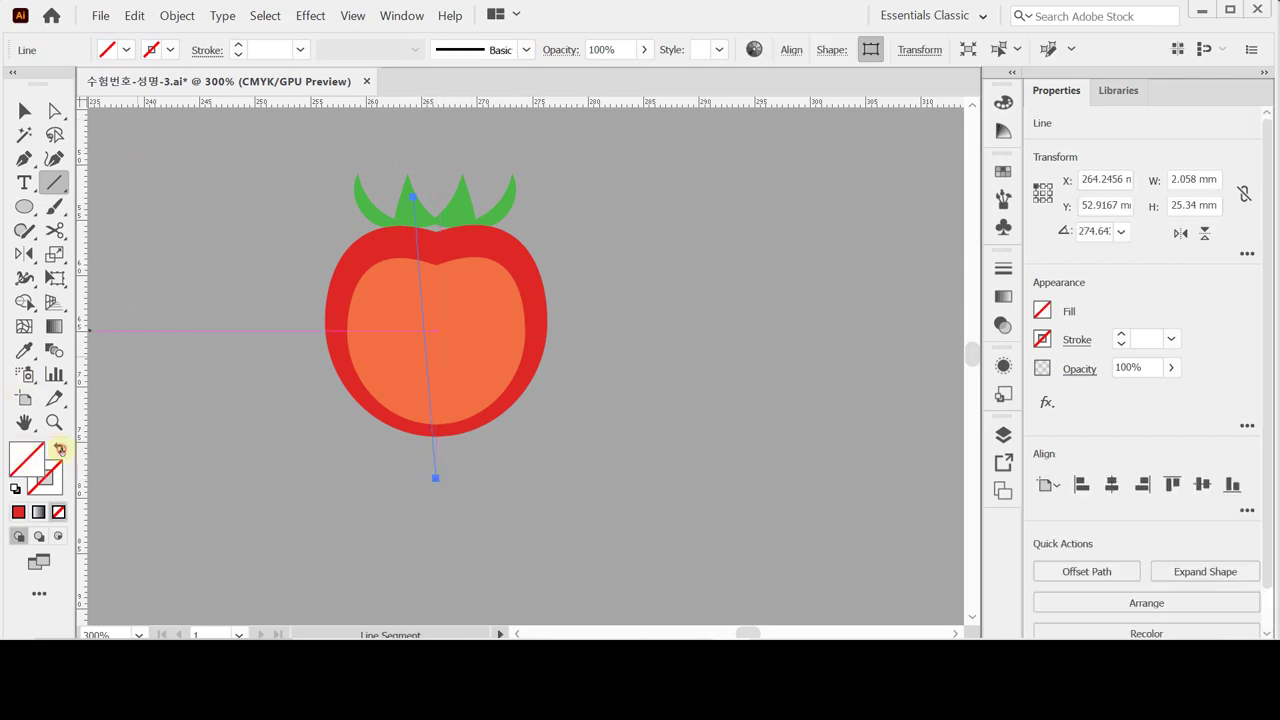
{"action": "left_click", "coordinate": [46, 478]}
{"action": "left_click", "coordinate": [150, 50]}
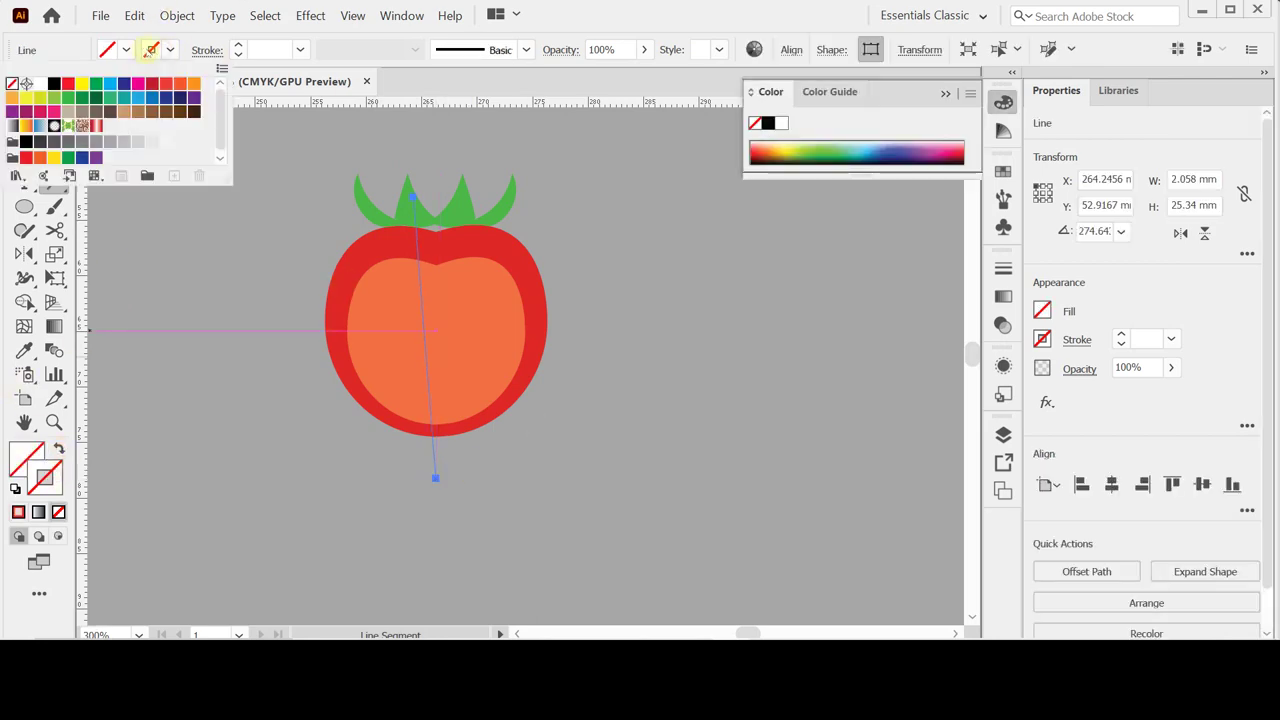
{"action": "left_click", "coordinate": [38, 88]}
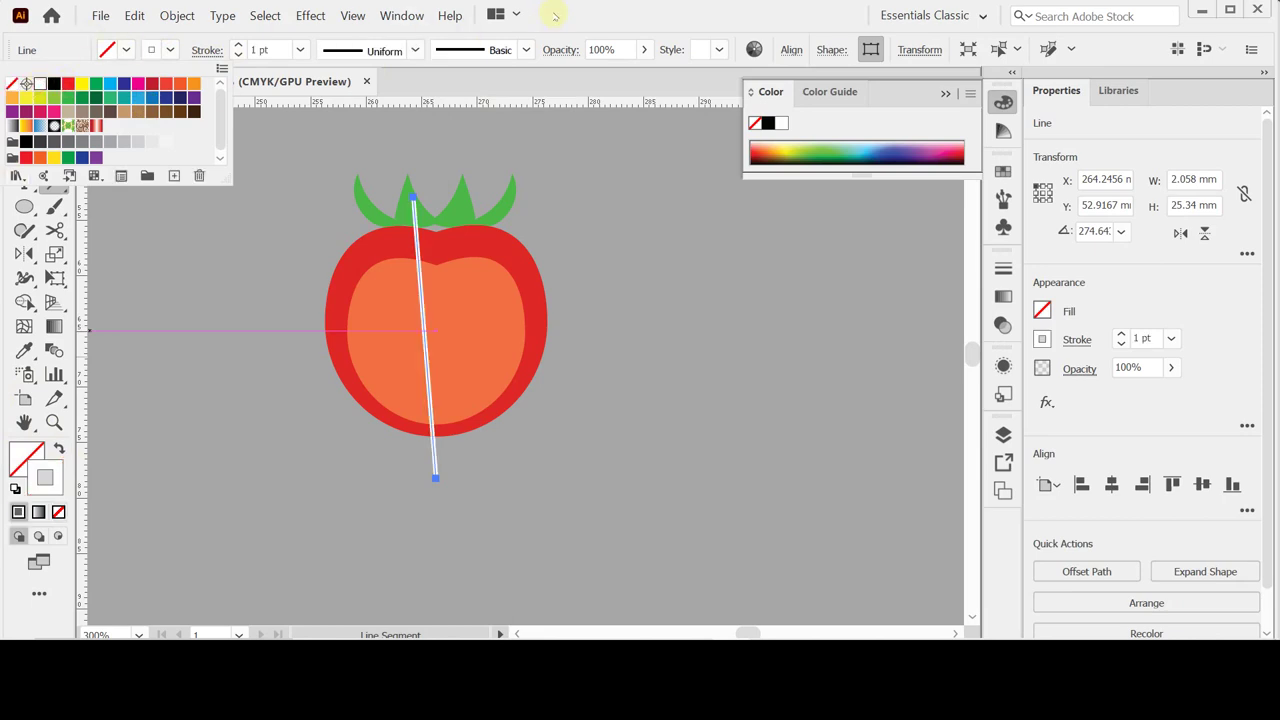
{"action": "left_click", "coordinate": [26, 112]}
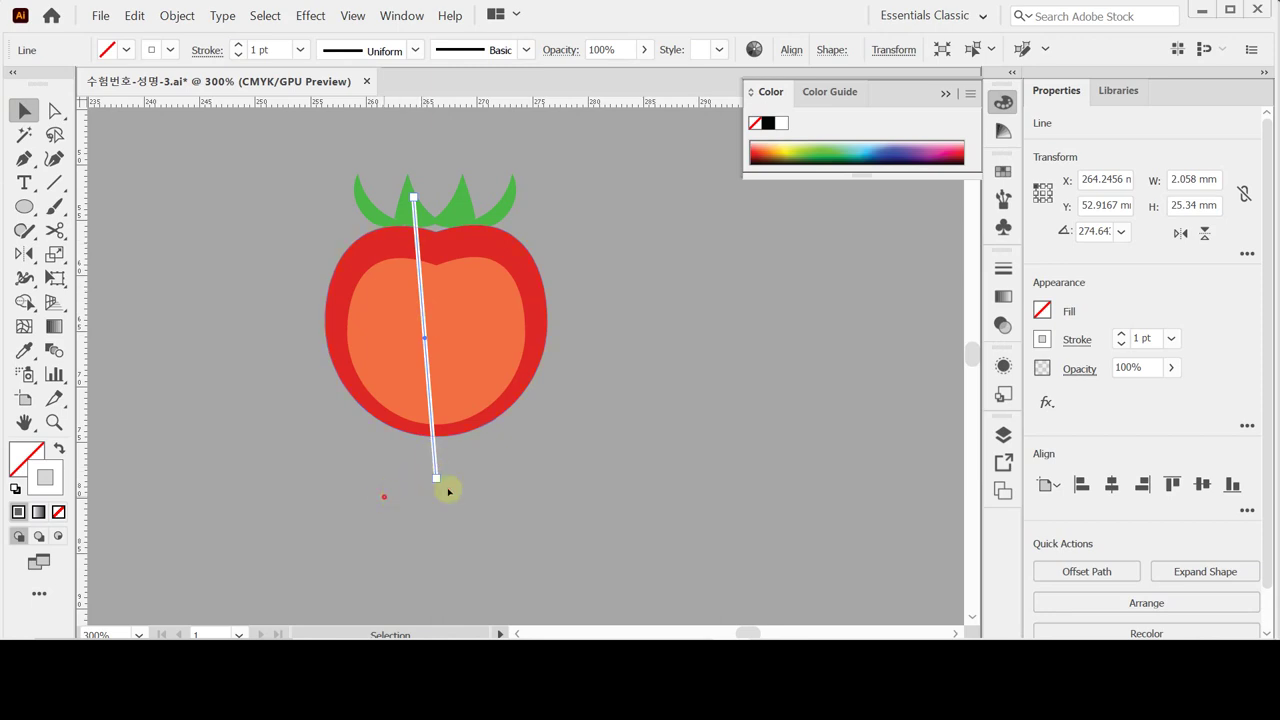
Reflect a copy of the white line across the vertical axis through the tomato's centre, using outline view to locate the centre.
{"action": "left_click", "coordinate": [27, 255]}
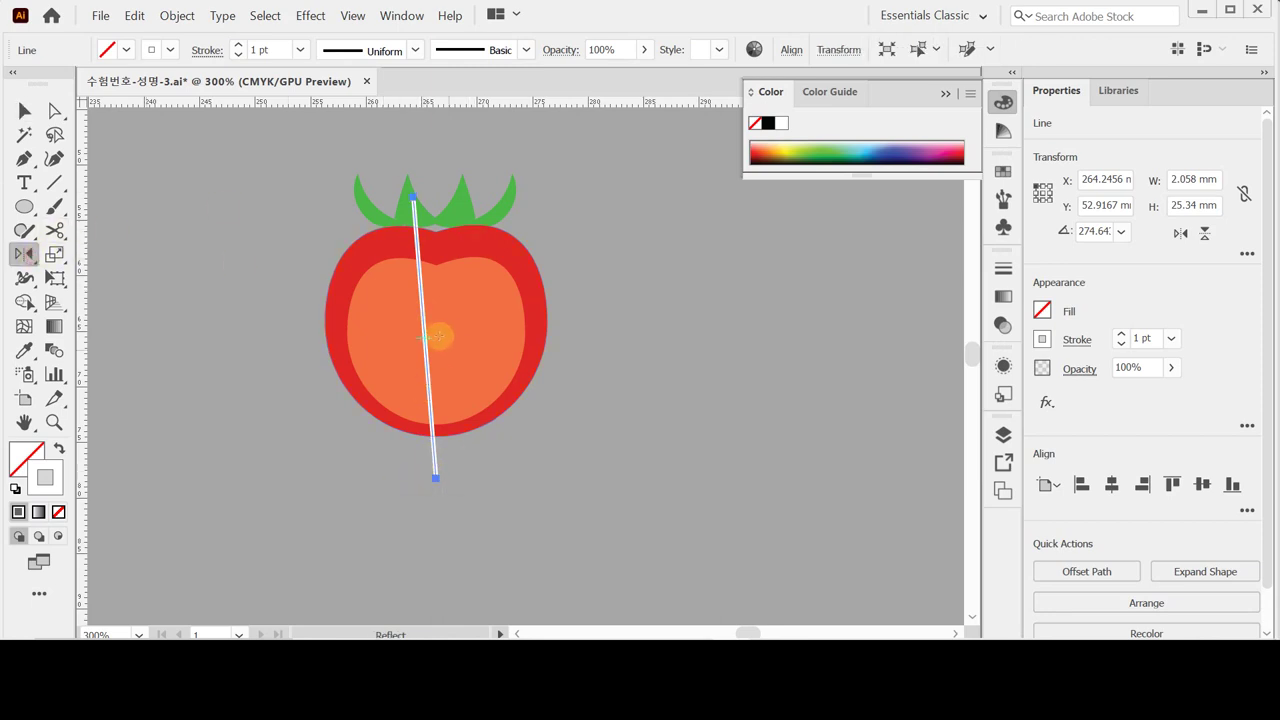
{"action": "key", "text": "ctrl"}
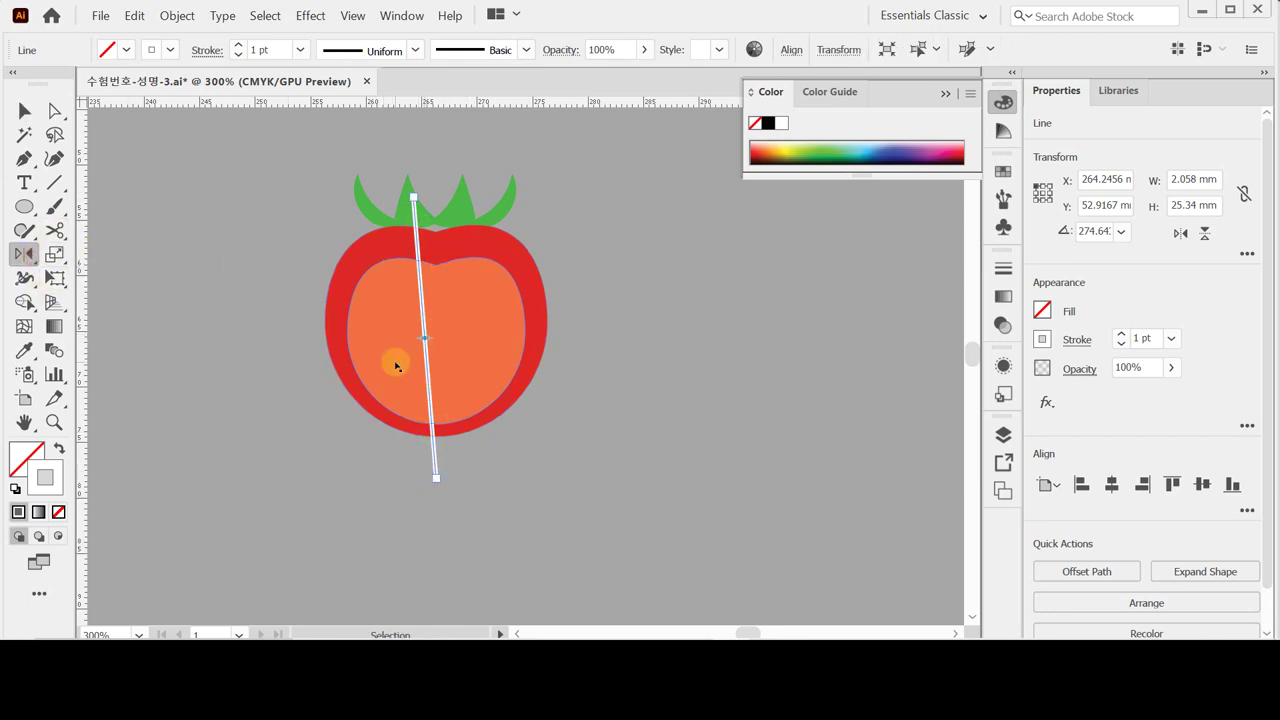
{"action": "key", "text": "ctrl+y"}
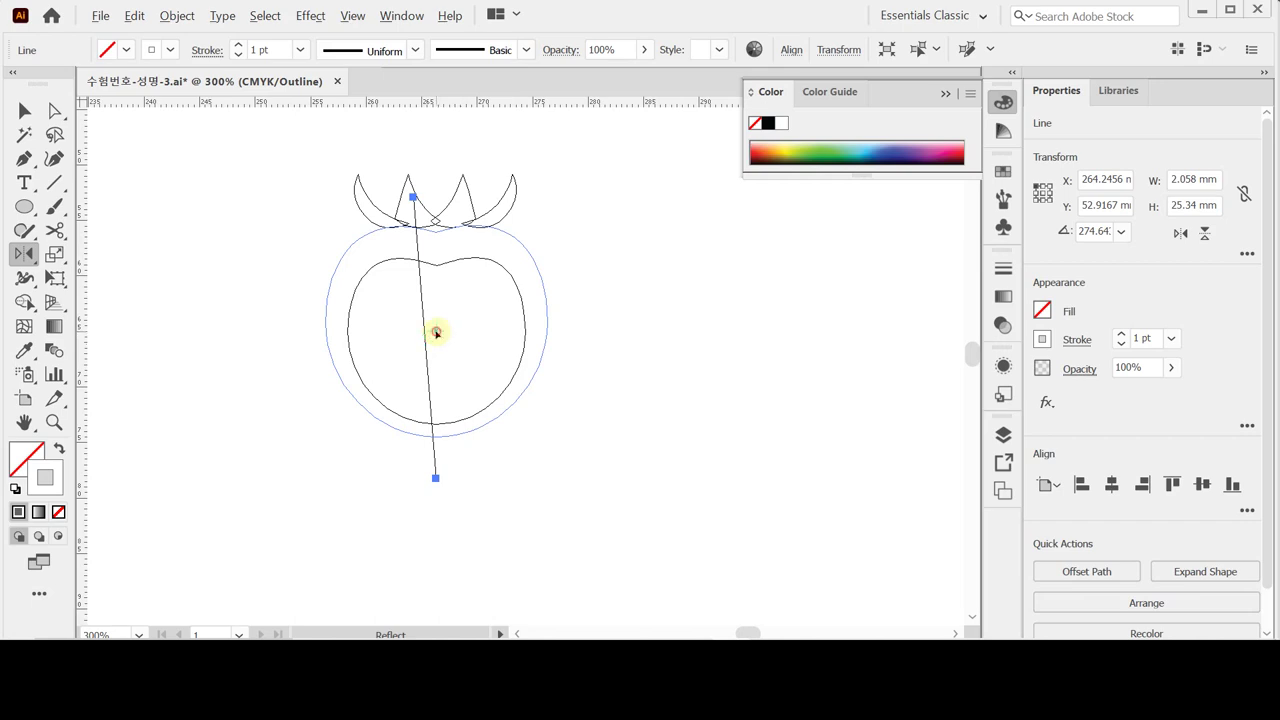
{"action": "left_click", "coordinate": [436, 332], "text": "alt"}
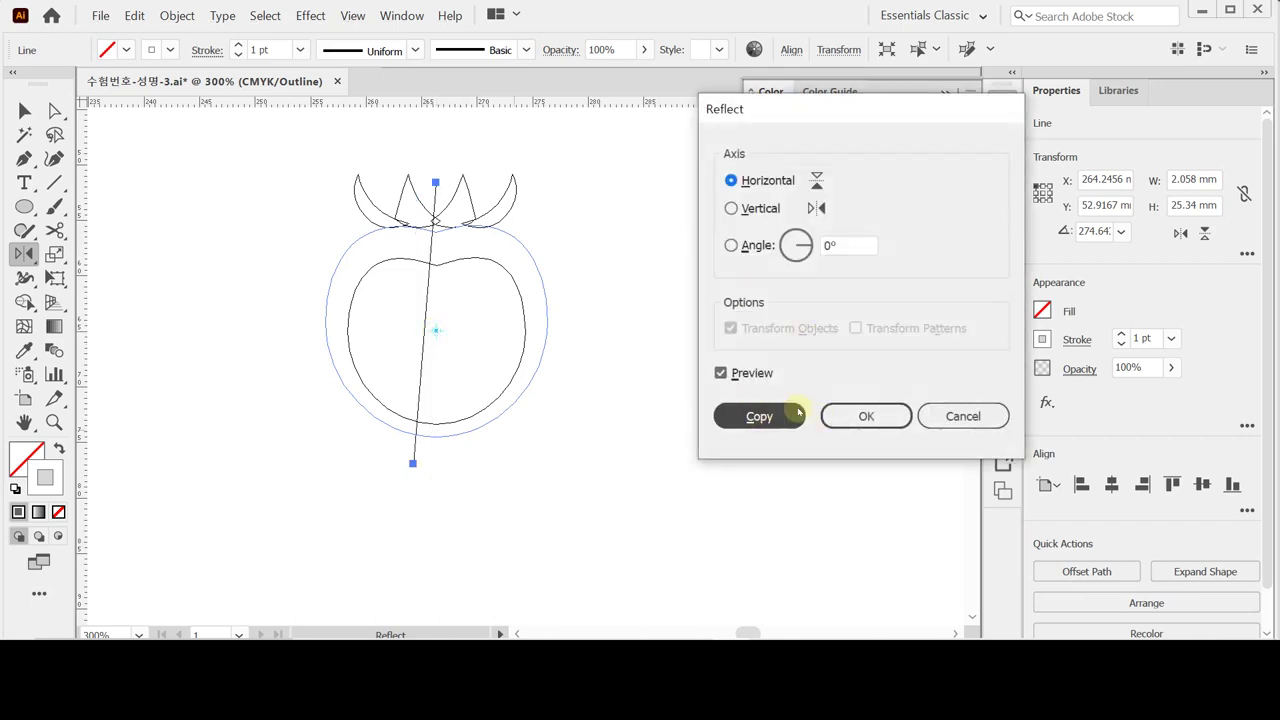
{"action": "left_click", "coordinate": [752, 206]}
{"action": "left_click", "coordinate": [759, 414]}
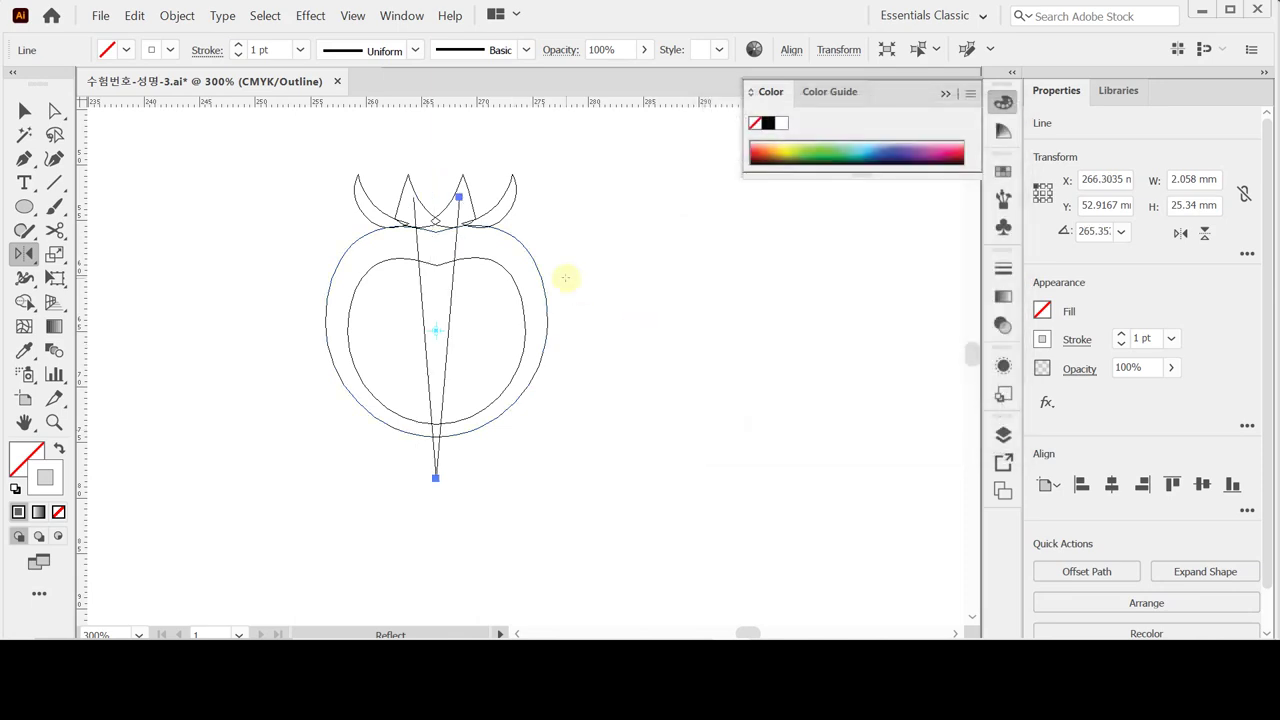
{"action": "key", "text": "ctrl"}
{"action": "key", "text": "ctrl+y"}
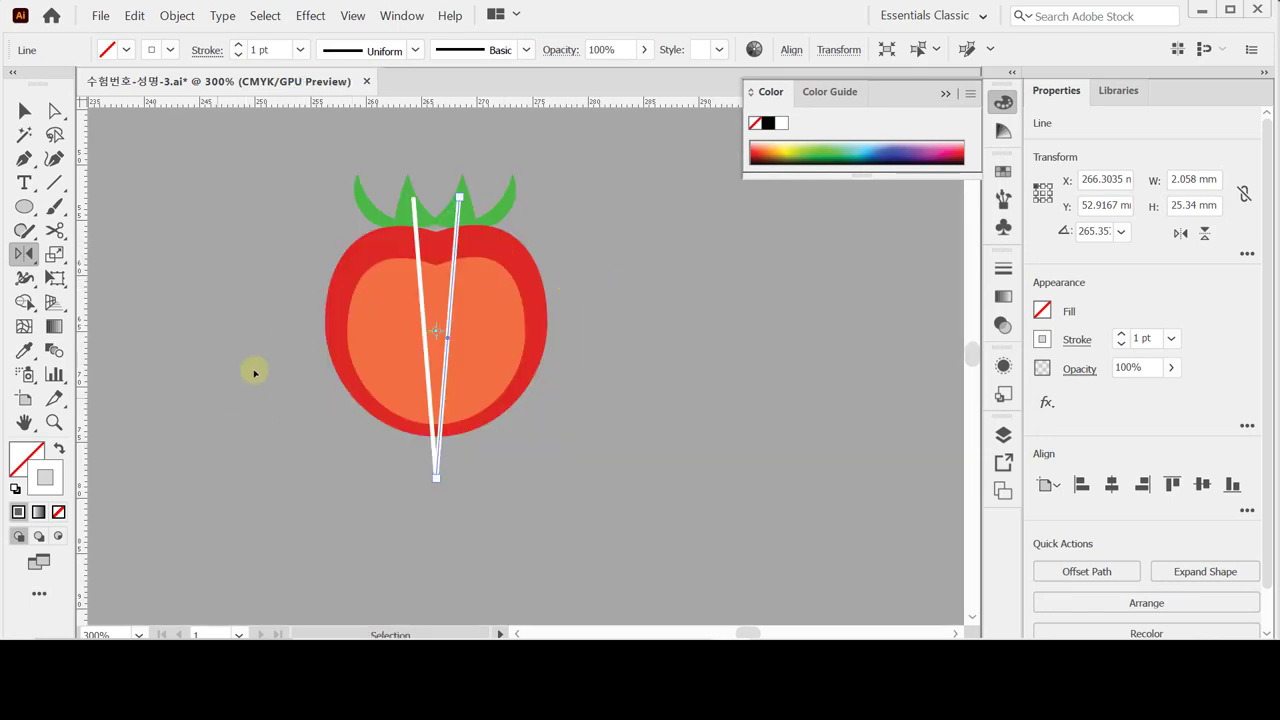
Spread the two white lines apart by nudging the left one 0.3 mm left and the right one 0.3 mm right.
{"action": "left_click", "coordinate": [421, 302], "text": "ctrl"}
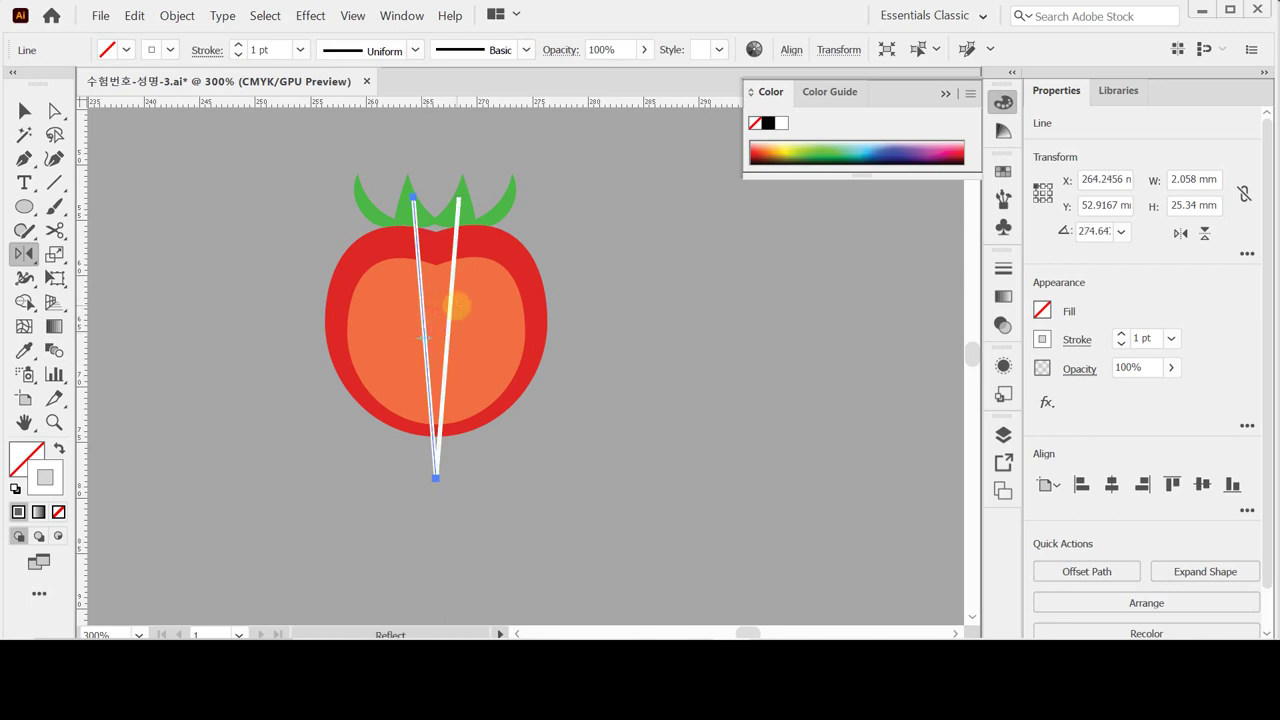
{"action": "key", "text": "Left"}
{"action": "key", "text": "Right"}
{"action": "key", "text": "ctrl+shift+Left"}
{"action": "key", "text": "ctrl+shift+Left"}
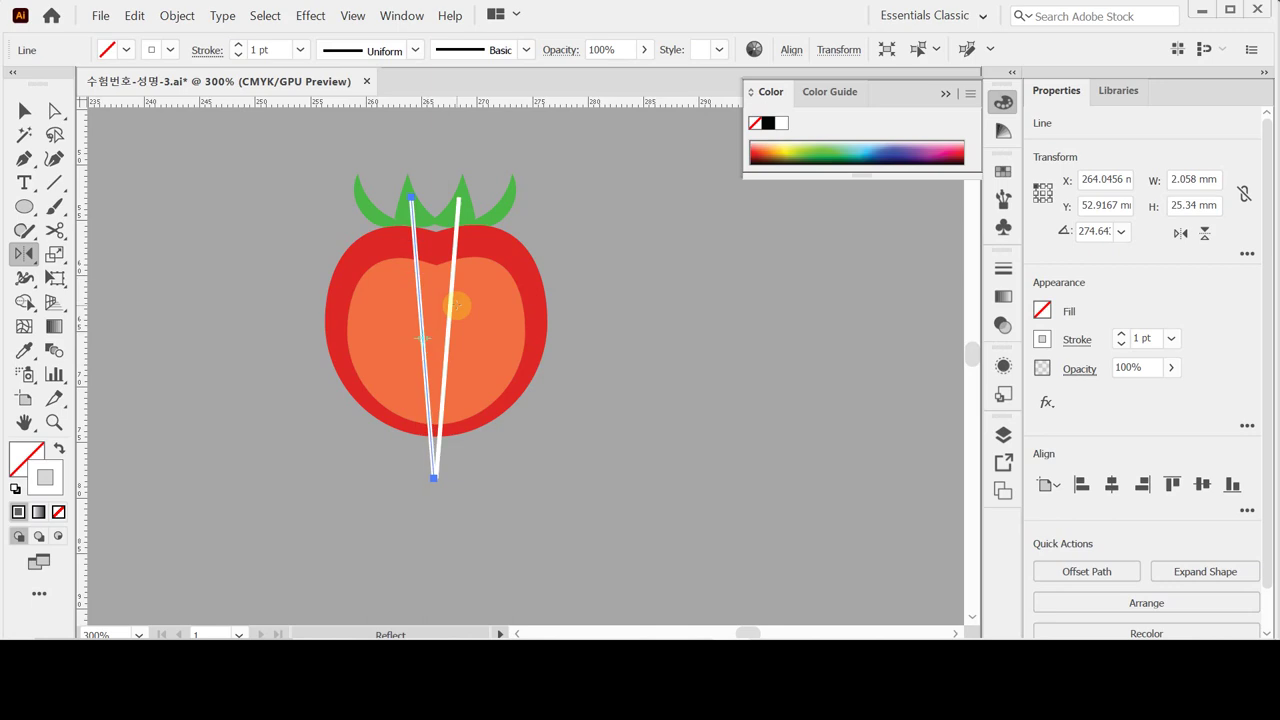
{"action": "key", "text": "ctrl+shift+Left"}
{"action": "left_click", "coordinate": [476, 430], "text": "ctrl"}
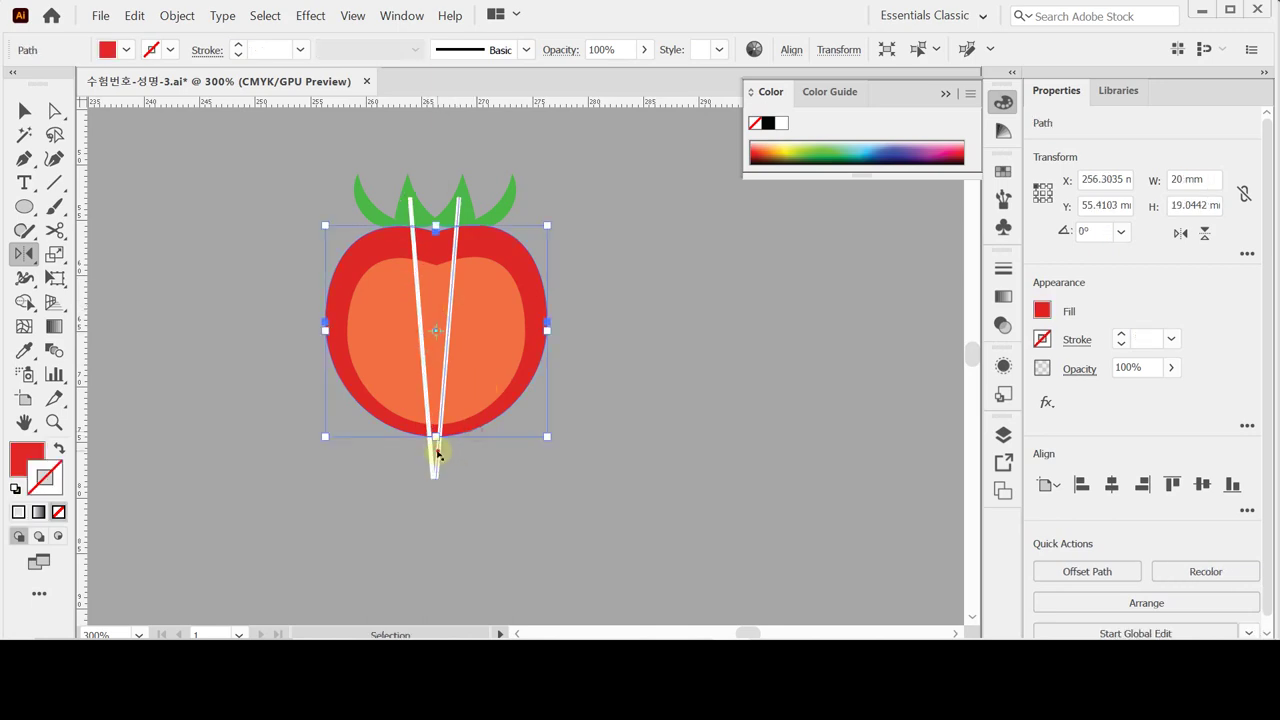
{"action": "left_click", "coordinate": [437, 449], "text": "ctrl"}
{"action": "left_click_drag", "start_coordinate": [451, 457], "coordinate": [455, 457]}
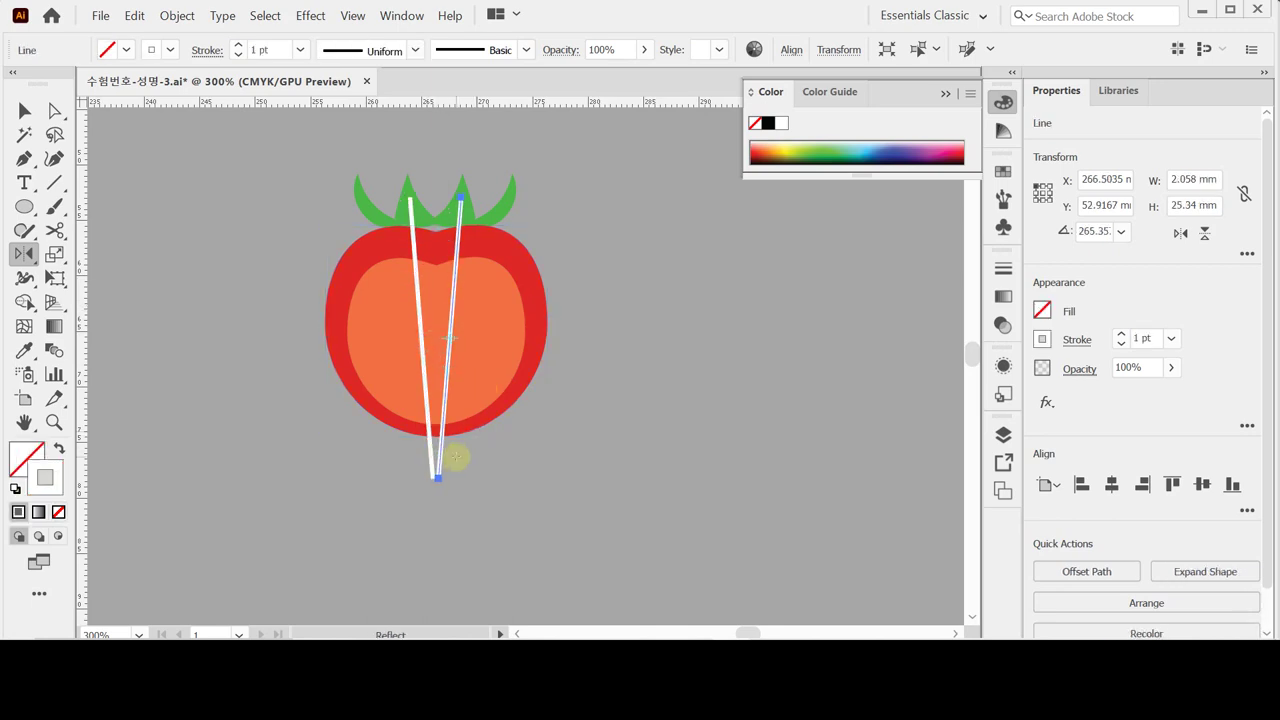
{"action": "key", "text": "ctrl+shift+Right"}
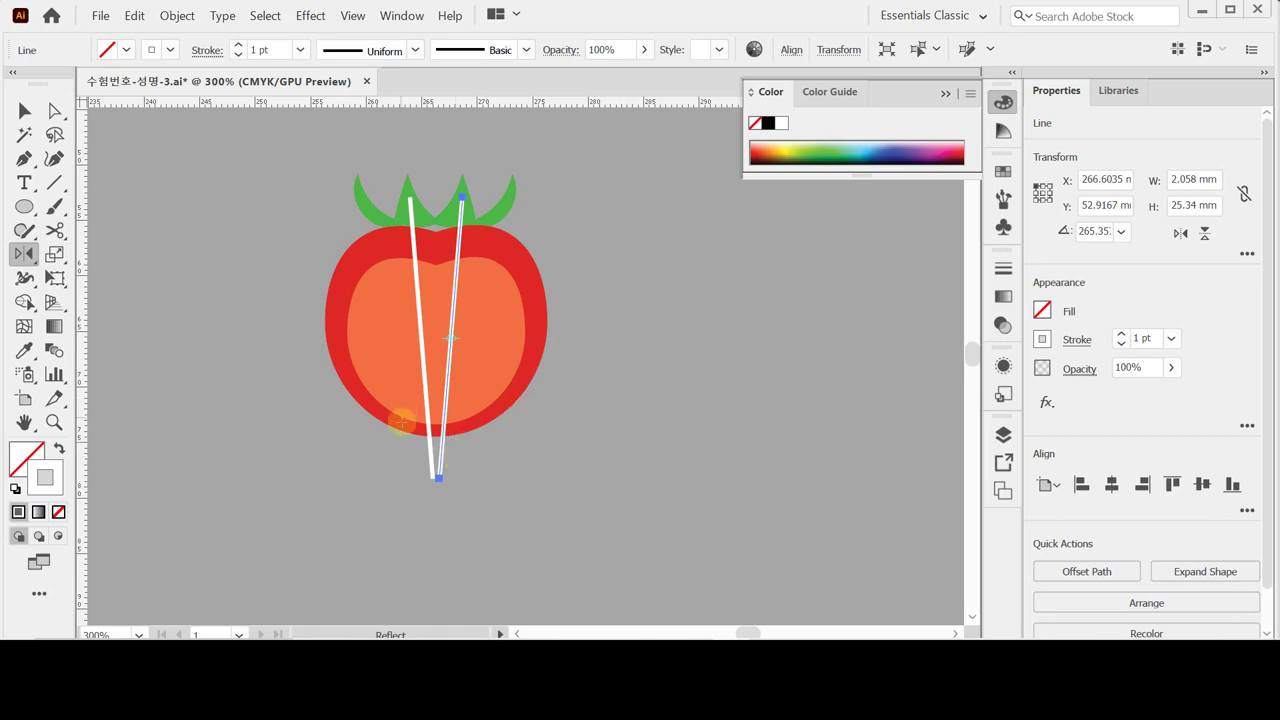
Divide the orange inner tomato shape along the two white lines with the Divide pathfinder.
{"action": "key", "text": "ctrl"}
{"action": "left_click", "coordinate": [424, 376], "text": "ctrl+shift"}
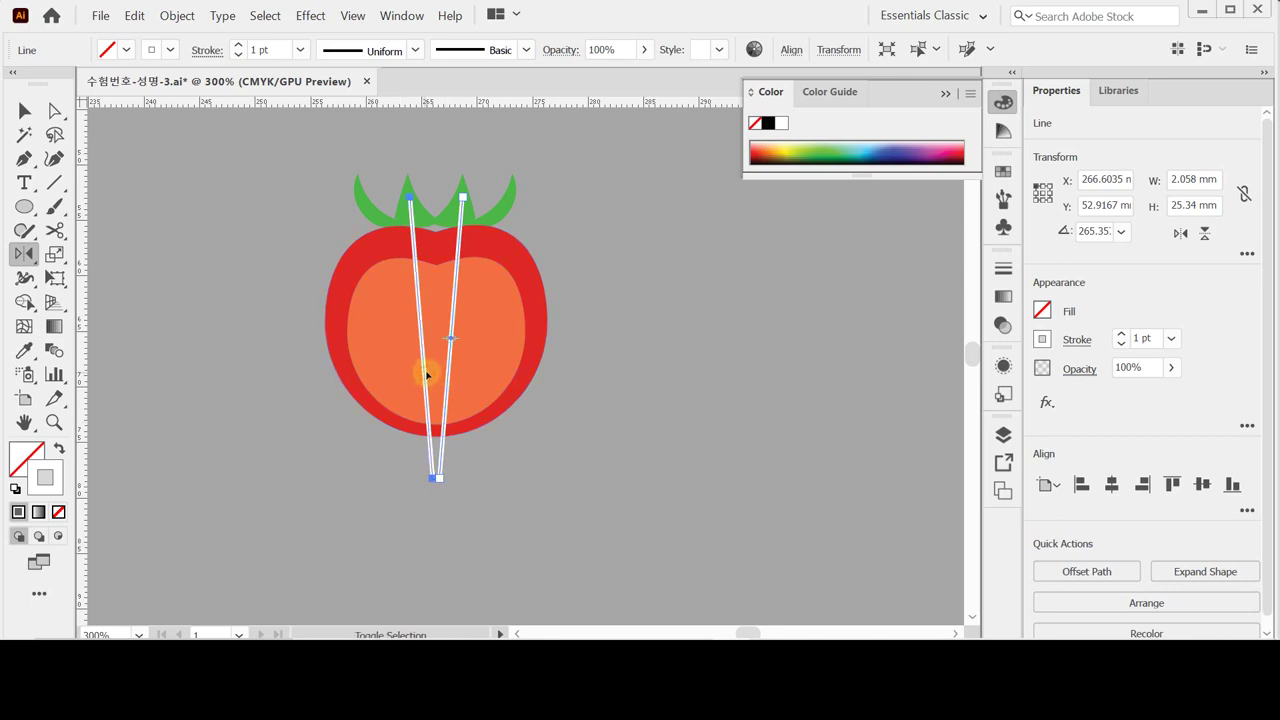
{"action": "left_click", "coordinate": [486, 366], "text": "ctrl+shift"}
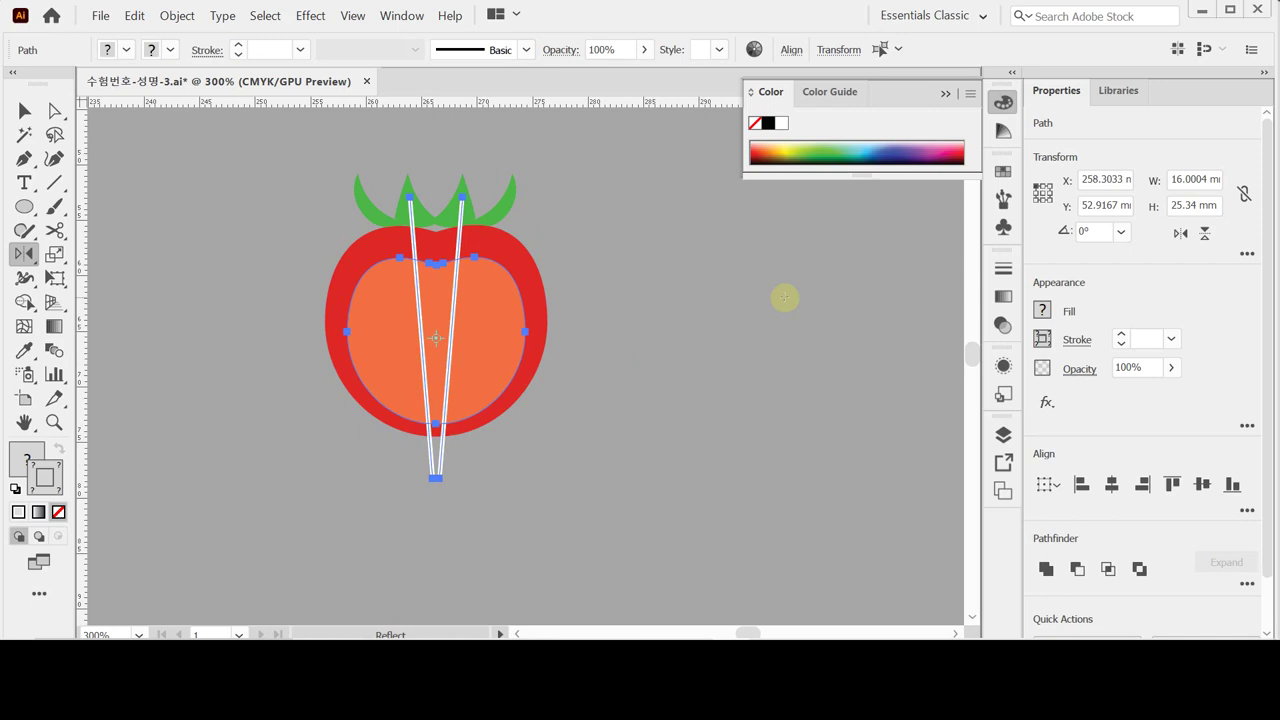
{"action": "left_click", "coordinate": [1249, 583]}
{"action": "left_click", "coordinate": [1049, 557]}
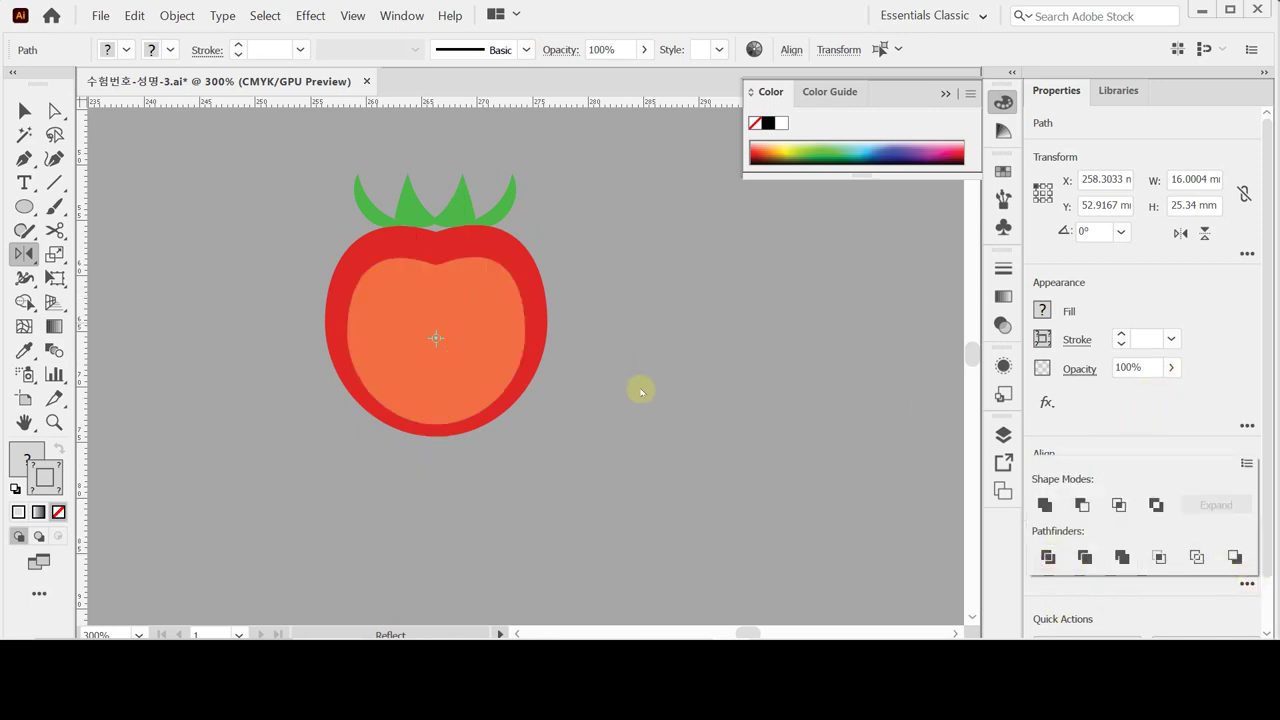
Delete the narrow middle wedge from the divided orange shape inside its group, leaving the two outer segments.
{"action": "key", "text": "ctrl+shift+a"}
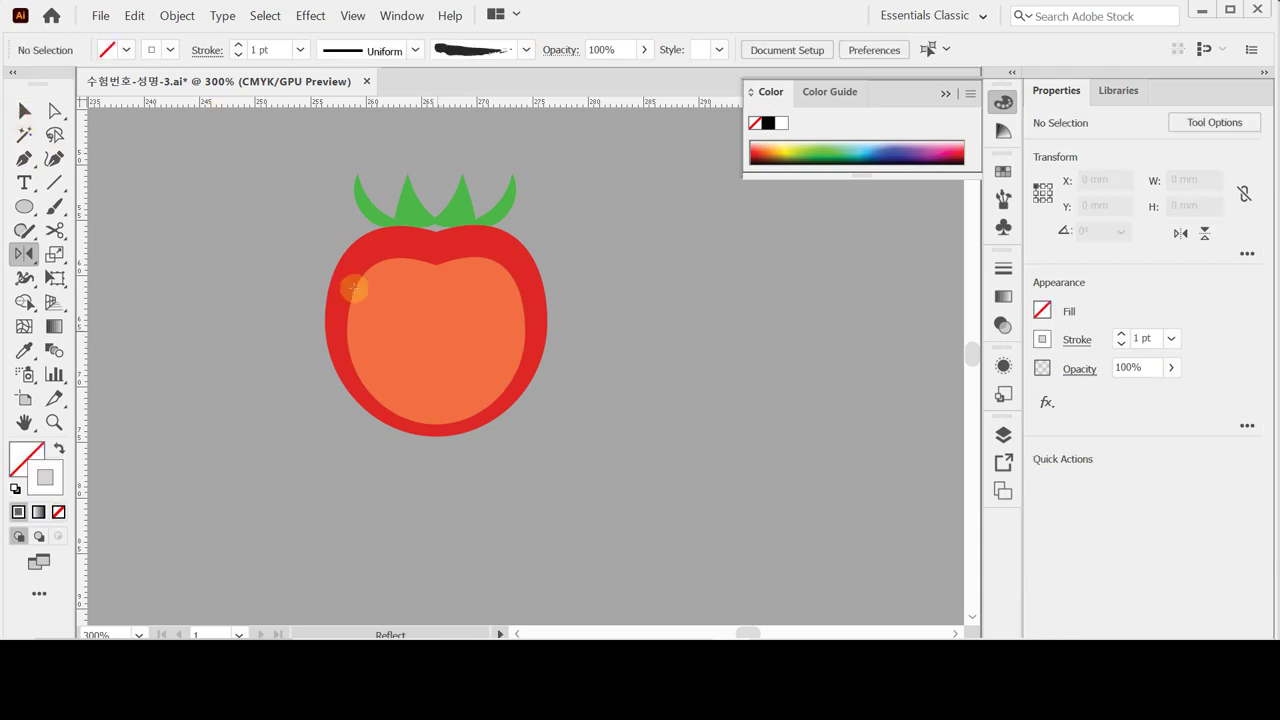
{"action": "left_click", "coordinate": [24, 110]}
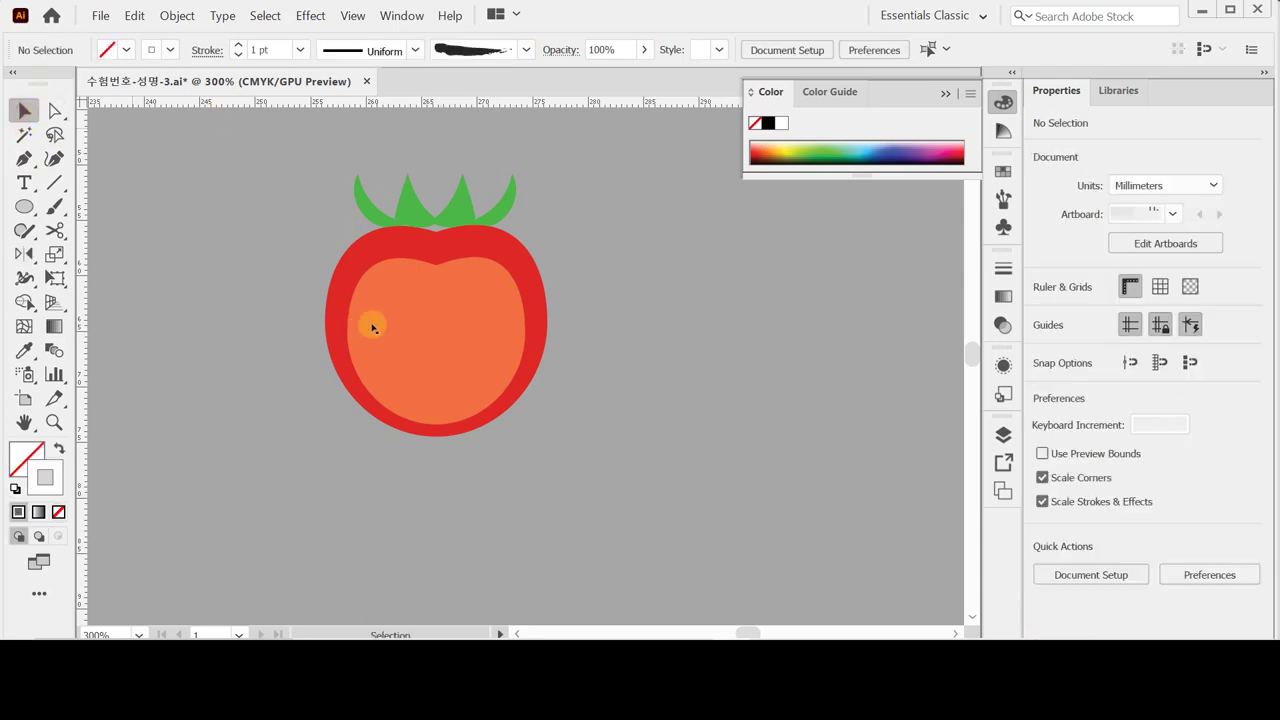
{"action": "left_click", "coordinate": [430, 335]}
{"action": "double_click", "coordinate": [435, 328]}
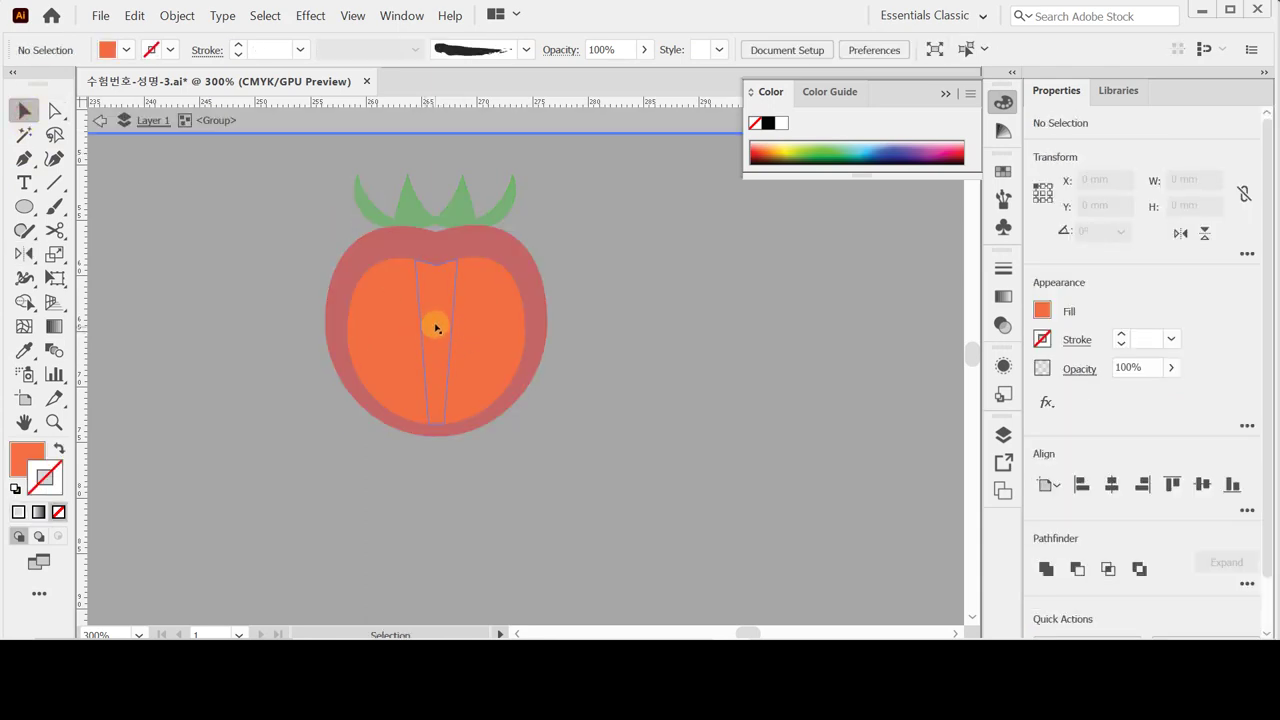
{"action": "double_click", "coordinate": [436, 324]}
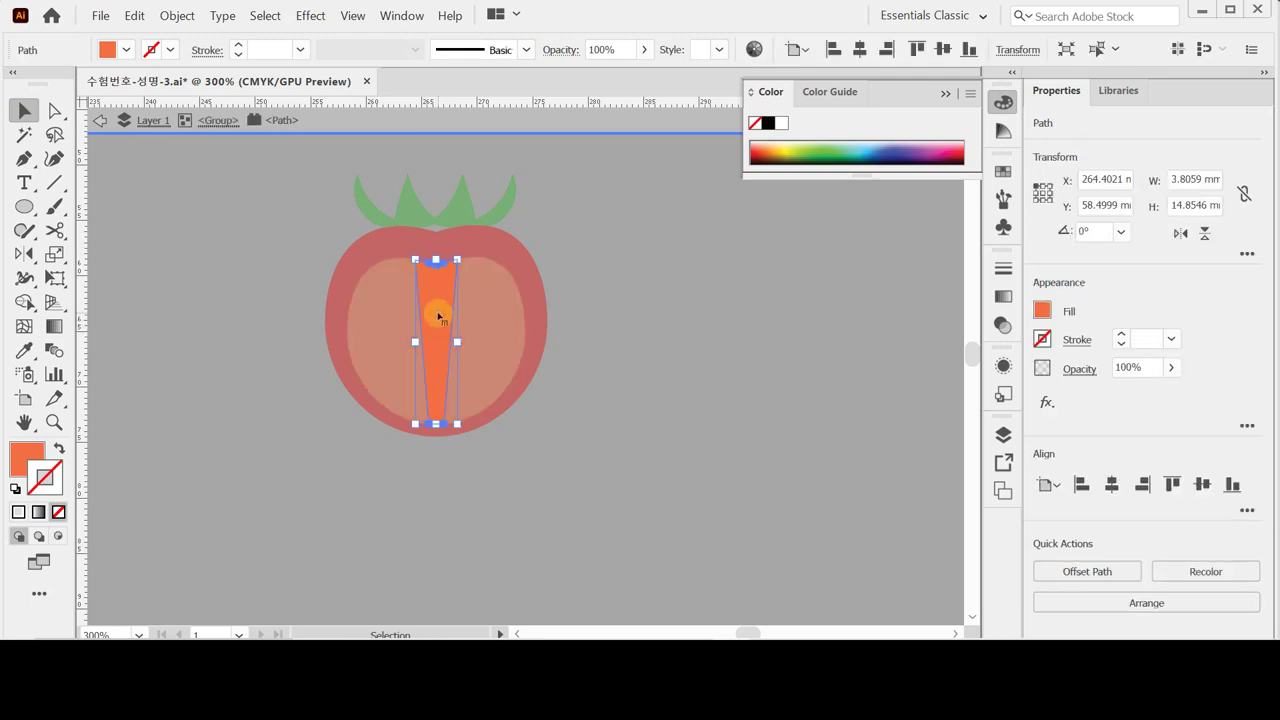
{"action": "key", "text": "ctrl+shift+a"}
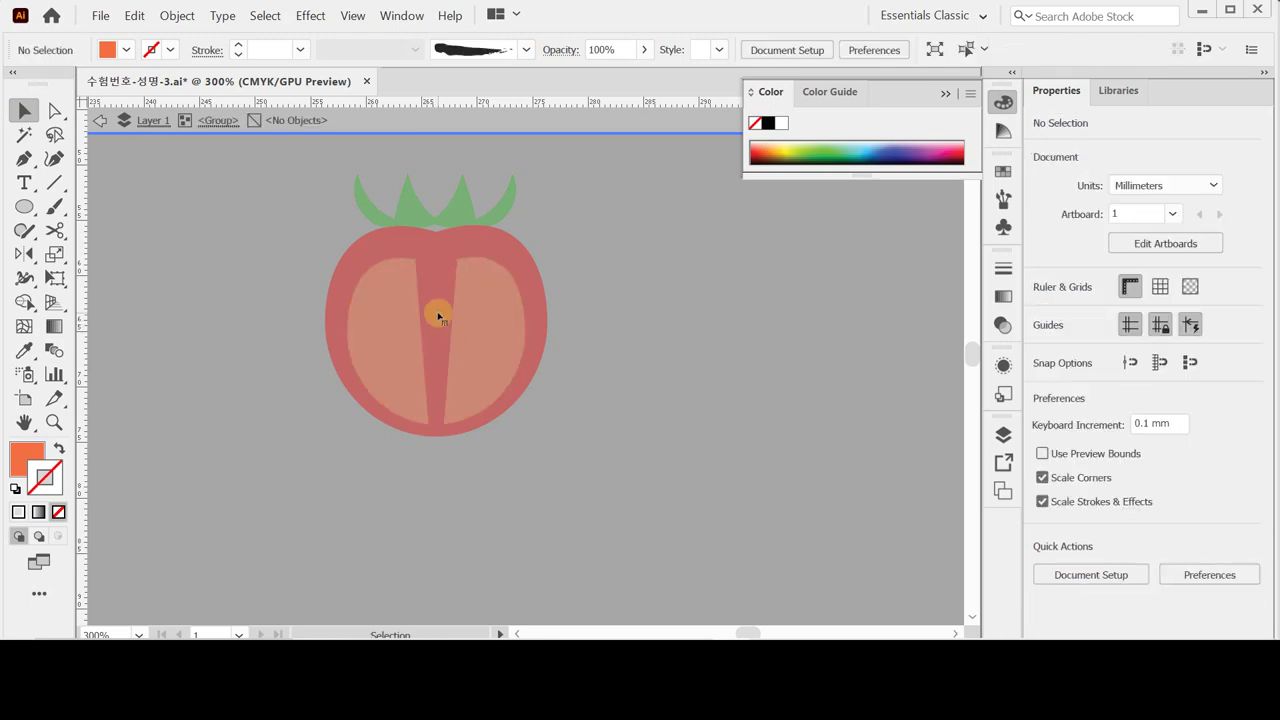
{"action": "double_click", "coordinate": [272, 259]}
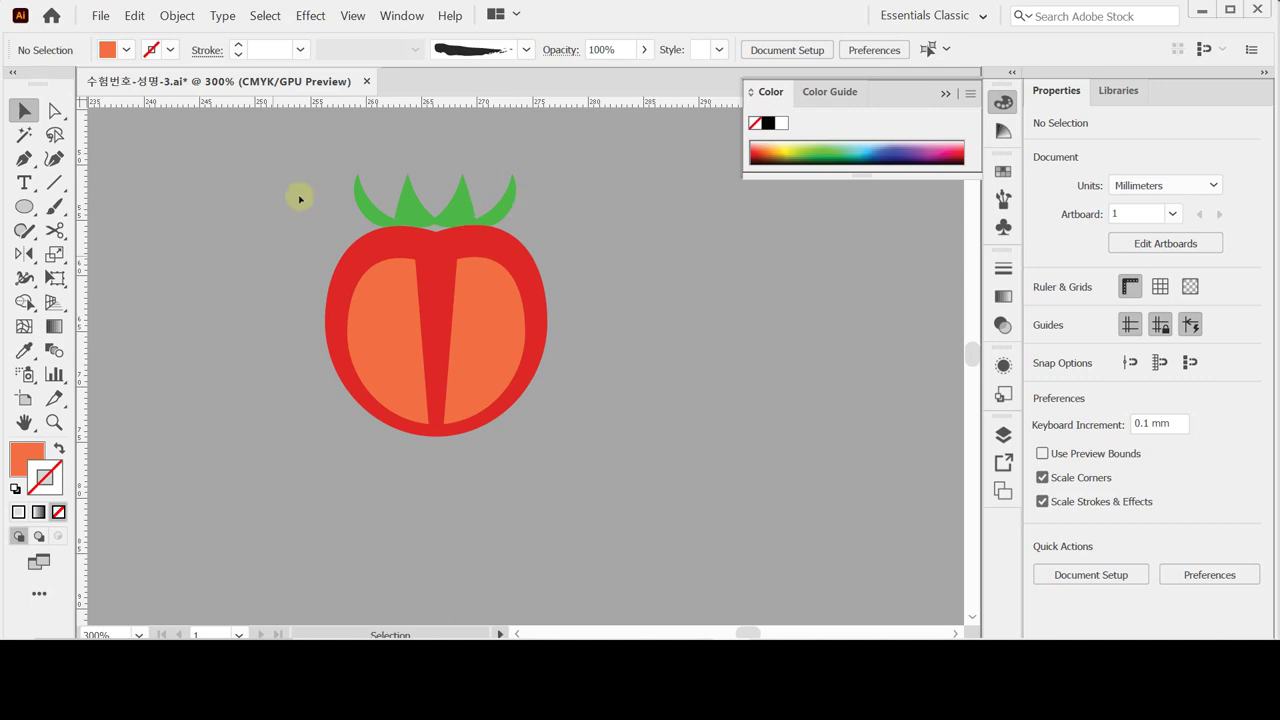
Draw three dark red seed circles of decreasing size down the left orange segment, the lowest about 2 mm wide.
{"action": "left_click", "coordinate": [437, 316]}
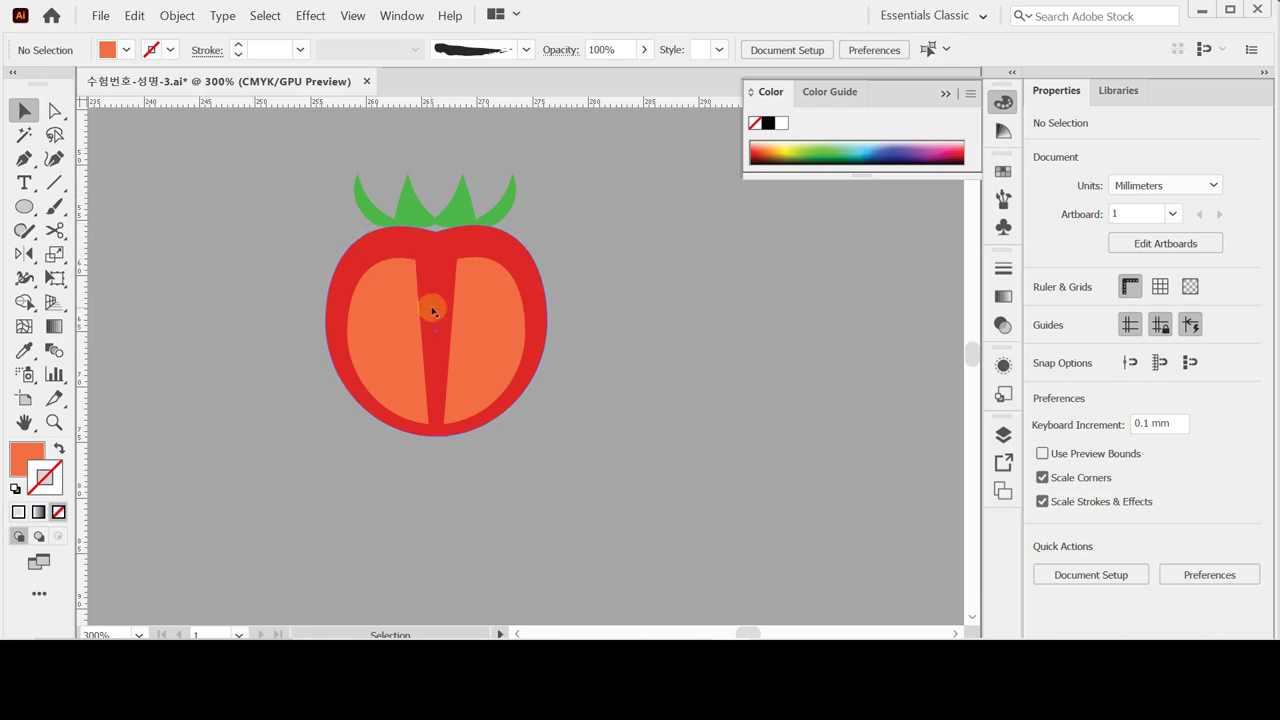
{"action": "left_click", "coordinate": [30, 206]}
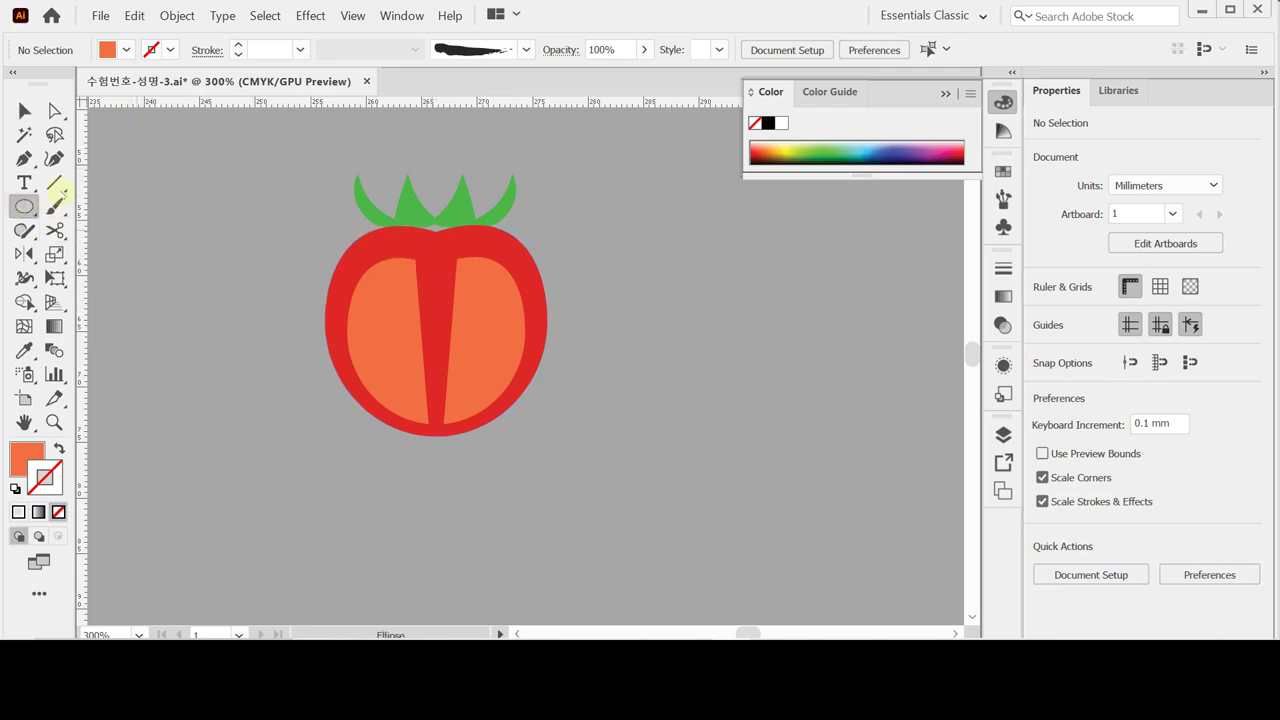
{"action": "left_click", "coordinate": [387, 289]}
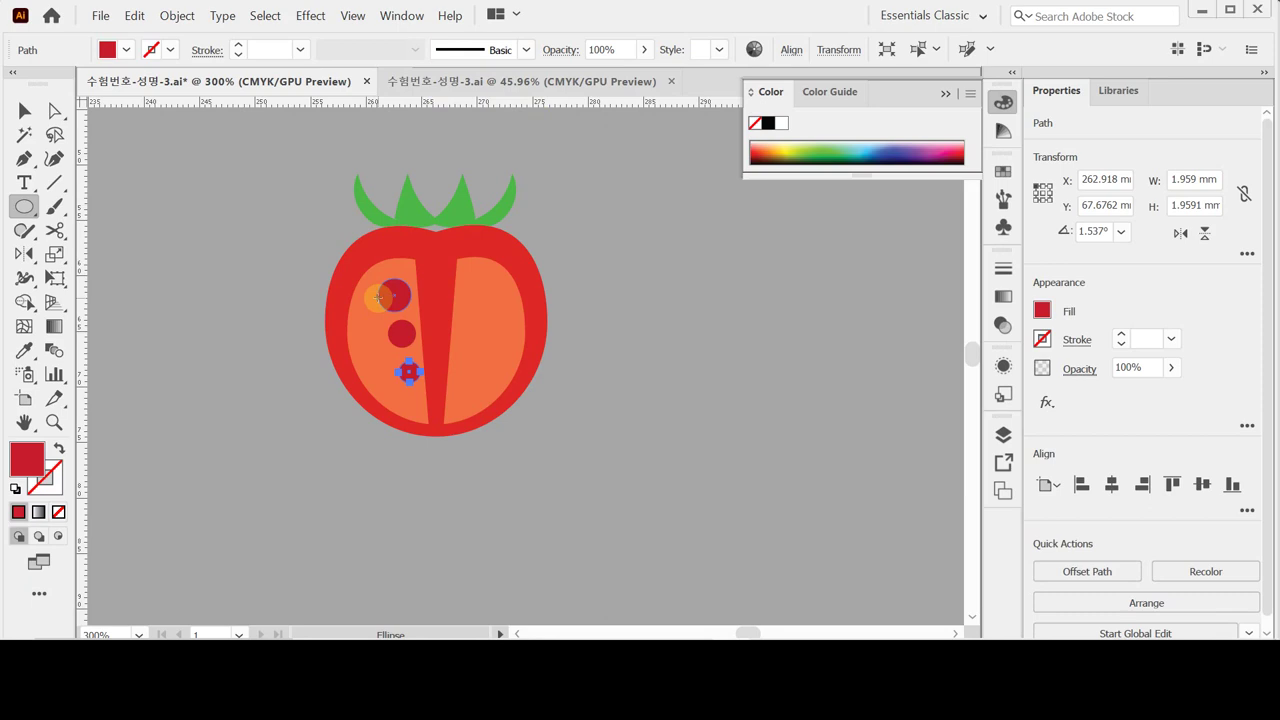
Reflect a copy of the three seed circles across the vertical axis through the tomato's centre, using outline view to locate it.
{"action": "key", "text": "ctrl+y"}
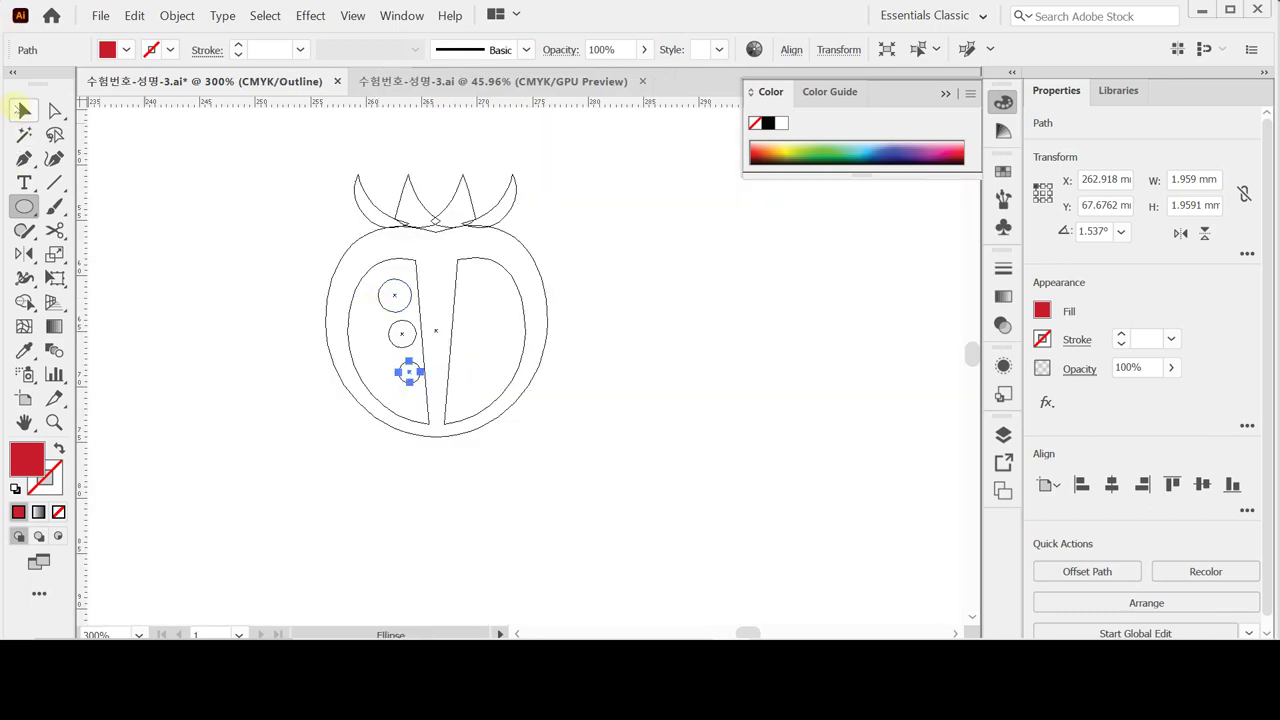
{"action": "left_click", "coordinate": [22, 110]}
{"action": "left_click_drag", "start_coordinate": [371, 296], "coordinate": [406, 392]}
{"action": "left_click", "coordinate": [24, 254]}
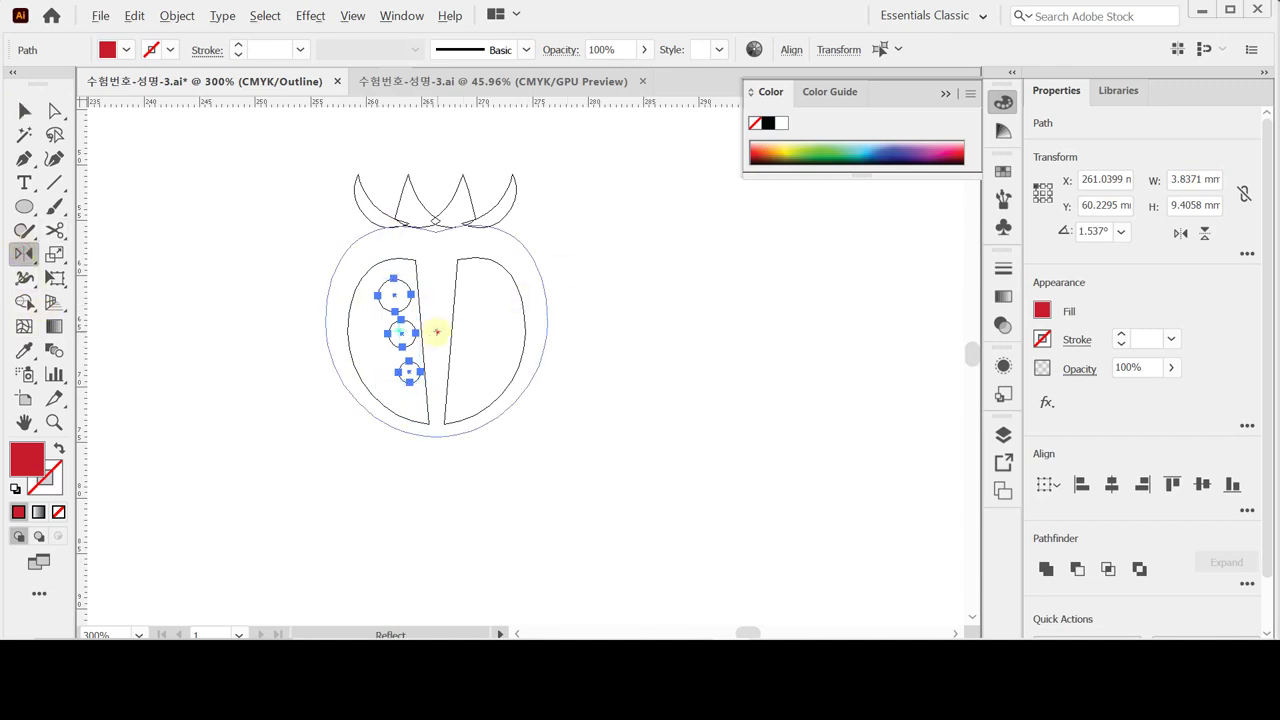
{"action": "left_click", "coordinate": [436, 331], "text": "alt"}
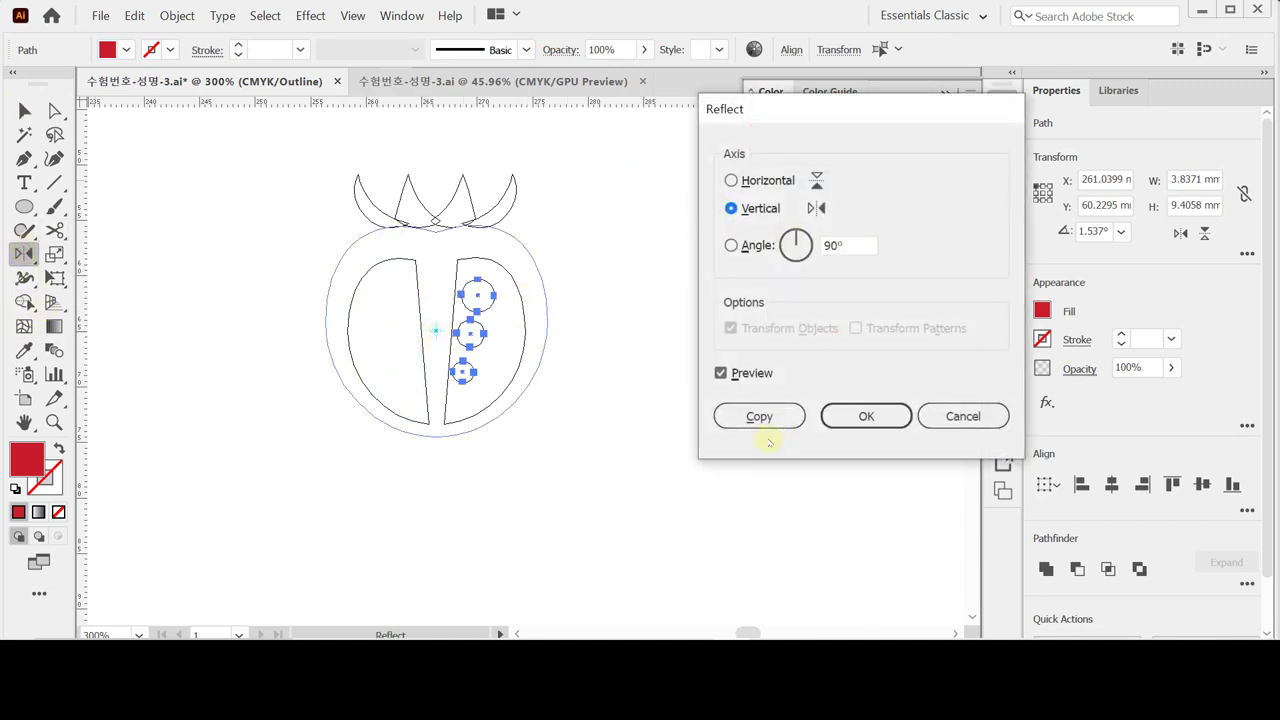
{"action": "left_click", "coordinate": [752, 414]}
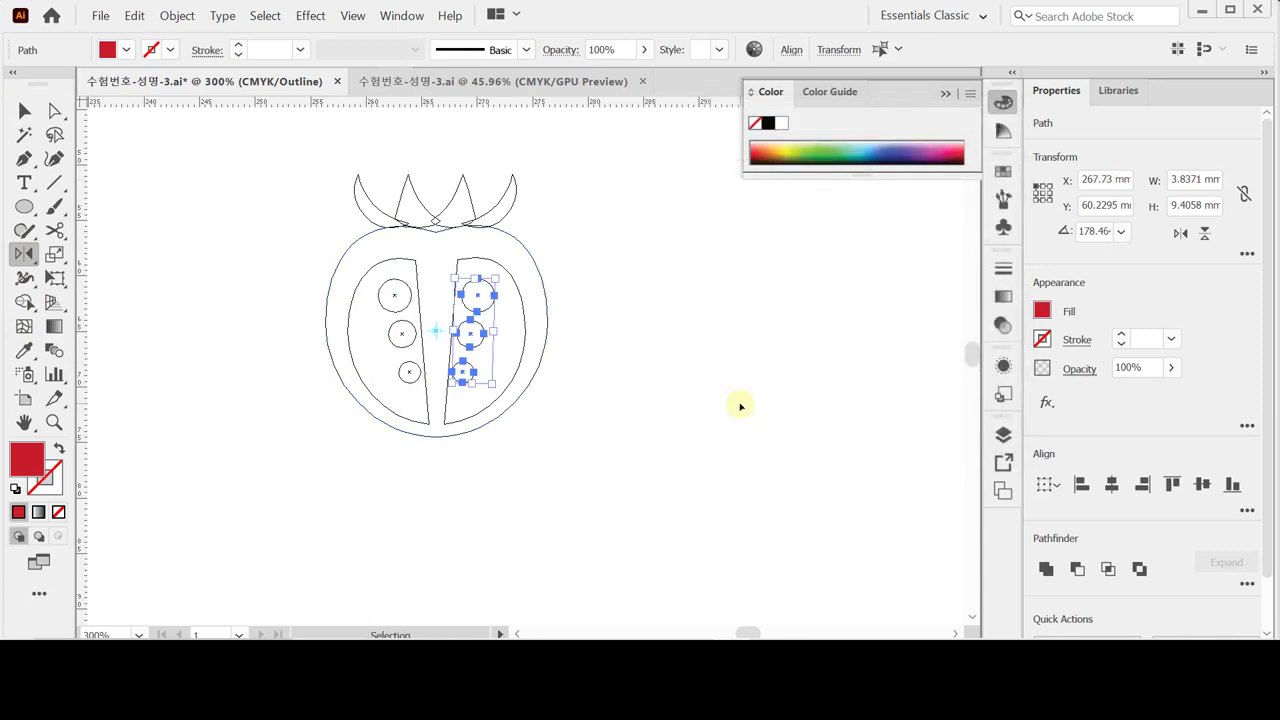
{"action": "key", "text": "ctrl+y"}
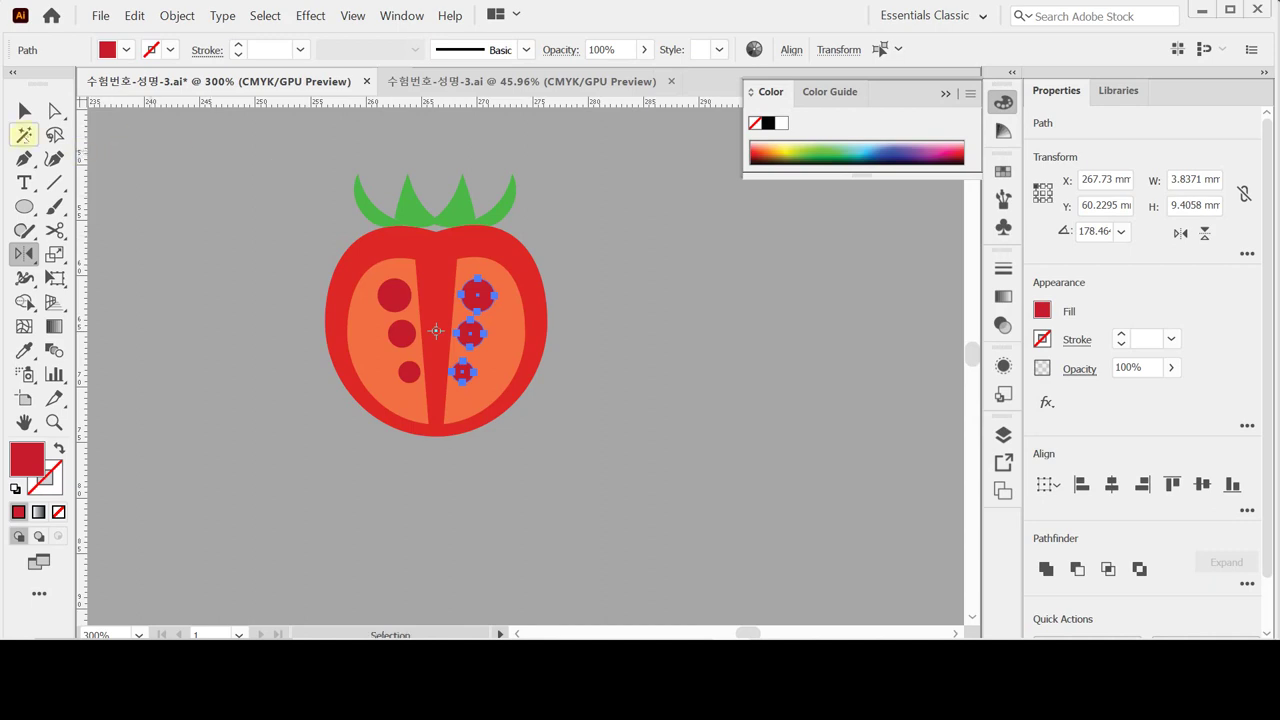
{"action": "left_click", "coordinate": [24, 110]}
{"action": "left_click", "coordinate": [251, 289]}
Fill the red outer tomato shape with a linear gradient.
{"action": "left_click", "coordinate": [504, 252]}
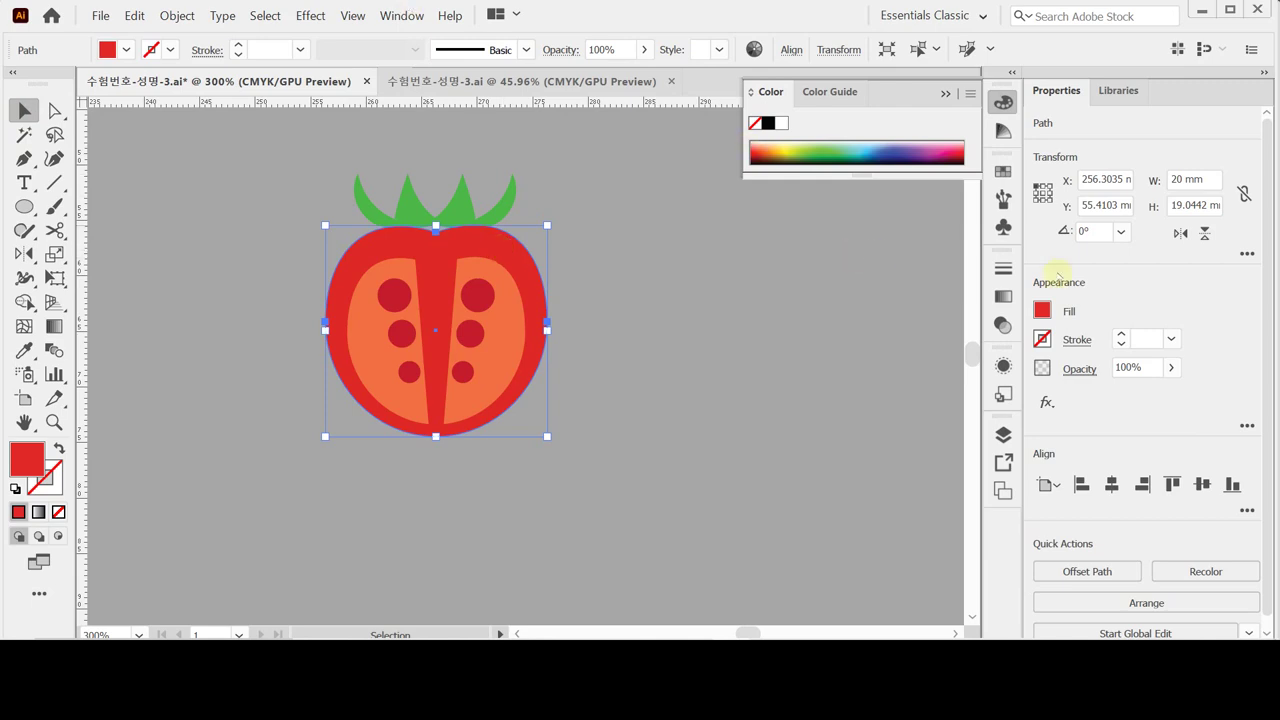
{"action": "left_click", "coordinate": [1004, 296]}
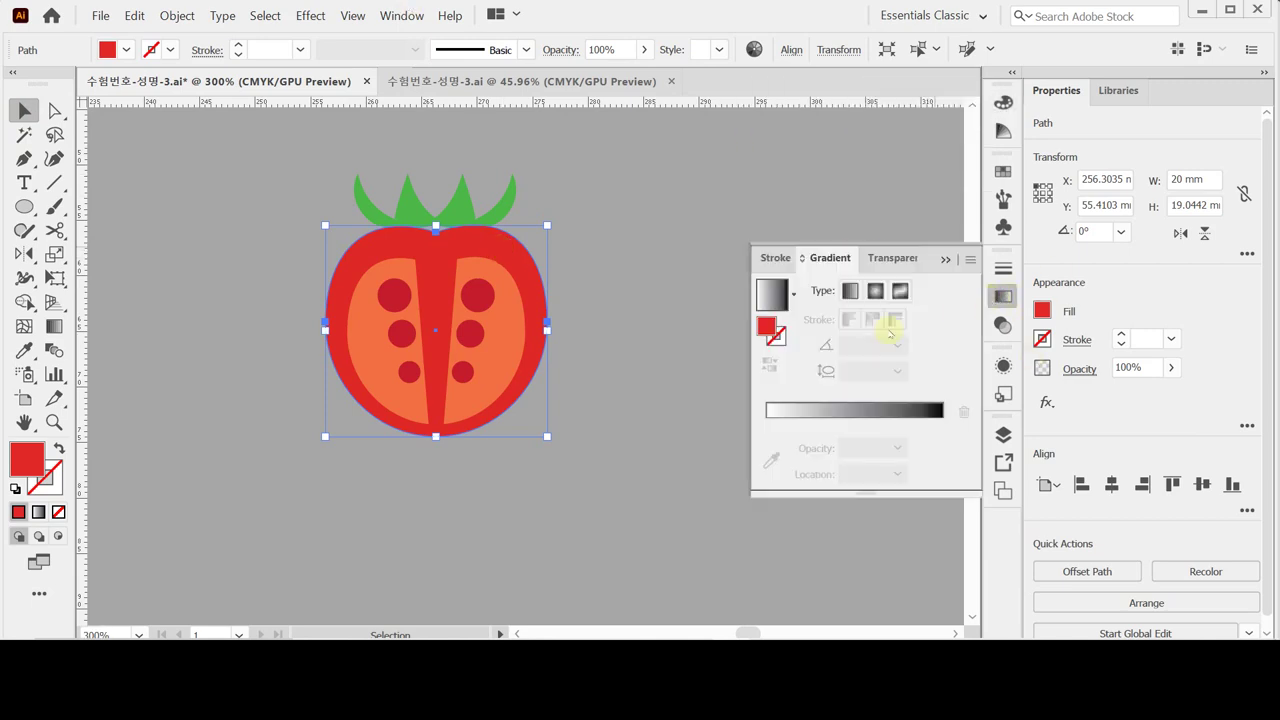
{"action": "left_click", "coordinate": [849, 290]}
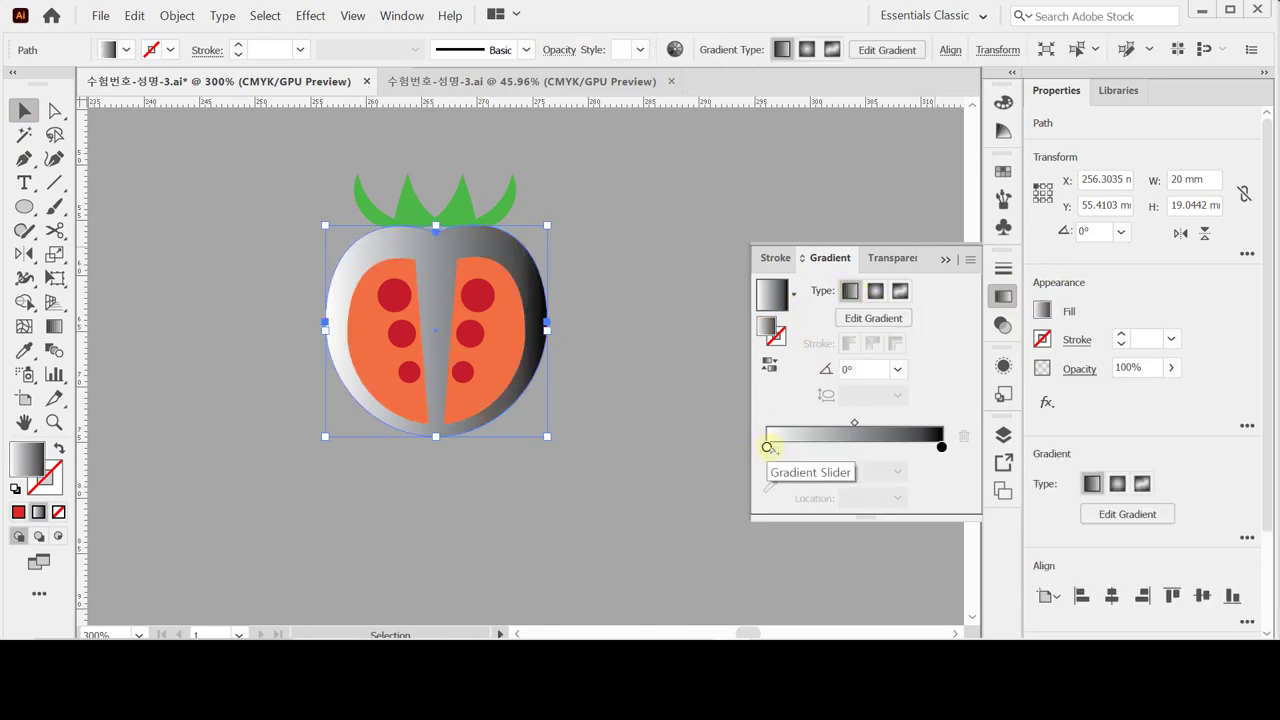
Set the gradient's starting stop at 0% to the CMYK colour C 10, M 100, Y 90, K 0.
{"action": "double_click", "coordinate": [767, 447]}
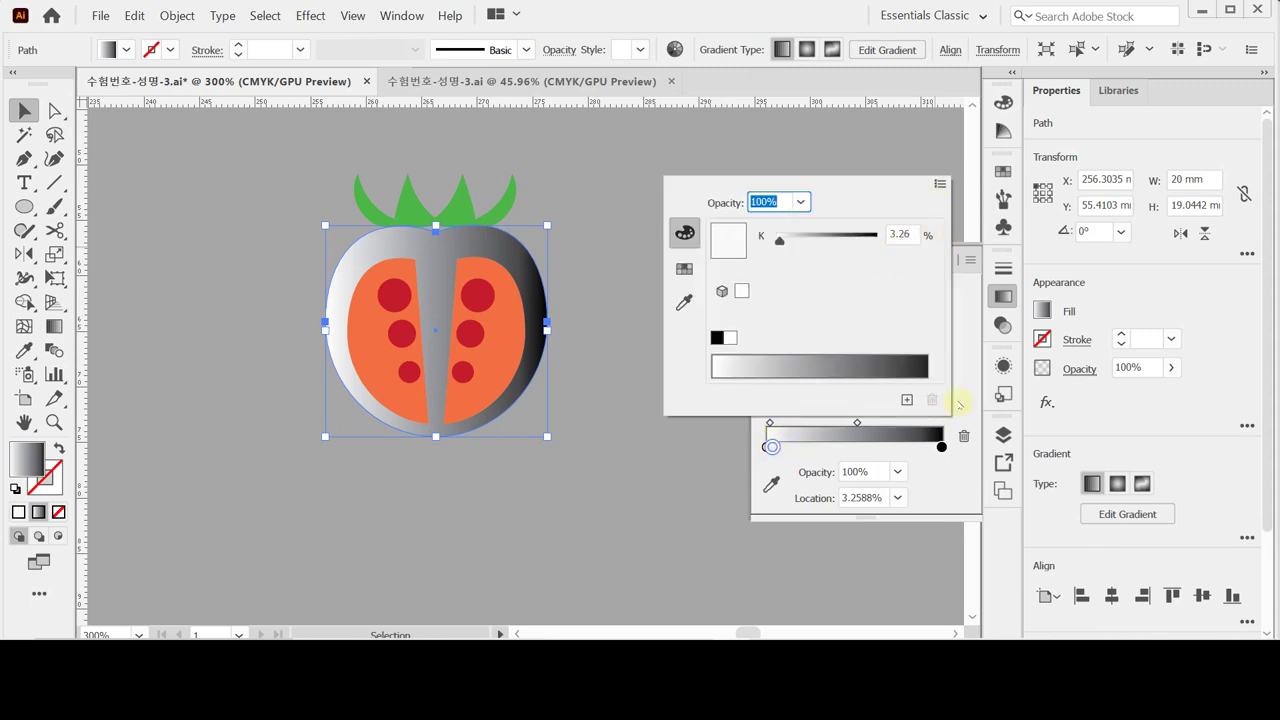
{"action": "left_click_drag", "start_coordinate": [772, 447], "coordinate": [766, 447]}
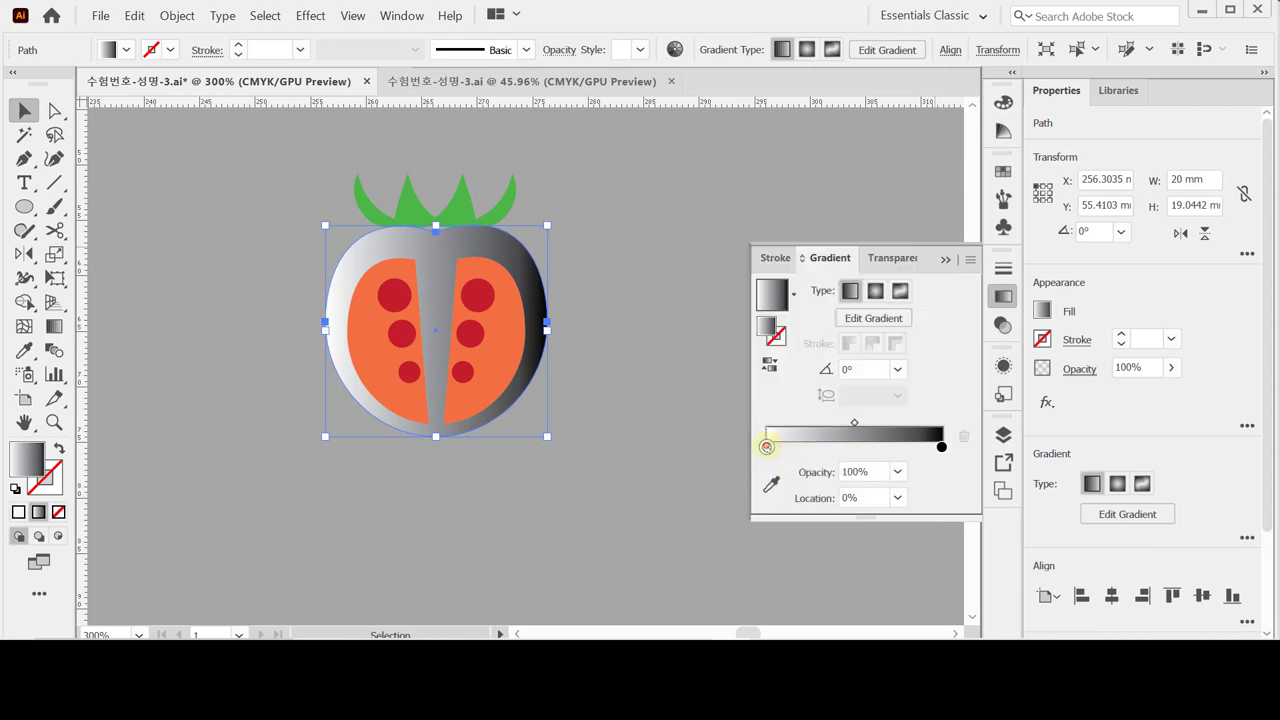
{"action": "double_click", "coordinate": [767, 447]}
{"action": "left_click", "coordinate": [939, 186]}
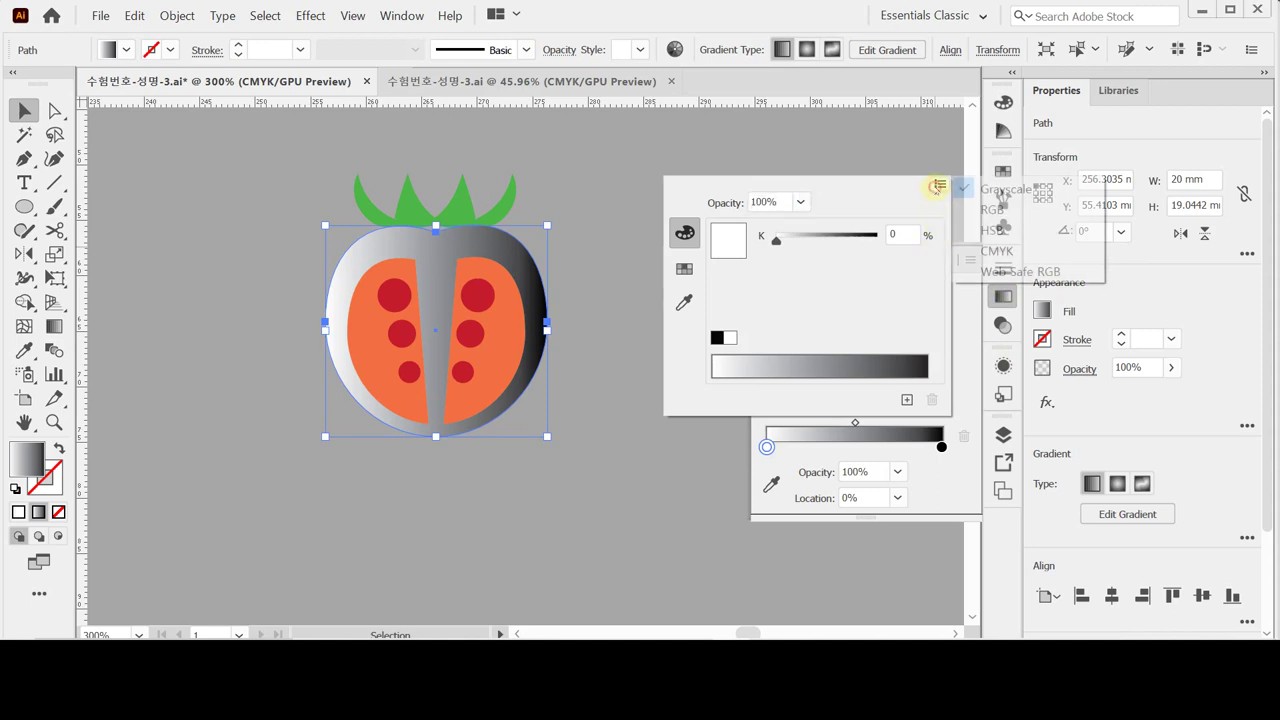
{"action": "left_click", "coordinate": [978, 250]}
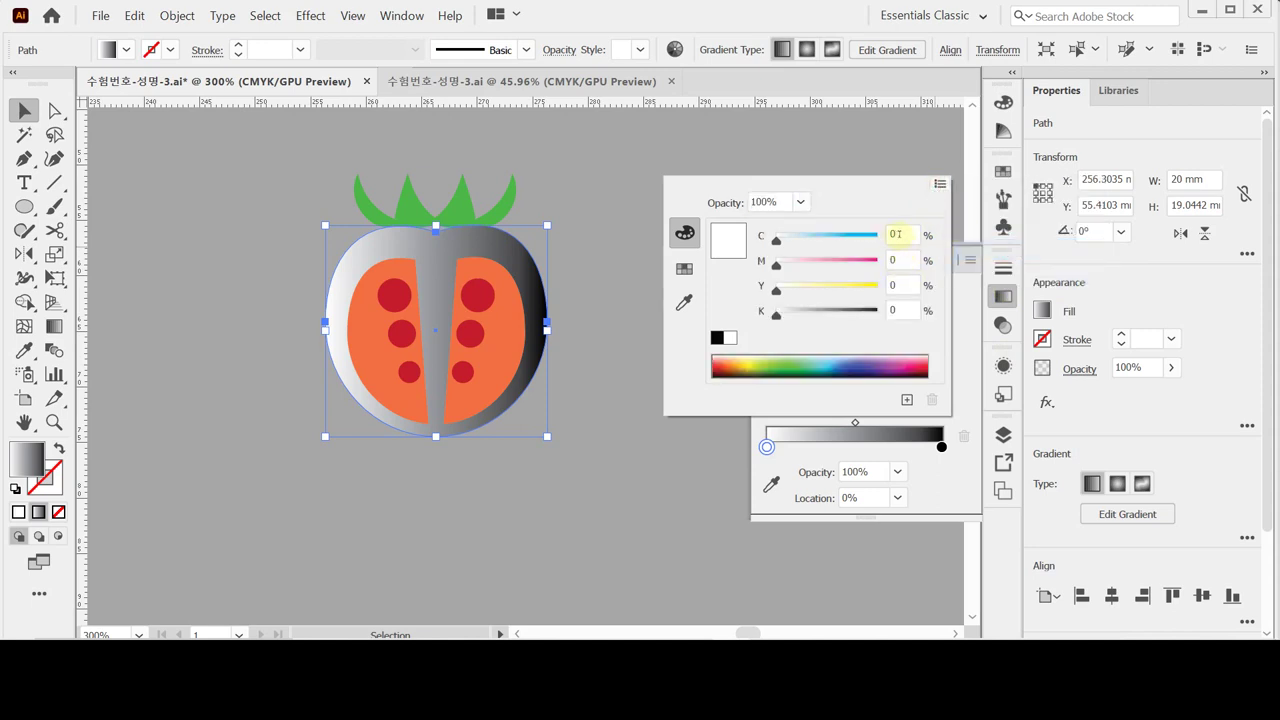
{"action": "left_click", "coordinate": [897, 234]}
{"action": "type", "text": "10"}
{"action": "key", "text": "Tab"}
{"action": "type", "text": "100"}
{"action": "key", "text": "Tab"}
{"action": "type", "text": "90"}
{"action": "key", "text": "Tab"}
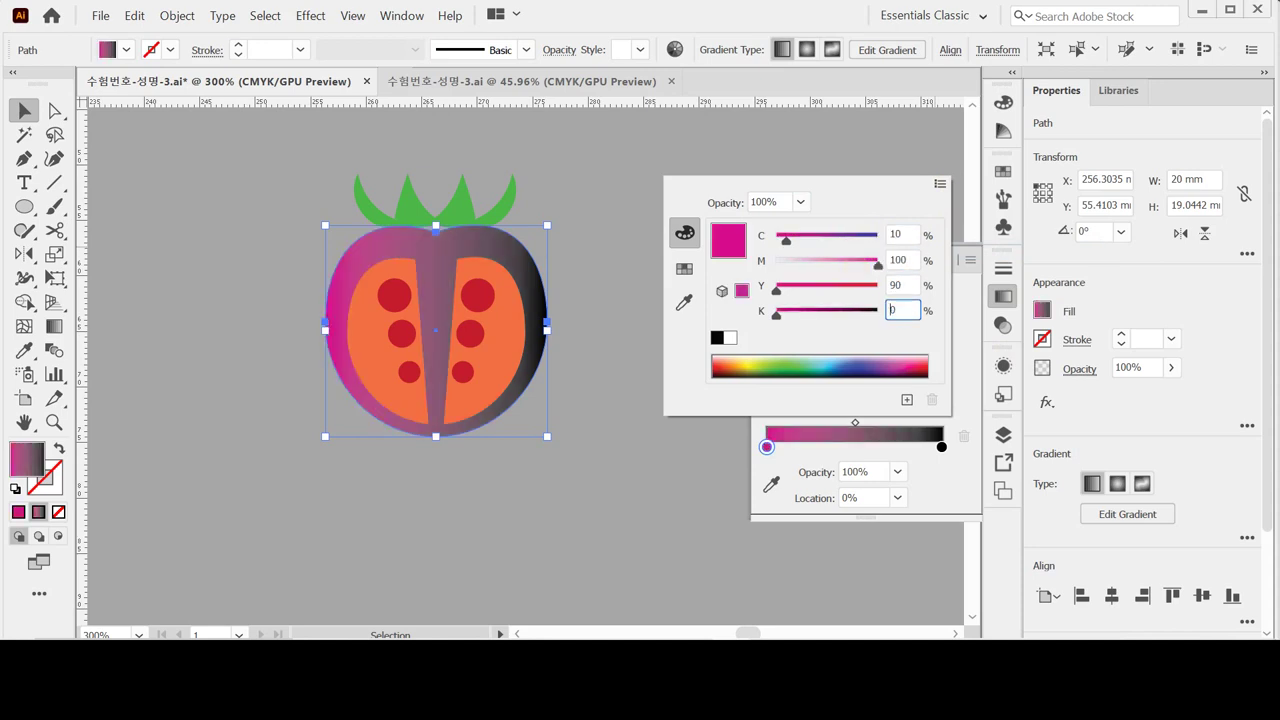
{"action": "key", "text": "Return"}
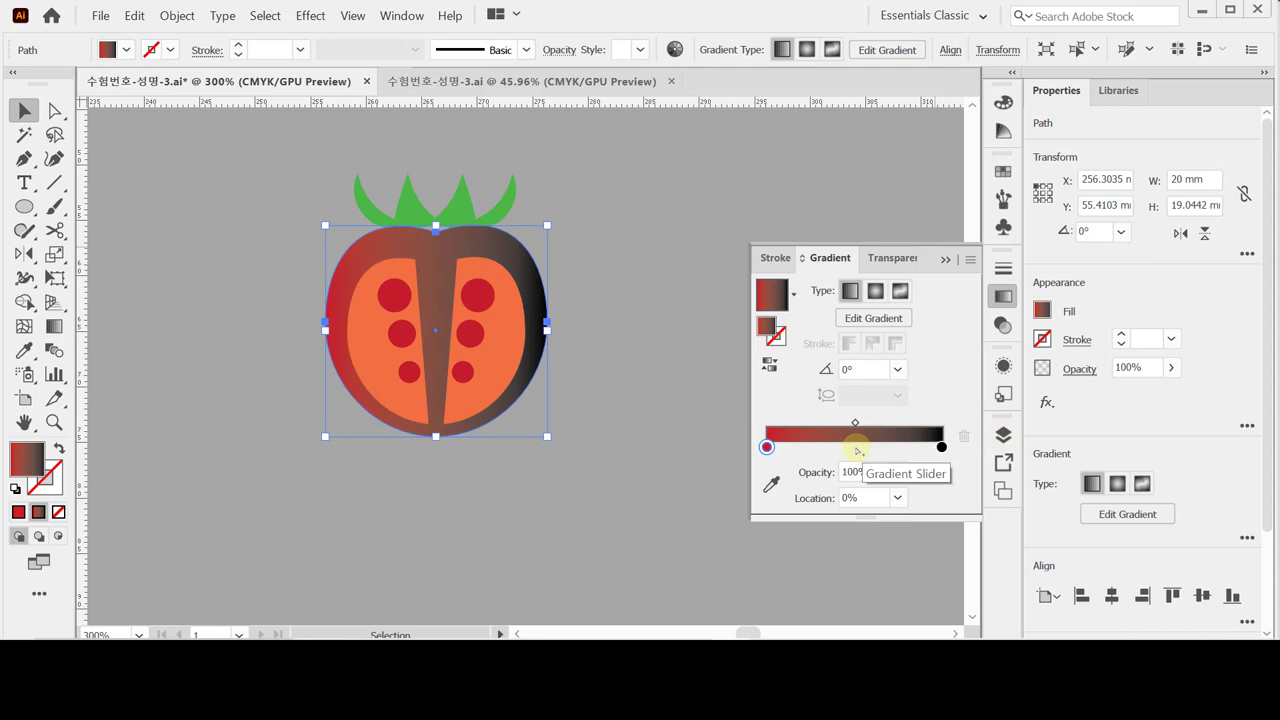
Add a white colour stop near the middle of the tomato's gradient, at about 51%.
{"action": "left_click", "coordinate": [857, 450]}
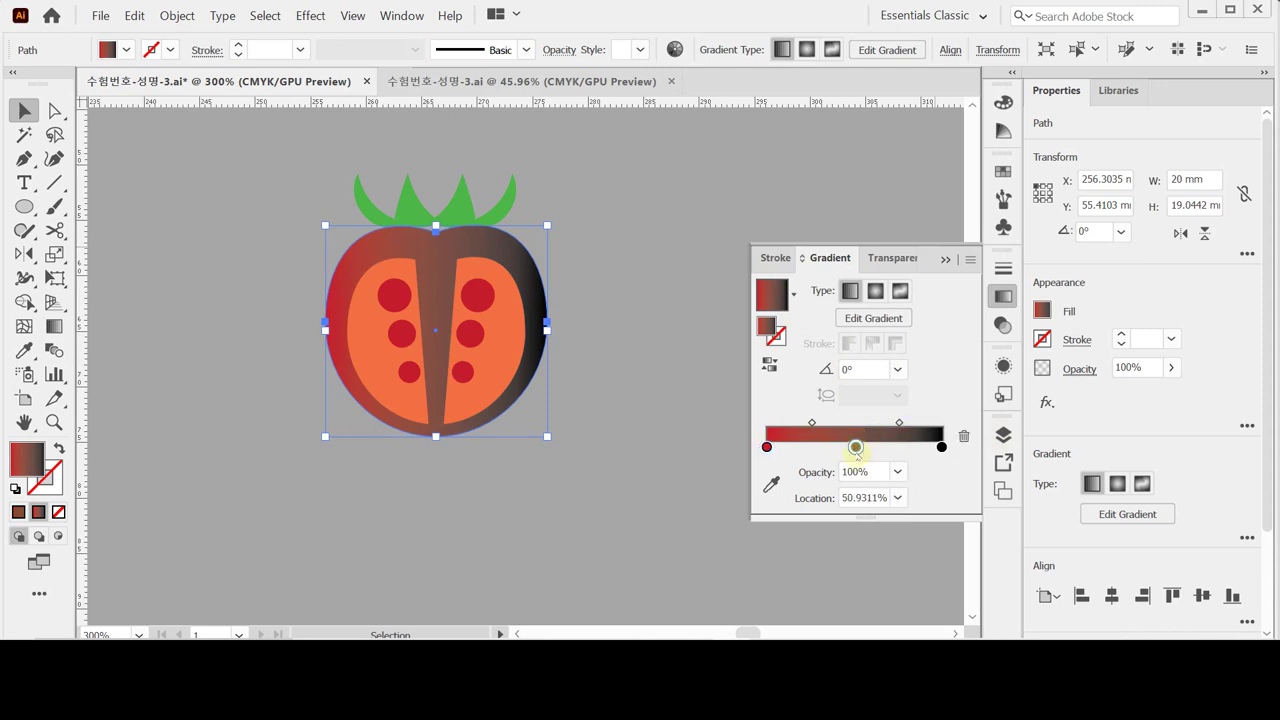
{"action": "double_click", "coordinate": [856, 447]}
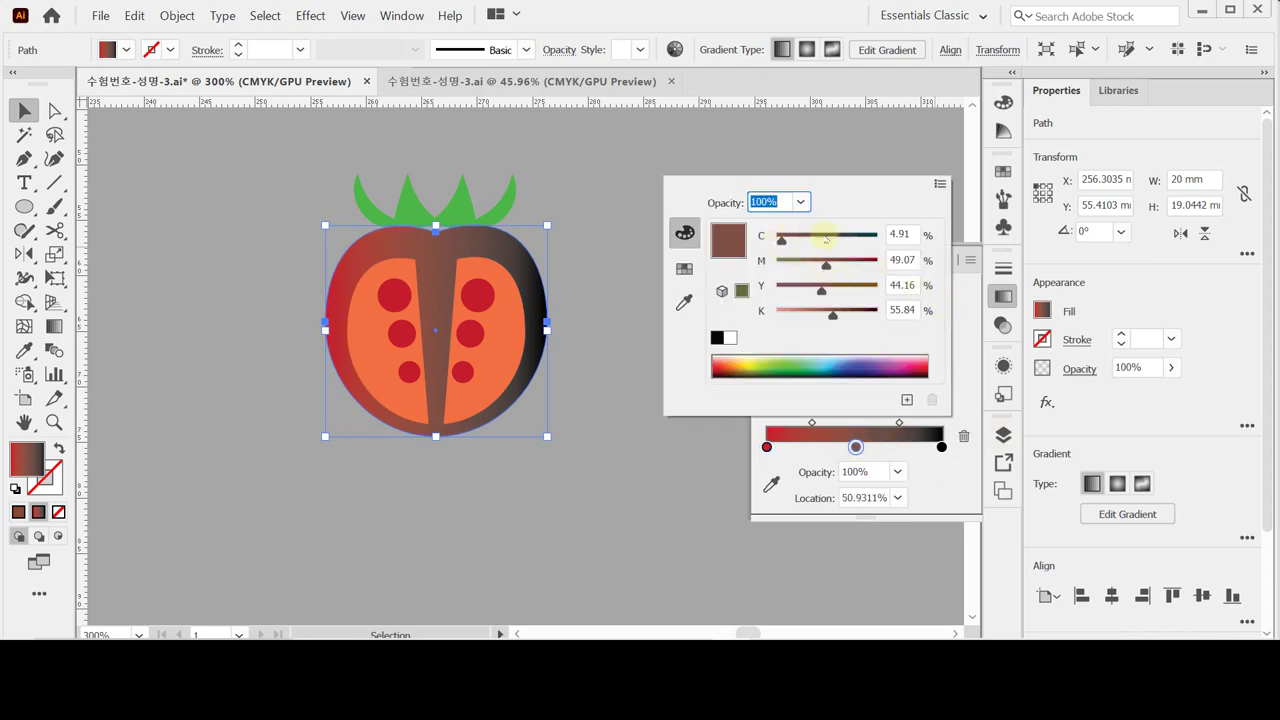
{"action": "left_click", "coordinate": [731, 339]}
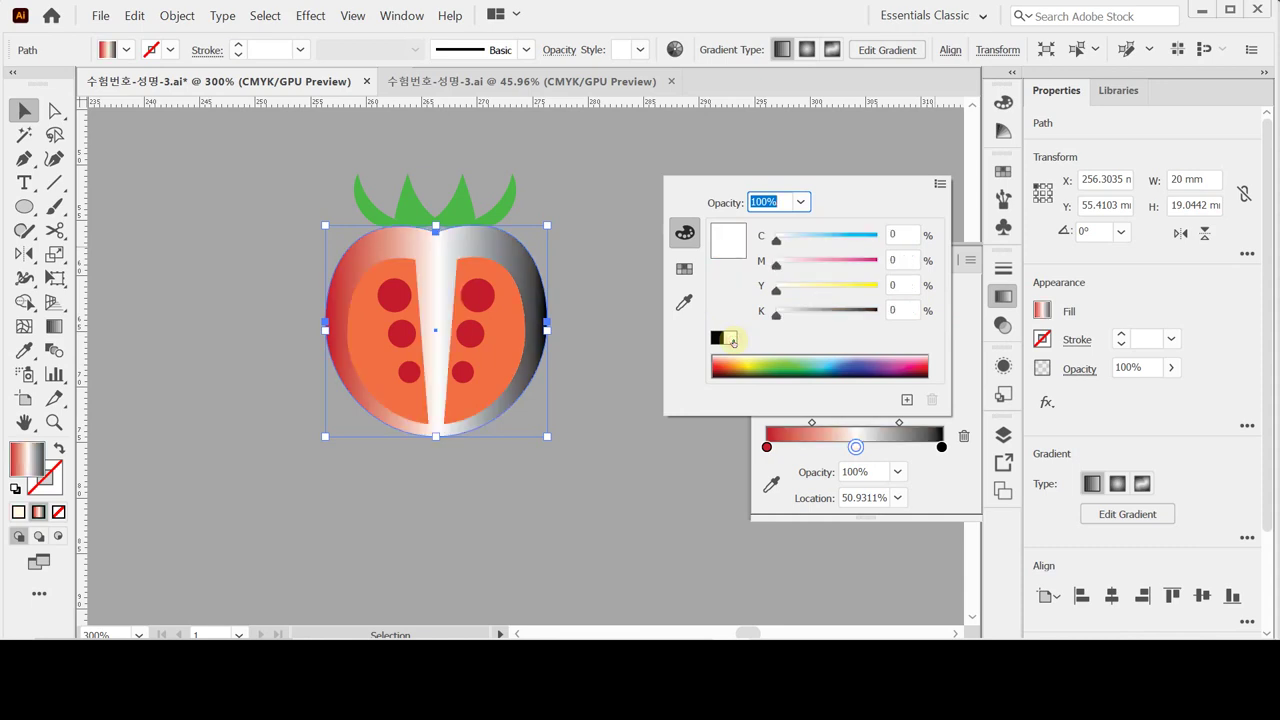
{"action": "left_click", "coordinate": [964, 378]}
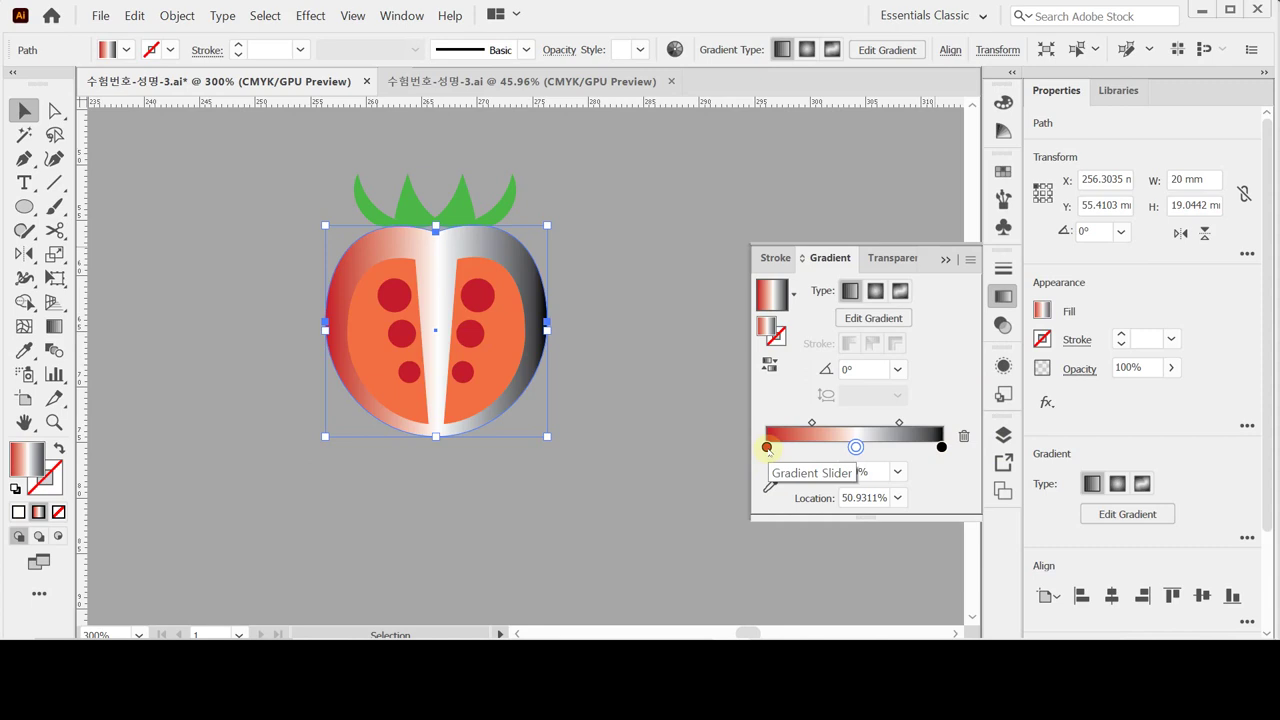
Replace the gradient's black end stop with a duplicate of the red starting stop, located at 100%.
{"action": "left_click", "coordinate": [767, 447]}
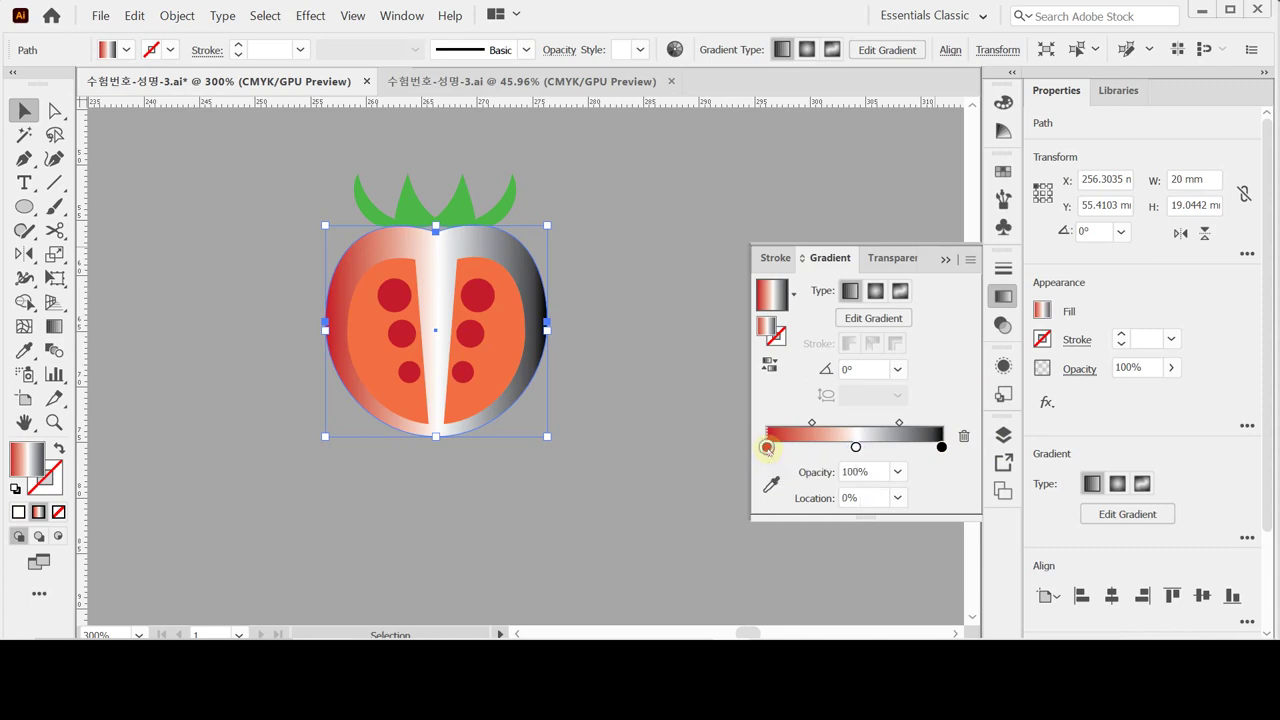
{"action": "left_click_drag", "start_coordinate": [767, 447], "coordinate": [917, 447]}
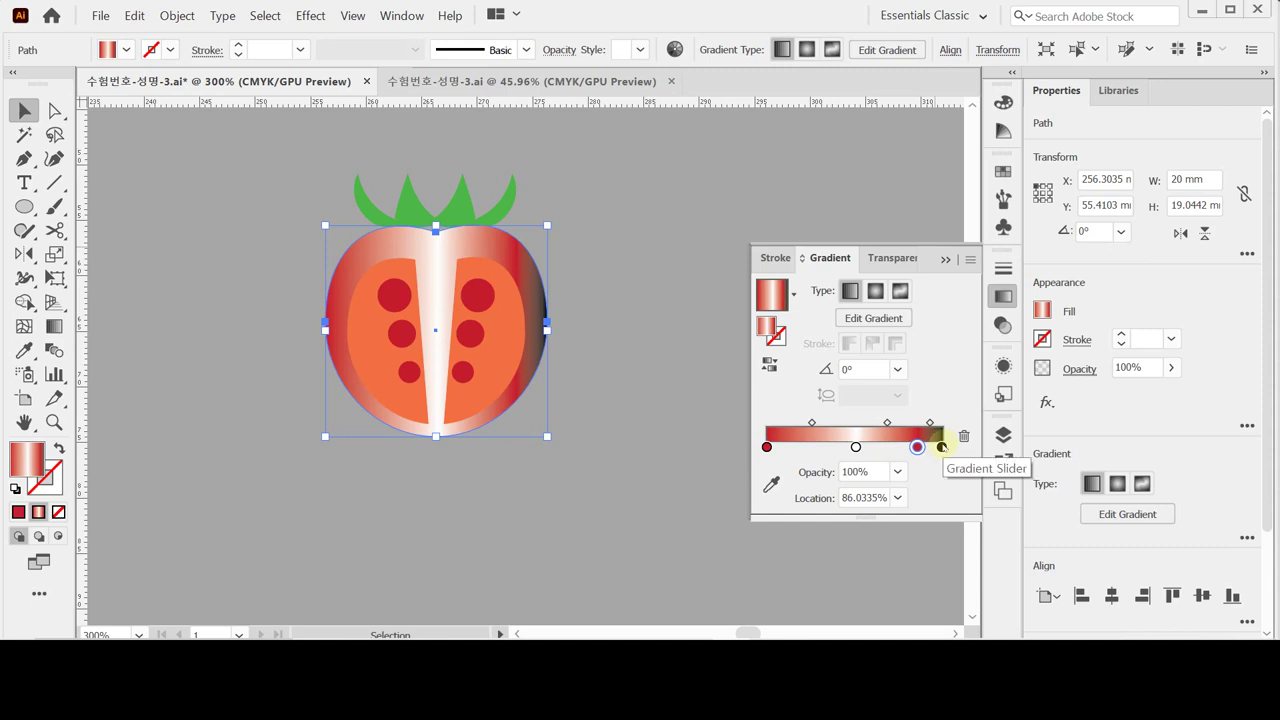
{"action": "left_click_drag", "start_coordinate": [941, 446], "coordinate": [951, 484]}
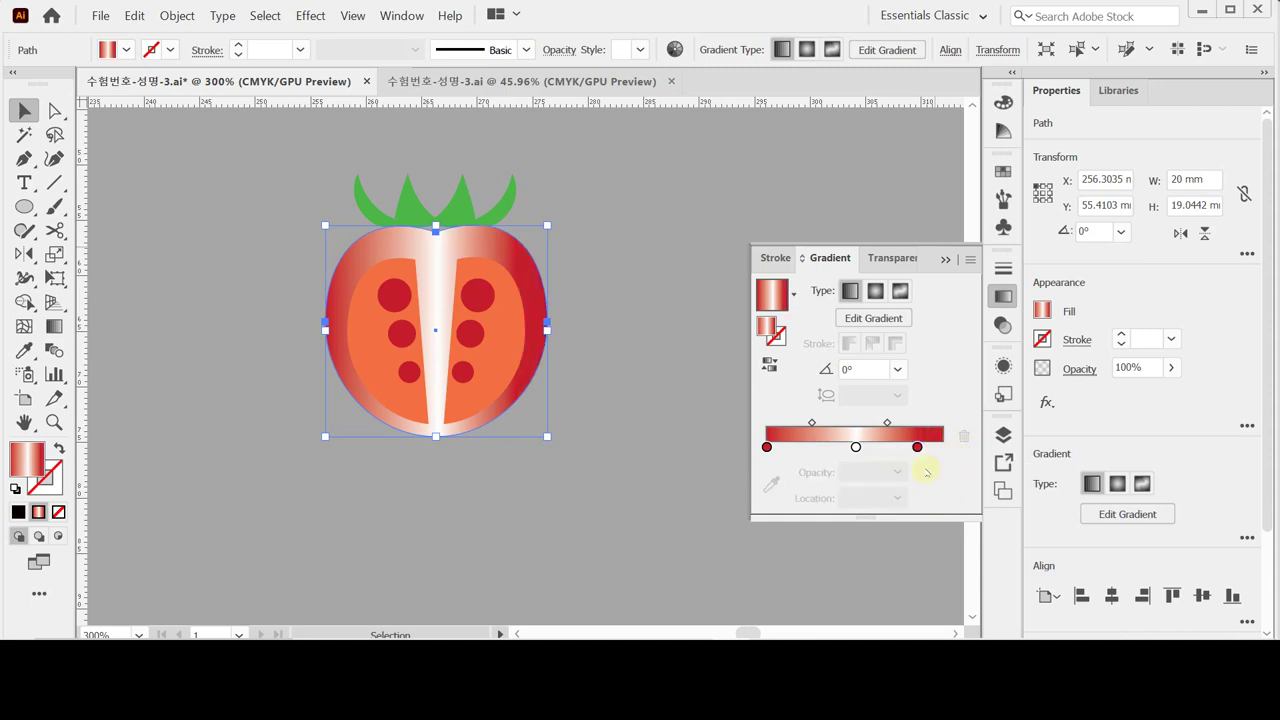
{"action": "left_click_drag", "start_coordinate": [917, 447], "coordinate": [941, 447]}
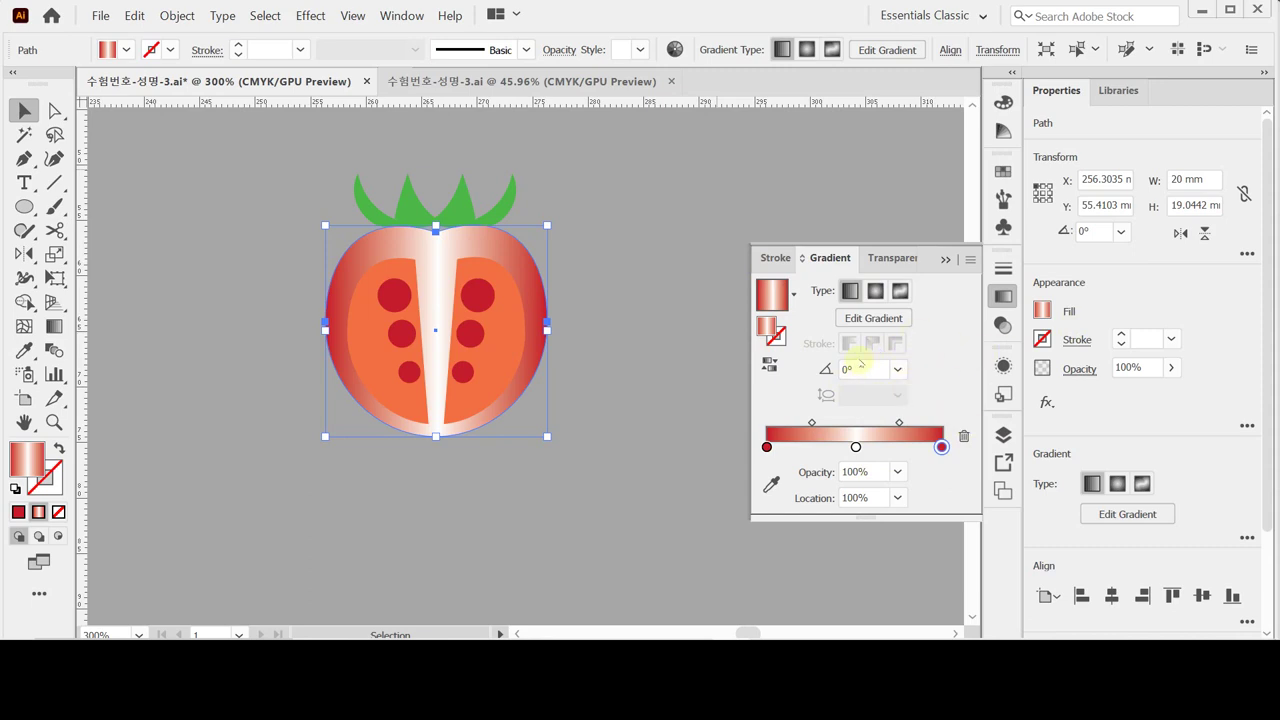
Set the tomato's gradient angle to 90° and deselect the shape.
{"action": "left_click", "coordinate": [895, 370]}
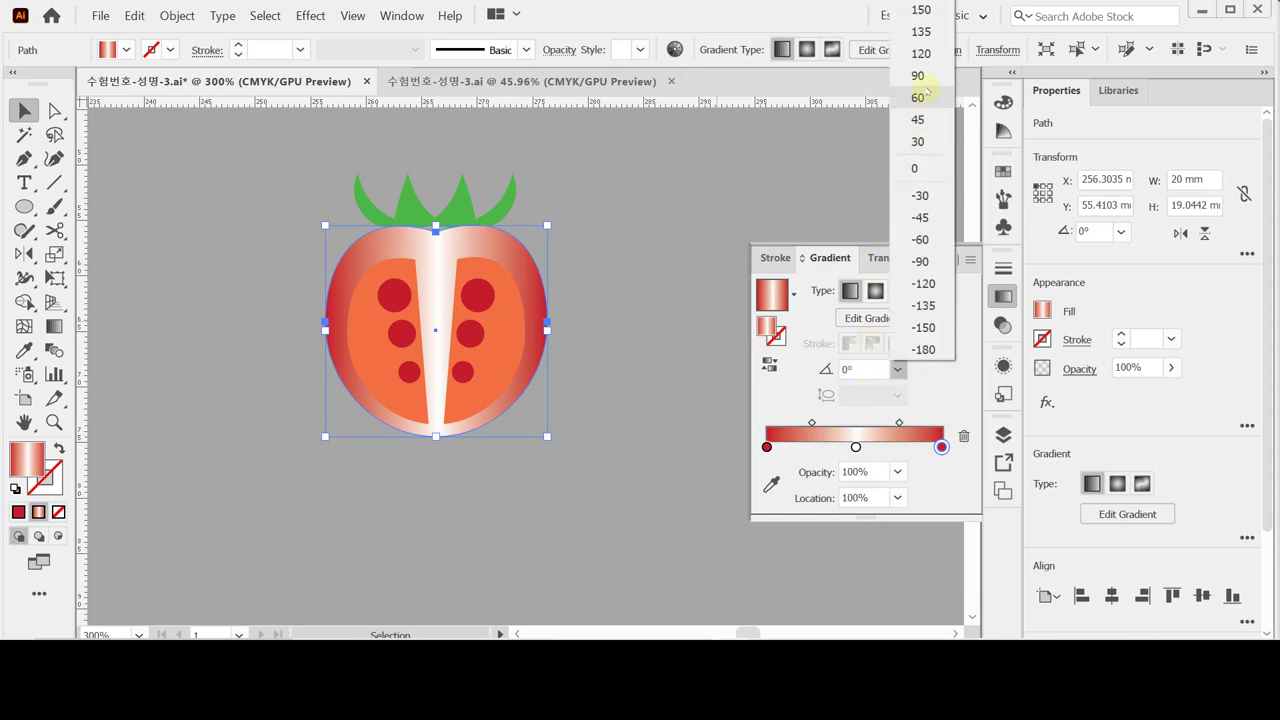
{"action": "left_click", "coordinate": [920, 76]}
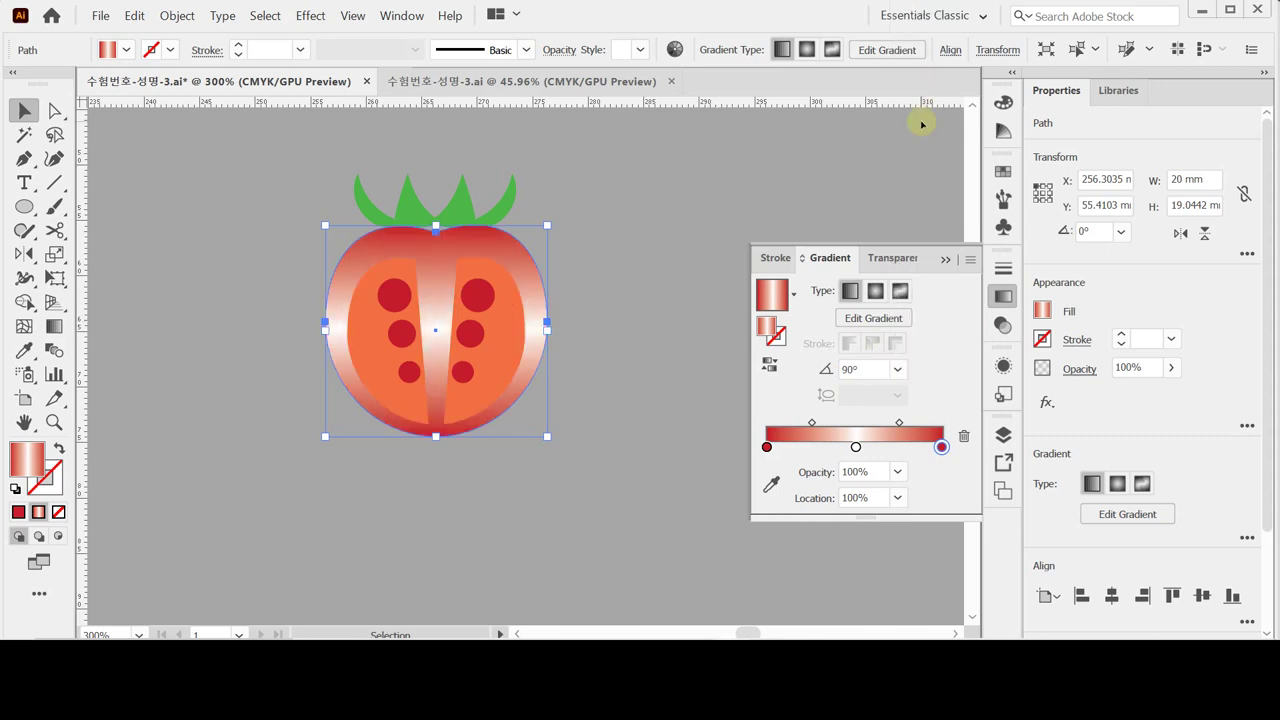
{"action": "left_click", "coordinate": [1003, 296]}
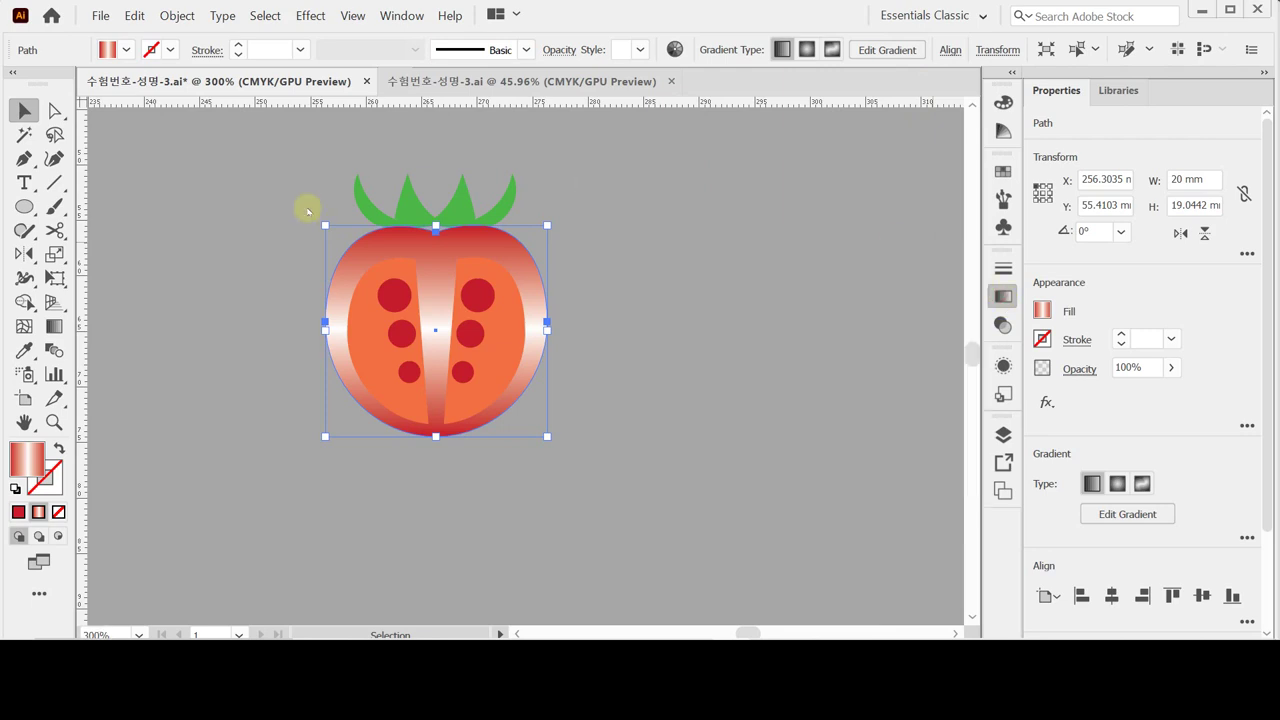
{"action": "left_click", "coordinate": [258, 176]}
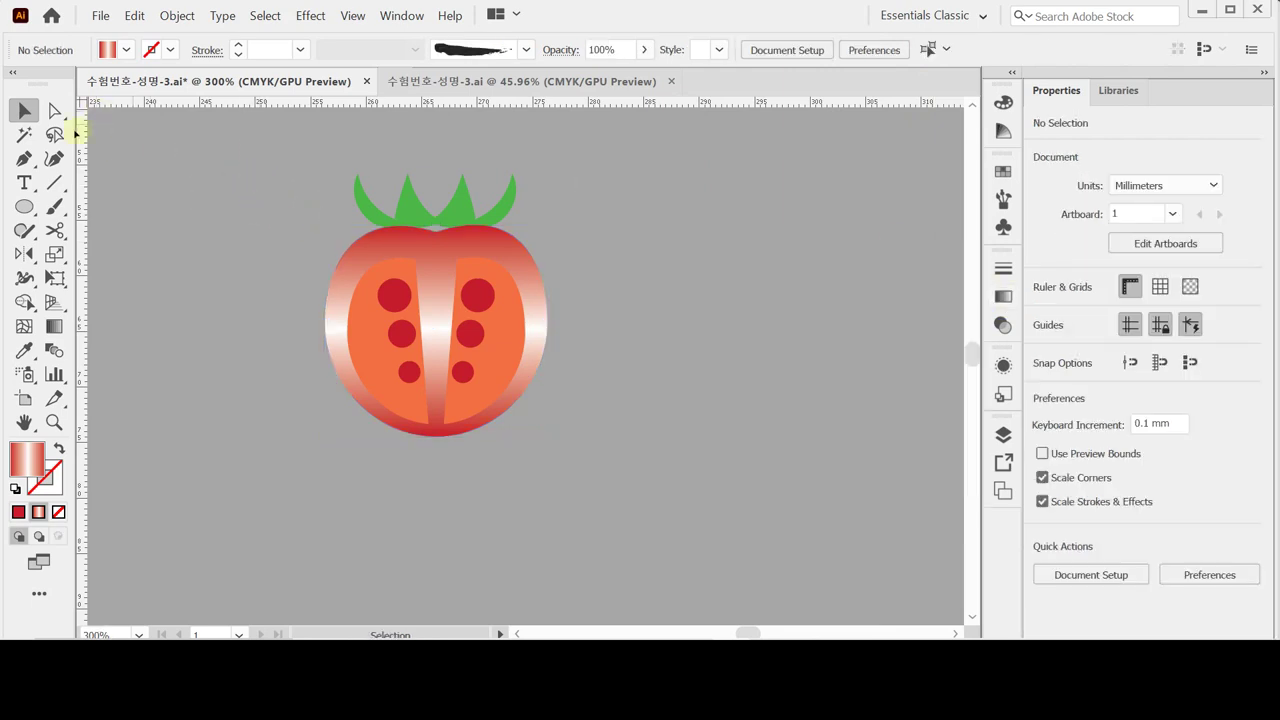
Group all the parts of the sliced tomato and scale the group uniformly to 250%.
{"action": "left_click_drag", "start_coordinate": [264, 166], "coordinate": [563, 420]}
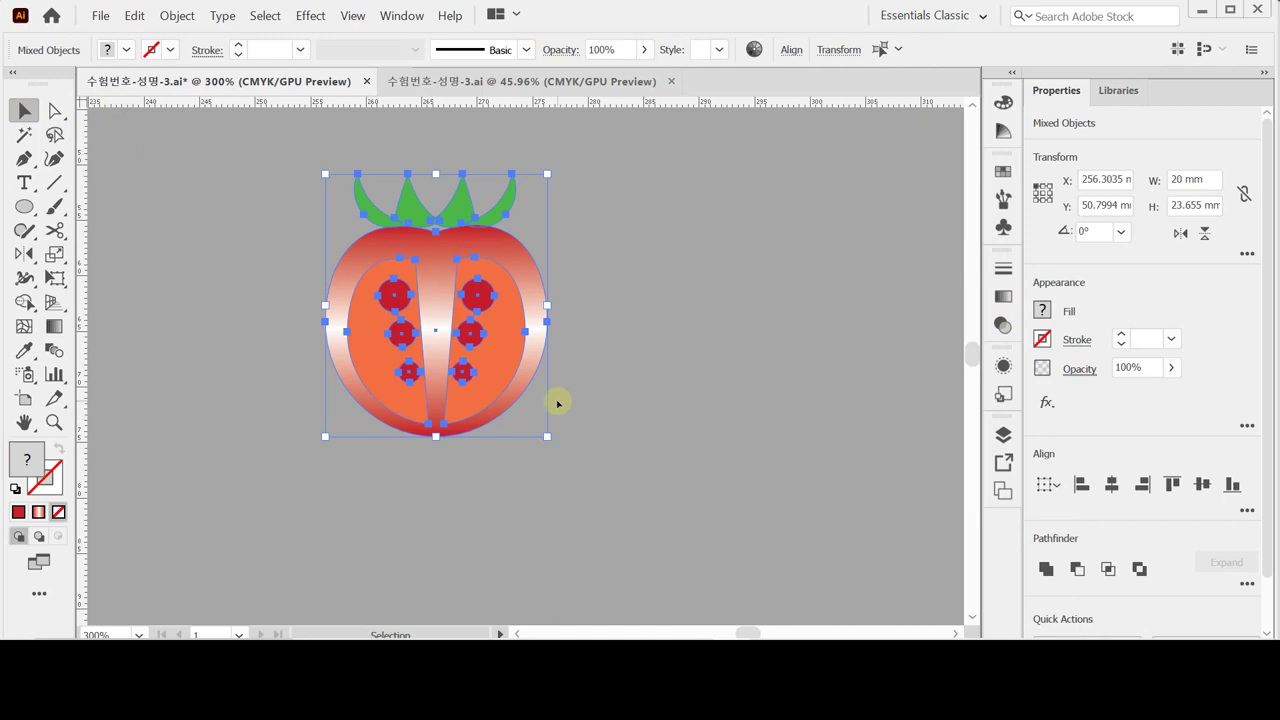
{"action": "key", "text": "ctrl+g"}
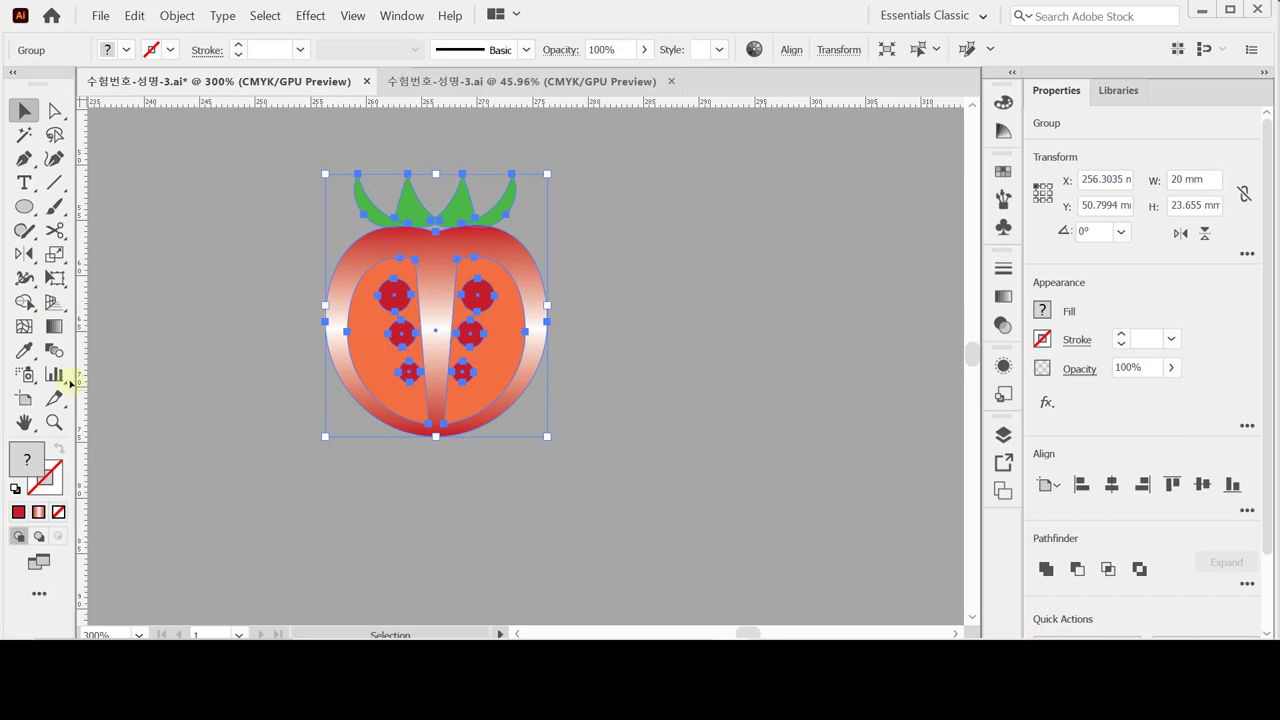
{"action": "left_click", "coordinate": [52, 255]}
{"action": "double_click", "coordinate": [52, 255]}
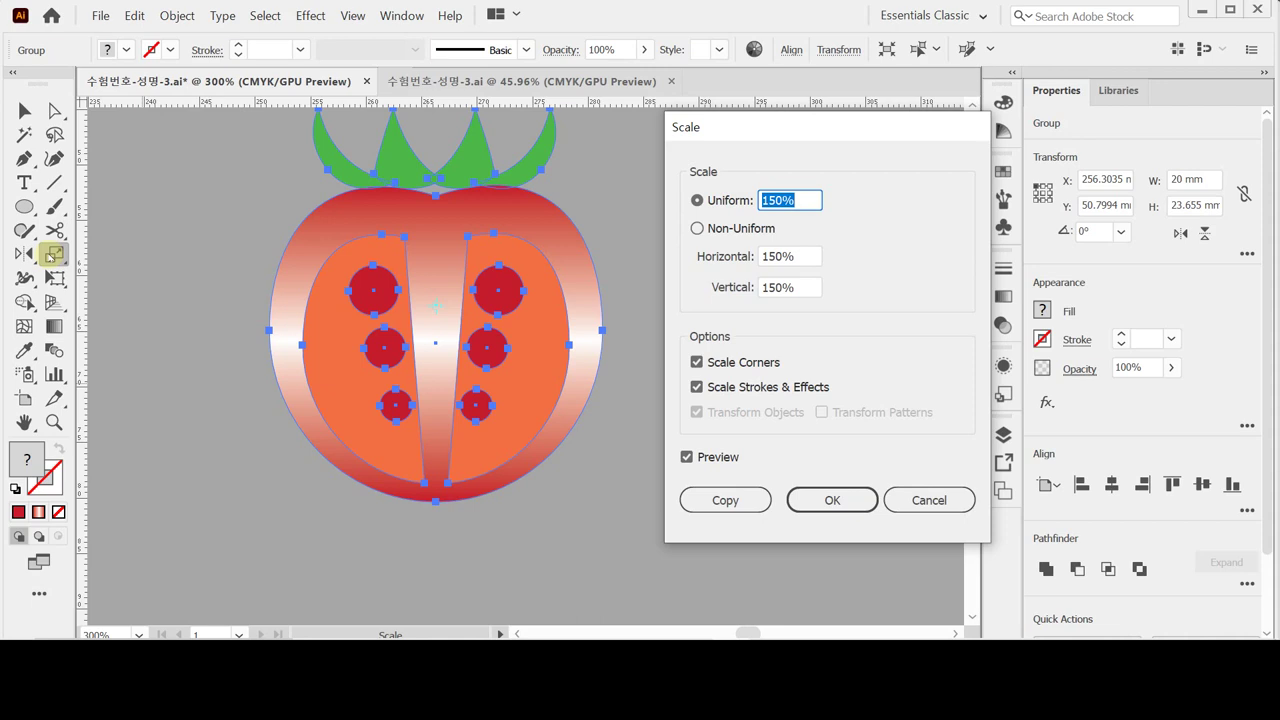
{"action": "type", "text": "250"}
{"action": "key", "text": "Return"}
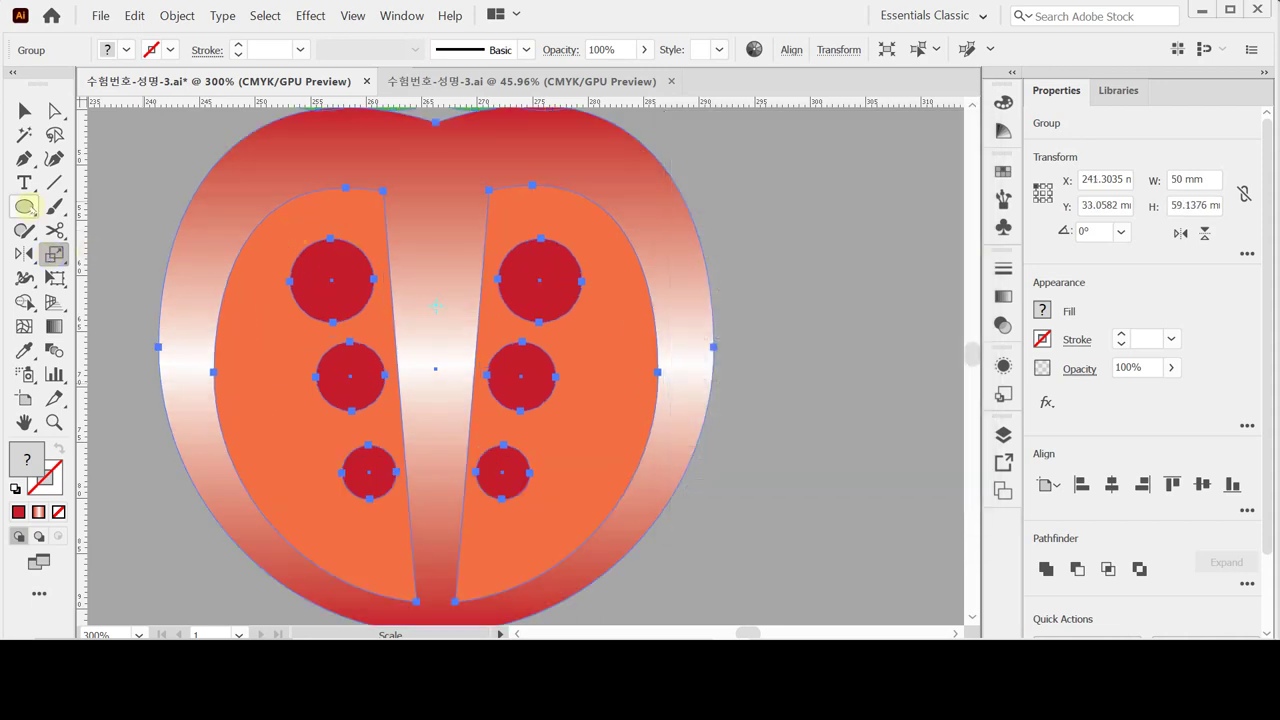
{"action": "key", "text": "ctrl+minus"}
{"action": "key", "text": "ctrl+minus"}
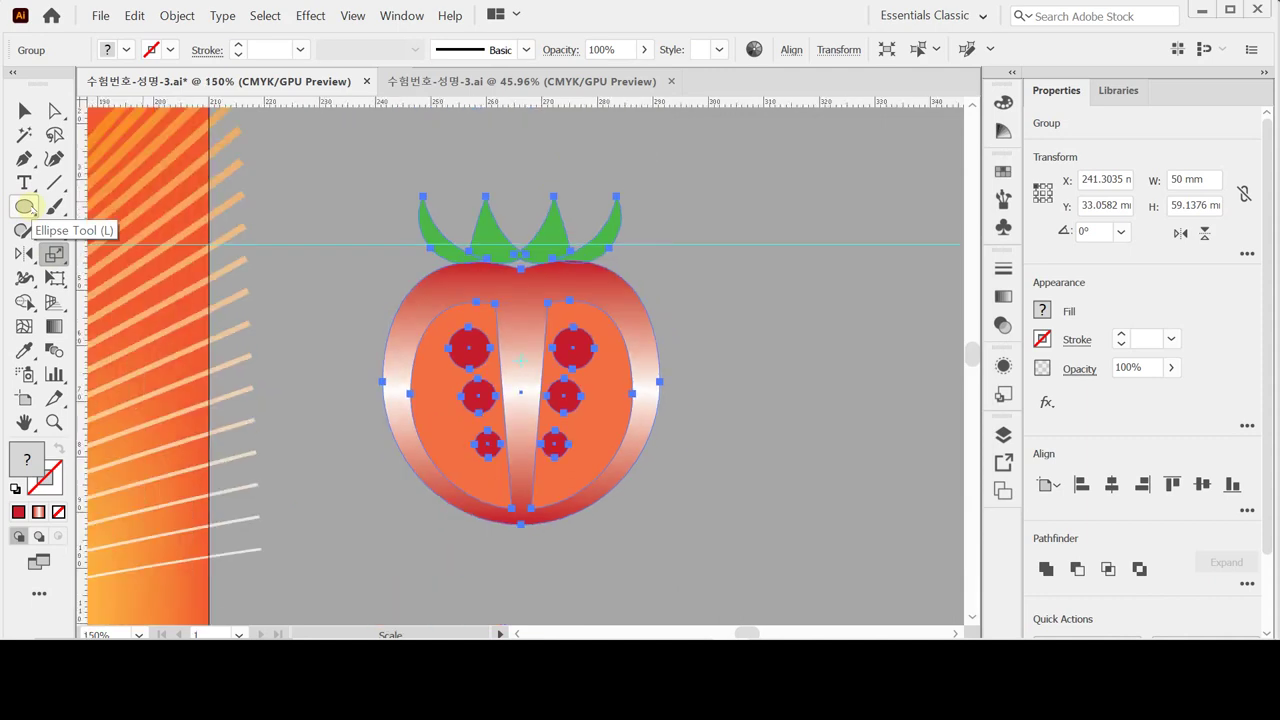
Rotate the tomato group by -45° so its leaves point to the upper right.
{"action": "left_click_drag", "start_coordinate": [24, 254], "coordinate": [92, 256]}
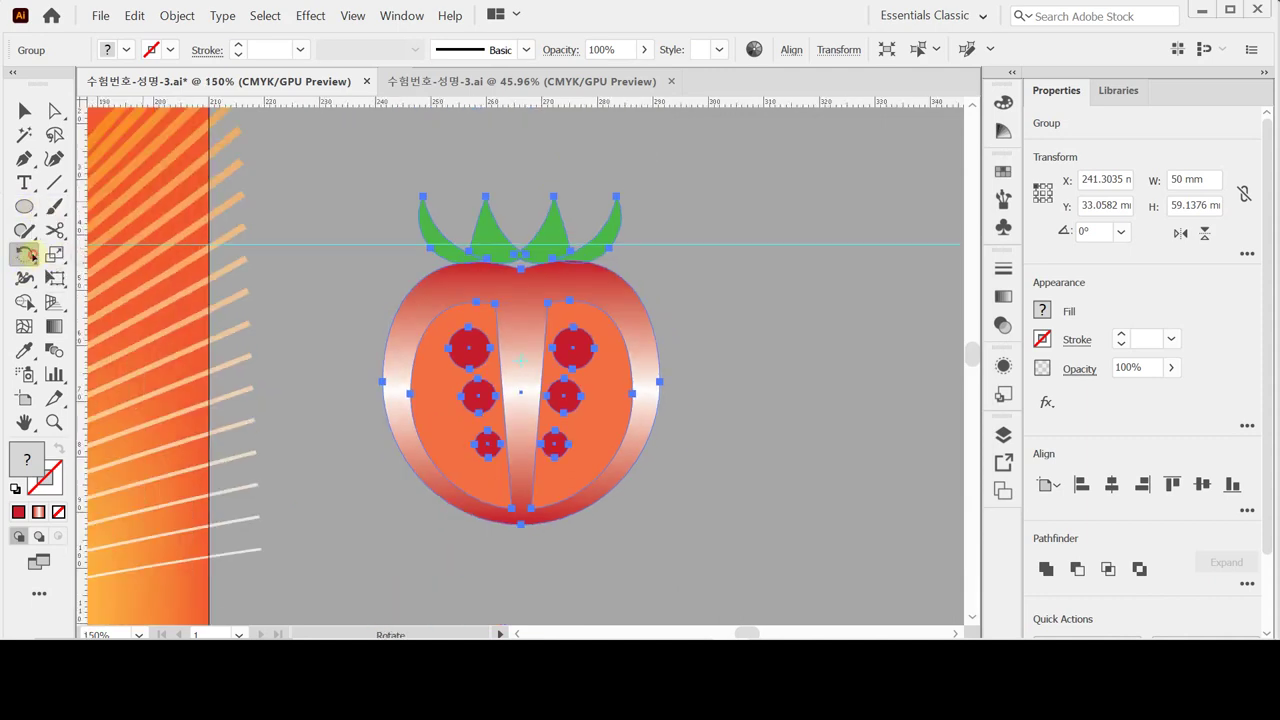
{"action": "double_click", "coordinate": [26, 254]}
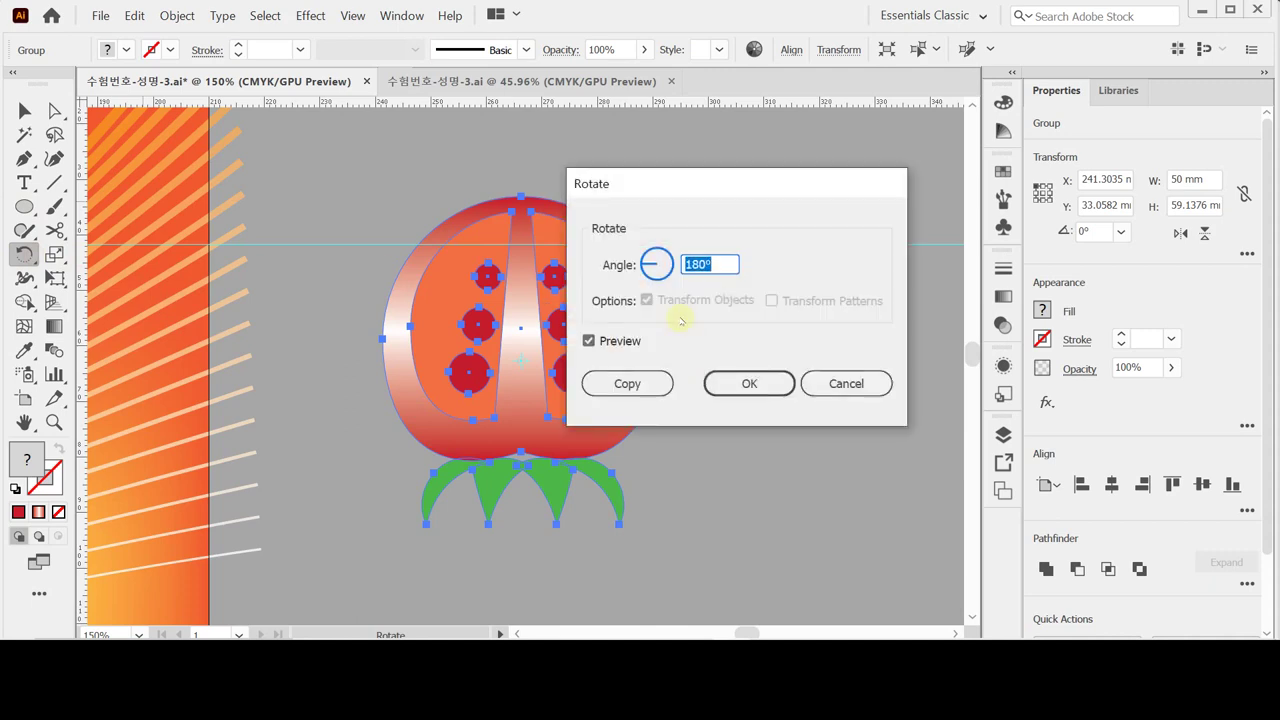
{"action": "type", "text": "-45"}
{"action": "key", "text": "Return"}
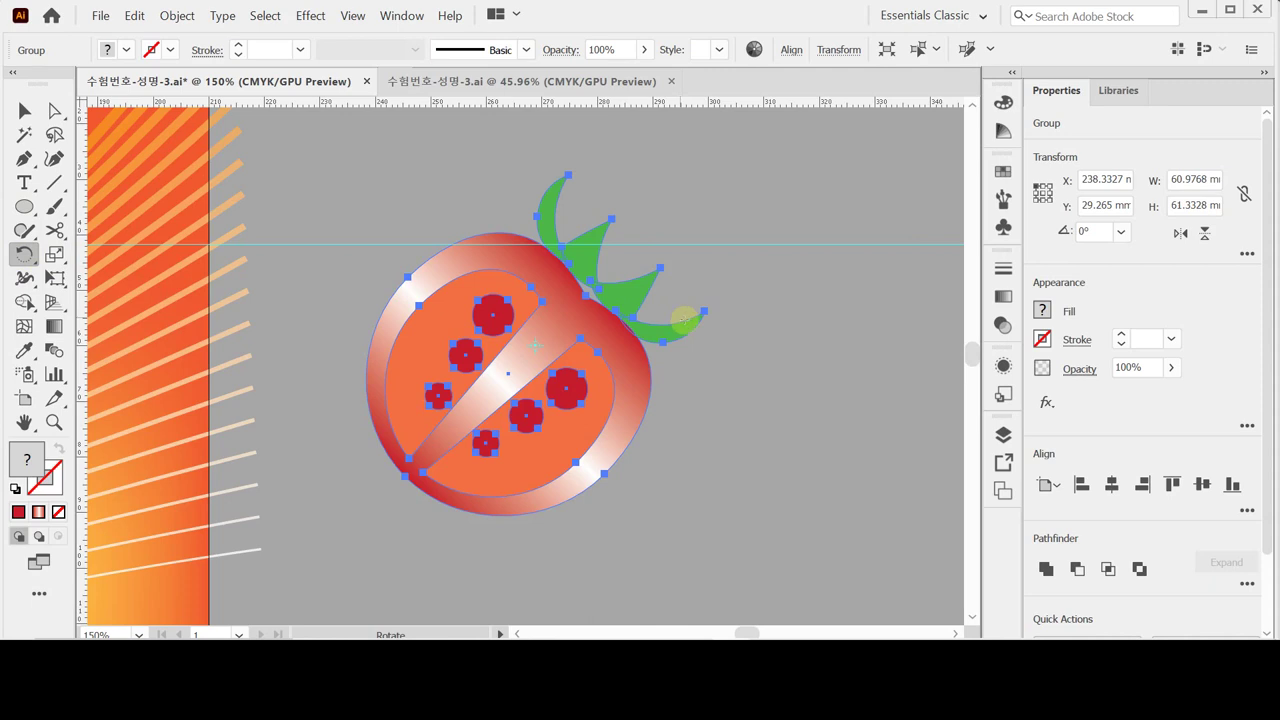
Move the tomato group onto the red circle, overlapping the egg's lower right, at about X 115 mm, Y 167 mm.
{"action": "key", "text": "space"}
{"action": "left_click_drag", "start_coordinate": [565, 385], "coordinate": [738, 295]}
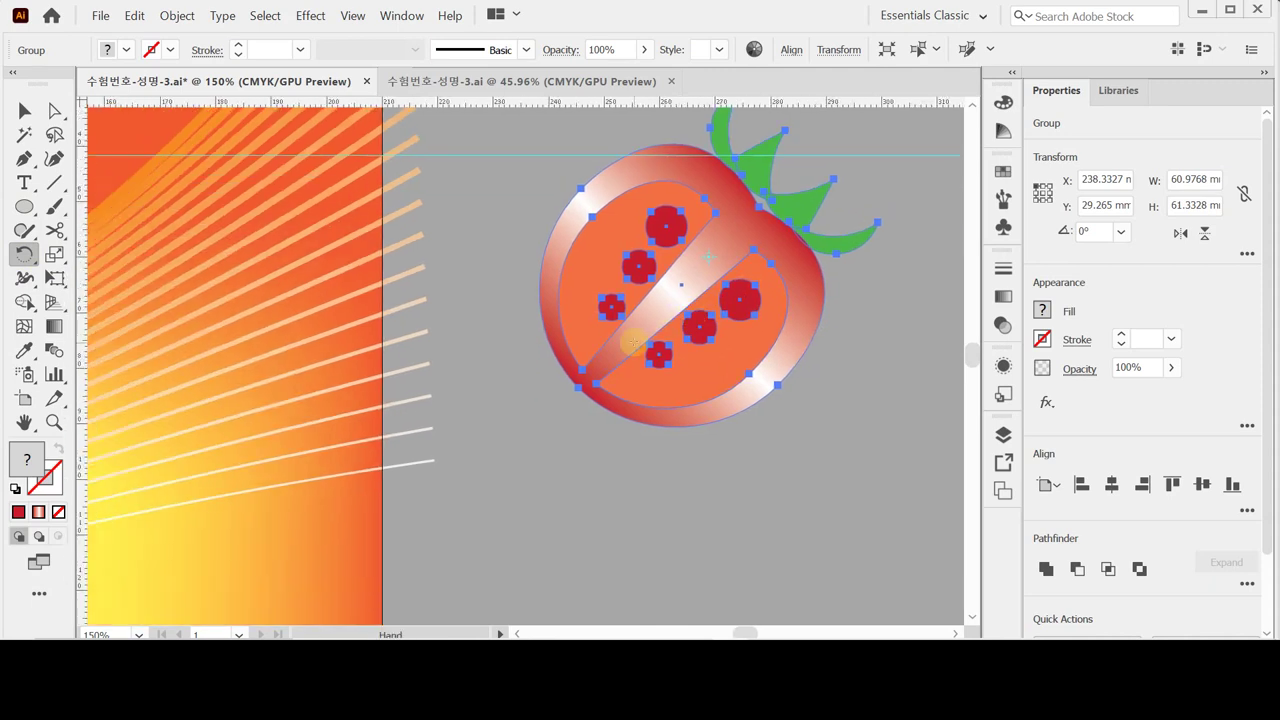
{"action": "scroll", "coordinate": [683, 357], "scroll_direction": "down", "scroll_amount": 3}
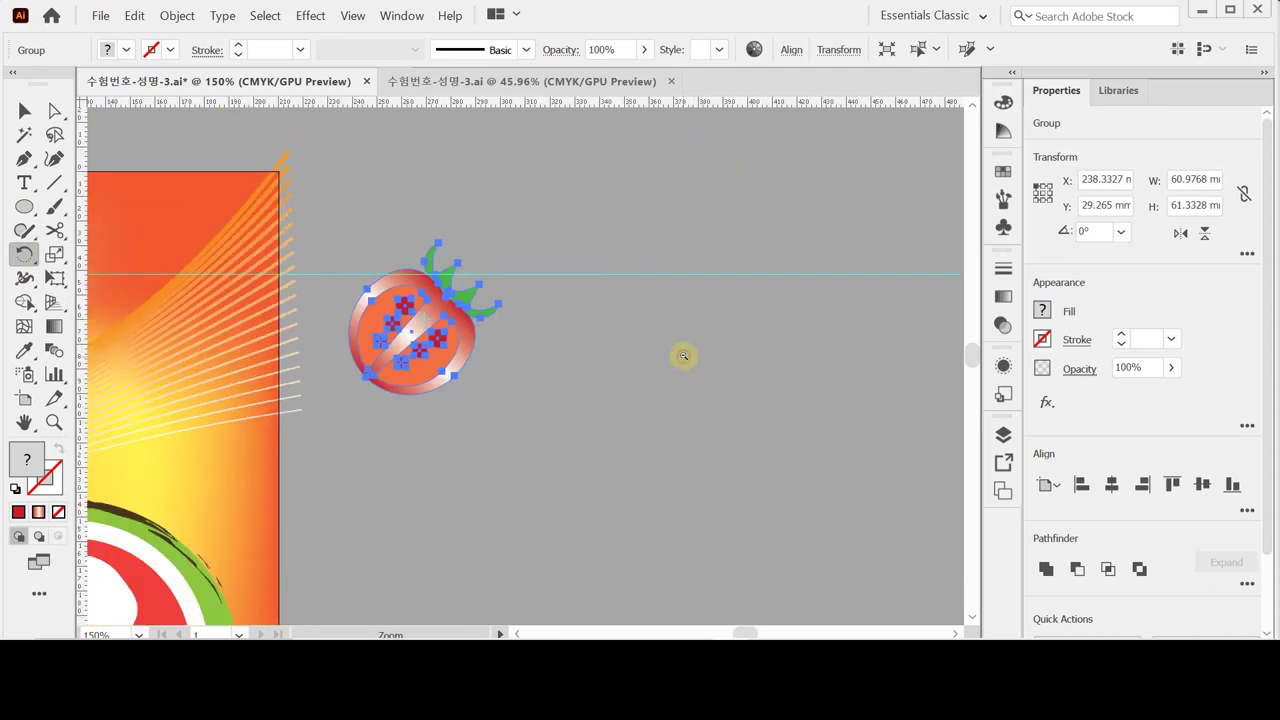
{"action": "scroll", "coordinate": [691, 266], "scroll_direction": "down", "scroll_amount": 3}
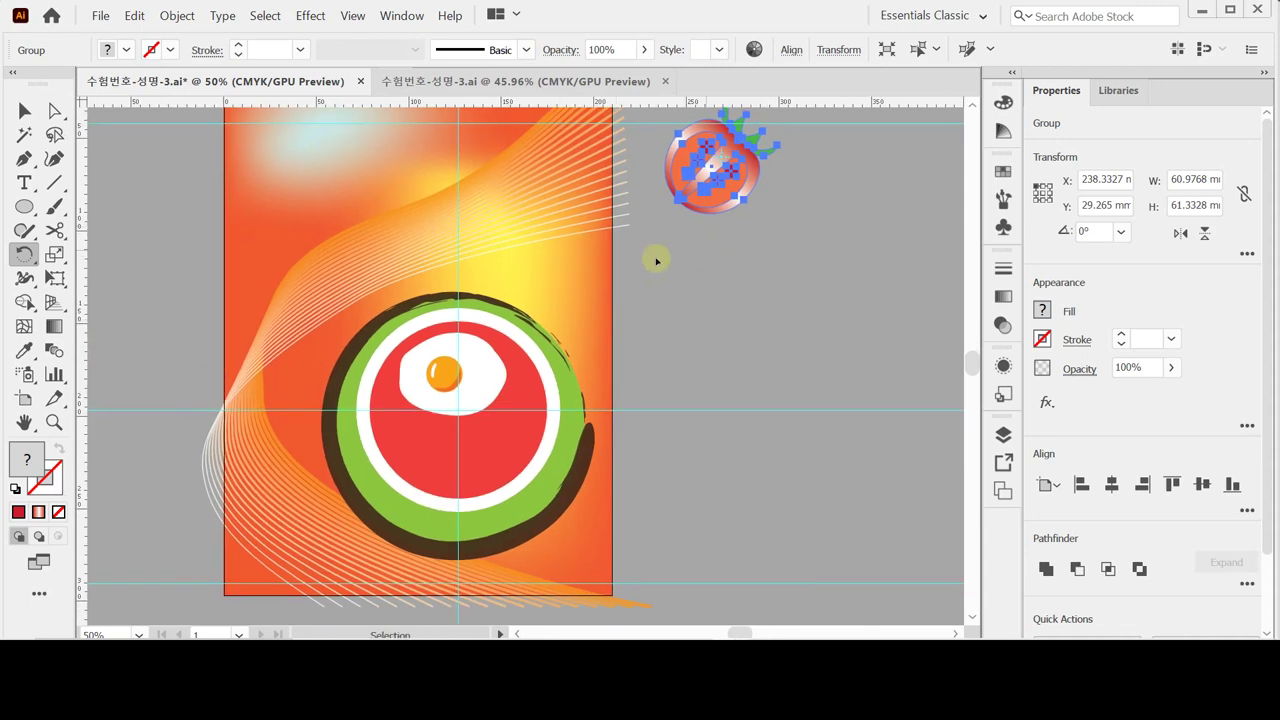
{"action": "left_click_drag", "start_coordinate": [704, 167], "coordinate": [484, 425]}
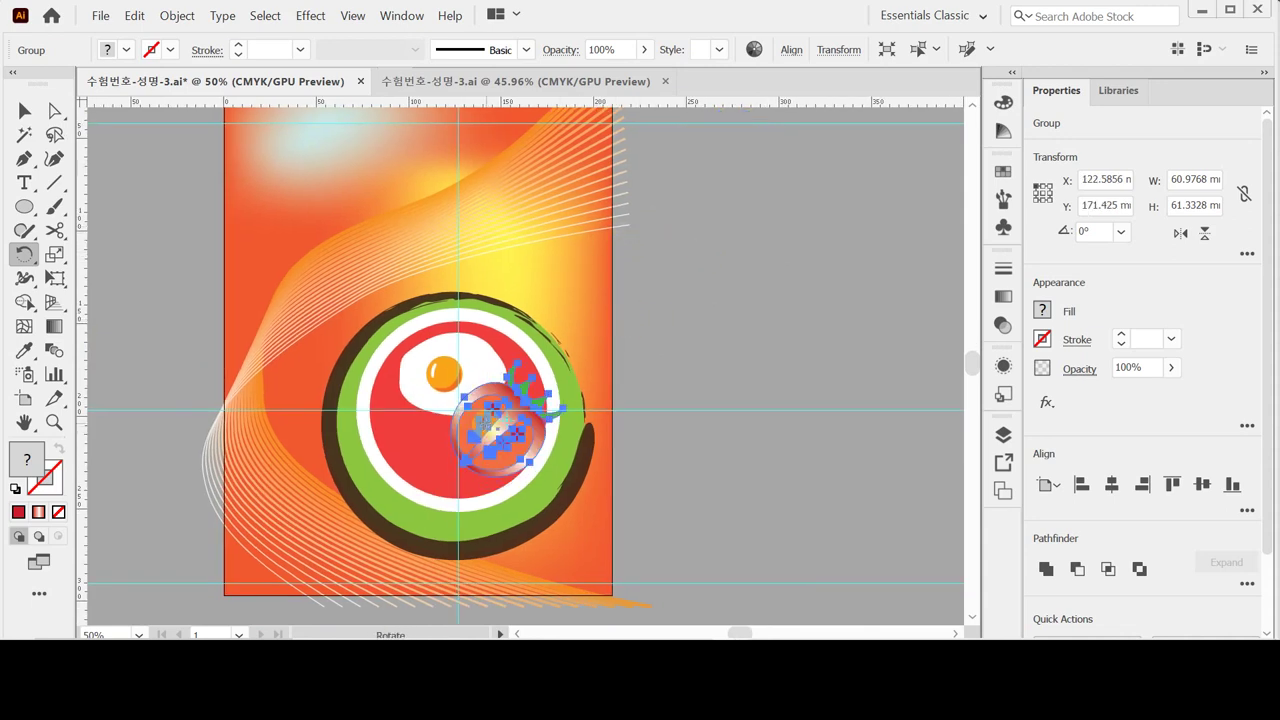
{"action": "mouse_move", "coordinate": [486, 427]}
{"action": "left_mouse_down"}
{"action": "mouse_move", "coordinate": [495, 433]}
{"action": "mouse_move", "coordinate": [484, 426]}
{"action": "left_mouse_up"}
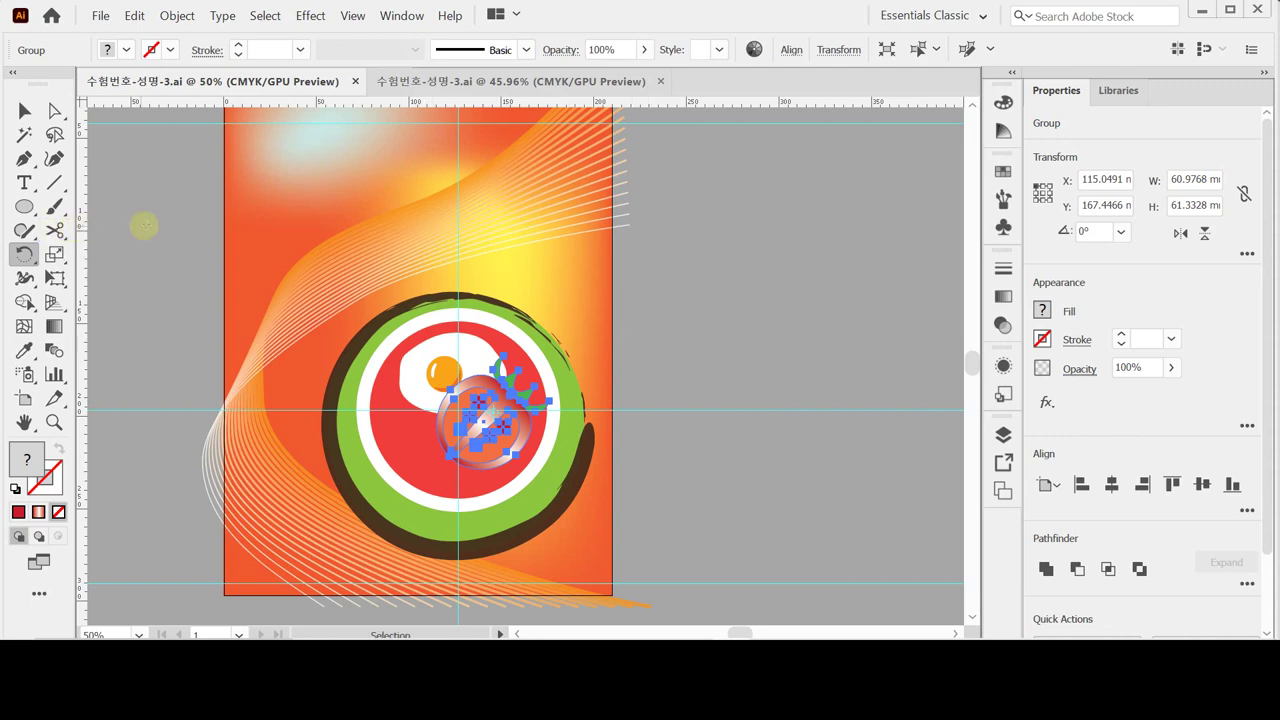
Make a copy of the tomato scaled uniformly to 70% and place it just left of the large tomato.
{"action": "left_click", "coordinate": [54, 254]}
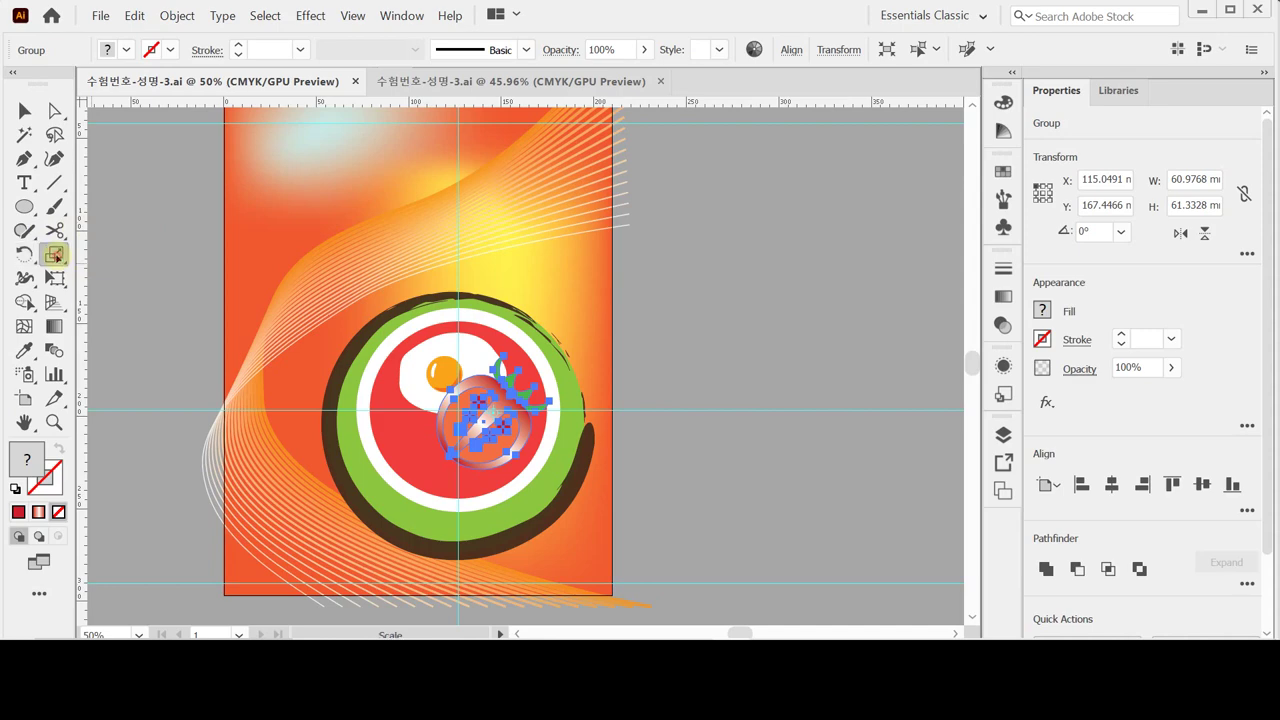
{"action": "double_click", "coordinate": [55, 256]}
{"action": "type", "text": "70"}
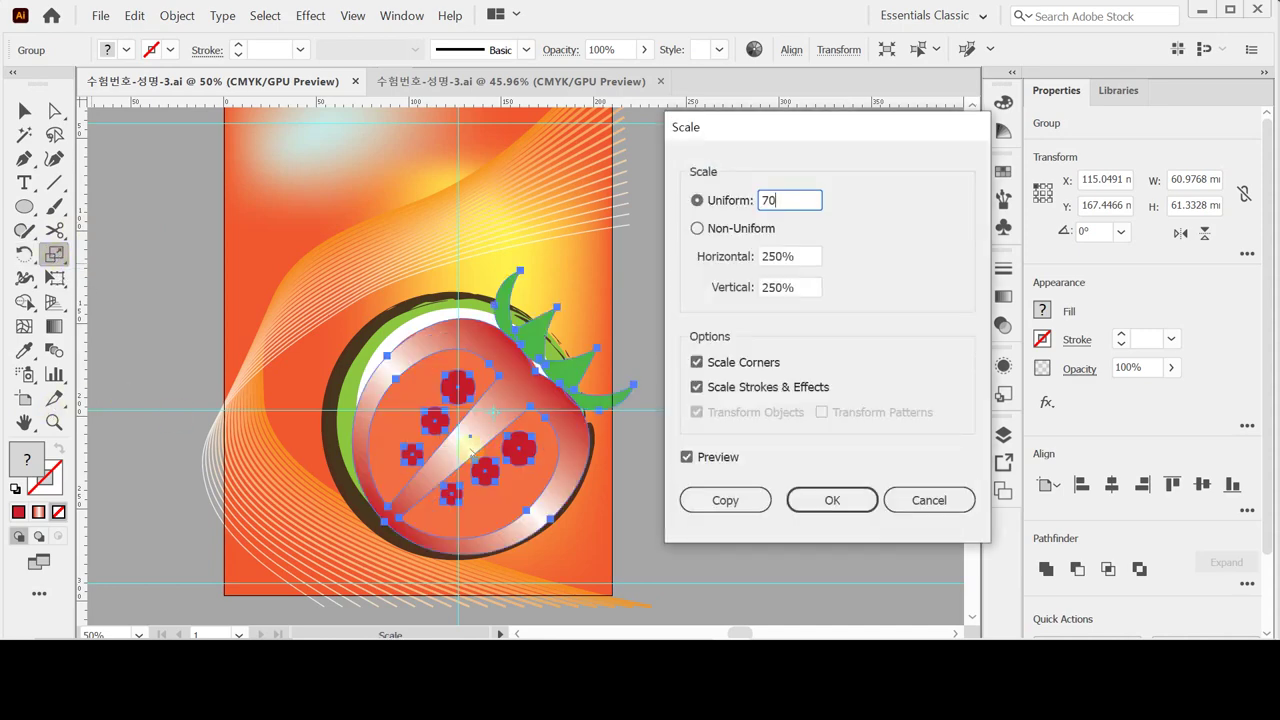
{"action": "left_click", "coordinate": [712, 498]}
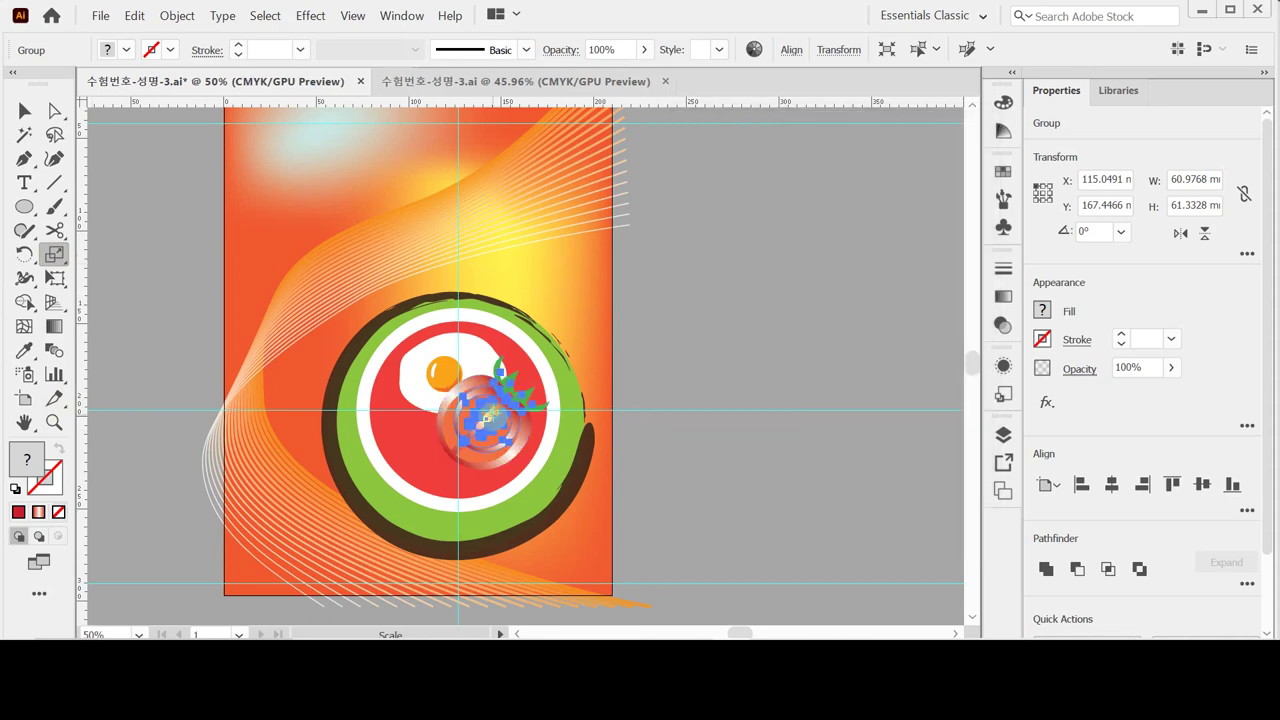
{"action": "left_click_drag", "start_coordinate": [486, 419], "coordinate": [406, 428]}
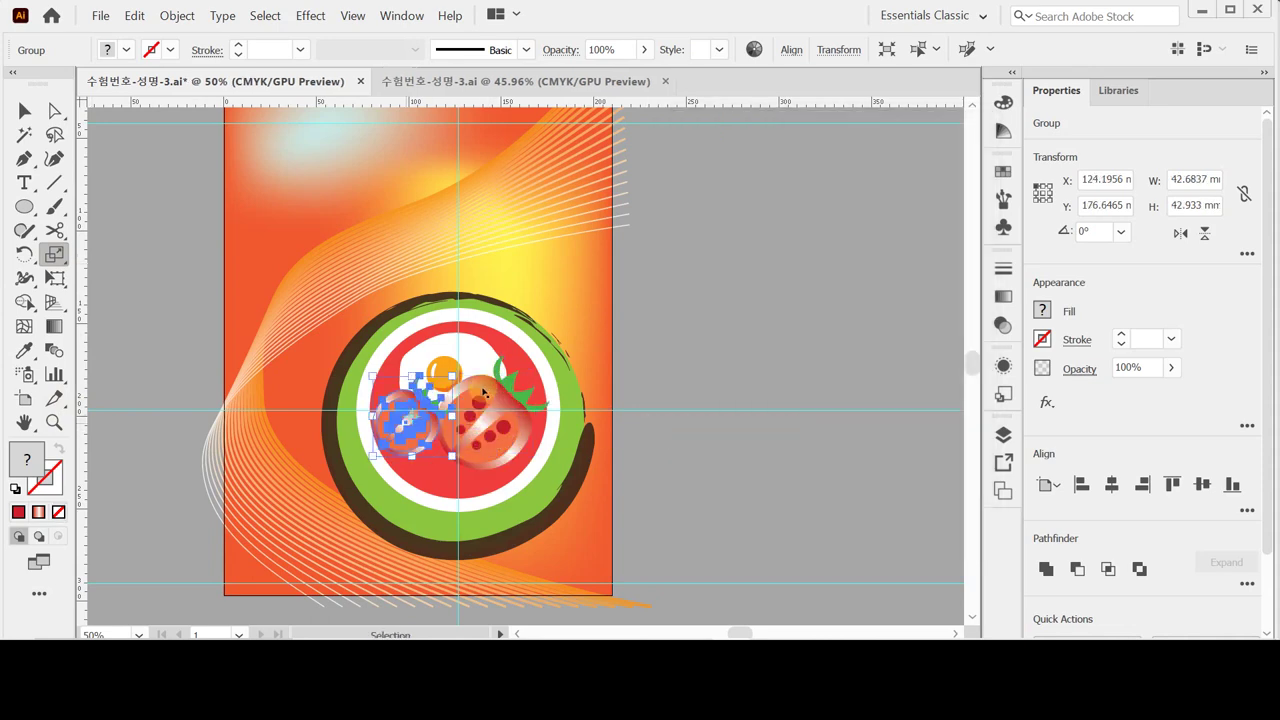
Rotate the small tomato counter-clockwise until its leaves point to the upper left, and position it beside the large tomato on the red circle.
{"action": "key", "text": "ctrl+equal"}
{"action": "left_click", "coordinate": [512, 430]}
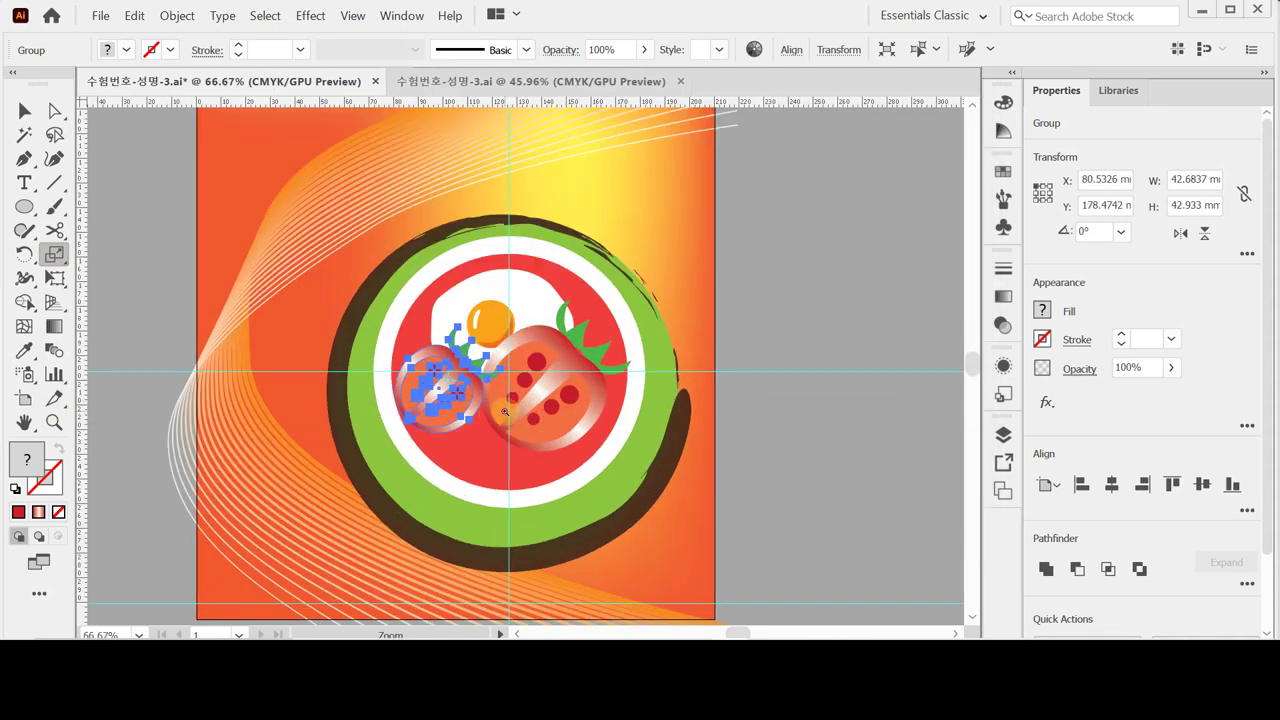
{"action": "left_click", "coordinate": [468, 440]}
{"action": "left_click", "coordinate": [22, 110]}
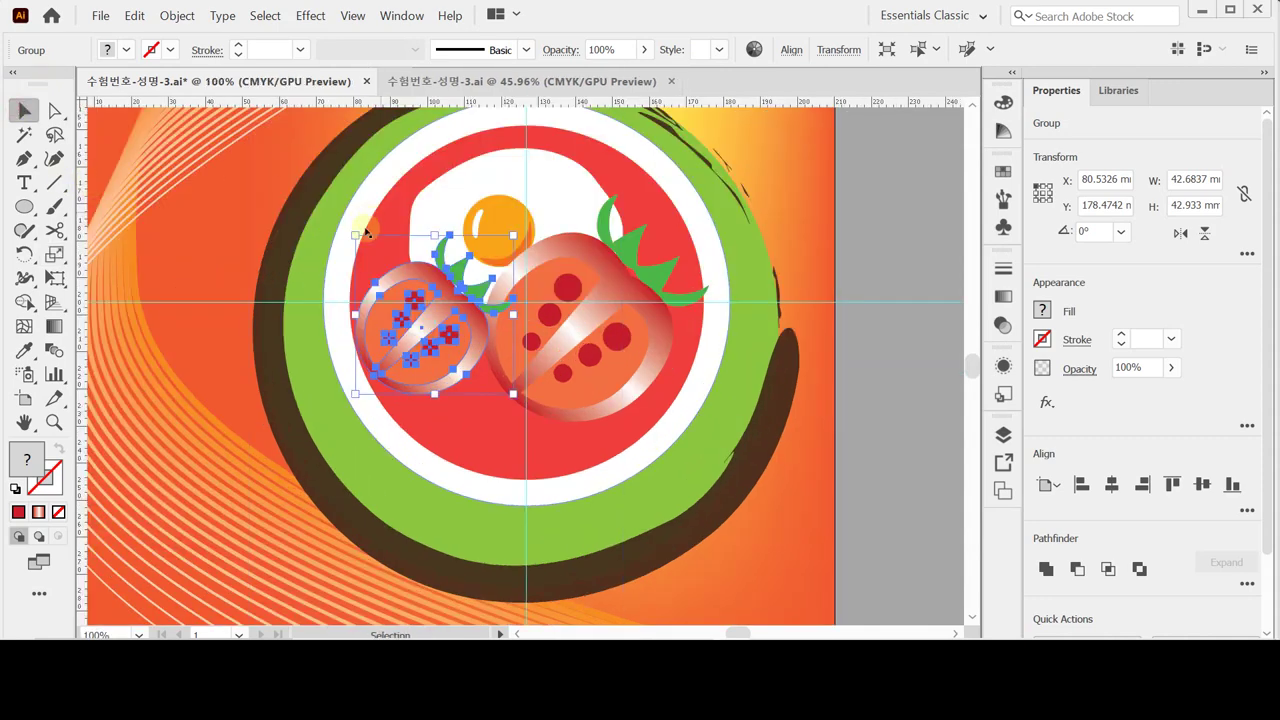
{"action": "left_click_drag", "start_coordinate": [346, 226], "coordinate": [334, 337]}
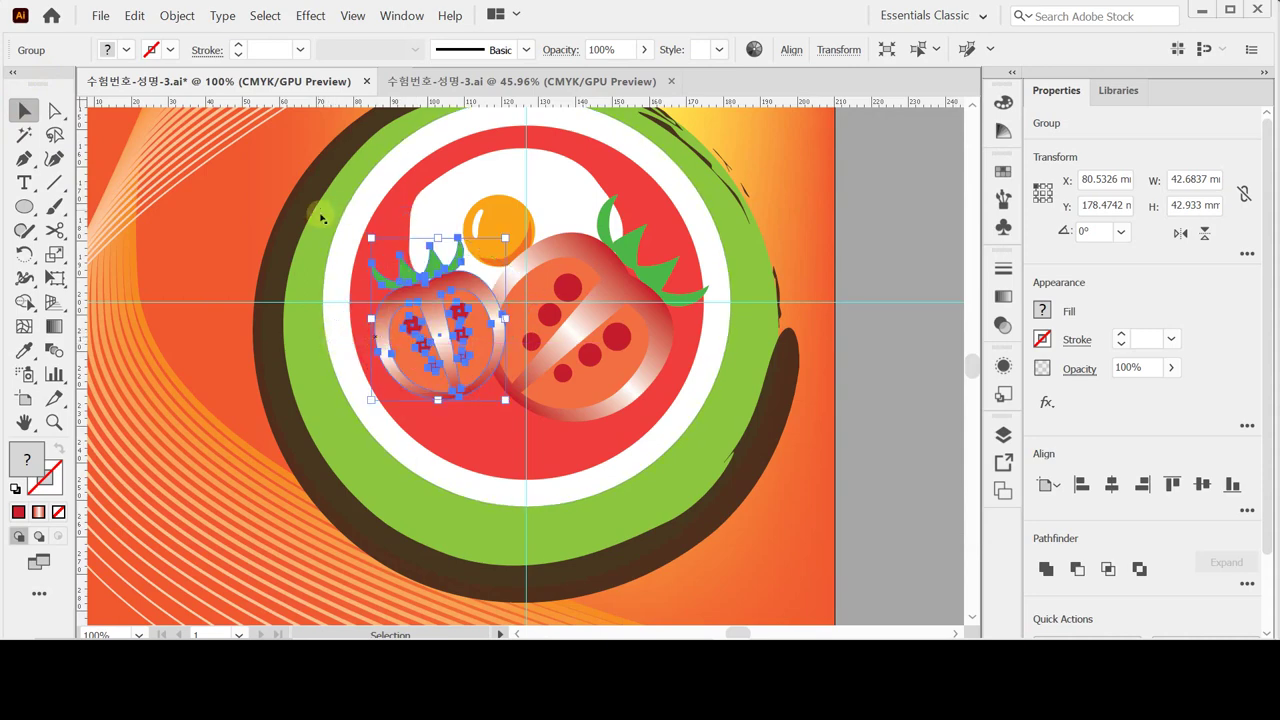
{"action": "left_click_drag", "start_coordinate": [372, 228], "coordinate": [410, 285]}
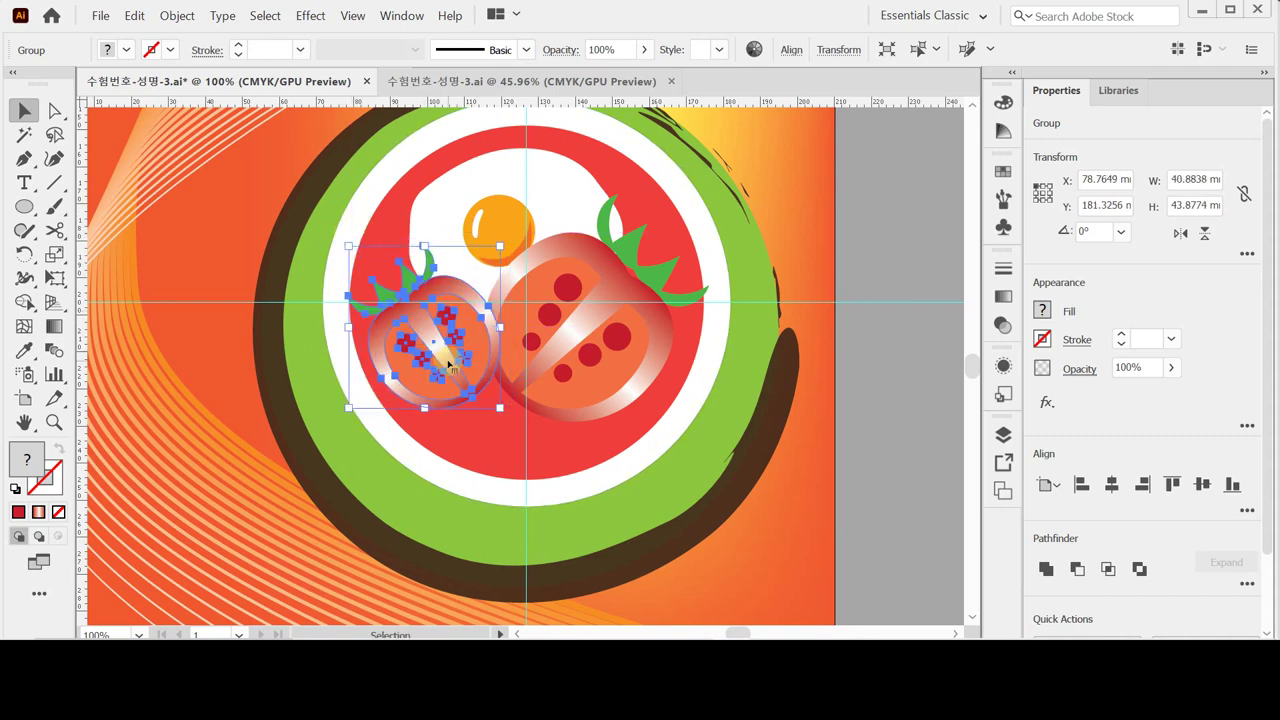
{"action": "left_click_drag", "start_coordinate": [448, 365], "coordinate": [455, 359]}
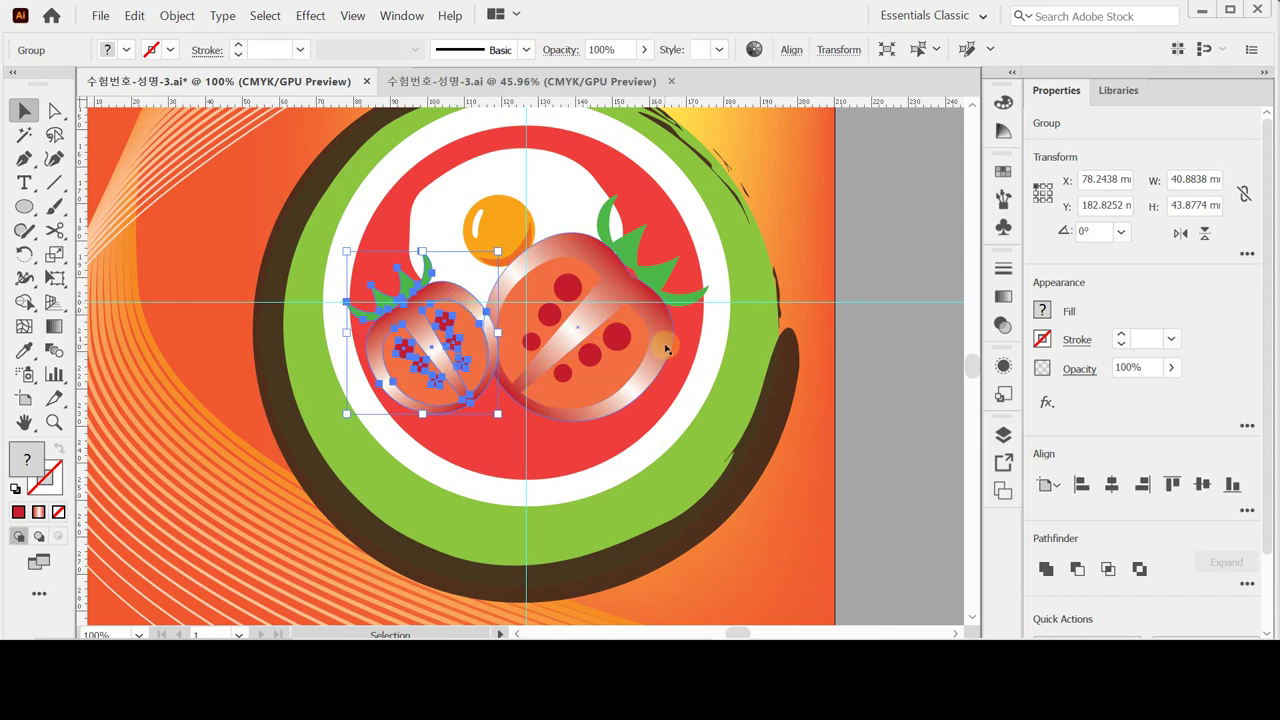
Apply a Drop Shadow to the red circle with X and Y offsets of 2 mm and a blur of 1 mm.
{"action": "left_click", "coordinate": [688, 238]}
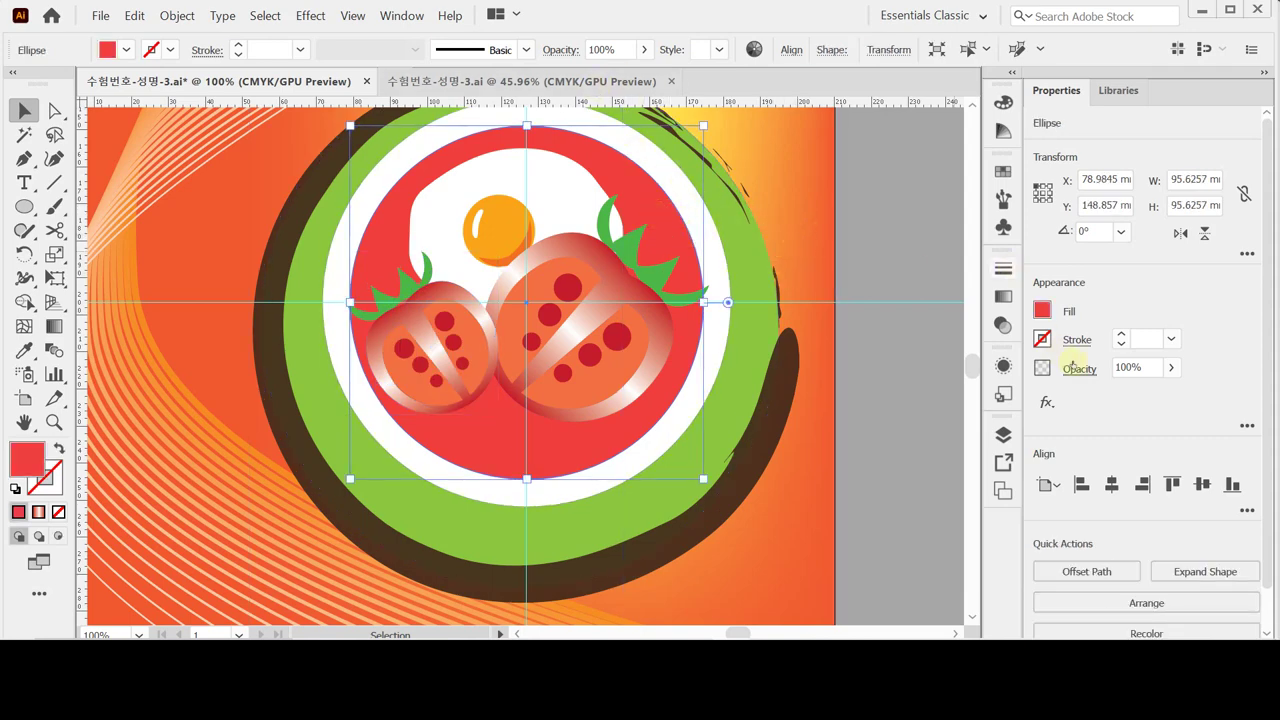
{"action": "left_click", "coordinate": [1047, 403]}
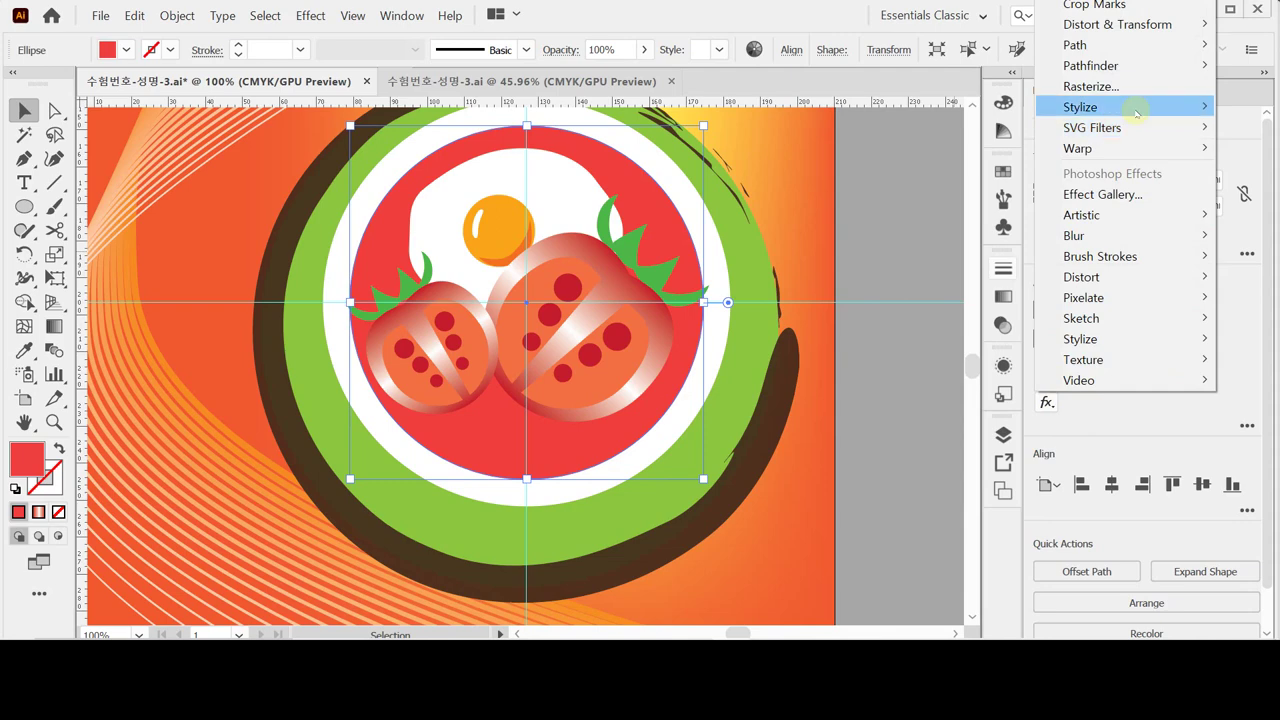
{"action": "left_click", "coordinate": [997, 112]}
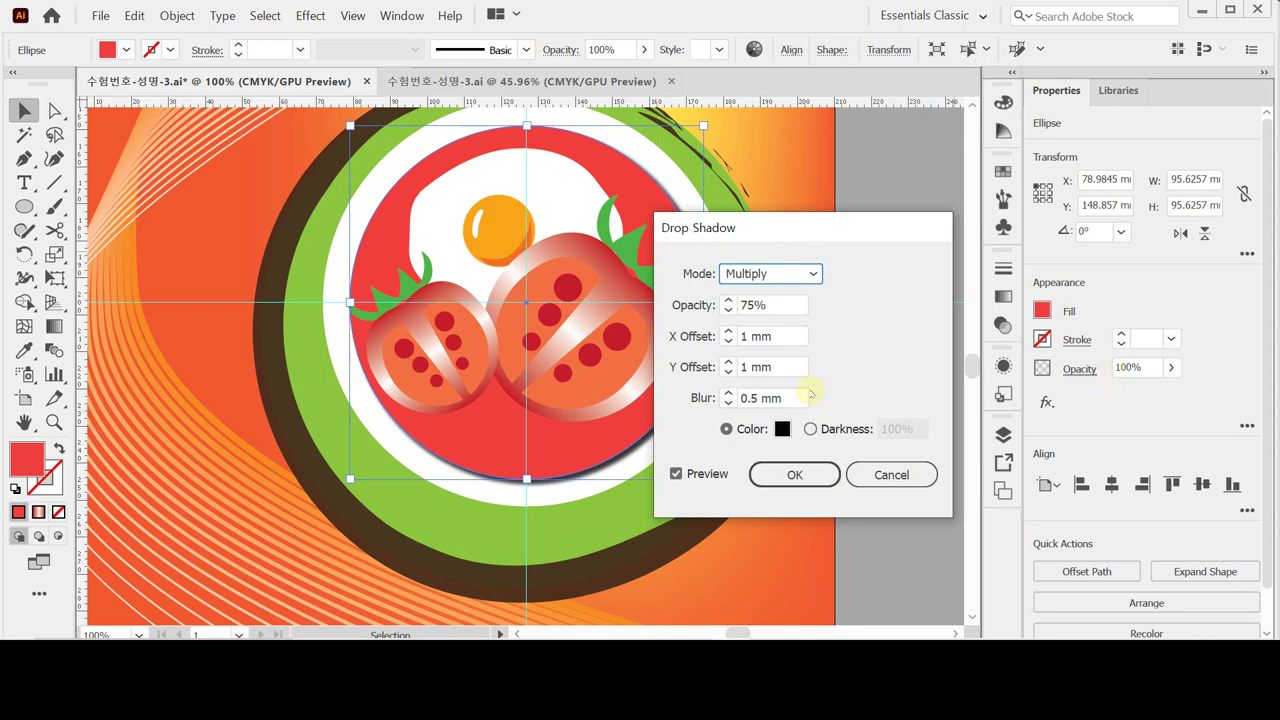
{"action": "left_click", "coordinate": [728, 331]}
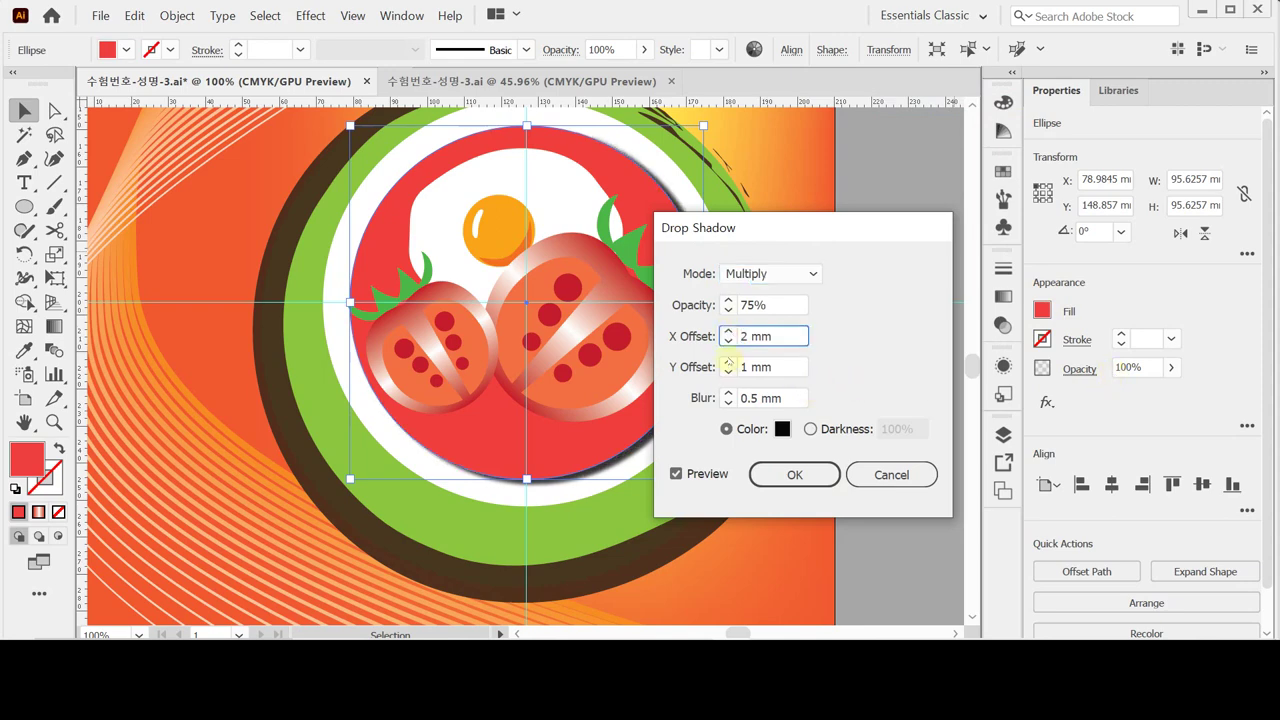
{"action": "left_click", "coordinate": [728, 363]}
{"action": "left_click", "coordinate": [728, 363]}
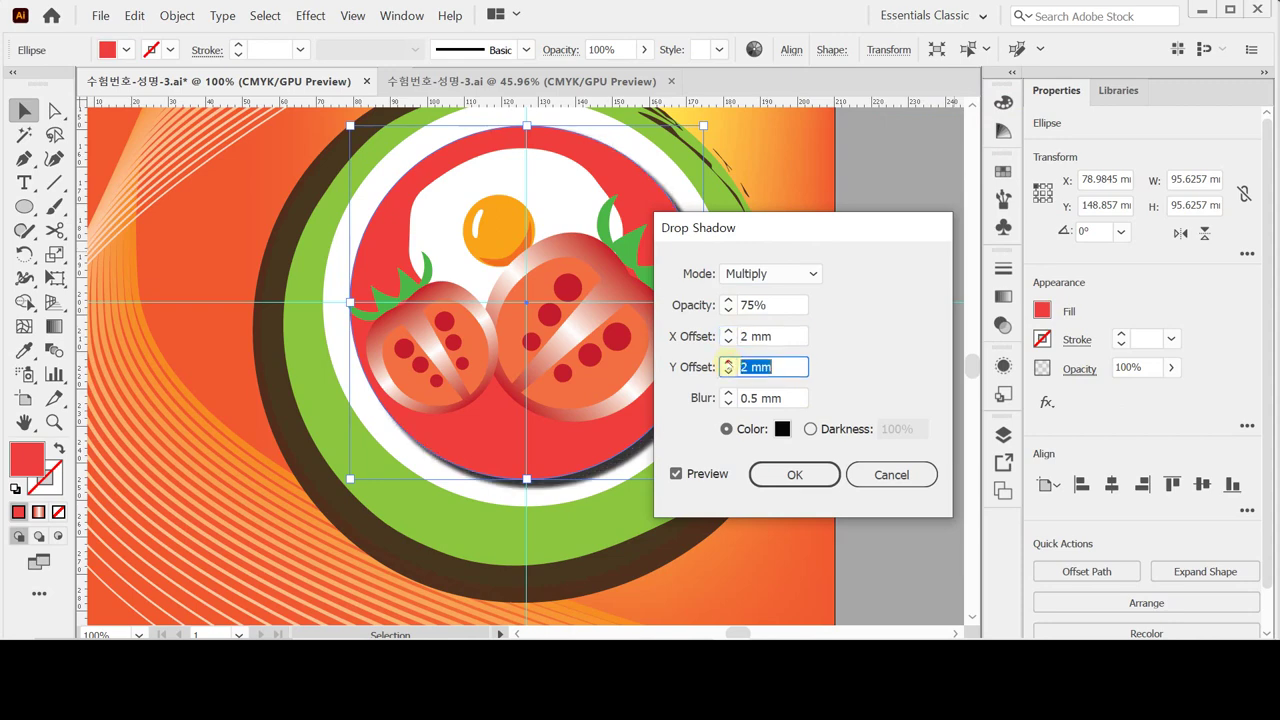
{"action": "left_click", "coordinate": [728, 372]}
{"action": "left_click", "coordinate": [728, 393]}
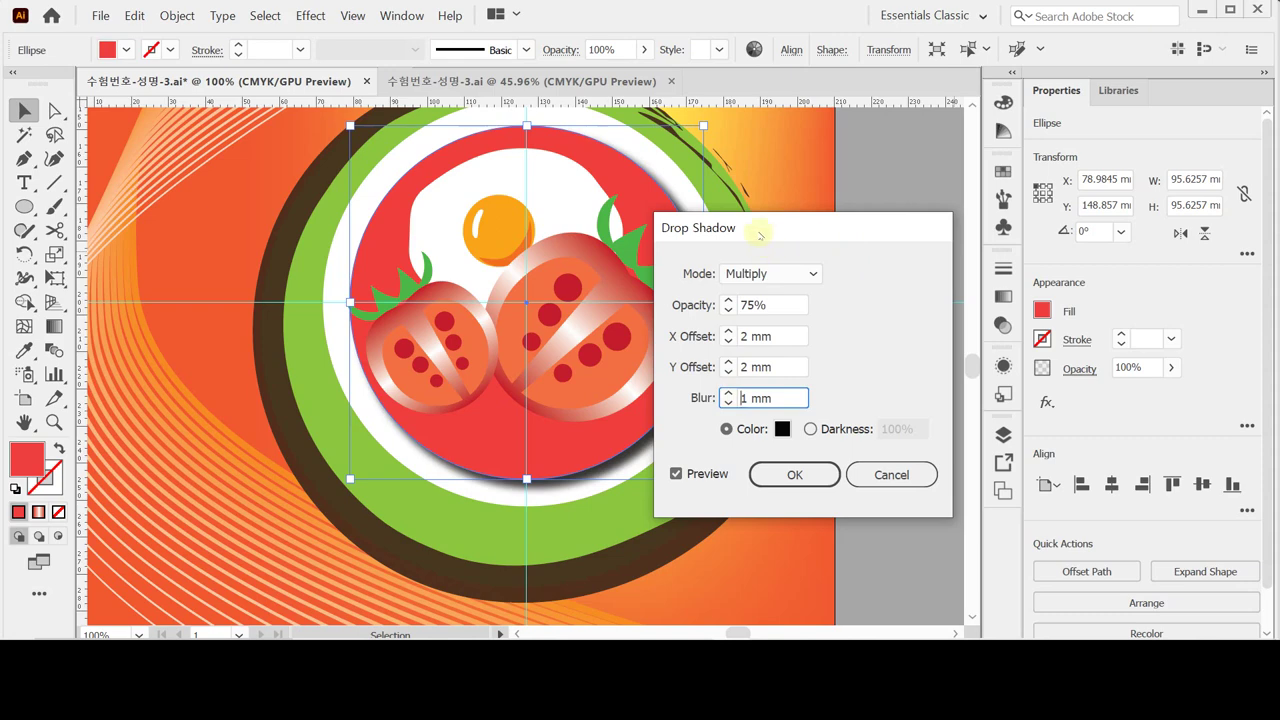
{"action": "left_click_drag", "start_coordinate": [773, 233], "coordinate": [870, 210]}
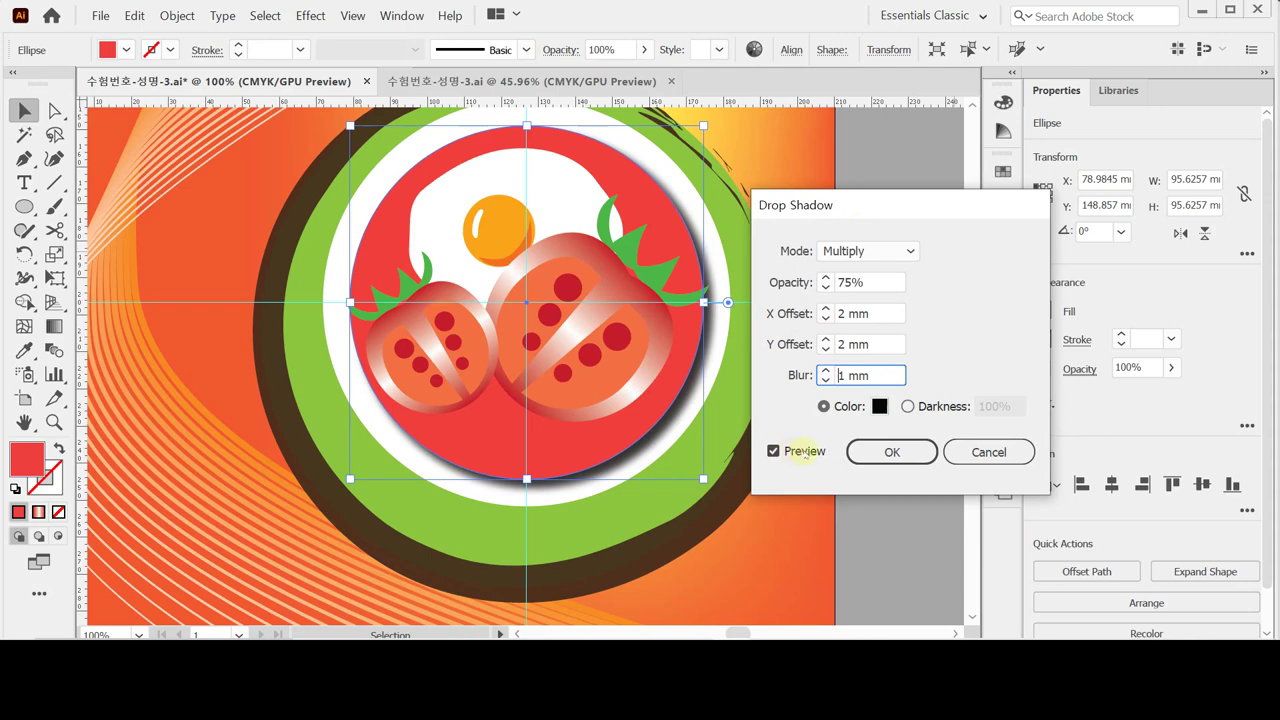
{"action": "left_click", "coordinate": [878, 453]}
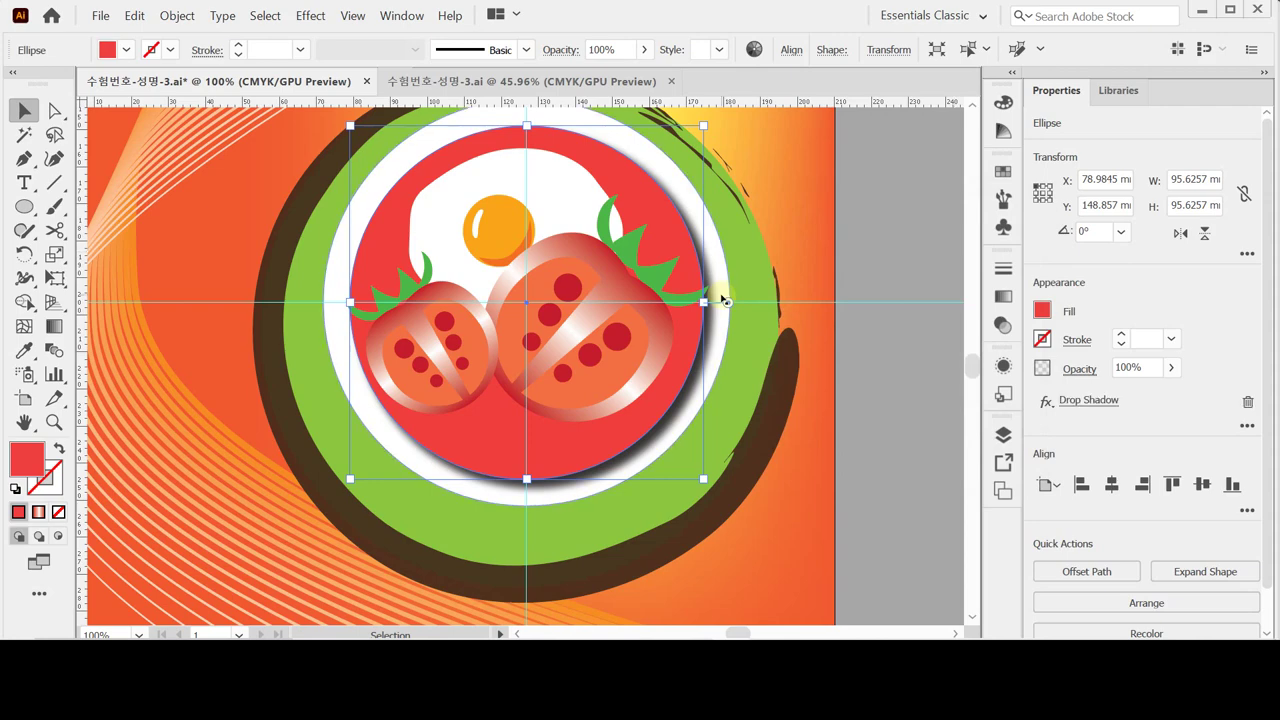
Draw a 50 mm by 14 mm rectangle near the poster's lower right corner, just above the bottom edge.
{"action": "key", "text": "ctrl+shift+a"}
{"action": "key", "text": "m"}
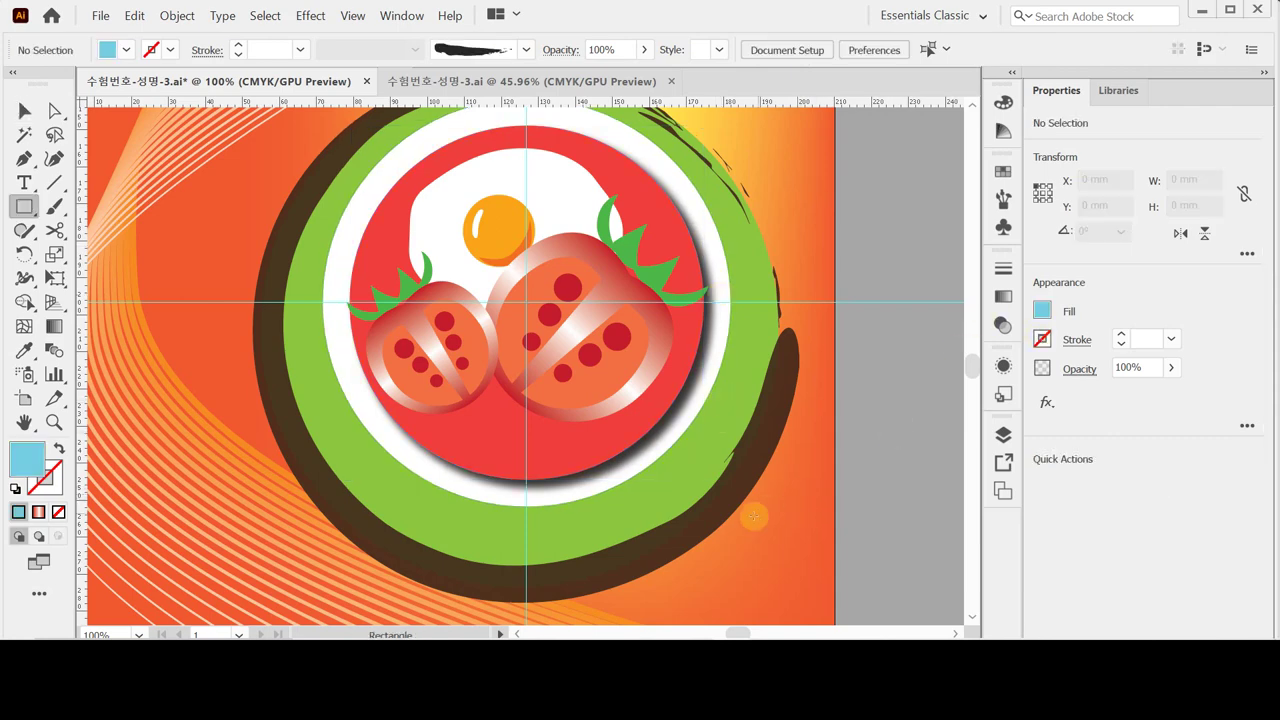
{"action": "scroll", "coordinate": [756, 512], "scroll_direction": "down", "scroll_amount": 1}
{"action": "scroll", "coordinate": [756, 512], "scroll_direction": "down", "scroll_amount": 5}
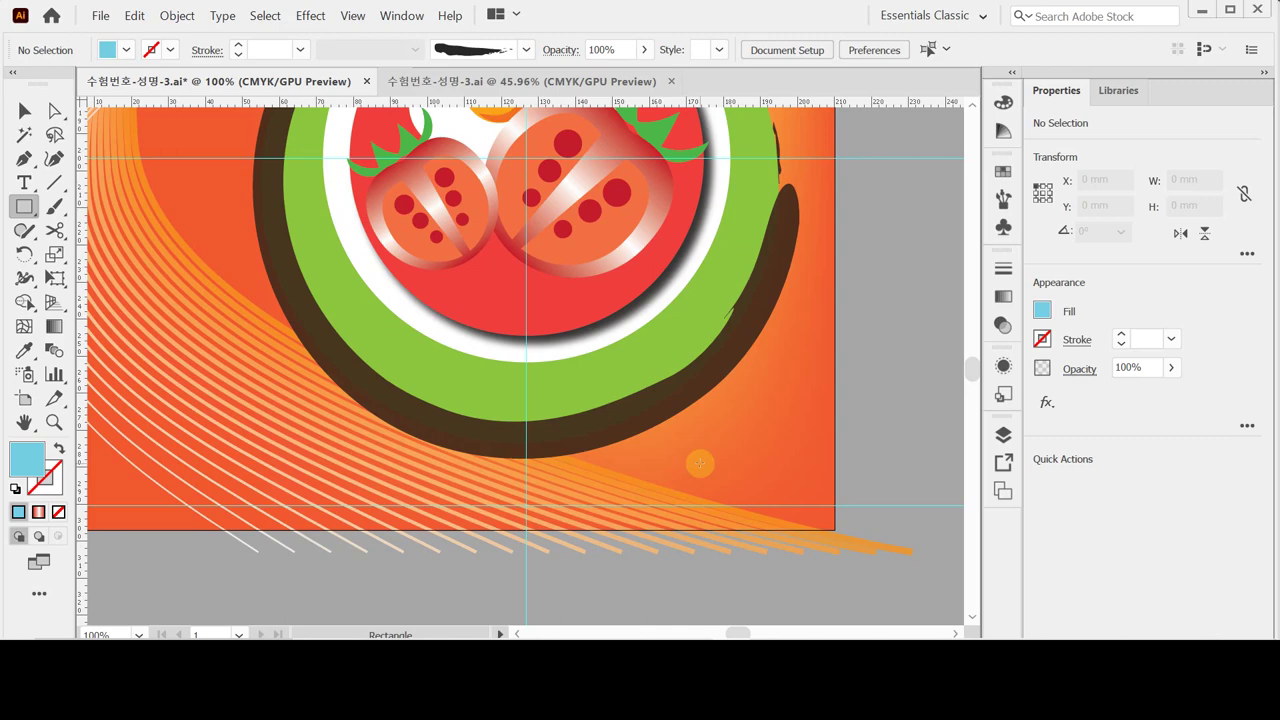
{"action": "key", "text": "ctrl+equal"}
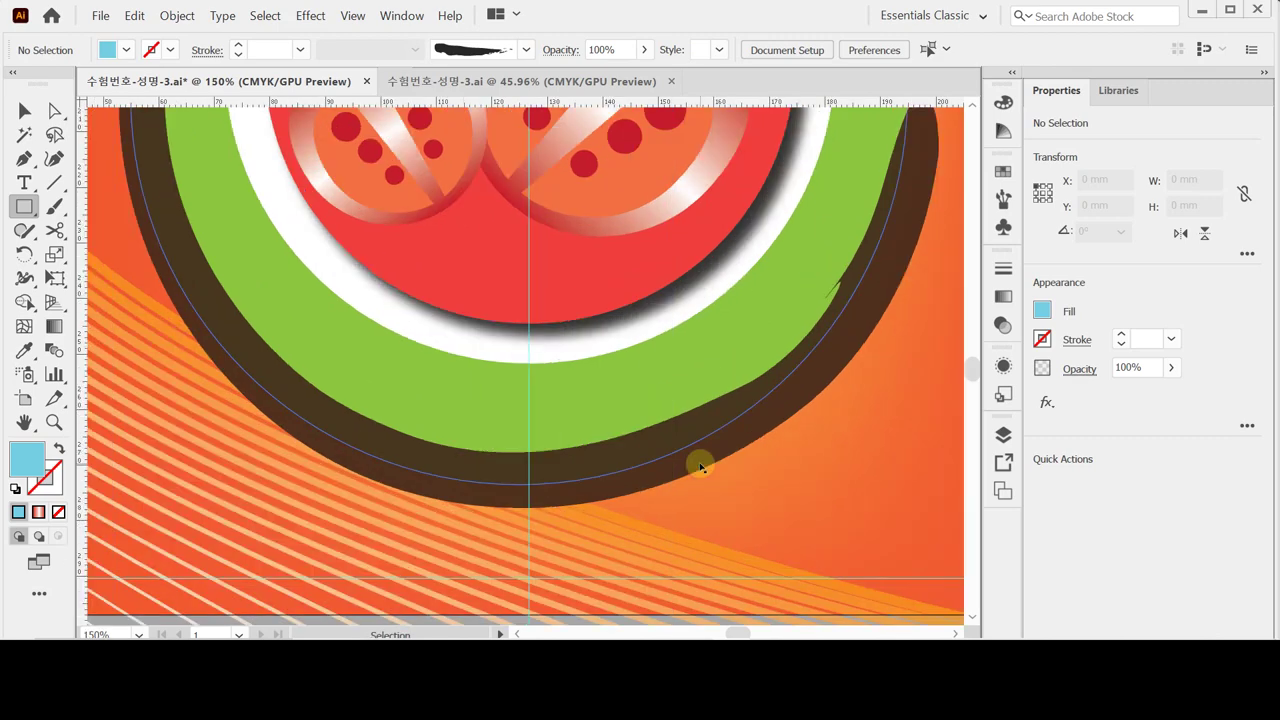
{"action": "scroll", "coordinate": [750, 500], "scroll_direction": "down", "scroll_amount": 1}
{"action": "scroll", "coordinate": [762, 516], "scroll_direction": "down", "scroll_amount": 2}
{"action": "scroll", "coordinate": [726, 437], "scroll_direction": "right", "scroll_amount": 4}
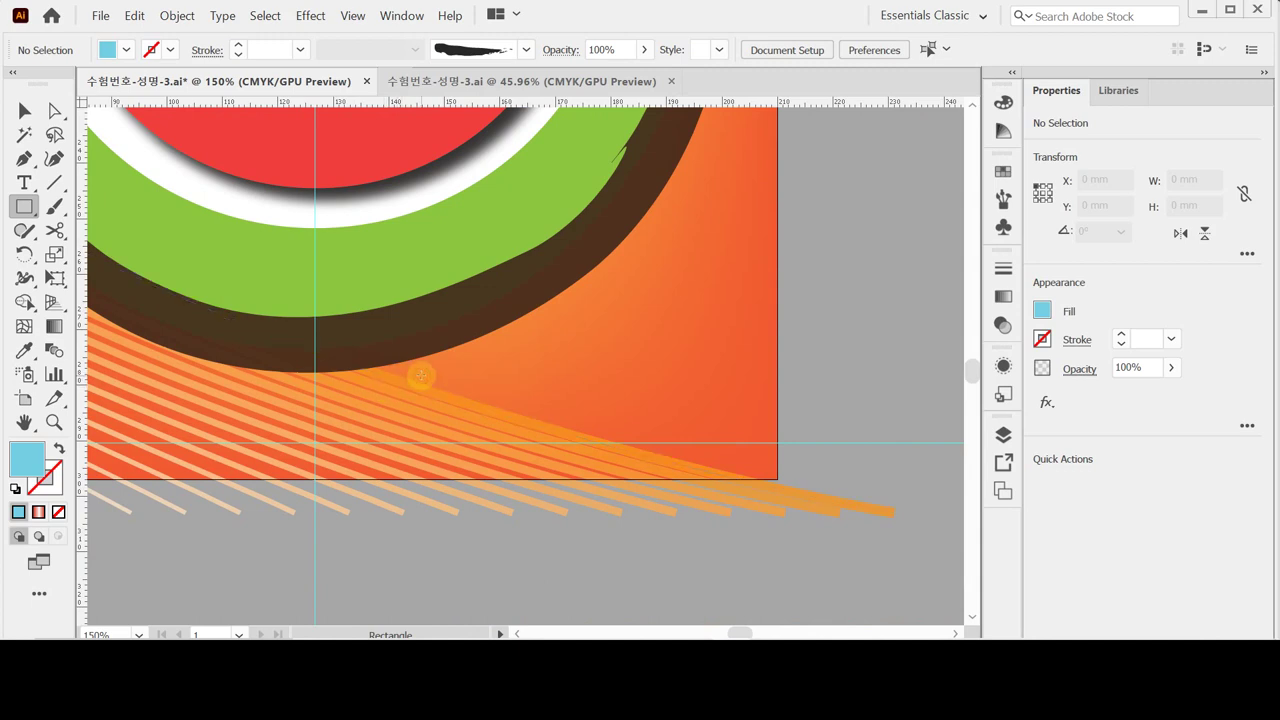
{"action": "left_click", "coordinate": [420, 375]}
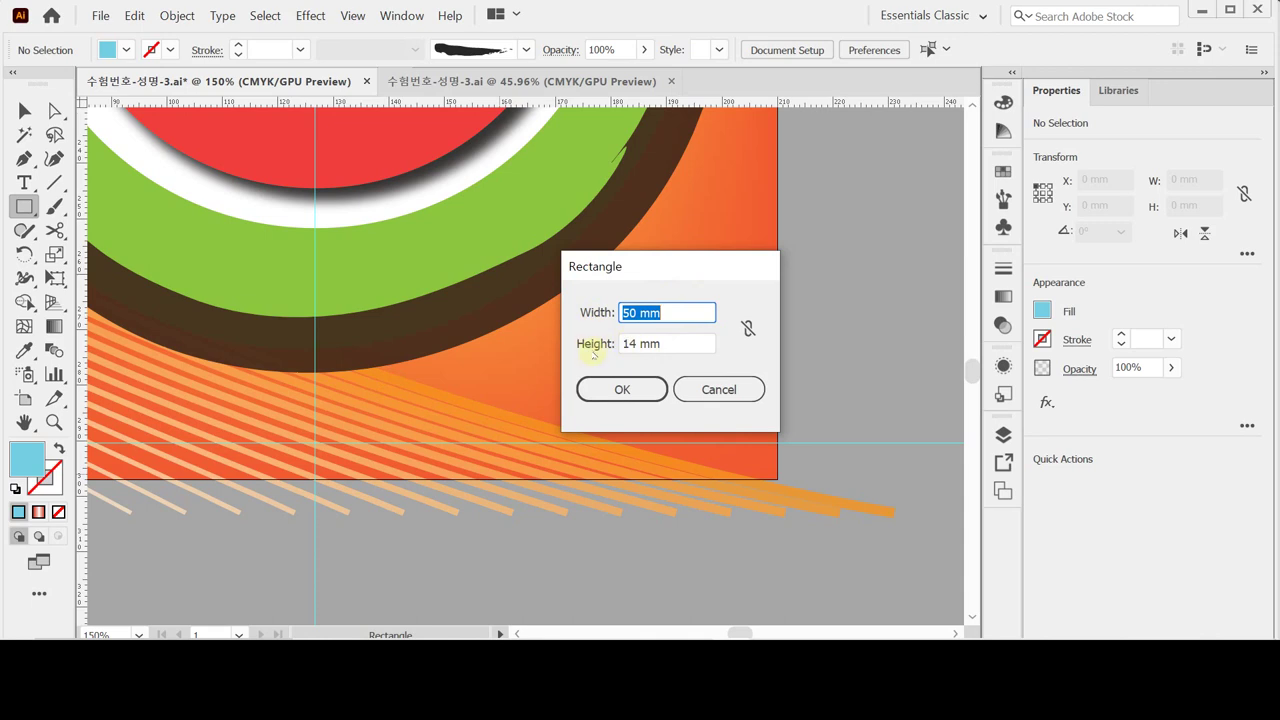
{"action": "key", "text": "Tab"}
{"action": "left_click", "coordinate": [612, 389]}
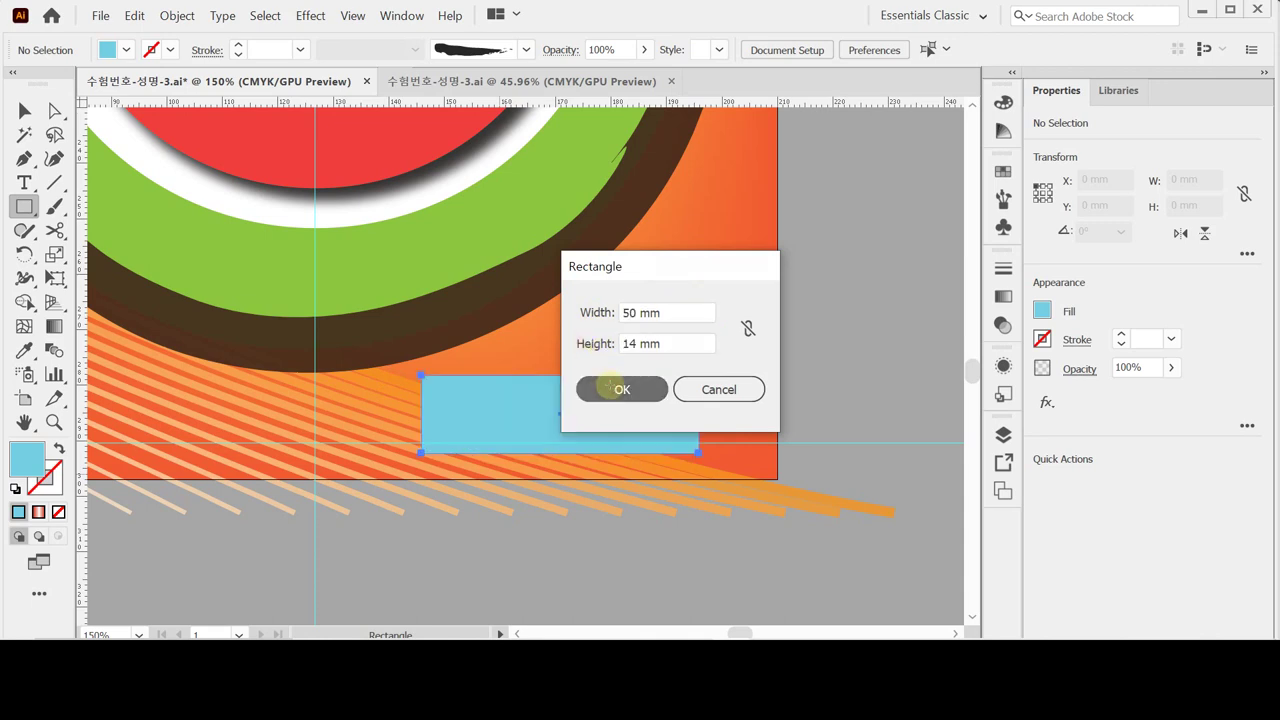
Nudge the blue rectangle left and up to about X 142 mm, Y 276 mm.
{"action": "key", "text": "Up"}
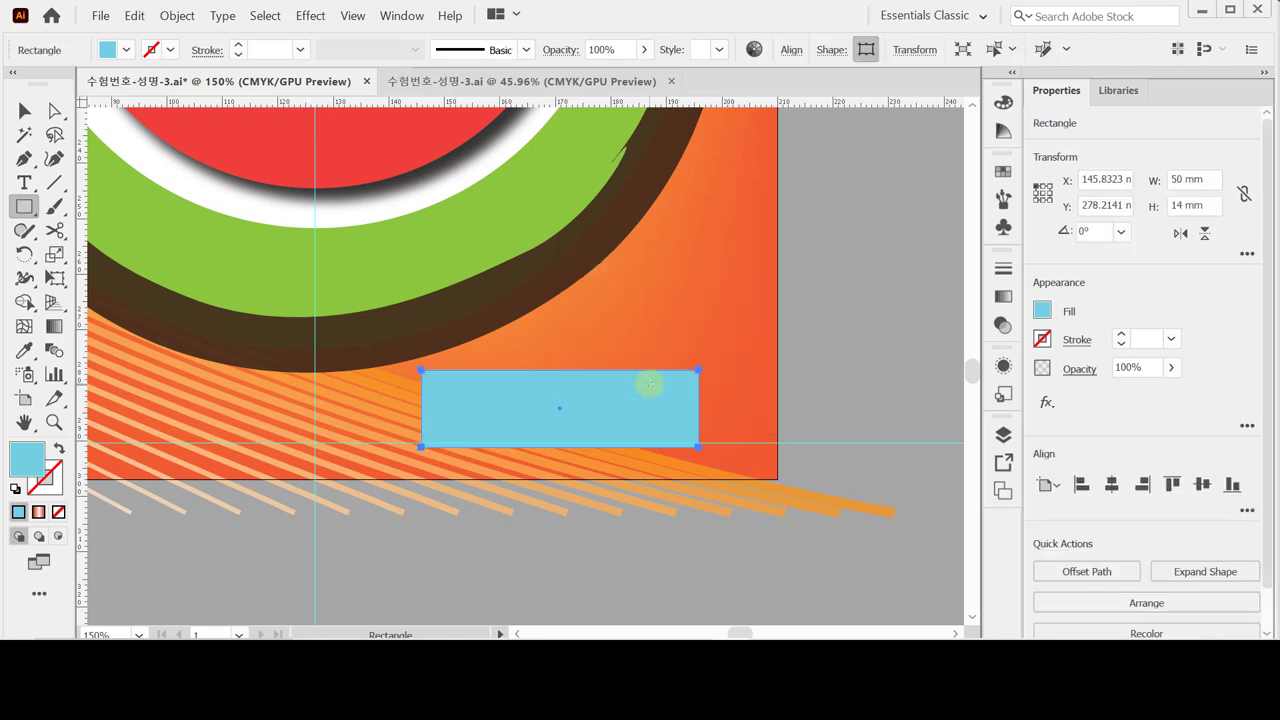
{"action": "key", "text": "Left"}
{"action": "key", "text": "Up"}
{"action": "key", "text": "Left"}
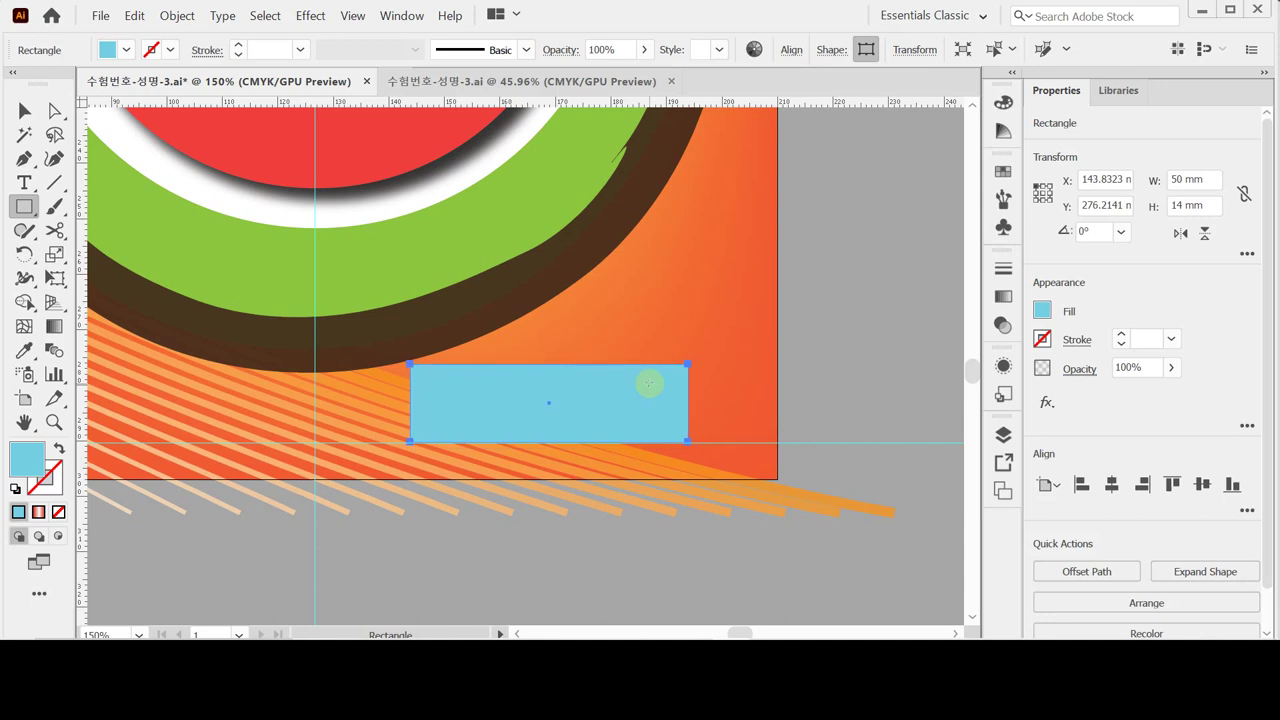
{"action": "key", "text": "Left"}
{"action": "key", "text": "Left"}
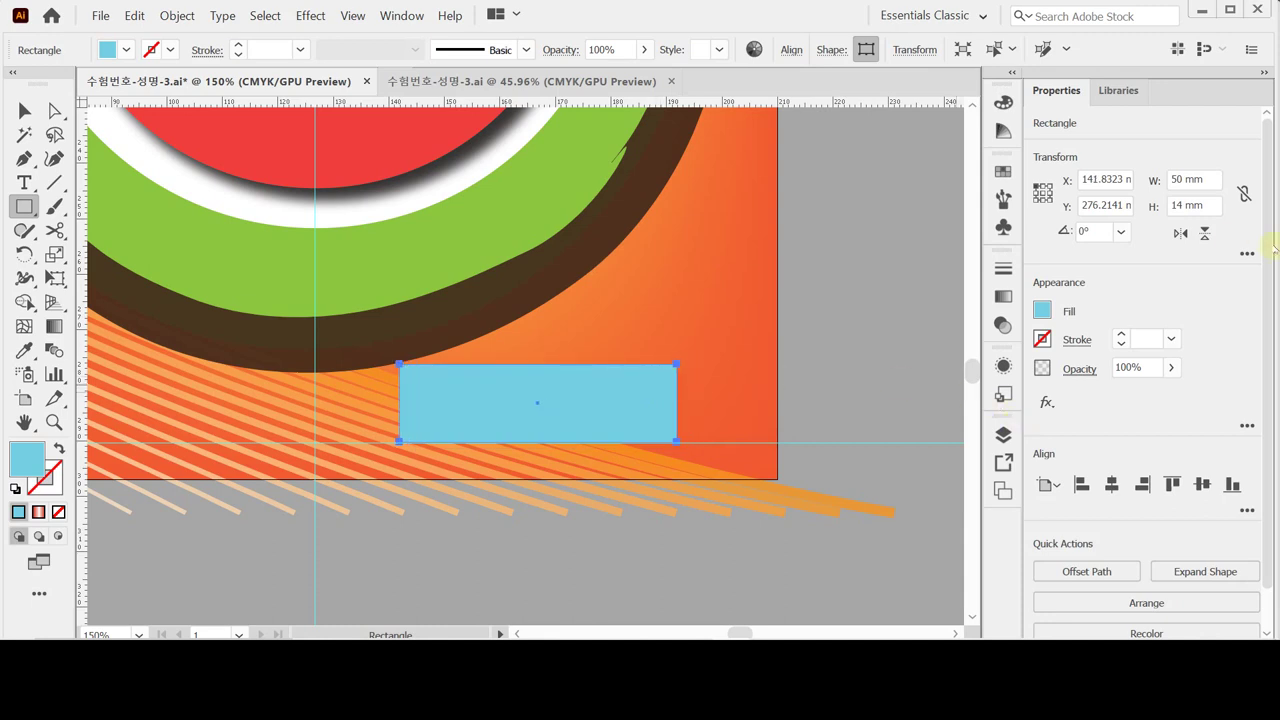
Set the blue rectangle's opacity to 50%.
{"action": "left_click", "coordinate": [1149, 366]}
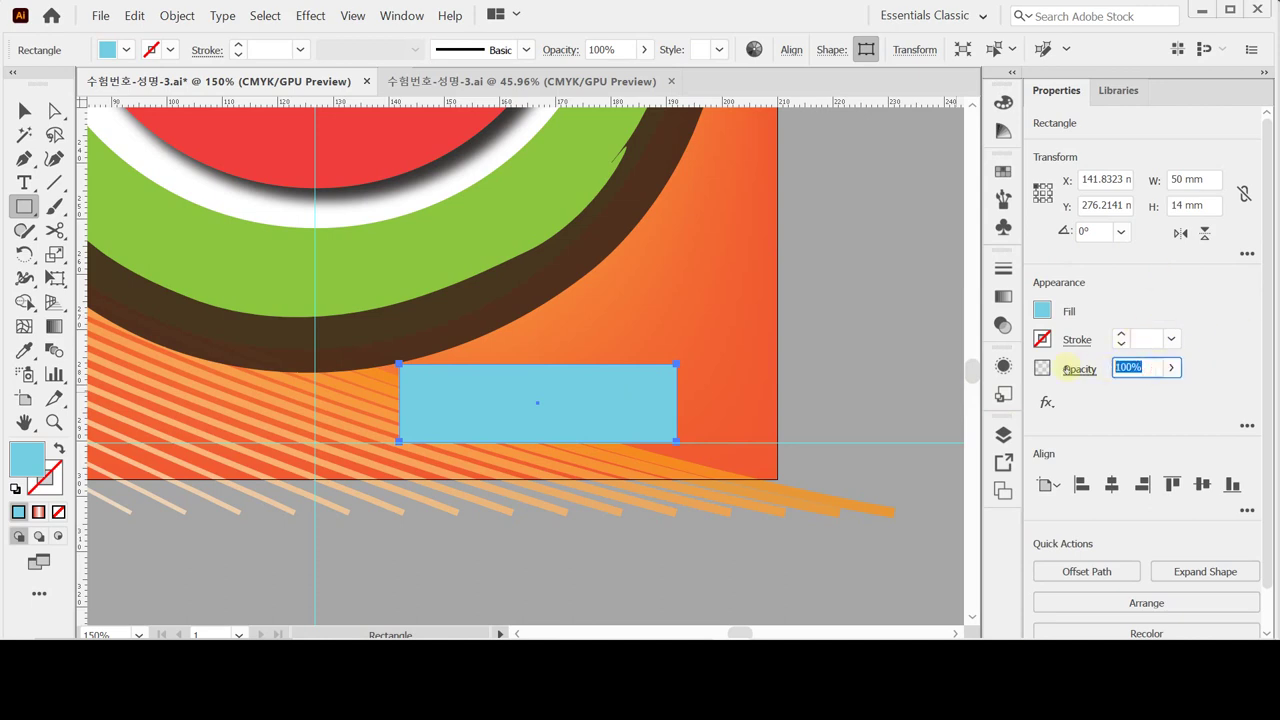
{"action": "type", "text": "50"}
{"action": "key", "text": "Return"}
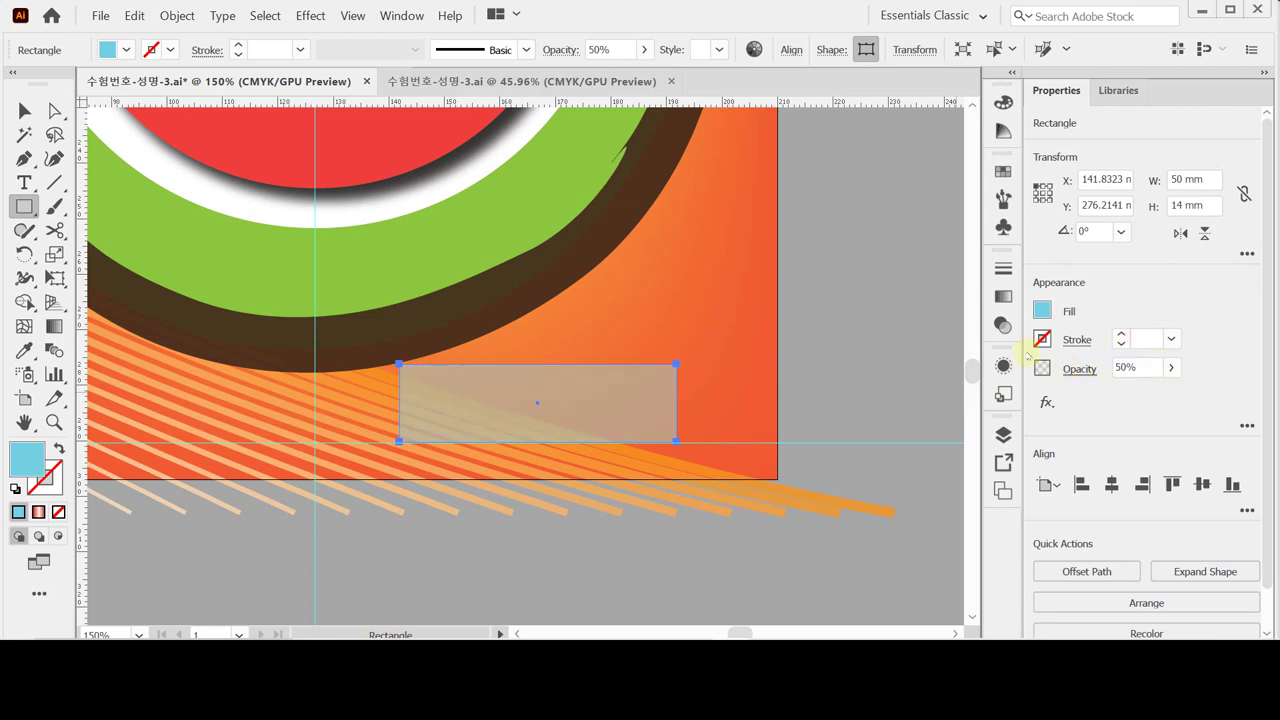
Shift the translucent rectangle to about X 136 mm, Y 278 mm and draw a rounded rectangle about 15.8 by 14 mm to its right.
{"action": "key", "text": "v"}
{"action": "left_click", "coordinate": [27, 207]}
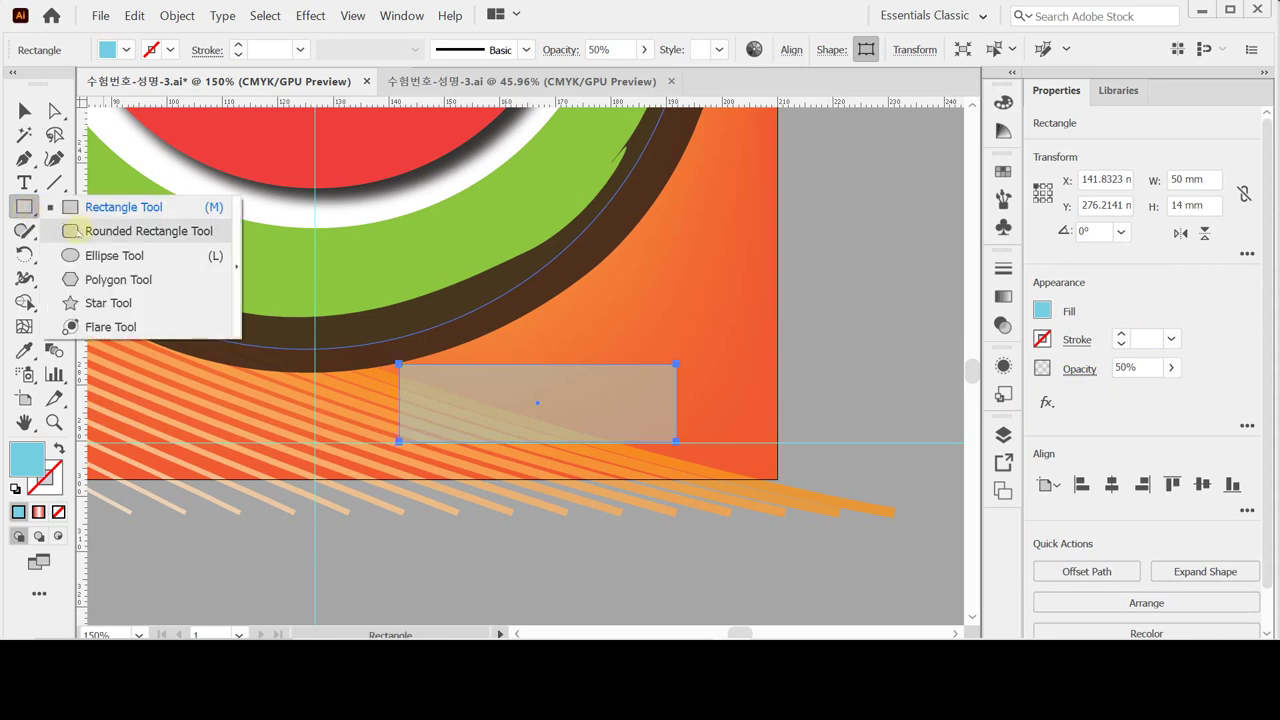
{"action": "left_click", "coordinate": [72, 231]}
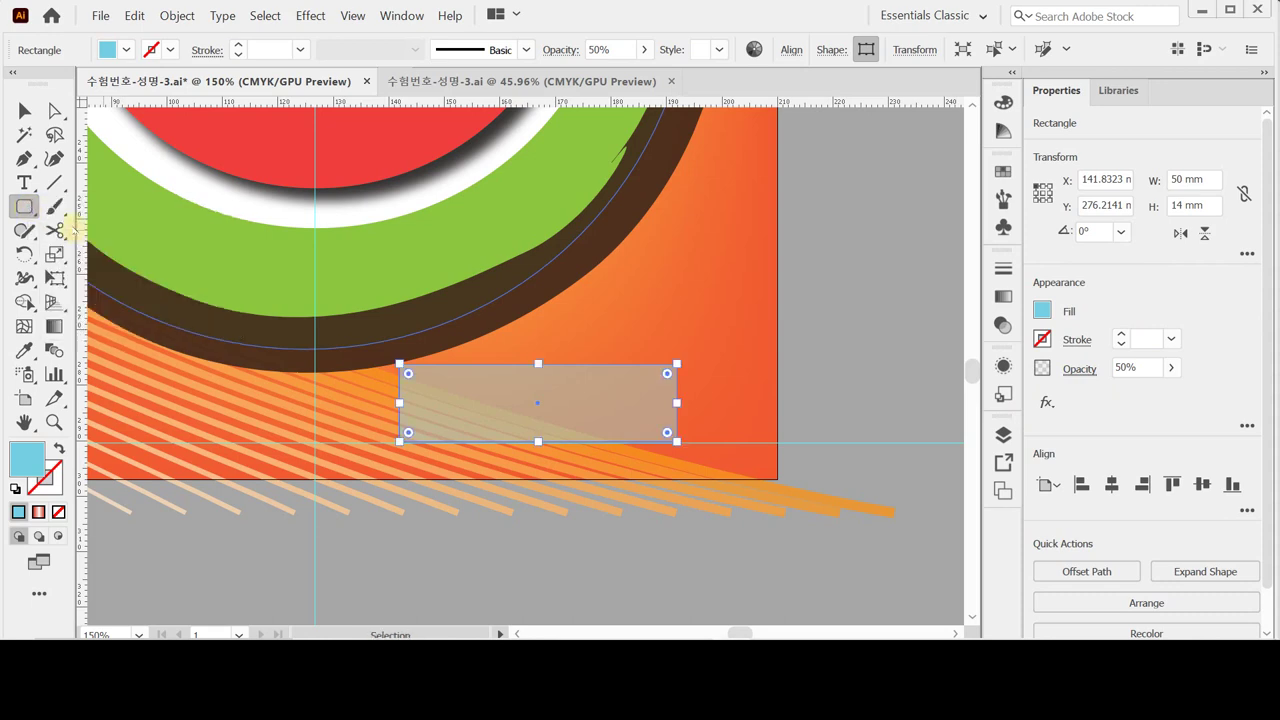
{"action": "left_click_drag", "start_coordinate": [656, 378], "coordinate": [742, 452]}
Set the small rounded rectangle's opacity to 50%.
{"action": "left_click", "coordinate": [1071, 371]}
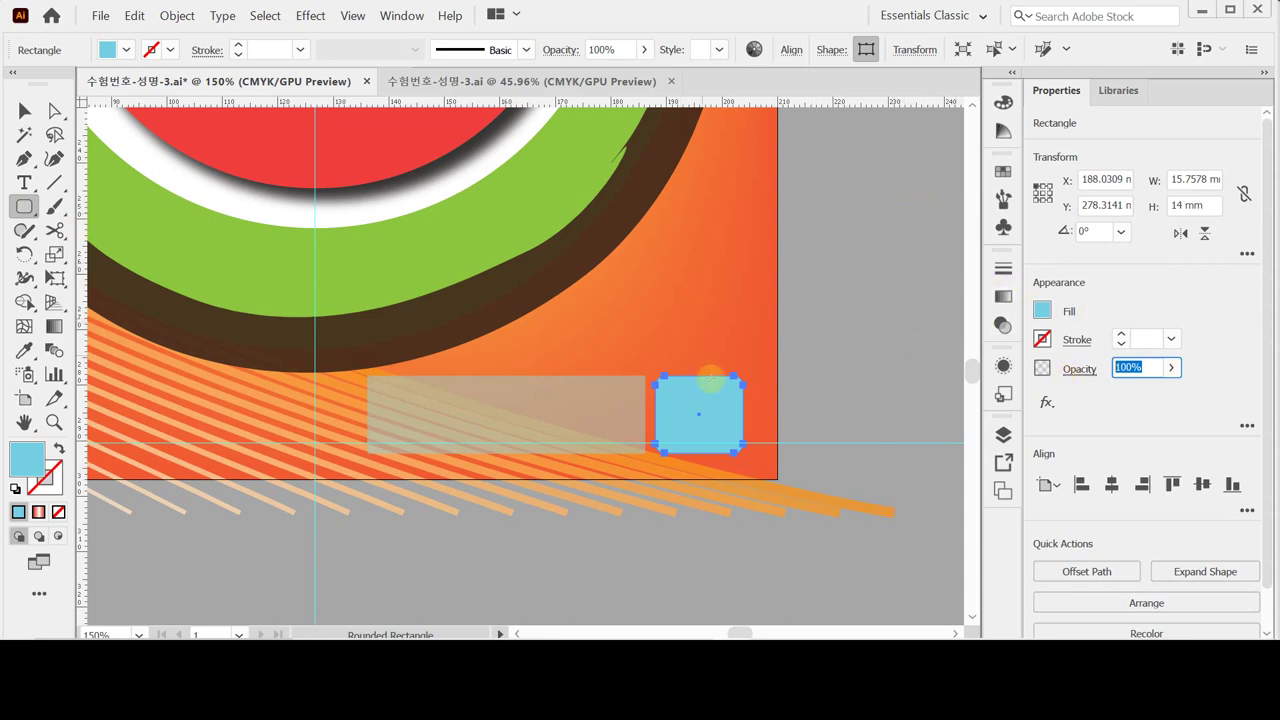
{"action": "key", "text": "ctrl"}
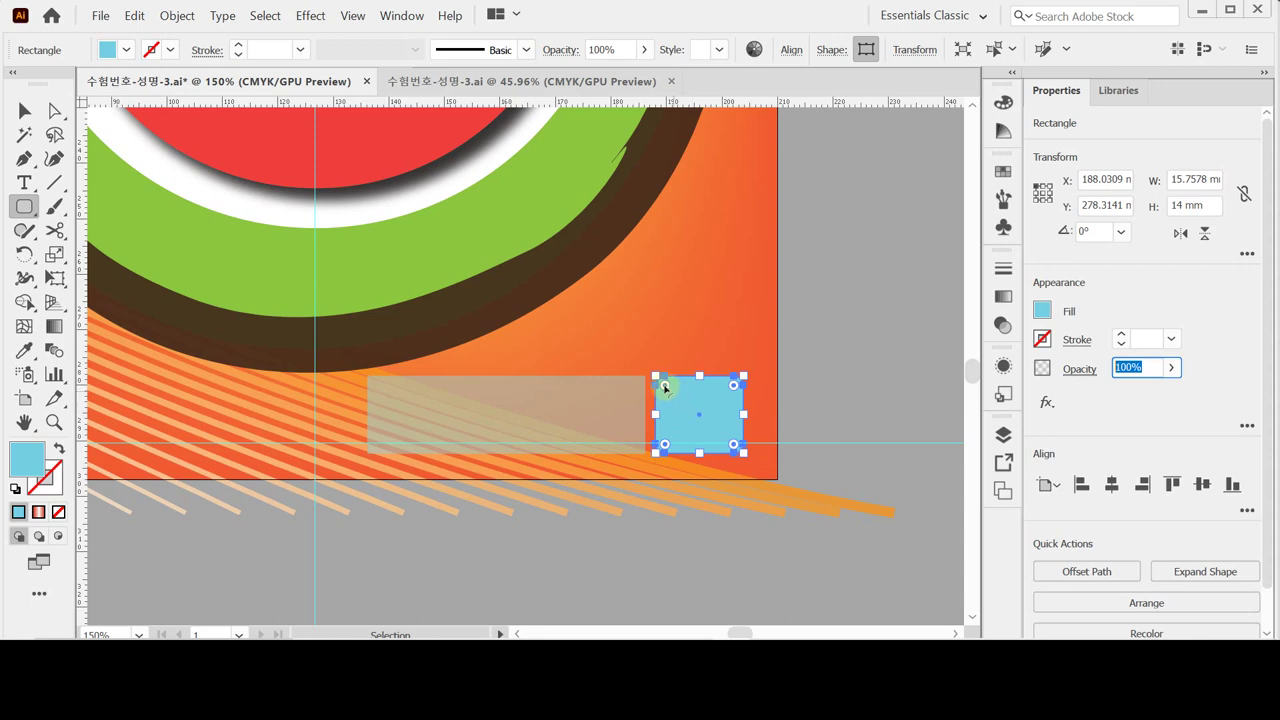
{"action": "mouse_move", "coordinate": [665, 388]}
{"action": "left_mouse_down"}
{"action": "mouse_move", "coordinate": [680, 402]}
{"action": "mouse_move", "coordinate": [663, 384]}
{"action": "left_mouse_up"}
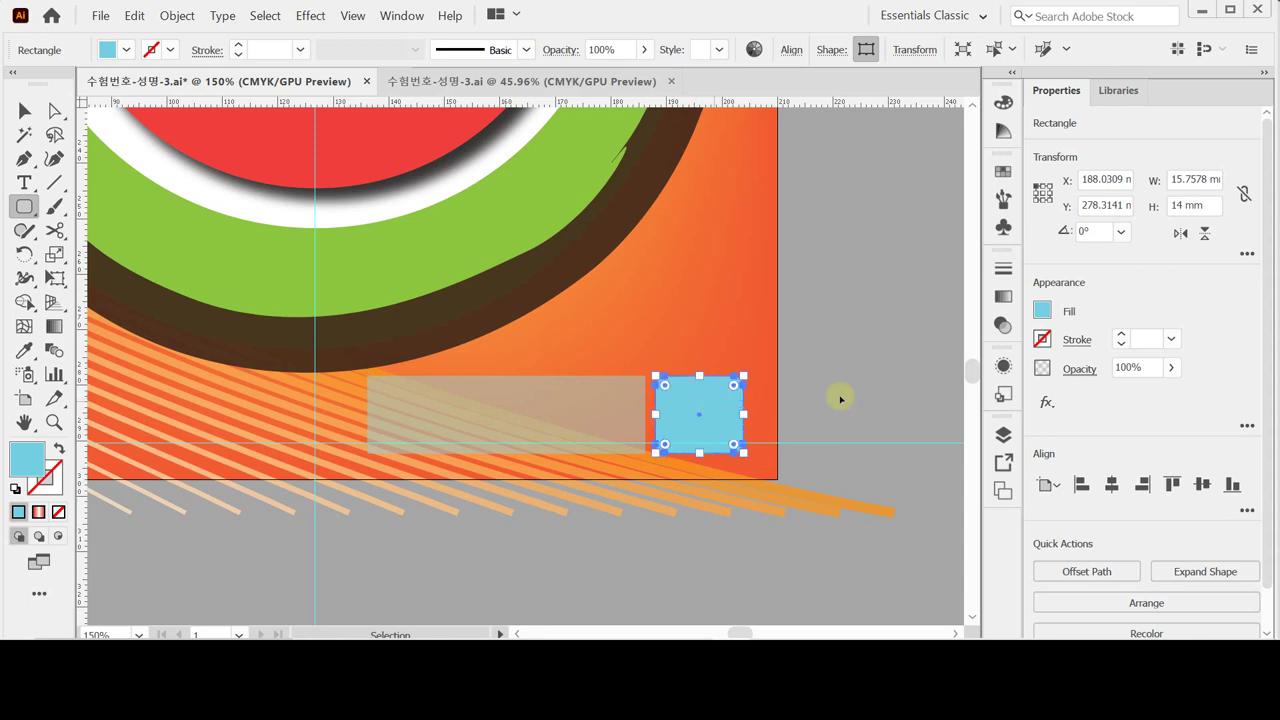
{"action": "left_click", "coordinate": [1081, 370]}
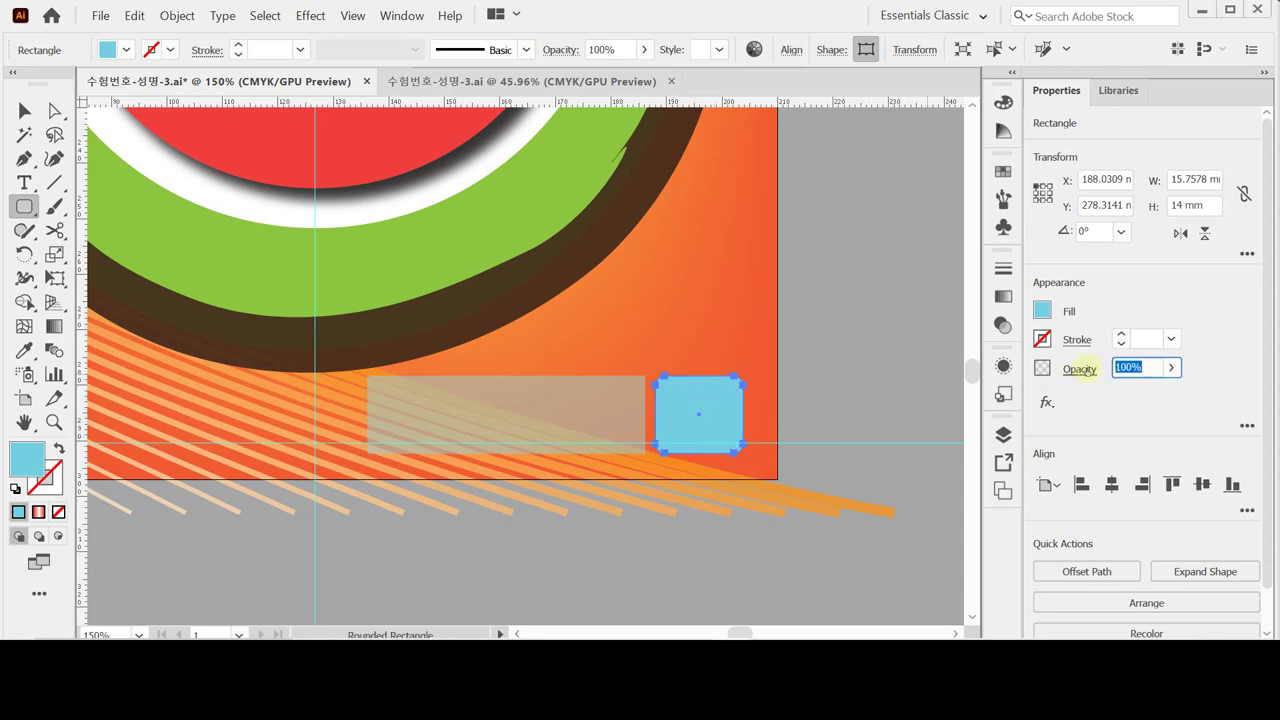
{"action": "type", "text": "50"}
{"action": "key", "text": "Return"}
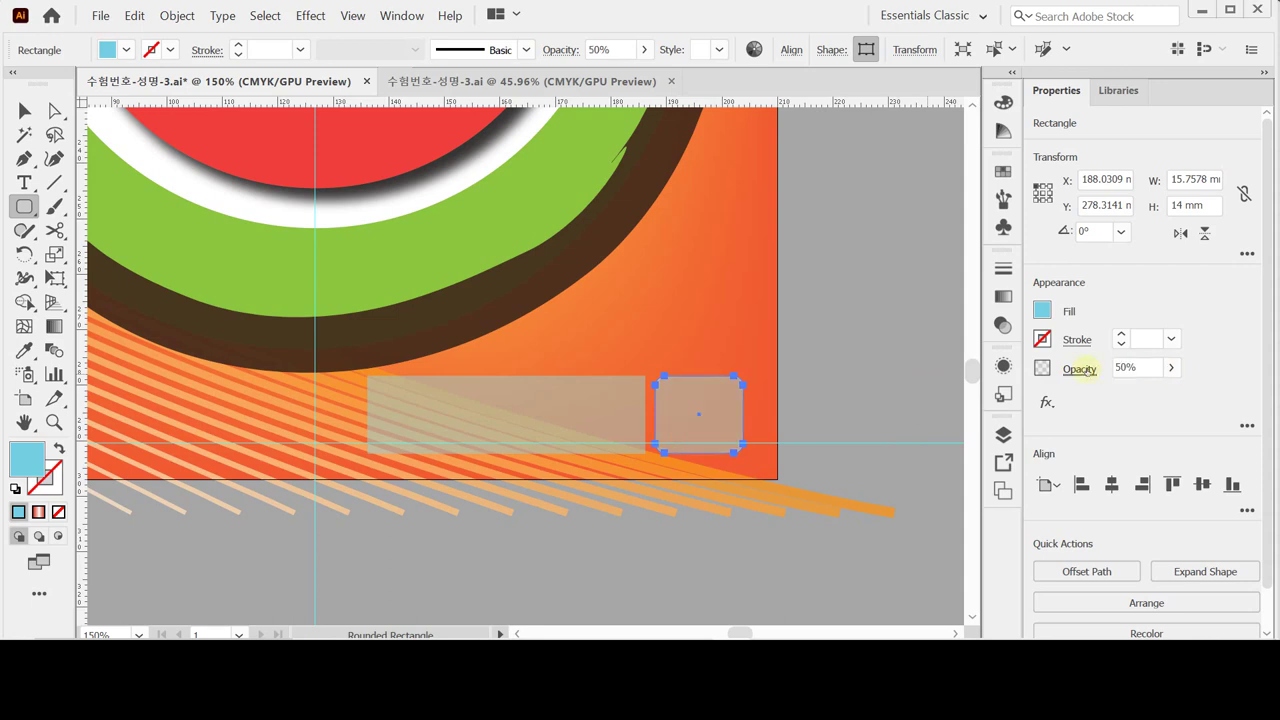
Offset the path of the wide translucent rectangle by -2 mm with miter joins.
{"action": "left_click", "coordinate": [565, 409]}
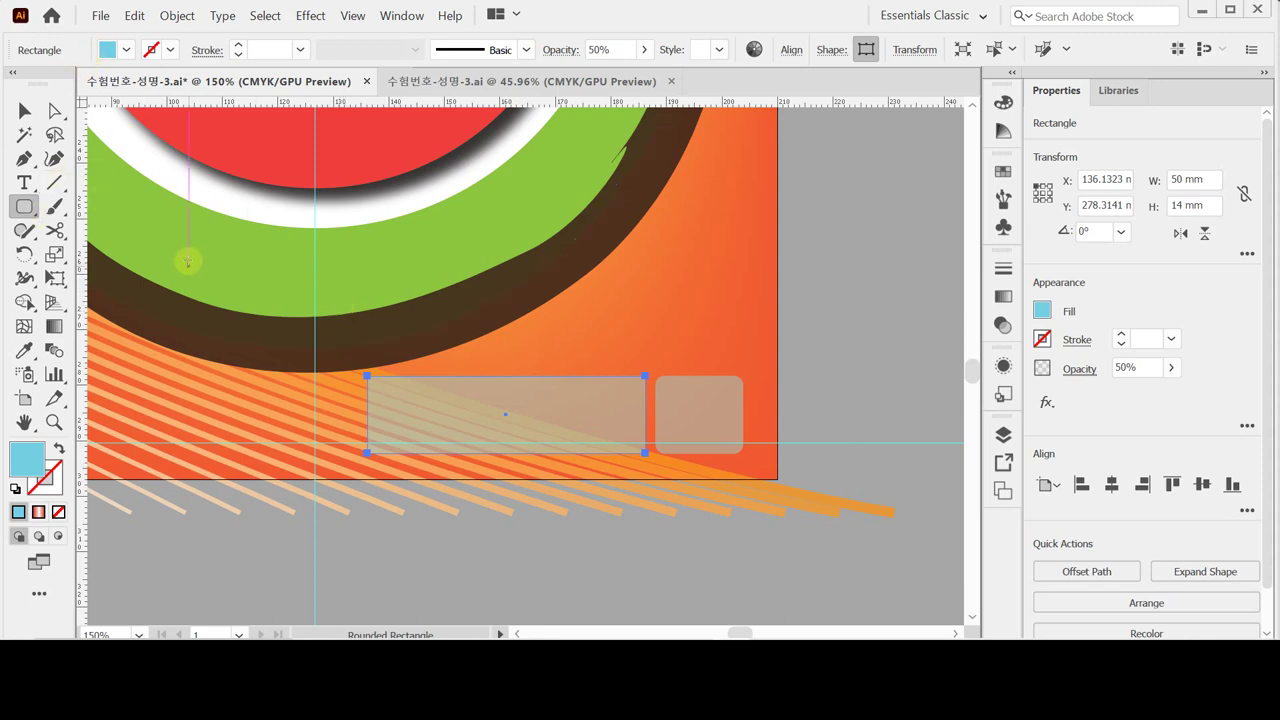
{"action": "left_click", "coordinate": [1086, 571]}
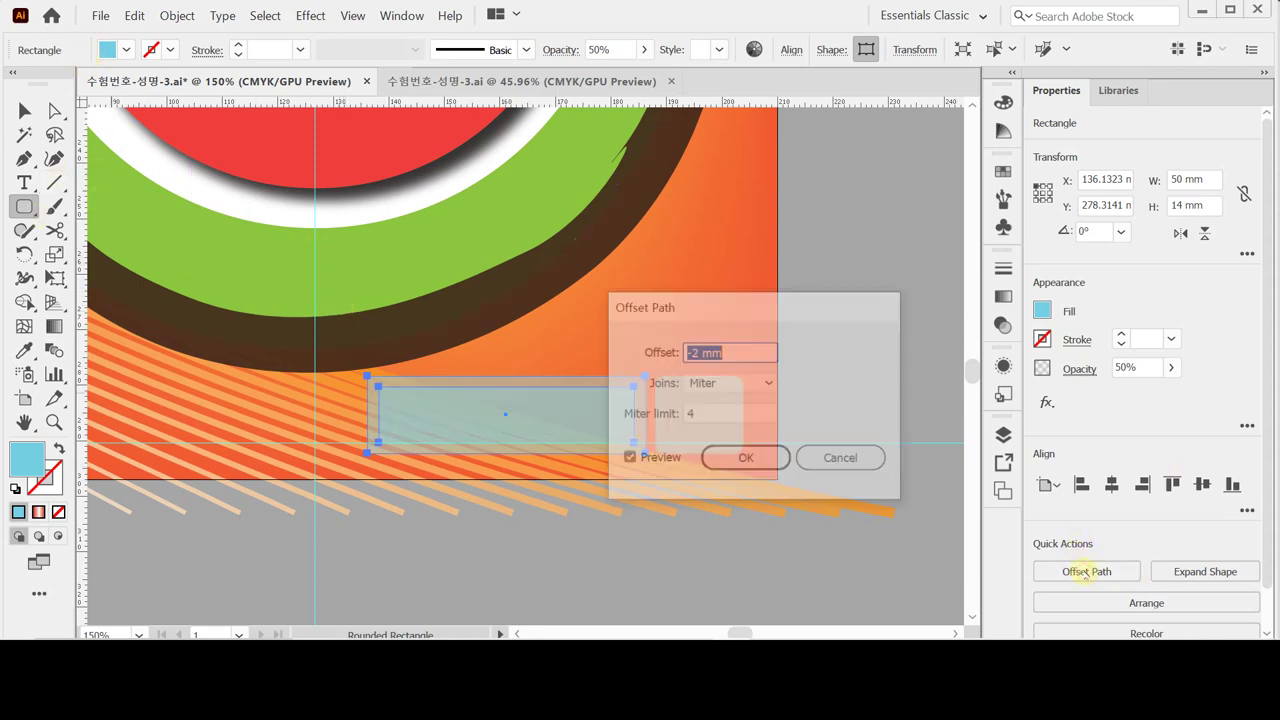
{"action": "left_click", "coordinate": [748, 352]}
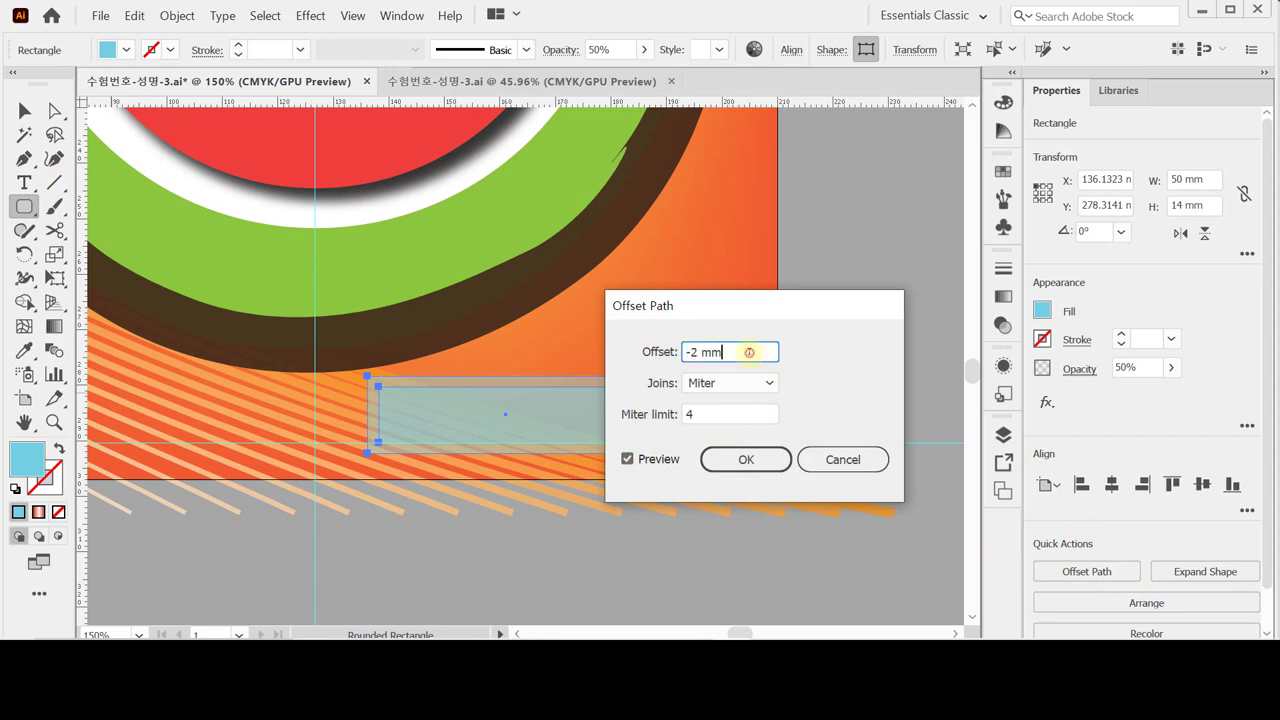
{"action": "left_click", "coordinate": [750, 458]}
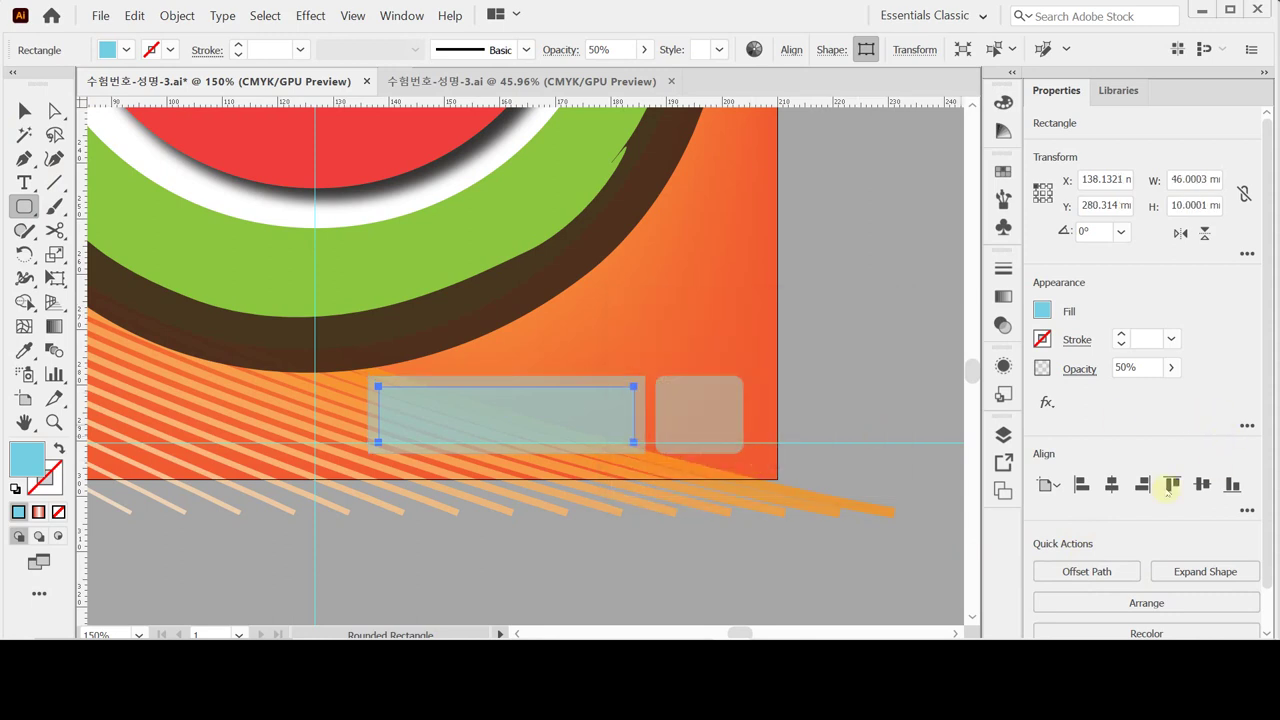
Fill the inner offset rectangle with white and set its opacity to 100%.
{"action": "left_click", "coordinate": [1040, 313]}
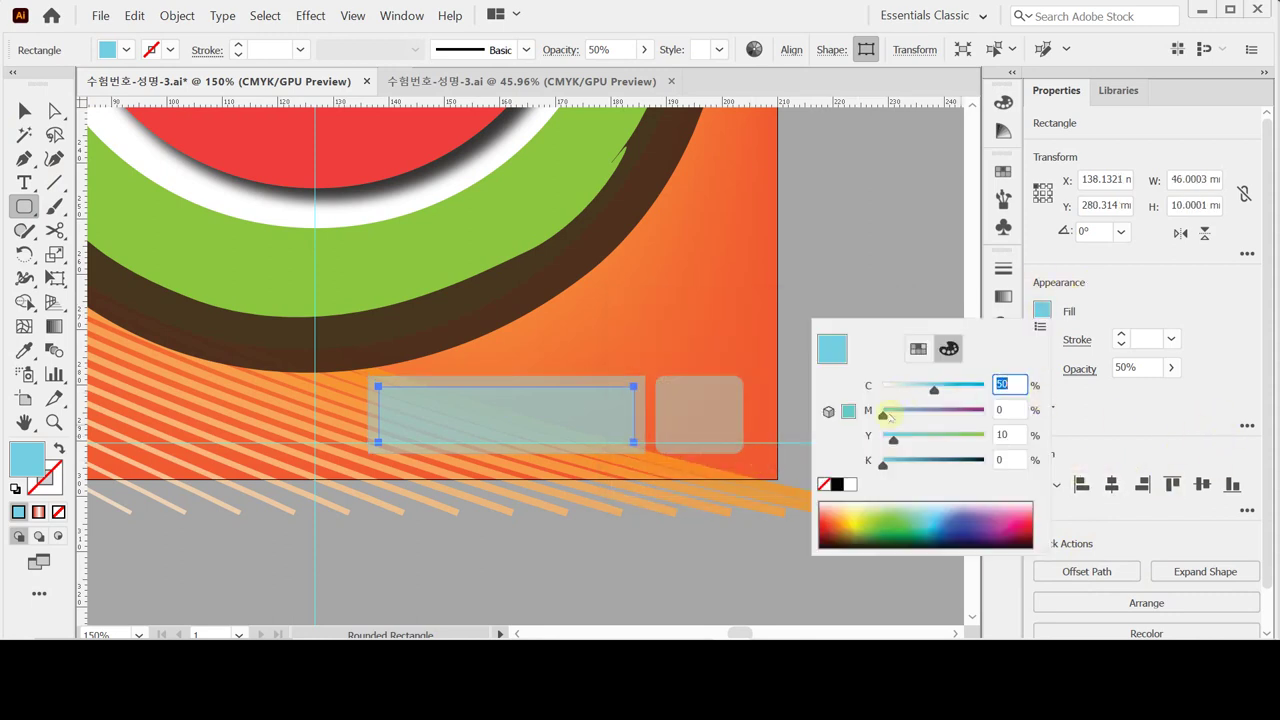
{"action": "left_click", "coordinate": [851, 485]}
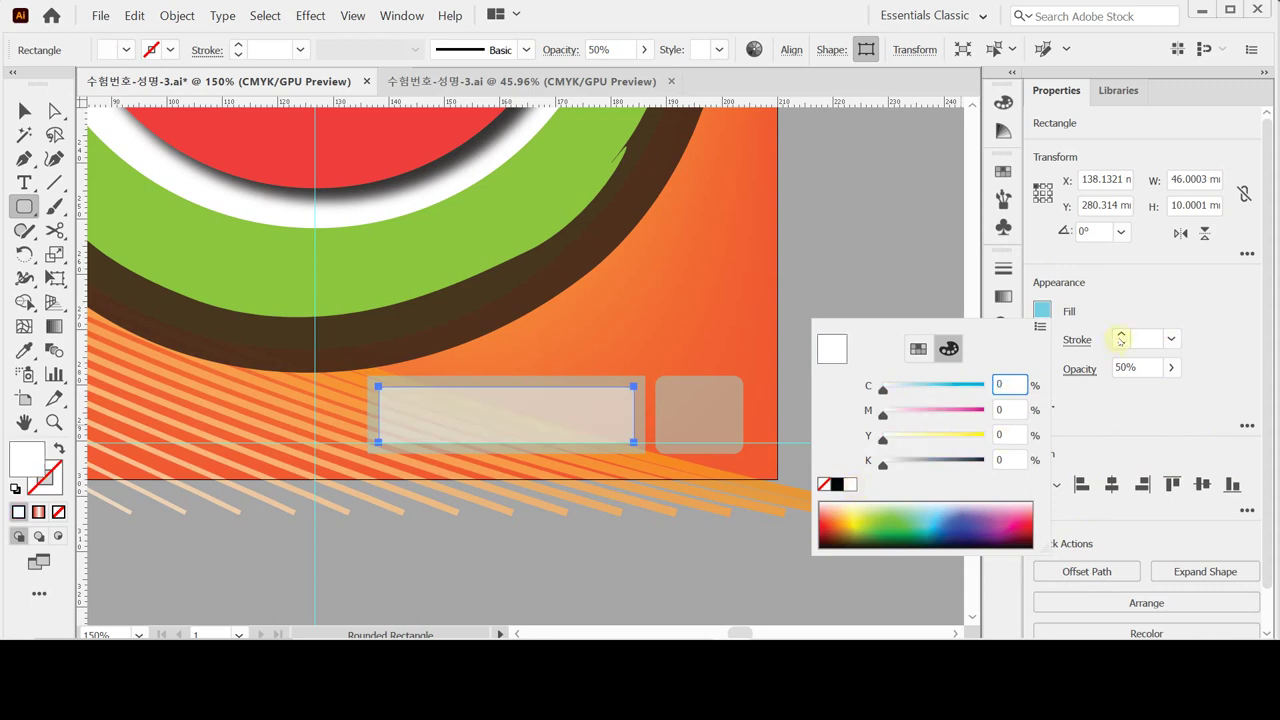
{"action": "left_click", "coordinate": [1170, 369]}
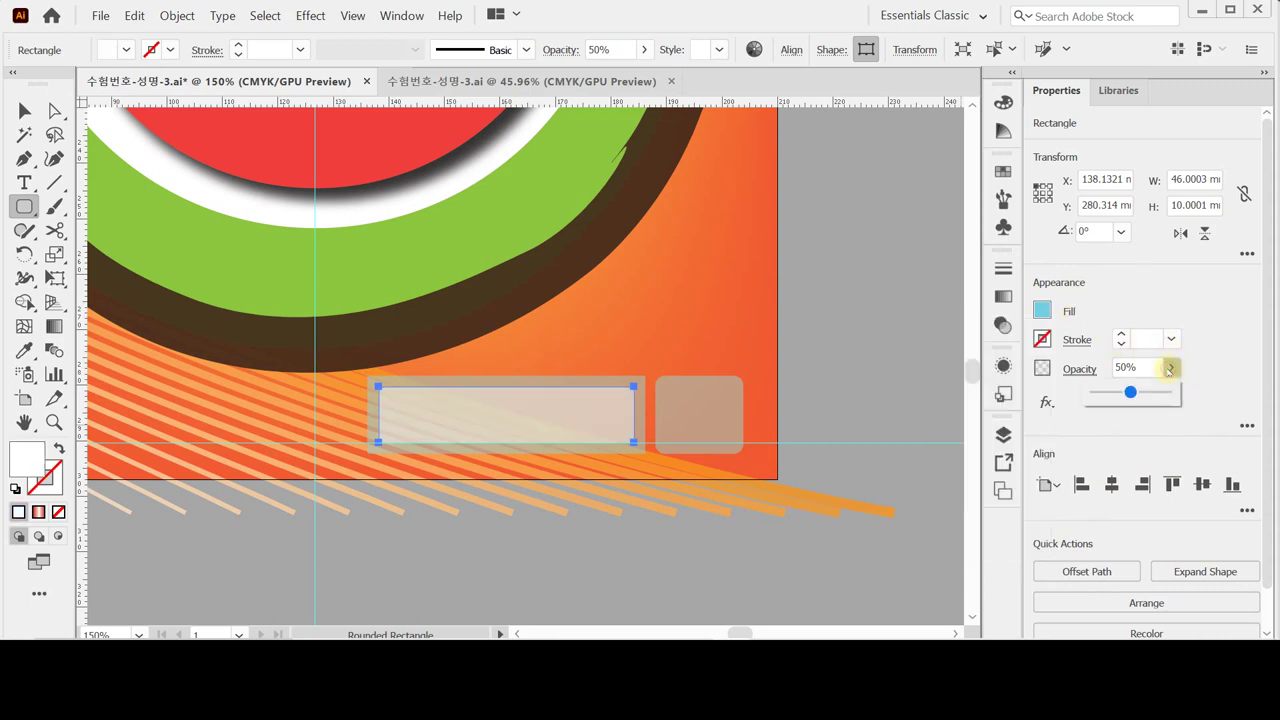
{"action": "left_click_drag", "start_coordinate": [1130, 393], "coordinate": [1190, 391]}
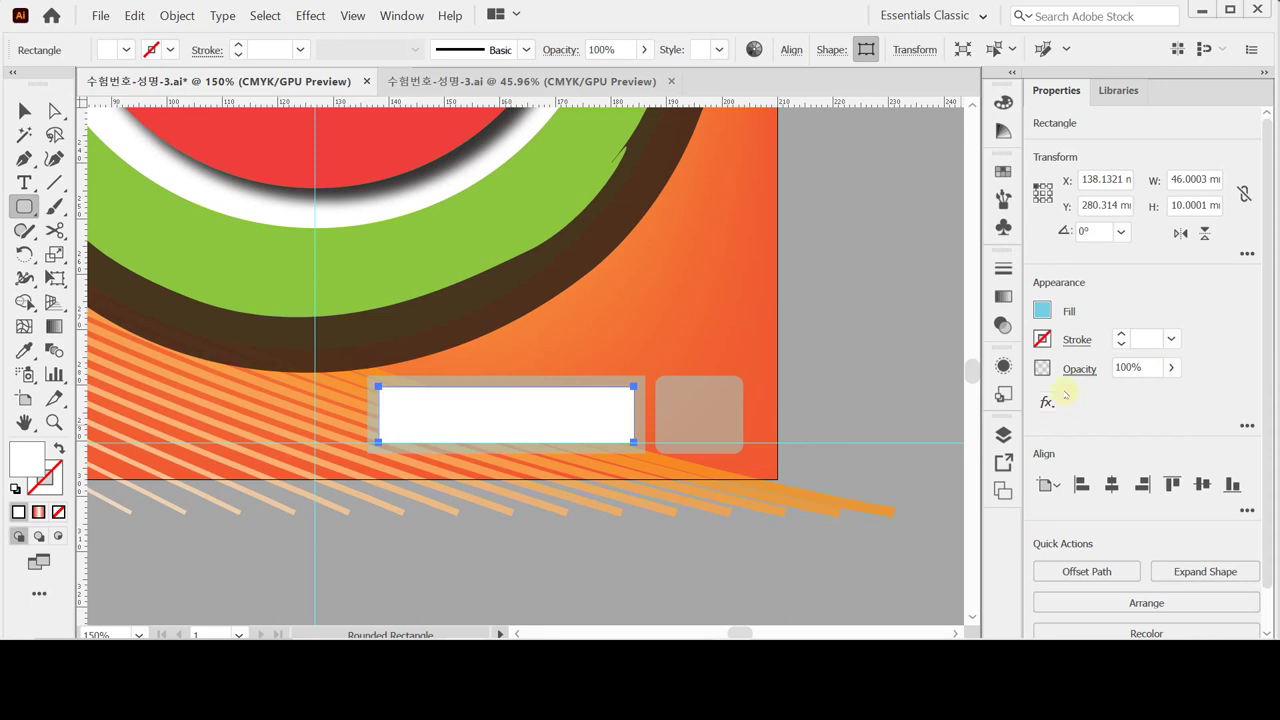
Start a point text object inside the white rectangle, near its left end.
{"action": "key", "text": "t"}
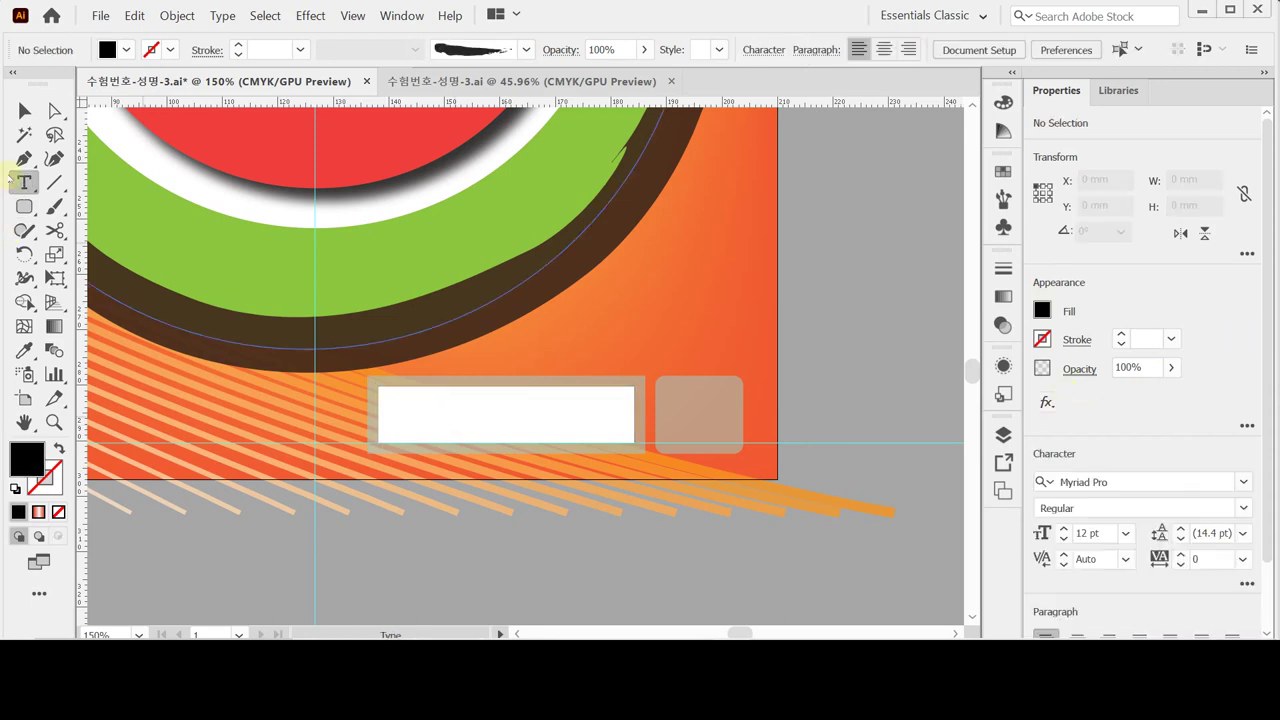
{"action": "left_click", "coordinate": [22, 182]}
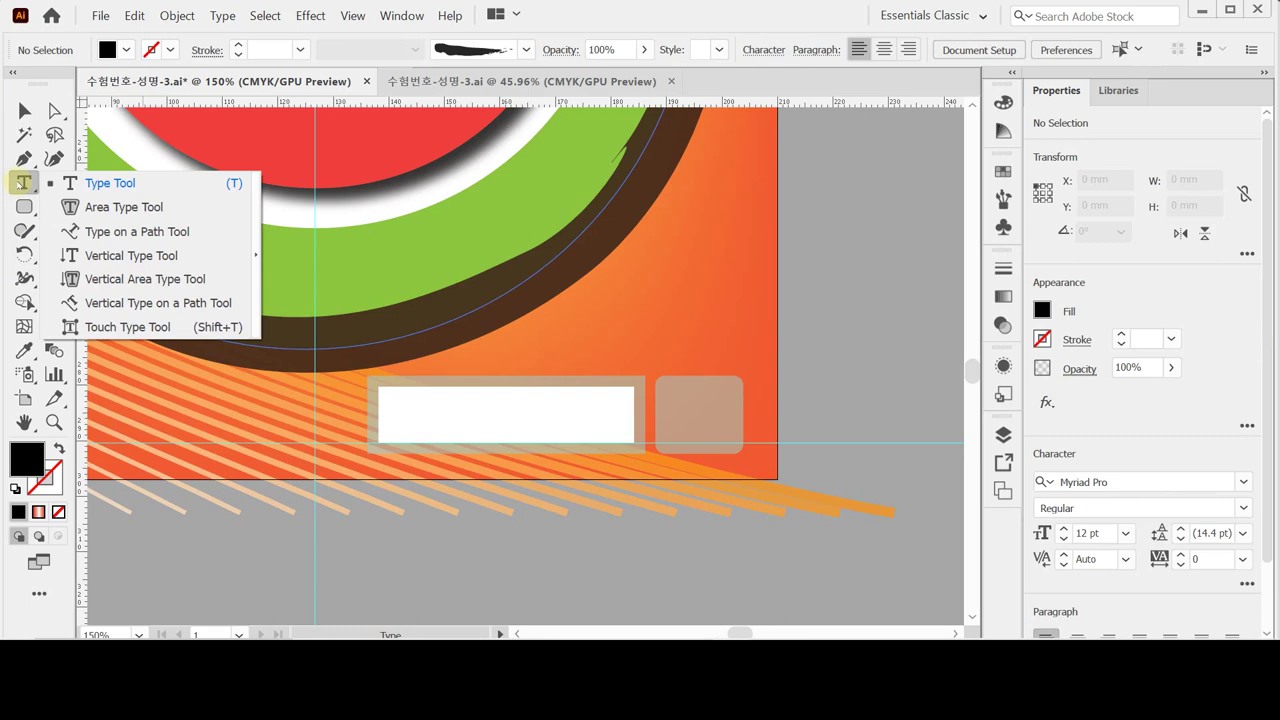
{"action": "left_click", "coordinate": [92, 183]}
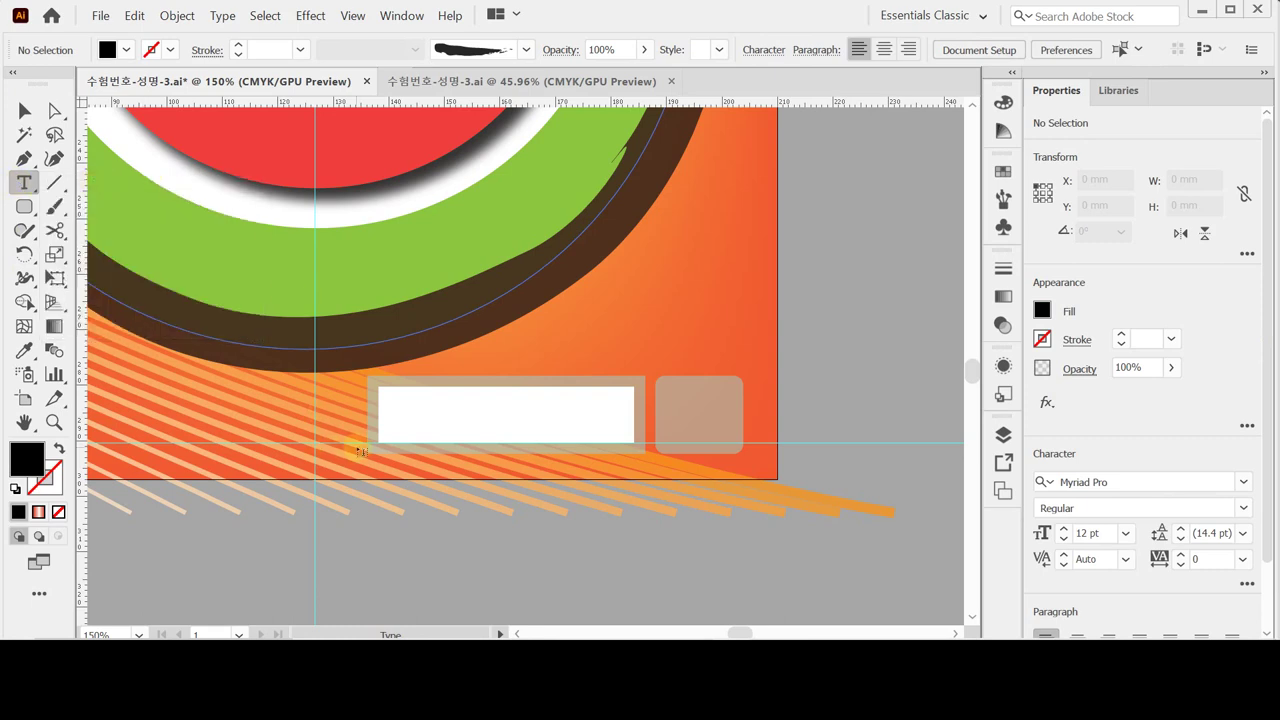
{"action": "left_click", "coordinate": [396, 418]}
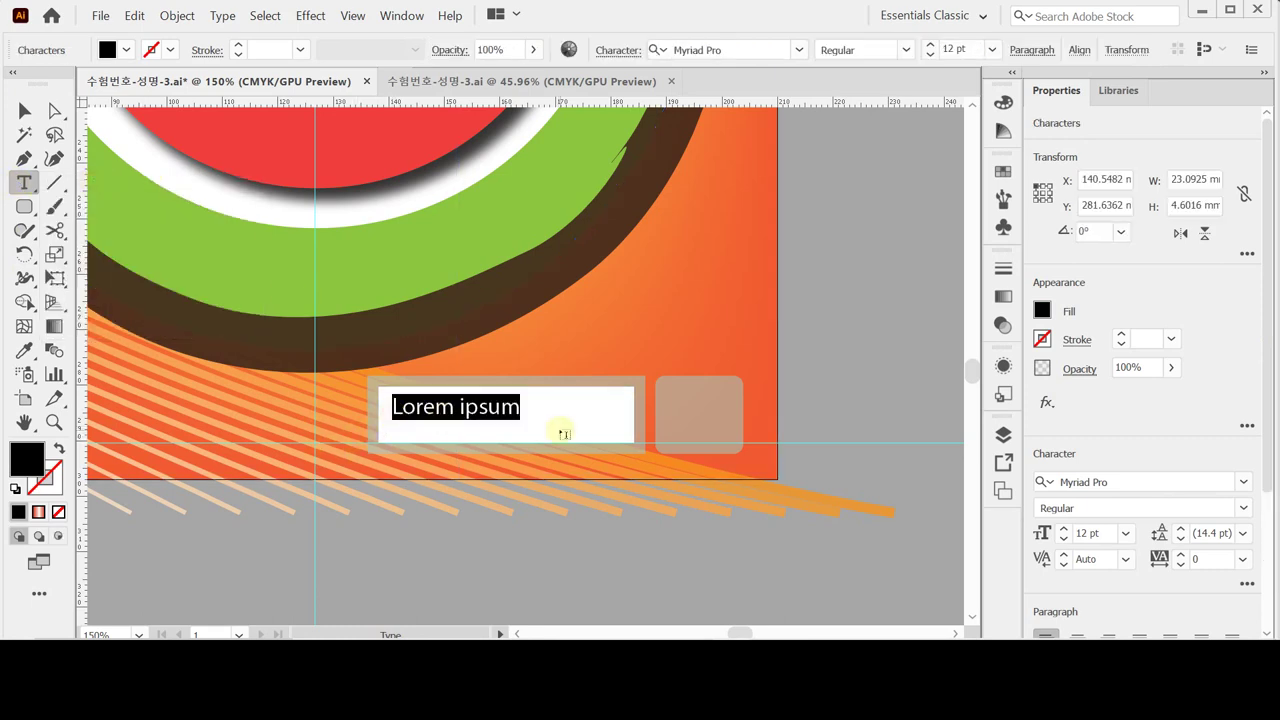
{"action": "key", "text": "ctrl+z"}
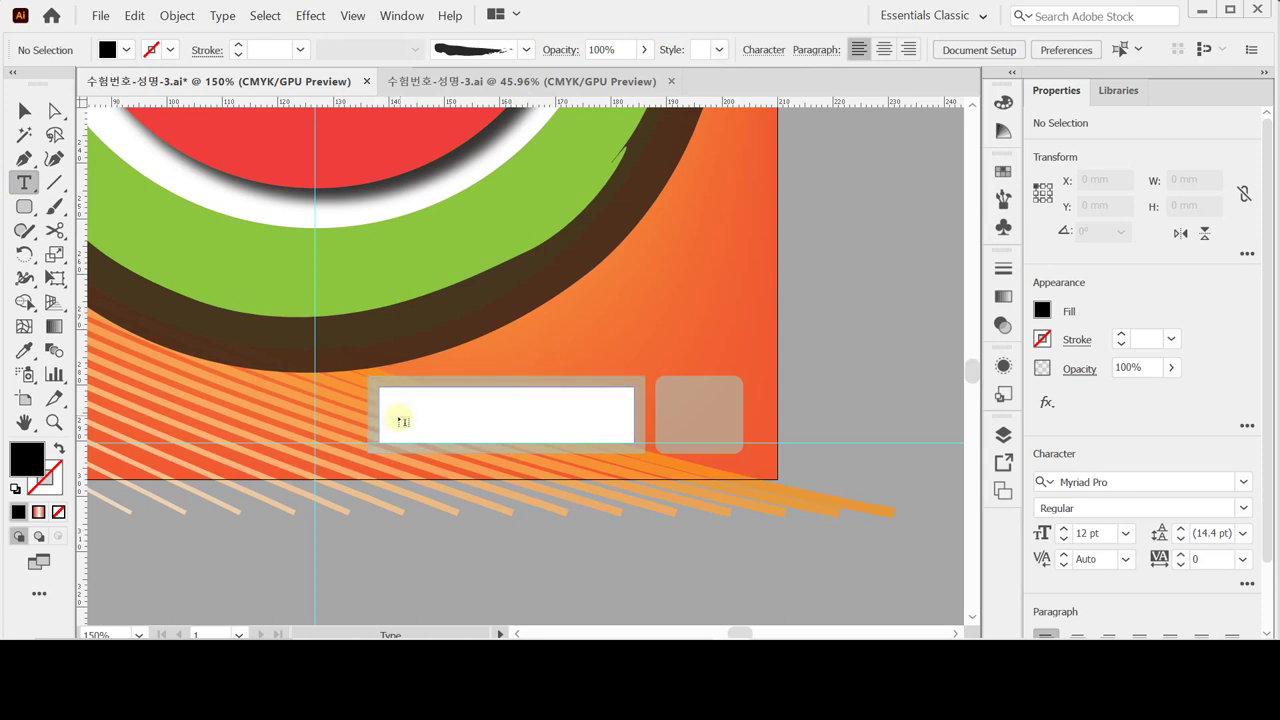
{"action": "left_click", "coordinate": [403, 421]}
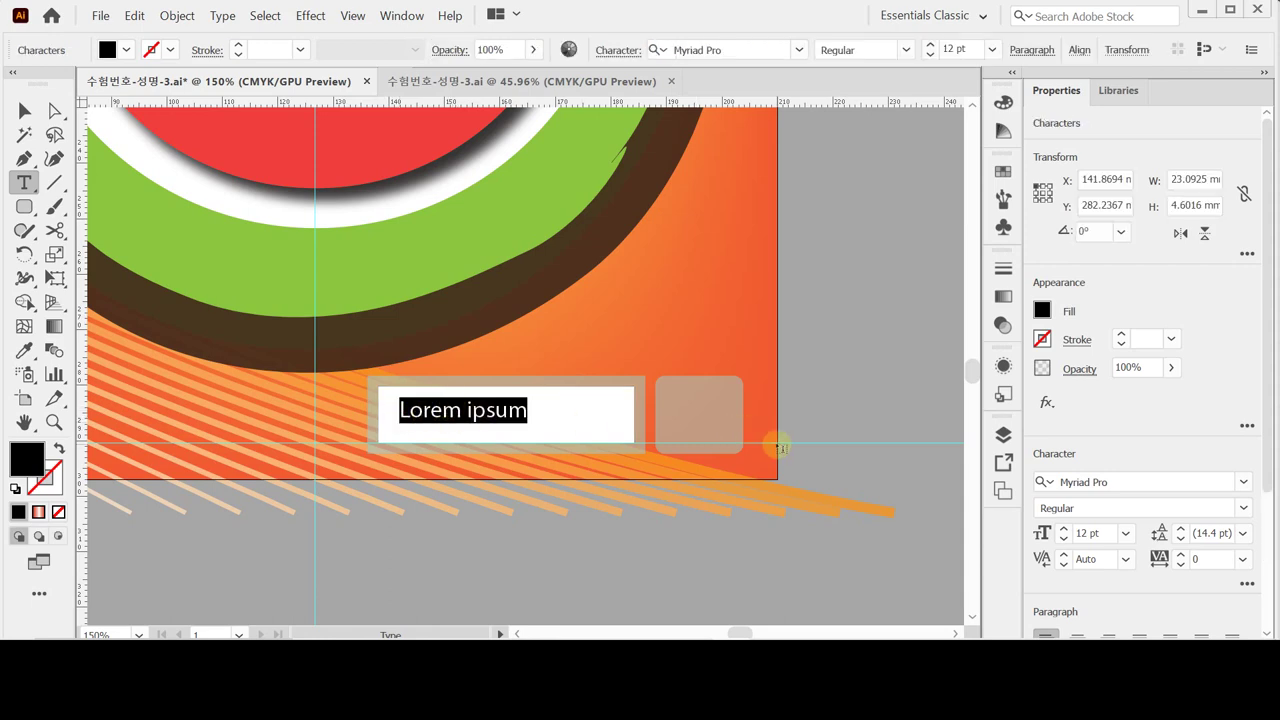
Set the placeholder text's font to 굴림 and its size to 15 pt.
{"action": "key", "text": "ctrl+t"}
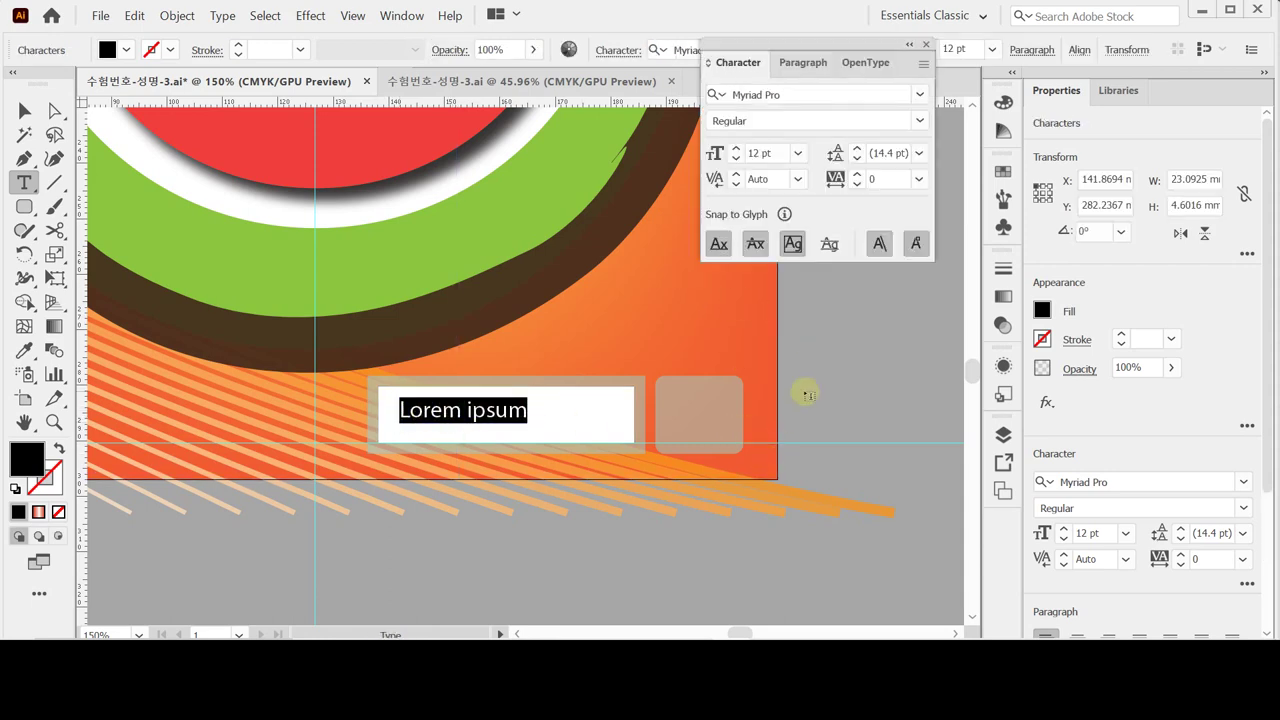
{"action": "left_click", "coordinate": [783, 95]}
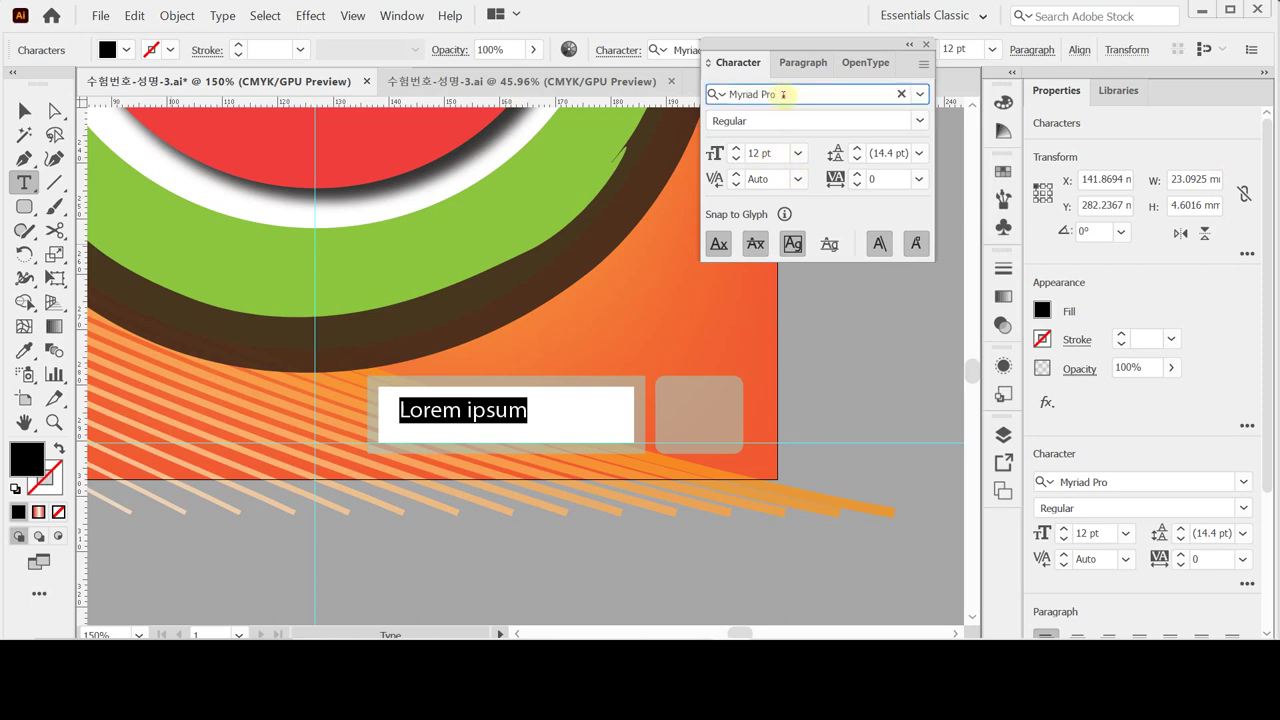
{"action": "double_click", "coordinate": [783, 94]}
{"action": "key", "text": "ctrl+a"}
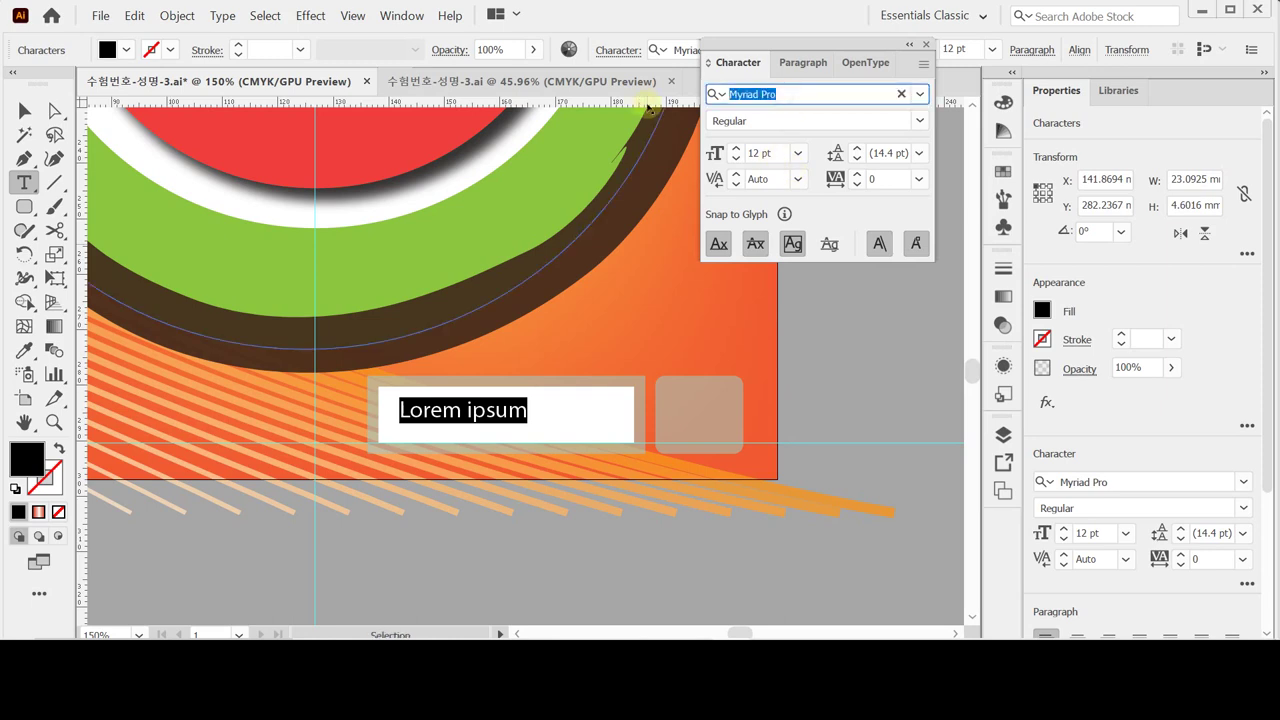
{"action": "type", "text": "ㄱ"}
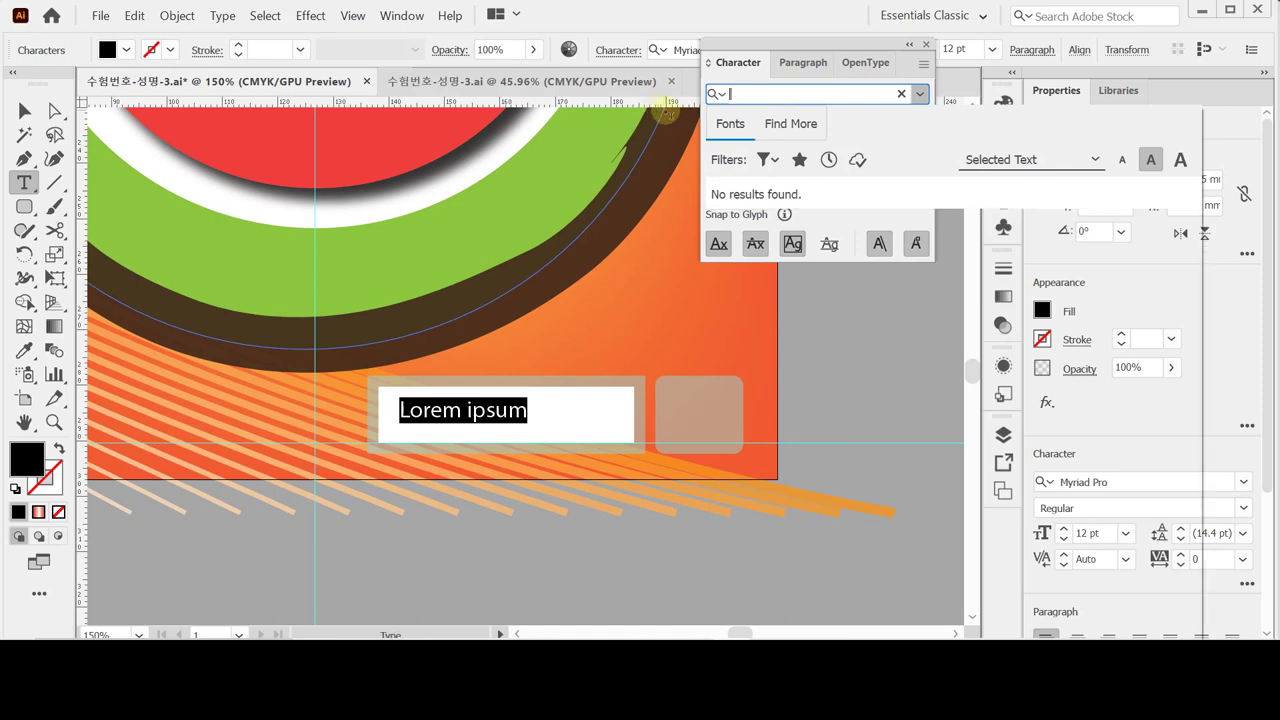
{"action": "type", "text": "ㅗㄹㄹㅣ"}
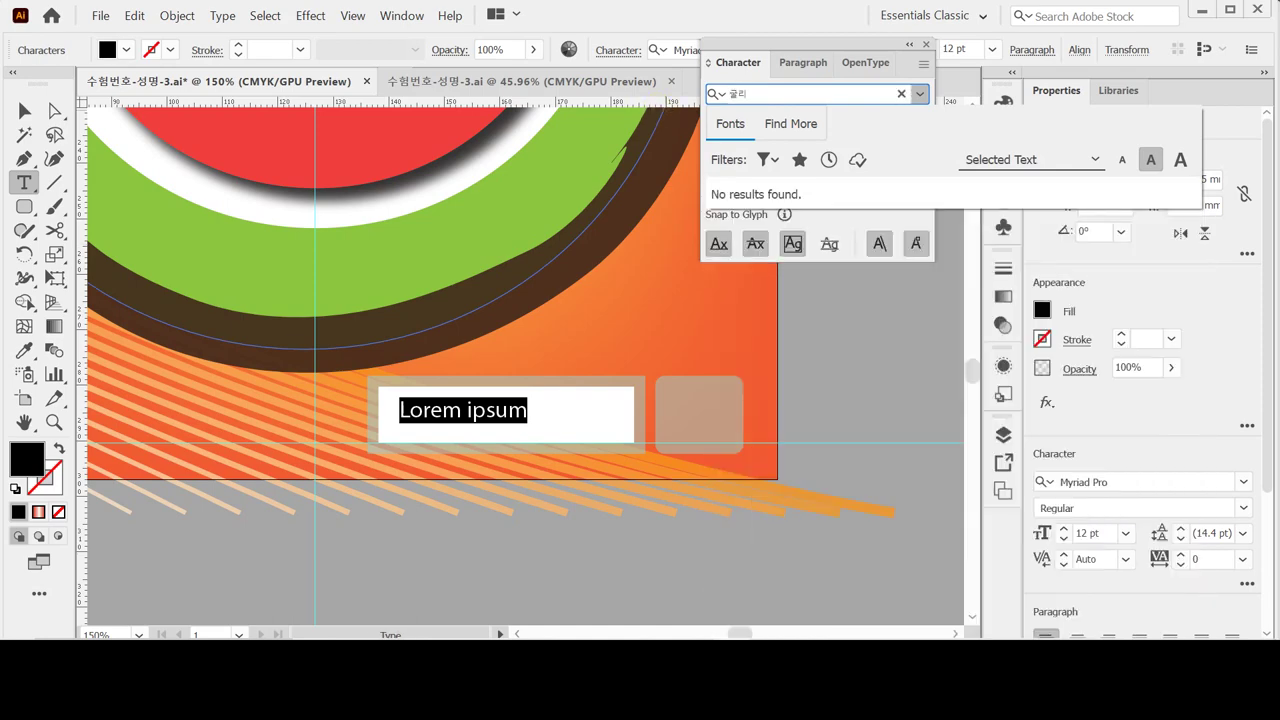
{"action": "type", "text": "ㅁ"}
{"action": "key", "text": "Return"}
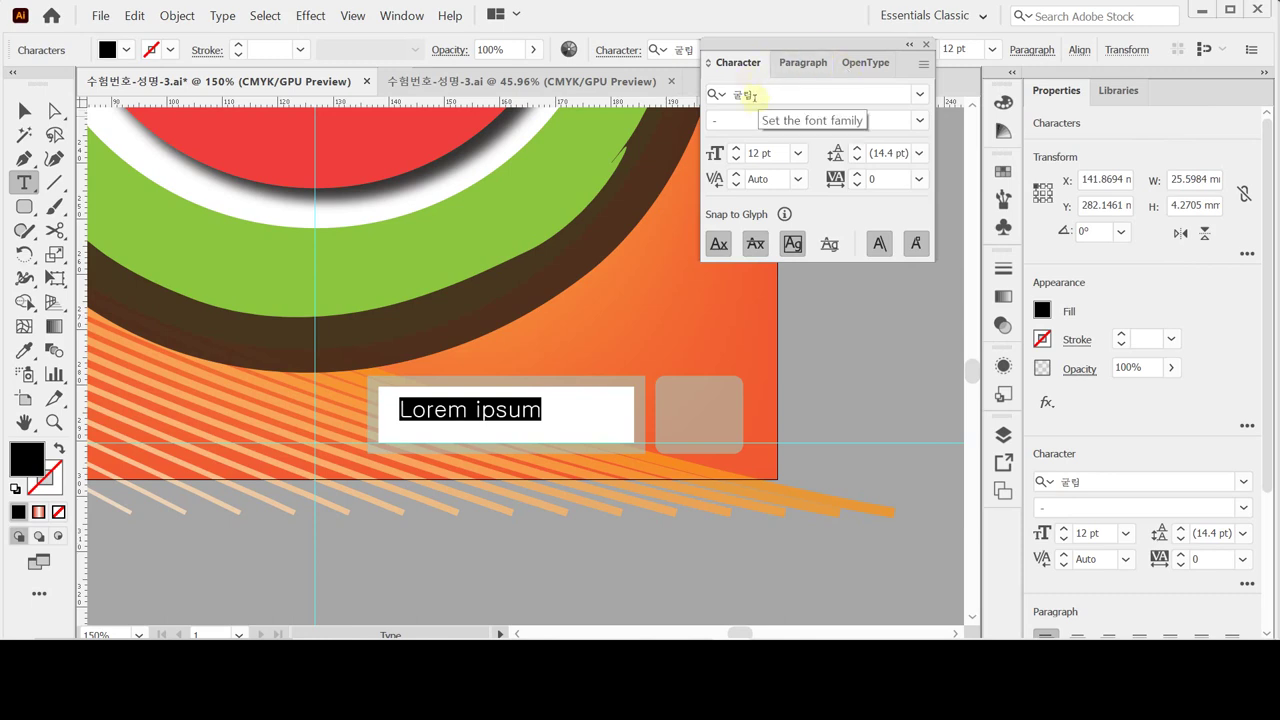
{"action": "left_click", "coordinate": [773, 153]}
{"action": "type", "text": "15"}
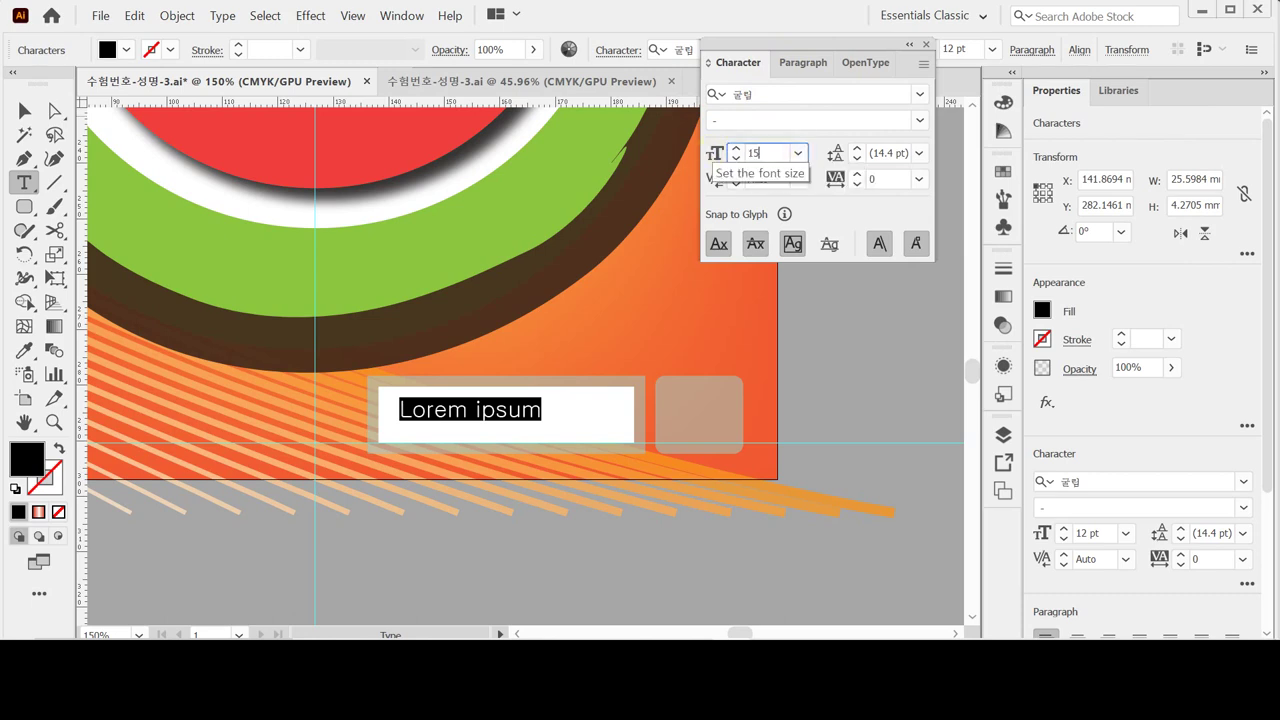
{"action": "key", "text": "Return"}
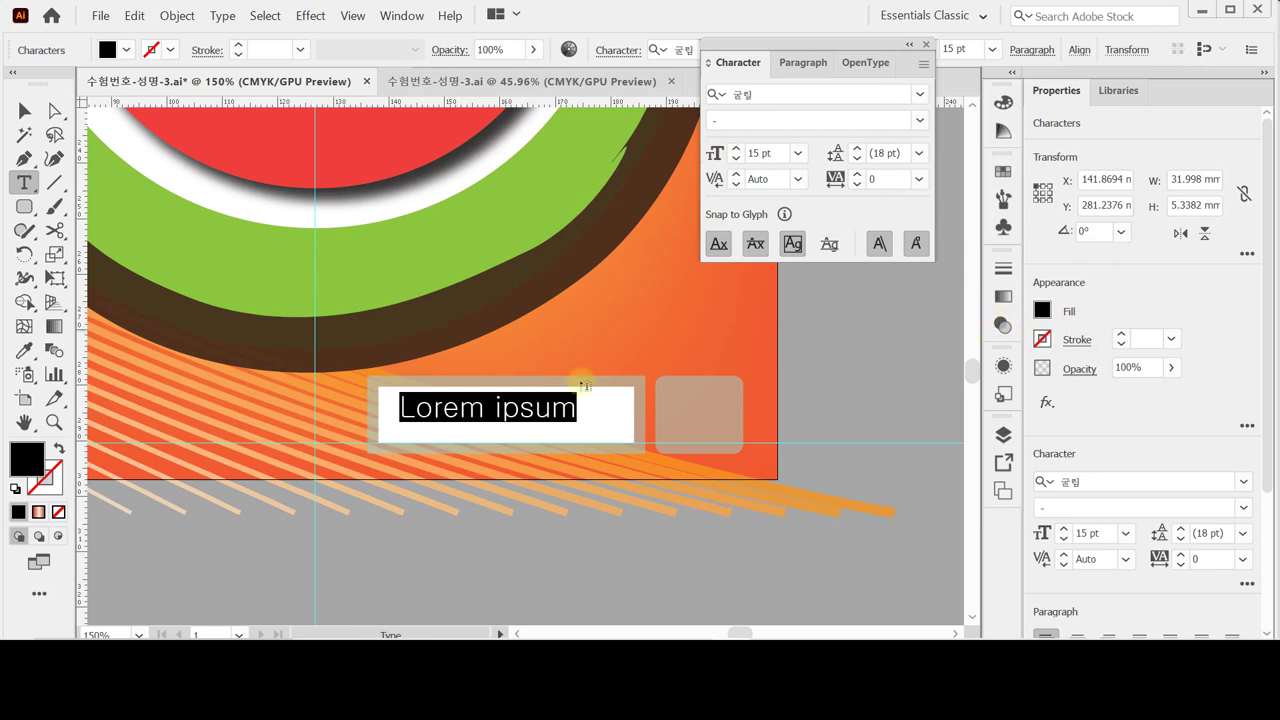
Replace the placeholder text with "토마토 비빔밥" and position it inside the white rectangle.
{"action": "key", "text": "ctrl"}
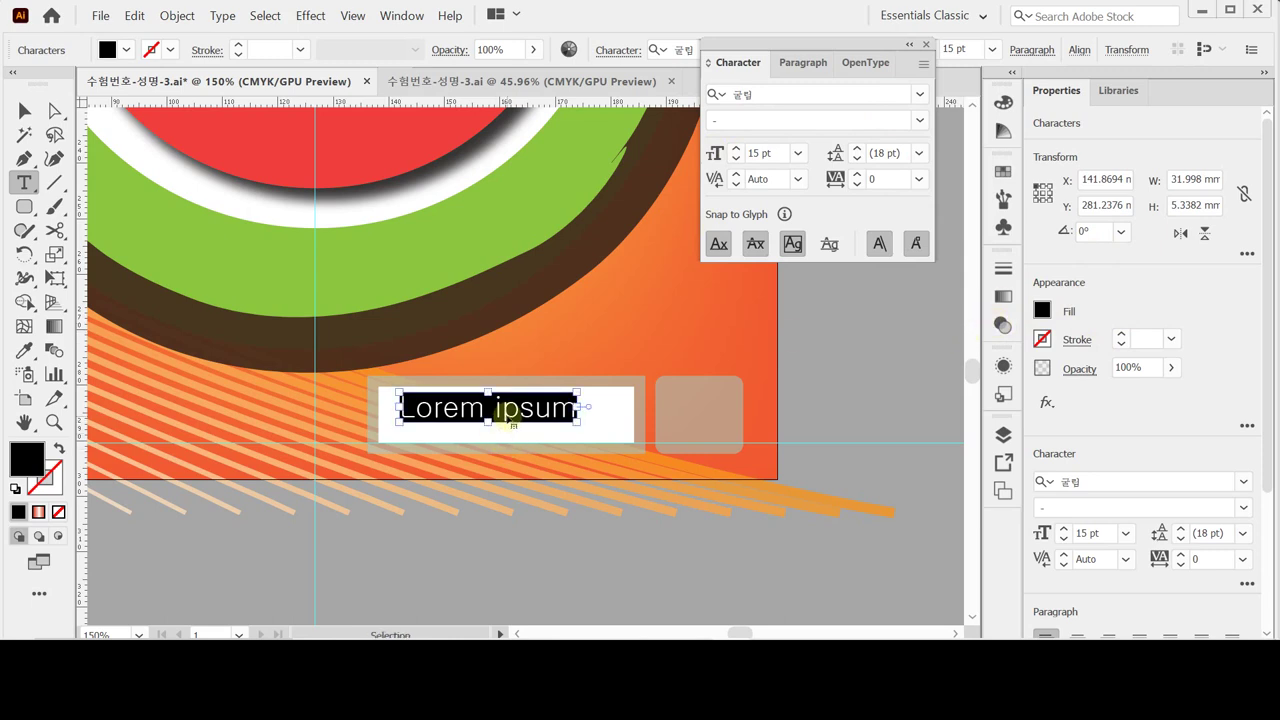
{"action": "type", "text": "토마토 비빔밥"}
{"action": "key", "text": "ctrl"}
{"action": "left_click_drag", "start_coordinate": [520, 420], "coordinate": [507, 425]}
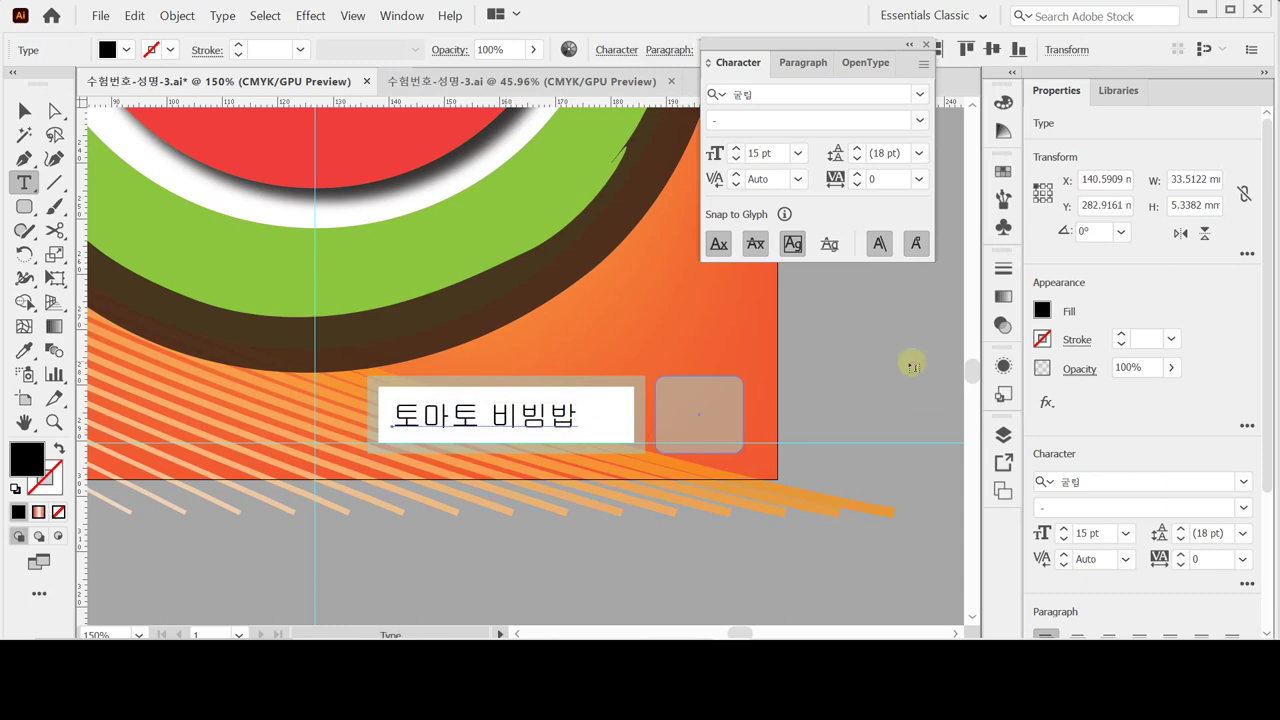
Copy the 토마토 비빔밥 text onto the small rounded rectangle and change the copy to "검색".
{"action": "left_click", "coordinate": [518, 426], "text": "ctrl"}
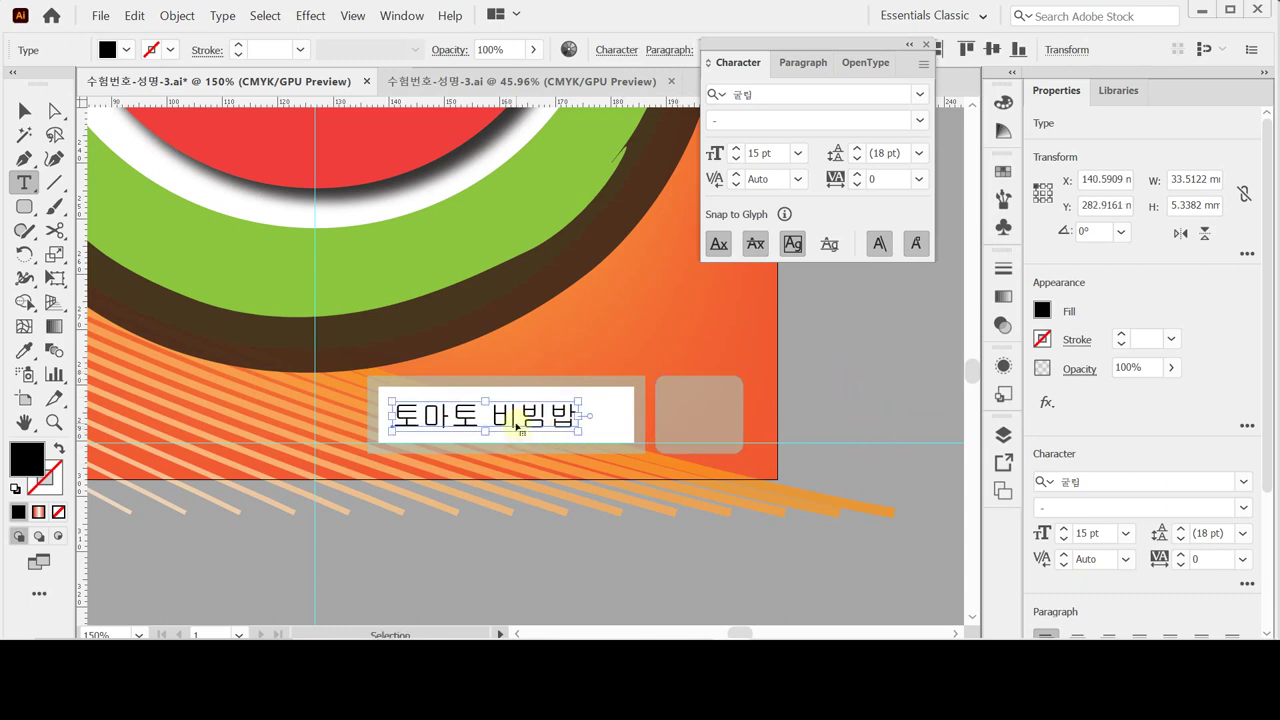
{"action": "left_click_drag", "start_coordinate": [510, 424], "coordinate": [782, 423]}
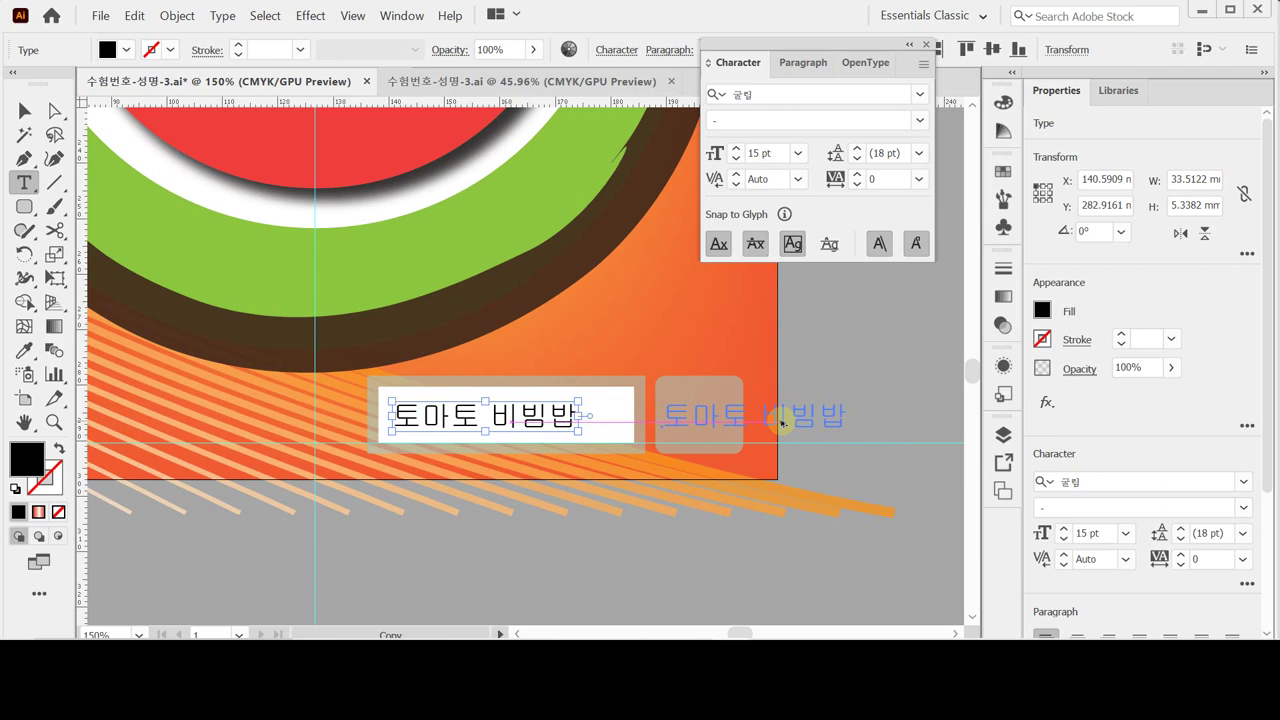
{"action": "left_click_drag", "start_coordinate": [782, 423], "coordinate": [785, 423]}
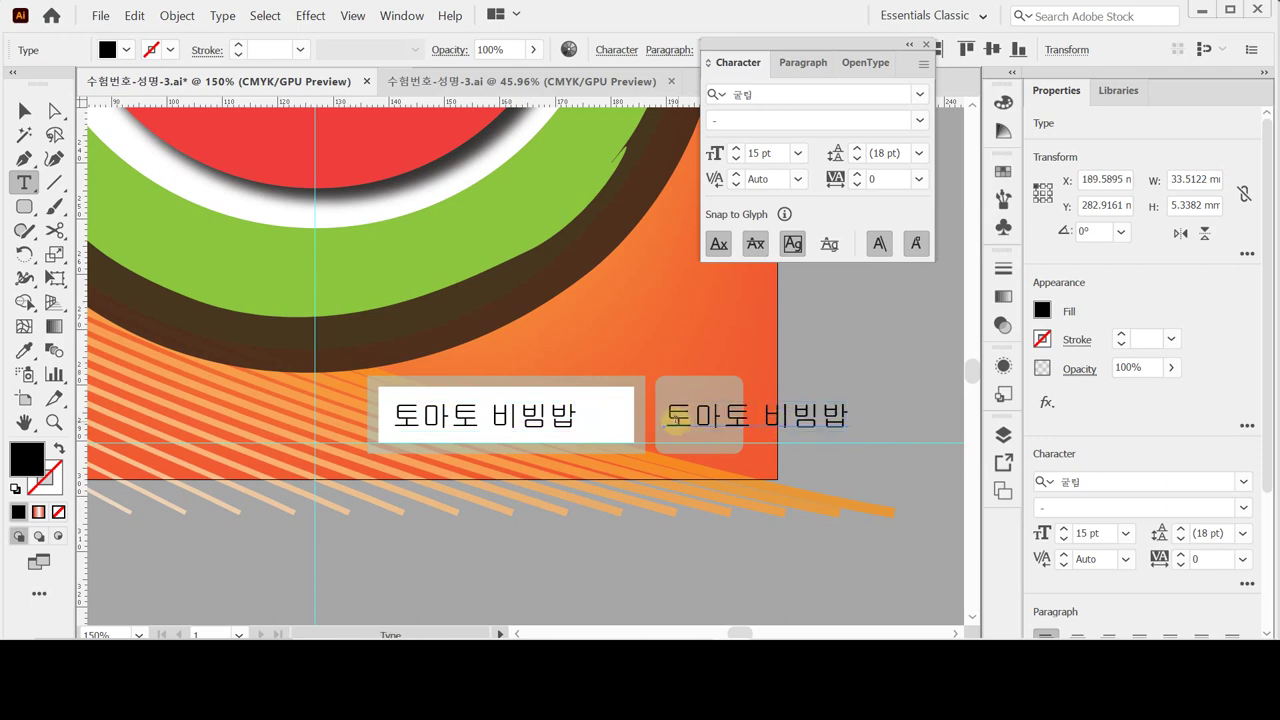
{"action": "left_click_drag", "start_coordinate": [668, 415], "coordinate": [846, 416]}
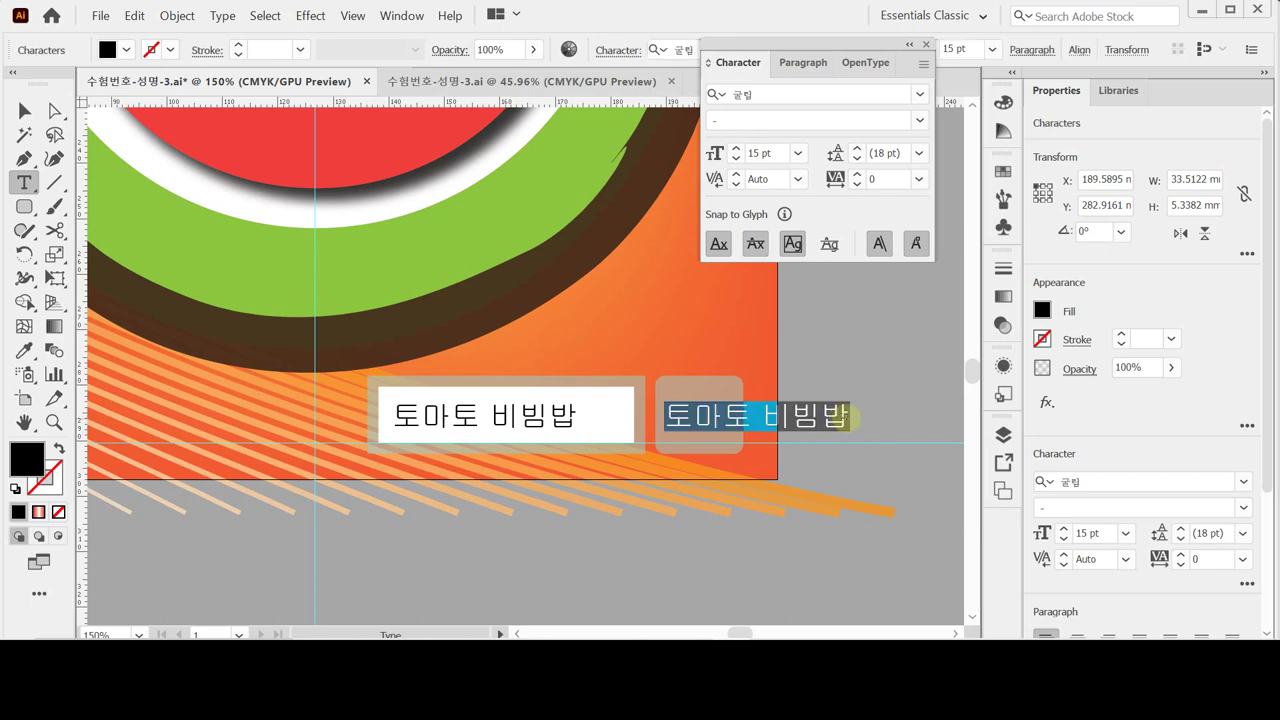
{"action": "type", "text": "검색"}
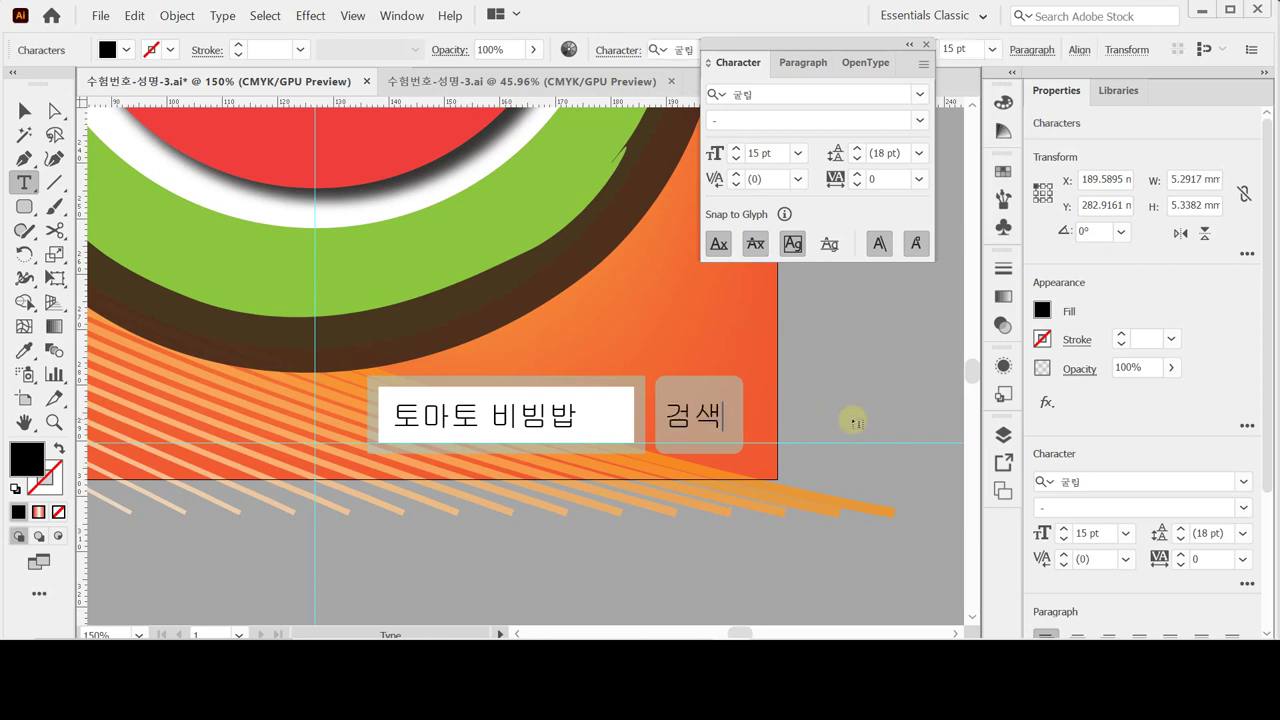
{"action": "left_click", "coordinate": [850, 409], "text": "ctrl"}
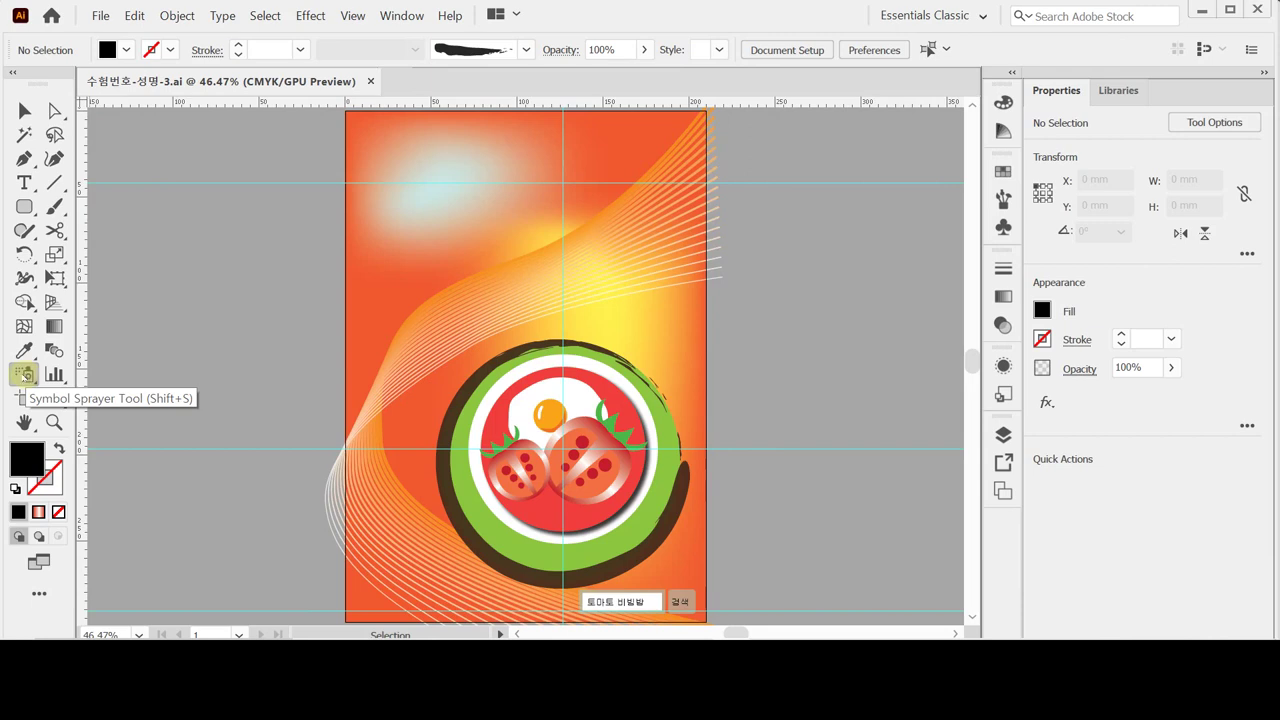
Tear off the symbol tools as a floating set beside the artboard and activate the Symbol Sprayer.
{"action": "left_click", "coordinate": [24, 374]}
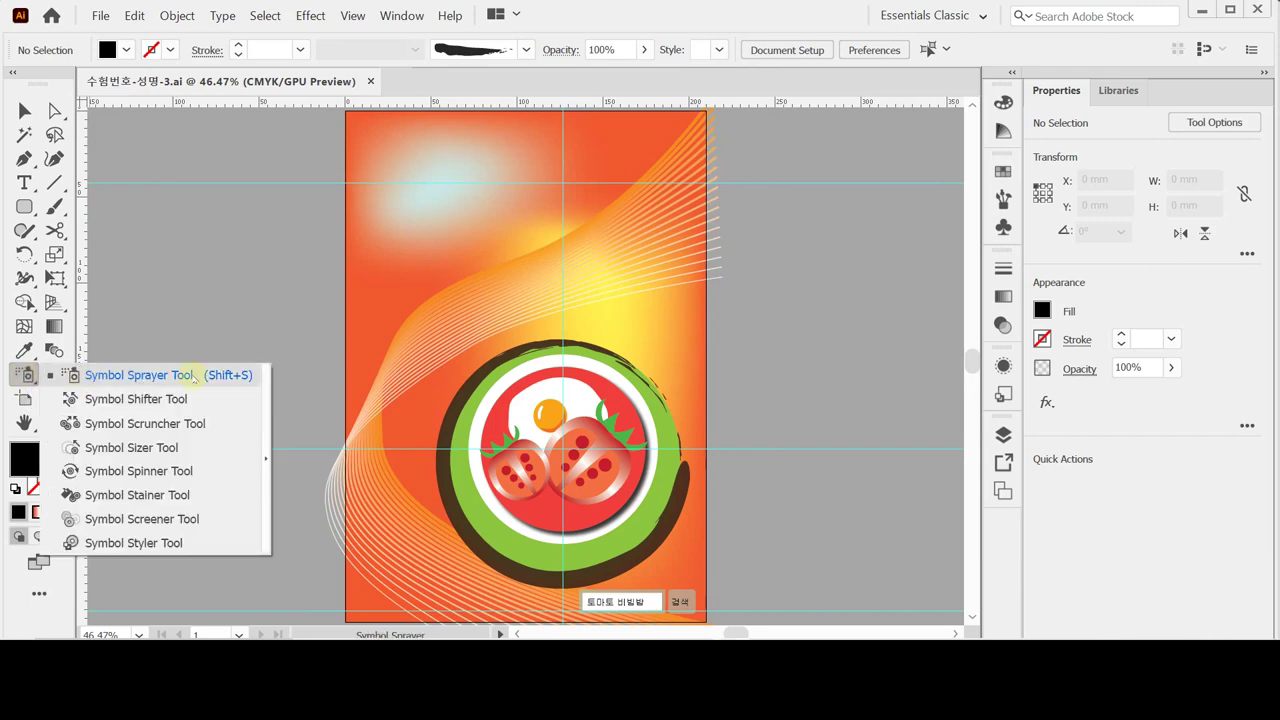
{"action": "left_click", "coordinate": [267, 380]}
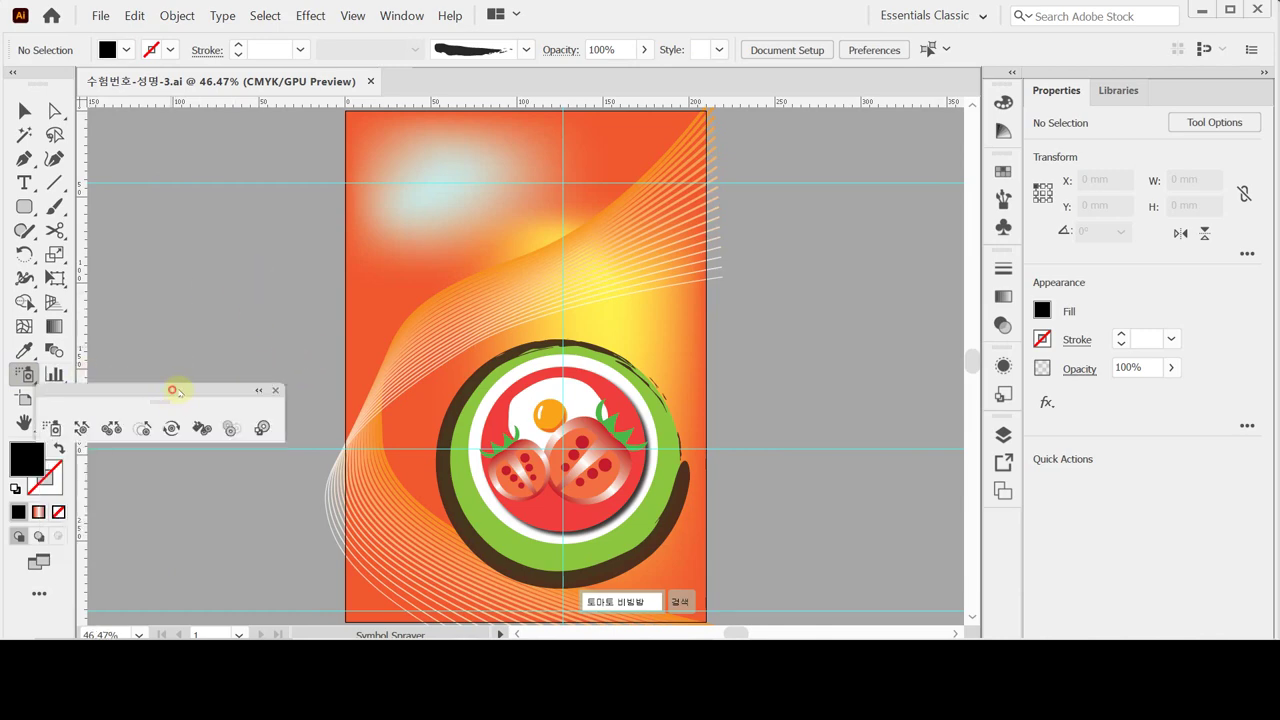
{"action": "left_click_drag", "start_coordinate": [172, 390], "coordinate": [239, 192]}
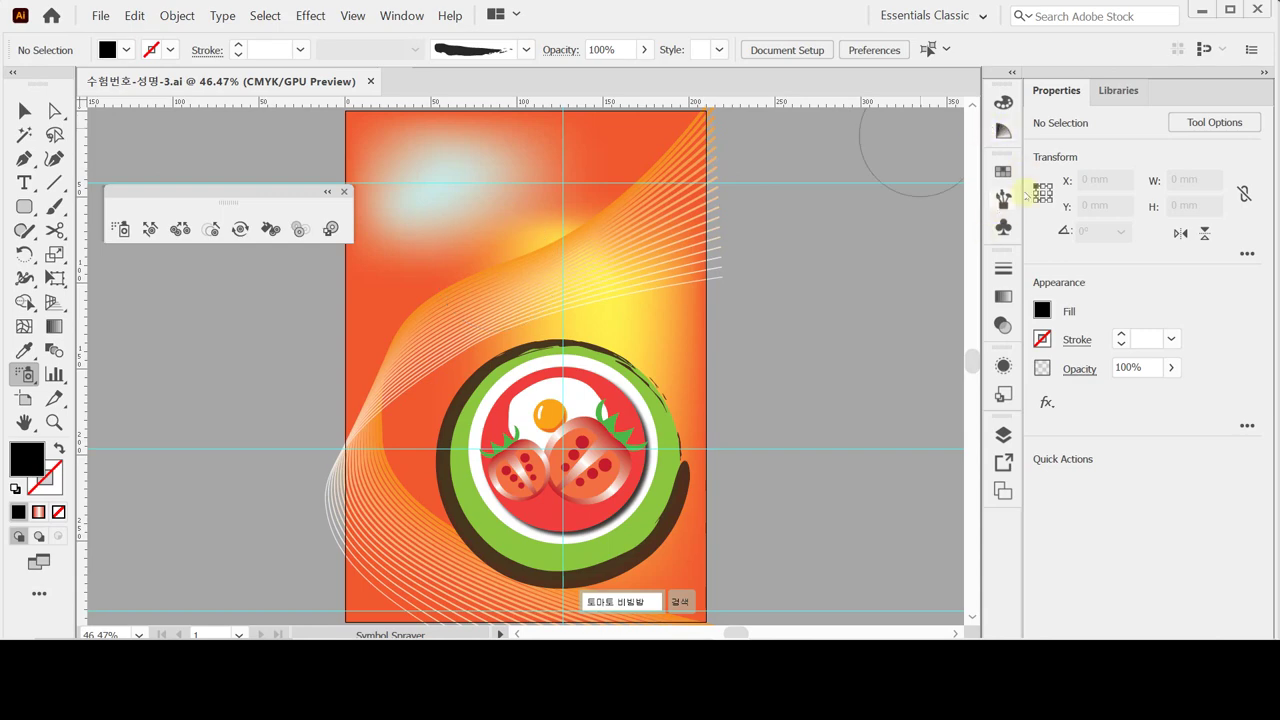
{"action": "left_click", "coordinate": [120, 228]}
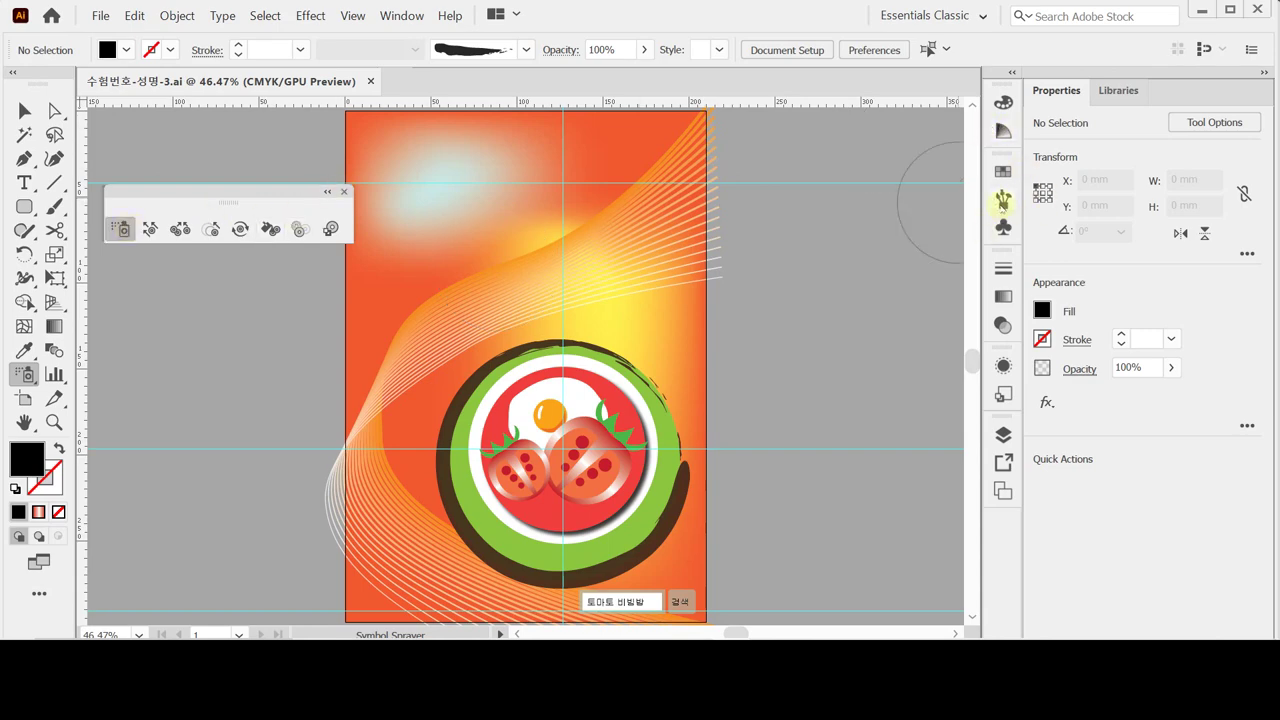
Separate Brushes from the docked Swatches and Symbols group, and select the 토마토 symbol for spraying.
{"action": "left_click", "coordinate": [1002, 202]}
{"action": "left_click_drag", "start_coordinate": [1002, 204], "coordinate": [999, 197]}
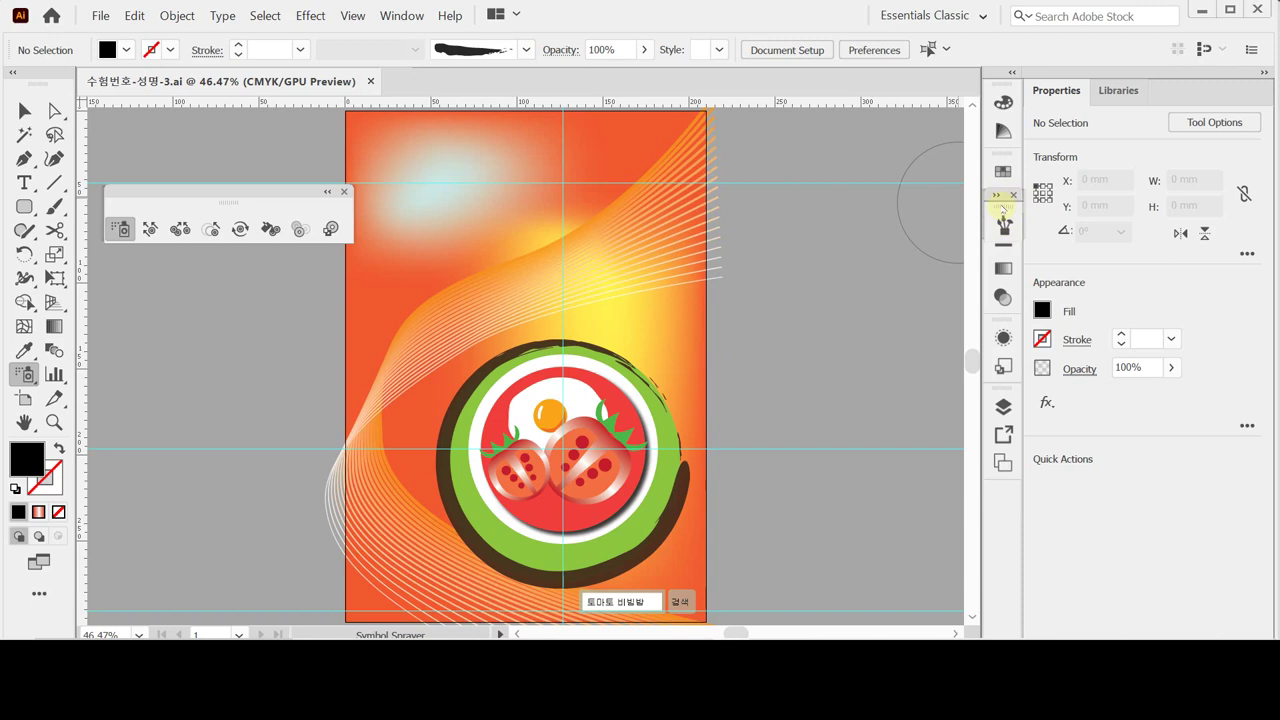
{"action": "mouse_move", "coordinate": [1003, 212]}
{"action": "left_mouse_down"}
{"action": "mouse_move", "coordinate": [963, 277]}
{"action": "mouse_move", "coordinate": [1000, 243]}
{"action": "mouse_move", "coordinate": [1003, 199]}
{"action": "left_mouse_up"}
{"action": "left_click", "coordinate": [1003, 199]}
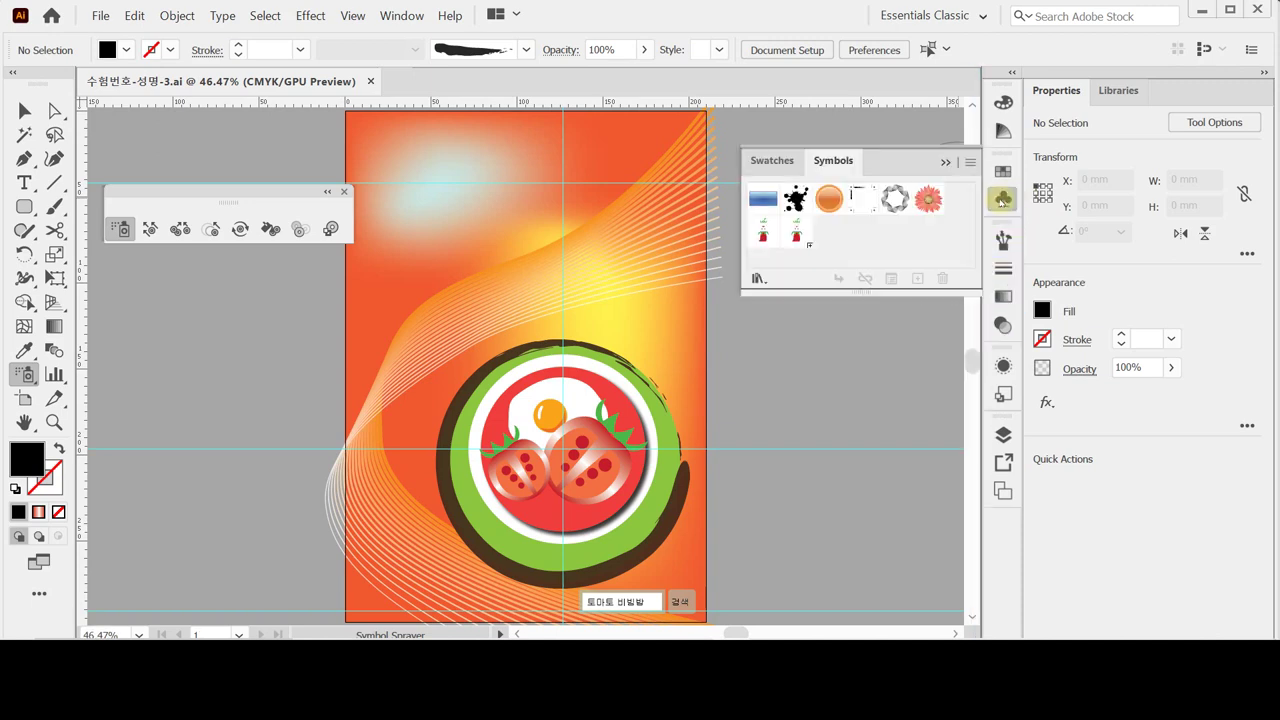
{"action": "left_click", "coordinate": [800, 236]}
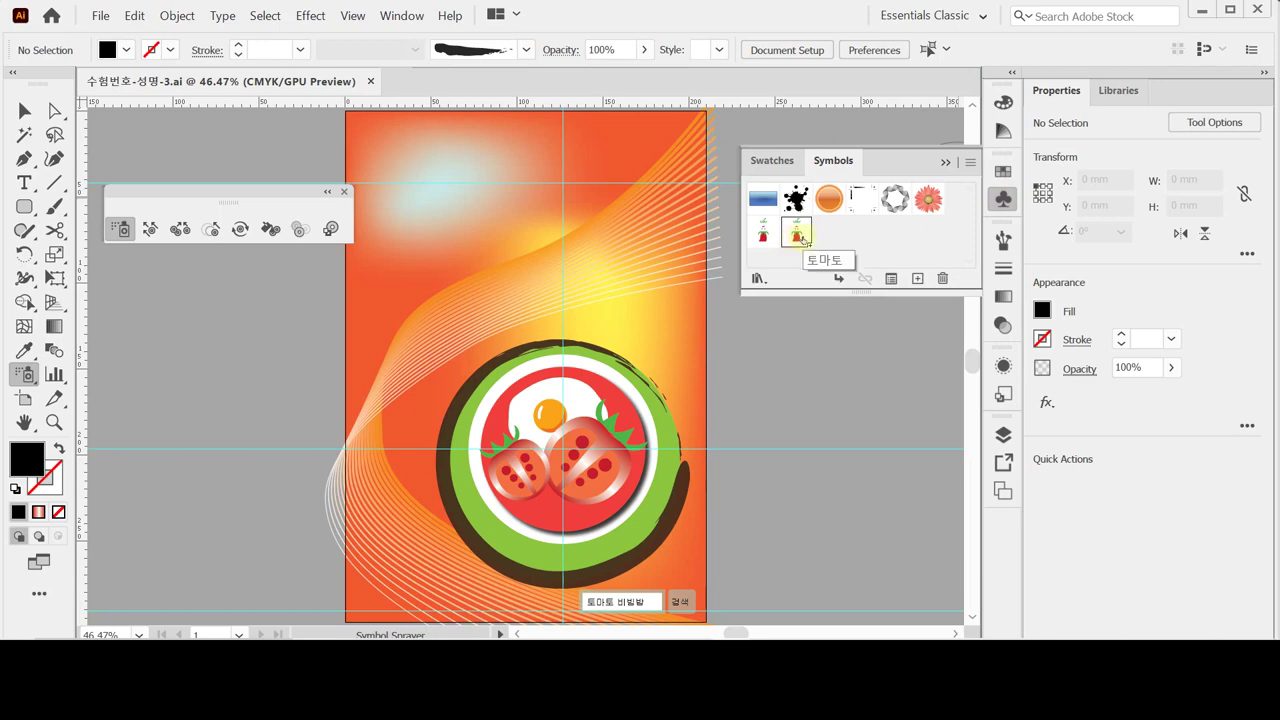
{"action": "left_click", "coordinate": [1003, 199]}
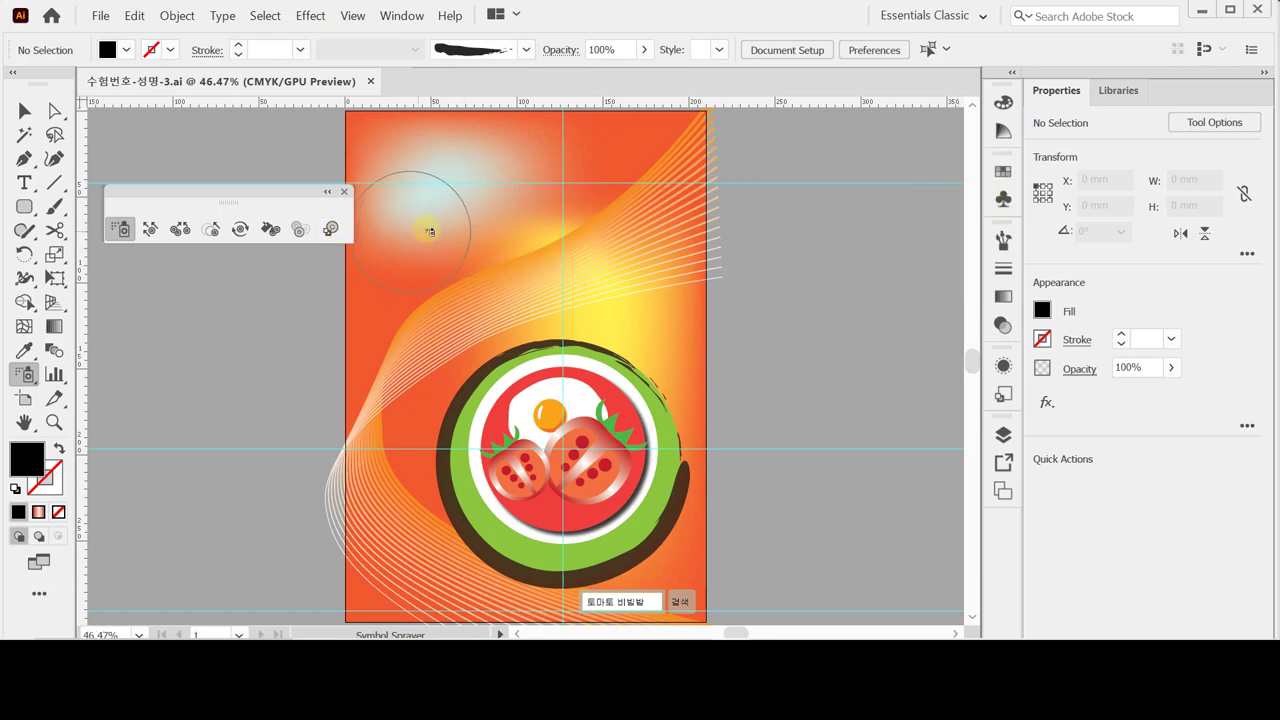
Spray six 토마토 symbol instances around the poster, two near the top and four around the circle.
{"action": "left_click", "coordinate": [496, 197]}
{"action": "left_click", "coordinate": [391, 255]}
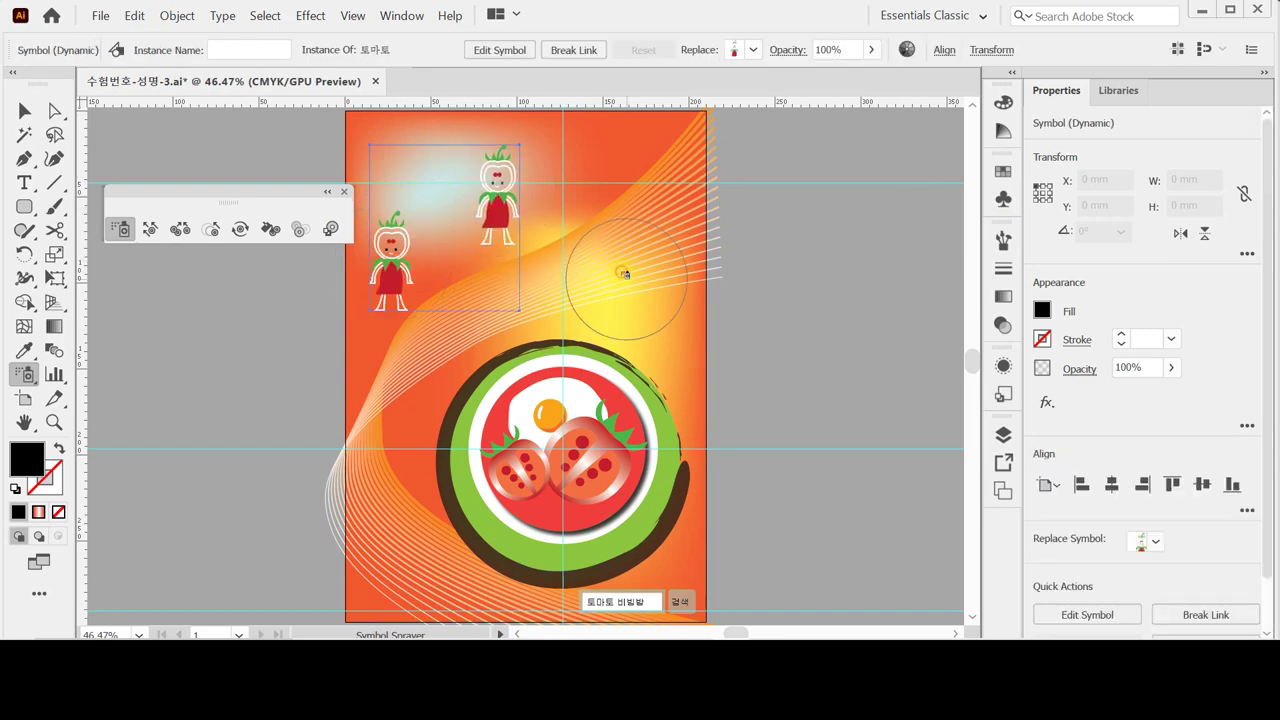
{"action": "left_click", "coordinate": [622, 268]}
{"action": "left_click", "coordinate": [380, 422]}
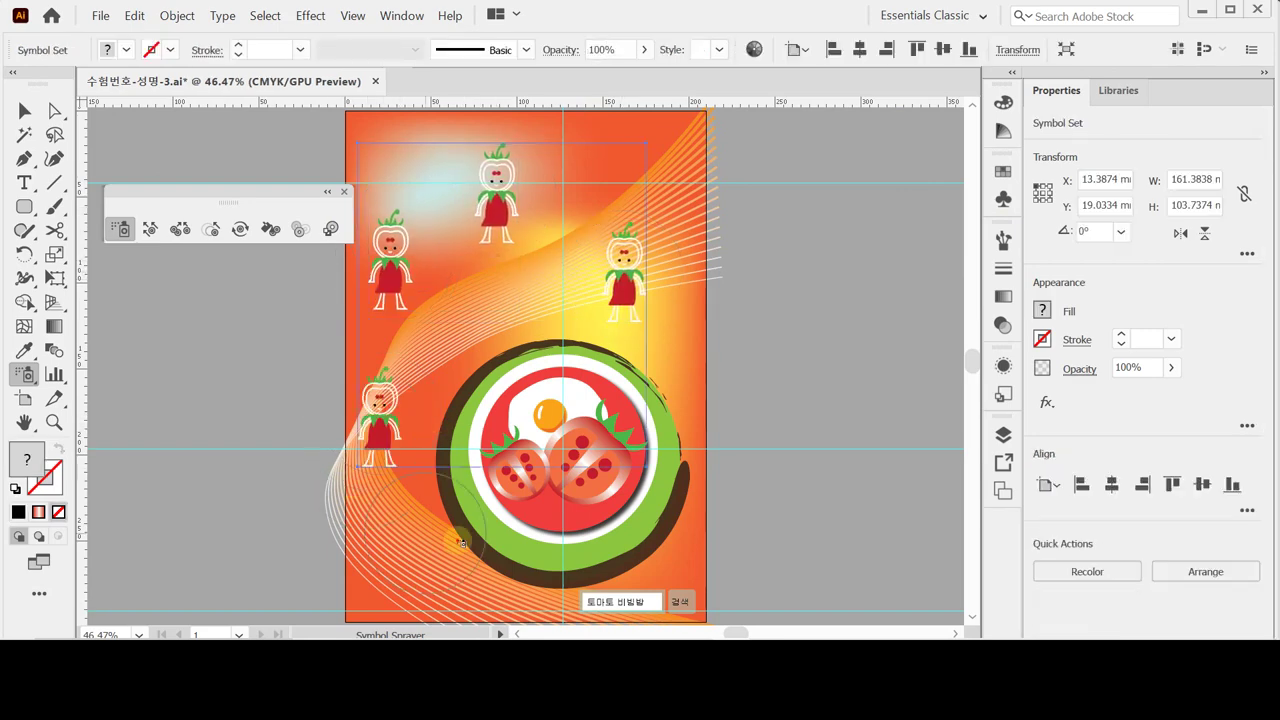
{"action": "left_click", "coordinate": [457, 540]}
{"action": "left_click", "coordinate": [655, 410]}
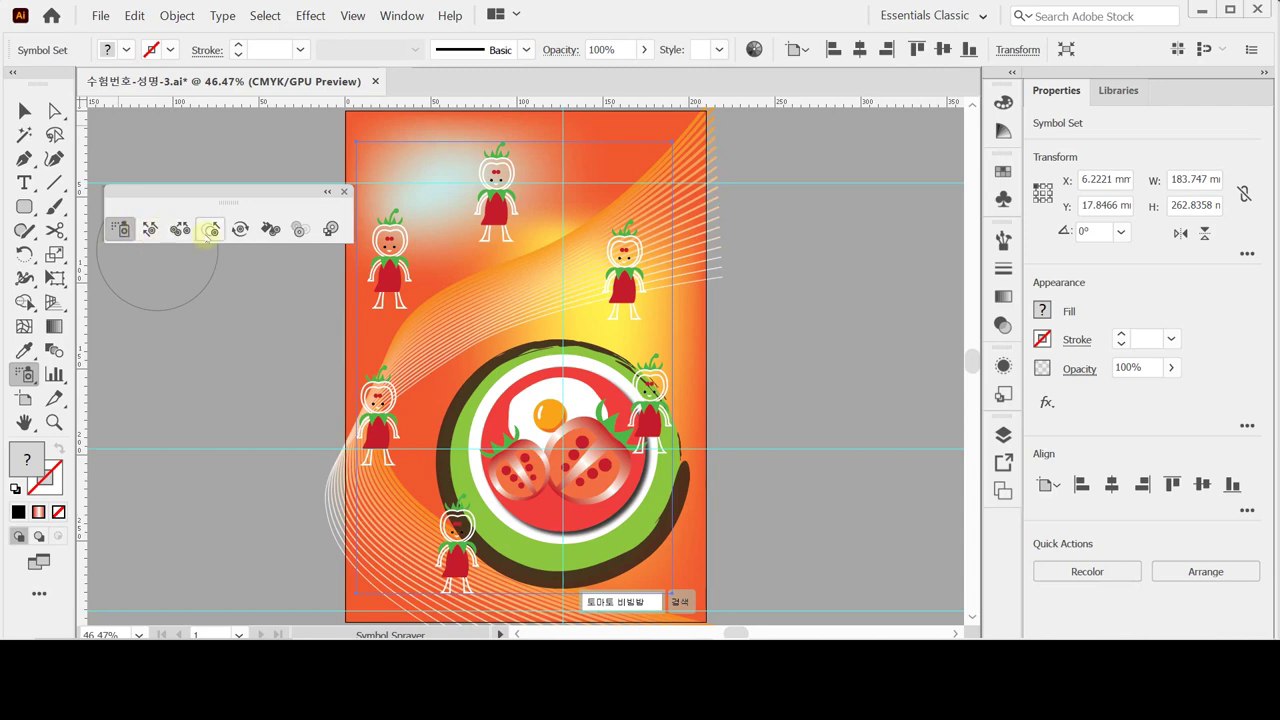
With the Symbol Sizer, enlarge the characters above the circle, at the left edge and at the bottom, and shrink the two upper-left ones.
{"action": "left_click", "coordinate": [207, 230]}
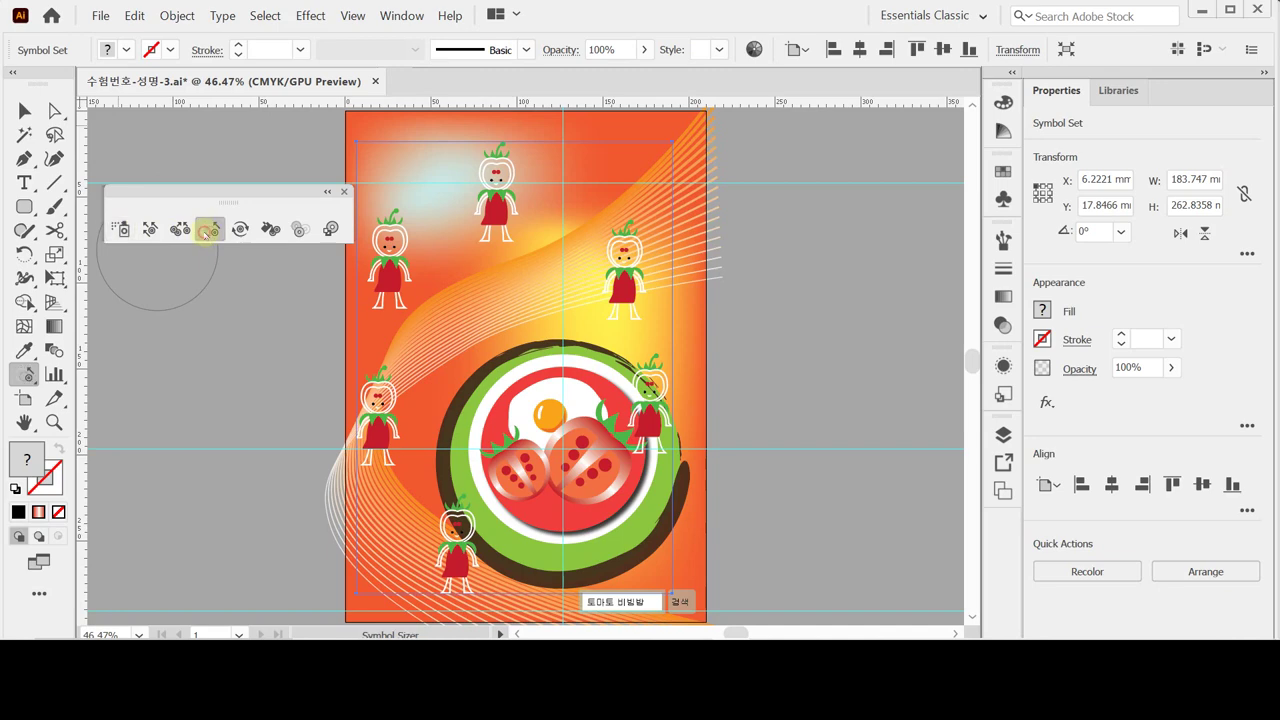
{"action": "left_click", "coordinate": [628, 276]}
{"action": "left_click_drag", "start_coordinate": [628, 276], "coordinate": [644, 272]}
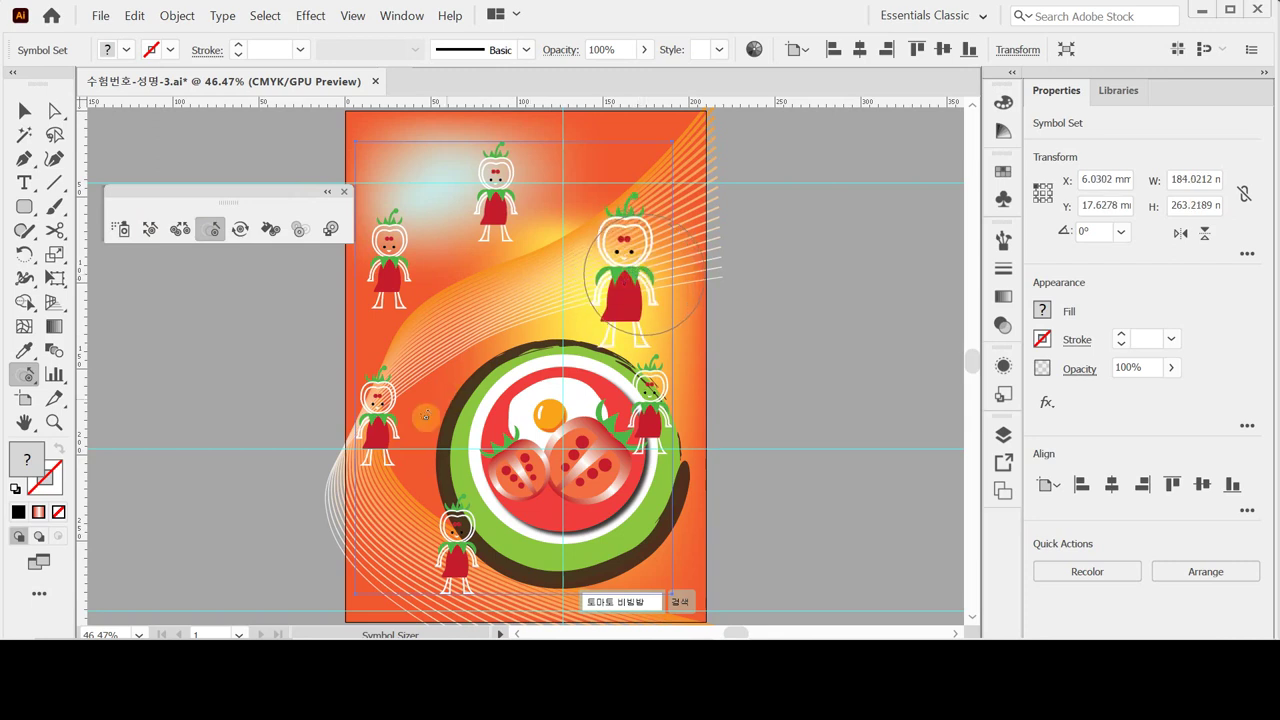
{"action": "left_click_drag", "start_coordinate": [386, 420], "coordinate": [384, 418]}
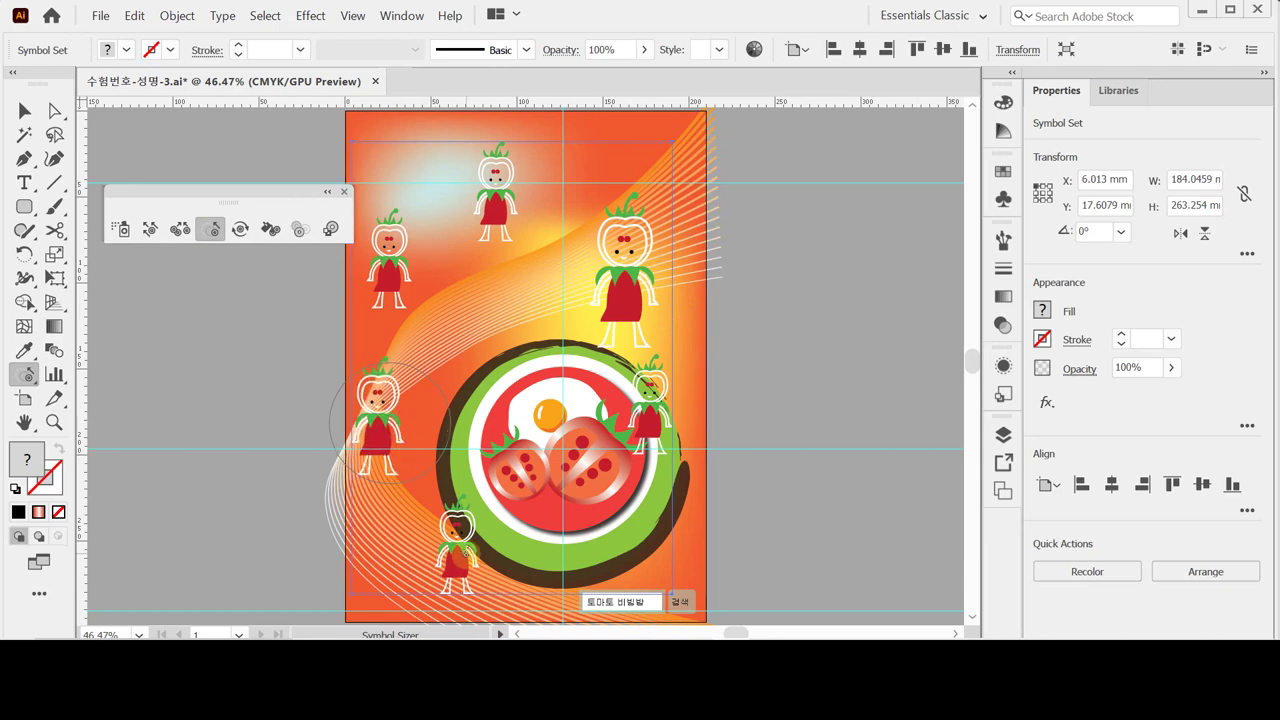
{"action": "mouse_move", "coordinate": [458, 522]}
{"action": "left_mouse_down"}
{"action": "mouse_move", "coordinate": [468, 550]}
{"action": "mouse_move", "coordinate": [525, 470]}
{"action": "left_mouse_up"}
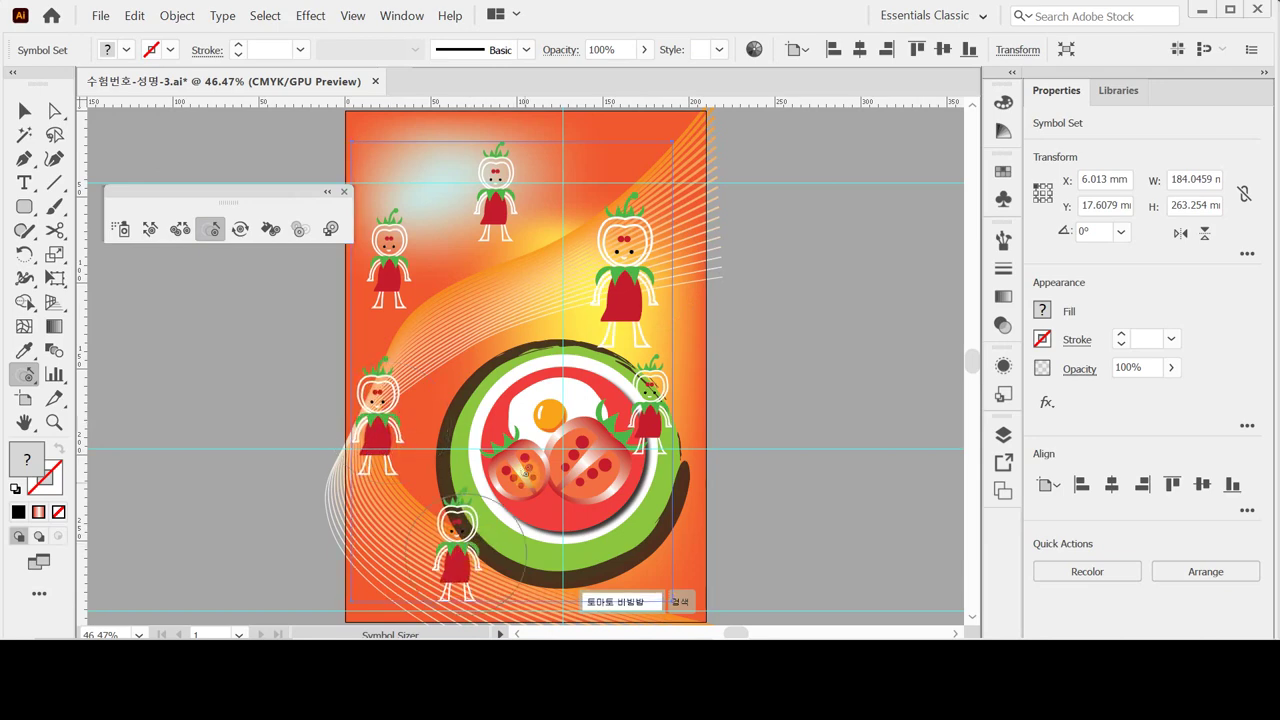
{"action": "mouse_move", "coordinate": [397, 266]}
{"action": "left_mouse_down"}
{"action": "mouse_move", "coordinate": [471, 208]}
{"action": "mouse_move", "coordinate": [400, 270]}
{"action": "mouse_move", "coordinate": [405, 283]}
{"action": "left_mouse_up"}
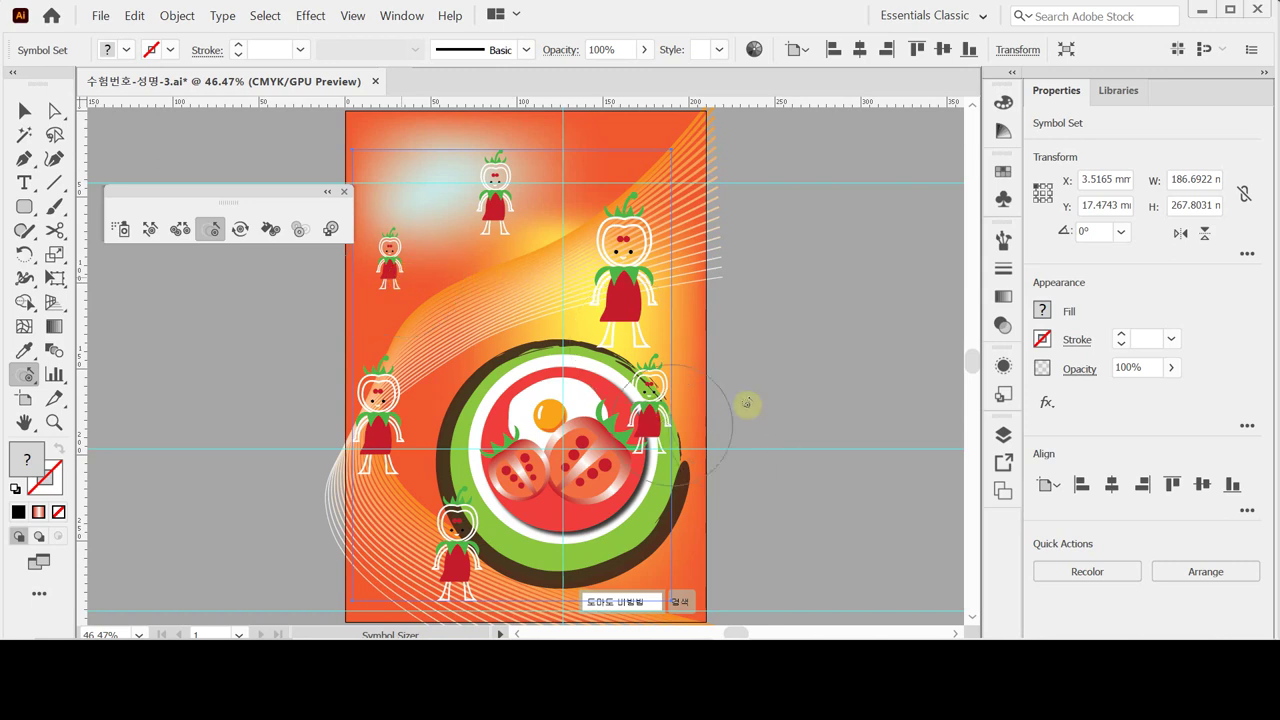
{"action": "left_click_drag", "start_coordinate": [655, 400], "coordinate": [658, 400]}
{"action": "mouse_move", "coordinate": [505, 507]}
{"action": "left_mouse_down"}
{"action": "mouse_move", "coordinate": [484, 531]}
{"action": "mouse_move", "coordinate": [585, 512]}
{"action": "left_mouse_up"}
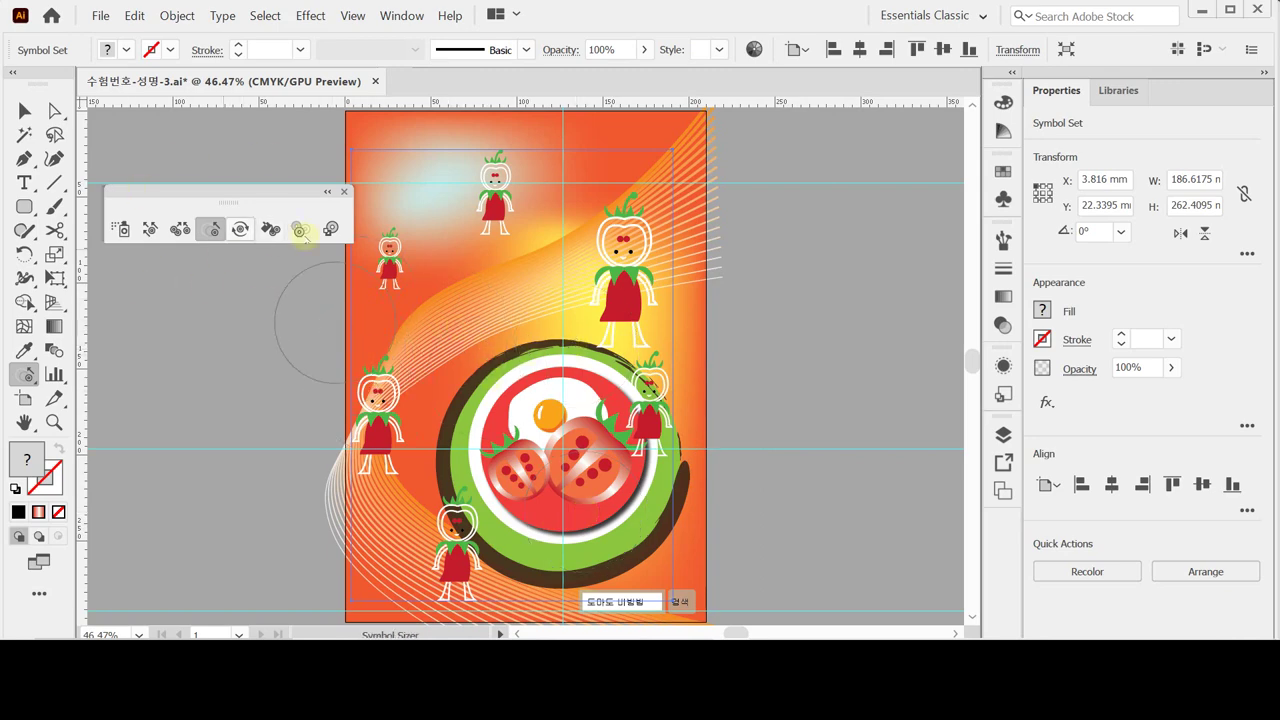
With the Symbol Stainer, tint the character at the poster's left edge using a dark blue and a light blue swatch.
{"action": "left_click", "coordinate": [269, 229]}
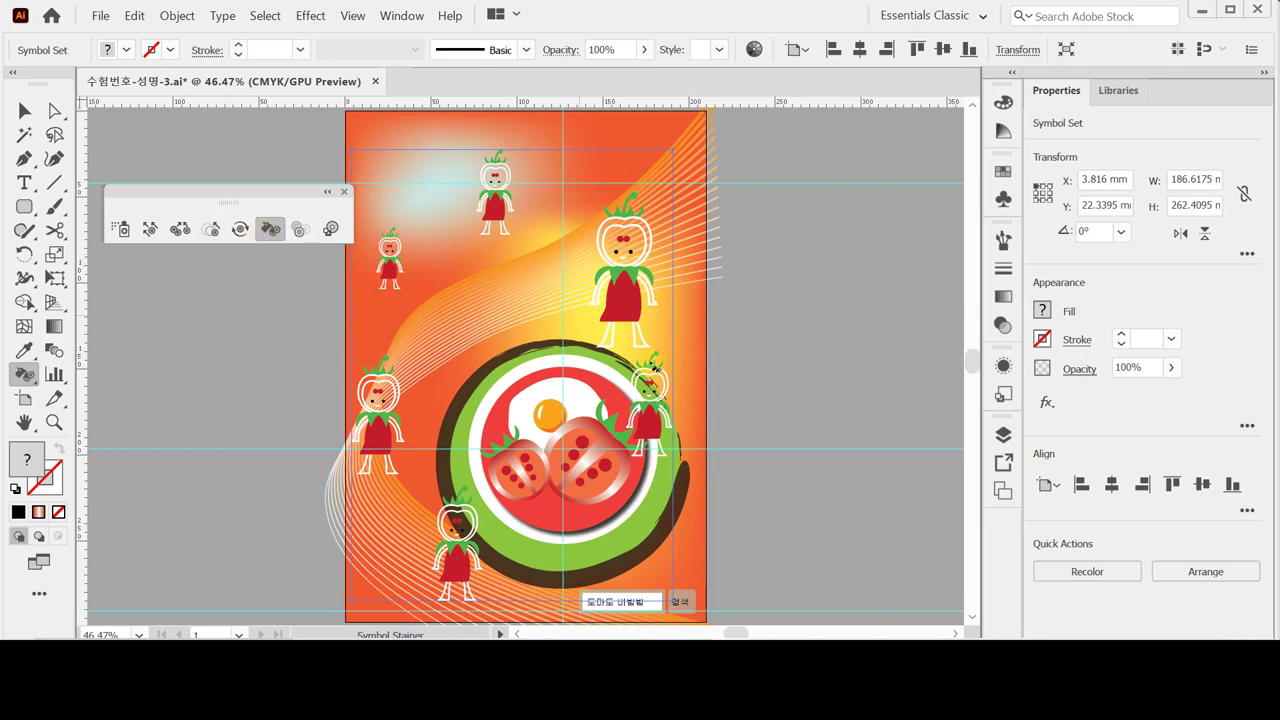
{"action": "left_click", "coordinate": [1005, 172]}
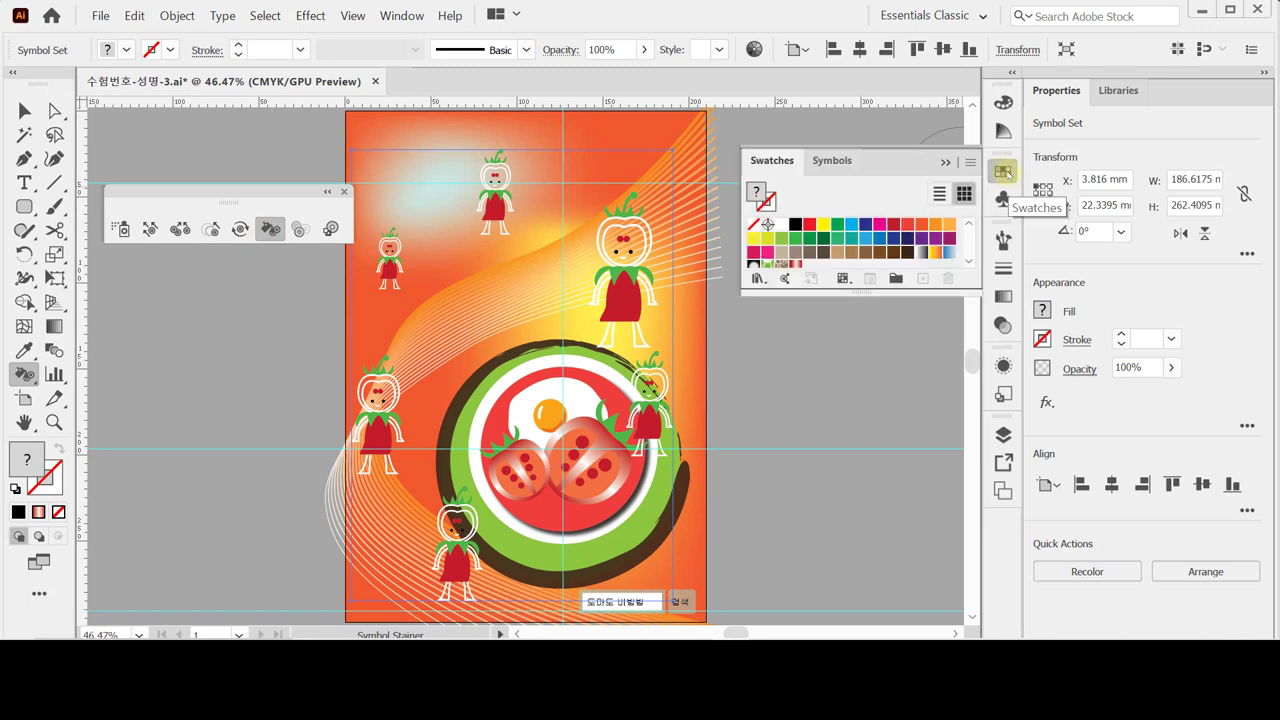
{"action": "left_click", "coordinate": [880, 238]}
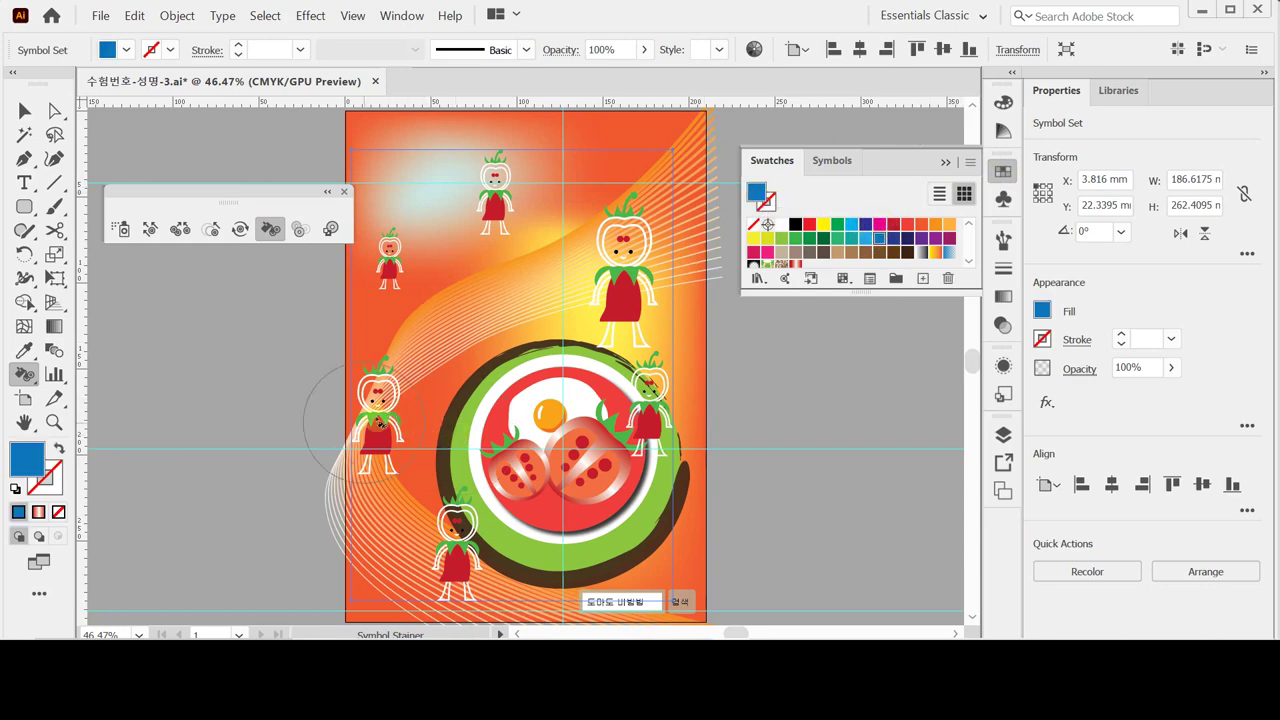
{"action": "left_click", "coordinate": [378, 428]}
{"action": "left_click", "coordinate": [376, 426]}
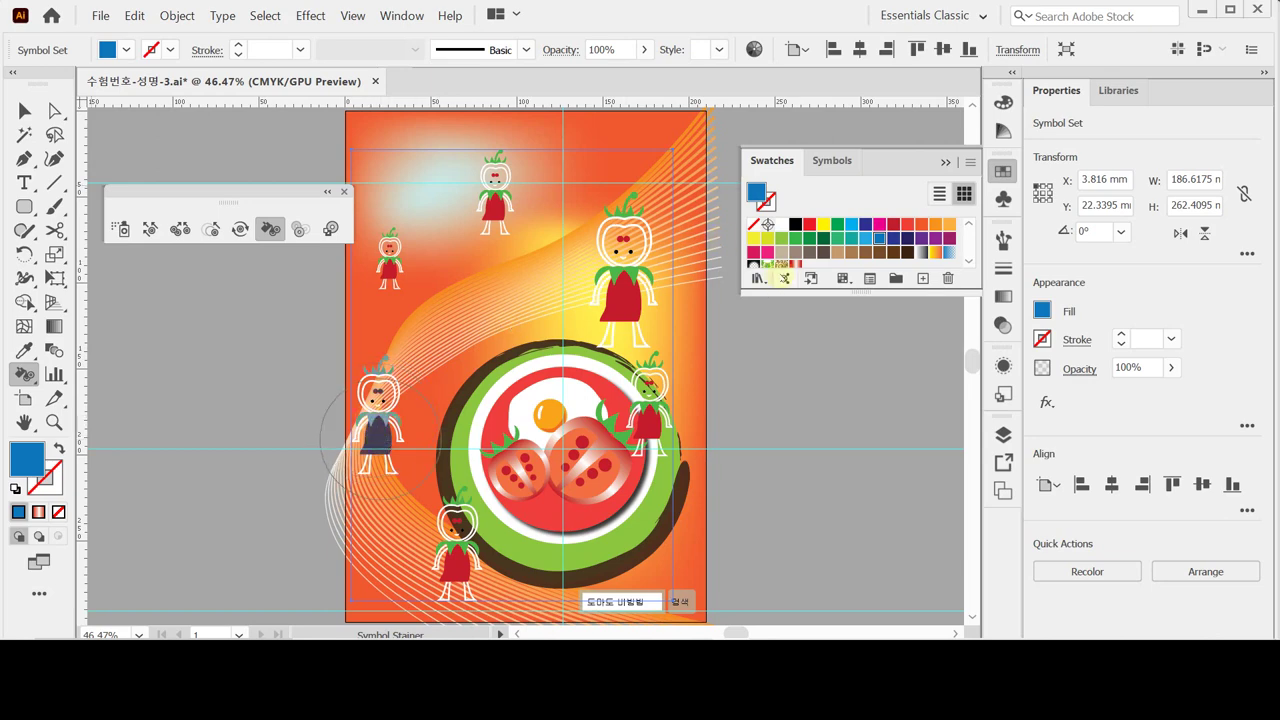
{"action": "left_click", "coordinate": [864, 224]}
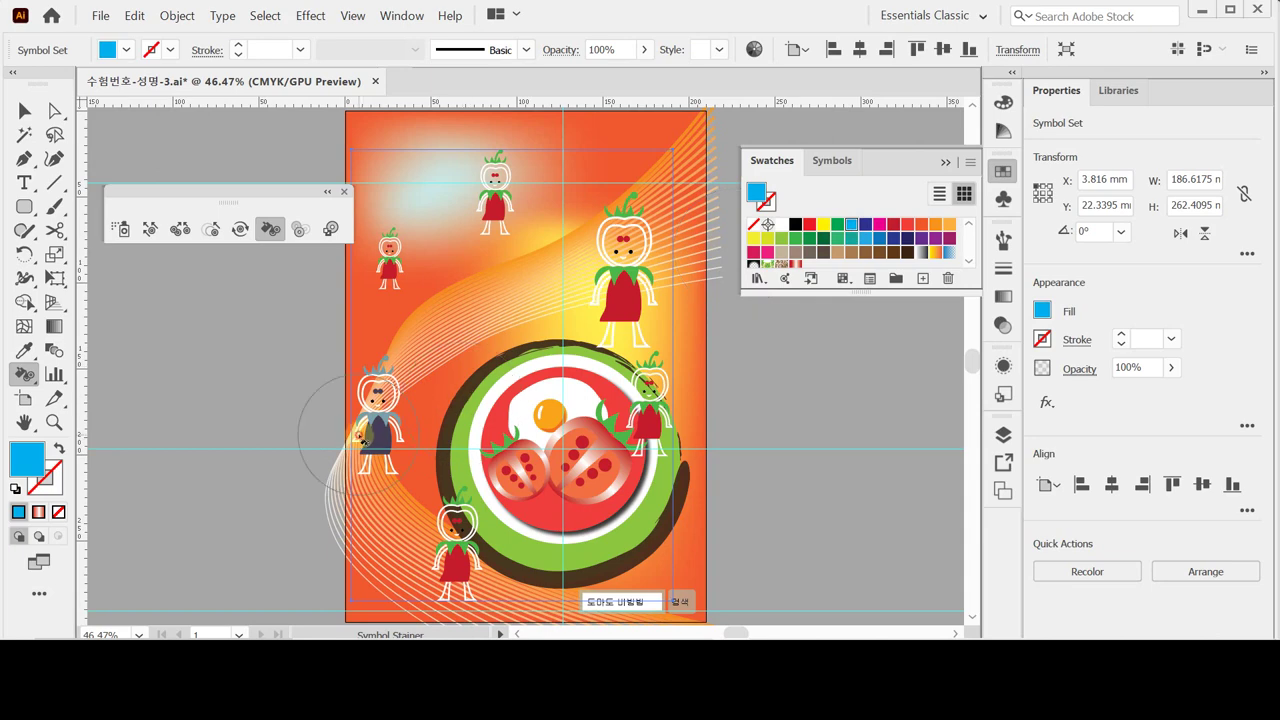
{"action": "mouse_move", "coordinate": [358, 429]}
{"action": "left_mouse_down"}
{"action": "mouse_move", "coordinate": [382, 436]}
{"action": "mouse_move", "coordinate": [386, 420]}
{"action": "mouse_move", "coordinate": [368, 438]}
{"action": "mouse_move", "coordinate": [386, 438]}
{"action": "left_mouse_up"}
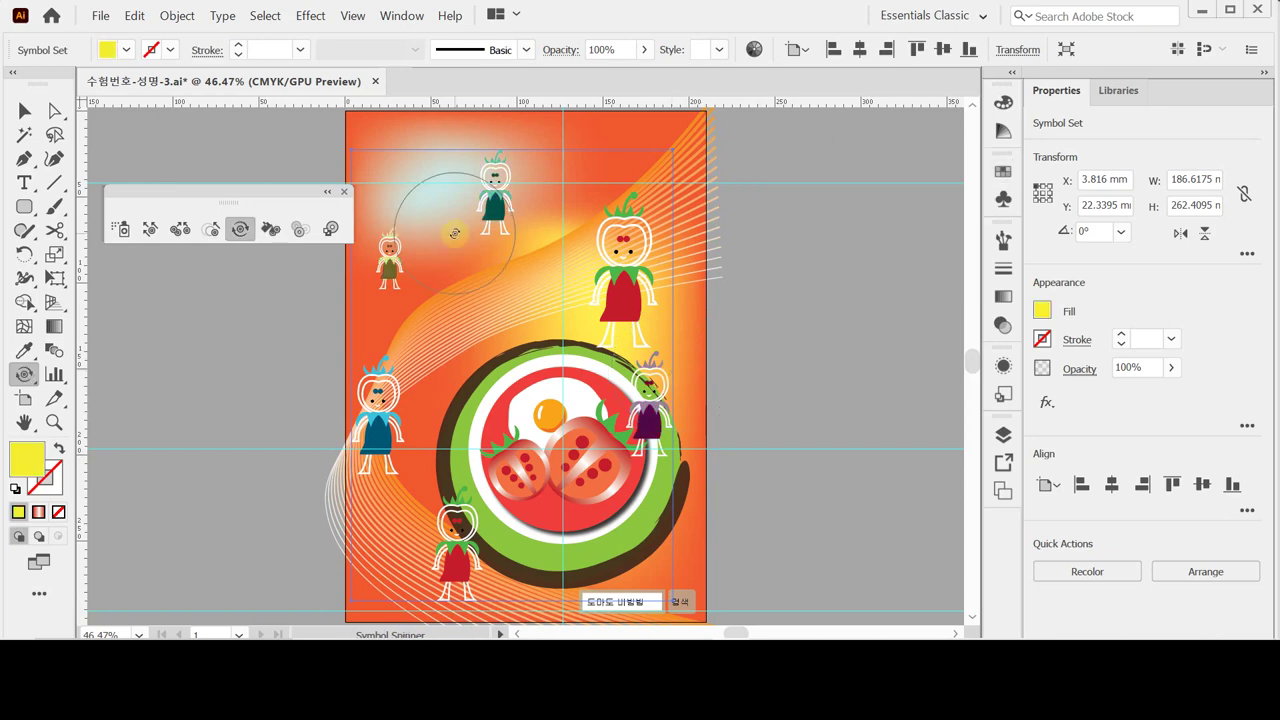
With the Symbol Spinner, tilt all six characters to different angles around the poster.
{"action": "left_click", "coordinate": [237, 231]}
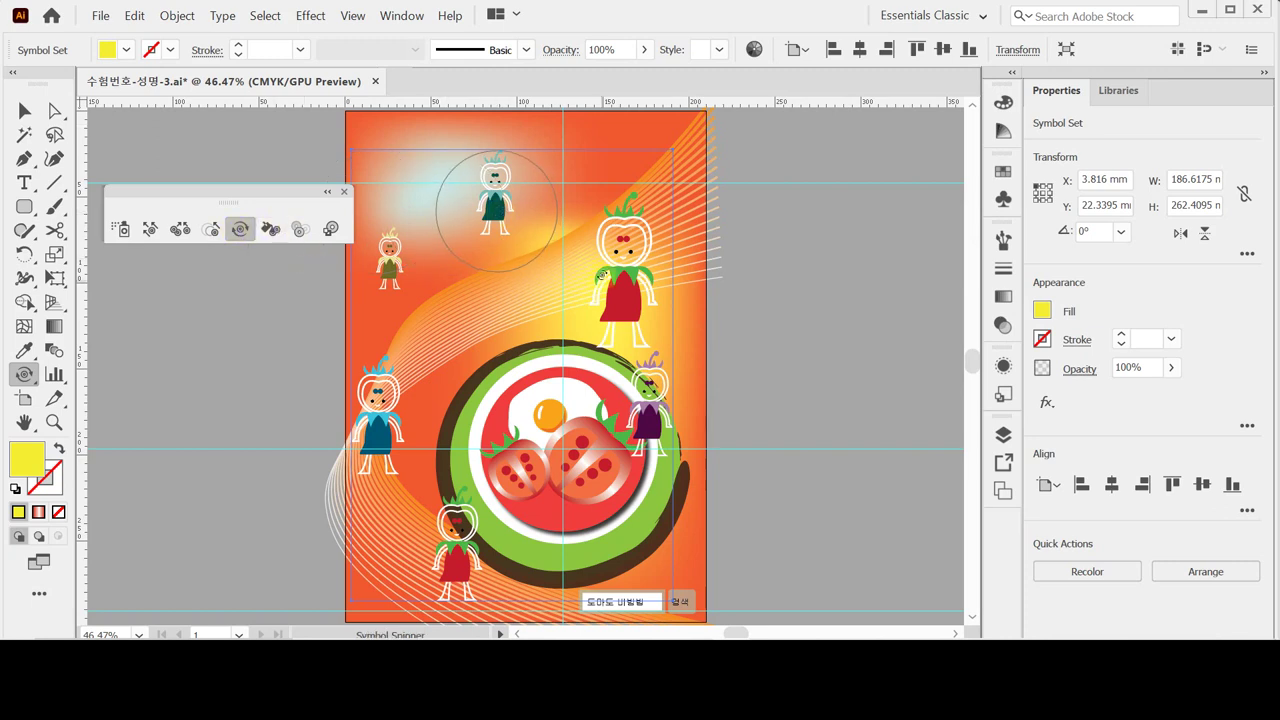
{"action": "left_click_drag", "start_coordinate": [605, 277], "coordinate": [610, 248]}
{"action": "mouse_move", "coordinate": [500, 182]}
{"action": "left_mouse_down"}
{"action": "mouse_move", "coordinate": [513, 177]}
{"action": "mouse_move", "coordinate": [424, 246]}
{"action": "mouse_move", "coordinate": [412, 215]}
{"action": "mouse_move", "coordinate": [374, 261]}
{"action": "mouse_move", "coordinate": [388, 258]}
{"action": "left_mouse_up"}
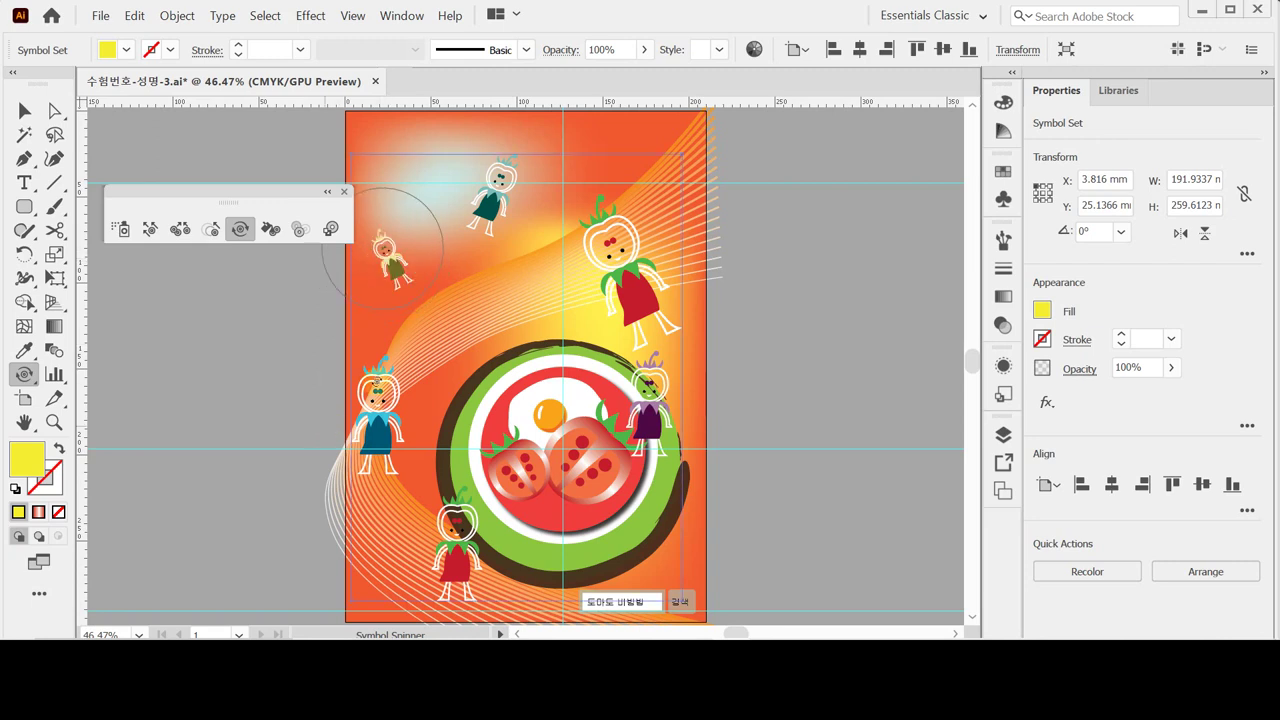
{"action": "left_click_drag", "start_coordinate": [385, 404], "coordinate": [400, 446]}
{"action": "mouse_move", "coordinate": [452, 520]}
{"action": "left_mouse_down"}
{"action": "mouse_move", "coordinate": [412, 530]}
{"action": "mouse_move", "coordinate": [452, 528]}
{"action": "mouse_move", "coordinate": [408, 545]}
{"action": "mouse_move", "coordinate": [460, 525]}
{"action": "left_mouse_up"}
{"action": "mouse_move", "coordinate": [664, 387]}
{"action": "left_mouse_down"}
{"action": "mouse_move", "coordinate": [601, 385]}
{"action": "mouse_move", "coordinate": [647, 378]}
{"action": "left_mouse_up"}
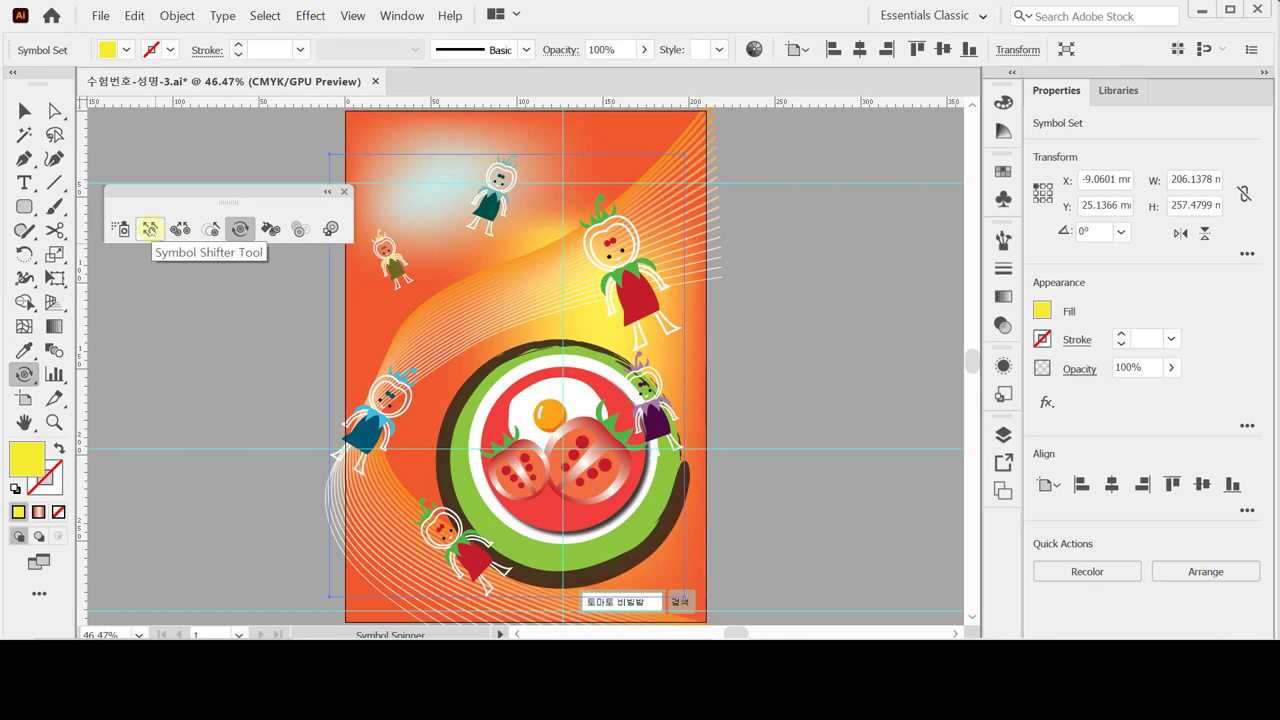
With the Symbol Shifter, move the teal and large characters toward the left and the purple one away from the circle.
{"action": "left_click", "coordinate": [150, 229]}
{"action": "mouse_move", "coordinate": [438, 268]}
{"action": "left_mouse_down"}
{"action": "mouse_move", "coordinate": [381, 258]}
{"action": "mouse_move", "coordinate": [459, 236]}
{"action": "mouse_move", "coordinate": [501, 183]}
{"action": "mouse_move", "coordinate": [489, 183]}
{"action": "mouse_move", "coordinate": [461, 224]}
{"action": "mouse_move", "coordinate": [507, 213]}
{"action": "mouse_move", "coordinate": [607, 243]}
{"action": "mouse_move", "coordinate": [567, 302]}
{"action": "mouse_move", "coordinate": [640, 271]}
{"action": "mouse_move", "coordinate": [589, 290]}
{"action": "mouse_move", "coordinate": [589, 272]}
{"action": "mouse_move", "coordinate": [642, 420]}
{"action": "mouse_move", "coordinate": [675, 400]}
{"action": "left_mouse_up"}
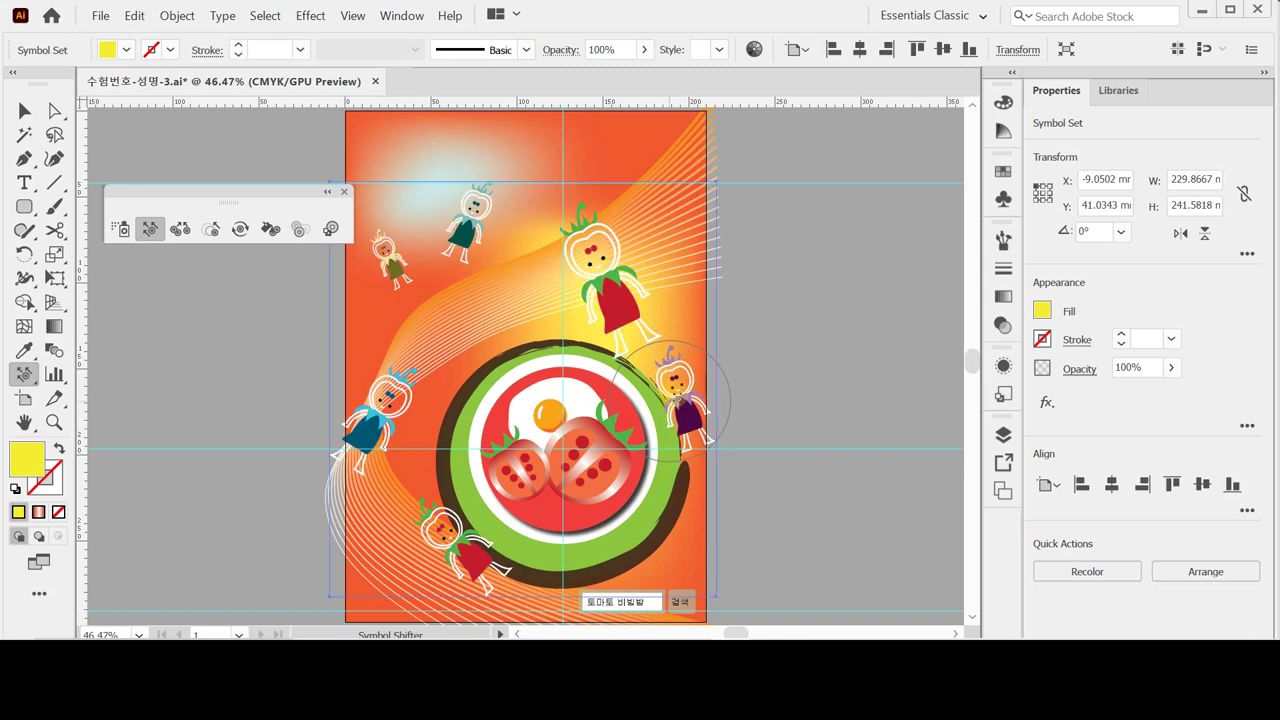
{"action": "left_click", "coordinate": [831, 298], "text": "ctrl"}
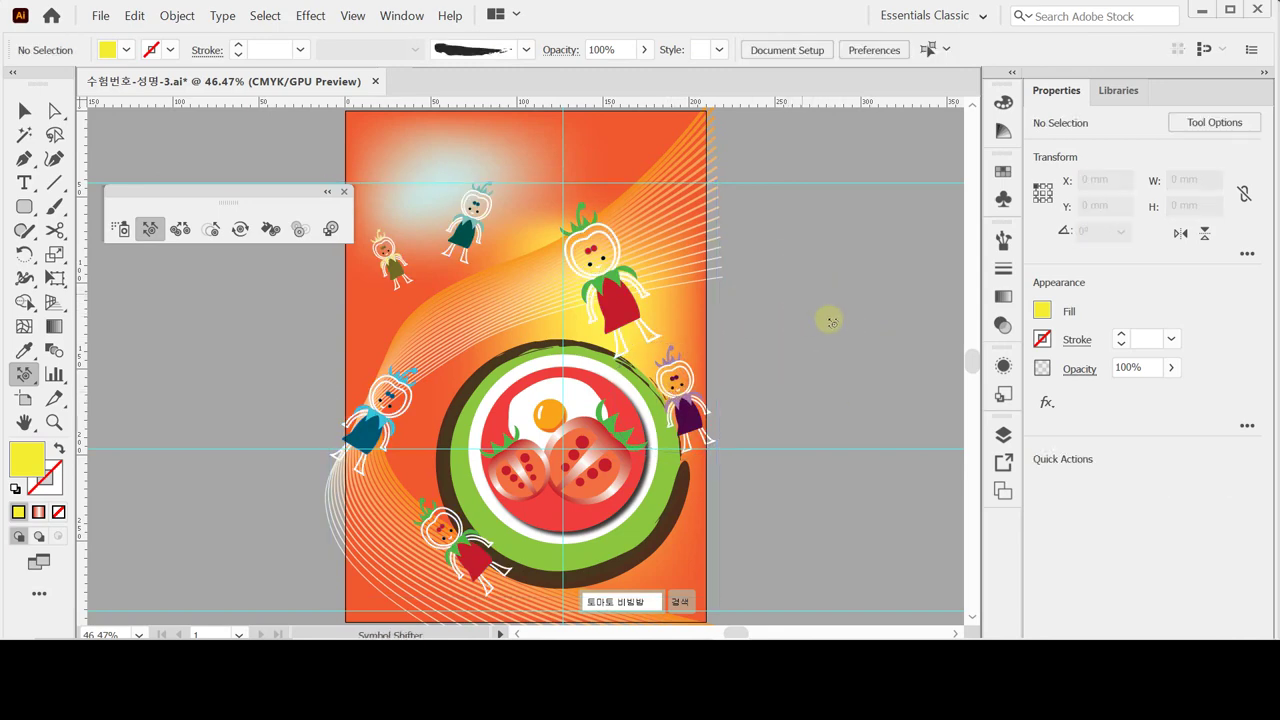
{"action": "left_click", "coordinate": [598, 288]}
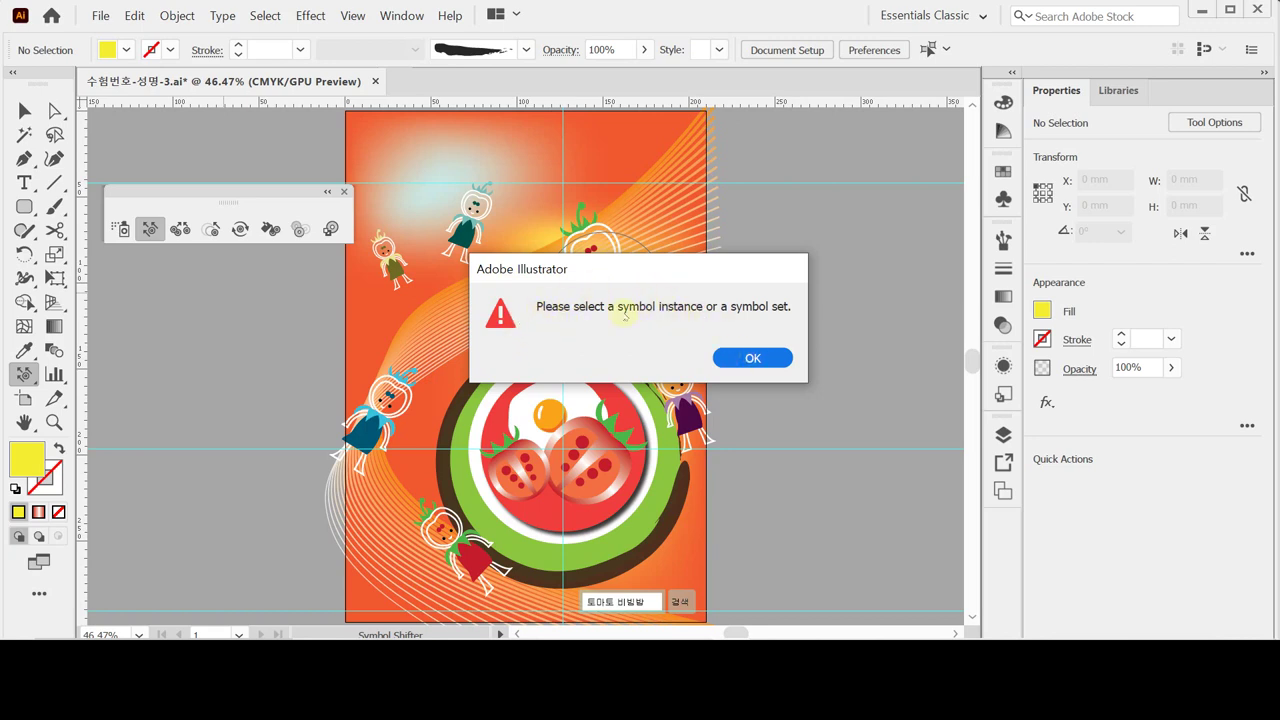
{"action": "left_click", "coordinate": [752, 358]}
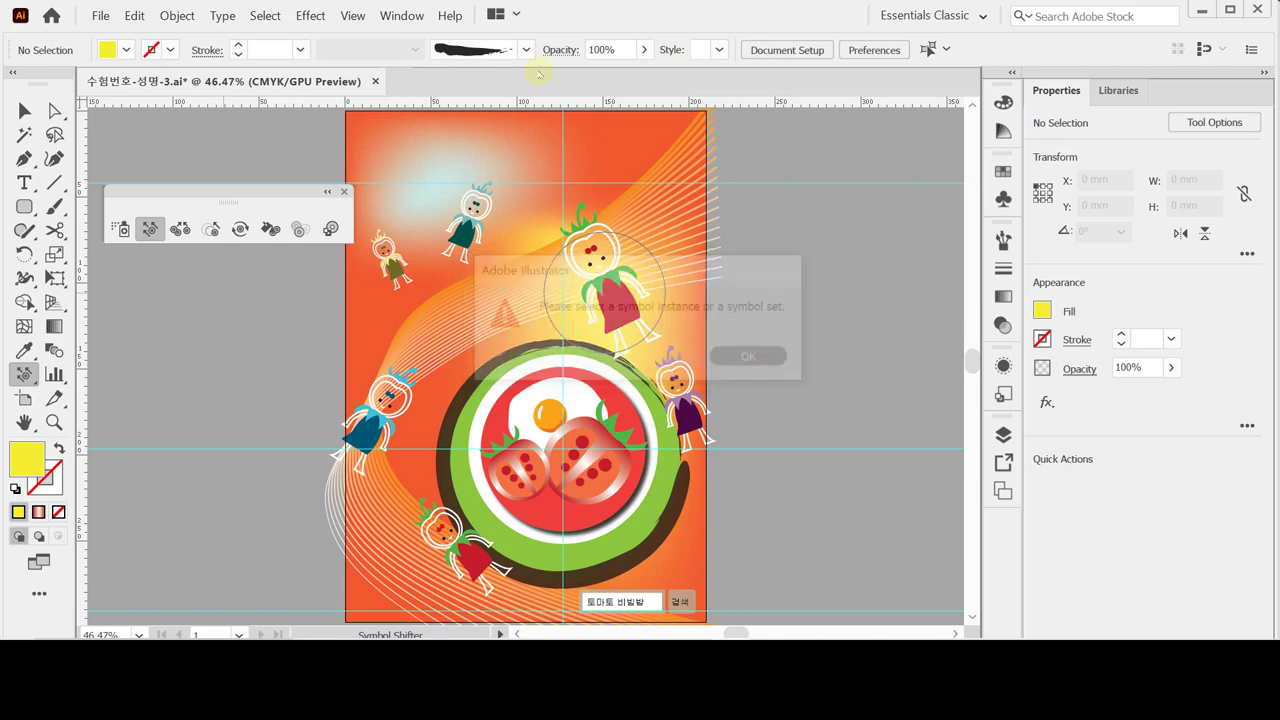
Reselect the symbol set and shift the large character downward, the blue one inward from the artboard edge, and the bottom one outward.
{"action": "left_click", "coordinate": [460, 240], "text": "ctrl"}
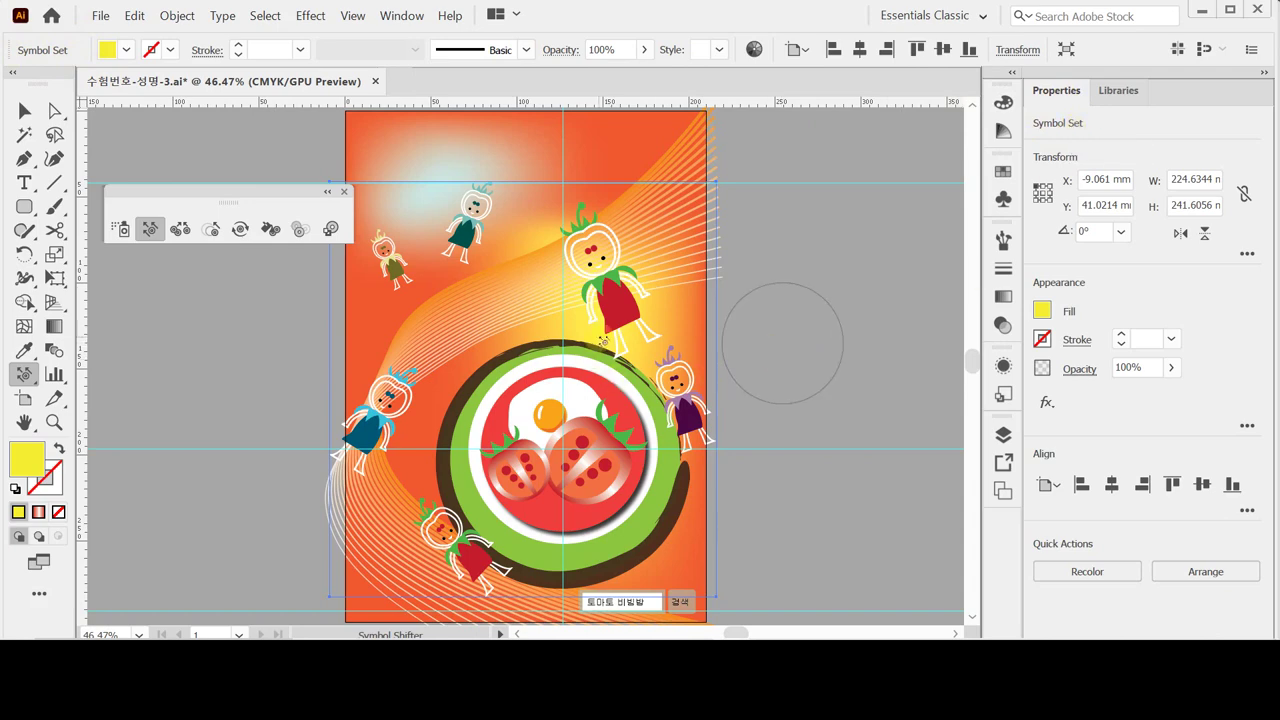
{"action": "left_click_drag", "start_coordinate": [608, 287], "coordinate": [590, 305]}
{"action": "left_click_drag", "start_coordinate": [354, 405], "coordinate": [390, 420]}
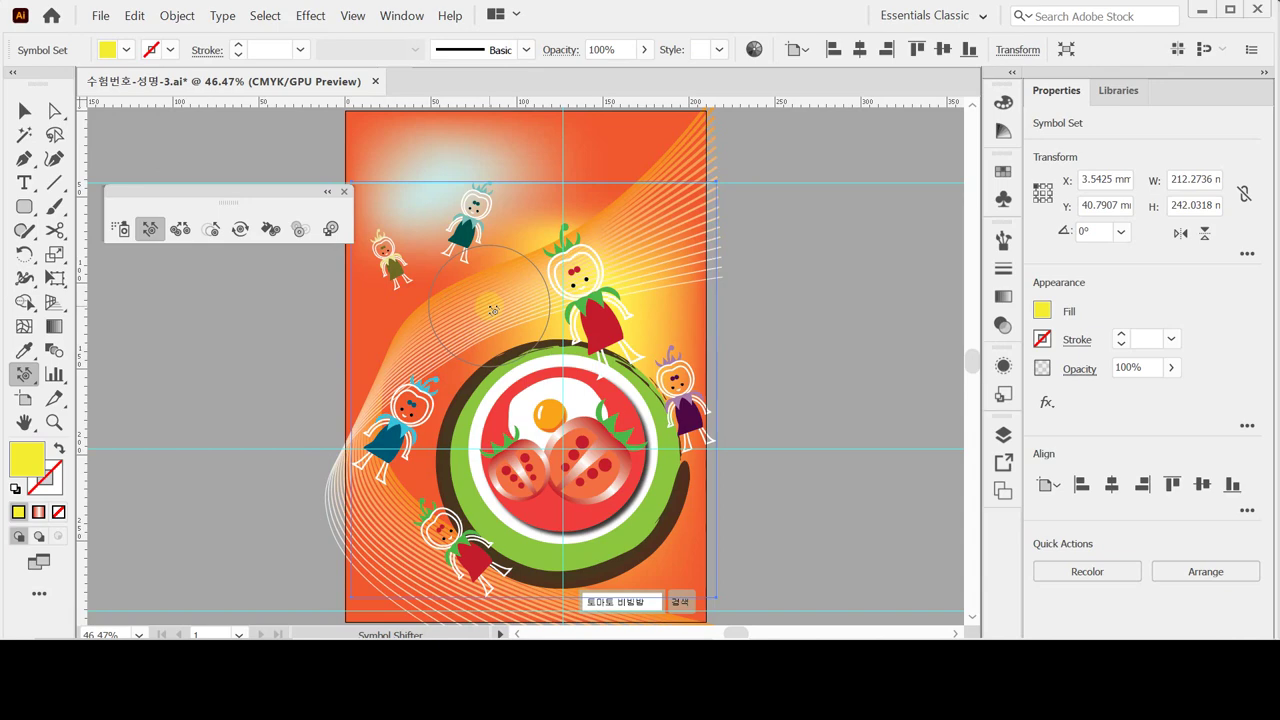
{"action": "left_click_drag", "start_coordinate": [463, 540], "coordinate": [451, 546]}
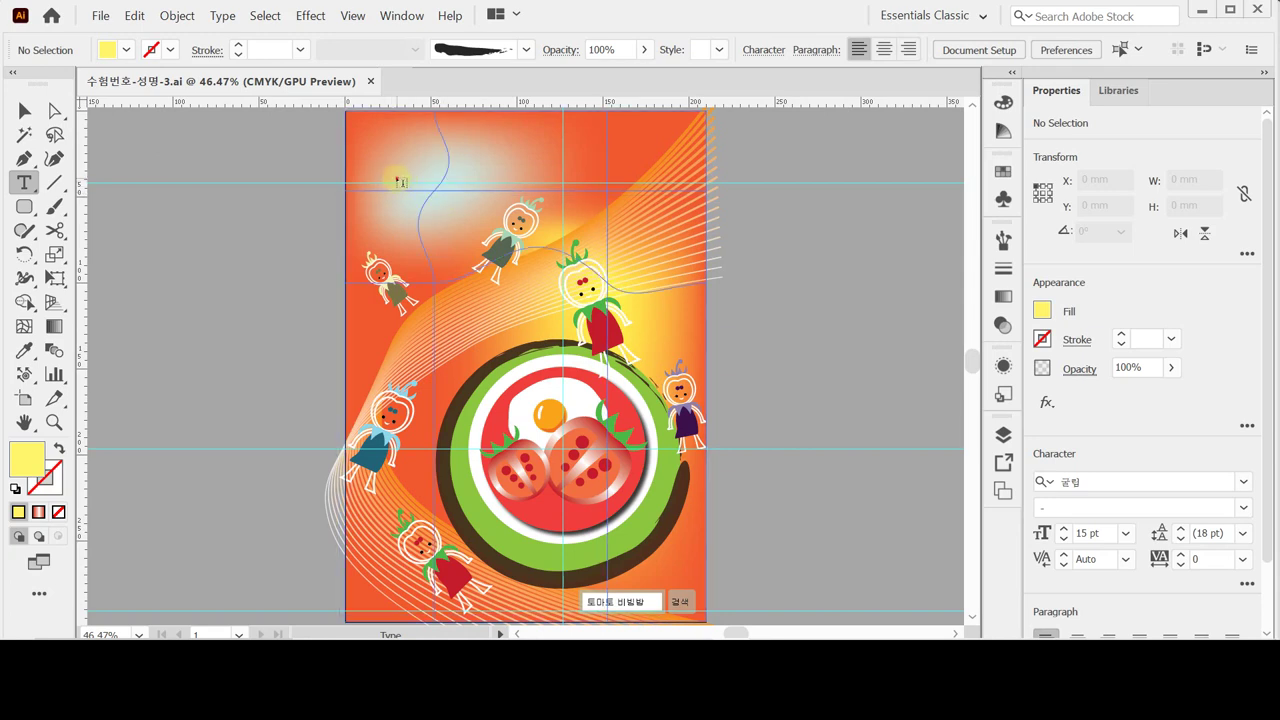
Place point text near the poster's upper left and format it as Times New Roman Bold at 60 pt.
{"action": "left_click", "coordinate": [399, 181]}
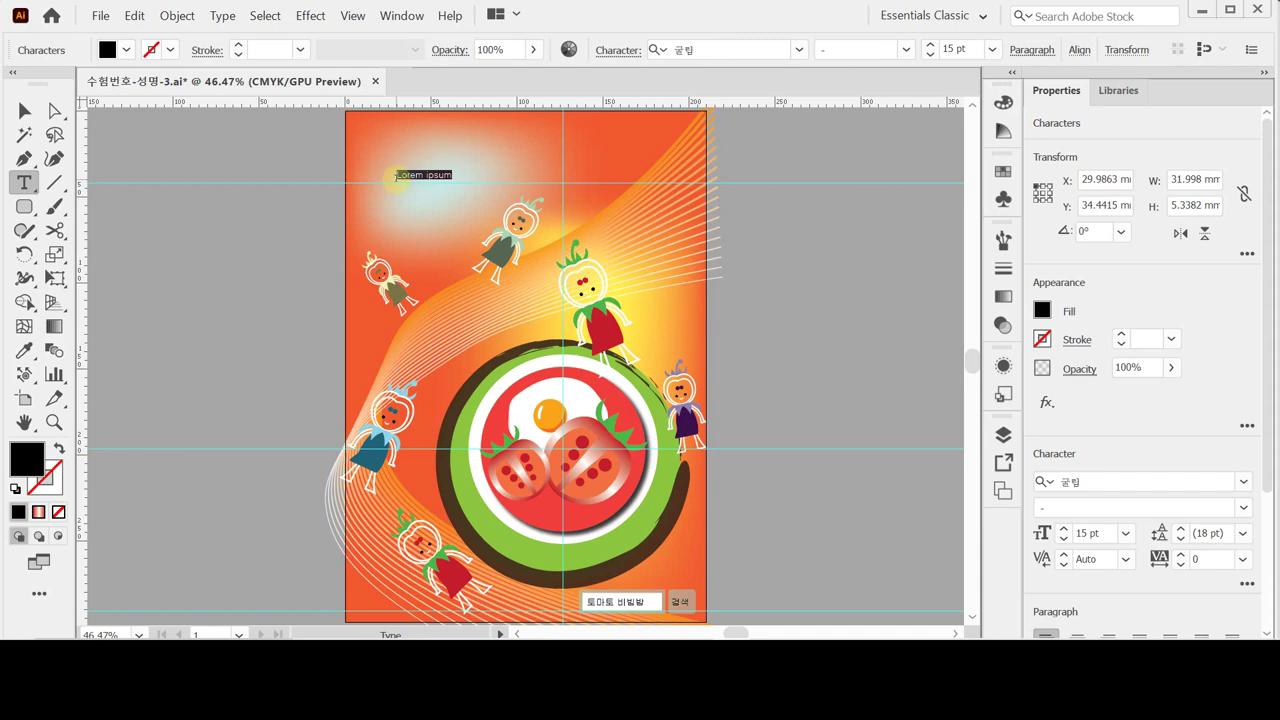
{"action": "key", "text": "Escape"}
{"action": "key", "text": "ctrl+t"}
{"action": "left_click", "coordinate": [762, 178]}
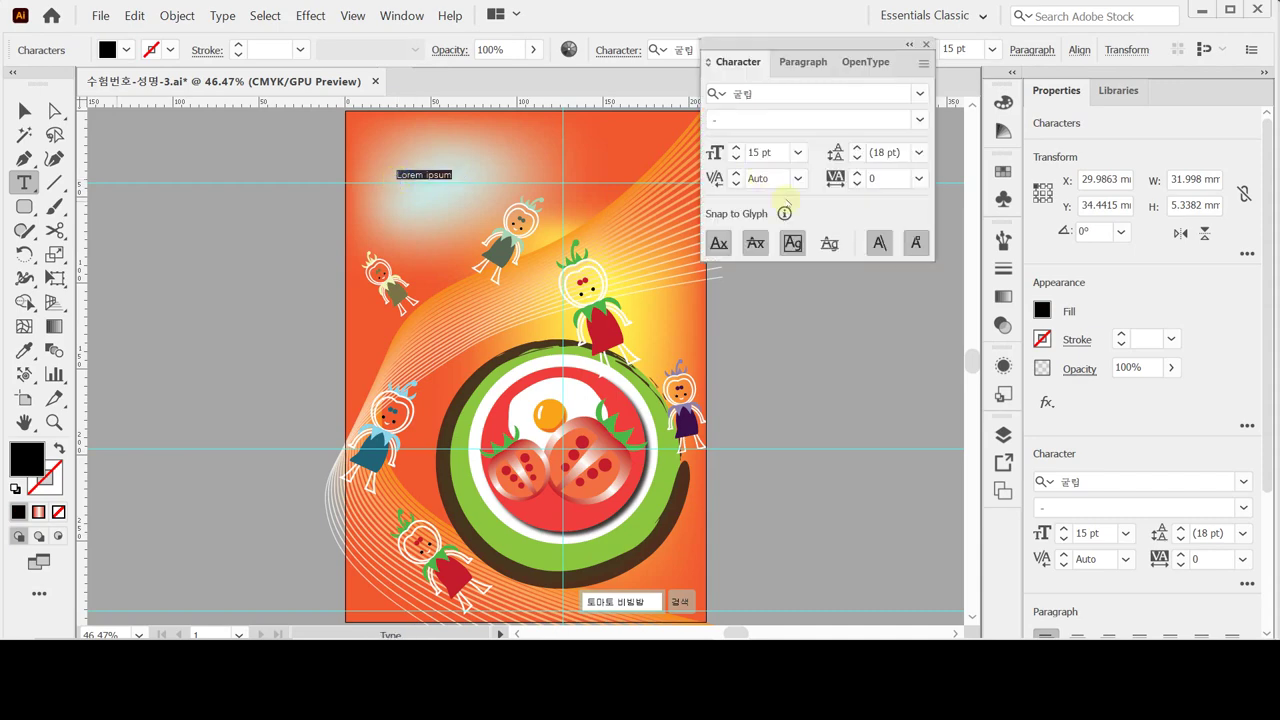
{"action": "left_click", "coordinate": [775, 97]}
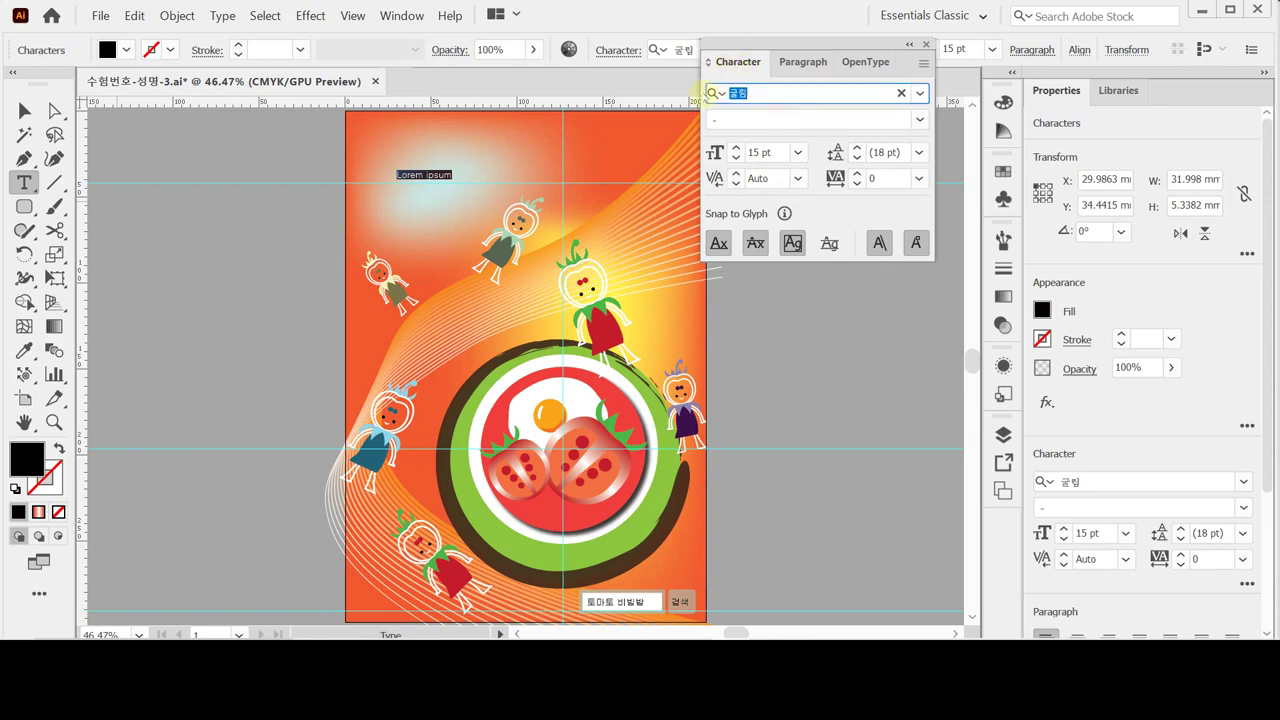
{"action": "type", "text": "t"}
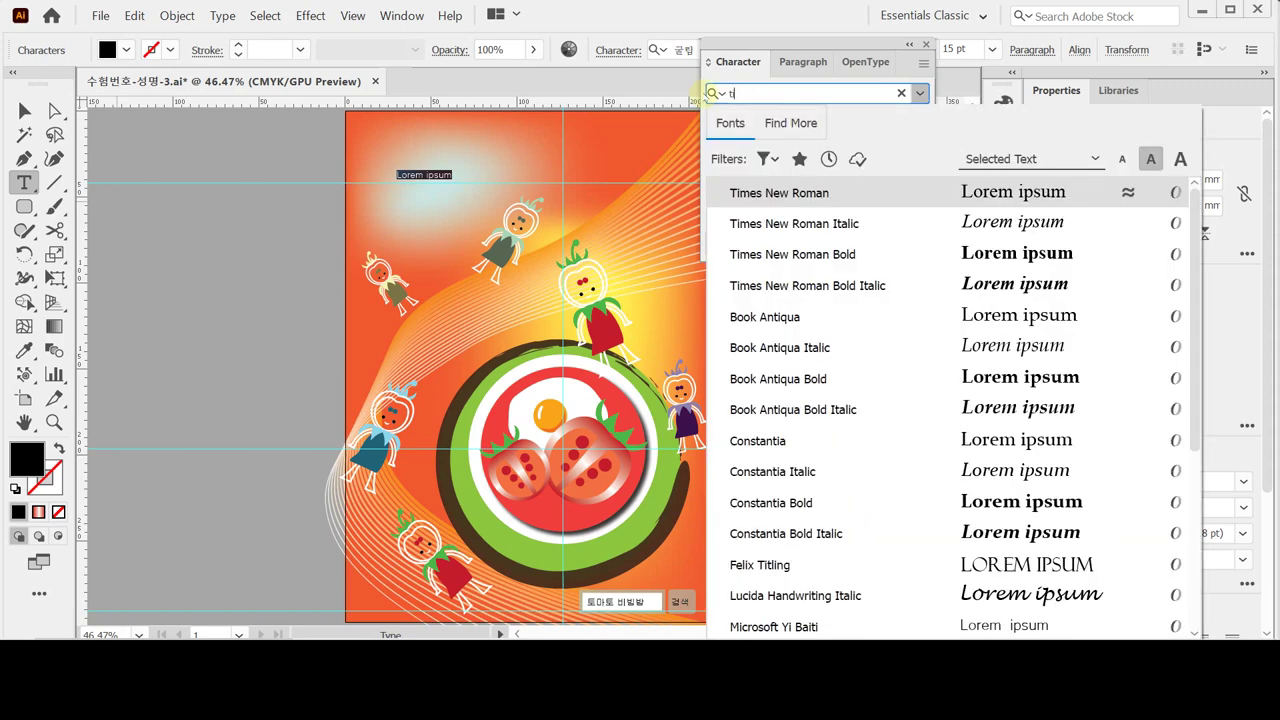
{"action": "type", "text": "i"}
{"action": "left_click", "coordinate": [832, 256]}
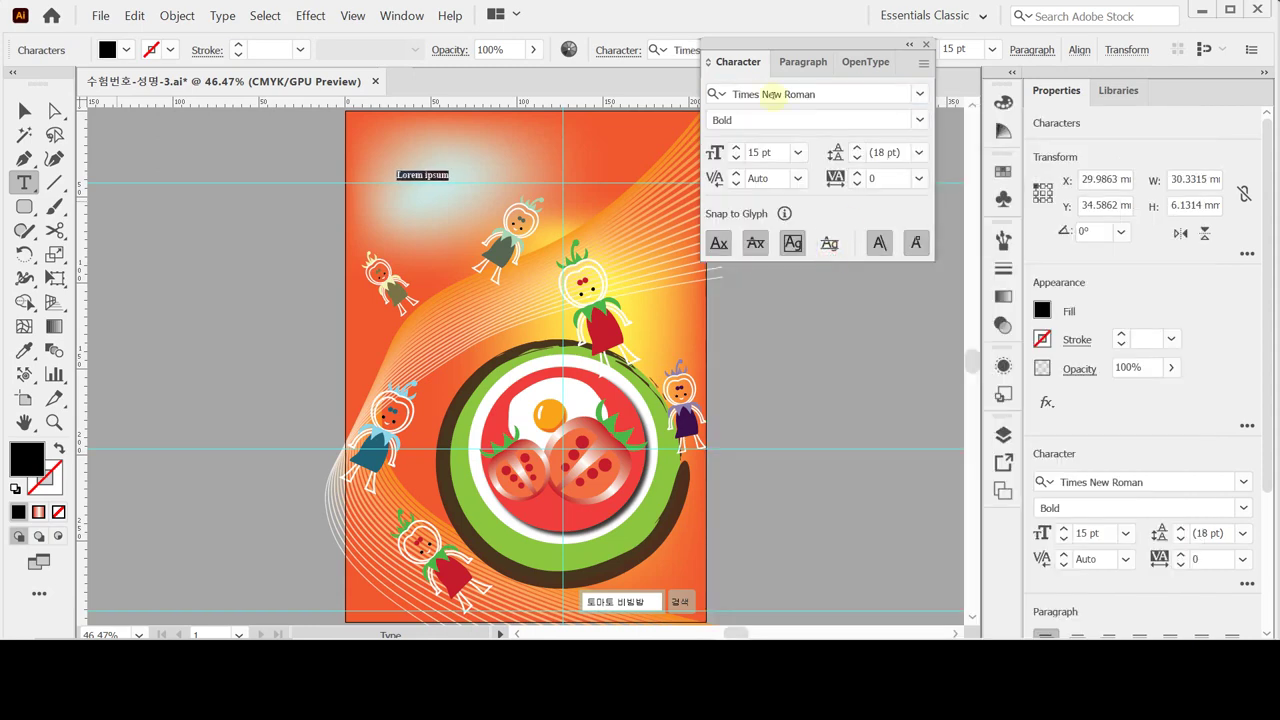
{"action": "left_click", "coordinate": [777, 153]}
{"action": "type", "text": "60"}
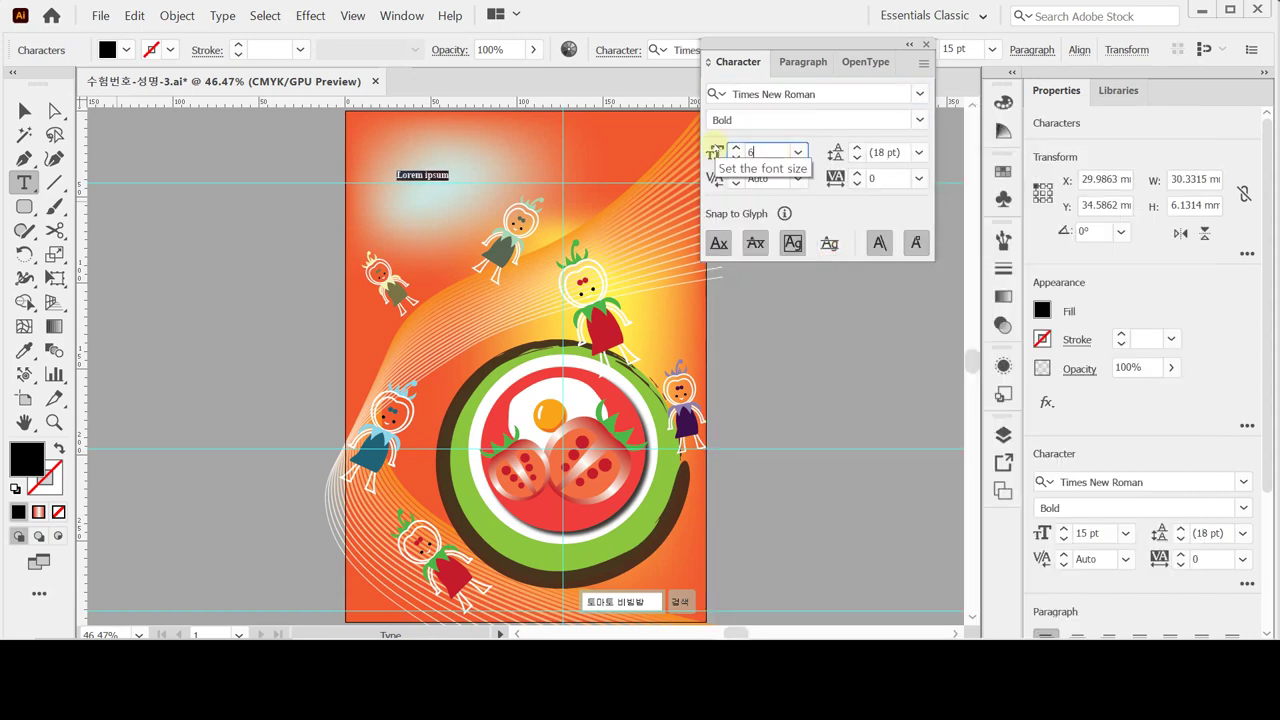
{"action": "key", "text": "Return"}
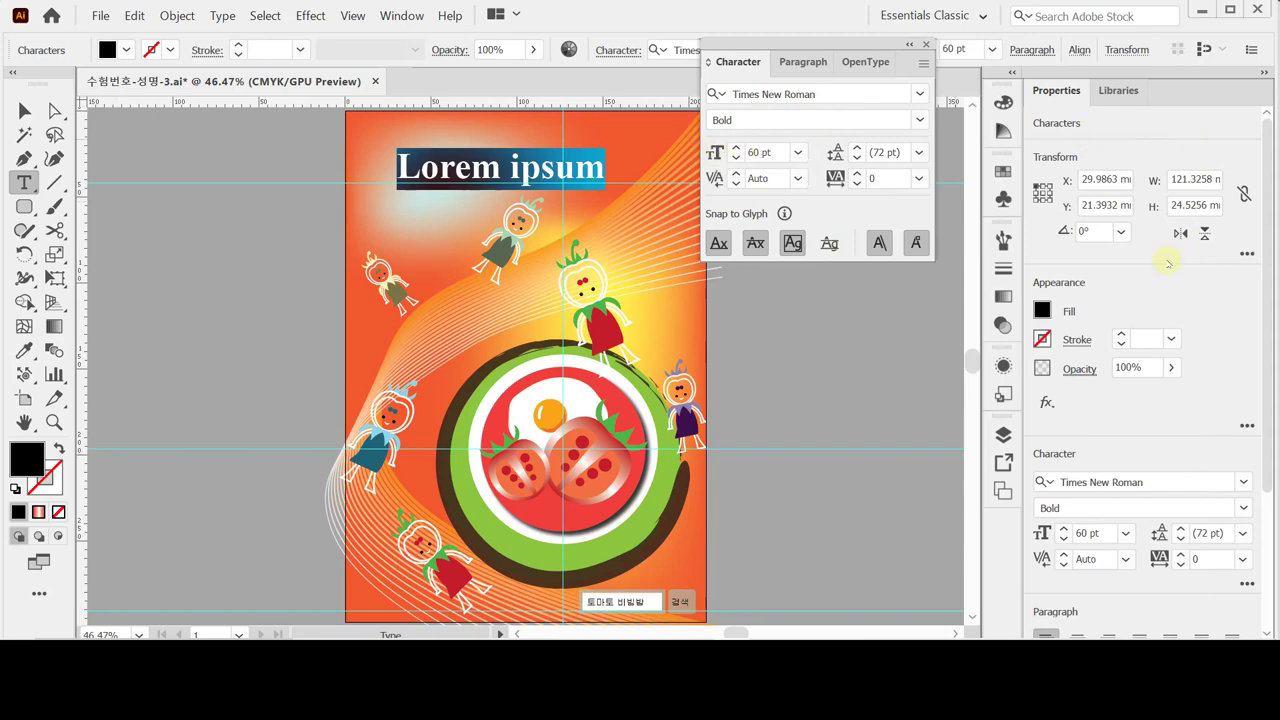
Fill the text with C 0, M 0, Y 70, K 0 and enter the title "TOMATO Festival".
{"action": "left_click", "coordinate": [1042, 311]}
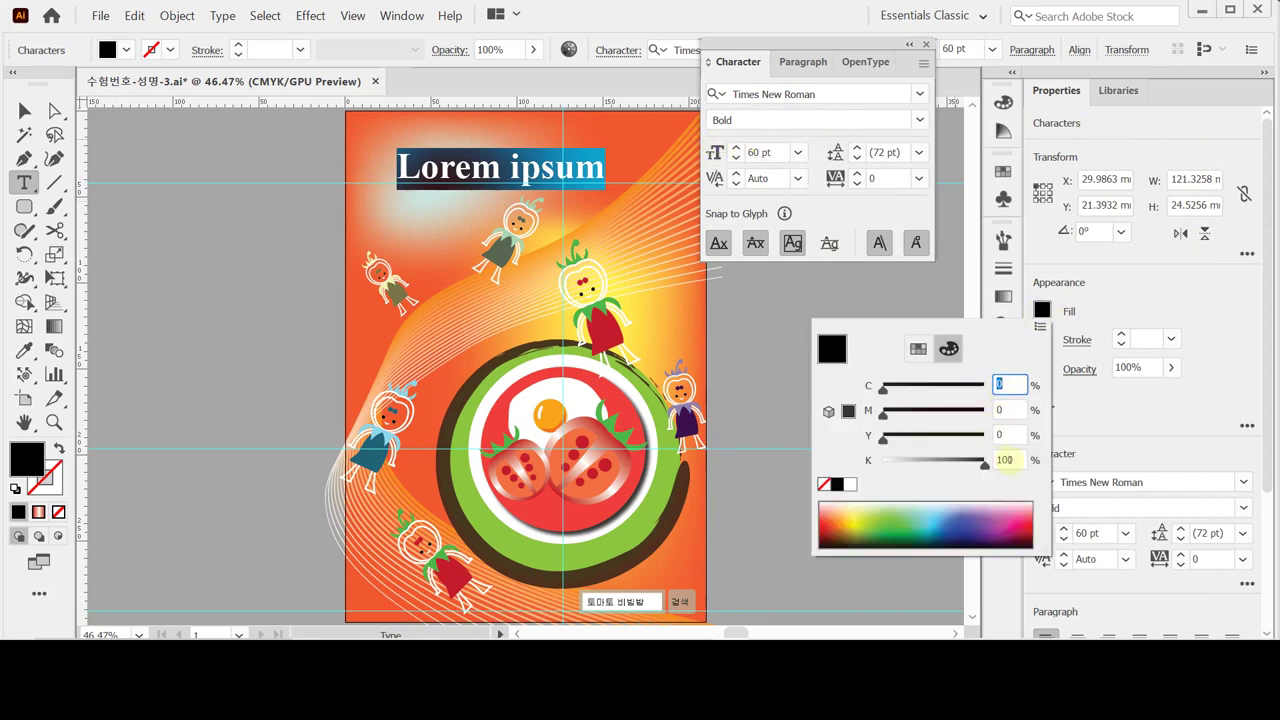
{"action": "left_click_drag", "start_coordinate": [984, 464], "coordinate": [882, 464]}
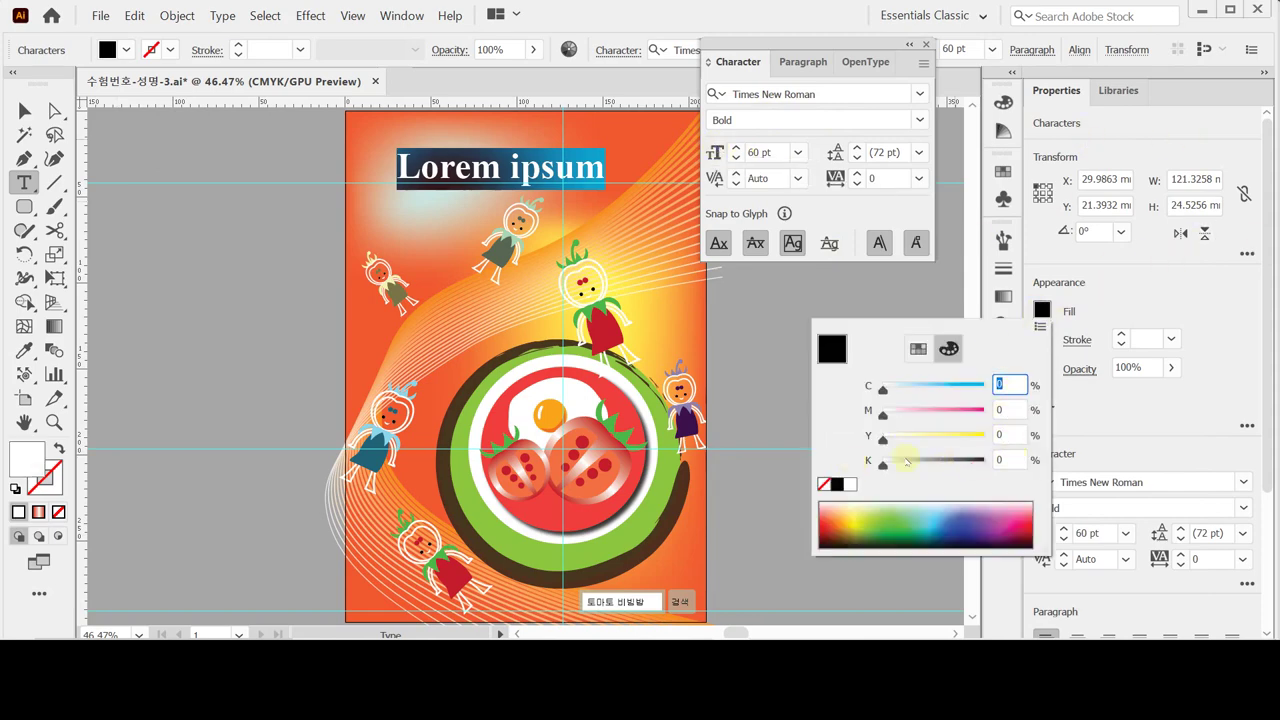
{"action": "left_click", "coordinate": [1000, 434]}
{"action": "type", "text": "50"}
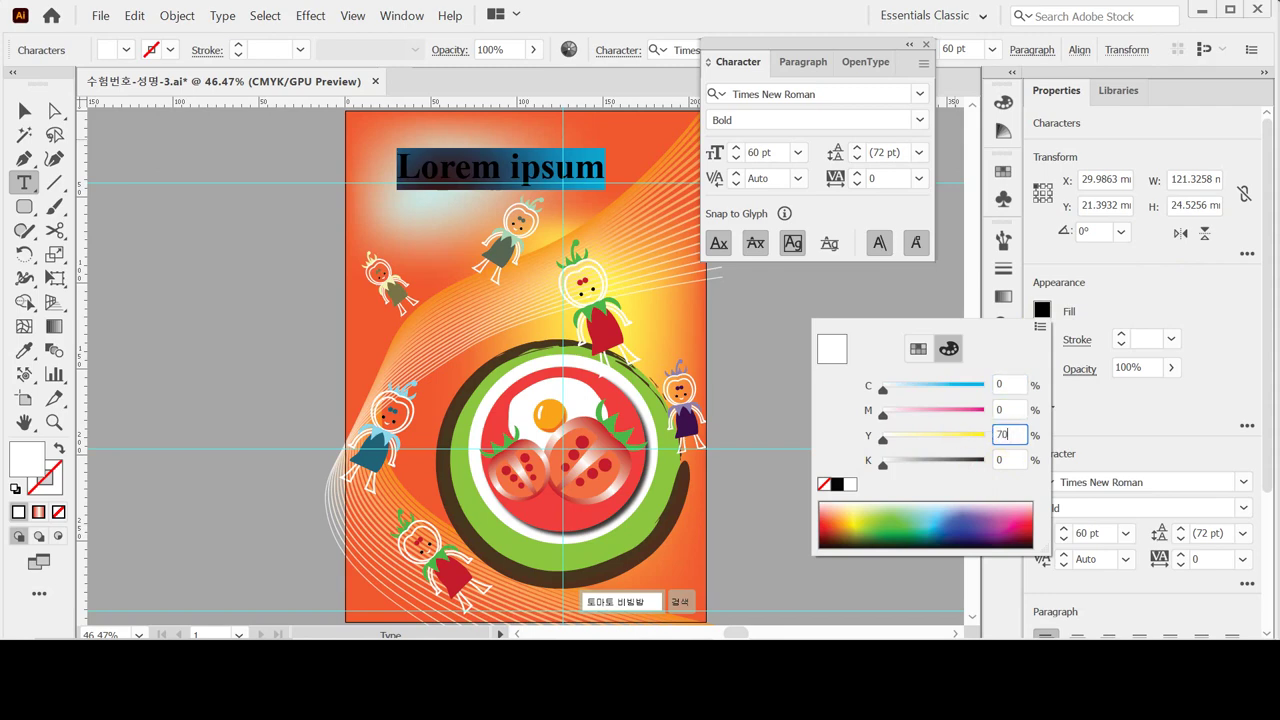
{"action": "key", "text": "Return"}
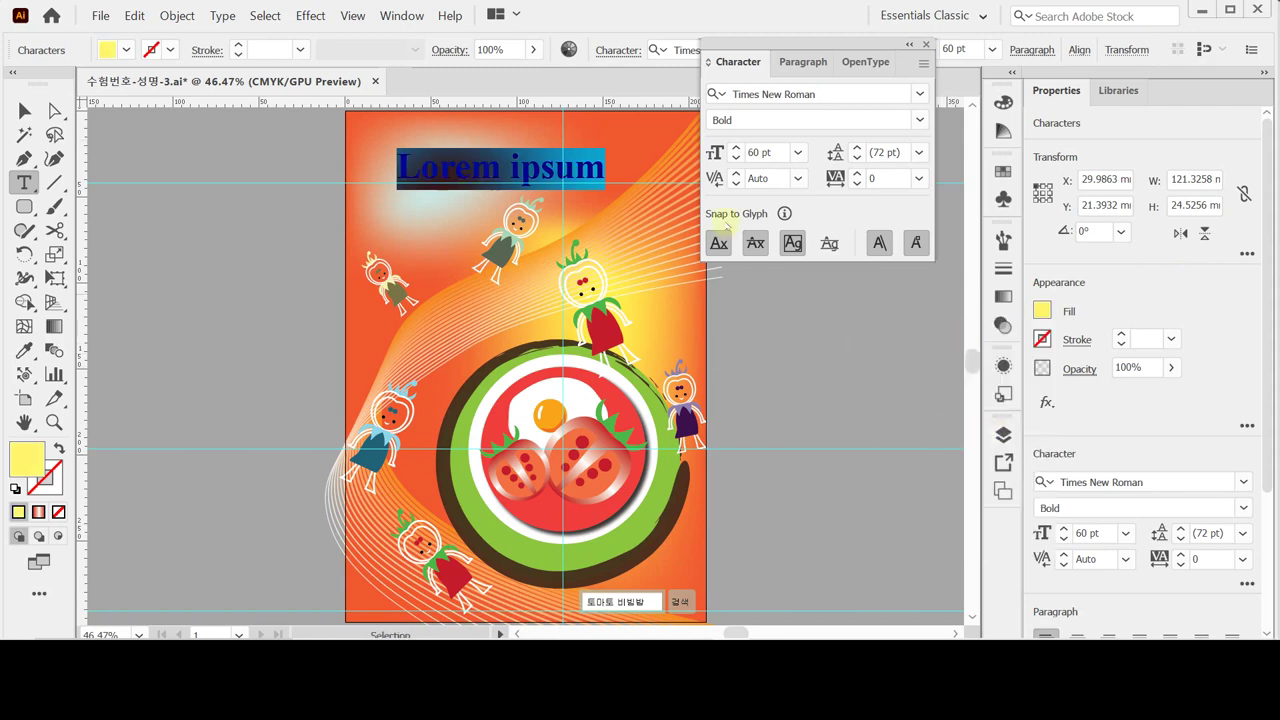
{"action": "type", "text": "TOMATO Festival"}
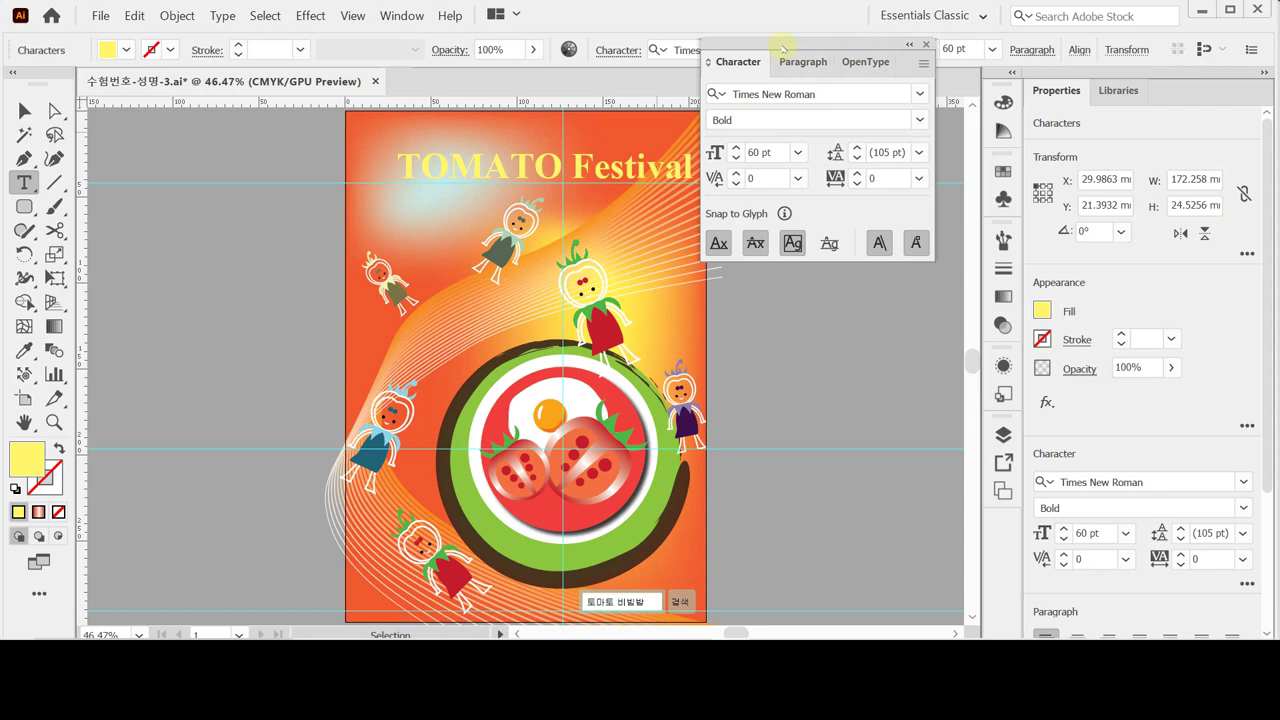
Collapse the character settings and move the title slightly toward the artboard's left edge, saving the document.
{"action": "left_click", "coordinate": [740, 62]}
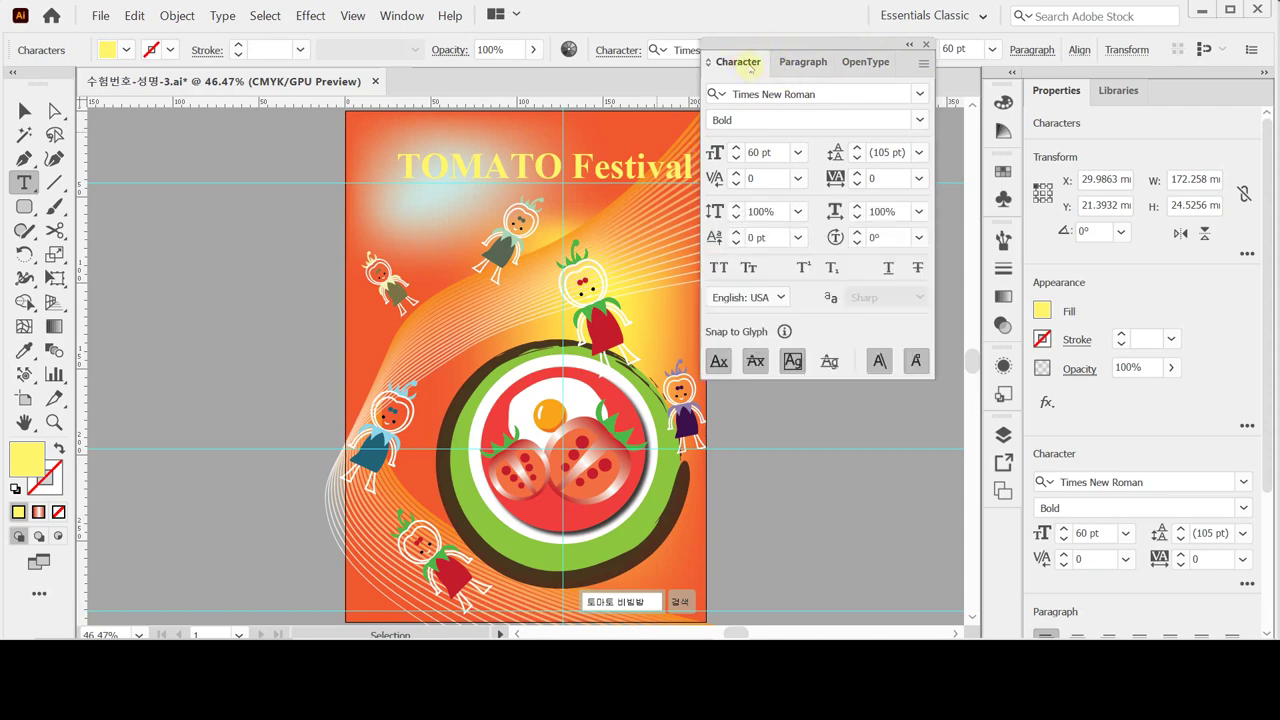
{"action": "left_click", "coordinate": [751, 66]}
{"action": "triple_click", "coordinate": [522, 168]}
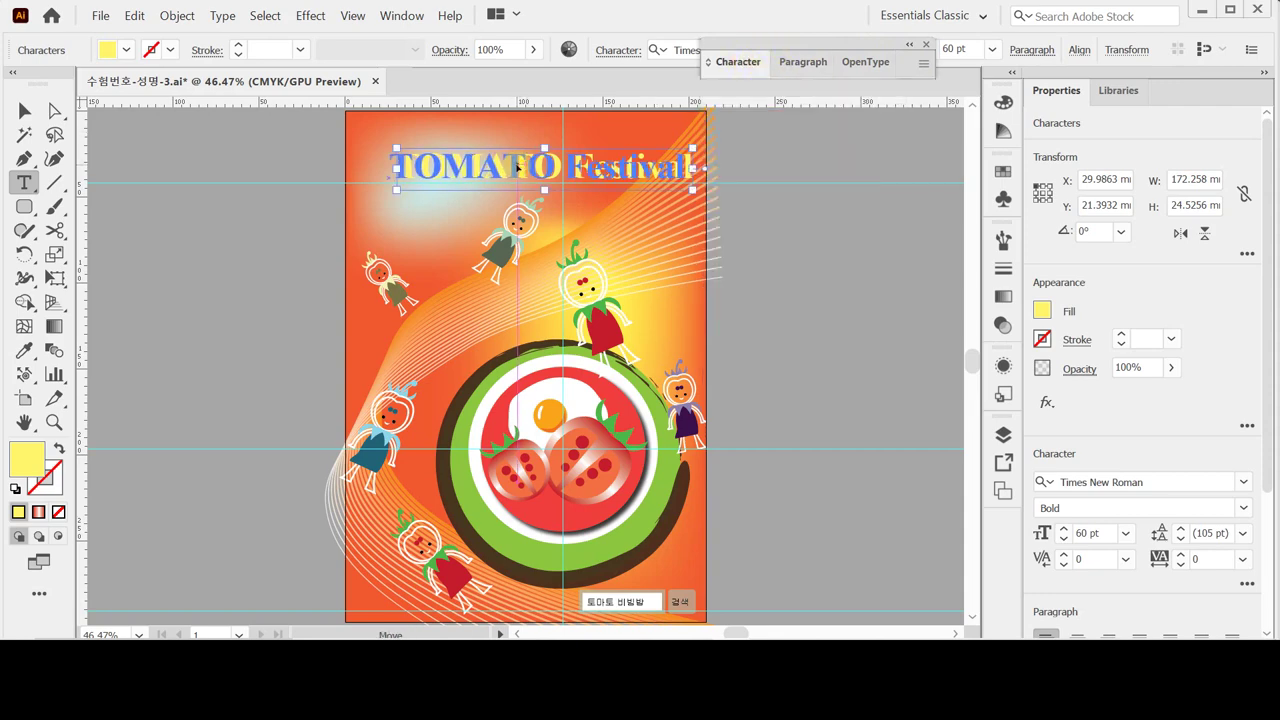
{"action": "key", "text": "Escape"}
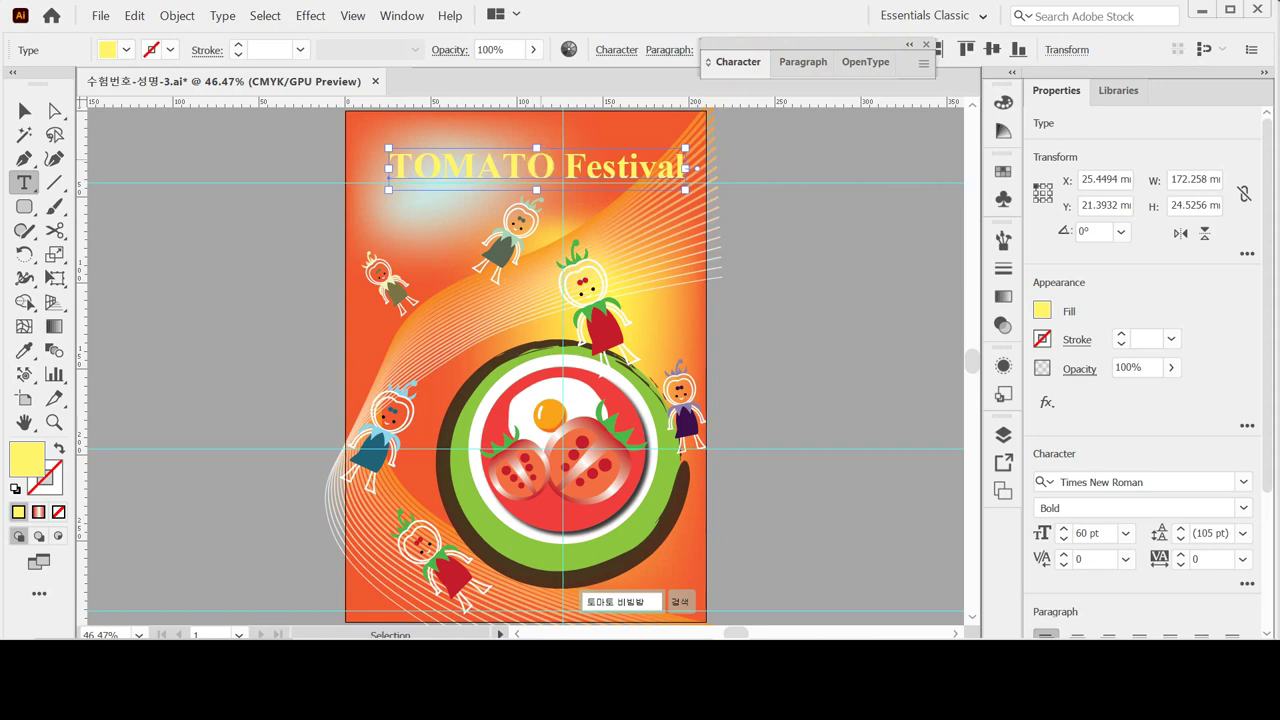
{"action": "key", "text": "ctrl+s"}
Make an envelope warp on the "TOMATO Festival" title with the Shell Upper style and a 20% horizontal bend.
{"action": "left_click", "coordinate": [178, 16]}
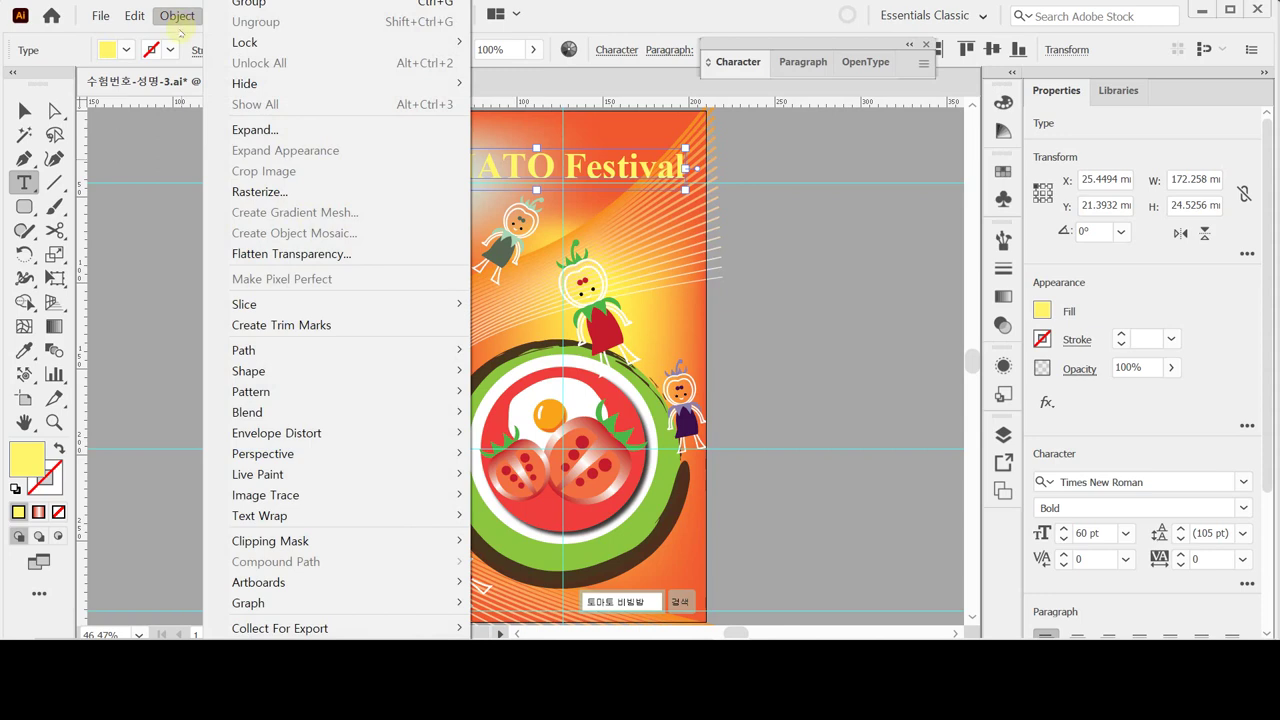
{"action": "mouse_move", "coordinate": [407, 441]}
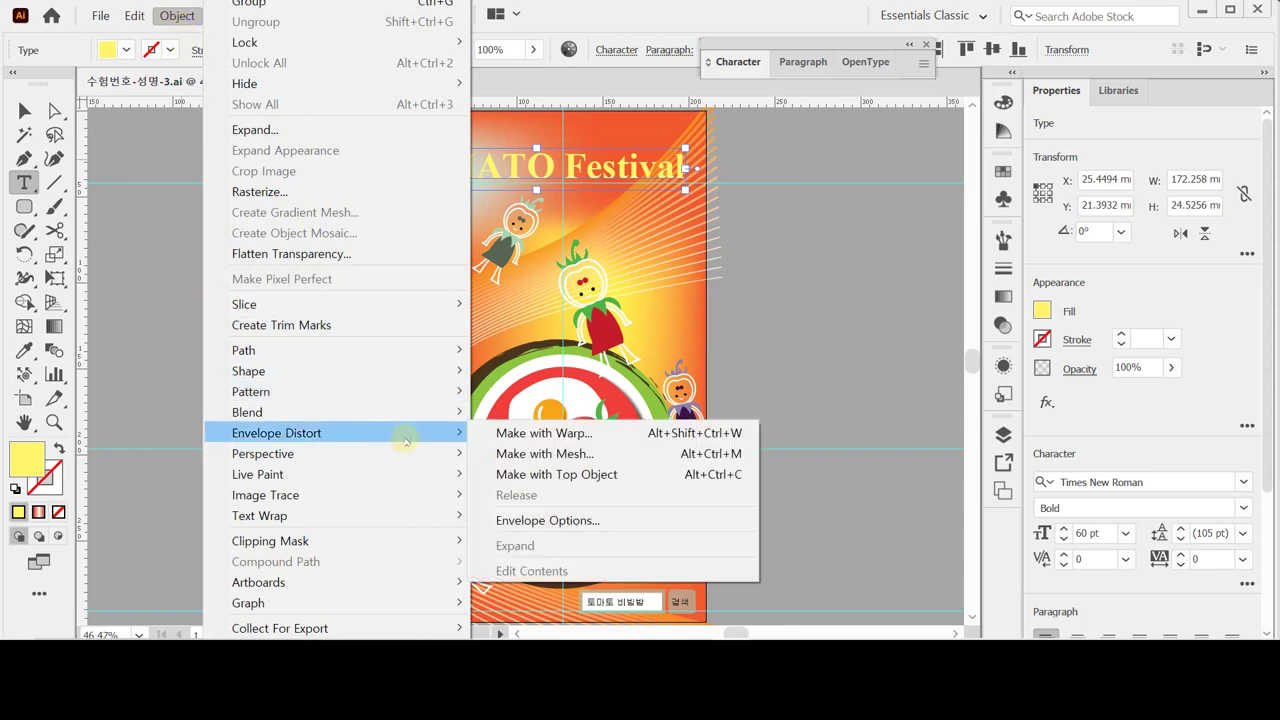
{"action": "left_click", "coordinate": [544, 433]}
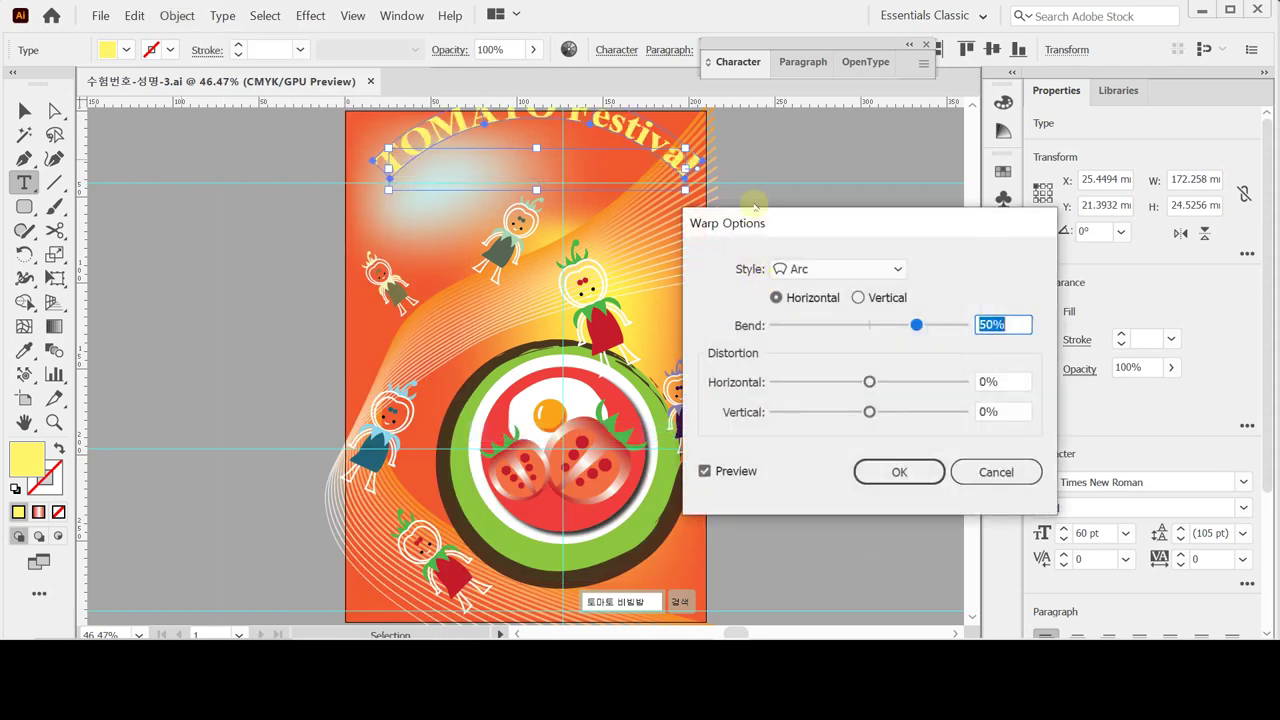
{"action": "left_click_drag", "start_coordinate": [805, 221], "coordinate": [788, 214]}
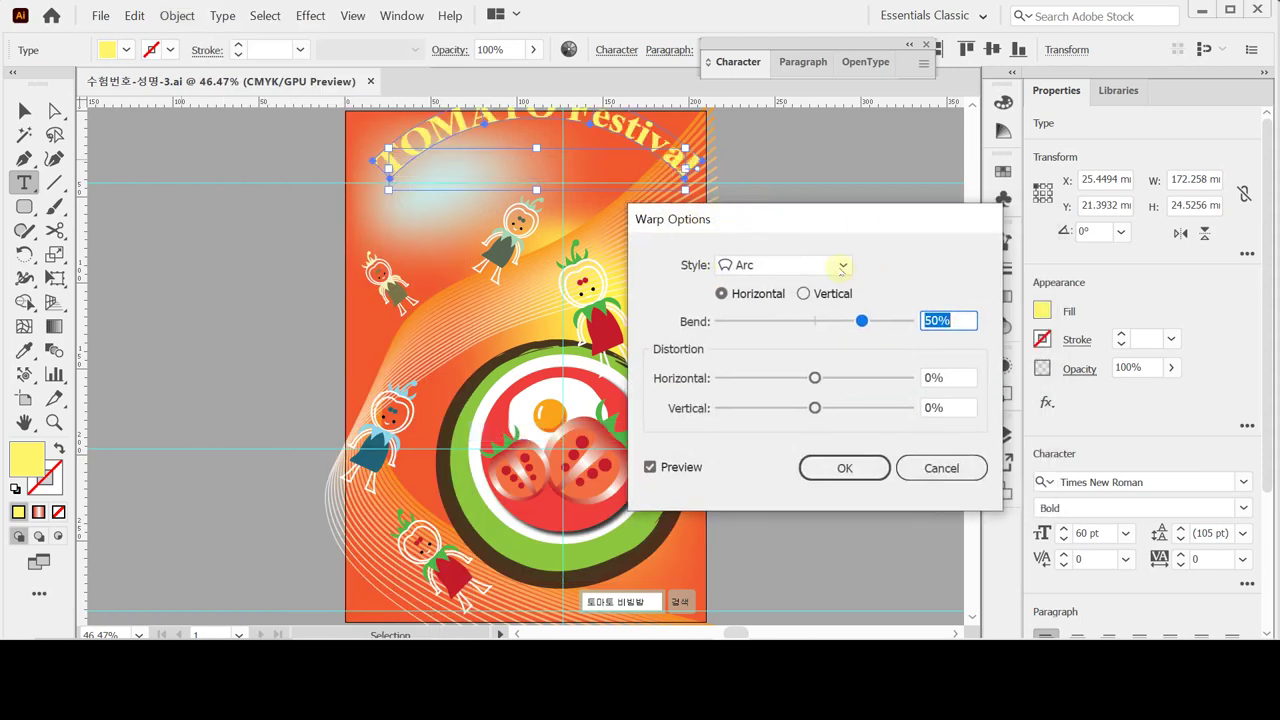
{"action": "left_click", "coordinate": [840, 264]}
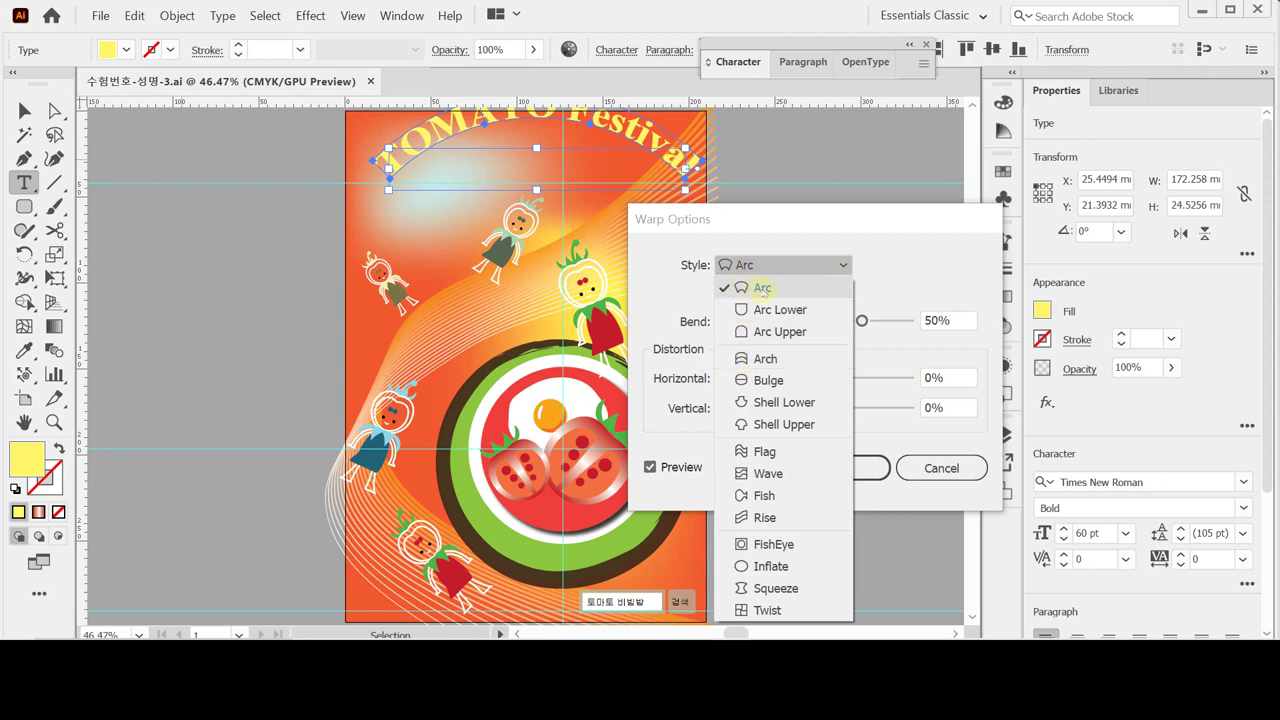
{"action": "left_click", "coordinate": [818, 425]}
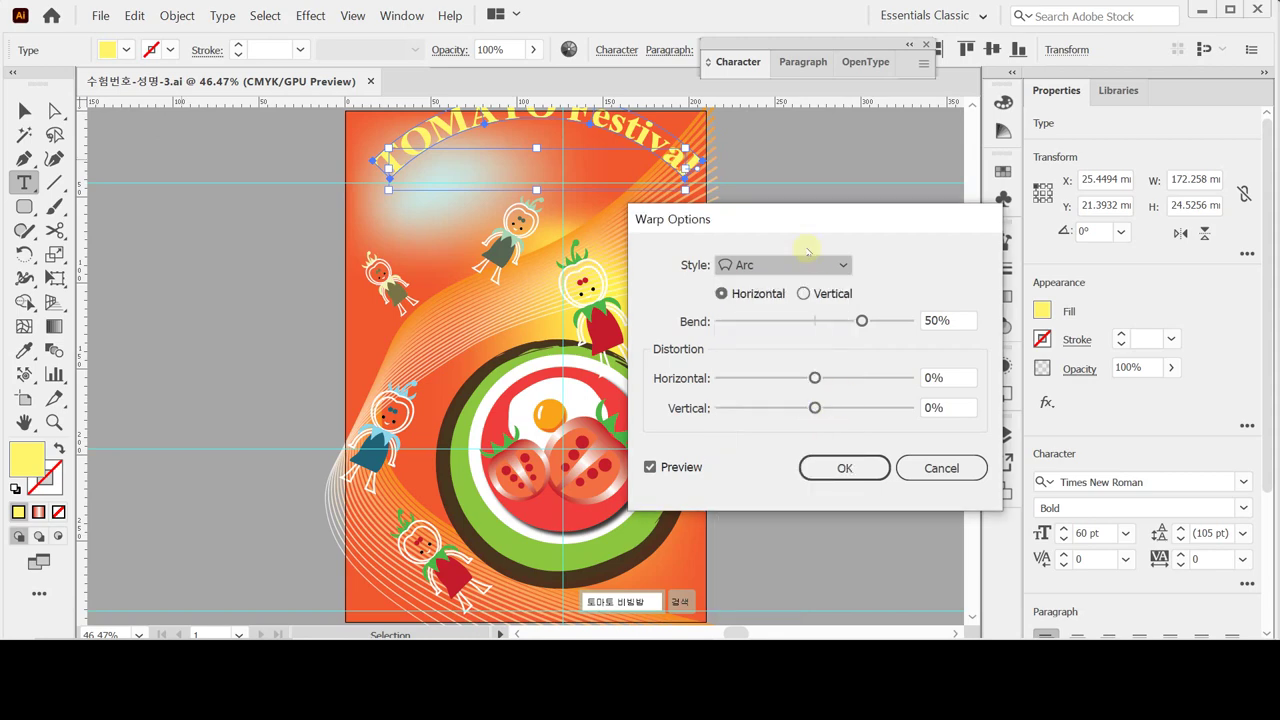
{"action": "left_click_drag", "start_coordinate": [782, 224], "coordinate": [786, 213]}
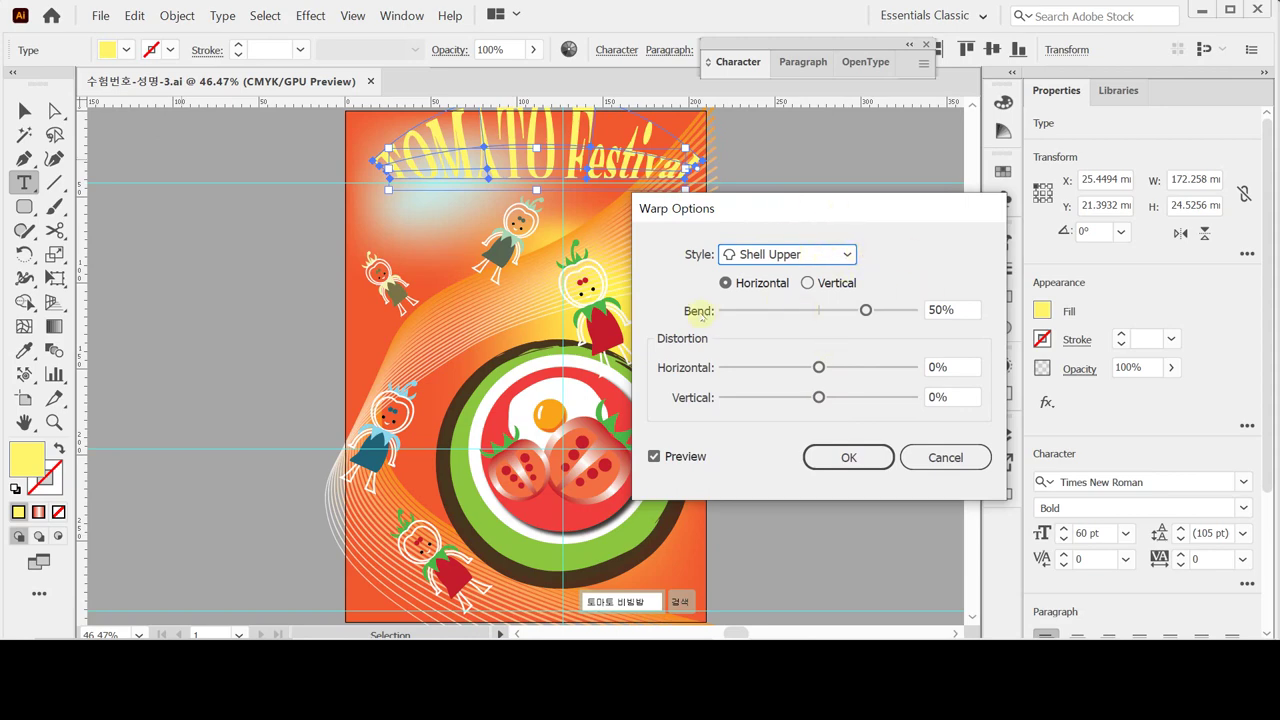
{"action": "left_click", "coordinate": [957, 310]}
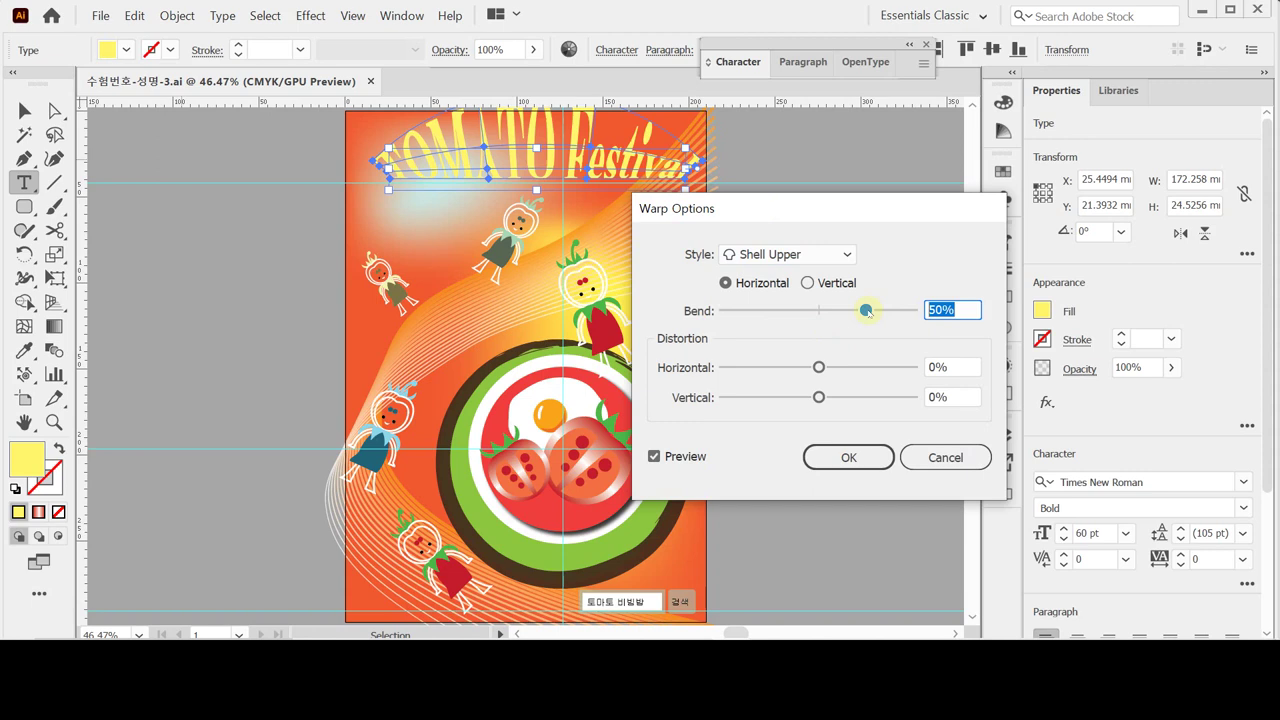
{"action": "type", "text": "20"}
{"action": "key", "text": "Tab"}
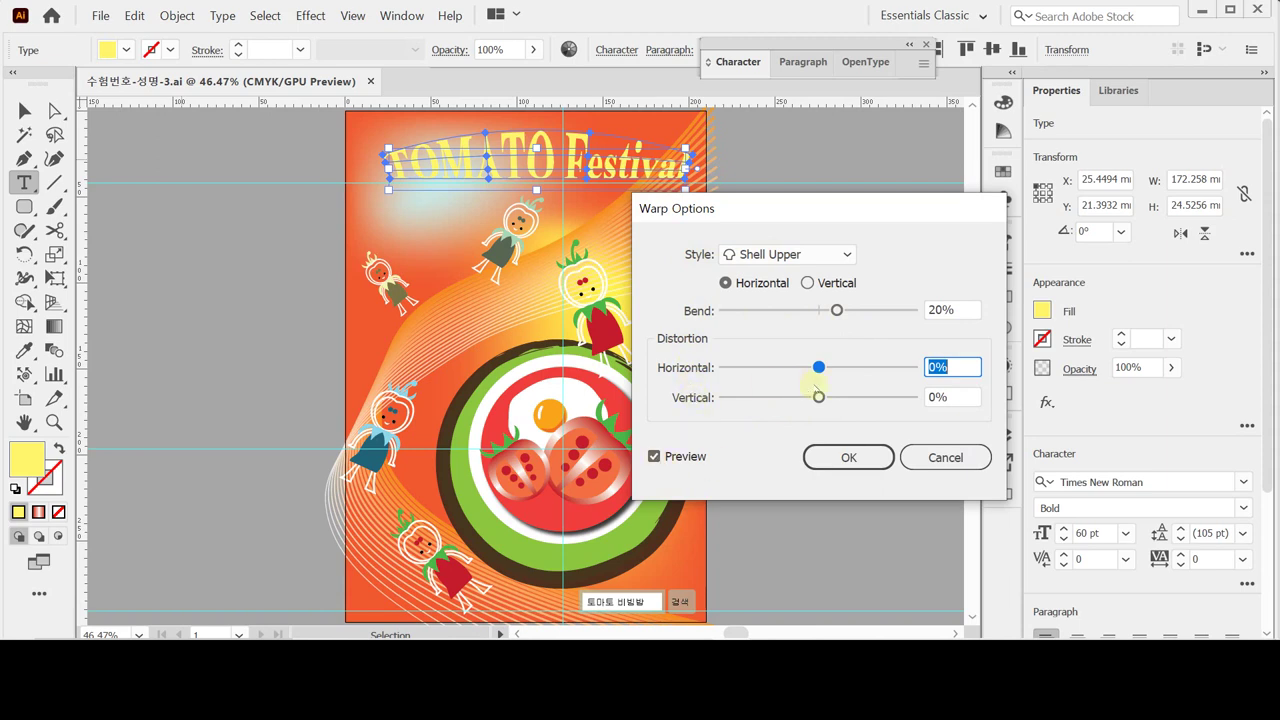
Try horizontal distortions of 37% and -16% on the title warp, reset the distortion to 0%, and apply the warp.
{"action": "left_click", "coordinate": [852, 367]}
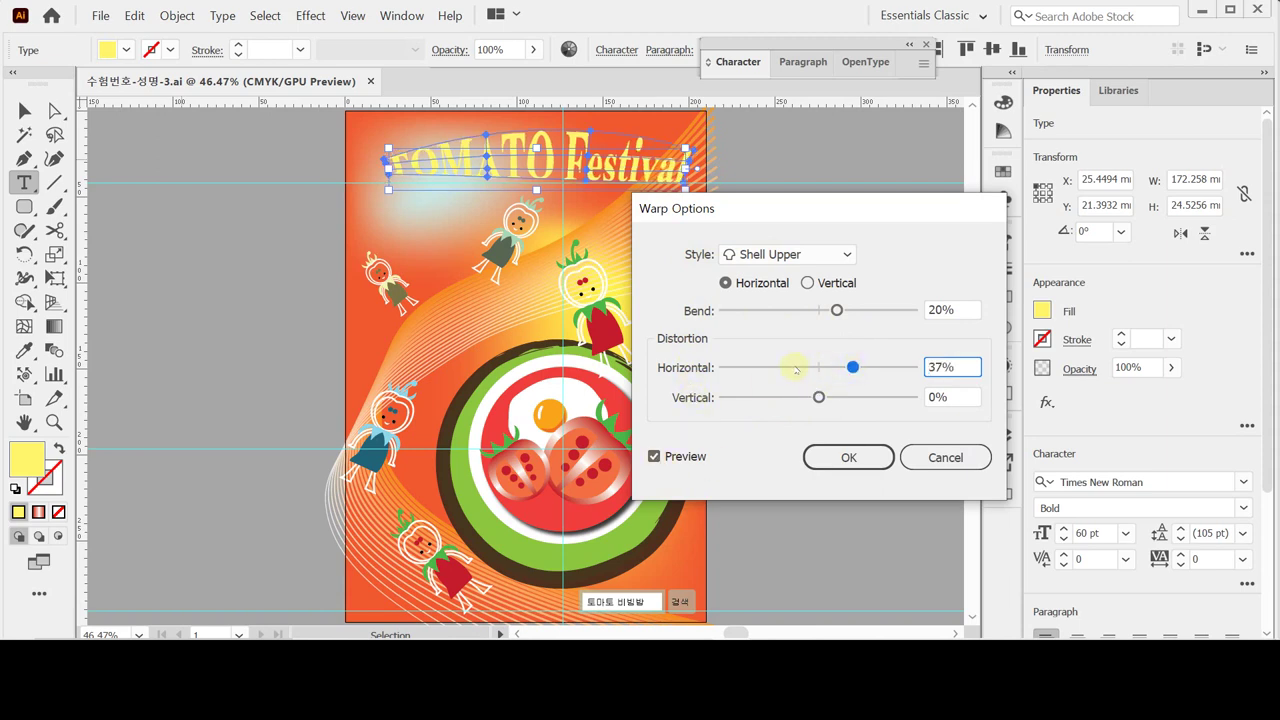
{"action": "left_click", "coordinate": [803, 367]}
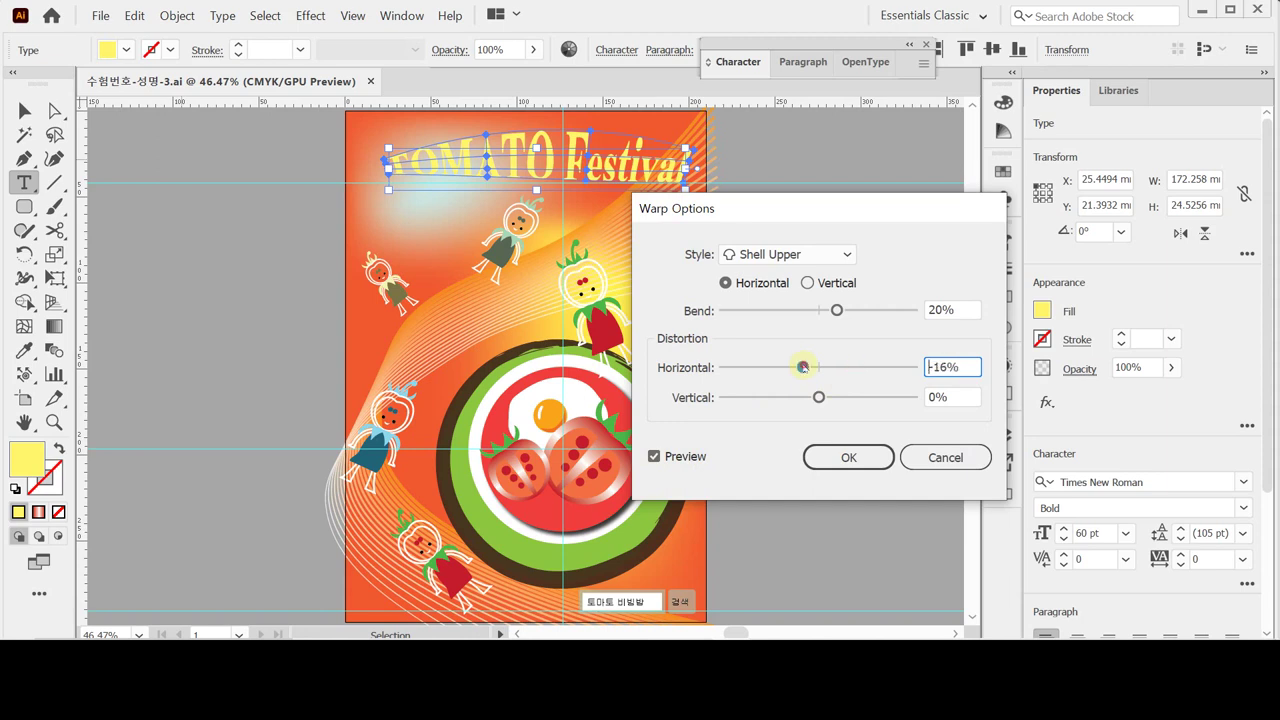
{"action": "double_click", "coordinate": [914, 368]}
{"action": "type", "text": "0"}
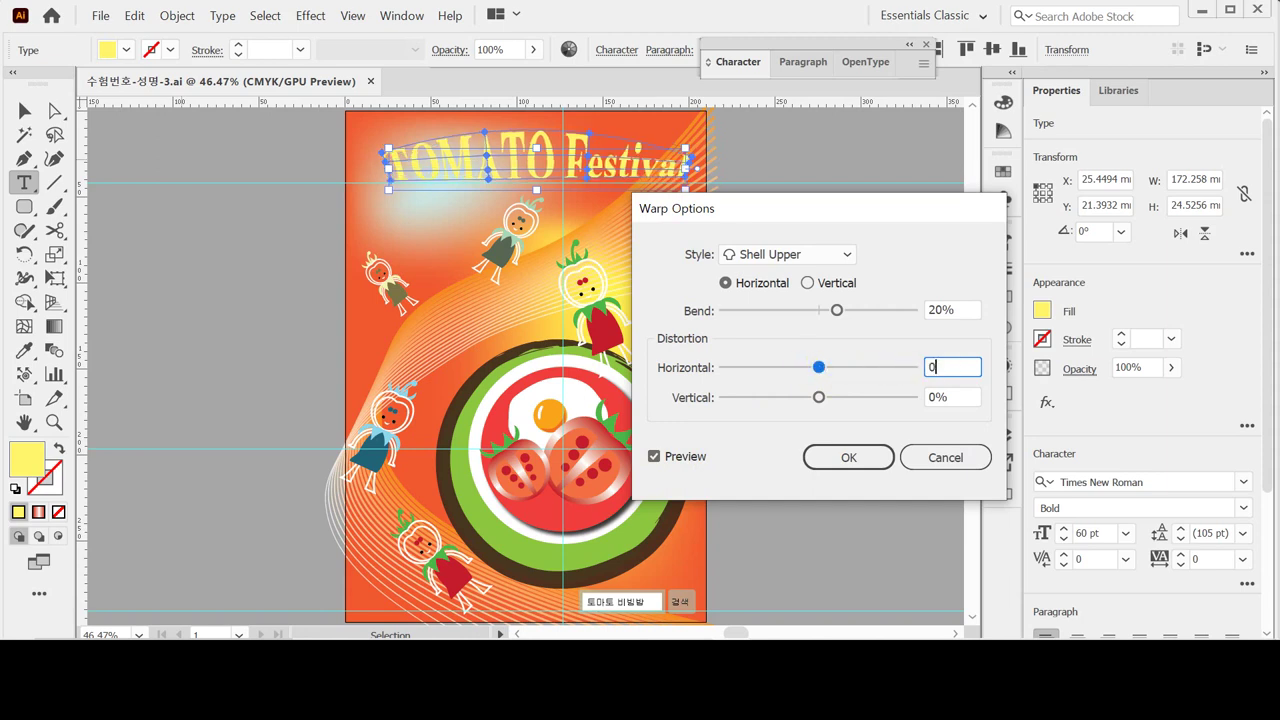
{"action": "key", "text": "Tab"}
{"action": "left_click", "coordinate": [848, 457]}
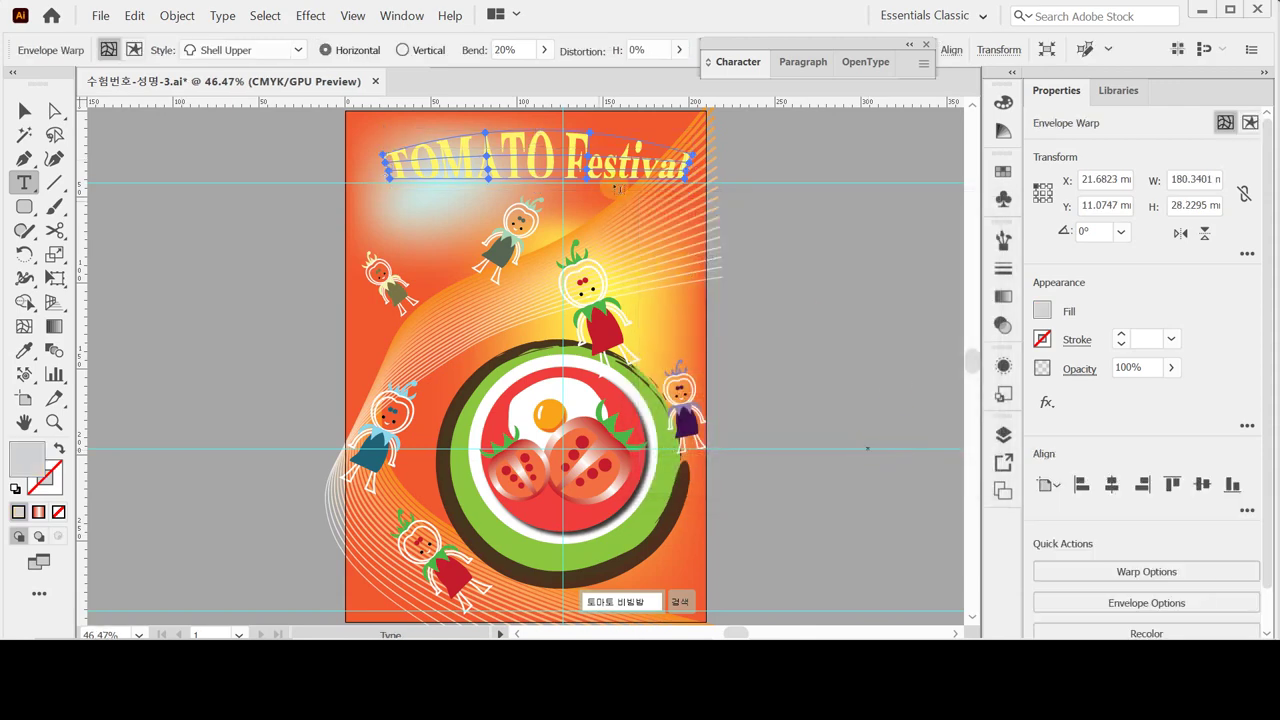
Nudge the warped title 3 mm down and 2 mm toward the artboard's left edge, then deselect it.
{"action": "key", "text": "ctrl"}
{"action": "key", "text": "Down"}
{"action": "key", "text": "Down"}
{"action": "key", "text": "Down"}
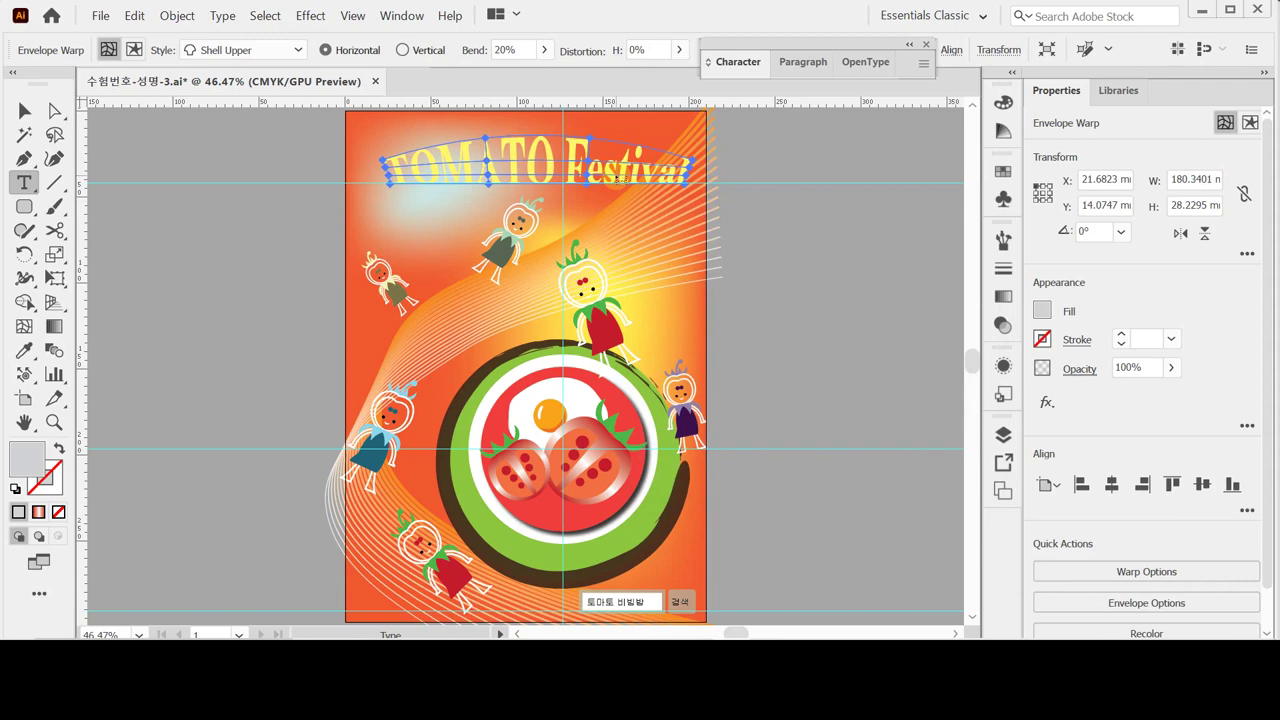
{"action": "key", "text": "Left"}
{"action": "key", "text": "Left"}
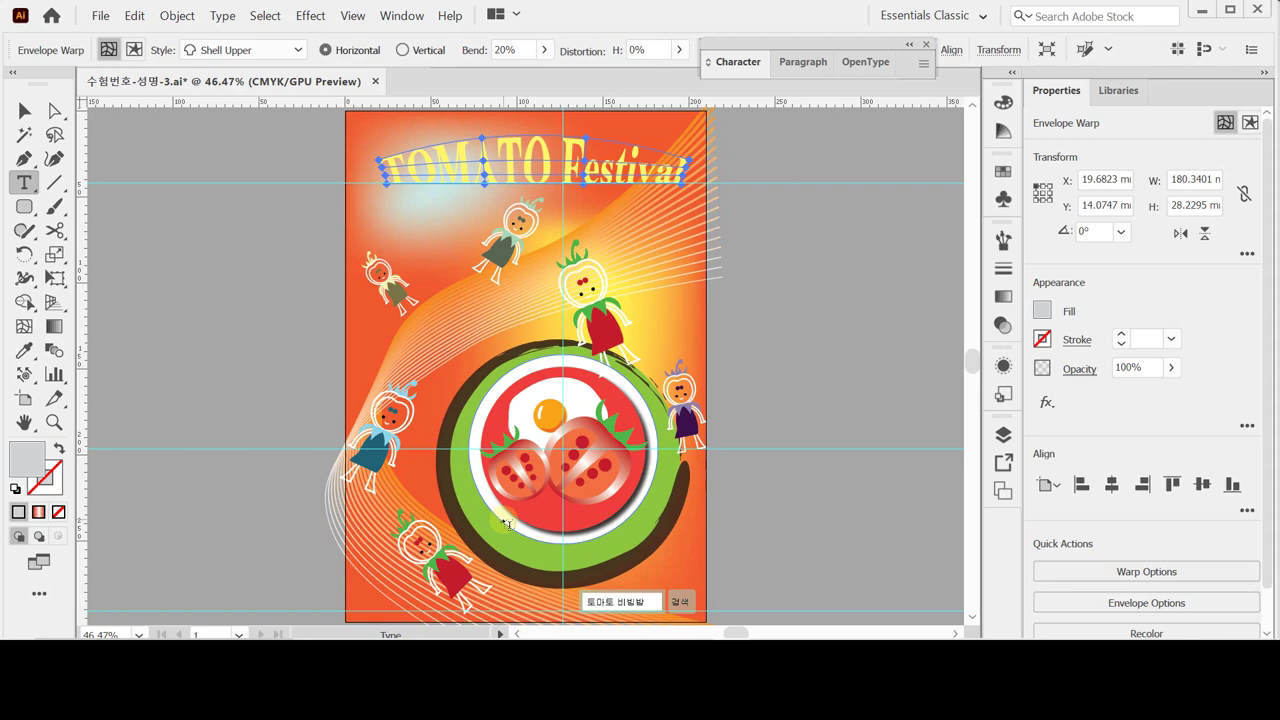
{"action": "left_click", "coordinate": [507, 523], "text": "ctrl"}
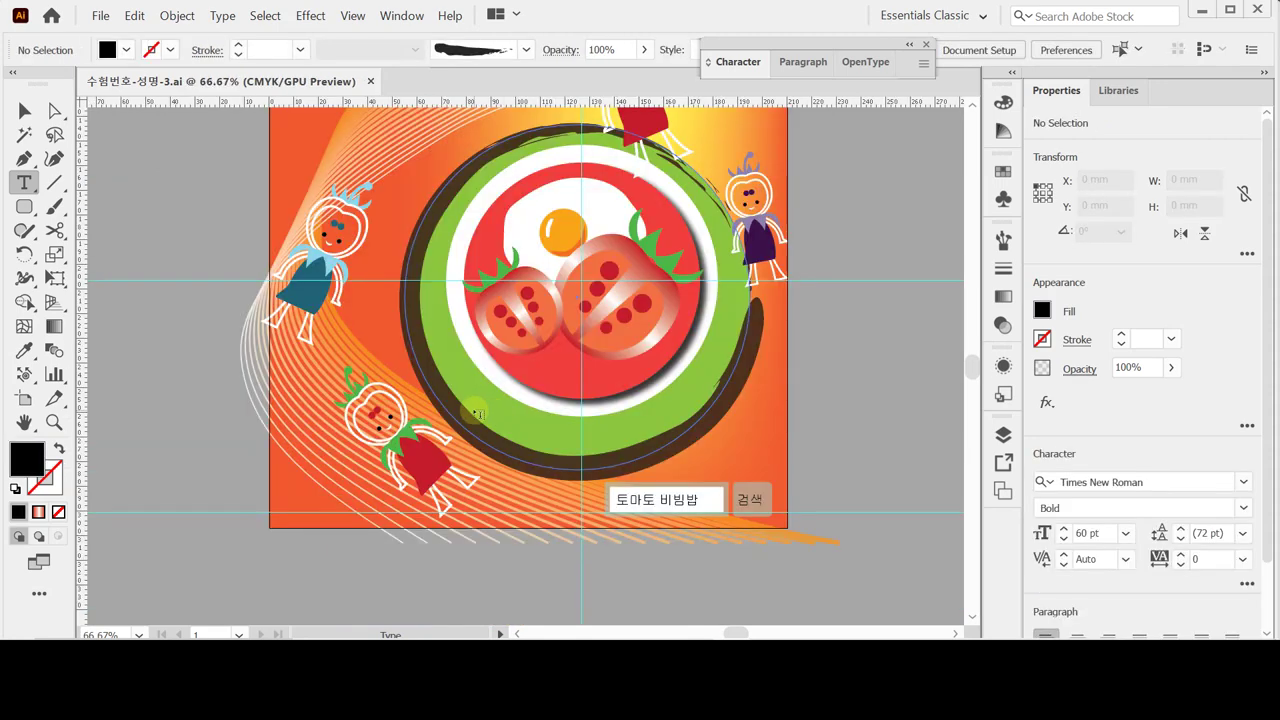
Place new point text over the lower part of the tomato circle and format it in the 돋움 font at 18 pt.
{"action": "left_click", "coordinate": [491, 405]}
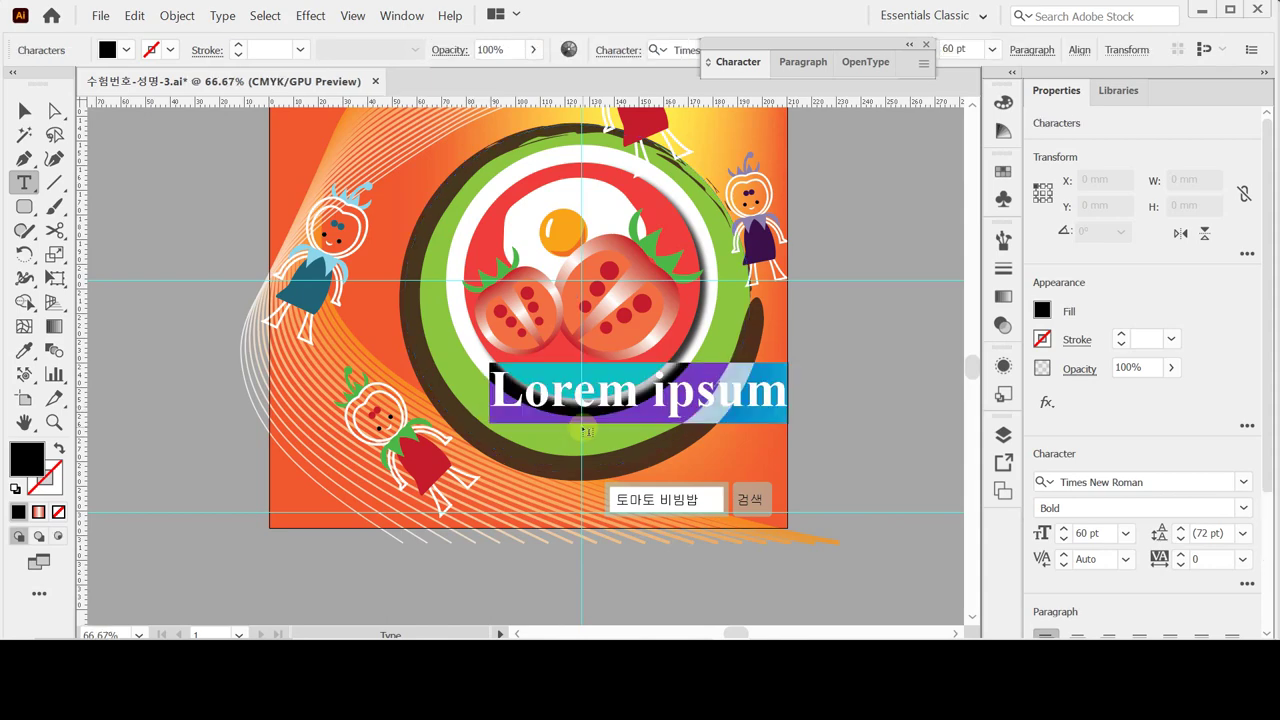
{"action": "key", "text": "Escape"}
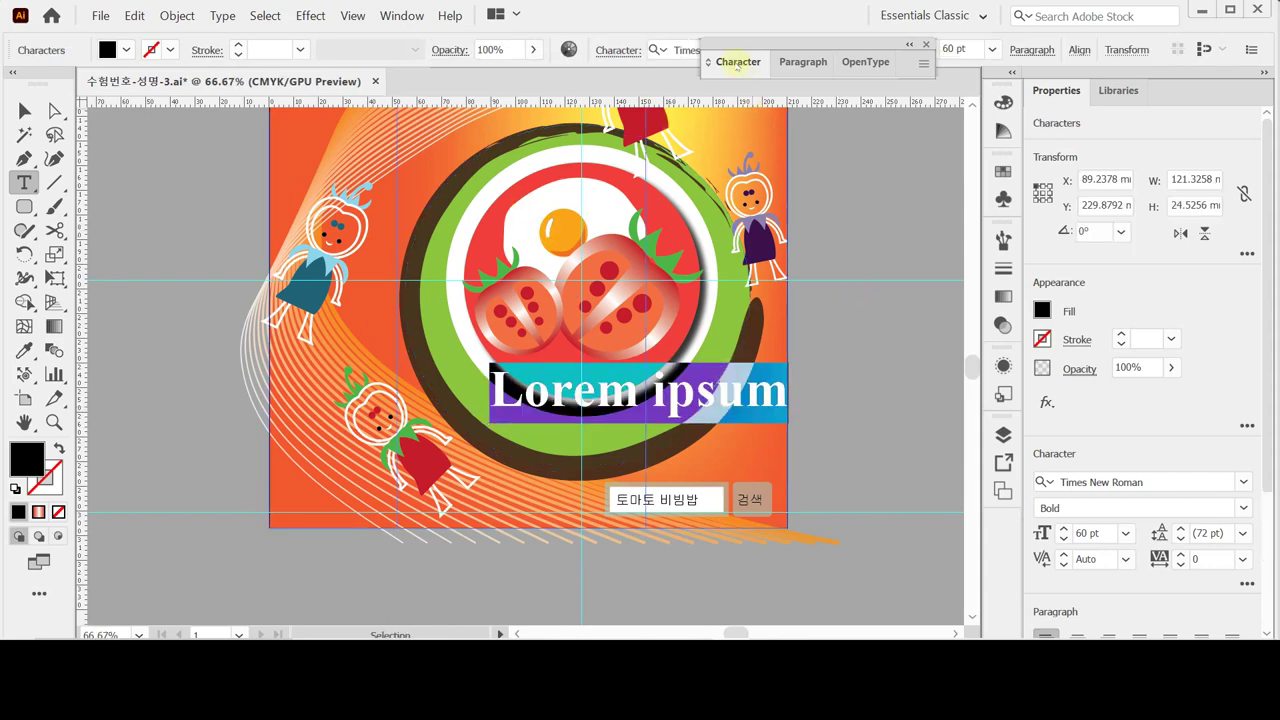
{"action": "left_click", "coordinate": [738, 62]}
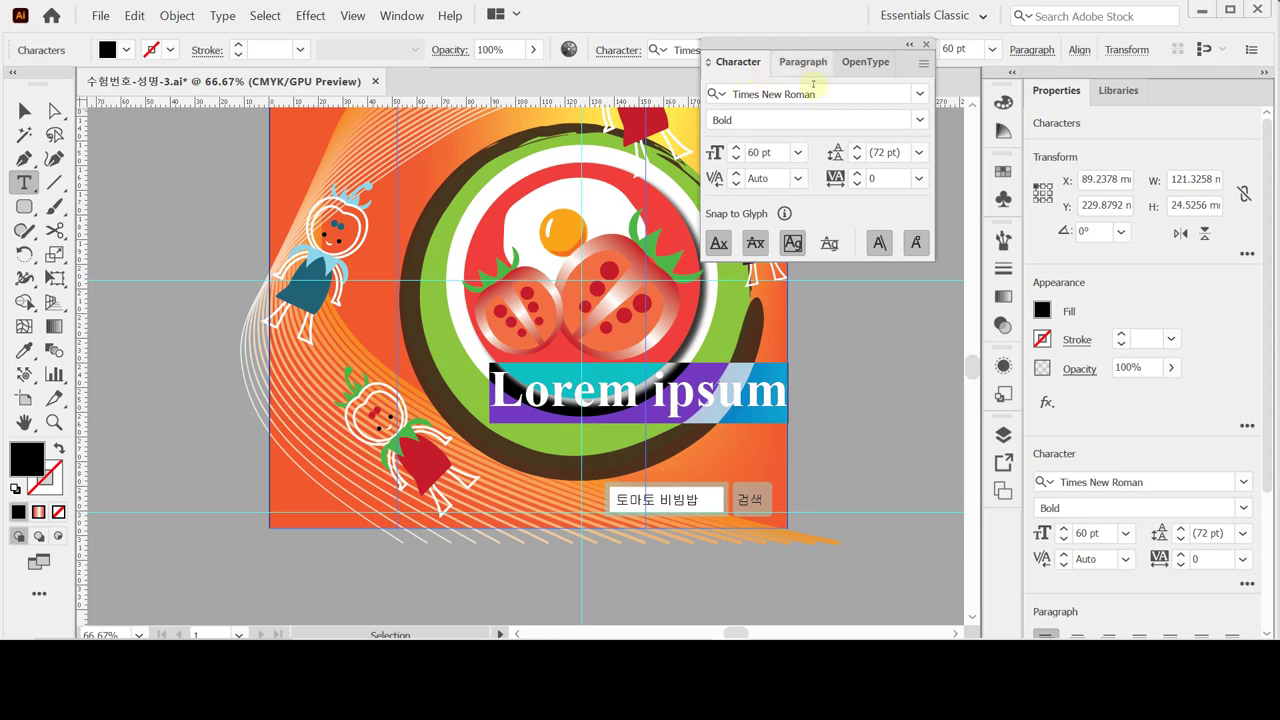
{"action": "left_click", "coordinate": [797, 98]}
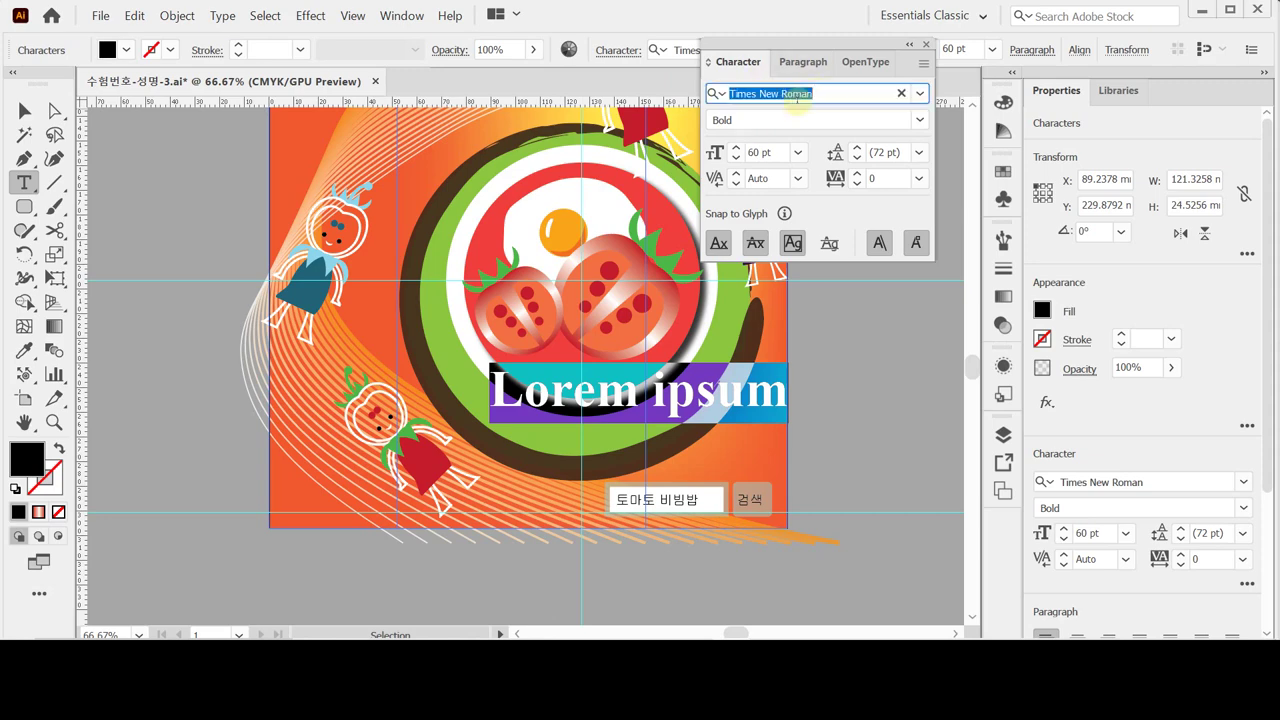
{"action": "type", "text": "ㄷ"}
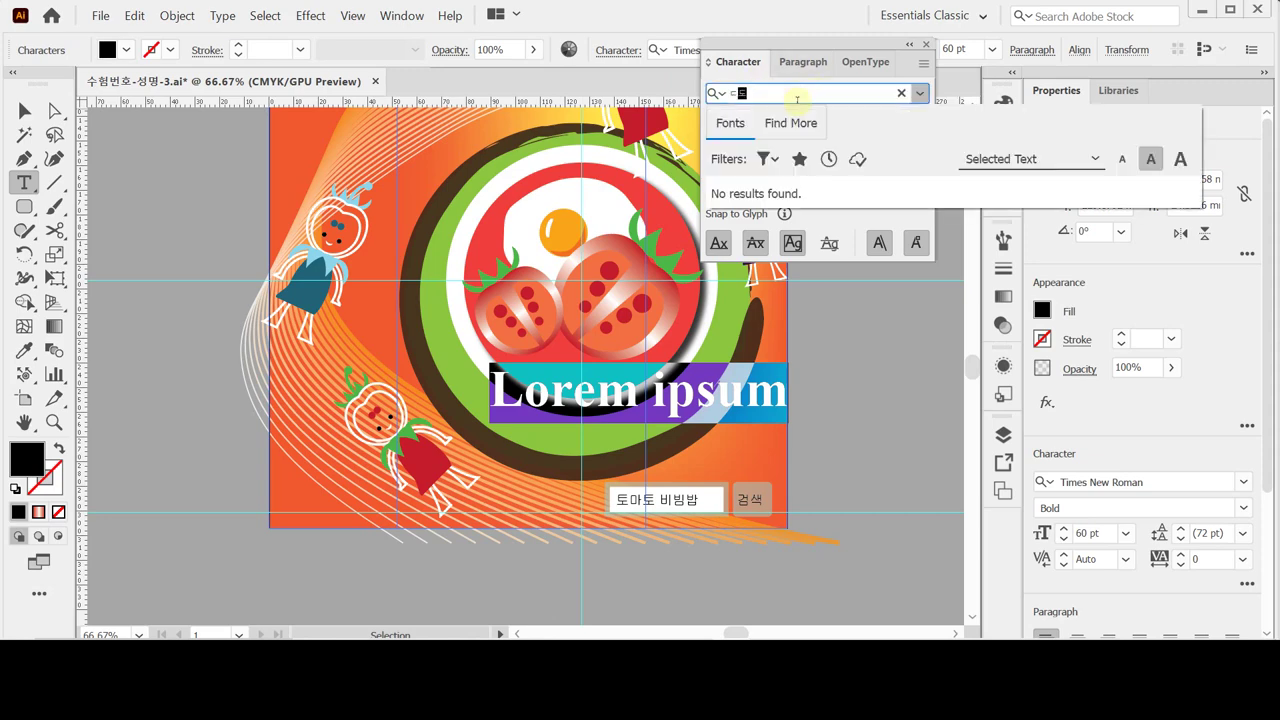
{"action": "key", "text": "BackSpace"}
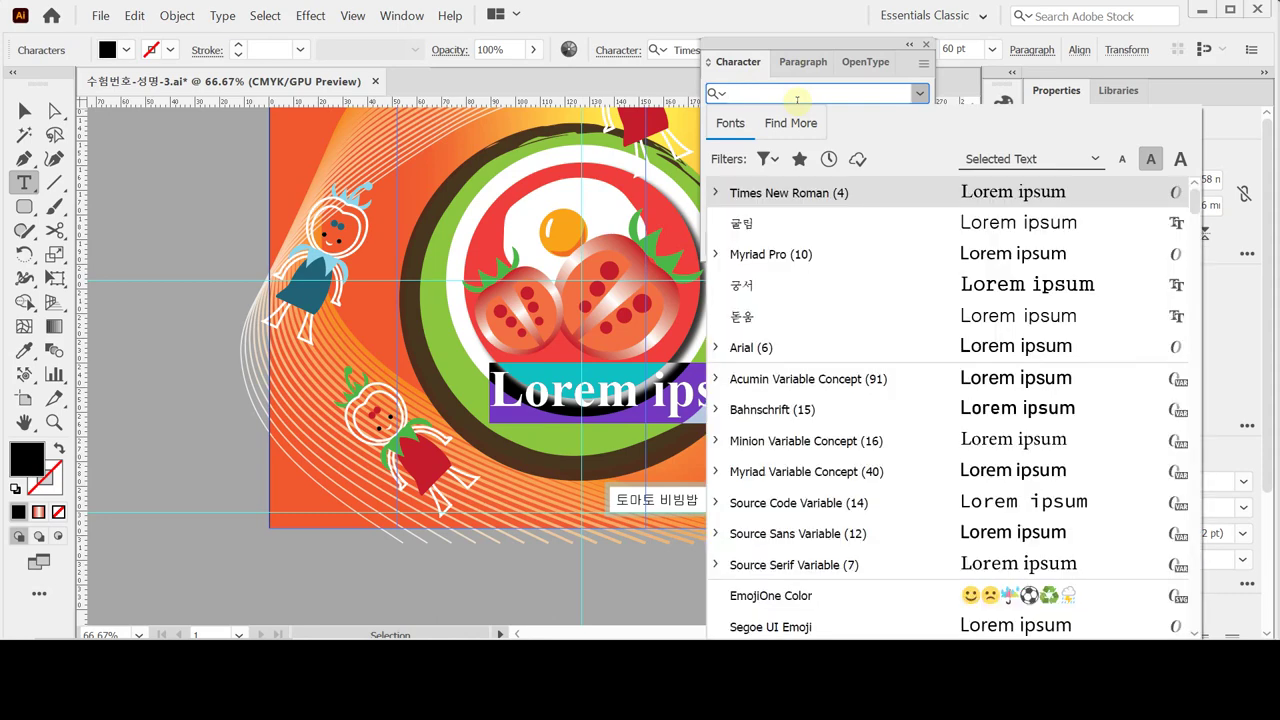
{"action": "type", "text": "돋우"}
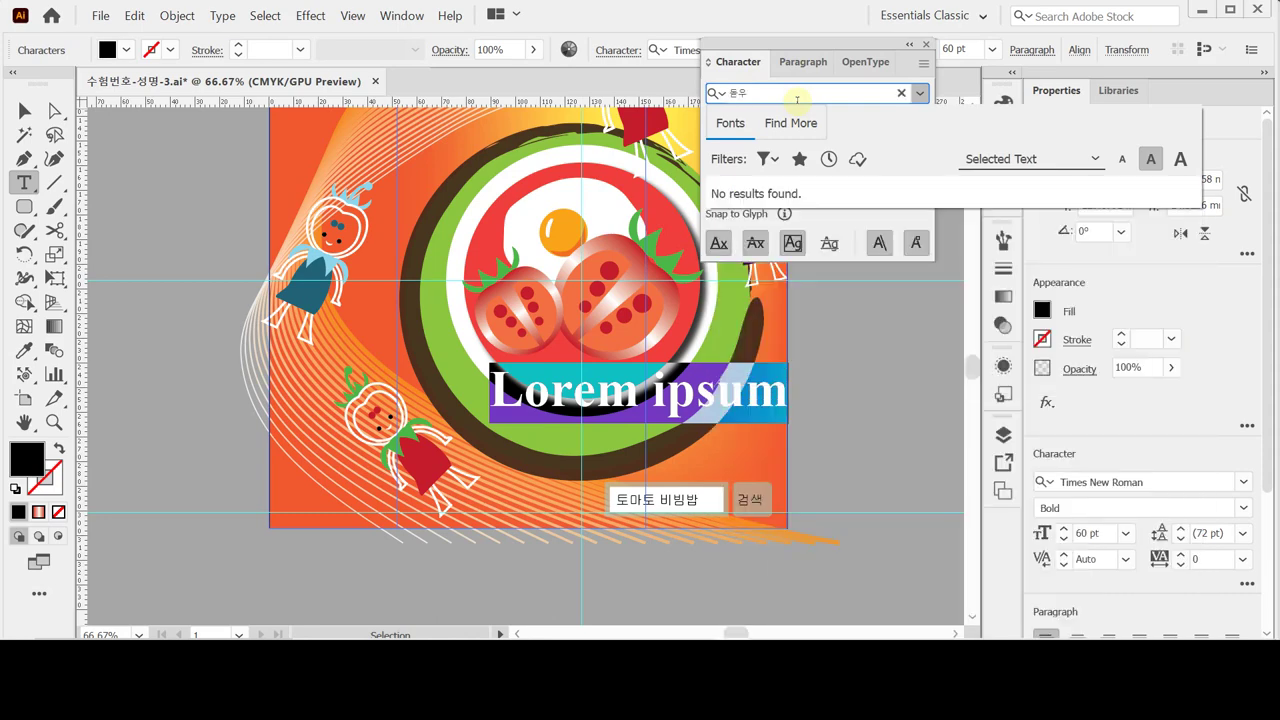
{"action": "type", "text": "ㅁ"}
{"action": "key", "text": "Return"}
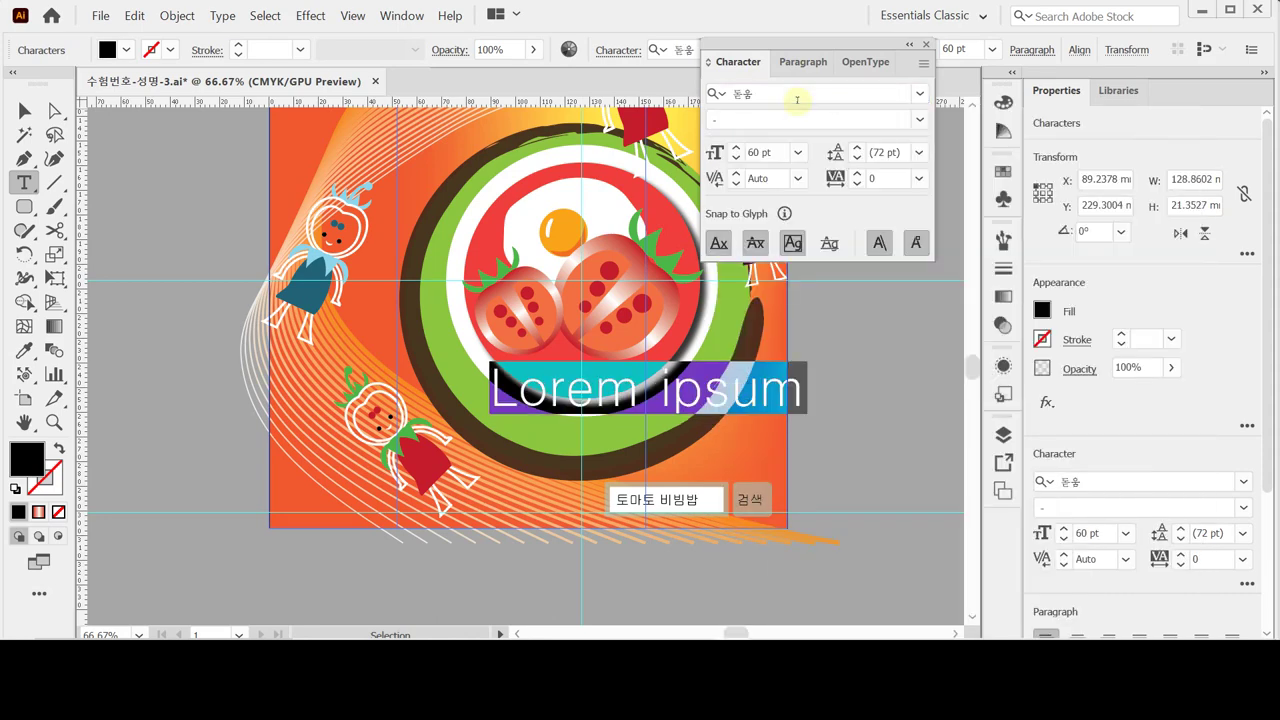
{"action": "left_click", "coordinate": [758, 152]}
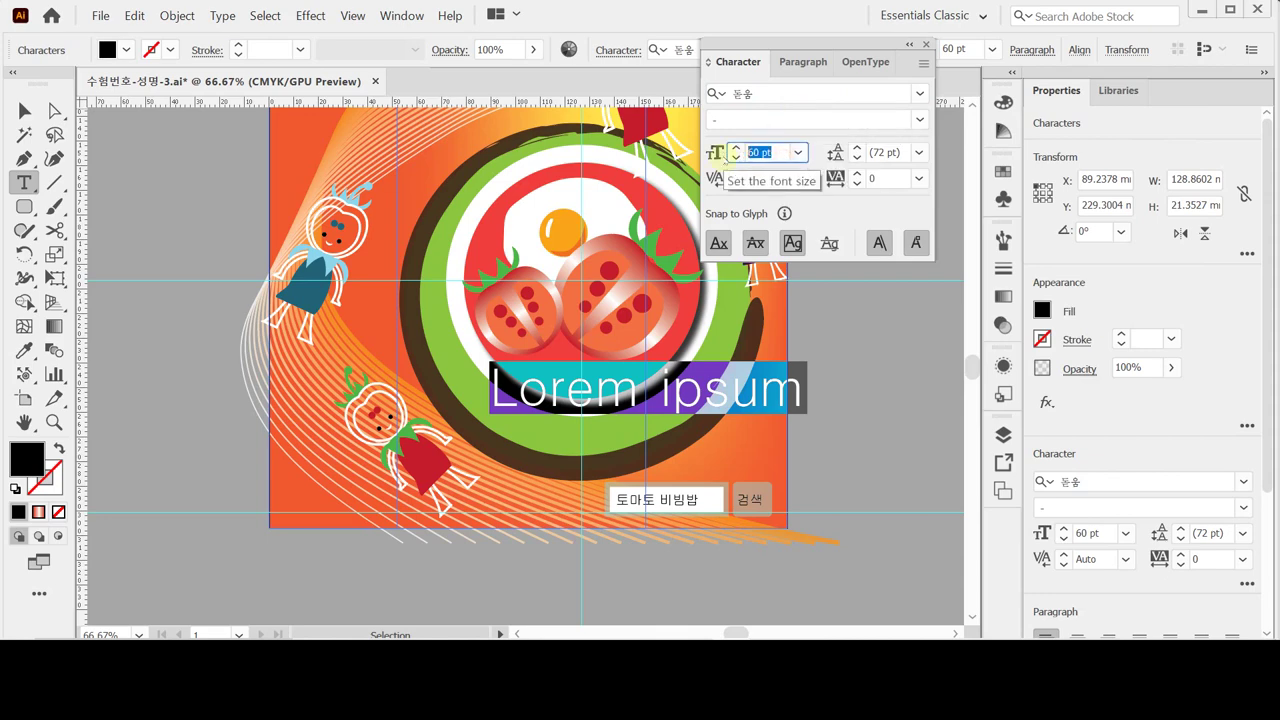
{"action": "type", "text": "18"}
{"action": "key", "text": "Return"}
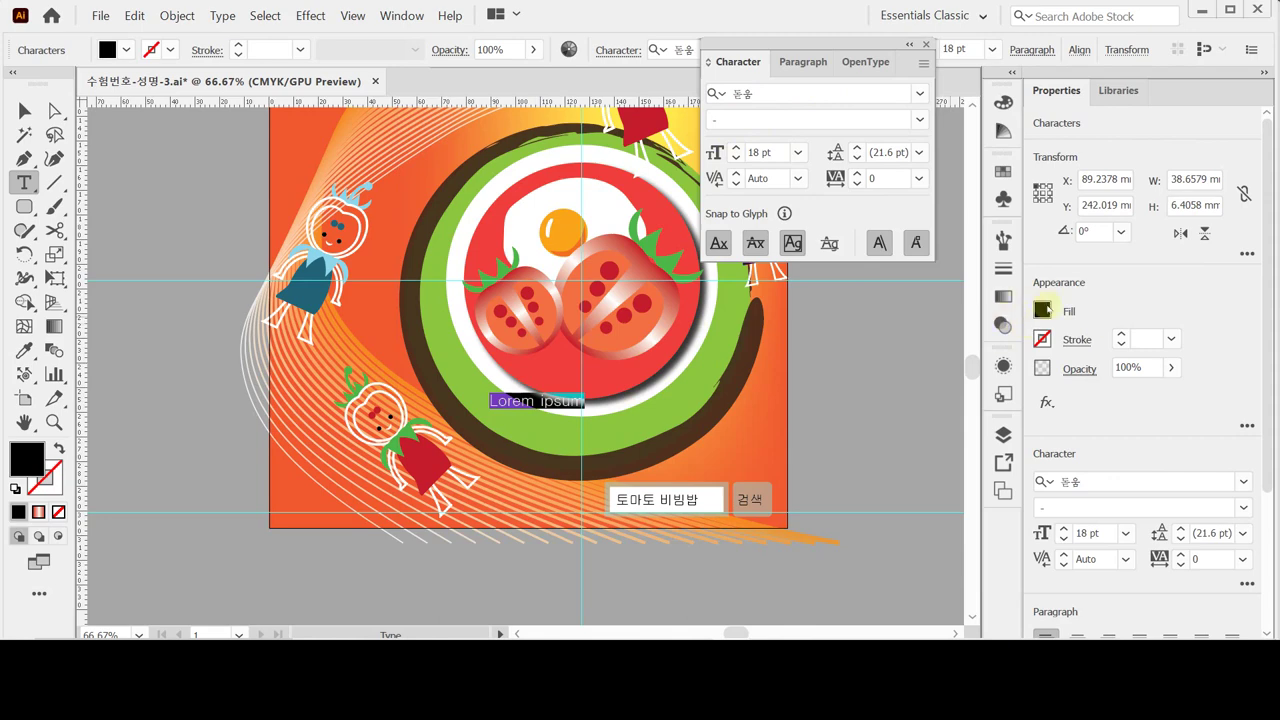
Enter "검색창에 토마토 비빔밥을 입력해 보세요!", move the text down onto the green ring, and close the character settings.
{"action": "key", "text": "Escape"}
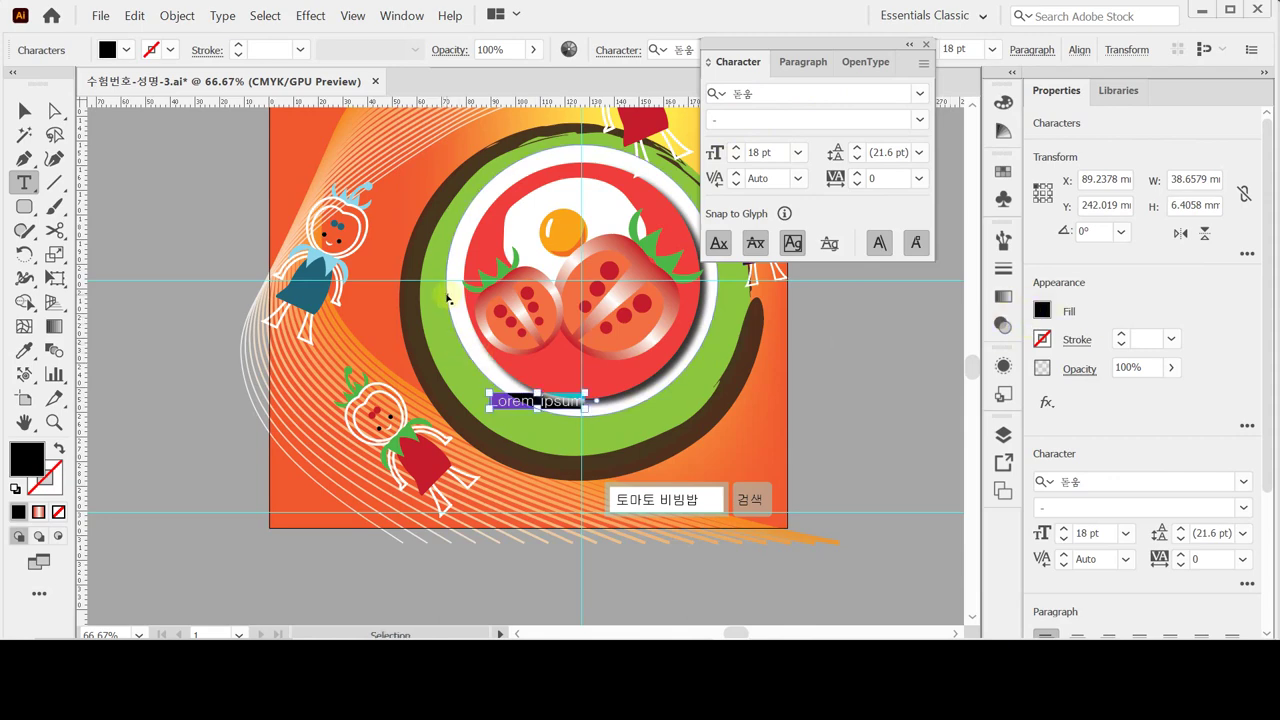
{"action": "type", "text": "검색창에 토마토 비빔밥을 입력해 보세요"}
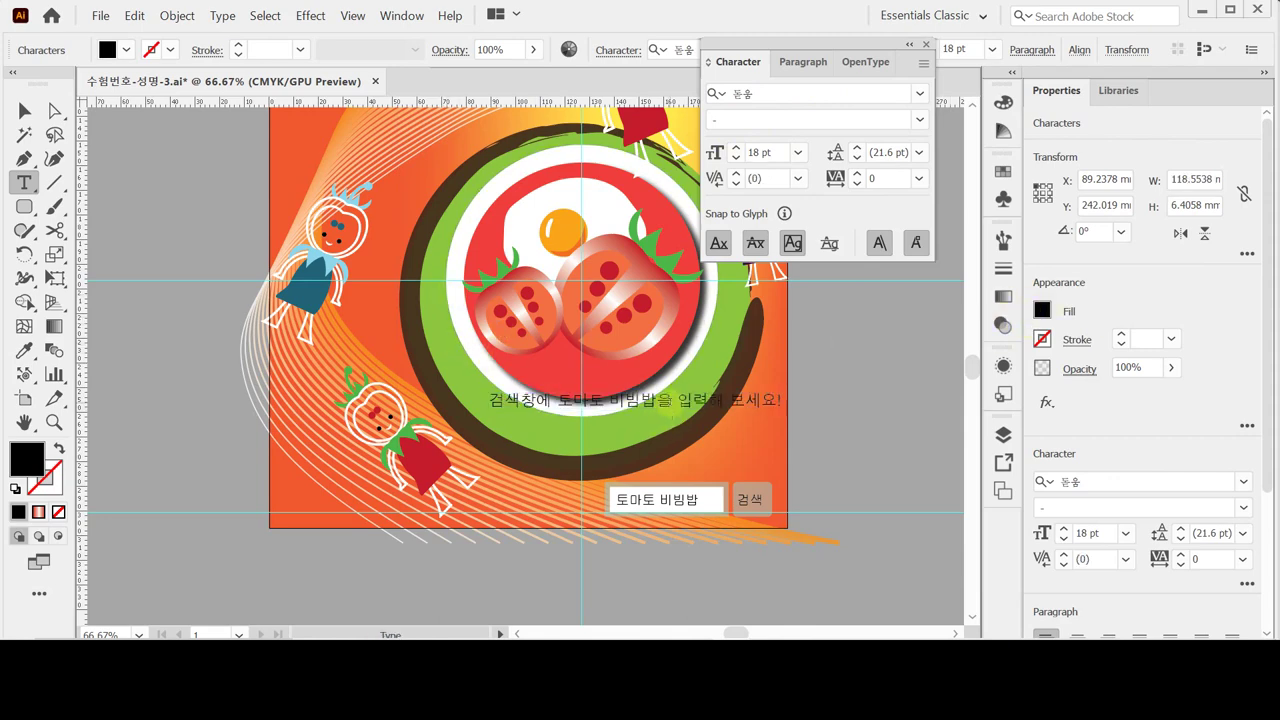
{"action": "left_click_drag", "start_coordinate": [668, 408], "coordinate": [663, 424]}
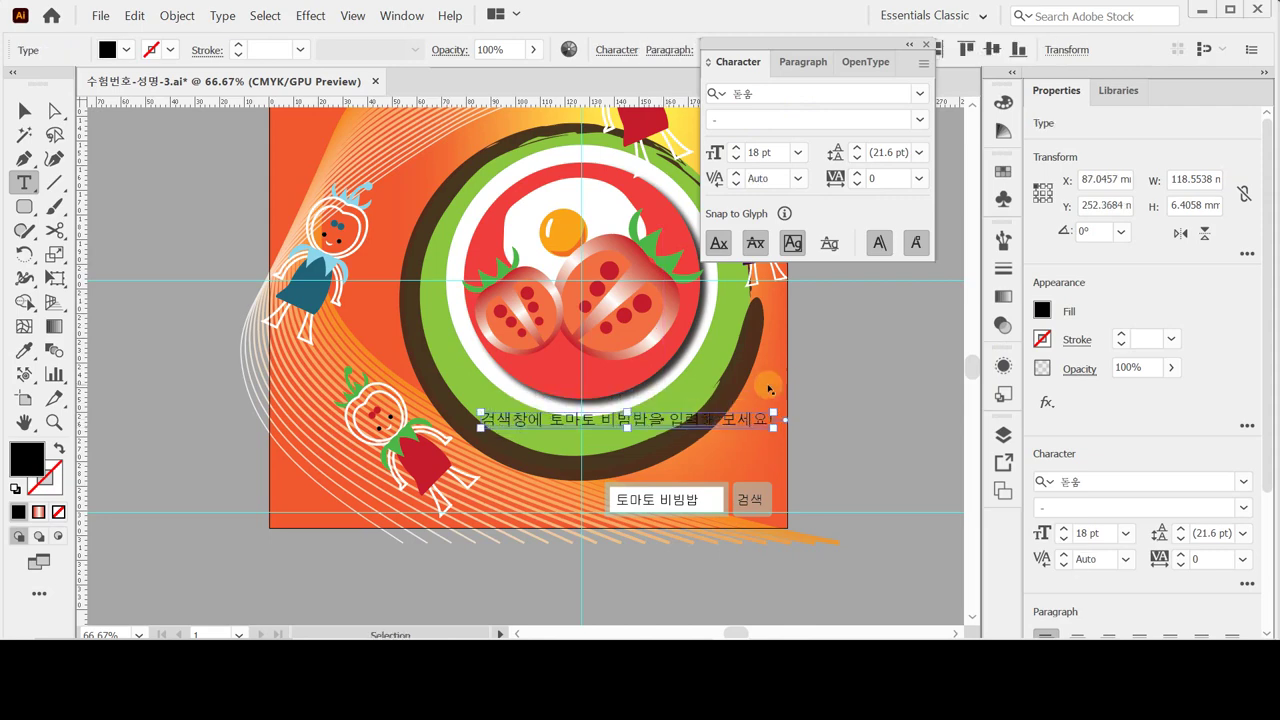
{"action": "left_click", "coordinate": [763, 388]}
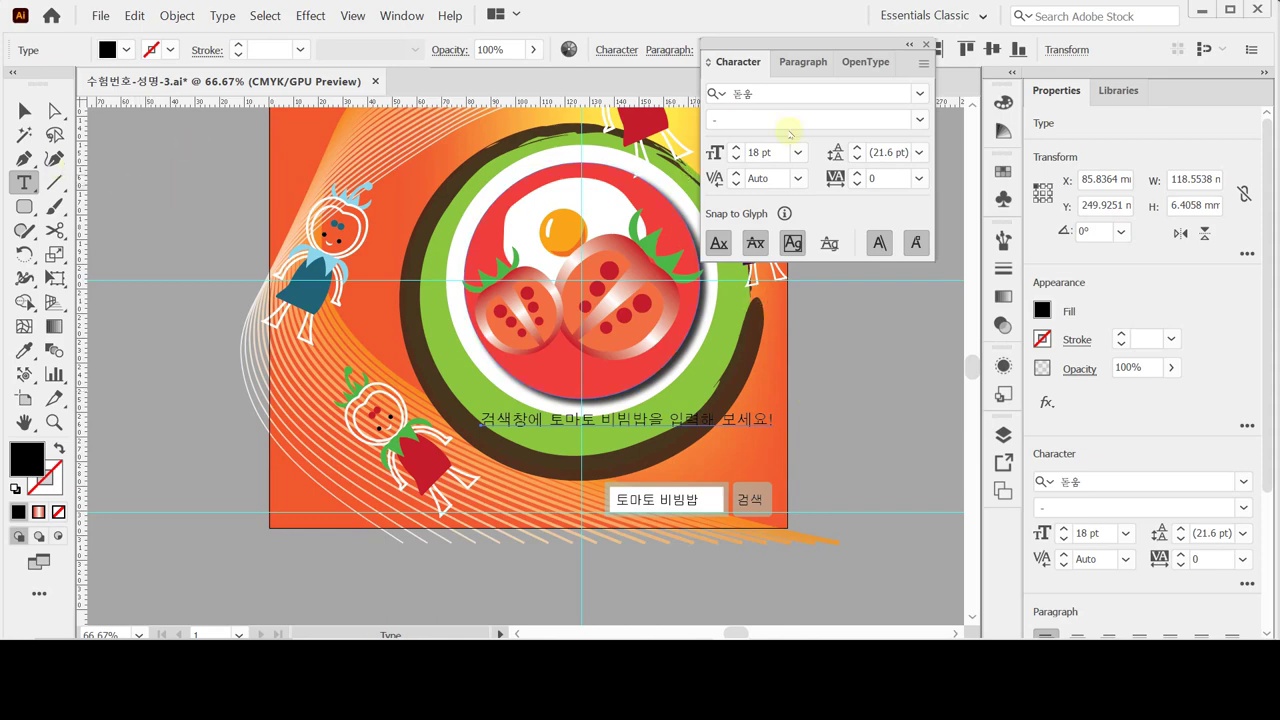
{"action": "left_click", "coordinate": [927, 44]}
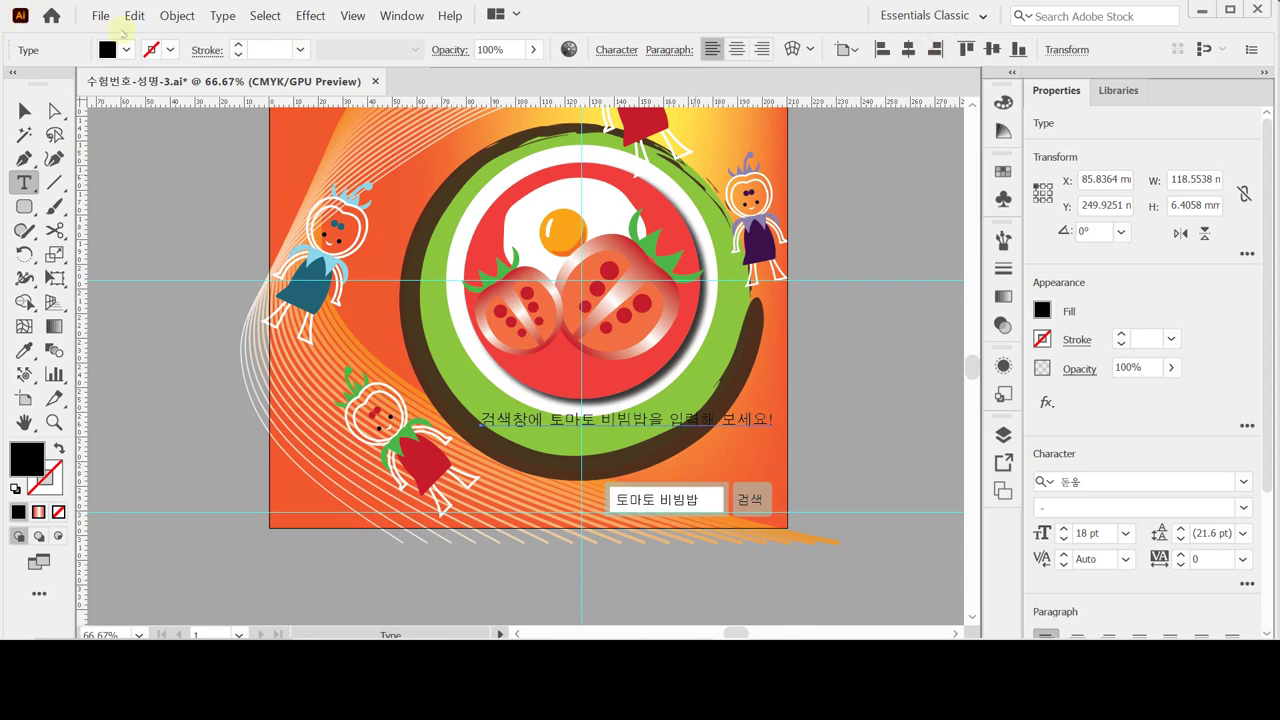
Start an envelope warp on the Korean search-prompt sentence and set its warp style to Arc.
{"action": "left_click", "coordinate": [170, 15]}
{"action": "mouse_move", "coordinate": [354, 307]}
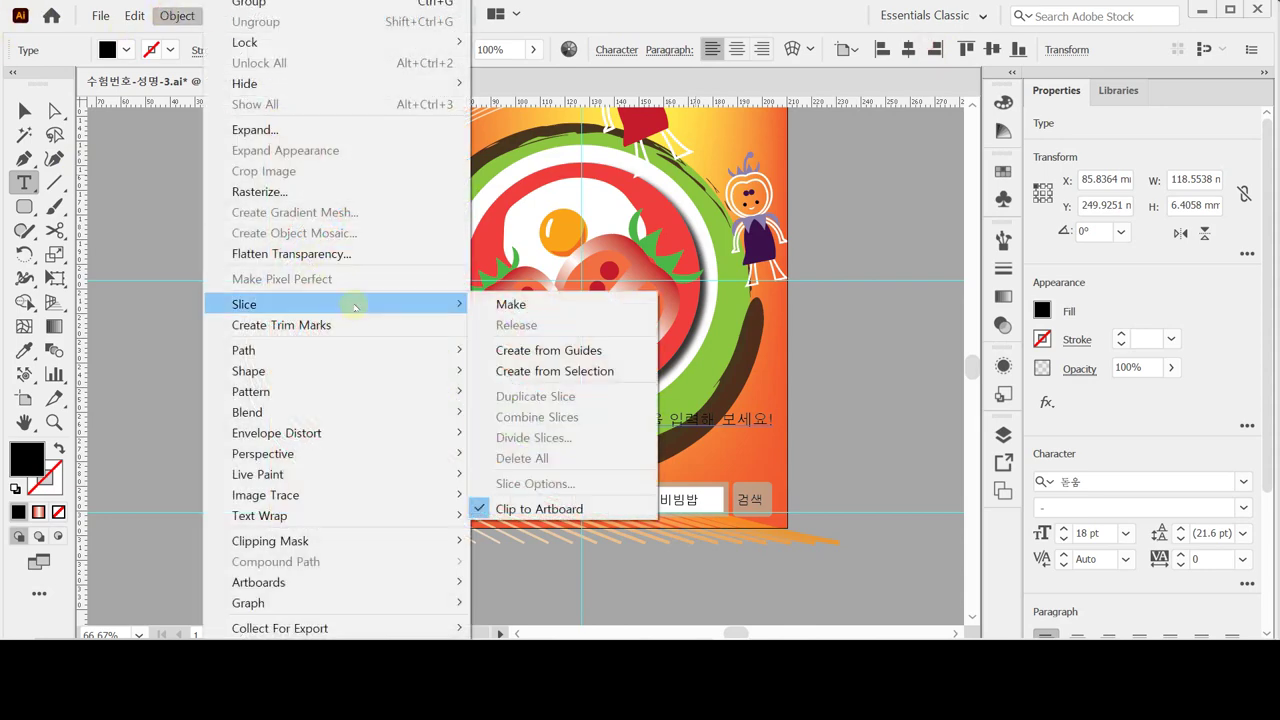
{"action": "mouse_move", "coordinate": [378, 432]}
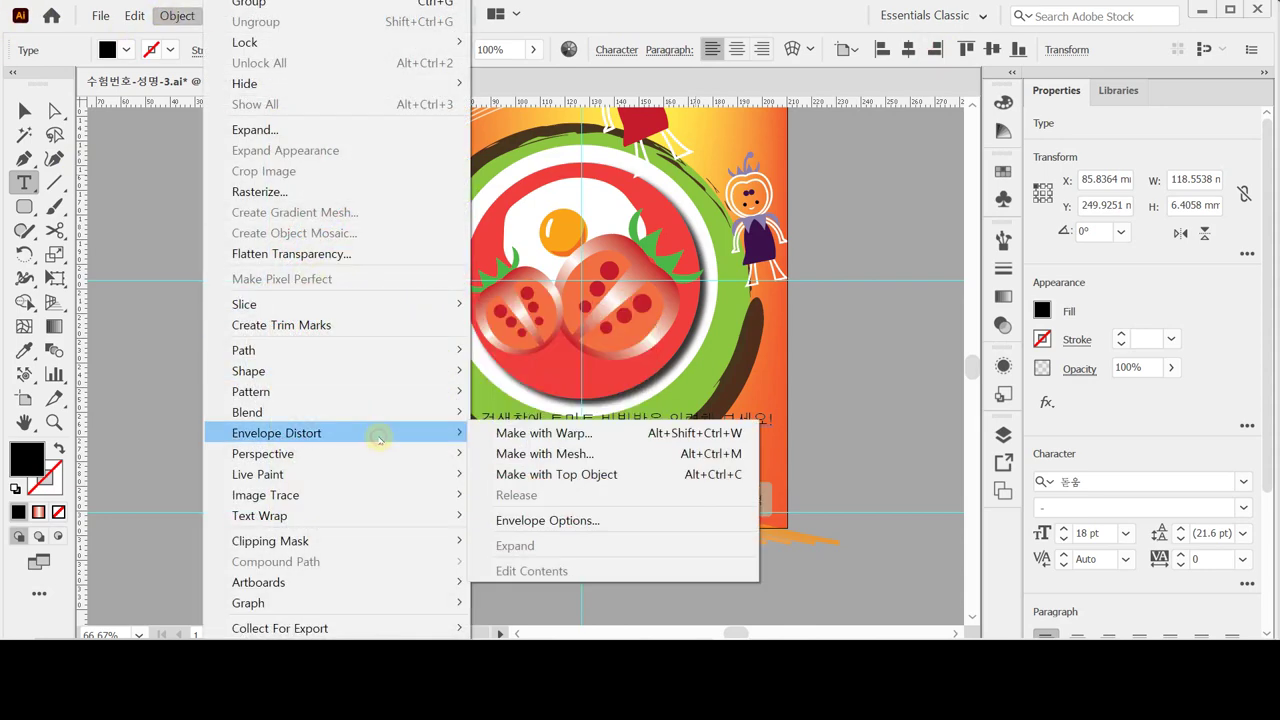
{"action": "left_click", "coordinate": [507, 434]}
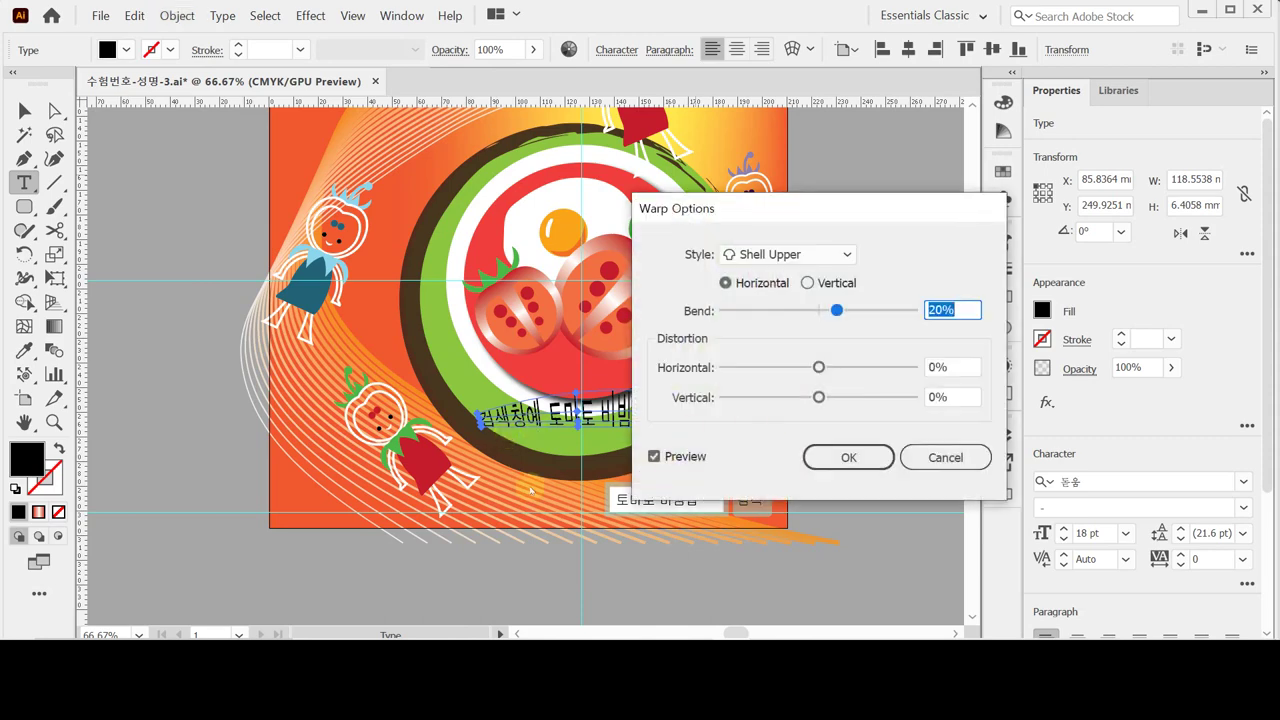
{"action": "left_click_drag", "start_coordinate": [724, 207], "coordinate": [870, 196]}
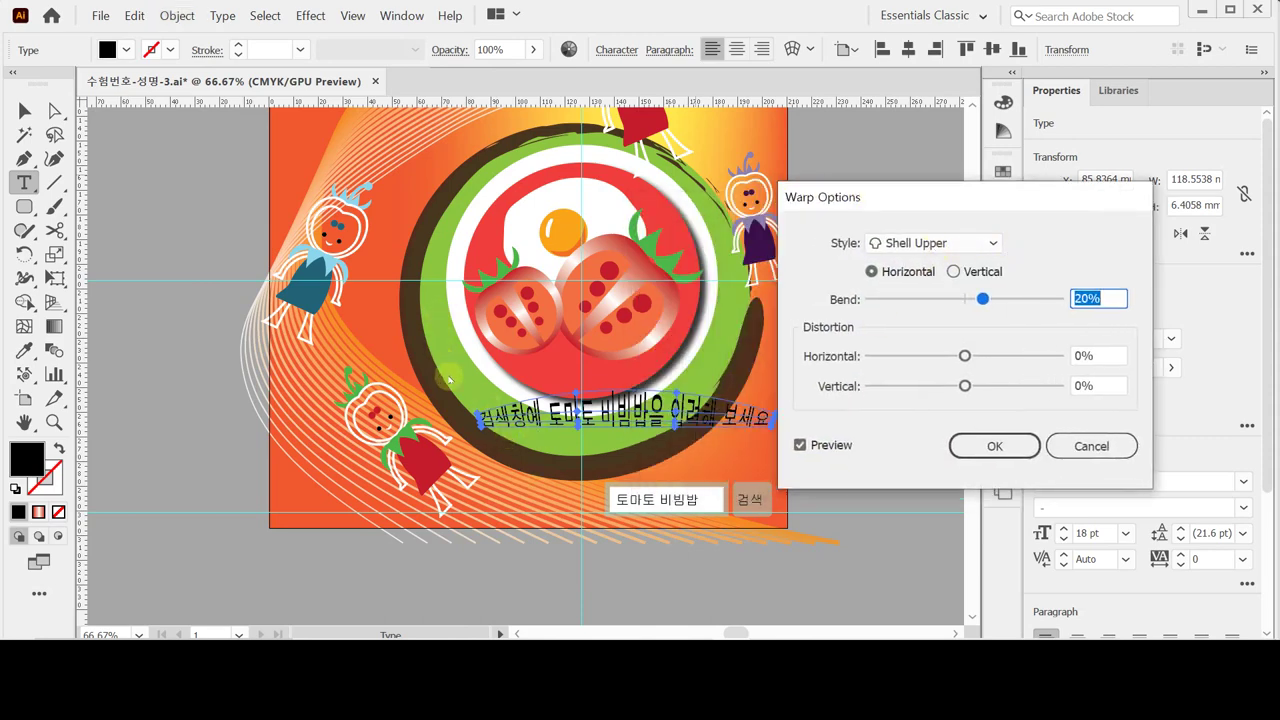
{"action": "left_click", "coordinate": [908, 245]}
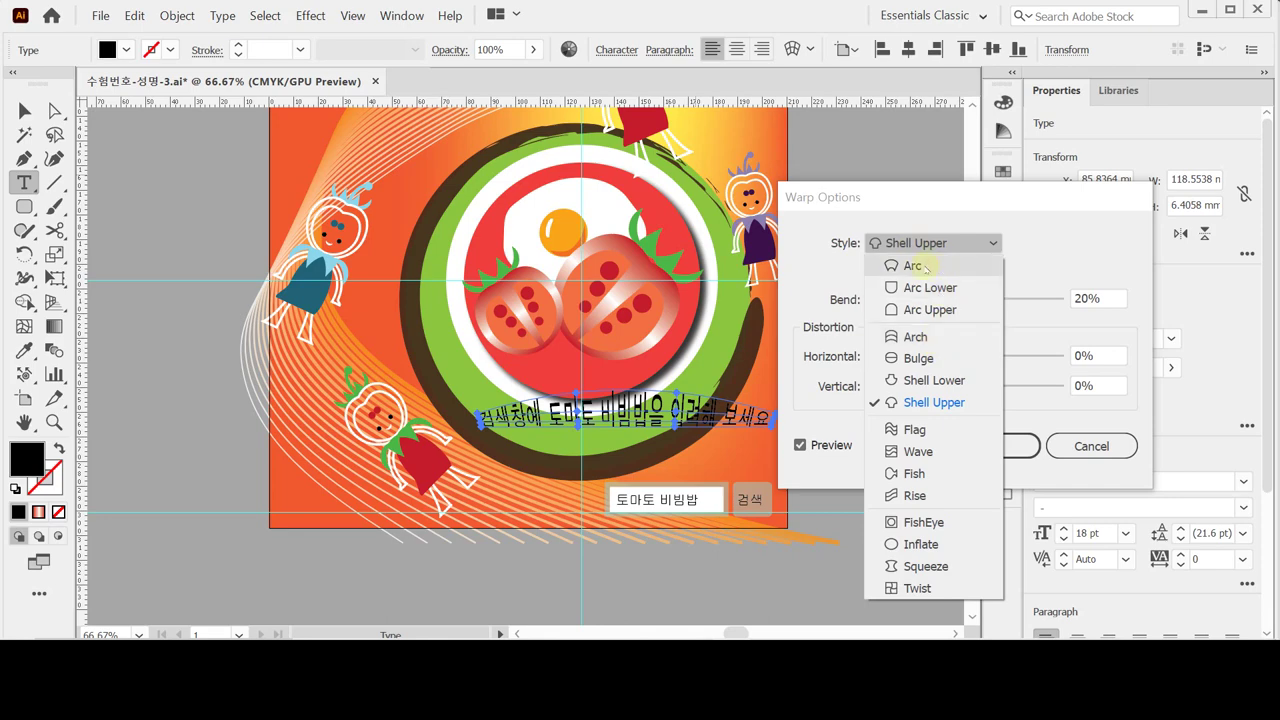
{"action": "key", "text": "Escape"}
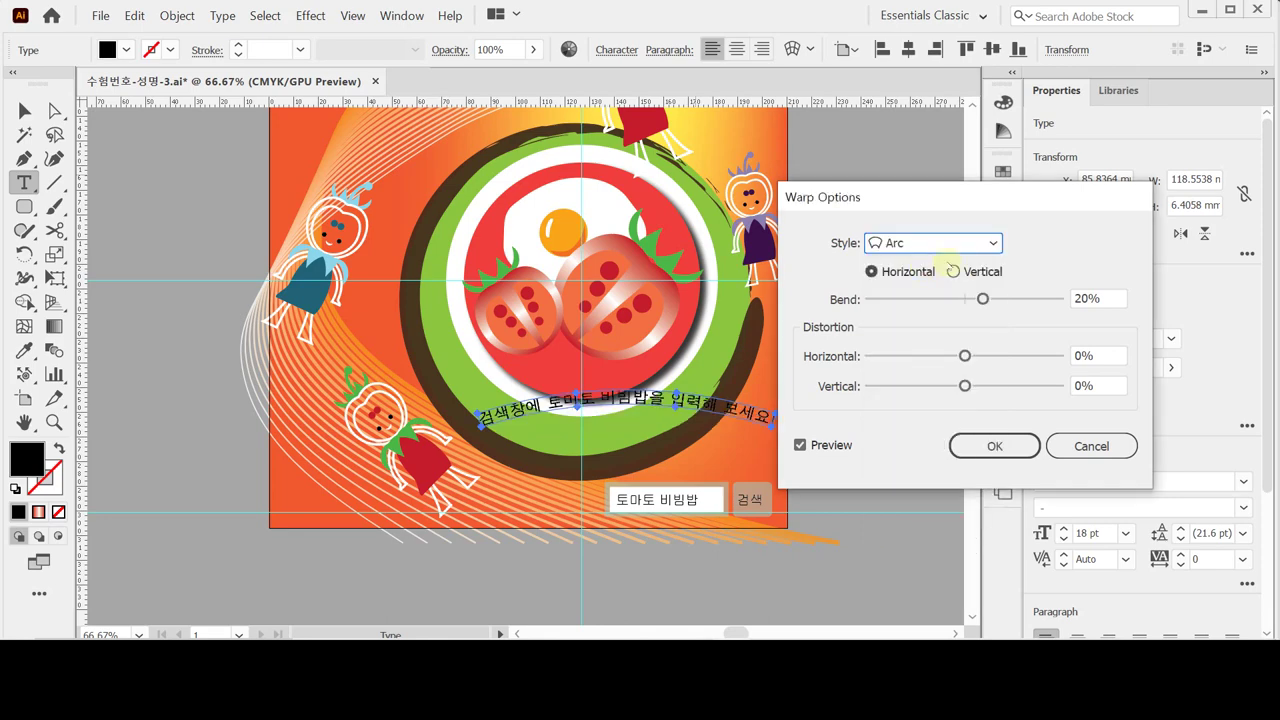
Apply the Arc warp with a -100% bend and move the curved sentence onto the lower half of the green ring.
{"action": "left_click", "coordinate": [1030, 298]}
{"action": "left_click_drag", "start_coordinate": [1032, 298], "coordinate": [1060, 298]}
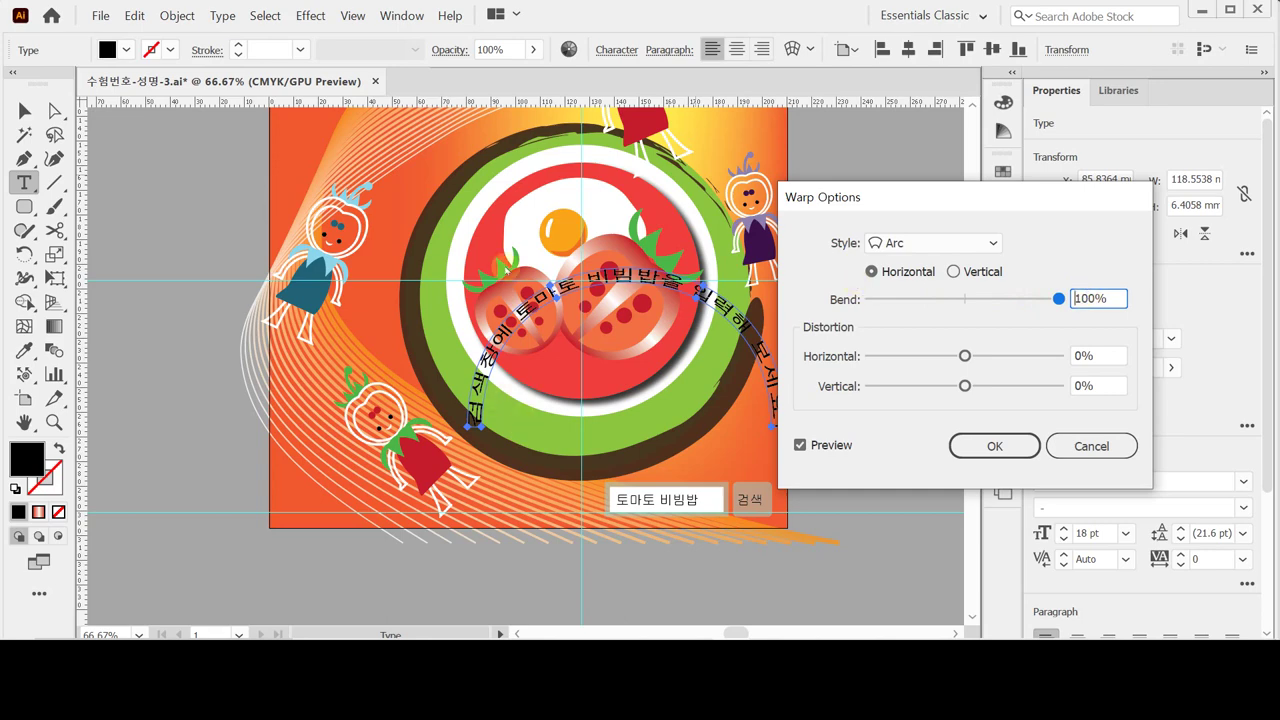
{"action": "left_click_drag", "start_coordinate": [1058, 298], "coordinate": [871, 299]}
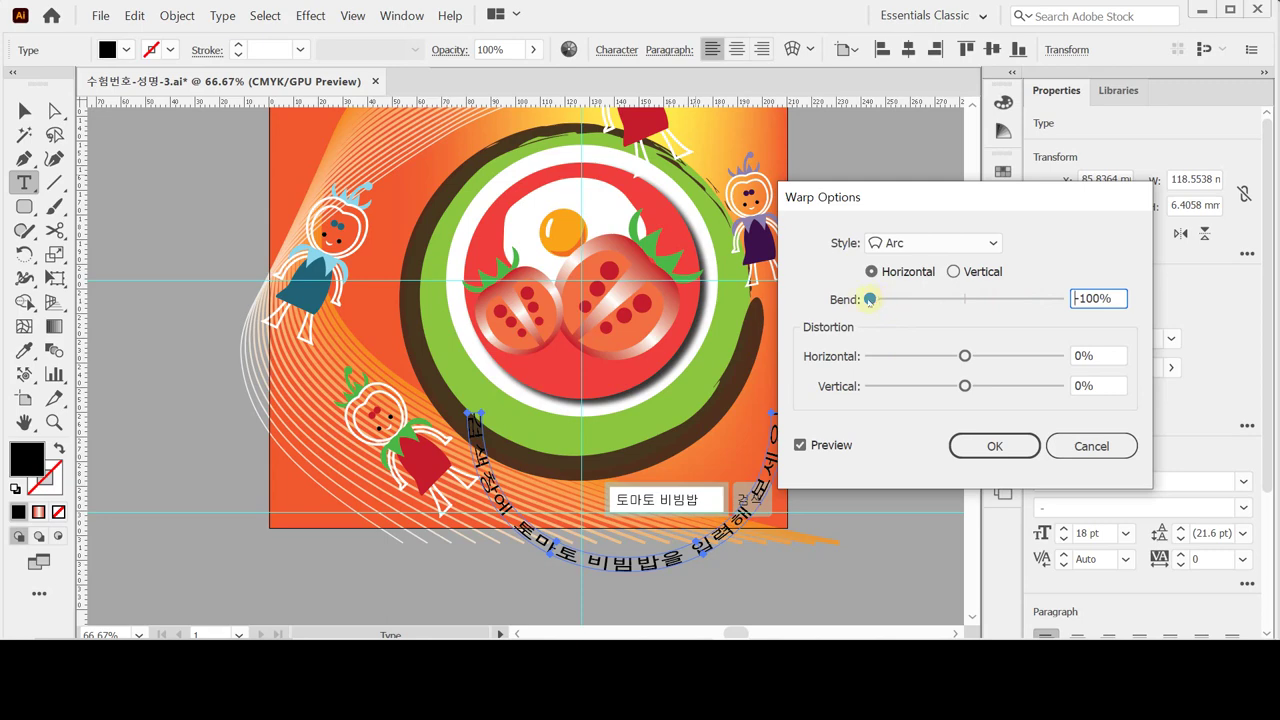
{"action": "left_click", "coordinate": [980, 444]}
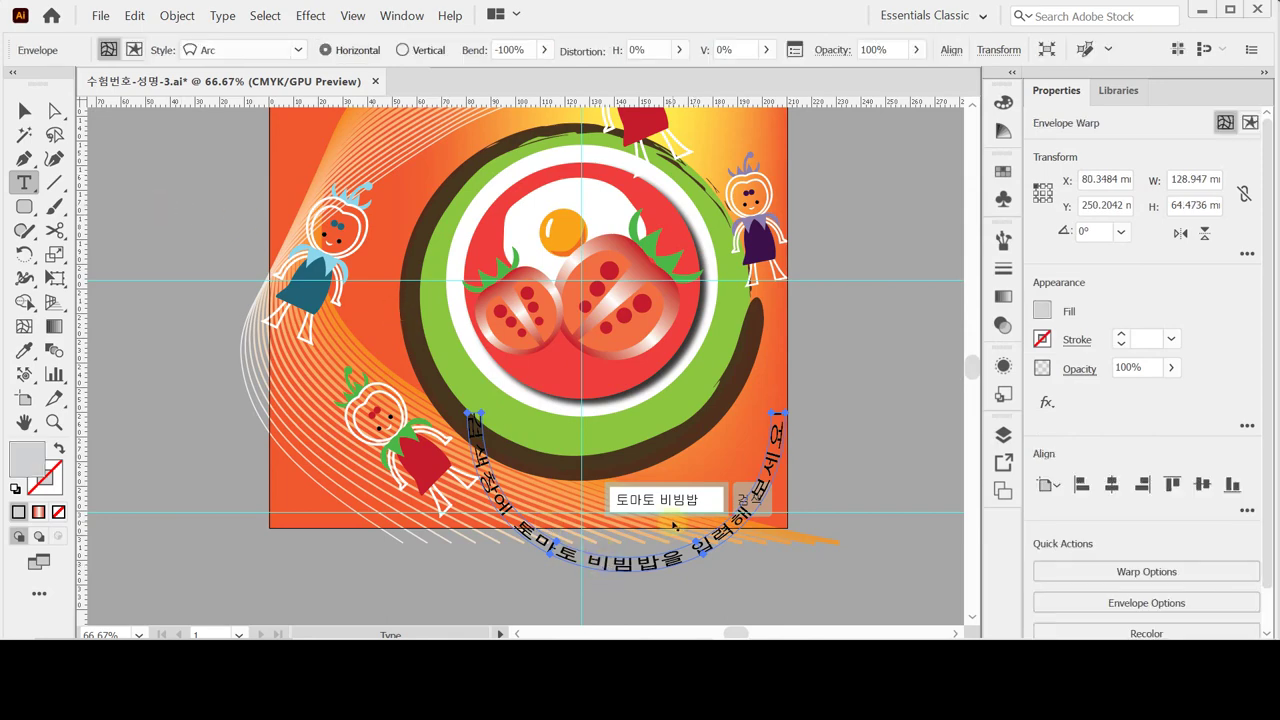
{"action": "left_click_drag", "start_coordinate": [650, 567], "coordinate": [606, 437]}
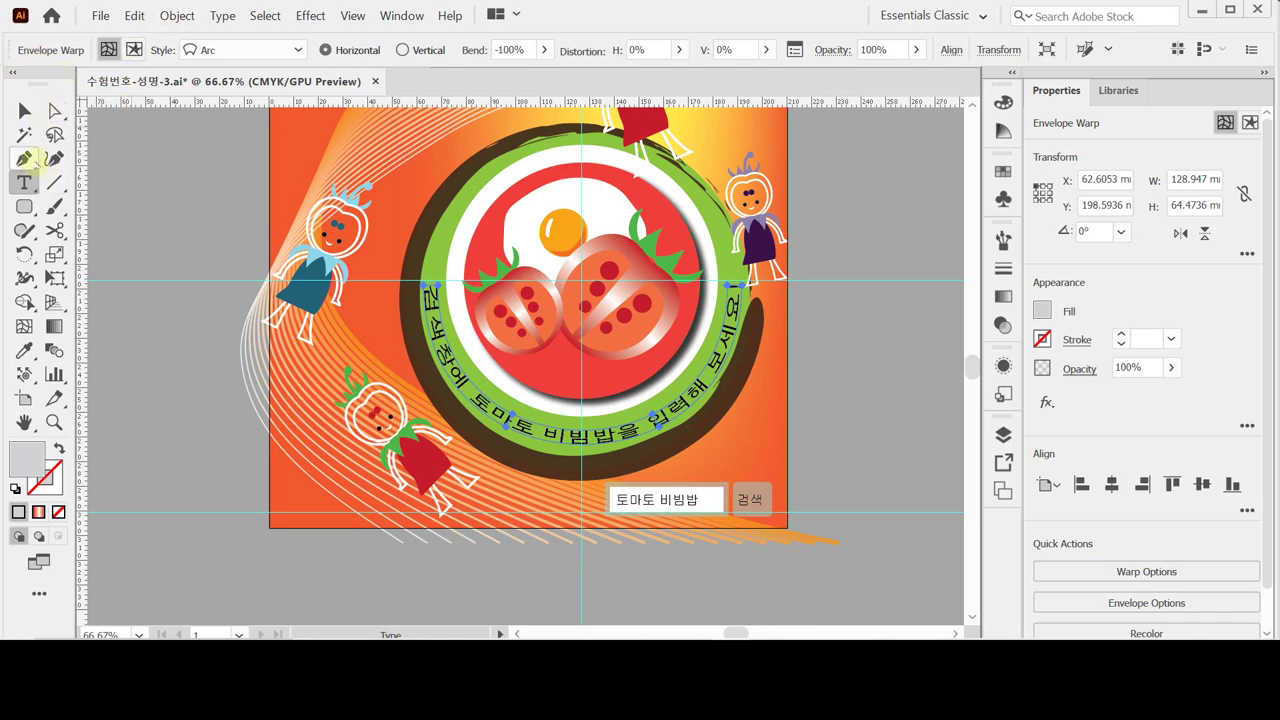
{"action": "left_click", "coordinate": [24, 181]}
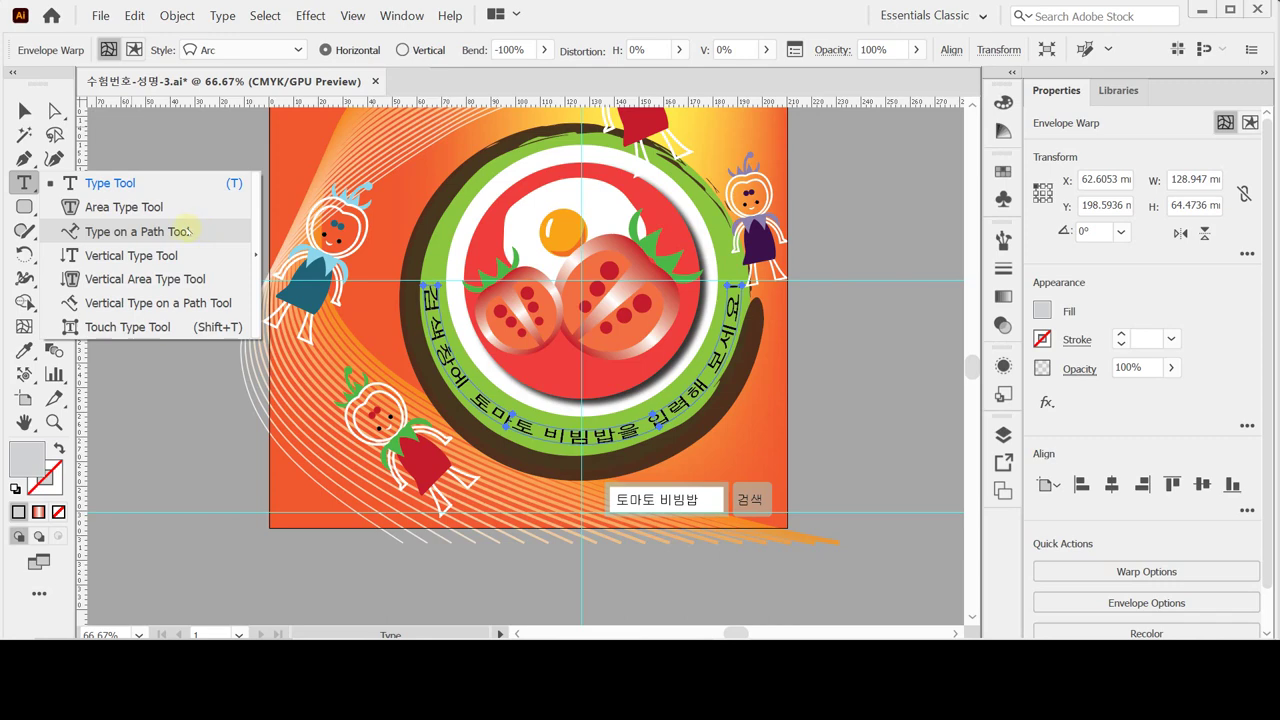
{"action": "left_click", "coordinate": [26, 183]}
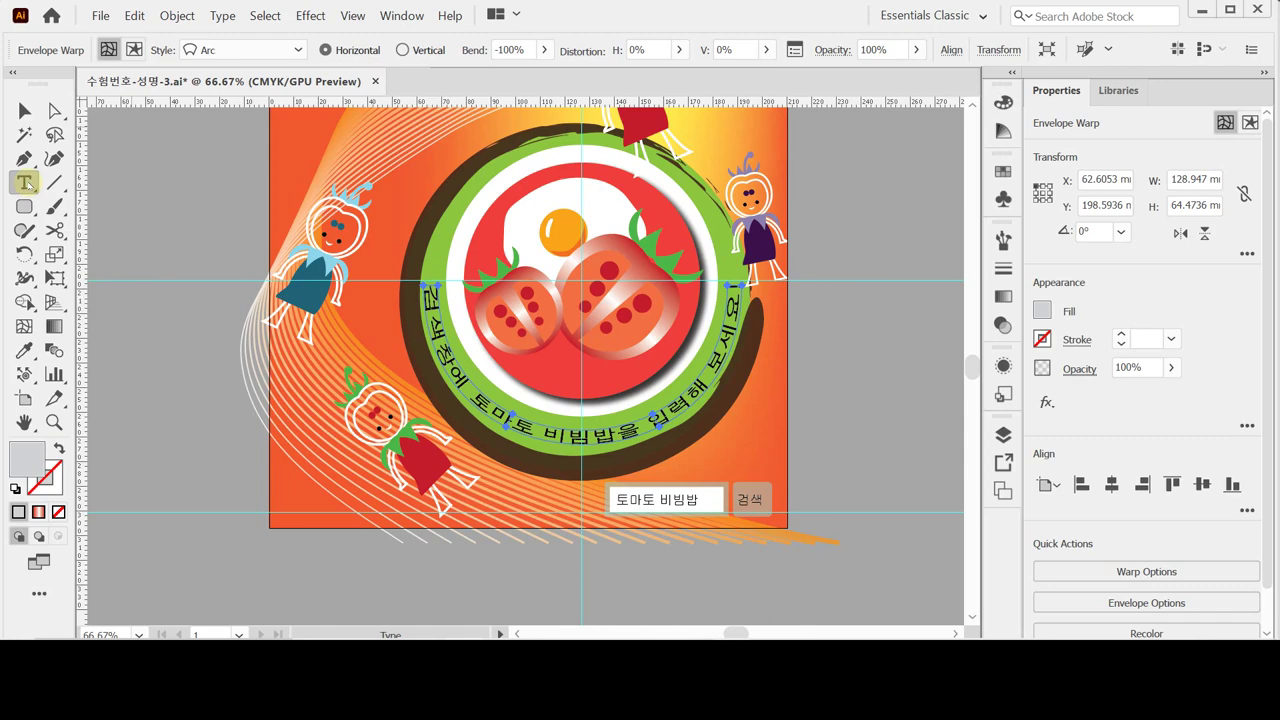
{"action": "left_click", "coordinate": [26, 183]}
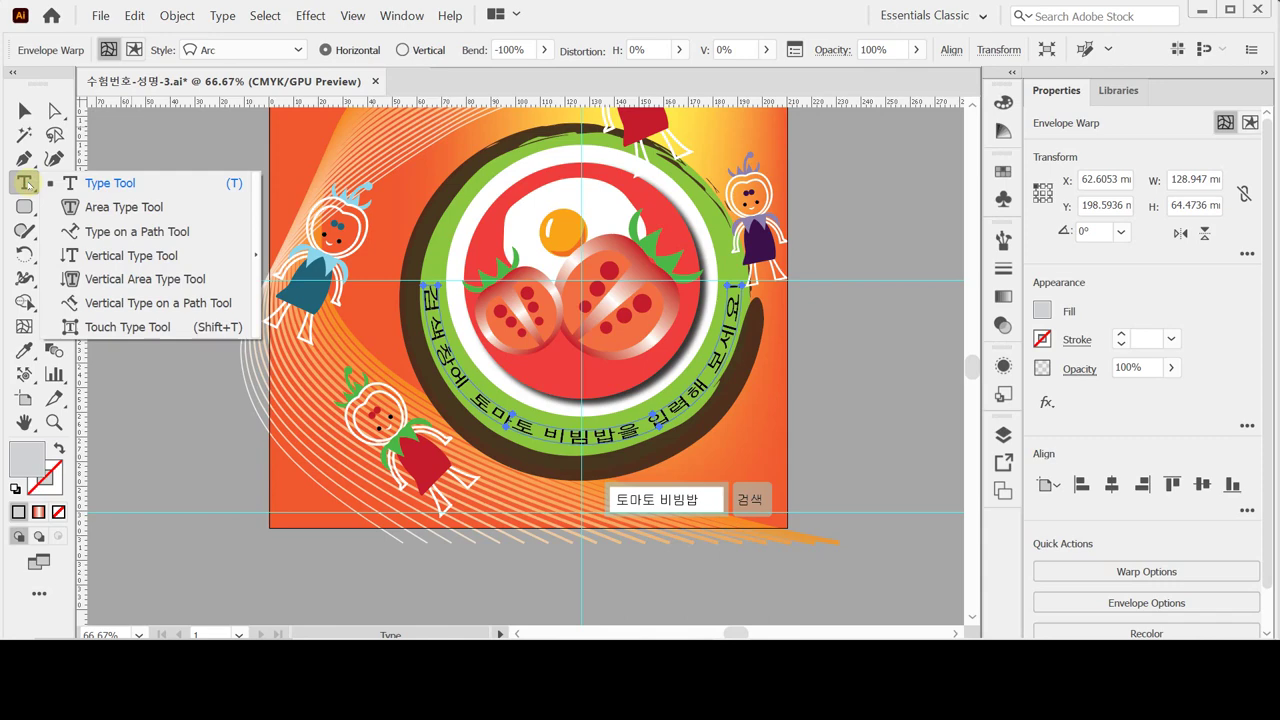
{"action": "left_click", "coordinate": [26, 183]}
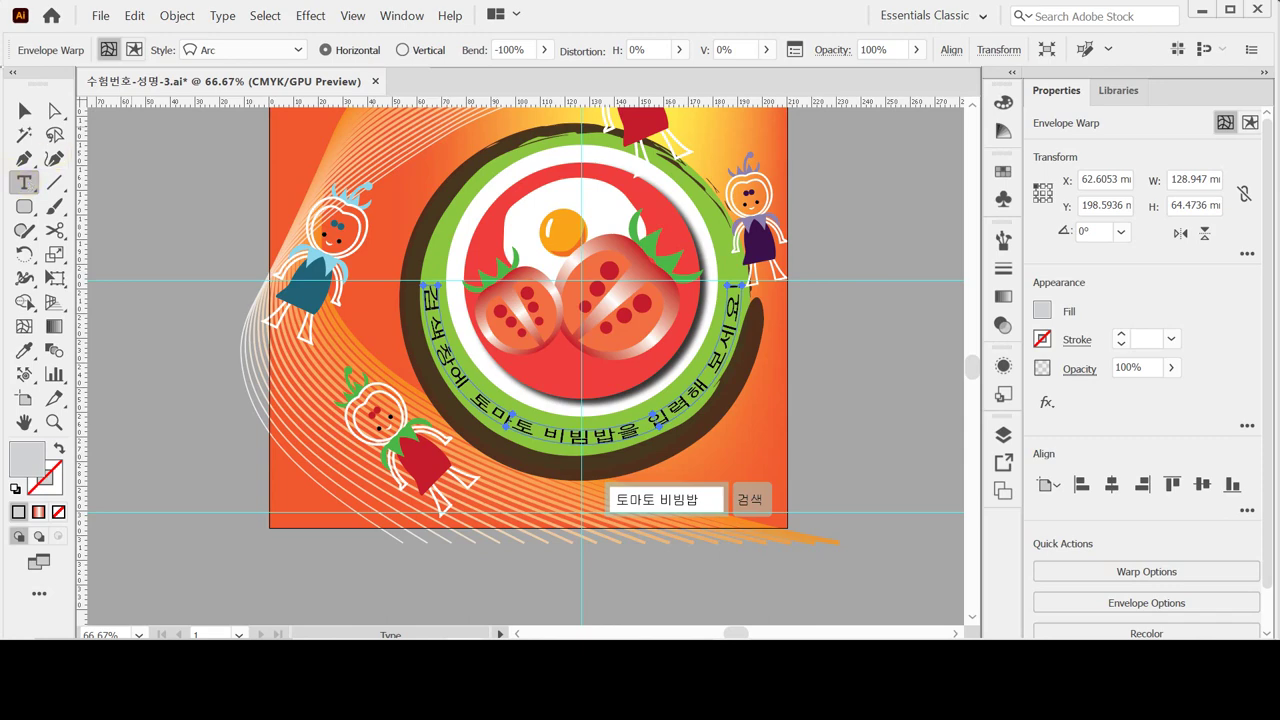
Deselect the warped sentence and hide the guides.
{"action": "double_click", "coordinate": [24, 421]}
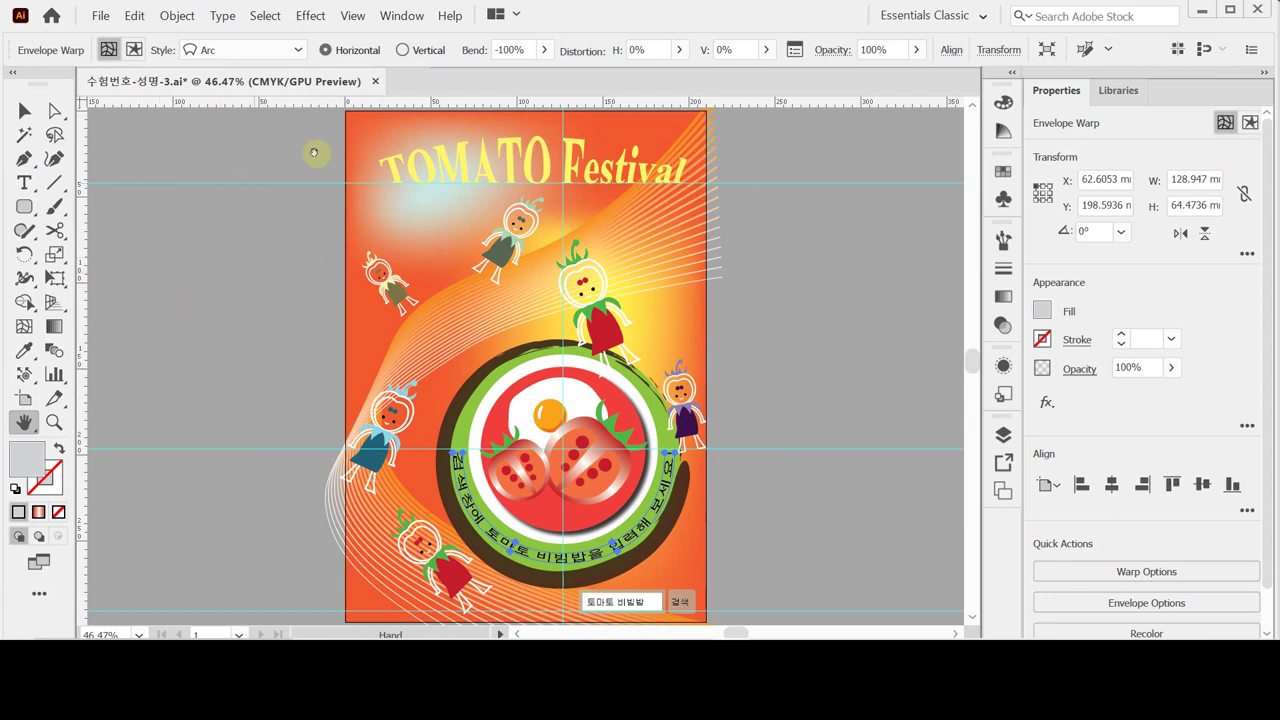
{"action": "left_click", "coordinate": [190, 238], "text": "ctrl"}
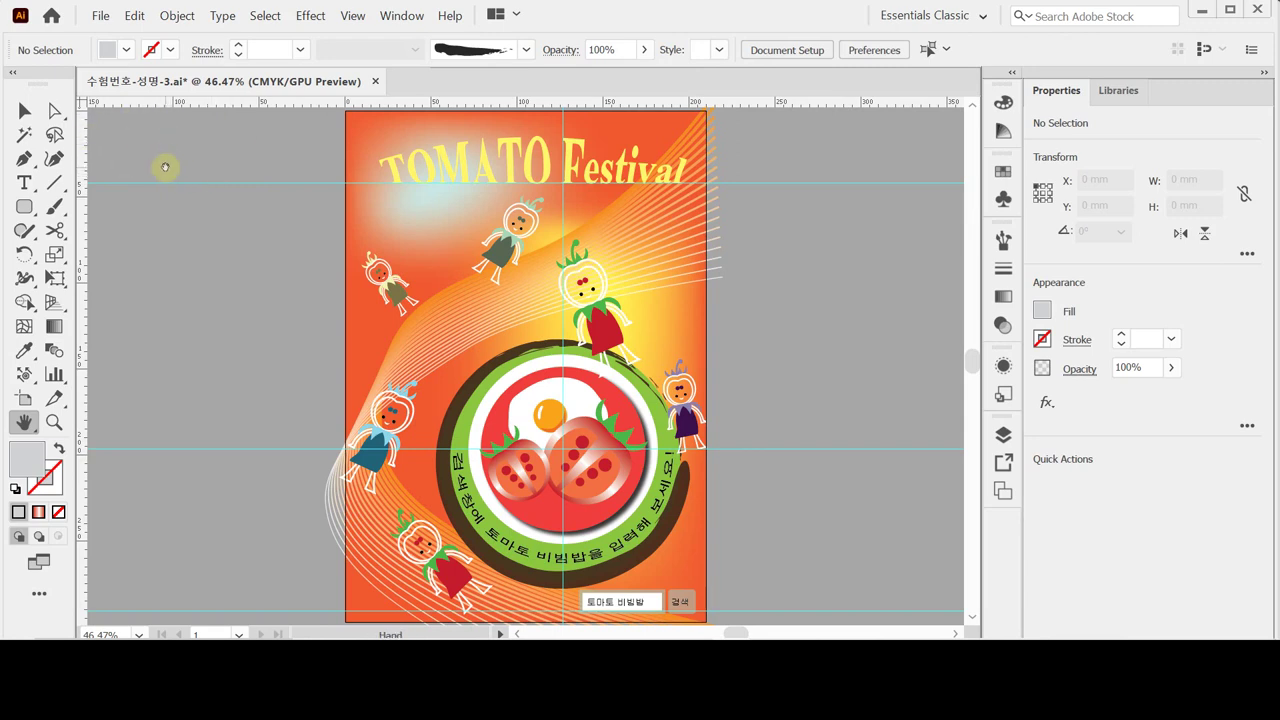
{"action": "right_click", "coordinate": [187, 230]}
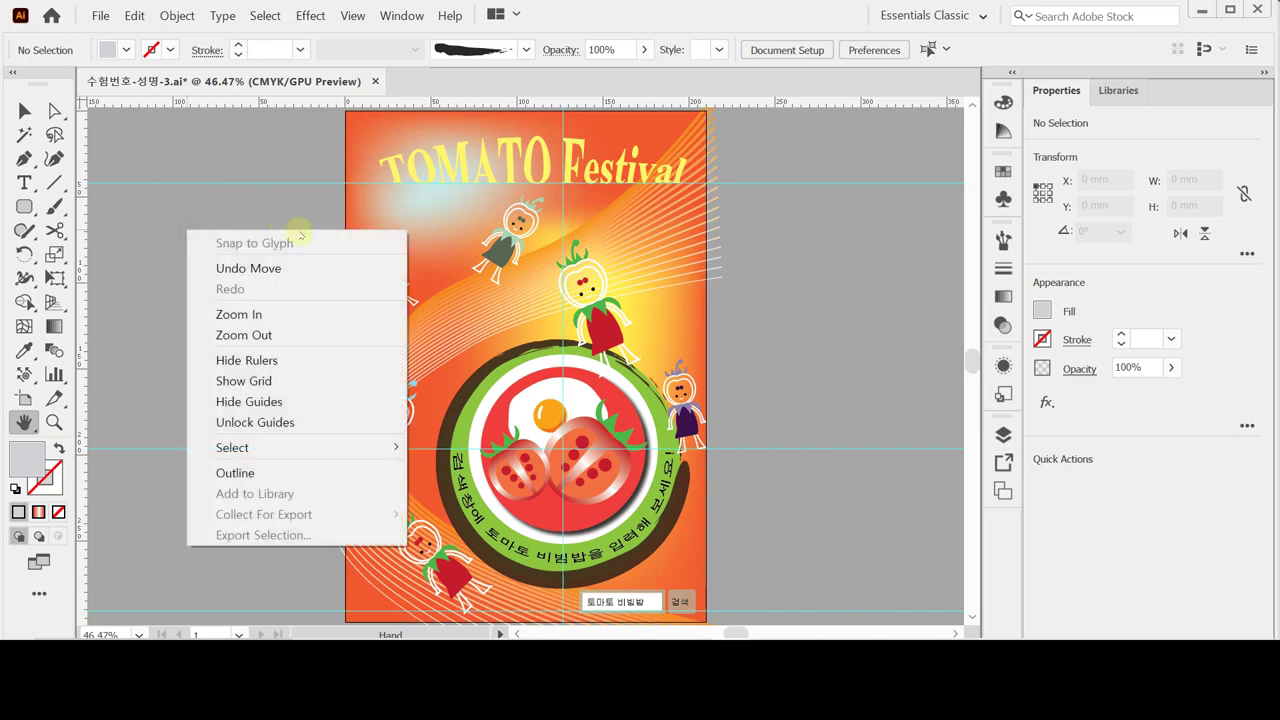
{"action": "left_click", "coordinate": [300, 403]}
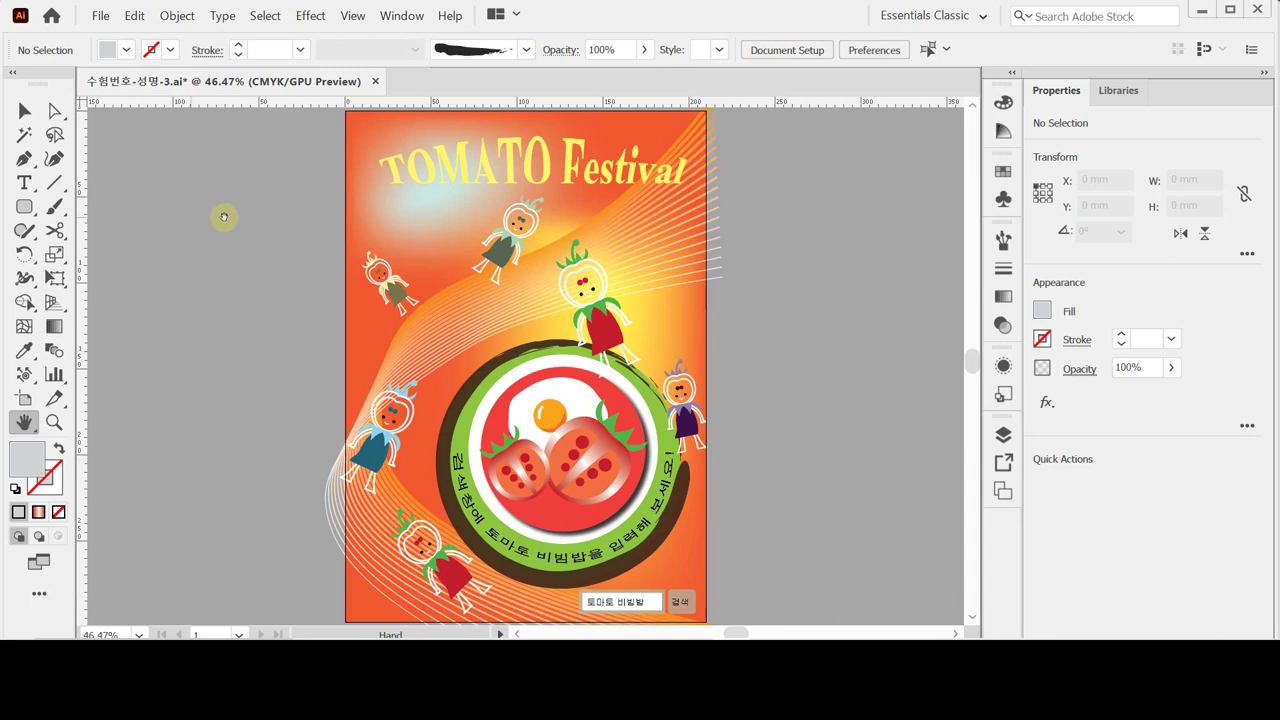
Draw a 210 mm by 297 mm rectangle with a light blue fill from the artboard's upper-left corner, covering the whole poster.
{"action": "left_click", "coordinate": [25, 208]}
{"action": "left_click_drag", "start_coordinate": [29, 210], "coordinate": [95, 206]}
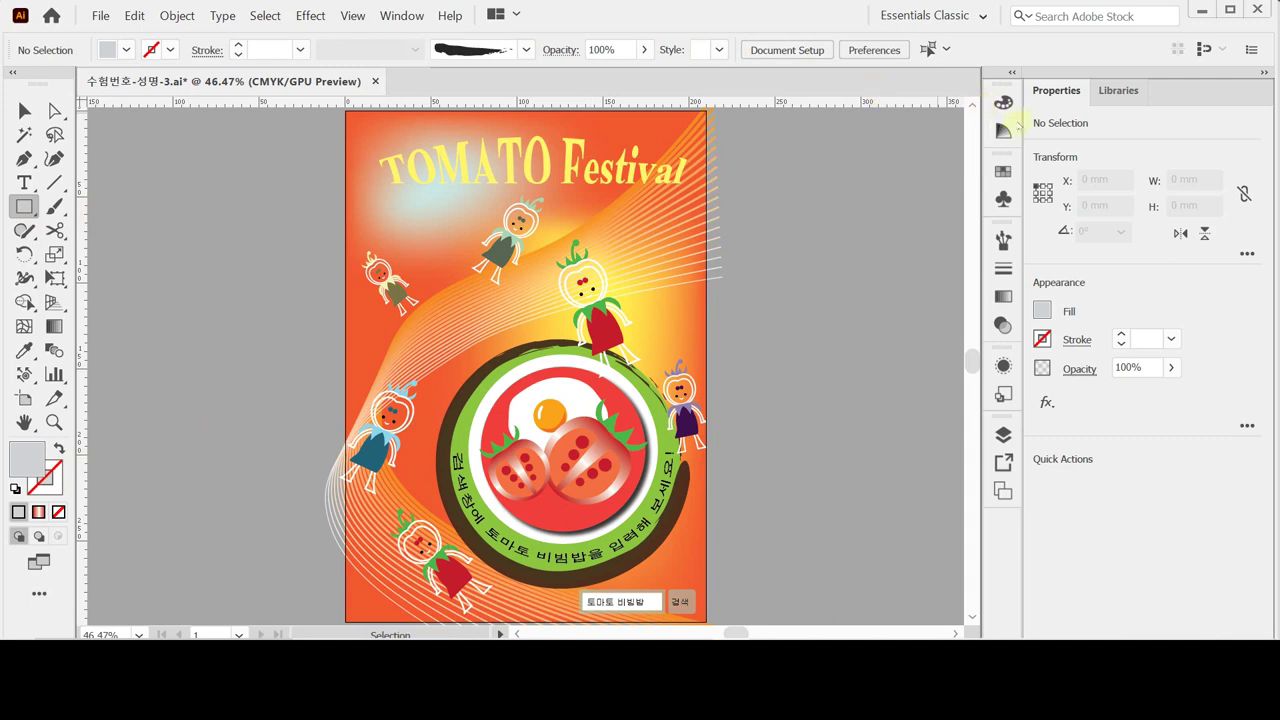
{"action": "left_click", "coordinate": [1002, 173]}
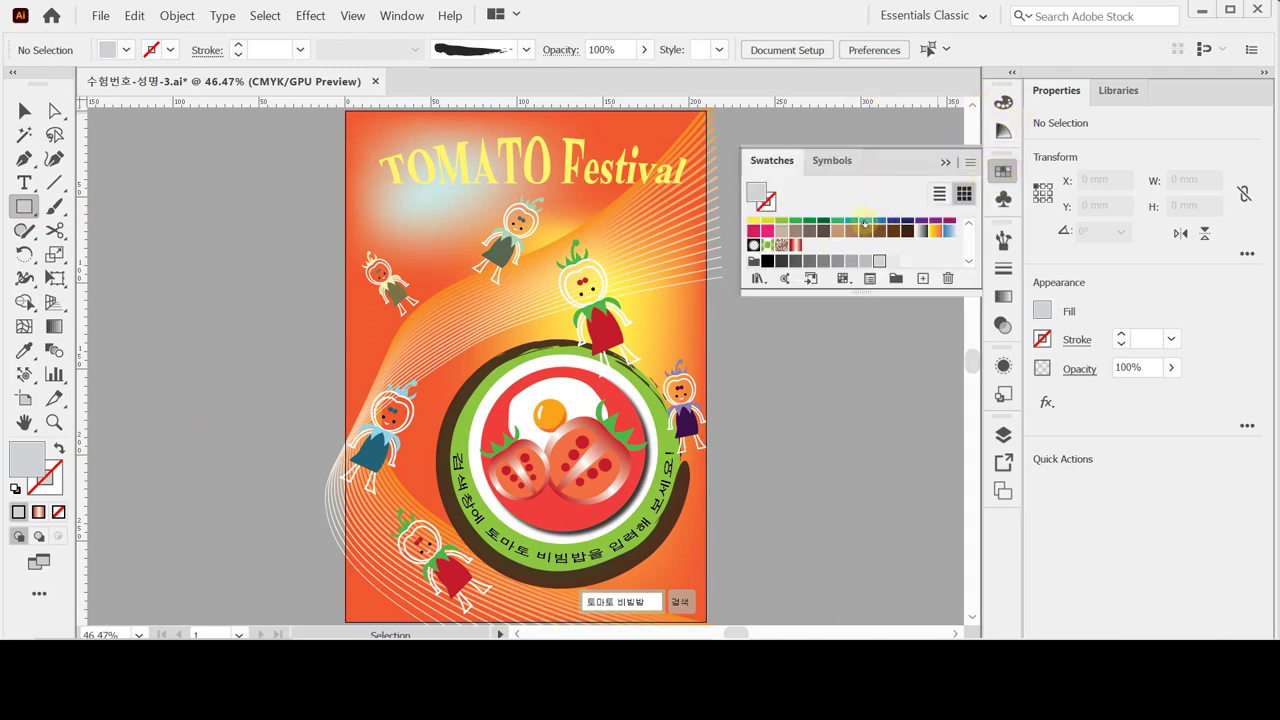
{"action": "left_click", "coordinate": [865, 220]}
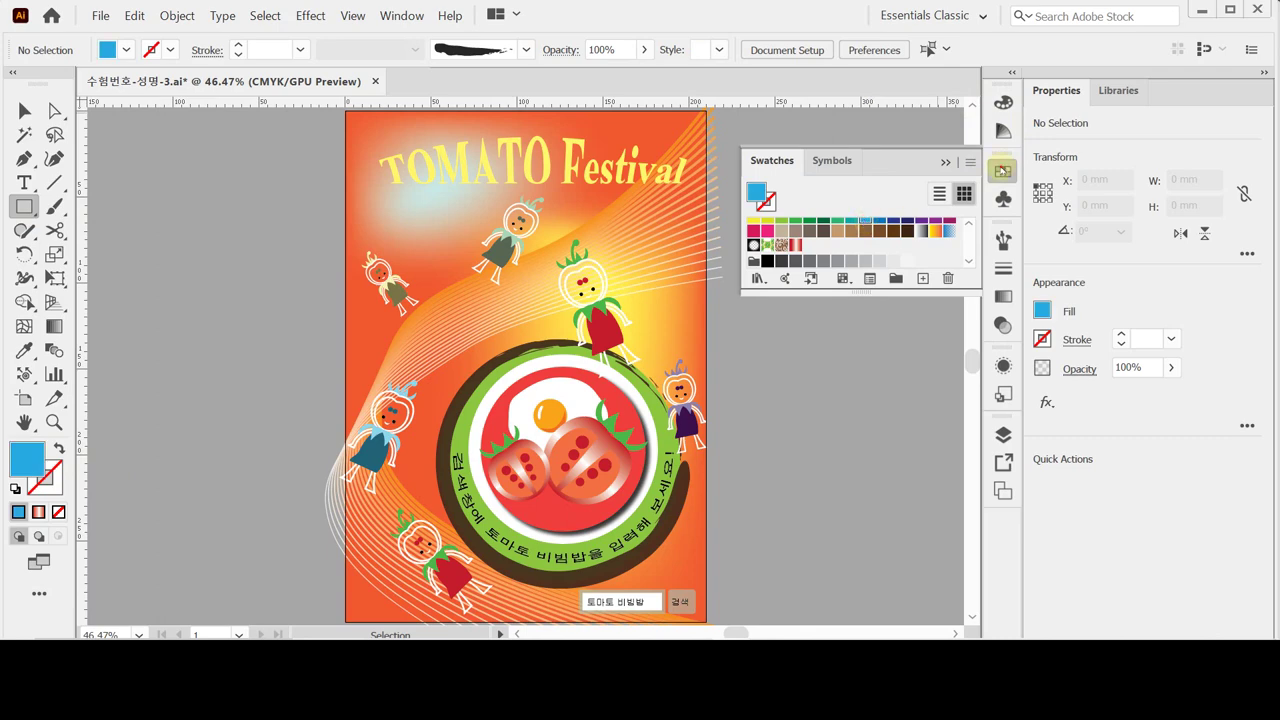
{"action": "left_click", "coordinate": [1002, 171]}
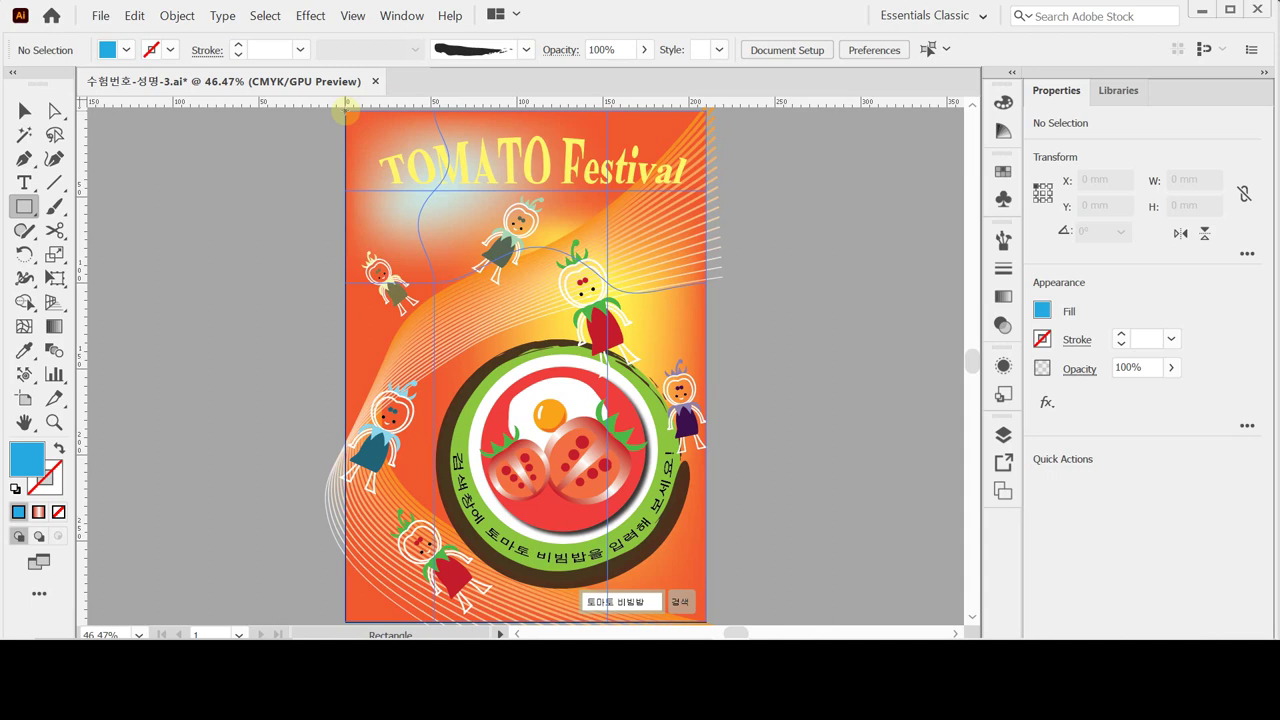
{"action": "left_click", "coordinate": [345, 112]}
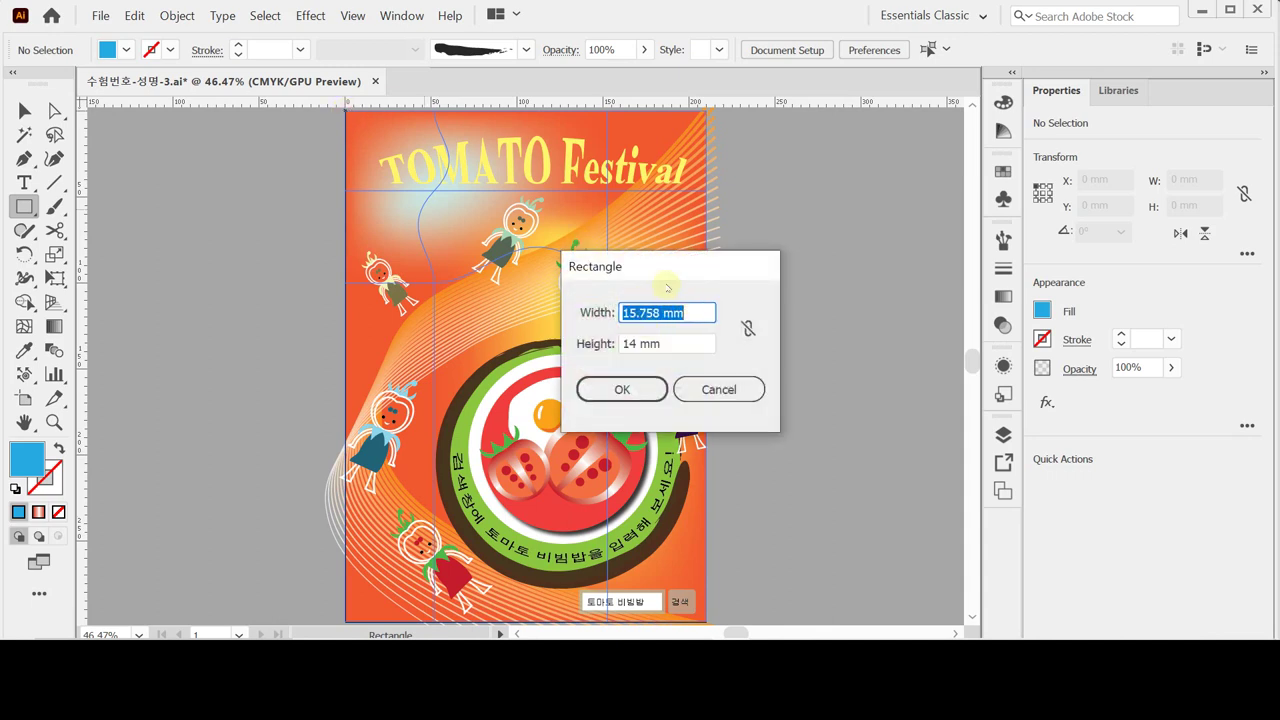
{"action": "type", "text": "210"}
{"action": "key", "text": "Tab"}
{"action": "type", "text": "29"}
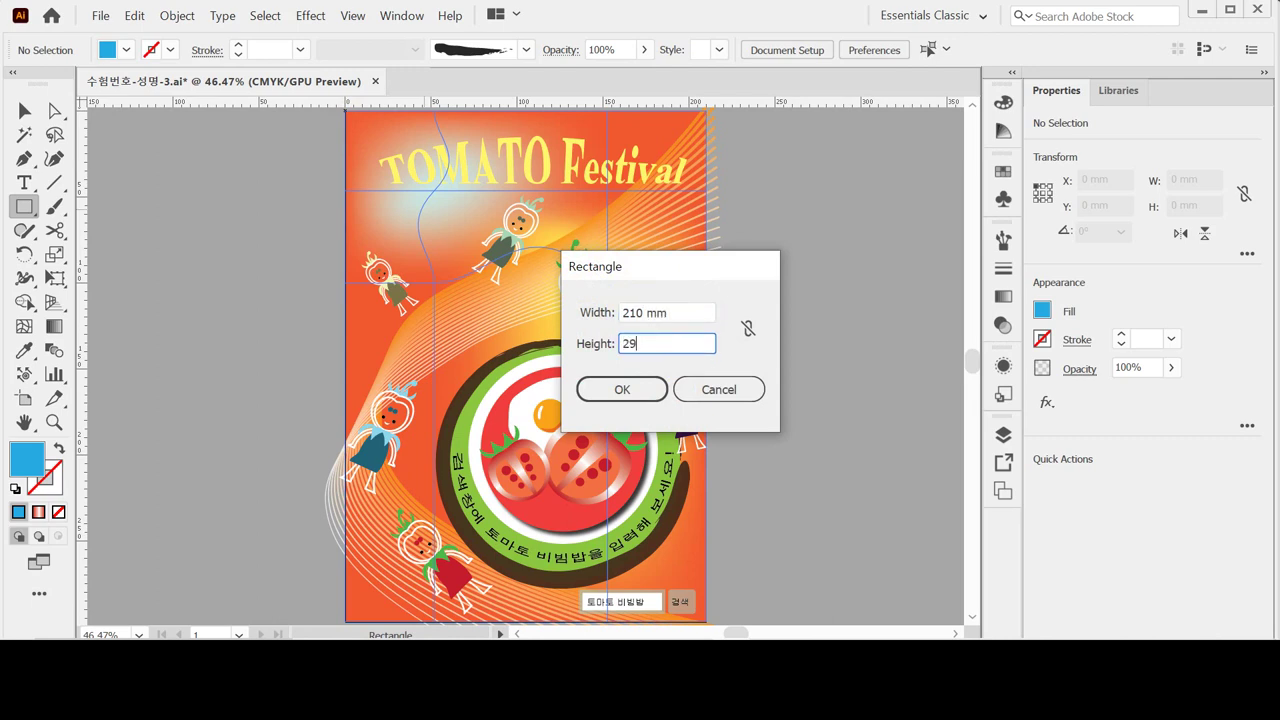
{"action": "type", "text": "7"}
{"action": "key", "text": "Tab"}
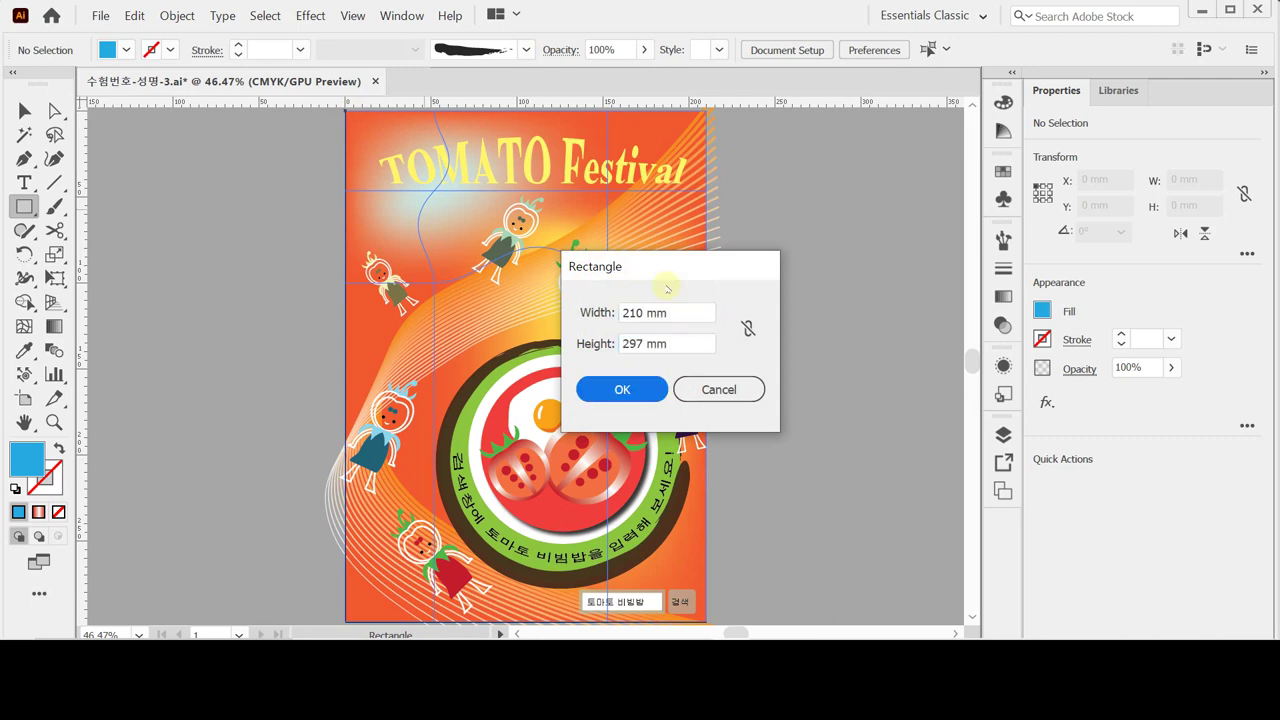
{"action": "key", "text": "Return"}
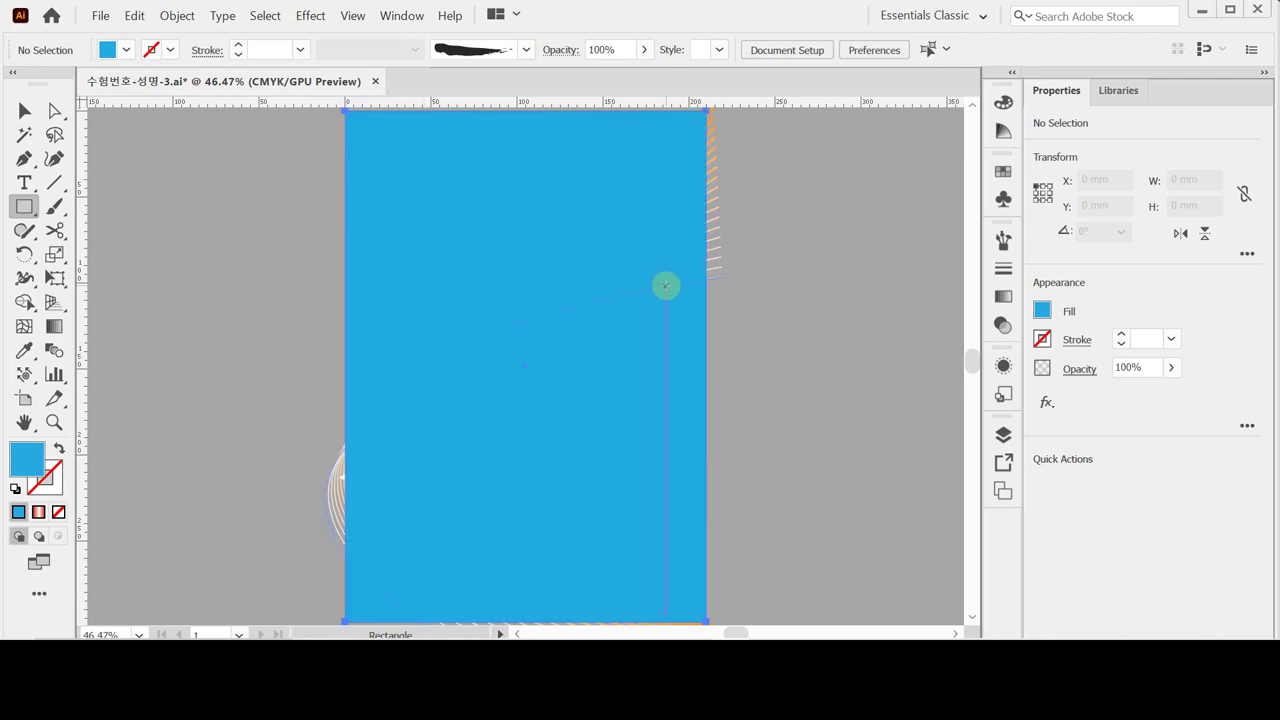
{"action": "left_click_drag", "start_coordinate": [629, 272], "coordinate": [630, 272]}
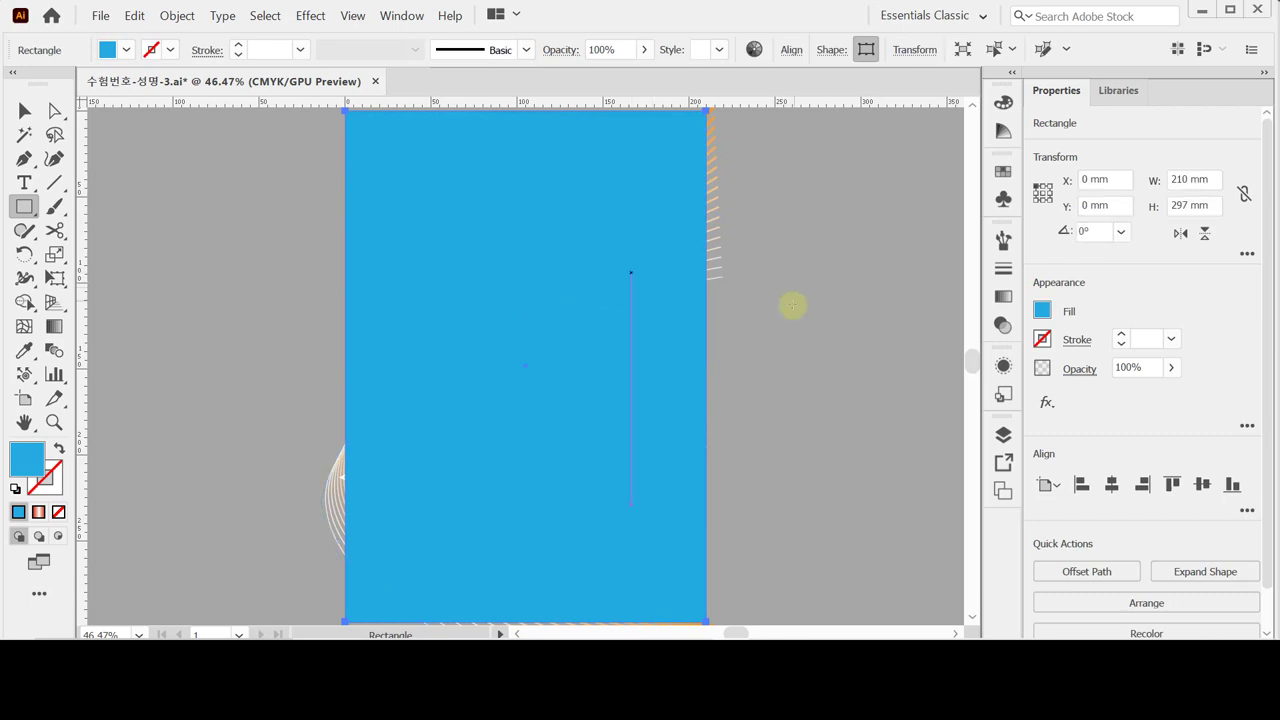
Make a clipping mask from all the artwork with the blue rectangle on top, and show the bounding box.
{"action": "key", "text": "ctrl+a"}
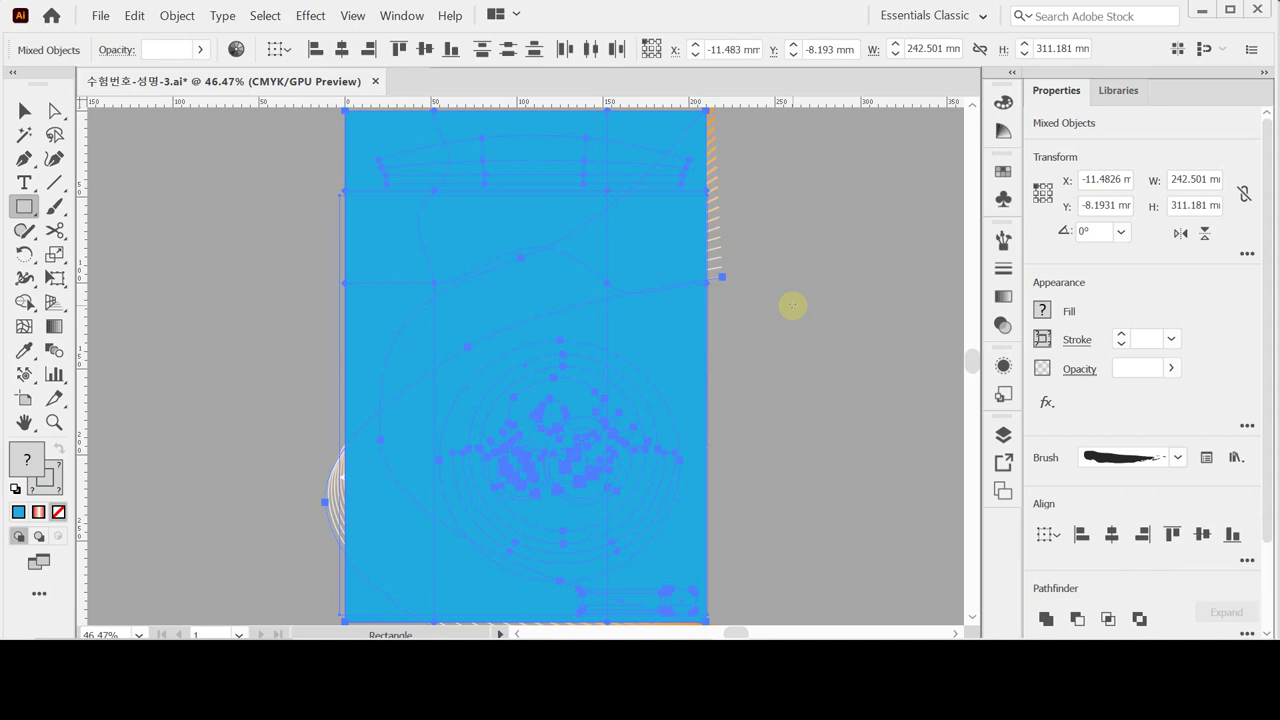
{"action": "right_click", "coordinate": [587, 230]}
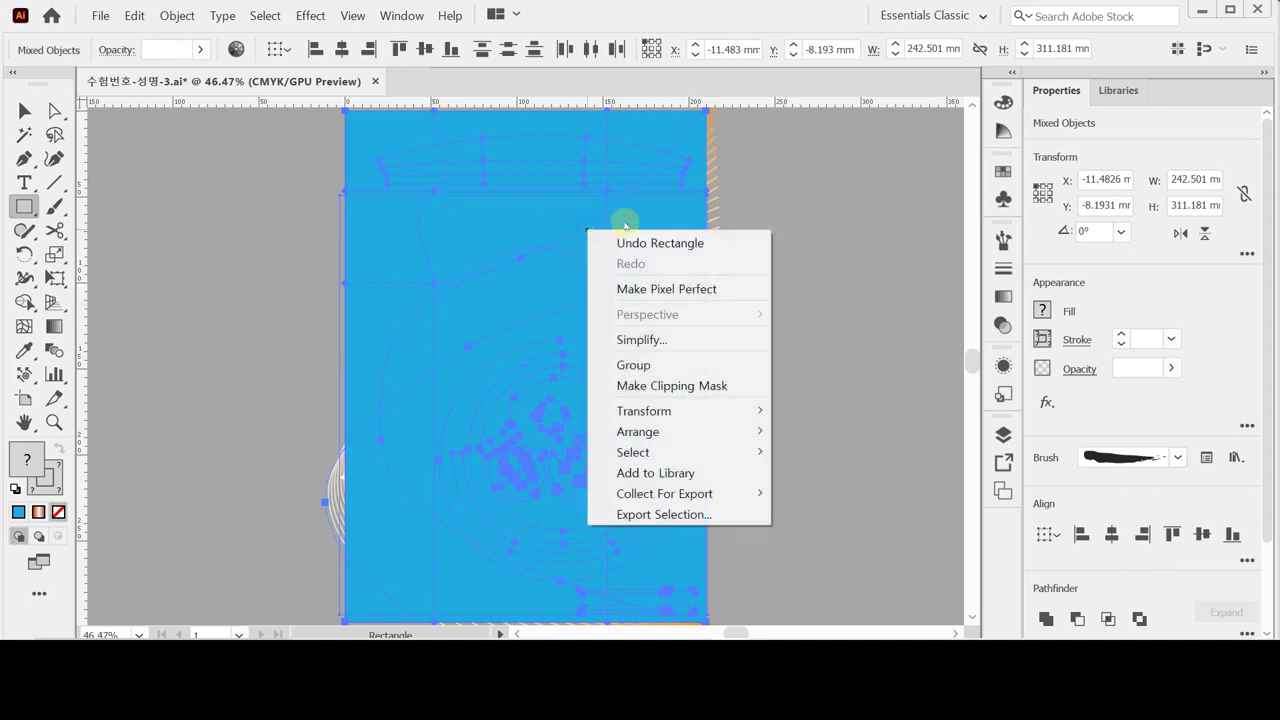
{"action": "left_click", "coordinate": [733, 388]}
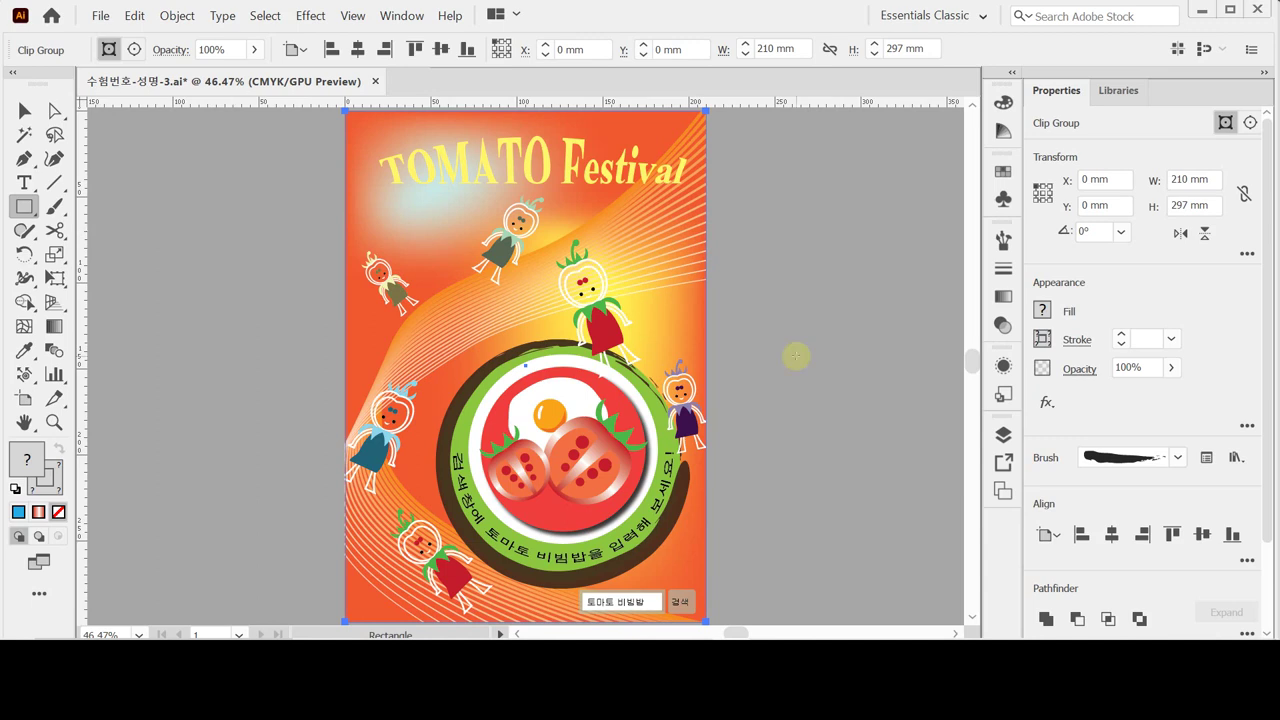
{"action": "key", "text": "ctrl+shift+b"}
Save the poster as 수험번호-성명-3.ai in the GTQ folder, replacing the existing file, with the Illustrator 2020 version options.
{"action": "key", "text": "ctrl+shift+s"}
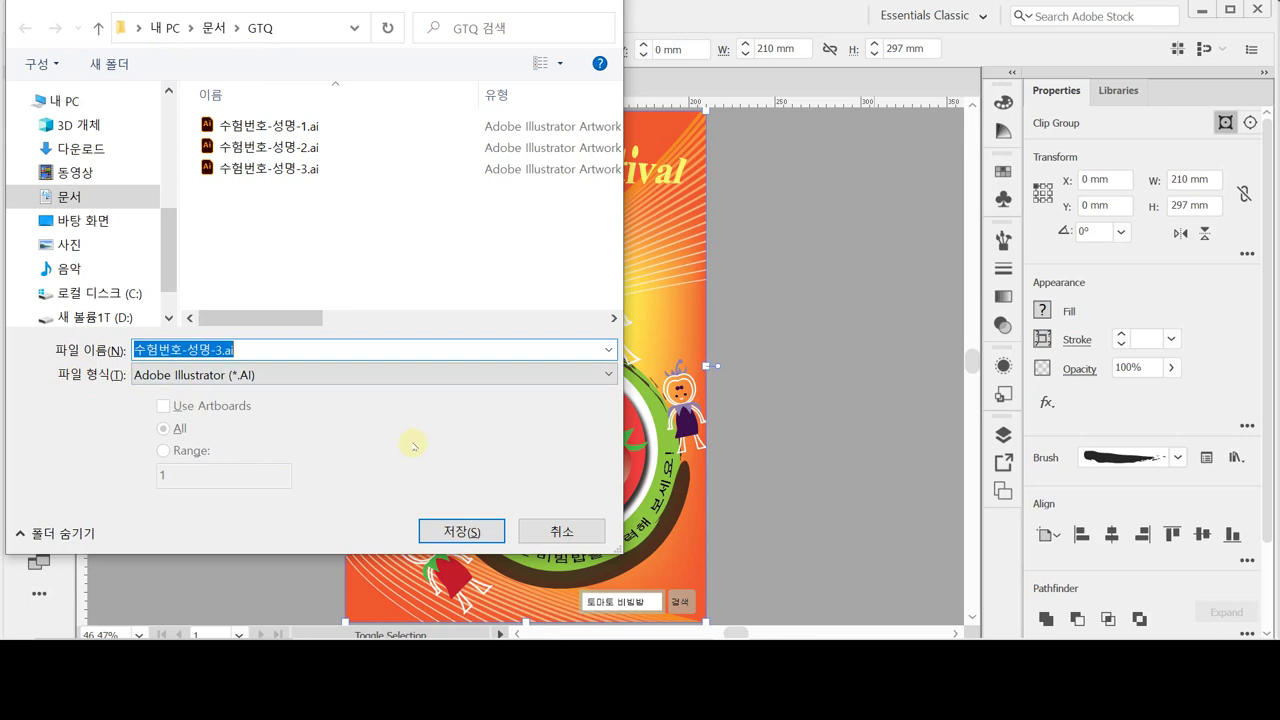
{"action": "left_click", "coordinate": [461, 531]}
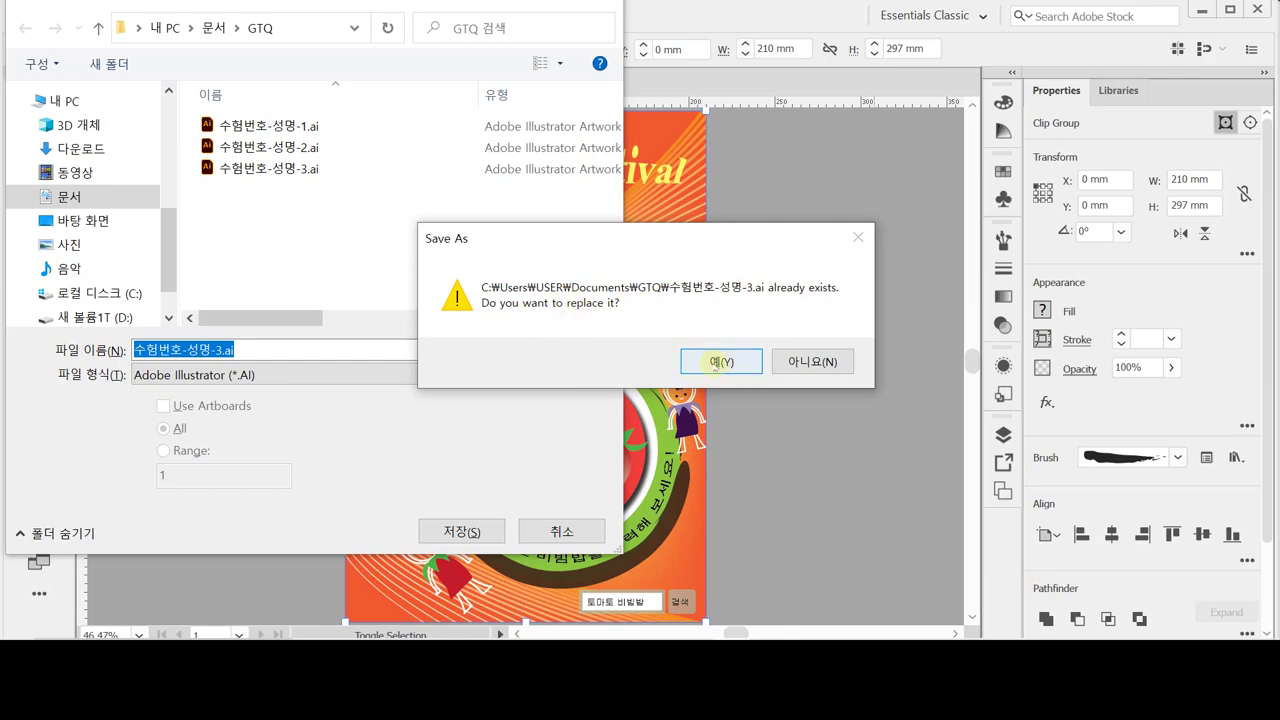
{"action": "left_click", "coordinate": [716, 362]}
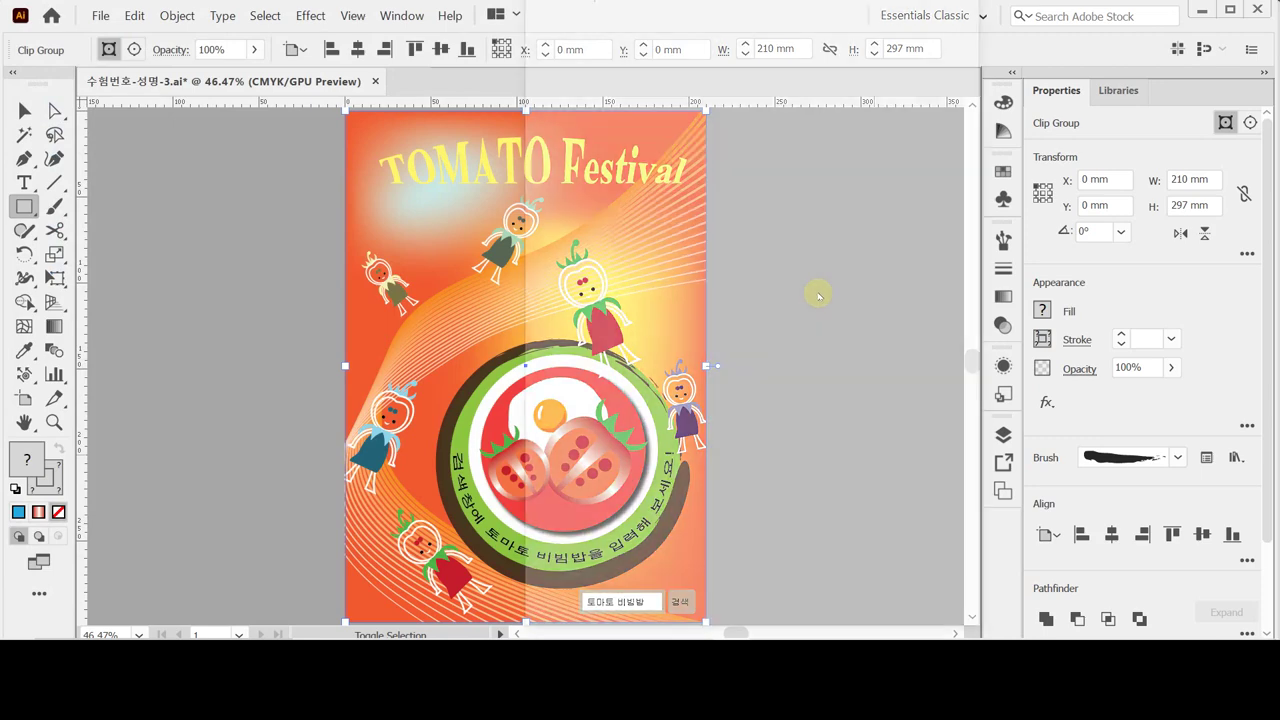
{"action": "left_click", "coordinate": [829, 594]}
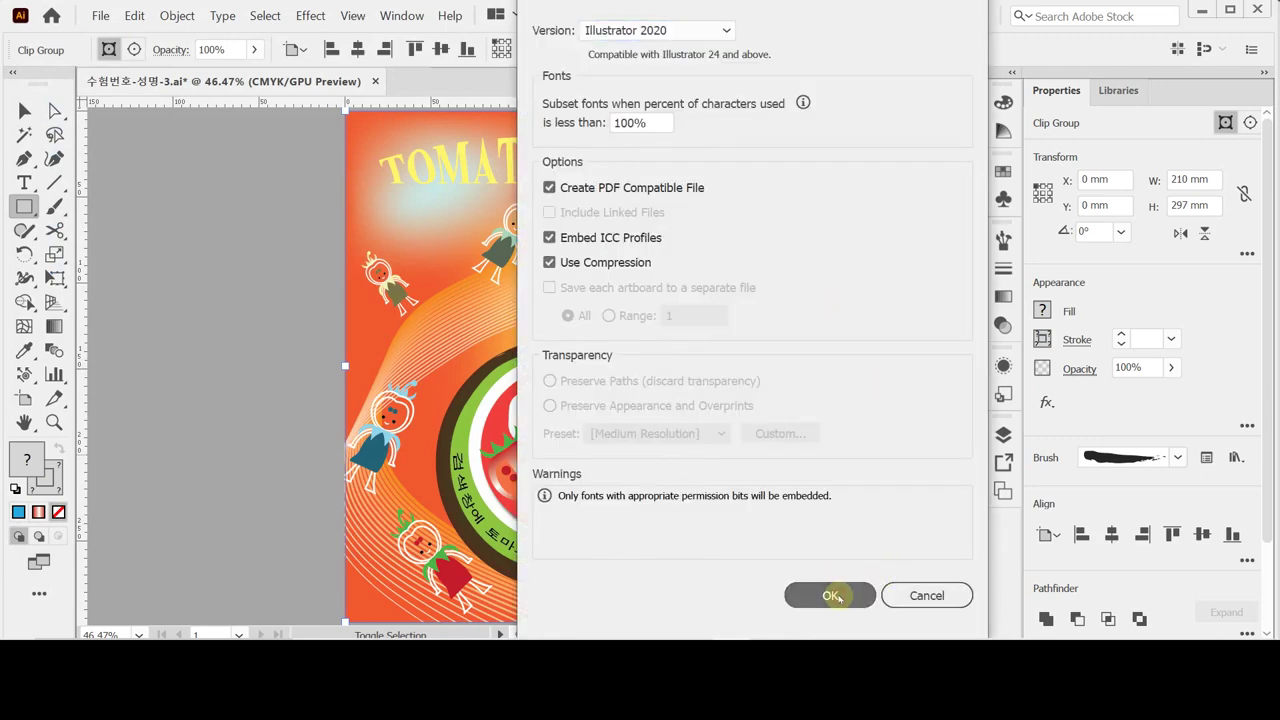